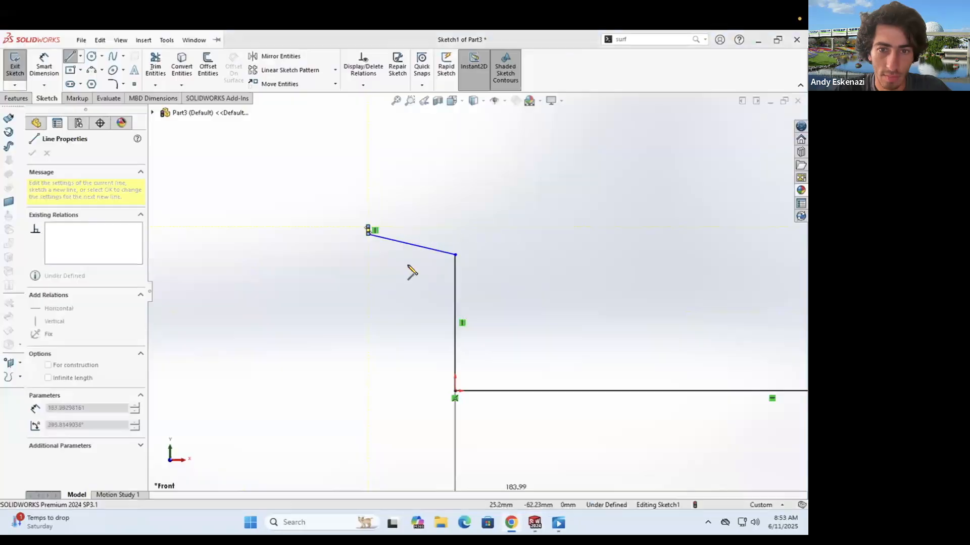
# Step: Complete the cab outline with a horizontal roof line and a vertical front wall down to the 400 mm baseline
pyautogui.click(600, 390)
pyautogui.press('Escape')
pyautogui.scroll(5, 592, 279)
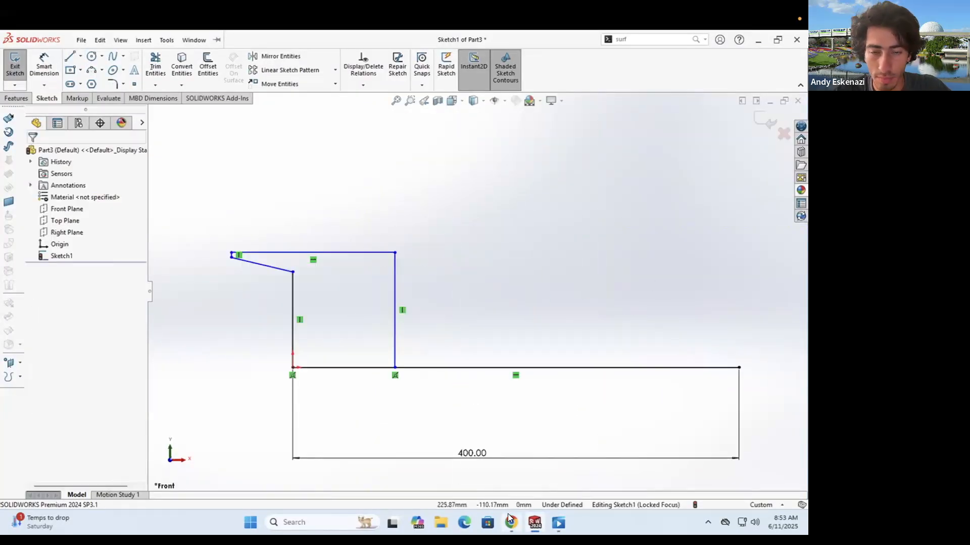
# Step: Using the locomotive photo in Chrome as reference, sketch the stepped boiler top from the cab's front wall and close it vertically to the baseline's end
pyautogui.click(507, 514)
pyautogui.click(511, 513)
pyautogui.press('l')
pyautogui.click(395, 277)
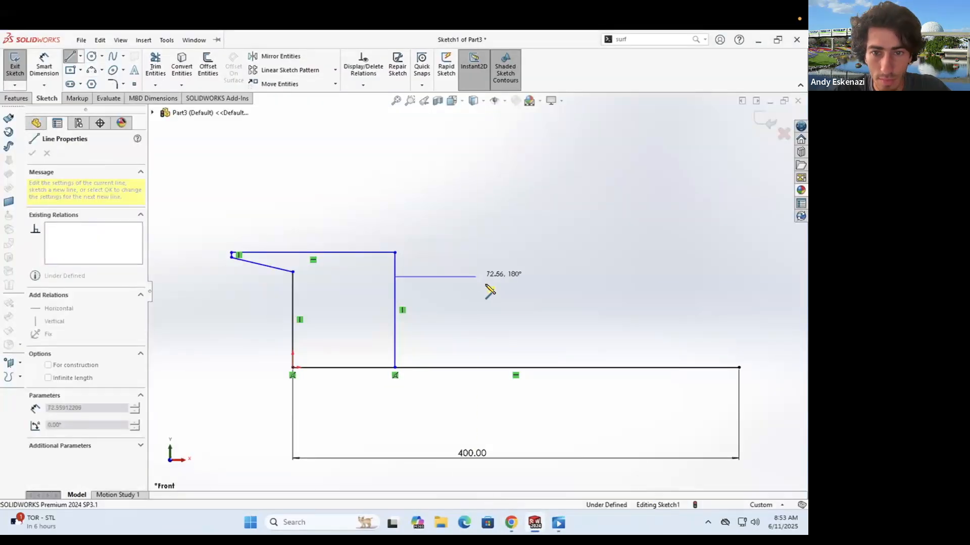
pyautogui.hotkey('alt', 'Tab')
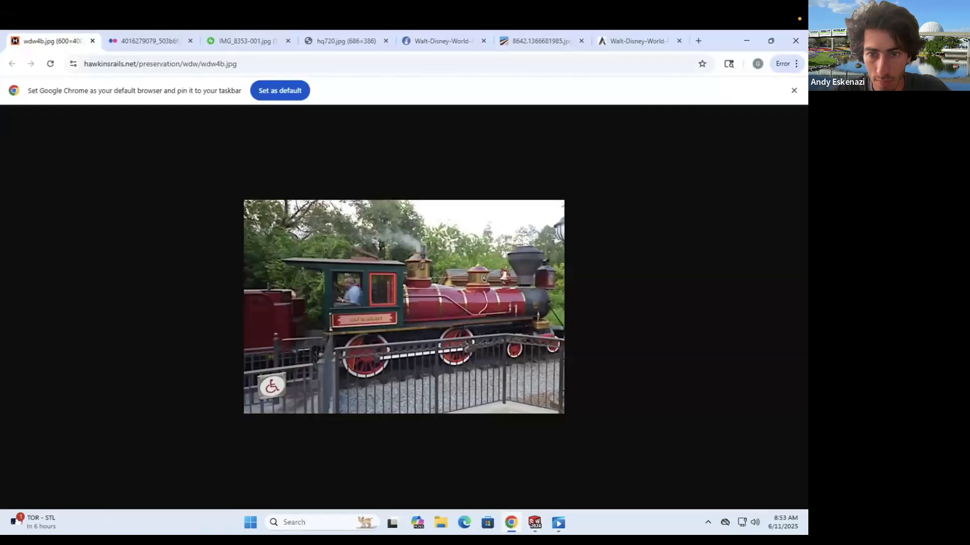
pyautogui.hotkey('alt', 'Tab')
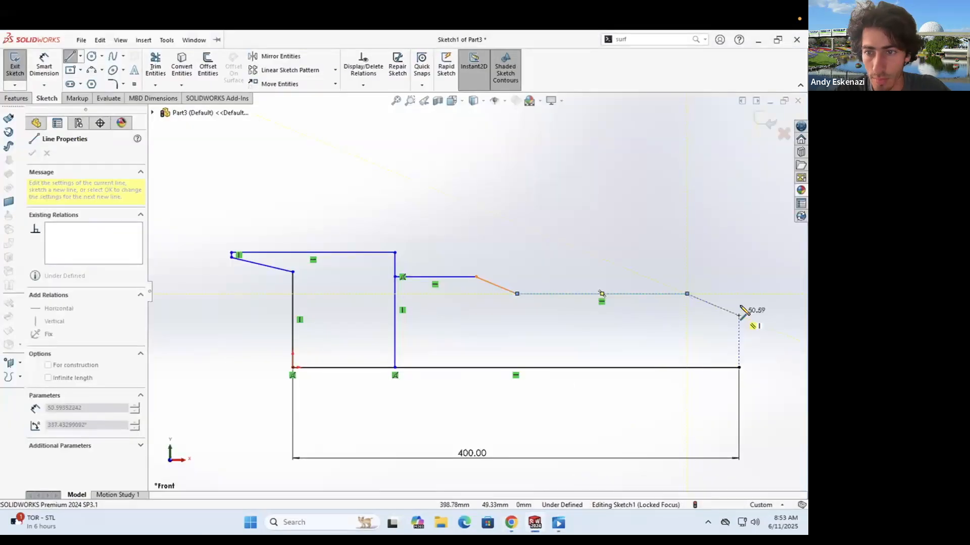
pyautogui.click(739, 293)
pyautogui.click(739, 367)
pyautogui.press('Escape')
# Step: Compare the locomotive photos in Chrome, and sketch a thin frame strip under the baseline and a smokebox rectangle ahead of the boiler
pyautogui.keyDown('ctrl'); pyautogui.moveTo(748, 344); pyautogui.dragTo(669, 344, button='middle'); pyautogui.keyUp('ctrl')
pyautogui.click(511, 523)
pyautogui.click(534, 523)
pyautogui.press('l')
pyautogui.press('Escape')
pyautogui.click(511, 523)
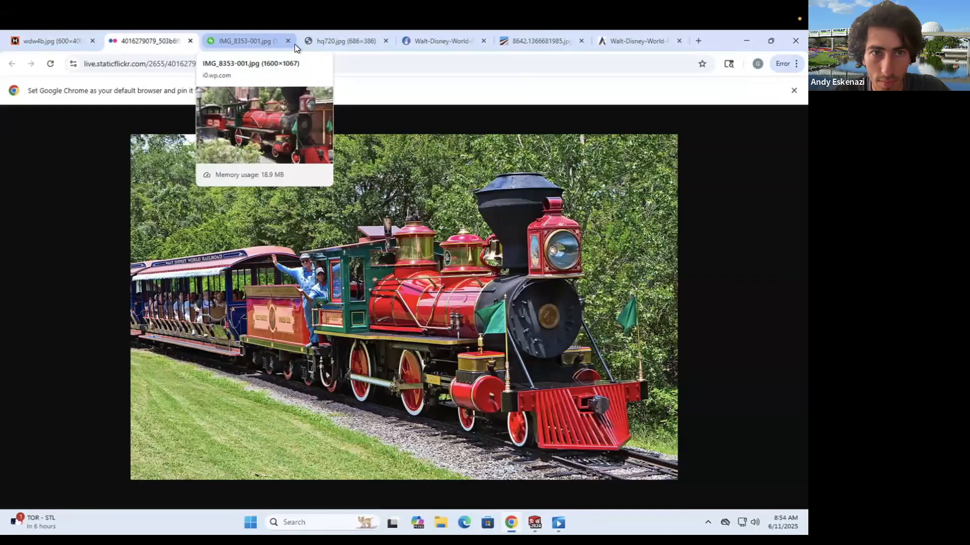
pyautogui.click(258, 43)
pyautogui.click(327, 44)
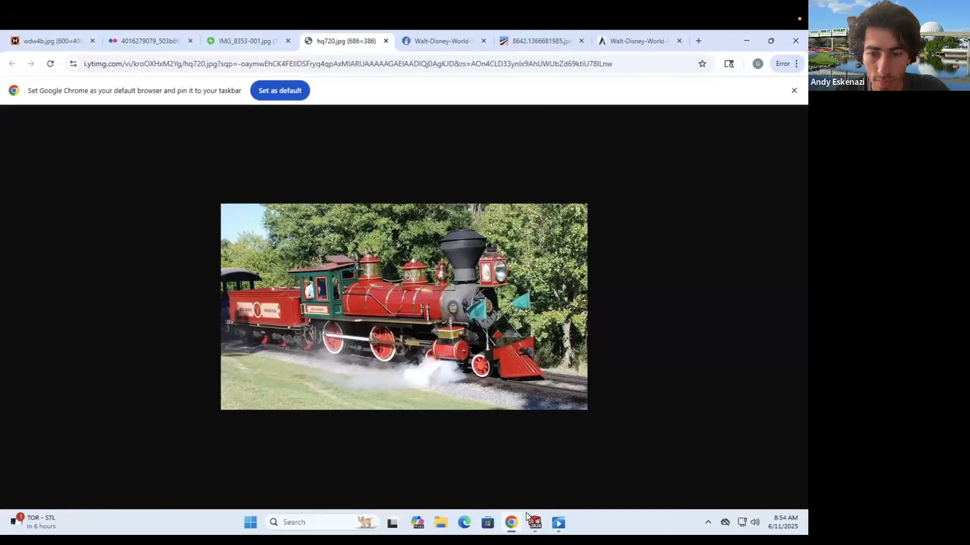
pyautogui.click(511, 523)
pyautogui.press('l')
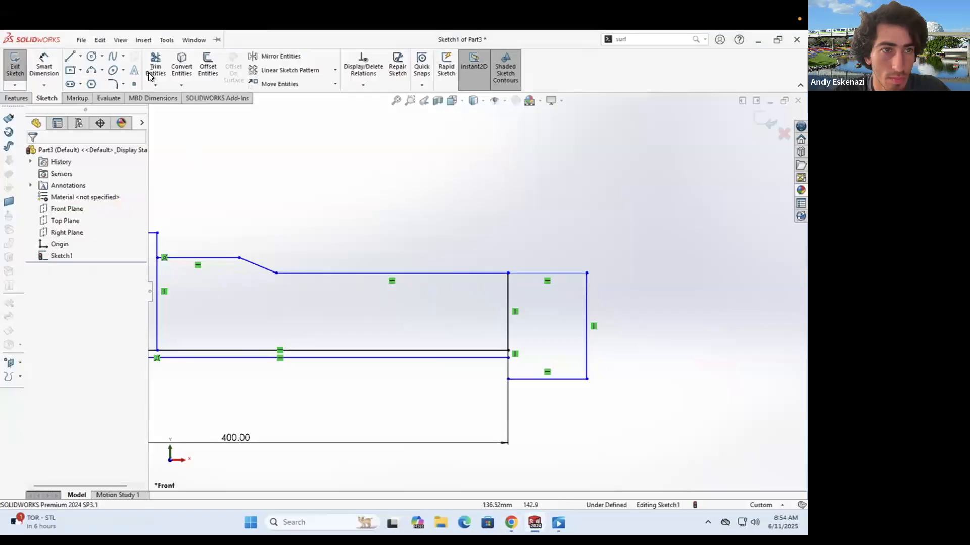
# Step: Draw a horizontal construction centerline about 377 mm long through the boiler, from the cab's front wall to the smokebox's front edge
pyautogui.click(80, 56)
pyautogui.click(94, 76)
pyautogui.click(158, 323)
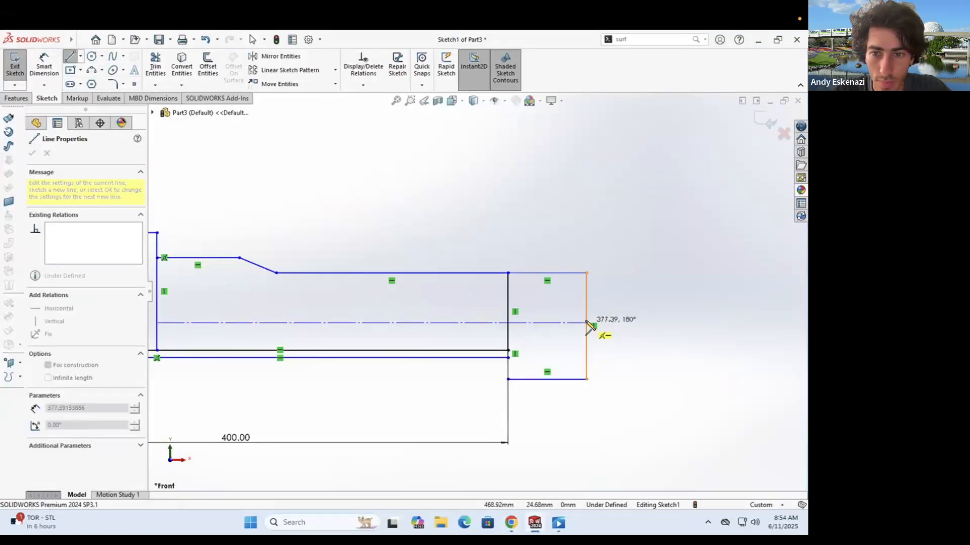
pyautogui.click(587, 323)
pyautogui.press('Escape')
# Step: Delete the smokebox's front edge and redraw it as two vertical segments meeting at the centerline's end
pyautogui.rightClick(589, 325)
pyautogui.click(613, 484)
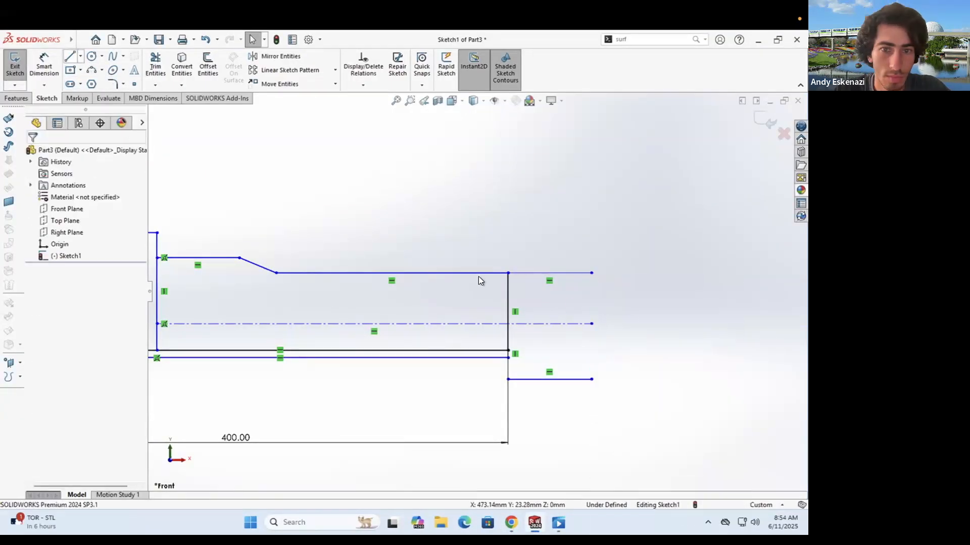
pyautogui.press('l')
pyautogui.click(592, 273)
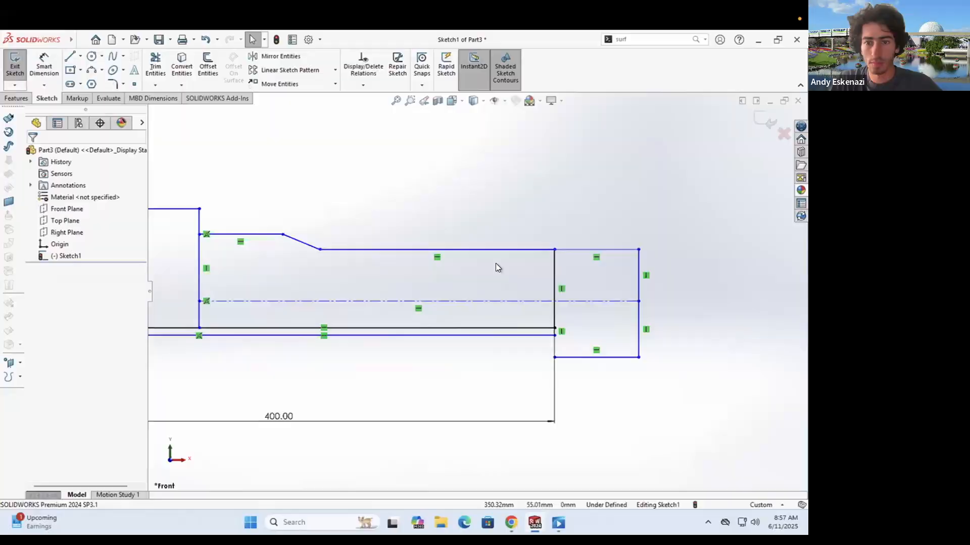
# Step: Check the locomotive photo in Chrome and sketch an L-shaped front platform, down from the smokebox's bottom edge and horizontally forward
pyautogui.scroll(2, 432, 307)
pyautogui.scroll(-1, 510, 270)
pyautogui.click(511, 523)
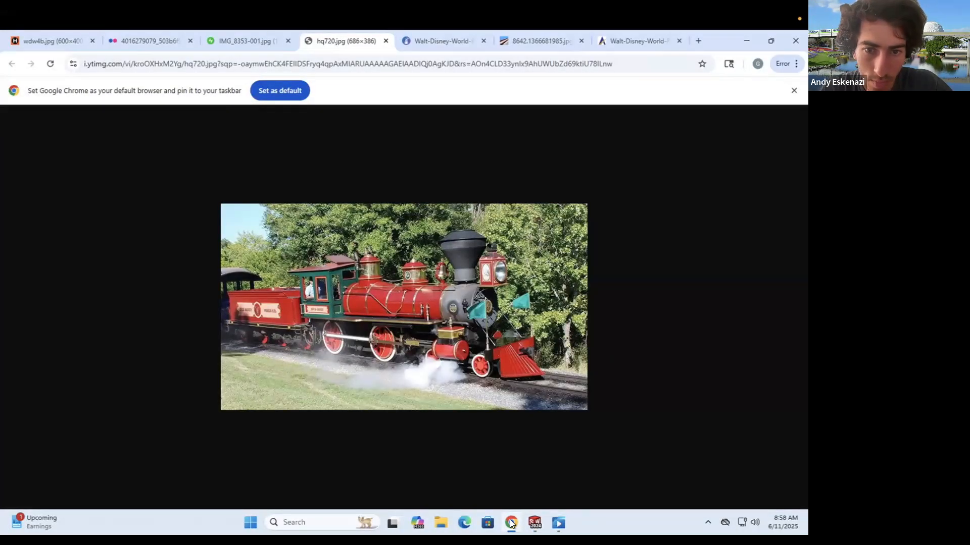
pyautogui.click(535, 523)
pyautogui.scroll(-3, 683, 320)
pyautogui.press('l')
pyautogui.click(547, 335)
pyautogui.click(547, 377)
pyautogui.click(642, 377)
pyautogui.press('Escape')
pyautogui.scroll(2, 324, 208)
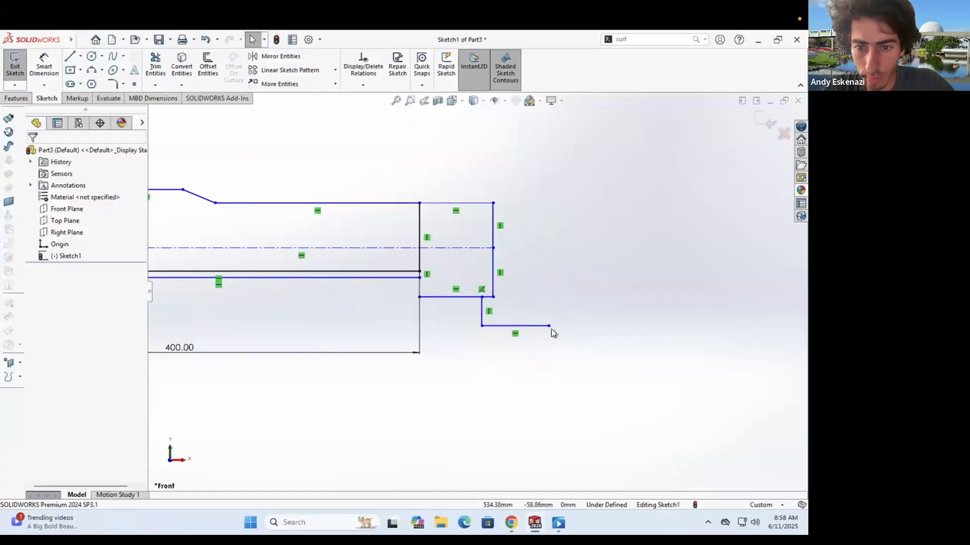
# Step: Sketch the triangular cowcatcher with a sloped front, a horizontal base and a vertical back edge meeting the front platform line
pyautogui.press('l')
pyautogui.click(560, 324)
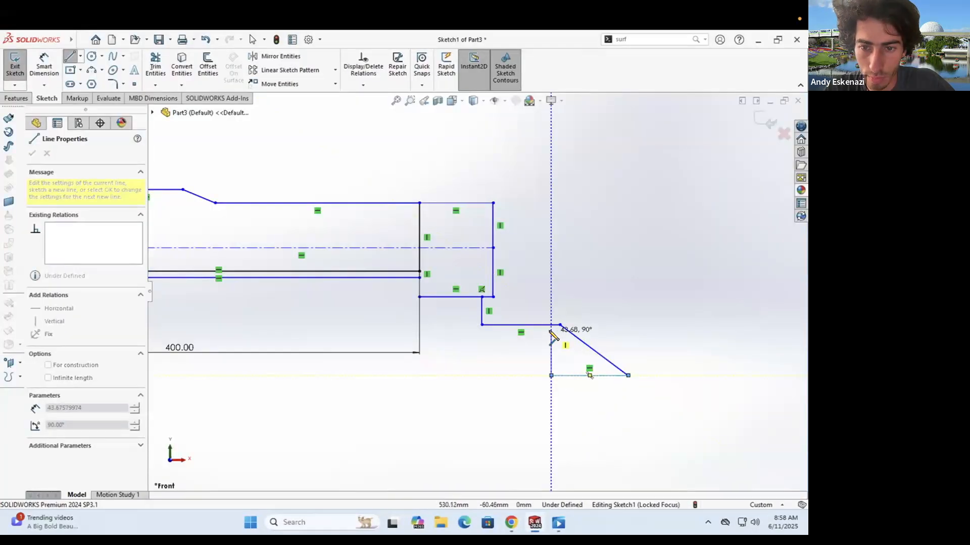
pyautogui.click(551, 376)
pyautogui.press('Escape')
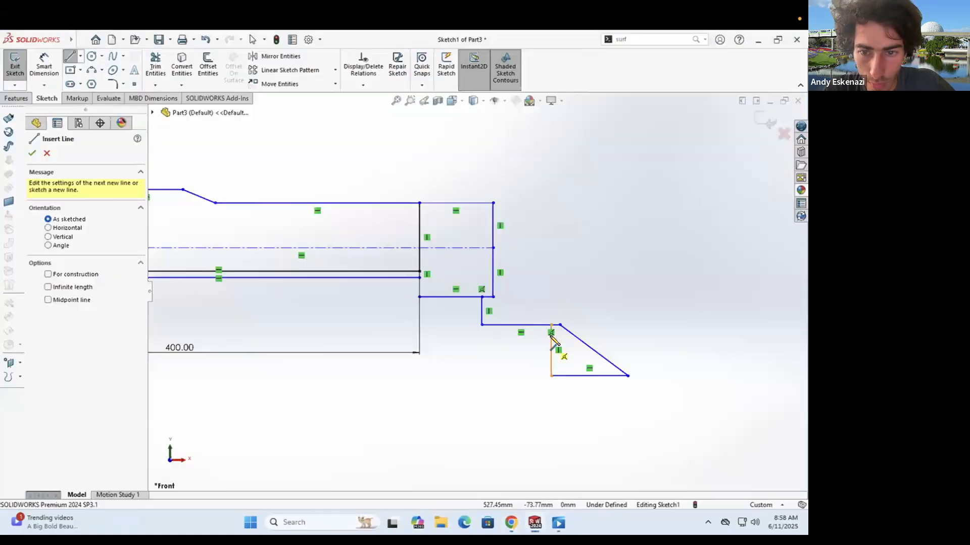
# Step: Draw the lower frame line from the cowcatcher's back edge to beneath the cab's rear wall, and close it vertically up to the frame strip
pyautogui.click(552, 344)
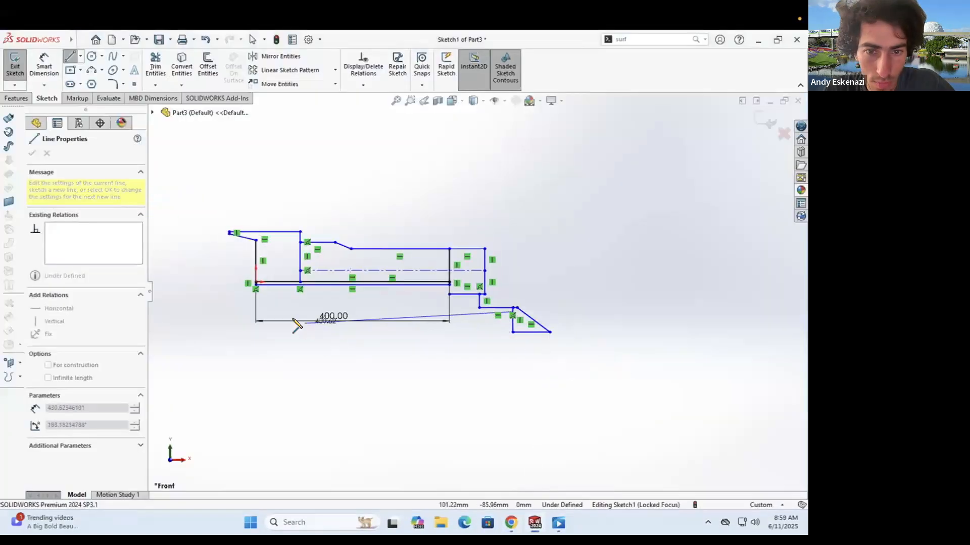
pyautogui.click(257, 314)
pyautogui.press('Escape')
pyautogui.scroll(-4, 335, 284)
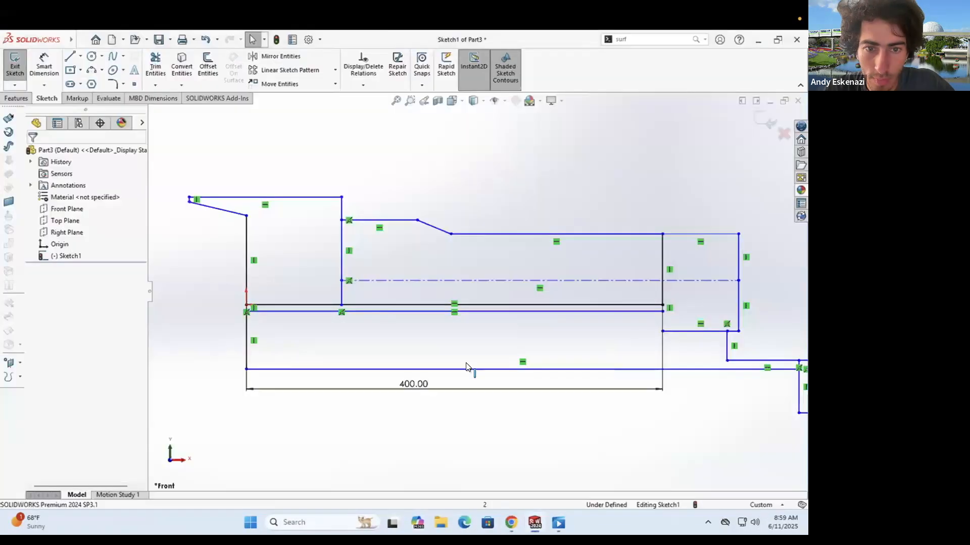
# Step: Mirror the three boiler top lines about the horizontal construction centerline
pyautogui.scroll(2, 466, 363)
pyautogui.click(281, 57)
pyautogui.click(417, 296)
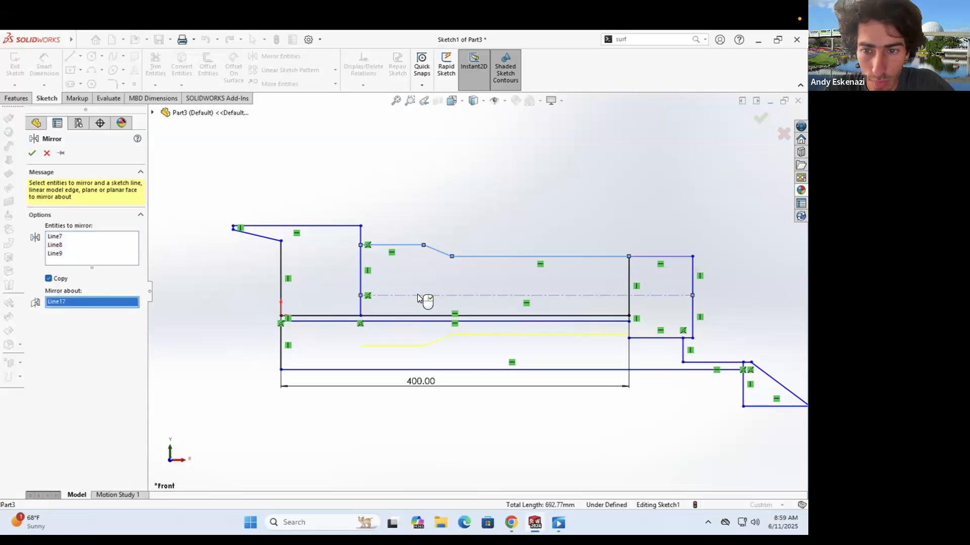
pyautogui.press('Return')
# Step: Align the smokebox's bottom edge with the mirrored boiler line, and extend the cab's front wall down to the mirrored boiler's rear end
pyautogui.scroll(3, 669, 326)
pyautogui.click(562, 330)
pyautogui.press('Escape')
pyautogui.scroll(4, 403, 300)
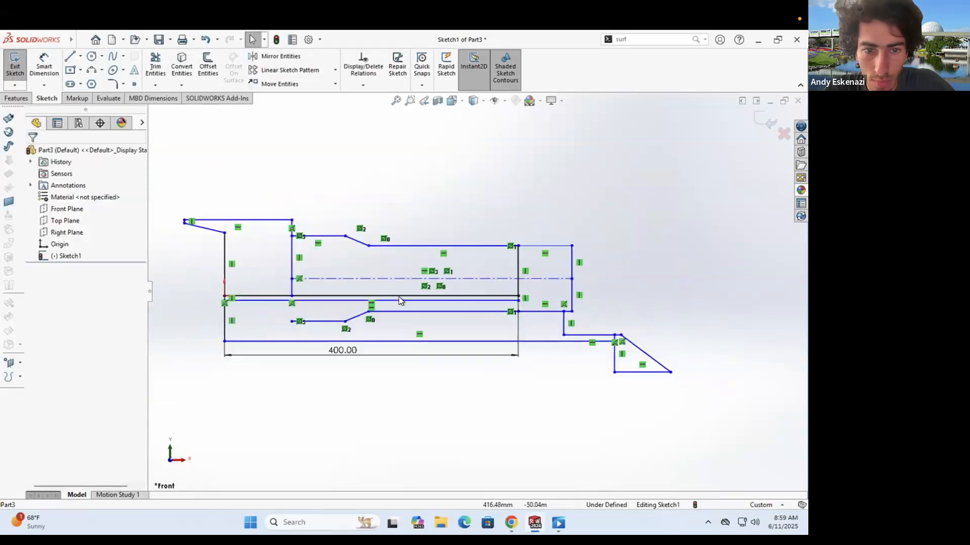
pyautogui.scroll(-3, 228, 305)
pyautogui.press('Escape')
pyautogui.press('Escape')
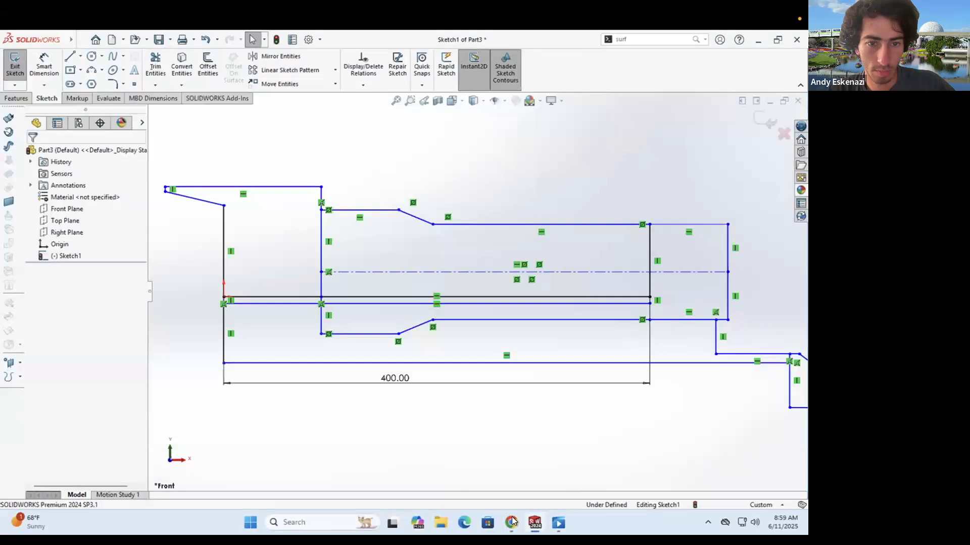
# Step: Draw a line from the mirrored boiler's lower rear end back to the locomotive's rear vertical line
pyautogui.press('l')
pyautogui.click(360, 334)
pyautogui.click(224, 333)
pyautogui.press('Escape')
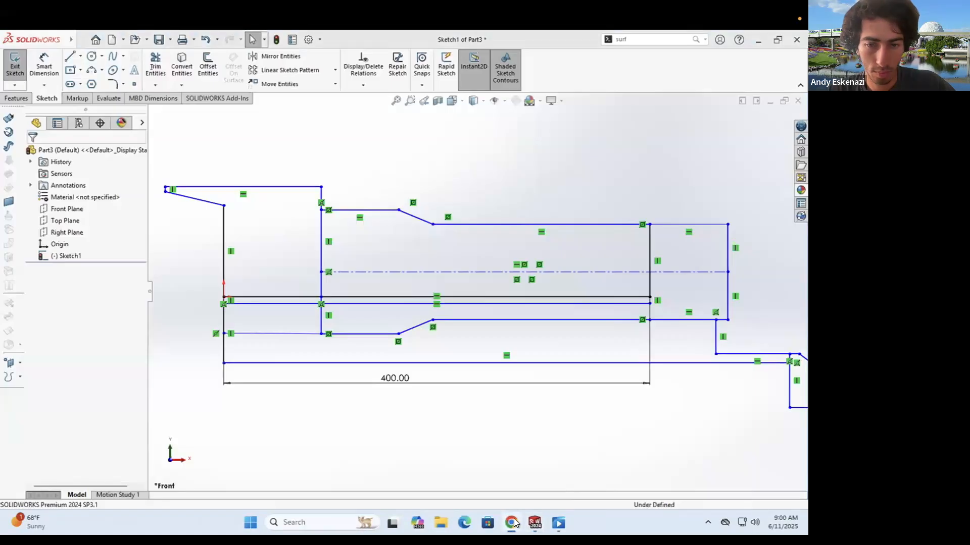
# Step: Check the locomotive photo in Chrome and sketch a wheel circle beneath the rear of the boiler
pyautogui.click(512, 522)
pyautogui.click(513, 522)
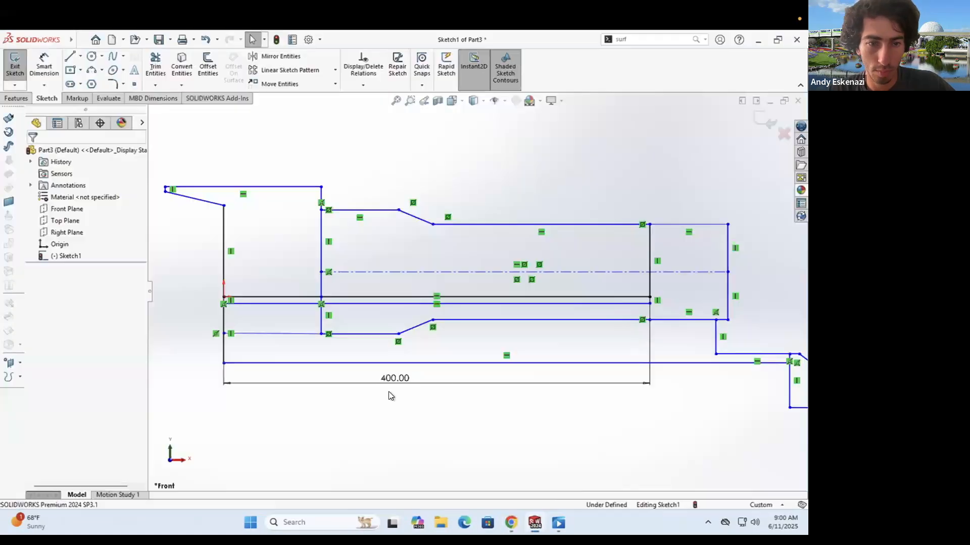
pyautogui.press('c')
pyautogui.click(337, 405)
pyautogui.press('Escape')
pyautogui.scroll(3, 404, 322)
# Step: Dimension the cab's rear wall to 85 mm and its angle with the sloped roof underside to 100 degrees
pyautogui.press('d')
pyautogui.scroll(-6, 379, 290)
pyautogui.click(379, 292)
pyautogui.click(329, 262)
pyautogui.press('Return')
pyautogui.scroll(2, 335, 226)
pyautogui.click(380, 245)
# Step: Dimension the short vertical edge at the roof overhang's tip to 5 mm
pyautogui.click(287, 206)
pyautogui.click(273, 201)
pyautogui.click(221, 200)
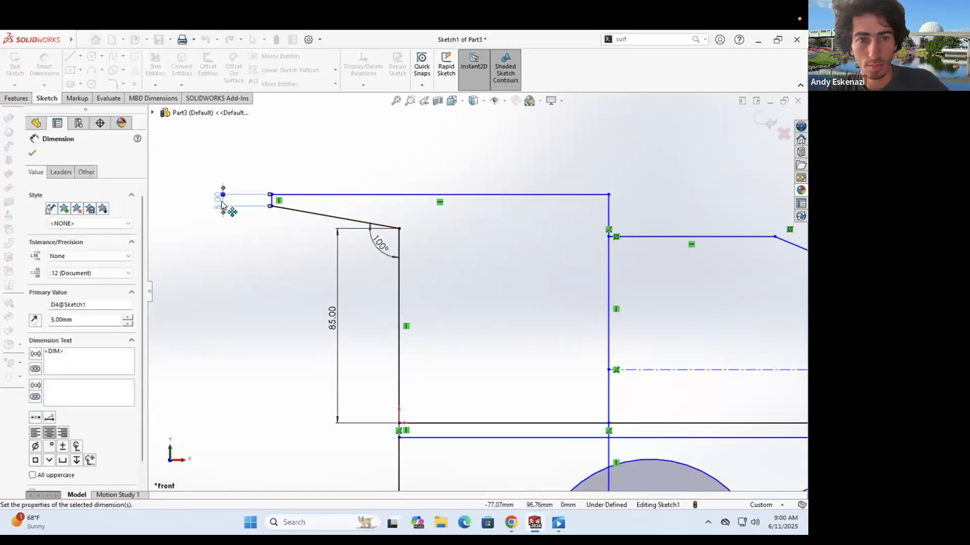
pyautogui.scroll(2, 266, 184)
pyautogui.press('Return')
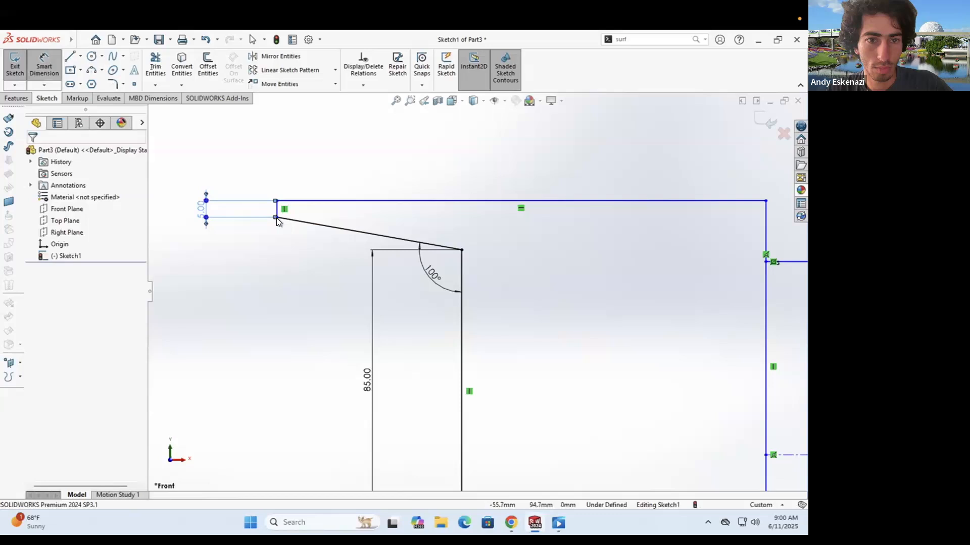
# Step: Dimension the cab roof's rear overhang to 55 mm and the full roof length to 150 mm
pyautogui.click(311, 216)
pyautogui.scroll(-3, 553, 272)
pyautogui.click(475, 253)
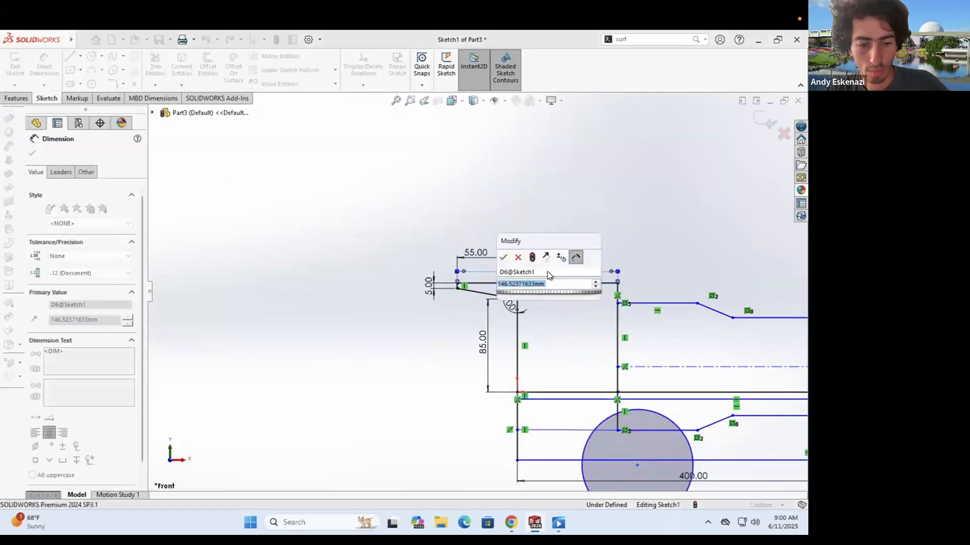
pyautogui.press('Return')
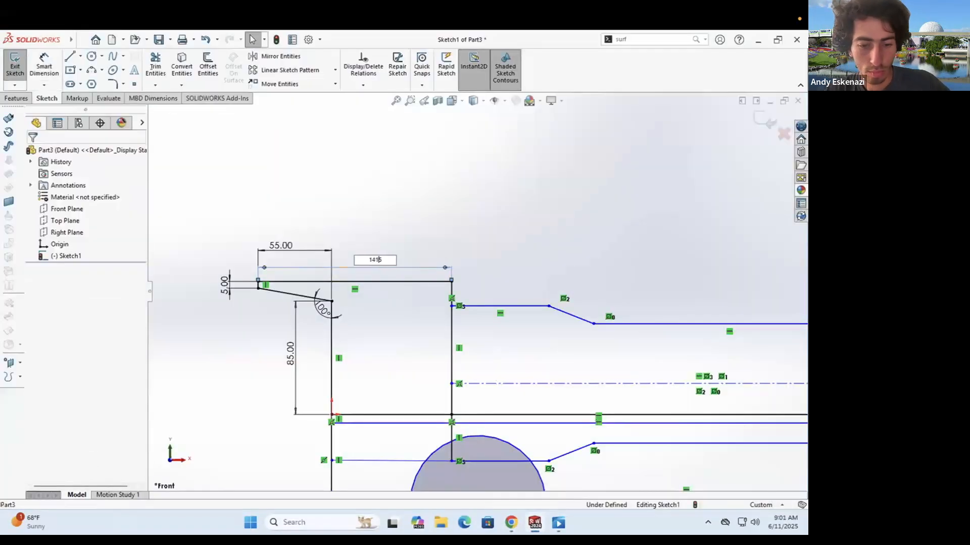
pyautogui.scroll(-5, 326, 295)
pyautogui.scroll(5, 408, 237)
pyautogui.write('50')
pyautogui.press('Return')
pyautogui.scroll(5, 528, 286)
# Step: Following the locomotive photo, sketch paired vertical band lines along the boiler and link neighbouring pairs with horizontal construction lines
pyautogui.click(511, 523)
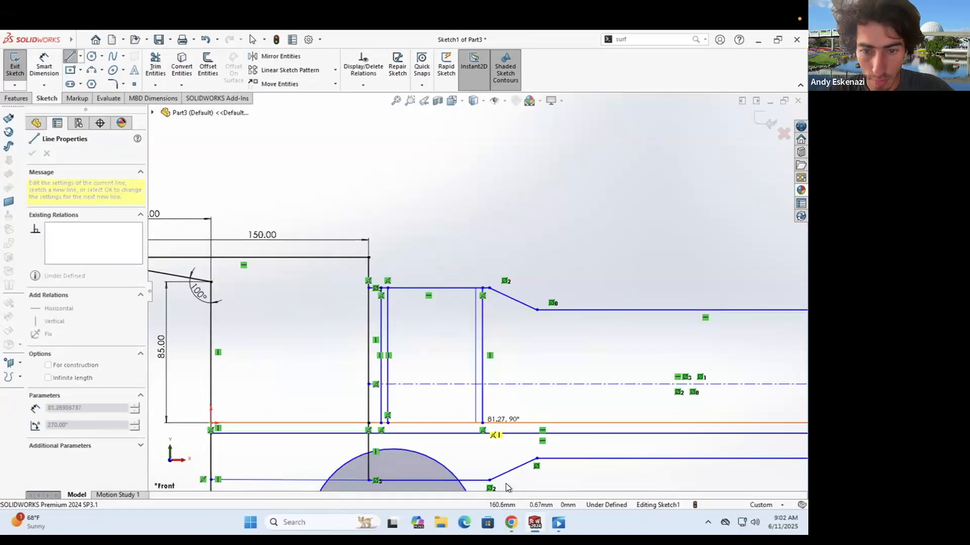
pyautogui.click(510, 522)
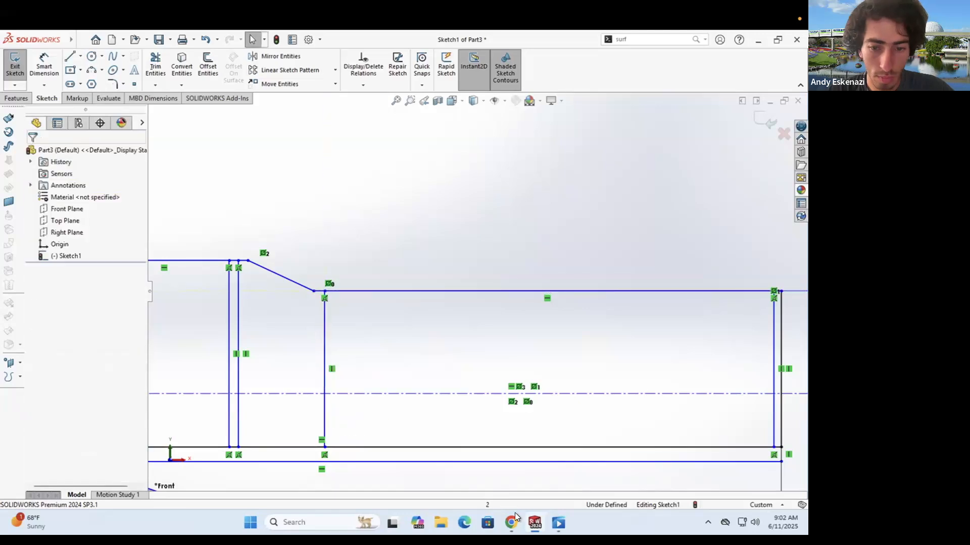
pyautogui.click(71, 56)
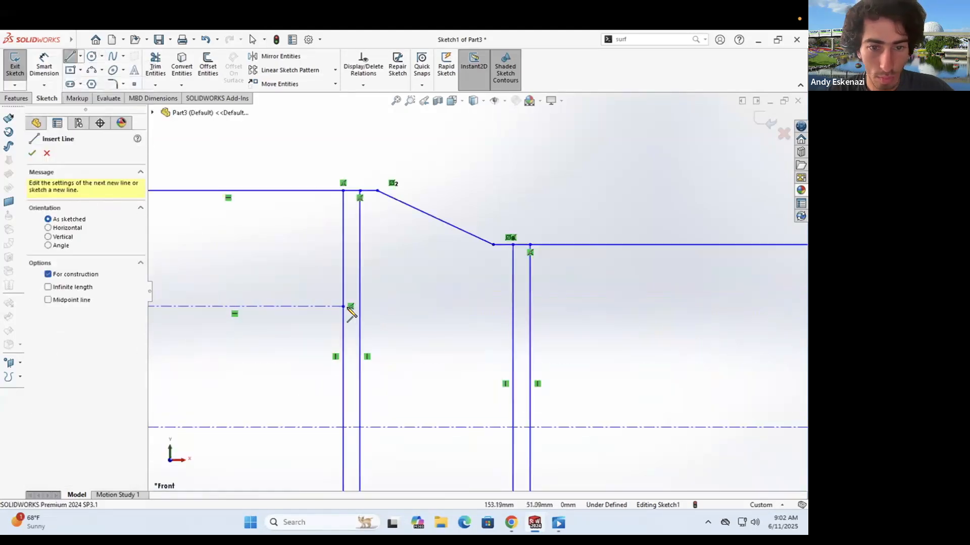
pyautogui.click(357, 304)
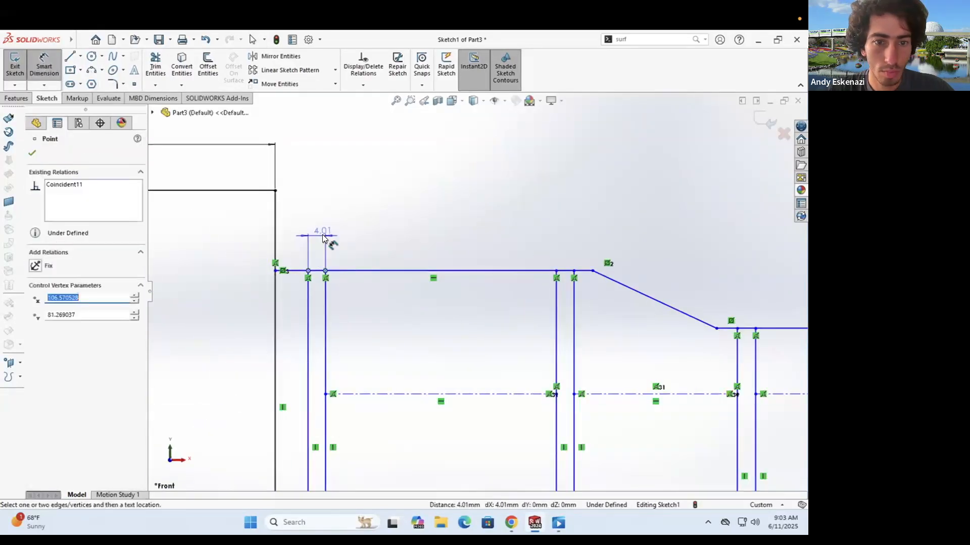
# Step: Dimension each boiler band to 5 mm wide and offset the first band 10 mm from the cab's front wall
pyautogui.click(323, 237)
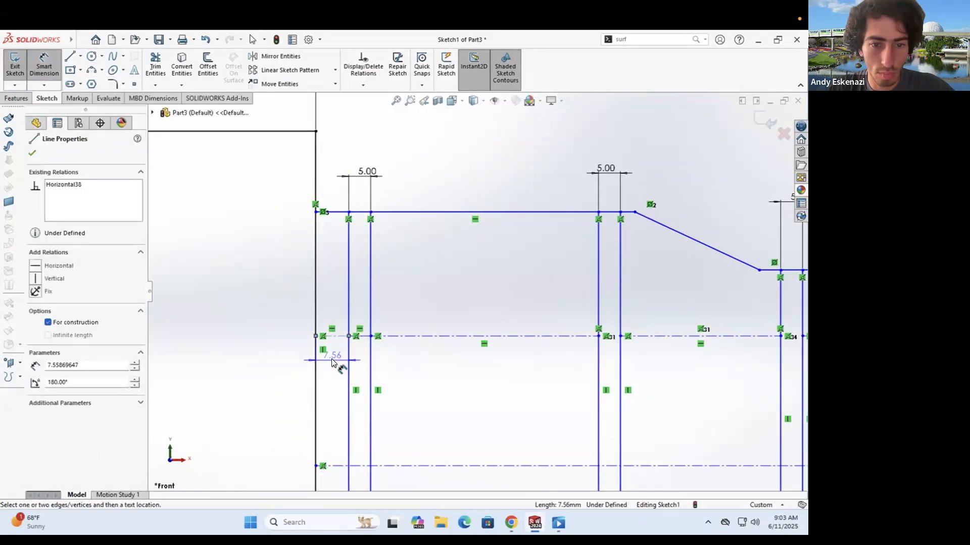
pyautogui.click(332, 359)
pyautogui.press('Return')
# Step: Check the locomotive photo in Chrome and shift the third and fourth bands forward along the boiler
pyautogui.click(508, 516)
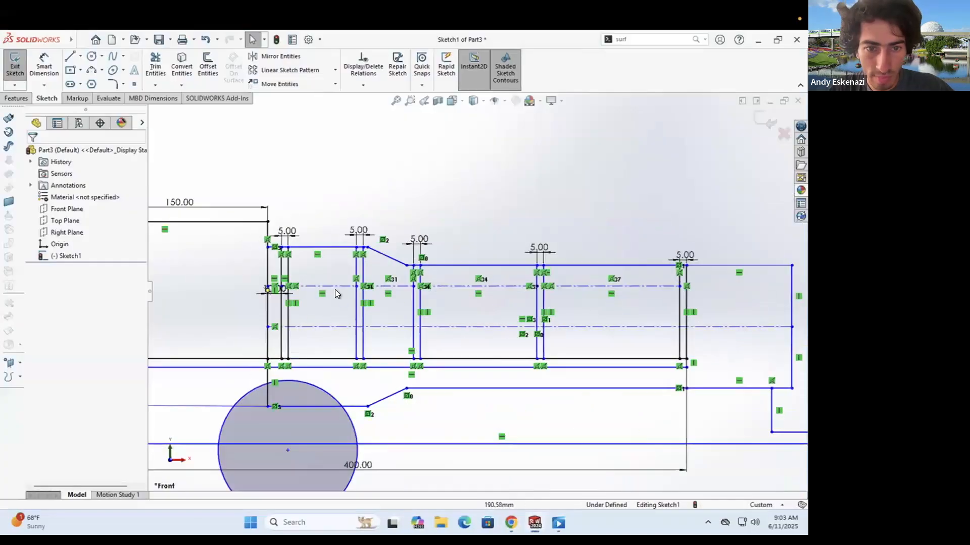
pyautogui.click(334, 287)
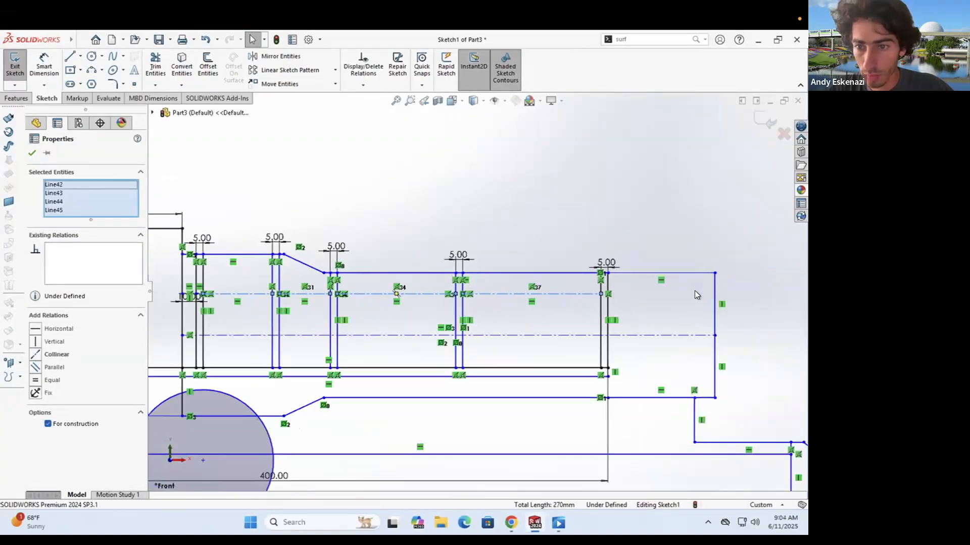
pyautogui.scroll(3, 252, 306)
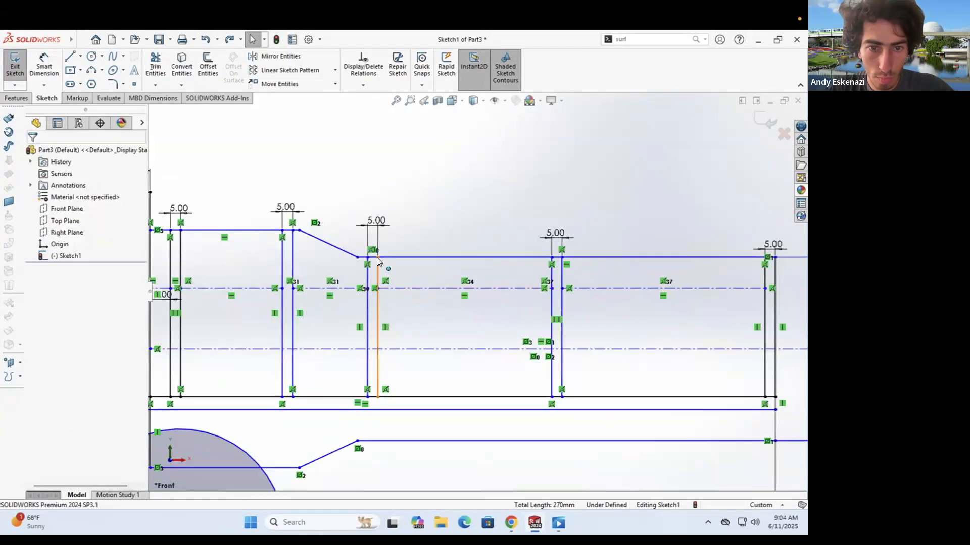
pyautogui.click(430, 260)
pyautogui.scroll(-3, 432, 263)
pyautogui.click(472, 281)
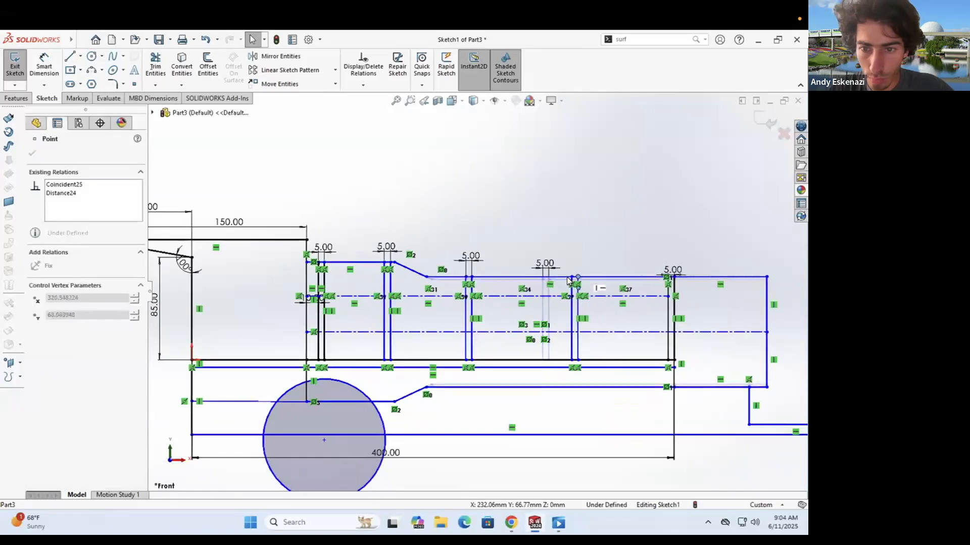
pyautogui.press('Escape')
pyautogui.scroll(5, 396, 257)
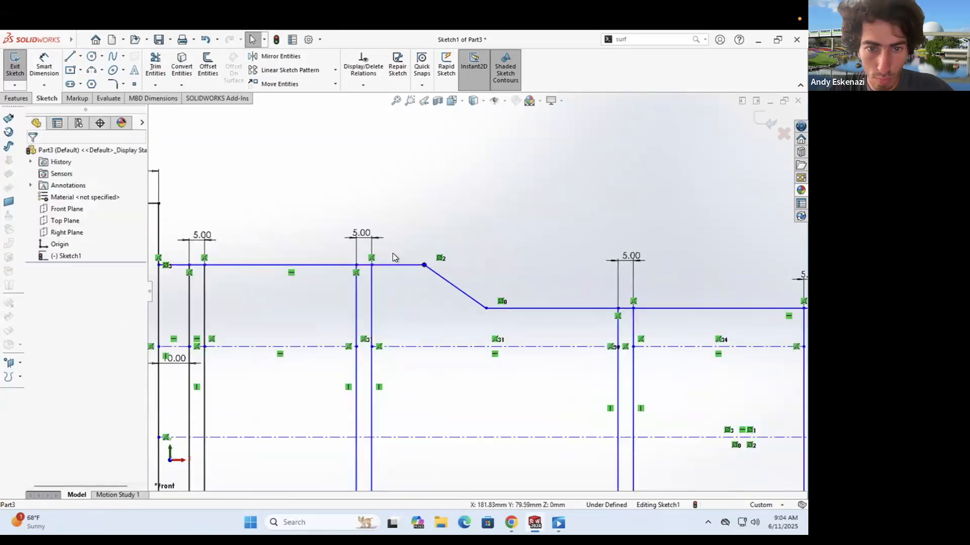
# Step: Dimension both ends of the boiler's sloped top edge 5 mm from the neighbouring second and third bands
pyautogui.click(424, 265)
pyautogui.click(411, 243)
pyautogui.write('5')
pyautogui.press('Return')
pyautogui.click(487, 308)
pyautogui.click(558, 291)
pyautogui.write('5')
pyautogui.press('Return')
pyautogui.press('Escape')
pyautogui.scroll(-2, 423, 295)
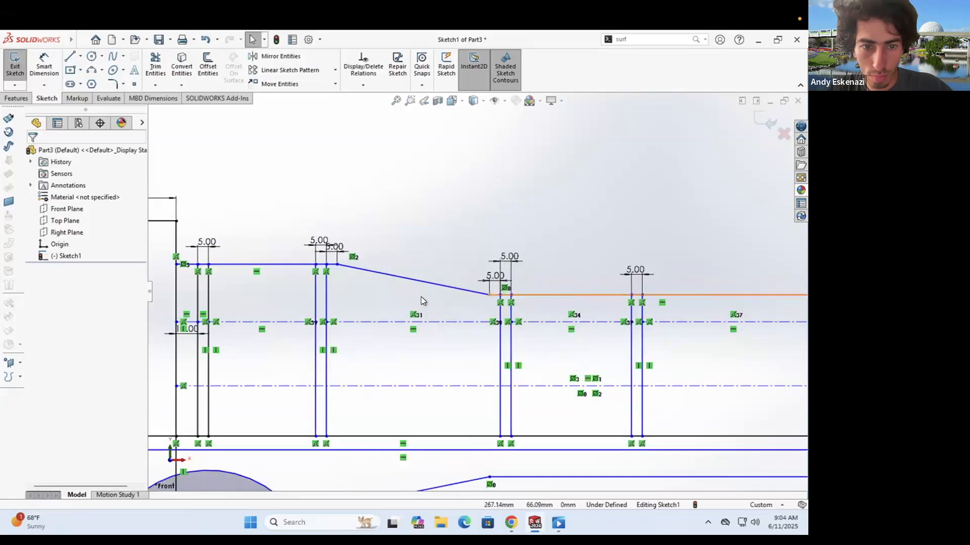
# Step: Make the horizontal construction lines between the boiler bands equal in length and check the spacing against the locomotive photo in Chrome
pyautogui.click(380, 323)
pyautogui.keyDown('ctrl'); pyautogui.click(556, 322); pyautogui.keyUp('ctrl')
pyautogui.scroll(-3, 384, 361)
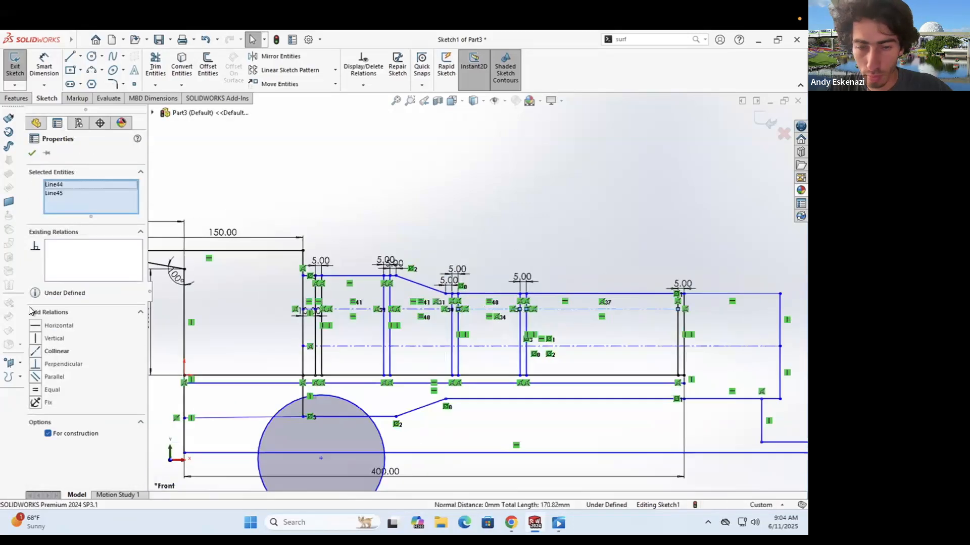
pyautogui.press('Escape')
pyautogui.scroll(3, 788, 317)
pyautogui.click(511, 523)
pyautogui.click(535, 522)
pyautogui.scroll(-3, 257, 258)
pyautogui.scroll(3, 274, 311)
# Step: Dimension the length of the smokebox's top edge from the last boiler band to its front end
pyautogui.press('d')
pyautogui.click(621, 313)
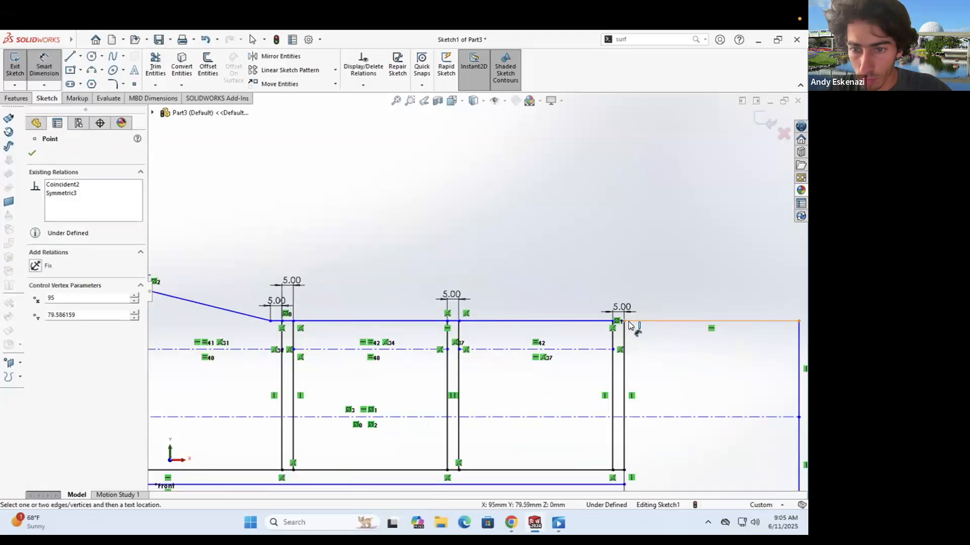
pyautogui.scroll(-3, 478, 303)
pyautogui.click(212, 290)
pyautogui.click(401, 235)
pyautogui.click(462, 287)
pyautogui.scroll(3, 537, 329)
pyautogui.click(430, 264)
pyautogui.press('Escape')
pyautogui.click(672, 263)
pyautogui.click(667, 259)
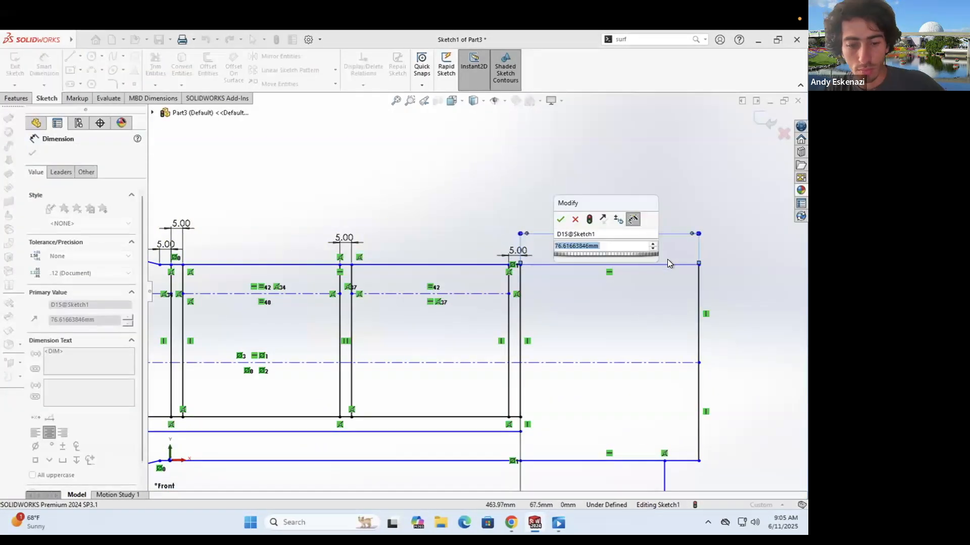
pyautogui.press('Return')
# Step: Try a 25 mm dimension between the boiler's rear top edge and the upper construction line, and undo it
pyautogui.click(389, 246)
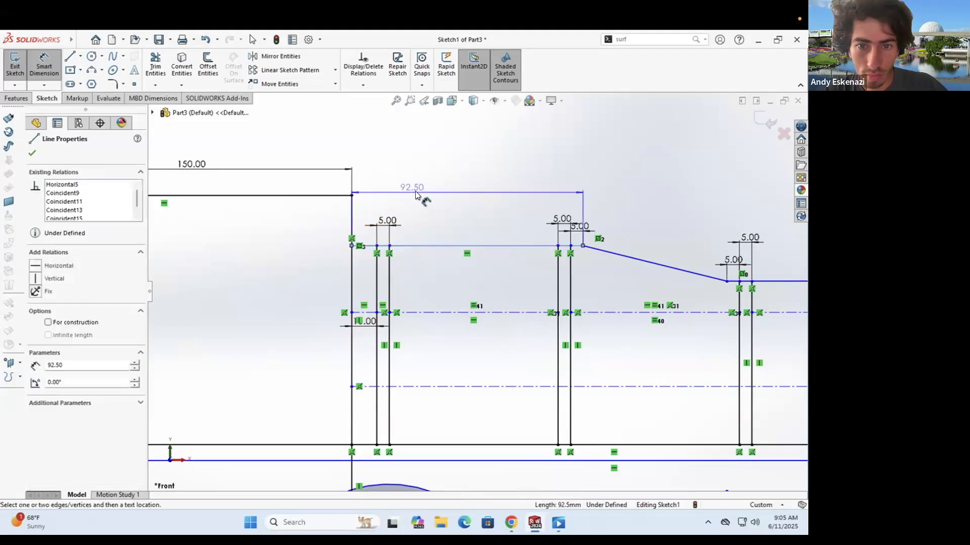
pyautogui.click(389, 312)
pyautogui.scroll(2, 384, 311)
pyautogui.click(420, 260)
pyautogui.press('Return')
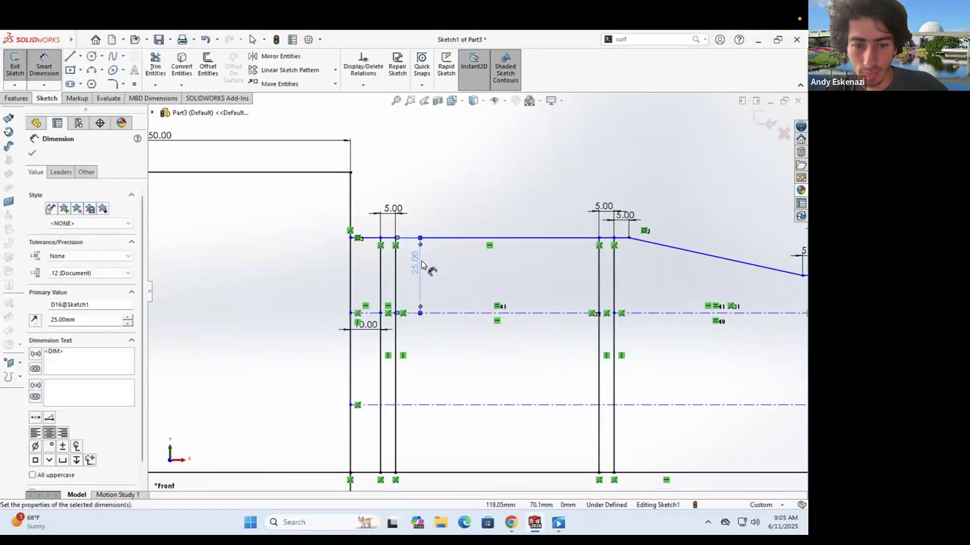
pyautogui.scroll(-5, 421, 261)
pyautogui.hotkey('ctrl', 'z')
pyautogui.scroll(5, 459, 279)
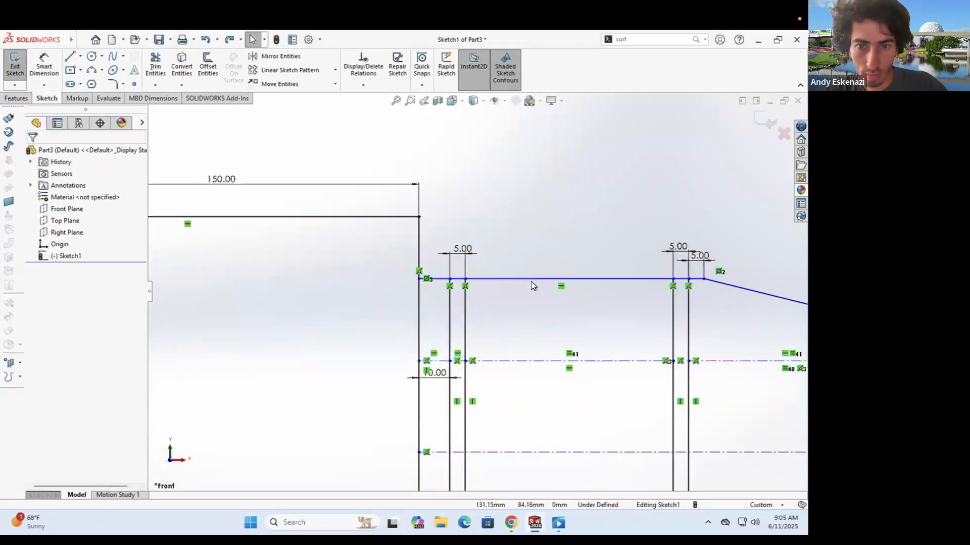
# Step: Dimension the boiler's rear top edge 70 mm above the horizontal line where the bands end, consulting the locomotive photo
pyautogui.click(419, 279)
pyautogui.scroll(-4, 418, 281)
pyautogui.click(449, 404)
pyautogui.click(422, 372)
pyautogui.click(511, 522)
pyautogui.click(534, 523)
pyautogui.doubleClick(409, 383)
pyautogui.write('70')
pyautogui.press('Return')
# Step: Dimension the boiler's front top edge above the bands' lower line, trying 65 mm and settling on 60 mm
pyautogui.scroll(5, 571, 325)
pyautogui.click(608, 308)
pyautogui.scroll(-5, 607, 310)
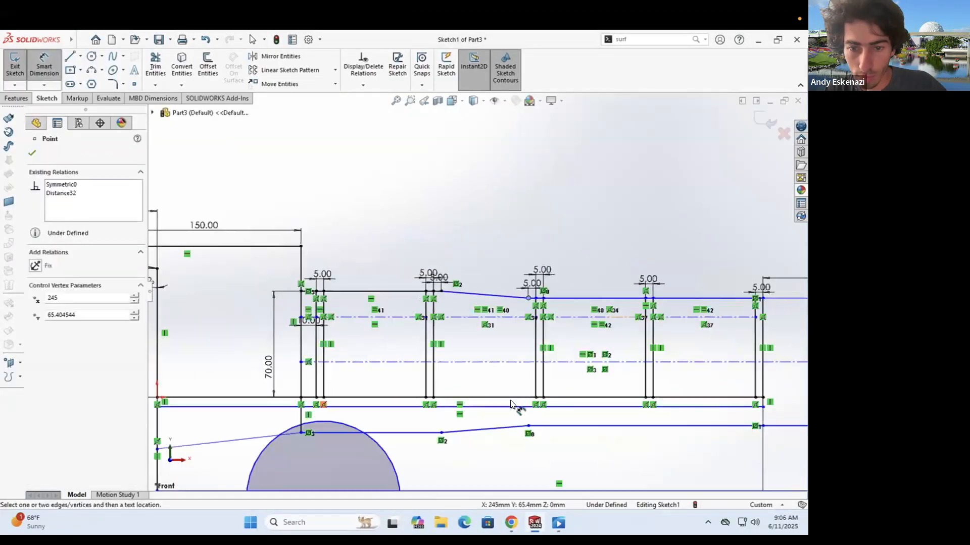
pyautogui.click(512, 404)
pyautogui.click(509, 378)
pyautogui.write('65')
pyautogui.press('Return')
pyautogui.doubleClick(506, 380)
pyautogui.write('60')
pyautogui.press('Return')
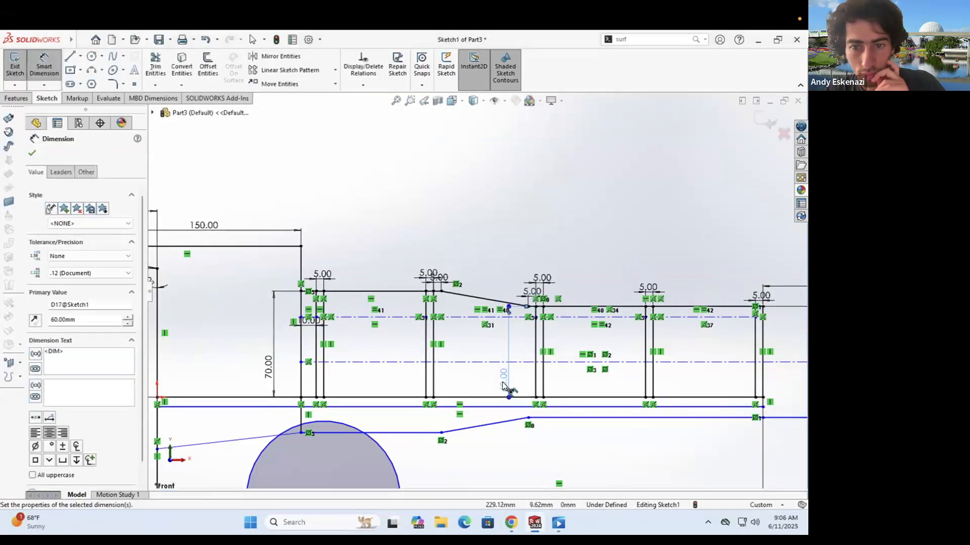
# Step: Compare the profile with the locomotive photo in Chrome and set the rear boiler section's height to 75 mm
pyautogui.scroll(-3, 505, 385)
pyautogui.scroll(3, 500, 381)
pyautogui.click(512, 523)
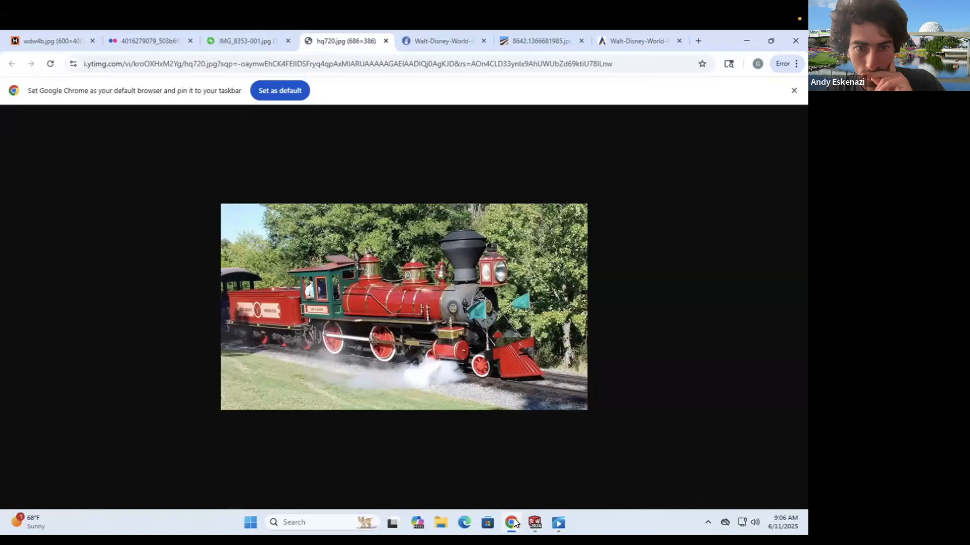
pyautogui.click(514, 524)
pyautogui.doubleClick(310, 369)
pyautogui.write('70')
pyautogui.scroll(-4, 342, 313)
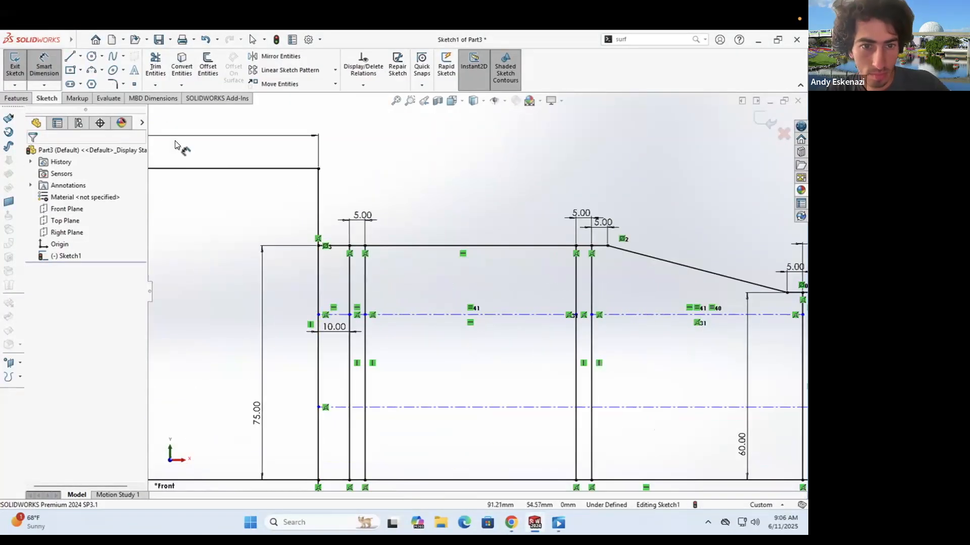
# Step: Dimension the upper construction line 20 mm below the boiler's rear top edge
pyautogui.click(319, 245)
pyautogui.click(319, 313)
pyautogui.click(297, 289)
pyautogui.write('20')
pyautogui.press('Return')
pyautogui.scroll(2, 448, 374)
pyautogui.scroll(6, 448, 375)
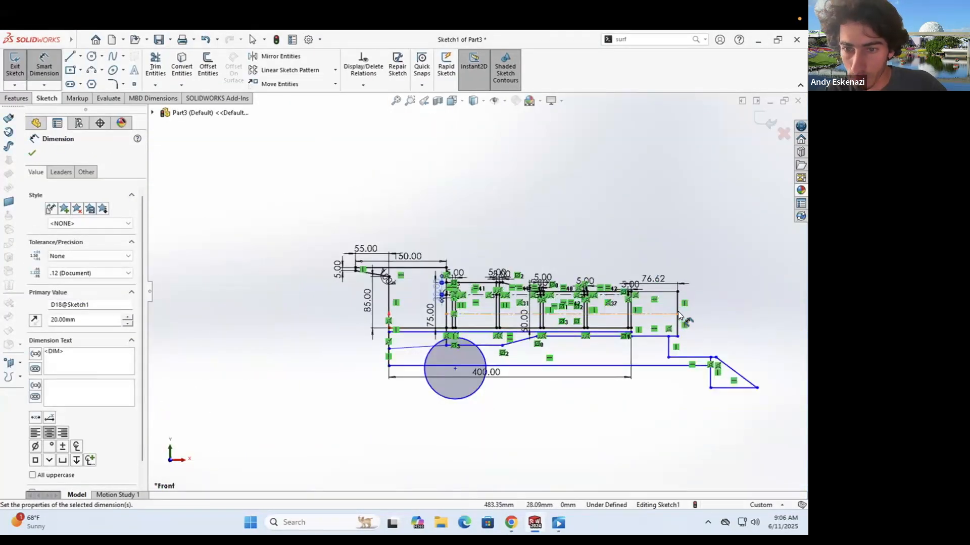
# Step: Dimension the smokebox's top edge 35 mm above the boiler centerline
pyautogui.scroll(-6, 678, 312)
pyautogui.click(610, 287)
pyautogui.click(676, 288)
pyautogui.write('35')
pyautogui.press('Return')
pyautogui.scroll(3, 301, 322)
pyautogui.scroll(-2, 302, 319)
pyautogui.scroll(2, 353, 303)
pyautogui.scroll(-1, 417, 282)
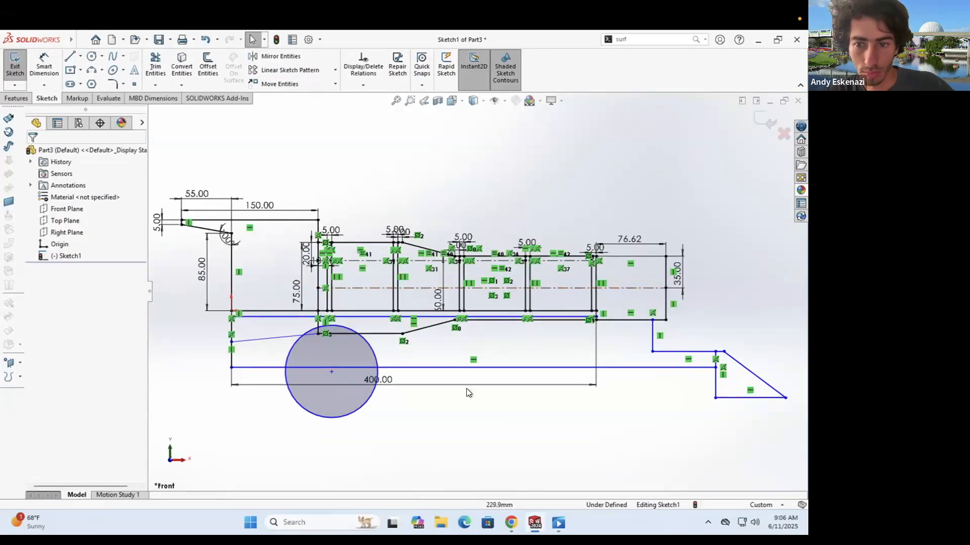
# Step: Set the distance from the boiler centerline to the smokebox's top edge to 40 mm
pyautogui.doubleClick(677, 276)
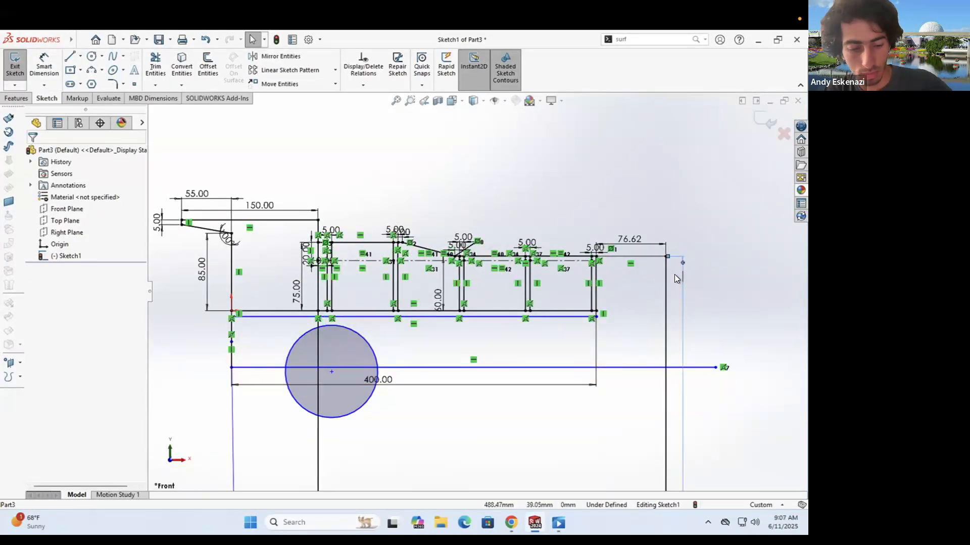
pyautogui.scroll(5, 674, 274)
pyautogui.scroll(-6, 526, 277)
pyautogui.scroll(5, 556, 258)
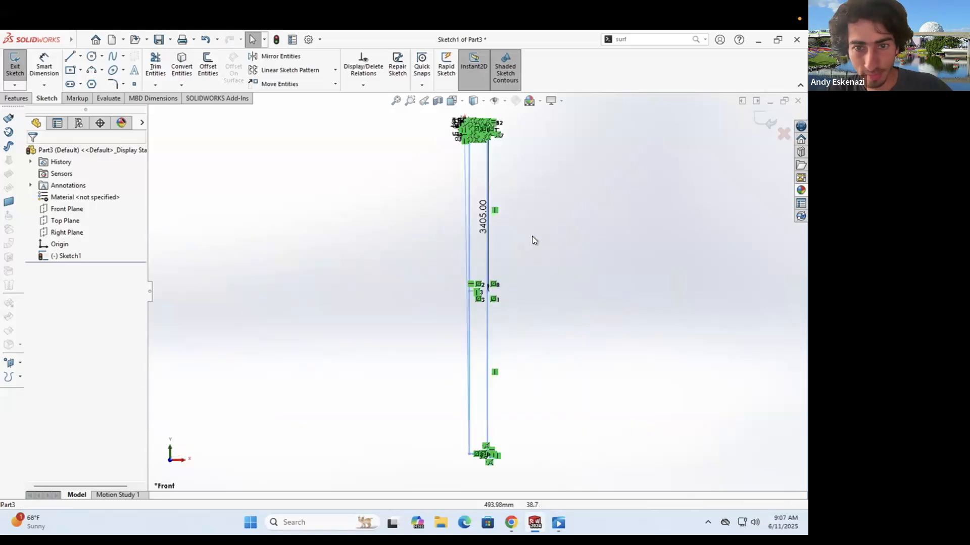
pyautogui.scroll(-6, 546, 303)
pyautogui.write('40')
pyautogui.press('Return')
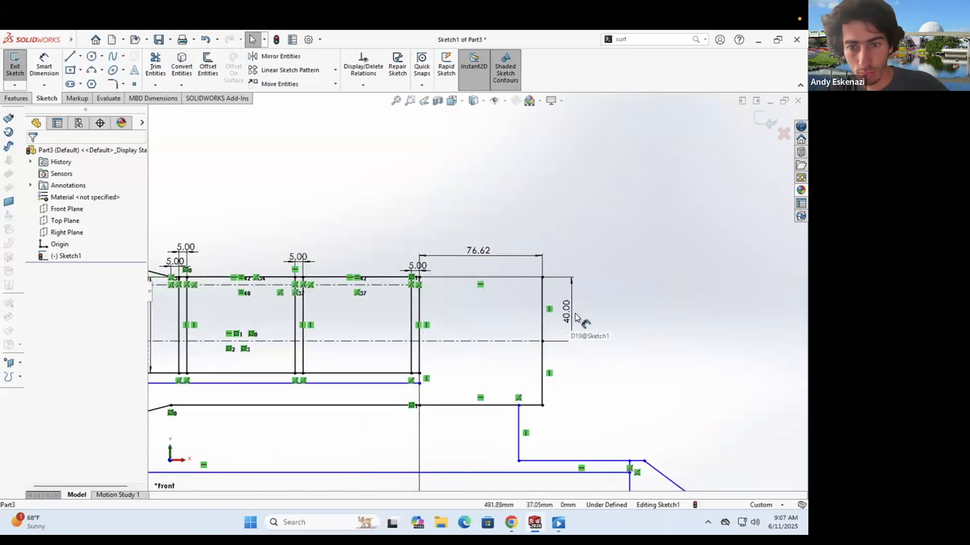
pyautogui.scroll(5, 571, 318)
pyautogui.scroll(-4, 581, 283)
pyautogui.scroll(4, 550, 328)
pyautogui.scroll(-4, 535, 278)
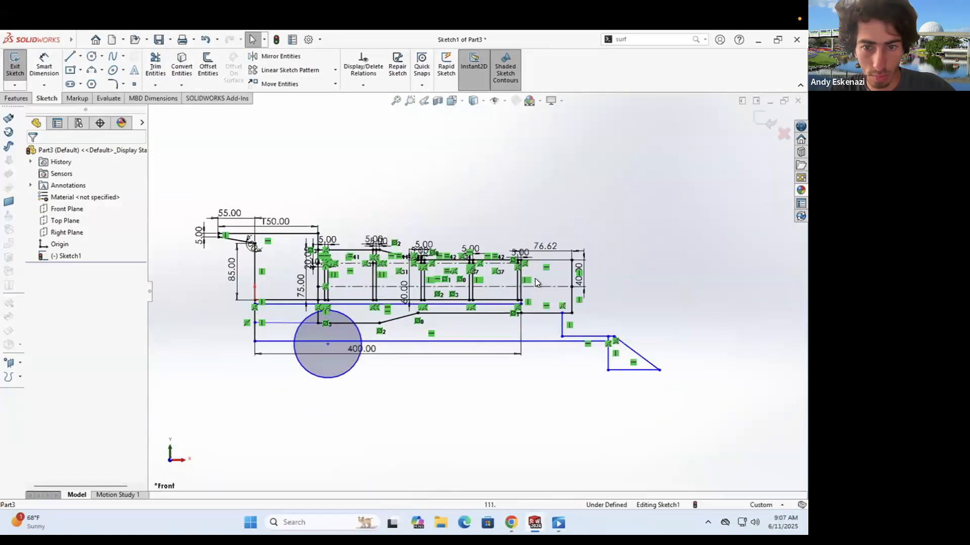
# Step: Check the locomotive photo in Chrome and dimension the short vertical line beneath the smokebox to 25 mm
pyautogui.click(511, 523)
pyautogui.click(511, 523)
pyautogui.moveTo(553, 390); pyautogui.dragTo(555, 373, button='right')
pyautogui.click(571, 366)
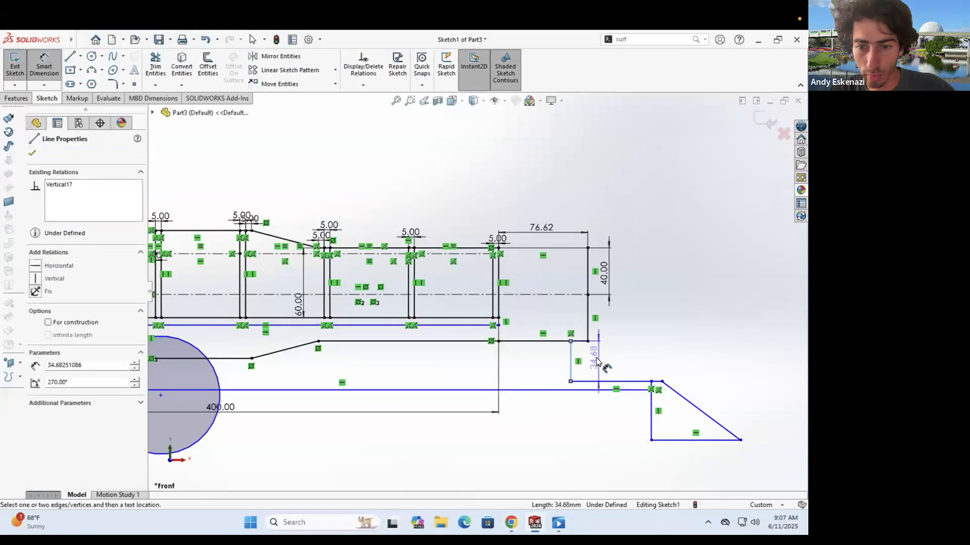
pyautogui.click(599, 363)
pyautogui.write('35')
pyautogui.press('Return')
# Step: Offset the vertical line under the smokebox 15 mm from the smokebox's front and set the adjoining horizontal edge to 75 mm
pyautogui.scroll(-3, 600, 363)
pyautogui.click(558, 329)
pyautogui.click(549, 299)
pyautogui.click(623, 380)
pyautogui.click(624, 364)
pyautogui.write('75')
pyautogui.press('Return')
pyautogui.scroll(4, 559, 334)
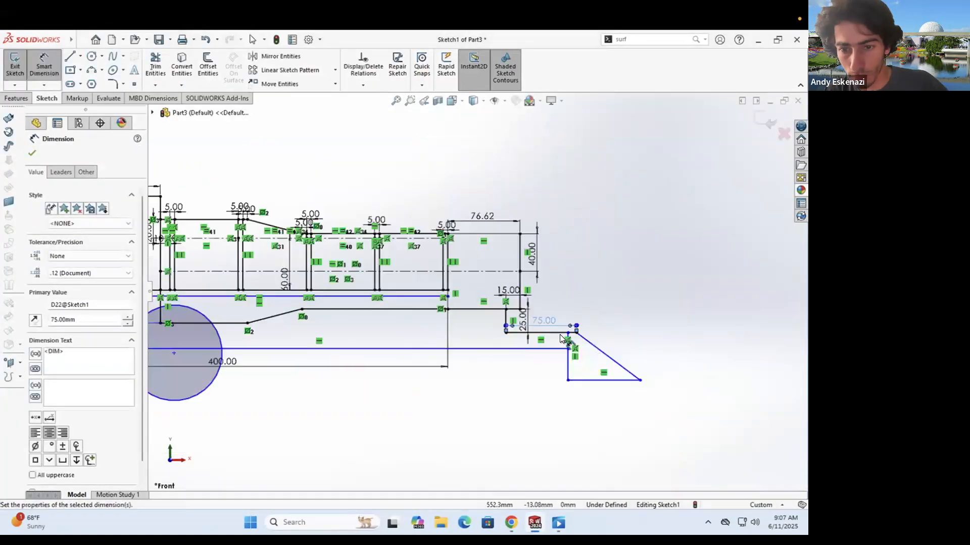
# Step: Dimension the triangular cowcatcher to 50 mm high with a 75 mm base
pyautogui.click(514, 355)
pyautogui.click(478, 363)
pyautogui.write('4')
pyautogui.press('BackSpace')
pyautogui.write('50')
pyautogui.press('Return')
pyautogui.click(538, 383)
pyautogui.click(551, 405)
pyautogui.write('75')
pyautogui.press('Return')
# Step: Dimension the cowcatcher's narrow top edge to 10 mm between its rear vertical line and the sloped line
pyautogui.click(513, 300)
pyautogui.click(529, 300)
pyautogui.click(525, 261)
pyautogui.write('10')
pyautogui.press('Return')
pyautogui.scroll(4, 564, 300)
pyautogui.scroll(3, 406, 282)
# Step: Dimension the long horizontal frame line 15 mm below the cowcatcher's top edge
pyautogui.scroll(-4, 408, 282)
pyautogui.scroll(-4, 601, 335)
pyautogui.click(493, 278)
pyautogui.click(486, 314)
pyautogui.click(620, 290)
pyautogui.write('15')
pyautogui.press('Return')
pyautogui.scroll(2, 681, 280)
pyautogui.scroll(6, 492, 285)
pyautogui.scroll(-6, 482, 300)
# Step: Following the photo in Chrome, sketch a horizontal line about 134 mm long rearward from the cowcatcher and close it vertically to the frame line
pyautogui.click(514, 520)
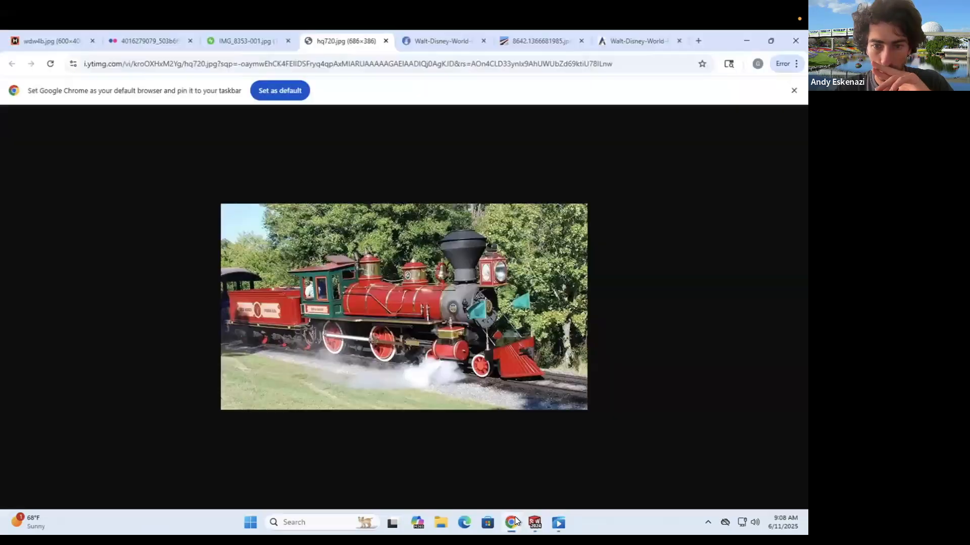
pyautogui.click(514, 520)
pyautogui.scroll(-1, 561, 286)
pyautogui.click(70, 56)
pyautogui.click(543, 344)
pyautogui.click(337, 343)
pyautogui.click(338, 316)
pyautogui.press('Escape')
pyautogui.scroll(5, 465, 292)
pyautogui.scroll(-5, 465, 291)
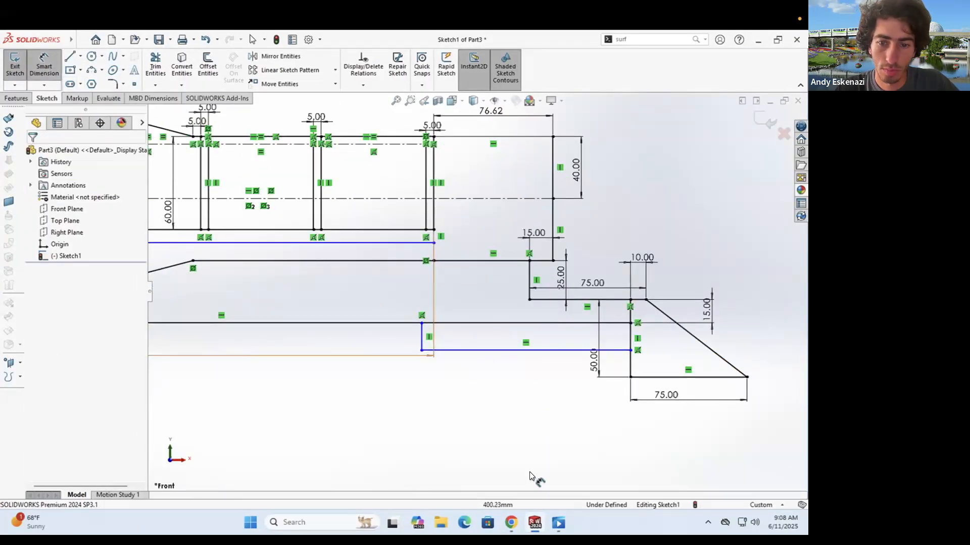
# Step: Set the new lower frame line's length to 150 mm, comparing the proportions with the locomotive photo in Chrome
pyautogui.click(511, 522)
pyautogui.hotkey('alt', 'Tab')
pyautogui.click(489, 348)
pyautogui.click(490, 367)
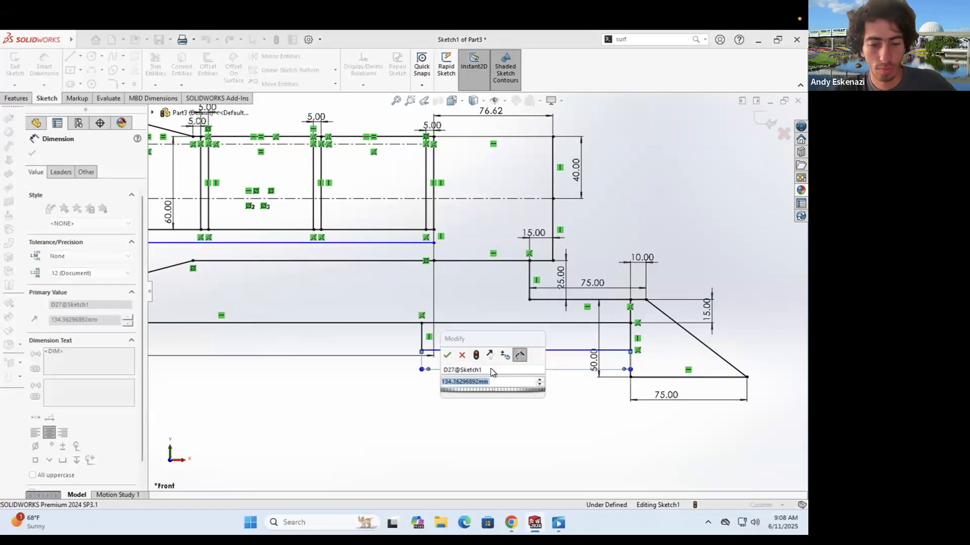
pyautogui.write('150')
pyautogui.press('Return')
pyautogui.scroll(3, 493, 301)
pyautogui.scroll(-2, 493, 299)
pyautogui.scroll(-1, 473, 358)
pyautogui.hotkey('alt', 'Tab')
pyautogui.hotkey('alt', 'Tab')
pyautogui.hotkey('alt', 'Tab')
pyautogui.hotkey('alt', 'Tab')
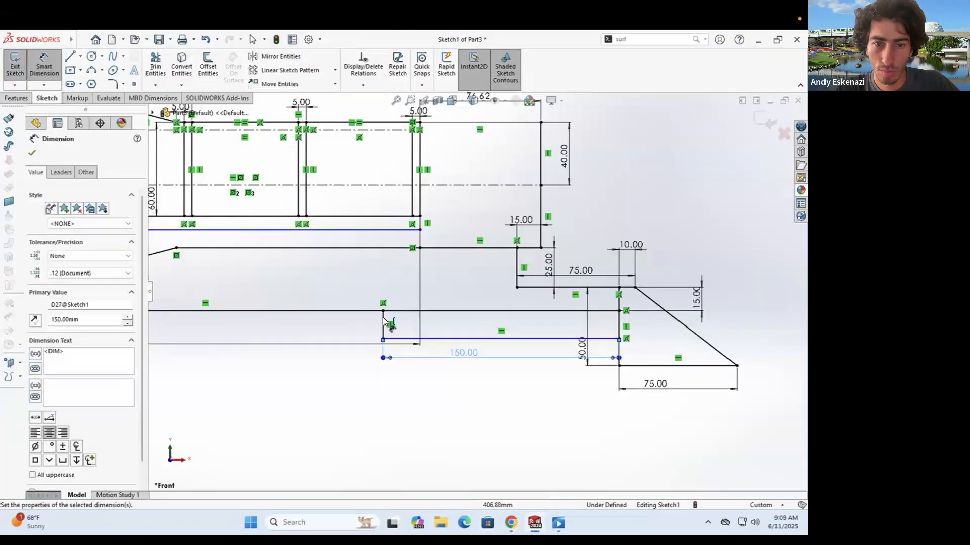
# Step: Set the length of the short vertical line closing the lower frame at the rear to 20 mm
pyautogui.write('20')
pyautogui.press('Return')
pyautogui.press('Escape')
pyautogui.scroll(4, 370, 324)
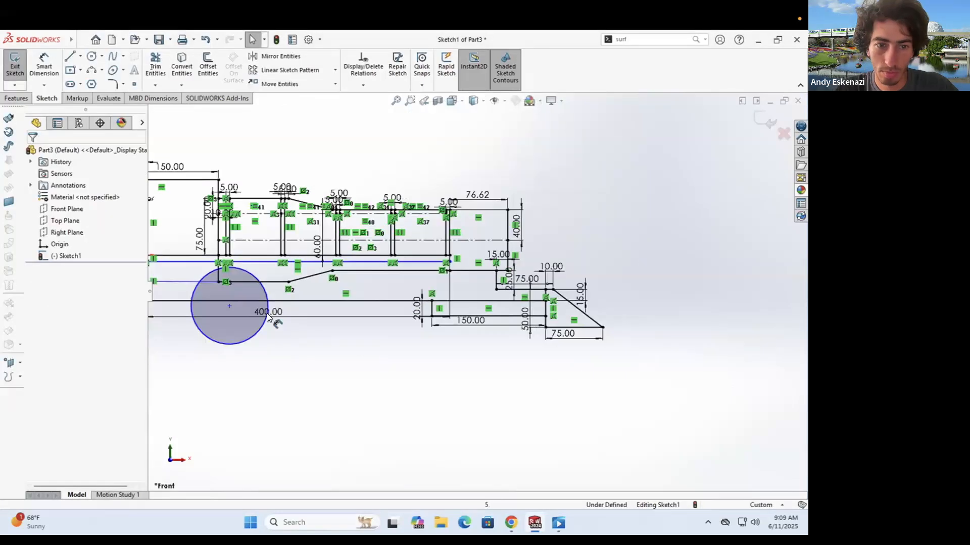
# Step: Sketch a vertical construction line down from the cab's rear edge and a horizontal ground construction line about 602 mm long running forward
pyautogui.scroll(-2, 277, 322)
pyautogui.click(70, 56)
pyautogui.click(333, 245)
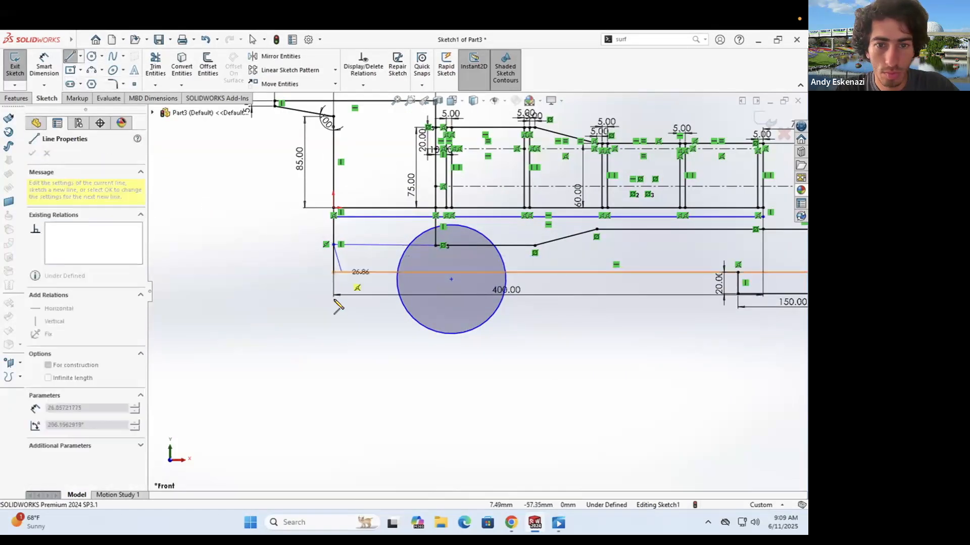
pyautogui.click(335, 342)
pyautogui.scroll(5, 475, 333)
pyautogui.scroll(-2, 665, 328)
pyautogui.click(688, 303)
pyautogui.press('Escape')
# Step: Try to dimension the ground line's length to 600 mm
pyautogui.click(362, 303)
pyautogui.click(390, 328)
pyautogui.write('600')
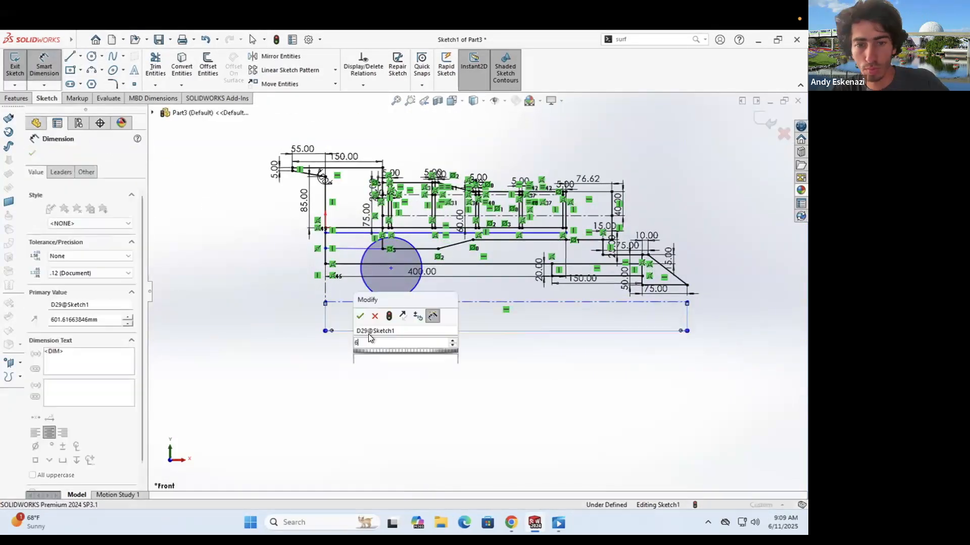
pyautogui.press('Return')
pyautogui.scroll(-2, 692, 306)
pyautogui.hotkey('ctrl', 'z')
# Step: Sketch a vertical construction line from the cowcatcher's front tip down to the ground line's front end
pyautogui.click(80, 56)
pyautogui.click(91, 83)
pyautogui.click(678, 276)
pyautogui.click(678, 300)
pyautogui.press('Escape')
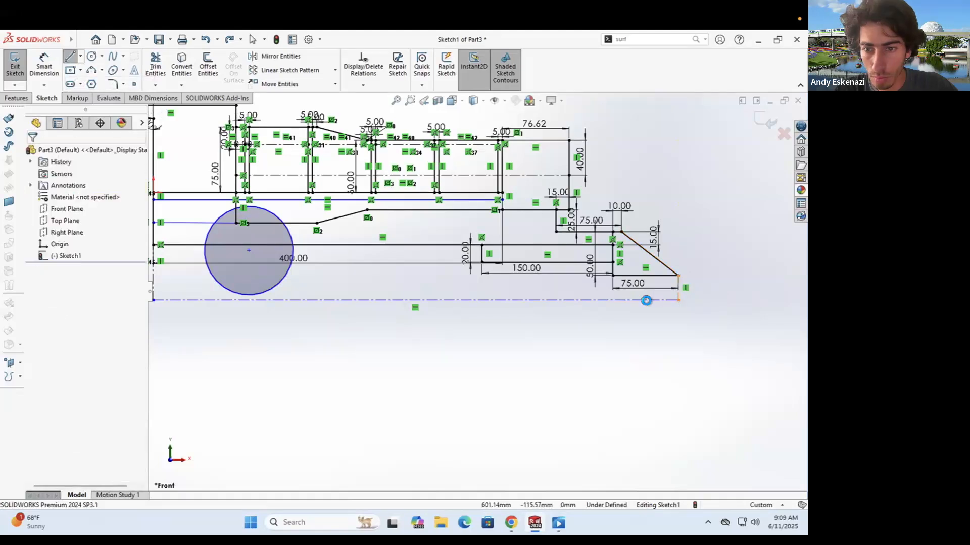
# Step: Constrain the ground line's front end to the cowcatcher's vertical construction line and set the smokebox's top length to 75 mm
pyautogui.scroll(-7, 697, 294)
pyautogui.click(560, 324)
pyautogui.keyDown('ctrl'); pyautogui.click(595, 288); pyautogui.keyUp('ctrl')
pyautogui.click(629, 338)
pyautogui.scroll(8, 628, 338)
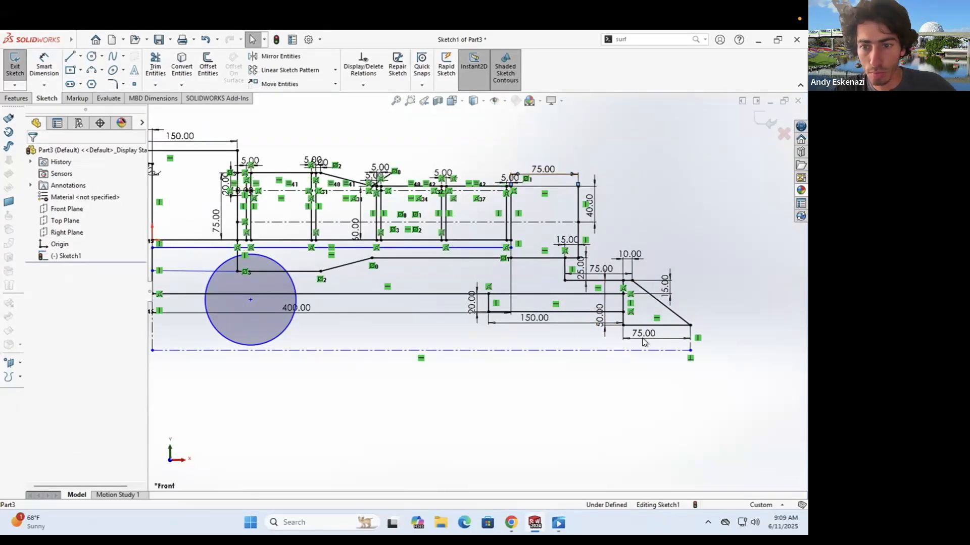
# Step: Set the rear vertical construction line's length to 90 mm and make the driving wheel circle tangent to the ground line
pyautogui.press('d')
pyautogui.keyDown('ctrl'); pyautogui.moveTo(502, 411); pyautogui.dragTo(625, 403, button='middle'); pyautogui.keyUp('ctrl')
pyautogui.click(274, 323)
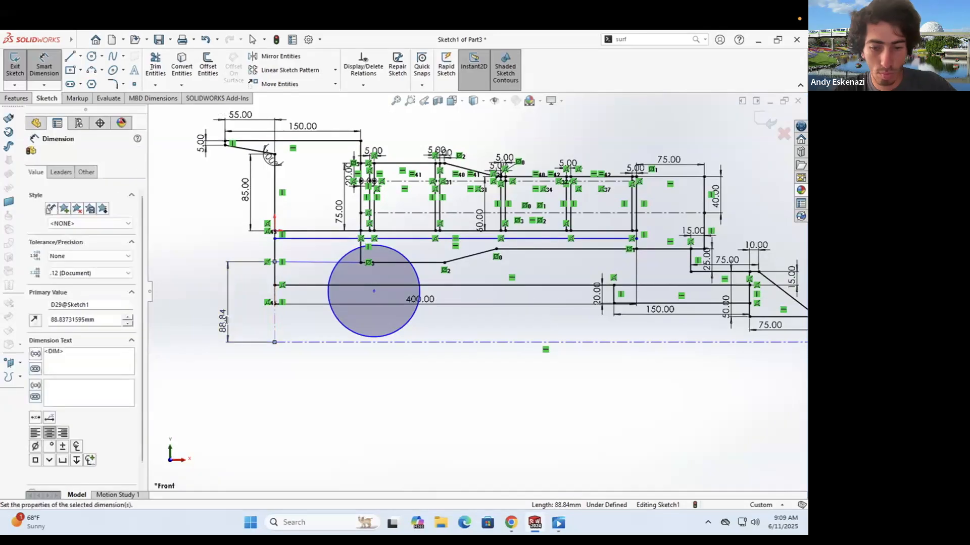
pyautogui.click(227, 320)
pyautogui.write('90')
pyautogui.press('Return')
pyautogui.scroll(2, 535, 256)
pyautogui.scroll(-4, 348, 305)
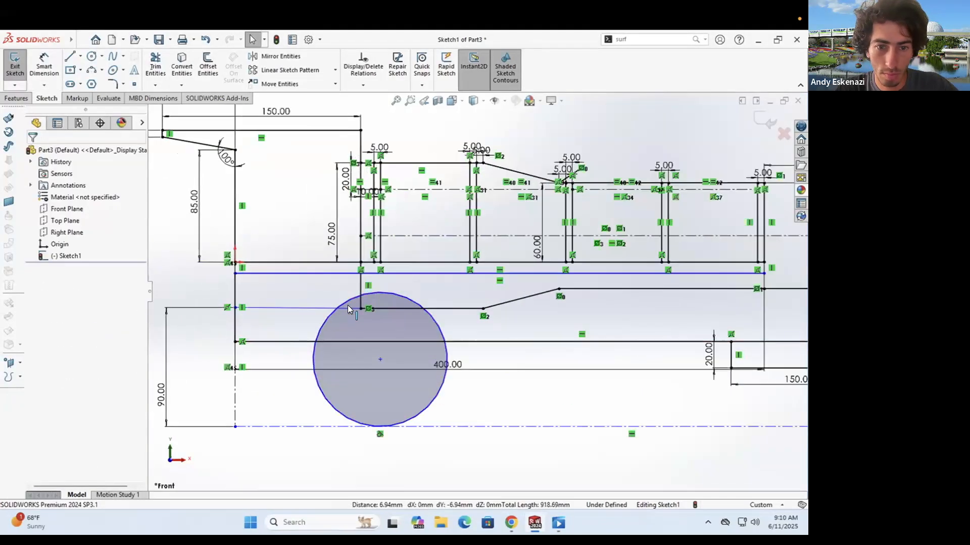
# Step: Try to sketch a vertical construction line between the driving wheel's top and its centre
pyautogui.click(76, 55)
pyautogui.click(398, 309)
pyautogui.press('Escape')
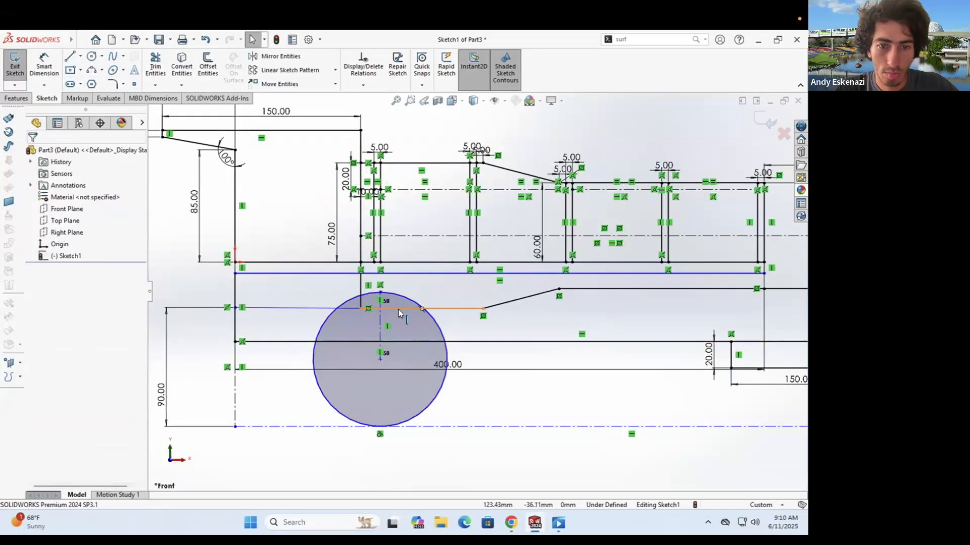
pyautogui.hotkey('ctrl', 'z')
# Step: Sketch a horizontal construction line from the rear vertical line to the driving wheel's centre
pyautogui.click(89, 85)
pyautogui.click(235, 359)
pyautogui.click(380, 359)
pyautogui.scroll(-4, 311, 356)
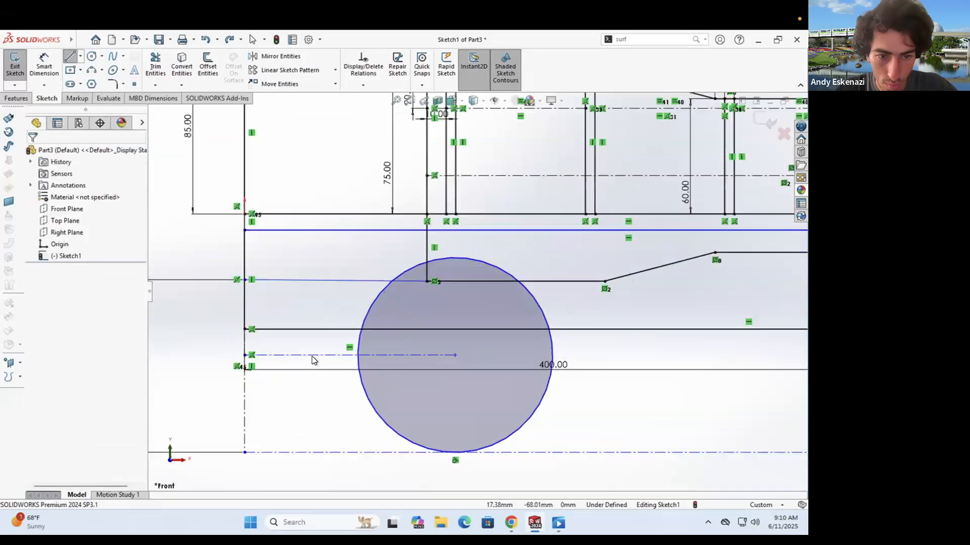
pyautogui.scroll(5, 646, 334)
pyautogui.scroll(3, 645, 334)
pyautogui.press('Escape')
pyautogui.click(502, 279)
pyautogui.press('Escape')
pyautogui.scroll(-2, 404, 303)
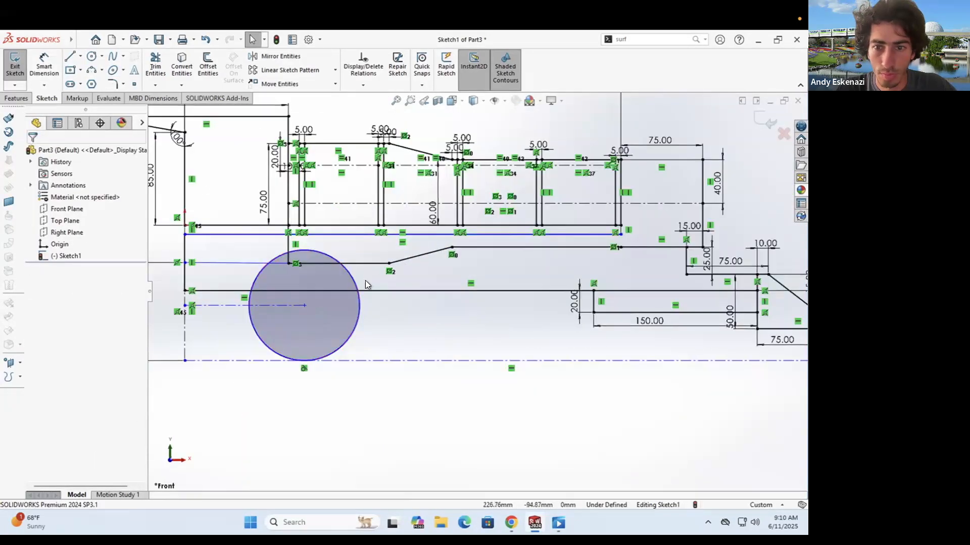
# Step: Following the photo in Chrome, add a second equal driving wheel tangent to the ground line, with its centre at about X 245 mm
pyautogui.press('l')
pyautogui.click(510, 524)
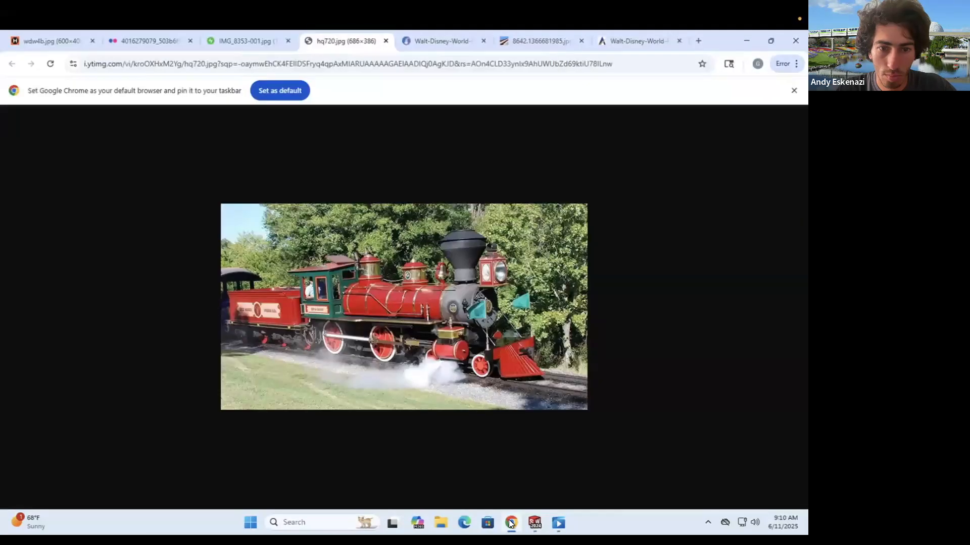
pyautogui.click(511, 524)
pyautogui.moveTo(338, 315)
pyautogui.mouseDown()
pyautogui.moveTo(525, 313)
pyautogui.moveTo(486, 313)
pyautogui.mouseUp()
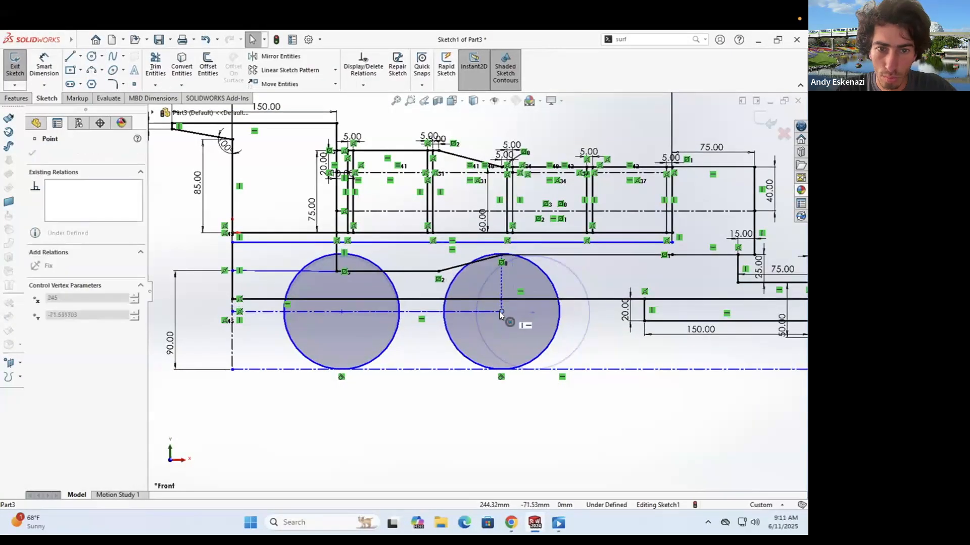
pyautogui.press('Escape')
pyautogui.press('f')
pyautogui.press('f')
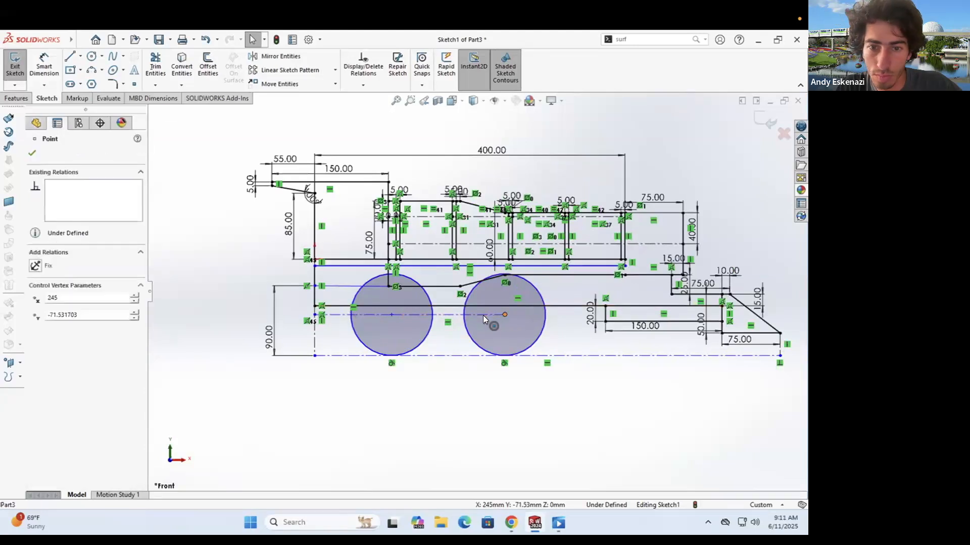
pyautogui.press('Escape')
pyautogui.scroll(3, 428, 266)
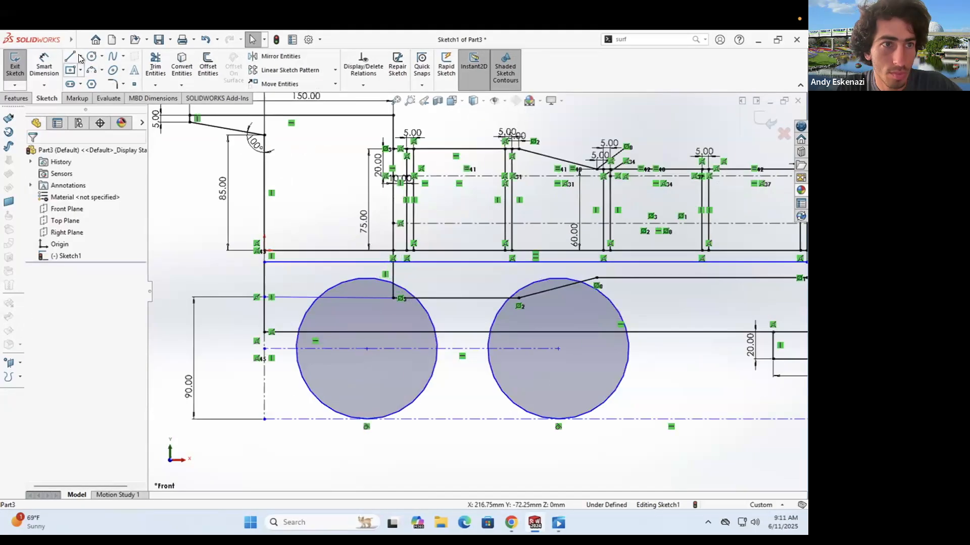
# Step: Sketch a vertical construction line from the rear driving wheel's centre up to the long horizontal line below the cab floor
pyautogui.click(73, 56)
pyautogui.press('Escape')
pyautogui.press('f')
# Step: Dimension the long horizontal line 5 mm below the origin at the cab's rear edge
pyautogui.press('d')
pyautogui.scroll(5, 722, 326)
pyautogui.press('f')
pyautogui.scroll(3, 505, 303)
pyautogui.scroll(-3, 354, 303)
pyautogui.scroll(3, 282, 309)
pyautogui.click(358, 292)
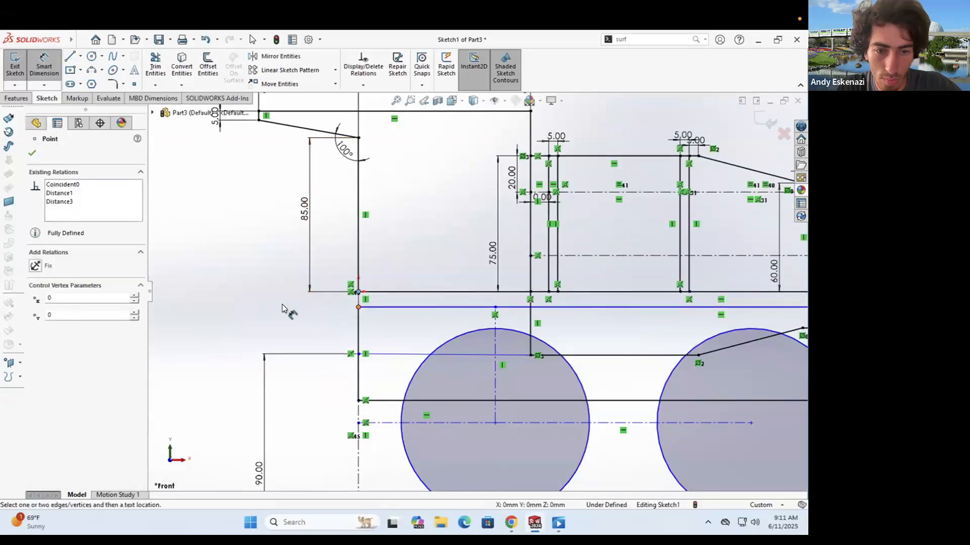
pyautogui.click(282, 308)
pyautogui.press('Return')
pyautogui.press('f')
pyautogui.scroll(3, 321, 278)
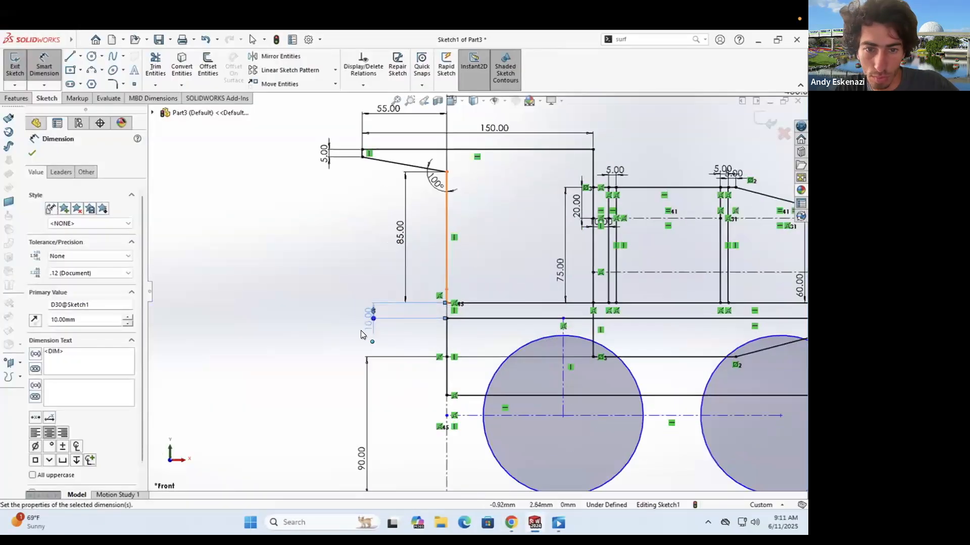
pyautogui.press('Escape')
pyautogui.press('f')
pyautogui.scroll(3, 257, 293)
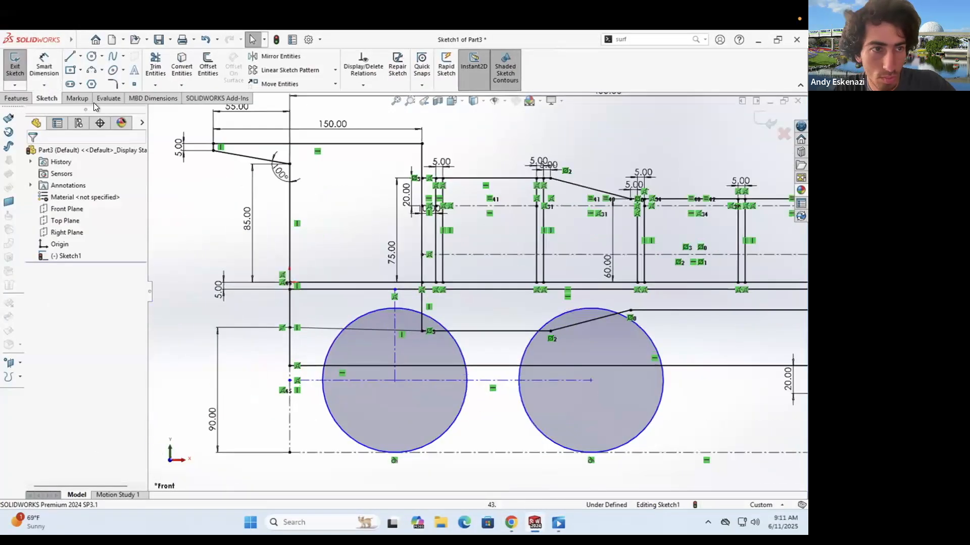
# Step: Dimension the rear driving wheel's centre 75 mm forward of the rear vertical line and 65 mm below the long horizontal line
pyautogui.click(44, 63)
pyautogui.click(289, 349)
pyautogui.click(395, 379)
pyautogui.scroll(-3, 378, 431)
pyautogui.scroll(2, 477, 359)
pyautogui.write('75')
pyautogui.press('Return')
# Step: Dimension the two driving wheels' centres 140 mm apart
pyautogui.click(419, 354)
pyautogui.click(555, 352)
pyautogui.click(481, 436)
pyautogui.write('140')
pyautogui.press('Return')
pyautogui.scroll(3, 727, 341)
# Step: Sketch two smaller leading wheel circles side by side under the front frame, resting on the ground line
pyautogui.press('c')
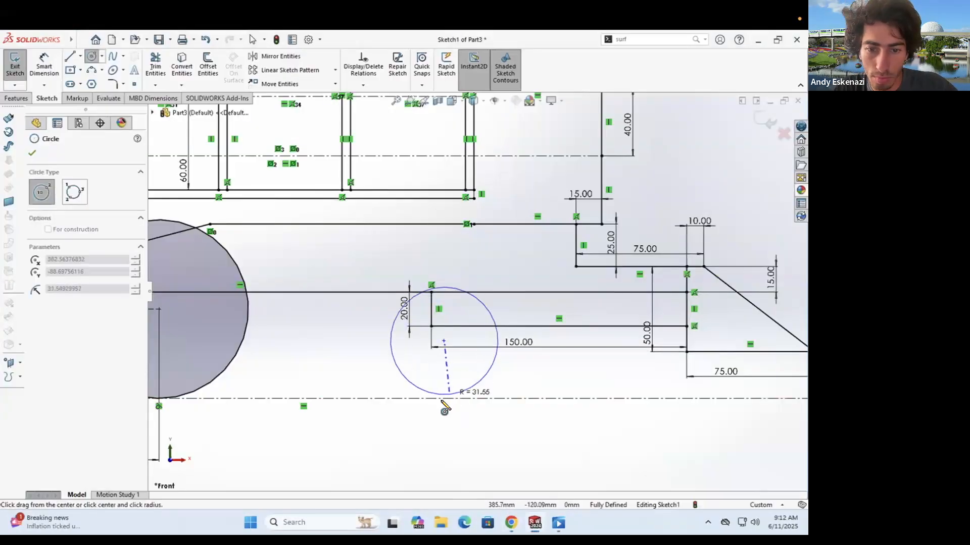
pyautogui.click(442, 401)
pyautogui.click(589, 336)
pyautogui.click(589, 401)
# Step: Sketch a vertical construction line from each leading wheel's centre down to the ground line
pyautogui.click(44, 63)
pyautogui.click(450, 330)
pyautogui.click(452, 375)
pyautogui.click(576, 321)
pyautogui.click(575, 375)
# Step: Dimension the two leading wheels 85 mm apart along the ground line
pyautogui.press('d')
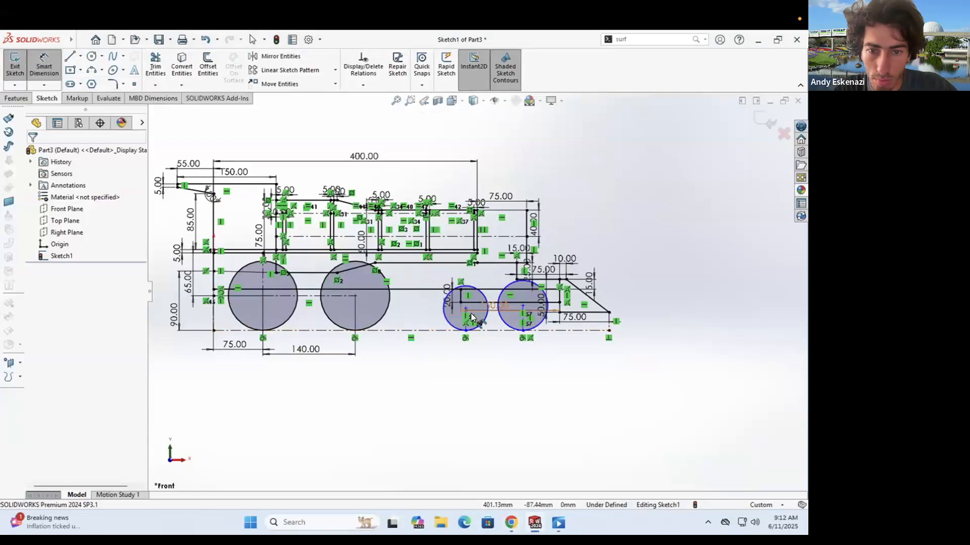
pyautogui.click(501, 354)
pyautogui.write('85')
pyautogui.press('Return')
pyautogui.scroll(3, 475, 287)
# Step: Dimension both leading wheels' centres 30 mm above the ground line
pyautogui.click(410, 339)
pyautogui.click(407, 391)
pyautogui.press('Return')
pyautogui.scroll(-2, 464, 301)
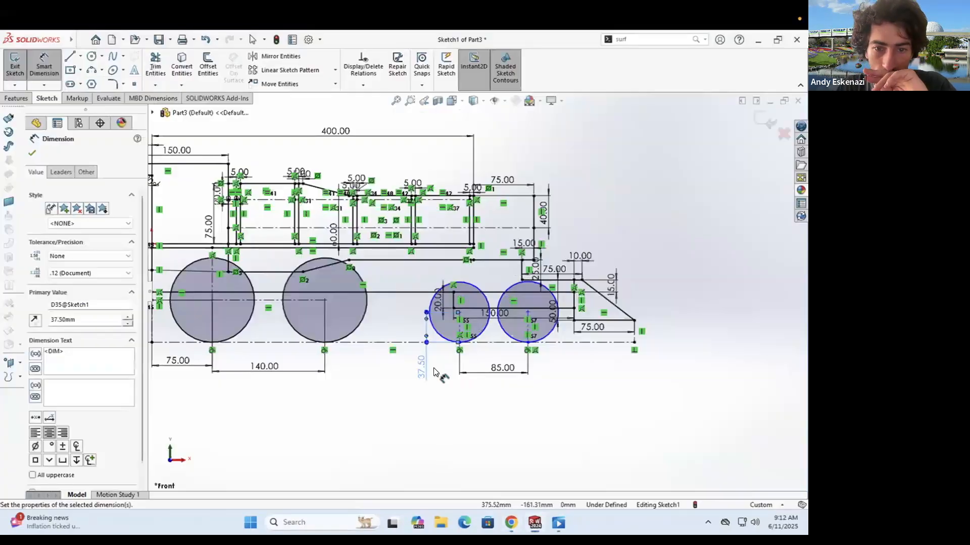
pyautogui.click(421, 369)
pyautogui.click(568, 391)
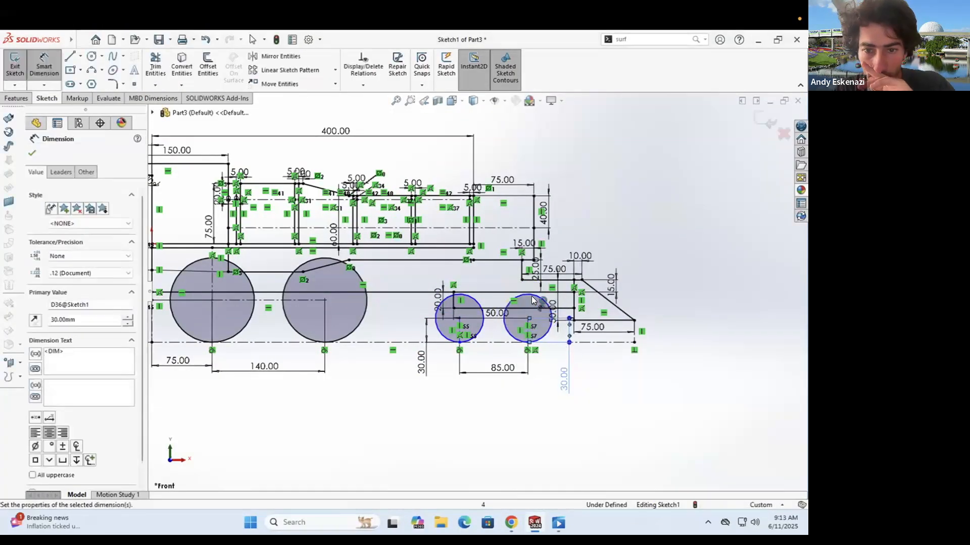
pyautogui.write('30')
pyautogui.press('Return')
pyautogui.scroll(3, 531, 350)
pyautogui.press('Escape')
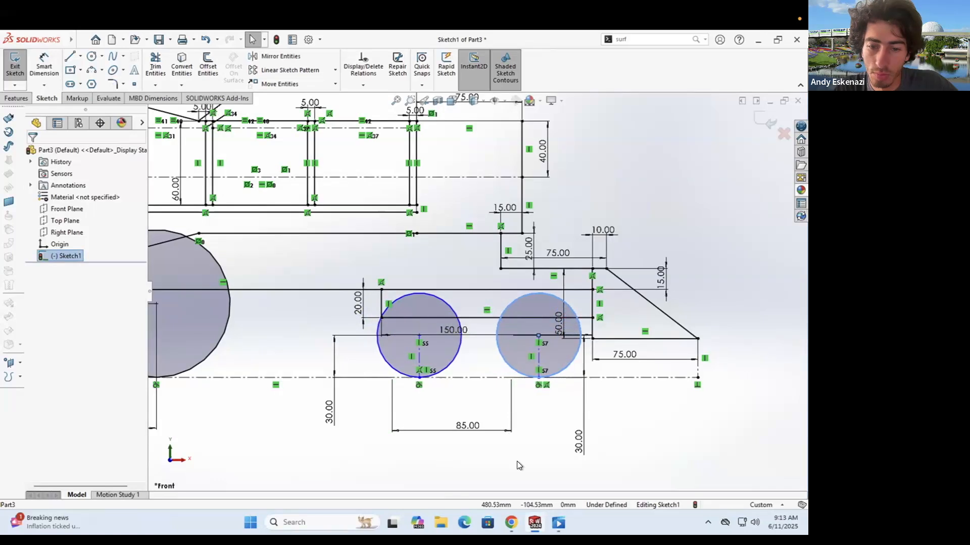
# Step: After checking the photo in Chrome, dimension the front leading wheel 110 mm behind the ground line's front end
pyautogui.click(511, 523)
pyautogui.hotkey('alt', 'Tab')
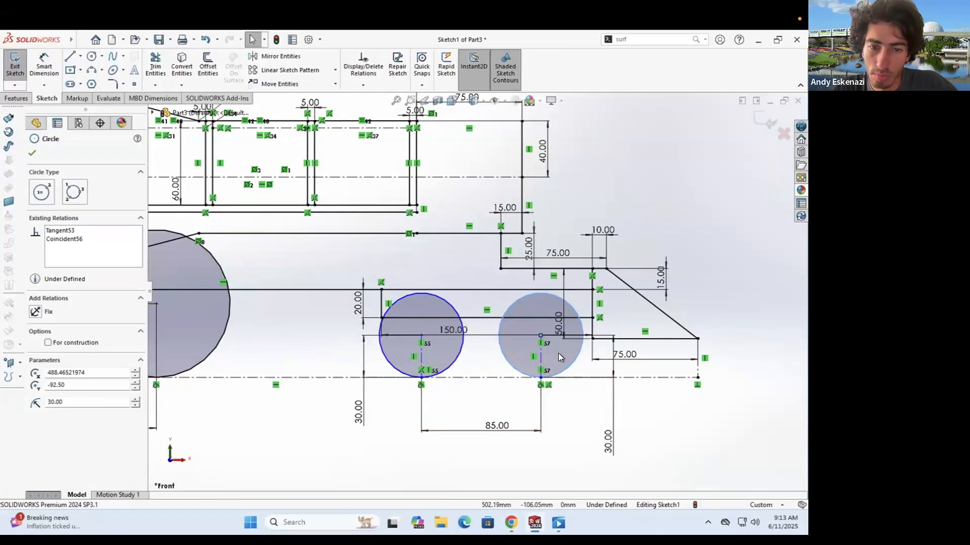
pyautogui.press('Escape')
pyautogui.press('d')
pyautogui.click(697, 378)
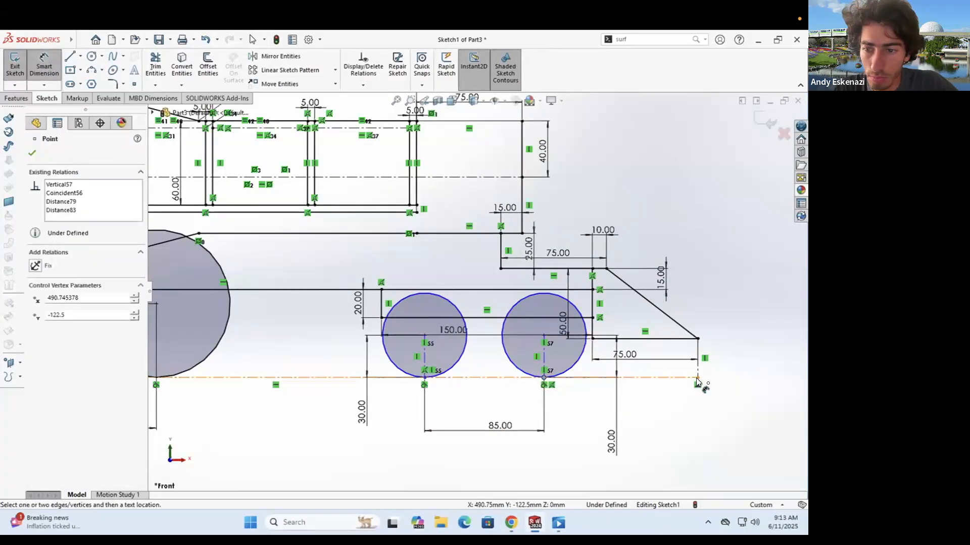
pyautogui.click(661, 426)
pyautogui.press('Return')
pyautogui.press('Escape')
pyautogui.press('f')
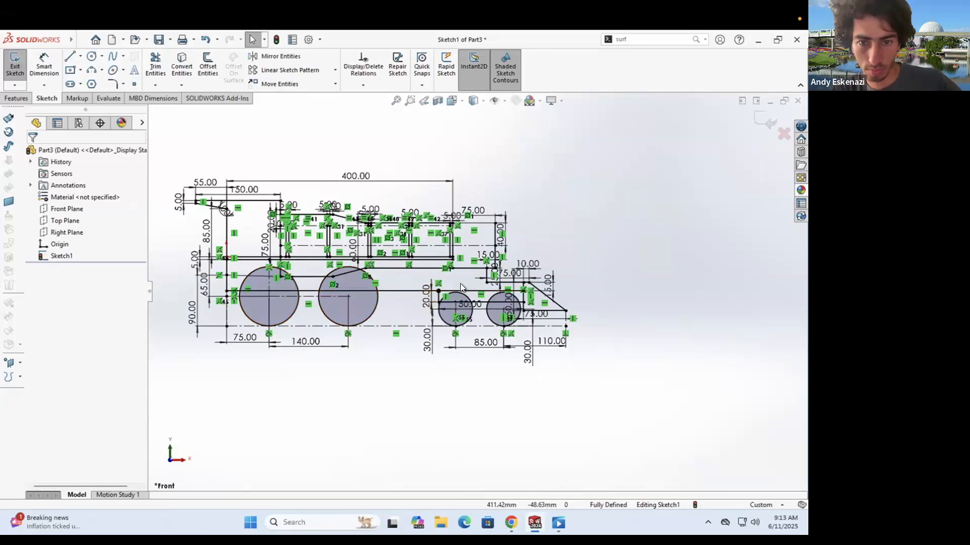
# Step: Exit the sketch and save the part as "Magic Kingdom Locomotive"
pyautogui.scroll(-3, 480, 283)
pyautogui.press('f')
pyautogui.click(15, 63)
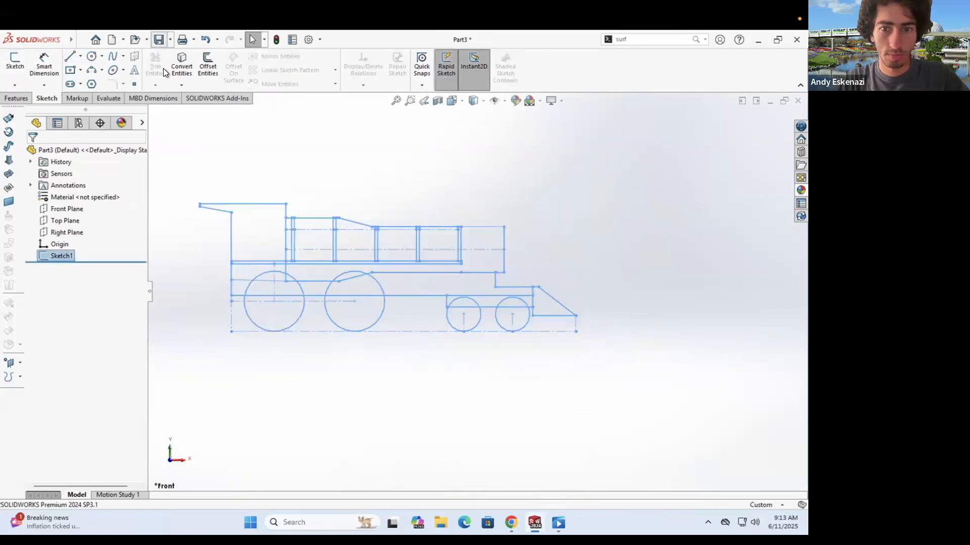
pyautogui.hotkey('ctrl', 's')
pyautogui.write('Magic Kingdom Locom')
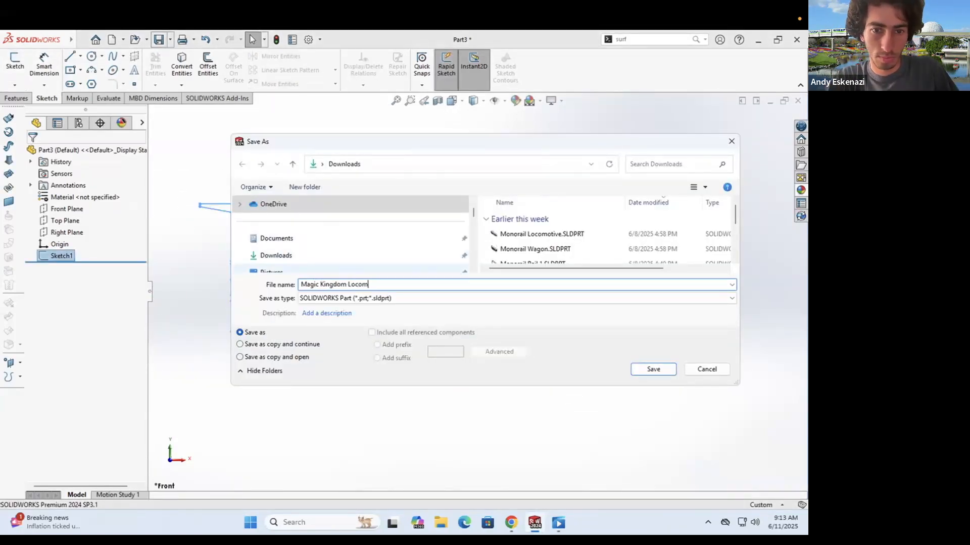
pyautogui.write('otive')
pyautogui.click(667, 369)
# Step: Reopen Sketch1 and, following the photo in Chrome, extend the horizontal line under the boiler forward and close it vertically above the front step
pyautogui.click(66, 221)
pyautogui.scroll(-5, 505, 291)
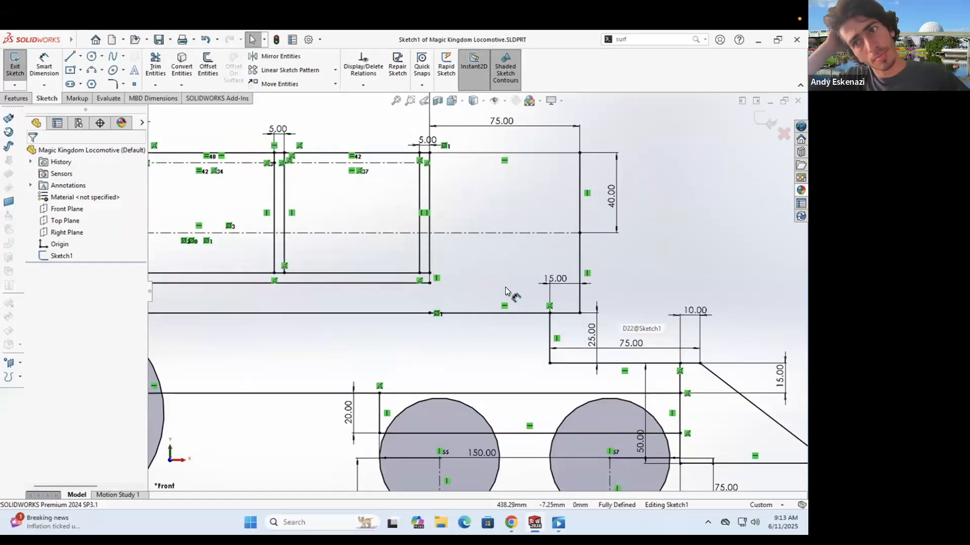
pyautogui.click(512, 521)
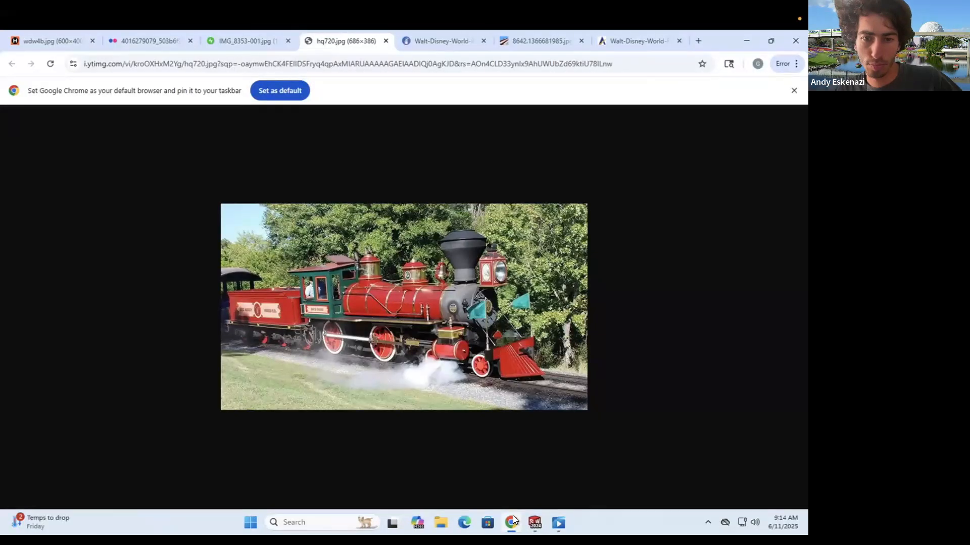
pyautogui.click(513, 518)
pyautogui.hotkey('alt', 'Tab')
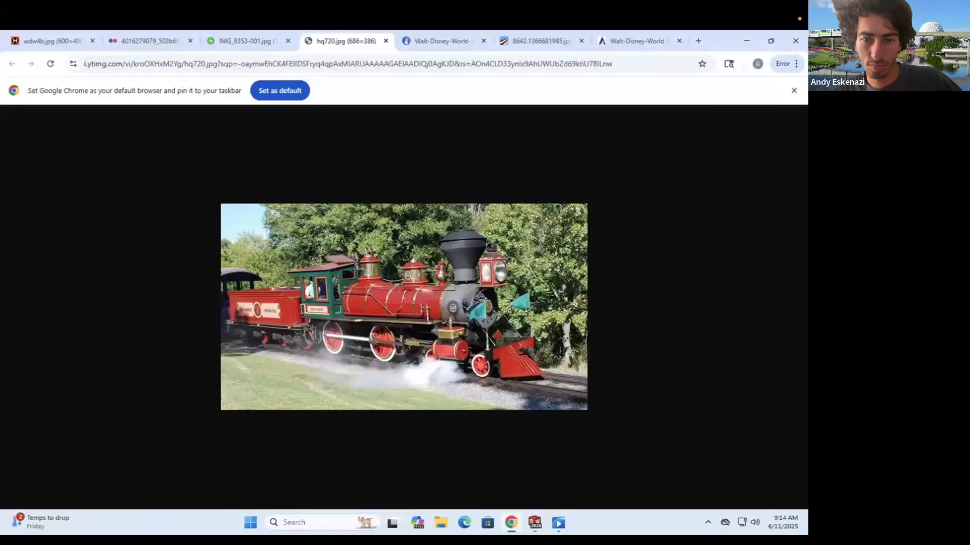
pyautogui.hotkey('alt', 'Tab')
pyautogui.scroll(1, 477, 292)
pyautogui.hotkey('alt', 'Tab')
pyautogui.hotkey('alt', 'Tab')
pyautogui.moveTo(549, 283); pyautogui.dragTo(429, 283)
pyautogui.press('Escape')
pyautogui.press('f')
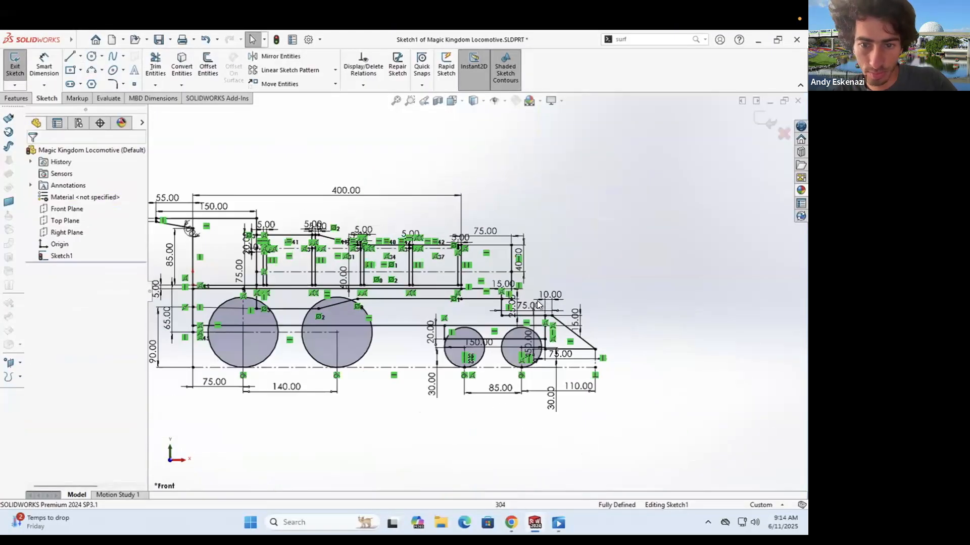
# Step: Using the photo in Chrome as reference, sketch the cylinder's rectangle just behind the front step, above the rear leading wheel
pyautogui.hotkey('alt', 'Tab')
pyautogui.hotkey('alt', 'Tab')
pyautogui.hotkey('alt', 'Tab')
pyautogui.hotkey('alt', 'Tab')
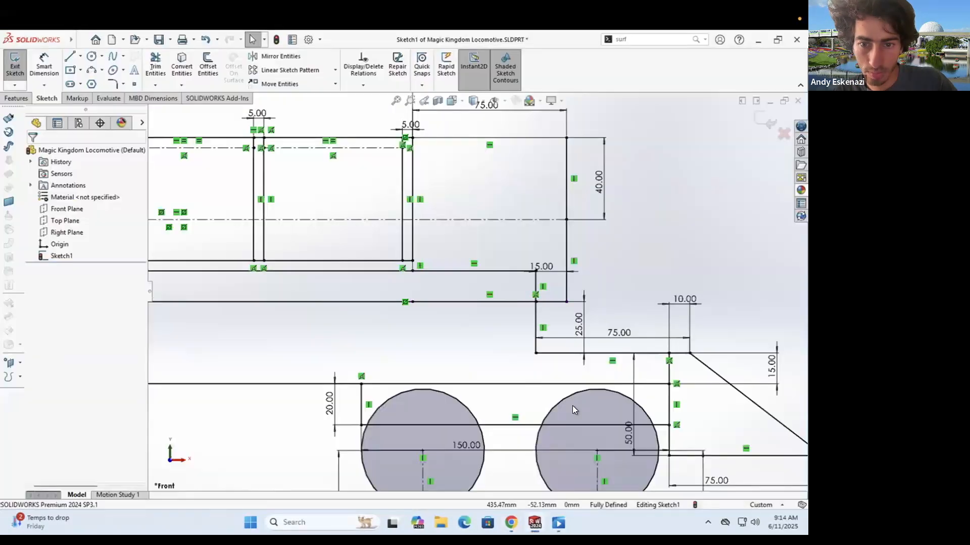
pyautogui.press('f')
pyautogui.scroll(-2, 219, 301)
pyautogui.scroll(-4, 601, 278)
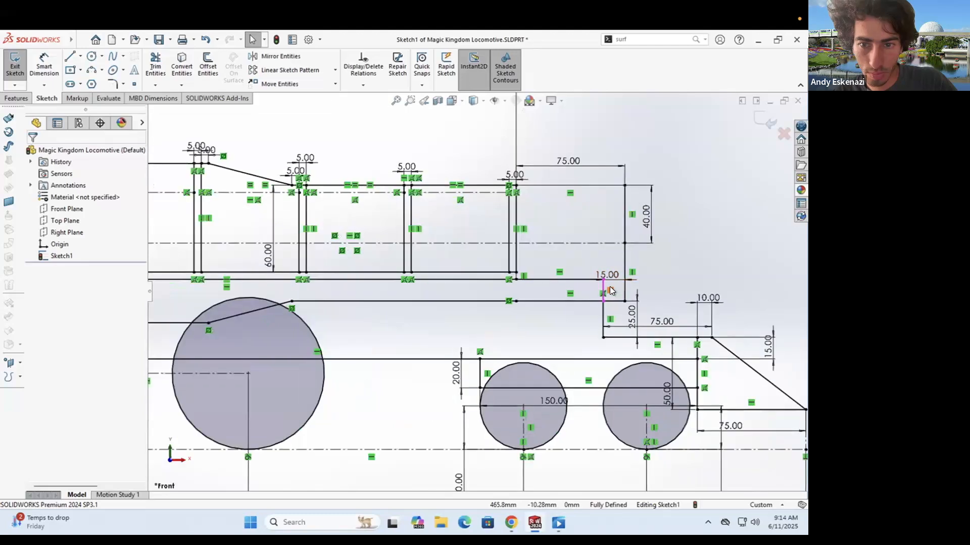
pyautogui.click(103, 83)
pyautogui.hotkey('alt', 'Tab')
pyautogui.hotkey('alt', 'Tab')
pyautogui.click(576, 366)
pyautogui.press('Escape')
pyautogui.click(514, 522)
pyautogui.click(513, 523)
pyautogui.scroll(1, 438, 305)
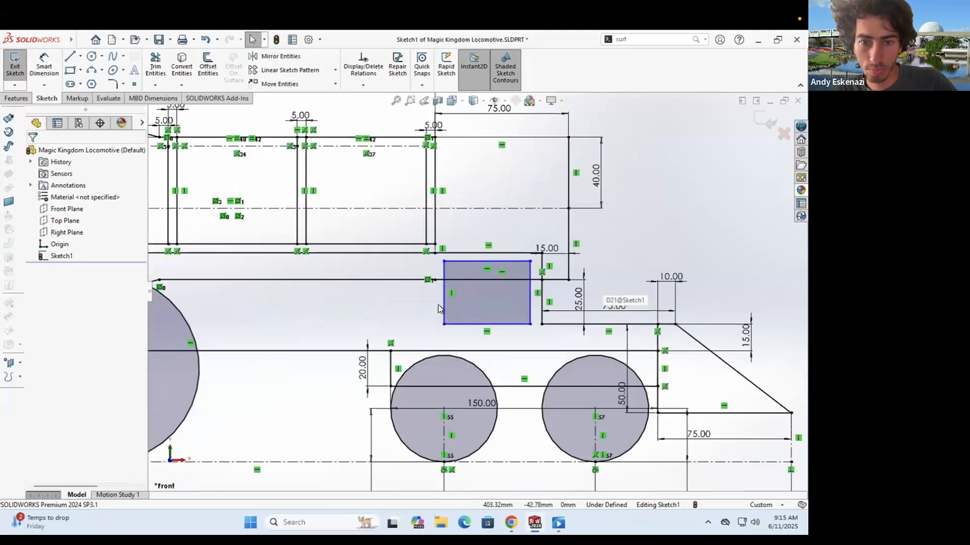
# Step: Align the cylinder rectangle's rear edge with the front boiler band using a collinear construction line, and dimension its top 5 mm below the horizontal line
pyautogui.moveTo(442, 306); pyautogui.dragTo(423, 309)
pyautogui.hotkey('alt', 'Tab')
pyautogui.hotkey('alt', 'Tab')
pyautogui.press('Escape')
pyautogui.scroll(-2, 432, 291)
pyautogui.moveTo(425, 273); pyautogui.dragTo(423, 235)
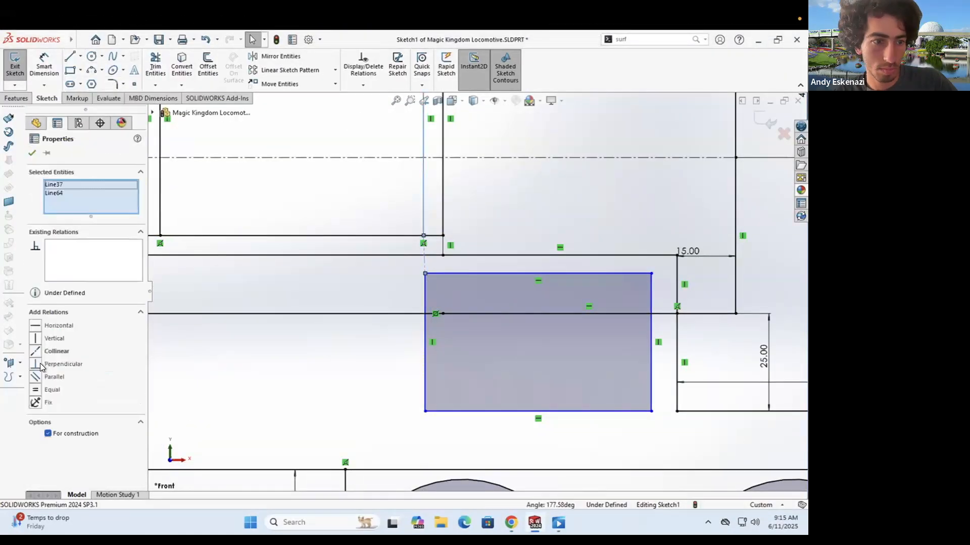
pyautogui.press('Escape')
pyautogui.click(464, 256)
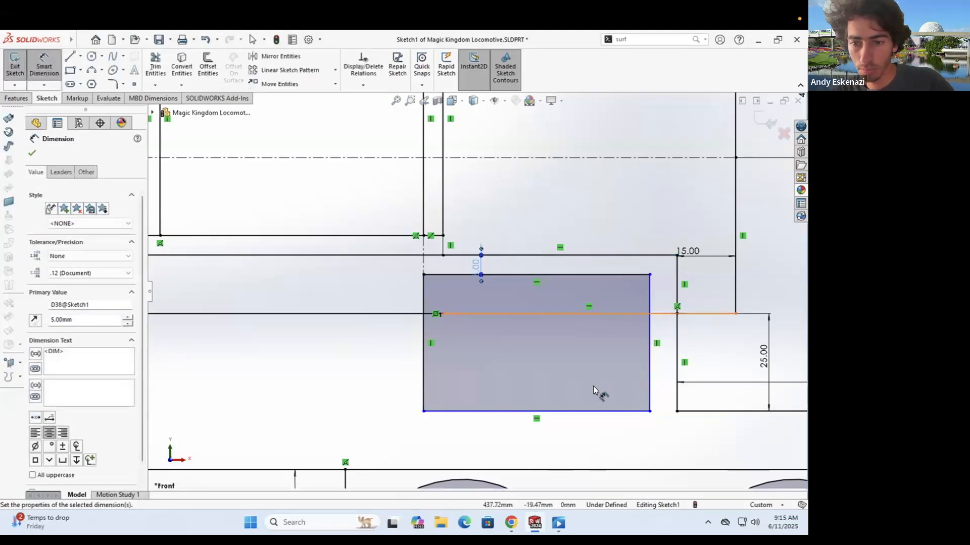
# Step: Make the rectangle's bottom edge collinear with the front step's top, and dimension its front edge 5 mm behind the step's vertical line
pyautogui.keyDown('ctrl'); pyautogui.moveTo(601, 396); pyautogui.dragTo(598, 350, button='middle'); pyautogui.keyUp('ctrl')
pyautogui.click(598, 348)
pyautogui.keyDown('ctrl'); pyautogui.click(454, 348); pyautogui.keyUp('ctrl')
pyautogui.click(35, 351)
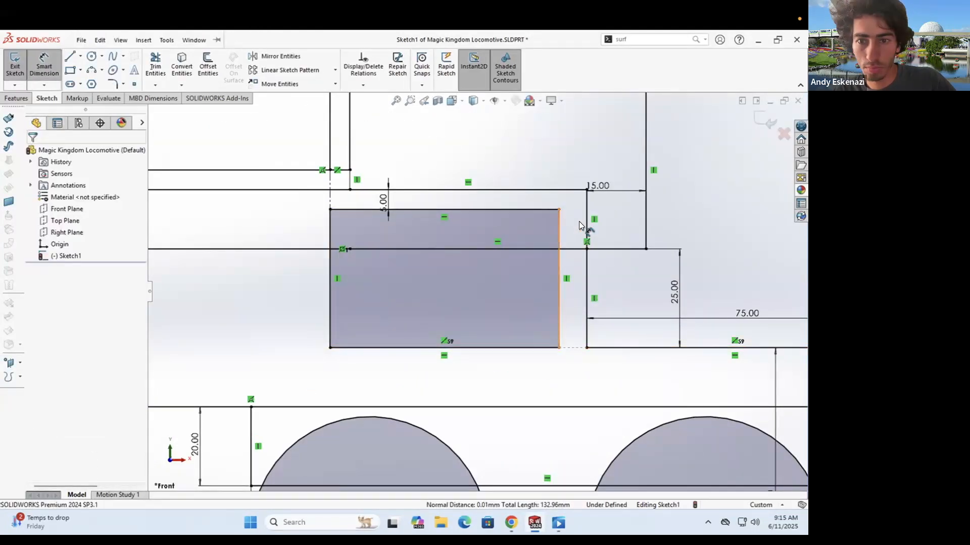
pyautogui.hotkey('alt', 'Tab')
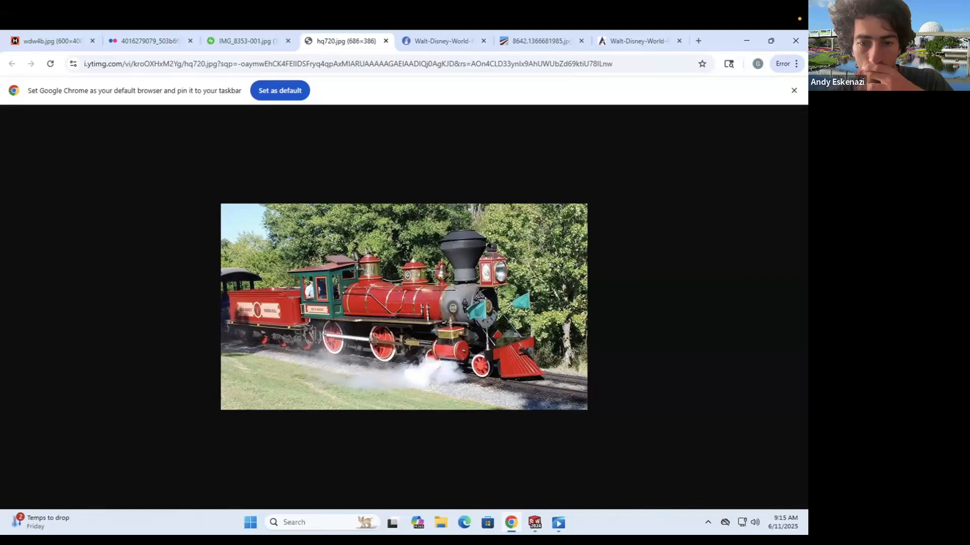
pyautogui.hotkey('alt', 'Tab')
# Step: Sketch a wider rectangle overlapping the lower part of the first one and the rear leading wheel
pyautogui.click(70, 70)
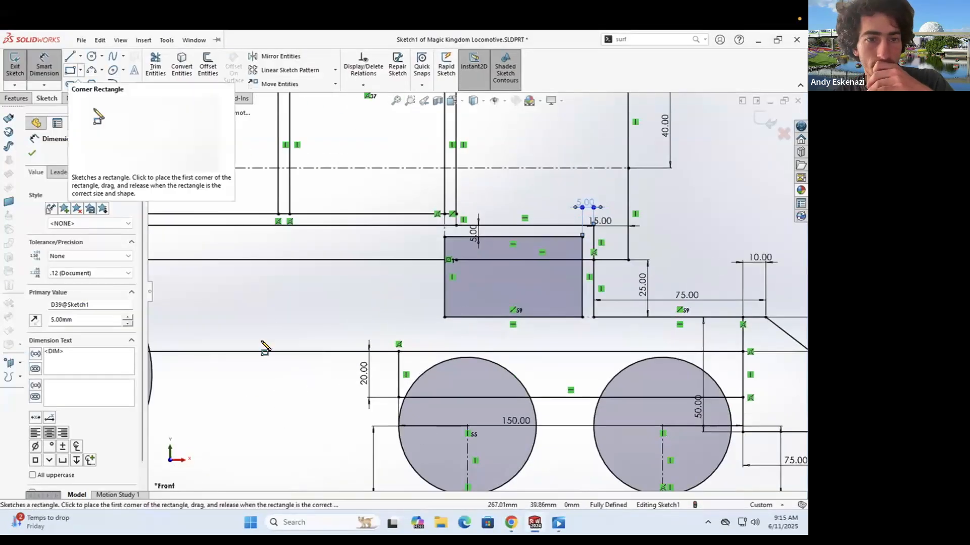
pyautogui.click(613, 412)
pyautogui.press('Escape')
pyautogui.scroll(1, 561, 387)
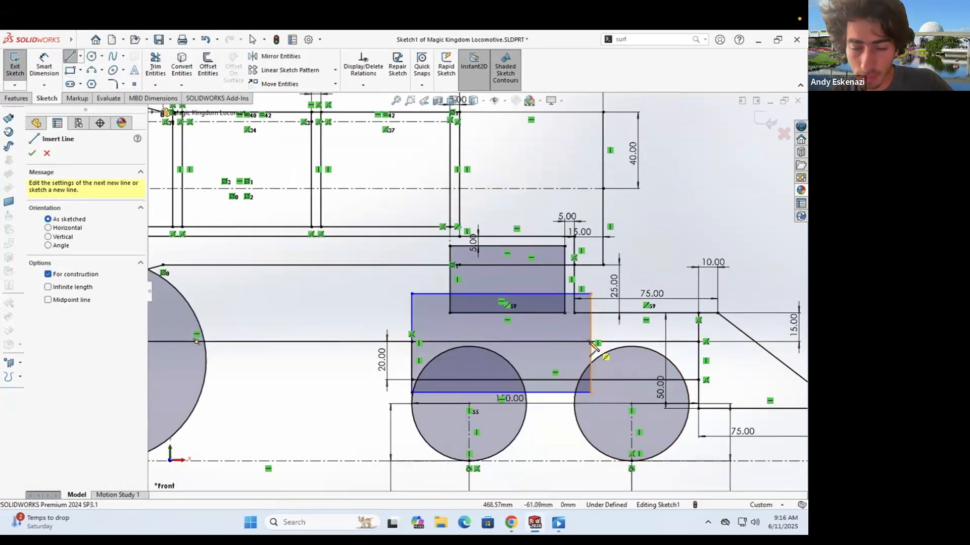
# Step: Add a horizontal centerline across the lower rectangle and a vertical one down from the midpoint of the upper rectangle's bottom edge
pyautogui.scroll(-4, 478, 364)
pyautogui.scroll(1, 486, 293)
pyautogui.moveTo(532, 305); pyautogui.dragTo(543, 239)
pyautogui.press('Escape')
pyautogui.click(548, 239)
pyautogui.press('Escape')
# Step: Connect the upper rectangle's two bottom corners to the centerline intersection with construction lines and make these two diagonals equal
pyautogui.moveTo(419, 240); pyautogui.dragTo(545, 306)
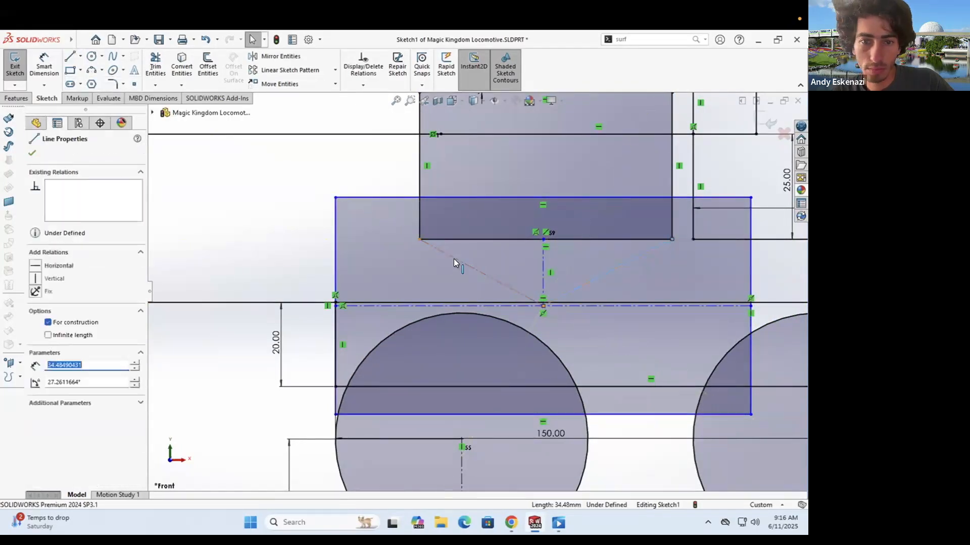
pyautogui.press('Escape')
pyautogui.scroll(-3, 350, 299)
pyautogui.rightClick(371, 278)
pyautogui.click(412, 355)
pyautogui.scroll(2, 737, 298)
pyautogui.press('Escape')
pyautogui.scroll(3, 232, 180)
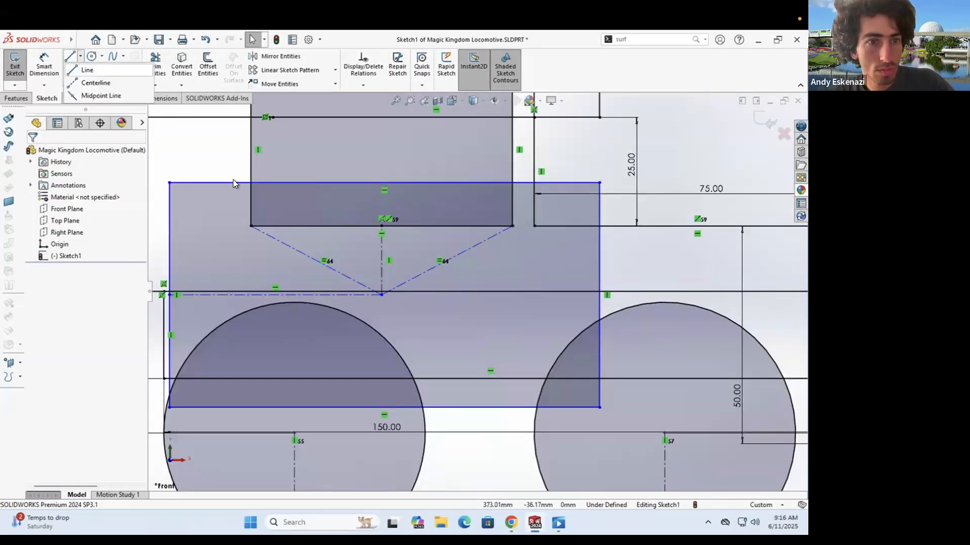
# Step: Dimension the vertical centerline between the two rectangles at 16 mm
pyautogui.scroll(-1, 162, 130)
pyautogui.click(44, 66)
pyautogui.scroll(2, 505, 283)
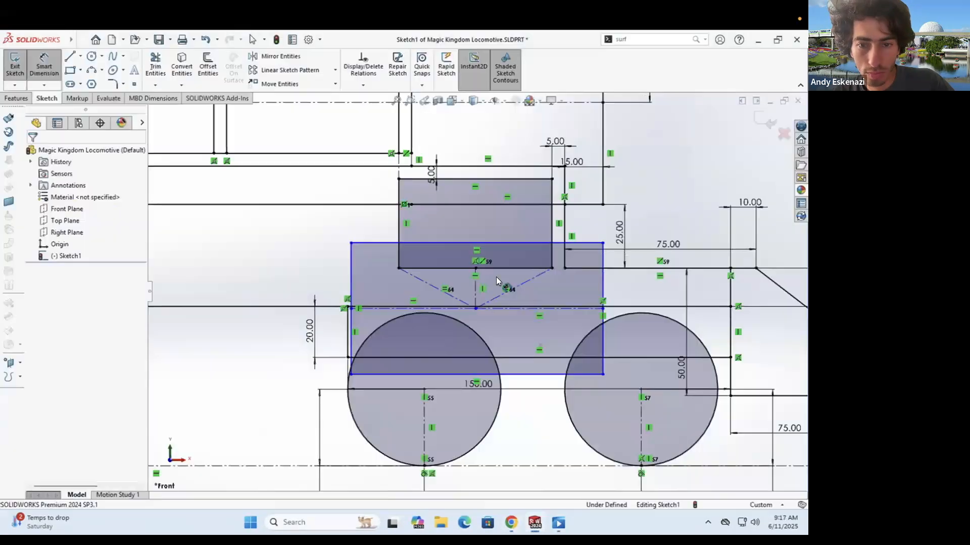
pyautogui.scroll(-1, 496, 277)
pyautogui.click(460, 292)
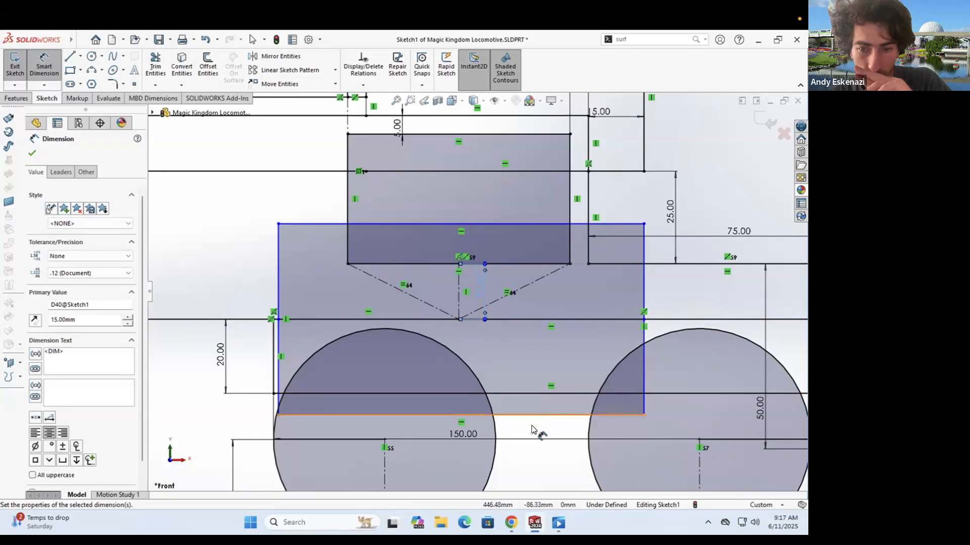
pyautogui.click(526, 413)
pyautogui.press('Escape')
pyautogui.scroll(1, 480, 292)
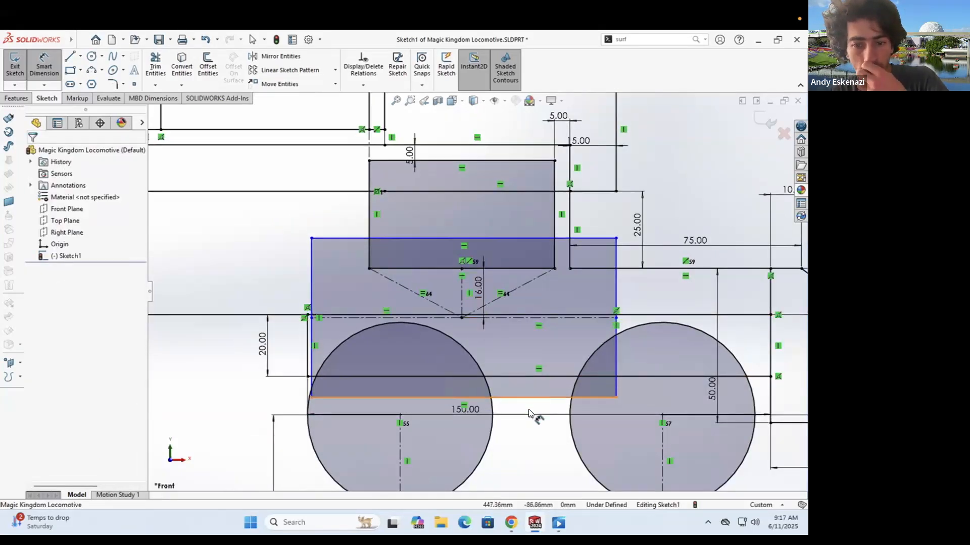
# Step: Dimension the lower rectangle 100 mm wide and 55 mm high
pyautogui.click(529, 411)
pyautogui.click(527, 428)
pyautogui.write('100')
pyautogui.press('Return')
pyautogui.click(327, 239)
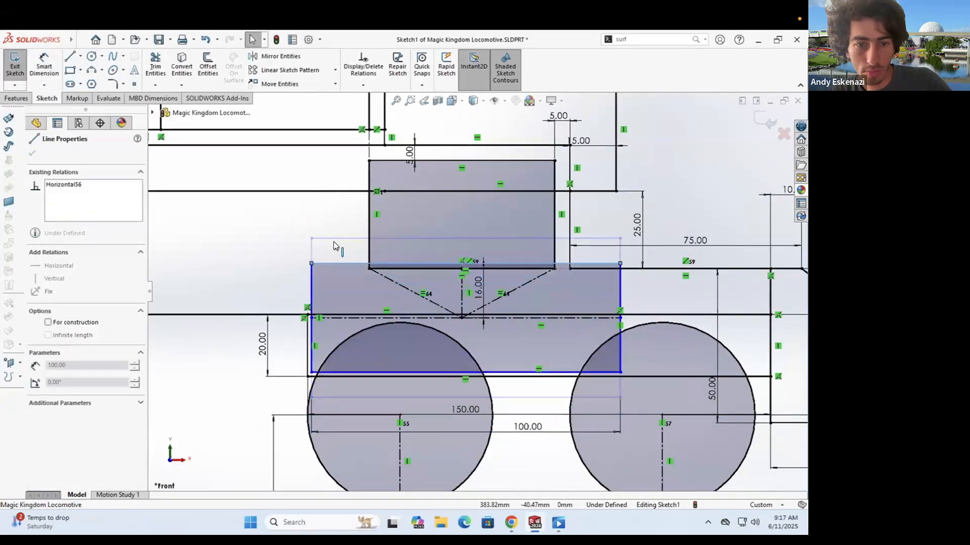
pyautogui.click(290, 298)
pyautogui.moveTo(353, 233); pyautogui.dragTo(353, 233)
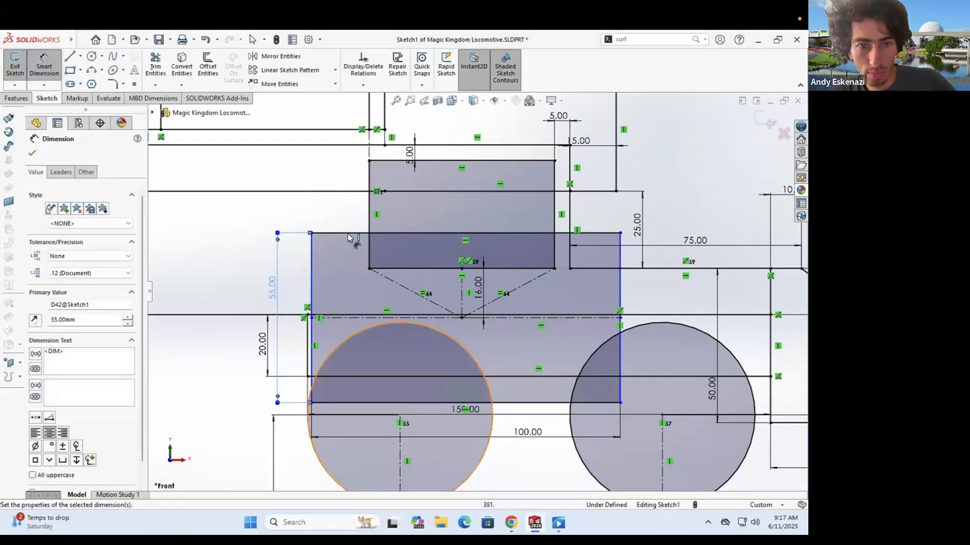
pyautogui.moveTo(620, 318); pyautogui.dragTo(620, 321)
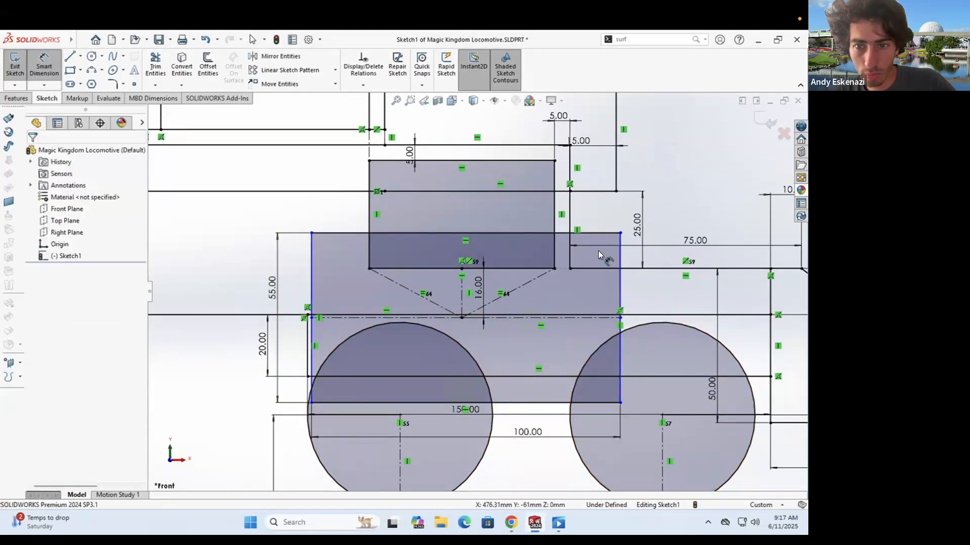
# Step: Make the two halves of the lower rectangle's horizontal centerline equal, undoing the trial shift of the rectangle
pyautogui.moveTo(620, 403); pyautogui.dragTo(715, 403)
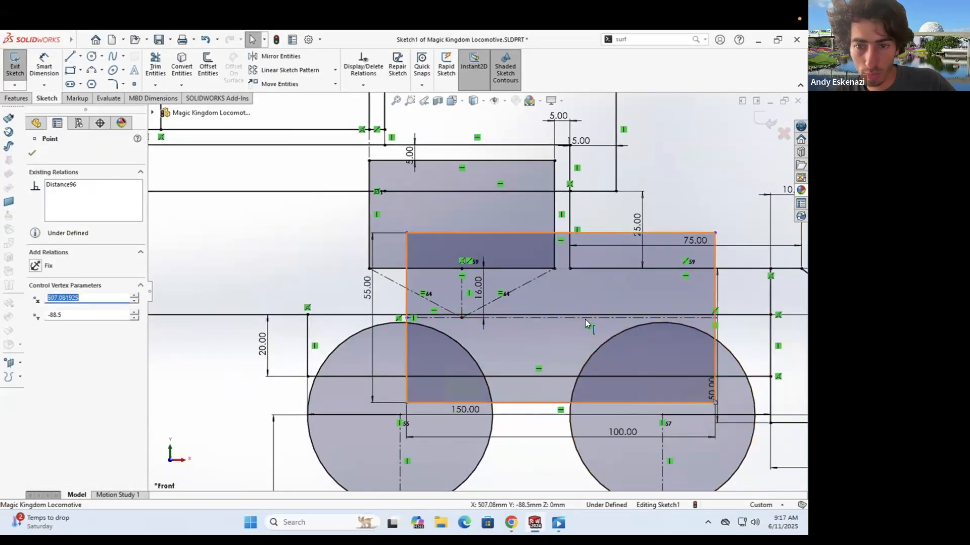
pyautogui.click(567, 318)
pyautogui.hotkey('ctrl', 'z')
pyautogui.click(493, 319)
pyautogui.scroll(5, 492, 322)
pyautogui.scroll(-3, 464, 324)
# Step: Set the lower rectangle's width to 90 mm, checking the proportions against the photo in Chrome
pyautogui.doubleClick(499, 357)
pyautogui.press('Return')
pyautogui.hotkey('alt', 'Tab')
pyautogui.hotkey('alt', 'Tab')
pyautogui.press('Return')
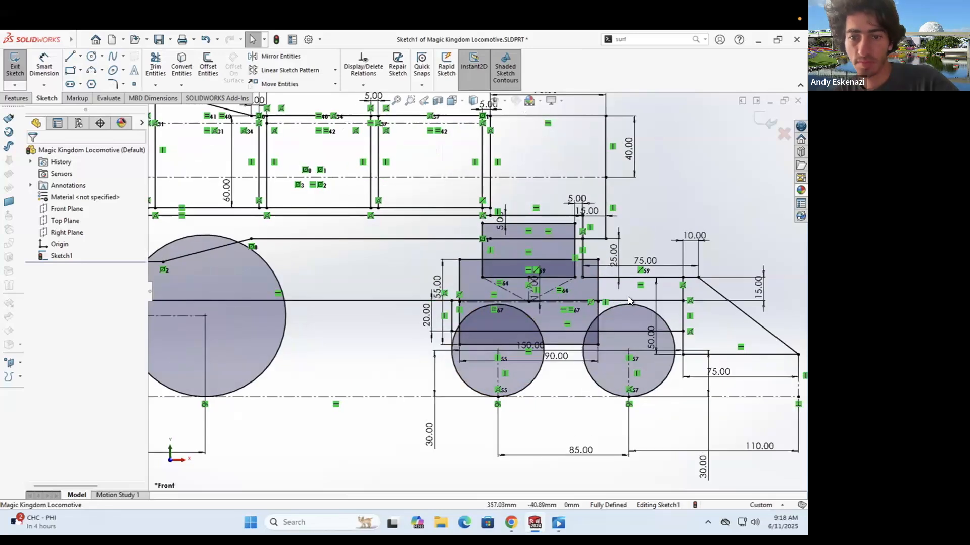
# Step: Set the gap in front of the upper rectangle to 10 mm and the lower rectangle's width to 80 mm
pyautogui.scroll(-2, 423, 283)
pyautogui.scroll(-2, 588, 207)
pyautogui.click(589, 206)
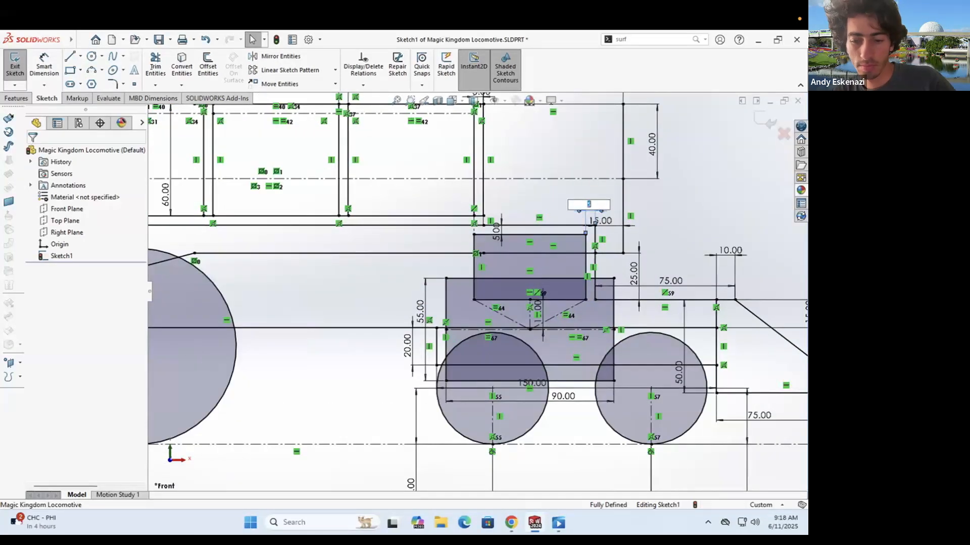
pyautogui.write('8')
pyautogui.press('Return')
pyautogui.scroll(4, 477, 293)
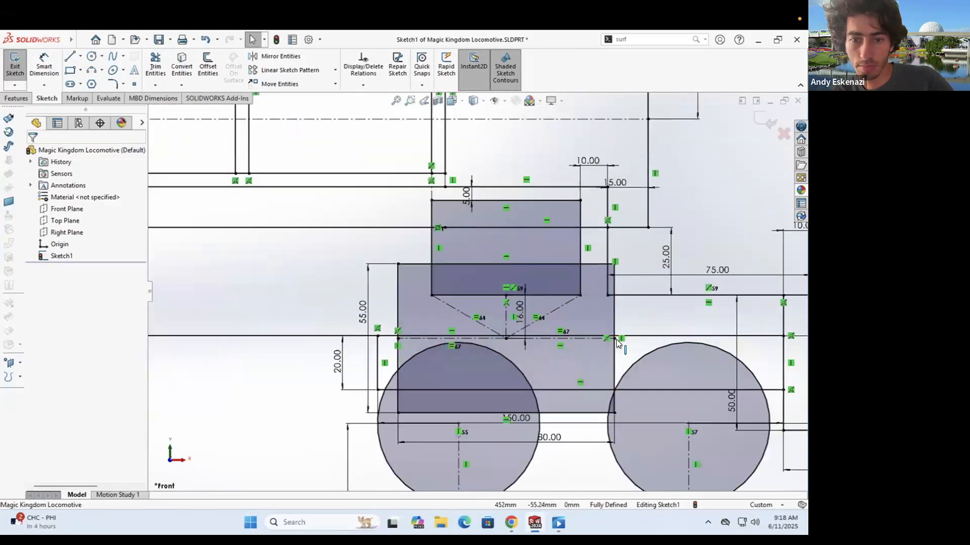
# Step: After checking the photo in Chrome, draw a vertical centerline about 89 mm tall up from the midpoint of the smokebox's top edge
pyautogui.hotkey('alt', 'Tab')
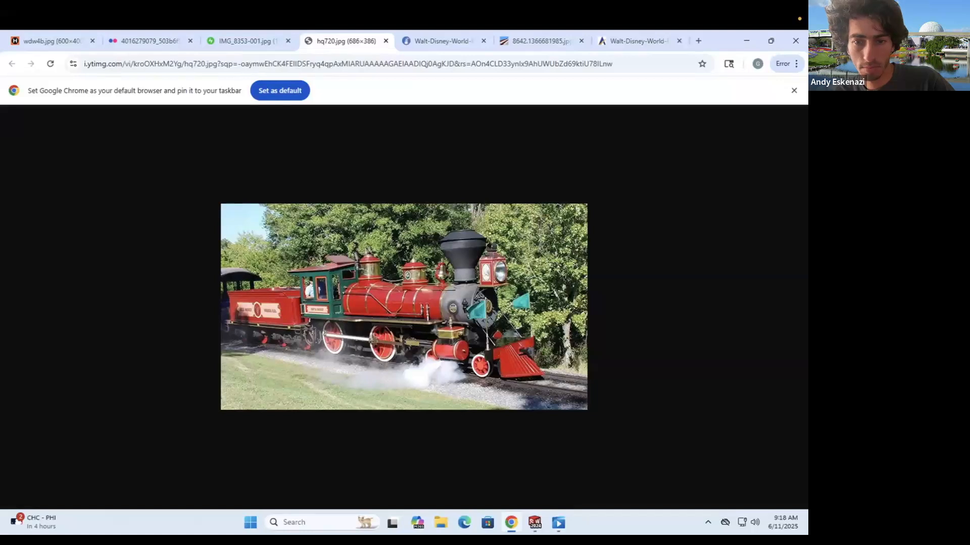
pyautogui.hotkey('alt', 'Tab')
pyautogui.scroll(-2, 554, 307)
pyautogui.hotkey('alt', 'Tab')
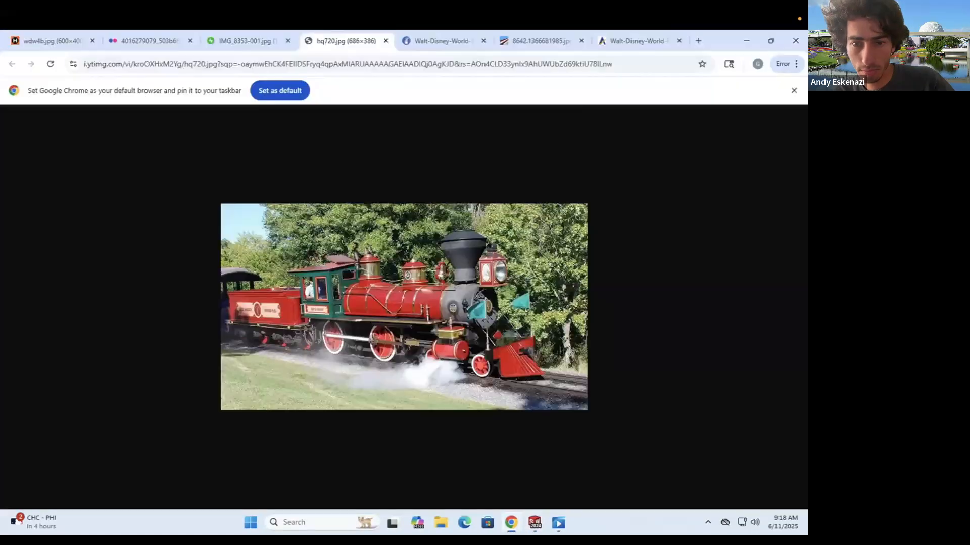
pyautogui.hotkey('alt', 'Tab')
pyautogui.click(80, 57)
pyautogui.click(96, 82)
pyautogui.click(482, 317)
pyautogui.click(482, 146)
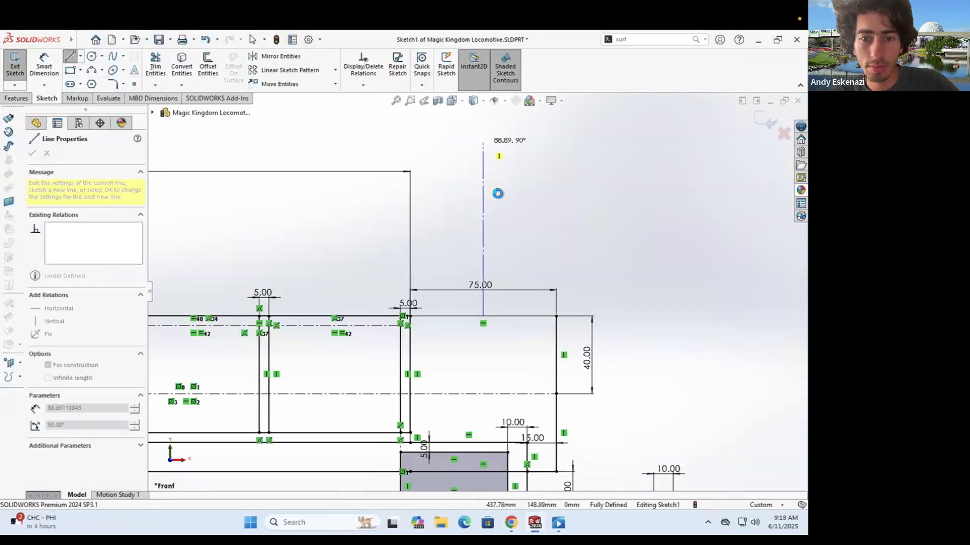
pyautogui.press('Escape')
# Step: Compare with the photo in Chrome and lengthen the smokestack's centerline to about 111 mm
pyautogui.scroll(5, 429, 234)
pyautogui.scroll(-3, 492, 199)
pyautogui.click(505, 521)
pyautogui.click(505, 521)
pyautogui.moveTo(466, 261); pyautogui.dragTo(465, 231)
# Step: Following the photo in Chrome, sketch the smokestack's front outline: flat top, downward slope, small lip, vertical edge and inward slope to the smokebox
pyautogui.click(70, 56)
pyautogui.click(465, 231)
pyautogui.click(511, 525)
pyautogui.click(511, 525)
pyautogui.click(511, 523)
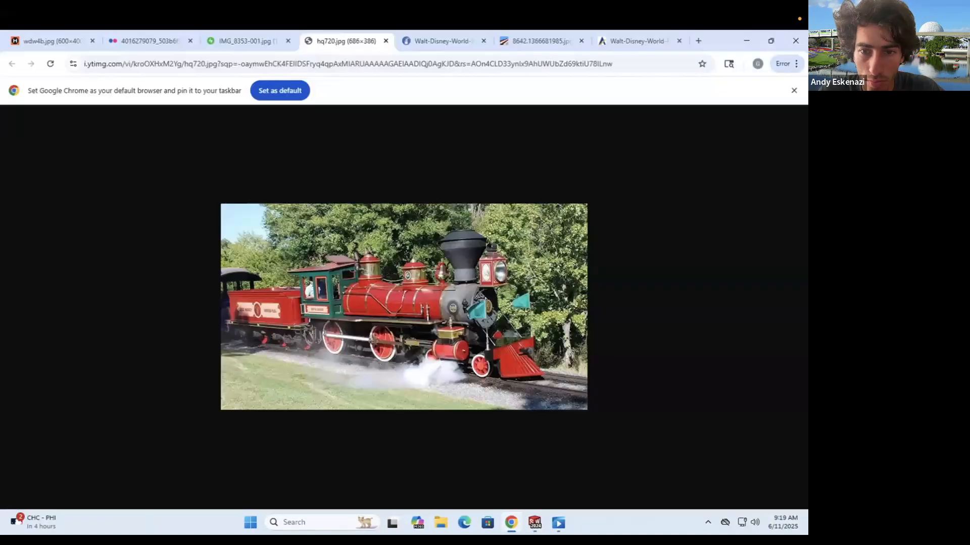
pyautogui.click(511, 523)
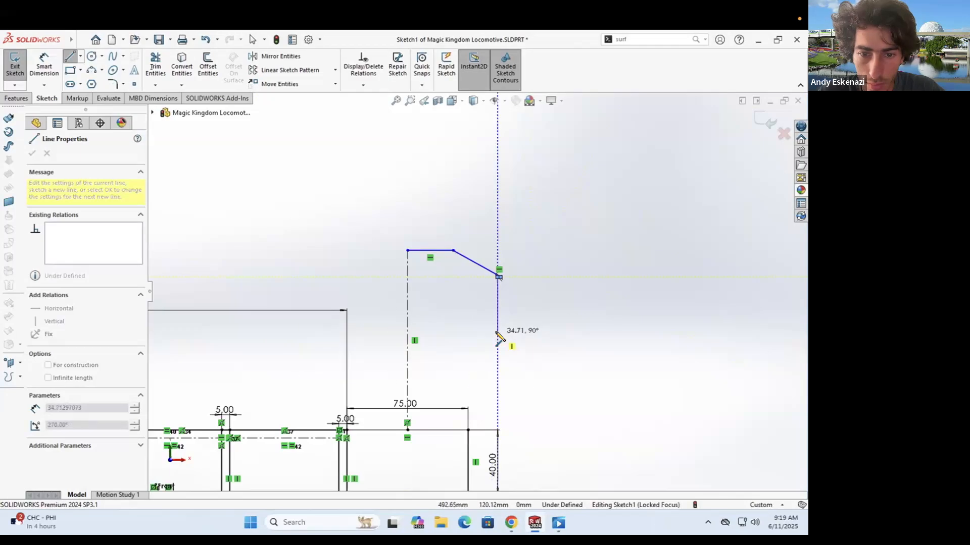
pyautogui.click(444, 431)
pyautogui.press('Escape')
# Step: Check the photo in Chrome and dimension the smokestack's centerline at 100 mm
pyautogui.scroll(6, 468, 332)
pyautogui.click(511, 524)
pyautogui.click(511, 523)
pyautogui.click(511, 523)
pyautogui.click(511, 523)
pyautogui.moveTo(408, 353); pyautogui.dragTo(404, 325, button='right')
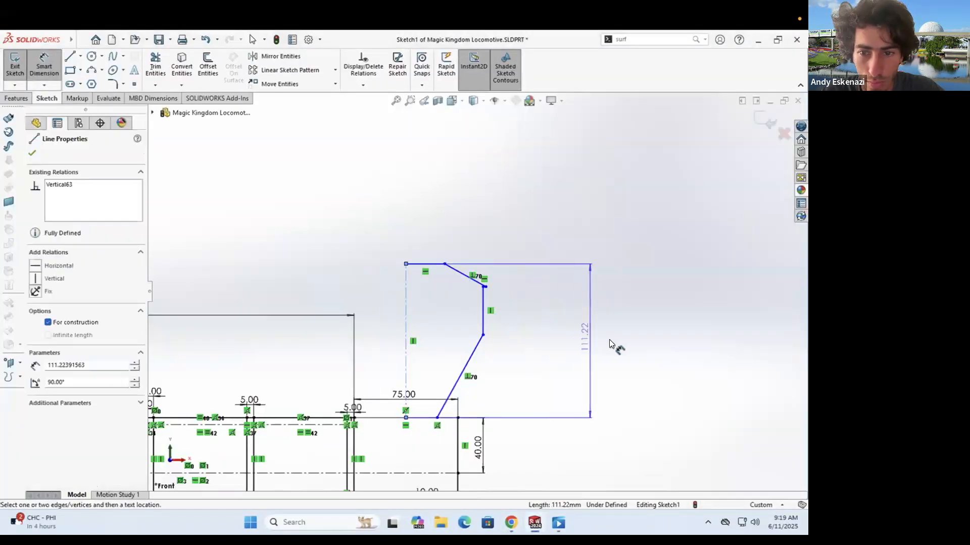
pyautogui.click(610, 341)
pyautogui.write('100')
pyautogui.press('Return')
# Step: After another look at the photo in Chrome, set the smokestack's height to 110 mm
pyautogui.scroll(6, 425, 293)
pyautogui.scroll(-1, 425, 294)
pyautogui.click(511, 523)
pyautogui.click(511, 524)
pyautogui.scroll(-4, 530, 303)
pyautogui.doubleClick(536, 355)
pyautogui.write('110')
pyautogui.press('Return')
# Step: Dimension the vertical drop of the smokestack's upper slope at 20 mm
pyautogui.scroll(-6, 425, 307)
pyautogui.click(532, 261)
pyautogui.write('20')
pyautogui.press('Return')
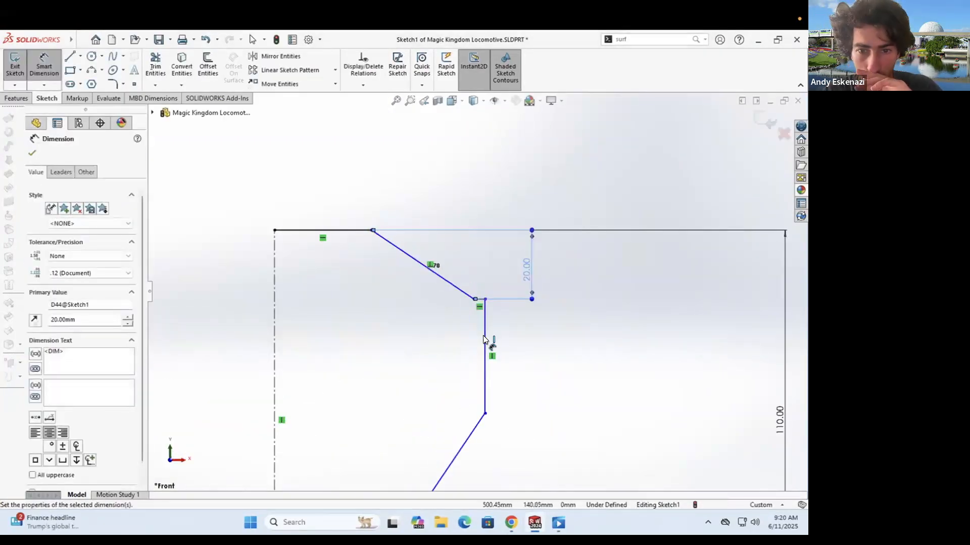
# Step: Shift the lip so the upper slope overhangs the vertical edge below it, and dimension that edge at 15 mm
pyautogui.press('Escape')
pyautogui.scroll(-4, 490, 302)
pyautogui.moveTo(478, 296); pyautogui.dragTo(422, 298)
pyautogui.moveTo(432, 388); pyautogui.dragTo(431, 360, button='right')
pyautogui.click(422, 371)
pyautogui.click(586, 380)
pyautogui.write('15')
pyautogui.press('Return')
# Step: Compare the outline with the photo in Chrome and delete the smokestack's lower slanted line
pyautogui.scroll(9, 480, 295)
pyautogui.scroll(-2, 447, 334)
pyautogui.click(511, 523)
pyautogui.click(511, 524)
pyautogui.press('Escape')
pyautogui.click(412, 404)
pyautogui.press('Delete')
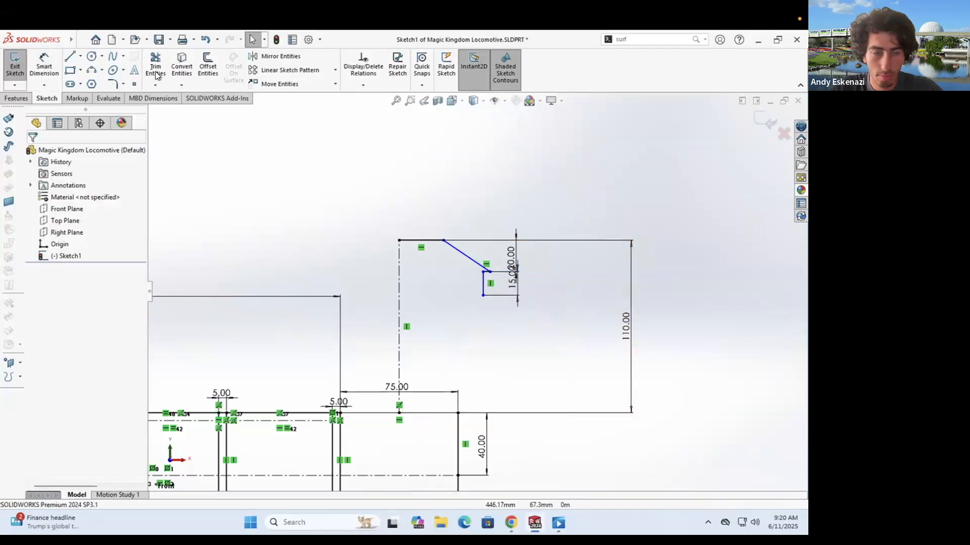
# Step: Sketch a vertical line about 35 mm tall up from the smokebox top and connect it by a slanted line to the smokestack's short vertical edge
pyautogui.click(407, 413)
pyautogui.click(482, 296)
pyautogui.hotkey('ctrl', 'z')
pyautogui.click(434, 413)
pyautogui.click(483, 296)
pyautogui.press('Escape')
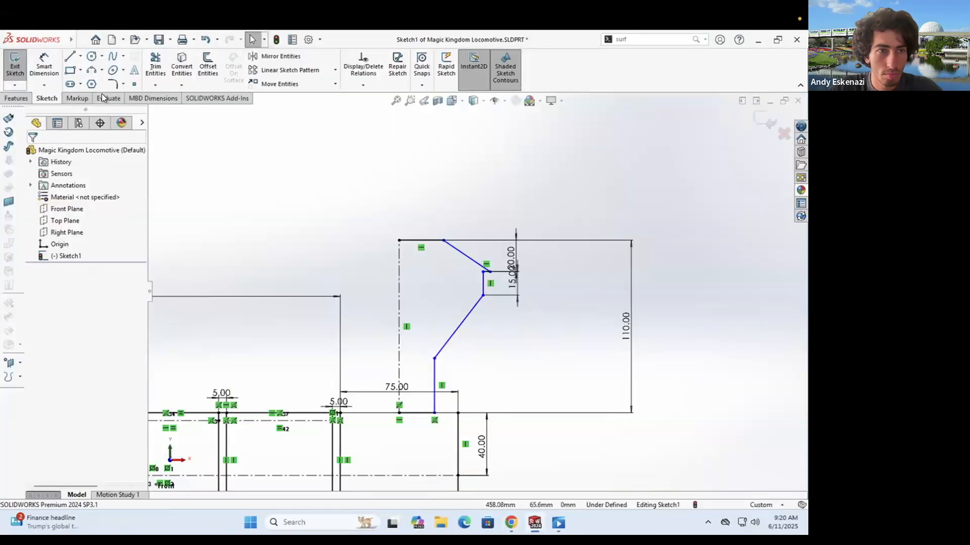
# Step: Dimension the smokestack's base line 20 mm from the centerline and 20 mm tall, consulting the photo in Chrome
pyautogui.click(434, 413)
pyautogui.click(407, 433)
pyautogui.write('20')
pyautogui.press('Return')
pyautogui.click(431, 386)
pyautogui.click(513, 386)
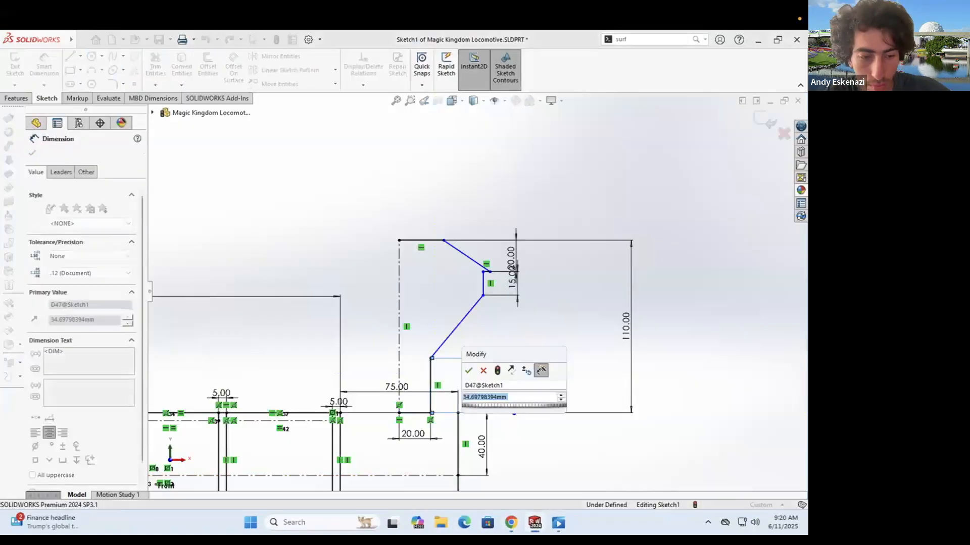
pyautogui.click(511, 523)
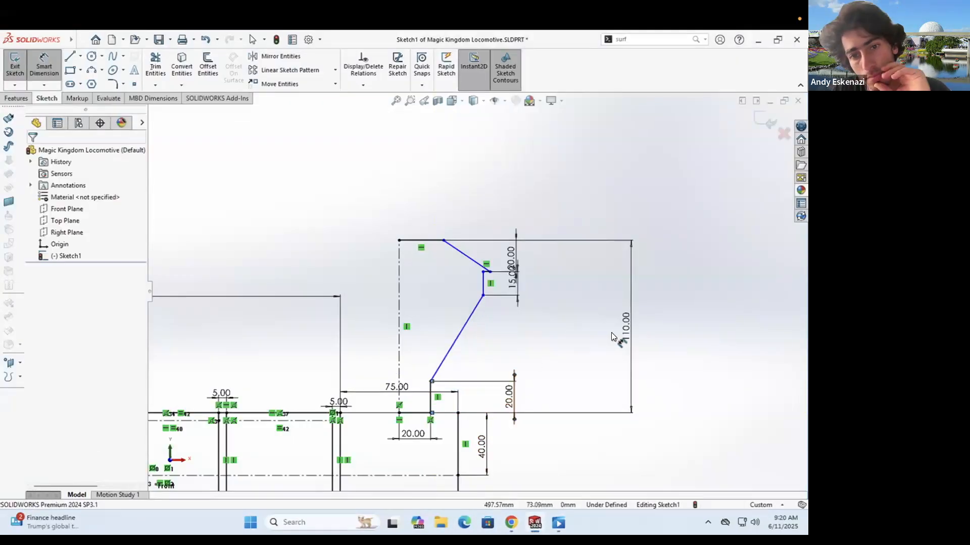
# Step: Close the smokestack's half profile with a solid line along its centerline from the top edge to the smokebox
pyautogui.scroll(3, 536, 293)
pyautogui.scroll(-2, 490, 319)
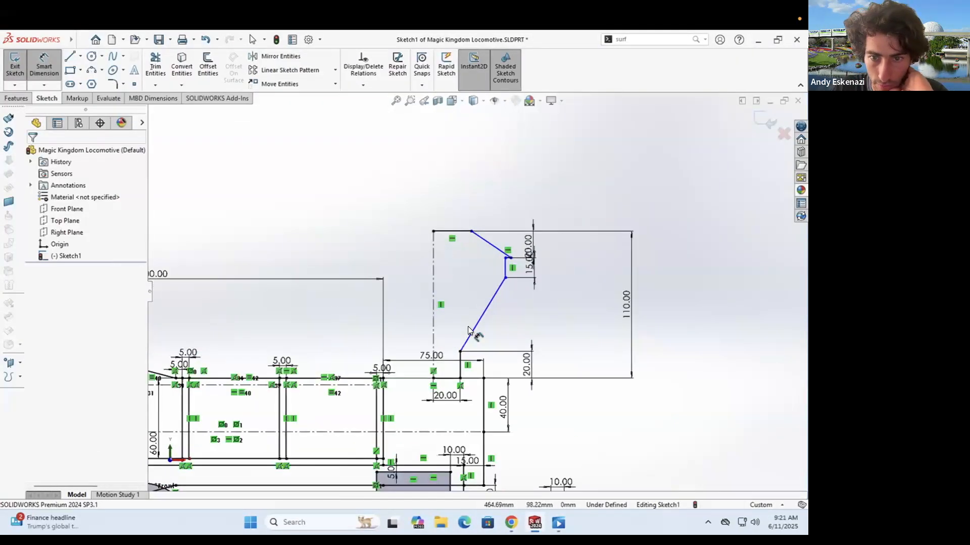
pyautogui.click(70, 56)
pyautogui.click(434, 231)
pyautogui.click(433, 378)
pyautogui.press('Escape')
pyautogui.scroll(-2, 483, 248)
# Step: Dimension the smokestack's flat top edge at 25 mm
pyautogui.click(44, 66)
pyautogui.click(438, 224)
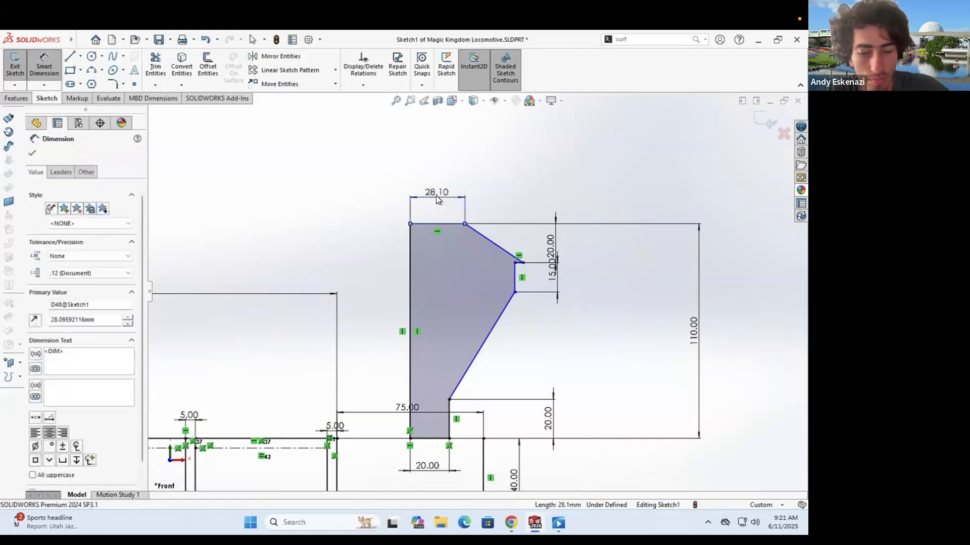
pyautogui.click(435, 195)
pyautogui.write('25')
pyautogui.press('Return')
# Step: Dimension the overhanging lip at the end of the smokestack's upper slope at 5 mm
pyautogui.scroll(-2, 489, 241)
pyautogui.click(533, 284)
pyautogui.click(531, 253)
pyautogui.click(539, 285)
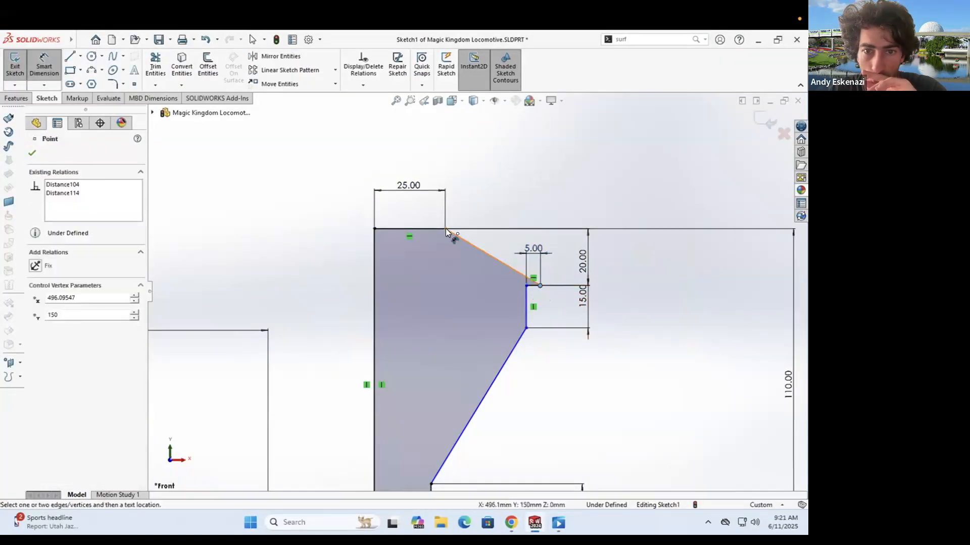
# Step: Dimension the horizontal width of the smokestack's upper slope at 35 mm
pyautogui.click(445, 228)
pyautogui.click(484, 195)
pyautogui.write('35')
pyautogui.press('Return')
pyautogui.scroll(3, 538, 288)
pyautogui.press('Escape')
pyautogui.scroll(-2, 581, 258)
# Step: Set the vertical height of the smokestack's upper slope to 25 mm
pyautogui.doubleClick(556, 278)
pyautogui.write('25')
pyautogui.press('Return')
pyautogui.scroll(1, 477, 292)
# Step: Set the height of the smokestack's vertical band below the lip to 20 mm, checking the proportions against the photo in Chrome
pyautogui.hotkey('alt', 'Tab')
pyautogui.hotkey('alt', 'Tab')
pyautogui.doubleClick(543, 322)
pyautogui.write('20')
pyautogui.press('Return')
pyautogui.scroll(2, 601, 298)
pyautogui.scroll(2, 598, 298)
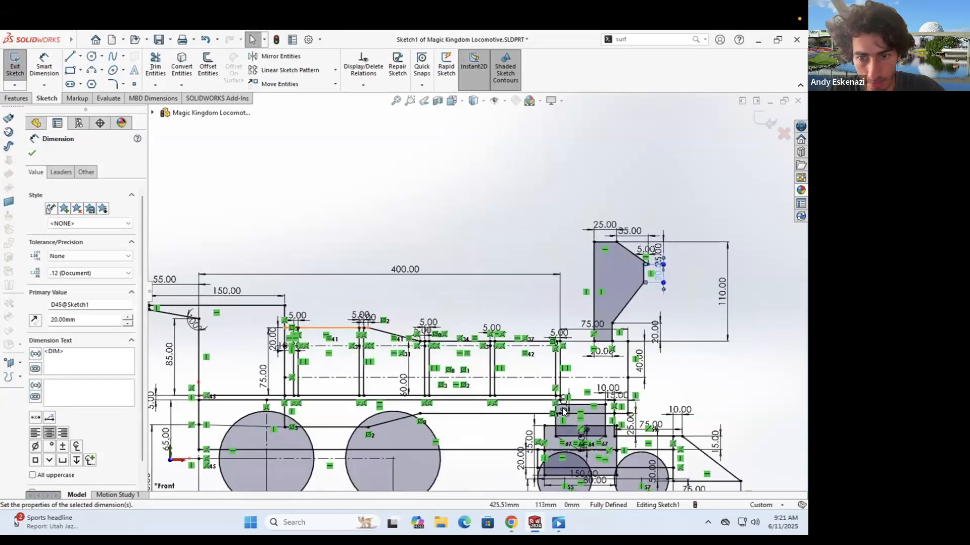
# Step: Draw a vertical construction centerline for the dome, rising above the boiler midway between two boiler bands
pyautogui.hotkey('alt', 'Tab')
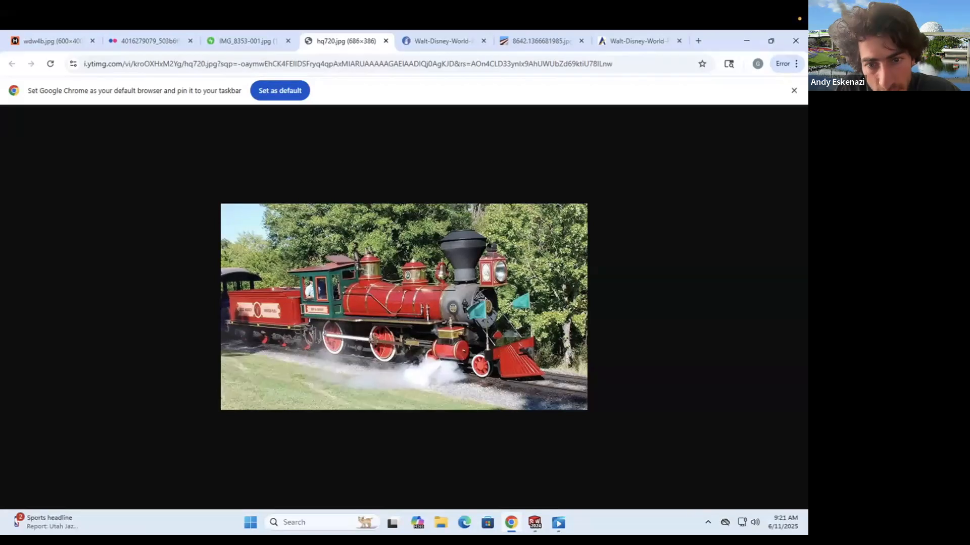
pyautogui.click(516, 525)
pyautogui.scroll(-3, 470, 330)
pyautogui.press('Escape')
pyautogui.click(81, 56)
pyautogui.click(96, 82)
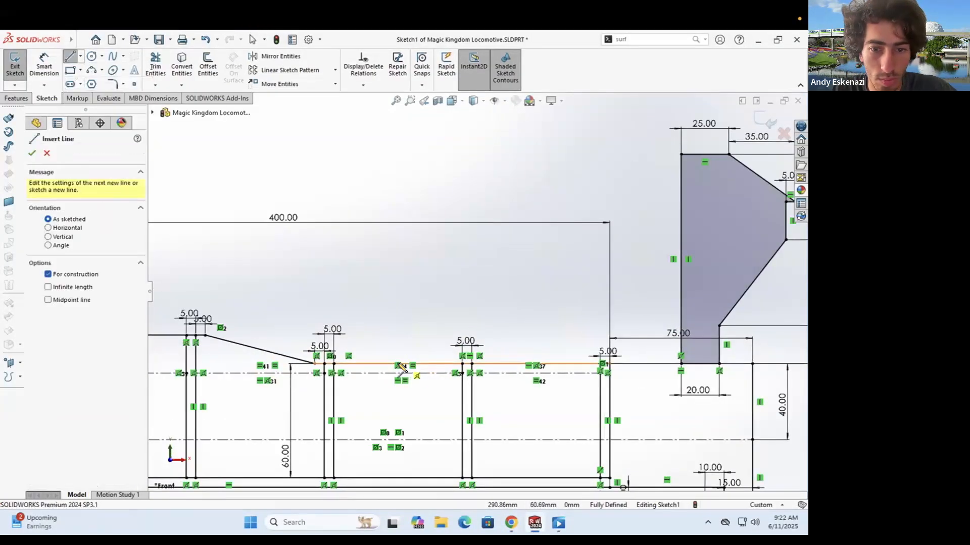
pyautogui.click(398, 373)
pyautogui.click(398, 290)
pyautogui.press('Escape')
pyautogui.scroll(2, 536, 252)
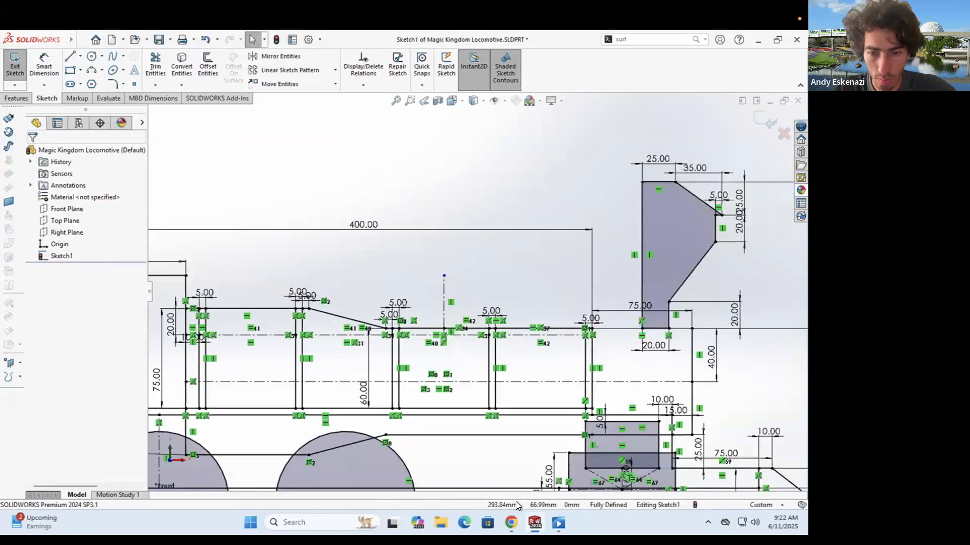
# Step: Draw a vertical line about 5.6 mm up from the boiler's top edge for the dome's base, consulting the locomotive photo in Chrome
pyautogui.click(512, 523)
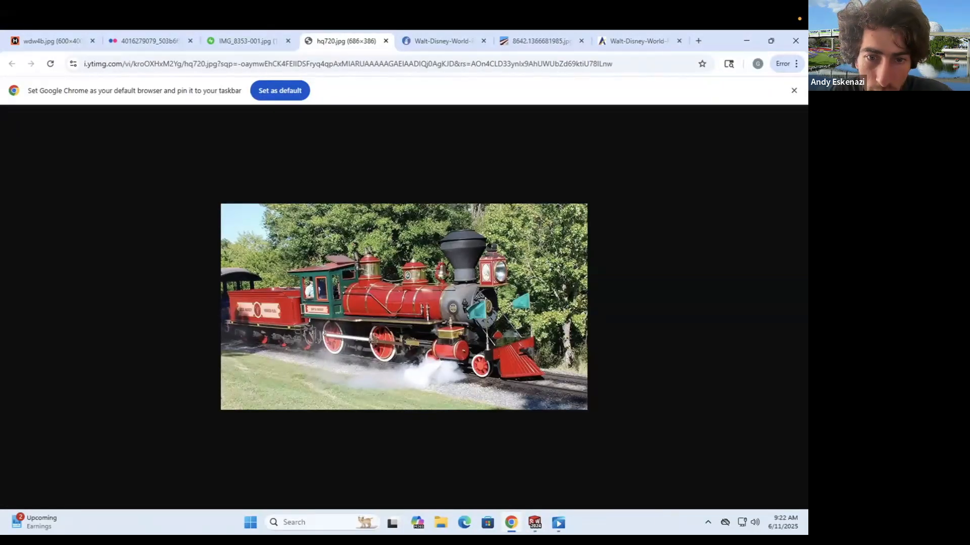
pyautogui.click(512, 523)
pyautogui.click(70, 56)
pyautogui.scroll(-3, 475, 344)
pyautogui.click(472, 321)
pyautogui.click(512, 523)
pyautogui.click(512, 523)
pyautogui.click(473, 298)
# Step: Add a small outward-bulging three-point arc on top of the dome's base line
pyautogui.scroll(-4, 472, 299)
pyautogui.click(92, 71)
pyautogui.click(472, 296)
pyautogui.click(472, 278)
pyautogui.click(475, 288)
pyautogui.press('Escape')
# Step: Draw a diagonal line inward from the arc, rising about 2.2 mm, and a vertical dome wall about 15 mm tall above it
pyautogui.click(511, 521)
pyautogui.click(511, 521)
pyautogui.click(69, 56)
pyautogui.click(472, 277)
pyautogui.click(448, 256)
pyautogui.scroll(5, 450, 207)
pyautogui.click(465, 214)
pyautogui.press('Escape')
pyautogui.scroll(-3, 487, 245)
pyautogui.click(512, 524)
pyautogui.click(512, 523)
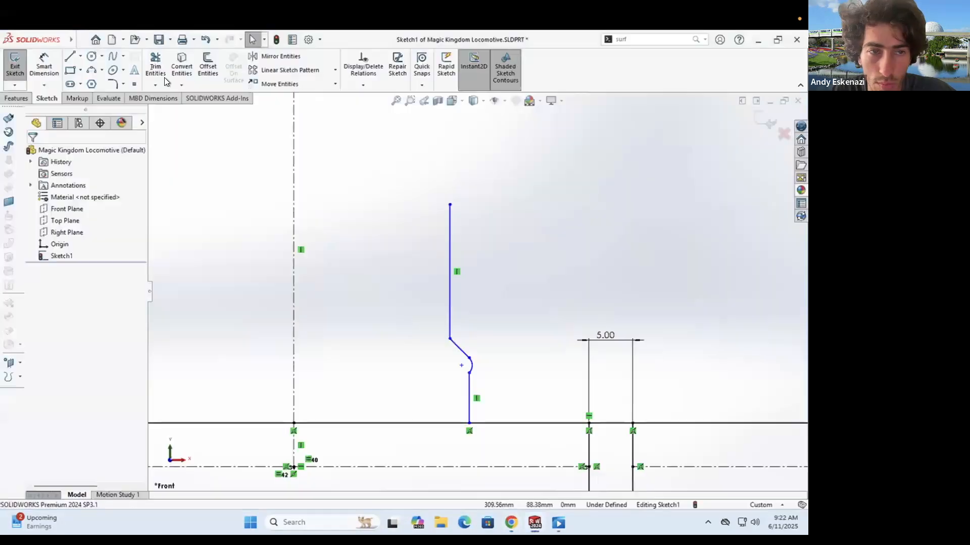
# Step: Sketch the upper collar above the dome's wall, with a short outward slope, a small bulging arc and a short horizontal edge
pyautogui.click(97, 73)
pyautogui.click(438, 217)
pyautogui.press('Escape')
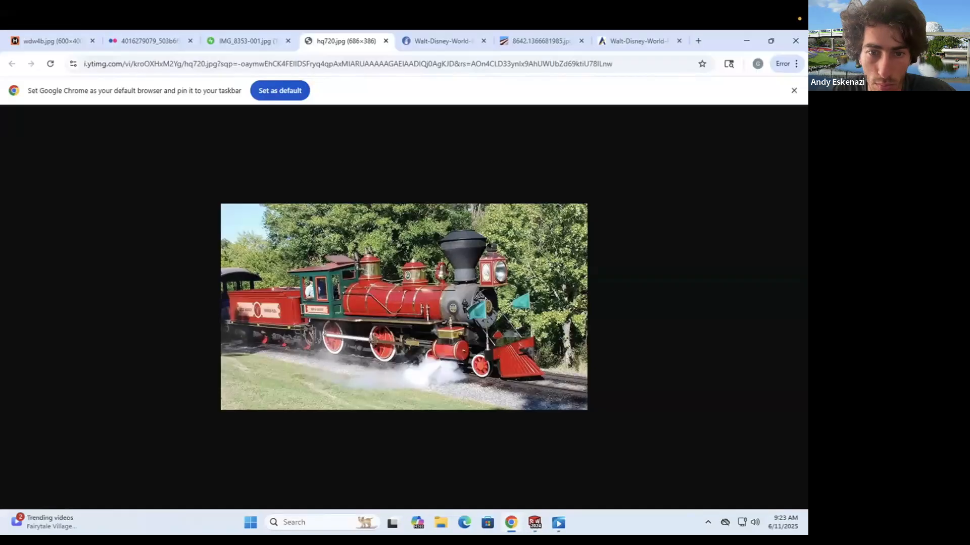
pyautogui.hotkey('alt', 'Tab')
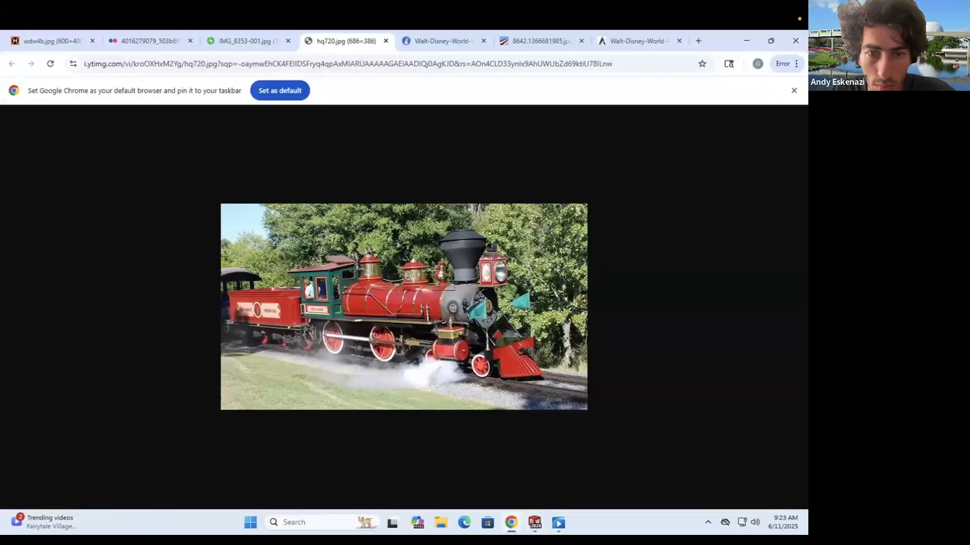
pyautogui.hotkey('alt', 'Tab')
# Step: Shorten the dome's centerline from its upper end and draw a horizontal flat top edge outward from that endpoint
pyautogui.click(364, 227)
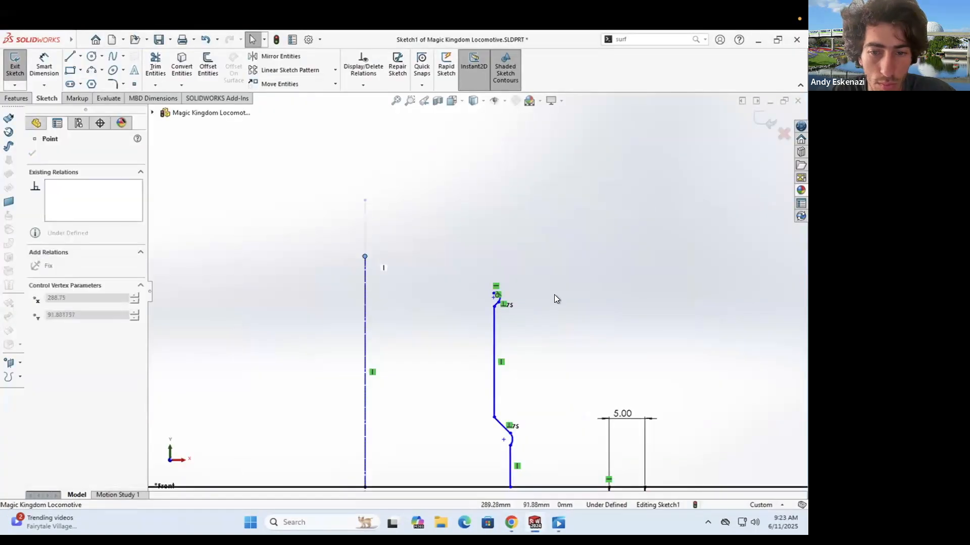
pyautogui.scroll(-5, 553, 295)
pyautogui.hotkey('alt', 'Tab')
pyautogui.hotkey('alt', 'Tab')
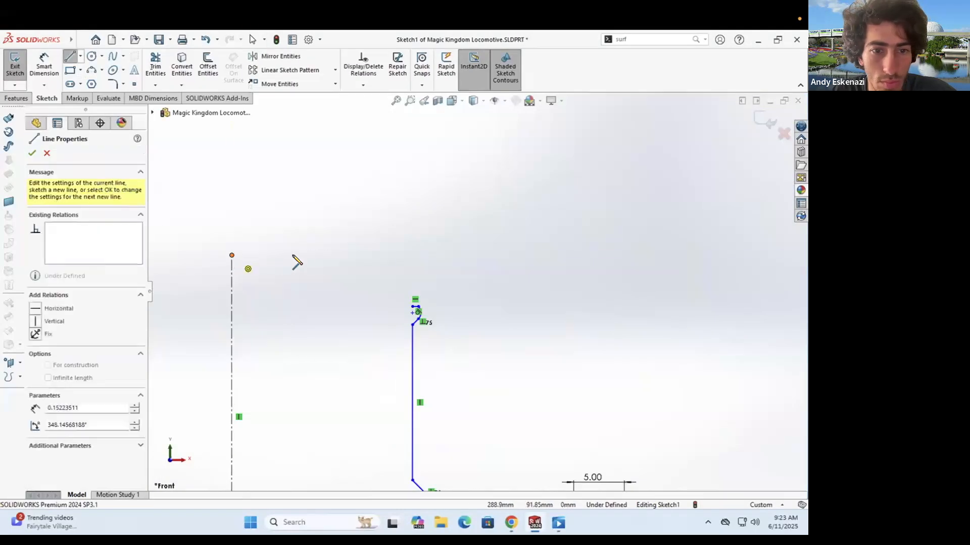
pyautogui.click(232, 256)
pyautogui.click(303, 255)
pyautogui.press('Escape')
# Step: Join the dome's flat top edge to the upper collar with a three-point arc
pyautogui.click(511, 523)
pyautogui.click(535, 523)
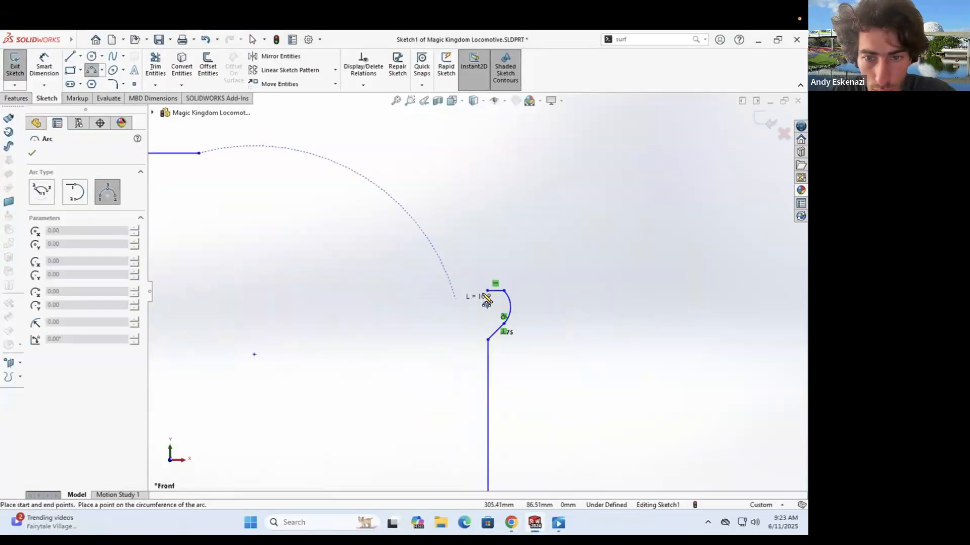
pyautogui.click(373, 207)
pyautogui.press('Escape')
pyautogui.scroll(-5, 498, 246)
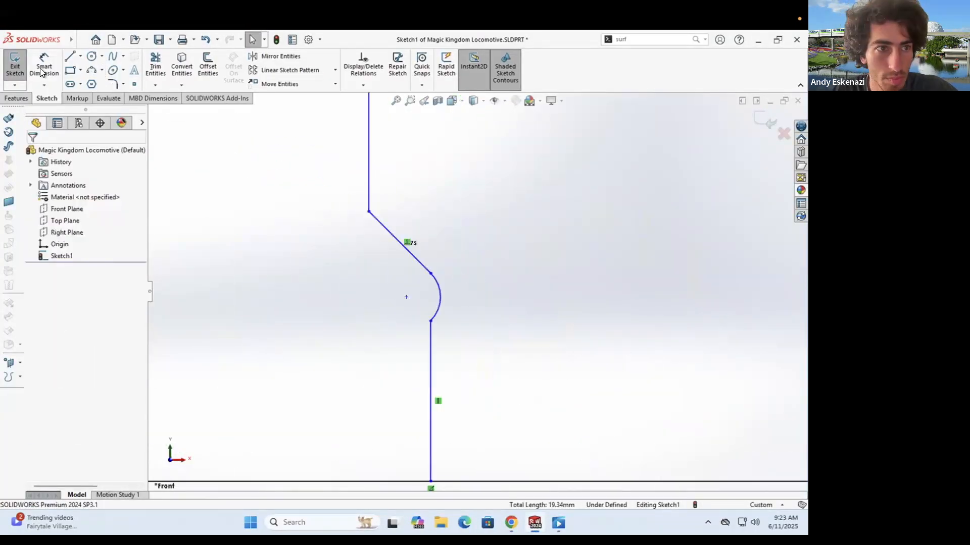
# Step: Dimension the dome's base line 25 mm from its centerline, checking the photo in Chrome
pyautogui.click(359, 371)
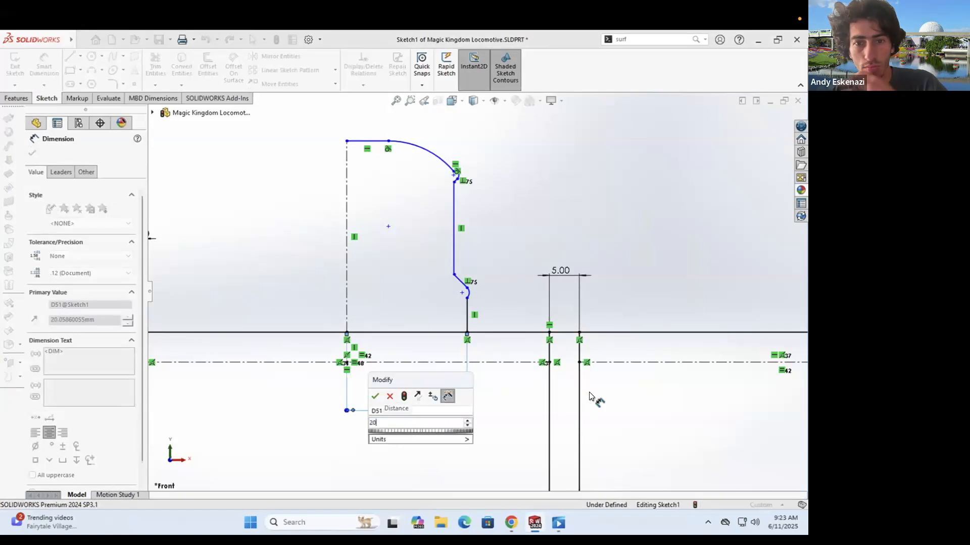
pyautogui.scroll(-5, 592, 401)
pyautogui.hotkey('alt', 'Tab')
pyautogui.hotkey('alt', 'Tab')
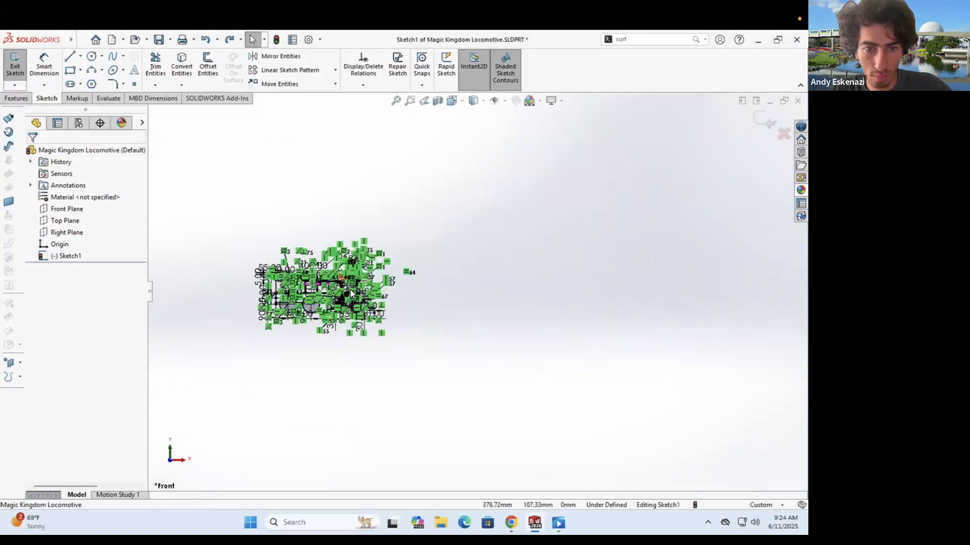
pyautogui.scroll(5, 350, 290)
pyautogui.click(411, 392)
pyautogui.press('Return')
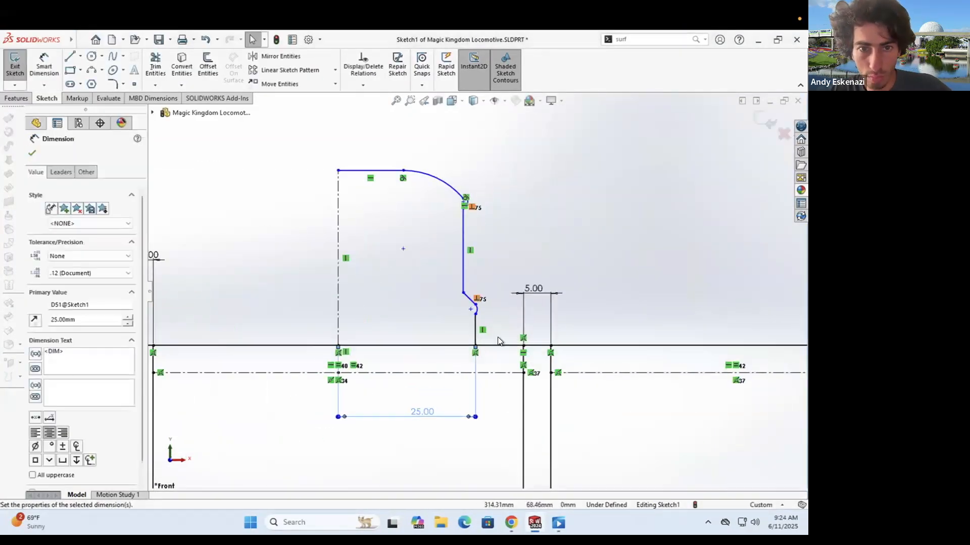
# Step: Reshape the dome's lower arc into a half circle and place its center on a vertical construction line joining its endpoints
pyautogui.press('d')
pyautogui.scroll(5, 481, 316)
pyautogui.scroll(2, 489, 281)
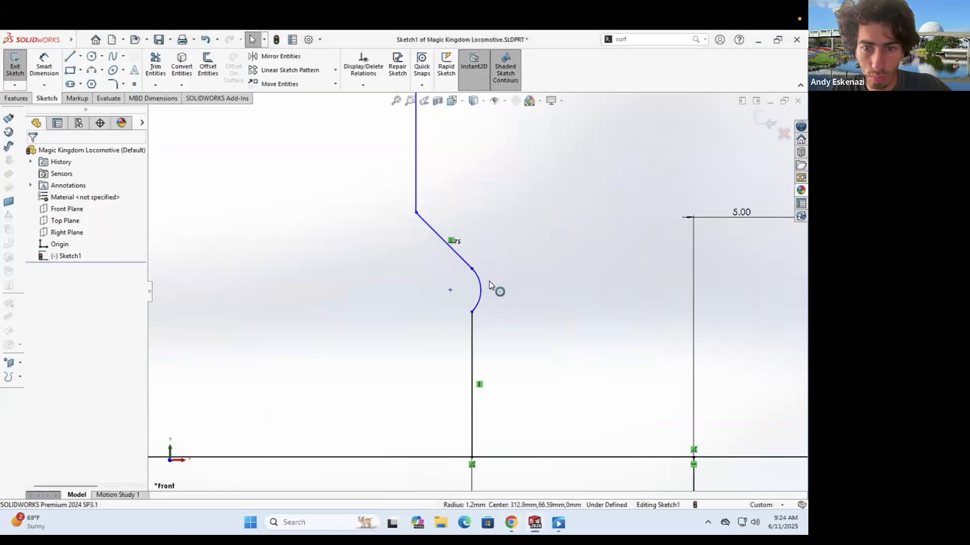
pyautogui.moveTo(490, 286); pyautogui.dragTo(502, 281)
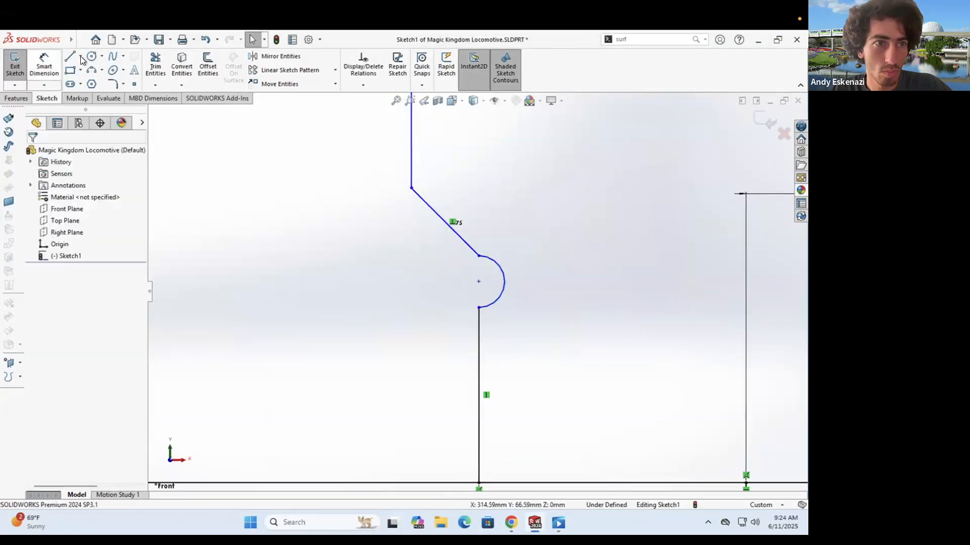
pyautogui.click(480, 307)
pyautogui.press('Escape')
pyautogui.scroll(2, 515, 280)
pyautogui.click(493, 276)
pyautogui.keyDown('ctrl'); pyautogui.click(474, 283); pyautogui.keyUp('ctrl')
pyautogui.click(38, 333)
pyautogui.click(436, 271)
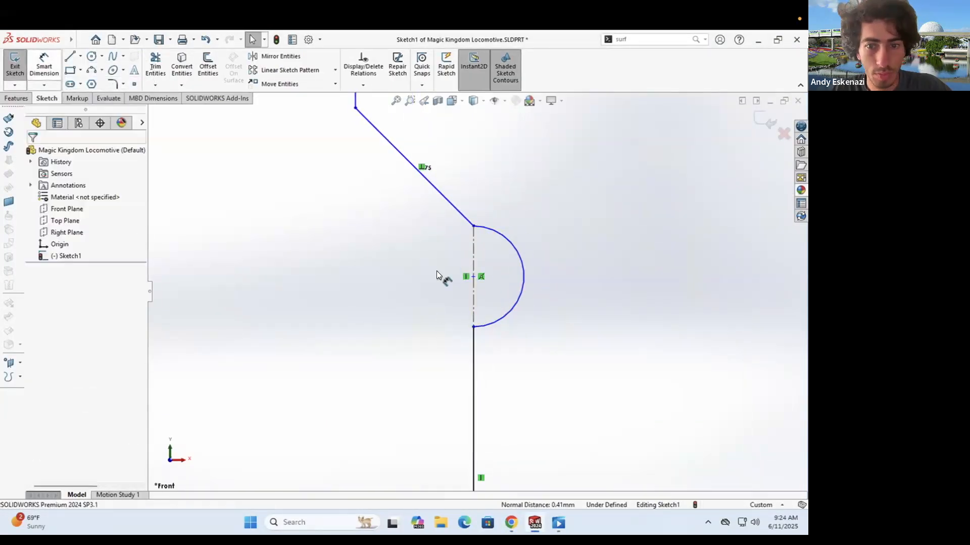
# Step: Dimension the height of the dome's base line and of the slope above it
pyautogui.scroll(-3, 437, 271)
pyautogui.click(476, 368)
pyautogui.click(515, 374)
pyautogui.press('Escape')
pyautogui.click(511, 523)
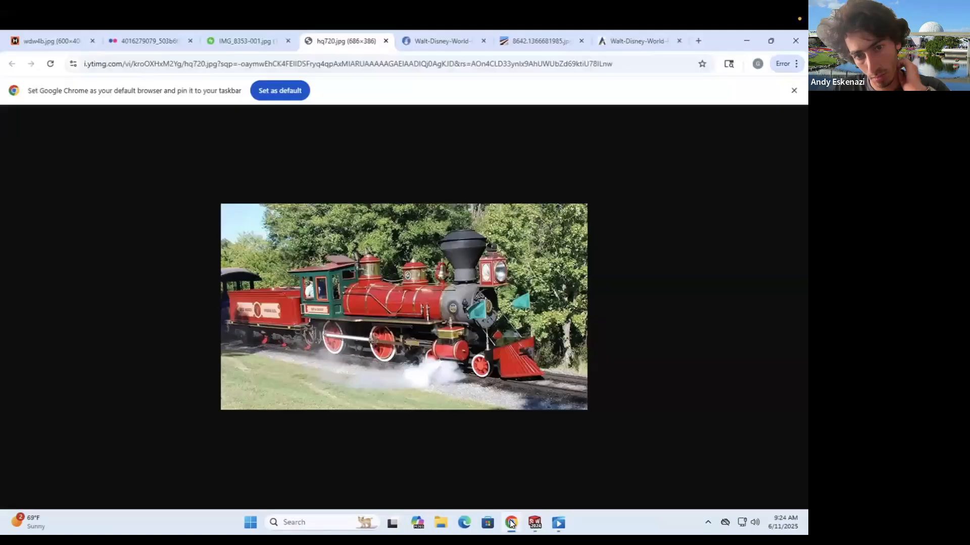
pyautogui.click(511, 523)
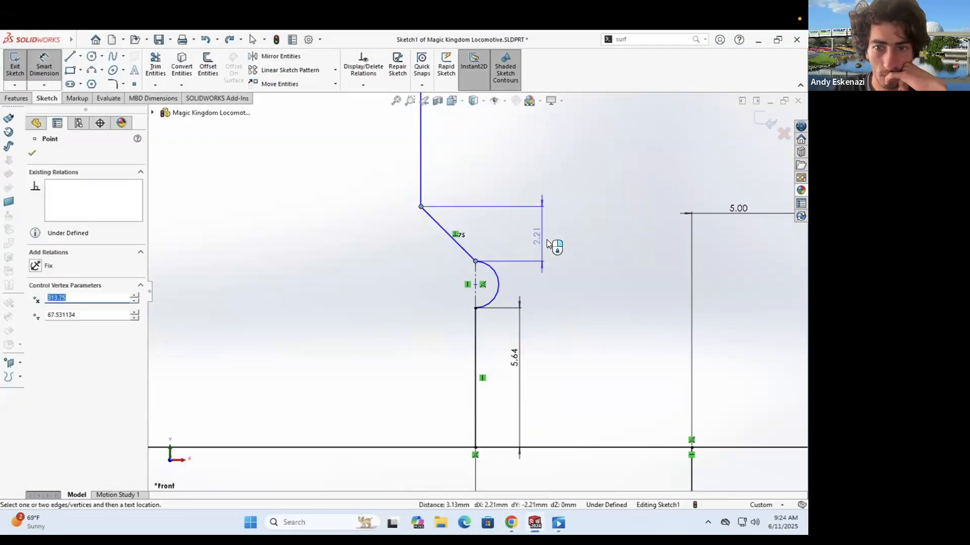
pyautogui.click(547, 244)
pyautogui.press('Return')
# Step: Draw a vertical construction line between the endpoints of the small arc on the dome's upper collar
pyautogui.scroll(-3, 472, 253)
pyautogui.scroll(5, 472, 253)
pyautogui.press('Escape')
pyautogui.moveTo(454, 263)
pyautogui.mouseDown()
pyautogui.moveTo(495, 260)
pyautogui.moveTo(460, 269)
pyautogui.mouseUp()
pyautogui.moveTo(460, 228); pyautogui.dragTo(467, 253)
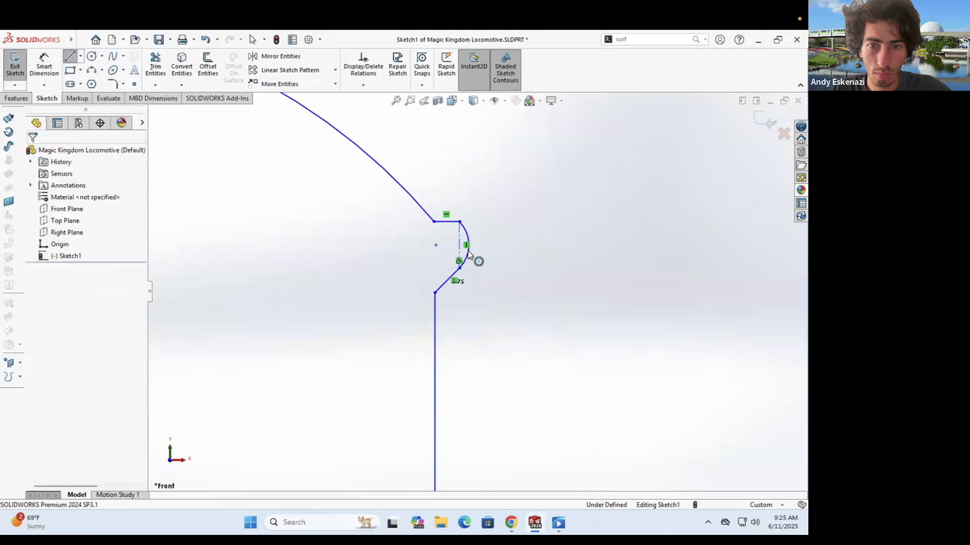
# Step: Delete the small bulging arcs of the dome's upper and lower collars, keeping their construction lines
pyautogui.click(481, 242)
pyautogui.rightClick(478, 212)
pyautogui.press('Escape')
pyautogui.scroll(-4, 480, 288)
pyautogui.scroll(5, 502, 404)
pyautogui.rightClick(427, 261)
pyautogui.press('Escape')
# Step: Dimension the lower collar's vertical construction line at 2 mm
pyautogui.click(462, 327)
pyautogui.write('2')
pyautogui.press('Return')
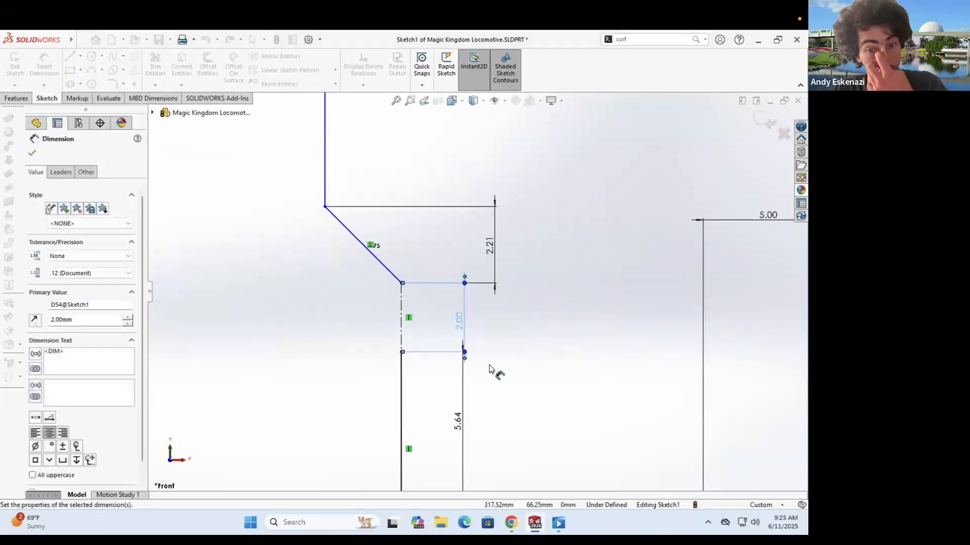
pyautogui.press('Escape')
pyautogui.scroll(-2, 475, 354)
pyautogui.click(463, 354)
pyautogui.scroll(-10, 493, 395)
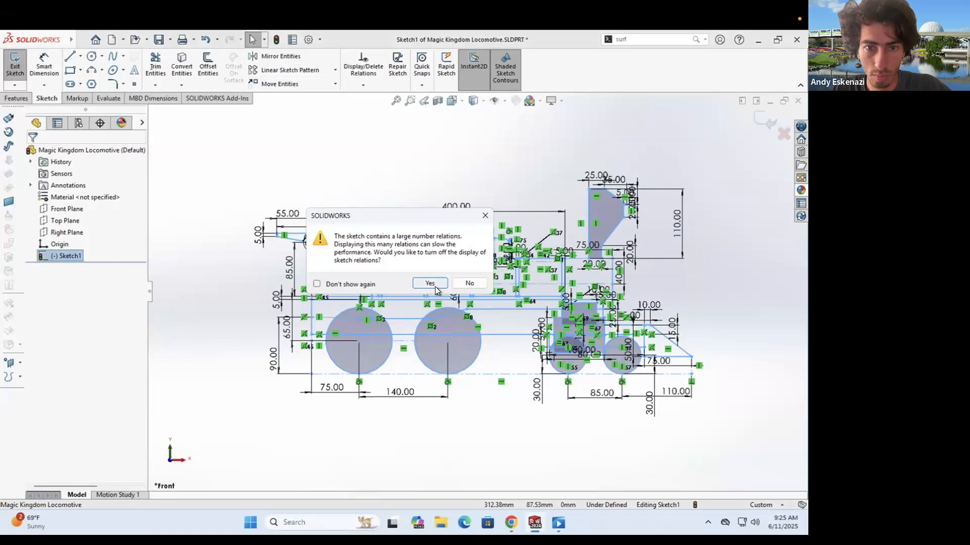
pyautogui.click(465, 280)
pyautogui.scroll(8, 543, 239)
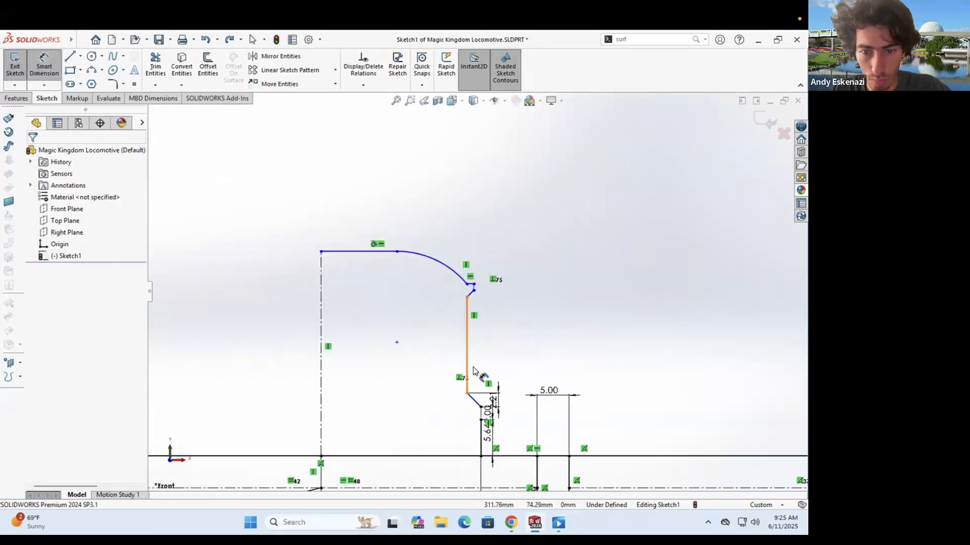
# Step: Dimension the height of the dome's vertical wall and the horizontal width of its lower slope
pyautogui.click(487, 411)
pyautogui.click(493, 419)
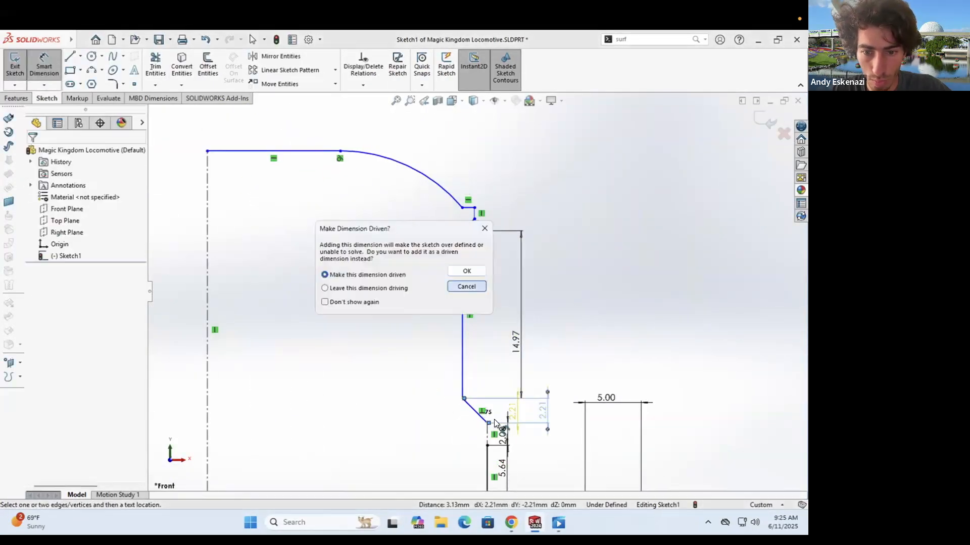
pyautogui.press('Return')
pyautogui.scroll(3, 494, 419)
pyautogui.click(386, 401)
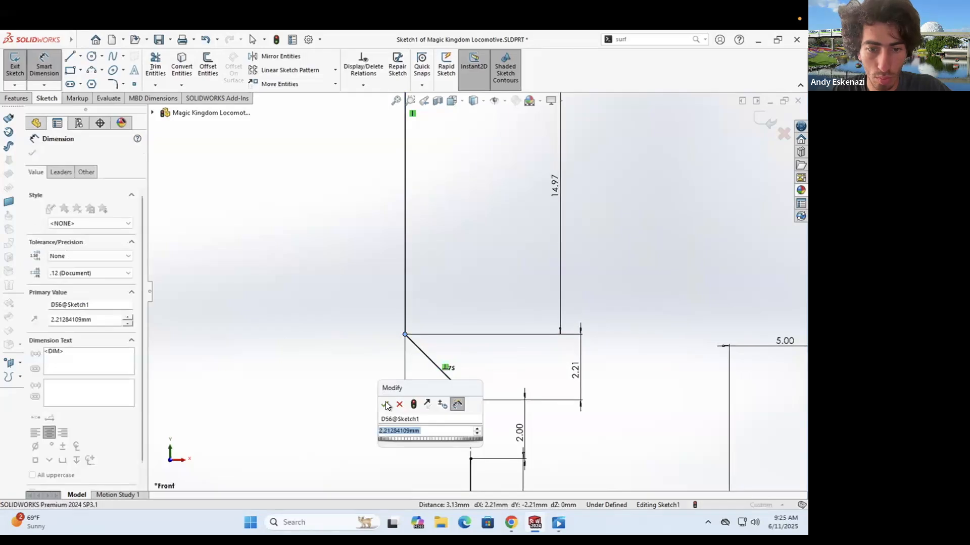
pyautogui.press('Return')
# Step: Dimension the upper collar's slope 1 mm wide and its vertical construction line 2 mm tall, consulting the photo in Chrome
pyautogui.scroll(-5, 386, 401)
pyautogui.scroll(5, 480, 226)
pyautogui.click(512, 523)
pyautogui.click(512, 523)
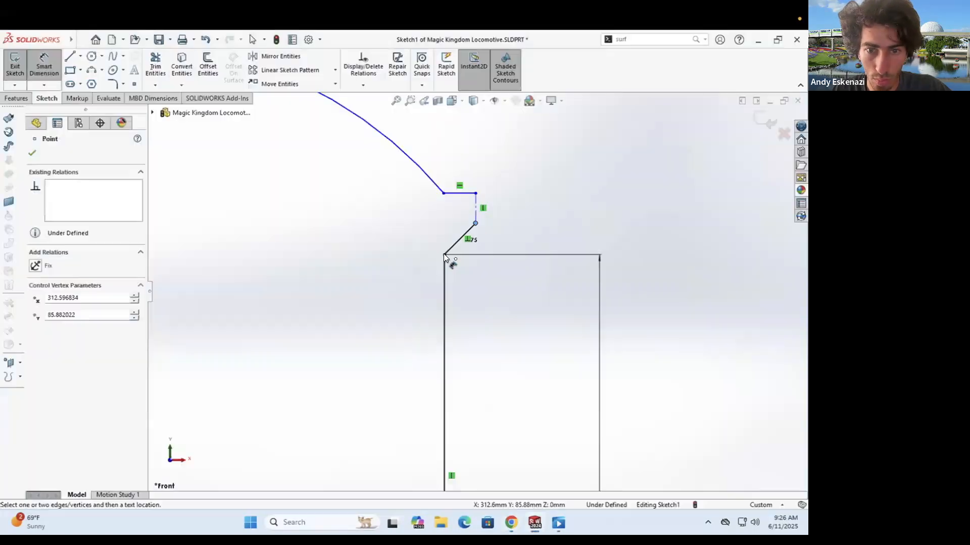
pyautogui.click(462, 274)
pyautogui.write('2')
pyautogui.press('Return')
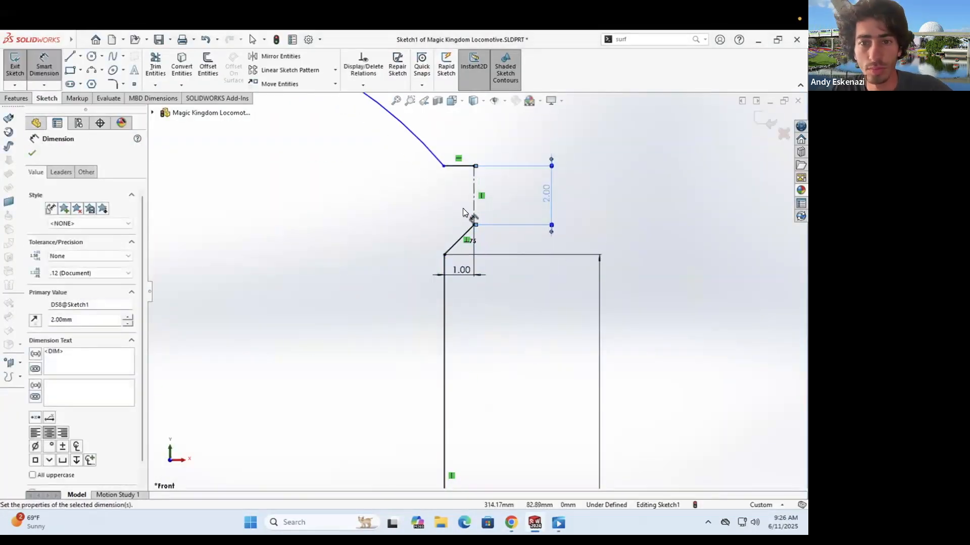
# Step: Dimension the short horizontal edge on top of the dome's upper collar at 1.5 mm
pyautogui.scroll(-4, 480, 283)
pyautogui.click(469, 276)
pyautogui.click(477, 247)
pyautogui.write('1.5')
pyautogui.press('Return')
# Step: Dimension the height of the dome's centerline and the length of its flat top edge
pyautogui.scroll(-3, 437, 269)
pyautogui.click(331, 344)
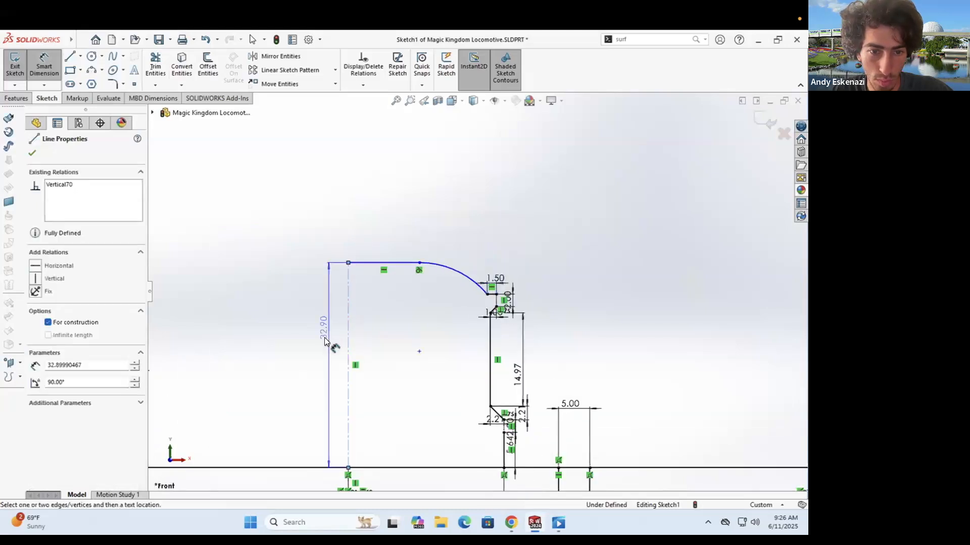
pyautogui.click(321, 328)
pyautogui.press('Return')
# Step: Set the height of the dome's base line to 10 mm
pyautogui.scroll(5, 477, 413)
pyautogui.click(477, 413)
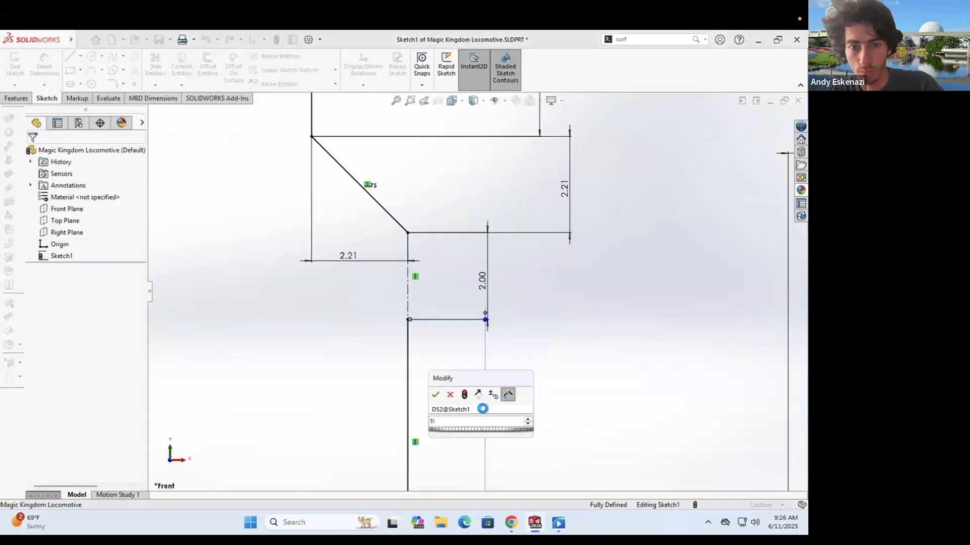
pyautogui.write('10')
pyautogui.press('Return')
# Step: Try to set the height of the dome's lower slope to 5 mm
pyautogui.scroll(-4, 485, 298)
pyautogui.scroll(4, 560, 315)
pyautogui.click(561, 316)
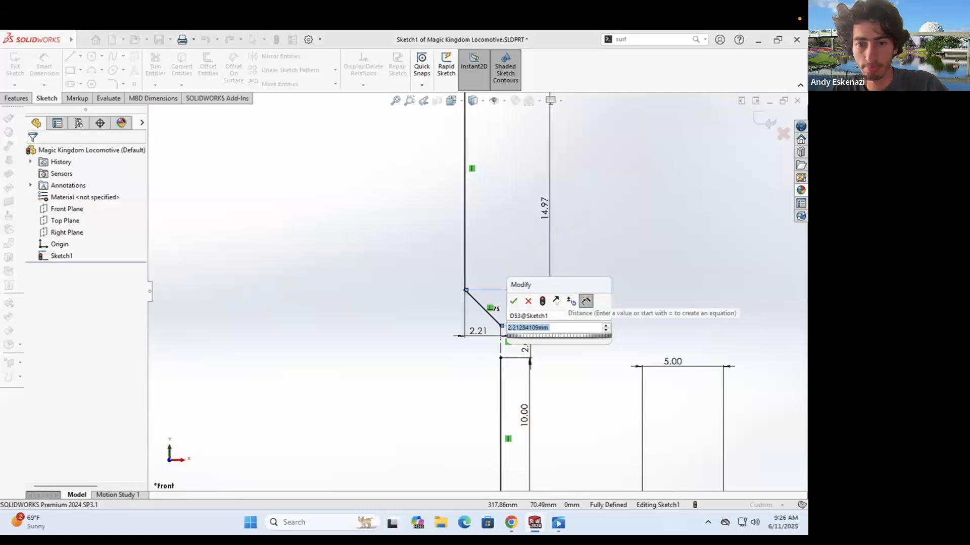
pyautogui.press('Return')
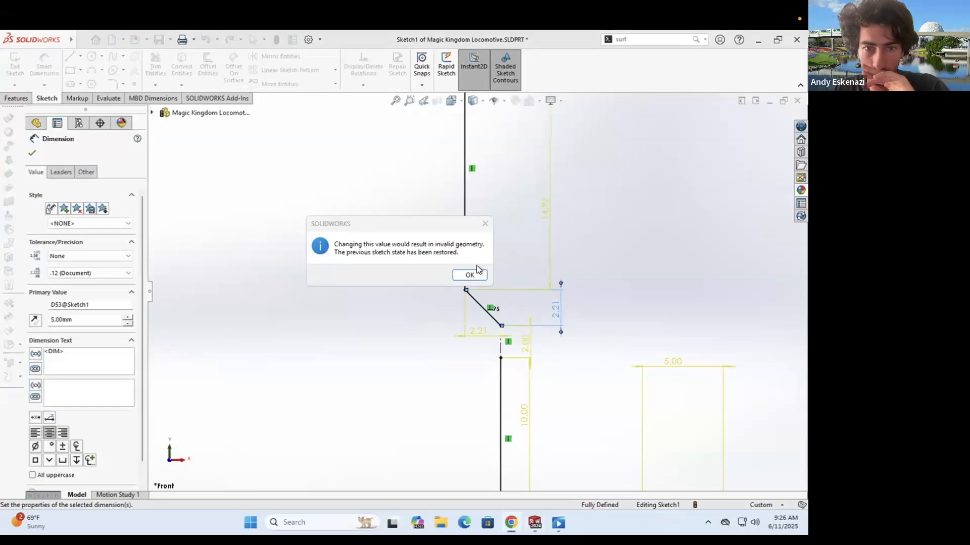
pyautogui.click(465, 273)
# Step: Delete the lower slope's height dimension and the relation tying it to the upper collar's slope
pyautogui.rightClick(555, 204)
pyautogui.press('Escape')
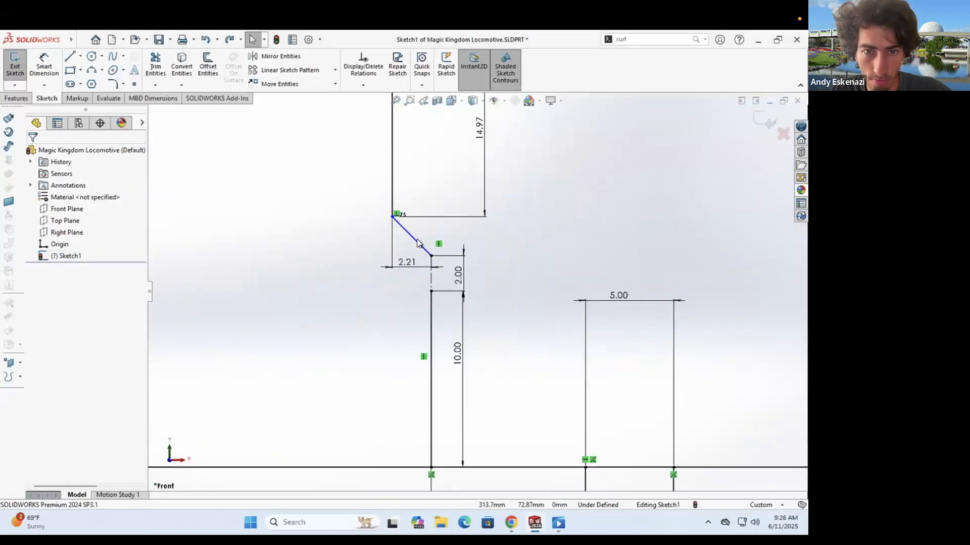
pyautogui.rightClick(407, 208)
# Step: Set the width of the dome's lower slope to 5 mm and dimension its height at 5 mm
pyautogui.doubleClick(425, 298)
pyautogui.write('5')
pyautogui.press('Return')
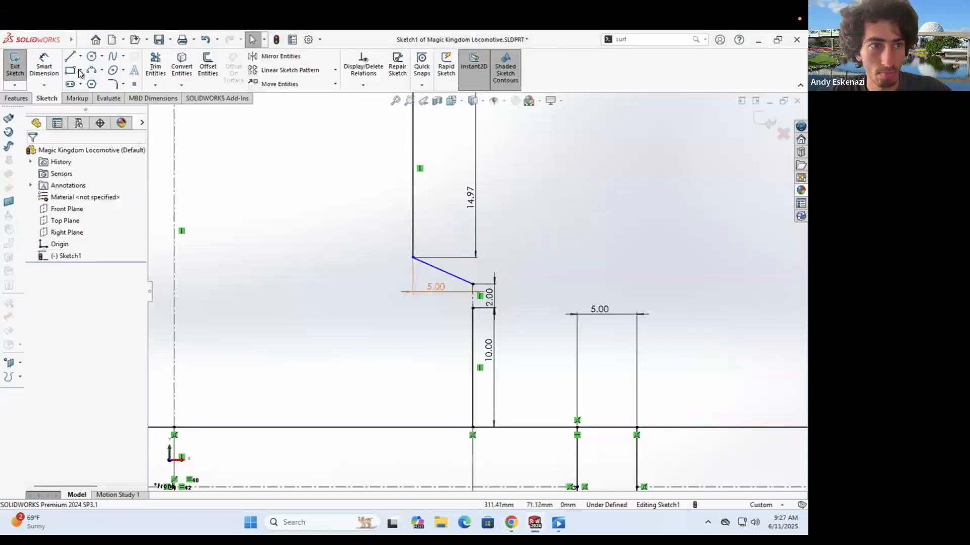
pyautogui.click(539, 299)
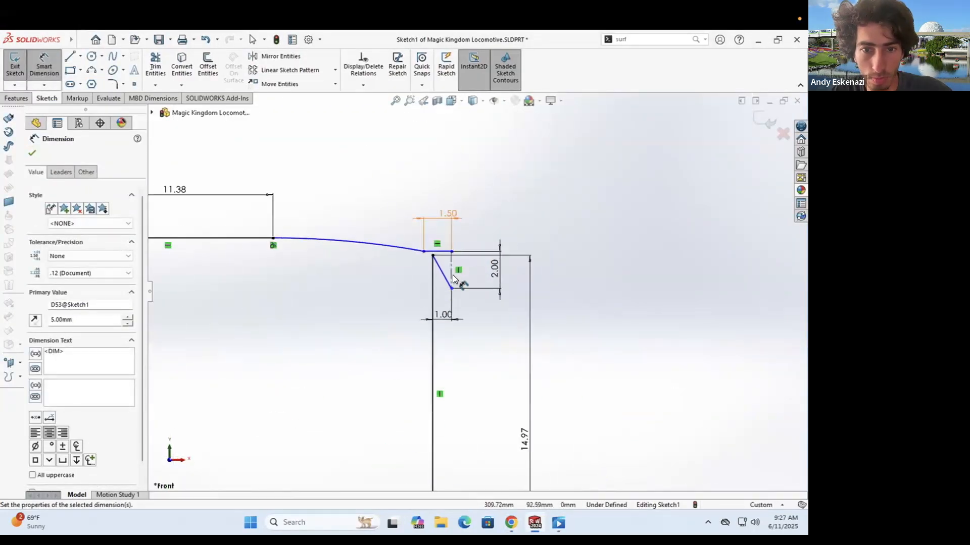
# Step: Set the width of the dome's upper slope to 2 mm and dimension its height at 2 mm
pyautogui.doubleClick(321, 356)
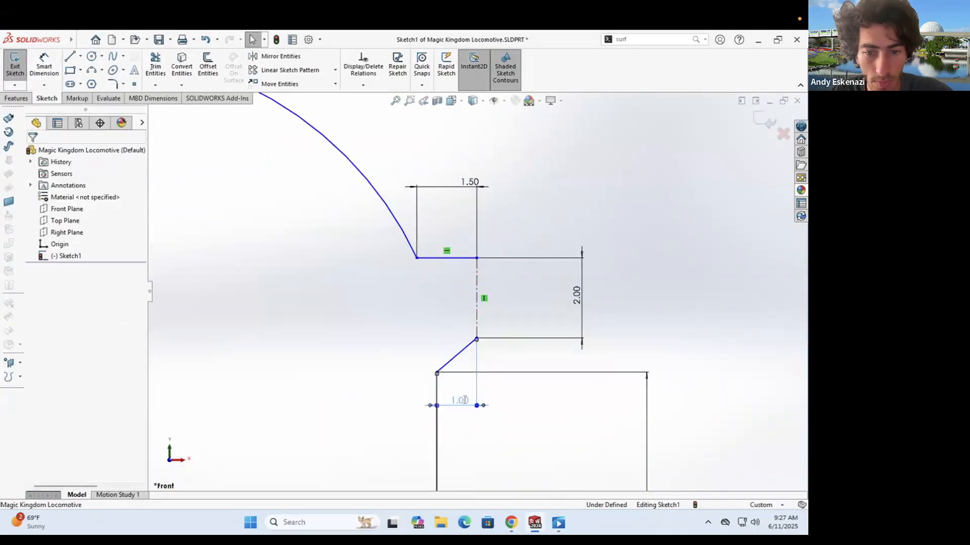
pyautogui.write('2')
pyautogui.press('Return')
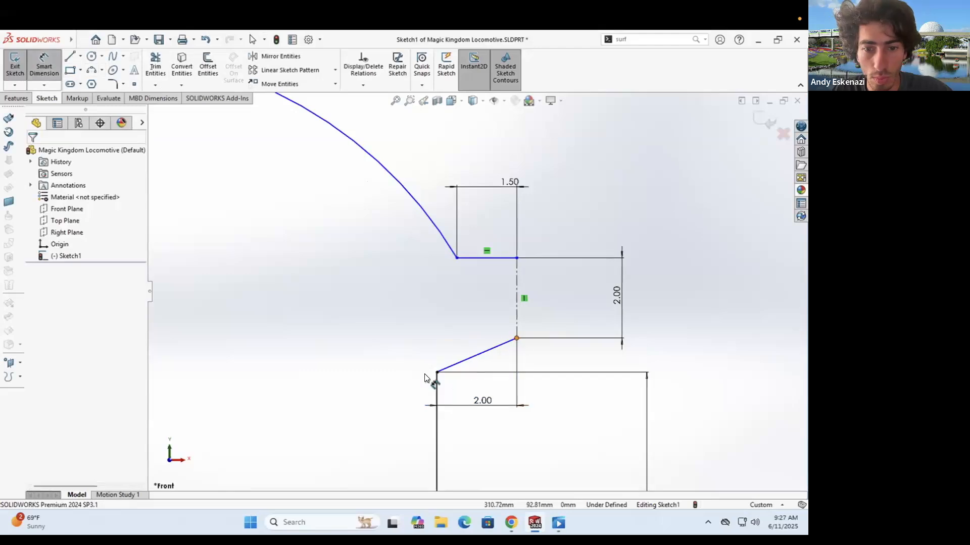
pyautogui.click(557, 359)
pyautogui.scroll(6, 587, 258)
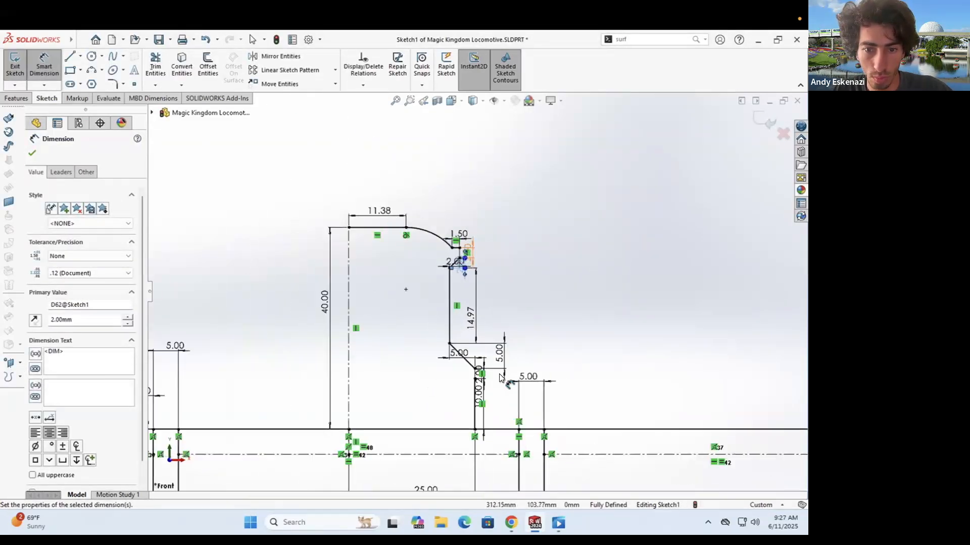
# Step: Check the reference photo and set the height of the dome's base line to 6 mm
pyautogui.click(510, 522)
pyautogui.click(511, 523)
pyautogui.doubleClick(479, 395)
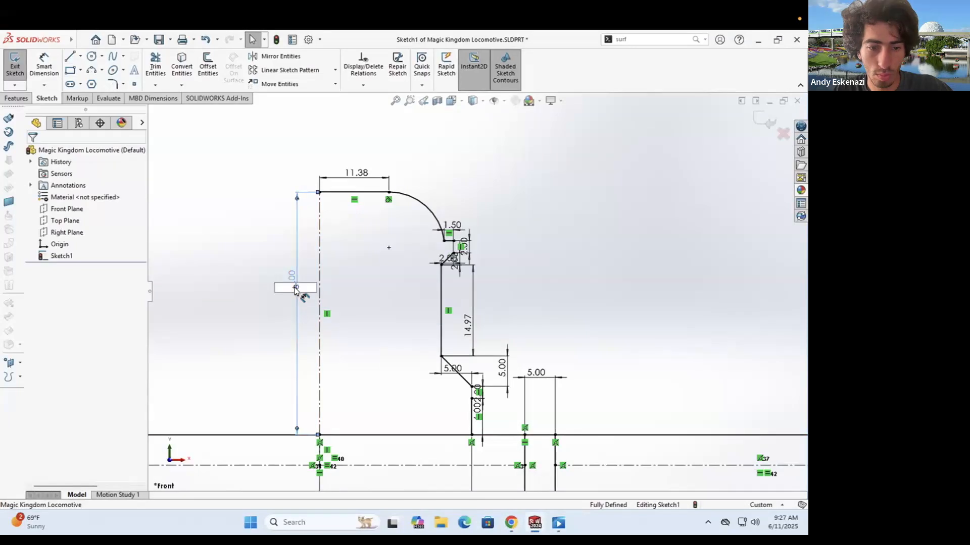
# Step: Set the dome's overall height to 36 mm and the length of its vertical side wall to 15 mm
pyautogui.doubleClick(292, 290)
pyautogui.write('35')
pyautogui.press('Return')
pyautogui.doubleClick(258, 311)
pyautogui.write('36')
pyautogui.press('Return')
pyautogui.doubleClick(473, 348)
pyautogui.write('15')
pyautogui.press('Return')
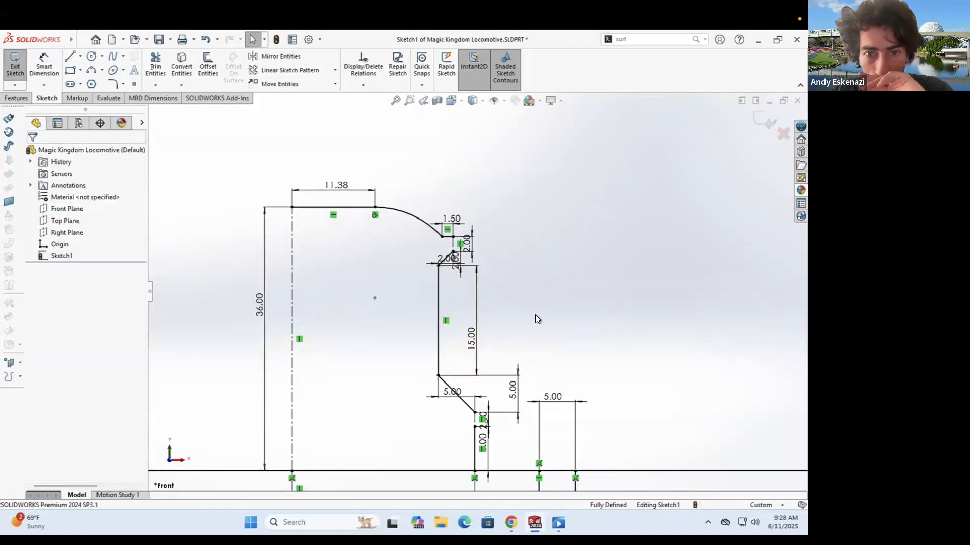
# Step: Draw an outward arc across the 2 mm gap between the dome's lower slope and base line, and dimension its radius
pyautogui.scroll(3, 505, 440)
pyautogui.scroll(2, 500, 437)
pyautogui.click(474, 420)
pyautogui.click(475, 412)
pyautogui.click(475, 426)
pyautogui.press('Escape')
pyautogui.scroll(-1, 454, 283)
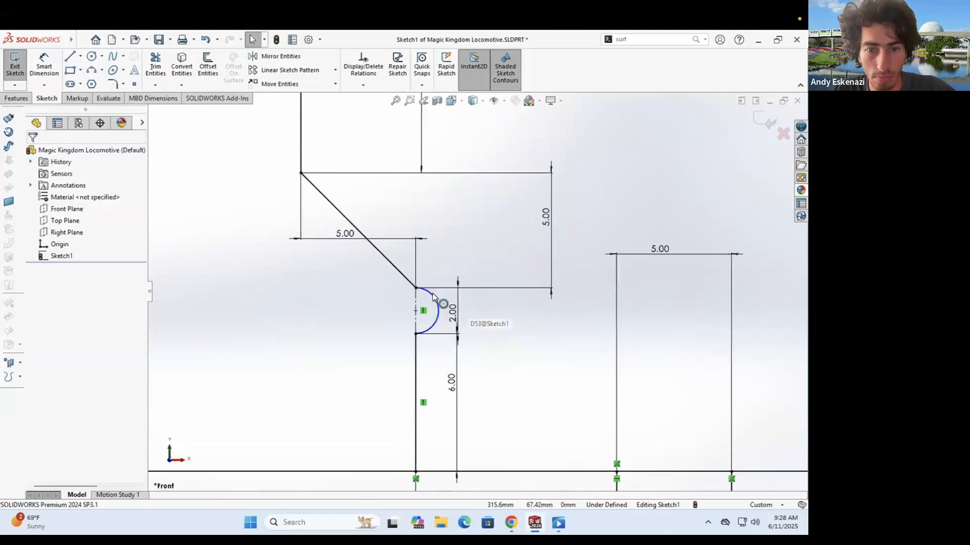
pyautogui.scroll(3, 432, 297)
pyautogui.click(433, 297)
pyautogui.click(44, 65)
pyautogui.click(401, 314)
pyautogui.press('Return')
# Step: Draw a matching outward arc across the 2 mm gap between the dome's upper slope and the rim line above it
pyautogui.scroll(-4, 438, 353)
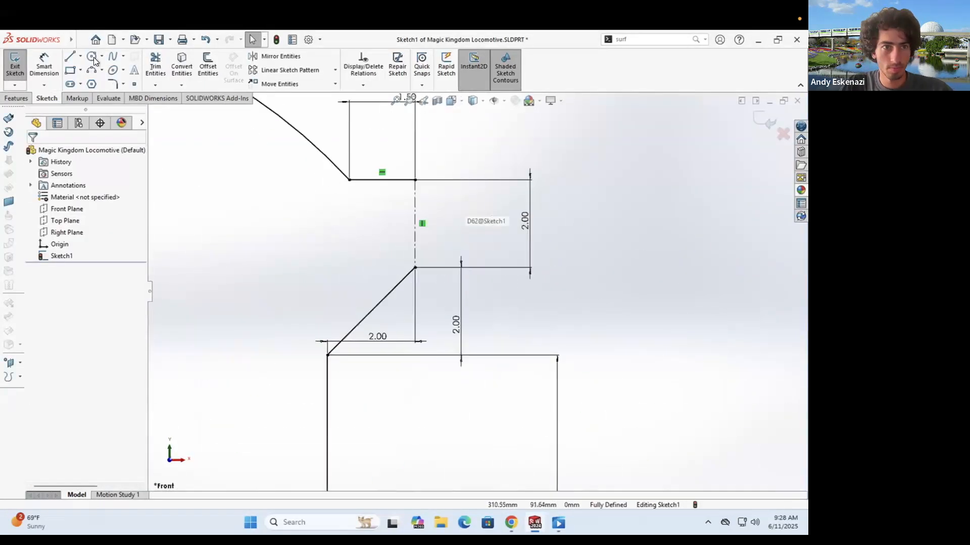
pyautogui.click(417, 178)
pyautogui.click(415, 270)
pyautogui.press('Escape')
# Step: Sketch a small finial on the dome's top, with solid centre and top lines and construction lines stepping down to the dome's top edge
pyautogui.press('l')
pyautogui.scroll(-3, 313, 250)
pyautogui.scroll(-5, 313, 250)
pyautogui.hotkey('alt', 'Tab')
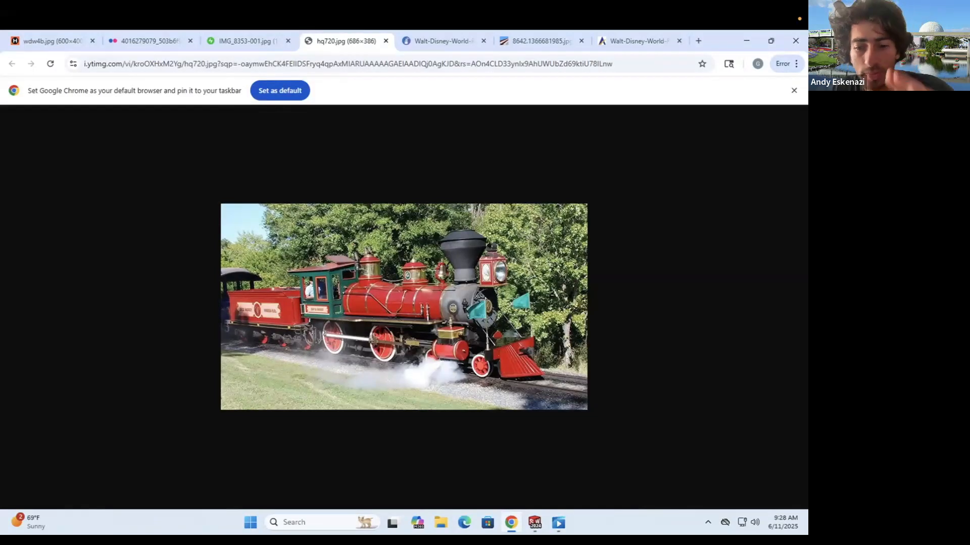
pyautogui.click(535, 523)
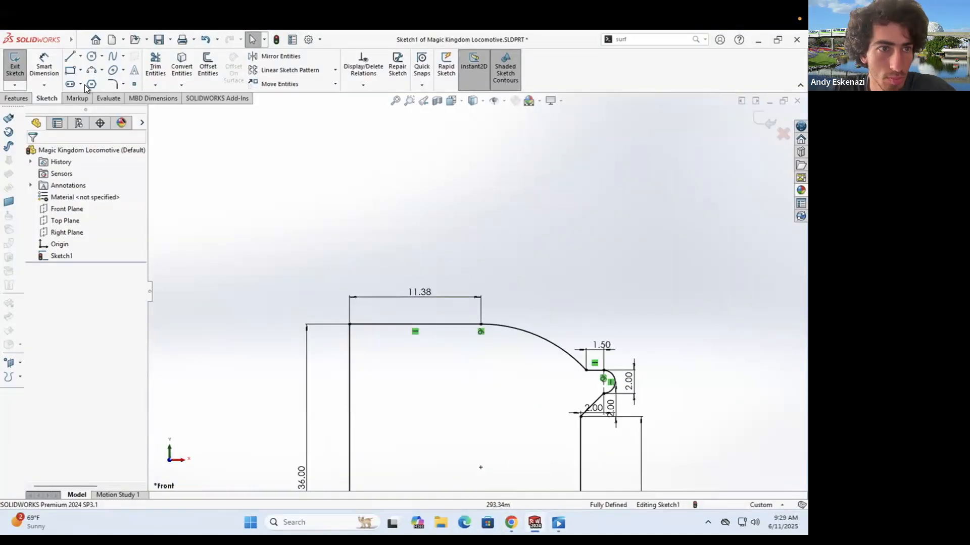
pyautogui.hotkey('alt', 'Tab')
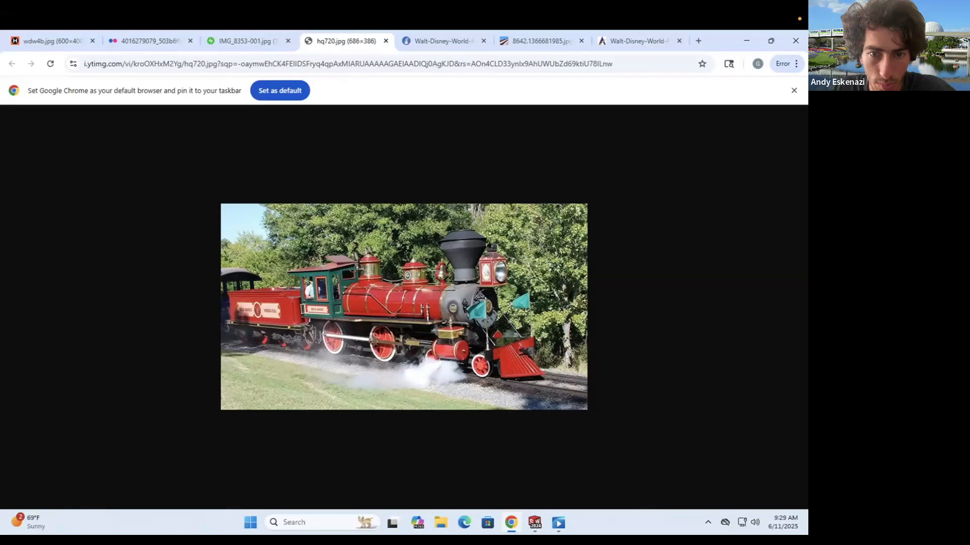
pyautogui.hotkey('alt', 'Tab')
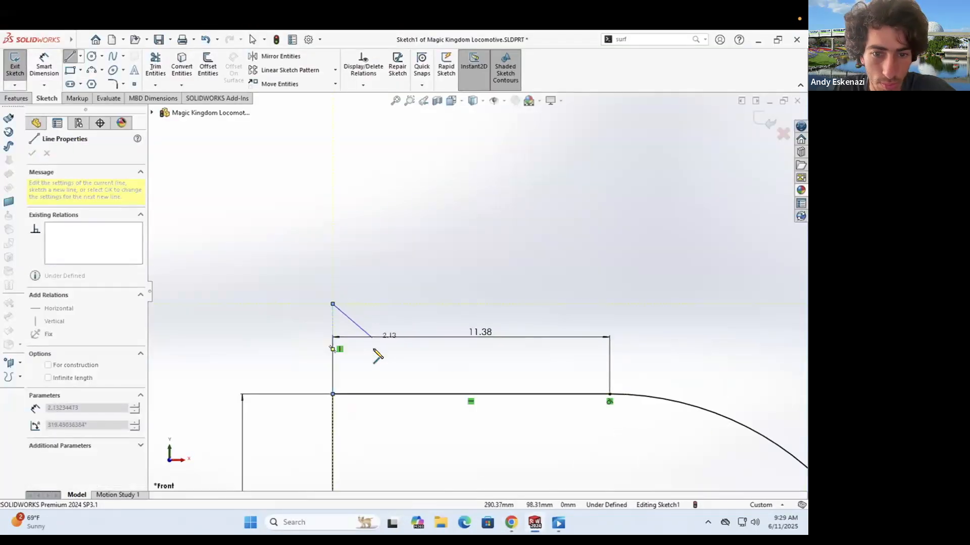
pyautogui.click(81, 56)
pyautogui.click(96, 81)
pyautogui.click(361, 304)
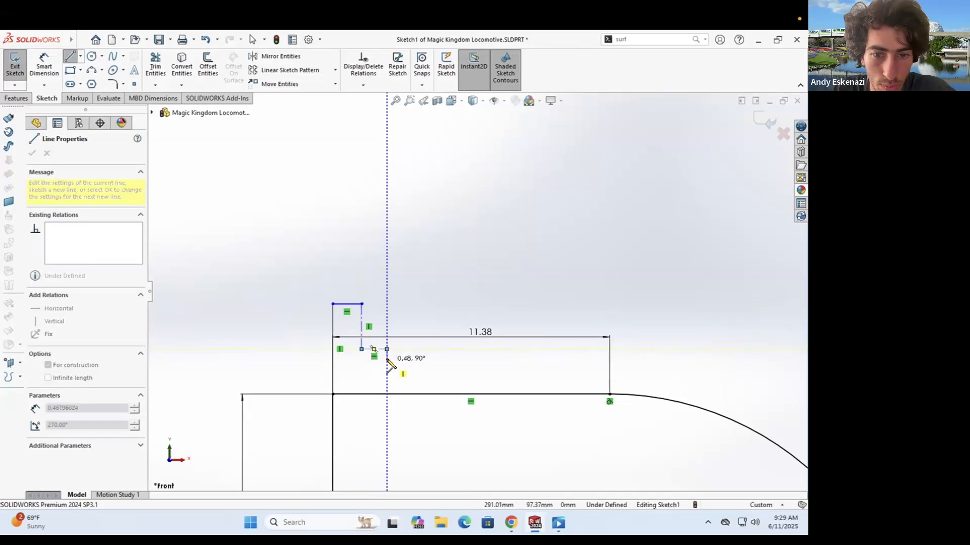
pyautogui.click(421, 394)
pyautogui.press('Escape')
# Step: Dimension the finial's overall height at 4 mm
pyautogui.click(92, 70)
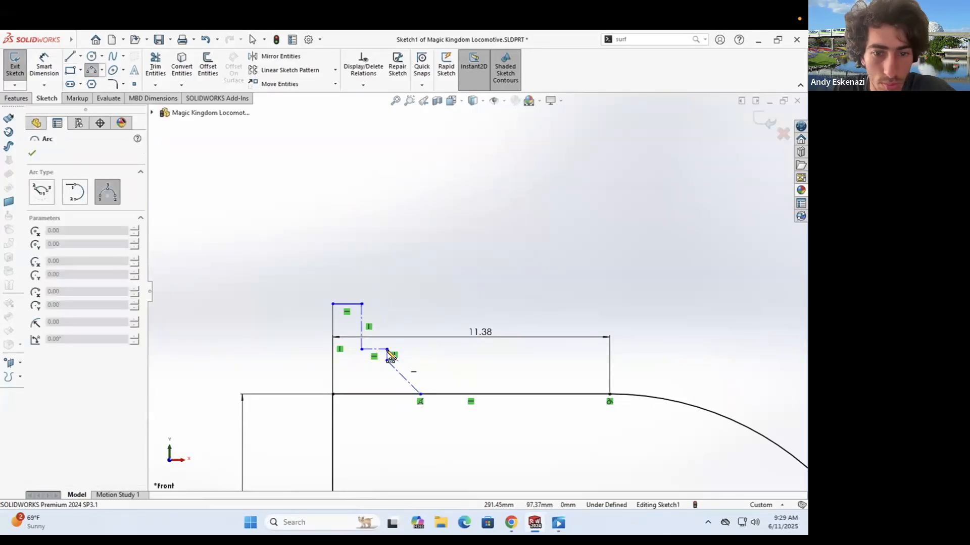
pyautogui.click(44, 64)
pyautogui.scroll(5, 467, 289)
pyautogui.scroll(-5, 308, 307)
pyautogui.click(369, 308)
pyautogui.click(308, 307)
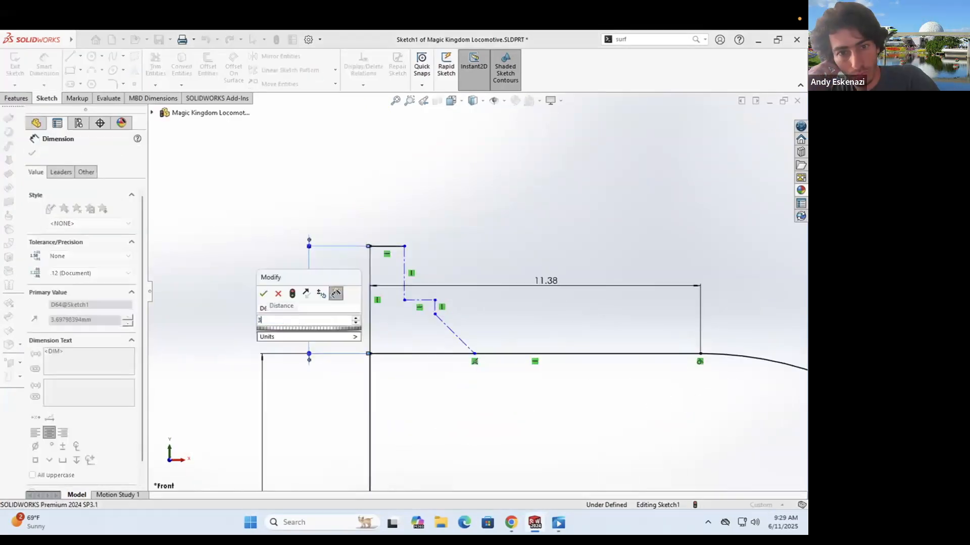
pyautogui.write('3')
pyautogui.press('Return')
pyautogui.doubleClick(306, 318)
pyautogui.write('4')
pyautogui.press('Return')
# Step: Dimension the height of the finial's upper step at 1.5 mm and of its lower slope at 1.5 mm
pyautogui.click(511, 523)
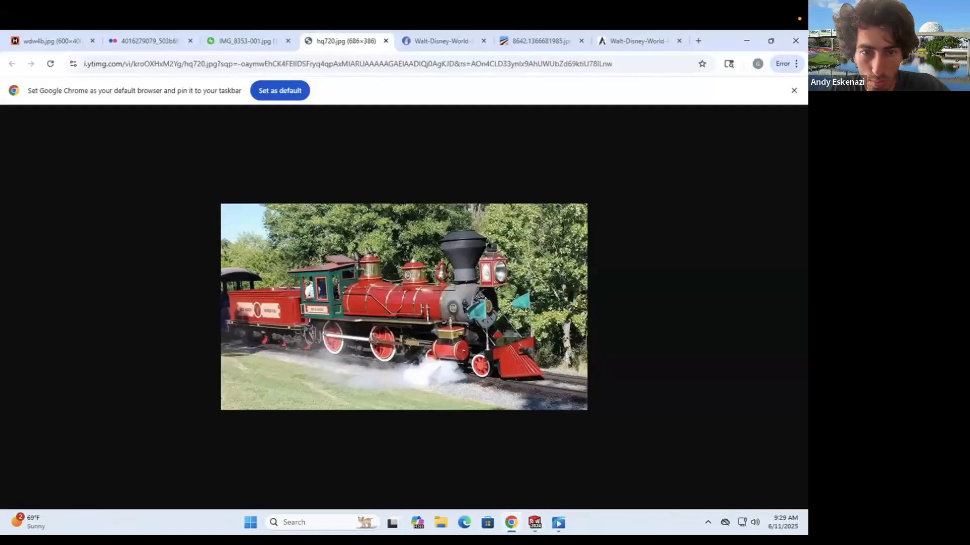
pyautogui.click(535, 522)
pyautogui.click(472, 260)
pyautogui.write('1')
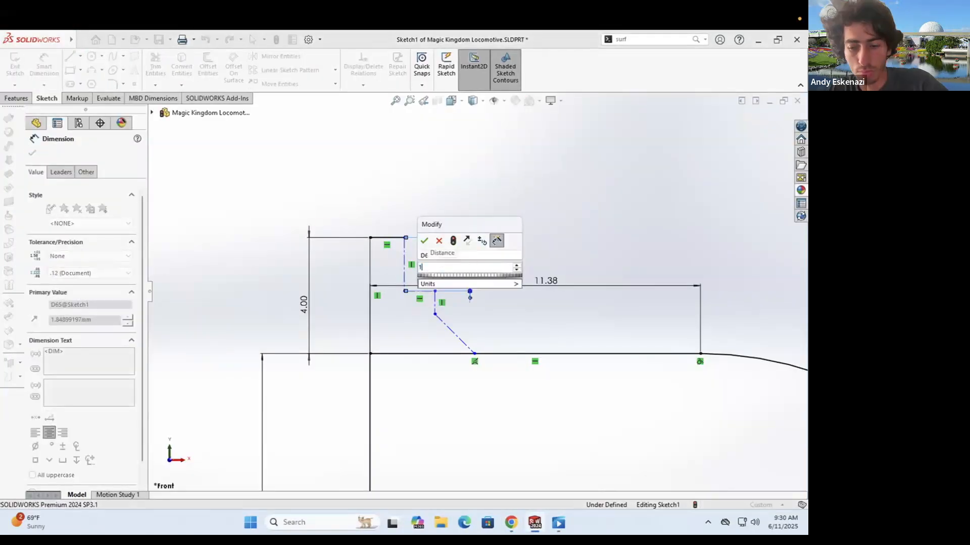
pyautogui.write('.5')
pyautogui.press('Return')
pyautogui.click(527, 333)
pyautogui.click(520, 328)
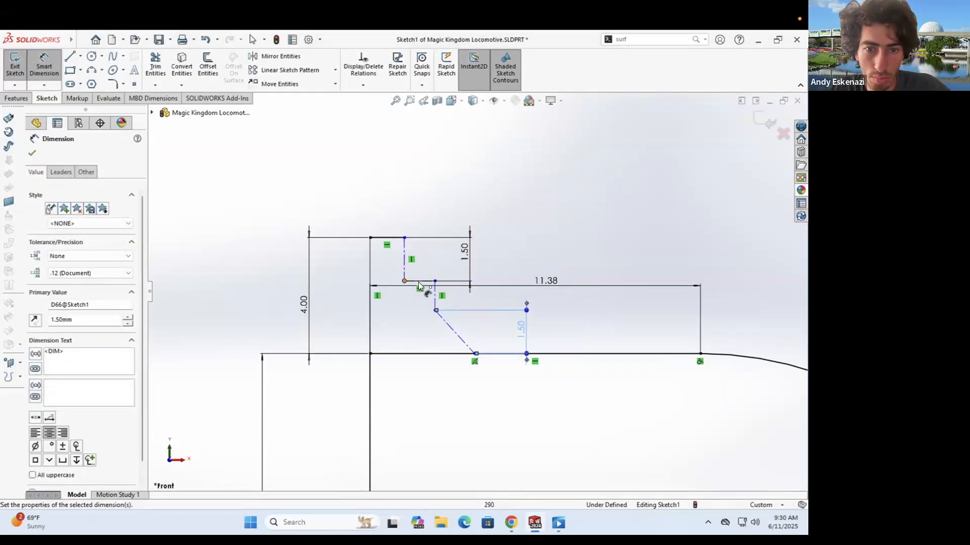
pyautogui.click(419, 286)
pyautogui.click(374, 302)
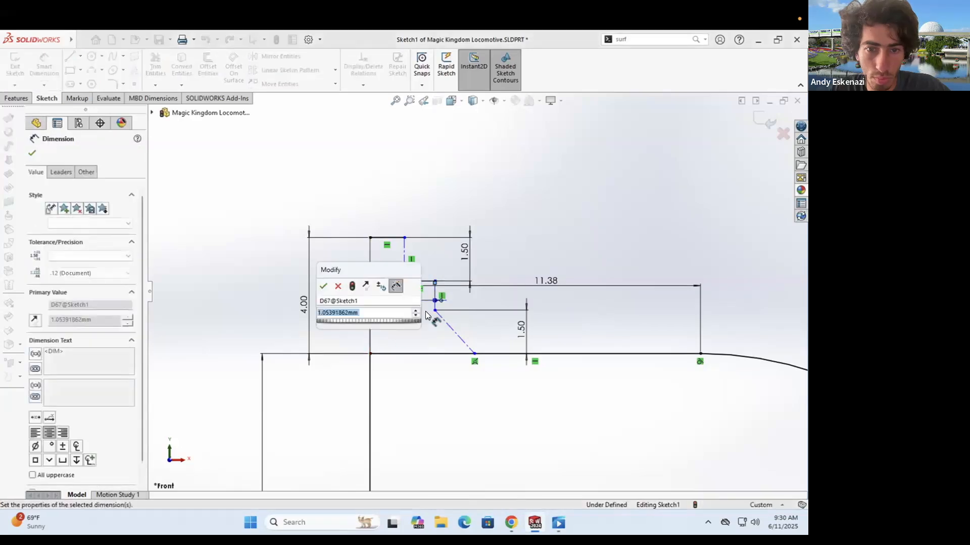
pyautogui.press('Return')
pyautogui.press('Escape')
# Step: Dimension the finial's half-width from the centre to its outer vertical line at 2.5 mm, and its top line at 1 mm
pyautogui.scroll(-3, 425, 288)
pyautogui.moveTo(394, 274); pyautogui.dragTo(488, 282)
pyautogui.click(334, 200)
pyautogui.click(406, 161)
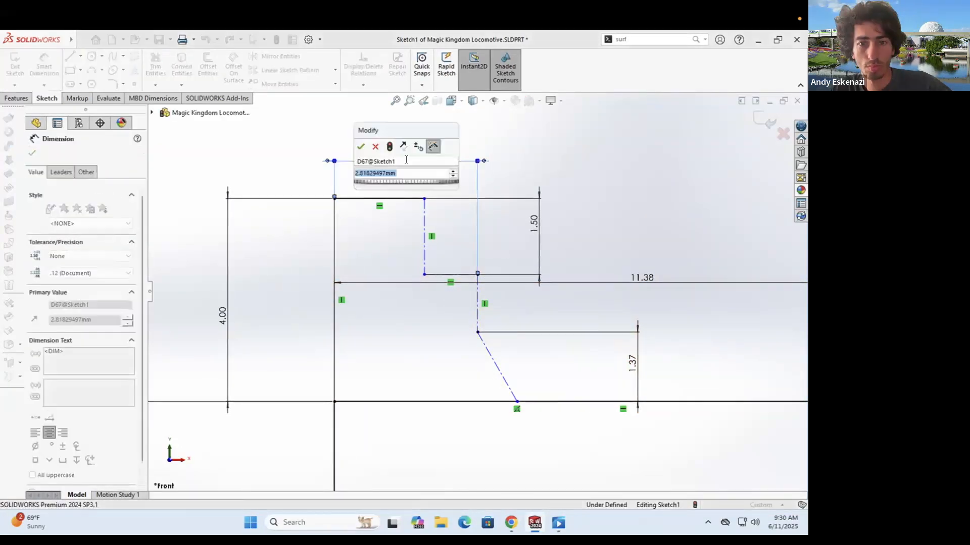
pyautogui.press('Return')
# Step: Dimension the width of the finial's lower slope at 2.5 mm
pyautogui.click(515, 401)
pyautogui.click(461, 333)
pyautogui.click(500, 445)
pyautogui.write('2.5')
pyautogui.press('Return')
# Step: Draw a three-point arc rounding the finial's upper step, and set the lower slope's width to 1.5 mm
pyautogui.press('a')
pyautogui.click(453, 246)
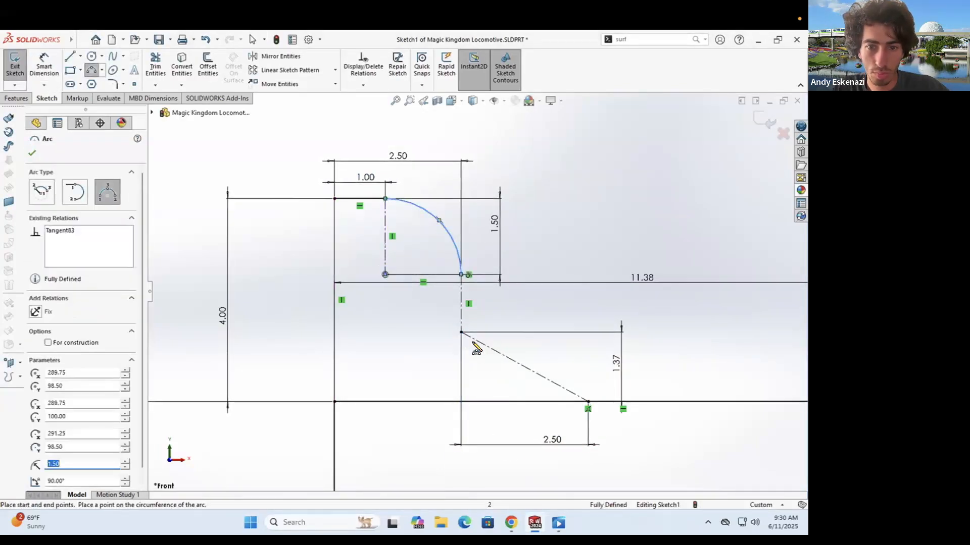
pyautogui.press('Escape')
pyautogui.doubleClick(552, 439)
pyautogui.write('1.5')
pyautogui.press('Return')
# Step: Draw a three-point arc bulging outward across the finial's short vertical construction line
pyautogui.press('a')
pyautogui.click(461, 276)
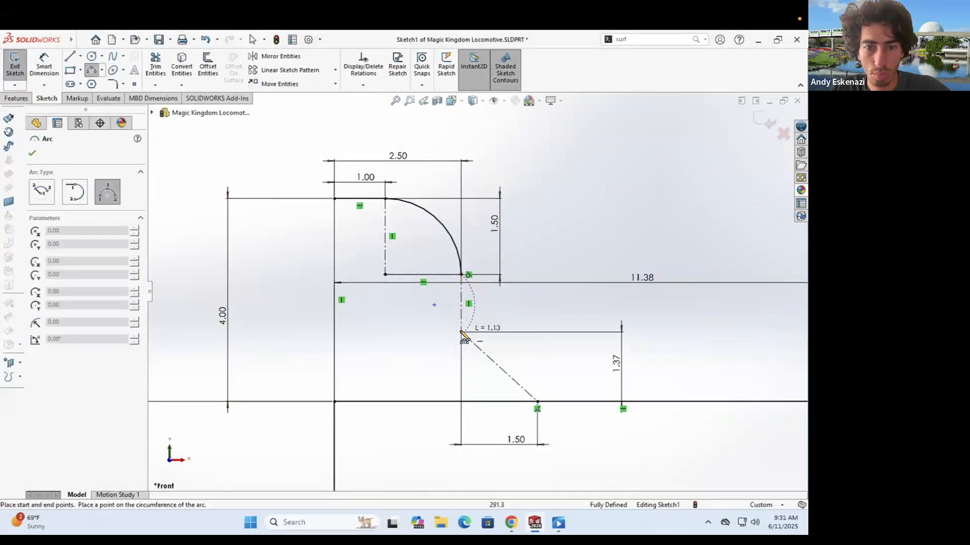
pyautogui.click(460, 333)
pyautogui.click(490, 303)
pyautogui.press('Escape')
# Step: Draw a vertical centerline from the midpoint of the next boiler section's construction line to the boiler's top edge, consulting the reference photo
pyautogui.scroll(2, 474, 282)
pyautogui.scroll(5, 508, 263)
pyautogui.scroll(-5, 548, 296)
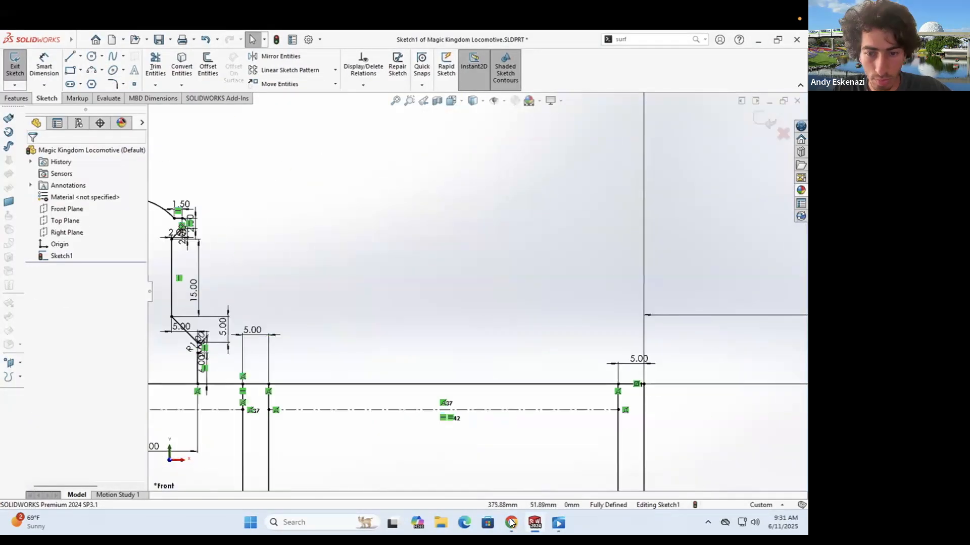
pyautogui.click(511, 523)
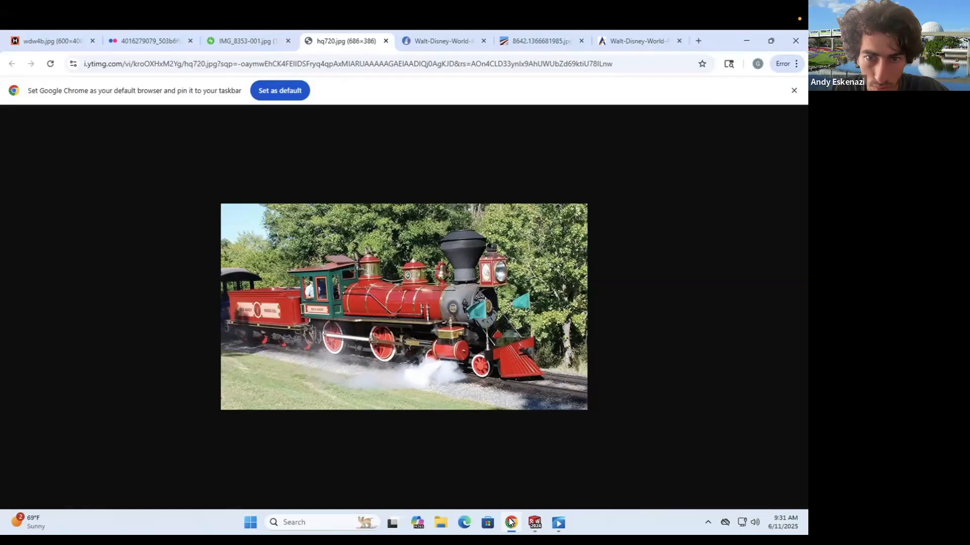
pyautogui.click(511, 523)
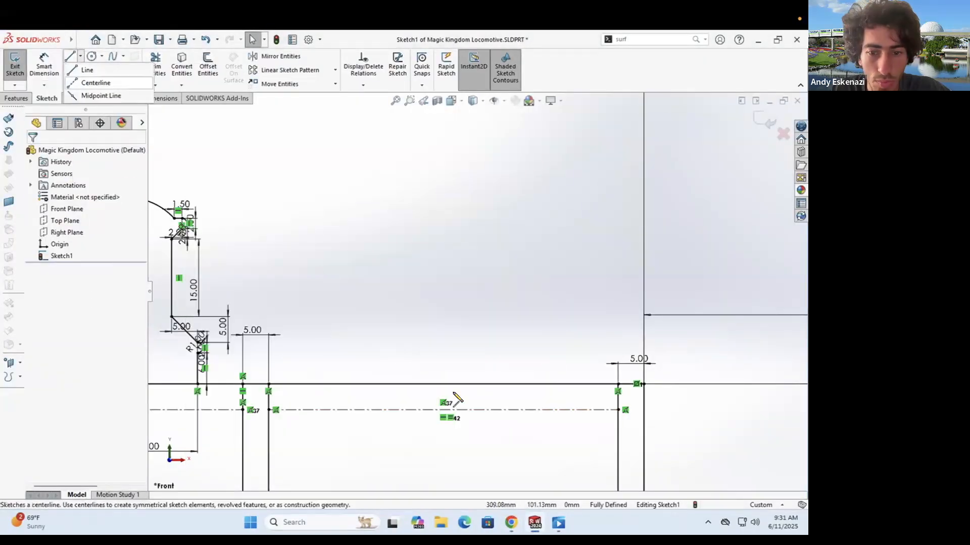
pyautogui.moveTo(443, 409); pyautogui.dragTo(443, 384)
pyautogui.click(511, 523)
pyautogui.click(511, 523)
# Step: Extend the vertical centerline above the boiler and draw a horizontal construction line from its upper end towards the dome's finial
pyautogui.scroll(3, 450, 239)
pyautogui.click(461, 243)
pyautogui.scroll(-3, 323, 242)
pyautogui.scroll(-5, 237, 239)
pyautogui.click(296, 261)
pyautogui.press('Escape')
pyautogui.click(399, 259)
pyautogui.scroll(-2, 303, 267)
# Step: Add a relation aligning the upper horizontal construction line with the finial's top line
pyautogui.keyDown('ctrl'); pyautogui.click(336, 269); pyautogui.keyUp('ctrl')
pyautogui.hotkey('ctrl', 'z')
pyautogui.keyDown('ctrl'); pyautogui.click(336, 270); pyautogui.keyUp('ctrl')
pyautogui.click(54, 377)
pyautogui.click(281, 305)
# Step: Examine the reference photo for the fittings on the boiler between the cab and the smokestack
pyautogui.scroll(11, 280, 305)
pyautogui.scroll(-3, 598, 328)
pyautogui.click(511, 524)
pyautogui.click(511, 523)
pyautogui.scroll(-1, 592, 357)
pyautogui.scroll(-1, 593, 361)
pyautogui.press('l')
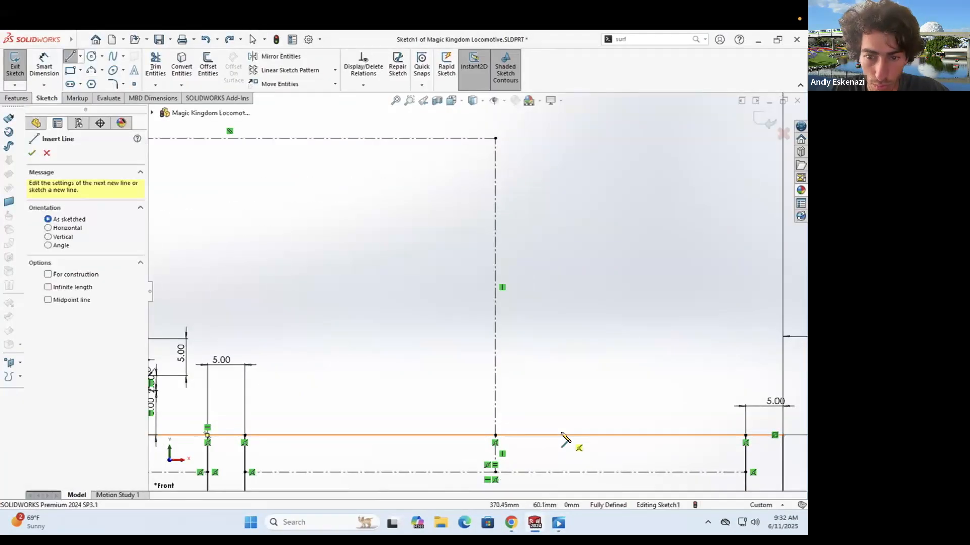
pyautogui.click(511, 523)
pyautogui.click(512, 523)
pyautogui.click(511, 524)
pyautogui.click(511, 523)
# Step: Draw a horizontal construction line level with the dome's top edge, reaching the new vertical centerline
pyautogui.scroll(2, 461, 313)
pyautogui.click(80, 57)
pyautogui.click(90, 81)
pyautogui.scroll(1, 230, 241)
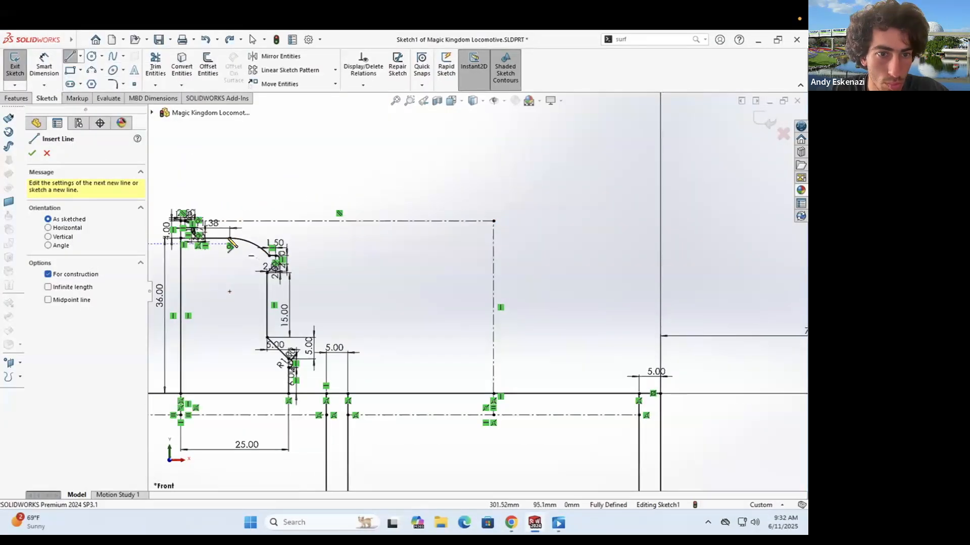
pyautogui.click(494, 238)
pyautogui.scroll(-1, 505, 243)
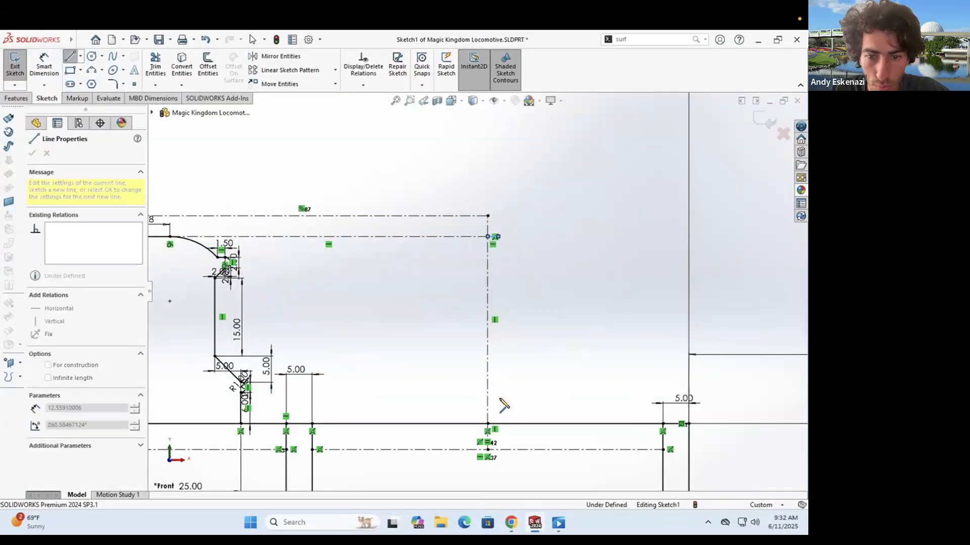
# Step: Sketch a tall narrow rectangle across the vertical centerline, starting at the dome-top construction line, and dimension its width at 5 mm
pyautogui.click(477, 237)
pyautogui.scroll(-3, 493, 228)
pyautogui.write('d')
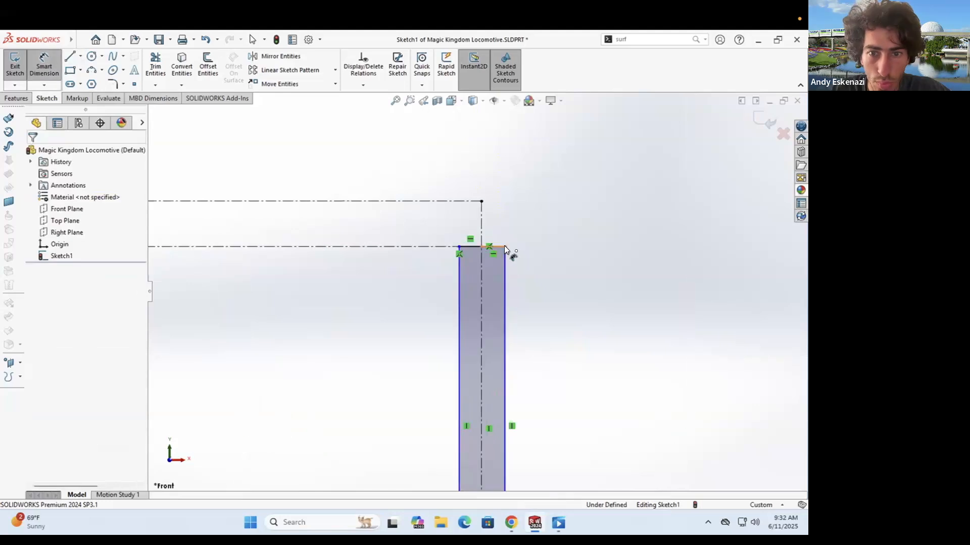
pyautogui.write('5')
pyautogui.press('Return')
# Step: Dimension the rectangle's side 2.5 mm from the centerline and its height at 30 mm
pyautogui.click(515, 246)
pyautogui.click(481, 222)
pyautogui.click(538, 217)
pyautogui.write('2.5')
pyautogui.press('Return')
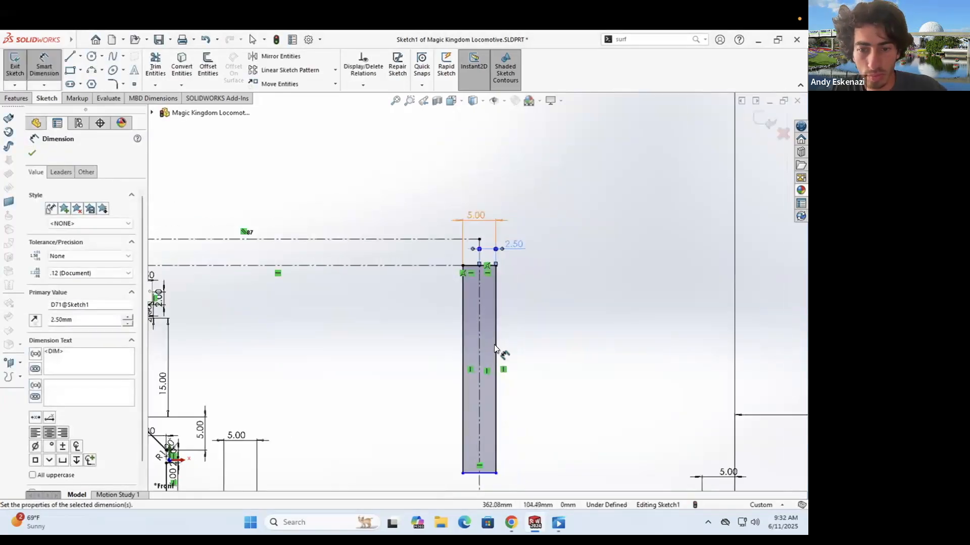
pyautogui.click(487, 349)
pyautogui.click(528, 357)
# Step: Sketch the column's base with construction lines stepping down and outward from the rectangle's lower corner, and a solid slope to the boiler's top edge
pyautogui.click(511, 523)
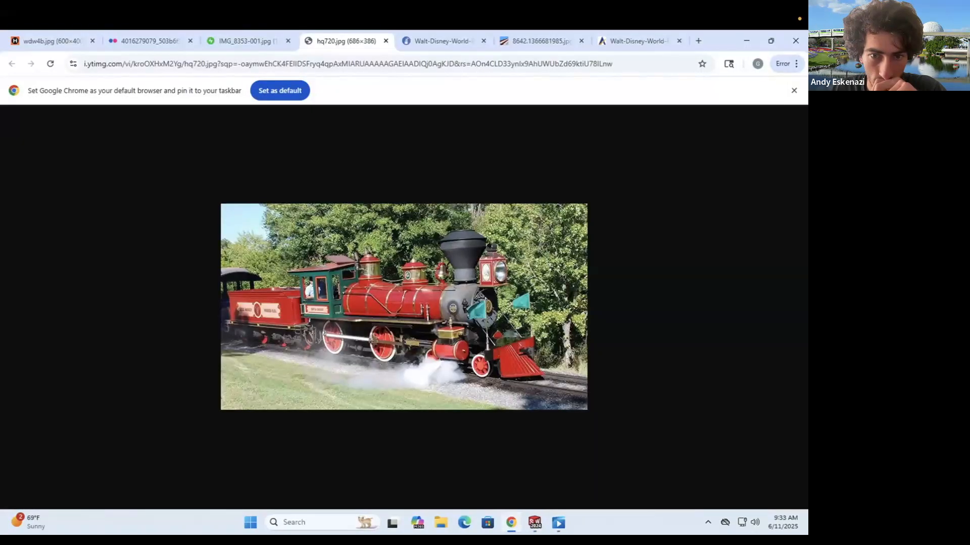
pyautogui.hotkey('alt', 'Tab')
pyautogui.scroll(-8, 505, 372)
pyautogui.press('l')
pyautogui.click(443, 313)
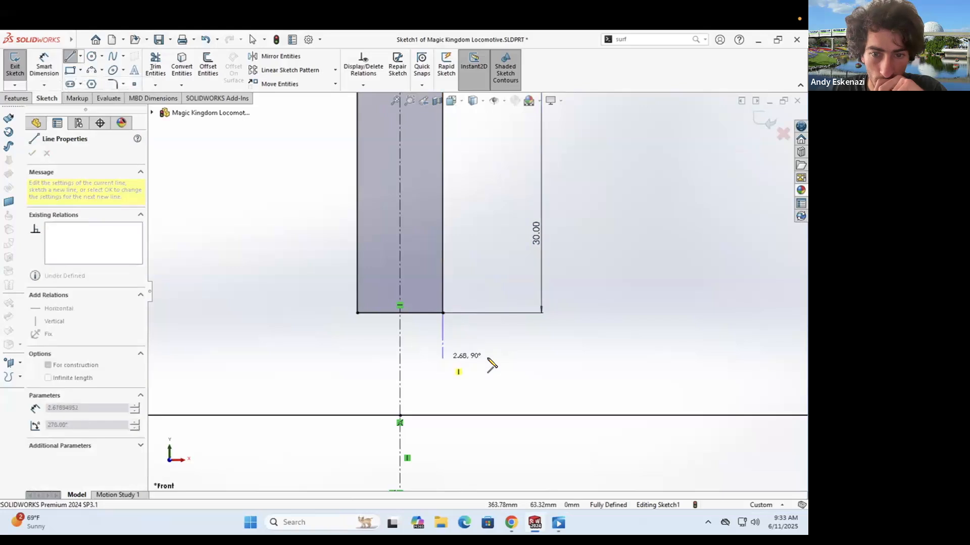
pyautogui.click(491, 375)
pyautogui.press('Escape')
pyautogui.press('l')
pyautogui.click(491, 374)
pyautogui.click(553, 415)
pyautogui.press('Escape')
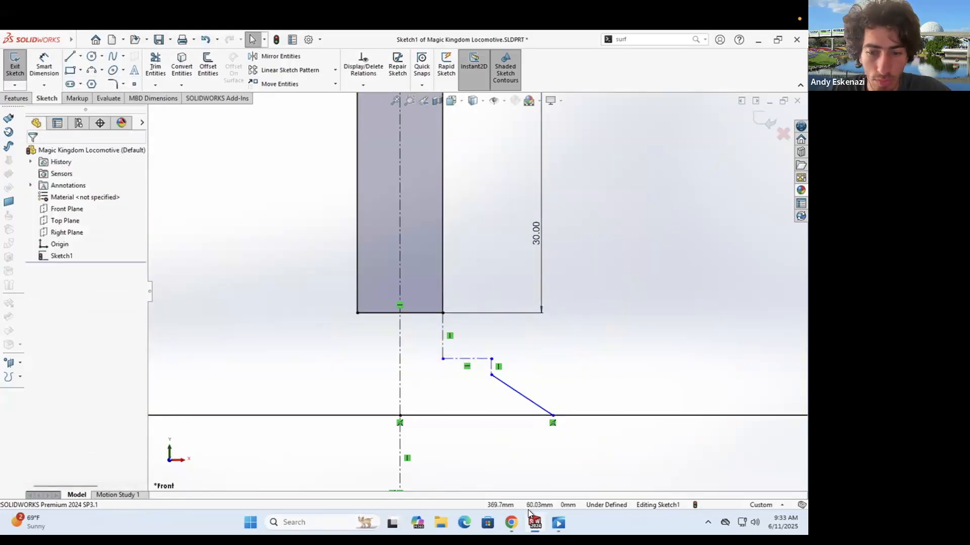
# Step: Dimension the column base's first construction step at 2.5 mm high and 2.5 mm wide
pyautogui.scroll(-3, 452, 359)
pyautogui.click(49, 70)
pyautogui.click(435, 324)
pyautogui.click(411, 324)
pyautogui.write('2.5')
pyautogui.press('Return')
pyautogui.click(463, 355)
pyautogui.click(472, 383)
pyautogui.press('Return')
# Step: Dimension the short construction line above the slope at 1 mm and the slope's horizontal width at 3 mm
pyautogui.click(510, 372)
pyautogui.click(504, 369)
pyautogui.write('1')
pyautogui.press('Return')
pyautogui.click(511, 383)
pyautogui.click(628, 457)
pyautogui.click(577, 474)
pyautogui.write('3')
pyautogui.press('Return')
pyautogui.press('Escape')
# Step: Draw a 2.5 mm radius quarter arc from the rectangle's lower corner and a small half-round arc across the 1 mm construction line
pyautogui.click(91, 70)
pyautogui.click(436, 278)
pyautogui.click(511, 353)
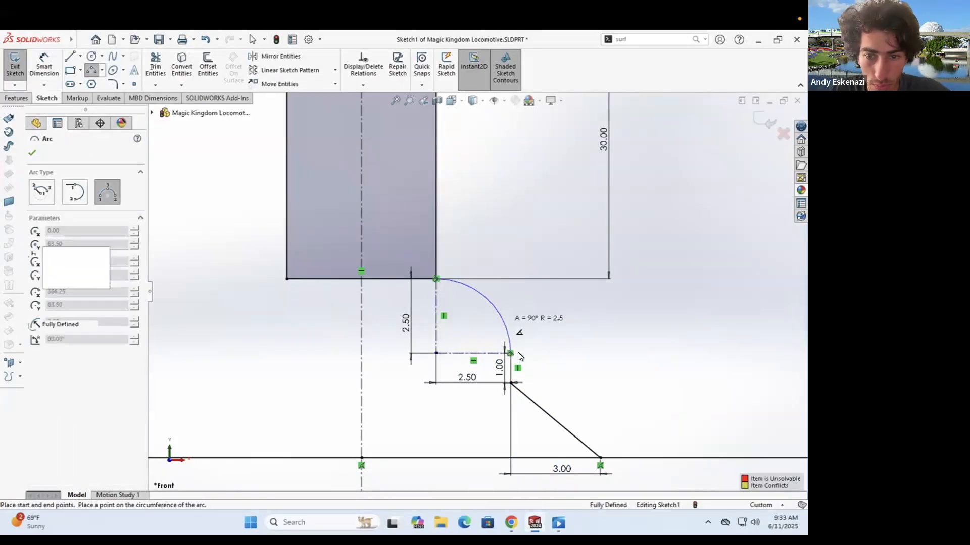
pyautogui.scroll(-4, 523, 360)
pyautogui.click(91, 71)
pyautogui.click(491, 342)
pyautogui.click(492, 407)
pyautogui.click(524, 375)
pyautogui.press('Escape')
# Step: Draw a solid vertical line on the column's centerline from the boiler's top edge to the rectangle's lower edge
pyautogui.scroll(7, 480, 291)
pyautogui.click(70, 56)
pyautogui.click(392, 367)
pyautogui.click(393, 261)
pyautogui.press('Escape')
pyautogui.moveTo(402, 362); pyautogui.dragTo(393, 261)
pyautogui.click(496, 435)
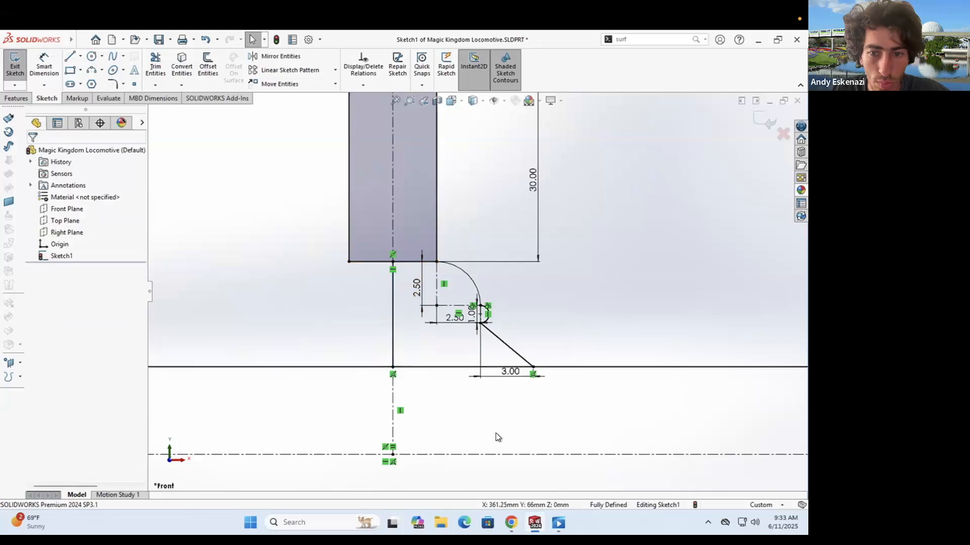
# Step: Check the locomotive reference photo in Chrome, return to SOLIDWORKS and save the file
pyautogui.scroll(12, 571, 279)
pyautogui.scroll(-1, 240, 241)
pyautogui.click(507, 527)
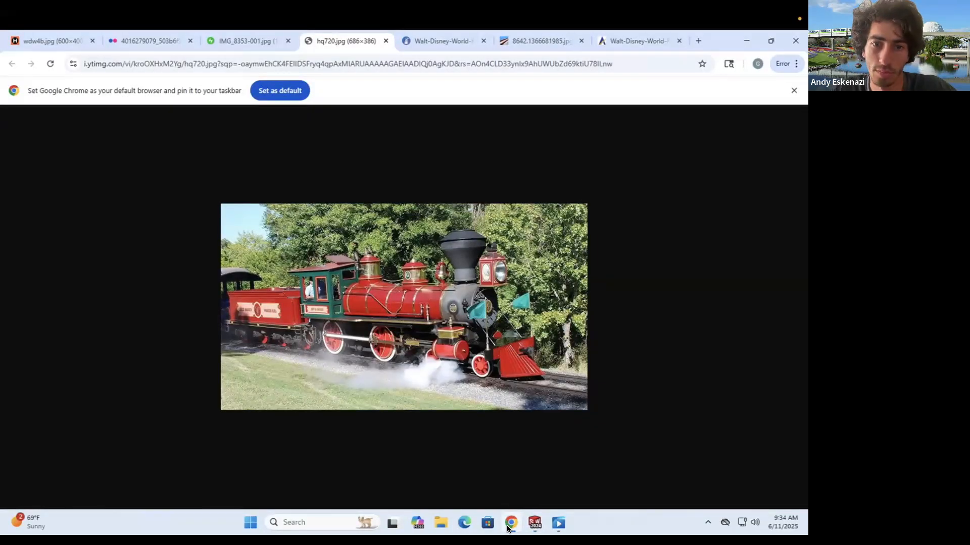
pyautogui.click(507, 526)
pyautogui.scroll(-12, 491, 318)
pyautogui.scroll(12, 480, 305)
pyautogui.scroll(-5, 273, 273)
pyautogui.hotkey('ctrl', 's')
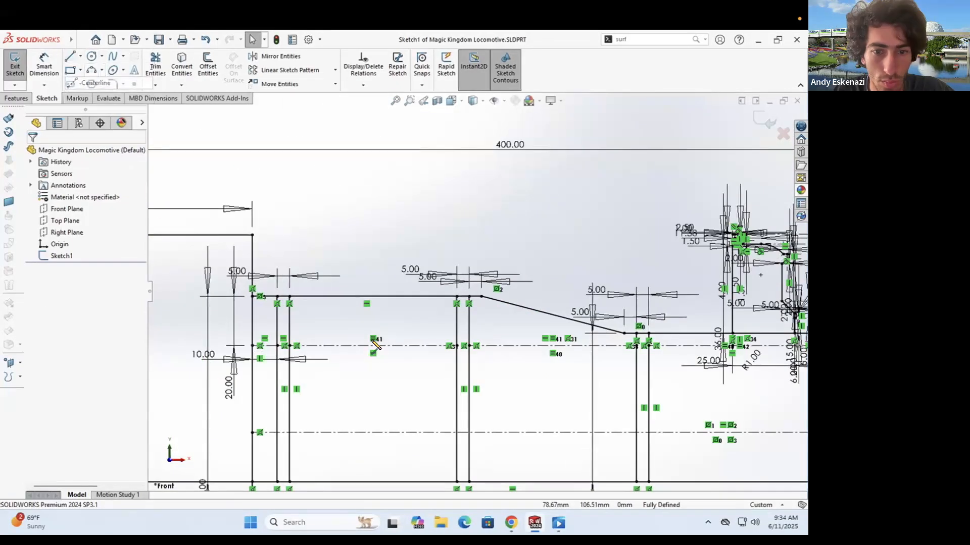
# Step: Draw a vertical centerline from the midpoint of the rear boiler section's horizontal construction line to the boiler's top edge
pyautogui.click(373, 345)
pyautogui.click(372, 296)
pyautogui.scroll(-4, 379, 253)
pyautogui.scroll(7, 378, 258)
pyautogui.scroll(-5, 556, 339)
pyautogui.press('Escape')
pyautogui.scroll(4, 704, 307)
pyautogui.scroll(-2, 505, 260)
# Step: Draw a vertical line upward from the boiler's top edge at the rear centerline and dimension its height at 40 mm
pyautogui.click(70, 56)
pyautogui.click(314, 309)
pyautogui.click(511, 523)
pyautogui.click(534, 523)
pyautogui.scroll(4, 471, 293)
pyautogui.click(399, 241)
pyautogui.scroll(-5, 393, 243)
pyautogui.press('Escape')
pyautogui.click(44, 66)
pyautogui.click(411, 306)
pyautogui.click(398, 307)
pyautogui.write('40')
pyautogui.press('Return')
pyautogui.press('Escape')
# Step: Sketch the rear dome's base with a short vertical line on the boiler's top edge and a vertical construction line continuing above it
pyautogui.scroll(-3, 758, 377)
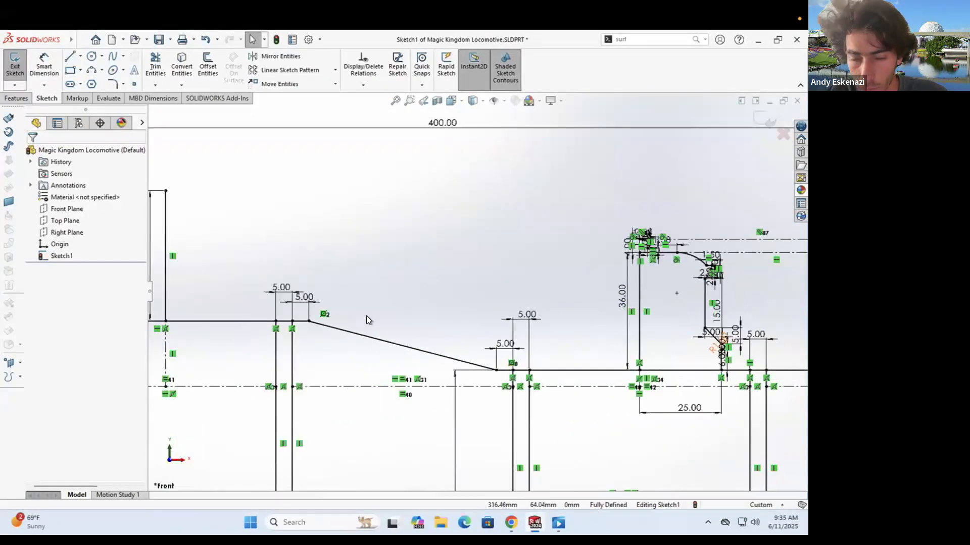
pyautogui.scroll(2, 366, 316)
pyautogui.click(70, 56)
pyautogui.click(310, 299)
pyautogui.scroll(-6, 652, 343)
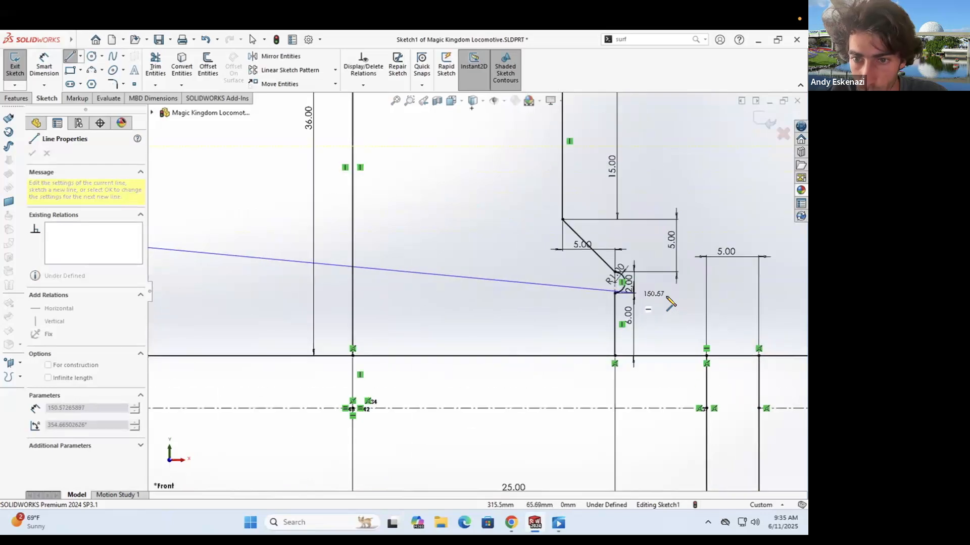
pyautogui.scroll(6, 472, 293)
pyautogui.scroll(-4, 275, 313)
pyautogui.press('Escape')
pyautogui.moveTo(272, 324); pyautogui.dragTo(272, 301)
pyautogui.click(81, 56)
pyautogui.click(88, 69)
pyautogui.click(273, 301)
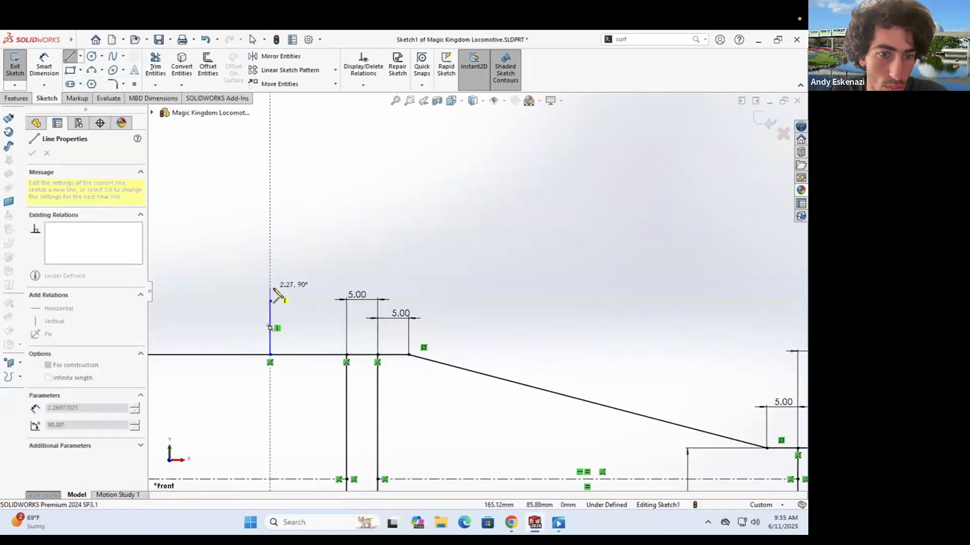
pyautogui.click(272, 284)
pyautogui.press('Escape')
# Step: Continue the rear dome's outline with an inward slope, a long vertical side, a short outward slope and a vertical construction line
pyautogui.scroll(6, 399, 277)
pyautogui.scroll(3, 170, 229)
pyautogui.scroll(5, 171, 229)
pyautogui.click(70, 56)
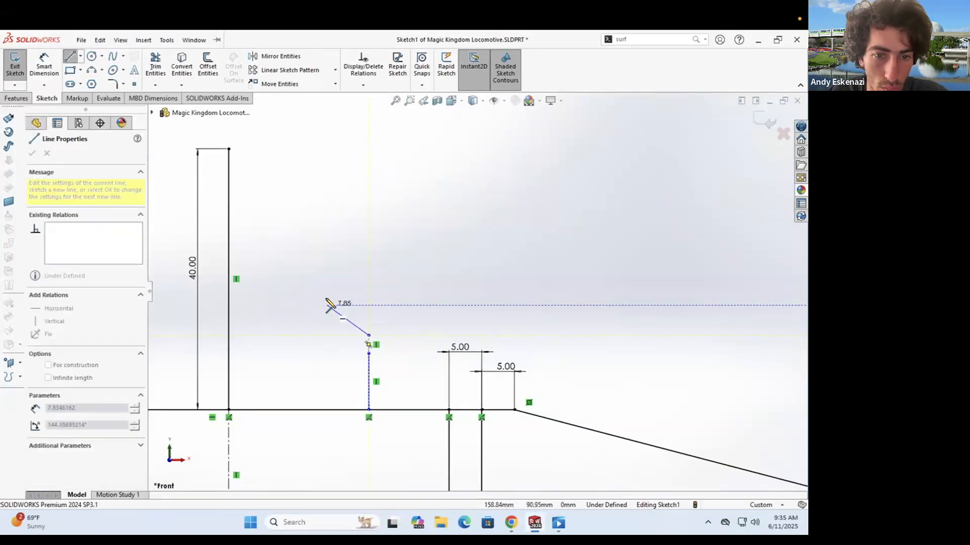
pyautogui.click(327, 200)
pyautogui.click(339, 194)
pyautogui.press('Escape')
pyautogui.scroll(-3, 338, 194)
pyautogui.click(80, 56)
pyautogui.click(89, 69)
pyautogui.click(389, 230)
pyautogui.click(389, 213)
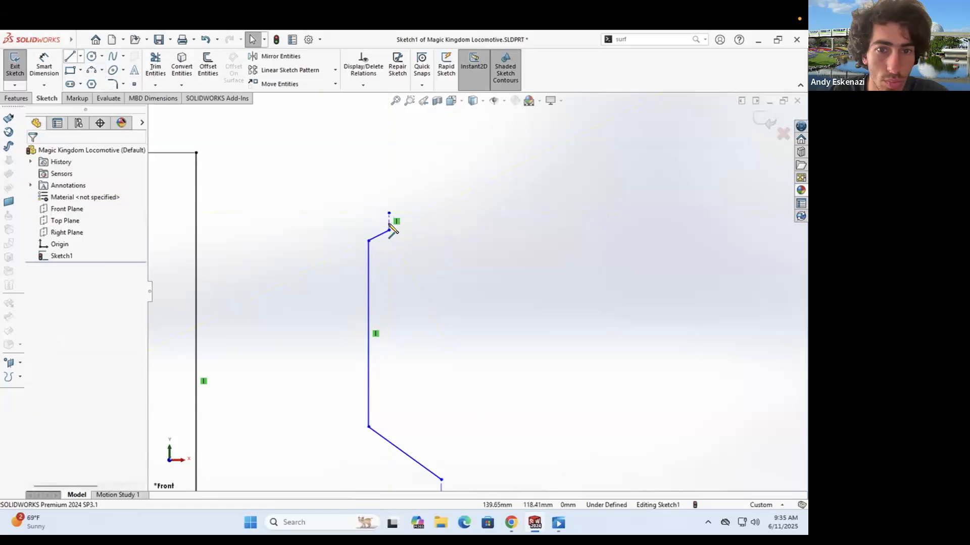
# Step: Draw a short horizontal ledge inward from the upper end of the rear dome's top construction line, following the front dome's shape
pyautogui.scroll(8, 371, 213)
pyautogui.scroll(-9, 716, 323)
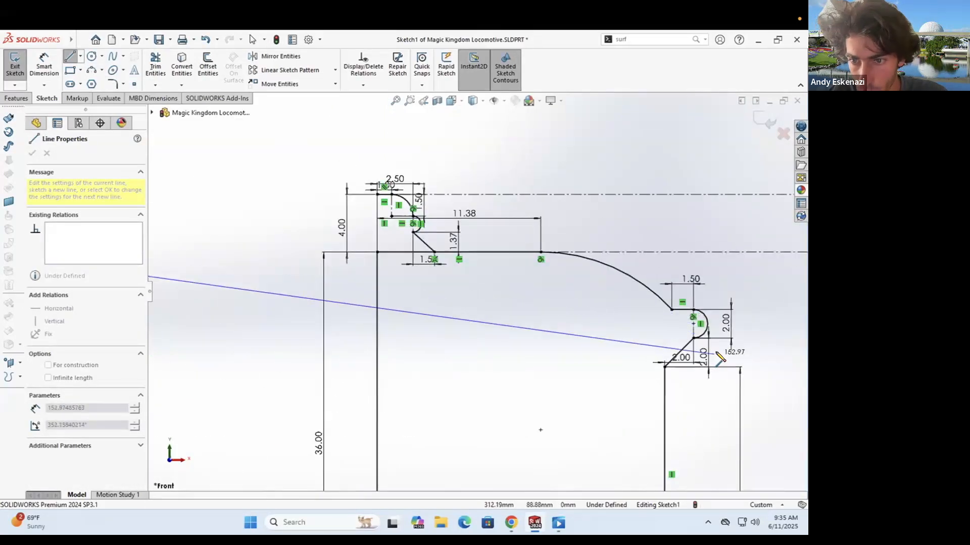
pyautogui.scroll(9, 717, 352)
pyautogui.scroll(-10, 239, 262)
pyautogui.press('Escape')
pyautogui.click(376, 301)
pyautogui.press('Escape')
# Step: Close the rear dome's top with a horizontal line from the 40 mm line's upper end and an arc curving down to the ledge
pyautogui.scroll(4, 640, 323)
pyautogui.click(69, 56)
pyautogui.click(389, 268)
pyautogui.click(463, 269)
pyautogui.click(91, 70)
pyautogui.click(464, 268)
pyautogui.click(510, 290)
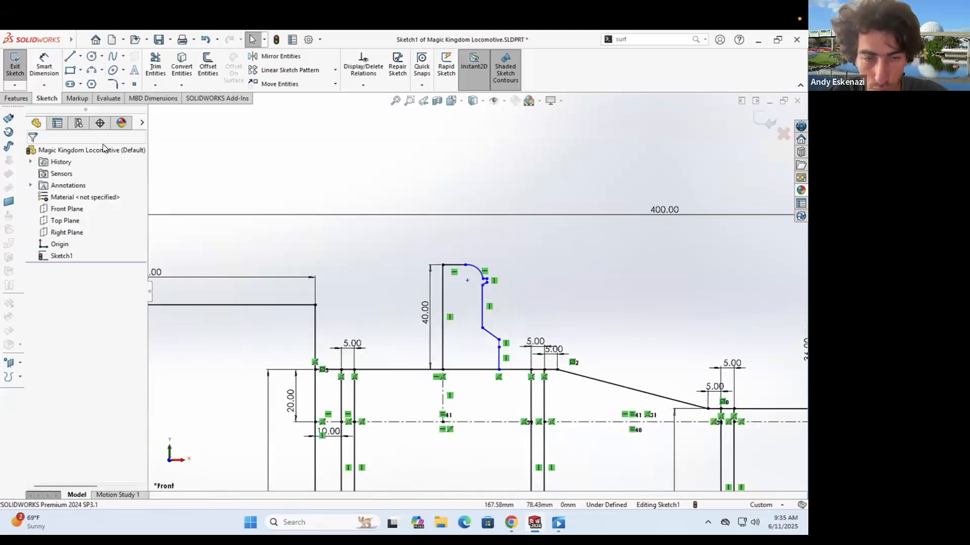
# Step: Dimension the rear dome's base line at 6 mm high and its distance from the centerline at 25 mm
pyautogui.click(44, 65)
pyautogui.click(484, 349)
pyautogui.click(521, 360)
pyautogui.write('6')
pyautogui.press('Return')
pyautogui.click(485, 373)
pyautogui.click(336, 373)
pyautogui.click(433, 410)
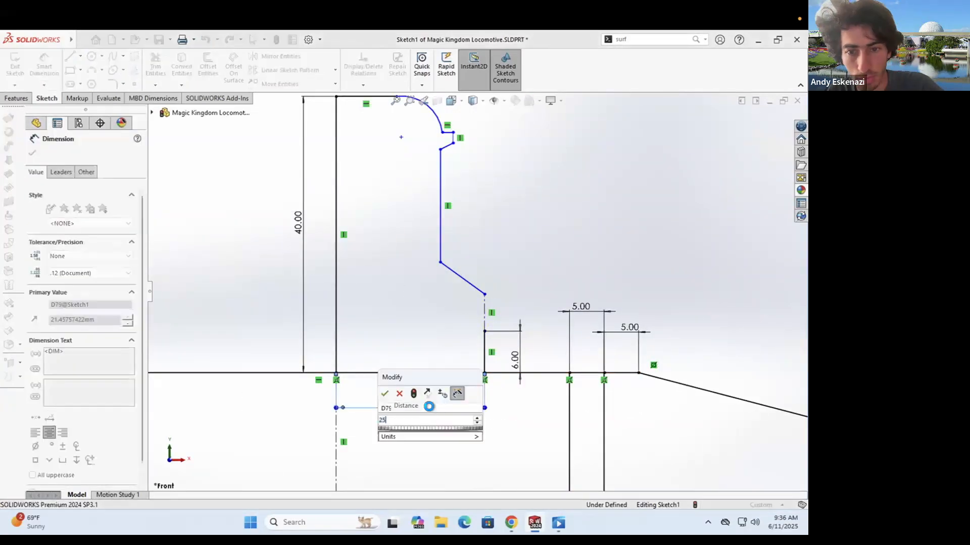
pyautogui.write('25')
pyautogui.press('Return')
# Step: Dimension the rear dome's lower construction line at 2 mm and the slope above it at 5 mm wide and 5 mm high
pyautogui.scroll(5, 467, 268)
pyautogui.scroll(-3, 454, 266)
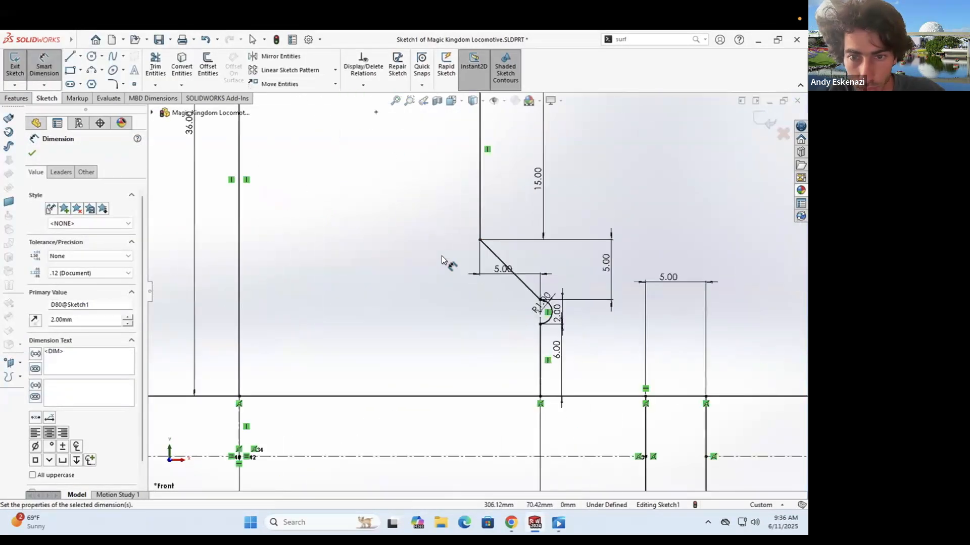
pyautogui.scroll(2, 312, 291)
pyautogui.scroll(-4, 284, 231)
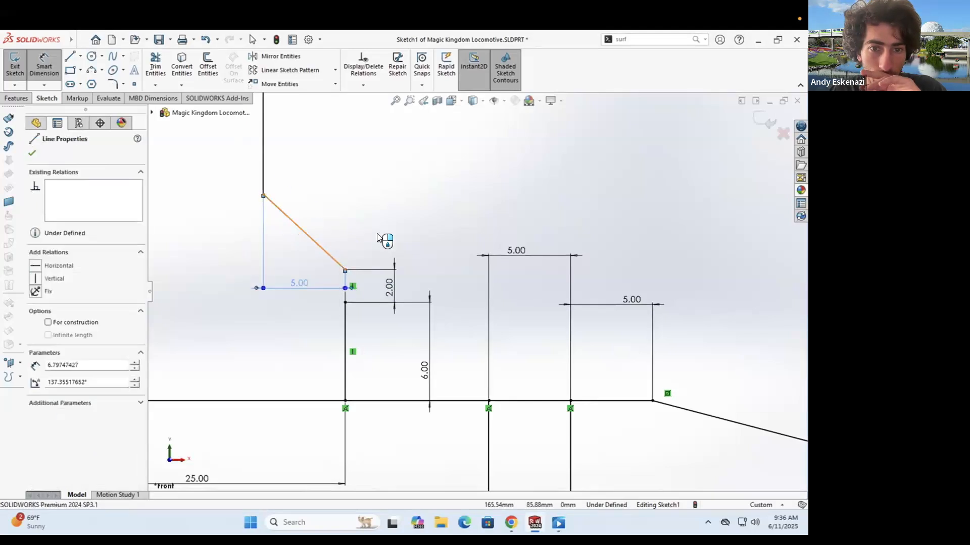
pyautogui.click(378, 237)
# Step: Dimension the rear dome's short upper slope at 2 mm high and 2 mm wide
pyautogui.scroll(3, 474, 358)
pyautogui.click(555, 273)
pyautogui.write('2')
pyautogui.press('Return')
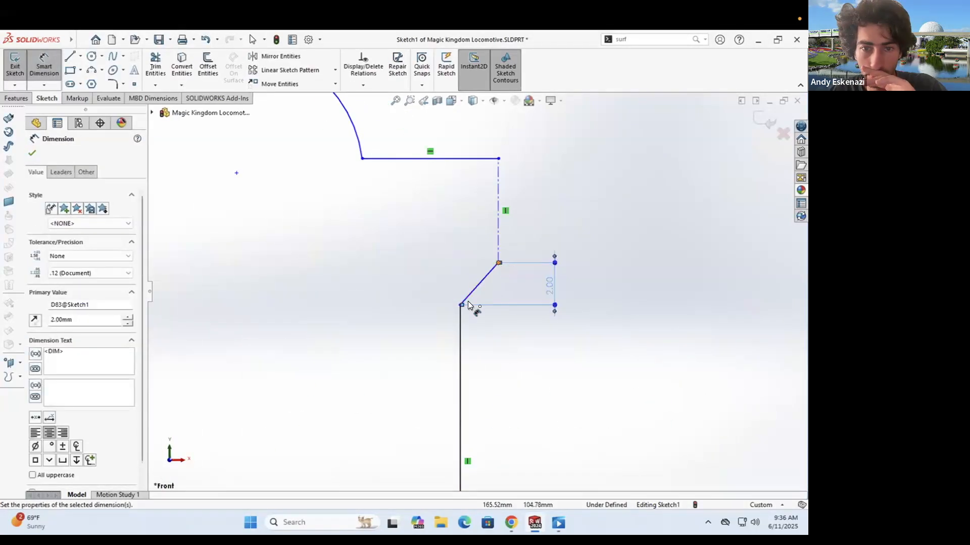
pyautogui.click(490, 345)
pyautogui.write('2')
# Step: Dimension the rear dome's upper construction line at 2 mm and the horizontal ledge beside the arc at 1.5 mm
pyautogui.click(498, 232)
pyautogui.click(556, 234)
pyautogui.write('2')
pyautogui.press('Return')
pyautogui.click(435, 220)
pyautogui.click(432, 244)
pyautogui.press('Escape')
pyautogui.scroll(5, 419, 237)
pyautogui.scroll(-4, 505, 281)
pyautogui.click(505, 281)
pyautogui.press('Escape')
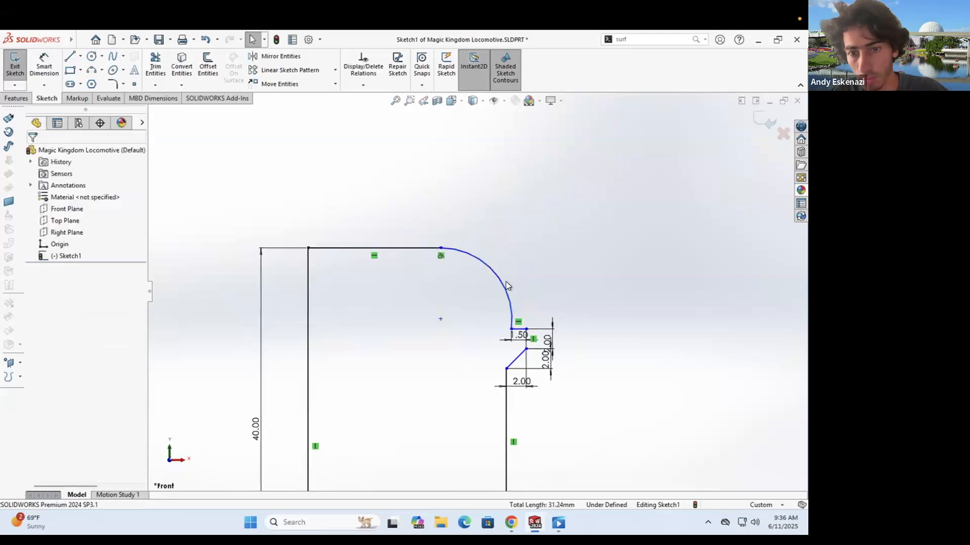
# Step: Measure the vertical distance from the front dome's top edge to the upper end of its vertical side using a construction line
pyautogui.scroll(3, 738, 323)
pyautogui.scroll(-5, 736, 323)
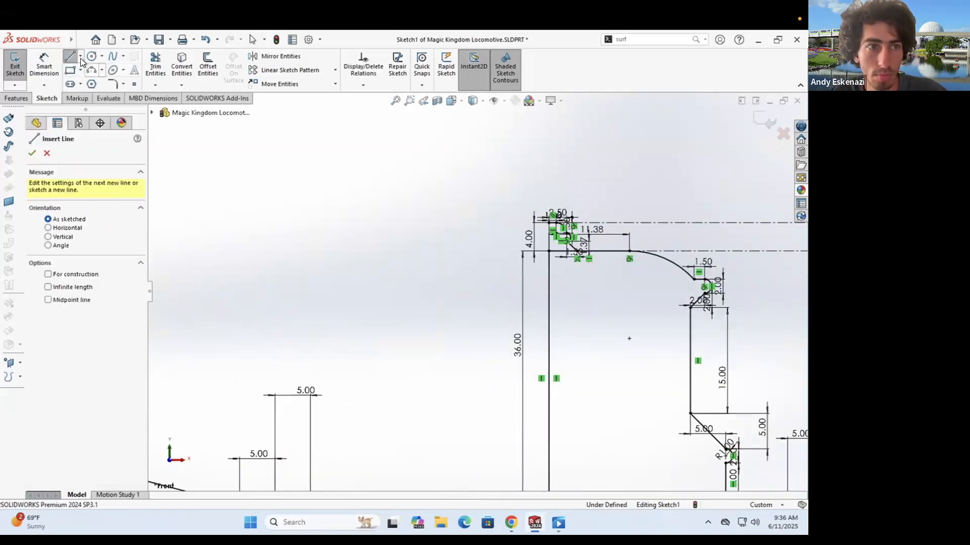
pyautogui.press('d')
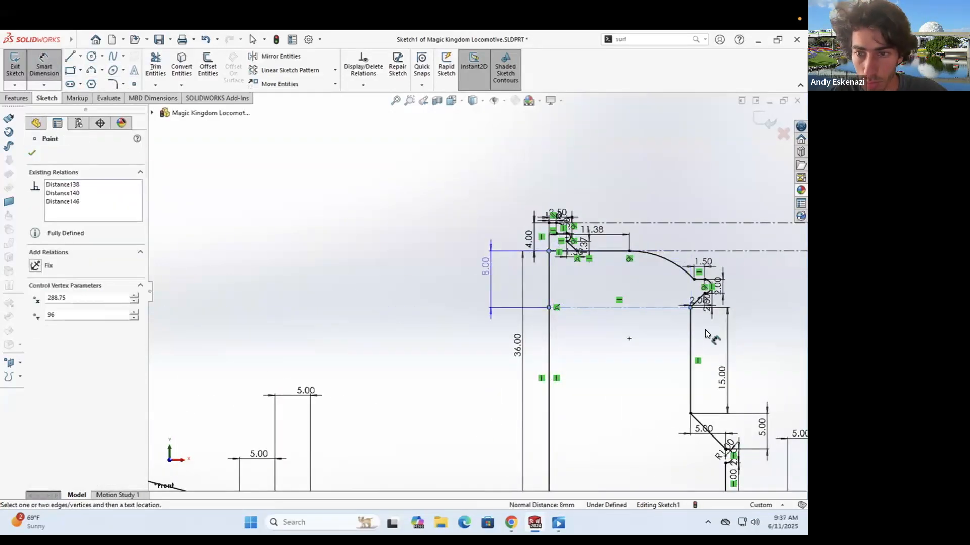
pyautogui.press('Escape')
# Step: Draw a horizontal construction line from the rear dome's upper side corner to its centerline and dimension it 8 mm below the top
pyautogui.scroll(-5, 456, 293)
pyautogui.scroll(3, 339, 277)
pyautogui.click(457, 341)
pyautogui.click(317, 341)
pyautogui.press('Escape')
pyautogui.click(240, 316)
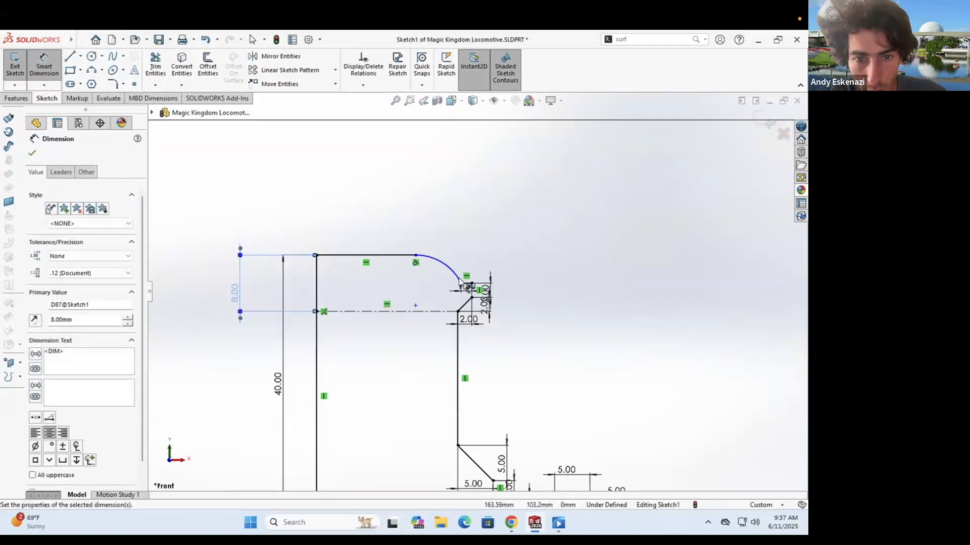
# Step: Set the front dome's distance from its centerline to the start of the top arc to 12 mm
pyautogui.press('Escape')
pyautogui.click(455, 288)
pyautogui.scroll(-3, 729, 322)
pyautogui.scroll(3, 729, 322)
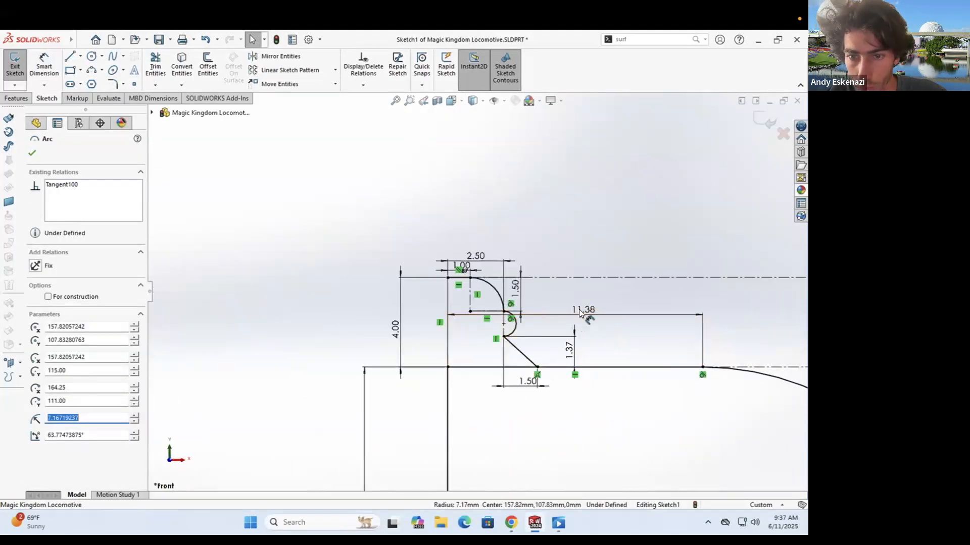
pyautogui.doubleClick(580, 310)
pyautogui.write('12')
pyautogui.press('Return')
pyautogui.press('Escape')
pyautogui.scroll(-5, 706, 330)
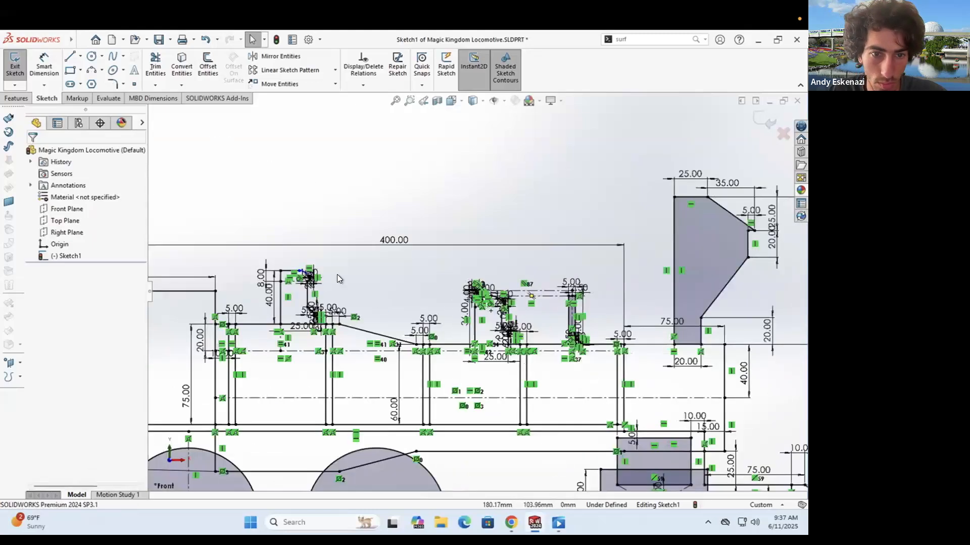
# Step: Sketch a short horizontal line and a vertical line down from its end above the rear dome's top edge for the knob profile
pyautogui.scroll(5, 369, 274)
pyautogui.click(370, 272)
pyautogui.press('Escape')
pyautogui.scroll(-4, 464, 283)
pyautogui.scroll(3, 587, 332)
pyautogui.scroll(-2, 675, 279)
pyautogui.scroll(2, 699, 321)
pyautogui.scroll(-2, 699, 320)
pyautogui.click(69, 85)
pyautogui.scroll(4, 252, 275)
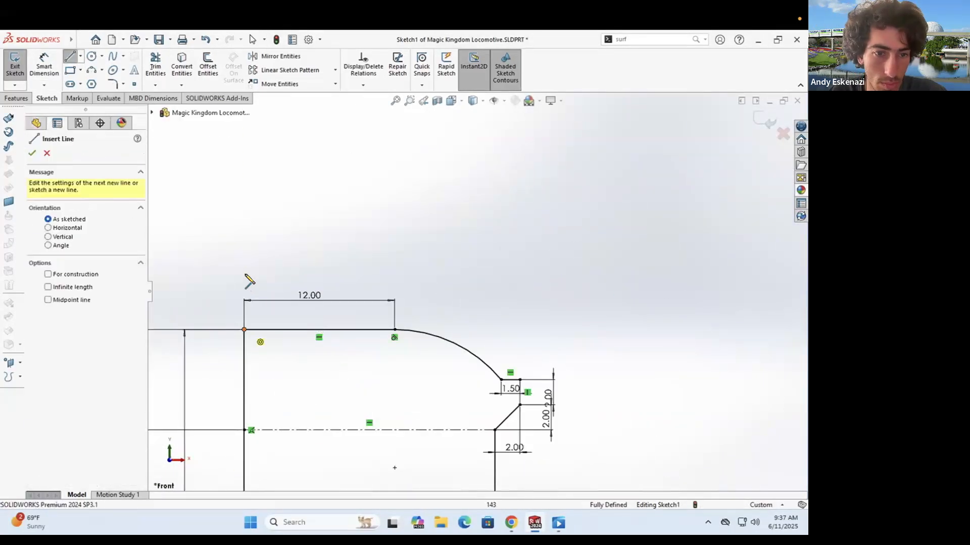
pyautogui.click(253, 273)
pyautogui.click(289, 273)
pyautogui.click(288, 334)
pyautogui.click(70, 59)
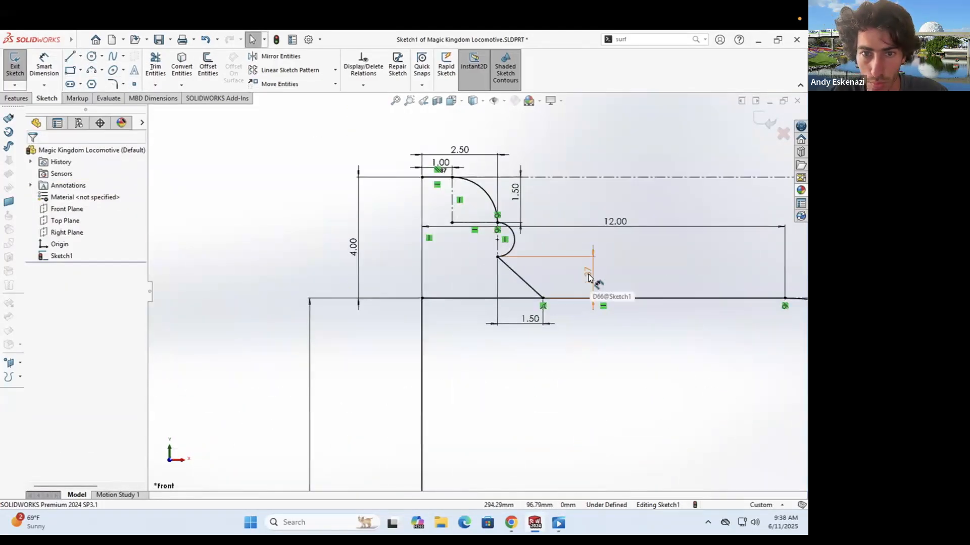
# Step: Set the height of the slanted line at the base of the front dome's knob to 1.5 mm
pyautogui.click(587, 273)
pyautogui.write('1.5')
pyautogui.press('Return')
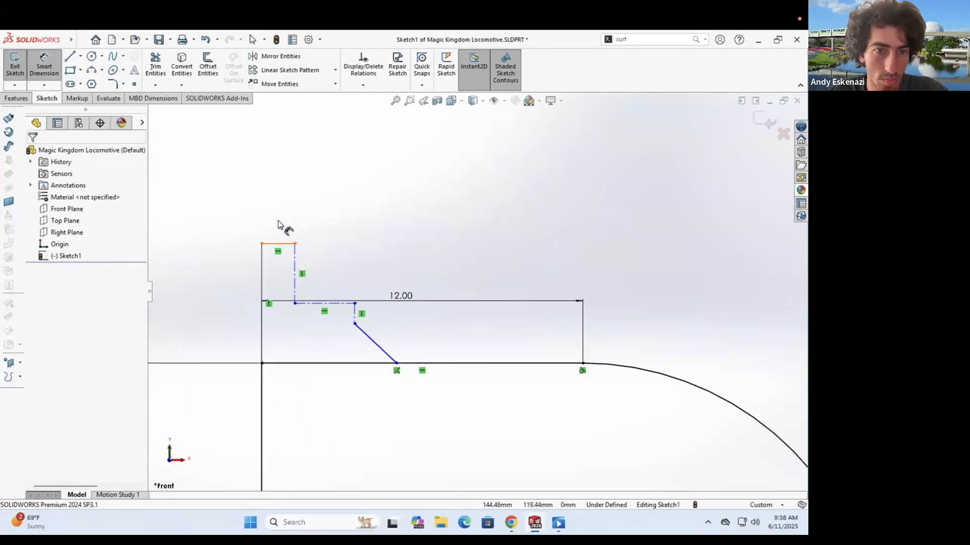
# Step: Dimension the rear dome knob's top line at 1 mm and the vertical construction line beside it at 1.5 mm
pyautogui.click(278, 225)
pyautogui.write('1')
pyautogui.press('Return')
pyautogui.click(321, 284)
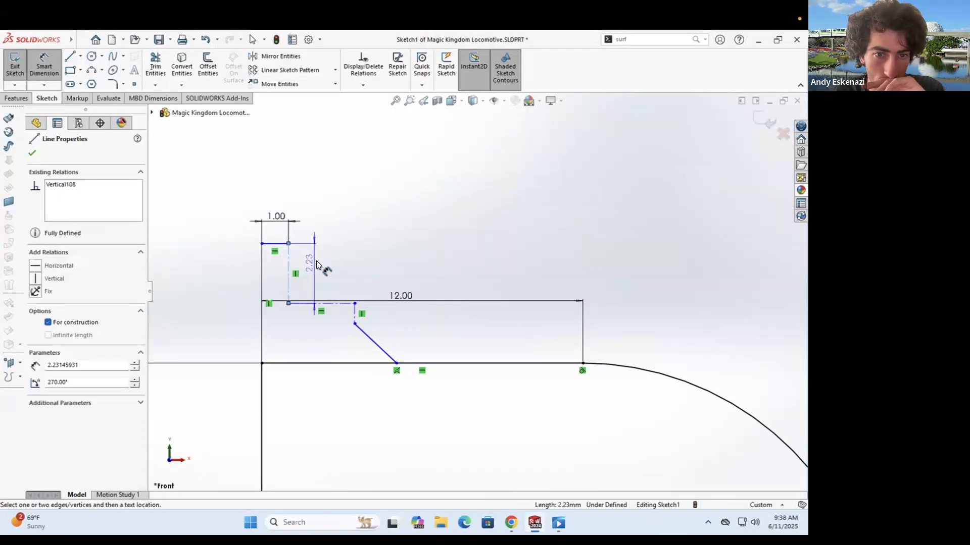
pyautogui.click(323, 309)
pyautogui.write('1.5')
pyautogui.press('Return')
# Step: Dimension the rear knob's slanted line at 1.5 mm wide and 1.5 mm high, and set the knob's total height to 4 mm
pyautogui.click(328, 324)
pyautogui.click(397, 364)
pyautogui.click(360, 399)
pyautogui.write('1.5')
pyautogui.press('Return')
pyautogui.click(422, 348)
pyautogui.press('Escape')
pyautogui.press('Escape')
pyautogui.scroll(5, 664, 361)
pyautogui.scroll(-4, 644, 279)
pyautogui.scroll(-5, 581, 329)
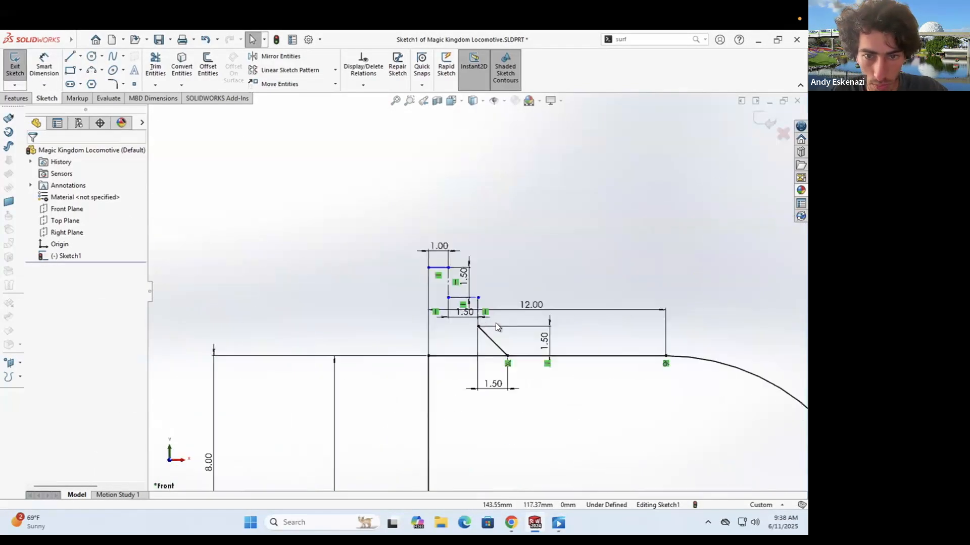
pyautogui.click(363, 329)
# Step: Draw the arcs that round off the rear dome's knob profile and save the part
pyautogui.press('a')
pyautogui.click(531, 315)
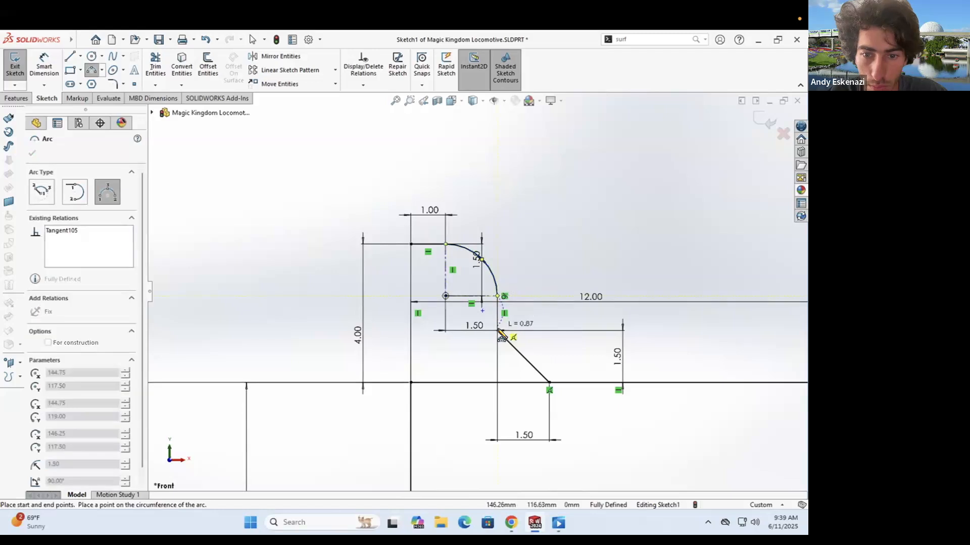
pyautogui.press('Escape')
pyautogui.scroll(6, 393, 274)
pyautogui.scroll(4, 552, 283)
pyautogui.hotkey('ctrl', 's')
# Step: Try inner circles concentric with the two driving wheels after checking the reference photo, and undo the last change
pyautogui.scroll(-6, 258, 357)
pyautogui.click(510, 523)
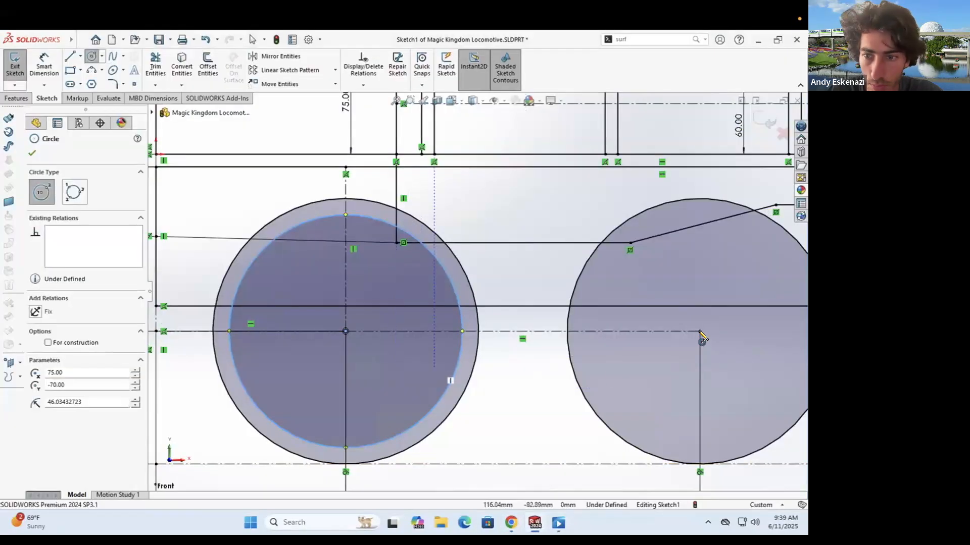
pyautogui.click(697, 329)
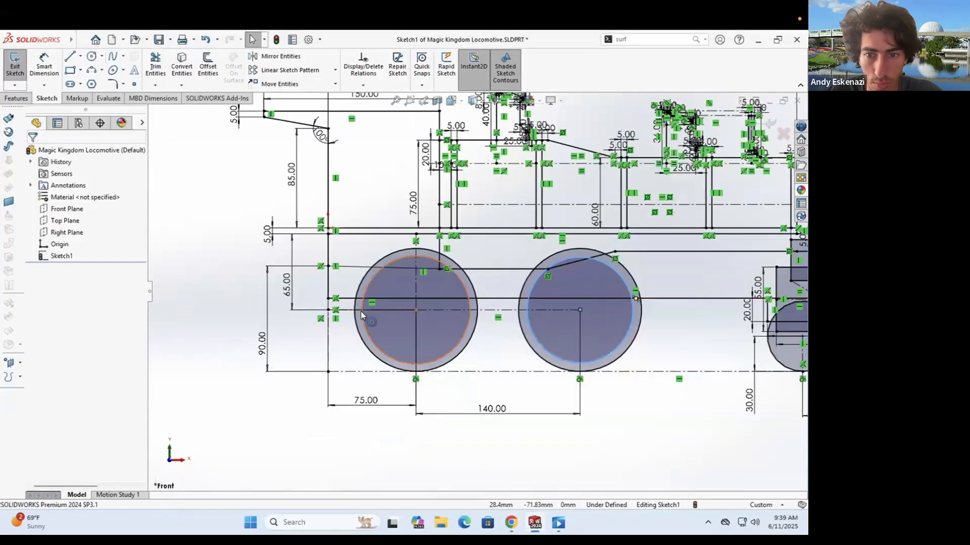
pyautogui.hotkey('ctrl', 'z')
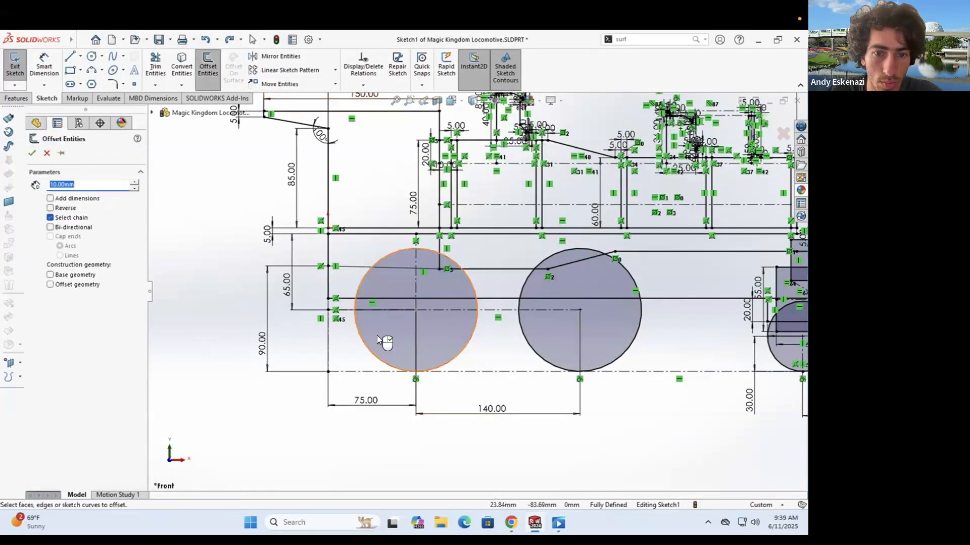
# Step: Try offsetting the two driving wheels' outlines inward by 7 mm, and undo the offsets
pyautogui.press('Return')
pyautogui.press('Return')
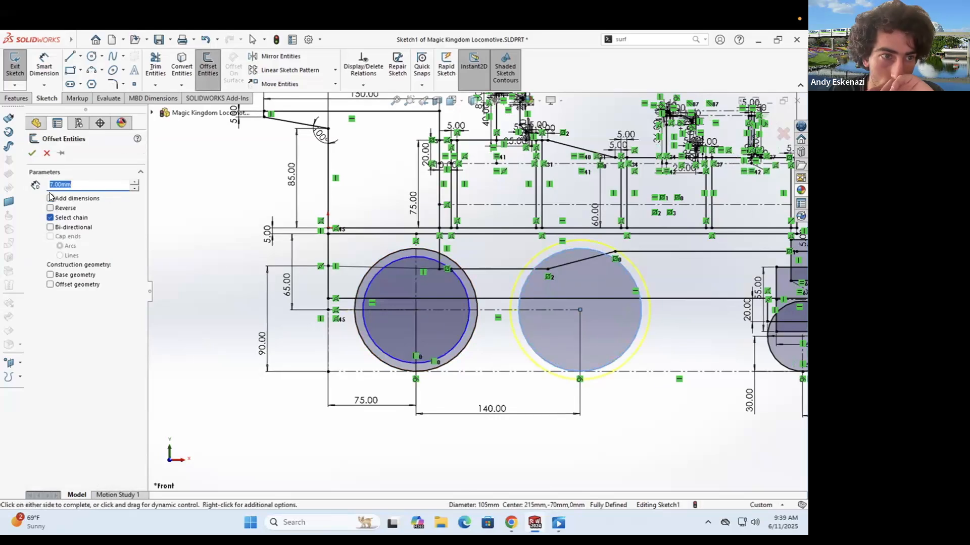
pyautogui.click(637, 307)
pyautogui.press('Return')
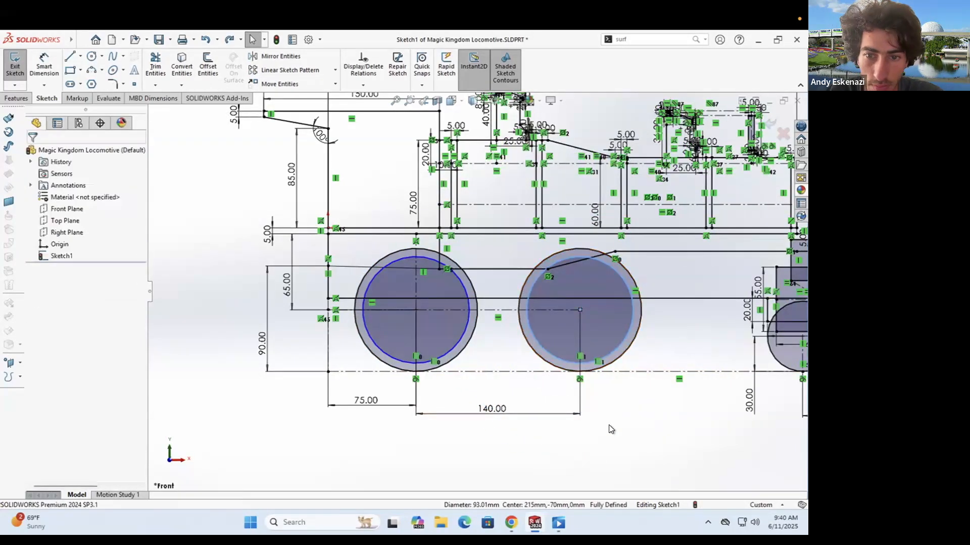
pyautogui.hotkey('ctrl', 'z')
pyautogui.hotkey('ctrl', 'z')
# Step: Draw a smaller concentric circle inside each of the two driving wheels and the two small front wheels
pyautogui.click(91, 56)
pyautogui.moveTo(415, 310); pyautogui.dragTo(454, 348)
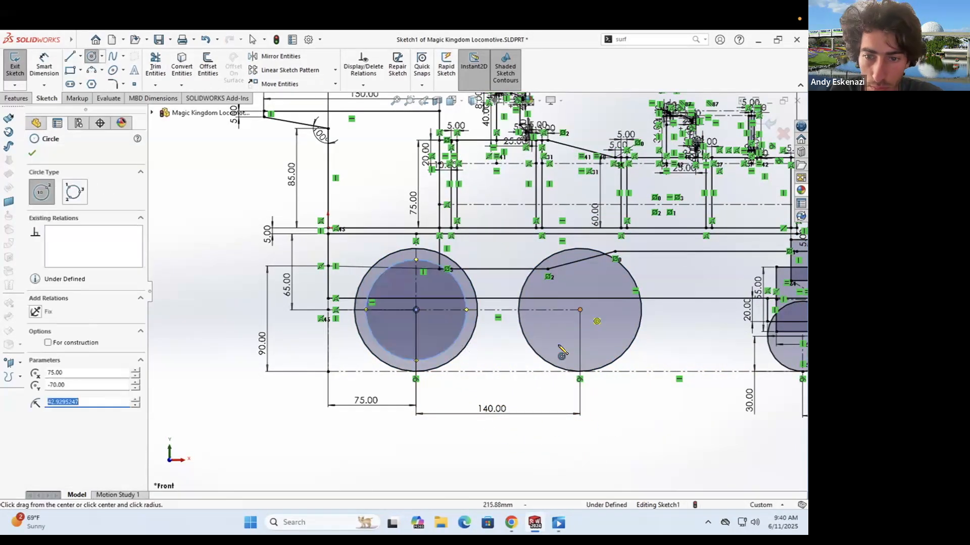
pyautogui.scroll(5, 484, 353)
pyautogui.scroll(-10, 521, 384)
pyautogui.click(520, 384)
pyautogui.scroll(3, 521, 384)
pyautogui.scroll(-3, 617, 310)
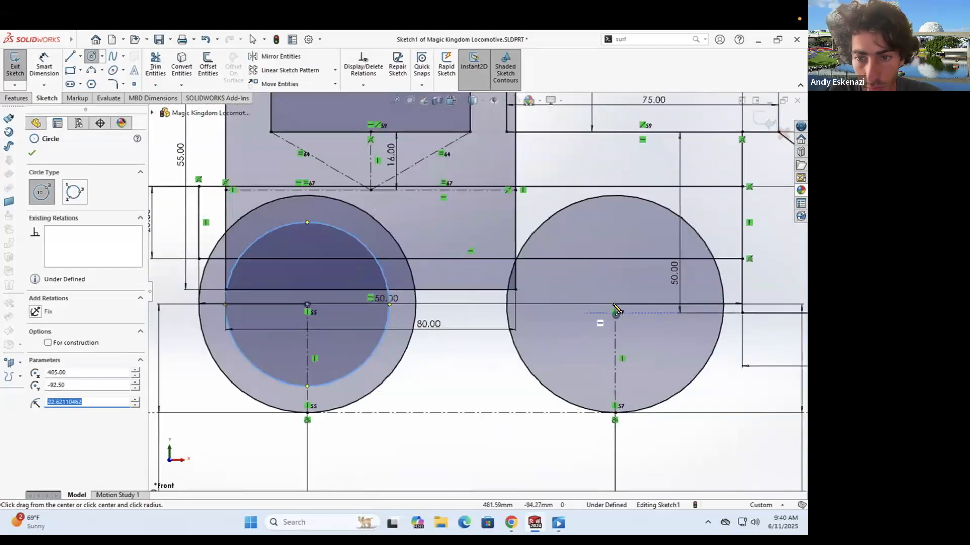
pyautogui.click(545, 323)
# Step: Check the reference photo and dimension the rim thickness of the driving wheels and small front wheels at 7 mm
pyautogui.click(511, 523)
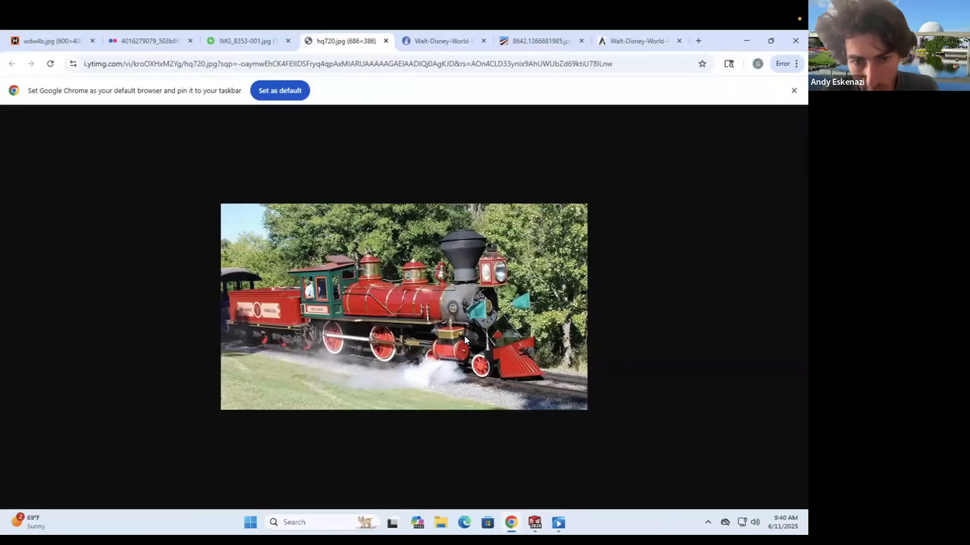
pyautogui.click(535, 523)
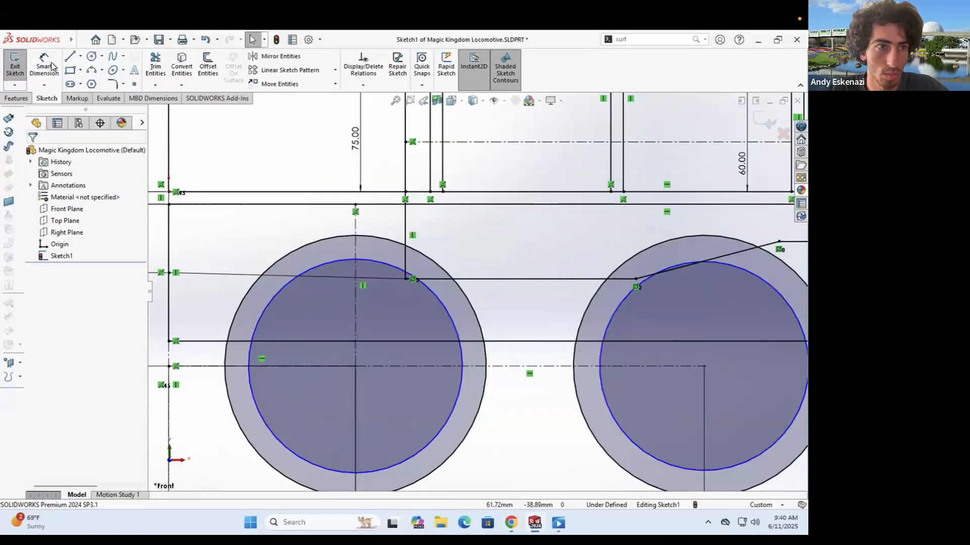
pyautogui.click(258, 422)
pyautogui.click(222, 427)
pyautogui.write('7')
pyautogui.press('Return')
pyautogui.click(610, 414)
pyautogui.click(711, 282)
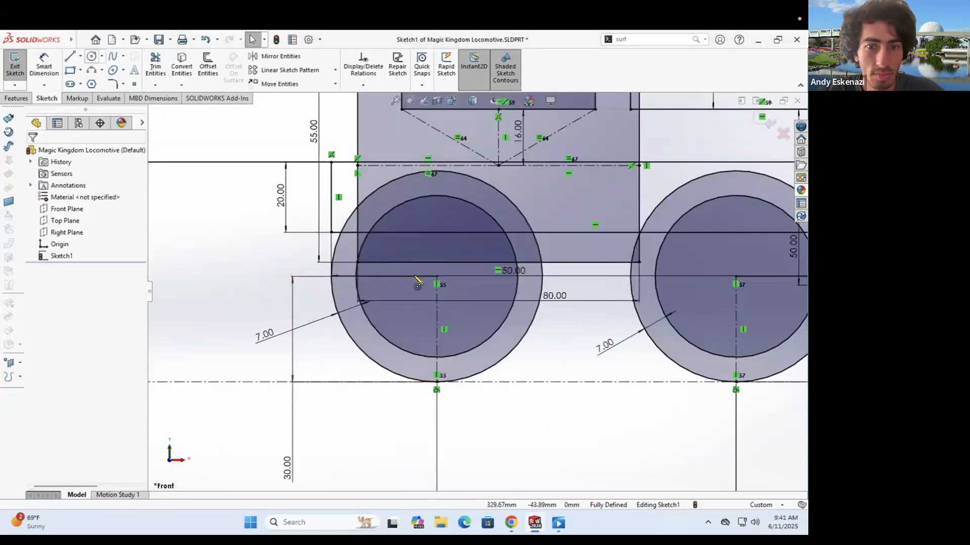
# Step: Draw a hub circle at each small front wheel's center, setting the rearward one to 20 mm diameter and dimensioning the other
pyautogui.click(433, 314)
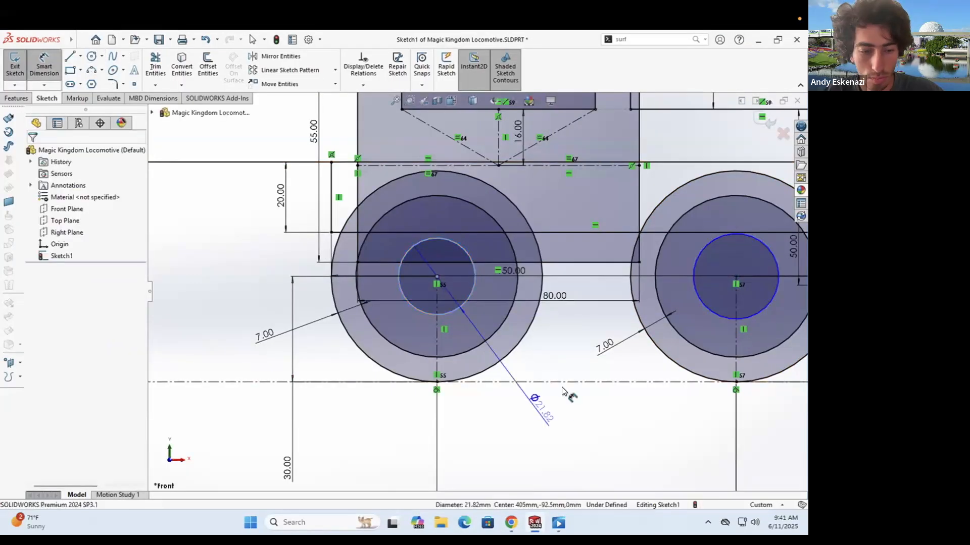
pyautogui.click(562, 392)
pyautogui.write('20')
pyautogui.press('Return')
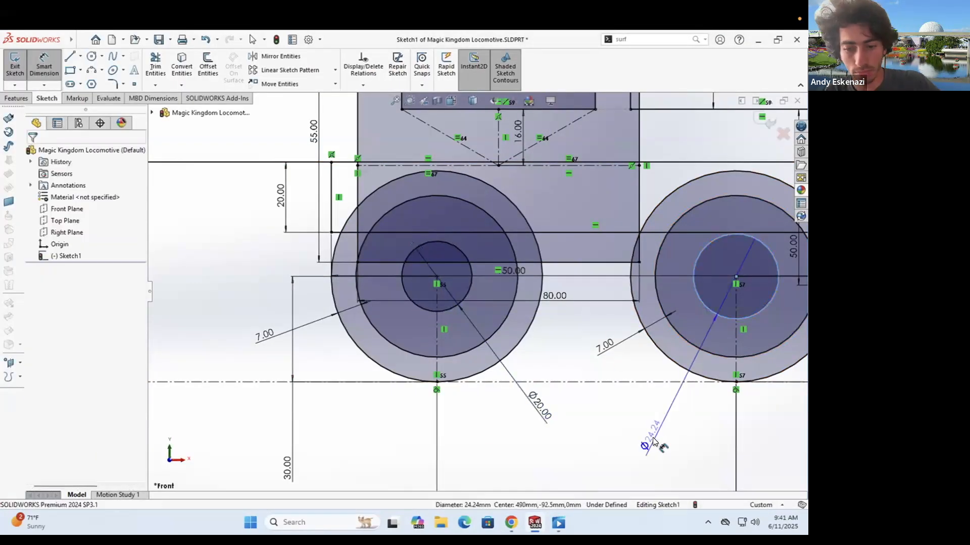
pyautogui.click(649, 443)
pyautogui.press('Escape')
pyautogui.scroll(2, 439, 298)
# Step: Check the reference photo and draw a 40 mm diameter hub circle at the center of each driving wheel
pyautogui.click(510, 524)
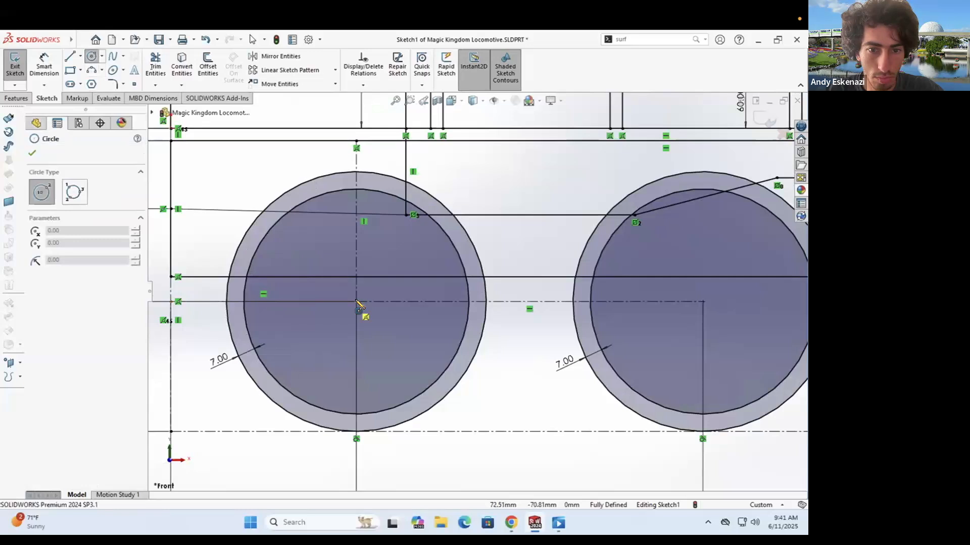
pyautogui.click(363, 313)
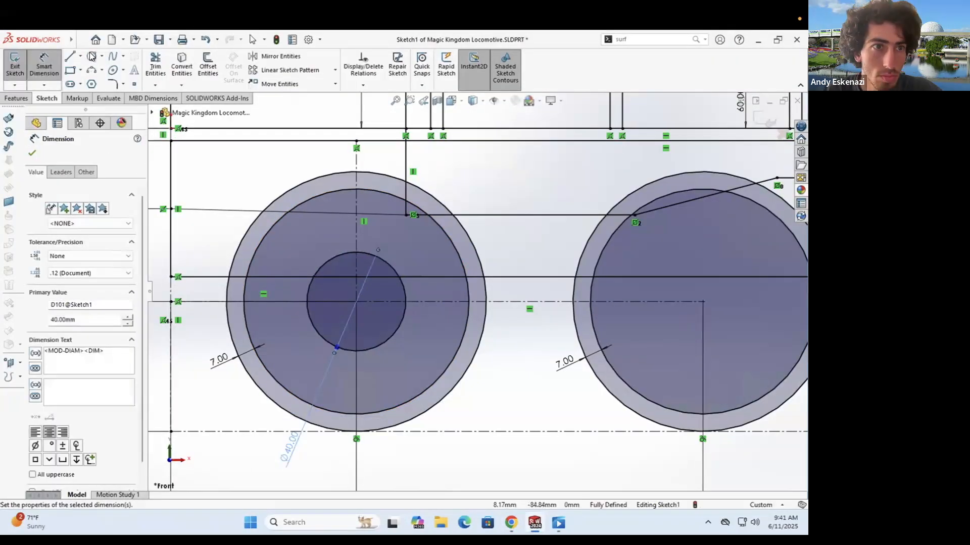
pyautogui.click(91, 56)
pyautogui.click(703, 302)
pyautogui.click(663, 329)
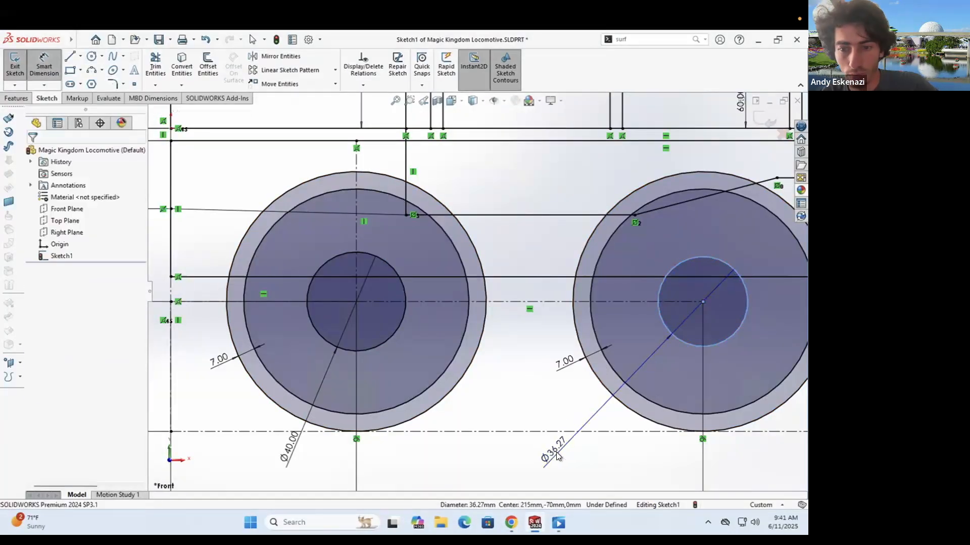
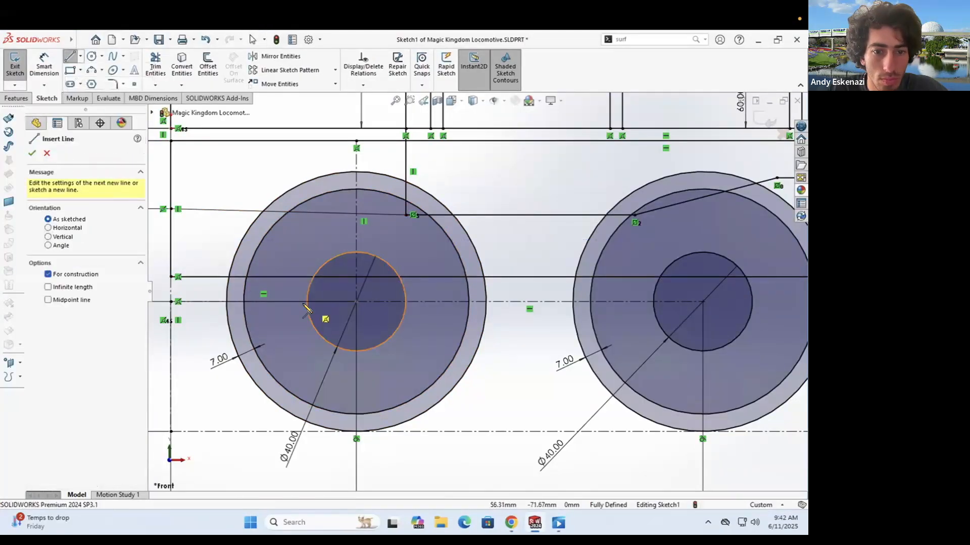
# Step: Draw a centerline from rim to hub in the rear driving wheel and a center rectangle about 37 by 9 mm on it
pyautogui.press('Escape')
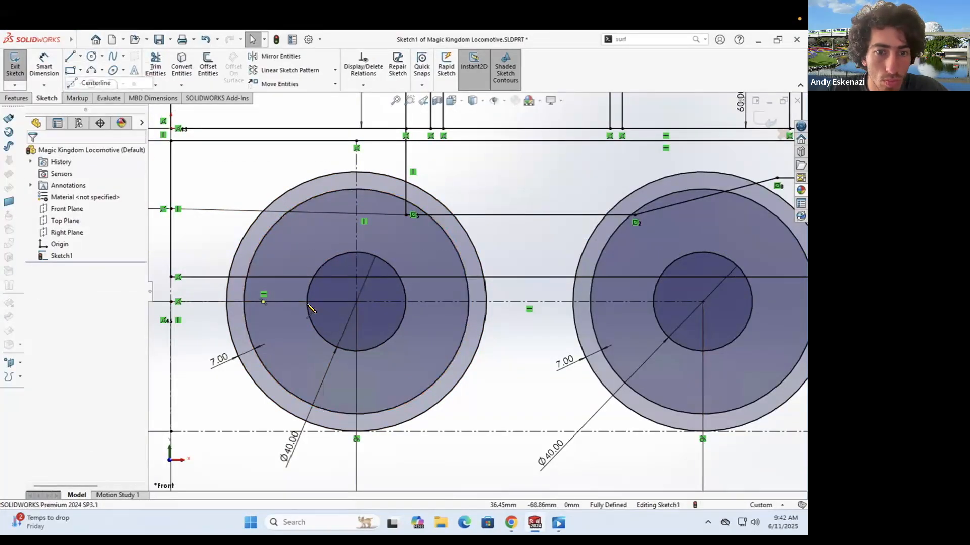
pyautogui.scroll(2, 322, 284)
pyautogui.click(80, 70)
pyautogui.click(111, 87)
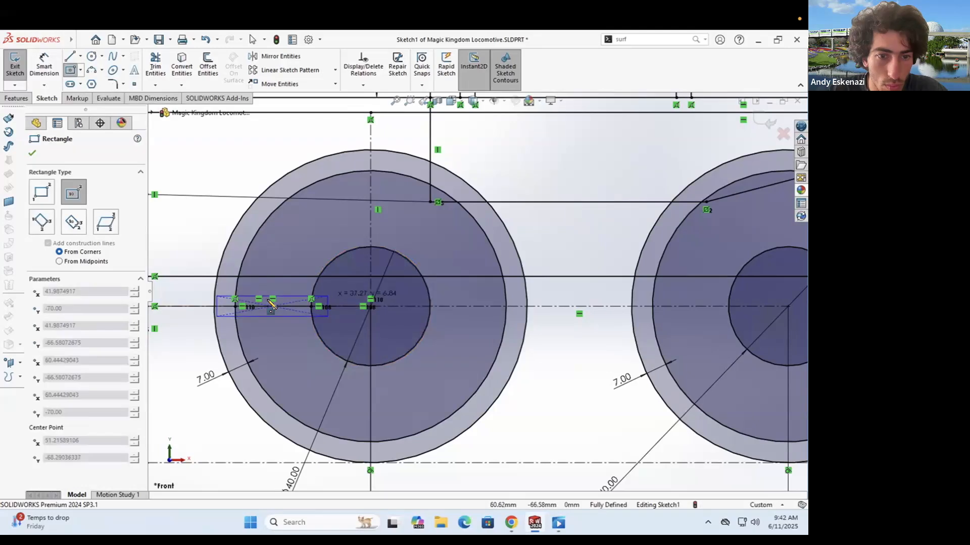
pyautogui.press('Escape')
# Step: Connect the spoke rectangle's short sides to the rim and hub circles with horizontal lines and make those lines equal
pyautogui.scroll(3, 272, 305)
pyautogui.moveTo(304, 347); pyautogui.dragTo(335, 344)
pyautogui.press('l')
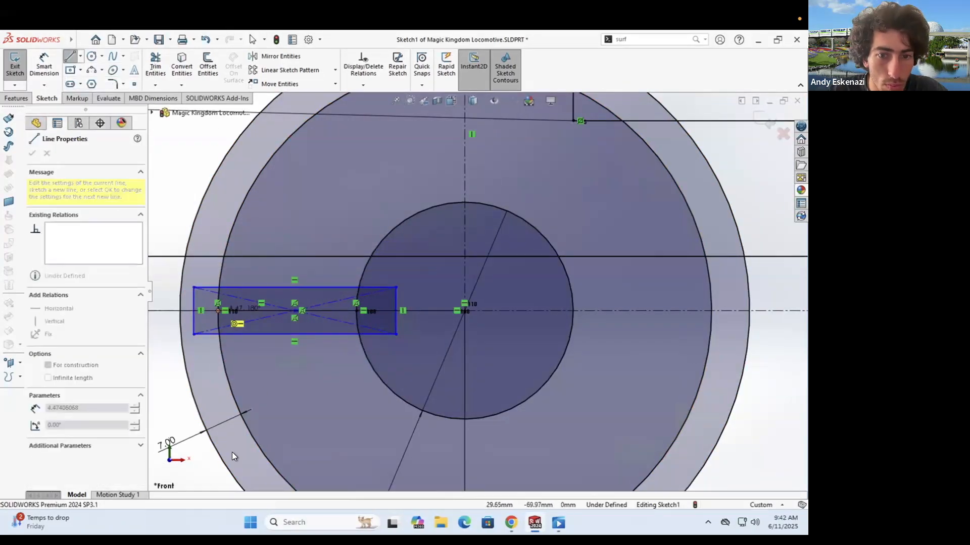
pyautogui.click(397, 311)
pyautogui.press('Escape')
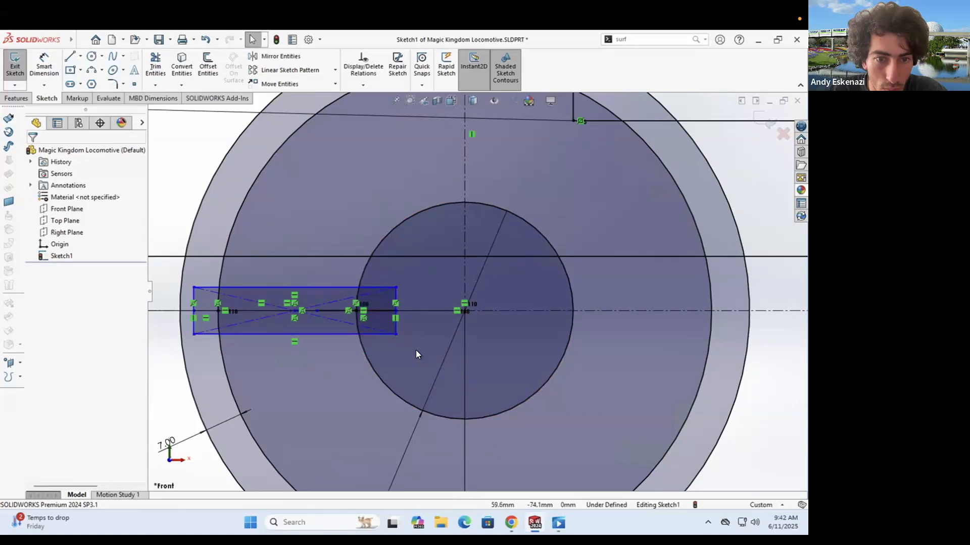
pyautogui.click(70, 56)
pyautogui.click(357, 310)
pyautogui.click(396, 311)
pyautogui.press('Escape')
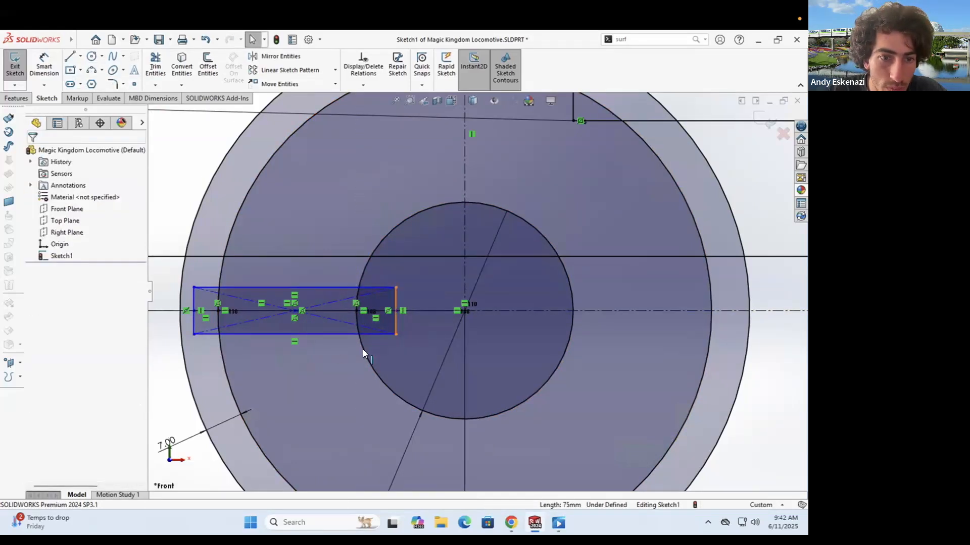
pyautogui.click(75, 56)
pyautogui.press('Escape')
pyautogui.moveTo(220, 303); pyautogui.dragTo(213, 303)
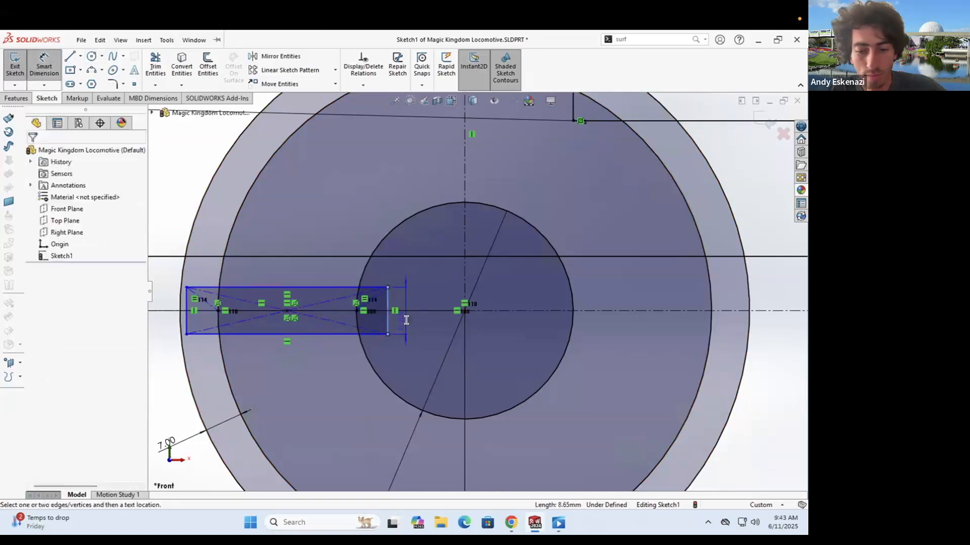
# Step: Set the spoke rectangle's height to 6 mm and its length to 35 mm
pyautogui.click(406, 320)
pyautogui.write('6')
pyautogui.press('Return')
pyautogui.click(316, 293)
pyautogui.click(308, 282)
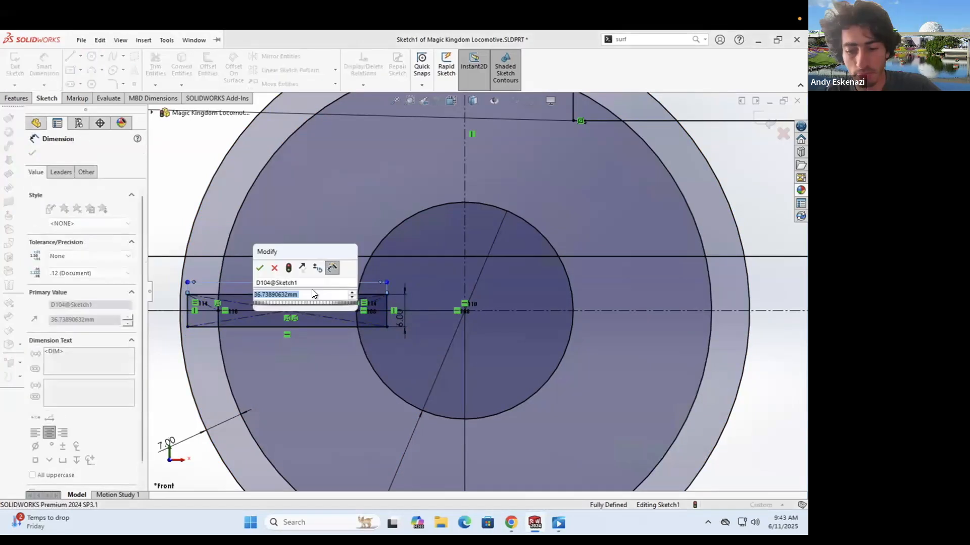
pyautogui.write('35')
pyautogui.press('Return')
# Step: Set up a circular sketch pattern of the spoke rectangle and its connecting lines about the rear driving wheel's center with 12 instances
pyautogui.click(334, 70)
pyautogui.click(323, 94)
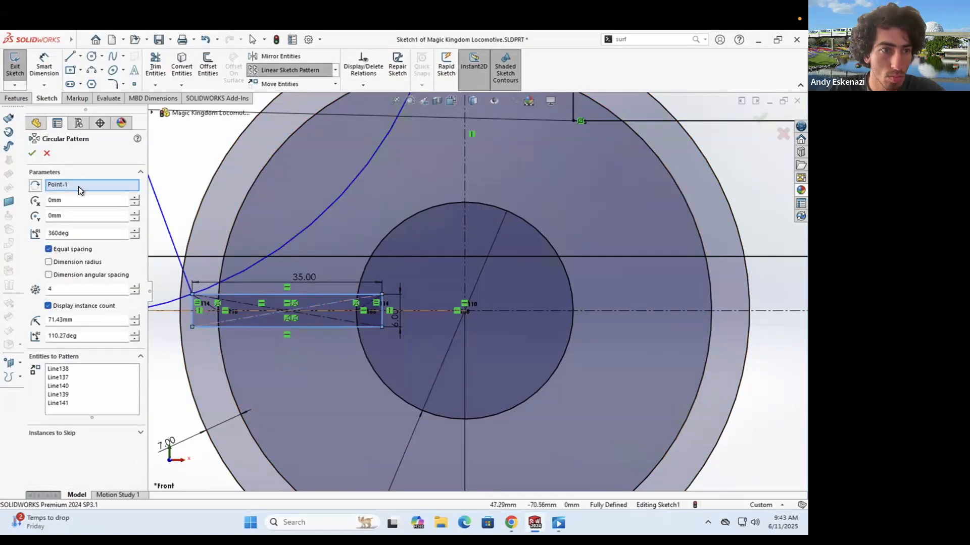
pyautogui.click(266, 315)
pyautogui.click(282, 311)
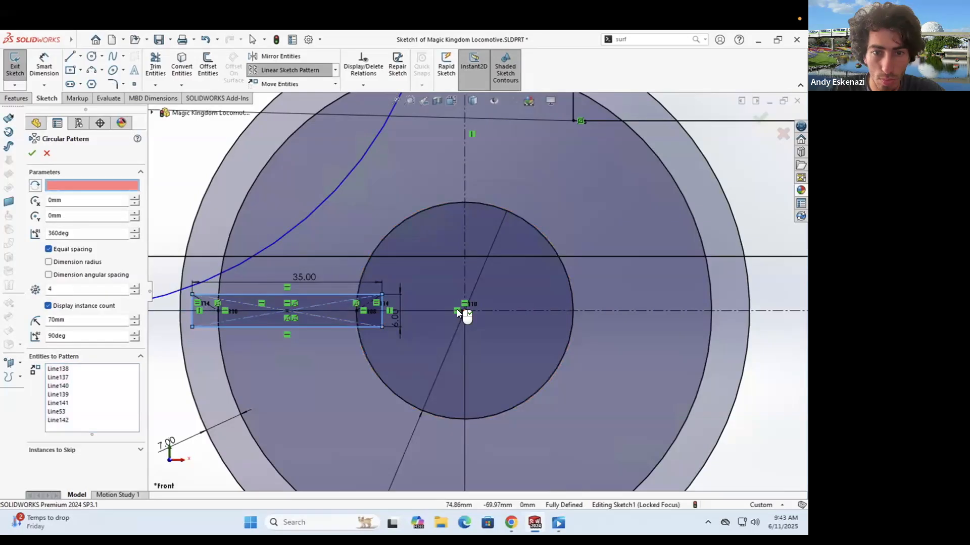
pyautogui.click(461, 312)
pyautogui.scroll(3, 462, 312)
pyautogui.write('12')
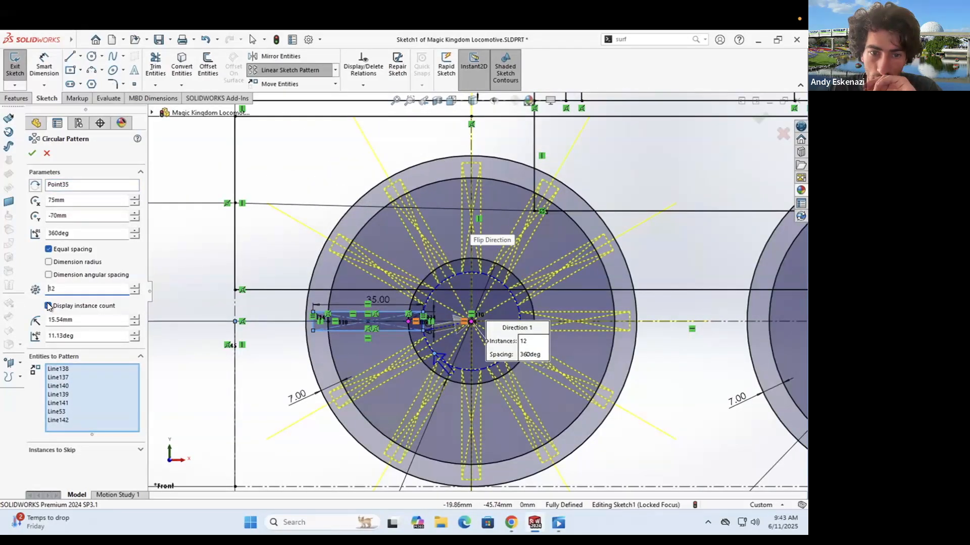
pyautogui.scroll(2, 309, 248)
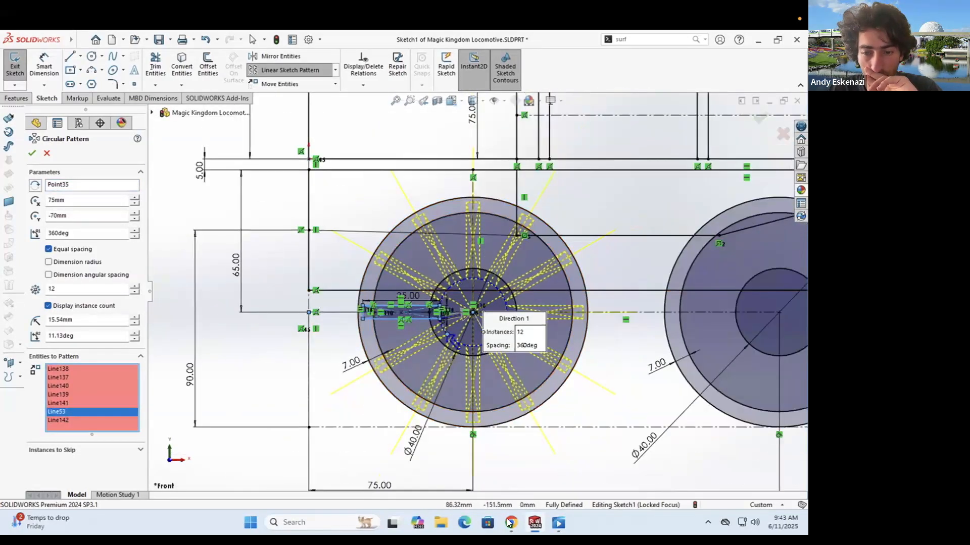
# Step: Compare the spoke count with the reference photo, then apply the pattern with 12 instances and turn off the display of sketch relations
pyautogui.click(510, 524)
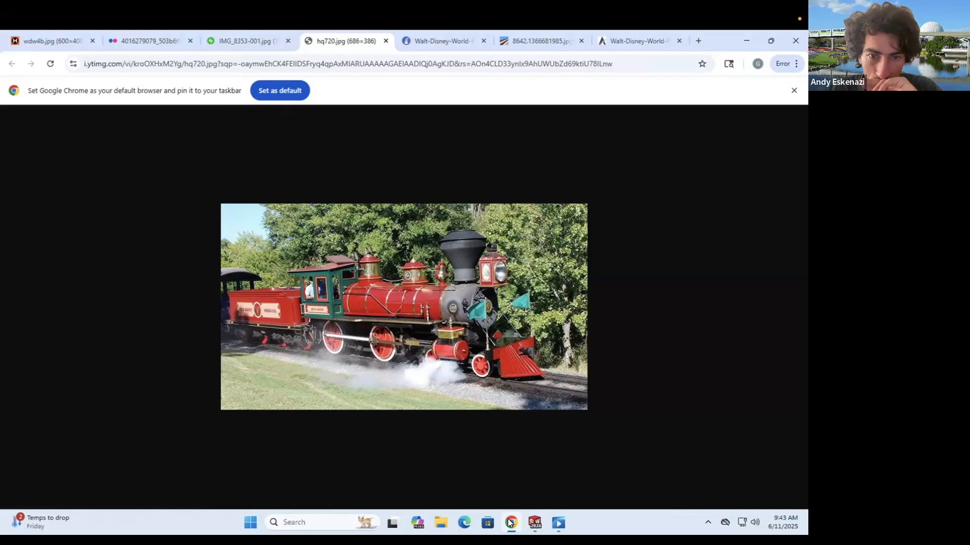
pyautogui.click(510, 523)
pyautogui.click(505, 518)
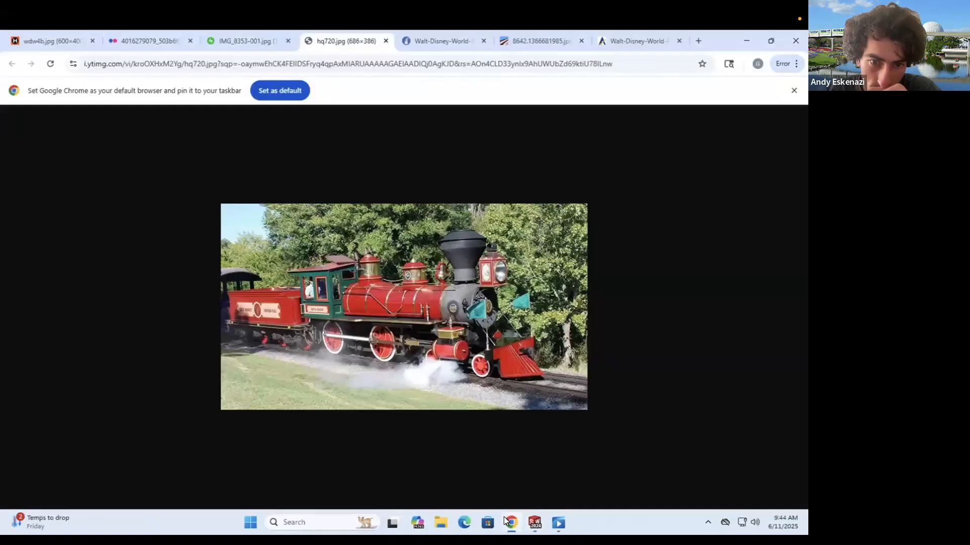
pyautogui.click(505, 518)
pyautogui.scroll(-1, 545, 265)
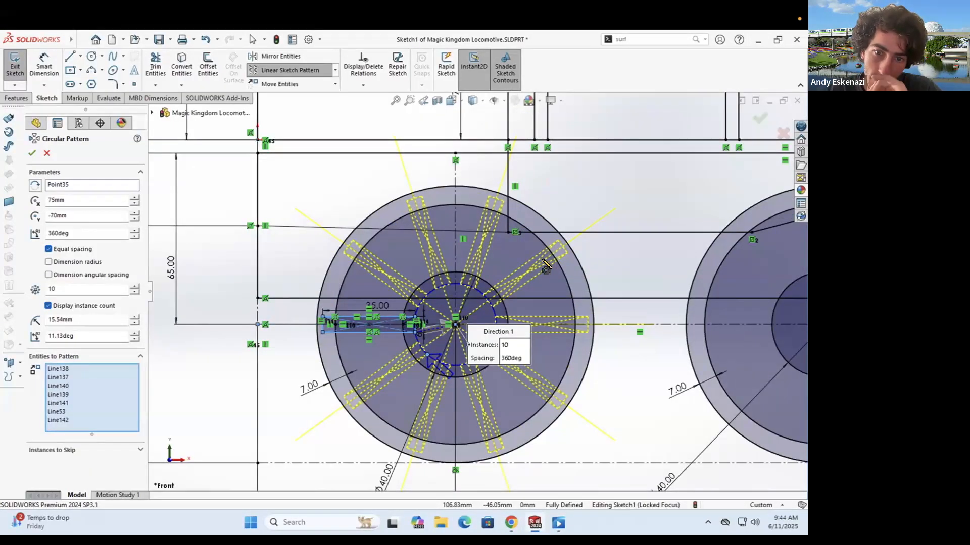
pyautogui.doubleClick(49, 289)
pyautogui.write('12')
pyautogui.click(31, 155)
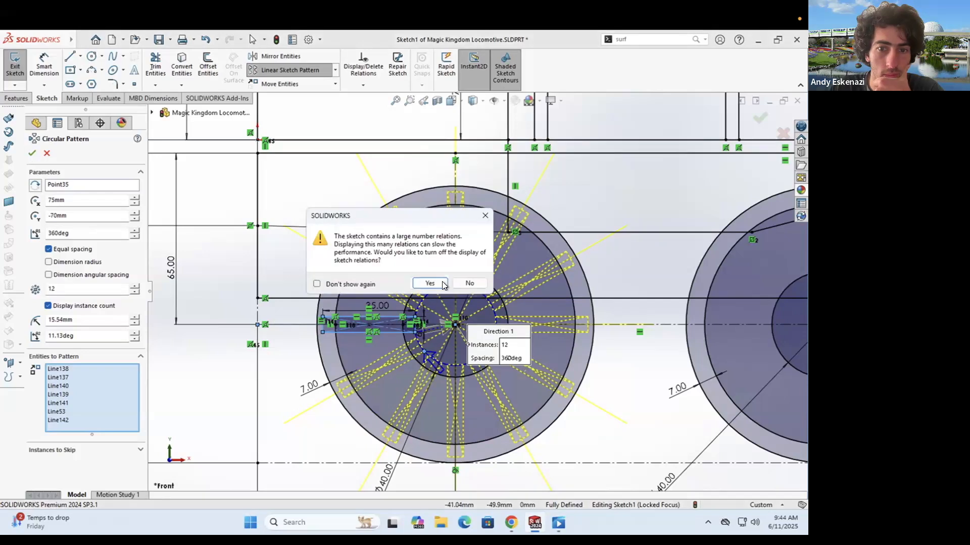
pyautogui.click(428, 281)
# Step: Delete the three patterned spokes facing the front of the locomotive in the rear driving wheel, including their diagonals and construction lines
pyautogui.scroll(-1, 518, 247)
pyautogui.scroll(-2, 480, 298)
pyautogui.rightClick(475, 283)
pyautogui.press('Escape')
pyautogui.click(414, 338)
pyautogui.rightClick(663, 298)
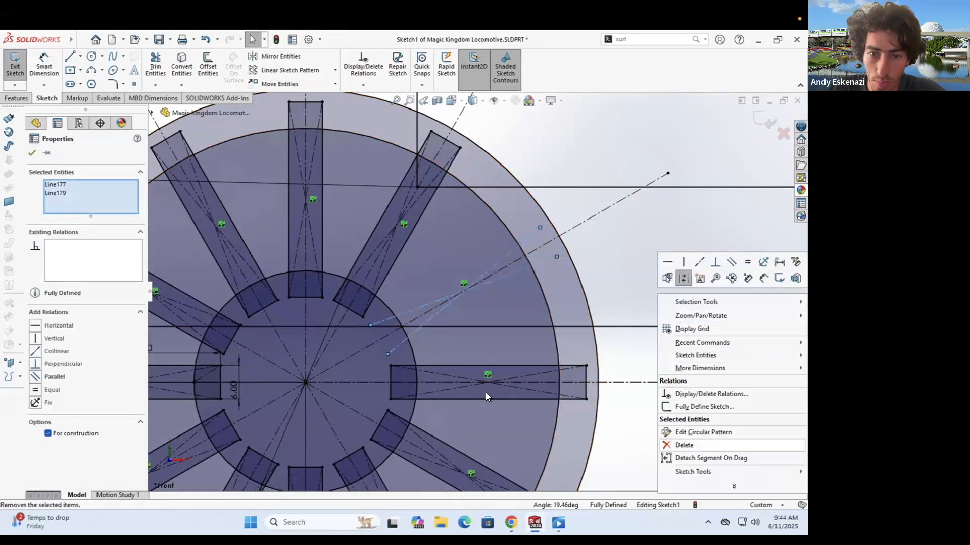
pyautogui.click(486, 392)
pyautogui.scroll(1, 474, 377)
pyautogui.scroll(-1, 562, 331)
pyautogui.keyDown('ctrl'); pyautogui.click(505, 383); pyautogui.keyUp('ctrl')
pyautogui.rightClick(655, 288)
pyautogui.click(550, 305)
pyautogui.scroll(1, 550, 305)
pyautogui.keyDown('ctrl'); pyautogui.click(670, 368); pyautogui.keyUp('ctrl')
pyautogui.scroll(5, 629, 293)
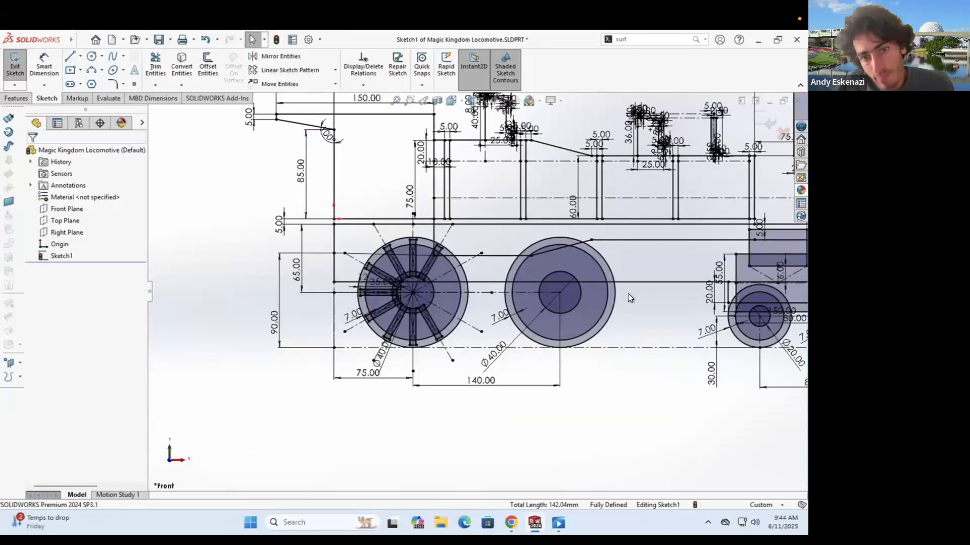
pyautogui.scroll(2, 628, 293)
# Step: Draw a center rectangle for a spoke on the vertical centerline below the hub of the rear small wheel
pyautogui.scroll(-7, 628, 293)
pyautogui.click(75, 71)
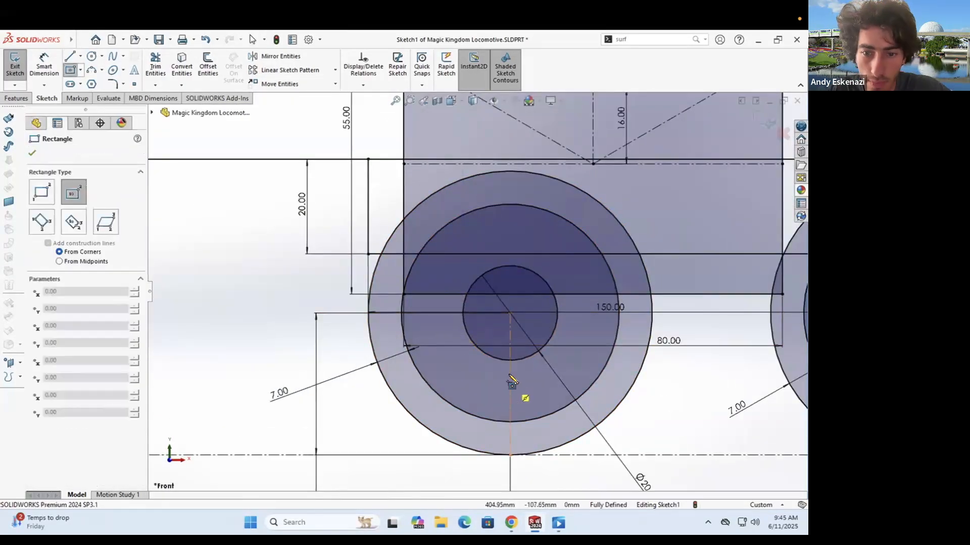
pyautogui.click(520, 338)
# Step: Dimension the small wheel's spoke rectangle 6 mm wide and 20 mm long
pyautogui.click(44, 66)
pyautogui.click(506, 339)
pyautogui.click(334, 338)
pyautogui.write('6')
pyautogui.press('Return')
pyautogui.click(496, 396)
pyautogui.click(365, 410)
pyautogui.write('20')
pyautogui.press('Return')
pyautogui.scroll(-2, 540, 382)
pyautogui.press('Escape')
# Step: Try to pattern the spoke rectangle circularly about the small wheel's center with 4 instances
pyautogui.click(335, 70)
pyautogui.click(298, 97)
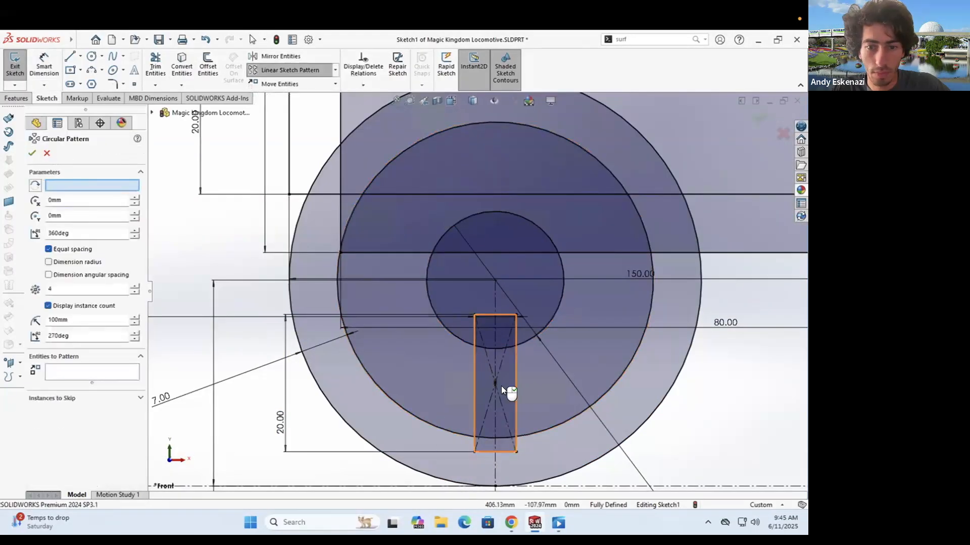
pyautogui.click(495, 282)
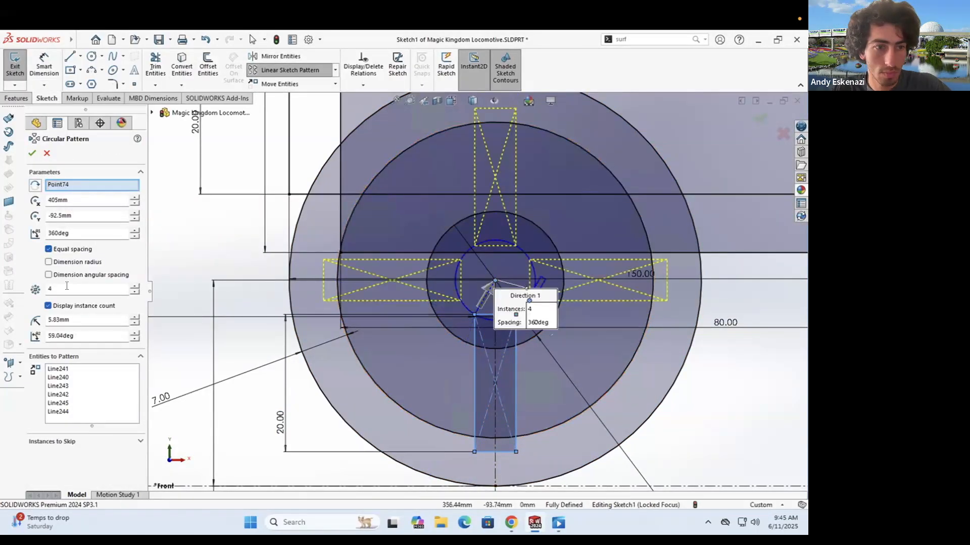
pyautogui.press('Return')
pyautogui.hotkey('ctrl', 'z')
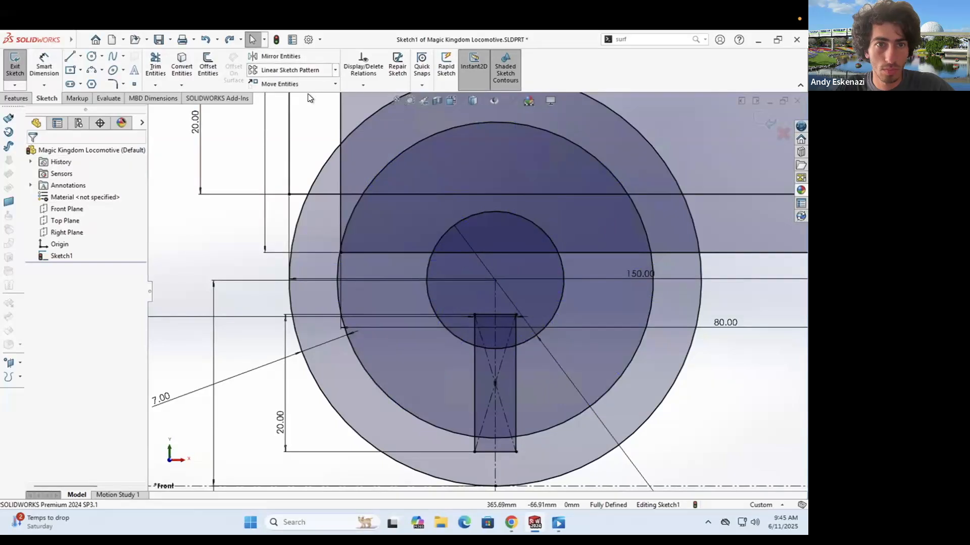
pyautogui.press('Return')
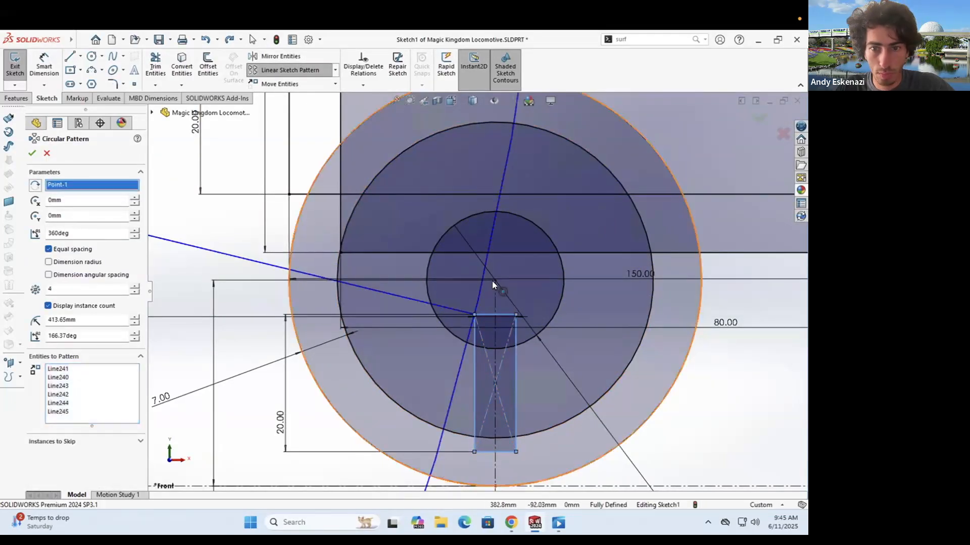
pyautogui.click(495, 282)
pyautogui.click(31, 154)
pyautogui.hotkey('ctrl', 'z')
# Step: Check the cab in the reference photo and draw a wide corner rectangle for the lower panel of the cab side
pyautogui.scroll(12, 523, 280)
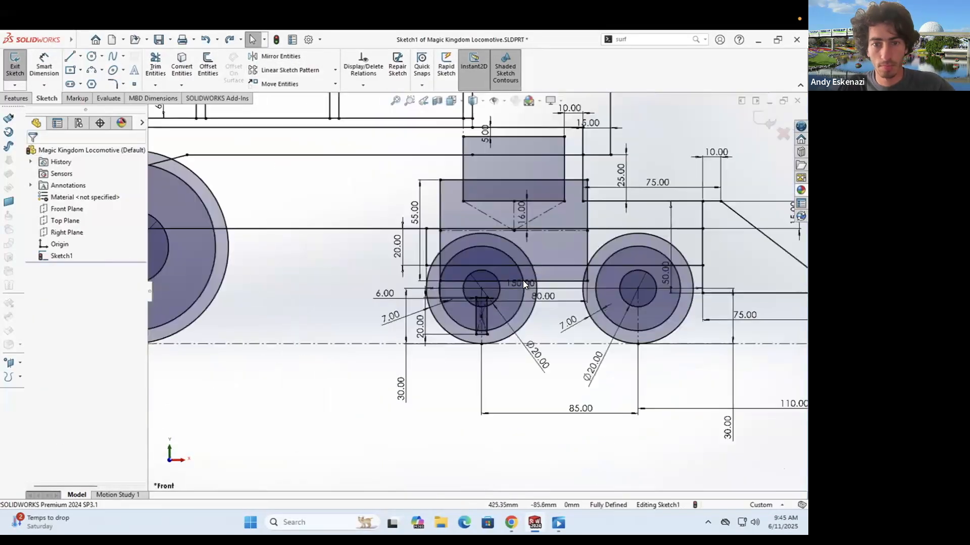
pyautogui.scroll(-6, 347, 219)
pyautogui.scroll(5, 612, 233)
pyautogui.scroll(-3, 611, 233)
pyautogui.scroll(2, 341, 213)
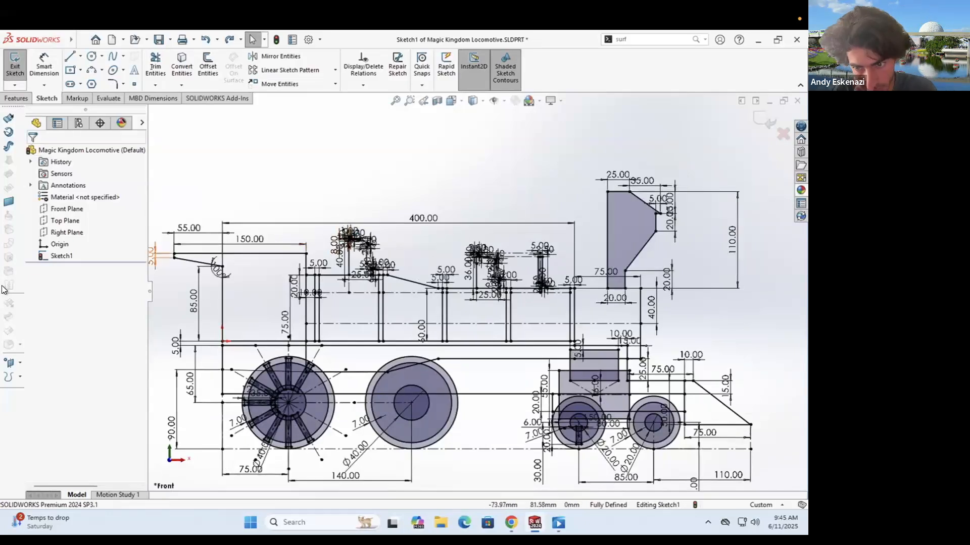
pyautogui.click(511, 522)
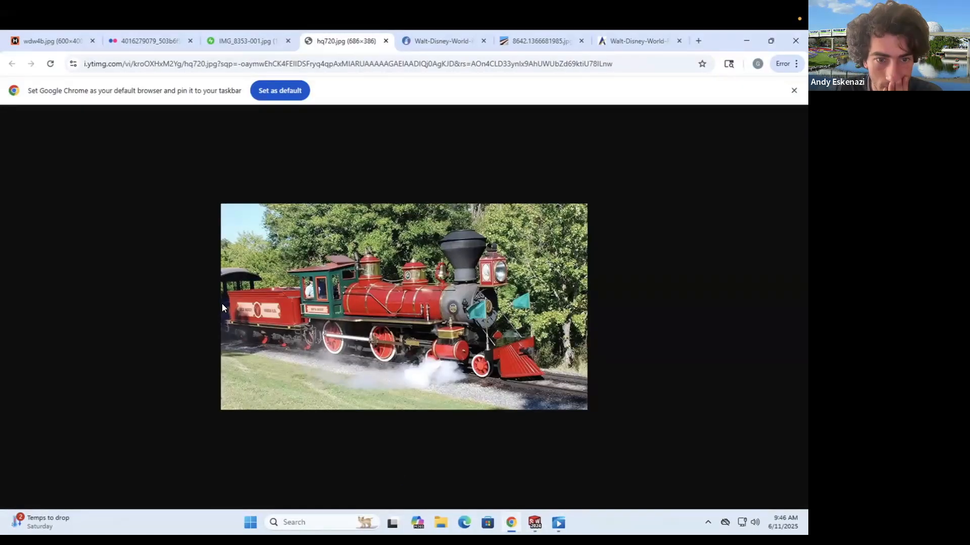
pyautogui.click(535, 522)
pyautogui.scroll(-3, 252, 283)
pyautogui.click(70, 70)
pyautogui.scroll(-2, 242, 308)
pyautogui.click(511, 522)
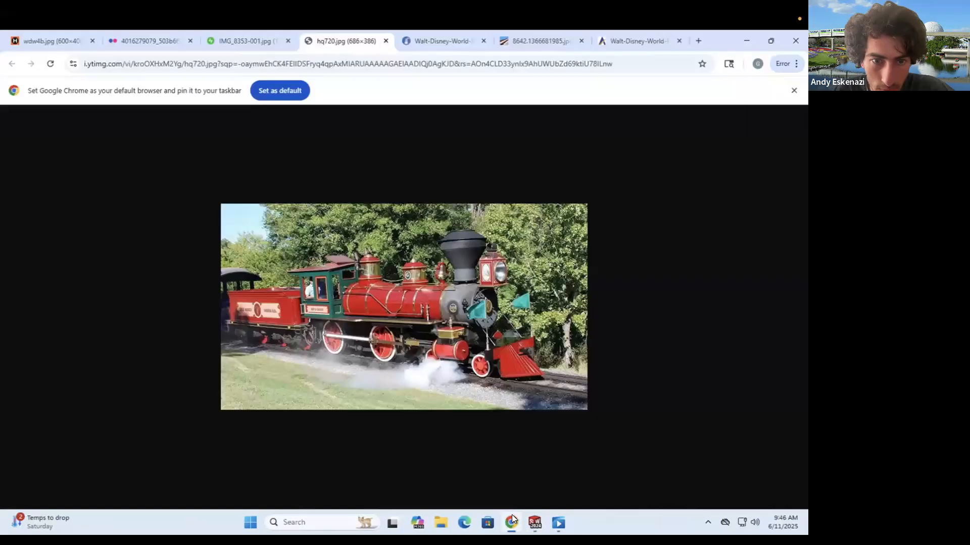
pyautogui.click(534, 523)
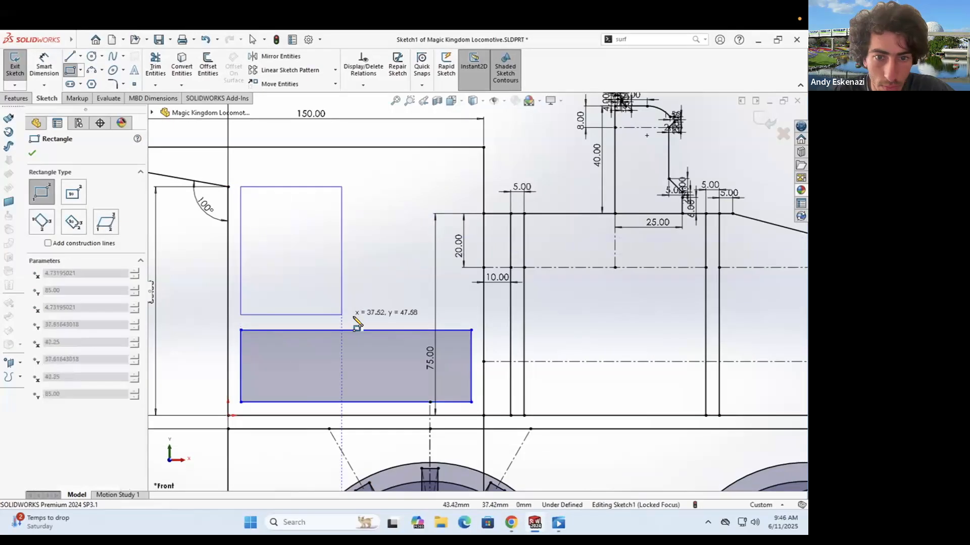
# Step: Draw two side-by-side window rectangles, each about 38 mm wide, above the lower cab panel, consulting the reference photo
pyautogui.click(342, 302)
pyautogui.click(509, 521)
pyautogui.click(535, 523)
pyautogui.click(369, 187)
pyautogui.click(470, 302)
# Step: Check the reference photo and draw a thin horizontal rectangle between the cab windows and the lower panel
pyautogui.click(504, 517)
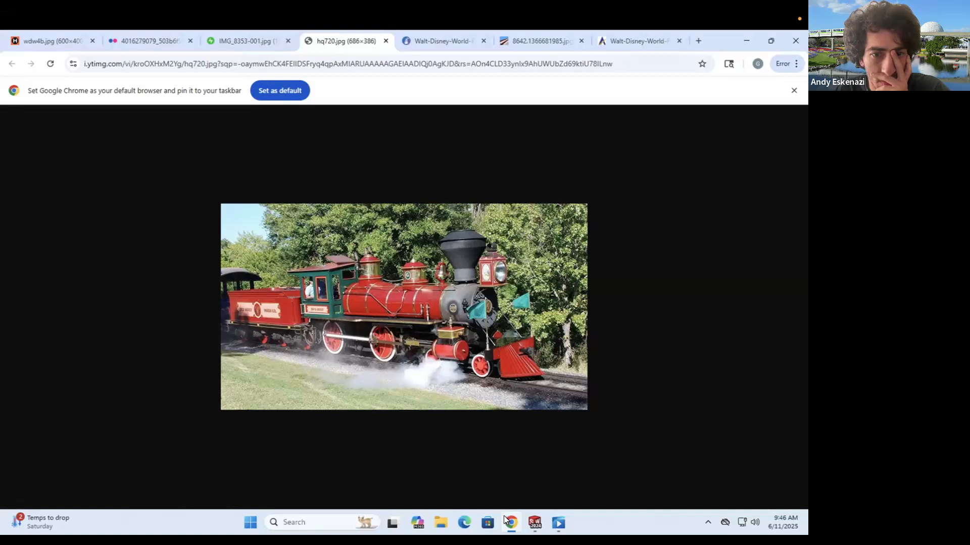
pyautogui.click(504, 516)
pyautogui.click(255, 313)
pyautogui.click(660, 327)
pyautogui.click(511, 521)
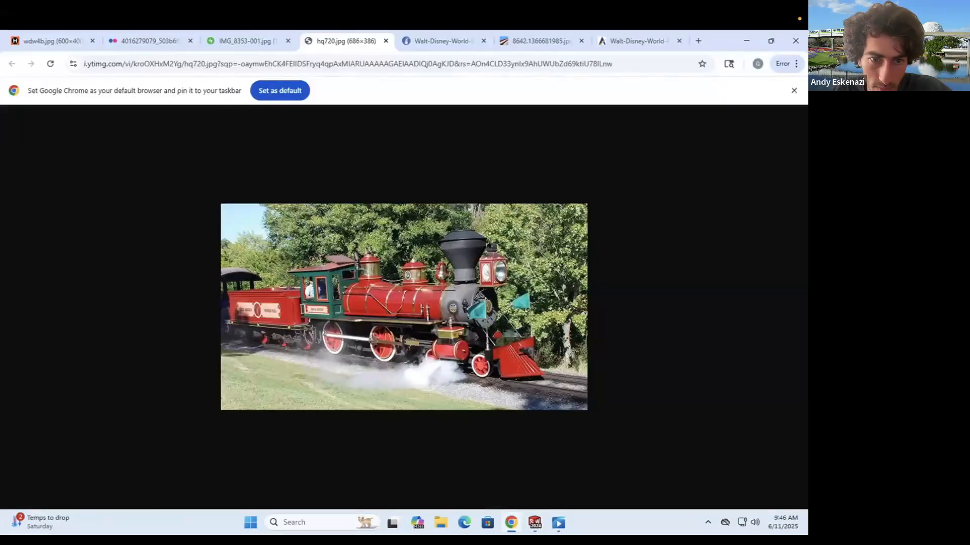
pyautogui.click(514, 519)
pyautogui.click(514, 519)
pyautogui.click(514, 519)
# Step: Set the distance between the lower cab panel's bottom edge and the cab's base line to 7 mm
pyautogui.click(44, 66)
pyautogui.scroll(3, 374, 413)
pyautogui.click(374, 413)
pyautogui.click(374, 400)
pyautogui.click(309, 404)
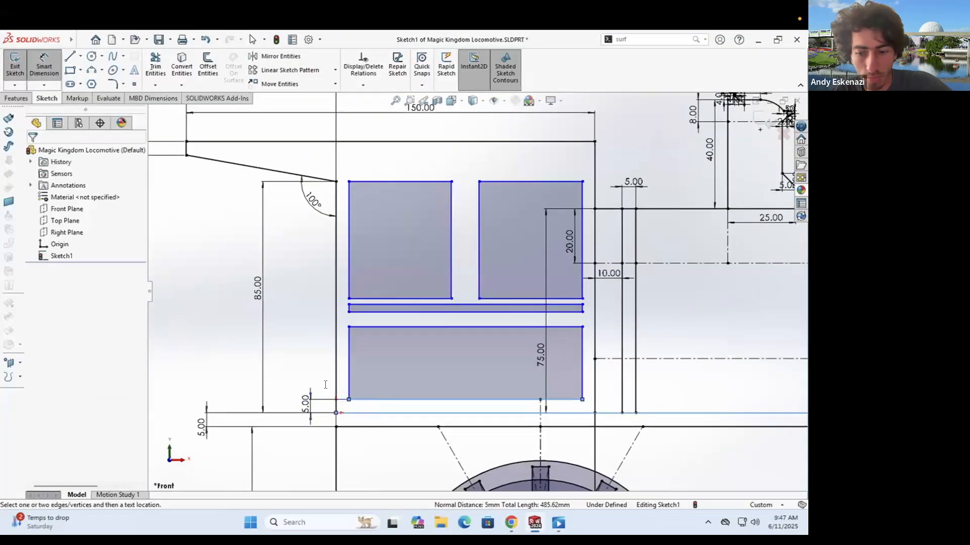
pyautogui.write('10')
pyautogui.press('Return')
pyautogui.doubleClick(306, 398)
pyautogui.write('7')
pyautogui.press('Return')
# Step: Set the lower panel's two side edges and the rear window's outer edge 7 mm from the cab walls
pyautogui.click(348, 368)
pyautogui.click(336, 369)
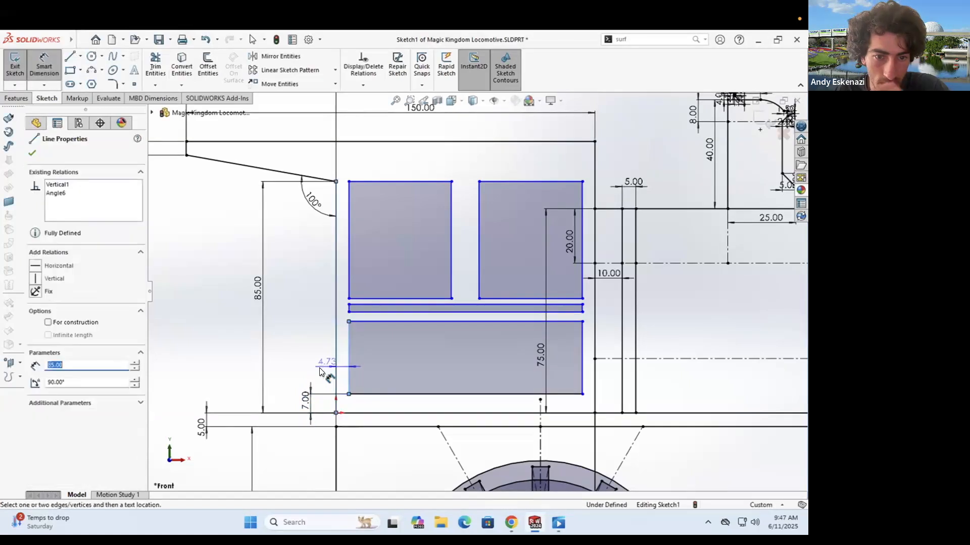
pyautogui.click(312, 368)
pyautogui.write('7')
pyautogui.press('Return')
pyautogui.click(511, 523)
pyautogui.click(511, 523)
pyautogui.scroll(-3, 338, 313)
pyautogui.click(308, 283)
pyautogui.write('7')
pyautogui.press('Return')
pyautogui.scroll(3, 553, 262)
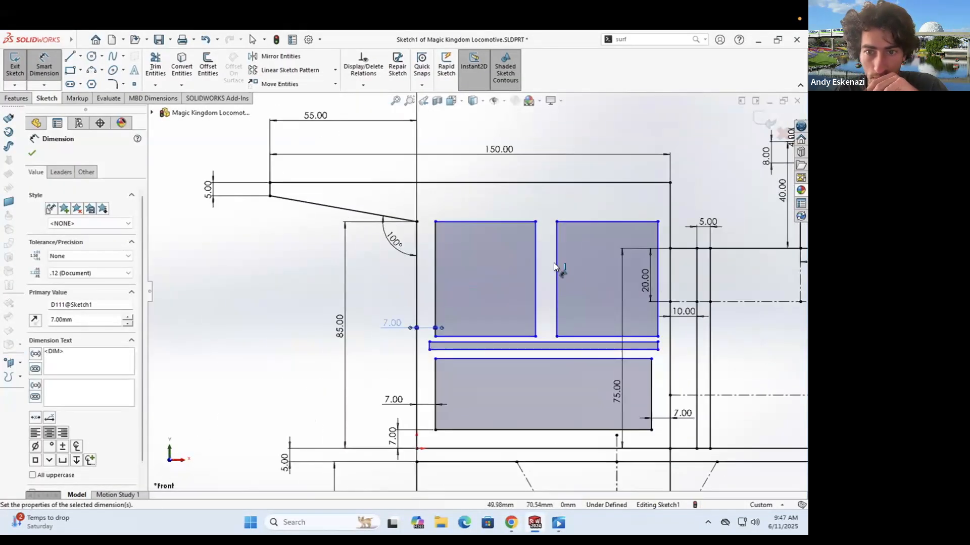
# Step: Set the front window's outer edge 7 mm from the cab wall and the gap between the two windows to 7 mm
pyautogui.click(557, 138)
pyautogui.write('7')
pyautogui.press('Return')
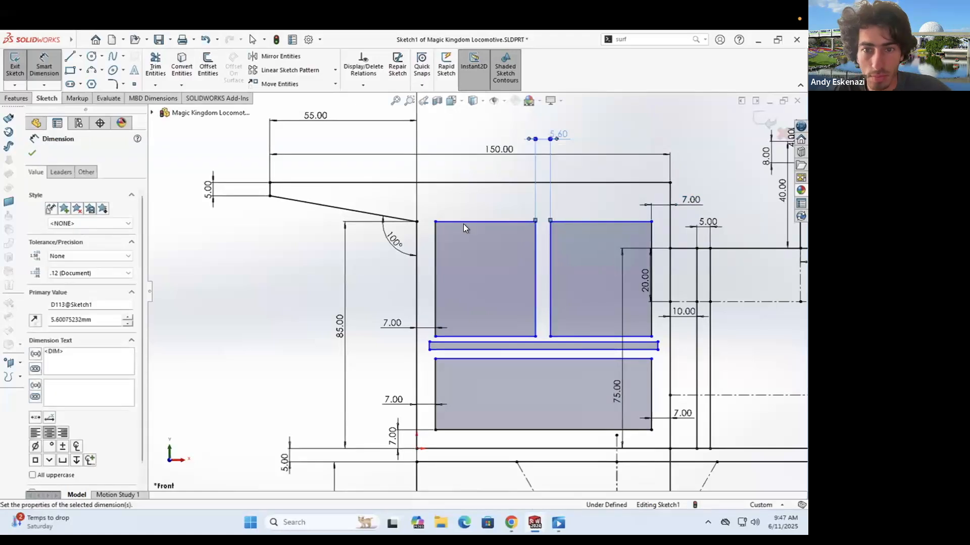
# Step: Make the two windows' top edges collinear and connect them to the roof corner with a horizontal construction line
pyautogui.press('Escape')
pyautogui.click(463, 223)
pyautogui.keyDown('ctrl'); pyautogui.click(601, 222); pyautogui.keyUp('ctrl')
pyautogui.click(36, 351)
pyautogui.scroll(-4, 400, 208)
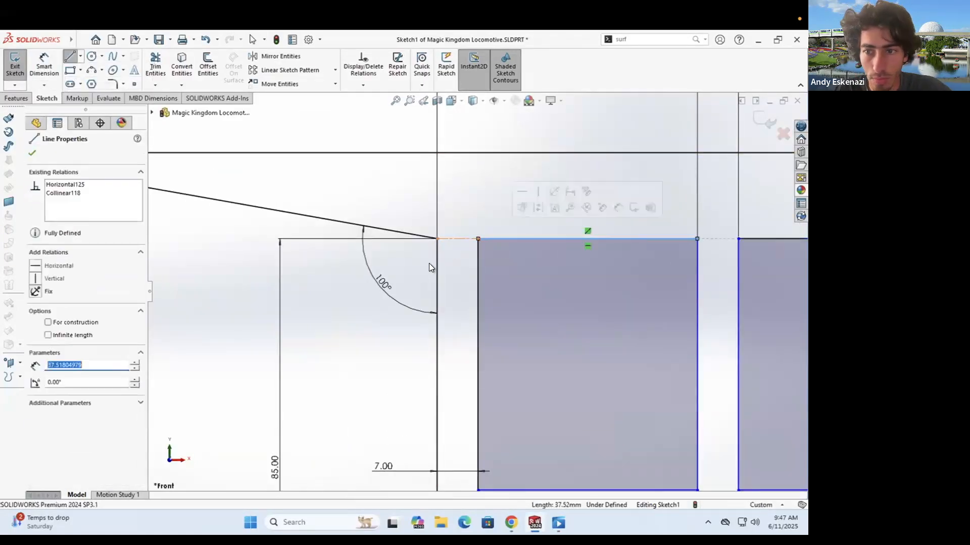
pyautogui.press('Escape')
# Step: Set the gap between the windows' bottom edge and the thin strip to 2 mm
pyautogui.scroll(3, 455, 293)
pyautogui.scroll(-2, 423, 413)
pyautogui.write('2')
pyautogui.press('Return')
# Step: Set both ends of the thin strip 7 mm from the cab walls
pyautogui.click(373, 392)
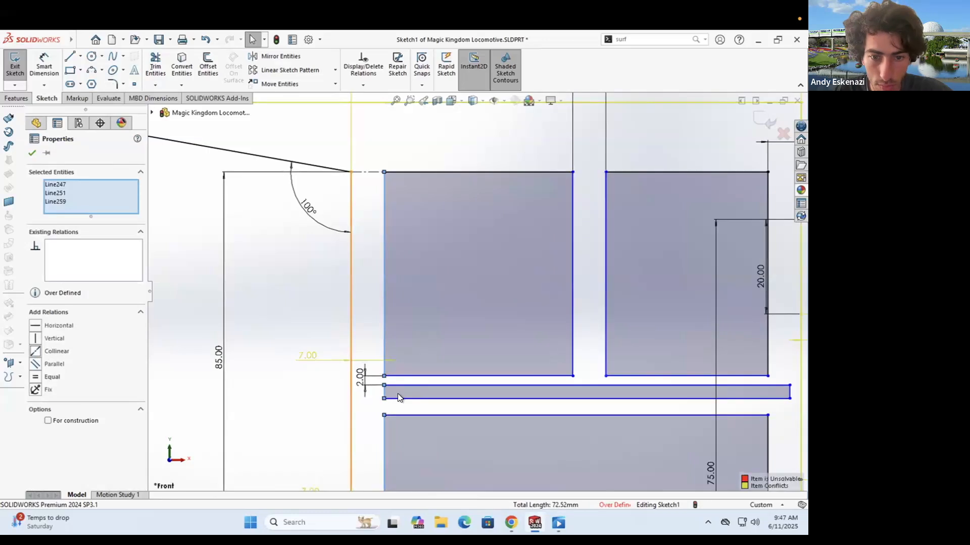
pyautogui.scroll(-2, 411, 372)
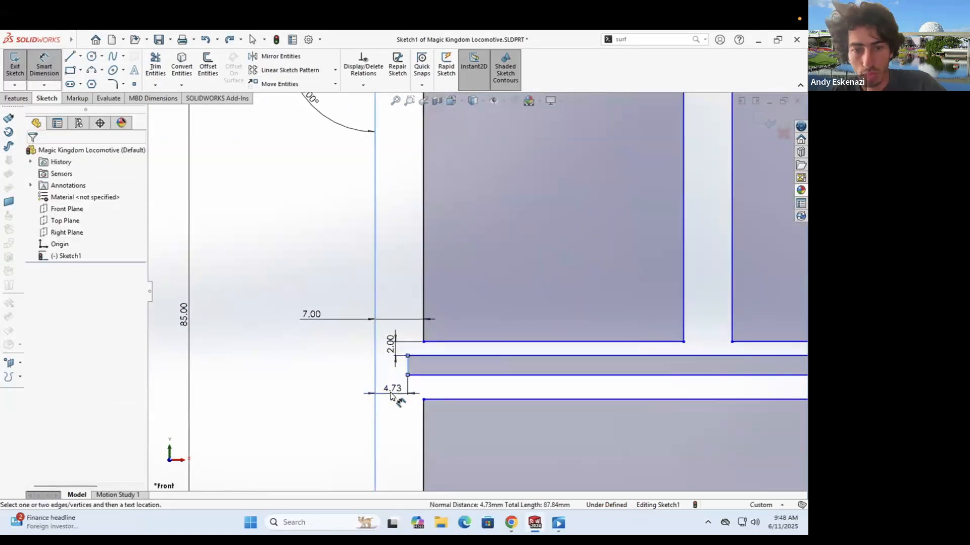
pyautogui.click(390, 394)
pyautogui.write('7')
pyautogui.press('Return')
pyautogui.scroll(3, 336, 376)
pyautogui.scroll(-3, 678, 338)
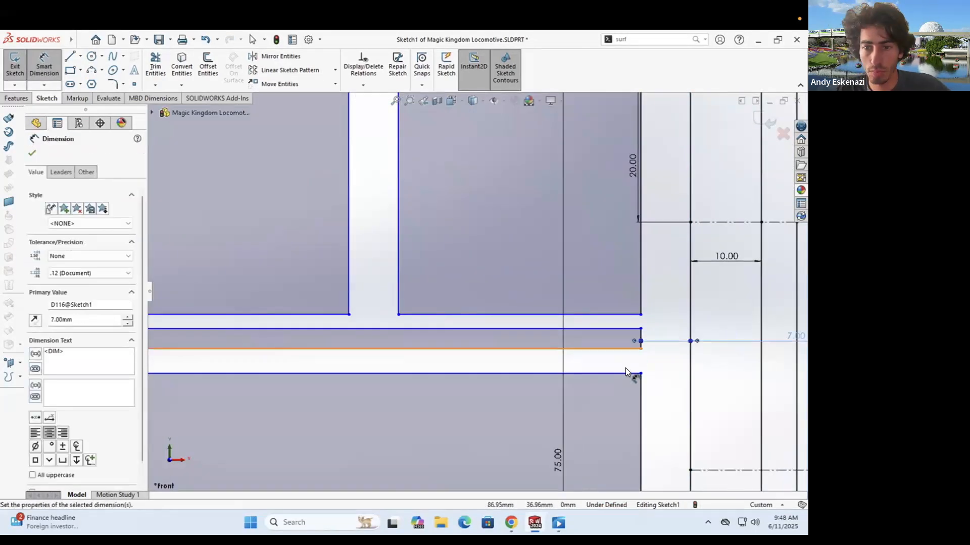
# Step: Set the gap between the thin strip and the lower panel to 4 mm and the panel's height to 25 mm
pyautogui.click(671, 374)
pyautogui.write('48039427mm')
pyautogui.press('Return')
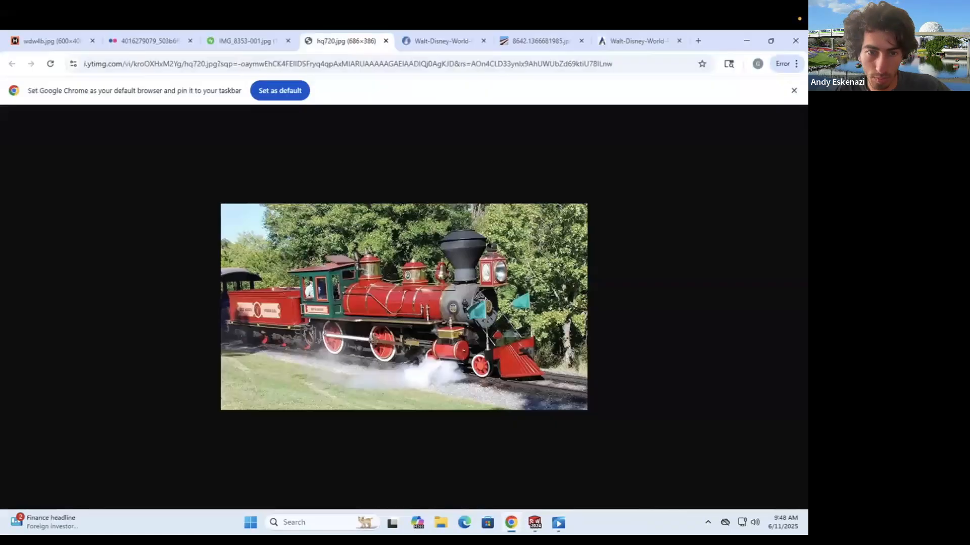
pyautogui.scroll(3, 512, 319)
pyautogui.click(551, 323)
pyautogui.write('25')
pyautogui.press('Return')
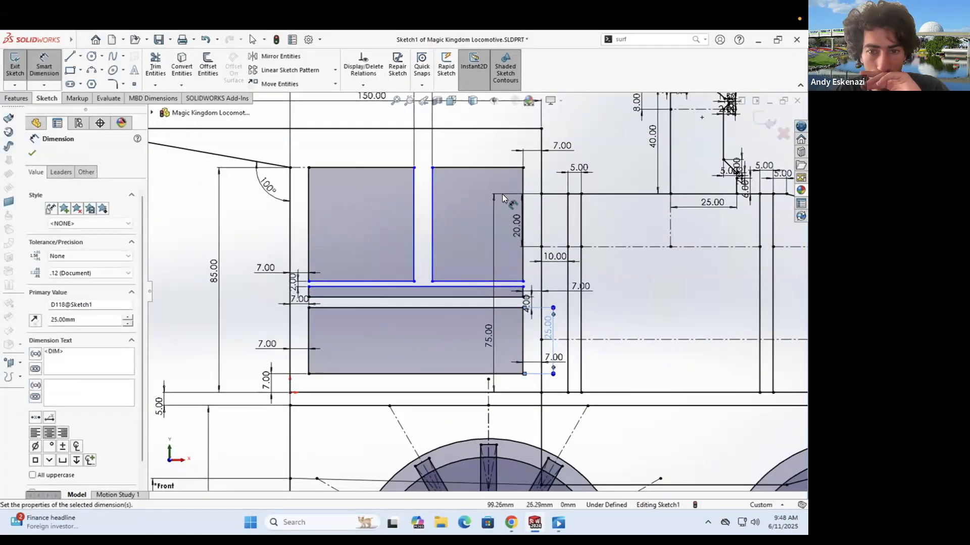
# Step: Set the thin strip's height to 2 mm and the front window's height to 45 mm
pyautogui.scroll(-3, 496, 347)
pyautogui.click(563, 352)
pyautogui.write('2')
pyautogui.press('Return')
pyautogui.click(498, 304)
pyautogui.click(560, 308)
pyautogui.write('45')
pyautogui.press('Return')
pyautogui.press('Escape')
# Step: Try to make the vertical edges of the two cab windows equal in length
pyautogui.click(210, 312)
pyautogui.keyDown('ctrl'); pyautogui.click(497, 303); pyautogui.keyUp('ctrl')
pyautogui.click(49, 389)
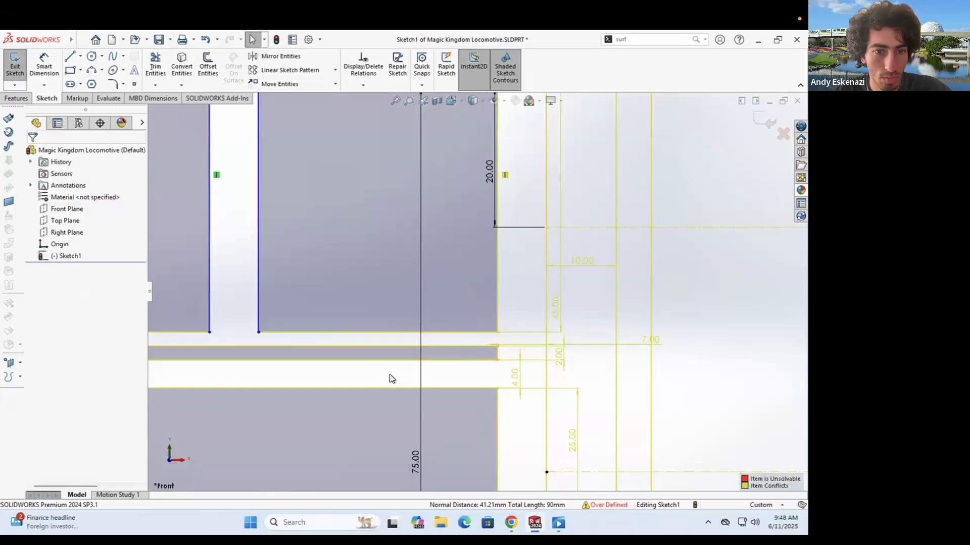
pyautogui.hotkey('ctrl', 'z')
# Step: Make the top edges of the two cab windows equal in length
pyautogui.scroll(5, 505, 345)
pyautogui.scroll(-1, 409, 151)
pyautogui.moveTo(409, 229)
pyautogui.mouseDown()
pyautogui.moveTo(434, 233)
pyautogui.moveTo(405, 232)
pyautogui.mouseUp()
pyautogui.click(459, 229)
pyautogui.keyDown('ctrl'); pyautogui.click(320, 228); pyautogui.keyUp('ctrl')
pyautogui.click(51, 391)
pyautogui.press('Escape')
# Step: Compare the dimensioned cab windows and panels with the reference photo
pyautogui.scroll(3, 454, 353)
pyautogui.click(511, 522)
pyautogui.click(535, 523)
pyautogui.scroll(-2, 474, 327)
pyautogui.scroll(1, 480, 346)
pyautogui.scroll(-2, 515, 427)
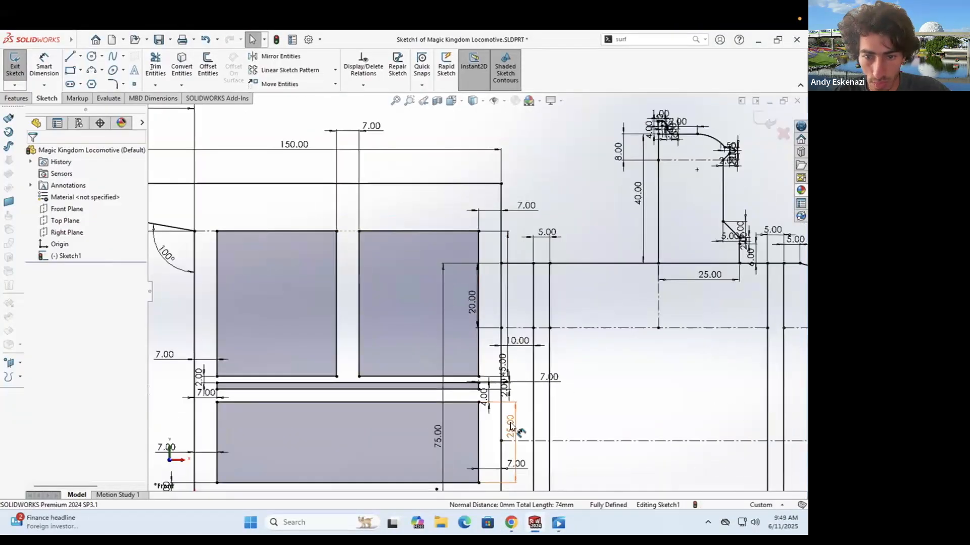
# Step: Try to set the front cab window's height to 46 mm
pyautogui.click(511, 421)
pyautogui.click(500, 345)
pyautogui.press('Escape')
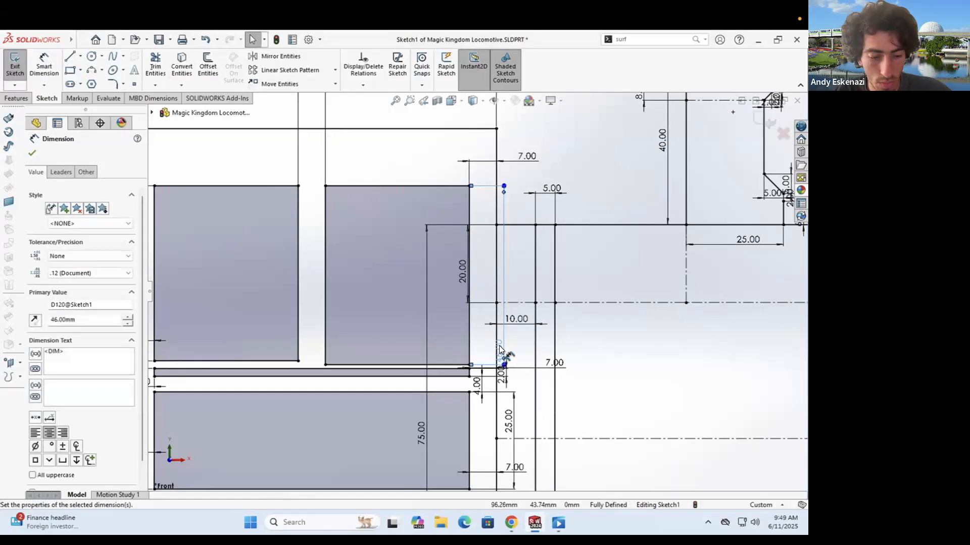
pyautogui.press('Escape')
# Step: Delete the 25 mm height dimension of the lower cab panel
pyautogui.scroll(1, 506, 428)
pyautogui.scroll(-1, 506, 425)
pyautogui.rightClick(506, 425)
pyautogui.click(535, 386)
pyautogui.scroll(-5, 476, 328)
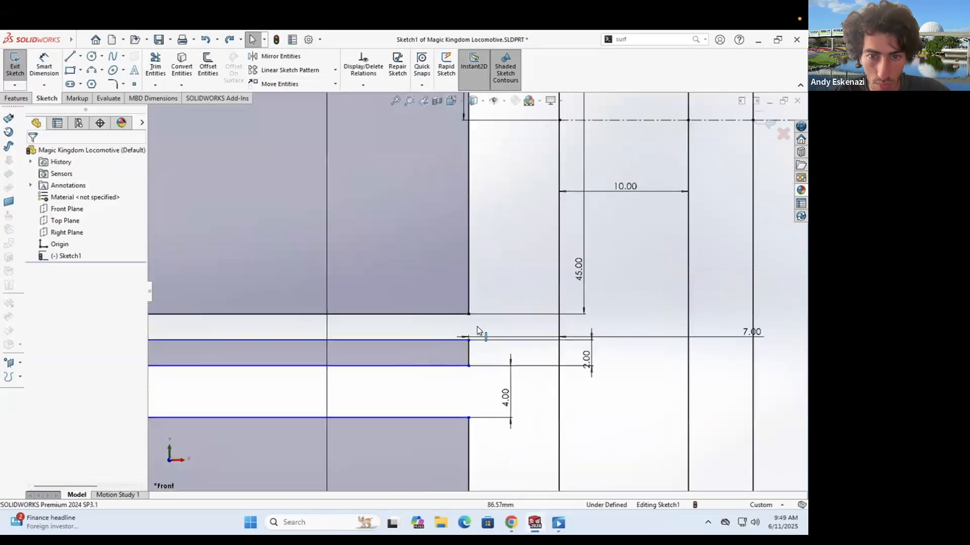
# Step: Align the bottom edges of the two cab windows with a sketch relation
pyautogui.click(448, 312)
pyautogui.scroll(3, 449, 312)
pyautogui.keyDown('ctrl'); pyautogui.click(180, 303); pyautogui.keyUp('ctrl')
pyautogui.click(39, 354)
pyautogui.press('Escape')
# Step: Set the front cab window's height to 50 mm and check the proportions against the reference photo
pyautogui.doubleClick(535, 287)
pyautogui.write('50')
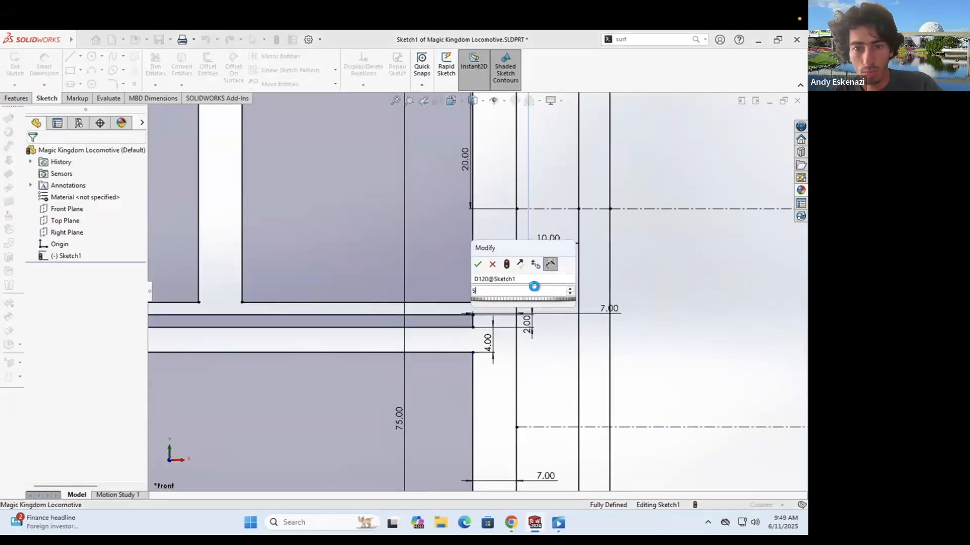
pyautogui.press('Return')
pyautogui.scroll(5, 620, 419)
pyautogui.scroll(6, 455, 275)
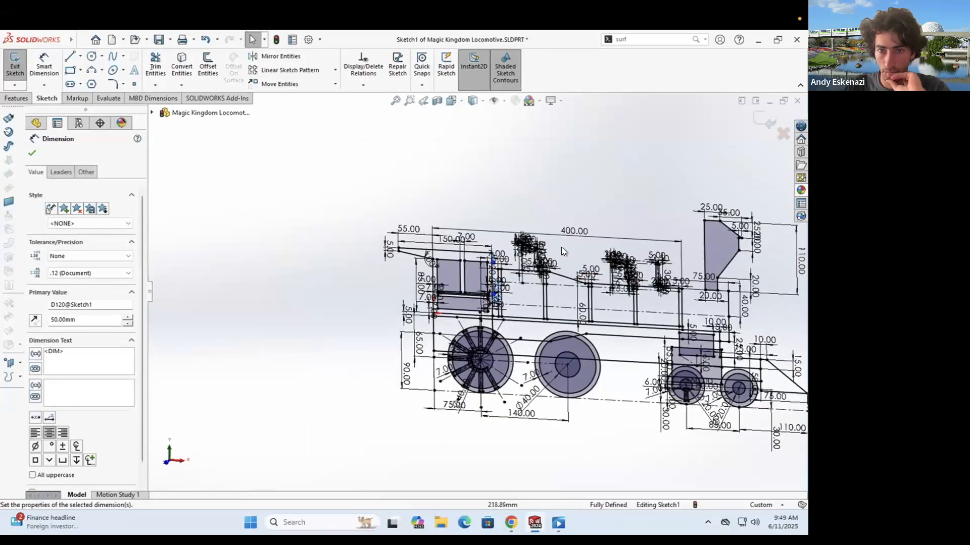
pyautogui.click(509, 520)
pyautogui.scroll(-3, 303, 296)
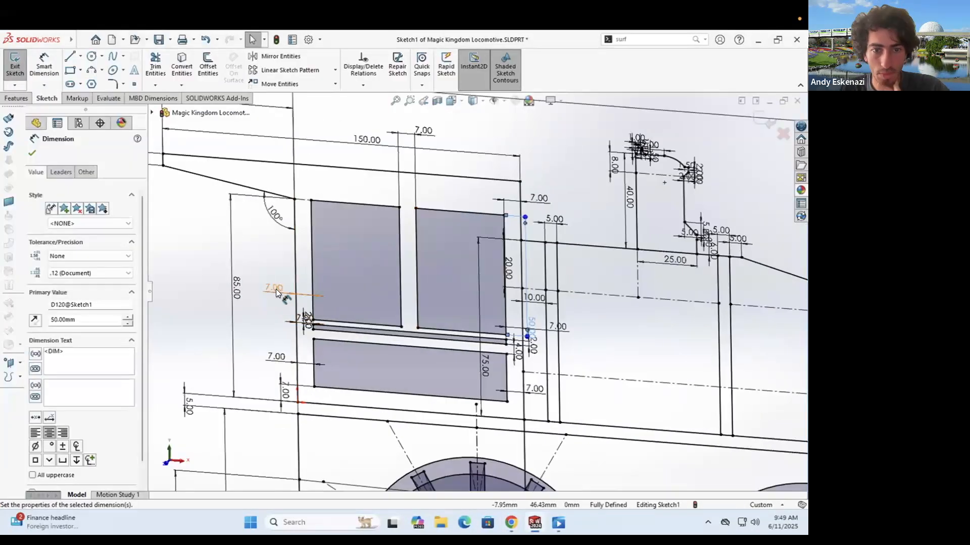
# Step: Set the rear margins of the cab window, strip and lower panel and the lower panel's bottom margin to 8 mm
pyautogui.scroll(-3, 289, 316)
pyautogui.click(341, 303)
pyautogui.click(287, 372)
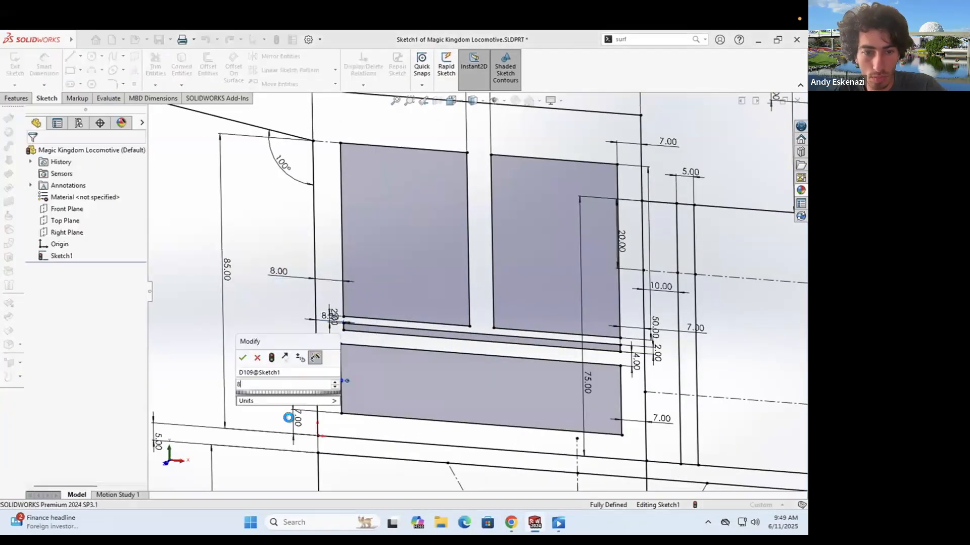
pyautogui.write('8')
pyautogui.press('Return')
pyautogui.click(298, 418)
pyautogui.write('8')
pyautogui.press('Return')
# Step: Set the front margins of the cab window, strip and lower panel and the gap between the windows to 8 mm
pyautogui.click(661, 418)
pyautogui.write('8')
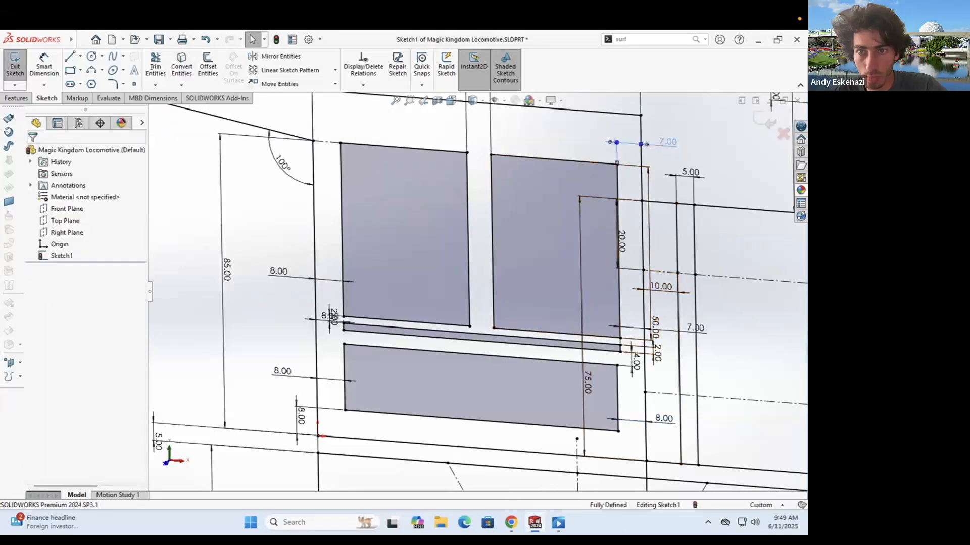
pyautogui.scroll(-3, 689, 358)
pyautogui.click(699, 331)
pyautogui.write('8')
pyautogui.press('Return')
pyautogui.scroll(4, 440, 175)
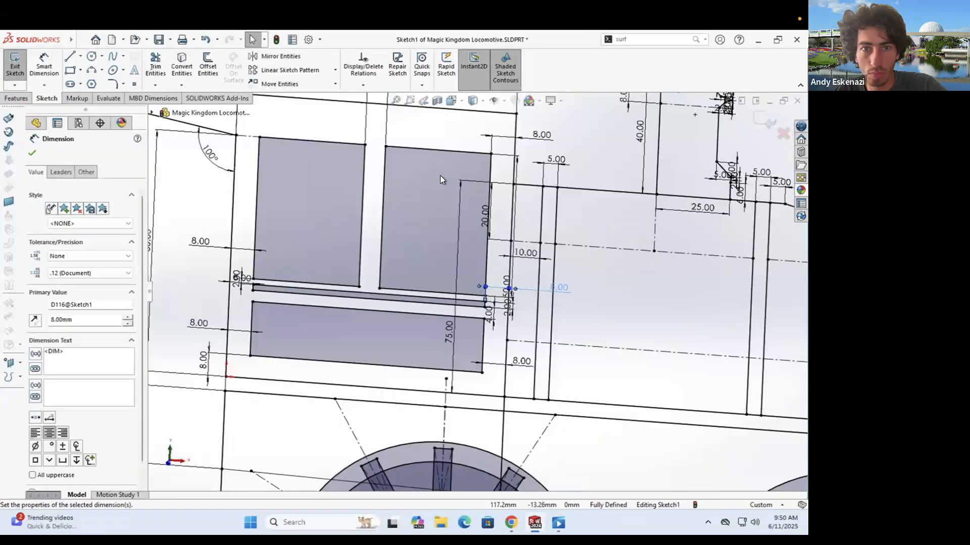
pyautogui.click(414, 118)
# Step: Sketch a rectangle about 31 mm wide and 41 mm high ahead of the smokestack for the headlight housing, following the reference photo
pyautogui.click(507, 517)
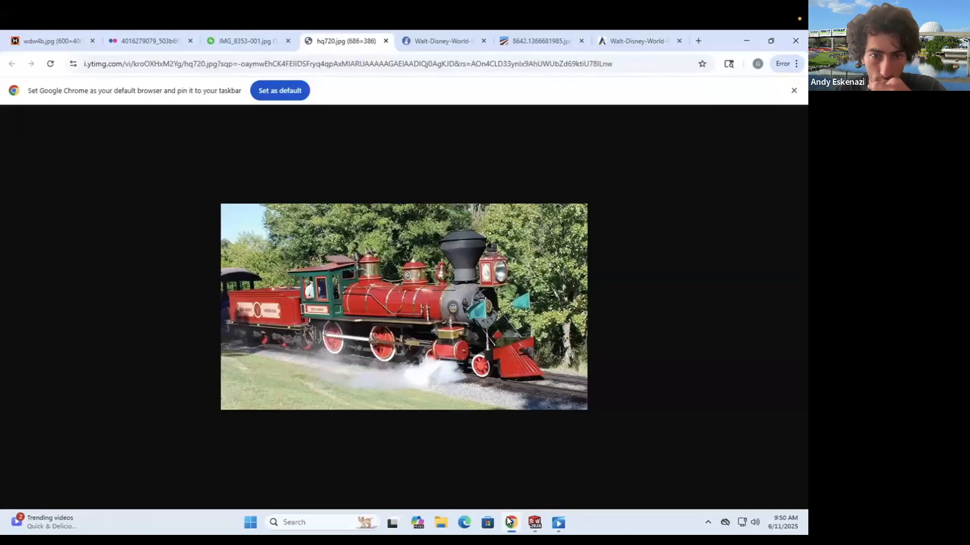
pyautogui.click(507, 517)
pyautogui.keyDown('ctrl'); pyautogui.moveTo(413, 349); pyautogui.dragTo(163, 395, button='middle'); pyautogui.keyUp('ctrl')
pyautogui.scroll(5, 608, 311)
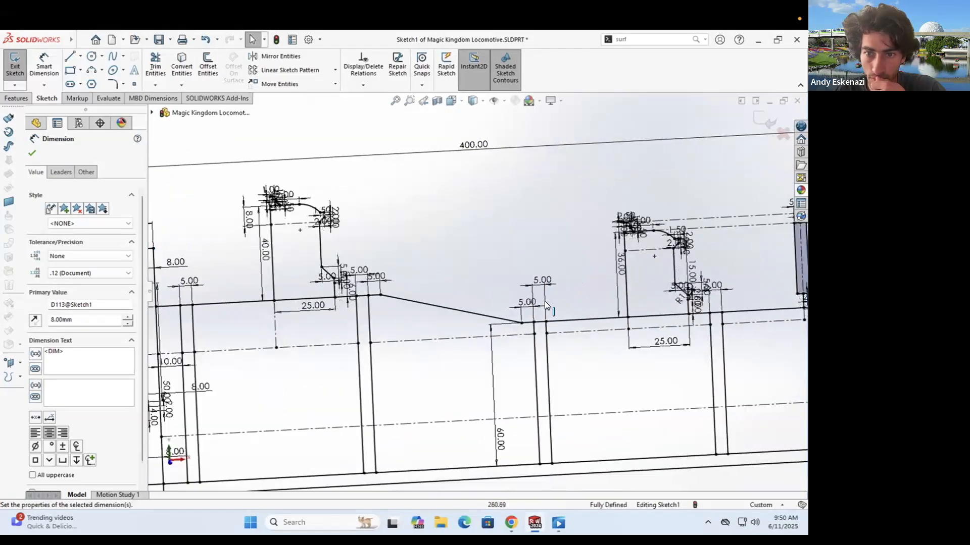
pyautogui.click(511, 523)
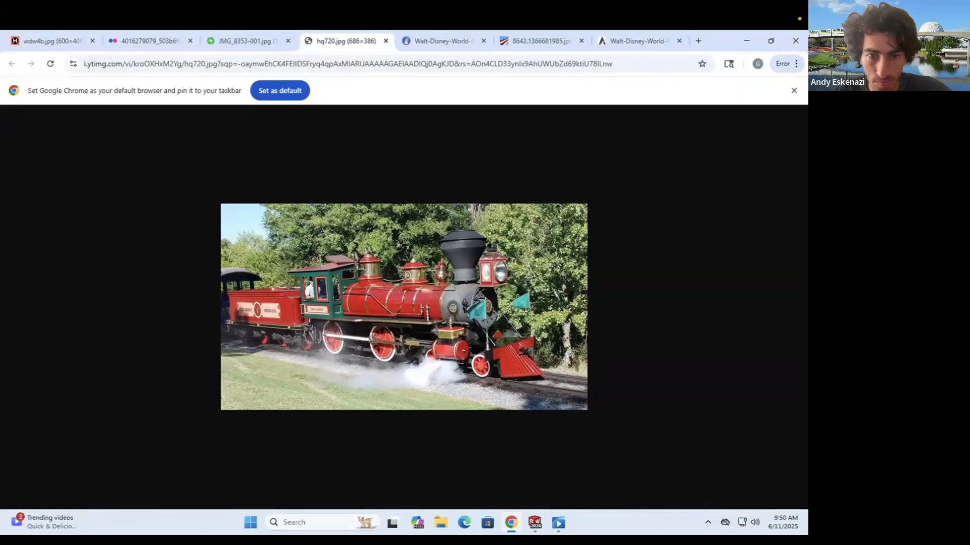
pyautogui.hotkey('alt', 'Tab')
pyautogui.scroll(-8, 394, 310)
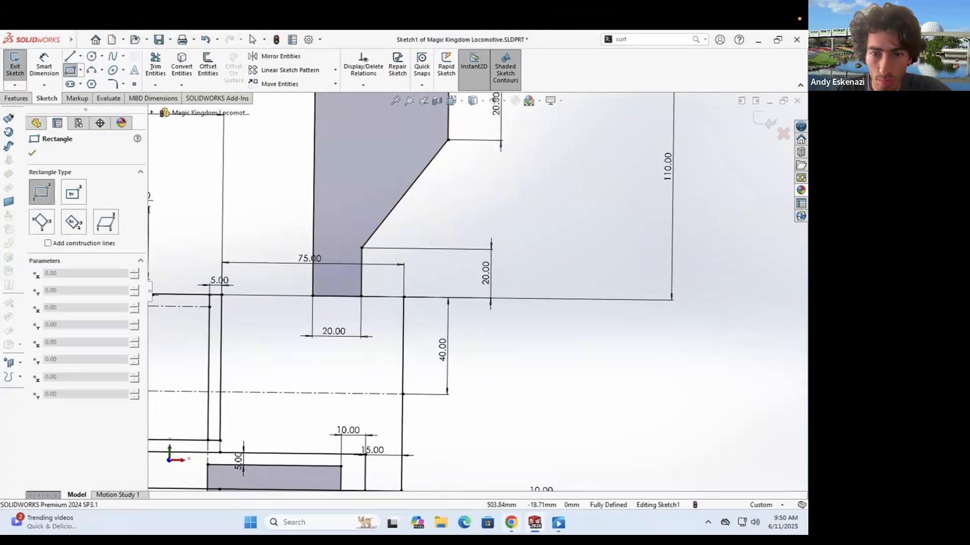
pyautogui.scroll(-2, 510, 231)
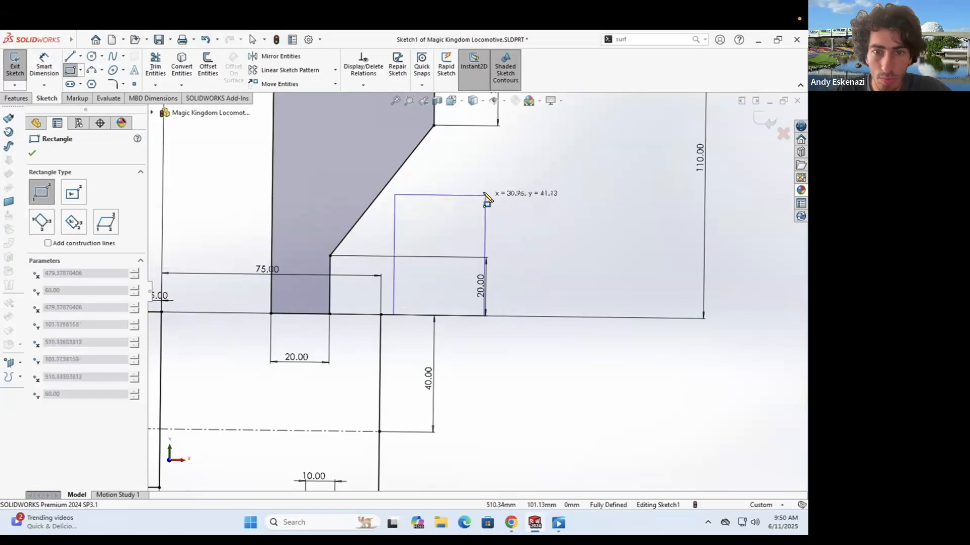
pyautogui.click(512, 523)
pyautogui.click(512, 523)
# Step: Narrow the headlight rectangle to about 25 mm wide to match the reference photo
pyautogui.moveTo(395, 250); pyautogui.dragTo(412, 251)
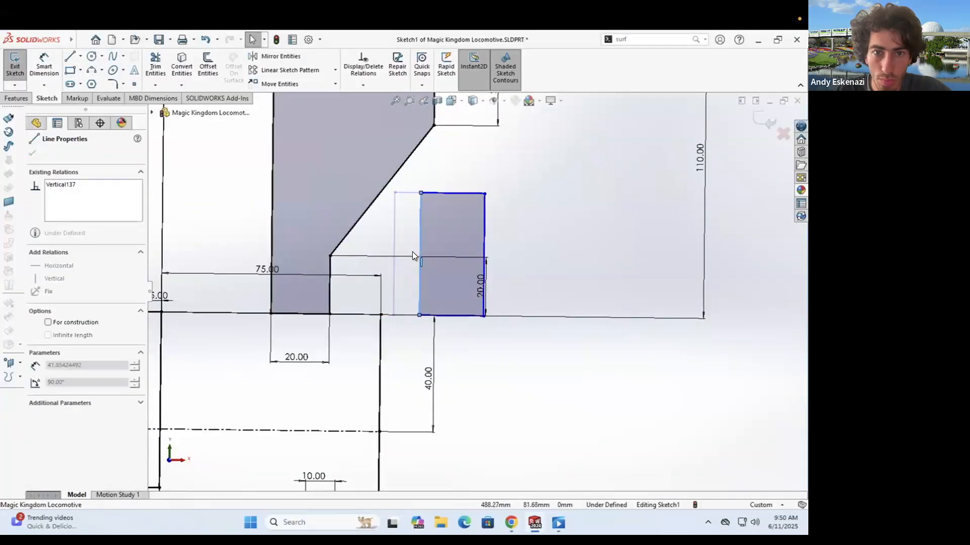
pyautogui.scroll(1, 507, 430)
pyautogui.click(511, 523)
pyautogui.click(511, 523)
pyautogui.scroll(-1, 488, 182)
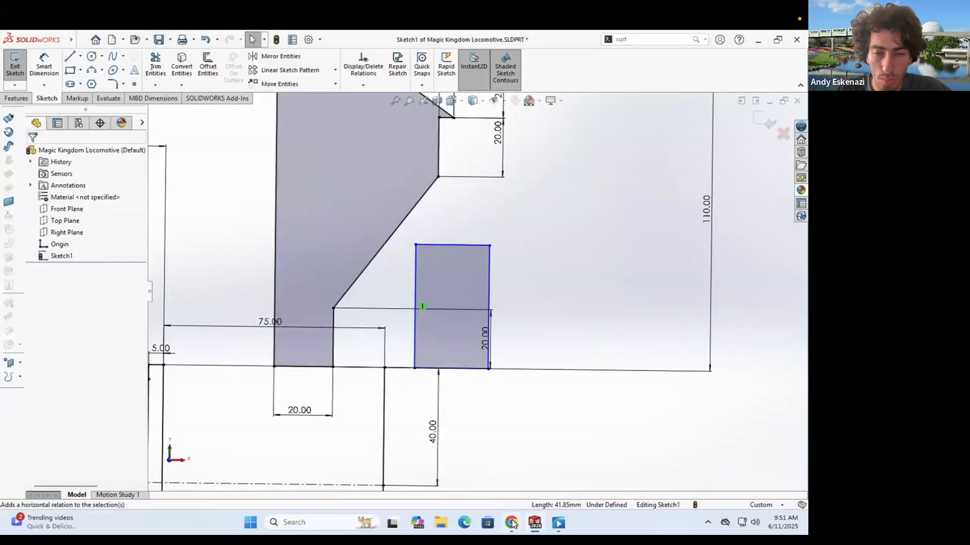
# Step: Sketch a tapered roof with a short flat top above the headlight rectangle
pyautogui.press('l')
pyautogui.click(415, 245)
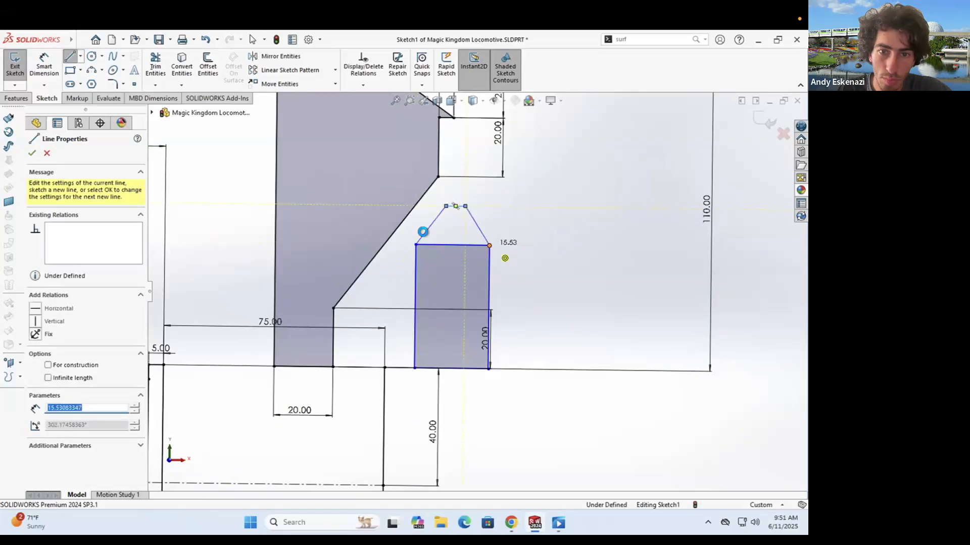
pyautogui.press('Escape')
pyautogui.press('Escape')
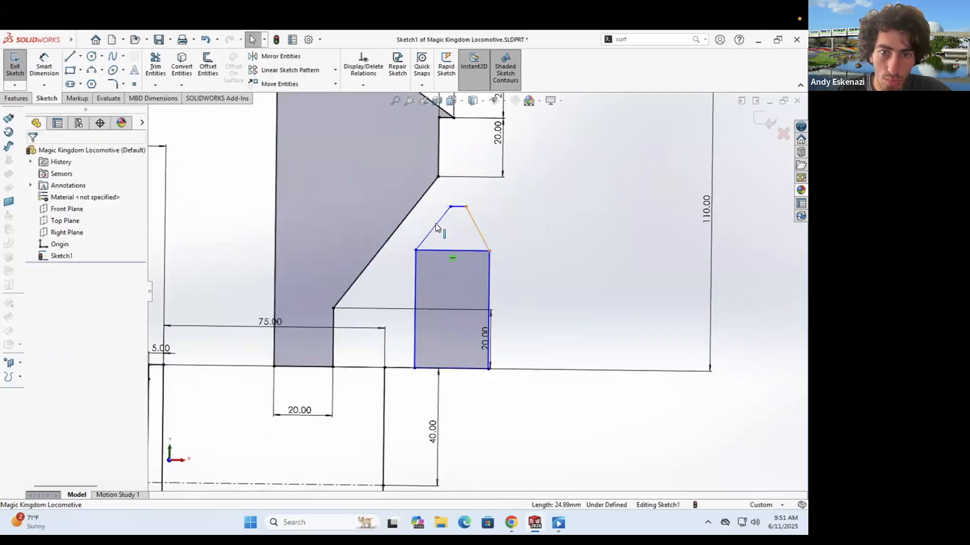
# Step: Draw the headlight's support plate with lines from the housing's lower front corner down and back to the boiler front
pyautogui.scroll(-2, 453, 196)
pyautogui.press('l')
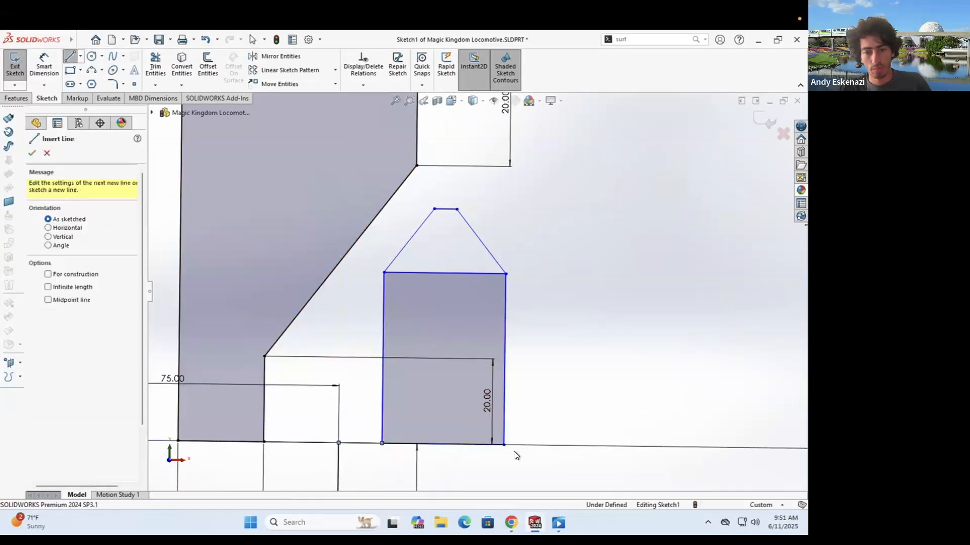
pyautogui.click(511, 523)
pyautogui.click(511, 524)
pyautogui.press('Escape')
pyautogui.scroll(4, 513, 320)
pyautogui.scroll(-3, 486, 329)
pyautogui.press('l')
pyautogui.hotkey('alt', 'Tab')
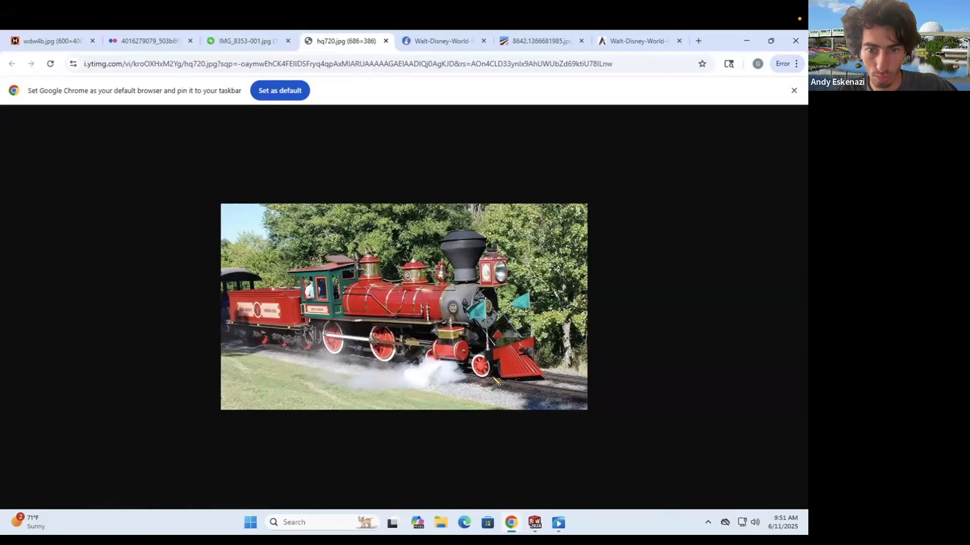
pyautogui.hotkey('alt', 'Tab')
# Step: Sketch a bracket arc from the support plate's front corner to the boiler front, tangent to both the boiler front and the plate
pyautogui.click(477, 339)
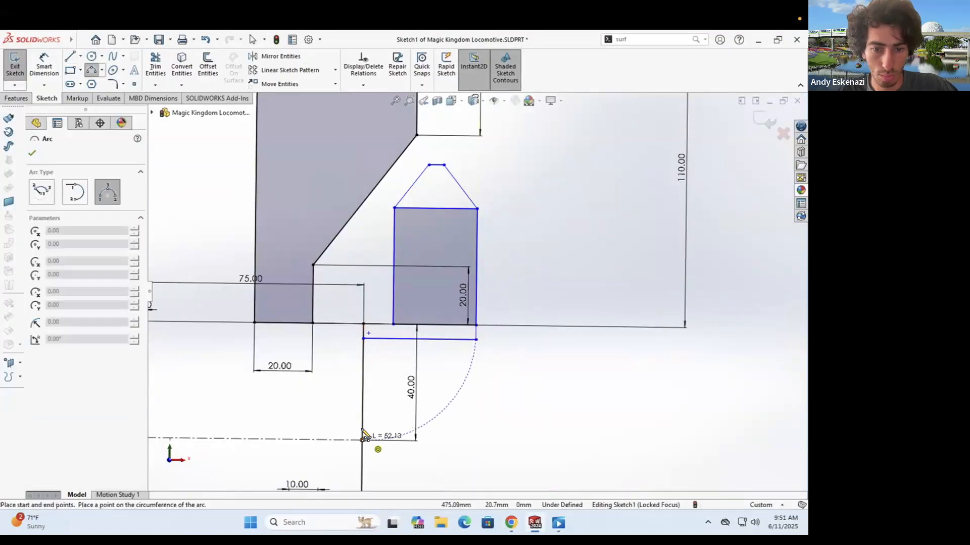
pyautogui.click(371, 411)
pyautogui.press('Escape')
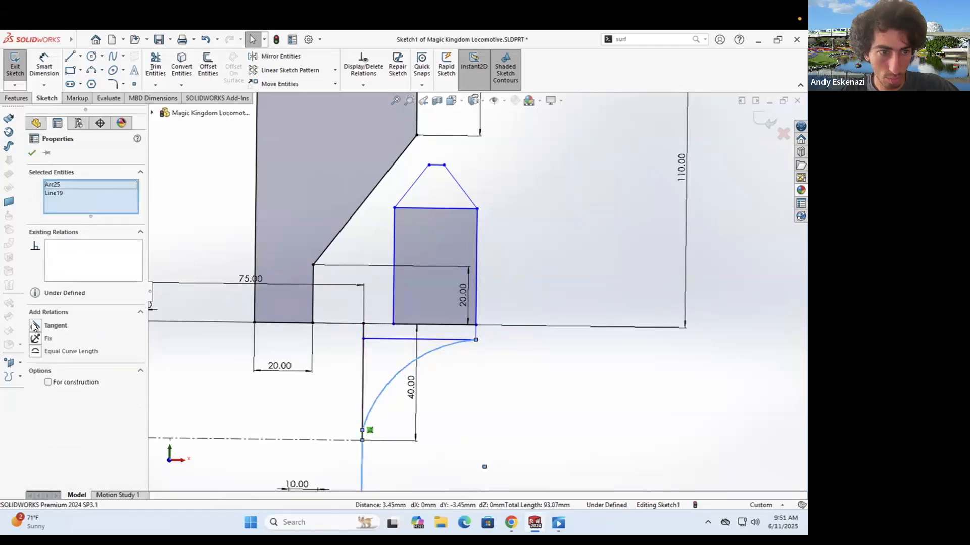
pyautogui.click(511, 523)
pyautogui.hotkey('alt', 'Tab')
pyautogui.moveTo(444, 339); pyautogui.dragTo(444, 353)
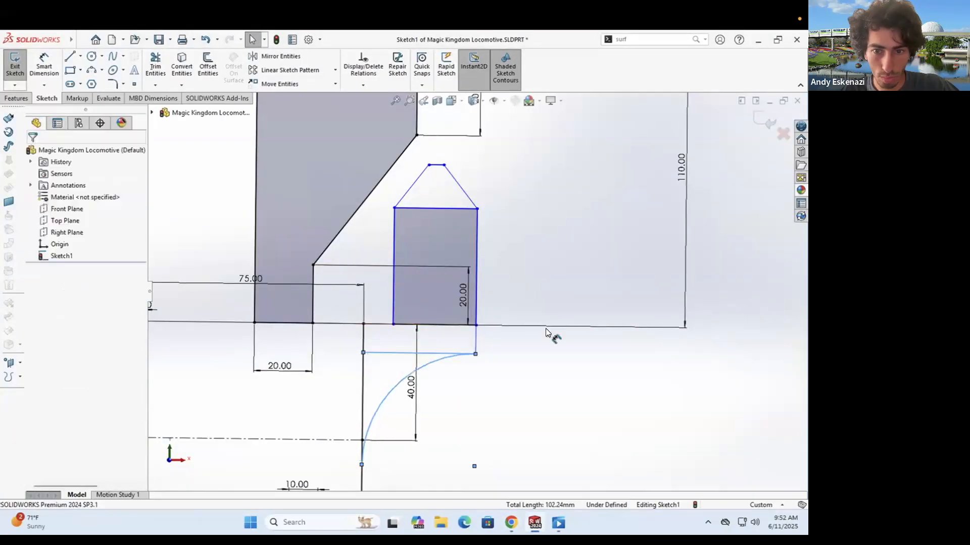
# Step: Dimension the headlight support plate's thickness to 5 mm
pyautogui.click(476, 339)
pyautogui.click(507, 323)
pyautogui.write('5')
pyautogui.press('Return')
pyautogui.scroll(3, 468, 312)
pyautogui.scroll(-2, 382, 425)
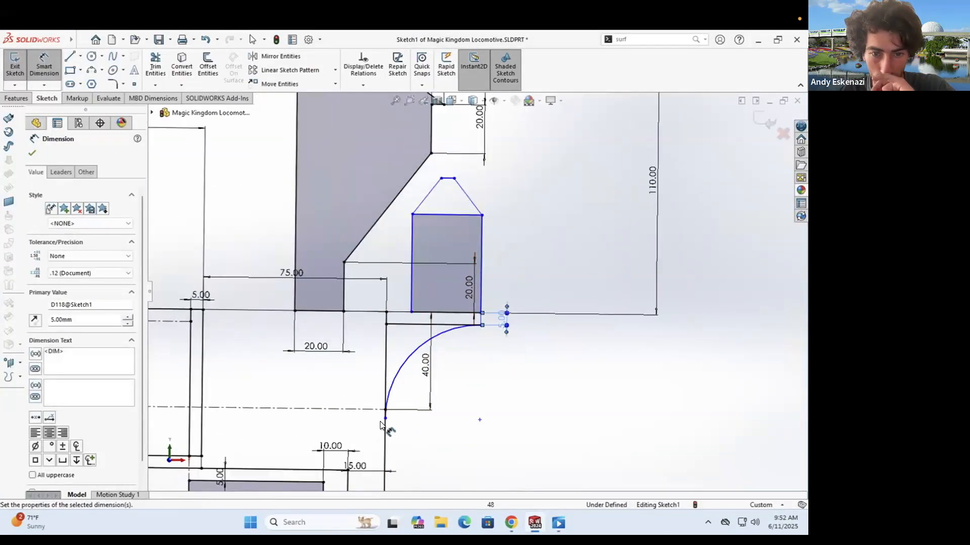
# Step: Dimension the support plate's length, trying 35 mm and 30 mm before setting it to 40 mm
pyautogui.click(448, 354)
pyautogui.write('35')
pyautogui.press('Return')
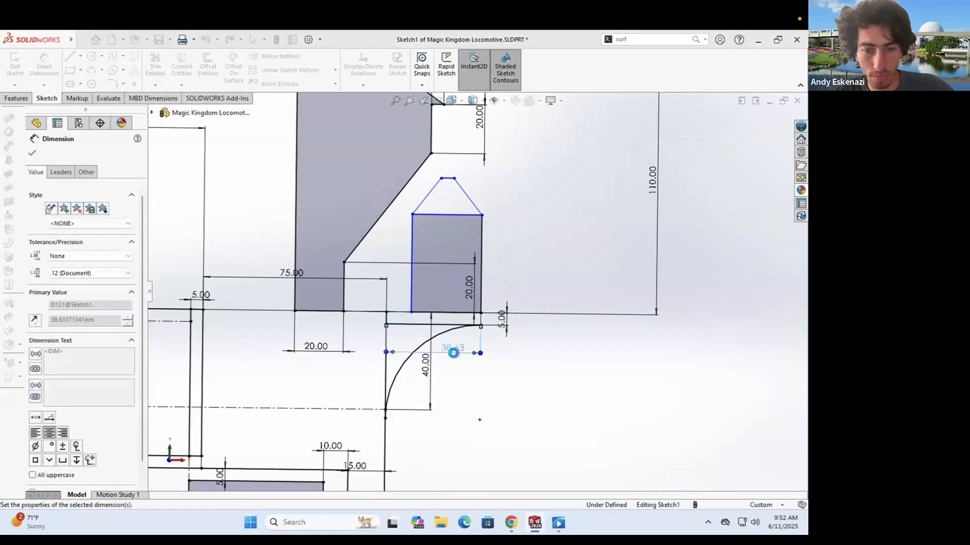
pyautogui.press('Escape')
pyautogui.doubleClick(446, 347)
pyautogui.write('30')
pyautogui.press('Return')
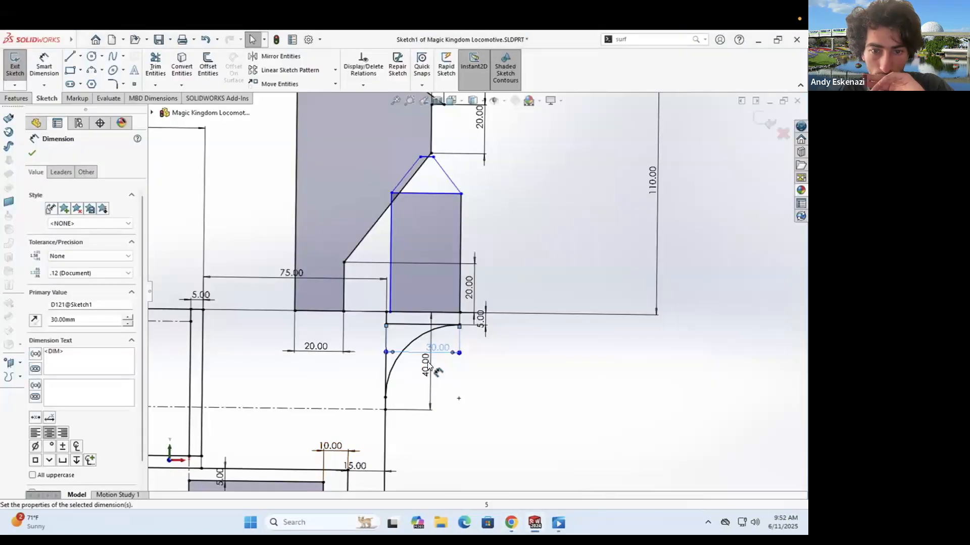
pyautogui.doubleClick(437, 349)
pyautogui.write('40')
pyautogui.press('Return')
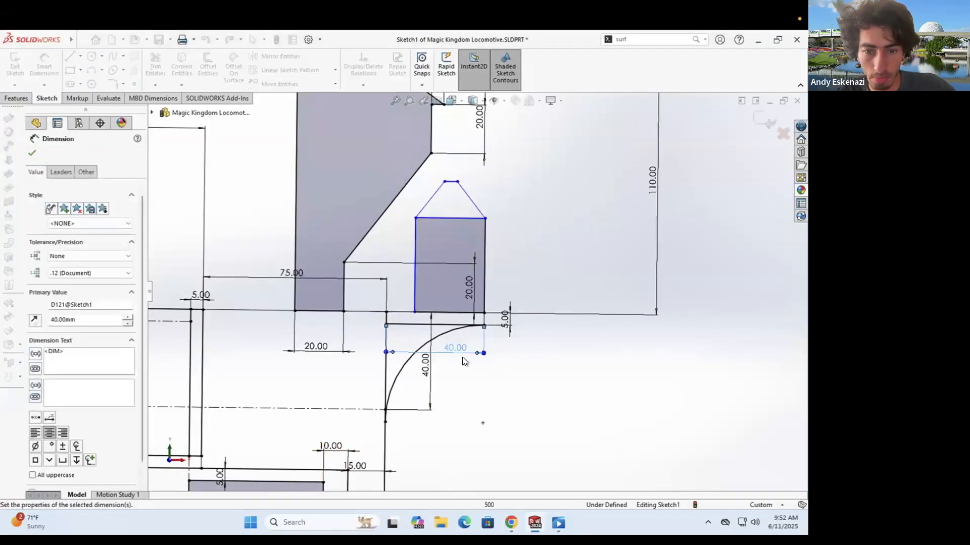
# Step: Dimension the headlight housing 30 mm wide and 40 mm high
pyautogui.scroll(3, 462, 356)
pyautogui.scroll(-3, 479, 262)
pyautogui.click(412, 303)
pyautogui.click(480, 353)
pyautogui.click(505, 407)
pyautogui.write('30')
pyautogui.press('Return')
pyautogui.click(482, 303)
pyautogui.click(537, 344)
pyautogui.press('Return')
# Step: Dimension the height of the headlight's tapered roof and check it against the reference photo
pyautogui.click(456, 205)
pyautogui.click(483, 243)
pyautogui.click(566, 225)
pyautogui.press('Return')
pyautogui.hotkey('alt', 'Tab')
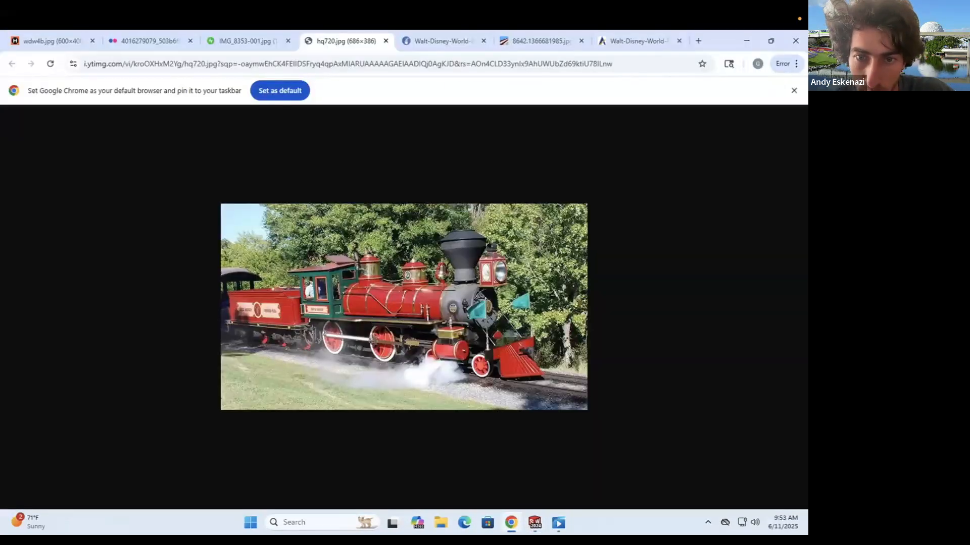
pyautogui.hotkey('alt', 'Tab')
# Step: Draw a short vertical construction line up from the midpoint of the headlight roof's flat top
pyautogui.scroll(-3, 411, 269)
pyautogui.hotkey('alt', 'Tab')
pyautogui.hotkey('alt', 'Tab')
pyautogui.press('l')
pyautogui.click(414, 287)
pyautogui.click(414, 271)
pyautogui.press('Escape')
# Step: Sketch a center rectangle at the construction line's upper end and align its bottom edge with the roof's flat top
pyautogui.scroll(-3, 420, 257)
pyautogui.click(80, 71)
pyautogui.click(101, 95)
pyautogui.click(405, 313)
pyautogui.click(397, 334)
pyautogui.press('Escape')
pyautogui.click(455, 308)
pyautogui.keyDown('ctrl'); pyautogui.click(438, 299); pyautogui.keyUp('ctrl')
pyautogui.click(35, 390)
pyautogui.press('Escape')
# Step: Dimension the cap rectangle on the headlight roof 12 mm wide and 2 mm high
pyautogui.click(440, 266)
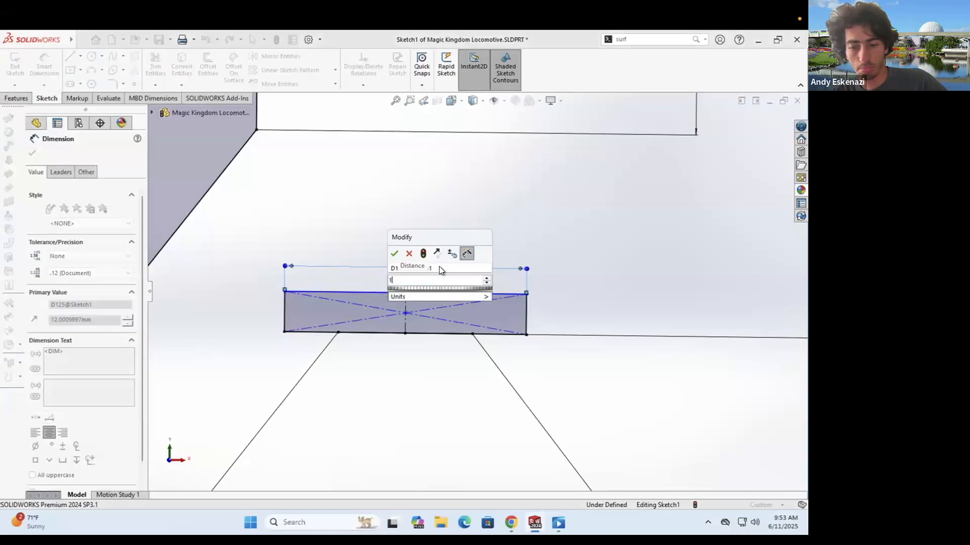
pyautogui.press('Return')
pyautogui.click(528, 309)
pyautogui.click(556, 314)
# Step: Draw a vertical construction line up from the cap's top midpoint and a circle centred on its upper end
pyautogui.hotkey('alt', 'Tab')
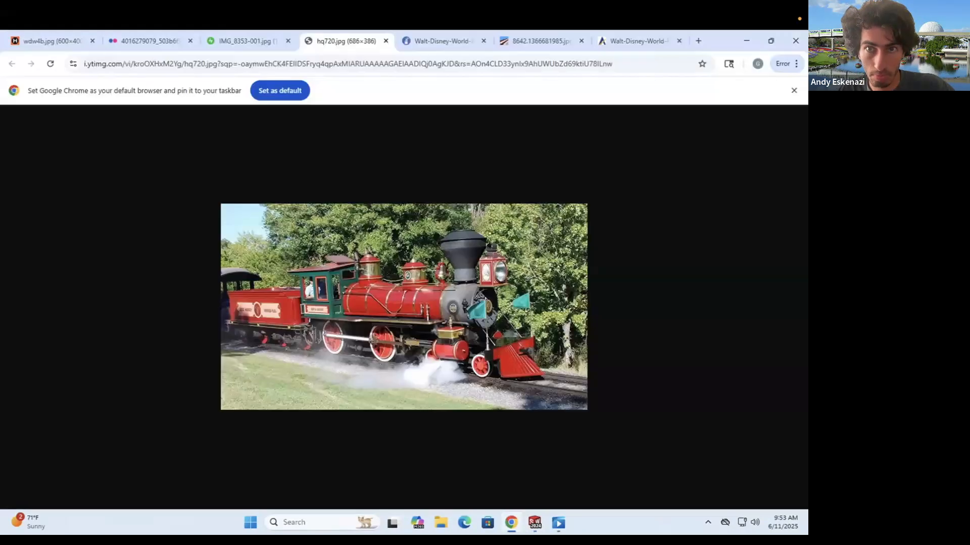
pyautogui.hotkey('alt', 'Tab')
pyautogui.press('l')
pyautogui.click(405, 293)
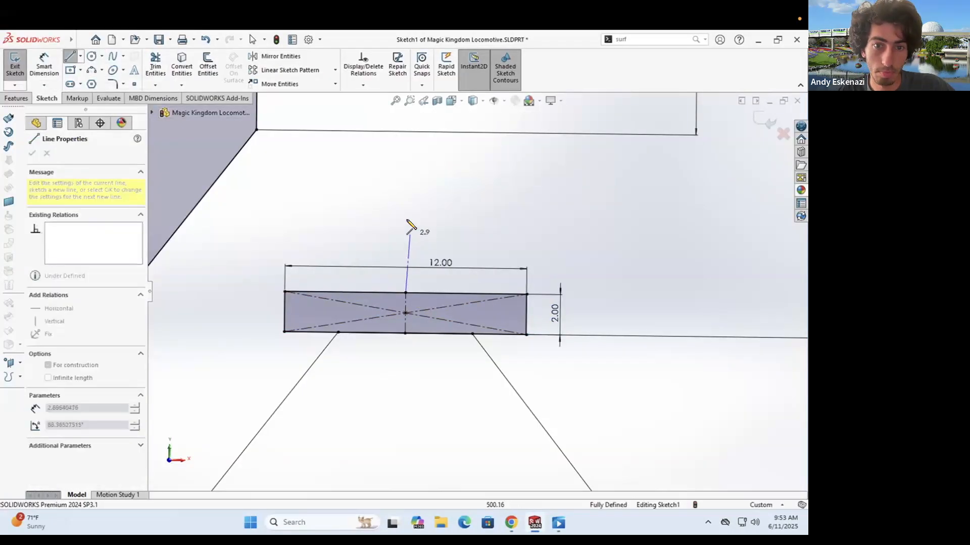
pyautogui.click(507, 515)
pyautogui.click(507, 515)
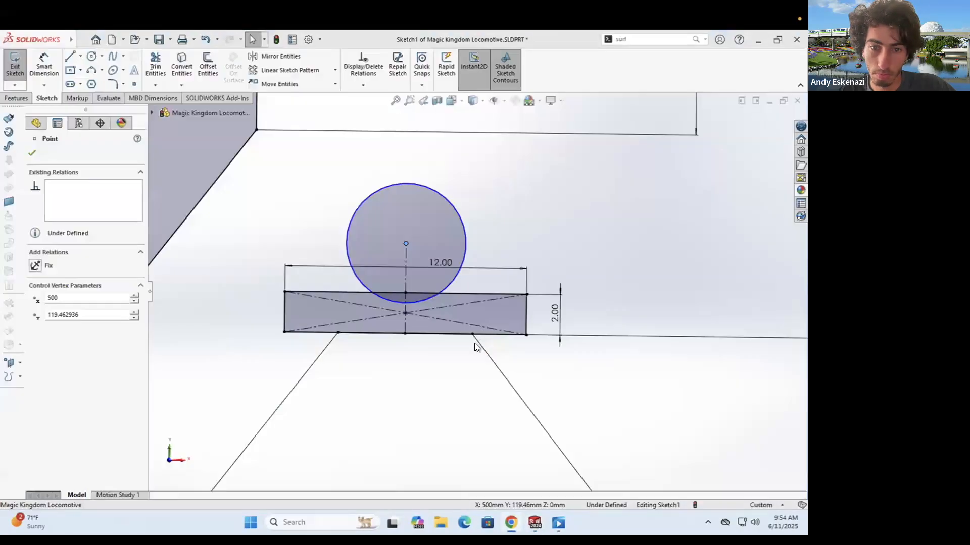
# Step: Set the headlight roof's height dimension to 12 mm
pyautogui.click(475, 343)
pyautogui.scroll(3, 479, 295)
pyautogui.scroll(-1, 461, 314)
pyautogui.scroll(2, 680, 348)
pyautogui.doubleClick(679, 348)
pyautogui.write('4')
pyautogui.press('Return')
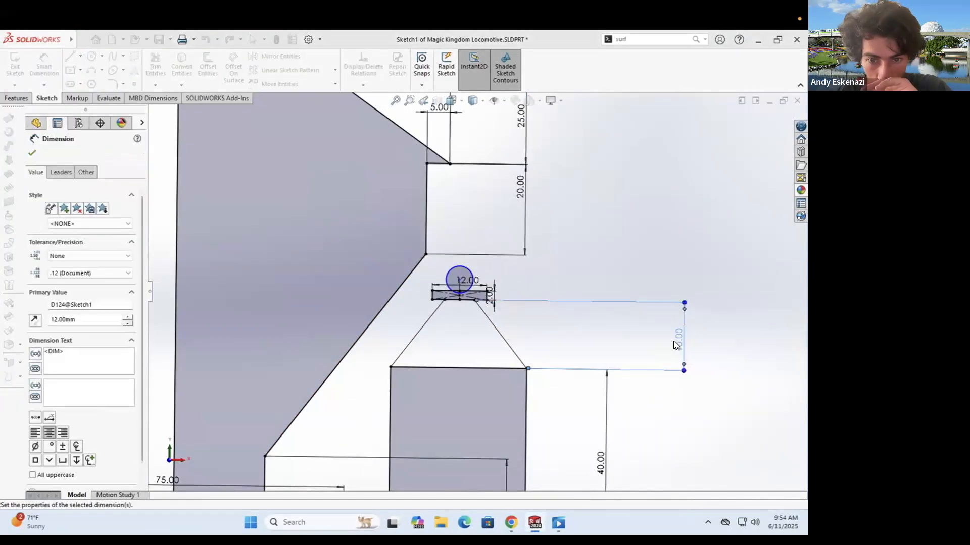
# Step: Delete the headlight roof's flat top edge and its front sloping edge
pyautogui.press('Escape')
pyautogui.scroll(3, 468, 305)
pyautogui.click(459, 283)
pyautogui.rightClick(459, 283)
pyautogui.click(528, 288)
pyautogui.moveTo(480, 281); pyautogui.dragTo(450, 281)
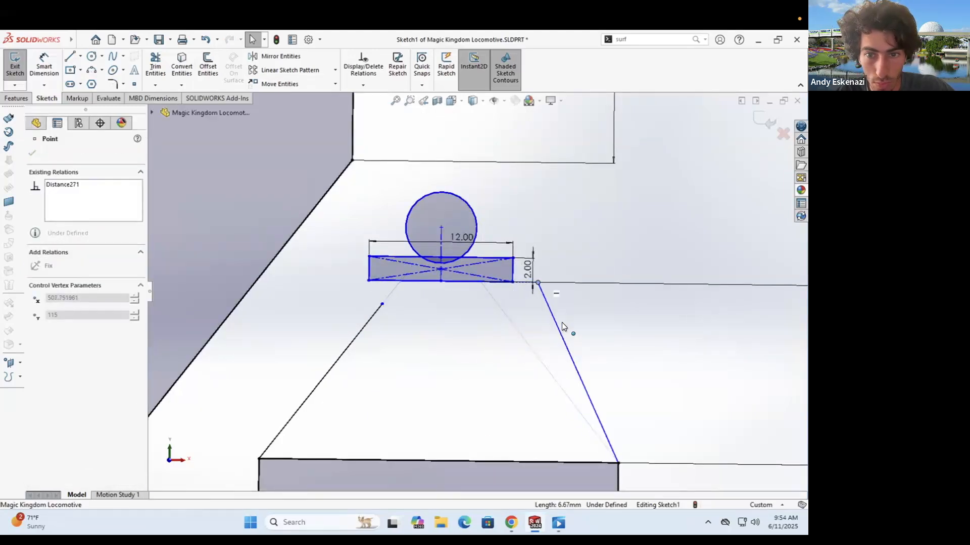
pyautogui.rightClick(562, 326)
pyautogui.press('Delete')
# Step: Redraw the roof's horizontal top edge about 7.5 mm long and its front slope down to the housing's upper corner
pyautogui.press('l')
pyautogui.click(382, 305)
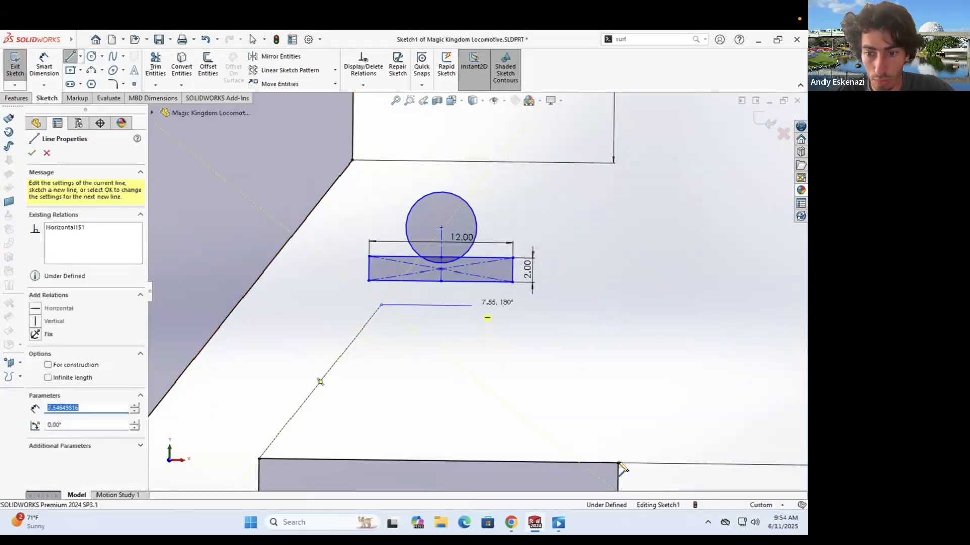
pyautogui.click(617, 462)
pyautogui.press('Escape')
# Step: Draw a vertical construction line joining the midpoints of the housing's top edge and the roof's top edge, and adjust the roof
pyautogui.press('l')
pyautogui.click(439, 460)
pyautogui.click(441, 305)
pyautogui.press('Escape')
pyautogui.moveTo(440, 305); pyautogui.dragTo(437, 338)
pyautogui.moveTo(460, 297)
pyautogui.mouseDown()
pyautogui.moveTo(459, 287)
pyautogui.moveTo(459, 299)
pyautogui.mouseUp()
# Step: Dimension the redrawn headlight roof's height to 12 mm
pyautogui.press('d')
pyautogui.click(505, 300)
pyautogui.click(555, 462)
pyautogui.click(637, 380)
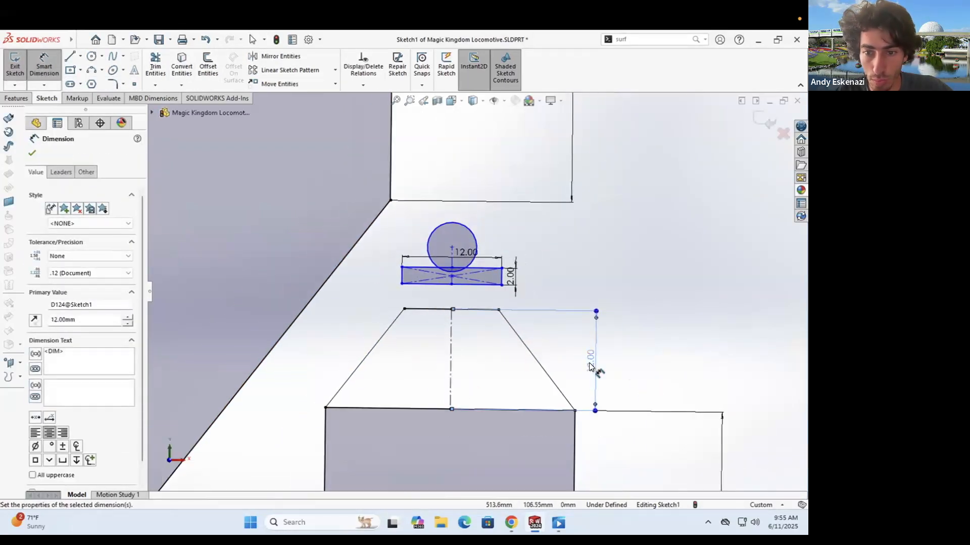
# Step: Set the headlight roof's height dimension to 15 mm
pyautogui.write('15')
pyautogui.press('Return')
pyautogui.press('Escape')
# Step: Attach the bottom midpoint of the small 12 by 2 mm rectangle to the midpoint of the headlight roof's top edge
pyautogui.moveTo(450, 277); pyautogui.dragTo(452, 254)
pyautogui.keyDown('ctrl'); pyautogui.click(431, 296); pyautogui.keyUp('ctrl')
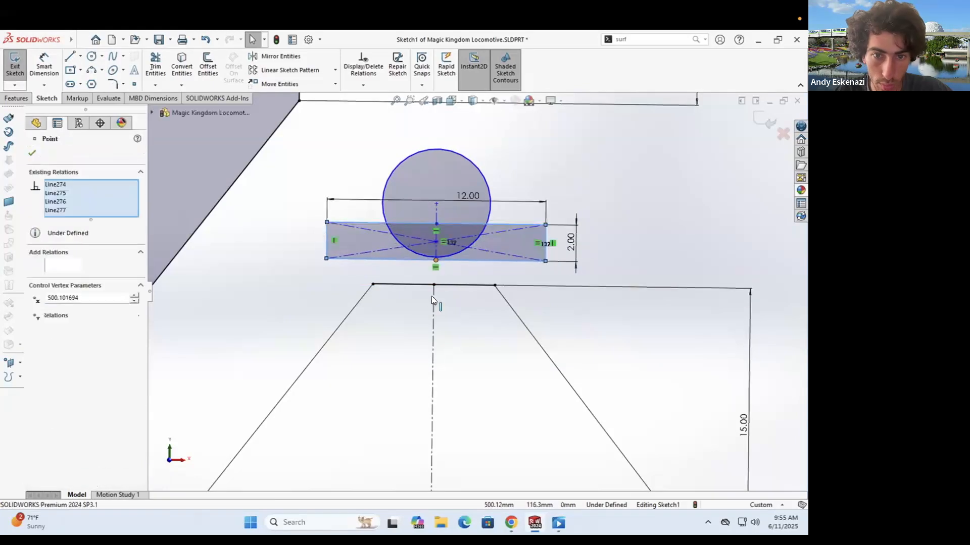
pyautogui.click(31, 375)
pyautogui.press('Escape')
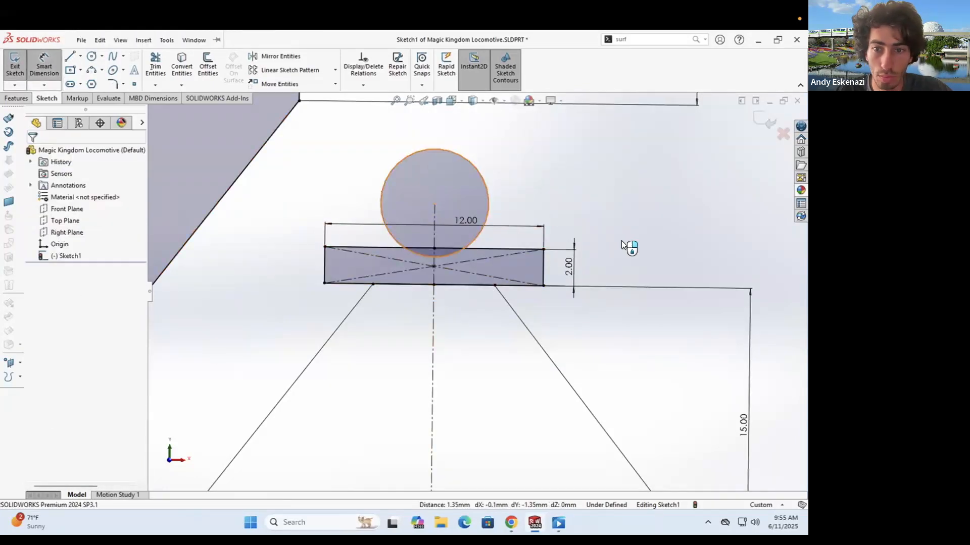
# Step: Set the diameter of the circle above the headlight roof to 8 mm
pyautogui.click(622, 246)
pyautogui.write('8')
pyautogui.press('Return')
# Step: Dimension the circle's centre 2 mm above the small rectangle's top edge
pyautogui.click(436, 203)
pyautogui.click(521, 248)
pyautogui.click(595, 222)
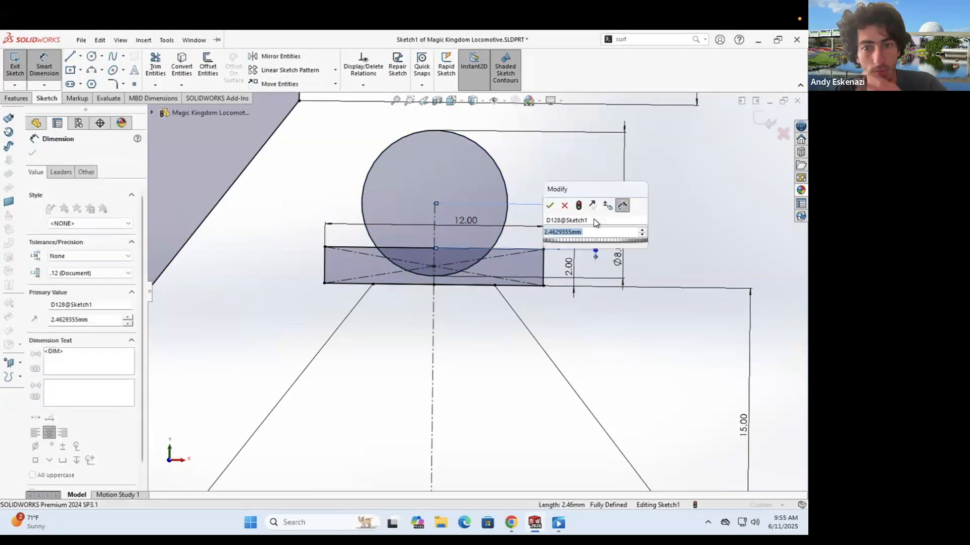
pyautogui.write('2')
pyautogui.press('Return')
pyautogui.doubleClick(593, 225)
pyautogui.press('Return')
pyautogui.doubleClick(592, 225)
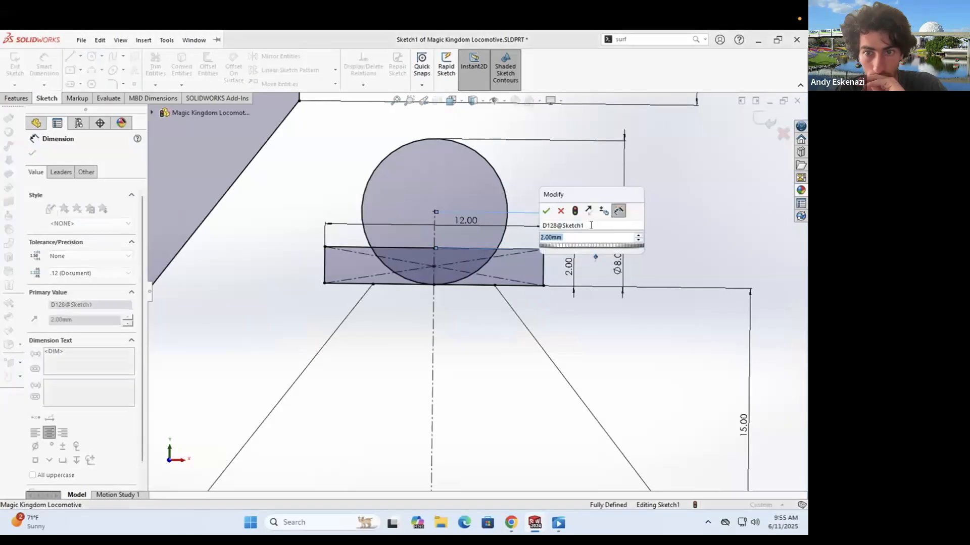
# Step: Draw a concentric circle about 8.5 mm in diameter around the 8 mm circle and dimension its diameter
pyautogui.click(92, 56)
pyautogui.click(434, 211)
pyautogui.click(413, 137)
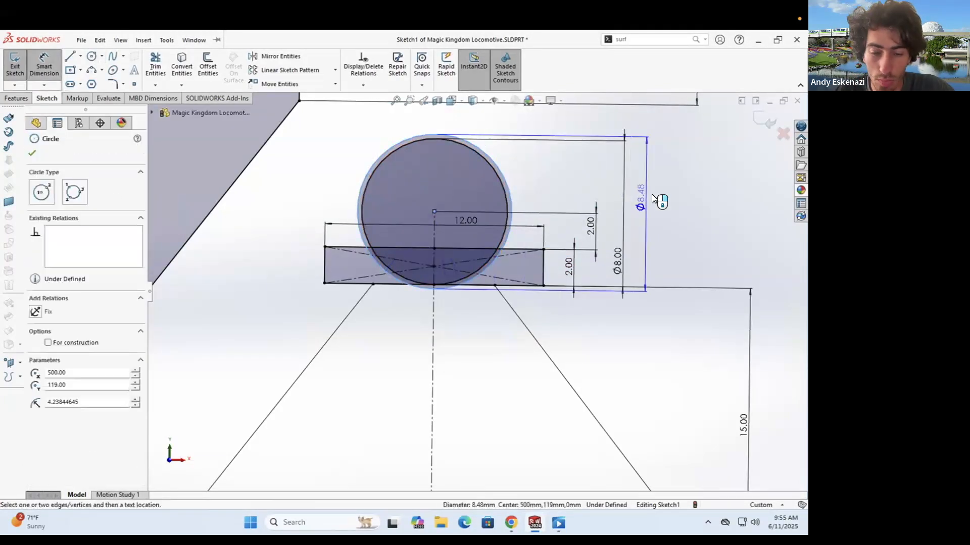
pyautogui.click(655, 200)
pyautogui.scroll(5, 591, 202)
pyautogui.scroll(4, 363, 307)
pyautogui.scroll(-2, 352, 281)
pyautogui.click(511, 522)
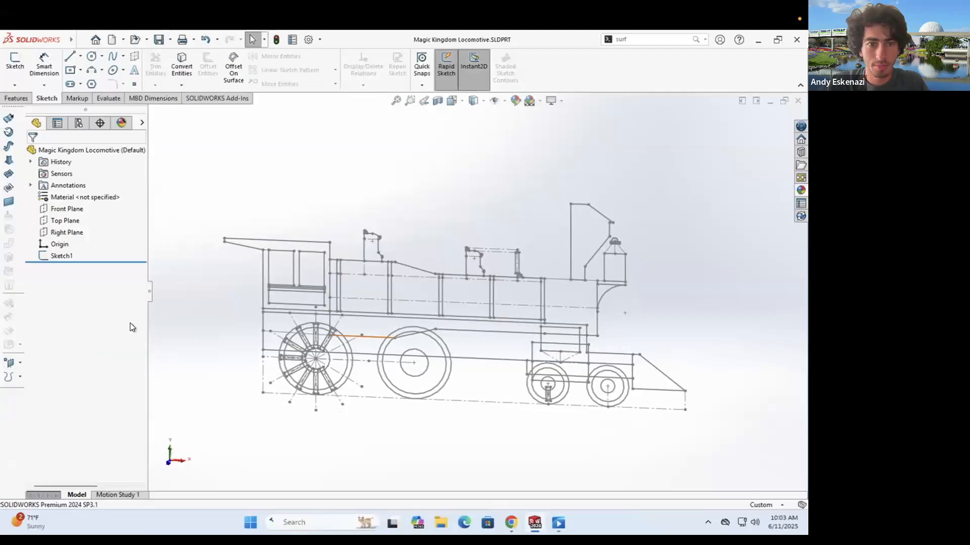
# Step: Rename the locomotive profile sketch as Master Sketch
pyautogui.rightClick(57, 255)
pyautogui.click(95, 431)
pyautogui.write('Master Sketch')
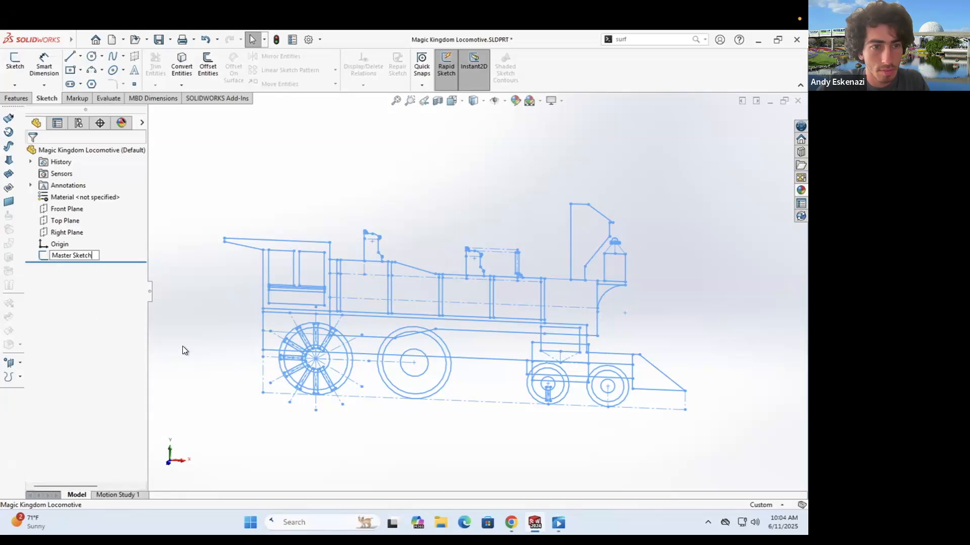
pyautogui.click(183, 346)
# Step: Start a new sketch on the Front Plane for the boiler profile
pyautogui.click(14, 60)
pyautogui.click(152, 112)
pyautogui.click(201, 171)
pyautogui.scroll(-8, 463, 268)
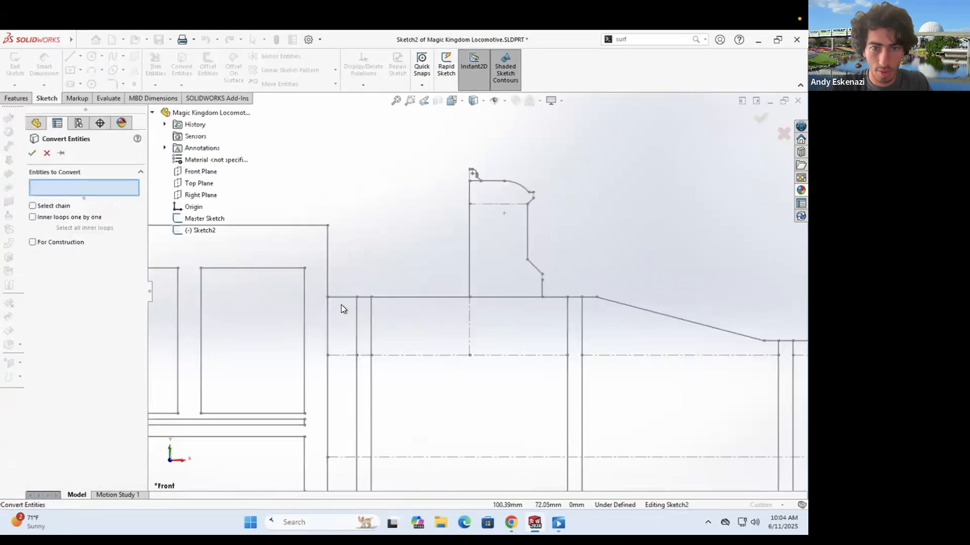
# Step: Convert the boiler's top outline, front edge and vertical band lines from Master Sketch into the new sketch
pyautogui.click(510, 300)
pyautogui.scroll(3, 653, 314)
pyautogui.click(653, 314)
pyautogui.scroll(-3, 493, 314)
pyautogui.click(494, 314)
pyautogui.click(553, 313)
pyautogui.click(553, 313)
pyautogui.scroll(3, 553, 313)
pyautogui.scroll(-3, 596, 299)
pyautogui.click(596, 299)
pyautogui.scroll(2, 700, 314)
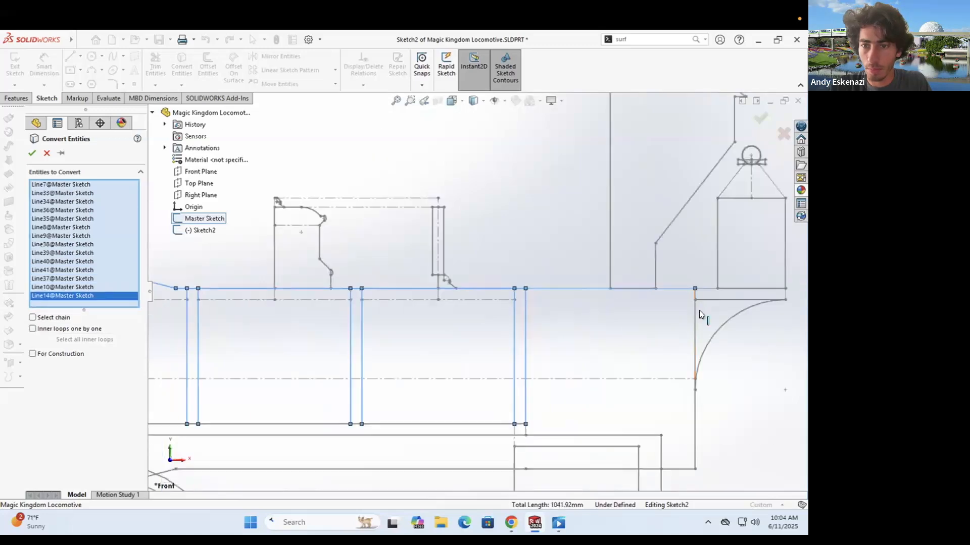
pyautogui.scroll(3, 489, 464)
pyautogui.scroll(-5, 562, 275)
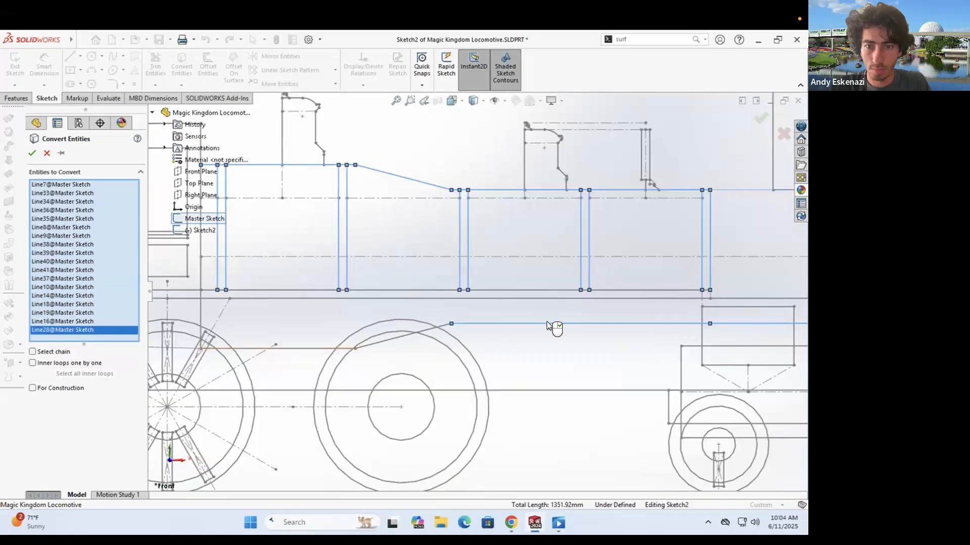
pyautogui.rightClick(632, 290)
# Step: Close the boiler profile with a horizontal line along its centre from the front edge to the cab edge
pyautogui.scroll(3, 548, 297)
pyautogui.click(688, 328)
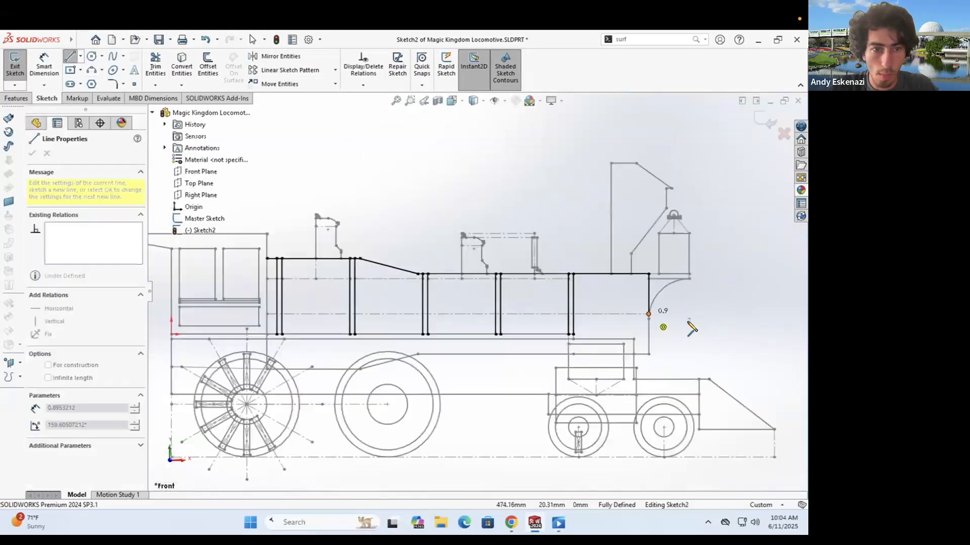
pyautogui.scroll(-3, 335, 210)
pyautogui.click(407, 334)
# Step: Draw a rectangle on top of the boiler's first band beside the cab and dimension its height to 1 mm
pyautogui.scroll(-3, 412, 146)
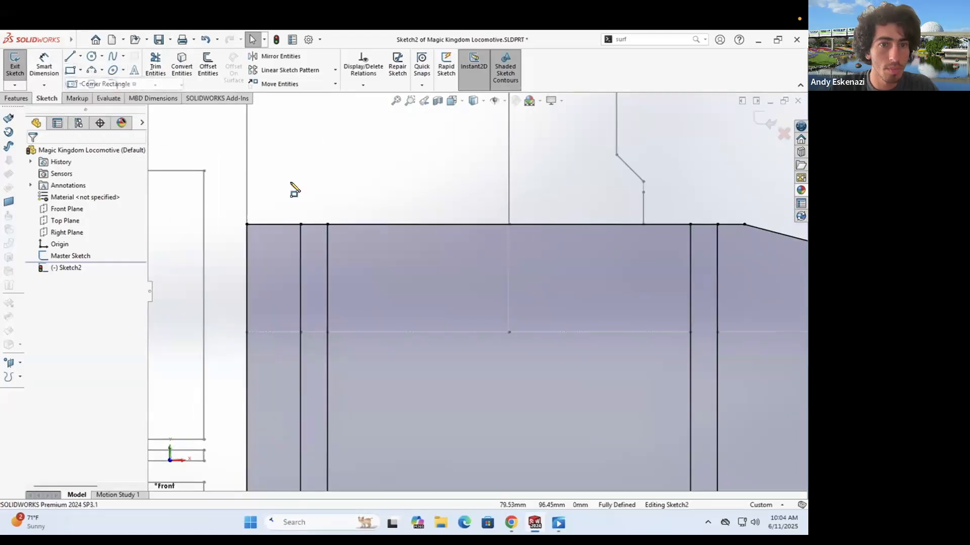
pyautogui.scroll(-5, 294, 190)
pyautogui.click(327, 303)
pyautogui.click(424, 275)
pyautogui.click(44, 66)
pyautogui.click(424, 289)
pyautogui.click(457, 288)
pyautogui.write('1')
pyautogui.press('Return')
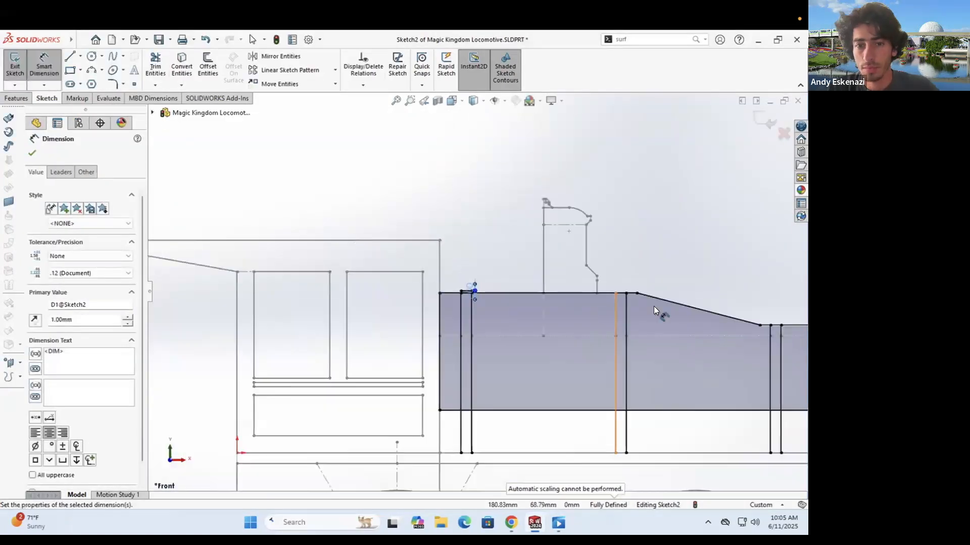
# Step: Draw a rectangle on top of the boiler's second band and dimension its height to 1 mm
pyautogui.scroll(-3, 654, 306)
pyautogui.hotkey('ctrl', 'z')
pyautogui.scroll(-2, 467, 302)
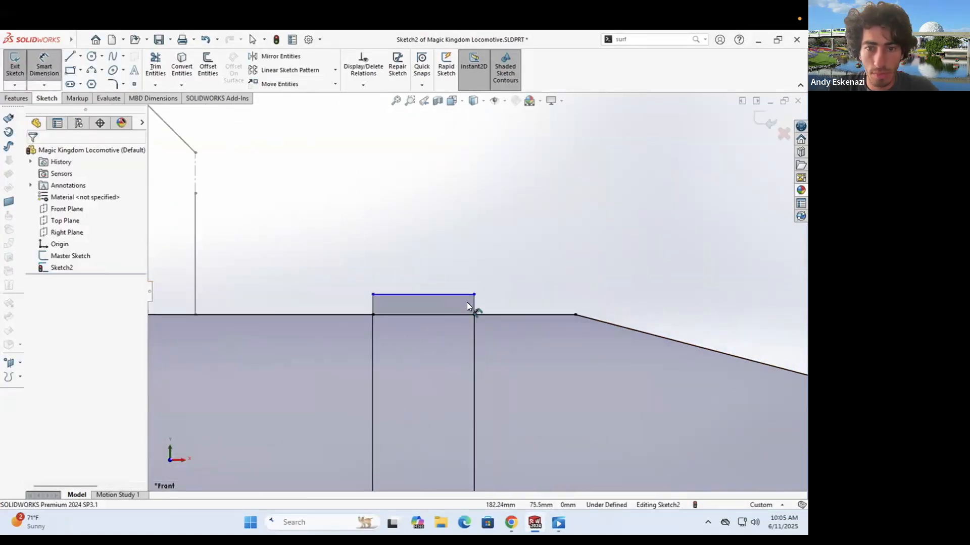
pyautogui.click(467, 302)
pyautogui.click(458, 287)
pyautogui.press('Return')
# Step: Draw 5 mm wide rectangles on top of the boiler's third and fourth bands
pyautogui.scroll(3, 586, 290)
pyautogui.scroll(-3, 492, 303)
pyautogui.click(71, 70)
pyautogui.click(444, 315)
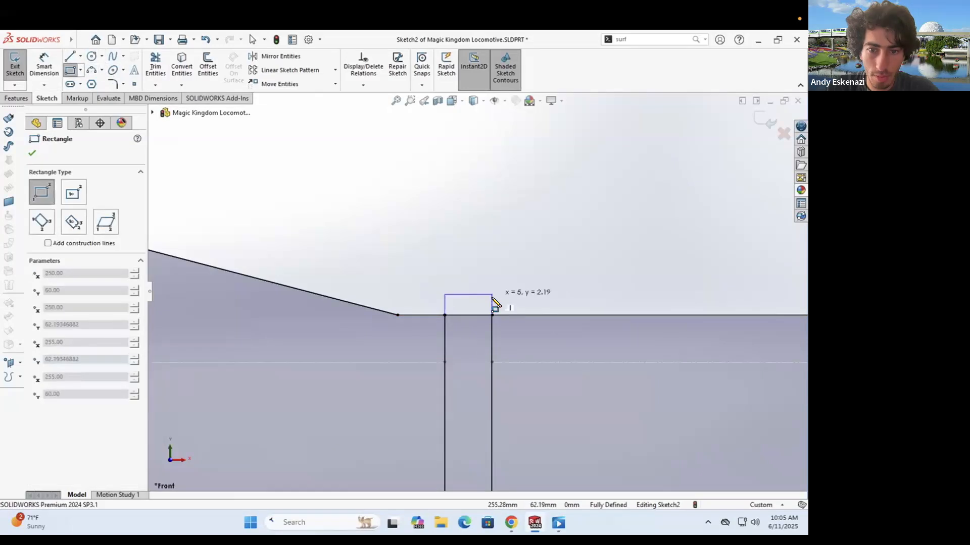
pyautogui.scroll(-2, 525, 303)
pyautogui.scroll(3, 543, 295)
pyautogui.press('Escape')
pyautogui.scroll(-3, 543, 296)
pyautogui.scroll(-2, 457, 296)
# Step: Draw a rectangle on top of the boiler's fifth band and dimension its height to 1 mm
pyautogui.press('Return')
pyautogui.click(309, 306)
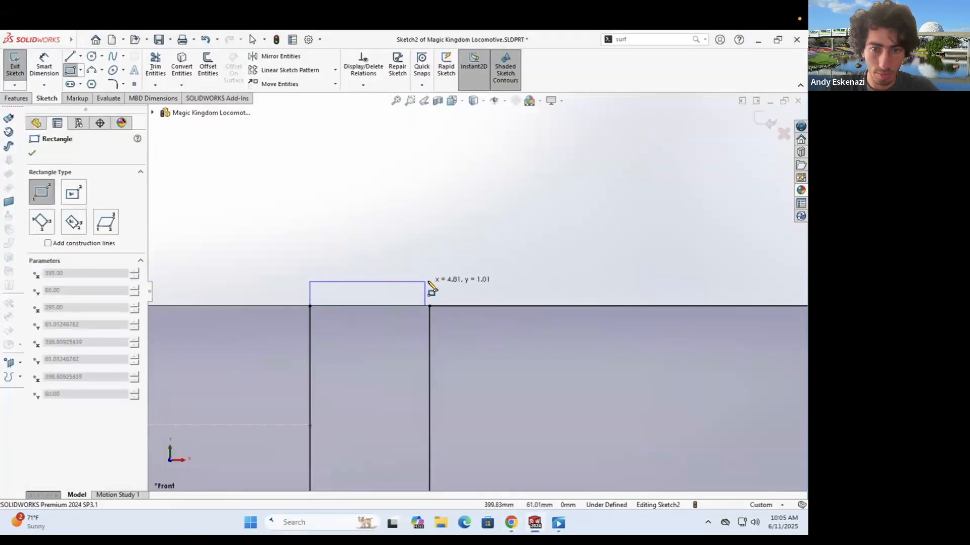
pyautogui.click(428, 283)
pyautogui.press('d')
pyautogui.click(425, 294)
pyautogui.click(472, 281)
# Step: Dimension the heights of the rectangles on the fourth and third boiler bands to 1 mm
pyautogui.scroll(2, 556, 280)
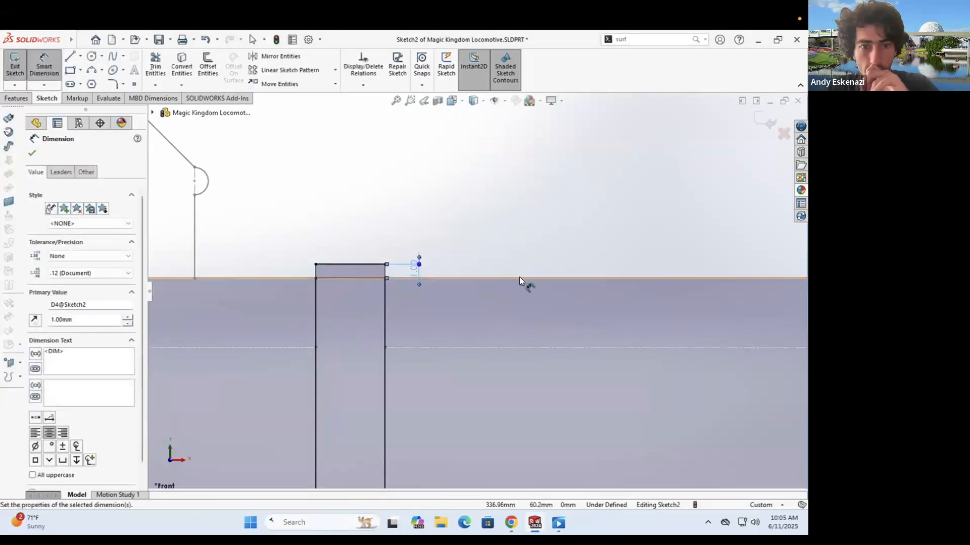
pyautogui.scroll(3, 519, 277)
pyautogui.scroll(-3, 364, 323)
pyautogui.click(359, 318)
pyautogui.click(394, 305)
pyautogui.scroll(4, 498, 298)
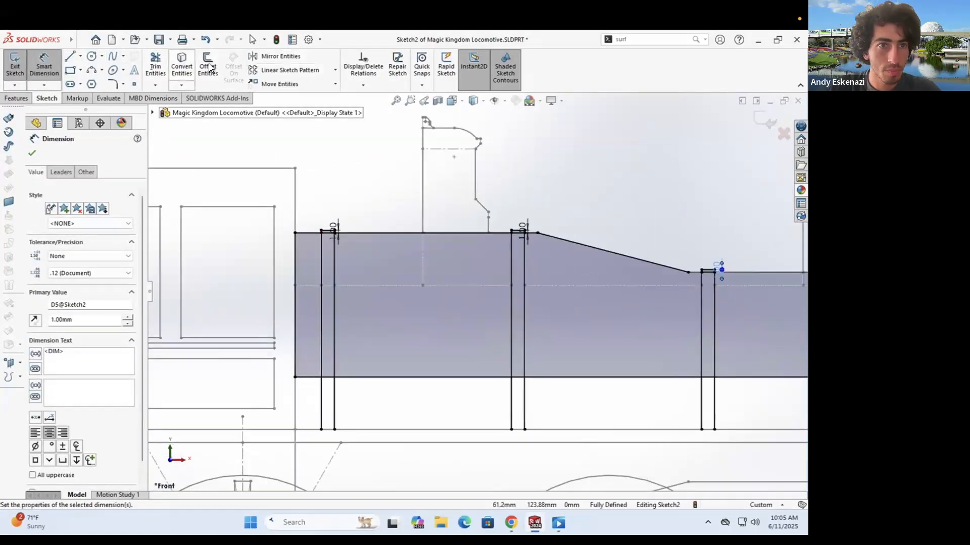
# Step: Try to remove the vertical band lines beneath the first band's rectangle
pyautogui.press('t')
pyautogui.scroll(-3, 432, 224)
pyautogui.press('Escape')
pyautogui.scroll(5, 389, 262)
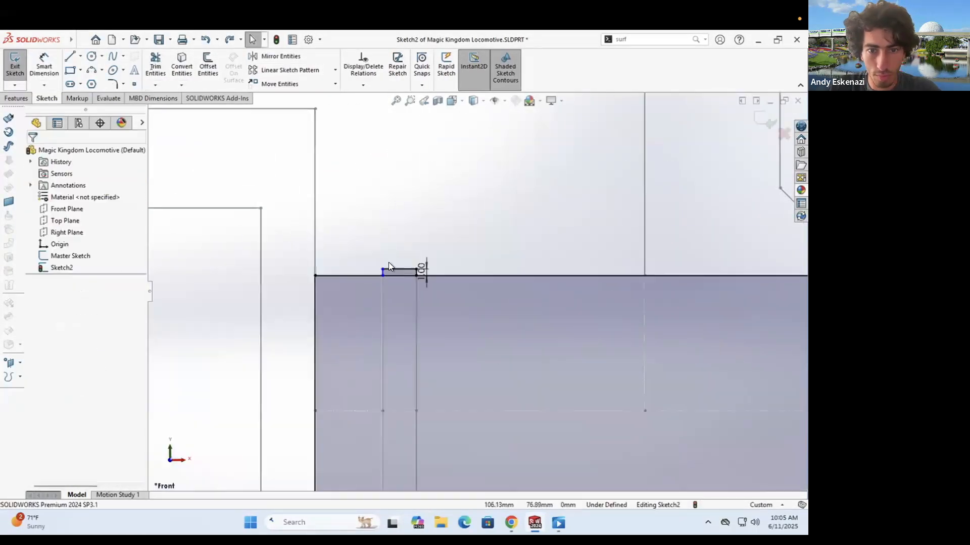
# Step: Convert the vertical lines of all five boiler bands to construction geometry
pyautogui.click(445, 381)
pyautogui.keyDown('ctrl'); pyautogui.click(456, 381); pyautogui.keyUp('ctrl')
pyautogui.keyDown('ctrl'); pyautogui.click(609, 373); pyautogui.keyUp('ctrl')
pyautogui.keyDown('ctrl'); pyautogui.click(620, 373); pyautogui.keyUp('ctrl')
pyautogui.keyDown('ctrl'); pyautogui.click(476, 324); pyautogui.keyUp('ctrl')
pyautogui.keyDown('ctrl'); pyautogui.click(495, 326); pyautogui.keyUp('ctrl')
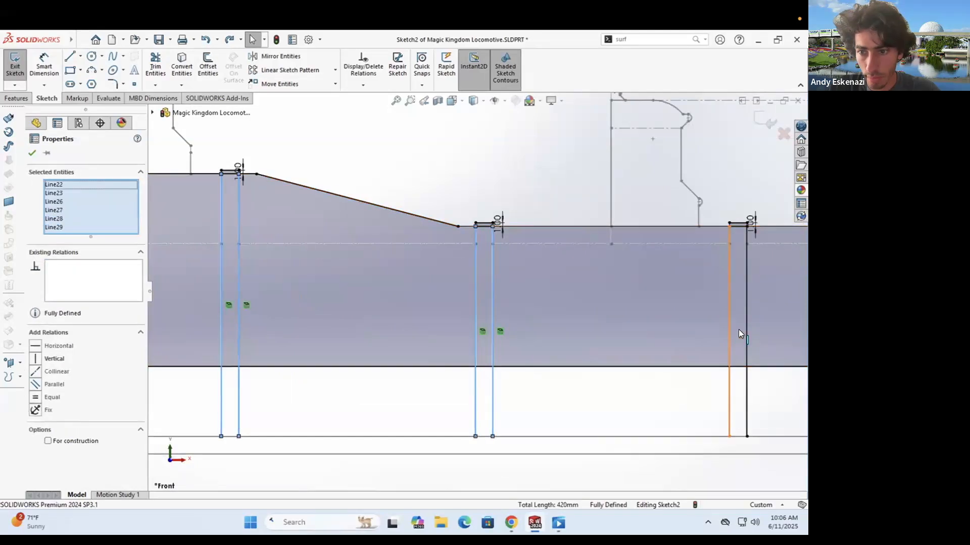
pyautogui.keyDown('ctrl'); pyautogui.click(730, 333); pyautogui.keyUp('ctrl')
pyautogui.keyDown('ctrl'); pyautogui.click(747, 332); pyautogui.keyUp('ctrl')
pyautogui.keyDown('ctrl'); pyautogui.click(602, 305); pyautogui.keyUp('ctrl')
pyautogui.keyDown('ctrl'); pyautogui.click(585, 304); pyautogui.keyUp('ctrl')
pyautogui.rightClick(570, 162)
pyautogui.click(586, 150)
# Step: Set up a 360-degree Revolve of the boiler profile about its horizontal centre line
pyautogui.scroll(5, 545, 222)
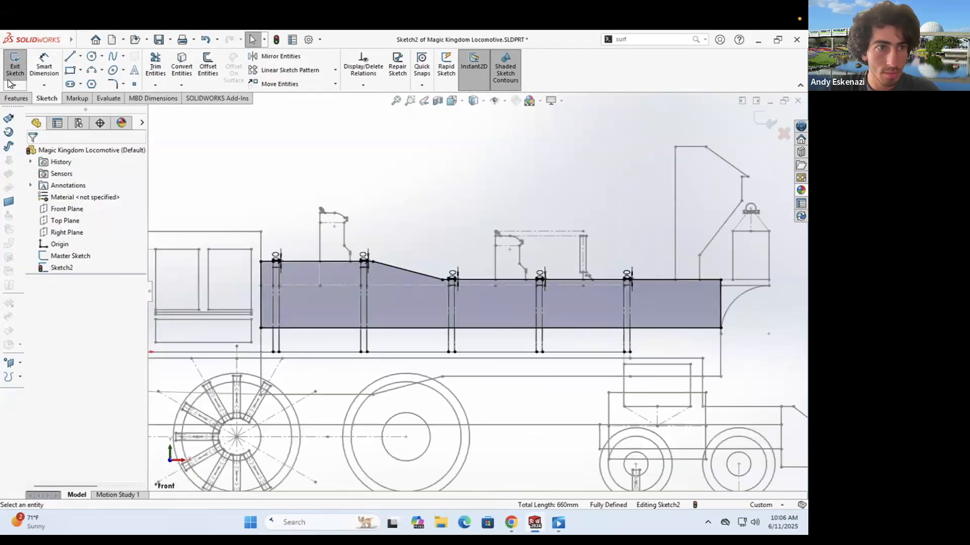
pyautogui.click(16, 98)
pyautogui.click(53, 67)
pyautogui.click(398, 267)
pyautogui.click(387, 263)
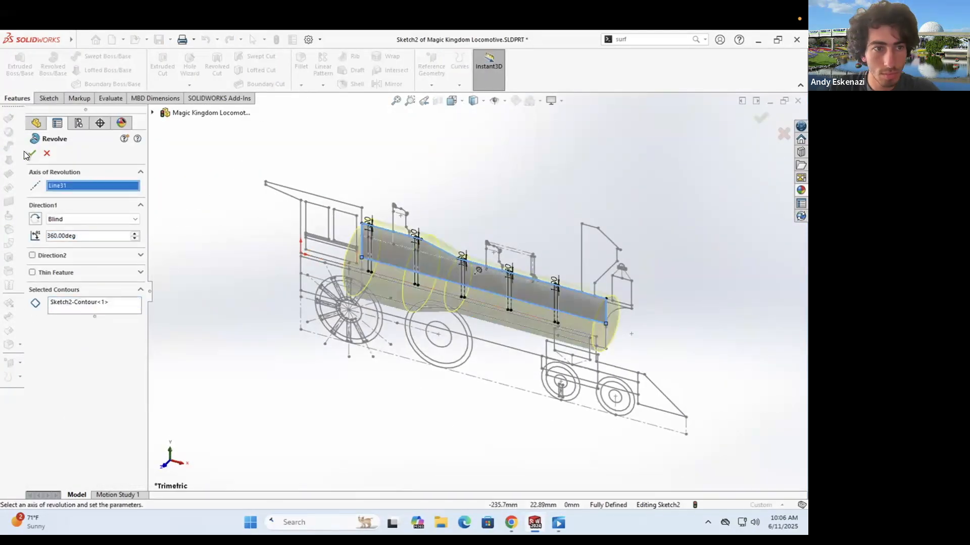
# Step: Add the five small band rectangles to the revolve's contours and create the boiler body
pyautogui.scroll(6, 438, 289)
pyautogui.click(298, 231)
pyautogui.scroll(6, 303, 230)
pyautogui.scroll(-7, 454, 275)
pyautogui.click(462, 291)
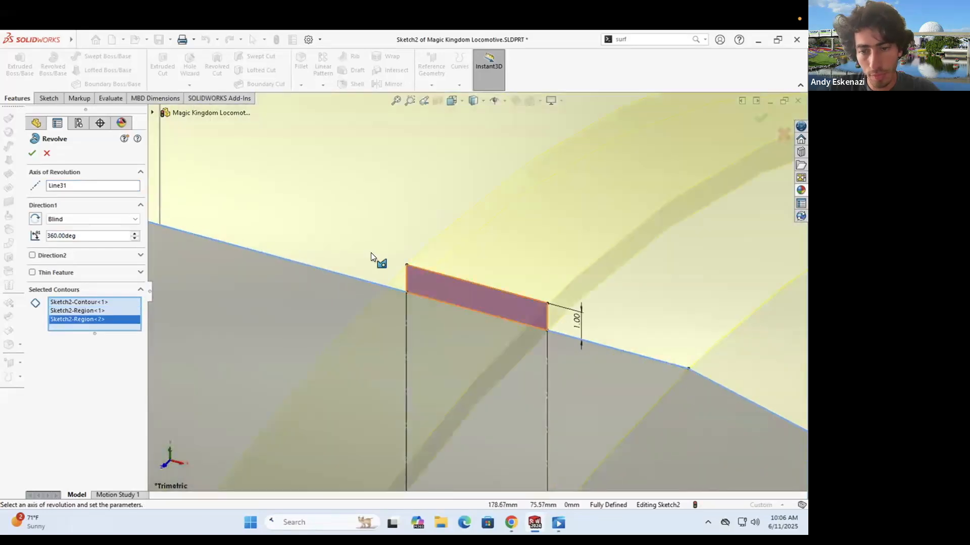
pyautogui.scroll(7, 371, 253)
pyautogui.scroll(-6, 464, 284)
pyautogui.click(466, 283)
pyautogui.scroll(6, 470, 285)
pyautogui.scroll(-6, 598, 324)
pyautogui.click(473, 291)
pyautogui.scroll(6, 387, 257)
pyautogui.scroll(-6, 595, 322)
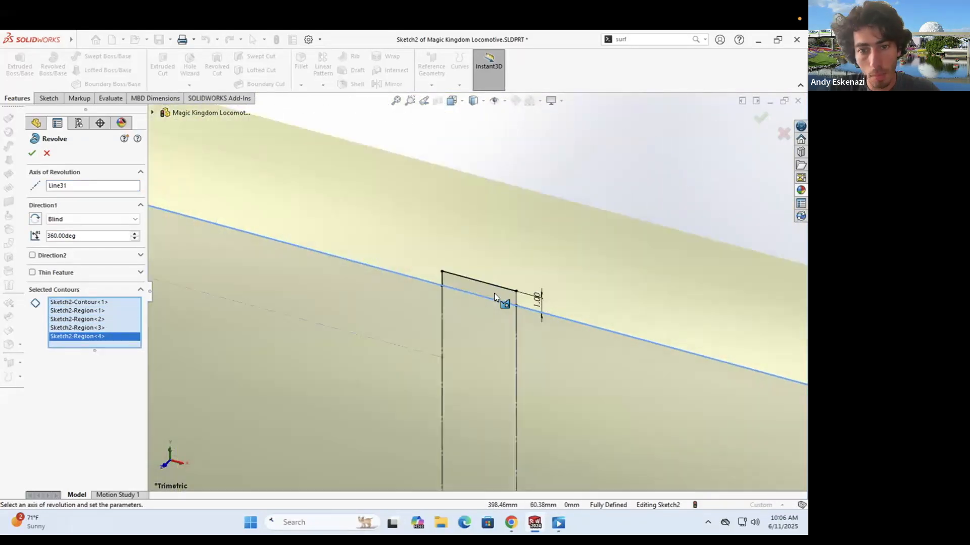
pyautogui.click(494, 292)
pyautogui.press('Return')
# Step: Start a new sketch on the Front Plane and check the locomotive reference photo in the browser
pyautogui.scroll(10, 541, 237)
pyautogui.scroll(-3, 387, 277)
pyautogui.click(49, 99)
pyautogui.click(15, 66)
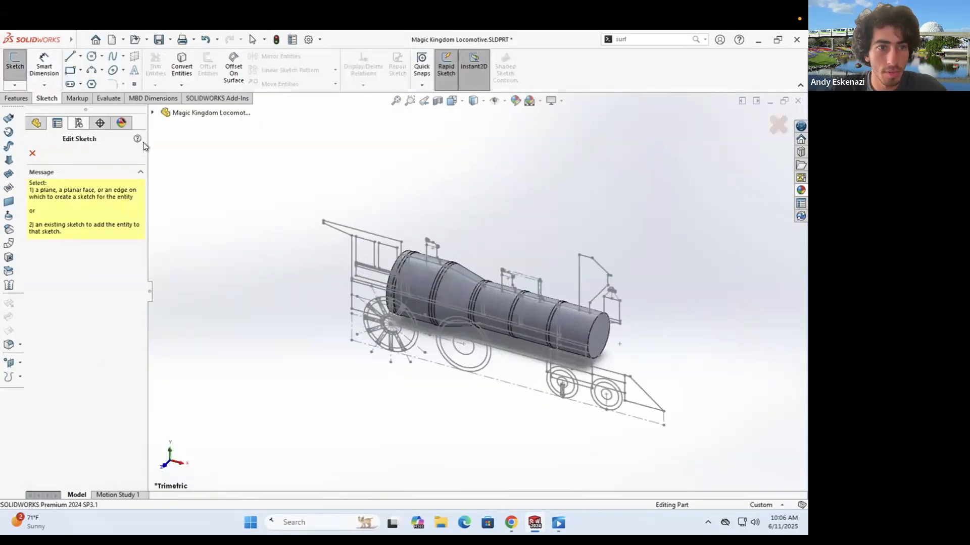
pyautogui.click(193, 183)
pyautogui.click(510, 523)
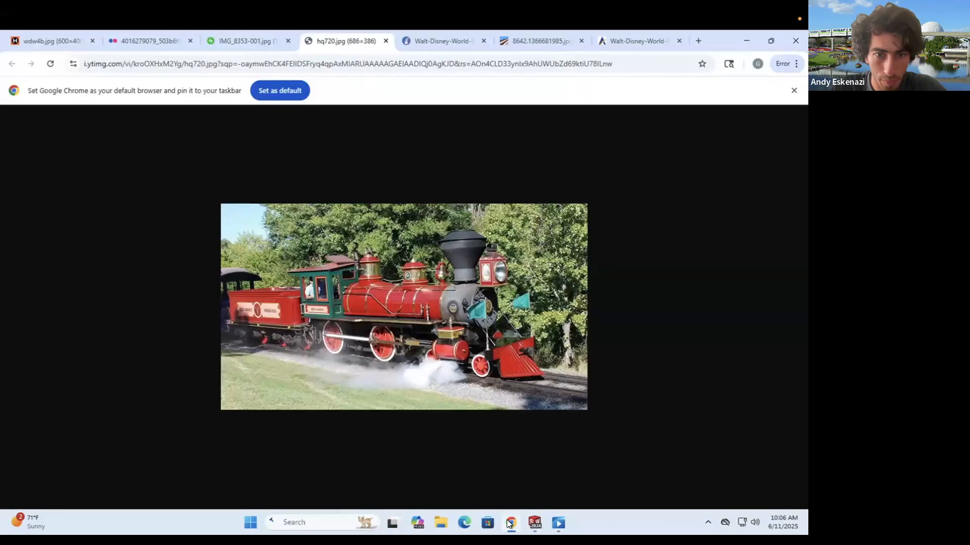
pyautogui.click(510, 523)
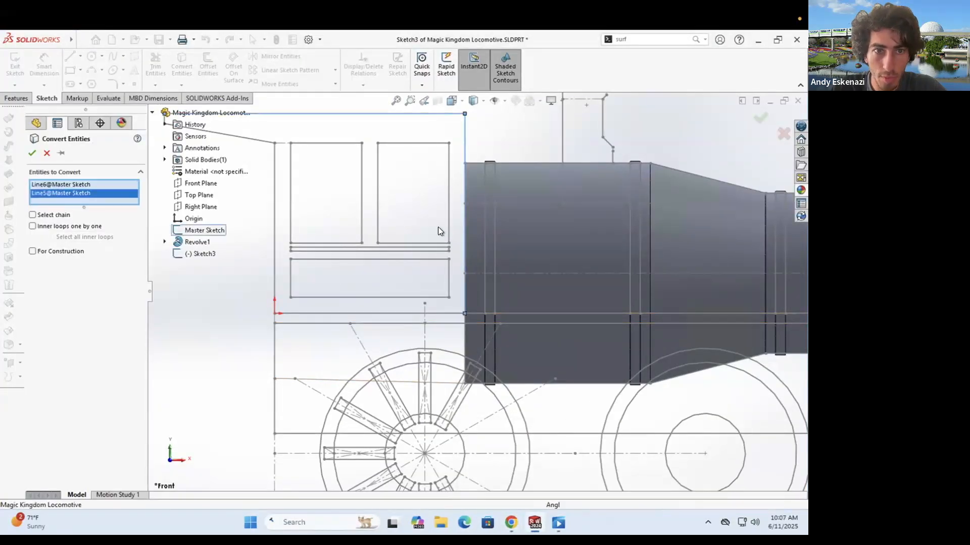
# Step: Convert the cab's roof, overhang and side outline from Master Sketch into the new sketch
pyautogui.scroll(-4, 308, 190)
pyautogui.click(271, 194)
pyautogui.click(292, 205)
pyautogui.scroll(3, 354, 263)
pyautogui.click(450, 367)
pyautogui.click(32, 153)
# Step: Close the cab outline with a 95 mm horizontal line from the origin to the boiler-side edge
pyautogui.click(70, 57)
pyautogui.click(451, 400)
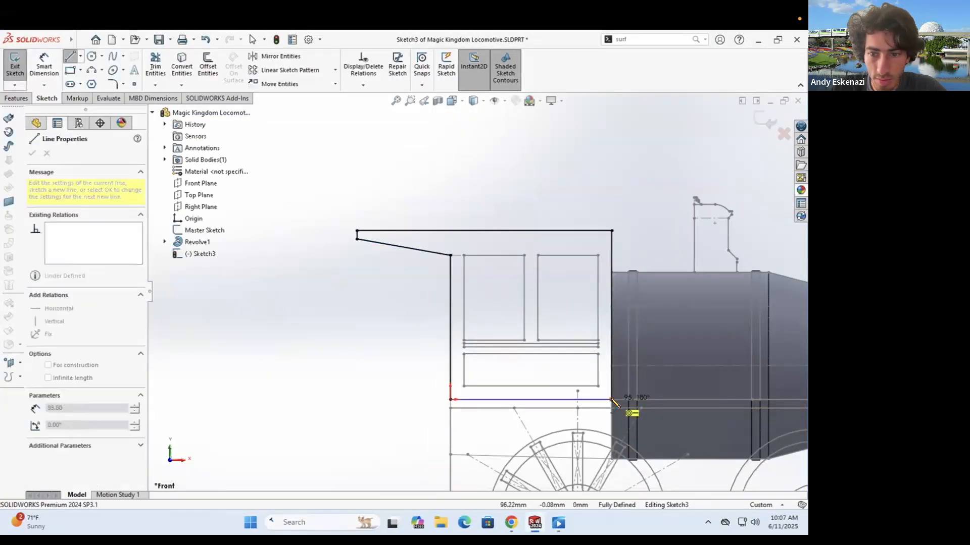
pyautogui.click(611, 400)
# Step: Set up a blind Boss-Extrude of the cab profile, trying a 50 mm depth and settling on 90 mm
pyautogui.click(17, 99)
pyautogui.click(19, 66)
pyautogui.scroll(-3, 343, 248)
pyautogui.write('50')
pyautogui.press('Return')
pyautogui.moveTo(323, 303); pyautogui.dragTo(301, 310, button='middle')
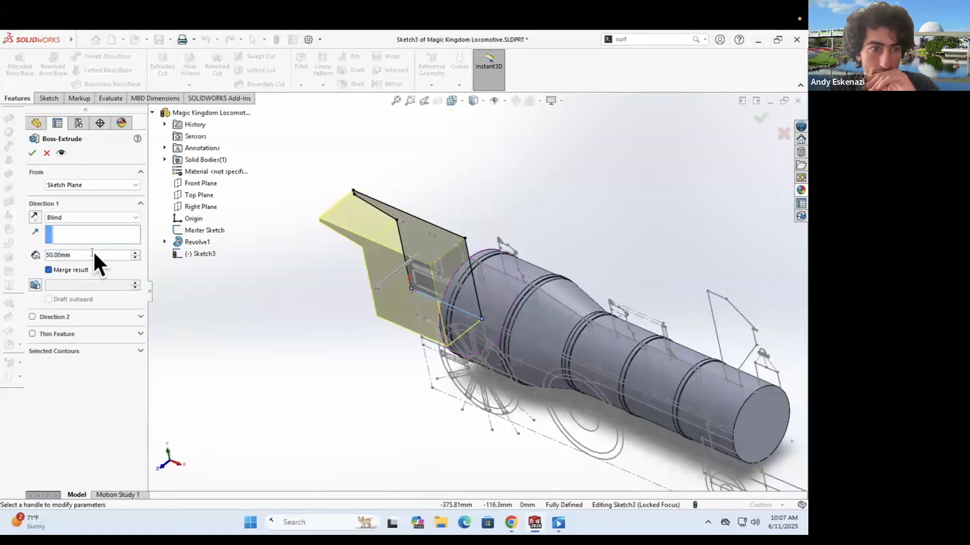
pyautogui.scroll(2, 91, 253)
pyautogui.scroll(2, 90, 253)
pyautogui.moveTo(366, 354); pyautogui.dragTo(349, 379, button='middle')
# Step: Add a second blind extrusion direction of 90 mm and create the cab body
pyautogui.click(32, 317)
pyautogui.doubleClick(68, 341)
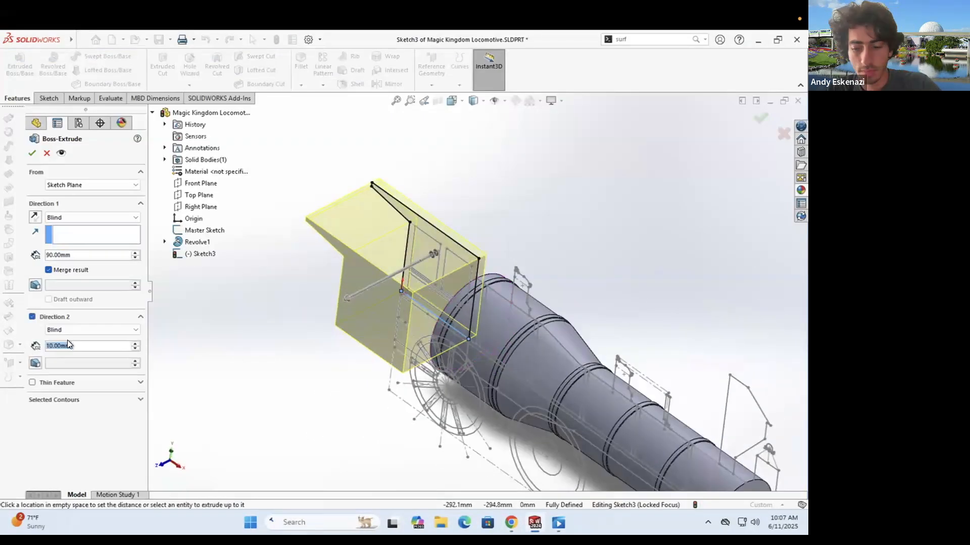
pyautogui.write('90')
pyautogui.press('Return')
pyautogui.press('Return')
# Step: Start a sketch on the Front Plane and convert the running board's edge lines from Master Sketch into it
pyautogui.scroll(4, 298, 372)
pyautogui.moveTo(393, 353); pyautogui.dragTo(477, 332, button='middle')
pyautogui.scroll(-4, 477, 334)
pyautogui.click(45, 98)
pyautogui.click(14, 65)
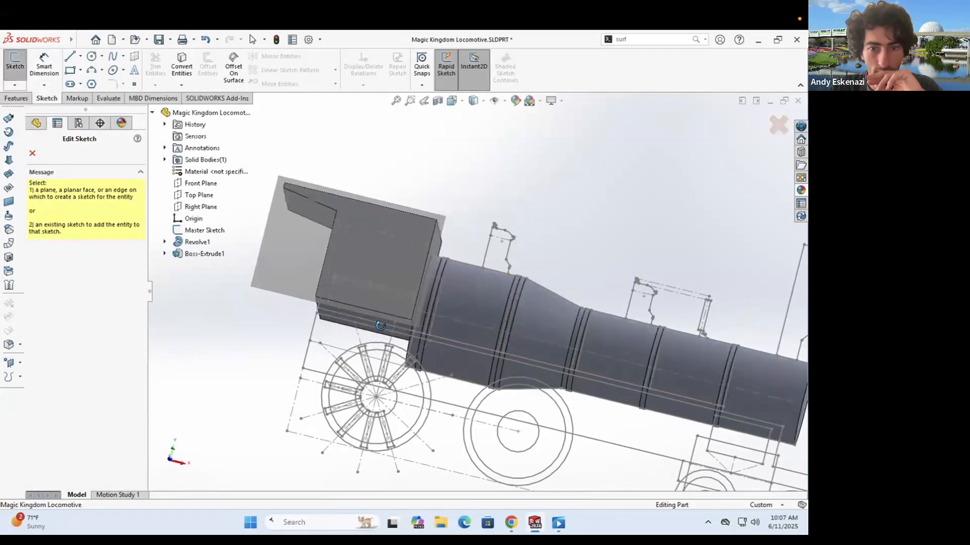
pyautogui.click(207, 182)
pyautogui.scroll(-6, 297, 301)
pyautogui.click(295, 298)
pyautogui.click(306, 302)
pyautogui.scroll(5, 306, 300)
pyautogui.scroll(-8, 530, 272)
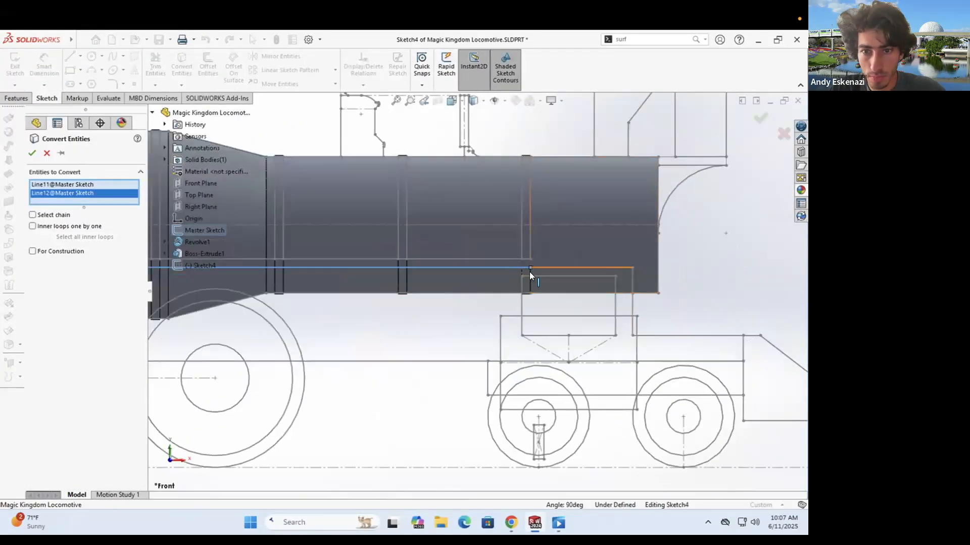
pyautogui.click(506, 267)
pyautogui.click(32, 153)
# Step: Close the running board's thin outline with straight lines running back to its cab end
pyautogui.click(70, 56)
pyautogui.click(507, 255)
pyautogui.scroll(8, 631, 310)
pyautogui.click(212, 288)
# Step: Extrude the running board profile blind 95 mm with a second direction enabled, checking the locomotive reference photo for its width
pyautogui.click(505, 516)
pyautogui.click(535, 522)
pyautogui.click(16, 98)
pyautogui.click(19, 65)
pyautogui.moveTo(394, 333); pyautogui.dragTo(430, 364, button='middle')
pyautogui.doubleClick(89, 260)
pyautogui.click(511, 523)
pyautogui.click(534, 523)
pyautogui.click(32, 317)
pyautogui.click(31, 153)
# Step: Compare the cab, running board and boiler underside with the locomotive reference photo in Chrome
pyautogui.moveTo(519, 304); pyautogui.dragTo(556, 489, button='middle')
pyautogui.click(511, 522)
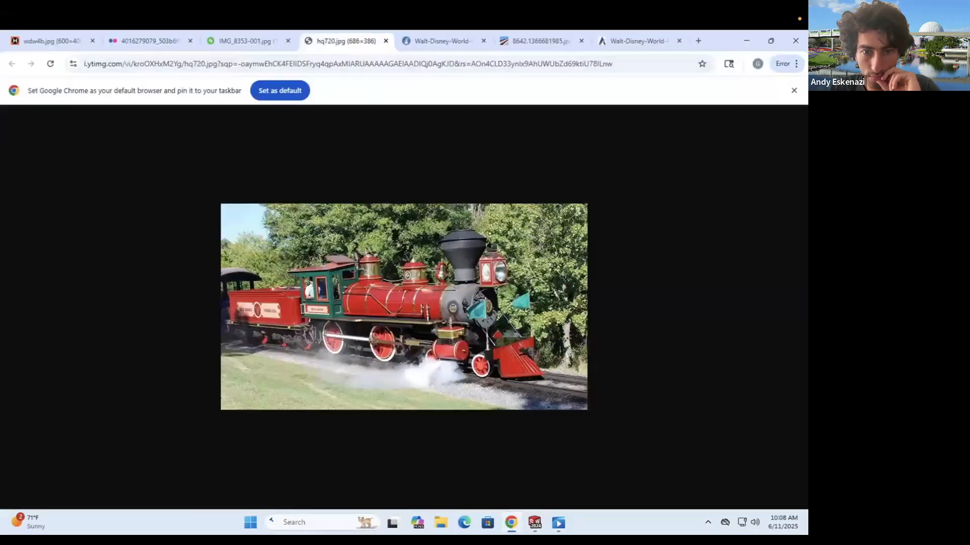
pyautogui.click(534, 523)
pyautogui.moveTo(531, 323); pyautogui.dragTo(560, 268, button='middle')
pyautogui.scroll(-2, 632, 345)
pyautogui.scroll(-1, 292, 257)
pyautogui.moveTo(293, 257)
pyautogui.mouseDown(button='middle')
pyautogui.moveTo(281, 241)
pyautogui.moveTo(308, 253)
pyautogui.mouseUp(button='middle')
pyautogui.scroll(3, 475, 305)
pyautogui.scroll(-1, 587, 334)
pyautogui.moveTo(587, 333); pyautogui.dragTo(601, 316, button='middle')
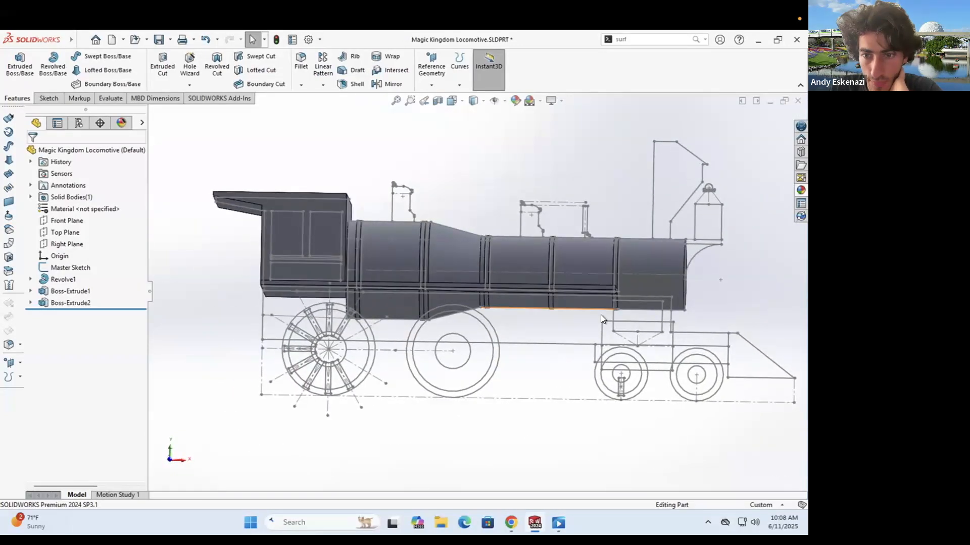
# Step: Start a sketch on the Front Plane and convert the frame block's short top line and front vertical line from Master Sketch
pyautogui.click(49, 99)
pyautogui.click(15, 66)
pyautogui.click(202, 180)
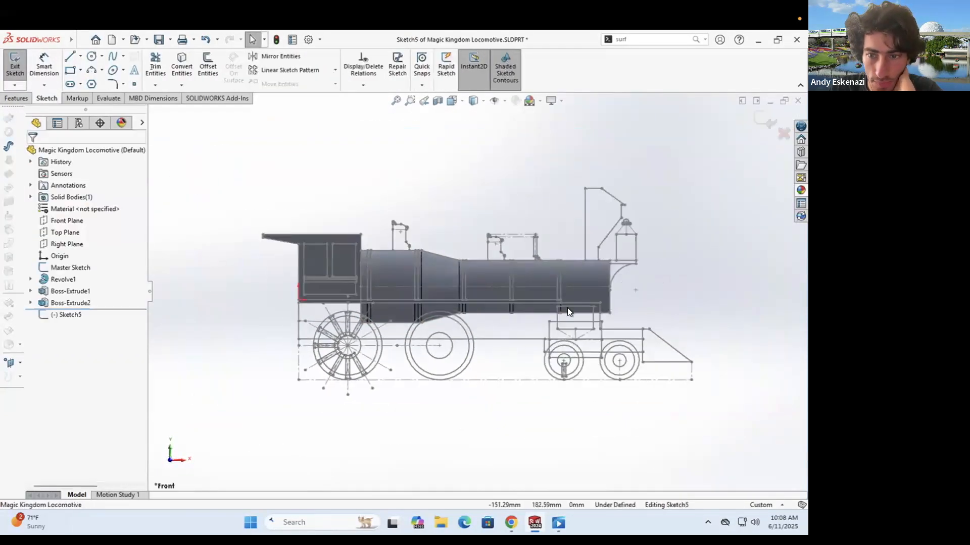
pyautogui.scroll(-3, 592, 325)
pyautogui.moveTo(390, 279)
pyautogui.mouseDown(button='middle')
pyautogui.moveTo(372, 276)
pyautogui.moveTo(386, 279)
pyautogui.mouseUp(button='middle')
pyautogui.click(182, 67)
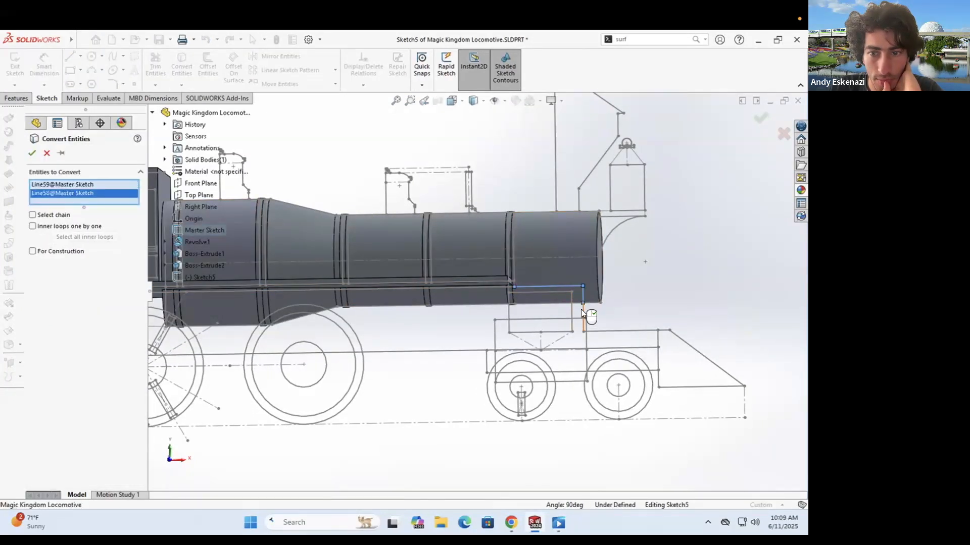
pyautogui.scroll(2, 764, 399)
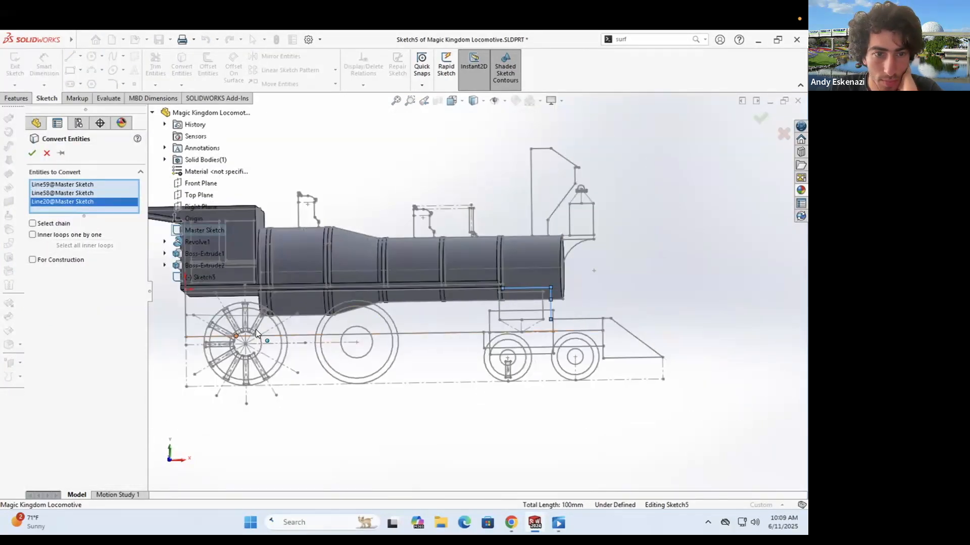
pyautogui.click(33, 153)
# Step: Close the frame block's rectangular outline with lines running back beneath the cab, up, and forward to the converted top line
pyautogui.click(69, 56)
pyautogui.click(550, 319)
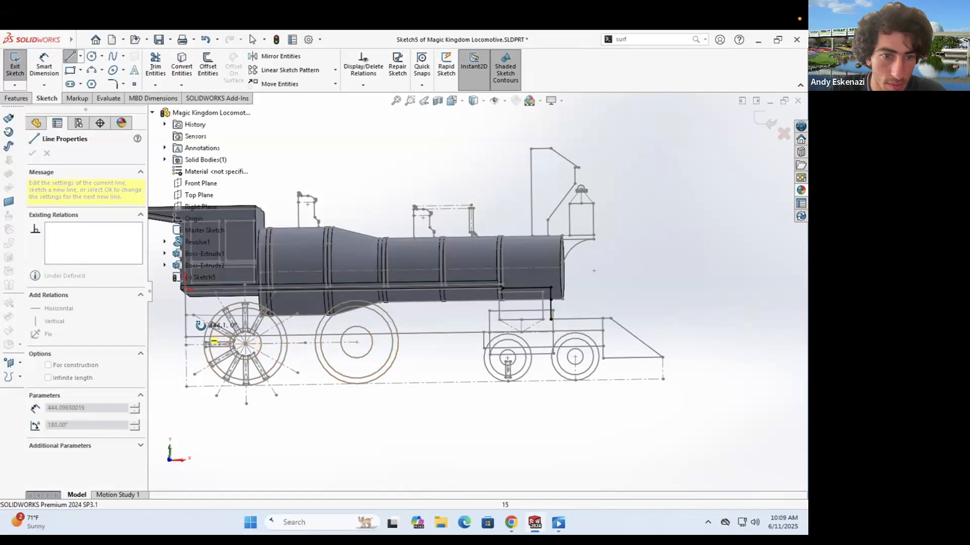
pyautogui.scroll(-4, 215, 342)
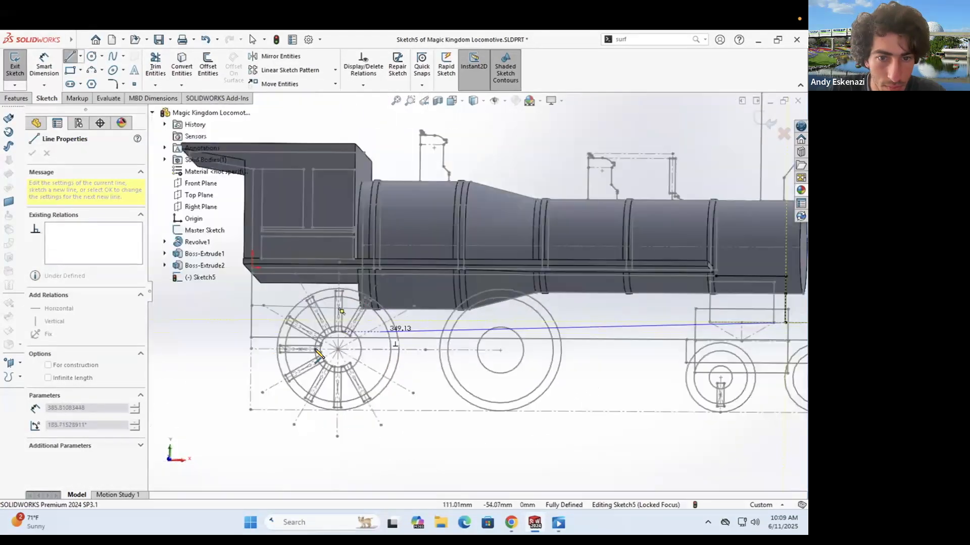
pyautogui.click(511, 522)
pyautogui.hotkey('alt', 'Tab')
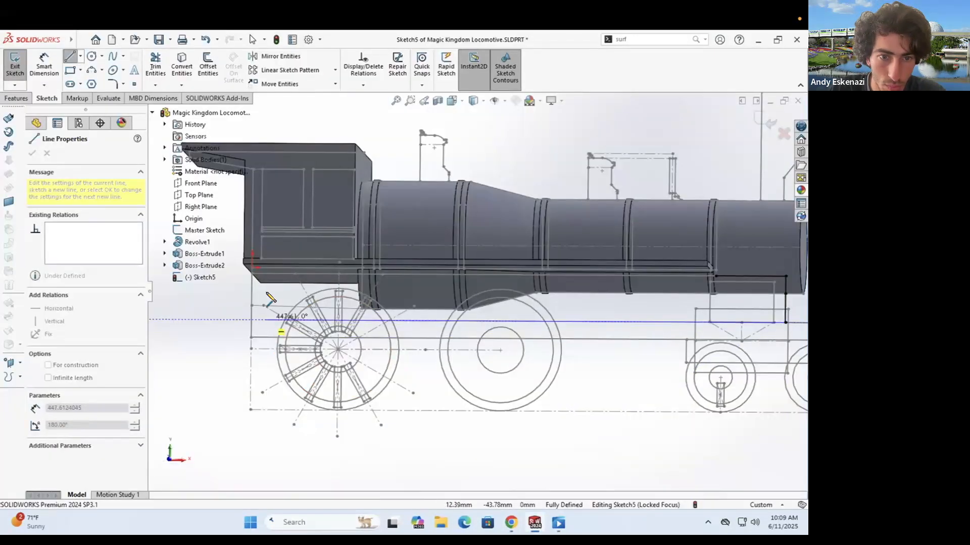
pyautogui.click(715, 276)
# Step: Dimension the frame block's rear edge 10 mm from the vertical line at the back of the cab
pyautogui.click(44, 66)
pyautogui.click(266, 319)
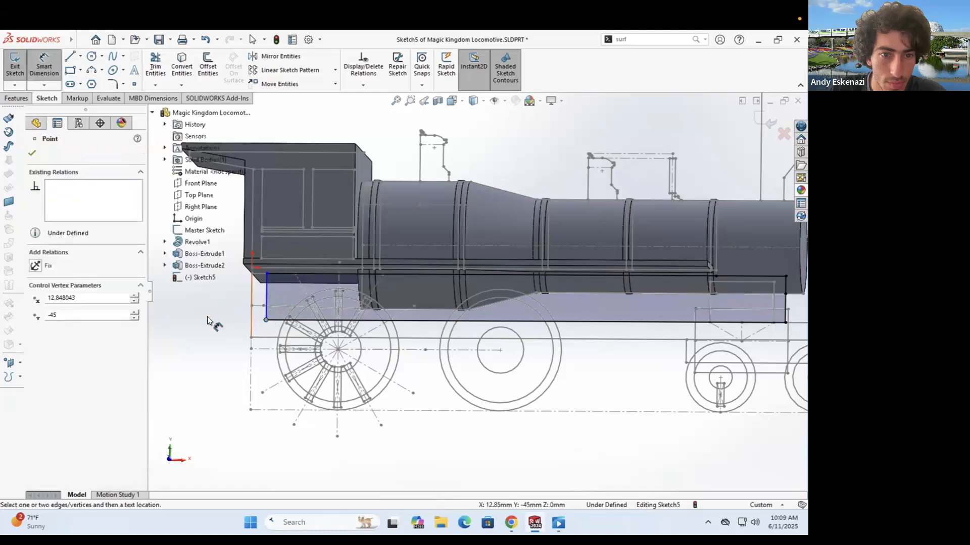
pyautogui.click(252, 318)
pyautogui.click(216, 316)
pyautogui.write('10')
pyautogui.press('Return')
pyautogui.press('Escape')
# Step: Set up a blind Boss-Extrude of the frame block profile, trying depths of 50, 35 and 30 mm against the boiler width
pyautogui.click(16, 98)
pyautogui.click(19, 64)
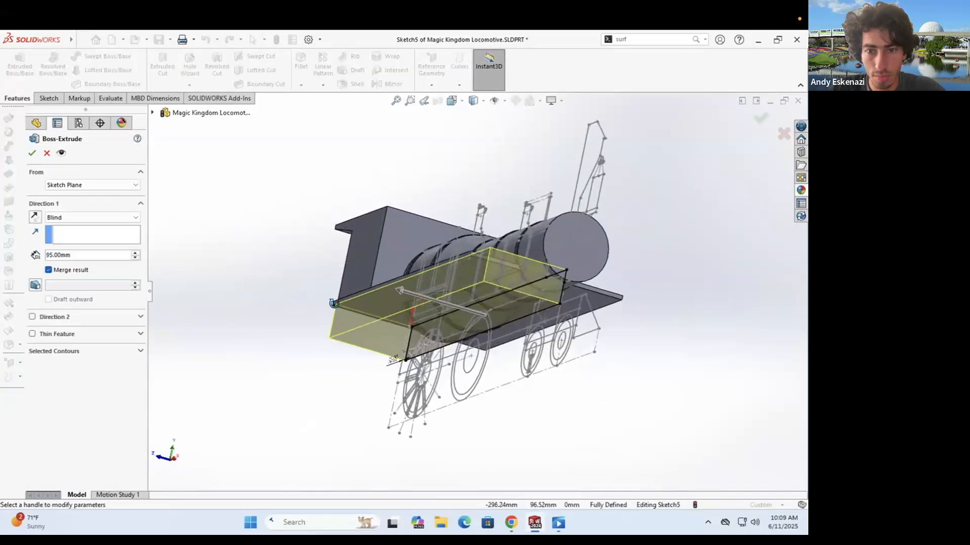
pyautogui.moveTo(338, 258); pyautogui.dragTo(323, 259, button='middle')
pyautogui.doubleClick(89, 255)
pyautogui.write('50')
pyautogui.press('Return')
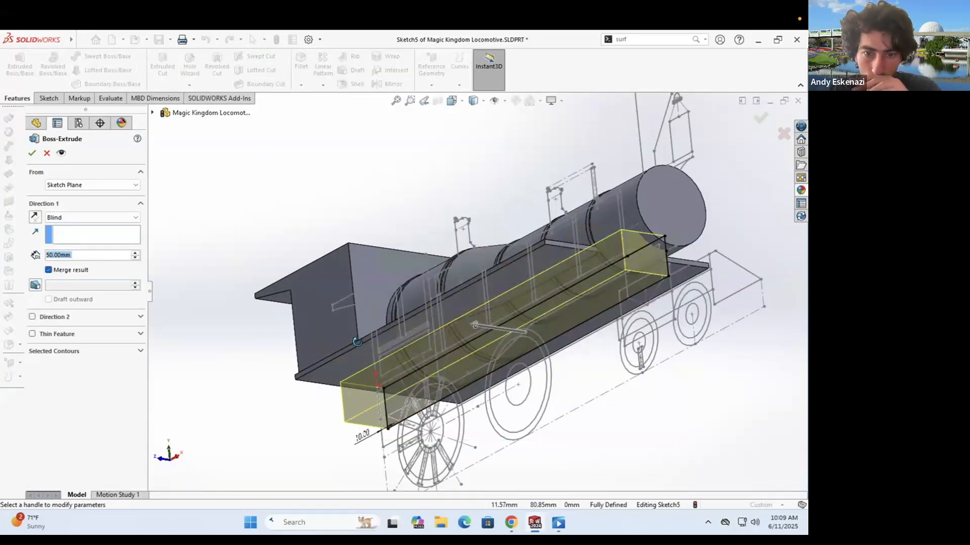
pyautogui.moveTo(525, 348); pyautogui.dragTo(459, 389, button='middle')
pyautogui.scroll(-3, 459, 389)
pyautogui.write('35')
pyautogui.press('Return')
pyautogui.moveTo(404, 324); pyautogui.dragTo(528, 303, button='middle')
pyautogui.scroll(-4, 528, 303)
pyautogui.scroll(4, 527, 328)
pyautogui.moveTo(651, 326); pyautogui.dragTo(599, 339, button='middle')
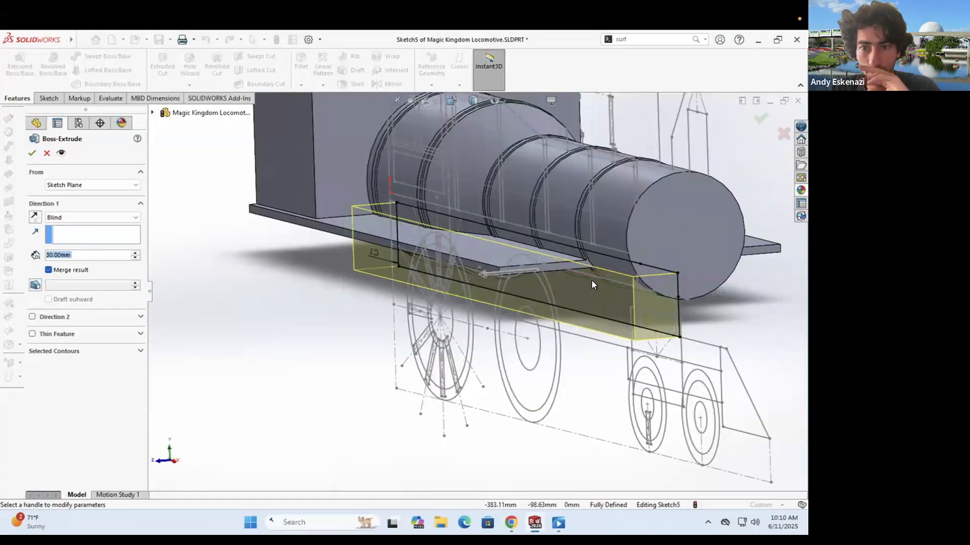
pyautogui.moveTo(593, 285); pyautogui.dragTo(505, 288, button='middle')
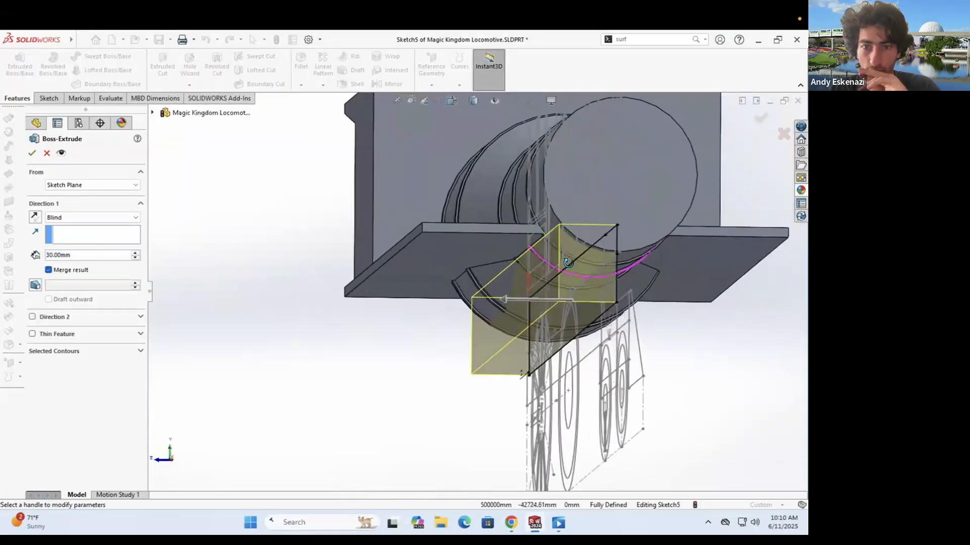
# Step: Set the frame block's extrusion to 25 mm in both directions and create it
pyautogui.click(82, 257)
pyautogui.click(57, 315)
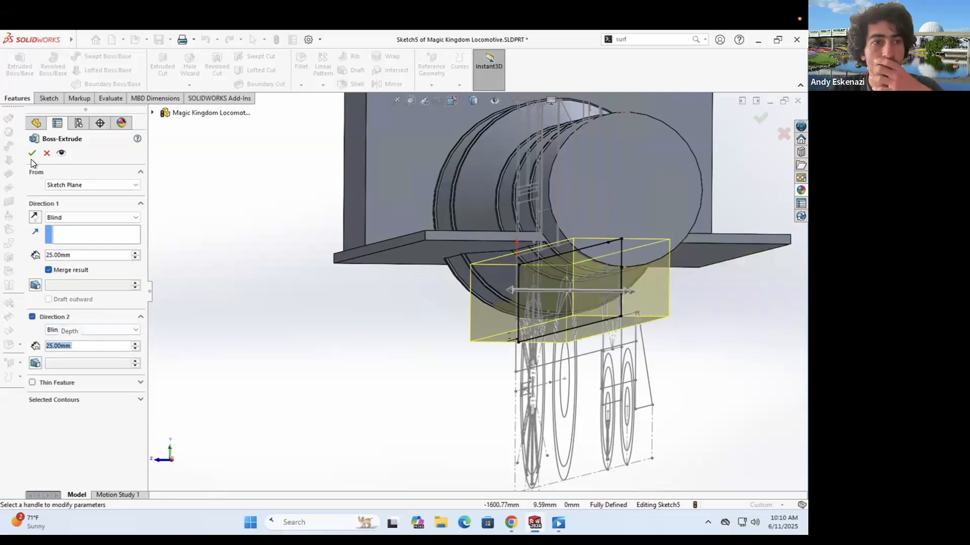
pyautogui.click(31, 153)
# Step: Start a sketch on the Front Plane and convert the frame block's bottom edge as the top of the lower frame beam
pyautogui.moveTo(495, 296); pyautogui.dragTo(515, 282, button='middle')
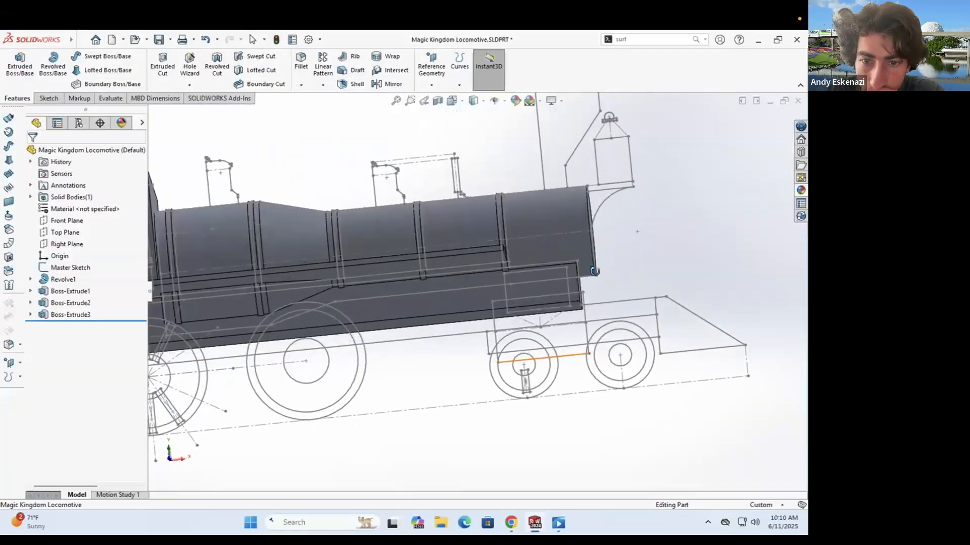
pyautogui.moveTo(594, 272); pyautogui.dragTo(362, 321, button='middle')
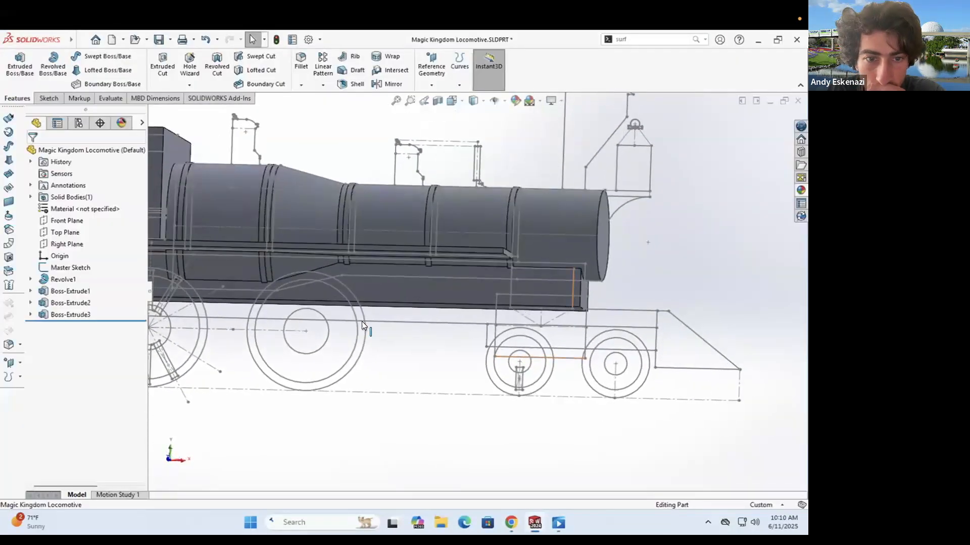
pyautogui.scroll(2, 362, 321)
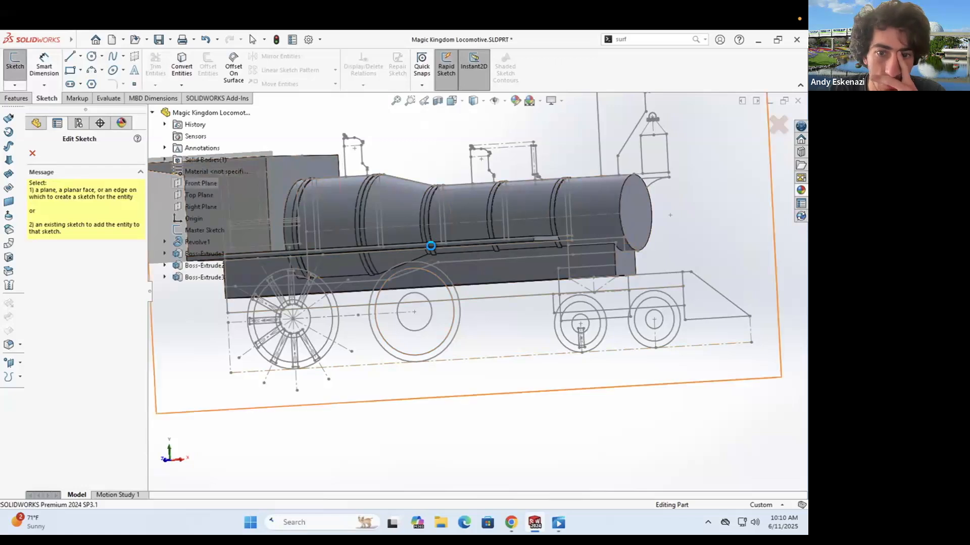
pyautogui.click(431, 246)
pyautogui.click(72, 55)
pyautogui.scroll(-3, 693, 317)
pyautogui.scroll(5, 693, 318)
pyautogui.hotkey('alt', 'Tab')
pyautogui.hotkey('alt', 'Tab')
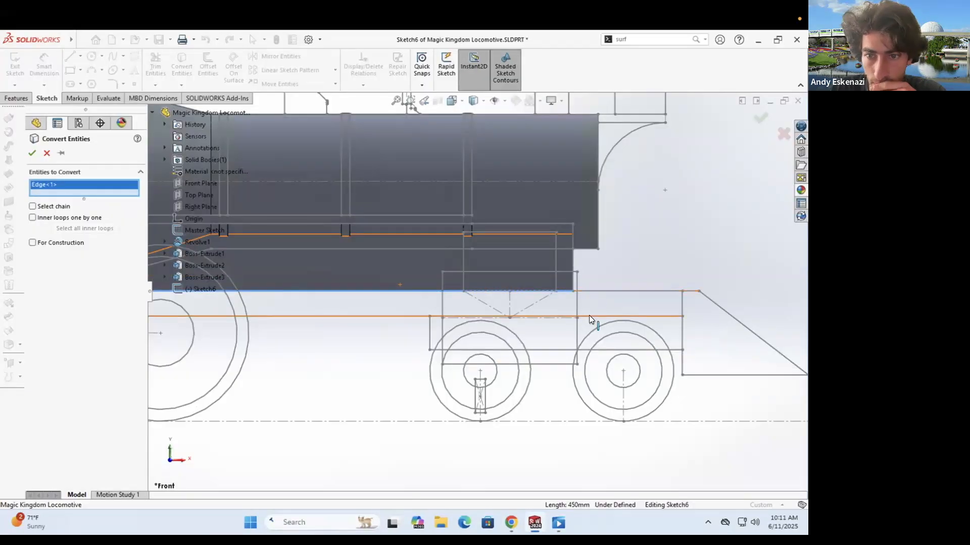
pyautogui.click(32, 154)
# Step: Close the lower beam outline with a horizontal line from the frame block's lower front corner to the beam's front end
pyautogui.scroll(5, 576, 298)
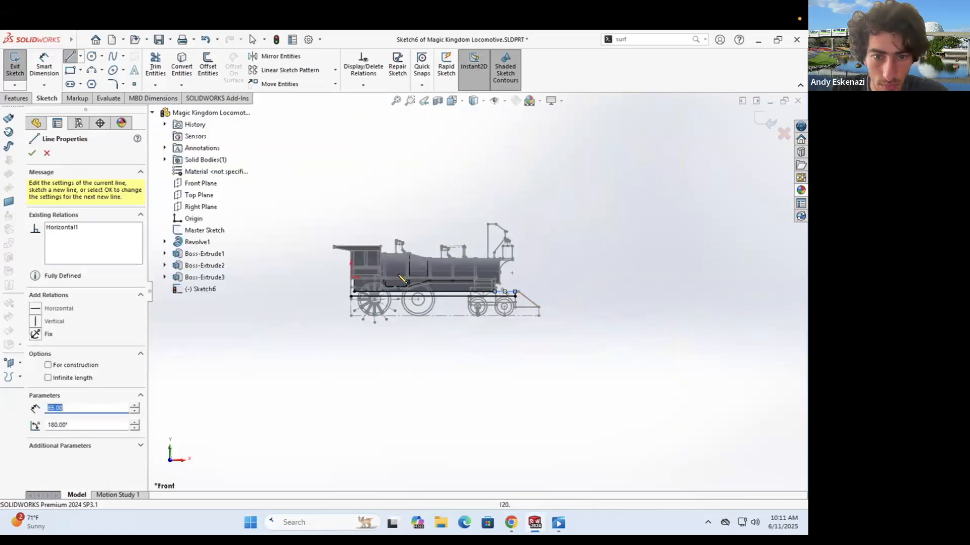
pyautogui.scroll(-8, 369, 282)
pyautogui.press('t')
# Step: Extrude the lower frame beam profile blind 35 mm in both directions
pyautogui.click(16, 98)
pyautogui.click(19, 66)
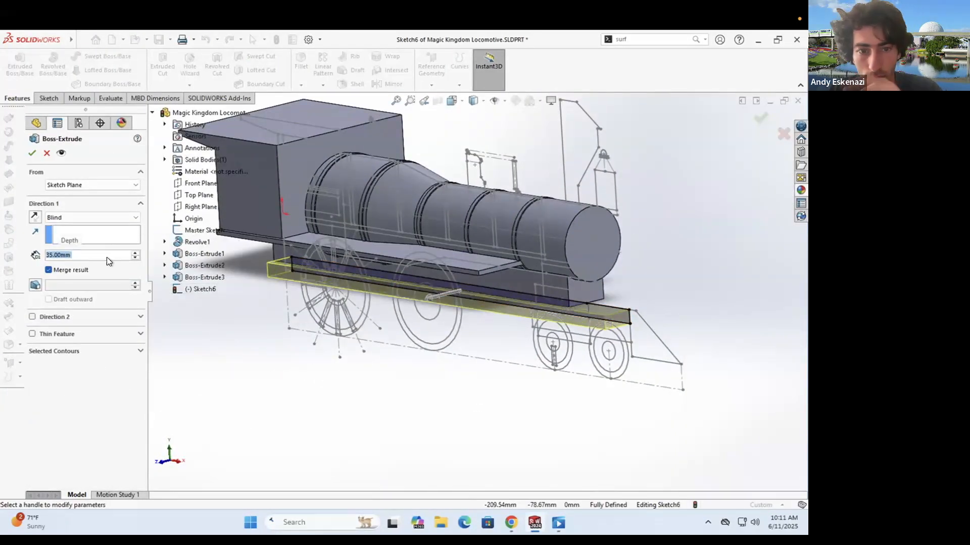
pyautogui.click(501, 519)
pyautogui.click(501, 520)
pyautogui.moveTo(445, 303); pyautogui.dragTo(520, 310, button='middle')
pyautogui.click(32, 317)
pyautogui.write('35')
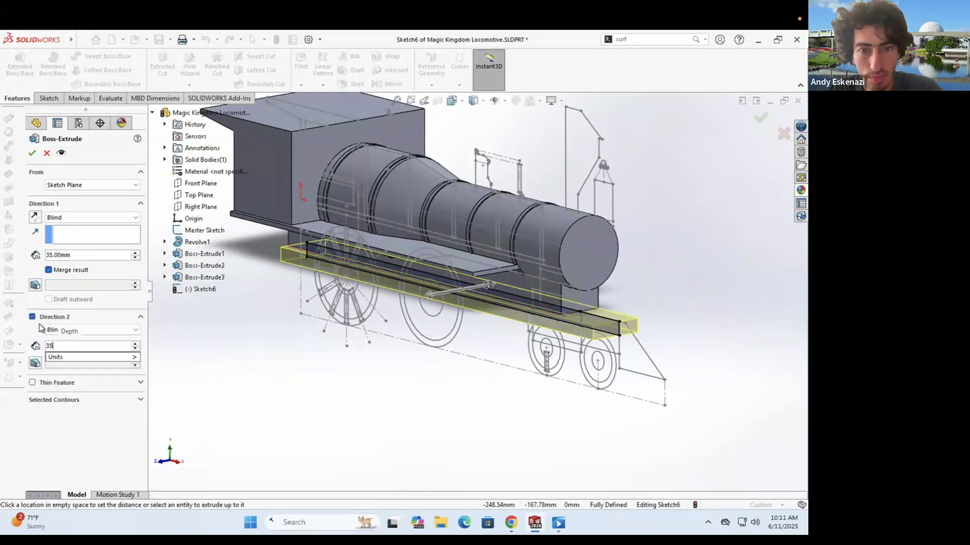
pyautogui.press('Return')
# Step: Start a new side-view sketch and convert the front truck block's rear and bottom lines from Master Sketch, consulting the reference photo
pyautogui.moveTo(398, 375)
pyautogui.mouseDown(button='middle')
pyautogui.moveTo(577, 320)
pyautogui.moveTo(592, 326)
pyautogui.mouseUp(button='middle')
pyautogui.click(49, 98)
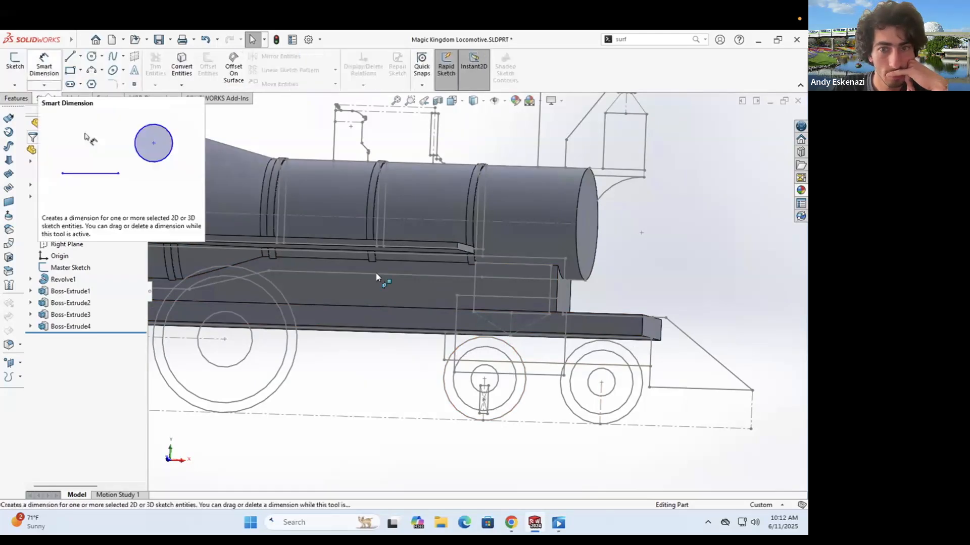
pyautogui.click(376, 277)
pyautogui.hotkey('alt', 'Tab')
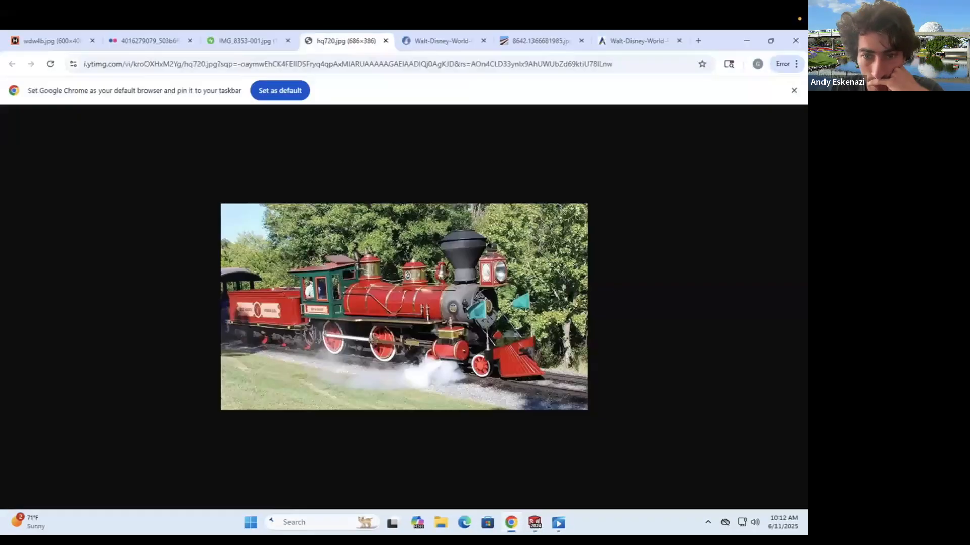
pyautogui.hotkey('alt', 'Tab')
pyautogui.hotkey('alt', 'Tab')
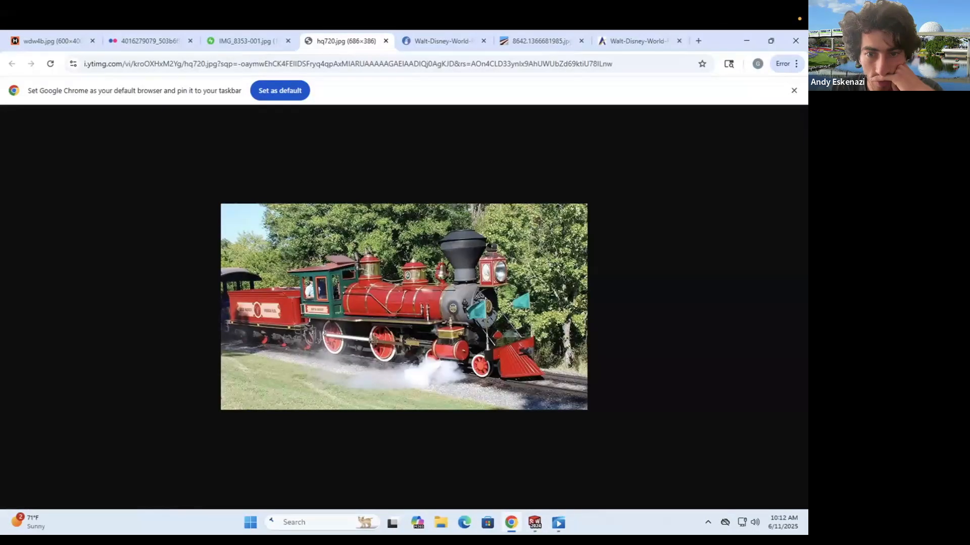
pyautogui.hotkey('alt', 'Tab')
pyautogui.click(182, 65)
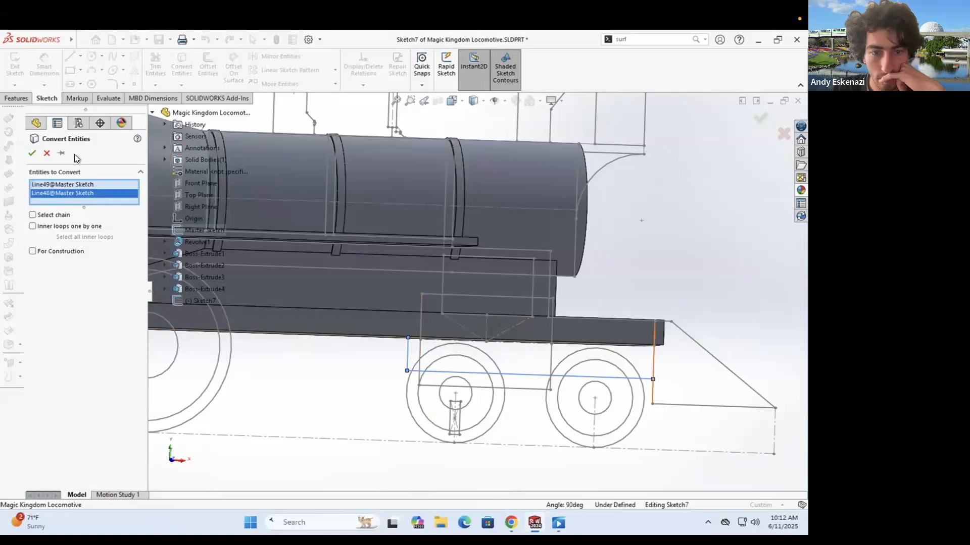
pyautogui.click(31, 153)
# Step: Close the front truck block's rectangular outline beneath the front end of the lower frame beam
pyautogui.click(657, 389)
pyautogui.press('Escape')
pyautogui.scroll(-5, 402, 307)
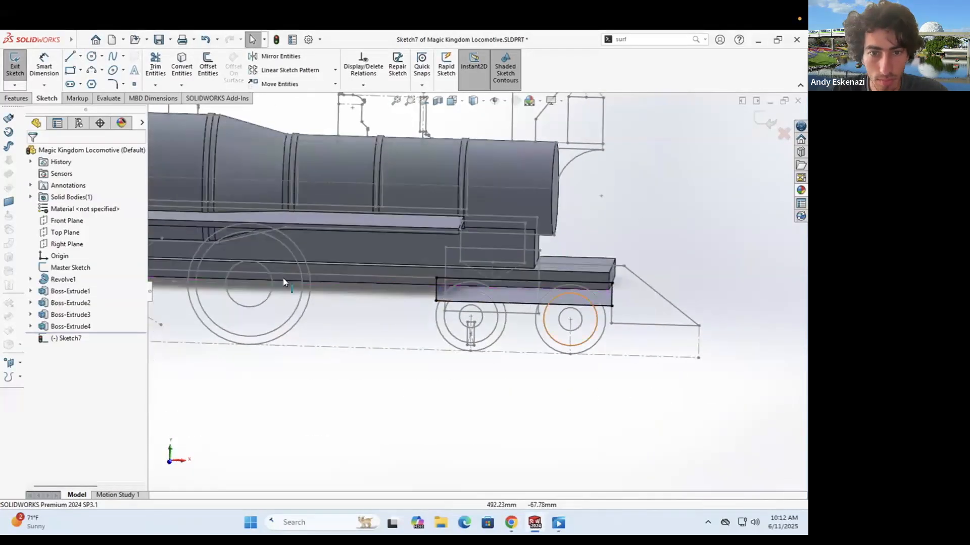
pyautogui.moveTo(333, 268); pyautogui.dragTo(498, 261, button='middle')
pyautogui.scroll(5, 498, 261)
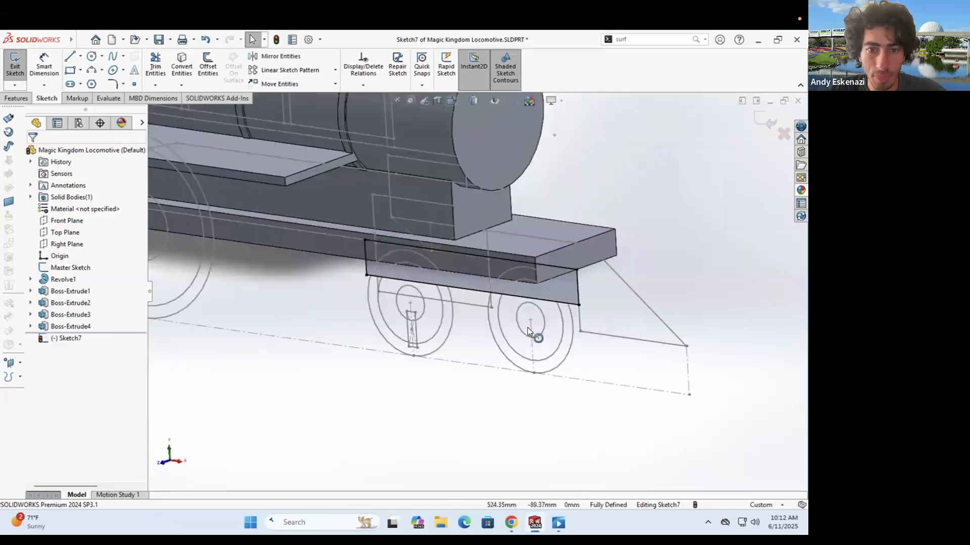
# Step: Extrude the front truck block profile blind 45 mm, extending it to both sides of the sketch plane
pyautogui.click(16, 98)
pyautogui.click(19, 65)
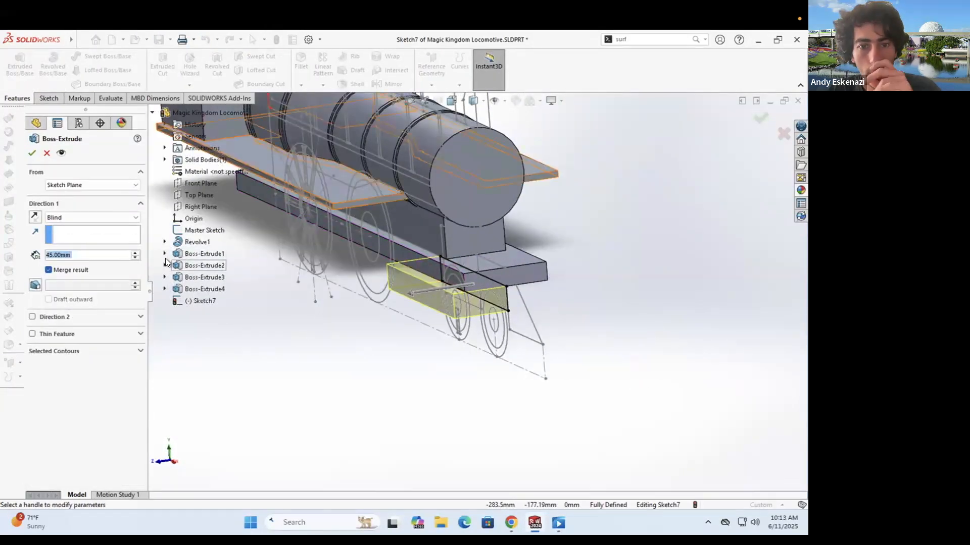
pyautogui.press('Return')
pyautogui.moveTo(350, 328); pyautogui.dragTo(527, 236, button='middle')
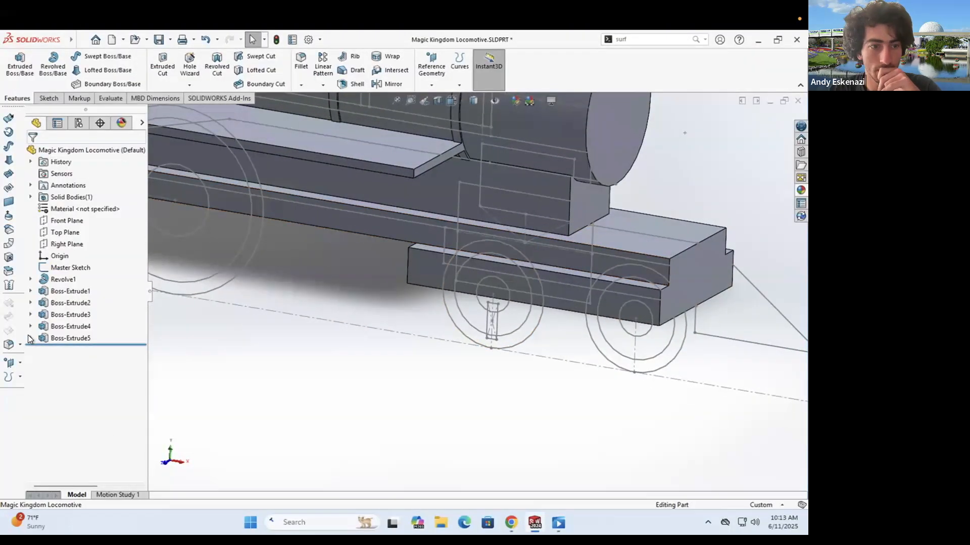
# Step: Edit the front truck block's sketch, extending its outline up to the top of the lower frame beam, and exit the sketch
pyautogui.click(68, 313)
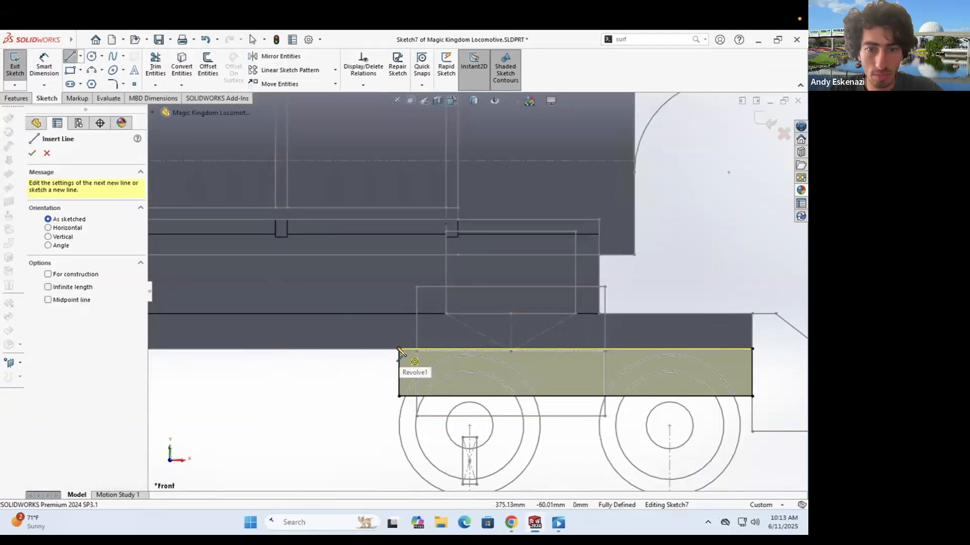
pyautogui.press('Escape')
pyautogui.click(769, 121)
# Step: Start a new side-view sketch and draw a rectangle spanning the lower frame beam's height, reaching across both driving wheels
pyautogui.moveTo(505, 323)
pyautogui.mouseDown(button='middle')
pyautogui.moveTo(433, 450)
pyautogui.moveTo(514, 341)
pyautogui.moveTo(348, 280)
pyautogui.mouseUp(button='middle')
pyautogui.scroll(5, 347, 279)
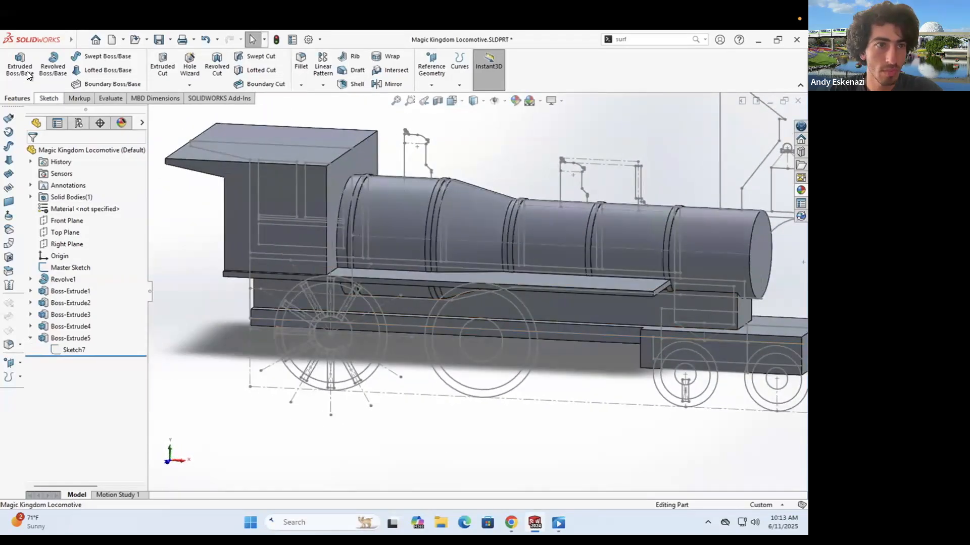
pyautogui.click(49, 98)
pyautogui.click(15, 63)
pyautogui.click(266, 312)
pyautogui.scroll(3, 386, 307)
pyautogui.click(70, 57)
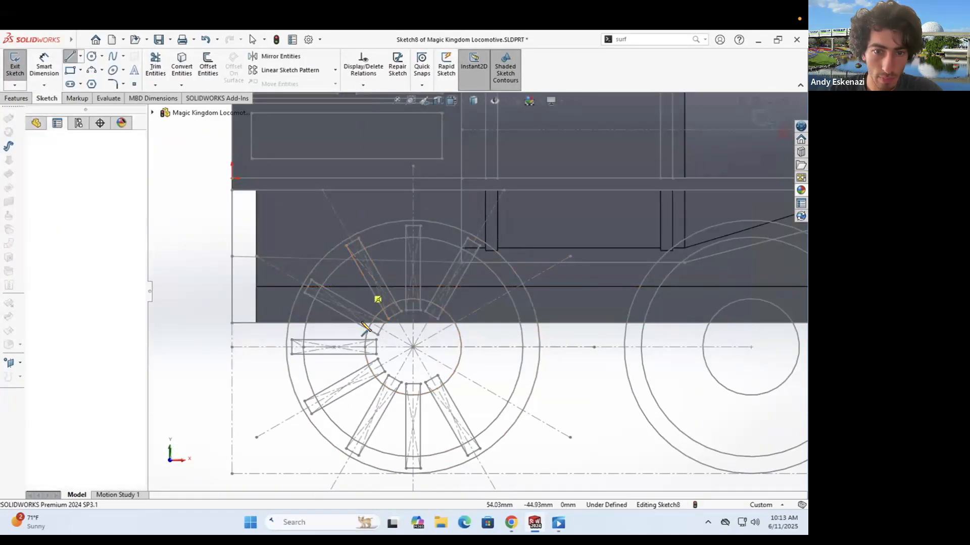
pyautogui.click(363, 287)
pyautogui.click(363, 323)
pyautogui.click(362, 286)
pyautogui.press('d')
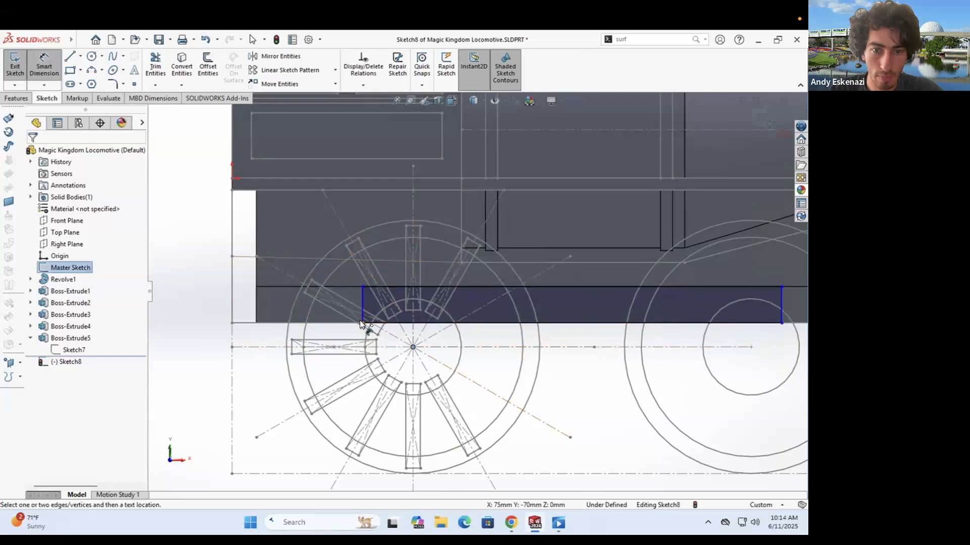
# Step: Dimension each end of the rectangle 20 mm horizontally from the centre of its nearest driving wheel
pyautogui.click(362, 313)
pyautogui.scroll(-3, 476, 295)
pyautogui.click(432, 331)
pyautogui.click(417, 449)
pyautogui.write('20')
pyautogui.press('Return')
pyautogui.click(680, 444)
pyautogui.write('20')
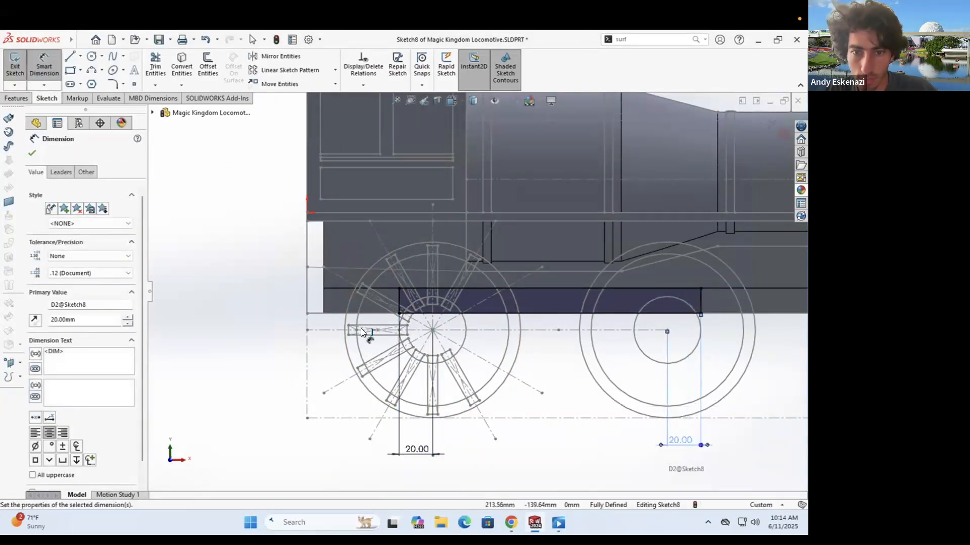
# Step: Extrude the driving-wheel frame profile up to the front truck block's side face, adding a second extrusion direction
pyautogui.write('e')
pyautogui.click(73, 247)
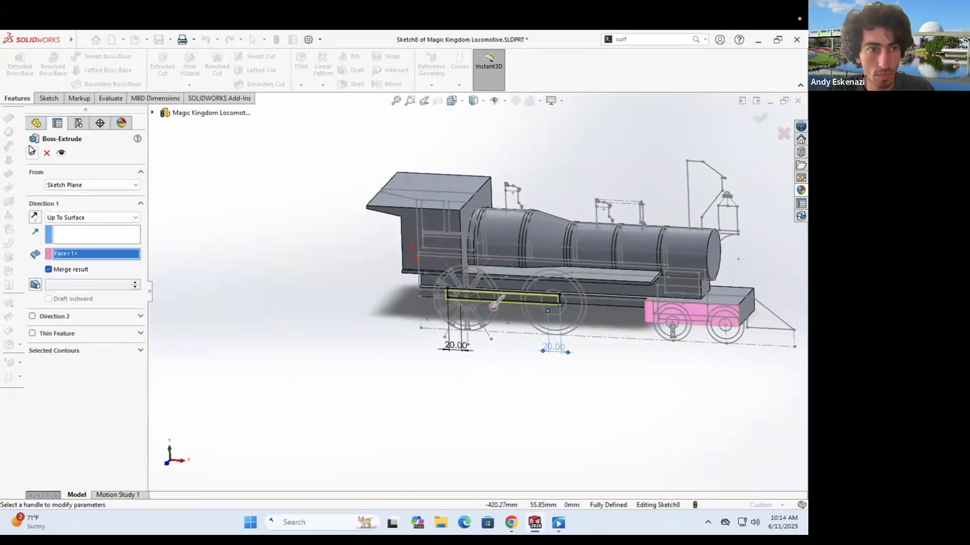
pyautogui.click(33, 317)
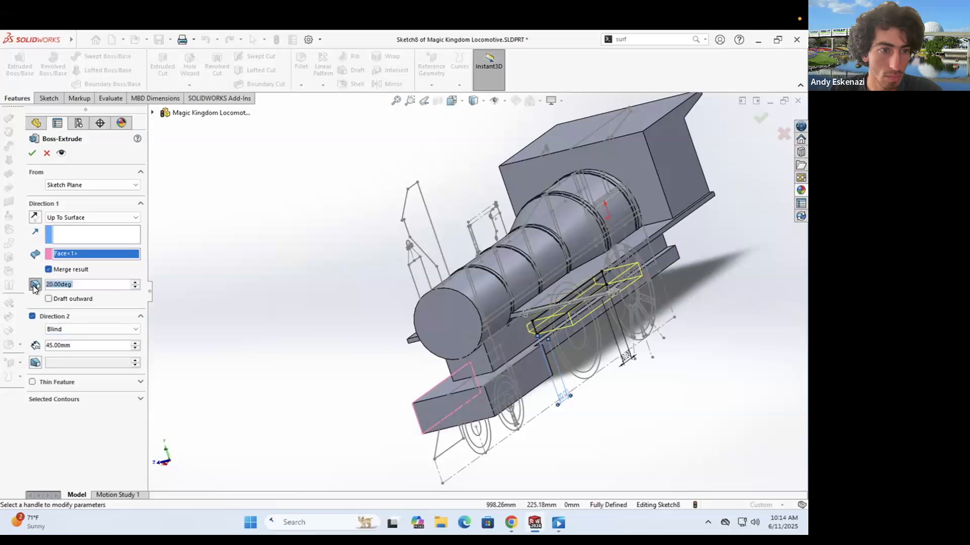
pyautogui.press('Return')
pyautogui.moveTo(312, 262); pyautogui.dragTo(419, 238, button='middle')
pyautogui.scroll(-2, 579, 294)
pyautogui.click(46, 98)
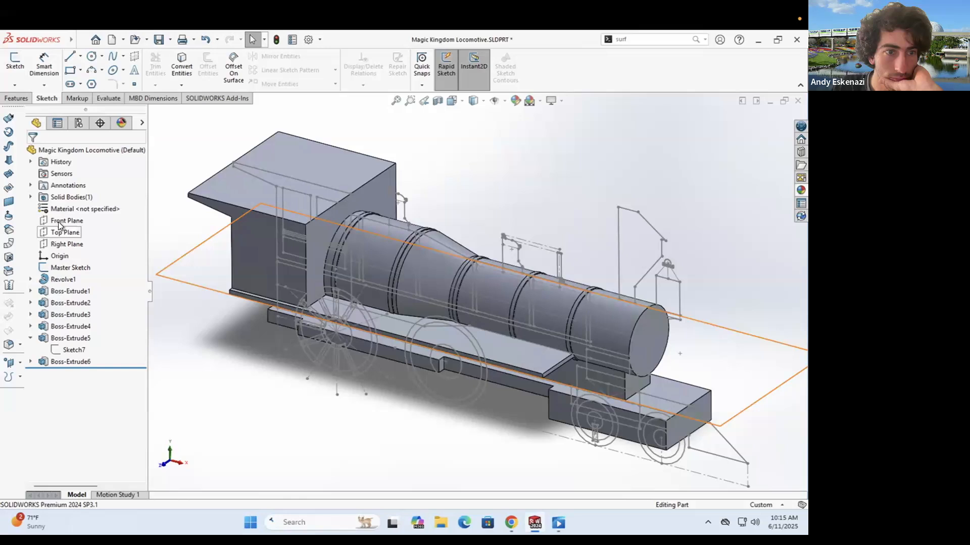
pyautogui.click(66, 221)
pyautogui.click(15, 61)
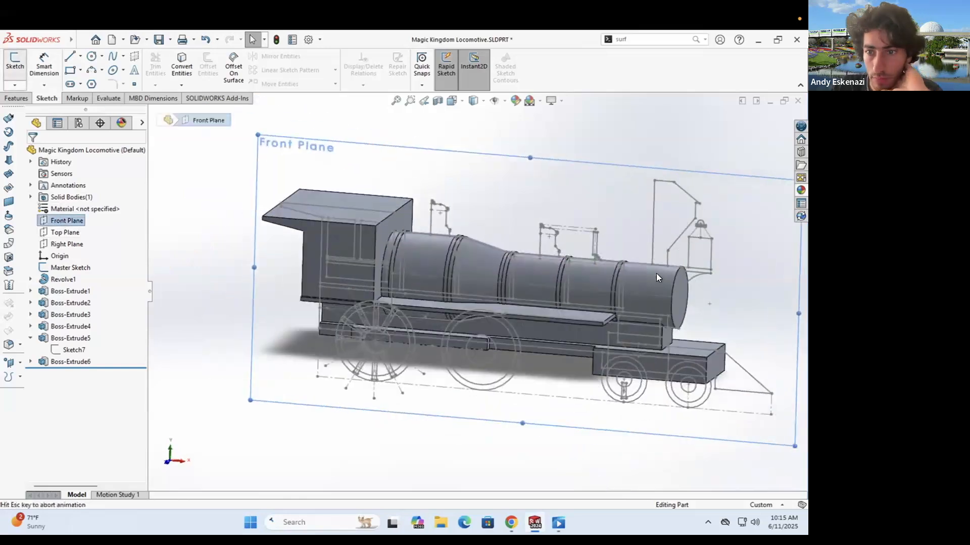
pyautogui.scroll(-3, 429, 355)
pyautogui.hotkey('alt', 'Tab')
pyautogui.hotkey('alt', 'Tab')
pyautogui.click(421, 267)
pyautogui.press('Escape')
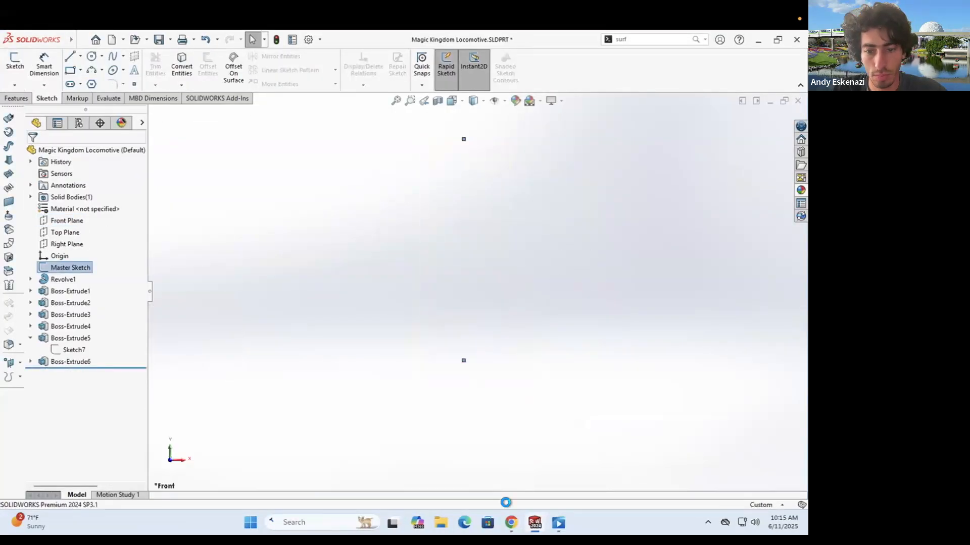
# Step: Try adding a small rectangle against the smokestack's lower vertical line in Master Sketch, turning that line into construction geometry
pyautogui.scroll(-3, 531, 283)
pyautogui.scroll(-3, 530, 279)
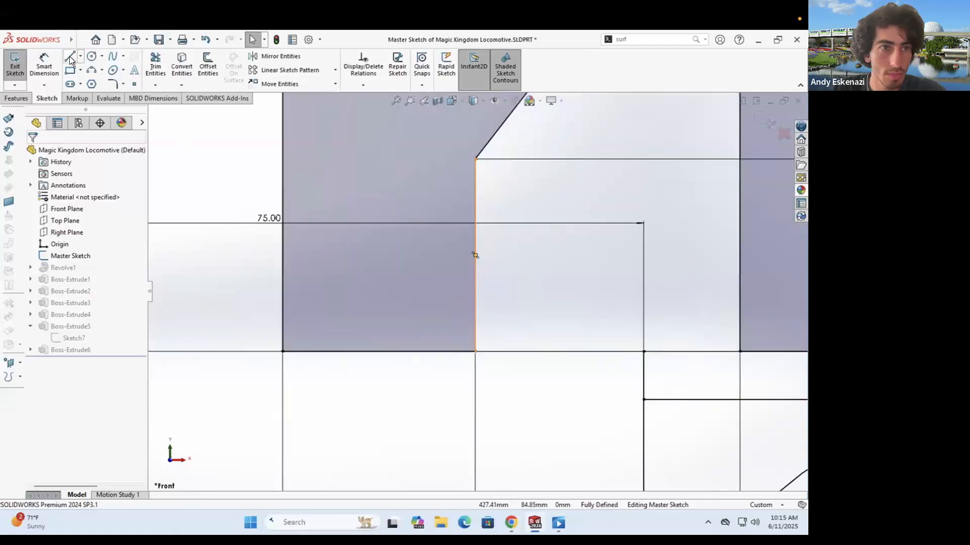
pyautogui.click(475, 313)
pyautogui.press('Escape')
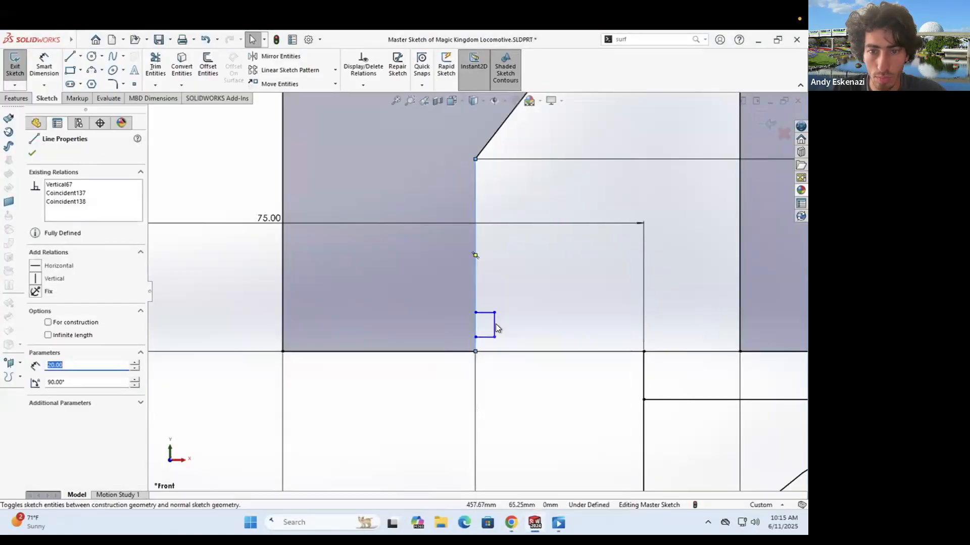
pyautogui.click(497, 328)
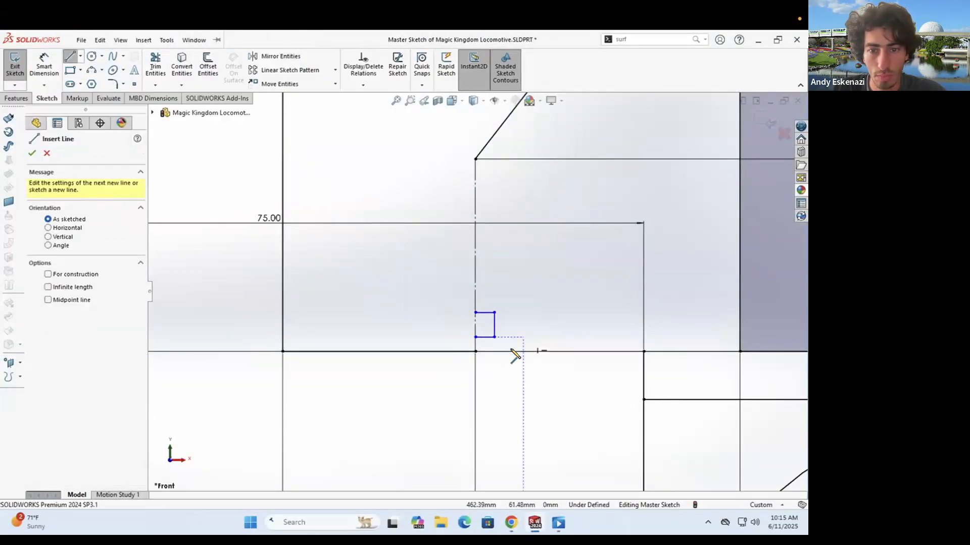
# Step: Delete the three lines of the small rectangle beside the smokestack's lower vertical line
pyautogui.moveTo(456, 294); pyautogui.dragTo(541, 348)
pyautogui.rightClick(541, 302)
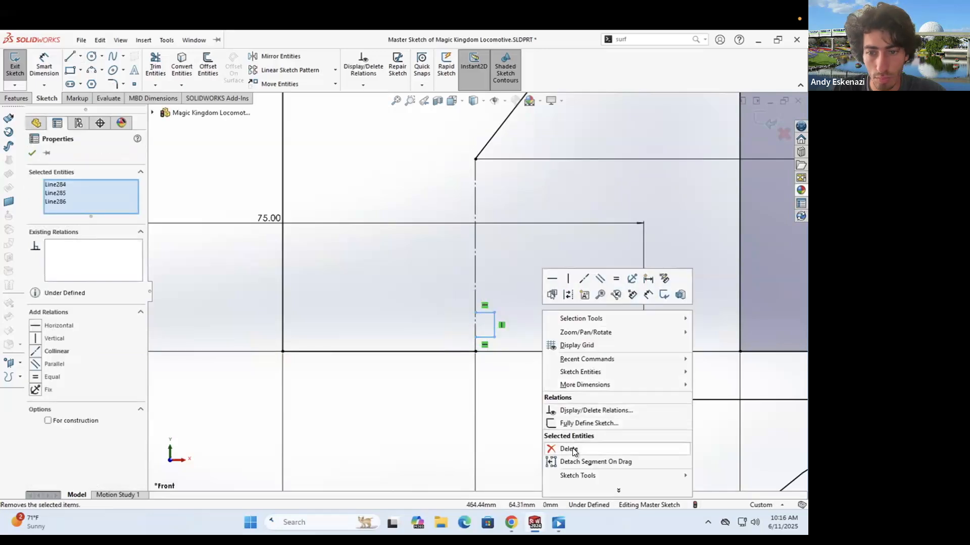
pyautogui.click(555, 448)
# Step: Delete the vertical line at the base of the smokestack profile in Master Sketch
pyautogui.scroll(3, 475, 298)
pyautogui.rightClick(475, 300)
pyautogui.click(506, 454)
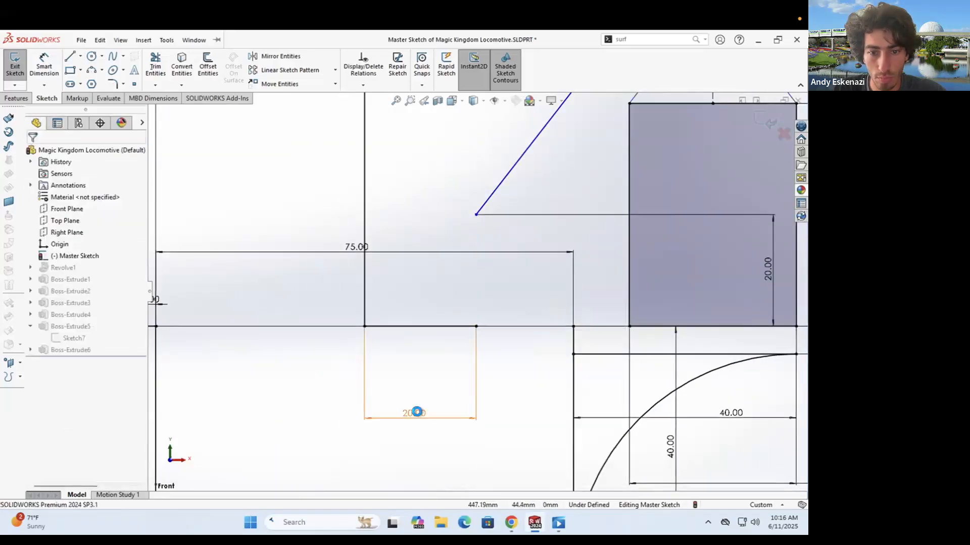
# Step: Check the locomotive reference photo and sketch a small stepped foot at the lower end of the smokestack outline
pyautogui.scroll(2, 483, 291)
pyautogui.hotkey('alt', 'Tab')
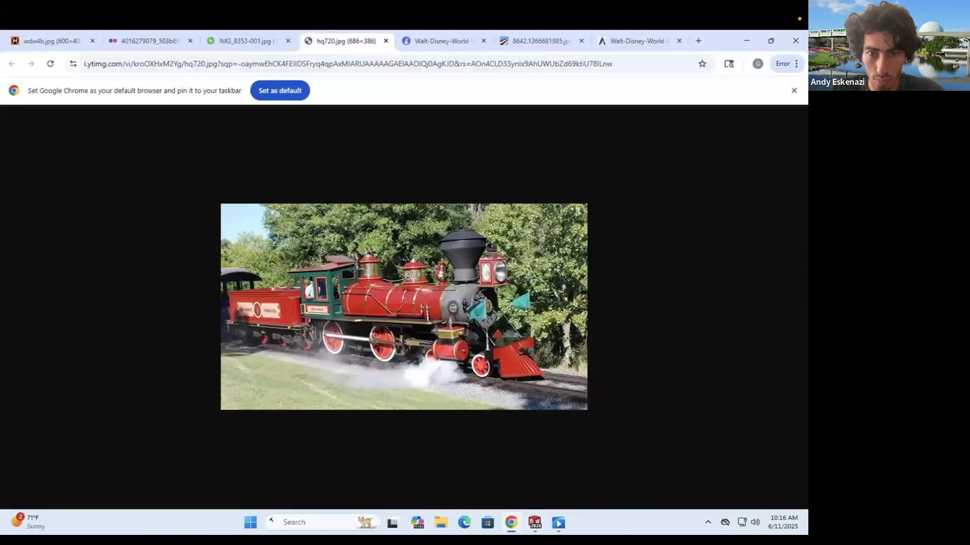
pyautogui.hotkey('alt', 'Tab')
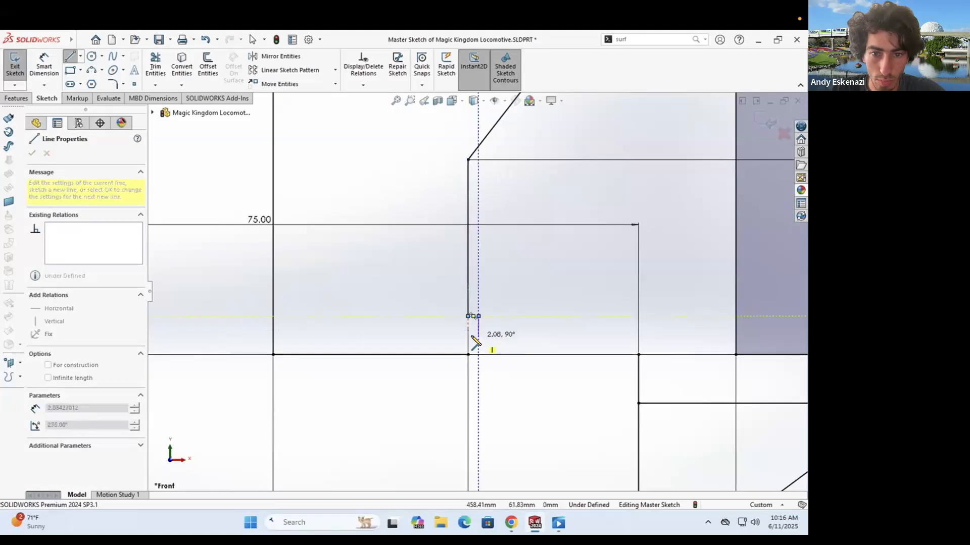
pyautogui.scroll(2, 478, 333)
pyautogui.click(477, 335)
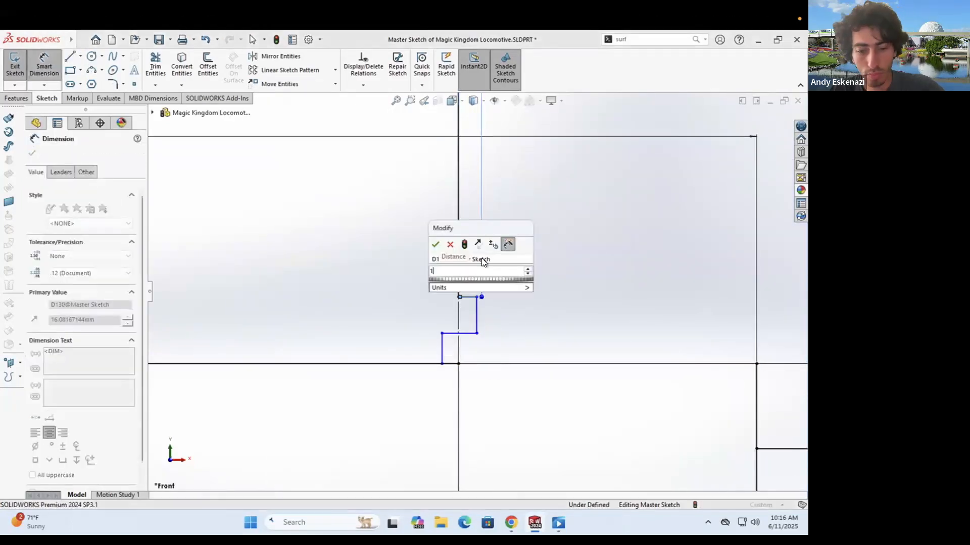
# Step: Set the smokestack's lower vertical line to 16 mm and the foot's upper vertical edge to 2 mm
pyautogui.write('167144mm')
pyautogui.press('Return')
pyautogui.click(476, 316)
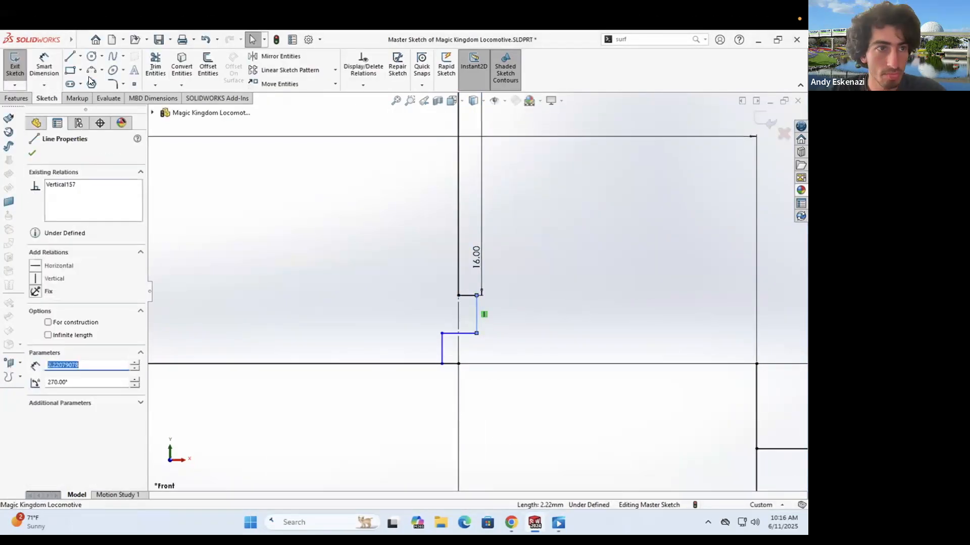
pyautogui.press('Return')
pyautogui.click(476, 313)
# Step: Dimension the foot's horizontal step line to 3 mm
pyautogui.click(442, 349)
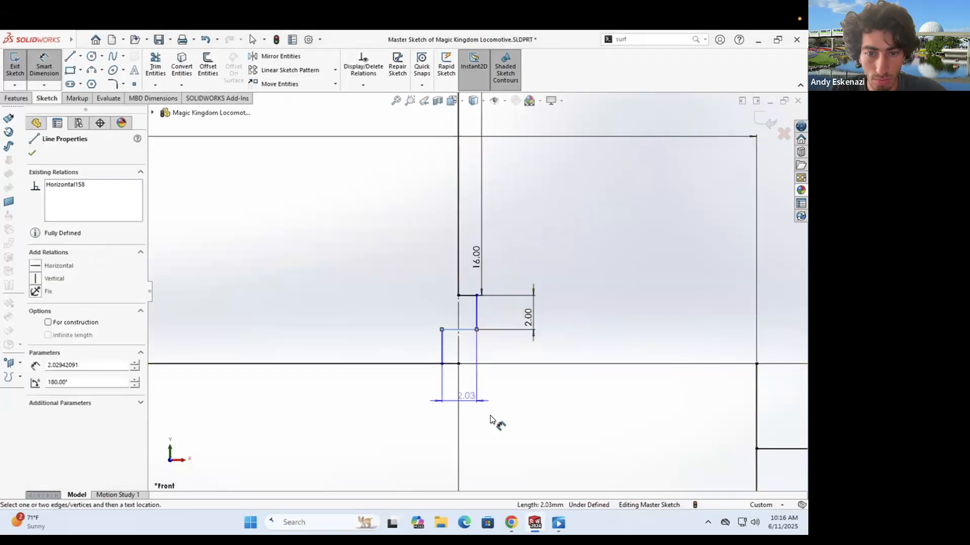
pyautogui.click(490, 414)
pyautogui.write('3')
pyautogui.press('Return')
pyautogui.click(470, 307)
# Step: Compare with the locomotive reference photo in the browser and finish editing the master sketch
pyautogui.hotkey('alt', 'Tab')
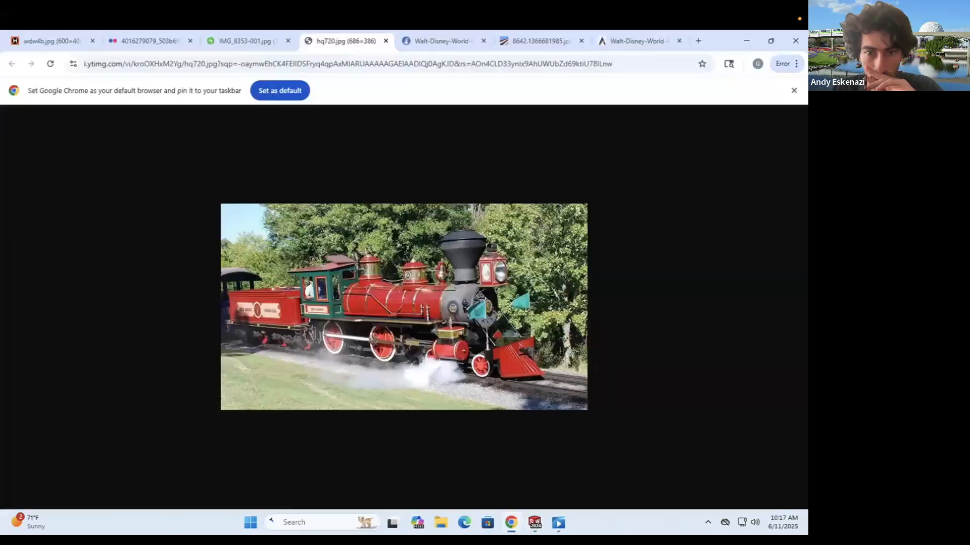
pyautogui.hotkey('alt', 'Tab')
pyautogui.press('Escape')
pyautogui.scroll(6, 439, 316)
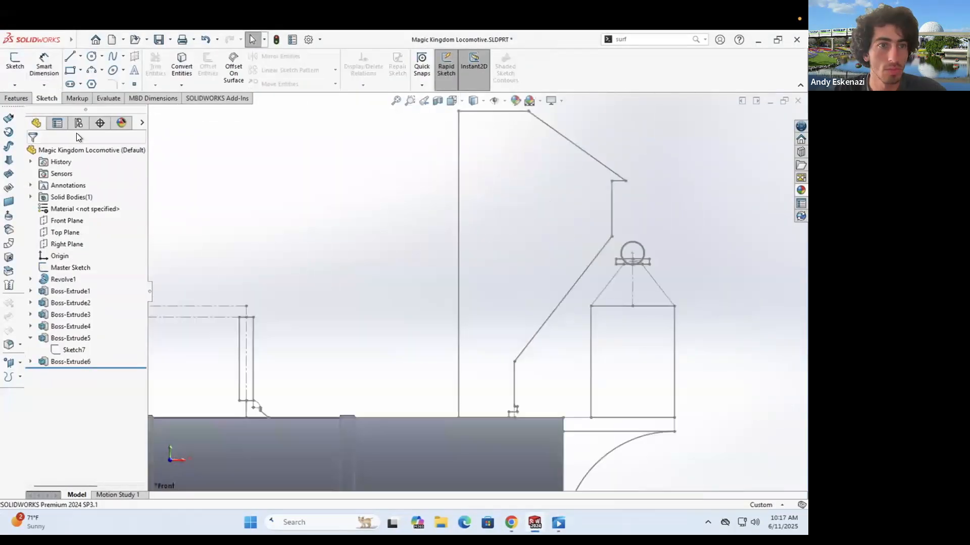
# Step: Start a front-plane sketch and convert the smokestack's axis and main outline lines from the Master Sketch
pyautogui.click(14, 61)
pyautogui.click(181, 66)
pyautogui.scroll(-5, 411, 369)
pyautogui.click(411, 369)
pyautogui.scroll(2, 462, 139)
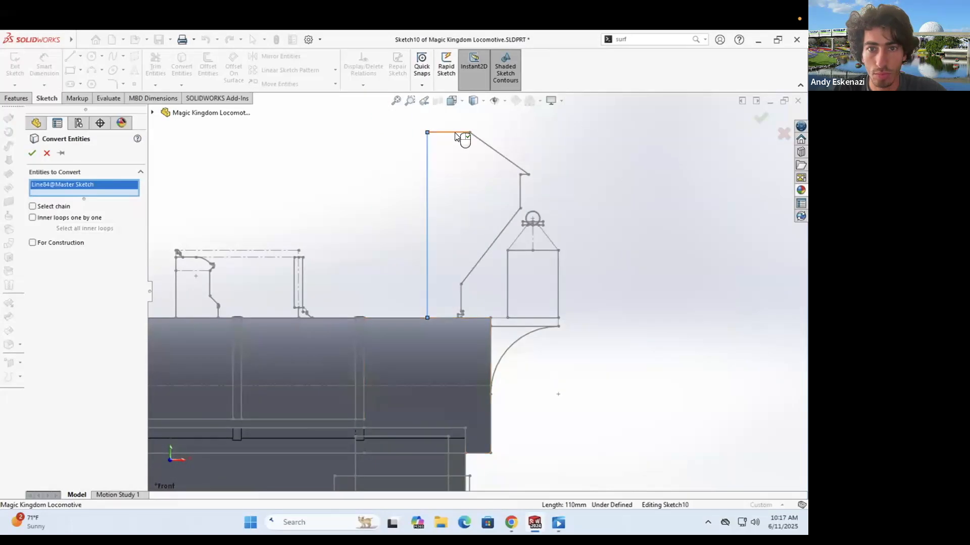
pyautogui.scroll(-4, 483, 192)
pyautogui.click(484, 192)
pyautogui.click(439, 383)
# Step: Add the stepped foot's lines to the converted smokestack outline
pyautogui.scroll(-3, 483, 305)
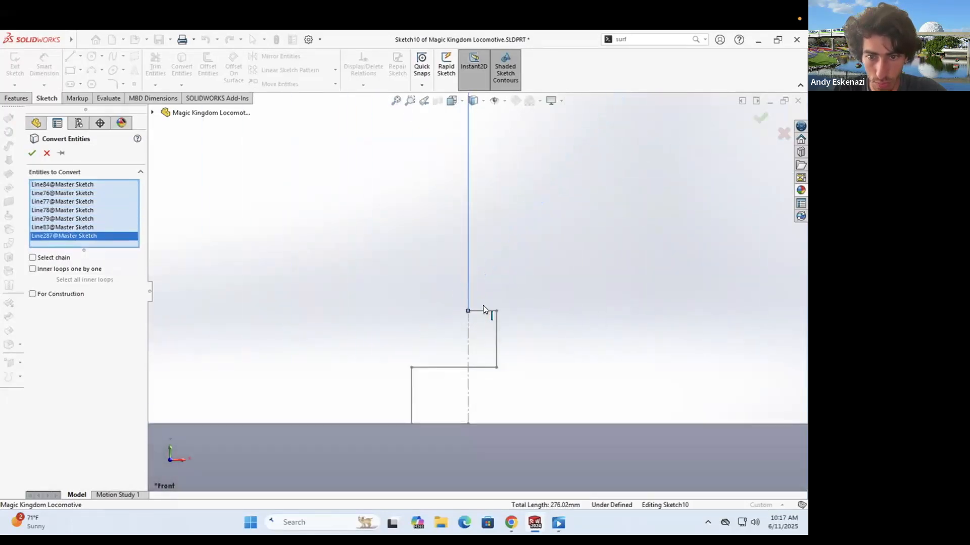
pyautogui.click(483, 309)
pyautogui.click(500, 343)
pyautogui.click(434, 377)
# Step: Close the smokestack profile with lines just inside the boiler, extending 1.5 mm below the foot
pyautogui.click(69, 56)
pyautogui.scroll(4, 478, 291)
pyautogui.click(451, 343)
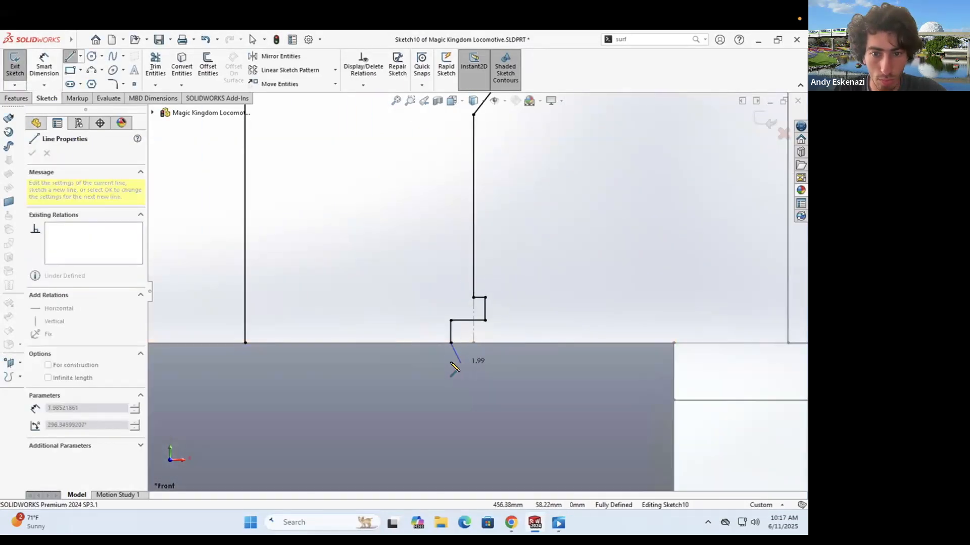
pyautogui.click(246, 360)
pyautogui.click(452, 354)
pyautogui.click(477, 369)
pyautogui.write('1.5')
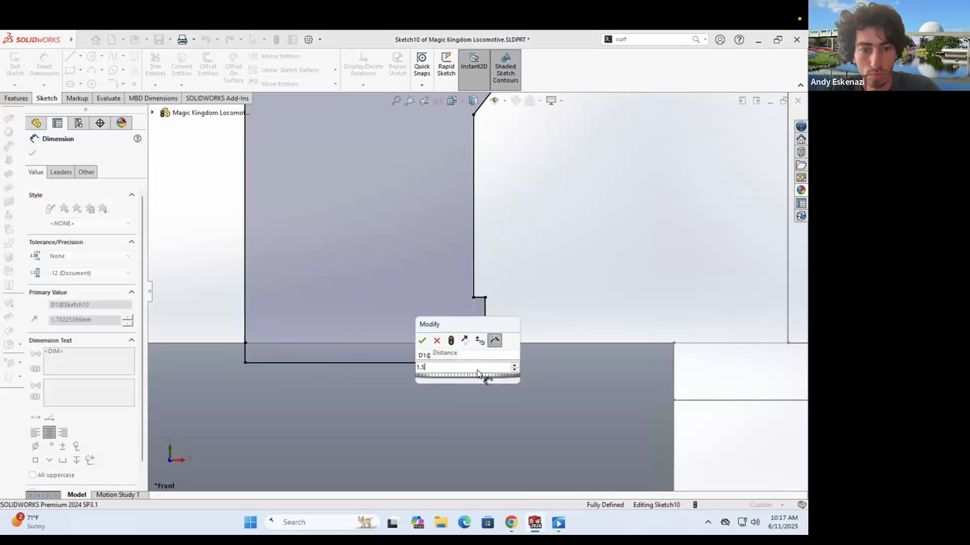
pyautogui.press('Return')
# Step: Revolve the closed profile about its vertical axis to form the smokestack
pyautogui.click(53, 61)
pyautogui.press('Return')
pyautogui.moveTo(502, 265)
pyautogui.mouseDown(button='middle')
pyautogui.moveTo(479, 284)
pyautogui.moveTo(484, 292)
pyautogui.moveTo(443, 275)
pyautogui.mouseUp(button='middle')
pyautogui.scroll(5, 444, 275)
# Step: Start a sketch for the middle dome and convert its axis, finial and side outline from the Master Sketch
pyautogui.press('s')
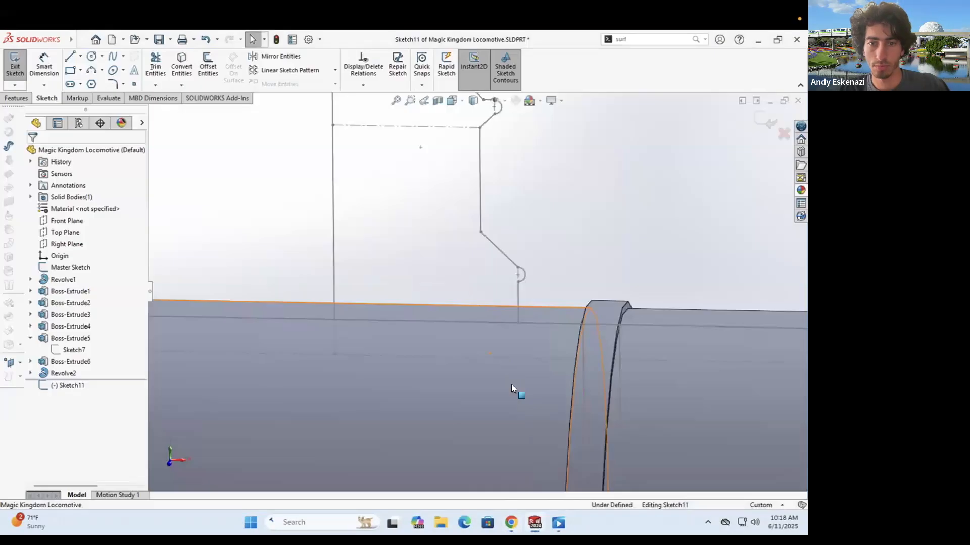
pyautogui.scroll(-5, 492, 263)
pyautogui.scroll(5, 477, 257)
pyautogui.click(181, 65)
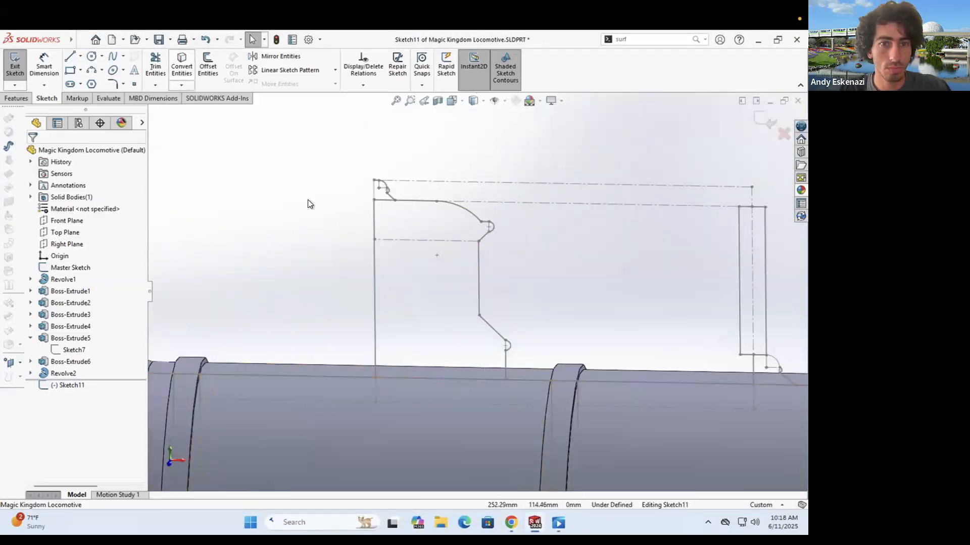
pyautogui.click(368, 209)
pyautogui.click(368, 374)
pyautogui.scroll(-3, 490, 426)
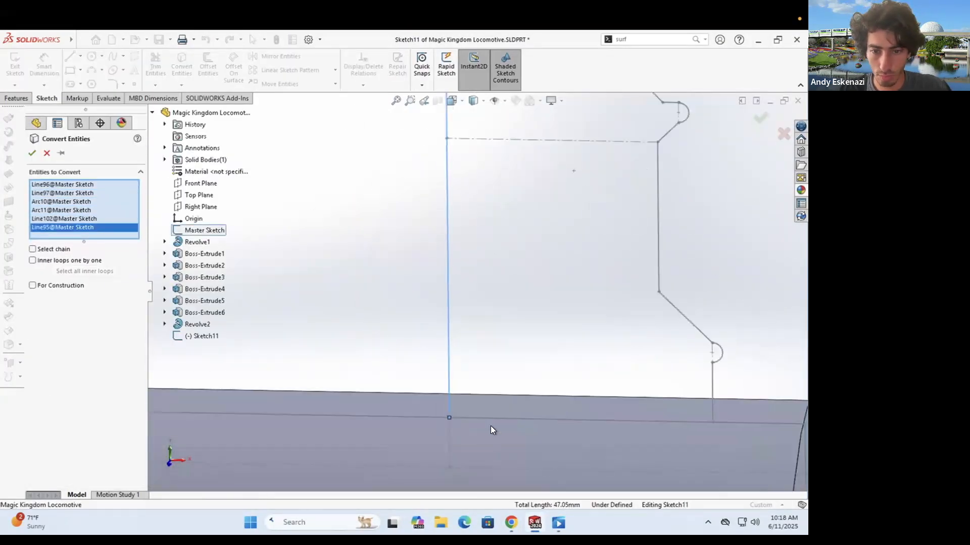
pyautogui.click(677, 330)
pyautogui.scroll(-4, 541, 222)
pyautogui.click(511, 264)
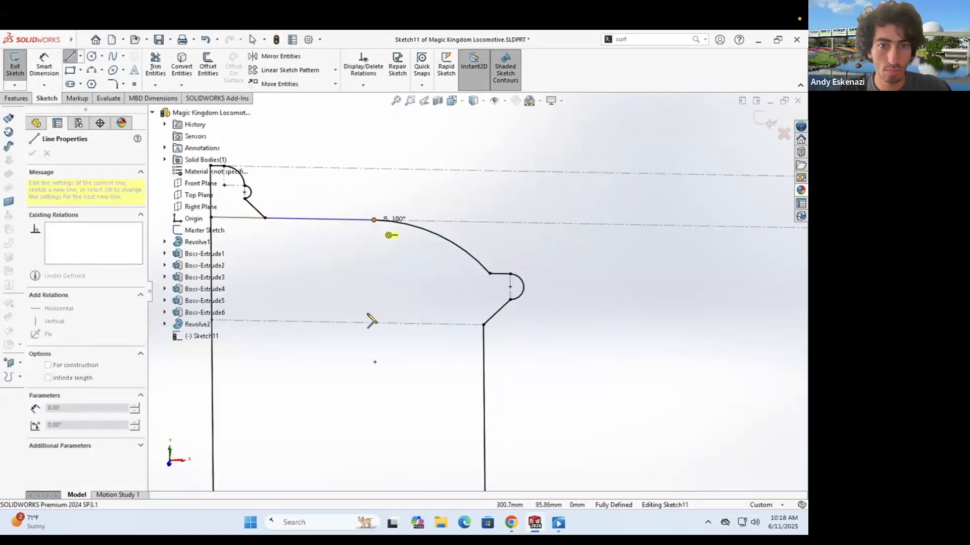
# Step: Close the middle dome's profile with lines 4 mm down into the boiler and revolve it about its vertical axis
pyautogui.scroll(2, 371, 320)
pyautogui.click(591, 424)
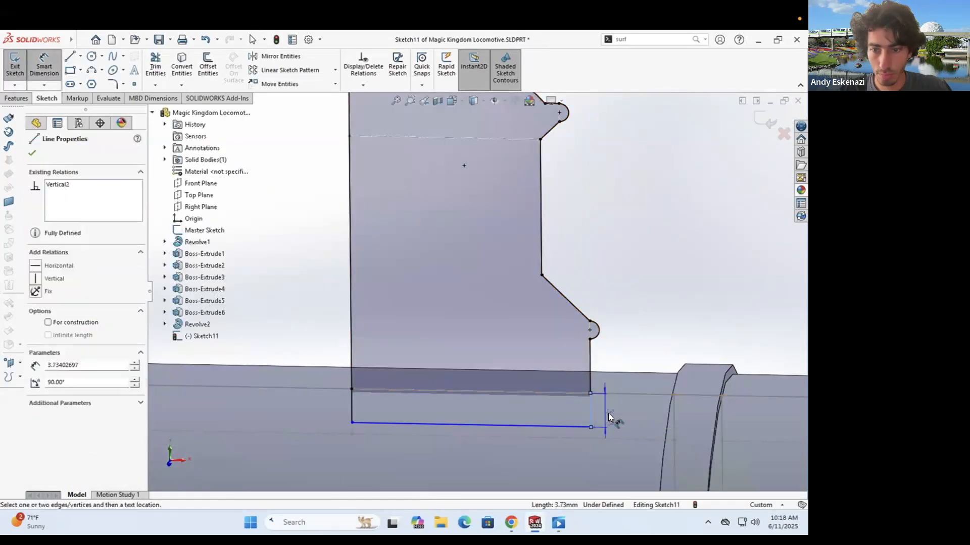
pyautogui.click(630, 448)
pyautogui.write('4')
pyautogui.press('Return')
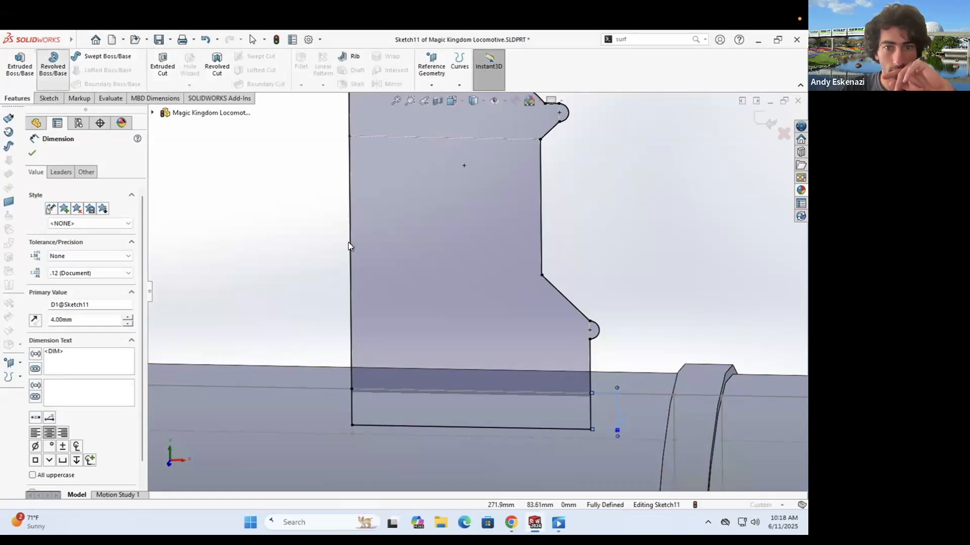
pyautogui.press('Return')
pyautogui.moveTo(348, 241)
pyautogui.mouseDown(button='middle')
pyautogui.moveTo(388, 396)
pyautogui.moveTo(546, 318)
pyautogui.mouseUp(button='middle')
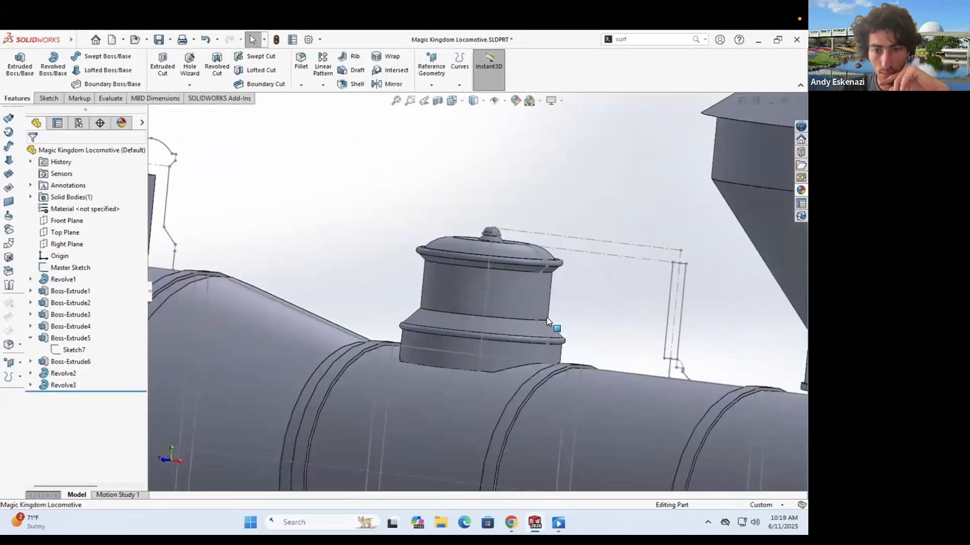
# Step: Reopen the middle dome's sketch, adjust the depth of its base inside the boiler, and rebuild the model
pyautogui.rightClick(33, 383)
pyautogui.rightClick(63, 385)
pyautogui.click(81, 329)
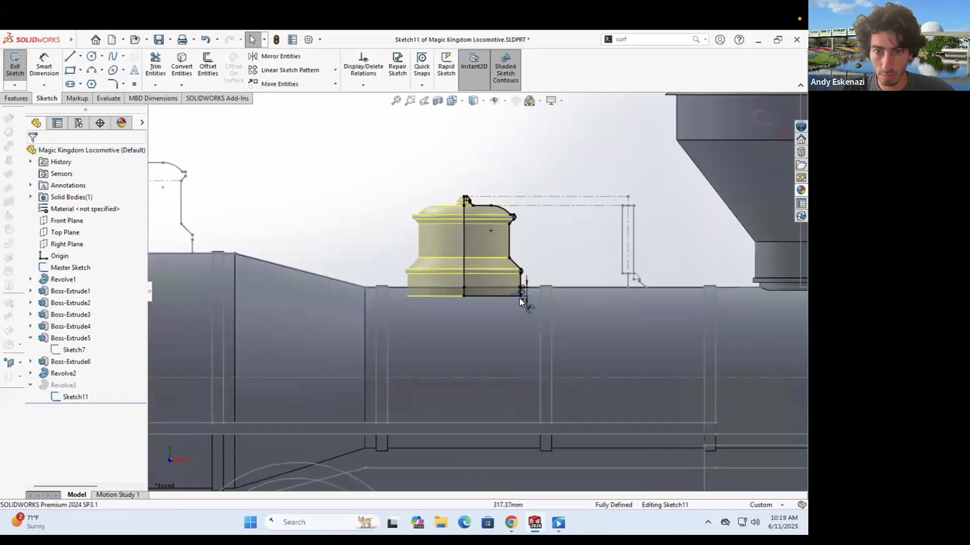
pyautogui.scroll(-3, 520, 297)
pyautogui.hotkey('ctrl', 'b')
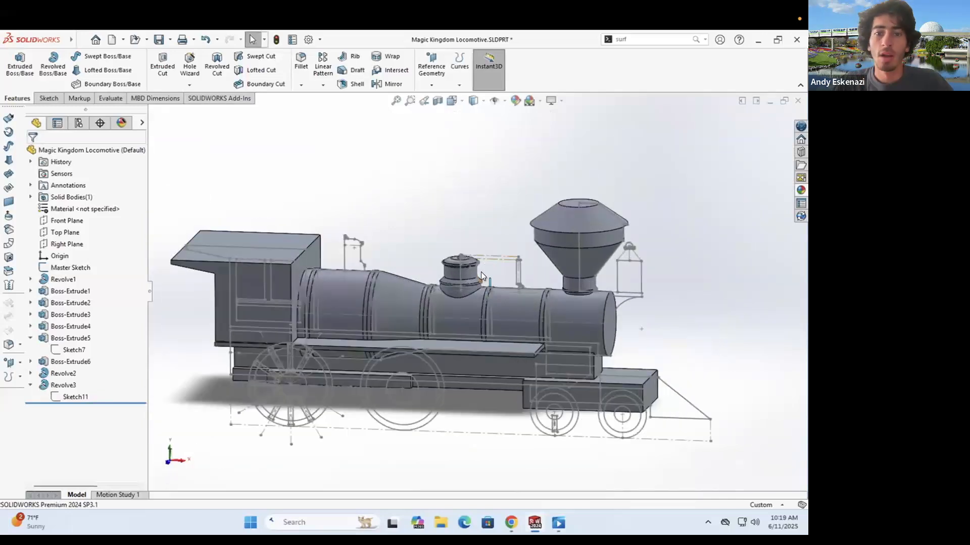
# Step: Start a front-plane sketch and convert the outline of the dome next to the cab from the Master Sketch
pyautogui.scroll(2, 480, 275)
pyautogui.click(67, 220)
pyautogui.click(83, 202)
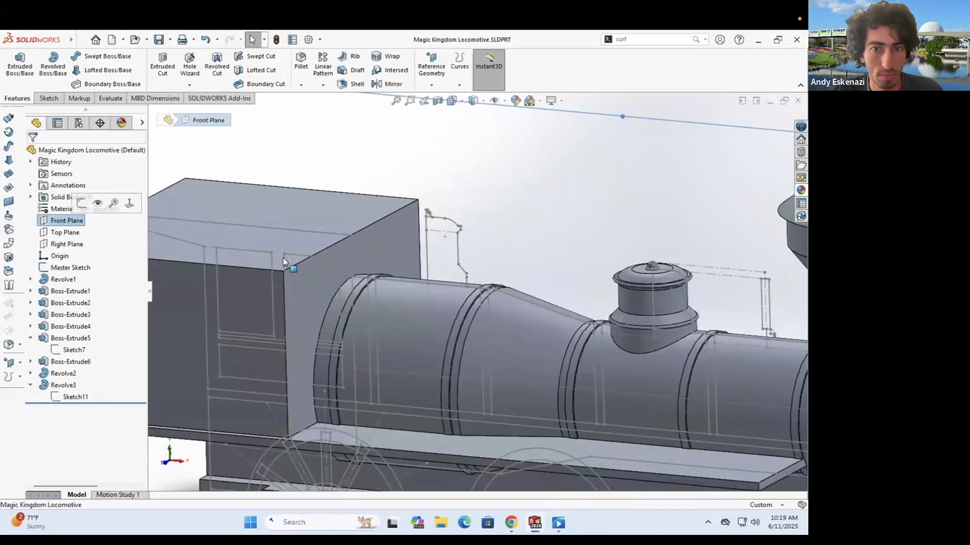
pyautogui.moveTo(334, 189); pyautogui.dragTo(406, 228, button='middle')
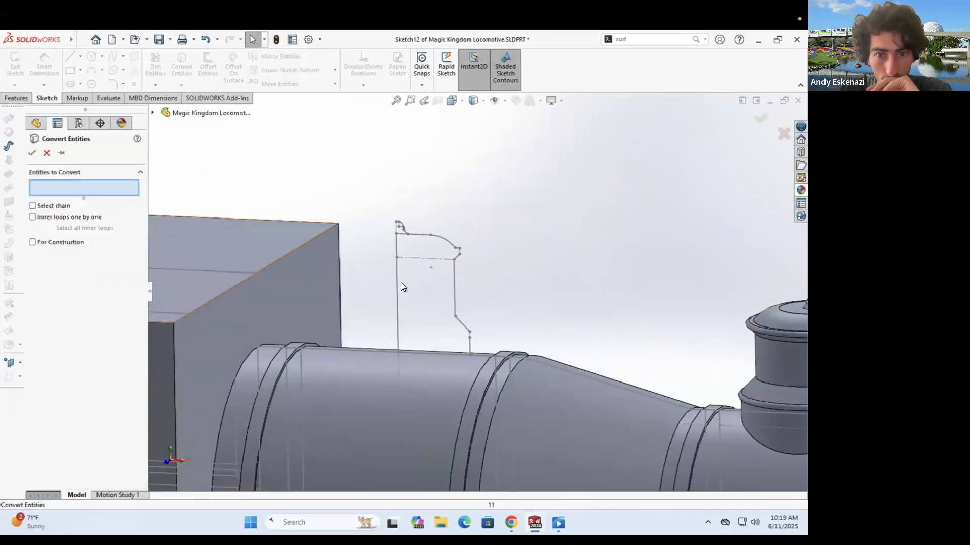
pyautogui.click(423, 208)
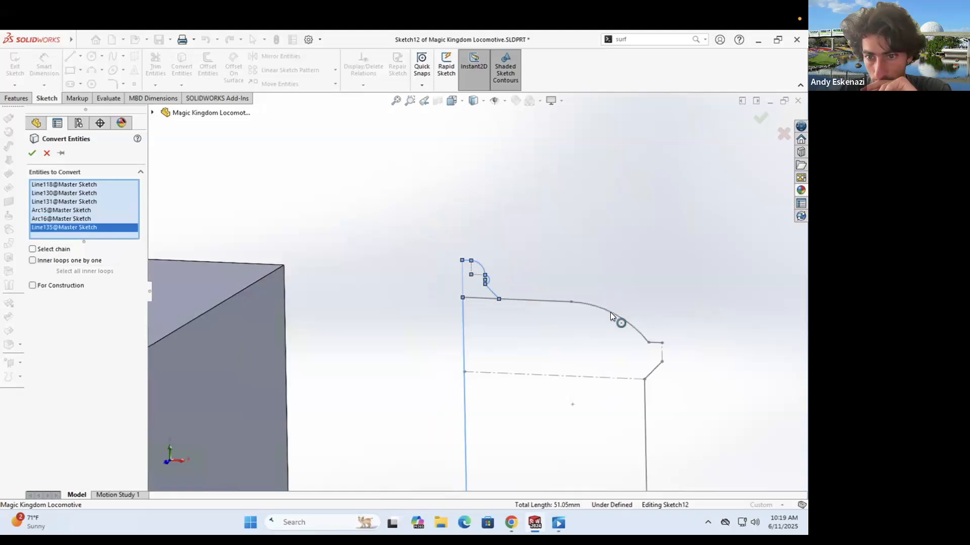
pyautogui.scroll(-5, 610, 312)
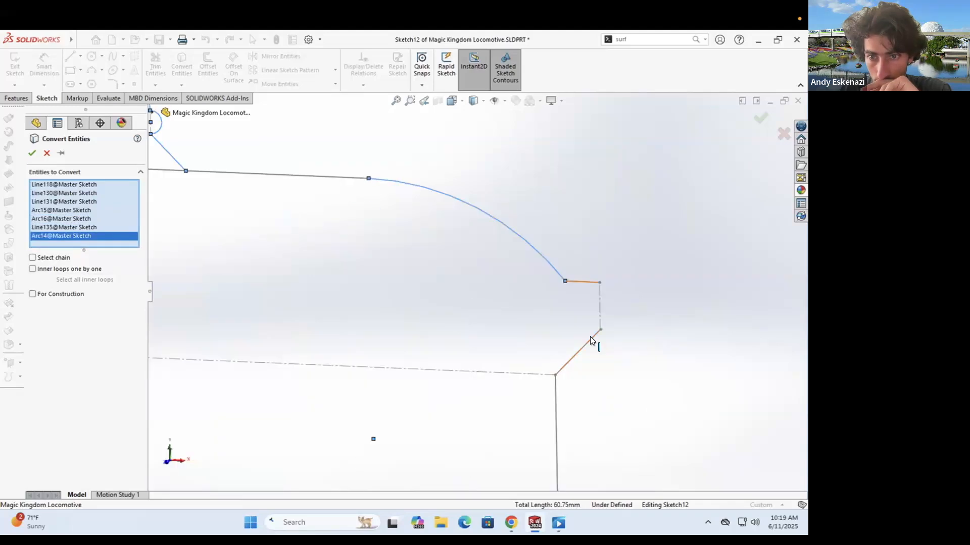
pyautogui.scroll(8, 557, 283)
pyautogui.scroll(-4, 450, 326)
pyautogui.click(32, 154)
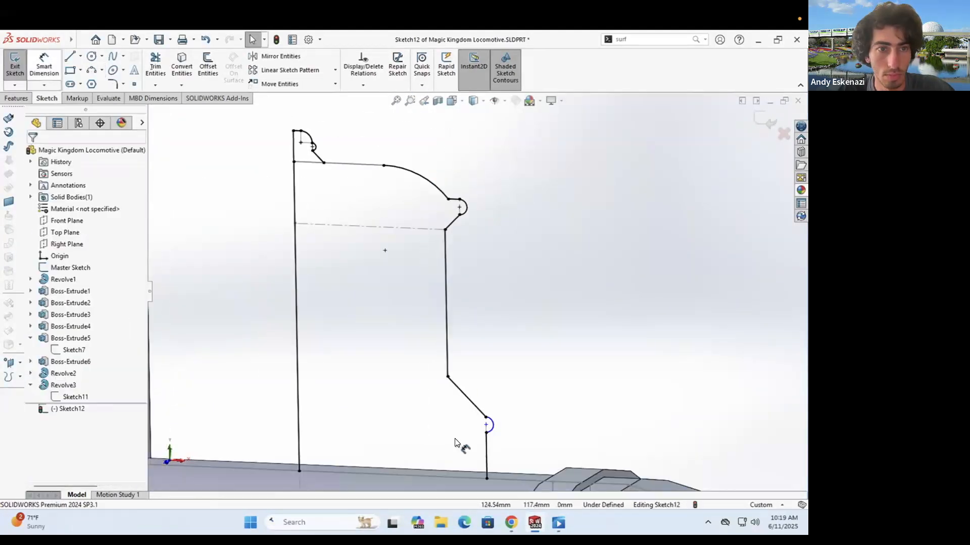
# Step: Dimension the small arc near the cab-side dome's base to 1 mm and close the profile with dimensioned lines inside the boiler
pyautogui.click(451, 393)
pyautogui.click(451, 390)
pyautogui.press('l')
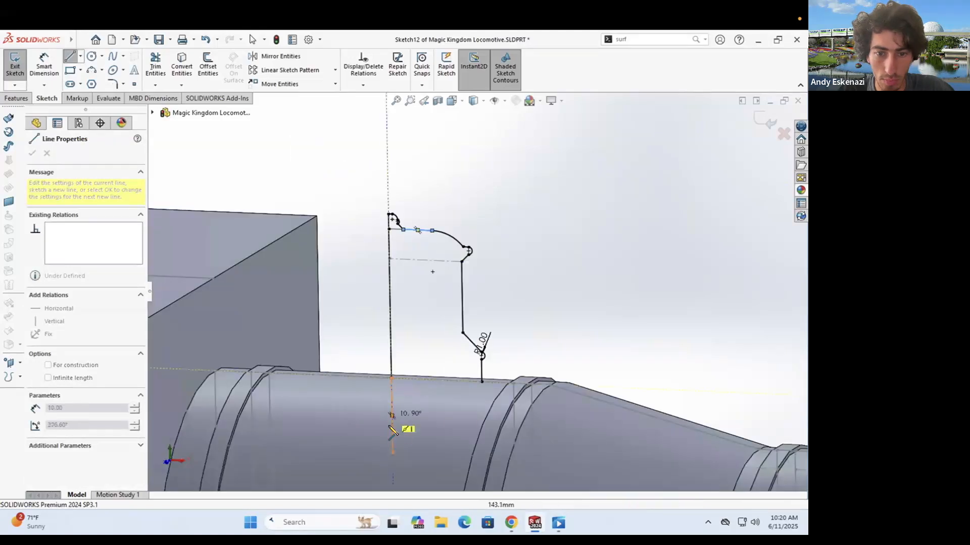
pyautogui.press('Escape')
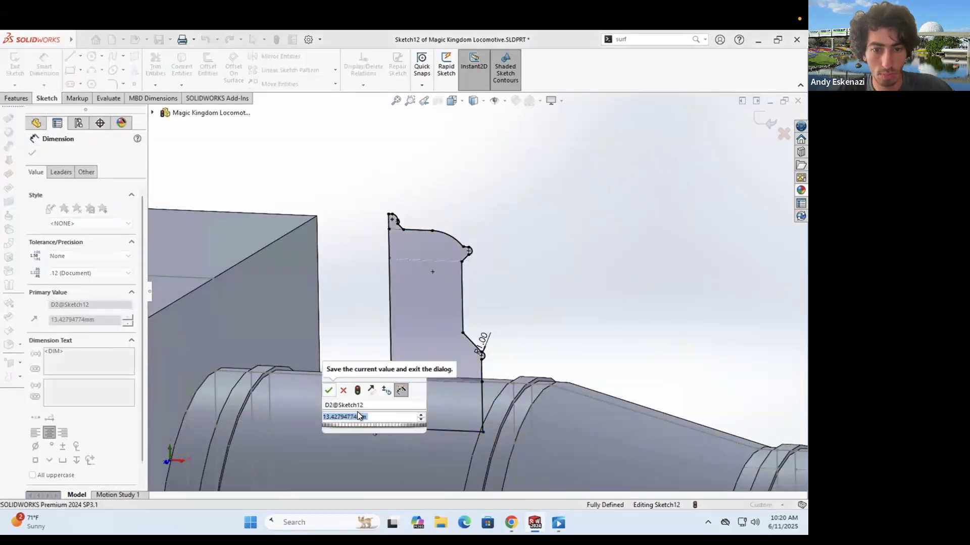
pyautogui.click(329, 393)
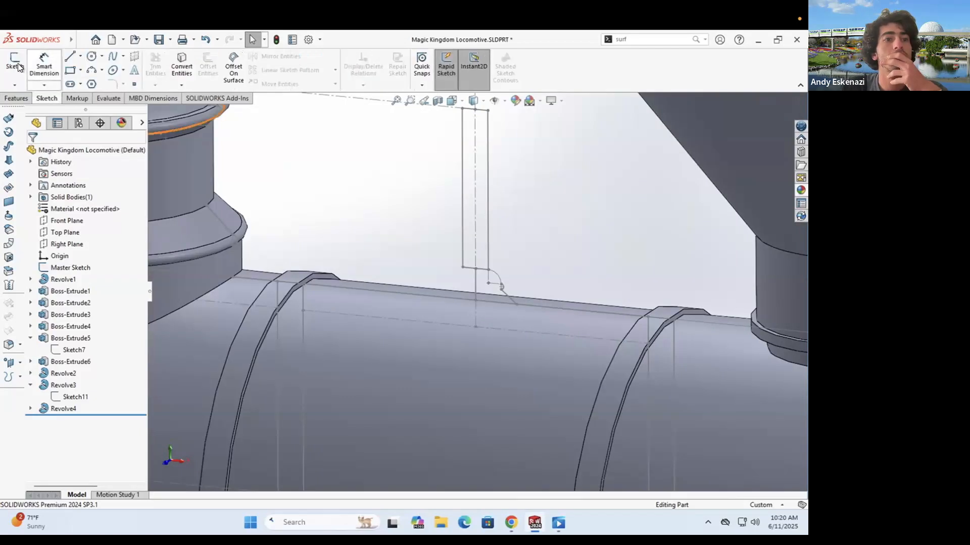
# Step: Start a front-plane sketch and convert the small fixture's axis, two arcs and slanted base line from the Master Sketch
pyautogui.click(18, 66)
pyautogui.click(196, 206)
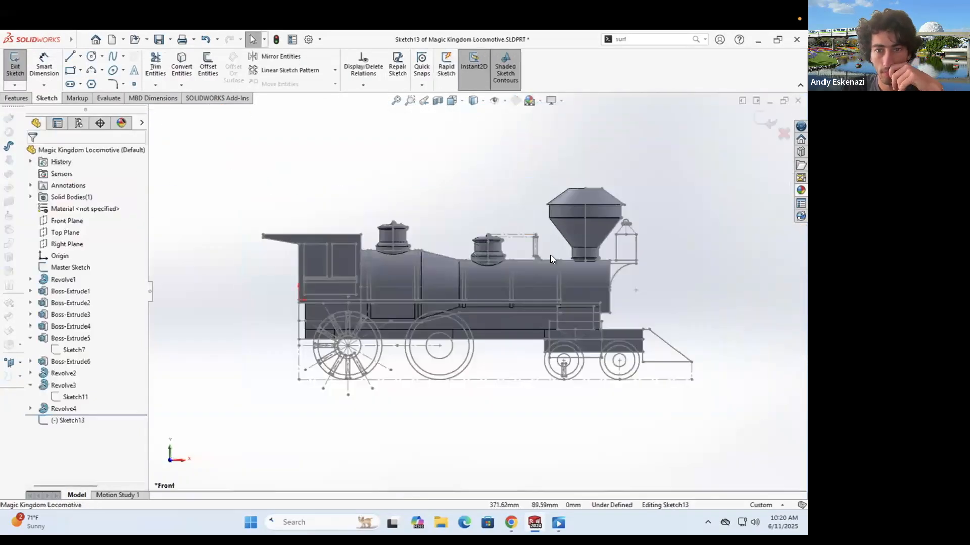
pyautogui.scroll(10, 393, 304)
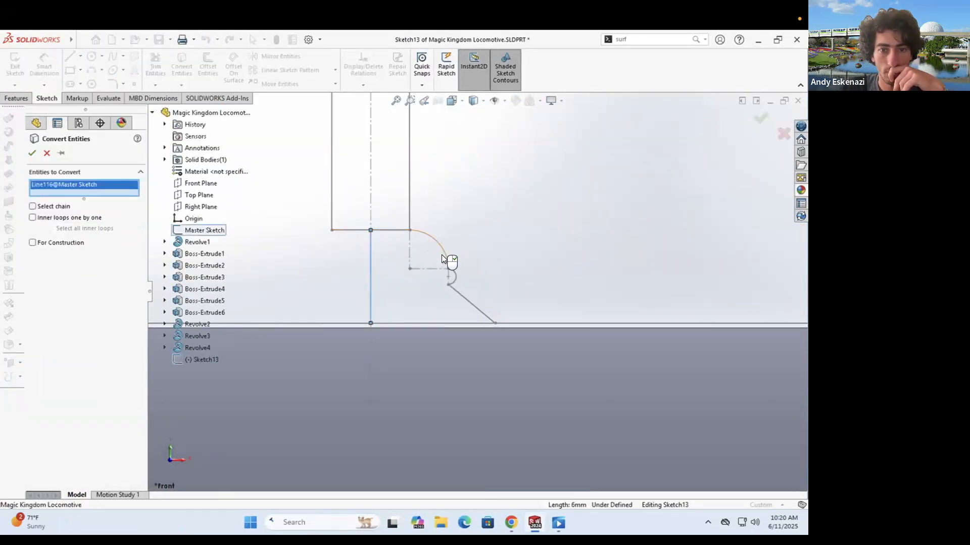
pyautogui.click(442, 255)
pyautogui.scroll(-4, 446, 269)
pyautogui.click(466, 283)
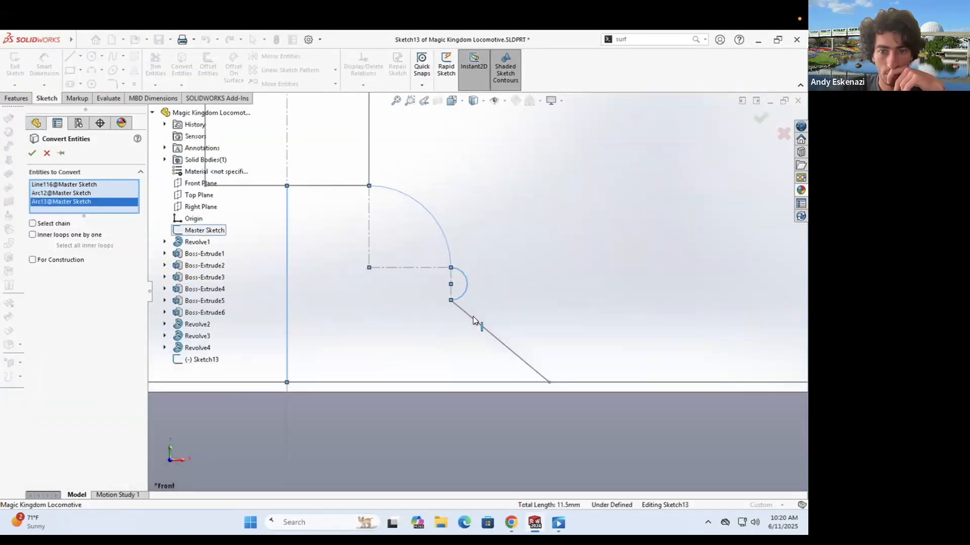
pyautogui.click(473, 318)
# Step: Close the small fixture's profile with a line across its upper end and lines extending down into the boiler
pyautogui.click(69, 56)
pyautogui.click(369, 186)
pyautogui.click(287, 186)
pyautogui.scroll(4, 370, 225)
pyautogui.click(386, 336)
pyautogui.scroll(3, 394, 364)
pyautogui.click(424, 398)
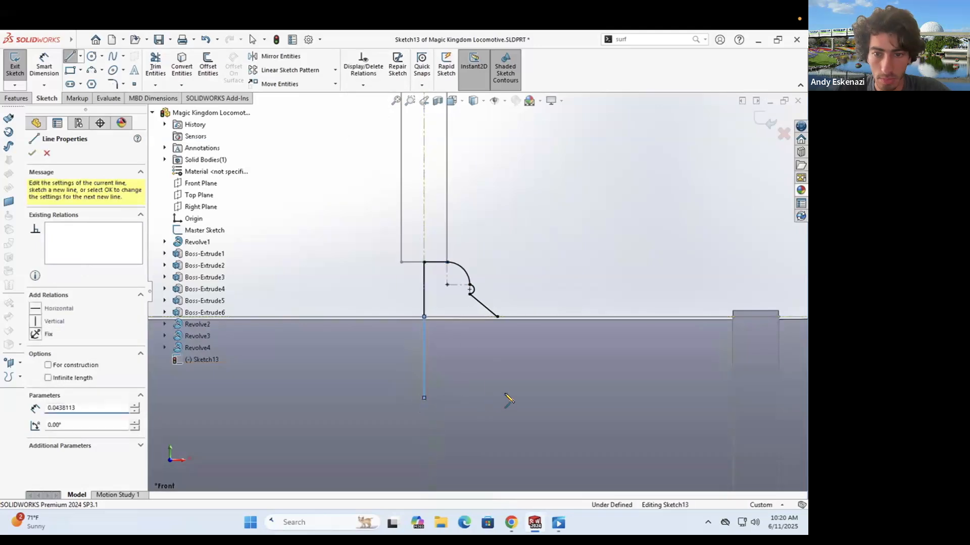
pyautogui.click(33, 153)
# Step: Dimension the fixture profile's extension into the boiler to 10 mm
pyautogui.click(44, 64)
pyautogui.click(423, 371)
pyautogui.click(404, 379)
pyautogui.write('10')
pyautogui.press('Return')
# Step: Revolve the fixture profile about its vertical line to form the small rounded base on the boiler
pyautogui.click(16, 99)
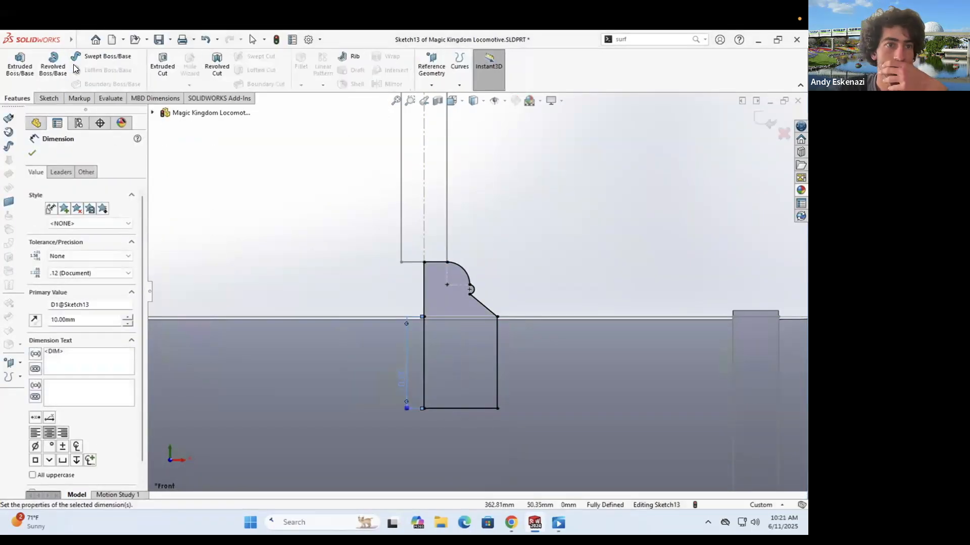
pyautogui.click(53, 65)
pyautogui.click(424, 331)
pyautogui.click(33, 153)
pyautogui.scroll(7, 438, 278)
pyautogui.moveTo(455, 283)
pyautogui.mouseDown(button='middle')
pyautogui.moveTo(511, 301)
pyautogui.moveTo(548, 331)
pyautogui.mouseUp(button='middle')
pyautogui.scroll(-7, 460, 282)
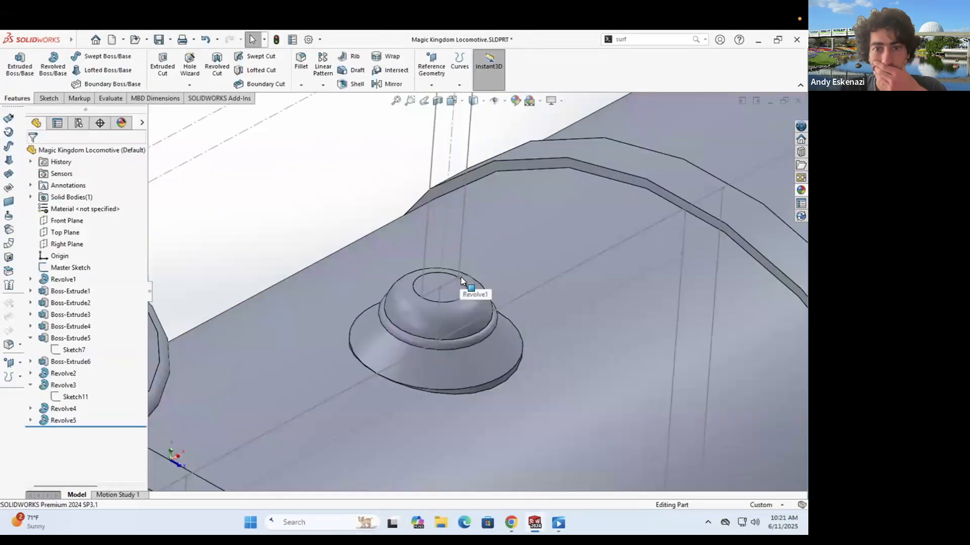
pyautogui.click(49, 99)
pyautogui.click(511, 523)
pyautogui.click(534, 523)
pyautogui.click(15, 61)
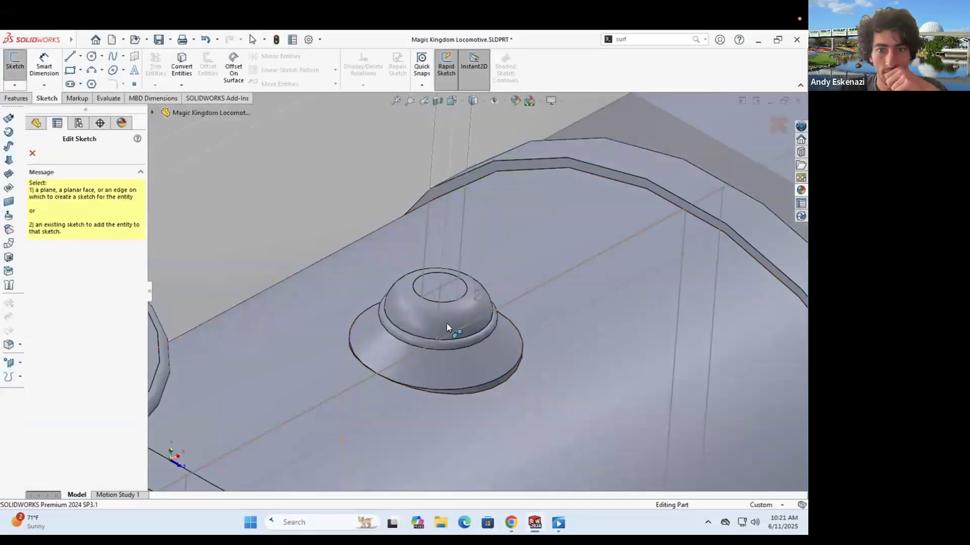
pyautogui.scroll(7, 446, 323)
pyautogui.click(15, 62)
# Step: Create a vertical reference plane across the boiler through the small fixture's axis
pyautogui.click(432, 74)
pyautogui.click(441, 98)
pyautogui.scroll(-6, 453, 282)
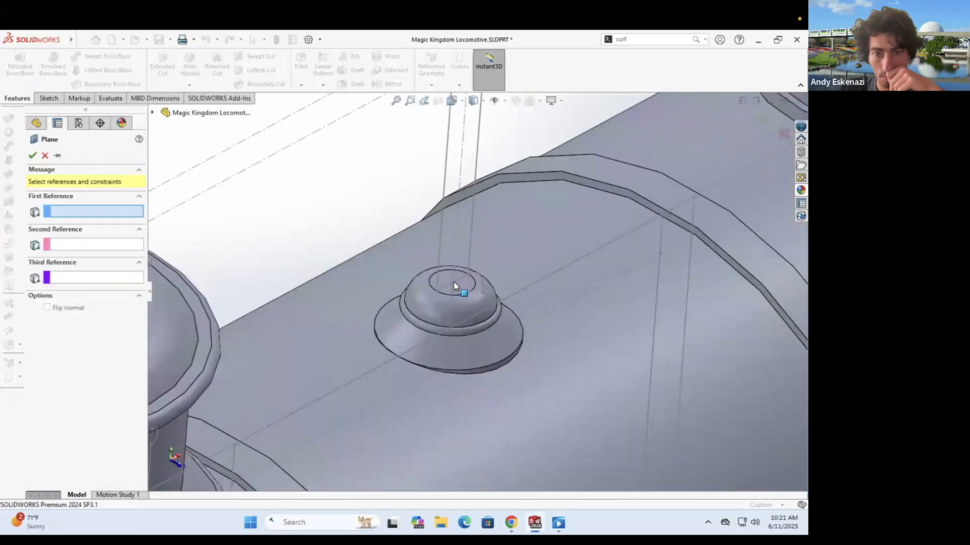
pyautogui.click(446, 277)
pyautogui.click(33, 156)
# Step: Start a sketch on the new plane and draw a vertical centreline from the fixture's upper face to the post's upper end
pyautogui.click(22, 68)
pyautogui.scroll(7, 442, 272)
pyautogui.moveTo(443, 221)
pyautogui.mouseDown(button='middle')
pyautogui.moveTo(308, 207)
pyautogui.moveTo(475, 239)
pyautogui.moveTo(464, 252)
pyautogui.mouseUp(button='middle')
pyautogui.scroll(-6, 475, 238)
pyautogui.scroll(-5, 465, 252)
pyautogui.click(70, 70)
pyautogui.scroll(2, 450, 235)
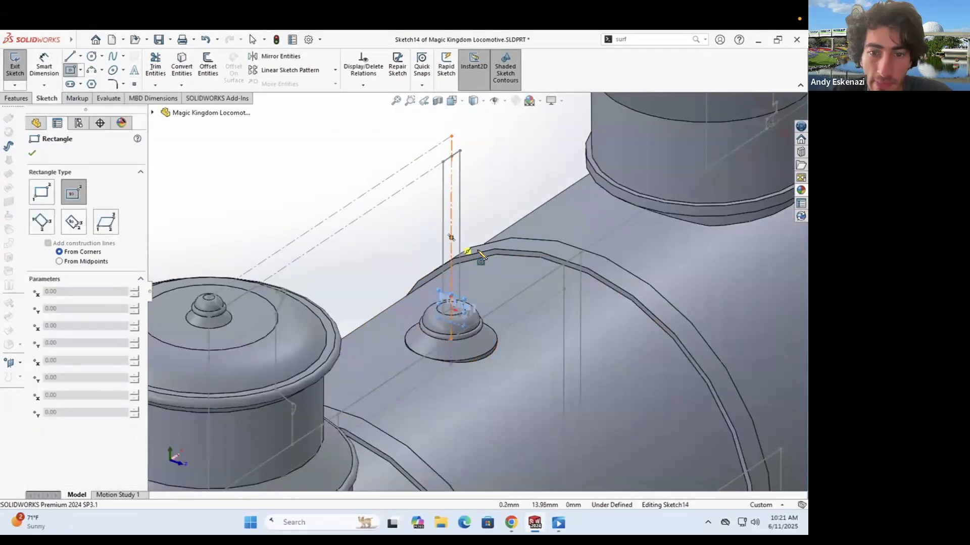
pyautogui.click(451, 308)
pyautogui.click(451, 157)
# Step: Draw a centre rectangle on the centreline's midpoint and make its upper edge coincident with the centreline's upper end
pyautogui.click(69, 70)
pyautogui.click(451, 232)
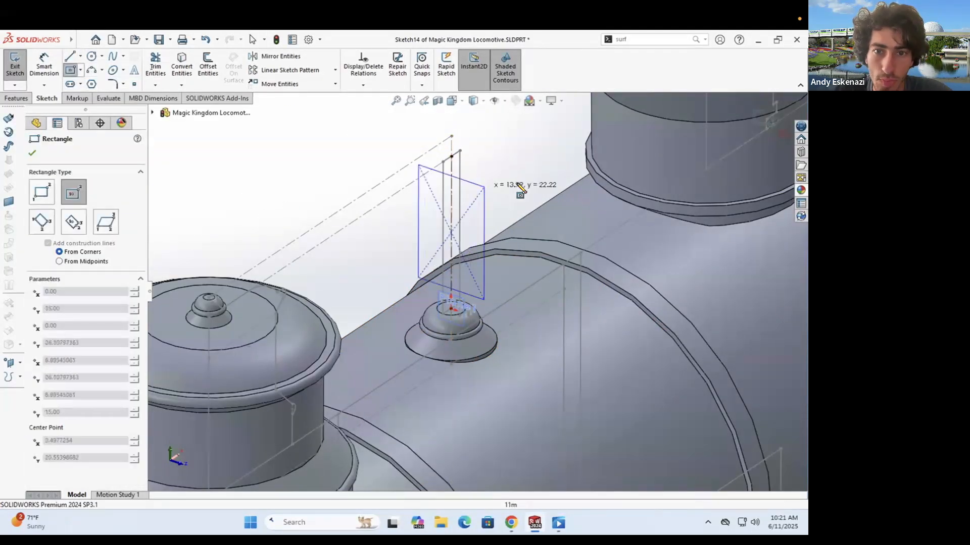
pyautogui.click(518, 184)
pyautogui.press('Escape')
pyautogui.click(485, 174)
pyautogui.doubleClick(91, 368)
pyautogui.keyDown('ctrl'); pyautogui.click(451, 156); pyautogui.keyUp('ctrl')
pyautogui.click(59, 336)
pyautogui.press('Escape')
# Step: Dimension the rectangle's width to 30 mm
pyautogui.scroll(4, 477, 283)
pyautogui.moveTo(463, 194); pyautogui.dragTo(480, 232, button='middle')
pyautogui.scroll(-6, 482, 241)
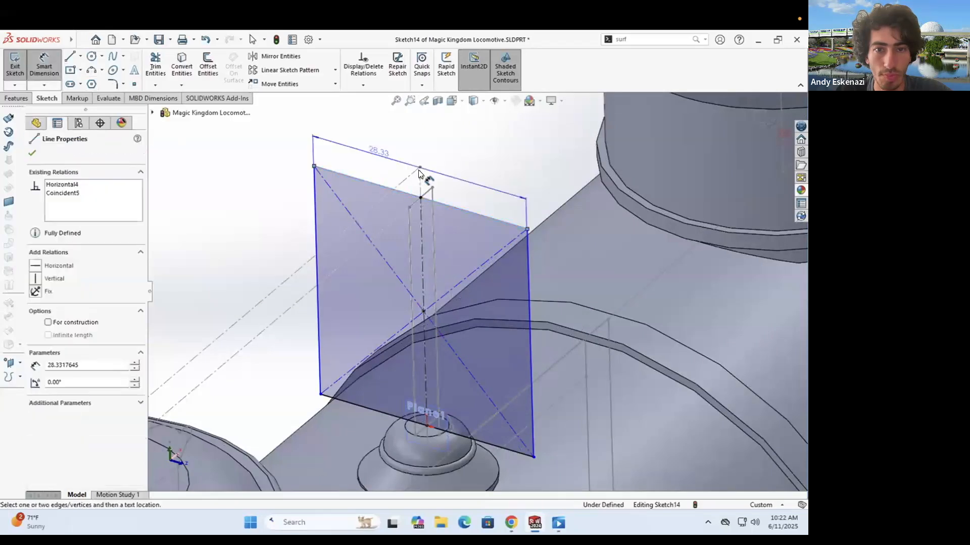
pyautogui.click(418, 161)
pyautogui.write('30')
pyautogui.press('Return')
# Step: Extrude the rectangle 2 mm blind in both directions to form an upright plate above the fixture
pyautogui.press('e')
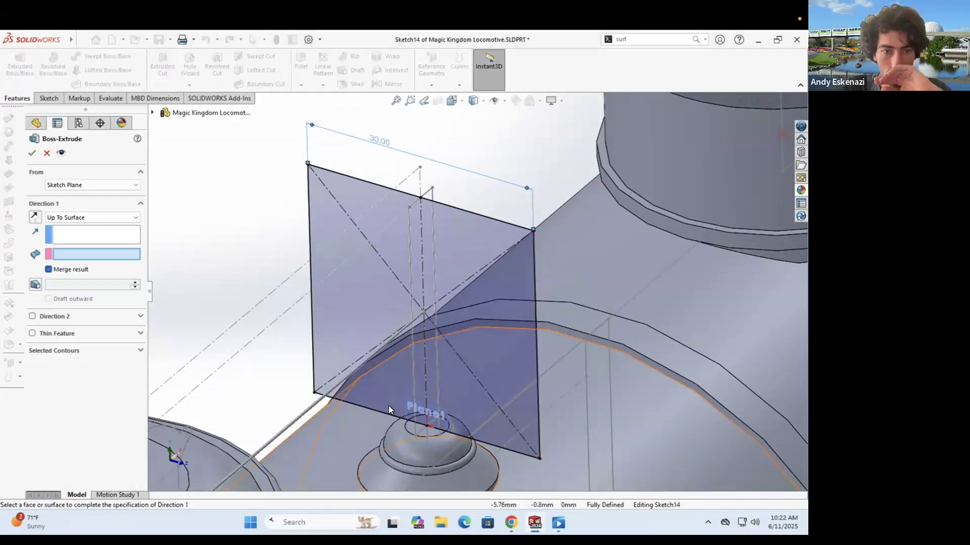
pyautogui.click(80, 227)
pyautogui.write('2')
pyautogui.press('Return')
pyautogui.click(33, 316)
pyautogui.write('2')
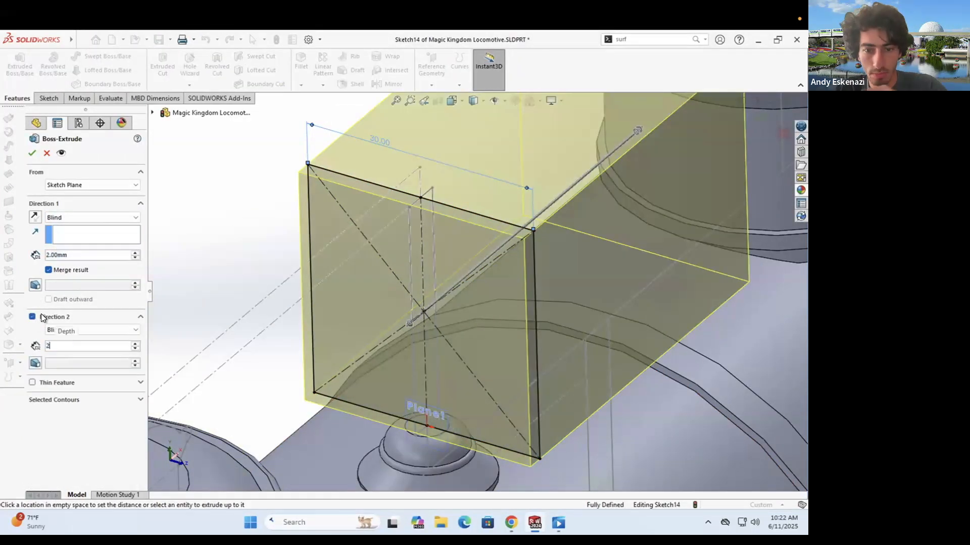
pyautogui.press('Return')
pyautogui.press('Return')
# Step: Start a sketch on the plate's broad face and draw a vertical centreline through the middle of the plate
pyautogui.press('Escape')
pyautogui.press('s')
pyautogui.click(374, 290)
pyautogui.scroll(8, 374, 290)
pyautogui.moveTo(383, 278); pyautogui.dragTo(421, 238, button='middle')
pyautogui.scroll(-8, 515, 187)
pyautogui.hotkey('alt', 'Tab')
pyautogui.hotkey('alt', 'Tab')
pyautogui.scroll(-3, 520, 206)
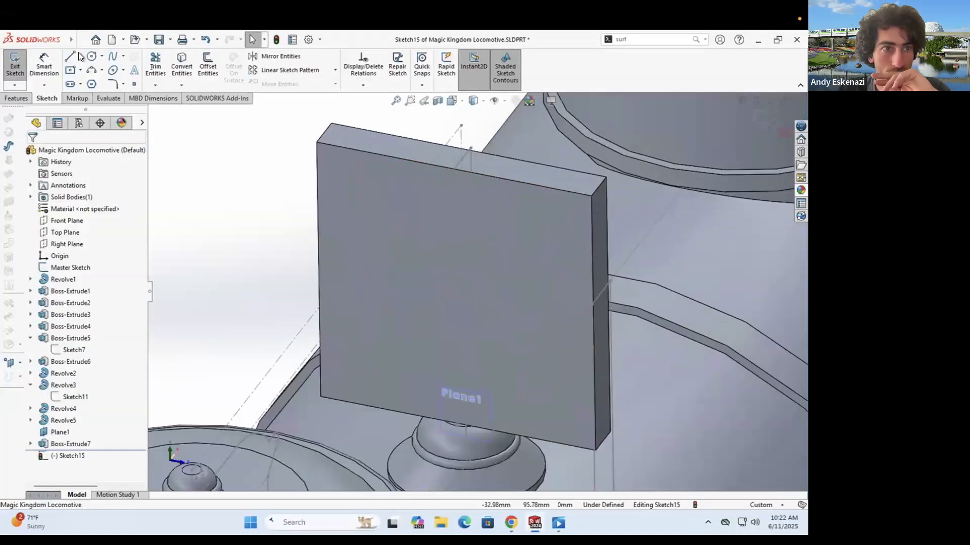
pyautogui.click(459, 426)
pyautogui.press('Escape')
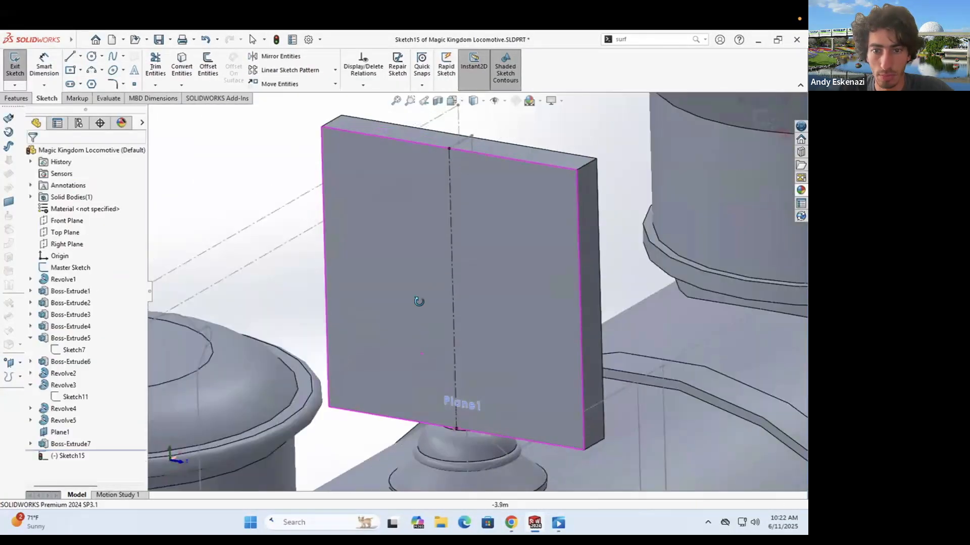
# Step: Sketch the half-profile's stepped construction lines beside the centreline and a solid slanted line at its outer lower corner
pyautogui.click(71, 57)
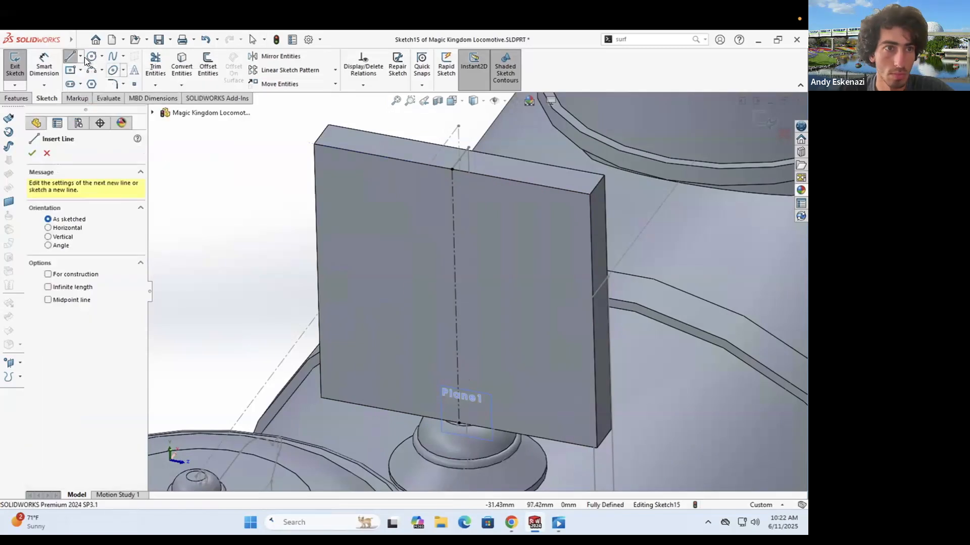
pyautogui.click(541, 392)
pyautogui.press('Escape')
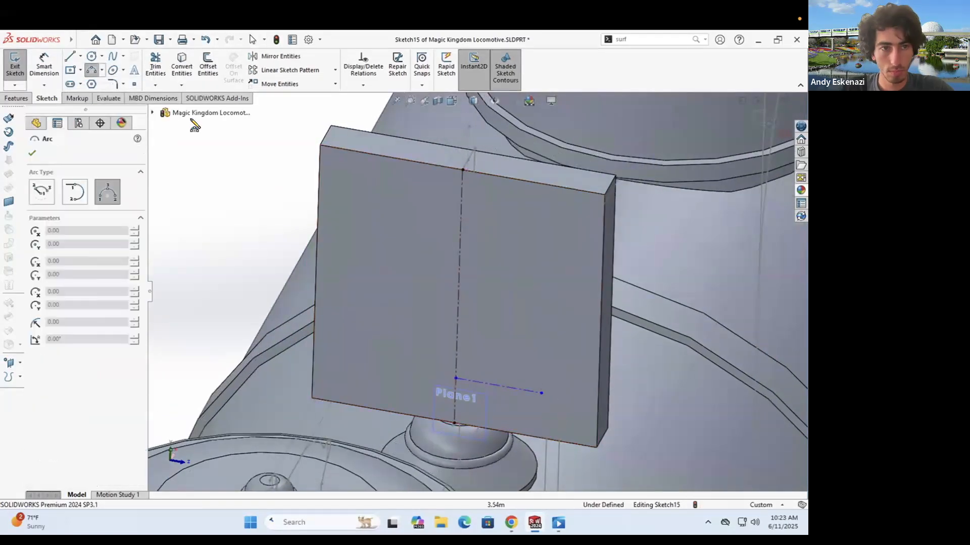
pyautogui.scroll(3, 418, 320)
pyautogui.moveTo(417, 320); pyautogui.dragTo(489, 317, button='middle')
pyautogui.scroll(-3, 498, 305)
pyautogui.press('Escape')
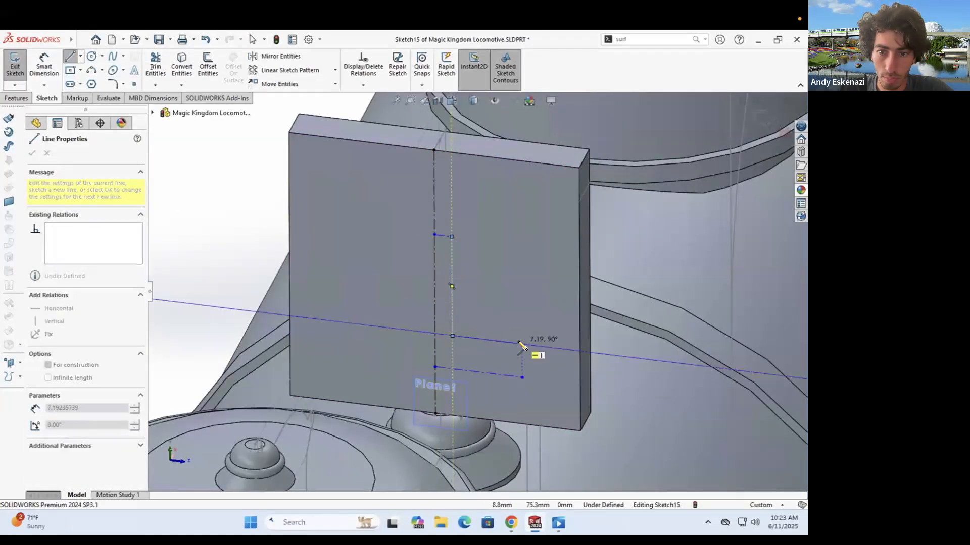
pyautogui.click(510, 356)
pyautogui.press('Escape')
pyautogui.press('Escape')
pyautogui.scroll(-3, 483, 308)
# Step: Draw a large three-point arc for the profile's side and a small outward-bulging arc above the slanted line
pyautogui.click(91, 70)
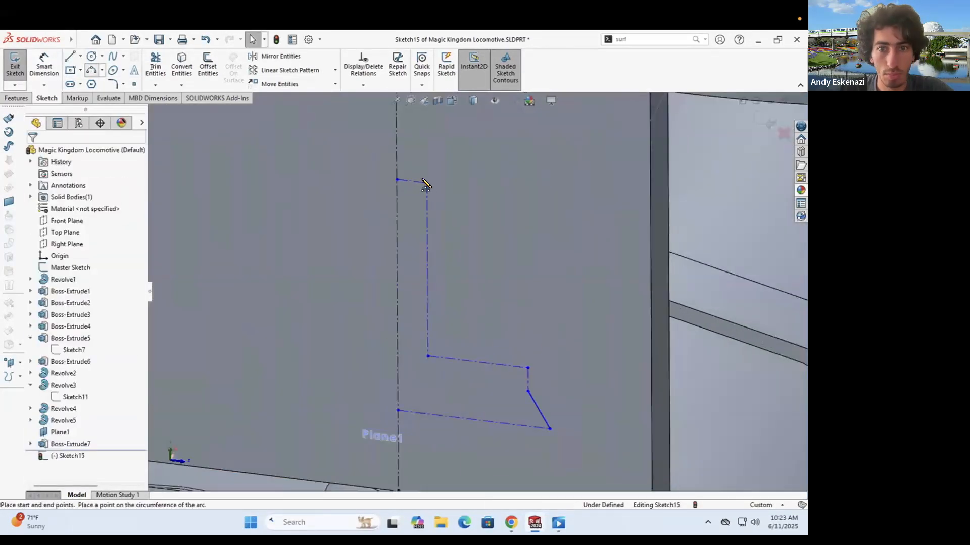
pyautogui.click(427, 183)
pyautogui.click(527, 368)
pyautogui.click(507, 265)
pyautogui.click(528, 390)
pyautogui.click(528, 368)
pyautogui.click(541, 379)
pyautogui.press('Escape')
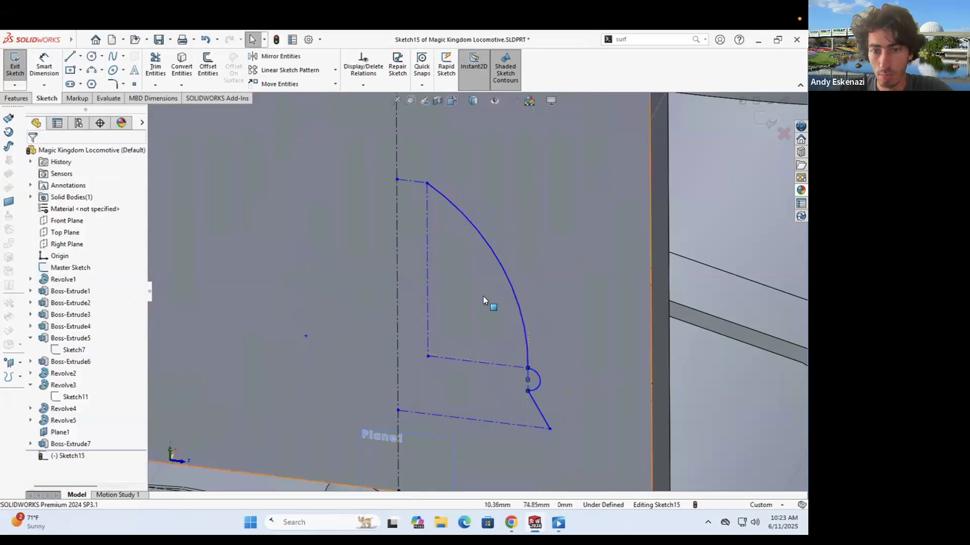
# Step: Dimension the profile's height to 20 mm and its base construction line to 10 mm
pyautogui.scroll(4, 483, 296)
pyautogui.scroll(-4, 457, 240)
pyautogui.click(44, 67)
pyautogui.click(430, 247)
pyautogui.scroll(3, 430, 252)
pyautogui.click(444, 393)
pyautogui.click(411, 347)
pyautogui.write('20')
pyautogui.press('Return')
pyautogui.click(487, 398)
pyautogui.click(505, 425)
pyautogui.write('10')
pyautogui.press('Return')
# Step: Dimension the slanted line's height to 2.5 mm and the small arc's height to 1.5 mm
pyautogui.scroll(-3, 545, 416)
pyautogui.click(520, 363)
pyautogui.click(606, 414)
pyautogui.write('2.')
pyautogui.click(533, 331)
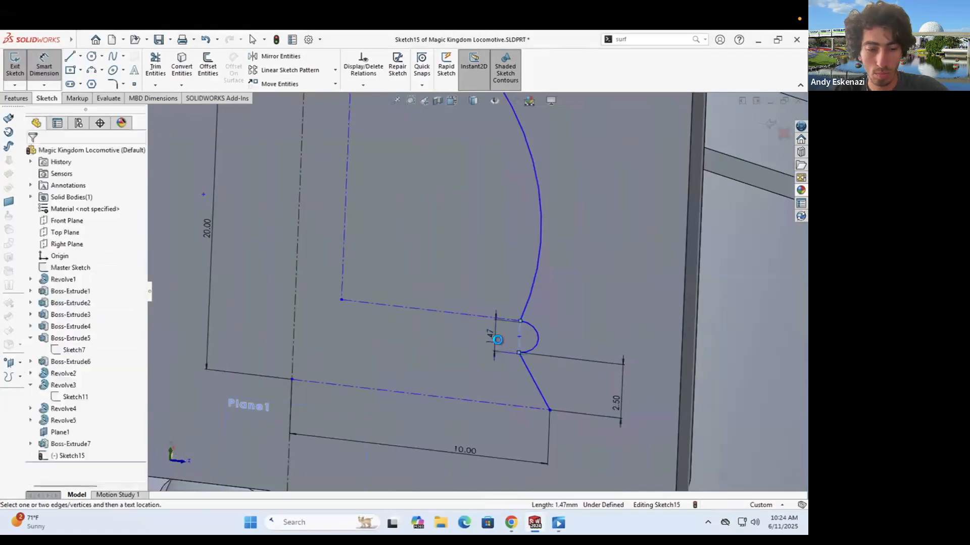
# Step: Dimension the horizontal construction line beneath the large arc to 7 mm
pyautogui.click(435, 341)
pyautogui.click(400, 359)
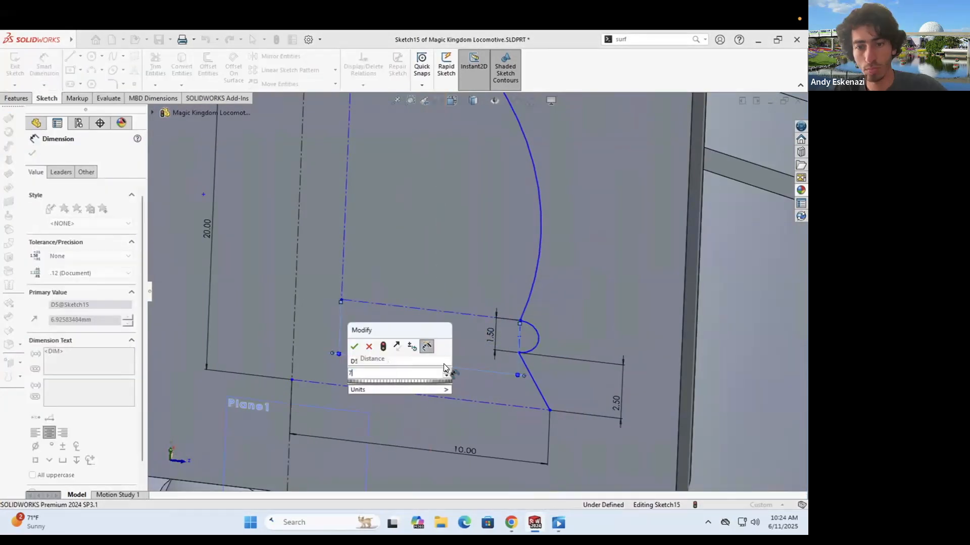
pyautogui.write('7')
pyautogui.press('Return')
# Step: Place the large arc's lower end 8.5 mm from the centreline and the base line 5 mm above the plate's lower edge
pyautogui.scroll(5, 442, 153)
pyautogui.scroll(-6, 495, 315)
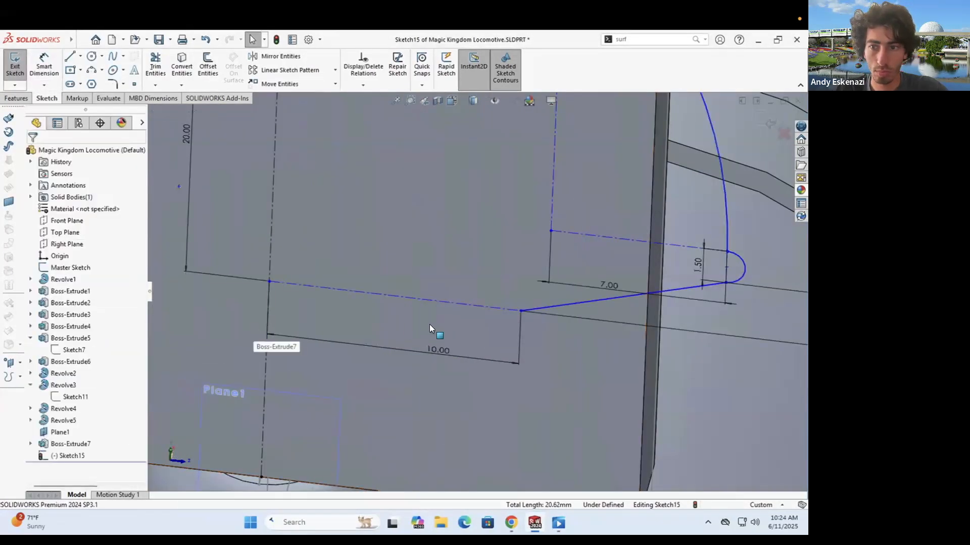
pyautogui.scroll(5, 429, 327)
pyautogui.click(483, 276)
pyautogui.press('Escape')
pyautogui.click(44, 65)
pyautogui.scroll(-3, 347, 260)
pyautogui.click(371, 268)
pyautogui.click(371, 266)
pyautogui.press('Return')
pyautogui.click(382, 397)
# Step: Draw an arc from the slanted line's lower end to the centreline and dimension its end 2.5 mm below the base line
pyautogui.moveTo(382, 397)
pyautogui.mouseDown(button='middle')
pyautogui.moveTo(374, 364)
pyautogui.moveTo(443, 260)
pyautogui.moveTo(399, 283)
pyautogui.mouseUp(button='middle')
pyautogui.click(92, 70)
pyautogui.click(502, 372)
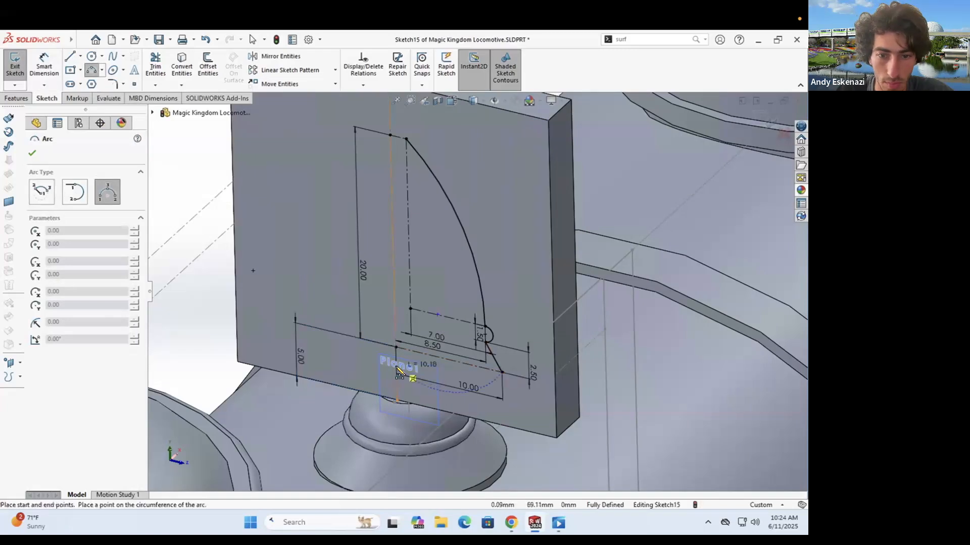
pyautogui.click(433, 377)
pyautogui.scroll(-5, 407, 374)
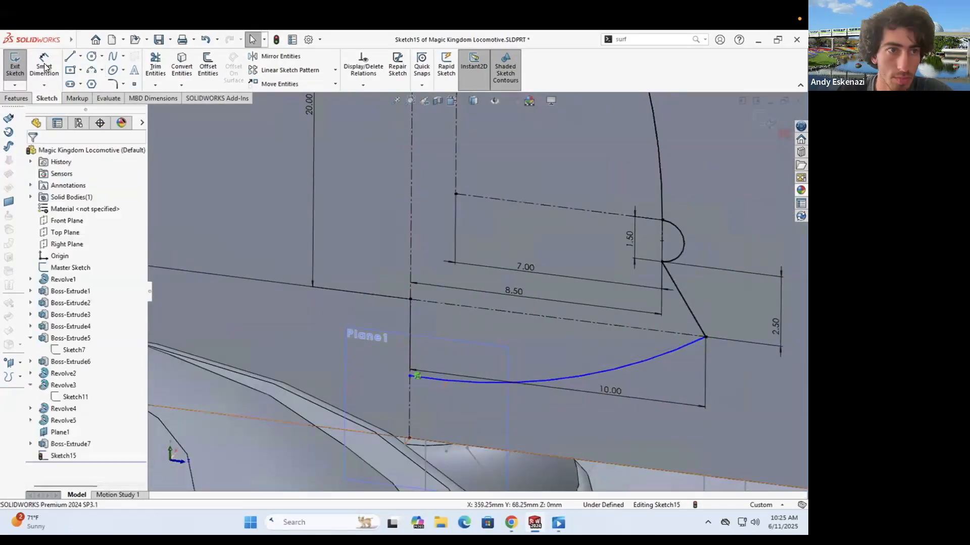
pyautogui.click(395, 368)
pyautogui.press('Return')
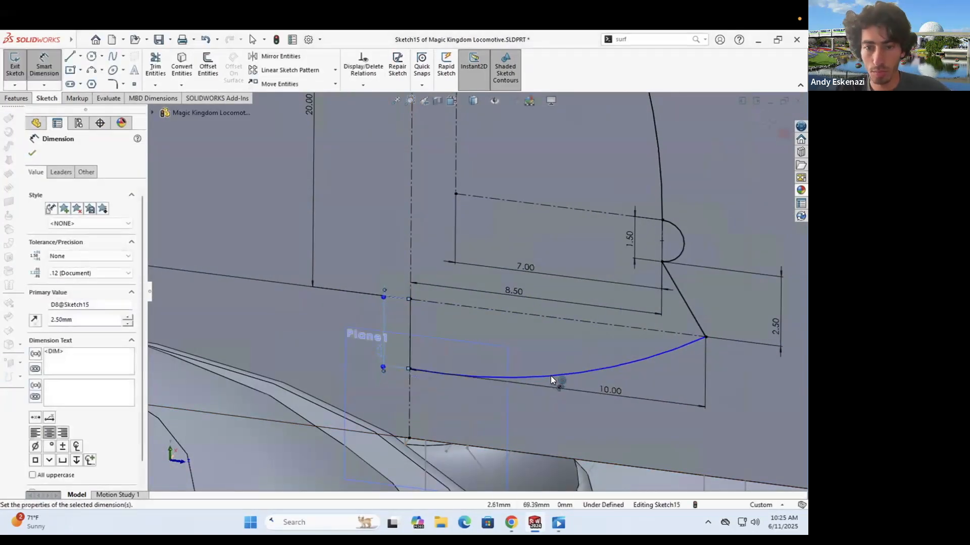
# Step: Cap the profile with an arc from the large arc's upper end to the centreline, tangent to the large arc
pyautogui.scroll(5, 477, 171)
pyautogui.scroll(-8, 473, 141)
pyautogui.click(428, 175)
pyautogui.press('Escape')
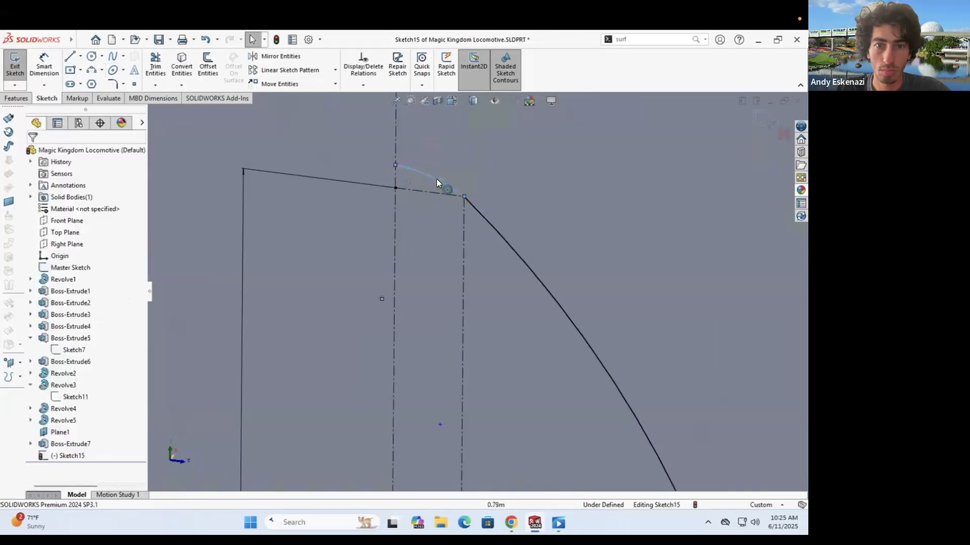
pyautogui.click(436, 179)
pyautogui.keyDown('ctrl'); pyautogui.click(505, 238); pyautogui.keyUp('ctrl')
pyautogui.press('Escape')
# Step: Add a 1 mm horizontal construction line at the cap arc's upper end and make the arc tangent to it
pyautogui.moveTo(394, 164); pyautogui.dragTo(391, 163, button='middle')
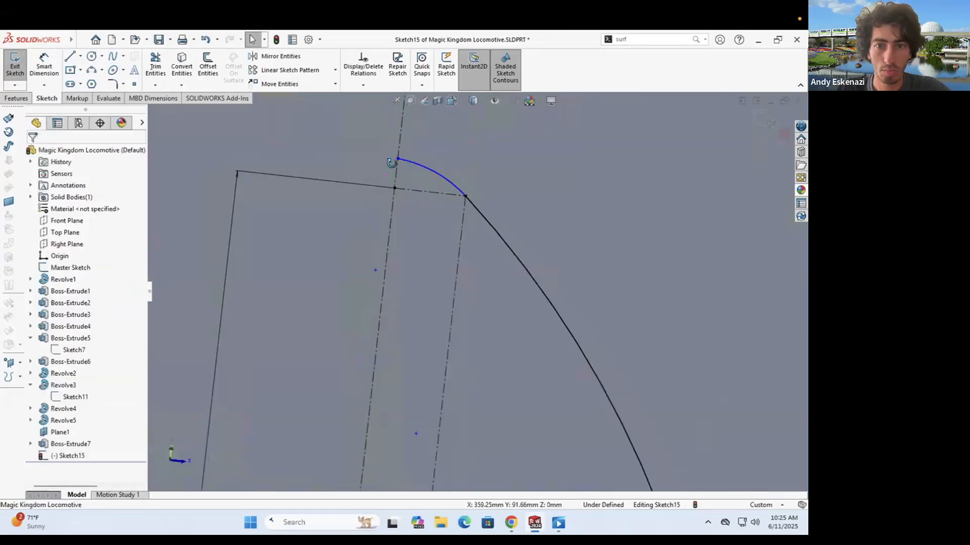
pyautogui.click(396, 158)
pyautogui.click(347, 159)
pyautogui.press('Escape')
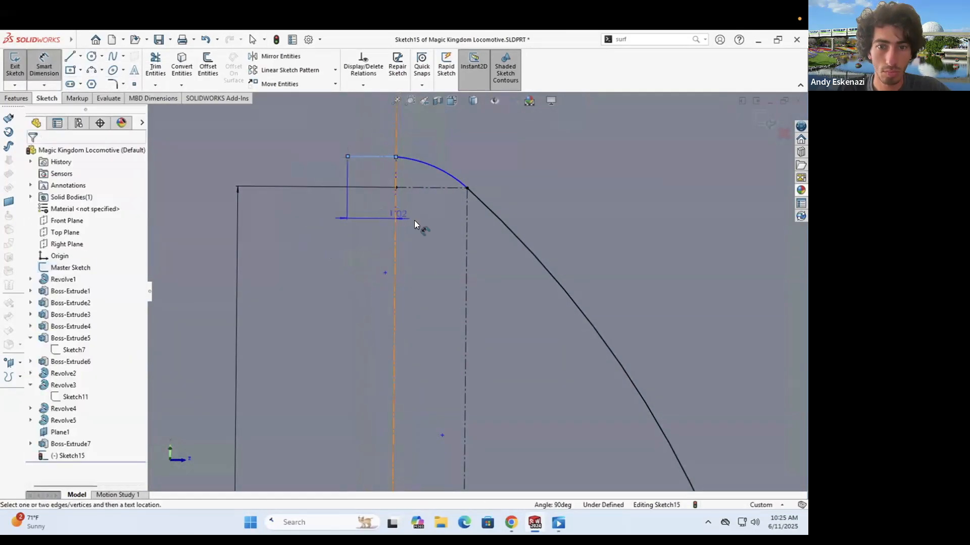
pyautogui.click(375, 178)
pyautogui.write('1')
pyautogui.press('Return')
pyautogui.press('Escape')
pyautogui.scroll(5, 414, 294)
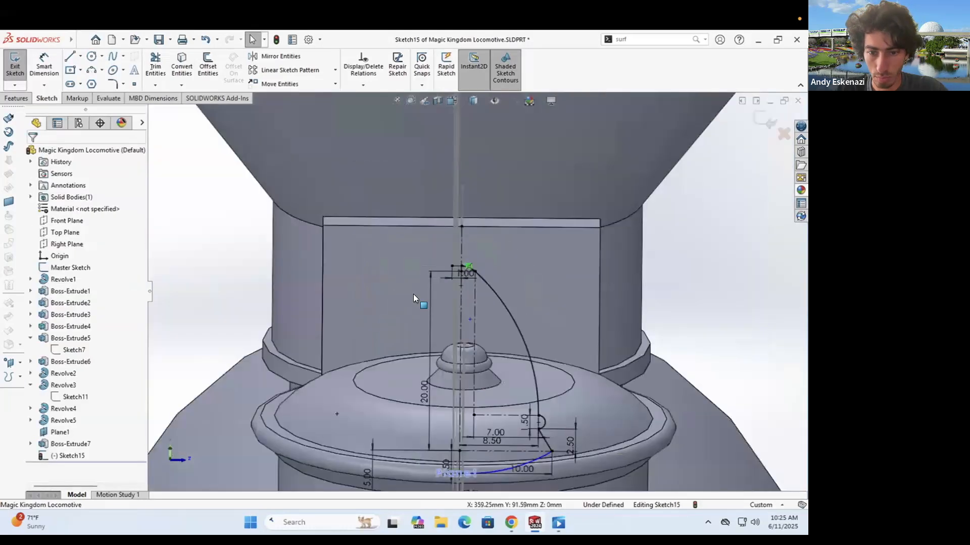
# Step: Add a 2.26 mm horizontal construction line at the lower arc's centreline end and make the arc tangent to it
pyautogui.scroll(-8, 488, 307)
pyautogui.scroll(3, 483, 322)
pyautogui.scroll(-5, 484, 322)
pyautogui.click(79, 56)
pyautogui.click(90, 91)
pyautogui.click(475, 337)
pyautogui.click(370, 332)
pyautogui.press('Escape')
pyautogui.click(394, 334)
pyautogui.click(371, 356)
pyautogui.press('Return')
pyautogui.click(473, 346)
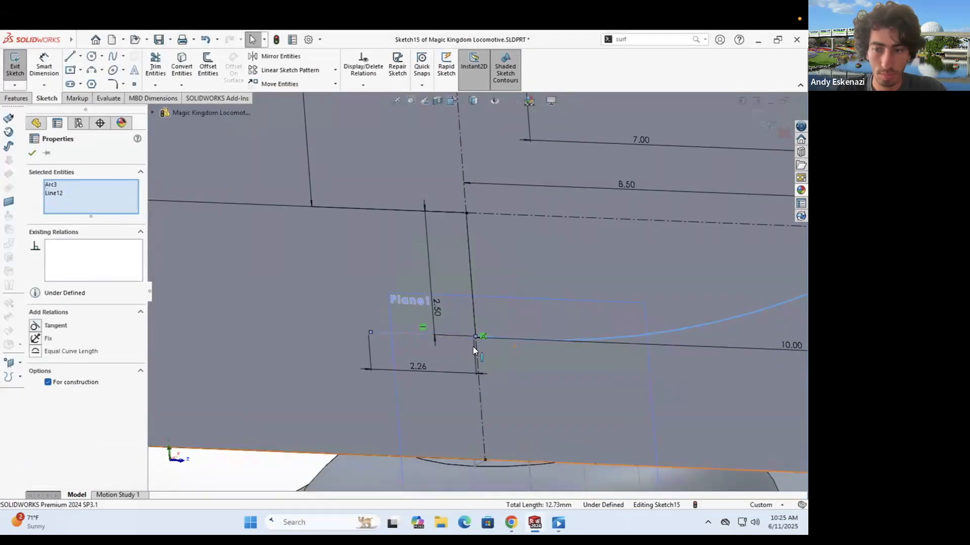
# Step: Examine the profile on the plate and compare it with the locomotive reference photo in Chrome
pyautogui.scroll(5, 472, 346)
pyautogui.moveTo(446, 233); pyautogui.dragTo(527, 484, button='middle')
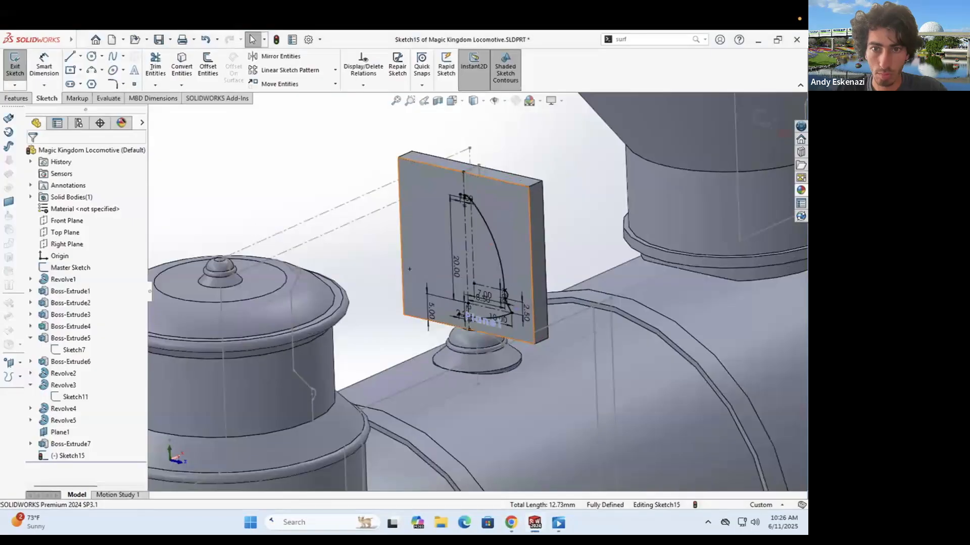
pyautogui.scroll(-5, 485, 309)
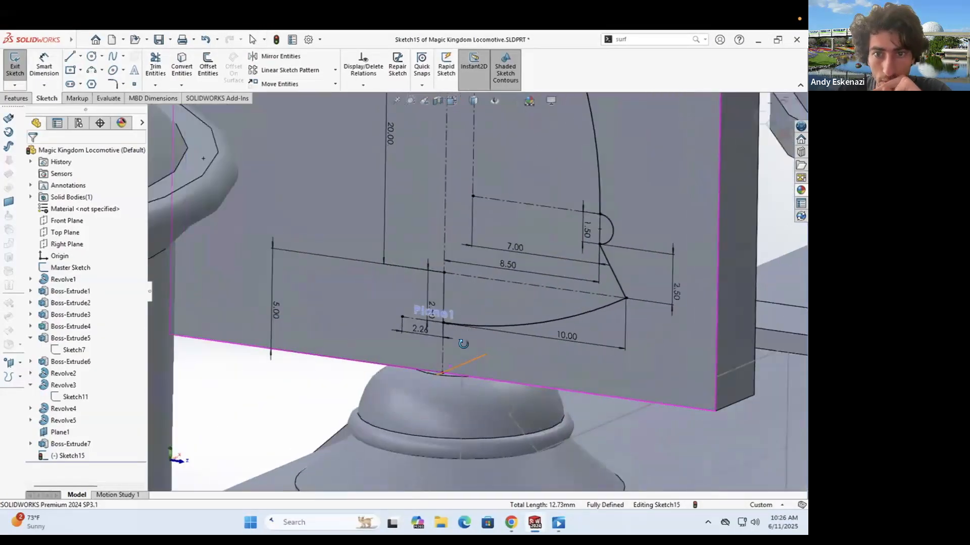
pyautogui.scroll(3, 462, 281)
pyautogui.scroll(-1, 490, 229)
pyautogui.scroll(-2, 548, 387)
pyautogui.press('a')
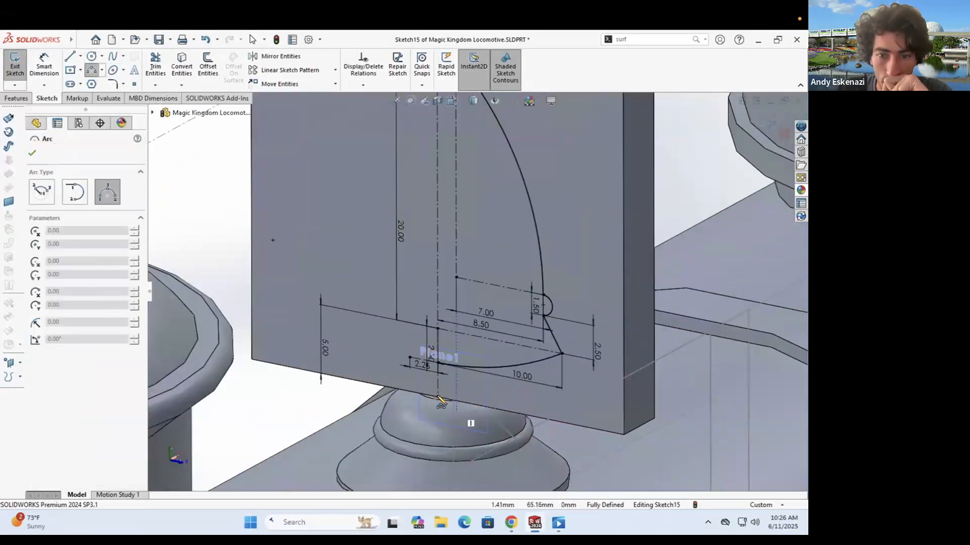
pyautogui.click(512, 522)
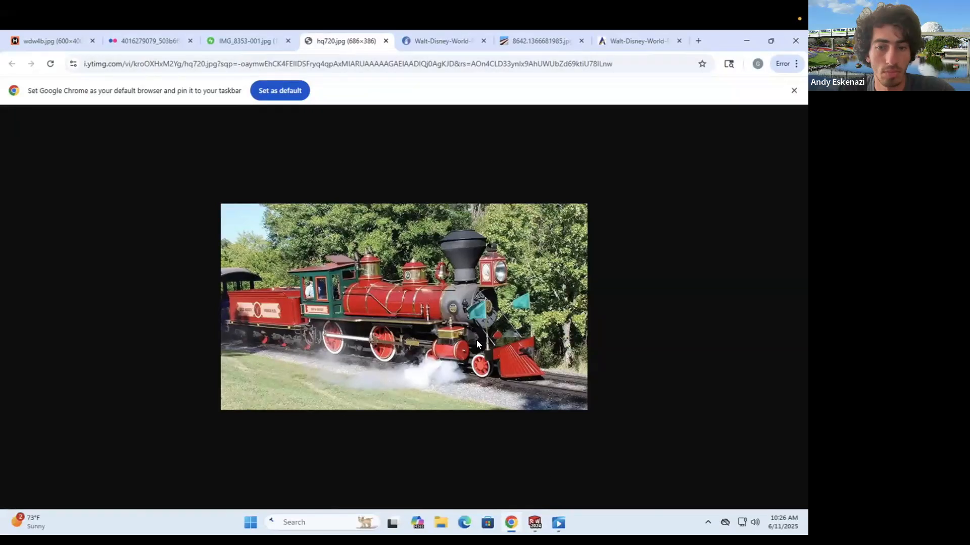
pyautogui.hotkey('alt', 'Tab')
pyautogui.press('Escape')
pyautogui.click(453, 169)
pyautogui.write('3')
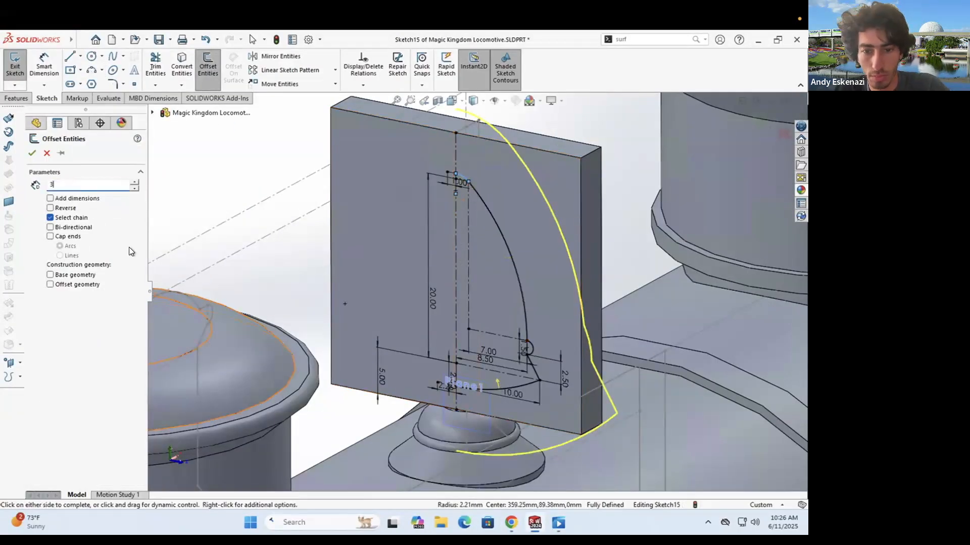
pyautogui.press('Escape')
# Step: Set the base line's height above the plate's lower edge to 6 mm and offset the profile chain outward by 3 mm
pyautogui.click(382, 375)
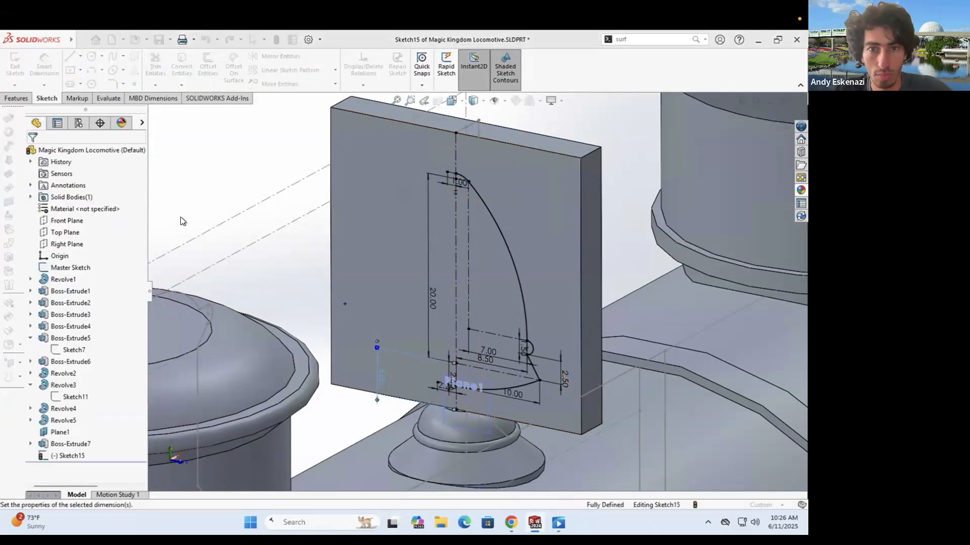
pyautogui.write('6')
pyautogui.press('Return')
pyautogui.press('Return')
# Step: Mirror the offset bell outline about the vertical centreline and draw a corner rectangle over the plate's front outline
pyautogui.click(244, 235)
pyautogui.click(281, 56)
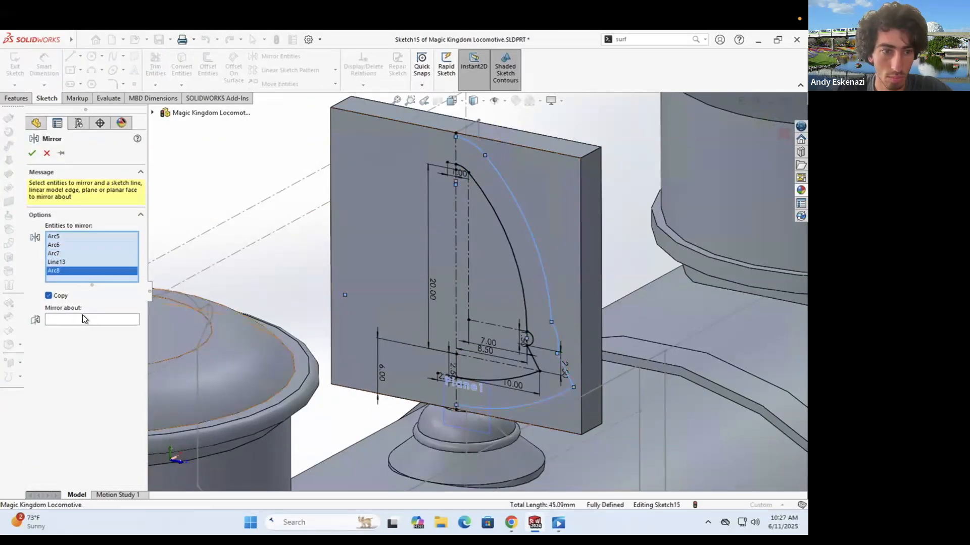
pyautogui.click(33, 153)
pyautogui.click(70, 70)
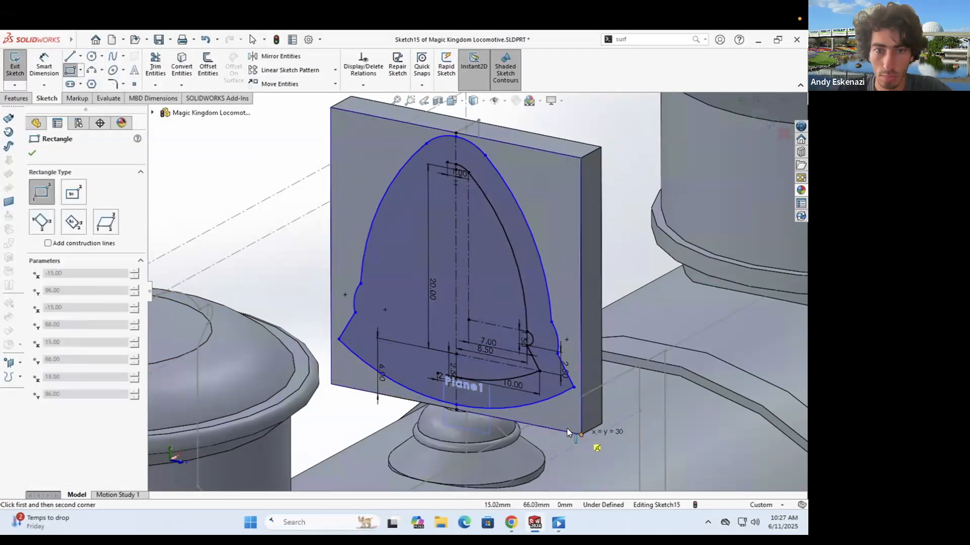
pyautogui.press('Escape')
# Step: Try to cut away the plate region outside the bell outline to a blind depth of 4 mm
pyautogui.click(16, 98)
pyautogui.click(162, 65)
pyautogui.click(69, 218)
pyautogui.click(64, 228)
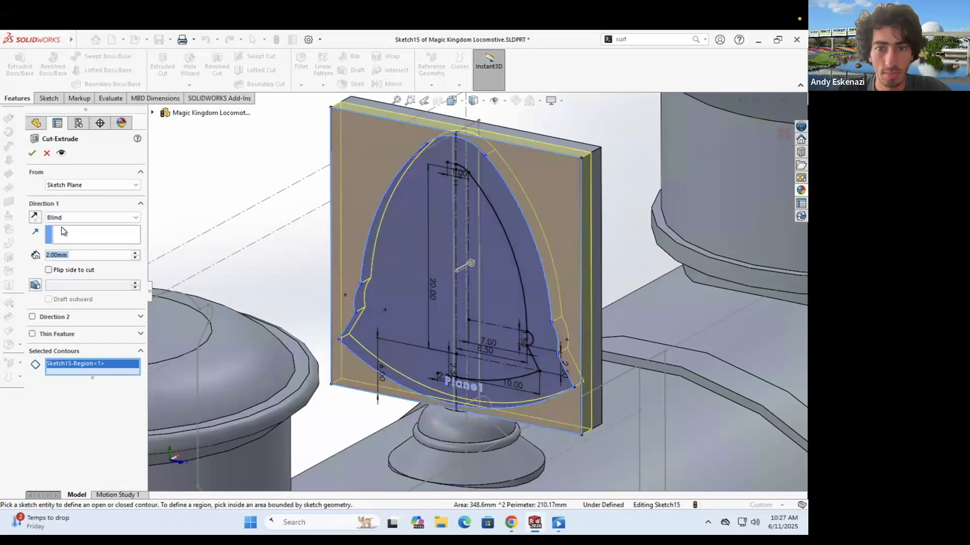
pyautogui.click(32, 153)
pyautogui.hotkey('ctrl', 'z')
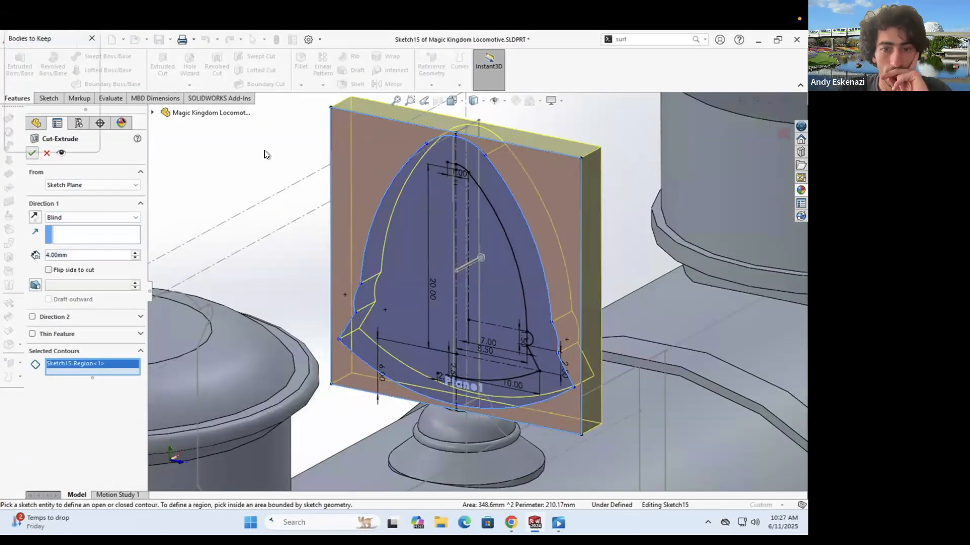
pyautogui.press('Return')
pyautogui.scroll(2, 512, 322)
pyautogui.click(464, 239)
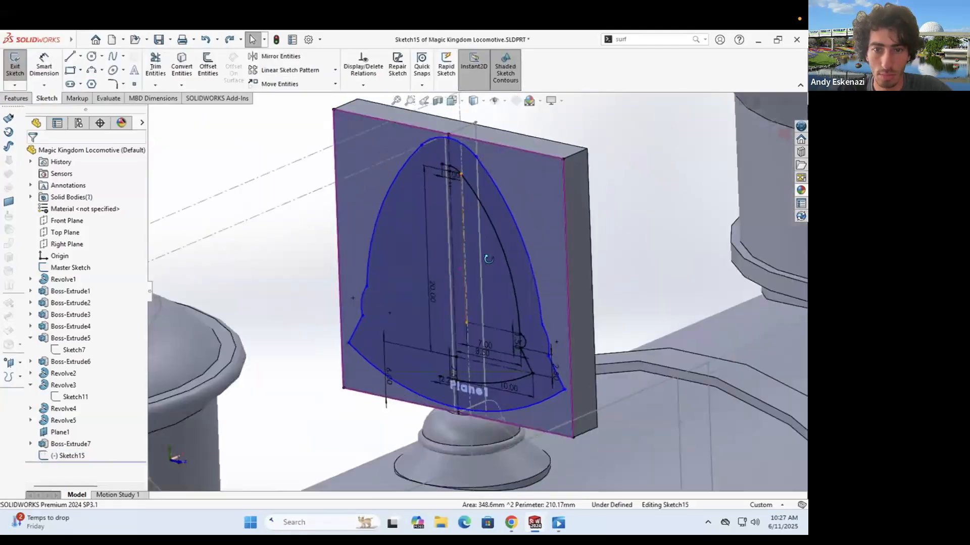
pyautogui.click(207, 65)
pyautogui.click(400, 380)
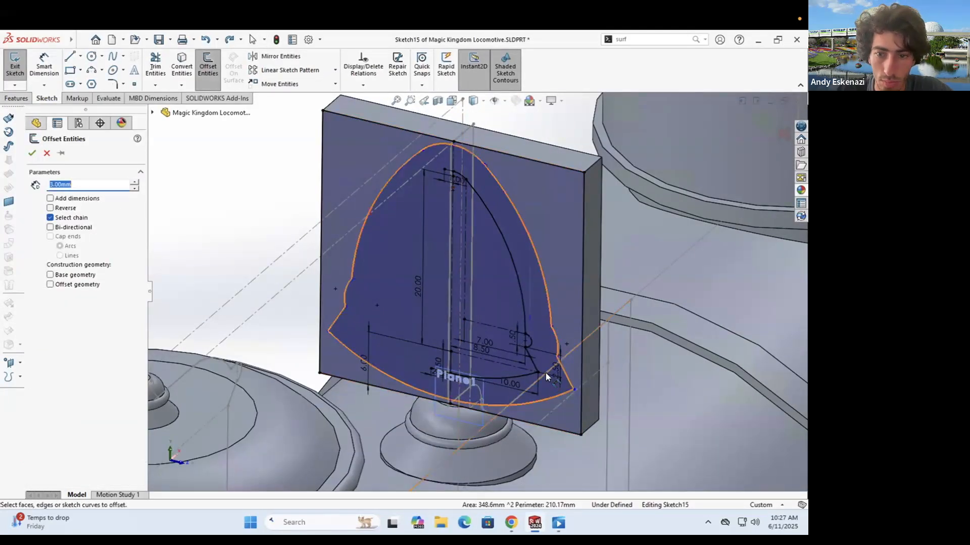
pyautogui.press('Escape')
pyautogui.scroll(-2, 453, 353)
pyautogui.scroll(2, 524, 299)
pyautogui.moveTo(524, 299)
pyautogui.mouseDown(button='middle')
pyautogui.moveTo(525, 232)
pyautogui.moveTo(545, 199)
pyautogui.mouseUp(button='middle')
pyautogui.scroll(-5, 508, 264)
pyautogui.scroll(5, 545, 199)
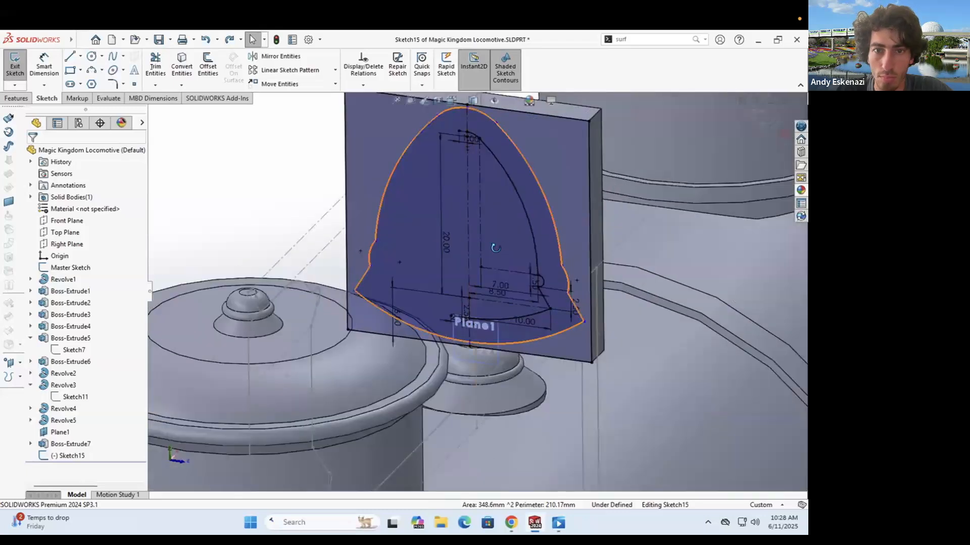
# Step: Offset the complete bell outline chain outward by 1 mm
pyautogui.click(208, 66)
pyautogui.click(416, 139)
pyautogui.scroll(-2, 416, 139)
pyautogui.scroll(2, 480, 252)
pyautogui.moveTo(485, 314); pyautogui.dragTo(474, 303, button='middle')
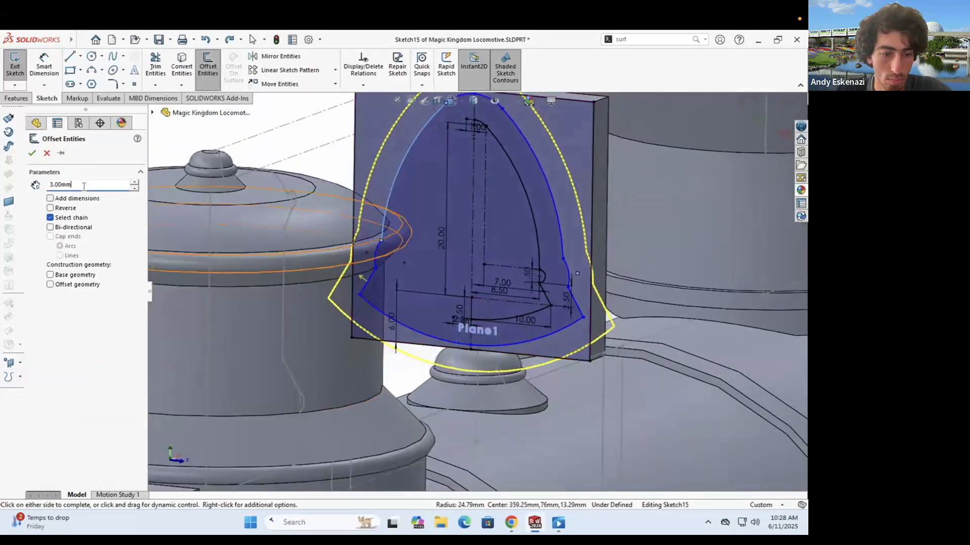
pyautogui.scroll(-3, 480, 155)
pyautogui.scroll(4, 317, 332)
pyautogui.click(317, 332)
pyautogui.scroll(-4, 317, 332)
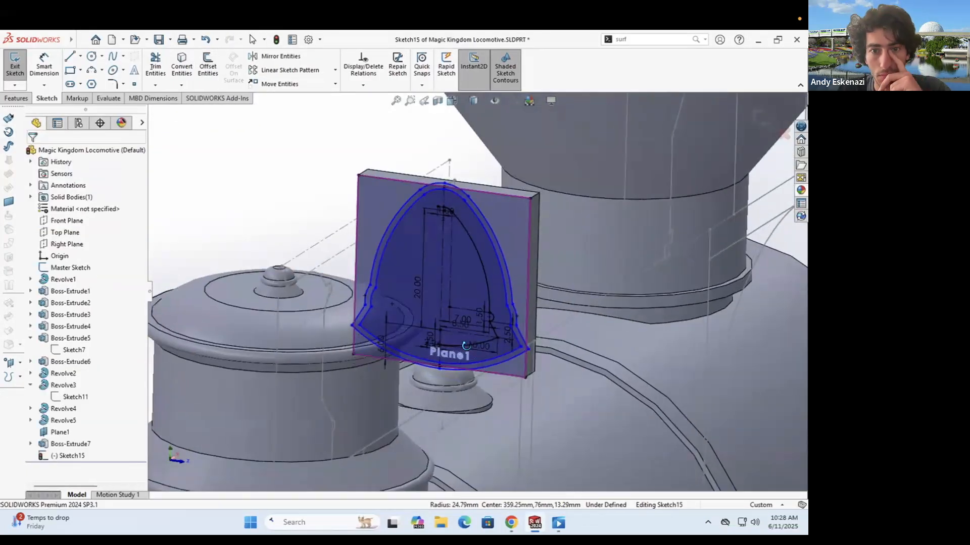
# Step: Check the locomotive reference in Chrome, return to SOLIDWORKS and offset the original bell outline inward by 1 mm
pyautogui.click(511, 523)
pyautogui.click(535, 523)
pyautogui.scroll(2, 439, 428)
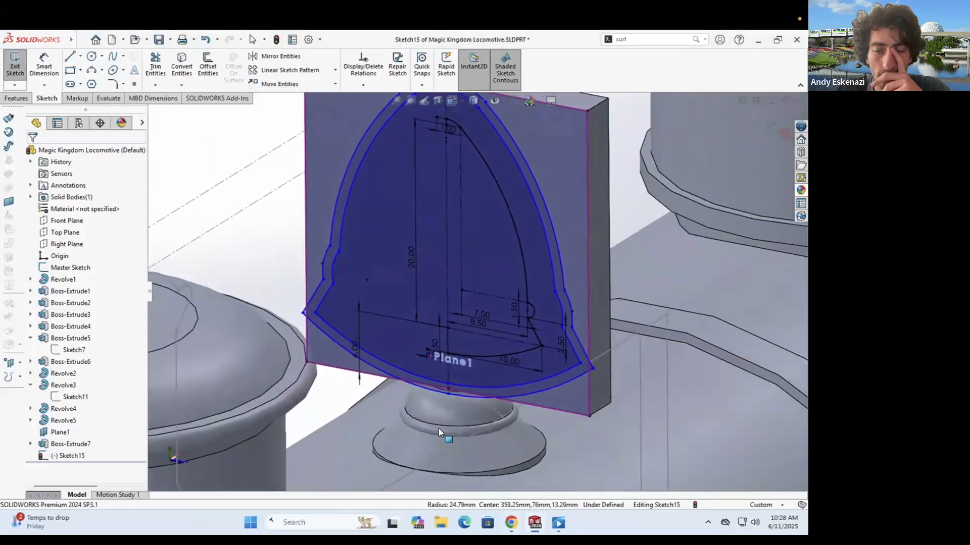
pyautogui.scroll(2, 436, 207)
pyautogui.scroll(-2, 436, 207)
pyautogui.click(208, 66)
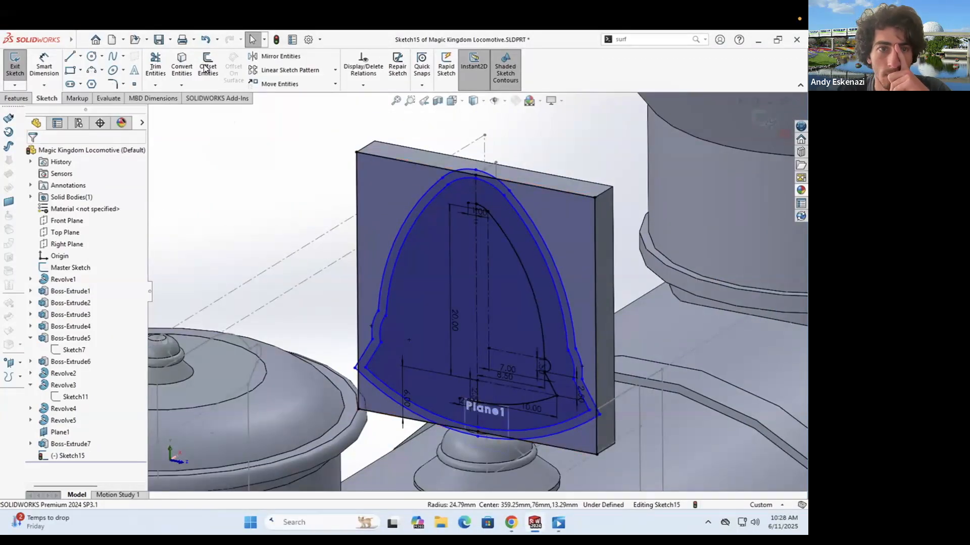
pyautogui.click(228, 194)
# Step: Extrude-cut the plate inside and outside the offset band to leave a bell-shaped frame above the small base
pyautogui.click(17, 98)
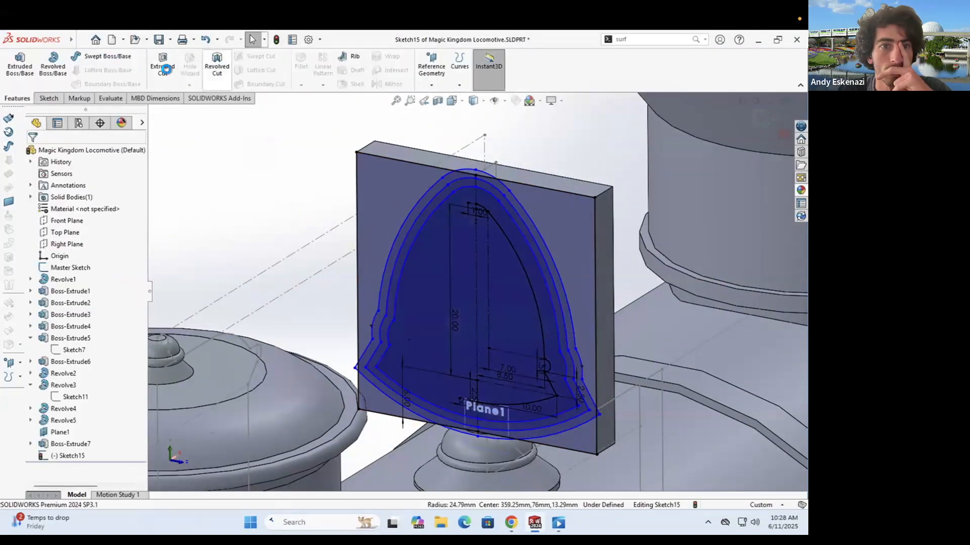
pyautogui.click(162, 65)
pyautogui.press('Return')
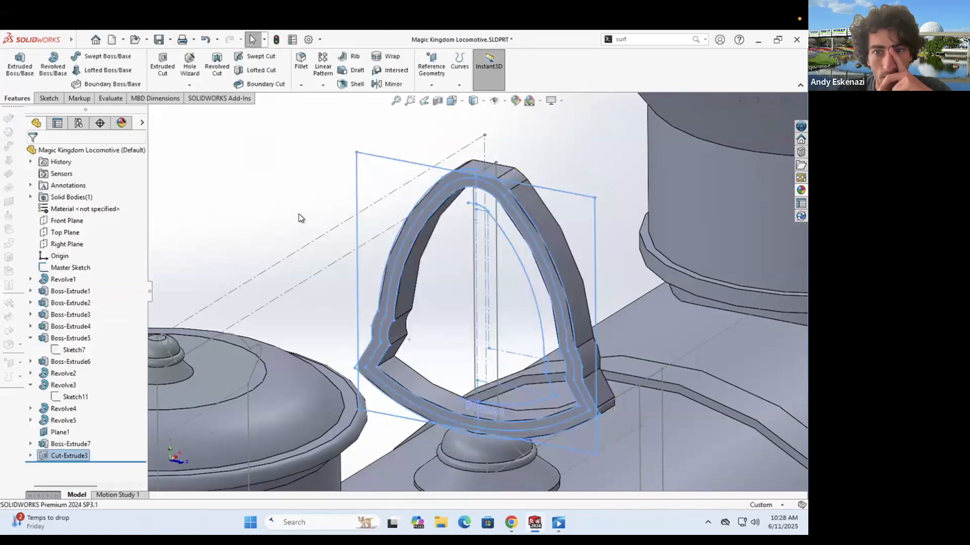
pyautogui.scroll(-3, 520, 283)
pyautogui.scroll(8, 452, 240)
pyautogui.scroll(-6, 452, 240)
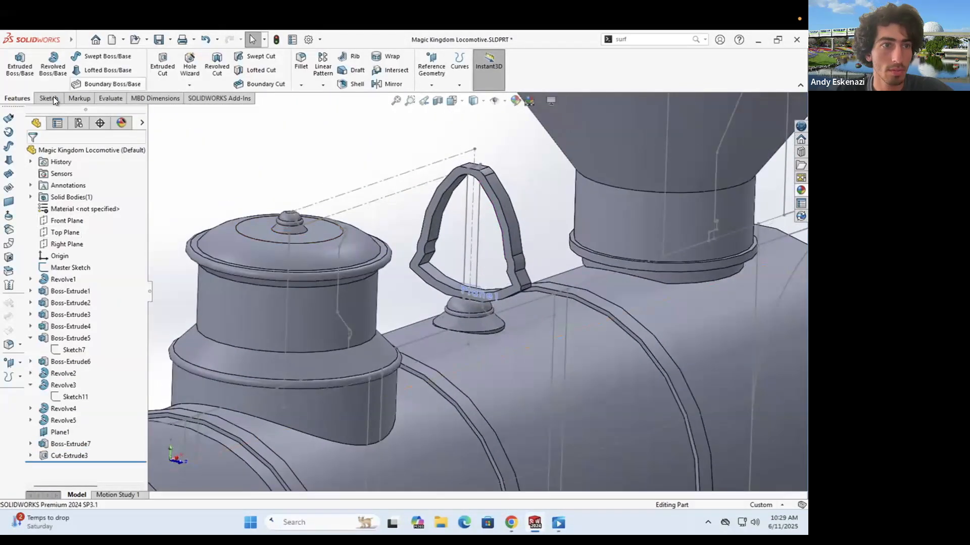
# Step: Convert the bell half-profile curves into a new sketch on Plane1 and close the profile along its vertical centreline
pyautogui.click(48, 98)
pyautogui.click(14, 60)
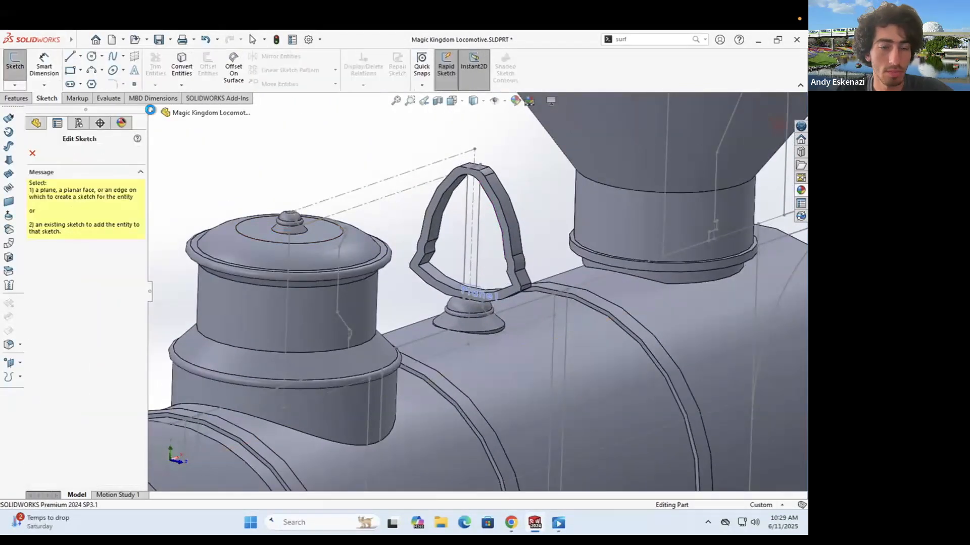
pyautogui.click(194, 371)
pyautogui.hotkey('ctrl', 'shift', 'z')
pyautogui.scroll(3, 427, 325)
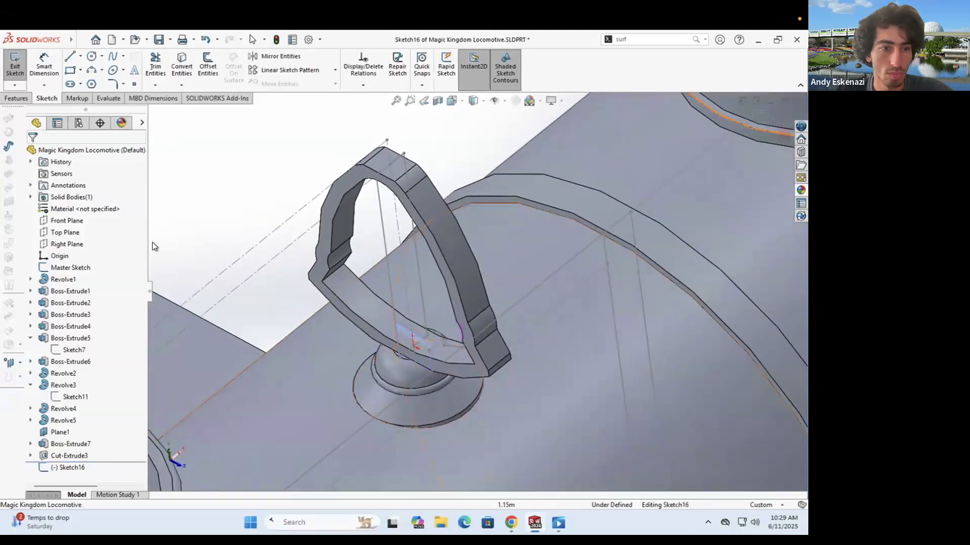
pyautogui.click(181, 66)
pyautogui.scroll(3, 406, 212)
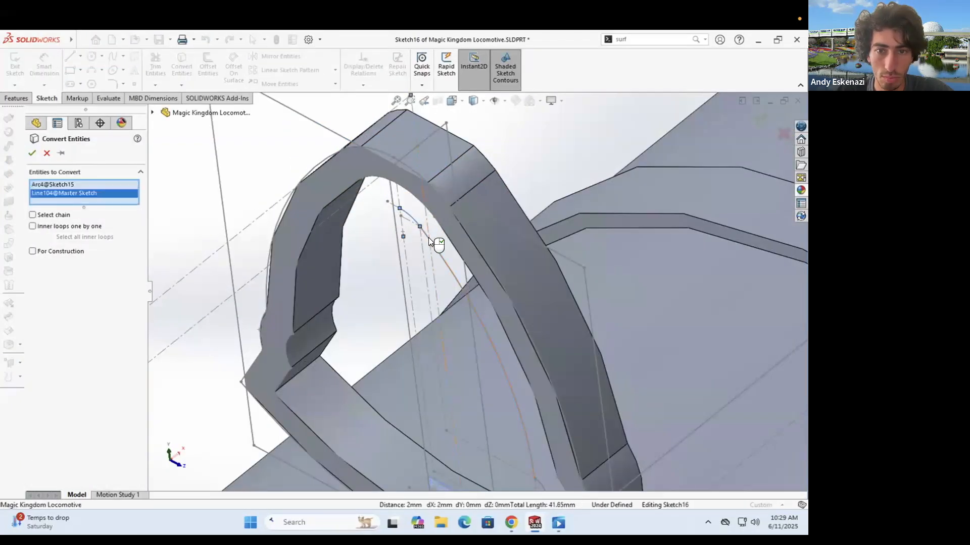
pyautogui.click(430, 242)
pyautogui.scroll(-3, 430, 241)
pyautogui.scroll(4, 517, 331)
pyautogui.press('Return')
pyautogui.scroll(-8, 433, 267)
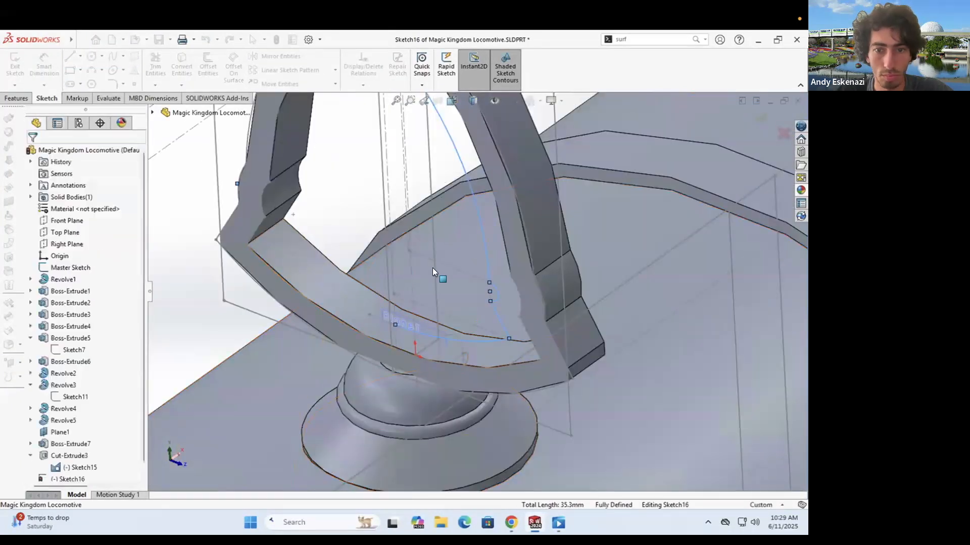
pyautogui.scroll(-3, 469, 270)
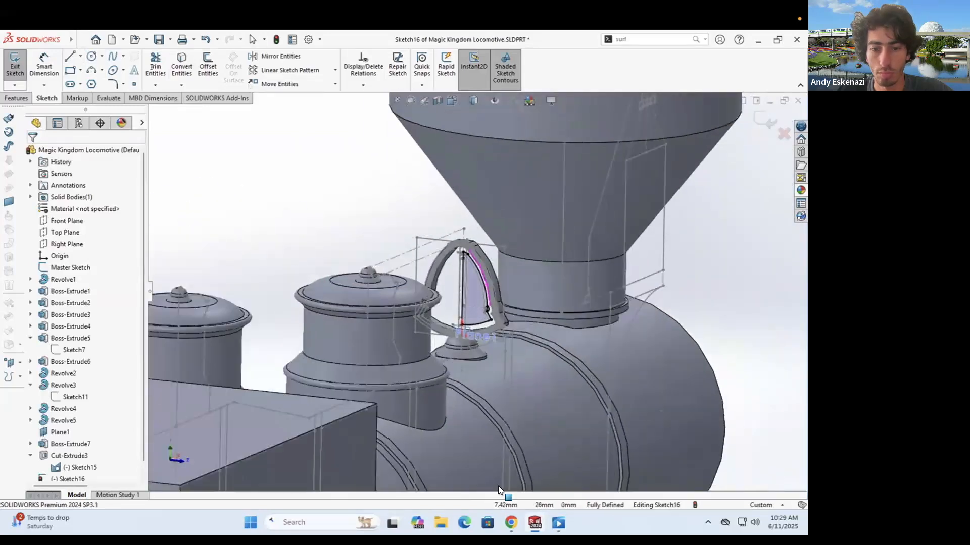
# Step: Revolve the closed half-profile 360 degrees about its vertical line to form the solid bell inside the frame
pyautogui.hotkey('alt', 'Tab')
pyautogui.hotkey('alt', 'Tab')
pyautogui.scroll(5, 448, 223)
pyautogui.moveTo(448, 223); pyautogui.dragTo(493, 404, button='middle')
pyautogui.scroll(-3, 493, 404)
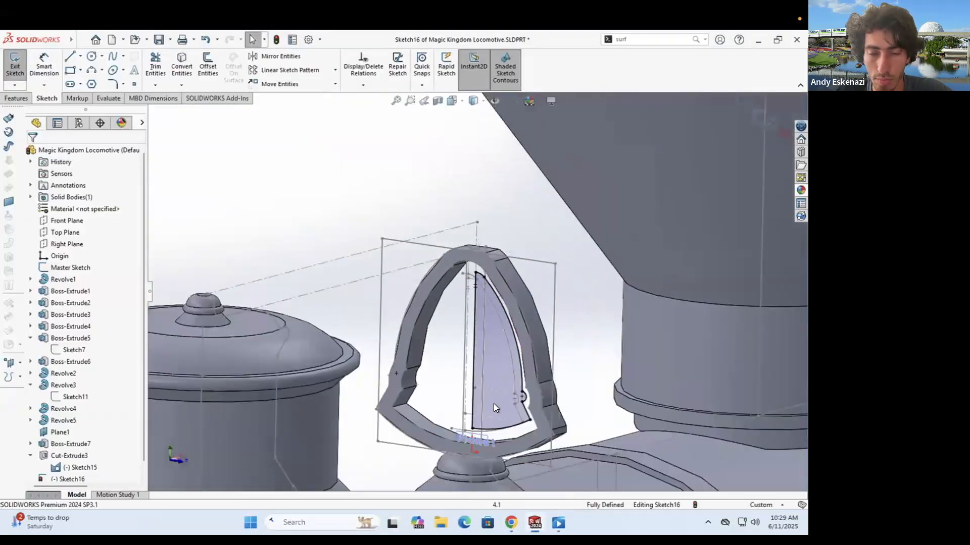
pyautogui.scroll(3, 493, 404)
pyautogui.click(16, 98)
pyautogui.click(53, 63)
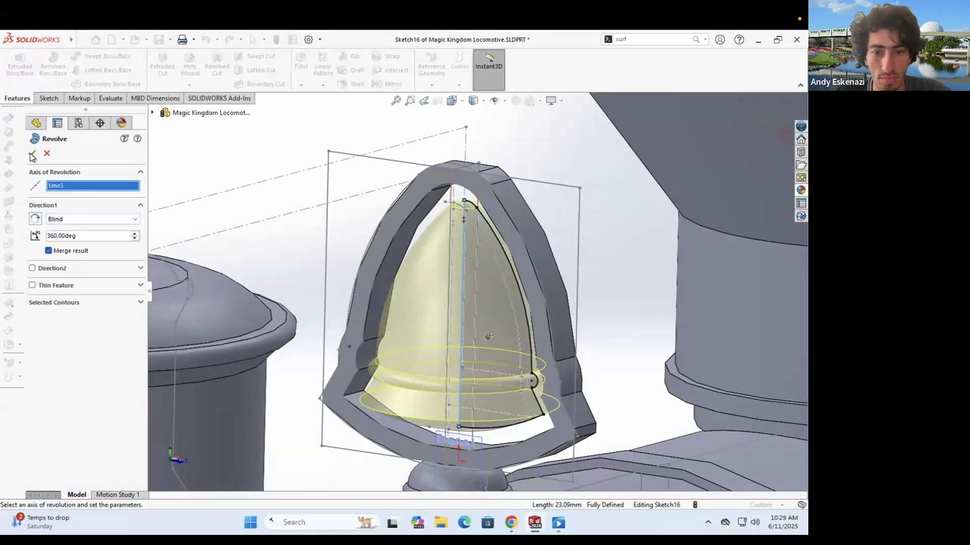
pyautogui.press('Return')
pyautogui.scroll(-5, 331, 267)
pyautogui.scroll(4, 332, 267)
pyautogui.moveTo(332, 267); pyautogui.dragTo(346, 282, button='middle')
pyautogui.scroll(-5, 476, 351)
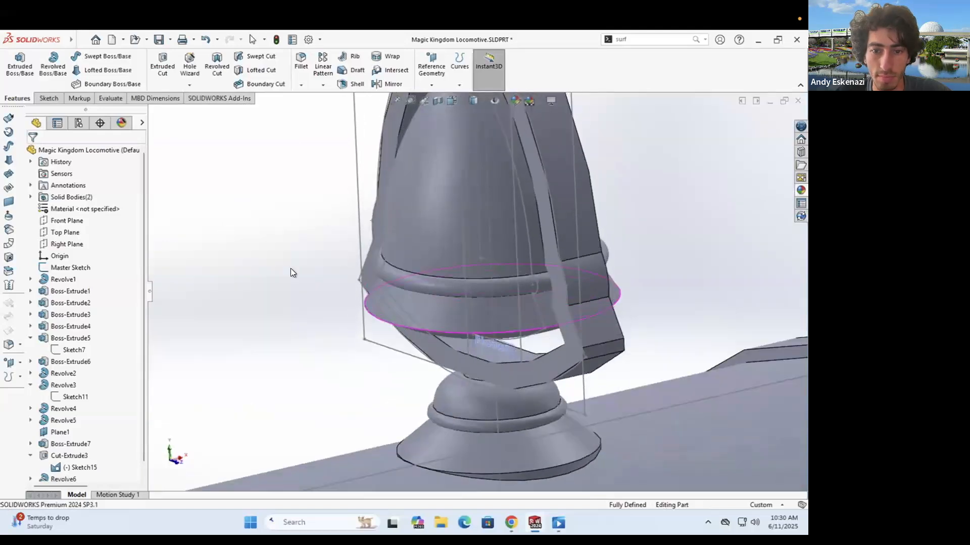
pyautogui.moveTo(290, 268); pyautogui.dragTo(328, 281, button='middle')
pyautogui.click(48, 98)
pyautogui.click(15, 63)
pyautogui.click(473, 375)
pyautogui.scroll(-5, 465, 323)
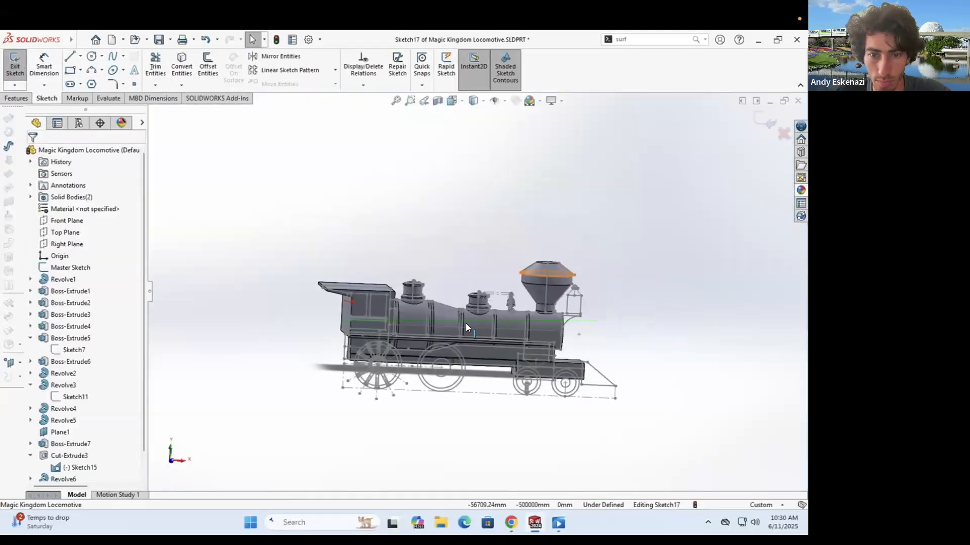
pyautogui.scroll(5, 465, 323)
pyautogui.click(208, 65)
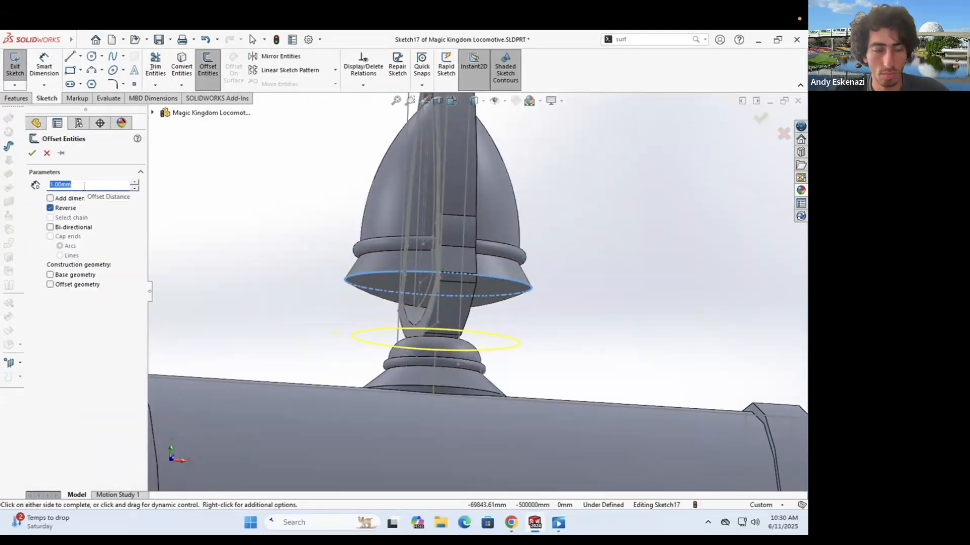
pyautogui.press('Escape')
# Step: Shell the bell, removing its underside face so that it is open at the bottom
pyautogui.click(16, 98)
pyautogui.click(357, 81)
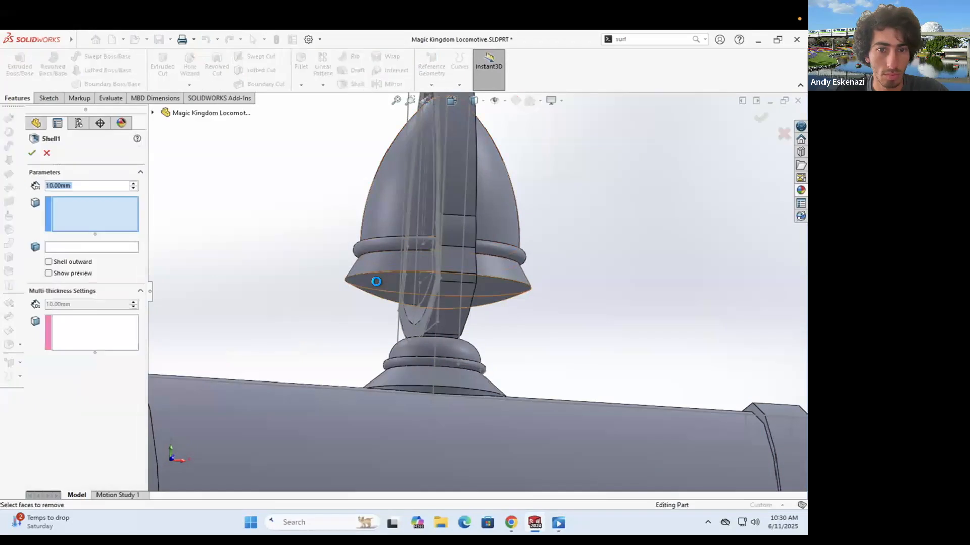
pyautogui.click(48, 244)
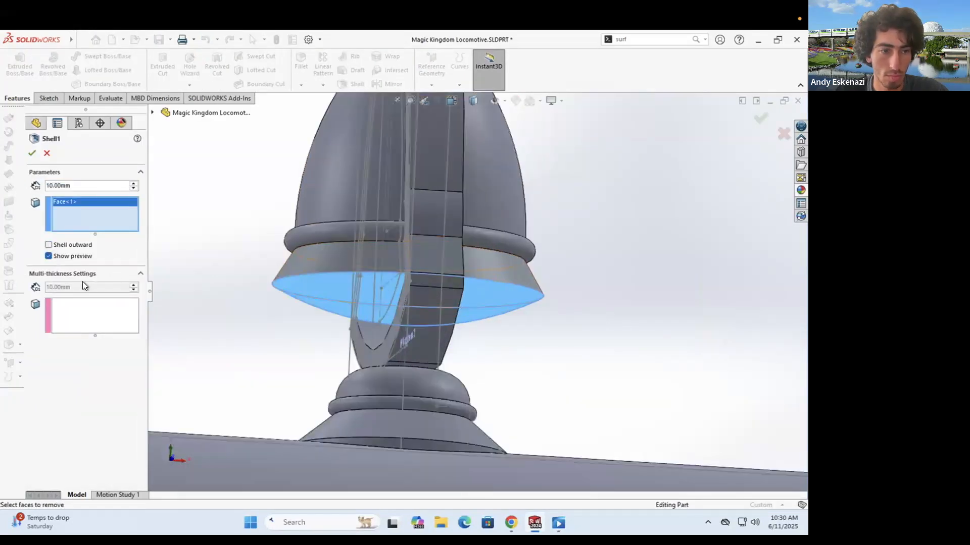
pyautogui.press('Return')
pyautogui.press('Return')
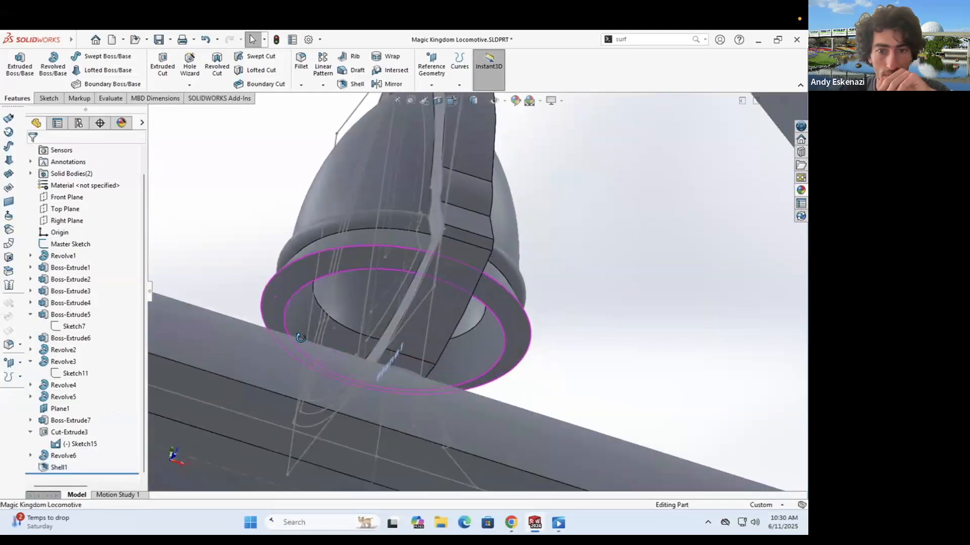
pyautogui.scroll(-5, 429, 164)
pyautogui.press('s')
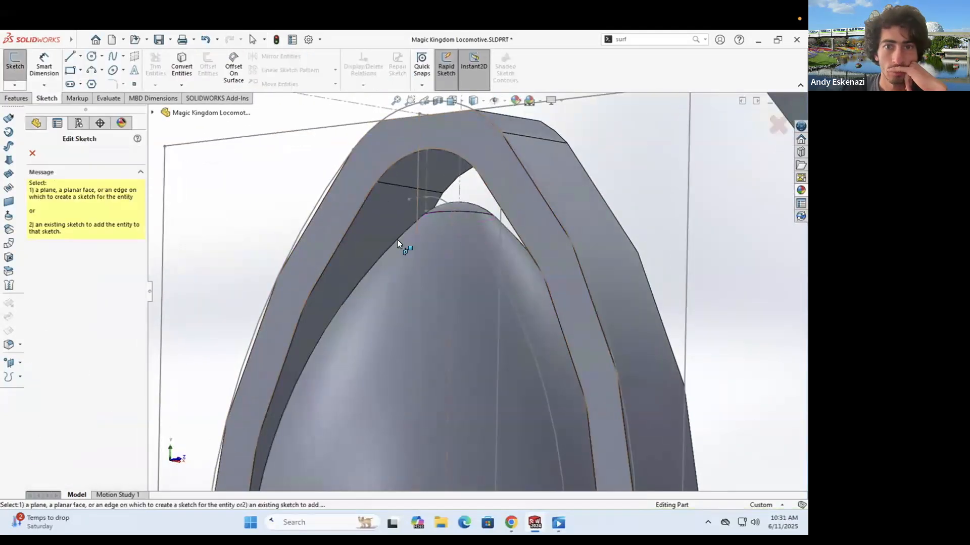
pyautogui.scroll(10, 397, 240)
pyautogui.click(460, 267)
pyautogui.scroll(-10, 406, 261)
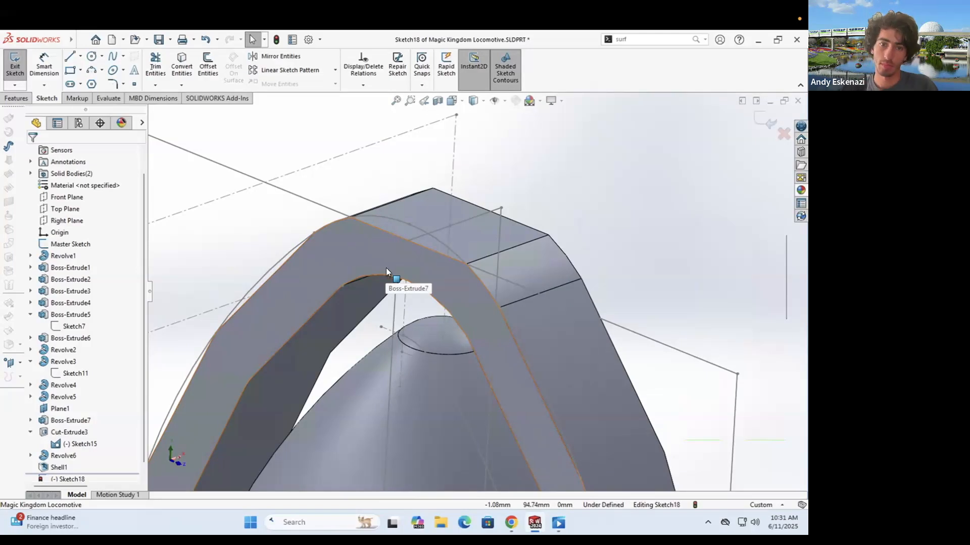
pyautogui.hotkey('ctrl', 'z')
# Step: Start a sketch on the Front Plane and draw a circle on the bell's axis between its tip and the frame
pyautogui.click(14, 64)
pyautogui.click(187, 188)
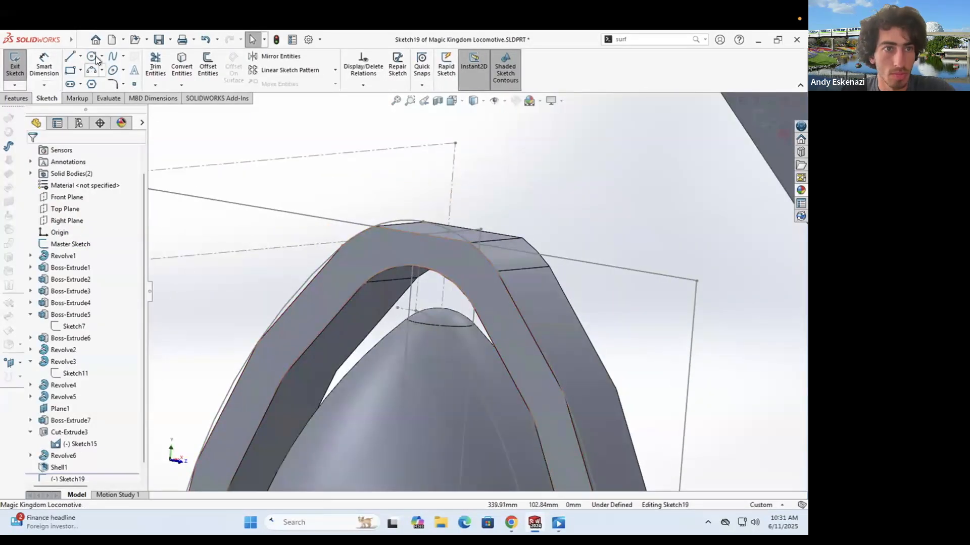
pyautogui.click(92, 56)
pyautogui.moveTo(443, 281); pyautogui.dragTo(470, 281)
pyautogui.press('Escape')
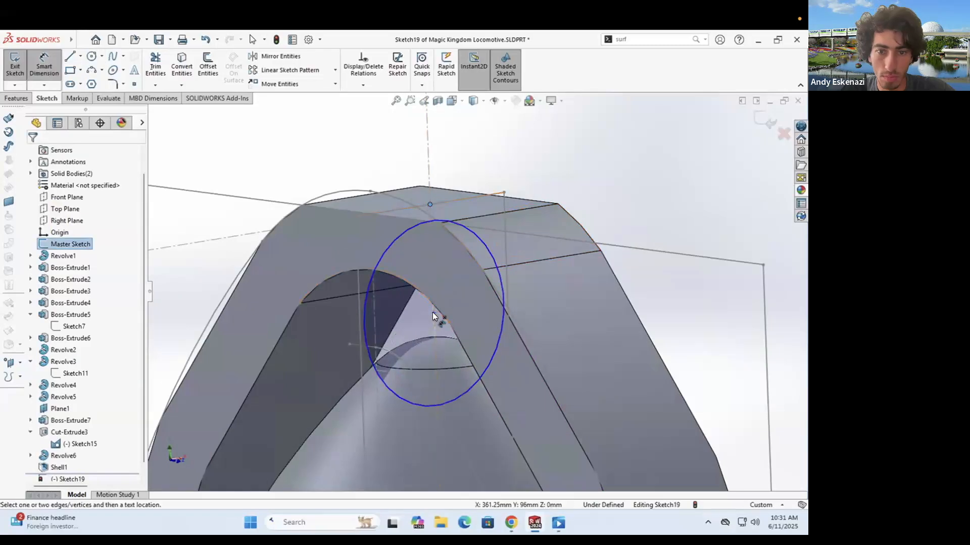
# Step: Dimension the circle's centre 2.5 mm below the frame's top and set its diameter to 5 mm
pyautogui.click(432, 317)
pyautogui.click(505, 242)
pyautogui.press('Return')
pyautogui.click(454, 388)
pyautogui.click(553, 257)
pyautogui.write('5')
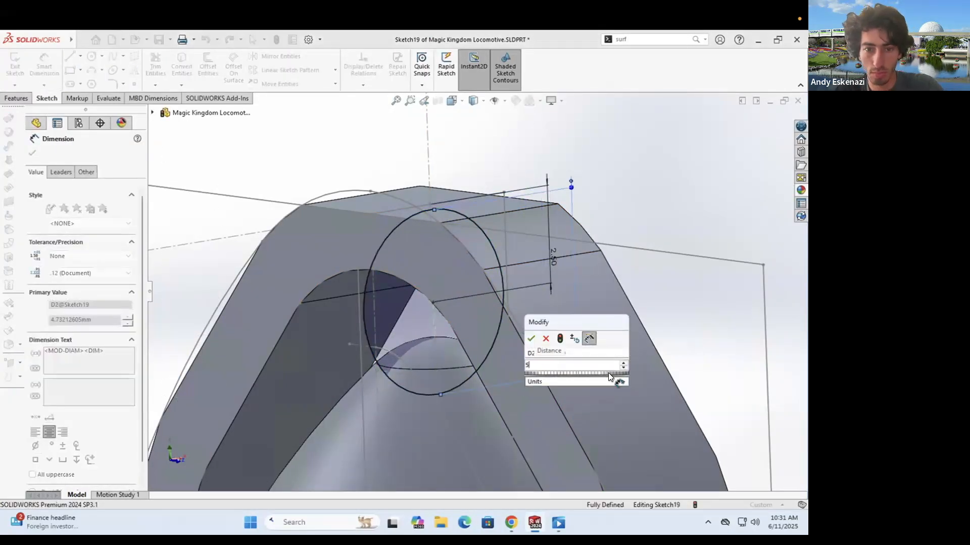
pyautogui.press('Return')
# Step: Extrude the circle 1 mm in both directions, merging it to join the bell to the frame
pyautogui.click(31, 317)
pyautogui.click(89, 345)
pyautogui.write('1')
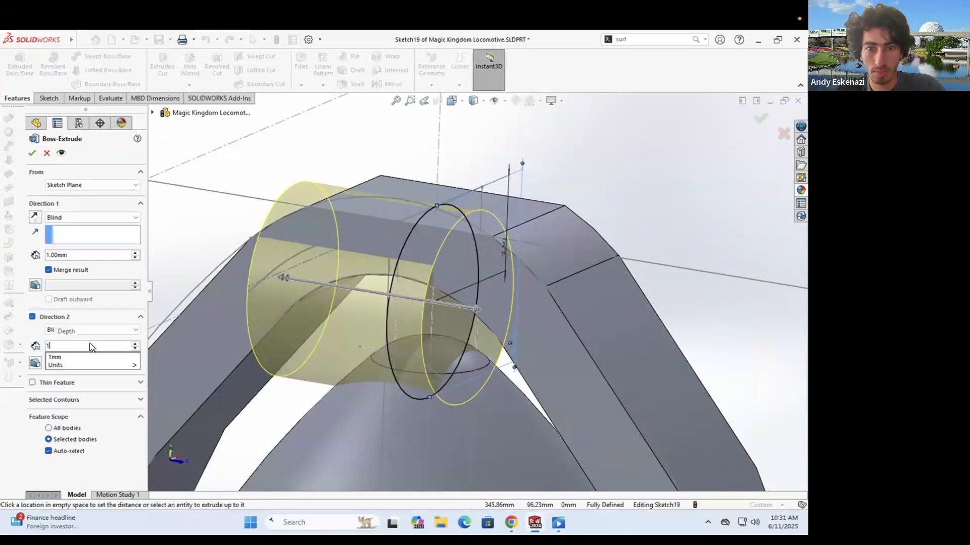
pyautogui.press('Return')
pyautogui.scroll(10, 619, 275)
pyautogui.scroll(-5, 515, 381)
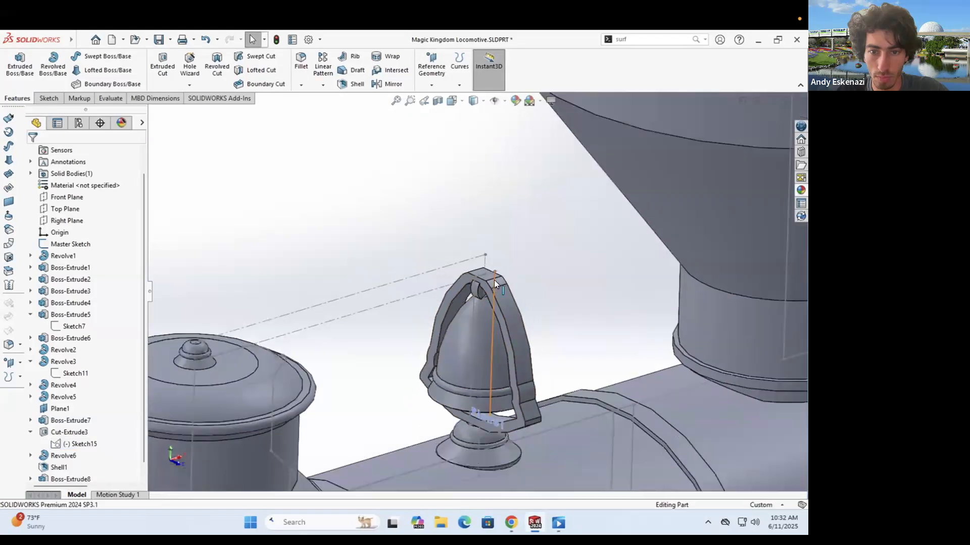
# Step: Start a sketch on the Front Plane and draw a 4 mm vertical line up from the centre of the bell frame's top
pyautogui.scroll(-5, 414, 284)
pyautogui.scroll(5, 457, 332)
pyautogui.scroll(-3, 354, 231)
pyautogui.moveTo(353, 231)
pyautogui.mouseDown(button='middle')
pyautogui.moveTo(429, 254)
pyautogui.moveTo(439, 243)
pyautogui.mouseUp(button='middle')
pyautogui.click(49, 98)
pyautogui.click(14, 66)
pyautogui.click(205, 200)
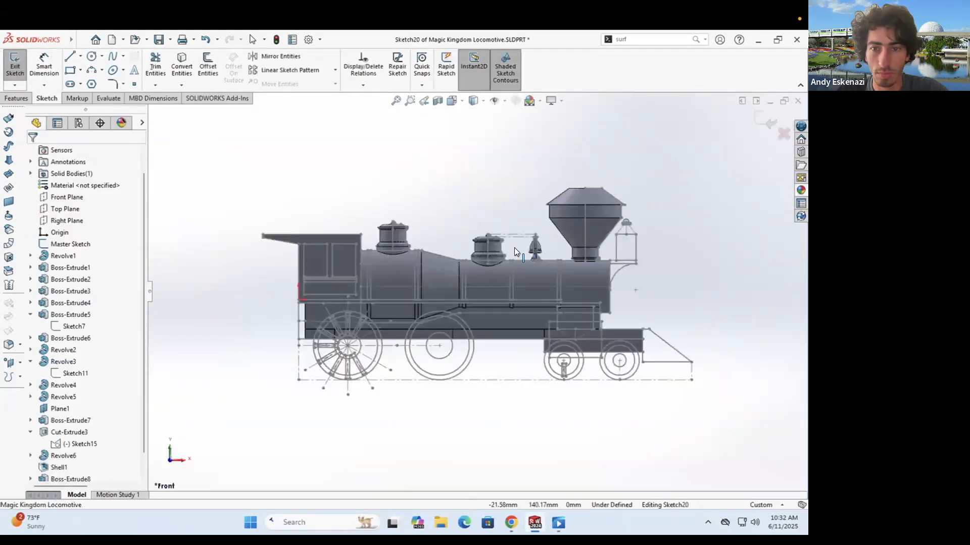
pyautogui.scroll(-8, 530, 252)
pyautogui.press('l')
pyautogui.click(474, 308)
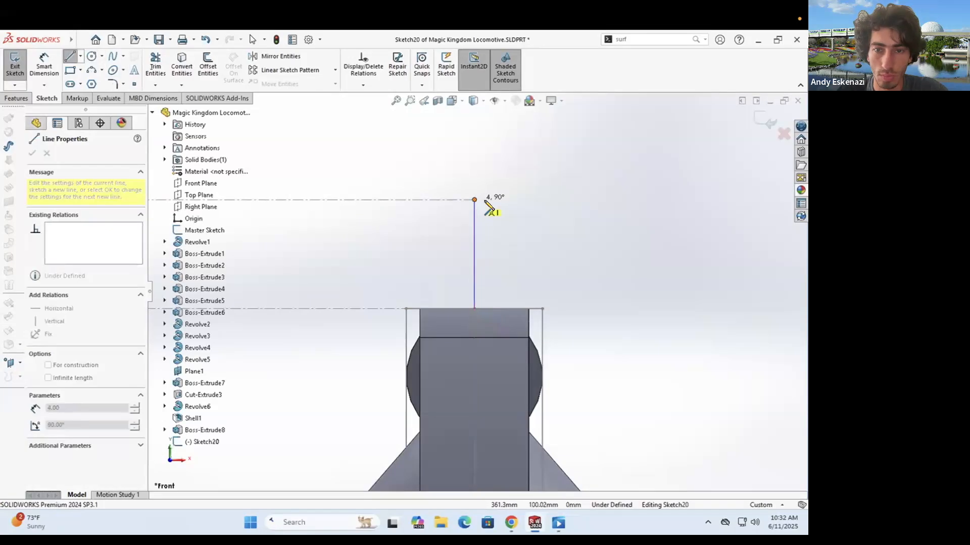
pyautogui.click(476, 199)
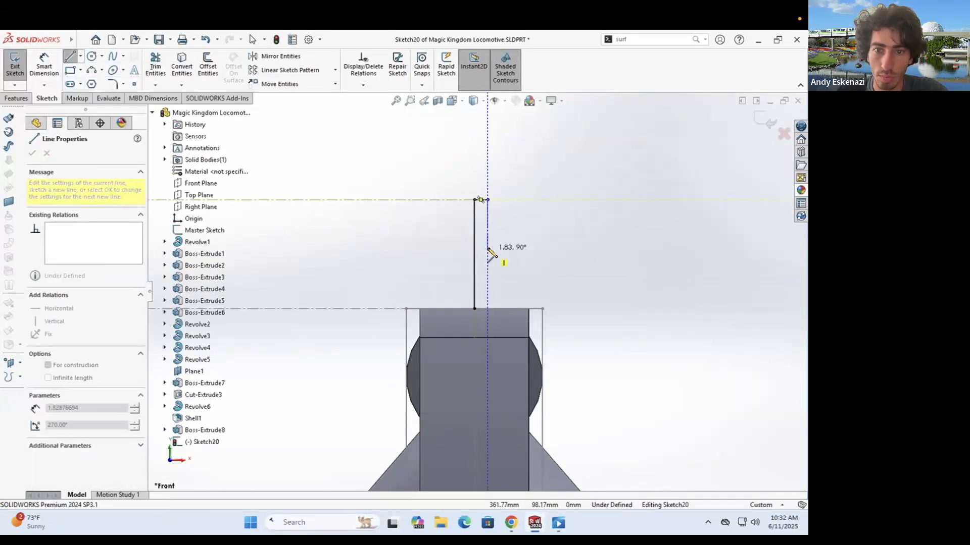
# Step: Add stepped construction lines beside the vertical line, a slanted side and a 2 mm horizontal base for the finial's half profile
pyautogui.click(513, 250)
pyautogui.click(513, 264)
pyautogui.press('Escape')
pyautogui.click(70, 56)
pyautogui.click(513, 264)
pyautogui.click(528, 308)
pyautogui.click(474, 309)
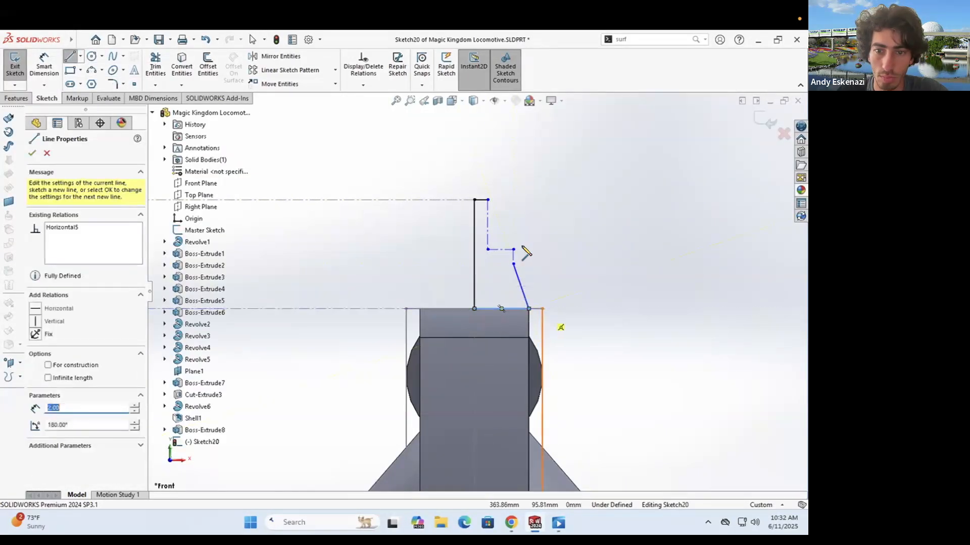
# Step: Close the finial's half profile with a small semicircular bead above the slanted side and a larger arc rising to the top edge
pyautogui.press('Escape')
pyautogui.click(91, 70)
pyautogui.click(498, 260)
pyautogui.click(498, 285)
pyautogui.click(509, 273)
pyautogui.press('Escape')
pyautogui.moveTo(498, 261)
pyautogui.mouseDown()
pyautogui.moveTo(492, 228)
pyautogui.moveTo(489, 250)
pyautogui.moveTo(506, 243)
pyautogui.moveTo(493, 235)
pyautogui.mouseUp()
pyautogui.click(91, 70)
pyautogui.click(453, 173)
pyautogui.click(492, 229)
pyautogui.click(486, 195)
pyautogui.press('Escape')
pyautogui.hotkey('ctrl', 'z')
# Step: Dimension the finial bead's height as 0.5 mm and the height of the upper arc as 1 mm
pyautogui.click(52, 64)
pyautogui.click(493, 266)
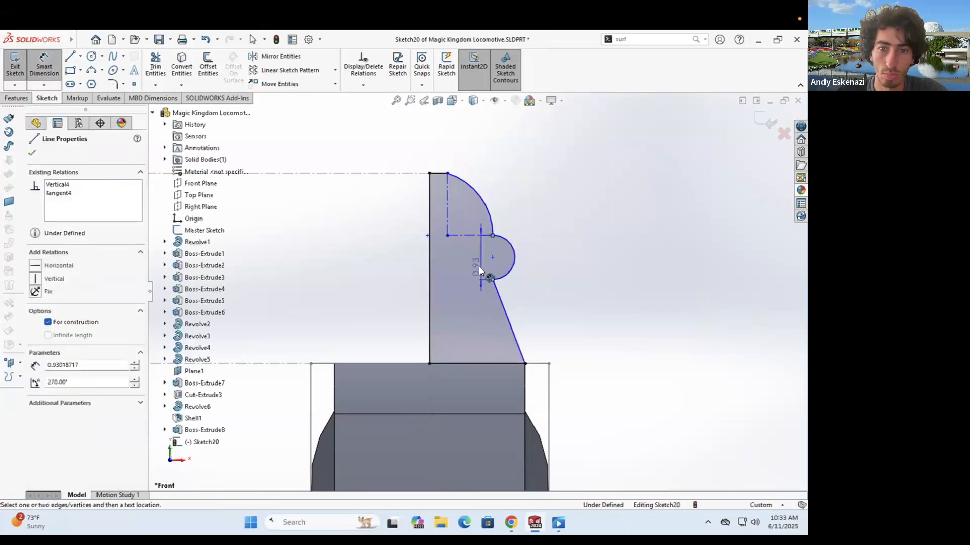
pyautogui.click(479, 268)
pyautogui.write('.5')
pyautogui.press('Return')
pyautogui.click(451, 194)
pyautogui.click(437, 204)
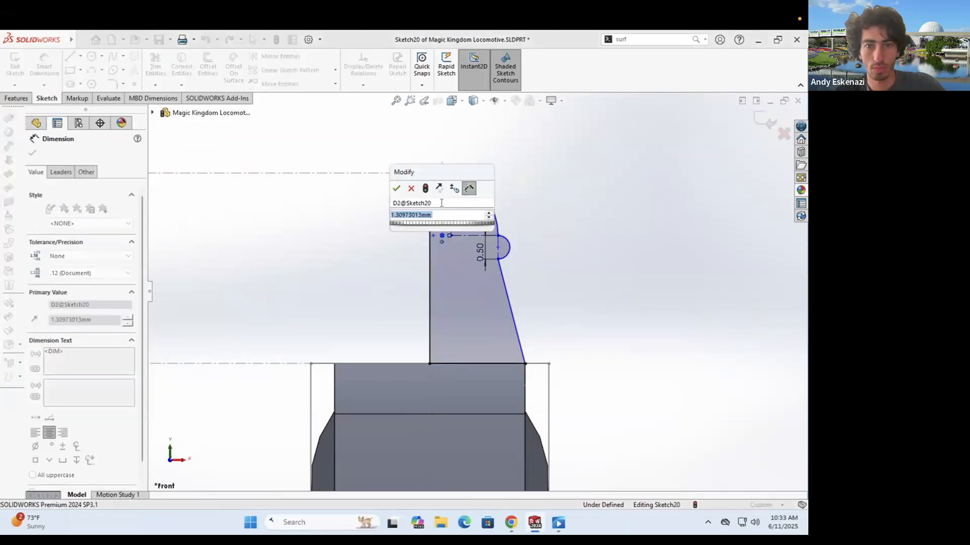
pyautogui.write('1')
pyautogui.press('Return')
# Step: Dimension the finial's flat top edge and the horizontal construction line under the arc as 0.5 mm each
pyautogui.scroll(-3, 455, 157)
pyautogui.click(435, 187)
pyautogui.click(428, 152)
pyautogui.write('.5')
pyautogui.press('Return')
pyautogui.click(460, 270)
pyautogui.click(470, 378)
pyautogui.write('.5')
pyautogui.scroll(3, 515, 278)
# Step: Revolve the finial profile about its vertical centre line to form a solid knob on top of the bell frame
pyautogui.moveTo(516, 279); pyautogui.dragTo(511, 290, button='middle')
pyautogui.click(16, 98)
pyautogui.click(52, 66)
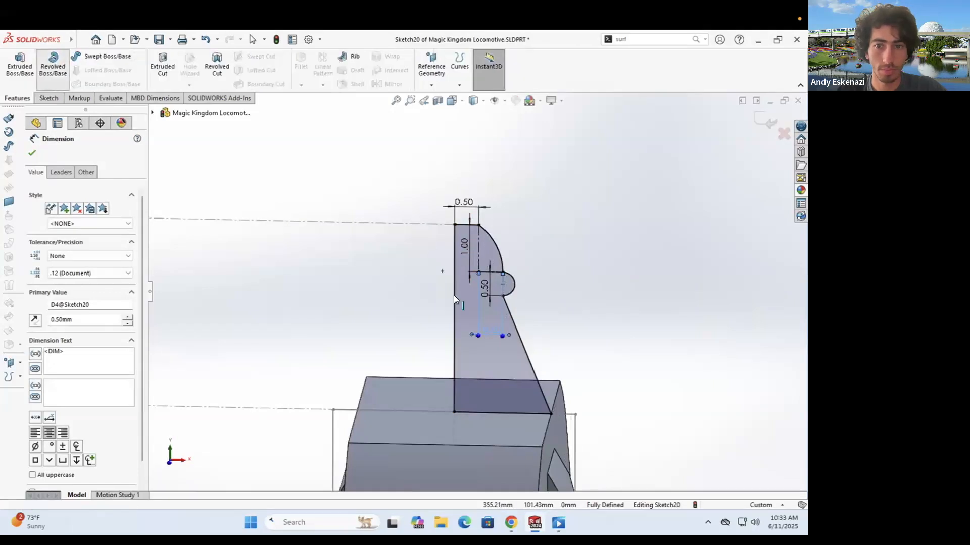
pyautogui.click(454, 296)
pyautogui.click(33, 153)
pyautogui.scroll(8, 472, 288)
pyautogui.moveTo(463, 267); pyautogui.dragTo(458, 281, button='middle')
pyautogui.scroll(2, 350, 292)
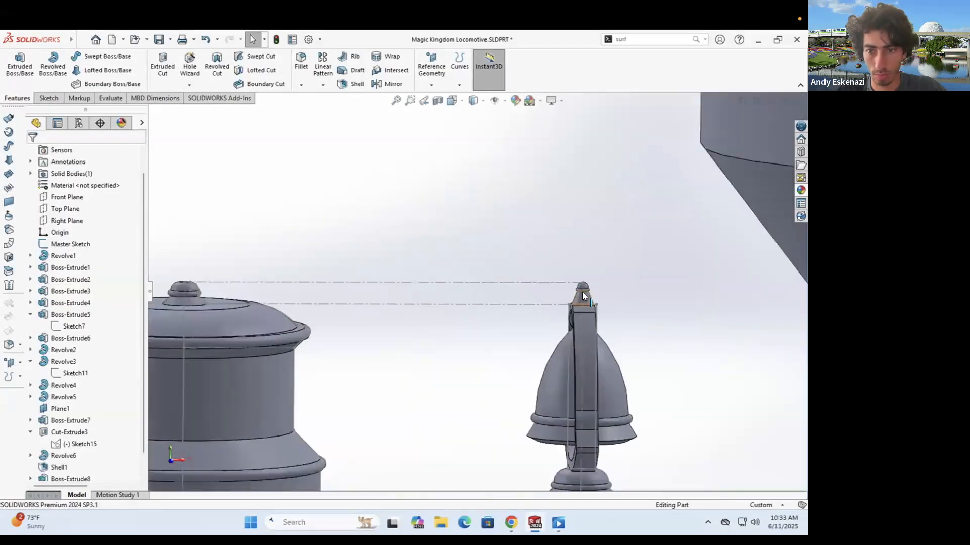
pyautogui.moveTo(441, 230); pyautogui.dragTo(447, 256, button='middle')
pyautogui.scroll(2, 504, 277)
pyautogui.scroll(5, 504, 277)
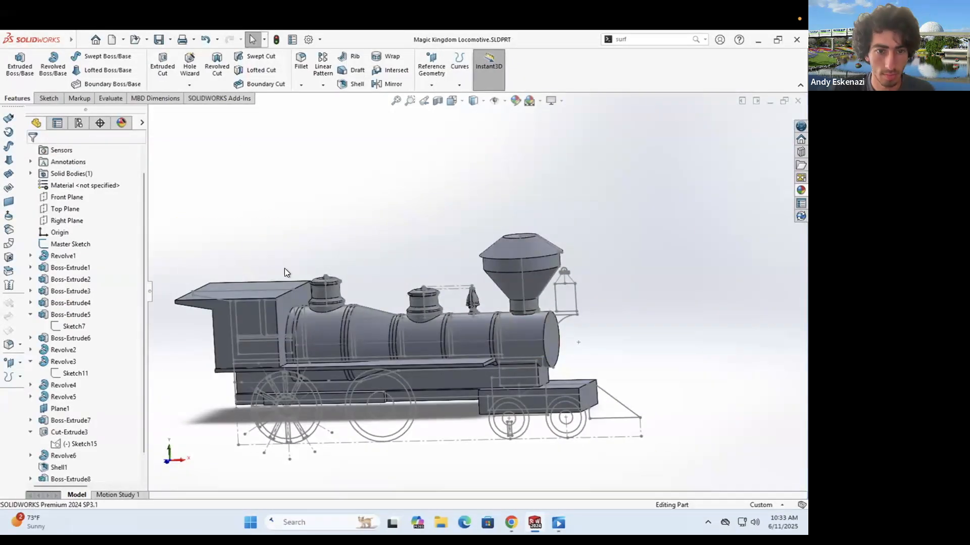
# Step: Switch to Chrome and examine the shape of the cab roof in the locomotive reference photo
pyautogui.scroll(3, 284, 269)
pyautogui.moveTo(284, 269); pyautogui.dragTo(277, 282, button='middle')
pyautogui.scroll(-4, 277, 276)
pyautogui.click(506, 522)
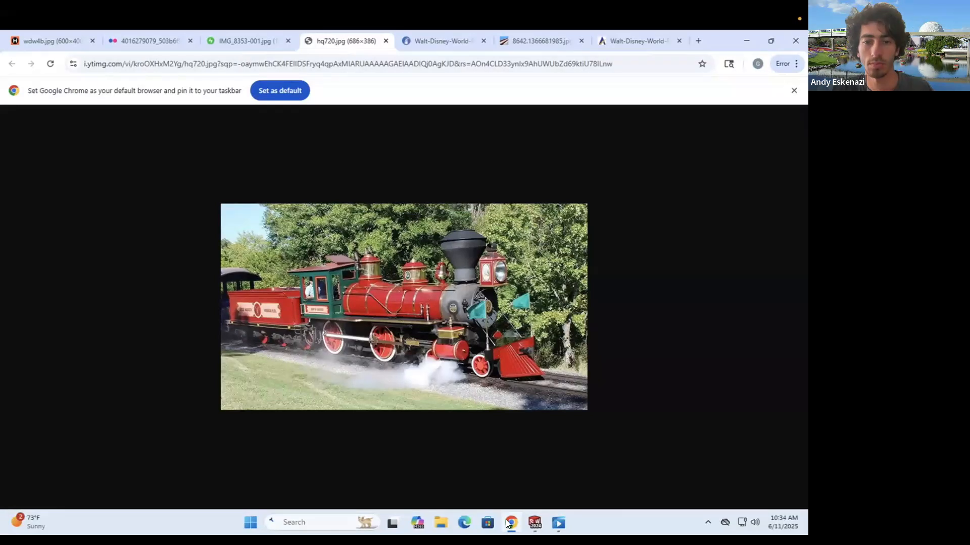
pyautogui.click(505, 520)
pyautogui.click(504, 518)
pyautogui.click(503, 517)
# Step: Start a sketch on the cab's front face and draw a triangular gable spanning the cab's 180 mm wide top edge
pyautogui.click(46, 98)
pyautogui.click(15, 66)
pyautogui.click(436, 310)
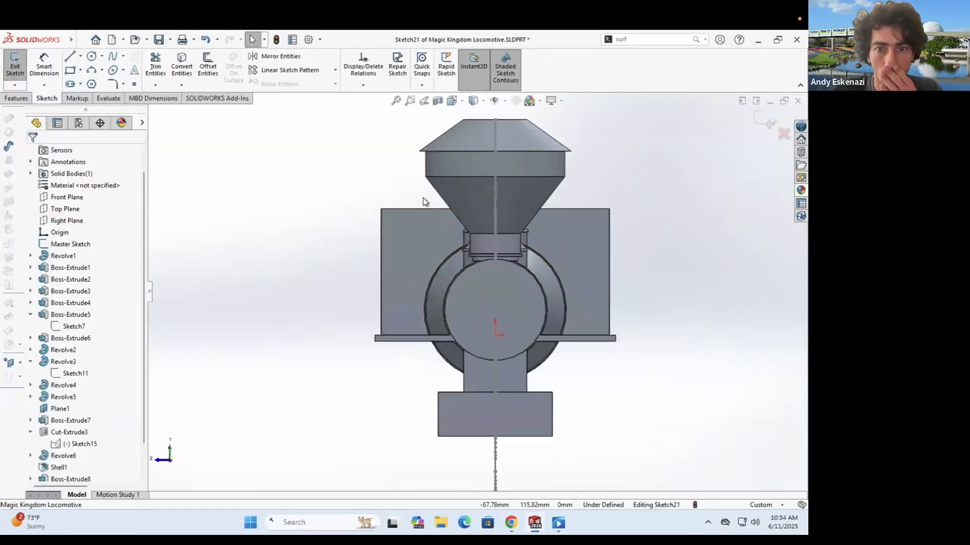
pyautogui.moveTo(423, 200); pyautogui.dragTo(455, 215, button='middle')
pyautogui.scroll(-3, 325, 211)
pyautogui.click(70, 56)
pyautogui.click(718, 303)
pyautogui.click(368, 346)
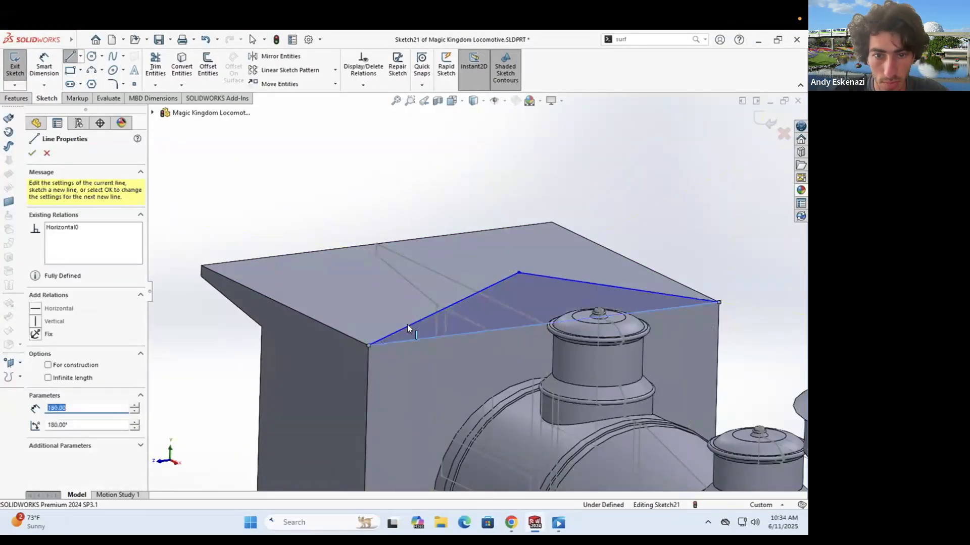
# Step: Make the gable's two slopes equal, add a vertical construction line from its peak to the base and dimension it 20 mm
pyautogui.press('Escape')
pyautogui.click(413, 325)
pyautogui.keyDown('ctrl'); pyautogui.click(565, 279); pyautogui.keyUp('ctrl')
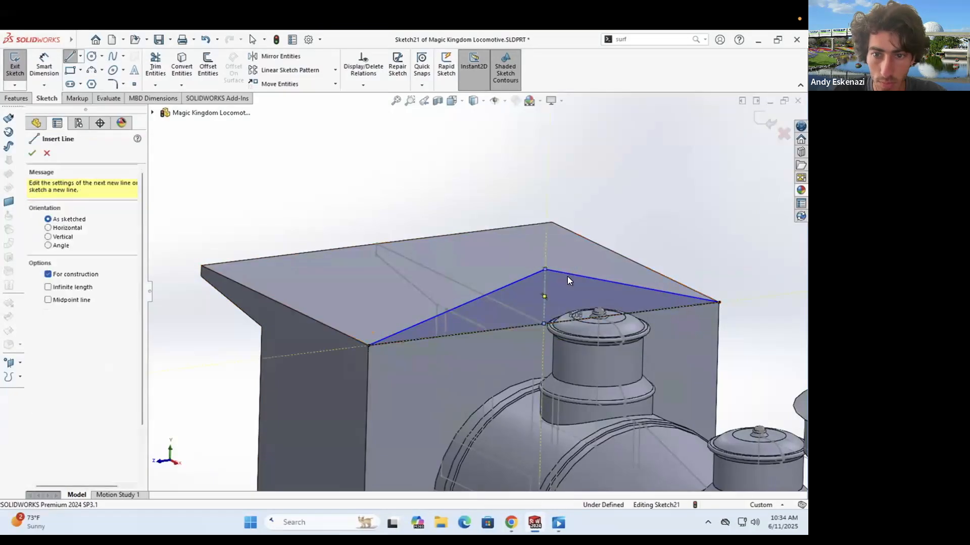
pyautogui.press('Escape')
pyautogui.scroll(-2, 586, 275)
pyautogui.click(44, 66)
pyautogui.click(524, 303)
pyautogui.click(539, 302)
pyautogui.write('20')
pyautogui.press('Return')
# Step: Draw the roof slab's outline above the gable slopes, extending past both cab corners with short perpendicular end lines
pyautogui.click(70, 57)
pyautogui.click(510, 523)
pyautogui.click(510, 523)
pyautogui.click(268, 378)
pyautogui.click(509, 524)
pyautogui.click(510, 523)
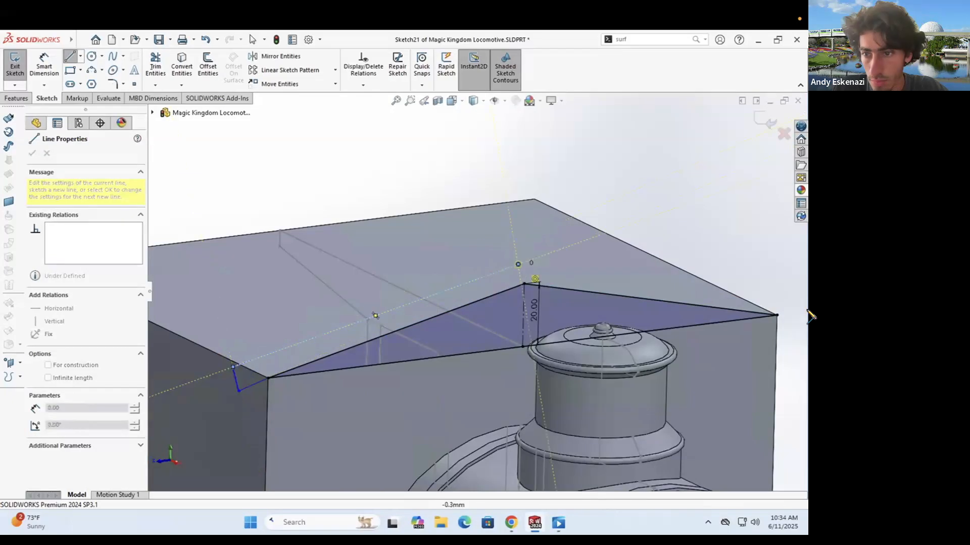
pyautogui.scroll(-5, 788, 314)
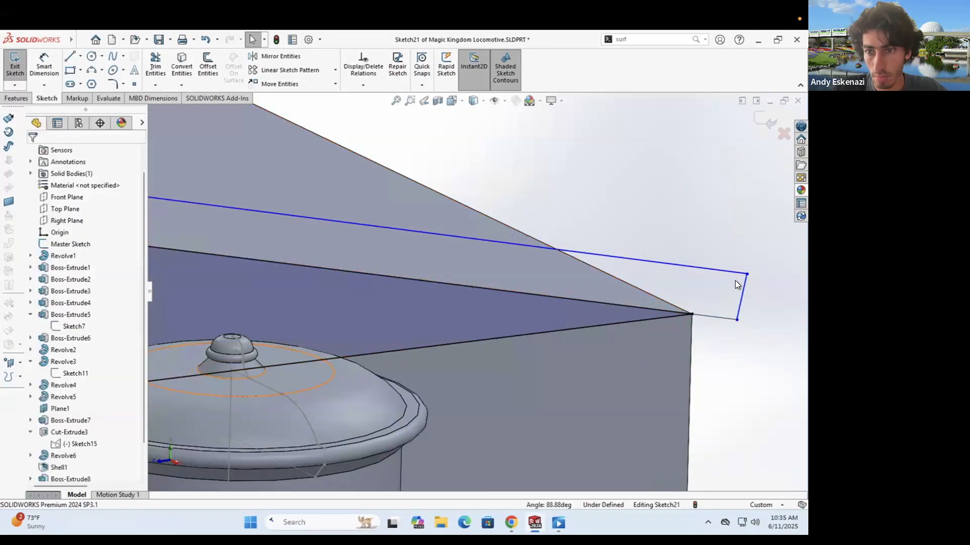
pyautogui.press('Escape')
# Step: Make the roof outline's two long upper lines equal and convert the gable's sloping lines to construction geometry
pyautogui.scroll(5, 656, 259)
pyautogui.scroll(-5, 309, 319)
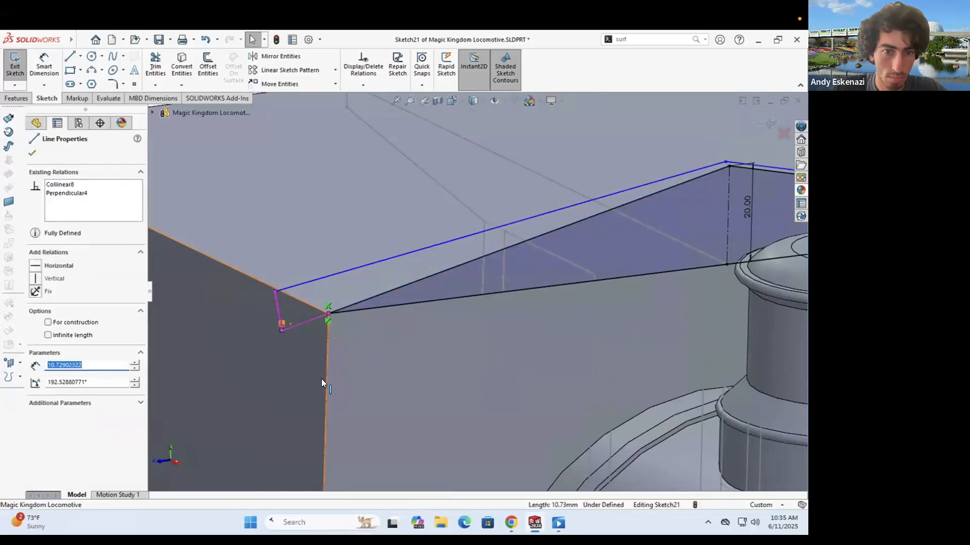
pyautogui.press('Escape')
pyautogui.scroll(3, 263, 308)
pyautogui.click(623, 210)
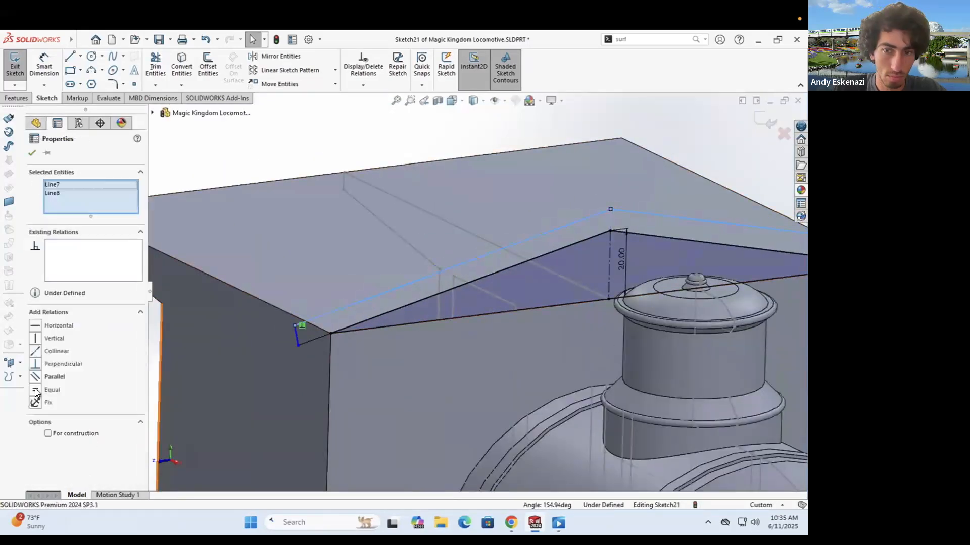
pyautogui.rightClick(456, 288)
pyautogui.click(479, 269)
pyautogui.rightClick(620, 232)
pyautogui.click(644, 214)
# Step: Apply equal relations between the matching short edge lines at the two eaves of the roof outline
pyautogui.click(297, 336)
pyautogui.scroll(4, 435, 305)
pyautogui.keyDown('ctrl'); pyautogui.click(657, 281); pyautogui.keyUp('ctrl')
pyautogui.click(641, 288)
pyautogui.keyDown('ctrl'); pyautogui.click(381, 291); pyautogui.keyUp('ctrl')
pyautogui.click(36, 394)
# Step: Dimension the roof's eave overhang as 10 mm and the short end edge as 5 mm
pyautogui.click(44, 65)
pyautogui.scroll(-3, 415, 319)
pyautogui.click(415, 307)
pyautogui.click(467, 320)
pyautogui.write('10')
pyautogui.press('Return')
pyautogui.click(386, 301)
pyautogui.click(329, 359)
pyautogui.hotkey('alt', 'Tab')
pyautogui.hotkey('alt', 'Tab')
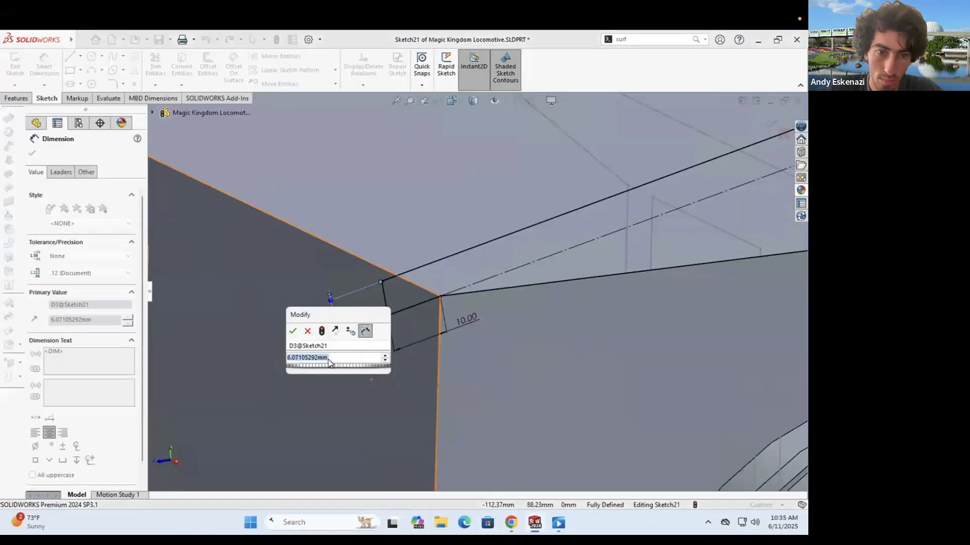
pyautogui.write('5')
pyautogui.press('Return')
# Step: Extrude the roof profile with the Up To Surface end condition, ending at the rear end face of the cab's overhang
pyautogui.scroll(5, 373, 268)
pyautogui.scroll(-1, 568, 268)
pyautogui.moveTo(567, 268); pyautogui.dragTo(513, 271, button='middle')
pyautogui.hotkey('alt', 'Tab')
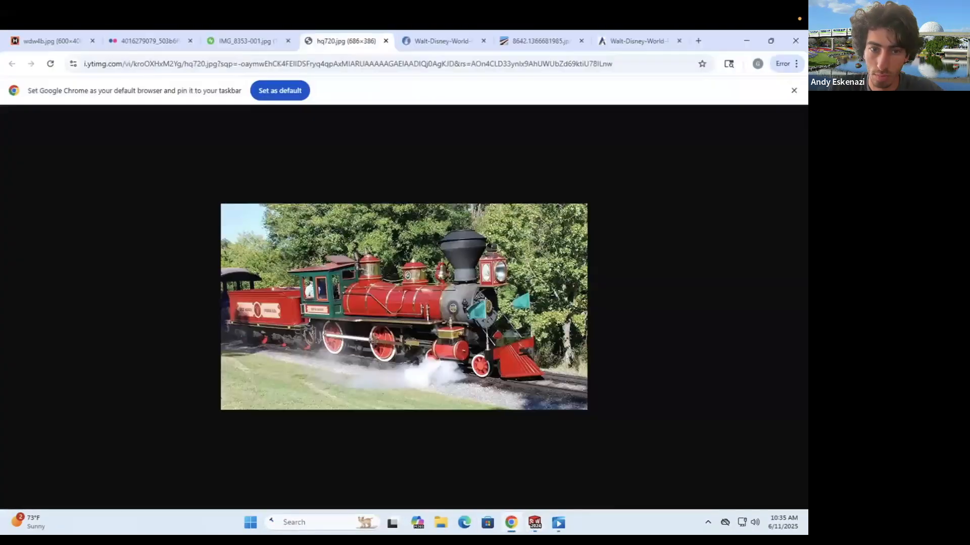
pyautogui.click(510, 520)
pyautogui.click(17, 98)
pyautogui.click(21, 65)
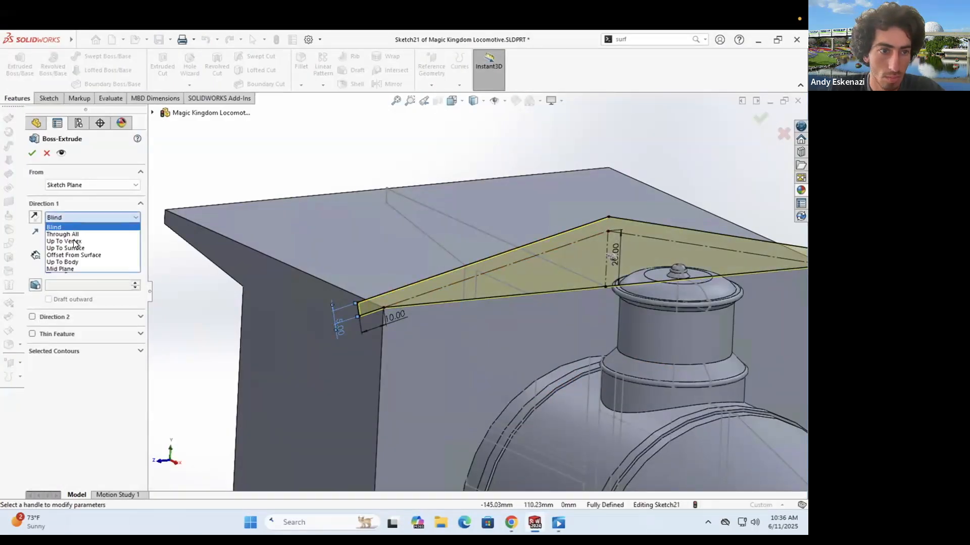
pyautogui.click(66, 248)
pyautogui.moveTo(283, 223); pyautogui.dragTo(290, 277, button='middle')
pyautogui.scroll(2, 290, 276)
pyautogui.click(349, 269)
pyautogui.click(32, 153)
# Step: Reopen the roof extrusion's sketch to examine its profile and exit it
pyautogui.scroll(4, 468, 277)
pyautogui.moveTo(468, 276)
pyautogui.mouseDown(button='middle')
pyautogui.moveTo(418, 212)
pyautogui.moveTo(451, 251)
pyautogui.mouseUp(button='middle')
pyautogui.scroll(-3, 450, 252)
pyautogui.click(49, 99)
pyautogui.click(14, 62)
pyautogui.click(32, 153)
pyautogui.scroll(-1, 55, 404)
pyautogui.click(53, 468)
pyautogui.click(76, 438)
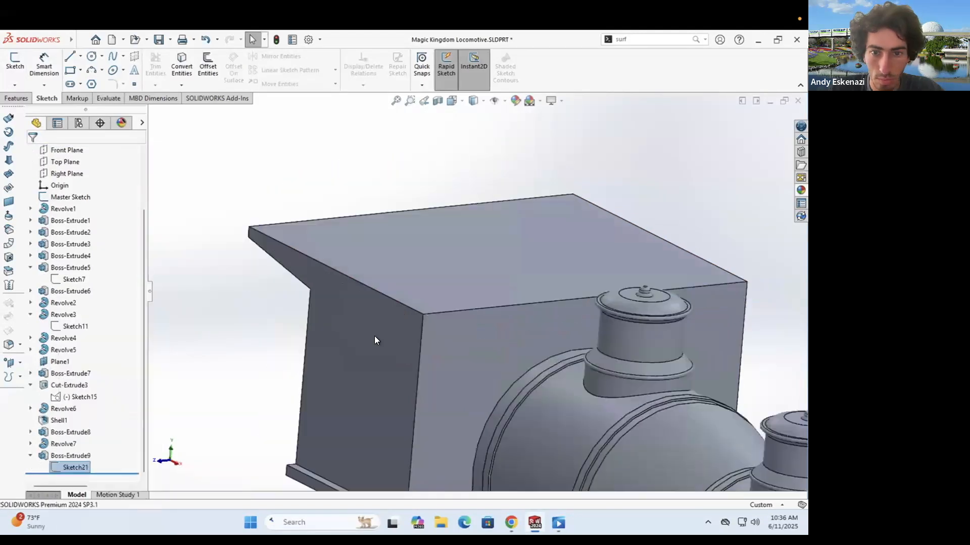
pyautogui.scroll(-4, 383, 258)
pyautogui.click(438, 265)
pyautogui.click(15, 62)
# Step: Start a sketch on the cab's front face and trace the closed outline of the gabled roof strip with lines
pyautogui.scroll(5, 473, 281)
pyautogui.moveTo(404, 263); pyautogui.dragTo(443, 298, button='middle')
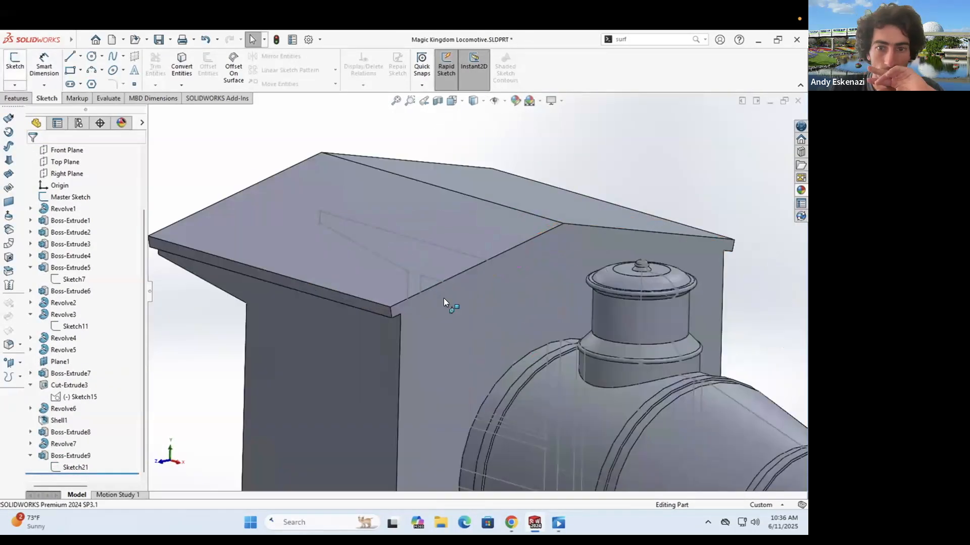
pyautogui.click(444, 298)
pyautogui.click(15, 62)
pyautogui.scroll(5, 460, 245)
pyautogui.scroll(-7, 331, 133)
pyautogui.click(69, 56)
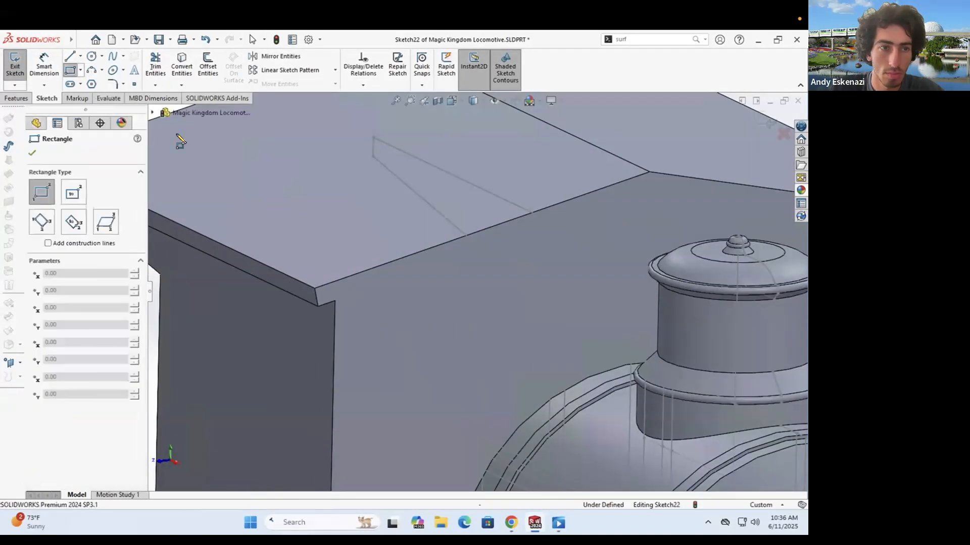
pyautogui.click(317, 291)
pyautogui.scroll(3, 475, 288)
pyautogui.click(572, 225)
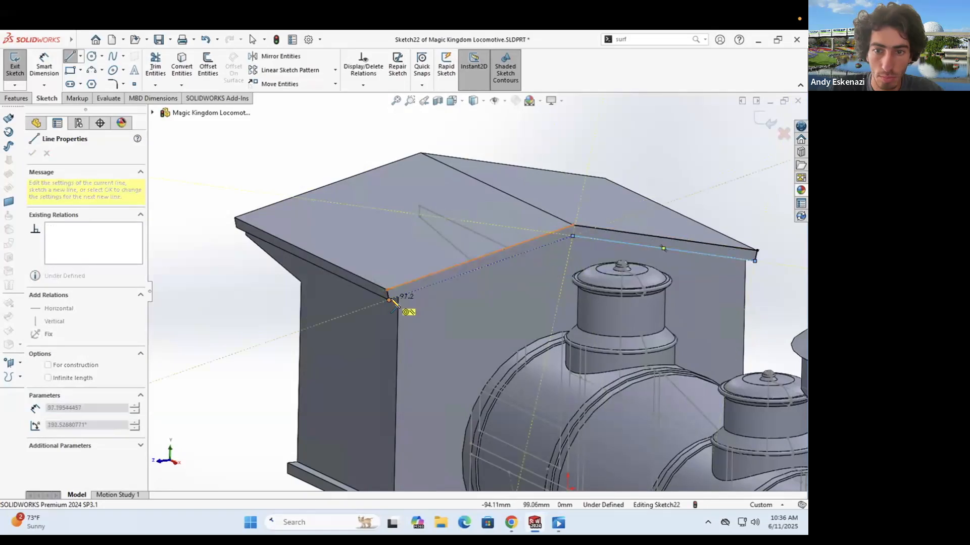
pyautogui.click(389, 300)
pyautogui.press('Escape')
# Step: Extrude the traced roof strip outline at the cab's front
pyautogui.scroll(1, 557, 258)
pyautogui.click(21, 98)
pyautogui.click(20, 64)
pyautogui.press('Return')
pyautogui.press('Return')
pyautogui.moveTo(366, 305); pyautogui.dragTo(404, 283, button='middle')
pyautogui.scroll(1, 404, 283)
pyautogui.click(511, 523)
pyautogui.click(535, 523)
pyautogui.moveTo(377, 253)
pyautogui.mouseDown(button='middle')
pyautogui.moveTo(409, 181)
pyautogui.moveTo(349, 243)
pyautogui.mouseUp(button='middle')
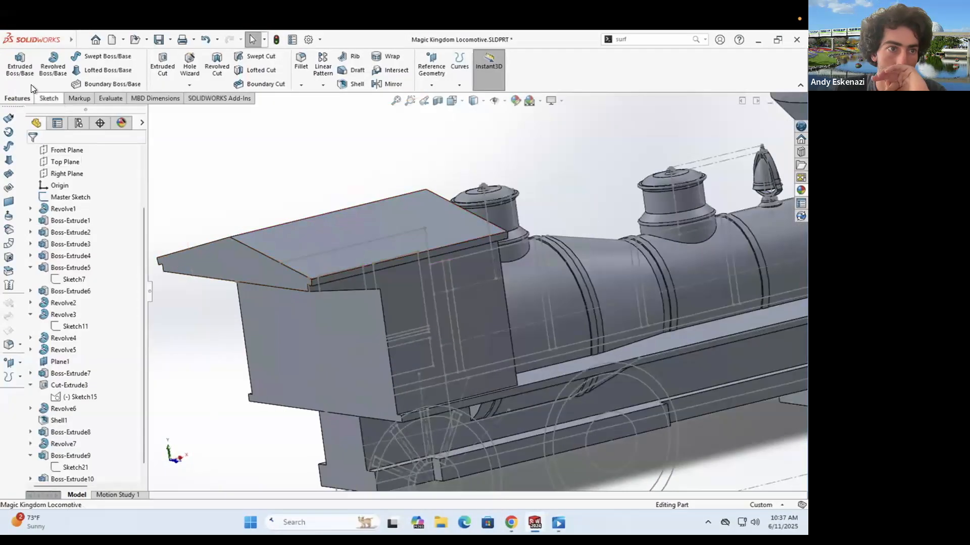
# Step: Start a sketch at the cab's rear and convert the gabled roof strip's end face into sketch entities
pyautogui.click(49, 98)
pyautogui.click(15, 64)
pyautogui.click(318, 349)
pyautogui.scroll(-3, 448, 202)
pyautogui.moveTo(447, 202)
pyautogui.mouseDown(button='middle')
pyautogui.moveTo(485, 223)
pyautogui.moveTo(581, 243)
pyautogui.mouseUp(button='middle')
pyautogui.click(182, 66)
pyautogui.scroll(-5, 602, 242)
pyautogui.click(596, 258)
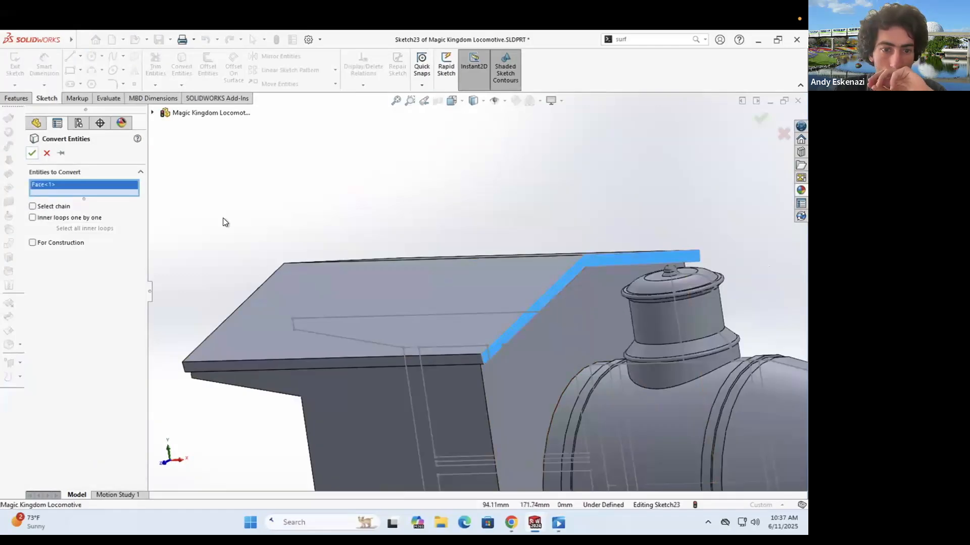
pyautogui.scroll(5, 222, 221)
pyautogui.click(32, 153)
# Step: Extrude the converted roof strip profile to extend the roof
pyautogui.click(16, 98)
pyautogui.click(20, 65)
pyautogui.moveTo(349, 278); pyautogui.dragTo(384, 252, button='middle')
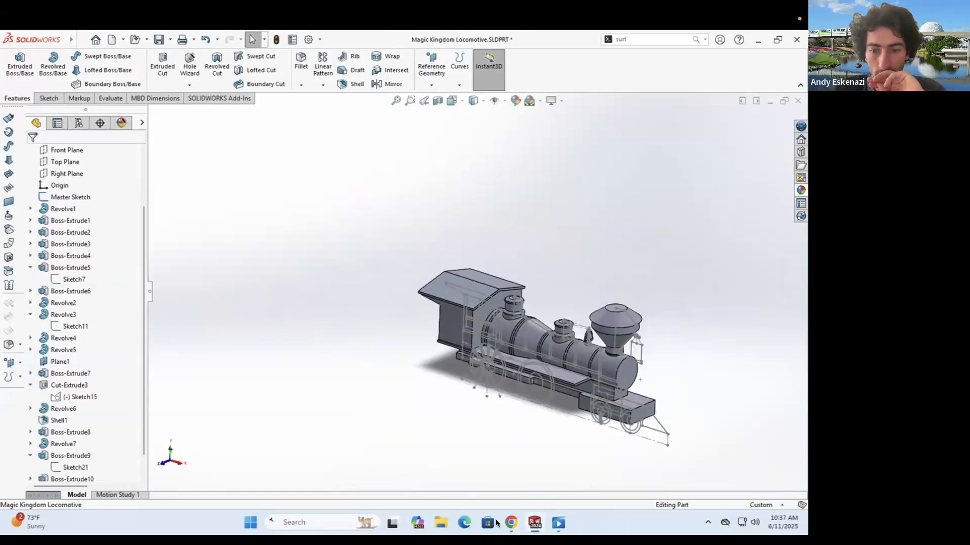
# Step: Consult the locomotive reference photo and start a sketch on the horizontal plane for a roof hatch
pyautogui.hotkey('alt', 'Tab')
pyautogui.click(437, 43)
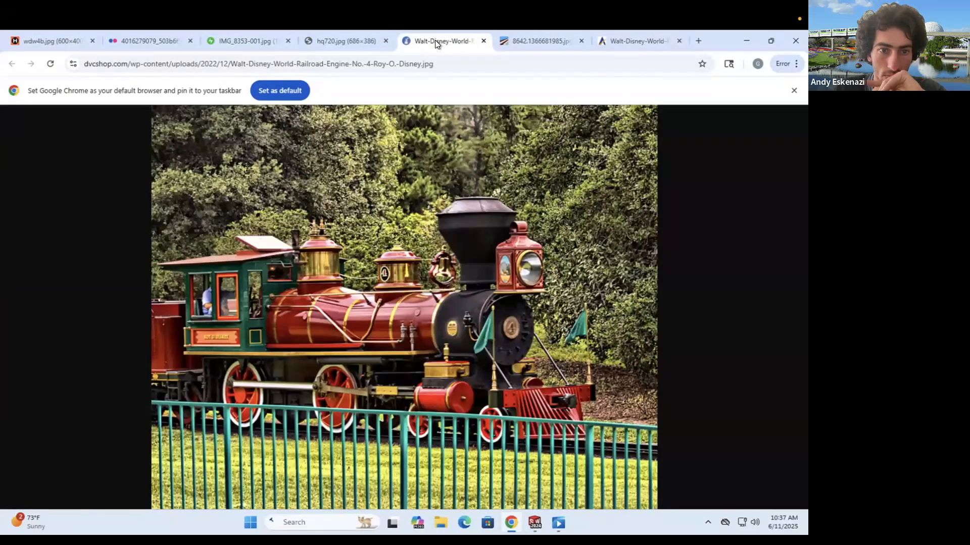
pyautogui.click(742, 43)
pyautogui.scroll(-5, 463, 285)
pyautogui.scroll(3, 490, 307)
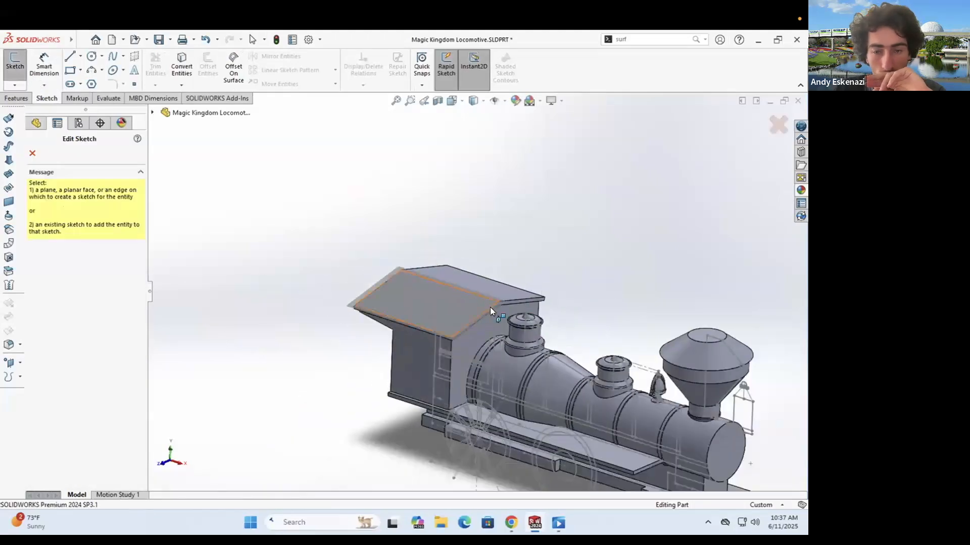
pyautogui.scroll(-2, 435, 347)
pyautogui.moveTo(435, 348); pyautogui.dragTo(438, 372, button='middle')
pyautogui.click(437, 373)
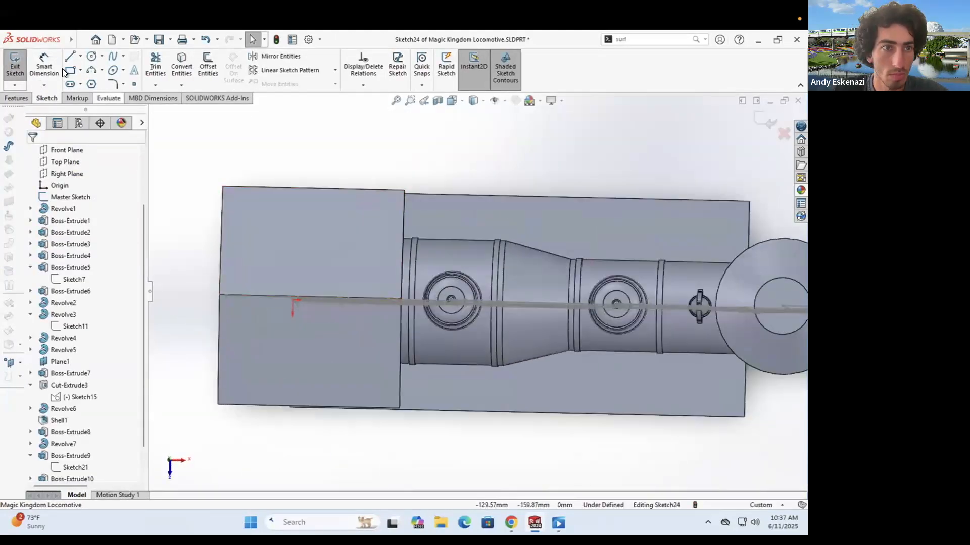
# Step: Draw a rectangle straddling the cab roof's ridge and dimension its sides 60 mm from each eave
pyautogui.click(44, 66)
pyautogui.click(347, 261)
pyautogui.click(347, 190)
pyautogui.click(344, 280)
pyautogui.write('60')
pyautogui.press('Return')
pyautogui.click(340, 335)
pyautogui.click(335, 383)
pyautogui.write('60')
pyautogui.press('Return')
# Step: Dimension the hatch rectangle 20 mm from the roof's front edge and 50 mm long
pyautogui.click(378, 285)
pyautogui.click(405, 207)
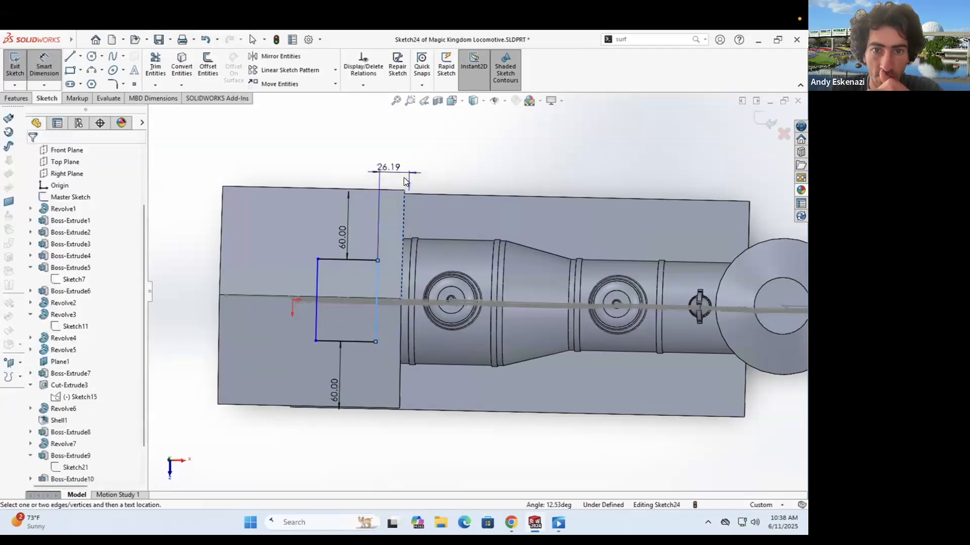
pyautogui.click(404, 178)
pyautogui.write('20')
pyautogui.press('Return')
pyautogui.click(361, 259)
pyautogui.click(362, 235)
pyautogui.write('50')
pyautogui.press('Return')
# Step: Extrude the hatch rectangle 135 mm upward through the roof, merged with the body
pyautogui.press('e')
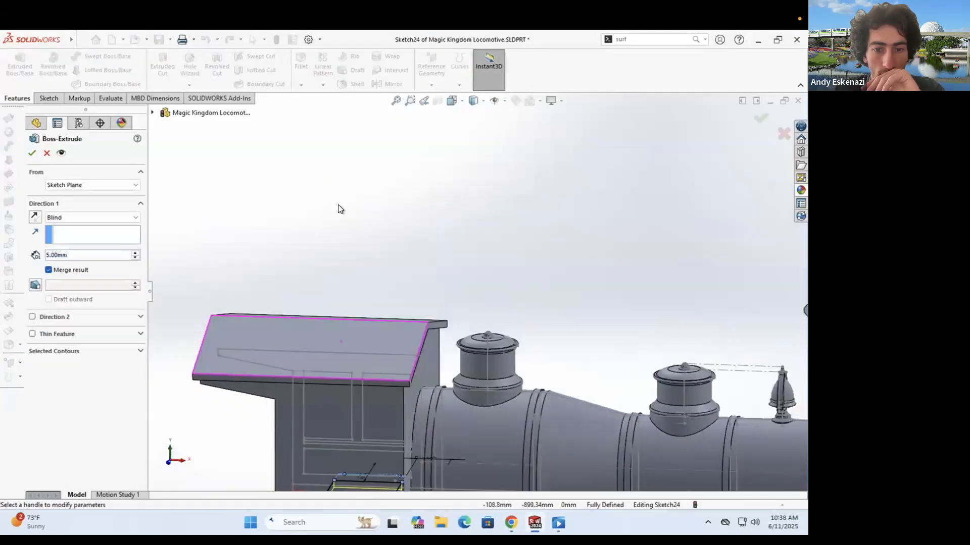
pyautogui.write('10')
pyautogui.press('Return')
pyautogui.hotkey('alt', 'Tab')
pyautogui.hotkey('alt', 'Tab')
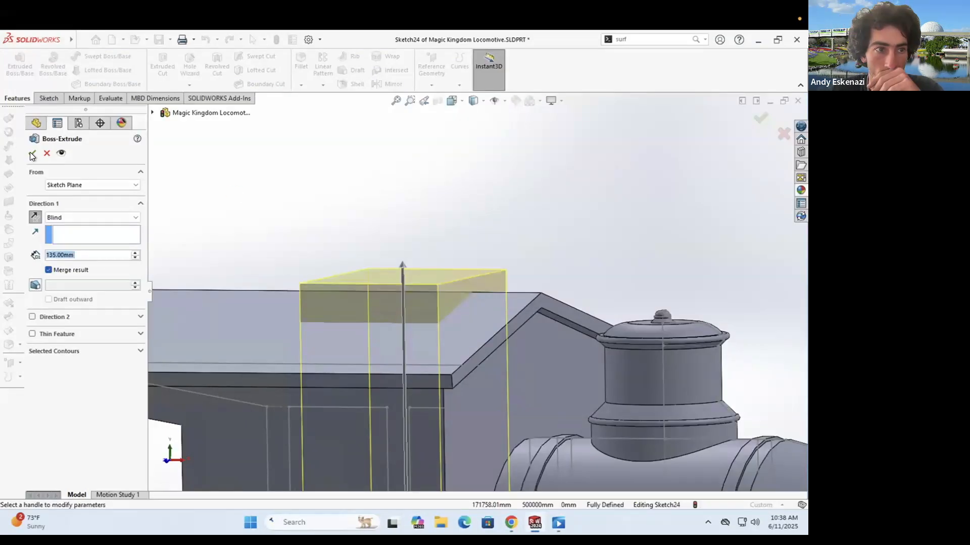
pyautogui.click(32, 153)
pyautogui.click(79, 267)
pyautogui.press('Return')
# Step: Examine the reference photos of the cab's side, front and rear, and compare them with the model
pyautogui.hotkey('alt', 'Tab')
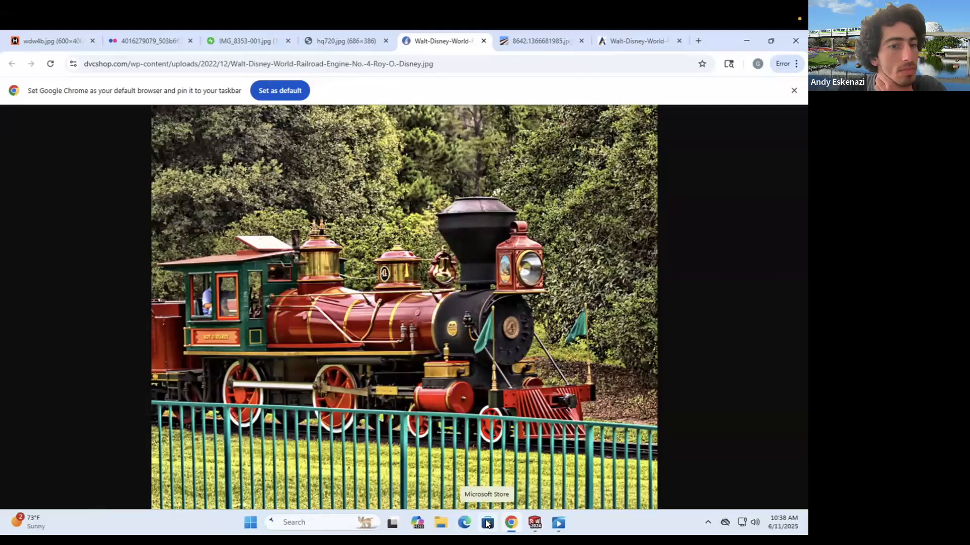
pyautogui.click(368, 42)
pyautogui.click(516, 43)
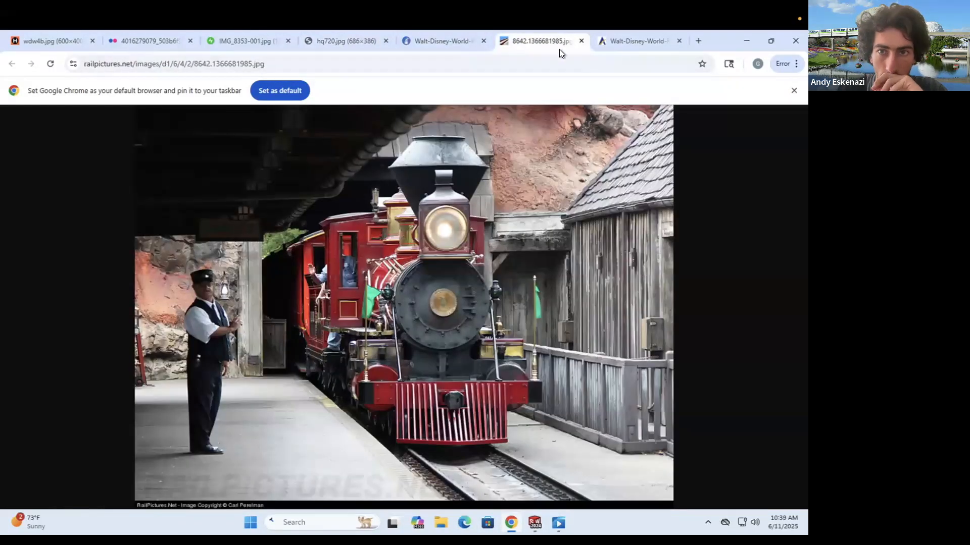
pyautogui.click(625, 45)
pyautogui.hotkey('alt', 'Tab')
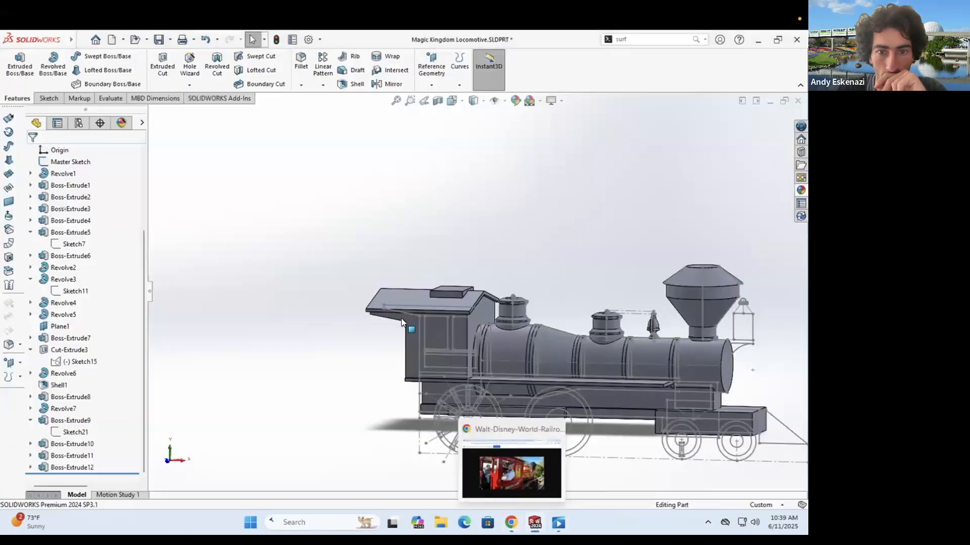
pyautogui.scroll(-10, 404, 318)
pyautogui.hotkey('alt', 'Tab')
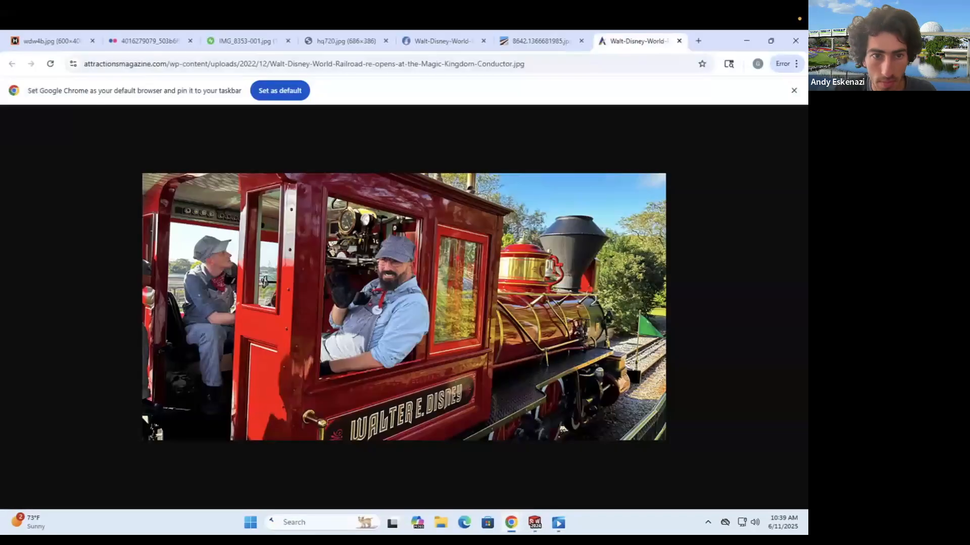
pyautogui.hotkey('alt', 'Tab')
pyautogui.scroll(-3, 484, 486)
pyautogui.hotkey('alt', 'Tab')
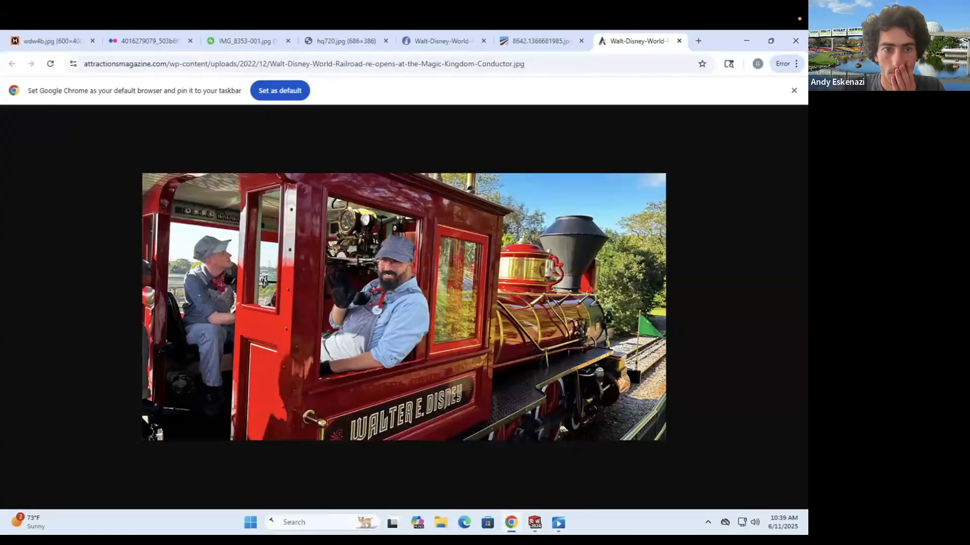
pyautogui.hotkey('alt', 'Tab')
# Step: Start a sketch on the cab's rear wall and draw a horizontal construction line across its base
pyautogui.click(49, 98)
pyautogui.click(15, 63)
pyautogui.click(345, 309)
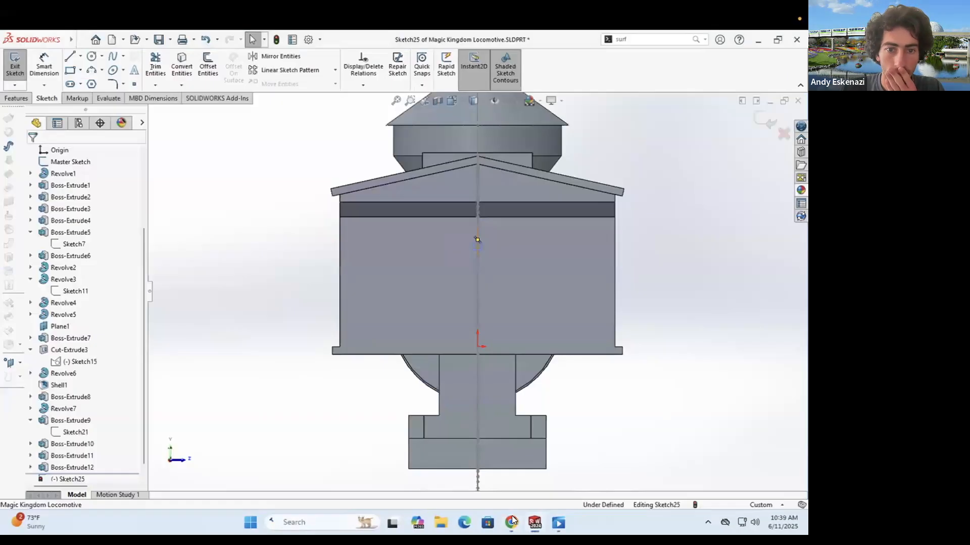
pyautogui.click(578, 350)
pyautogui.press('Escape')
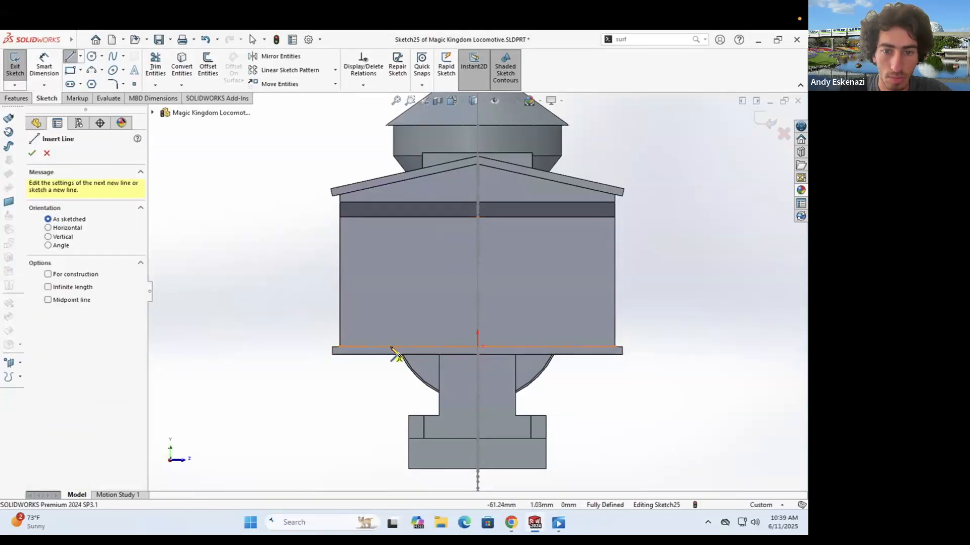
# Step: Draw a closed doorway rectangle about 94 mm high from the base line up into the gable, around the centreline
pyautogui.hotkey('alt', 'Tab')
pyautogui.hotkey('alt', 'Tab')
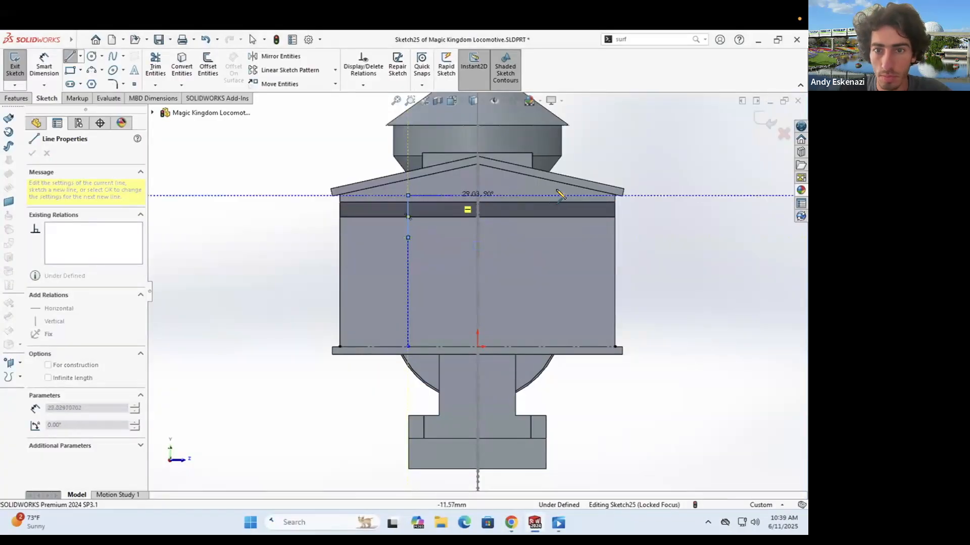
pyautogui.press('Escape')
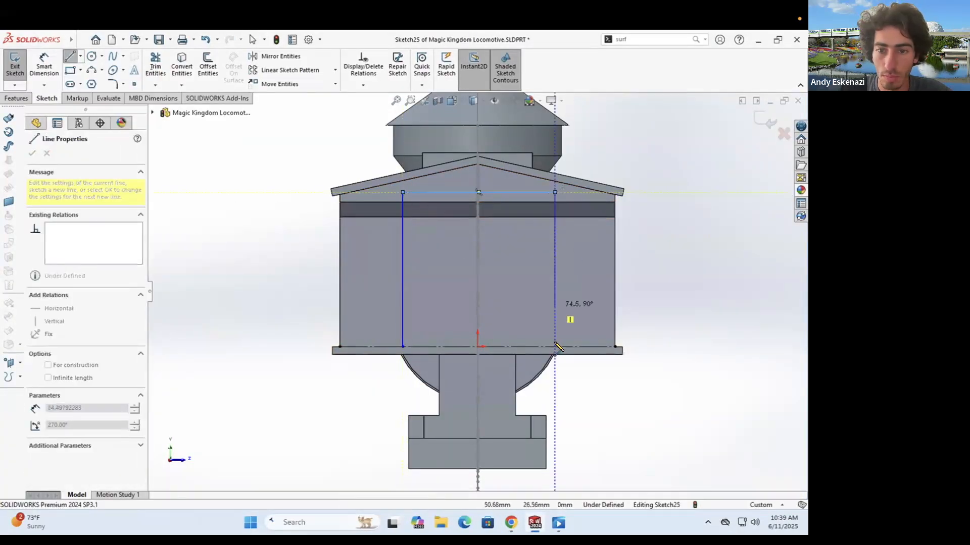
pyautogui.click(559, 347)
pyautogui.press('Escape')
pyautogui.hotkey('ctrl', 'z')
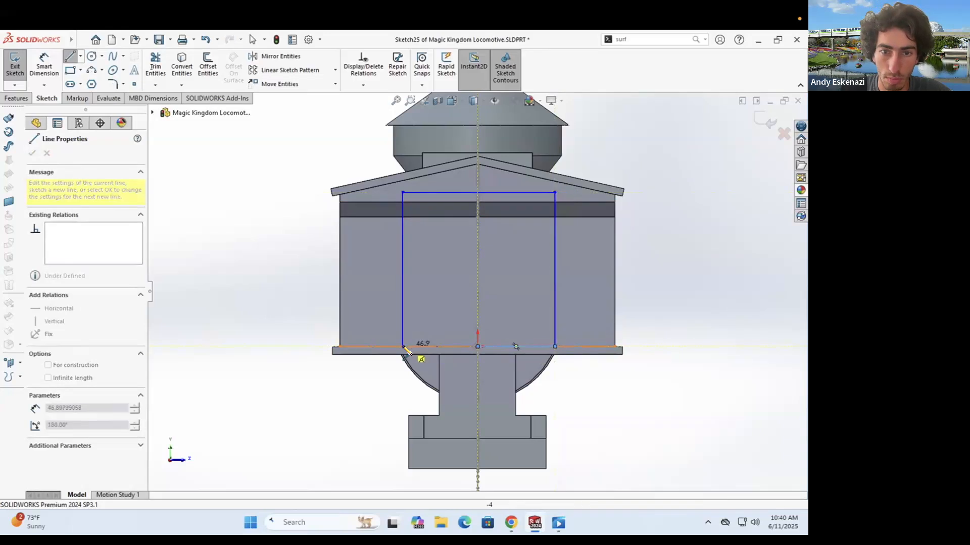
pyautogui.click(403, 347)
pyautogui.hotkey('alt', 'Tab')
pyautogui.hotkey('alt', 'Tab')
pyautogui.press('Escape')
# Step: Dimension both doorway sides 45 mm from the centreline and dimension the doorway's height
pyautogui.moveTo(370, 266)
pyautogui.mouseDown(button='middle')
pyautogui.moveTo(390, 270)
pyautogui.moveTo(446, 196)
pyautogui.mouseUp(button='middle')
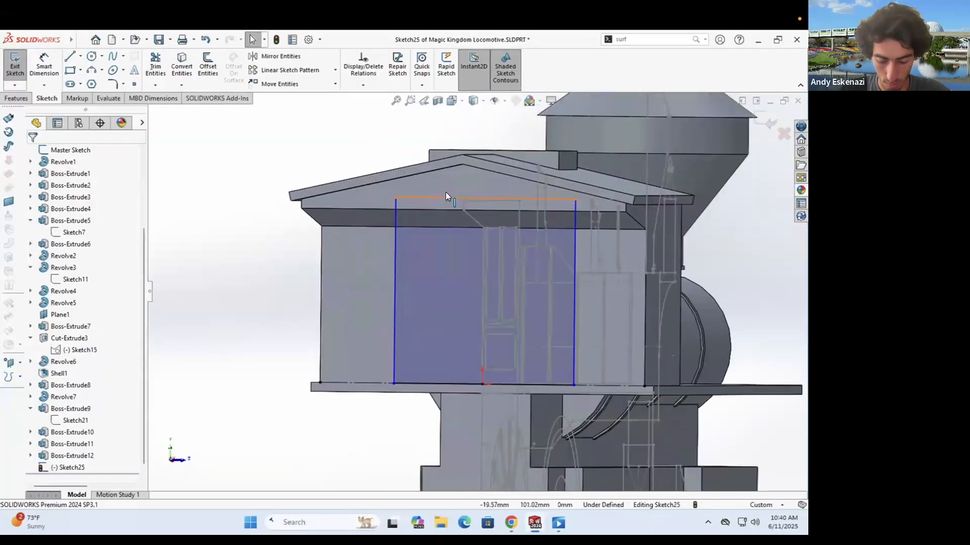
pyautogui.click(407, 437)
pyautogui.write('45')
pyautogui.press('Return')
pyautogui.click(511, 522)
pyautogui.hotkey('alt', 'Tab')
pyautogui.click(385, 290)
pyautogui.click(375, 278)
pyautogui.press('Return')
pyautogui.press('Escape')
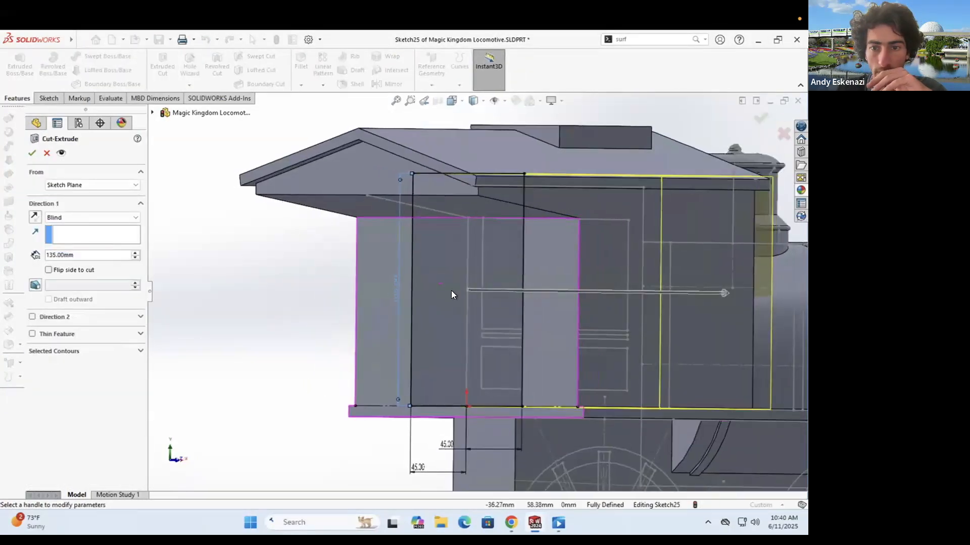
# Step: Cut the doorway profile through the cab's rear roof overhang
pyautogui.click(48, 217)
pyautogui.click(62, 234)
pyautogui.press('Return')
pyautogui.moveTo(413, 259); pyautogui.dragTo(354, 220, button='middle')
pyautogui.click(511, 523)
pyautogui.click(510, 523)
pyautogui.click(262, 245)
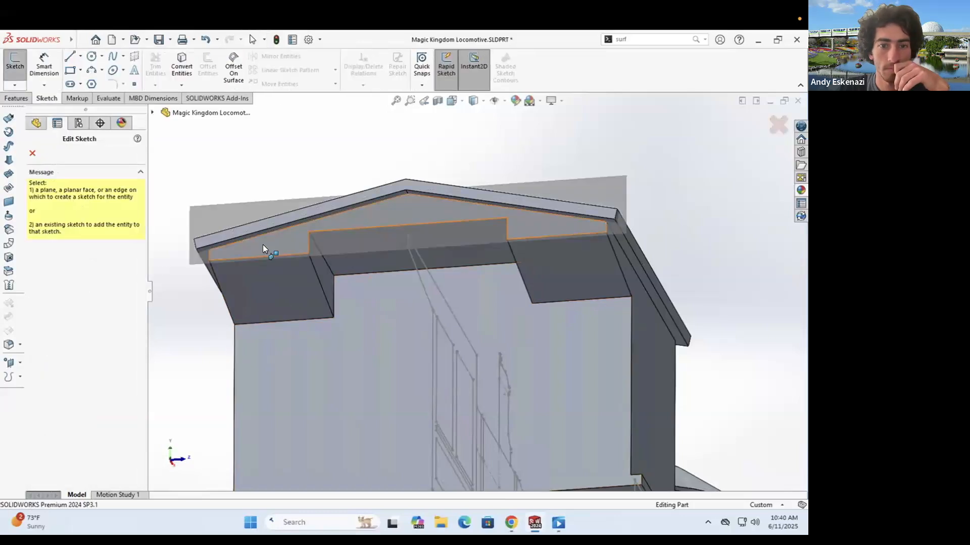
pyautogui.moveTo(448, 210)
pyautogui.mouseDown(button='middle')
pyautogui.moveTo(408, 251)
pyautogui.moveTo(511, 283)
pyautogui.moveTo(526, 252)
pyautogui.moveTo(454, 283)
pyautogui.mouseUp(button='middle')
pyautogui.scroll(-3, 454, 283)
pyautogui.click(436, 294)
pyautogui.click(405, 238)
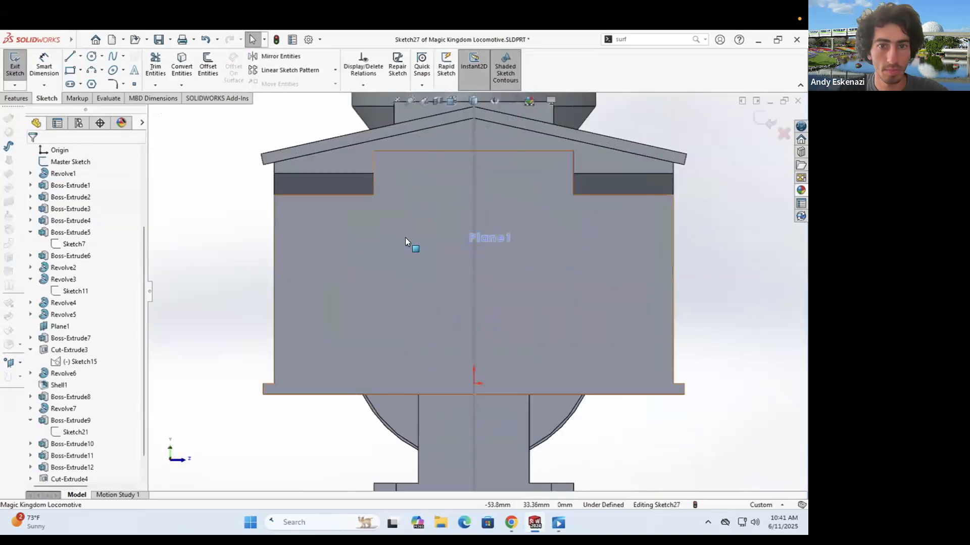
pyautogui.moveTo(405, 237); pyautogui.dragTo(410, 198, button='middle')
pyautogui.press('r')
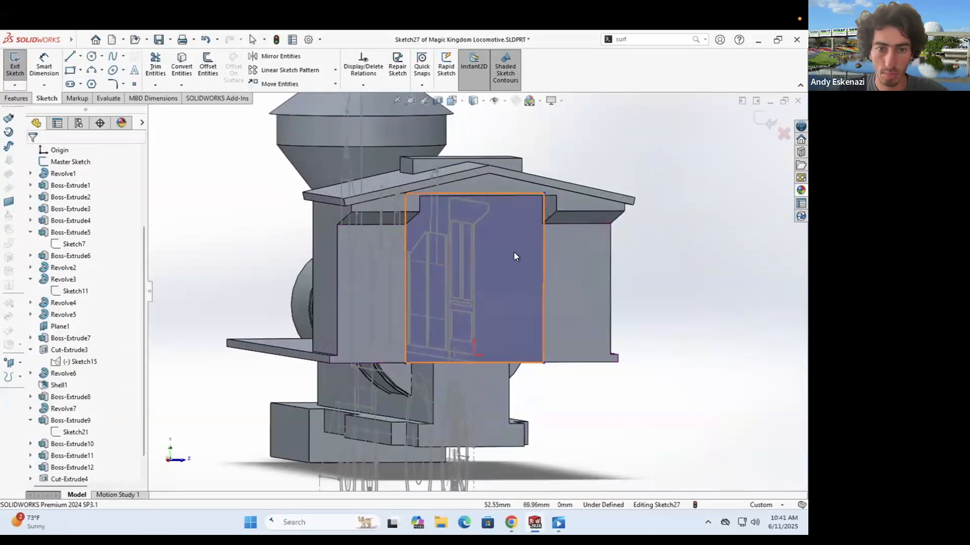
# Step: Extend the doorway cut in a second direction into the cab's rear wall
pyautogui.moveTo(408, 280); pyautogui.dragTo(354, 293, button='middle')
pyautogui.click(32, 299)
pyautogui.click(91, 313)
pyautogui.click(76, 348)
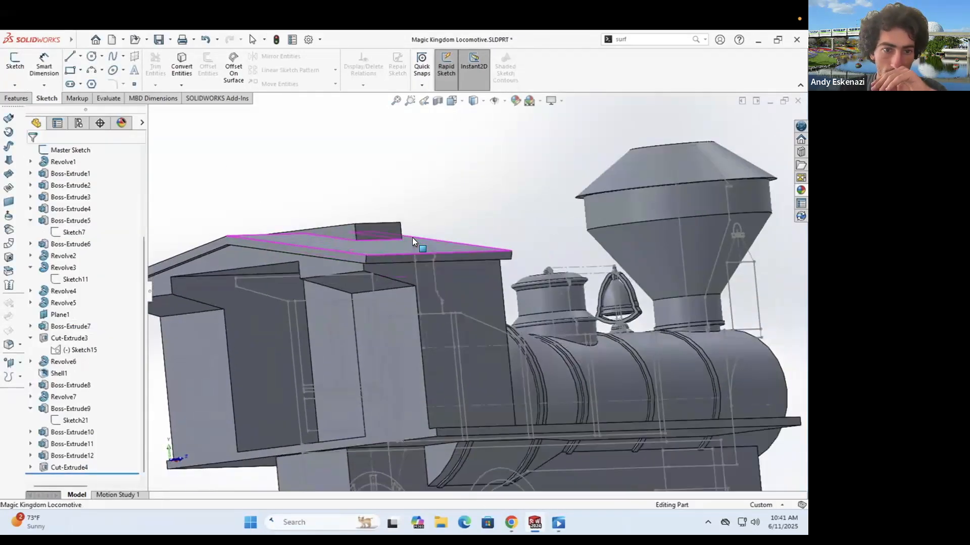
# Step: Sketch a closed four-sided profile under one eave of the rear overhang, its upper edge following the roof slope
pyautogui.moveTo(412, 237); pyautogui.dragTo(338, 289, button='middle')
pyautogui.click(339, 289)
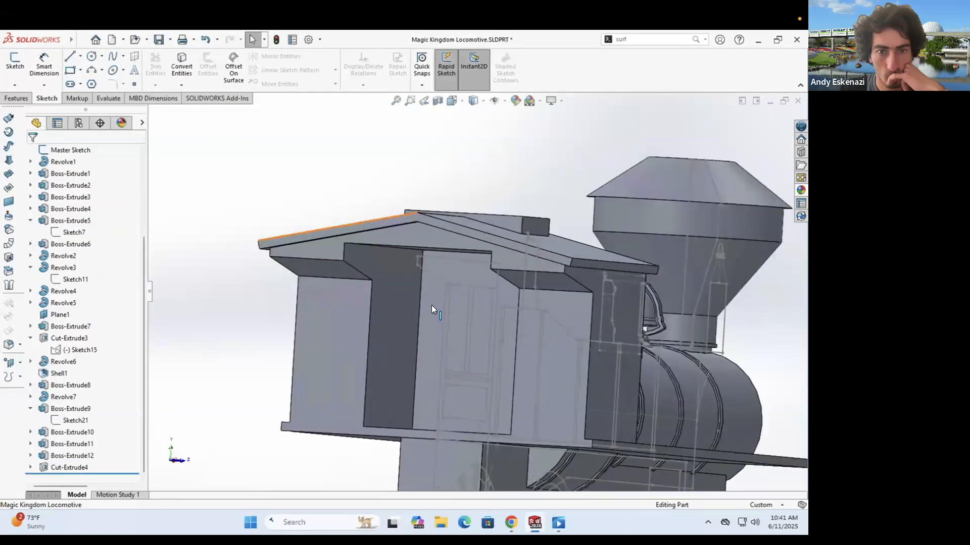
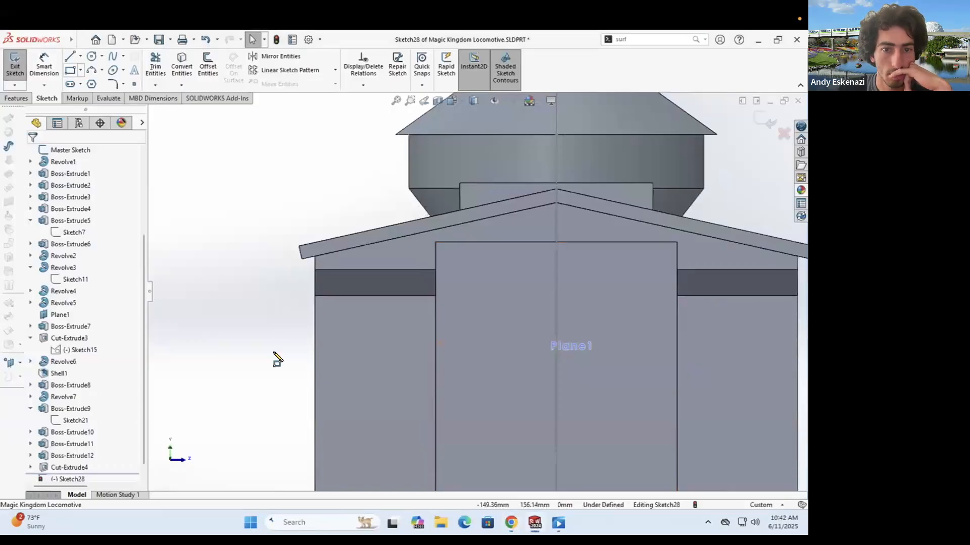
pyautogui.press('r')
pyautogui.click(332, 263)
pyautogui.click(435, 312)
pyautogui.press('Escape')
pyautogui.scroll(-2, 345, 257)
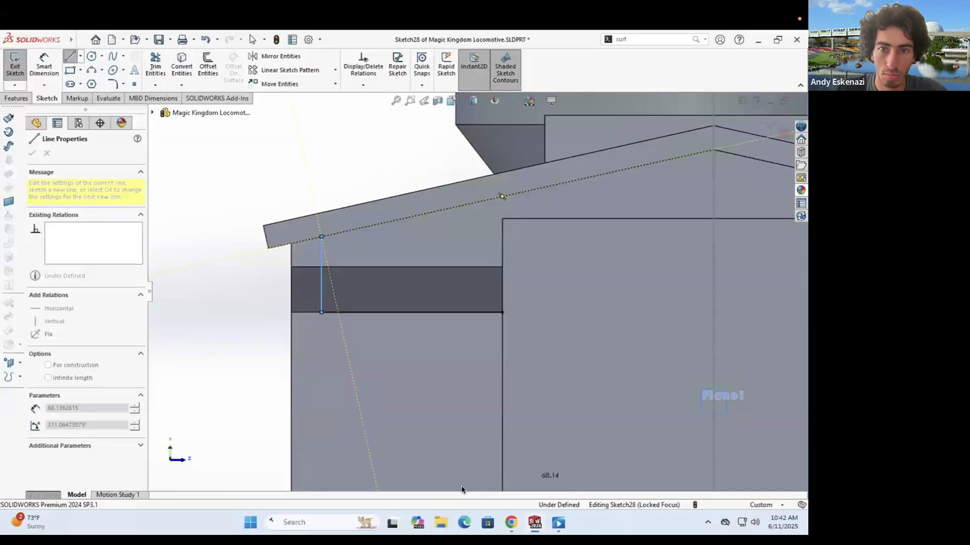
pyautogui.moveTo(502, 197); pyautogui.dragTo(487, 245, button='middle')
pyautogui.press('Escape')
pyautogui.scroll(-2, 469, 310)
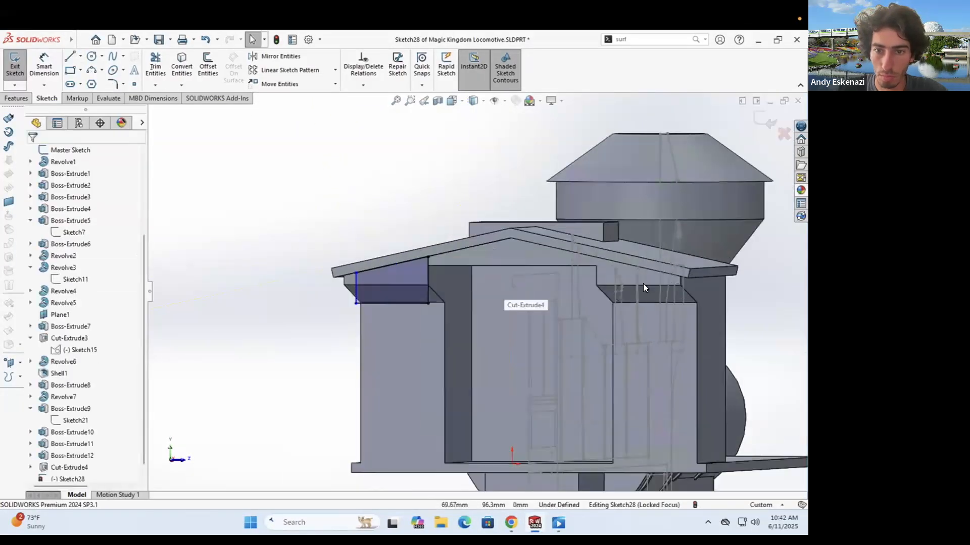
pyautogui.press('Escape')
# Step: Mirror the eave profile about the cab's centreline and cut both profiles through the rear overhang
pyautogui.hotkey('ctrl', '8')
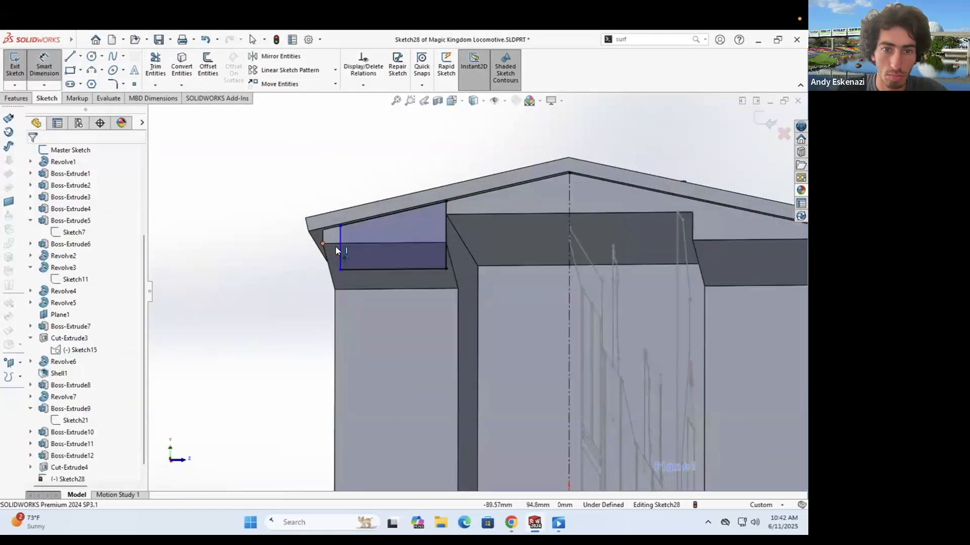
pyautogui.click(356, 195)
pyautogui.moveTo(356, 196); pyautogui.dragTo(253, 263, button='middle')
pyautogui.click(280, 56)
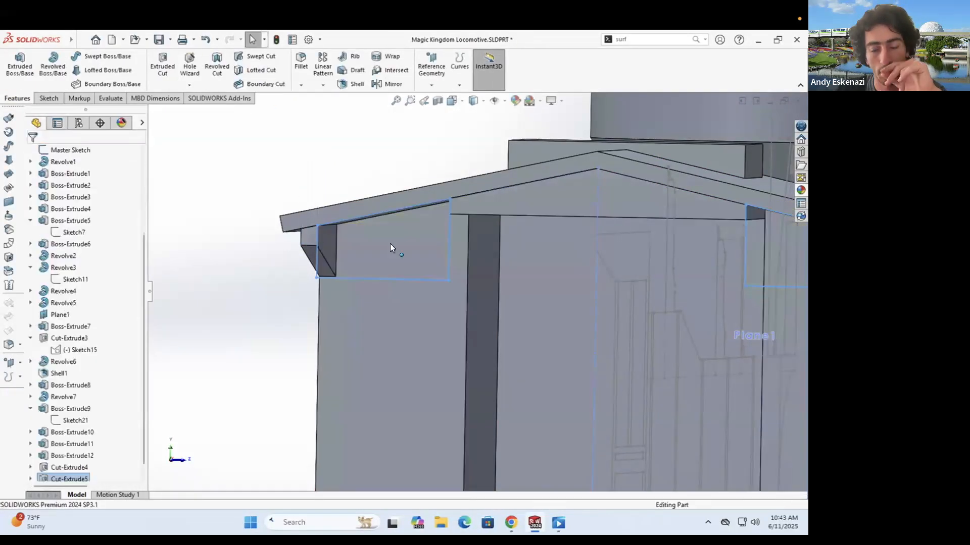
pyautogui.moveTo(390, 244); pyautogui.dragTo(510, 270, button='middle')
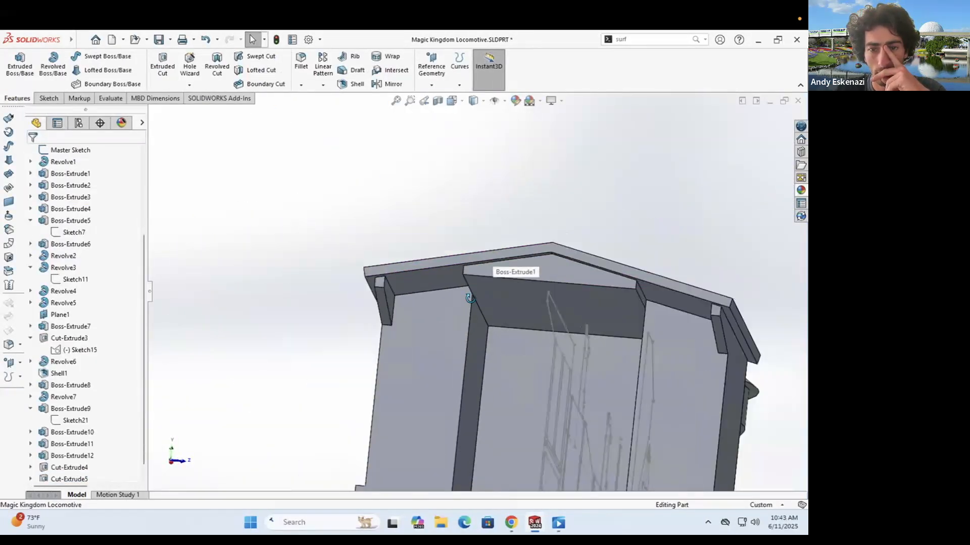
# Step: Edit the eave profile sketch and reselect its four regions for the cut up to the cab's rear wall
pyautogui.click(80, 467)
pyautogui.click(91, 449)
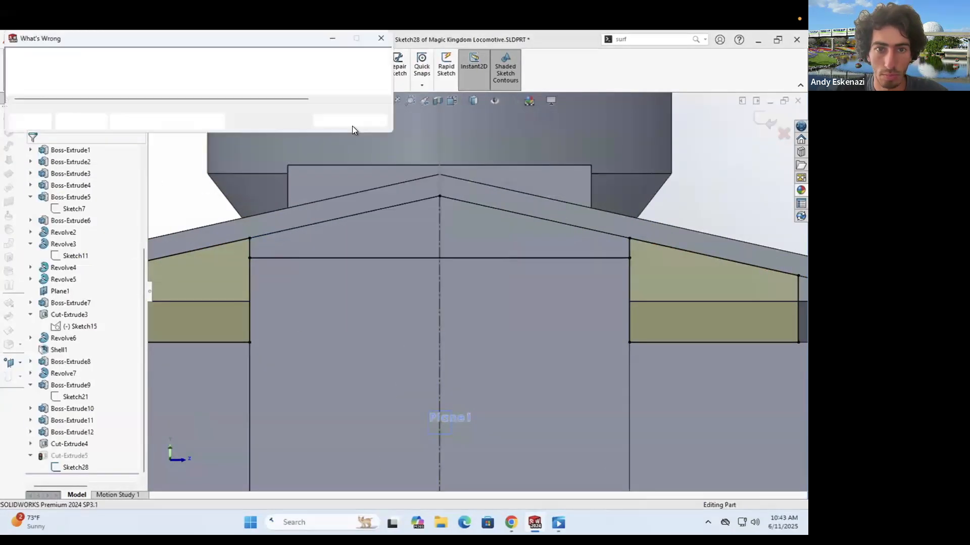
pyautogui.rightClick(76, 455)
pyautogui.click(106, 195)
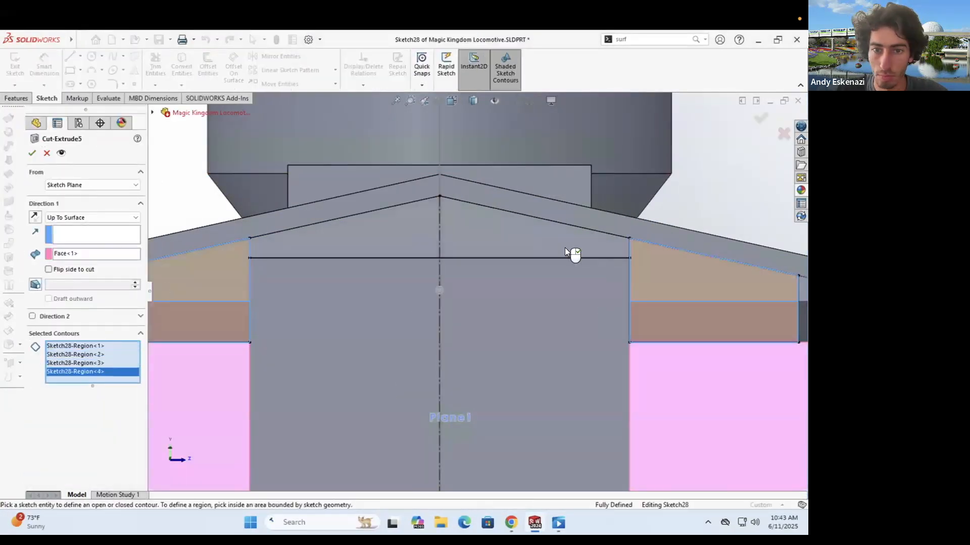
pyautogui.rightClick(407, 305)
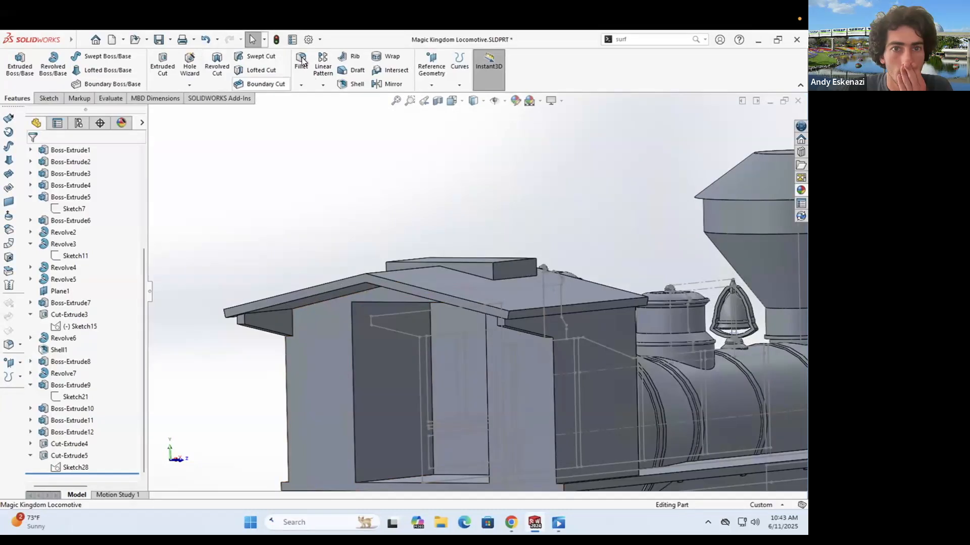
# Step: Fillet the two upper corners of the cab's rear doorway
pyautogui.click(302, 61)
pyautogui.click(361, 284)
pyautogui.moveTo(361, 284); pyautogui.dragTo(485, 270, button='middle')
pyautogui.click(551, 284)
pyautogui.rightClick(550, 283)
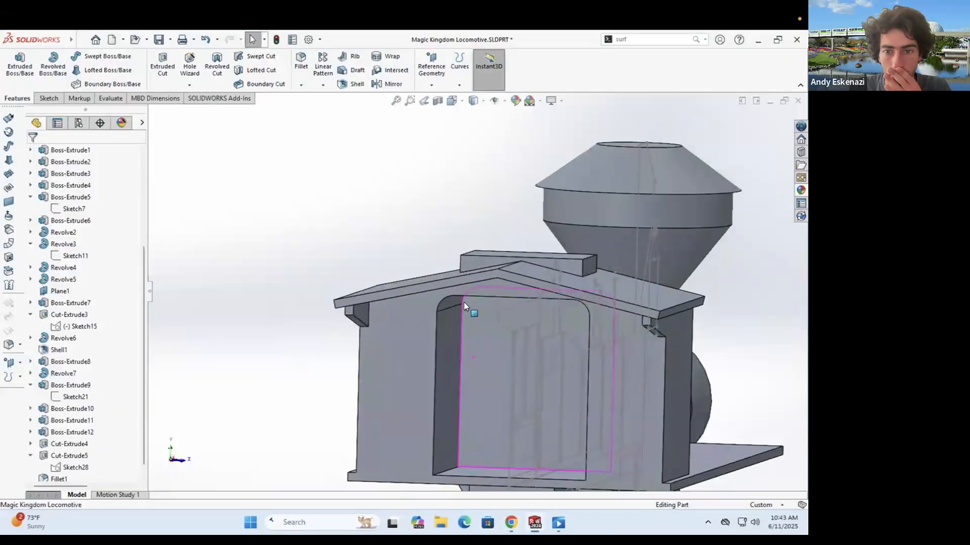
pyautogui.moveTo(464, 302); pyautogui.dragTo(354, 283, button='middle')
pyautogui.click(46, 98)
pyautogui.click(15, 66)
pyautogui.click(424, 282)
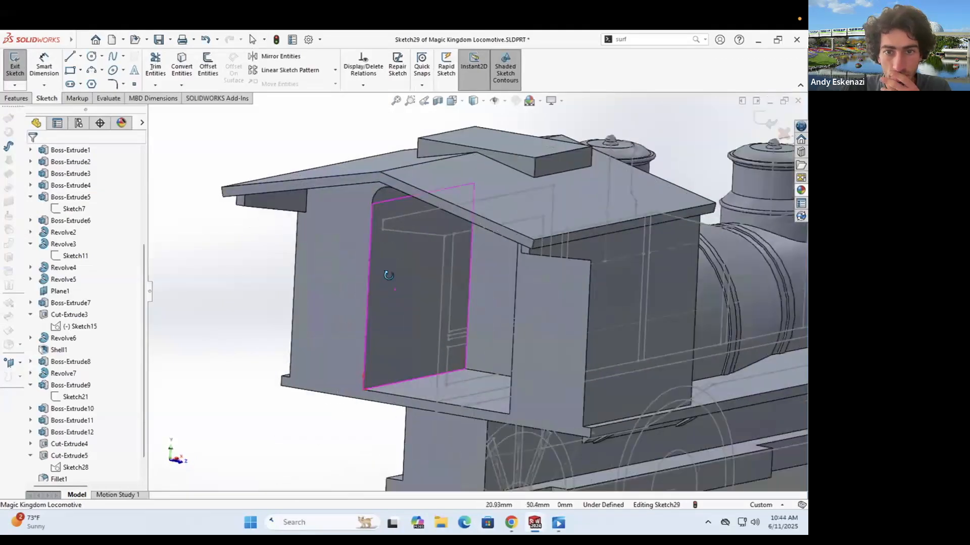
pyautogui.click(508, 519)
pyautogui.click(507, 517)
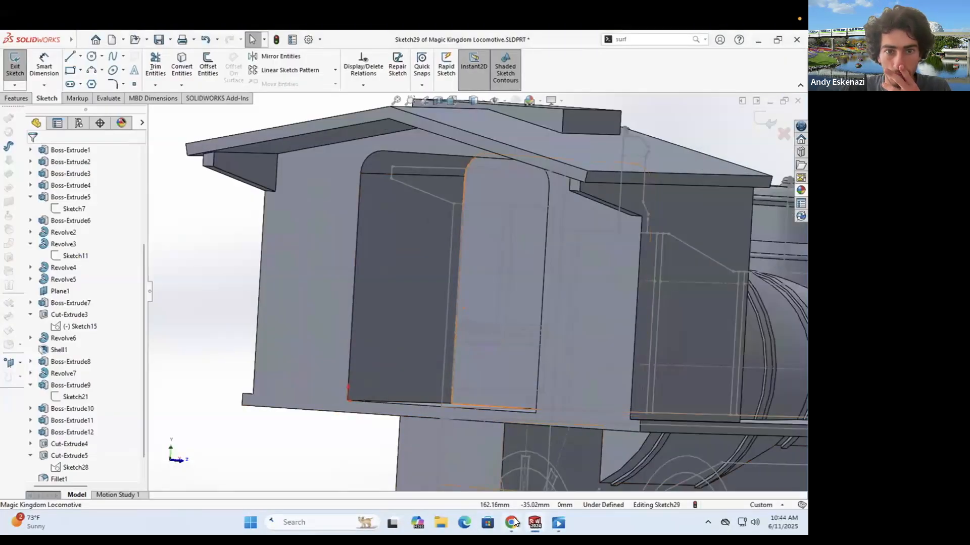
pyautogui.click(14, 67)
# Step: Sketch a centreline across the cab floor and a centre rectangle around its middle
pyautogui.click(14, 67)
pyautogui.click(404, 416)
pyautogui.moveTo(404, 416)
pyautogui.mouseDown(button='middle')
pyautogui.moveTo(452, 340)
pyautogui.moveTo(474, 223)
pyautogui.mouseUp(button='middle')
pyautogui.scroll(-3, 474, 224)
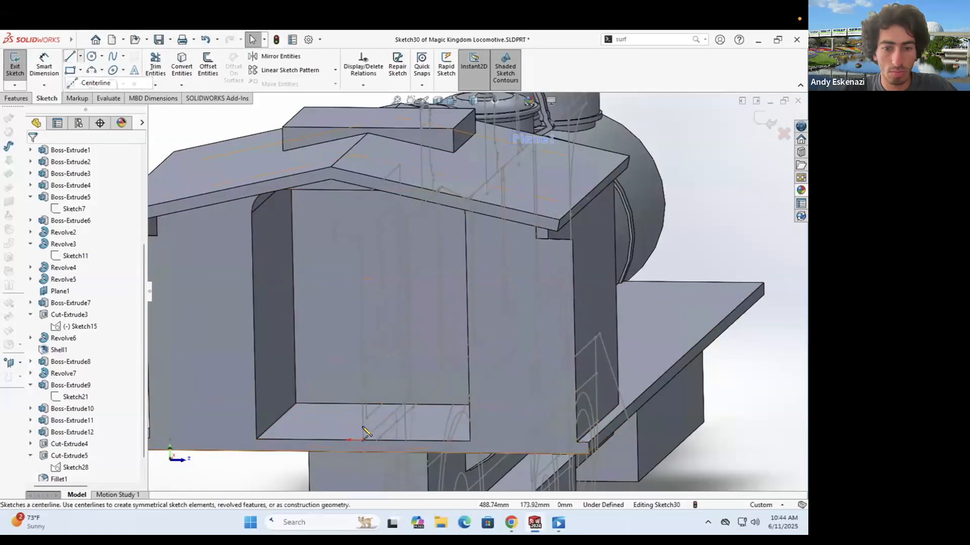
pyautogui.click(406, 403)
pyautogui.scroll(-5, 407, 404)
pyautogui.press('Escape')
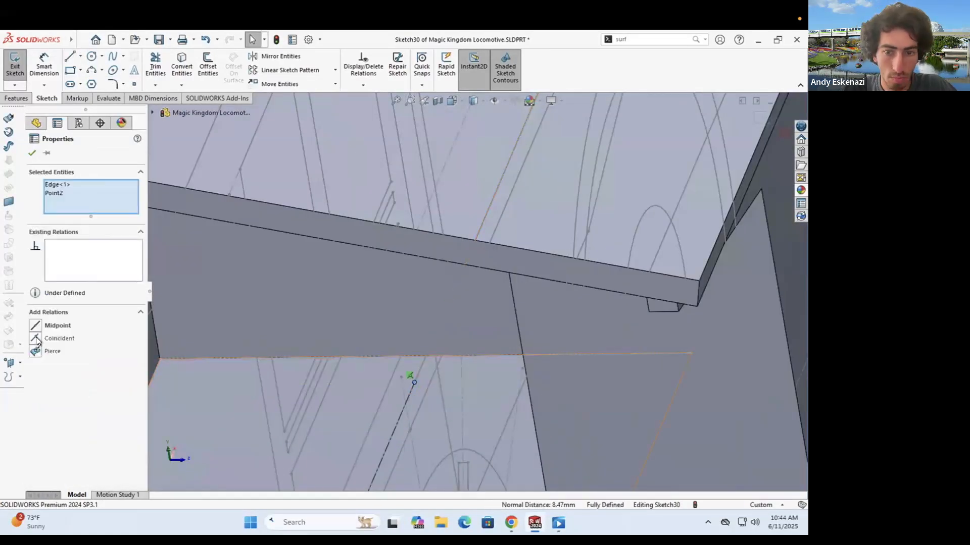
pyautogui.scroll(5, 353, 219)
pyautogui.click(480, 355)
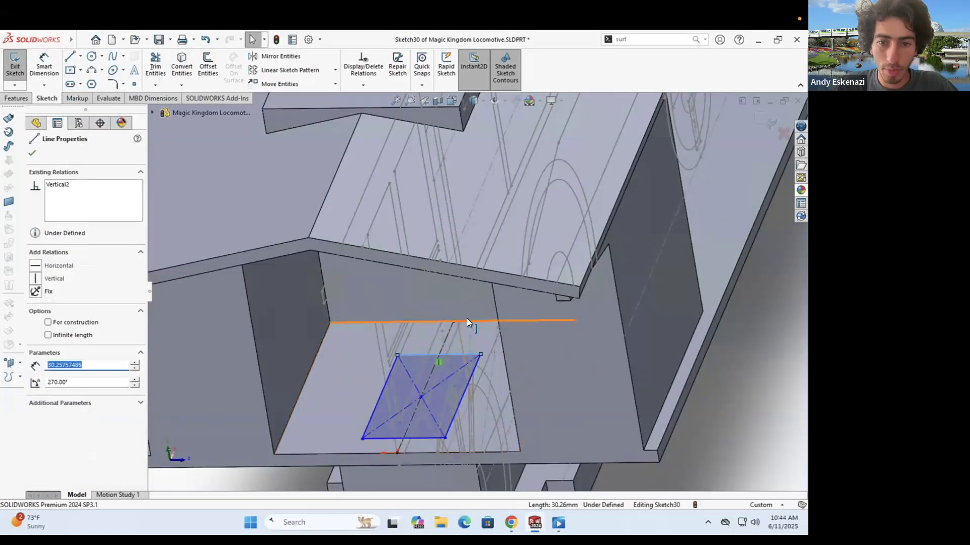
pyautogui.press('Escape')
# Step: Dimension the rectangle's edges from the outer edges of the cab floor
pyautogui.click(44, 66)
pyautogui.click(345, 441)
pyautogui.click(654, 423)
pyautogui.click(646, 396)
pyautogui.press('Return')
pyautogui.click(17, 98)
pyautogui.click(163, 66)
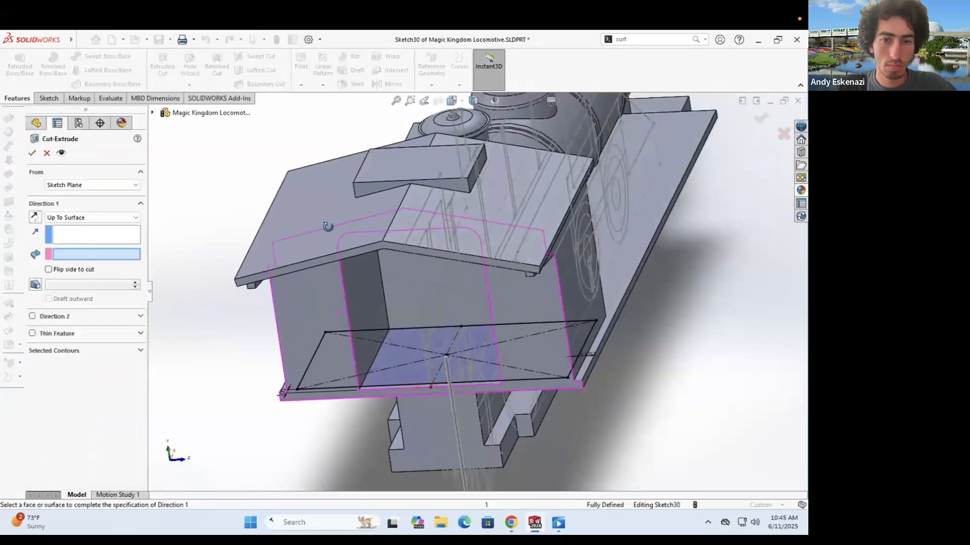
pyautogui.click(349, 209)
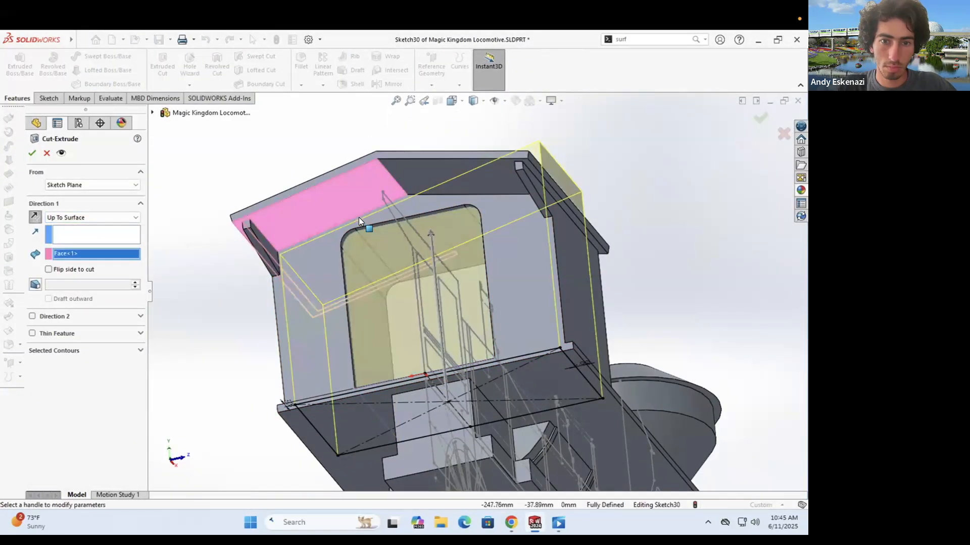
pyautogui.press('Escape')
pyautogui.press('Escape')
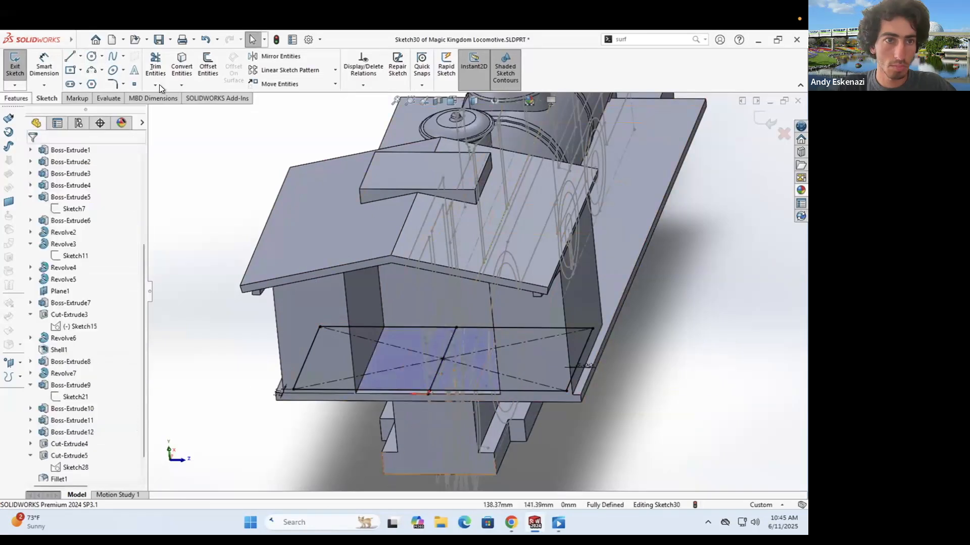
# Step: Hollow one half of the cab by cutting half of the floor rectangle up to the roof's sloped underside
pyautogui.click(162, 68)
pyautogui.click(353, 187)
pyautogui.moveTo(340, 262); pyautogui.dragTo(455, 348, button='middle')
pyautogui.click(32, 152)
pyautogui.scroll(5, 445, 430)
pyautogui.click(80, 267)
pyautogui.press('Return')
pyautogui.scroll(5, 394, 295)
pyautogui.scroll(-5, 454, 349)
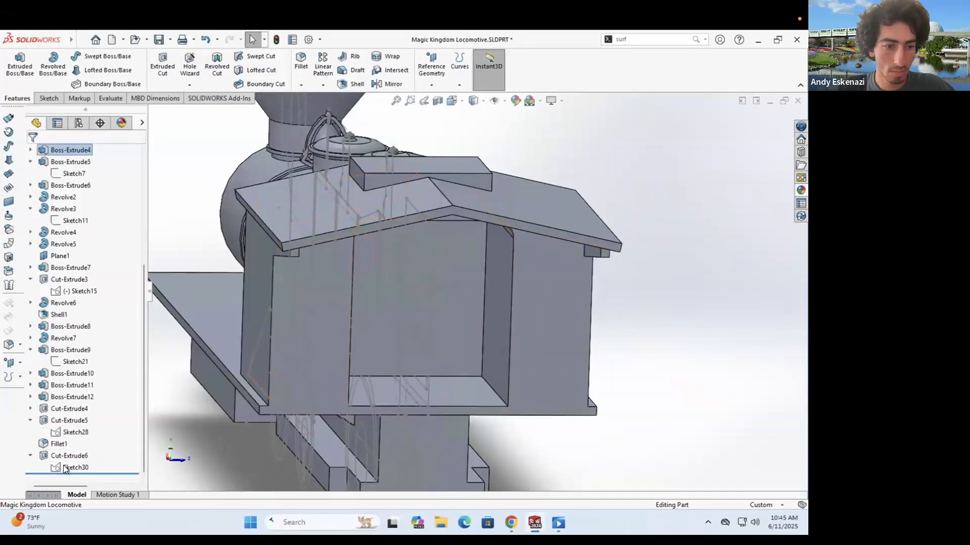
# Step: Start a sketch on the cab floor and convert three edges of the previous rectangle for the cab's other half
pyautogui.click(49, 99)
pyautogui.click(16, 66)
pyautogui.moveTo(335, 332); pyautogui.dragTo(510, 385, button='middle')
pyautogui.scroll(-5, 511, 385)
pyautogui.click(182, 65)
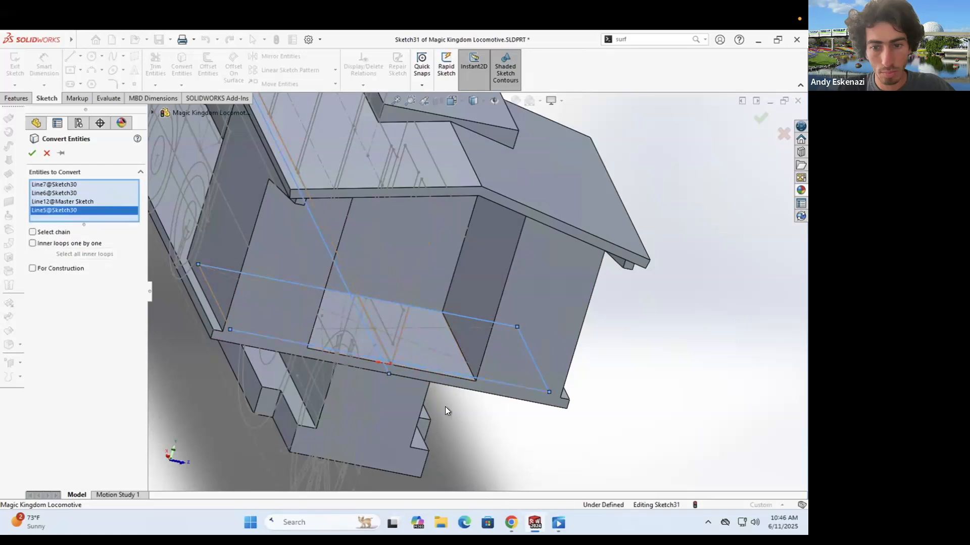
pyautogui.scroll(-5, 370, 319)
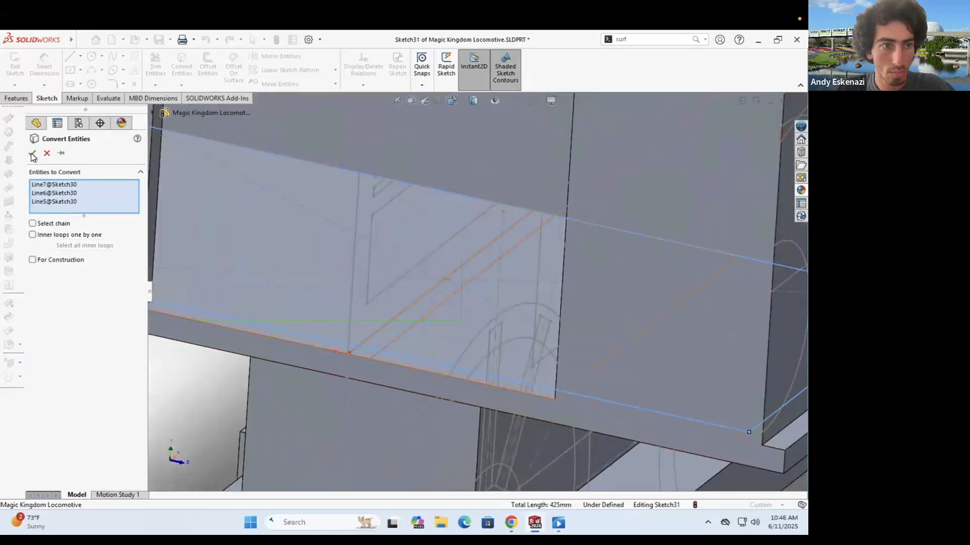
pyautogui.press('Return')
# Step: Close the converted profile along the cab's centreline and cut the other half of the interior up to the roof
pyautogui.press('l')
pyautogui.click(509, 246)
pyautogui.click(156, 66)
pyautogui.click(462, 234)
pyautogui.click(429, 283)
pyautogui.click(371, 315)
pyautogui.click(429, 283)
pyautogui.press('Escape')
pyautogui.hotkey('ctrl', 'z')
pyautogui.hotkey('ctrl', 'z')
pyautogui.click(450, 233)
pyautogui.keyDown('ctrl'); pyautogui.click(374, 316); pyautogui.keyUp('ctrl')
pyautogui.click(404, 288)
pyautogui.press('Escape')
pyautogui.press('l')
pyautogui.hotkey('ctrl', 'z')
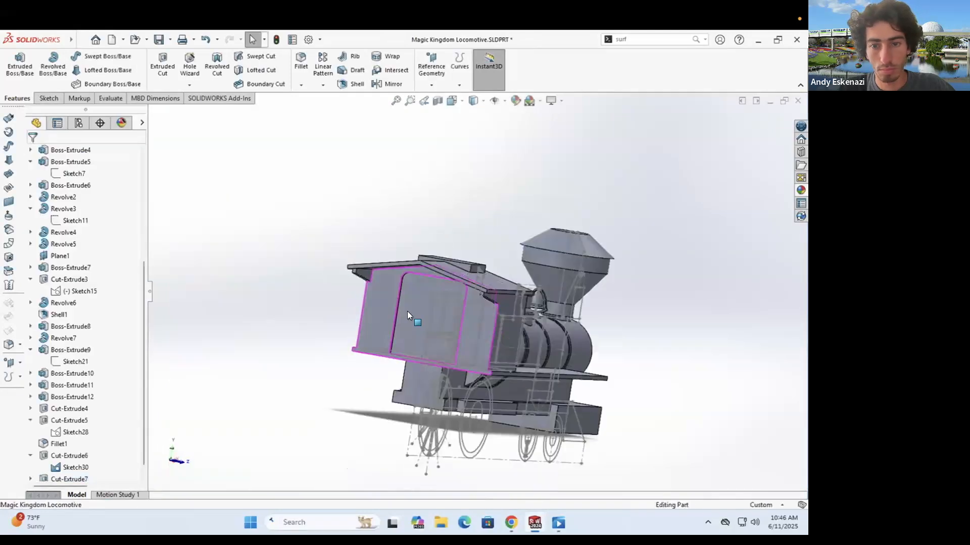
# Step: Compare the cab's side with the reference photo and start a sketch on the cab's side wall
pyautogui.click(511, 522)
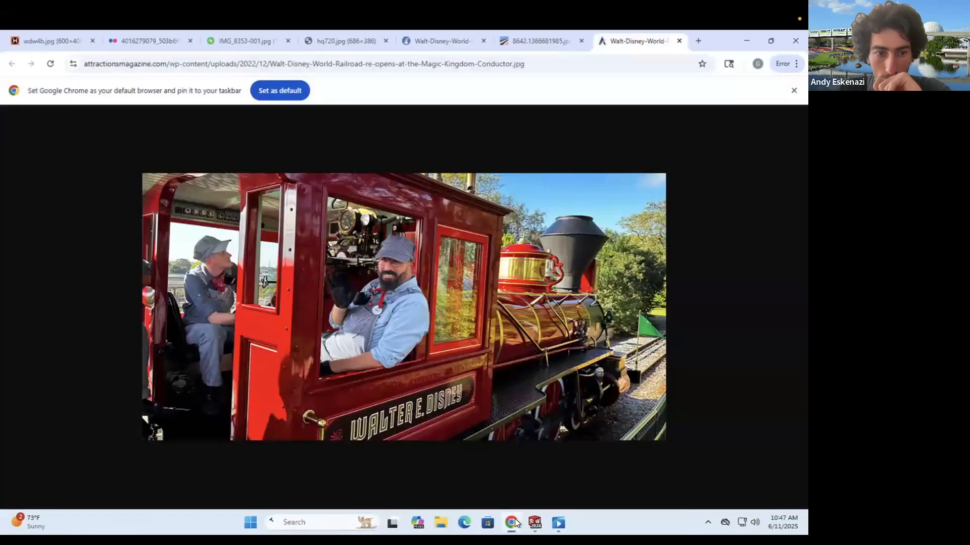
pyautogui.click(534, 522)
pyautogui.scroll(-3, 465, 280)
pyautogui.moveTo(449, 285); pyautogui.dragTo(387, 323, button='middle')
pyautogui.click(46, 98)
pyautogui.click(15, 61)
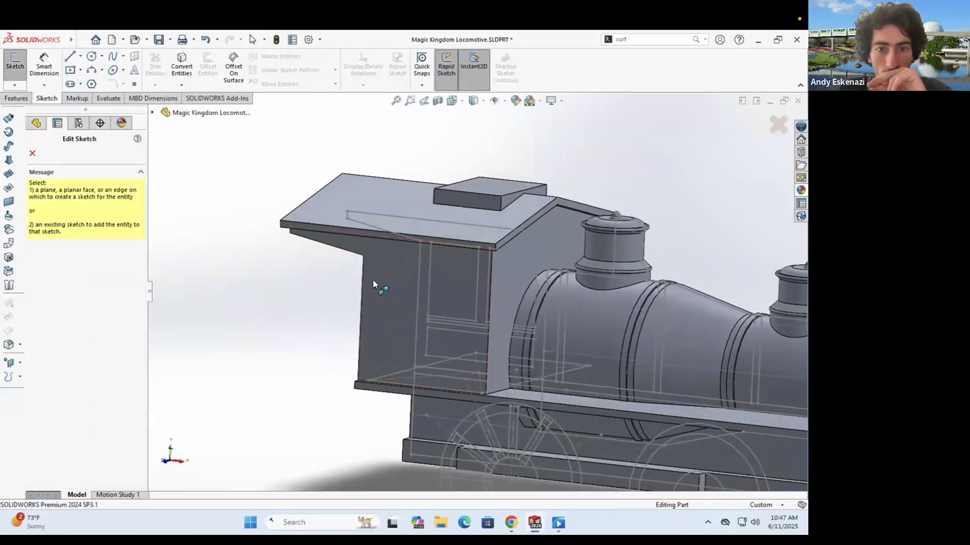
pyautogui.click(510, 522)
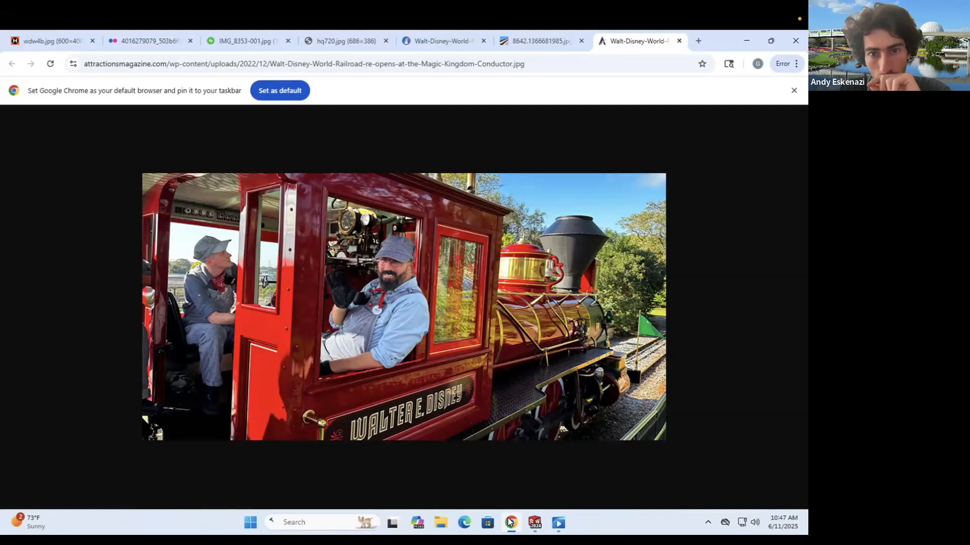
pyautogui.click(510, 522)
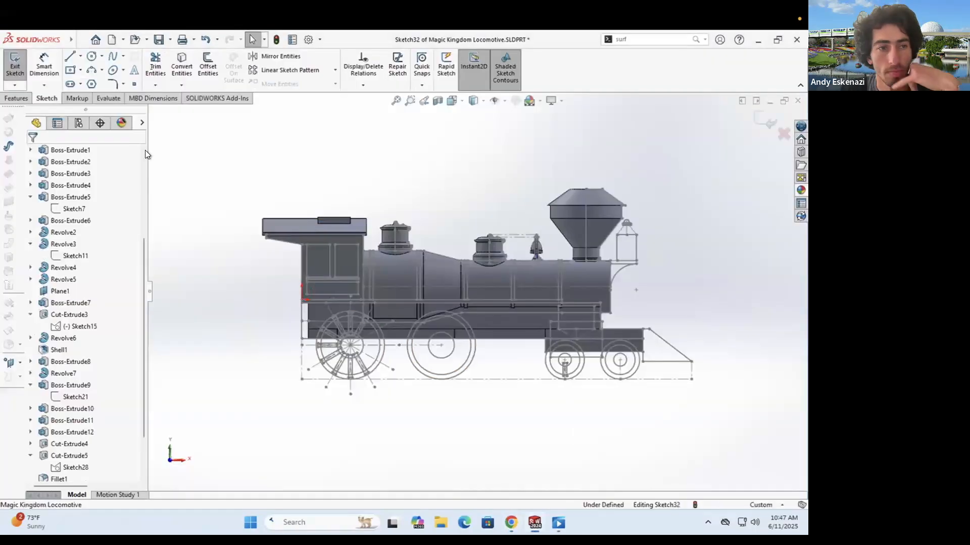
# Step: Convert the two side window outlines from the Master Sketch into the side wall sketch
pyautogui.click(182, 67)
pyautogui.scroll(-5, 321, 218)
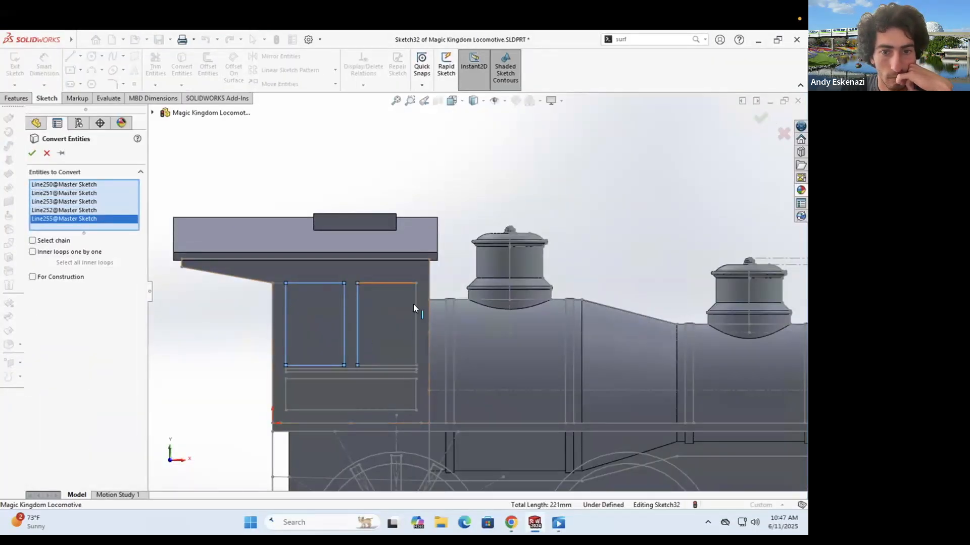
pyautogui.click(508, 520)
pyautogui.click(509, 522)
# Step: Offset both window outlines inward by 1.5 mm
pyautogui.scroll(-4, 293, 298)
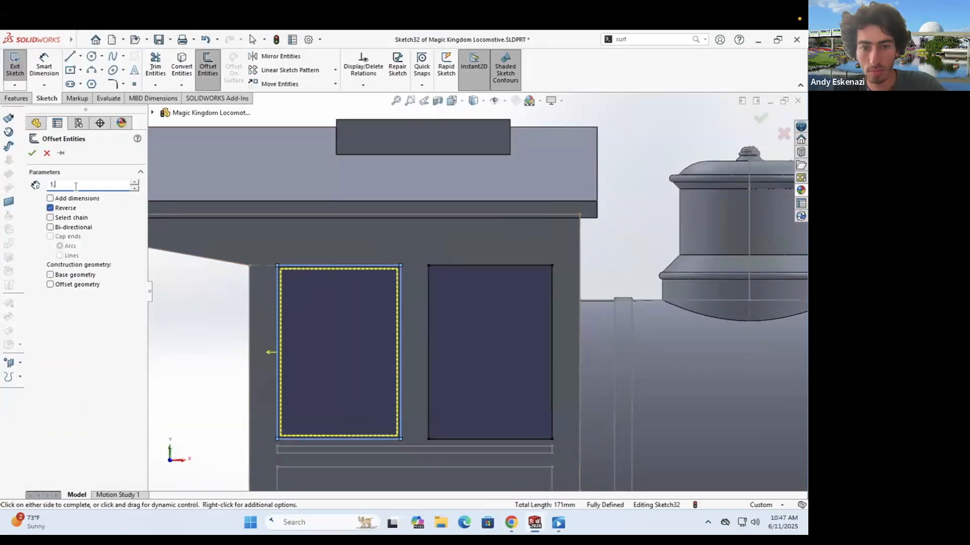
pyautogui.click(338, 270)
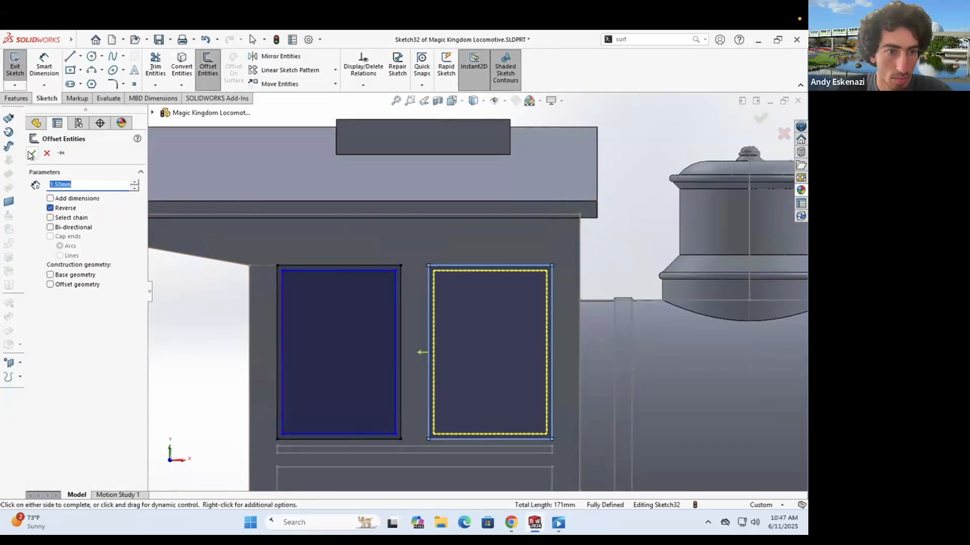
pyautogui.click(31, 154)
# Step: Extrude the two window frames 0.5 mm outward from the side wall
pyautogui.click(16, 98)
pyautogui.click(20, 65)
pyautogui.scroll(-5, 408, 284)
pyautogui.moveTo(408, 284); pyautogui.dragTo(386, 293, button='middle')
pyautogui.write('0.5')
pyautogui.press('Return')
pyautogui.press('Return')
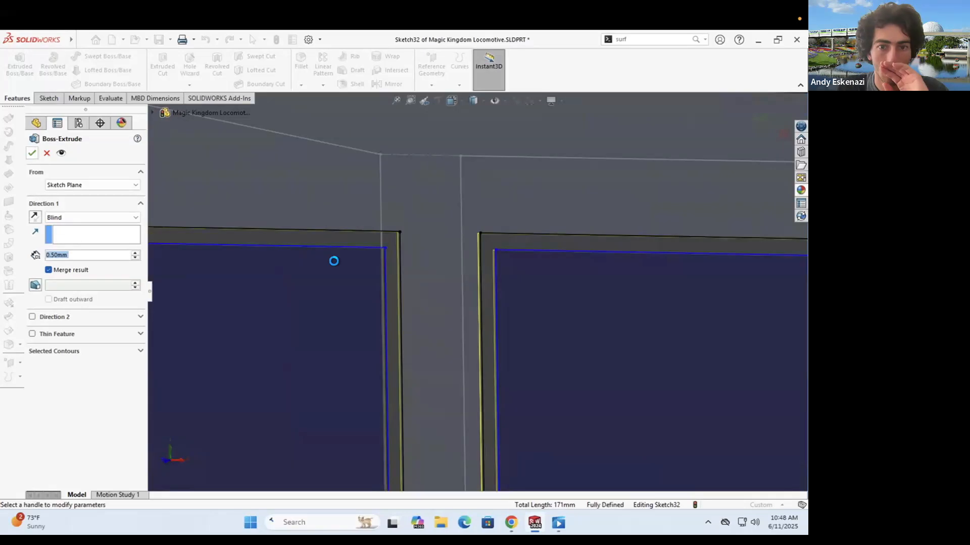
# Step: Check the window design in the reference photo and start a sketch on the wall face inside a window frame
pyautogui.scroll(7, 424, 278)
pyautogui.click(511, 522)
pyautogui.click(511, 522)
pyautogui.click(49, 99)
pyautogui.click(15, 66)
pyautogui.click(397, 305)
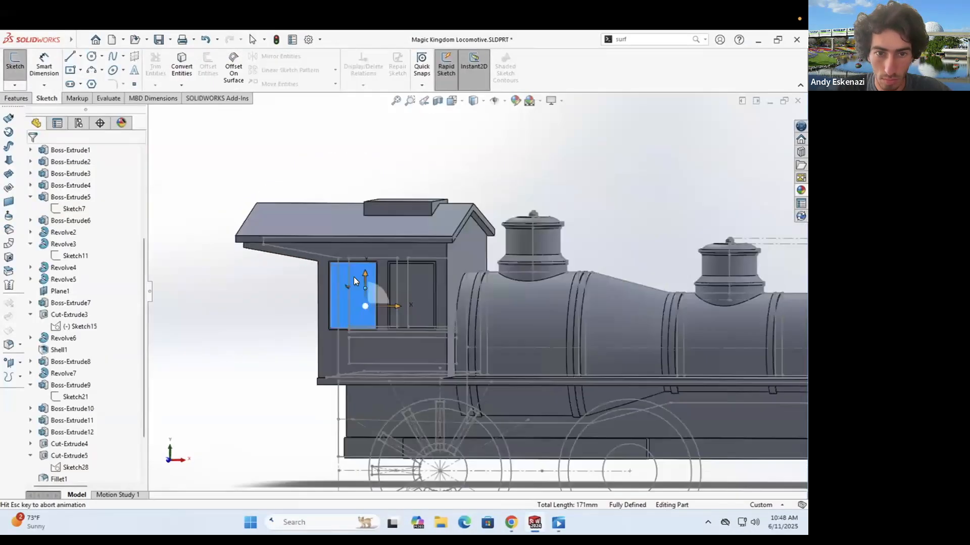
pyautogui.scroll(-6, 371, 296)
# Step: Offset the inner edges of both window frames inward by 3 mm
pyautogui.click(208, 68)
pyautogui.click(318, 283)
pyautogui.click(51, 208)
pyautogui.click(32, 153)
pyautogui.click(208, 68)
pyautogui.click(515, 281)
pyautogui.click(50, 208)
pyautogui.click(32, 153)
# Step: Cut both inner window rectangles through the cab's side wall
pyautogui.click(16, 99)
pyautogui.click(162, 65)
pyautogui.click(92, 218)
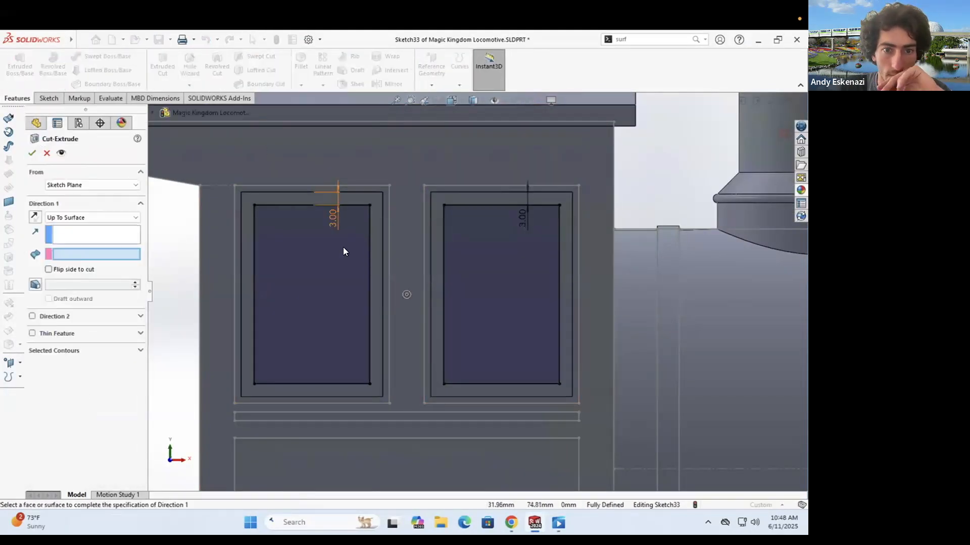
pyautogui.click(80, 220)
pyautogui.click(80, 228)
pyautogui.press('Return')
pyautogui.press('Return')
# Step: Inspect the window openings in the cab's side wall and compare them with the reference photo
pyautogui.scroll(5, 372, 295)
pyautogui.moveTo(361, 298)
pyautogui.mouseDown(button='middle')
pyautogui.moveTo(387, 323)
pyautogui.moveTo(387, 304)
pyautogui.moveTo(373, 303)
pyautogui.mouseUp(button='middle')
pyautogui.scroll(3, 460, 257)
pyautogui.scroll(-5, 462, 260)
pyautogui.scroll(2, 463, 259)
pyautogui.scroll(-2, 82, 469)
pyautogui.moveTo(374, 369); pyautogui.dragTo(380, 339, button='middle')
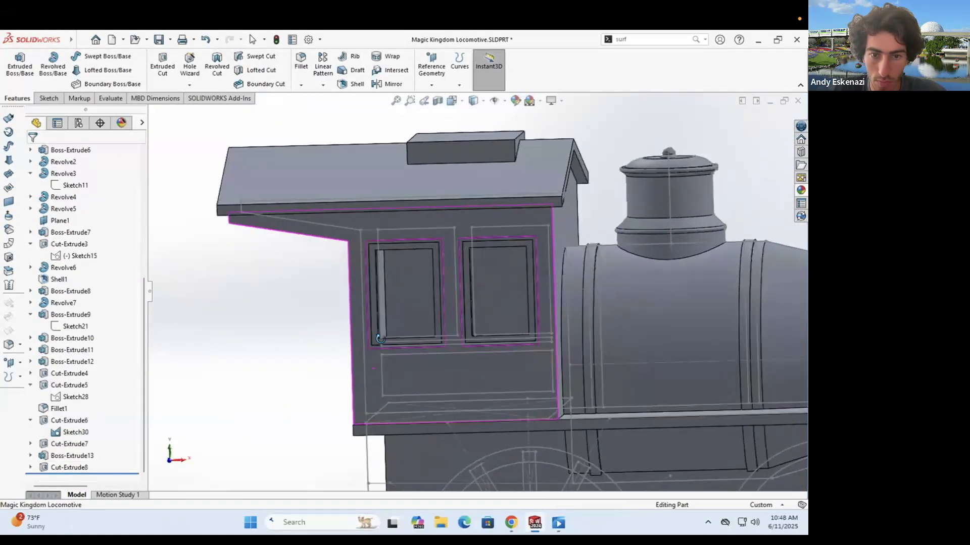
pyautogui.click(504, 522)
pyautogui.click(504, 523)
# Step: Start a sketch on the side wall and convert the Master Sketch outline of the narrow strip beneath the windows
pyautogui.scroll(-2, 457, 361)
pyautogui.click(47, 98)
pyautogui.click(15, 64)
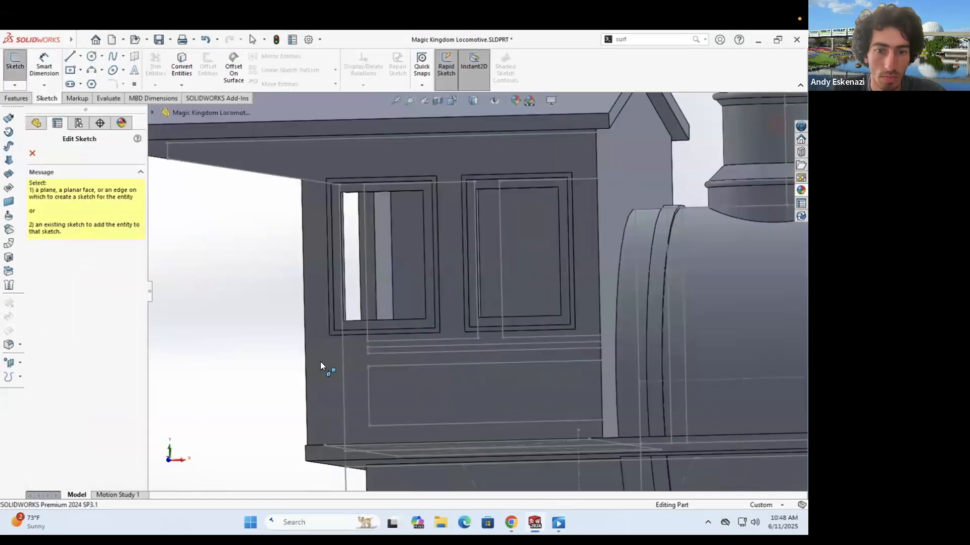
pyautogui.click(321, 363)
pyautogui.scroll(-1, 412, 294)
pyautogui.click(181, 66)
pyautogui.click(292, 288)
pyautogui.click(294, 280)
pyautogui.click(311, 279)
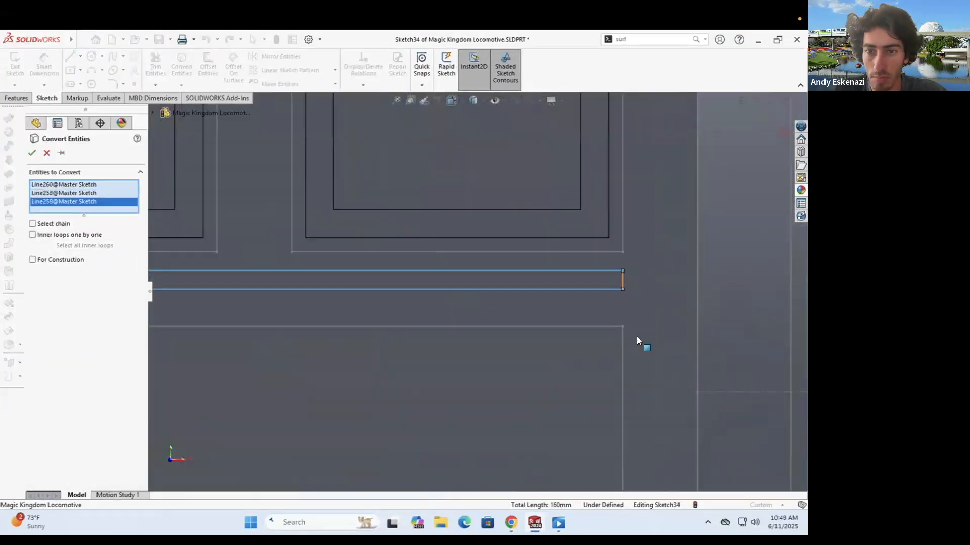
pyautogui.click(621, 279)
pyautogui.click(33, 153)
# Step: Extrude the narrow trim strip beneath the windows outward from the side wall
pyautogui.click(17, 98)
pyautogui.click(19, 66)
pyautogui.moveTo(371, 285); pyautogui.dragTo(299, 297, button='middle')
pyautogui.click(32, 153)
# Step: Start a sketch on the side wall and convert the Master Sketch outline of the lower panel below the trim strip
pyautogui.scroll(6, 288, 212)
pyautogui.moveTo(298, 202); pyautogui.dragTo(296, 171, button='middle')
pyautogui.scroll(-3, 399, 230)
pyautogui.click(47, 99)
pyautogui.click(15, 65)
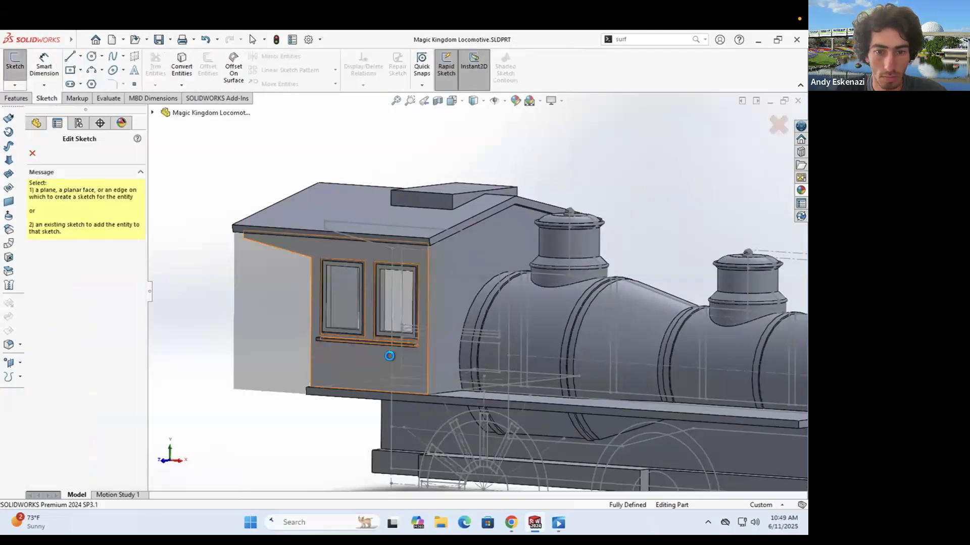
pyautogui.click(392, 349)
pyautogui.scroll(-4, 409, 286)
pyautogui.click(182, 65)
pyautogui.click(273, 269)
pyautogui.click(200, 308)
pyautogui.click(33, 153)
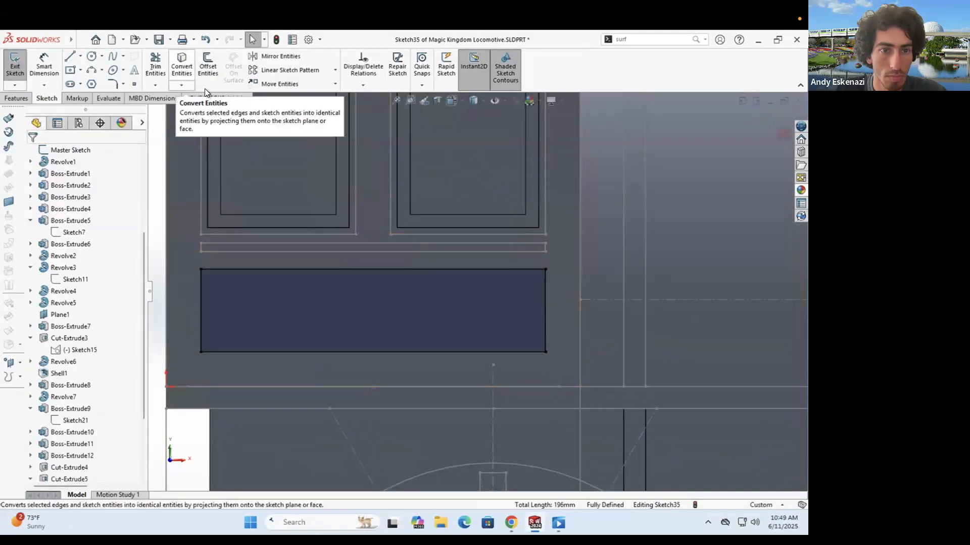
# Step: Offset the lower panel's rectangular outline inward by 1.5 mm
pyautogui.click(208, 66)
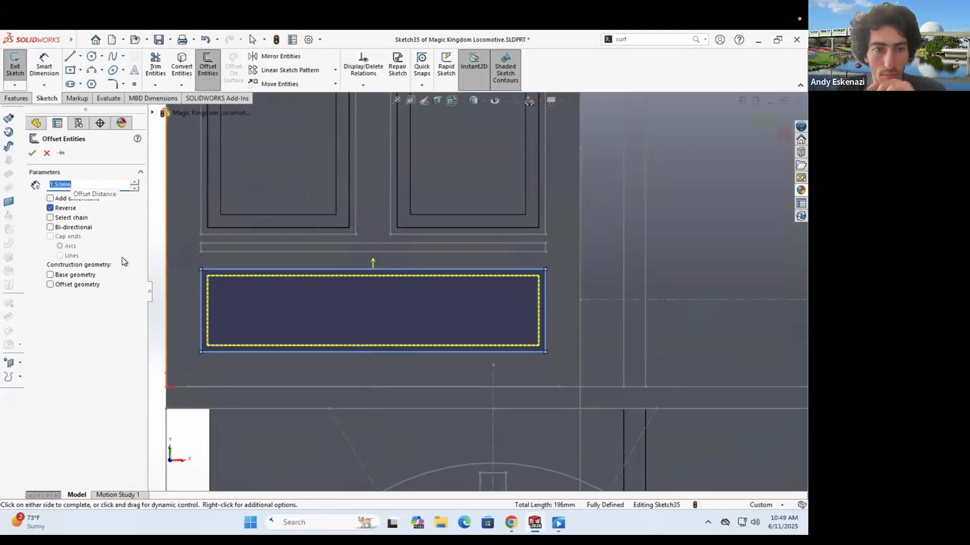
pyautogui.press('Escape')
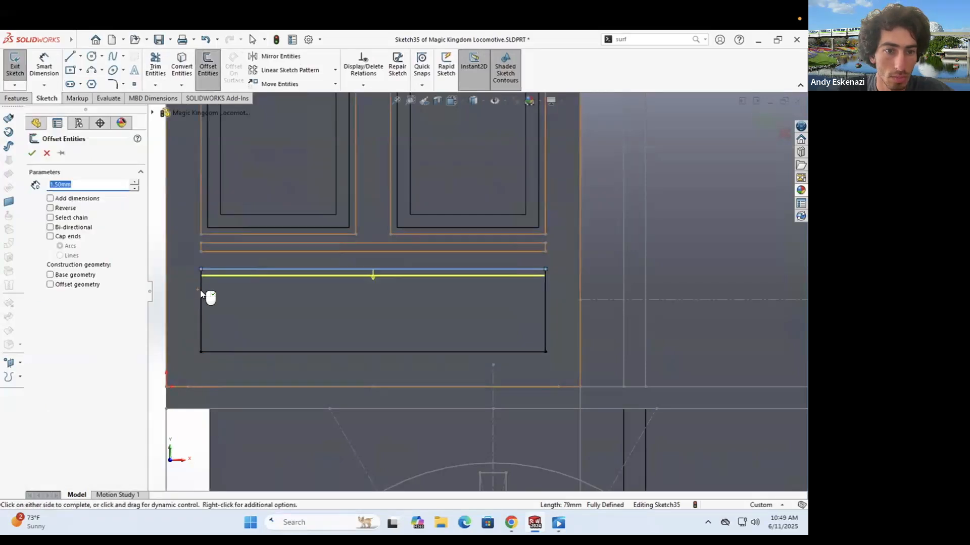
pyautogui.click(544, 316)
# Step: Extrude the lower panel's border 0.5 mm outward from the side wall
pyautogui.scroll(-3, 202, 240)
pyautogui.moveTo(505, 333); pyautogui.dragTo(520, 345, button='middle')
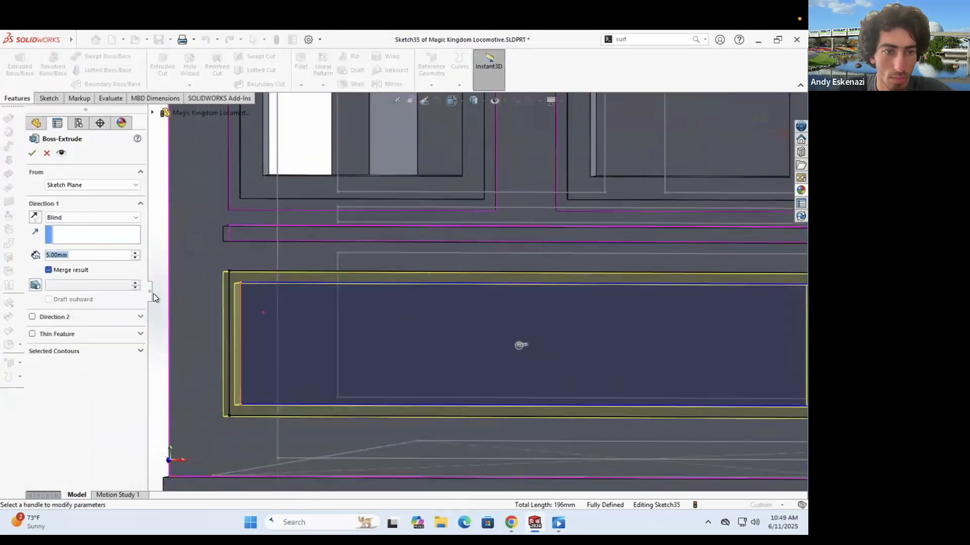
pyautogui.write('.5')
pyautogui.press('Return')
pyautogui.press('Return')
# Step: Switch to Chrome and examine the cab's side-wall panels and window frames in the locomotive reference photos
pyautogui.click(513, 522)
pyautogui.click(238, 42)
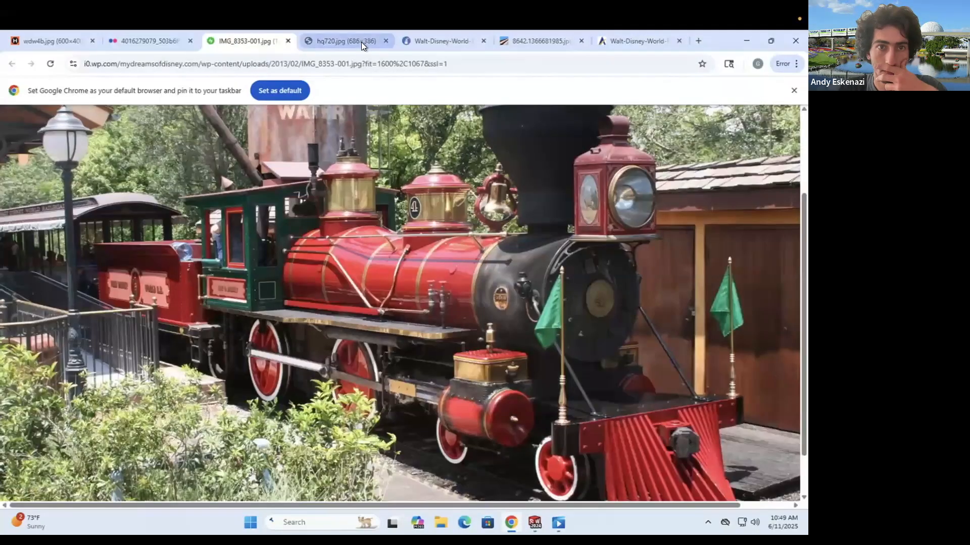
pyautogui.click(361, 42)
pyautogui.click(150, 43)
pyautogui.click(50, 42)
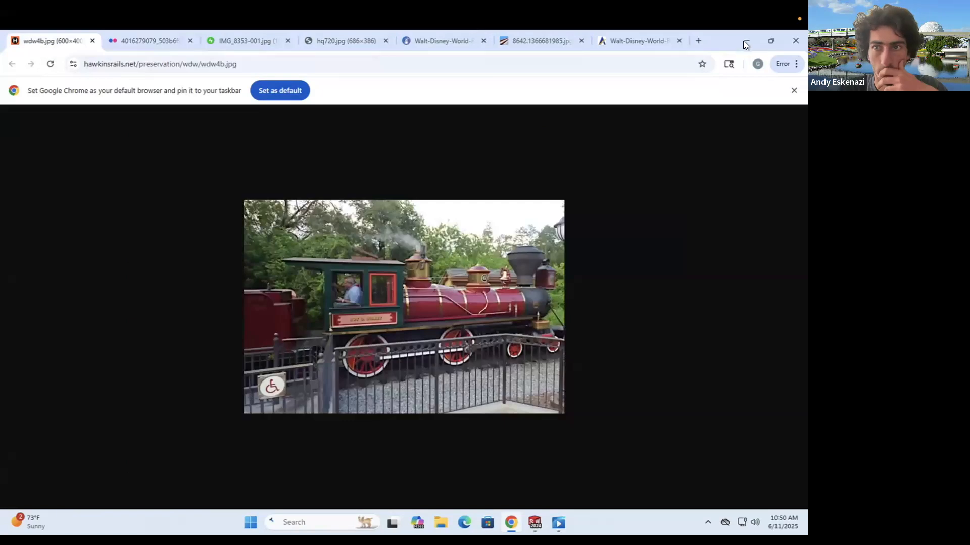
pyautogui.click(350, 41)
pyautogui.click(439, 40)
pyautogui.click(547, 44)
pyautogui.click(611, 41)
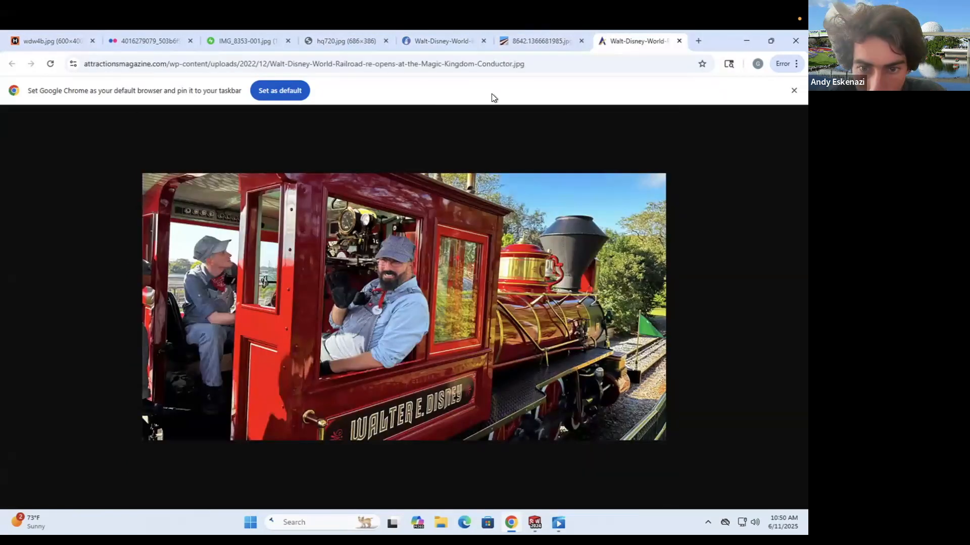
pyautogui.click(746, 42)
# Step: Start a sketch on the side wall within the lower panel's border and convert the border's inner outline
pyautogui.scroll(5, 450, 216)
pyautogui.moveTo(451, 217); pyautogui.dragTo(497, 298, button='middle')
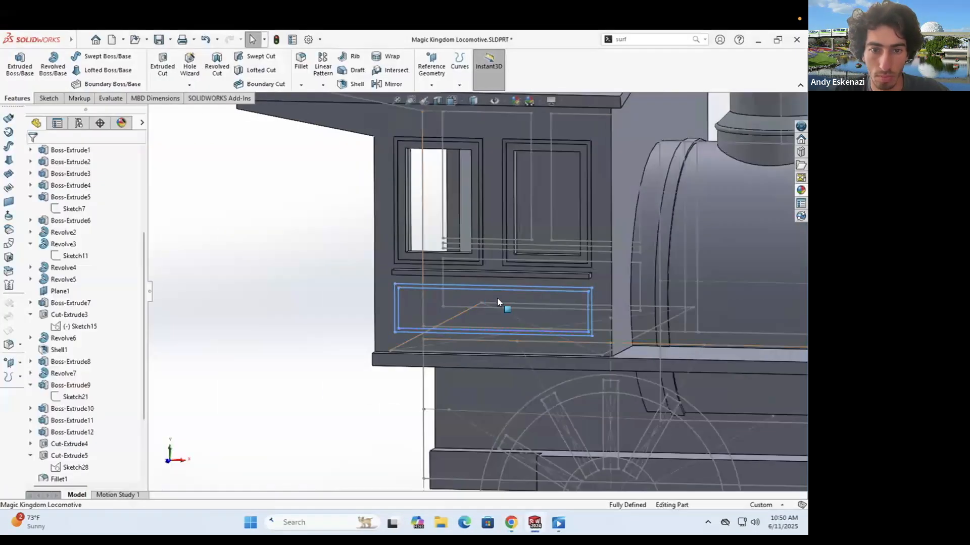
pyautogui.press('Escape')
pyautogui.scroll(-4, 497, 303)
pyautogui.click(46, 98)
pyautogui.click(15, 64)
pyautogui.click(366, 282)
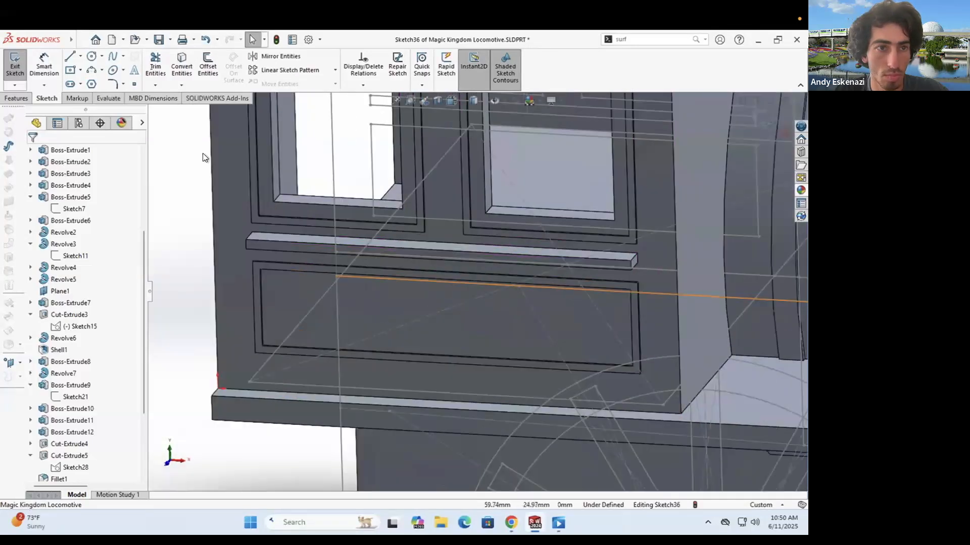
pyautogui.click(182, 66)
# Step: Cut the lower panel's inner area 1 mm into the side wall with a 20° draft
pyautogui.click(36, 285)
pyautogui.moveTo(314, 277); pyautogui.dragTo(316, 237, button='middle')
pyautogui.click(48, 271)
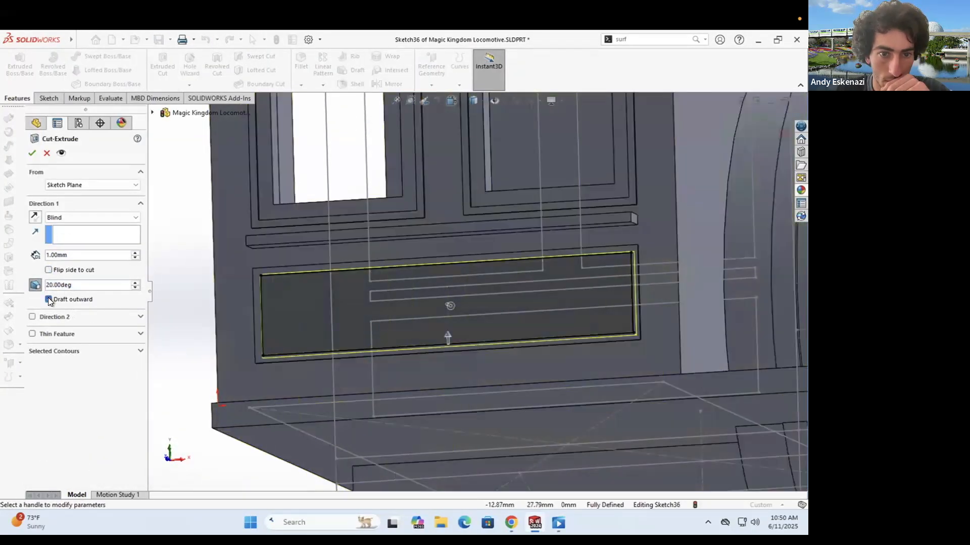
pyautogui.press('Return')
pyautogui.scroll(5, 319, 293)
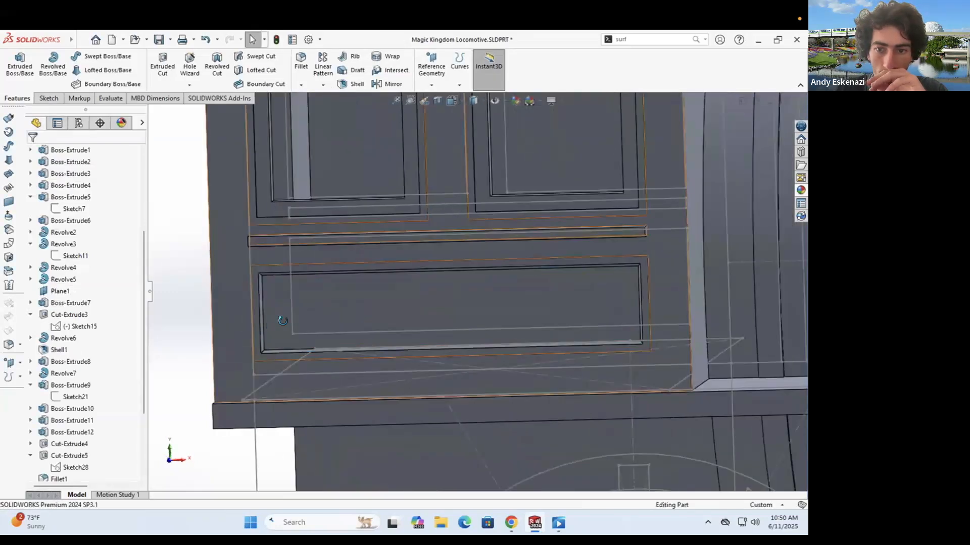
# Step: Set the draft angle of the lower panel's cut to 60°
pyautogui.press('Return')
pyautogui.click(74, 285)
pyautogui.write('60.00deg')
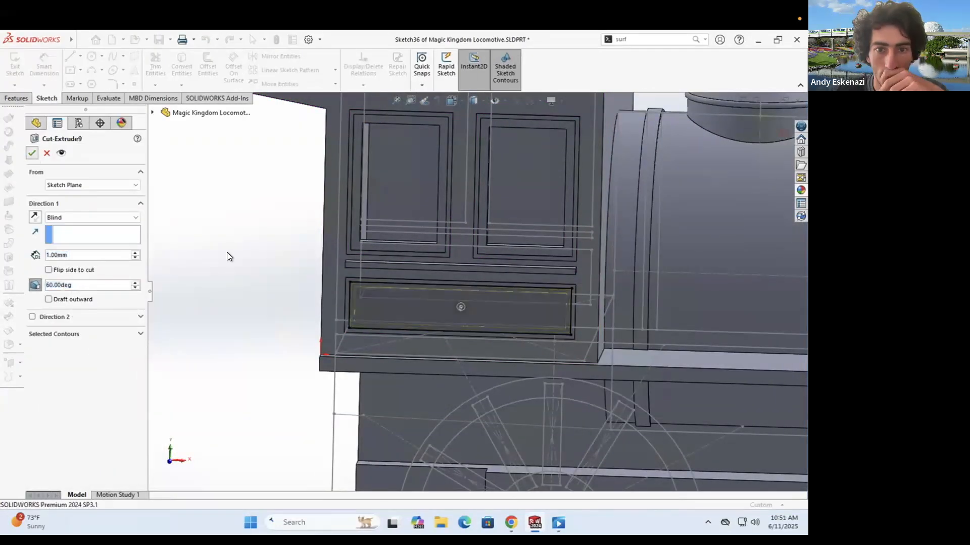
pyautogui.press('Return')
pyautogui.scroll(5, 447, 274)
# Step: Try to convert the outer outlines of the two side-window frame faces into a new sketch, and undo the conversion
pyautogui.moveTo(447, 274); pyautogui.dragTo(273, 228, button='middle')
pyautogui.click(272, 228)
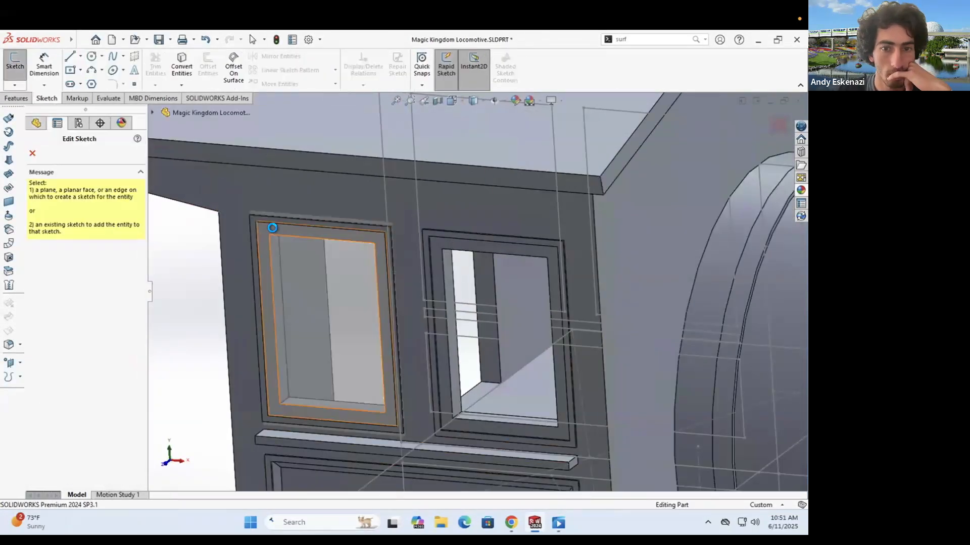
pyautogui.click(182, 66)
pyautogui.press('Return')
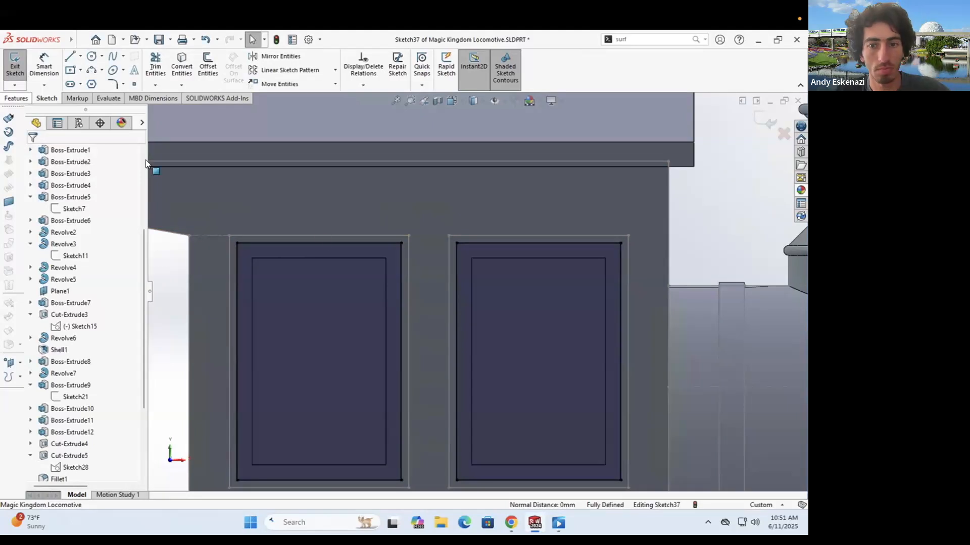
pyautogui.hotkey('ctrl', 'z')
pyautogui.press('Return')
pyautogui.press('Escape')
# Step: Convert both side-window frame faces, including their inner loops, into the sketch
pyautogui.scroll(5, 270, 259)
pyautogui.click(287, 294)
pyautogui.press('Return')
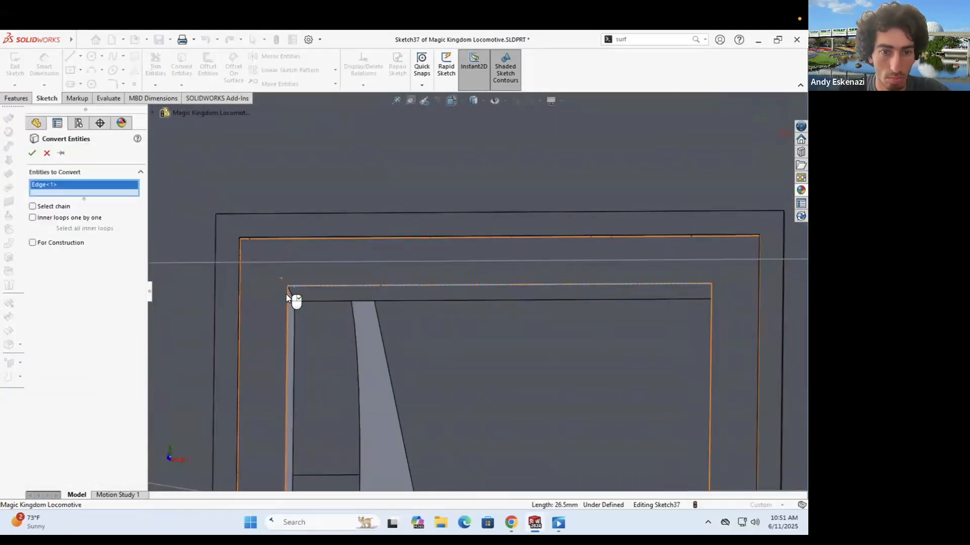
pyautogui.scroll(-5, 286, 294)
pyautogui.click(522, 446)
pyautogui.click(518, 421)
pyautogui.click(624, 419)
pyautogui.click(688, 213)
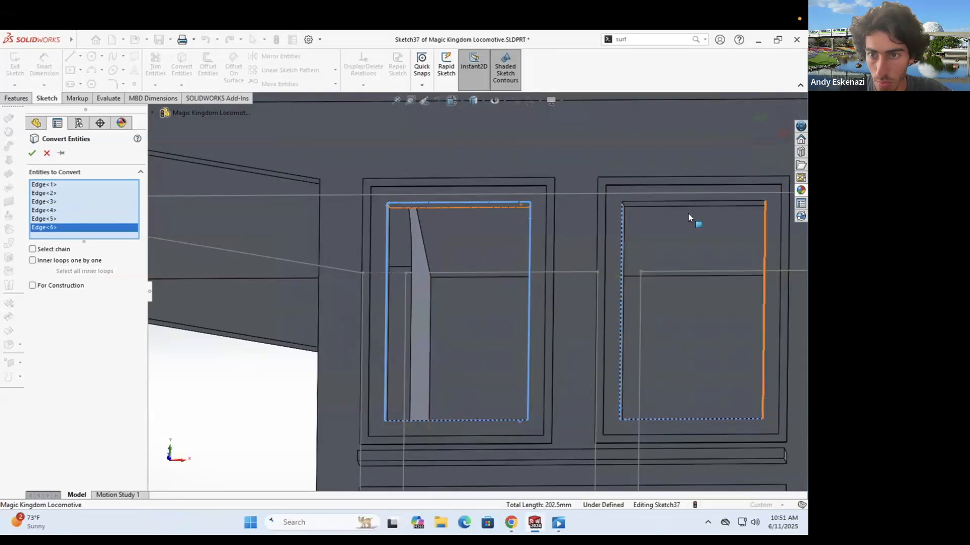
pyautogui.press('Return')
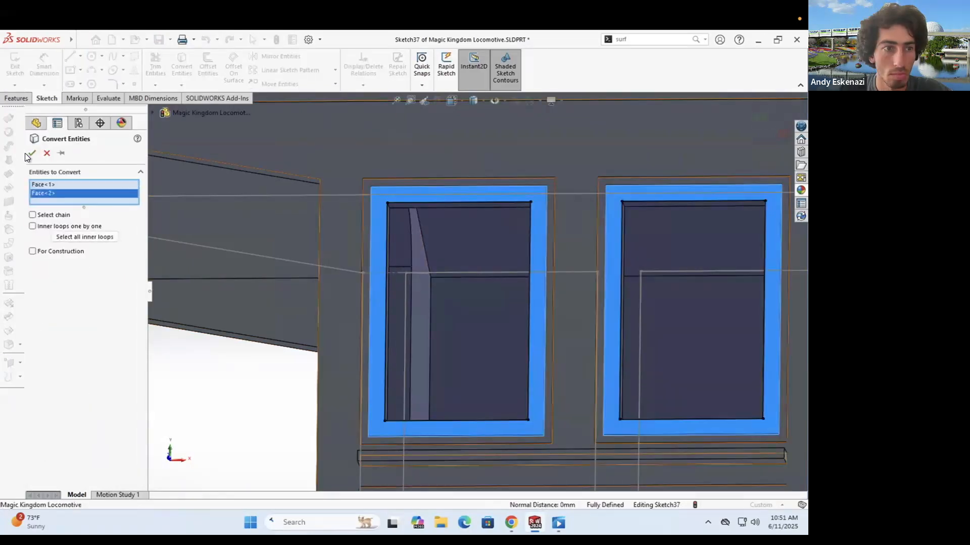
# Step: Cut the window frame outlines 1 mm deep with a 30° draft
pyautogui.press('e')
pyautogui.scroll(5, 381, 268)
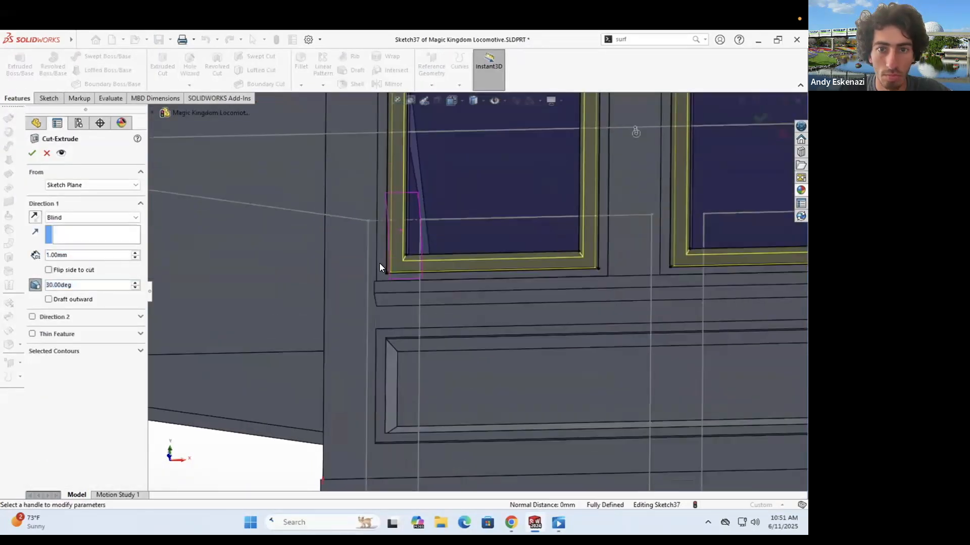
pyautogui.press('Return')
pyautogui.scroll(-3, 385, 194)
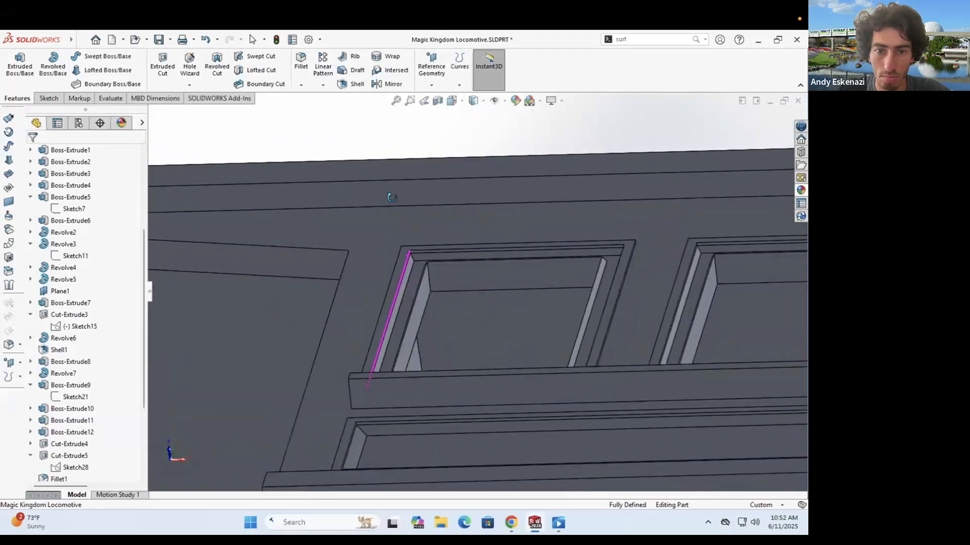
# Step: Edit the window frame cut and reverse its direction
pyautogui.rightClick(71, 257)
pyautogui.click(75, 264)
pyautogui.click(49, 270)
pyautogui.click(49, 270)
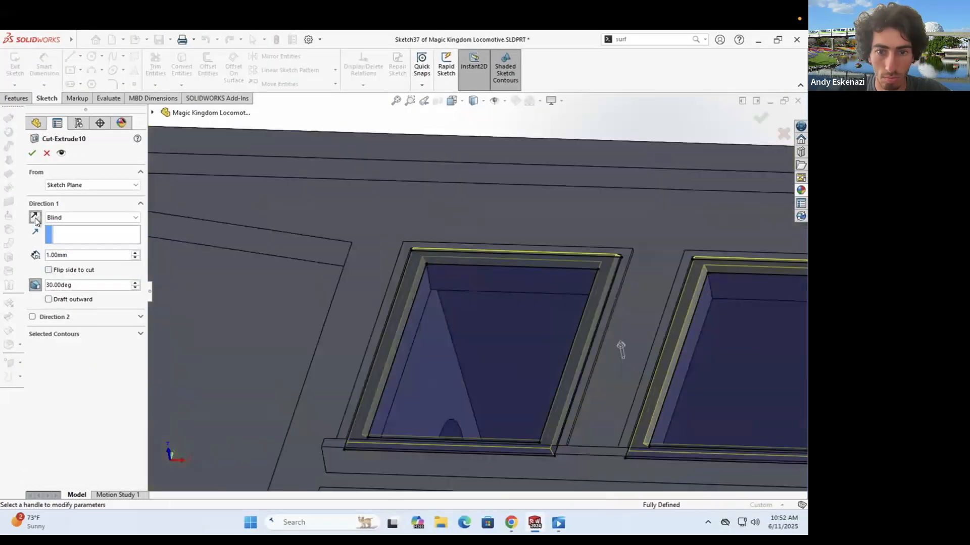
pyautogui.click(35, 217)
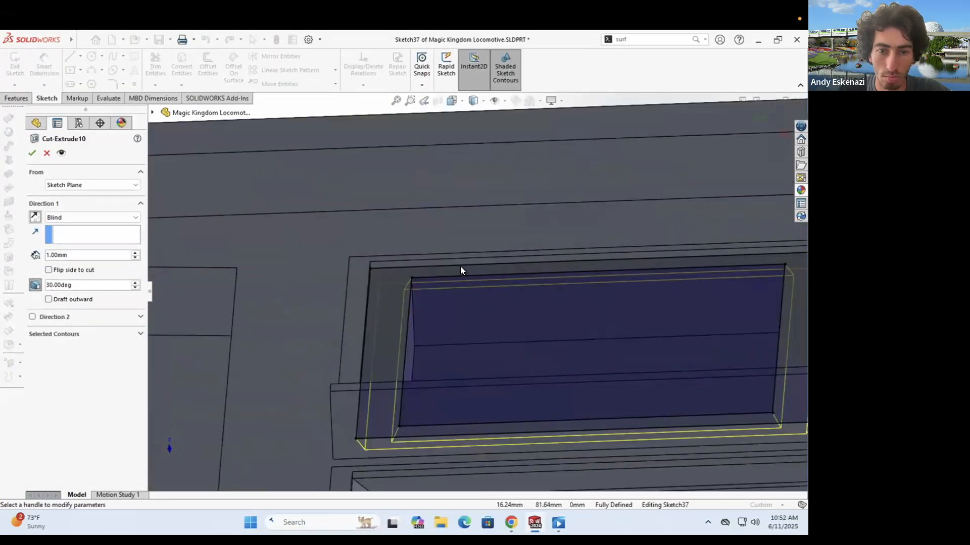
pyautogui.press('Return')
# Step: Delete the window frame cut together with its sketch
pyautogui.press('Delete')
pyautogui.press('Return')
pyautogui.rightClick(64, 467)
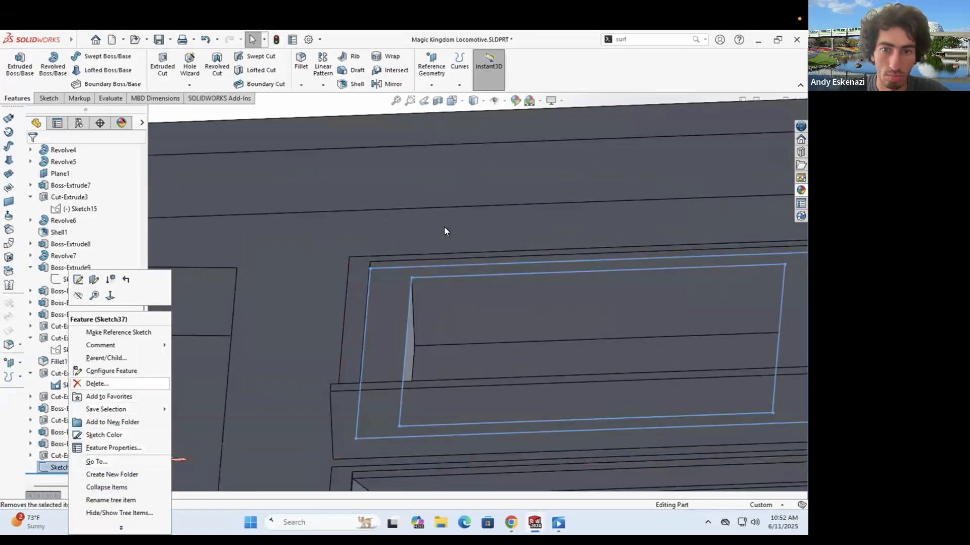
pyautogui.click(108, 386)
pyautogui.press('Return')
# Step: Start a sketch on the cab's front wall beside the boiler
pyautogui.scroll(5, 436, 324)
pyautogui.scroll(-5, 435, 324)
pyautogui.click(435, 324)
pyautogui.click(362, 286)
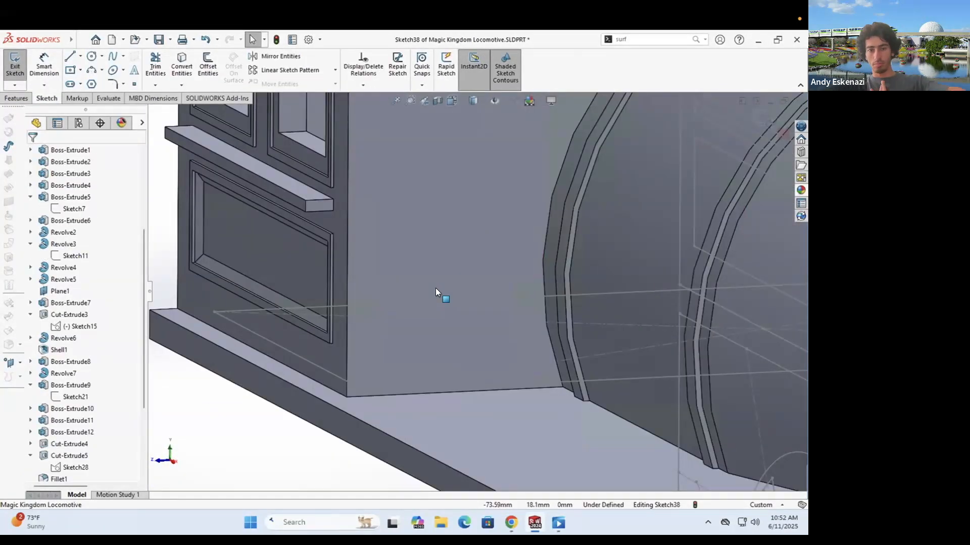
# Step: Compare the cab's front wall in the reference photos with the model
pyautogui.click(511, 520)
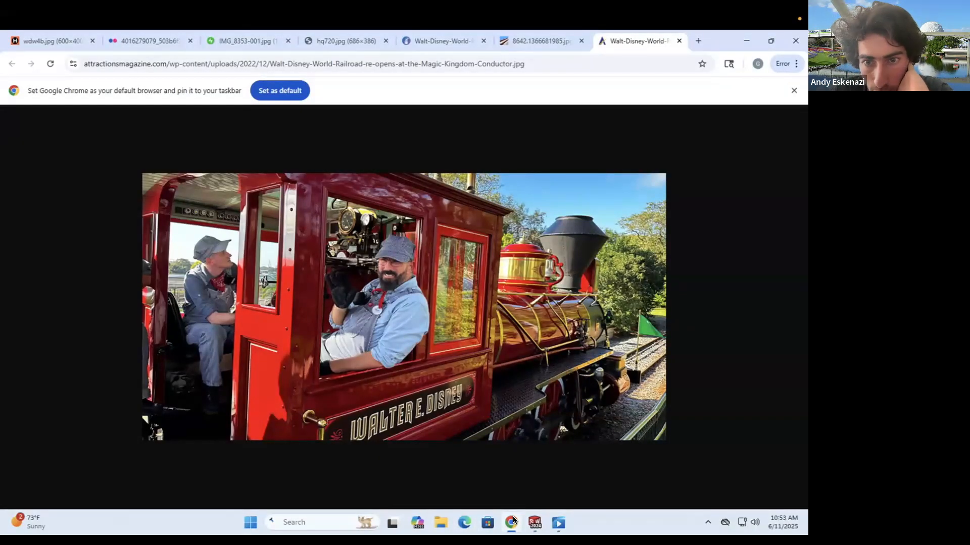
pyautogui.click(512, 521)
pyautogui.scroll(3, 458, 390)
pyautogui.scroll(-3, 370, 403)
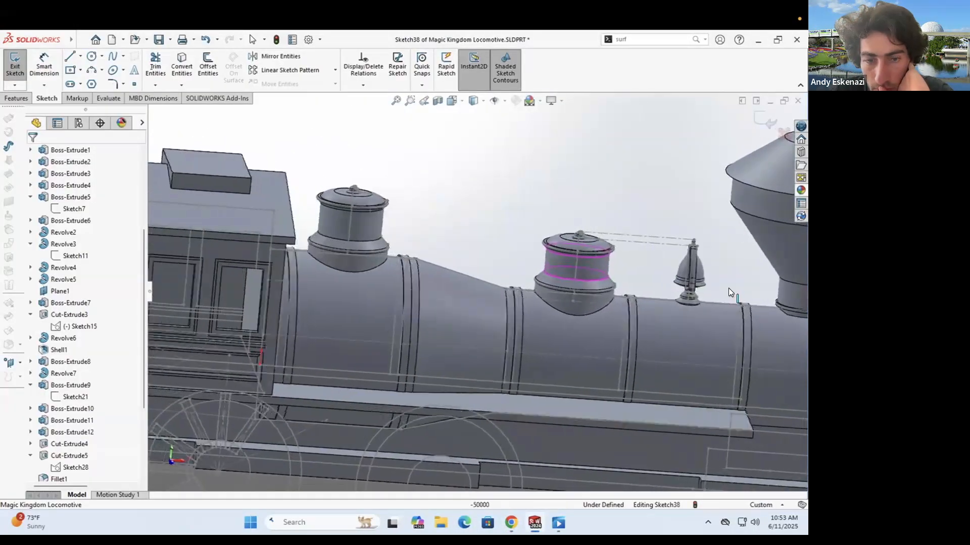
pyautogui.hotkey('alt', 'Tab')
pyautogui.click(429, 41)
pyautogui.hotkey('alt', 'Tab')
pyautogui.hotkey('alt', 'Tab')
pyautogui.hotkey('alt', 'Tab')
# Step: Sketch a small rectangle low on the front wall, between the cab's corner and the boiler
pyautogui.scroll(-5, 392, 310)
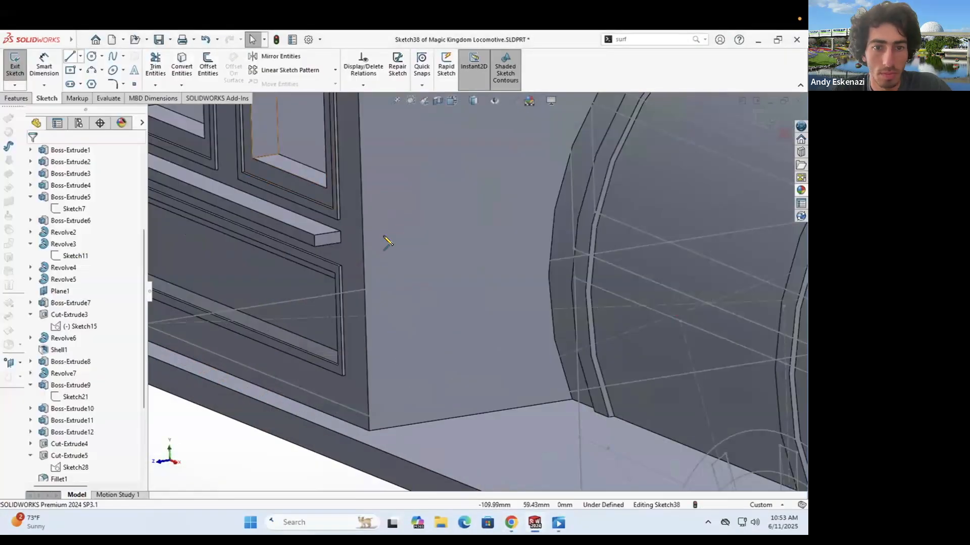
pyautogui.click(411, 390)
pyautogui.click(406, 265)
pyautogui.press('Escape')
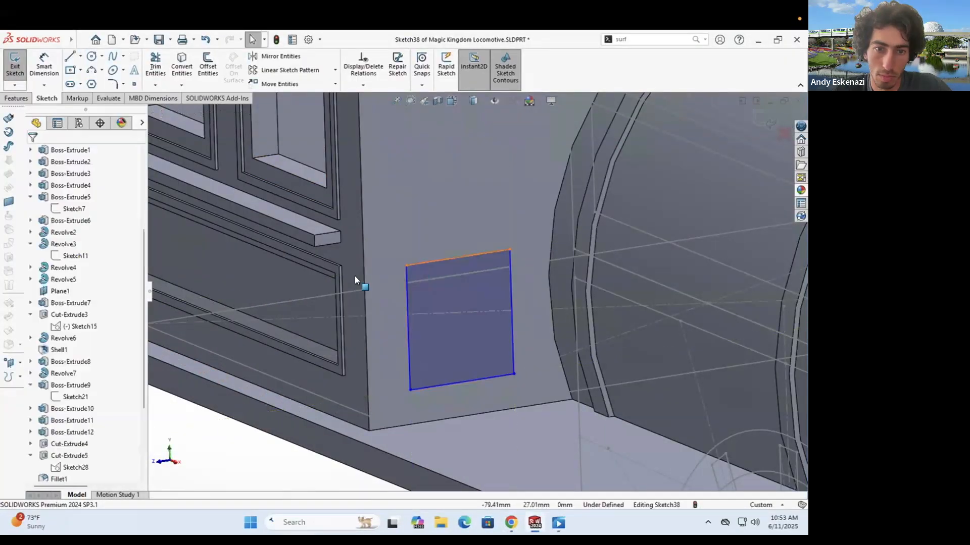
# Step: Align the rectangle horizontally with the side panel's corners and dimension it 20 mm wide and 8 mm from the wall's outer edge
pyautogui.click(36, 343)
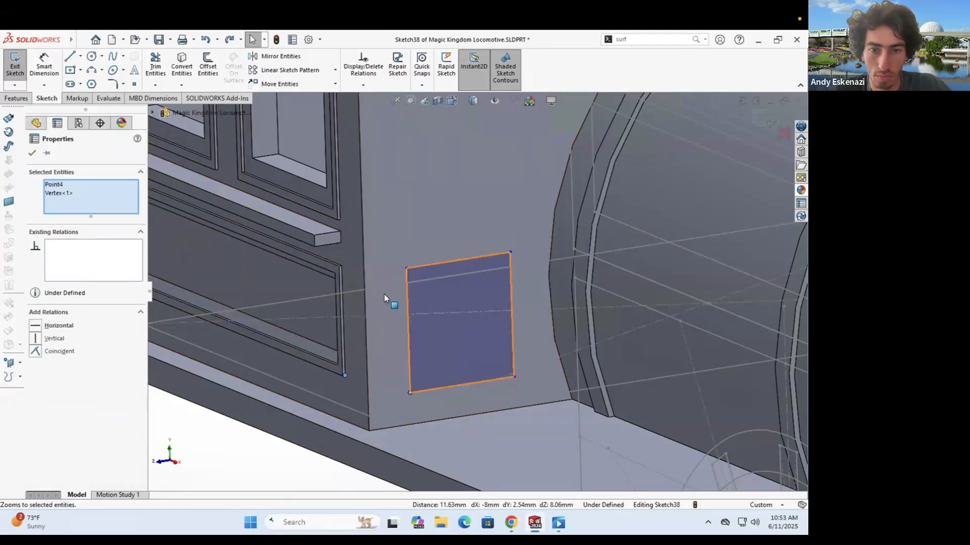
pyautogui.click(37, 340)
pyautogui.moveTo(354, 348); pyautogui.dragTo(368, 372, button='middle')
pyautogui.click(368, 373)
pyautogui.click(381, 407)
pyautogui.press('Return')
# Step: Sketch a tall rectangle above the small one and align its corners horizontally with the side-window frame's corners
pyautogui.click(462, 398)
pyautogui.moveTo(462, 399); pyautogui.dragTo(449, 161, button='middle')
pyautogui.press('r')
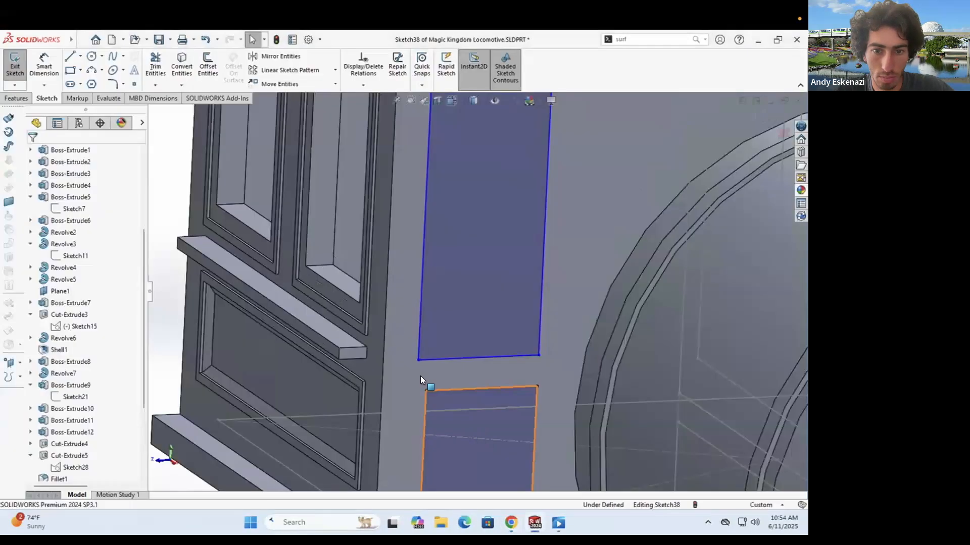
pyautogui.scroll(4, 420, 376)
pyautogui.scroll(-3, 504, 254)
pyautogui.click(378, 410)
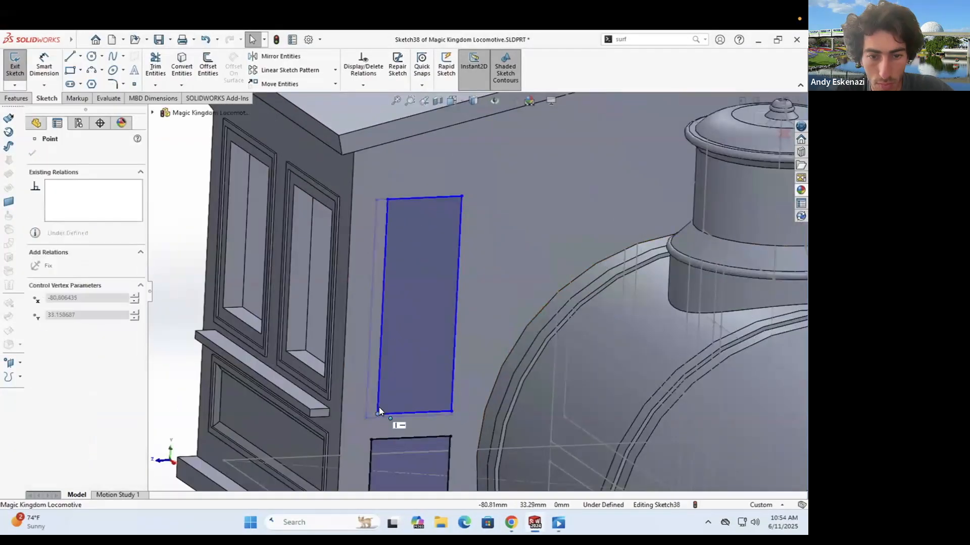
pyautogui.scroll(-2, 337, 384)
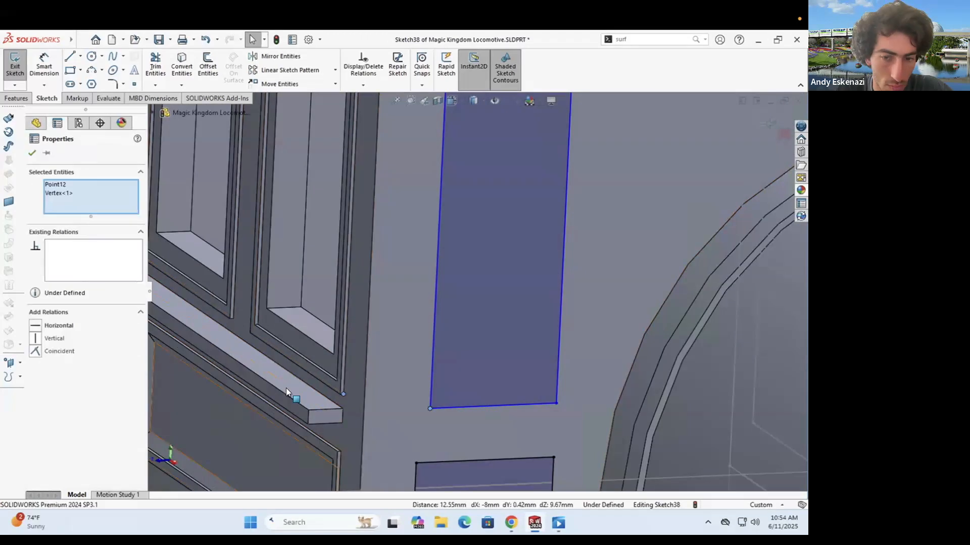
pyautogui.scroll(4, 286, 391)
pyautogui.scroll(-4, 423, 176)
# Step: Line up the tall rectangle's side edges with those of the small rectangle below it
pyautogui.click(422, 181)
pyautogui.click(474, 427)
pyautogui.scroll(2, 467, 433)
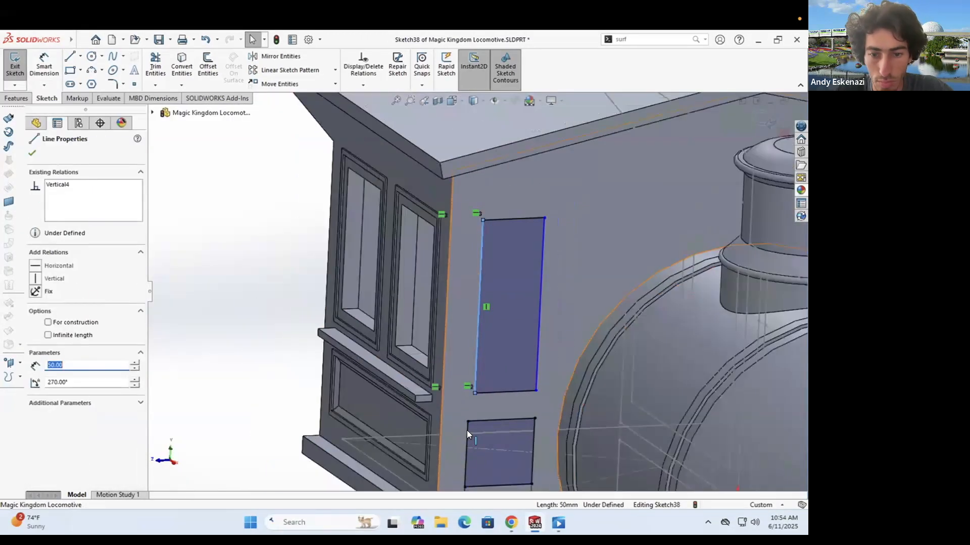
pyautogui.click(108, 341)
pyautogui.click(533, 437)
pyautogui.press('Escape')
pyautogui.scroll(3, 472, 339)
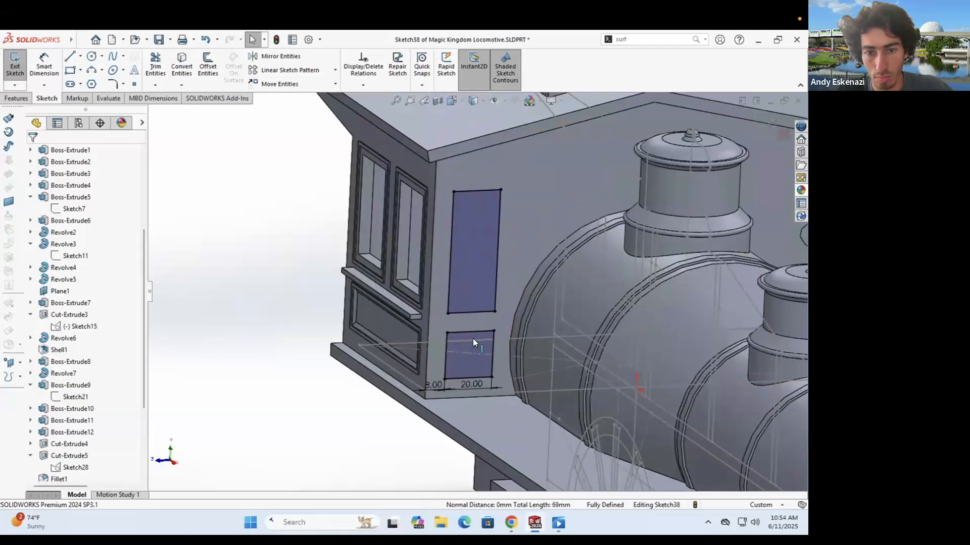
# Step: Check the front windows in the reference photo and sketch a wide rectangle on the front wall above the boiler
pyautogui.scroll(2, 538, 201)
pyautogui.scroll(-1, 538, 201)
pyautogui.hotkey('alt', 'Tab')
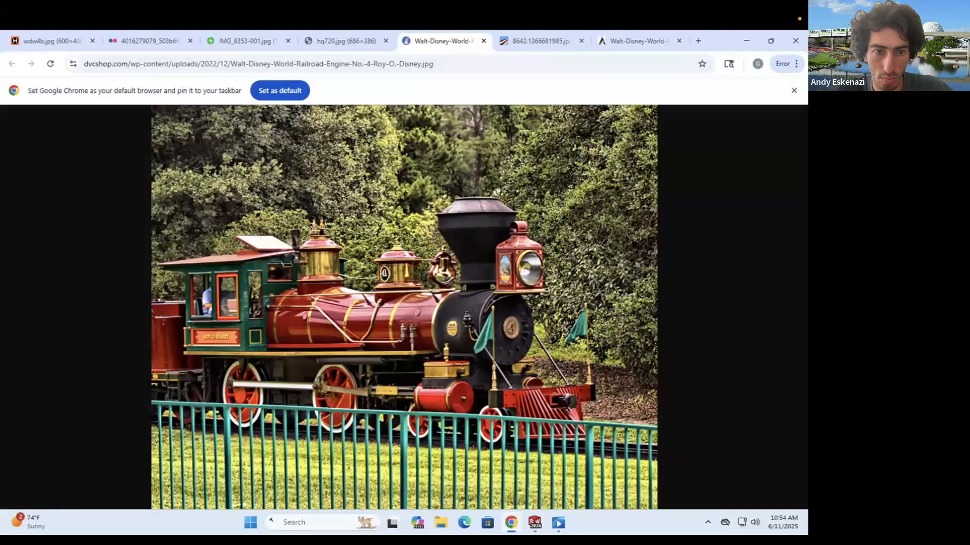
pyautogui.hotkey('alt', 'Tab')
pyautogui.press('r')
pyautogui.moveTo(468, 235)
pyautogui.mouseDown()
pyautogui.moveTo(491, 269)
pyautogui.moveTo(539, 287)
pyautogui.mouseUp()
pyautogui.moveTo(539, 287); pyautogui.dragTo(484, 283, button='middle')
# Step: Set the horizontal gap between the tall rectangle and the wide one above the boiler to 8 mm
pyautogui.click(510, 519)
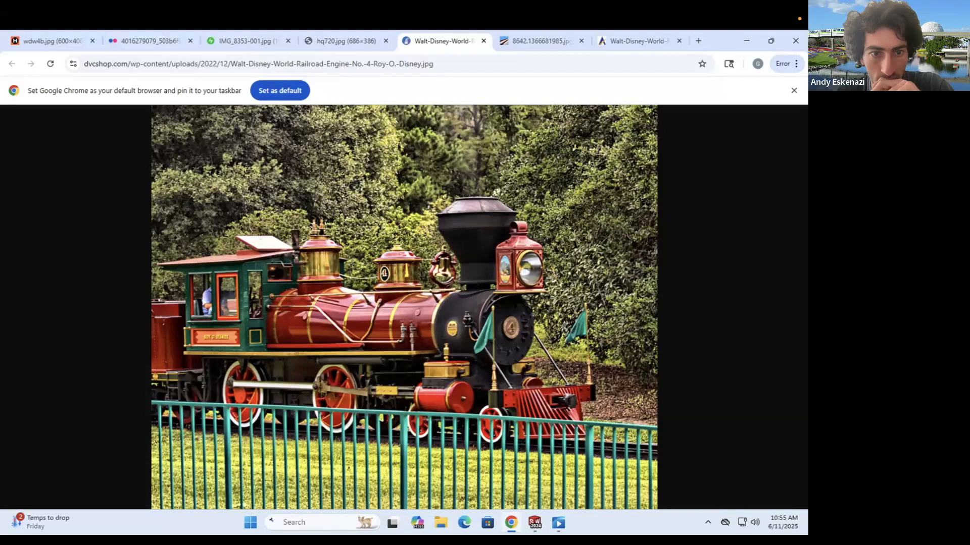
pyautogui.hotkey('alt', 'Tab')
pyautogui.click(411, 381)
pyautogui.write('8')
pyautogui.press('Return')
# Step: Draw a vertical centreline down from the roof peak and set the wide rectangle's inner edge 4 mm from it
pyautogui.moveTo(411, 380); pyautogui.dragTo(579, 177, button='middle')
pyautogui.press('l')
pyautogui.moveTo(580, 177); pyautogui.dragTo(569, 309)
pyautogui.moveTo(570, 309); pyautogui.dragTo(507, 300, button='middle')
pyautogui.press('Escape')
pyautogui.click(540, 315)
pyautogui.write('4')
pyautogui.press('Return')
# Step: Set the wide rectangle's height to 20 mm and its lower edge 5 mm below the tall rectangle's top
pyautogui.hotkey('alt', 'Tab')
pyautogui.hotkey('alt', 'Tab')
pyautogui.moveTo(509, 405); pyautogui.dragTo(353, 277, button='middle')
pyautogui.click(354, 275)
pyautogui.moveTo(442, 302); pyautogui.dragTo(424, 363, button='middle')
pyautogui.press('Escape')
pyautogui.click(352, 323)
pyautogui.click(307, 364)
pyautogui.write('20')
pyautogui.press('Return')
# Step: Check the reference photo and offset the tall rectangle's outline inward by 1.5 mm
pyautogui.scroll(5, 460, 335)
pyautogui.scroll(-3, 460, 330)
pyautogui.hotkey('alt', 'Tab')
pyautogui.hotkey('alt', 'Tab')
pyautogui.scroll(5, 511, 260)
pyautogui.scroll(-5, 430, 323)
pyautogui.press('o')
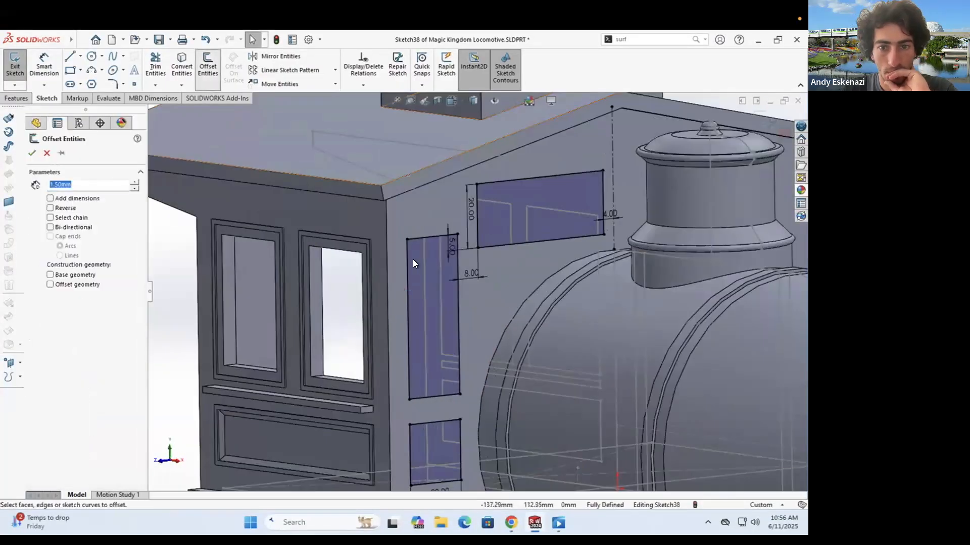
pyautogui.click(405, 259)
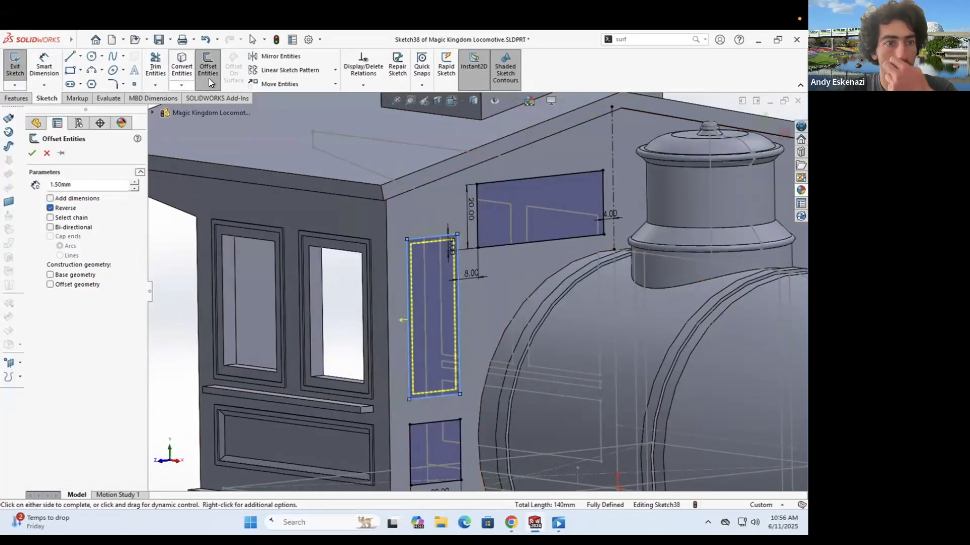
# Step: Offset the outlines of the small lower rectangle and the wide upper rectangle inward by 1.5 mm
pyautogui.click(420, 409)
pyautogui.press('o')
pyautogui.scroll(-2, 411, 365)
pyautogui.click(467, 398)
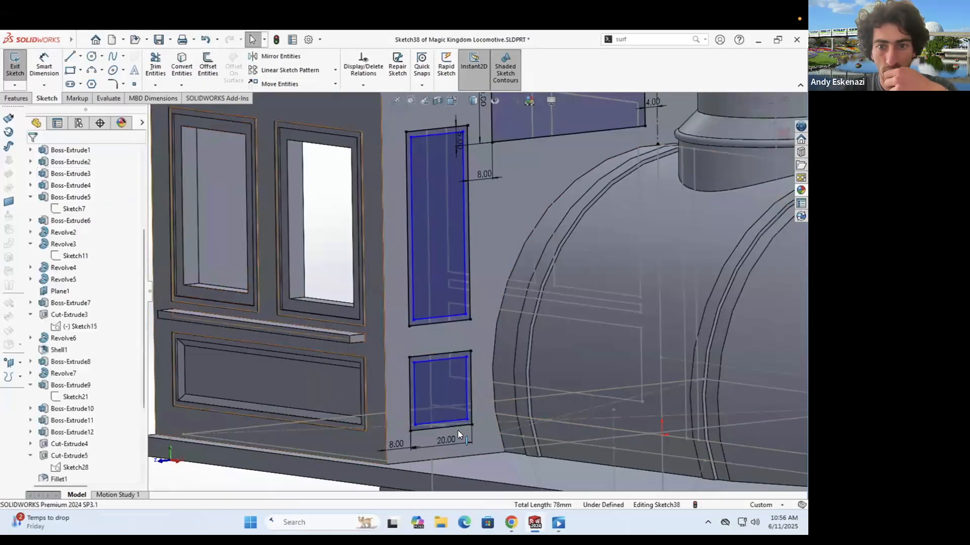
pyautogui.moveTo(467, 398); pyautogui.dragTo(353, 282, button='middle')
pyautogui.press('Return')
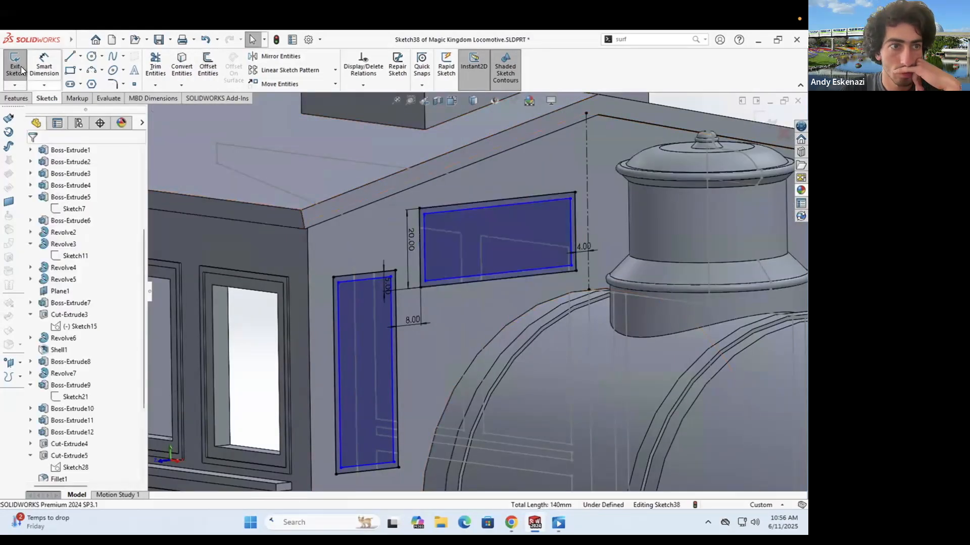
# Step: Extrude the offset rectangle outlines as raised frames on the cab's front wall
pyautogui.press('Return')
pyautogui.scroll(4, 497, 383)
pyautogui.scroll(-3, 454, 363)
pyautogui.press('o')
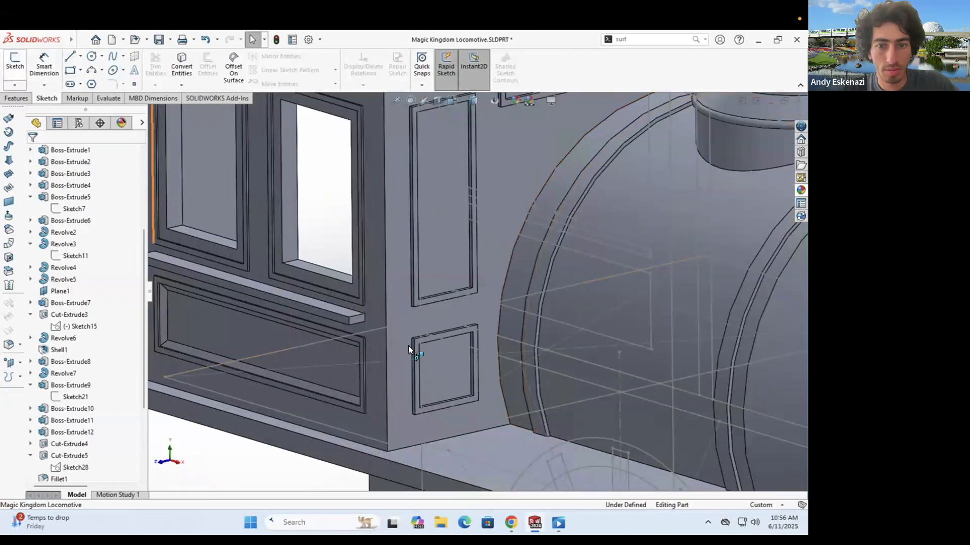
# Step: Start a sketch on the inner face of the front wall's small lower panel and convert the face's outline into sketch lines
pyautogui.rightClick(62, 456)
pyautogui.press('Escape')
pyautogui.click(208, 324)
pyautogui.rightClick(53, 468)
pyautogui.click(64, 268)
pyautogui.click(31, 153)
pyautogui.click(15, 61)
pyautogui.click(412, 334)
pyautogui.scroll(-5, 432, 249)
pyautogui.press('c')
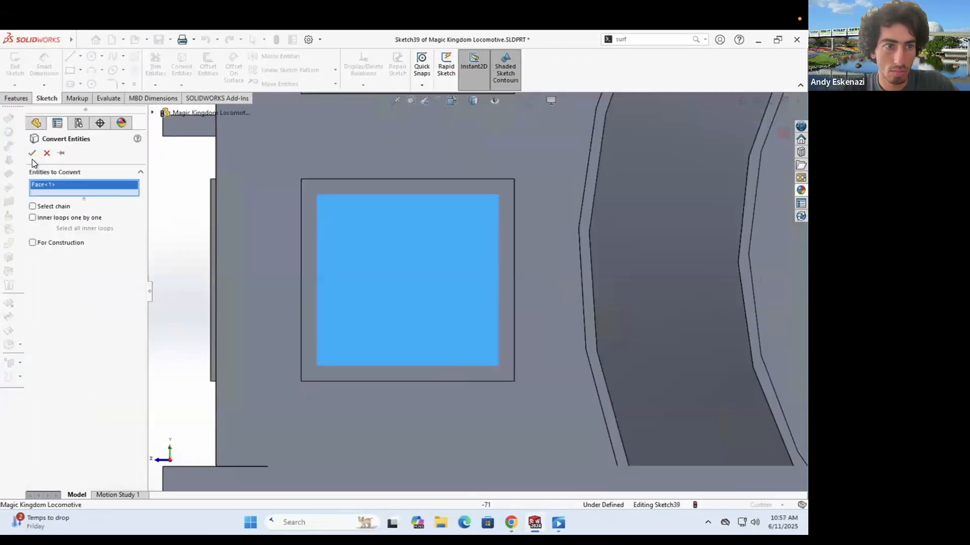
pyautogui.click(32, 152)
# Step: Cut the converted outline into the small lower panel with draft turned on, giving the recess sloping sides
pyautogui.press('x')
pyautogui.click(35, 285)
pyautogui.press('Return')
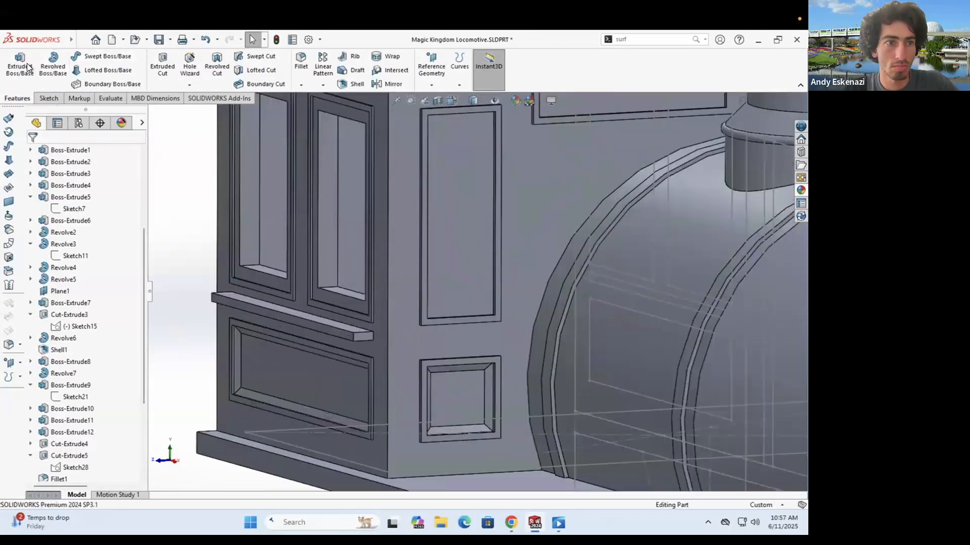
# Step: Sketch on the front wall and offset the tall rectangle's inner face outline inward by 1 mm
pyautogui.click(28, 67)
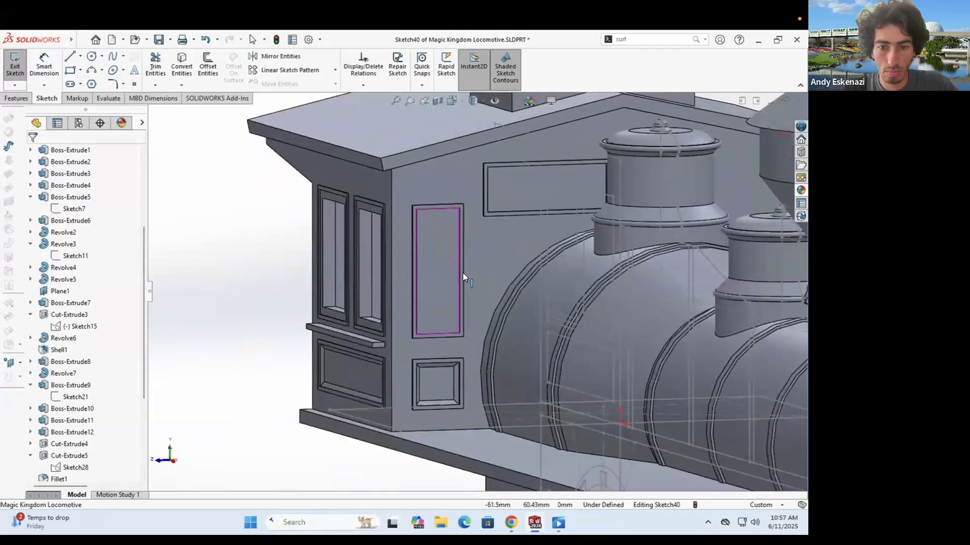
pyautogui.scroll(-2, 454, 265)
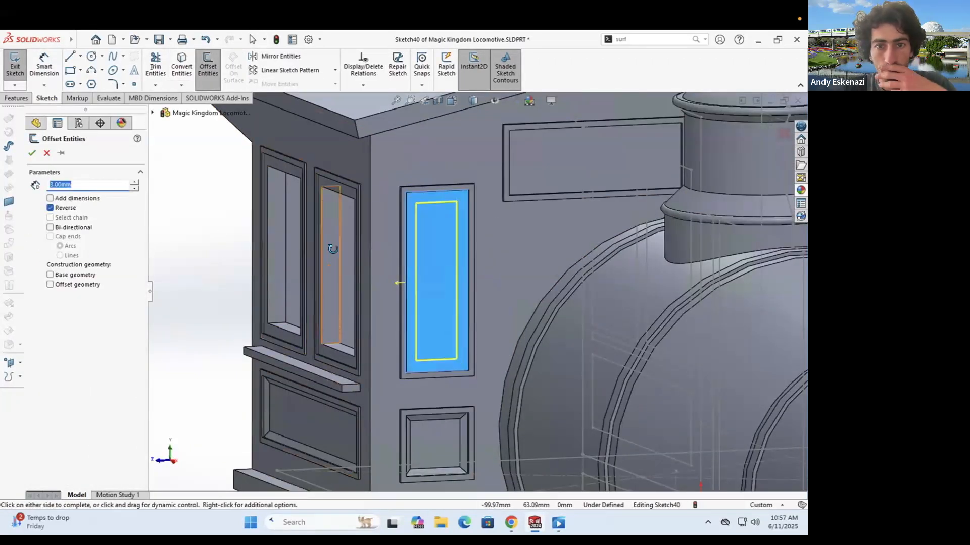
pyautogui.hotkey('alt', 'Tab')
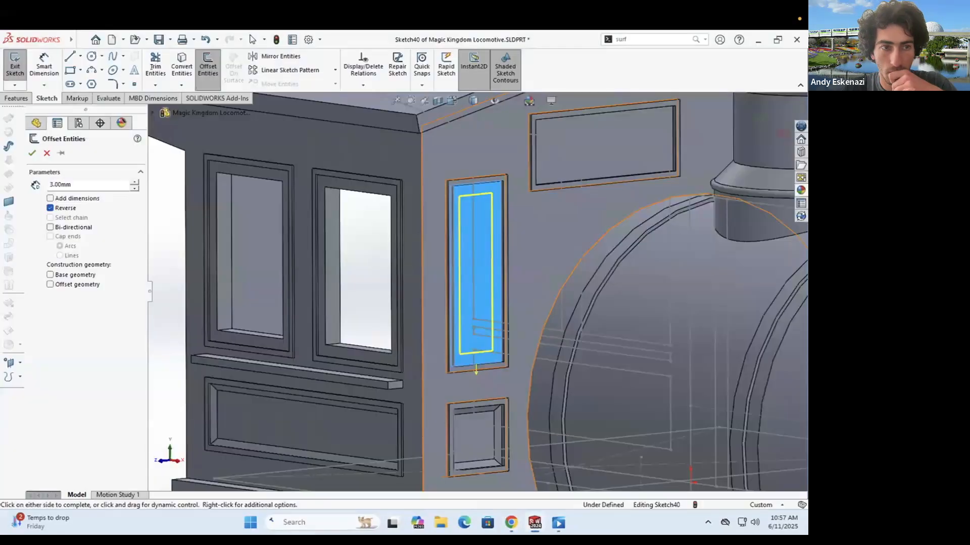
pyautogui.click(32, 152)
pyautogui.click(162, 69)
pyautogui.press('Return')
pyautogui.hotkey('alt', 'Tab')
pyautogui.hotkey('alt', 'Tab')
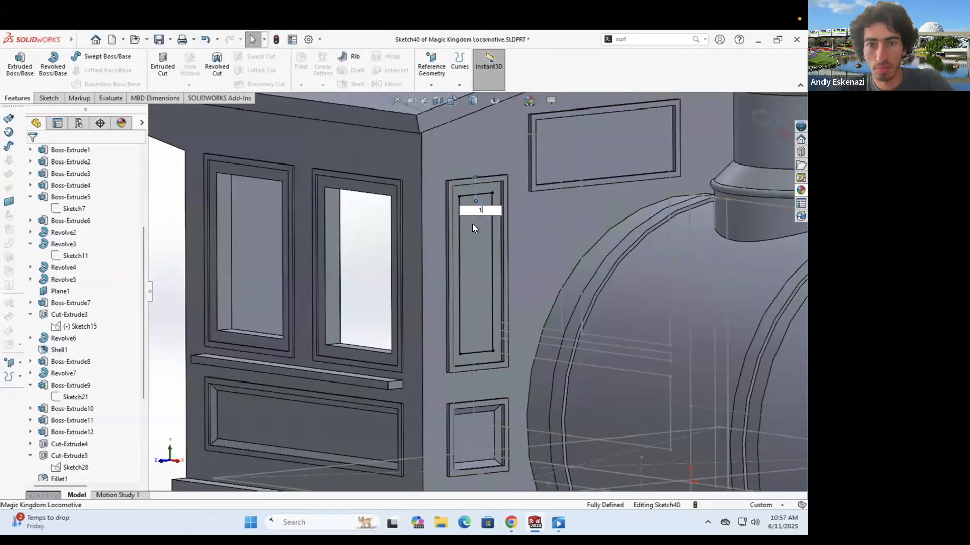
# Step: Offset the wide upper rectangle's inner face outline inward by 1 mm
pyautogui.moveTo(472, 223); pyautogui.dragTo(547, 213, button='middle')
pyautogui.scroll(-2, 547, 213)
pyautogui.click(207, 66)
pyautogui.click(502, 242)
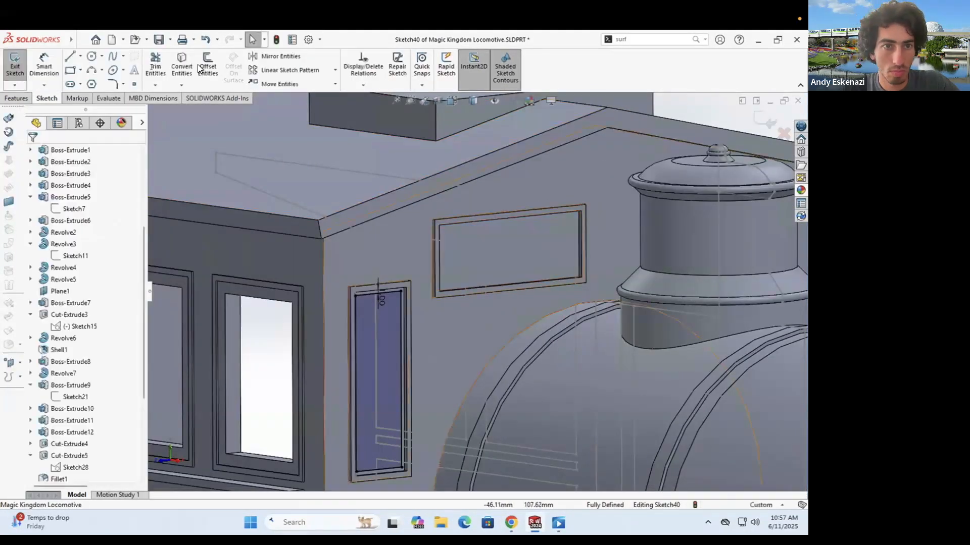
pyautogui.click(32, 152)
# Step: Cut the tall and wide window outlines through the cab's front wall
pyautogui.click(17, 98)
pyautogui.click(162, 68)
pyautogui.click(93, 217)
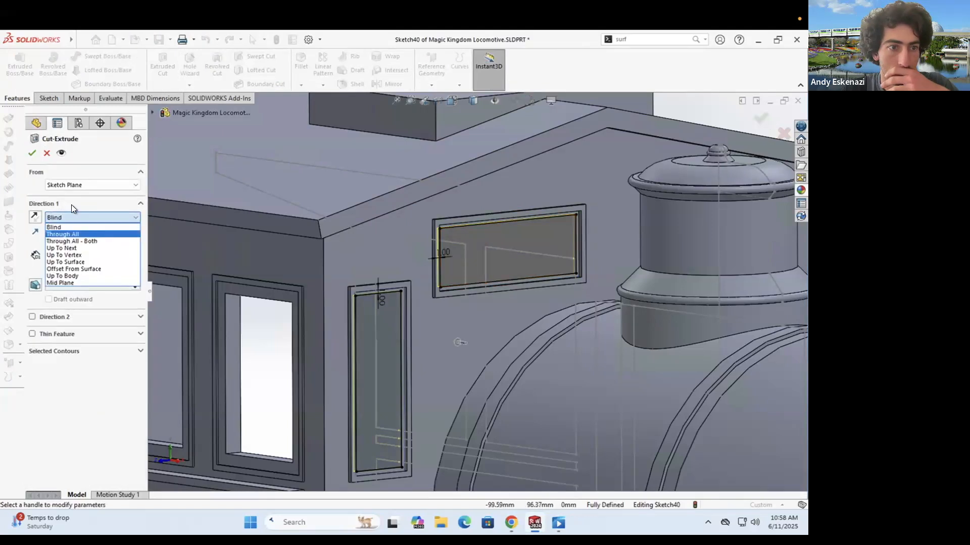
pyautogui.press('Return')
pyautogui.scroll(5, 570, 262)
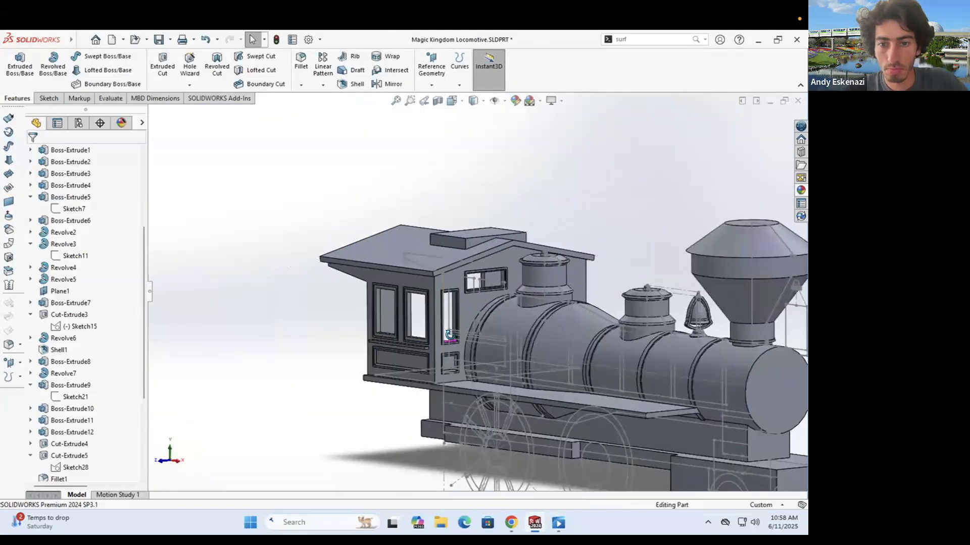
pyautogui.scroll(-3, 170, 382)
# Step: Set the roof peak's height in the cab roof profile sketch to 10 mm and rebuild the model
pyautogui.click(75, 317)
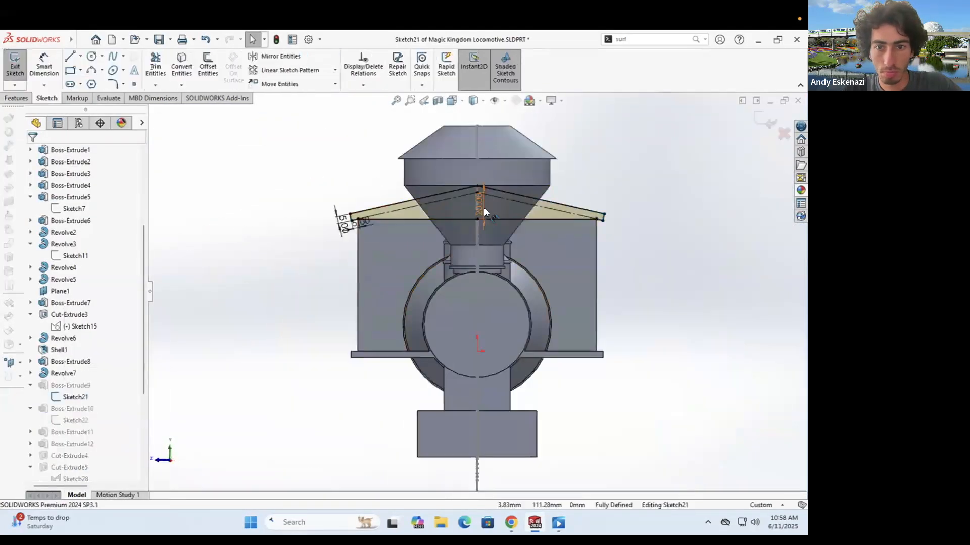
pyautogui.doubleClick(477, 205)
pyautogui.press('Return')
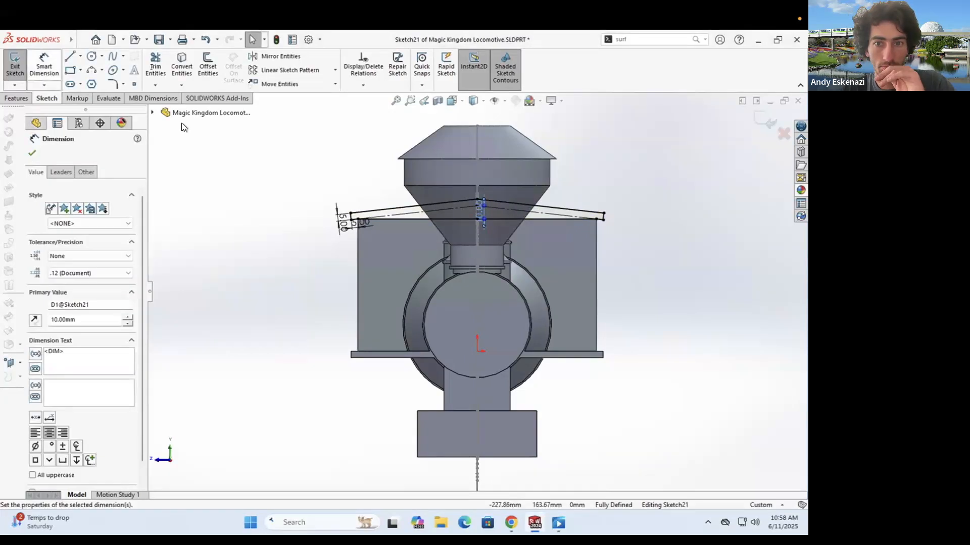
pyautogui.hotkey('ctrl', 'b')
# Step: Inspect the lowered cab roof and the cab cut's sketch that is flagged in the feature tree
pyautogui.click(432, 279)
pyautogui.press('Escape')
pyautogui.scroll(3, 371, 275)
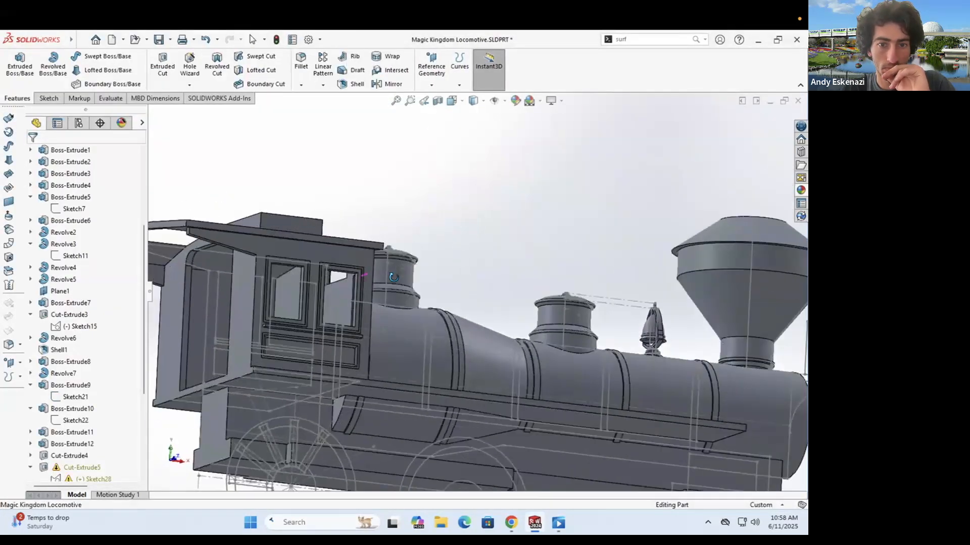
pyautogui.scroll(-2, 441, 267)
pyautogui.scroll(1, 442, 266)
pyautogui.scroll(-4, 79, 389)
pyautogui.click(98, 338)
pyautogui.click(101, 316)
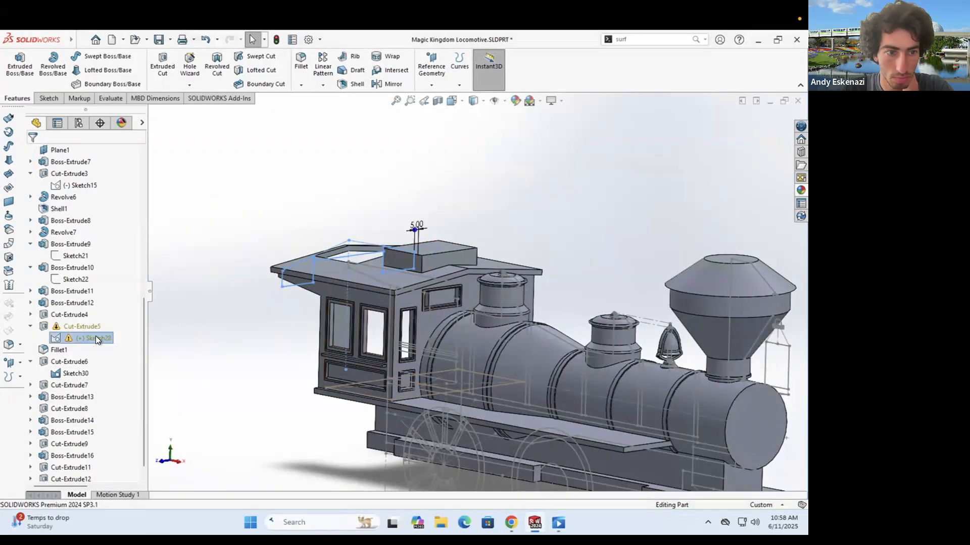
# Step: Edit the roof profile sketch again and restore the previous peak height
pyautogui.moveTo(443, 223)
pyautogui.mouseDown(button='middle')
pyautogui.moveTo(422, 249)
pyautogui.moveTo(314, 280)
pyautogui.mouseUp(button='middle')
pyautogui.scroll(2, 314, 280)
pyautogui.hotkey('ctrl', 'b')
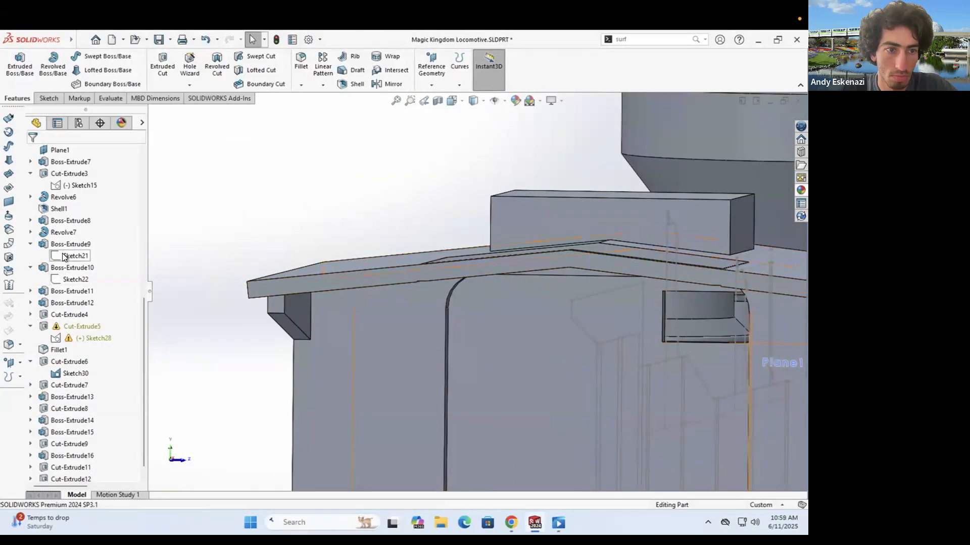
pyautogui.click(67, 234)
pyautogui.click(20, 74)
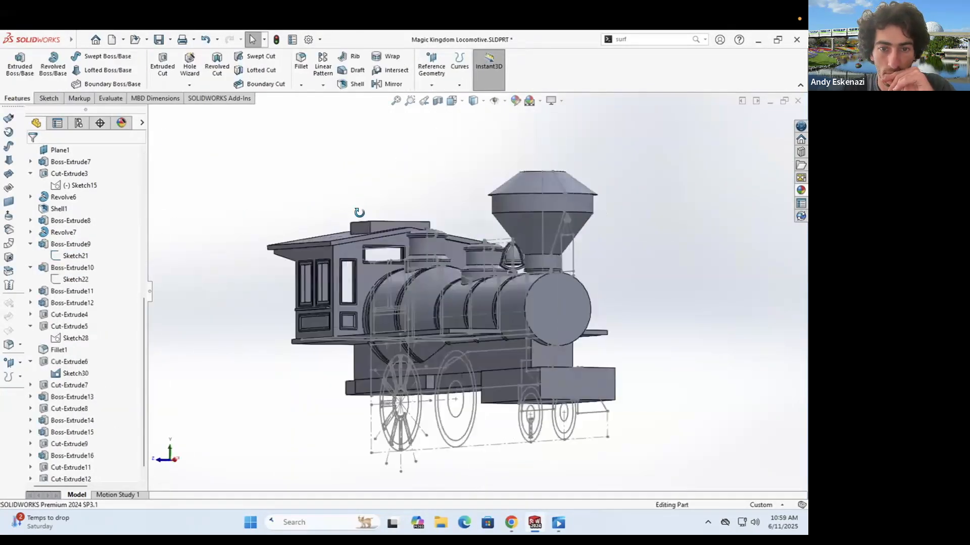
# Step: Edit the extrusion of the raised block on the cab roof and reduce its height
pyautogui.moveTo(354, 242)
pyautogui.mouseDown(button='middle')
pyautogui.moveTo(394, 227)
pyautogui.moveTo(384, 212)
pyautogui.moveTo(538, 244)
pyautogui.mouseUp(button='middle')
pyautogui.scroll(-1, 389, 228)
pyautogui.scroll(2, 374, 222)
pyautogui.scroll(-3, 394, 218)
pyautogui.click(538, 244)
pyautogui.rightClick(66, 291)
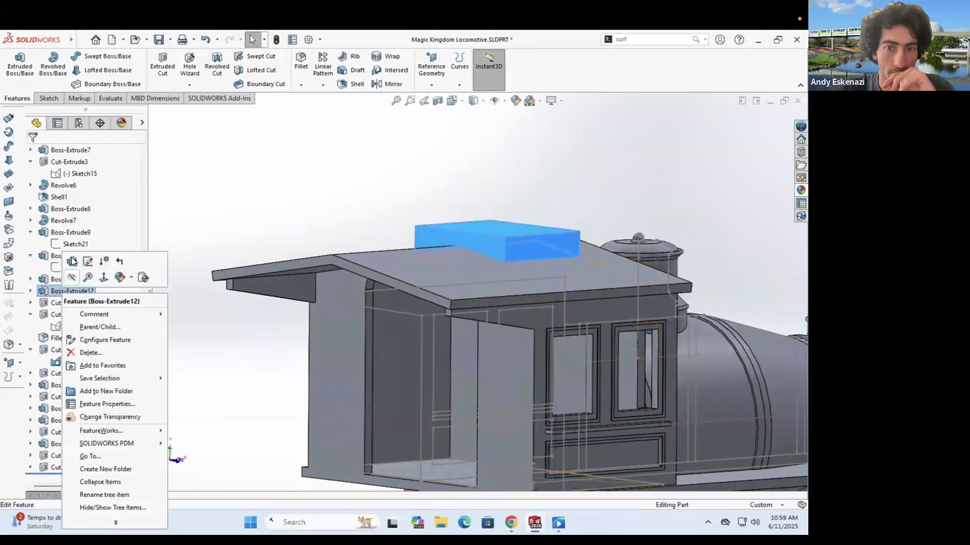
pyautogui.click(71, 262)
pyautogui.click(35, 153)
pyautogui.scroll(5, 471, 262)
pyautogui.moveTo(472, 262); pyautogui.dragTo(437, 255, button='middle')
pyautogui.scroll(-3, 444, 237)
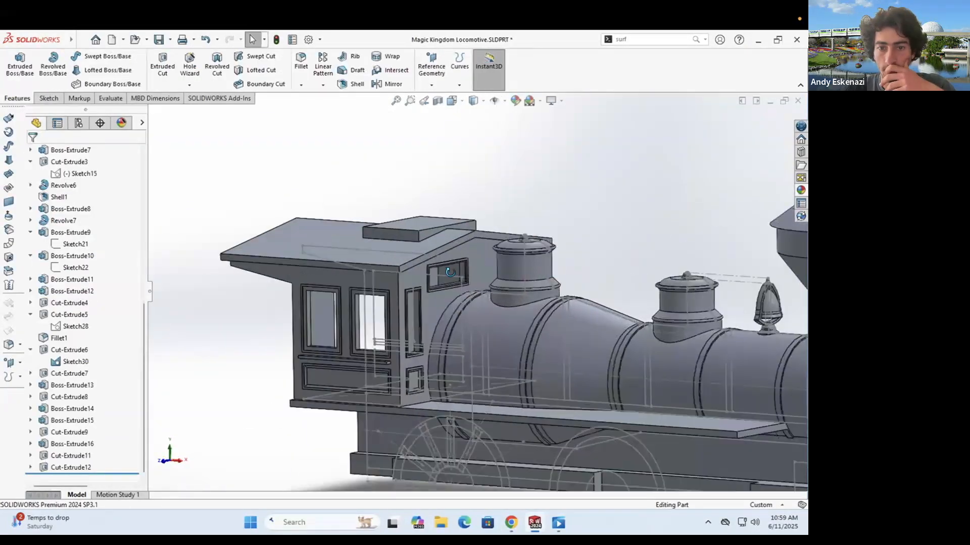
pyautogui.moveTo(470, 208); pyautogui.dragTo(432, 196, button='middle')
pyautogui.scroll(3, 445, 221)
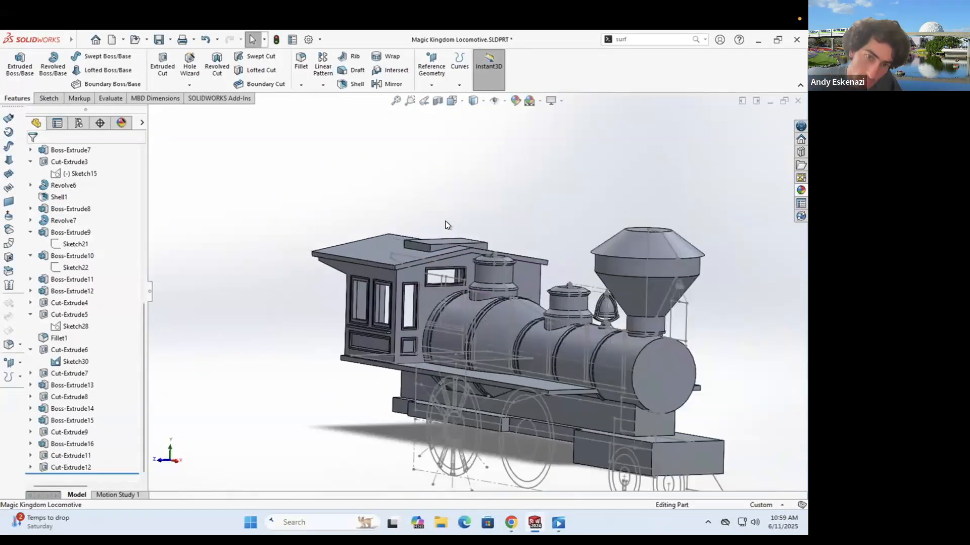
# Step: Try to delete the small cylinder above the bell together with its child features, and undo the deletion
pyautogui.click(436, 298)
pyautogui.scroll(-6, 493, 262)
pyautogui.press('Delete')
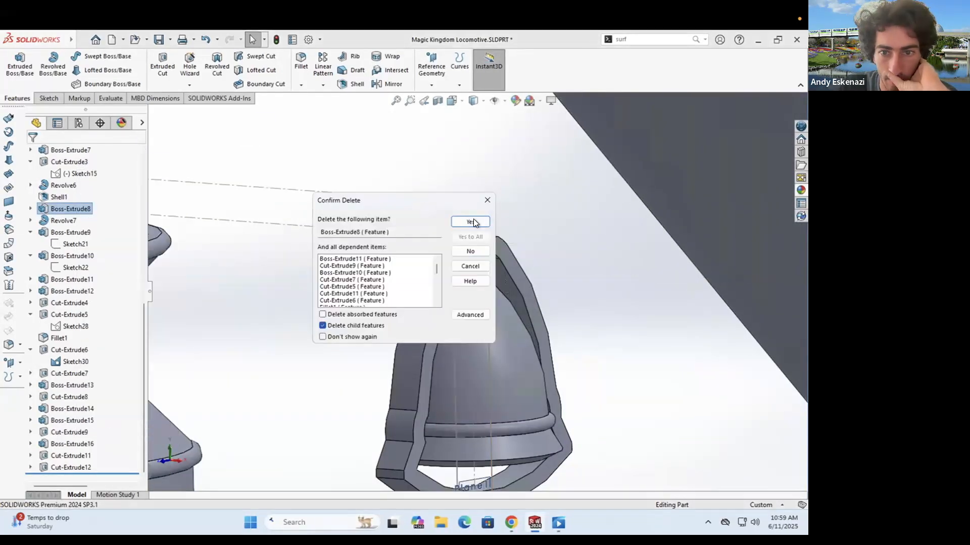
pyautogui.click(471, 222)
pyautogui.hotkey('ctrl', 'z')
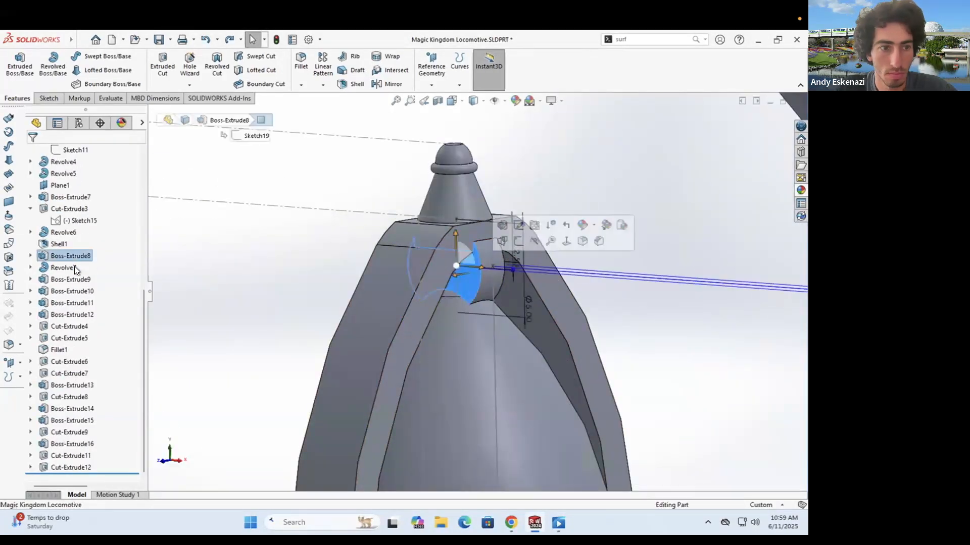
# Step: Try to delete only the bell's small cylinder while keeping its dependent features, and undo it
pyautogui.click(227, 255)
pyautogui.moveTo(389, 238)
pyautogui.mouseDown(button='middle')
pyautogui.moveTo(423, 242)
pyautogui.moveTo(388, 248)
pyautogui.mouseUp(button='middle')
pyautogui.click(59, 257)
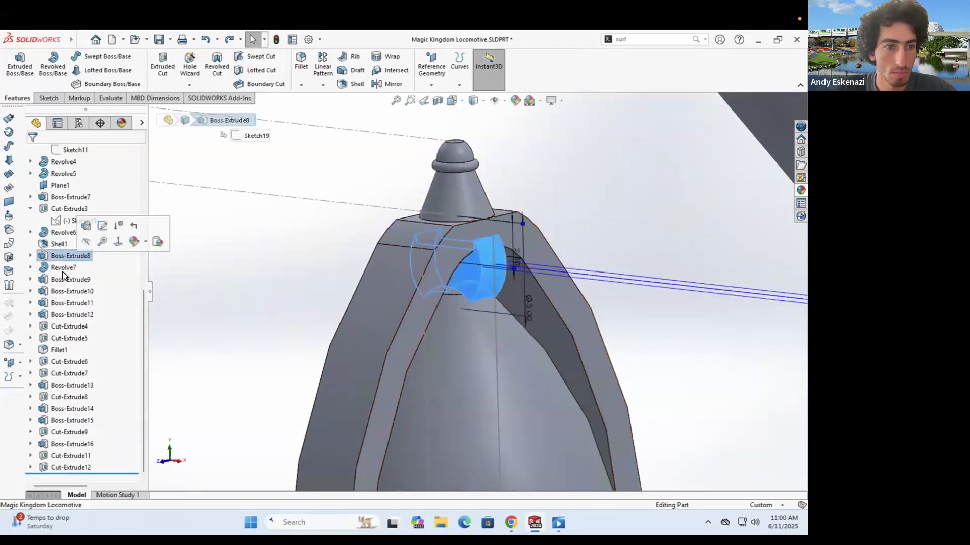
pyautogui.rightClick(49, 257)
pyautogui.click(71, 311)
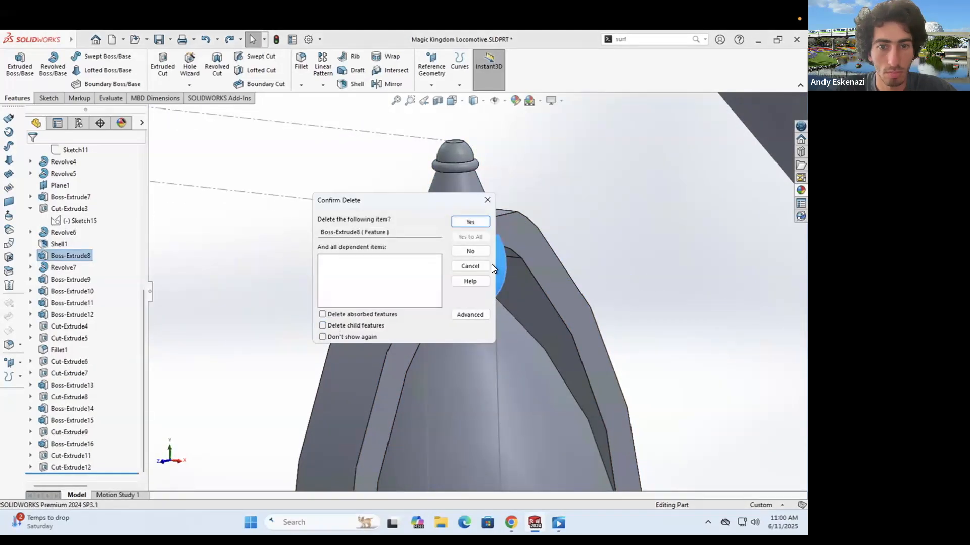
pyautogui.click(471, 223)
pyautogui.click(419, 278)
pyautogui.click(332, 206)
pyautogui.click(31, 362)
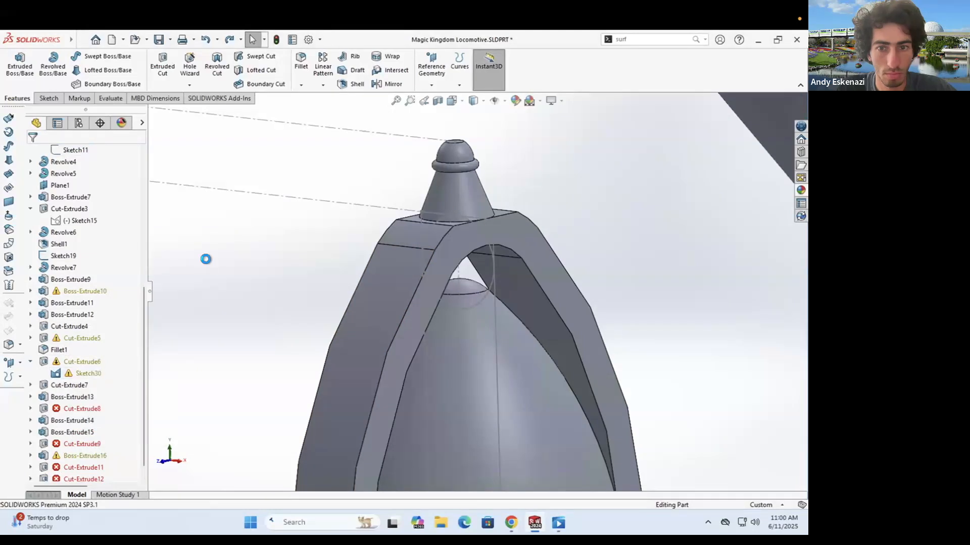
pyautogui.scroll(5, 476, 318)
pyautogui.moveTo(476, 318); pyautogui.dragTo(506, 366, button='middle')
pyautogui.scroll(-6, 373, 257)
pyautogui.scroll(6, 373, 253)
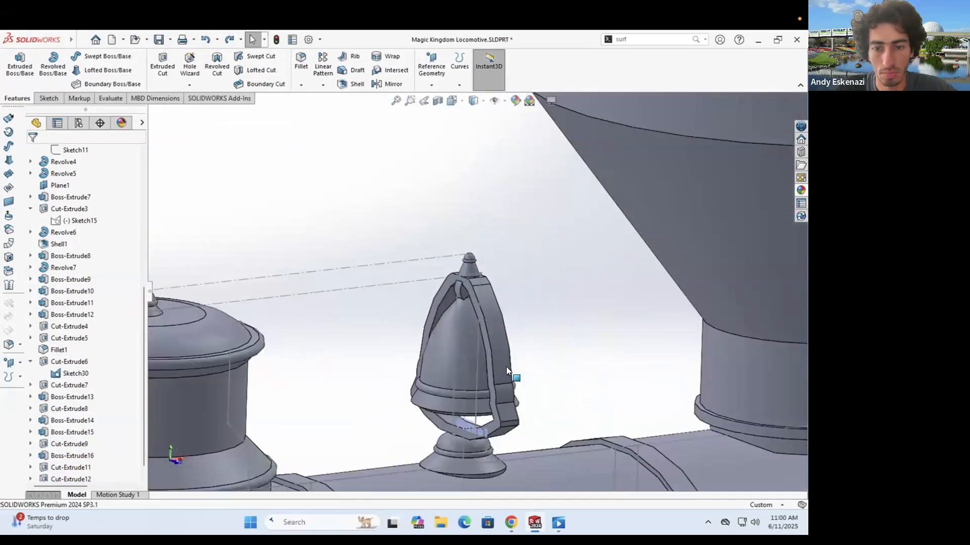
# Step: Chamfer the four upright corner edges of the raised block on the cab roof by 2 mm at 45 degrees
pyautogui.scroll(8, 506, 367)
pyautogui.moveTo(455, 313); pyautogui.dragTo(375, 254, button='middle')
pyautogui.scroll(-6, 375, 254)
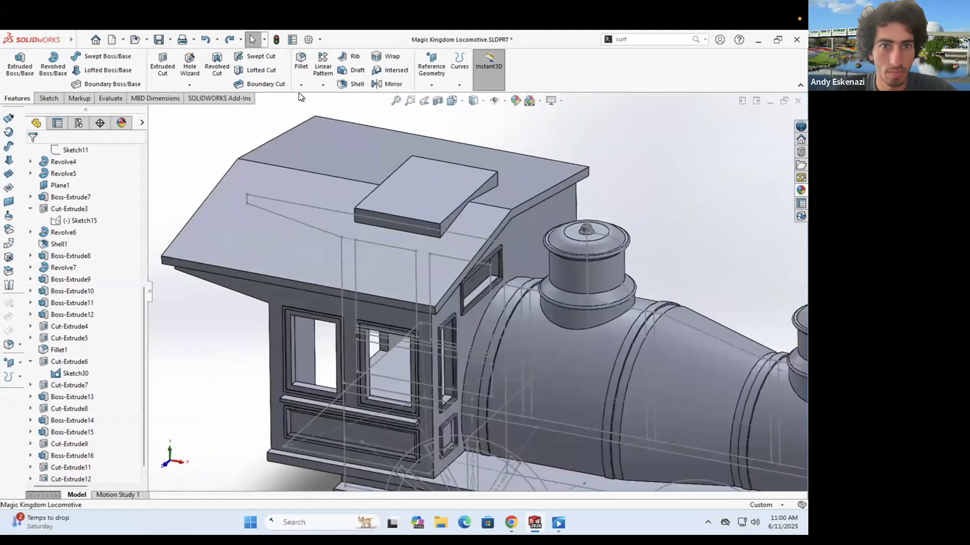
pyautogui.click(301, 85)
pyautogui.click(316, 109)
pyautogui.scroll(-4, 439, 224)
pyautogui.click(455, 262)
pyautogui.click(276, 231)
pyautogui.scroll(5, 505, 268)
pyautogui.moveTo(554, 281); pyautogui.dragTo(606, 344, button='middle')
pyautogui.click(677, 338)
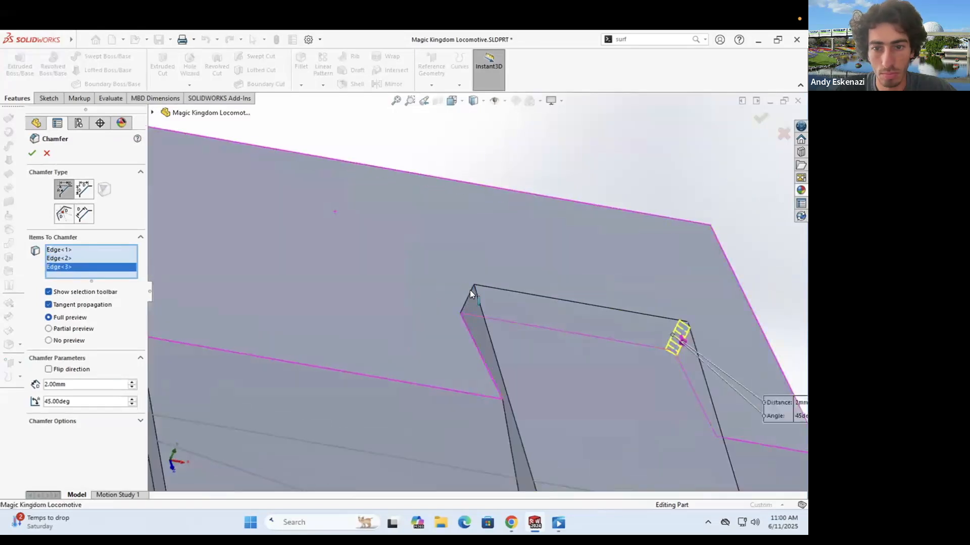
pyautogui.click(470, 290)
pyautogui.scroll(6, 454, 262)
pyautogui.scroll(-5, 497, 439)
pyautogui.click(32, 153)
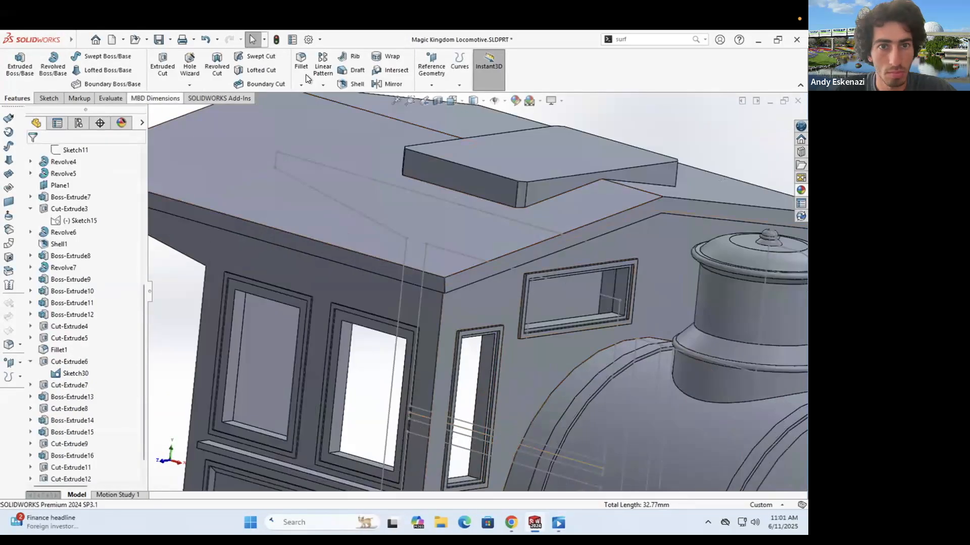
# Step: Start a 0.25 mm, 45-degree chamfer on the outer frame edges of the two cab side windows
pyautogui.press('Return')
pyautogui.scroll(-5, 429, 331)
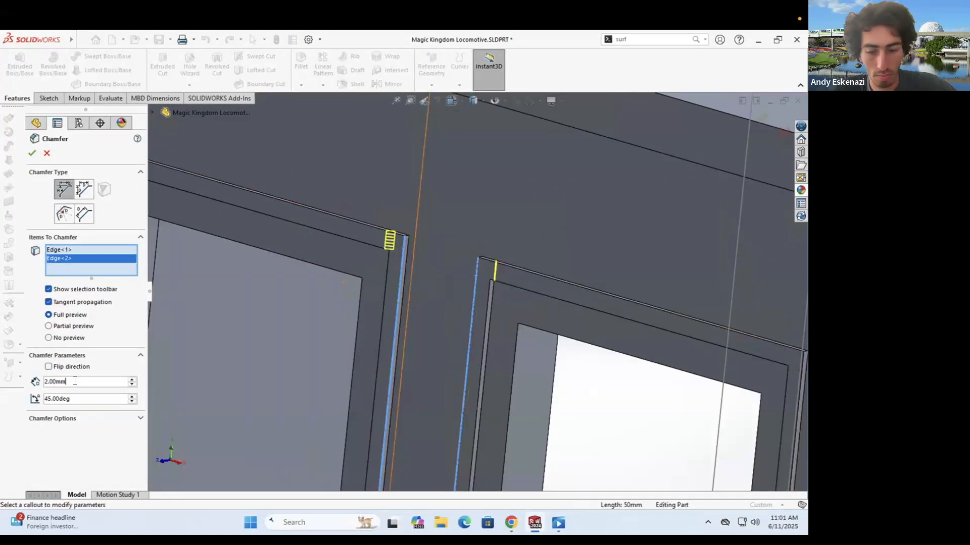
pyautogui.click(387, 233)
pyautogui.click(499, 260)
pyautogui.scroll(-5, 499, 258)
pyautogui.click(425, 269)
pyautogui.click(422, 268)
pyautogui.scroll(5, 412, 211)
pyautogui.scroll(-4, 488, 230)
pyautogui.click(489, 229)
pyautogui.scroll(6, 488, 230)
pyautogui.scroll(-3, 346, 364)
pyautogui.click(346, 365)
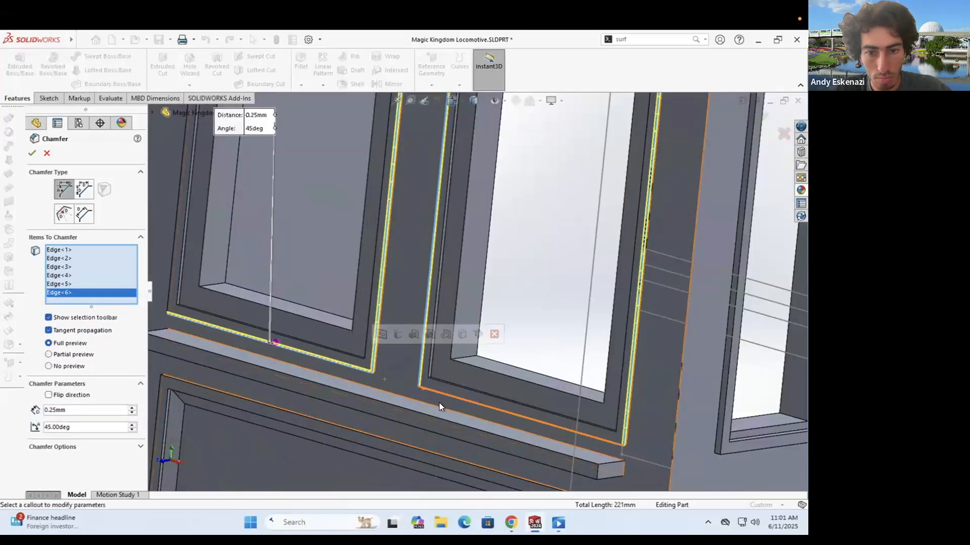
# Step: Add the side windows' lower outer frame edges and the rear side window's inner frame edges to the chamfer
pyautogui.click(438, 402)
pyautogui.scroll(3, 439, 402)
pyautogui.scroll(-5, 392, 362)
pyautogui.click(427, 298)
pyautogui.scroll(-1, 438, 261)
pyautogui.click(440, 261)
pyautogui.click(592, 320)
pyautogui.scroll(3, 593, 314)
pyautogui.click(778, 323)
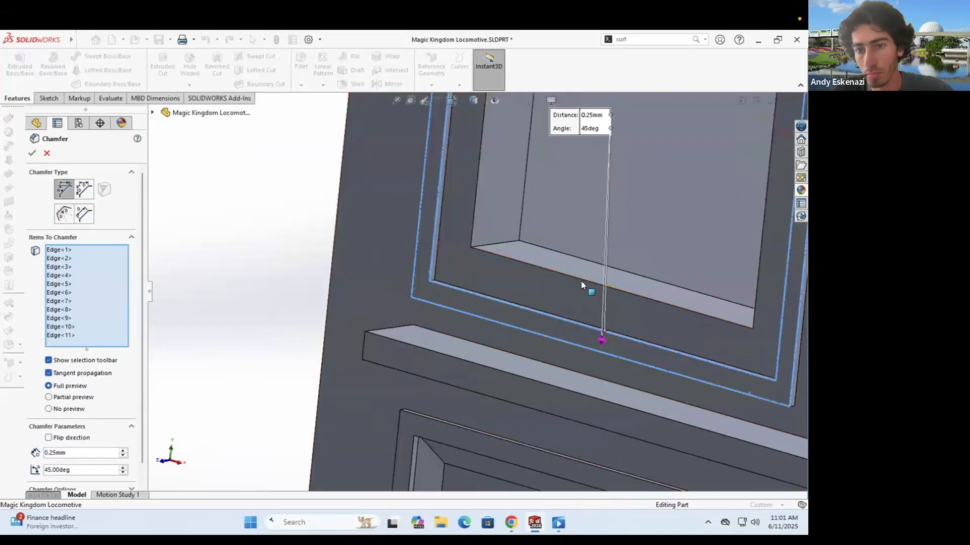
# Step: Add more inner frame edges around the lower corners of both side windows to the chamfer
pyautogui.scroll(2, 581, 280)
pyautogui.scroll(-5, 507, 212)
pyautogui.click(675, 262)
pyautogui.click(665, 281)
pyautogui.scroll(5, 656, 298)
pyautogui.scroll(-6, 596, 409)
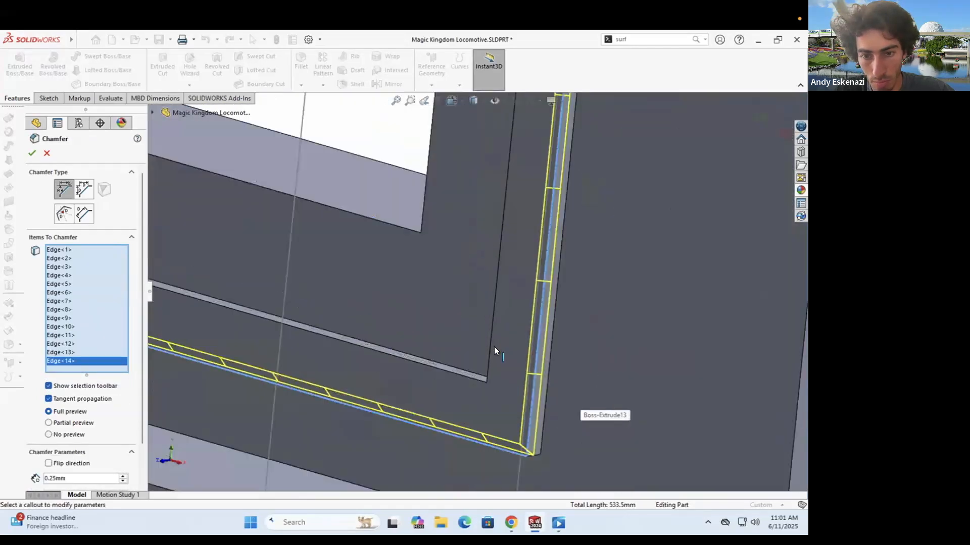
pyautogui.click(492, 346)
pyautogui.click(458, 326)
# Step: Add the frame edges of the tall front-wall window to the chamfer
pyautogui.scroll(5, 458, 324)
pyautogui.scroll(-5, 523, 269)
pyautogui.click(493, 330)
pyautogui.scroll(5, 493, 329)
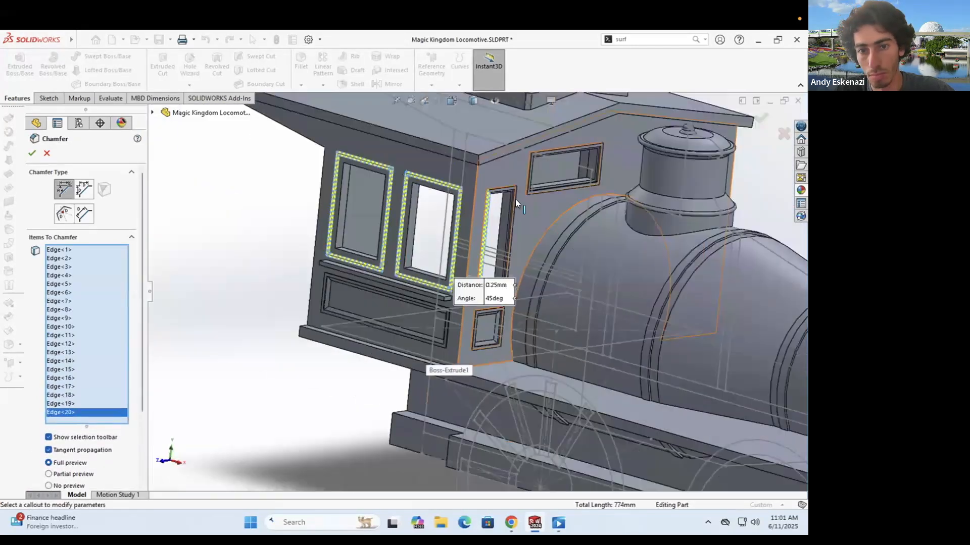
pyautogui.scroll(-5, 463, 222)
pyautogui.scroll(7, 419, 265)
pyautogui.scroll(-5, 213, 244)
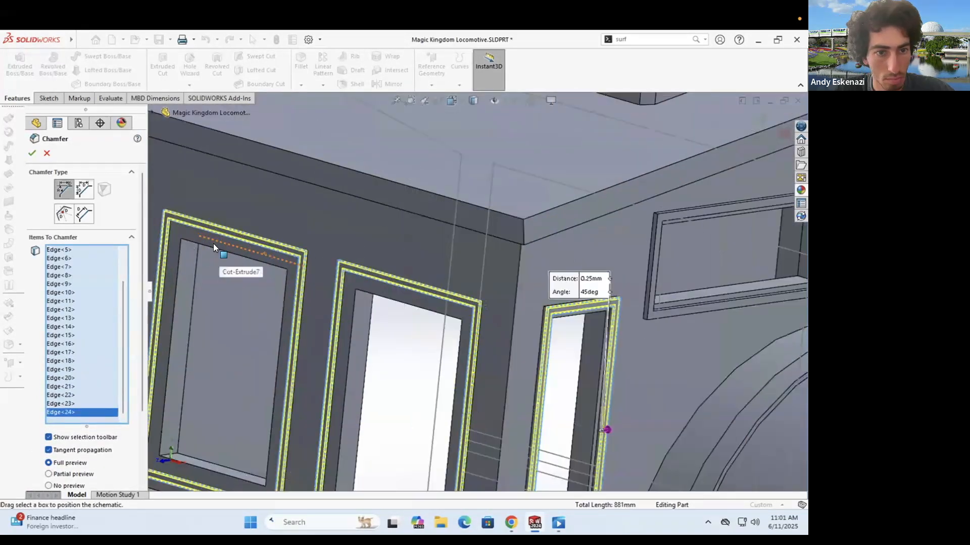
# Step: Add the inner opening edges of the two cab side windows to the chamfer
pyautogui.click(217, 236)
pyautogui.click(203, 258)
pyautogui.click(440, 310)
pyautogui.scroll(4, 441, 310)
pyautogui.scroll(-1, 356, 458)
pyautogui.click(357, 460)
pyautogui.click(546, 284)
pyautogui.click(558, 279)
pyautogui.scroll(3, 558, 280)
pyautogui.scroll(-5, 559, 411)
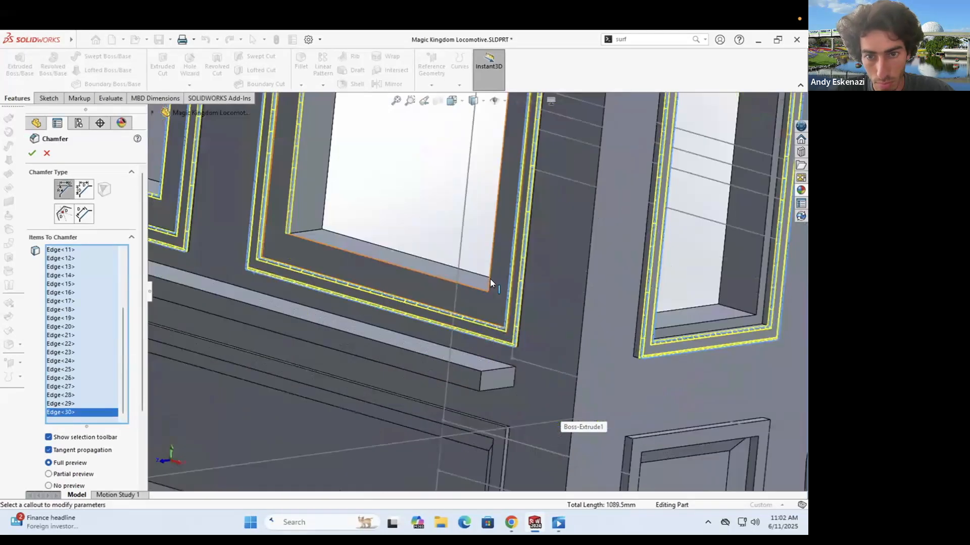
# Step: Add the inner opening edges of the tall front-wall window to the chamfer
pyautogui.click(757, 304)
pyautogui.click(713, 321)
pyautogui.moveTo(619, 335); pyautogui.dragTo(575, 273, button='middle')
pyautogui.scroll(5, 535, 263)
pyautogui.scroll(-5, 504, 254)
pyautogui.click(482, 243)
pyautogui.click(505, 218)
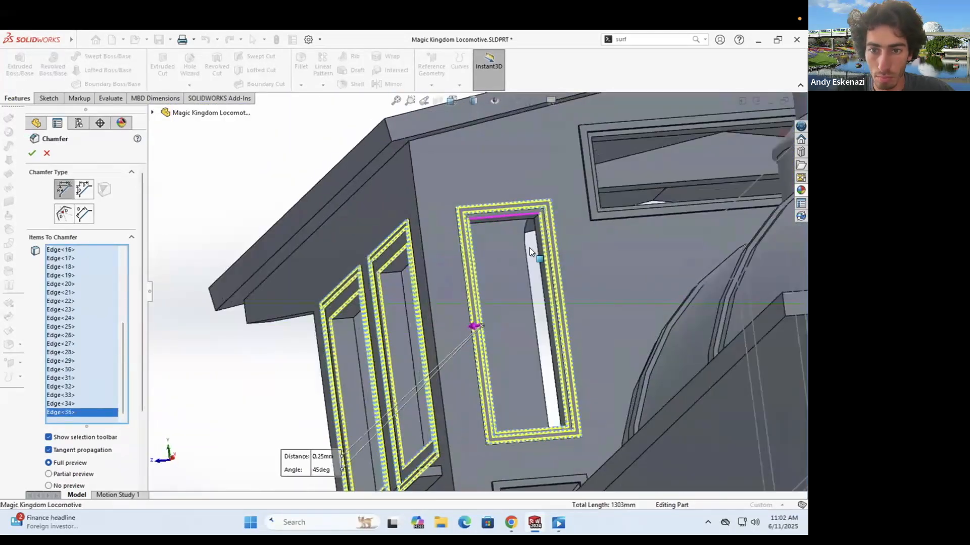
# Step: Add the frame and opening edges of the wide upper front-wall window and apply the 0.25 mm, 45-degree chamfer
pyautogui.scroll(-4, 560, 203)
pyautogui.scroll(-5, 560, 202)
pyautogui.scroll(6, 486, 259)
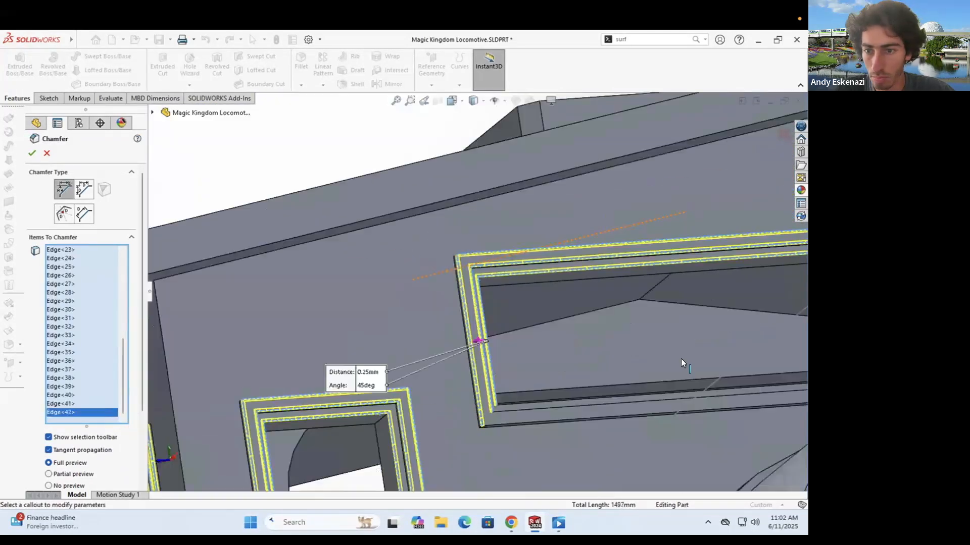
pyautogui.scroll(2, 681, 359)
pyautogui.moveTo(681, 359); pyautogui.dragTo(581, 336, button='middle')
pyautogui.scroll(-7, 727, 392)
pyautogui.click(693, 367)
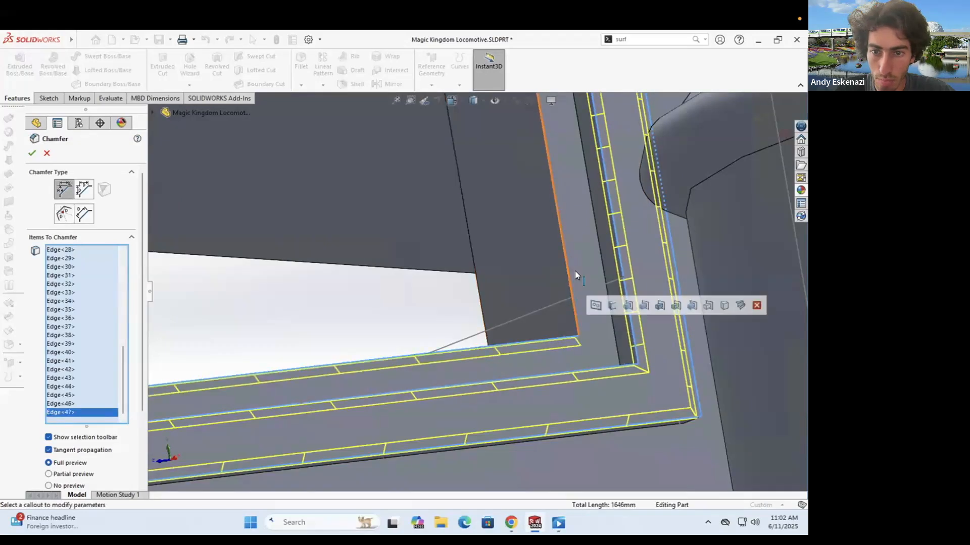
pyautogui.scroll(8, 468, 286)
pyautogui.moveTo(468, 285); pyautogui.dragTo(419, 305, button='middle')
pyautogui.scroll(-6, 498, 330)
pyautogui.moveTo(498, 330); pyautogui.dragTo(470, 348, button='middle')
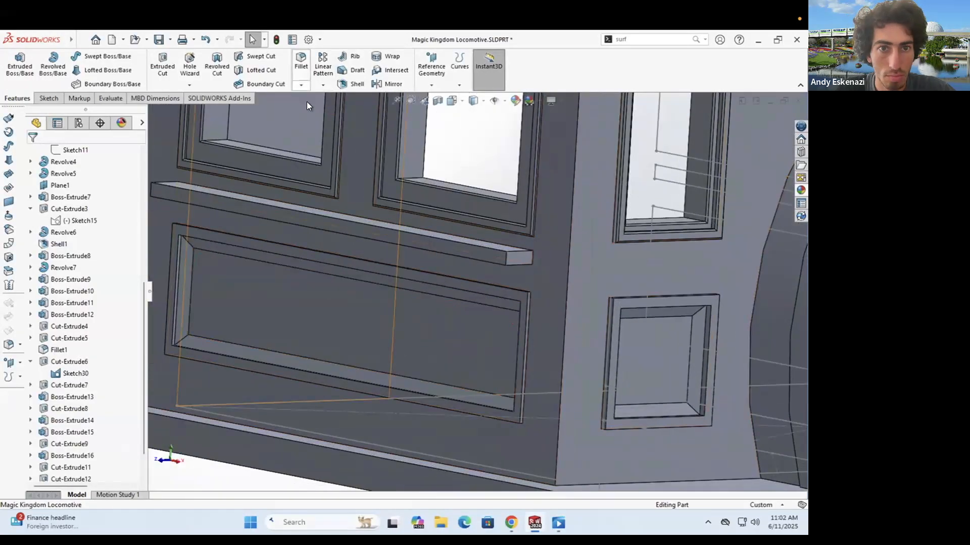
# Step: Chamfer the frame faces of the lower side panel and the small front-wall panel by 0.25 mm at 45 degrees
pyautogui.click(301, 85)
pyautogui.click(314, 108)
pyautogui.scroll(-6, 197, 233)
pyautogui.click(309, 245)
pyautogui.scroll(6, 253, 233)
pyautogui.scroll(-5, 652, 290)
pyautogui.click(717, 288)
pyautogui.scroll(8, 656, 282)
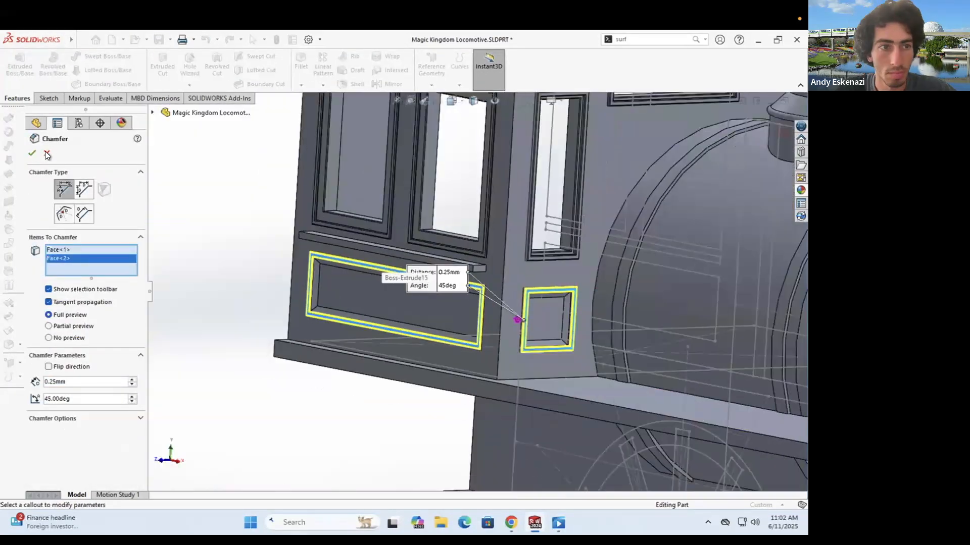
pyautogui.click(32, 153)
# Step: Fillet the two outer corner edges of the ledge below the side windows with a 5 mm radius
pyautogui.moveTo(321, 215); pyautogui.dragTo(340, 225, button='middle')
pyautogui.scroll(-7, 323, 228)
pyautogui.click(301, 86)
pyautogui.click(311, 100)
pyautogui.click(376, 301)
pyautogui.scroll(4, 505, 284)
pyautogui.scroll(-5, 722, 403)
pyautogui.click(597, 358)
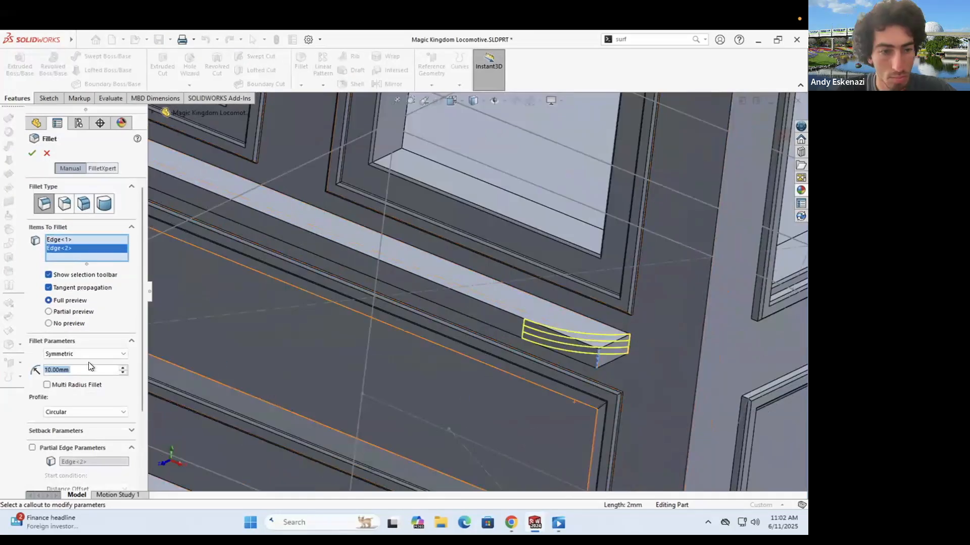
pyautogui.click(32, 153)
pyautogui.scroll(8, 470, 276)
pyautogui.moveTo(455, 277); pyautogui.dragTo(438, 293, button='middle')
# Step: Edit the radius of the ledge corner fillet
pyautogui.rightClick(59, 469)
pyautogui.click(66, 252)
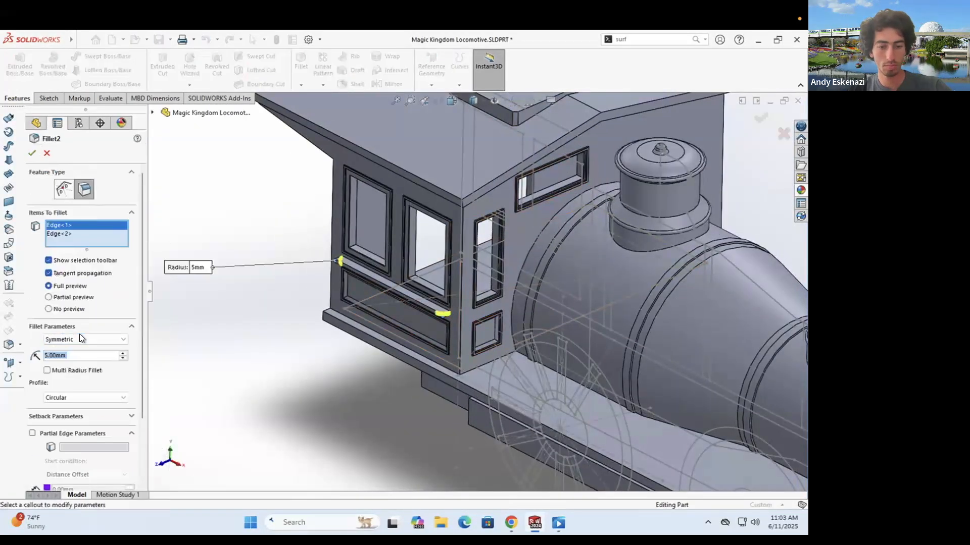
pyautogui.press('Return')
pyautogui.scroll(3, 356, 286)
pyautogui.scroll(3, 434, 384)
# Step: Switch to Chrome to examine the cab in the locomotive reference photo and compare it with the model's side windows
pyautogui.click(511, 522)
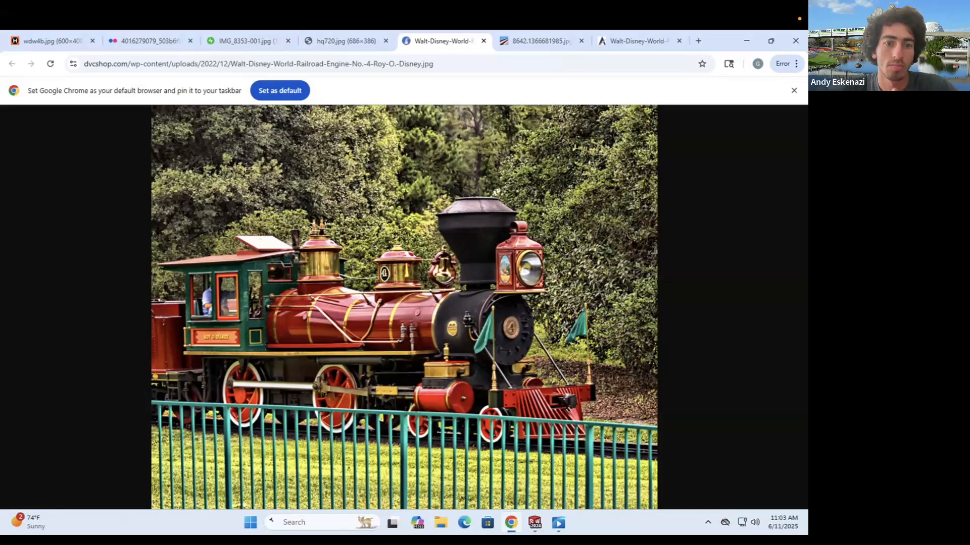
pyautogui.hotkey('alt', 'Tab')
pyautogui.scroll(4, 524, 306)
pyautogui.moveTo(525, 306); pyautogui.dragTo(460, 282, button='middle')
pyautogui.scroll(-3, 444, 285)
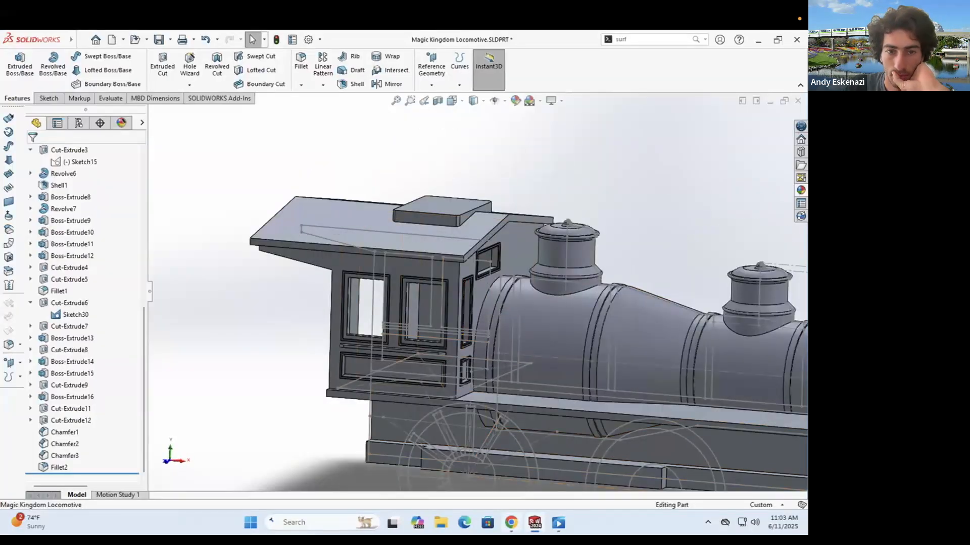
pyautogui.hotkey('alt', 'Tab')
pyautogui.hotkey('alt', 'Tab')
pyautogui.scroll(-4, 435, 336)
pyautogui.scroll(-2, 428, 368)
pyautogui.moveTo(435, 336)
pyautogui.mouseDown(button='middle')
pyautogui.moveTo(428, 368)
pyautogui.moveTo(404, 354)
pyautogui.mouseUp(button='middle')
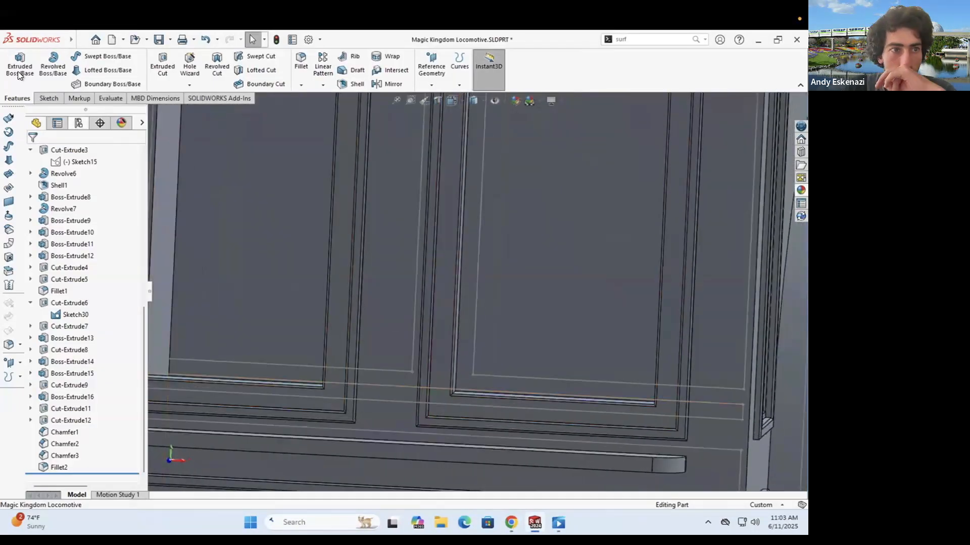
# Step: Start a sketch on the side window frame and offset the rear window's frame face outline inward by 1 mm
pyautogui.click(46, 99)
pyautogui.click(15, 64)
pyautogui.click(346, 323)
pyautogui.scroll(-5, 338, 250)
pyautogui.click(208, 66)
pyautogui.scroll(-5, 350, 213)
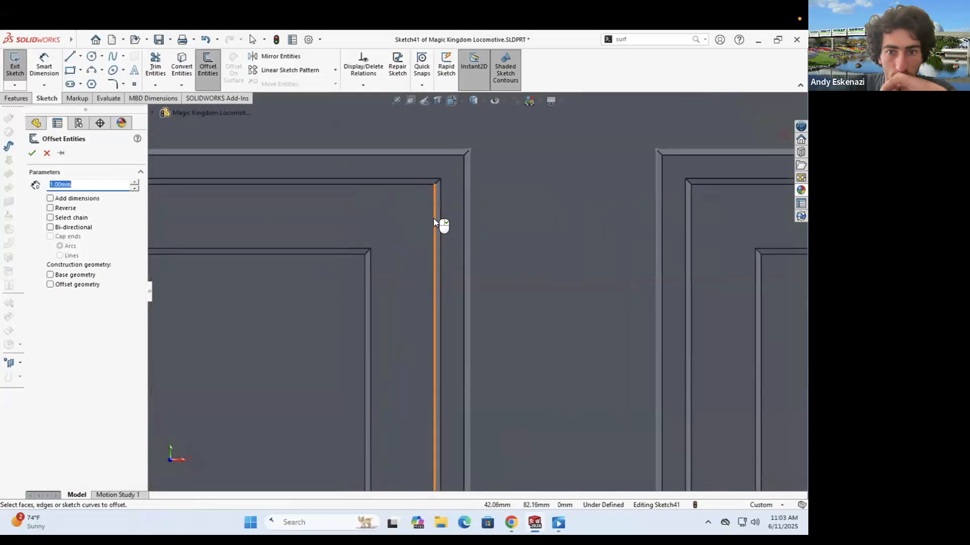
pyautogui.click(372, 206)
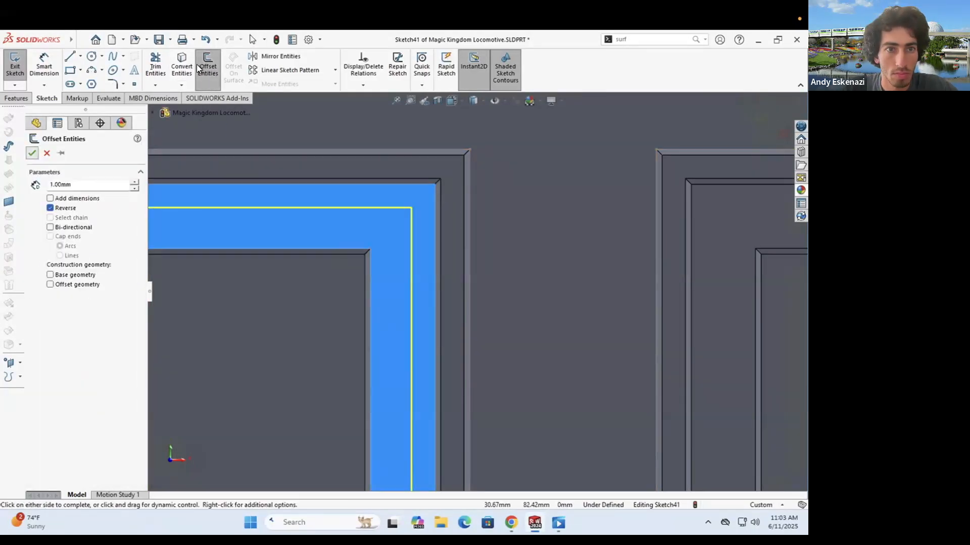
# Step: Offset the rear side window's inner opening edges outward by 1 mm
pyautogui.click(201, 70)
pyautogui.click(352, 249)
pyautogui.scroll(6, 406, 263)
pyautogui.click(271, 354)
pyautogui.scroll(4, 333, 374)
pyautogui.scroll(-5, 421, 434)
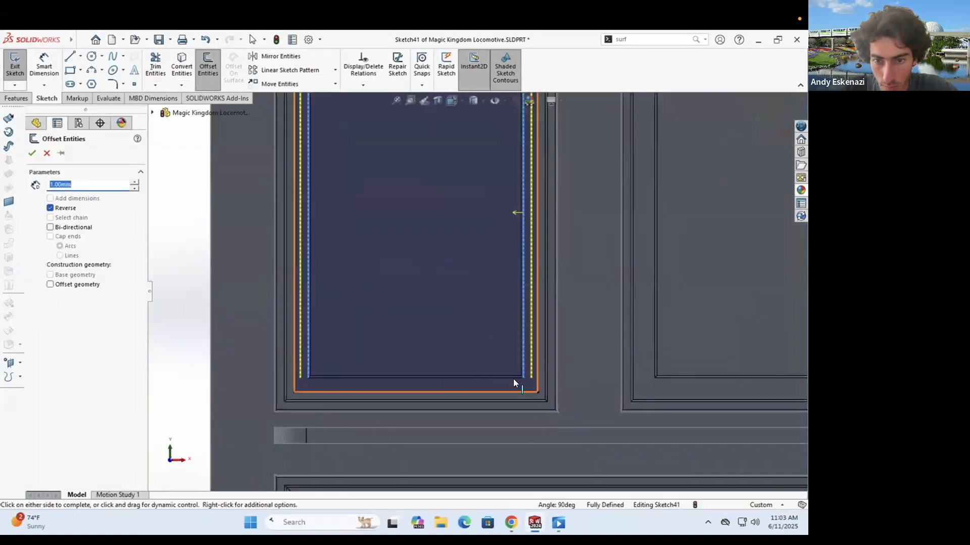
pyautogui.click(512, 380)
pyautogui.press('Return')
# Step: Offset the front side window's frame outline inward and its opening edges outward by 1 mm
pyautogui.scroll(4, 518, 264)
pyautogui.scroll(-7, 601, 166)
pyautogui.click(360, 229)
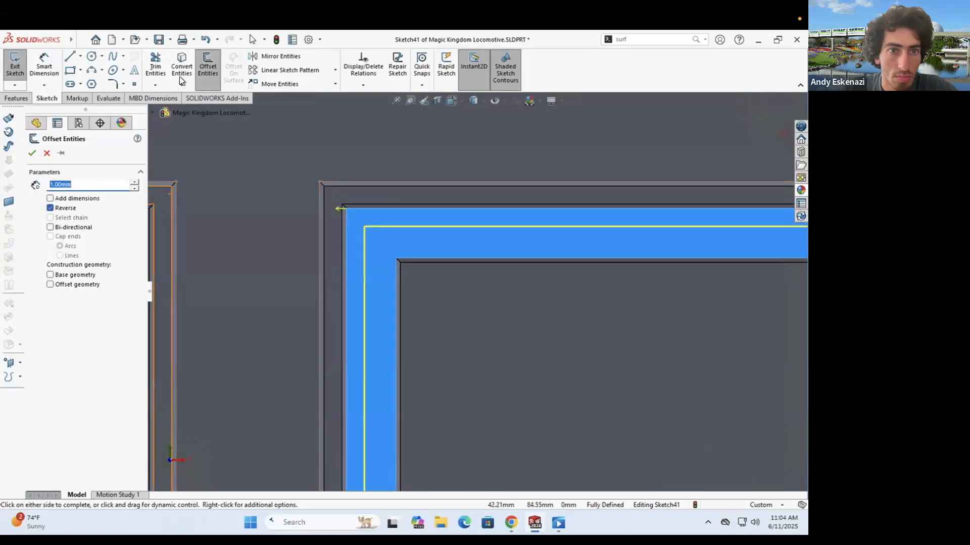
pyautogui.scroll(5, 529, 379)
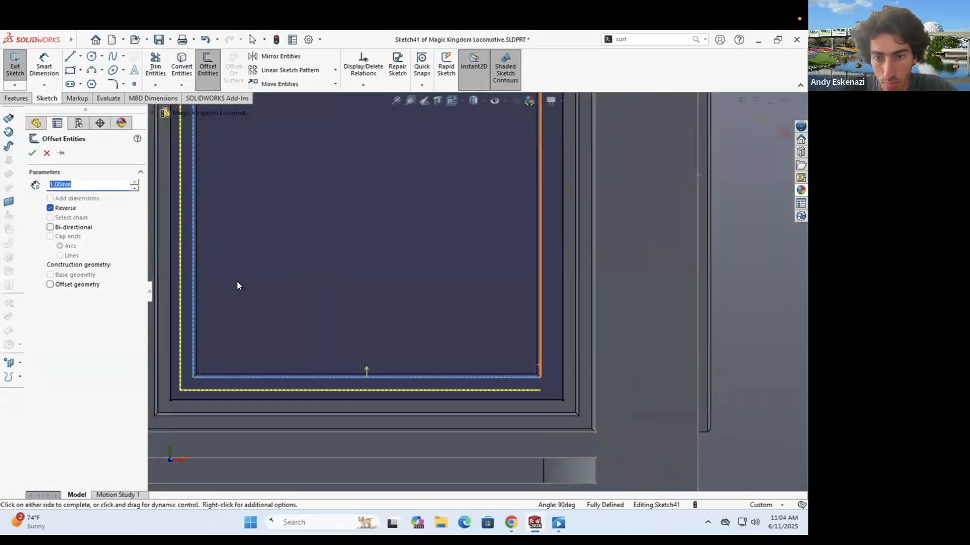
pyautogui.click(238, 280)
# Step: Extrude-cut the offset bands 0.5 mm deep into both side window frames
pyautogui.click(17, 98)
pyautogui.click(163, 63)
pyautogui.write('0.5')
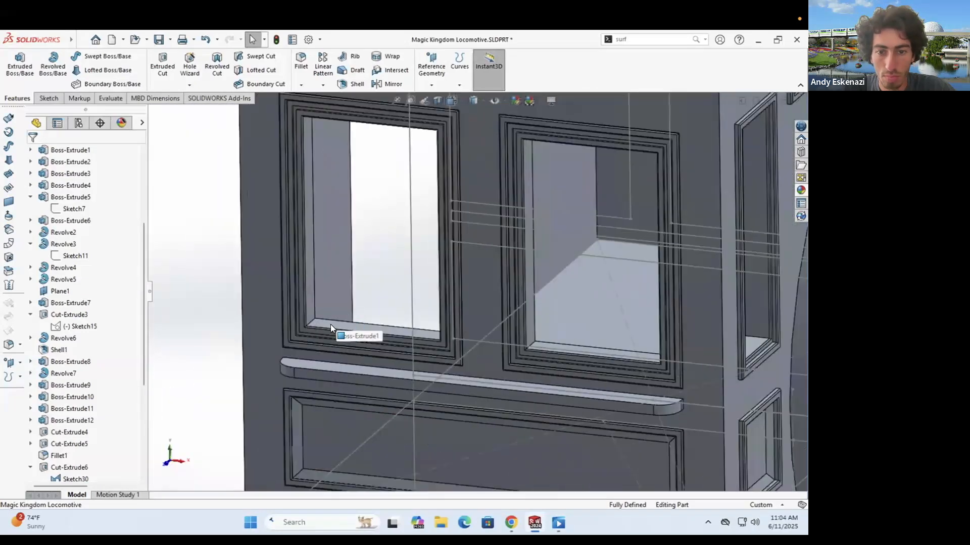
pyautogui.scroll(3, 330, 325)
pyautogui.scroll(-6, 545, 304)
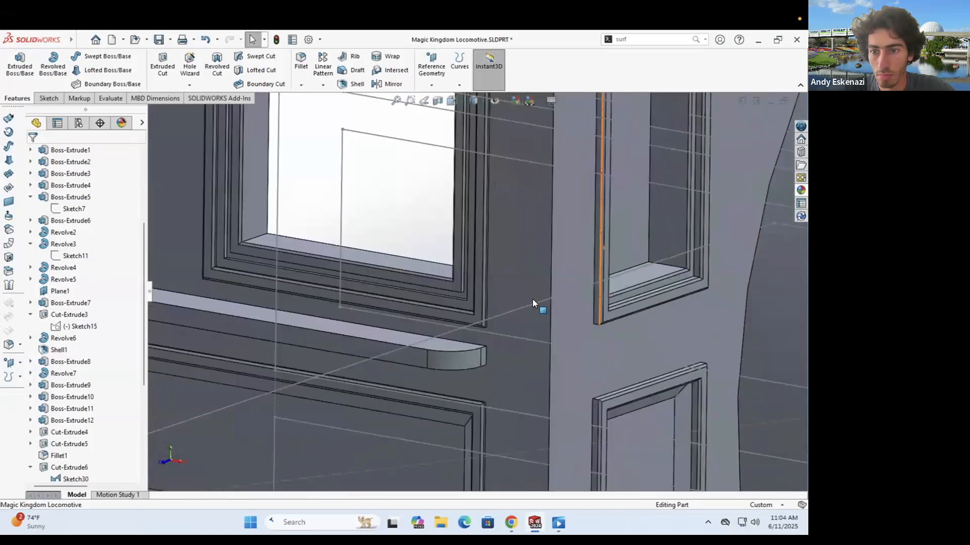
pyautogui.scroll(5, 594, 323)
pyautogui.scroll(-2, 472, 216)
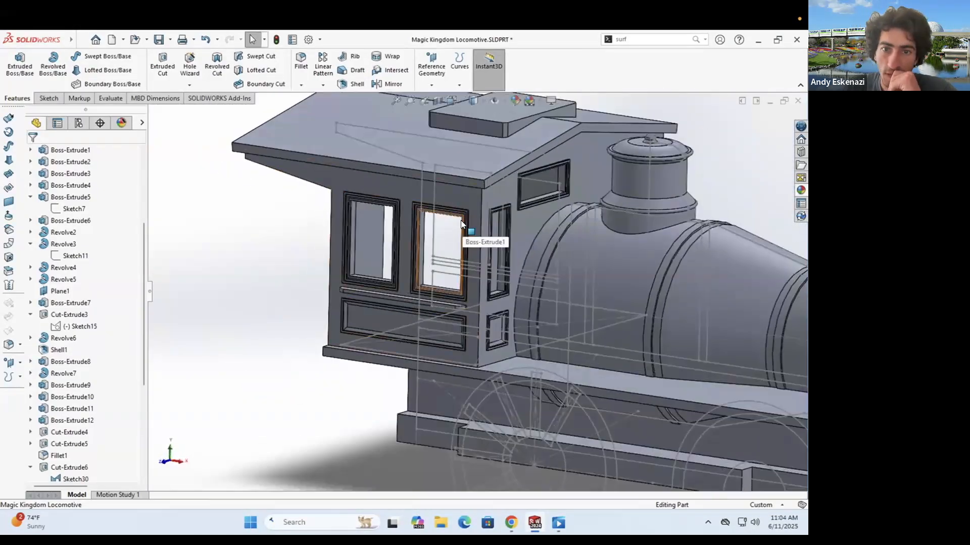
# Step: Start a sketch on the cab's side wall and select the outer outlines of both side windows for Convert Entities
pyautogui.click(338, 270)
pyautogui.hotkey('alt', 'Tab')
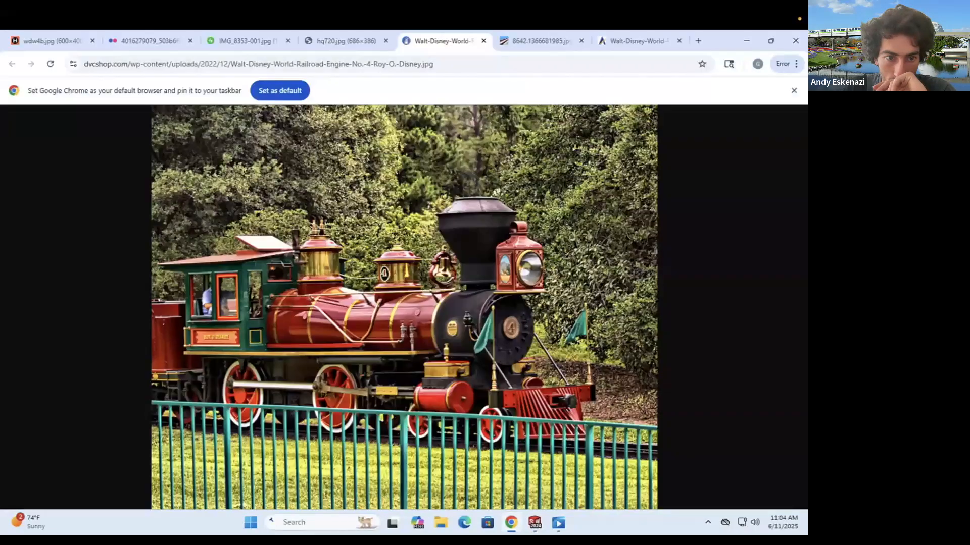
pyautogui.hotkey('alt', 'Tab')
pyautogui.scroll(-3, 319, 223)
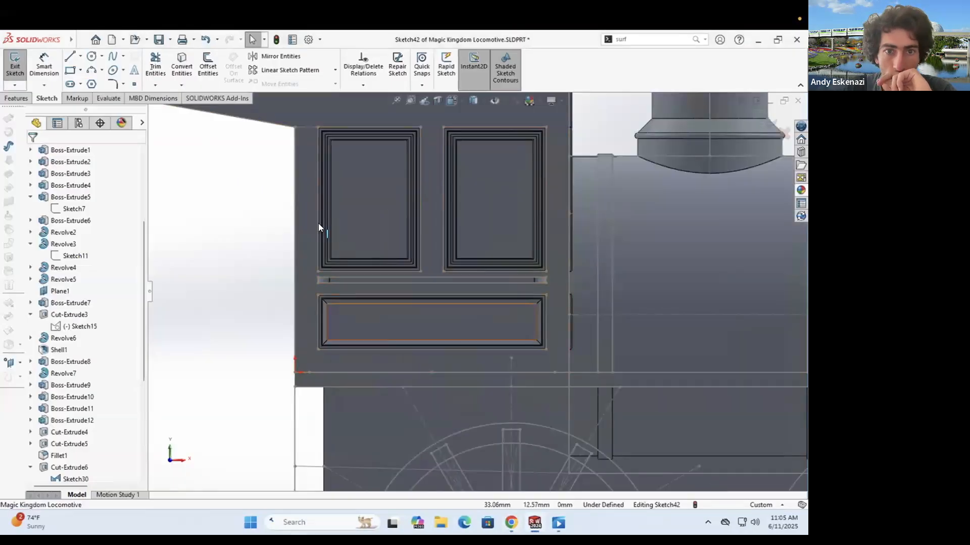
pyautogui.scroll(1, 442, 174)
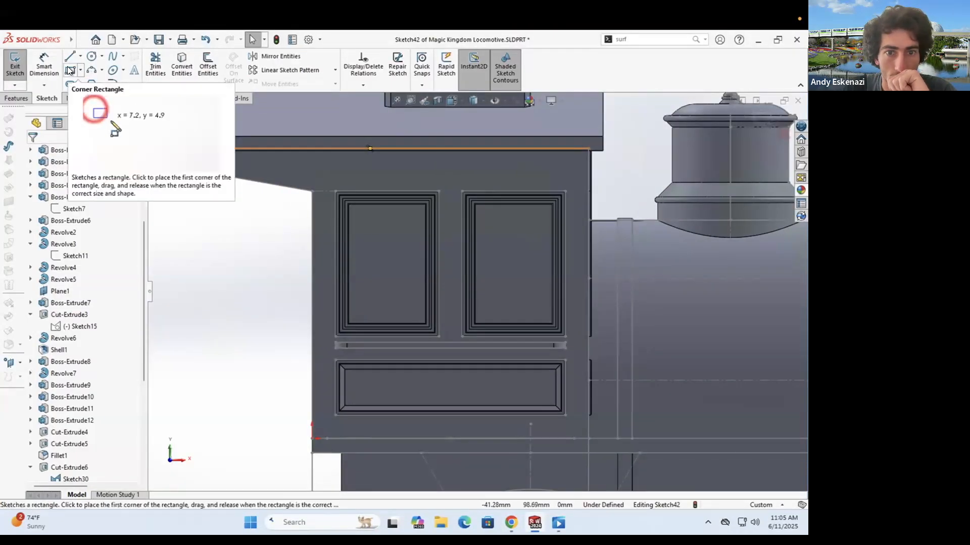
pyautogui.click(182, 65)
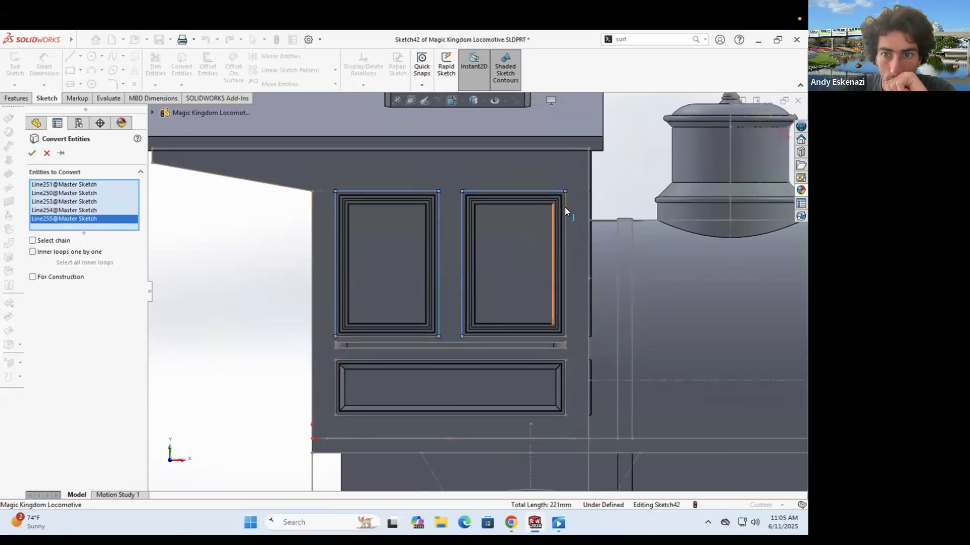
pyautogui.scroll(3, 334, 345)
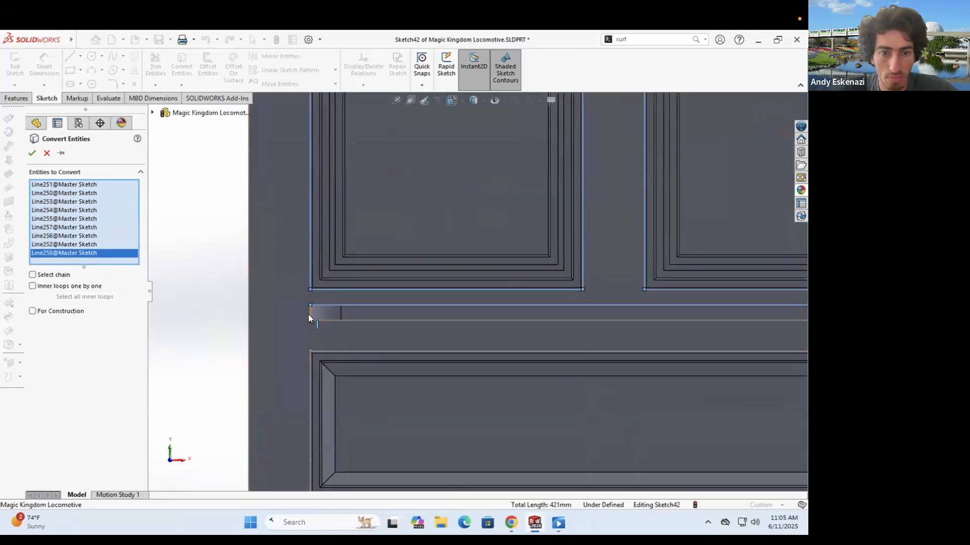
# Step: Add the ledge and lower panel outlines to the selection and convert everything into sketch lines
pyautogui.click(311, 319)
pyautogui.scroll(-3, 632, 285)
pyautogui.scroll(3, 633, 285)
pyautogui.click(627, 321)
pyautogui.click(624, 327)
pyautogui.click(313, 358)
pyautogui.scroll(-3, 313, 357)
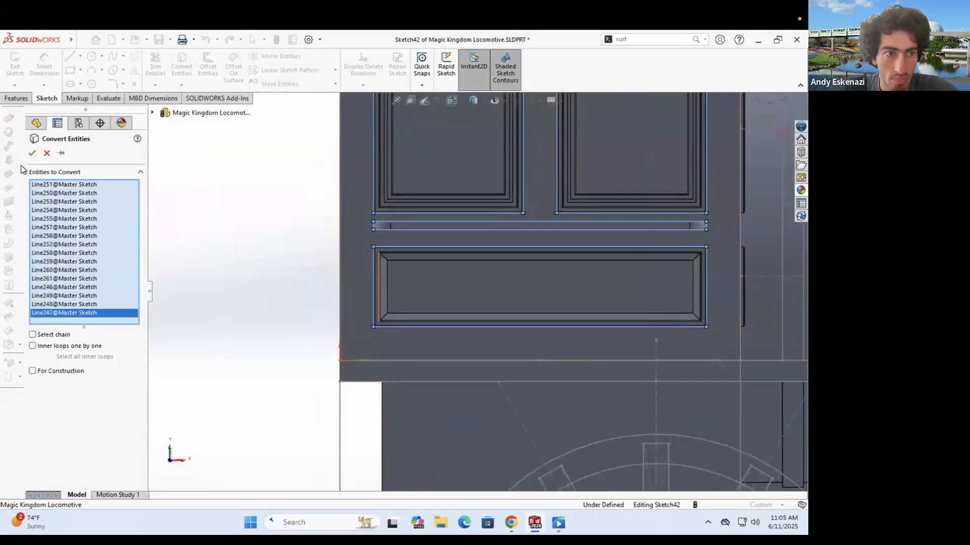
pyautogui.press('Return')
# Step: Offset the outline of the cab's side-wall face inward in the sketch
pyautogui.scroll(3, 204, 307)
pyautogui.scroll(-5, 464, 218)
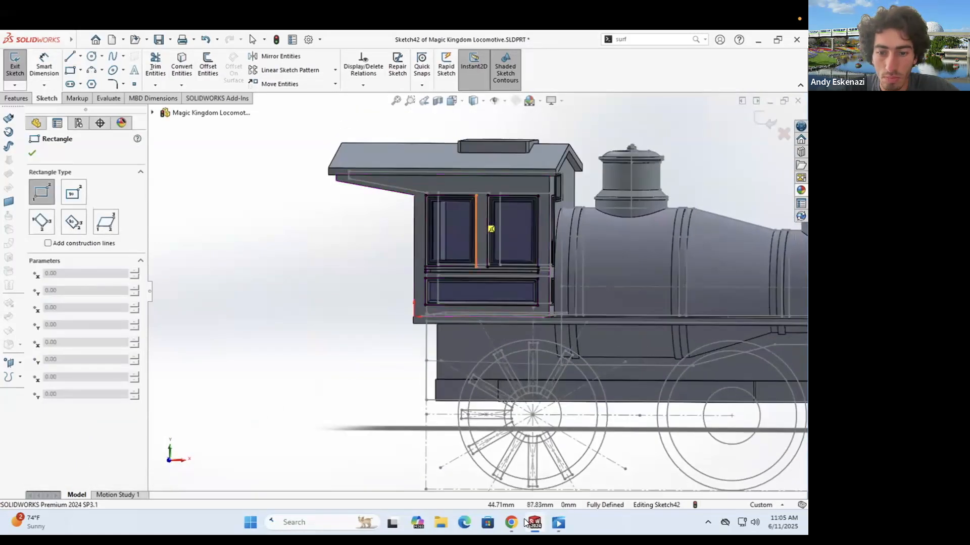
pyautogui.hotkey('alt', 'Tab')
pyautogui.hotkey('alt', 'Tab')
pyautogui.scroll(-2, 454, 293)
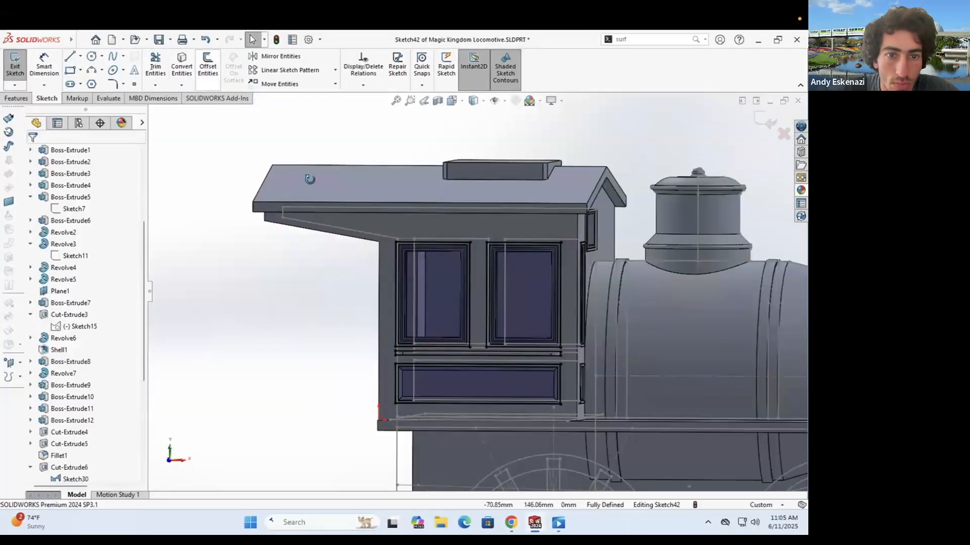
pyautogui.click(207, 65)
pyautogui.scroll(4, 288, 238)
pyautogui.press('Return')
pyautogui.press('Return')
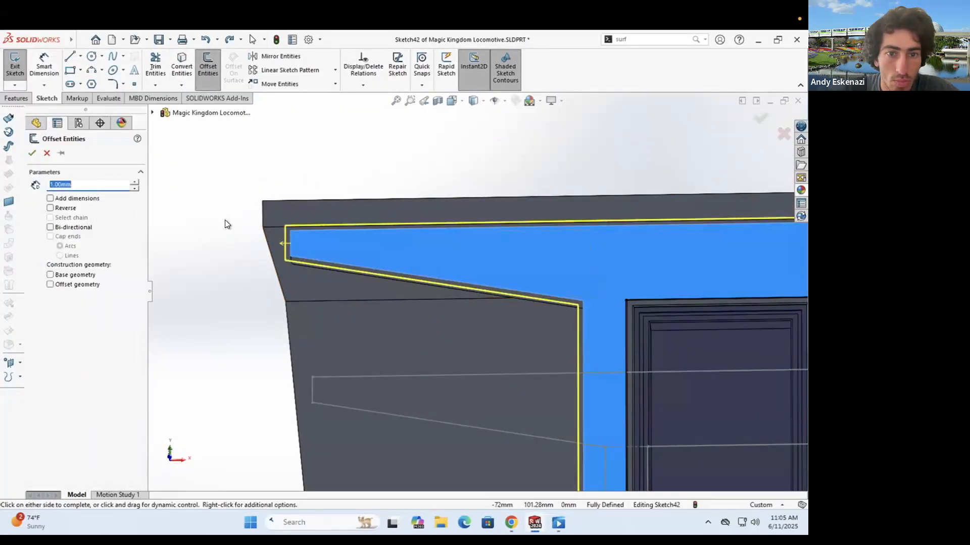
pyautogui.scroll(-3, 336, 281)
pyautogui.click(32, 153)
pyautogui.scroll(3, 494, 286)
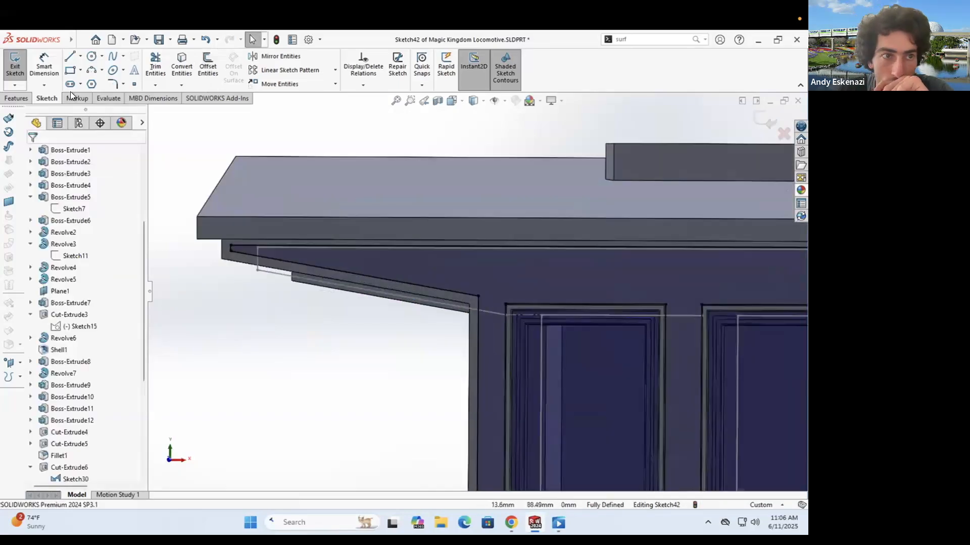
# Step: Extrude-cut the side-wall sketch region around the windows, ledge and lower panel
pyautogui.click(163, 65)
pyautogui.scroll(-3, 508, 346)
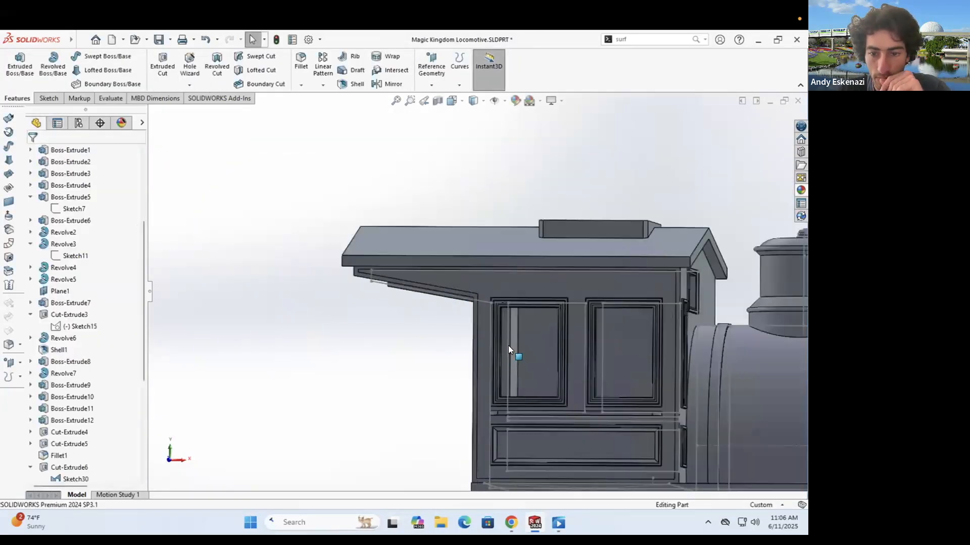
pyautogui.scroll(3, 296, 343)
pyautogui.scroll(-1, 441, 362)
pyautogui.scroll(3, 479, 350)
pyautogui.scroll(-3, 479, 350)
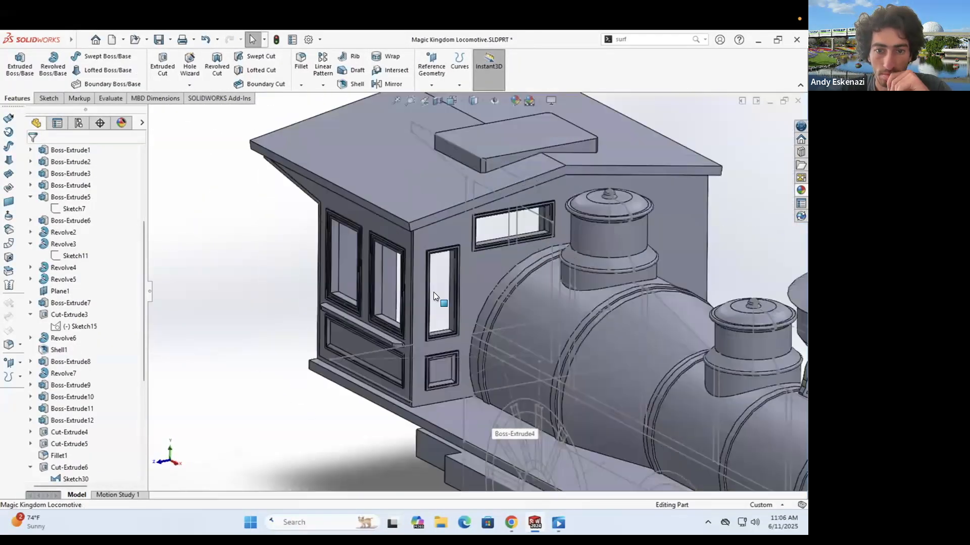
# Step: Sketch a corner rectangle about 30 by 95 mm on the cab's front wall around the tall window and small panel
pyautogui.hotkey('alt', 'Tab')
pyautogui.hotkey('alt', 'Tab')
pyautogui.click(406, 281)
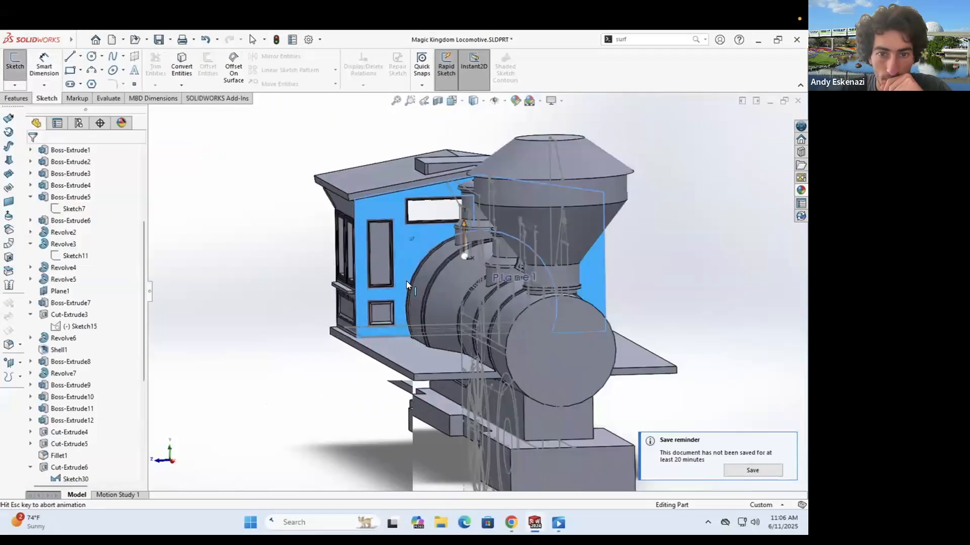
pyautogui.scroll(5, 465, 329)
pyautogui.scroll(-3, 315, 355)
pyautogui.scroll(3, 478, 236)
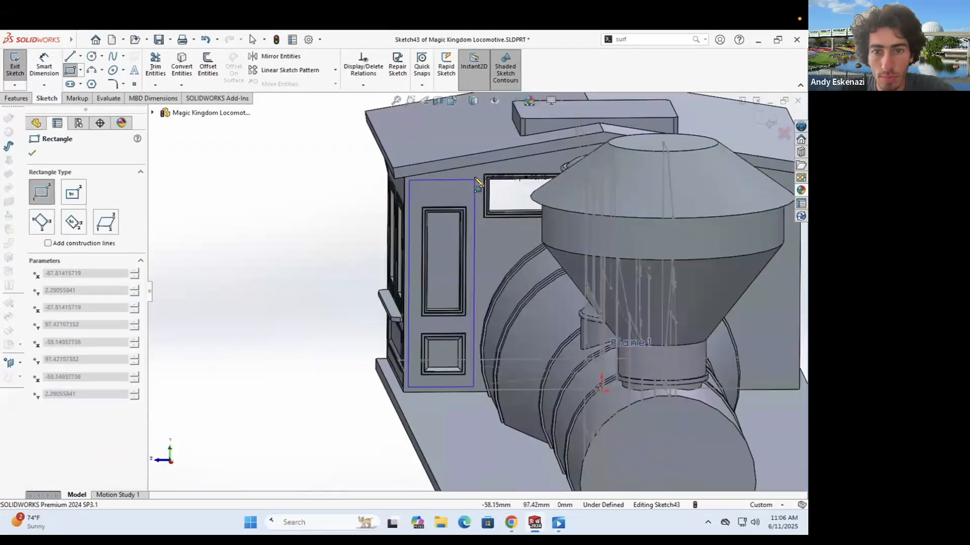
pyautogui.press('Escape')
# Step: Dimension the front-wall rectangle 2 mm from the cab's corner edge and 2 mm above the wall's lower edge
pyautogui.scroll(-3, 495, 251)
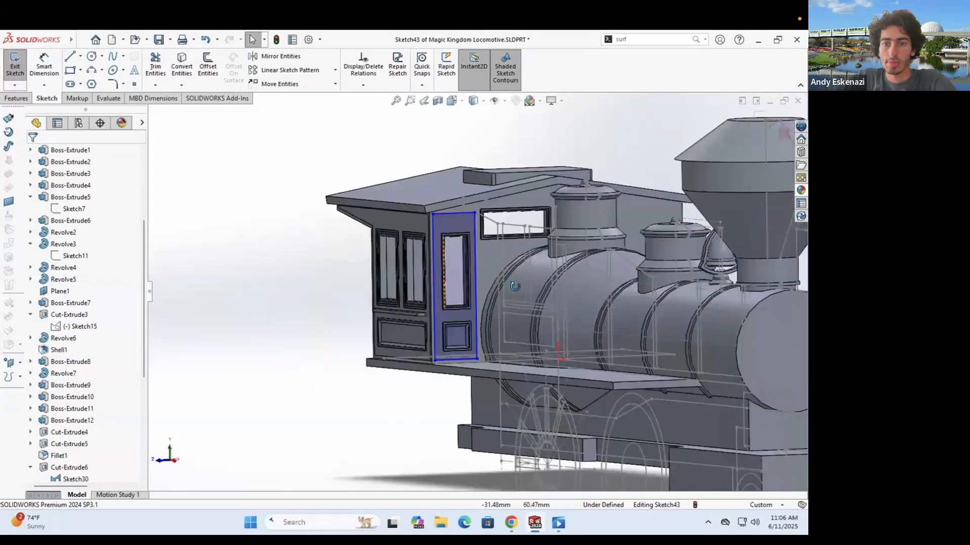
pyautogui.scroll(2, 518, 284)
pyautogui.scroll(4, 441, 346)
pyautogui.press('d')
pyautogui.click(543, 312)
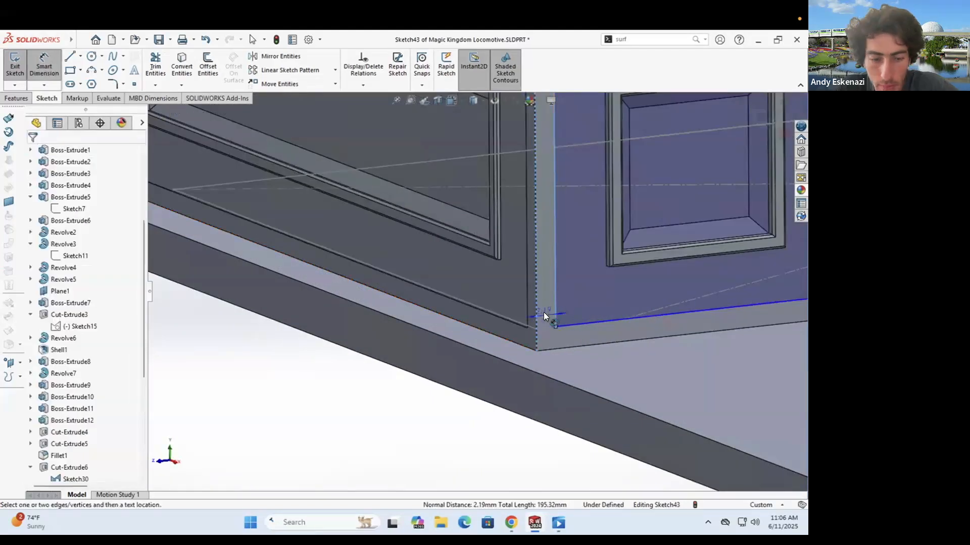
pyautogui.click(570, 346)
pyautogui.write('2')
pyautogui.press('Return')
pyautogui.scroll(-3, 438, 361)
# Step: Replace the rectangle's upper line with connected lines following the roof slope, descending at the cab's centre, running back beneath the wide window and down to the base
pyautogui.rightClick(476, 192)
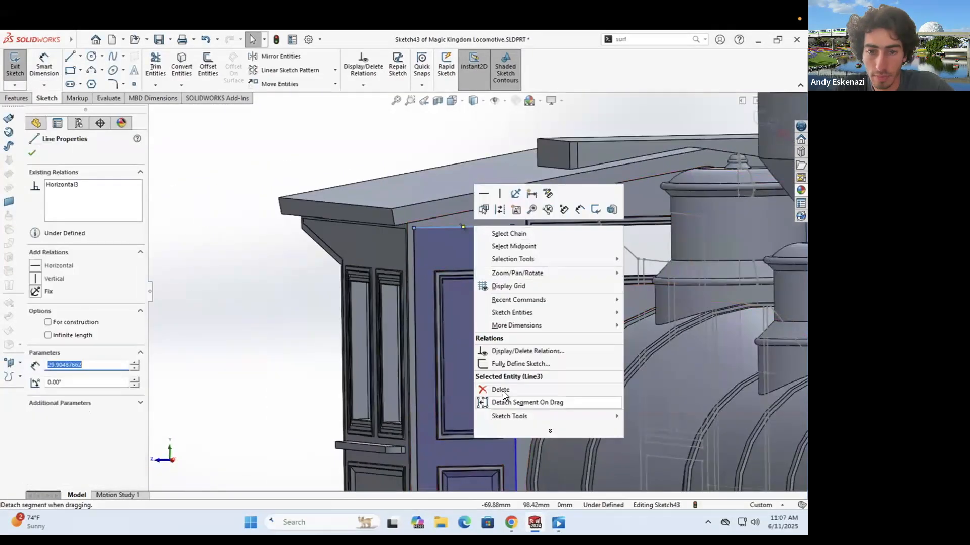
pyautogui.scroll(3, 425, 223)
pyautogui.click(69, 57)
pyautogui.scroll(-2, 480, 293)
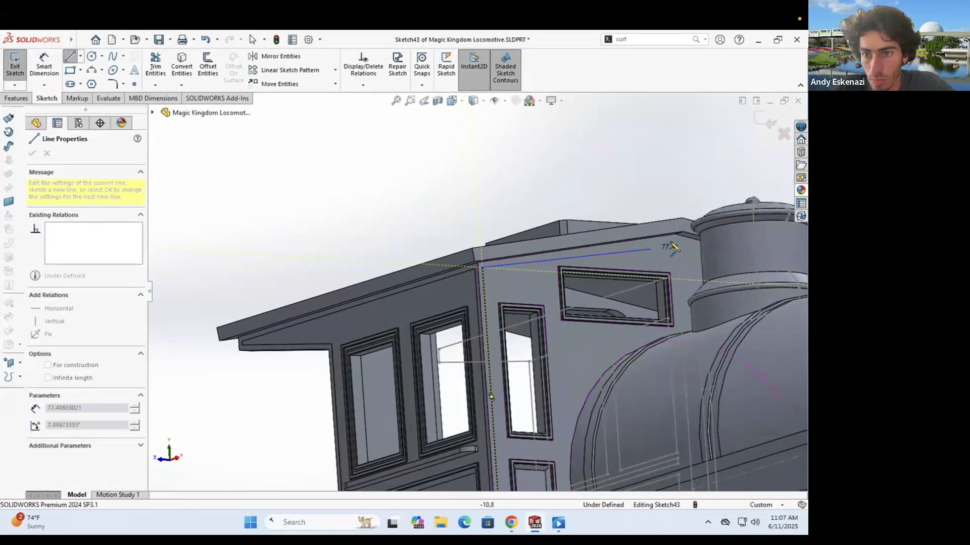
pyautogui.click(679, 241)
pyautogui.scroll(-2, 680, 241)
pyautogui.scroll(4, 606, 212)
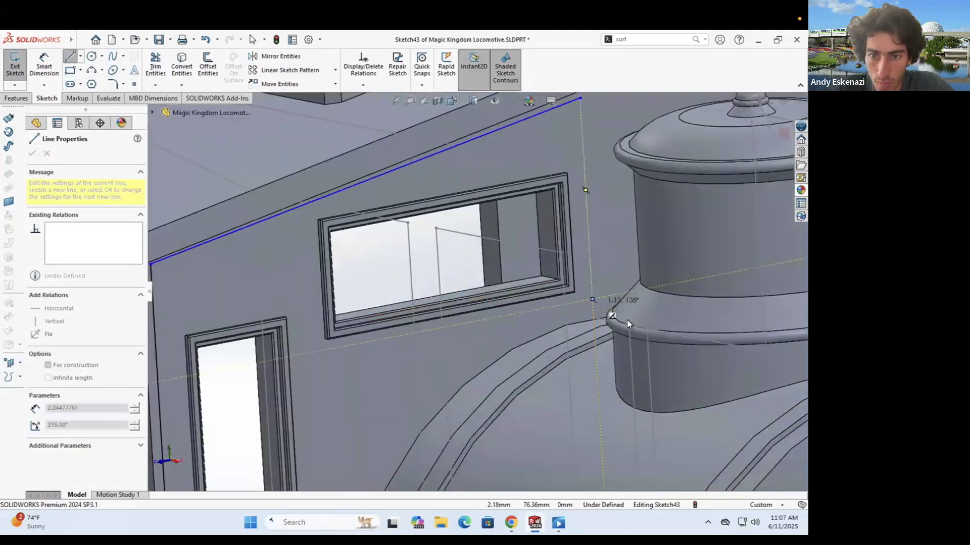
pyautogui.scroll(-3, 450, 311)
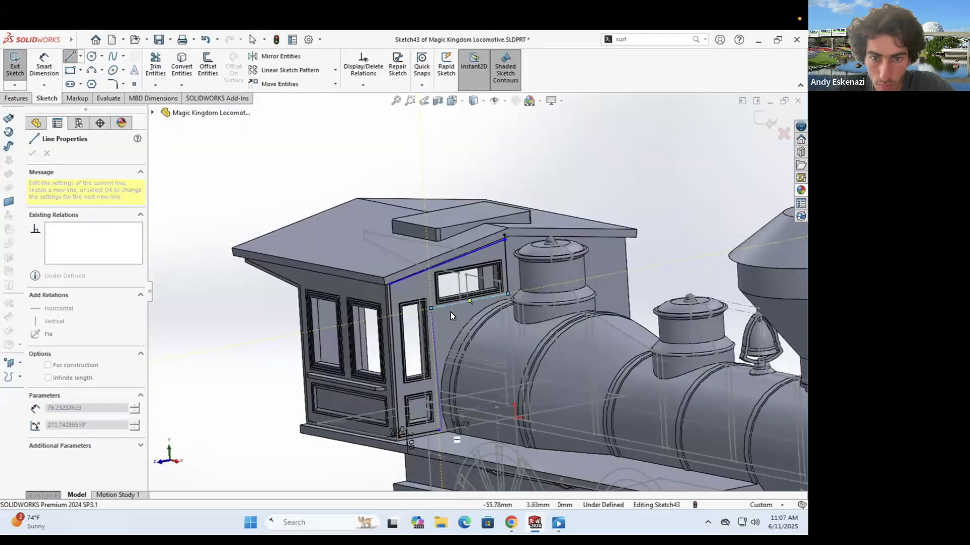
pyautogui.press('Escape')
# Step: Make the sloped sketch line parallel to the roof edge and dimension it 2 mm away from that edge
pyautogui.scroll(5, 362, 244)
pyautogui.click(356, 243)
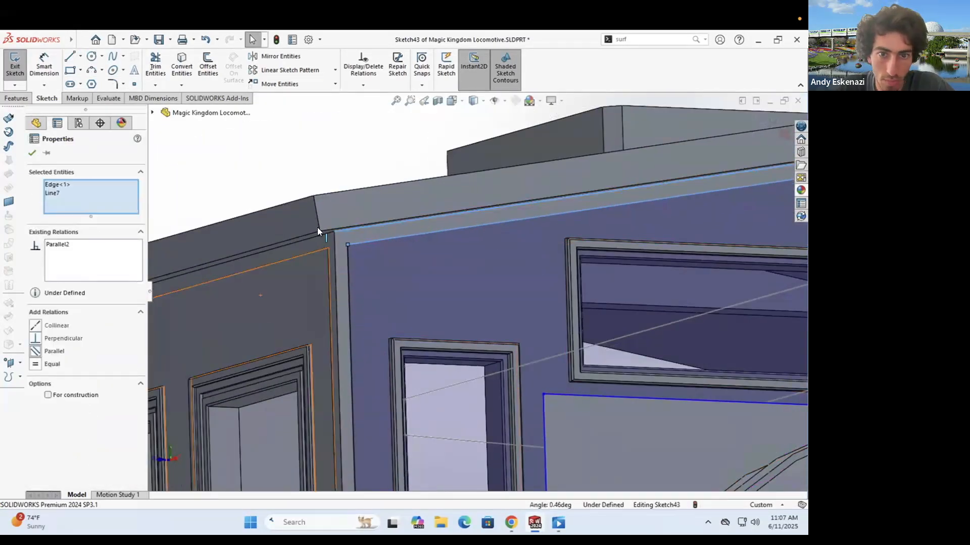
pyautogui.press('d')
pyautogui.click(389, 249)
pyautogui.scroll(-3, 505, 314)
pyautogui.scroll(3, 571, 333)
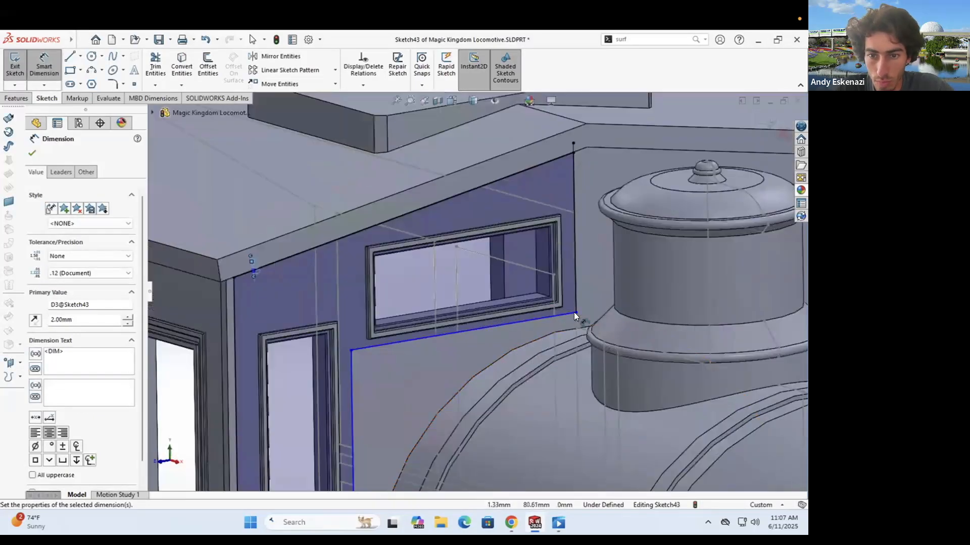
# Step: Dimension the horizontal line 2 mm above the boiler's curved edge and set the outline's lower section to 30 mm wide
pyautogui.scroll(-3, 433, 489)
pyautogui.scroll(4, 453, 341)
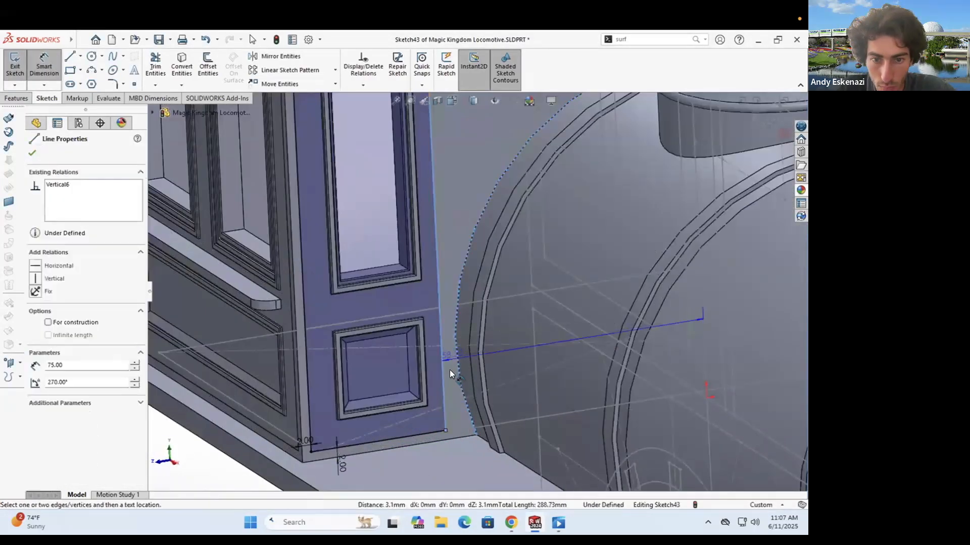
pyautogui.scroll(-3, 429, 445)
pyautogui.scroll(5, 481, 223)
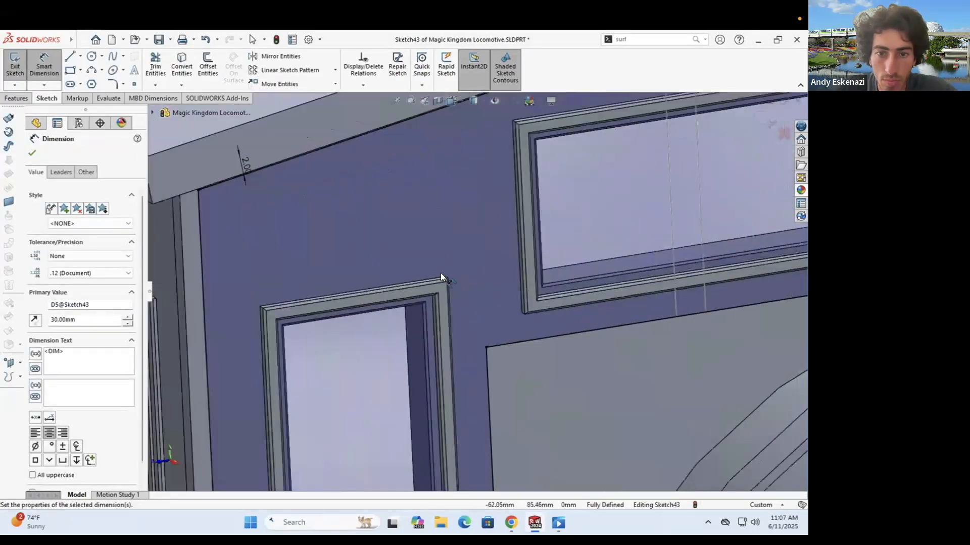
# Step: Start Convert Entities and select the outer frame edges of the tall window on the cab's front wall
pyautogui.press('c')
pyautogui.click(404, 282)
pyautogui.scroll(-3, 480, 264)
pyautogui.click(449, 260)
pyautogui.click(468, 411)
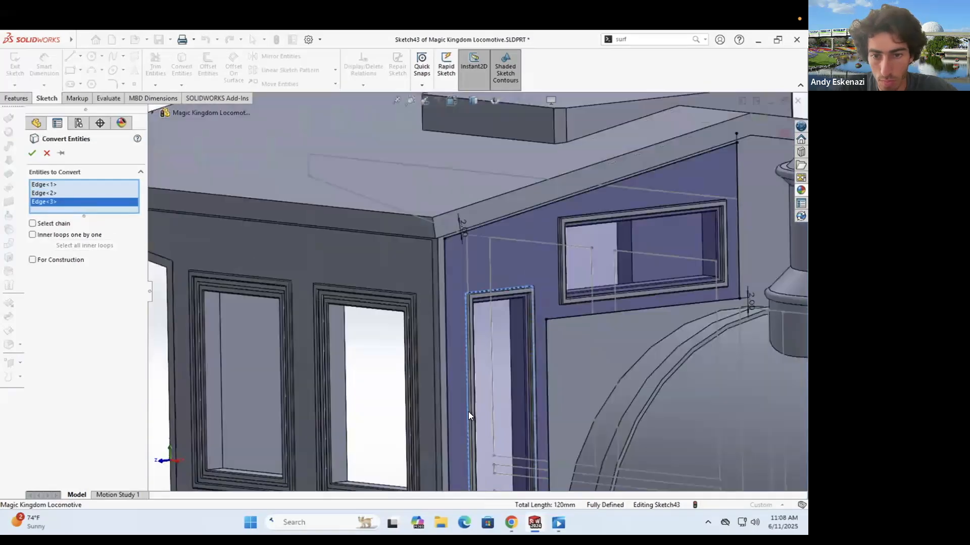
pyautogui.scroll(4, 469, 411)
pyautogui.scroll(3, 431, 277)
pyautogui.click(438, 347)
# Step: Add the outer edges of the small lower panel on the front wall to the entities to convert
pyautogui.scroll(-5, 422, 247)
pyautogui.click(422, 247)
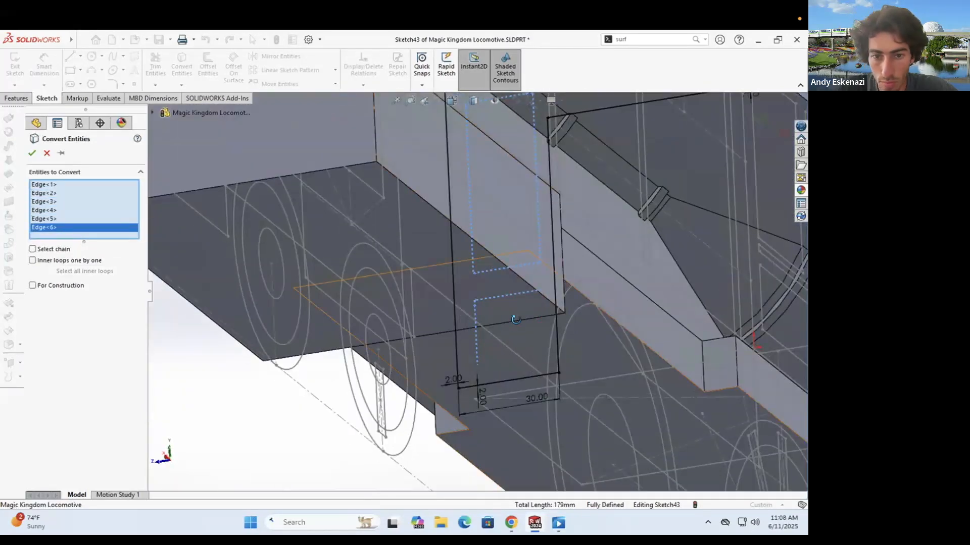
pyautogui.click(399, 303)
pyautogui.moveTo(399, 303); pyautogui.dragTo(405, 324, button='middle')
pyautogui.scroll(5, 405, 324)
pyautogui.click(477, 296)
pyautogui.scroll(-3, 457, 318)
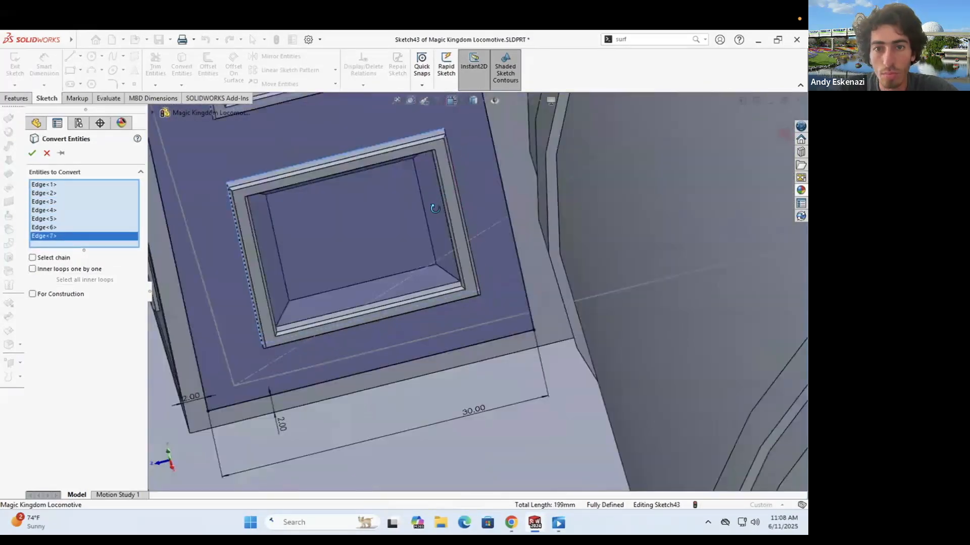
pyautogui.scroll(4, 399, 287)
pyautogui.scroll(-3, 399, 290)
pyautogui.scroll(4, 458, 238)
# Step: Add the wide window's outer frame edges, convert the whole selection, and extrude-cut the front-wall region around the windows and panel
pyautogui.click(489, 299)
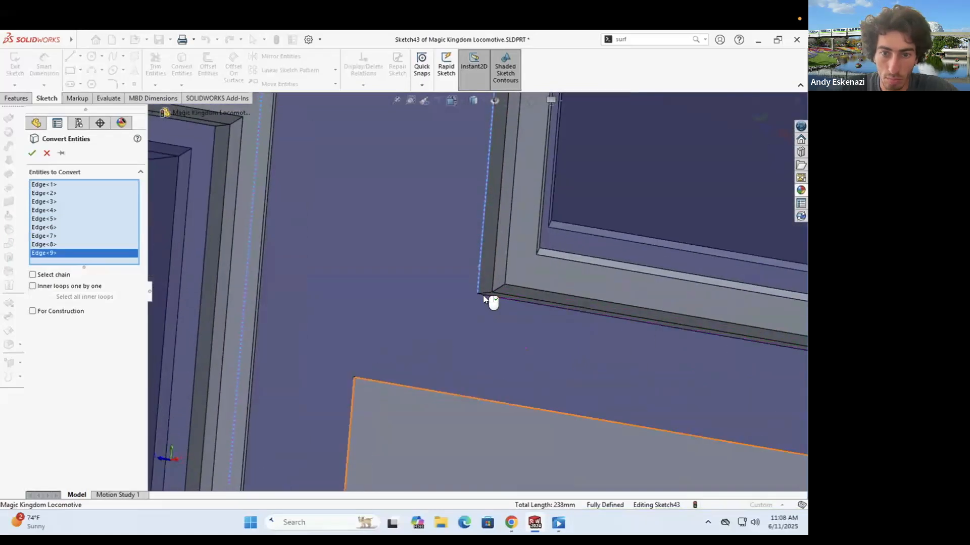
pyautogui.click(489, 299)
pyautogui.scroll(-4, 485, 324)
pyautogui.moveTo(485, 323); pyautogui.dragTo(485, 331, button='middle')
pyautogui.scroll(5, 485, 331)
pyautogui.click(507, 282)
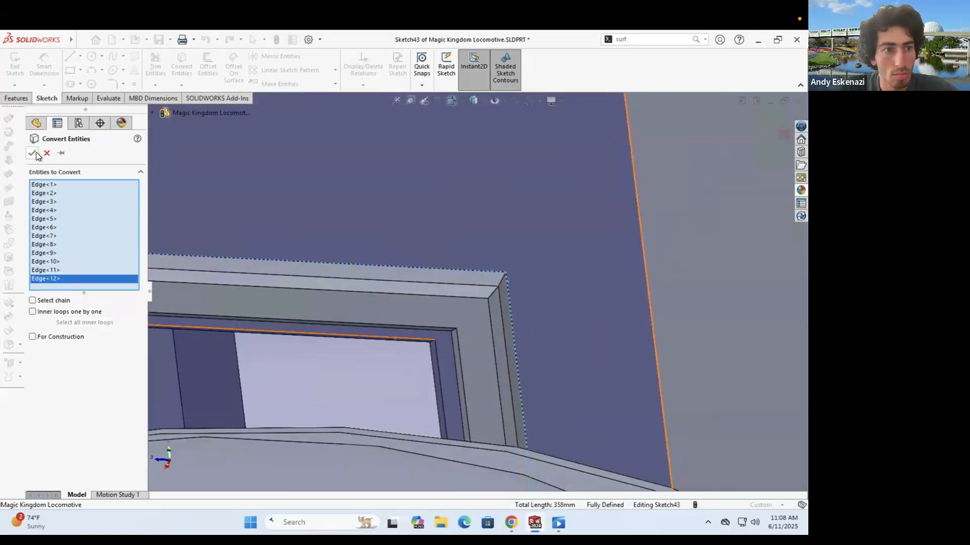
pyautogui.click(32, 154)
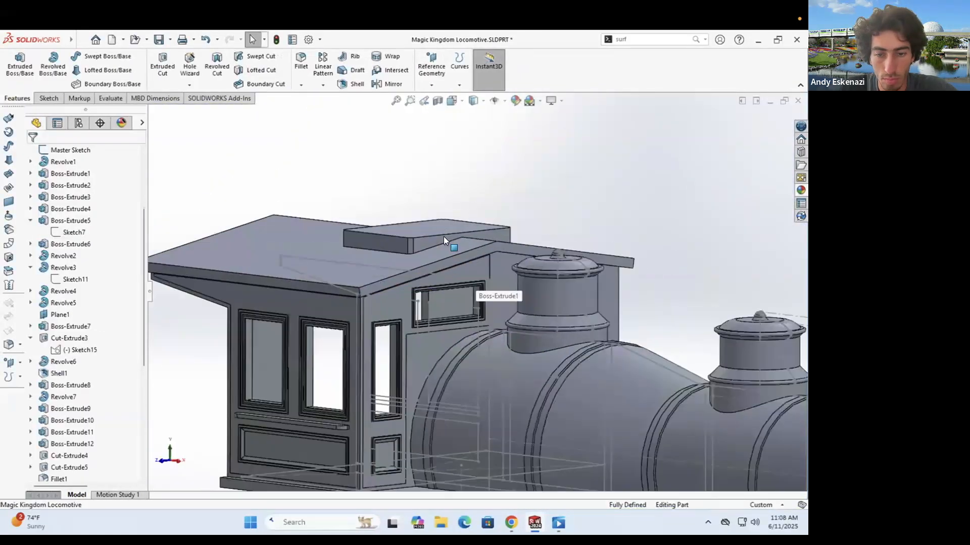
# Step: Fillet the recess's inner corner edge between the tall and wide front-wall windows with a 40 mm radius
pyautogui.hotkey('alt', 'Tab')
pyautogui.hotkey('alt', 'Tab')
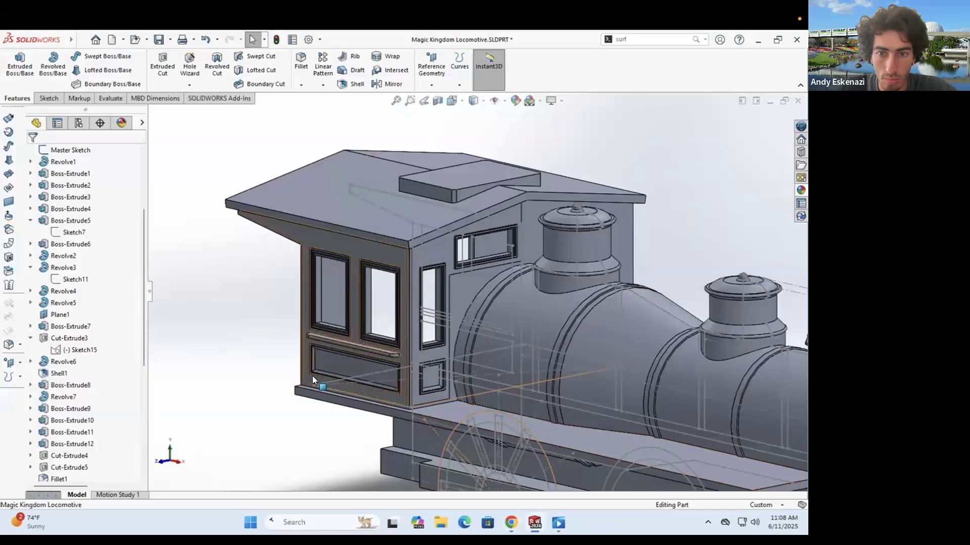
pyautogui.scroll(6, 473, 295)
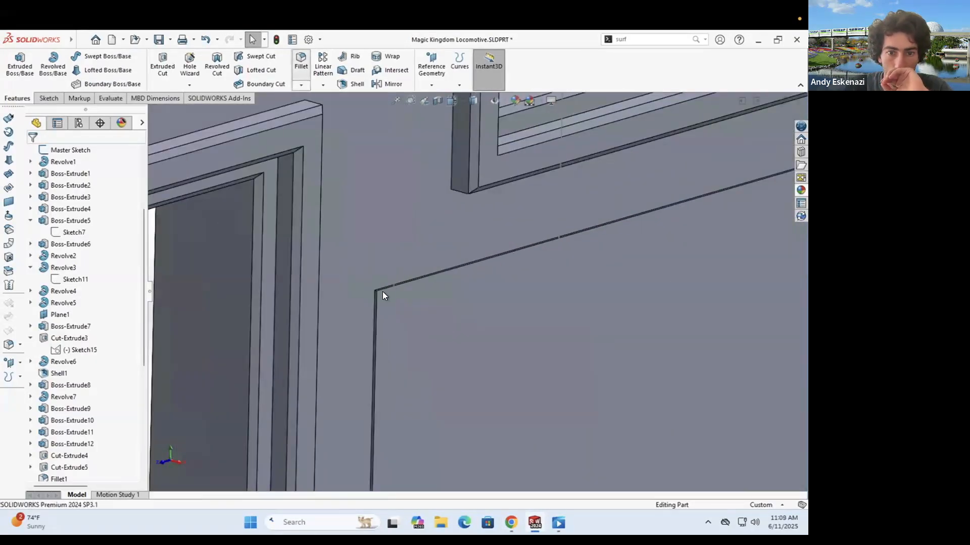
pyautogui.click(383, 291)
pyautogui.scroll(-5, 532, 296)
pyautogui.write('40ft')
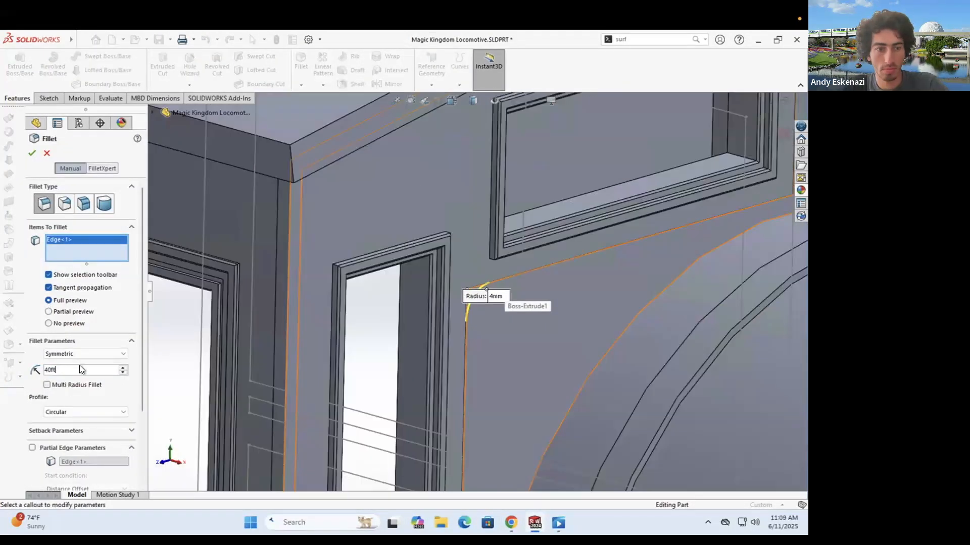
pyautogui.press('Return')
# Step: Edit the recess corner fillet, trying a 60 mm radius and settling on 55 mm to follow the boiler's curve
pyautogui.scroll(-5, 478, 264)
pyautogui.scroll(4, 493, 312)
pyautogui.rightClick(51, 467)
pyautogui.click(66, 253)
pyautogui.doubleClick(93, 356)
pyautogui.write('6')
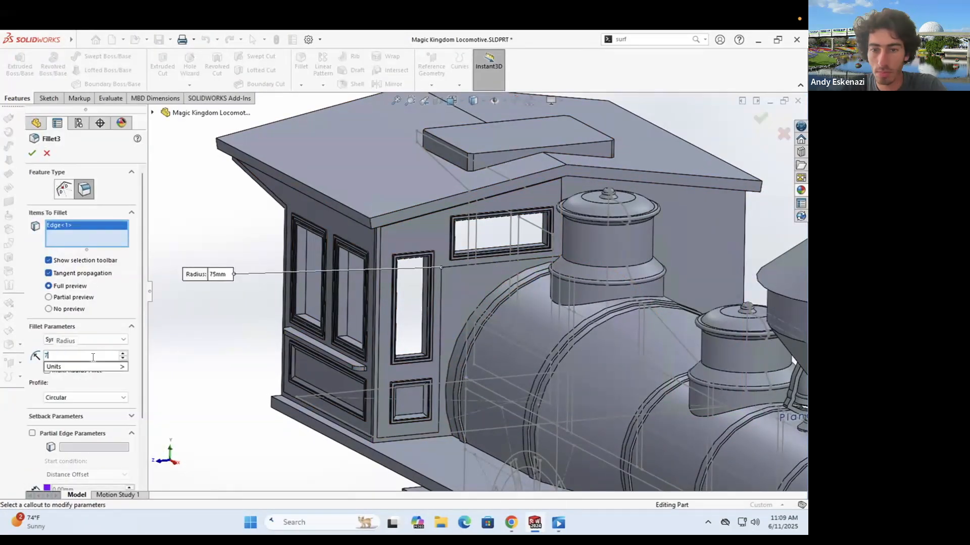
pyautogui.write('0')
pyautogui.press('Return')
pyautogui.scroll(2, 556, 329)
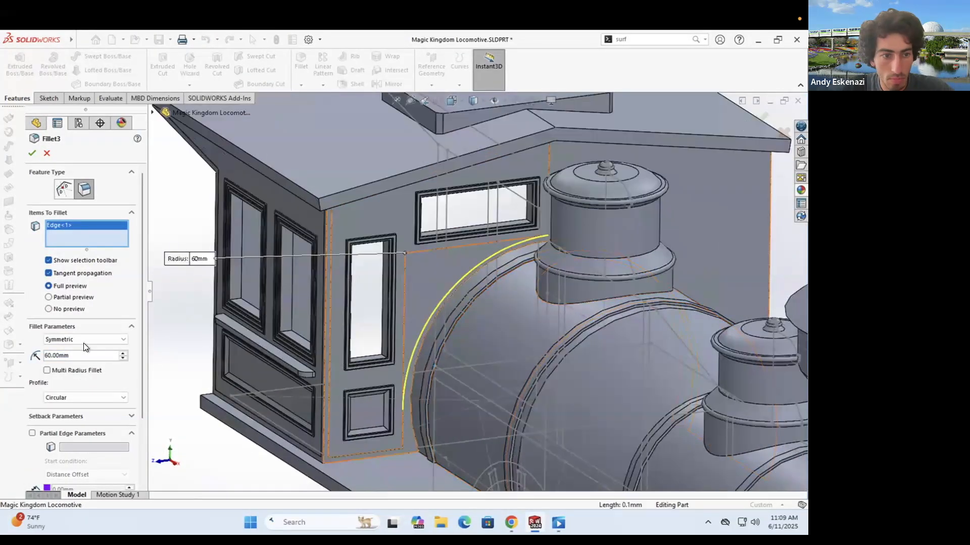
pyautogui.write('55')
pyautogui.press('Return')
pyautogui.press('Return')
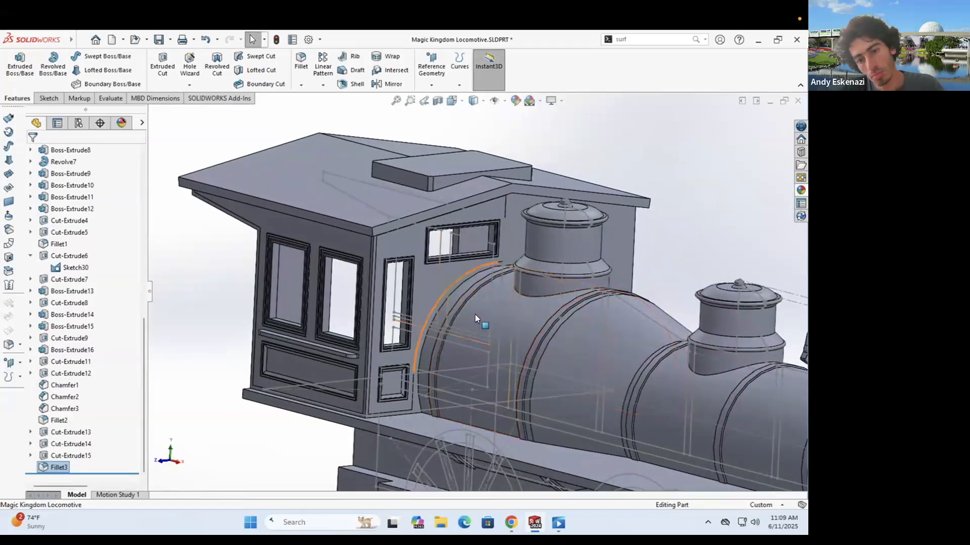
# Step: Switch to Chrome and go through the reference photos of the locomotive's cab and boiler
pyautogui.moveTo(430, 401); pyautogui.dragTo(456, 360, button='middle')
pyautogui.click(512, 522)
pyautogui.click(539, 41)
pyautogui.click(149, 41)
pyautogui.click(247, 41)
pyautogui.click(346, 41)
pyautogui.click(431, 48)
pyautogui.click(637, 41)
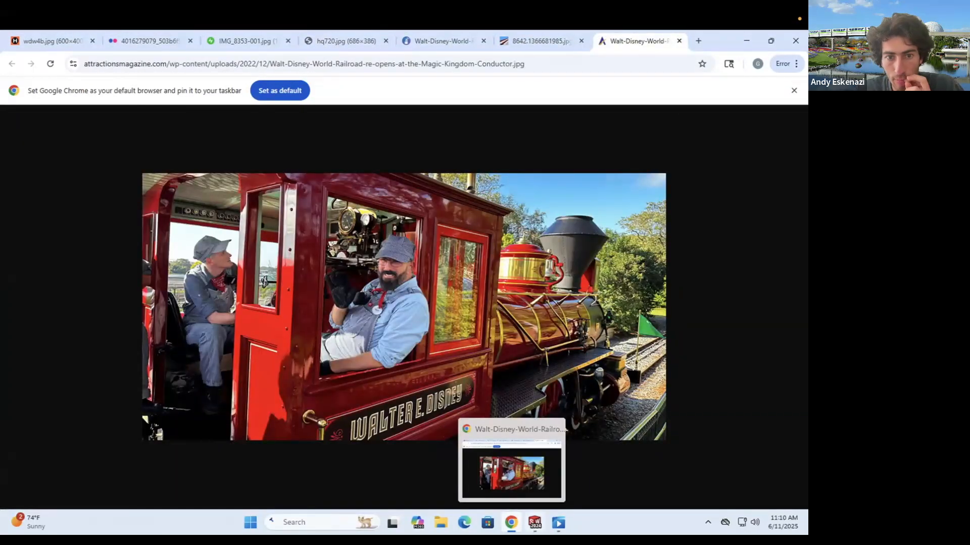
# Step: Switch back to SOLIDWORKS, save the locomotive part and inspect the whole model
pyautogui.click(534, 523)
pyautogui.moveTo(384, 282); pyautogui.dragTo(233, 217, button='middle')
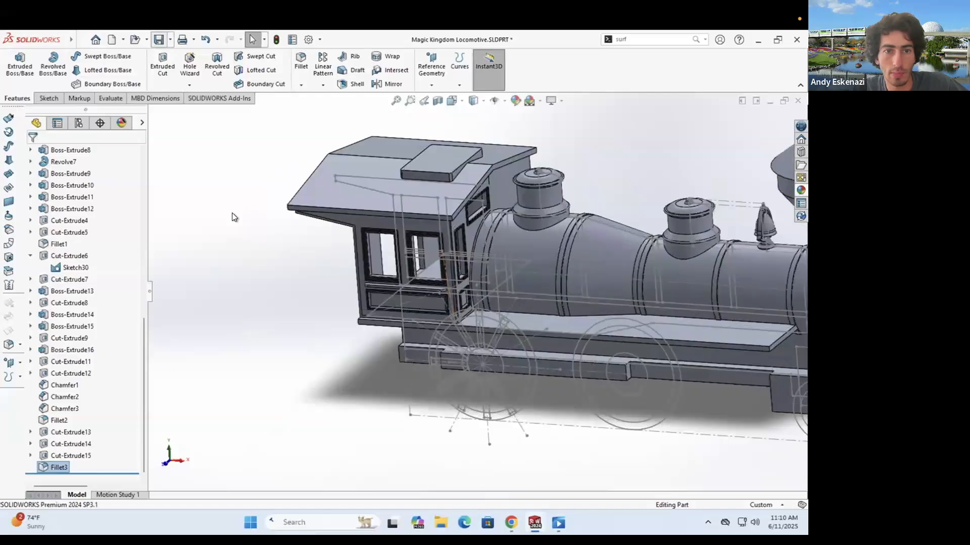
pyautogui.scroll(10, 437, 268)
pyautogui.scroll(-10, 530, 268)
pyautogui.scroll(5, 443, 331)
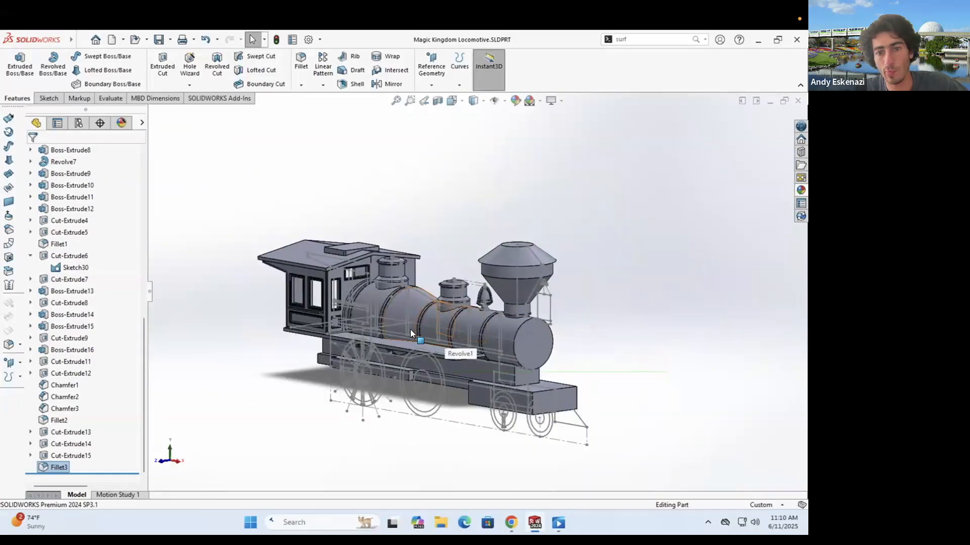
# Step: Sketch a closed rectangle of lines from the vertical centreline over one half of the locomotive's front view, reaching 200 mm above the origin
pyautogui.click(536, 348)
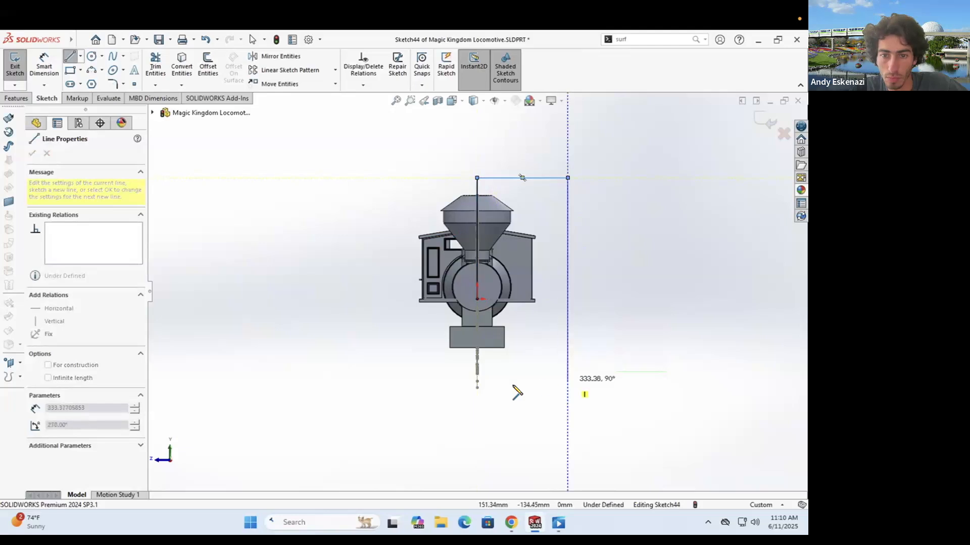
pyautogui.click(483, 314)
pyautogui.click(477, 238)
pyautogui.click(388, 237)
pyautogui.write('200')
pyautogui.press('Return')
# Step: Set the half-covering rectangle's width to 150 mm and its extent below the origin to 130 mm
pyautogui.click(522, 178)
pyautogui.click(523, 162)
pyautogui.write('150')
pyautogui.press('Return')
pyautogui.click(477, 315)
pyautogui.click(413, 340)
pyautogui.write('130')
pyautogui.press('Return')
# Step: Extrude-cut the rectangle Through All in both directions to remove one half of the locomotive
pyautogui.hotkey('ctrl', 'e')
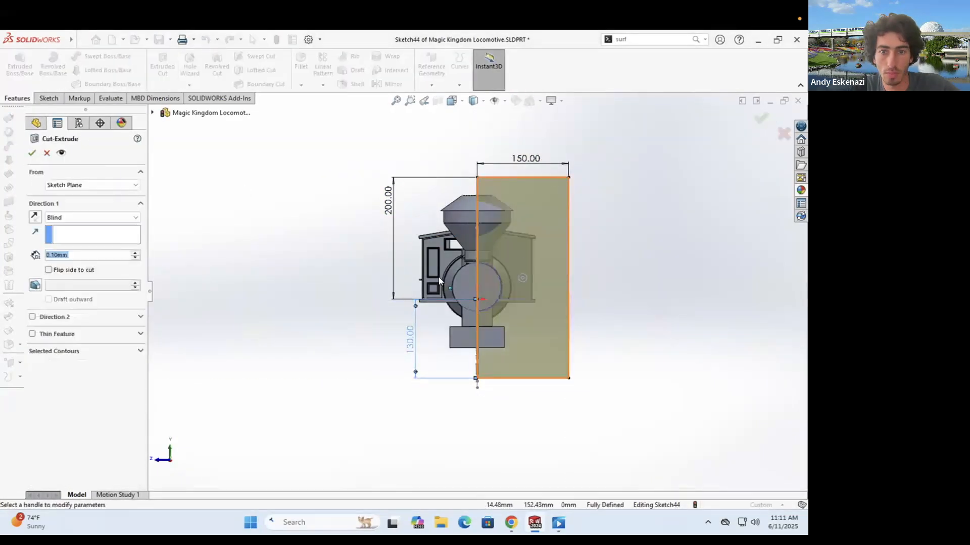
pyautogui.moveTo(322, 328); pyautogui.dragTo(303, 349, button='middle')
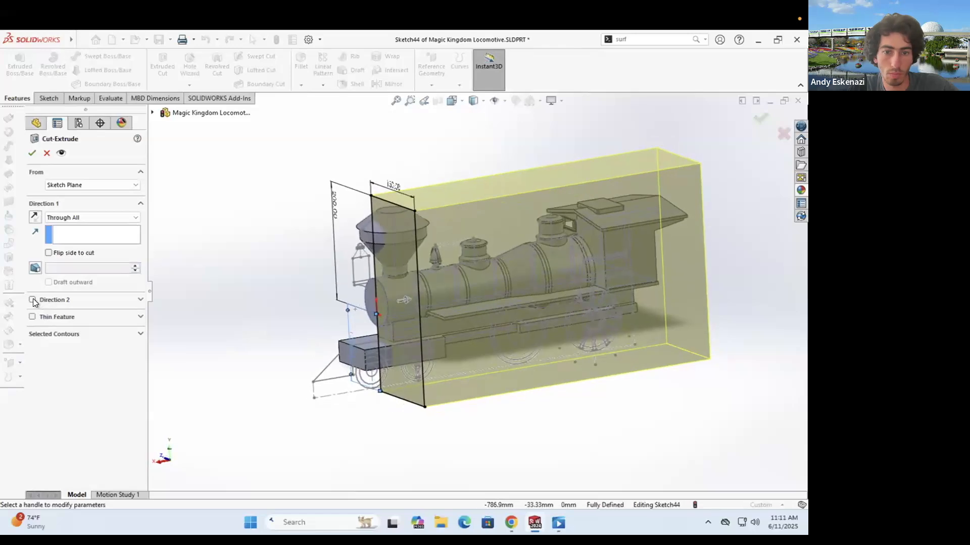
pyautogui.click(32, 152)
pyautogui.scroll(-7, 66, 465)
pyautogui.rightClick(69, 244)
pyautogui.click(81, 264)
pyautogui.click(37, 152)
# Step: Sketch a rectangle about 211 mm long on the running board's upper face, along its outer edge from the front corner, and check the reference photo
pyautogui.moveTo(345, 280)
pyautogui.mouseDown(button='middle')
pyautogui.moveTo(364, 303)
pyautogui.moveTo(256, 447)
pyautogui.moveTo(412, 352)
pyautogui.moveTo(541, 314)
pyautogui.mouseUp(button='middle')
pyautogui.click(541, 314)
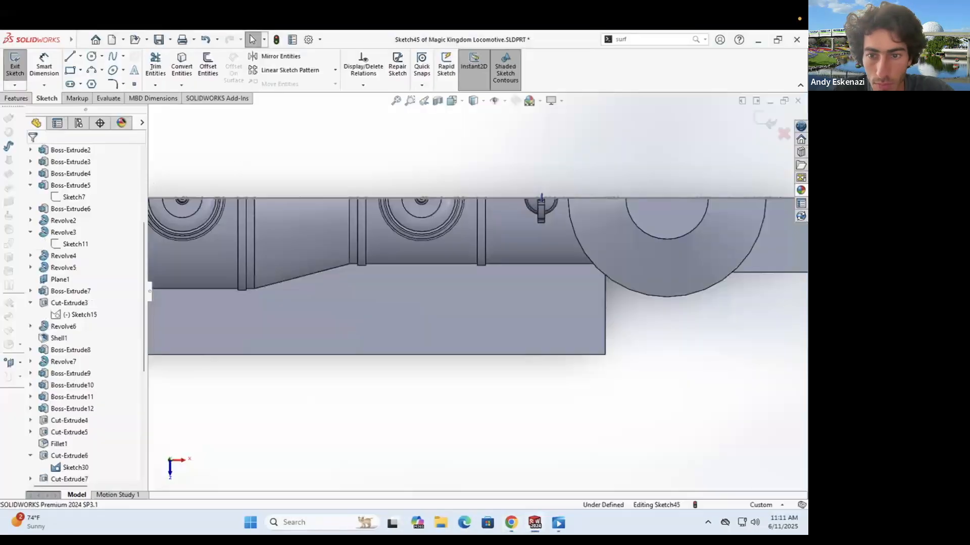
pyautogui.press('r')
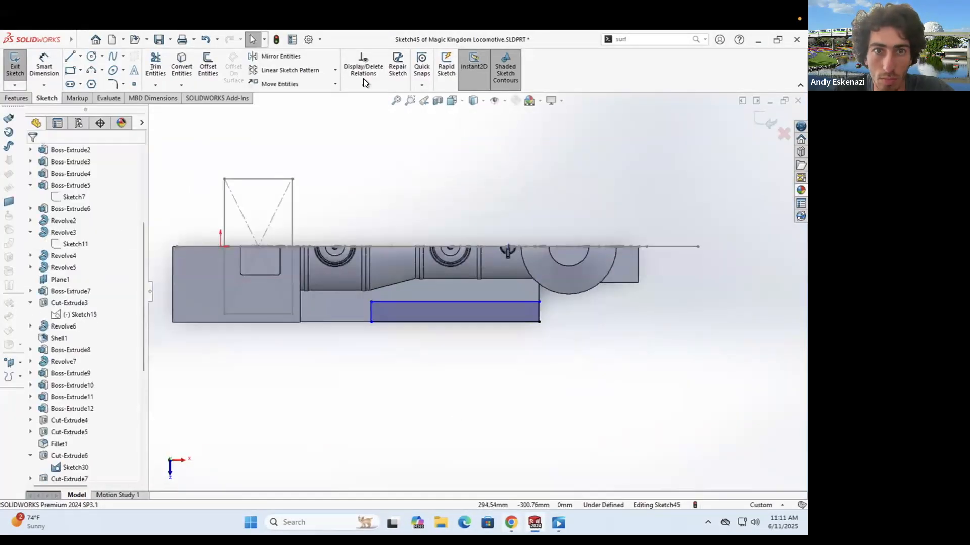
pyautogui.hotkey('alt', 'Tab')
pyautogui.click(455, 40)
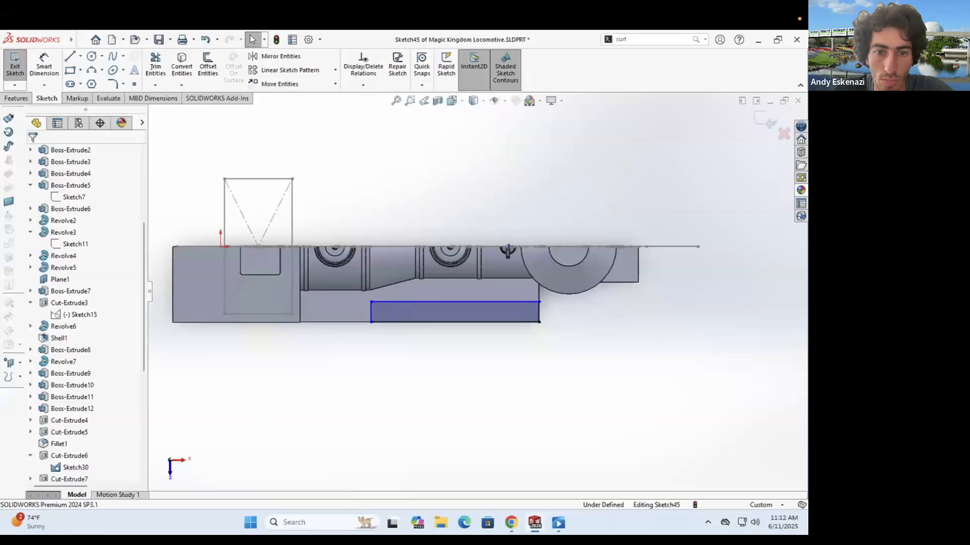
# Step: Dimension the running-board rectangle 200 mm long and 25 mm wide
pyautogui.scroll(-3, 441, 328)
pyautogui.press('d')
pyautogui.click(474, 388)
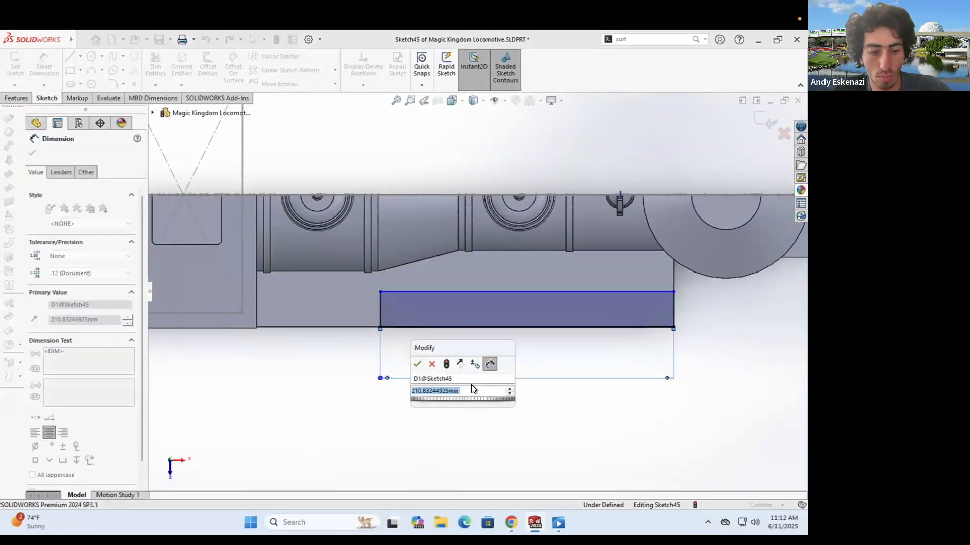
pyautogui.write('200')
pyautogui.press('Return')
pyautogui.click(675, 313)
pyautogui.click(706, 308)
pyautogui.write('25')
pyautogui.press('Return')
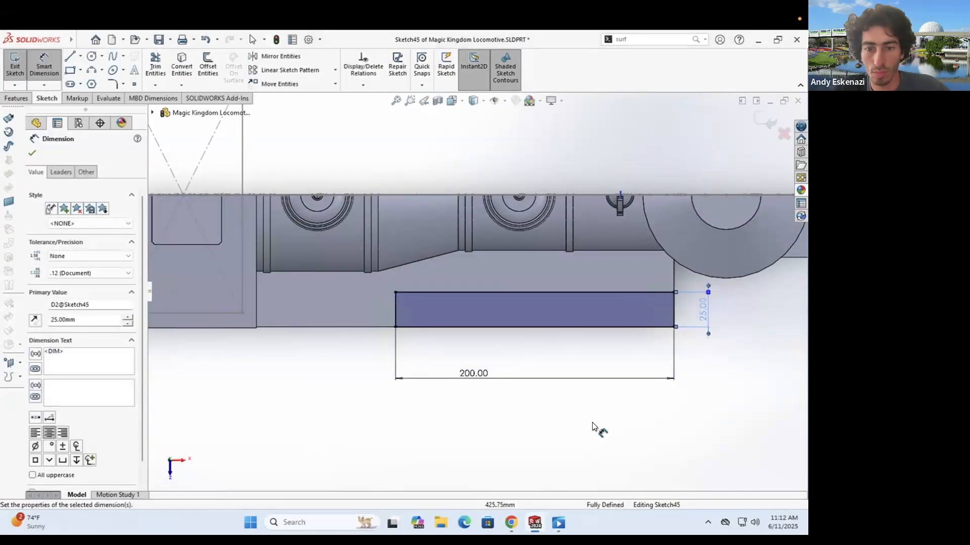
# Step: Switch to Chrome and compare the reference photos for the shape of the running board beside the boiler
pyautogui.click(512, 520)
pyautogui.click(347, 36)
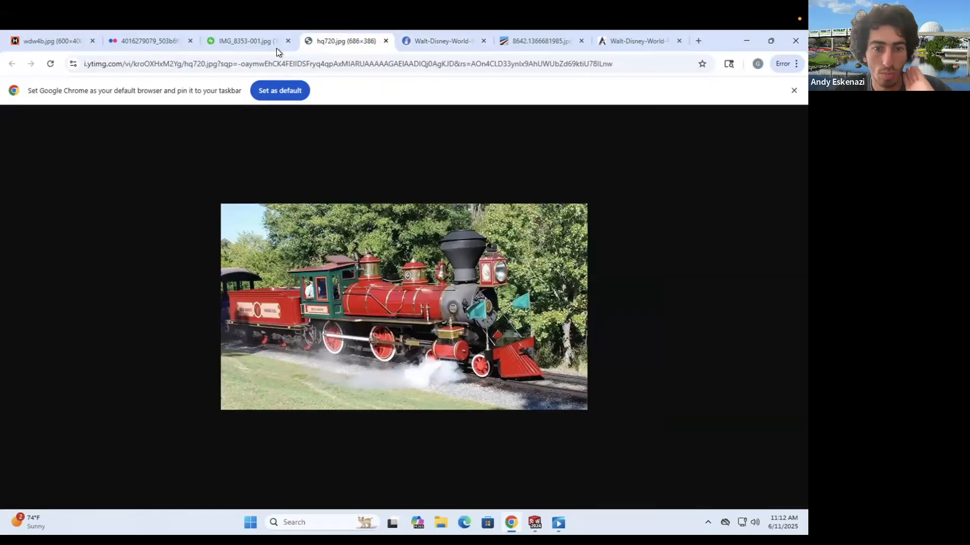
pyautogui.click(264, 43)
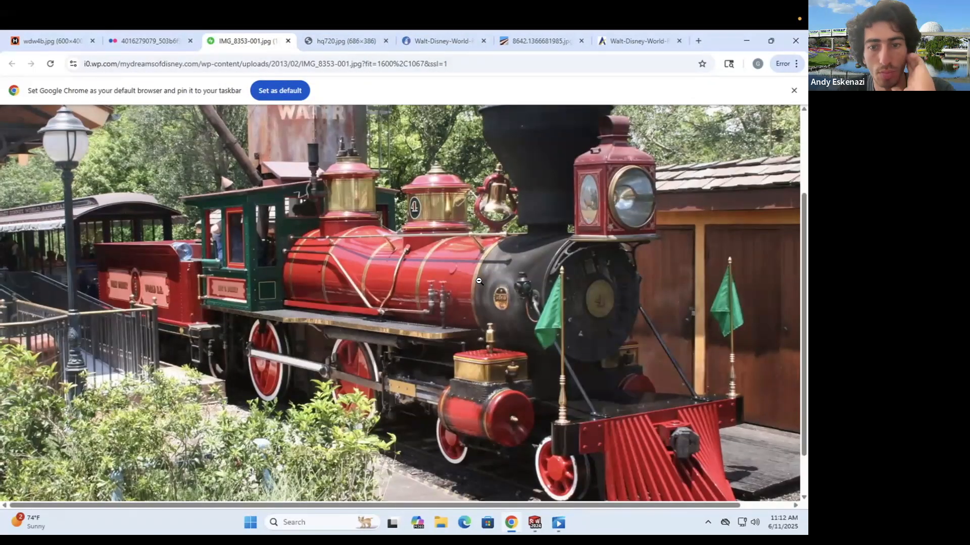
# Step: Return to SOLIDWORKS and fillet the running board's cutout and corner edges with a 20 mm radius
pyautogui.click(746, 43)
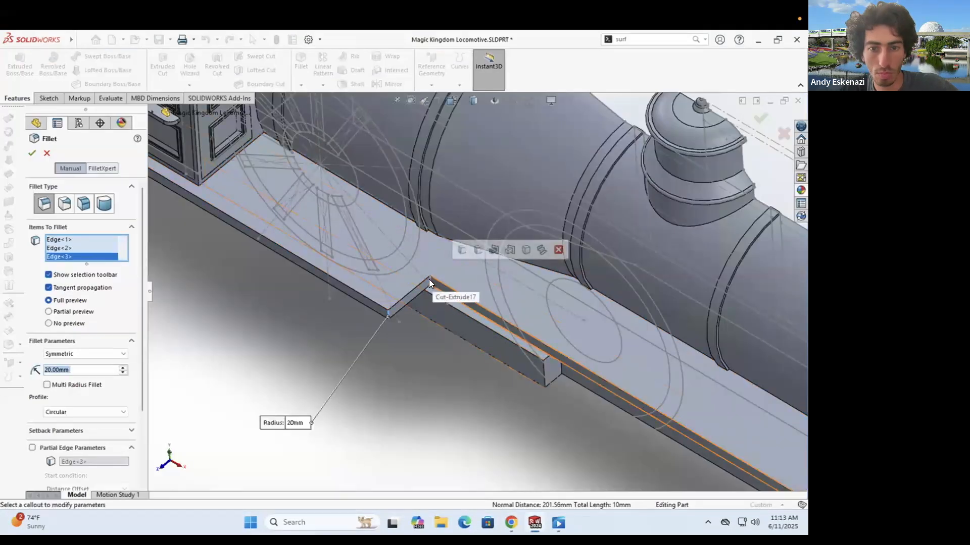
pyautogui.press('Return')
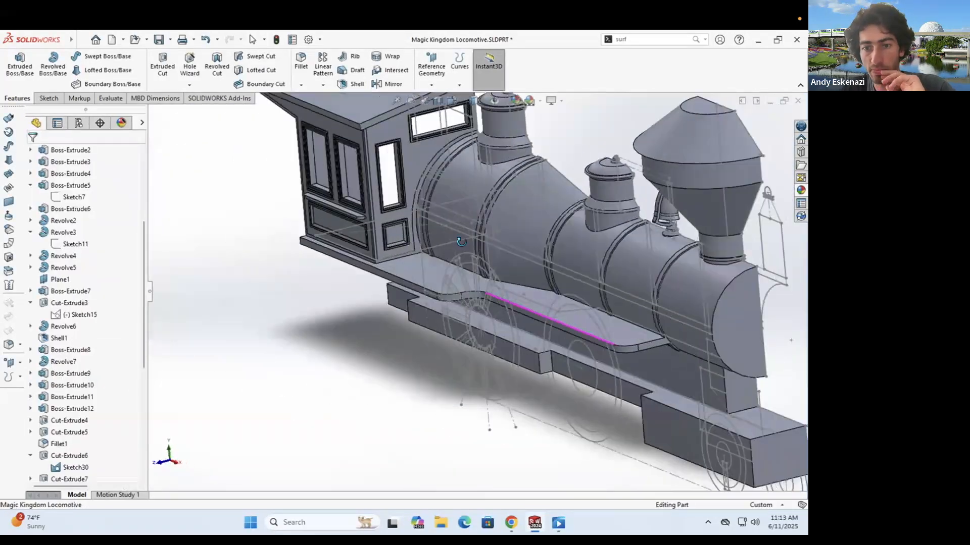
# Step: Start a sketch on the running board's upper face and convert its outer edges, including the curved step and rounded front corner
pyautogui.moveTo(538, 354); pyautogui.dragTo(535, 386, button='middle')
pyautogui.scroll(7, 475, 288)
pyautogui.click(49, 99)
pyautogui.click(14, 66)
pyautogui.click(672, 355)
pyautogui.scroll(6, 398, 305)
pyautogui.moveTo(399, 305)
pyautogui.mouseDown(button='middle')
pyautogui.moveTo(403, 318)
pyautogui.moveTo(402, 292)
pyautogui.mouseUp(button='middle')
pyautogui.click(182, 66)
pyautogui.scroll(-3, 272, 311)
pyautogui.scroll(5, 272, 311)
pyautogui.click(275, 319)
pyautogui.scroll(-6, 283, 319)
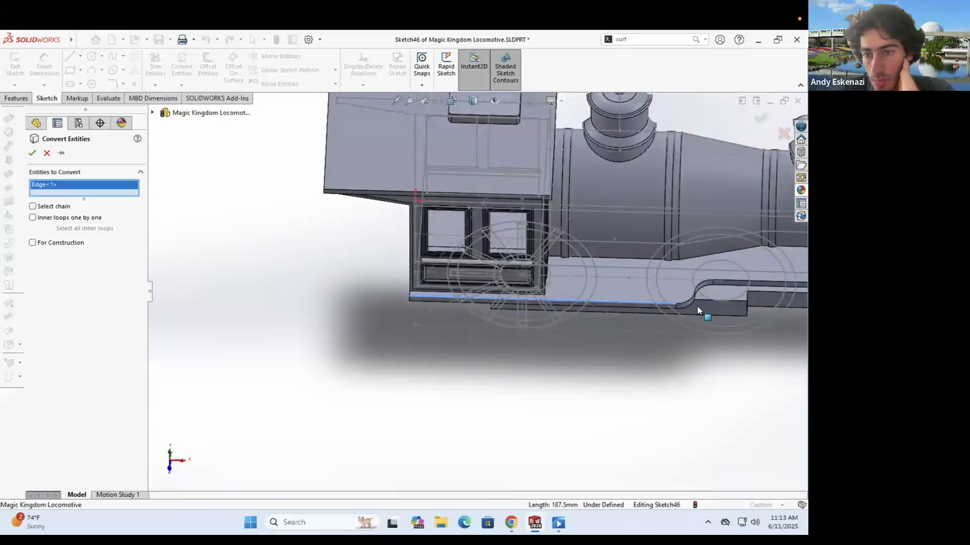
pyautogui.scroll(7, 697, 306)
pyautogui.click(540, 272)
pyautogui.click(697, 194)
pyautogui.scroll(-6, 471, 273)
pyautogui.scroll(4, 511, 289)
pyautogui.click(510, 298)
pyautogui.moveTo(523, 209); pyautogui.dragTo(536, 202, button='middle')
pyautogui.click(533, 217)
pyautogui.click(511, 525)
pyautogui.click(511, 525)
pyautogui.press('Return')
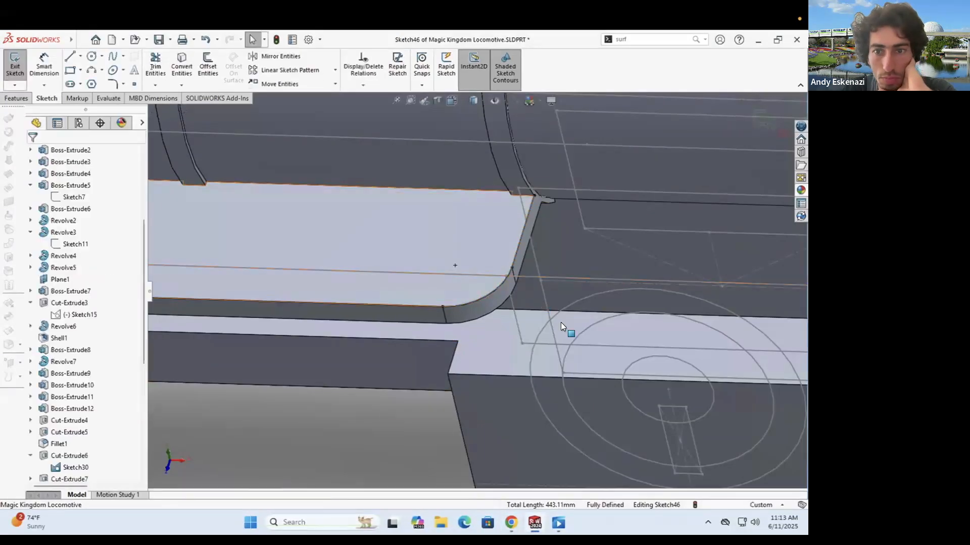
# Step: Offset the converted running-board edges inward across the upper face
pyautogui.scroll(-6, 509, 286)
pyautogui.scroll(5, 424, 281)
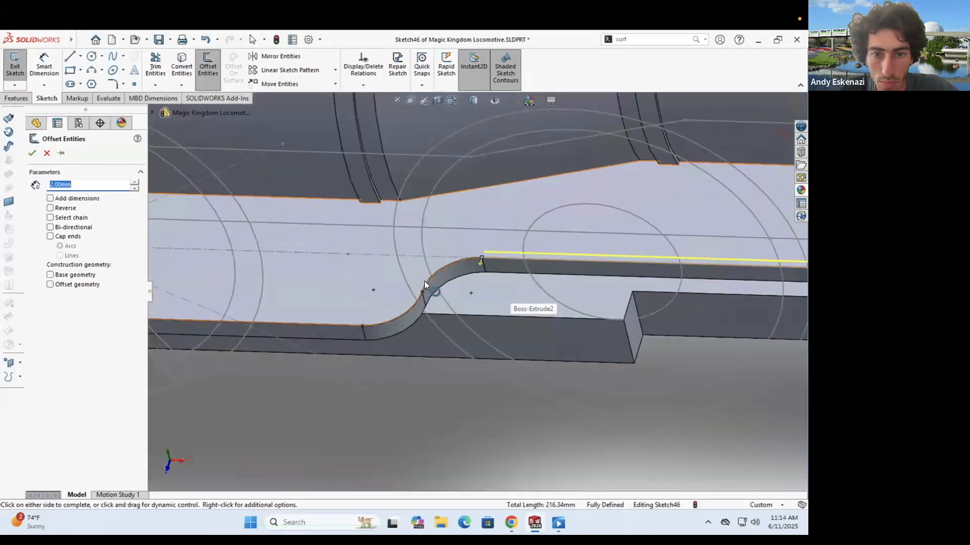
pyautogui.scroll(5, 485, 224)
pyautogui.scroll(-6, 277, 283)
pyautogui.click(33, 153)
# Step: Close the edging profile with short lines at the rear and front ends of the running board
pyautogui.scroll(-4, 247, 263)
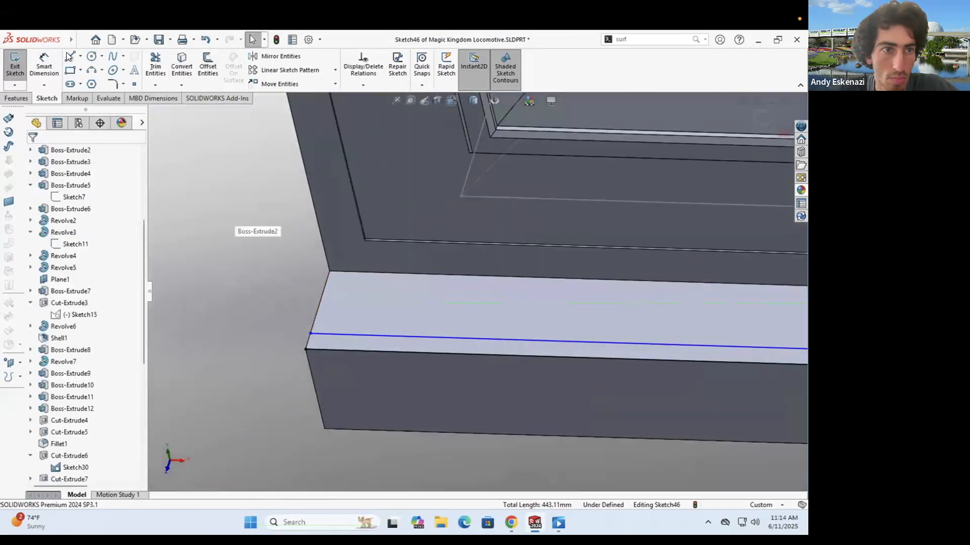
pyautogui.click(306, 350)
pyautogui.scroll(8, 306, 349)
pyautogui.scroll(-8, 690, 308)
pyautogui.click(453, 287)
pyautogui.click(468, 287)
pyautogui.press('Escape')
# Step: Extrude the running-board edging 0.1 mm in the first direction and enable a second blind direction along the board's side
pyautogui.click(16, 98)
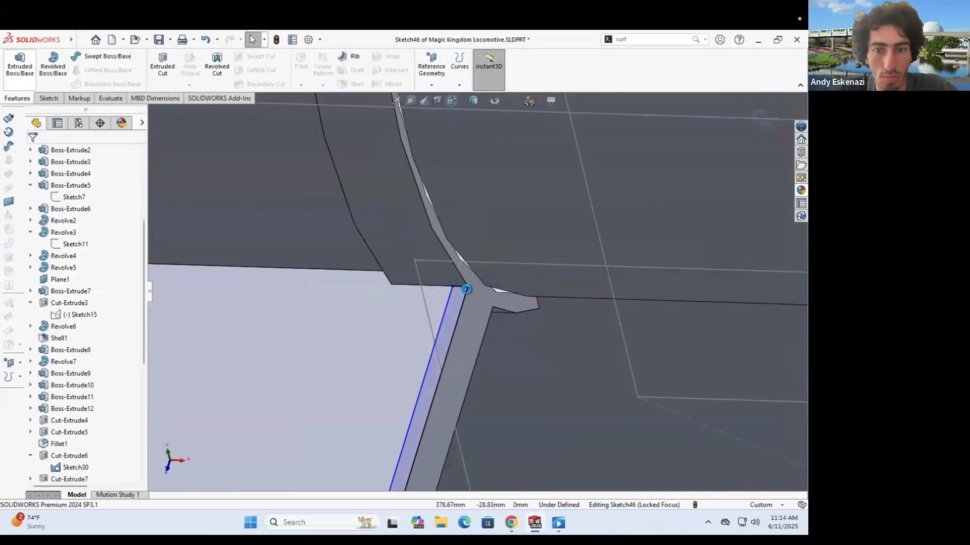
pyautogui.click(19, 66)
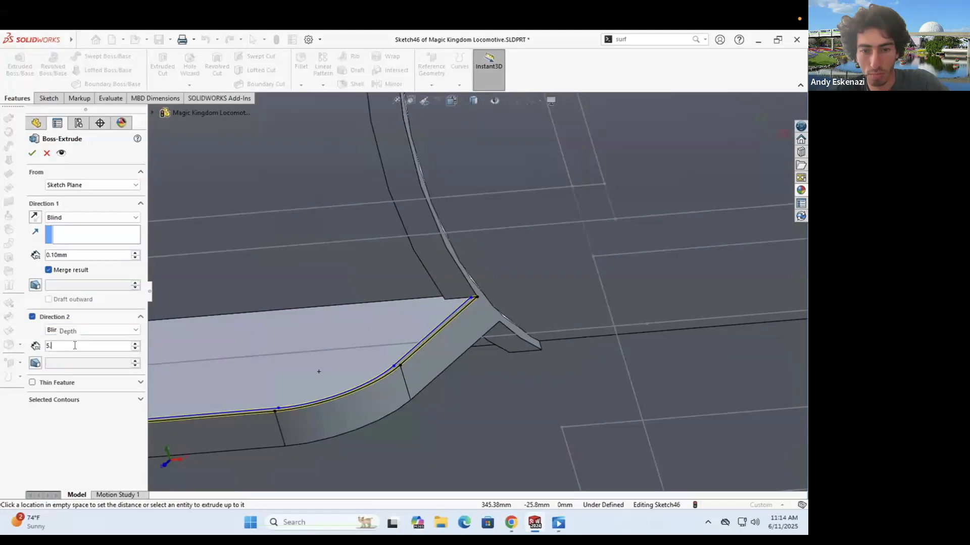
pyautogui.click(33, 153)
pyautogui.scroll(10, 464, 274)
pyautogui.moveTo(323, 288); pyautogui.dragTo(308, 319, button='middle')
# Step: Edit the edging sketch, dimension the strip 2 mm wide at its rear end and exit the sketch
pyautogui.scroll(-5, 308, 320)
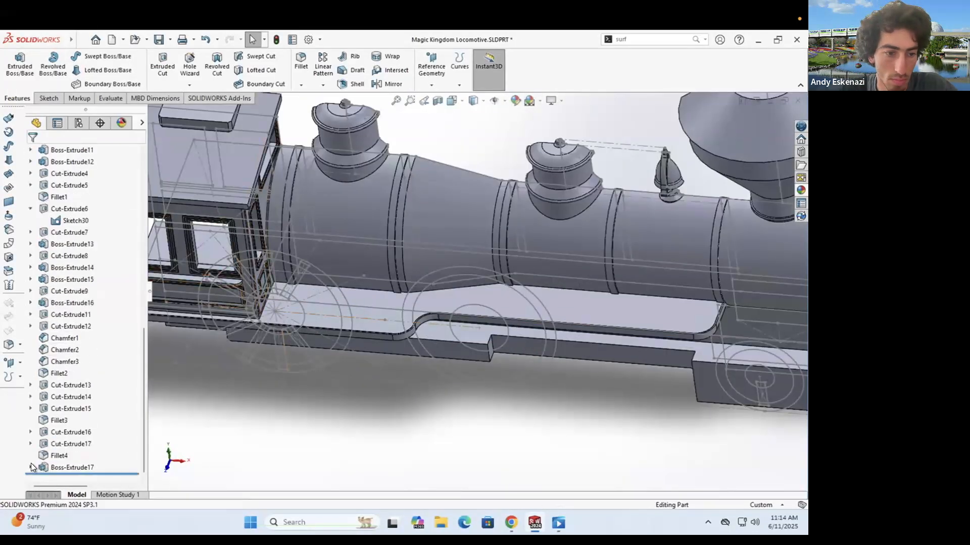
pyautogui.scroll(-4, 647, 262)
pyautogui.scroll(5, 647, 262)
pyautogui.scroll(-5, 363, 289)
pyautogui.scroll(4, 362, 289)
pyautogui.scroll(-4, 303, 288)
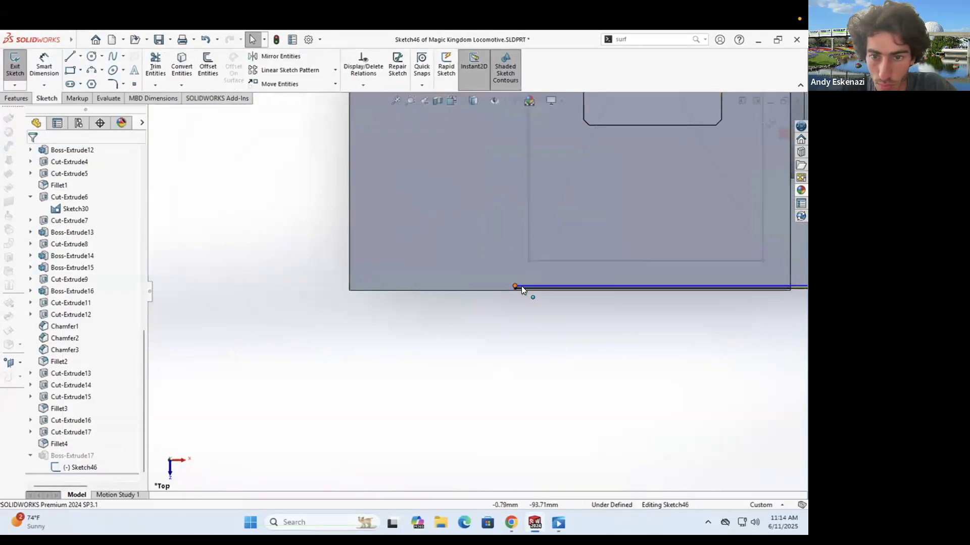
pyautogui.scroll(-5, 521, 286)
pyautogui.click(496, 289)
pyautogui.click(496, 296)
pyautogui.click(460, 292)
pyautogui.write('2')
pyautogui.press('Return')
pyautogui.scroll(10, 674, 266)
pyautogui.moveTo(675, 266); pyautogui.dragTo(652, 228, button='middle')
pyautogui.click(16, 68)
# Step: Inspect the running-board edging and compare it with the locomotive reference photo in Chrome
pyautogui.moveTo(467, 252)
pyautogui.mouseDown(button='middle')
pyautogui.moveTo(468, 222)
pyautogui.moveTo(493, 242)
pyautogui.mouseUp(button='middle')
pyautogui.scroll(-3, 490, 368)
pyautogui.scroll(-5, 537, 347)
pyautogui.scroll(6, 537, 346)
pyautogui.moveTo(537, 347); pyautogui.dragTo(520, 313, button='middle')
pyautogui.click(511, 523)
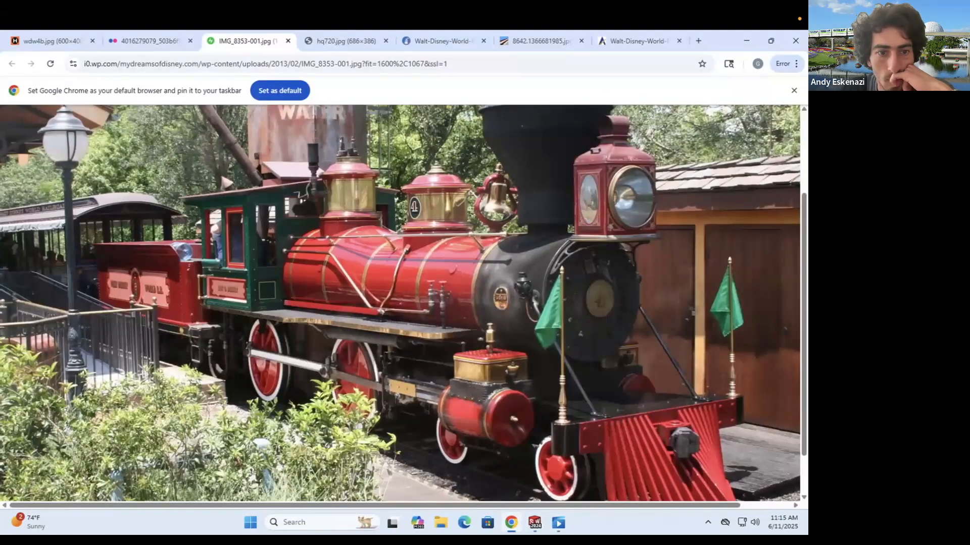
pyautogui.hotkey('alt', 'Tab')
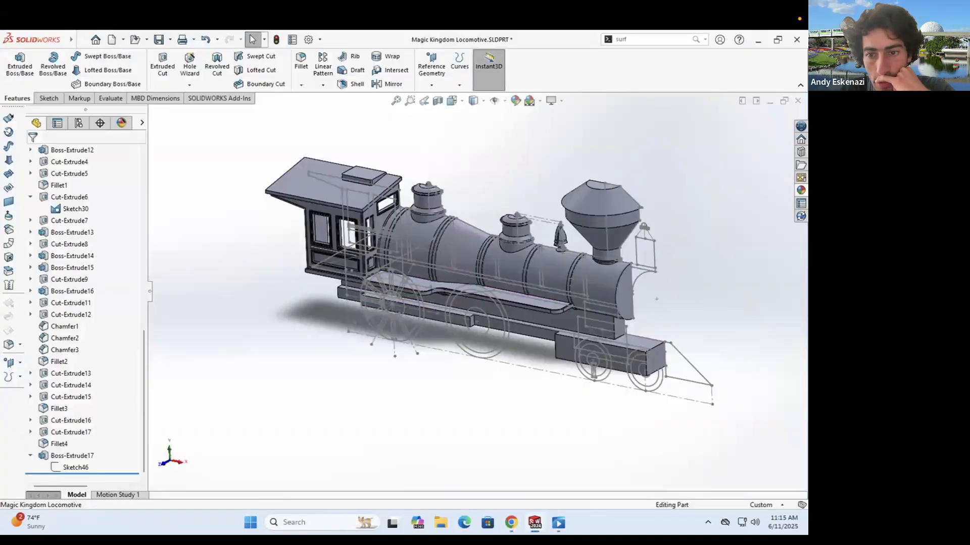
pyautogui.hotkey('alt', 'Tab')
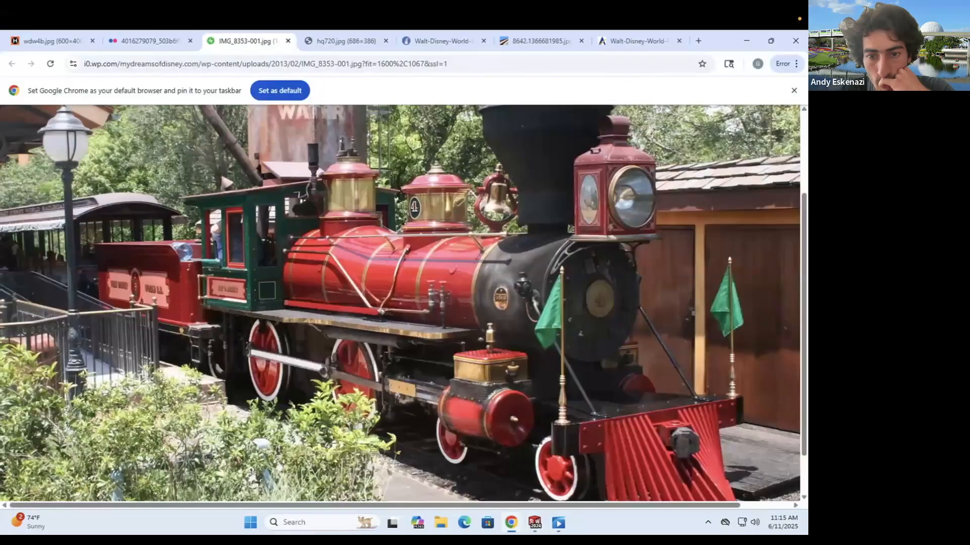
pyautogui.hotkey('alt', 'Tab')
# Step: Start a sketch on the side face below the boiler, convert the 55 mm line above the front wheels and check the reference photo
pyautogui.scroll(-6, 607, 316)
pyautogui.moveTo(607, 315)
pyautogui.mouseDown(button='middle')
pyautogui.moveTo(639, 301)
pyautogui.moveTo(601, 353)
pyautogui.mouseUp(button='middle')
pyautogui.scroll(-2, 601, 353)
pyautogui.click(46, 98)
pyautogui.click(15, 65)
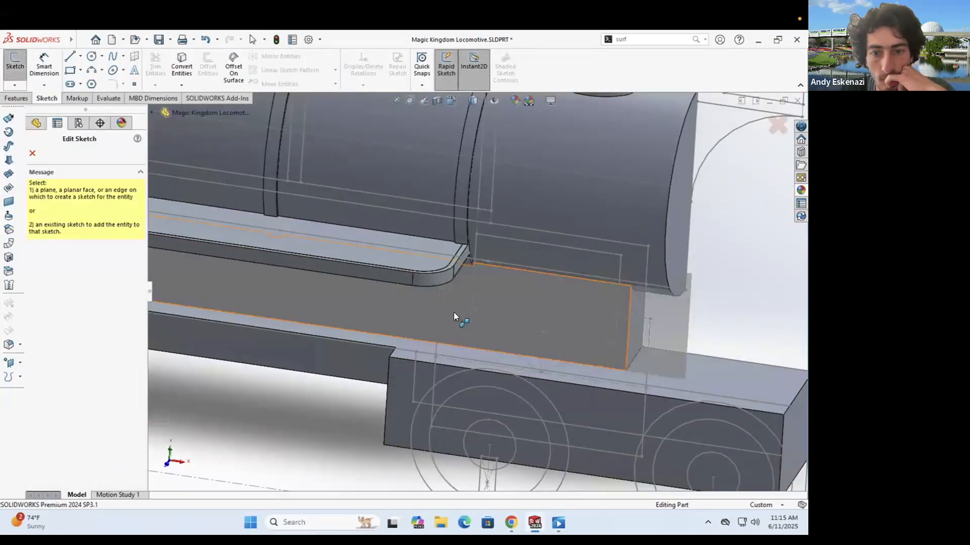
pyautogui.click(453, 312)
pyautogui.hotkey('alt', 'Tab')
pyautogui.hotkey('alt', 'Tab')
pyautogui.moveTo(601, 308); pyautogui.dragTo(539, 340, button='middle')
pyautogui.scroll(-5, 586, 338)
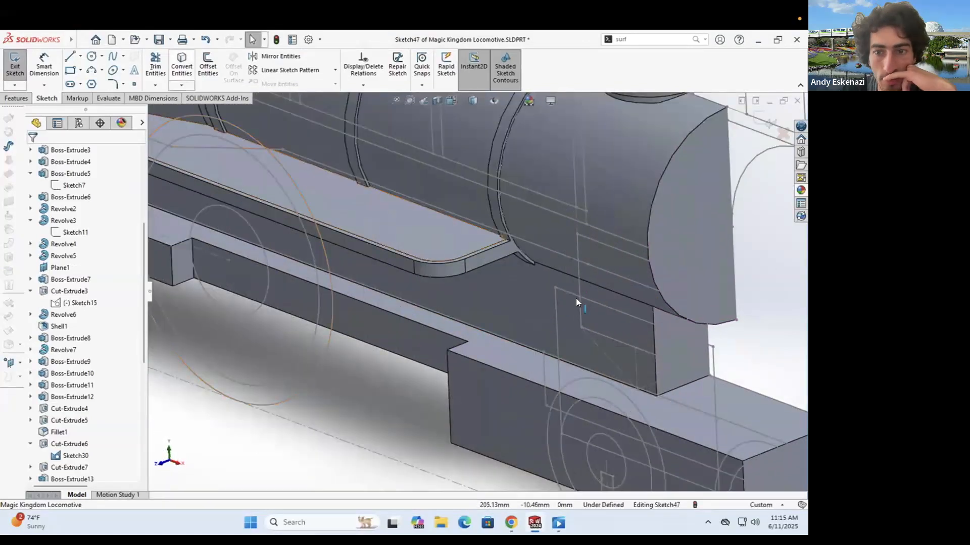
pyautogui.moveTo(543, 298); pyautogui.dragTo(574, 277, button='middle')
pyautogui.click(551, 285)
pyautogui.click(513, 520)
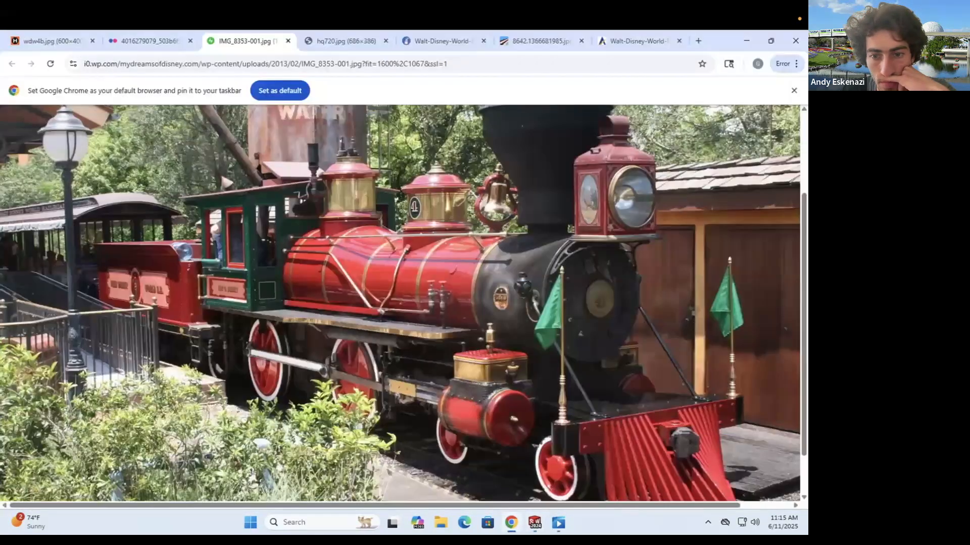
pyautogui.hotkey('alt', 'Tab')
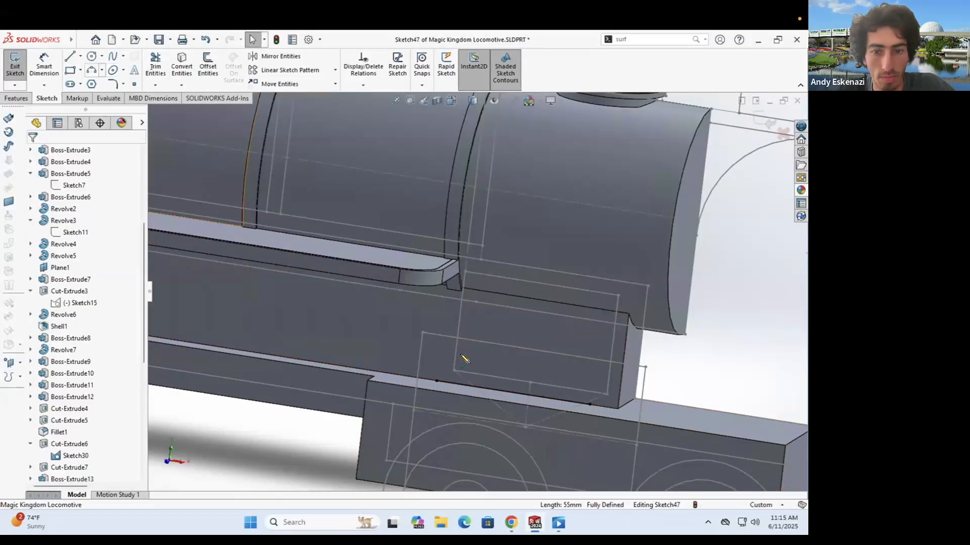
# Step: Complete the rectangle above the 55 mm base line and make its upper line collinear with the master-sketch line
pyautogui.click(590, 404)
pyautogui.click(596, 360)
pyautogui.click(442, 335)
pyautogui.click(581, 357)
pyautogui.keyDown('ctrl'); pyautogui.click(632, 364); pyautogui.keyUp('ctrl')
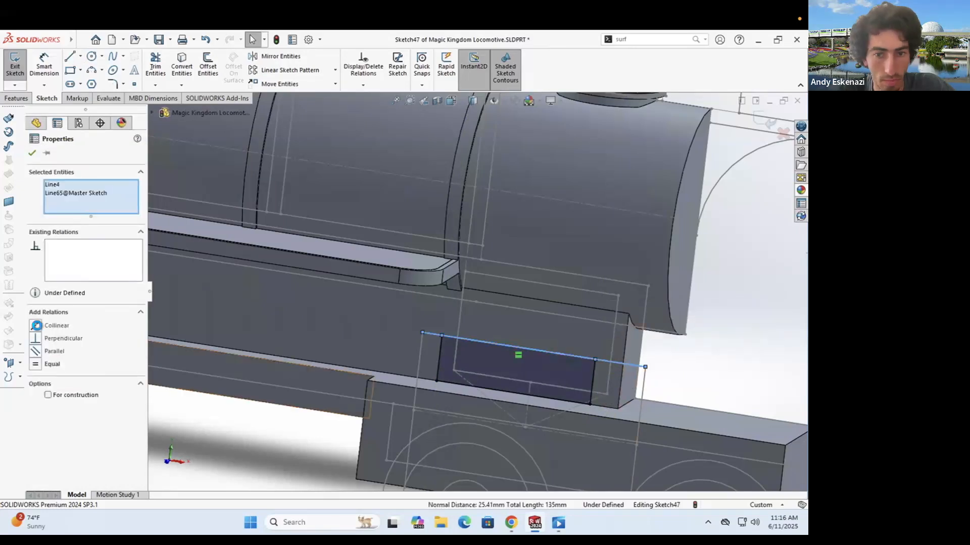
pyautogui.click(37, 326)
# Step: Extrude the rectangle outward from the side face to form the block above the front wheels
pyautogui.scroll(6, 470, 308)
pyautogui.scroll(-3, 480, 321)
pyautogui.click(17, 98)
pyautogui.click(19, 64)
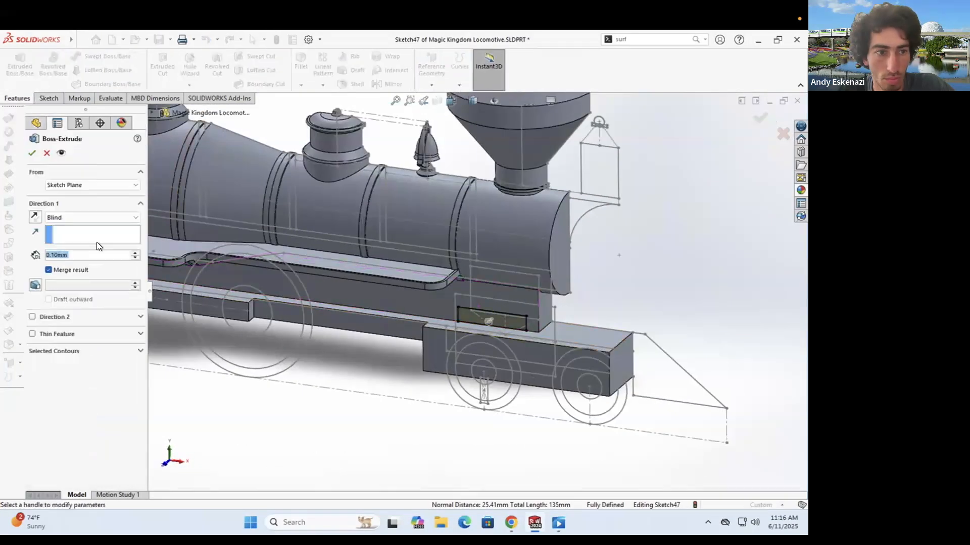
pyautogui.click(31, 152)
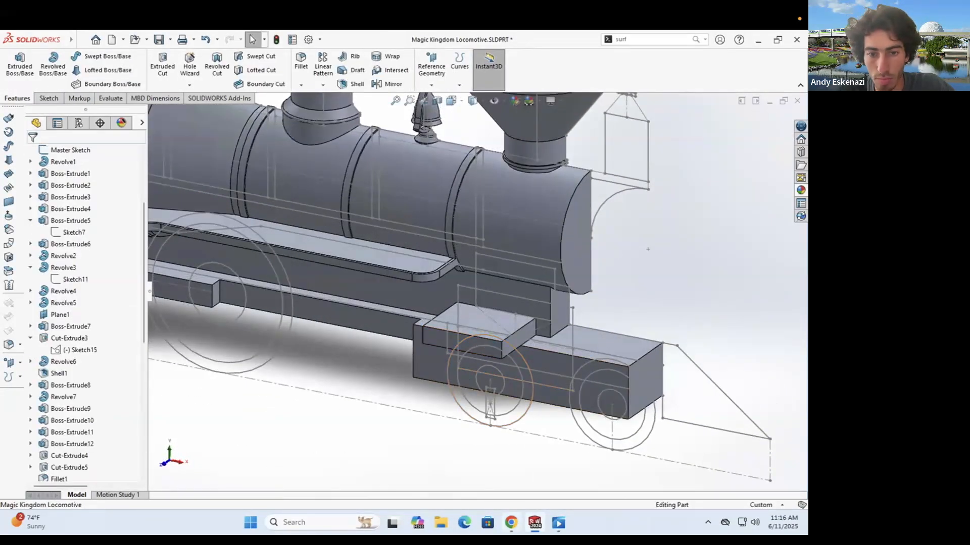
# Step: Study the steam chest in the reference photo and sketch a rectangle on the new block's upper face
pyautogui.hotkey('alt', 'Tab')
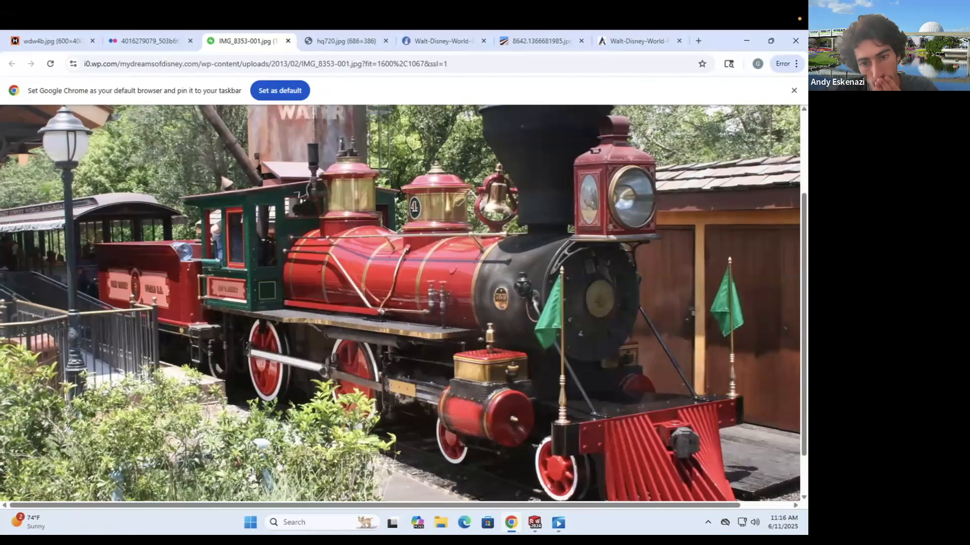
pyautogui.click(511, 523)
pyautogui.scroll(-4, 481, 331)
pyautogui.click(46, 98)
pyautogui.click(15, 63)
pyautogui.click(483, 314)
pyautogui.scroll(5, 510, 283)
pyautogui.moveTo(510, 303); pyautogui.dragTo(485, 233, button='middle')
pyautogui.click(512, 521)
pyautogui.click(513, 520)
pyautogui.moveTo(495, 353); pyautogui.dragTo(504, 418, button='middle')
pyautogui.scroll(-6, 504, 418)
pyautogui.scroll(7, 448, 302)
pyautogui.moveTo(447, 302); pyautogui.dragTo(439, 272, button='middle')
pyautogui.scroll(-5, 449, 324)
pyautogui.moveTo(450, 333); pyautogui.dragTo(462, 397, button='middle')
pyautogui.scroll(-1, 439, 348)
pyautogui.press('r')
pyautogui.press('Escape')
# Step: Recheck the reference photo and dimension the rectangle on the block 30 mm across its short side
pyautogui.moveTo(462, 322); pyautogui.dragTo(520, 373, button='middle')
pyautogui.scroll(5, 458, 282)
pyautogui.moveTo(458, 282); pyautogui.dragTo(469, 238, button='middle')
pyautogui.click(511, 523)
pyautogui.click(511, 523)
pyautogui.scroll(-5, 466, 313)
pyautogui.press('d')
pyautogui.click(368, 348)
pyautogui.click(345, 349)
pyautogui.write('30')
pyautogui.press('Return')
# Step: Extrude the 30 mm rectangle upward to raise the outer part of the block
pyautogui.press('e')
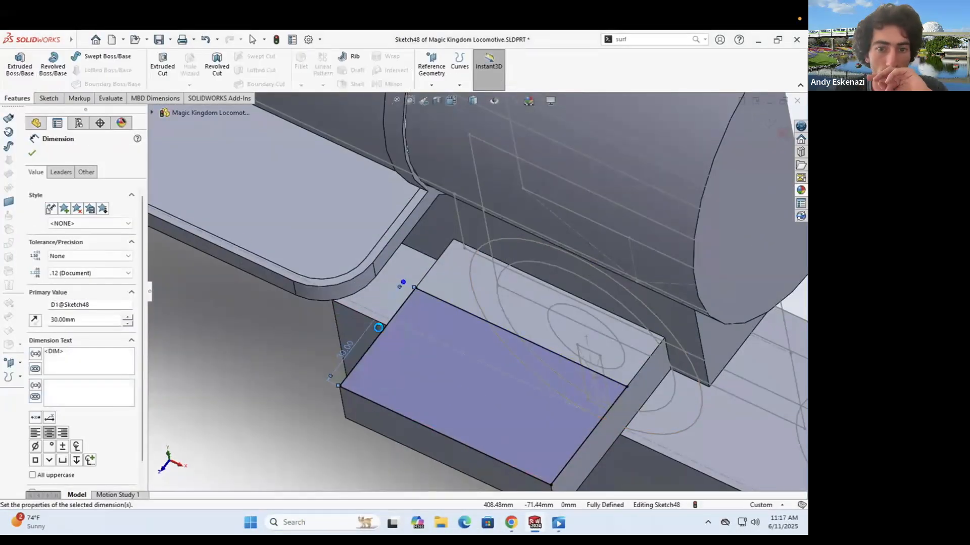
pyautogui.click(83, 217)
pyautogui.click(74, 228)
# Step: Sketch an outline on the raised face by offsetting its edges 1 mm inward, and compare it with the reference photo
pyautogui.moveTo(453, 331); pyautogui.dragTo(519, 417, button='middle')
pyautogui.scroll(2, 519, 417)
pyautogui.click(513, 523)
pyautogui.click(517, 516)
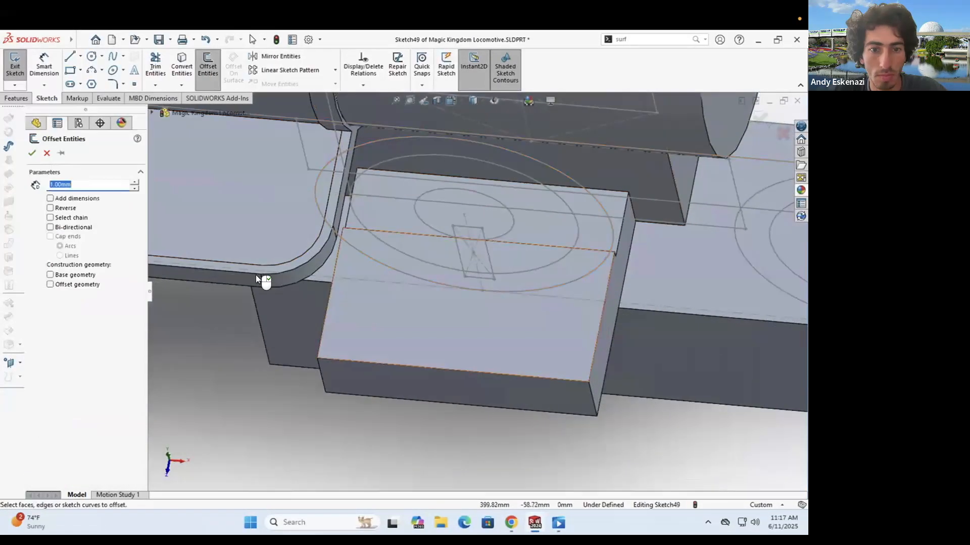
pyautogui.click(455, 313)
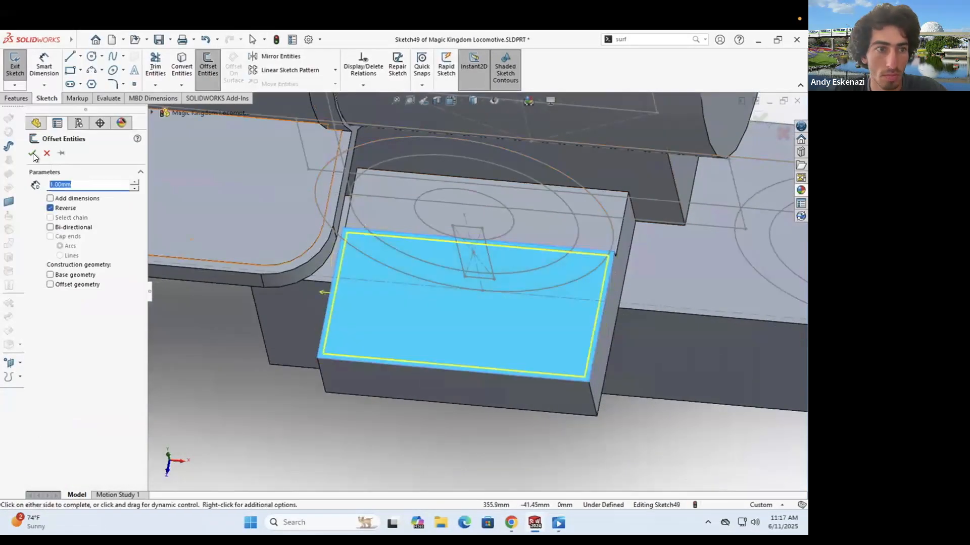
pyautogui.click(510, 523)
pyautogui.click(510, 523)
pyautogui.moveTo(469, 329)
pyautogui.mouseDown(button='middle')
pyautogui.moveTo(457, 313)
pyautogui.moveTo(485, 352)
pyautogui.mouseUp(button='middle')
# Step: Extrude the inset outline up to the master-sketch vertex to form the steam chest
pyautogui.press('e')
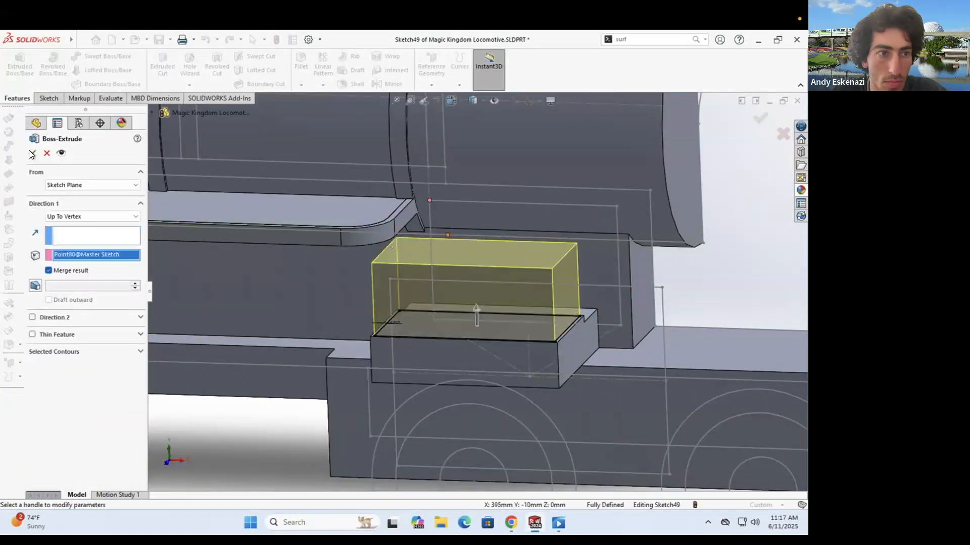
pyautogui.click(31, 153)
pyautogui.moveTo(454, 313); pyautogui.dragTo(475, 333, button='middle')
pyautogui.scroll(3, 444, 345)
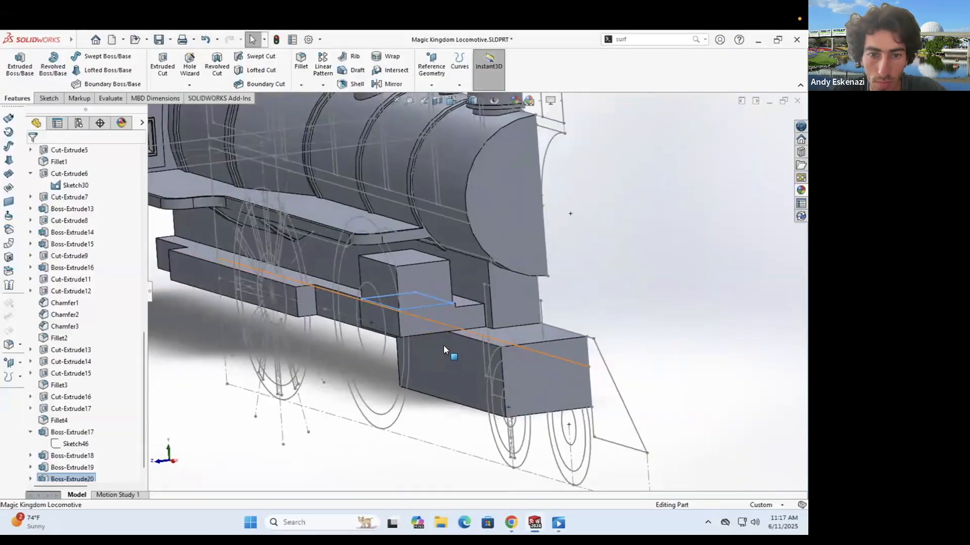
# Step: Sketch on the front end face of the block below the steam chest and exit the sketch
pyautogui.click(406, 334)
pyautogui.scroll(-2, 462, 339)
pyautogui.press('Escape')
pyautogui.moveTo(467, 312); pyautogui.dragTo(108, 98, button='middle')
pyautogui.hotkey('ctrl', 'b')
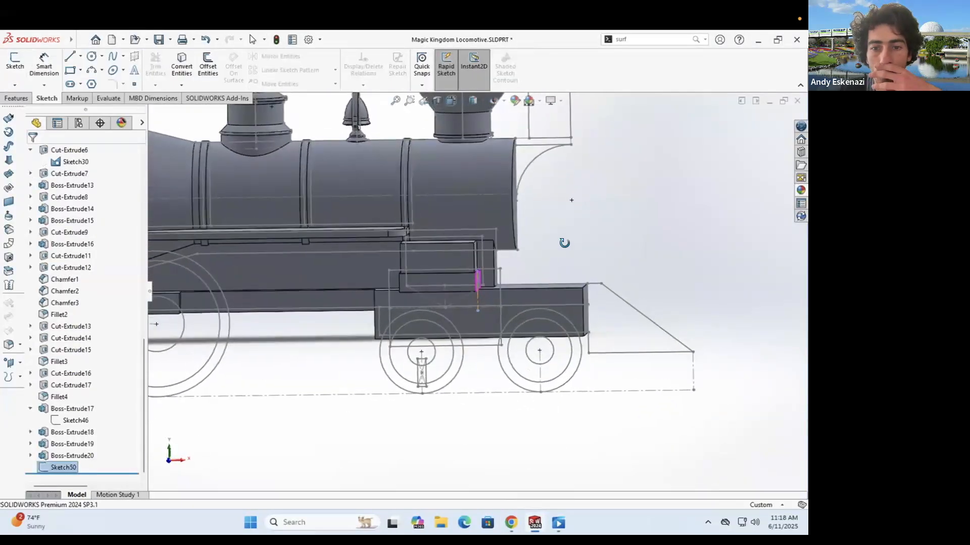
pyautogui.scroll(-5, 445, 302)
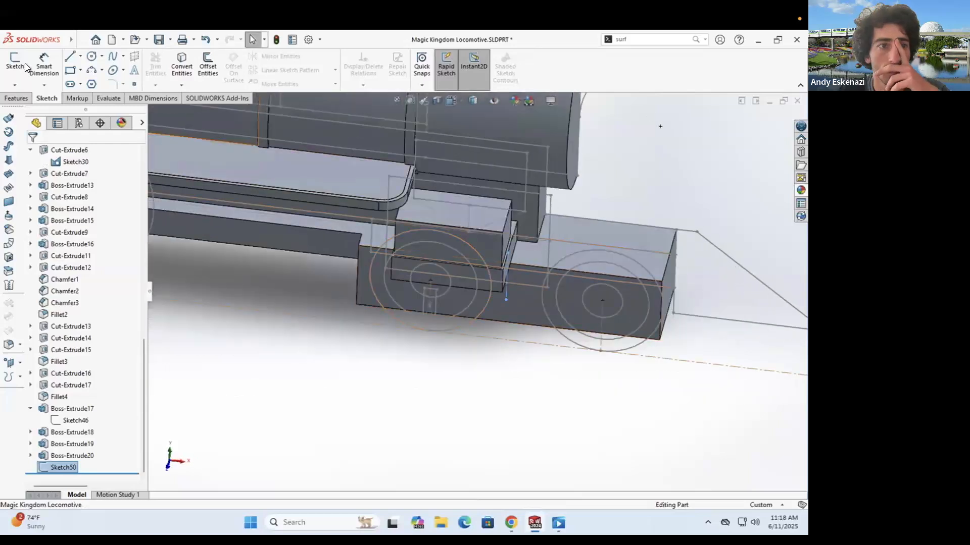
# Step: Measure the frame's upper edge behind the steam-chest block and the adjacent rear end faces
pyautogui.click(122, 56)
pyautogui.moveTo(705, 276); pyautogui.dragTo(454, 329, button='middle')
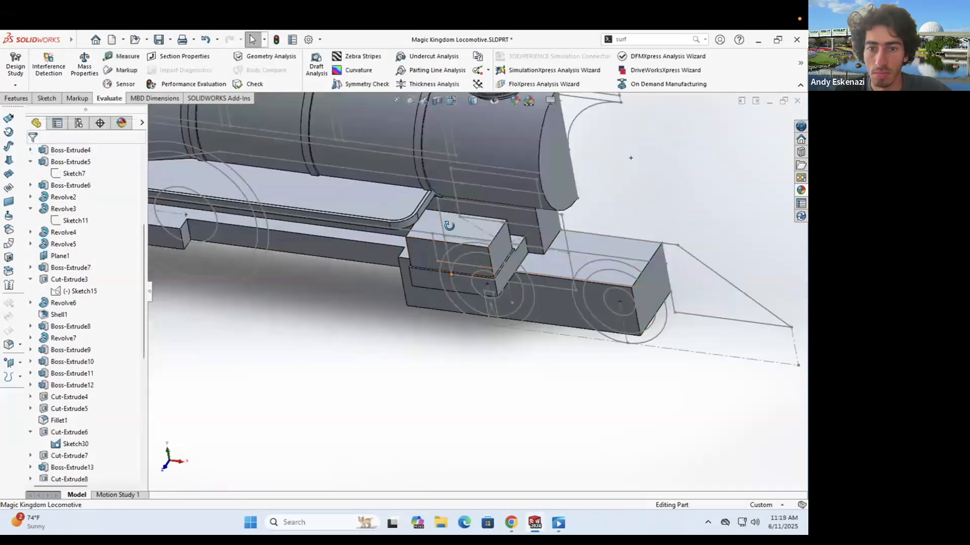
pyautogui.scroll(-6, 384, 354)
pyautogui.click(385, 354)
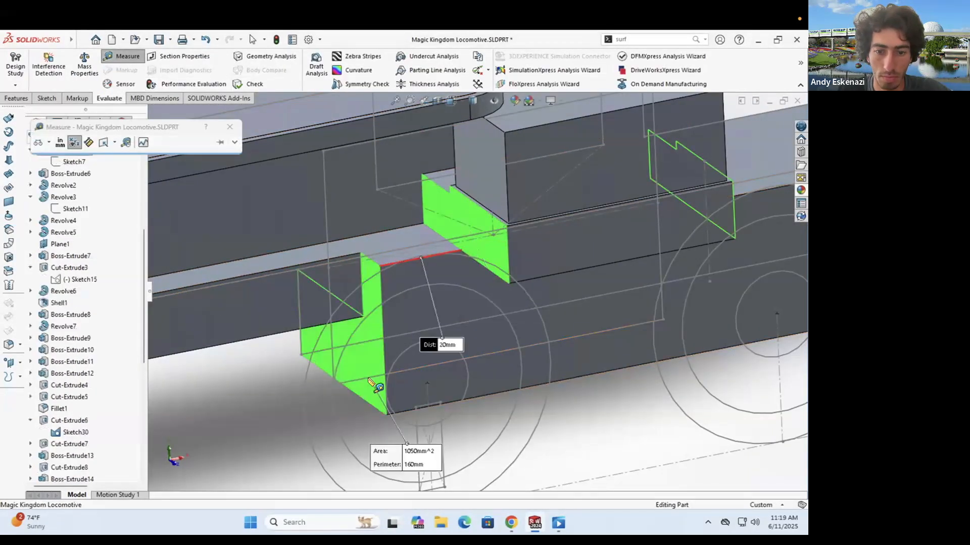
pyautogui.press('Escape')
# Step: Convert the outline of the front frame's rear end face and extrude it rearward with a blind depth
pyautogui.press('s')
pyautogui.click(350, 350)
pyautogui.scroll(-5, 530, 321)
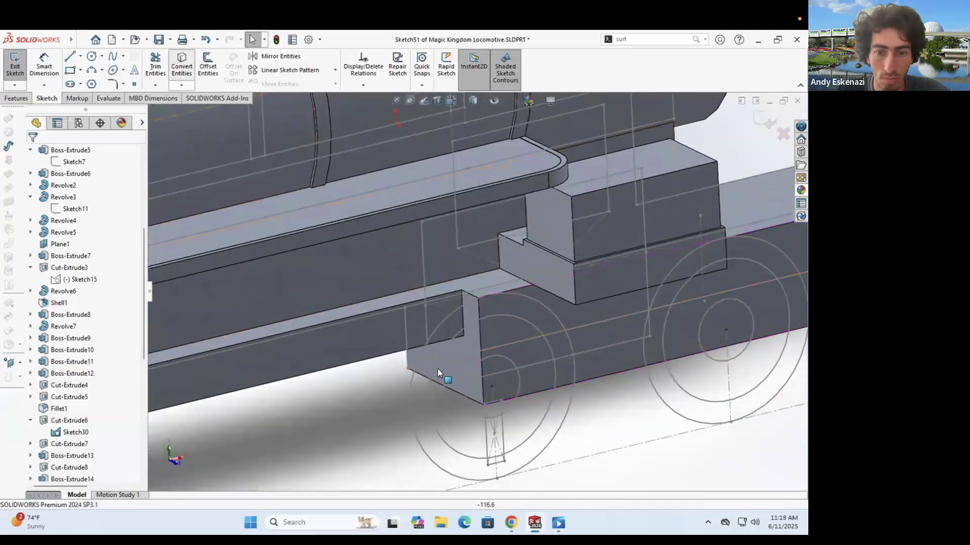
pyautogui.click(20, 65)
pyautogui.click(81, 220)
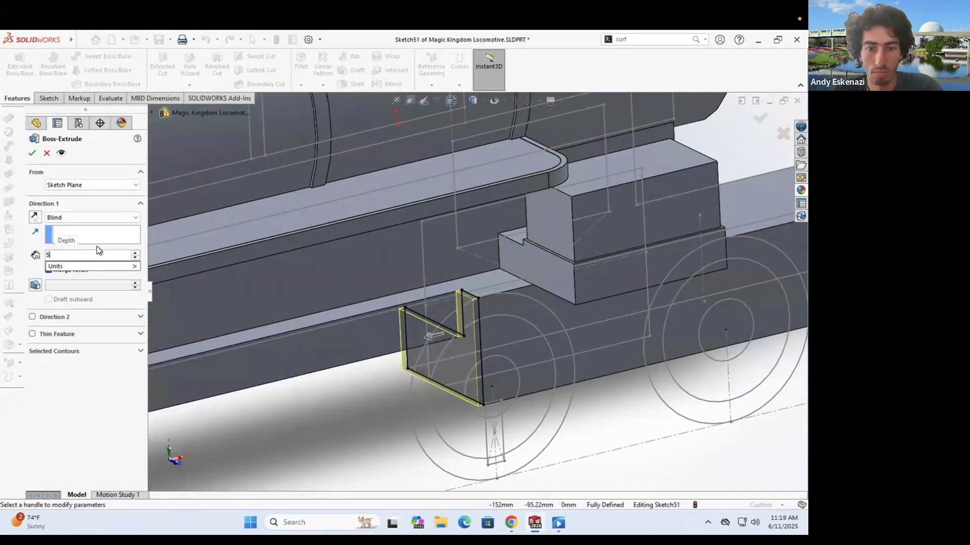
pyautogui.click(96, 247)
pyautogui.scroll(5, 591, 404)
pyautogui.press('Return')
pyautogui.moveTo(592, 404); pyautogui.dragTo(423, 283, button='middle')
pyautogui.scroll(3, 505, 286)
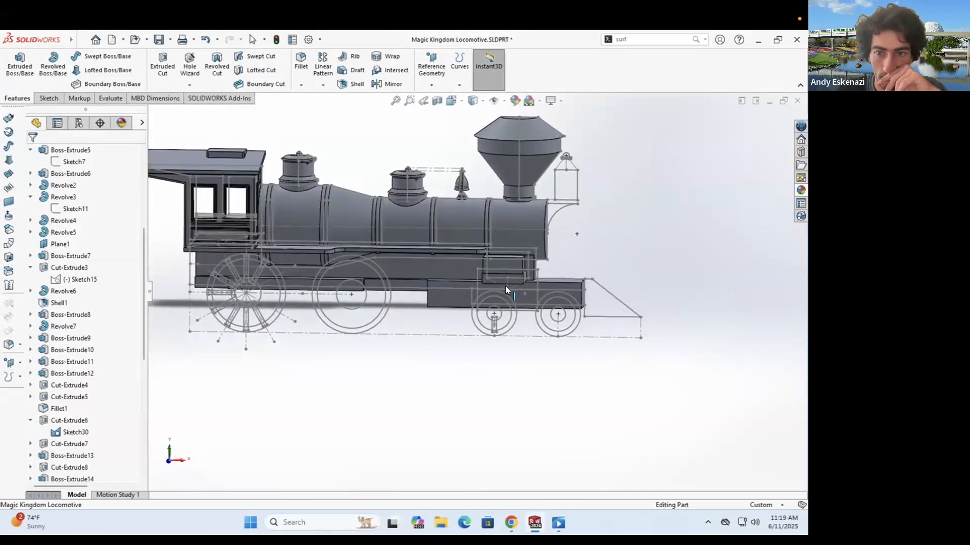
# Step: Sketch on the front frame's outer side face and offset both vertical side lines of the master-sketch cylinder rectangle 5 mm outward
pyautogui.scroll(-5, 505, 286)
pyautogui.moveTo(505, 286); pyautogui.dragTo(524, 260, button='middle')
pyautogui.click(523, 261)
pyautogui.click(543, 242)
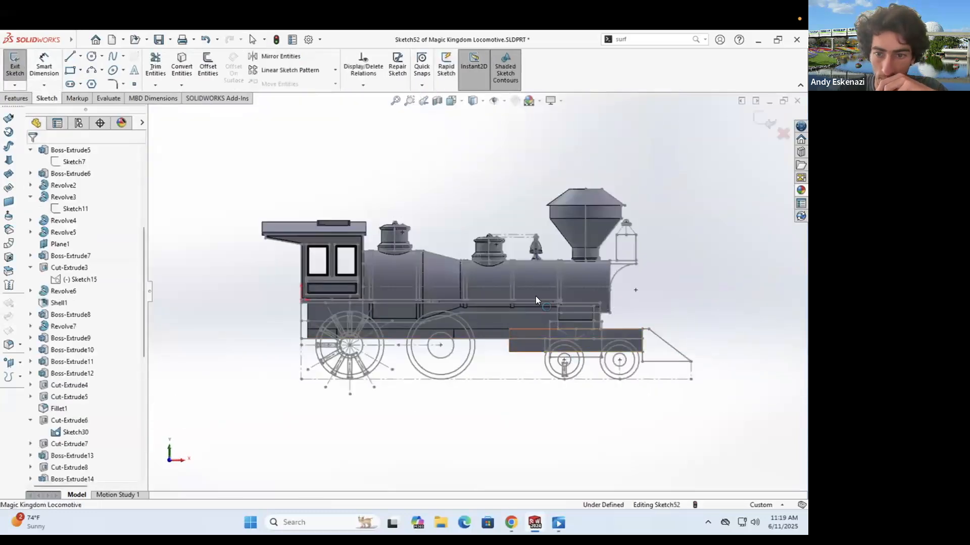
pyautogui.scroll(-5, 544, 314)
pyautogui.scroll(2, 520, 309)
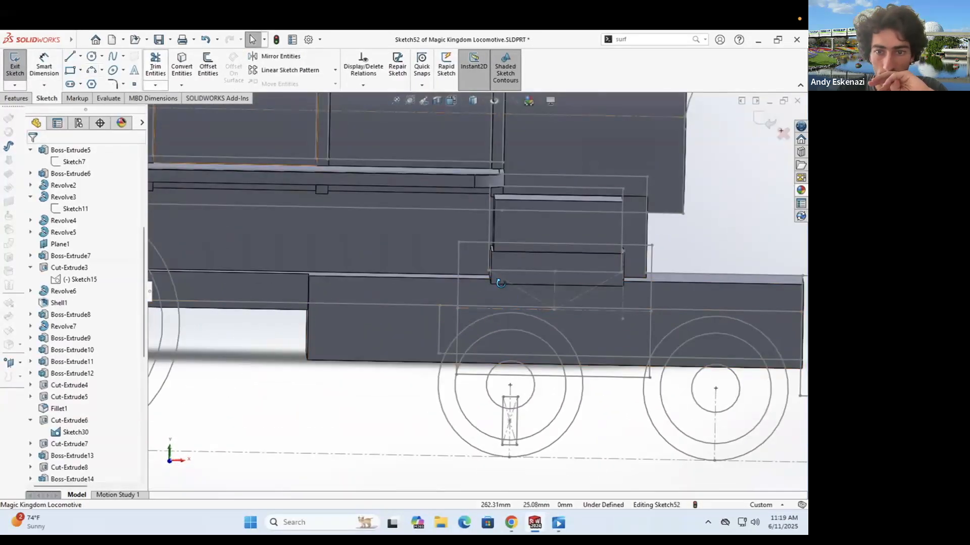
pyautogui.scroll(-2, 500, 283)
pyautogui.click(448, 293)
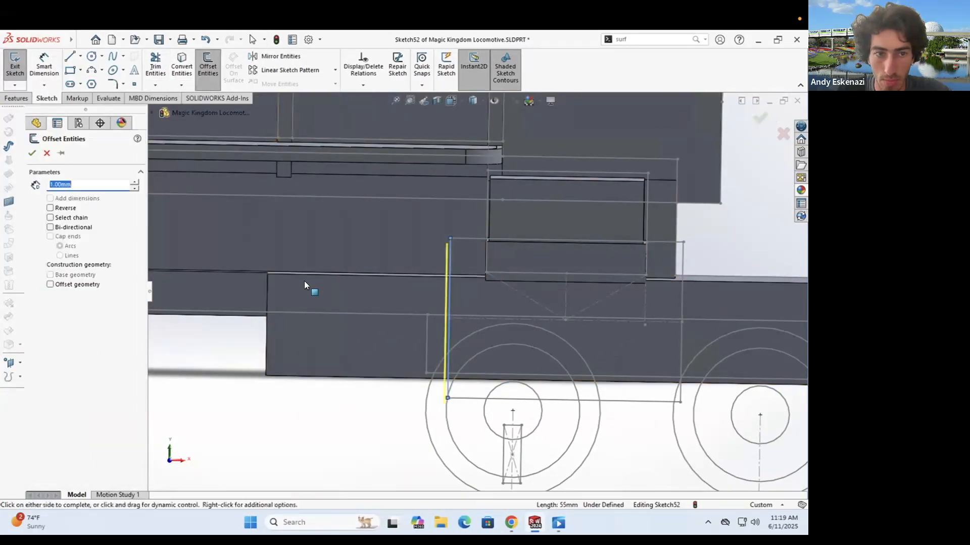
pyautogui.click(50, 212)
pyautogui.press('Return')
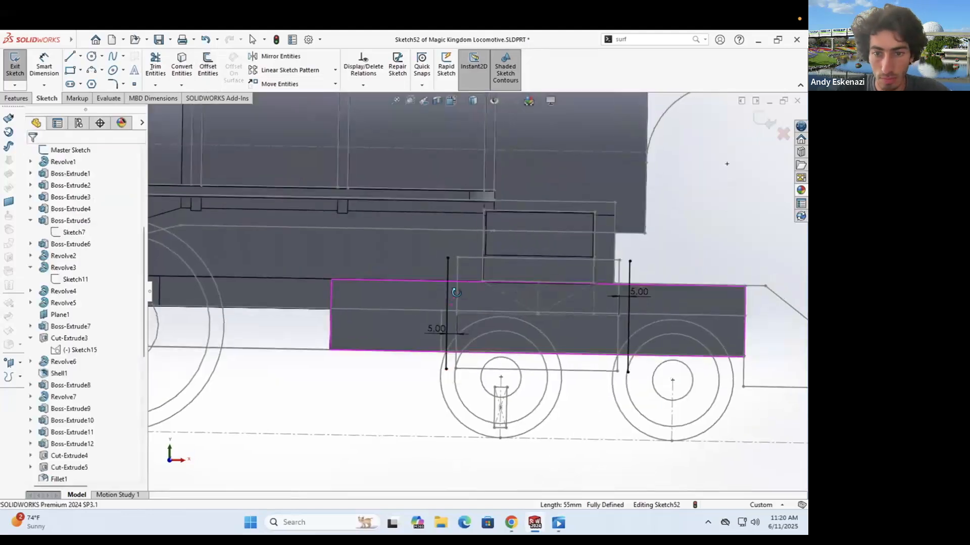
# Step: Close the cut profile with lines joining the two offset lines below the frame and along its upper edge
pyautogui.scroll(-3, 455, 374)
pyautogui.press('Escape')
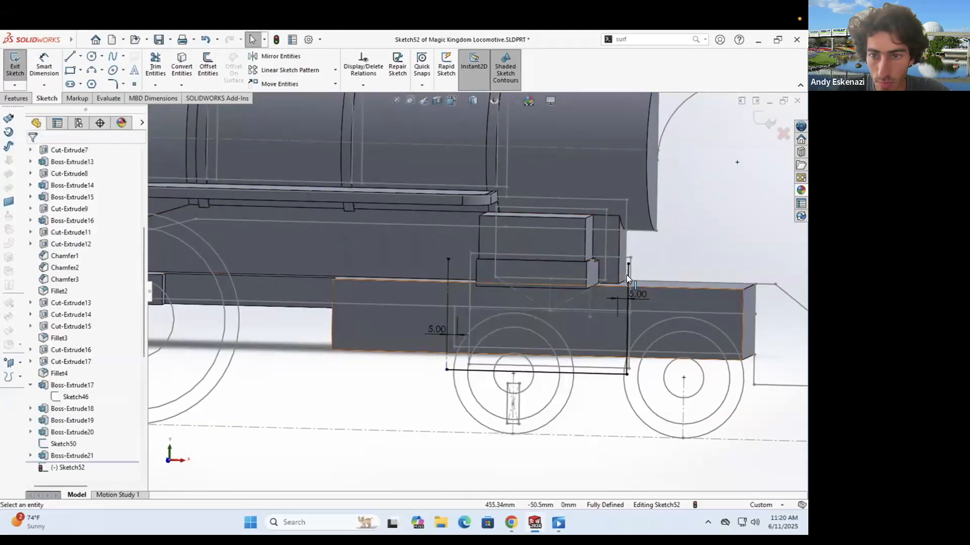
pyautogui.press('Return')
pyautogui.moveTo(448, 373); pyautogui.dragTo(505, 404, button='middle')
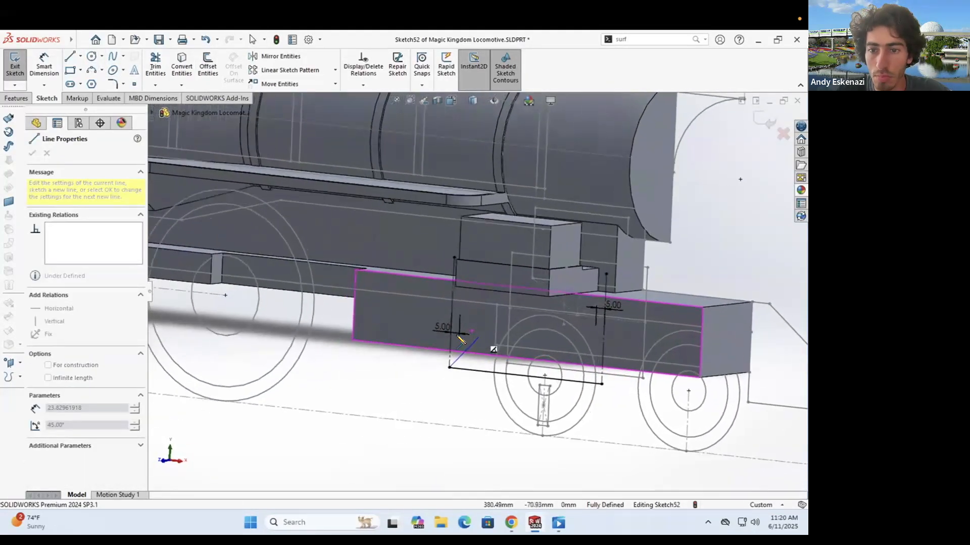
pyautogui.click(512, 521)
pyautogui.click(513, 522)
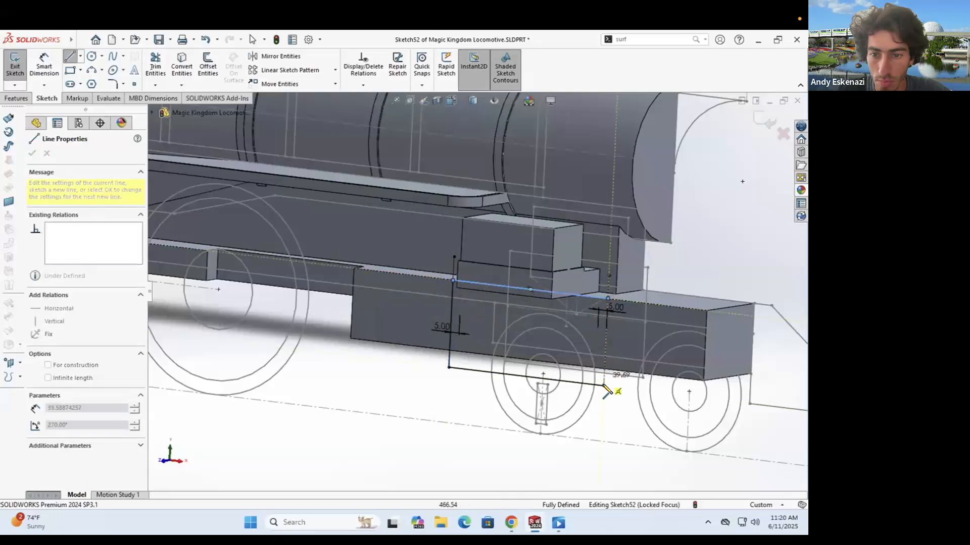
# Step: Cut-extrude the closed profile into the front frame's side to form a notch below the steam chest
pyautogui.press('Escape')
pyautogui.click(17, 98)
pyautogui.click(163, 66)
pyautogui.click(92, 218)
pyautogui.click(65, 262)
pyautogui.press('Return')
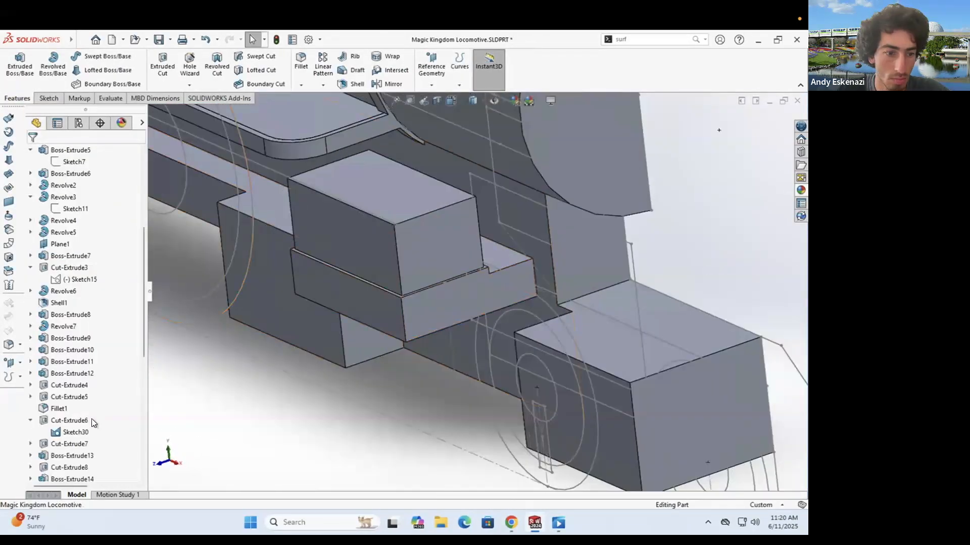
# Step: Reopen the sketch on the front end face below the steam chest and draw a circle of about 16.6 mm radius centred on the centerline's lower end
pyautogui.click(74, 279)
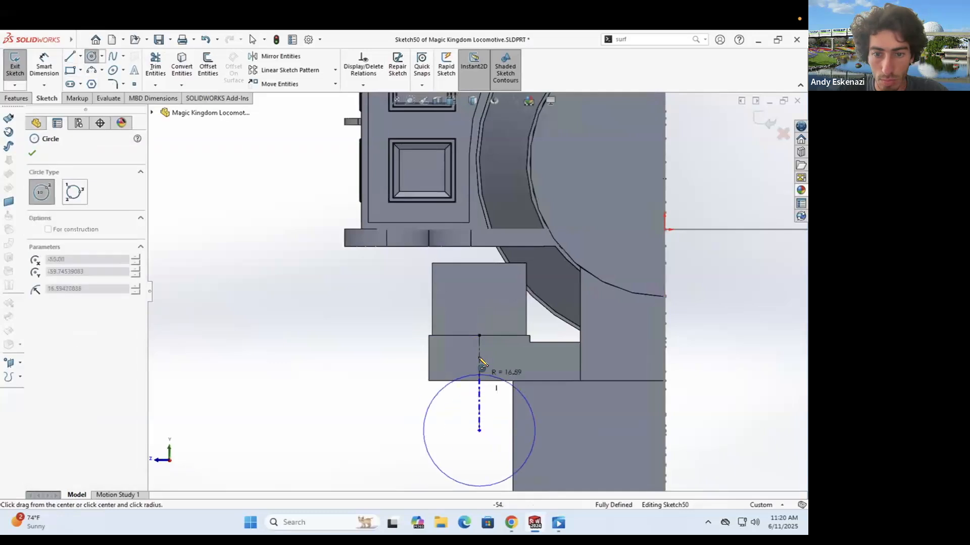
pyautogui.click(482, 362)
pyautogui.scroll(3, 476, 353)
pyautogui.moveTo(477, 354); pyautogui.dragTo(363, 302, button='middle')
pyautogui.scroll(-4, 364, 302)
# Step: Set the vertical centerline's length to 30 mm and dimension the circle's diameter
pyautogui.press('d')
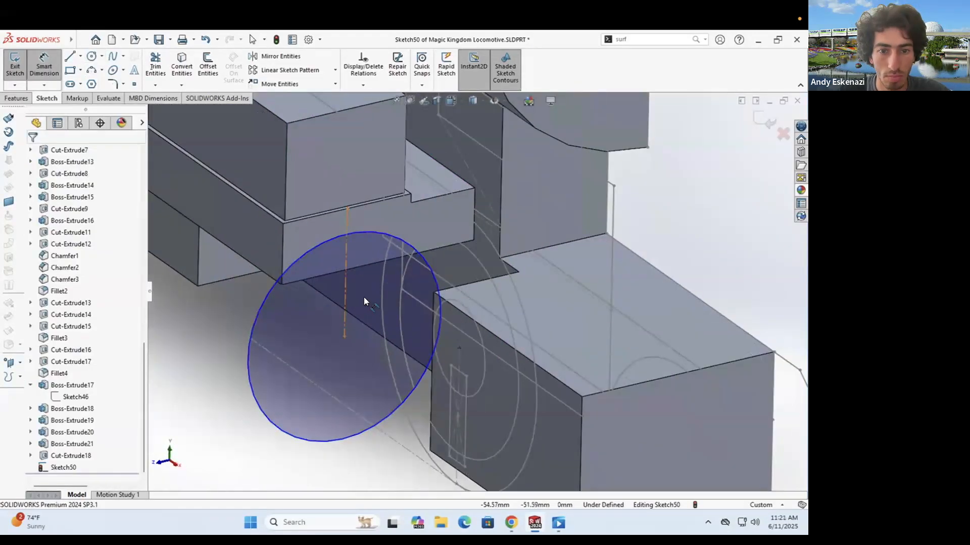
pyautogui.click(364, 301)
pyautogui.click(365, 302)
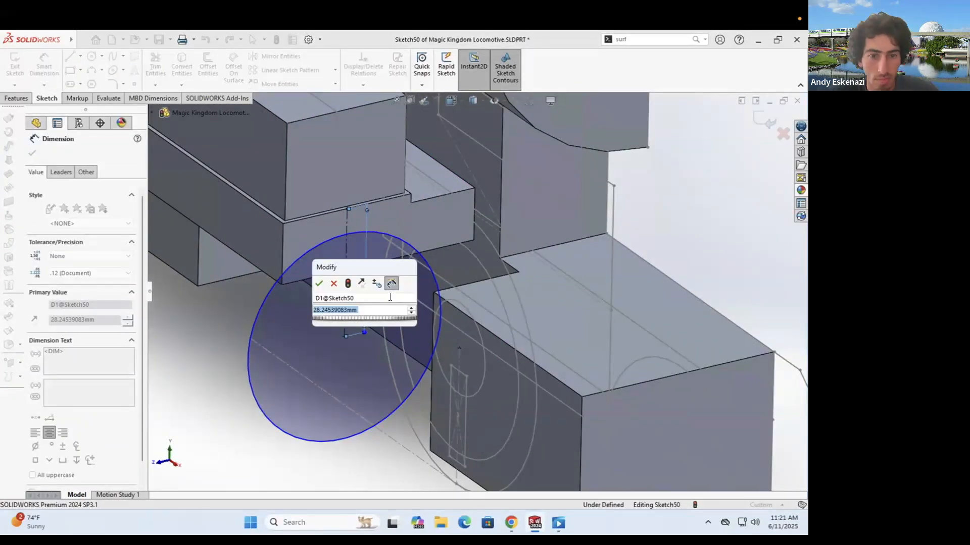
pyautogui.write('30')
pyautogui.press('Return')
pyautogui.scroll(3, 272, 295)
pyautogui.click(398, 408)
pyautogui.scroll(-3, 399, 408)
pyautogui.moveTo(384, 307); pyautogui.dragTo(422, 319, button='middle')
# Step: Extrude the circle 10 mm in the first direction and also in the second direction to form the steam cylinder
pyautogui.press('e')
pyautogui.click(503, 519)
pyautogui.click(503, 519)
pyautogui.doubleClick(63, 256)
pyautogui.write('10')
pyautogui.press('Return')
pyautogui.click(32, 317)
pyautogui.click(32, 154)
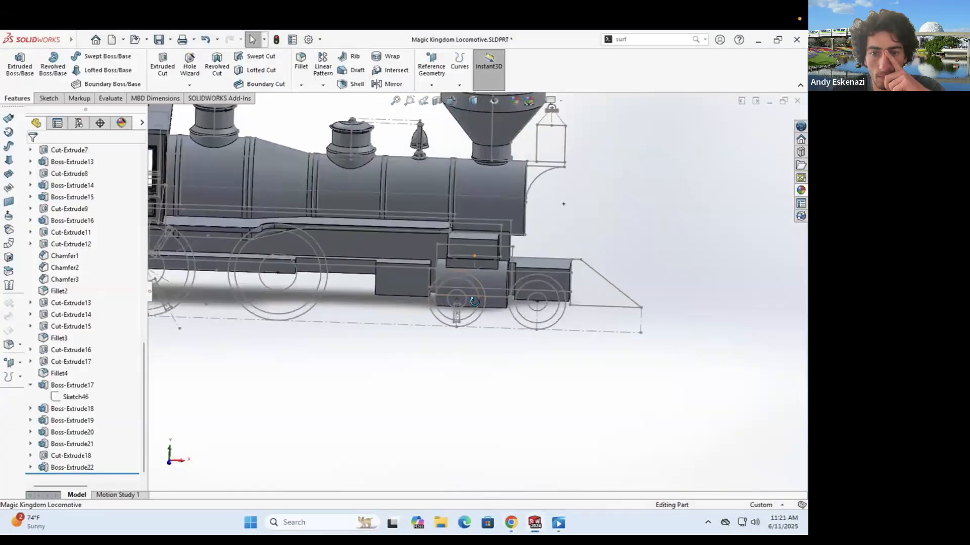
# Step: Edit the steam cylinder's sketch to revise the circle's diameter and the centerline's length, and rebuild the model
pyautogui.scroll(-5, 470, 273)
pyautogui.click(73, 467)
pyautogui.click(448, 384)
pyautogui.scroll(1, 447, 384)
pyautogui.doubleClick(454, 471)
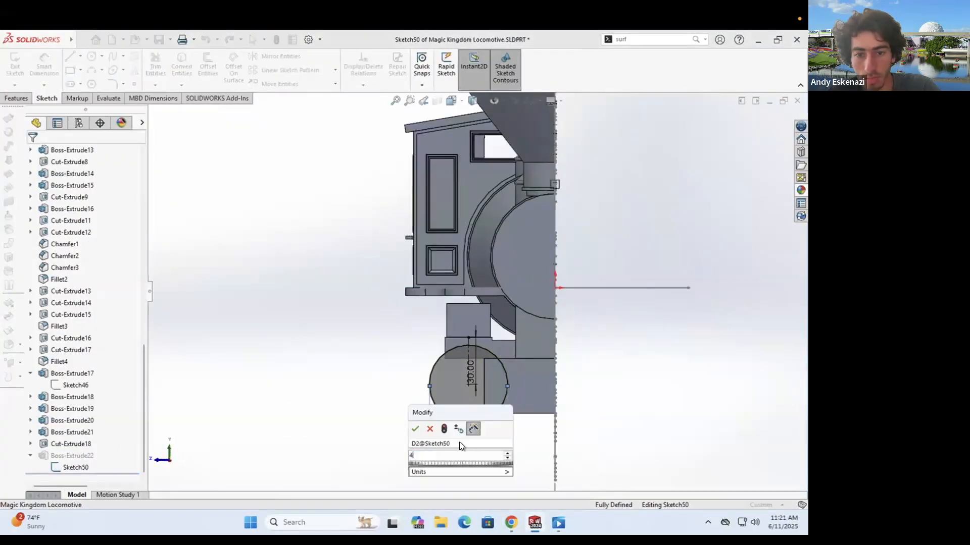
pyautogui.press('Return')
pyautogui.doubleClick(470, 363)
pyautogui.press('Return')
pyautogui.hotkey('ctrl', 'b')
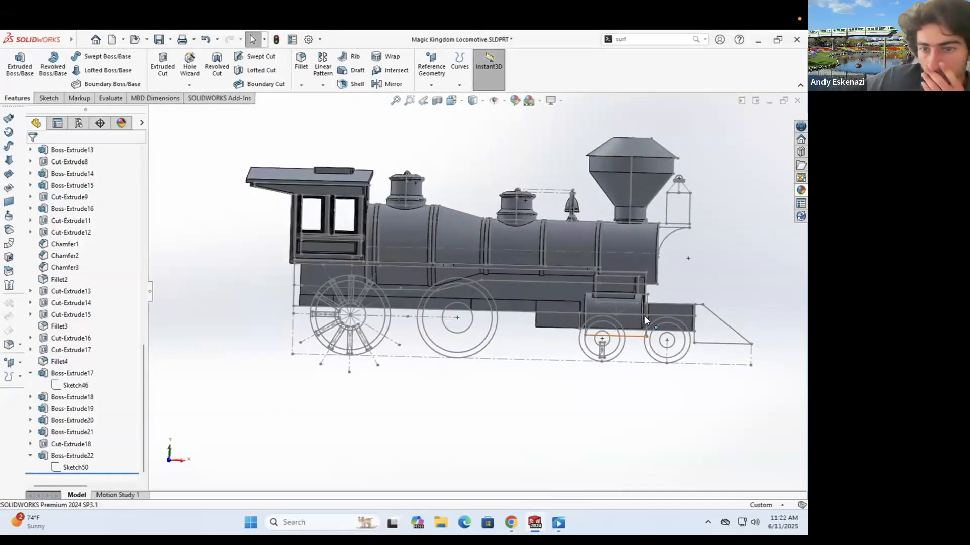
# Step: Increase the blind depth of the extruded block that carries the steam chest out from the boiler saddle
pyautogui.moveTo(602, 333); pyautogui.dragTo(628, 335, button='middle')
pyautogui.scroll(-6, 556, 328)
pyautogui.moveTo(556, 329); pyautogui.dragTo(534, 318, button='middle')
pyautogui.click(84, 269)
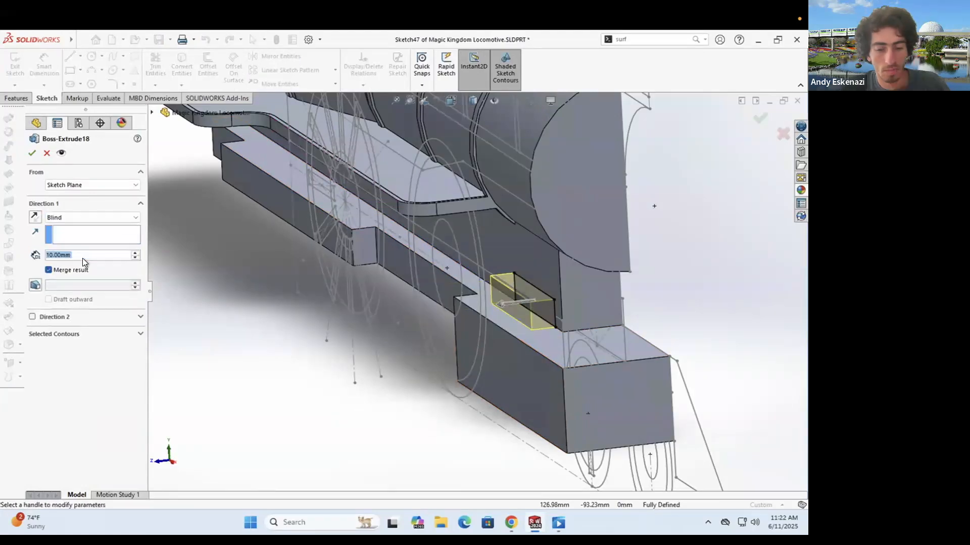
pyautogui.moveTo(336, 268); pyautogui.dragTo(116, 291, button='middle')
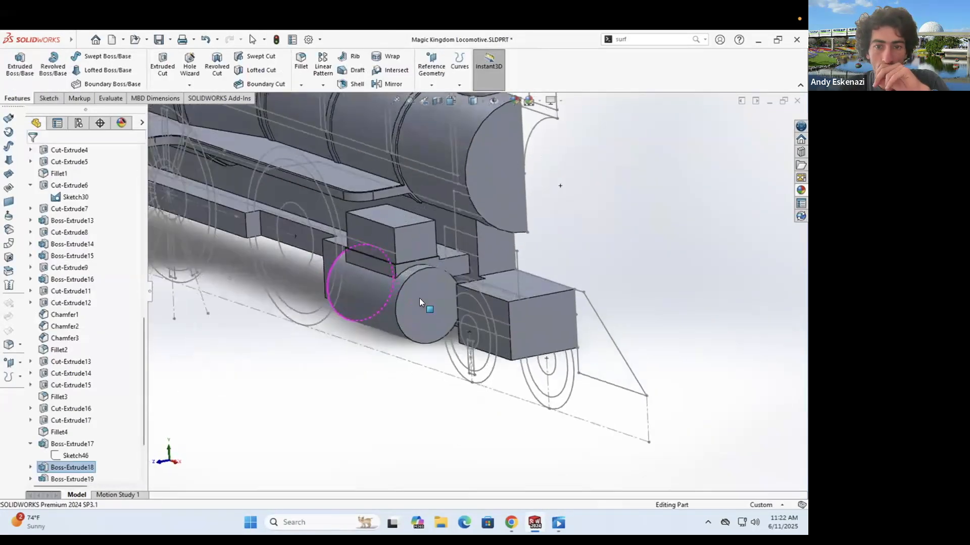
# Step: Check the locomotive photo, sketch a rectangle along the inner wall on the frame notch's rear end face, and set its width to 5 mm
pyautogui.moveTo(419, 298); pyautogui.dragTo(505, 373, button='middle')
pyautogui.click(504, 523)
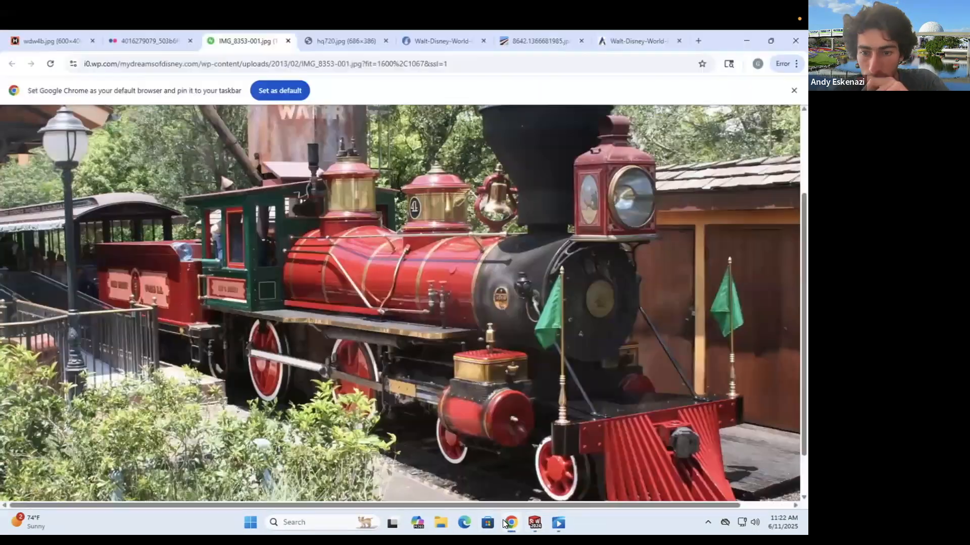
pyautogui.click(503, 521)
pyautogui.moveTo(483, 309); pyautogui.dragTo(374, 137, button='middle')
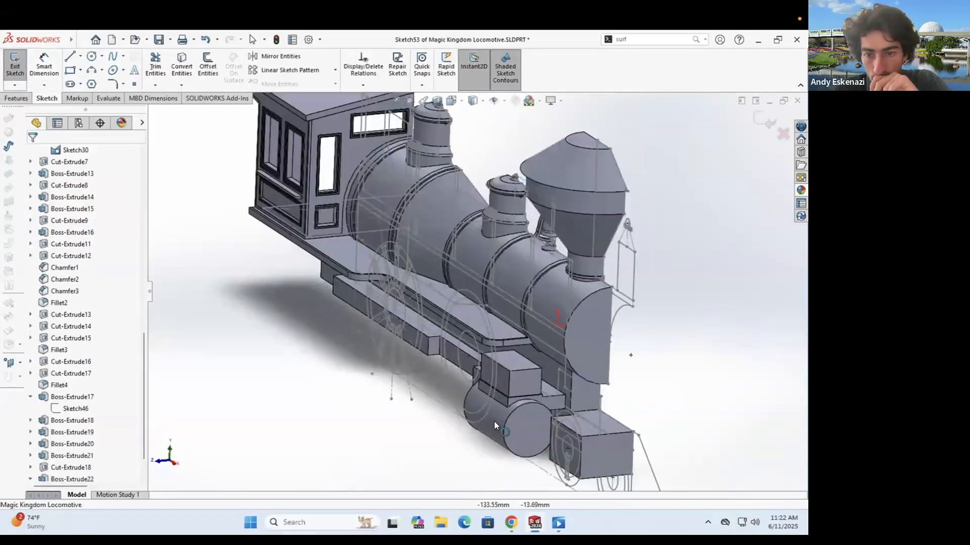
pyautogui.scroll(-8, 395, 338)
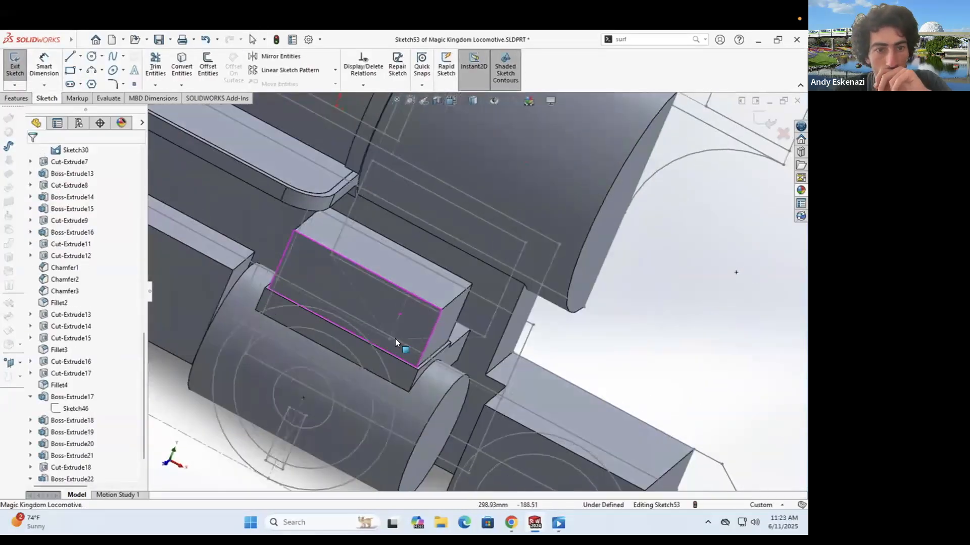
pyautogui.press('r')
pyautogui.click(418, 259)
pyautogui.scroll(5, 418, 259)
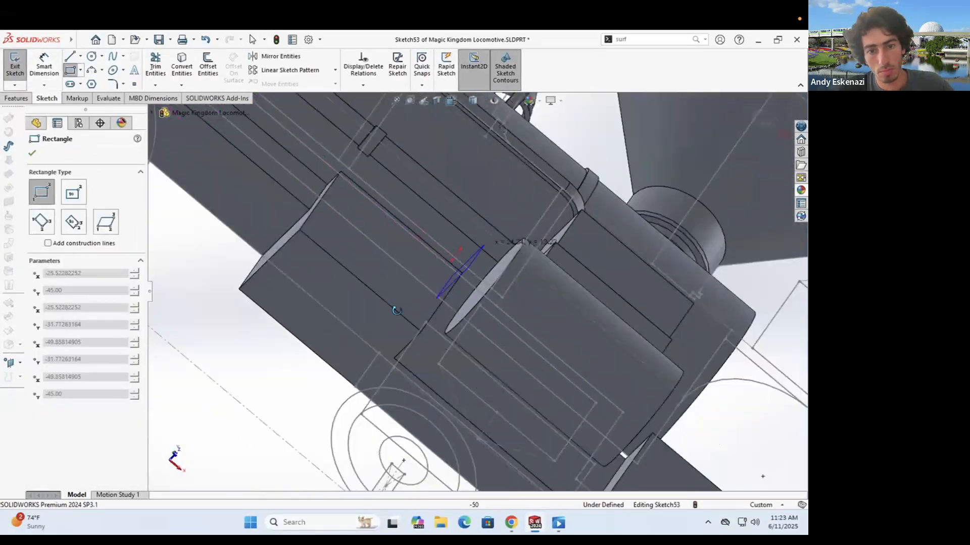
pyautogui.scroll(-5, 467, 330)
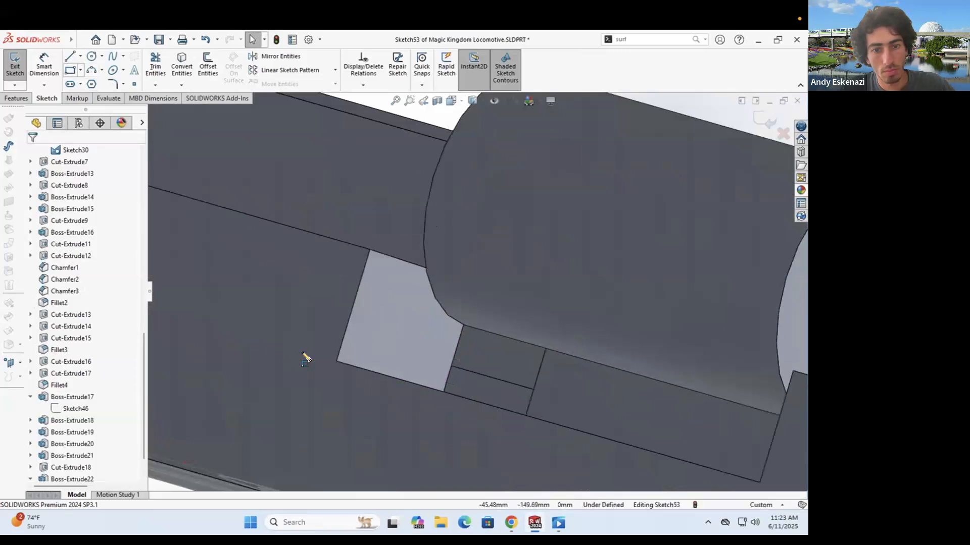
pyautogui.click(438, 380)
pyautogui.click(324, 331)
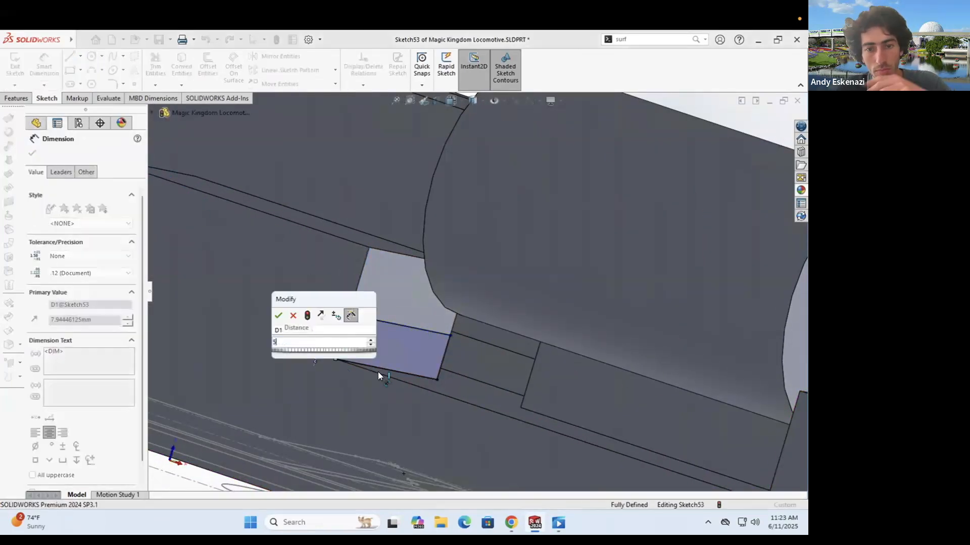
pyautogui.press('Return')
# Step: Extrude the rectangle along the frame notch behind the steam cylinder and revise its sketch width
pyautogui.click(16, 98)
pyautogui.click(19, 66)
pyautogui.press('Escape')
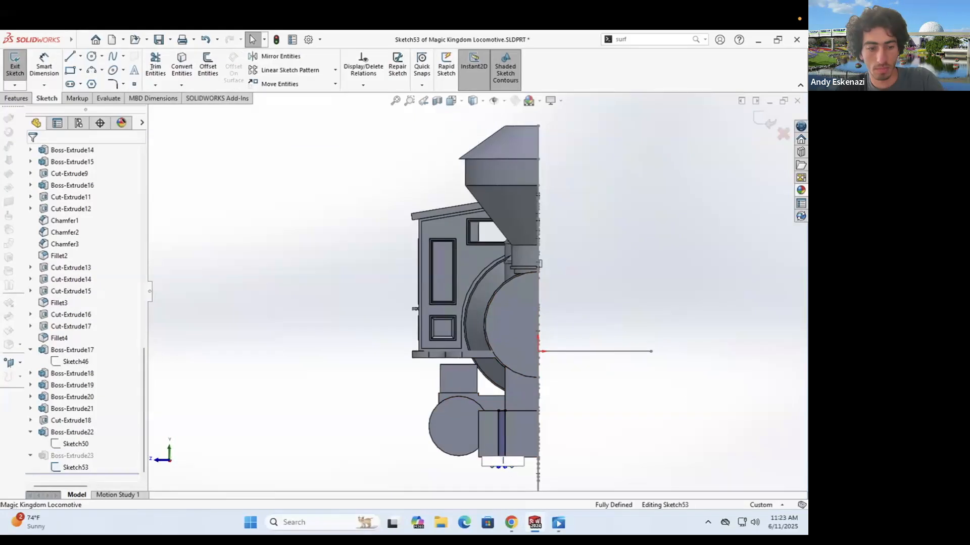
pyautogui.click(16, 66)
pyautogui.moveTo(559, 313)
pyautogui.mouseDown(button='middle')
pyautogui.moveTo(550, 334)
pyautogui.moveTo(508, 198)
pyautogui.moveTo(422, 288)
pyautogui.moveTo(504, 335)
pyautogui.mouseUp(button='middle')
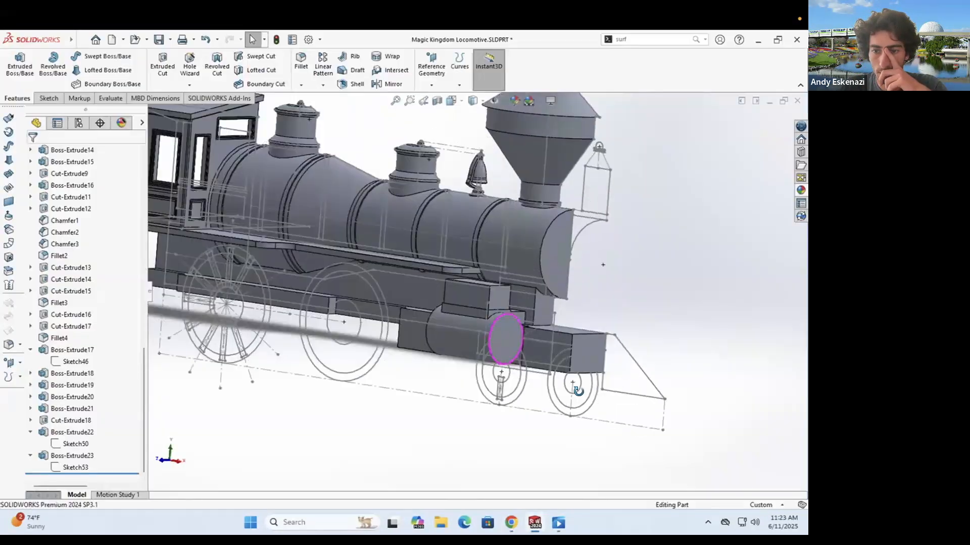
# Step: Check the locomotive photo and sketch a vertical centerline from the upper edge to the centre of the steam cylinder's front face
pyautogui.click(514, 520)
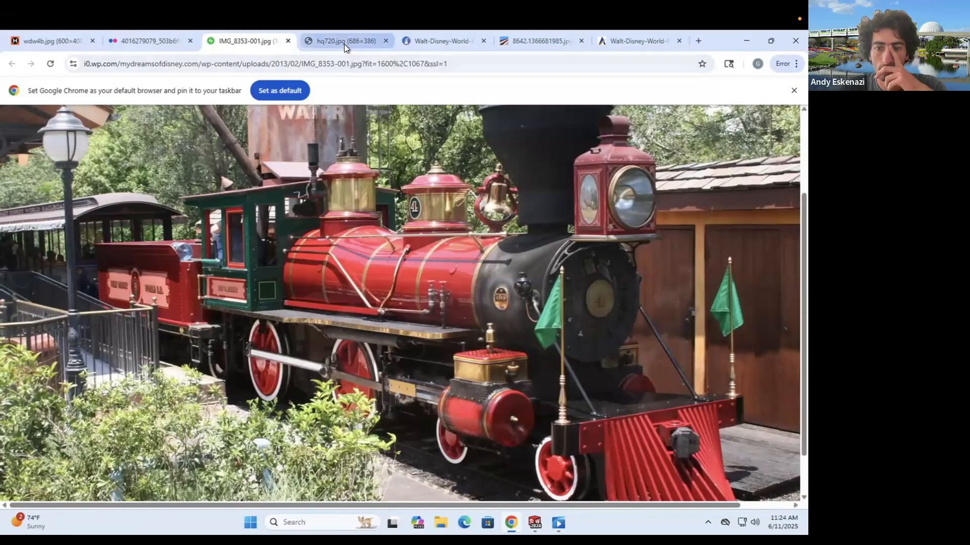
pyautogui.click(746, 42)
pyautogui.scroll(-5, 455, 278)
pyautogui.moveTo(478, 250)
pyautogui.mouseDown(button='middle')
pyautogui.moveTo(502, 262)
pyautogui.moveTo(480, 302)
pyautogui.mouseUp(button='middle')
pyautogui.click(481, 302)
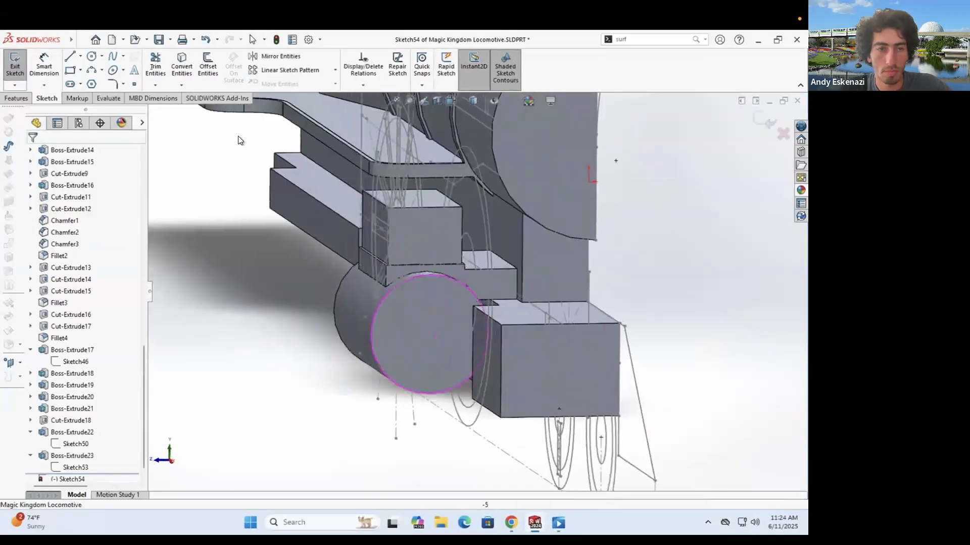
pyautogui.press('l')
pyautogui.moveTo(429, 274); pyautogui.dragTo(429, 334)
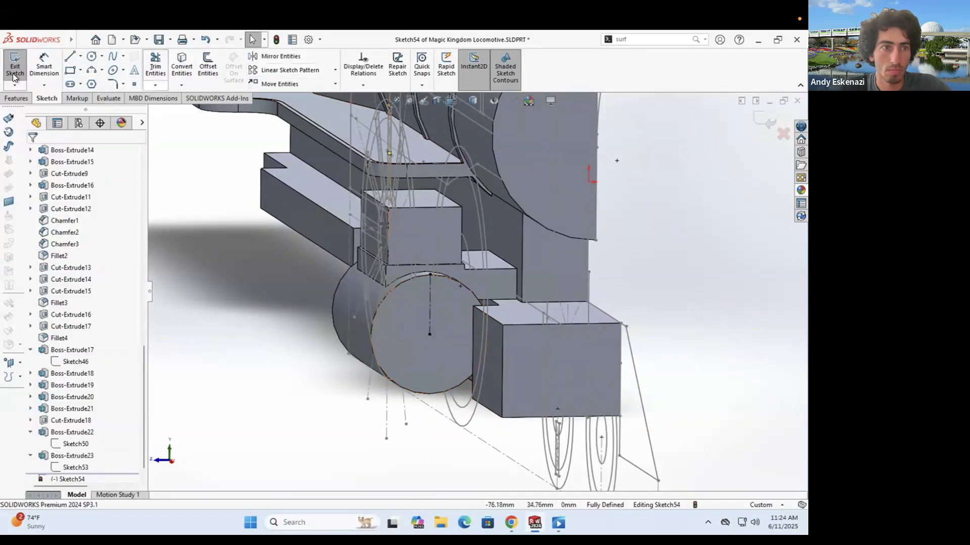
# Step: Create a horizontal reference plane through the centre of the cylinder's front face and start a sketch on it
pyautogui.click(431, 66)
pyautogui.press('Return')
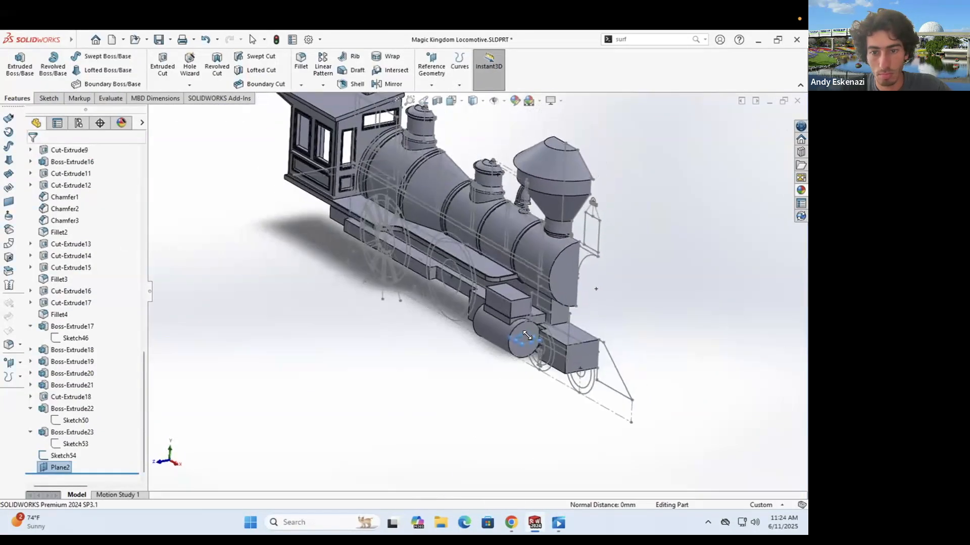
pyautogui.click(582, 396)
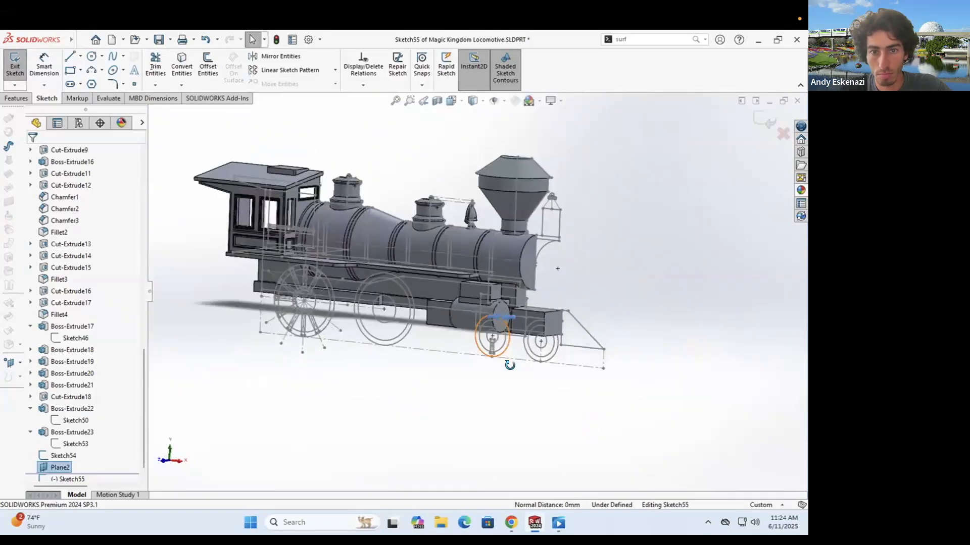
# Step: Draw a construction line from the cylinder's front centre back along its axis and set its length to 75 mm
pyautogui.scroll(-6, 582, 396)
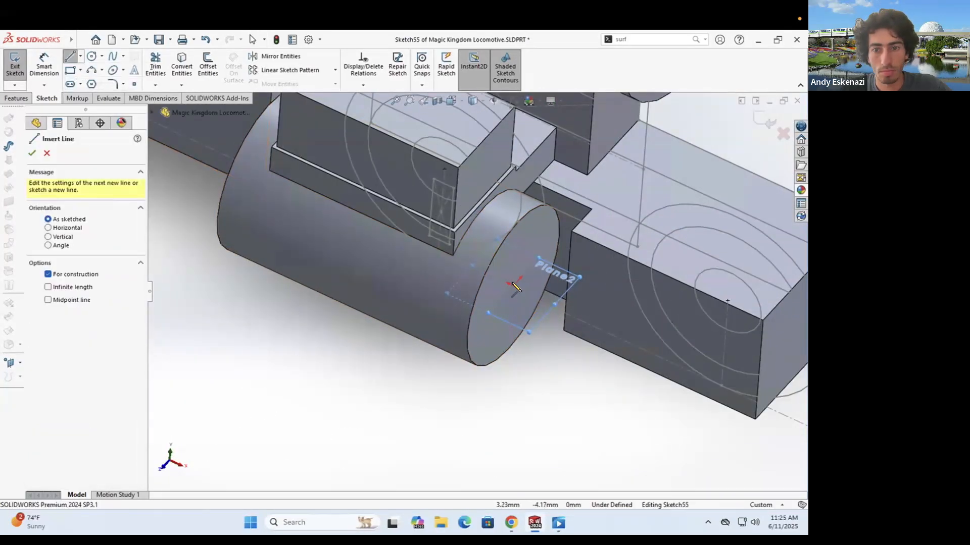
pyautogui.click(354, 241)
pyautogui.click(357, 240)
pyautogui.write('75')
pyautogui.press('Return')
# Step: Sketch a rectangle near each end of the axis line and position them 10 mm from the cylinder's ends
pyautogui.moveTo(378, 265); pyautogui.dragTo(220, 172, button='middle')
pyautogui.press('r')
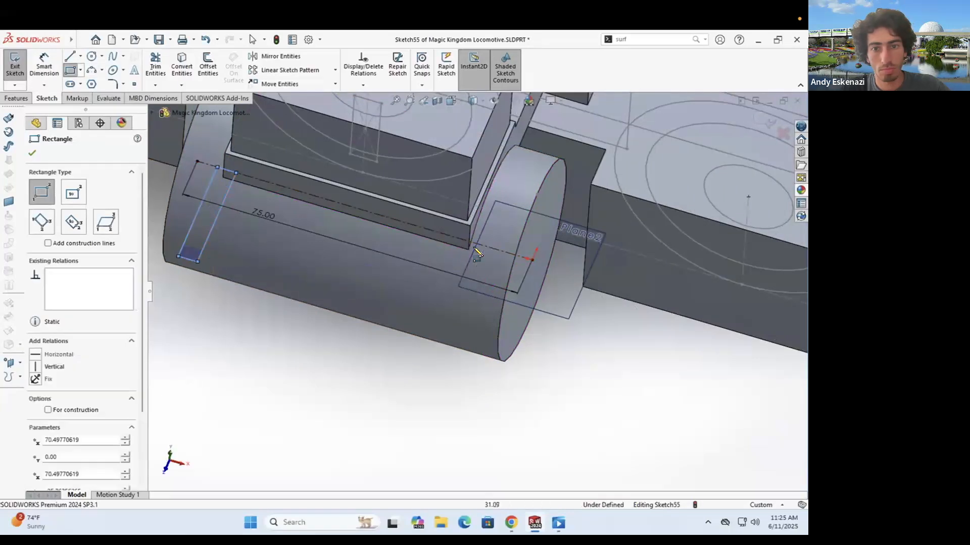
pyautogui.click(440, 321)
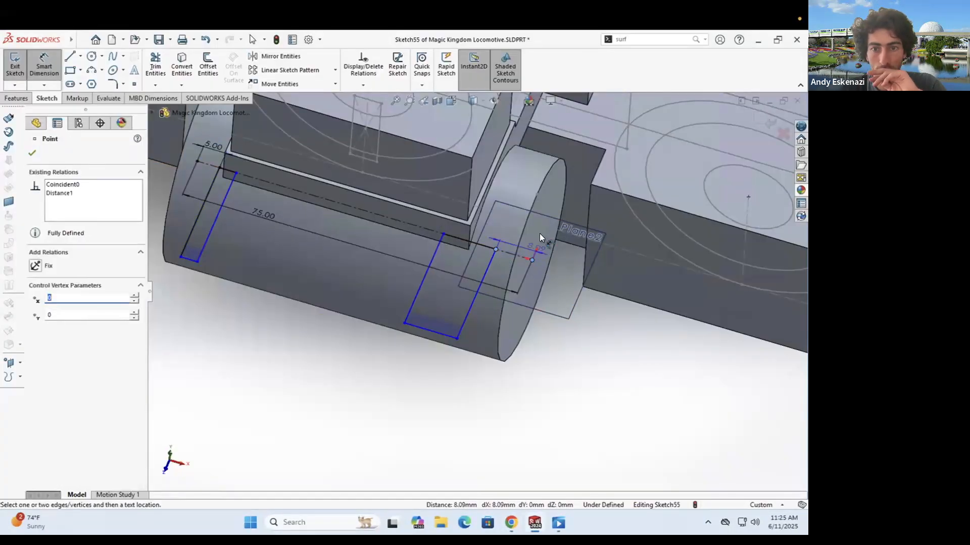
pyautogui.click(540, 233)
pyautogui.write('10')
pyautogui.press('Return')
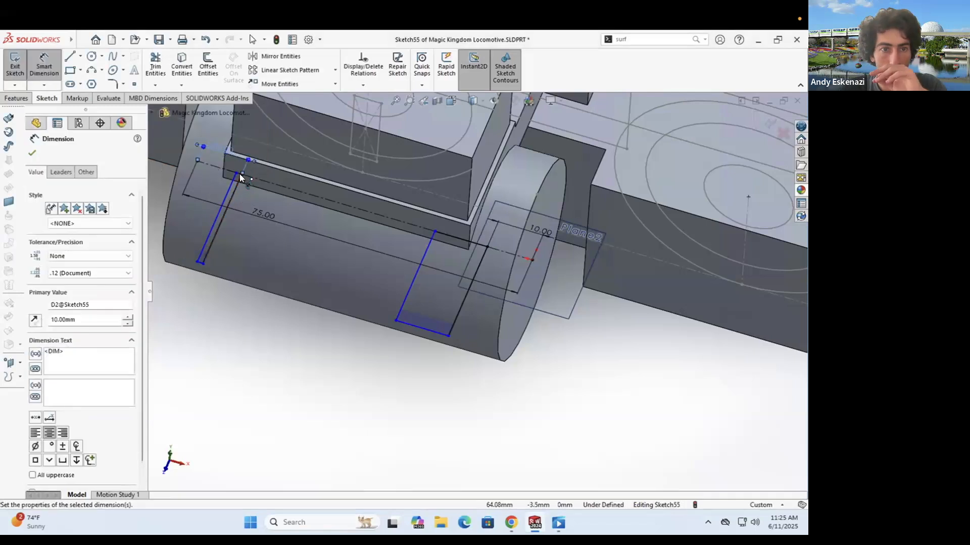
# Step: Set the width of both the rear and the front rectangle to 5 mm
pyautogui.scroll(-3, 171, 258)
pyautogui.click(222, 267)
pyautogui.click(217, 323)
pyautogui.write('5')
pyautogui.press('Return')
pyautogui.click(589, 375)
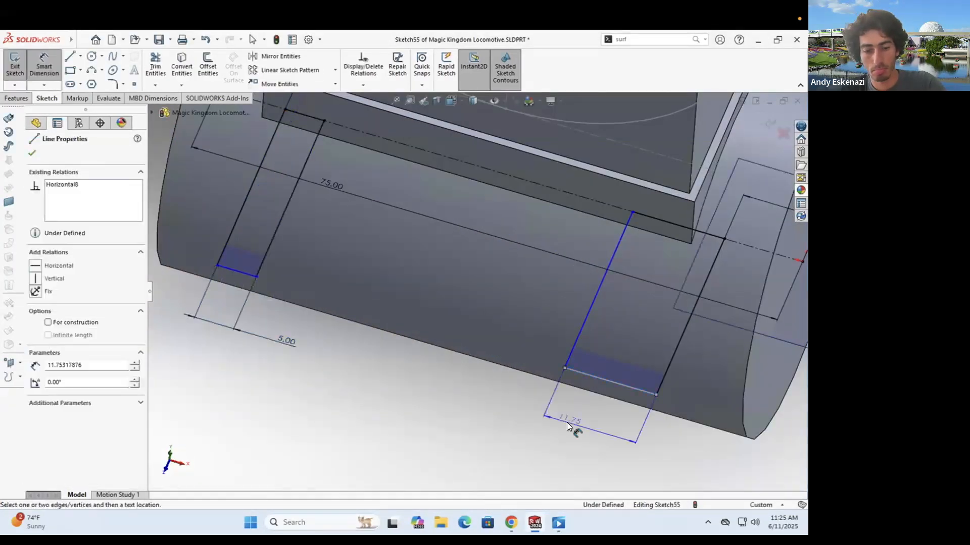
pyautogui.click(567, 423)
pyautogui.write('521')
pyautogui.press('Return')
# Step: Set the distance from the axis to the outer edge of both rectangles to 23 mm
pyautogui.moveTo(692, 399); pyautogui.dragTo(581, 394, button='middle')
pyautogui.scroll(2, 454, 355)
pyautogui.click(523, 359)
pyautogui.write('23')
pyautogui.press('Return')
pyautogui.scroll(4, 432, 204)
pyautogui.click(440, 199)
pyautogui.click(441, 218)
pyautogui.write('23')
pyautogui.press('Return')
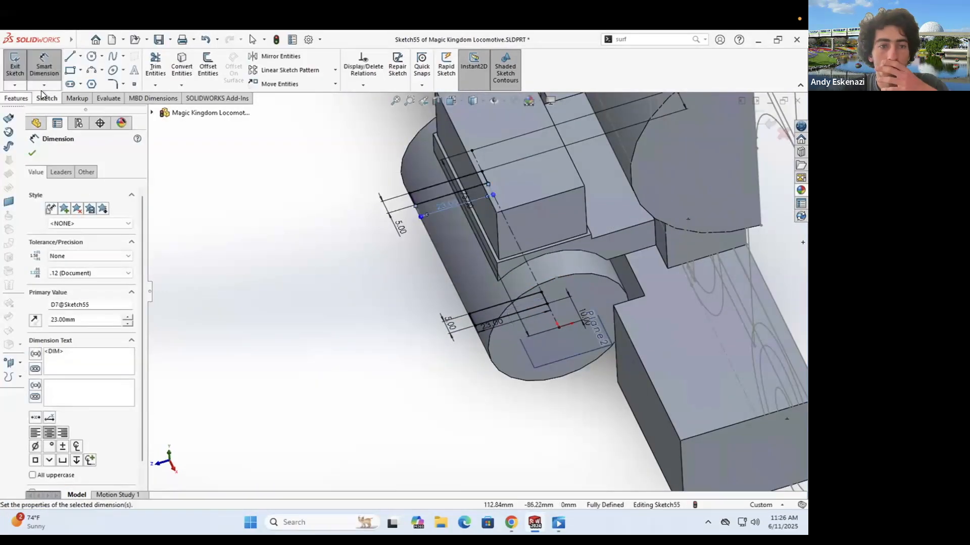
# Step: Revolve the two rectangles around the cylinder's axis line to form raised bands
pyautogui.click(53, 66)
pyautogui.press('Return')
pyautogui.scroll(3, 455, 263)
pyautogui.moveTo(434, 272); pyautogui.dragTo(559, 259, button='middle')
pyautogui.scroll(-3, 472, 238)
pyautogui.scroll(-3, 446, 303)
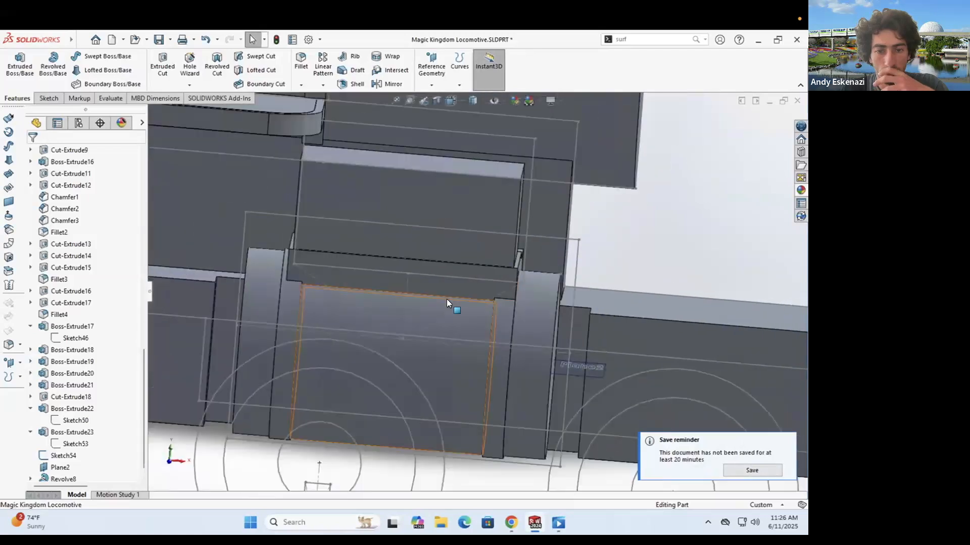
# Step: Set the sketch dimension of the block above the cylinder to 10 mm and rebuild the model
pyautogui.click(84, 366)
pyautogui.scroll(-5, 326, 319)
pyautogui.scroll(-3, 437, 280)
pyautogui.moveTo(438, 281)
pyautogui.mouseDown(button='middle')
pyautogui.moveTo(378, 316)
pyautogui.moveTo(424, 256)
pyautogui.mouseUp(button='middle')
pyautogui.scroll(3, 424, 257)
pyautogui.click(498, 205)
pyautogui.write('10')
pyautogui.press('Return')
pyautogui.hotkey('ctrl', 'b')
# Step: Fillet the vertical corner edges of the block above the cylinder and of its base with a 2 mm radius
pyautogui.scroll(5, 388, 327)
pyautogui.moveTo(387, 327)
pyautogui.mouseDown(button='middle')
pyautogui.moveTo(364, 174)
pyautogui.moveTo(601, 313)
pyautogui.moveTo(611, 282)
pyautogui.mouseUp(button='middle')
pyautogui.scroll(-8, 613, 317)
pyautogui.hotkey('alt', 'Tab')
pyautogui.hotkey('alt', 'Tab')
pyautogui.scroll(-3, 611, 274)
pyautogui.click(299, 59)
pyautogui.hotkey('alt', 'Tab')
pyautogui.hotkey('alt', 'Tab')
pyautogui.click(607, 269)
pyautogui.write('2')
pyautogui.press('Return')
pyautogui.click(241, 211)
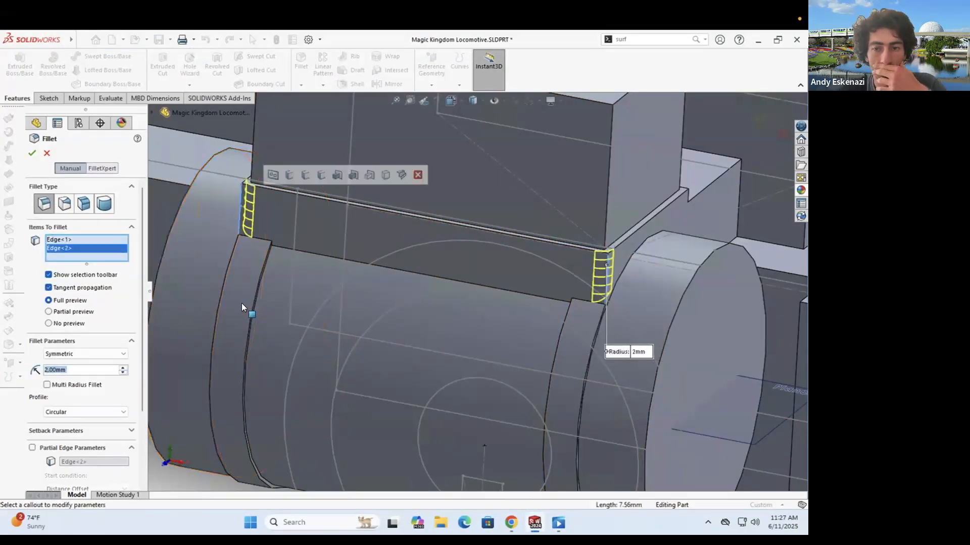
pyautogui.scroll(4, 429, 323)
pyautogui.scroll(-3, 556, 207)
pyautogui.click(198, 222)
pyautogui.scroll(4, 198, 222)
pyautogui.moveTo(198, 223)
pyautogui.mouseDown(button='middle')
pyautogui.moveTo(316, 233)
pyautogui.moveTo(197, 234)
pyautogui.mouseUp(button='middle')
pyautogui.press('Return')
# Step: Fillet the circular edges at the cylinder's front and rear ends with a 2 mm radius
pyautogui.scroll(2, 319, 160)
pyautogui.scroll(-4, 411, 315)
pyautogui.click(300, 59)
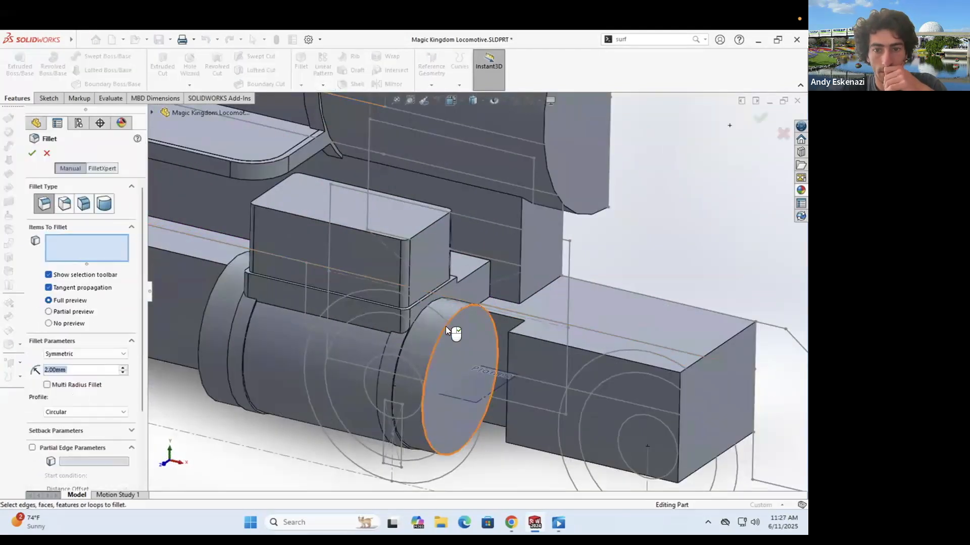
pyautogui.click(202, 307)
pyautogui.press('Return')
pyautogui.scroll(2, 444, 280)
pyautogui.scroll(-2, 444, 279)
# Step: Start a sketch on the top face of the block above the cylinder and offset the face outline outward
pyautogui.click(510, 521)
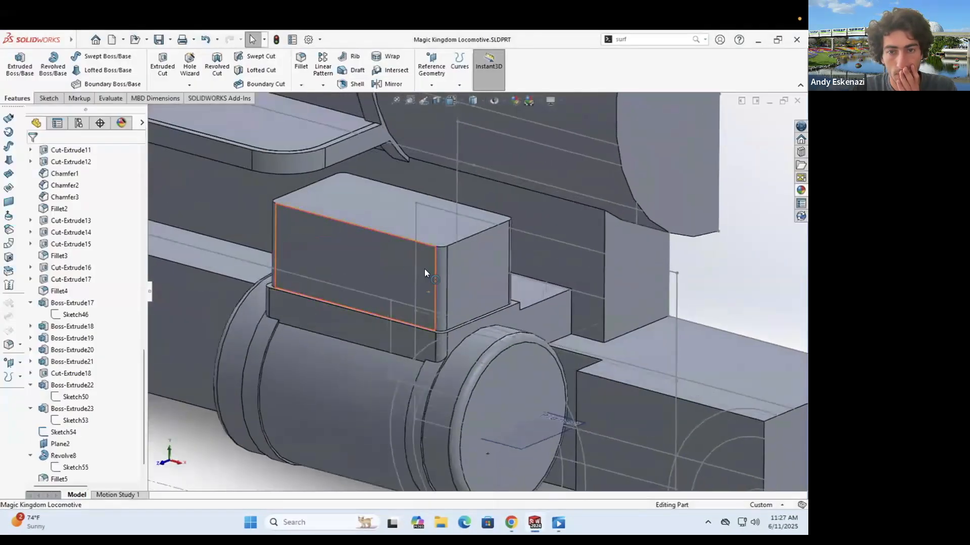
pyautogui.scroll(-3, 424, 269)
pyautogui.click(511, 522)
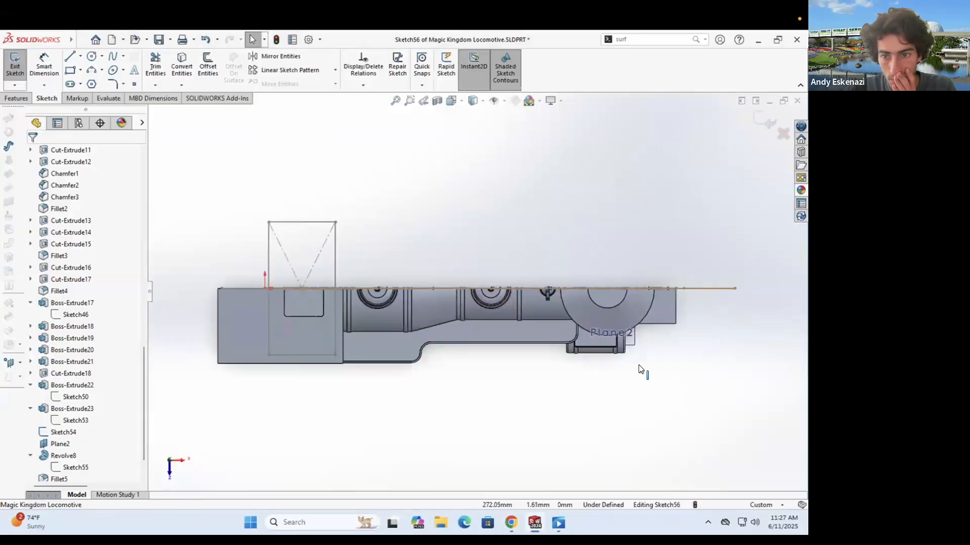
pyautogui.moveTo(640, 370); pyautogui.dragTo(626, 302, button='middle')
pyautogui.scroll(-5, 423, 262)
pyautogui.click(390, 258)
pyautogui.click(207, 65)
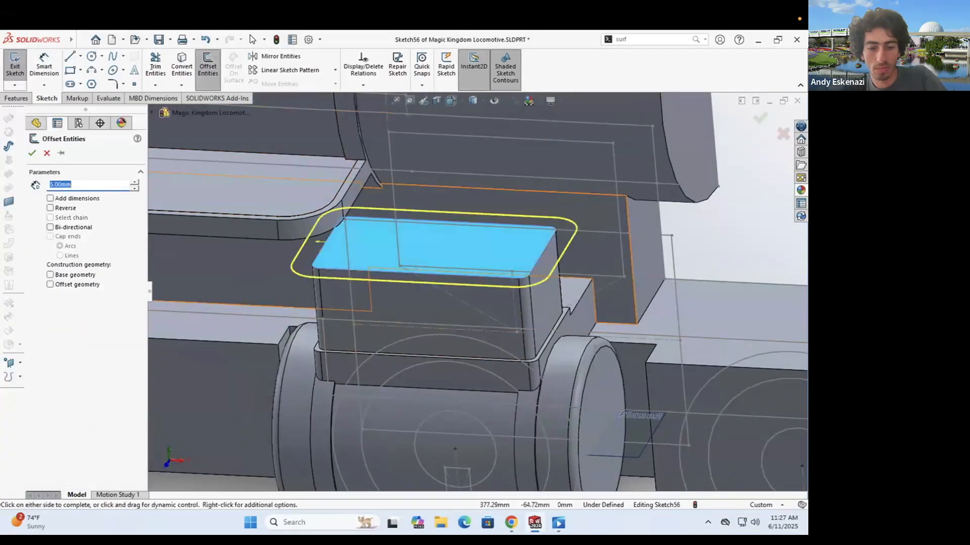
pyautogui.click(32, 154)
# Step: Extrude the offset outline 5 mm downward to form a lid around the block's top
pyautogui.click(17, 99)
pyautogui.click(20, 66)
pyautogui.click(35, 217)
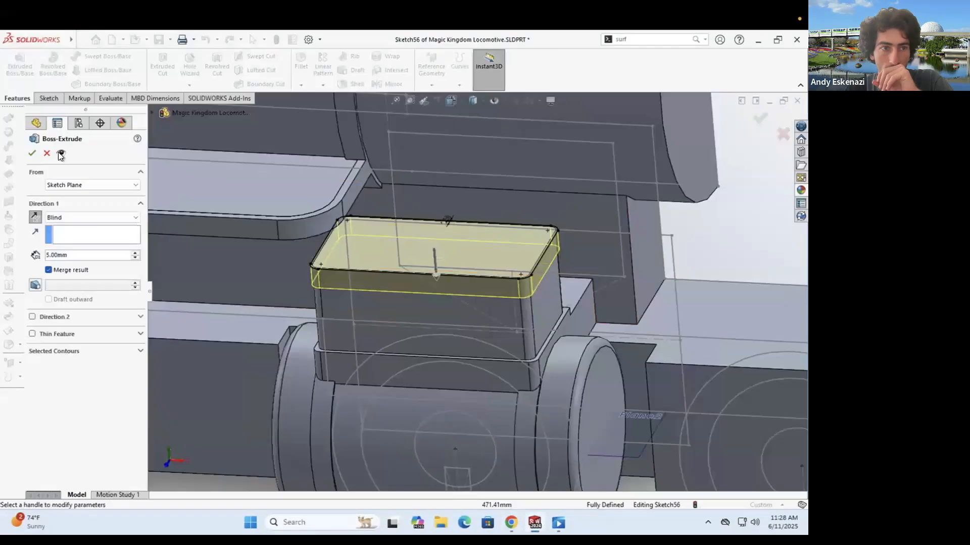
pyautogui.press('Return')
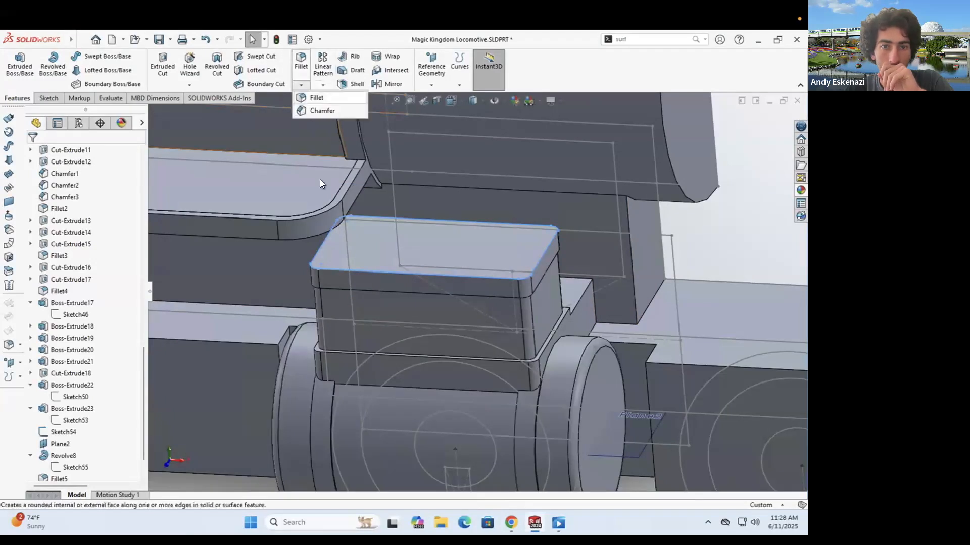
# Step: Chamfer the top edges of the block's lid
pyautogui.click(322, 111)
pyautogui.press('Return')
pyautogui.press('Return')
pyautogui.scroll(3, 457, 305)
pyautogui.moveTo(457, 305); pyautogui.dragTo(447, 273, button='middle')
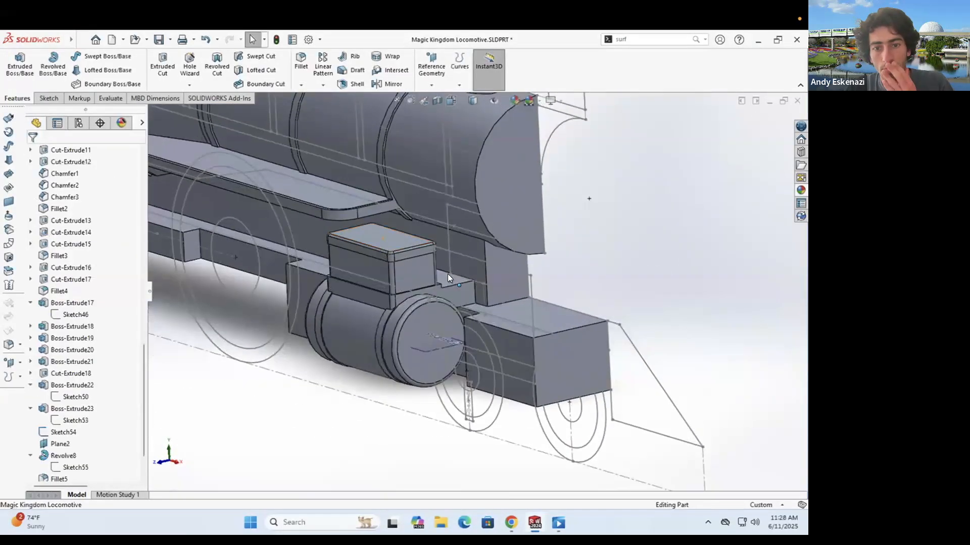
# Step: Examine the locomotive's front platform and cowcatcher in the reference photos and compare them with the model's front block
pyautogui.scroll(-3, 447, 274)
pyautogui.click(511, 520)
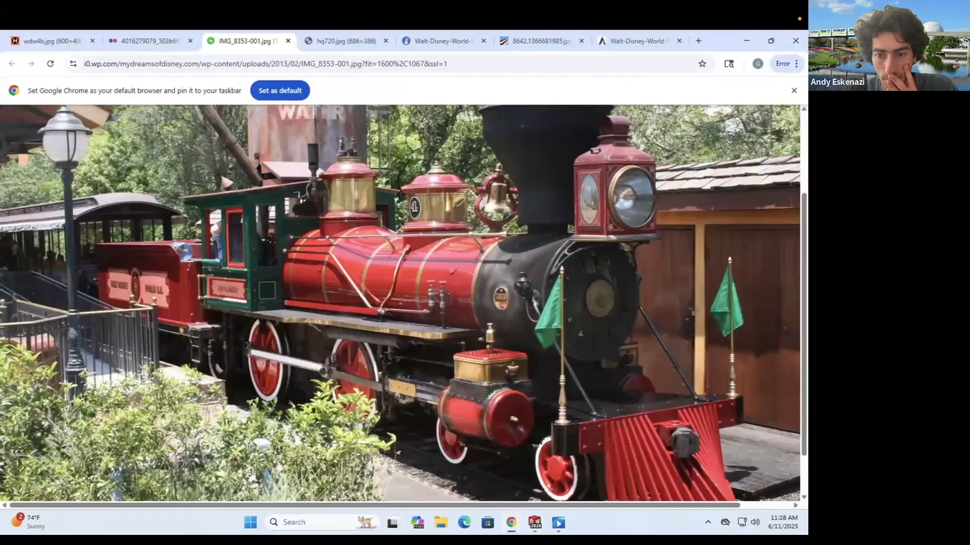
pyautogui.click(343, 40)
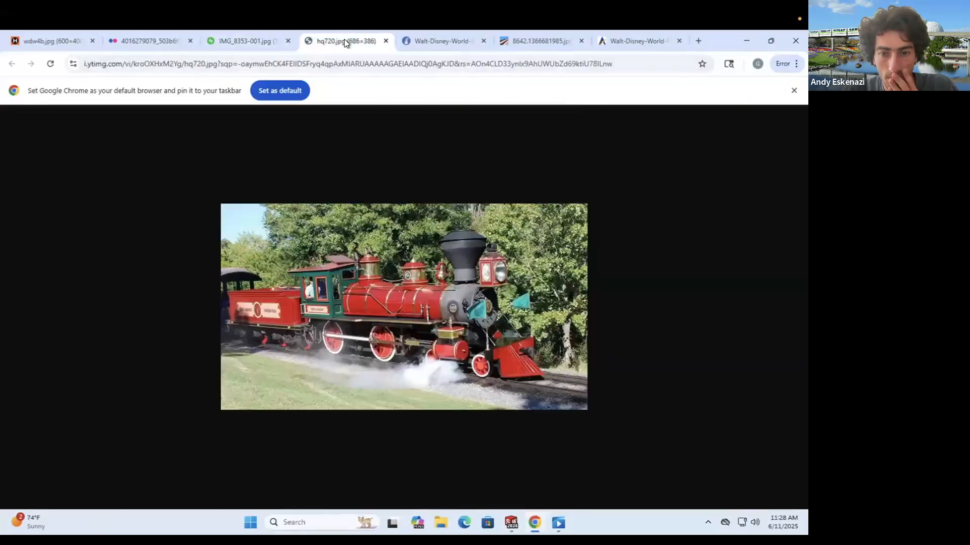
pyautogui.click(420, 41)
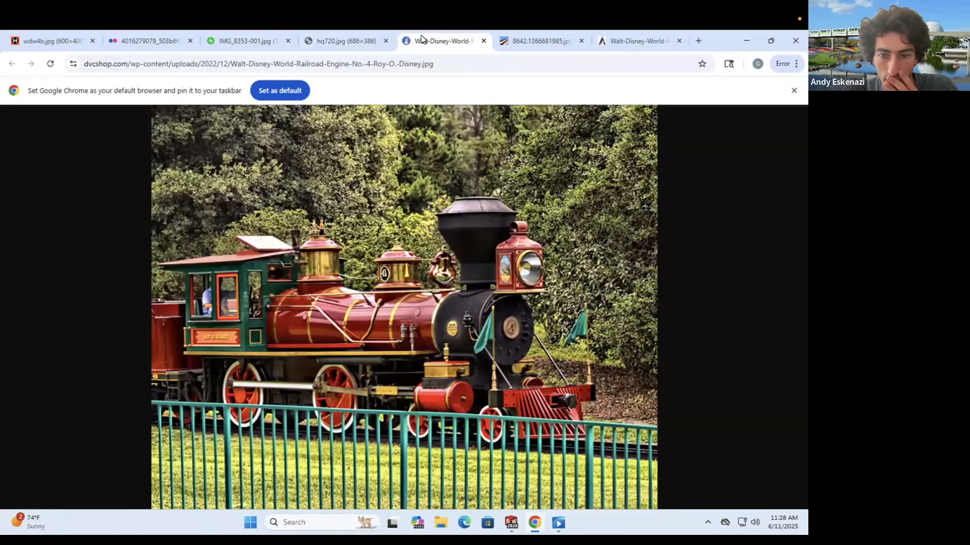
pyautogui.click(534, 40)
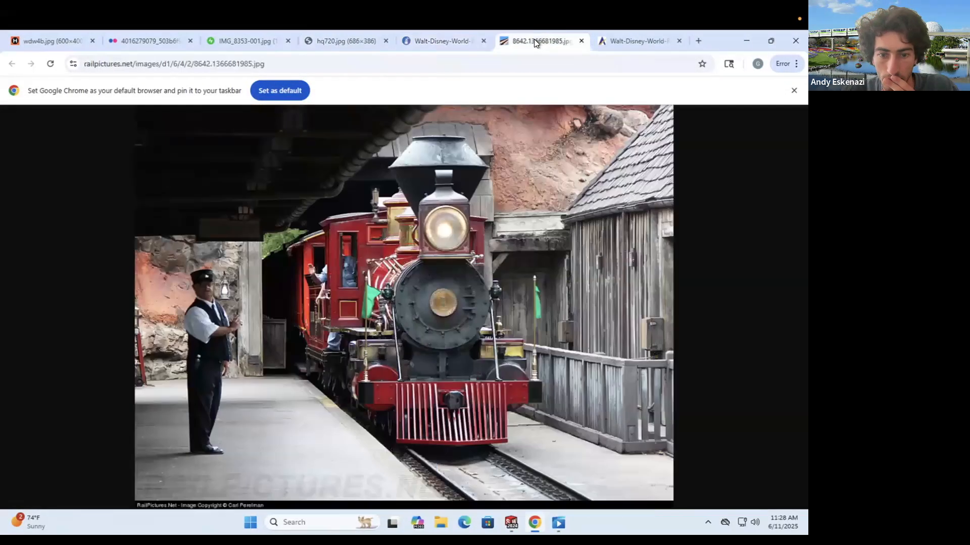
pyautogui.click(747, 43)
pyautogui.moveTo(571, 354); pyautogui.dragTo(514, 325, button='middle')
pyautogui.scroll(-4, 517, 325)
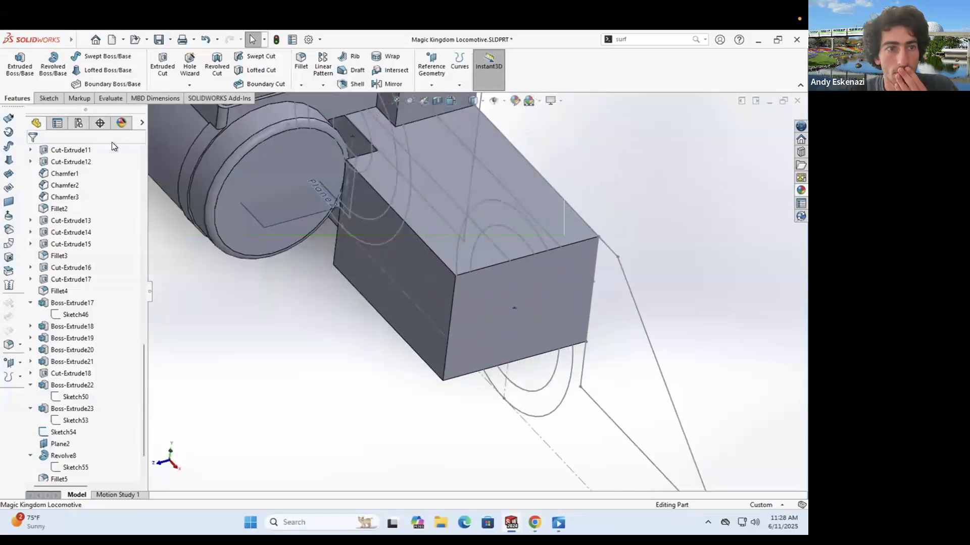
# Step: Sketch a rectangle along the upper edge of the front block's side face and set its height to 15 mm
pyautogui.click(49, 98)
pyautogui.click(15, 64)
pyautogui.scroll(2, 466, 279)
pyautogui.moveTo(448, 255); pyautogui.dragTo(470, 291, button='middle')
pyautogui.scroll(3, 470, 291)
pyautogui.scroll(-3, 475, 293)
pyautogui.click(535, 525)
pyautogui.click(536, 525)
pyautogui.click(444, 290)
pyautogui.click(535, 525)
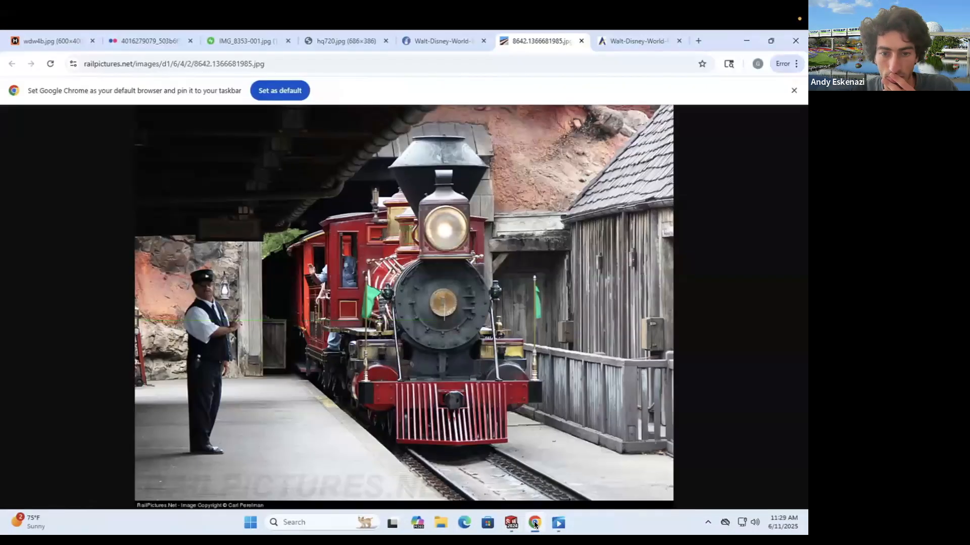
pyautogui.click(534, 525)
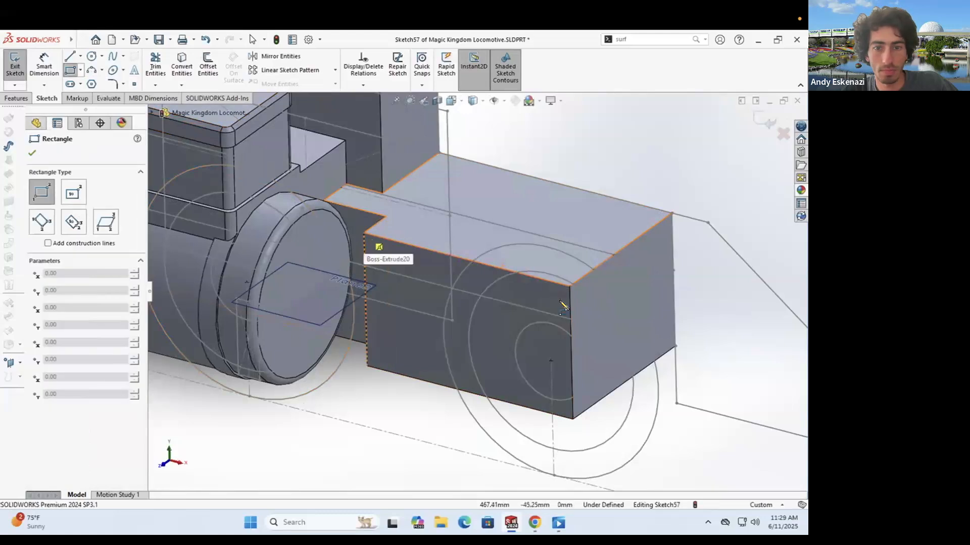
pyautogui.click(368, 302)
pyautogui.press('Escape')
pyautogui.click(626, 333)
pyautogui.write('15')
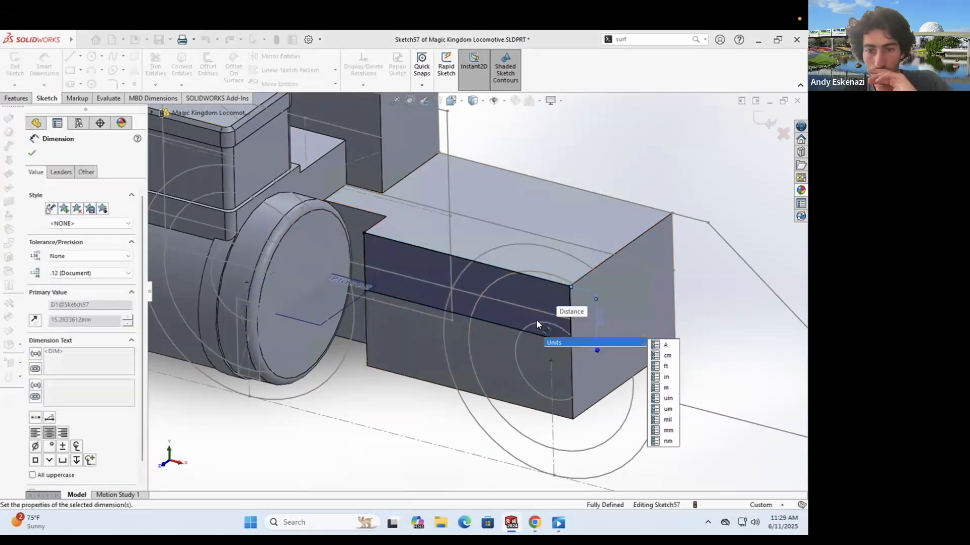
pyautogui.press('Return')
# Step: Extrude the rectangle 10 mm outward from the front block's side face
pyautogui.scroll(1, 536, 321)
pyautogui.moveTo(537, 320); pyautogui.dragTo(495, 300, button='middle')
pyautogui.click(17, 99)
pyautogui.click(20, 66)
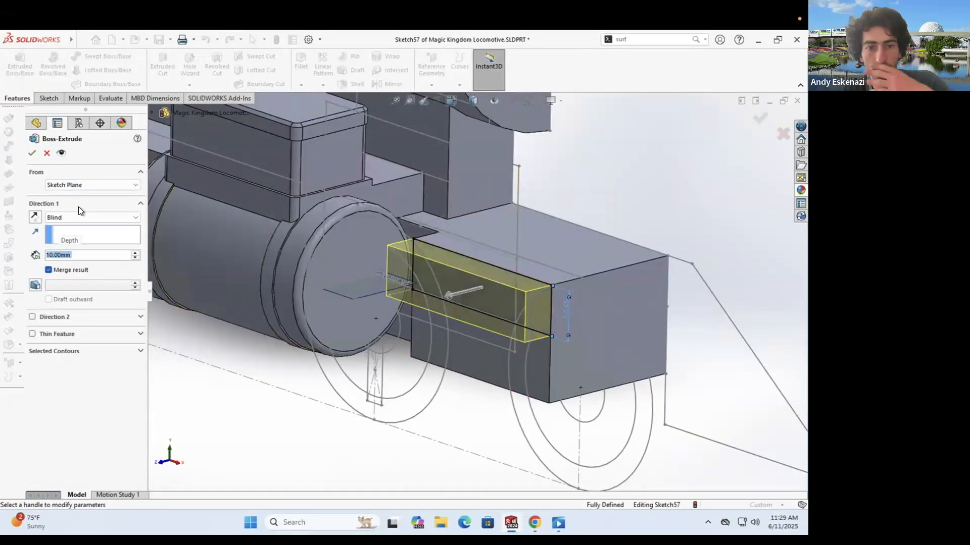
pyautogui.press('Return')
pyautogui.scroll(2, 414, 415)
pyautogui.moveTo(414, 416); pyautogui.dragTo(533, 334, button='middle')
pyautogui.scroll(-4, 532, 333)
# Step: Check the reference photo and sketch a rectangle over the lower part of the front block's end face
pyautogui.click(531, 522)
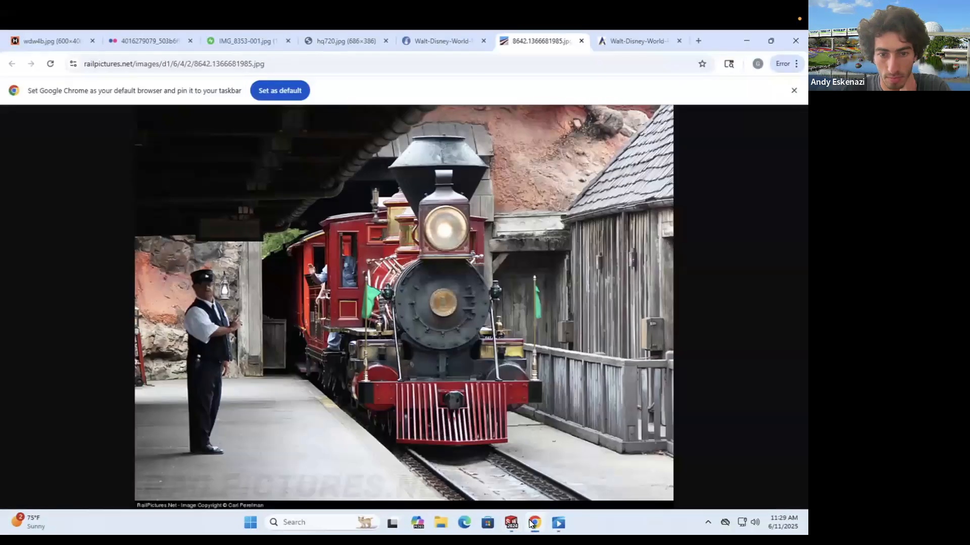
pyautogui.click(511, 522)
pyautogui.moveTo(498, 281)
pyautogui.mouseDown(button='middle')
pyautogui.moveTo(484, 307)
pyautogui.moveTo(498, 354)
pyautogui.moveTo(537, 241)
pyautogui.moveTo(525, 202)
pyautogui.mouseUp(button='middle')
pyautogui.press('Escape')
pyautogui.click(534, 523)
pyautogui.click(511, 522)
pyautogui.click(46, 98)
pyautogui.click(70, 70)
pyautogui.click(537, 296)
# Step: Cut the lower rectangle 20 mm deep into the front block with a blind extruded cut
pyautogui.scroll(-5, 420, 350)
pyautogui.moveTo(420, 350)
pyautogui.mouseDown(button='middle')
pyautogui.moveTo(380, 327)
pyautogui.moveTo(476, 344)
pyautogui.moveTo(434, 339)
pyautogui.moveTo(445, 337)
pyautogui.mouseUp(button='middle')
pyautogui.click(76, 218)
pyautogui.click(71, 227)
pyautogui.doubleClick(82, 254)
pyautogui.write('20')
pyautogui.press('Return')
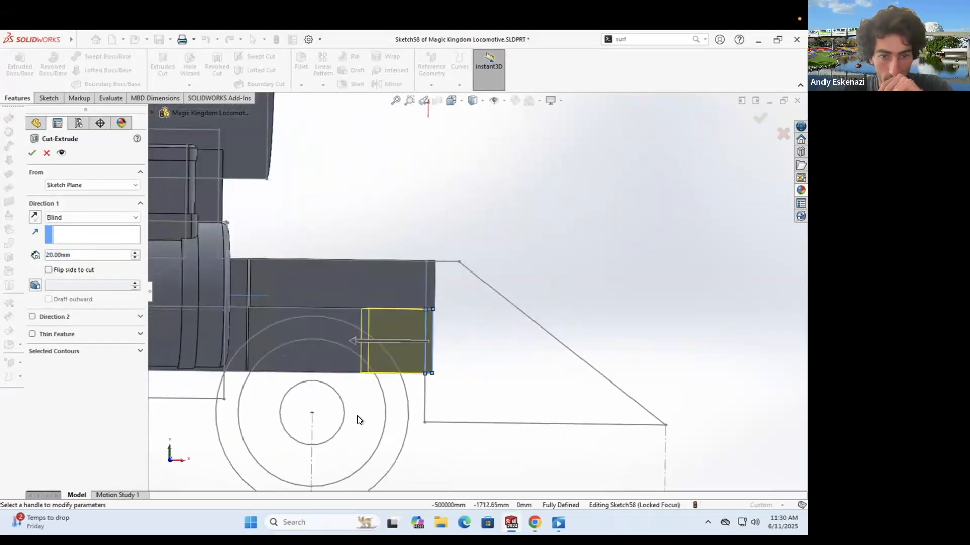
pyautogui.press('Return')
pyautogui.moveTo(456, 299)
pyautogui.mouseDown(button='middle')
pyautogui.moveTo(395, 341)
pyautogui.moveTo(347, 359)
pyautogui.moveTo(441, 332)
pyautogui.moveTo(457, 392)
pyautogui.mouseUp(button='middle')
pyautogui.scroll(-4, 442, 333)
# Step: Sketch a rectangle at the front end of the upper slab's side face and dimension it, consulting the reference photos
pyautogui.click(46, 98)
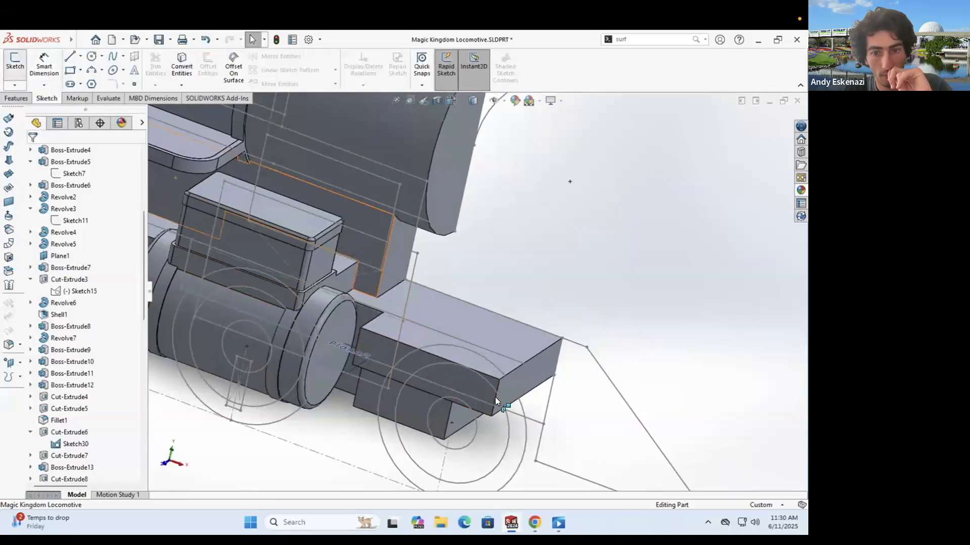
pyautogui.click(496, 397)
pyautogui.click(14, 66)
pyautogui.click(15, 66)
pyautogui.click(576, 301)
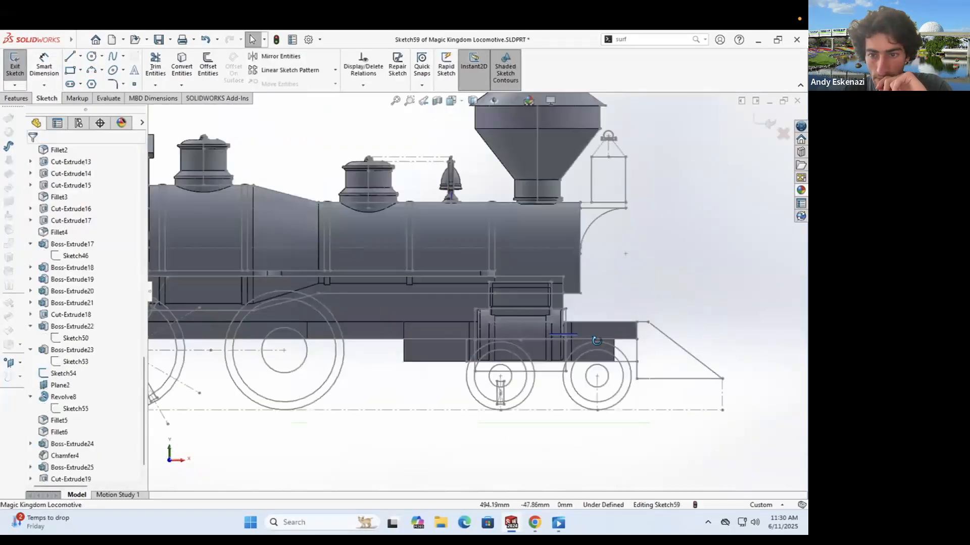
pyautogui.click(535, 523)
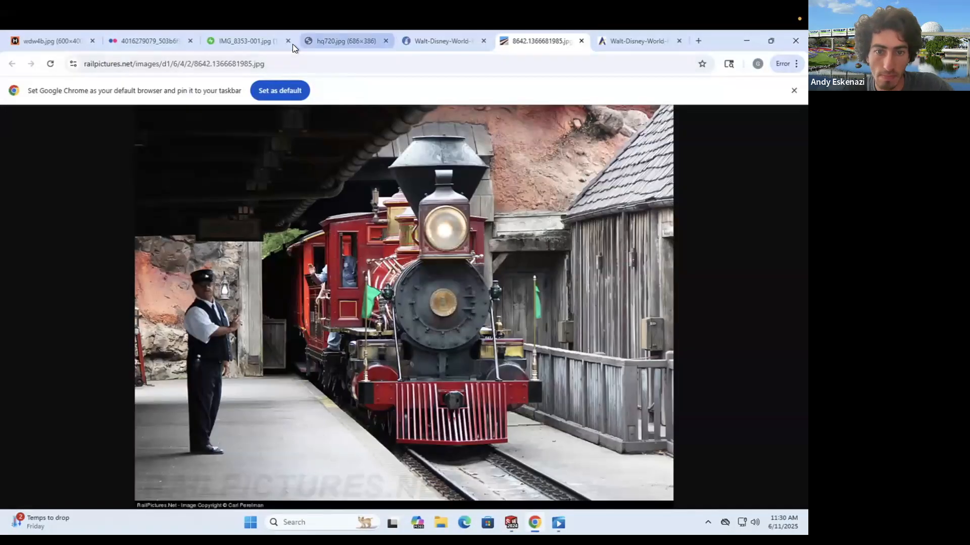
pyautogui.click(323, 42)
pyautogui.click(746, 41)
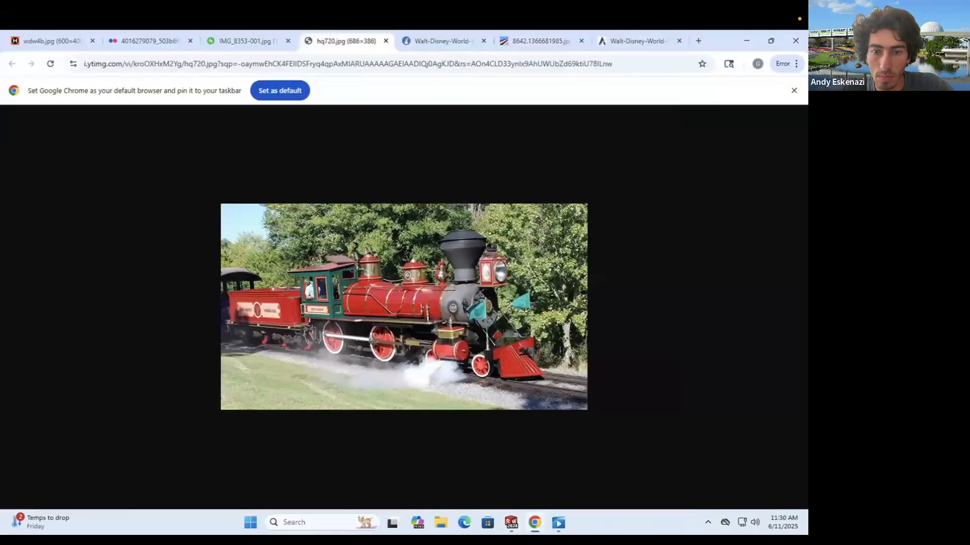
pyautogui.moveTo(511, 452); pyautogui.dragTo(403, 247, button='middle')
pyautogui.hotkey('alt', 'Tab')
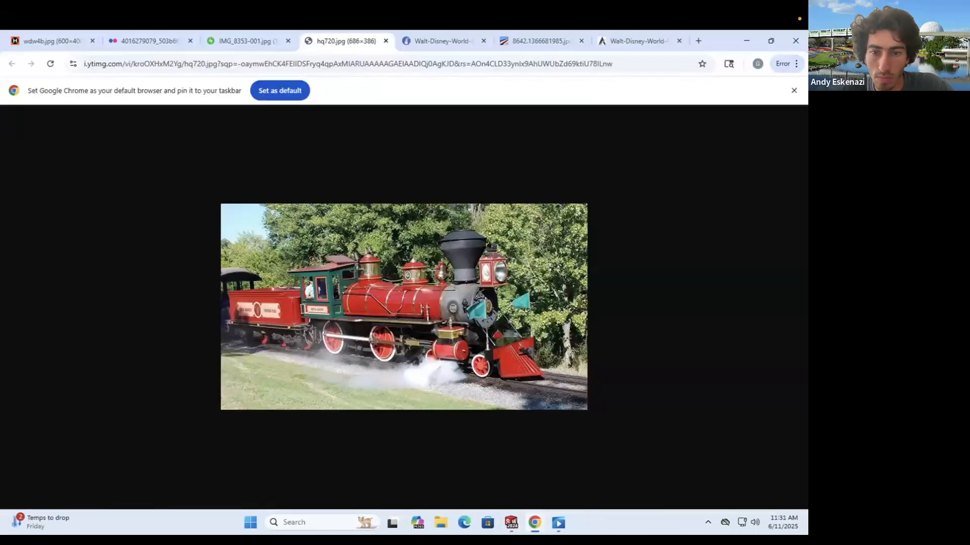
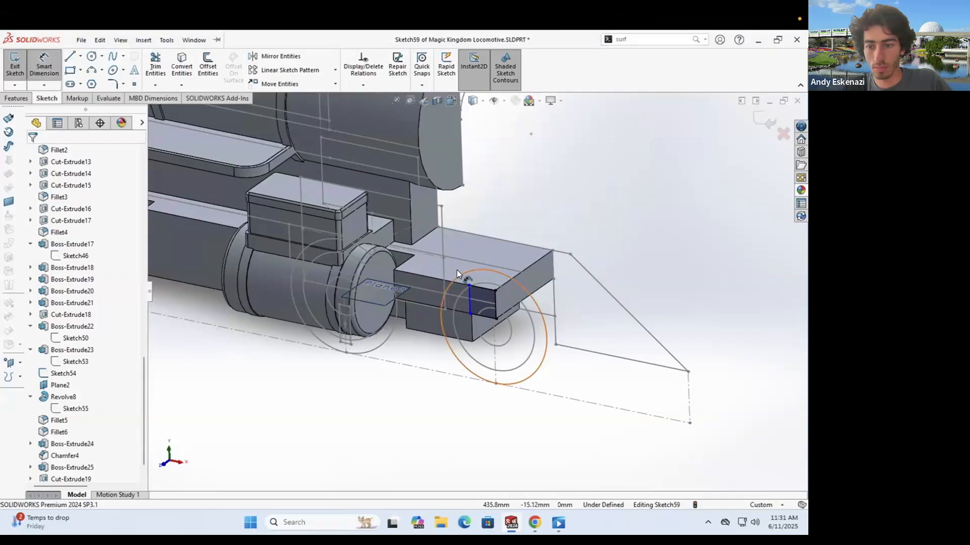
pyautogui.scroll(-3, 457, 269)
pyautogui.click(487, 334)
pyautogui.click(525, 241)
# Step: Extrude the rectangle outward from the slab's side to form the front beam's protruding end
pyautogui.click(19, 63)
pyautogui.moveTo(497, 364); pyautogui.dragTo(469, 293, button='middle')
pyautogui.press('Return')
pyautogui.click(59, 465)
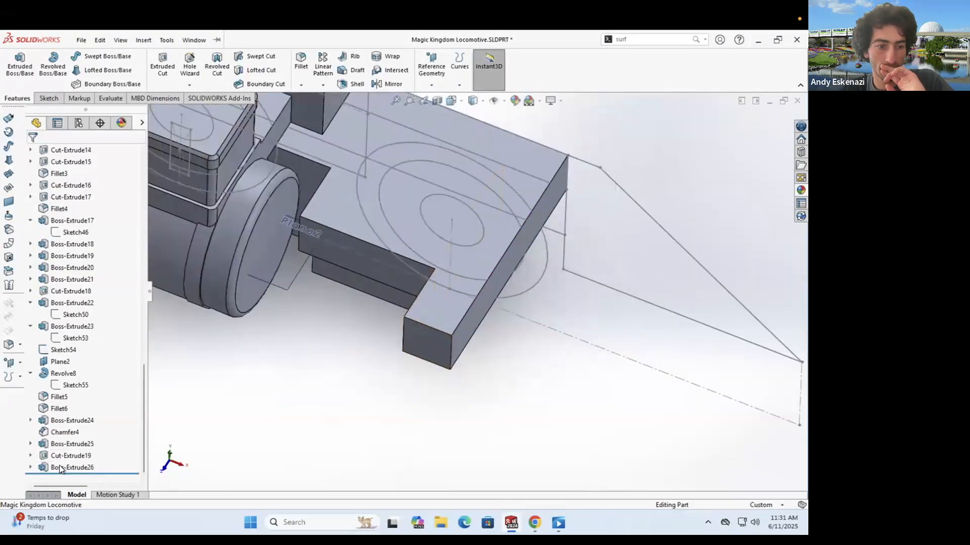
# Step: Edit the front beam end's sketch and set the rectangle's width to 20 mm
pyautogui.hotkey('ctrl', '8')
pyautogui.write('20')
pyautogui.press('Return')
pyautogui.click(15, 64)
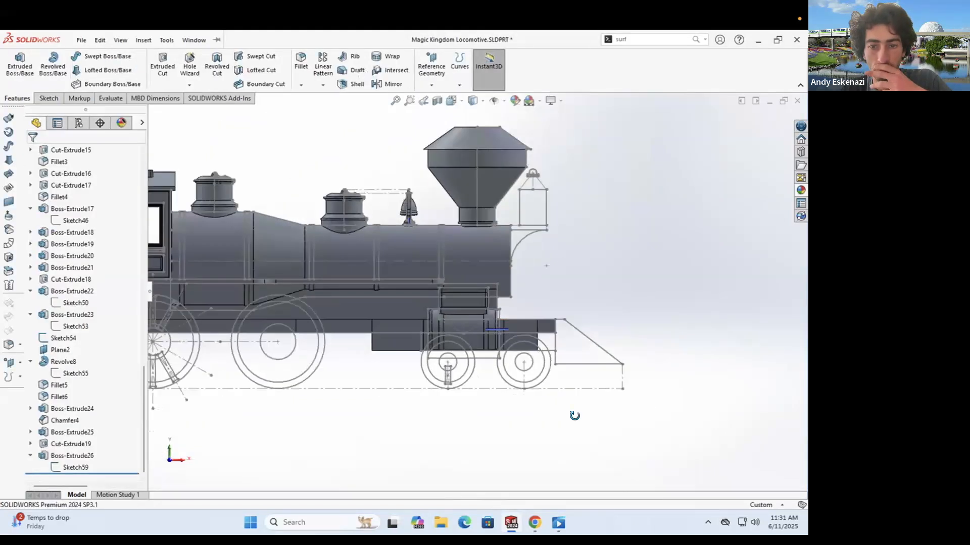
# Step: Fillet the two vertical edges at the front beam's outer end and compare the shape with the reference photo
pyautogui.moveTo(455, 253); pyautogui.dragTo(354, 202, button='middle')
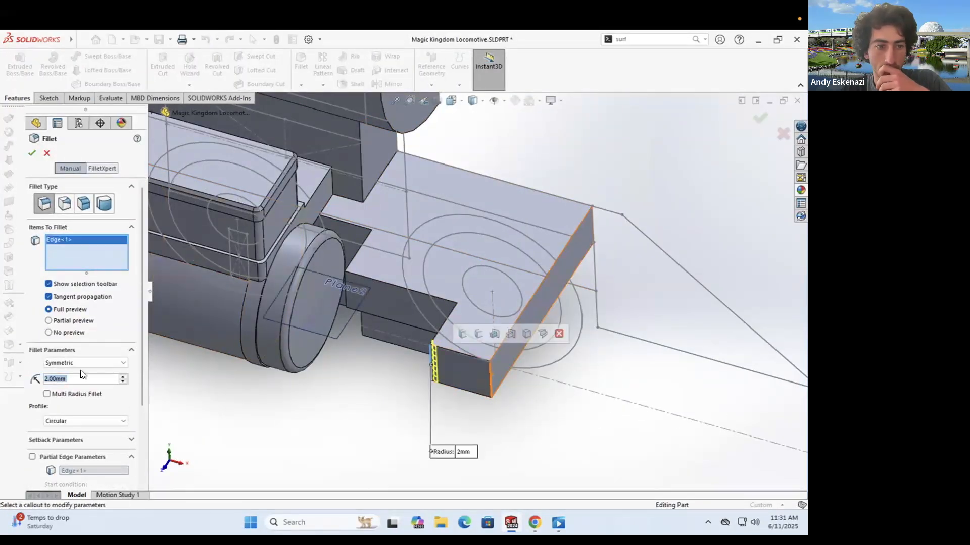
pyautogui.press('Return')
pyautogui.scroll(5, 477, 293)
pyautogui.click(534, 523)
pyautogui.click(256, 40)
pyautogui.hotkey('alt', 'Tab')
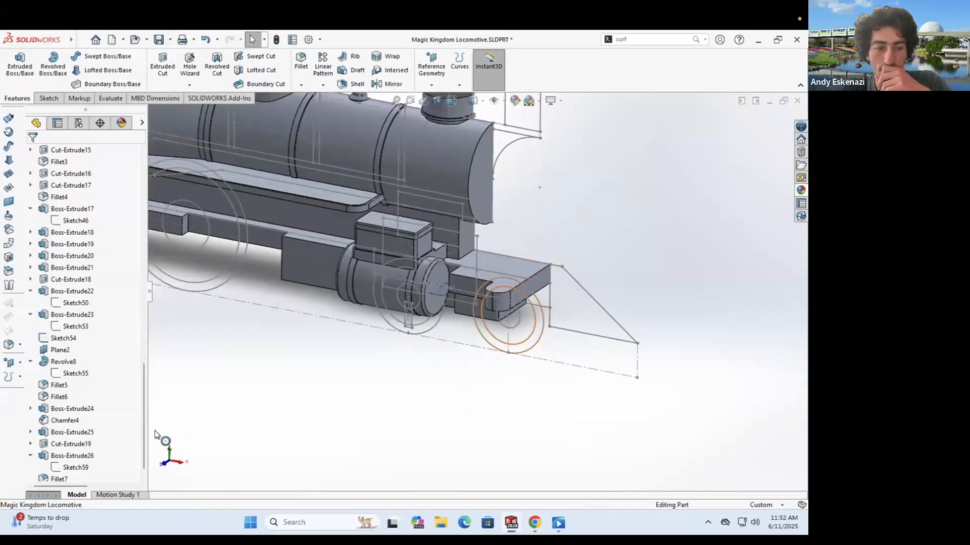
# Step: Set the width of the beam end's sketch rectangle to 15 mm and the end fillet's radius to 7.5 mm
pyautogui.click(64, 362)
pyautogui.doubleClick(663, 319)
pyautogui.press('Return')
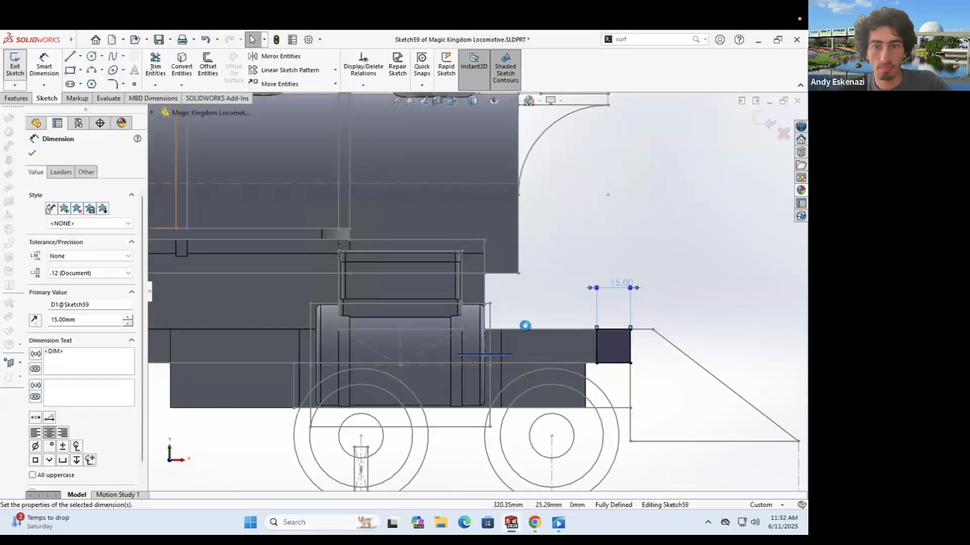
pyautogui.rightClick(58, 467)
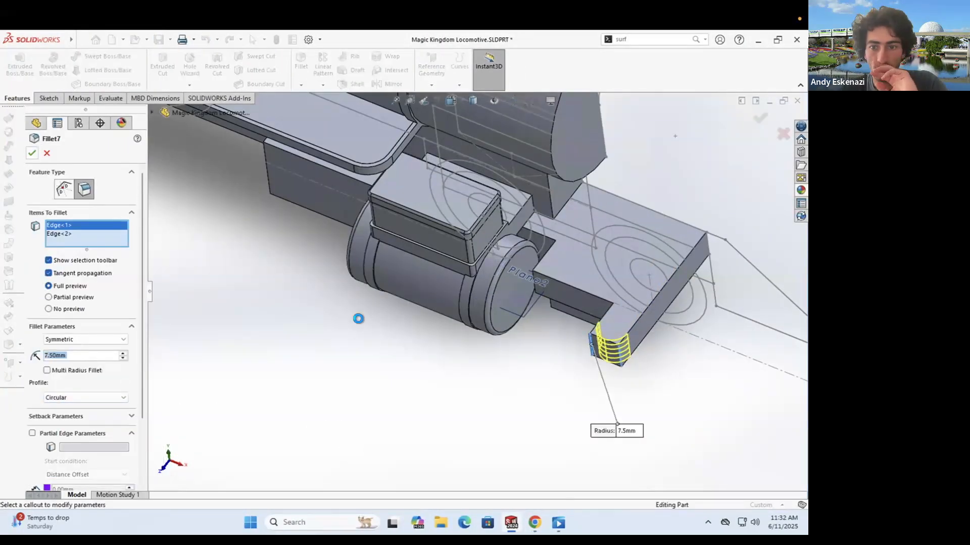
pyautogui.click(85, 267)
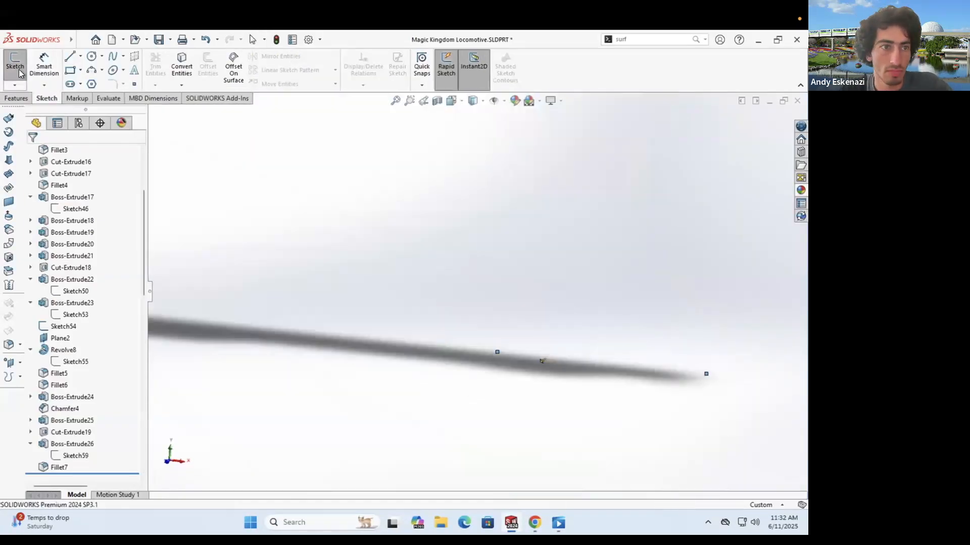
# Step: Sketch a rectangle on the cylinder mount's front face, in the corner against the boiler support and about 11.5 mm tall
pyautogui.click(19, 73)
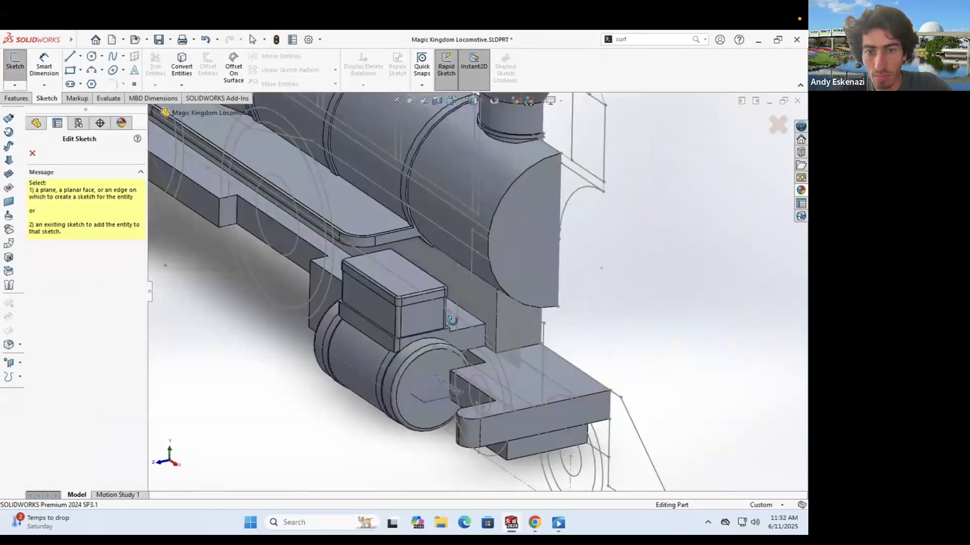
pyautogui.click(473, 327)
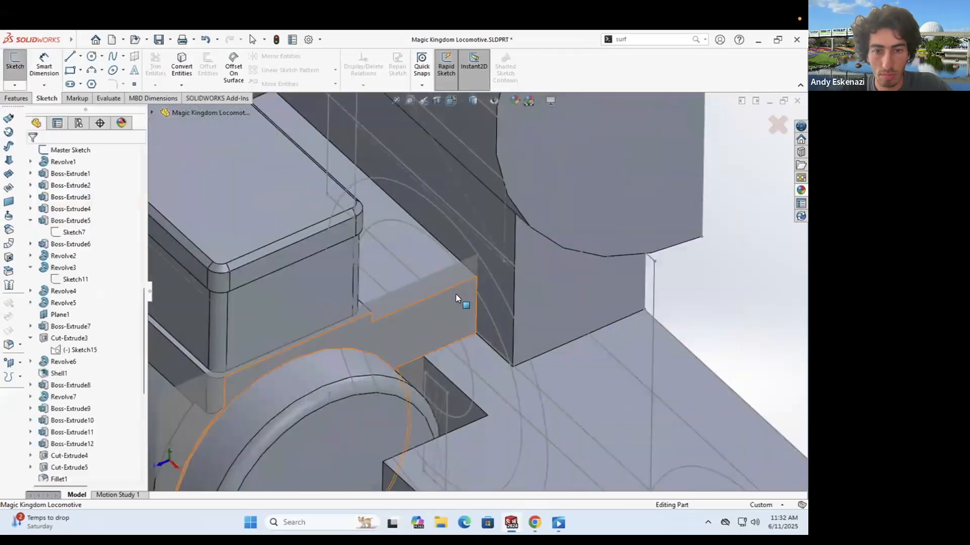
pyautogui.press('r')
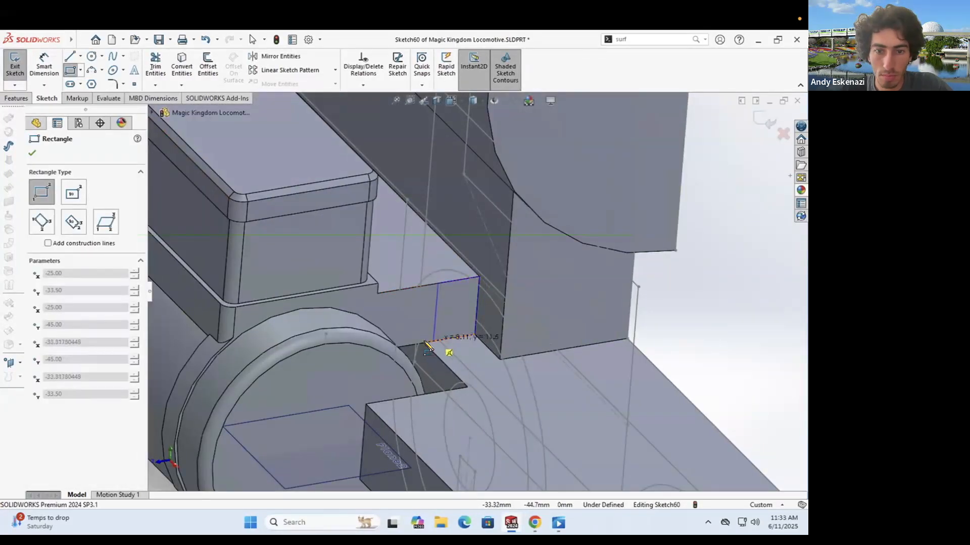
# Step: Extrude the rectangle 10 mm forward and, with a blind second direction, rearward past the cylinder mount, checking the reference photos
pyautogui.press('e')
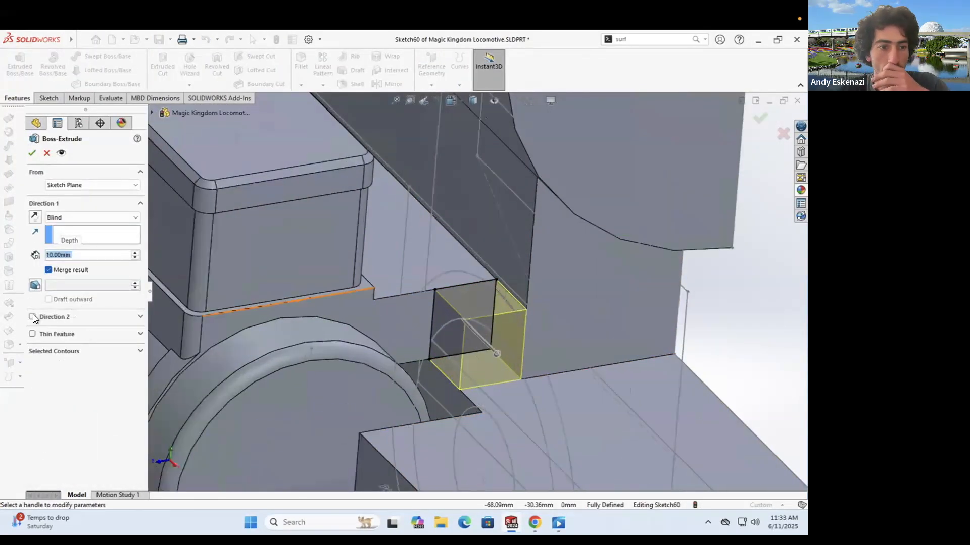
pyautogui.write('70')
pyautogui.moveTo(452, 317); pyautogui.dragTo(413, 311, button='middle')
pyautogui.moveTo(379, 276); pyautogui.dragTo(371, 247, button='middle')
pyautogui.scroll(-2, 394, 268)
pyautogui.click(97, 346)
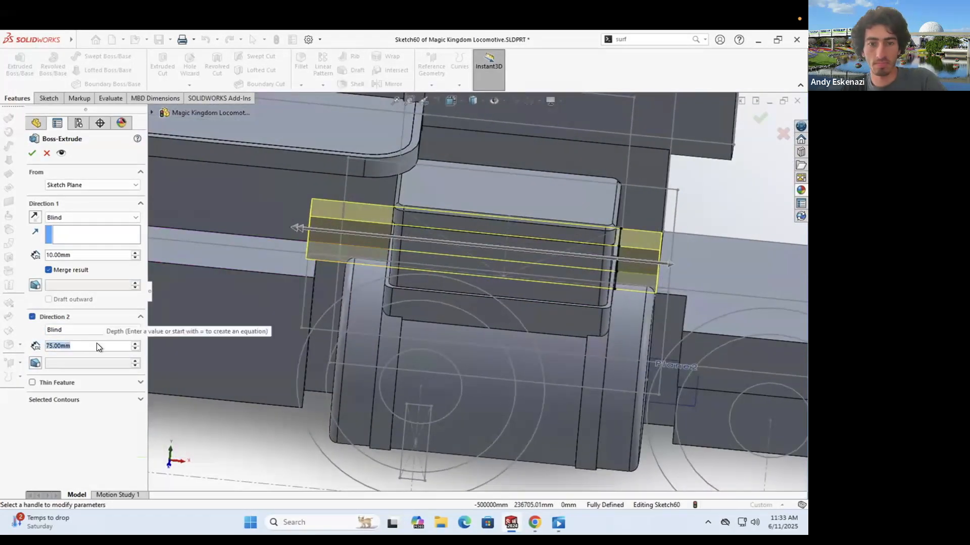
pyautogui.moveTo(312, 250); pyautogui.dragTo(513, 253, button='middle')
pyautogui.hotkey('alt', 'Tab')
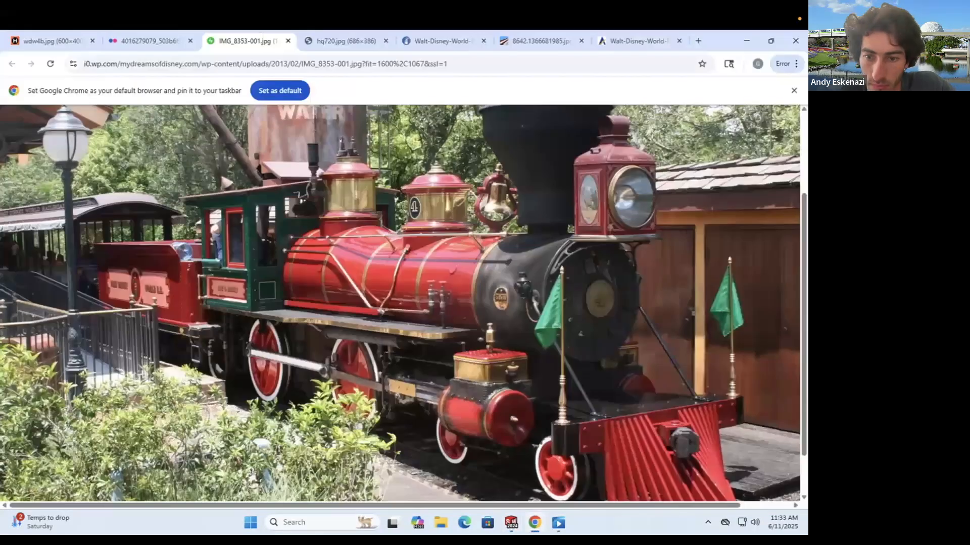
pyautogui.click(165, 41)
pyautogui.click(746, 40)
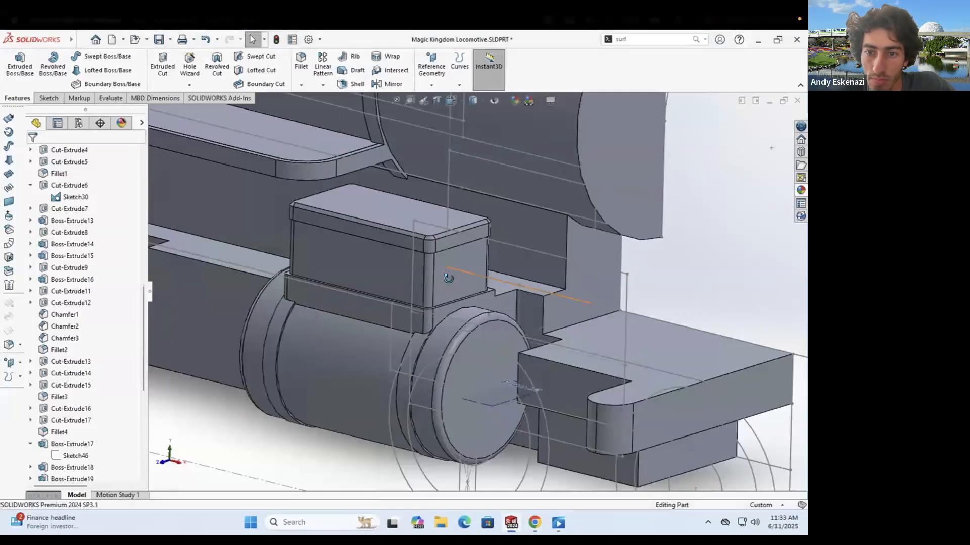
# Step: Sketch a circle concentric with the boiler on the boiler support's front face and dimension it 3 mm outside the boiler's edge
pyautogui.click(589, 304)
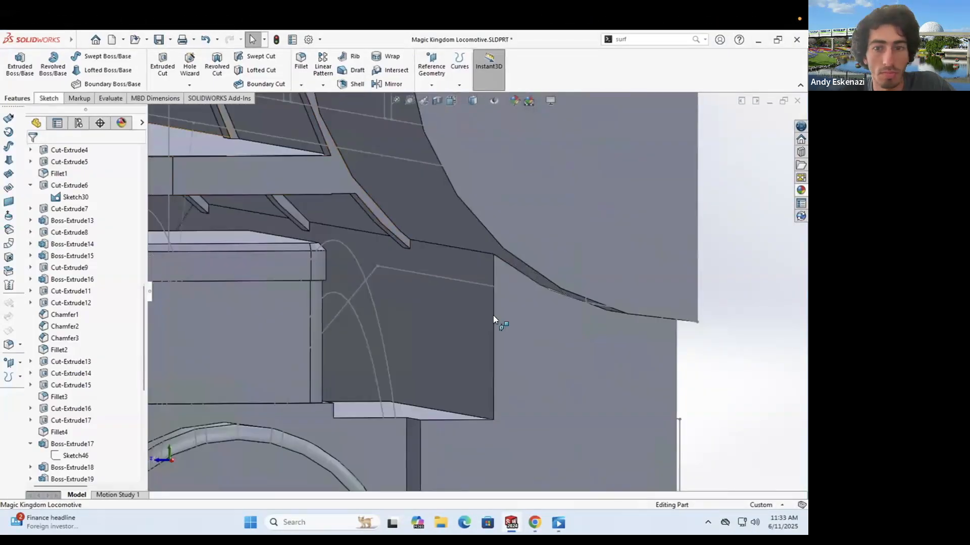
pyautogui.press('c')
pyautogui.scroll(-3, 464, 288)
pyautogui.scroll(4, 485, 242)
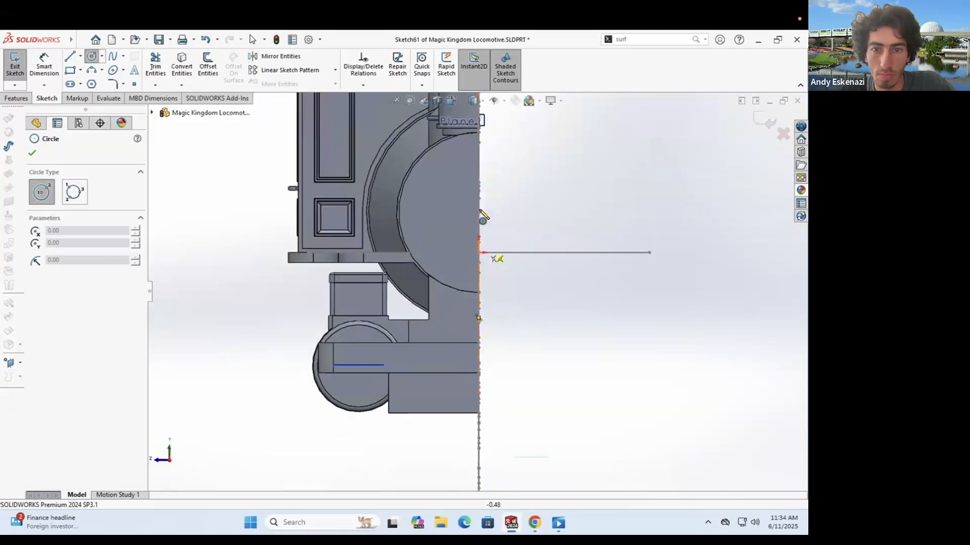
pyautogui.click(471, 288)
pyautogui.scroll(-5, 485, 313)
pyautogui.press('d')
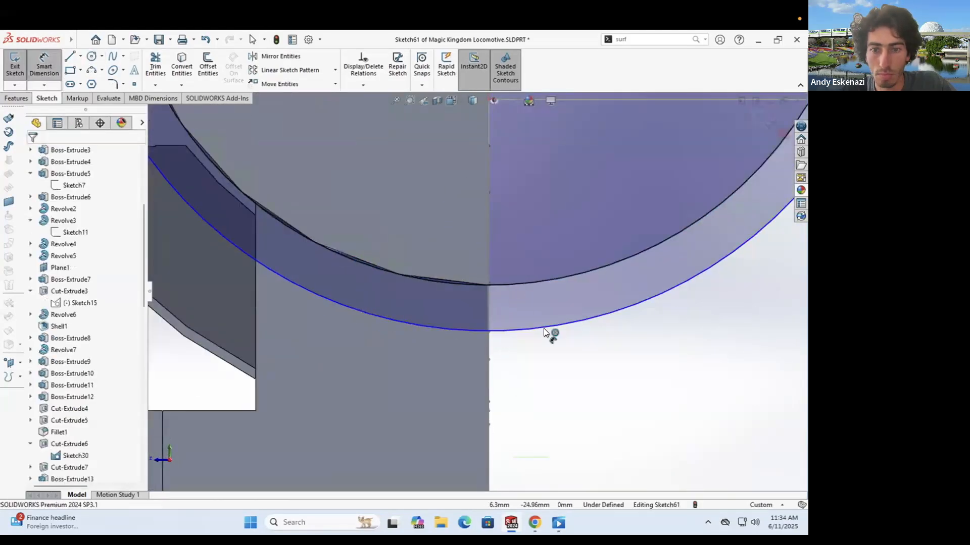
pyautogui.click(513, 305)
pyautogui.press('Return')
pyautogui.scroll(4, 373, 241)
pyautogui.scroll(-3, 630, 385)
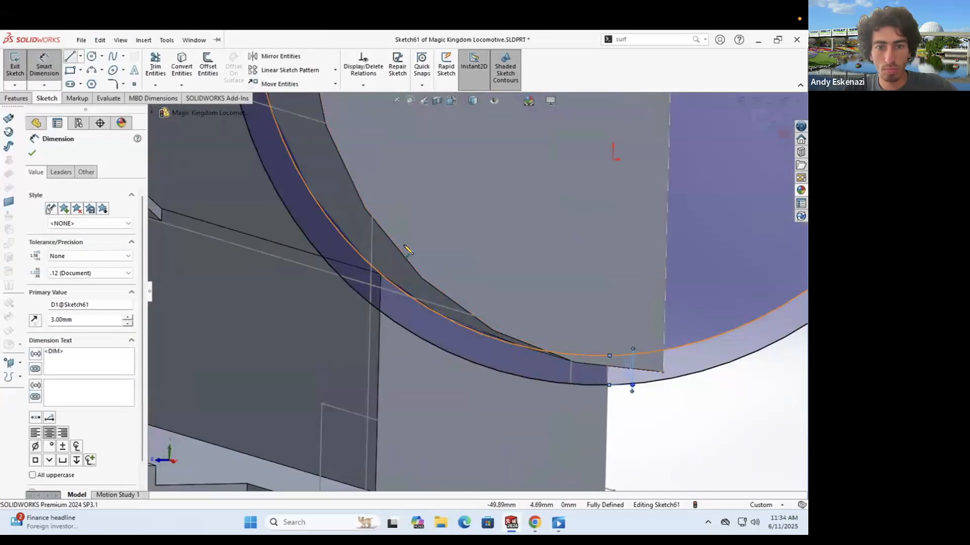
# Step: Draw a vertical and a slanted line from the circle's centre to its edge and set the angle between them to 40 degrees
pyautogui.press('l')
pyautogui.scroll(3, 534, 187)
pyautogui.scroll(6, 428, 259)
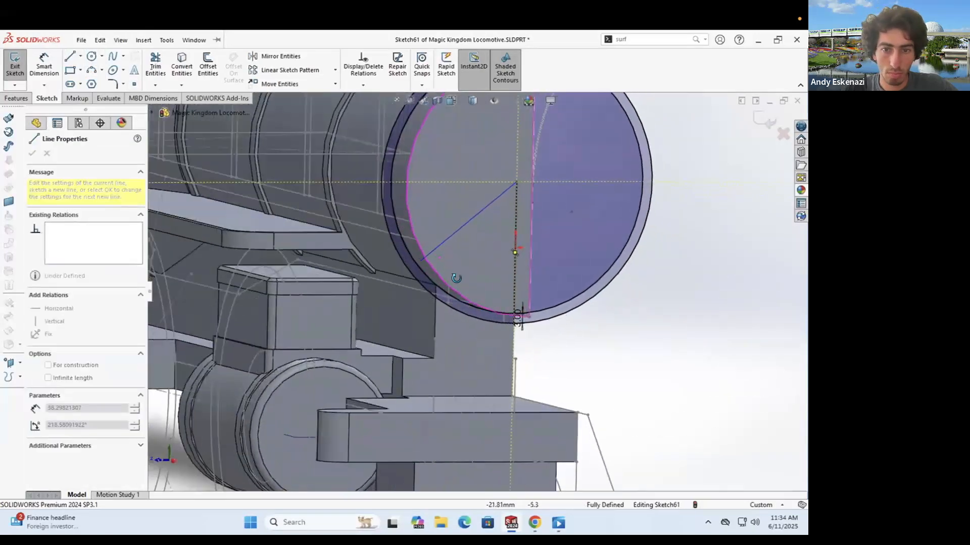
pyautogui.click(528, 519)
pyautogui.click(528, 523)
pyautogui.scroll(-5, 449, 278)
pyautogui.scroll(-4, 448, 277)
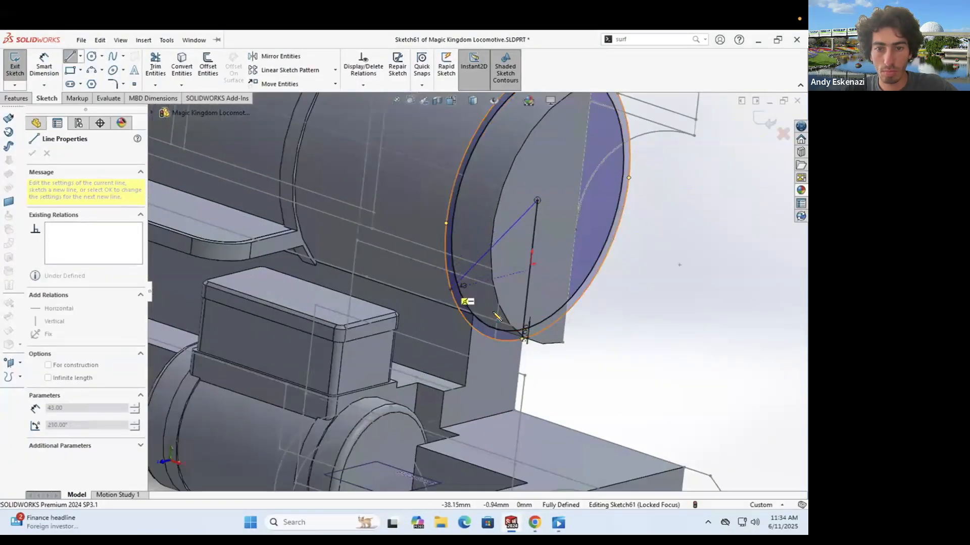
pyautogui.press('Escape')
pyautogui.click(529, 301)
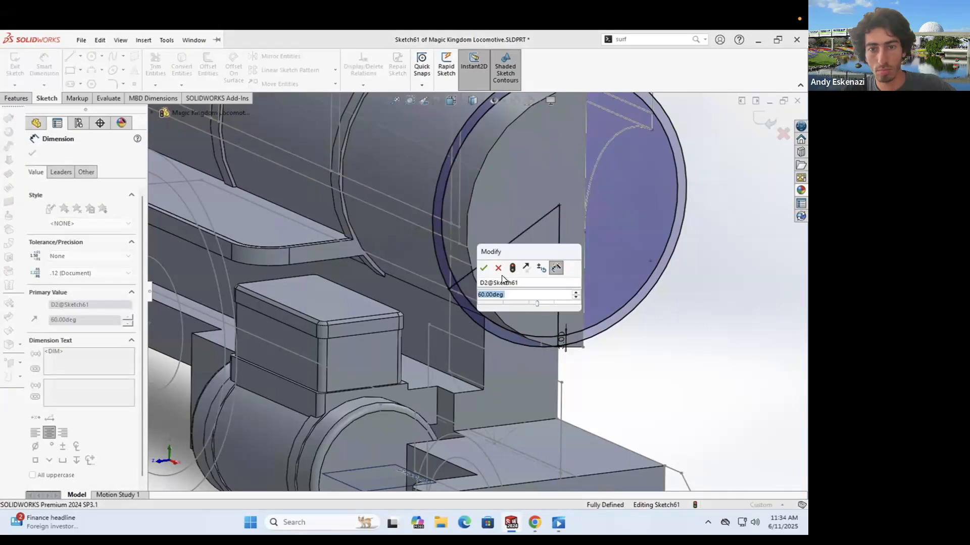
pyautogui.write('40')
pyautogui.press('Return')
pyautogui.doubleClick(529, 284)
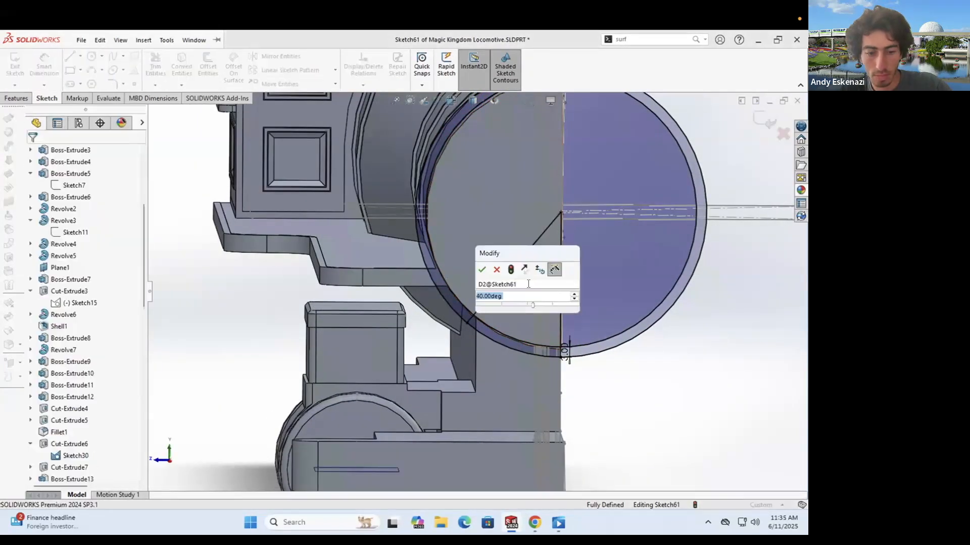
# Step: Extrude the two selected ring regions of the circle sketch along the boiler's underside
pyautogui.press('e')
pyautogui.click(462, 316)
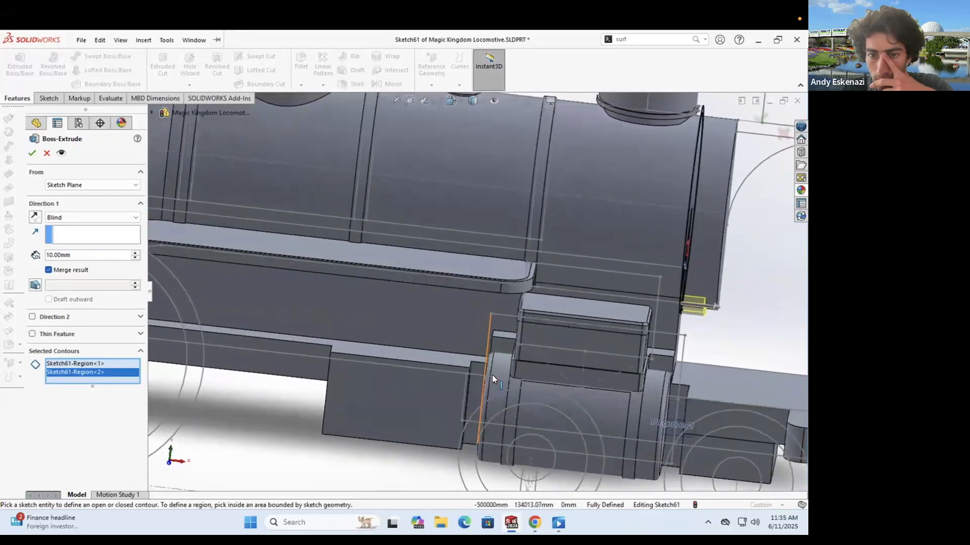
pyautogui.scroll(5, 492, 375)
pyautogui.click(91, 217)
pyautogui.click(65, 248)
pyautogui.click(487, 314)
pyautogui.moveTo(487, 314); pyautogui.dragTo(203, 203, button='middle')
pyautogui.press('Return')
# Step: Fillet the inner edge where the boiler support's side wall meets the top of the cylinder mount
pyautogui.moveTo(564, 262); pyautogui.dragTo(412, 272, button='middle')
pyautogui.press('f')
pyautogui.press('Return')
pyautogui.moveTo(720, 338); pyautogui.dragTo(472, 310, button='middle')
pyautogui.scroll(-5, 472, 309)
# Step: Chamfer the front and rear inner corner edges between the cylinder mount and the frame extension by 10 mm at 45 degrees
pyautogui.press('c')
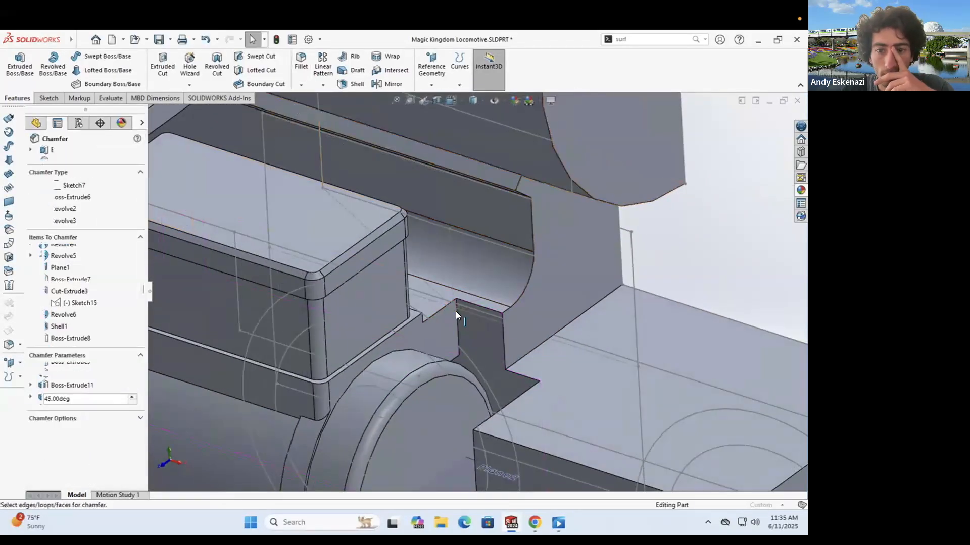
pyautogui.click(456, 311)
pyautogui.scroll(5, 455, 311)
pyautogui.scroll(-5, 455, 303)
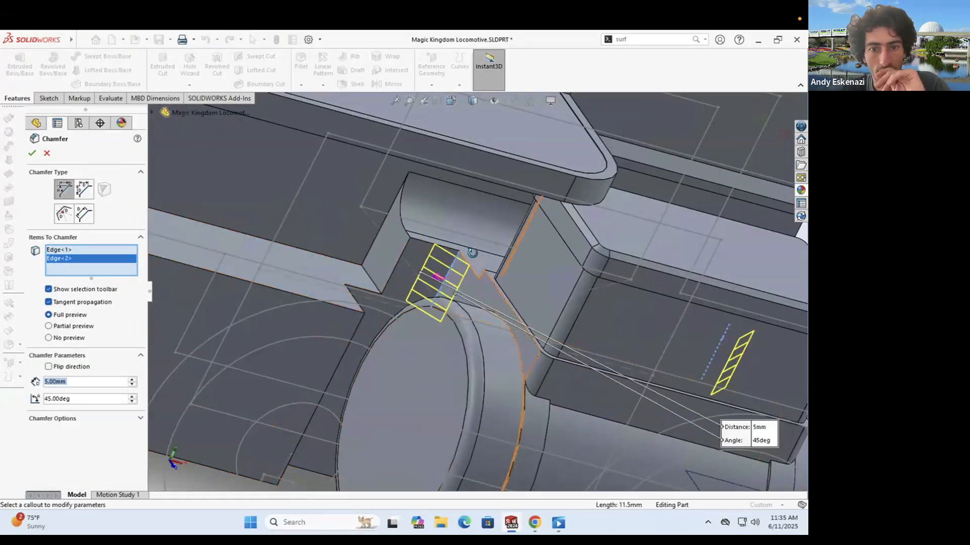
pyautogui.moveTo(472, 252); pyautogui.dragTo(313, 323, button='middle')
pyautogui.write('10')
pyautogui.press('Return')
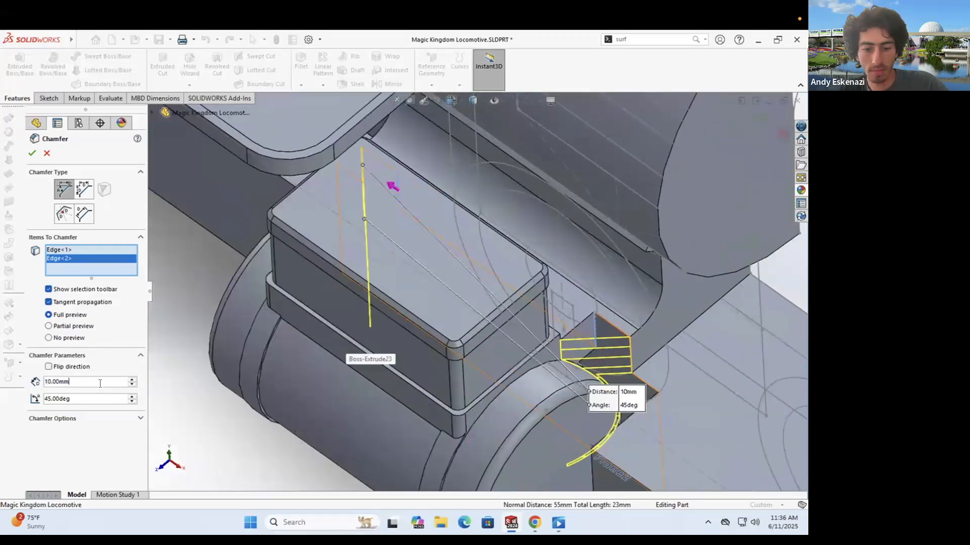
pyautogui.press('Return')
# Step: Chamfer the vertical corner edges of the front platform's slab notch and of the lower block beneath it
pyautogui.moveTo(256, 287); pyautogui.dragTo(455, 354, button='middle')
pyautogui.click(301, 85)
pyautogui.click(316, 111)
pyautogui.click(505, 332)
pyautogui.moveTo(507, 283); pyautogui.dragTo(469, 319, button='middle')
pyautogui.scroll(4, 467, 414)
pyautogui.moveTo(487, 385); pyautogui.dragTo(455, 429, button='middle')
pyautogui.scroll(-2, 490, 328)
pyautogui.moveTo(372, 318); pyautogui.dragTo(412, 230, button='middle')
pyautogui.scroll(-3, 412, 230)
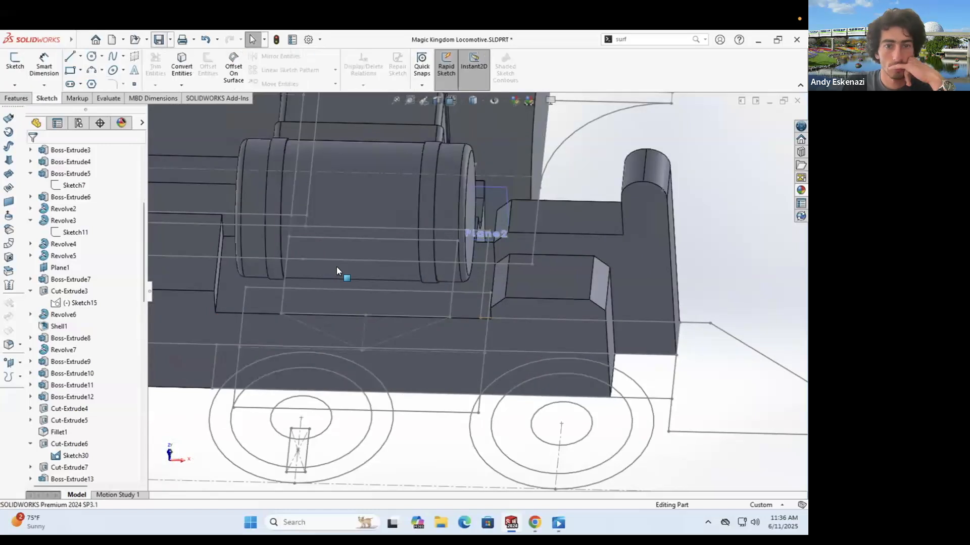
pyautogui.scroll(3, 336, 267)
pyautogui.click(15, 61)
pyautogui.click(244, 320)
pyautogui.moveTo(522, 249)
pyautogui.mouseDown(button='middle')
pyautogui.moveTo(522, 375)
pyautogui.moveTo(454, 391)
pyautogui.mouseUp(button='middle')
pyautogui.scroll(3, 440, 394)
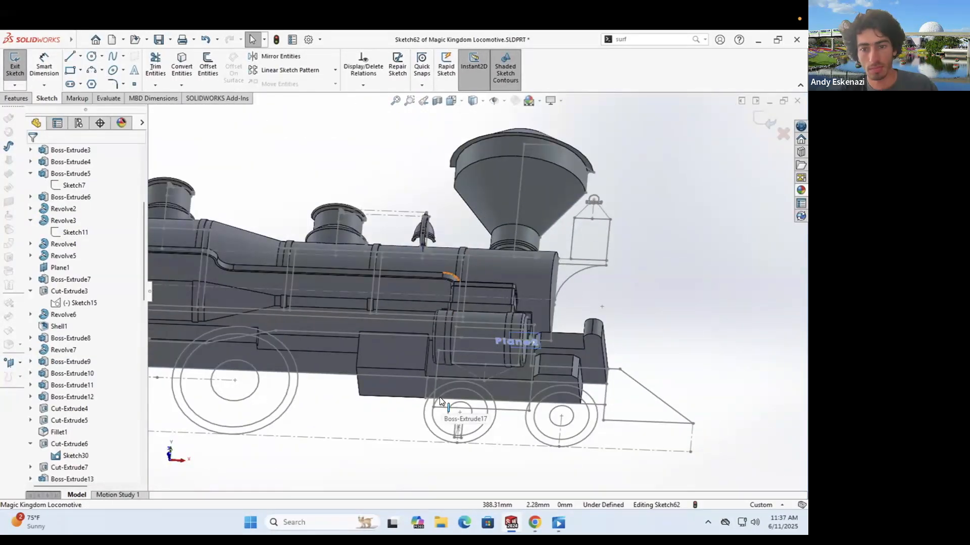
pyautogui.scroll(3, 439, 397)
pyautogui.moveTo(440, 397)
pyautogui.mouseDown(button='middle')
pyautogui.moveTo(389, 426)
pyautogui.moveTo(603, 288)
pyautogui.mouseUp(button='middle')
pyautogui.scroll(-3, 495, 358)
pyautogui.press('l')
pyautogui.scroll(-3, 586, 316)
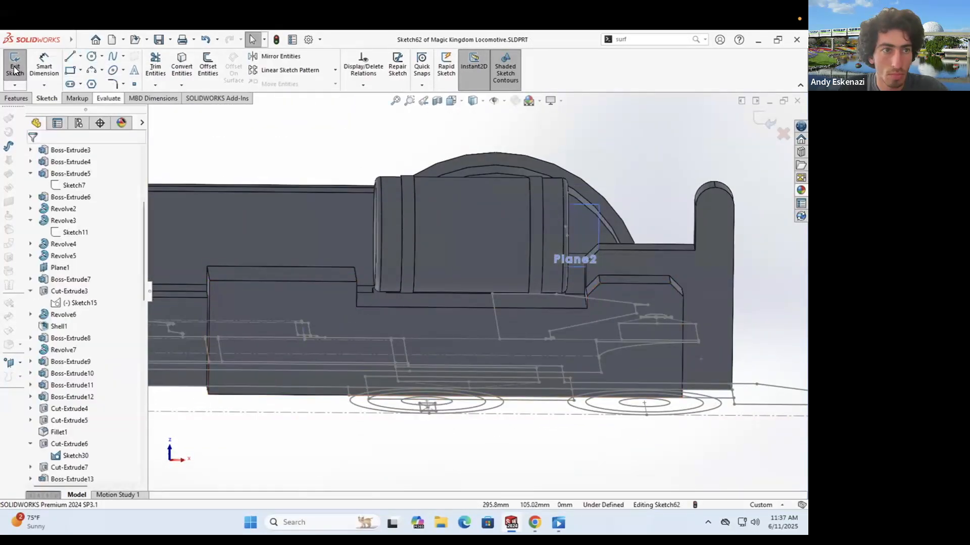
# Step: Add the front corner of the frame block behind the cylinder to the last chamfer and sketch a 27.5 mm line along its outer edge
pyautogui.press('Return')
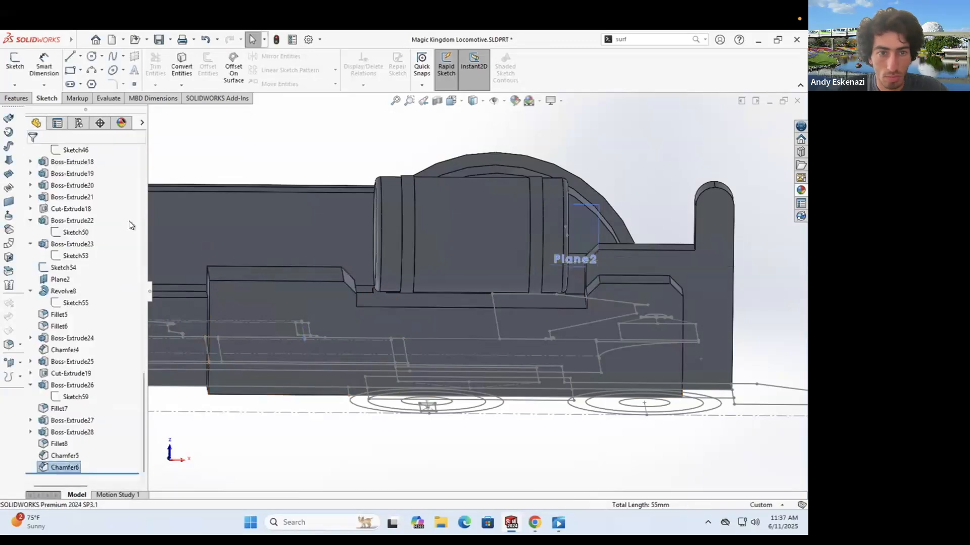
pyautogui.click(559, 268)
pyautogui.scroll(-3, 445, 267)
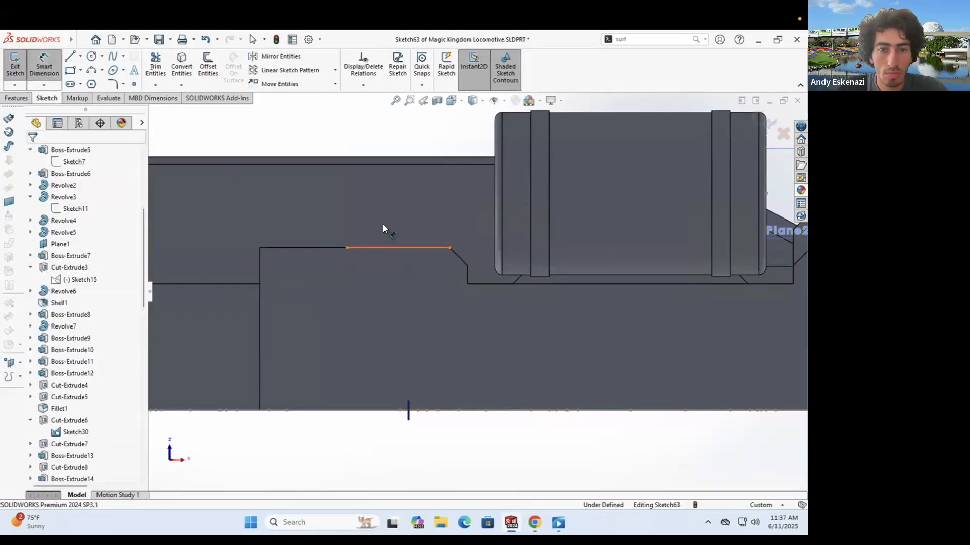
pyautogui.click(383, 224)
pyautogui.press('Return')
pyautogui.moveTo(383, 225); pyautogui.dragTo(397, 308, button='middle')
# Step: Close the profile over the frame block's rear part with a diagonal and a straight line, dimensioning the diagonal 5 mm in both directions
pyautogui.press('l')
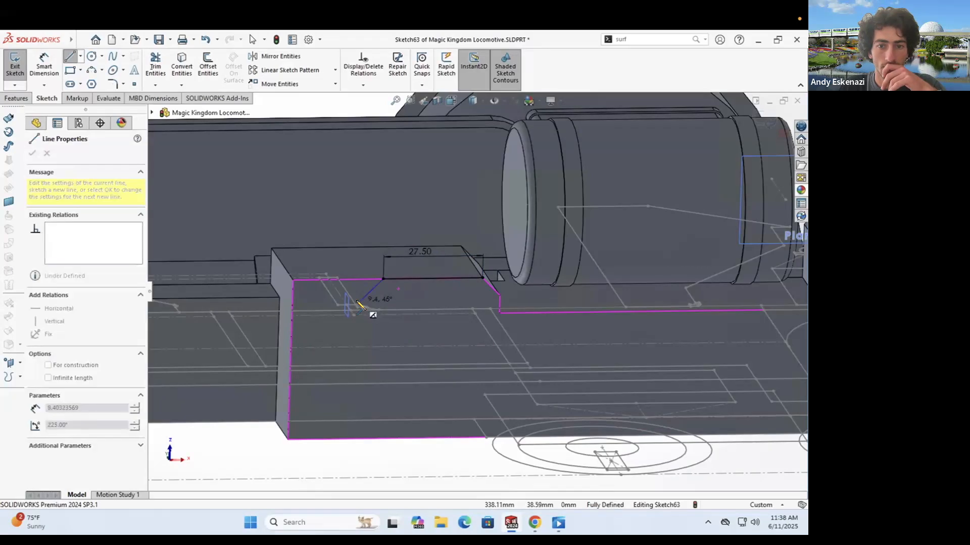
pyautogui.press('Escape')
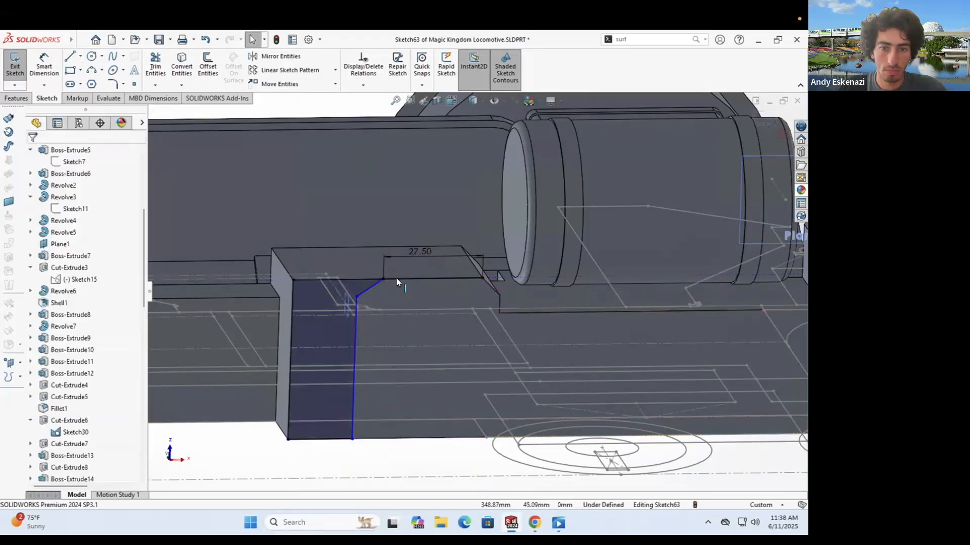
pyautogui.scroll(-2, 394, 280)
pyautogui.click(356, 243)
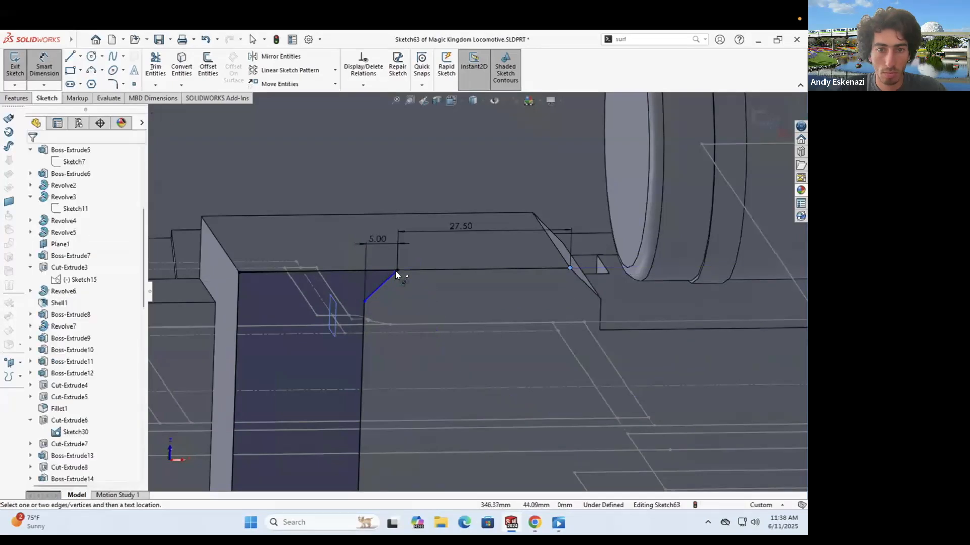
pyautogui.press('Escape')
pyautogui.scroll(-3, 399, 280)
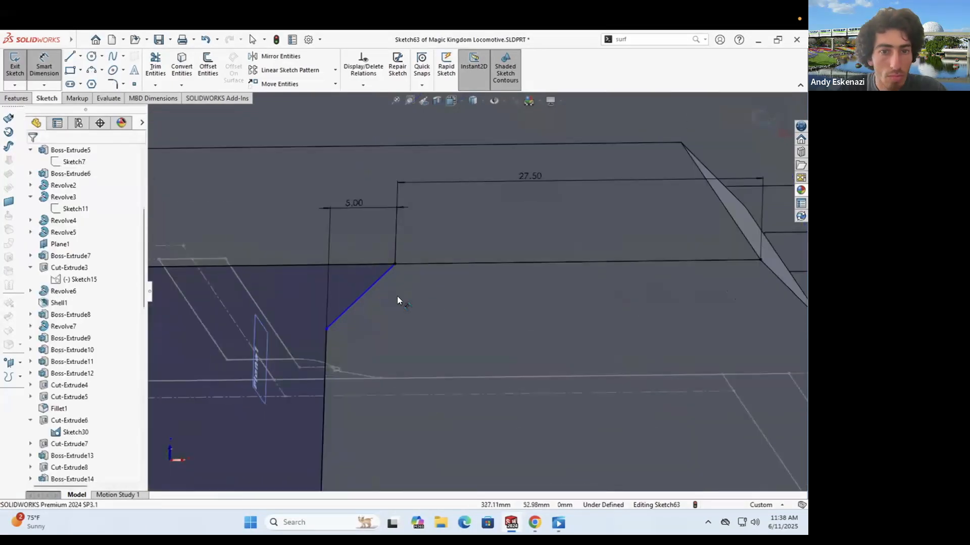
pyautogui.click(413, 303)
pyautogui.scroll(5, 414, 312)
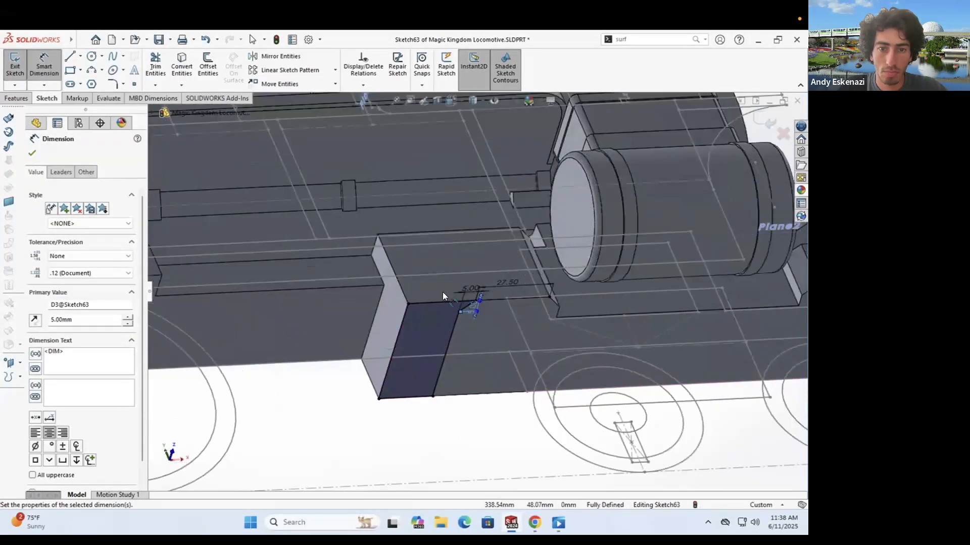
# Step: Cut the sketched profile from the rear part of the frame block behind the cylinder, up to the frame's side surface
pyautogui.click(162, 63)
pyautogui.click(89, 209)
pyautogui.click(81, 242)
pyautogui.click(331, 322)
pyautogui.press('Return')
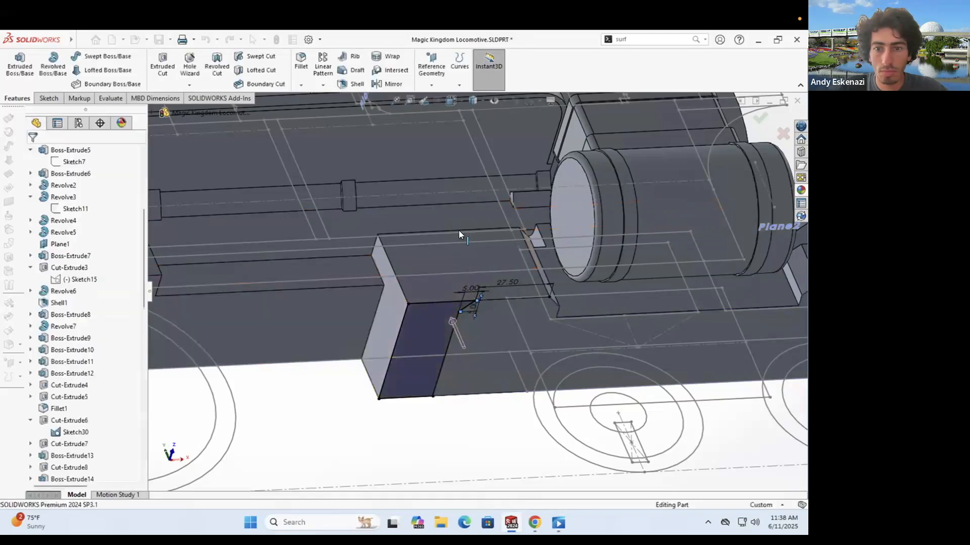
# Step: Chamfer the facing vertical corner edges of the frame blocks behind the cylinder and save the part
pyautogui.moveTo(458, 231); pyautogui.dragTo(481, 268, button='middle')
pyautogui.click(301, 85)
pyautogui.click(313, 109)
pyautogui.scroll(3, 333, 305)
pyautogui.scroll(-3, 393, 305)
pyautogui.click(393, 305)
pyautogui.press('Return')
pyautogui.scroll(5, 485, 290)
pyautogui.moveTo(486, 288); pyautogui.dragTo(506, 360, button='middle')
pyautogui.scroll(-5, 566, 318)
pyautogui.moveTo(570, 324); pyautogui.dragTo(657, 323, button='middle')
pyautogui.scroll(-3, 651, 323)
pyautogui.scroll(5, 666, 404)
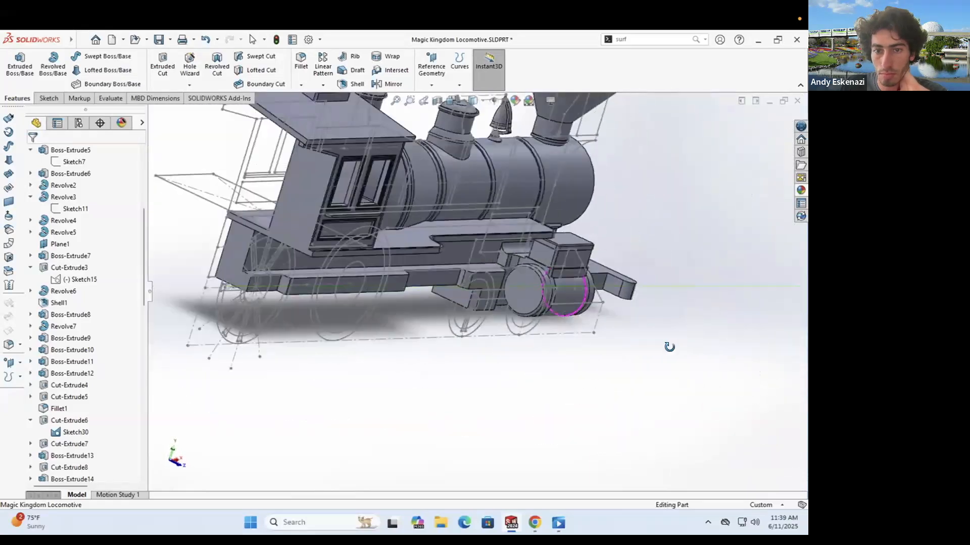
pyautogui.scroll(-5, 577, 260)
pyautogui.moveTo(577, 260); pyautogui.dragTo(578, 298, button='middle')
pyautogui.click(159, 39)
# Step: Edit the extrusion that forms the steam cylinder's mounting block, entering a value of 8 mm
pyautogui.click(519, 266)
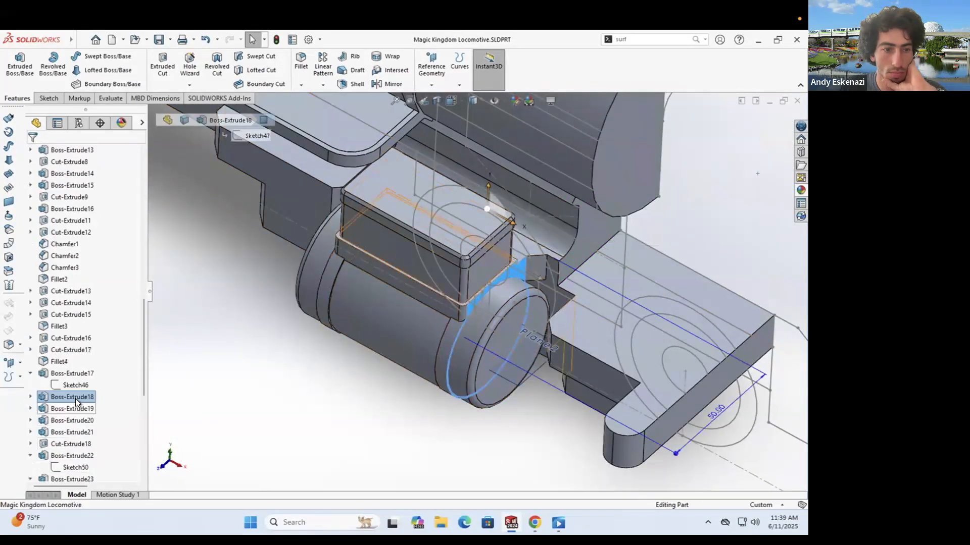
pyautogui.rightClick(75, 399)
pyautogui.click(84, 306)
pyautogui.click(32, 153)
pyautogui.moveTo(507, 273); pyautogui.dragTo(528, 368, button='middle')
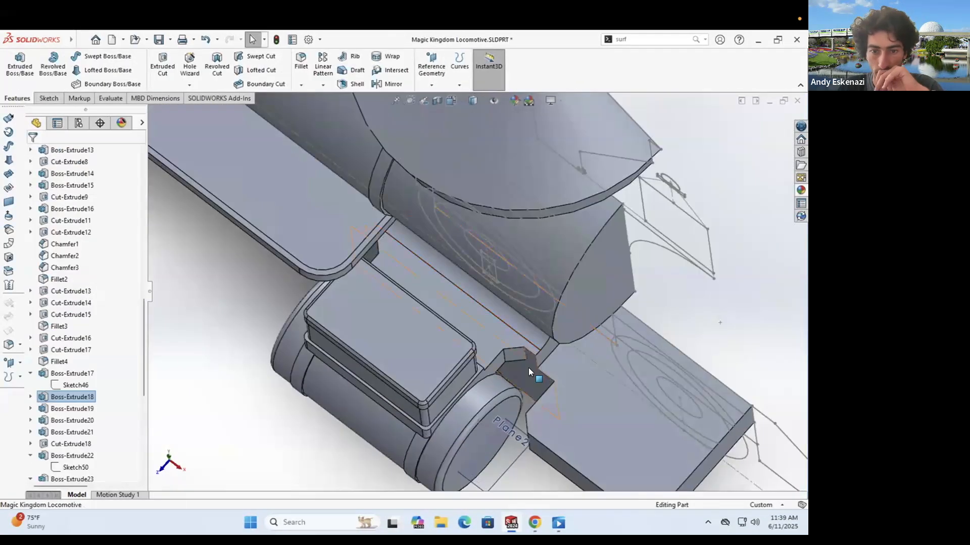
pyautogui.scroll(-2, 528, 367)
pyautogui.moveTo(479, 404); pyautogui.dragTo(475, 376, button='middle')
pyautogui.rightClick(82, 397)
pyautogui.click(93, 269)
pyautogui.write('8')
pyautogui.press('Return')
pyautogui.press('Return')
# Step: Set the chamfer between the cylinder mount and the frame extension to 10 mm and save the part
pyautogui.moveTo(264, 420); pyautogui.dragTo(335, 294, button='middle')
pyautogui.scroll(-5, 399, 324)
pyautogui.click(476, 306)
pyautogui.write('10')
pyautogui.press('Return')
pyautogui.press('Return')
pyautogui.scroll(5, 431, 350)
pyautogui.scroll(-4, 444, 328)
pyautogui.scroll(2, 413, 378)
pyautogui.moveTo(443, 283); pyautogui.dragTo(529, 415, button='middle')
pyautogui.scroll(-2, 439, 311)
pyautogui.moveTo(333, 348); pyautogui.dragTo(392, 279, button='middle')
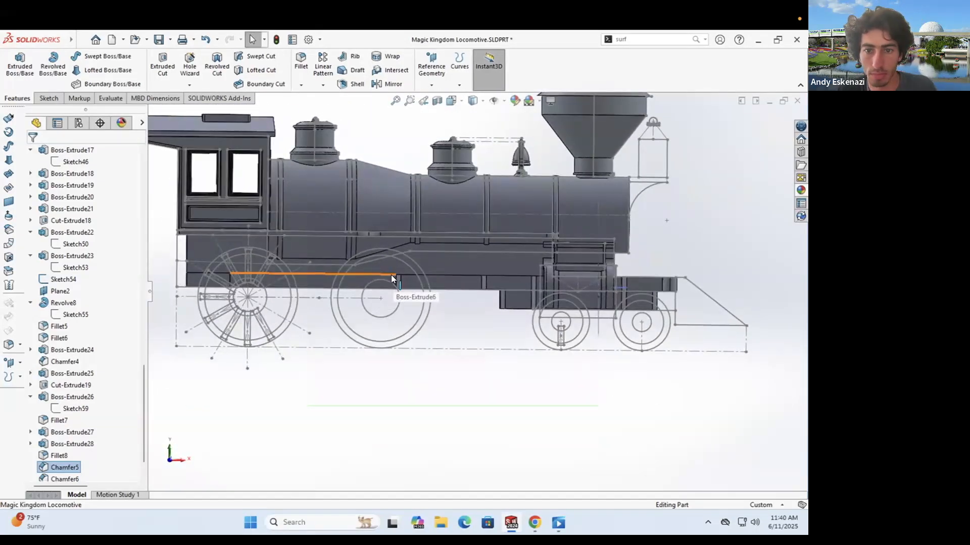
pyautogui.click(157, 39)
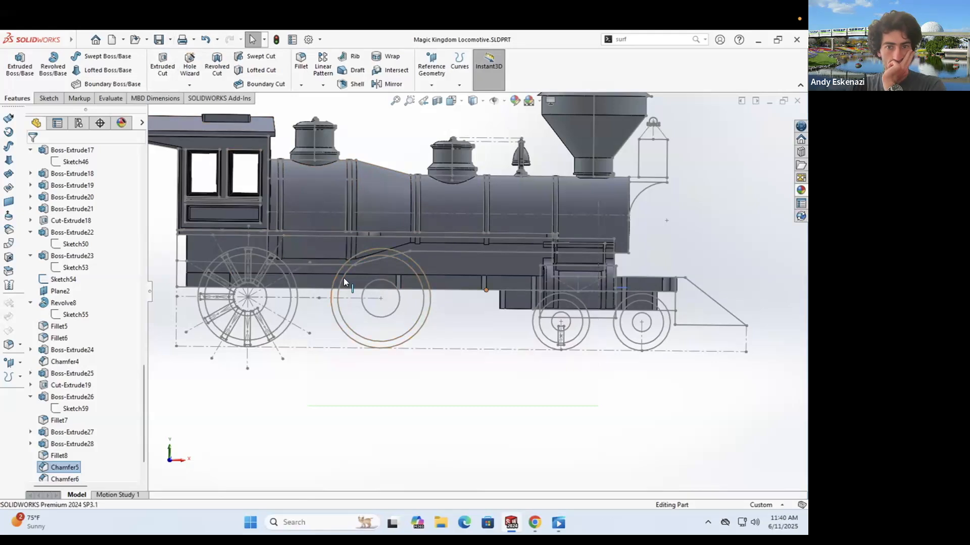
pyautogui.moveTo(323, 323); pyautogui.dragTo(334, 278, button='middle')
pyautogui.scroll(-3, 336, 278)
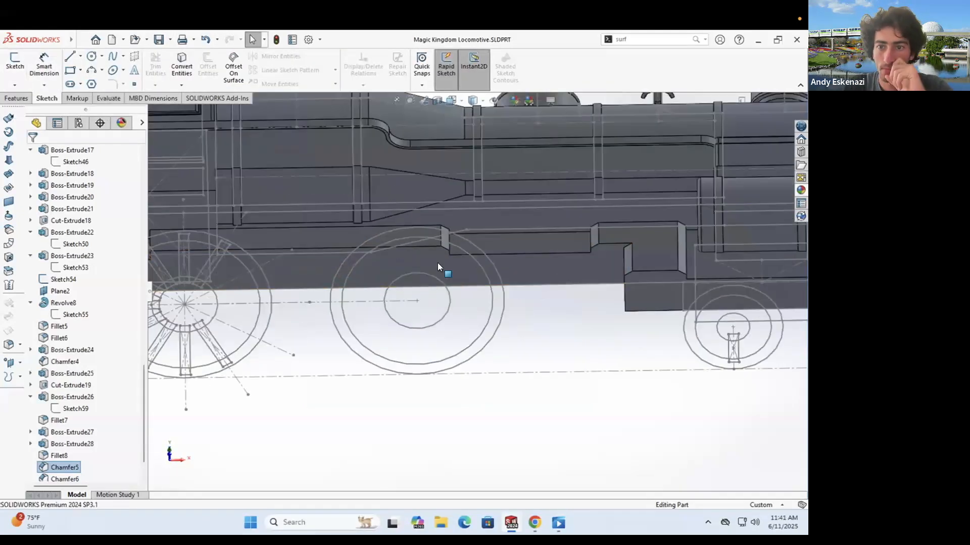
pyautogui.moveTo(437, 263); pyautogui.dragTo(392, 311, button='middle')
pyautogui.scroll(2, 414, 283)
pyautogui.moveTo(417, 278)
pyautogui.mouseDown(button='middle')
pyautogui.moveTo(438, 225)
pyautogui.moveTo(438, 237)
pyautogui.mouseUp(button='middle')
pyautogui.scroll(-1, 438, 262)
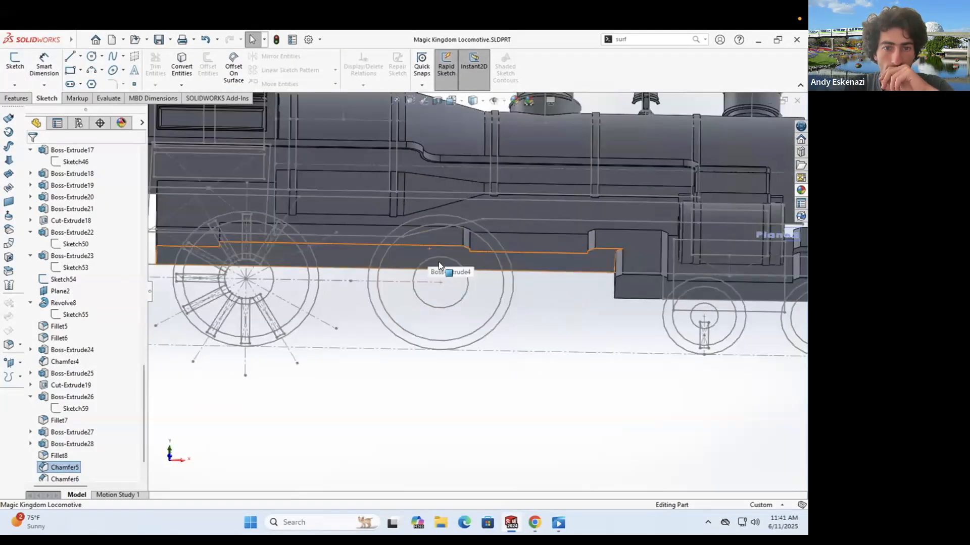
pyautogui.click(18, 62)
pyautogui.press('Escape')
# Step: Add the rear vertical corner edge of the long frame block to the existing frame block chamfer
pyautogui.moveTo(335, 253); pyautogui.dragTo(306, 303, button='middle')
pyautogui.scroll(-1, 305, 303)
pyautogui.rightClick(515, 252)
pyautogui.click(33, 153)
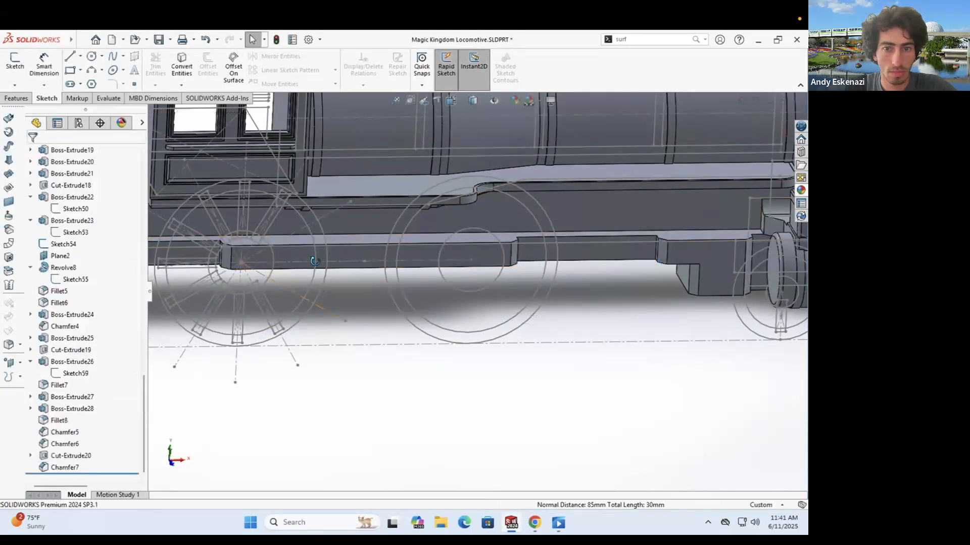
# Step: Sketch matching rectangles about 49 mm long over the rear and front ends of the long frame block's outer face
pyautogui.moveTo(313, 260); pyautogui.dragTo(323, 217, button='middle')
pyautogui.click(15, 62)
pyautogui.click(369, 212)
pyautogui.scroll(-1, 357, 318)
pyautogui.moveTo(357, 318); pyautogui.dragTo(348, 282, button='middle')
pyautogui.scroll(-1, 328, 303)
pyautogui.scroll(-4, 194, 313)
pyautogui.press('r')
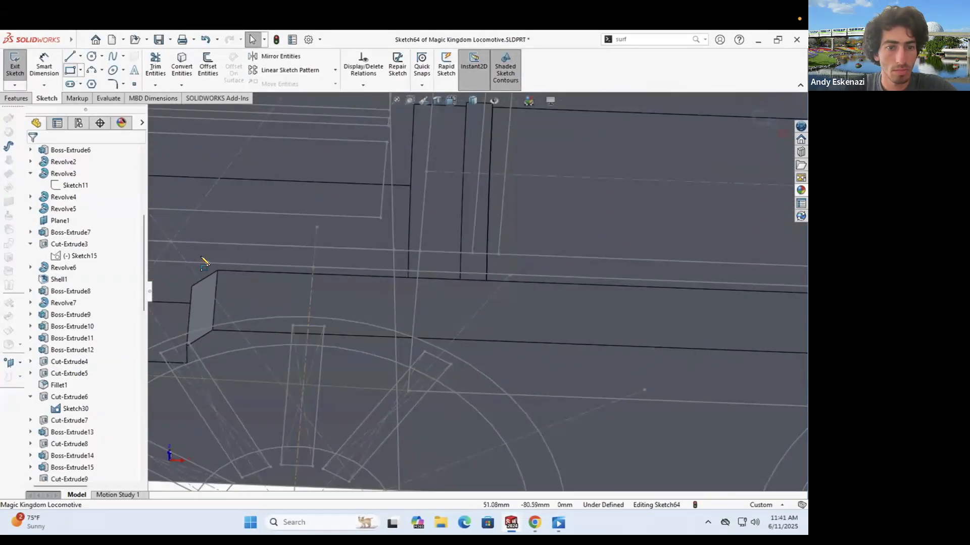
pyautogui.click(217, 271)
pyautogui.click(475, 340)
pyautogui.scroll(6, 495, 306)
pyautogui.click(688, 296)
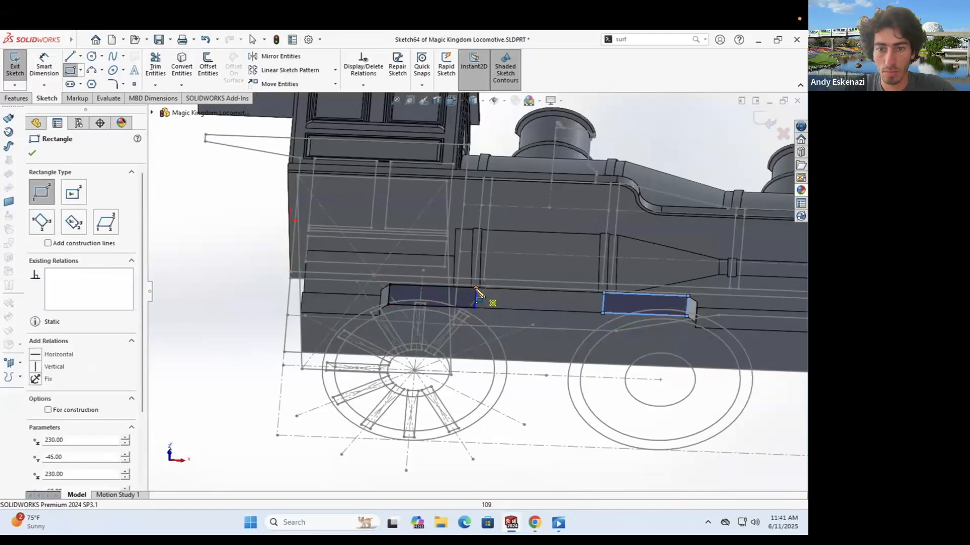
# Step: Dimension the length of the rear rectangle on the long frame block to 32.5 mm
pyautogui.click(323, 455)
pyautogui.write('27')
pyautogui.press('Escape')
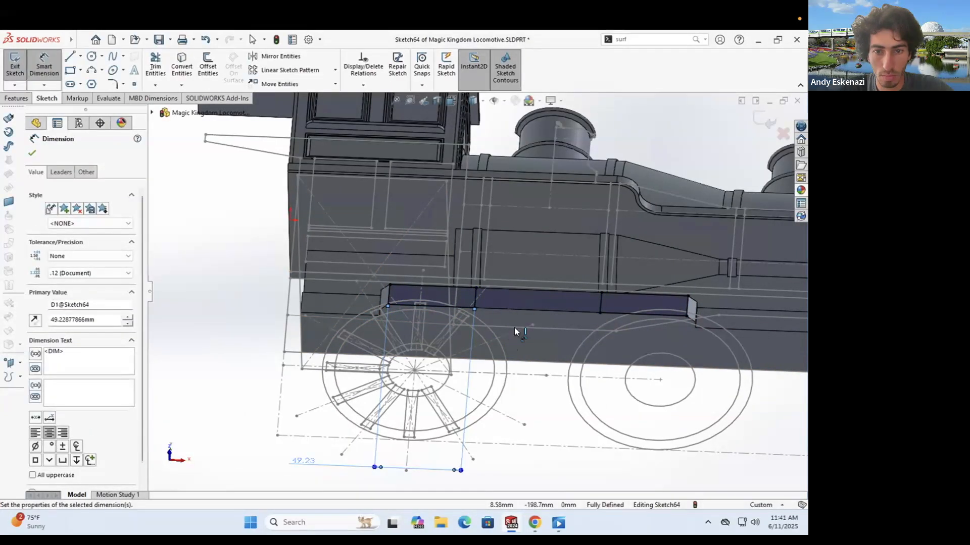
pyautogui.scroll(1, 288, 472)
pyautogui.scroll(-1, 298, 459)
pyautogui.click(300, 455)
pyautogui.write('32.5')
pyautogui.press('Return')
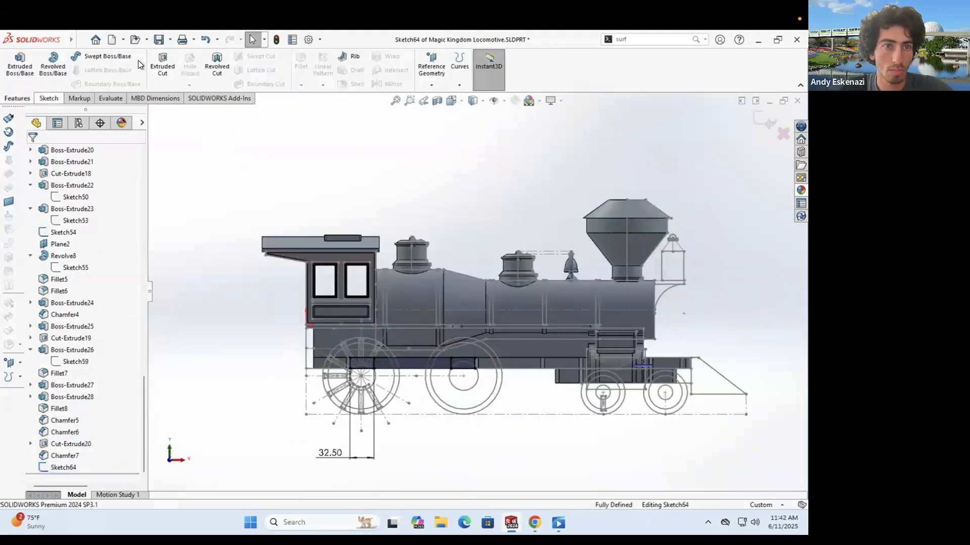
# Step: Cut the region between the two rectangles on the long frame block up to the recessed frame face behind it
pyautogui.click(17, 98)
pyautogui.click(162, 66)
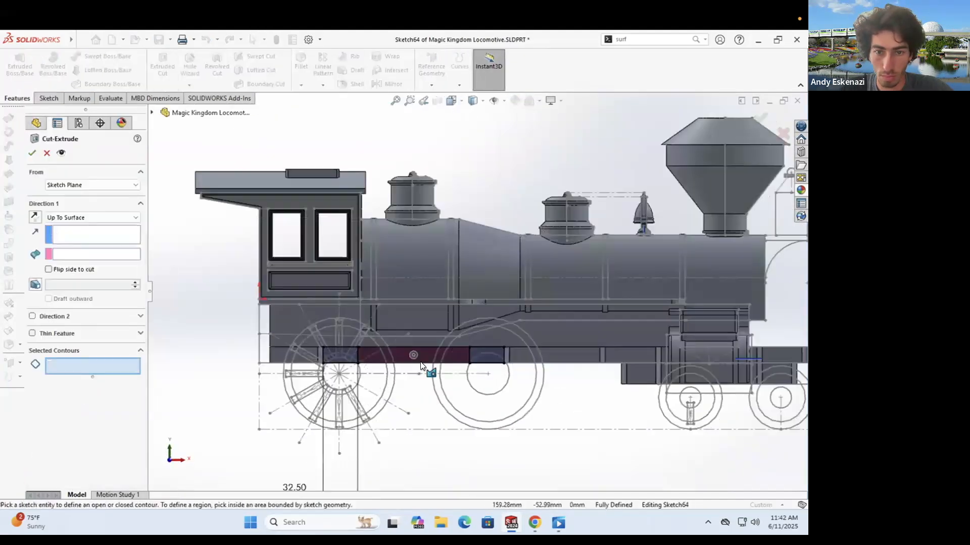
pyautogui.click(353, 241)
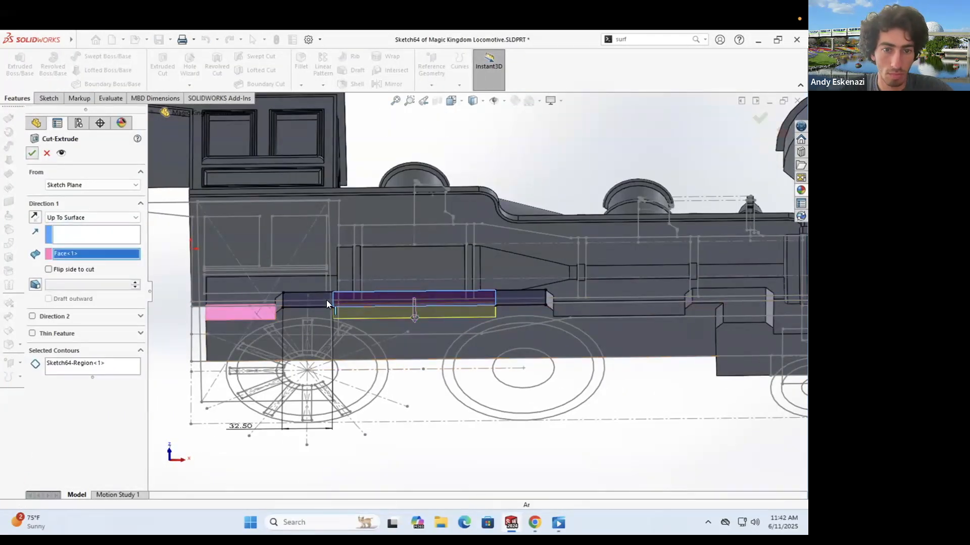
pyautogui.press('Return')
# Step: Chamfer the inner vertical corner edges of the two short frame blocks left by the cut
pyautogui.scroll(-5, 298, 306)
pyautogui.click(372, 280)
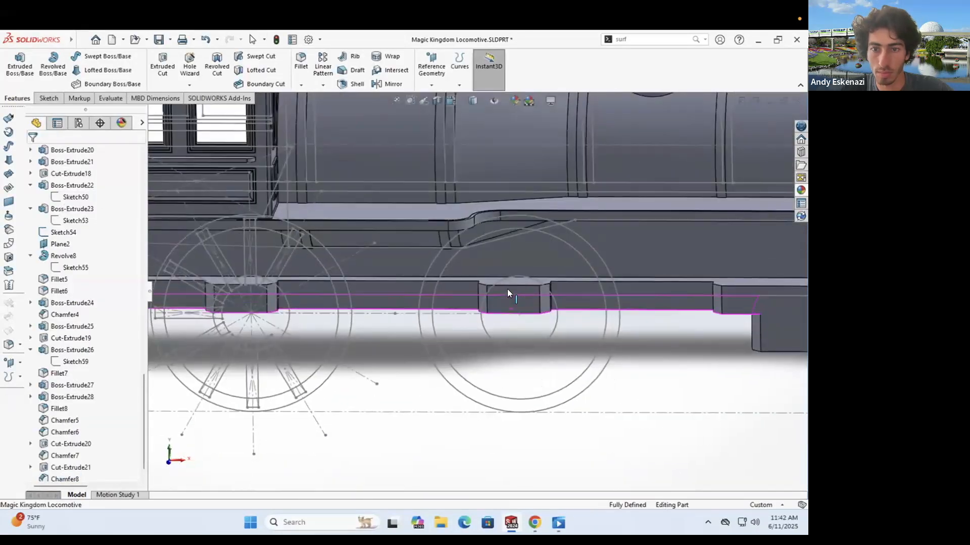
pyautogui.scroll(5, 507, 289)
pyautogui.moveTo(596, 268); pyautogui.dragTo(571, 287, button='middle')
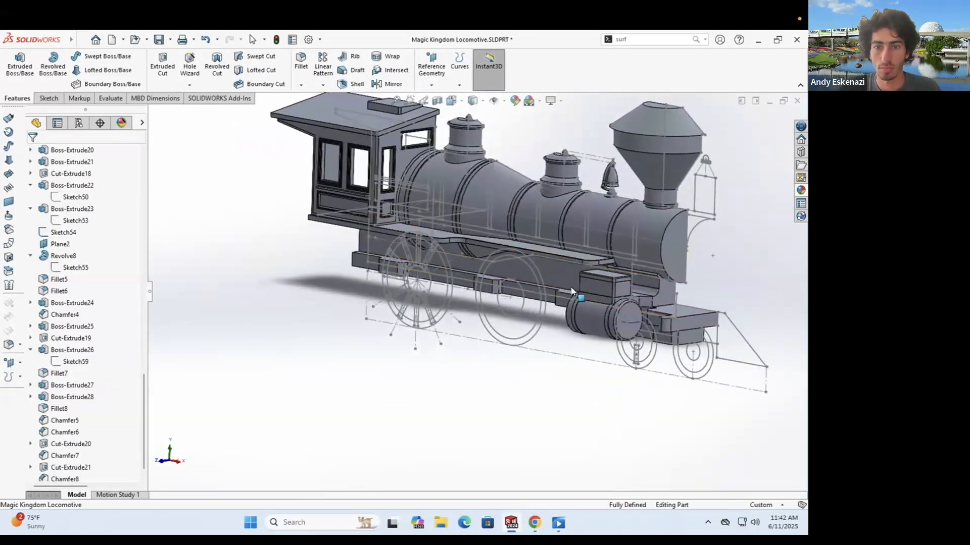
pyautogui.scroll(-5, 469, 267)
pyautogui.moveTo(470, 268); pyautogui.dragTo(480, 273, button='middle')
pyautogui.moveTo(197, 152); pyautogui.dragTo(257, 140, button='middle')
pyautogui.click(301, 61)
pyautogui.click(454, 290)
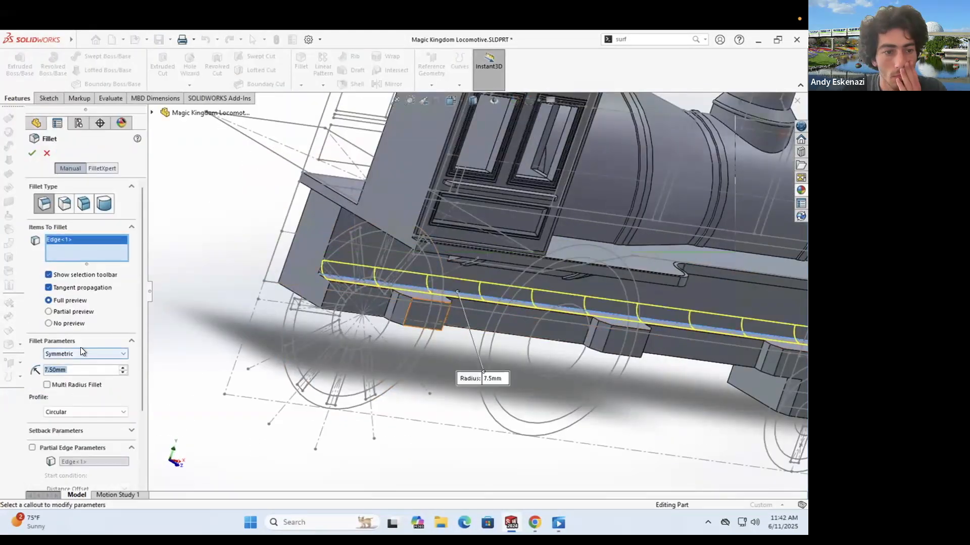
pyautogui.click(47, 153)
pyautogui.click(475, 303)
pyautogui.scroll(-3, 474, 304)
pyautogui.scroll(5, 577, 320)
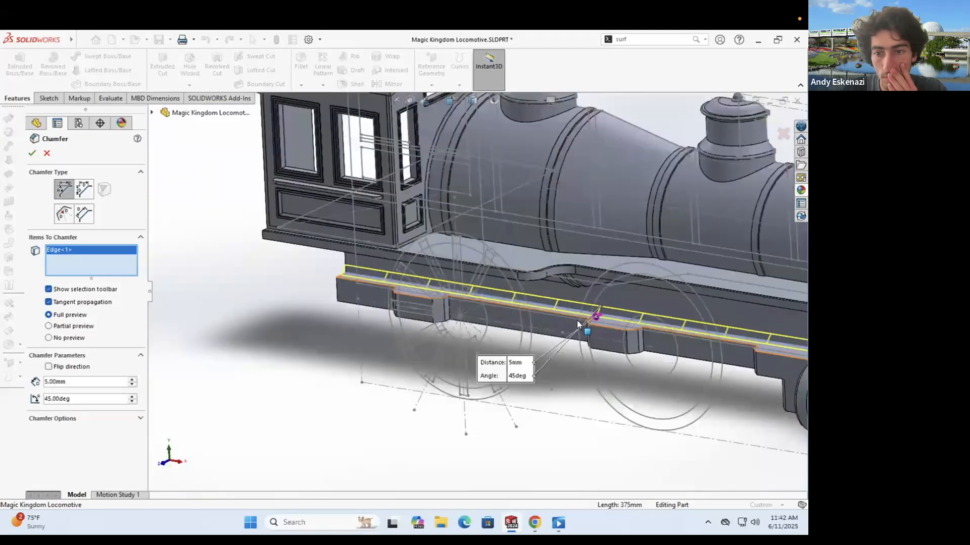
pyautogui.scroll(-6, 525, 312)
pyautogui.write('10')
pyautogui.press('Return')
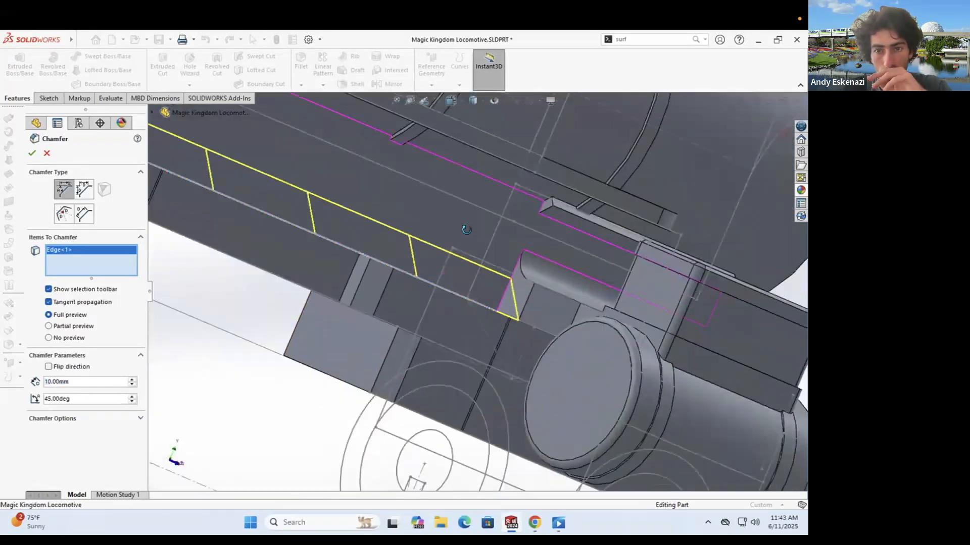
pyautogui.click(46, 153)
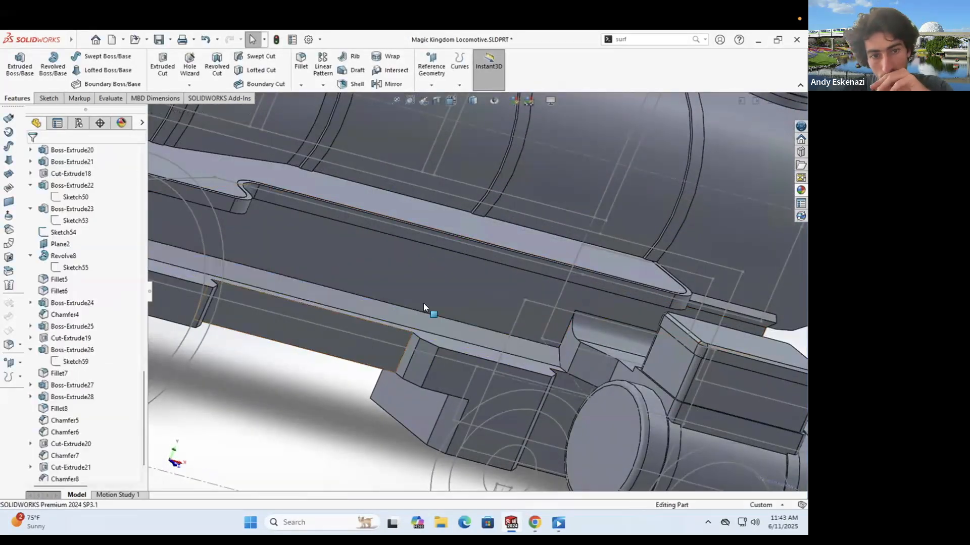
# Step: Chamfer the upper and lower edges of the two recessed frame sections between the blocks by 2 mm at 45 degrees
pyautogui.moveTo(425, 304); pyautogui.dragTo(339, 282, button='middle')
pyautogui.click(301, 85)
pyautogui.click(322, 111)
pyautogui.click(385, 282)
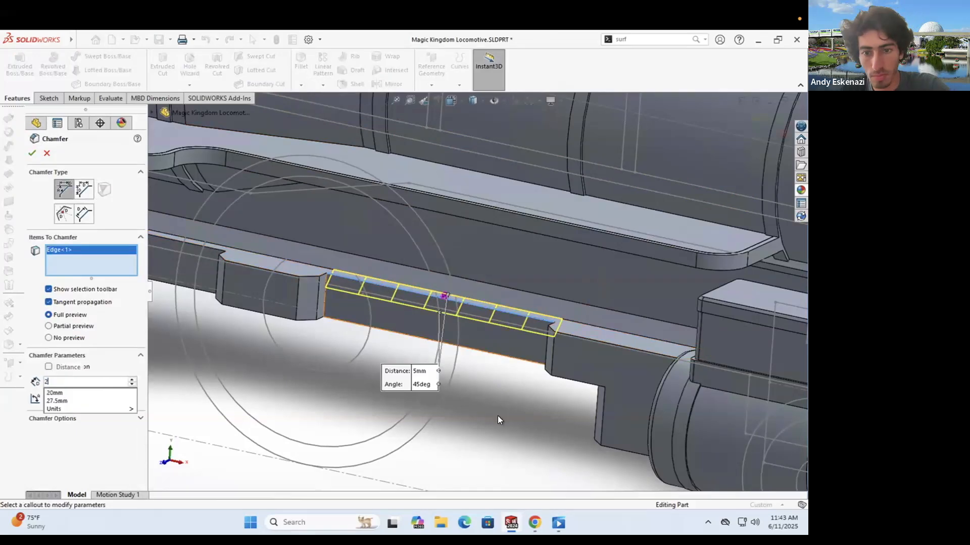
pyautogui.press('Return')
pyautogui.click(495, 354)
pyautogui.scroll(2, 494, 353)
pyautogui.moveTo(530, 355); pyautogui.dragTo(482, 336, button='middle')
pyautogui.click(377, 295)
pyautogui.click(383, 325)
pyautogui.moveTo(616, 338); pyautogui.dragTo(651, 275, button='middle')
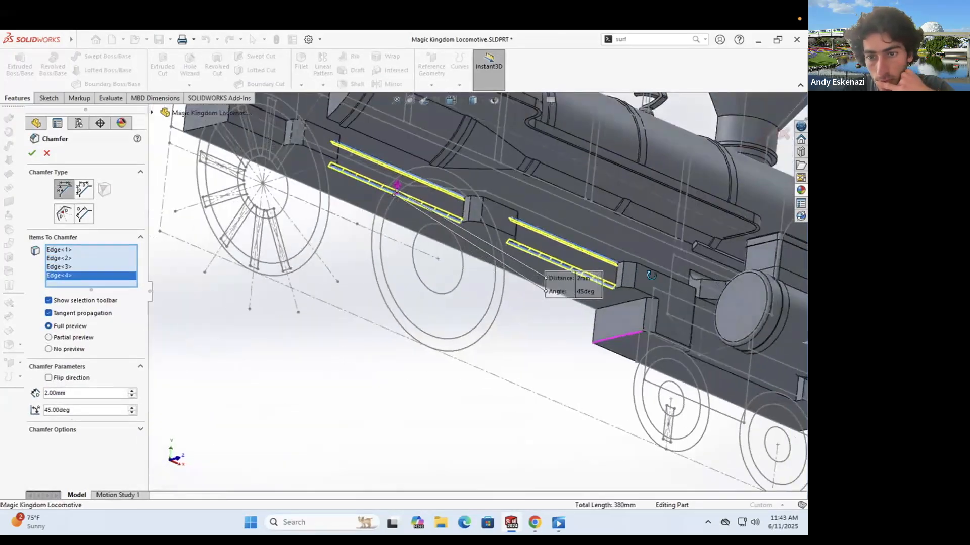
pyautogui.press('Return')
# Step: Add the upper and lower edges of the rearmost recessed frame section to the 2 mm chamfer
pyautogui.press('f')
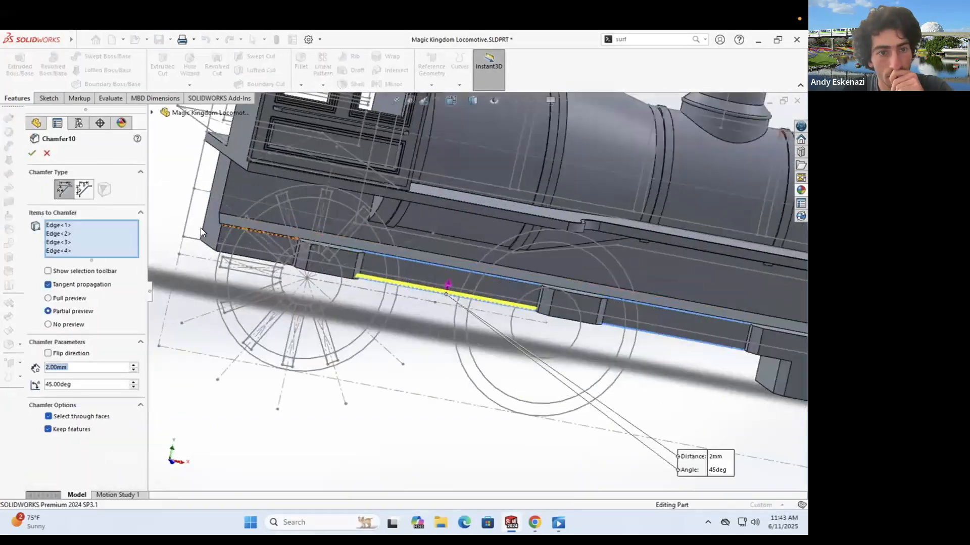
pyautogui.scroll(-4, 270, 234)
pyautogui.click(271, 233)
pyautogui.click(201, 283)
pyautogui.press('Return')
pyautogui.click(452, 374)
pyautogui.scroll(3, 472, 303)
pyautogui.moveTo(462, 291); pyautogui.dragTo(450, 453, button='middle')
pyautogui.scroll(2, 633, 369)
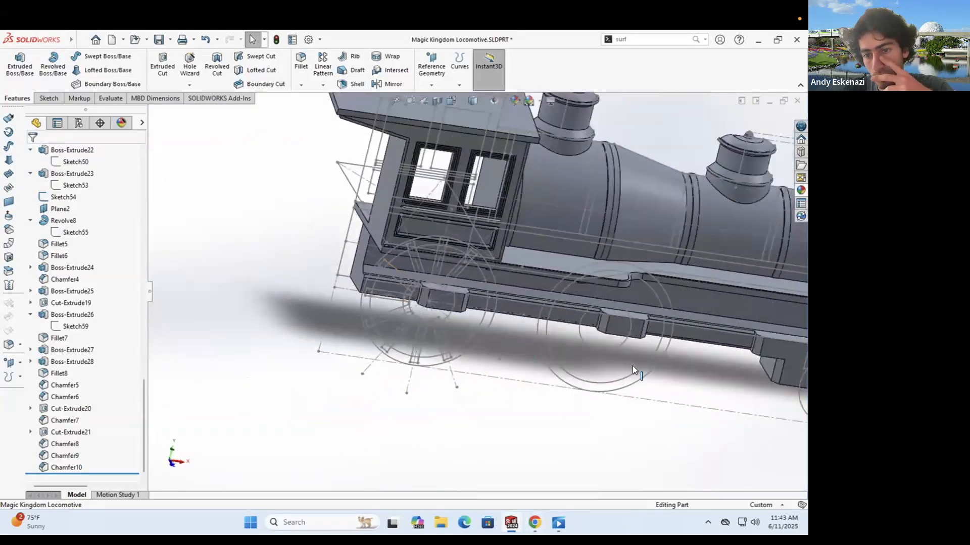
# Step: Switch to Chrome, examine the locomotive reference photos including the one of the red cab, and return to SOLIDWORKS
pyautogui.scroll(3, 632, 365)
pyautogui.scroll(-3, 659, 330)
pyautogui.moveTo(652, 349); pyautogui.dragTo(606, 373, button='middle')
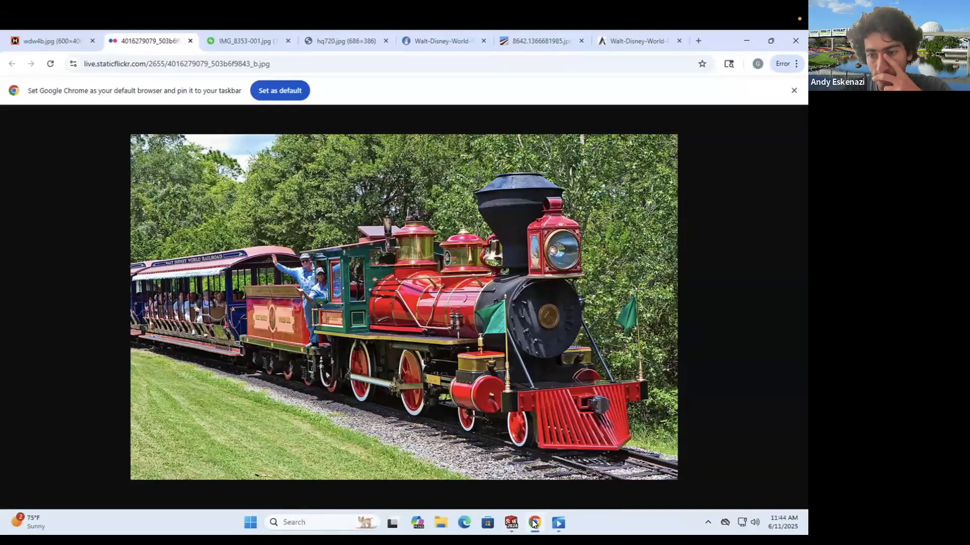
pyautogui.click(533, 525)
pyautogui.moveTo(491, 290); pyautogui.dragTo(607, 204, button='middle')
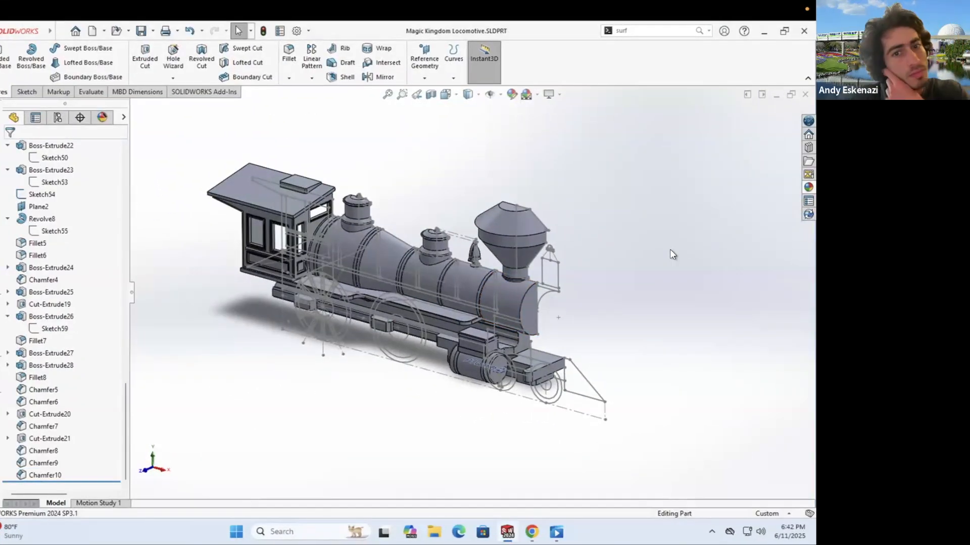
pyautogui.moveTo(669, 249); pyautogui.dragTo(505, 455, button='middle')
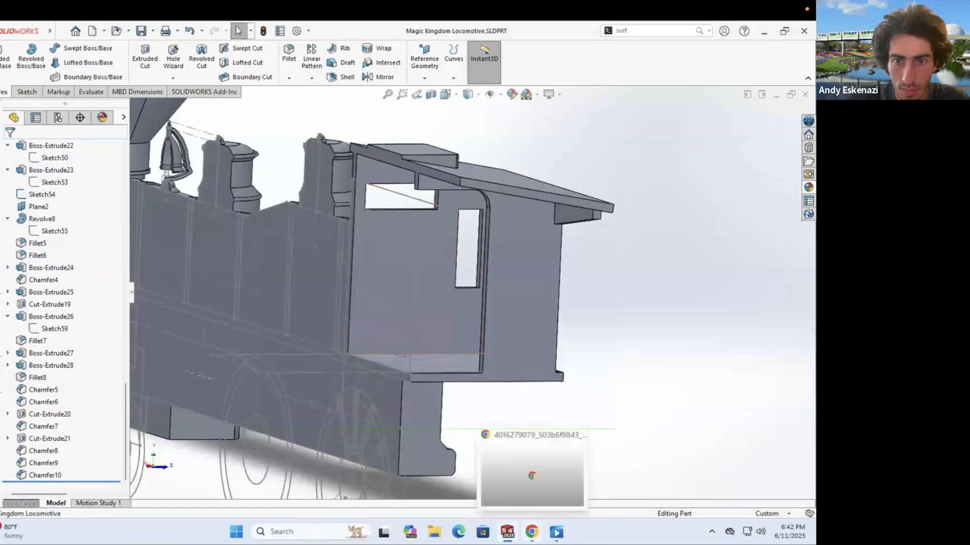
pyautogui.click(531, 532)
pyautogui.click(639, 32)
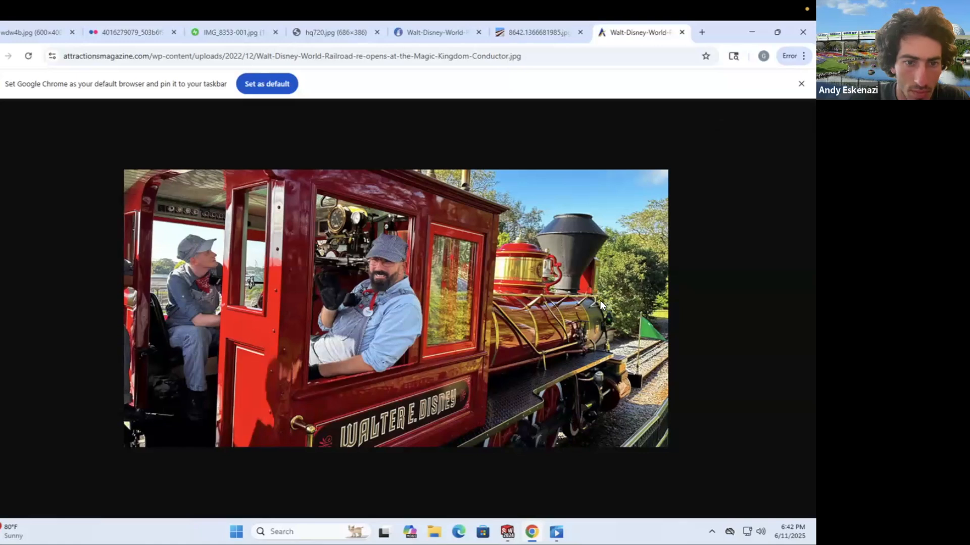
pyautogui.click(530, 531)
pyautogui.click(529, 530)
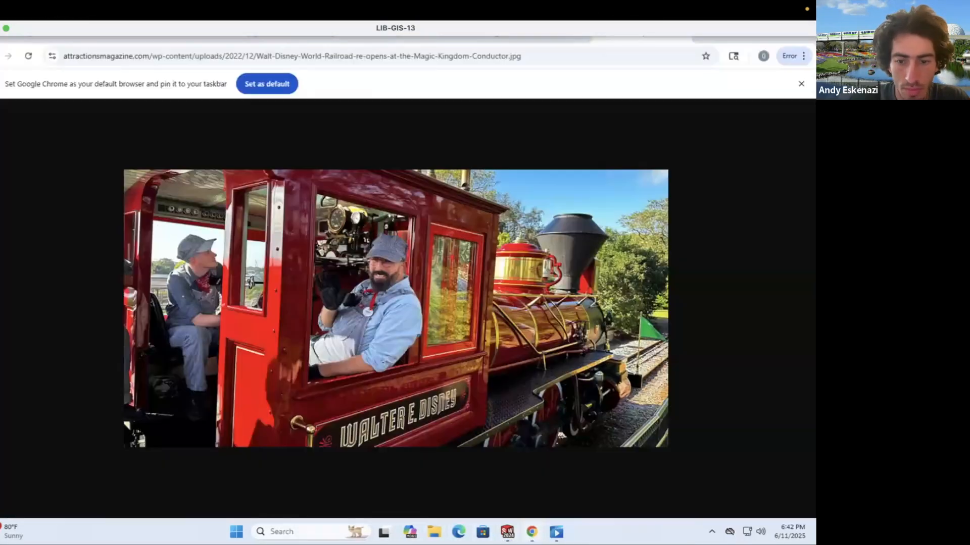
pyautogui.click(530, 530)
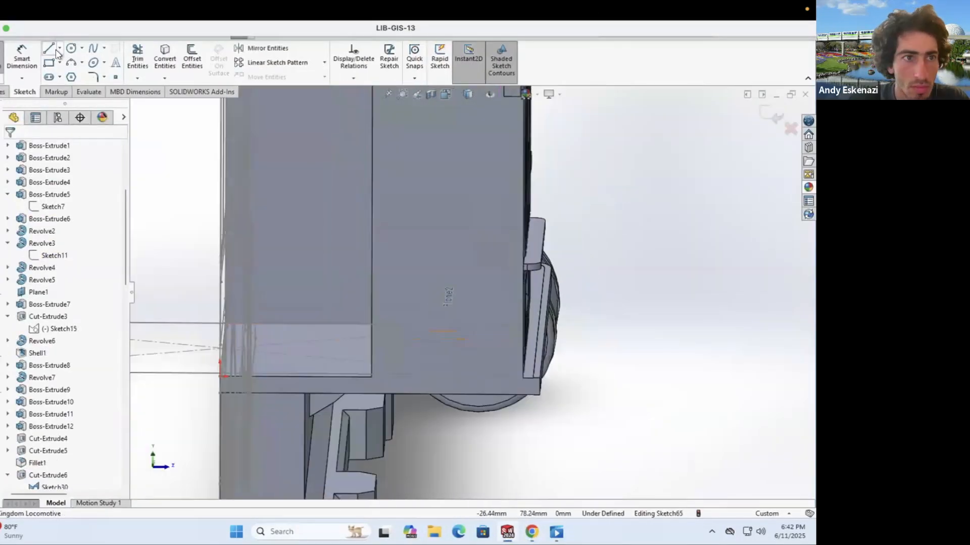
# Step: Sketch lines on the cab's rear side, following the inner edge of its rear wall
pyautogui.scroll(-3, 384, 353)
pyautogui.press('Escape')
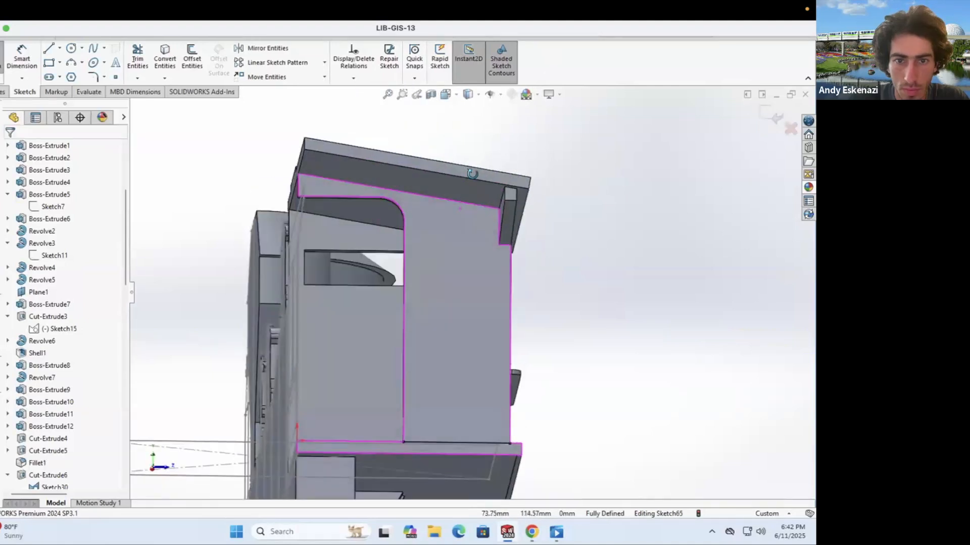
pyautogui.moveTo(143, 115); pyautogui.dragTo(483, 293, button='middle')
pyautogui.moveTo(465, 347); pyautogui.dragTo(407, 469, button='middle')
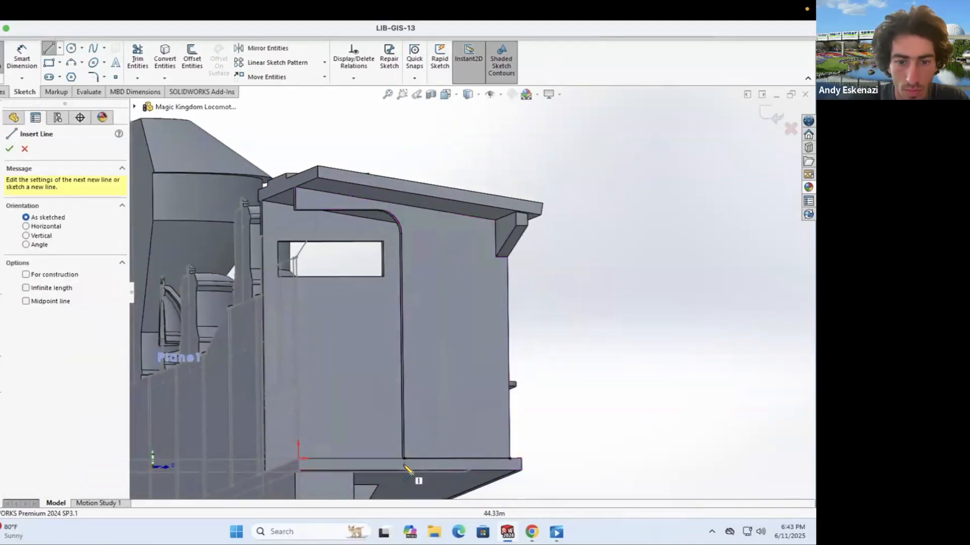
pyautogui.click(495, 222)
pyautogui.moveTo(495, 222); pyautogui.dragTo(497, 389, button='middle')
# Step: Close the cab's rear-wall sketch and start measuring at the lower corner of the cab
pyautogui.moveTo(449, 345); pyautogui.dragTo(422, 190, button='middle')
pyautogui.scroll(-5, 422, 190)
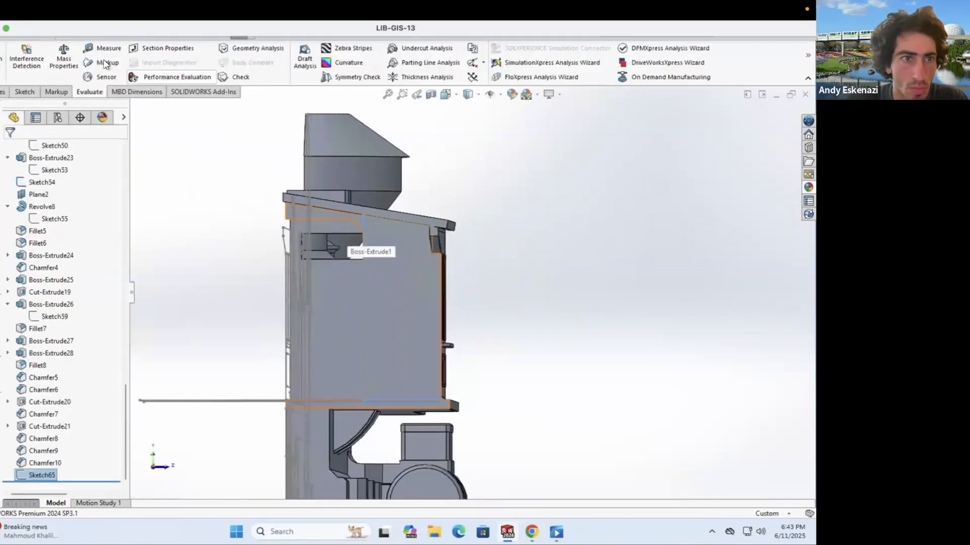
pyautogui.click(103, 48)
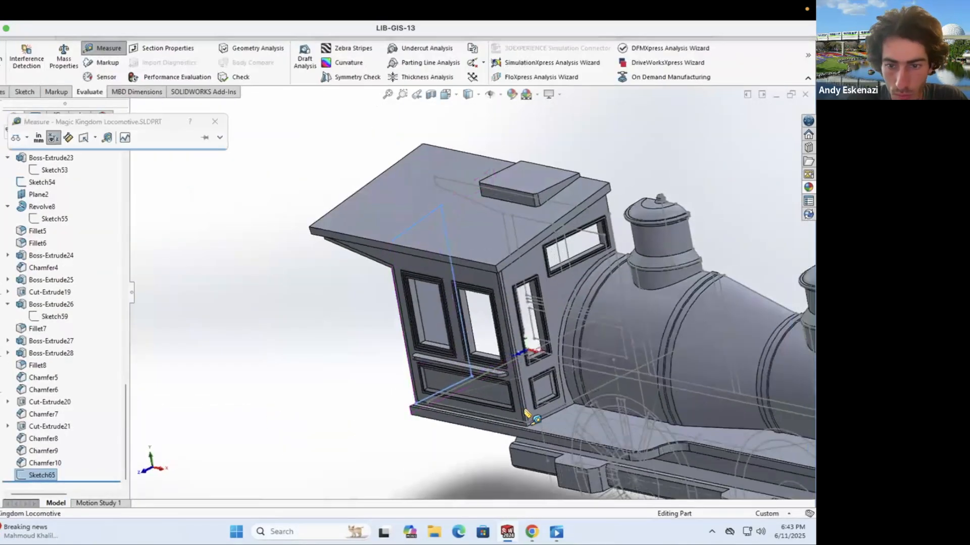
pyautogui.scroll(-5, 492, 349)
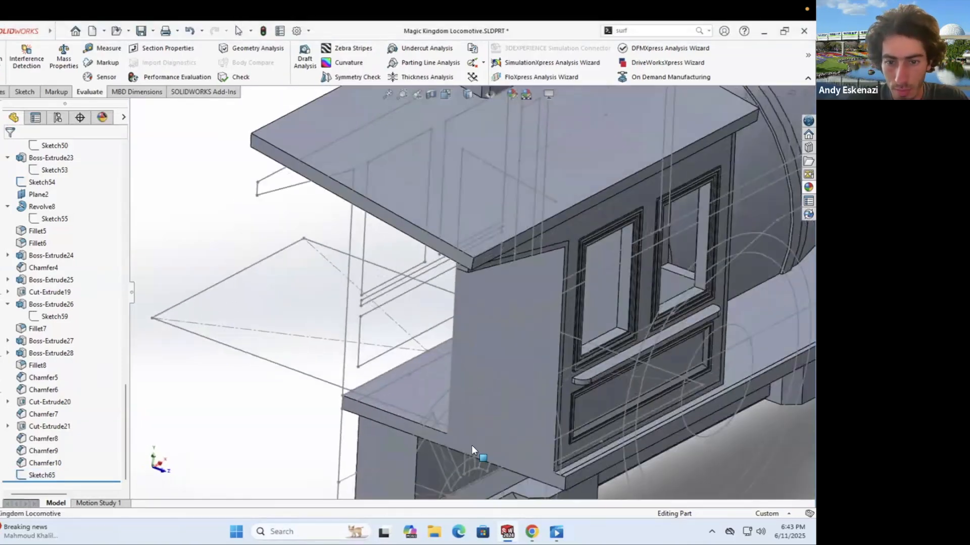
# Step: Reopen the rear-wall sketch and offset the wall's outer edge and the edges around the roof bracket 2 mm inward
pyautogui.rightClick(42, 475)
pyautogui.click(60, 278)
pyautogui.press('l')
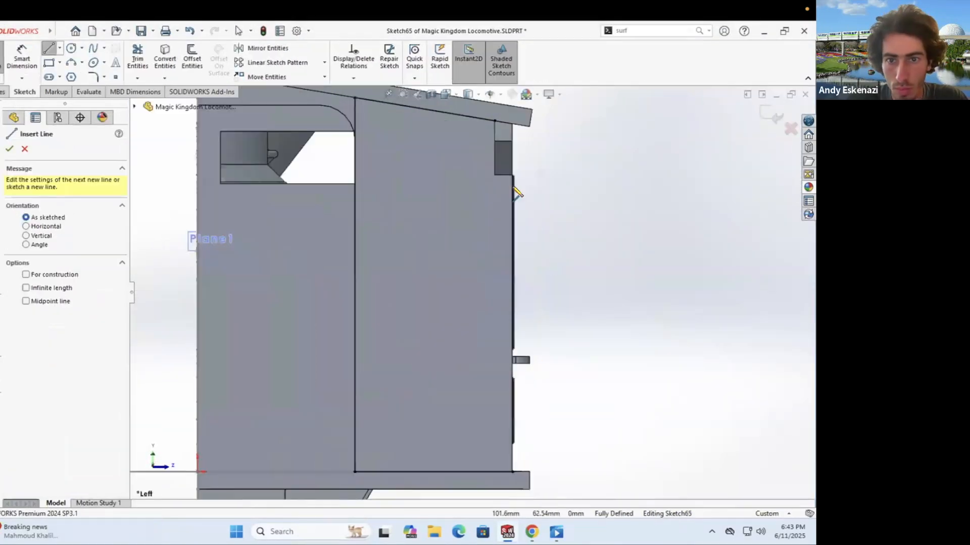
pyautogui.scroll(-4, 514, 188)
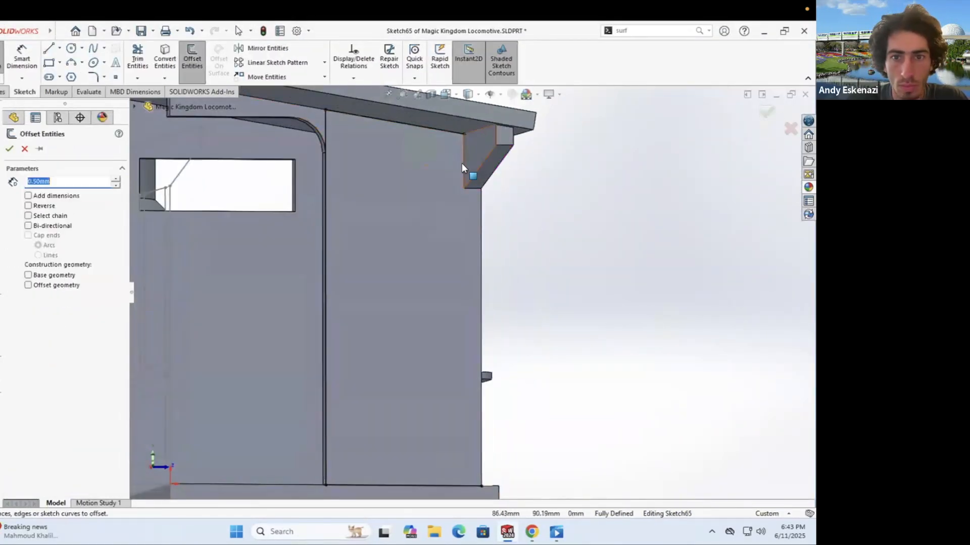
pyautogui.click(444, 133)
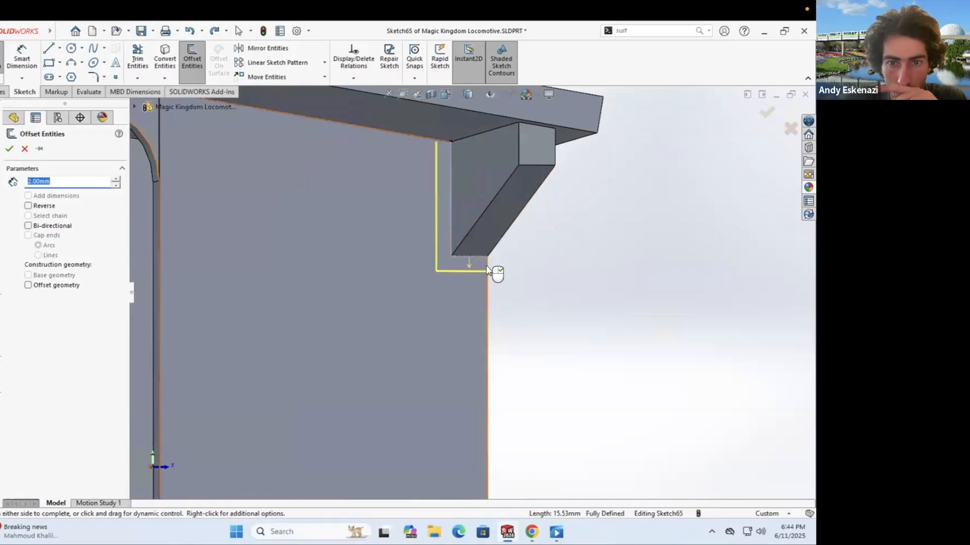
pyautogui.scroll(3, 428, 228)
pyautogui.click(475, 249)
pyautogui.scroll(-3, 475, 248)
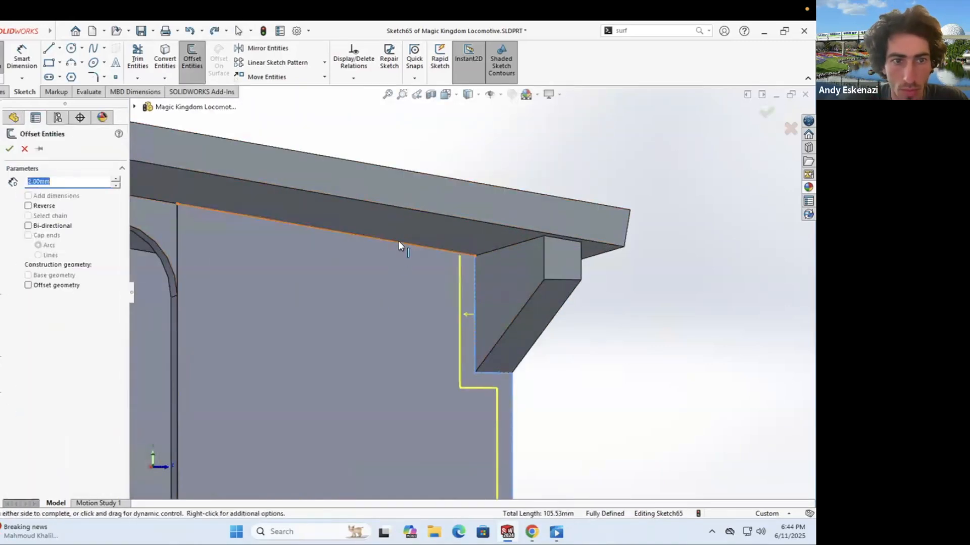
pyautogui.scroll(3, 314, 256)
pyautogui.click(318, 262)
pyautogui.scroll(-3, 325, 308)
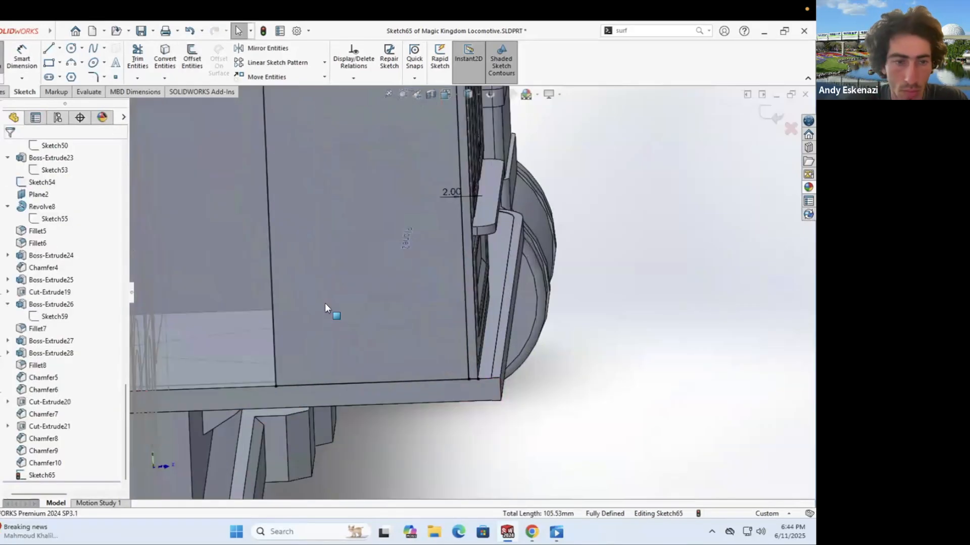
# Step: Convert the original inner and bottom sketch lines to construction geometry and dimension the new bottom line 2 mm above the original
pyautogui.rightClick(285, 312)
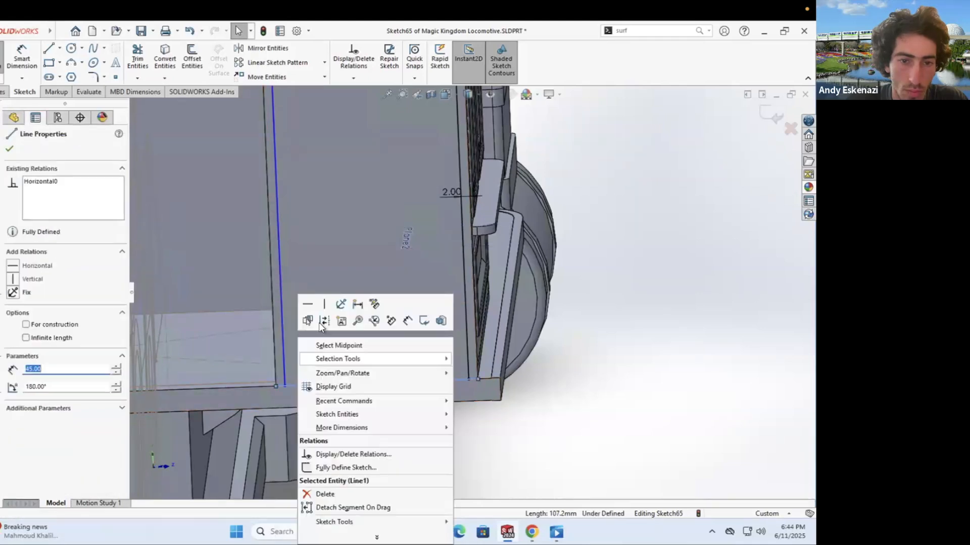
pyautogui.scroll(-1, 319, 328)
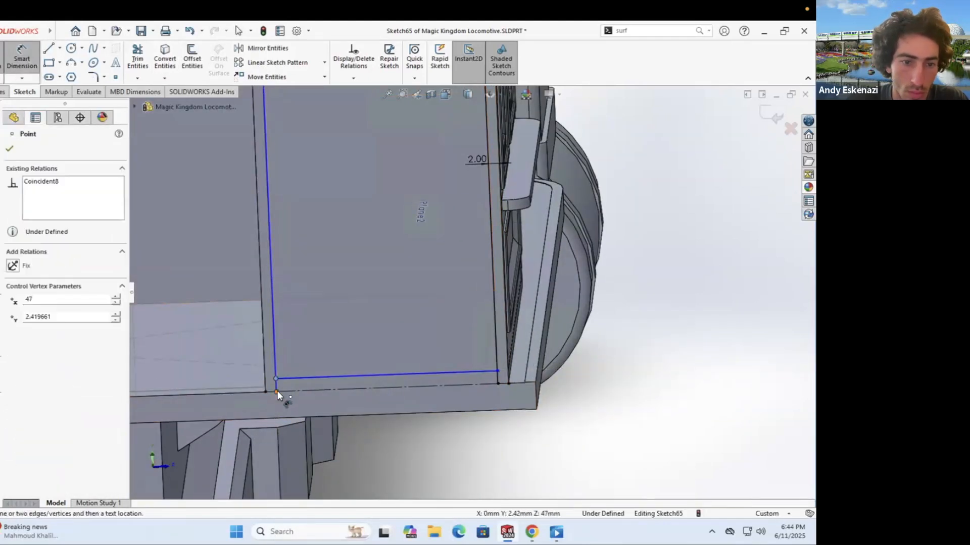
pyautogui.scroll(3, 437, 147)
pyautogui.scroll(-3, 438, 148)
# Step: Offset the rear wall's sloped top edge 2 mm inward and trim the overlapping line ends at the panel outline's corners
pyautogui.click(192, 58)
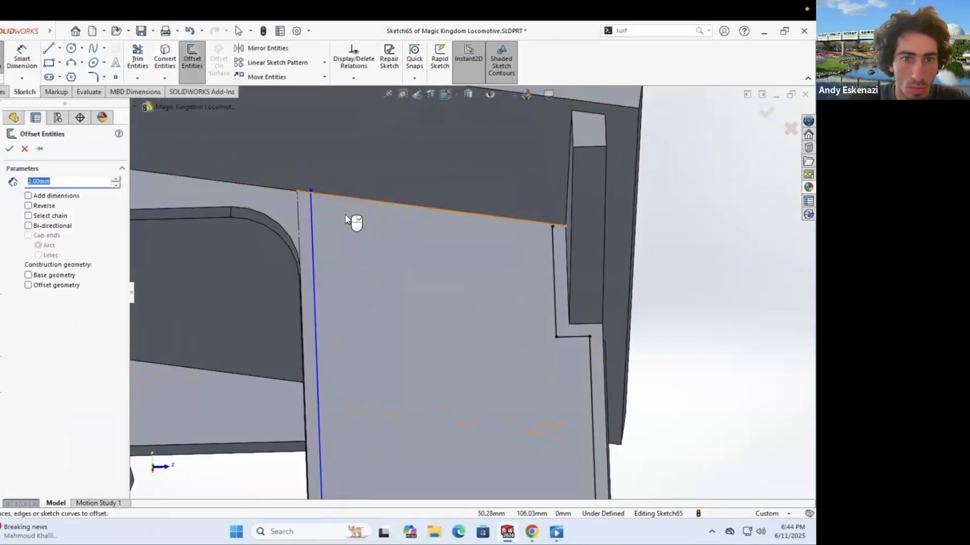
pyautogui.click(145, 58)
pyautogui.press('Escape')
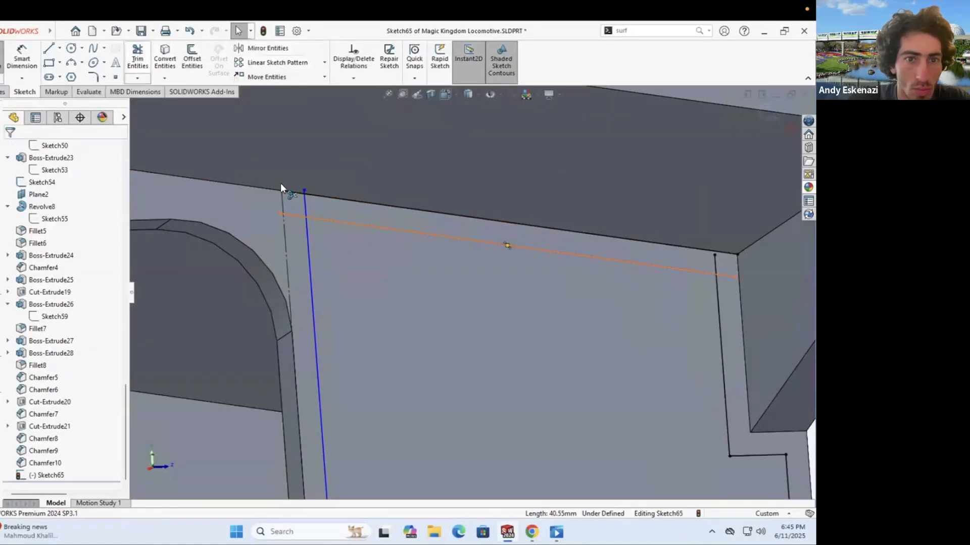
pyautogui.scroll(-3, 368, 368)
pyautogui.press('Escape')
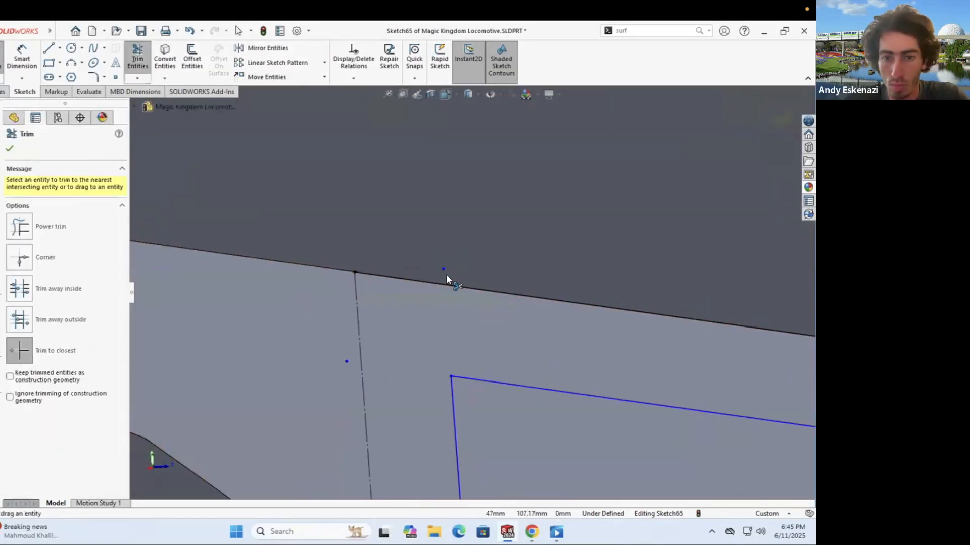
pyautogui.scroll(5, 637, 328)
pyautogui.scroll(-3, 581, 266)
pyautogui.scroll(2, 386, 422)
pyautogui.scroll(-3, 682, 410)
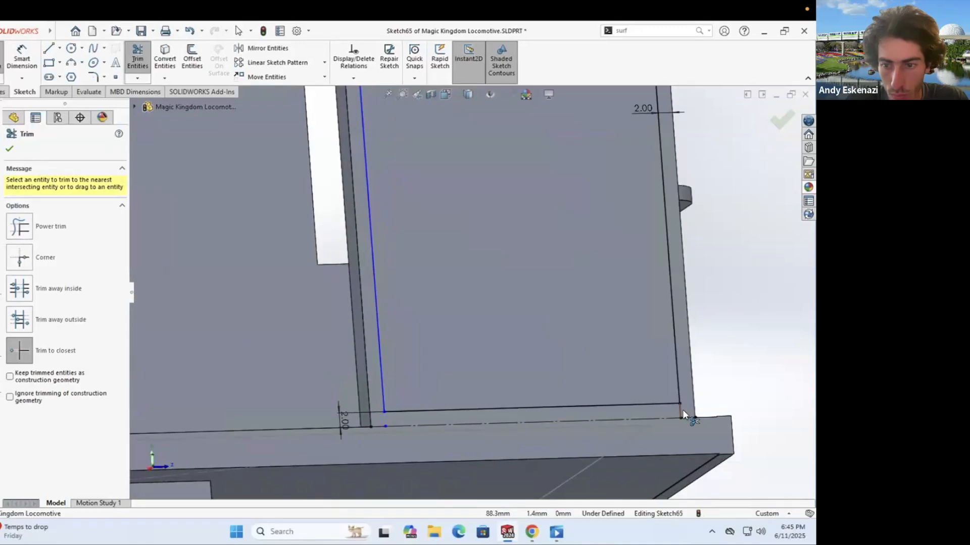
pyautogui.press('Escape')
# Step: Cut the closed panel contour 0.50 mm deep into the cab's rear wall with a blind Extruded Cut
pyautogui.scroll(3, 683, 410)
pyautogui.scroll(-3, 442, 276)
pyautogui.click(144, 58)
pyautogui.click(73, 216)
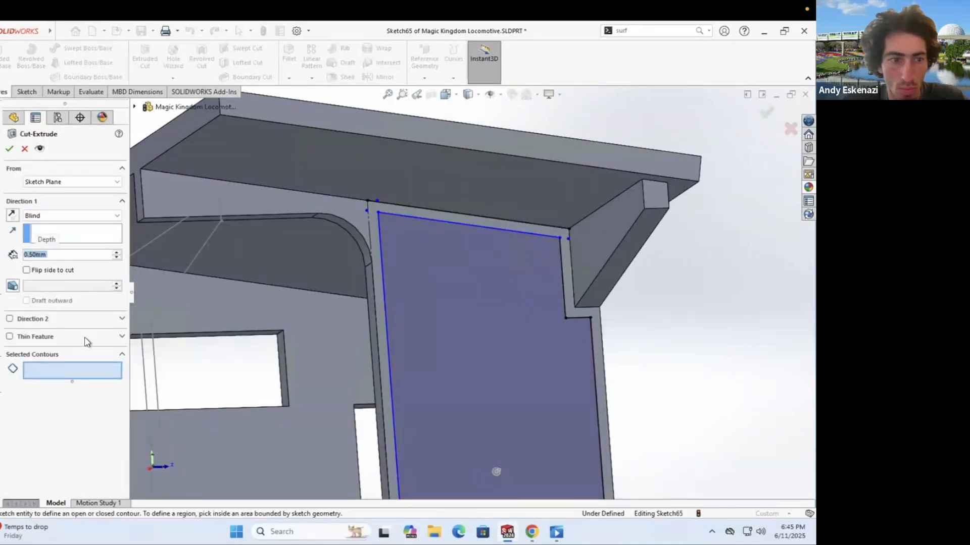
pyautogui.click(496, 472)
pyautogui.press('Return')
pyautogui.scroll(10, 496, 354)
pyautogui.scroll(-10, 548, 324)
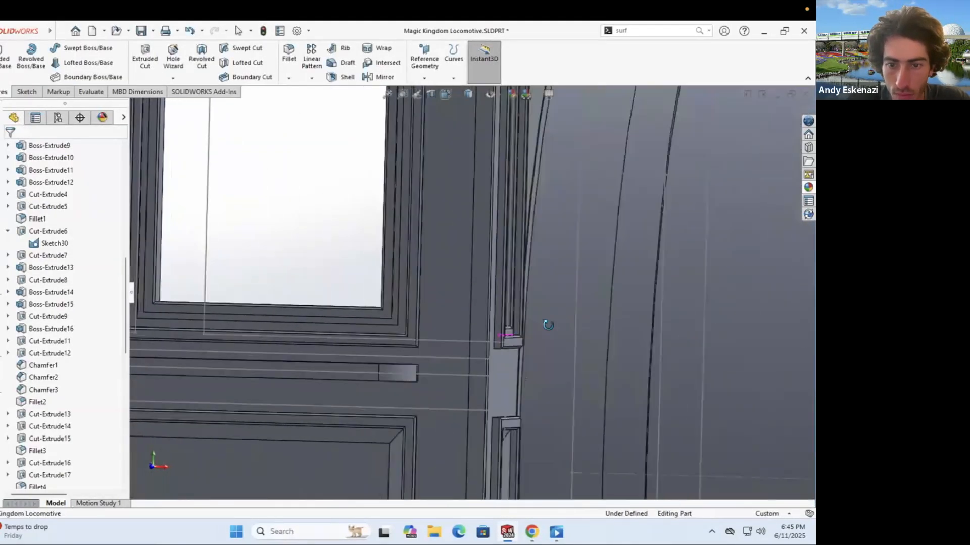
# Step: Inspect the recessed rear panel, reopen its cut feature for editing and rebuild the model
pyautogui.scroll(8, 548, 324)
pyautogui.moveTo(548, 325); pyautogui.dragTo(506, 358, button='middle')
pyautogui.scroll(-10, 506, 358)
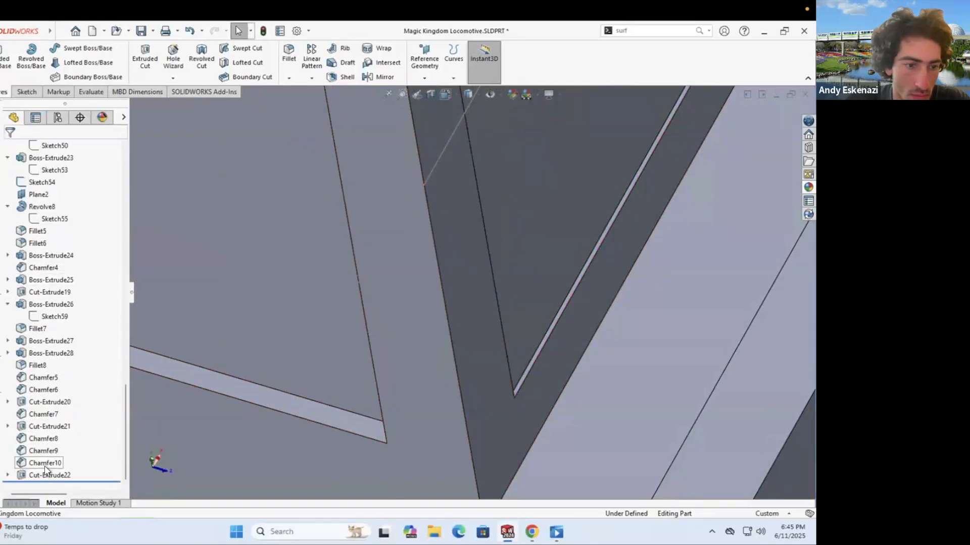
pyautogui.click(48, 475)
pyautogui.click(53, 457)
pyautogui.hotkey('ctrl', 'b')
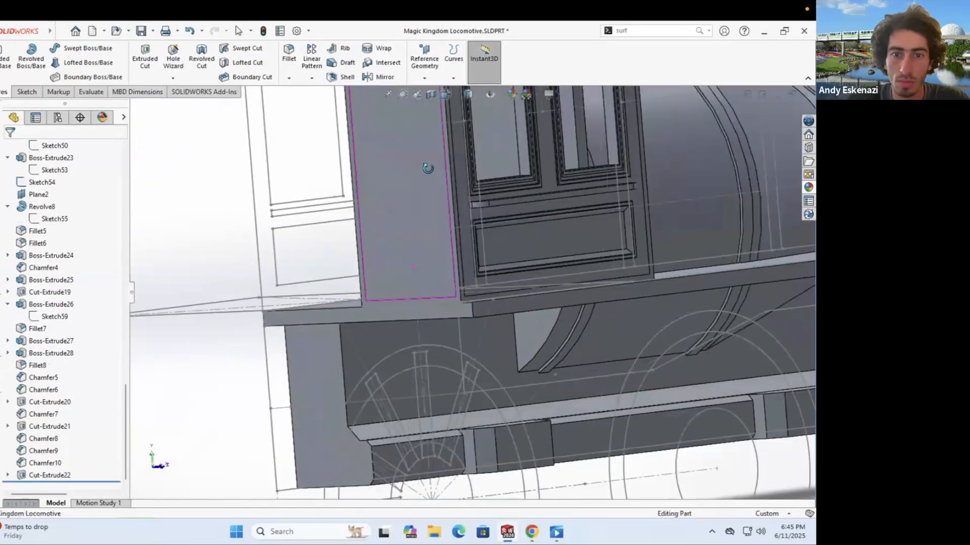
# Step: Start a sketch on the recessed rear panel and try a vertical construction line from its bottom edge
pyautogui.click(468, 281)
pyautogui.click(484, 413)
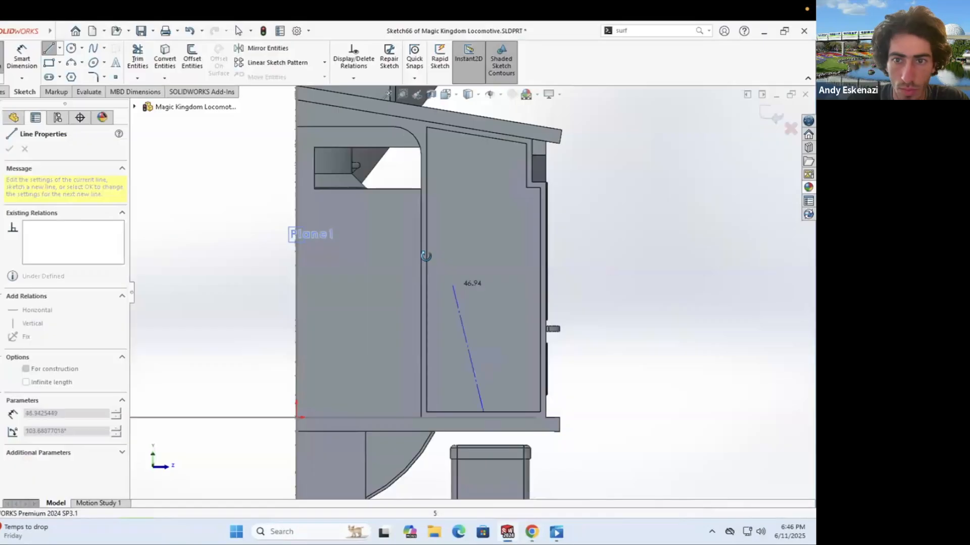
pyautogui.moveTo(425, 256); pyautogui.dragTo(372, 258, button='middle')
pyautogui.scroll(3, 459, 274)
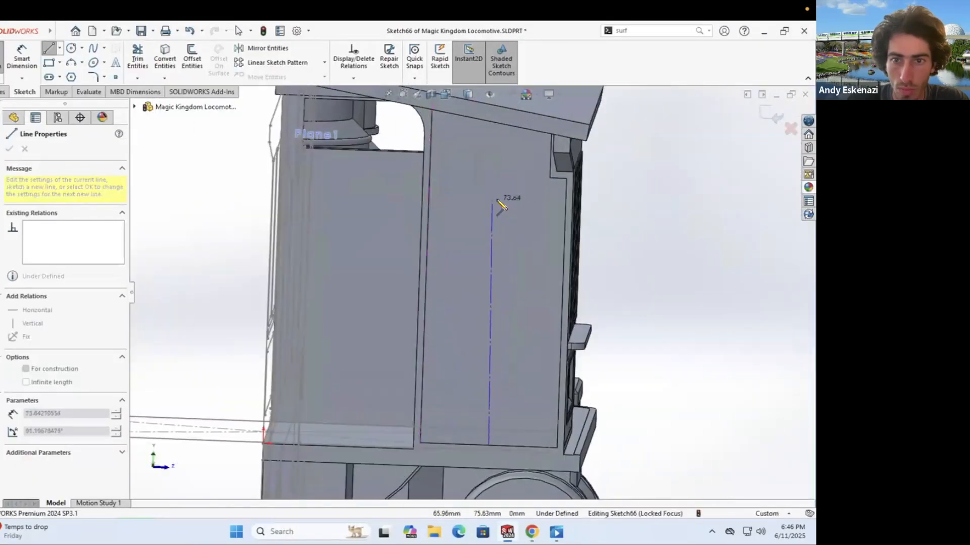
pyautogui.press('Escape')
# Step: Sketch a 3 mm wide rectangular strip along the recessed panel's outer edge, from the bracket notch down to its bottom edge
pyautogui.scroll(3, 525, 207)
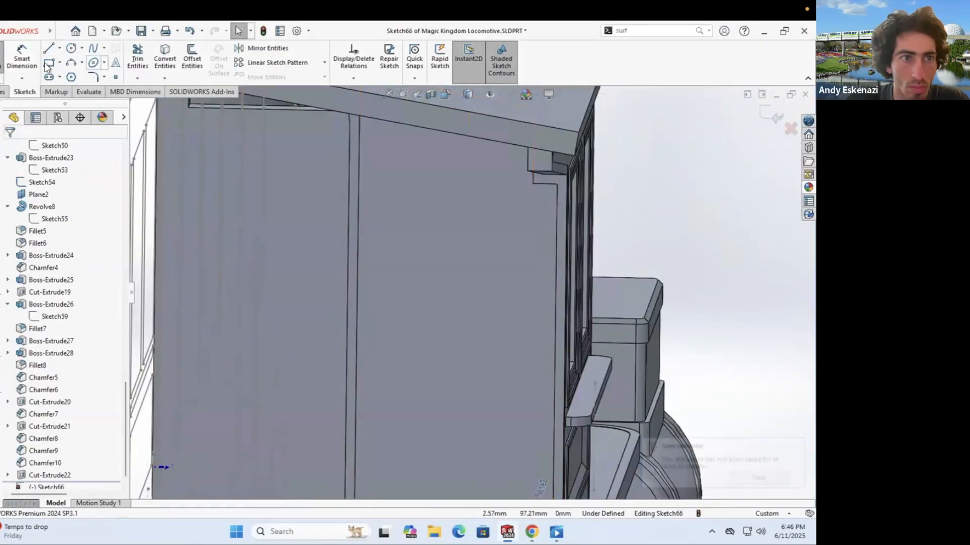
pyautogui.click(49, 62)
pyautogui.scroll(5, 526, 230)
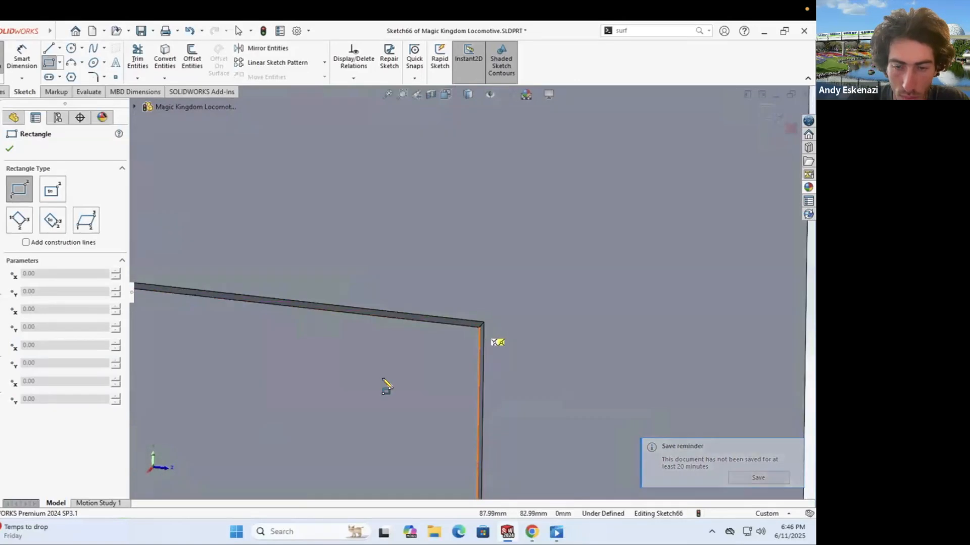
pyautogui.moveTo(313, 308); pyautogui.dragTo(478, 437)
pyautogui.press('Escape')
pyautogui.moveTo(347, 362); pyautogui.dragTo(465, 281, button='middle')
pyautogui.click(466, 281)
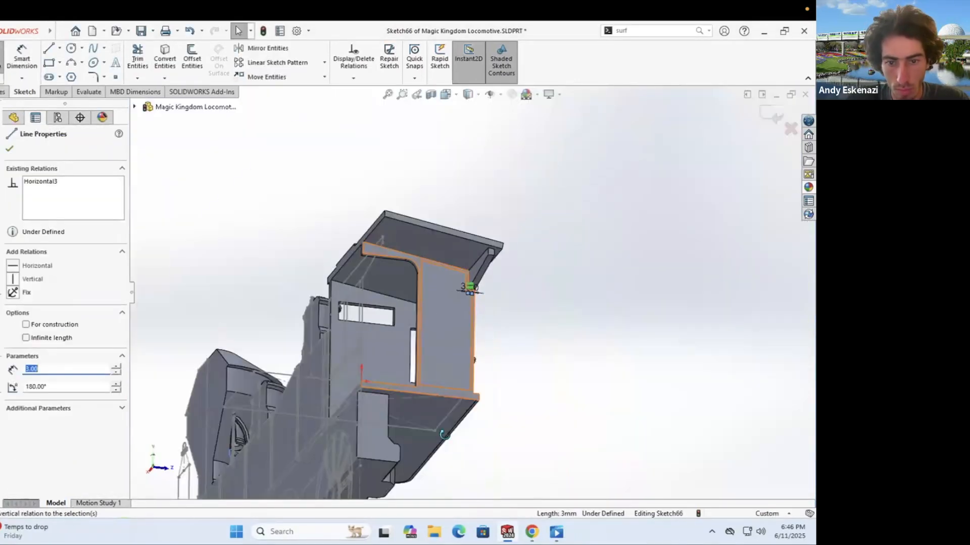
pyautogui.scroll(5, 499, 348)
pyautogui.click(35, 328)
pyautogui.press('Escape')
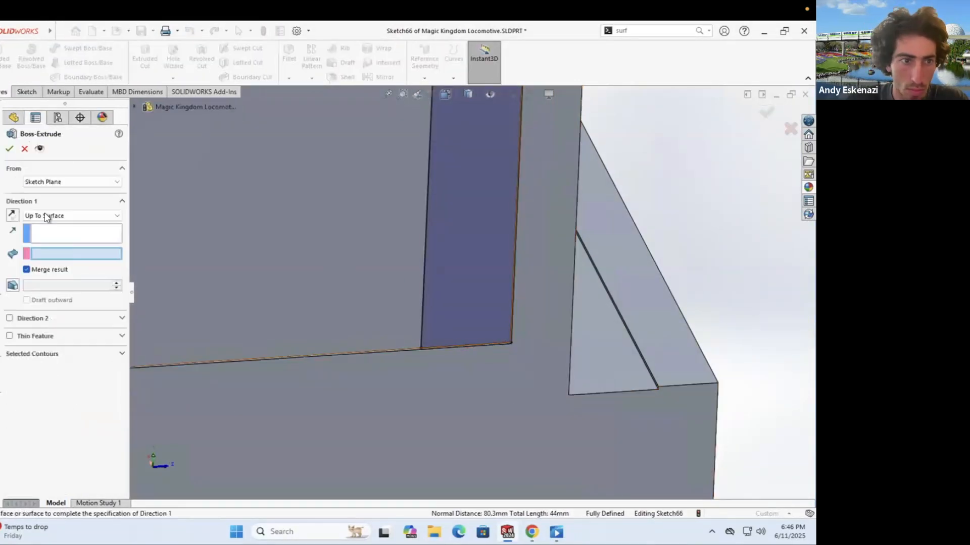
# Step: Extrude the strip with Up To Surface so it fills the recess flush with the rear wall
pyautogui.click(354, 429)
pyautogui.press('Return')
pyautogui.moveTo(475, 263); pyautogui.dragTo(502, 298, button='middle')
pyautogui.scroll(-5, 483, 284)
# Step: Edit the strip's sketch so its inner edge lines up with the vertical edge of the bracket notch
pyautogui.rightClick(34, 474)
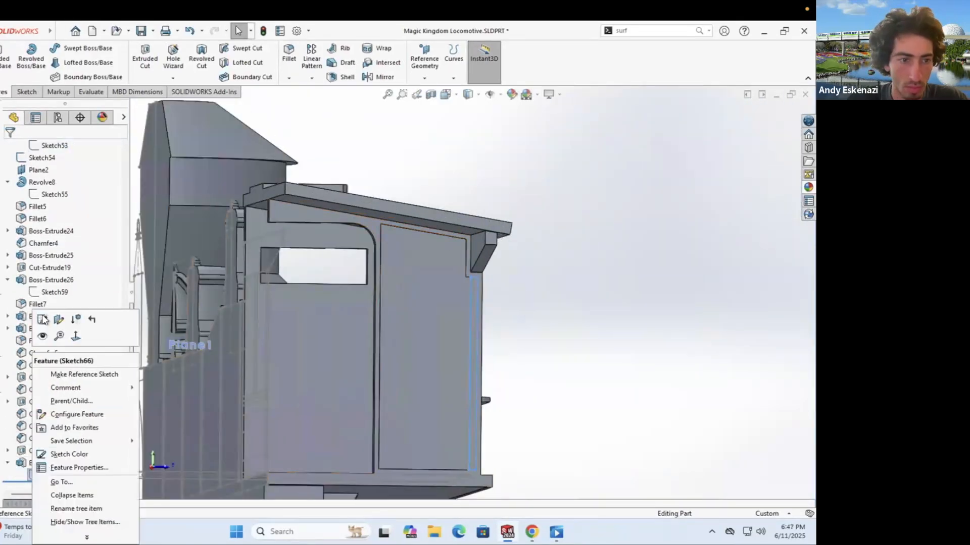
pyautogui.click(15, 399)
pyautogui.scroll(-5, 481, 252)
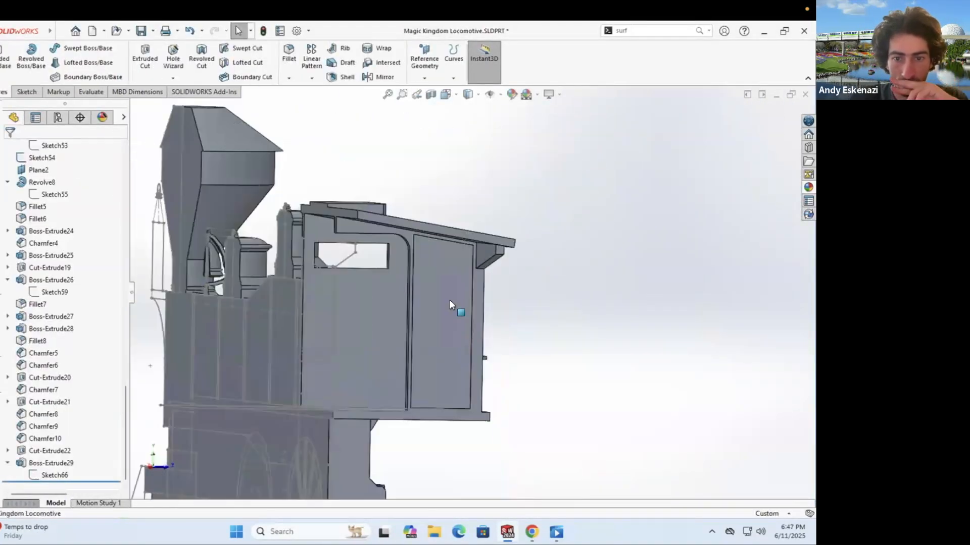
# Step: Sketch a vertical centreline from the recessed panel's bottom midpoint and centre two rectangles on it, one above the other
pyautogui.click(361, 319)
pyautogui.scroll(5, 504, 284)
pyautogui.click(59, 48)
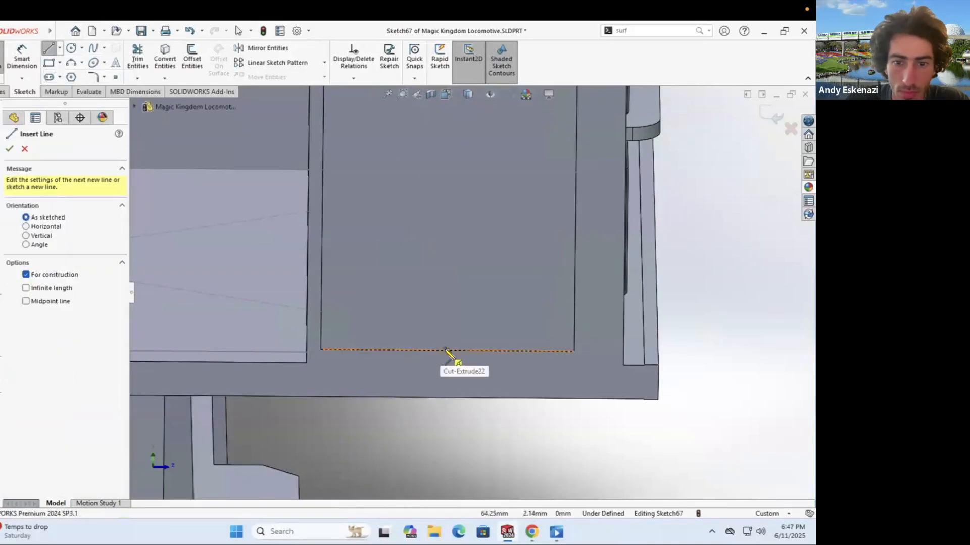
pyautogui.scroll(-5, 484, 240)
pyautogui.press('Escape')
pyautogui.click(60, 62)
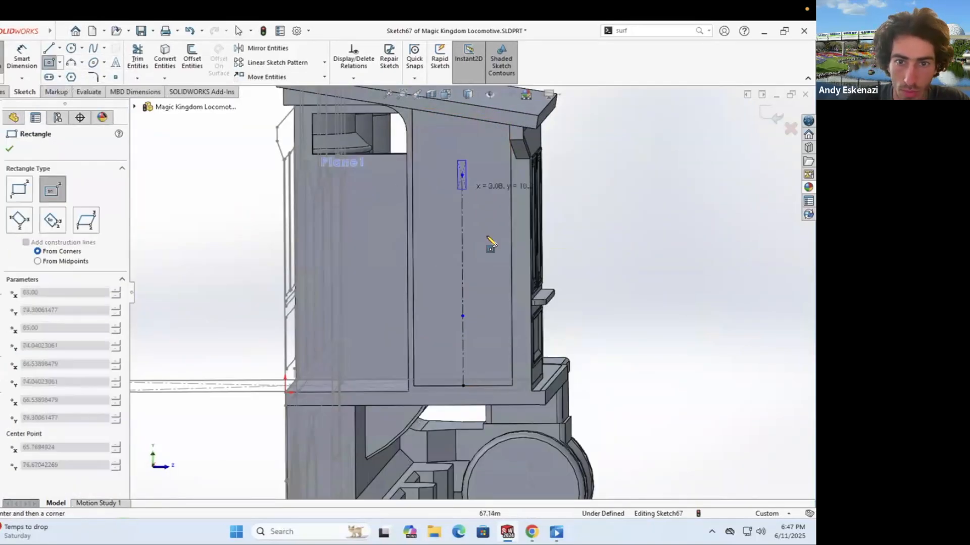
pyautogui.click(469, 385)
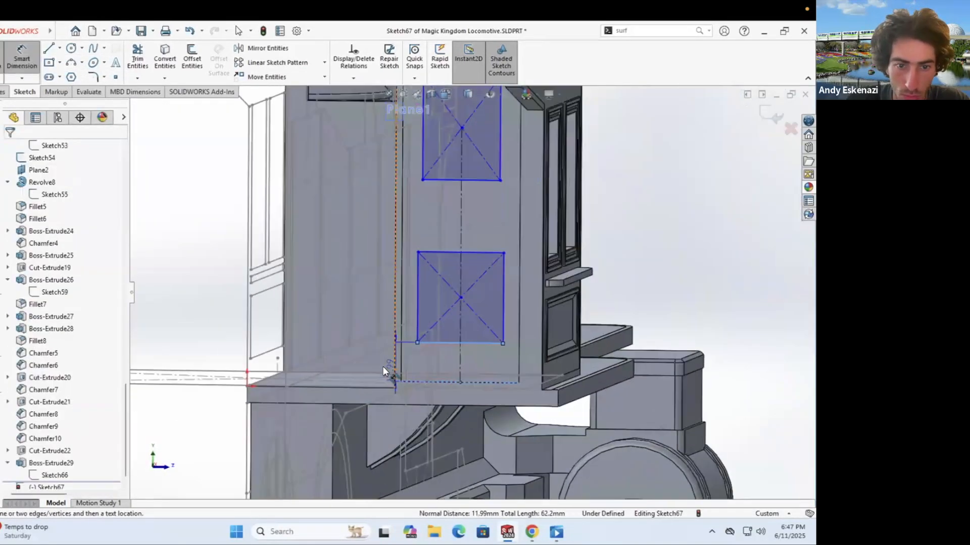
# Step: Dimension the lower rectangle 8 mm from the panel's bottom and side edges and set its height to 35 mm
pyautogui.scroll(3, 484, 353)
pyautogui.click(499, 341)
pyautogui.click(513, 358)
pyautogui.press('Escape')
pyautogui.click(488, 311)
pyautogui.click(510, 303)
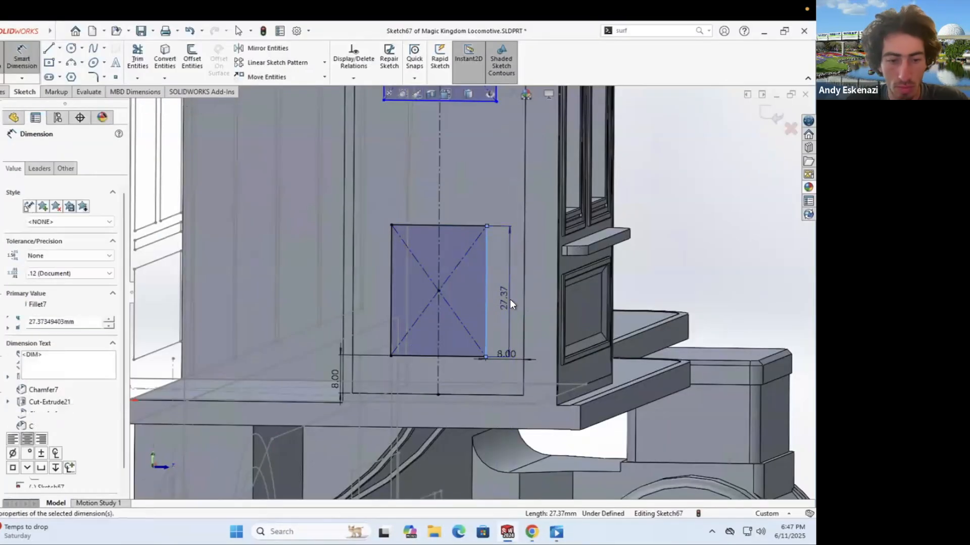
pyautogui.write('35')
pyautogui.press('Return')
# Step: Constrain the upper rectangle 8 mm above the lower one, with collinear sides and a height of 40 mm
pyautogui.scroll(-3, 510, 299)
pyautogui.scroll(2, 469, 193)
pyautogui.click(475, 260)
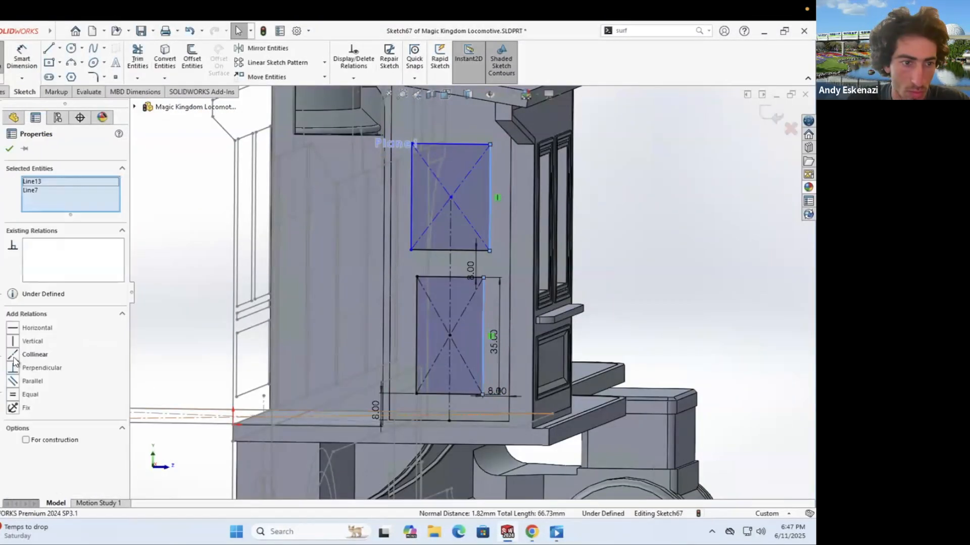
pyautogui.click(498, 220)
pyautogui.scroll(-3, 508, 287)
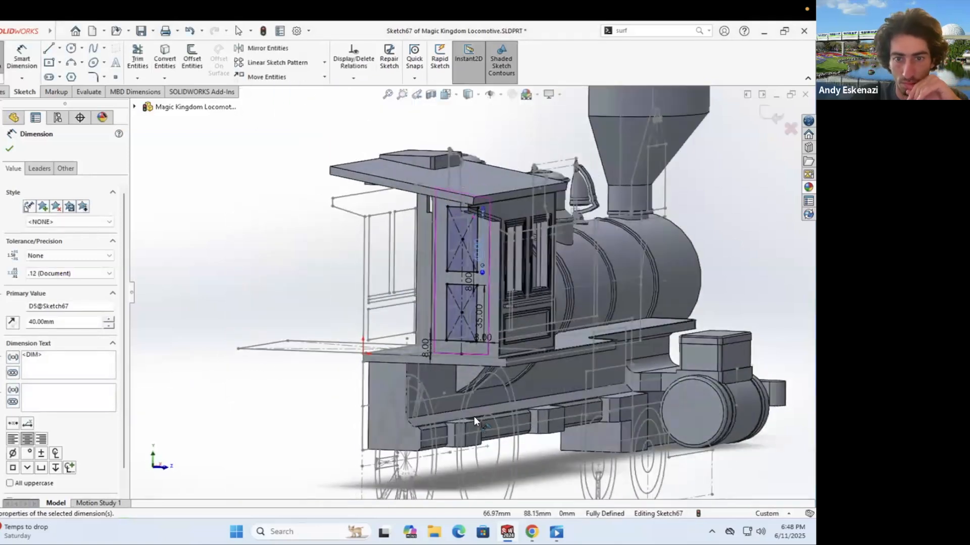
# Step: Switch briefly to the other window for reference and return to the panel sketch in SOLIDWORKS
pyautogui.hotkey('alt', 'Tab')
pyautogui.hotkey('alt', 'Tab')
pyautogui.press('Escape')
# Step: Try a horizontal relation between the upper rectangle's top corner and the side window frame's top corner, and undo it
pyautogui.scroll(3, 499, 229)
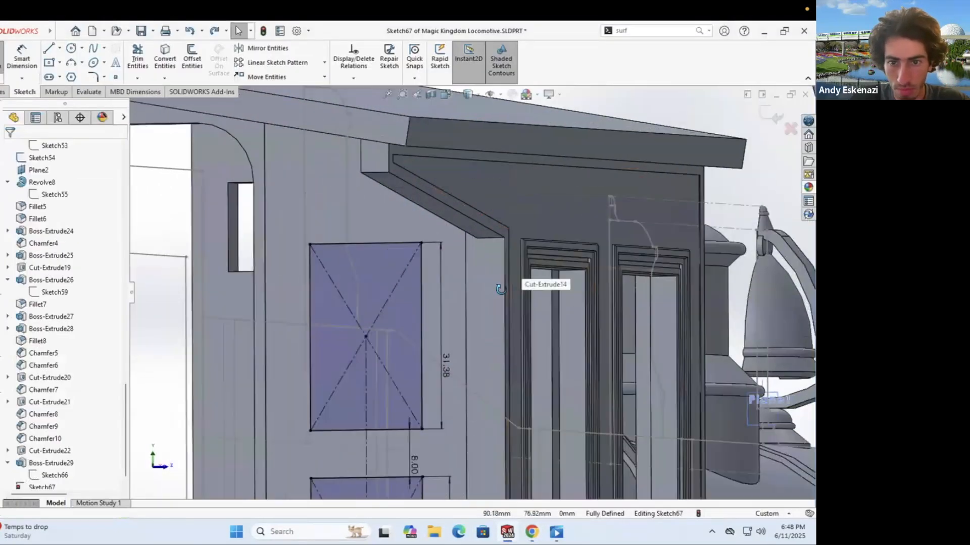
pyautogui.click(522, 250)
pyautogui.scroll(3, 268, 282)
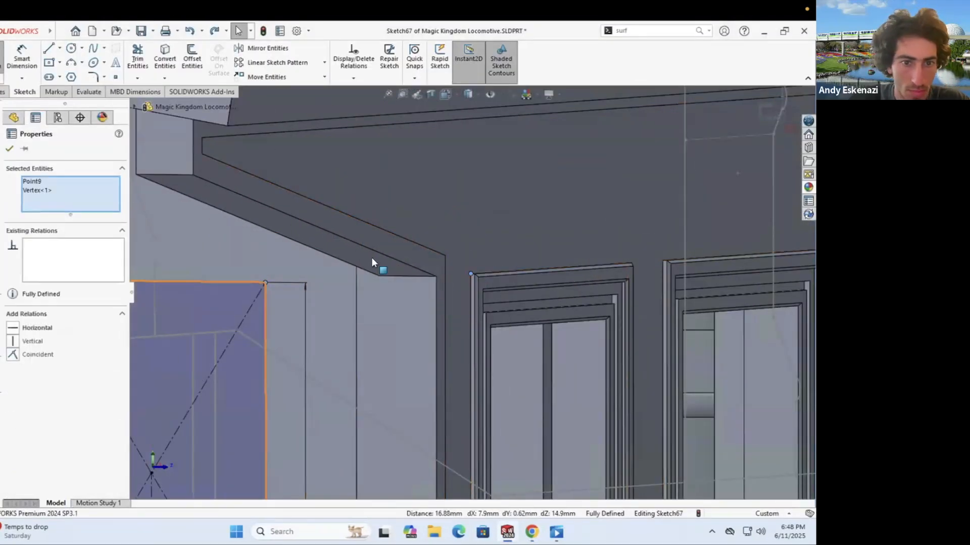
pyautogui.click(36, 327)
pyautogui.press('super')
pyautogui.hotkey('ctrl', 'z')
# Step: Remove the upper rectangle's 40 mm height dimension and align its top corner horizontally with the side window frame's top corner
pyautogui.scroll(-5, 436, 323)
pyautogui.rightClick(445, 303)
pyautogui.click(471, 388)
pyautogui.click(427, 239)
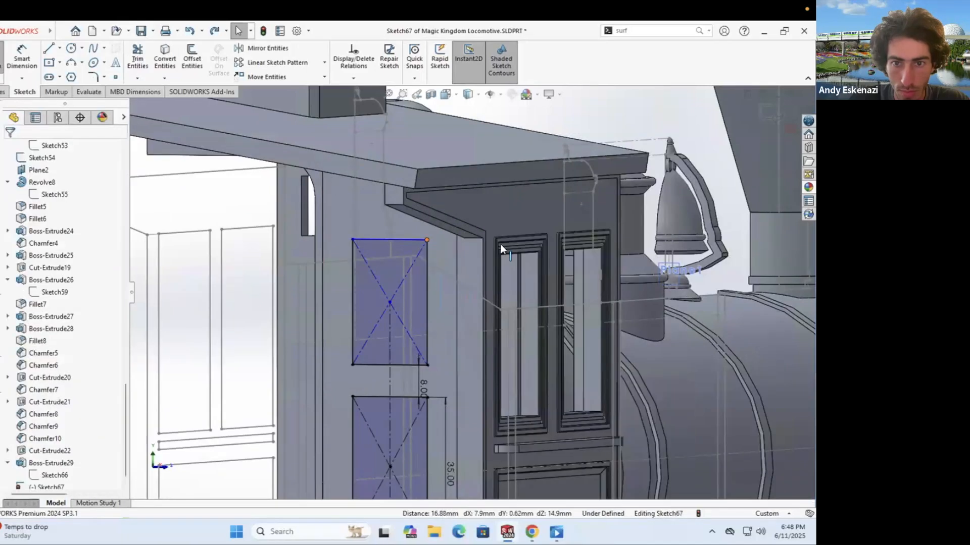
pyautogui.scroll(5, 501, 244)
pyautogui.press('Escape')
pyautogui.scroll(-2, 397, 265)
pyautogui.scroll(-3, 430, 366)
pyautogui.scroll(5, 431, 365)
# Step: Try offsetting the lower rectangle inward by 1 mm
pyautogui.press('o')
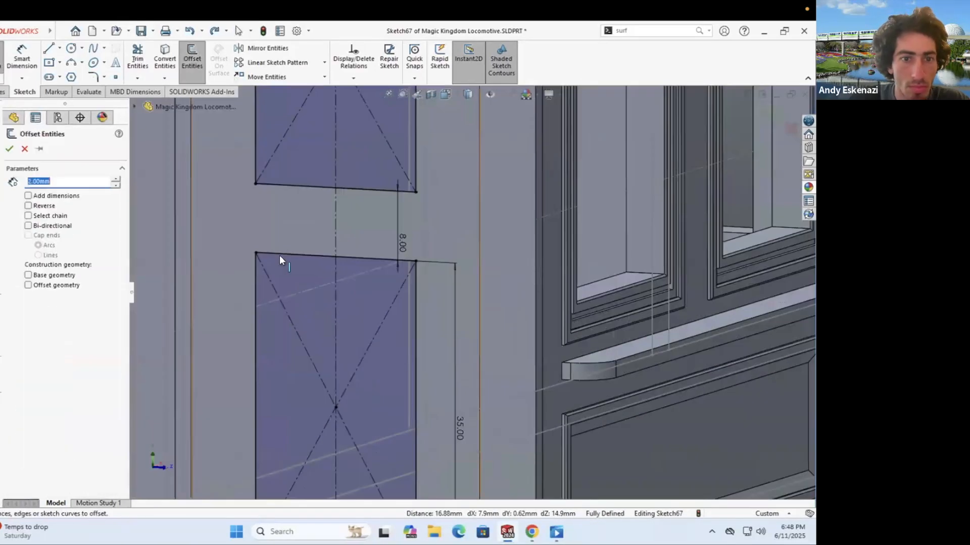
pyautogui.scroll(-3, 469, 291)
pyautogui.click(59, 207)
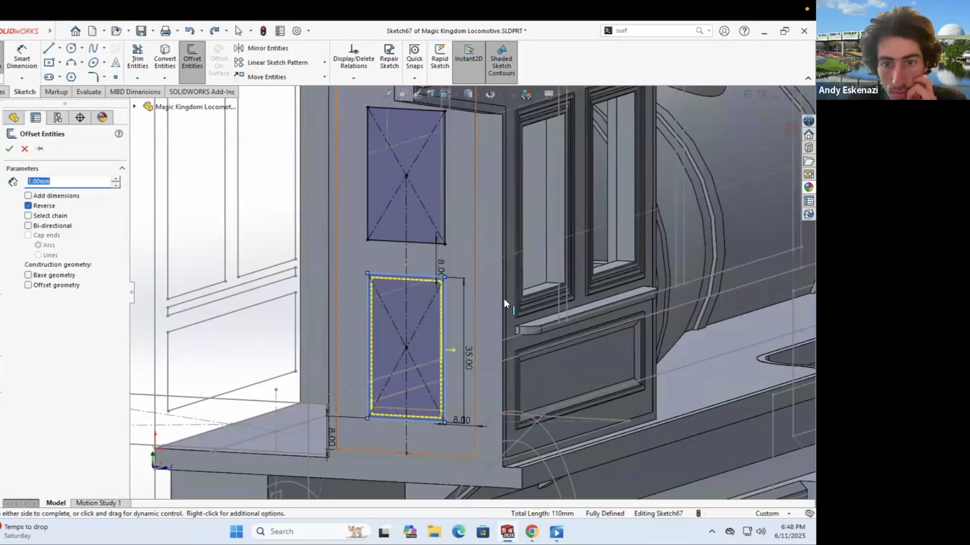
pyautogui.moveTo(504, 299); pyautogui.dragTo(516, 306, button='middle')
pyautogui.press('Return')
# Step: Measure the border width at the bottom corner of the side window's frame
pyautogui.scroll(3, 515, 305)
pyautogui.scroll(-1, 527, 313)
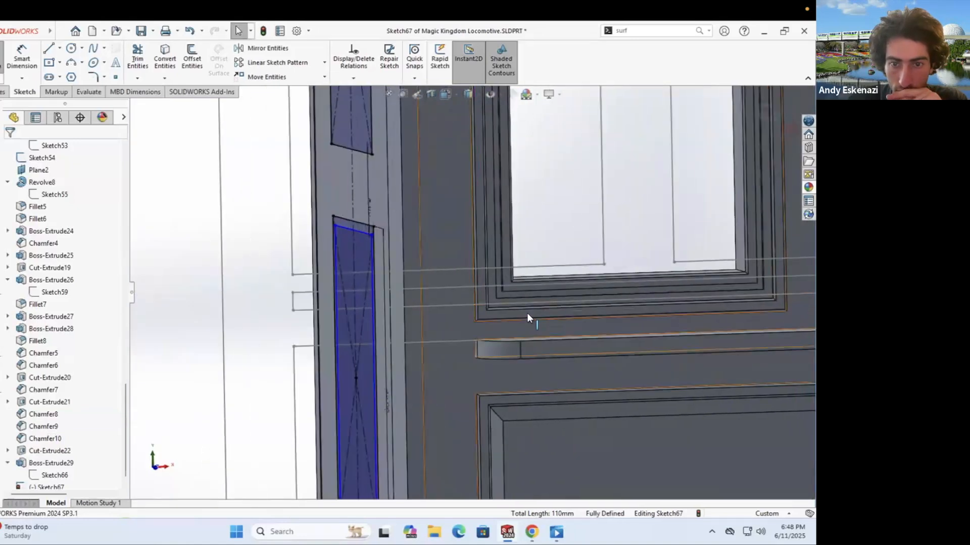
pyautogui.scroll(3, 526, 317)
pyautogui.press('m')
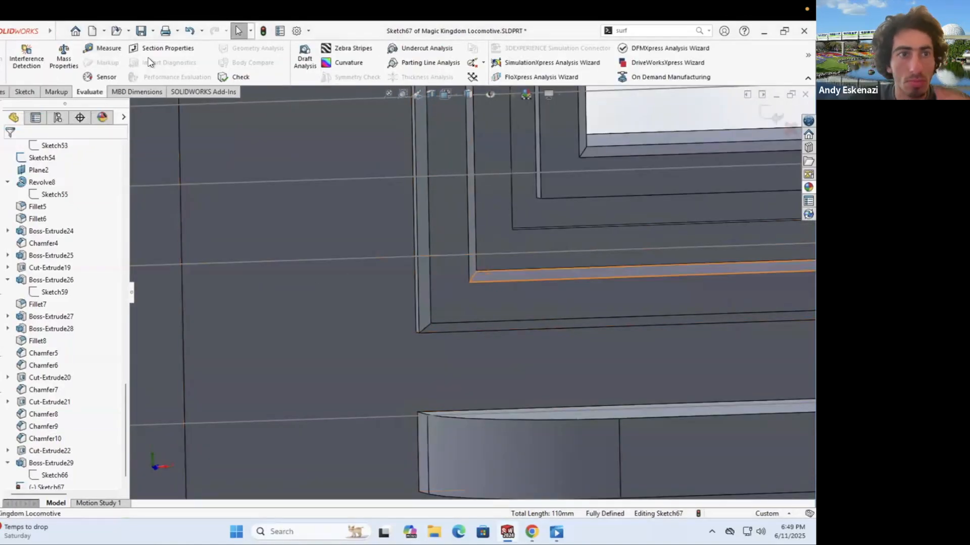
pyautogui.press('Escape')
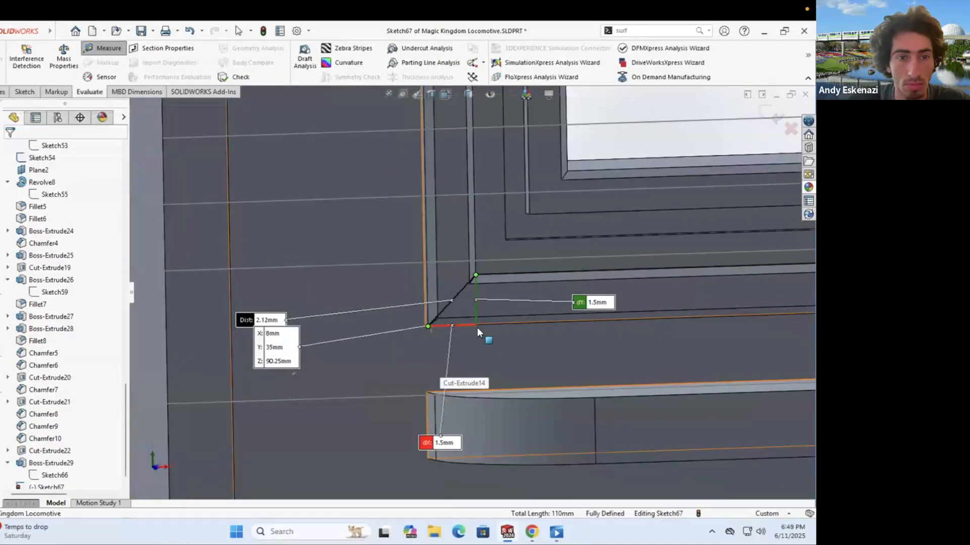
# Step: Offset the lower and upper rectangles of the rear panel sketch inward by 1.5 mm
pyautogui.scroll(-4, 476, 328)
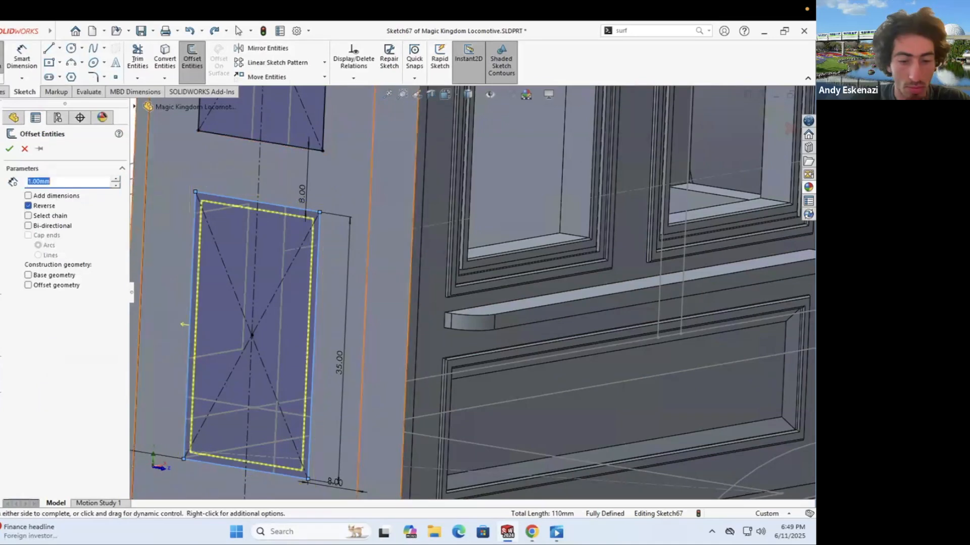
pyautogui.scroll(-2, 410, 265)
pyautogui.scroll(5, 410, 264)
pyautogui.click(192, 59)
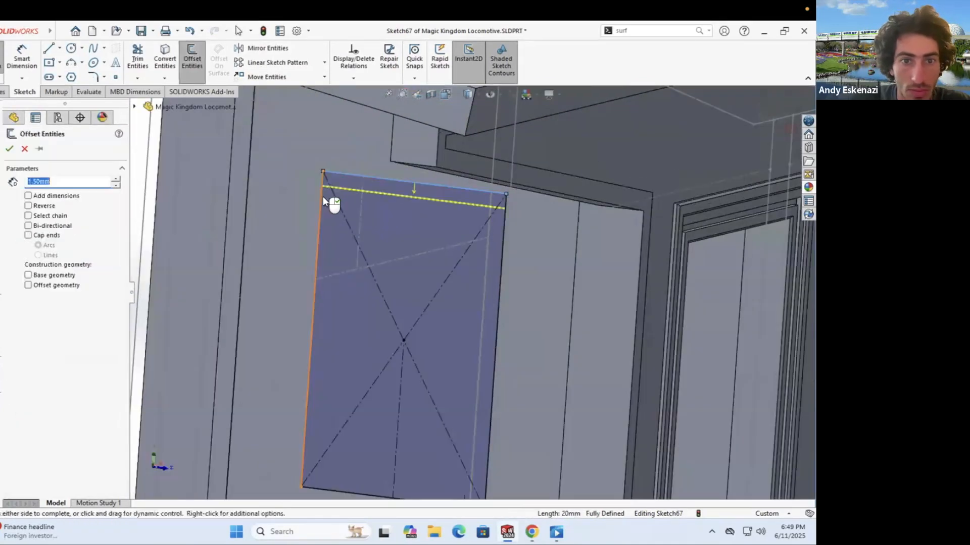
pyautogui.click(346, 185)
# Step: Extrude the borders between the nested rectangles as two raised frames with a blind depth of 0.6 mm
pyautogui.press('e')
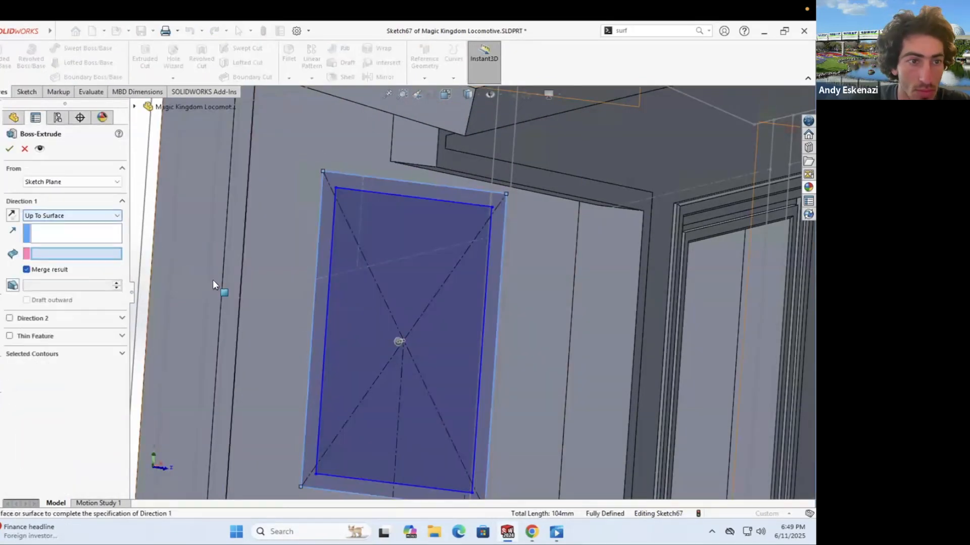
pyautogui.click(9, 149)
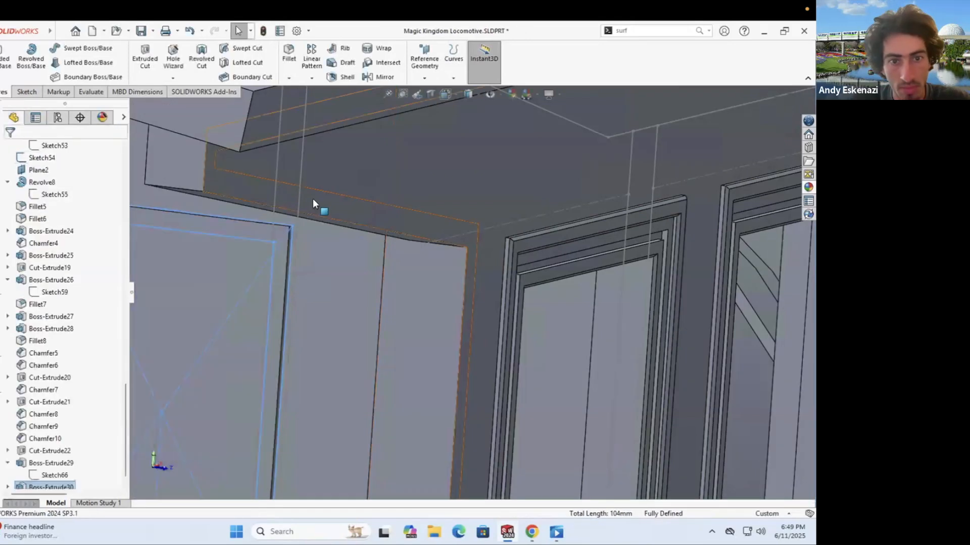
pyautogui.scroll(5, 313, 199)
pyautogui.rightClick(31, 253)
pyautogui.click(13, 266)
pyautogui.click(433, 252)
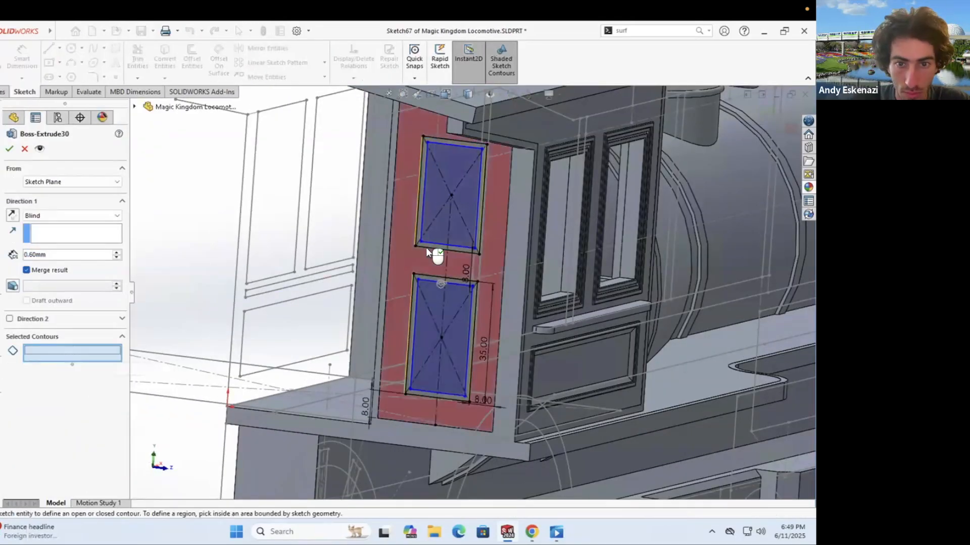
pyautogui.scroll(5, 433, 252)
pyautogui.press('Return')
# Step: Sketch on the face inside the lower frame and convert its inner outline into sketch lines
pyautogui.hotkey('alt', 'Tab')
pyautogui.hotkey('alt', 'Tab')
pyautogui.scroll(5, 404, 336)
pyautogui.click(329, 308)
pyautogui.scroll(4, 514, 244)
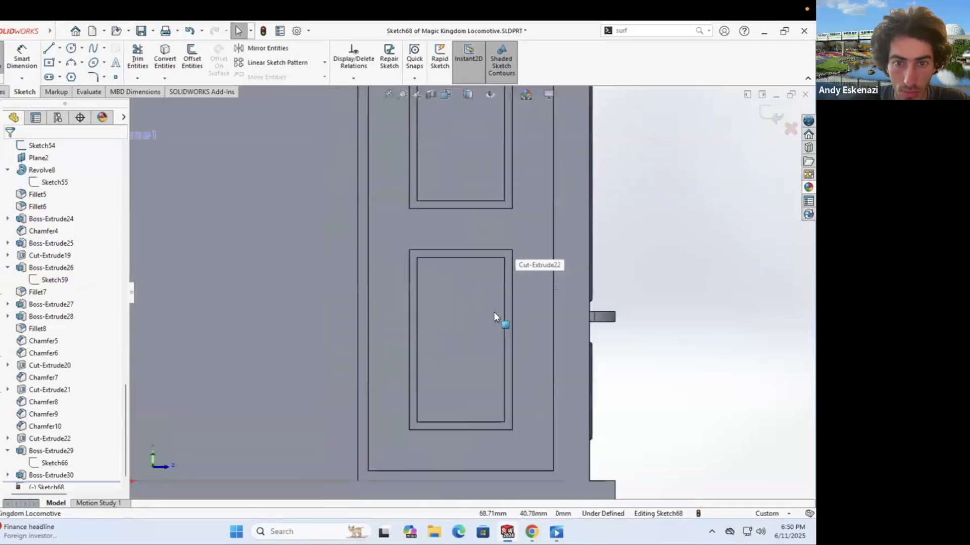
pyautogui.click(493, 311)
pyautogui.click(165, 59)
pyautogui.click(9, 148)
# Step: Cut the lower frame's inner rectangle 0.5 mm deep with a 60-degree draft
pyautogui.click(4, 91)
pyautogui.click(145, 59)
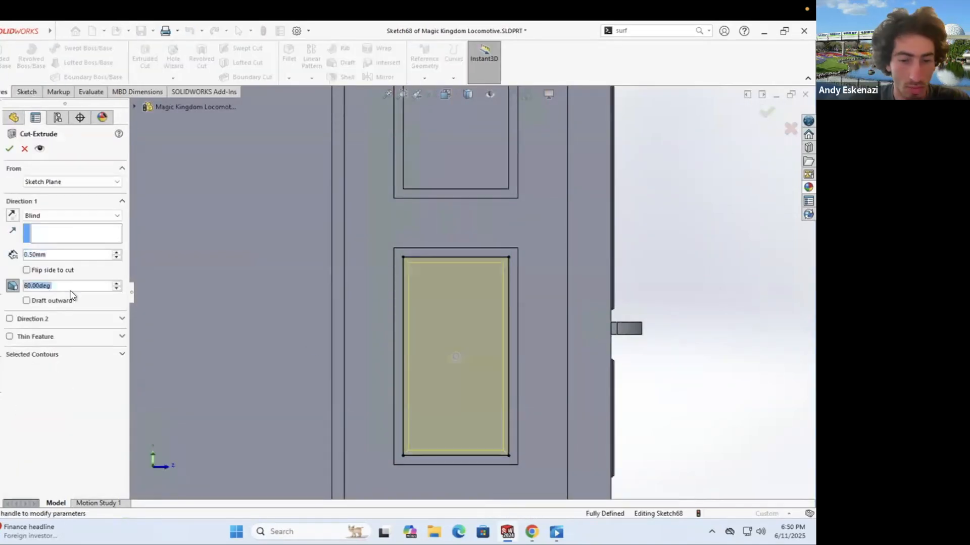
pyautogui.press('Return')
pyautogui.moveTo(396, 334)
pyautogui.mouseDown(button='middle')
pyautogui.moveTo(525, 349)
pyautogui.moveTo(619, 341)
pyautogui.moveTo(366, 334)
pyautogui.moveTo(554, 385)
pyautogui.moveTo(212, 426)
pyautogui.mouseUp(button='middle')
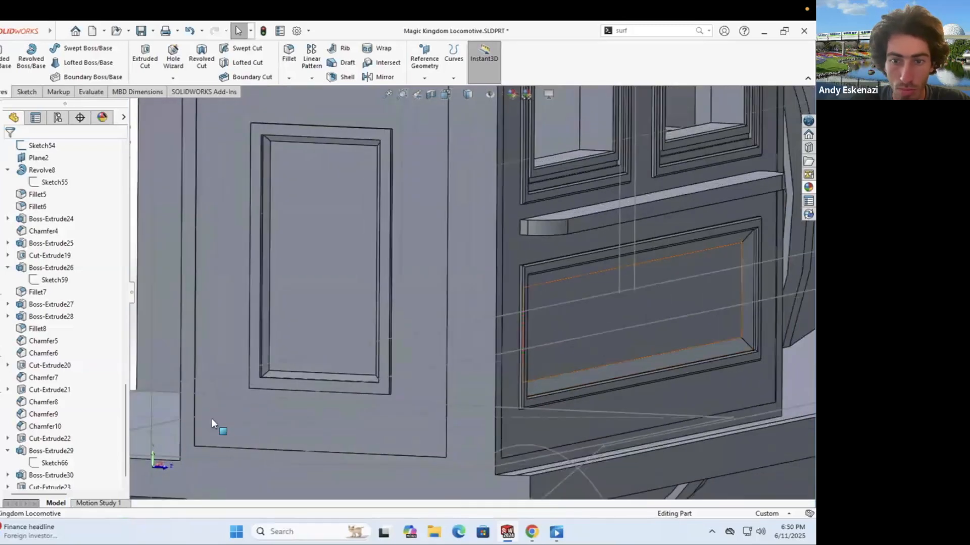
pyautogui.scroll(10, 61, 303)
pyautogui.click(41, 257)
pyautogui.hotkey('ctrl', 'z')
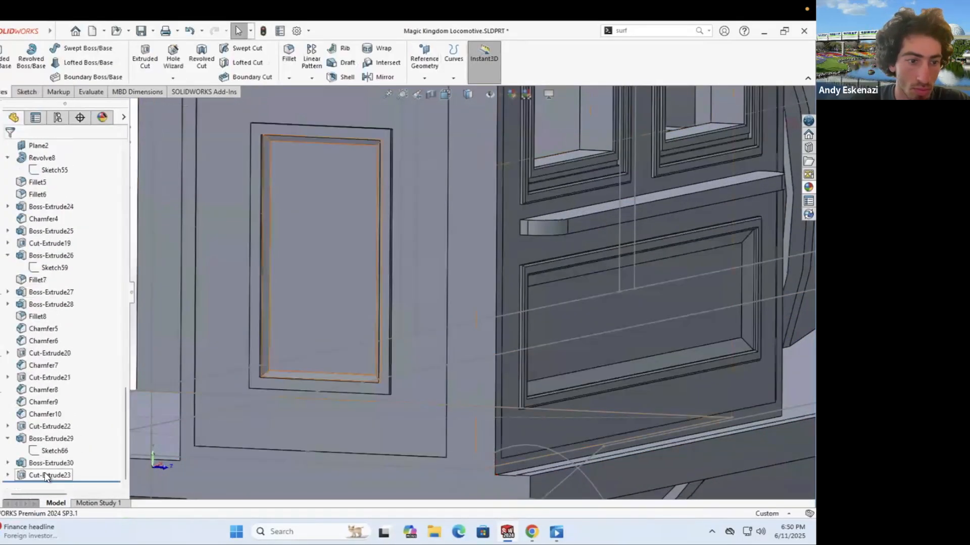
pyautogui.press('Return')
# Step: Examine the cut sketch of the cab's front wall windows to check the offset used between frame and opening
pyautogui.moveTo(301, 276)
pyautogui.mouseDown(button='middle')
pyautogui.moveTo(480, 264)
pyautogui.moveTo(484, 273)
pyautogui.moveTo(432, 329)
pyautogui.moveTo(455, 303)
pyautogui.mouseUp(button='middle')
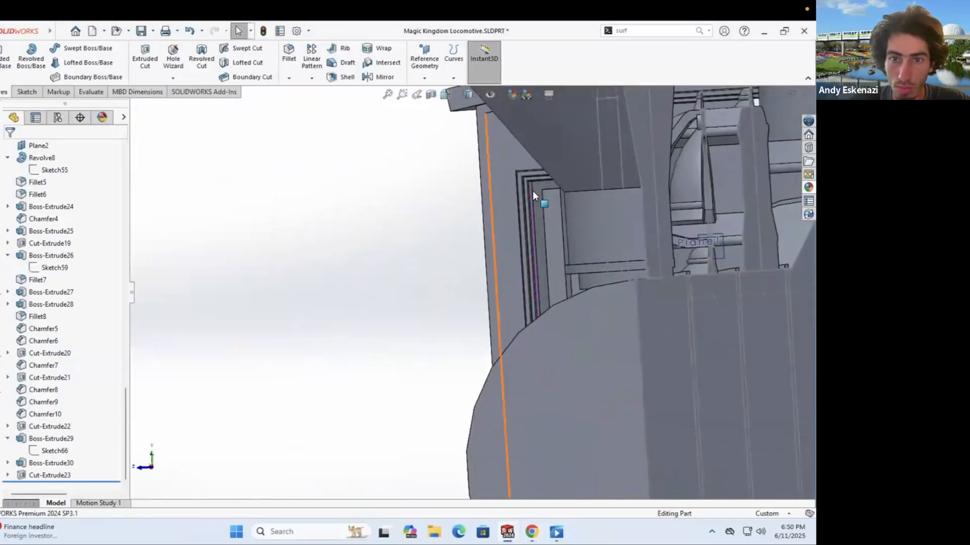
pyautogui.moveTo(532, 190); pyautogui.dragTo(565, 206, button='middle')
pyautogui.click(581, 212)
pyautogui.click(42, 158)
pyautogui.scroll(1, 24, 167)
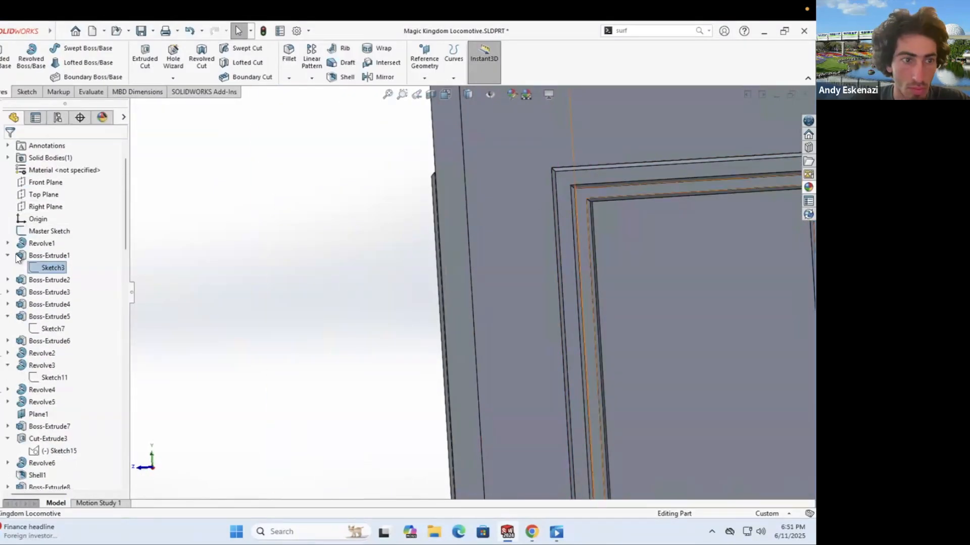
pyautogui.scroll(-1, 561, 199)
pyautogui.scroll(-8, 55, 325)
pyautogui.moveTo(535, 212); pyautogui.dragTo(515, 202, button='middle')
pyautogui.click(586, 286)
pyautogui.click(59, 321)
pyautogui.scroll(-4, 384, 243)
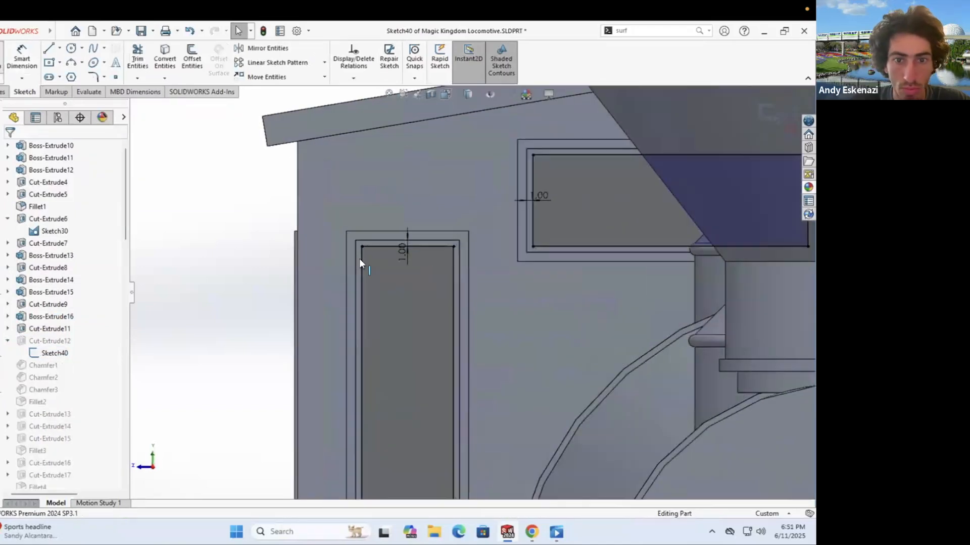
pyautogui.click(793, 103)
pyautogui.scroll(6, 359, 258)
pyautogui.moveTo(359, 259); pyautogui.dragTo(455, 272, button='middle')
# Step: Sketch on the face inside the upper frame a rectangle offset 1 mm inward from the frame's inner edges
pyautogui.scroll(-6, 285, 290)
pyautogui.click(26, 92)
pyautogui.scroll(4, 426, 263)
pyautogui.scroll(-8, 50, 303)
pyautogui.click(42, 193)
pyautogui.click(2, 61)
pyautogui.scroll(-6, 539, 283)
pyautogui.click(164, 57)
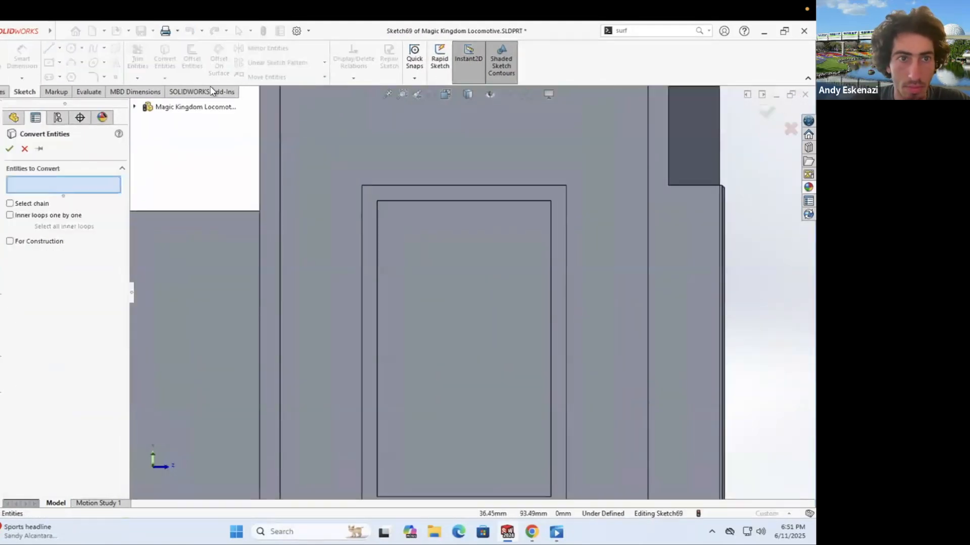
pyautogui.click(192, 57)
pyautogui.click(430, 279)
pyautogui.click(426, 214)
# Step: Cut the offset rectangle through the rear wall to open the upper window
pyautogui.click(3, 92)
pyautogui.click(145, 57)
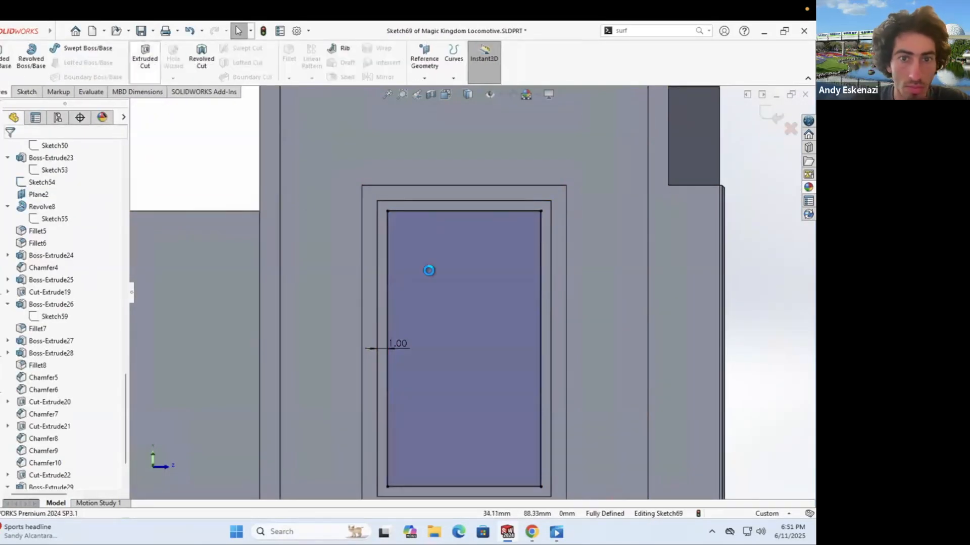
pyautogui.click(51, 215)
pyautogui.scroll(-3, 444, 215)
pyautogui.moveTo(444, 214); pyautogui.dragTo(429, 204, button='middle')
pyautogui.click(10, 148)
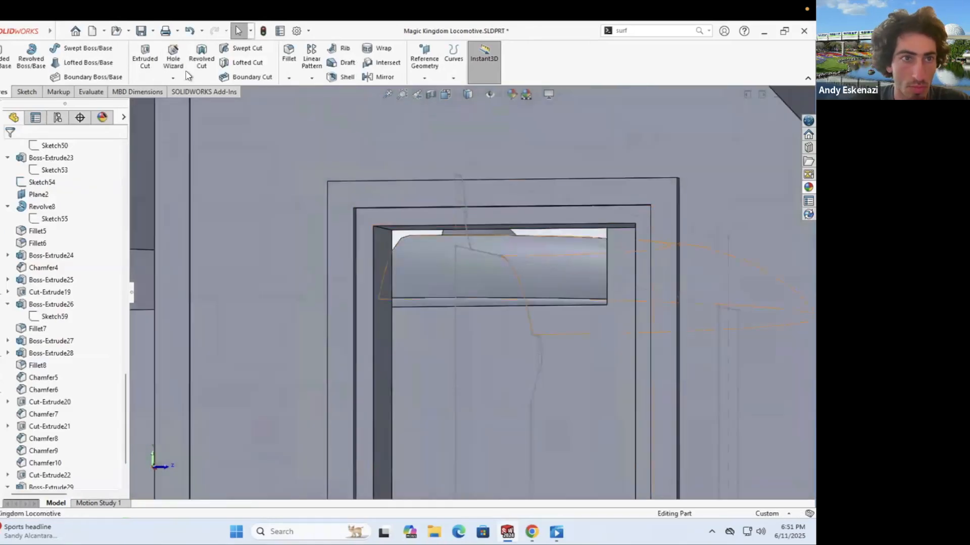
# Step: Chamfer the four edges of the upper rear window opening by 0.2 mm at 45 degrees
pyautogui.click(391, 230)
pyautogui.press('Return')
pyautogui.moveTo(592, 277); pyautogui.dragTo(642, 236, button='middle')
pyautogui.scroll(4, 642, 237)
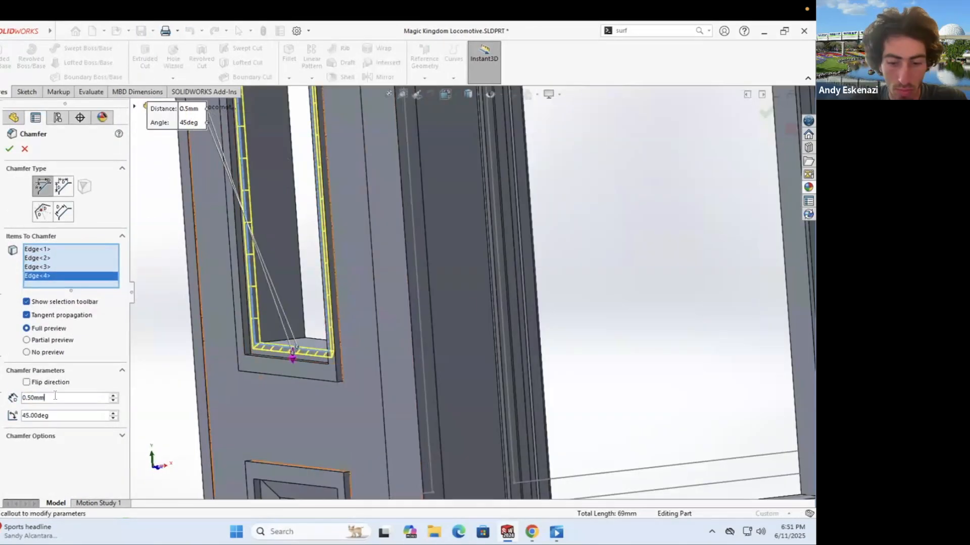
pyautogui.moveTo(55, 397); pyautogui.dragTo(21, 397)
pyautogui.write('0.2')
pyautogui.scroll(5, 424, 217)
pyautogui.moveTo(393, 217); pyautogui.dragTo(422, 222, button='middle')
pyautogui.click(9, 149)
# Step: Edit the distance of the chamfer around the upper rear window opening
pyautogui.scroll(8, 274, 261)
pyautogui.scroll(-10, 495, 256)
pyautogui.moveTo(274, 261); pyautogui.dragTo(469, 286, button='middle')
pyautogui.click(518, 268)
pyautogui.rightClick(39, 146)
pyautogui.click(45, 119)
pyautogui.click(9, 149)
pyautogui.scroll(6, 363, 280)
pyautogui.scroll(-6, 375, 301)
pyautogui.click(392, 295)
pyautogui.click(398, 255)
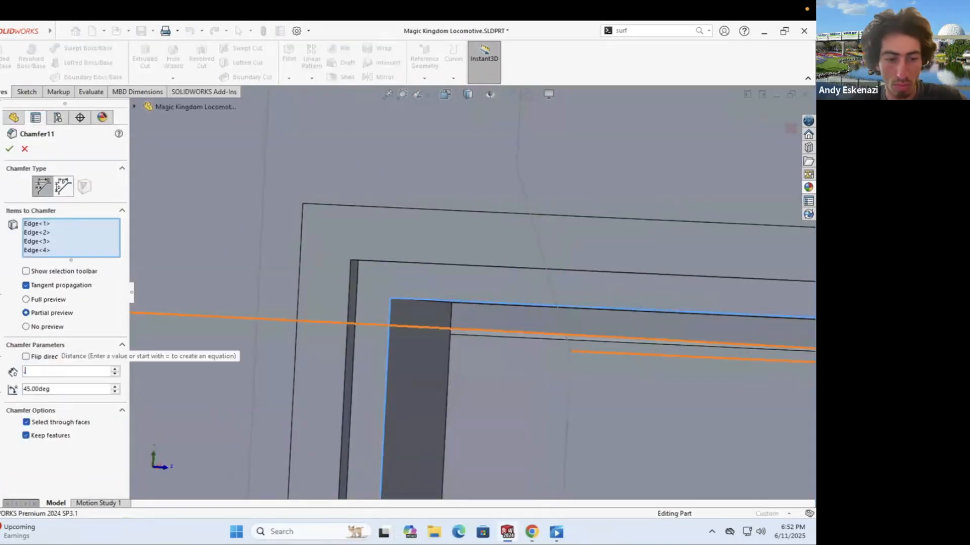
pyautogui.click(376, 246)
pyautogui.scroll(3, 377, 247)
pyautogui.rightClick(42, 259)
pyautogui.click(67, 282)
pyautogui.click(9, 149)
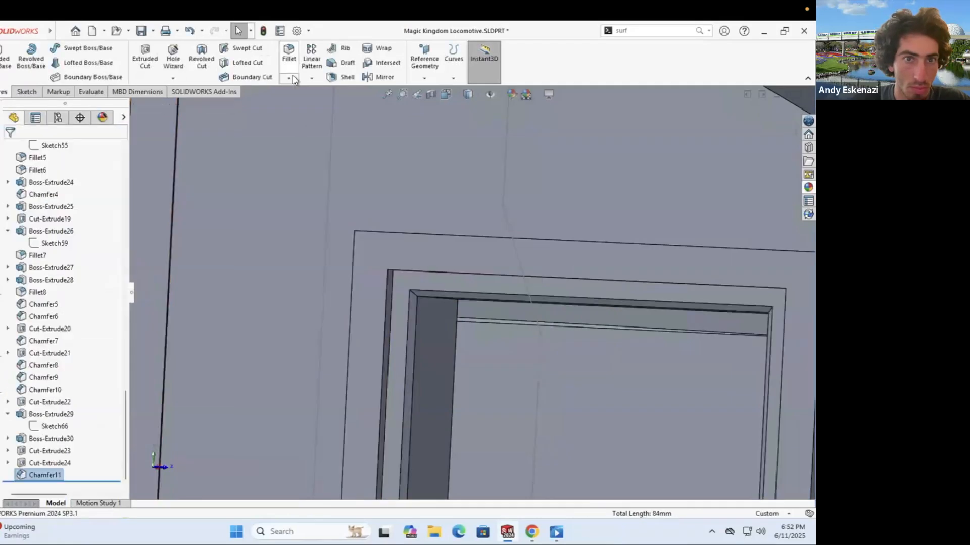
# Step: Chamfer the front faces of the upper and lower raised frames by 0.2 mm at 45 degrees
pyautogui.click(289, 78)
pyautogui.click(303, 105)
pyautogui.click(387, 255)
pyautogui.scroll(5, 386, 253)
pyautogui.scroll(-4, 447, 279)
pyautogui.moveTo(446, 280); pyautogui.dragTo(480, 311, button='middle')
pyautogui.scroll(4, 568, 236)
pyautogui.scroll(5, 481, 312)
pyautogui.scroll(-8, 273, 221)
pyautogui.scroll(8, 310, 252)
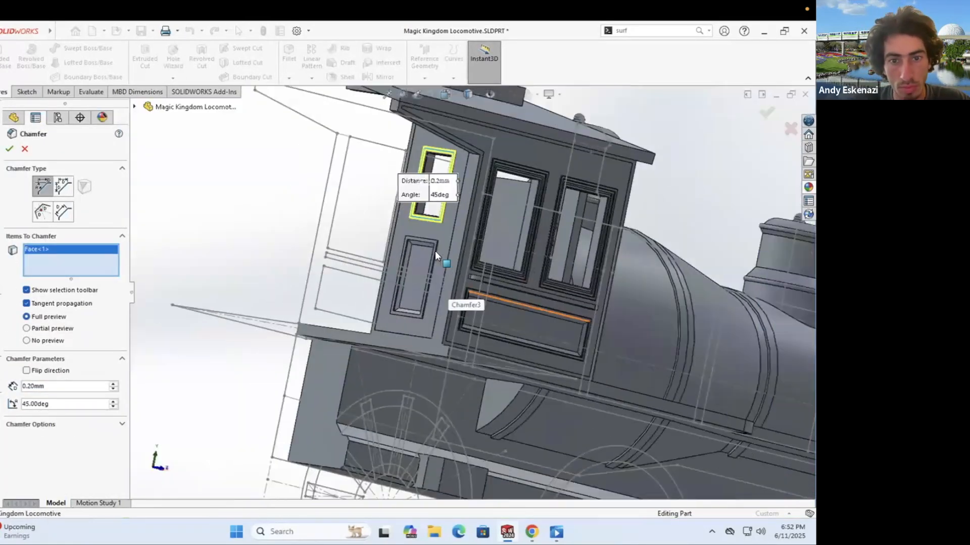
pyautogui.scroll(-6, 433, 249)
pyautogui.click(431, 247)
pyautogui.click(8, 150)
# Step: Inspect the finished rear panel, switching briefly to Chrome for the reference photos and back to SOLIDWORKS
pyautogui.scroll(8, 385, 251)
pyautogui.moveTo(470, 277); pyautogui.dragTo(378, 338, button='middle')
pyautogui.scroll(-3, 490, 314)
pyautogui.scroll(-5, 431, 221)
pyautogui.click(532, 531)
pyautogui.click(507, 532)
# Step: Try a 0.2 mm chamfer on the cab trim beneath the roof overhang, and undo it
pyautogui.scroll(5, 454, 212)
pyautogui.moveTo(465, 212); pyautogui.dragTo(454, 119, button='middle')
pyautogui.scroll(-8, 404, 146)
pyautogui.click(289, 78)
pyautogui.click(304, 105)
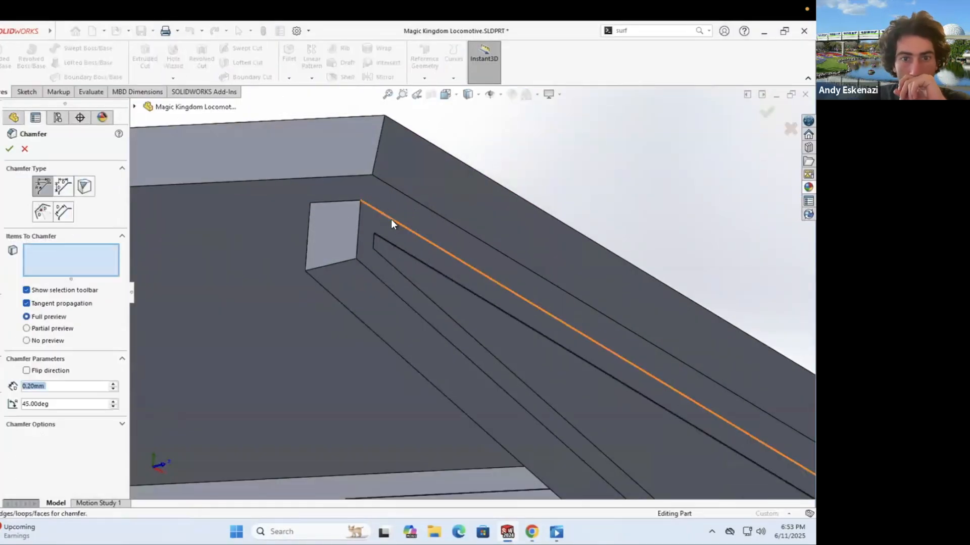
pyautogui.click(9, 149)
pyautogui.scroll(8, 374, 222)
pyautogui.moveTo(374, 222)
pyautogui.mouseDown(button='middle')
pyautogui.moveTo(355, 249)
pyautogui.moveTo(384, 213)
pyautogui.mouseUp(button='middle')
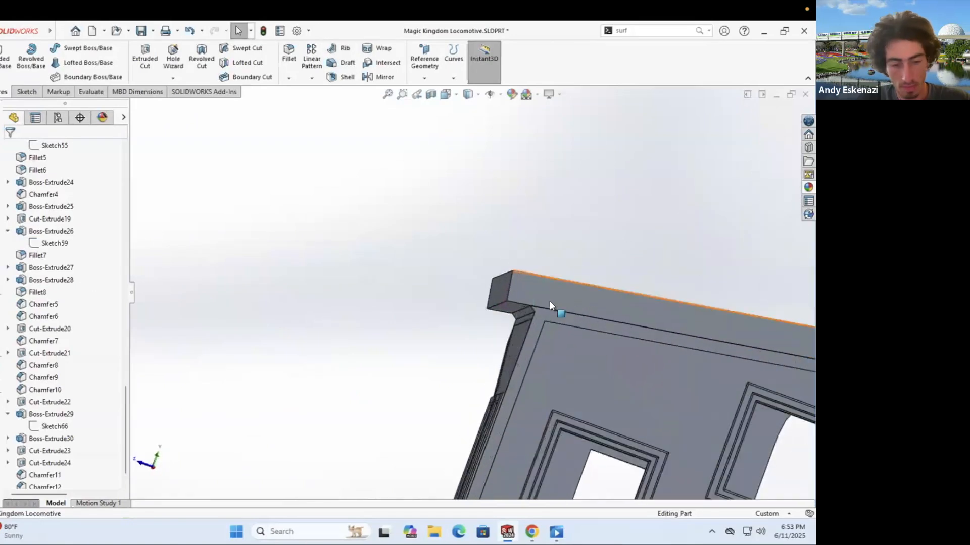
pyautogui.hotkey('ctrl', 'z')
pyautogui.scroll(5, 480, 220)
# Step: Study the locomotive reference photos in Chrome and compare the domes and boiler with the SOLIDWORKS model
pyautogui.click(531, 532)
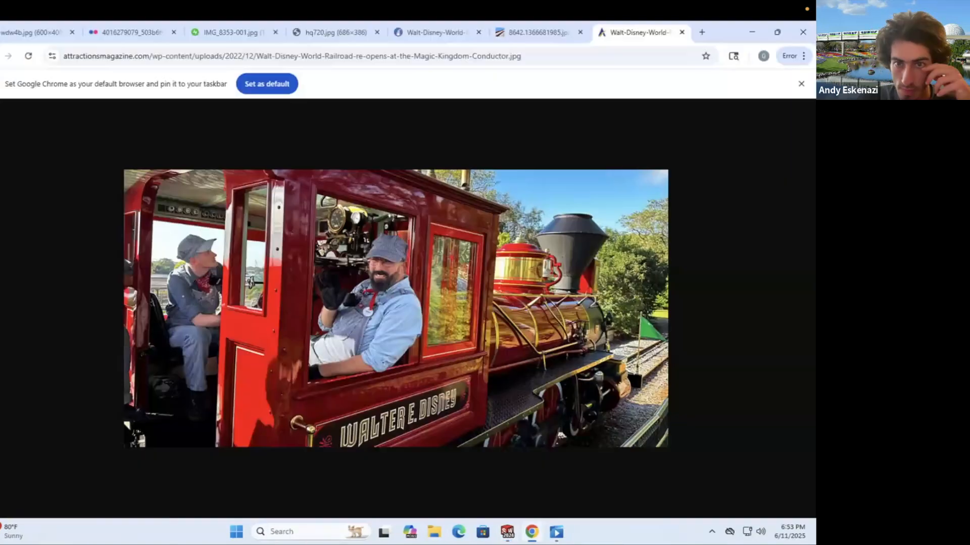
pyautogui.click(322, 40)
pyautogui.click(427, 36)
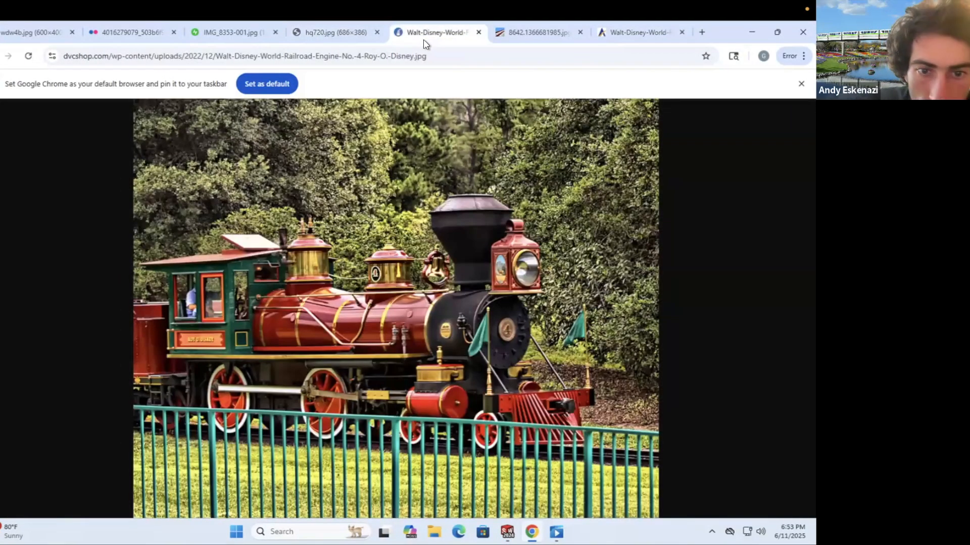
pyautogui.click(752, 34)
pyautogui.scroll(-8, 464, 339)
pyautogui.moveTo(421, 270); pyautogui.dragTo(389, 285, button='middle')
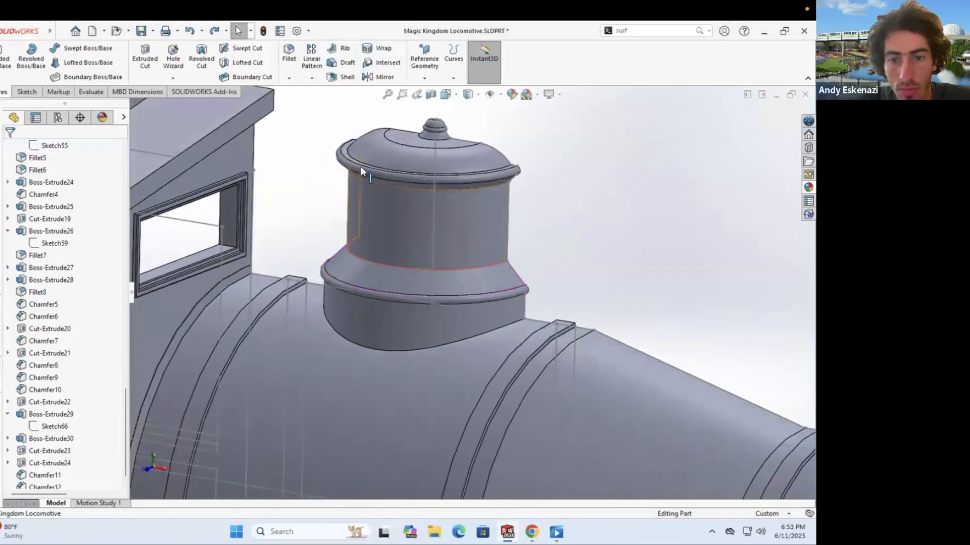
pyautogui.scroll(4, 380, 251)
pyautogui.click(532, 532)
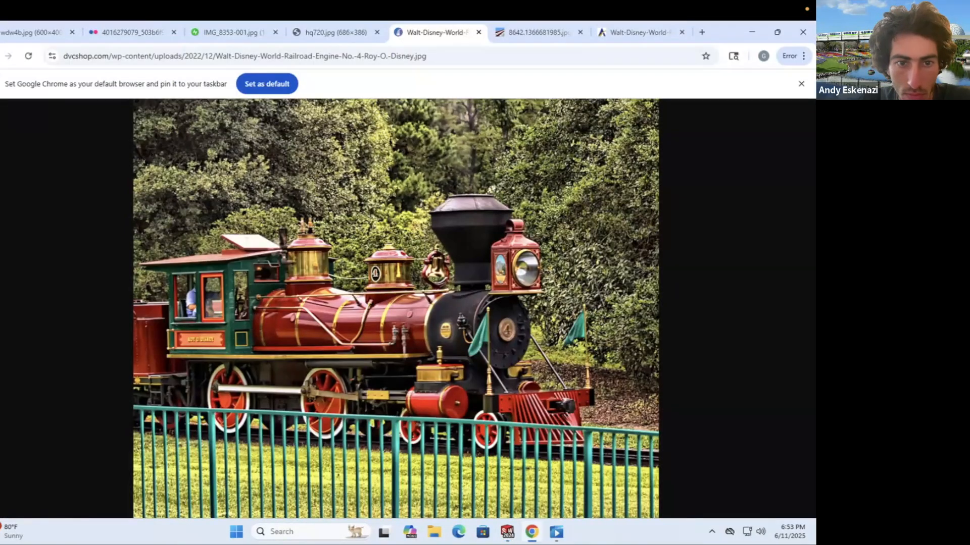
pyautogui.click(752, 33)
# Step: Start a sketch on the cab's front wall and begin a line from the boiler ring's edge
pyautogui.moveTo(435, 283); pyautogui.dragTo(323, 287, button='middle')
pyautogui.scroll(-3, 363, 303)
pyautogui.click(25, 93)
pyautogui.click(2, 60)
pyautogui.click(390, 297)
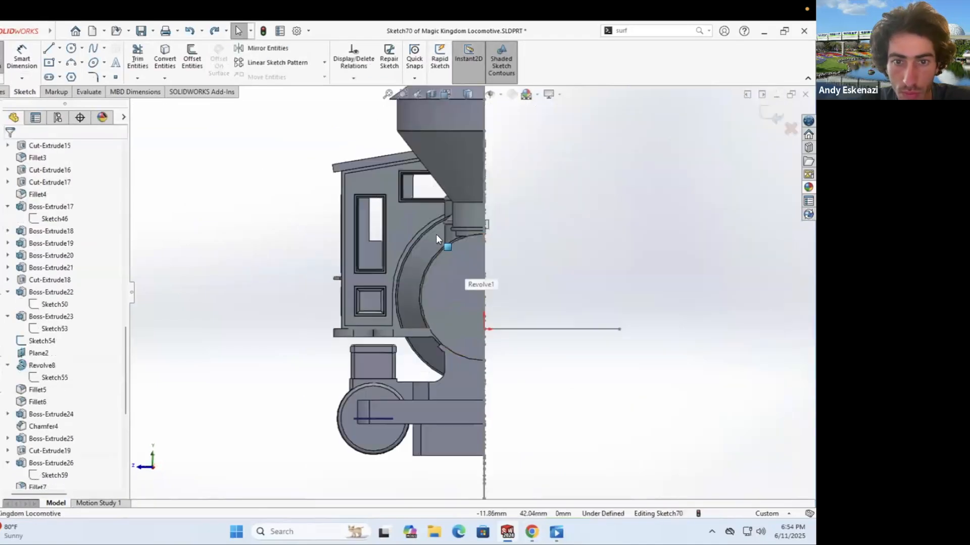
pyautogui.scroll(-2, 435, 235)
pyautogui.scroll(-2, 448, 224)
pyautogui.click(397, 246)
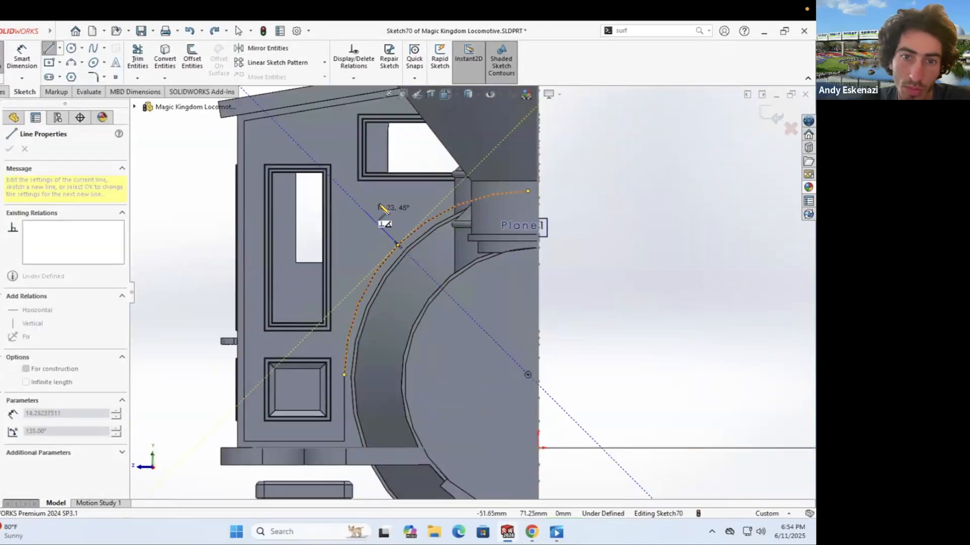
# Step: Draw an angled construction line from the boiler's centre out past its rim onto the cab's front wall
pyautogui.moveTo(438, 281); pyautogui.dragTo(368, 221, button='middle')
pyautogui.click(528, 288)
pyautogui.rightClick(539, 265)
pyautogui.click(564, 250)
pyautogui.rightClick(596, 273)
pyautogui.click(623, 258)
pyautogui.click(60, 49)
pyautogui.click(83, 81)
pyautogui.click(596, 304)
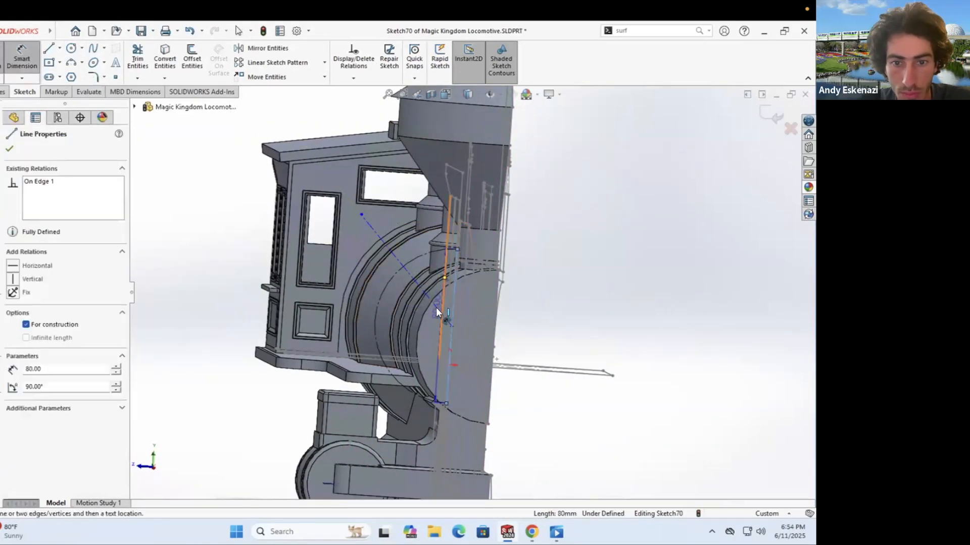
# Step: Dimension the construction line at 45 degrees from the vertical centreline and 70 mm long
pyautogui.click(445, 306)
pyautogui.write('45')
pyautogui.press('Return')
pyautogui.scroll(-2, 376, 246)
pyautogui.click(377, 246)
pyautogui.click(355, 263)
pyautogui.write('70')
pyautogui.press('Return')
# Step: Check the locomotive reference photo in Chrome, return to SOLIDWORKS and set the construction line's angle to 50 degrees
pyautogui.moveTo(393, 235); pyautogui.dragTo(419, 237, button='middle')
pyautogui.click(532, 531)
pyautogui.hotkey('alt', 'Tab')
pyautogui.doubleClick(471, 329)
pyautogui.write('50')
pyautogui.press('Return')
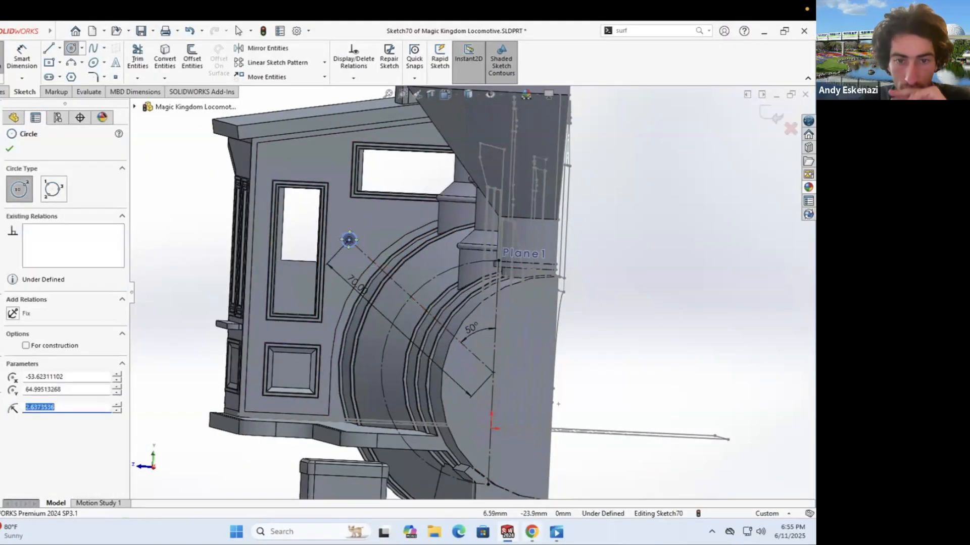
# Step: Dimension the circle at the construction line's outer end to 8 mm diameter, comparing it with the reference photo in Chrome
pyautogui.hotkey('alt', 'Tab')
pyautogui.hotkey('alt', 'Tab')
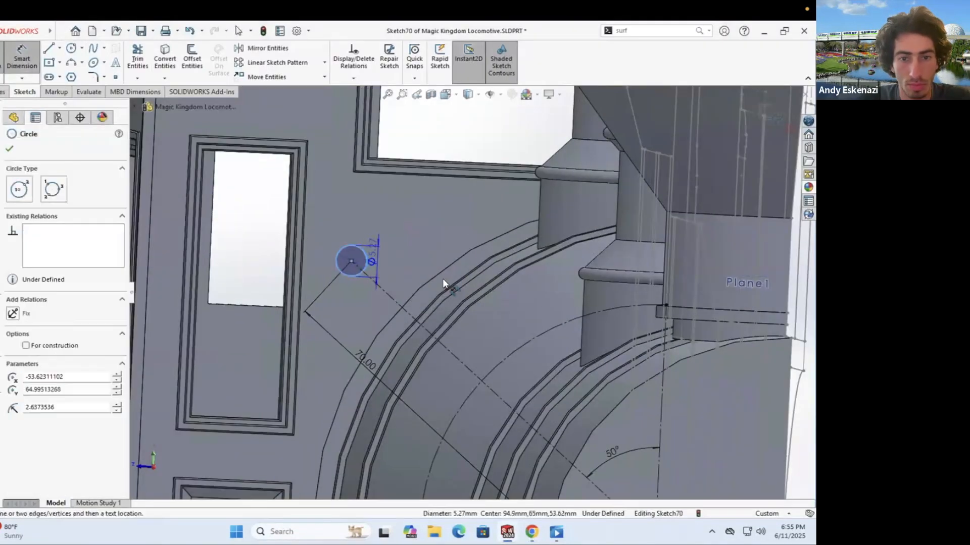
pyautogui.click(442, 277)
pyautogui.write('10')
pyautogui.press('Return')
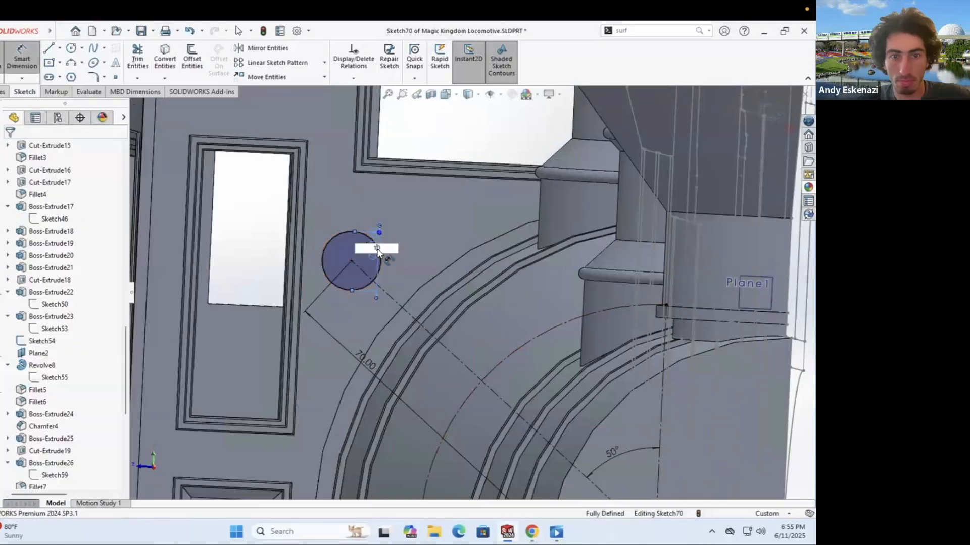
pyautogui.click(531, 532)
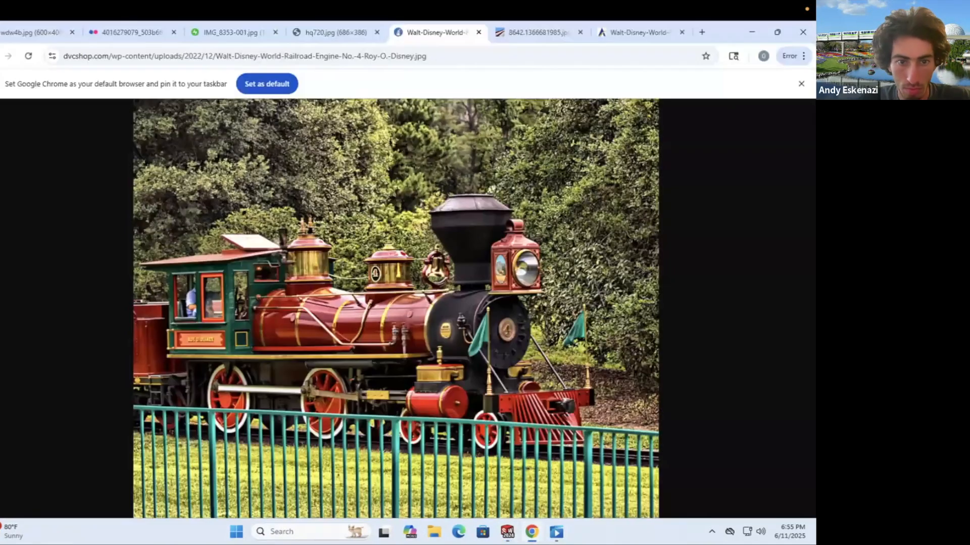
pyautogui.hotkey('alt', 'Tab')
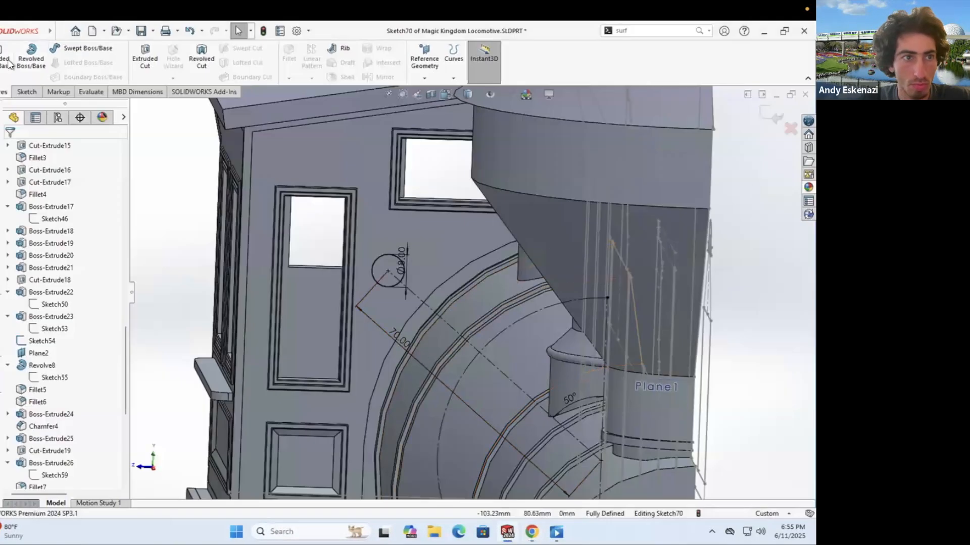
# Step: Add a second construction line from the boiler's centre, 10 degrees below the first and 65 mm long
pyautogui.keyDown('ctrl'); pyautogui.moveTo(565, 419); pyautogui.dragTo(539, 388, button='middle'); pyautogui.keyUp('ctrl')
pyautogui.click(505, 395)
pyautogui.press('d')
pyautogui.click(461, 350)
pyautogui.write('10.19080815deg')
pyautogui.press('Return')
pyautogui.hotkey('alt', 'Tab')
pyautogui.hotkey('alt', 'Tab')
pyautogui.click(418, 356)
pyautogui.write('65')
pyautogui.press('Return')
# Step: Check the reference photo, and draw a 6 mm diameter circle at the outer end of the lower construction line
pyautogui.hotkey('alt', 'Tab')
pyautogui.hotkey('alt', 'Tab')
pyautogui.scroll(-3, 418, 356)
pyautogui.click(71, 48)
pyautogui.click(361, 293)
pyautogui.press('Return')
pyautogui.click(354, 341)
# Step: Extrude the two circles into round bosses on the cab's front wall
pyautogui.press('e')
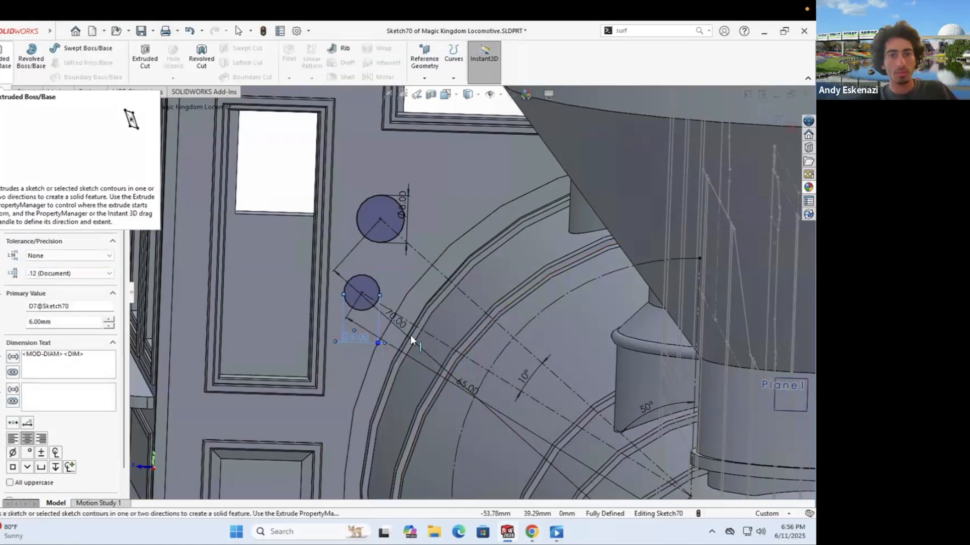
pyautogui.scroll(-3, 420, 281)
pyautogui.press('Escape')
pyautogui.moveTo(383, 241); pyautogui.dragTo(178, 315, button='middle')
pyautogui.rightClick(178, 315)
pyautogui.scroll(-3, 501, 379)
pyautogui.moveTo(501, 379)
pyautogui.mouseDown(button='middle')
pyautogui.moveTo(575, 337)
pyautogui.moveTo(404, 313)
pyautogui.mouseUp(button='middle')
pyautogui.scroll(2, 396, 311)
pyautogui.scroll(5, 397, 311)
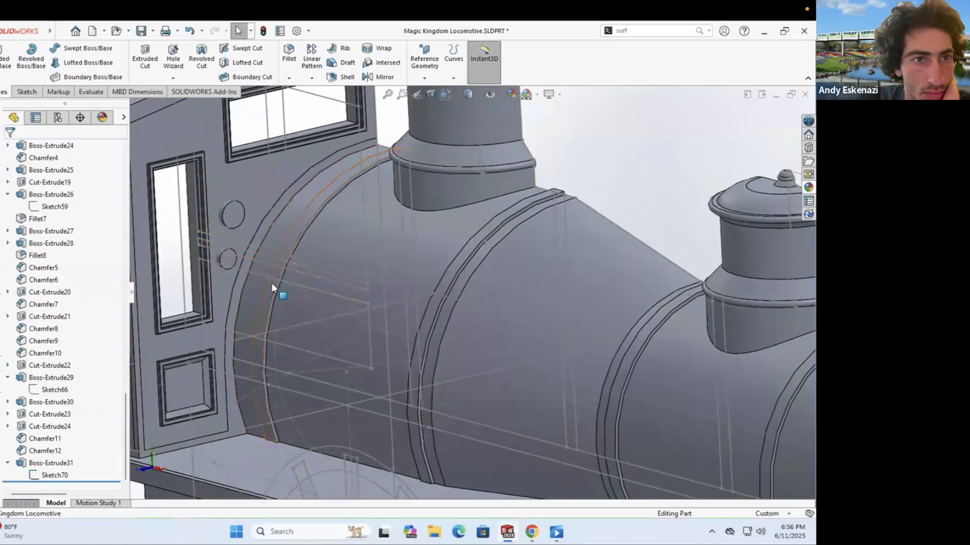
# Step: Sketch a 5 mm circle centred on the upper round boss and a smaller concentric circle on the lower boss
pyautogui.doubleClick(237, 210)
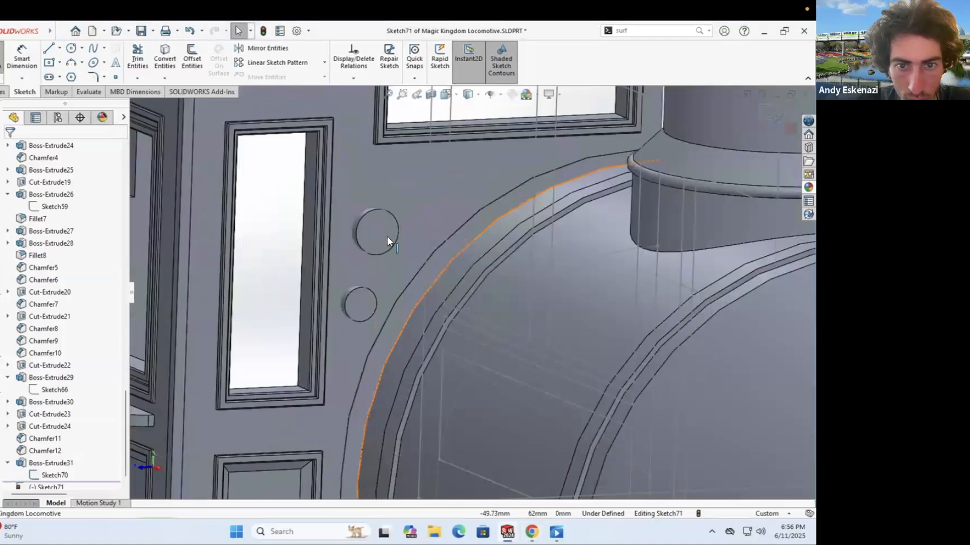
pyautogui.scroll(2, 387, 236)
pyautogui.press('c')
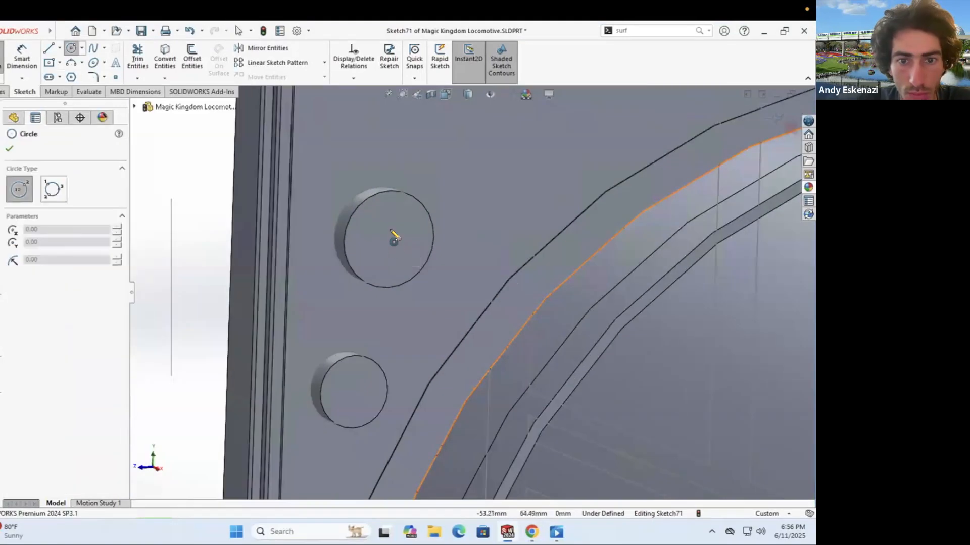
pyautogui.moveTo(383, 228); pyautogui.dragTo(364, 255)
pyautogui.press('Return')
pyautogui.press('e')
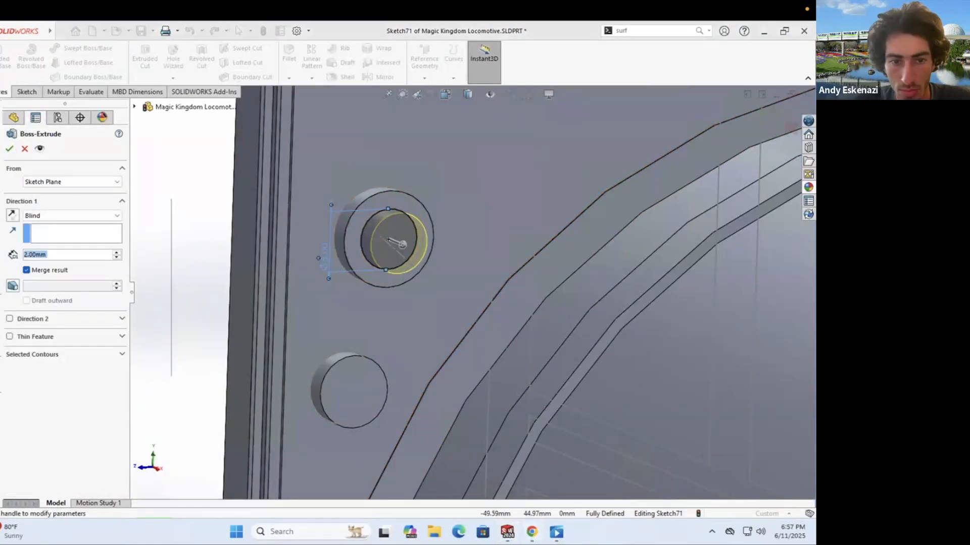
pyautogui.press('Escape')
pyautogui.hotkey('ctrl', 'v')
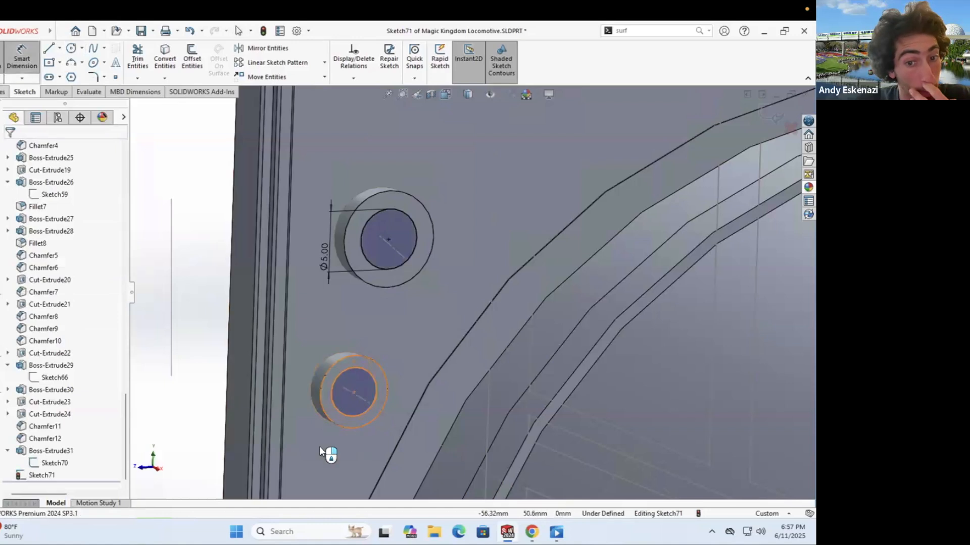
# Step: Extrude the two concentric circles outward as smaller stepped bosses
pyautogui.press('e')
pyautogui.press('Return')
pyautogui.moveTo(319, 447); pyautogui.dragTo(398, 247, button='middle')
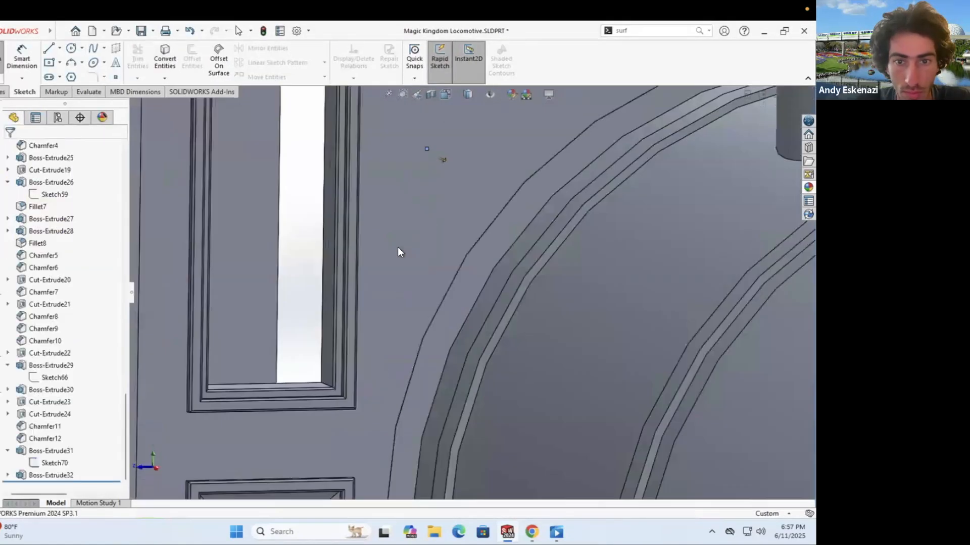
# Step: Sketch a 3 mm diameter circle centred on the upper stepped boss, checking the reference photo
pyautogui.scroll(-5, 398, 247)
pyautogui.click(457, 296)
pyautogui.scroll(6, 411, 273)
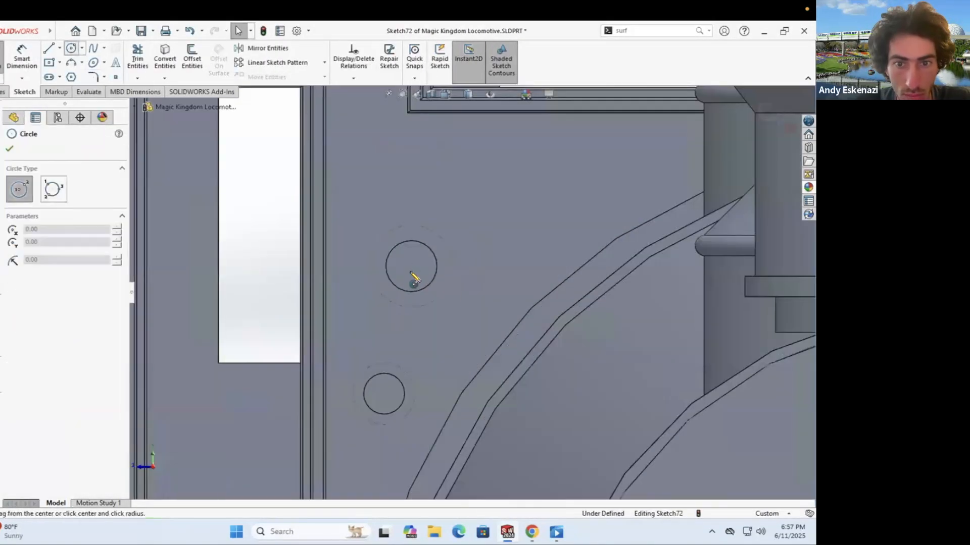
pyautogui.click(434, 277)
pyautogui.hotkey('alt', 'Tab')
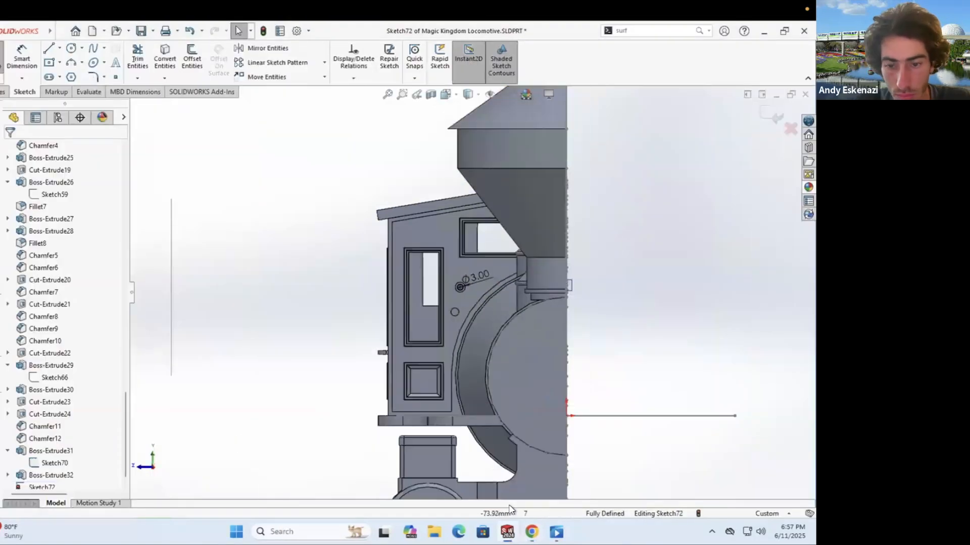
pyautogui.hotkey('alt', 'Tab')
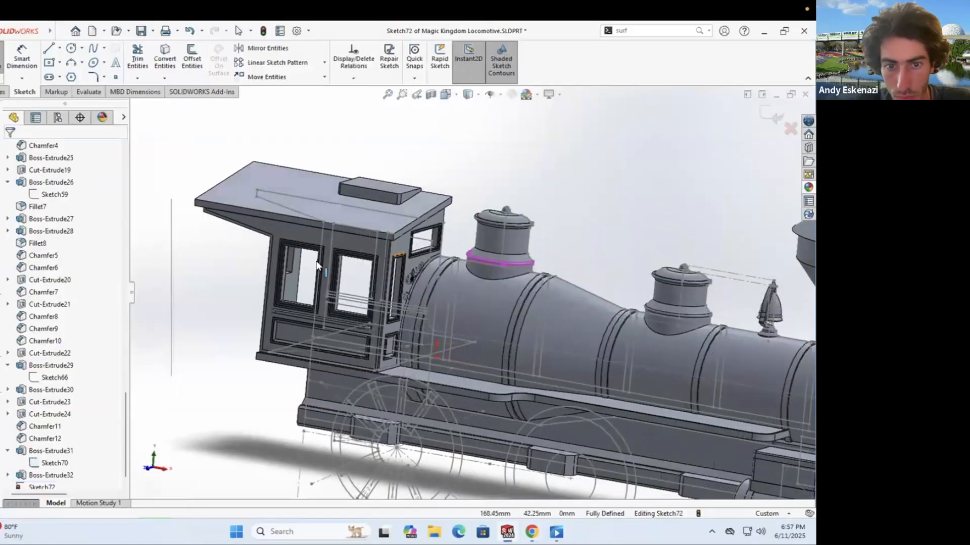
# Step: Extrude the 3 mm circle 320 mm forward along the boiler as a handrail
pyautogui.press('e')
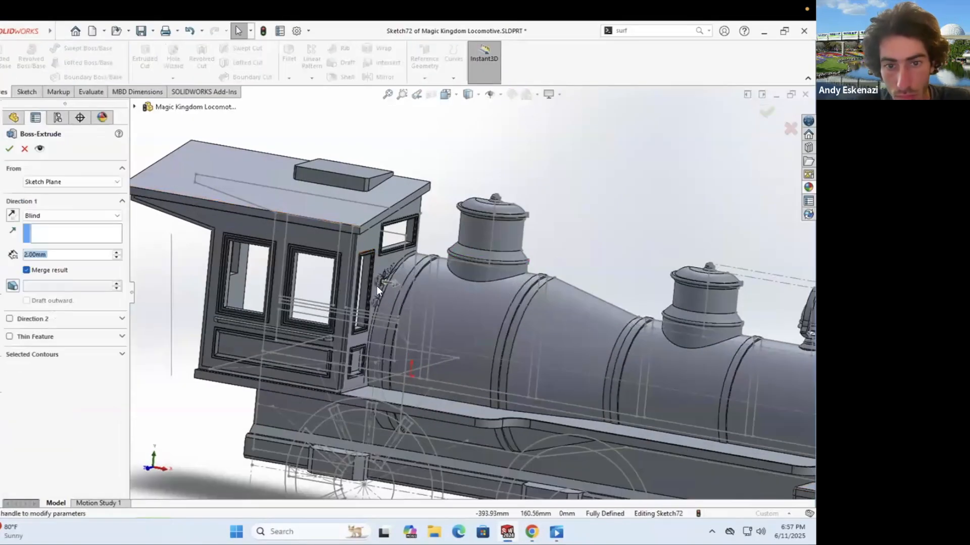
pyautogui.scroll(5, 535, 318)
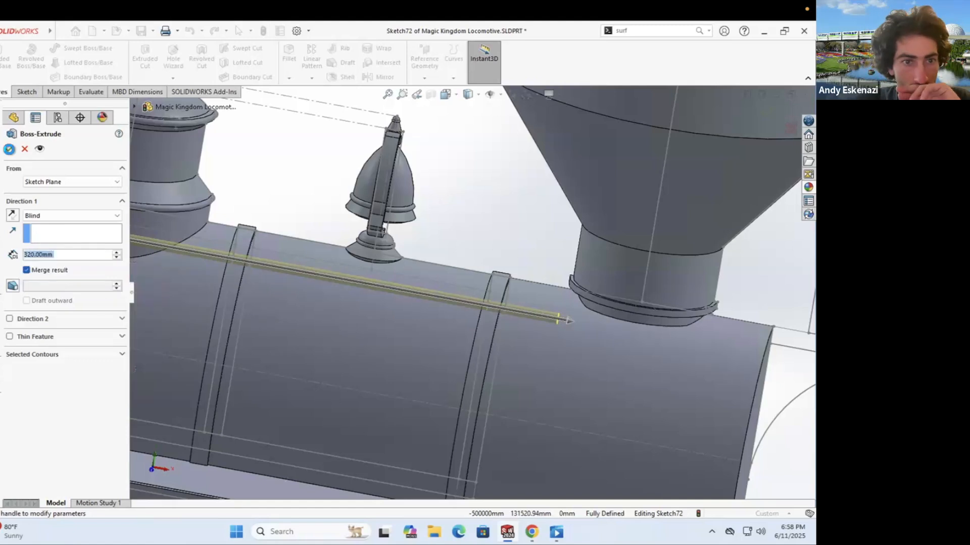
pyautogui.press('Return')
pyautogui.scroll(-5, 383, 284)
pyautogui.moveTo(383, 285); pyautogui.dragTo(337, 420, button='middle')
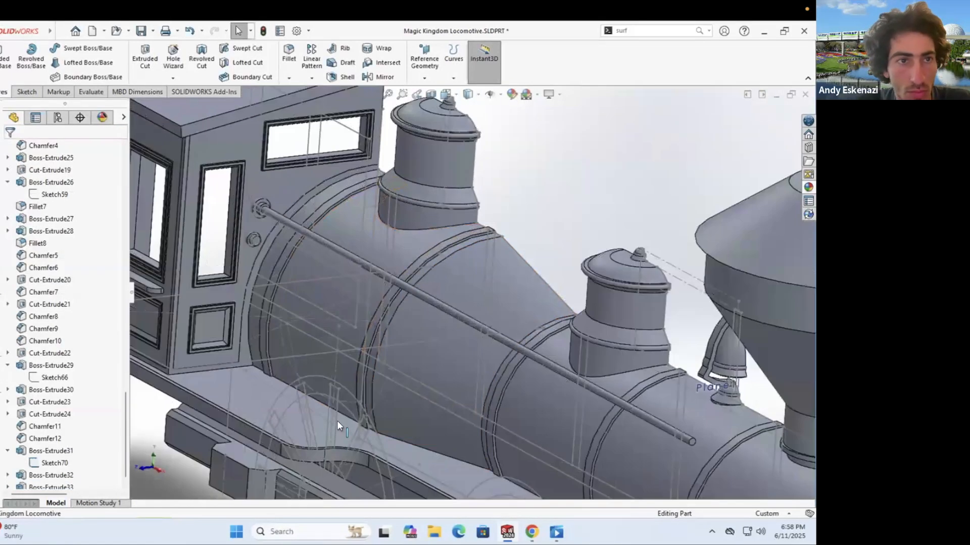
# Step: Create a reference plane offset 80 mm forward from the cab's front wall
pyautogui.hotkey('alt', 'Tab')
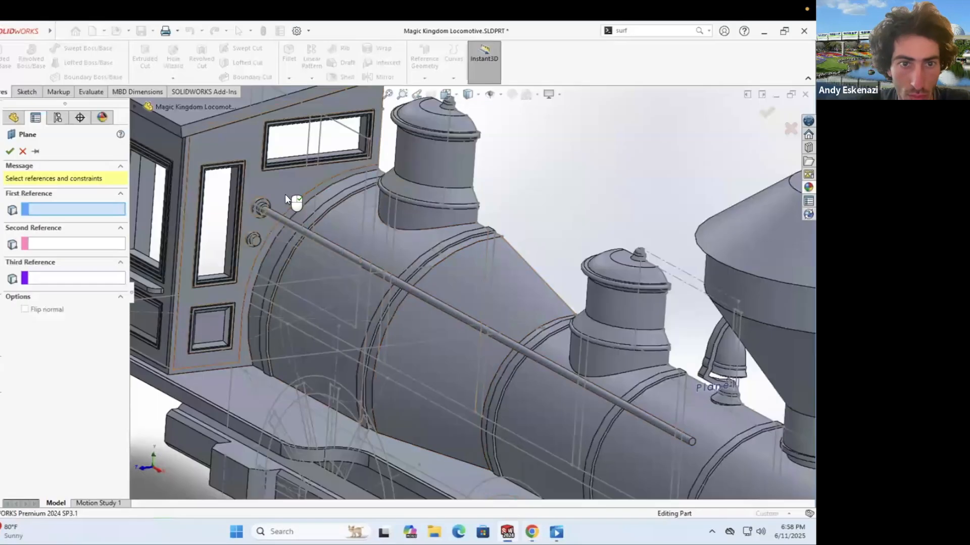
pyautogui.click(313, 283)
pyautogui.write('100')
pyautogui.press('Return')
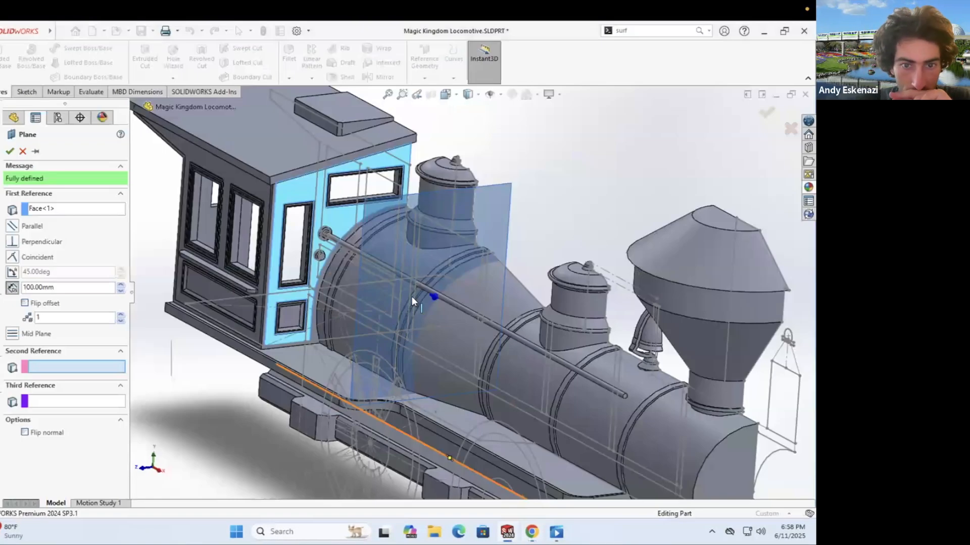
pyautogui.write('80')
pyautogui.press('Return')
# Step: Start a sketch on the new plane and add a circle centred on the handrail
pyautogui.scroll(5, 441, 282)
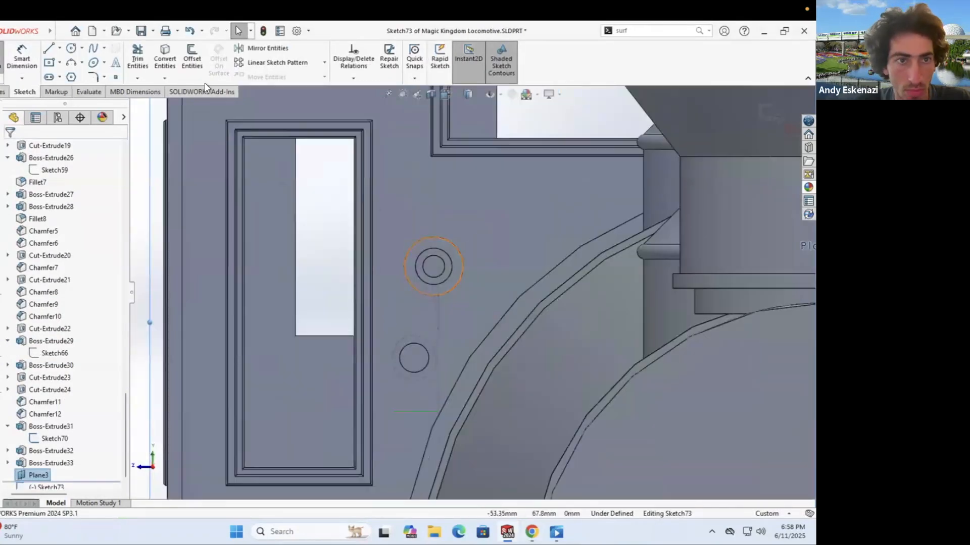
pyautogui.scroll(2, 444, 275)
pyautogui.press('Return')
pyautogui.moveTo(466, 253); pyautogui.dragTo(465, 279, button='middle')
pyautogui.scroll(5, 465, 279)
# Step: Draw an angled line from the circle's centre on the handrail down toward the boiler surface
pyautogui.click(59, 48)
pyautogui.click(71, 76)
pyautogui.click(438, 258)
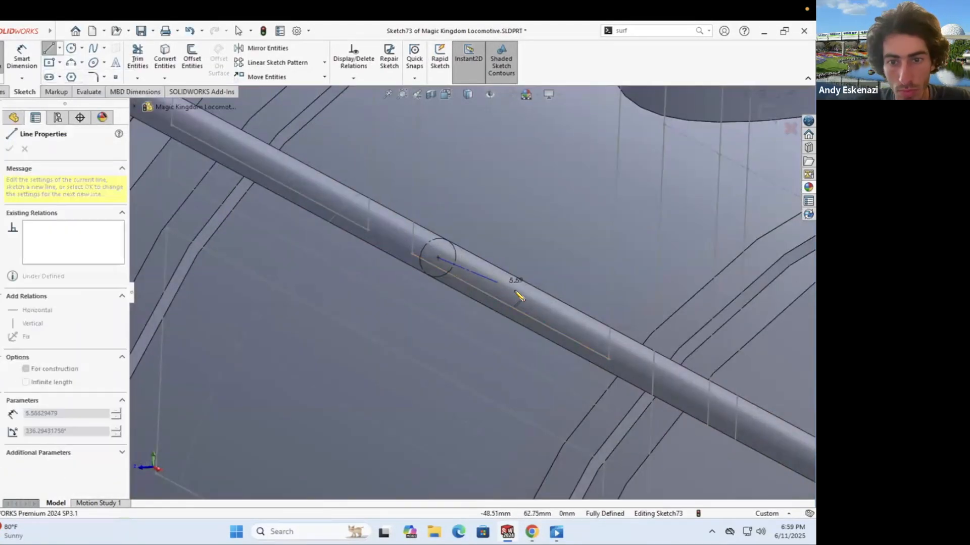
pyautogui.scroll(-3, 511, 277)
pyautogui.keyDown('ctrl'); pyautogui.click(479, 288); pyautogui.keyUp('ctrl')
pyautogui.click(465, 288)
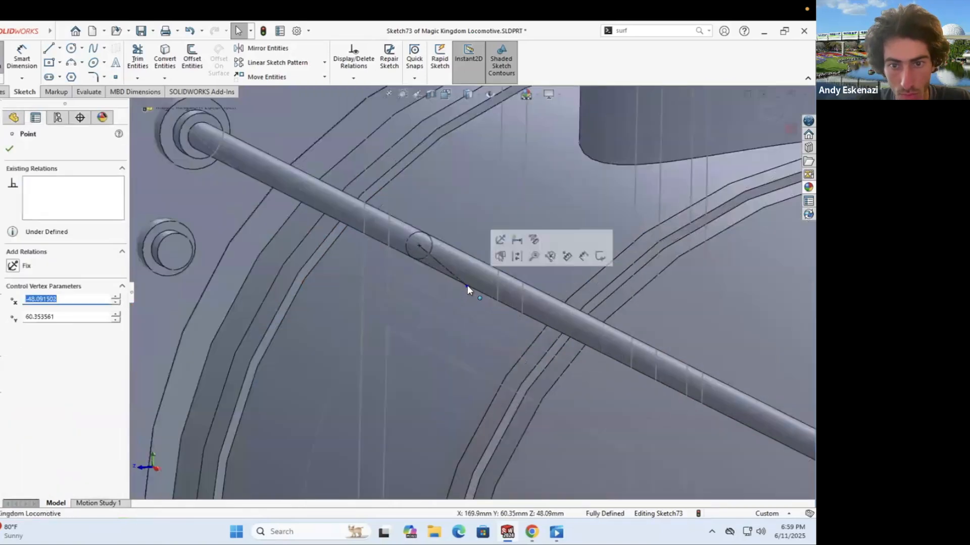
# Step: Dimension the angled line's length to 20 mm
pyautogui.moveTo(514, 329)
pyautogui.mouseDown(button='middle')
pyautogui.moveTo(495, 251)
pyautogui.moveTo(455, 273)
pyautogui.mouseUp(button='middle')
pyautogui.press('d')
pyautogui.click(452, 272)
pyautogui.click(397, 297)
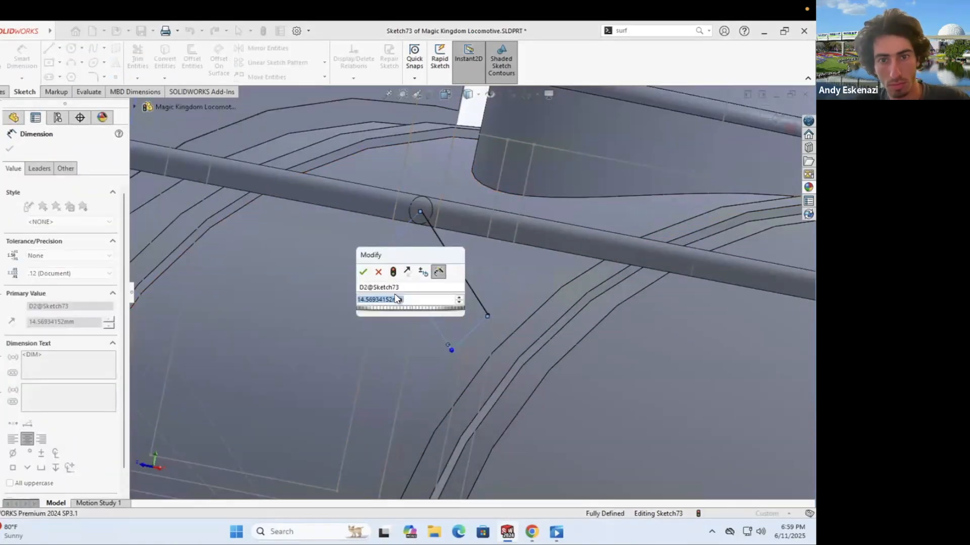
pyautogui.write('20')
pyautogui.press('Return')
# Step: Set the angled line's length to 40 mm and sweep a round support strut along it
pyautogui.scroll(-3, 488, 306)
pyautogui.moveTo(488, 306); pyautogui.dragTo(433, 267, button='middle')
pyautogui.scroll(3, 433, 266)
pyautogui.press('d')
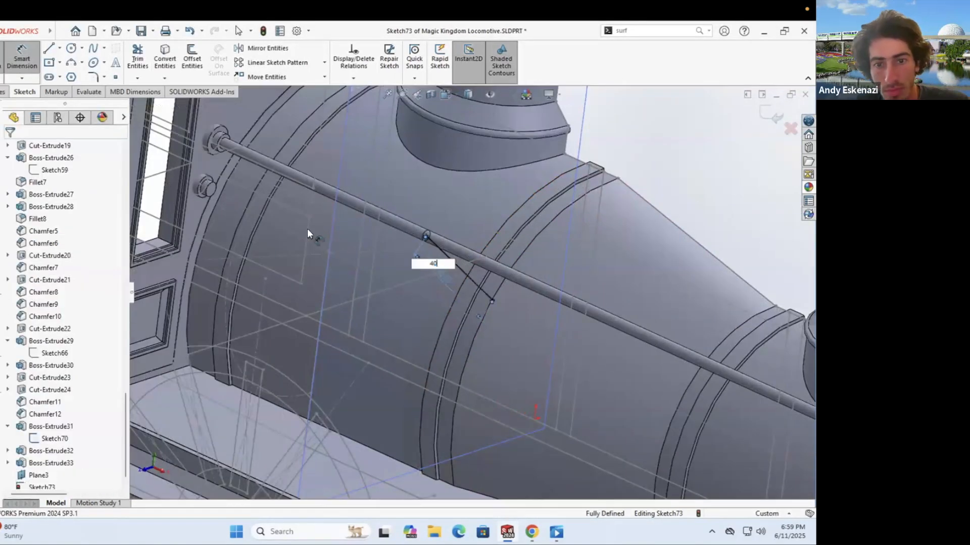
pyautogui.click(6, 92)
pyautogui.click(80, 48)
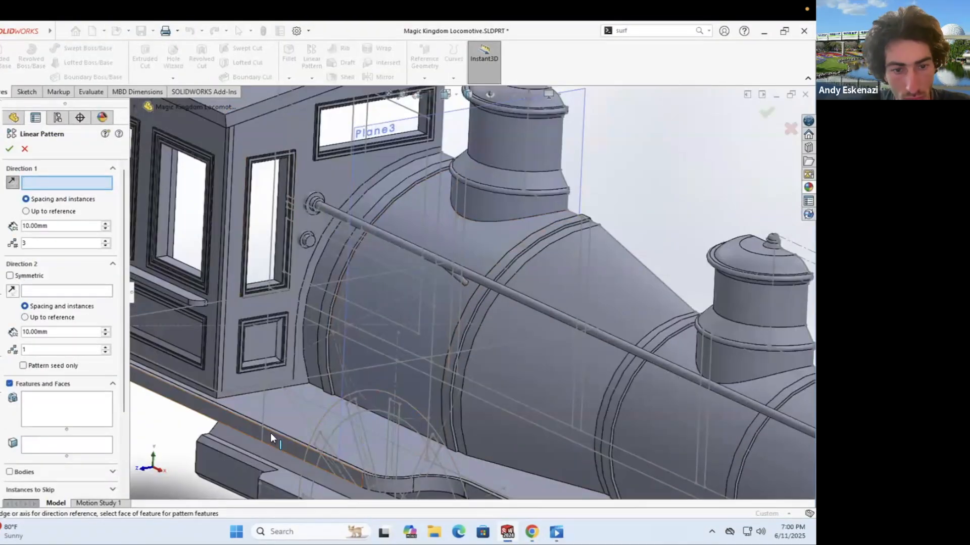
# Step: Create a linear pattern of the swept strut along the handrail with three instances
pyautogui.click(465, 280)
pyautogui.scroll(-5, 465, 280)
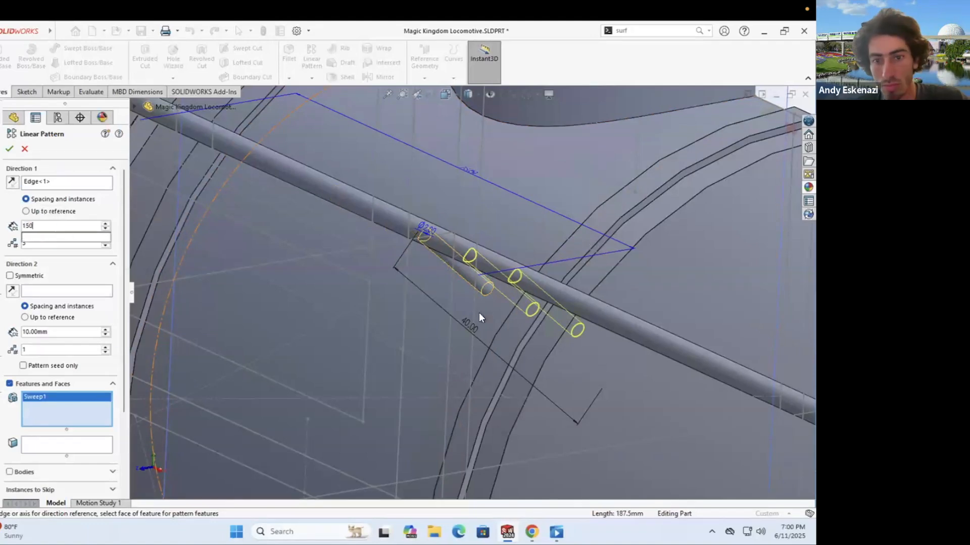
pyautogui.press('Return')
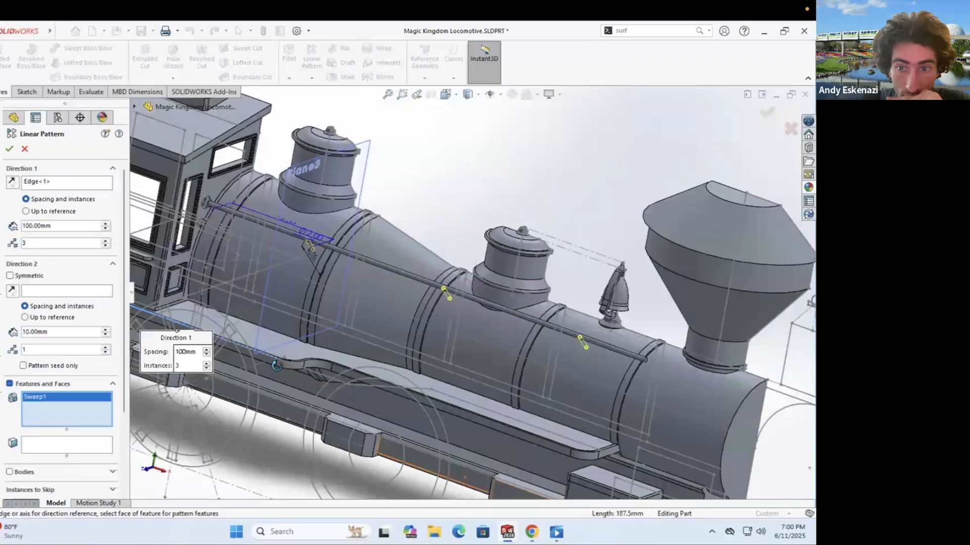
pyautogui.press('Return')
pyautogui.scroll(10, 485, 265)
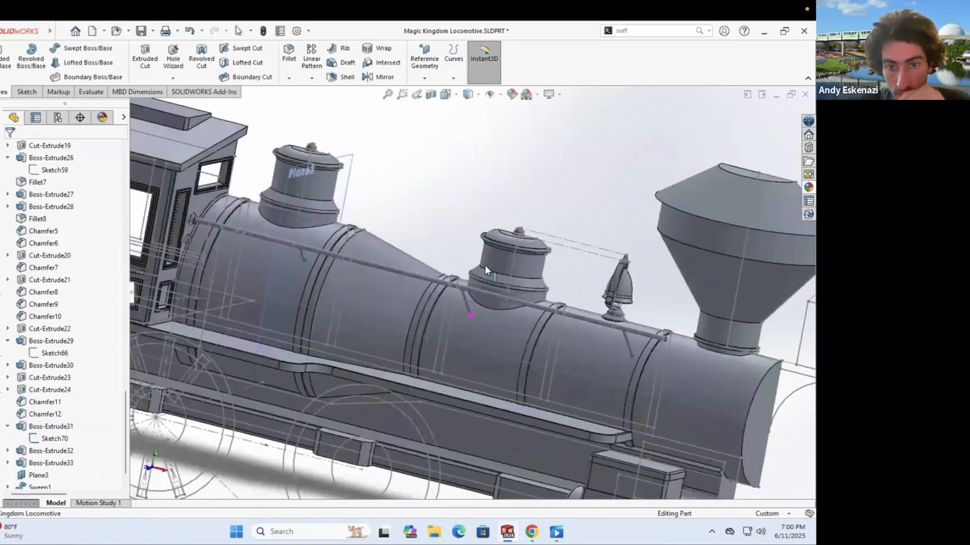
# Step: Try a 1 mm chamfer at 45 degrees on the edge where the first strut meets the boiler
pyautogui.click(289, 78)
pyautogui.click(303, 105)
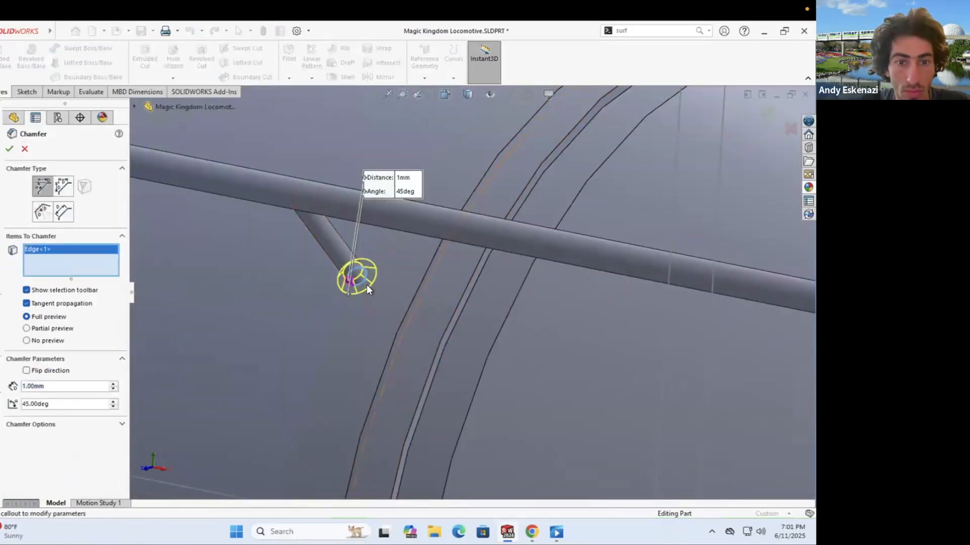
pyautogui.press('Return')
pyautogui.scroll(-5, 384, 271)
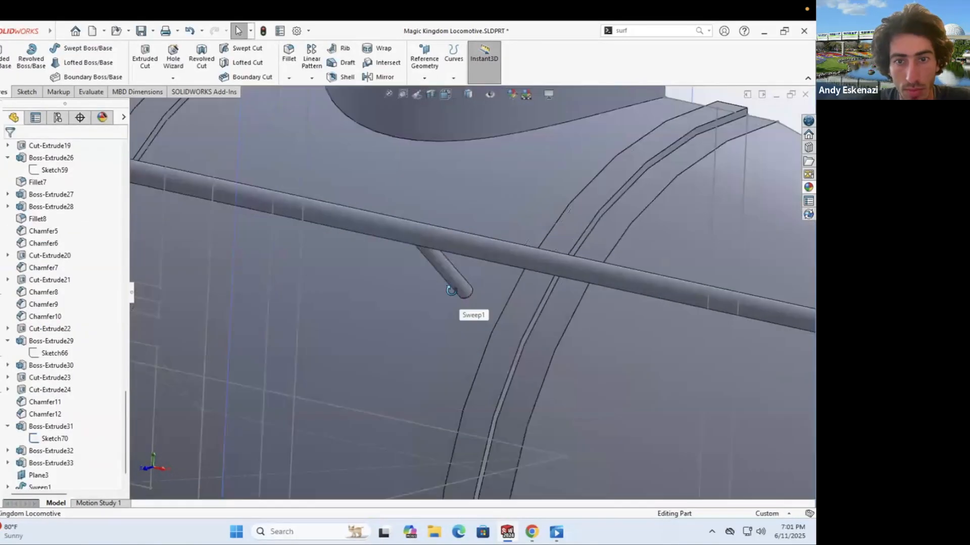
# Step: Try to add a reference plane at the boiler end of the first strut
pyautogui.click(484, 279)
pyautogui.click(424, 78)
pyautogui.click(432, 91)
pyautogui.moveTo(468, 299)
pyautogui.mouseDown(button='middle')
pyautogui.moveTo(475, 264)
pyautogui.moveTo(426, 202)
pyautogui.moveTo(438, 275)
pyautogui.moveTo(466, 299)
pyautogui.mouseUp(button='middle')
pyautogui.scroll(5, 474, 263)
pyautogui.press('Return')
pyautogui.scroll(-3, 437, 275)
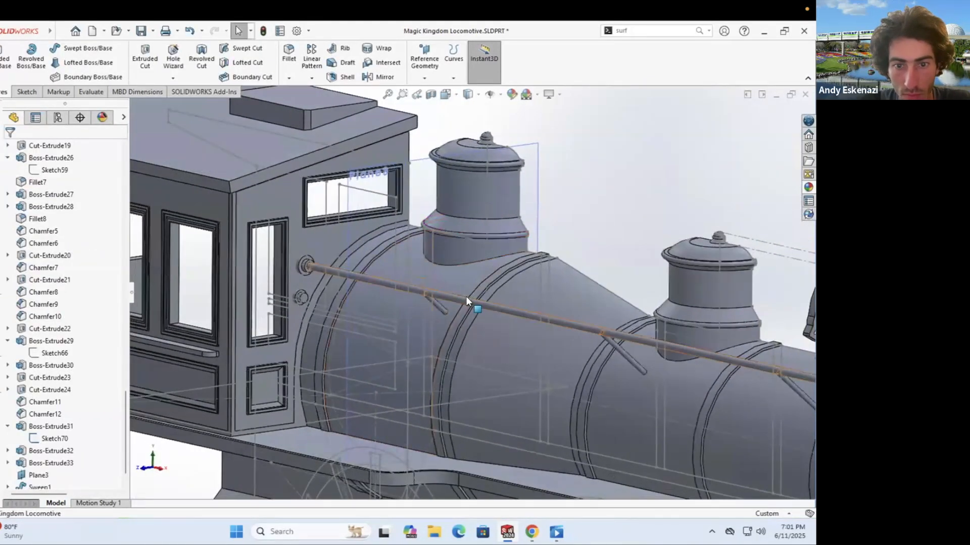
# Step: Add a reference plane running along the handrail, perpendicular to the support struts
pyautogui.scroll(5, 282, 267)
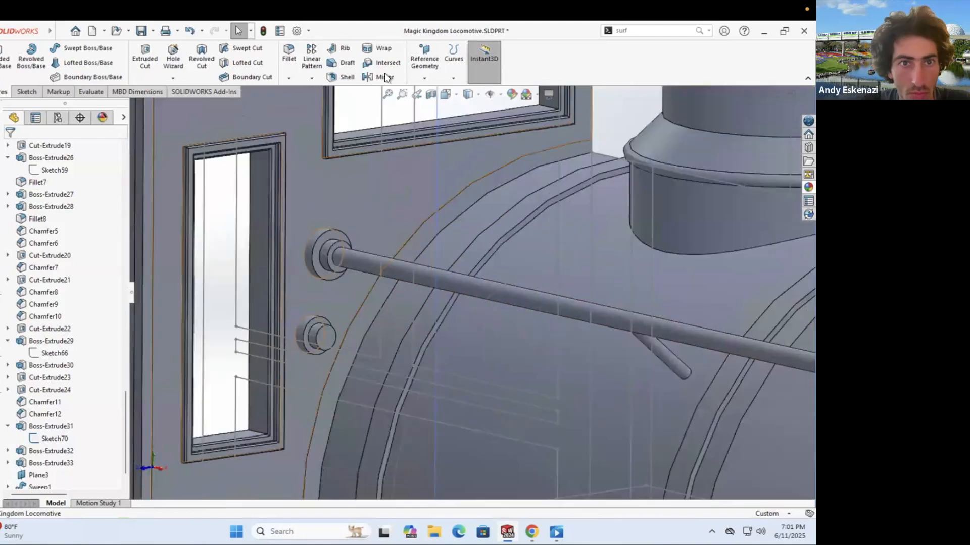
pyautogui.press('Return')
pyautogui.click(322, 253)
pyautogui.click(374, 305)
pyautogui.click(11, 151)
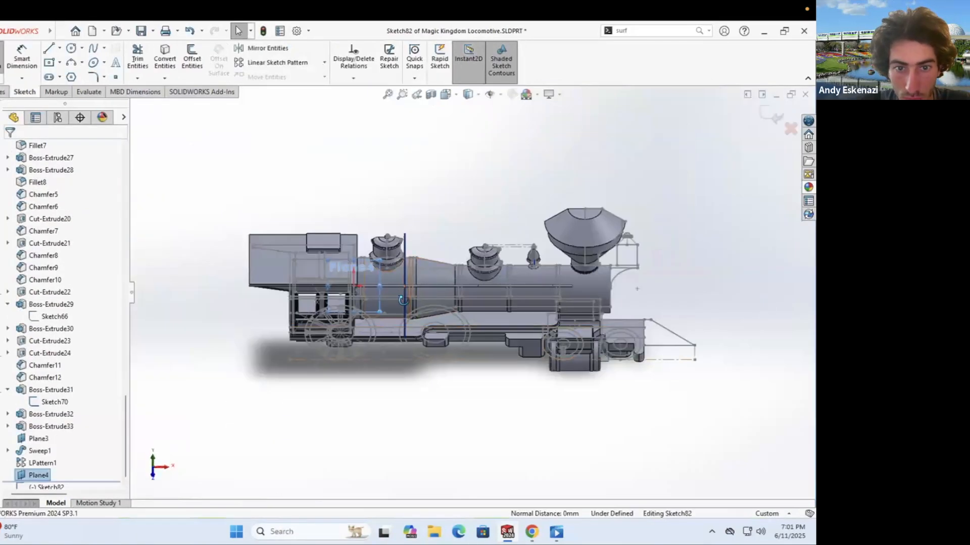
# Step: Sketch a 6 mm diameter circle on the new plane, concentric with the first strut's converted end edge, which serves as construction geometry
pyautogui.scroll(5, 468, 335)
pyautogui.click(469, 293)
pyautogui.click(464, 275)
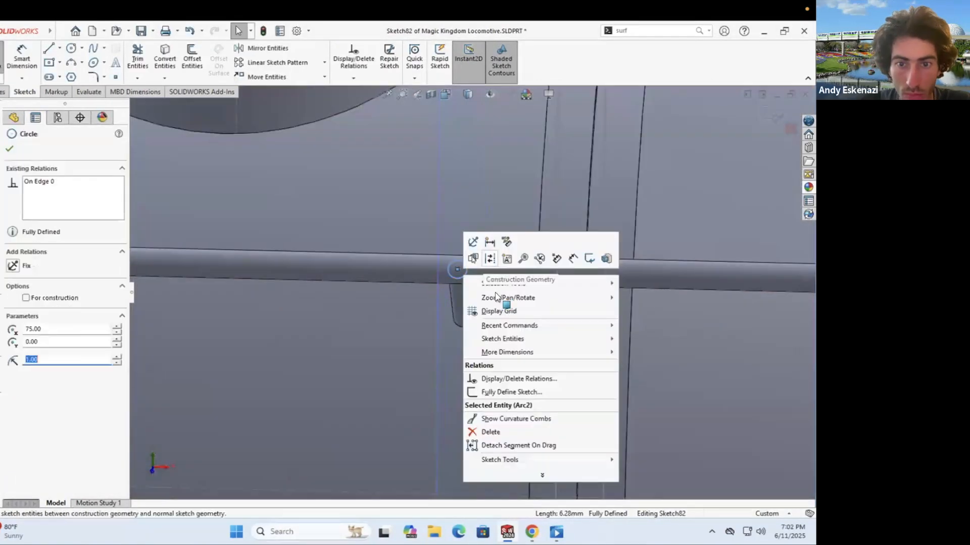
pyautogui.click(427, 241)
pyautogui.click(402, 225)
pyautogui.press('Return')
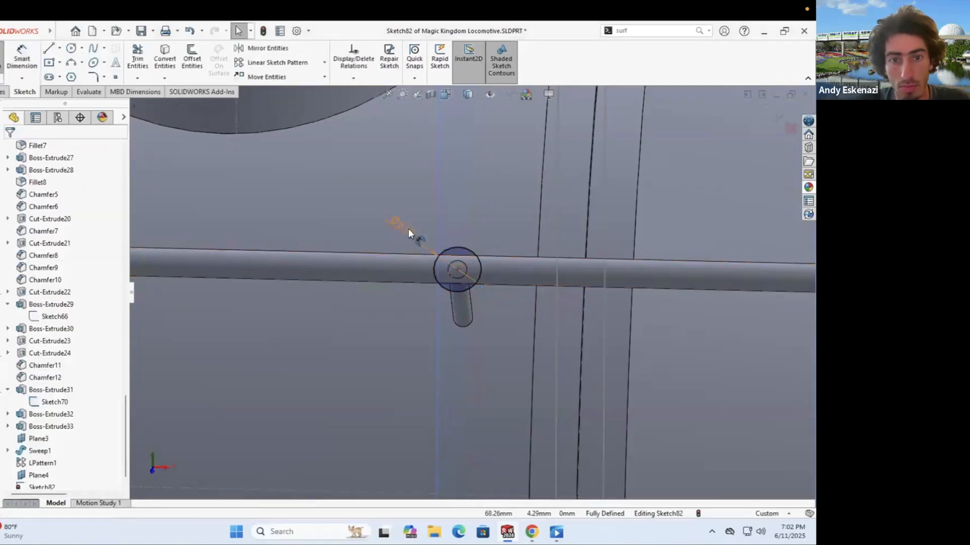
# Step: Extrude the 6 mm circle from a 12.5 mm offset up to the boiler surface as a foot for the first strut
pyautogui.moveTo(408, 228); pyautogui.dragTo(471, 326, button='right')
pyautogui.click(70, 182)
pyautogui.click(50, 191)
pyautogui.click(417, 316)
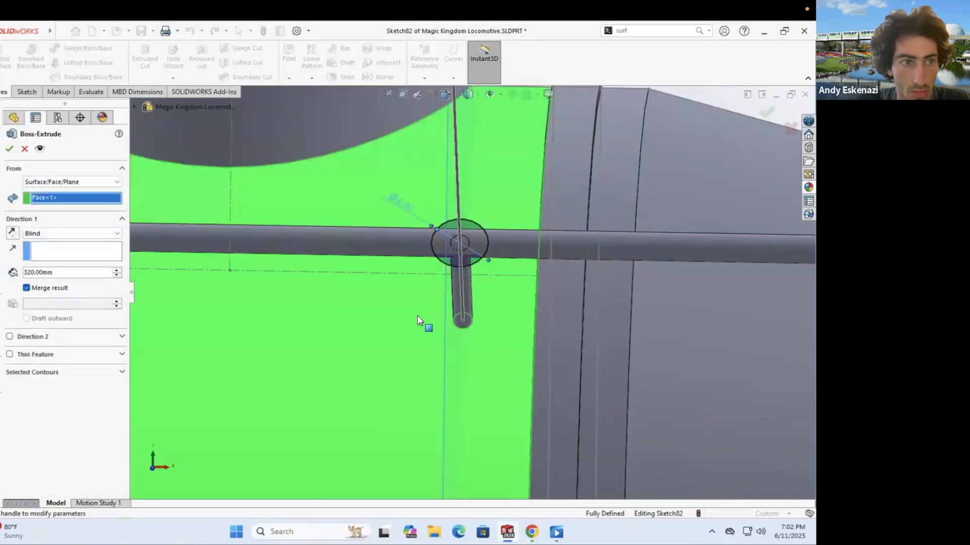
pyautogui.moveTo(401, 312); pyautogui.dragTo(415, 250, button='middle')
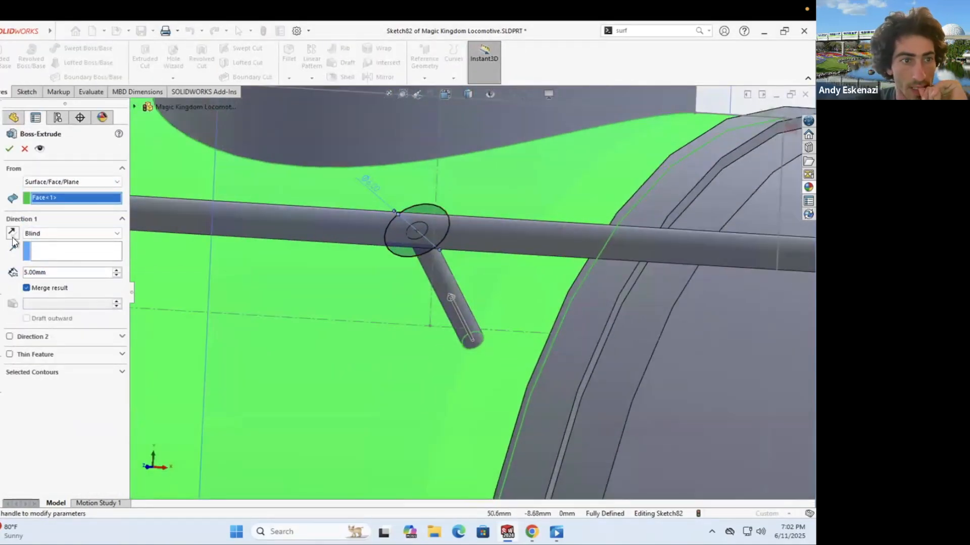
pyautogui.click(59, 193)
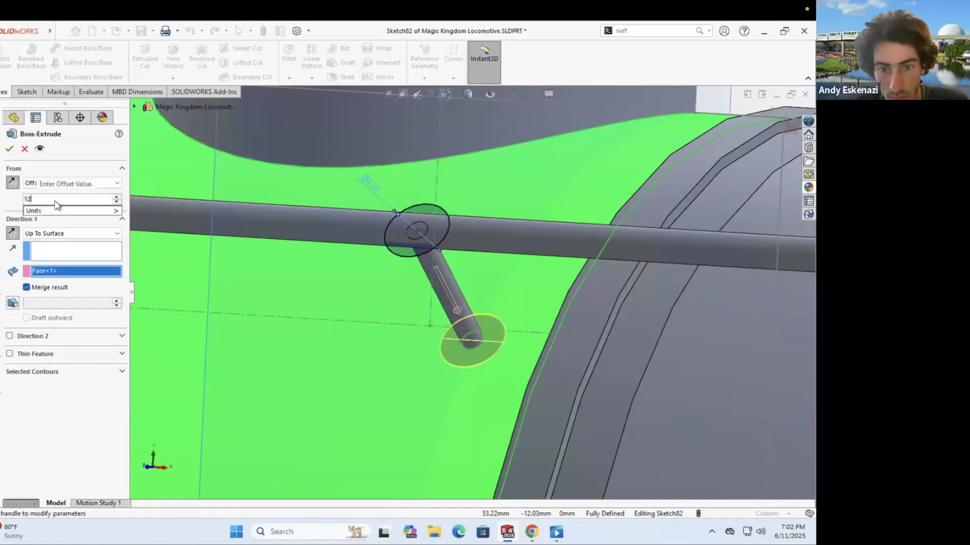
pyautogui.press('Return')
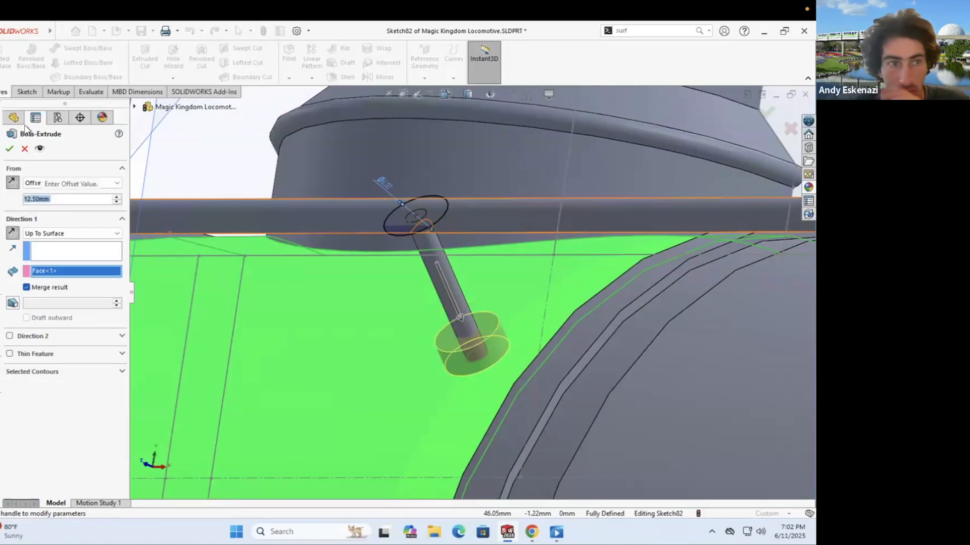
pyautogui.press('Return')
# Step: Fillet the edge where the first strut meets its round foot
pyautogui.scroll(-3, 504, 323)
pyautogui.click(289, 53)
pyautogui.click(452, 340)
pyautogui.press('Return')
# Step: Start another sketch on the strut plane and convert the second and third struts' end edges into construction circles
pyautogui.scroll(3, 473, 293)
pyautogui.scroll(-3, 472, 293)
pyautogui.scroll(4, 461, 288)
pyautogui.moveTo(461, 288)
pyautogui.mouseDown(button='middle')
pyautogui.moveTo(481, 294)
pyautogui.moveTo(433, 319)
pyautogui.moveTo(444, 308)
pyautogui.mouseUp(button='middle')
pyautogui.click(353, 252)
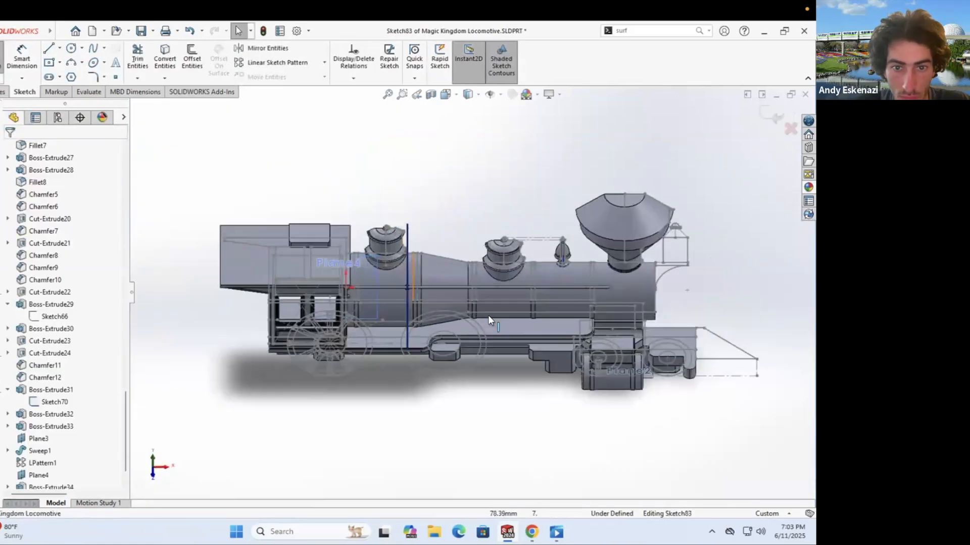
pyautogui.scroll(-3, 528, 329)
pyautogui.moveTo(528, 329); pyautogui.dragTo(420, 292, button='middle')
pyautogui.press('c')
pyautogui.click(420, 273)
pyautogui.press('Return')
pyautogui.scroll(-3, 361, 274)
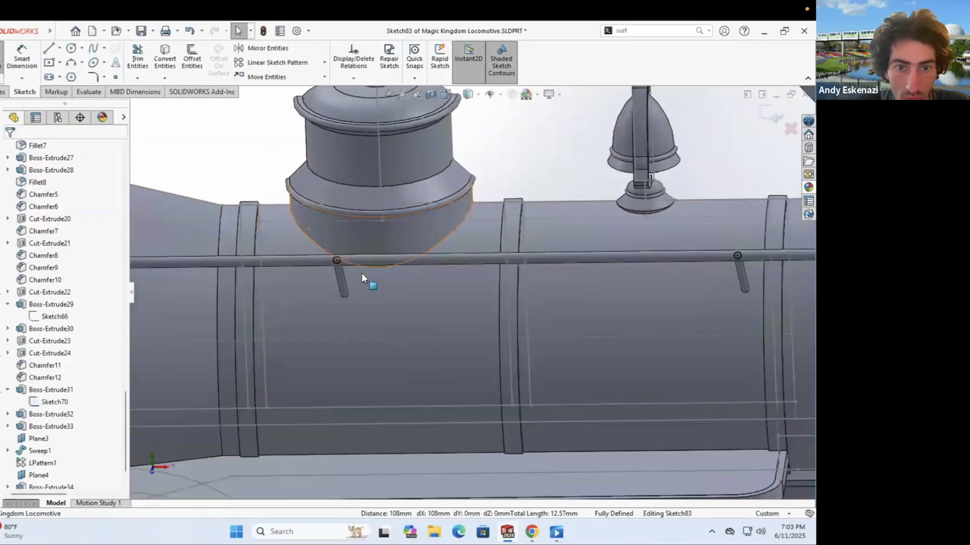
pyautogui.scroll(2, 781, 306)
pyautogui.rightClick(781, 306)
pyautogui.click(679, 224)
pyautogui.scroll(2, 245, 278)
# Step: Draw circles centred on the second and third strut ends and set the diameter to 6 mm
pyautogui.moveTo(222, 275); pyautogui.dragTo(256, 275)
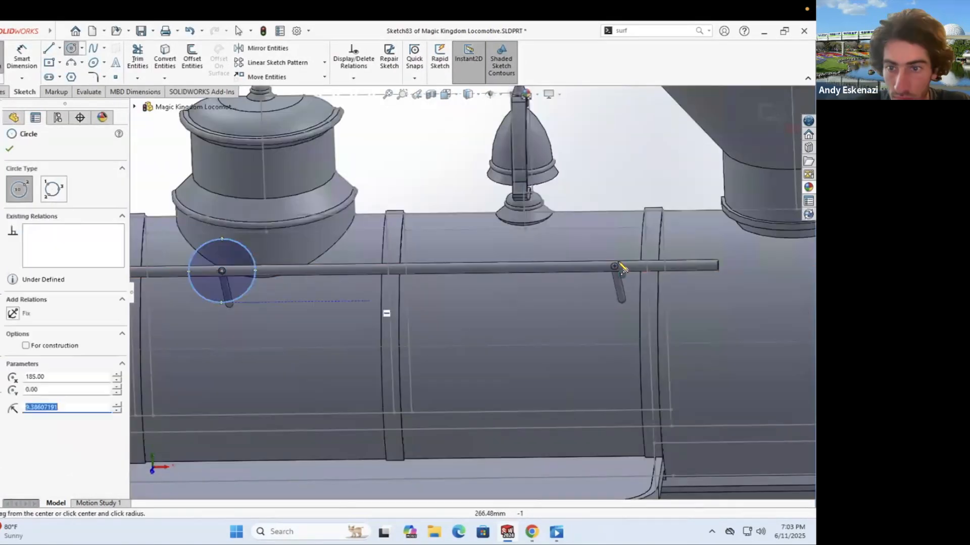
pyautogui.click(615, 266)
pyautogui.press('d')
pyautogui.click(205, 298)
pyautogui.click(189, 324)
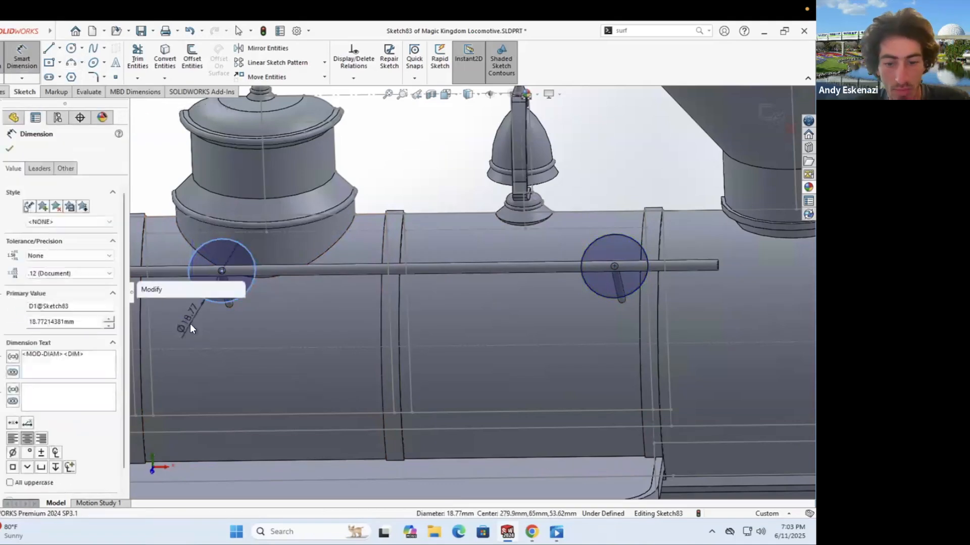
pyautogui.write('6')
pyautogui.press('Return')
# Step: Extrude both circles from a 23 mm offset up to the boiler surface as feet for the remaining struts
pyautogui.press('e')
pyautogui.click(190, 314)
pyautogui.click(117, 182)
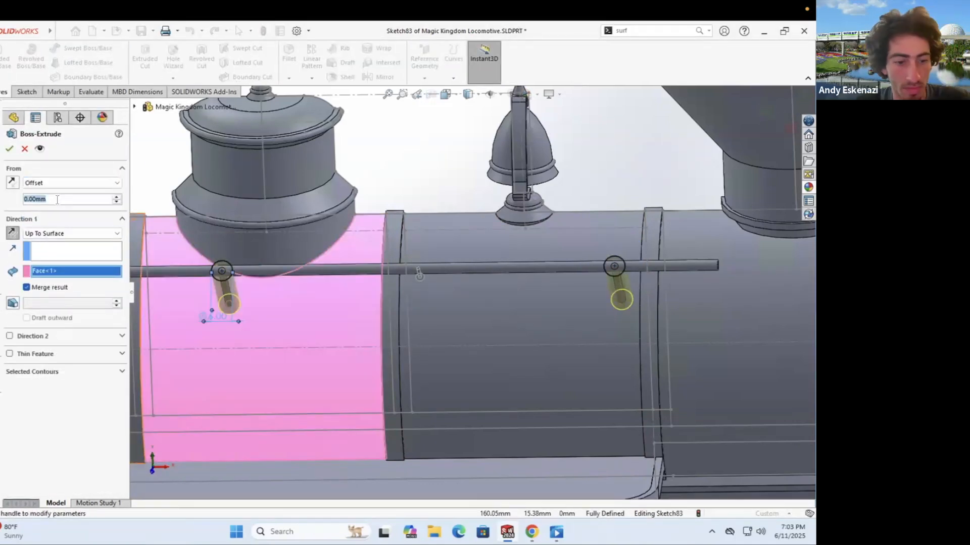
pyautogui.scroll(3, 223, 279)
pyautogui.write('25')
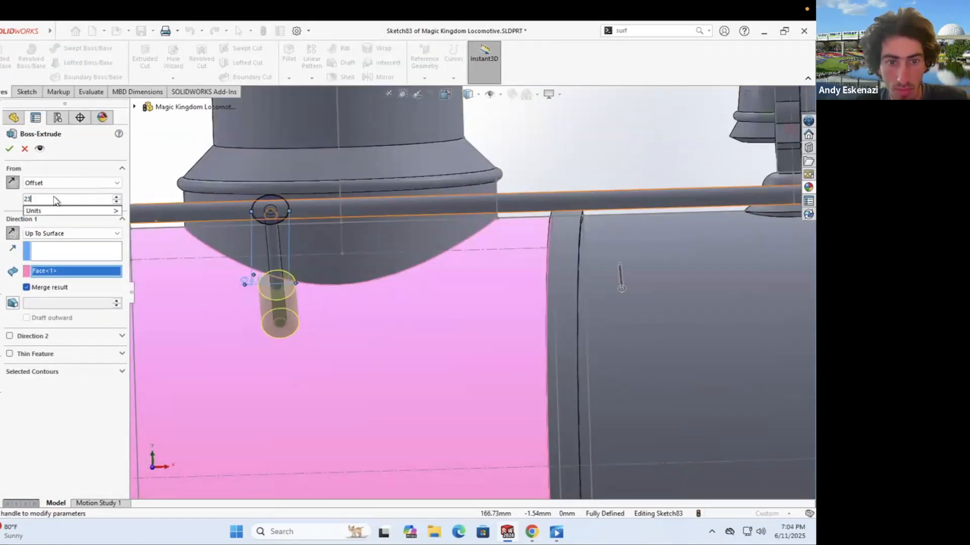
pyautogui.press('Return')
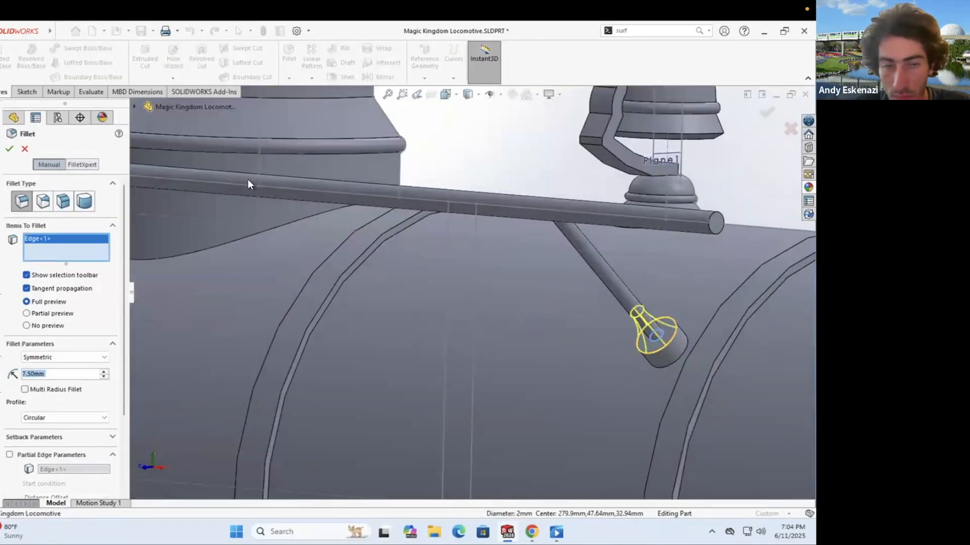
# Step: Apply a 7.5 mm fillet at the front strut's foot and a 0.5 mm fillet to the handrail's free end
pyautogui.press('Return')
pyautogui.click(289, 54)
pyautogui.click(711, 229)
pyautogui.write('.50mm')
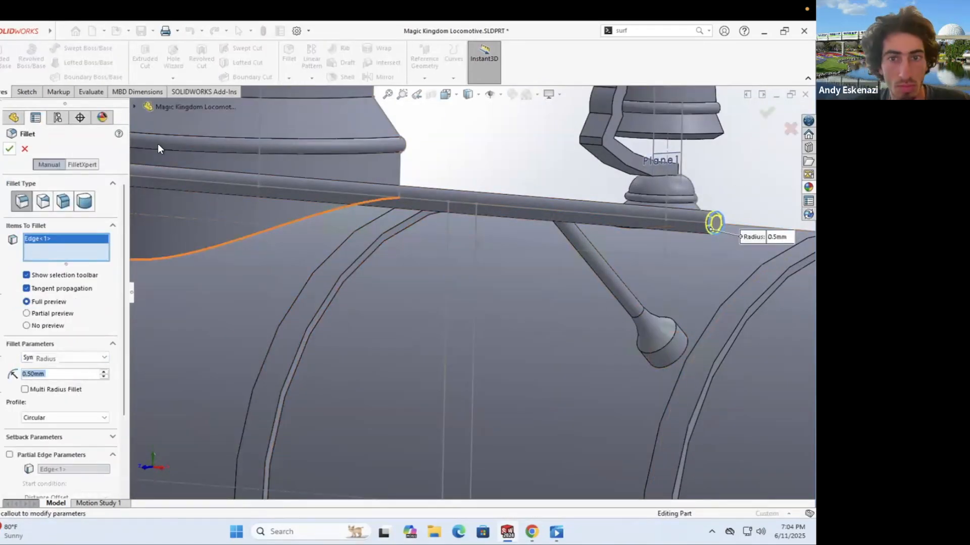
pyautogui.click(9, 149)
# Step: Add a lengthwise vertical reference plane through the lower round boss on the cab's front wall
pyautogui.scroll(8, 454, 293)
pyautogui.moveTo(454, 293); pyautogui.dragTo(447, 314, button='middle')
pyautogui.scroll(5, 446, 314)
pyautogui.scroll(-3, 443, 319)
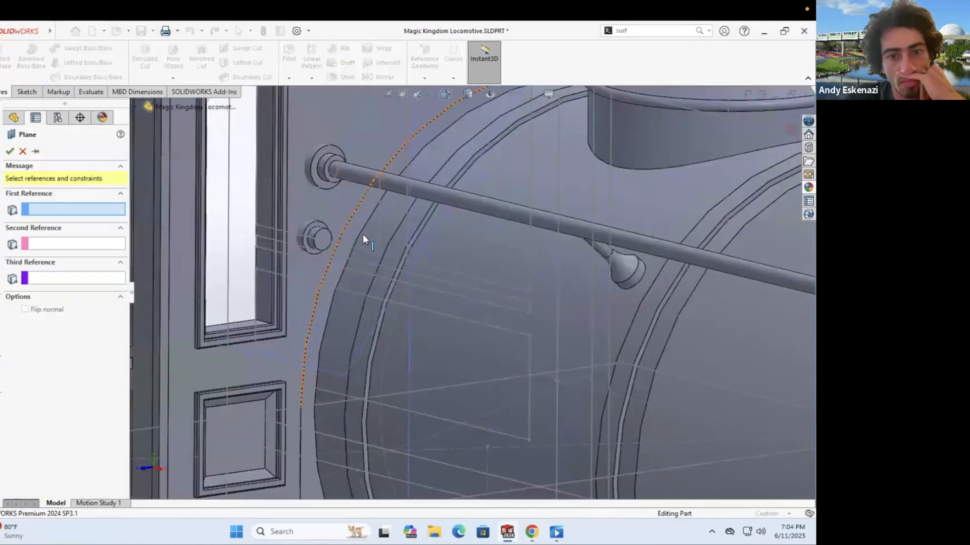
pyautogui.scroll(5, 362, 235)
pyautogui.click(162, 232)
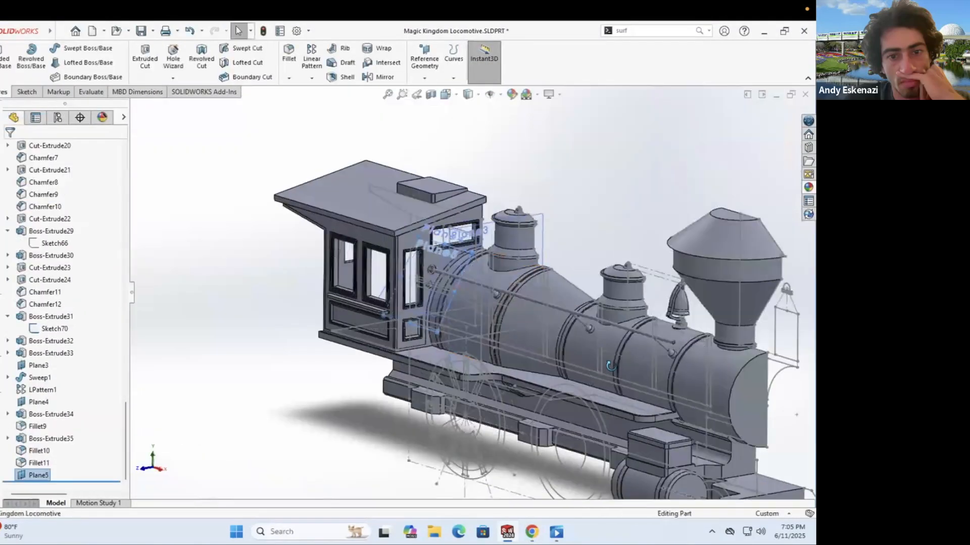
# Step: Sketch a straight line forward along the boiler from the lower cab boss's centre and dimension it
pyautogui.scroll(5, 505, 212)
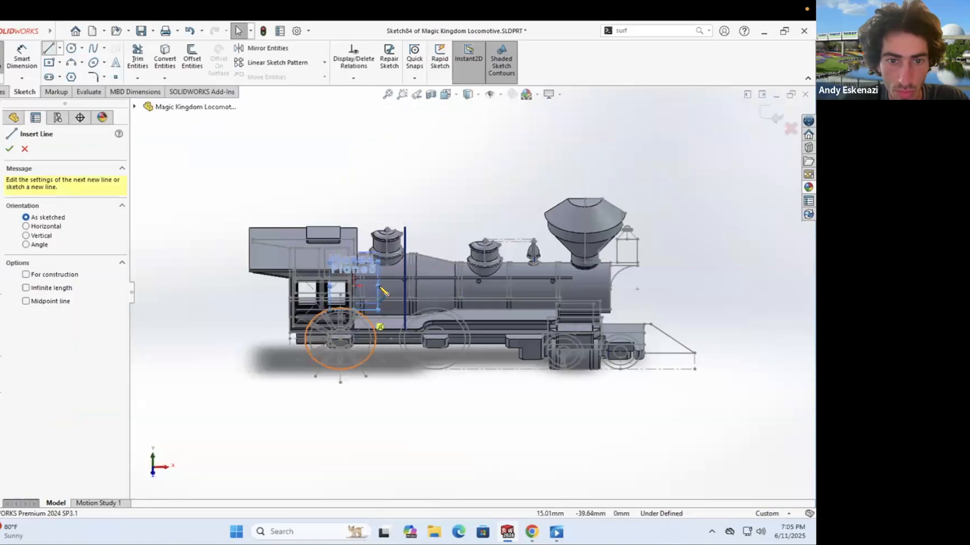
pyautogui.scroll(6, 372, 286)
pyautogui.click(312, 292)
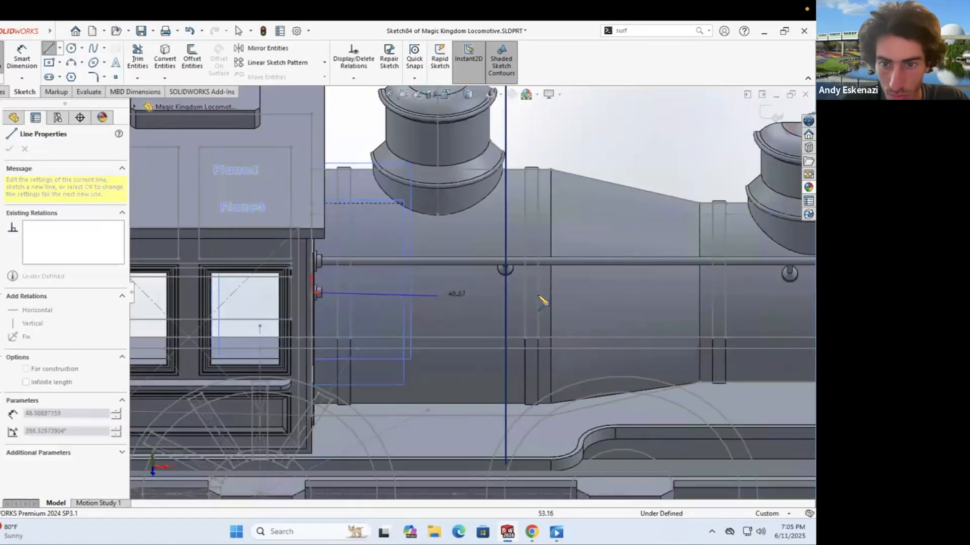
pyautogui.click(535, 293)
pyautogui.moveTo(536, 292)
pyautogui.mouseDown(button='middle')
pyautogui.moveTo(543, 336)
pyautogui.moveTo(524, 284)
pyautogui.mouseUp(button='middle')
pyautogui.press('Escape')
pyautogui.scroll(2, 524, 283)
pyautogui.scroll(-2, 524, 282)
pyautogui.press('d')
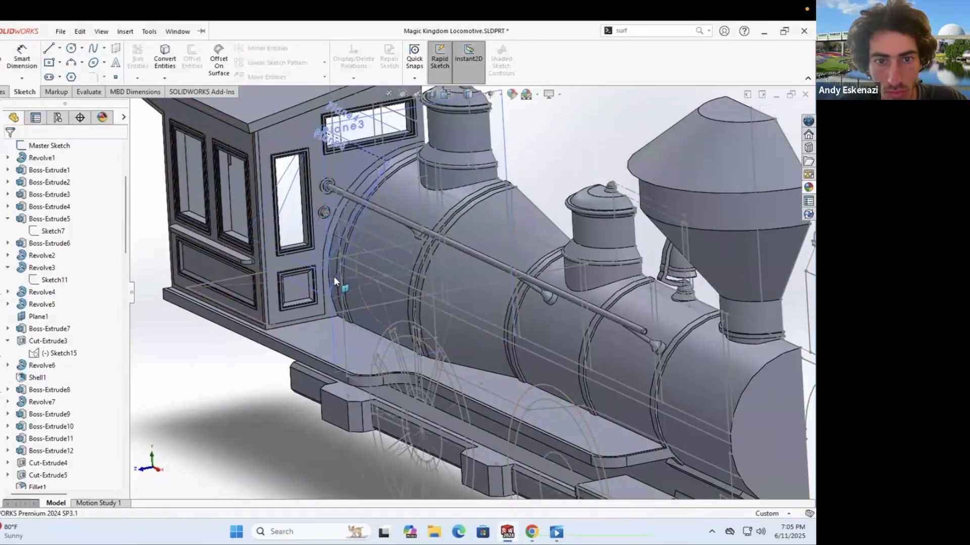
# Step: Examine the boiler side, handrail and running board in front of the cab from several angles
pyautogui.moveTo(334, 277); pyautogui.dragTo(316, 217, button='middle')
pyautogui.scroll(2, 315, 217)
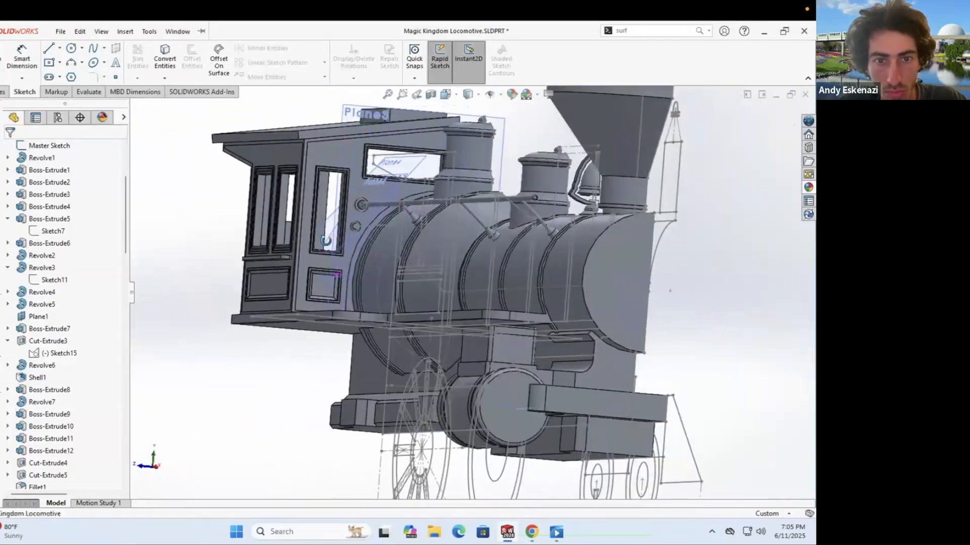
pyautogui.scroll(-2, 333, 202)
pyautogui.moveTo(442, 293); pyautogui.dragTo(474, 306, button='middle')
pyautogui.scroll(2, 475, 303)
pyautogui.moveTo(444, 252); pyautogui.dragTo(480, 268, button='middle')
pyautogui.scroll(-3, 466, 141)
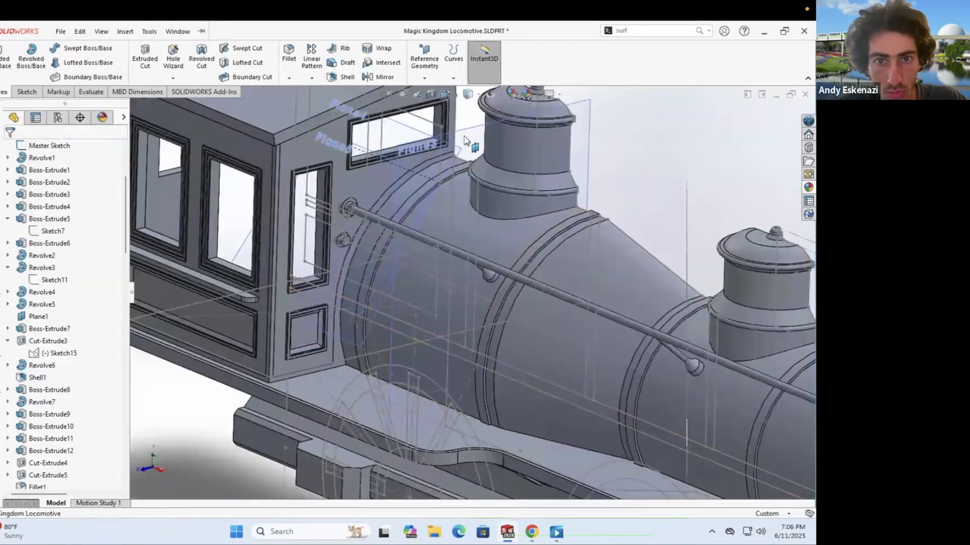
pyautogui.scroll(3, 454, 242)
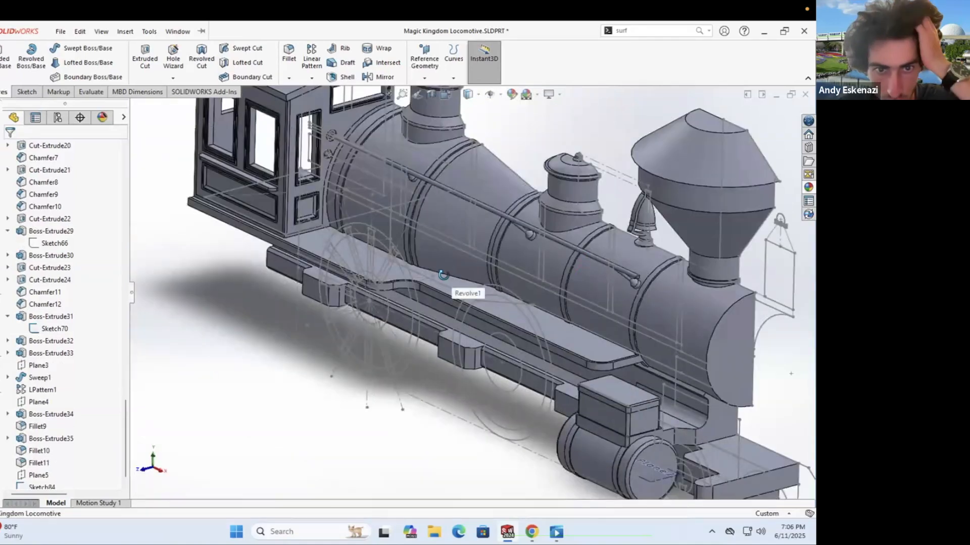
# Step: Create a reference plane offset 10 mm above the running board's top face
pyautogui.scroll(-2, 468, 272)
pyautogui.click(470, 273)
pyautogui.click(424, 58)
pyautogui.click(432, 89)
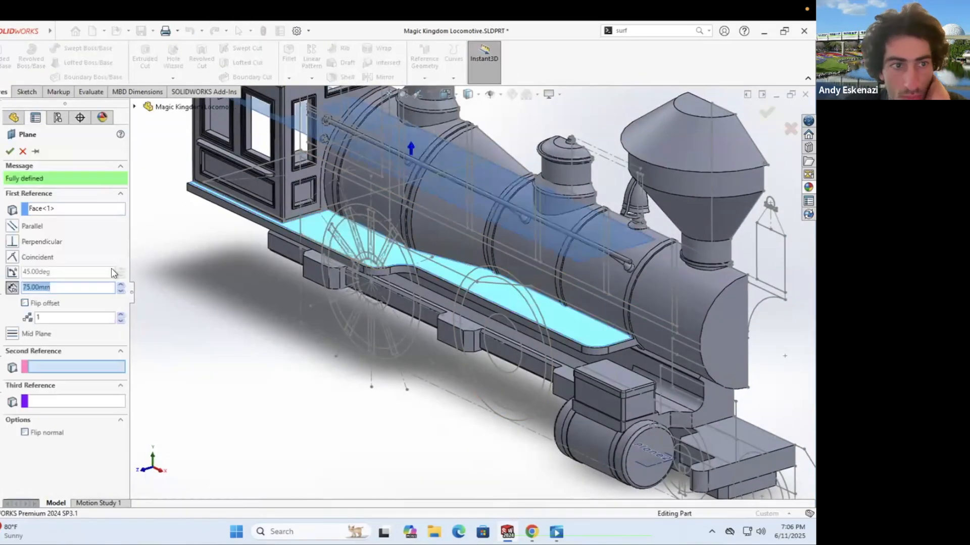
pyautogui.write('10')
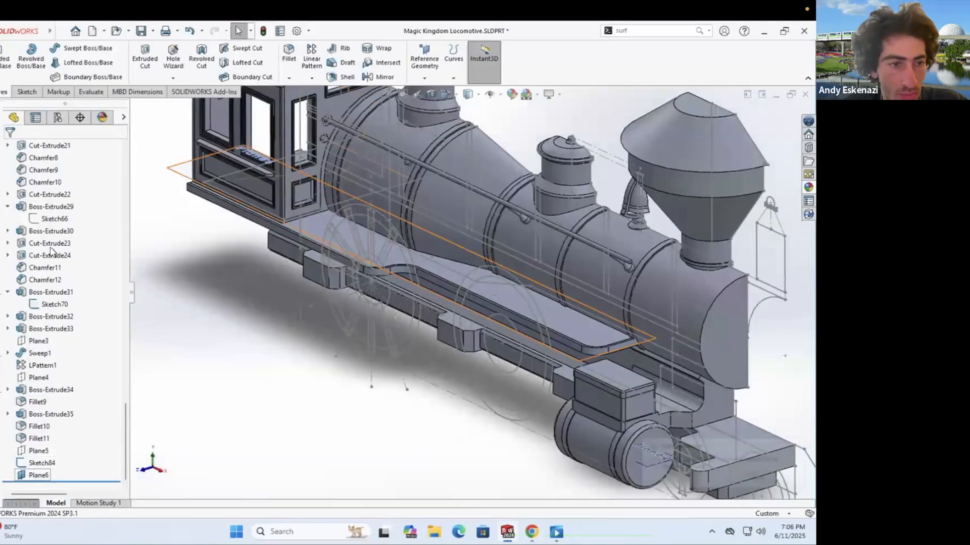
# Step: Sketch a lengthwise line about 125 mm long beside the boiler on the plane above the running board
pyautogui.click(27, 92)
pyautogui.click(2, 59)
pyautogui.scroll(-5, 505, 331)
pyautogui.moveTo(447, 366); pyautogui.dragTo(432, 324, button='middle')
pyautogui.press('l')
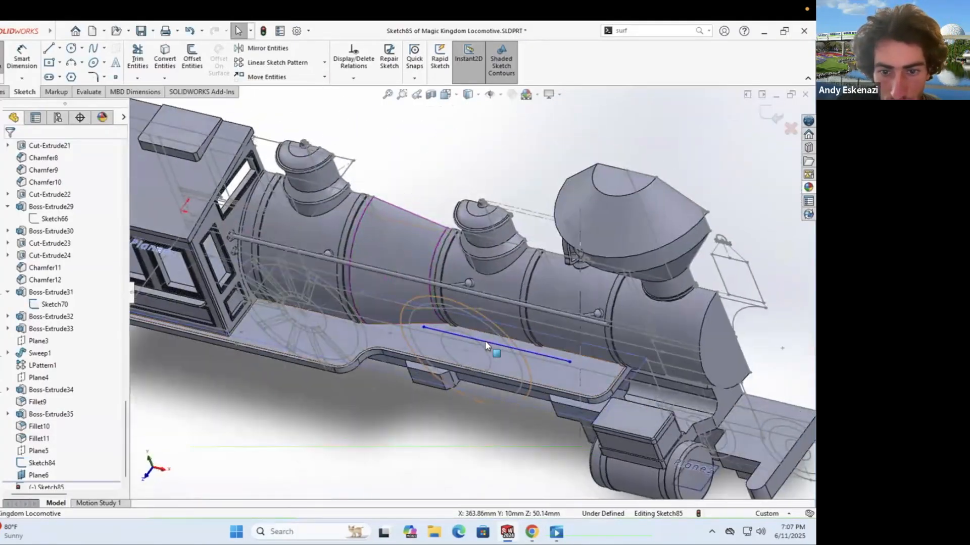
# Step: Join the front end of the upper boss line to the rear end of the lower line with a 3D sketch line
pyautogui.scroll(3, 488, 338)
pyautogui.click(489, 334)
pyautogui.click(1, 78)
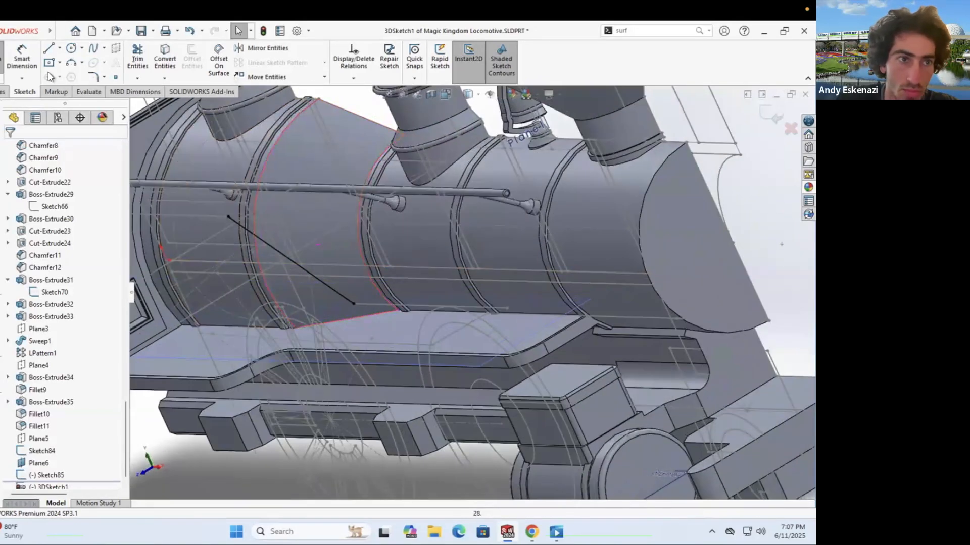
pyautogui.click(73, 48)
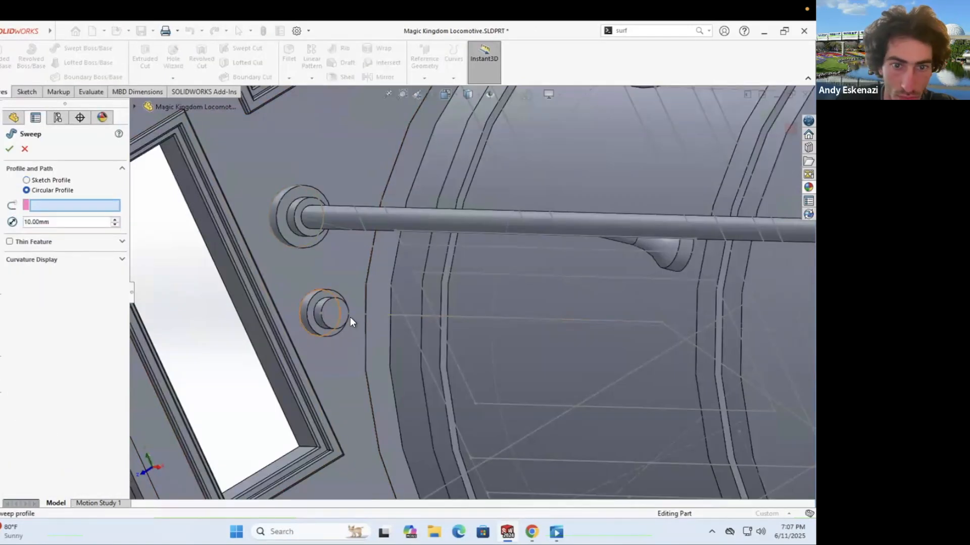
# Step: Sweep a circular profile along the three connected lines running from the lower cab boss to above the running board
pyautogui.click(654, 323)
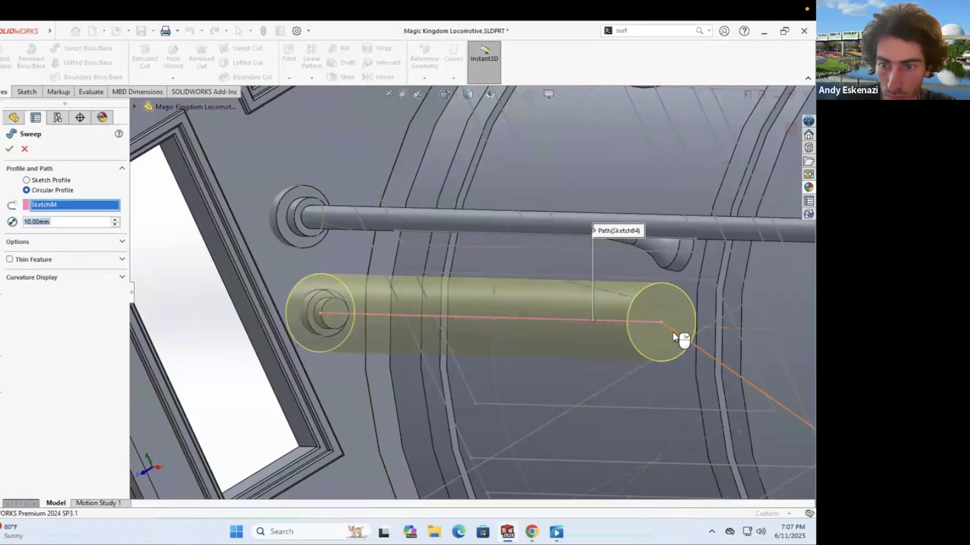
pyautogui.scroll(3, 398, 280)
pyautogui.click(67, 204)
pyautogui.click(558, 302)
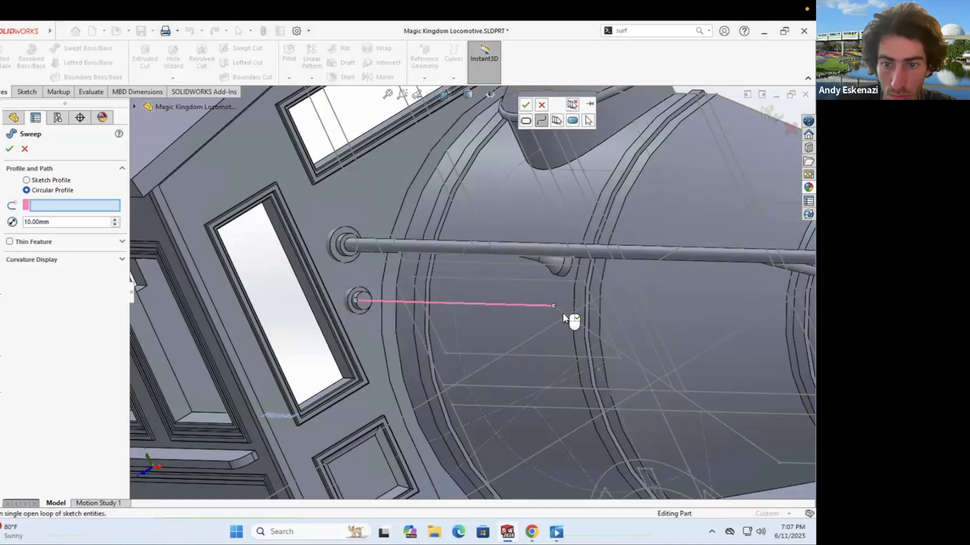
pyautogui.scroll(-3, 563, 313)
pyautogui.scroll(5, 424, 211)
pyautogui.click(677, 400)
pyautogui.click(526, 105)
pyautogui.doubleClick(55, 222)
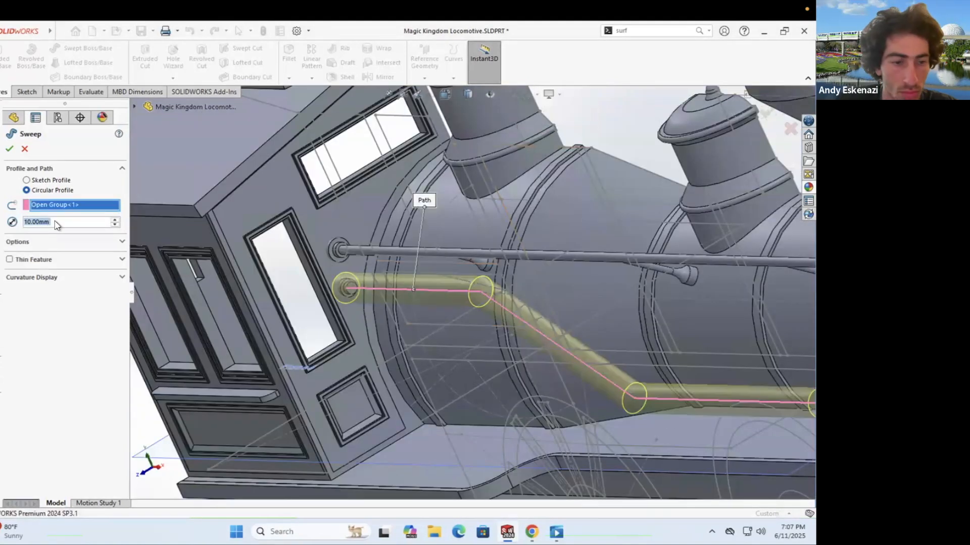
pyautogui.click(9, 149)
# Step: Compare the swept pipe along the boiler with the locomotive's reference photo in Chrome
pyautogui.scroll(3, 480, 329)
pyautogui.scroll(-6, 560, 333)
pyautogui.moveTo(560, 324); pyautogui.dragTo(565, 303, button='middle')
pyautogui.scroll(7, 590, 260)
pyautogui.scroll(-4, 575, 303)
pyautogui.click(531, 532)
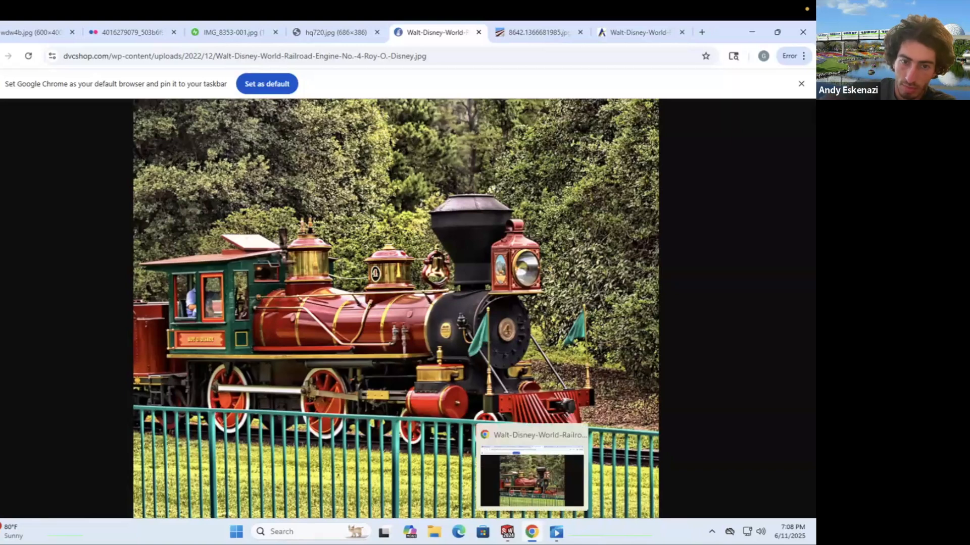
pyautogui.click(507, 532)
# Step: Edit the sketch of the line above the running board and reposition the line's front end
pyautogui.scroll(6, 500, 304)
pyautogui.moveTo(323, 238)
pyautogui.mouseDown(button='middle')
pyautogui.moveTo(311, 253)
pyautogui.moveTo(327, 295)
pyautogui.moveTo(410, 287)
pyautogui.moveTo(364, 293)
pyautogui.moveTo(353, 323)
pyautogui.mouseUp(button='middle')
pyautogui.scroll(-5, 312, 254)
pyautogui.scroll(4, 410, 287)
pyautogui.scroll(3, 353, 323)
pyautogui.click(8, 475)
pyautogui.rightClick(38, 439)
pyautogui.click(48, 280)
pyautogui.click(455, 291)
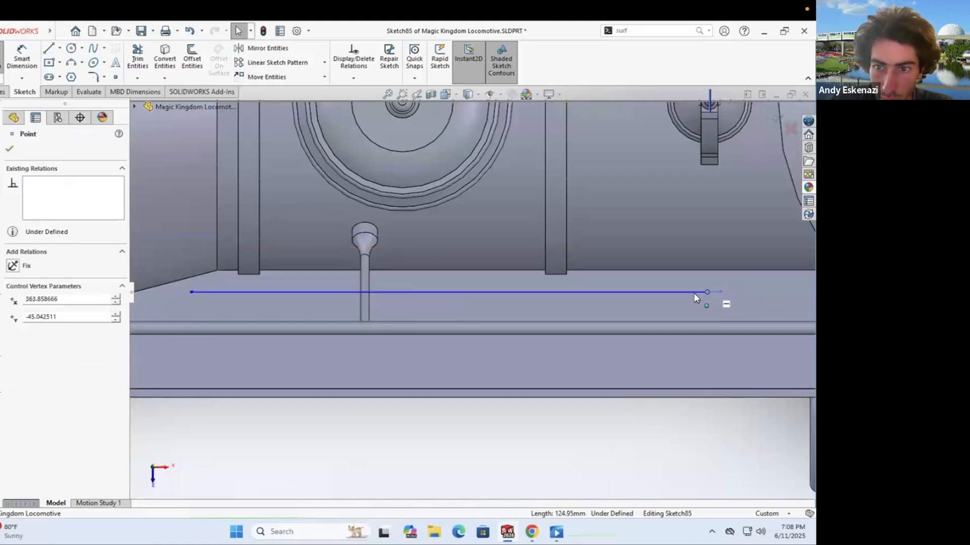
pyautogui.moveTo(689, 297); pyautogui.dragTo(689, 299)
pyautogui.doubleClick(616, 427)
pyautogui.scroll(4, 466, 292)
# Step: Hide the lower line sketch and the 3D sketch used for the swept pipe's path
pyautogui.rightClick(511, 289)
pyautogui.click(522, 275)
pyautogui.rightClick(32, 451)
pyautogui.click(41, 296)
pyautogui.moveTo(343, 425)
pyautogui.mouseDown(button='middle')
pyautogui.moveTo(277, 377)
pyautogui.moveTo(356, 274)
pyautogui.mouseUp(button='middle')
pyautogui.scroll(-4, 528, 298)
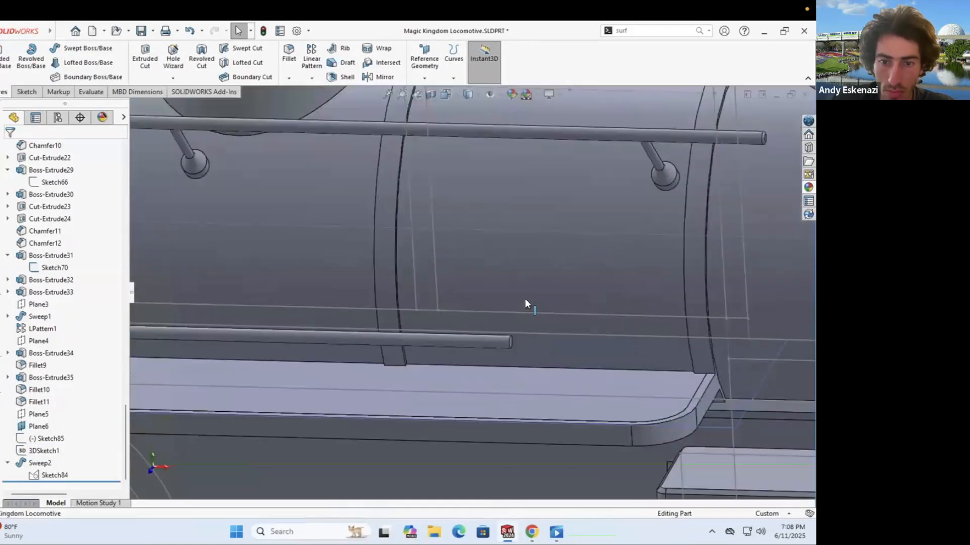
# Step: On the front end face of the pipe along the boiler, sketch a horizontal 1.5 mm construction line from its centre to its edge
pyautogui.click(519, 339)
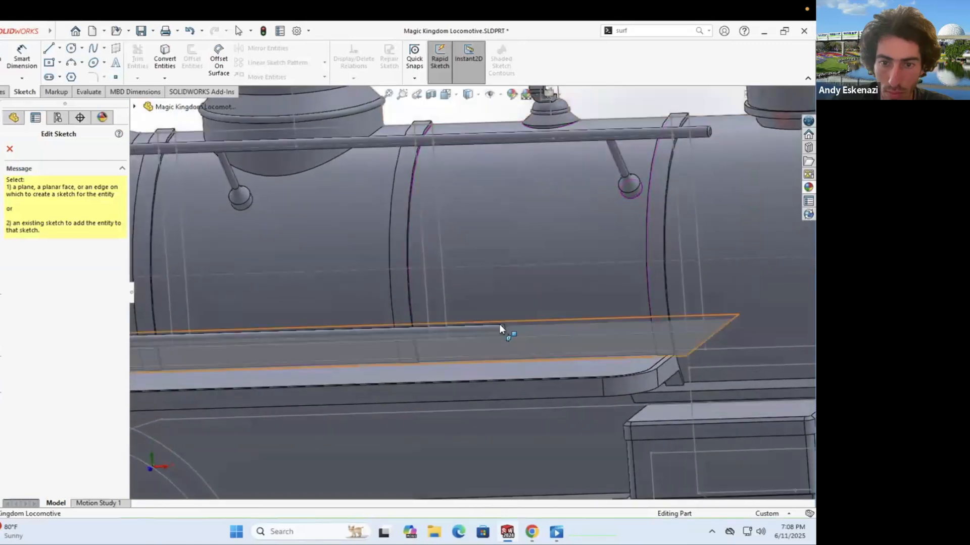
pyautogui.click(499, 323)
pyautogui.scroll(-5, 457, 287)
pyautogui.press('l')
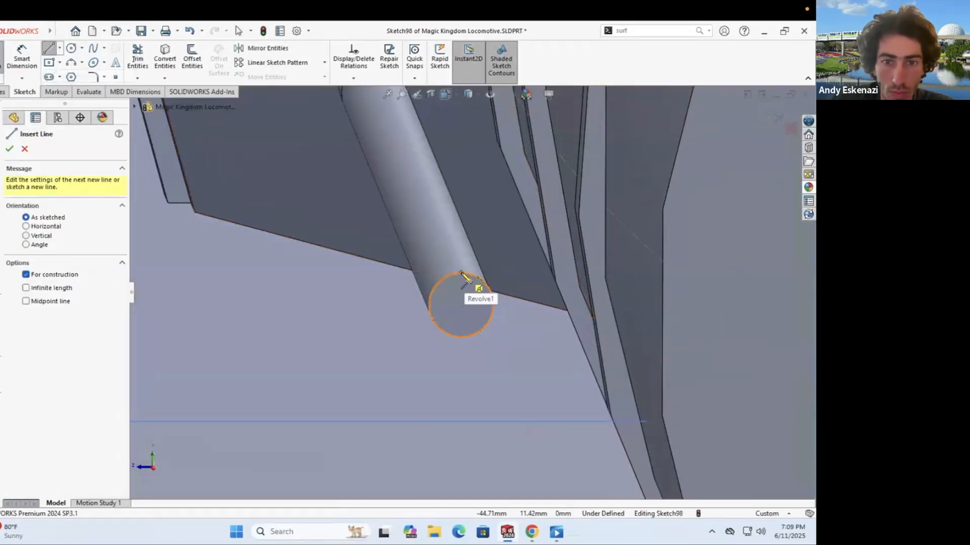
pyautogui.hotkey('ctrl', 'b')
# Step: Create a reference plane through the pipe end's centre point, perpendicular to the construction line
pyautogui.click(461, 305)
pyautogui.press('p')
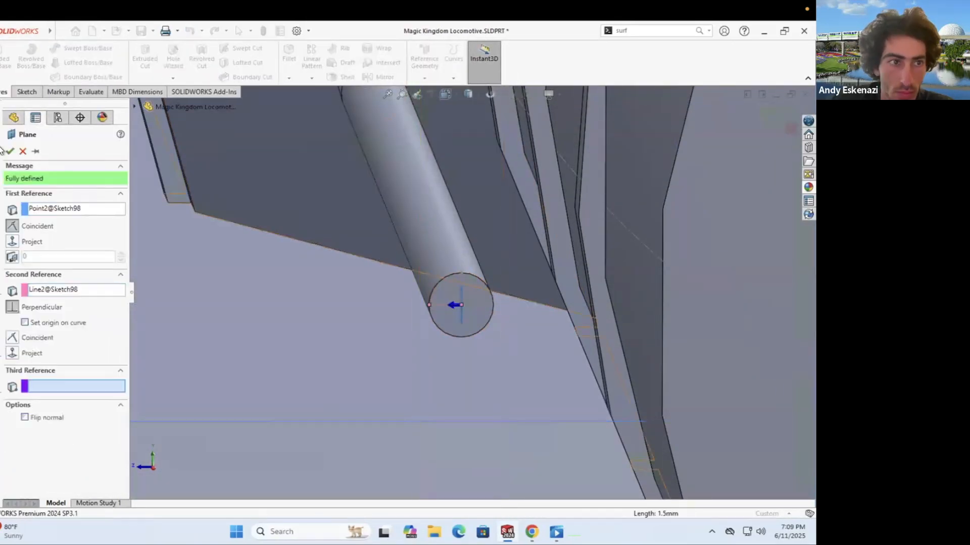
pyautogui.click(10, 151)
# Step: Start a sketch on the new plane and draw a 10 mm horizontal construction line forward from the pipe end's centre
pyautogui.scroll(-5, 504, 238)
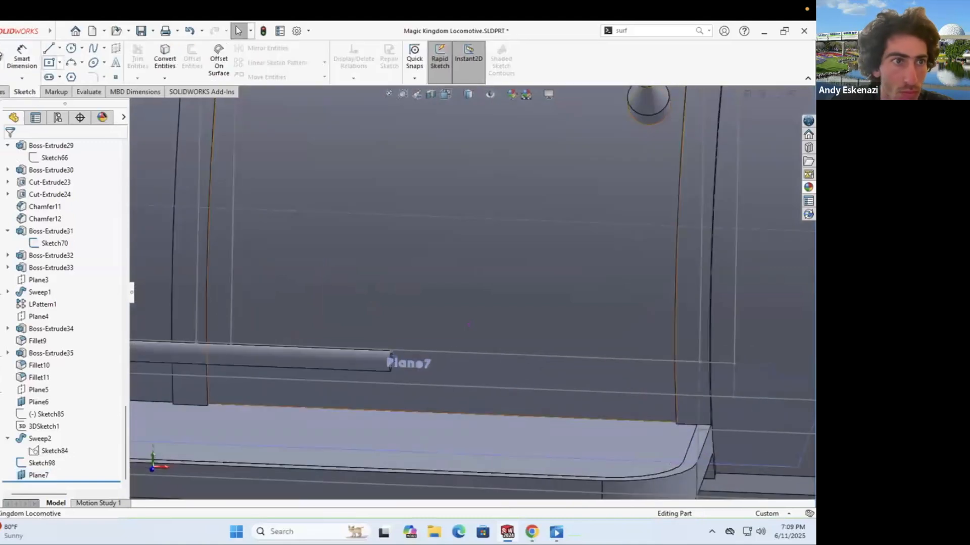
pyautogui.press('k')
pyautogui.click(431, 344)
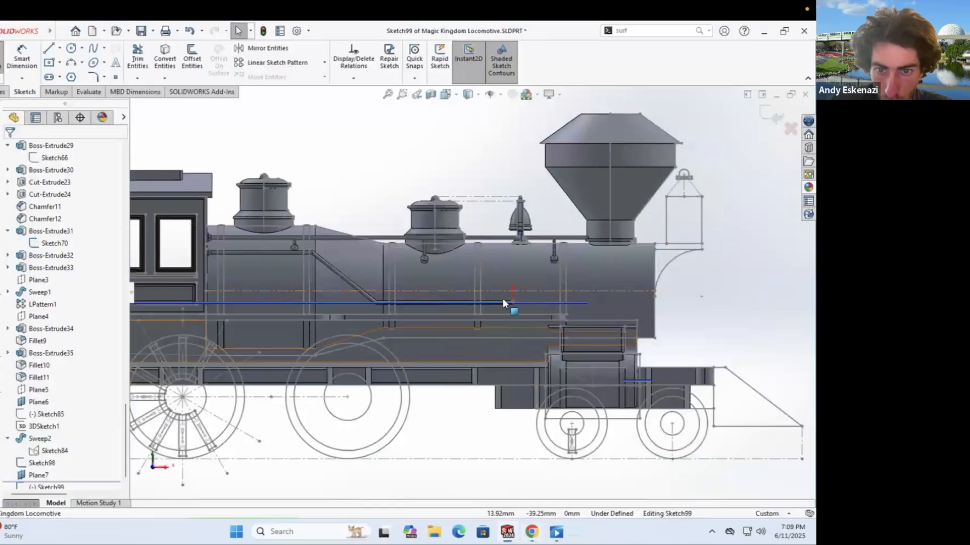
pyautogui.click(49, 48)
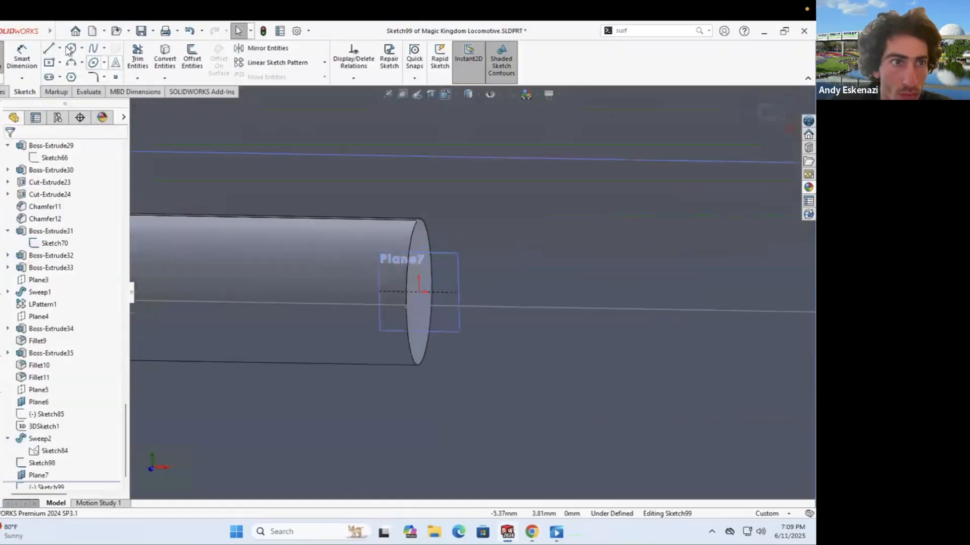
pyautogui.press('l')
pyautogui.click(437, 290)
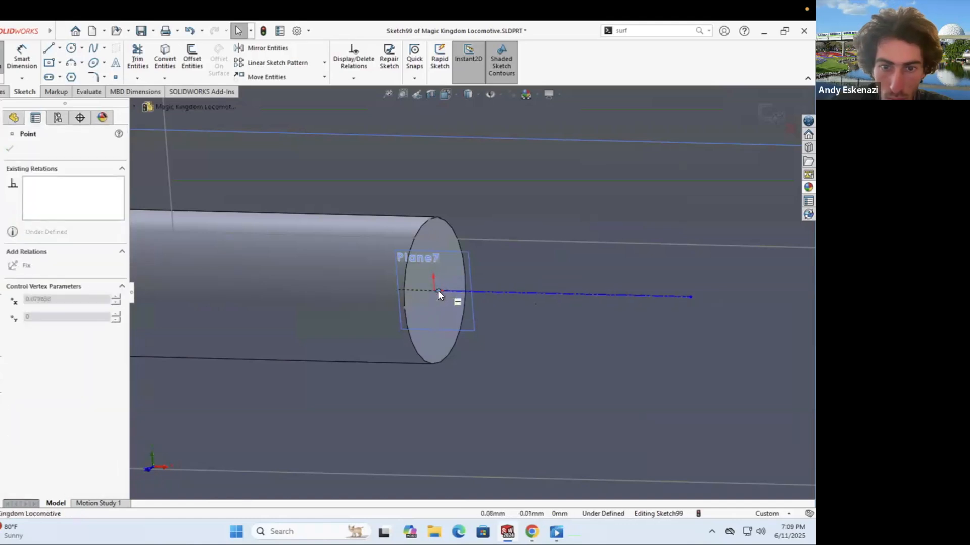
pyautogui.moveTo(432, 289); pyautogui.dragTo(510, 296, button='middle')
pyautogui.click(520, 301)
pyautogui.click(480, 389)
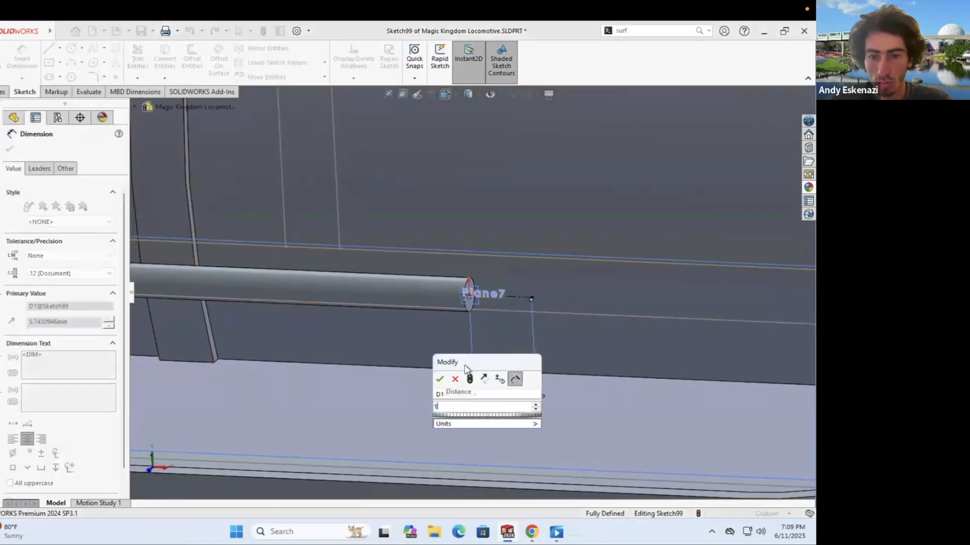
pyautogui.write('10')
pyautogui.press('Return')
# Step: Add an 8 mm vertical construction line up from the horizontal line's front end and set the horizontal line to 8 mm
pyautogui.hotkey('ctrl', '8')
pyautogui.scroll(3, 505, 354)
pyautogui.press('l')
pyautogui.click(539, 347)
pyautogui.doubleClick(539, 268)
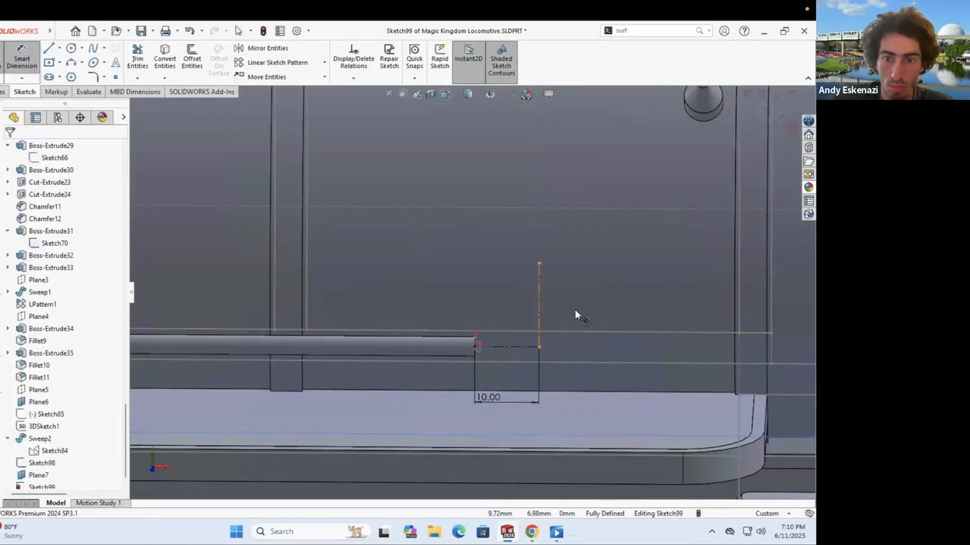
pyautogui.click(489, 397)
pyautogui.hotkey('ctrl', 'z')
pyautogui.click(720, 408)
pyautogui.write('8')
pyautogui.press('Return')
pyautogui.scroll(-3, 513, 263)
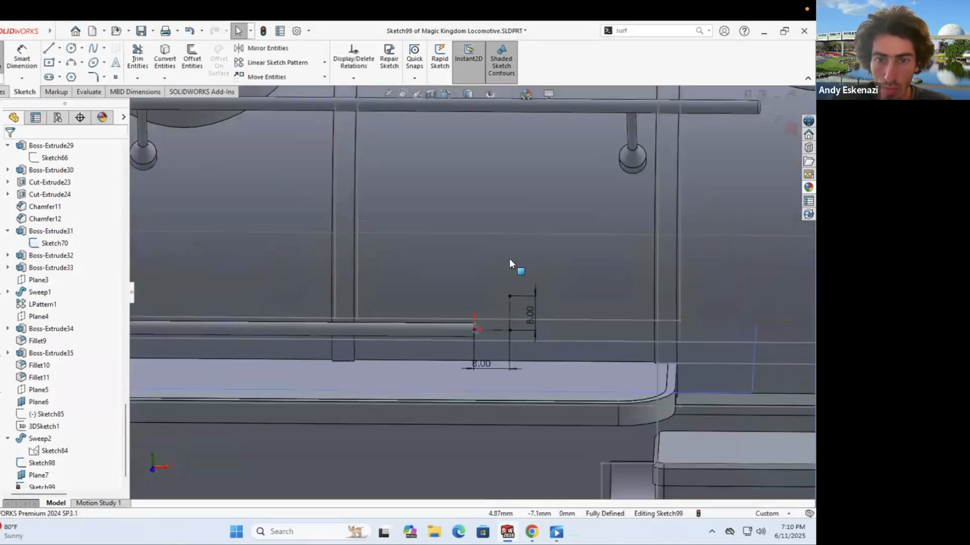
# Step: Draw an upward-bending arc from the pipe end's centre to the upper end of the vertical construction line
pyautogui.scroll(4, 505, 354)
pyautogui.click(71, 62)
pyautogui.moveTo(441, 384); pyautogui.dragTo(516, 312)
pyautogui.click(494, 402)
pyautogui.press('Escape')
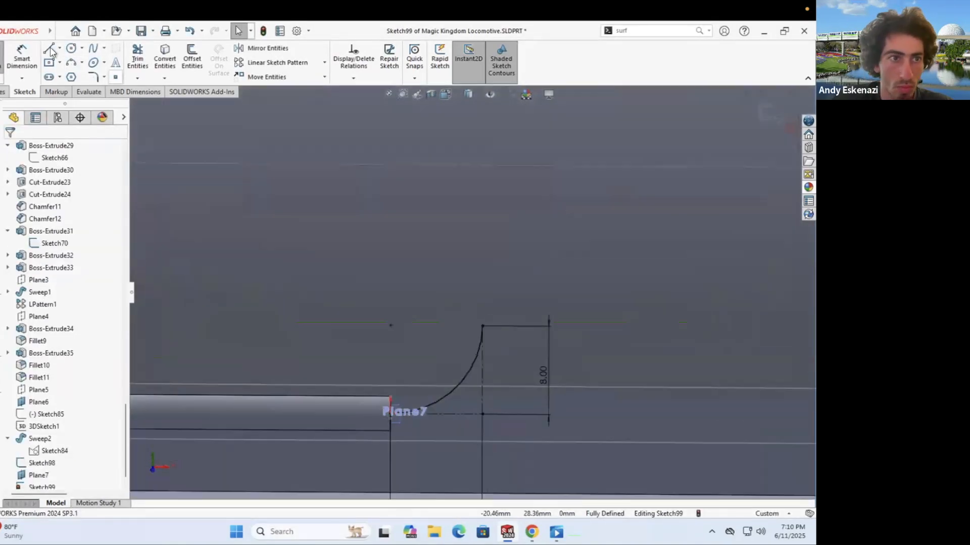
# Step: Check the reference photo in Chrome and extend the arc's upper end with a 5 mm vertical line
pyautogui.press('Escape')
pyautogui.hotkey('alt', 'Tab')
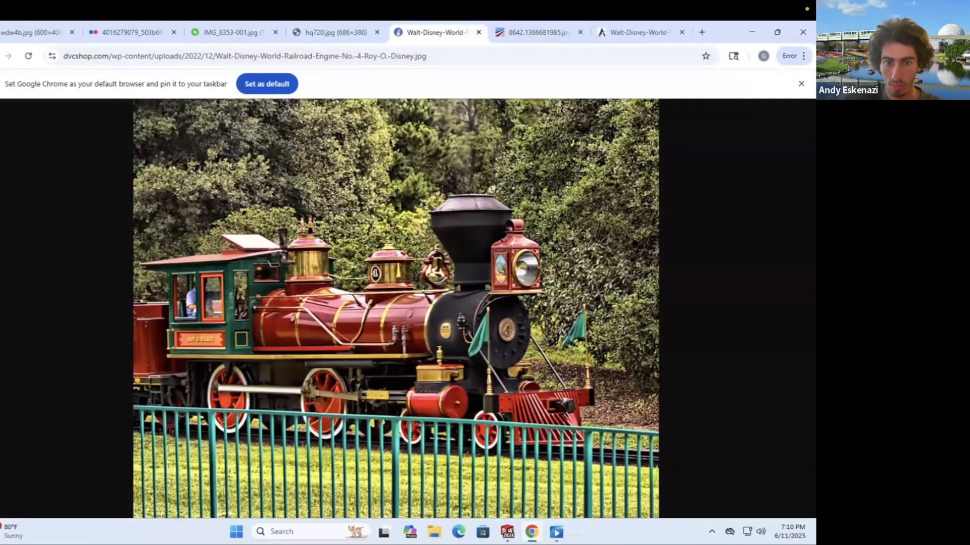
pyautogui.hotkey('alt', 'Tab')
pyautogui.click(512, 298)
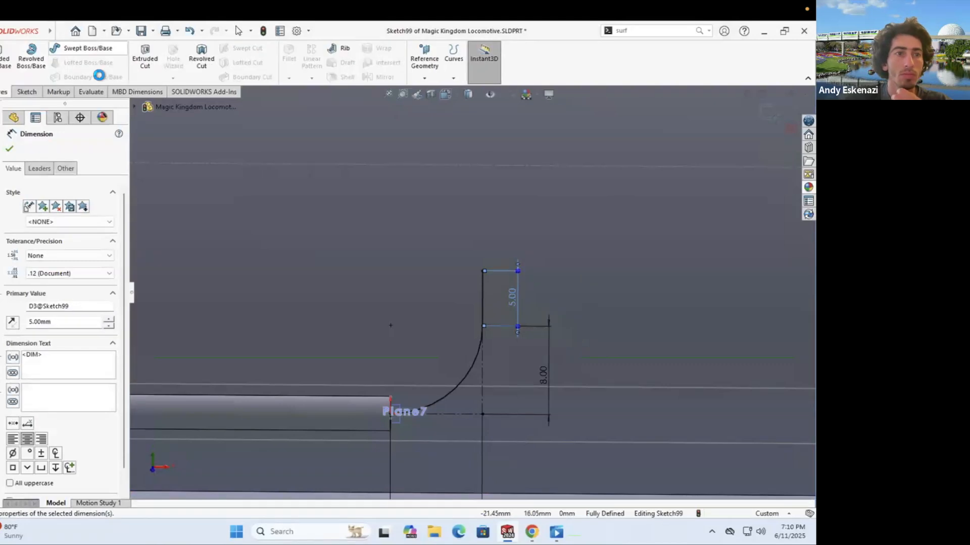
# Step: Sweep a circular profile along the arc and vertical line to form the pipe's upturned elbow
pyautogui.click(35, 187)
pyautogui.hotkey('alt', 'Tab')
pyautogui.hotkey('alt', 'Tab')
pyautogui.press('Return')
pyautogui.scroll(-3, 529, 323)
pyautogui.scroll(3, 413, 334)
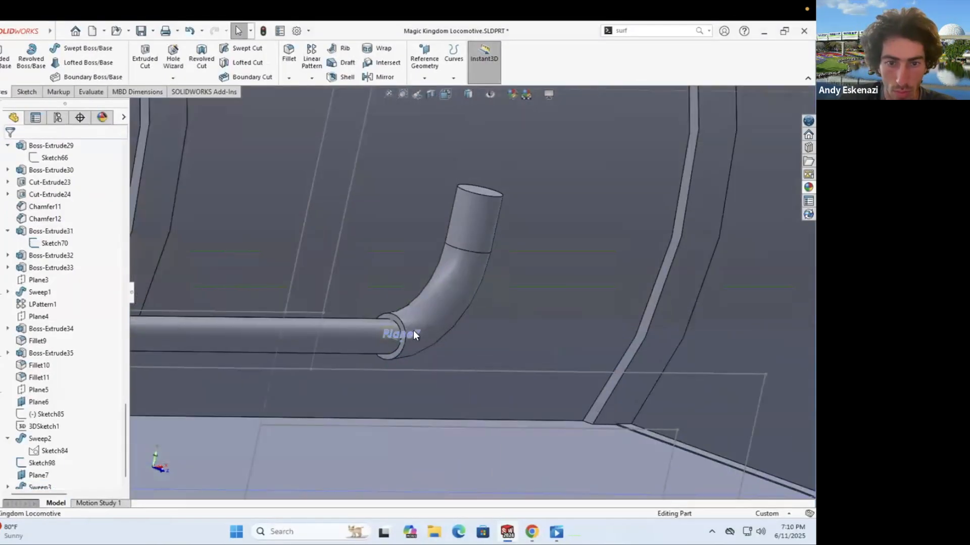
# Step: After comparing with the reference photo, start a sketch on the running board's upper face and project the elbow's end circle onto it
pyautogui.scroll(-3, 425, 304)
pyautogui.scroll(2, 425, 304)
pyautogui.hotkey('alt', 'Tab')
pyautogui.hotkey('alt', 'Tab')
pyautogui.press('s')
pyautogui.click(461, 372)
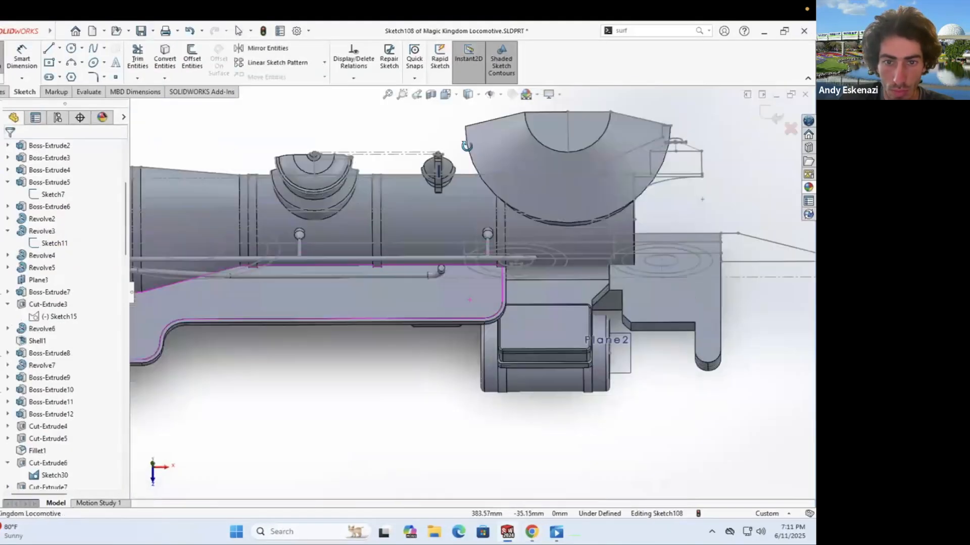
pyautogui.scroll(4, 458, 281)
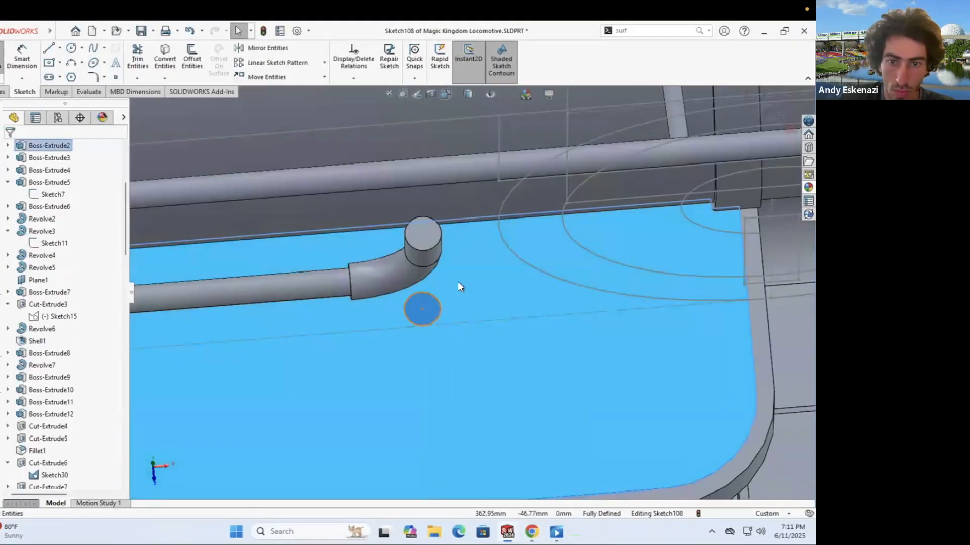
pyautogui.moveTo(429, 273); pyautogui.dragTo(140, 96, button='middle')
# Step: Draw a horizontal line forward from the projected circle's centre and dimension its length
pyautogui.press('l')
pyautogui.click(423, 307)
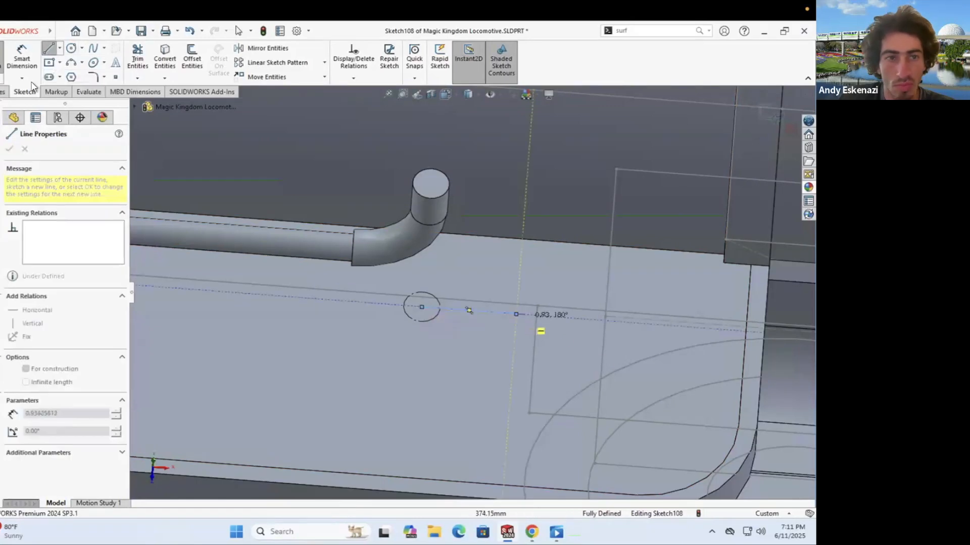
pyautogui.click(512, 314)
pyautogui.click(509, 363)
pyautogui.click(418, 357)
pyautogui.click(422, 307)
pyautogui.click(464, 360)
# Step: Sketch a second circle at the line's front end and extrude it upward as a vertical pipe beside the elbow
pyautogui.press('c')
pyautogui.click(513, 314)
pyautogui.click(501, 334)
pyautogui.press('Escape')
pyautogui.press('e')
pyautogui.press('Return')
# Step: Check the reference photo and create a reference plane offset downward from the elbow's upper end face
pyautogui.moveTo(402, 202); pyautogui.dragTo(463, 220, button='middle')
pyautogui.hotkey('alt', 'Tab')
pyautogui.hotkey('alt', 'Tab')
pyautogui.scroll(-5, 449, 316)
pyautogui.click(426, 59)
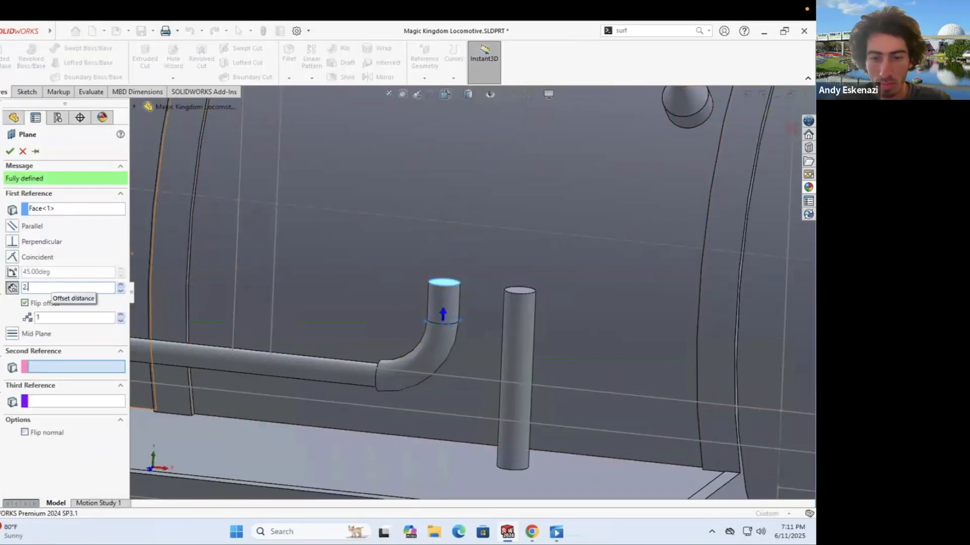
pyautogui.press('Return')
# Step: Sketch on the offset plane two lines running from the centres of the elbow and the vertical pipe toward the boiler
pyautogui.scroll(-5, 485, 295)
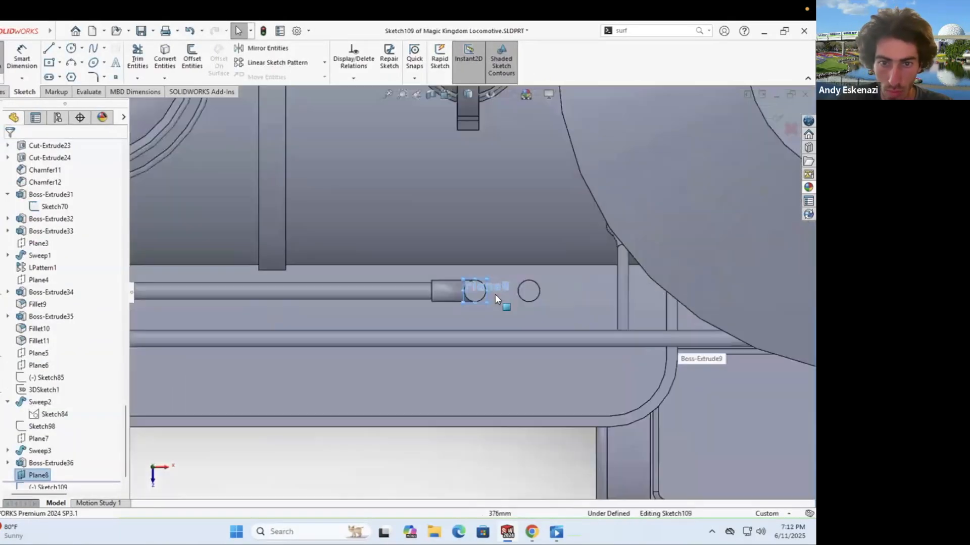
pyautogui.press('l')
pyautogui.moveTo(469, 299); pyautogui.dragTo(470, 247)
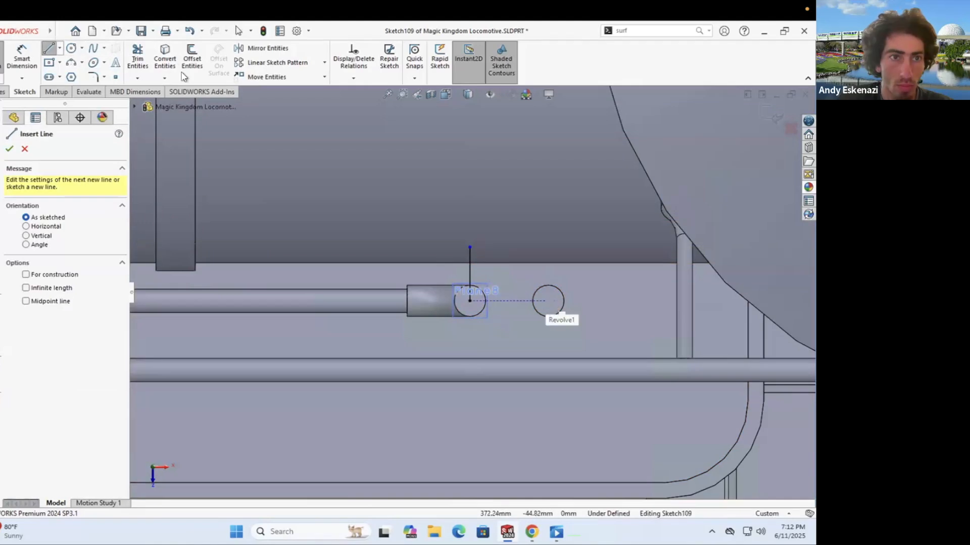
pyautogui.moveTo(548, 301); pyautogui.dragTo(549, 247)
pyautogui.press('Escape')
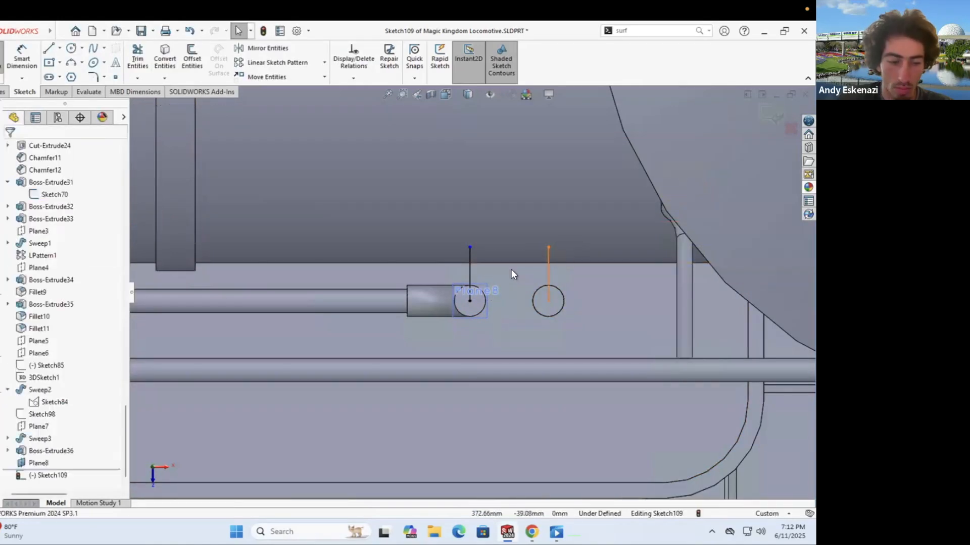
# Step: Make the two lines equal in length and dimension the elbow's line to 10 mm
pyautogui.click(470, 273)
pyautogui.keyDown('ctrl'); pyautogui.click(548, 273); pyautogui.keyUp('ctrl')
pyautogui.click(26, 397)
pyautogui.click(469, 256)
pyautogui.click(434, 237)
pyautogui.write('10')
pyautogui.press('Return')
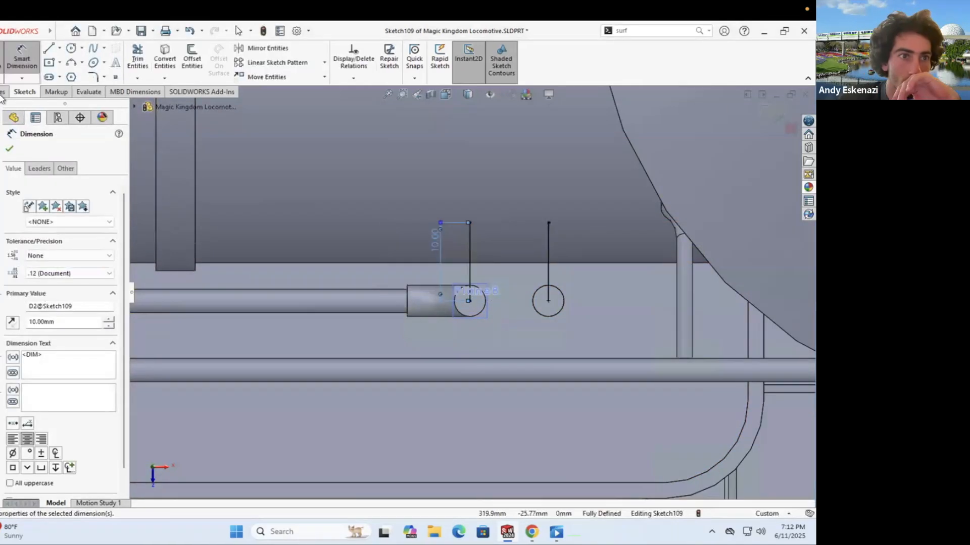
pyautogui.click(2, 91)
pyautogui.click(89, 48)
pyautogui.press('Escape')
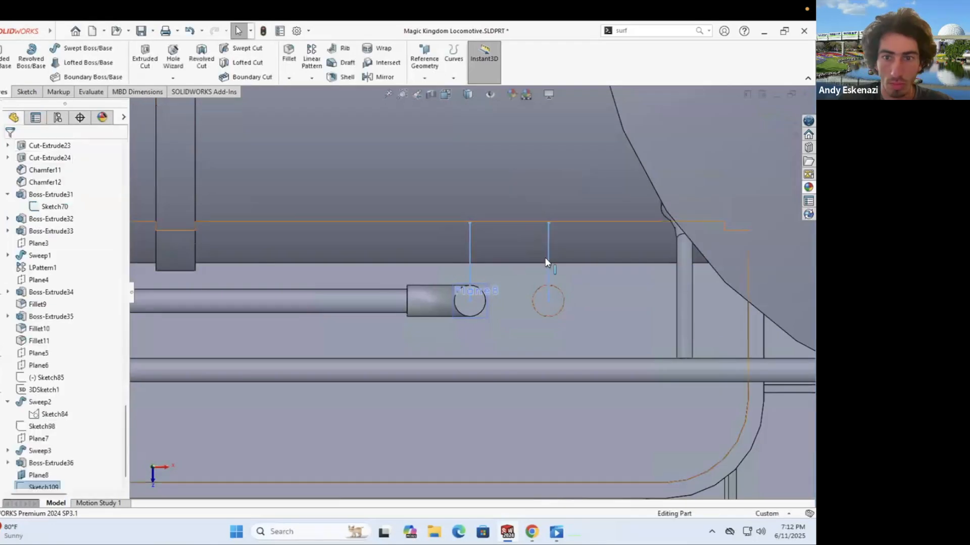
# Step: Edit the two-line sketch and turn the vertical pipe's line into construction geometry
pyautogui.rightClick(44, 475)
pyautogui.click(48, 277)
pyautogui.rightClick(468, 285)
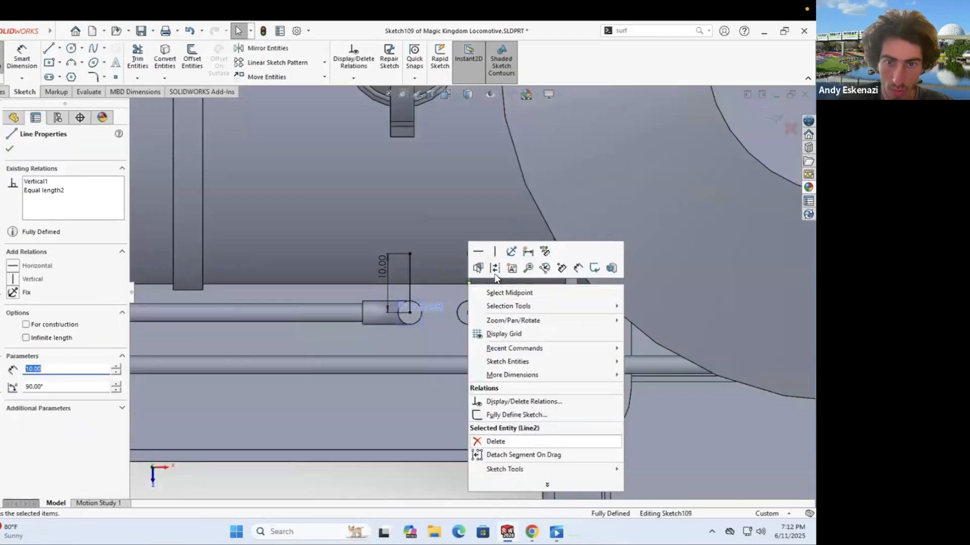
pyautogui.click(508, 440)
pyautogui.click(88, 48)
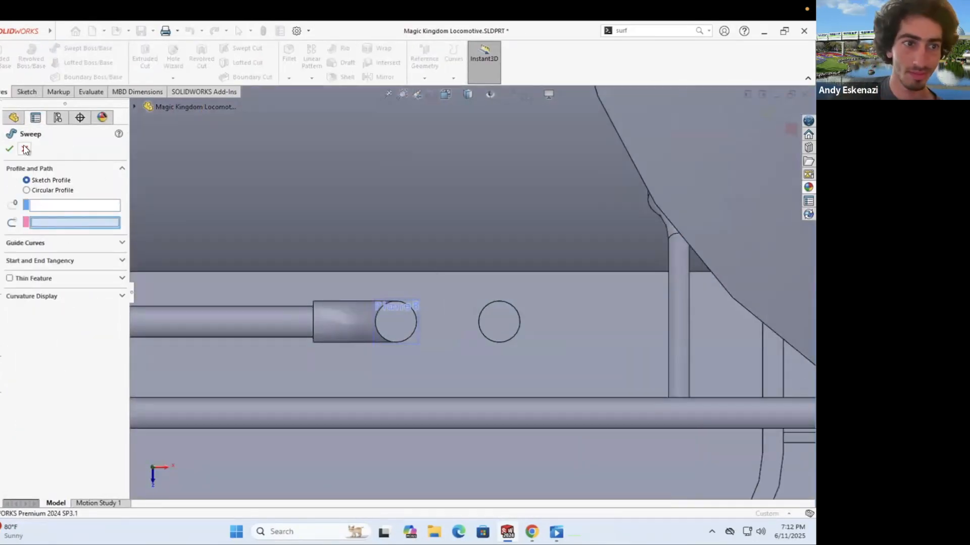
pyautogui.press('Escape')
pyautogui.rightClick(43, 475)
pyautogui.click(50, 277)
pyautogui.click(88, 48)
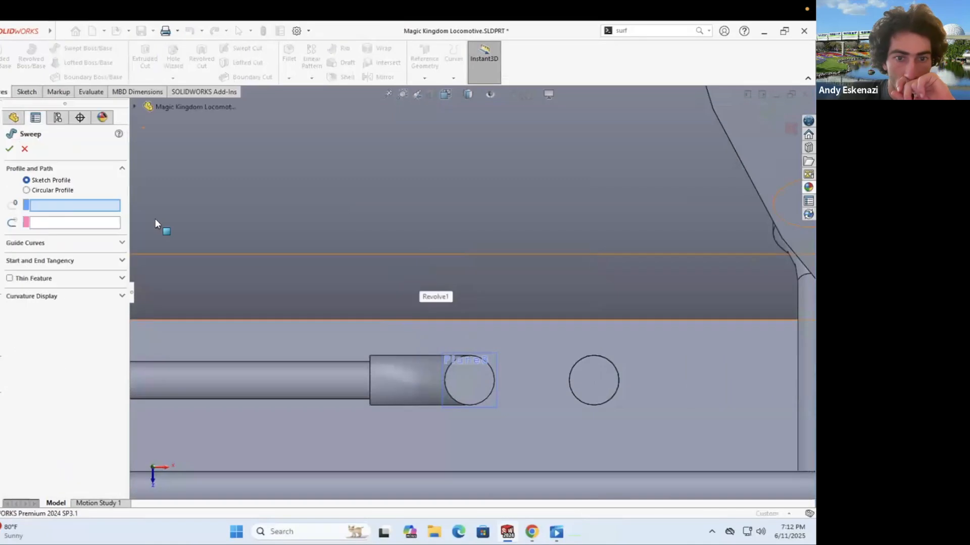
pyautogui.click(190, 485)
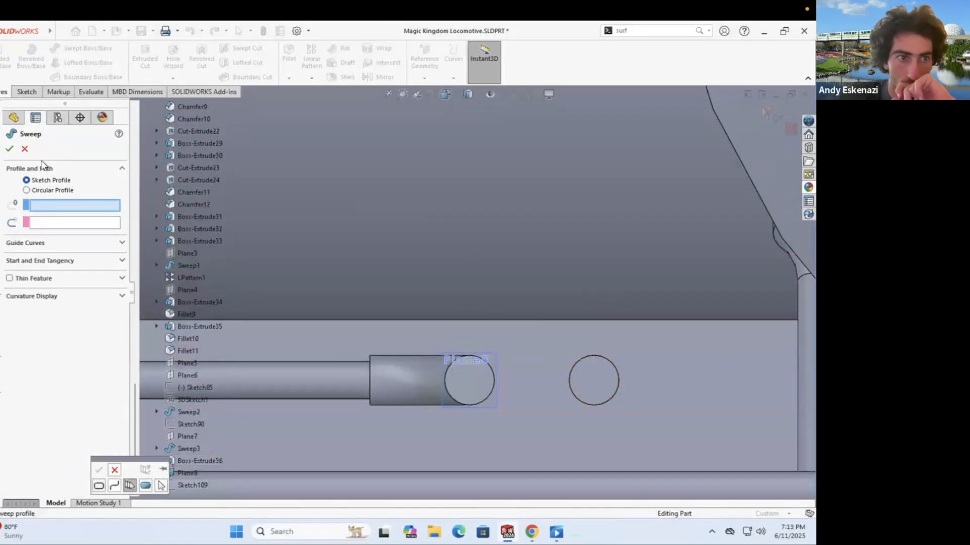
pyautogui.press('Escape')
pyautogui.rightClick(44, 472)
pyautogui.click(55, 277)
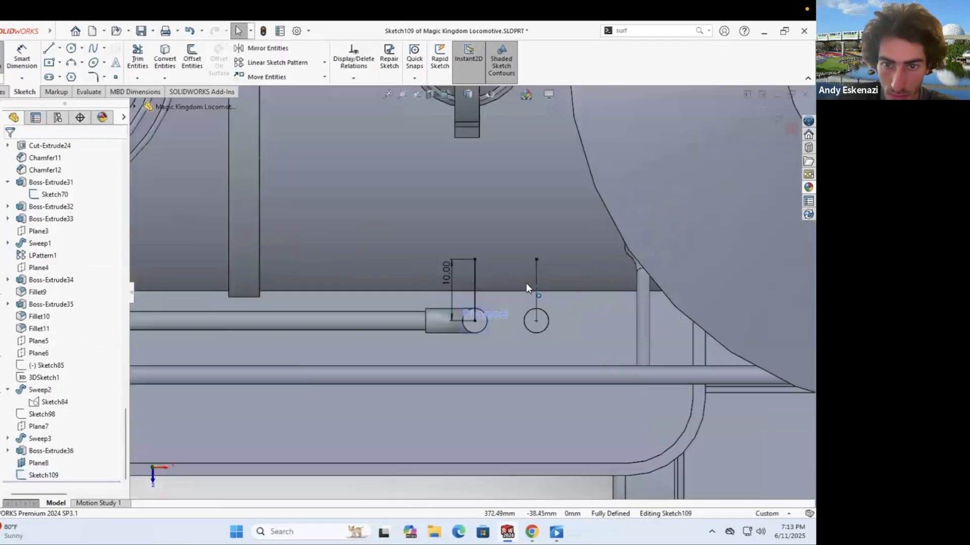
pyautogui.hotkey('ctrl', 'b')
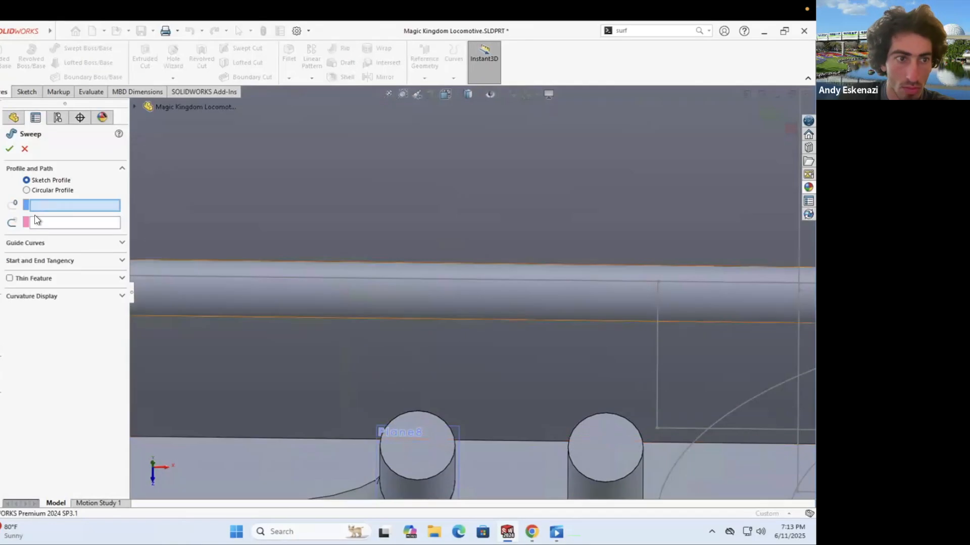
# Step: Sweep a 3 mm circular profile along the elbow's line to connect the elbow to the boiler
pyautogui.click(134, 106)
pyautogui.rightClick(191, 484)
pyautogui.click(196, 430)
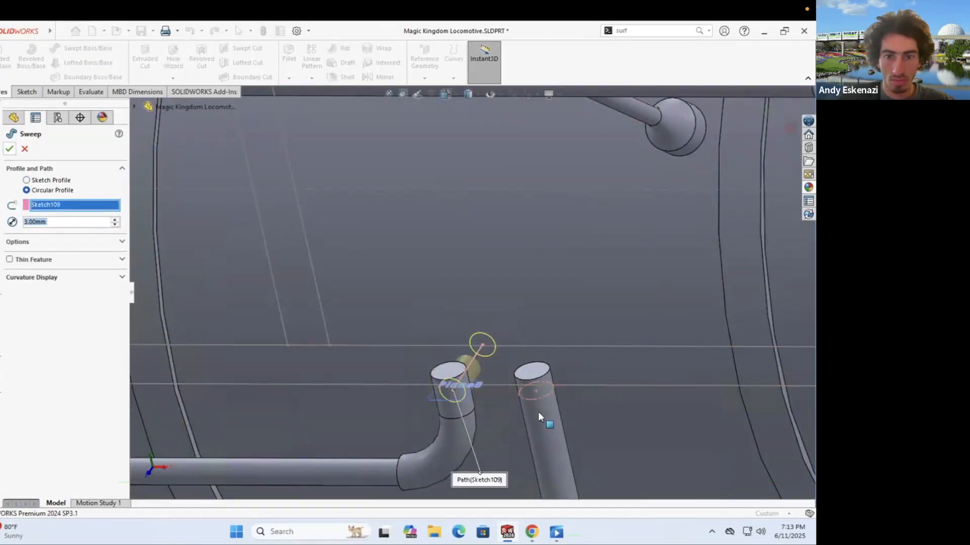
pyautogui.press('Return')
pyautogui.scroll(-3, 469, 337)
pyautogui.press('Escape')
# Step: On the offset plane, sketch a 15 mm line from the vertical pipe's centre toward the boiler
pyautogui.moveTo(180, 173)
pyautogui.mouseDown(button='middle')
pyautogui.moveTo(586, 293)
pyautogui.moveTo(672, 217)
pyautogui.mouseUp(button='middle')
pyautogui.scroll(-3, 448, 357)
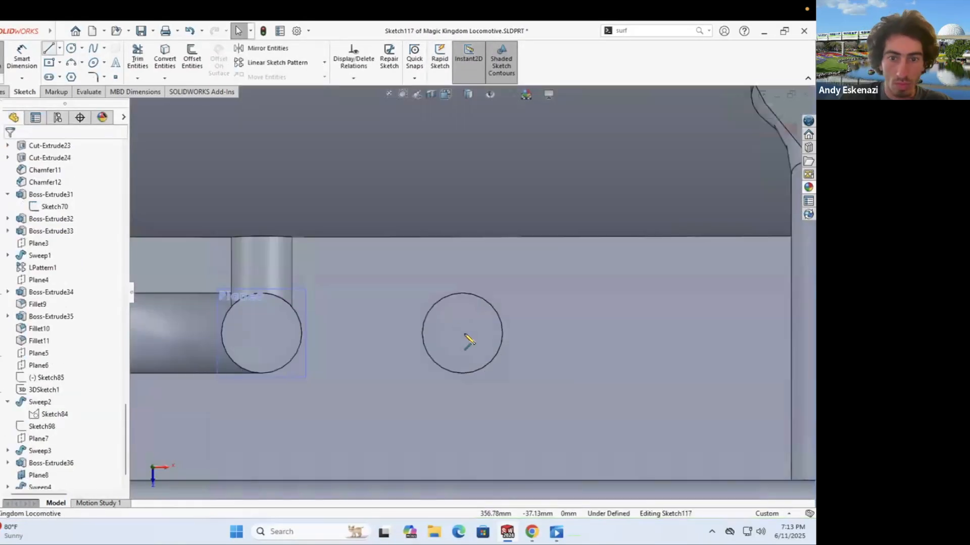
pyautogui.click(461, 334)
pyautogui.click(165, 58)
pyautogui.click(10, 149)
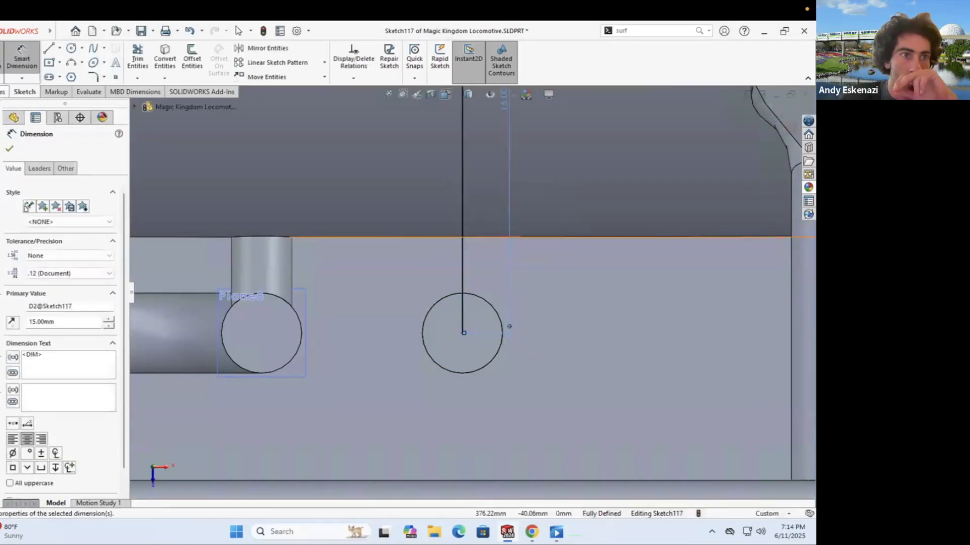
pyautogui.click(792, 93)
# Step: Sweep a circular profile along the 15 mm line to connect the vertical pipe to the boiler
pyautogui.click(88, 48)
pyautogui.click(45, 192)
pyautogui.press('Return')
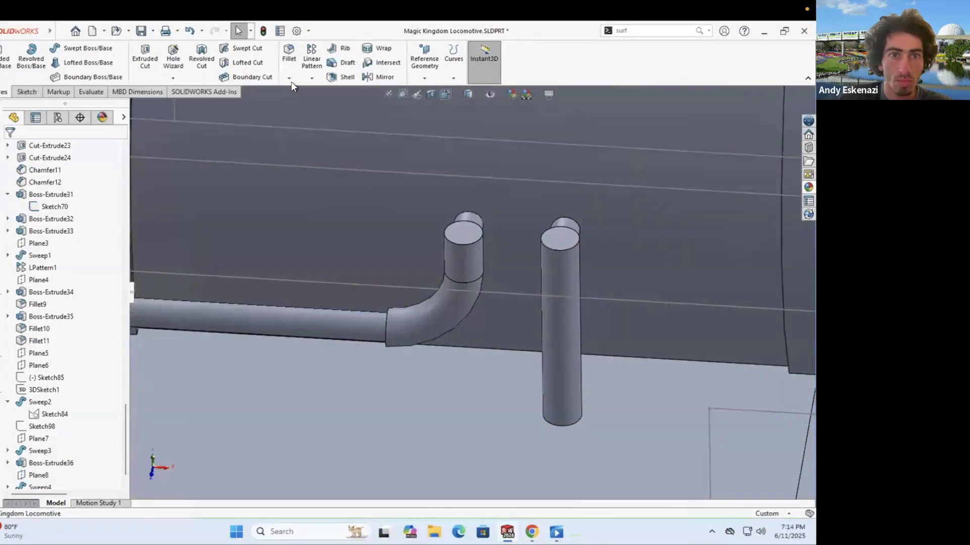
# Step: Chamfer the elbow's edge at the horizontal pipe and the upper end edges of the elbow and the vertical pipe
pyautogui.click(289, 77)
pyautogui.click(303, 104)
pyautogui.click(385, 341)
pyautogui.click(477, 237)
pyautogui.click(61, 386)
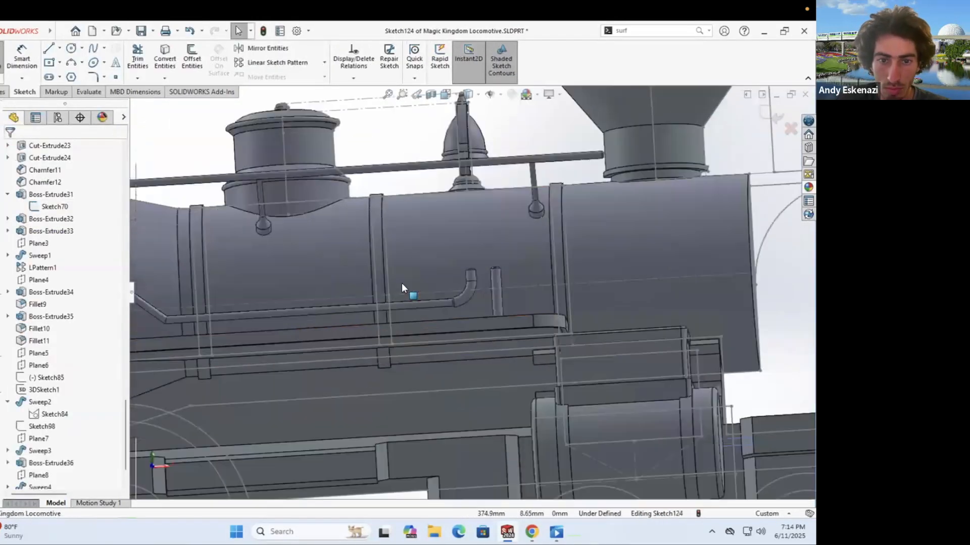
pyautogui.scroll(-10, 473, 278)
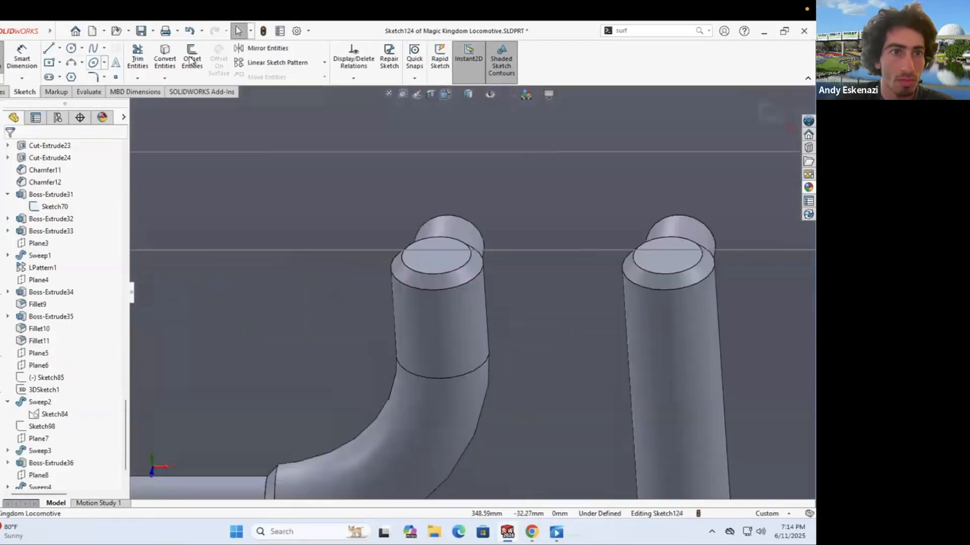
# Step: Offset the top circles of the elbow and the vertical pipe inward by 0.5 mm and extrude them 5 mm upward as stems
pyautogui.press('Return')
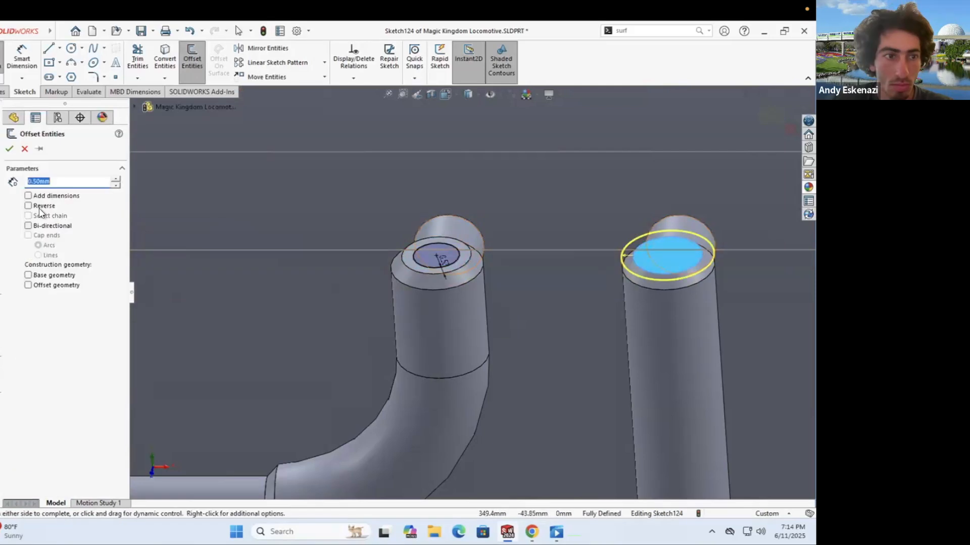
pyautogui.press('e')
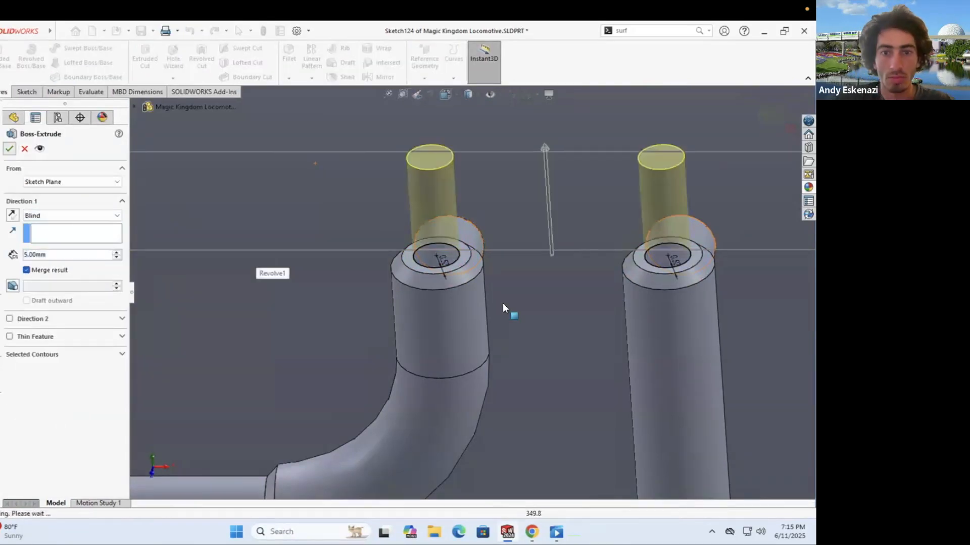
pyautogui.press('Return')
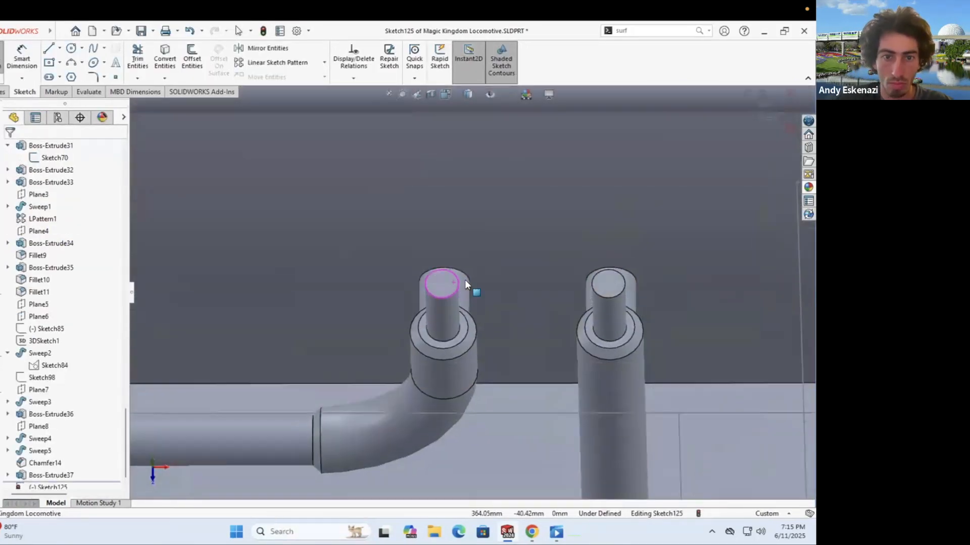
# Step: Sketch equal 6 mm diameter circles centred on the tops of both stems and extrude them upward into round valve knobs
pyautogui.click(71, 48)
pyautogui.click(656, 284)
pyautogui.press('Escape')
pyautogui.click(485, 306)
pyautogui.click(520, 328)
pyautogui.write('6')
pyautogui.press('Return')
pyautogui.press('e')
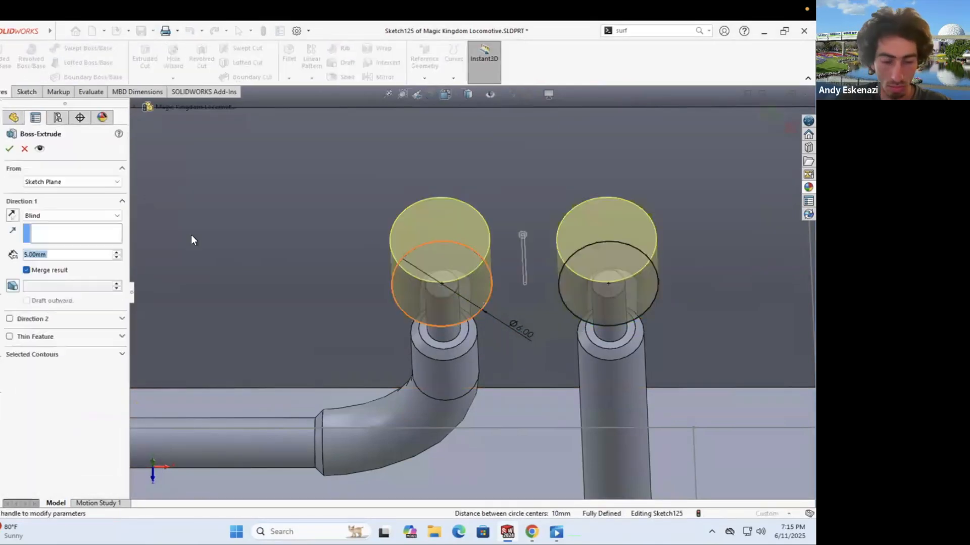
pyautogui.press('Return')
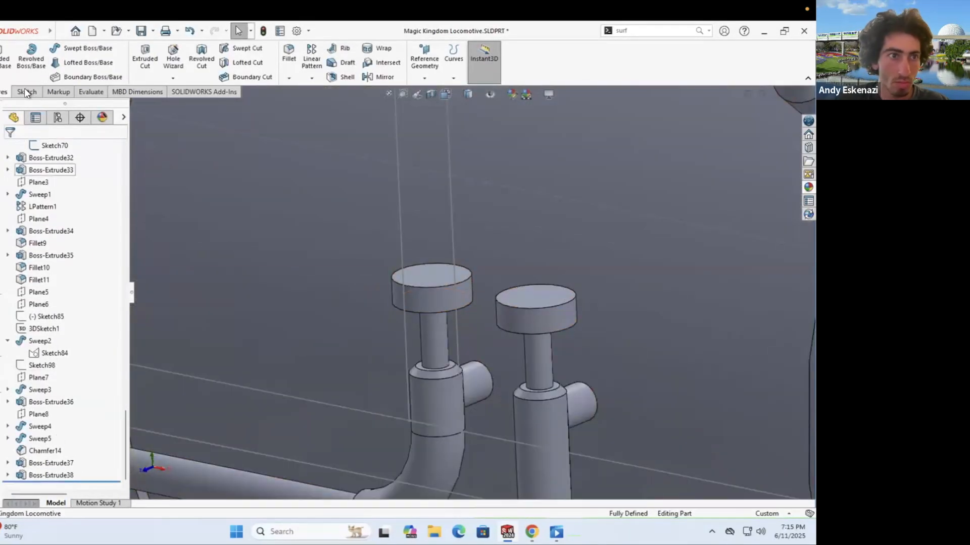
# Step: Start a sketch on the top face of the elbow's knob and convert the face outline into it
pyautogui.click(25, 93)
pyautogui.click(5, 59)
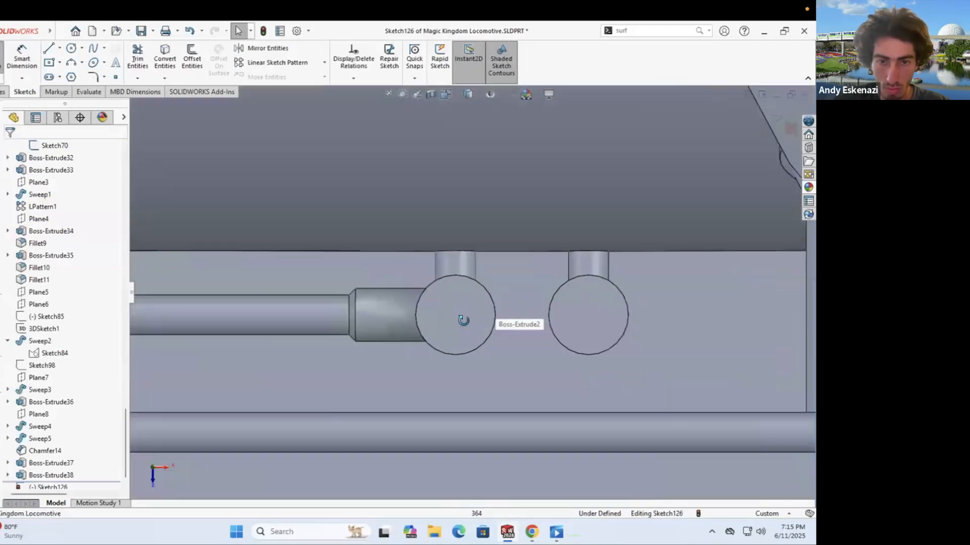
pyautogui.moveTo(454, 327); pyautogui.dragTo(445, 313, button='middle')
pyautogui.click(165, 58)
pyautogui.click(448, 313)
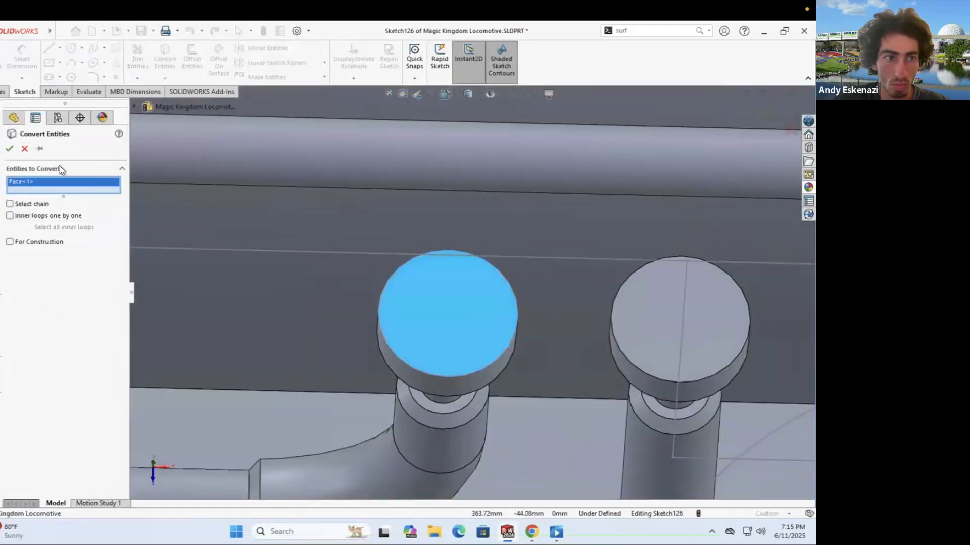
pyautogui.press('Return')
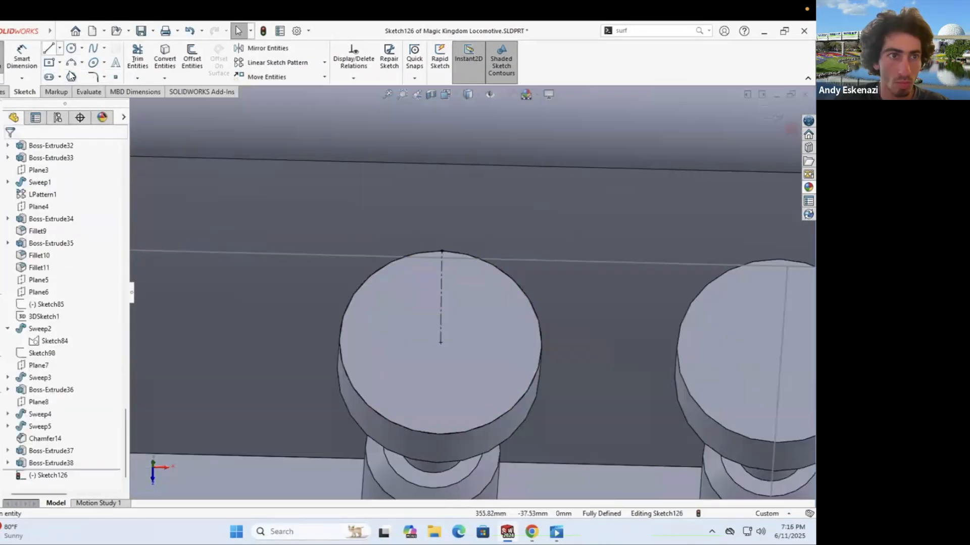
# Step: Draw centerlines from the knob's centre to its rim and set one at 20° on each side of the middle one
pyautogui.click(442, 343)
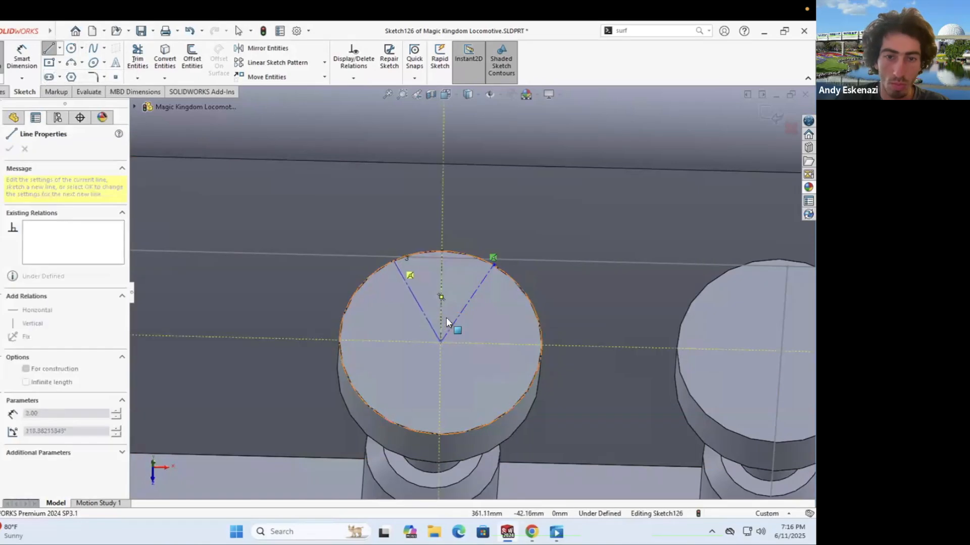
pyautogui.click(419, 309)
pyautogui.click(425, 298)
pyautogui.write('20')
pyautogui.press('Return')
pyautogui.press('Escape')
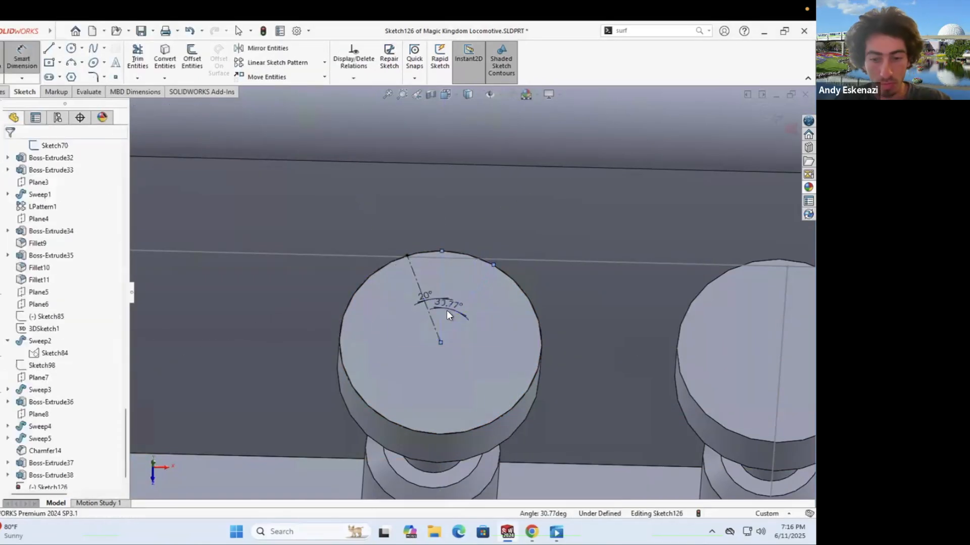
pyautogui.click(164, 53)
pyautogui.rightClick(637, 375)
# Step: Draw a centerline between the two knob centres with a 2.49 mm perpendicular construction line at its midpoint
pyautogui.press('l')
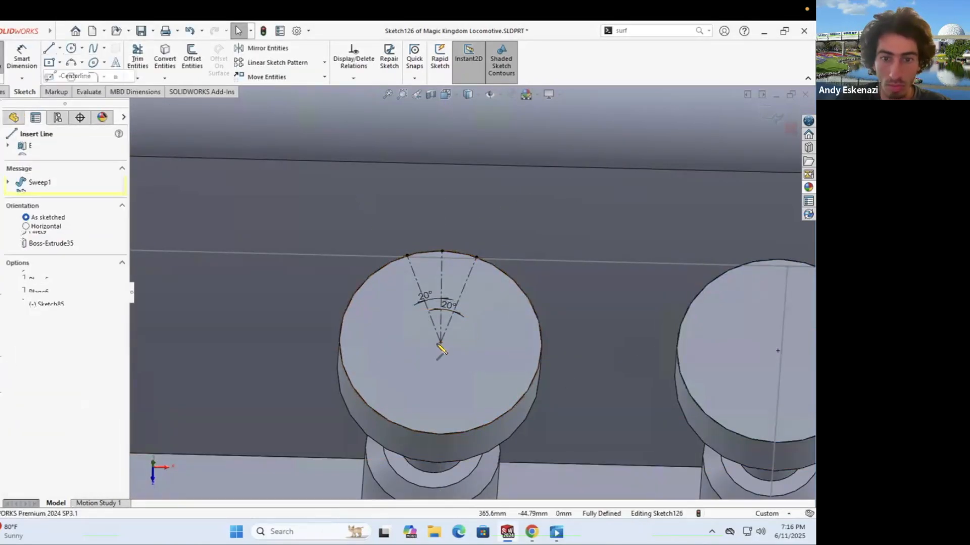
pyautogui.click(440, 342)
pyautogui.scroll(2, 438, 353)
pyautogui.click(445, 294)
pyautogui.scroll(3, 464, 284)
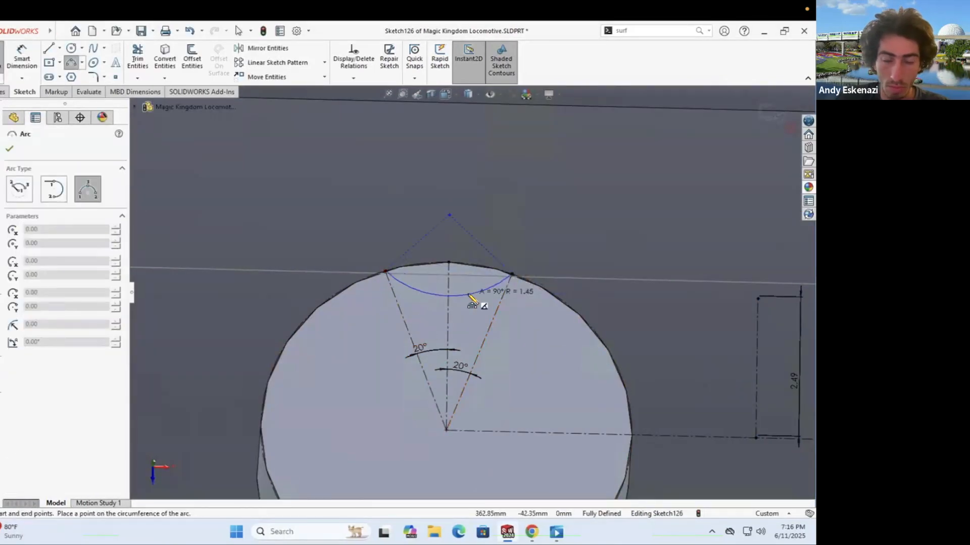
# Step: Draw arcs of radius 1.45 and 1.03 mm between the angled centerlines' ends and mirror the profile onto the other knob
pyautogui.click(447, 259)
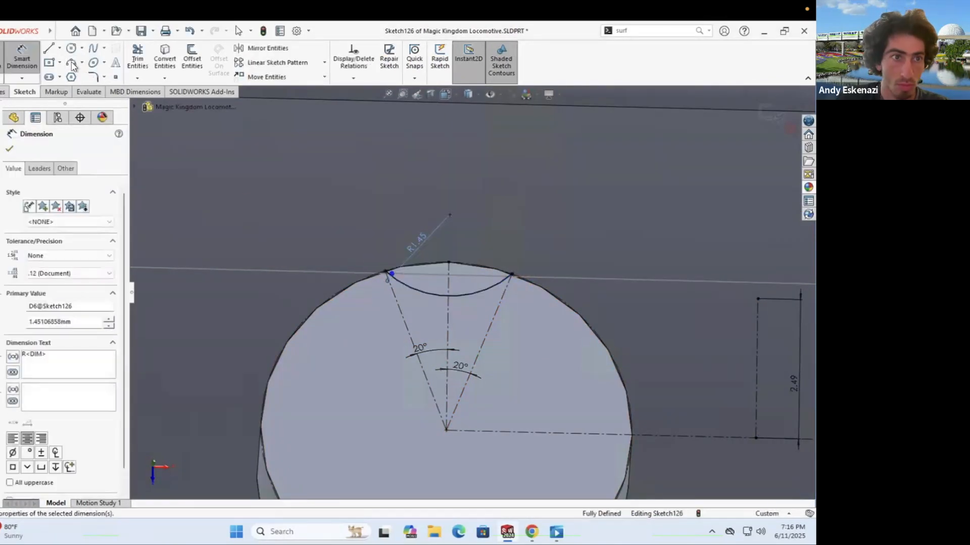
pyautogui.click(513, 279)
pyautogui.press('Return')
pyautogui.scroll(-3, 336, 266)
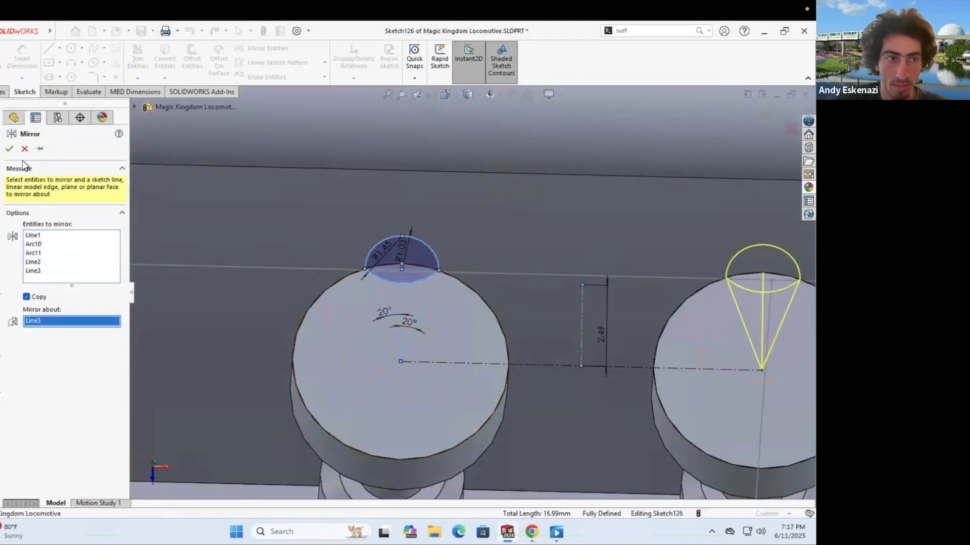
pyautogui.click(9, 149)
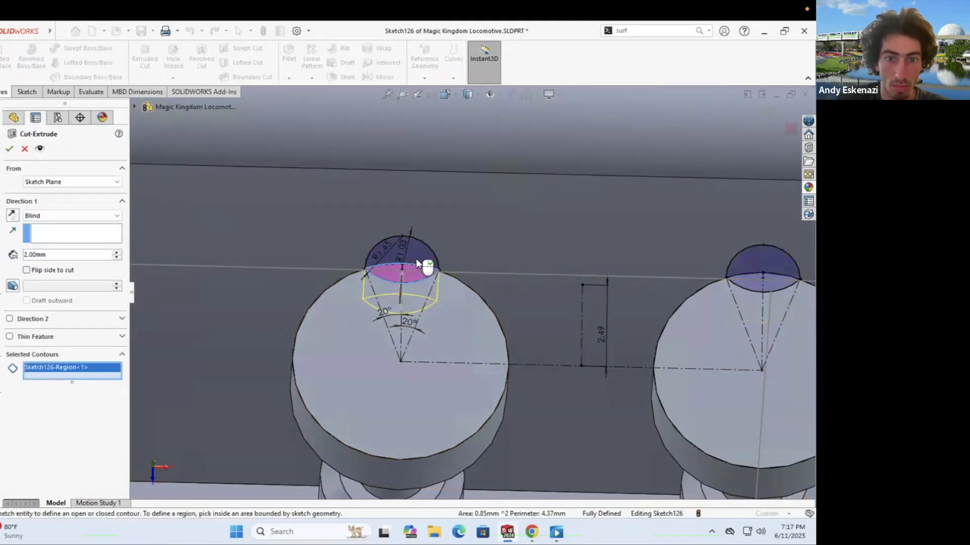
# Step: Cut the arc region 2 mm deep into the elbow's knob and pattern the notch into six equally spaced instances over 360°
pyautogui.click(9, 149)
pyautogui.click(312, 78)
pyautogui.click(329, 102)
pyautogui.moveTo(354, 227); pyautogui.dragTo(391, 275, button='middle')
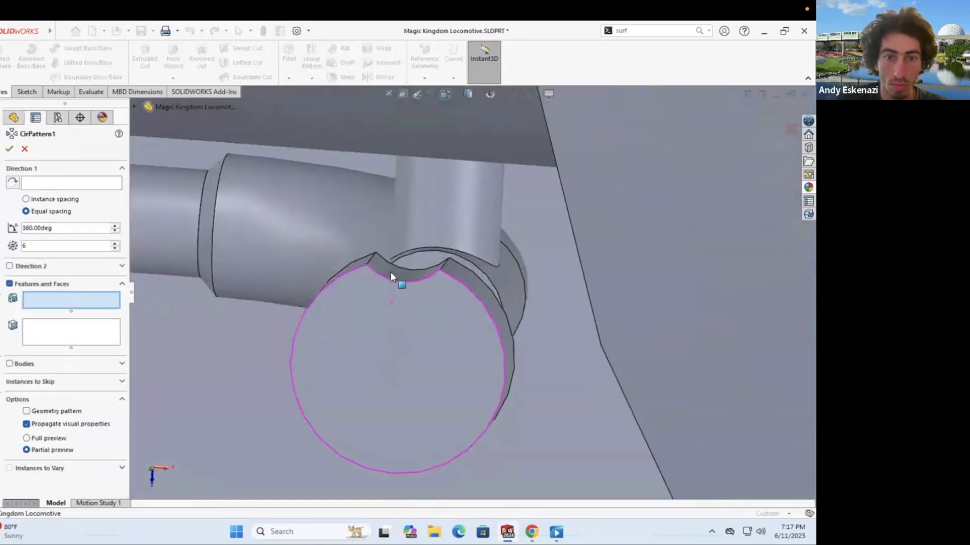
pyautogui.moveTo(289, 381); pyautogui.dragTo(406, 426, button='middle')
pyautogui.click(9, 148)
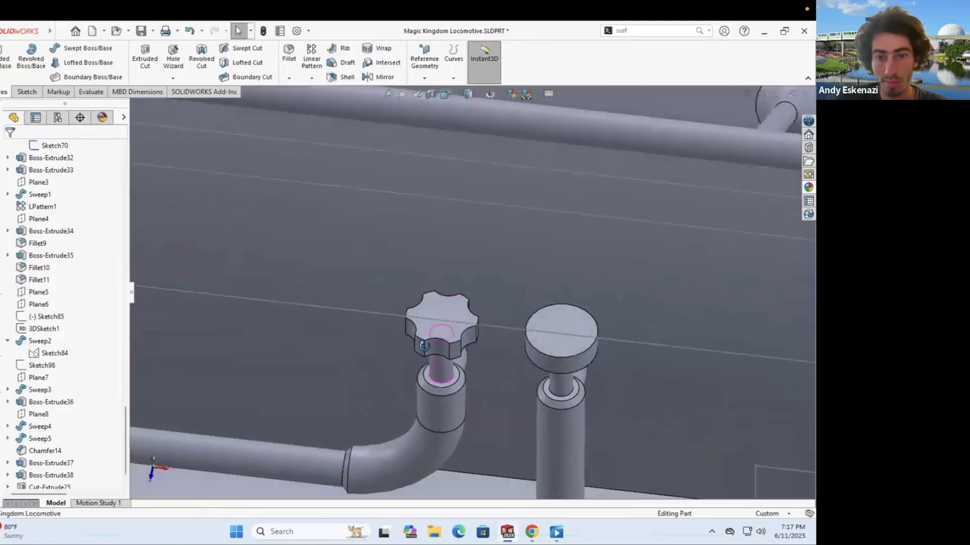
# Step: On the vertical pipe's knob, convert the mirrored arc profile into a new sketch and cut it 2 mm deep
pyautogui.scroll(-10, 553, 330)
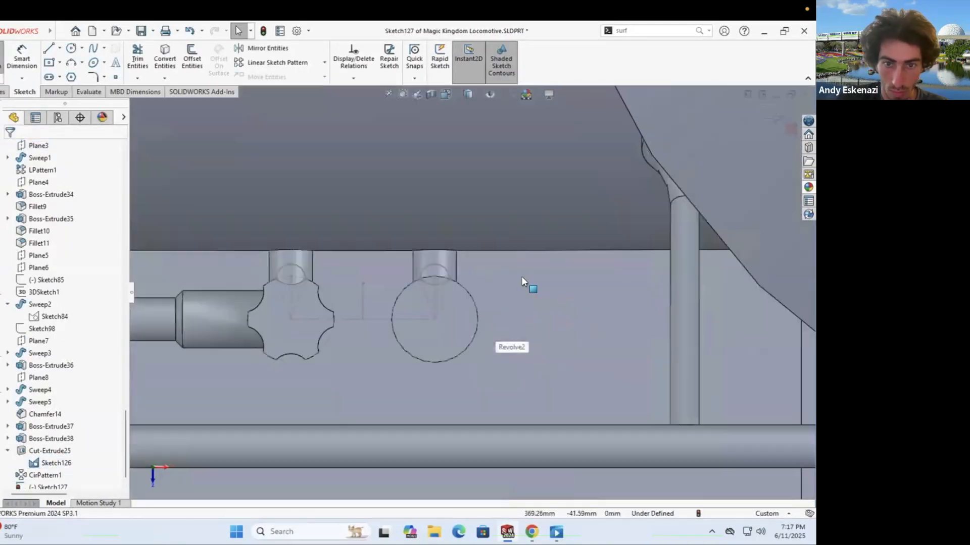
pyautogui.hotkey('ctrl', 'shift', 'c')
pyautogui.click(9, 148)
pyautogui.click(1, 93)
pyautogui.click(144, 55)
pyautogui.click(9, 149)
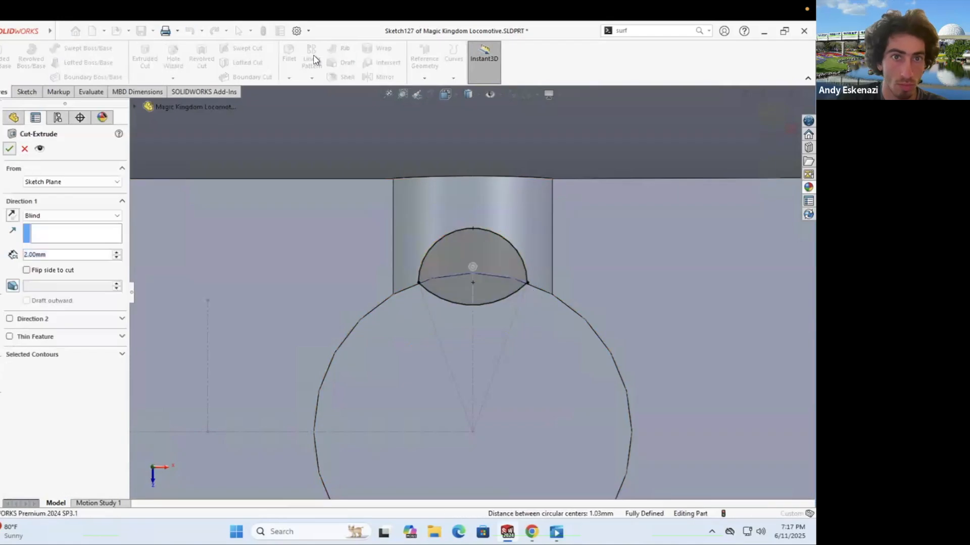
# Step: Pattern the notch circularly around the vertical pipe's knob
pyautogui.click(312, 77)
pyautogui.click(323, 102)
pyautogui.moveTo(407, 296); pyautogui.dragTo(470, 441, button='middle')
pyautogui.scroll(5, 469, 441)
pyautogui.click(454, 428)
pyautogui.click(9, 149)
pyautogui.moveTo(445, 348); pyautogui.dragTo(523, 292, button='middle')
pyautogui.scroll(6, 434, 267)
pyautogui.scroll(-7, 434, 273)
pyautogui.click(525, 296)
pyautogui.scroll(5, 480, 253)
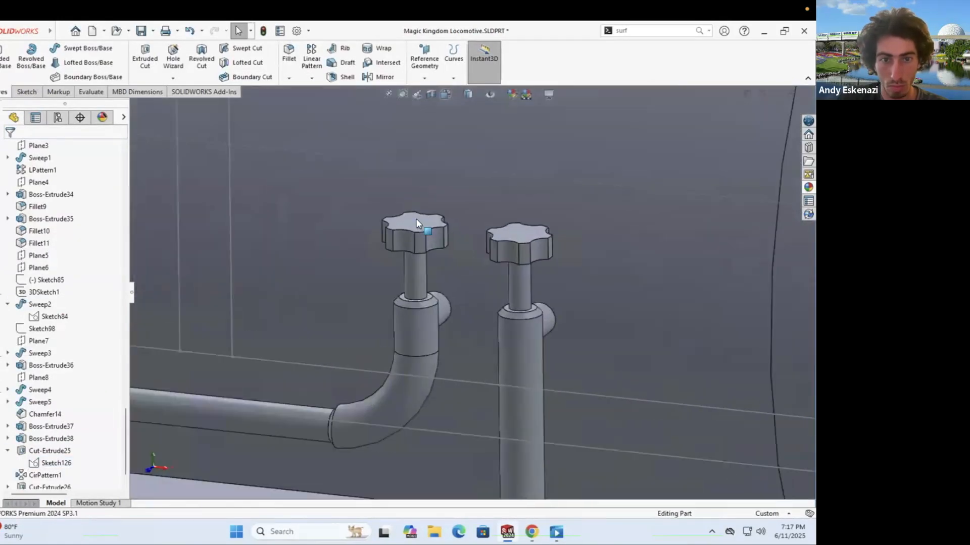
# Step: Chamfer the edges of both notched valve knobs
pyautogui.scroll(-5, 416, 219)
pyautogui.click(289, 78)
pyautogui.click(307, 107)
pyautogui.click(665, 272)
pyautogui.moveTo(449, 388); pyautogui.dragTo(467, 328, button='middle')
pyautogui.click(452, 341)
pyautogui.click(639, 301)
pyautogui.click(9, 148)
# Step: Examine the whole locomotive and the reference photos in the browser for details still missing along the boiler and running board
pyautogui.scroll(10, 469, 324)
pyautogui.scroll(8, 468, 323)
pyautogui.moveTo(510, 285); pyautogui.dragTo(458, 320, button='middle')
pyautogui.scroll(-4, 458, 321)
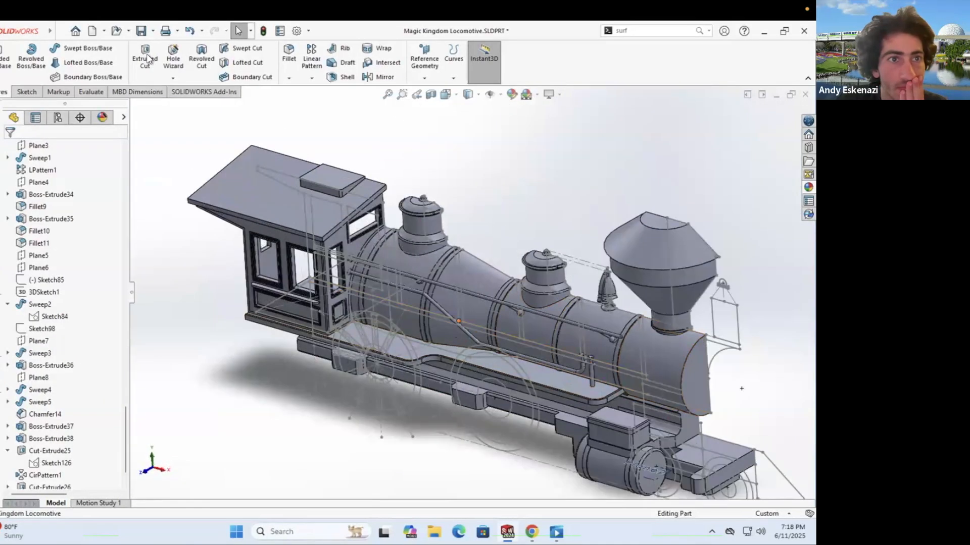
pyautogui.click(532, 531)
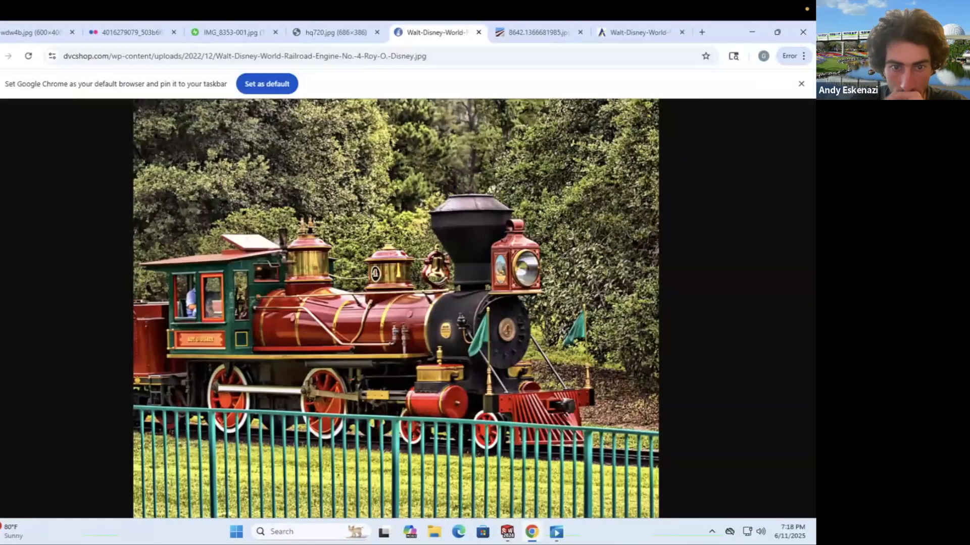
pyautogui.click(228, 33)
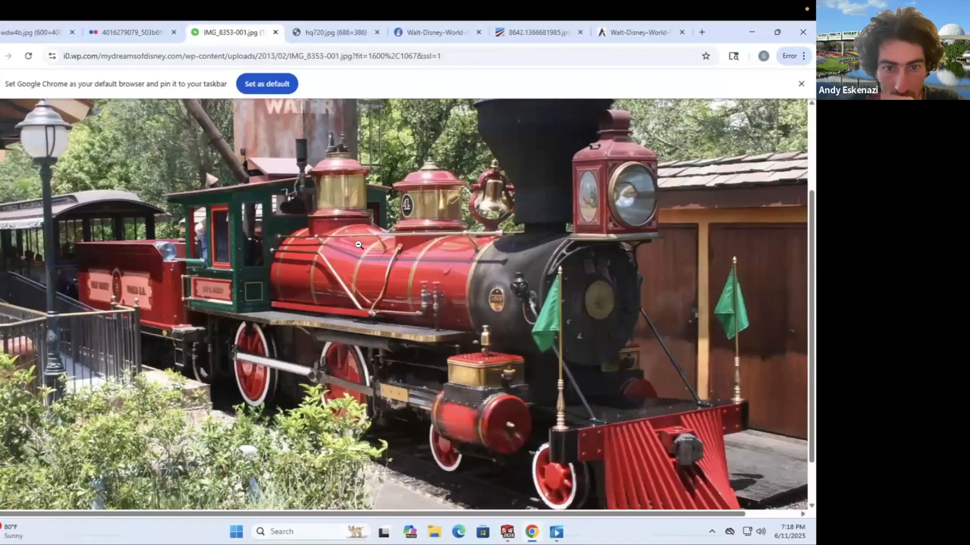
pyautogui.click(323, 34)
pyautogui.click(538, 33)
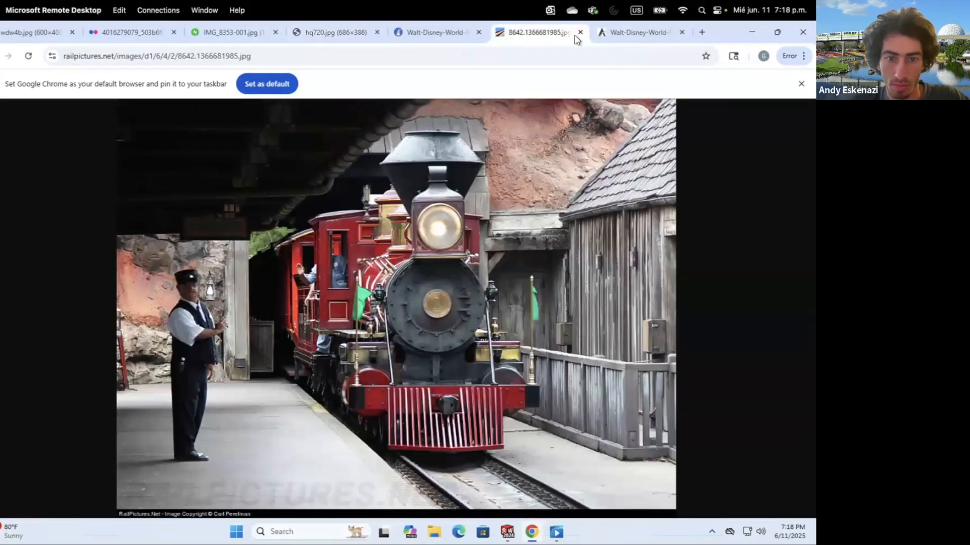
pyautogui.click(642, 33)
pyautogui.click(681, 33)
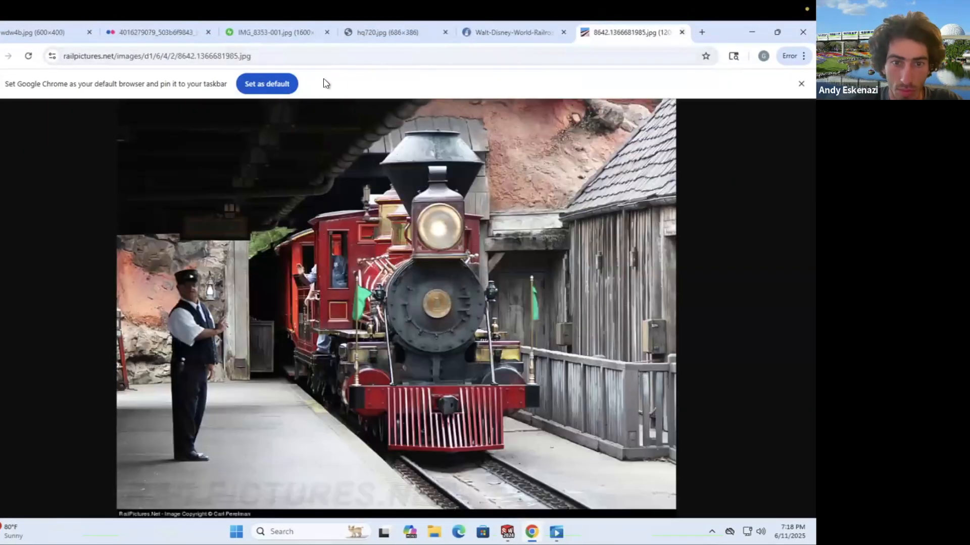
pyautogui.click(262, 33)
pyautogui.click(507, 532)
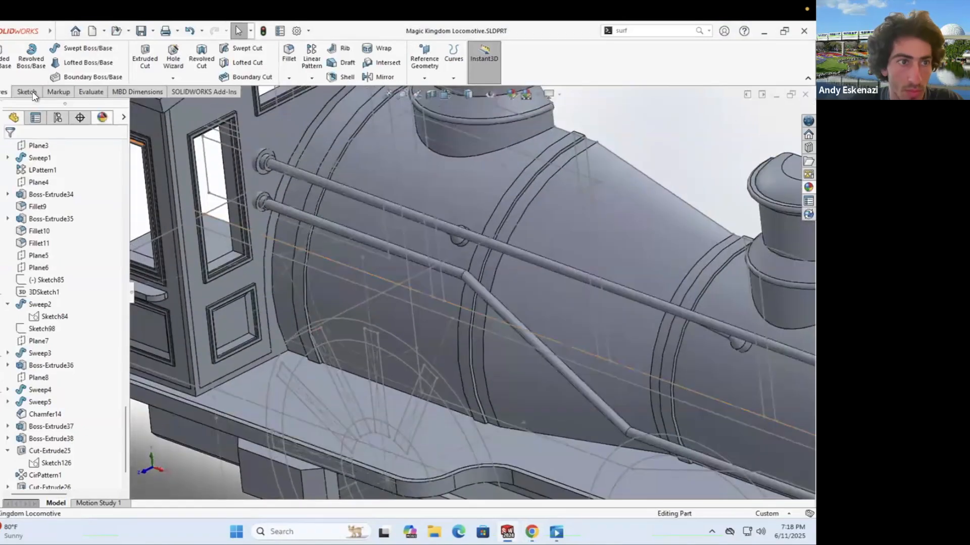
# Step: Sketch a small upright corner rectangle on the cab's front wall, just above the running board beside the boiler
pyautogui.click(34, 96)
pyautogui.click(2, 57)
pyautogui.scroll(5, 280, 350)
pyautogui.moveTo(280, 349)
pyautogui.mouseDown(button='middle')
pyautogui.moveTo(337, 302)
pyautogui.moveTo(404, 349)
pyautogui.mouseUp(button='middle')
pyautogui.scroll(-5, 418, 356)
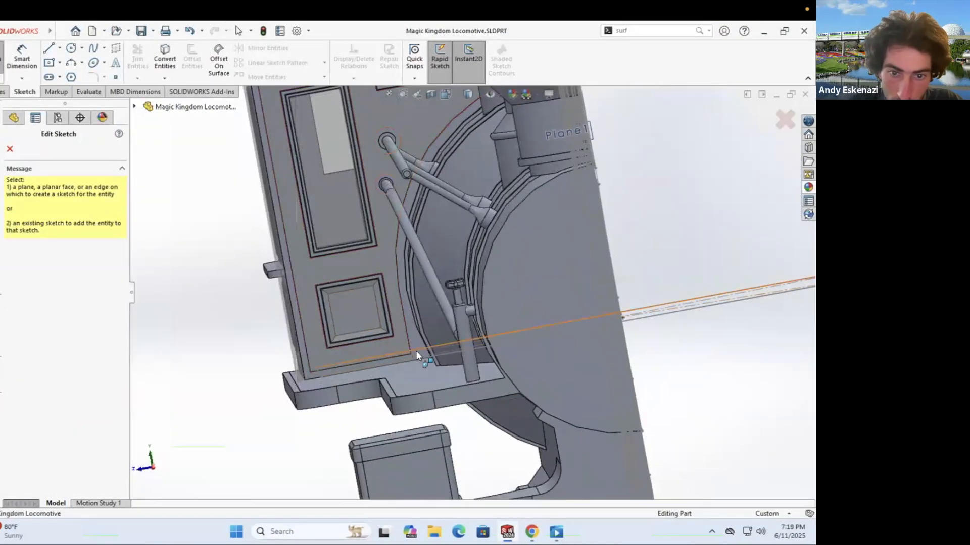
pyautogui.click(417, 356)
pyautogui.scroll(-10, 431, 303)
pyautogui.click(532, 532)
pyautogui.click(508, 532)
pyautogui.click(49, 63)
pyautogui.moveTo(432, 259); pyautogui.dragTo(474, 337)
pyautogui.press('Escape')
pyautogui.moveTo(450, 295); pyautogui.dragTo(450, 280)
# Step: Dimension the rectangle 0.5 mm from the vertical edge and 0.5 mm from the horizontal edge of the cab wall
pyautogui.click(22, 57)
pyautogui.click(432, 295)
pyautogui.click(421, 303)
pyautogui.click(435, 222)
pyautogui.write('.5')
pyautogui.press('Return')
pyautogui.click(451, 323)
pyautogui.click(376, 340)
pyautogui.click(373, 331)
pyautogui.write('.5')
pyautogui.press('Return')
# Step: Set the rectangle's height to 4 mm and its width to 2 mm
pyautogui.click(430, 297)
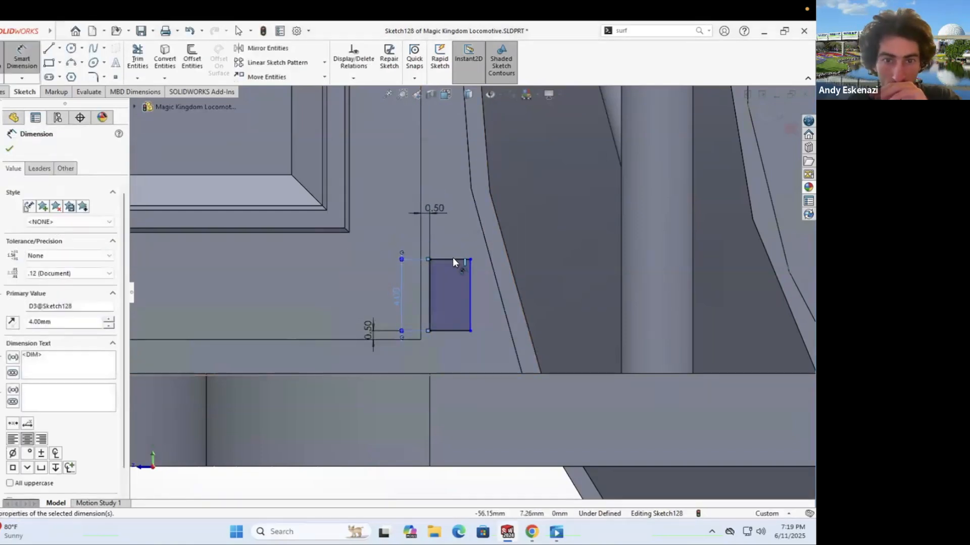
pyautogui.click(453, 259)
pyautogui.click(450, 247)
pyautogui.write('2')
pyautogui.press('Return')
# Step: Extrude the rectangle 200 mm forward from the cab as a bar along the running board, checking it against the reference photo
pyautogui.click(4, 92)
pyautogui.click(4, 57)
pyautogui.scroll(-1, 343, 216)
pyautogui.write('200')
pyautogui.press('Return')
pyautogui.moveTo(363, 247); pyautogui.dragTo(429, 245, button='middle')
pyautogui.scroll(-3, 460, 255)
pyautogui.click(532, 532)
pyautogui.click(508, 532)
pyautogui.press('Return')
# Step: Compare the bar along the running board with the reference photo
pyautogui.scroll(-2, 427, 288)
pyautogui.scroll(7, 428, 286)
pyautogui.moveTo(429, 286); pyautogui.dragTo(338, 196, button='middle')
pyautogui.click(532, 531)
pyautogui.click(507, 532)
pyautogui.scroll(6, 383, 332)
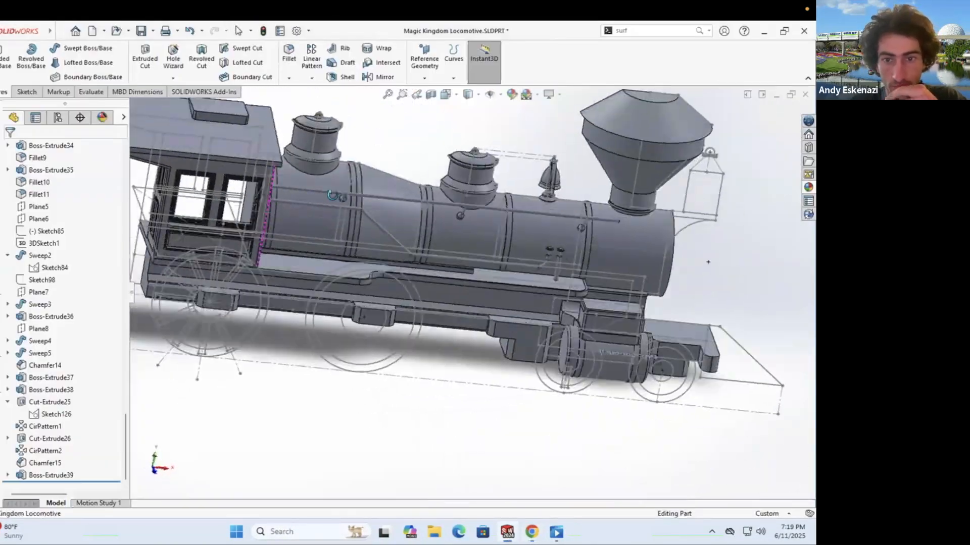
pyautogui.click(532, 532)
pyautogui.click(508, 532)
pyautogui.scroll(6, 396, 332)
# Step: Sketch a corner rectangle about 18.7 mm long on the running board's top face, around the bar's front end
pyautogui.moveTo(396, 332)
pyautogui.mouseDown(button='middle')
pyautogui.moveTo(448, 301)
pyautogui.moveTo(459, 311)
pyautogui.moveTo(268, 237)
pyautogui.moveTo(319, 244)
pyautogui.mouseUp(button='middle')
pyautogui.scroll(-5, 459, 311)
pyautogui.scroll(-5, 445, 272)
pyautogui.moveTo(480, 303); pyautogui.dragTo(488, 316, button='middle')
pyautogui.click(455, 346)
pyautogui.click(474, 318)
pyautogui.scroll(-8, 475, 316)
pyautogui.click(49, 63)
pyautogui.click(439, 296)
pyautogui.click(589, 388)
pyautogui.press('Escape')
pyautogui.moveTo(505, 392)
pyautogui.mouseDown(button='middle')
pyautogui.moveTo(492, 370)
pyautogui.moveTo(487, 401)
pyautogui.mouseUp(button='middle')
# Step: Dimension the rectangle's boiler-side edge 3 mm from the bar's long edge and check the reference photo
pyautogui.click(22, 56)
pyautogui.click(479, 293)
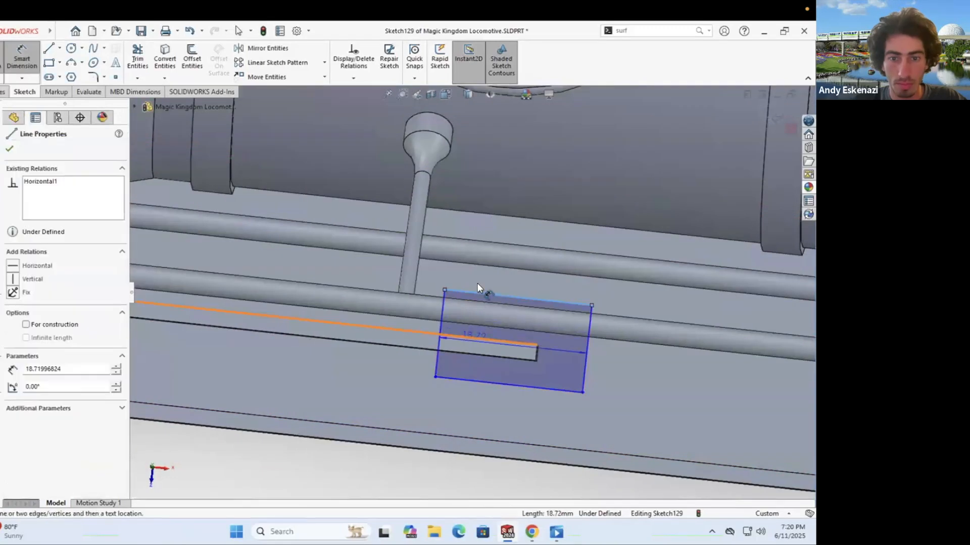
pyautogui.click(476, 339)
pyautogui.click(474, 311)
pyautogui.write('3')
pyautogui.press('Return')
pyautogui.hotkey('alt', 'Tab')
pyautogui.hotkey('alt', 'Tab')
# Step: Dimension the rectangle's outer edge 1 mm from the bar's long edge
pyautogui.click(479, 404)
pyautogui.click(474, 355)
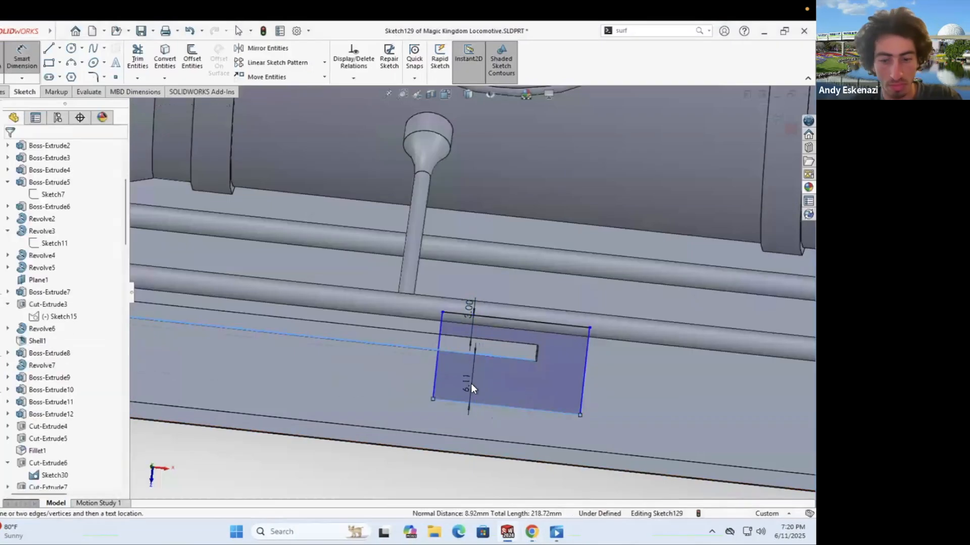
pyautogui.click(471, 383)
pyautogui.write('1')
pyautogui.press('Return')
# Step: Dimension the rectangle's front edge 2 mm beyond the bar's end and set the rectangle's length to 15 mm
pyautogui.click(521, 368)
pyautogui.press('Escape')
pyautogui.click(535, 361)
pyautogui.click(585, 374)
pyautogui.click(556, 395)
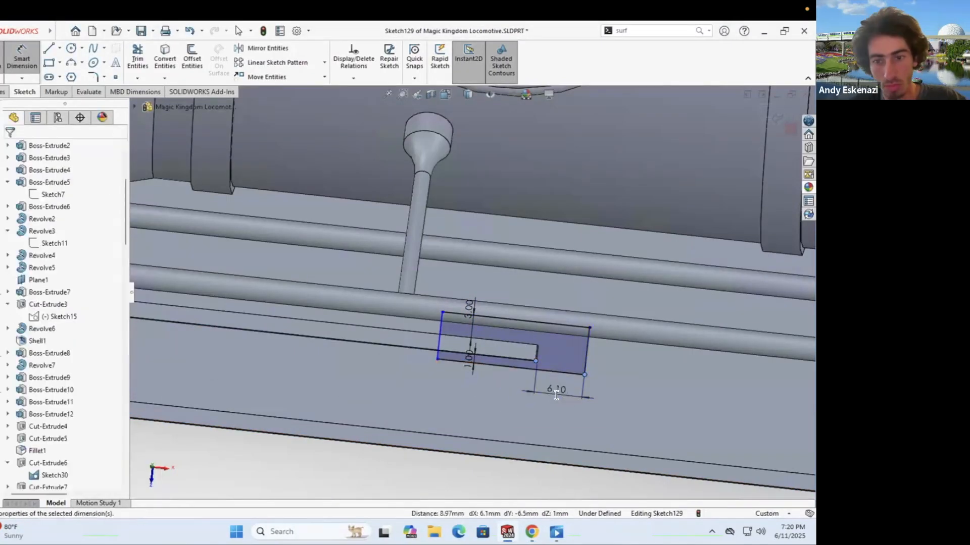
pyautogui.write('2')
pyautogui.press('Return')
pyautogui.scroll(-3, 535, 383)
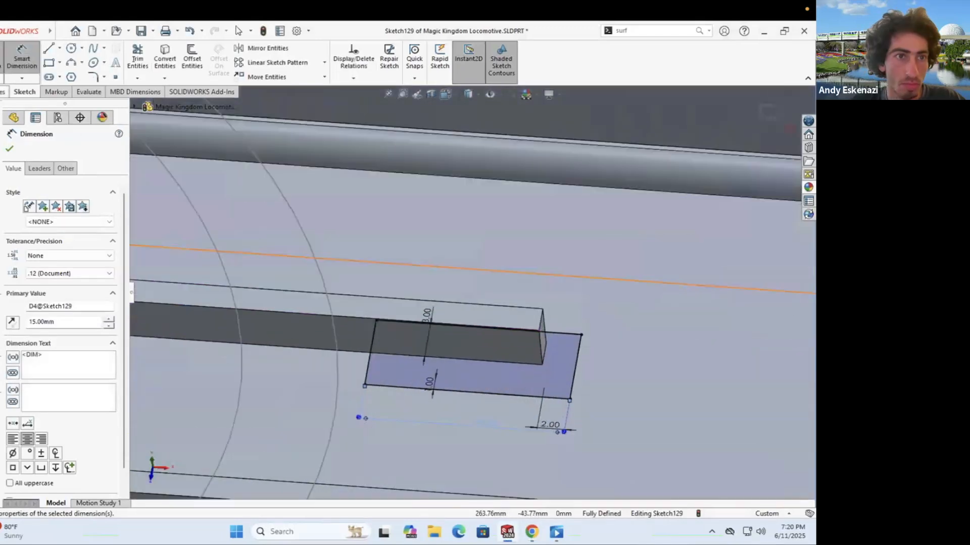
# Step: Extrude the rectangle around the bar's front end 1 mm to form a thin base plate
pyautogui.click(4, 92)
pyautogui.click(4, 57)
pyautogui.write('1')
pyautogui.press('Return')
pyautogui.click(10, 149)
# Step: Fillet the vertical corner edges of the base plate under the bar's front end
pyautogui.click(288, 53)
pyautogui.scroll(-1, 581, 404)
pyautogui.click(551, 388)
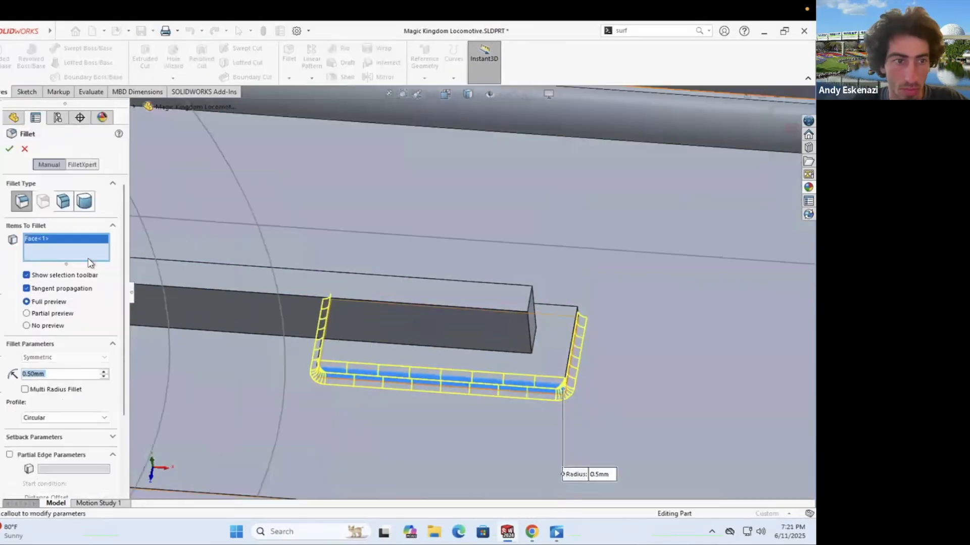
pyautogui.scroll(-2, 593, 418)
pyautogui.click(550, 379)
pyautogui.scroll(2, 574, 303)
pyautogui.click(329, 302)
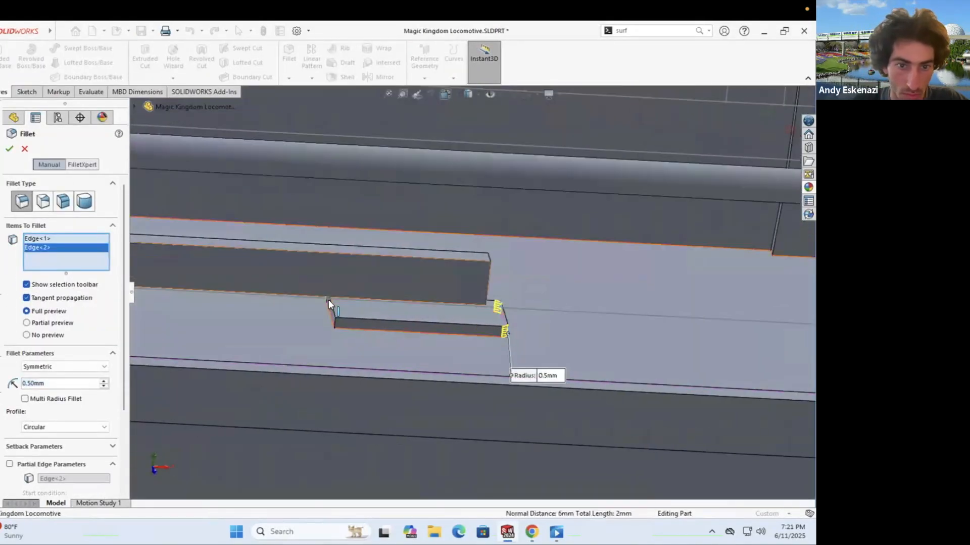
pyautogui.click(391, 362)
pyautogui.press('Return')
# Step: Check the reference photo and fillet the upper and lower edges of the bar's front end with a 1 mm radius
pyautogui.moveTo(404, 303); pyautogui.dragTo(313, 285, button='middle')
pyautogui.scroll(-15, 45, 451)
pyautogui.scroll(3, 525, 283)
pyautogui.scroll(-6, 566, 333)
pyautogui.moveTo(546, 303); pyautogui.dragTo(526, 324, button='middle')
pyautogui.click(532, 532)
pyautogui.click(508, 531)
pyautogui.moveTo(505, 252); pyautogui.dragTo(523, 323, button='middle')
pyautogui.click(289, 53)
pyautogui.click(524, 323)
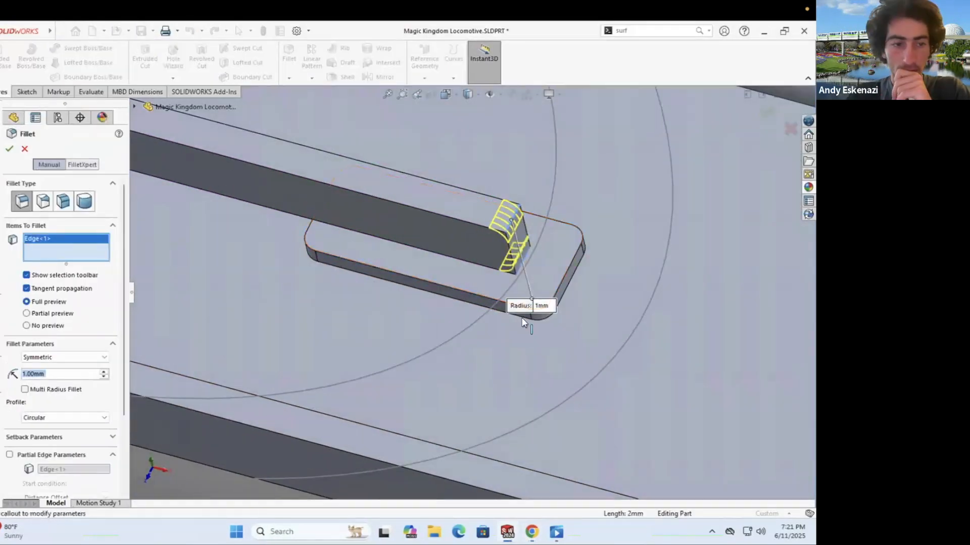
pyautogui.moveTo(427, 249); pyautogui.dragTo(279, 219, button='middle')
# Step: Sketch a corner rectangle on the base plate's top face, along the bar's boiler side
pyautogui.click(27, 91)
pyautogui.click(2, 61)
pyautogui.click(454, 191)
pyautogui.scroll(4, 454, 292)
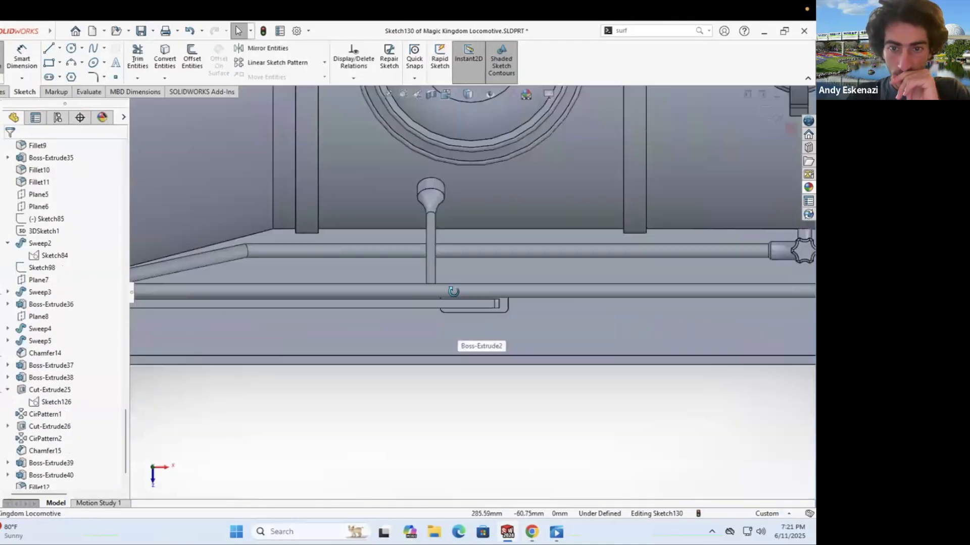
pyautogui.moveTo(454, 291); pyautogui.dragTo(444, 374, button='middle')
pyautogui.scroll(-4, 454, 303)
pyautogui.click(49, 62)
pyautogui.click(571, 300)
pyautogui.press('Escape')
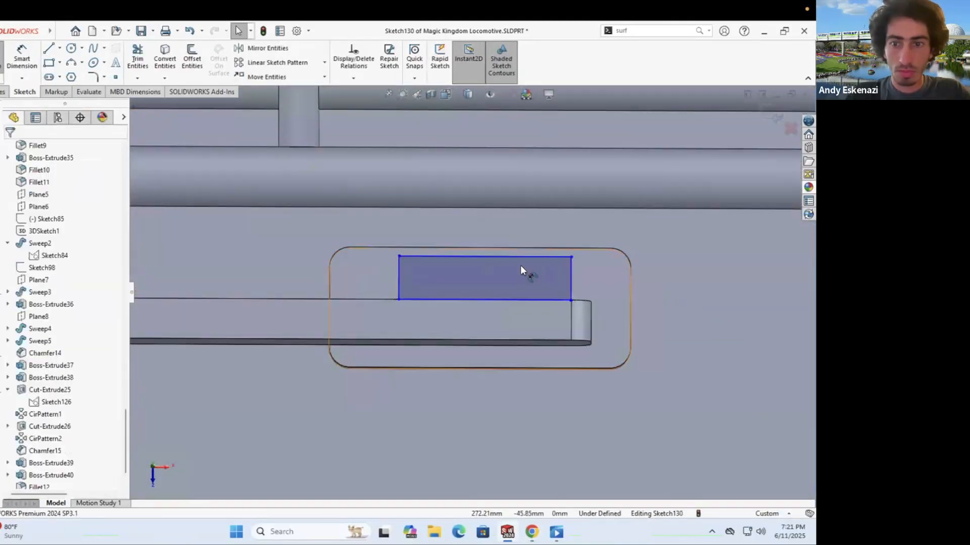
# Step: Dimension the rectangle's short sides 3 mm from the base plate's ends and its long side from the plate's boiler-side edge
pyautogui.click(608, 286)
pyautogui.write('3')
pyautogui.press('Return')
pyautogui.click(398, 286)
pyautogui.click(330, 281)
pyautogui.click(348, 281)
pyautogui.write('3')
pyautogui.press('Return')
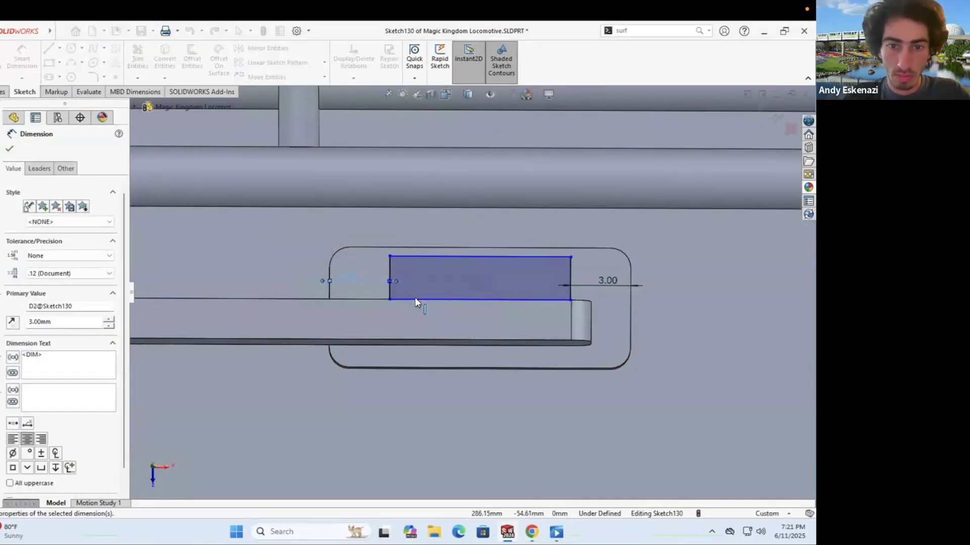
pyautogui.press('Escape')
pyautogui.click(424, 230)
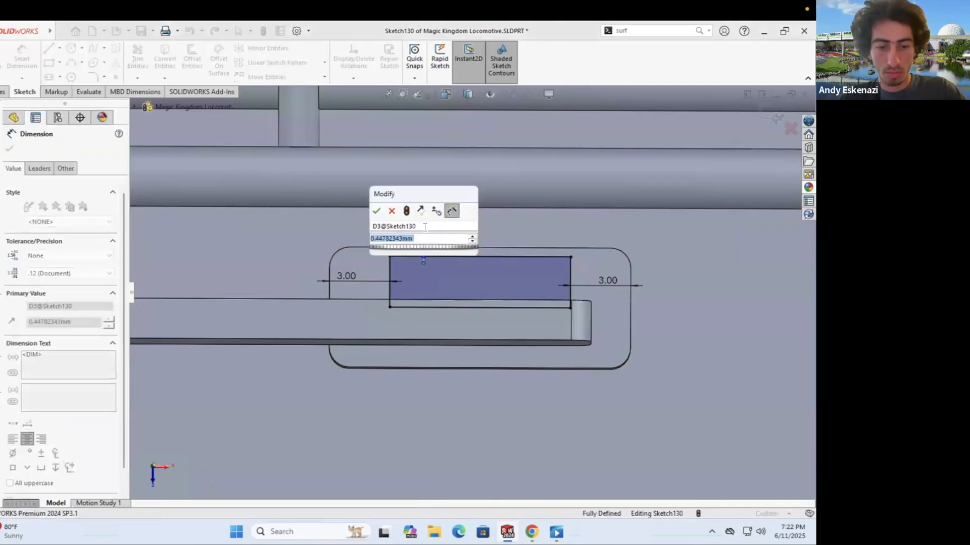
pyautogui.press('Return')
# Step: Extrude the rectangle 5 mm into an upright block and chamfer the block's upper end edges
pyautogui.click(71, 216)
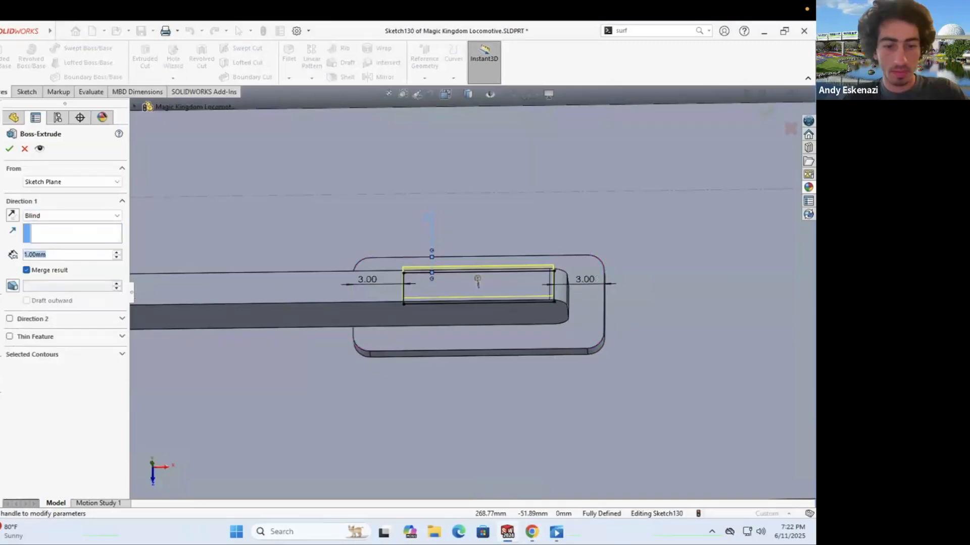
pyautogui.write('5')
pyautogui.press('Return')
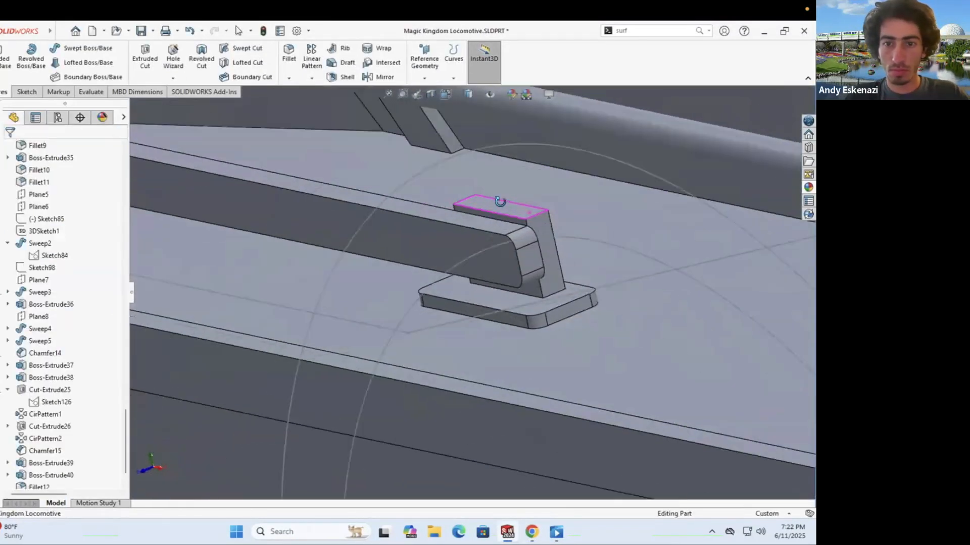
pyautogui.click(289, 78)
pyautogui.click(303, 103)
pyautogui.click(314, 199)
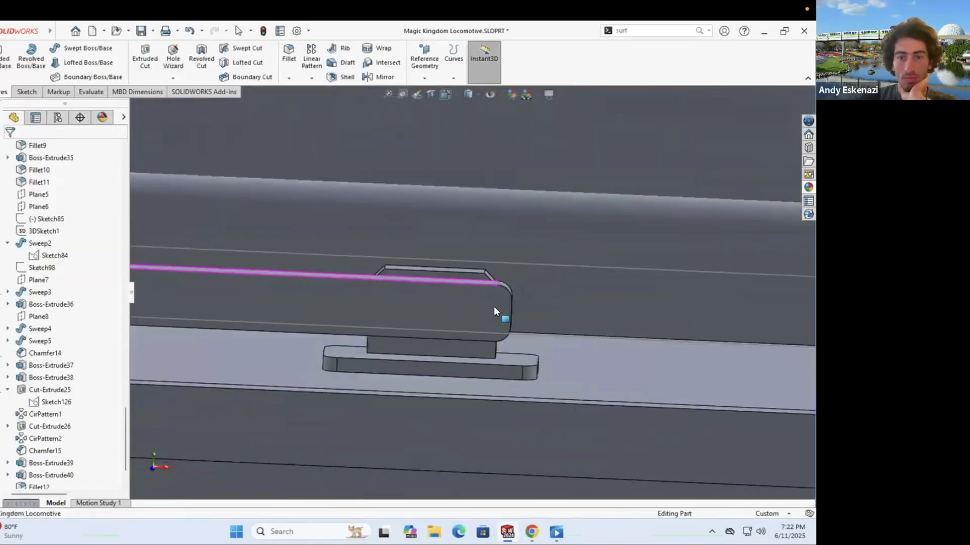
# Step: Sketch midpoint centerlines meeting at the centre of the block's top face and create a reference plane through that point
pyautogui.scroll(5, 493, 306)
pyautogui.scroll(-5, 493, 306)
pyautogui.hotkey('alt', 'Tab')
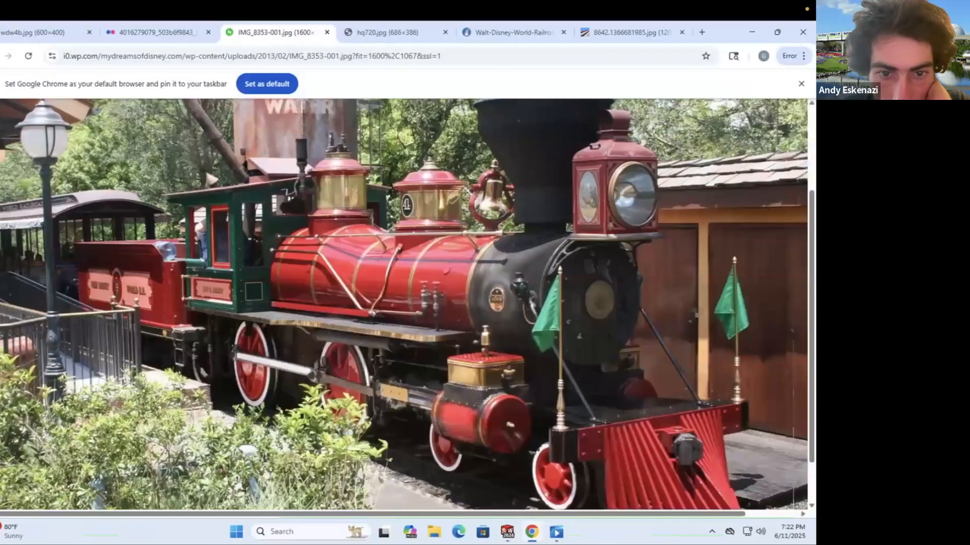
pyautogui.hotkey('alt', 'Tab')
pyautogui.moveTo(495, 303); pyautogui.dragTo(462, 250, button='middle')
pyautogui.scroll(-5, 475, 309)
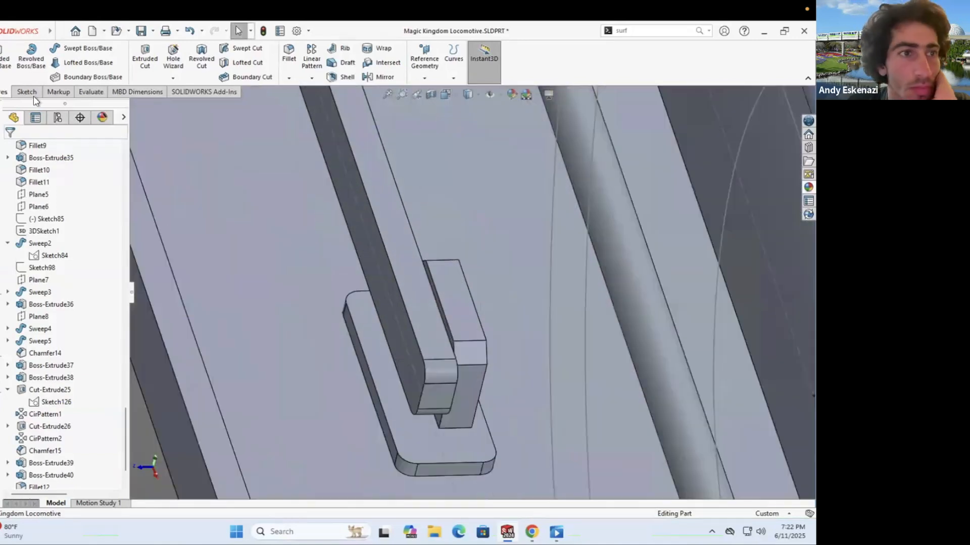
pyautogui.click(444, 293)
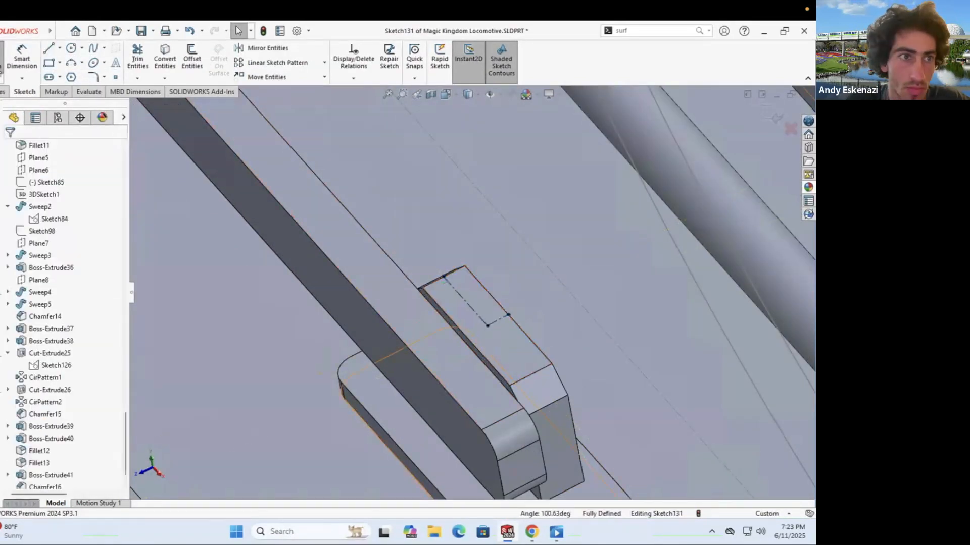
pyautogui.hotkey('ctrl', 'b')
pyautogui.click(489, 335)
pyautogui.press('Return')
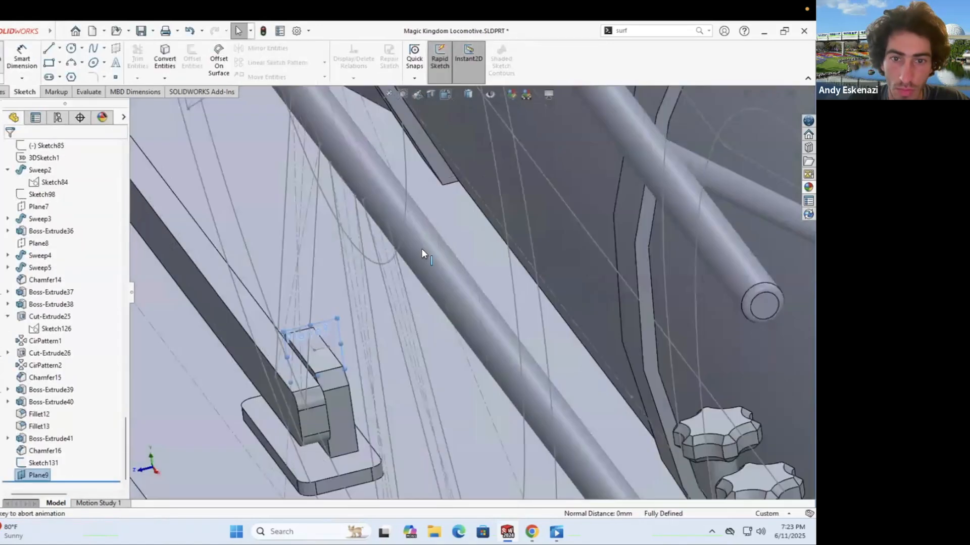
# Step: Sketch a vertical centerline on the new plane from the block's top centre and dimension it 6 mm
pyautogui.press('l')
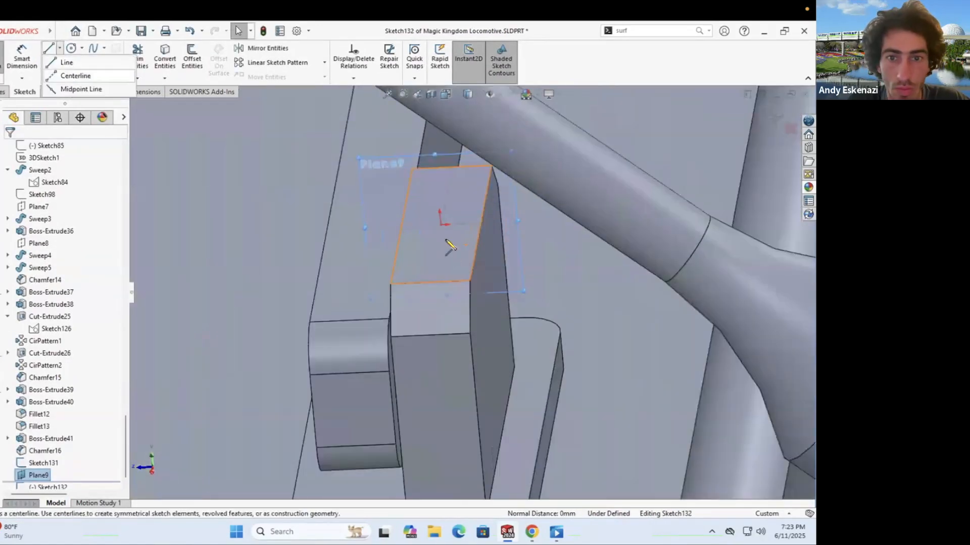
pyautogui.press('d')
pyautogui.click(444, 348)
pyautogui.click(457, 292)
pyautogui.write('6')
pyautogui.press('Return')
pyautogui.scroll(3, 457, 292)
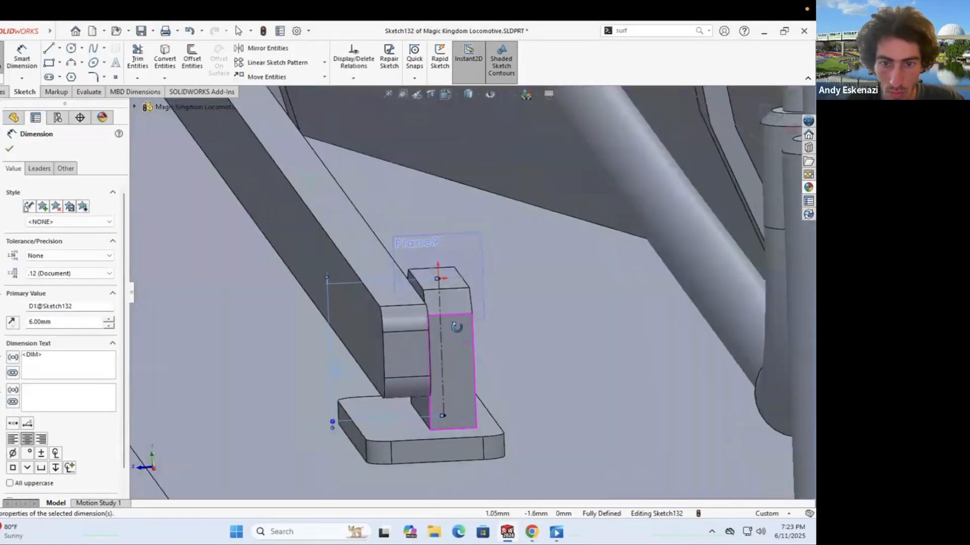
# Step: Sketch a horizontal line about 15.5 mm long from the vertical centerline toward the boiler
pyautogui.press('l')
pyautogui.click(463, 312)
pyautogui.moveTo(489, 336)
pyautogui.mouseDown(button='middle')
pyautogui.moveTo(510, 328)
pyautogui.moveTo(670, 353)
pyautogui.mouseUp(button='middle')
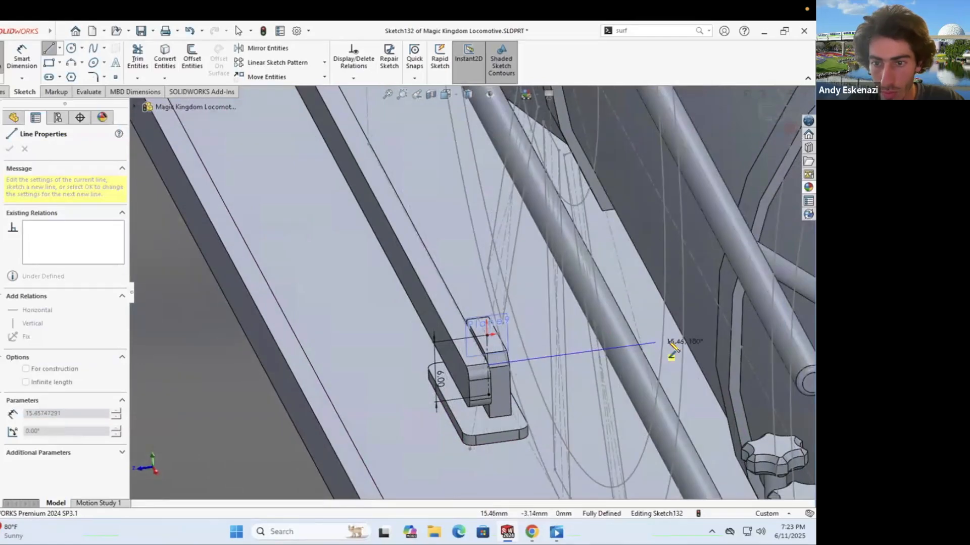
pyautogui.click(671, 353)
pyautogui.press('Escape')
# Step: Check the reference photo and sketch two connected three-point arcs from the line's end up around the boiler
pyautogui.hotkey('alt', 'Tab')
pyautogui.hotkey('alt', 'Tab')
pyautogui.scroll(3, 454, 253)
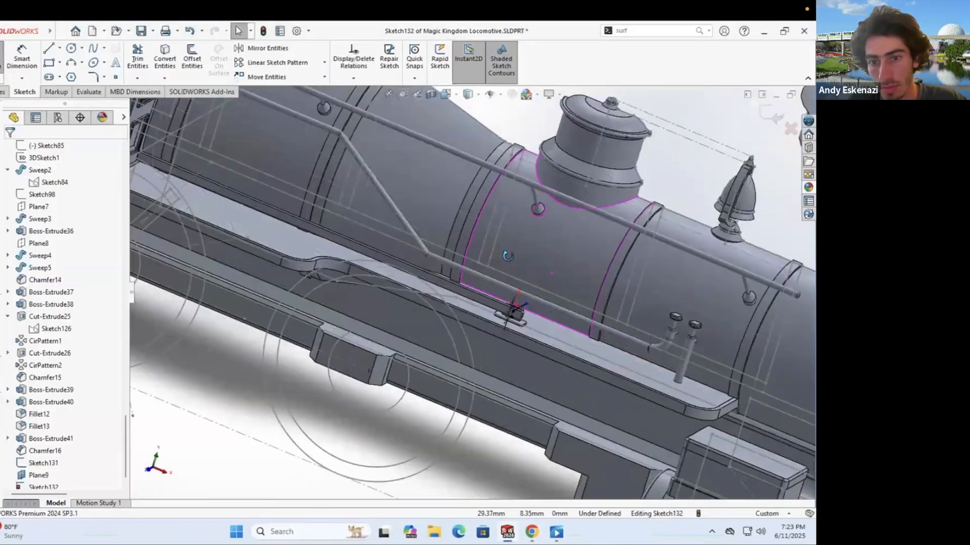
pyautogui.hotkey('alt', 'Tab')
pyautogui.hotkey('alt', 'Tab')
pyautogui.scroll(-3, 534, 381)
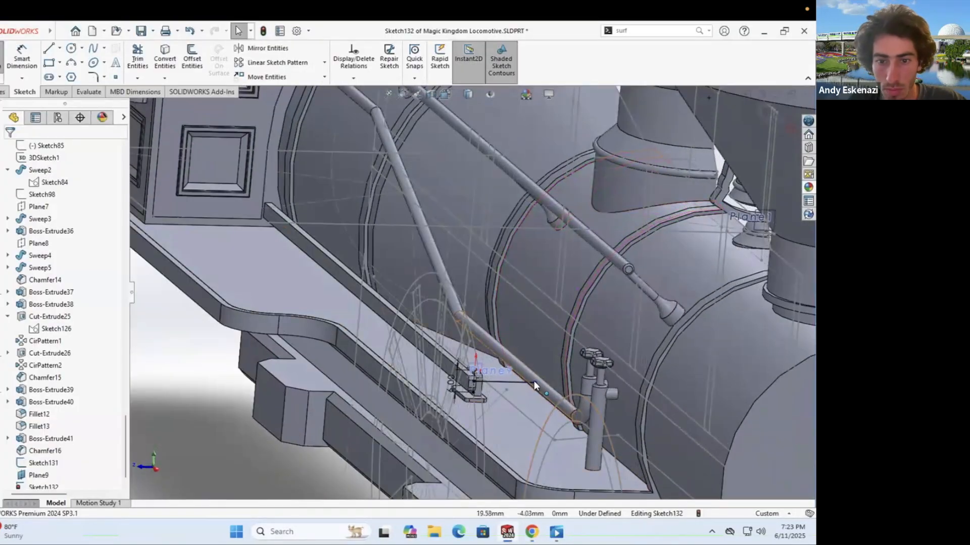
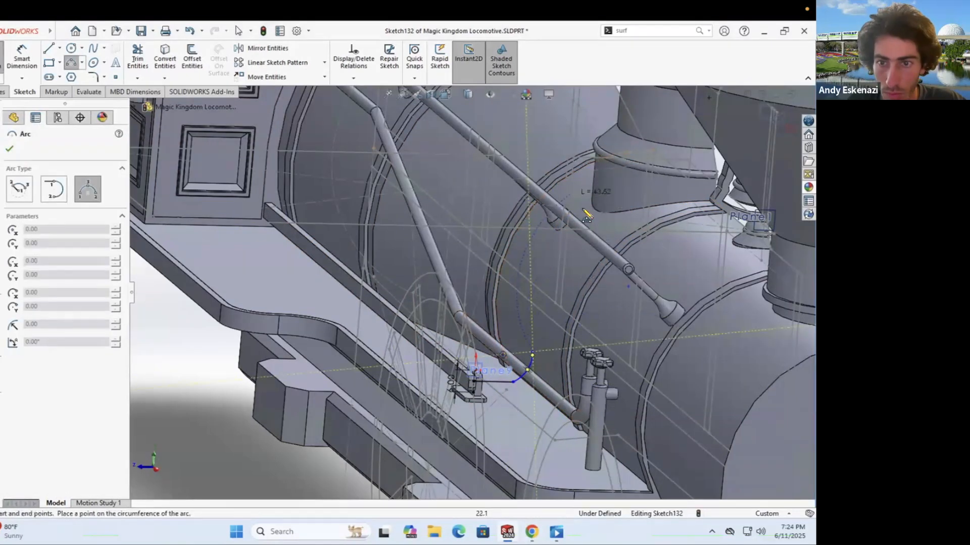
pyautogui.click(588, 227)
pyautogui.press('Escape')
# Step: Sketch a short straight line extending the upper arc's end toward the dome
pyautogui.scroll(3, 587, 227)
pyautogui.scroll(-5, 505, 253)
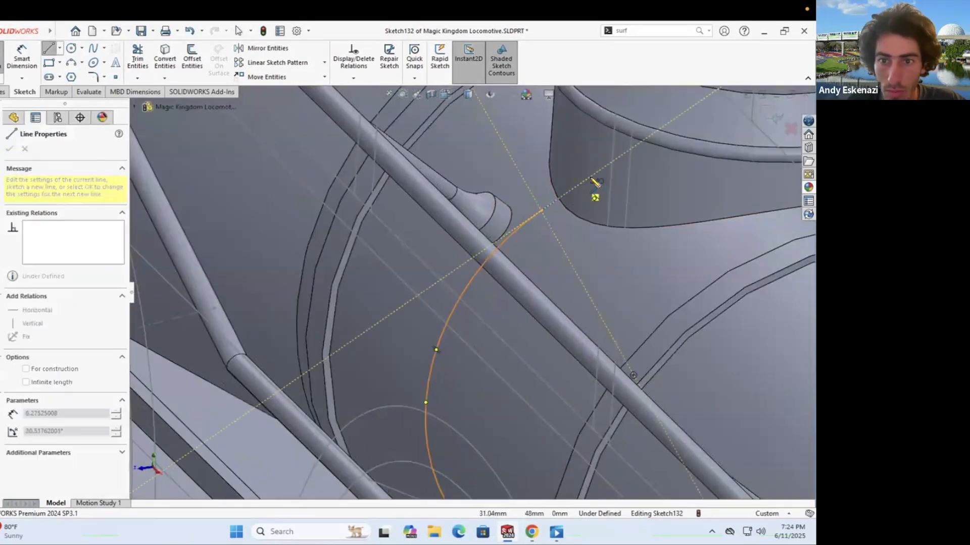
pyautogui.scroll(3, 459, 383)
pyautogui.scroll(-3, 460, 383)
# Step: Make the lower and upper arcs of the pipe path tangent to each other
pyautogui.click(419, 396)
pyautogui.keyDown('ctrl'); pyautogui.click(475, 283); pyautogui.keyUp('ctrl')
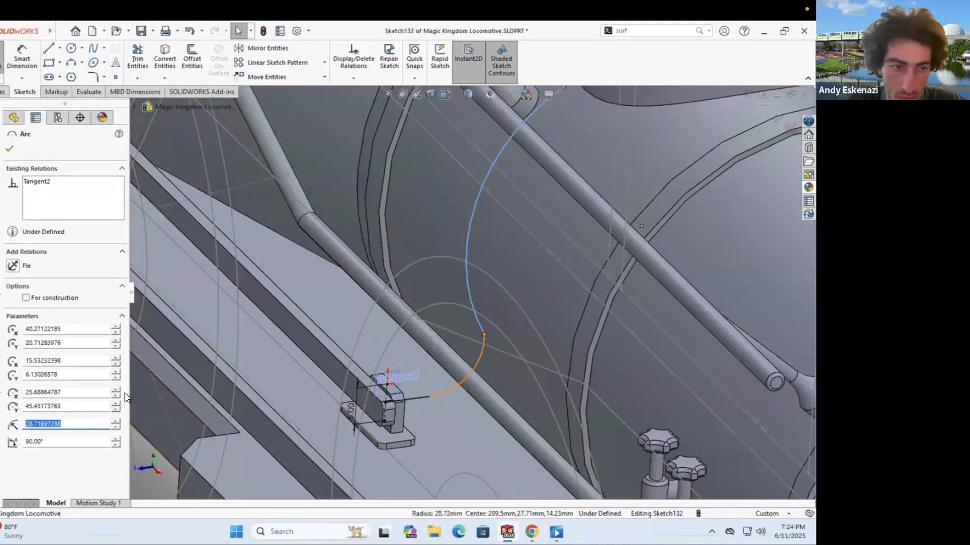
pyautogui.scroll(5, 504, 193)
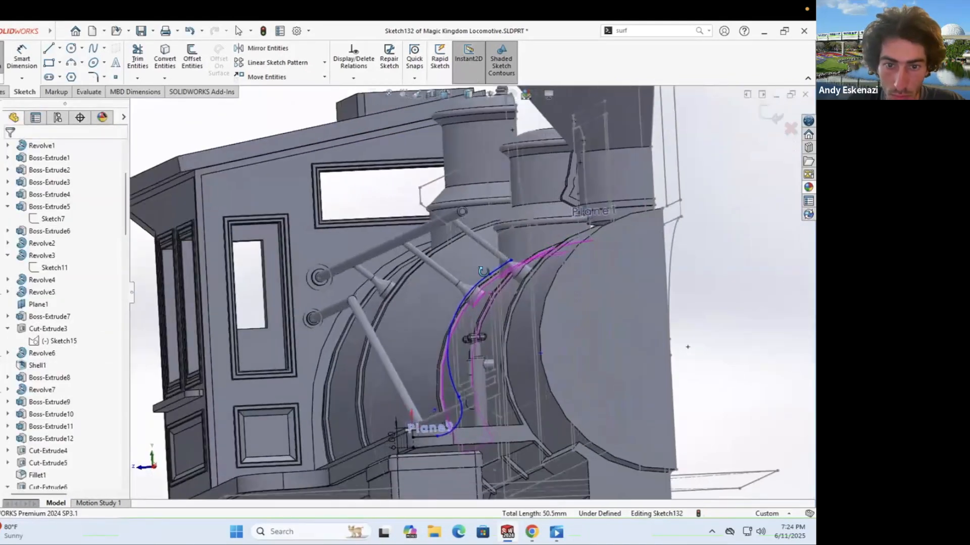
pyautogui.scroll(-2, 422, 291)
pyautogui.click(13, 355)
pyautogui.press('Escape')
pyautogui.moveTo(444, 303); pyautogui.dragTo(470, 365, button='middle')
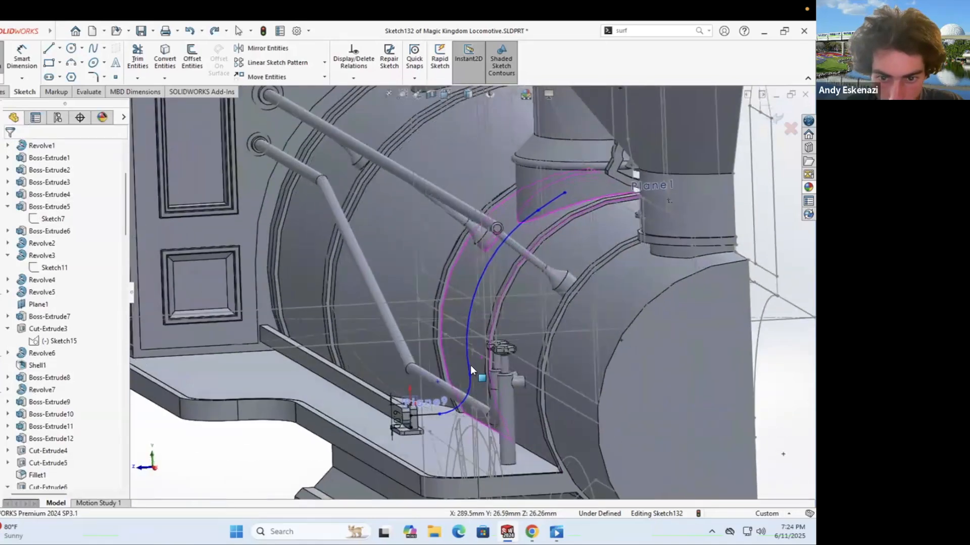
# Step: Dimension the pipe path's horizontal line 5 mm long from the block's centerline
pyautogui.scroll(-4, 460, 353)
pyautogui.click(446, 335)
pyautogui.scroll(5, 454, 333)
pyautogui.press('Escape')
pyautogui.scroll(-4, 478, 343)
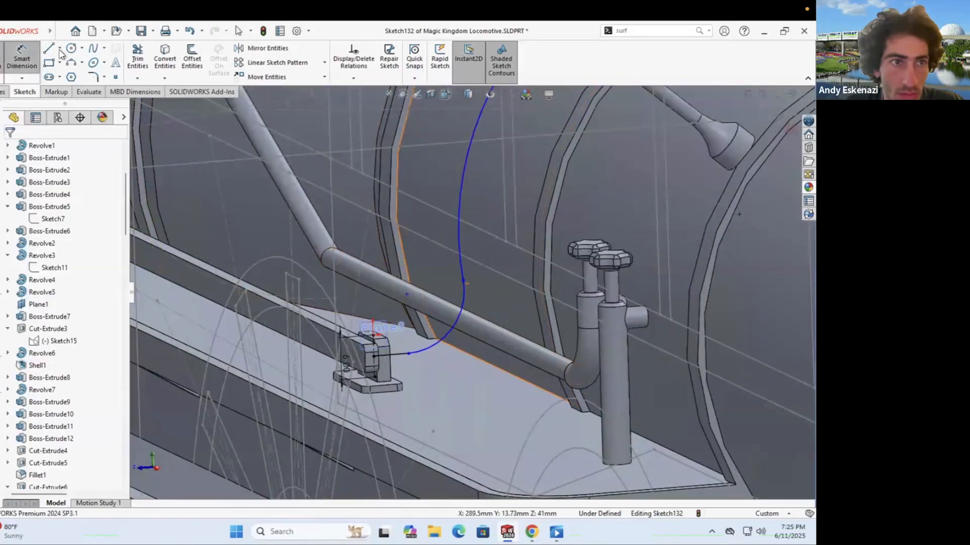
pyautogui.click(408, 356)
pyautogui.click(376, 391)
pyautogui.press('Return')
# Step: Dimension the horizontal distance between the lower arc's endpoints as 9 mm
pyautogui.scroll(-3, 394, 374)
pyautogui.moveTo(393, 374); pyautogui.dragTo(362, 294, button='middle')
pyautogui.click(361, 293)
pyautogui.write('9.00mm')
pyautogui.press('Return')
pyautogui.scroll(4, 506, 185)
pyautogui.scroll(-4, 453, 329)
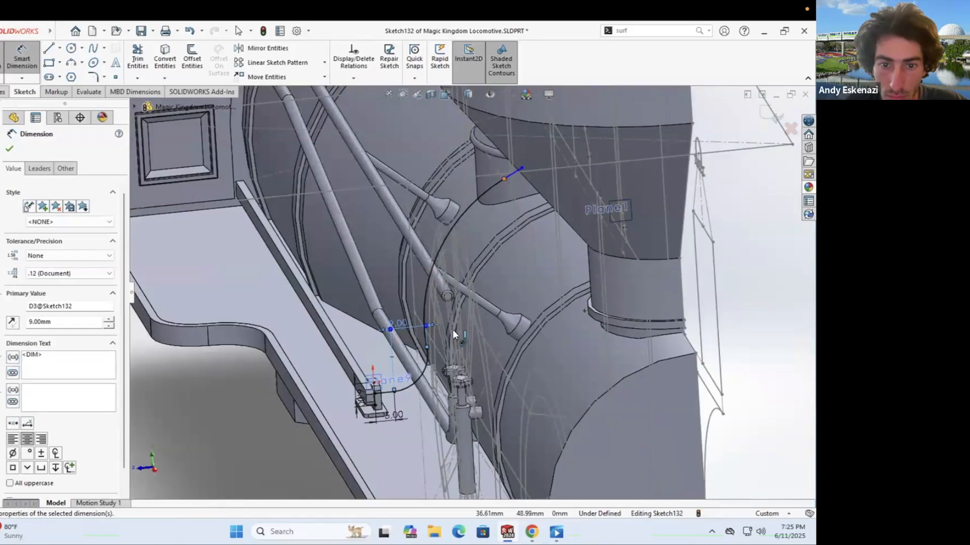
# Step: Dimension the upper arc's horizontal span as 13 mm and the short end line as 8 mm
pyautogui.click(452, 132)
pyautogui.scroll(3, 477, 132)
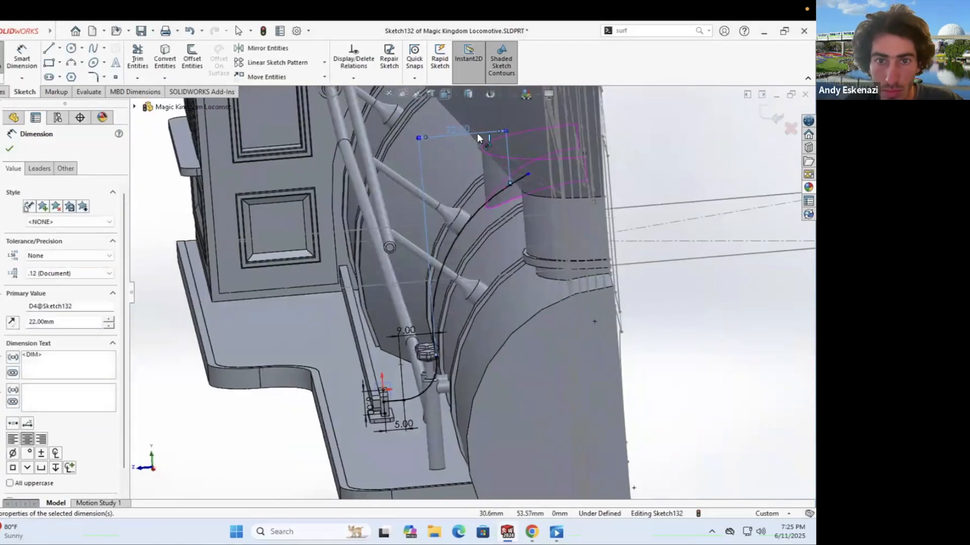
pyautogui.scroll(-3, 477, 132)
pyautogui.press('Return')
pyautogui.scroll(-3, 409, 173)
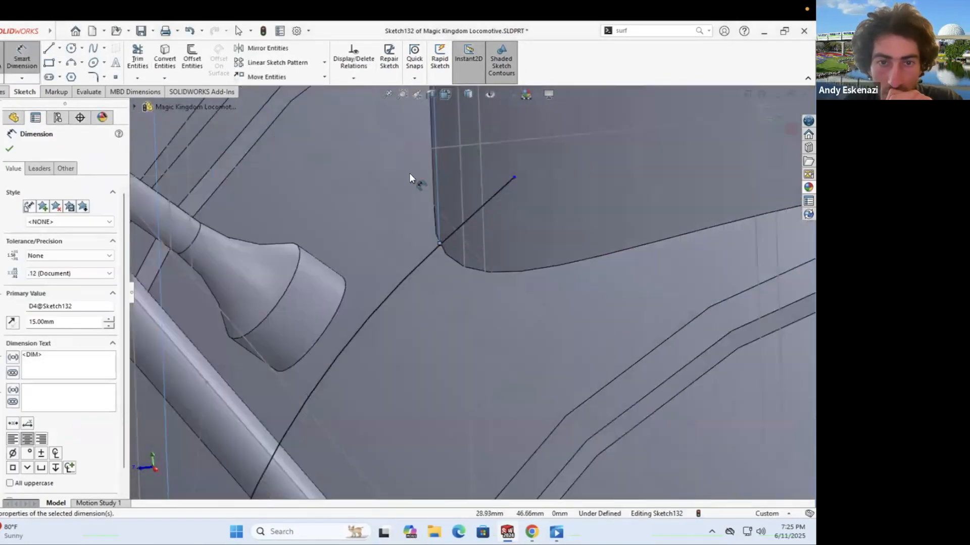
pyautogui.scroll(3, 409, 172)
pyautogui.click(459, 277)
pyautogui.press('Return')
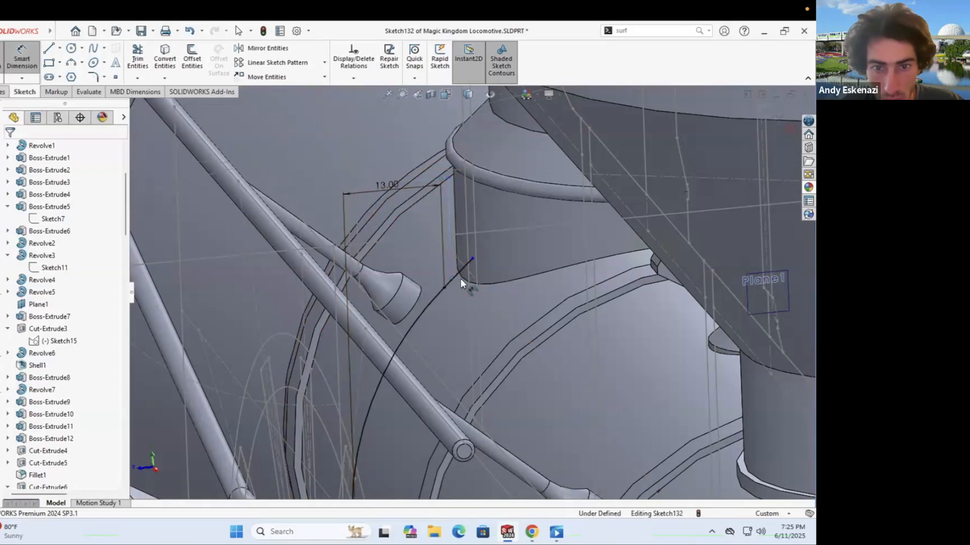
pyautogui.click(426, 248)
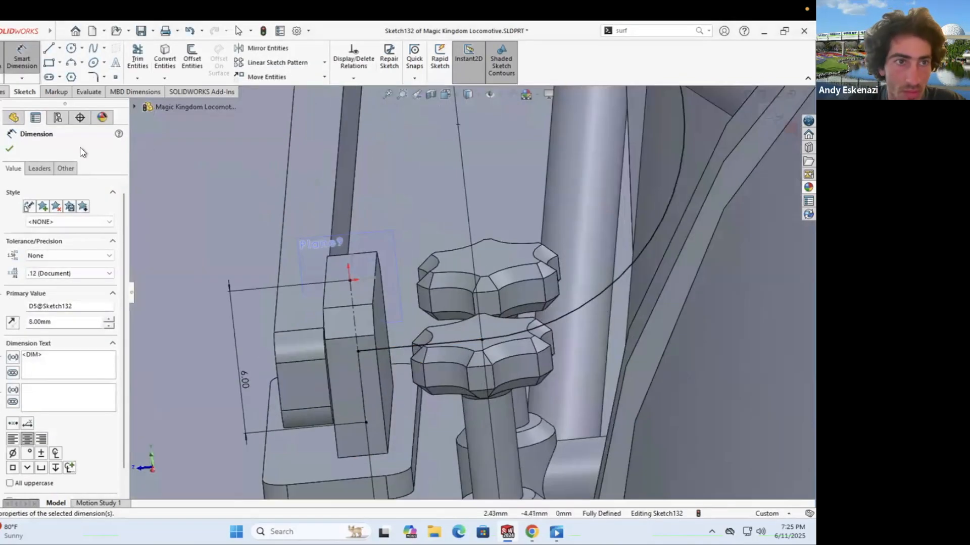
# Step: Sweep a 3 mm circular profile along the sketched path to form the curved boiler pipe
pyautogui.click(27, 190)
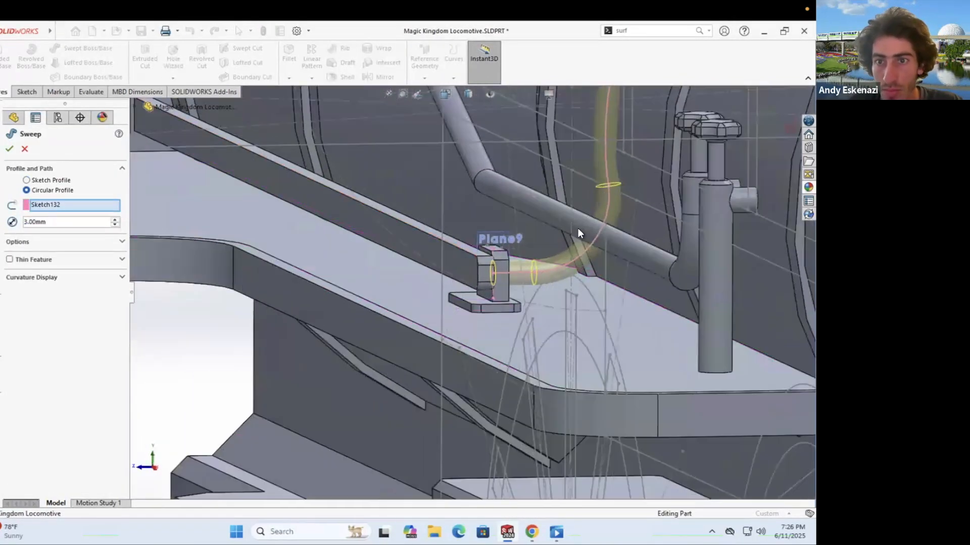
pyautogui.moveTo(578, 228); pyautogui.dragTo(516, 343, button='middle')
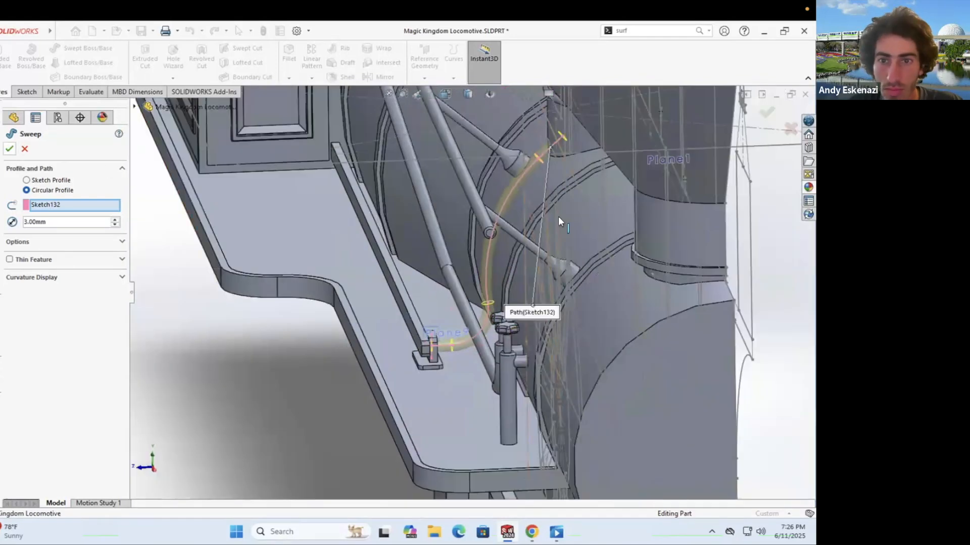
pyautogui.press('Return')
pyautogui.moveTo(558, 216); pyautogui.dragTo(538, 339, button='middle')
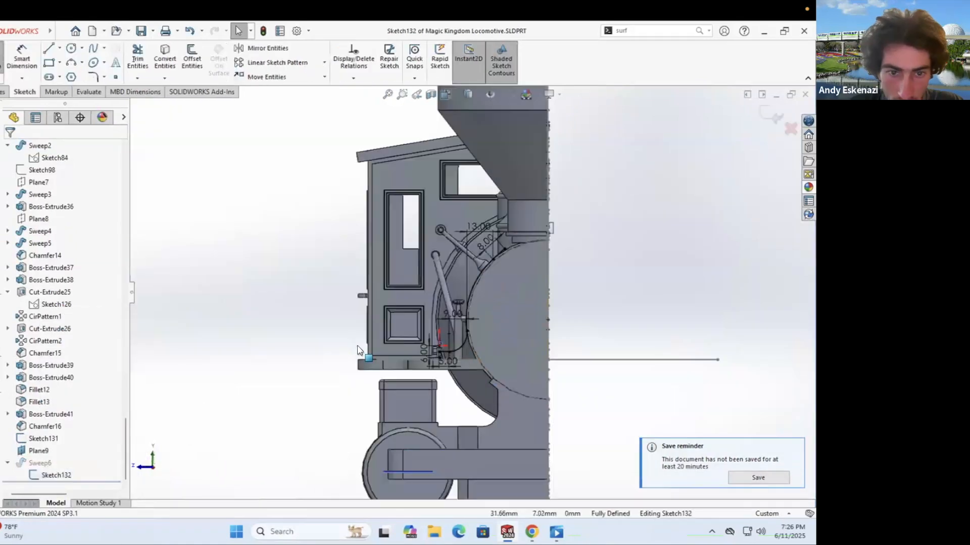
# Step: Adjust the bend dimension in the curved pipe's path sketch to 8.5 mm and rebuild the sweep
pyautogui.scroll(5, 357, 346)
pyautogui.click(328, 237)
pyautogui.press('Return')
pyautogui.moveTo(412, 308); pyautogui.dragTo(366, 182, button='middle')
pyautogui.doubleClick(363, 215)
pyautogui.write('8.5')
pyautogui.press('Return')
pyautogui.moveTo(406, 223)
pyautogui.mouseDown(button='middle')
pyautogui.moveTo(318, 340)
pyautogui.moveTo(266, 341)
pyautogui.moveTo(261, 322)
pyautogui.moveTo(359, 362)
pyautogui.mouseUp(button='middle')
pyautogui.hotkey('ctrl', 'b')
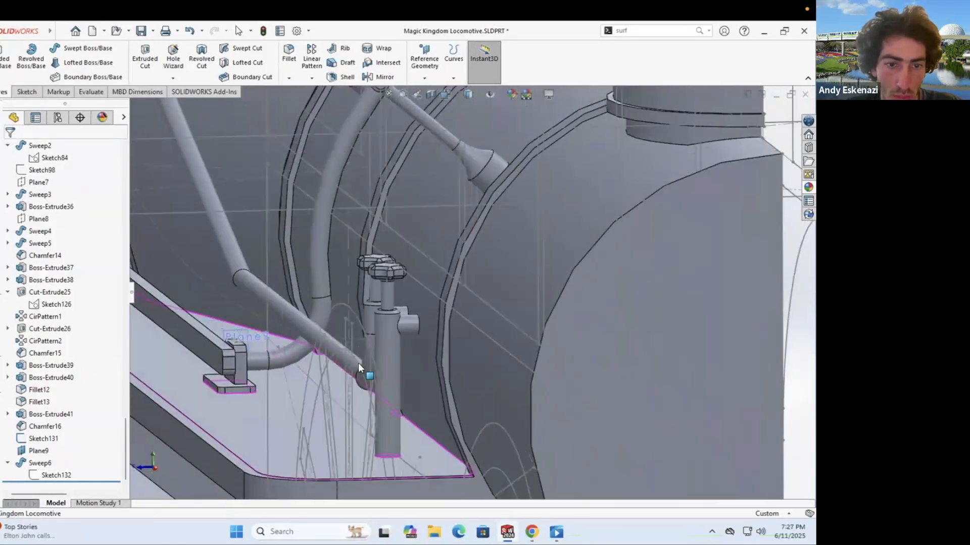
# Step: Reduce the curved boiler pipe's circular sweep profile to a 2 mm diameter
pyautogui.click(40, 463)
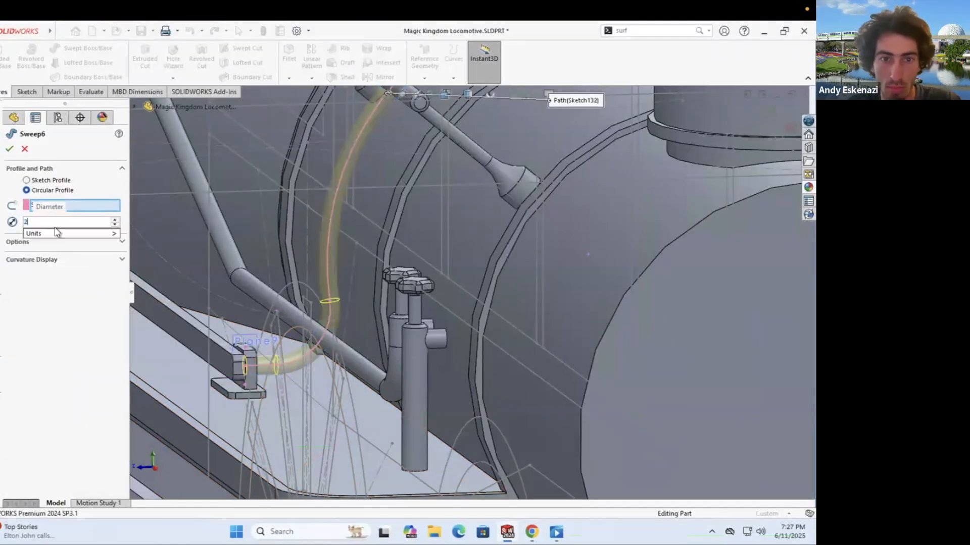
pyautogui.press('Return')
pyautogui.moveTo(324, 283); pyautogui.dragTo(752, 456, button='middle')
# Step: Reopen the curved pipe's path sketch at its lower bend and rebuild the sweep
pyautogui.click(60, 320)
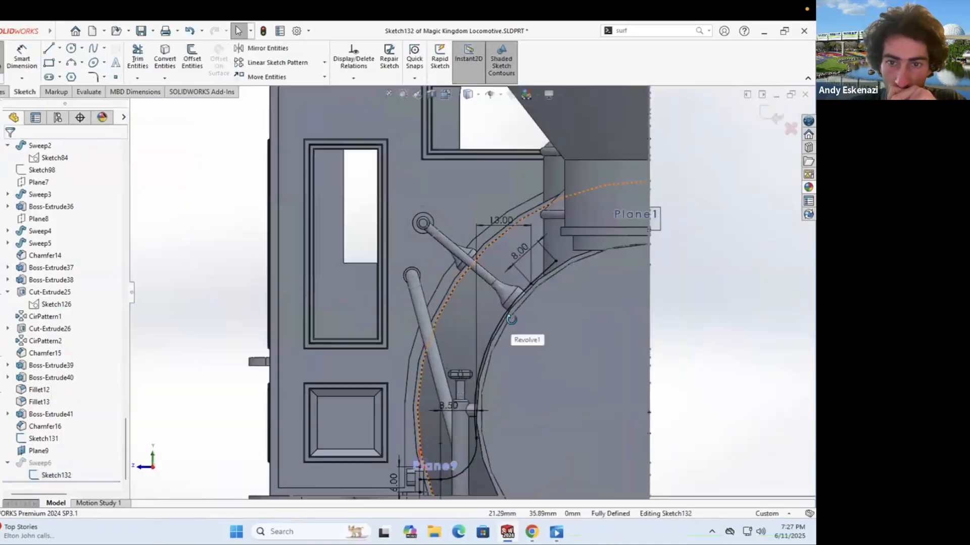
pyautogui.doubleClick(435, 465)
pyautogui.press('Escape')
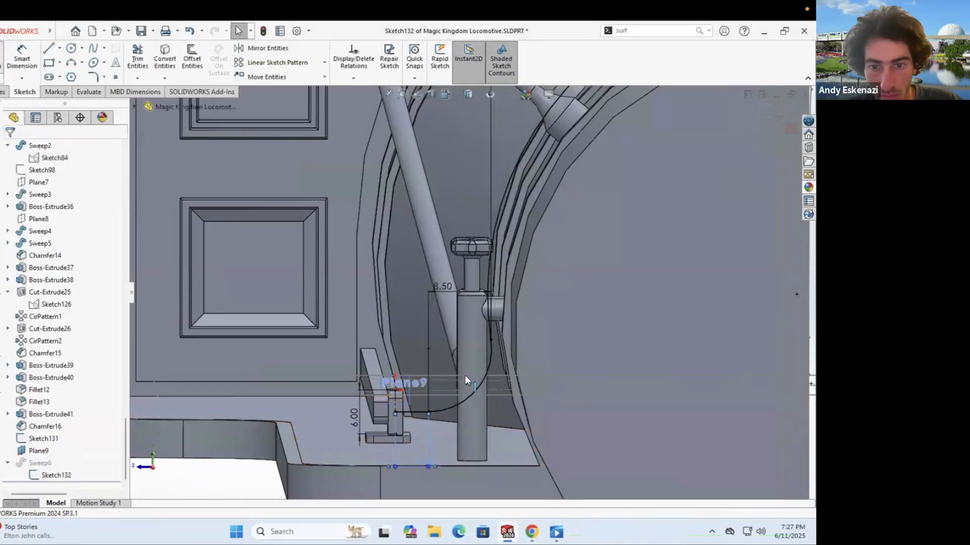
pyautogui.hotkey('ctrl', 'b')
pyautogui.scroll(-3, 519, 222)
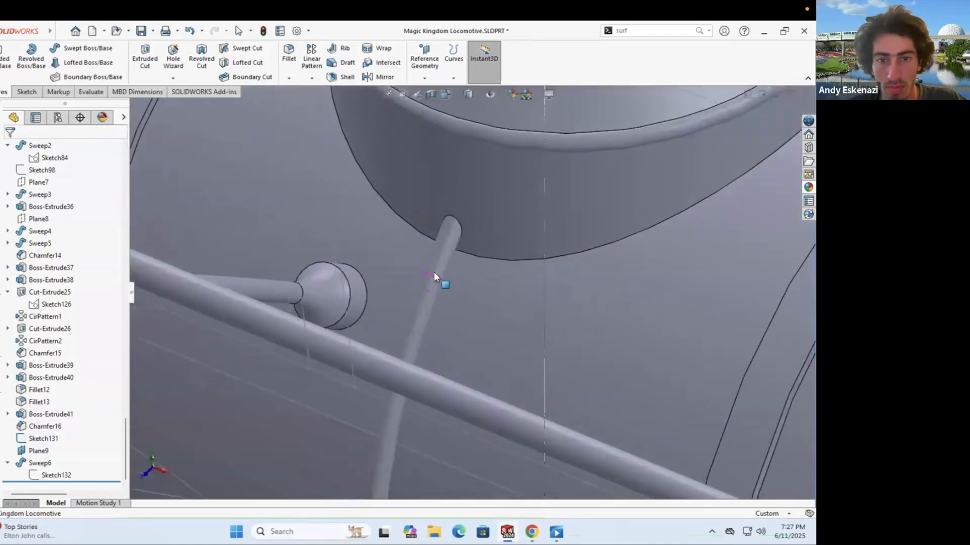
# Step: Create a reference plane across the curved pipe's upper end, just below the dome base
pyautogui.scroll(3, 434, 271)
pyautogui.rightClick(40, 348)
pyautogui.scroll(-4, 439, 90)
pyautogui.click(424, 61)
pyautogui.click(435, 92)
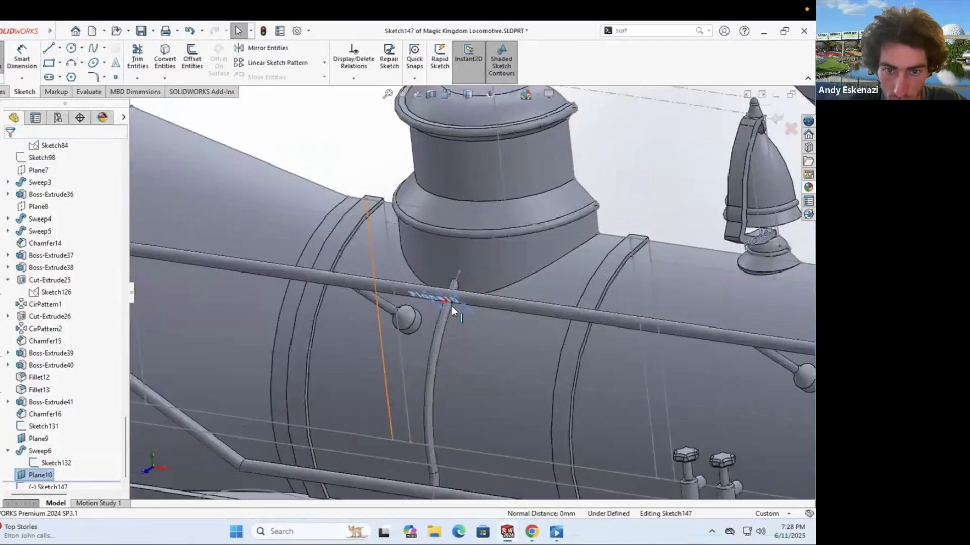
# Step: Sketch a circle around the pipe's upper end on the new reference plane and dimension it
pyautogui.scroll(-5, 452, 307)
pyautogui.moveTo(455, 303); pyautogui.dragTo(490, 302, button='right')
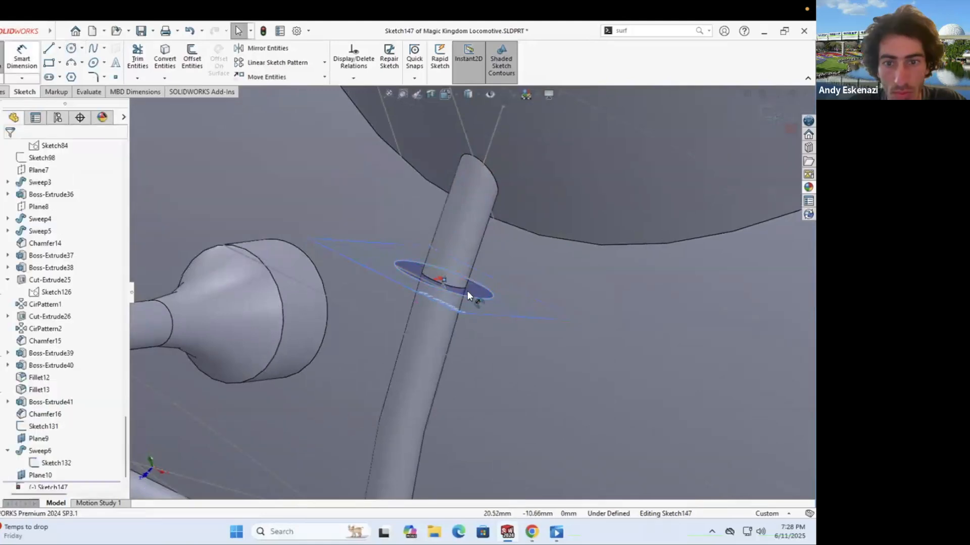
pyautogui.click(509, 347)
pyautogui.press('Return')
# Step: Extrude the circle from a 2 mm offset up to the dome's surface as a pipe collar
pyautogui.click(70, 216)
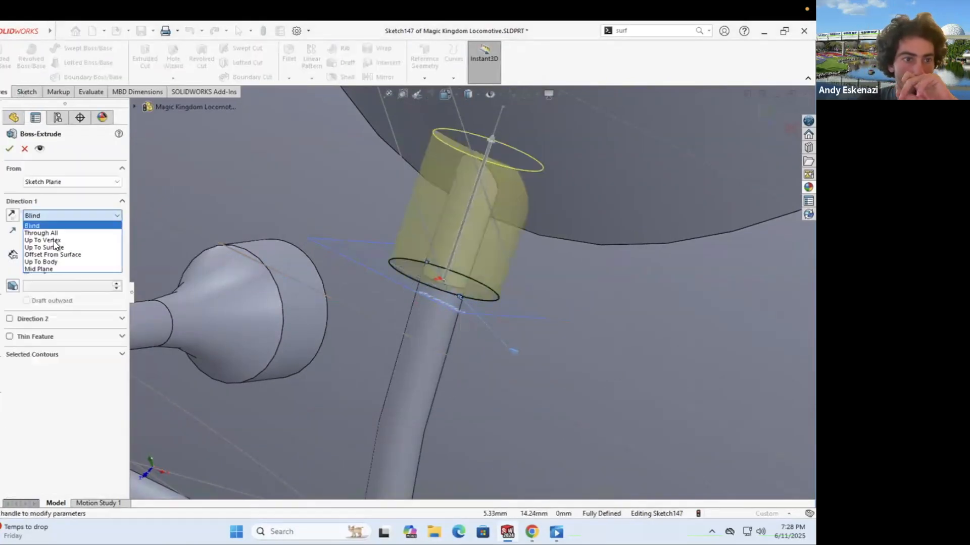
pyautogui.click(59, 224)
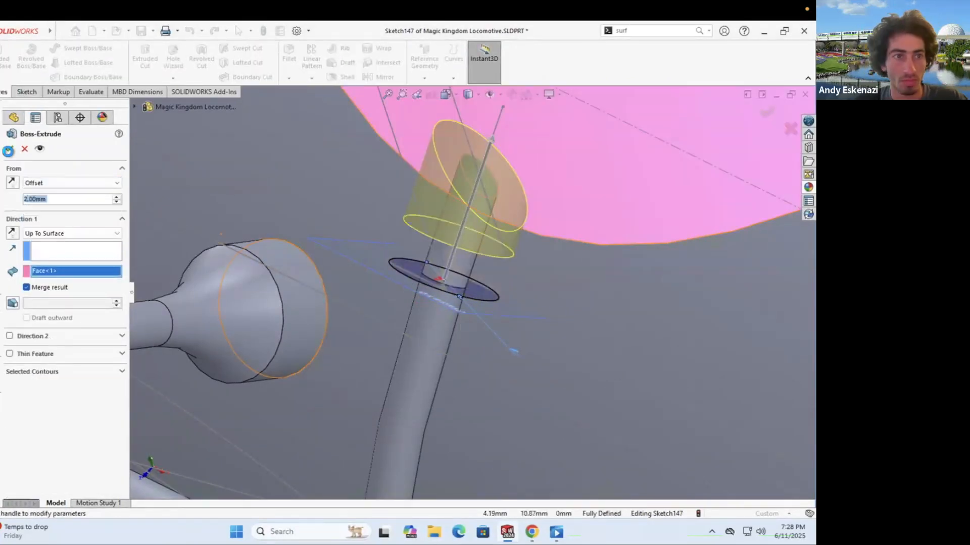
pyautogui.press('Return')
# Step: Chamfer the edge of the new pipe collar at the dome
pyautogui.click(305, 105)
pyautogui.click(426, 268)
pyautogui.moveTo(427, 268); pyautogui.dragTo(667, 228, button='middle')
pyautogui.click(70, 385)
pyautogui.click(10, 150)
# Step: Check the smokestack in the reference photo and fillet the outer lower edge of its conical cap
pyautogui.scroll(-5, 682, 184)
pyautogui.hotkey('alt', 'Tab')
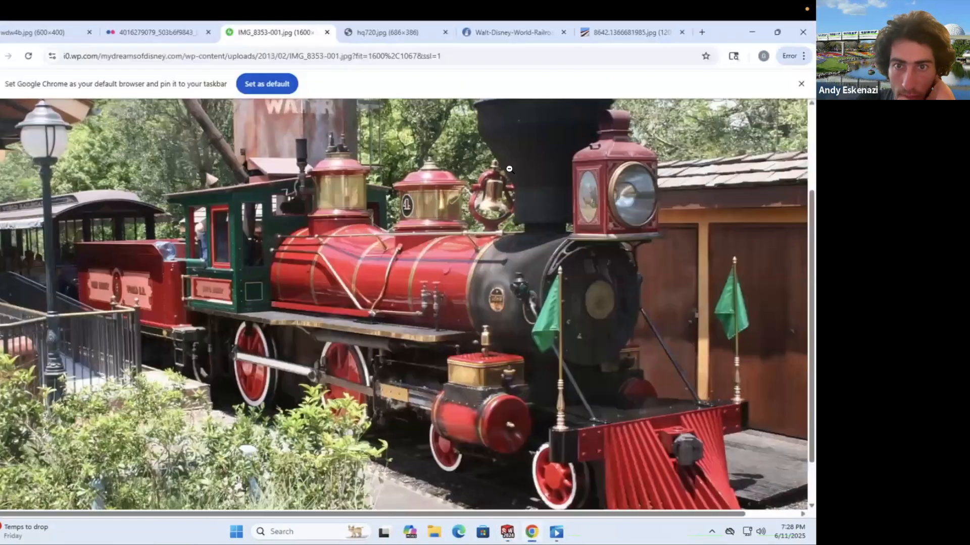
pyautogui.hotkey('alt', 'Tab')
pyautogui.click(232, 248)
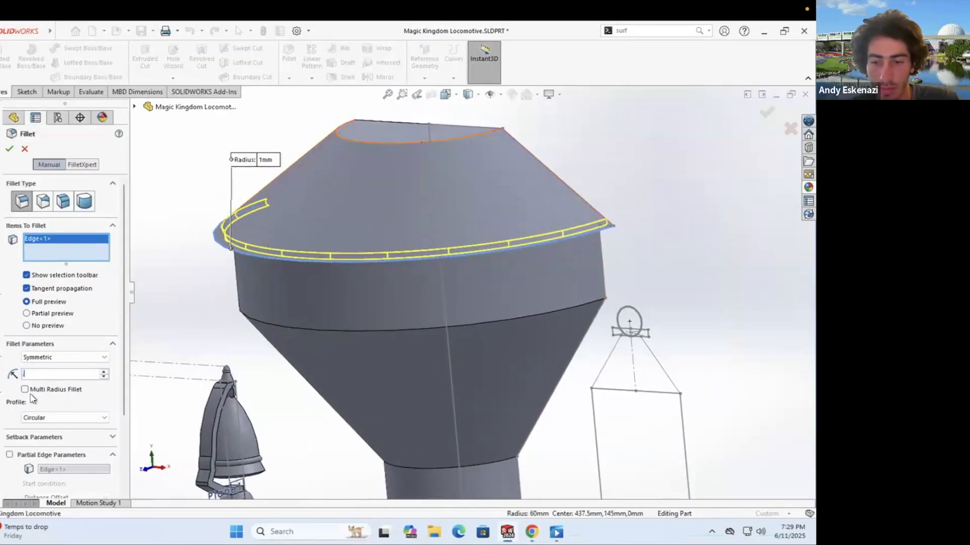
pyautogui.moveTo(166, 220); pyautogui.dragTo(389, 188, button='middle')
pyautogui.press('Return')
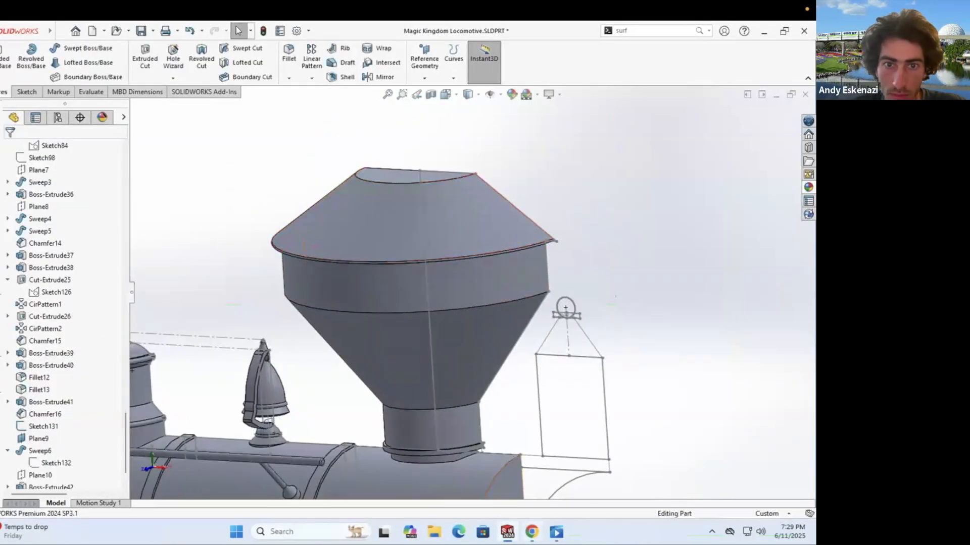
pyautogui.scroll(-3, 372, 111)
pyautogui.scroll(5, 554, 173)
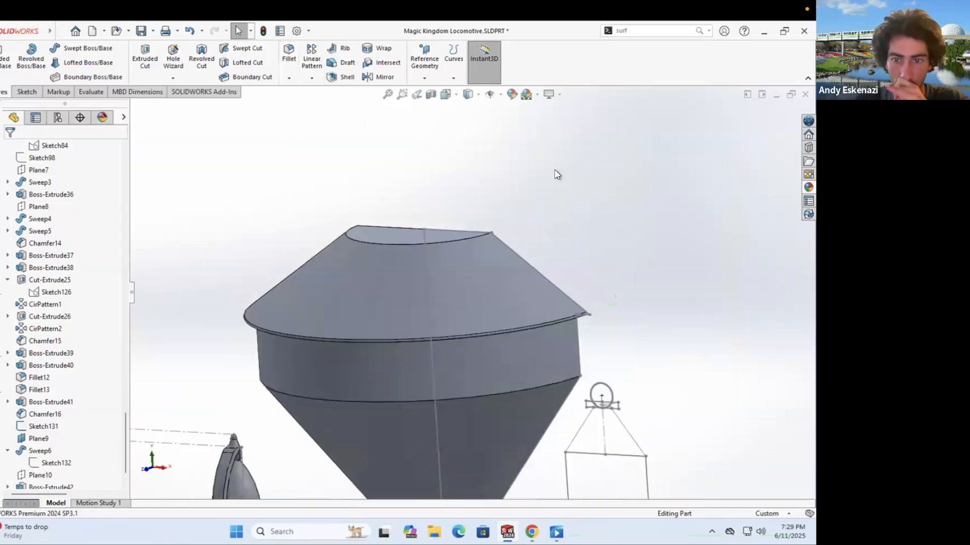
# Step: On the front plane, sketch a rectangle about 35.5 mm long for the headlight shelf ahead of the boiler
pyautogui.scroll(-3, 529, 450)
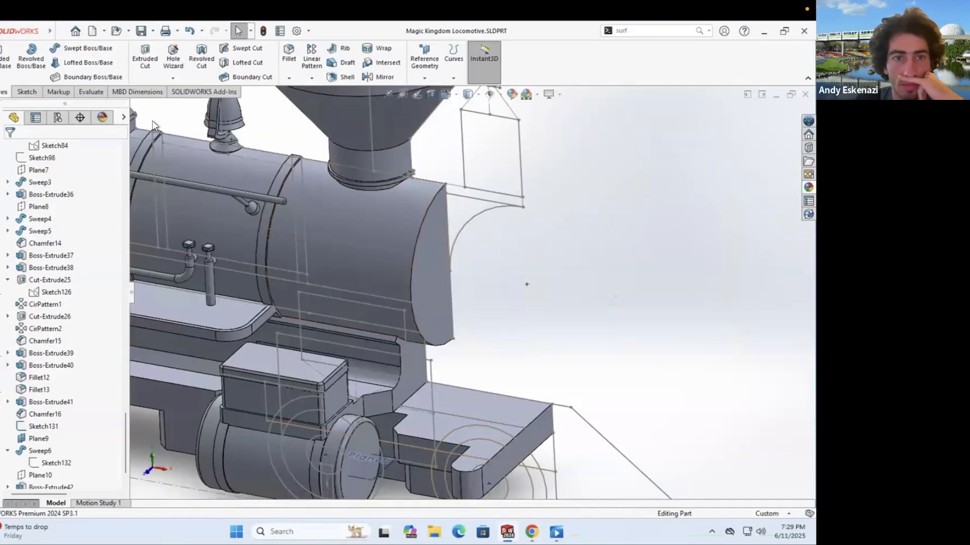
pyautogui.click(27, 91)
pyautogui.click(2, 63)
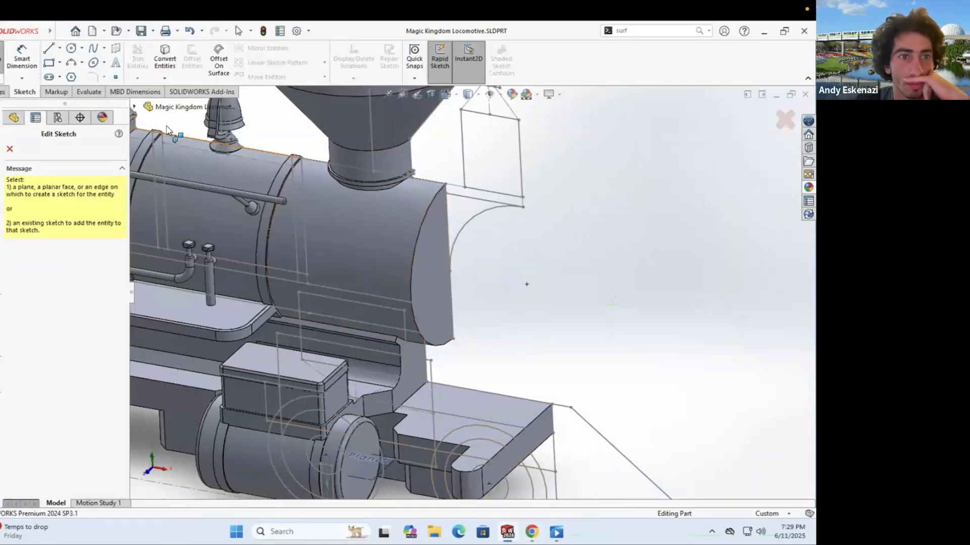
pyautogui.click(190, 180)
pyautogui.scroll(-3, 469, 273)
pyautogui.scroll(-3, 470, 275)
pyautogui.press('r')
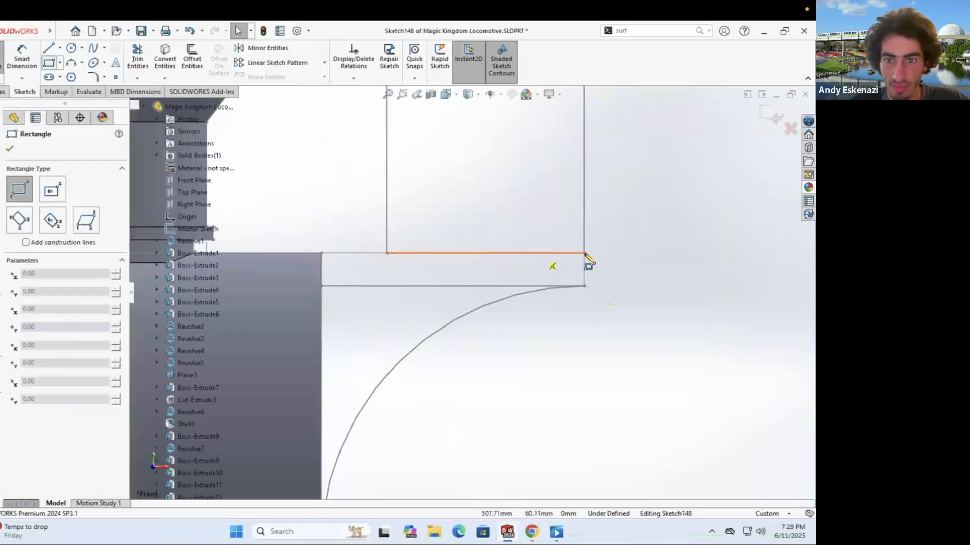
pyautogui.click(424, 311)
# Step: Dimension the headlight shelf rectangle's length as 35 mm
pyautogui.click(455, 286)
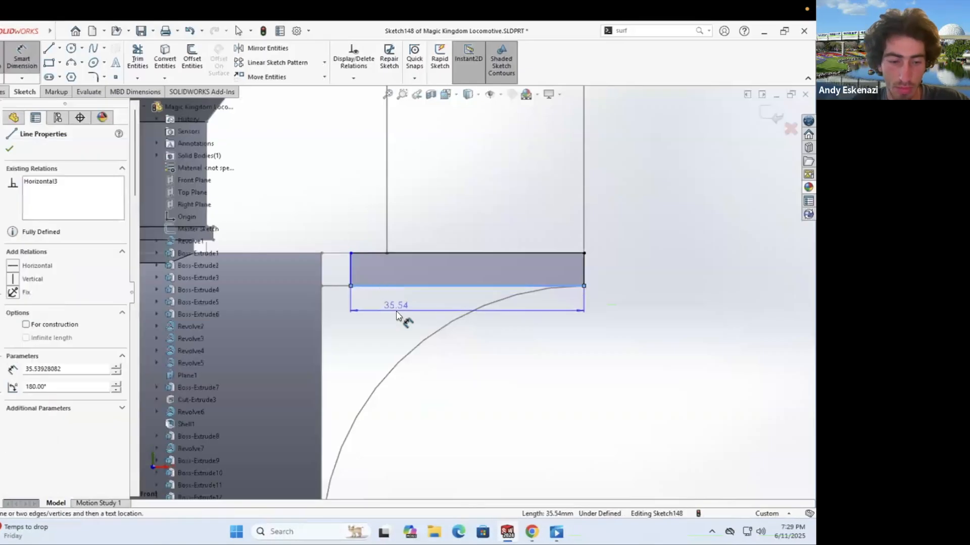
pyautogui.click(399, 309)
pyautogui.write('35')
pyautogui.press('Return')
# Step: Extrude the headlight shelf 25 mm, comparing its width with the reference photo
pyautogui.press('e')
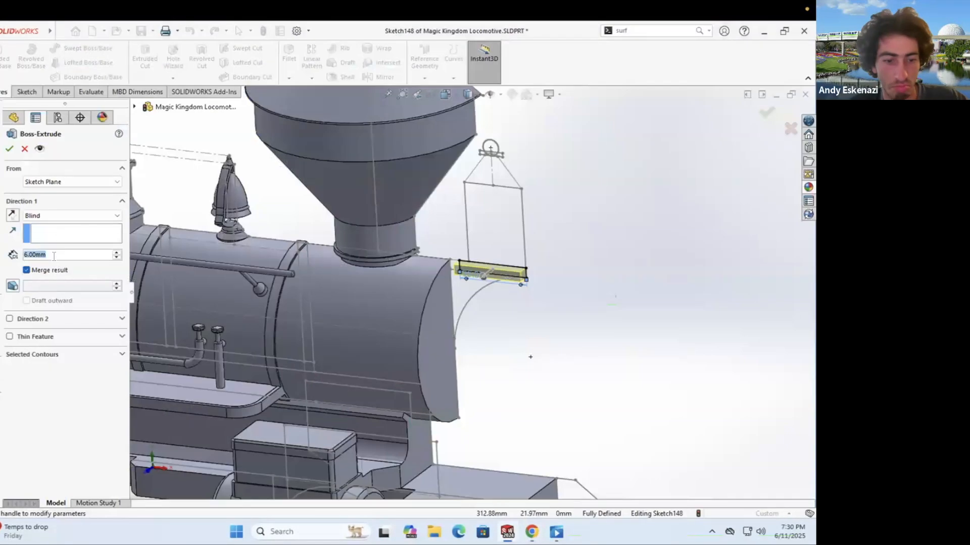
pyautogui.write('20')
pyautogui.press('Return')
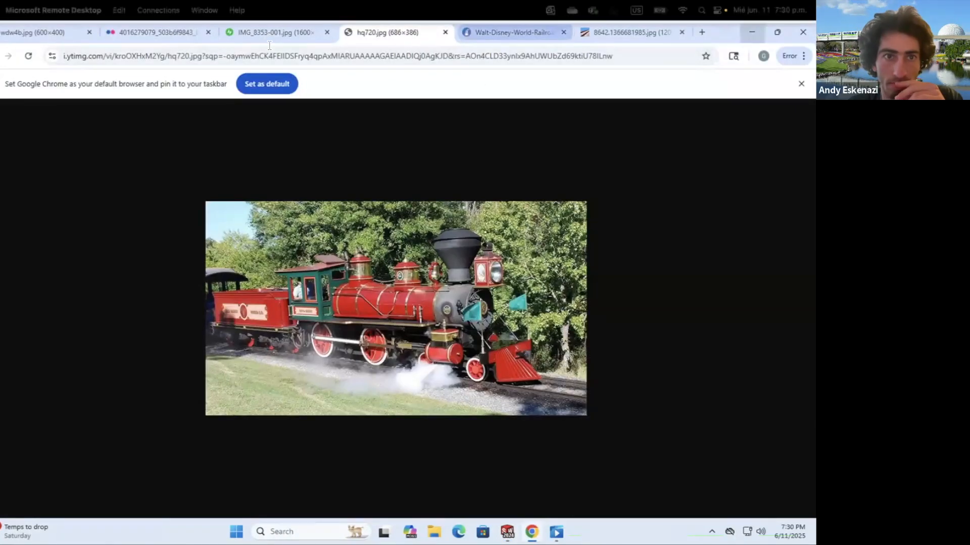
pyautogui.click(269, 35)
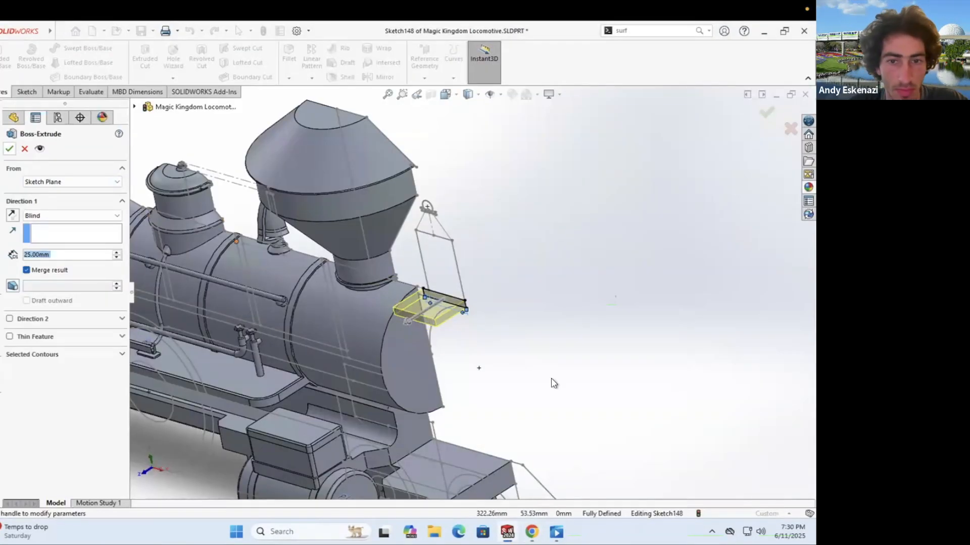
pyautogui.press('Return')
pyautogui.hotkey('ctrl', '1')
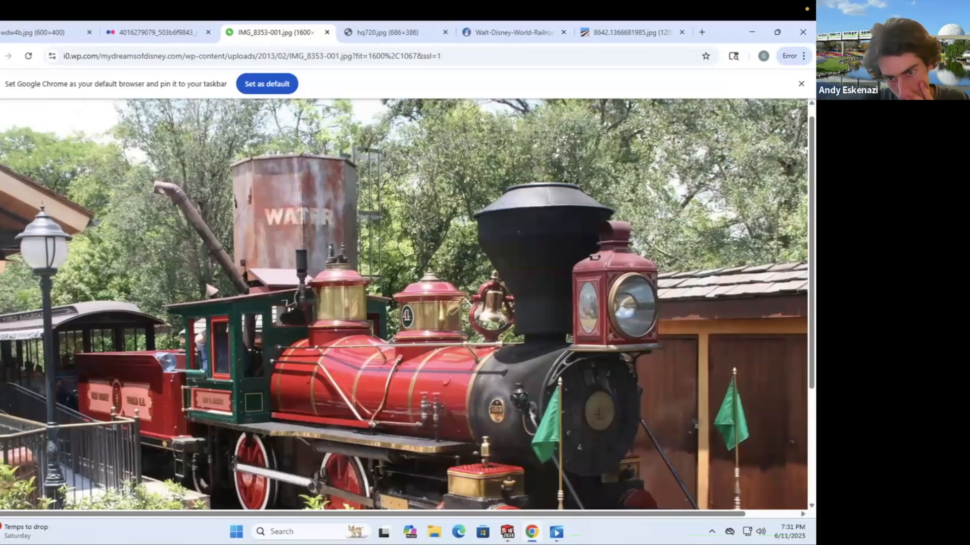
# Step: On the curved headlight bracket's side face, convert its top edge and concave arc, closing the profile with a vertical line
pyautogui.click(532, 532)
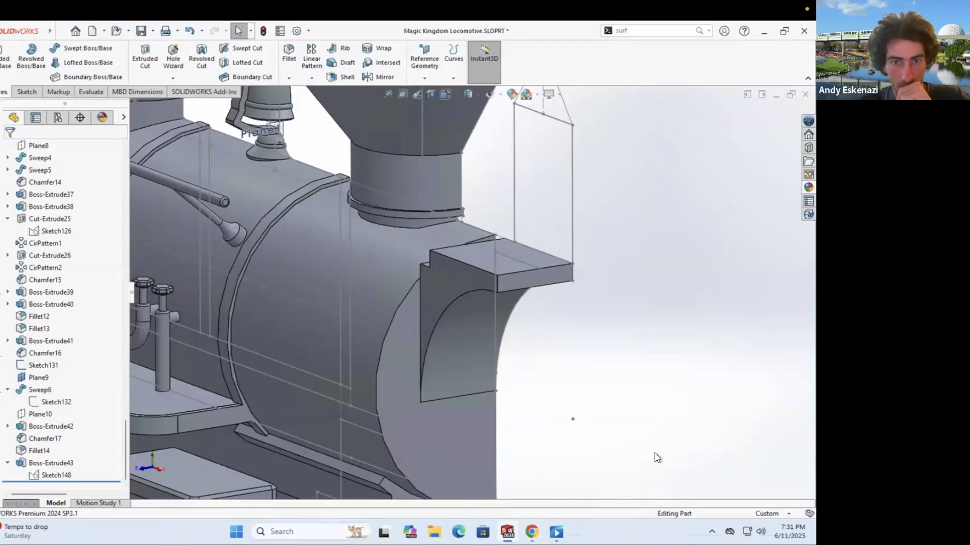
pyautogui.click(432, 303)
pyautogui.click(454, 299)
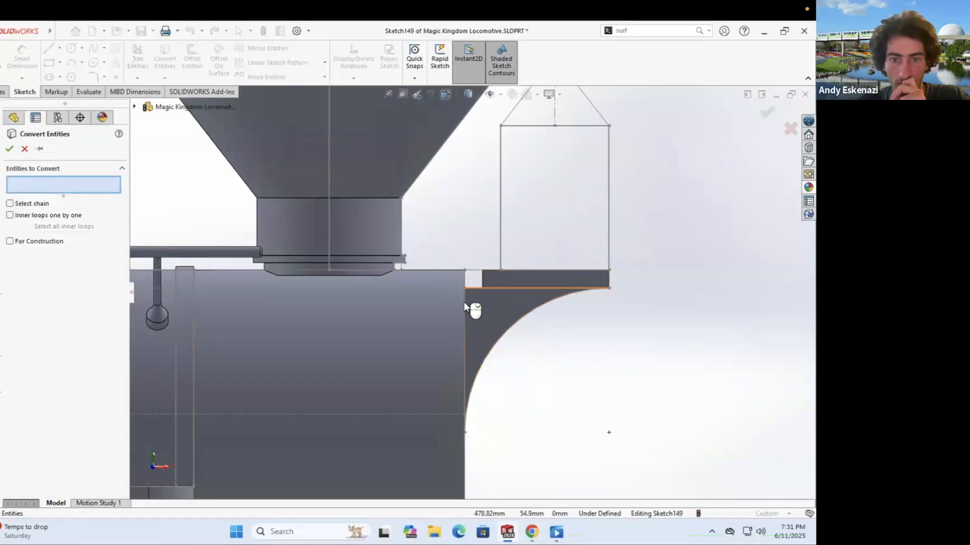
pyautogui.click(49, 48)
pyautogui.click(465, 289)
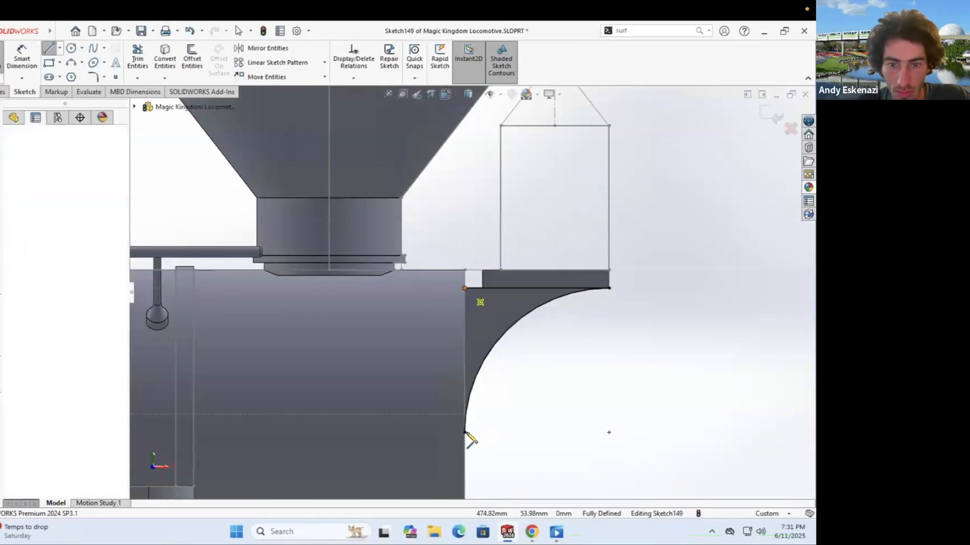
pyautogui.click(464, 432)
# Step: Extrude the bracket profile sideways until it reaches the boiler's outer edge
pyautogui.click(3, 91)
pyautogui.click(3, 59)
pyautogui.moveTo(444, 314); pyautogui.dragTo(439, 373, button='middle')
pyautogui.click(72, 214)
pyautogui.click(445, 433)
pyautogui.click(9, 148)
pyautogui.scroll(5, 444, 324)
pyautogui.moveTo(546, 323)
pyautogui.mouseDown(button='middle')
pyautogui.moveTo(444, 334)
pyautogui.moveTo(543, 343)
pyautogui.moveTo(535, 263)
pyautogui.mouseUp(button='middle')
pyautogui.scroll(-5, 544, 343)
pyautogui.scroll(-3, 536, 263)
# Step: Start a sketch on the widened bracket's triangular rear face and convert the face's edges
pyautogui.click(27, 92)
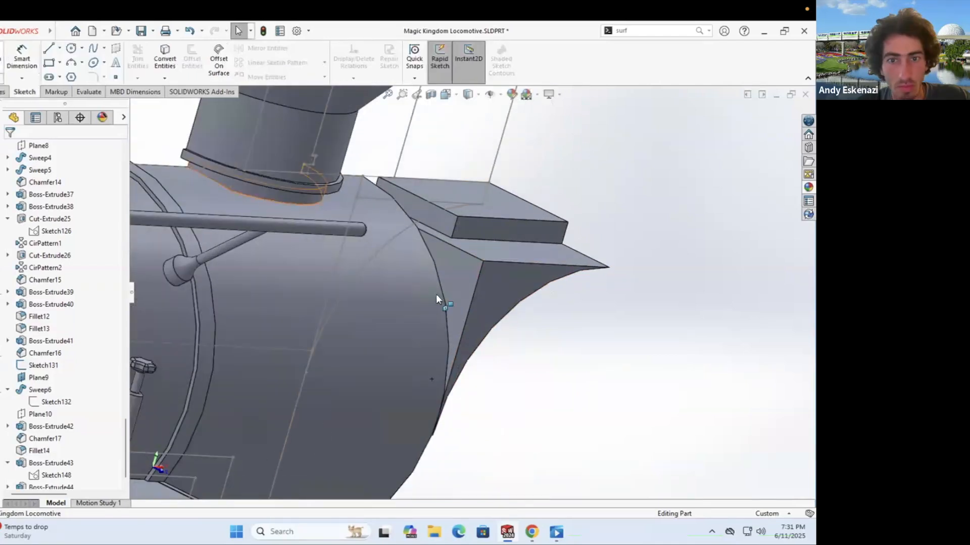
pyautogui.click(455, 299)
pyautogui.scroll(-5, 442, 235)
pyautogui.moveTo(442, 235); pyautogui.dragTo(532, 241, button='middle')
pyautogui.scroll(-3, 533, 242)
pyautogui.click(164, 56)
pyautogui.click(508, 306)
pyautogui.click(9, 148)
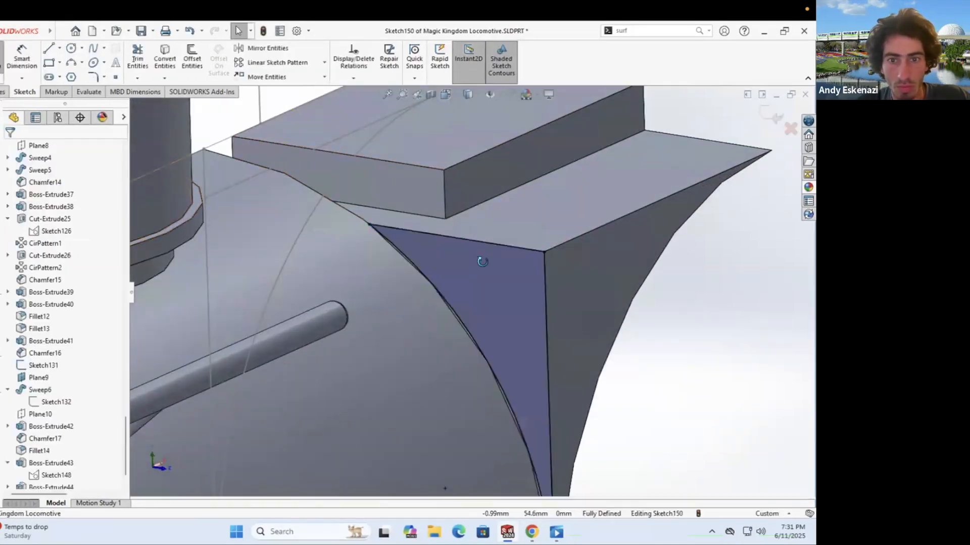
# Step: Check the reference photo and extrude-cut the bracket corner that overhangs the boiler's round contour
pyautogui.moveTo(483, 261); pyautogui.dragTo(491, 273, button='middle')
pyautogui.hotkey('alt', 'Tab')
pyautogui.click(282, 33)
pyautogui.hotkey('alt', 'Tab')
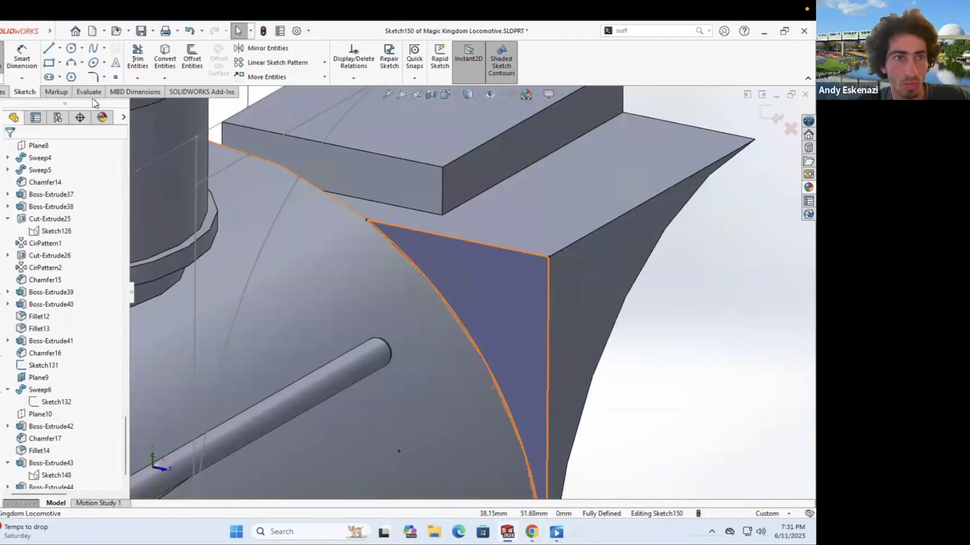
pyautogui.click(3, 92)
pyautogui.click(145, 57)
pyautogui.moveTo(596, 335); pyautogui.dragTo(706, 264)
pyautogui.click(10, 148)
# Step: Compare the trimmed bracket with the reference photo and delete its corner cut
pyautogui.scroll(3, 495, 278)
pyautogui.moveTo(495, 278); pyautogui.dragTo(407, 269, button='middle')
pyautogui.hotkey('alt', 'Tab')
pyautogui.hotkey('alt', 'Tab')
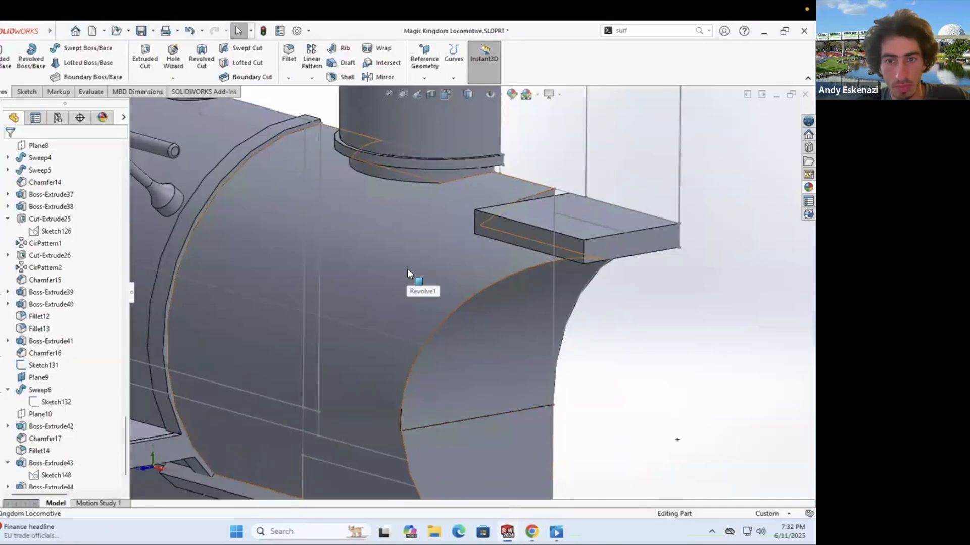
pyautogui.moveTo(511, 343); pyautogui.dragTo(642, 349, button='middle')
pyautogui.scroll(-5, 433, 409)
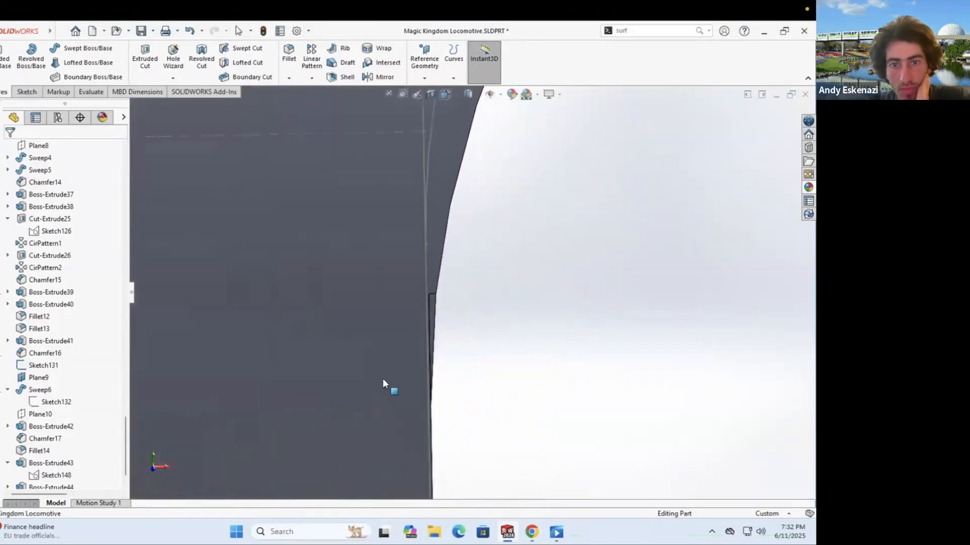
pyautogui.scroll(5, 496, 193)
pyautogui.moveTo(495, 193); pyautogui.dragTo(488, 180, button='middle')
pyautogui.click(488, 180)
pyautogui.press('Delete')
pyautogui.press('Return')
# Step: In the bracket corner sketch, offset the arc along the boiler's contour 1 mm toward the boiler's inside
pyautogui.moveTo(504, 283)
pyautogui.mouseDown(button='middle')
pyautogui.moveTo(422, 264)
pyautogui.moveTo(408, 370)
pyautogui.moveTo(524, 334)
pyautogui.moveTo(439, 238)
pyautogui.moveTo(470, 283)
pyautogui.moveTo(505, 287)
pyautogui.moveTo(491, 283)
pyautogui.mouseUp(button='middle')
pyautogui.press('l')
pyautogui.rightClick(431, 226)
pyautogui.click(441, 198)
pyautogui.scroll(-5, 519, 280)
pyautogui.press('o')
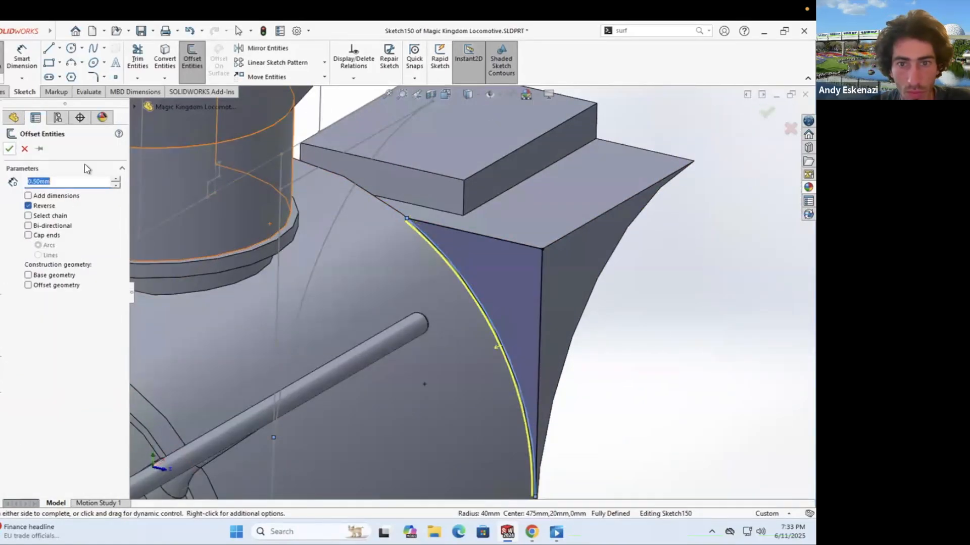
pyautogui.click(49, 206)
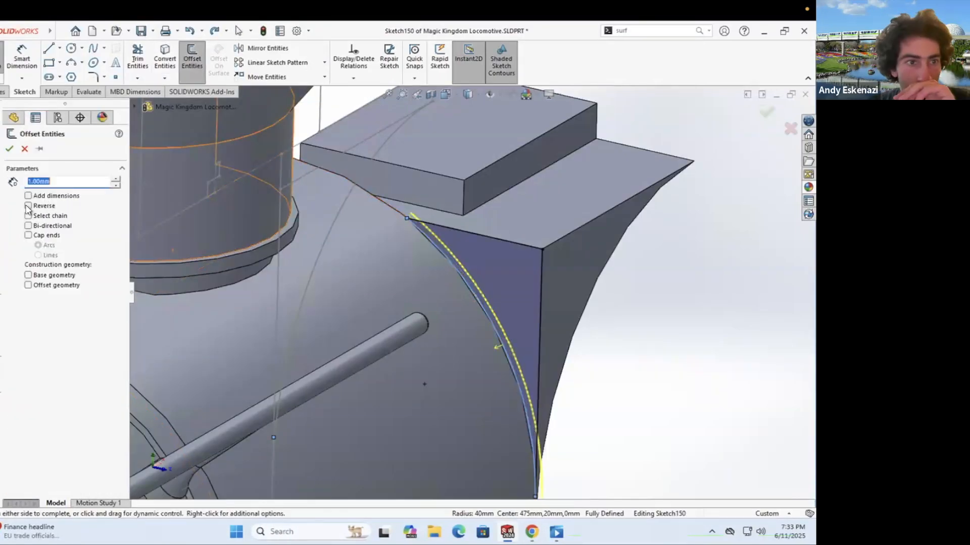
pyautogui.scroll(-2, 415, 216)
# Step: Try to close the offset arc's upper end with short lines to the bracket corner, and undo them
pyautogui.press('l')
pyautogui.click(413, 234)
pyautogui.press('Escape')
pyautogui.scroll(-3, 414, 237)
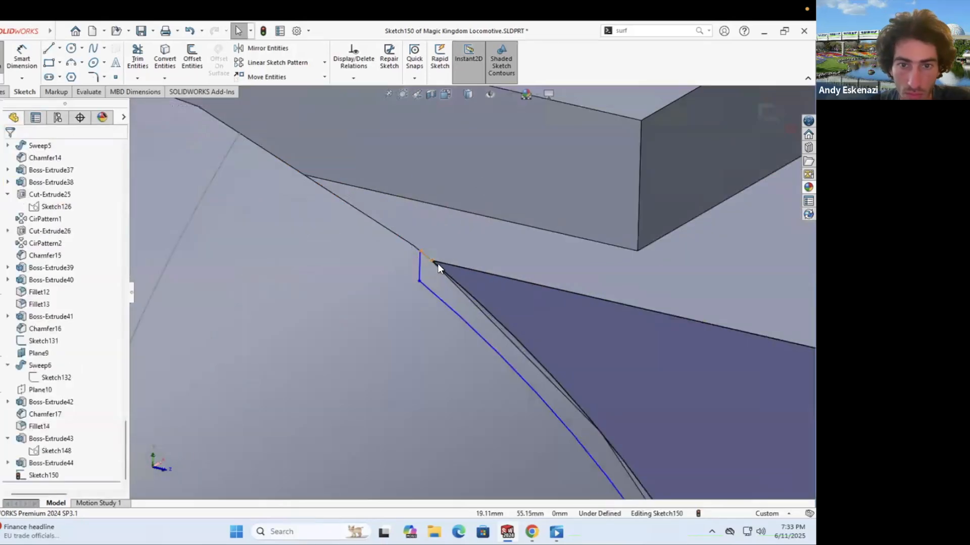
pyautogui.click(441, 263)
pyautogui.keyDown('ctrl'); pyautogui.click(435, 259); pyautogui.keyUp('ctrl')
pyautogui.hotkey('ctrl', 'z')
pyautogui.moveTo(450, 275); pyautogui.dragTo(472, 291, button='middle')
pyautogui.scroll(-2, 473, 291)
pyautogui.hotkey('ctrl', 'z')
# Step: Draw connecting lines from the offset arc's upper end to the bracket's top corner
pyautogui.press('l')
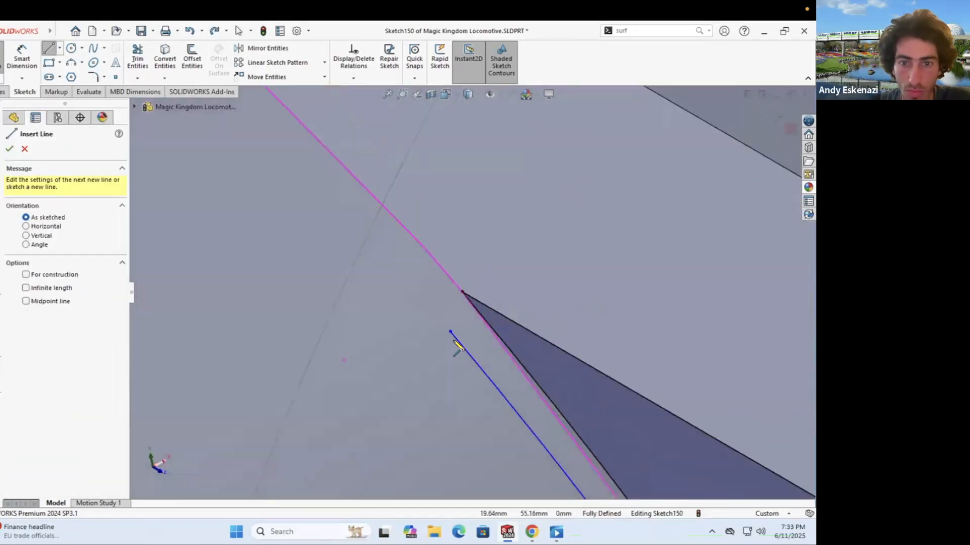
pyautogui.click(420, 351)
pyautogui.click(418, 296)
pyautogui.click(444, 304)
pyautogui.press('Escape')
# Step: Close the profile's lower end with a downward extension and a short line, and relate the two selected lines as perpendicular
pyautogui.scroll(10, 469, 293)
pyautogui.press('l')
pyautogui.scroll(-5, 547, 487)
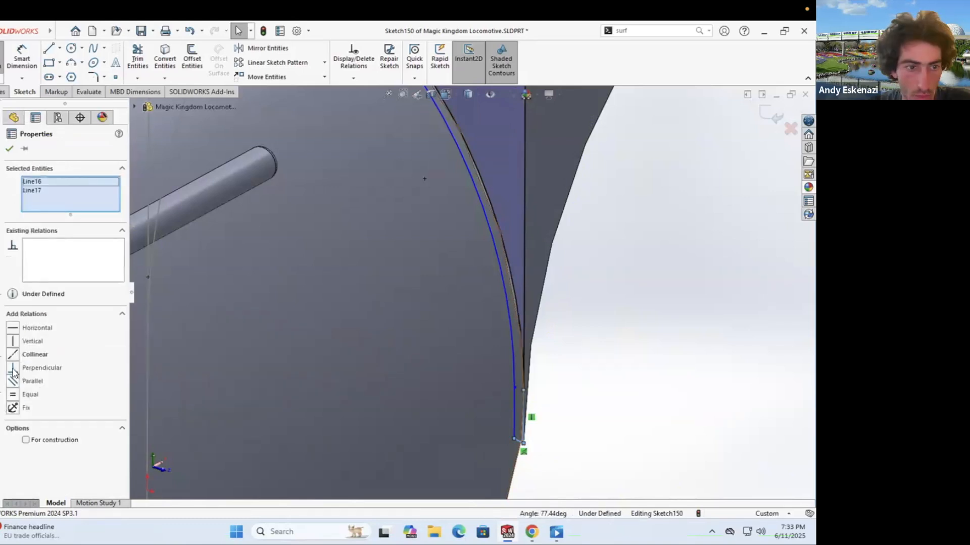
pyautogui.click(502, 192)
pyautogui.click(524, 438)
pyautogui.click(520, 429)
pyautogui.scroll(6, 490, 392)
pyautogui.click(24, 148)
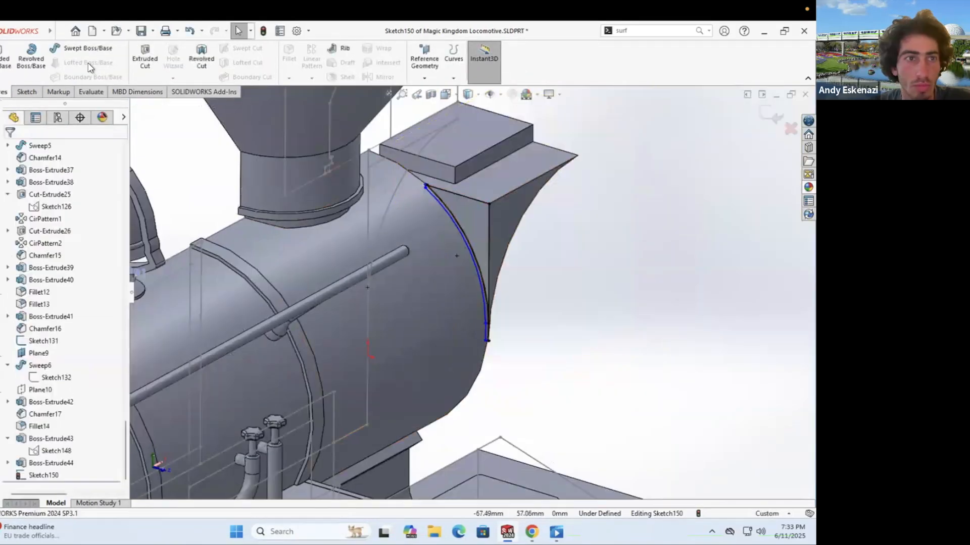
# Step: Extrude-cut the closed corner profile to trim the bracket flush with the boiler's round contour
pyautogui.click(145, 56)
pyautogui.scroll(-3, 445, 222)
pyautogui.click(501, 209)
pyautogui.click(12, 148)
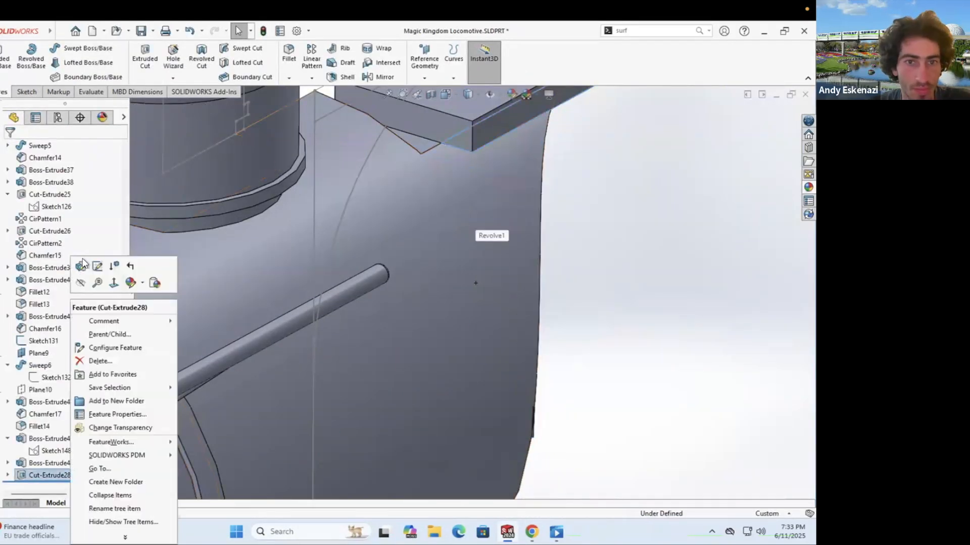
# Step: Edit the last bracket cut so both regions of its corner sketch are cut to a depth of 48 mm
pyautogui.click(81, 266)
pyautogui.scroll(6, 505, 353)
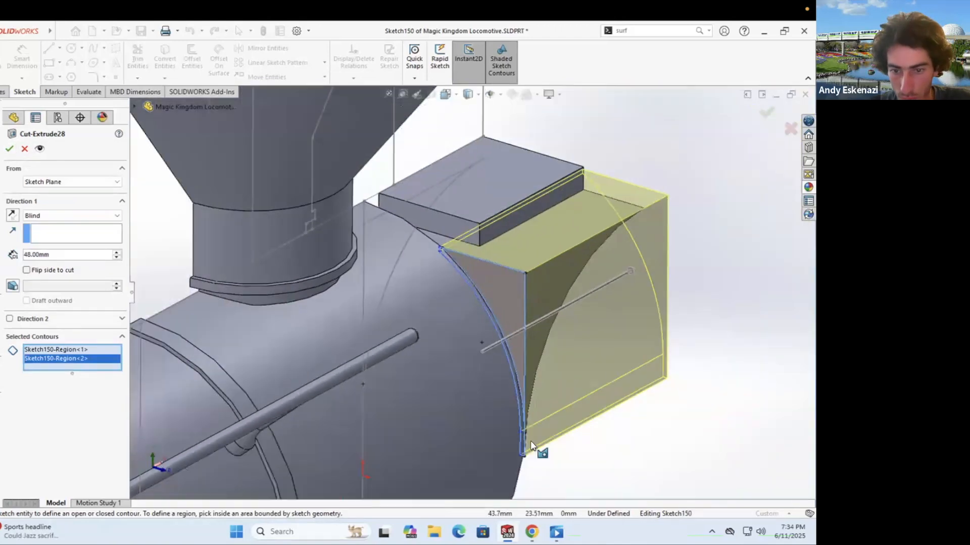
pyautogui.scroll(-6, 531, 447)
pyautogui.click(10, 149)
# Step: Start a new sketch on the front face of the smokebox bracket
pyautogui.scroll(5, 505, 394)
pyautogui.moveTo(567, 445); pyautogui.dragTo(406, 280, button='middle')
pyautogui.scroll(-5, 326, 275)
pyautogui.moveTo(326, 277)
pyautogui.mouseDown(button='middle')
pyautogui.moveTo(411, 252)
pyautogui.moveTo(426, 227)
pyautogui.moveTo(485, 323)
pyautogui.mouseUp(button='middle')
pyautogui.scroll(-3, 411, 252)
pyautogui.scroll(6, 427, 252)
pyautogui.click(415, 419)
pyautogui.click(447, 386)
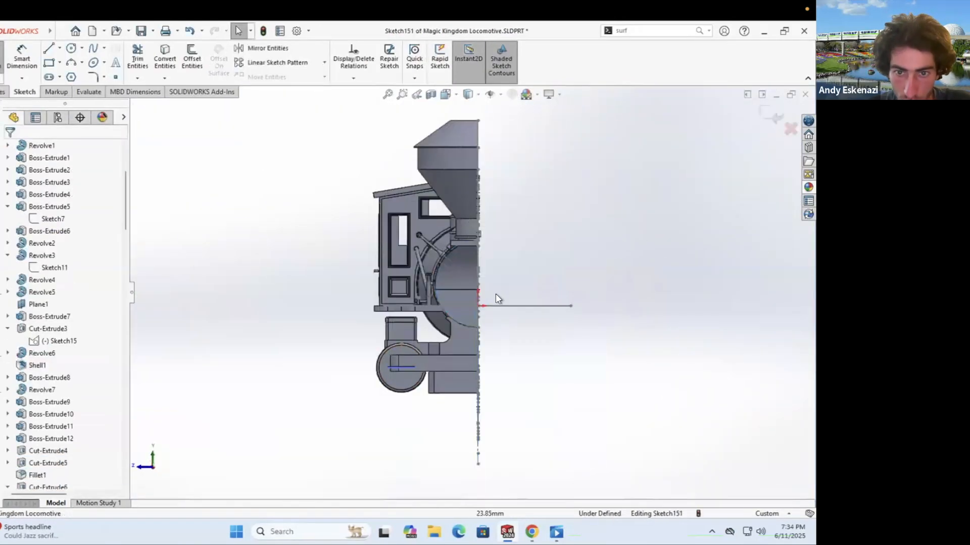
# Step: Convert the front face's edges into the sketch and draw a circle centred on the boiler over the bracket
pyautogui.scroll(-6, 497, 294)
pyautogui.click(165, 56)
pyautogui.moveTo(275, 284)
pyautogui.mouseDown(button='middle')
pyautogui.moveTo(295, 289)
pyautogui.moveTo(362, 269)
pyautogui.moveTo(464, 343)
pyautogui.mouseUp(button='middle')
pyautogui.rightClick(304, 311)
pyautogui.click(72, 63)
pyautogui.click(307, 274)
pyautogui.press('Escape')
pyautogui.scroll(-1, 361, 269)
pyautogui.hotkey('ctrl', 'z')
pyautogui.click(317, 230)
pyautogui.moveTo(317, 230); pyautogui.dragTo(252, 222, button='middle')
pyautogui.press('Escape')
# Step: Set the circle's diameter to 75 mm
pyautogui.click(21, 57)
pyautogui.click(579, 375)
pyautogui.click(654, 415)
pyautogui.write('75')
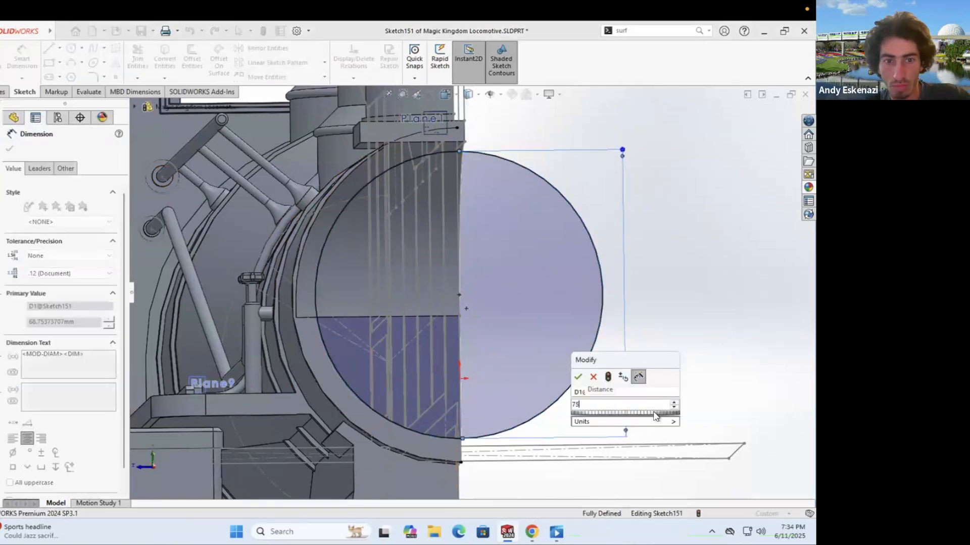
pyautogui.press('Return')
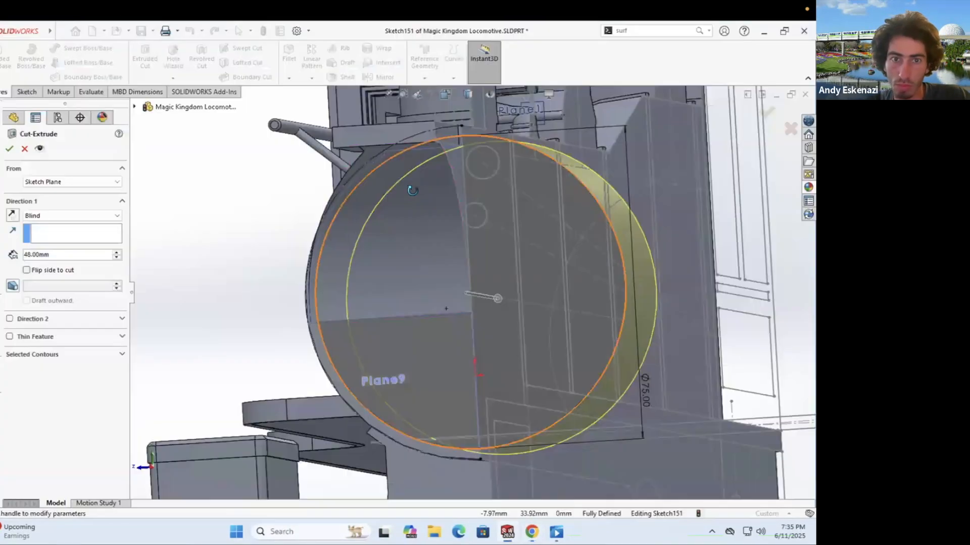
# Step: Extrude-cut two regions of the 75 mm circle sketch 48 mm deep to clear the bracket's rounded inside
pyautogui.press('Escape')
pyautogui.moveTo(413, 190); pyautogui.dragTo(467, 191, button='middle')
pyautogui.click(414, 131)
pyautogui.click(10, 149)
pyautogui.moveTo(455, 242); pyautogui.dragTo(353, 237, button='middle')
pyautogui.click(3, 92)
pyautogui.click(145, 55)
pyautogui.click(422, 363)
pyautogui.scroll(5, 419, 183)
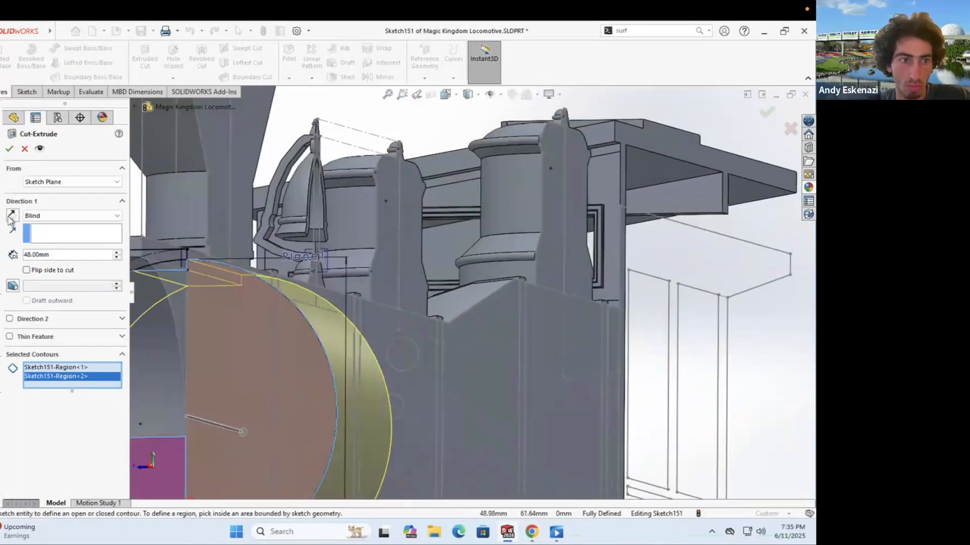
pyautogui.press('Return')
pyautogui.scroll(-10, 301, 286)
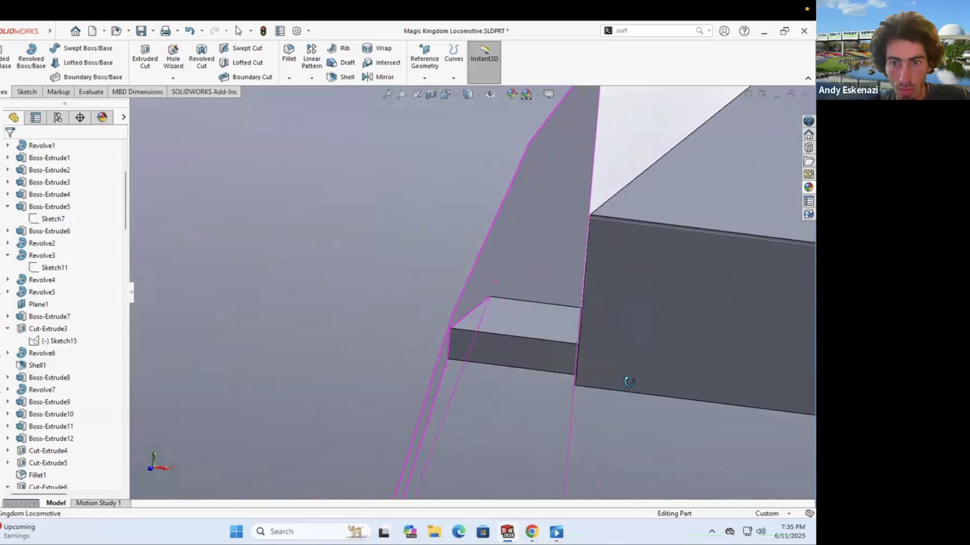
# Step: Try to chamfer the headlight shelf's top face with a distance of 1 mm
pyautogui.moveTo(629, 381); pyautogui.dragTo(515, 316, button='middle')
pyautogui.click(289, 78)
pyautogui.click(303, 103)
pyautogui.click(505, 282)
pyautogui.write('1')
pyautogui.press('Return')
# Step: Add the shelf's lower edges to the 1 mm, 45-degree chamfer and remove the third edge from the selection
pyautogui.moveTo(276, 415); pyautogui.dragTo(399, 404, button='middle')
pyautogui.click(399, 403)
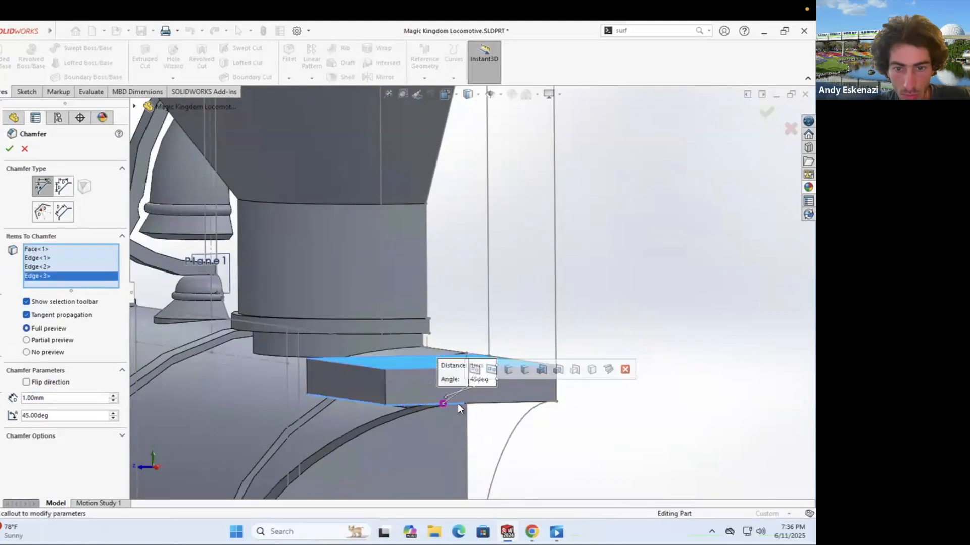
pyautogui.click(458, 404)
pyautogui.rightClick(53, 276)
pyautogui.click(71, 284)
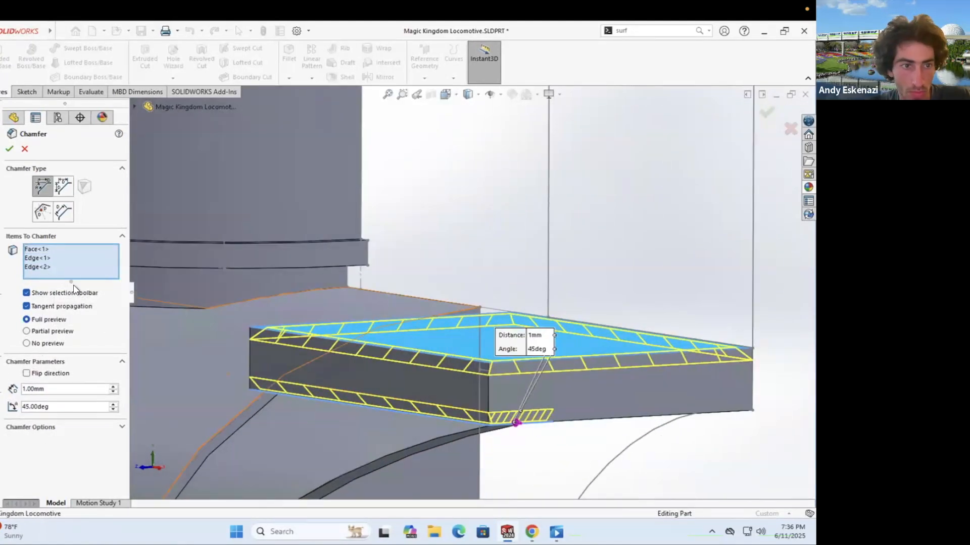
pyautogui.moveTo(505, 303)
pyautogui.mouseDown(button='middle')
pyautogui.moveTo(545, 262)
pyautogui.moveTo(459, 400)
pyautogui.moveTo(606, 332)
pyautogui.moveTo(382, 359)
pyautogui.moveTo(474, 318)
pyautogui.moveTo(532, 362)
pyautogui.moveTo(552, 346)
pyautogui.moveTo(536, 429)
pyautogui.moveTo(480, 423)
pyautogui.moveTo(554, 449)
pyautogui.moveTo(505, 417)
pyautogui.mouseUp(button='middle')
pyautogui.press('Return')
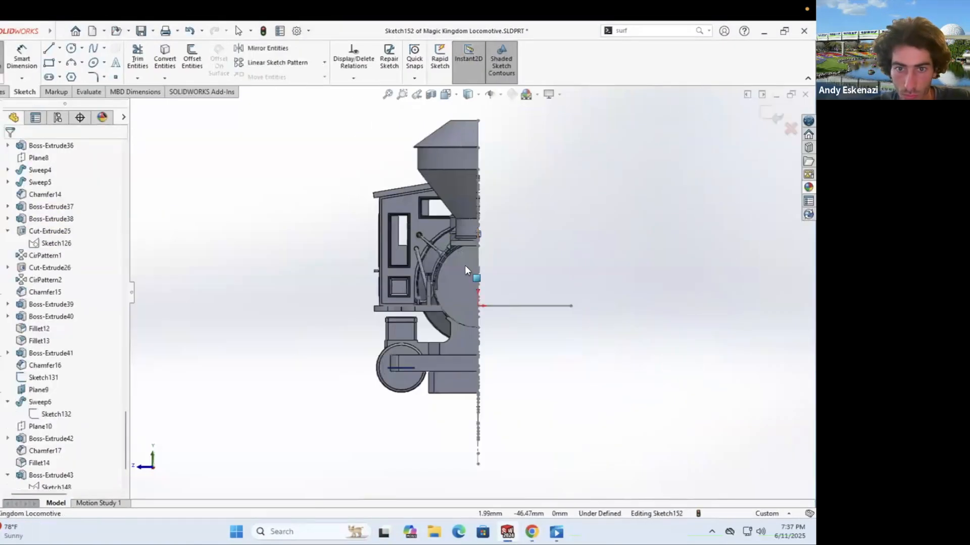
# Step: Sketch a rectangle directly beneath the headlight shelf, spanning from its outer side to the locomotive's centre plane
pyautogui.scroll(-8, 465, 270)
pyautogui.click(516, 328)
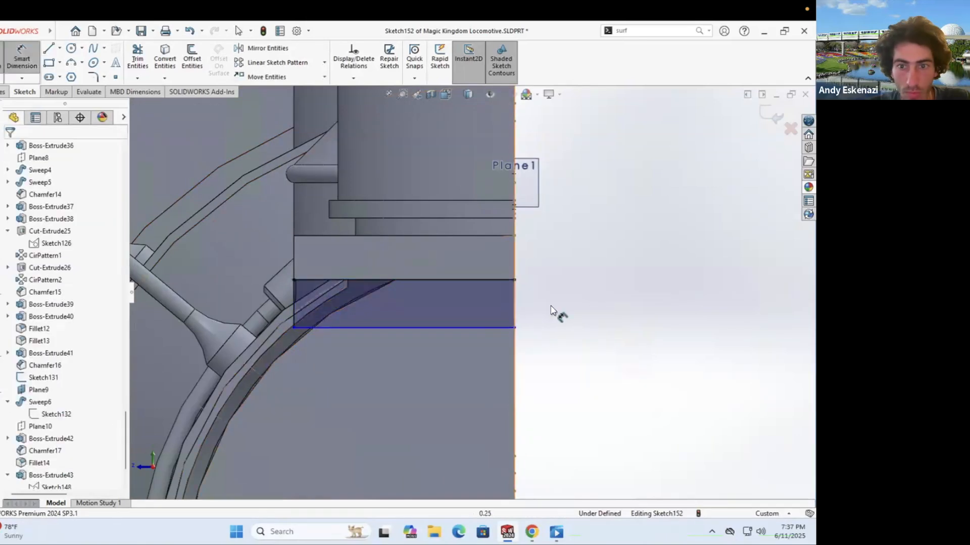
pyautogui.moveTo(662, 342); pyautogui.dragTo(546, 362, button='middle')
pyautogui.scroll(-3, 545, 361)
# Step: Extrude-cut the rectangle beneath the shelf 5 mm deep and reopen the cut for editing its depth
pyautogui.press('Return')
pyautogui.moveTo(394, 249); pyautogui.dragTo(27, 500, button='middle')
pyautogui.click(57, 267)
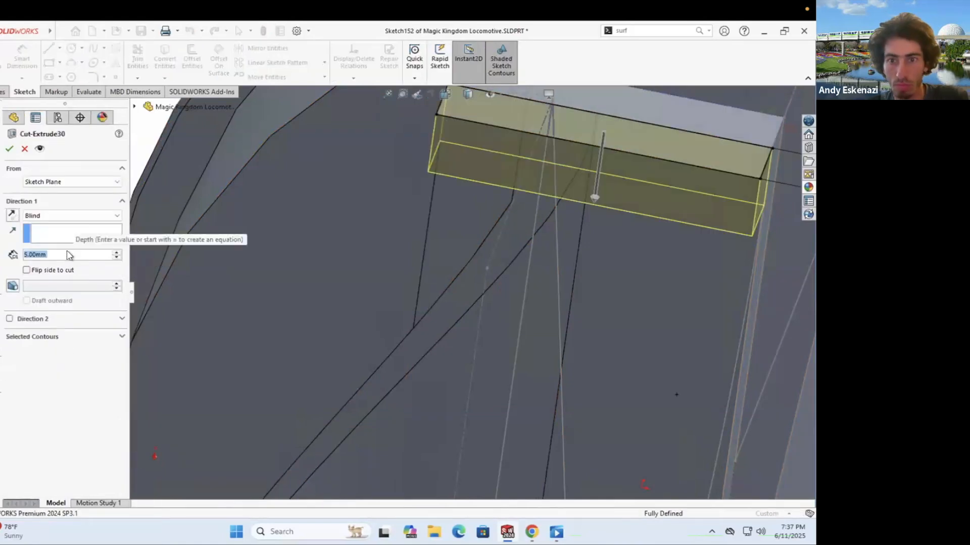
# Step: Set the blind cut beneath the front bracket's shelf to 10 mm deep and apply it
pyautogui.press('Return')
pyautogui.rightClick(50, 275)
pyautogui.click(65, 273)
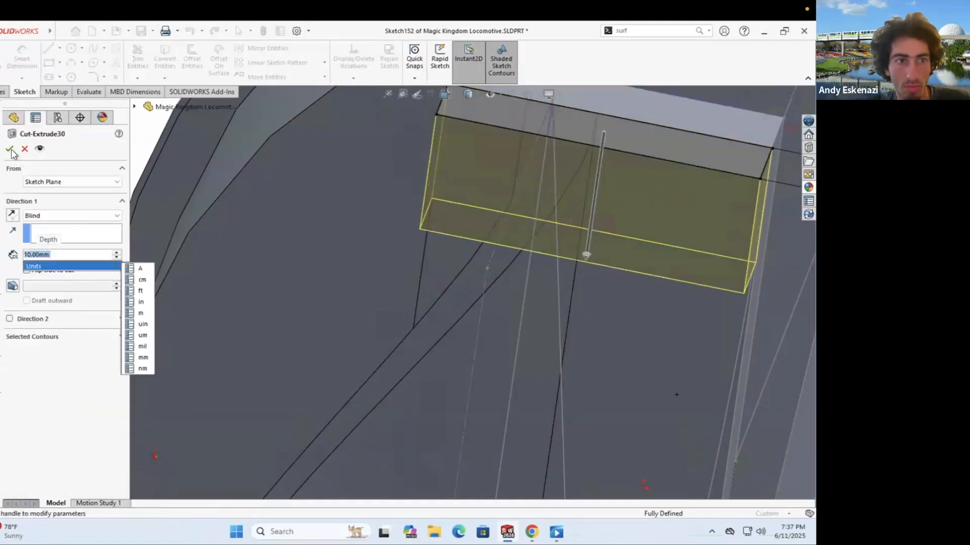
pyautogui.click(10, 149)
pyautogui.moveTo(394, 242)
pyautogui.mouseDown(button='middle')
pyautogui.moveTo(411, 266)
pyautogui.moveTo(433, 147)
pyautogui.moveTo(431, 328)
pyautogui.moveTo(497, 277)
pyautogui.moveTo(634, 318)
pyautogui.moveTo(574, 359)
pyautogui.moveTo(399, 307)
pyautogui.moveTo(476, 275)
pyautogui.moveTo(369, 326)
pyautogui.moveTo(354, 263)
pyautogui.mouseUp(button='middle')
pyautogui.rightClick(50, 275)
pyautogui.click(65, 268)
pyautogui.press('Return')
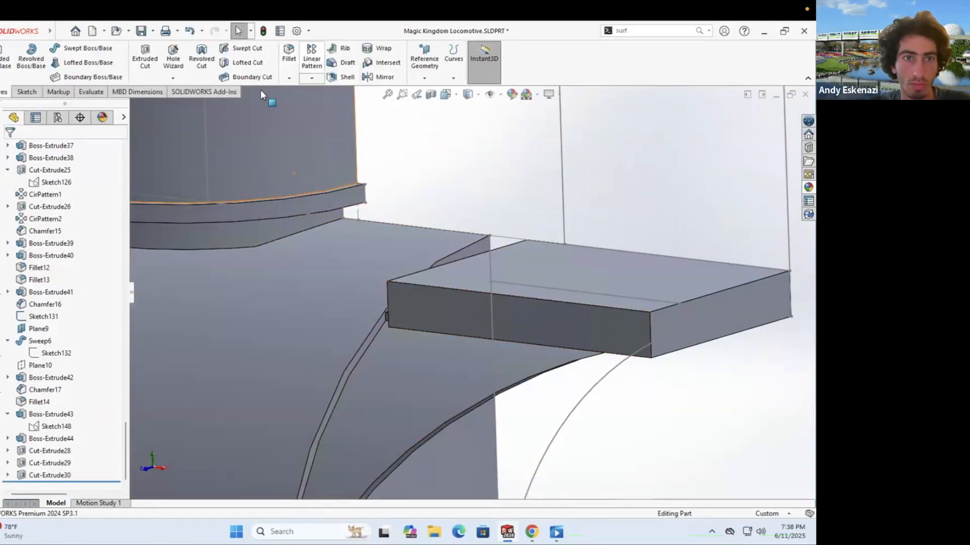
# Step: Chamfer five outer edges of the shelf plate at 0.5 mm and 45 degrees
pyautogui.click(418, 274)
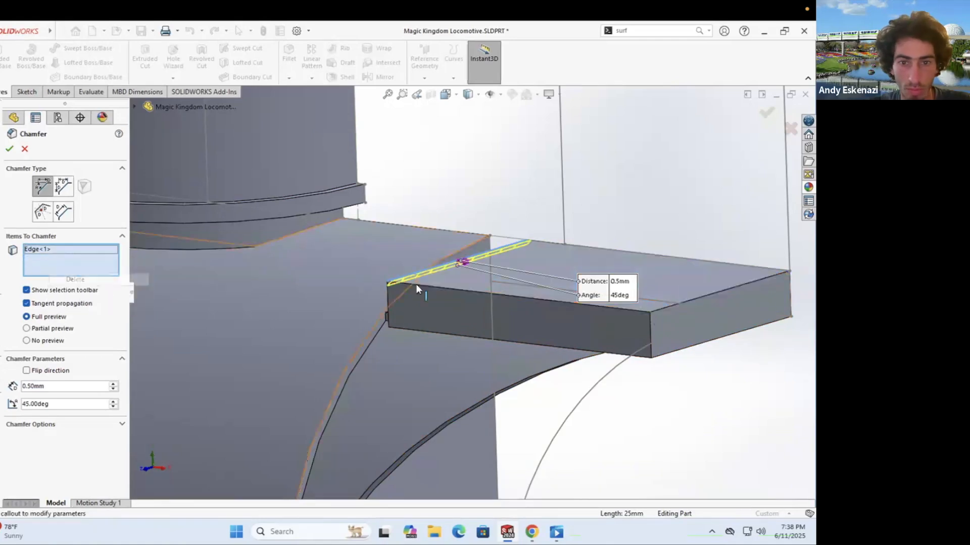
pyautogui.click(525, 349)
pyautogui.moveTo(525, 348); pyautogui.dragTo(26, 222, button='middle')
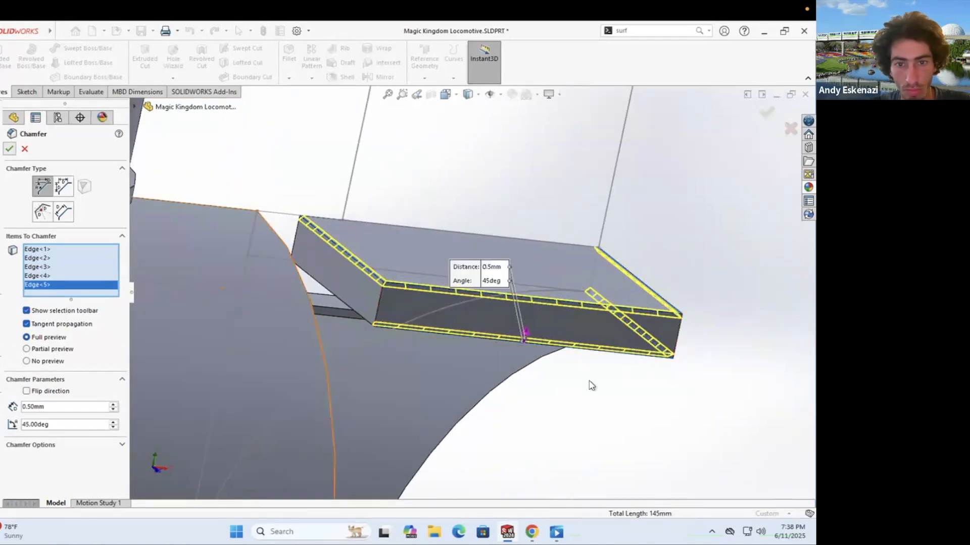
pyautogui.press('Return')
# Step: Try to fillet the boiler's front circular edge with a 1 mm radius
pyautogui.moveTo(378, 283); pyautogui.dragTo(513, 251, button='middle')
pyautogui.scroll(-3, 422, 375)
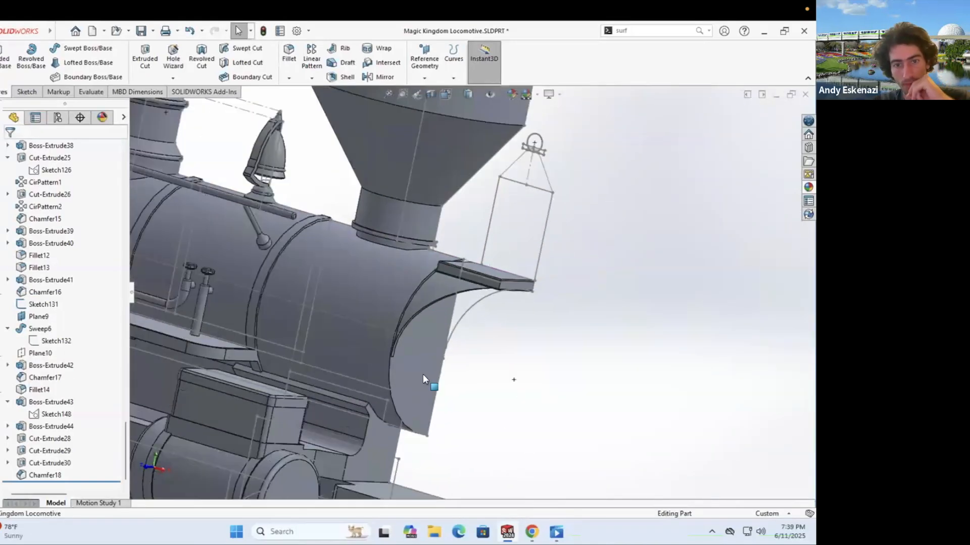
pyautogui.scroll(3, 423, 374)
pyautogui.hotkey('alt', 'Tab')
pyautogui.hotkey('alt', 'Tab')
pyautogui.click(291, 60)
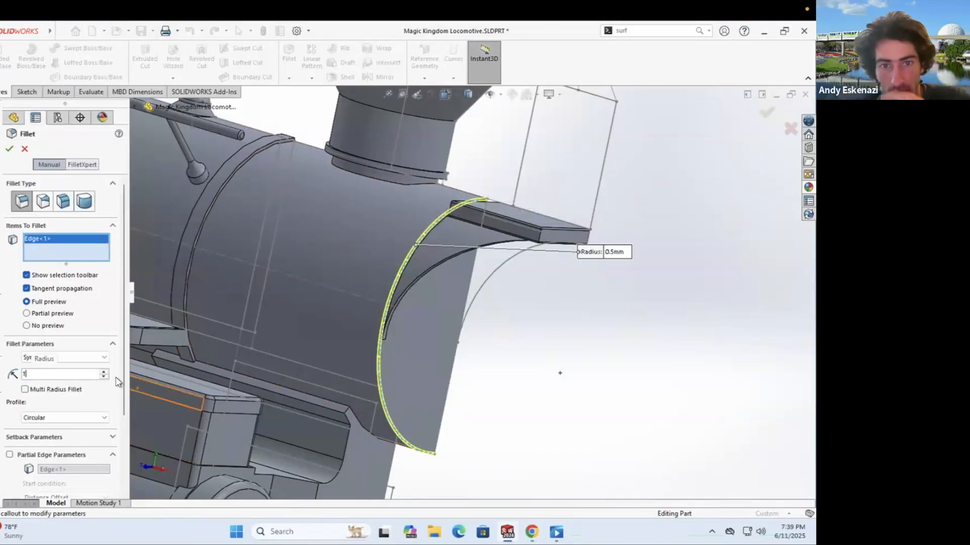
pyautogui.press('Escape')
pyautogui.moveTo(527, 408); pyautogui.dragTo(314, 232, button='middle')
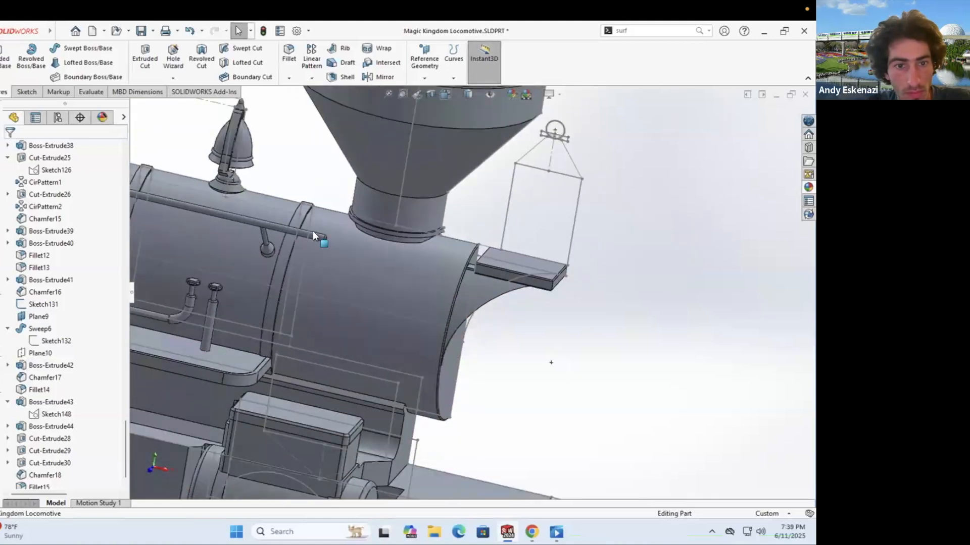
# Step: Set up a 0.5 mm fillet and add the edges of the boiler bands nearest the smokestack
pyautogui.press('Return')
pyautogui.scroll(5, 330, 207)
pyautogui.press('Escape')
pyautogui.click(288, 60)
pyautogui.scroll(-3, 334, 176)
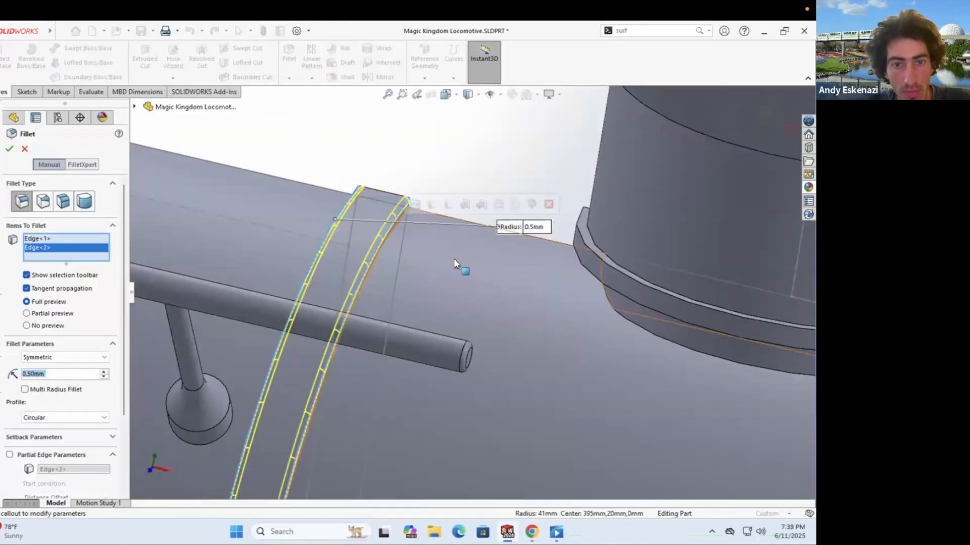
pyautogui.moveTo(453, 259); pyautogui.dragTo(301, 278, button='middle')
pyautogui.click(301, 278)
pyautogui.scroll(3, 180, 229)
pyautogui.click(179, 229)
pyautogui.scroll(-3, 286, 274)
pyautogui.click(285, 274)
pyautogui.click(375, 296)
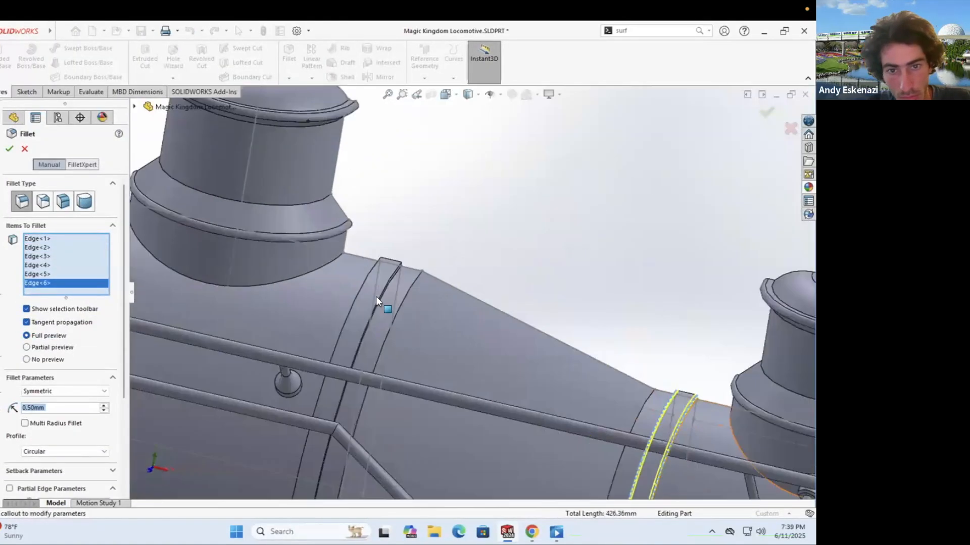
# Step: Add the edges of the remaining boiler bands toward the cab and apply the 0.5 mm fillet
pyautogui.scroll(-3, 376, 296)
pyautogui.click(438, 334)
pyautogui.moveTo(437, 334); pyautogui.dragTo(296, 261, button='middle')
pyautogui.click(297, 262)
pyautogui.scroll(-3, 297, 262)
pyautogui.click(354, 277)
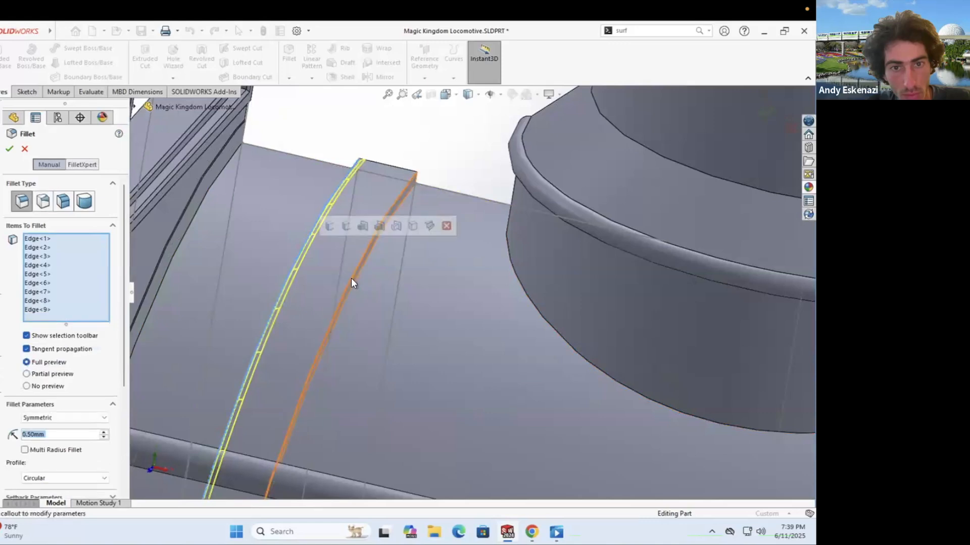
pyautogui.click(352, 282)
pyautogui.press('Return')
# Step: Edit the bracket web's cut sketch and dimension the spacing between its inner arc and the boiler arc
pyautogui.scroll(5, 475, 301)
pyautogui.moveTo(476, 301); pyautogui.dragTo(553, 360, button='middle')
pyautogui.scroll(-5, 554, 361)
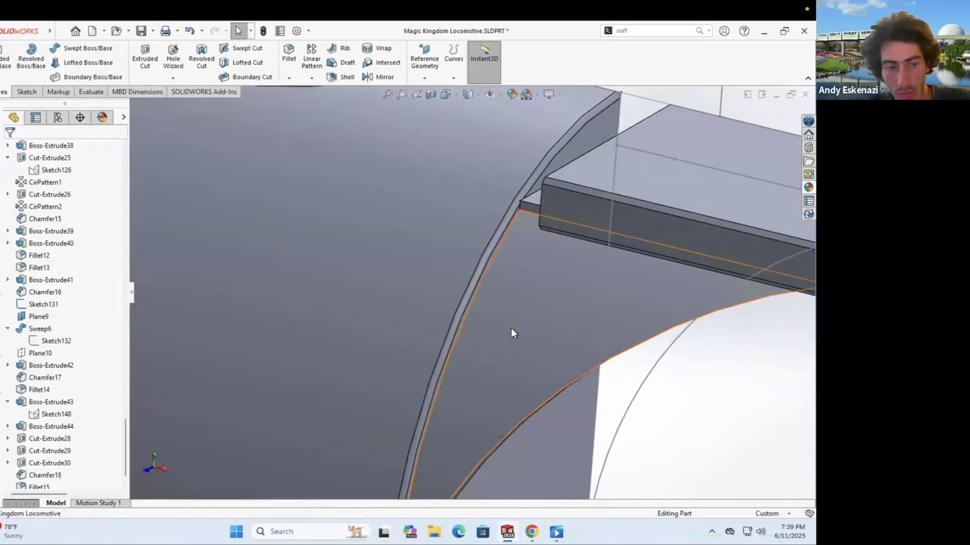
pyautogui.click(511, 333)
pyautogui.click(527, 311)
pyautogui.click(405, 300)
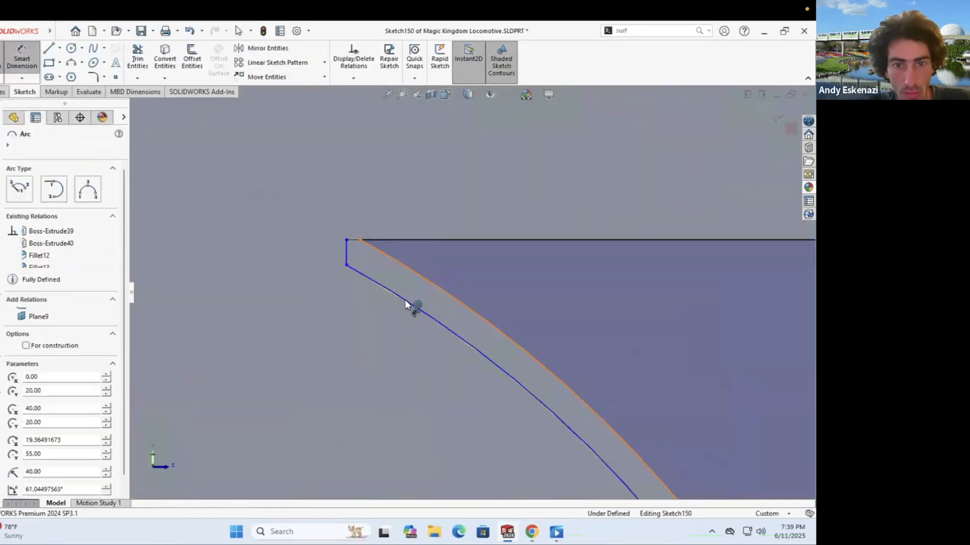
pyautogui.click(428, 282)
pyautogui.click(437, 310)
pyautogui.hotkey('ctrl', 'b')
# Step: Try to fillet the boiler's curved front edge beside the bracket web
pyautogui.scroll(-5, 551, 304)
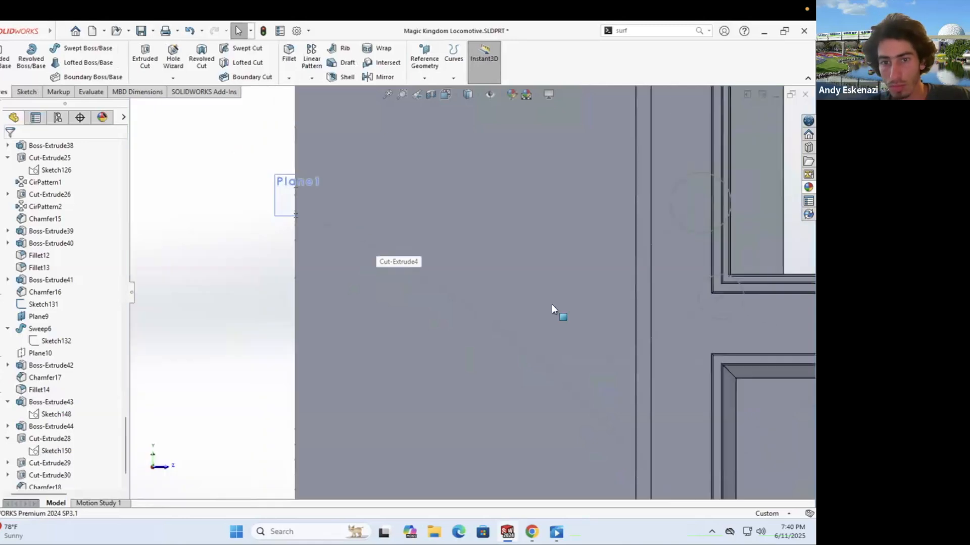
pyautogui.moveTo(551, 304); pyautogui.dragTo(714, 316, button='middle')
pyautogui.scroll(-5, 639, 275)
pyautogui.scroll(-10, 640, 274)
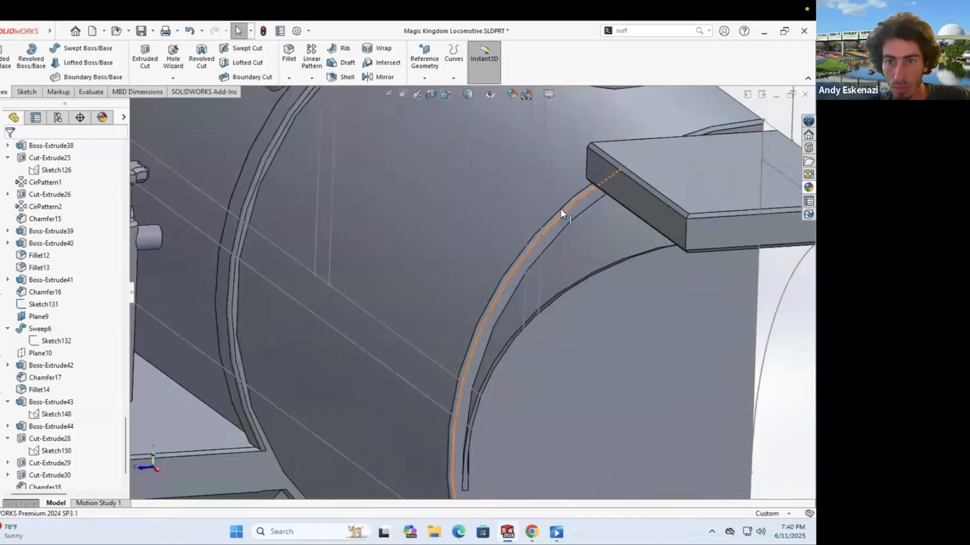
pyautogui.click(568, 188)
pyautogui.click(288, 51)
# Step: Remove the fillet from the boiler's front edge while keeping the boiler band fillets
pyautogui.scroll(10, 556, 252)
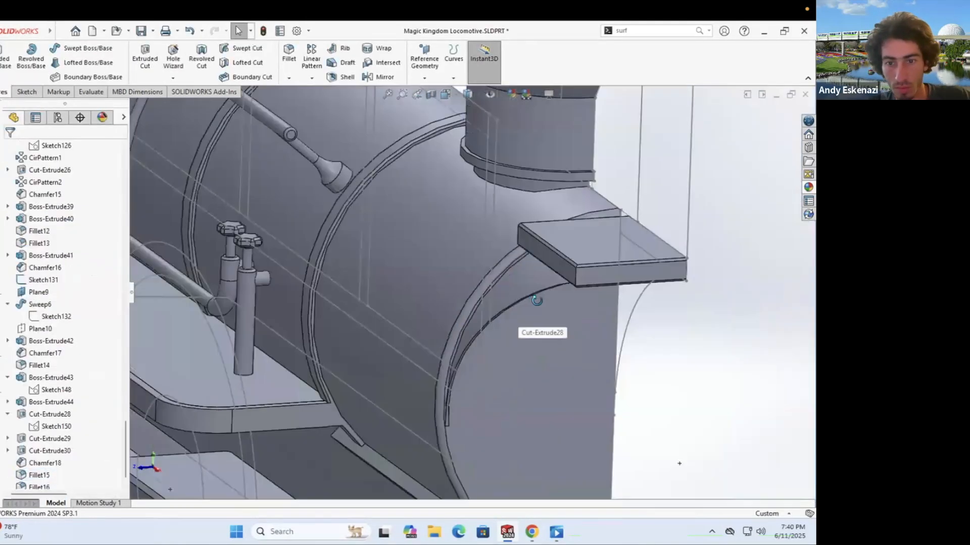
pyautogui.moveTo(555, 253); pyautogui.dragTo(561, 262, button='middle')
pyautogui.scroll(-8, 562, 262)
pyautogui.scroll(8, 439, 238)
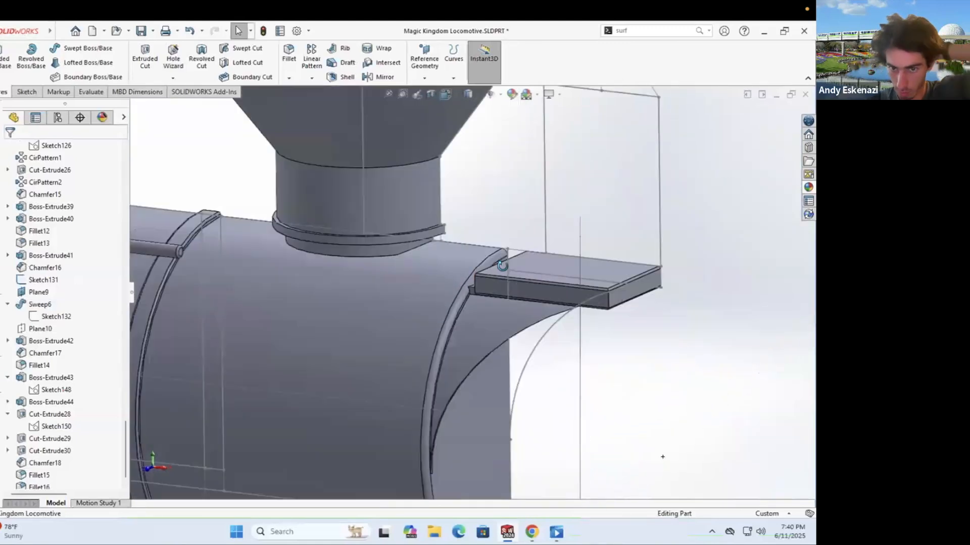
pyautogui.scroll(-10, 404, 283)
pyautogui.scroll(-1, 45, 471)
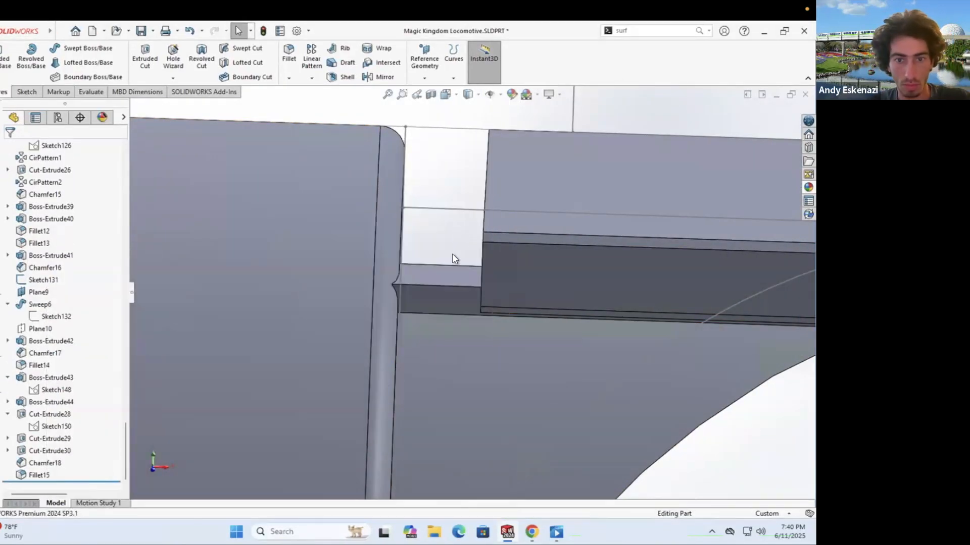
pyautogui.hotkey('ctrl', 'z')
# Step: Sketch a rectangle on the bracket web's side face, covering the stub between the boiler and the shelf plate
pyautogui.moveTo(425, 256); pyautogui.dragTo(52, 99, button='middle')
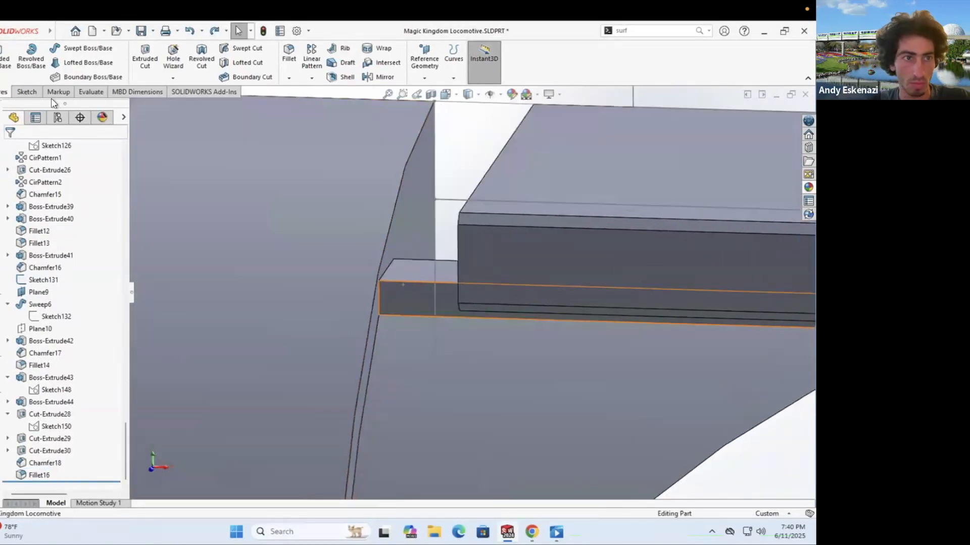
pyautogui.click(409, 302)
pyautogui.press('r')
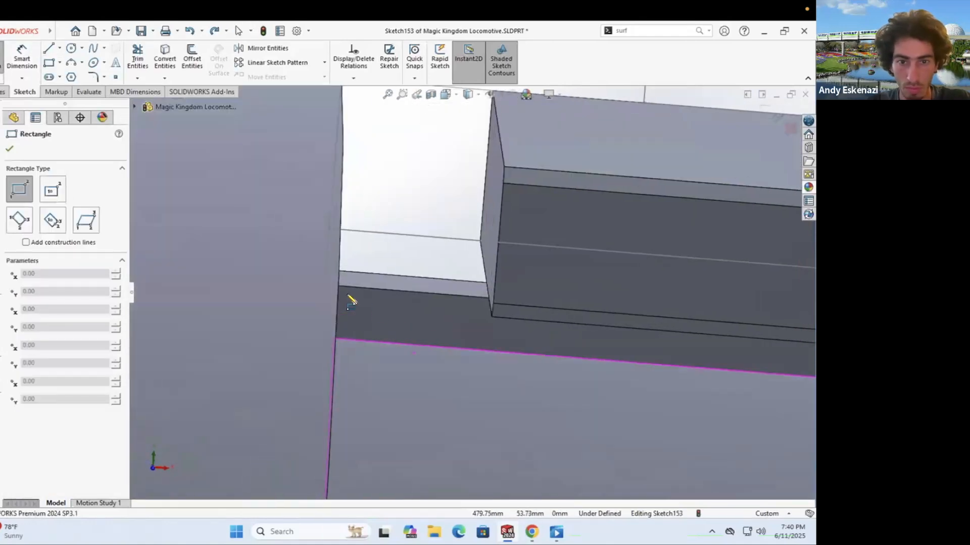
pyautogui.moveTo(351, 302); pyautogui.dragTo(489, 313, button='middle')
pyautogui.scroll(-3, 489, 313)
pyautogui.scroll(4, 396, 293)
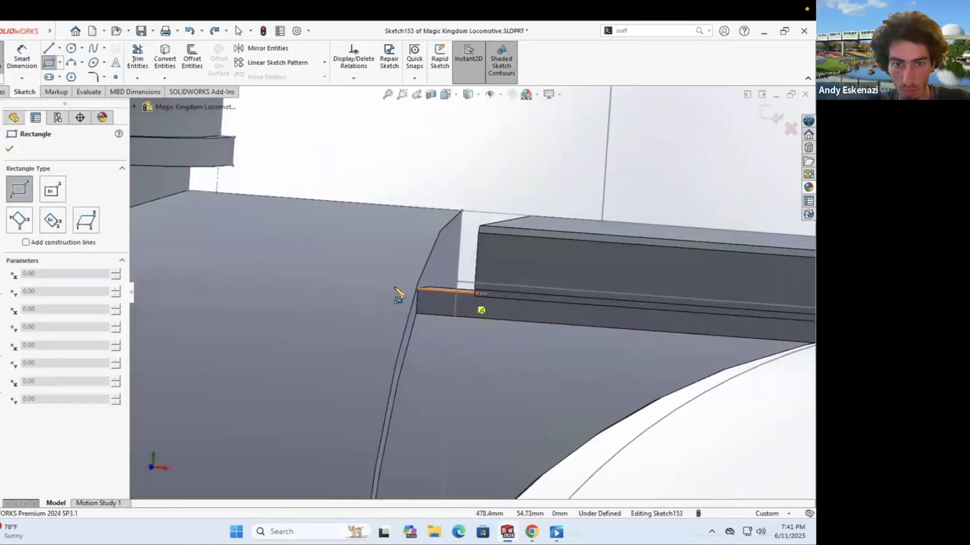
pyautogui.moveTo(397, 286); pyautogui.dragTo(487, 326)
# Step: Align the rectangle's corner with the shelf plate's end and cut away the stub between boiler and plate
pyautogui.moveTo(499, 310); pyautogui.dragTo(502, 296, button='middle')
pyautogui.press('Escape')
pyautogui.click(489, 292)
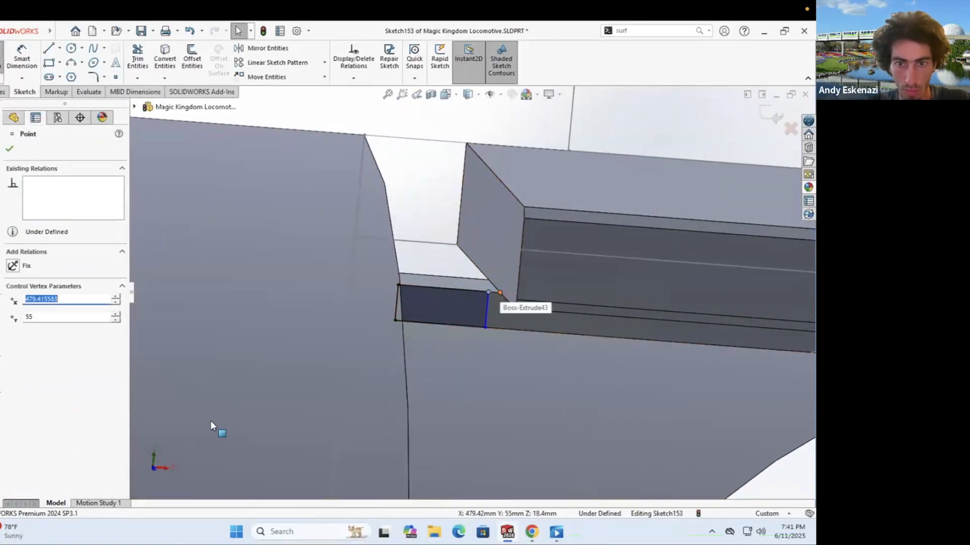
pyautogui.hotkey('ctrl', 'e')
pyautogui.press('Return')
# Step: Sketch a closed profile around the exposed web corner on the shelf plate's boiler-side end face
pyautogui.moveTo(455, 284); pyautogui.dragTo(483, 298, button='middle')
pyautogui.click(27, 92)
pyautogui.scroll(-5, 543, 246)
pyautogui.click(544, 246)
pyautogui.scroll(-5, 592, 292)
pyautogui.scroll(8, 471, 260)
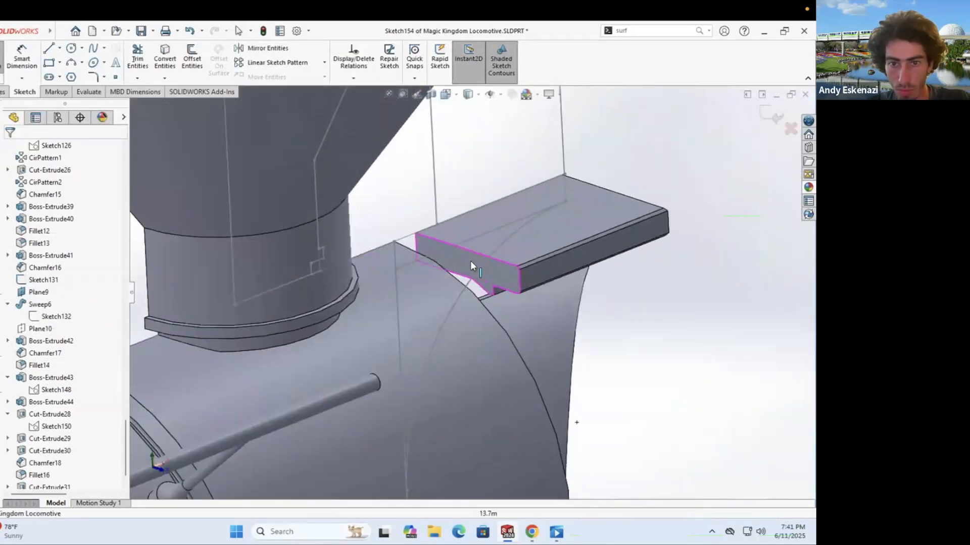
pyautogui.scroll(6, 471, 261)
pyautogui.press('l')
pyautogui.click(329, 236)
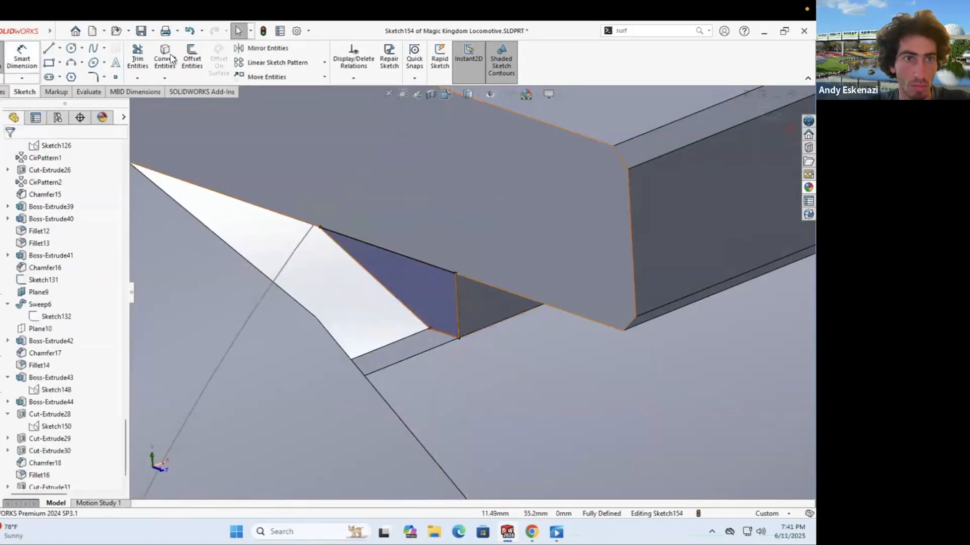
# Step: Cut the web corner profile 2 mm deep beneath the shelf plate
pyautogui.hotkey('ctrl', 'e')
pyautogui.moveTo(410, 189); pyautogui.dragTo(586, 241, button='middle')
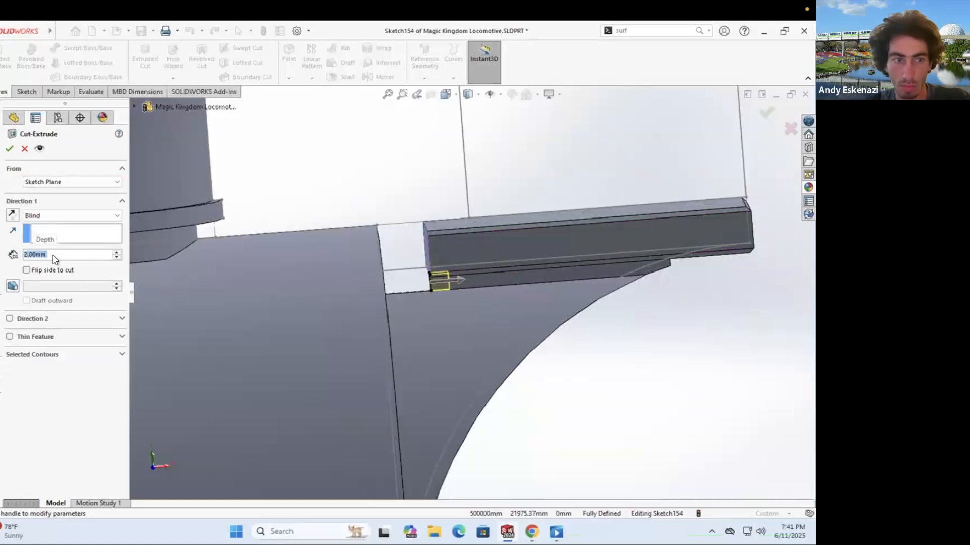
pyautogui.press('Return')
# Step: Chamfer the upper and lower edges of the shelf plate's boiler-side end at 0.5 mm and 45 degrees
pyautogui.scroll(5, 424, 238)
pyautogui.click(419, 232)
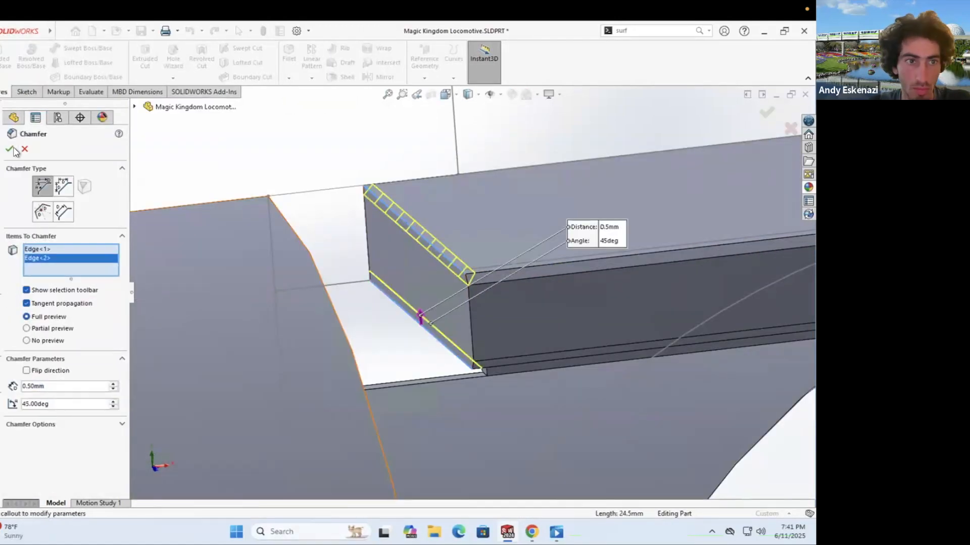
pyautogui.click(14, 152)
# Step: Fillet the boiler's front circular edge around the bracket
pyautogui.scroll(-3, 415, 249)
pyautogui.moveTo(416, 249); pyautogui.dragTo(435, 301, button='middle')
pyautogui.scroll(2, 434, 302)
pyautogui.press('f')
pyautogui.press('Return')
pyautogui.scroll(-4, 502, 211)
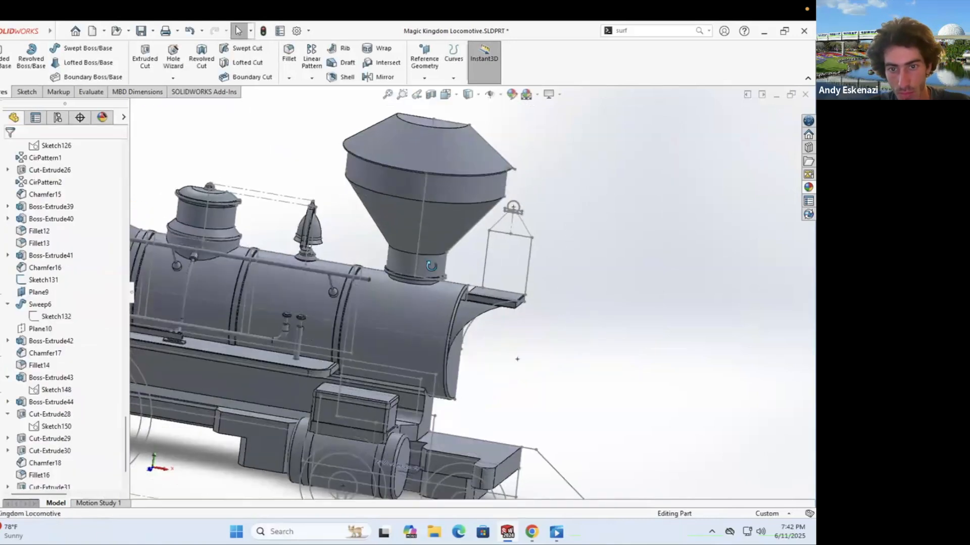
# Step: Compare the modelled front bracket with the reference photo of the locomotive in the browser
pyautogui.moveTo(502, 211); pyautogui.dragTo(418, 283, button='middle')
pyautogui.scroll(5, 374, 280)
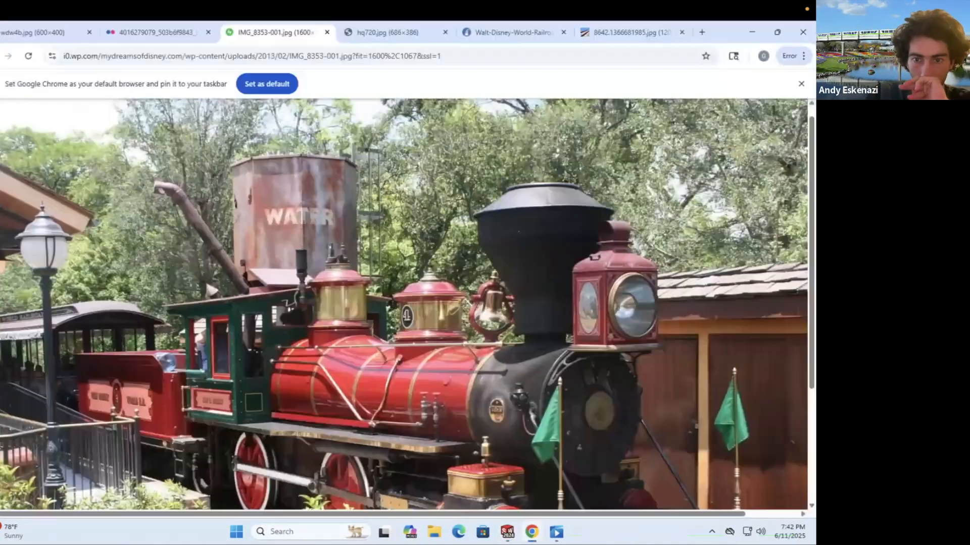
pyautogui.scroll(-4, 394, 274)
pyautogui.scroll(4, 444, 286)
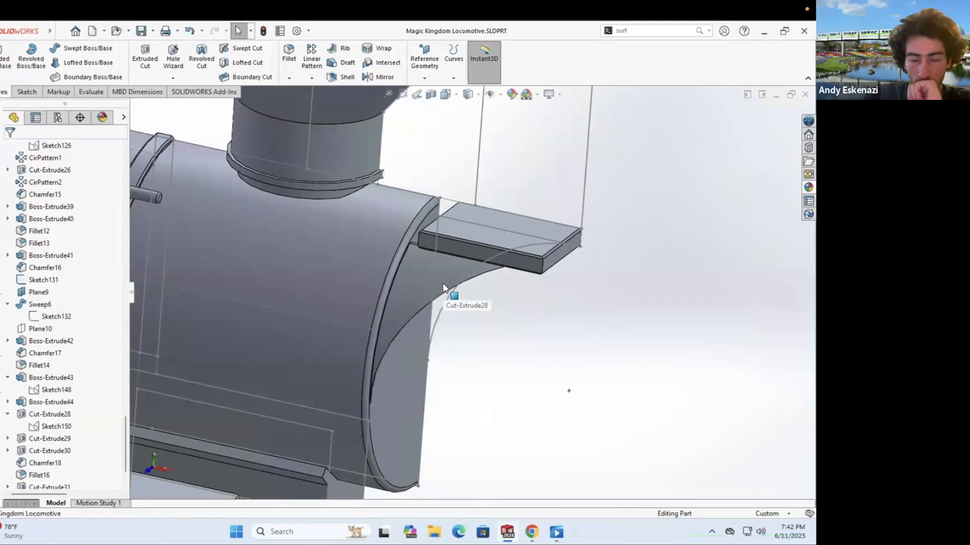
pyautogui.scroll(-3, 439, 280)
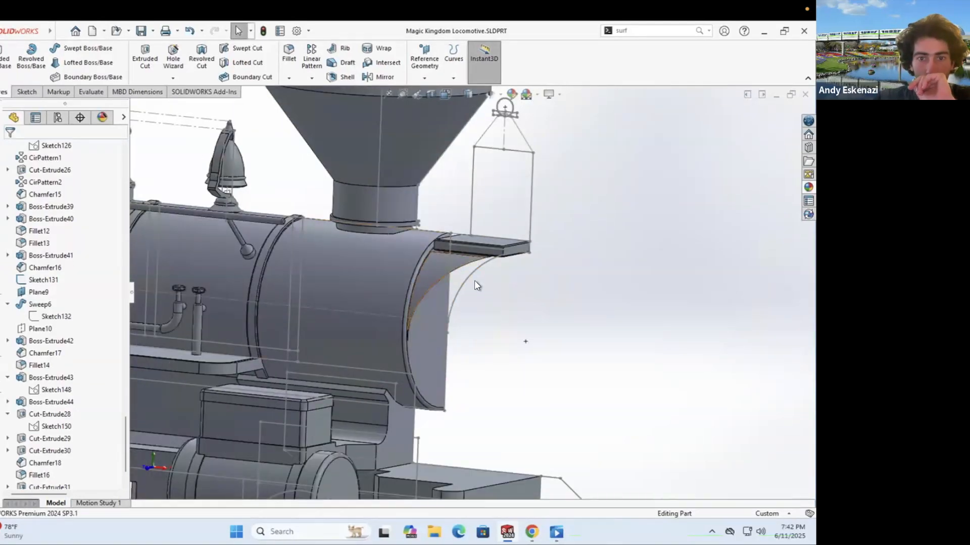
# Step: Create a reference plane offset 50 mm from the locomotive's lengthwise centre plane
pyautogui.scroll(-3, 474, 280)
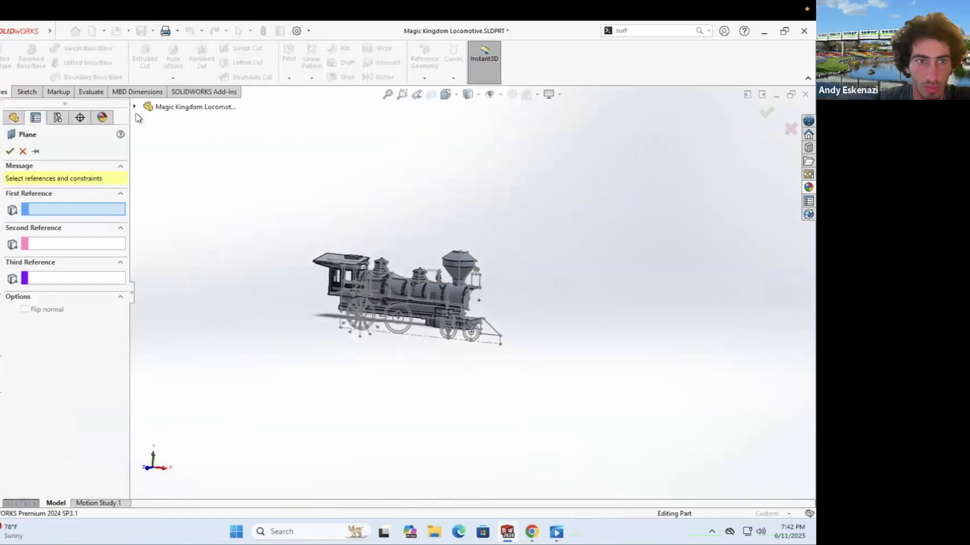
pyautogui.click(191, 182)
pyautogui.write('50')
pyautogui.press('Return')
pyautogui.moveTo(444, 297); pyautogui.dragTo(437, 321, button='middle')
pyautogui.click(11, 152)
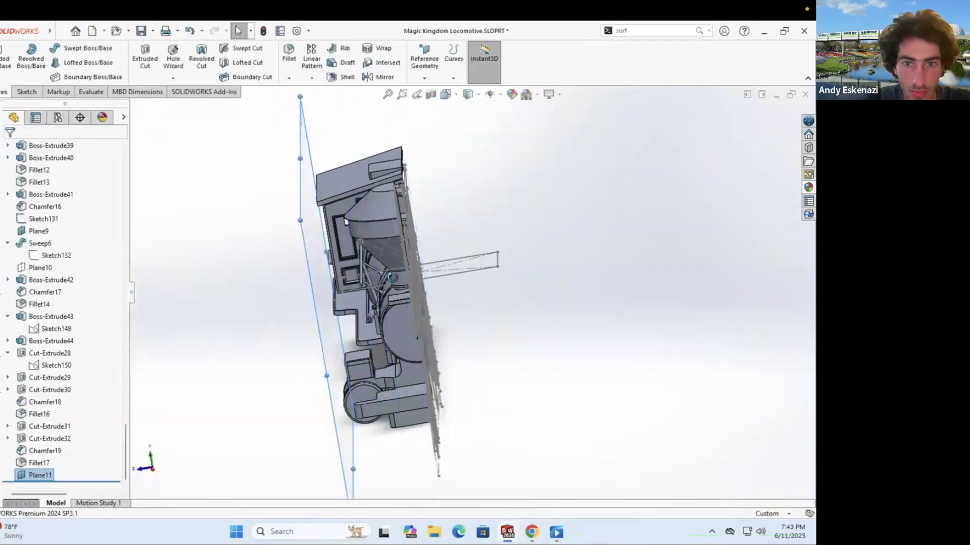
# Step: Start a sketch on the new offset plane and convert the bracket web's curved profile into it
pyautogui.hotkey('ctrl', '2')
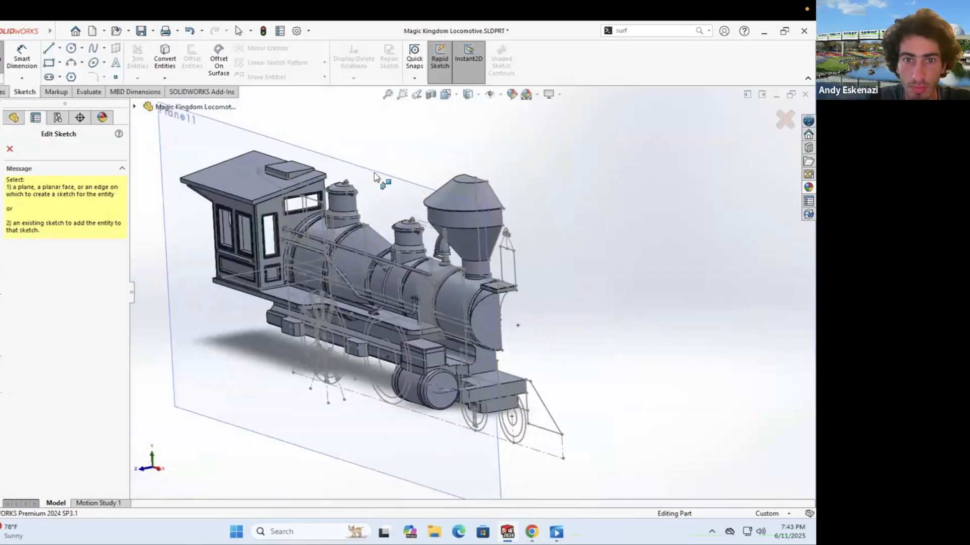
pyautogui.scroll(5, 482, 281)
pyautogui.hotkey('ctrl', 'shift', 'c')
pyautogui.moveTo(435, 303); pyautogui.dragTo(454, 276, button='middle')
# Step: Change the converted bracket profile to construction geometry and offset its outline 1 mm inward
pyautogui.rightClick(454, 277)
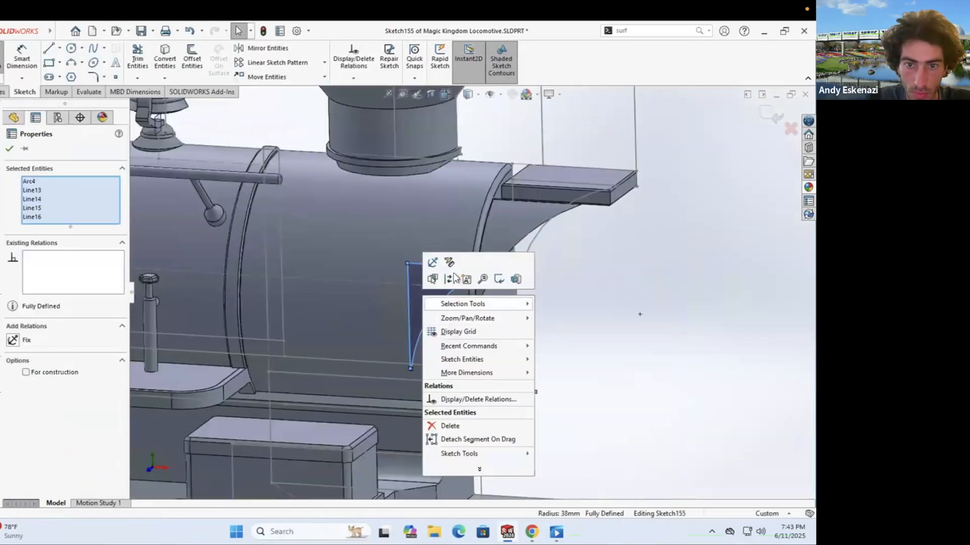
pyautogui.press('Escape')
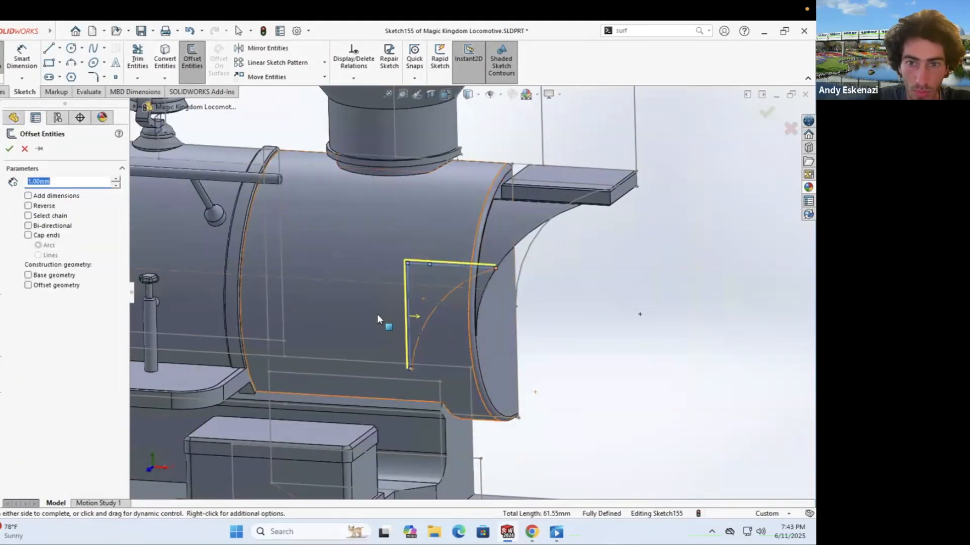
pyautogui.press('Escape')
pyautogui.scroll(8, 404, 368)
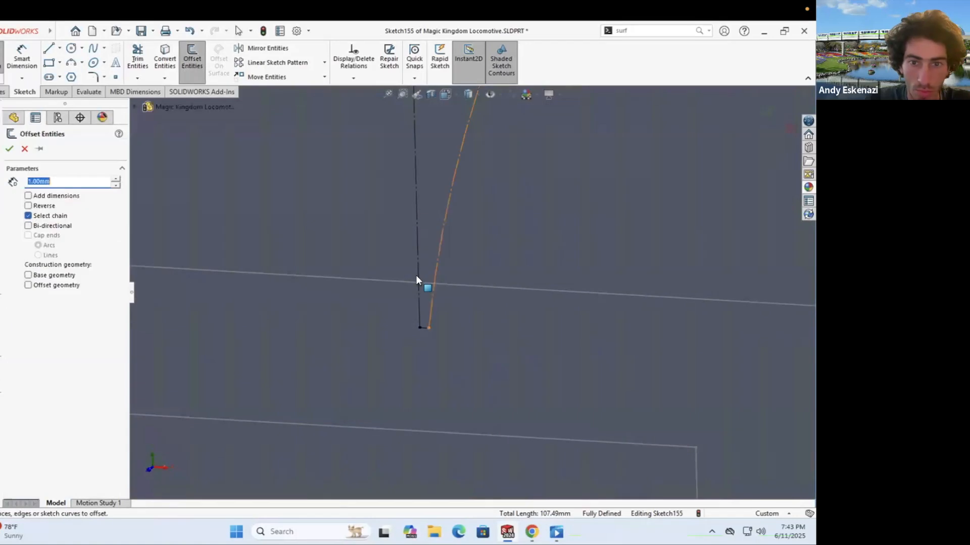
pyautogui.click(427, 328)
pyautogui.scroll(-7, 429, 324)
pyautogui.click(404, 354)
pyautogui.scroll(2, 578, 216)
pyautogui.click(270, 247)
pyautogui.scroll(-3, 270, 247)
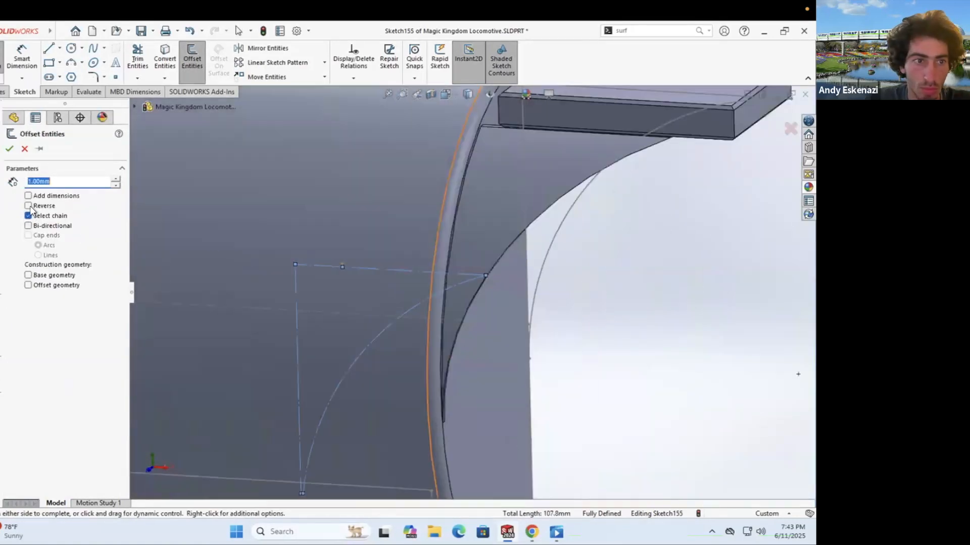
pyautogui.click(29, 206)
pyautogui.scroll(-2, 596, 231)
pyautogui.scroll(-1, 596, 231)
pyautogui.click(10, 149)
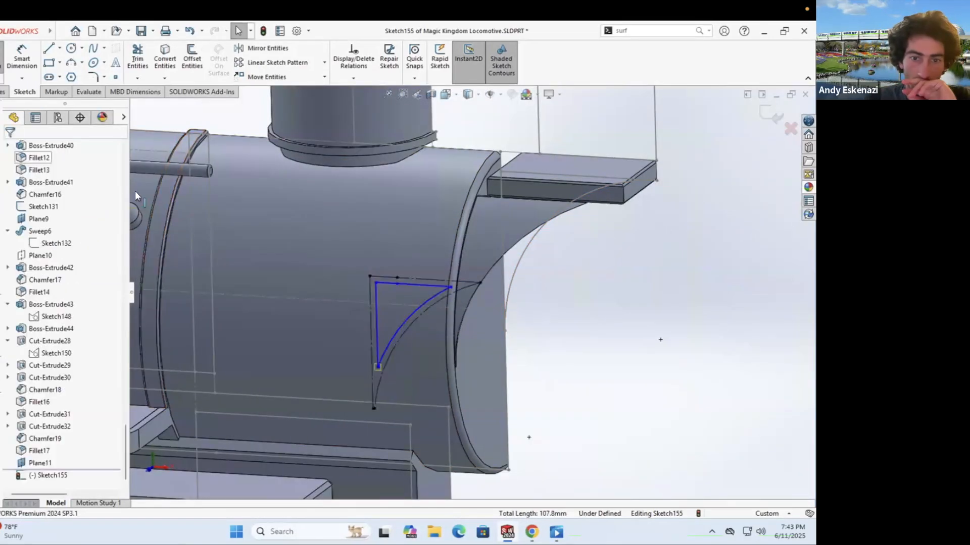
# Step: Redraw the curved side of the inner profile as an arc joining the free ends of its two straight lines
pyautogui.scroll(4, 372, 382)
pyautogui.hotkey('ctrl', 'z')
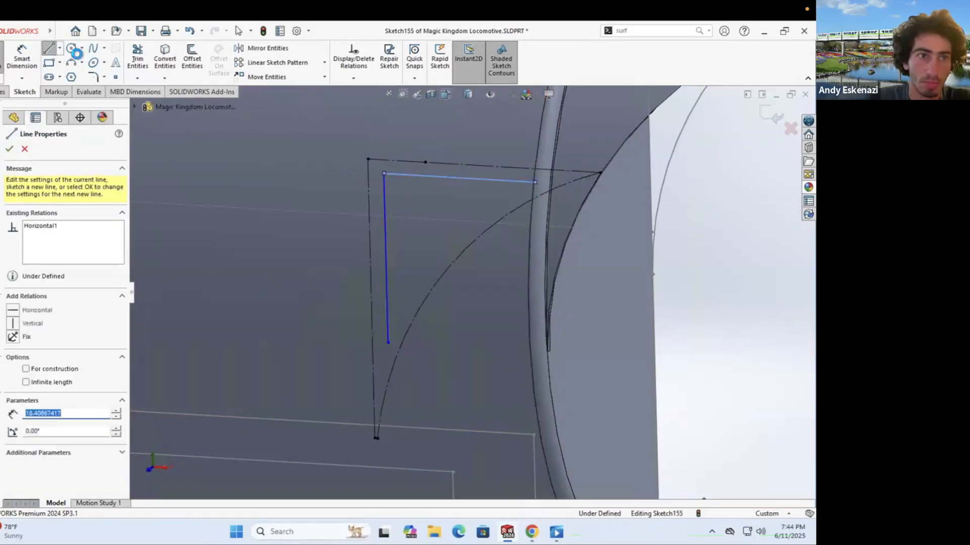
pyautogui.click(412, 326)
pyautogui.keyDown('ctrl'); pyautogui.click(566, 354); pyautogui.keyUp('ctrl')
pyautogui.click(46, 328)
pyautogui.moveTo(628, 166); pyautogui.dragTo(469, 242)
pyautogui.hotkey('ctrl', 'z')
pyautogui.hotkey('ctrl', 'z')
pyautogui.hotkey('ctrl', 'z')
pyautogui.keyDown('ctrl'); pyautogui.click(430, 252); pyautogui.keyUp('ctrl')
pyautogui.scroll(-2, 641, 290)
# Step: Dimension the inner profile's vertical and horizontal sides 2 mm from the matching lines of the construction outline
pyautogui.click(22, 55)
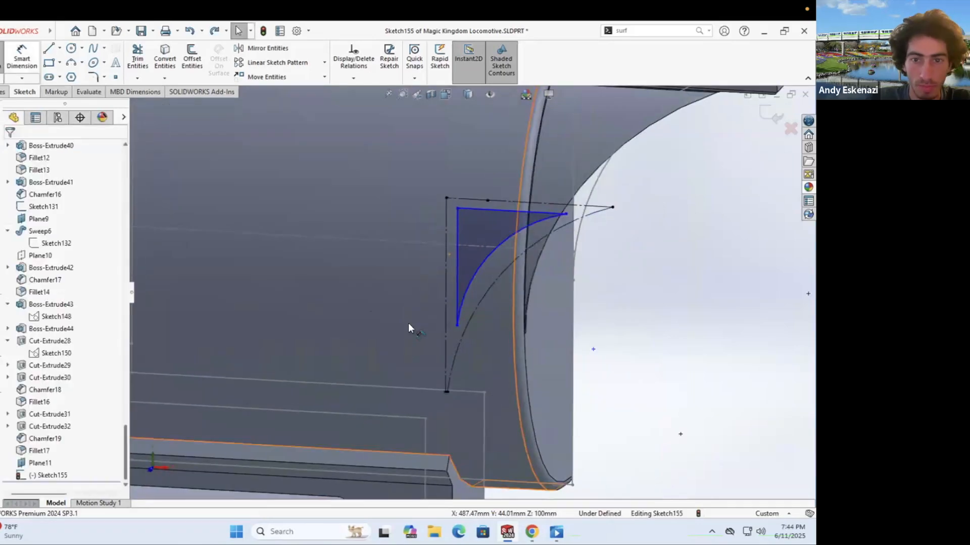
pyautogui.click(447, 318)
pyautogui.write('1')
pyautogui.press('Return')
pyautogui.scroll(2, 451, 217)
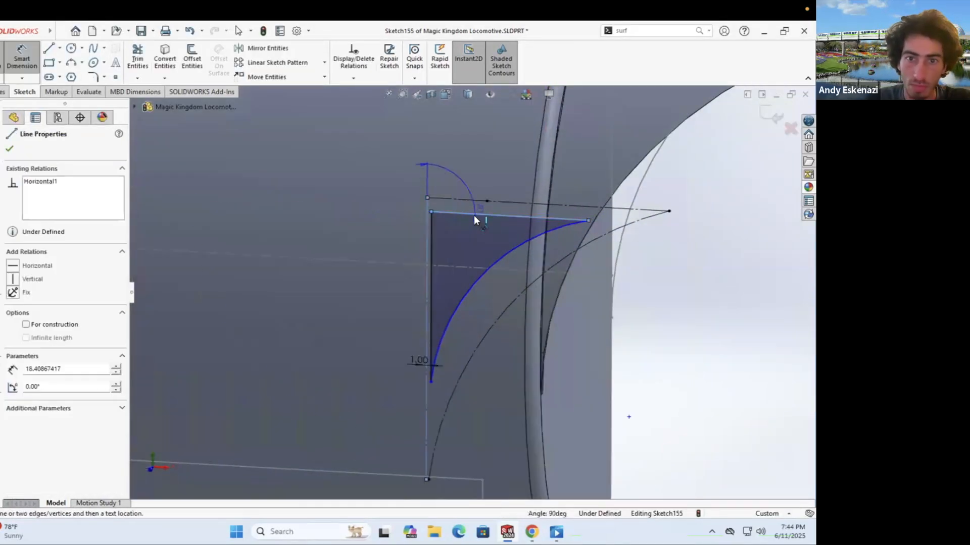
pyautogui.click(479, 179)
pyautogui.write('2')
pyautogui.press('Return')
pyautogui.scroll(1, 480, 185)
pyautogui.doubleClick(407, 394)
pyautogui.write('2')
pyautogui.press('Return')
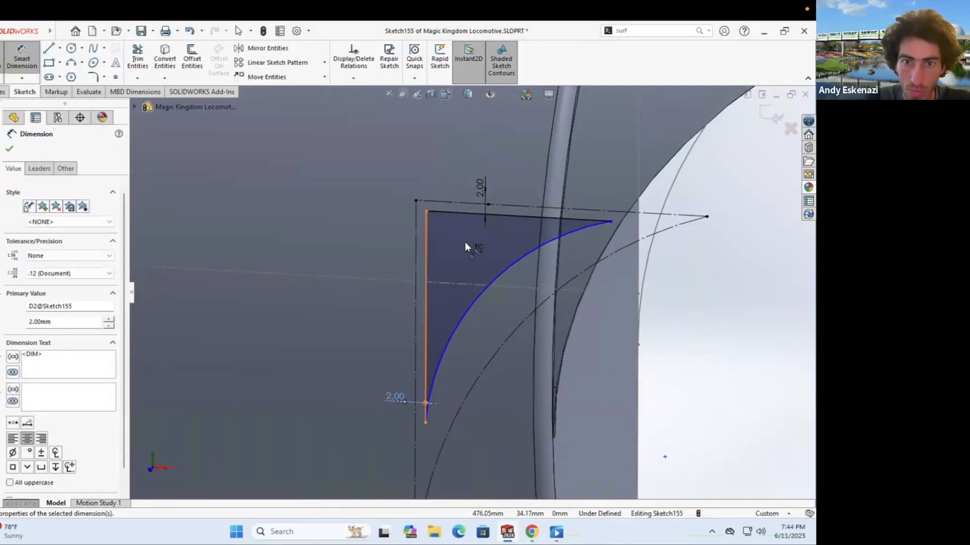
# Step: Set the horizontal distance between the inner profile's front tip and the construction outline's tip to 5 mm
pyautogui.click(701, 199)
pyautogui.write('2')
pyautogui.press('Return')
pyautogui.press('Escape')
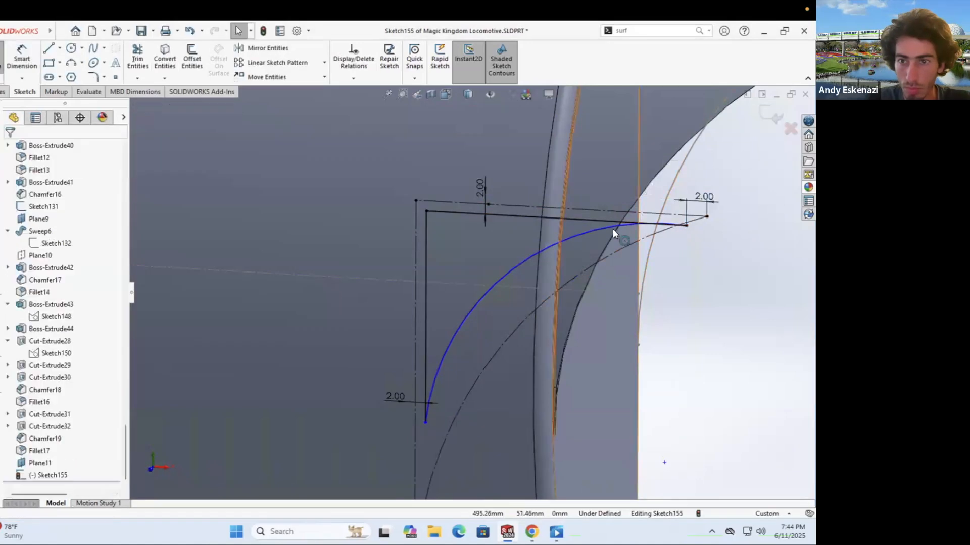
pyautogui.moveTo(613, 229); pyautogui.dragTo(610, 243)
pyautogui.press('Escape')
pyautogui.doubleClick(701, 198)
pyautogui.write('5')
pyautogui.press('Return')
pyautogui.scroll(-3, 470, 293)
pyautogui.press('Escape')
# Step: Dimension the inner profile's vertical side to 25 mm and its curved side to a 40 mm radius
pyautogui.scroll(-2, 457, 338)
pyautogui.scroll(3, 461, 324)
pyautogui.click(456, 308)
pyautogui.click(412, 311)
pyautogui.write('25')
pyautogui.press('Return')
pyautogui.click(489, 296)
pyautogui.click(512, 305)
pyautogui.write('40')
pyautogui.press('Return')
pyautogui.press('Escape')
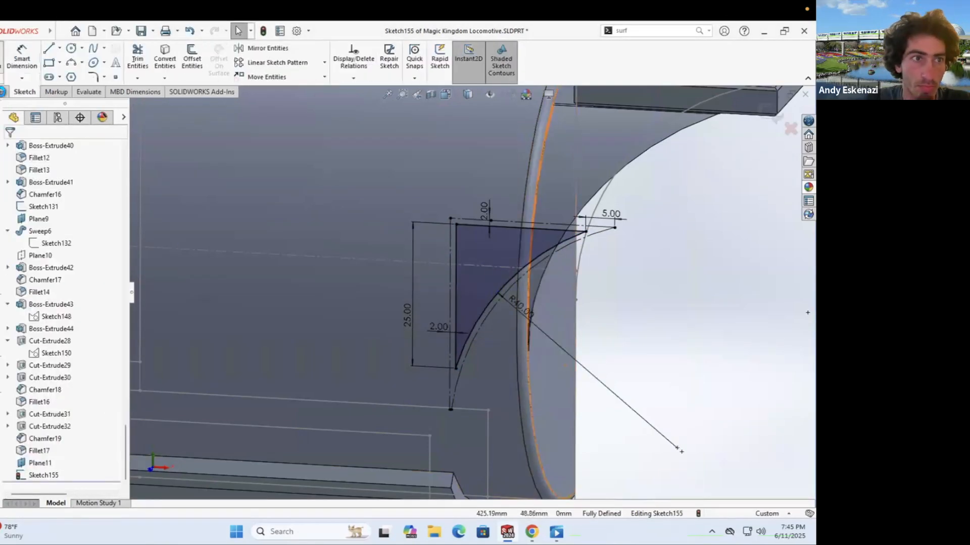
# Step: Extrude-cut the inner profile through the bracket web, starting at a 5 mm offset from the sketch plane with a blind depth of 100 mm
pyautogui.click(1, 58)
pyautogui.click(9, 93)
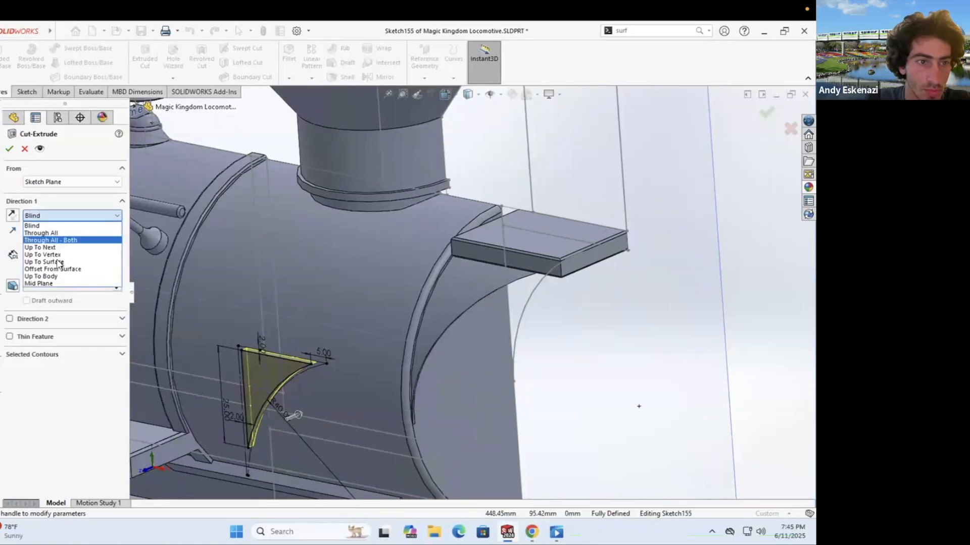
pyautogui.click(59, 262)
pyautogui.click(494, 282)
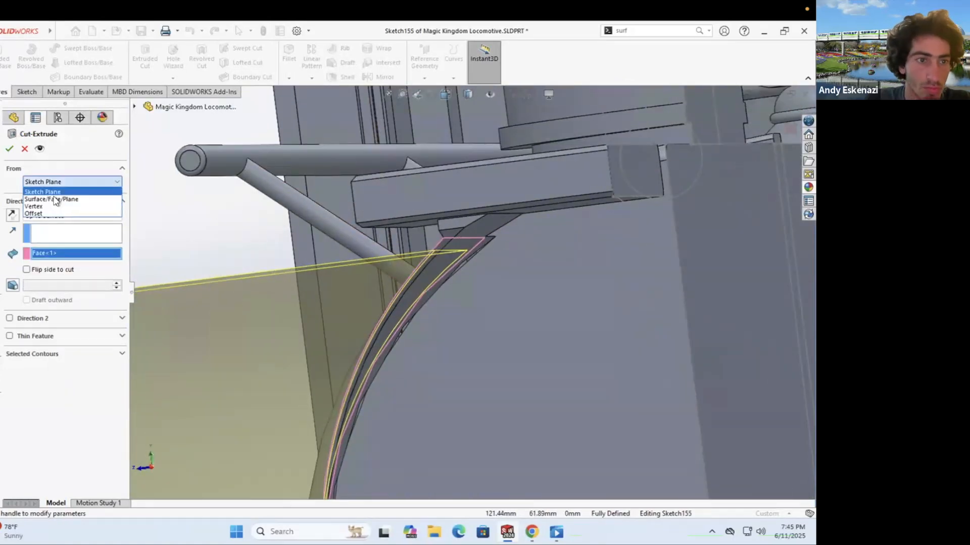
pyautogui.click(53, 214)
pyautogui.moveTo(418, 259); pyautogui.dragTo(474, 317, button='middle')
pyautogui.scroll(3, 432, 347)
pyautogui.scroll(2, 474, 317)
pyautogui.scroll(-3, 474, 252)
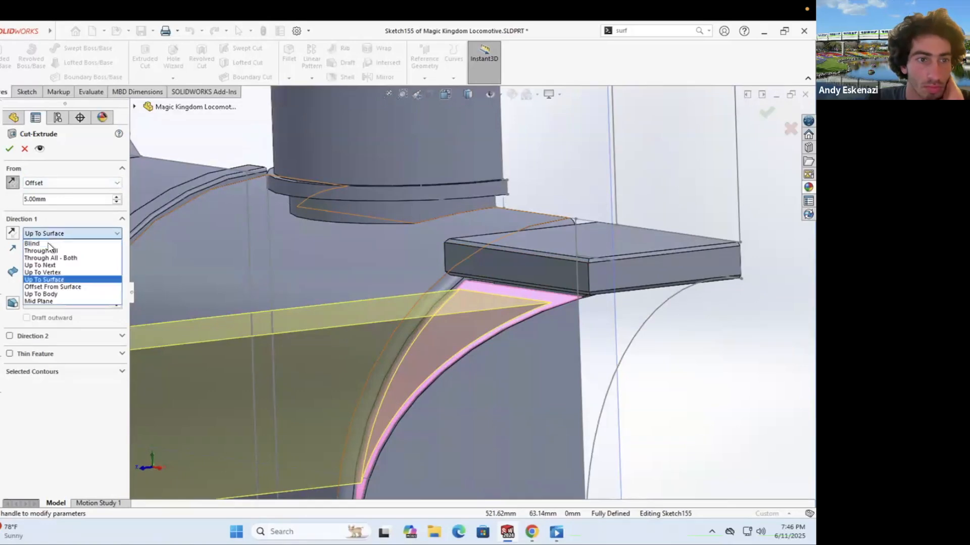
pyautogui.click(49, 244)
pyautogui.write('100')
pyautogui.press('Return')
pyautogui.press('Return')
# Step: Fillet the three inner corners of the bracket web's opening with a 1.5 mm radius
pyautogui.moveTo(487, 324); pyautogui.dragTo(383, 229, button='middle')
pyautogui.scroll(-5, 461, 290)
pyautogui.click(289, 53)
pyautogui.click(445, 276)
pyautogui.scroll(-5, 444, 276)
pyautogui.moveTo(604, 310); pyautogui.dragTo(627, 349, button='middle')
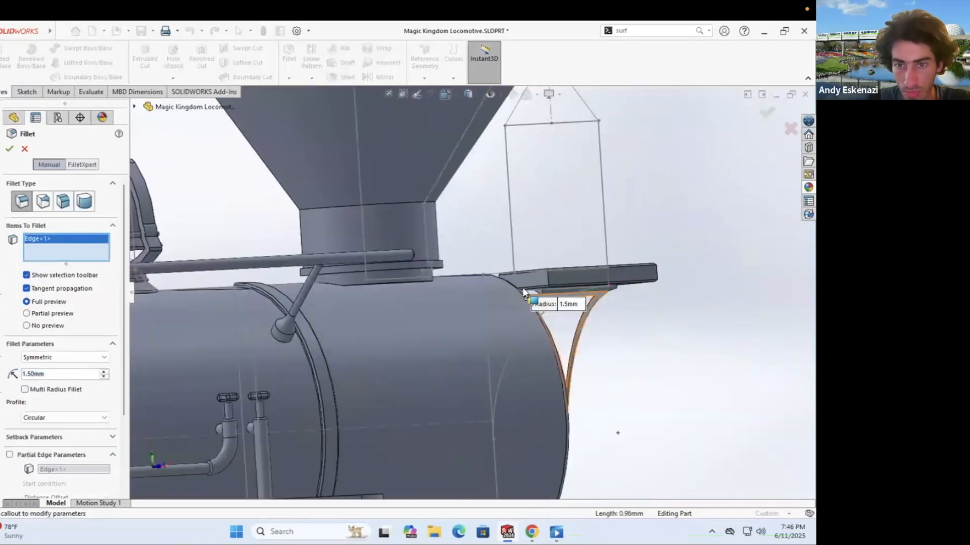
pyautogui.scroll(6, 531, 298)
pyautogui.click(482, 323)
pyautogui.scroll(-7, 481, 323)
pyautogui.moveTo(482, 323); pyautogui.dragTo(480, 355, button='middle')
pyautogui.scroll(-8, 480, 355)
pyautogui.click(492, 272)
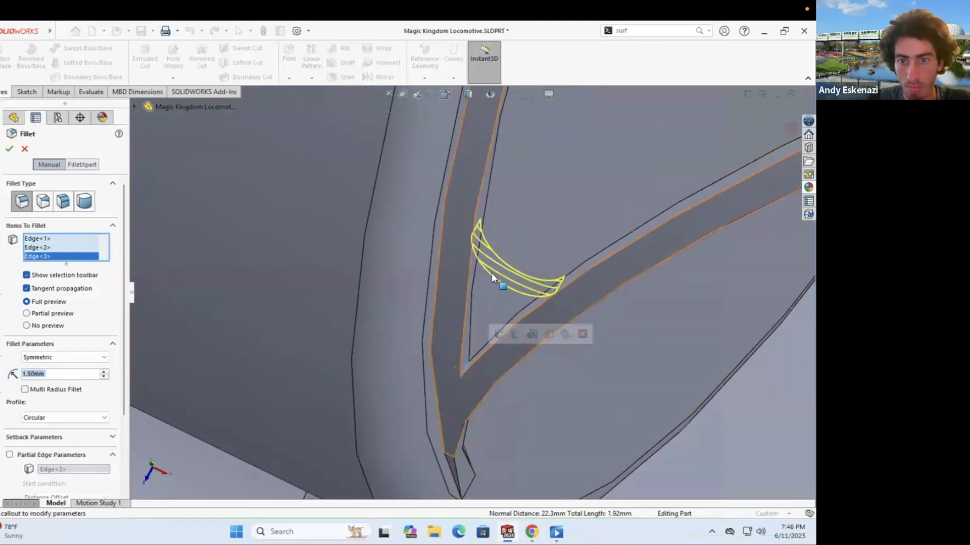
pyautogui.scroll(4, 492, 273)
pyautogui.scroll(5, 530, 215)
pyautogui.scroll(-6, 568, 144)
pyautogui.click(10, 149)
# Step: Save the locomotive part
pyautogui.scroll(5, 504, 244)
pyautogui.moveTo(504, 244); pyautogui.dragTo(580, 344, button='middle')
pyautogui.scroll(3, 546, 276)
pyautogui.hotkey('ctrl', 's')
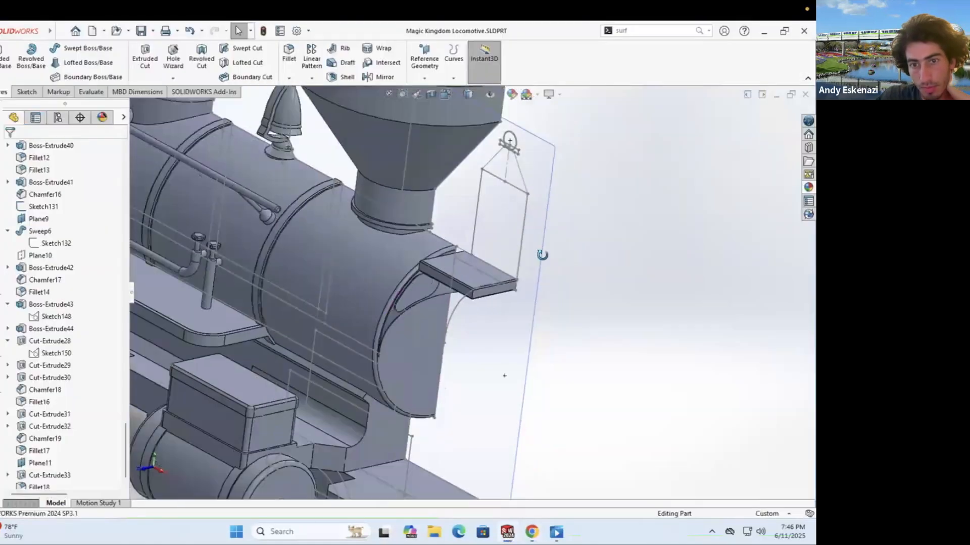
# Step: Sketch a rectangle on the top face of the bracket's platform, with one long side on the platform's rear edge
pyautogui.click(540, 256)
pyautogui.click(609, 307)
pyautogui.scroll(-9, 334, 317)
pyautogui.click(49, 48)
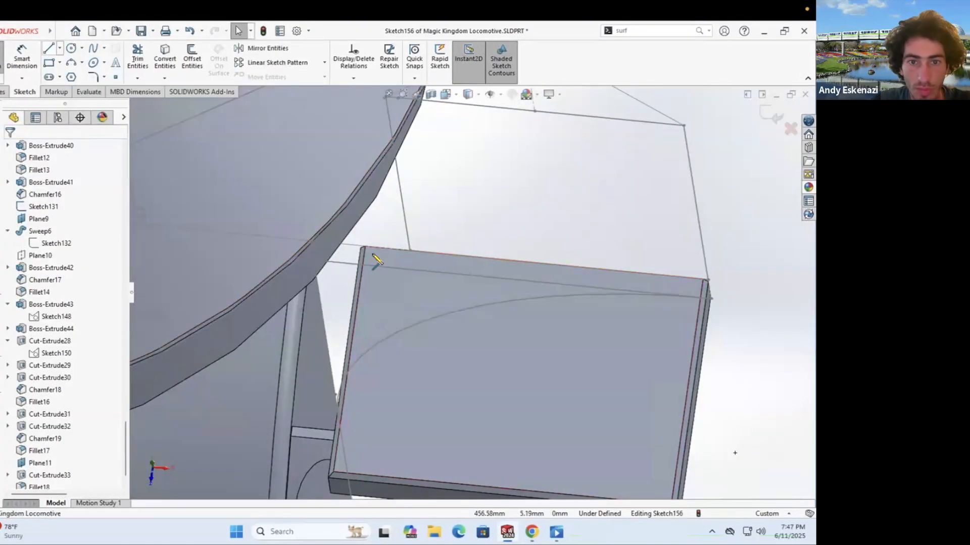
pyautogui.click(353, 462)
pyautogui.click(302, 167)
# Step: Dimension the rectangle's two short sides 1 mm in from the platform's side edges
pyautogui.press('d')
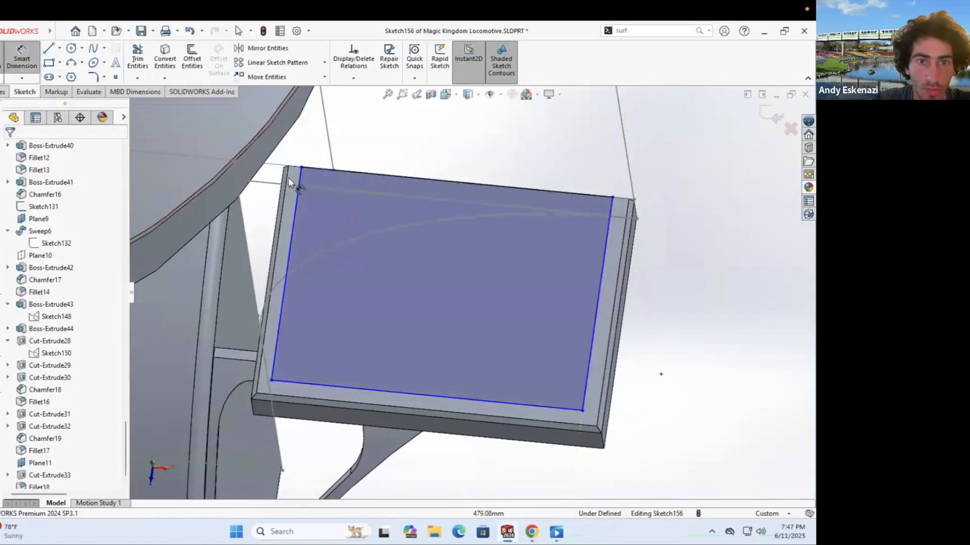
pyautogui.click(308, 150)
pyautogui.write('2')
pyautogui.press('Return')
pyautogui.click(623, 182)
pyautogui.write('2')
pyautogui.press('Return')
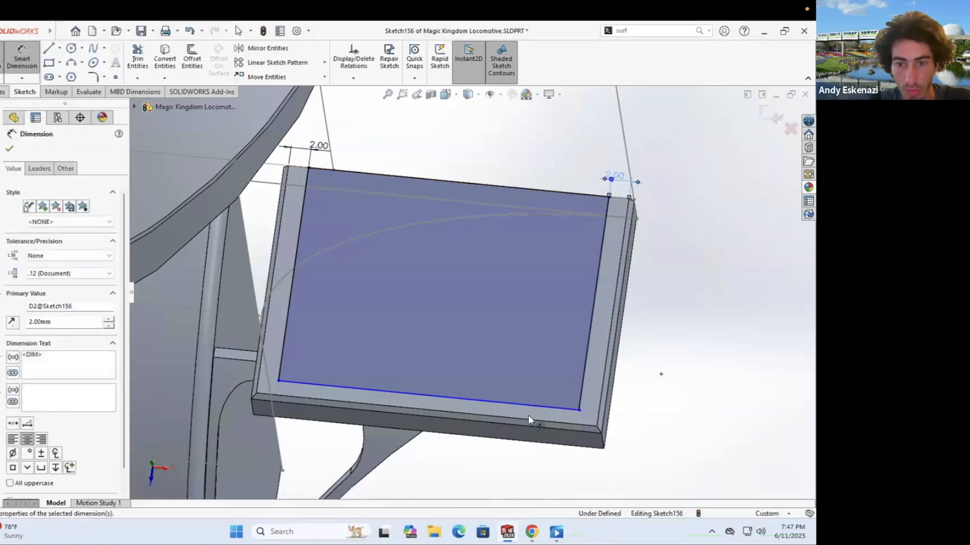
pyautogui.doubleClick(616, 176)
pyautogui.write('1')
pyautogui.press('Return')
pyautogui.click(321, 146)
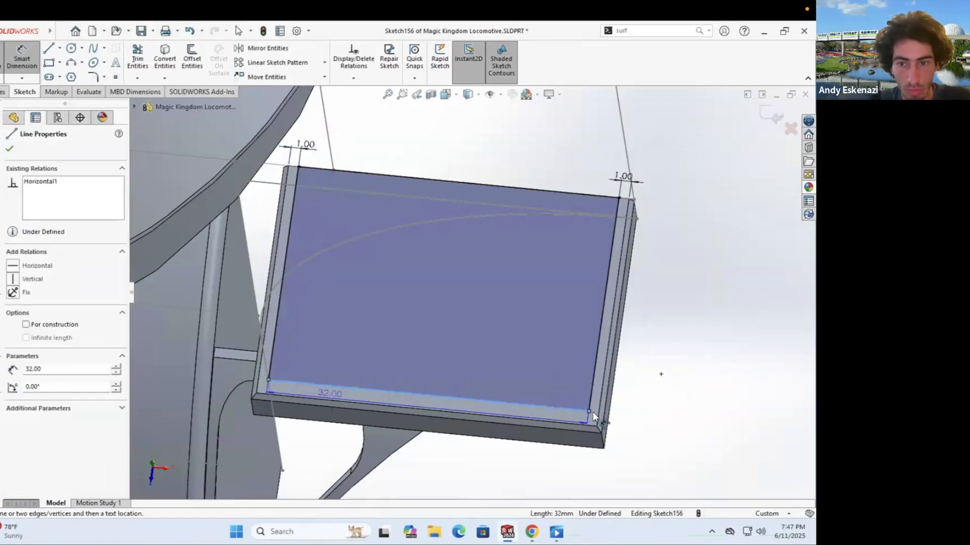
# Step: Dimension the rectangle's free long side 1 mm in from the platform's outer long edge
pyautogui.click(599, 426)
pyautogui.click(677, 416)
pyautogui.write('1')
pyautogui.press('Return')
# Step: Extrude the rectangle up to the master sketch's upper headlamp corner point to form the headlamp box
pyautogui.scroll(5, 519, 349)
pyautogui.moveTo(520, 348); pyautogui.dragTo(343, 183, button='middle')
pyautogui.press('e')
pyautogui.click(518, 186)
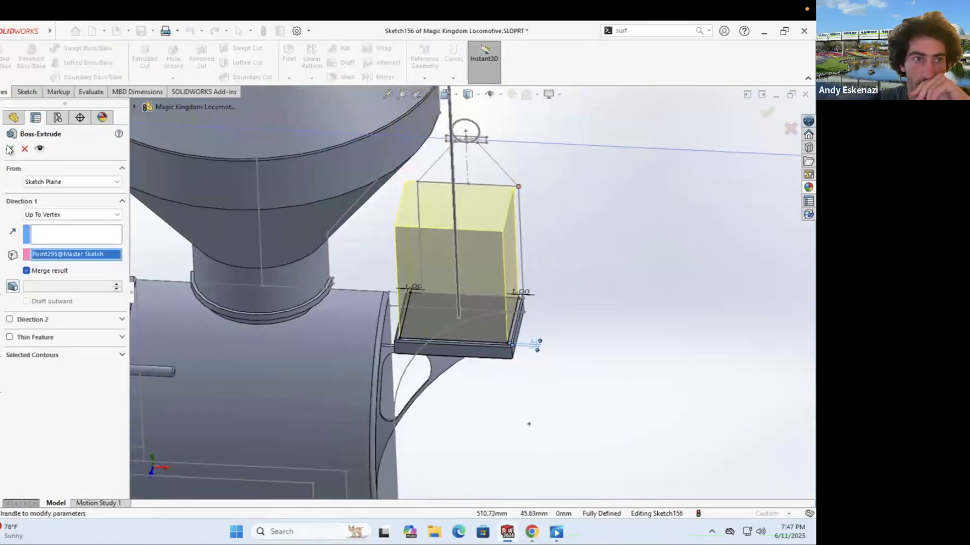
pyautogui.click(9, 149)
# Step: Compare the headlamp box with the locomotive reference photos in the browser and switch back to SOLIDWORKS
pyautogui.hotkey('alt', 'Tab')
pyautogui.hotkey('alt', 'Tab')
pyautogui.hotkey('alt', 'Tab')
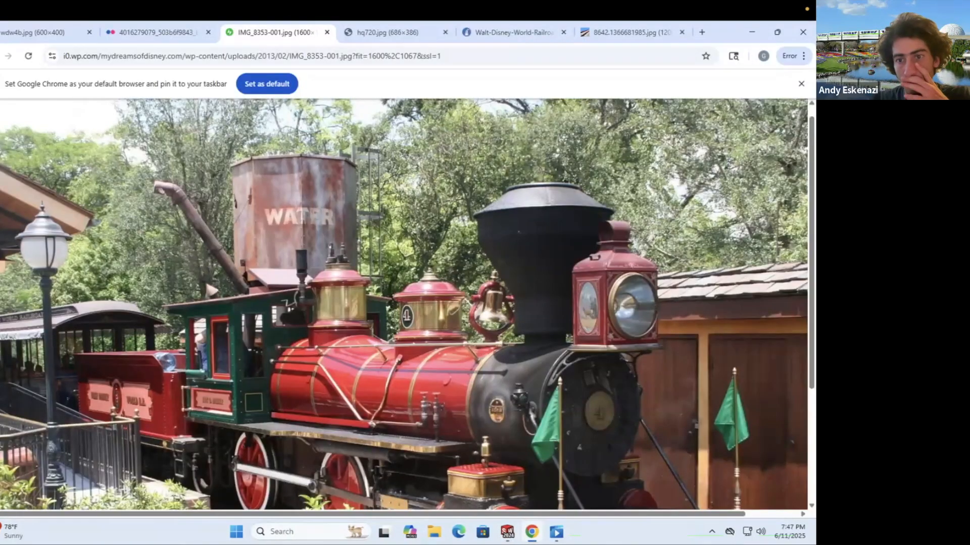
pyautogui.hotkey('alt', 'Tab')
pyautogui.moveTo(477, 257); pyautogui.dragTo(558, 271, button='middle')
pyautogui.scroll(-1, 558, 271)
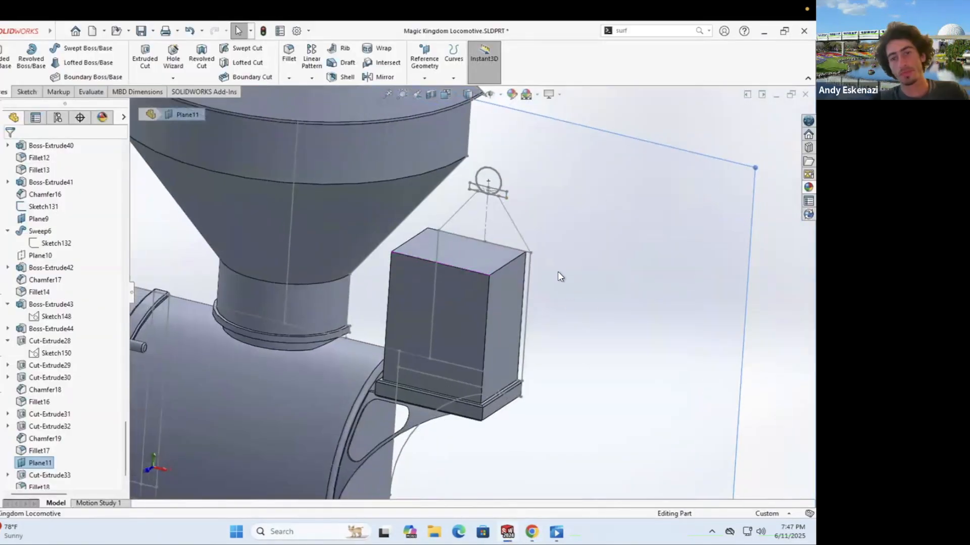
pyautogui.scroll(2, 546, 281)
pyautogui.scroll(-1, 457, 293)
pyautogui.hotkey('alt', 'Tab')
pyautogui.click(194, 37)
pyautogui.click(363, 36)
pyautogui.click(250, 37)
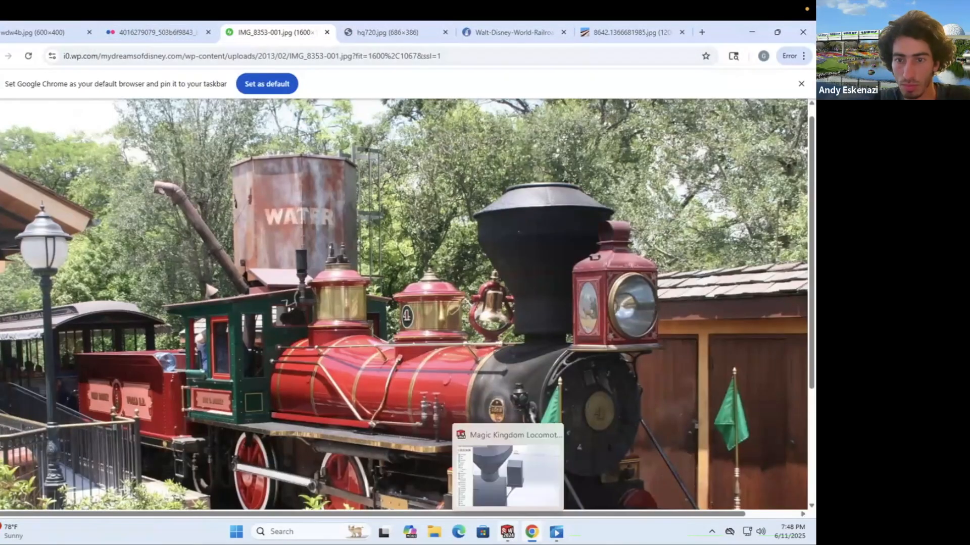
pyautogui.click(507, 532)
# Step: Sketch an inward offset of the outline on the headlamp box's side face
pyautogui.click(37, 461)
pyautogui.click(20, 92)
pyautogui.click(2, 61)
pyautogui.scroll(-3, 669, 245)
pyautogui.click(2, 61)
pyautogui.click(2, 60)
pyautogui.click(561, 262)
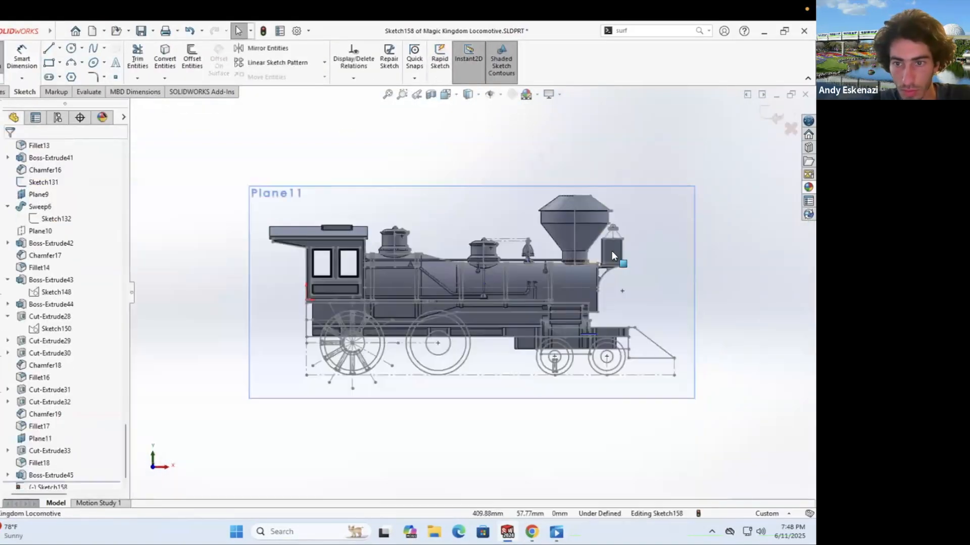
pyautogui.scroll(-8, 612, 256)
pyautogui.moveTo(612, 256); pyautogui.dragTo(586, 278, button='middle')
pyautogui.click(467, 238)
pyautogui.click(192, 56)
pyautogui.click(10, 149)
# Step: Extrude-cut the offset outline 1 mm deep into the headlamp box's side
pyautogui.click(2, 93)
pyautogui.click(153, 58)
pyautogui.write('1')
pyautogui.click(9, 149)
# Step: Sketch a rectangle offset 3 mm inside the headlamp box's side outline and extrude it as an inner panel
pyautogui.click(38, 439)
pyautogui.click(25, 92)
pyautogui.click(2, 61)
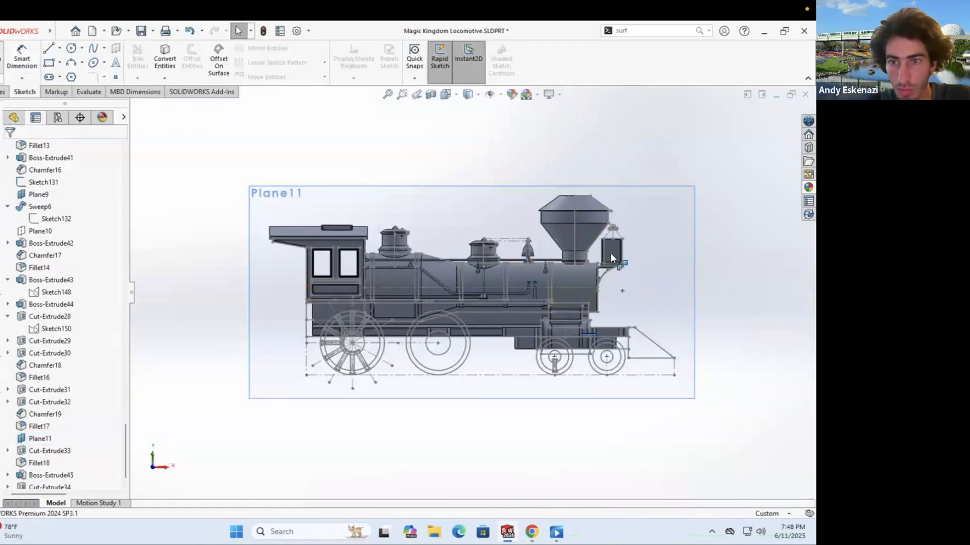
pyautogui.click(3, 60)
pyautogui.scroll(-8, 613, 248)
pyautogui.click(192, 56)
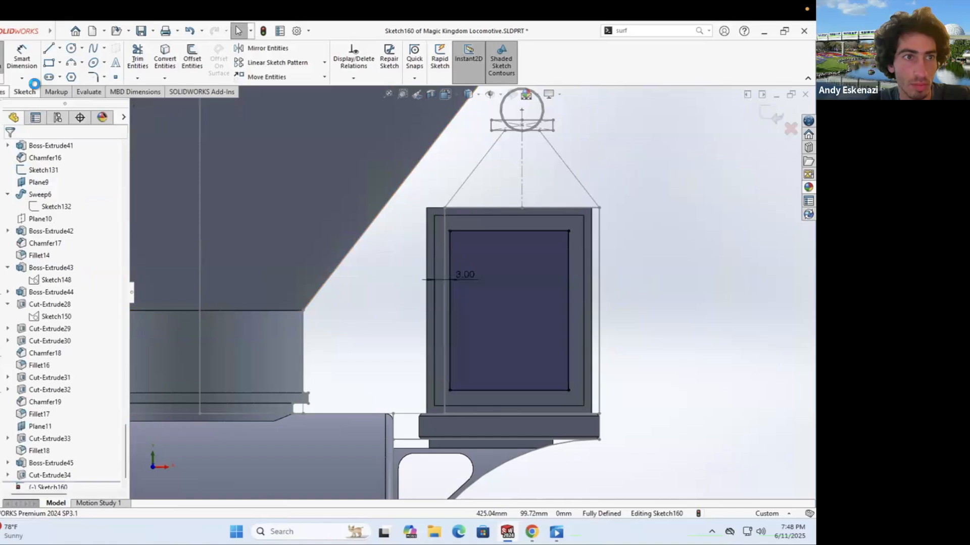
pyautogui.click(73, 215)
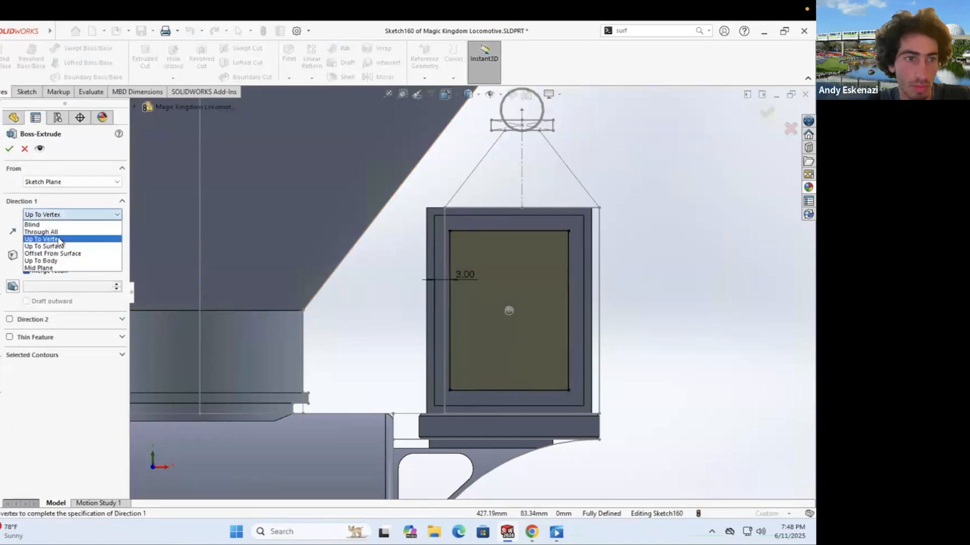
pyautogui.click(10, 150)
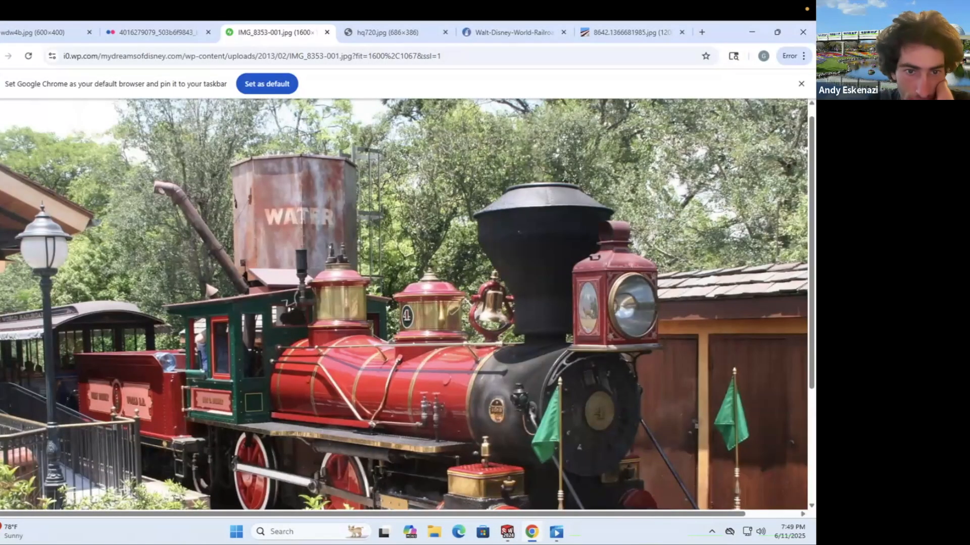
# Step: Examine the headlamp and the locomotive's front in the browser's reference photo
pyautogui.scroll(-2, 526, 519)
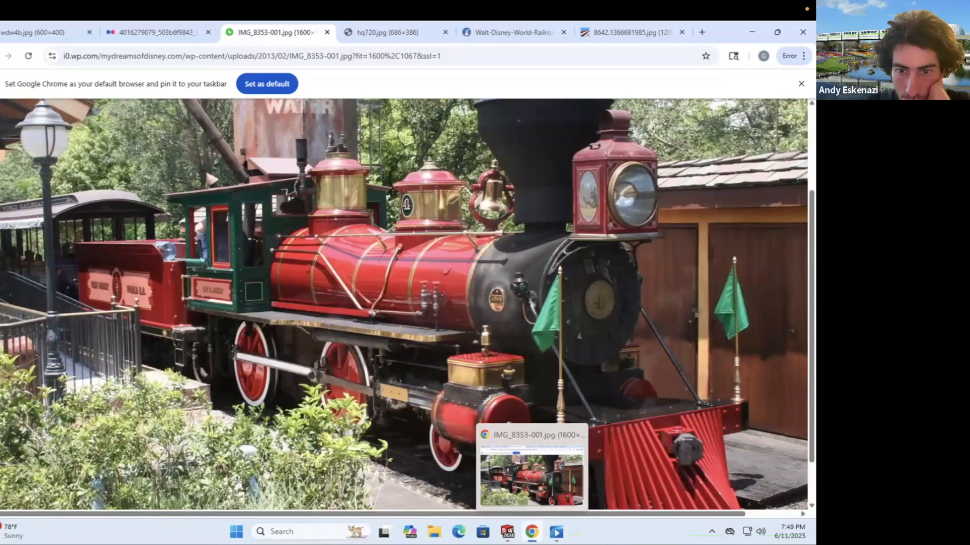
# Step: Switch to SOLIDWORKS, sketch a 10 mm circle centred on the steam chest's top face, and extrude it as a base disc
pyautogui.click(507, 531)
pyautogui.moveTo(497, 265); pyautogui.dragTo(440, 382, button='middle')
pyautogui.scroll(5, 440, 383)
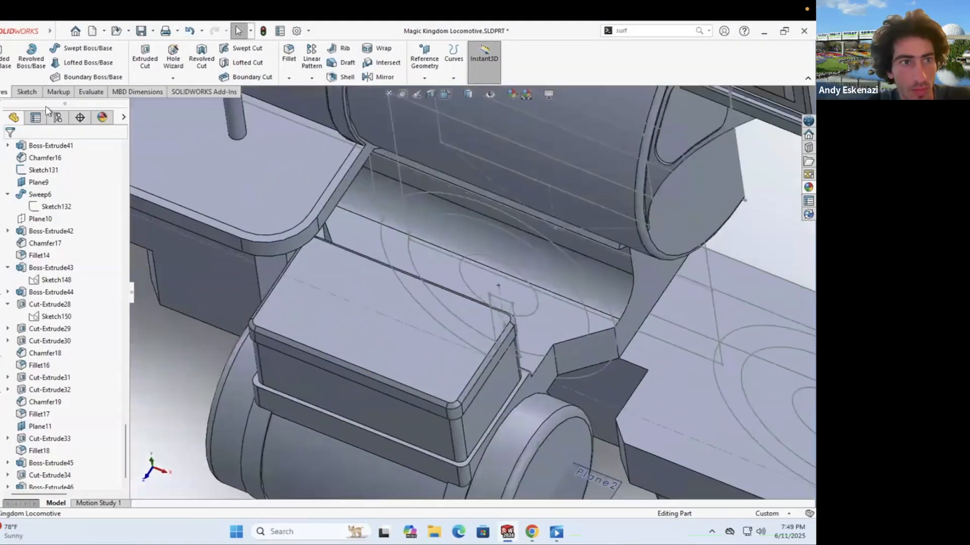
pyautogui.click(496, 348)
pyautogui.click(510, 325)
pyautogui.click(48, 49)
pyautogui.scroll(3, 502, 260)
pyautogui.click(493, 247)
pyautogui.click(490, 402)
pyautogui.click(491, 325)
pyautogui.click(521, 329)
pyautogui.click(515, 308)
pyautogui.click(555, 354)
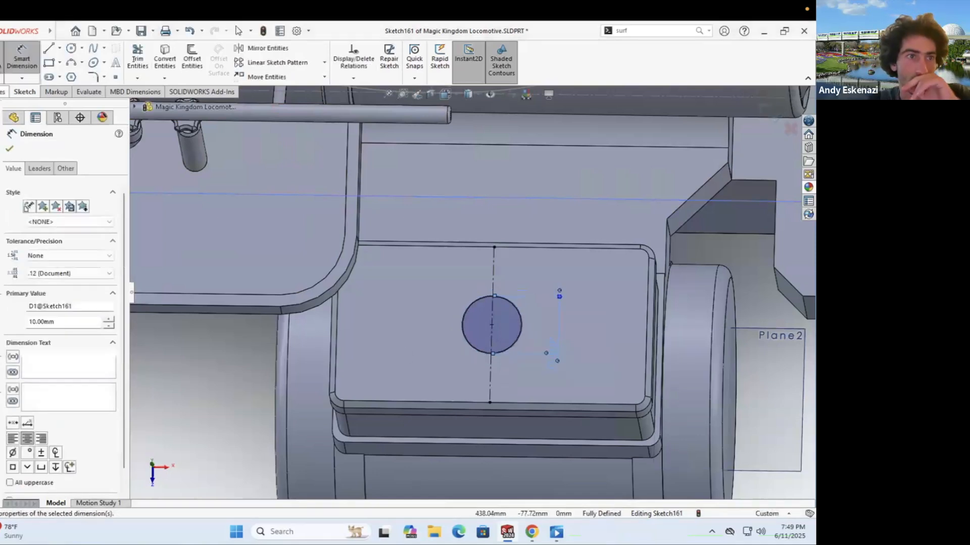
pyautogui.press('e')
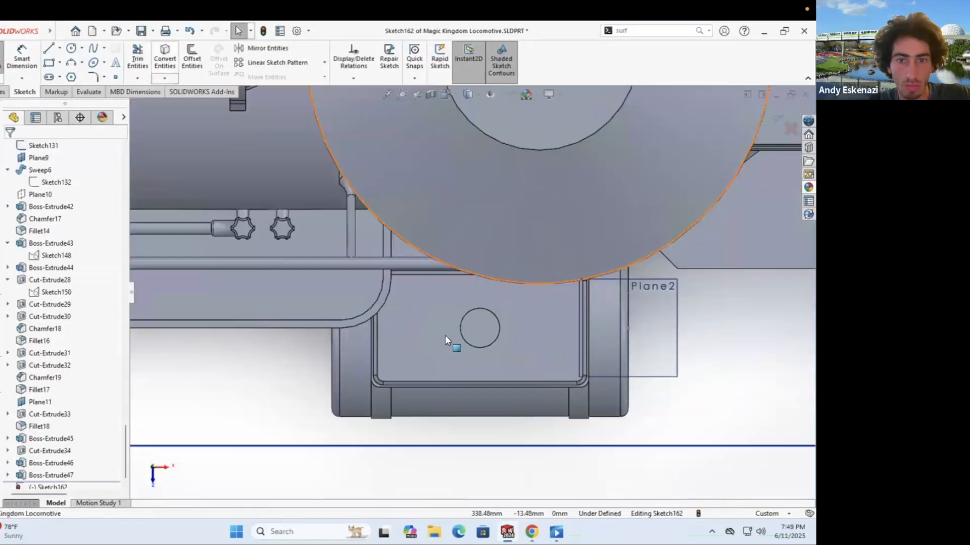
# Step: Offset the base disc's circle 3 mm inward and extrude it upward as a narrow post
pyautogui.press('o')
pyautogui.click(481, 332)
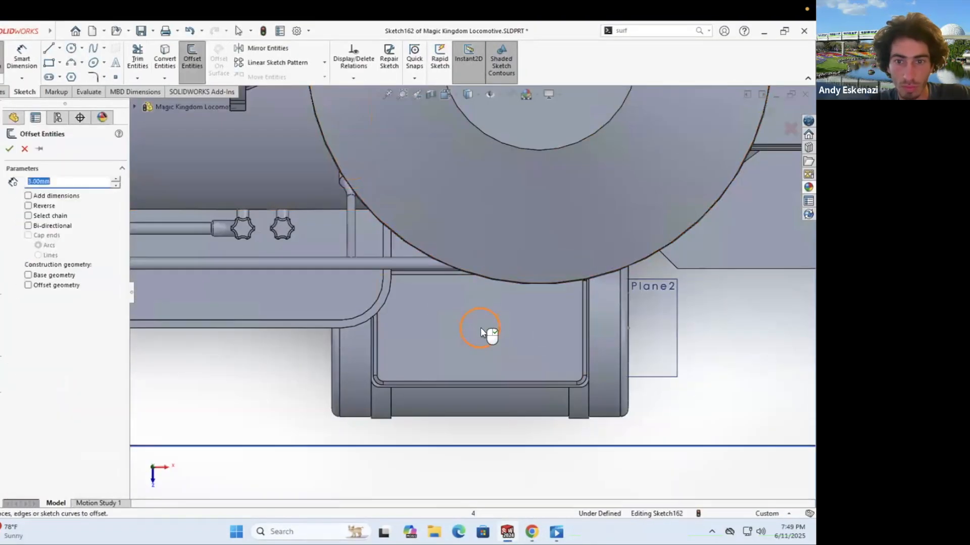
pyautogui.click(10, 148)
pyautogui.press('e')
pyautogui.press('Return')
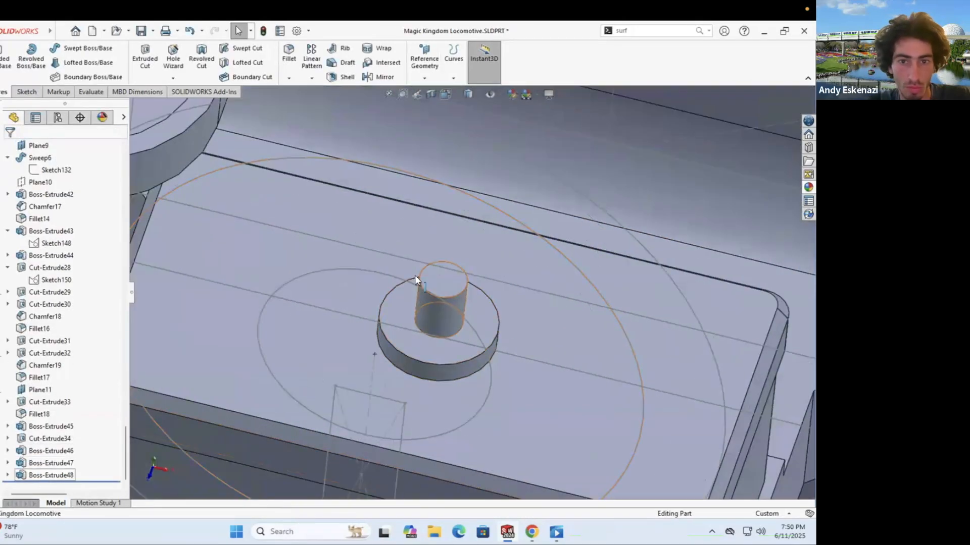
# Step: Offset the post's top circle 1 mm outward and extrude it as a wider cap
pyautogui.press('s')
pyautogui.click(448, 277)
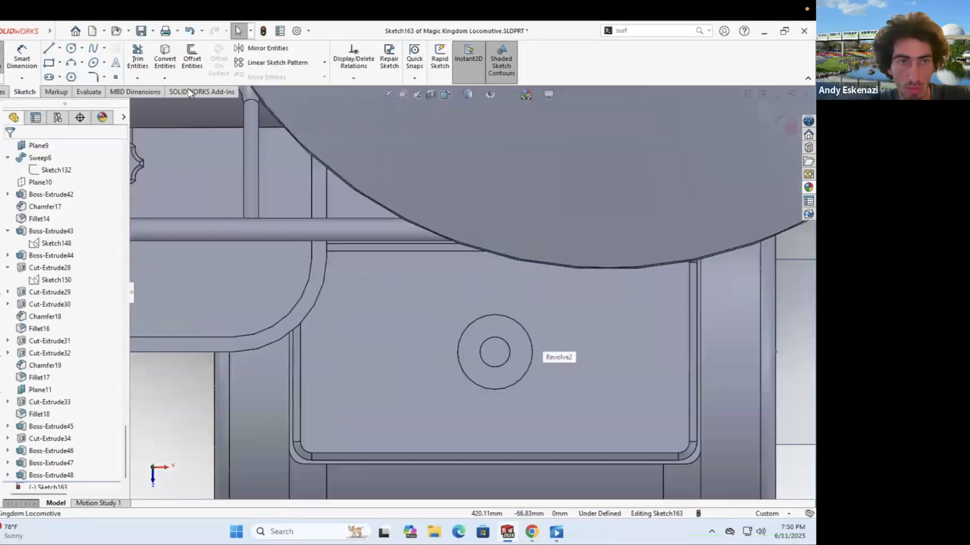
pyautogui.press('o')
pyautogui.press('Return')
pyautogui.press('e')
pyautogui.press('Return')
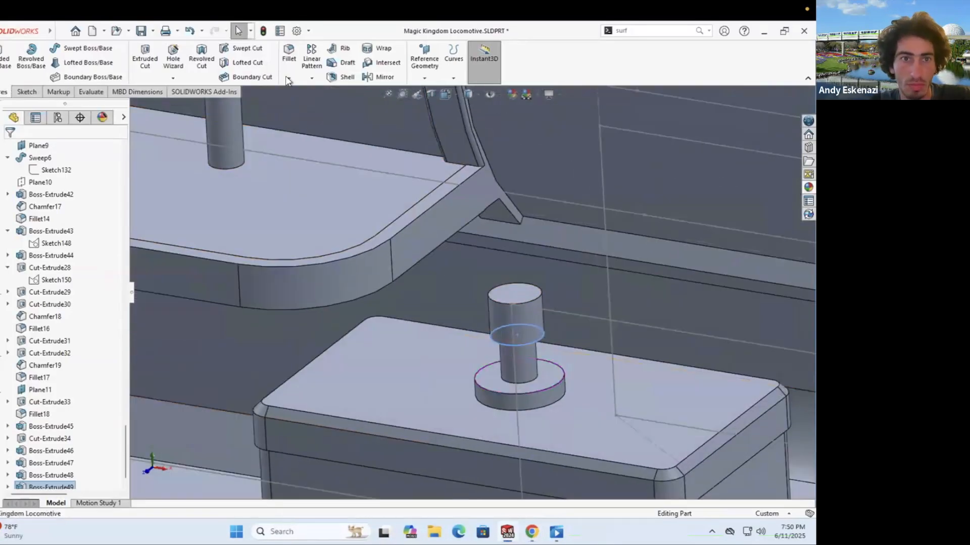
# Step: Fillet the cap's top edge with a 1 mm radius and chamfer the base disc's upper edge 1 mm at 45 degrees
pyautogui.click(288, 56)
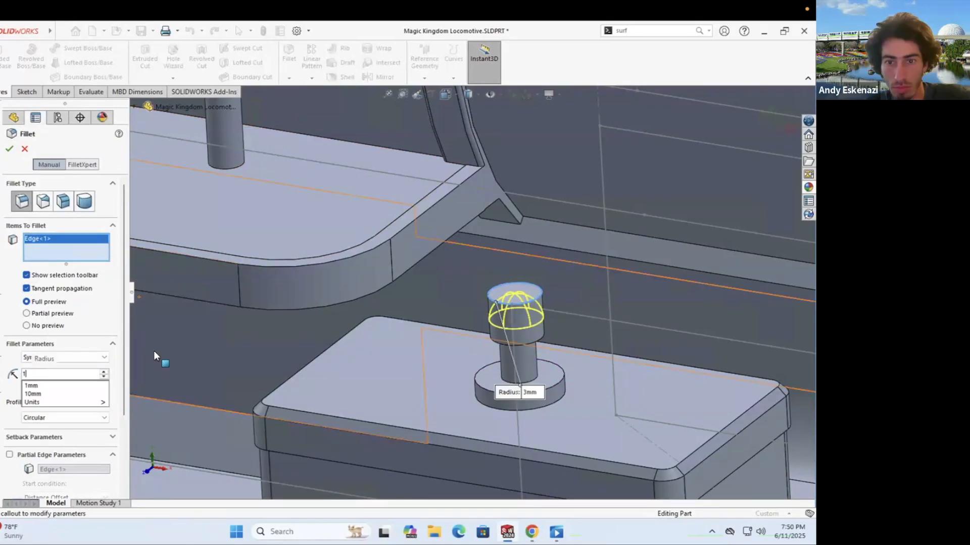
pyautogui.press('Return')
pyautogui.click(502, 396)
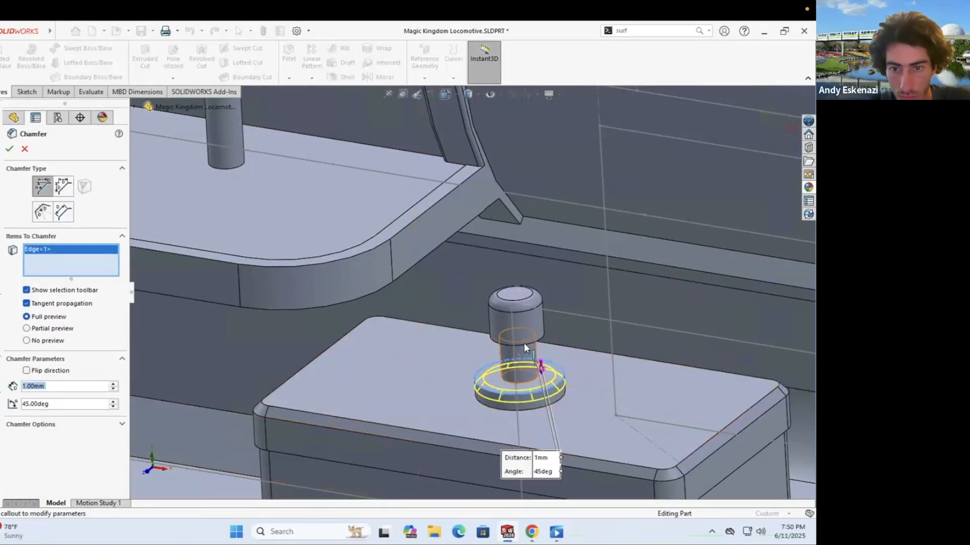
pyautogui.press('Return')
pyautogui.hotkey('alt', 'Tab')
pyautogui.hotkey('alt', 'Tab')
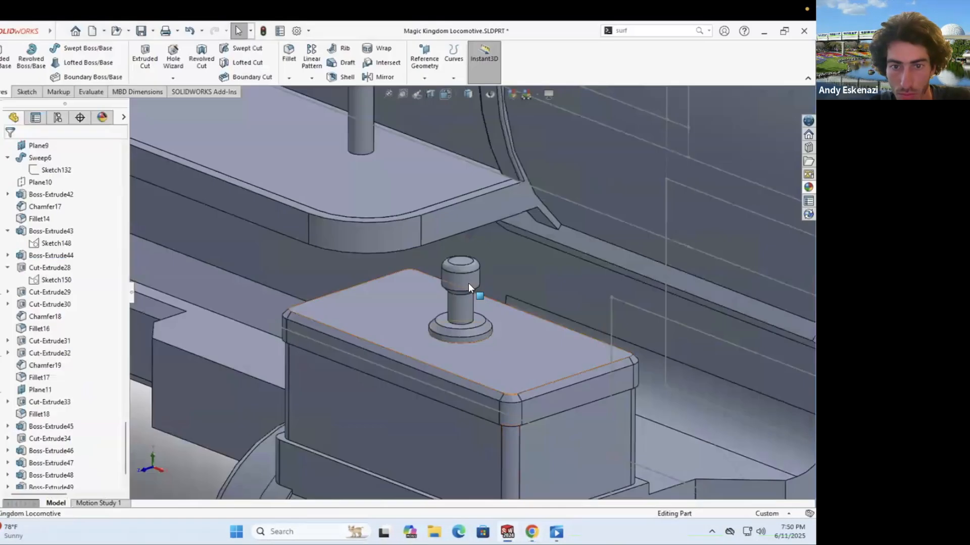
# Step: Extrude a thin collar around the cap from its top circle offset 2 mm outward, and chamfer the collar 0.25 mm
pyautogui.scroll(-5, 455, 294)
pyautogui.press('s')
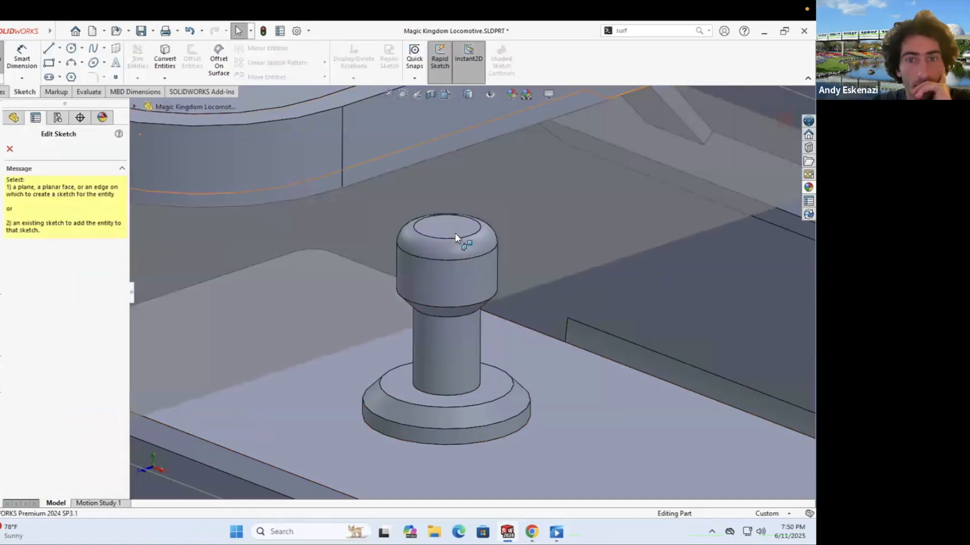
pyautogui.click(454, 232)
pyautogui.press('o')
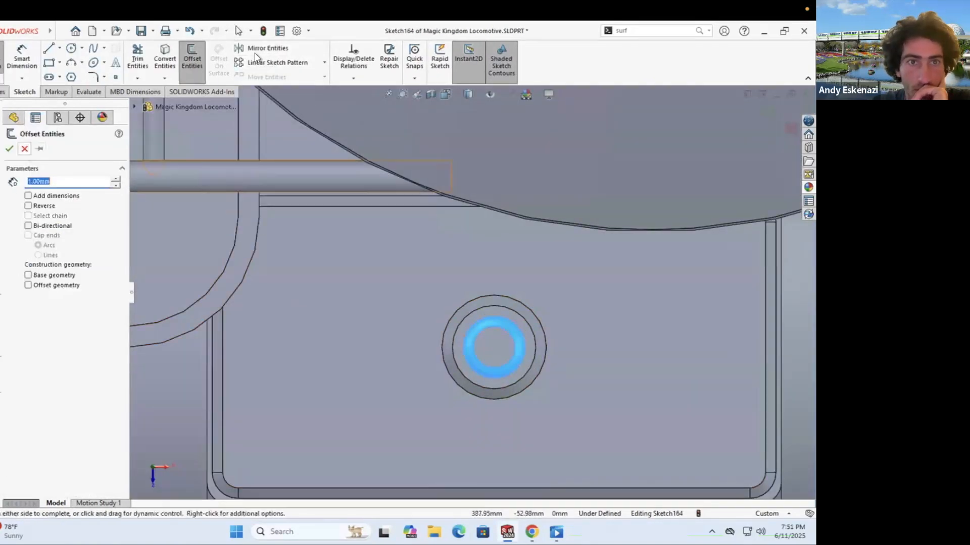
pyautogui.click(9, 150)
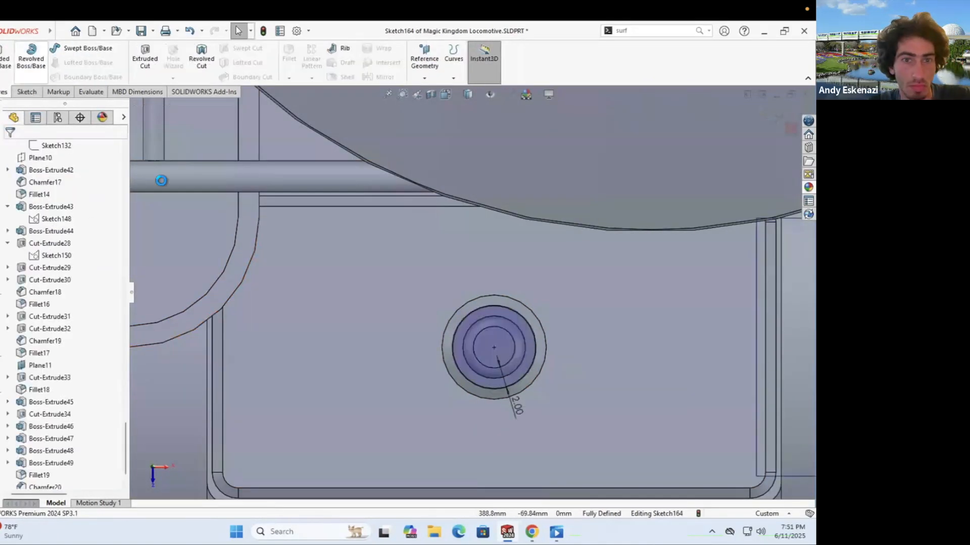
pyautogui.press('e')
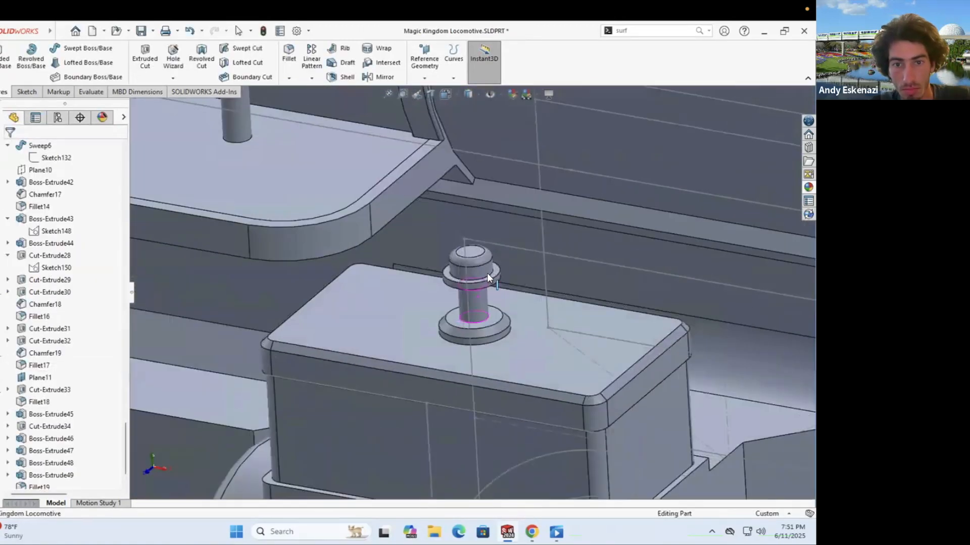
pyautogui.click(289, 78)
pyautogui.click(309, 105)
pyautogui.write('.25')
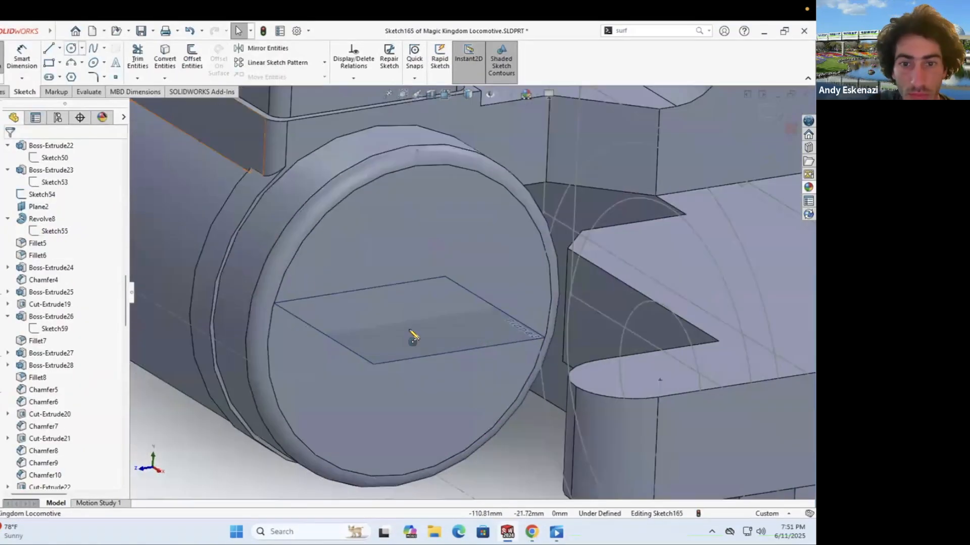
# Step: Sketch a circle of about 4.9 mm radius centred on the cylinder's front cover and extrude it as a small boss
pyautogui.moveTo(409, 319); pyautogui.dragTo(439, 285)
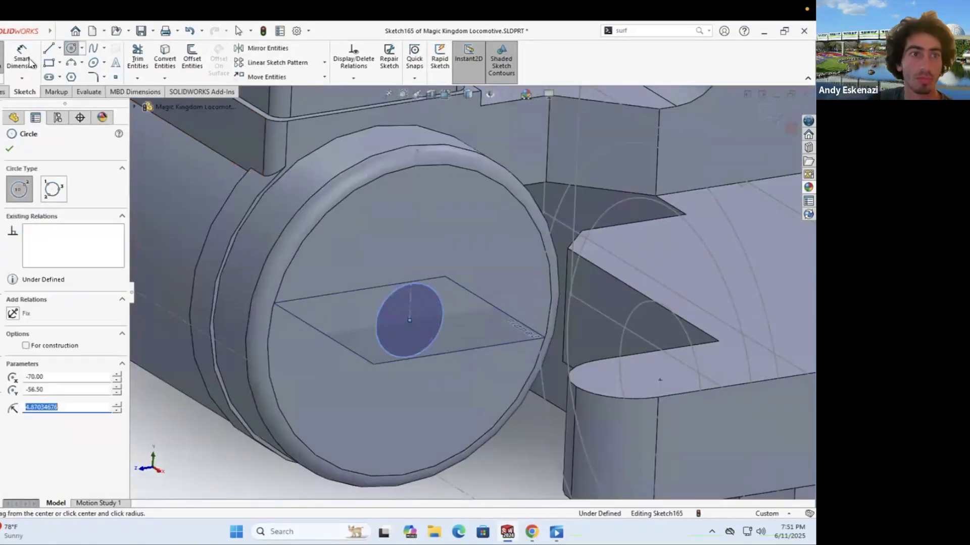
pyautogui.click(359, 386)
pyautogui.write('1')
pyautogui.press('Return')
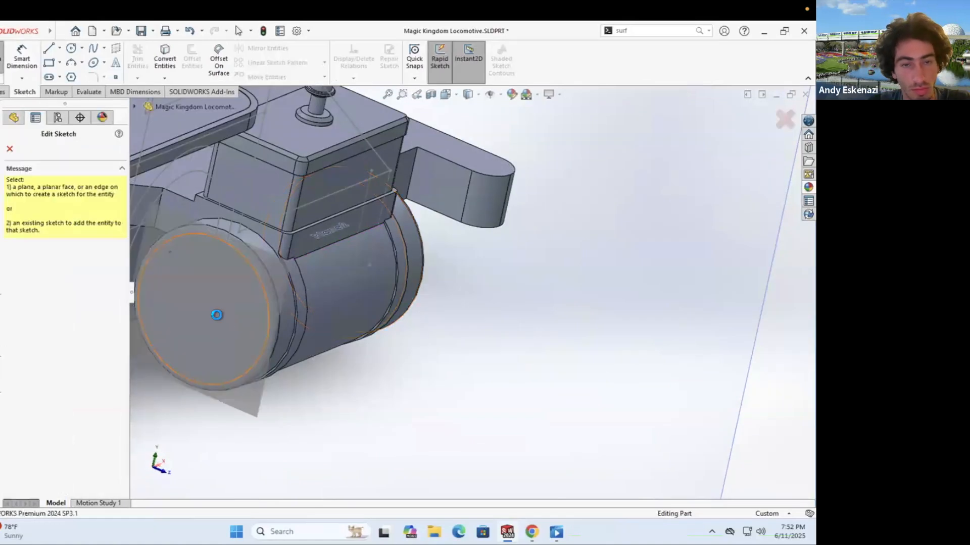
# Step: Sketch a centre rectangle 5 mm wide and 10 mm tall on a vertical centreline across the cylinder's rear end face
pyautogui.scroll(-3, 523, 345)
pyautogui.click(487, 232)
pyautogui.click(488, 448)
pyautogui.rightClick(510, 258)
pyautogui.click(49, 62)
pyautogui.click(490, 346)
pyautogui.click(501, 295)
pyautogui.moveTo(500, 296); pyautogui.dragTo(499, 272, button='right')
pyautogui.click(488, 295)
pyautogui.click(495, 275)
pyautogui.write('5')
pyautogui.press('Return')
pyautogui.click(475, 348)
pyautogui.click(461, 343)
pyautogui.scroll(3, 478, 341)
pyautogui.scroll(-3, 462, 342)
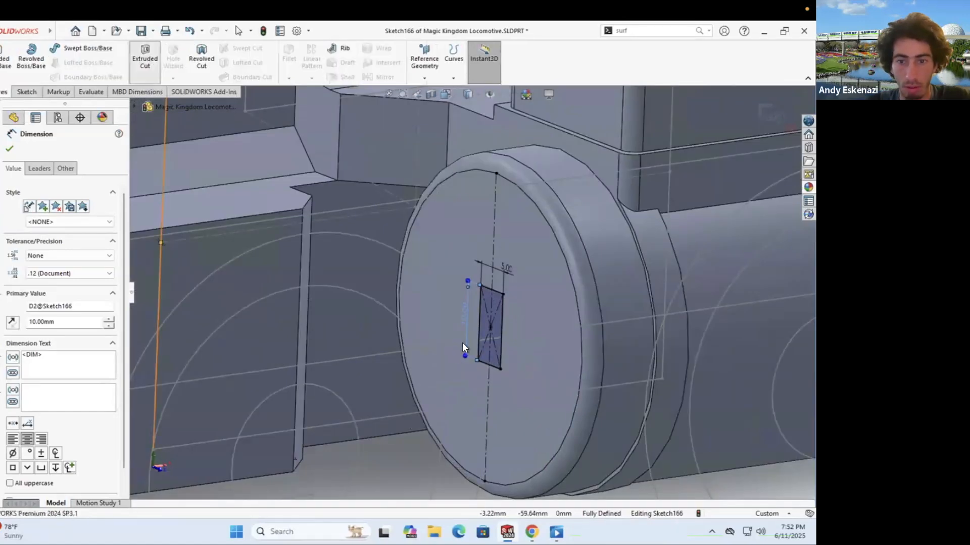
# Step: Extrude-cut the rectangle 75 mm deep lengthwise into the cylinder
pyautogui.write('s75in')
pyautogui.press('Return')
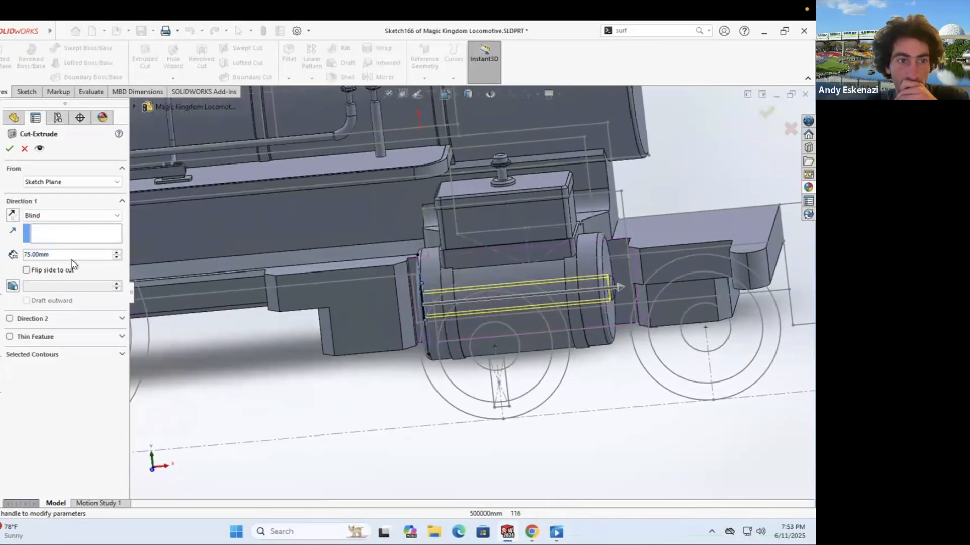
pyautogui.press('Return')
pyautogui.scroll(5, 424, 293)
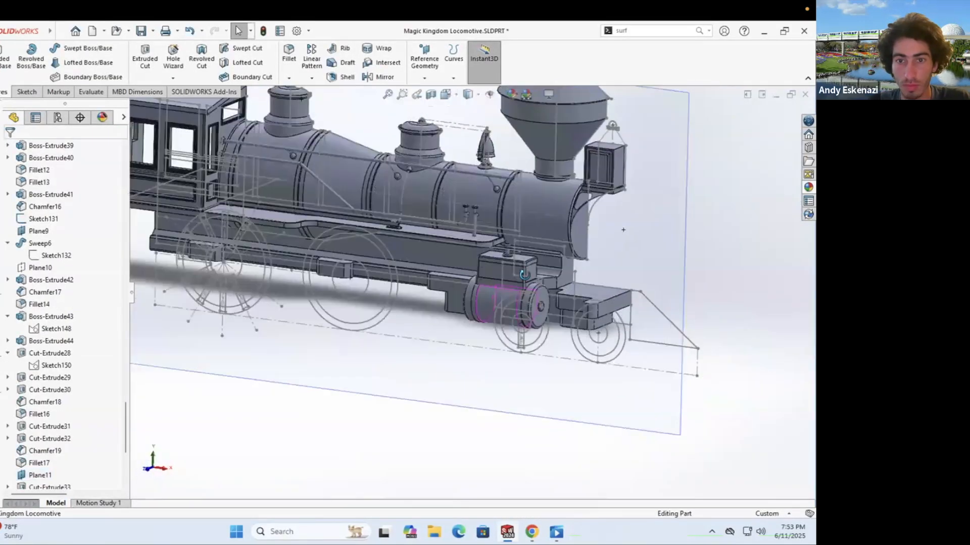
pyautogui.scroll(-2, 399, 237)
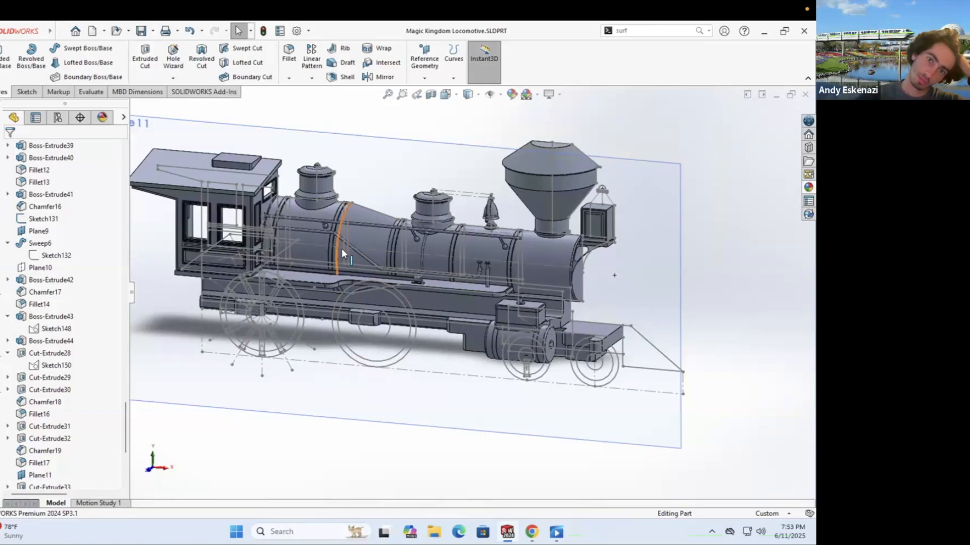
# Step: Create a reference plane running lengthwise through the middle of the steam chest
pyautogui.scroll(-8, 530, 318)
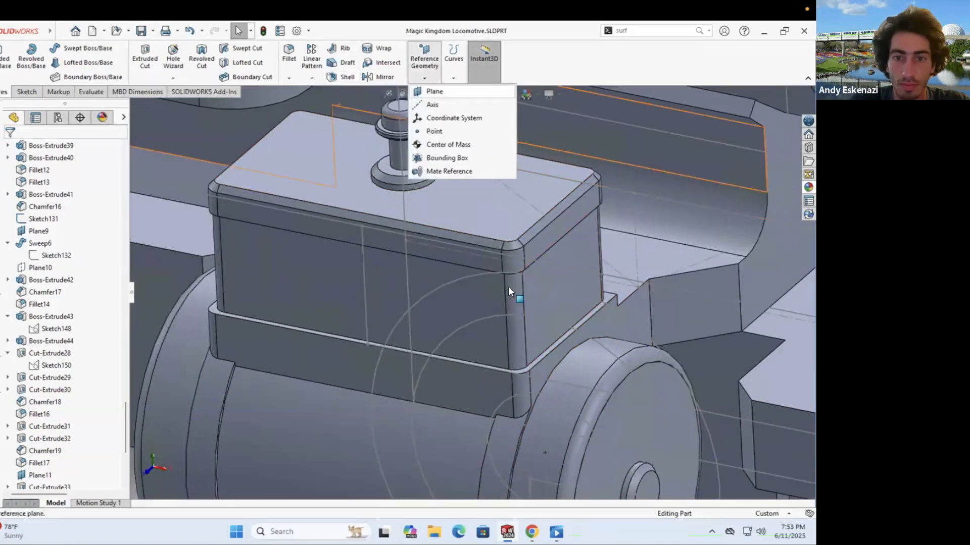
pyautogui.click(508, 287)
pyautogui.click(670, 199)
pyautogui.press('Return')
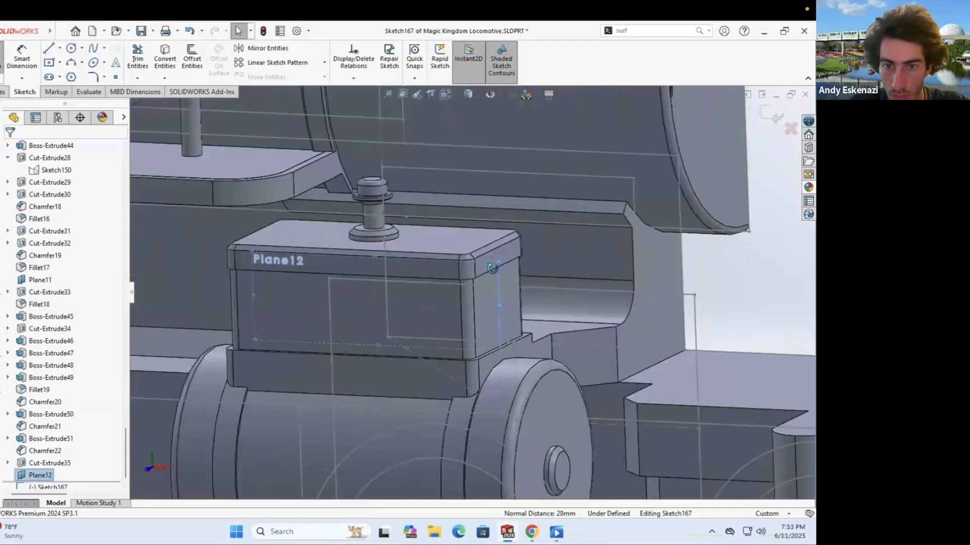
# Step: On the new plane, sketch a vertical construction line along the steam chest's end face and a short line outward from its midpoint
pyautogui.scroll(-2, 492, 268)
pyautogui.press('l')
pyautogui.scroll(-2, 486, 271)
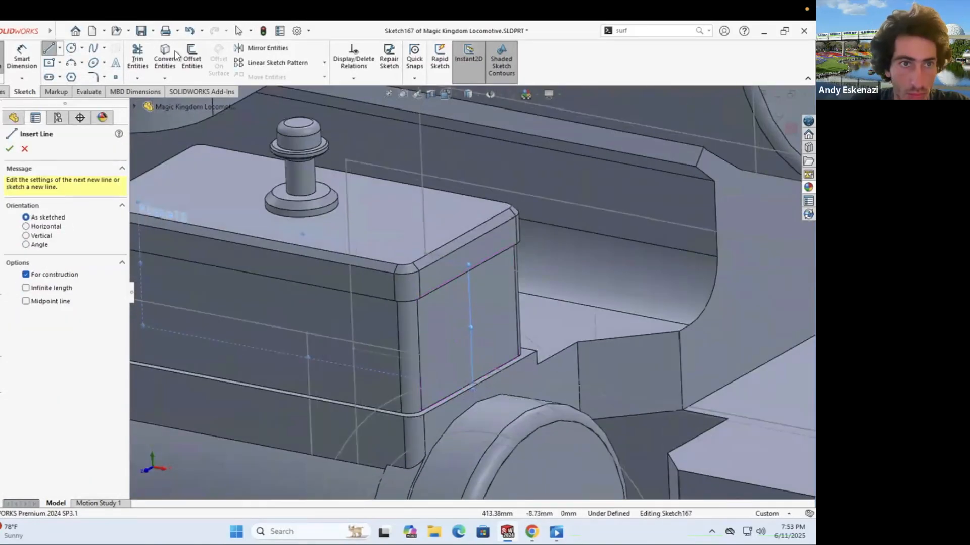
pyautogui.click(24, 148)
pyautogui.scroll(5, 467, 315)
pyautogui.press('a')
pyautogui.press('Escape')
pyautogui.click(475, 316)
pyautogui.scroll(-5, 475, 316)
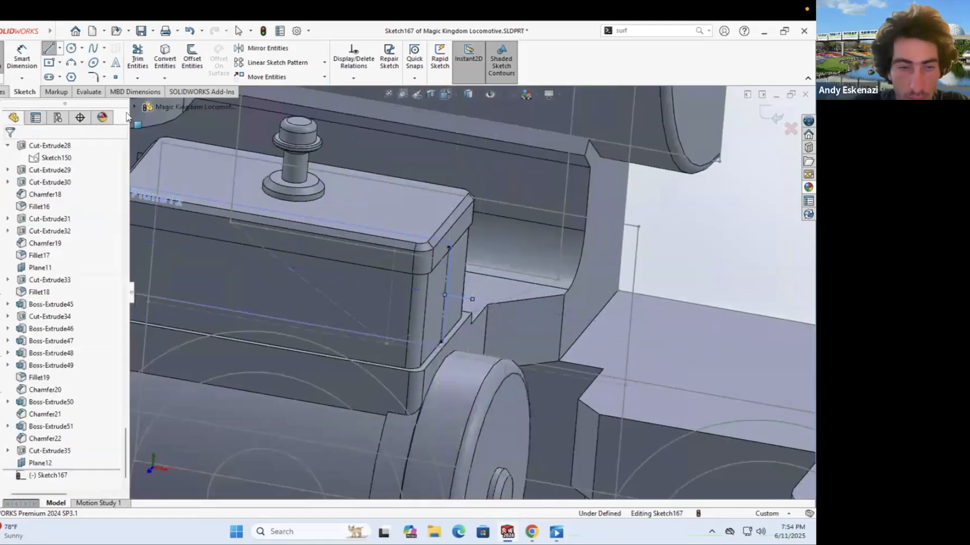
# Step: Add an upward tangent arc of 3 mm radius to the line's outer end and dimension the straight part 4 mm
pyautogui.press('a')
pyautogui.click(461, 338)
pyautogui.press('Escape')
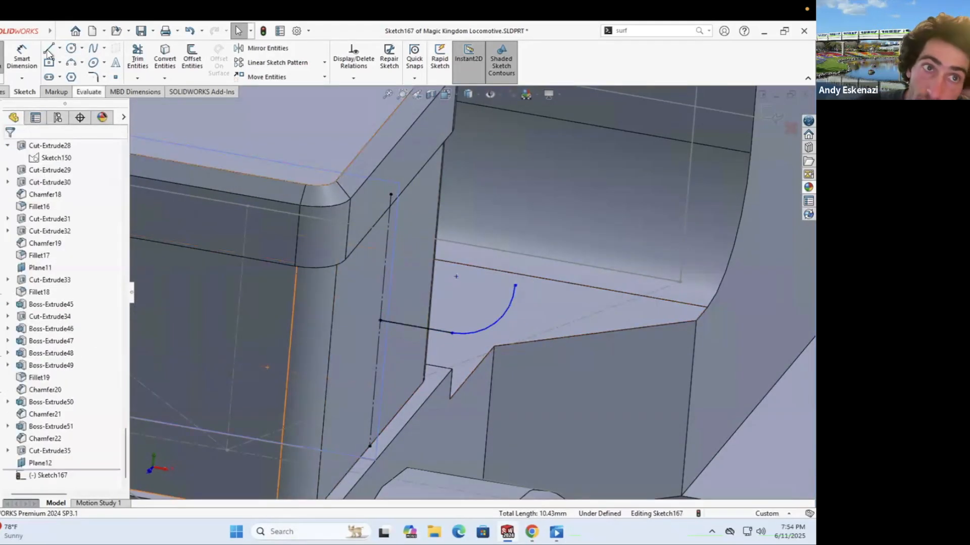
pyautogui.hotkey('alt', 'Tab')
pyautogui.hotkey('alt', 'Tab')
pyautogui.doubleClick(411, 327)
pyautogui.write('4')
pyautogui.press('Return')
# Step: Sweep a circular profile along the bent path to form the pipe elbow on the steam chest's end
pyautogui.click(763, 94)
pyautogui.click(88, 48)
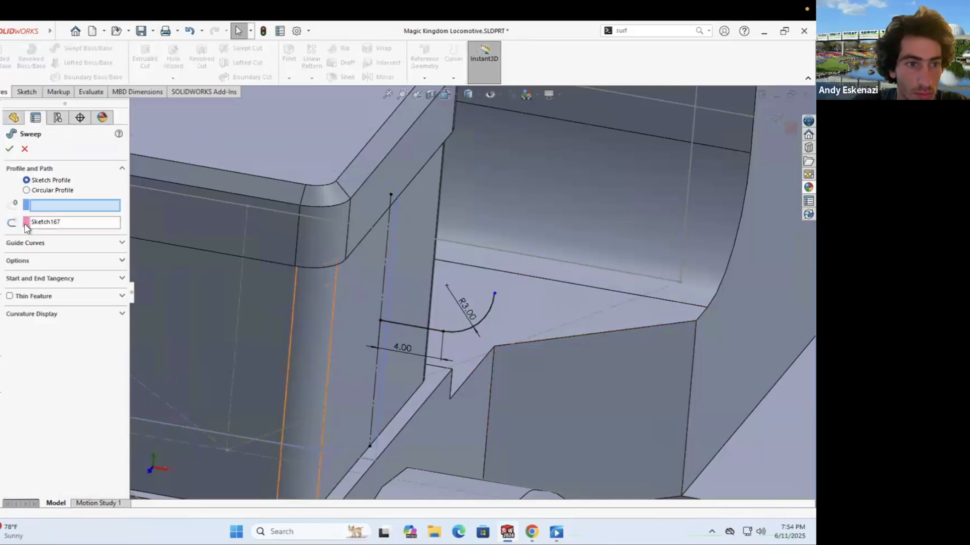
pyautogui.press('Return')
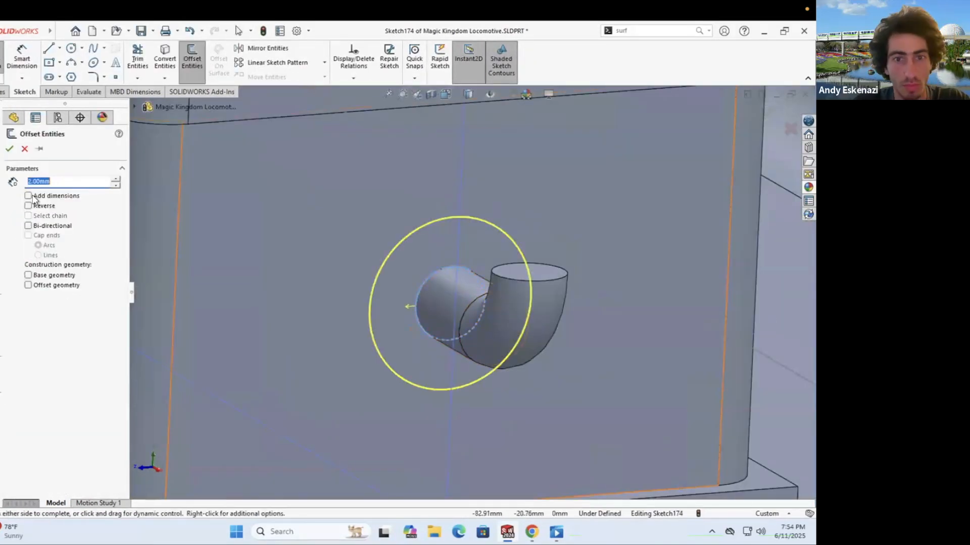
# Step: Offset the pipe's base circle 2 mm outward, extrude it 2 mm as a flange on the steam chest, and chamfer the flange
pyautogui.click(31, 196)
pyautogui.click(10, 149)
pyautogui.click(3, 92)
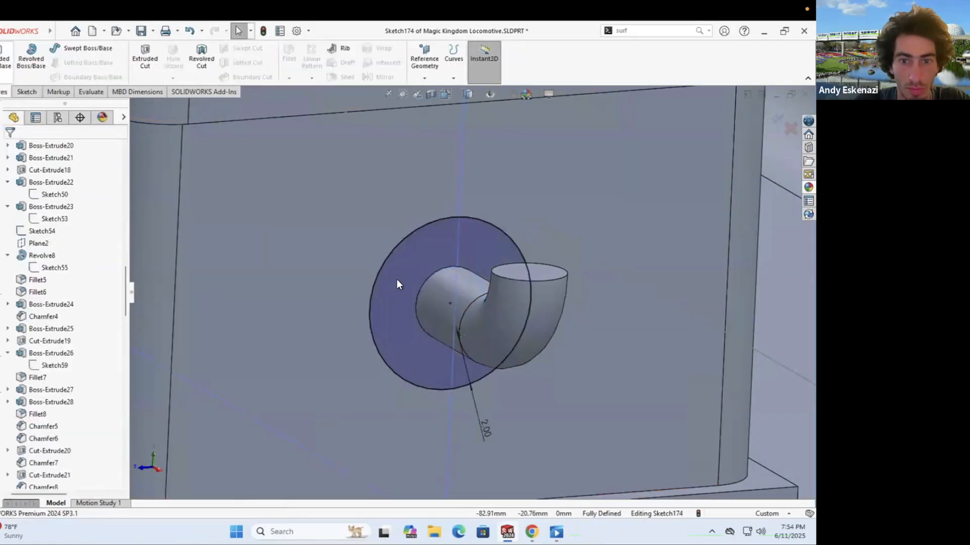
pyautogui.click(4, 60)
pyautogui.write('1')
pyautogui.press('Return')
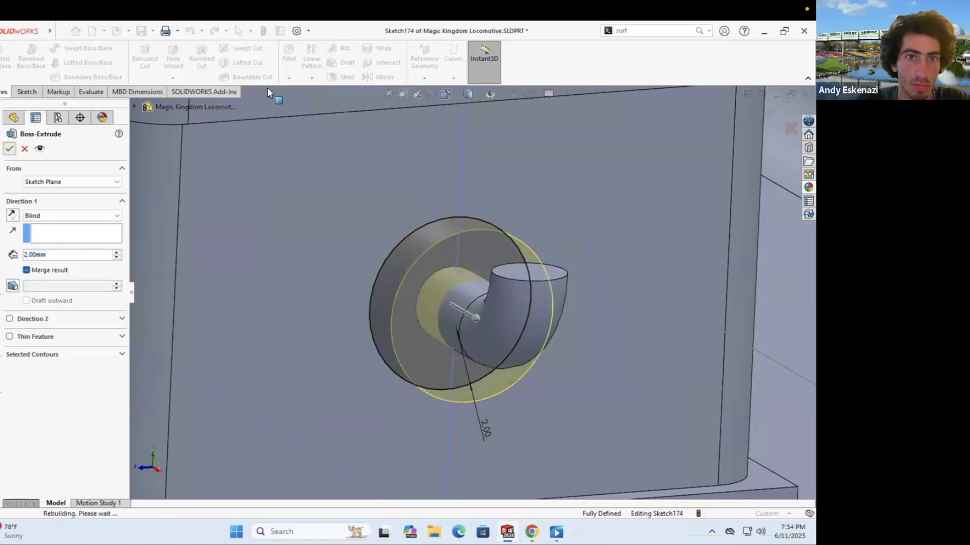
pyautogui.click(289, 78)
pyautogui.click(302, 104)
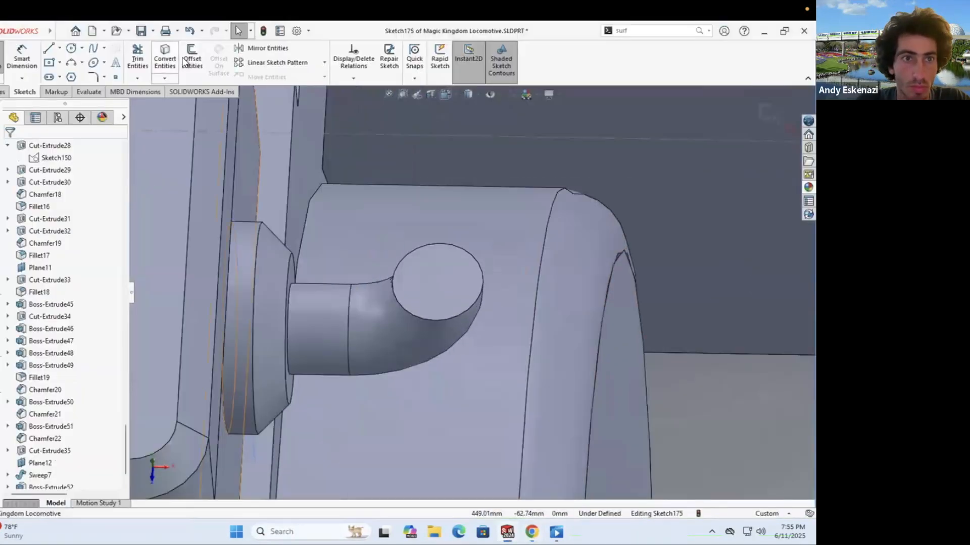
# Step: Extrude a cap from the pipe's open end circle offset 1 mm outward, and chamfer the cap
pyautogui.click(191, 60)
pyautogui.click(439, 274)
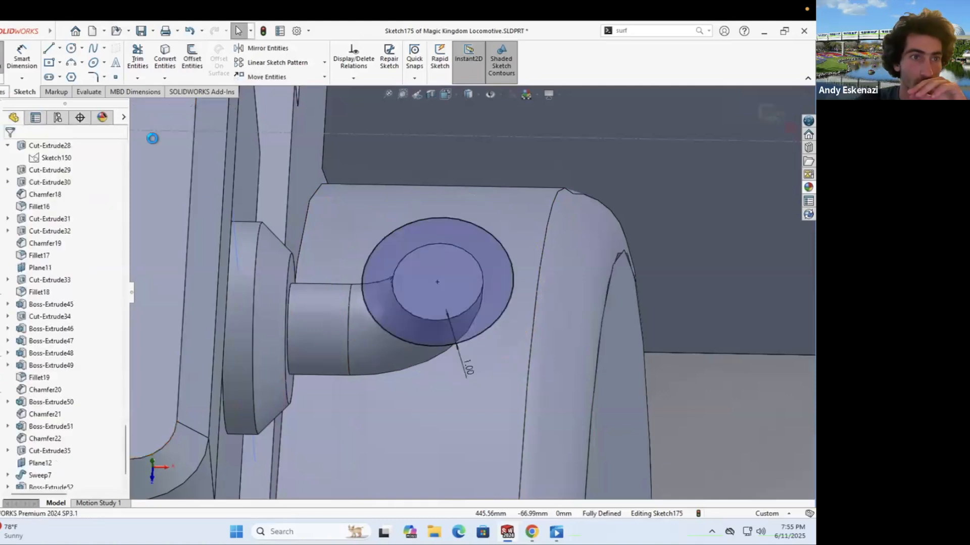
pyautogui.click(302, 103)
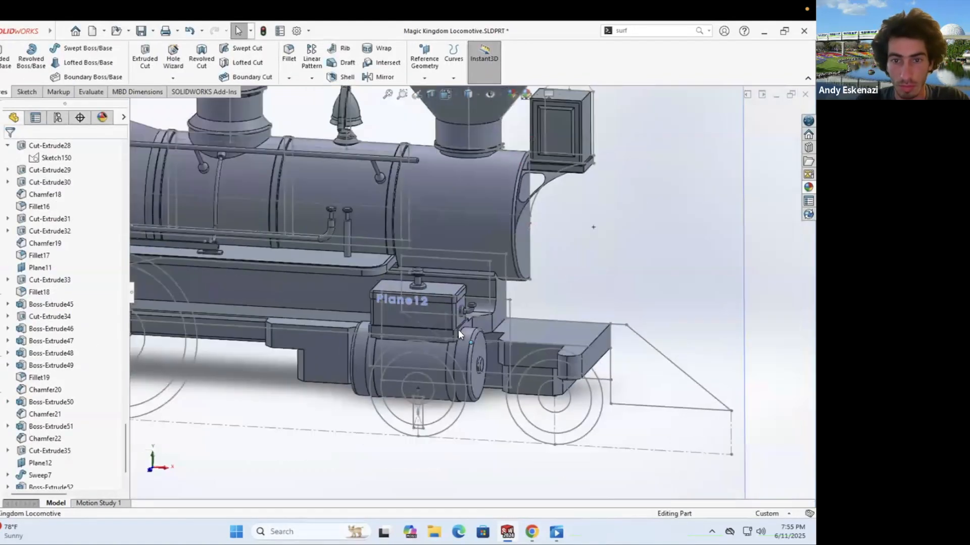
pyautogui.scroll(-5, 459, 329)
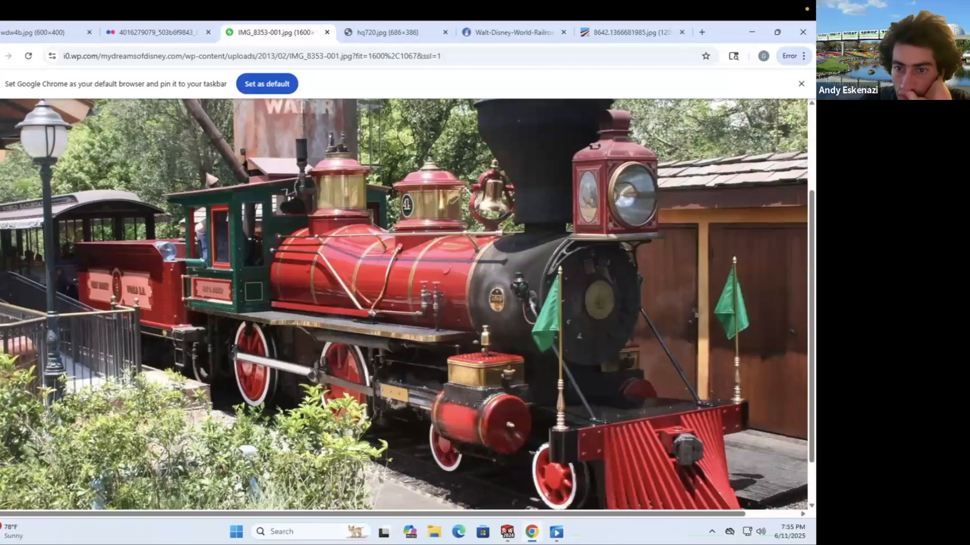
# Step: Examine the locomotive's front end in the browser's other reference photos
pyautogui.click(384, 34)
pyautogui.click(508, 32)
pyautogui.click(617, 32)
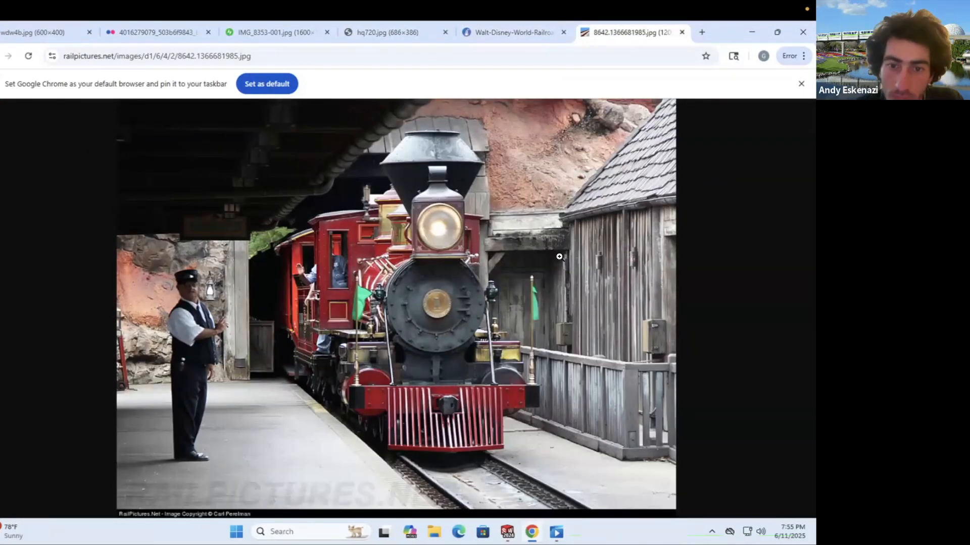
# Step: Compare the saddle and smokebox front across the remaining reference photos
pyautogui.click(273, 32)
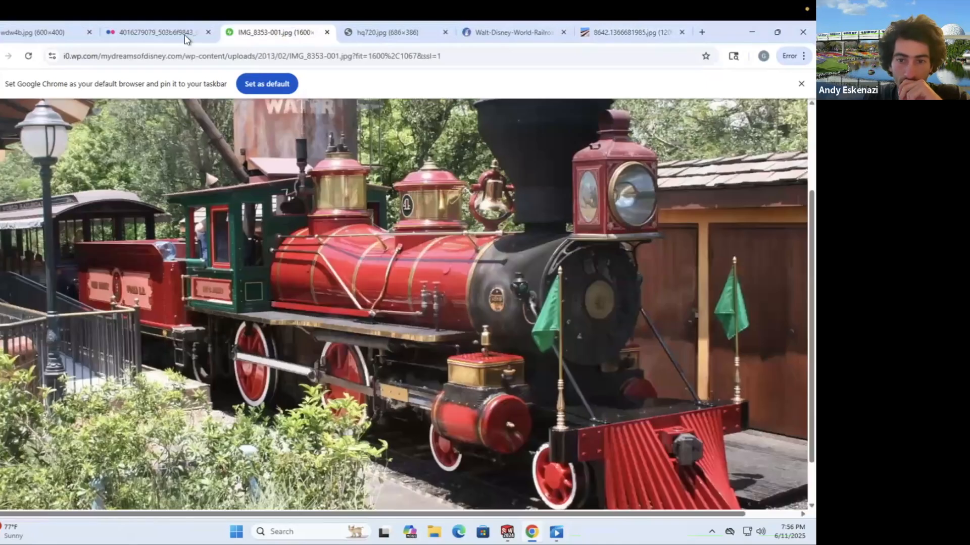
pyautogui.click(45, 32)
pyautogui.click(251, 34)
pyautogui.click(384, 32)
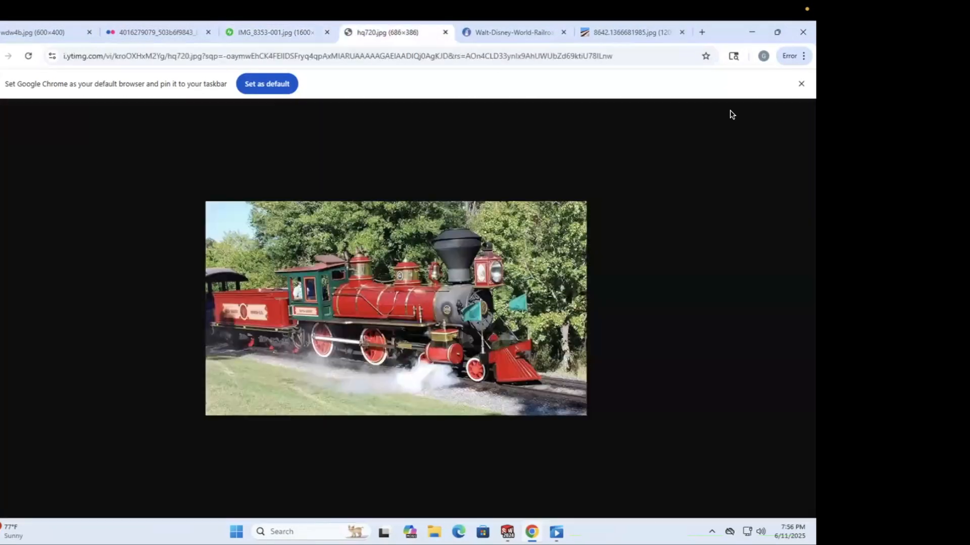
pyautogui.click(489, 34)
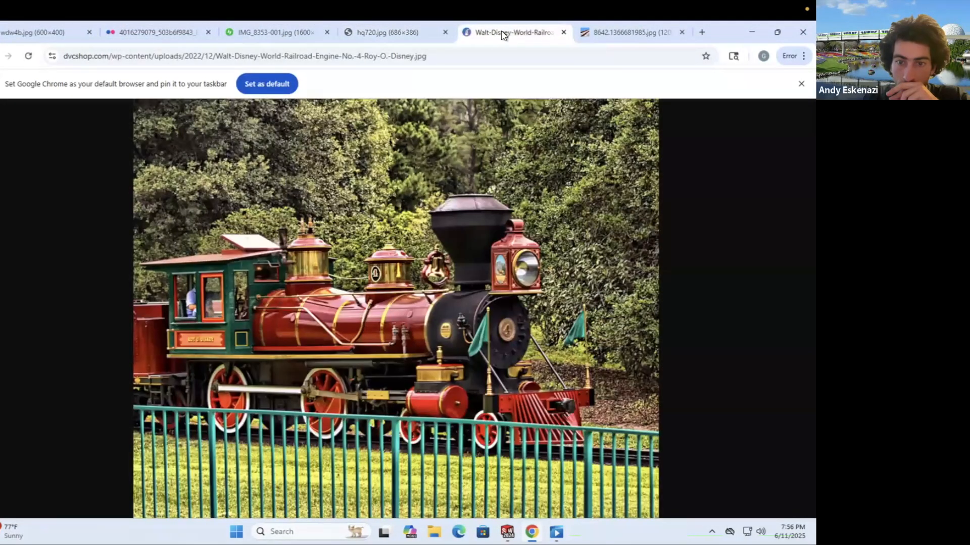
pyautogui.click(603, 34)
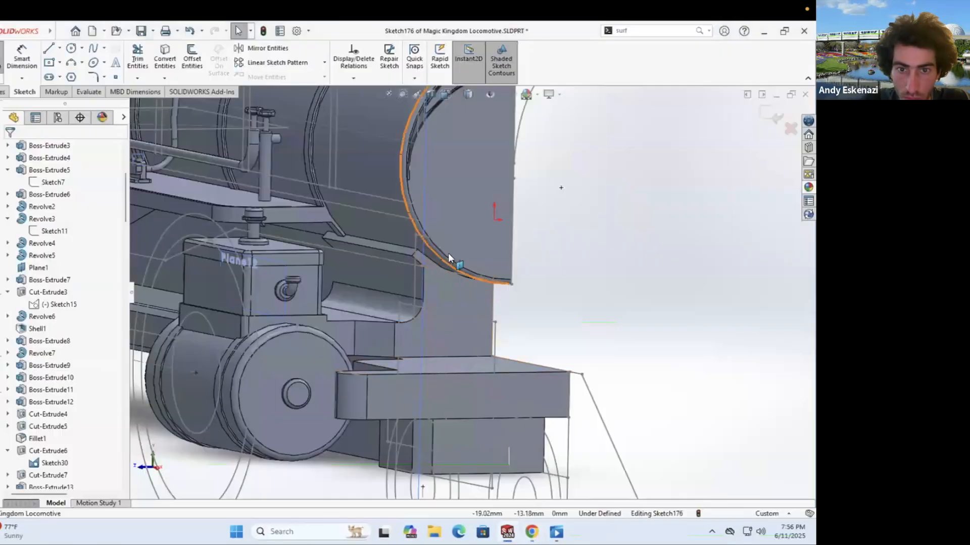
# Step: Draw a three-point arc along the saddle's curved upper edge and constrain it to the outer circle of the existing flange sketch
pyautogui.scroll(-5, 448, 253)
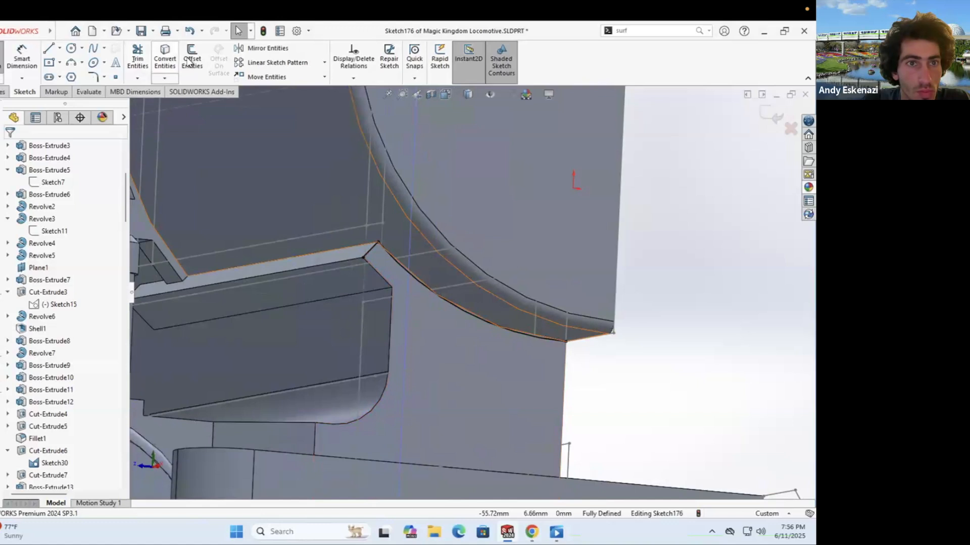
pyautogui.click(192, 59)
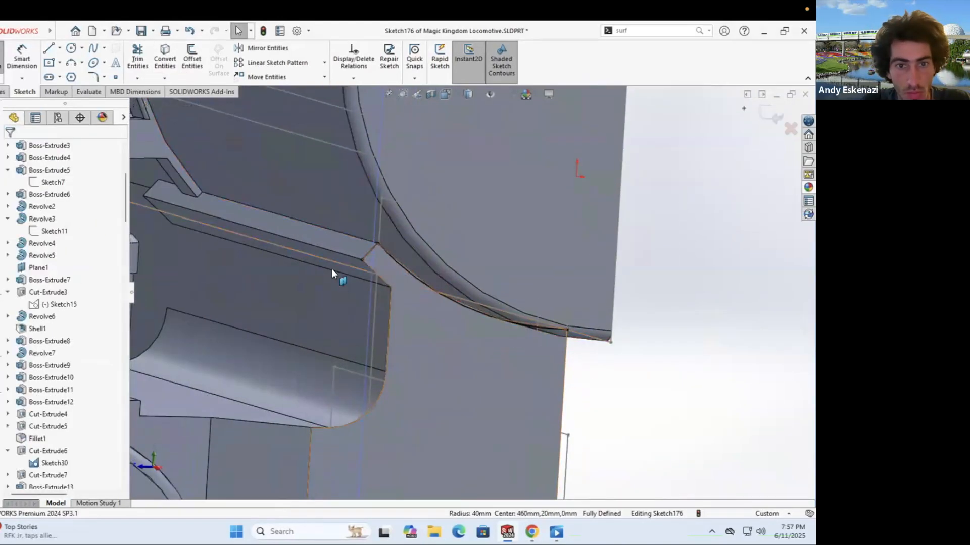
pyautogui.click(50, 472)
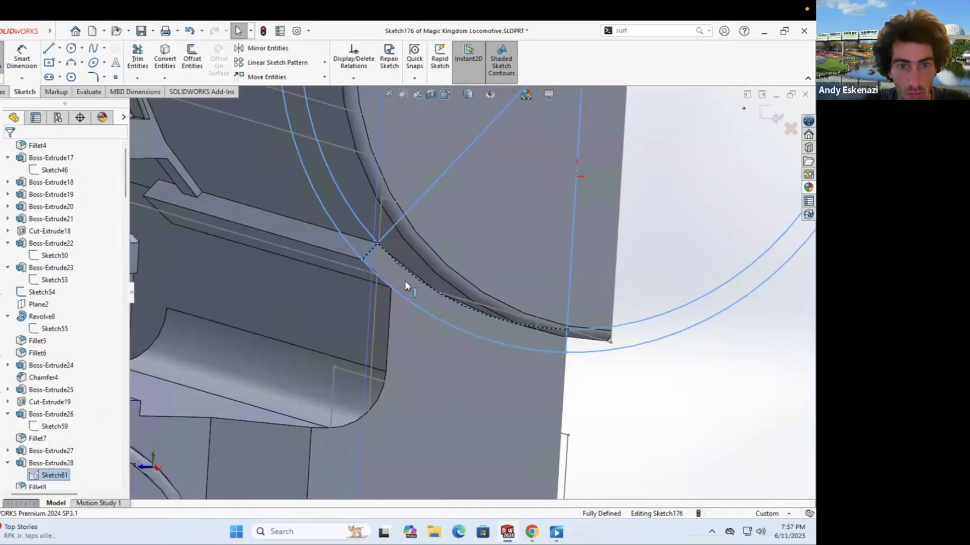
pyautogui.click(70, 62)
pyautogui.click(361, 259)
pyautogui.click(566, 353)
pyautogui.click(488, 345)
pyautogui.press('Escape')
pyautogui.click(489, 346)
pyautogui.keyDown('ctrl'); pyautogui.click(331, 218); pyautogui.keyUp('ctrl')
pyautogui.click(37, 355)
# Step: Close the curved band with a short end line and add a vertical line beneath it down to the deck
pyautogui.click(49, 49)
pyautogui.click(567, 330)
pyautogui.click(566, 353)
pyautogui.press('Escape')
pyautogui.scroll(3, 529, 351)
pyautogui.moveTo(529, 351); pyautogui.dragTo(505, 349, button='middle')
pyautogui.scroll(-3, 505, 348)
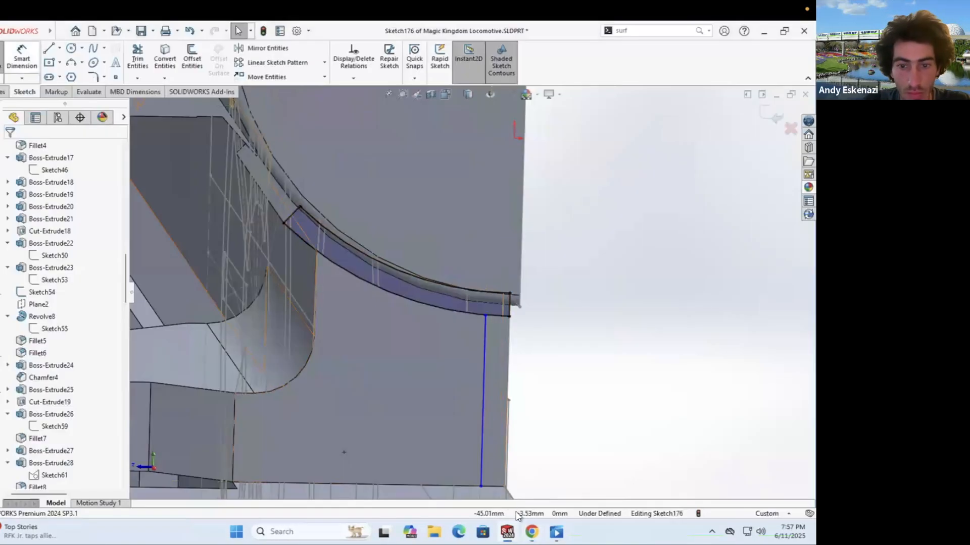
# Step: Dimension the vertical line 2 mm from the saddle's straight end edge
pyautogui.click(486, 408)
pyautogui.scroll(2, 486, 408)
pyautogui.click(483, 362)
pyautogui.click(510, 381)
pyautogui.write('2')
pyautogui.press('Return')
pyautogui.scroll(-3, 494, 350)
pyautogui.moveTo(493, 350); pyautogui.dragTo(448, 279, button='middle')
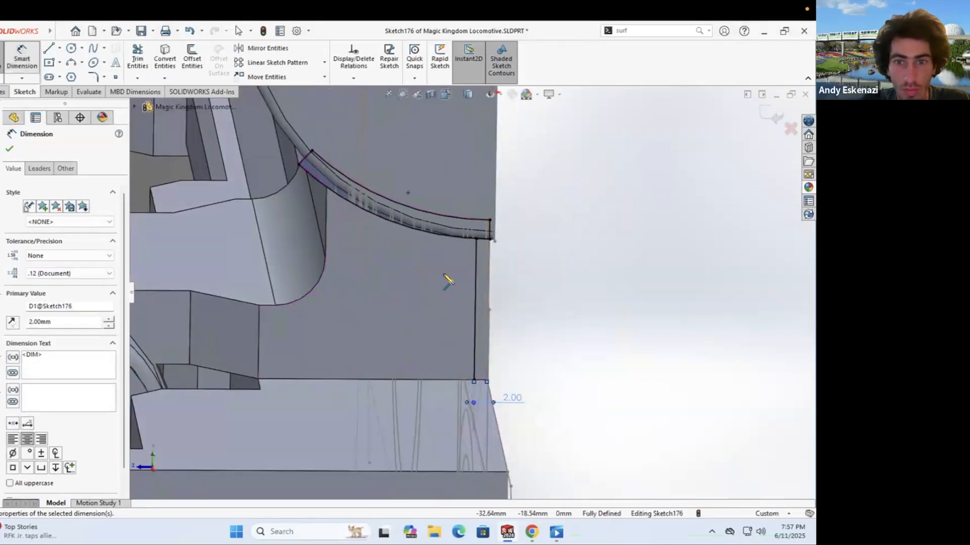
# Step: Close the narrow vertical strip's outline with lines along its base and outer edge
pyautogui.click(485, 382)
pyautogui.click(472, 382)
pyautogui.moveTo(489, 323)
pyautogui.mouseDown(button='middle')
pyautogui.moveTo(490, 262)
pyautogui.moveTo(454, 252)
pyautogui.mouseUp(button='middle')
pyautogui.press('Escape')
pyautogui.click(49, 48)
pyautogui.click(485, 247)
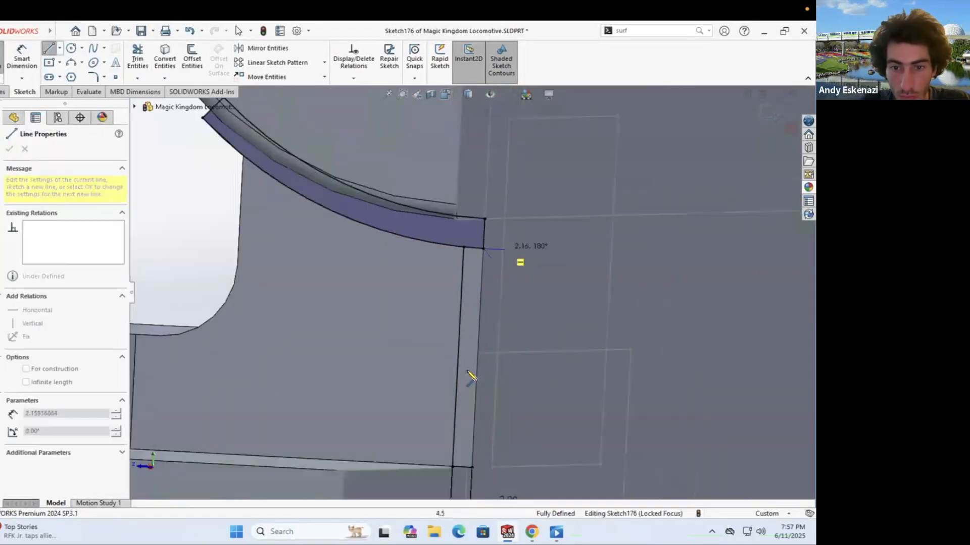
pyautogui.click(471, 465)
pyautogui.scroll(3, 471, 379)
pyautogui.click(3, 91)
pyautogui.click(4, 59)
pyautogui.click(449, 266)
pyautogui.scroll(3, 449, 265)
pyautogui.click(368, 320)
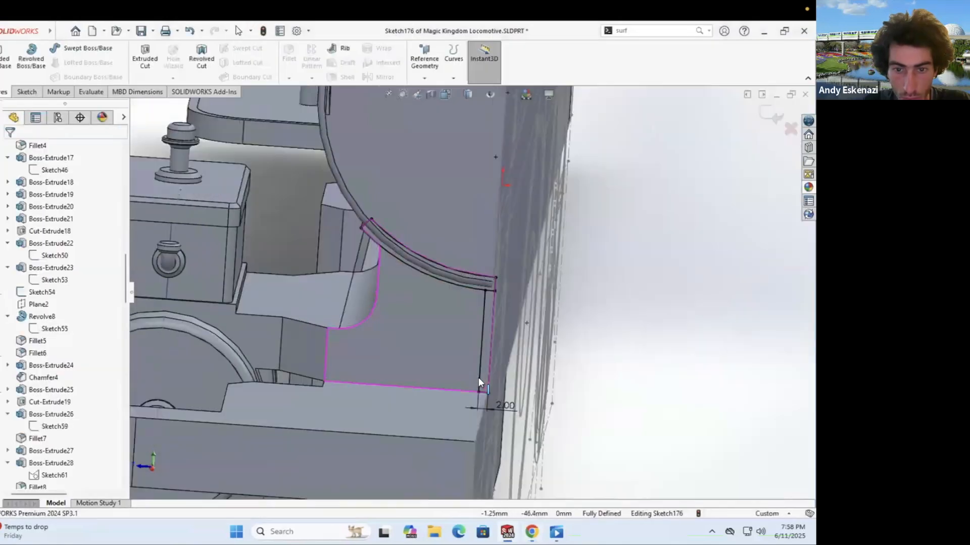
# Step: Dimension a rectangle at the saddle's base beside the vertical strip, setting its height to 4 mm
pyautogui.scroll(3, 478, 377)
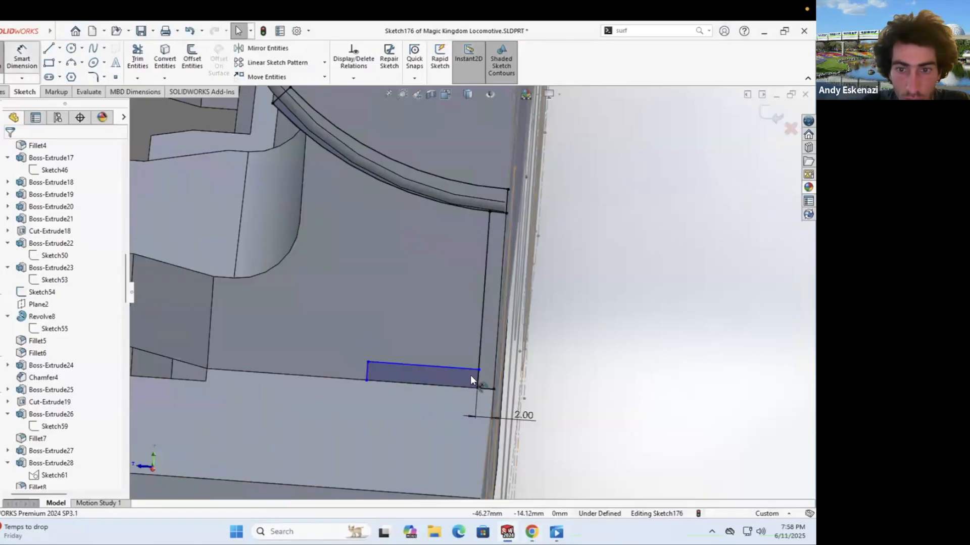
pyautogui.click(443, 358)
pyautogui.click(396, 385)
pyautogui.press('Return')
pyautogui.click(336, 373)
pyautogui.write('4')
pyautogui.press('Return')
# Step: Extrude the curved band, vertical strip and base rectangle contours 5 mm from the saddle face
pyautogui.scroll(-1, 435, 328)
pyautogui.moveTo(436, 328)
pyautogui.mouseDown(button='middle')
pyautogui.moveTo(426, 305)
pyautogui.moveTo(451, 350)
pyautogui.moveTo(452, 328)
pyautogui.mouseUp(button='middle')
pyautogui.press('e')
pyautogui.click(500, 175)
pyautogui.click(512, 228)
pyautogui.click(449, 377)
pyautogui.write('5')
pyautogui.press('Return')
pyautogui.scroll(8, 434, 341)
pyautogui.moveTo(652, 379); pyautogui.dragTo(691, 387, button='middle')
pyautogui.scroll(-8, 692, 388)
pyautogui.press('Return')
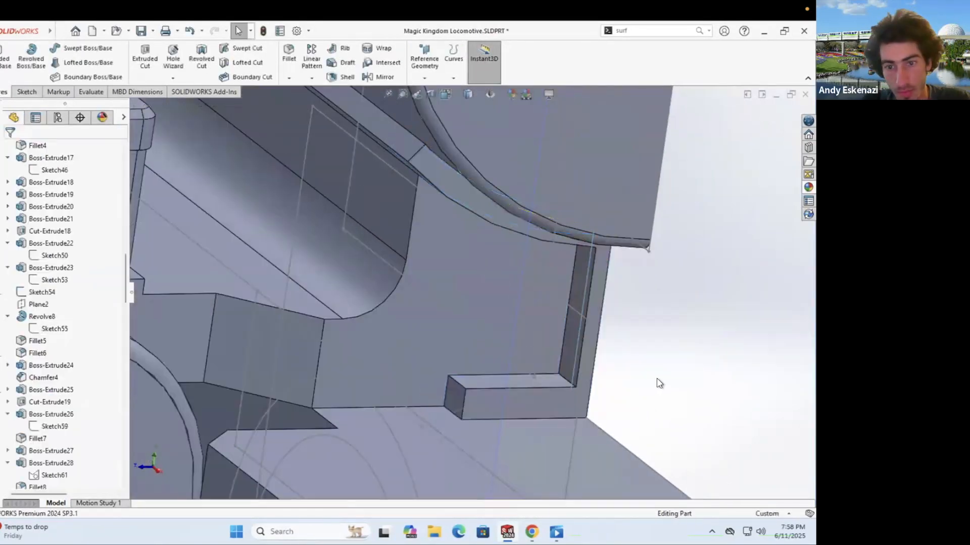
# Step: Chamfer the base block's outer vertical corner and check the saddle against the reference photo
pyautogui.click(464, 400)
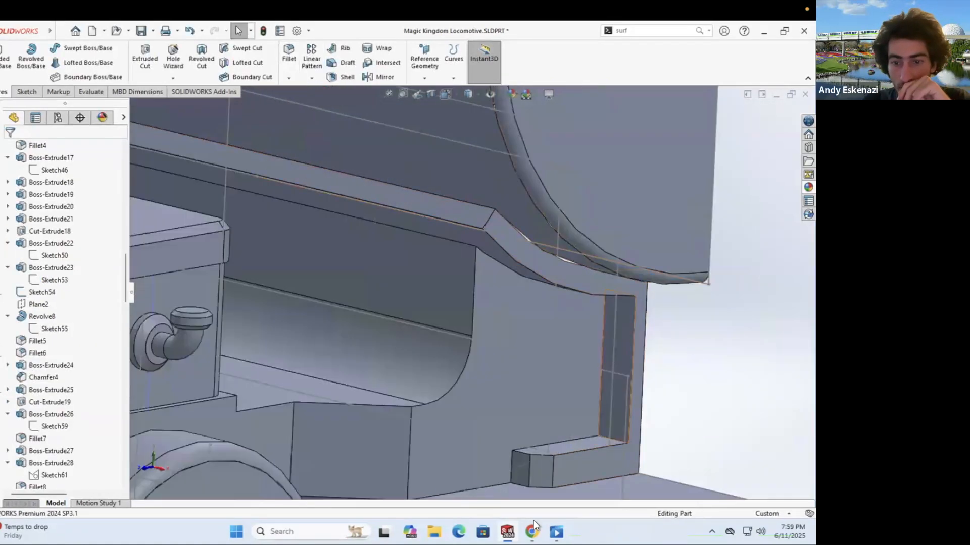
pyautogui.click(531, 531)
pyautogui.click(507, 532)
pyautogui.scroll(3, 461, 276)
pyautogui.moveTo(500, 283); pyautogui.dragTo(457, 272, button='middle')
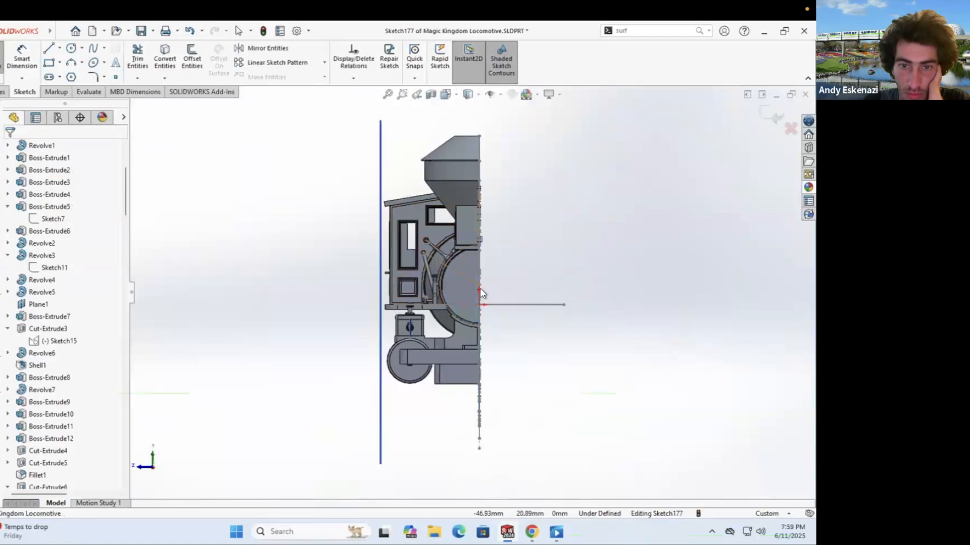
# Step: Sketch a horizontal centerline on the smokebox's front face from its centre to the rim
pyautogui.scroll(-5, 480, 288)
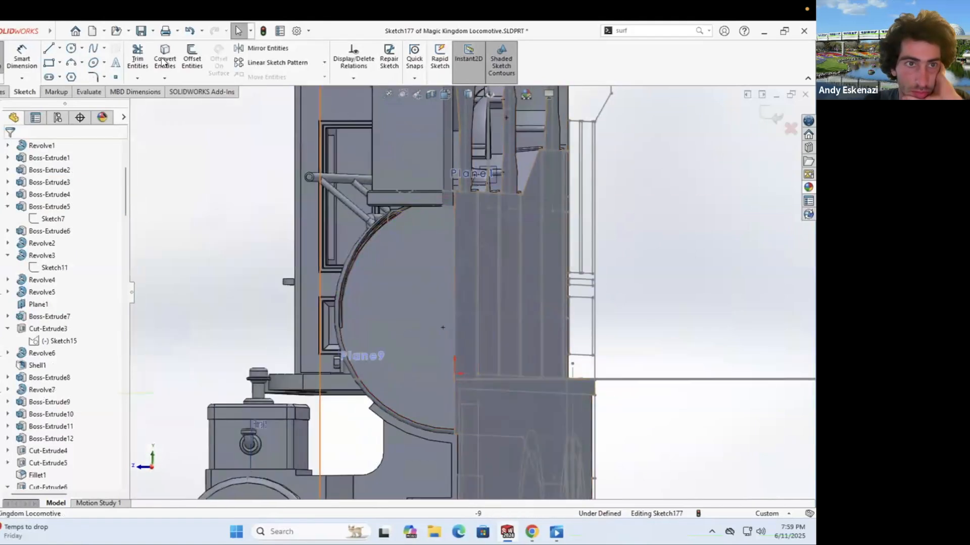
pyautogui.rightClick(344, 334)
pyautogui.click(451, 321)
pyautogui.press('l')
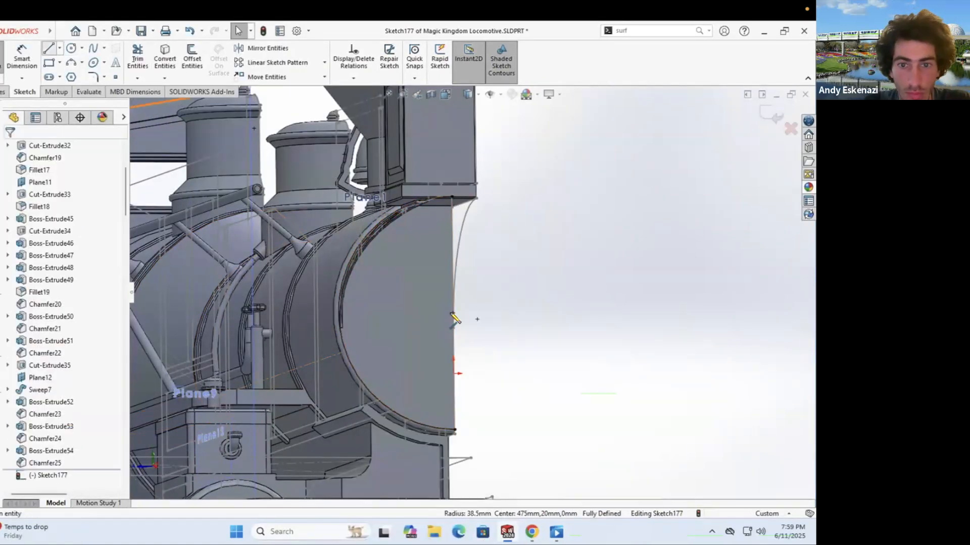
pyautogui.press('Escape')
pyautogui.click(60, 49)
pyautogui.click(76, 75)
pyautogui.click(453, 313)
pyautogui.click(339, 313)
pyautogui.press('Escape')
# Step: Create a reference plane through the centerline's inner endpoint, perpendicular to the centerline
pyautogui.click(417, 69)
pyautogui.click(429, 91)
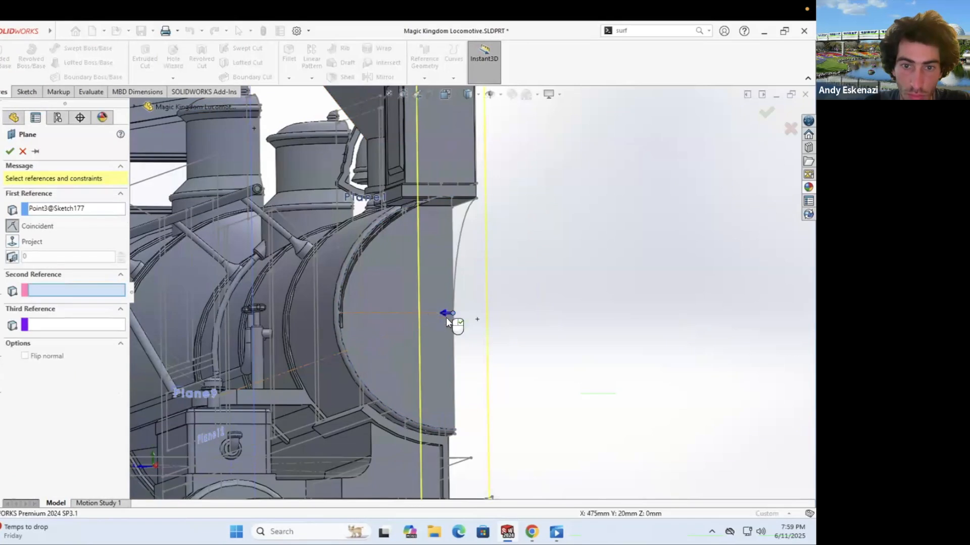
pyautogui.click(429, 313)
pyautogui.click(10, 151)
# Step: Sketch the smokebox door's half profile on the new plane, with a flat centre, a curved flank and a thin outer lip
pyautogui.click(26, 91)
pyautogui.click(2, 61)
pyautogui.scroll(-7, 520, 301)
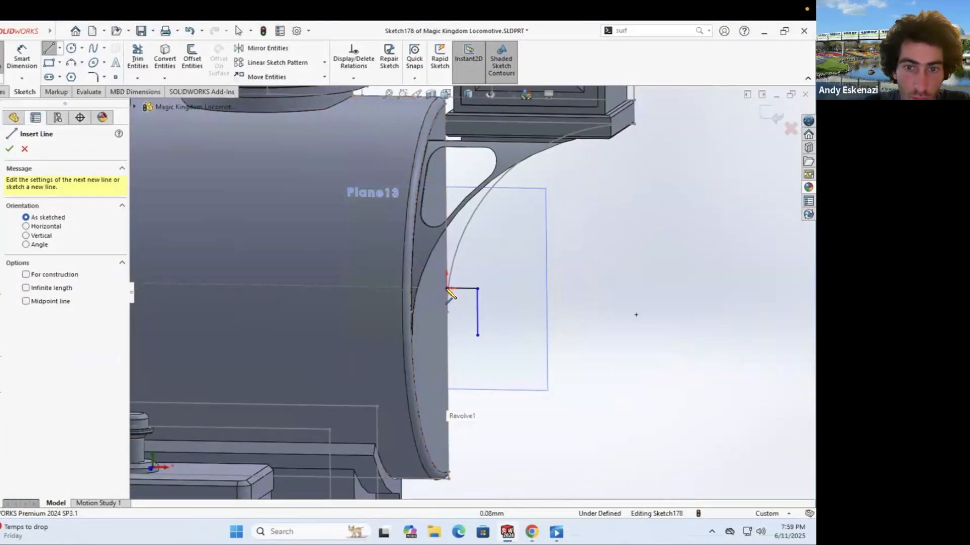
pyautogui.press('Escape')
pyautogui.scroll(-4, 454, 414)
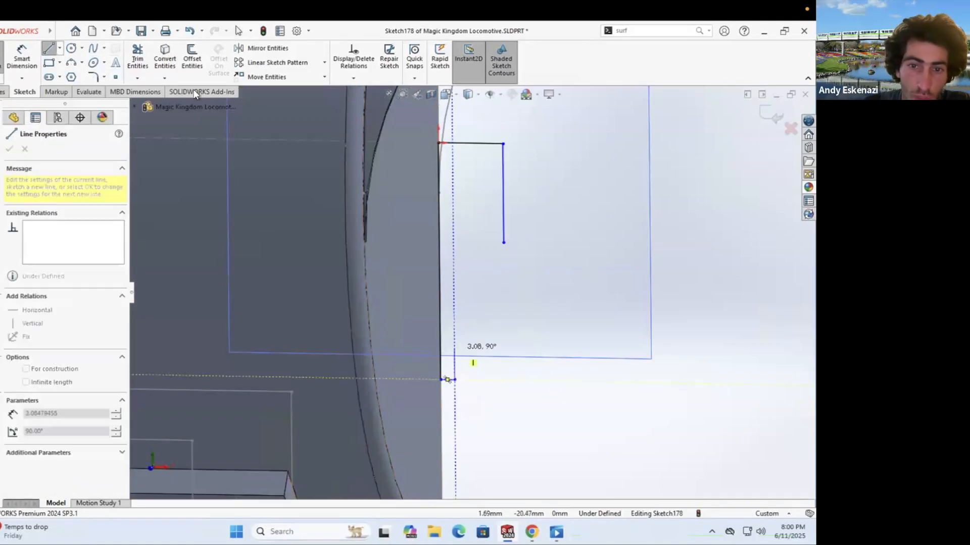
pyautogui.click(504, 261)
pyautogui.press('Escape')
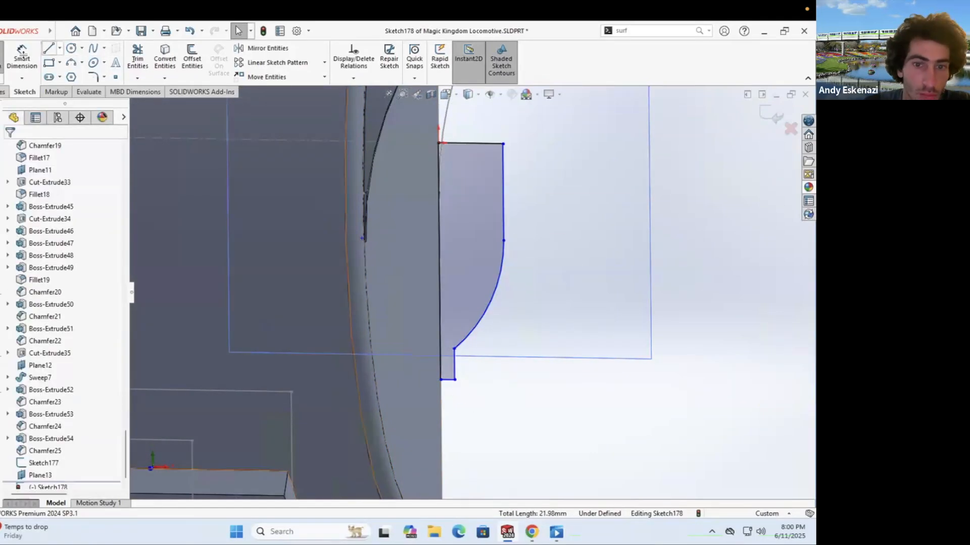
# Step: Dimension the door profile with a 1 mm lip thickness, a 25 mm overall radius and a 5 mm flat centre
pyautogui.click(459, 405)
pyautogui.write('1')
pyautogui.press('Return')
pyautogui.click(440, 293)
pyautogui.click(422, 293)
pyautogui.write('25')
pyautogui.press('Return')
pyautogui.scroll(4, 507, 292)
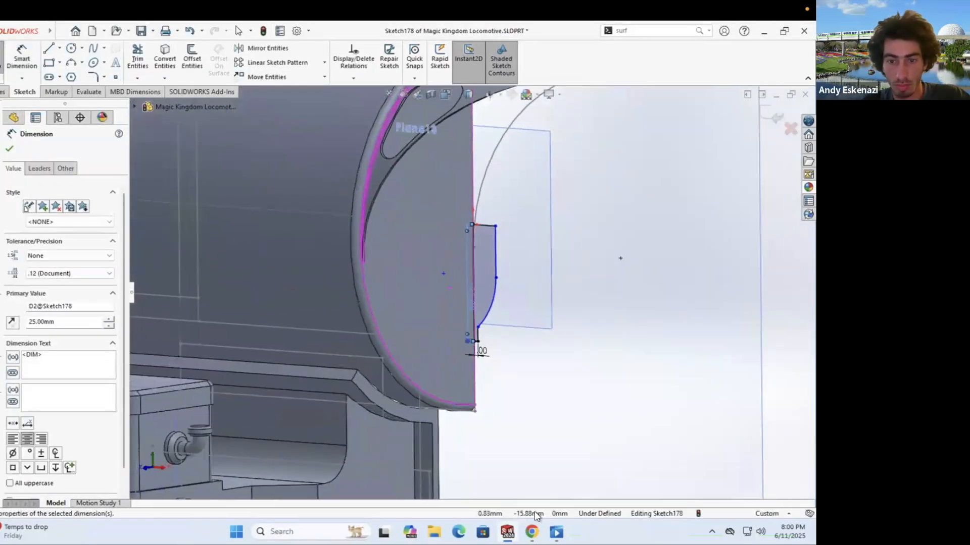
pyautogui.click(513, 250)
pyautogui.write('5')
pyautogui.press('Return')
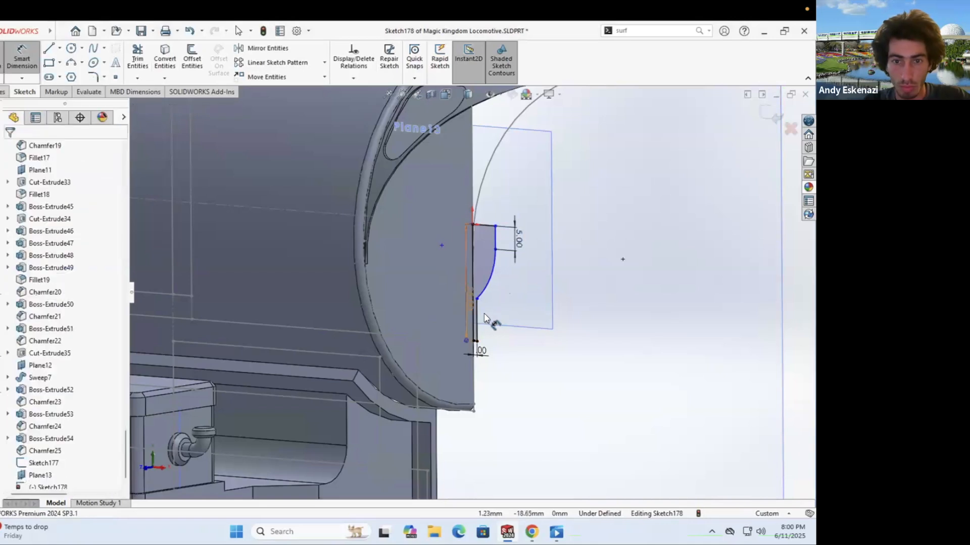
# Step: Check the reference photo and set the height of the door profile's outer lip to 1 mm
pyautogui.click(531, 531)
pyautogui.click(507, 531)
pyautogui.scroll(-3, 561, 360)
pyautogui.click(414, 281)
pyautogui.click(445, 284)
pyautogui.write('1')
pyautogui.press('Return')
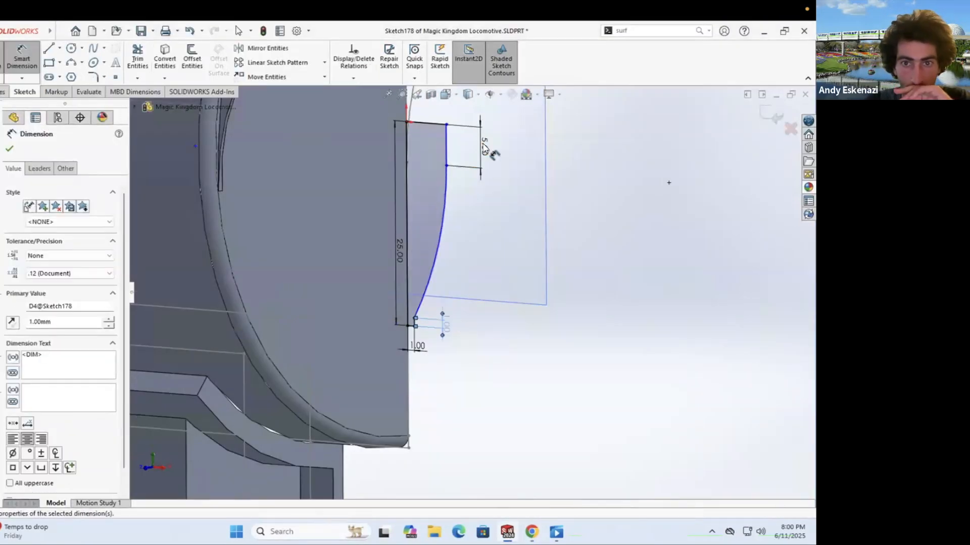
# Step: Set the door profile's flat centre to 10 mm and its overall thickness to 3 mm, checking the reference photo
pyautogui.doubleClick(484, 148)
pyautogui.press('Return')
pyautogui.click(531, 532)
pyautogui.click(508, 532)
pyautogui.scroll(1, 479, 253)
pyautogui.moveTo(485, 243)
pyautogui.mouseDown(button='middle')
pyautogui.moveTo(428, 282)
pyautogui.moveTo(480, 232)
pyautogui.mouseUp(button='middle')
pyautogui.moveTo(443, 157); pyautogui.dragTo(445, 144, button='right')
pyautogui.click(442, 174)
pyautogui.click(446, 155)
pyautogui.write('3')
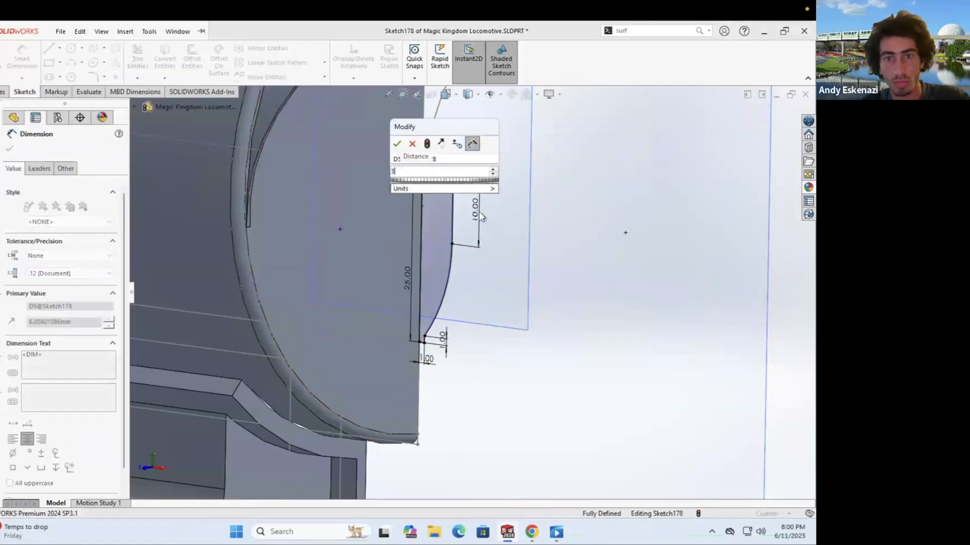
pyautogui.press('Return')
# Step: Try 30 mm and 28 mm for the door profile's overall radius, settle on 27 mm, and compare with the reference photo
pyautogui.scroll(5, 620, 318)
pyautogui.press('Escape')
pyautogui.scroll(-5, 621, 318)
pyautogui.doubleClick(488, 295)
pyautogui.write('30')
pyautogui.press('Return')
pyautogui.doubleClick(489, 318)
pyautogui.write('28')
pyautogui.press('Return')
pyautogui.click(489, 308)
pyautogui.write('27')
pyautogui.press('Return')
pyautogui.hotkey('alt', 'Tab')
pyautogui.hotkey('alt', 'Tab')
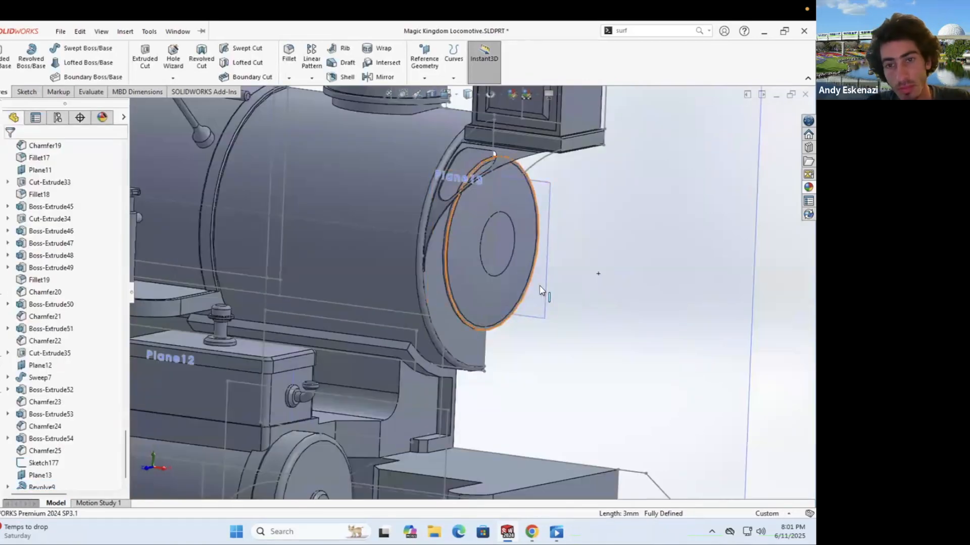
# Step: Save the locomotive part and return to the reference photo
pyautogui.rightClick(43, 292)
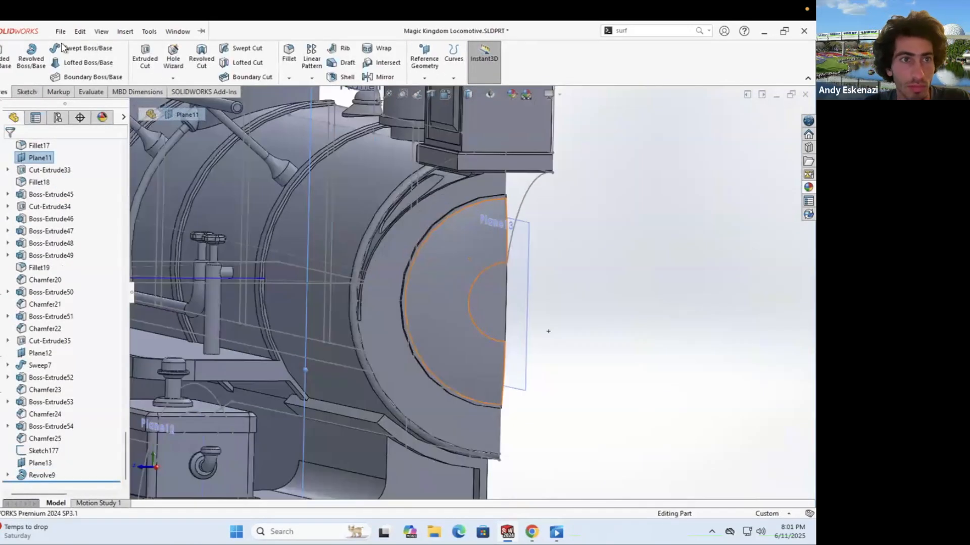
pyautogui.click(60, 32)
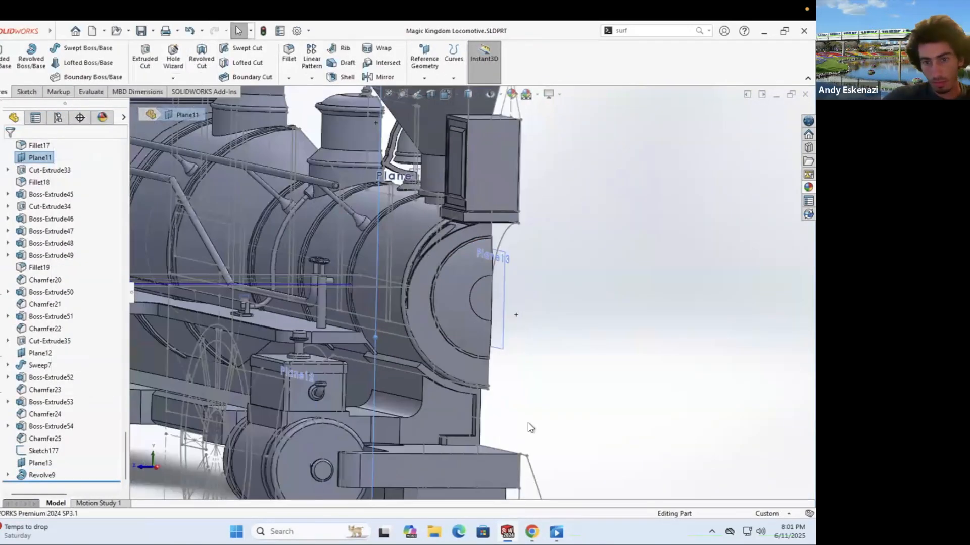
pyautogui.hotkey('alt', 'Tab')
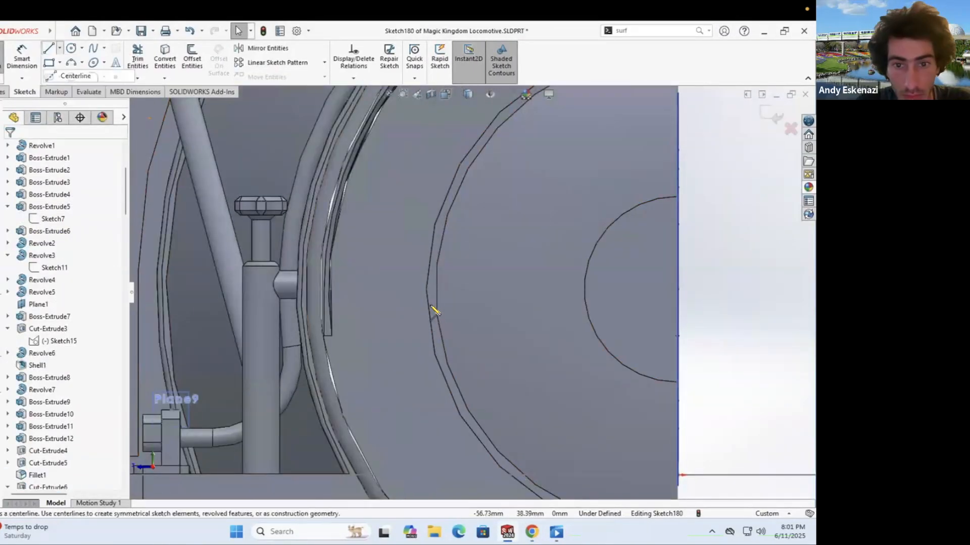
# Step: Sketch a 2 mm horizontal centerline outward from the door's rim and dimension a 3 by 2 mm rectangle centred on it
pyautogui.click(434, 310)
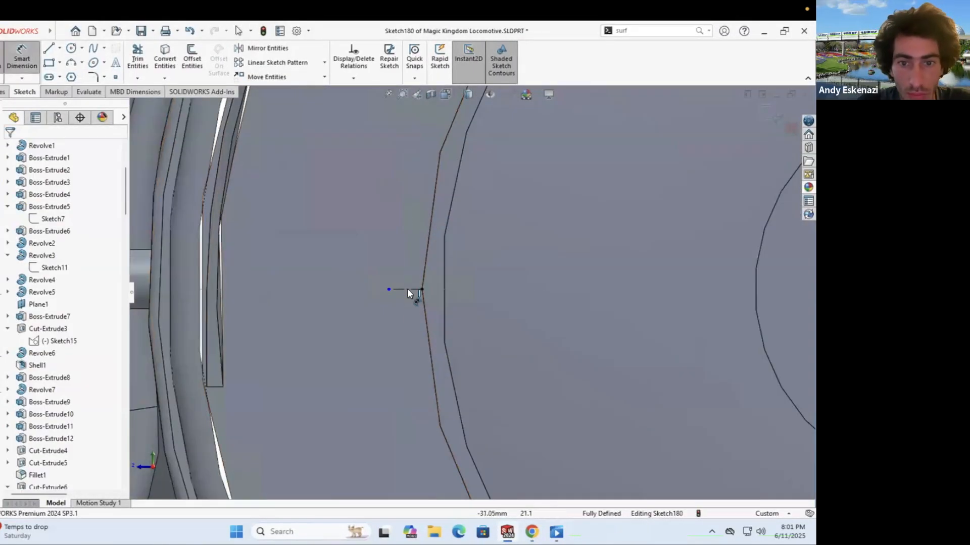
pyautogui.click(407, 289)
pyautogui.click(407, 315)
pyautogui.press('Return')
pyautogui.click(434, 284)
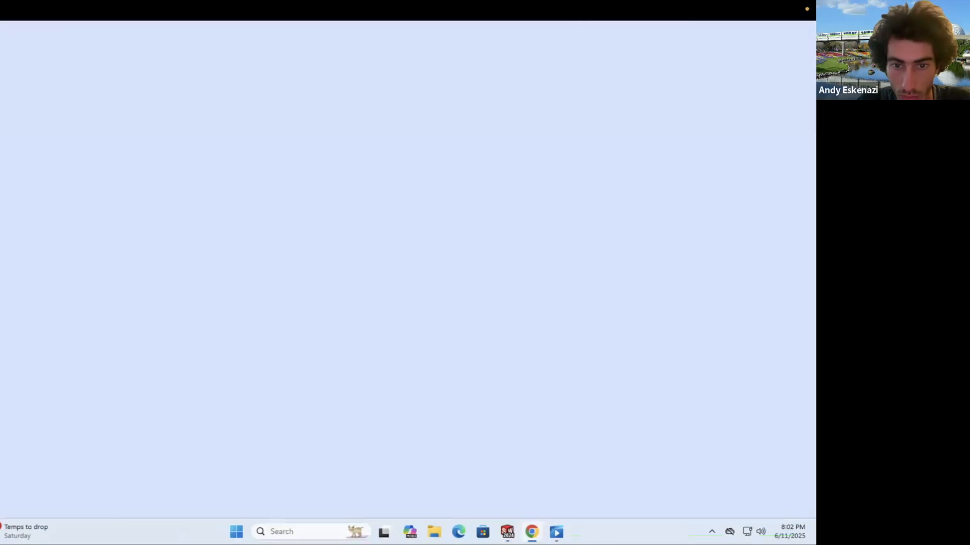
pyautogui.click(401, 339)
pyautogui.write('3')
pyautogui.press('Return')
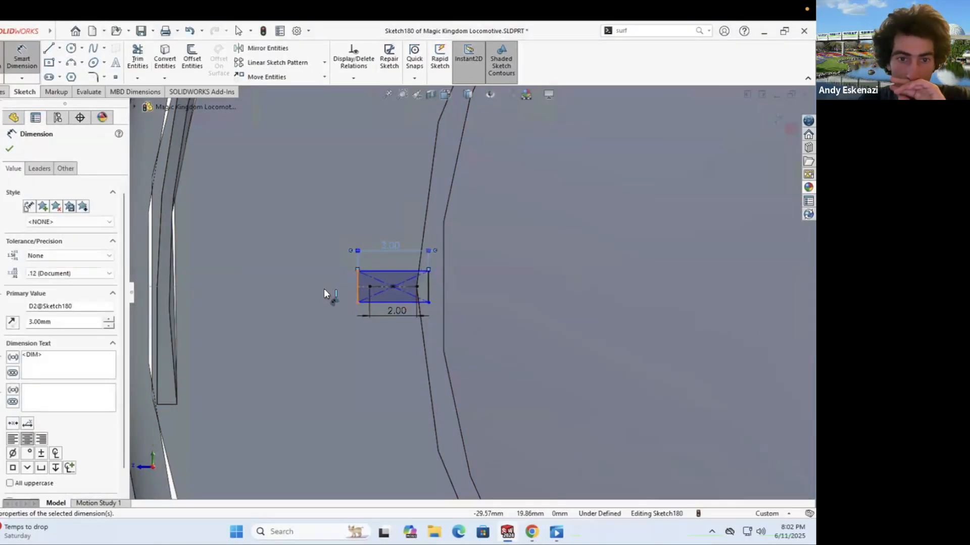
pyautogui.click(340, 278)
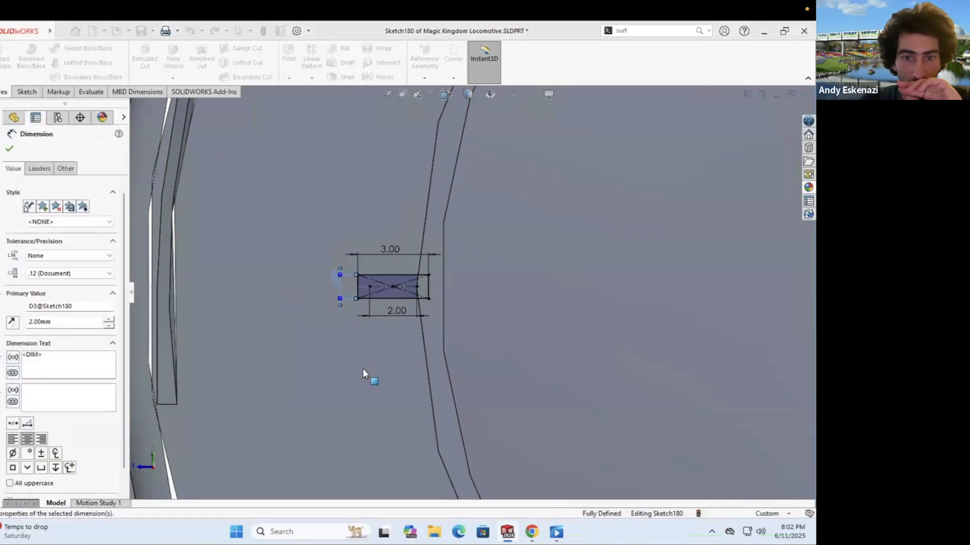
# Step: Extrude the clamp rectangle from the smokebox door rim and round its outer end edge with a 1 mm fillet
pyautogui.press('e')
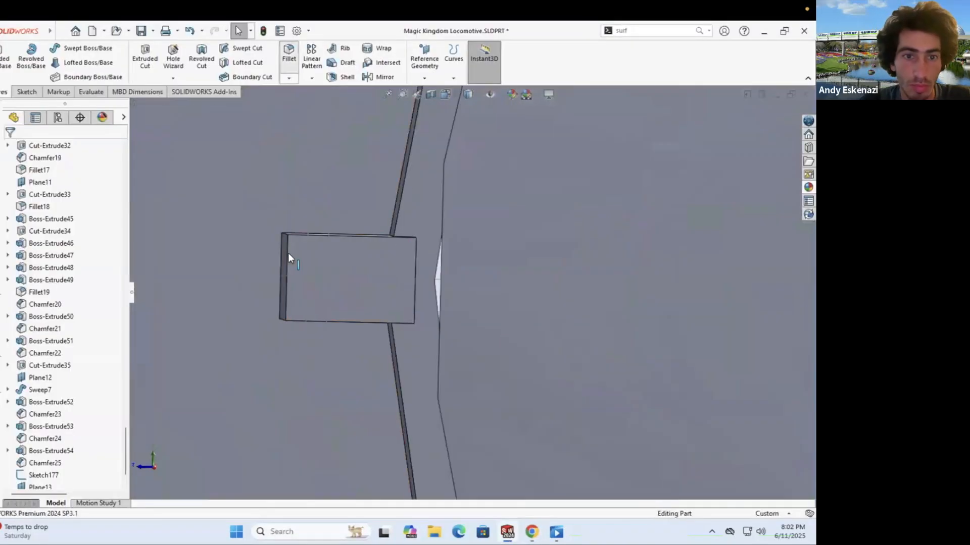
pyautogui.click(289, 253)
pyautogui.click(288, 50)
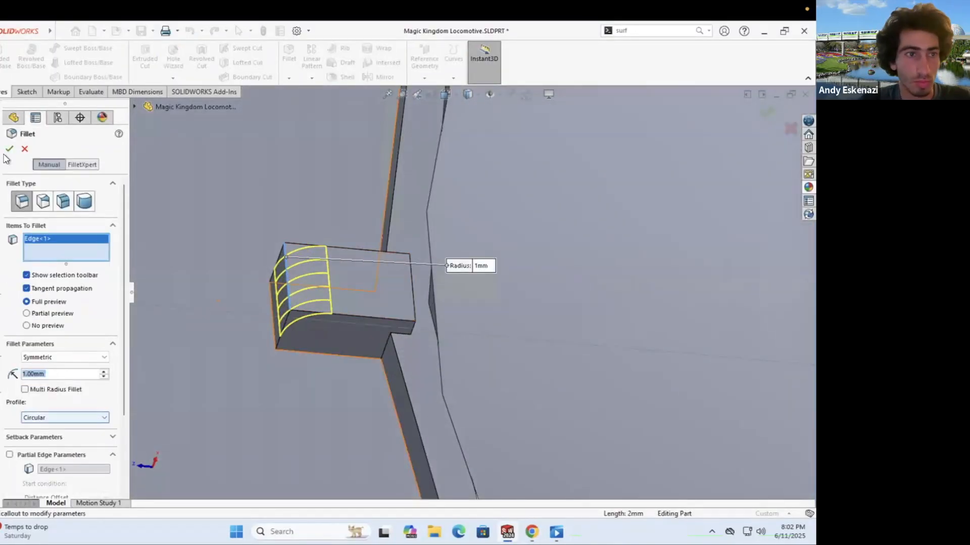
pyautogui.click(9, 148)
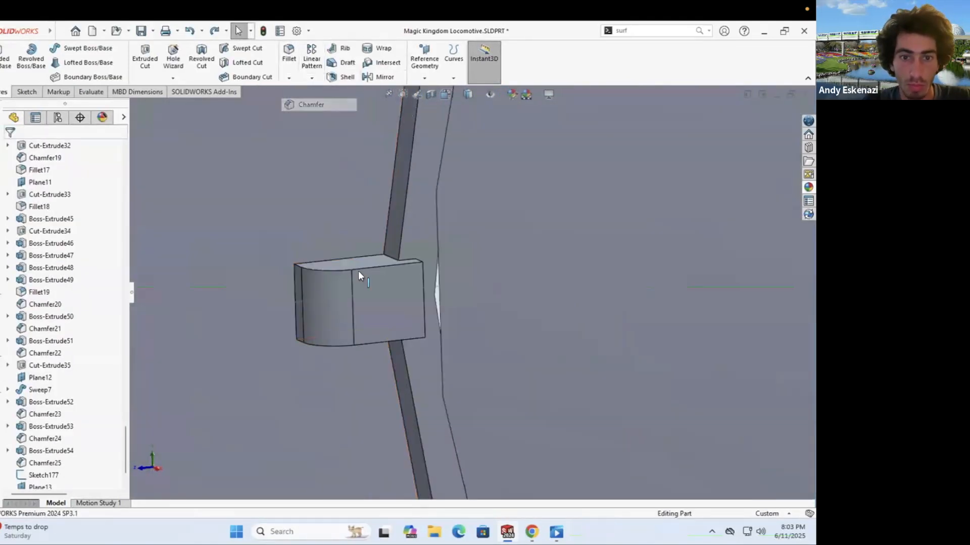
# Step: Chamfer the long outer edges of the door clamp
pyautogui.click(359, 271)
pyautogui.press('Return')
pyautogui.scroll(5, 373, 212)
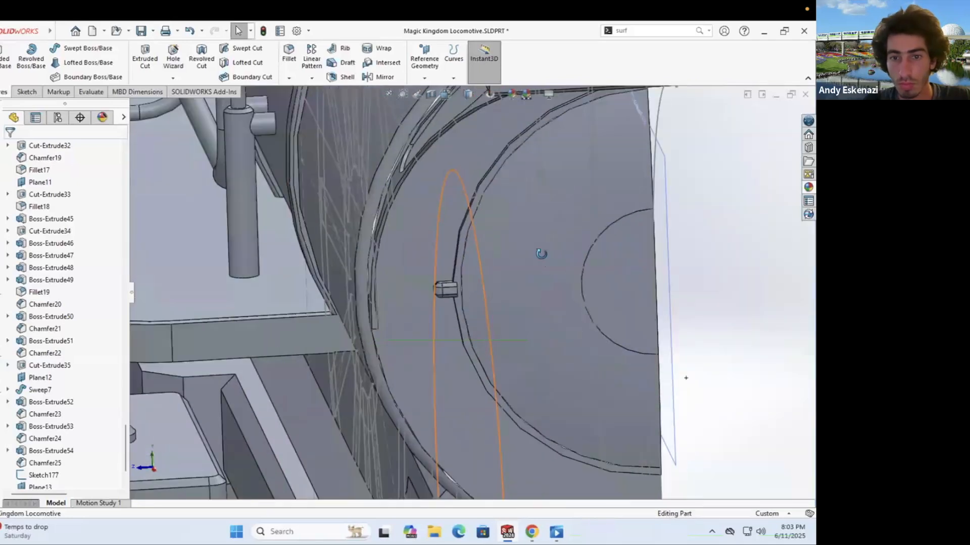
pyautogui.click(312, 77)
pyautogui.click(329, 101)
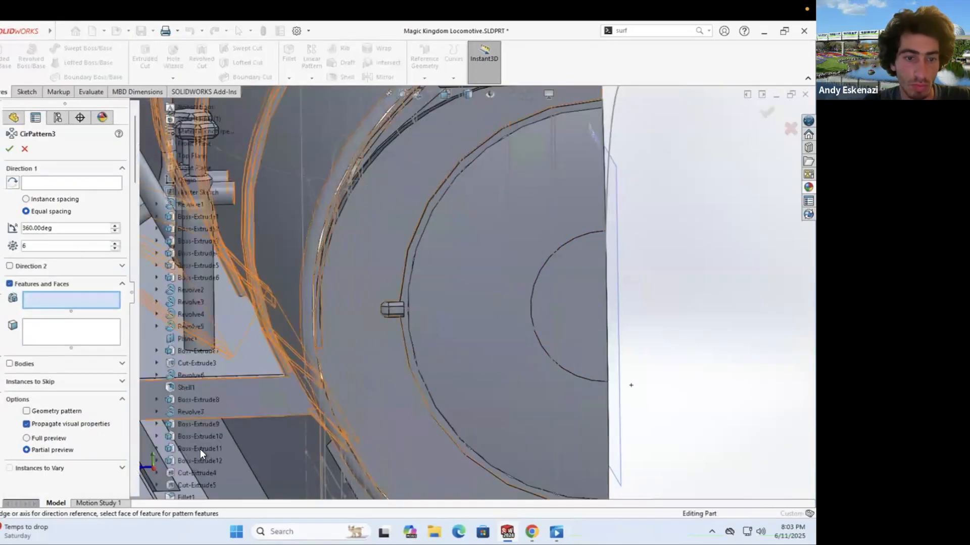
pyautogui.click(189, 461)
pyautogui.keyDown('shift'); pyautogui.click(194, 485); pyautogui.keyUp('shift')
pyautogui.click(536, 301)
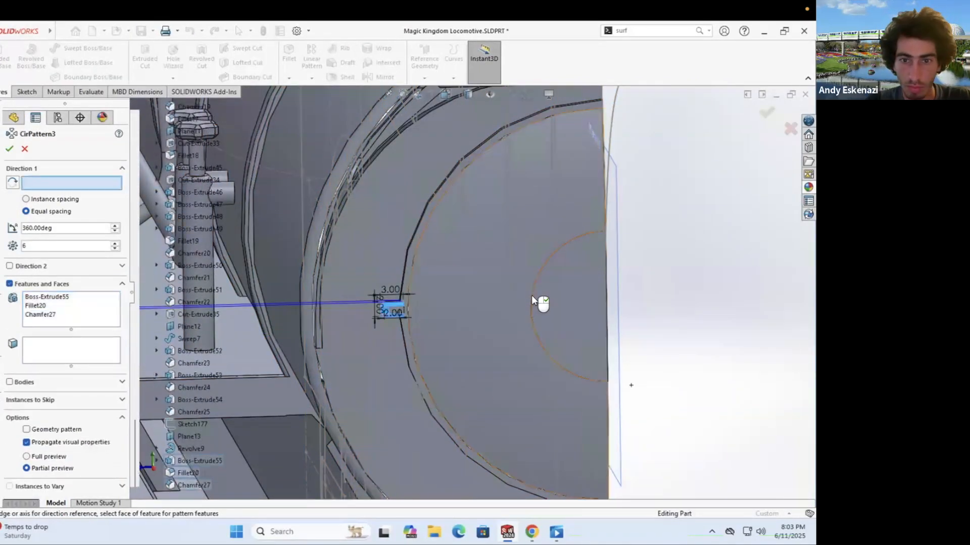
pyautogui.scroll(3, 490, 267)
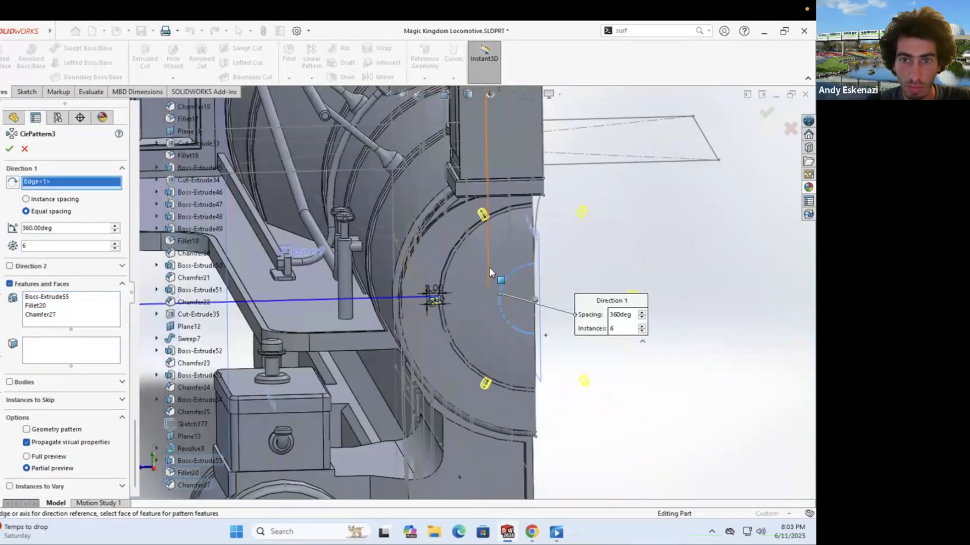
pyautogui.click(25, 150)
# Step: Edit the door clamp's rectangle sketch and reduce its height dimension
pyautogui.scroll(6, 449, 310)
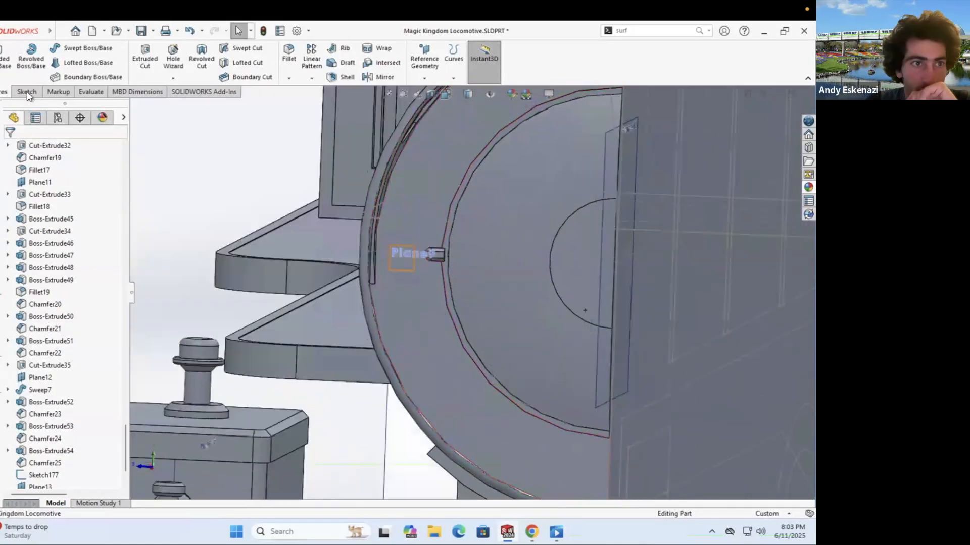
pyautogui.click(450, 302)
pyautogui.click(469, 237)
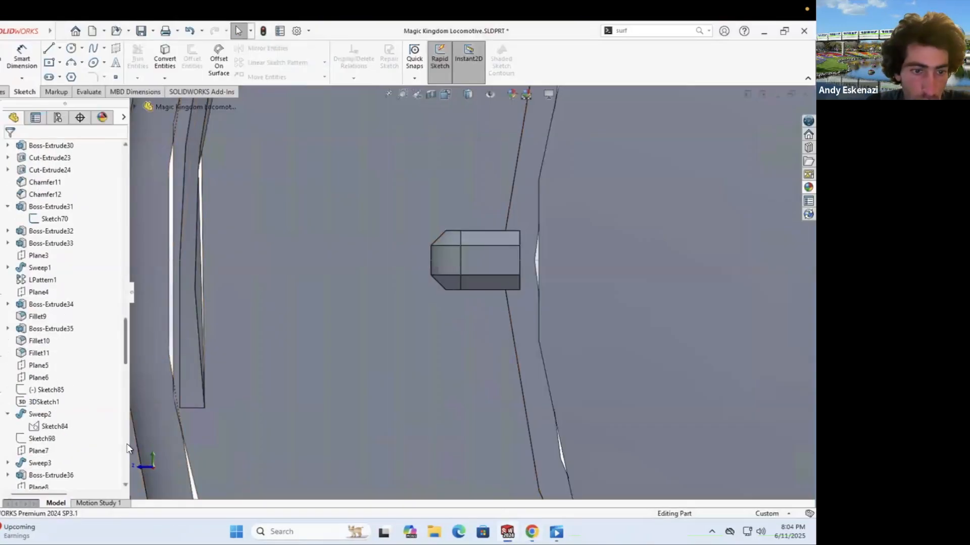
pyautogui.rightClick(61, 263)
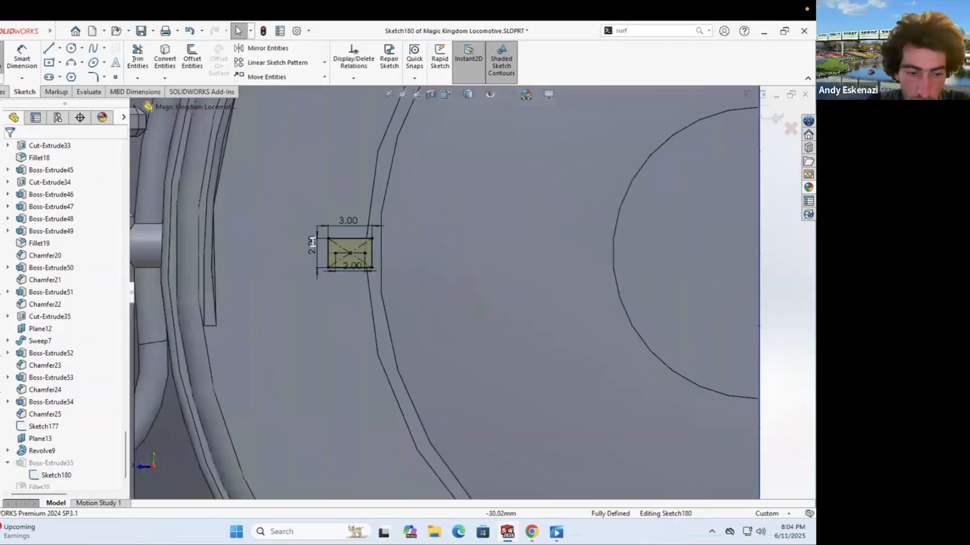
pyautogui.doubleClick(348, 224)
pyautogui.press('Return')
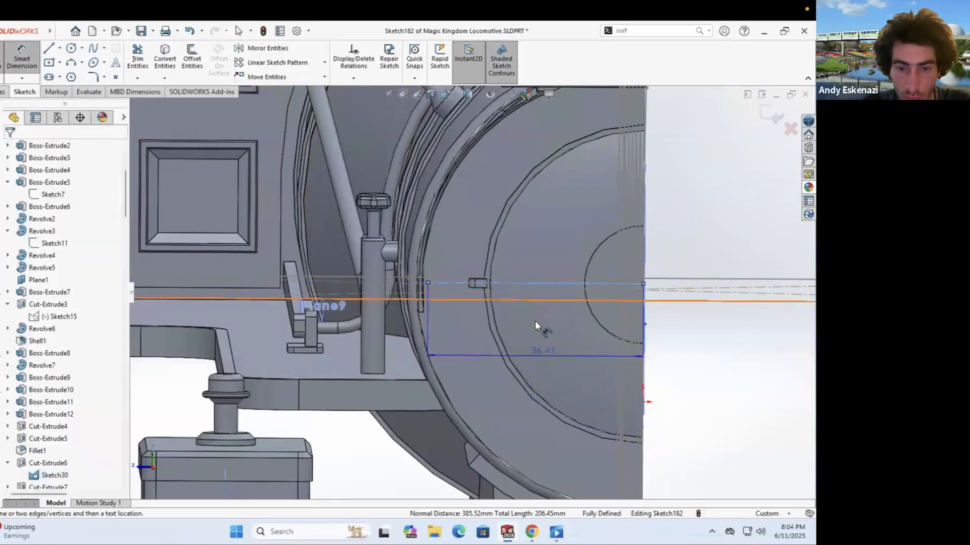
# Step: Dimension the horizontal centerline across the smokebox front and give the small circle at its outer end a 2.5 mm diameter
pyautogui.click(535, 325)
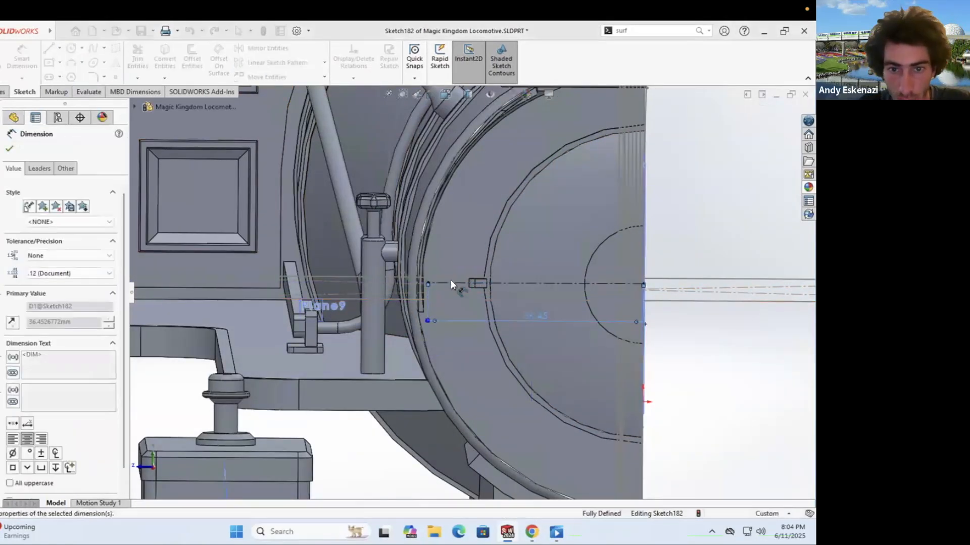
pyautogui.scroll(5, 451, 280)
pyautogui.click(386, 265)
pyautogui.click(407, 280)
pyautogui.click(382, 358)
pyautogui.scroll(-5, 374, 349)
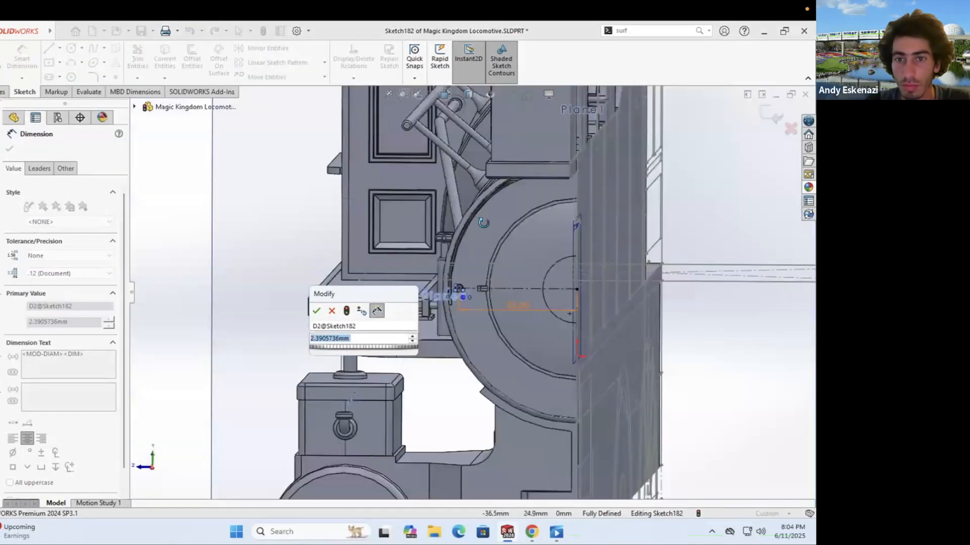
pyautogui.scroll(3, 362, 344)
pyautogui.write('2.5')
pyautogui.press('Return')
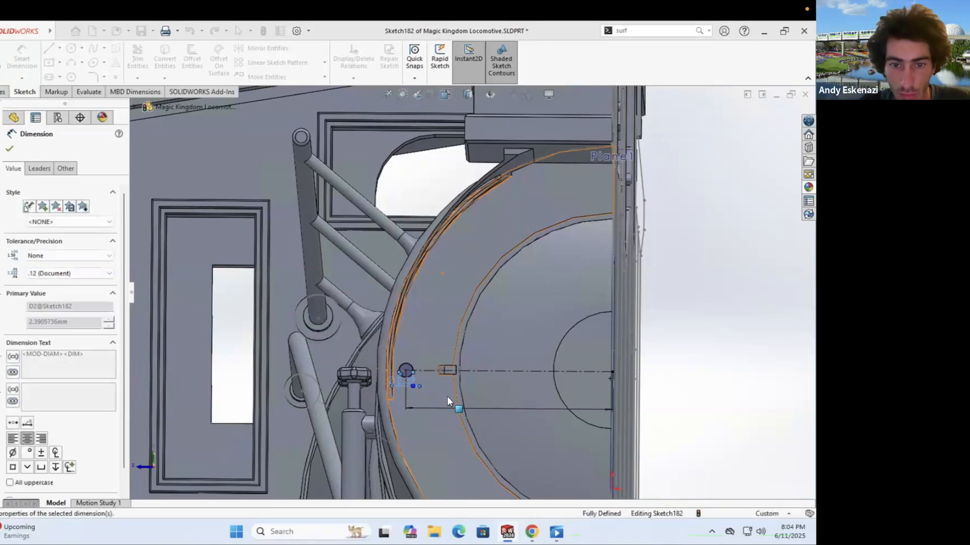
# Step: Extrude the small circle into a round bolt head on the smokebox front
pyautogui.scroll(5, 447, 396)
pyautogui.press('e')
pyautogui.press('Escape')
# Step: Round the bolt head's outer edge with a fillet
pyautogui.click(289, 78)
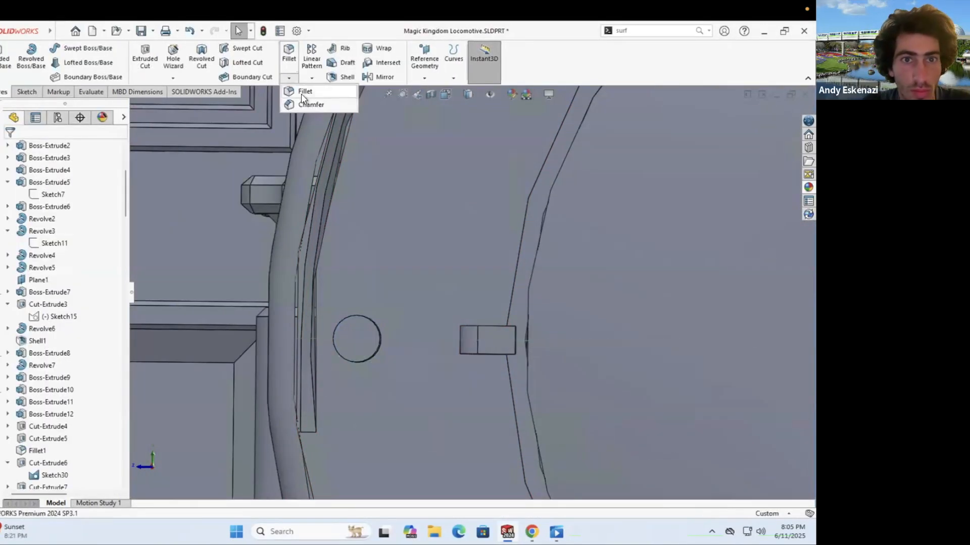
pyautogui.click(301, 93)
pyautogui.click(379, 353)
pyautogui.click(9, 149)
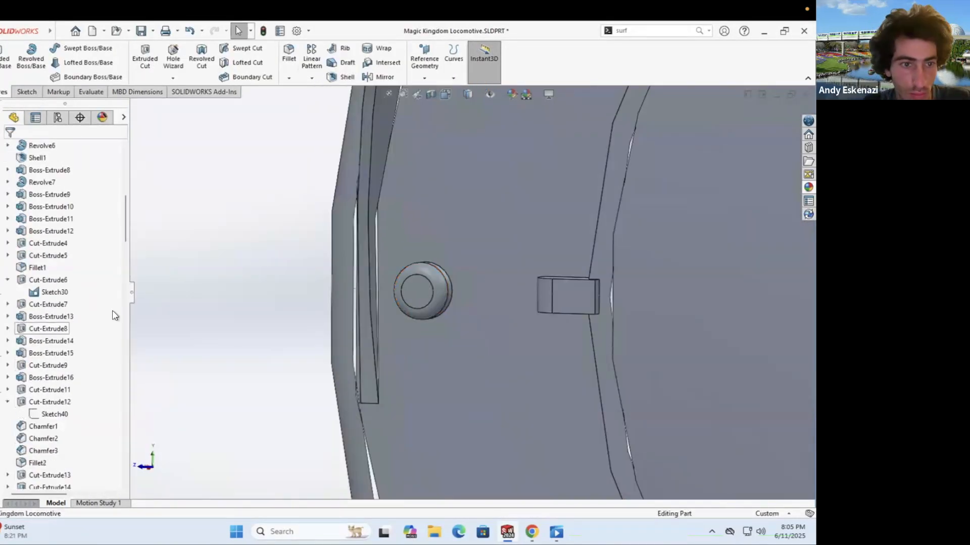
# Step: Delete the fillet just added to the bolt head
pyautogui.click(50, 476)
pyautogui.press('Delete')
pyautogui.press('Return')
# Step: Sketch on the door's flat centre, offset its circular edge outward by 0.5 mm, and extrude the resulting centre disc
pyautogui.press('c')
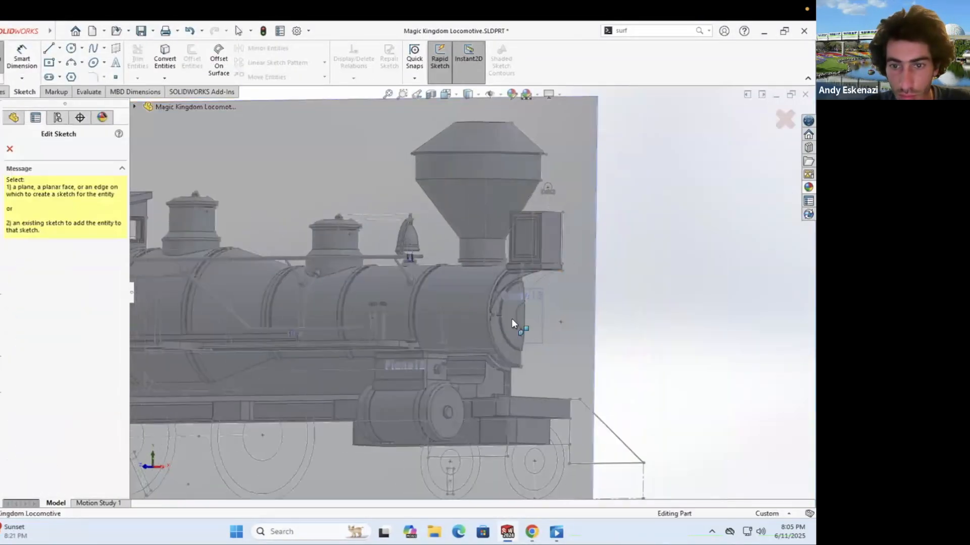
pyautogui.click(513, 320)
pyautogui.scroll(5, 475, 243)
pyautogui.click(191, 61)
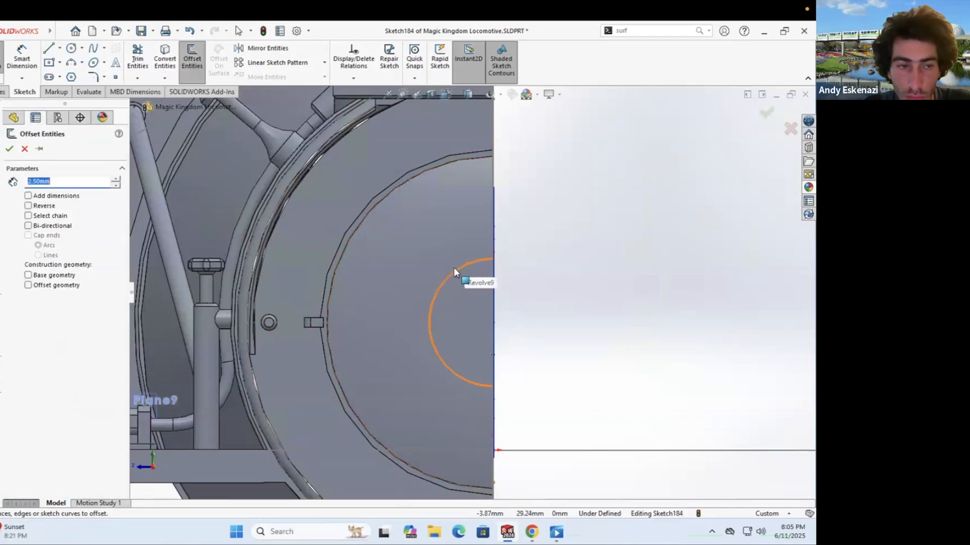
pyautogui.press('Return')
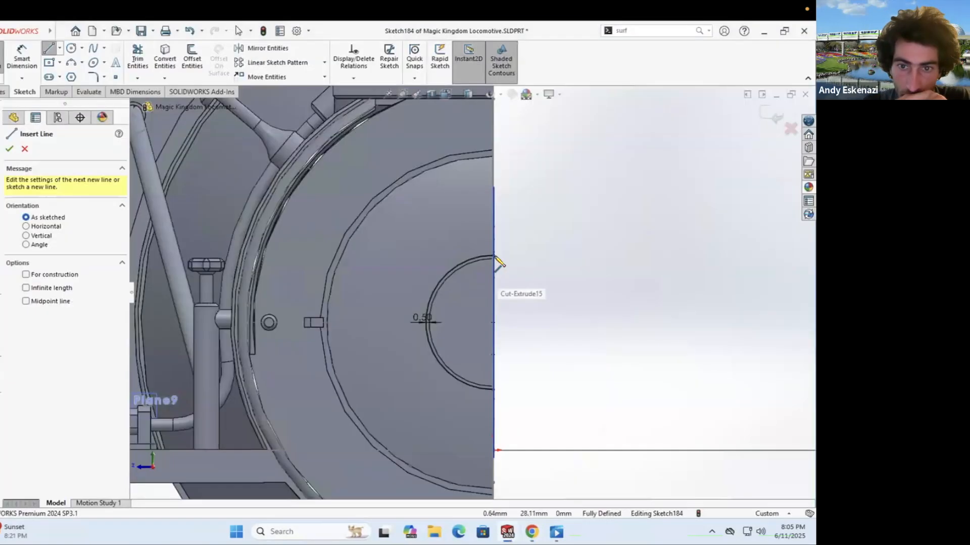
pyautogui.press('Escape')
pyautogui.press('Return')
# Step: Chamfer the top edges of the raised hatch on the cab roof by 0.5 mm at 45 degrees
pyautogui.moveTo(586, 288); pyautogui.dragTo(522, 265, button='middle')
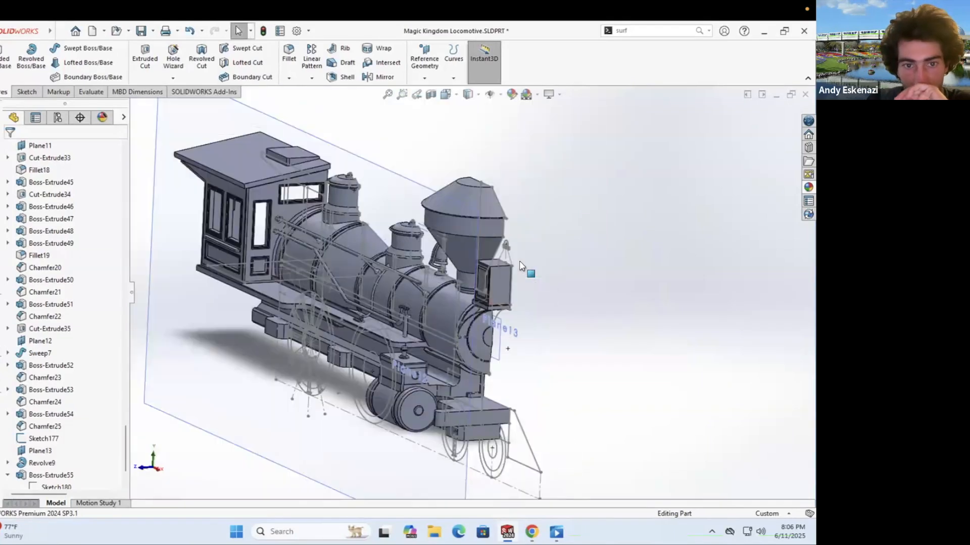
pyautogui.click(310, 105)
pyautogui.scroll(-5, 325, 170)
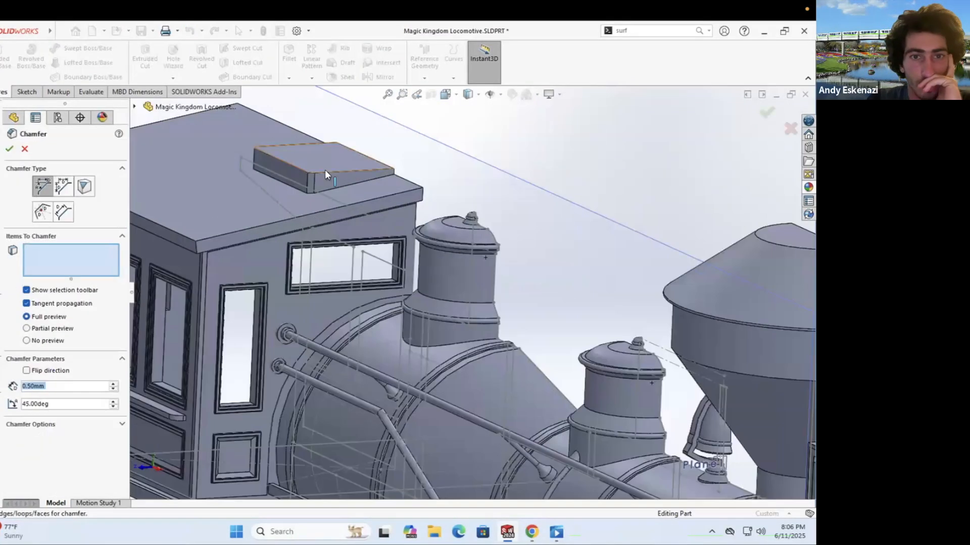
pyautogui.click(313, 184)
pyautogui.scroll(-2, 312, 183)
pyautogui.click(322, 255)
pyautogui.click(525, 246)
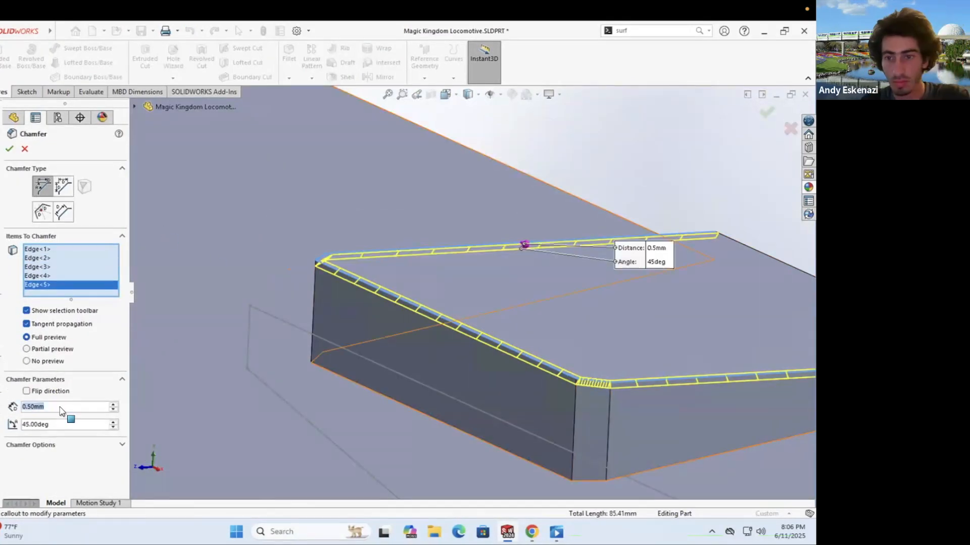
pyautogui.scroll(5, 454, 283)
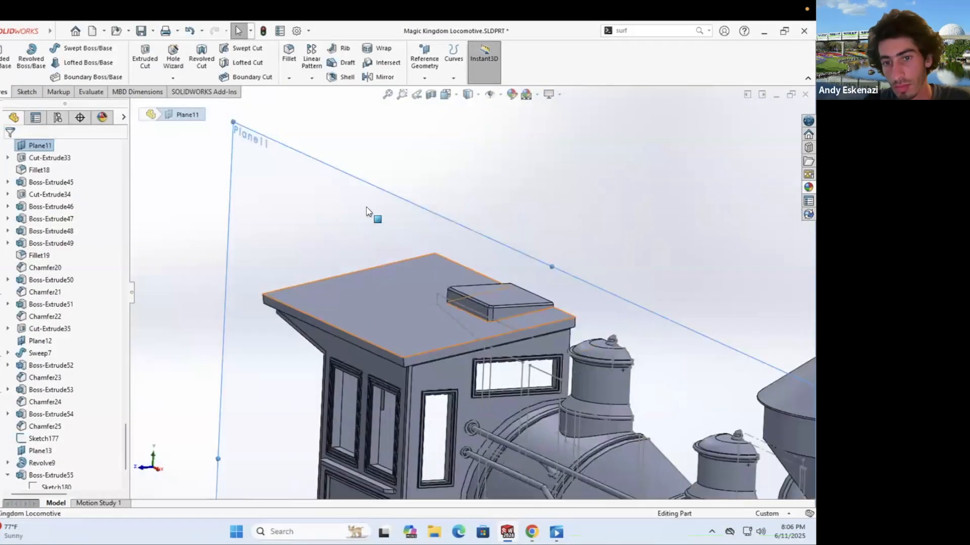
# Step: Save the locomotive part and check its front end in the browser's reference photos
pyautogui.moveTo(375, 212); pyautogui.dragTo(521, 277, button='middle')
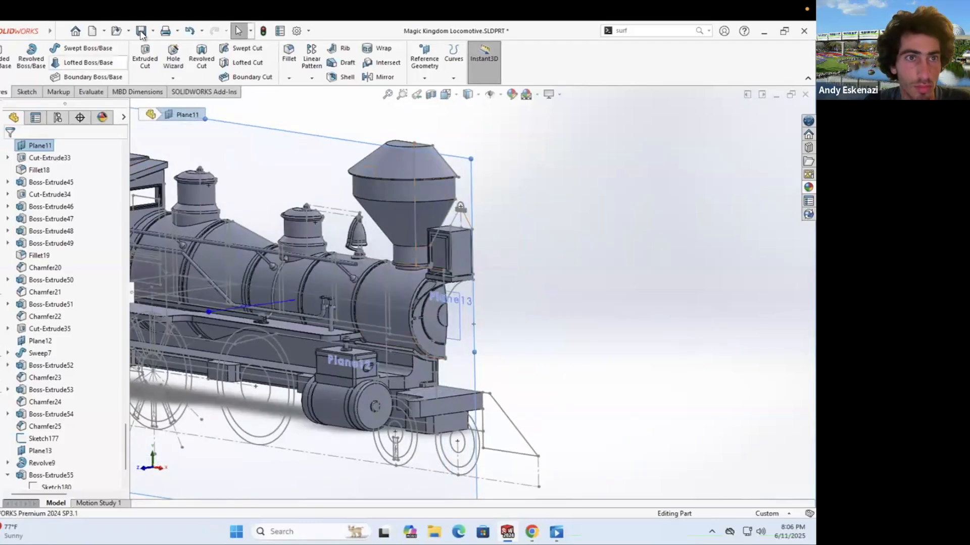
pyautogui.hotkey('alt', 'Tab')
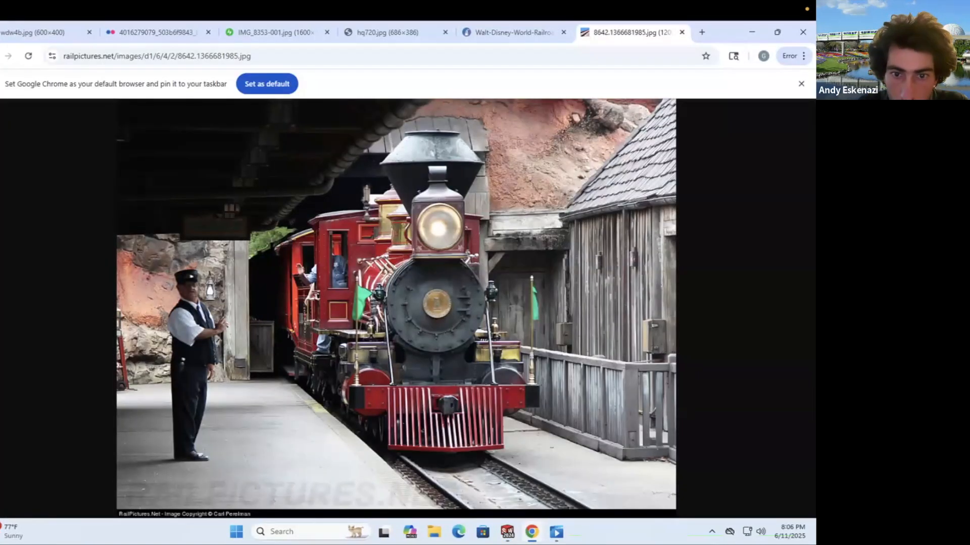
pyautogui.hotkey('ctrl', 'shift', 'Tab')
pyautogui.hotkey('ctrl', 'shift', 'Tab')
pyautogui.hotkey('ctrl', 'shift', 'Tab')
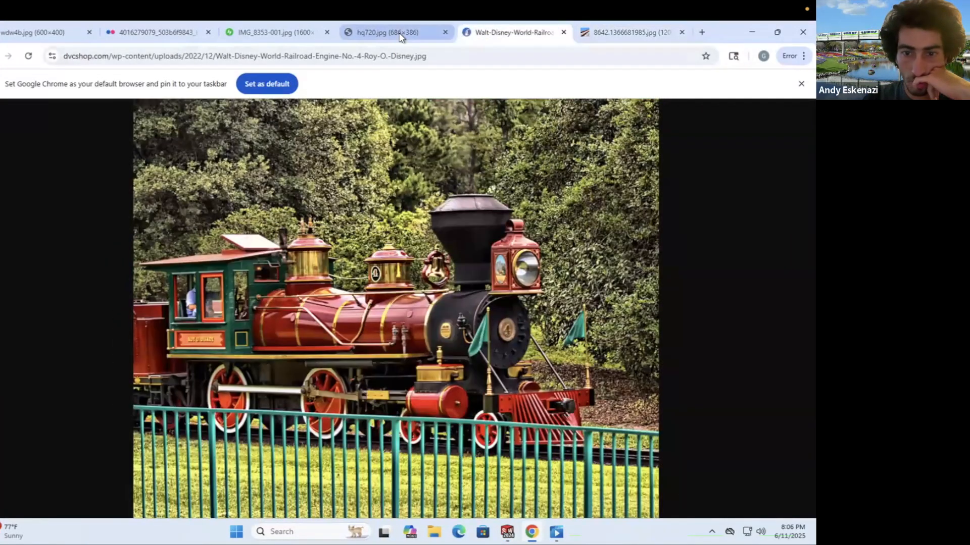
pyautogui.hotkey('alt', 'Tab')
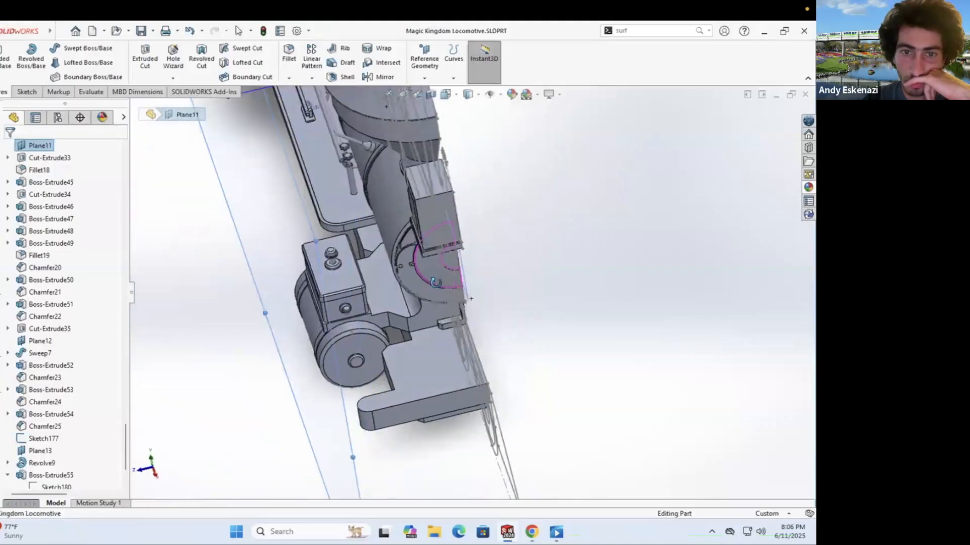
# Step: Add a 5 mm horizontal centerline extending sideways from the smokebox's outer rim to the existing front sketch
pyautogui.scroll(3, 435, 270)
pyautogui.scroll(5, 435, 270)
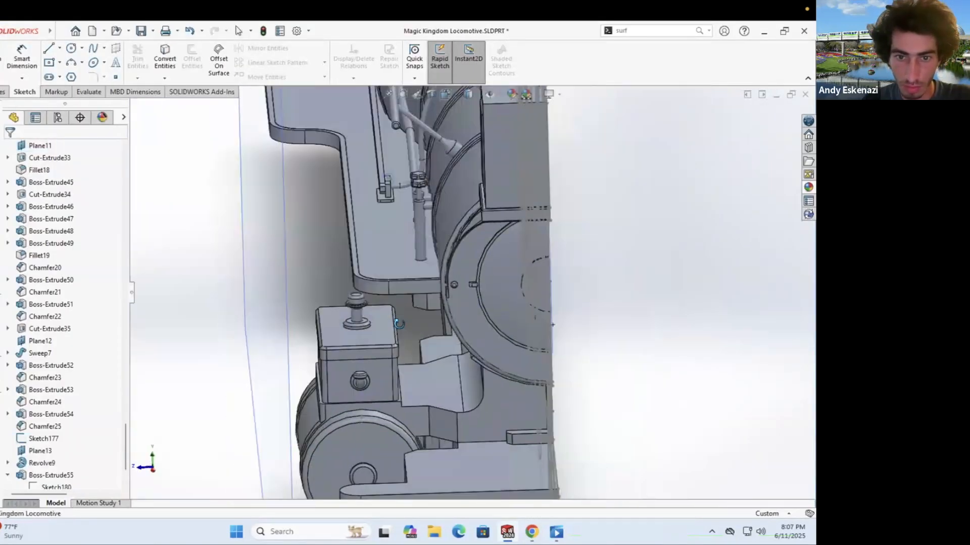
pyautogui.rightClick(461, 289)
pyautogui.click(489, 294)
pyautogui.scroll(5, 489, 294)
pyautogui.scroll(3, 449, 246)
pyautogui.click(59, 48)
pyautogui.click(68, 60)
pyautogui.click(444, 270)
pyautogui.click(396, 270)
pyautogui.click(419, 270)
pyautogui.click(414, 288)
pyautogui.press('Return')
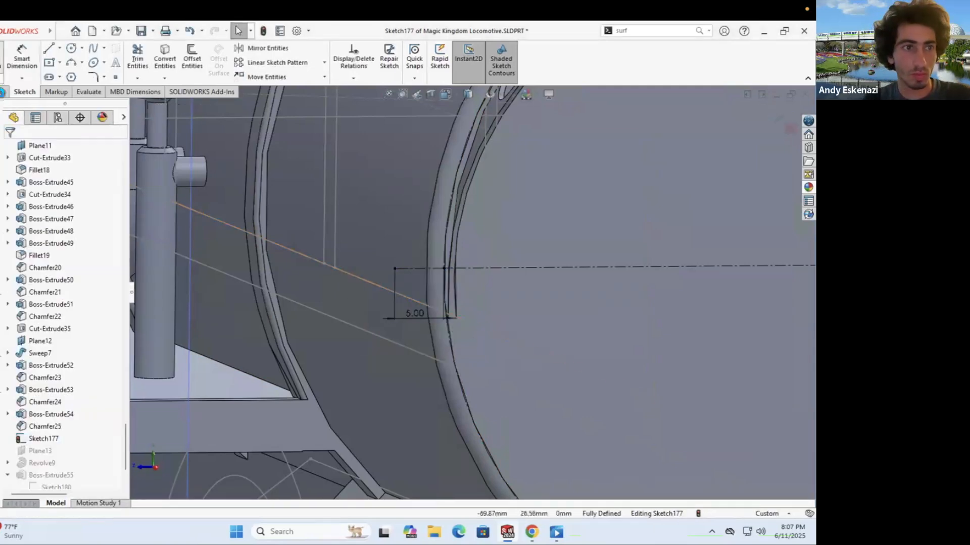
# Step: Create a reference plane through the 5 mm centerline's outer endpoint, perpendicular to that line
pyautogui.click(424, 78)
pyautogui.click(434, 93)
pyautogui.click(394, 269)
pyautogui.click(419, 269)
pyautogui.rightClick(514, 277)
pyautogui.scroll(-5, 485, 302)
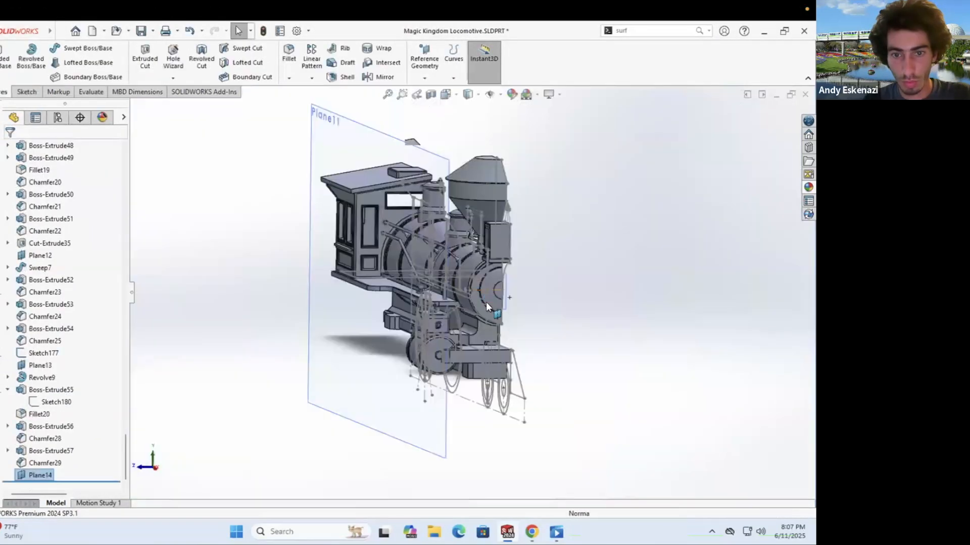
# Step: Sketch on the new plane a horizontal centerline back from the smokebox front and a sloping brace line down to the front deck
pyautogui.scroll(5, 444, 324)
pyautogui.click(519, 301)
pyautogui.scroll(4, 470, 290)
pyautogui.click(59, 48)
pyautogui.click(68, 60)
pyautogui.moveTo(470, 289); pyautogui.dragTo(400, 287)
pyautogui.moveTo(426, 241); pyautogui.dragTo(528, 364, button='middle')
pyautogui.press('Escape')
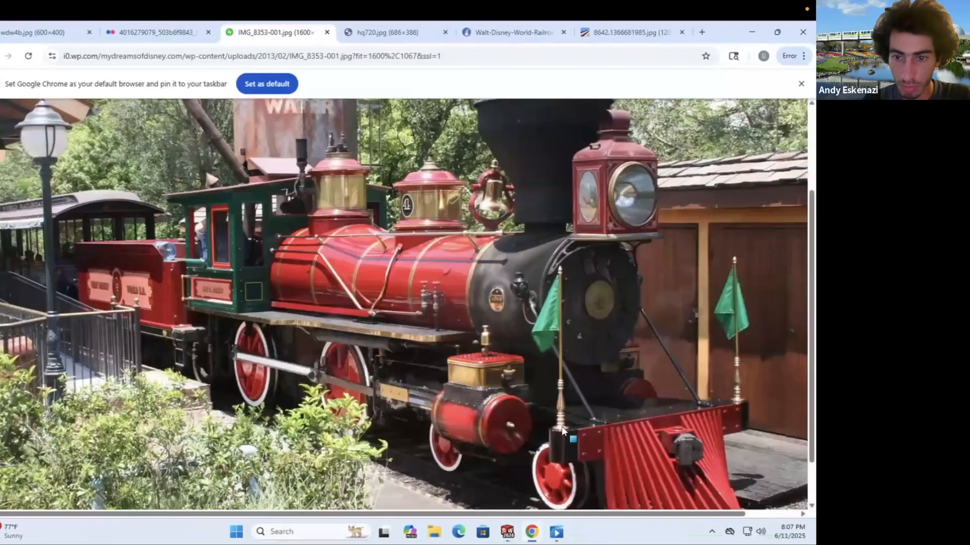
# Step: Position the brace line's lower end above the front deck and set its distance from the deck's front edge to 10 mm
pyautogui.moveTo(541, 361); pyautogui.dragTo(528, 360)
pyautogui.click(527, 361)
pyautogui.keyDown('ctrl'); pyautogui.click(580, 391); pyautogui.keyUp('ctrl')
pyautogui.press('Escape')
pyautogui.click(580, 373)
pyautogui.click(559, 368)
pyautogui.write('10')
pyautogui.press('Return')
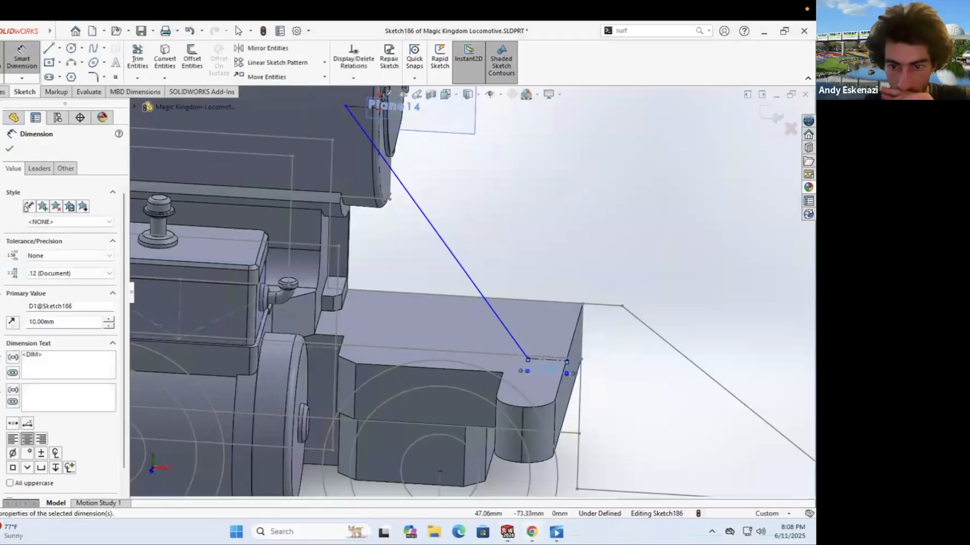
# Step: Constrain the brace line's lower end to the deck surface and dimension the upper horizontal centerline to fully define the sketch
pyautogui.scroll(-3, 510, 344)
pyautogui.click(510, 343)
pyautogui.keyDown('ctrl'); pyautogui.click(506, 360); pyautogui.keyUp('ctrl')
pyautogui.press('Escape')
pyautogui.moveTo(489, 377); pyautogui.dragTo(320, 204, button='middle')
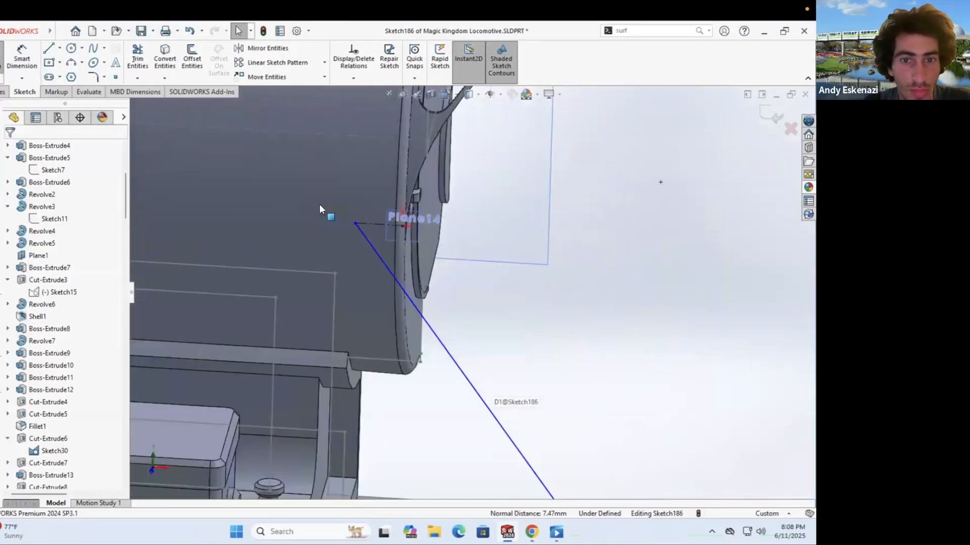
pyautogui.click(366, 223)
pyautogui.click(328, 202)
pyautogui.press('Return')
pyautogui.press('Escape')
# Step: Sweep a 3 mm diameter circular profile along the sloping brace line to form the smokebox brace rod
pyautogui.moveTo(477, 336); pyautogui.dragTo(384, 283, button='middle')
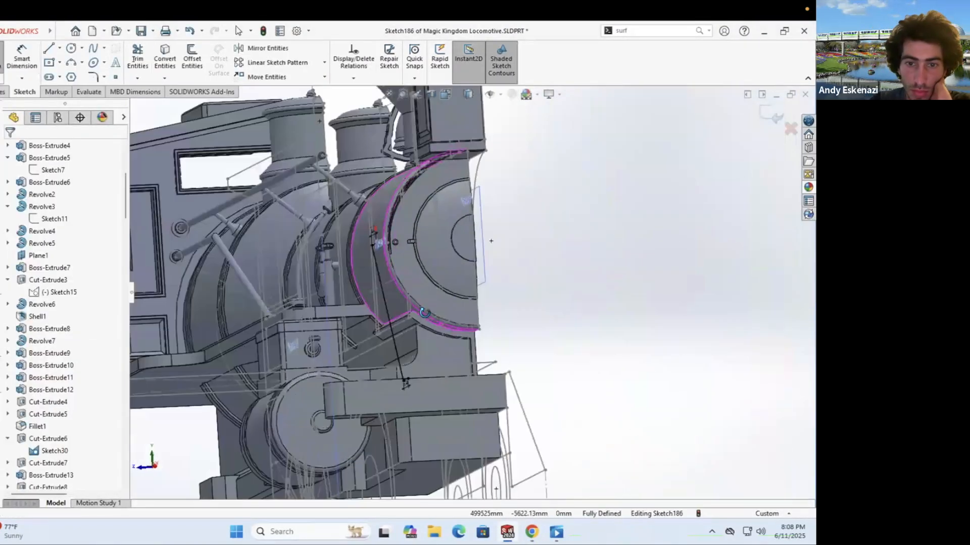
pyautogui.scroll(5, 455, 283)
pyautogui.click(90, 49)
pyautogui.click(26, 191)
pyautogui.doubleClick(53, 223)
pyautogui.write('3')
pyautogui.press('Return')
pyautogui.scroll(3, 429, 303)
pyautogui.moveTo(454, 303)
pyautogui.mouseDown(button='middle')
pyautogui.moveTo(343, 288)
pyautogui.moveTo(444, 303)
pyautogui.mouseUp(button='middle')
pyautogui.click(9, 149)
pyautogui.scroll(5, 444, 353)
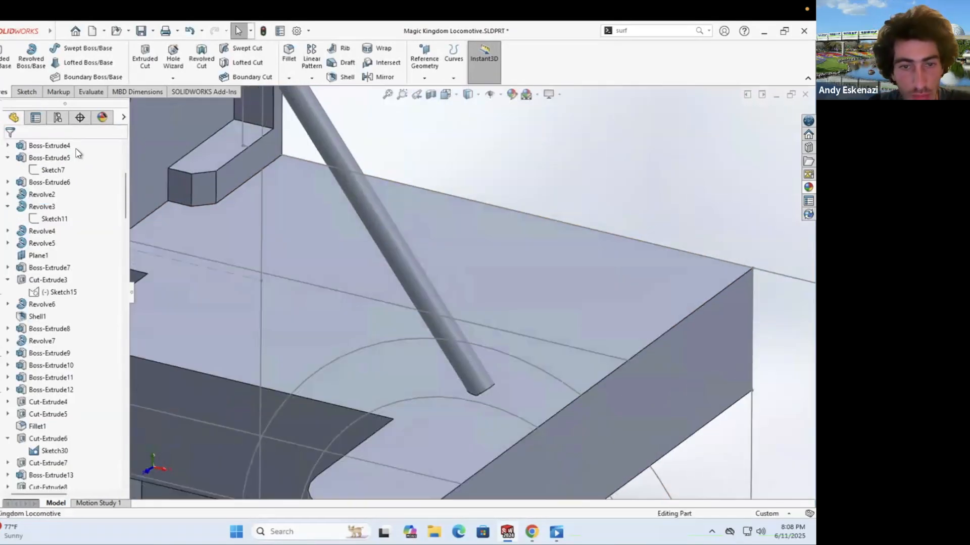
# Step: Sketch a horizontal centerline on the front deck surface, extending both ways from the brace rod's lower end
pyautogui.click(22, 55)
pyautogui.click(515, 364)
pyautogui.moveTo(519, 343); pyautogui.dragTo(489, 460, button='middle')
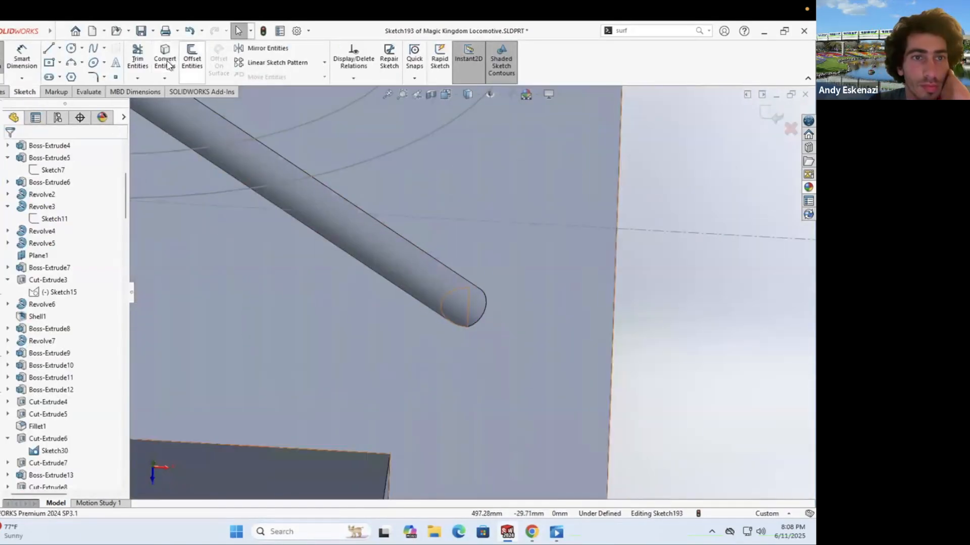
pyautogui.click(60, 48)
pyautogui.click(72, 59)
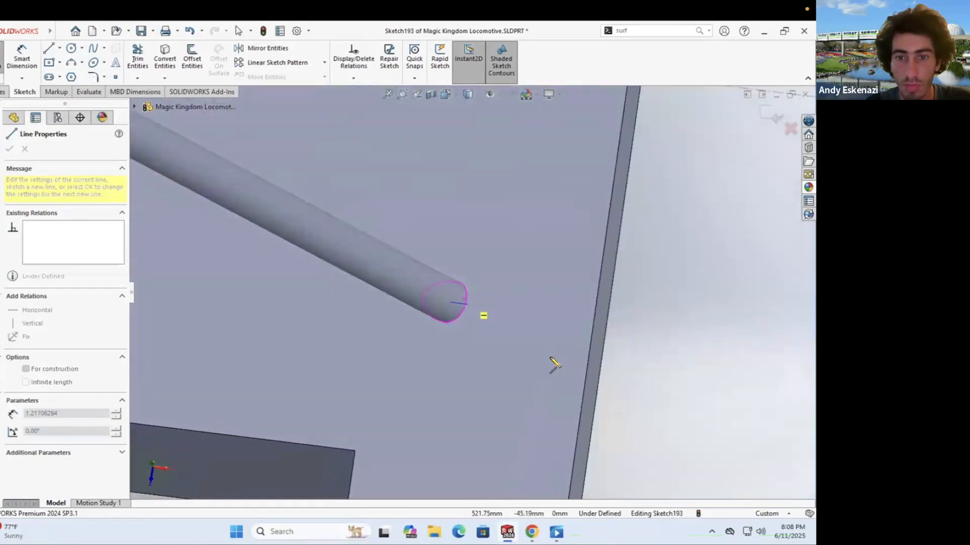
pyautogui.click(550, 313)
pyautogui.press('Escape')
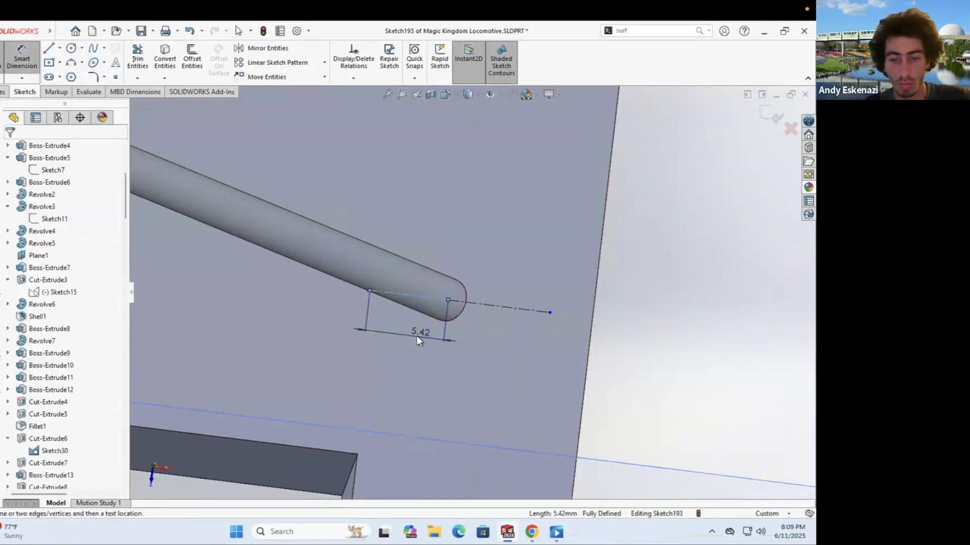
# Step: Set the centerline's lengths to 5 mm behind and 8 mm ahead of the brace rod's end
pyautogui.click(417, 335)
pyautogui.write('5')
pyautogui.press('Return')
pyautogui.click(549, 313)
pyautogui.click(489, 353)
pyautogui.write('8')
pyautogui.press('Return')
pyautogui.press('Escape')
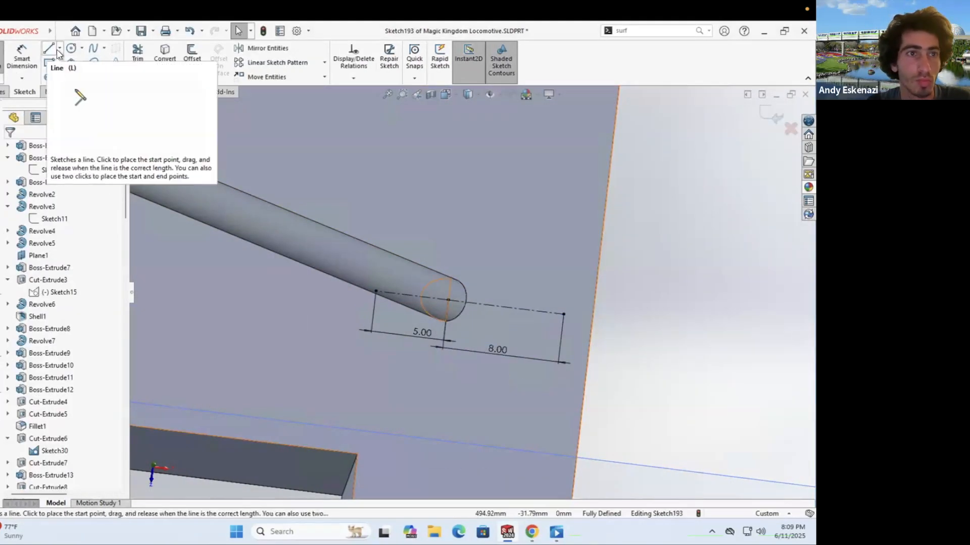
# Step: Close a rectangular outline around the centerline, dimension its width and extrude it as the brace rod's foot plate
pyautogui.click(49, 49)
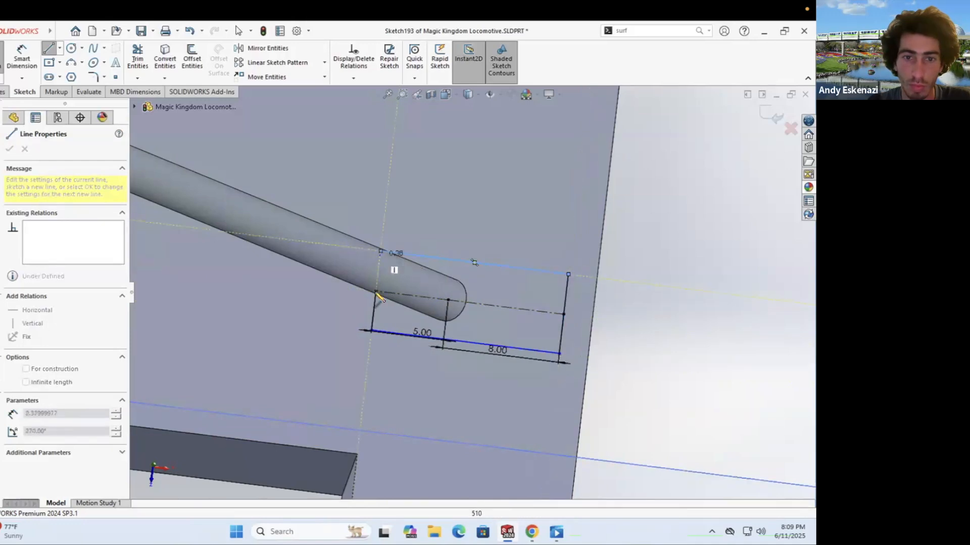
pyautogui.click(376, 293)
pyautogui.press('Escape')
pyautogui.click(361, 272)
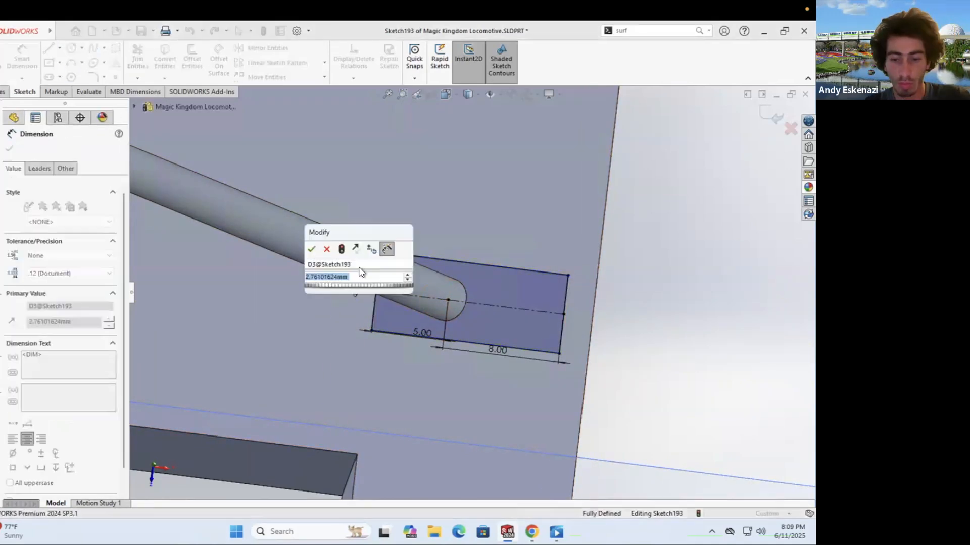
pyautogui.press('Escape')
pyautogui.press('e')
pyautogui.click(9, 148)
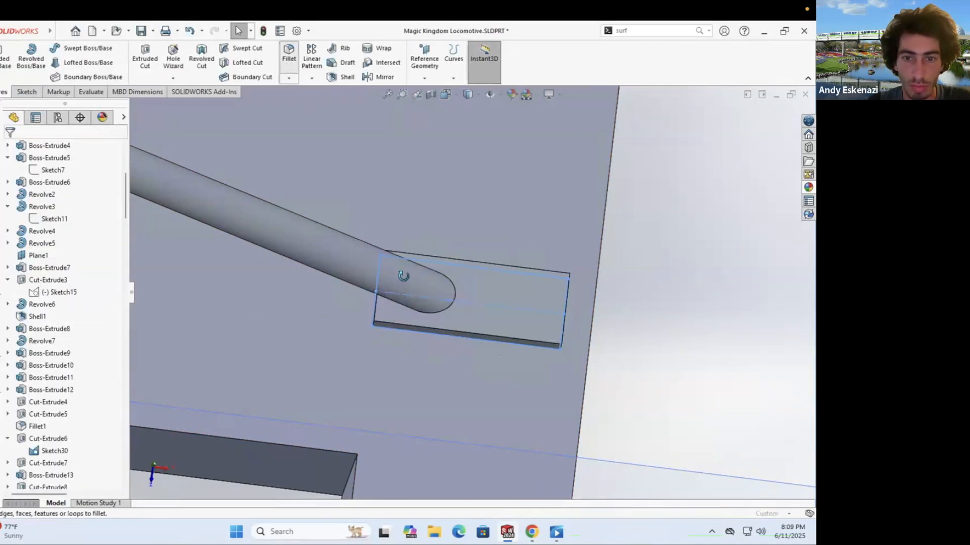
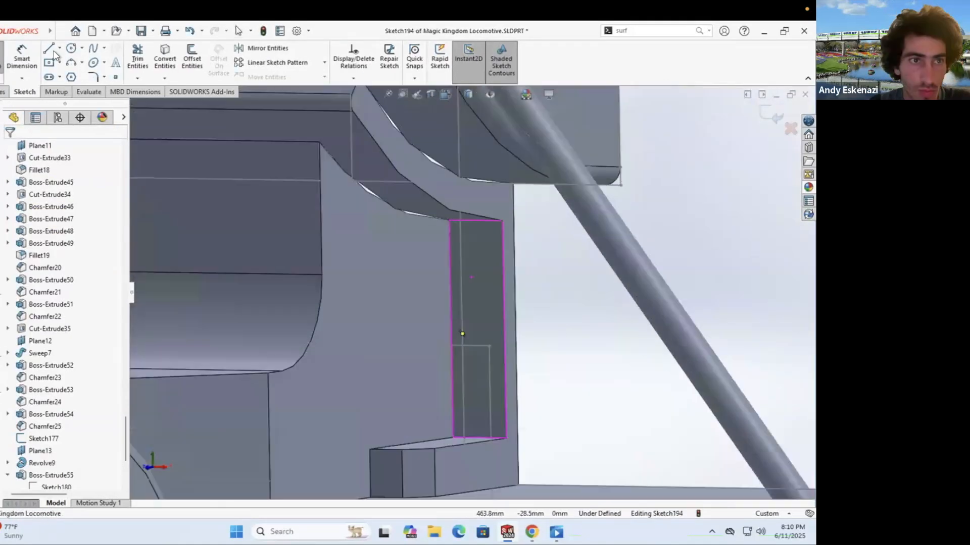
# Step: Sketch a vertical centerline down the middle of the narrow recessed saddle face, divided into four equal segments
pyautogui.press('l')
pyautogui.click(479, 438)
pyautogui.press('Escape')
pyautogui.keyDown('ctrl'); pyautogui.click(479, 348); pyautogui.keyUp('ctrl')
pyautogui.keyDown('ctrl'); pyautogui.click(476, 248); pyautogui.keyUp('ctrl')
pyautogui.click(576, 243)
# Step: Draw three circles centered on the centerline's division points and make them equal in radius
pyautogui.click(71, 48)
pyautogui.moveTo(477, 275); pyautogui.dragTo(489, 291)
pyautogui.press('Escape')
pyautogui.press('Return')
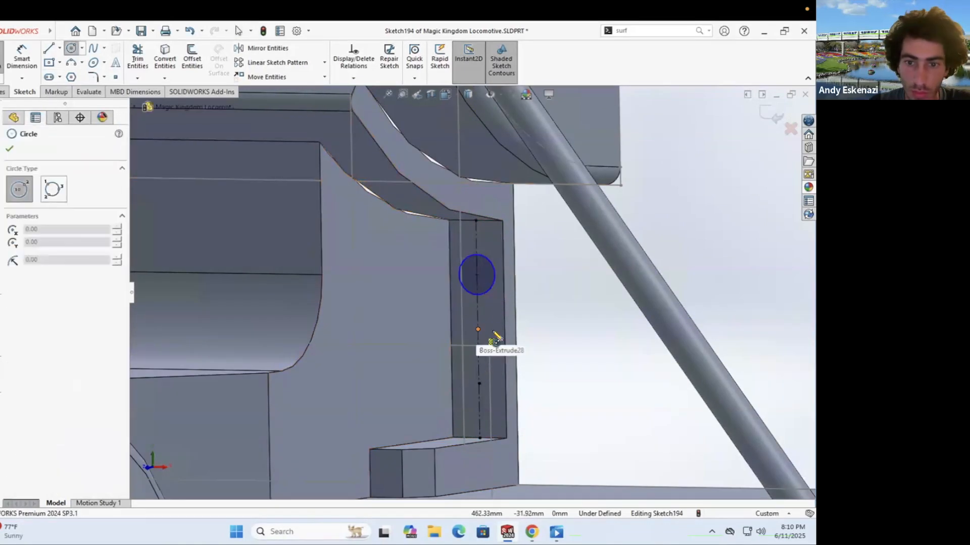
pyautogui.press('Escape')
pyautogui.click(492, 372)
pyautogui.keyDown('ctrl'); pyautogui.click(489, 319); pyautogui.keyUp('ctrl')
# Step: Set the circles' diameter to 2.5 mm and extrude them 1 mm as bolt heads
pyautogui.click(29, 61)
pyautogui.click(490, 267)
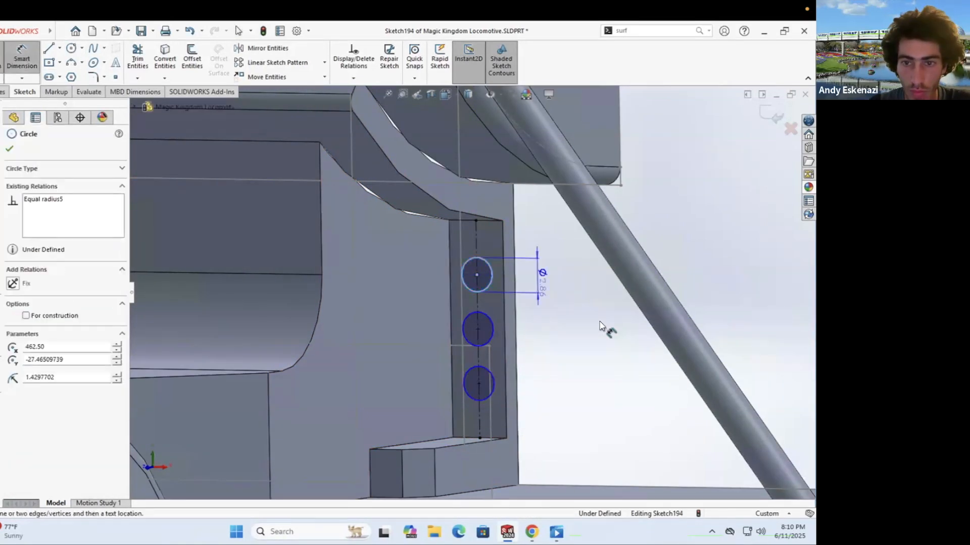
pyautogui.click(542, 281)
pyautogui.write('2.5')
pyautogui.press('Return')
pyautogui.click(3, 92)
pyautogui.click(4, 58)
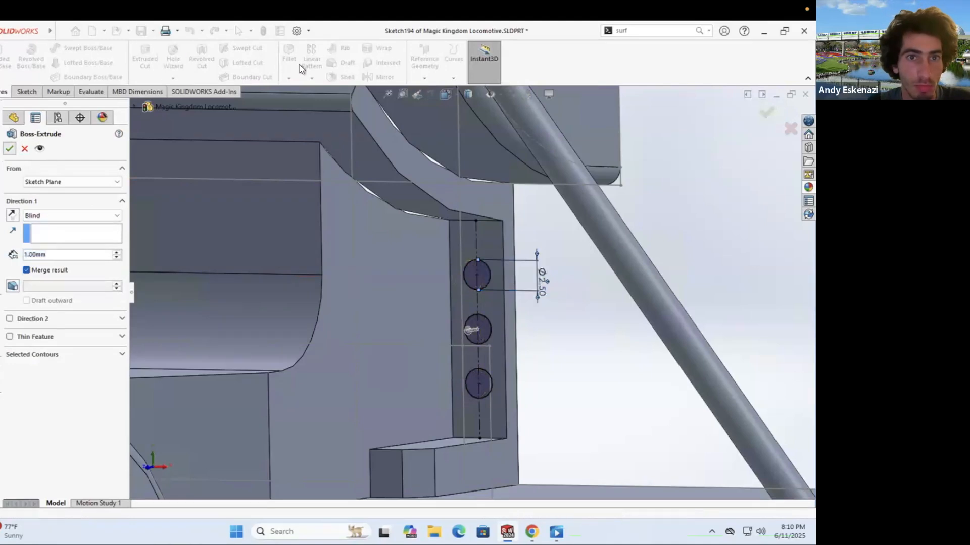
pyautogui.press('Return')
# Step: Chamfer the outer edges of the three new bolt heads
pyautogui.click(289, 78)
pyautogui.click(303, 104)
pyautogui.press('Return')
pyautogui.click(540, 282)
pyautogui.scroll(5, 541, 281)
pyautogui.moveTo(540, 281); pyautogui.dragTo(437, 210, button='middle')
pyautogui.scroll(-5, 493, 357)
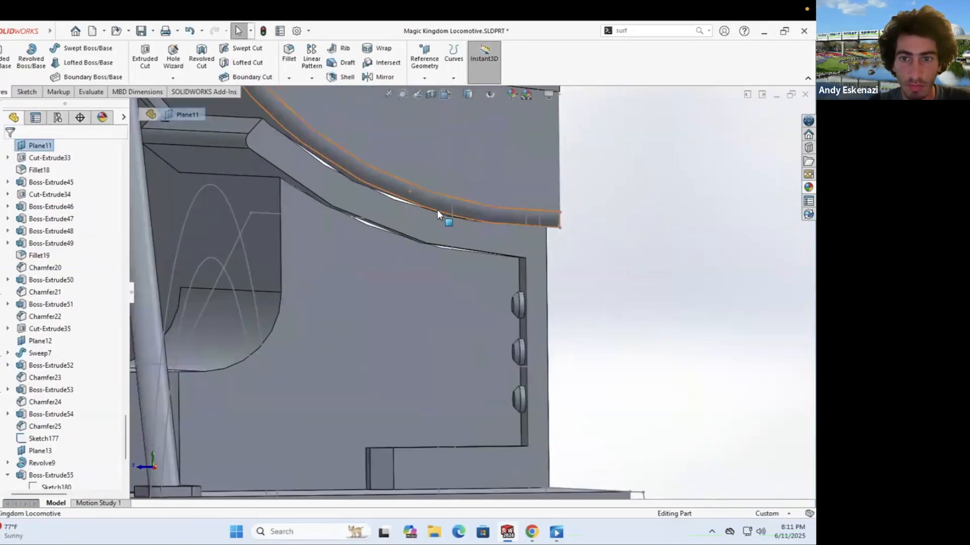
# Step: Chamfer the saddle recess's upper curved, front vertical and lower edges 0.5 mm at 45 degrees
pyautogui.click(299, 181)
pyautogui.press('Return')
pyautogui.click(289, 78)
pyautogui.click(303, 105)
pyautogui.click(278, 169)
pyautogui.press('Return')
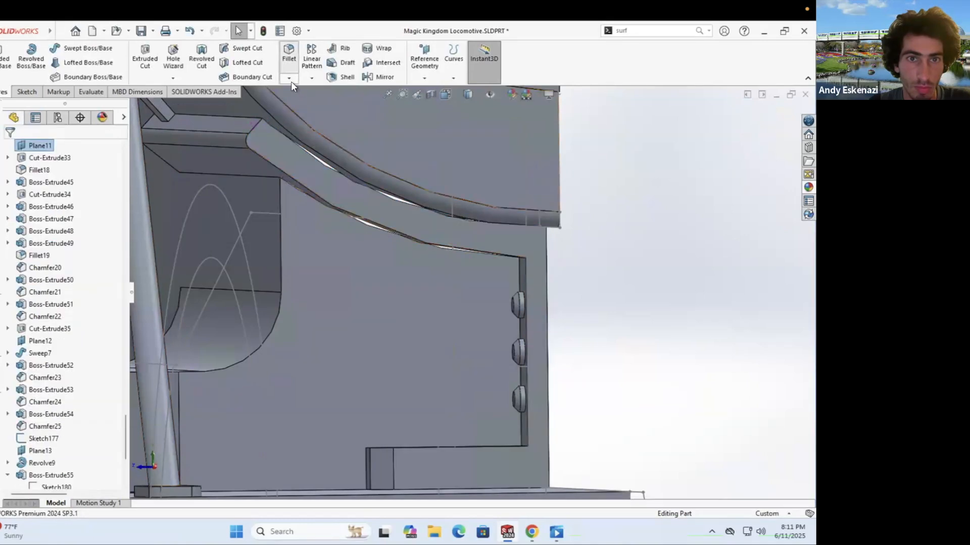
pyautogui.click(258, 159)
pyautogui.click(526, 329)
pyautogui.click(436, 446)
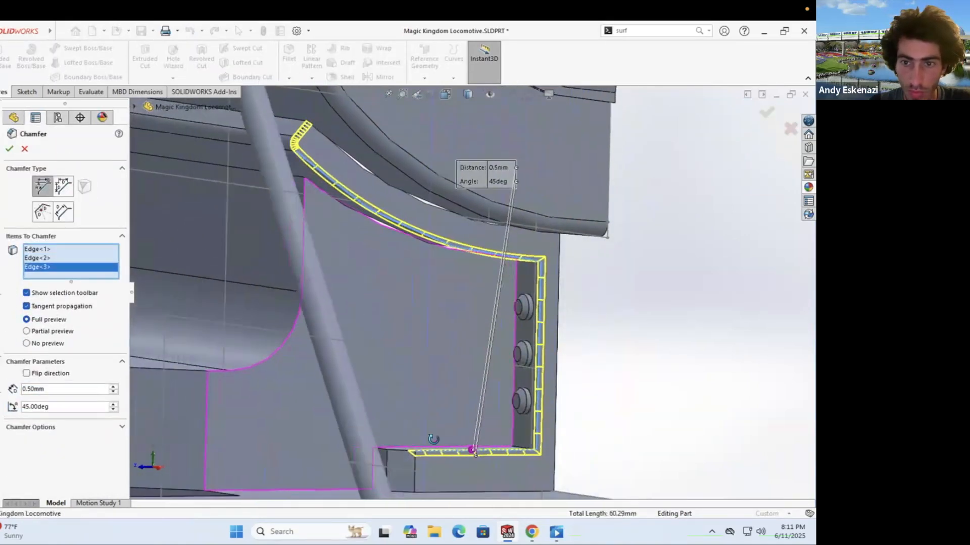
pyautogui.click(9, 150)
# Step: Edit the recess chamfer to include the edges at the rear end of the lower ledge
pyautogui.scroll(1, 392, 201)
pyautogui.moveTo(392, 202); pyautogui.dragTo(411, 288, button='middle')
pyautogui.scroll(-4, 416, 398)
pyautogui.scroll(-4, 50, 470)
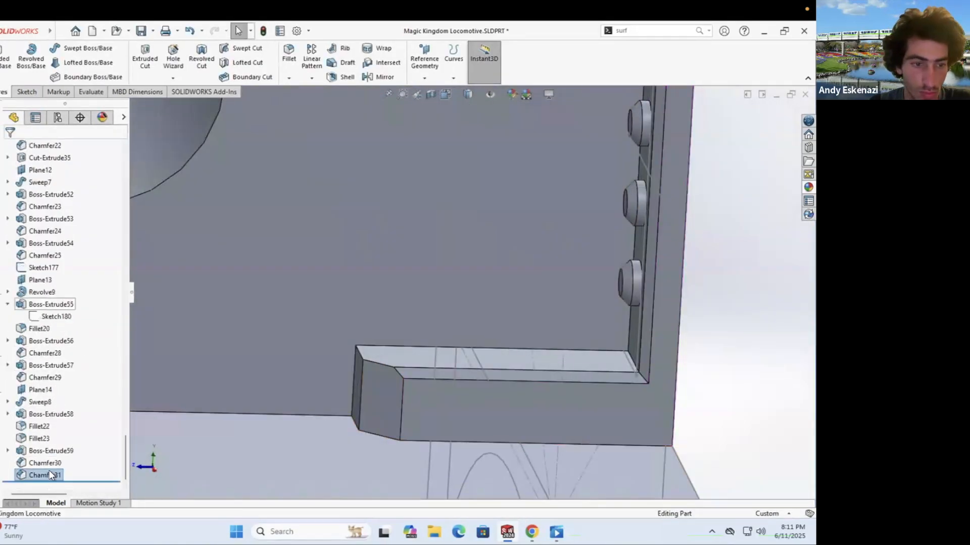
pyautogui.click(50, 472)
pyautogui.click(61, 440)
pyautogui.click(380, 364)
pyautogui.click(359, 354)
pyautogui.click(10, 149)
# Step: Examine the reference photo and the model for how the brace rod's upper end attaches to the smokebox
pyautogui.scroll(8, 523, 284)
pyautogui.moveTo(526, 283); pyautogui.dragTo(560, 281, button='middle')
pyautogui.scroll(-2, 480, 287)
pyautogui.click(531, 532)
pyautogui.click(532, 532)
pyautogui.scroll(6, 392, 205)
pyautogui.moveTo(392, 205); pyautogui.dragTo(537, 230, button='middle')
pyautogui.scroll(-8, 531, 222)
pyautogui.press('s')
pyautogui.click(407, 281)
pyautogui.scroll(-3, 393, 262)
pyautogui.scroll(2, 451, 288)
pyautogui.click(532, 532)
pyautogui.click(531, 532)
pyautogui.scroll(-6, 453, 255)
pyautogui.moveTo(454, 283)
pyautogui.mouseDown(button='middle')
pyautogui.moveTo(498, 255)
pyautogui.moveTo(479, 298)
pyautogui.moveTo(462, 293)
pyautogui.mouseUp(button='middle')
# Step: Try to sketch a line from the brace rod's upper end toward the smokebox and dimension it at 15 mm
pyautogui.click(60, 48)
pyautogui.click(79, 76)
pyautogui.click(310, 263)
pyautogui.click(319, 201)
pyautogui.click(22, 48)
pyautogui.click(315, 228)
pyautogui.click(290, 229)
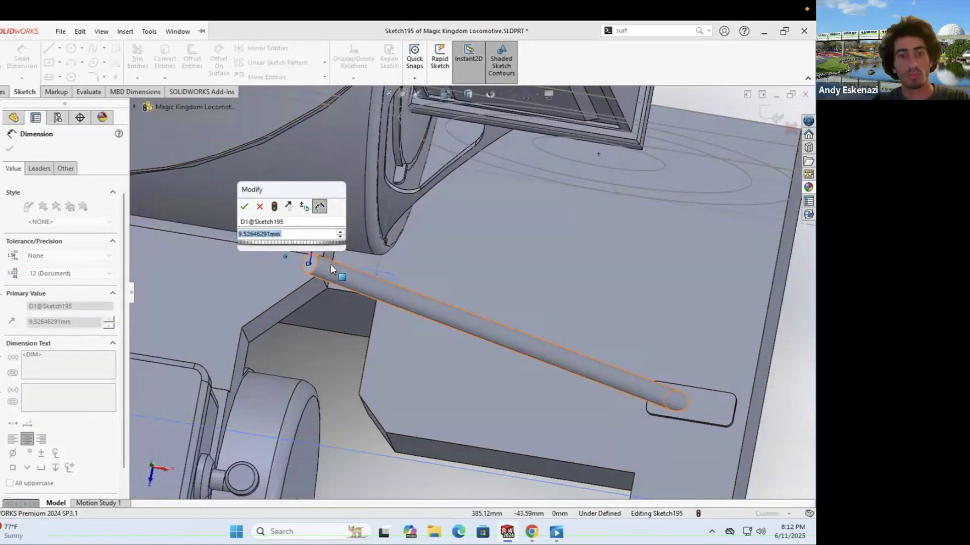
pyautogui.write('15')
pyautogui.press('Return')
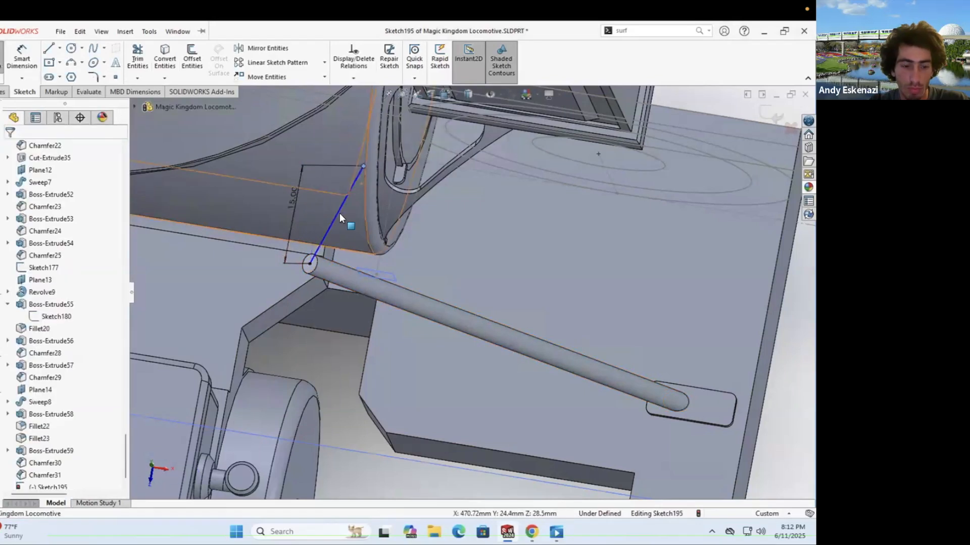
# Step: Try to reposition the line's free end, and undo the line with its dimension
pyautogui.keyDown('ctrl'); pyautogui.click(303, 262); pyautogui.keyUp('ctrl')
pyautogui.press('Escape')
pyautogui.moveTo(306, 255); pyautogui.dragTo(323, 194, button='middle')
pyautogui.moveTo(320, 195); pyautogui.dragTo(346, 192)
pyautogui.hotkey('ctrl', 'z')
pyautogui.hotkey('ctrl', 'z')
pyautogui.moveTo(338, 246); pyautogui.dragTo(356, 261, button='middle')
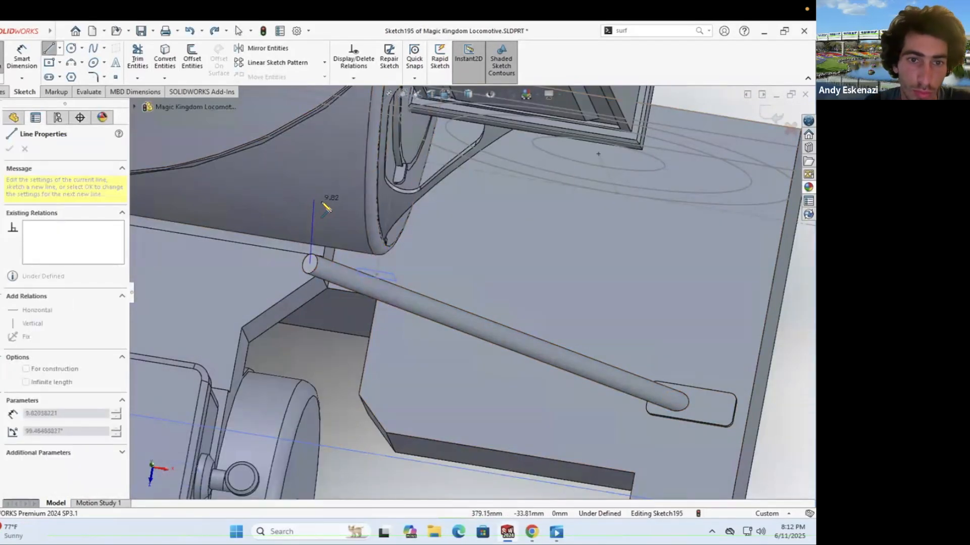
# Step: Sketch a new line from the brace rod's upper end toward the smokebox and set its length to 15 mm
pyautogui.click(322, 203)
pyautogui.click(22, 56)
pyautogui.click(318, 231)
pyautogui.click(290, 223)
pyautogui.write('15')
pyautogui.press('Return')
pyautogui.moveTo(298, 223); pyautogui.dragTo(328, 207, button='middle')
pyautogui.press('Escape')
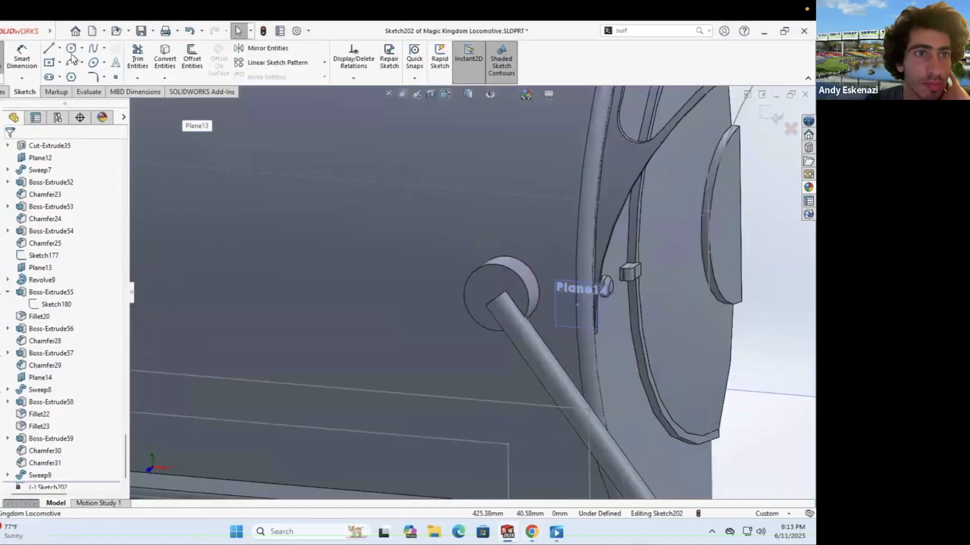
# Step: Draw a circle on the round boss's face at the brace rod's upper end and constrain it to match the boss's outer edge
pyautogui.click(71, 49)
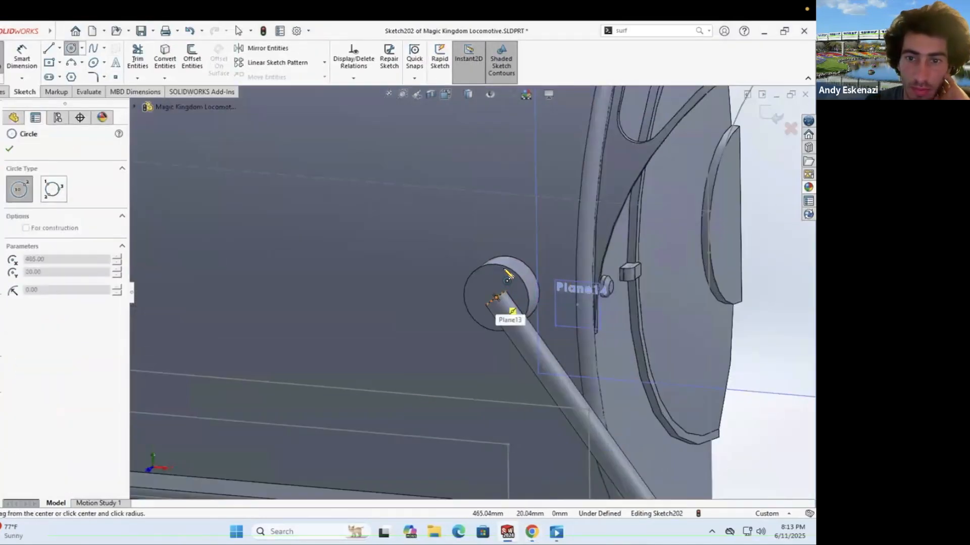
pyautogui.click(497, 298)
pyautogui.click(497, 265)
pyautogui.moveTo(465, 292); pyautogui.dragTo(480, 293)
pyautogui.keyDown('ctrl'); pyautogui.click(471, 276); pyautogui.keyUp('ctrl')
pyautogui.click(20, 358)
pyautogui.click(490, 280)
pyautogui.keyDown('ctrl'); pyautogui.click(472, 276); pyautogui.keyUp('ctrl')
pyautogui.click(14, 329)
pyautogui.press('Escape')
# Step: Extrude the circle 2 mm outward and chamfer the boss's outer edge 0.5 mm at 45 degrees
pyautogui.click(3, 92)
pyautogui.click(4, 58)
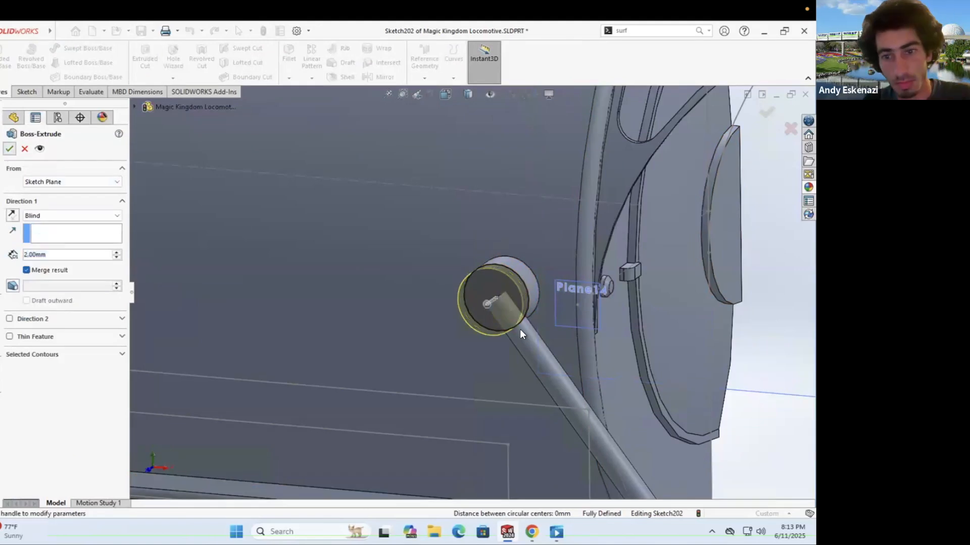
pyautogui.press('Return')
pyautogui.moveTo(570, 303); pyautogui.dragTo(525, 297, button='middle')
pyautogui.scroll(-3, 527, 297)
pyautogui.press('Escape')
pyautogui.click(289, 78)
pyautogui.click(302, 104)
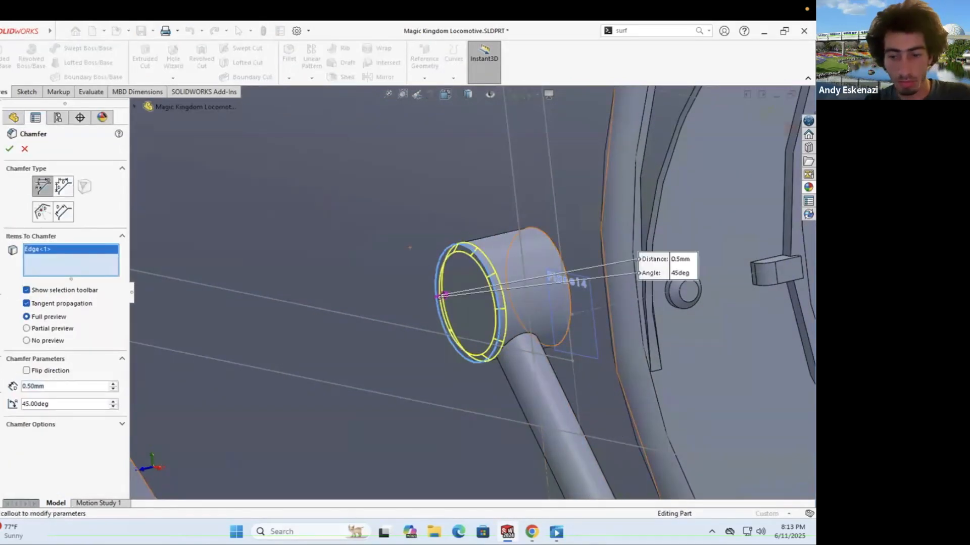
pyautogui.scroll(6, 480, 297)
# Step: Hide the two reference planes Plane14 and Plane13 at the smokebox
pyautogui.rightClick(519, 309)
pyautogui.click(561, 297)
pyautogui.rightClick(710, 221)
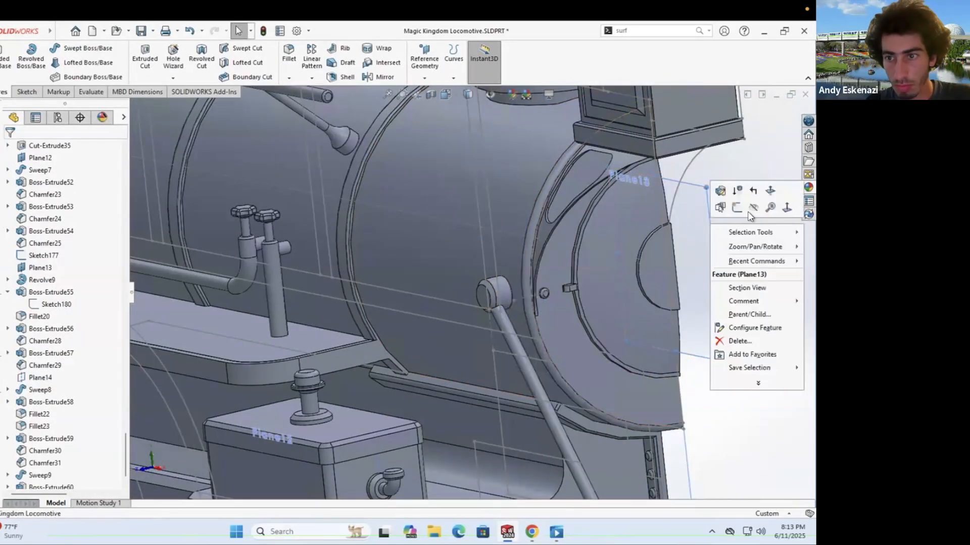
pyautogui.click(751, 210)
pyautogui.scroll(5, 475, 296)
pyautogui.scroll(4, 561, 272)
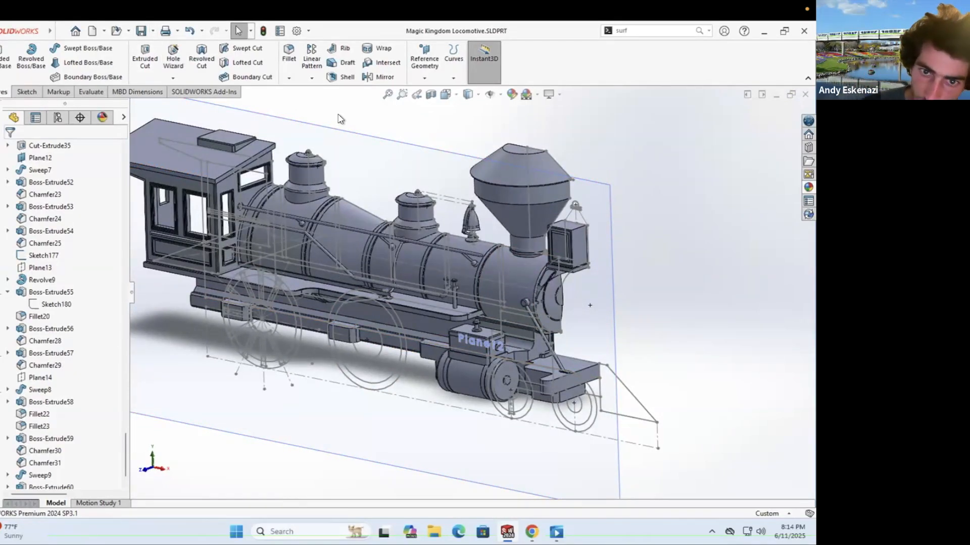
# Step: Check the reference photo and sketch a horizontal centerline on the brace boss's end face from its edge to its center
pyautogui.scroll(-6, 529, 305)
pyautogui.hotkey('alt', 'Tab')
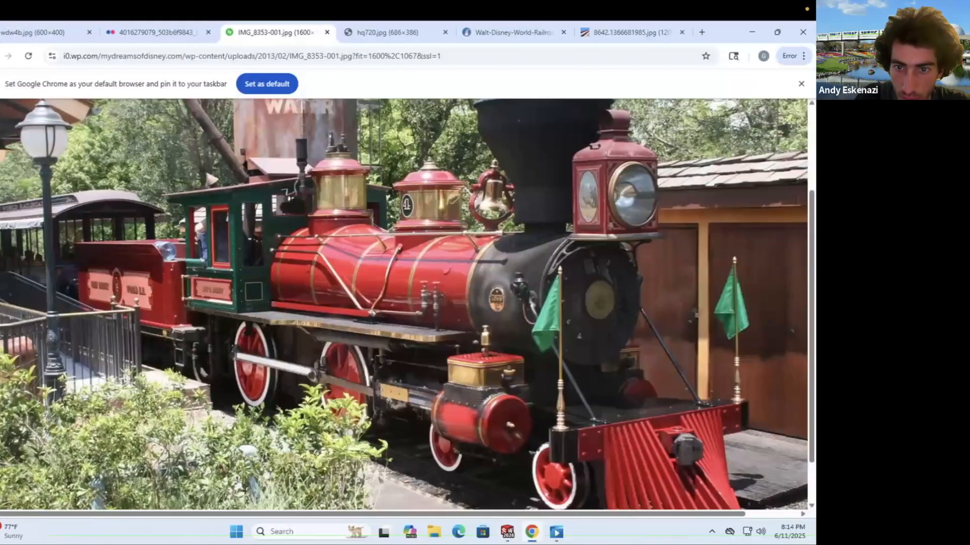
pyautogui.hotkey('alt', 'Tab')
pyautogui.click(24, 91)
pyautogui.click(470, 275)
pyautogui.moveTo(511, 283); pyautogui.dragTo(570, 283, button='middle')
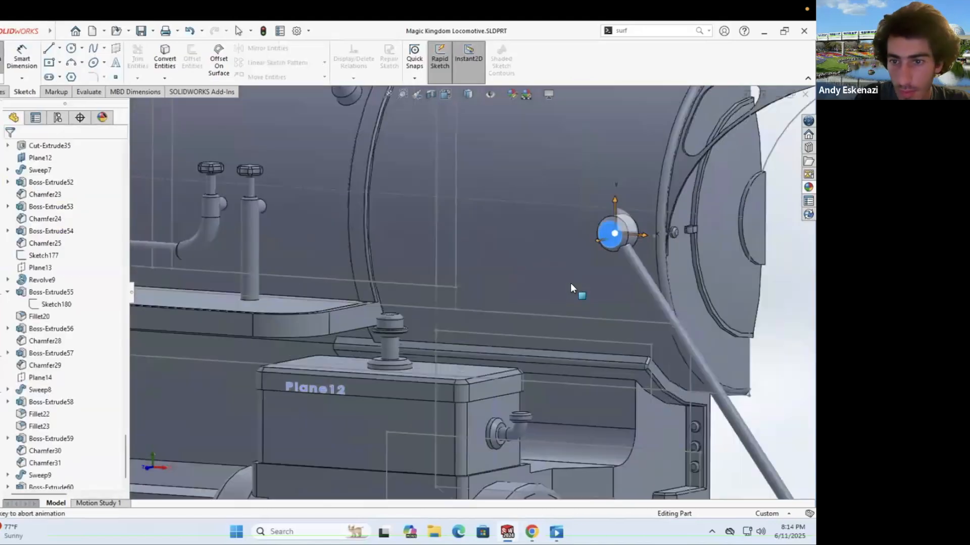
pyautogui.click(2, 61)
pyautogui.scroll(5, 571, 286)
pyautogui.moveTo(676, 308); pyautogui.dragTo(649, 316, button='middle')
pyautogui.scroll(-8, 570, 303)
pyautogui.click(60, 49)
pyautogui.click(76, 75)
pyautogui.moveTo(428, 280); pyautogui.dragTo(446, 286)
pyautogui.press('Escape')
pyautogui.press('Escape')
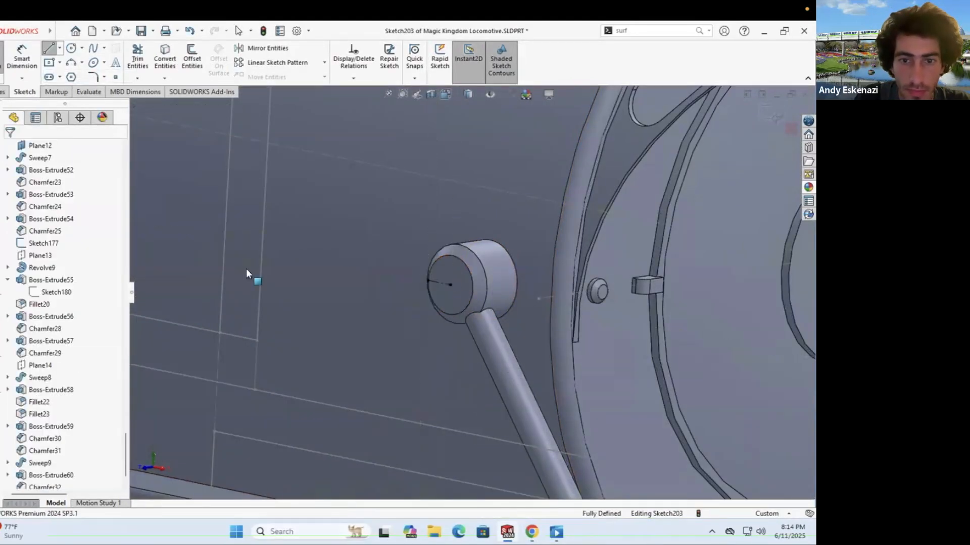
# Step: Create a reference plane perpendicular to the new centerline at the center of the boss's end face
pyautogui.click(2, 60)
pyautogui.click(424, 78)
pyautogui.click(432, 92)
pyautogui.click(445, 287)
pyautogui.click(9, 151)
# Step: Start a sketch on the new plane and draw a three-point arc curving outward and upward from the center of the boss's end face
pyautogui.click(26, 92)
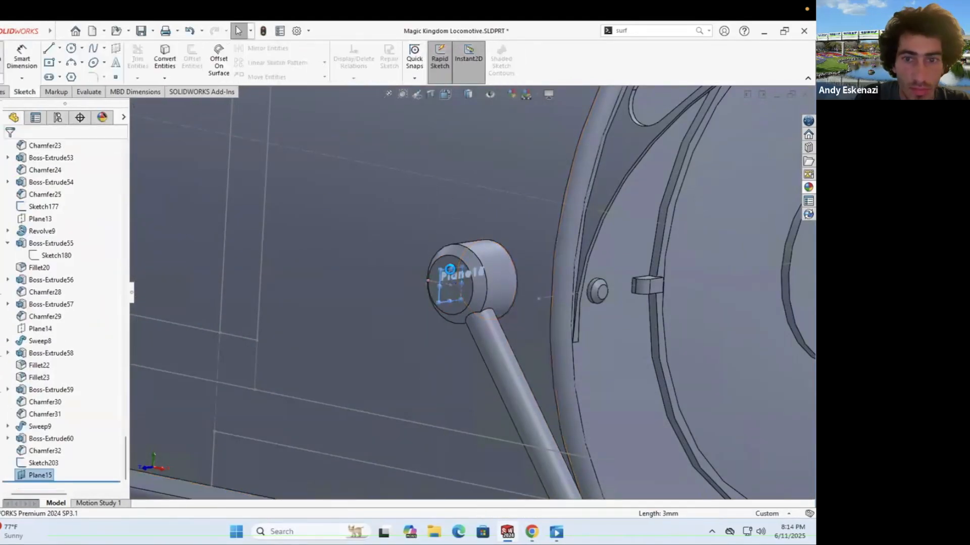
pyautogui.click(2, 60)
pyautogui.moveTo(484, 293); pyautogui.dragTo(429, 289, button='middle')
pyautogui.scroll(6, 425, 289)
pyautogui.scroll(-9, 426, 290)
pyautogui.click(71, 63)
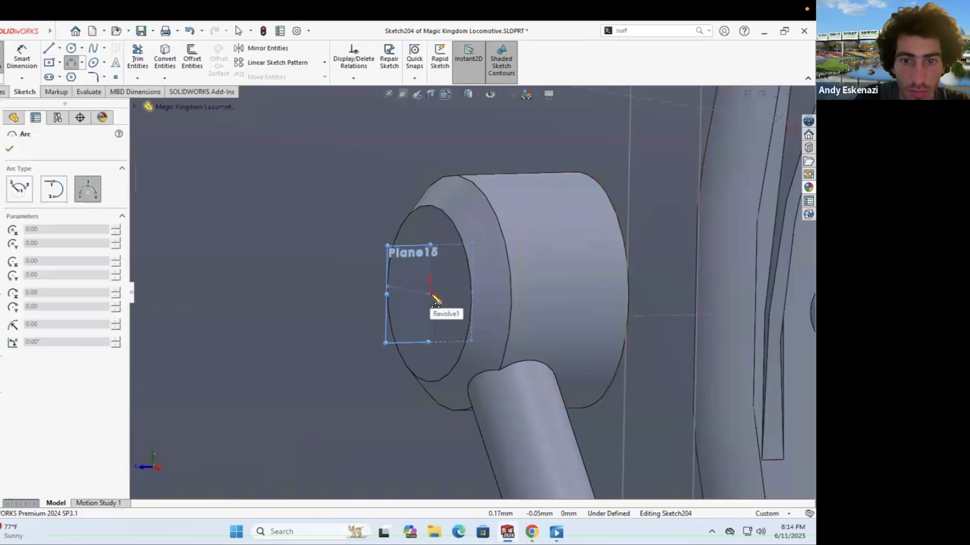
pyautogui.click(278, 240)
pyautogui.press('Escape')
pyautogui.moveTo(254, 173); pyautogui.dragTo(288, 152)
pyautogui.press('Escape')
# Step: Draw vertical and horizontal centerlines linking the arc's two endpoints at a corner and make both centerlines equal in length
pyautogui.moveTo(309, 215); pyautogui.dragTo(289, 217, button='middle')
pyautogui.click(60, 48)
pyautogui.click(76, 75)
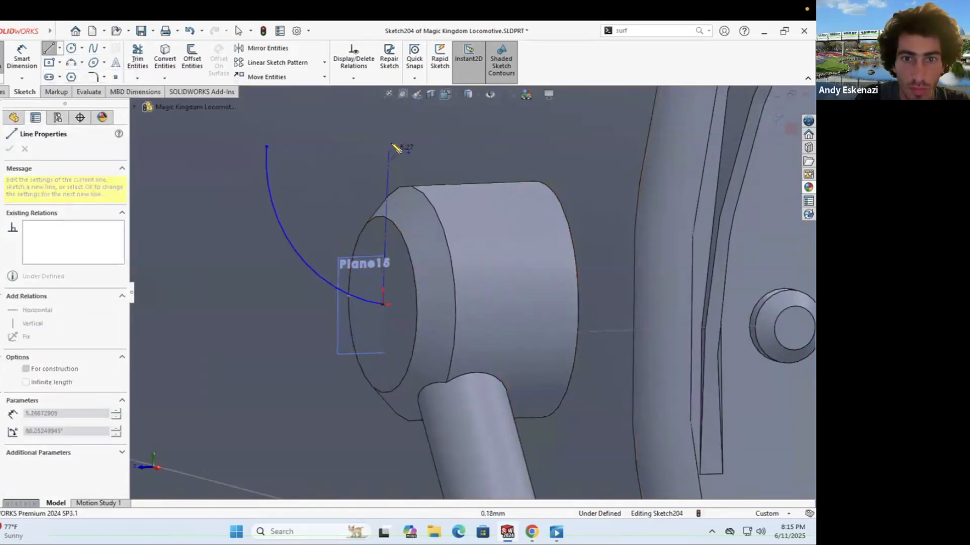
pyautogui.click(262, 147)
pyautogui.press('Escape')
pyautogui.moveTo(265, 147); pyautogui.dragTo(206, 179)
pyautogui.click(174, 137)
pyautogui.click(297, 177)
pyautogui.keyDown('ctrl'); pyautogui.click(384, 219); pyautogui.keyUp('ctrl')
pyautogui.click(433, 189)
# Step: Set the vertical centerline's length to 5 mm and constrain the arc's center to the corner where both centerlines meet
pyautogui.click(22, 58)
pyautogui.click(383, 232)
pyautogui.click(429, 253)
pyautogui.write('5')
pyautogui.press('Return')
pyautogui.press('Escape')
pyautogui.moveTo(312, 280); pyautogui.dragTo(290, 299)
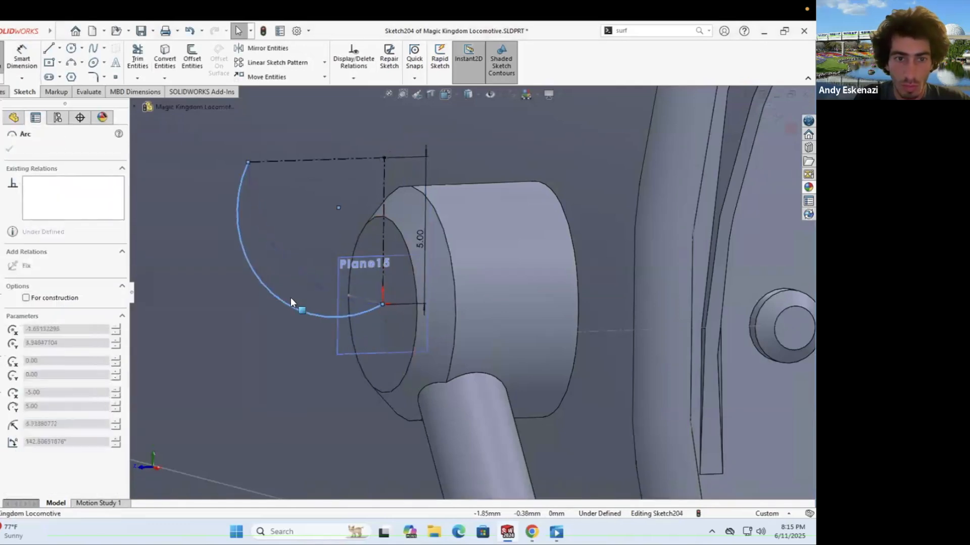
pyautogui.click(339, 206)
pyautogui.click(13, 382)
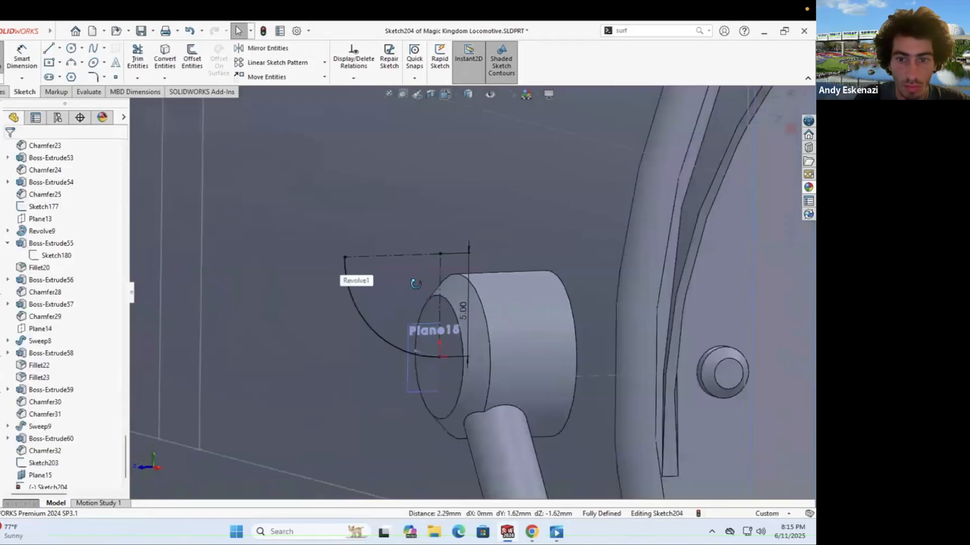
# Step: Sweep a circular profile of 3 mm diameter along the arc to form an elbow pipe on the boss
pyautogui.click(3, 92)
pyautogui.click(505, 373)
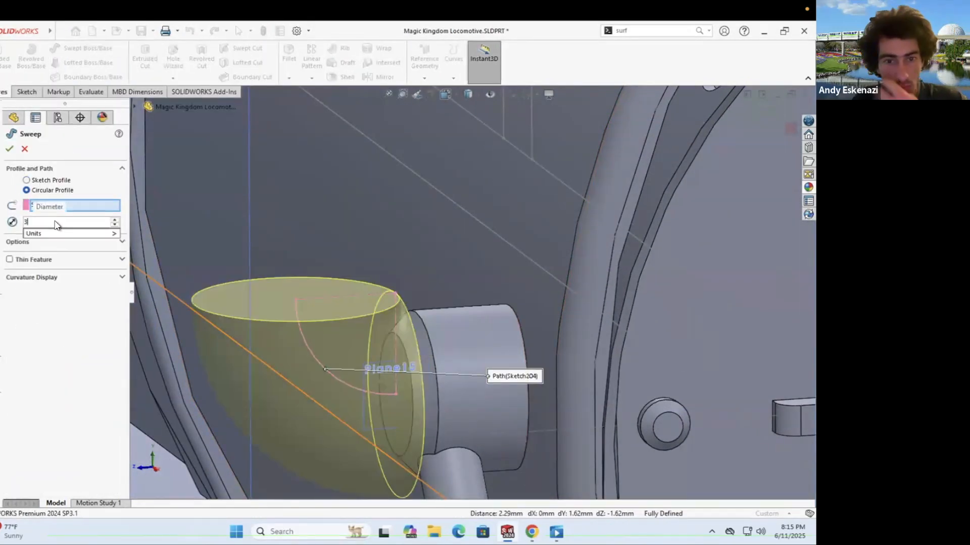
pyautogui.press('Return')
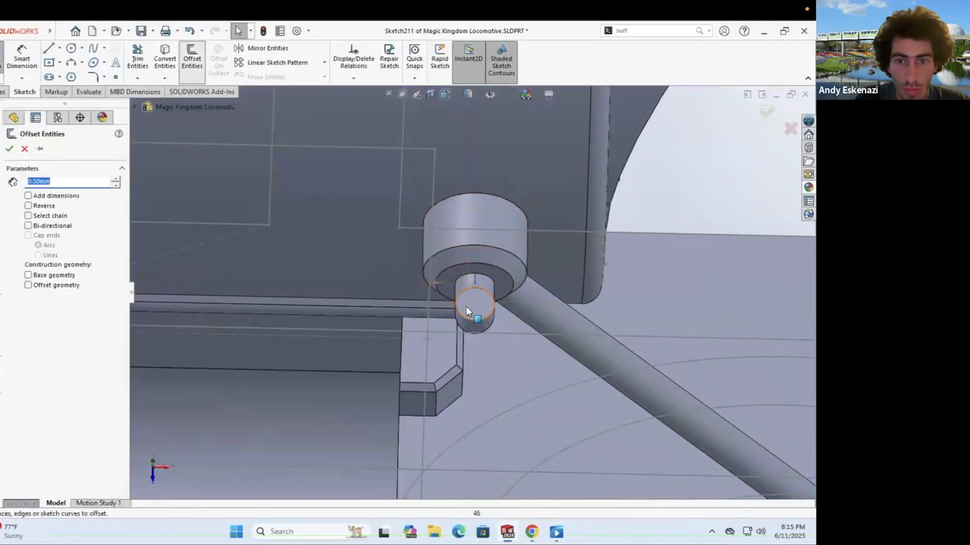
# Step: Extrude a 4 mm diameter cylinder upward from the elbow's end and chamfer both its end edges at 45 degrees
pyautogui.press('Escape')
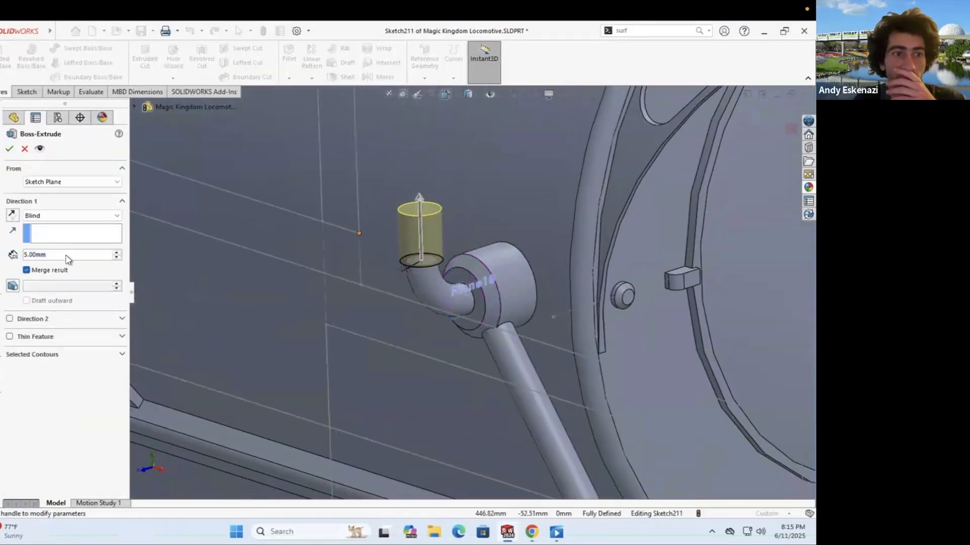
pyautogui.click(10, 149)
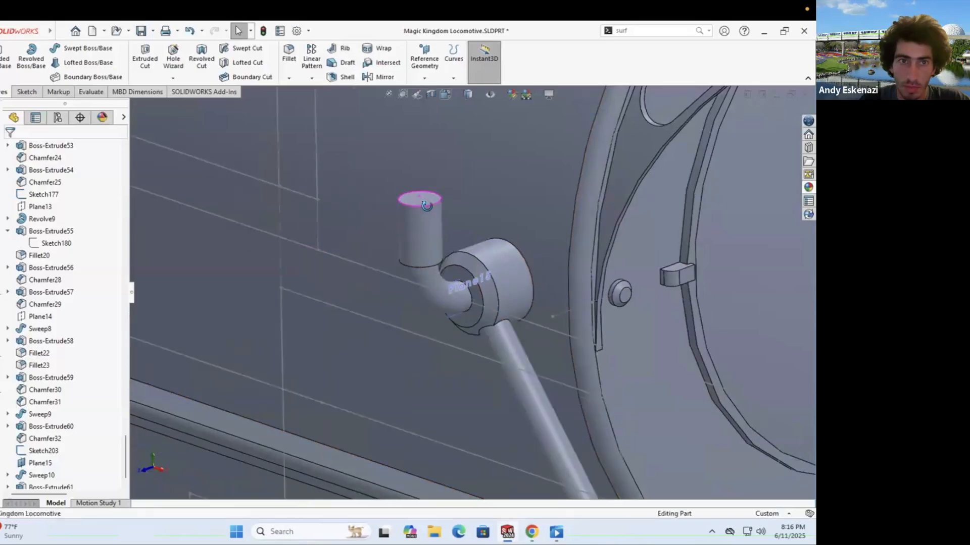
pyautogui.click(288, 77)
pyautogui.click(307, 104)
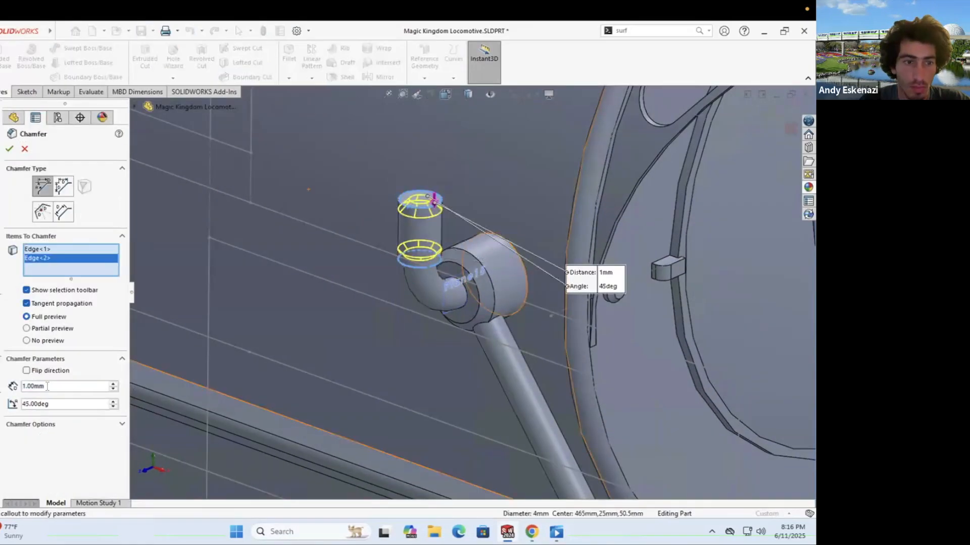
pyautogui.click(9, 149)
pyautogui.scroll(-3, 432, 241)
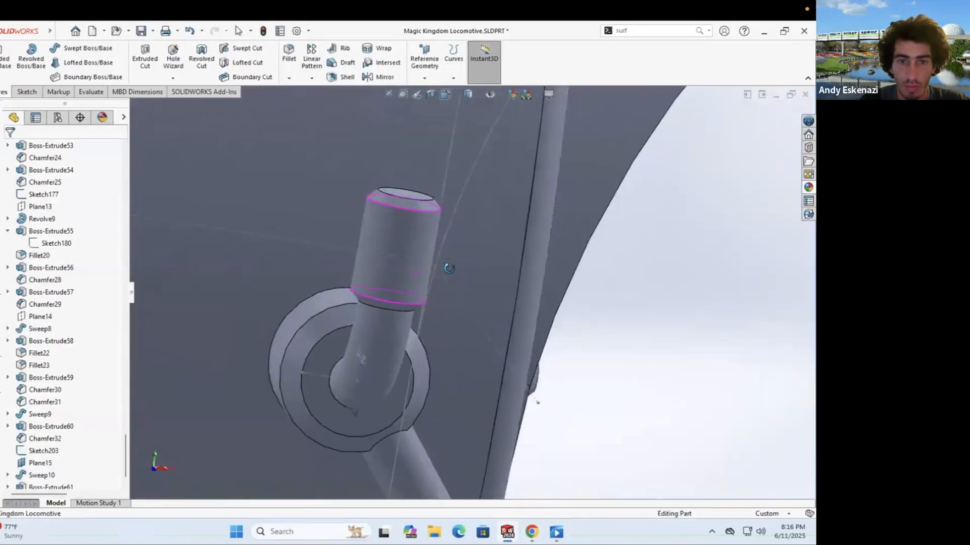
pyautogui.click(4, 58)
pyautogui.click(494, 353)
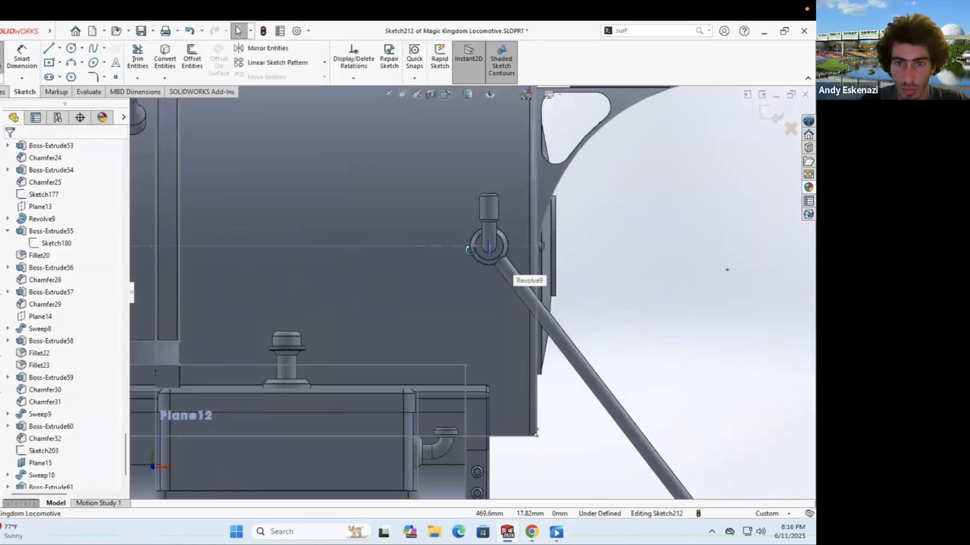
pyautogui.moveTo(477, 239); pyautogui.dragTo(480, 254, button='middle')
pyautogui.scroll(3, 523, 287)
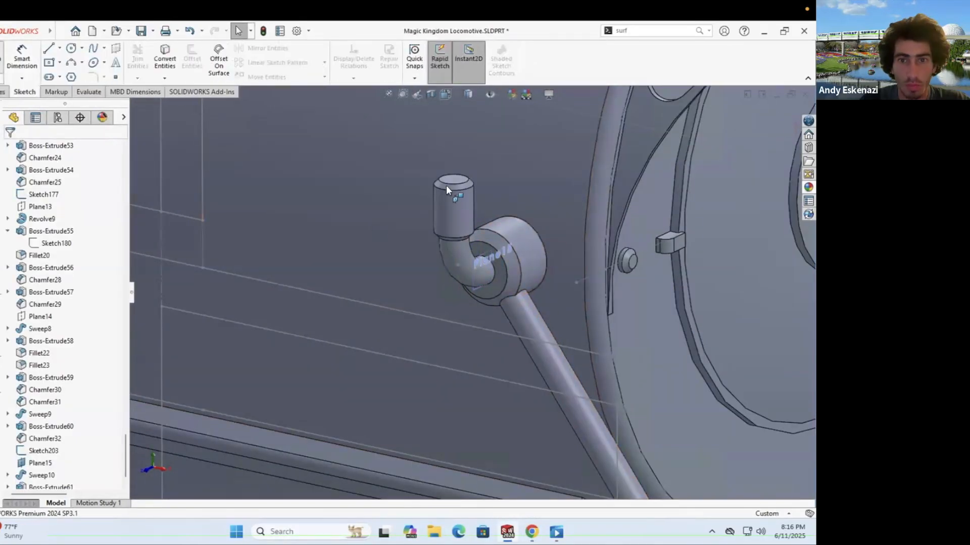
# Step: Sketch construction lines on the cylinder's top face from its center to its edge, plus one extending outward toward the locomotive's front
pyautogui.click(446, 189)
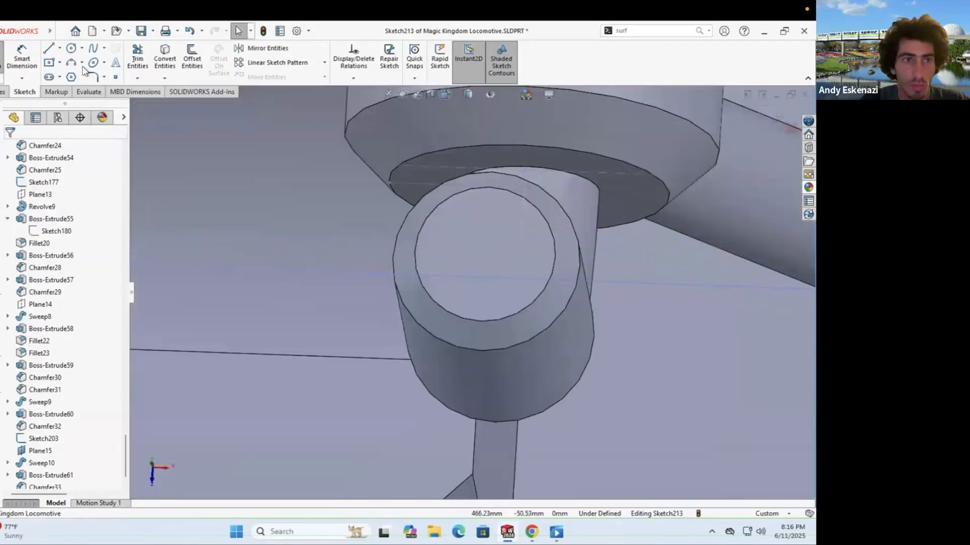
pyautogui.click(49, 49)
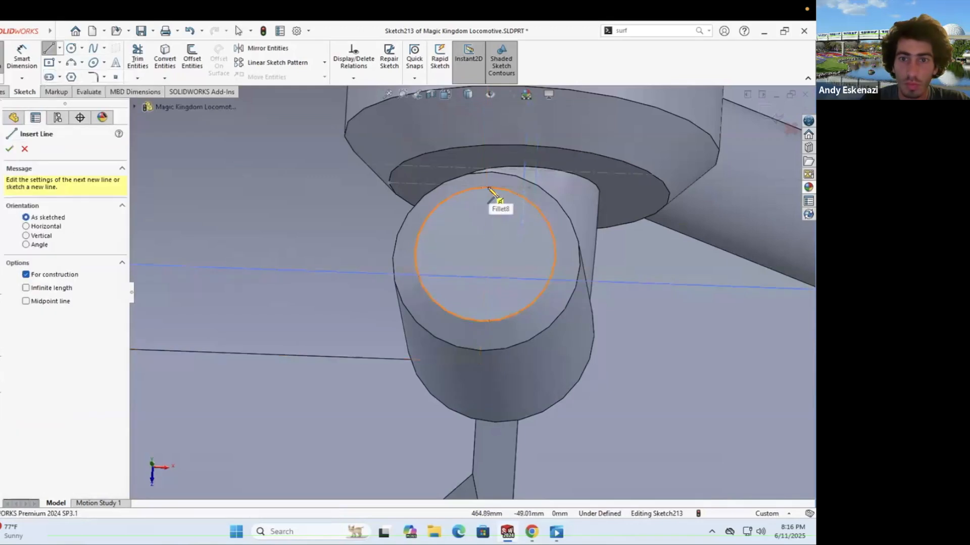
pyautogui.click(664, 261)
pyautogui.press('Escape')
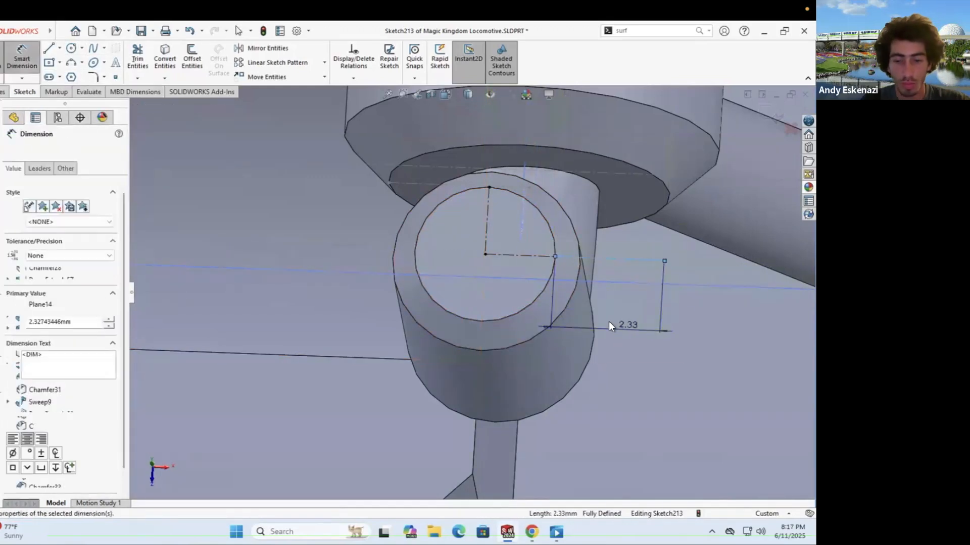
# Step: Create a reference plane at the outer end of the extending construction line, facing the cylinder's side
pyautogui.press('Escape')
pyautogui.click(424, 58)
pyautogui.click(439, 92)
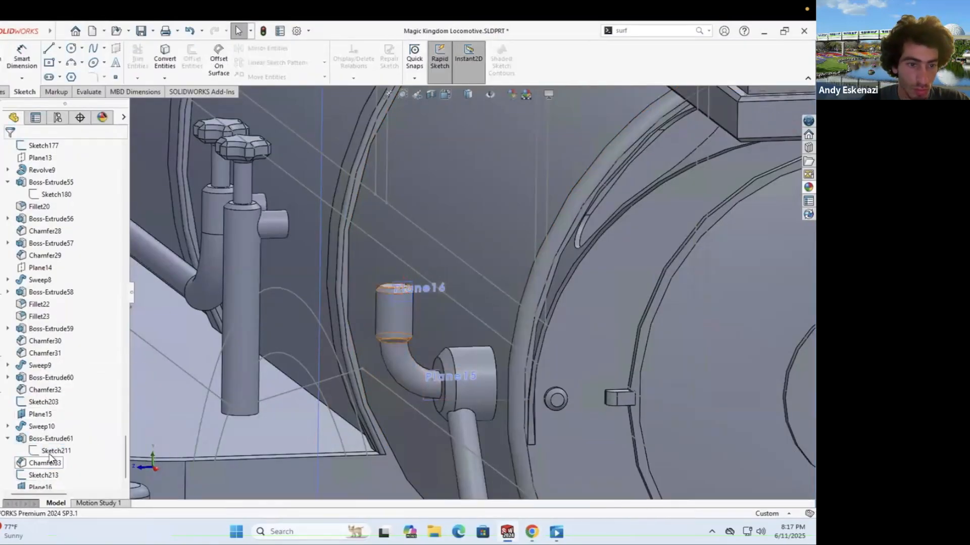
# Step: Set the cylinder profile's offset from the elbow to 2 mm and lengthen the cylinder's extrusion
pyautogui.doubleClick(53, 451)
pyautogui.scroll(5, 556, 224)
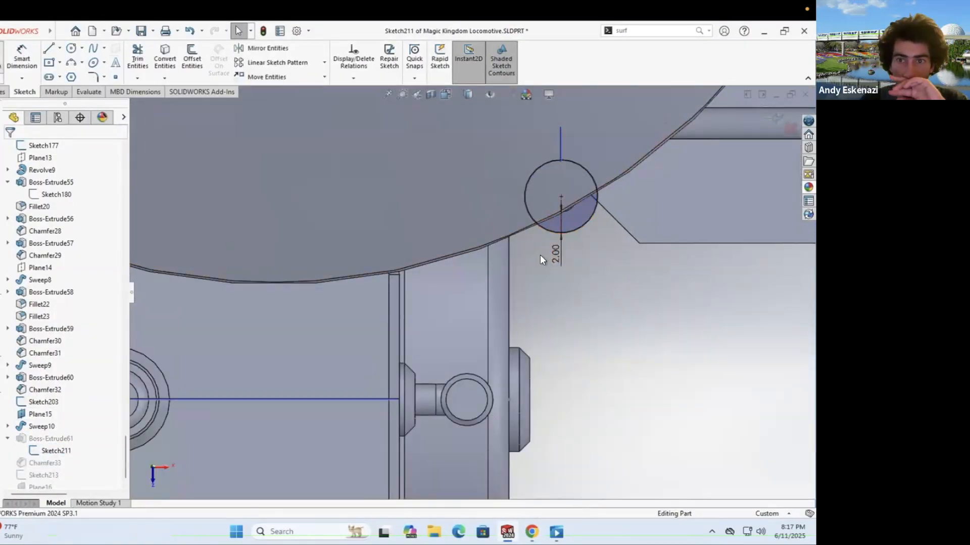
pyautogui.hotkey('ctrl', 'b')
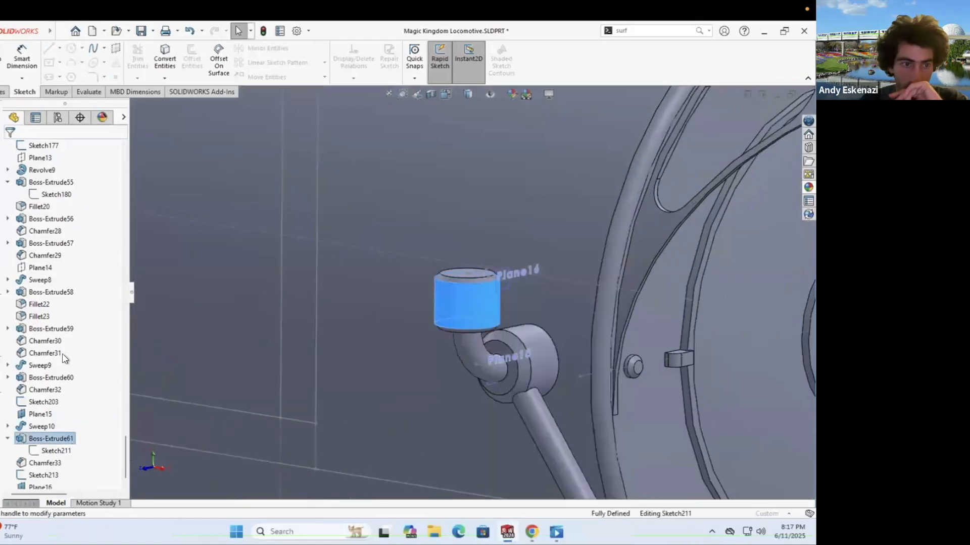
pyautogui.press('Return')
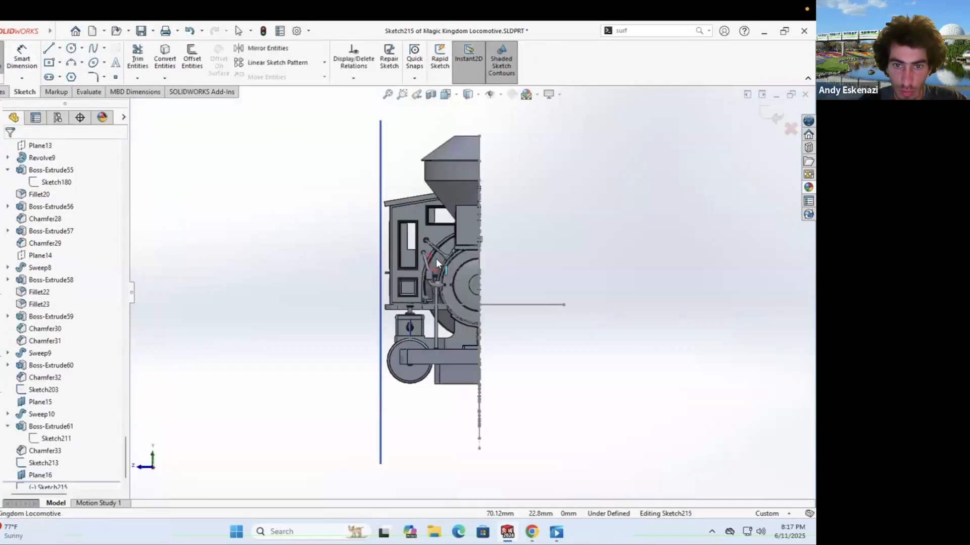
# Step: Sketch a vertical centerline downward from the origin of the plane beside the cylinder and set its length to 10 mm
pyautogui.click(459, 374)
pyautogui.press('Escape')
pyautogui.click(459, 335)
pyautogui.click(465, 369)
pyautogui.write('10')
pyautogui.press('Return')
# Step: Draw a circle centered on the centerline's midpoint and set its diameter to 6 mm
pyautogui.press('c')
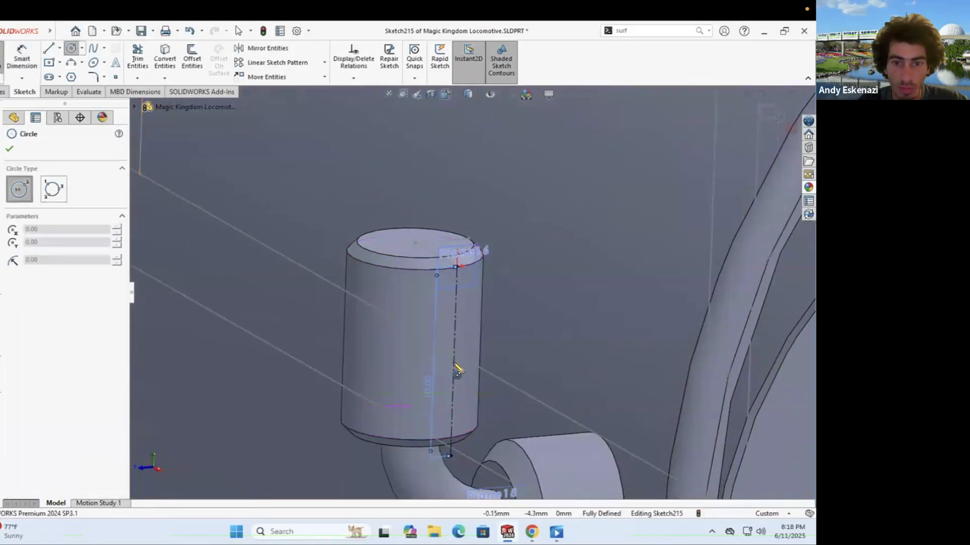
pyautogui.click(411, 326)
pyautogui.click(395, 339)
pyautogui.click(383, 333)
pyautogui.write('6')
pyautogui.press('Return')
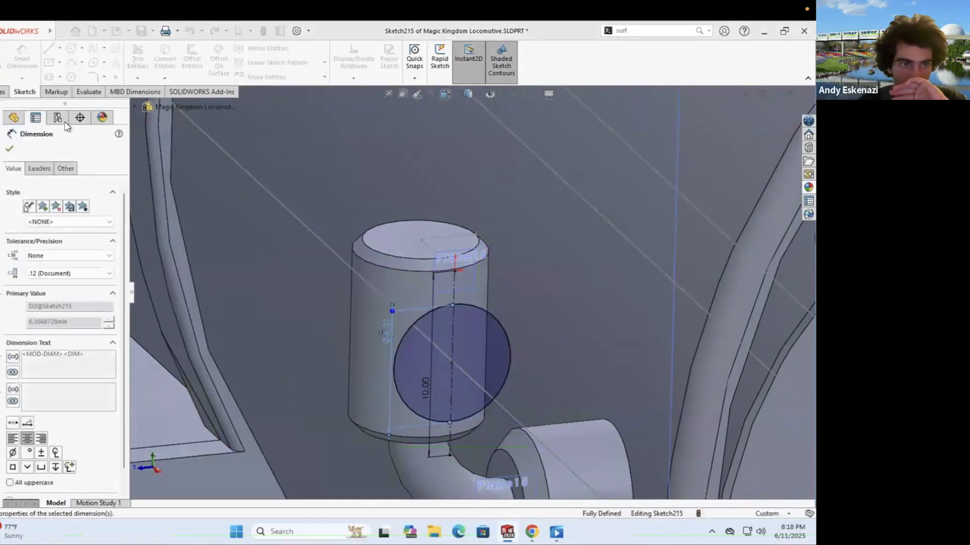
# Step: Extrude the circle up to the cylinder's curved side face, with the start condition set to Offset, to form a side port
pyautogui.click(8, 55)
pyautogui.click(71, 182)
pyautogui.click(64, 193)
pyautogui.click(404, 322)
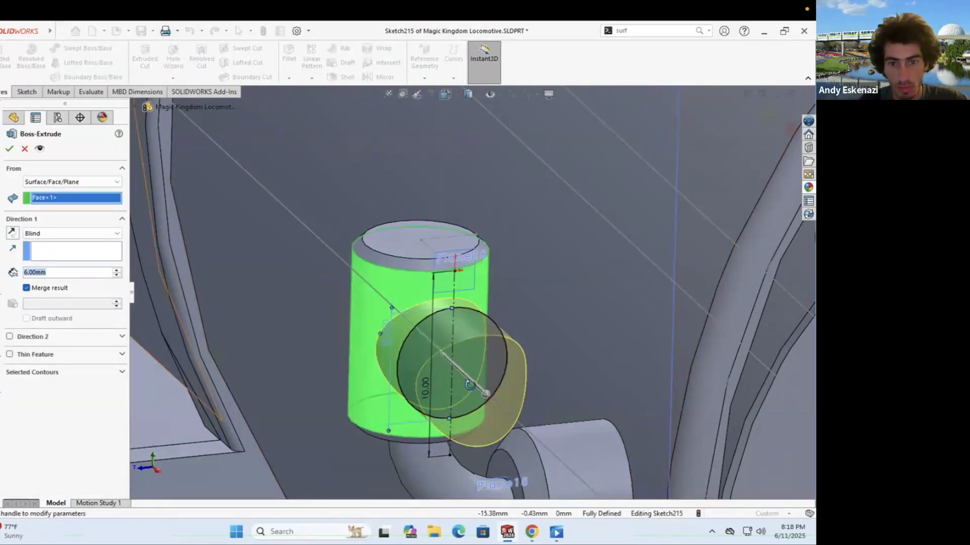
pyautogui.moveTo(469, 384); pyautogui.dragTo(481, 395, button='middle')
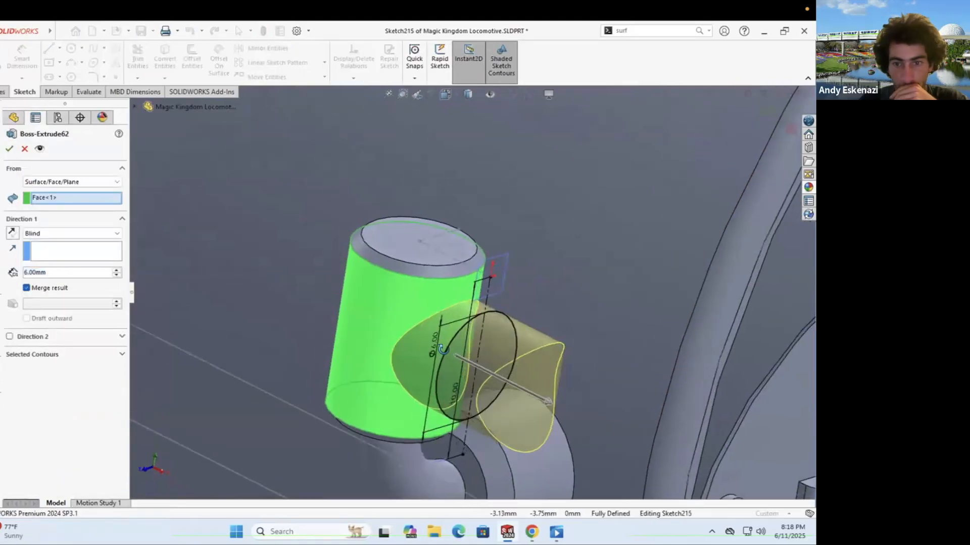
pyautogui.moveTo(442, 349); pyautogui.dragTo(435, 354, button='middle')
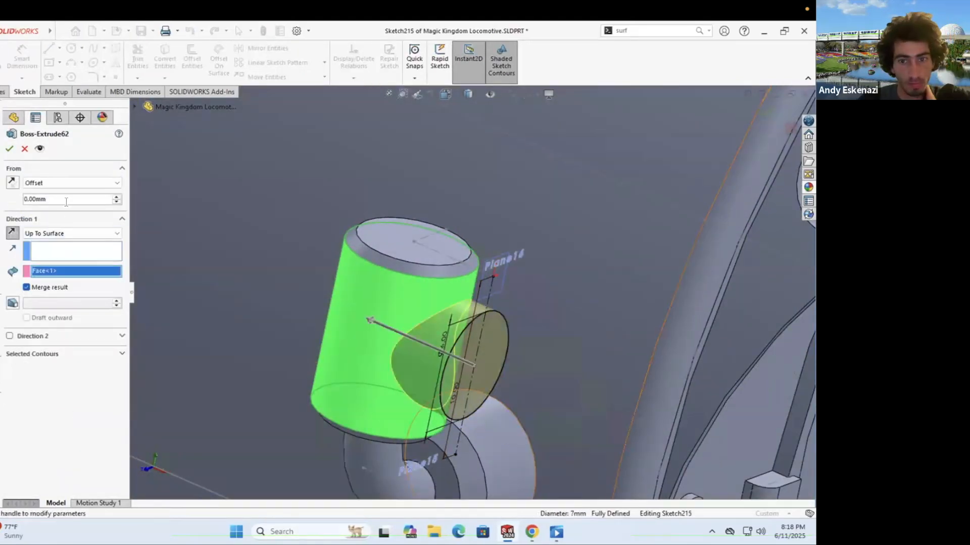
pyautogui.click(9, 145)
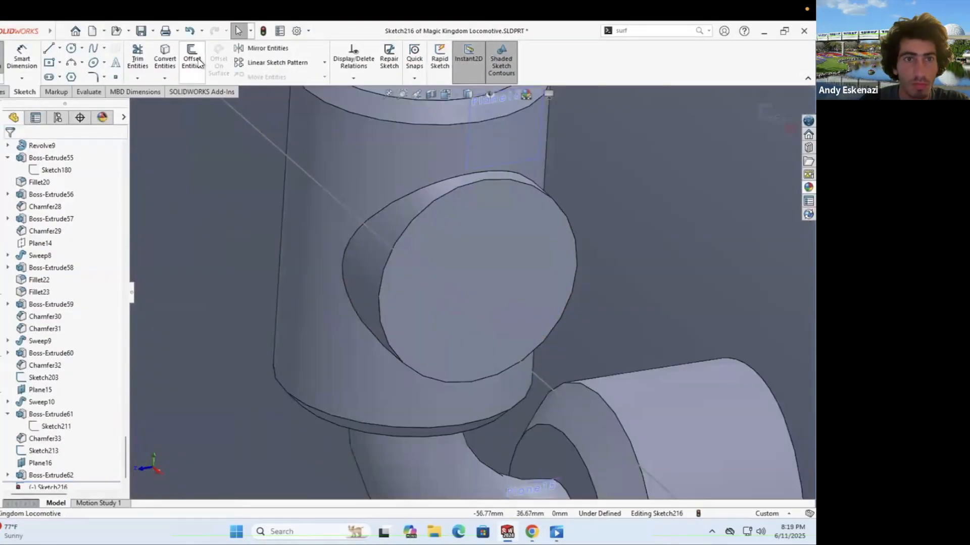
# Step: Offset the side port's circular face edge inward by 0.5 mm
pyautogui.click(197, 61)
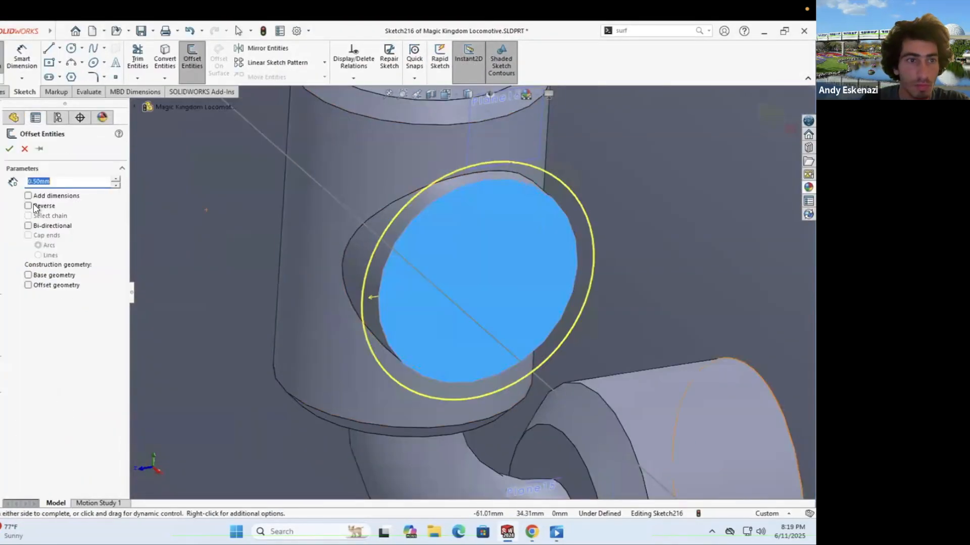
pyautogui.click(9, 149)
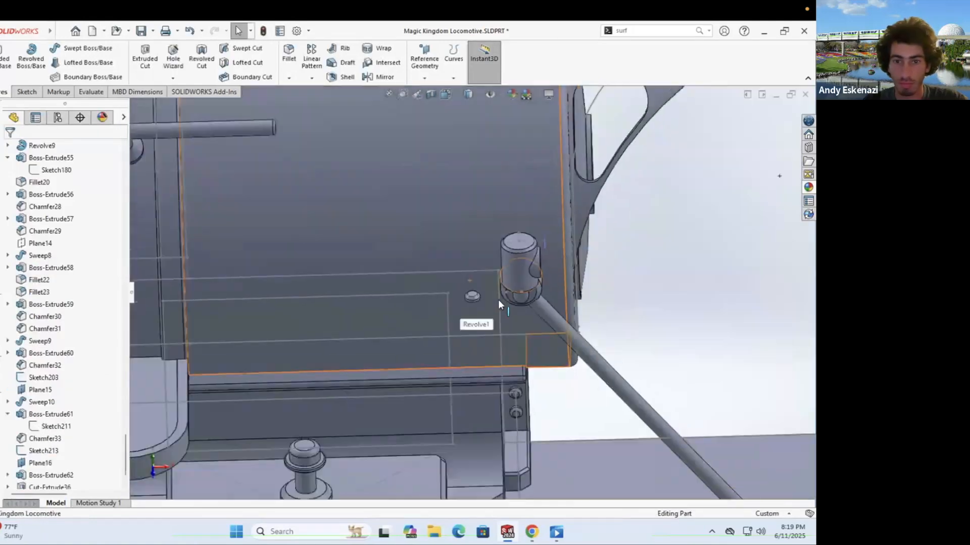
# Step: Delete the stray small disc on the smokebox side beside the elbow fitting
pyautogui.press('Delete')
pyautogui.press('Return')
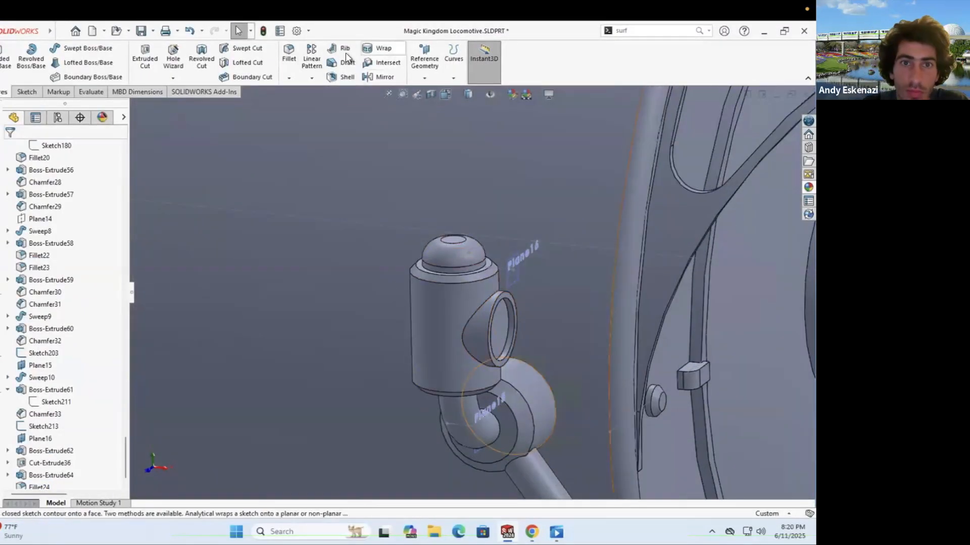
# Step: Circular-pattern the recessed side port around the cylinder's axis to add a second port on the opposite side
pyautogui.click(311, 77)
pyautogui.click(333, 107)
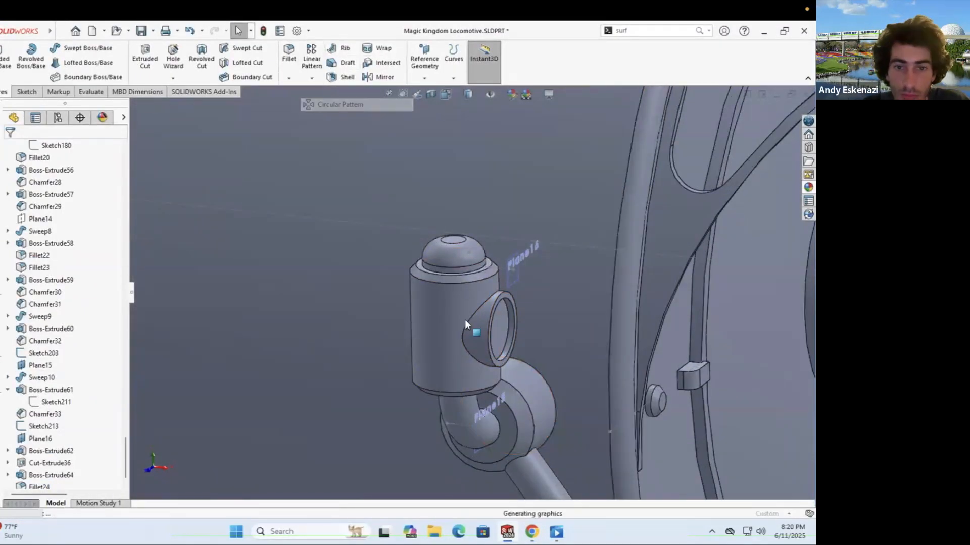
pyautogui.click(499, 327)
pyautogui.scroll(-3, 499, 327)
pyautogui.click(478, 313)
pyautogui.click(287, 165)
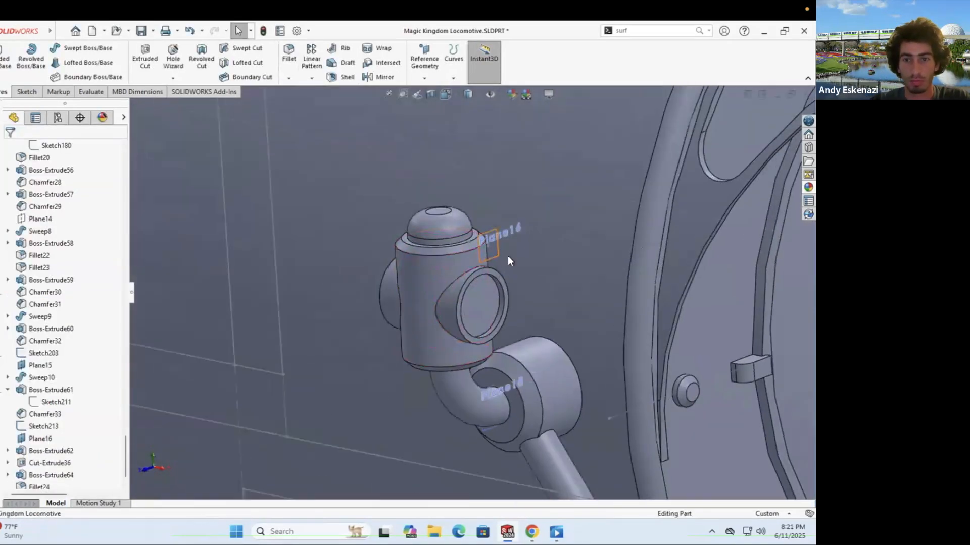
# Step: Hide the reference planes Plane15 and Plane16 around the new fitting
pyautogui.click(541, 359)
pyautogui.scroll(5, 486, 270)
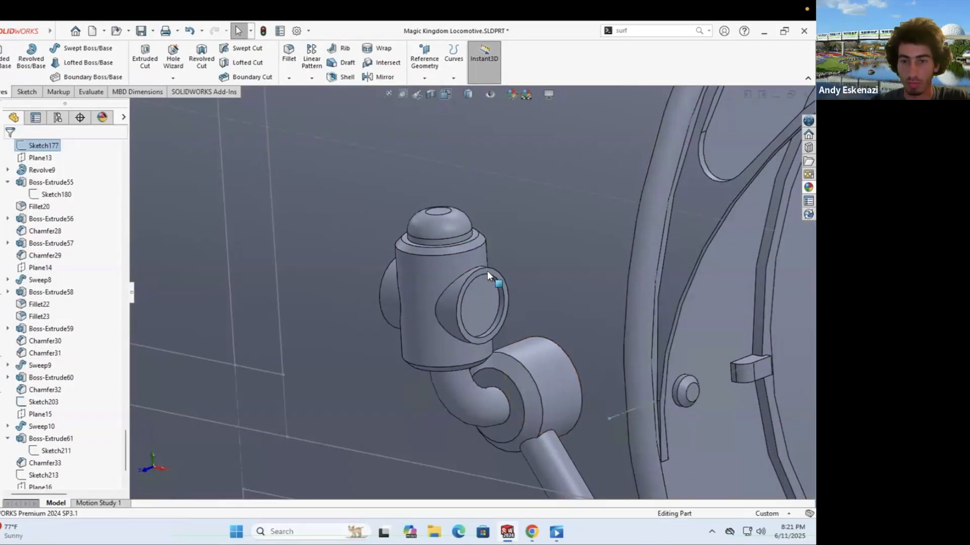
pyautogui.scroll(-5, 357, 270)
pyautogui.rightClick(356, 263)
pyautogui.click(379, 247)
pyautogui.scroll(5, 262, 182)
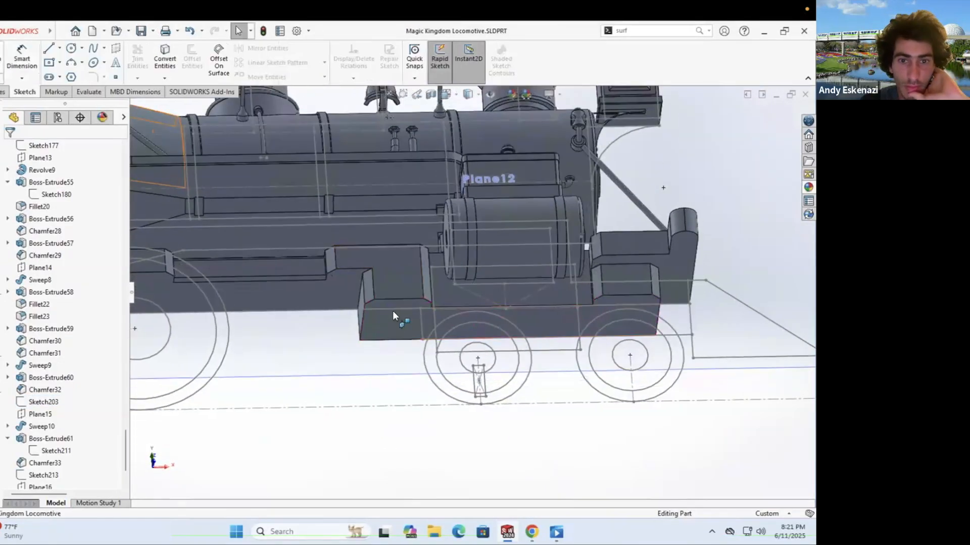
# Step: Start a sketch on the frame pad ahead of the cylinder and draw a vertical construction line about 12.5 mm down from its bottom edge's midpoint
pyautogui.click(401, 325)
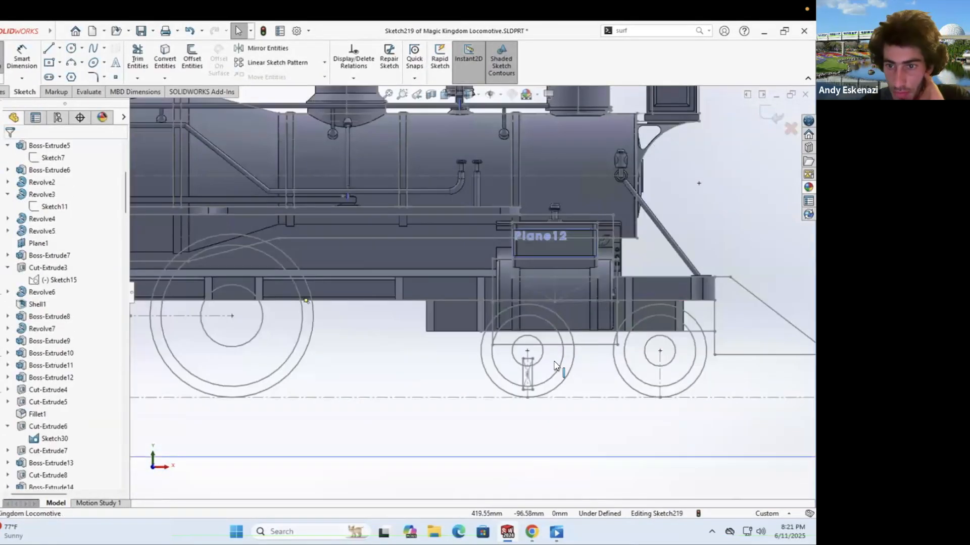
pyautogui.scroll(-3, 516, 342)
pyautogui.click(49, 49)
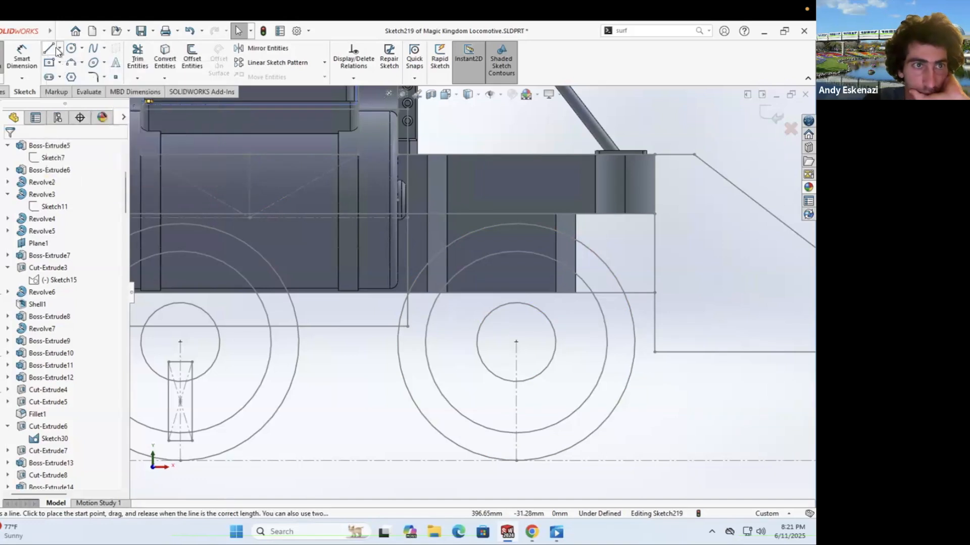
pyautogui.click(501, 292)
pyautogui.click(501, 375)
pyautogui.press('Escape')
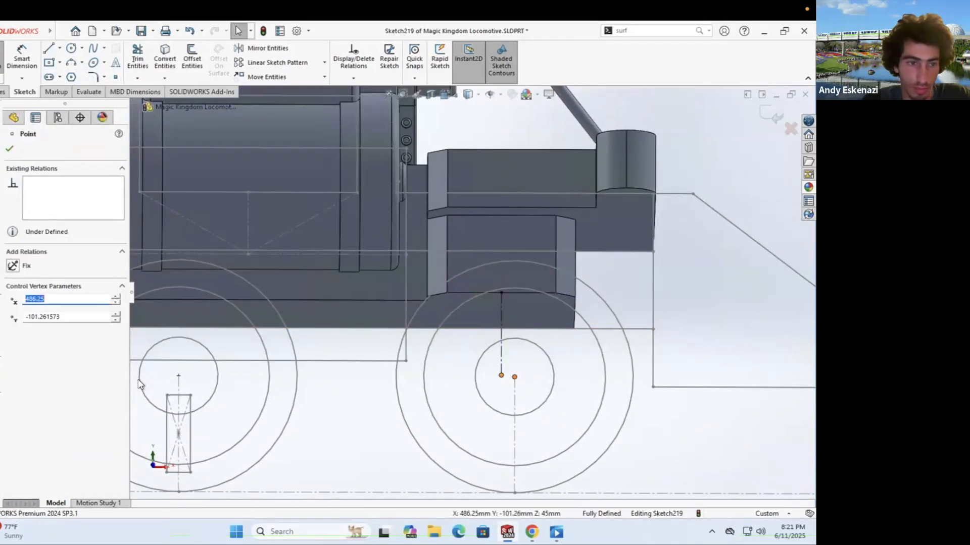
# Step: Sketch a circle at the construction line's lower end and set its diameter to 10 mm
pyautogui.scroll(-3, 500, 378)
pyautogui.press('c')
pyautogui.click(506, 380)
pyautogui.click(530, 380)
pyautogui.press('d')
pyautogui.click(668, 433)
pyautogui.write('10')
pyautogui.press('Return')
pyautogui.scroll(5, 495, 314)
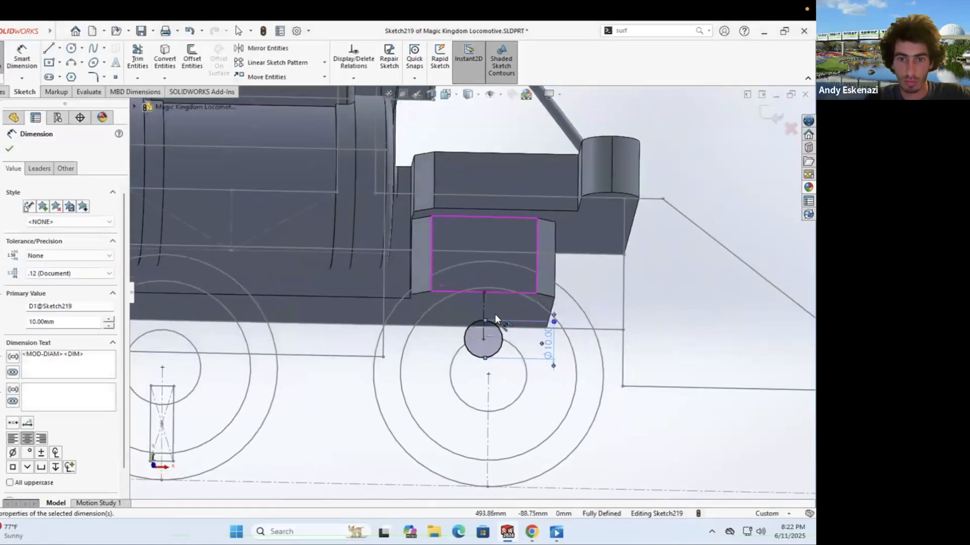
# Step: Lay out a matching circle below the pad behind the cylinder with construction lines, and outline a tapered bracket around each circle
pyautogui.press('l')
pyautogui.click(543, 303)
pyautogui.press('Escape')
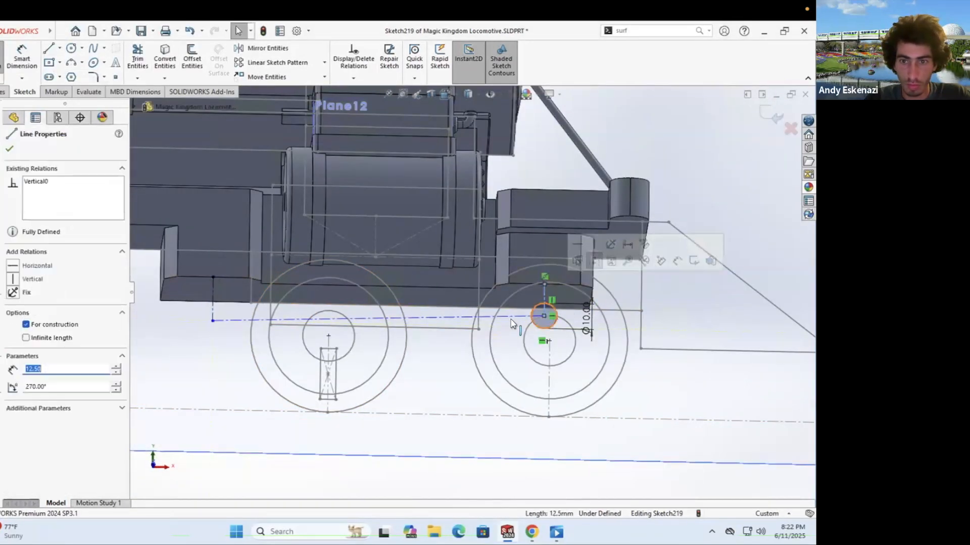
pyautogui.press('c')
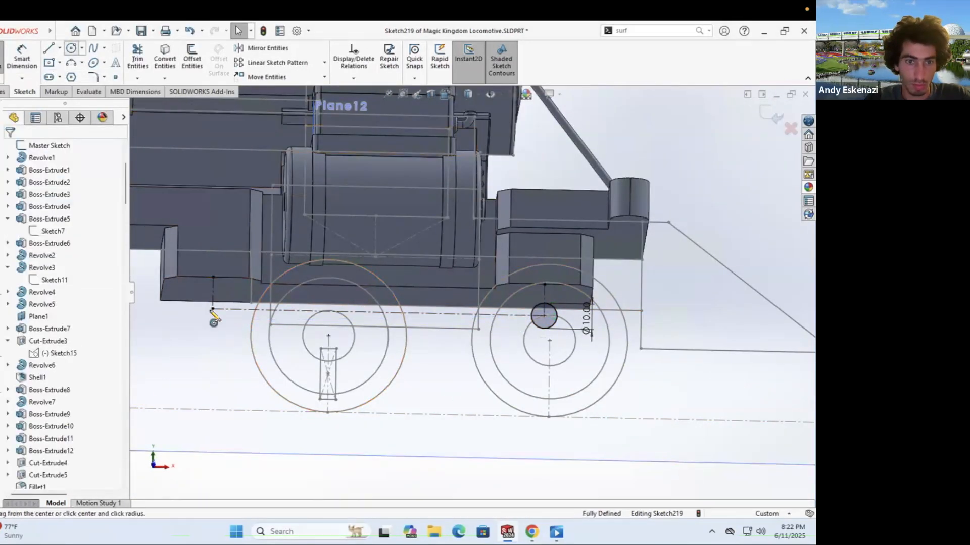
pyautogui.scroll(-3, 331, 332)
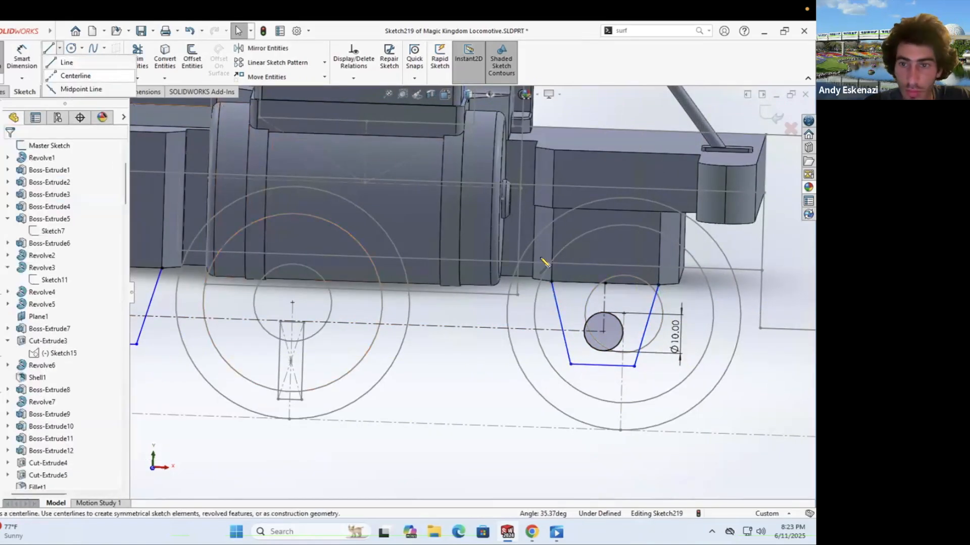
pyautogui.click(50, 48)
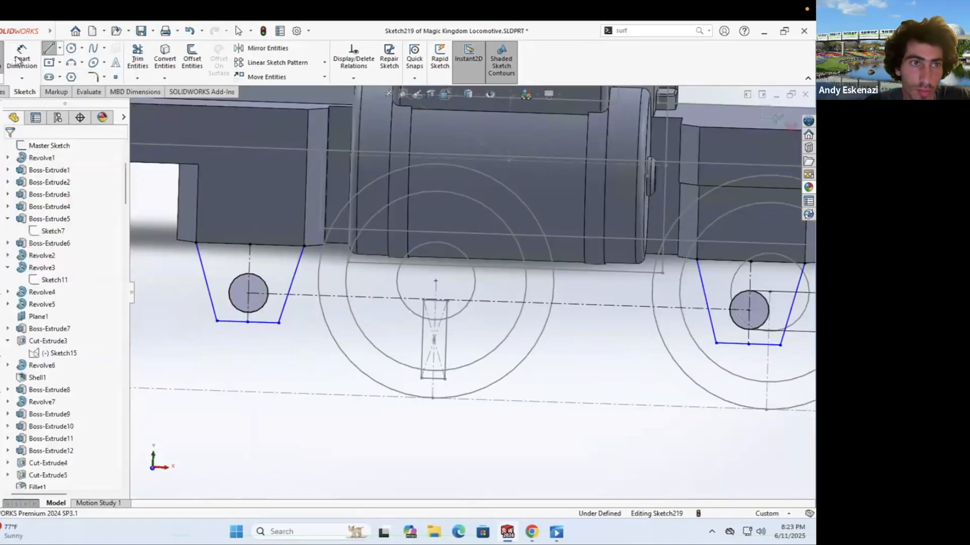
# Step: Dimension both brackets' bottom edges 7.5 mm below their hole centres
pyautogui.click(206, 345)
pyautogui.write('7.')
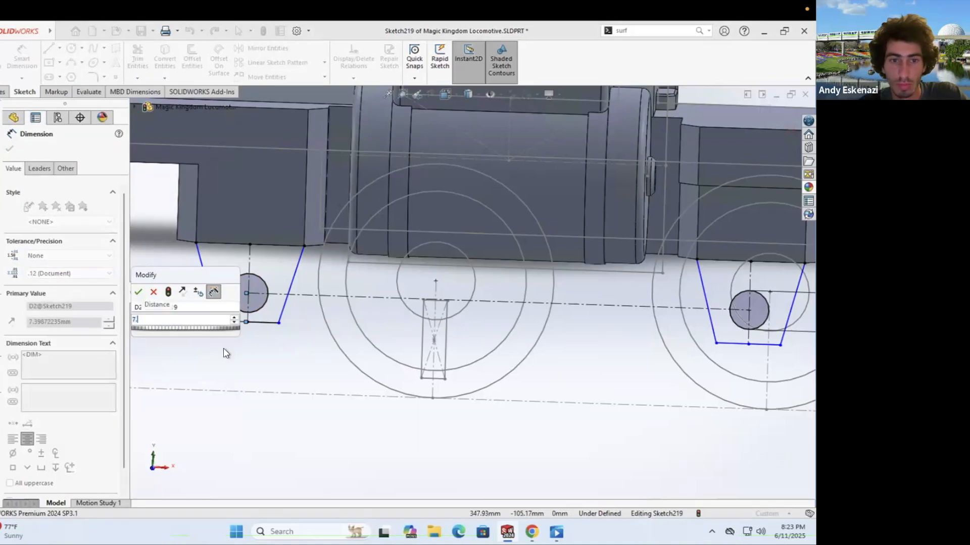
pyautogui.write('5')
pyautogui.press('Return')
pyautogui.scroll(2, 569, 320)
pyautogui.click(707, 338)
pyautogui.write('7.5')
pyautogui.press('Return')
# Step: Set the bottom edge width of both tapered brackets to 15 mm
pyautogui.click(572, 336)
pyautogui.write('15')
pyautogui.press('Return')
pyautogui.click(175, 307)
pyautogui.click(177, 328)
pyautogui.write('15')
pyautogui.press('Return')
pyautogui.scroll(1, 236, 258)
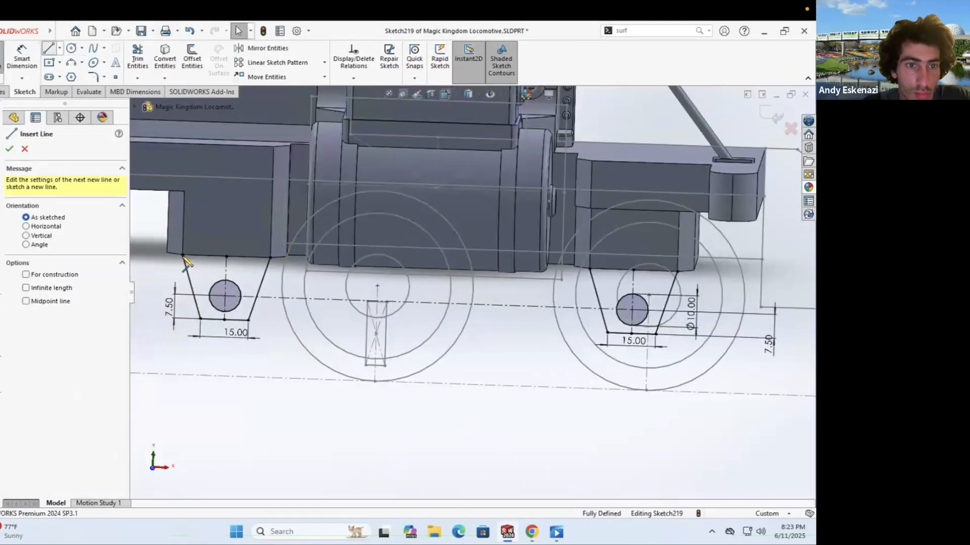
# Step: Close both tapered bracket outlines with lines along the pads' bottom edges
pyautogui.moveTo(183, 256); pyautogui.dragTo(270, 257)
pyautogui.click(676, 273)
pyautogui.press('Escape')
pyautogui.moveTo(502, 225)
pyautogui.mouseDown(button='middle')
pyautogui.moveTo(396, 238)
pyautogui.moveTo(485, 227)
pyautogui.mouseUp(button='middle')
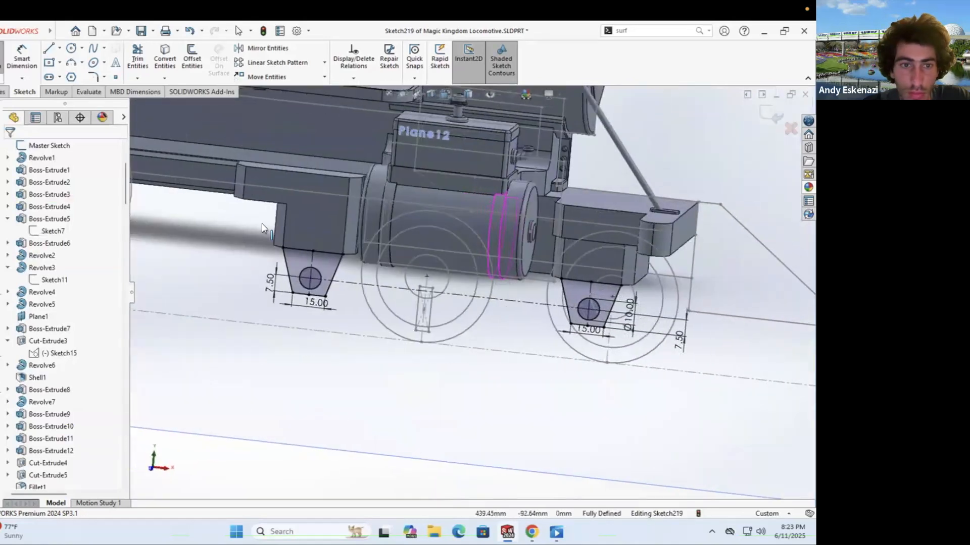
# Step: Extrude the two bracket profiles 5 mm inward with the reversed direction
pyautogui.scroll(-4, 265, 237)
pyautogui.click(3, 92)
pyautogui.click(4, 58)
pyautogui.moveTo(384, 273); pyautogui.dragTo(473, 270, button='middle')
pyautogui.click(12, 215)
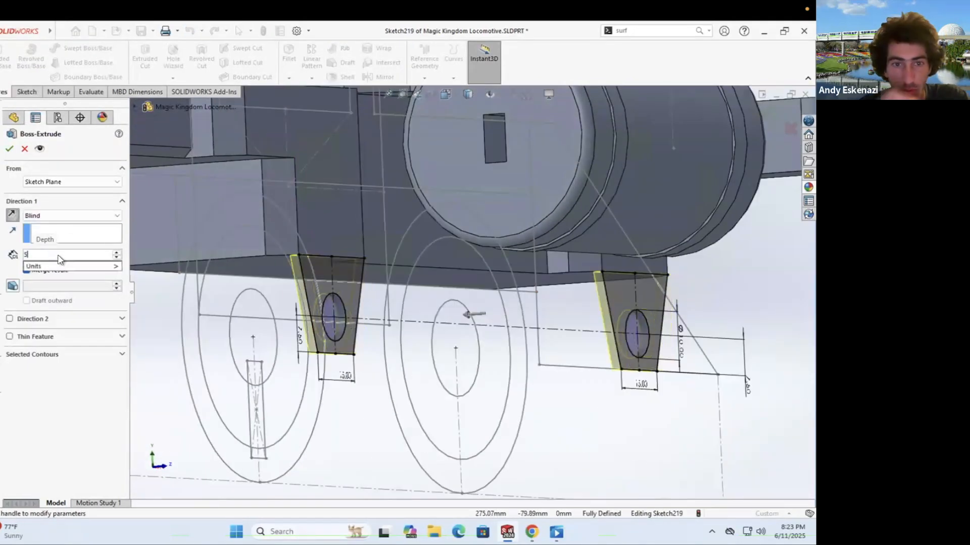
pyautogui.click(12, 182)
pyautogui.moveTo(253, 227); pyautogui.dragTo(308, 187, button='middle')
pyautogui.click(9, 149)
# Step: Fillet the eight corner edges of the two pilot-wheel brackets with a 5 mm radius
pyautogui.moveTo(353, 303); pyautogui.dragTo(404, 227, button='middle')
pyautogui.scroll(-4, 344, 303)
pyautogui.click(289, 53)
pyautogui.click(324, 240)
pyautogui.moveTo(390, 293); pyautogui.dragTo(82, 403, button='middle')
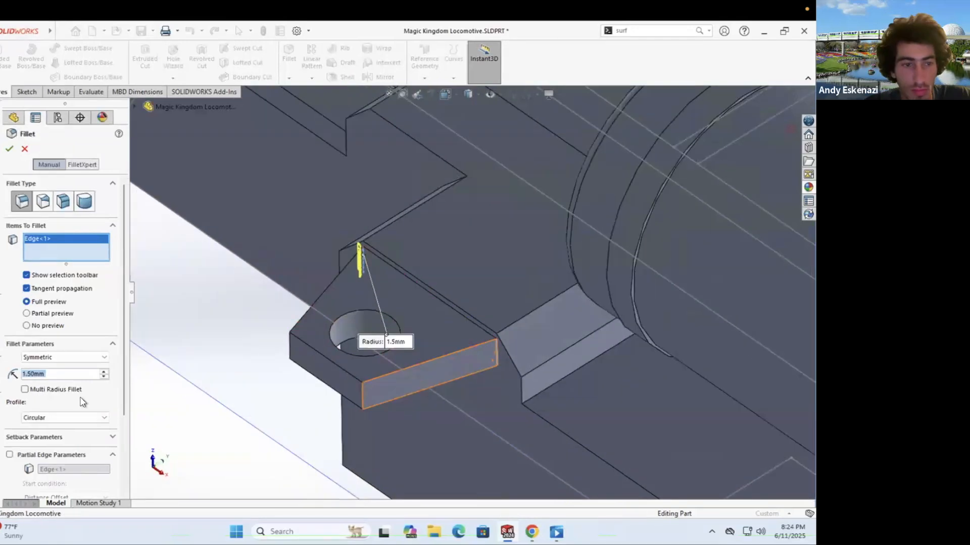
pyautogui.press('Return')
pyautogui.moveTo(253, 303); pyautogui.dragTo(288, 344, button='middle')
pyautogui.click(293, 347)
pyautogui.click(379, 396)
pyautogui.scroll(10, 454, 324)
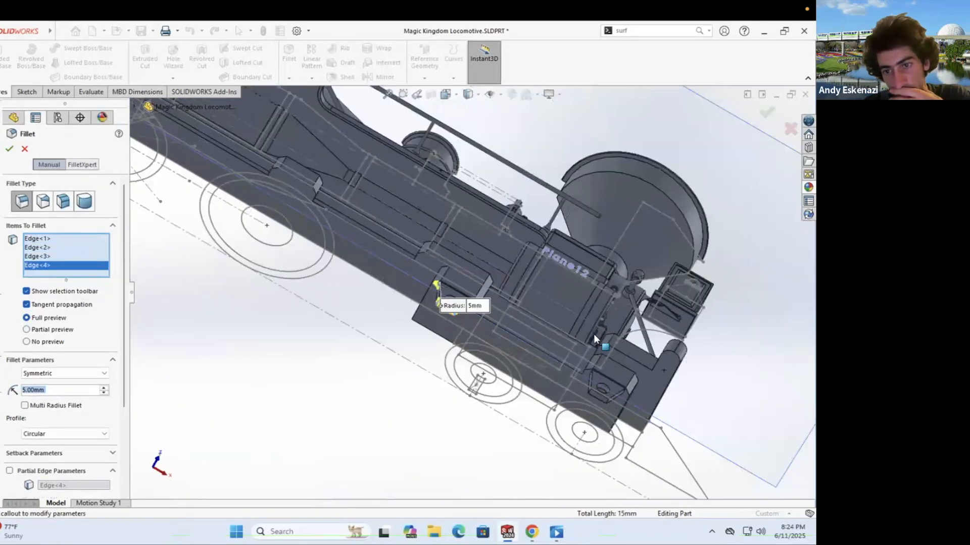
pyautogui.scroll(-10, 596, 335)
pyautogui.click(563, 280)
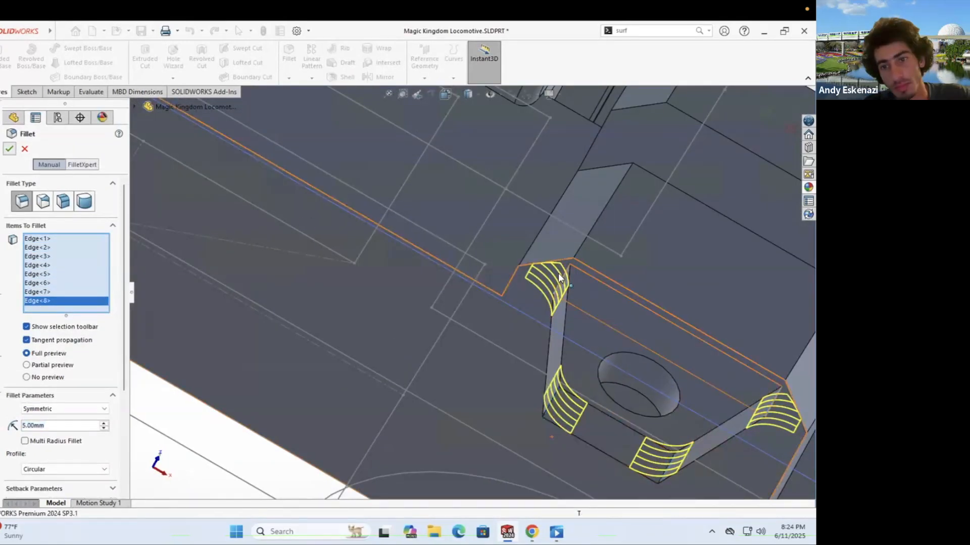
pyautogui.click(9, 149)
# Step: Change the radius of the bracket corner fillet to 4 mm
pyautogui.moveTo(404, 303); pyautogui.dragTo(373, 283, button='middle')
pyautogui.scroll(2, 454, 303)
pyautogui.rightClick(41, 477)
pyautogui.click(48, 252)
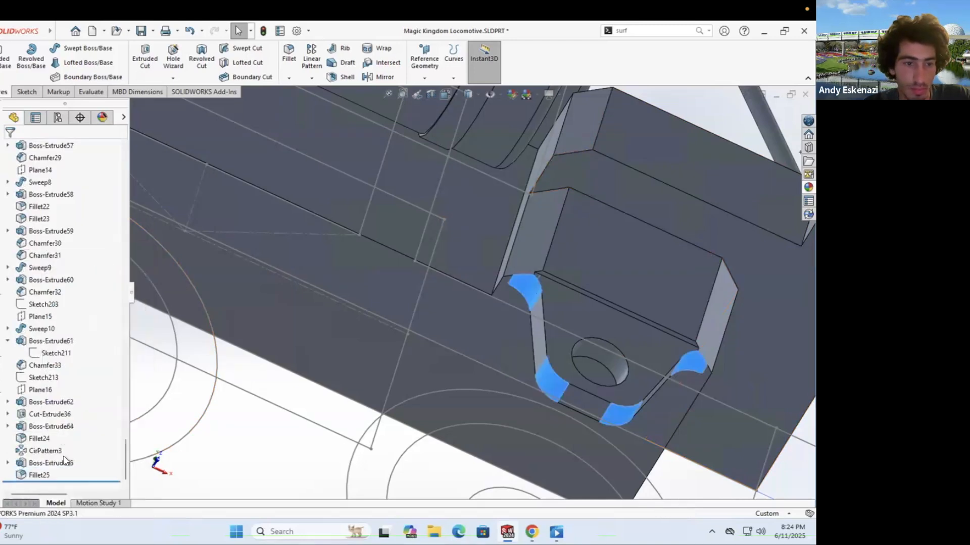
pyautogui.doubleClick(56, 406)
pyautogui.write('4')
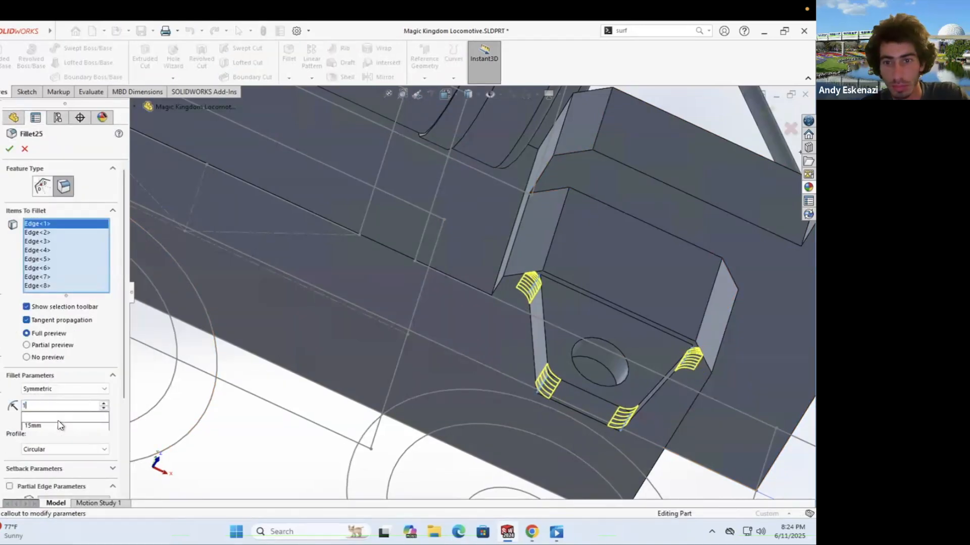
pyautogui.click(9, 149)
# Step: Open the pilot-wheel bracket extrusion for editing, accept it, and examine the brackets against the frame
pyautogui.moveTo(602, 264)
pyautogui.mouseDown(button='middle')
pyautogui.moveTo(595, 253)
pyautogui.moveTo(566, 293)
pyautogui.mouseUp(button='middle')
pyautogui.rightClick(58, 465)
pyautogui.click(55, 310)
pyautogui.click(11, 151)
pyautogui.scroll(10, 593, 332)
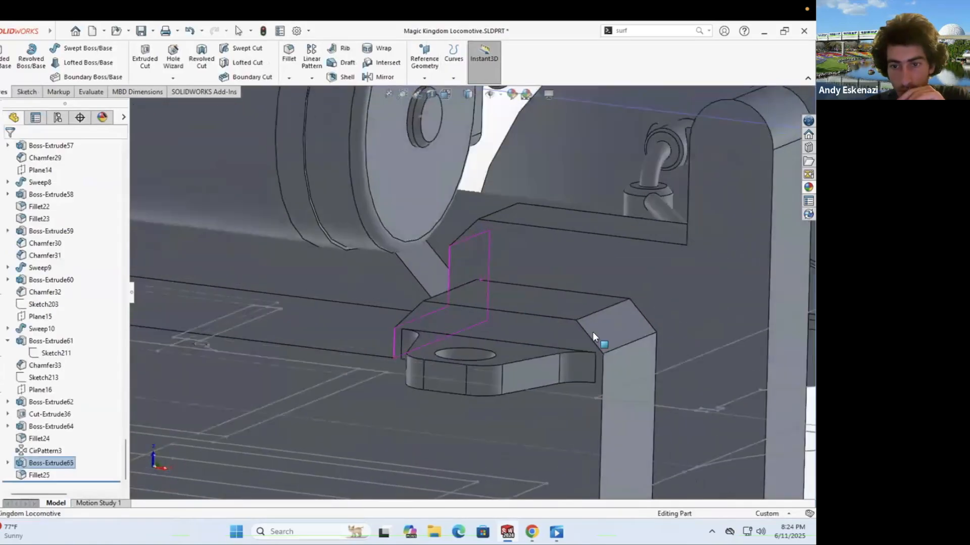
pyautogui.scroll(-4, 446, 302)
pyautogui.scroll(4, 446, 299)
pyautogui.scroll(-4, 447, 299)
pyautogui.moveTo(669, 402)
pyautogui.mouseDown(button='middle')
pyautogui.moveTo(693, 408)
pyautogui.moveTo(686, 394)
pyautogui.mouseUp(button='middle')
pyautogui.scroll(1, 686, 394)
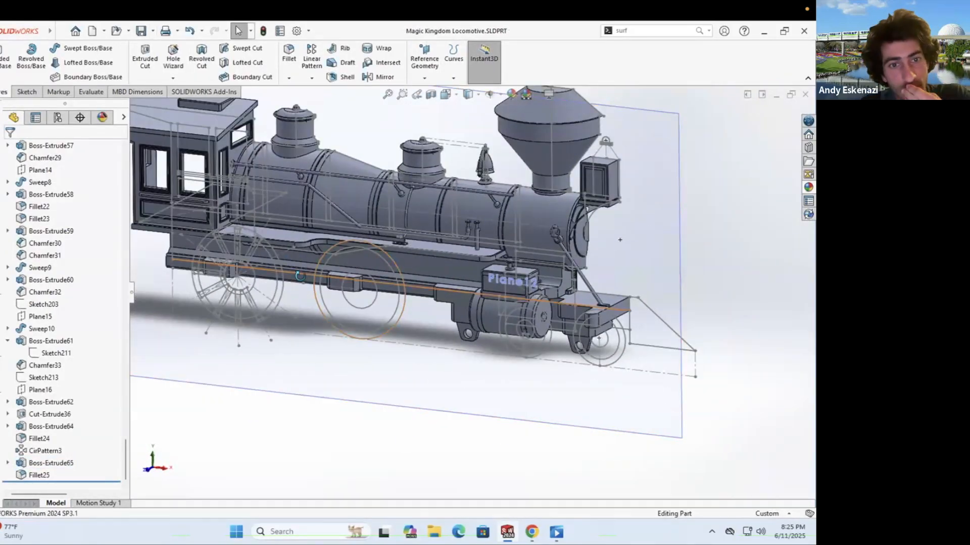
# Step: Start a sketch on the face of the frame pad above the rear driving wheel's centre
pyautogui.moveTo(300, 276); pyautogui.dragTo(298, 217, button='middle')
pyautogui.scroll(-4, 237, 252)
pyautogui.click(26, 91)
pyautogui.click(1, 58)
pyautogui.click(289, 229)
pyautogui.scroll(-6, 304, 322)
pyautogui.click(49, 63)
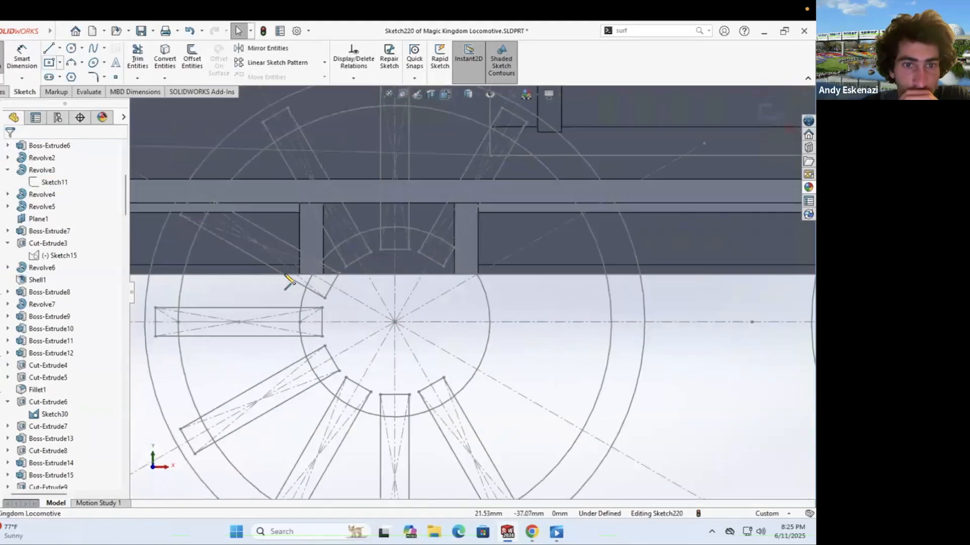
pyautogui.scroll(6, 303, 301)
pyautogui.scroll(-3, 477, 295)
# Step: Sketch equal circles at the two driving-wheel centres and set their diameter to 10 mm
pyautogui.click(71, 48)
pyautogui.click(482, 292)
pyautogui.click(505, 305)
pyautogui.scroll(2, 505, 306)
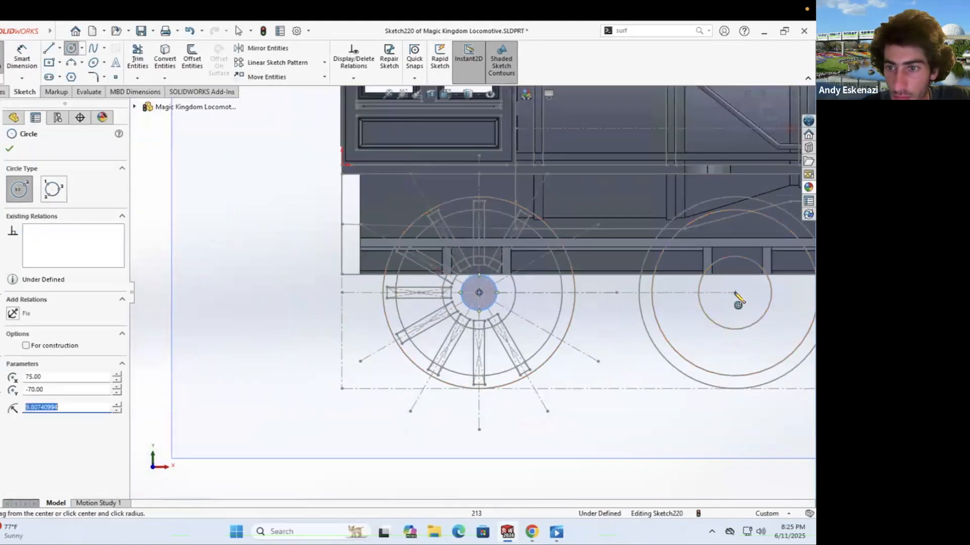
pyautogui.click(735, 293)
pyautogui.click(724, 306)
pyautogui.keyDown('ctrl'); pyautogui.click(721, 303); pyautogui.keyUp('ctrl')
pyautogui.click(14, 370)
pyautogui.click(22, 58)
pyautogui.click(491, 307)
pyautogui.click(299, 351)
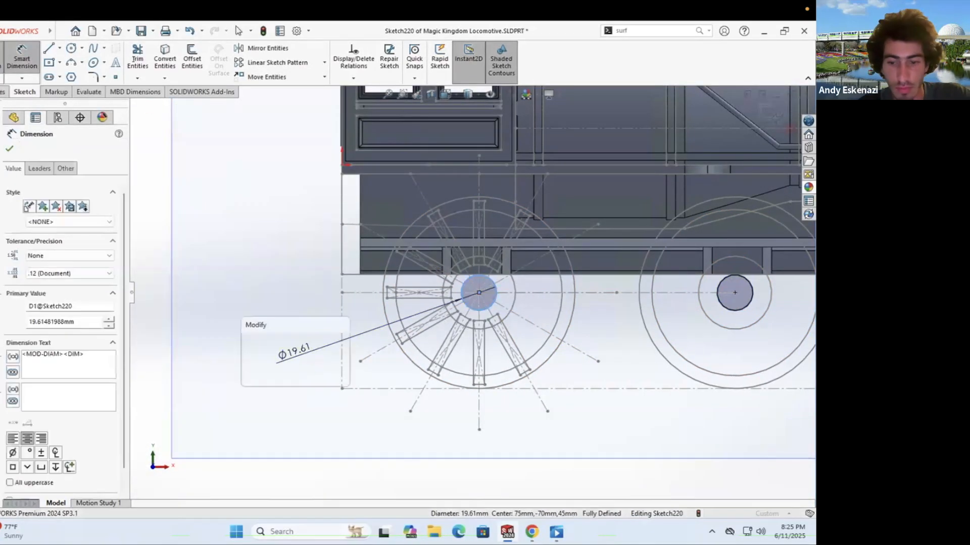
pyautogui.write('10')
pyautogui.press('Return')
# Step: Outline open tapered brackets below the two driving-wheel frame pads
pyautogui.scroll(-3, 505, 298)
pyautogui.scroll(-2, 497, 291)
pyautogui.press('l')
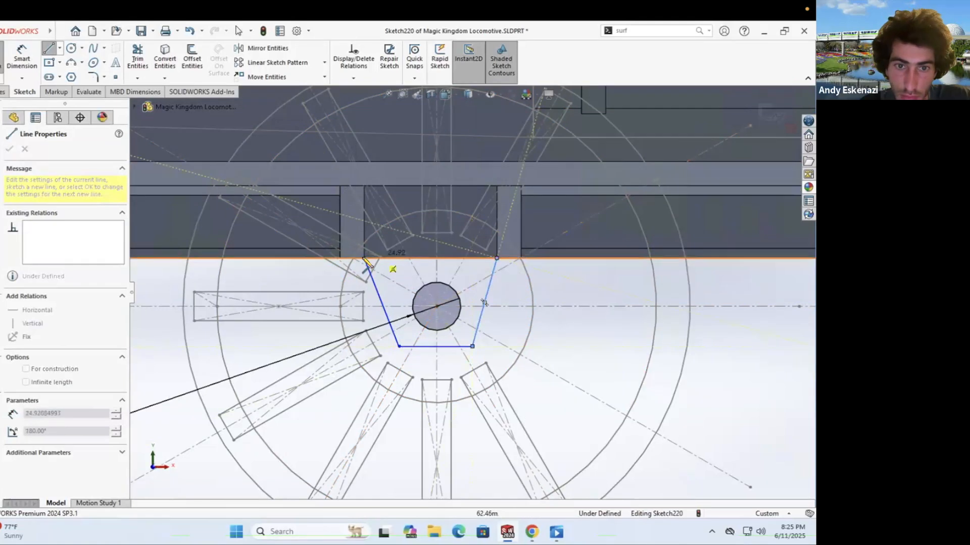
pyautogui.click(364, 259)
pyautogui.scroll(2, 668, 249)
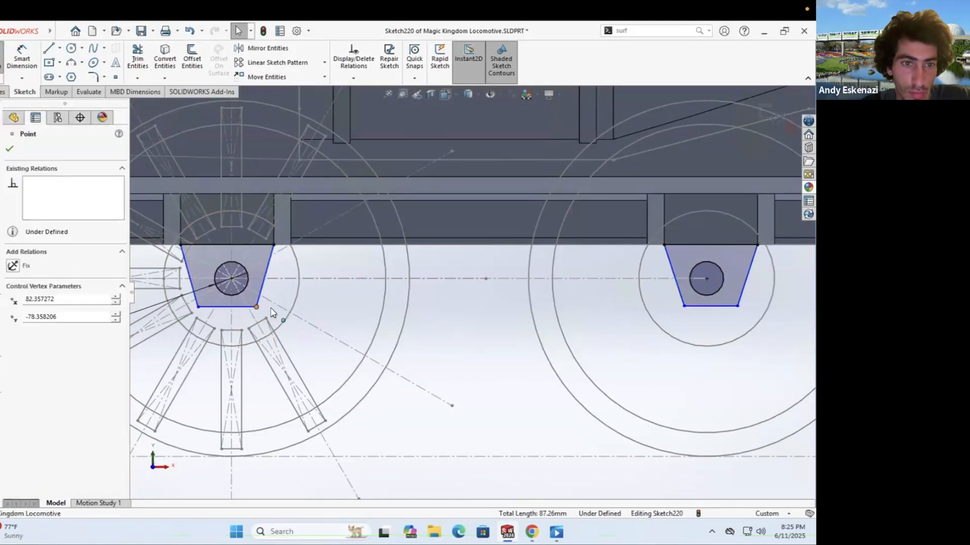
pyautogui.moveTo(271, 312); pyautogui.dragTo(253, 307)
pyautogui.scroll(1, 283, 278)
pyautogui.scroll(-1, 289, 269)
pyautogui.moveTo(289, 268); pyautogui.dragTo(282, 298, button='middle')
# Step: Delete the circles inside both driving-wheel bracket outlines
pyautogui.rightClick(282, 298)
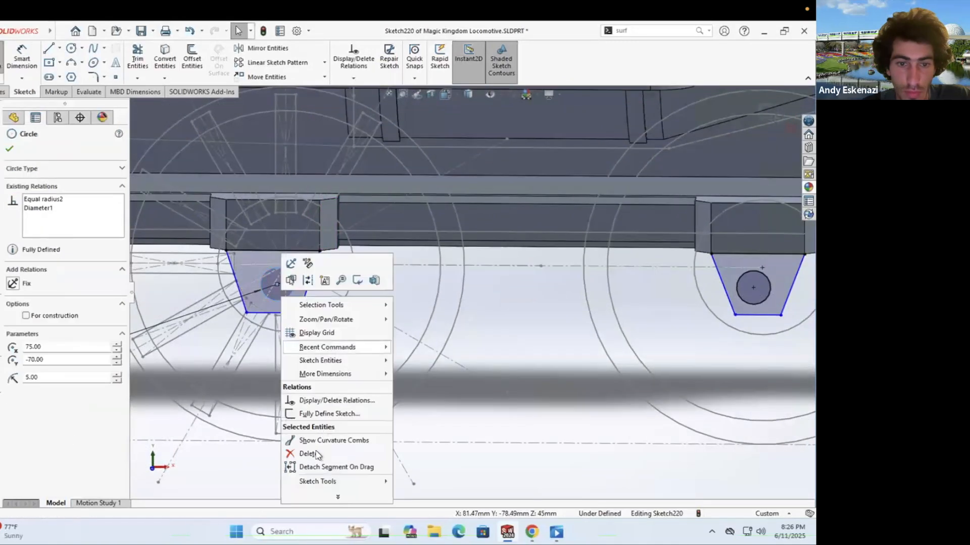
pyautogui.click(307, 454)
pyautogui.rightClick(758, 305)
pyautogui.click(686, 457)
# Step: Add vertical construction lines through the middle of both driving-wheel brackets, with points at wheel-centre height
pyautogui.press('l')
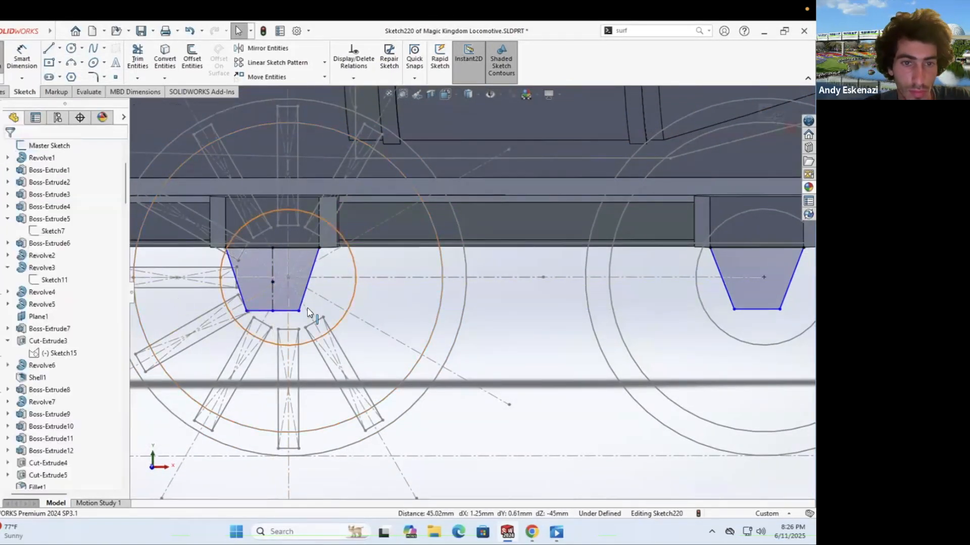
pyautogui.scroll(2, 641, 272)
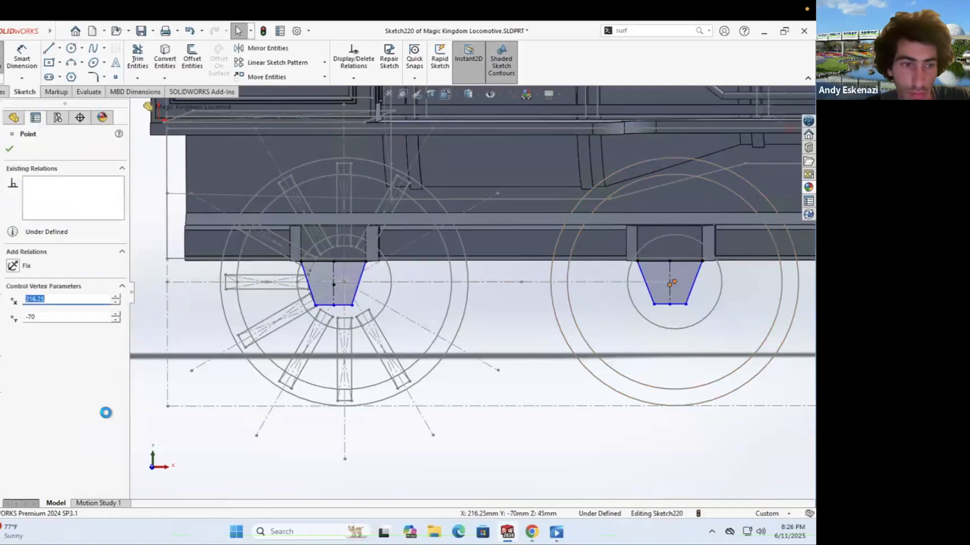
pyautogui.press('Escape')
pyautogui.scroll(2, 650, 268)
pyautogui.moveTo(445, 280); pyautogui.dragTo(433, 293, button='middle')
# Step: Dimension the rear driving-wheel bracket with a 15 mm bottom edge located 7.5 mm below the hole centre point
pyautogui.scroll(-6, 429, 290)
pyautogui.press('d')
pyautogui.click(296, 309)
pyautogui.click(306, 371)
pyautogui.write('15')
pyautogui.press('Return')
pyautogui.click(277, 288)
pyautogui.click(372, 310)
pyautogui.write('7.5')
pyautogui.press('Return')
# Step: Set the bottom edge width of the forward driving-wheel bracket to 15 mm
pyautogui.click(674, 311)
pyautogui.click(694, 371)
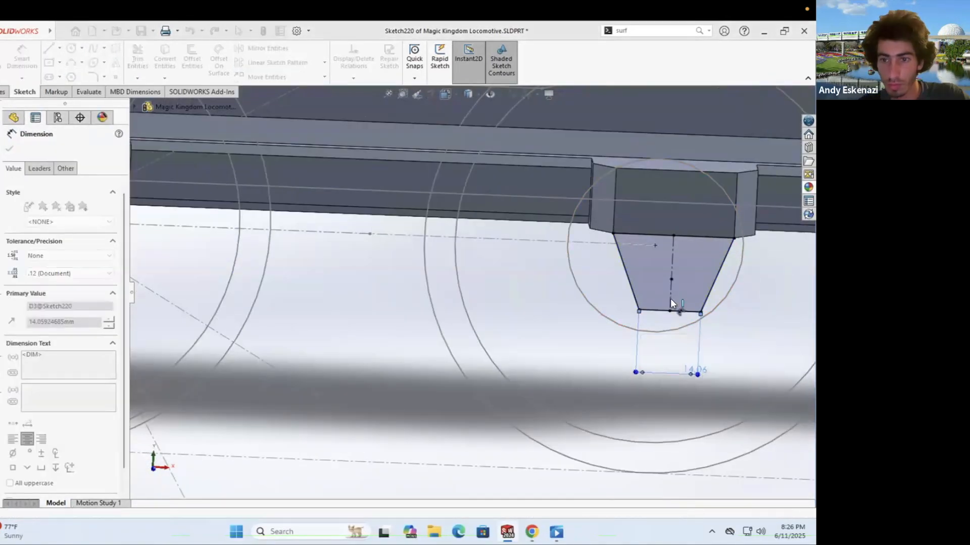
pyautogui.write('15')
pyautogui.press('Return')
pyautogui.click(670, 297)
pyautogui.click(751, 303)
pyautogui.click(462, 288)
# Step: Sketch a hole circle at the centre point of each driving-wheel bracket
pyautogui.click(672, 278)
pyautogui.click(690, 281)
pyautogui.click(352, 286)
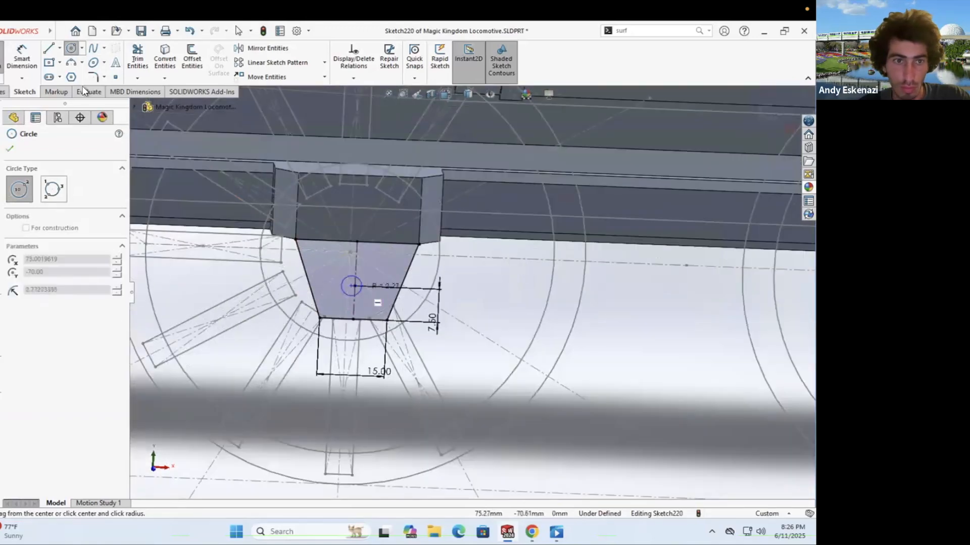
pyautogui.press('Escape')
pyautogui.click(71, 49)
pyautogui.click(354, 286)
pyautogui.click(374, 293)
pyautogui.press('Escape')
# Step: Make the two bracket hole circles equal and set their diameter to 10 mm
pyautogui.scroll(5, 404, 296)
pyautogui.scroll(-3, 638, 311)
pyautogui.keyDown('ctrl'); pyautogui.click(586, 315); pyautogui.keyUp('ctrl')
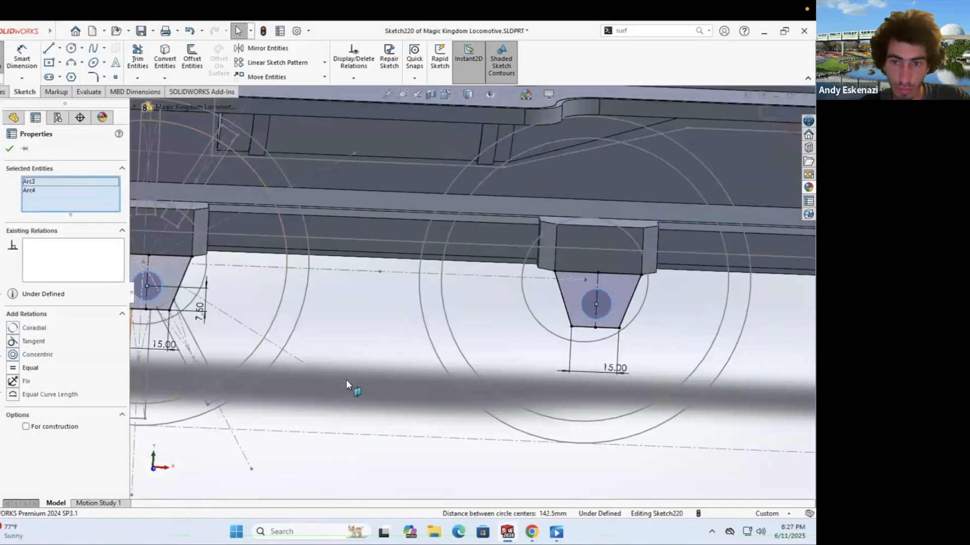
pyautogui.click(606, 317)
pyautogui.click(675, 334)
pyautogui.write('10')
pyautogui.press('Return')
# Step: Extrude the two driving-wheel bracket profiles 5 mm inward with the reversed direction
pyautogui.click(3, 92)
pyautogui.click(4, 57)
pyautogui.moveTo(227, 280); pyautogui.dragTo(284, 275, button='middle')
pyautogui.click(13, 215)
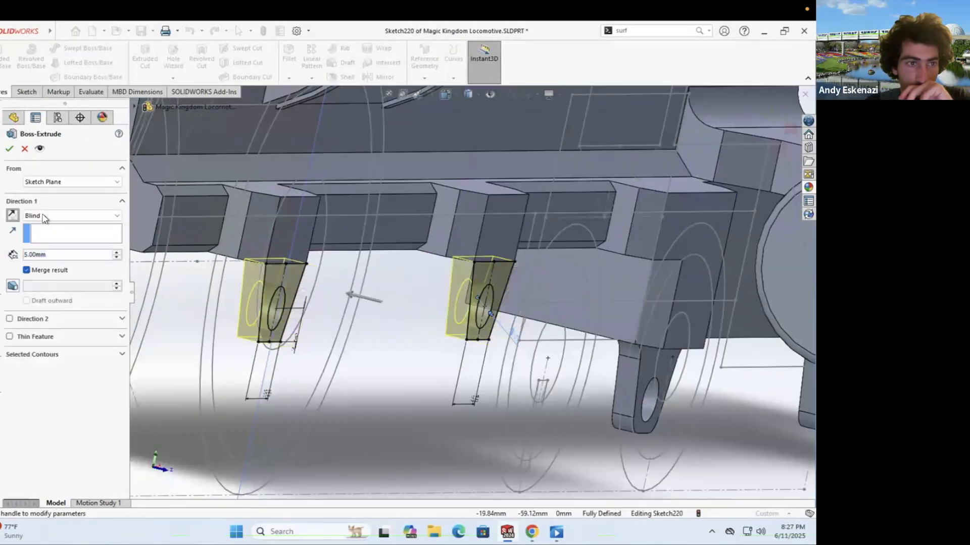
pyautogui.press('Return')
pyautogui.moveTo(436, 254); pyautogui.dragTo(416, 312, button='middle')
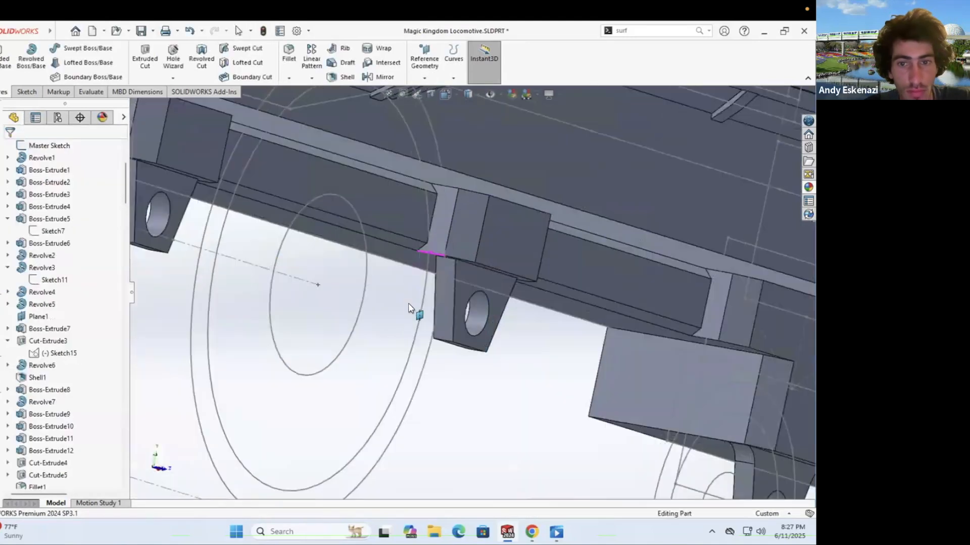
# Step: Start a 5 mm fillet on the four corner edges of the first driving-wheel bracket
pyautogui.scroll(-3, 555, 308)
pyautogui.click(292, 59)
pyautogui.click(282, 205)
pyautogui.click(283, 331)
pyautogui.click(326, 368)
pyautogui.moveTo(314, 236); pyautogui.dragTo(348, 255, button='middle')
pyautogui.click(421, 311)
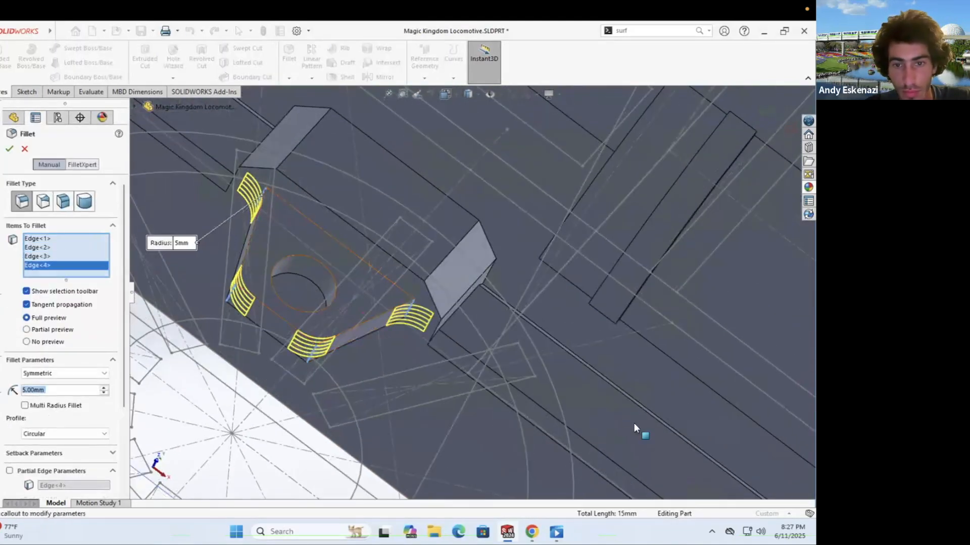
# Step: Add the other driving-wheel bracket's four corner edges to the selection and apply the 5 mm fillet
pyautogui.scroll(3, 634, 423)
pyautogui.scroll(-3, 627, 414)
pyautogui.click(554, 354)
pyautogui.click(540, 457)
pyautogui.scroll(3, 540, 434)
pyautogui.scroll(-3, 565, 373)
pyautogui.click(522, 330)
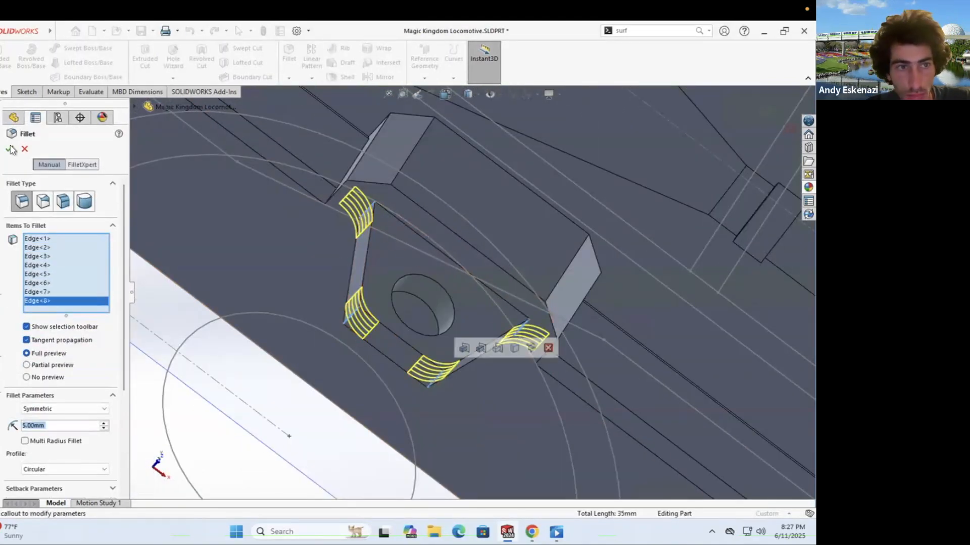
pyautogui.press('Return')
# Step: Save the locomotive part file
pyautogui.scroll(5, 468, 301)
pyautogui.scroll(-3, 439, 314)
pyautogui.moveTo(422, 321); pyautogui.dragTo(440, 301, button='middle')
pyautogui.click(141, 31)
# Step: Start a new sketch on the rear end face of the cab floor
pyautogui.scroll(4, 445, 320)
pyautogui.scroll(-2, 445, 321)
pyautogui.scroll(-3, 445, 321)
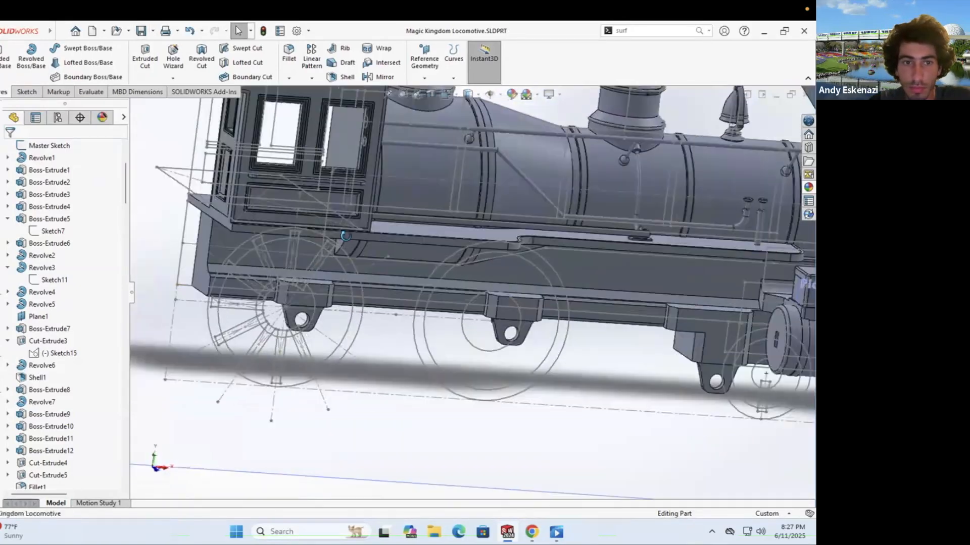
pyautogui.scroll(2, 323, 277)
pyautogui.moveTo(323, 276); pyautogui.dragTo(343, 258, button='middle')
pyautogui.scroll(-3, 343, 259)
pyautogui.moveTo(438, 198)
pyautogui.mouseDown(button='middle')
pyautogui.moveTo(471, 158)
pyautogui.moveTo(450, 132)
pyautogui.mouseUp(button='middle')
pyautogui.scroll(3, 354, 133)
pyautogui.scroll(-5, 235, 133)
pyautogui.moveTo(252, 166)
pyautogui.mouseDown(button='middle')
pyautogui.moveTo(316, 259)
pyautogui.moveTo(374, 283)
pyautogui.mouseUp(button='middle')
pyautogui.scroll(4, 385, 258)
pyautogui.scroll(-4, 385, 258)
pyautogui.click(27, 92)
pyautogui.click(163, 165)
pyautogui.click(2, 59)
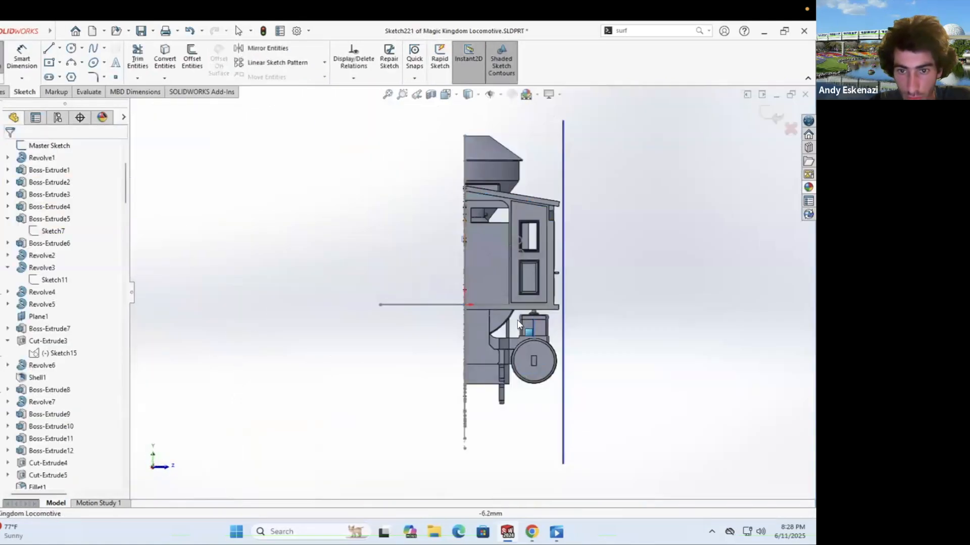
# Step: Sketch a corner rectangle covering the full rear end face of the cab floor
pyautogui.scroll(-7, 497, 301)
pyautogui.moveTo(510, 282); pyautogui.dragTo(492, 298, button='middle')
pyautogui.scroll(4, 477, 296)
pyautogui.click(59, 62)
pyautogui.click(71, 78)
pyautogui.click(220, 282)
pyautogui.click(644, 314)
pyautogui.press('Escape')
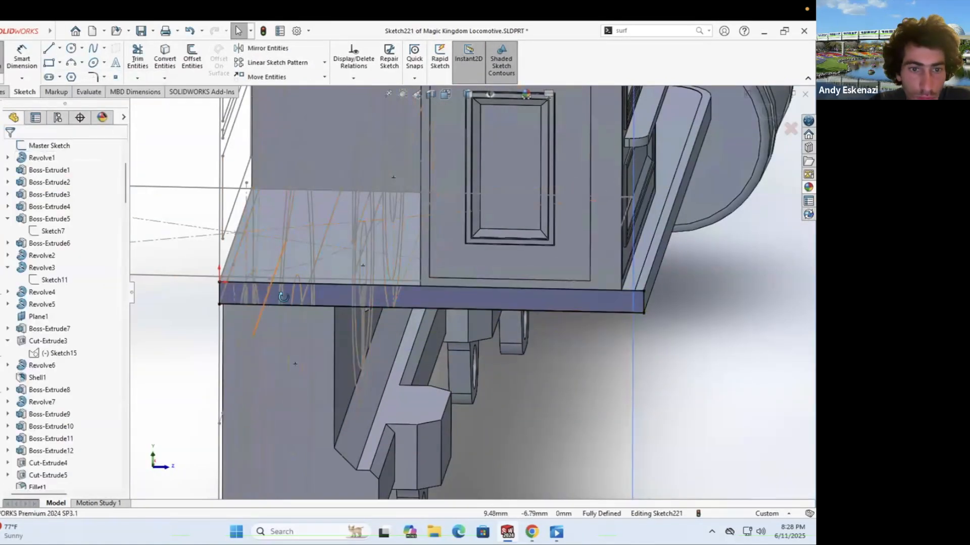
# Step: Extrude the rear floor rectangle 5 mm with a blind end condition and merged result
pyautogui.moveTo(601, 324); pyautogui.dragTo(545, 353, button='middle')
pyautogui.click(3, 92)
pyautogui.click(3, 59)
pyautogui.scroll(-1, 510, 370)
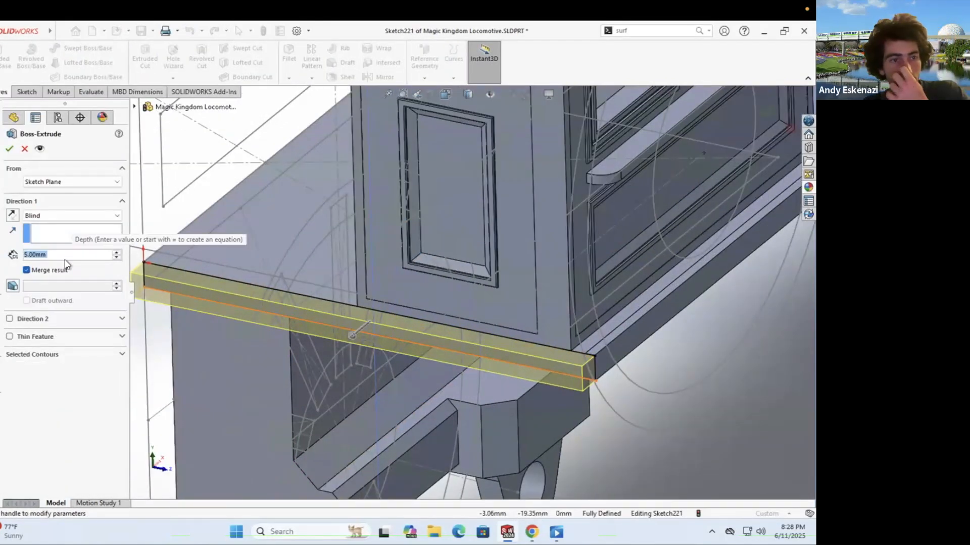
pyautogui.click(11, 150)
# Step: Undo the extrusion and the rectangle on the cab floor's rear end face
pyautogui.scroll(-4, 575, 362)
pyautogui.moveTo(598, 359); pyautogui.dragTo(580, 364, button='middle')
pyautogui.hotkey('ctrl', 'z')
pyautogui.scroll(-10, 581, 373)
pyautogui.click(453, 383)
pyautogui.hotkey('ctrl', 'z')
# Step: Redraw the corner rectangle over the rear end face of the cab floor
pyautogui.press('r')
pyautogui.scroll(-3, 498, 216)
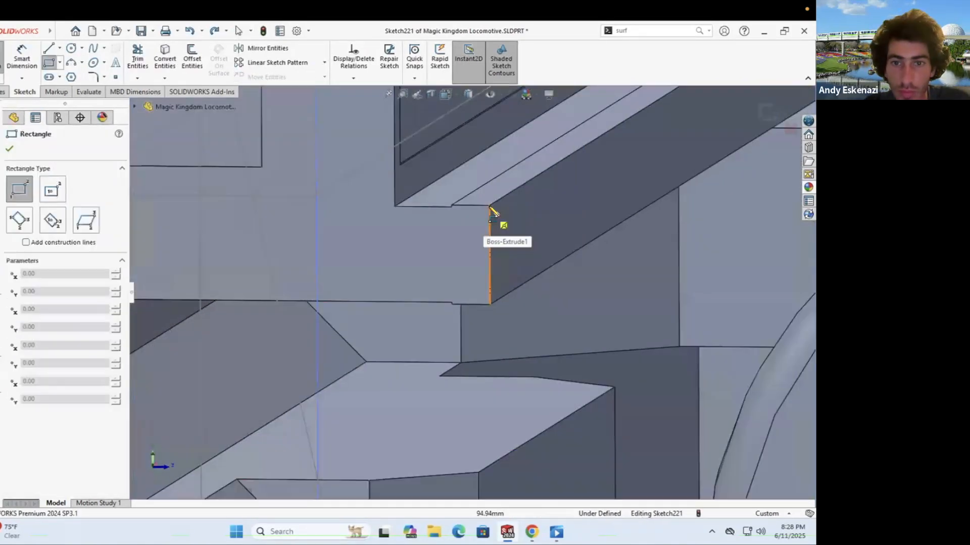
pyautogui.scroll(5, 384, 242)
pyautogui.click(547, 220)
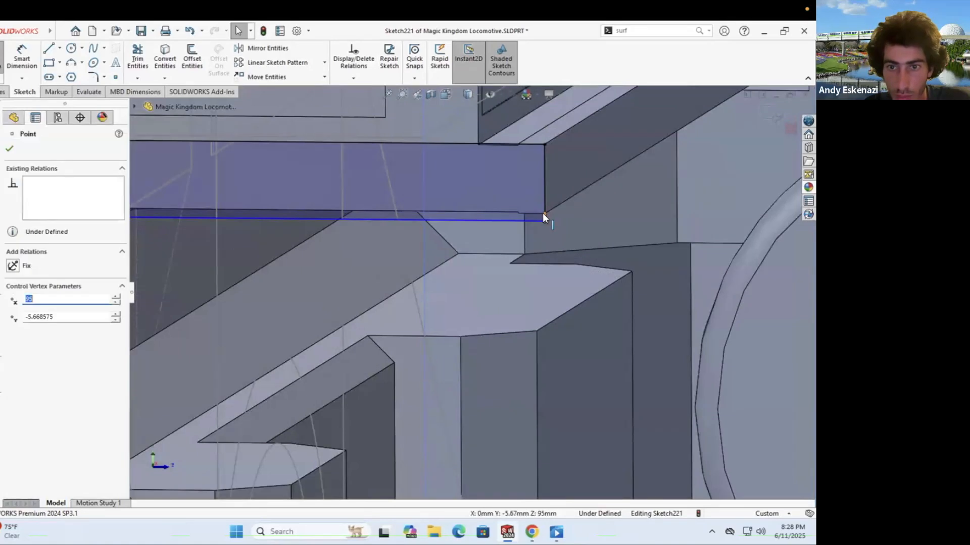
# Step: Make the rectangle's lower line collinear with the cab floor's lower edge and close the sketch
pyautogui.scroll(3, 542, 213)
pyautogui.click(472, 252)
pyautogui.keyDown('ctrl'); pyautogui.click(485, 276); pyautogui.keyUp('ctrl')
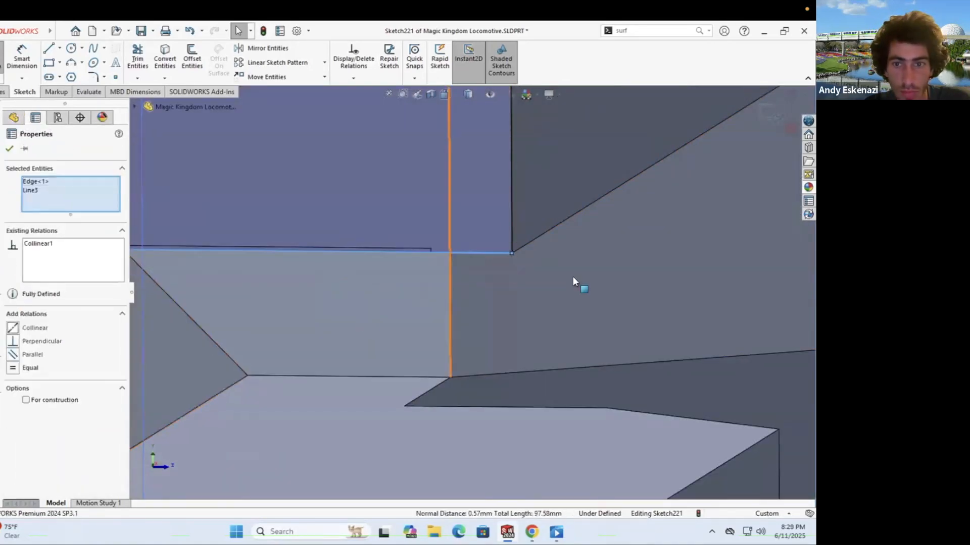
pyautogui.scroll(-3, 330, 286)
pyautogui.scroll(3, 353, 282)
pyautogui.click(369, 279)
pyautogui.click(776, 118)
pyautogui.press('Return')
# Step: Switch to the Chrome reference photos, examine the locomotive's front and side, and return to SolidWorks
pyautogui.moveTo(505, 253)
pyautogui.mouseDown(button='middle')
pyautogui.moveTo(454, 283)
pyautogui.moveTo(475, 294)
pyautogui.mouseUp(button='middle')
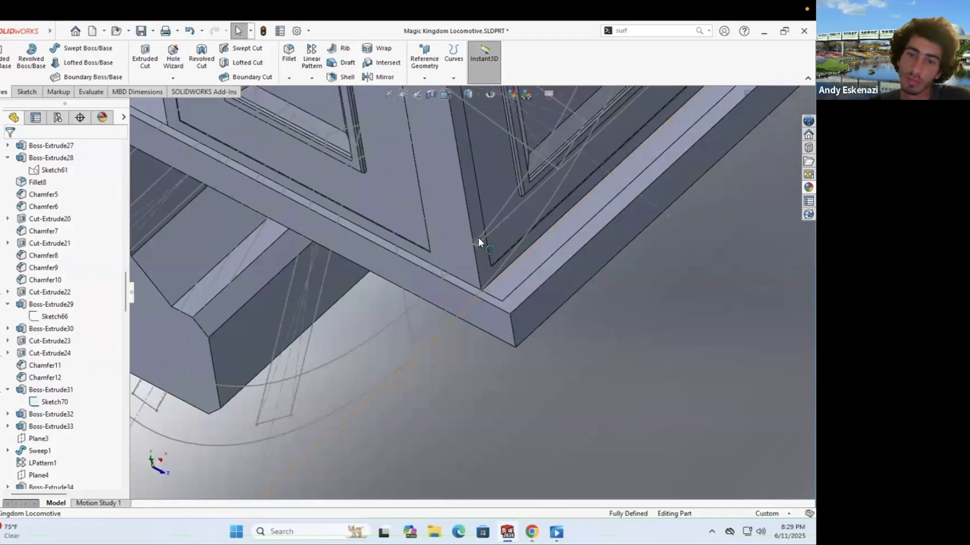
pyautogui.scroll(-5, 477, 237)
pyautogui.moveTo(417, 265); pyautogui.dragTo(449, 265, button='middle')
pyautogui.scroll(-6, 450, 265)
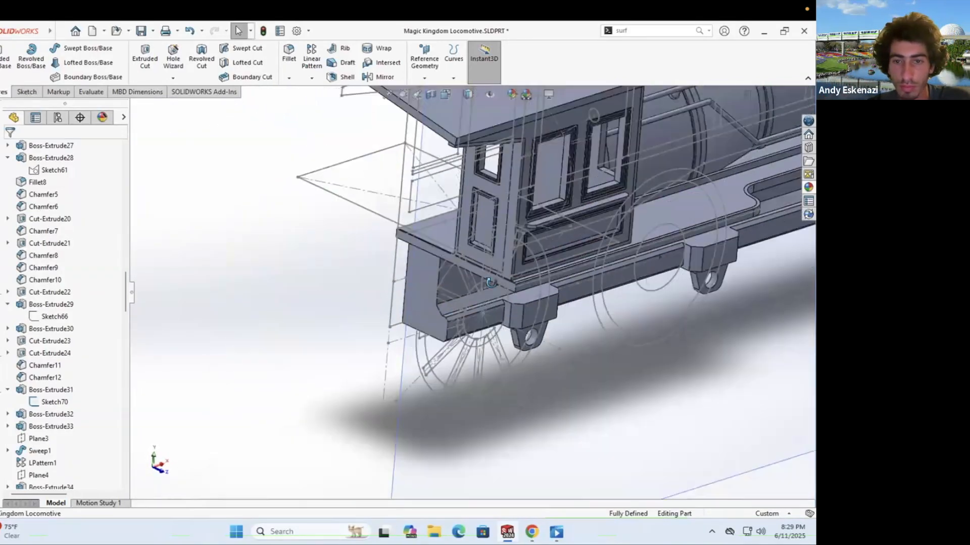
pyautogui.hotkey('alt', 'Tab')
pyautogui.click(182, 35)
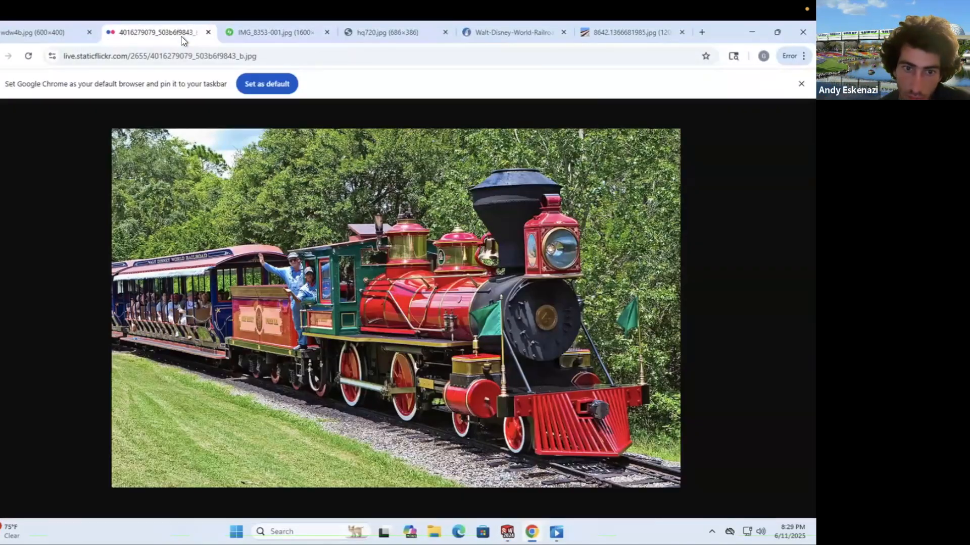
pyautogui.click(508, 474)
# Step: Sketch a horizontal centerline across the rounded end of the front beam's top face
pyautogui.scroll(5, 404, 283)
pyautogui.moveTo(404, 282)
pyautogui.mouseDown(button='middle')
pyautogui.moveTo(346, 287)
pyautogui.moveTo(440, 297)
pyautogui.moveTo(573, 356)
pyautogui.moveTo(378, 269)
pyautogui.moveTo(468, 305)
pyautogui.moveTo(523, 356)
pyautogui.moveTo(348, 251)
pyautogui.moveTo(550, 365)
pyautogui.mouseUp(button='middle')
pyautogui.scroll(-5, 455, 303)
pyautogui.scroll(5, 455, 303)
pyautogui.press('l')
pyautogui.click(541, 326)
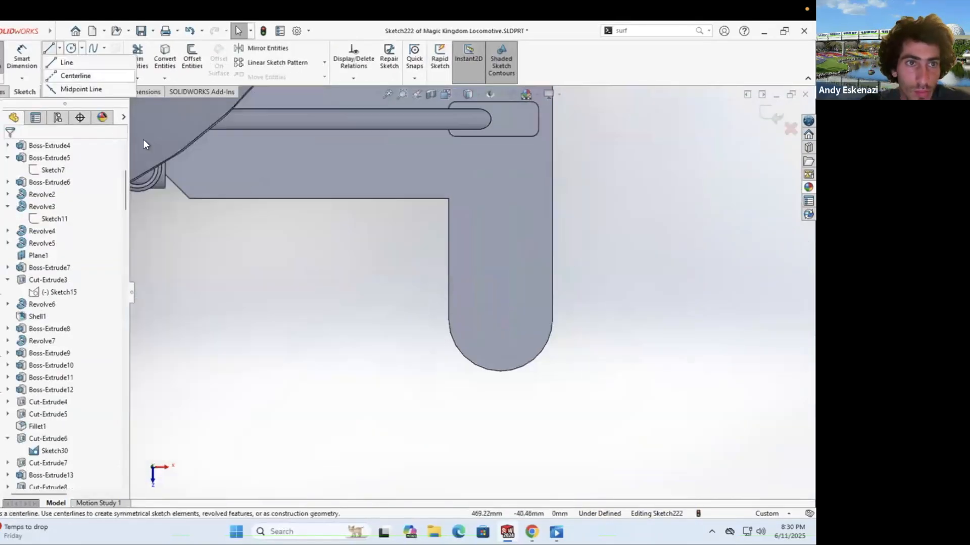
pyautogui.click(449, 319)
pyautogui.click(552, 319)
# Step: Sketch a circle at the centerline's midpoint and set its diameter to 11 mm
pyautogui.press('c')
pyautogui.moveTo(499, 319); pyautogui.dragTo(539, 320)
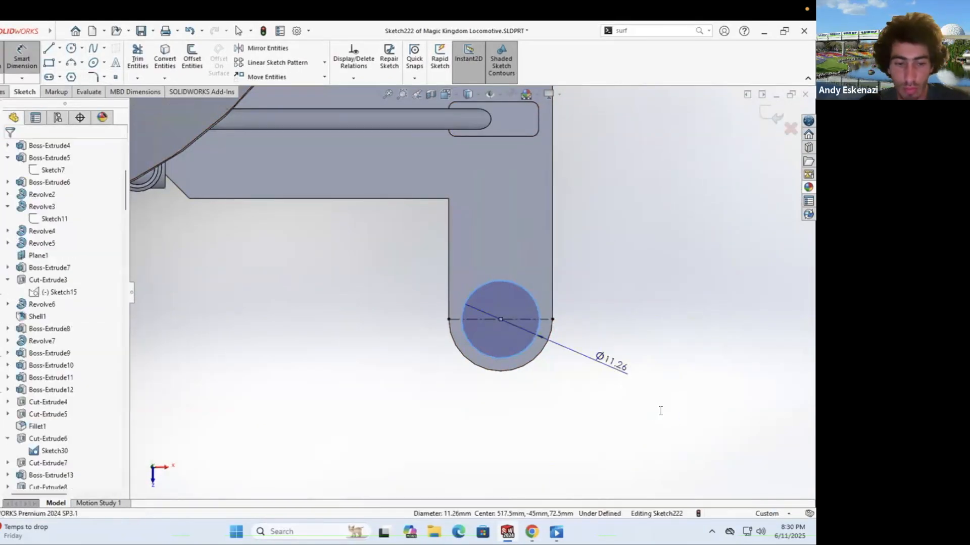
pyautogui.write('11')
pyautogui.press('Return')
# Step: Extrude the 11 mm circle into a raised disc on the front beam's rounded end
pyautogui.click(4, 91)
pyautogui.click(10, 55)
pyautogui.click(9, 148)
# Step: Chamfer the top edge of the raised disc
pyautogui.click(485, 357)
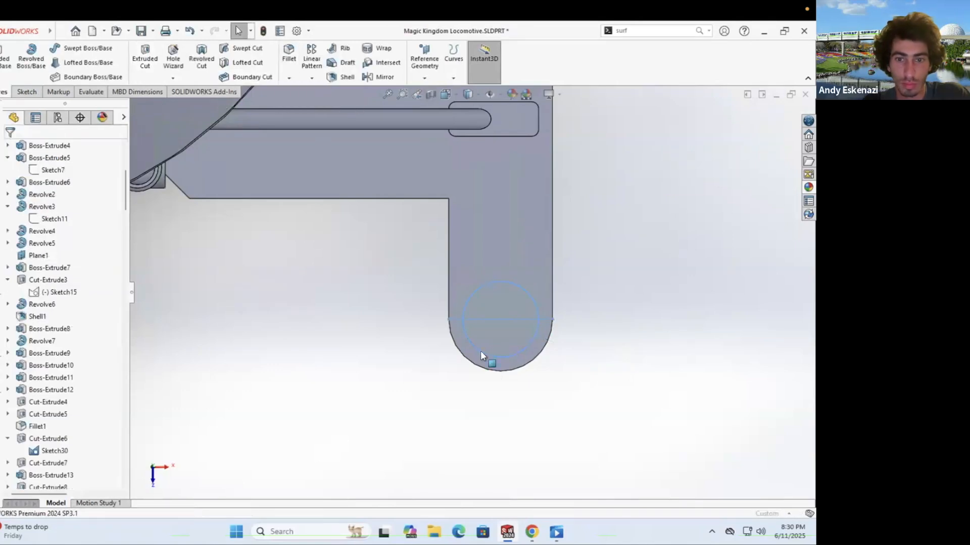
pyautogui.click(289, 78)
pyautogui.click(303, 106)
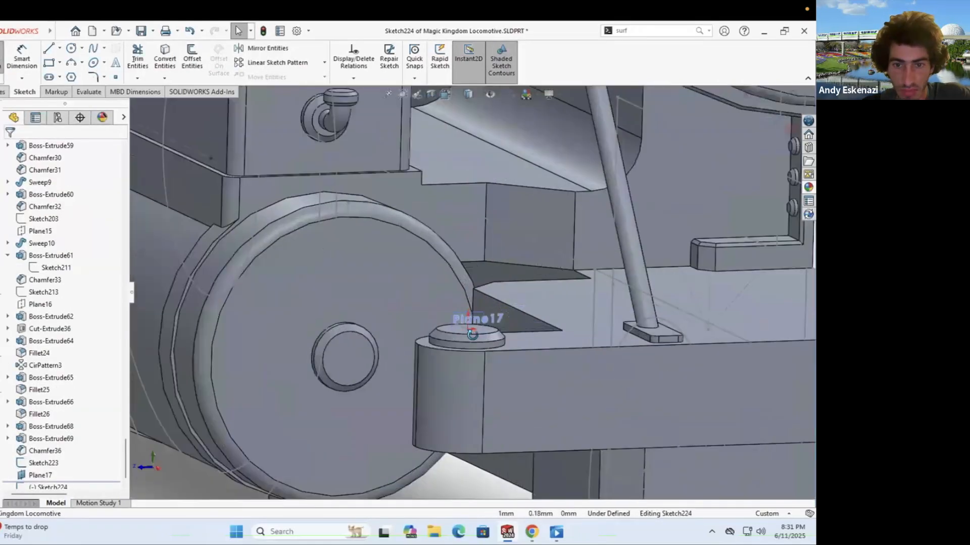
# Step: Sketch a vertical line up from the disc's centre on the new plane and set its height to 80 mm
pyautogui.press('l')
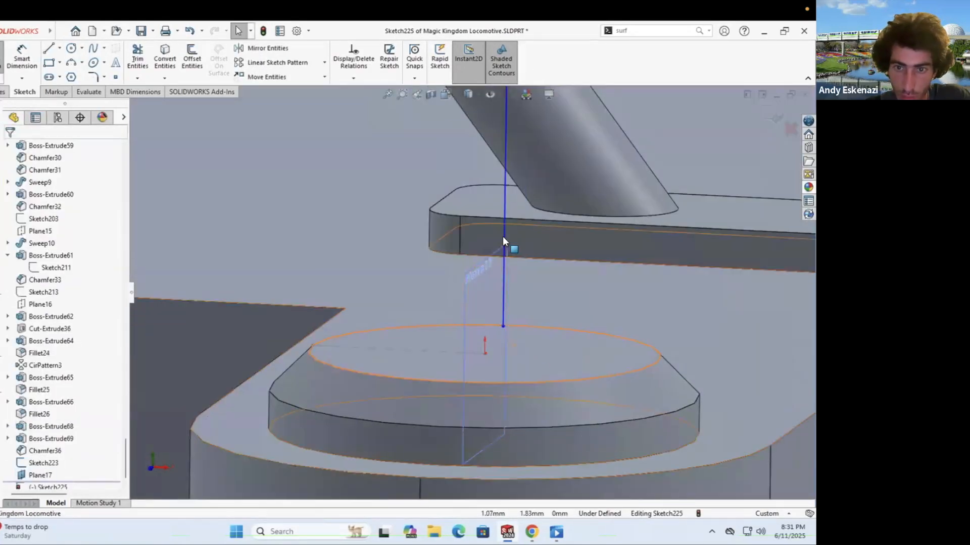
pyautogui.press('Escape')
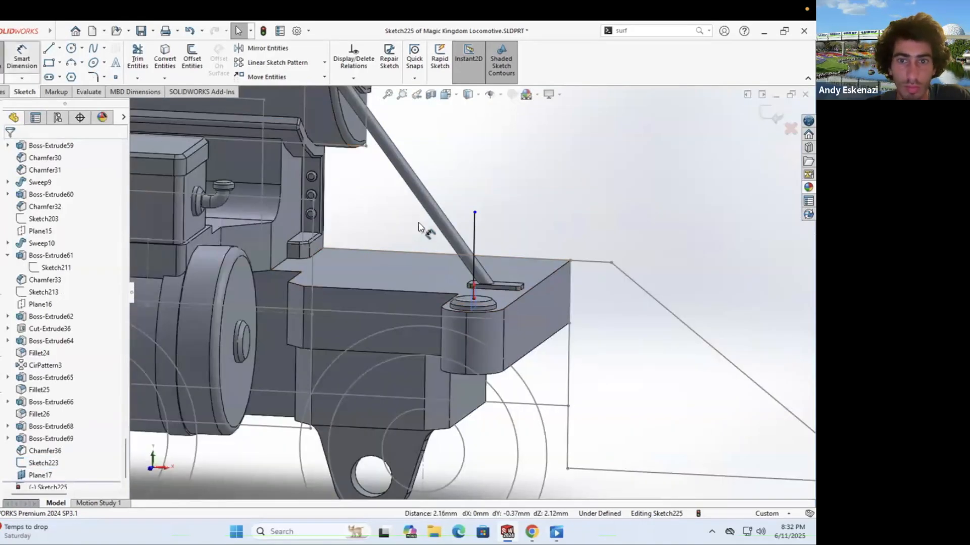
pyautogui.click(552, 265)
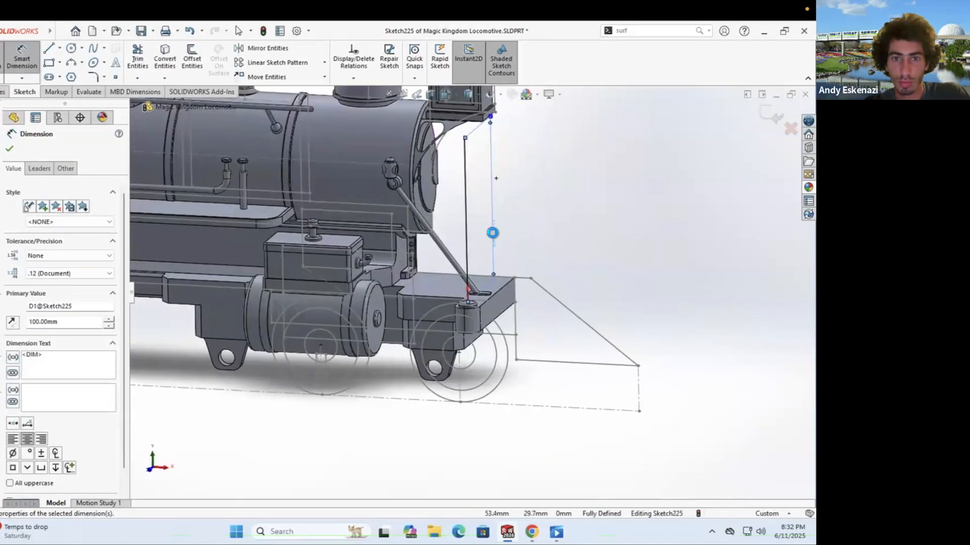
pyautogui.write('80')
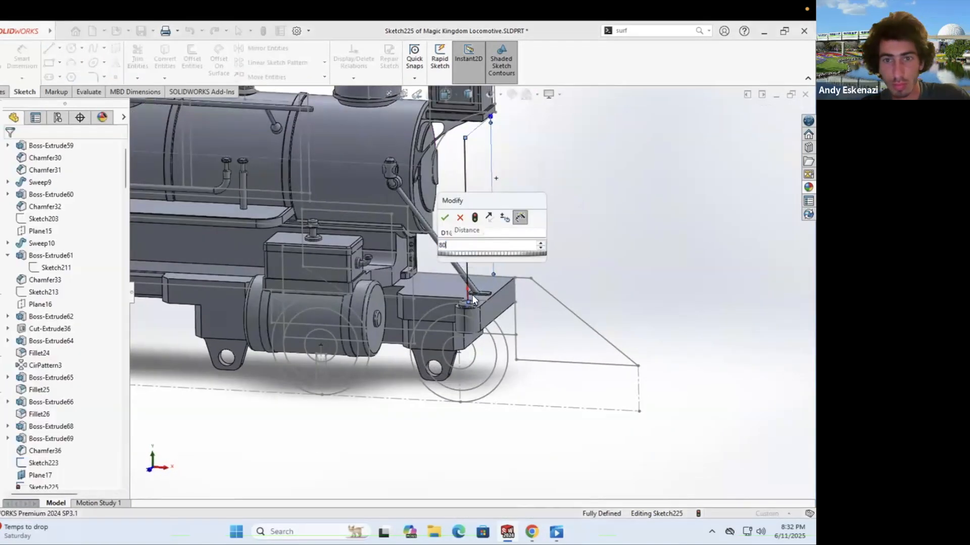
pyautogui.press('Return')
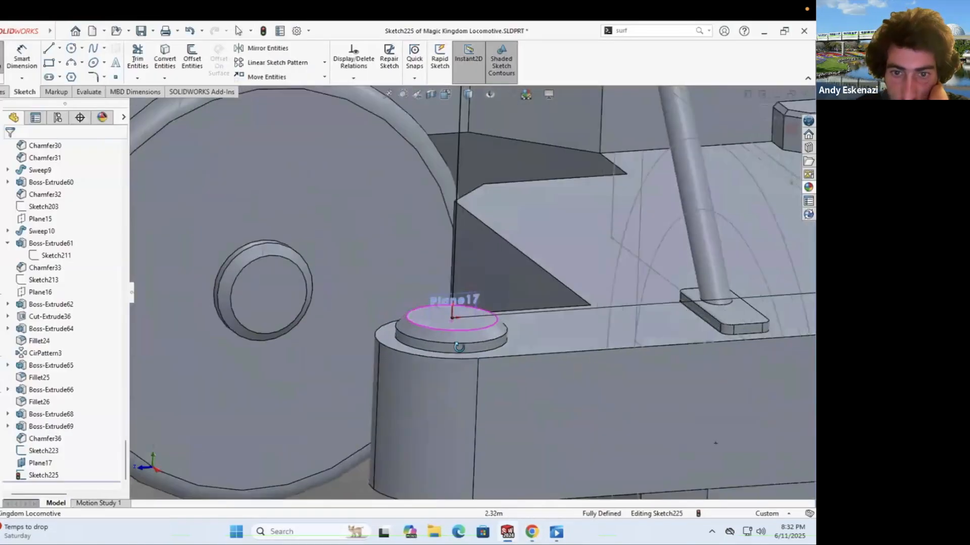
# Step: Sketch a base line outward from the disc's centre and stepped construction lines rising from its end, checking the reference photo
pyautogui.press('l')
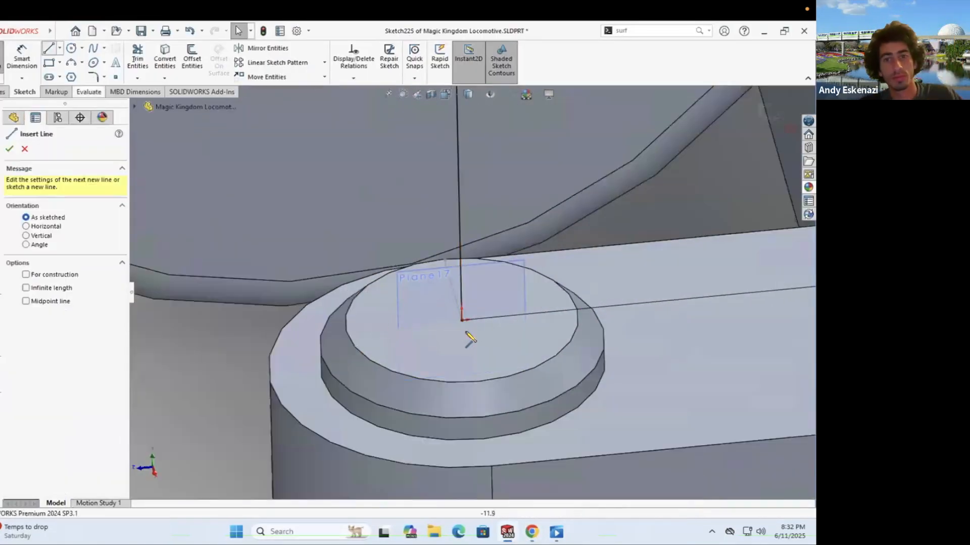
pyautogui.click(530, 531)
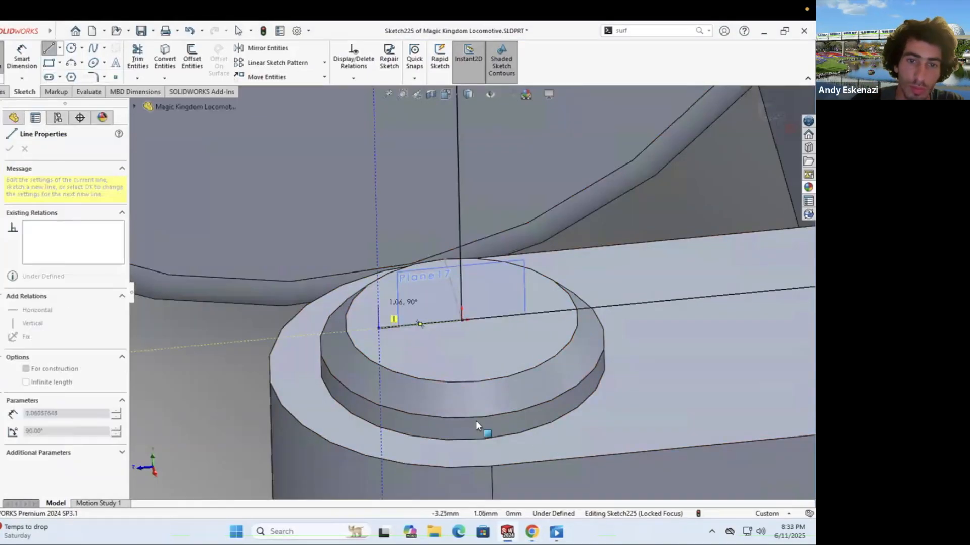
pyautogui.click(378, 329)
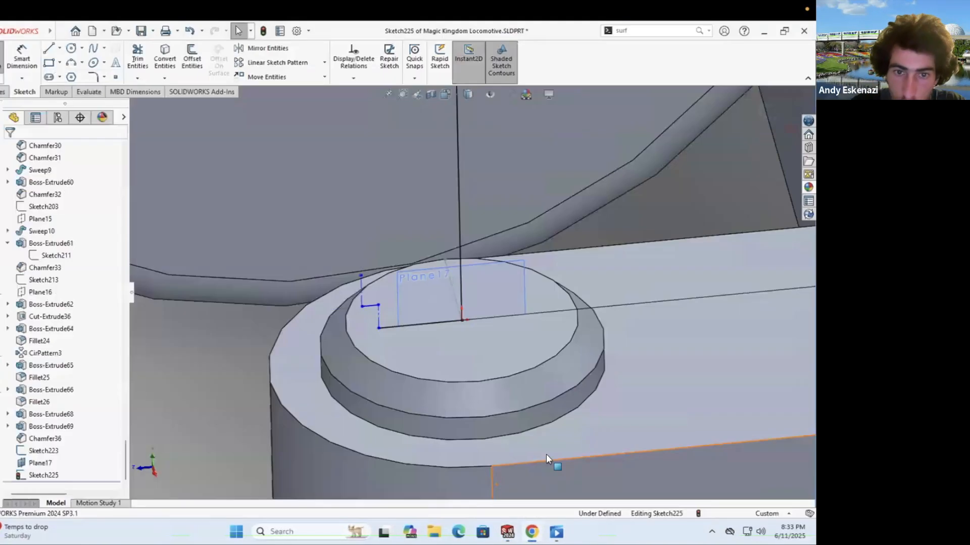
pyautogui.click(360, 275)
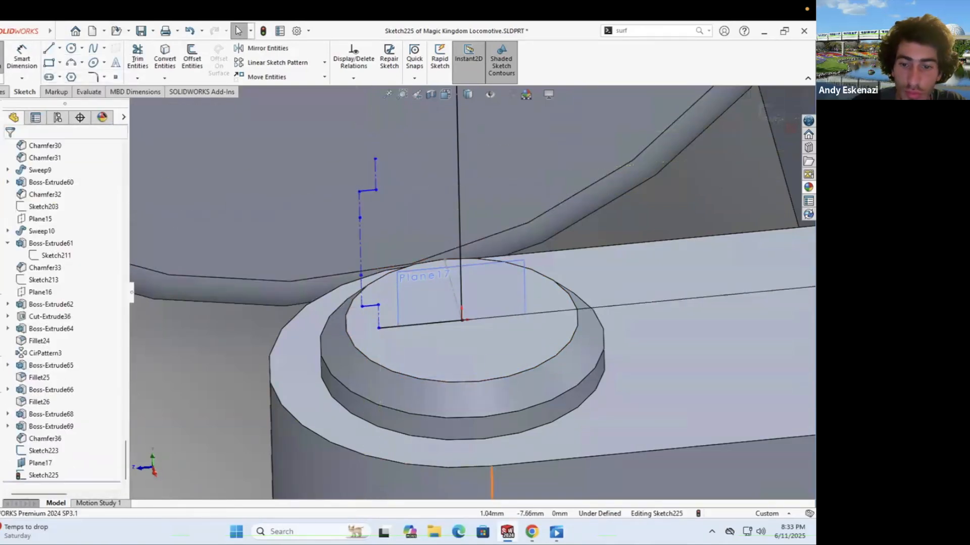
# Step: Compare with the reference photo and extend the stepped profile inward and up with a vertical construction line about 9 mm long
pyautogui.hotkey('alt', 'Tab')
pyautogui.hotkey('alt', 'Tab')
pyautogui.scroll(3, 386, 247)
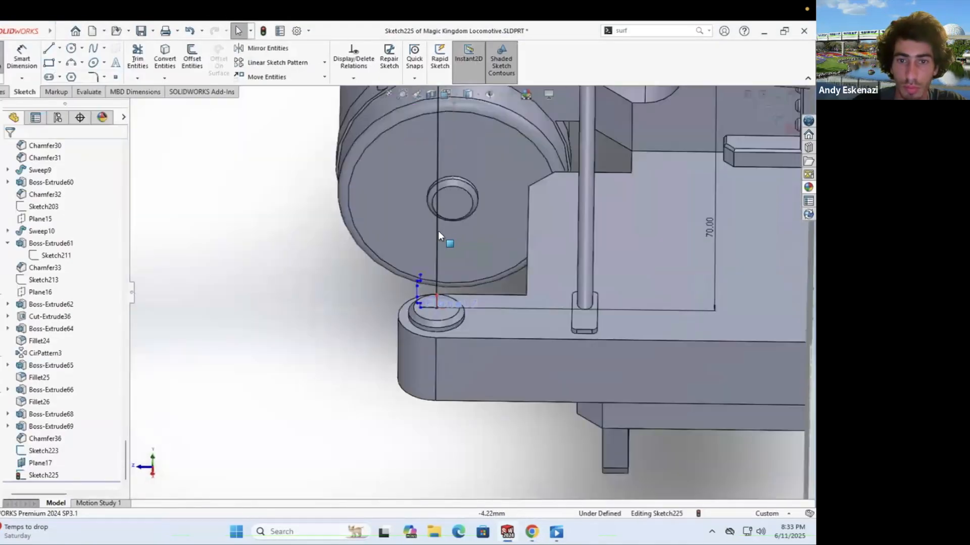
pyautogui.scroll(-5, 438, 231)
pyautogui.hotkey('alt', 'Tab')
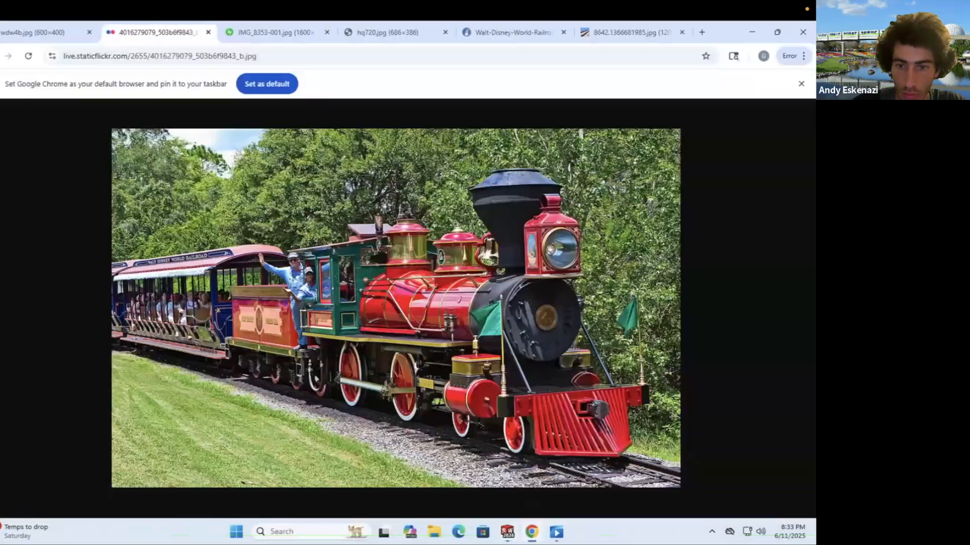
pyautogui.hotkey('alt', 'Tab')
pyautogui.scroll(3, 480, 343)
pyautogui.scroll(-3, 480, 344)
pyautogui.click(478, 340)
pyautogui.scroll(-3, 485, 351)
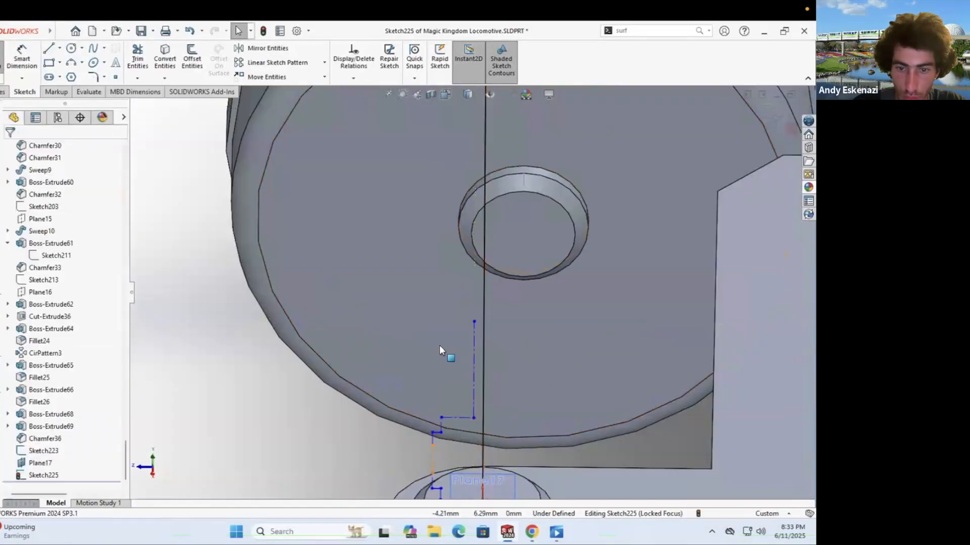
# Step: Dimension the profile's lowest vertical segment at 1 mm and its base line at 3 mm
pyautogui.scroll(-3, 440, 348)
pyautogui.click(419, 378)
pyautogui.click(439, 424)
pyautogui.write('3')
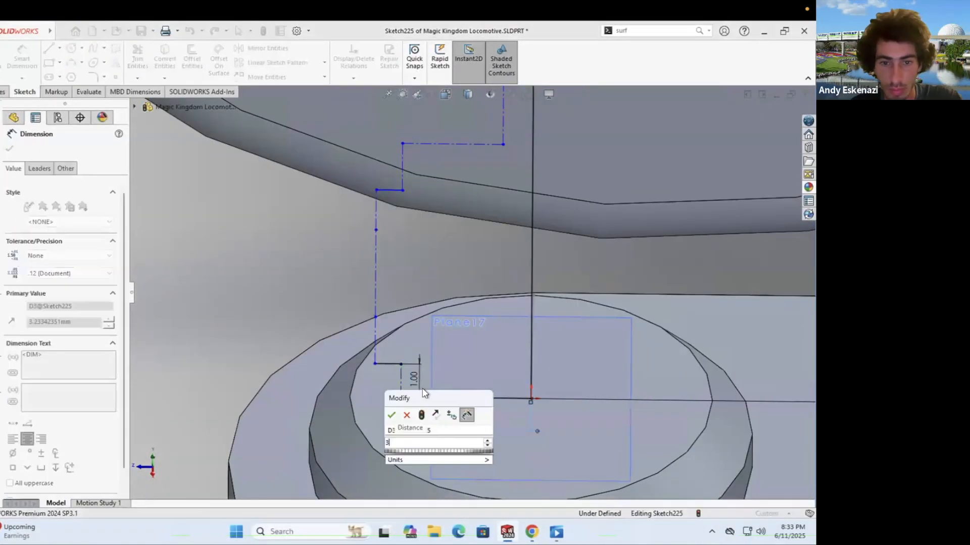
pyautogui.press('Return')
# Step: Set the lower horizontal step of the profile to 0.5 mm
pyautogui.click(375, 318)
pyautogui.click(412, 383)
pyautogui.click(390, 372)
pyautogui.write('.5')
pyautogui.press('Return')
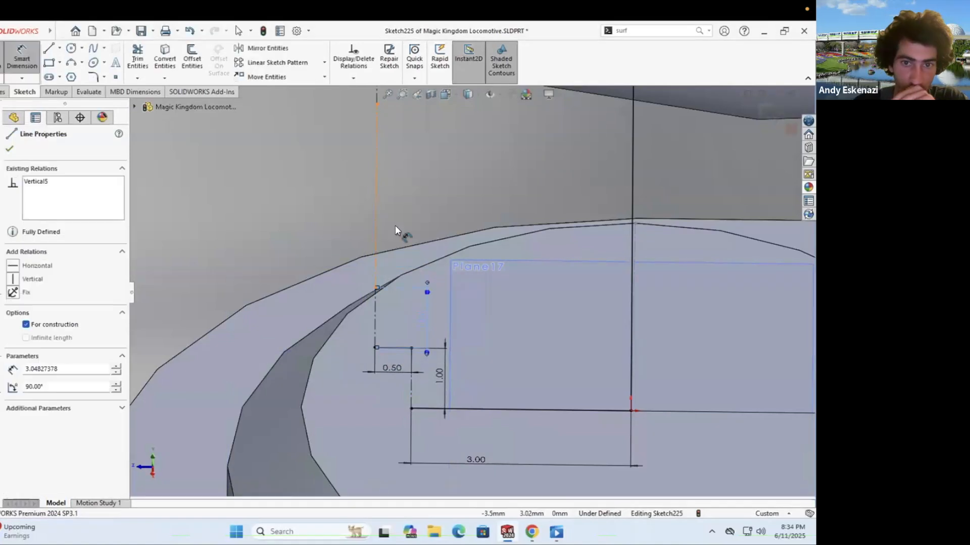
# Step: Set the upper horizontal step of the profile to 0.5 mm
pyautogui.scroll(2, 419, 253)
pyautogui.click(445, 166)
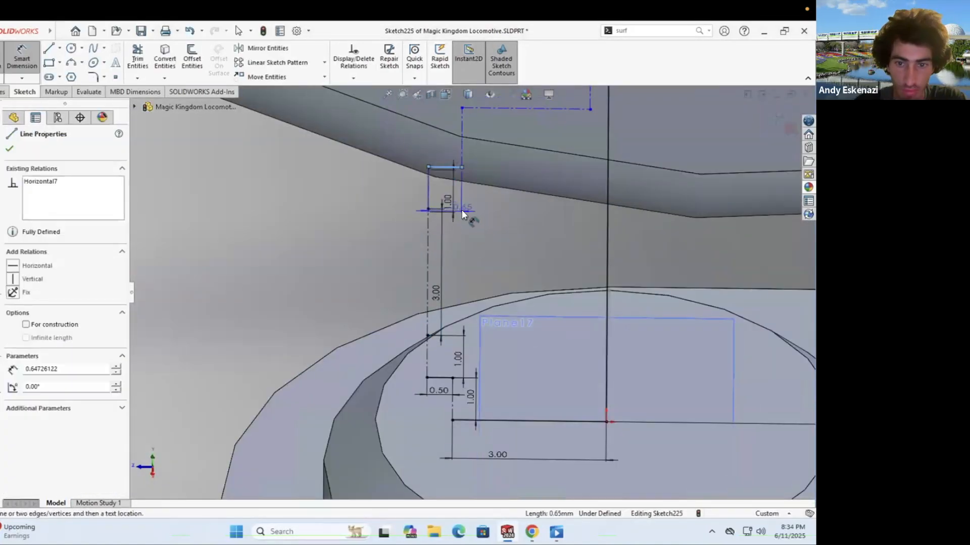
pyautogui.click(461, 210)
pyautogui.write('.5')
pyautogui.press('Return')
# Step: Set the horizontal segment leading inward to the long upper line to 2.5 mm
pyautogui.click(462, 144)
pyautogui.click(511, 126)
pyautogui.write('2.5')
pyautogui.press('Return')
pyautogui.scroll(5, 481, 219)
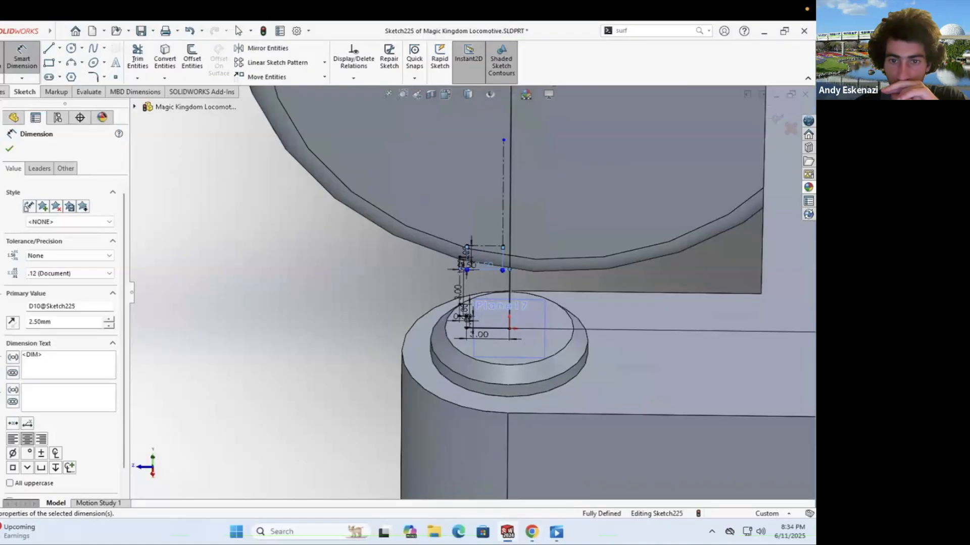
# Step: Dimension the length of the long vertical construction line in the upper profile
pyautogui.scroll(-2, 468, 332)
pyautogui.press('Escape')
pyautogui.click(493, 275)
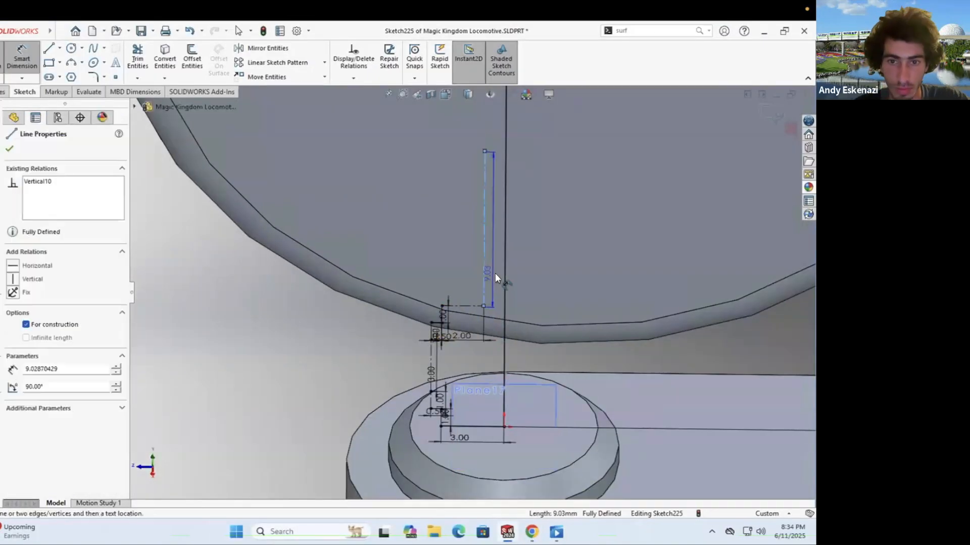
pyautogui.click(494, 277)
# Step: Set the outward horizontal line at the top of the long construction line to 1 mm
pyautogui.scroll(-4, 495, 342)
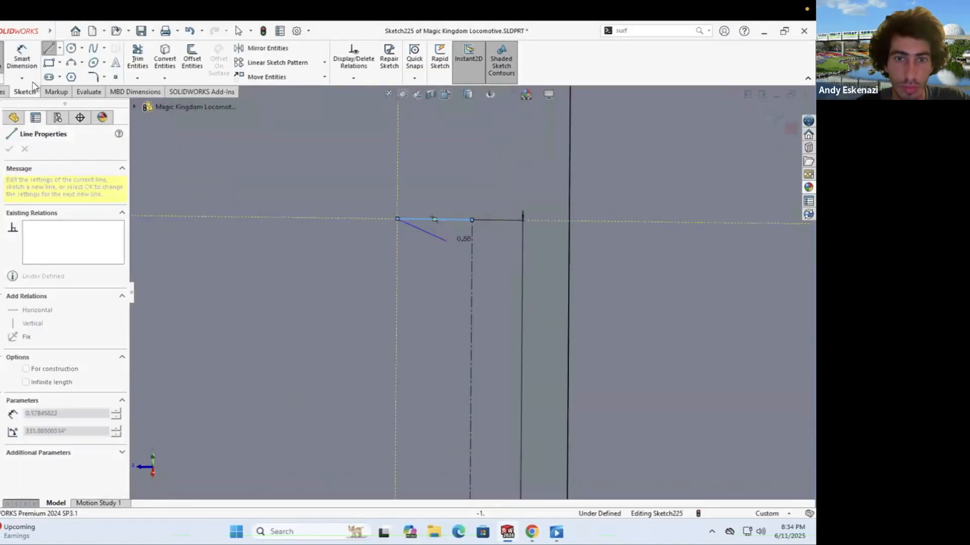
pyautogui.click(430, 243)
pyautogui.write('1')
pyautogui.press('Return')
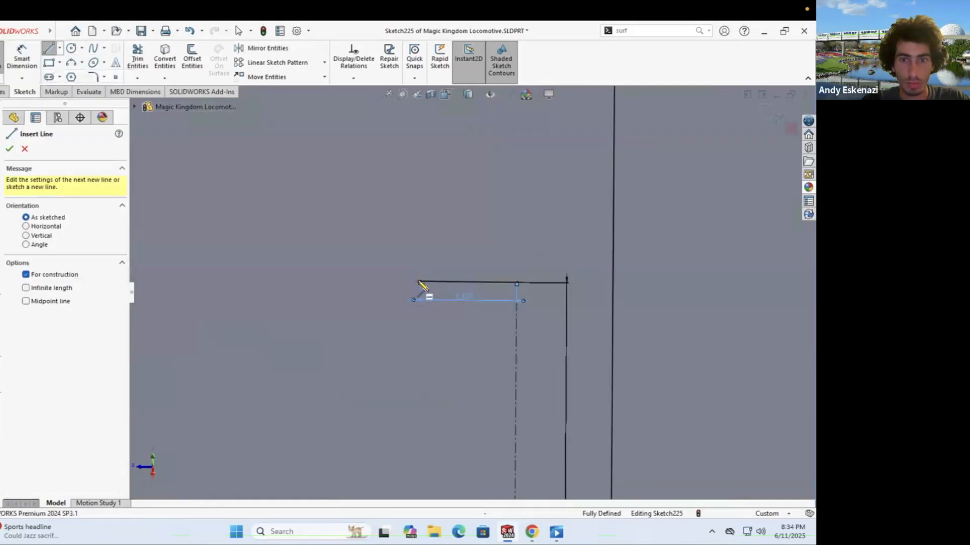
# Step: Sketch three stacked vertical construction segments above the 1 mm collar line and a short inward horizontal line at their upper end
pyautogui.press('Escape')
pyautogui.scroll(8, 482, 240)
pyautogui.hotkey('alt', 'Tab')
pyautogui.hotkey('alt', 'Tab')
pyautogui.scroll(-5, 462, 365)
pyautogui.hotkey('alt', 'Tab')
pyautogui.hotkey('alt', 'Tab')
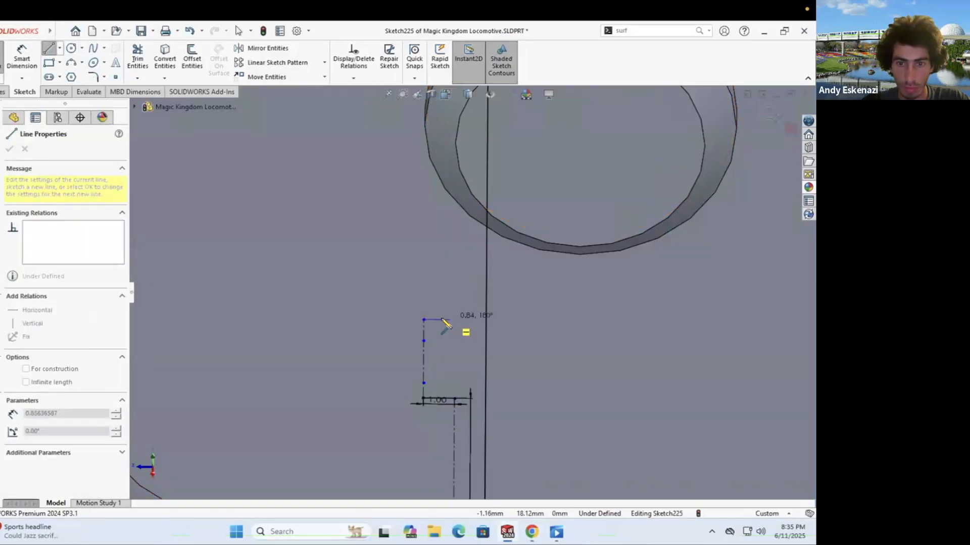
# Step: Sketch the long pole line up to the profile's upper end and outline the cap with an outward line, vertical construction segment and sloped line
pyautogui.scroll(8, 444, 323)
pyautogui.scroll(-5, 439, 198)
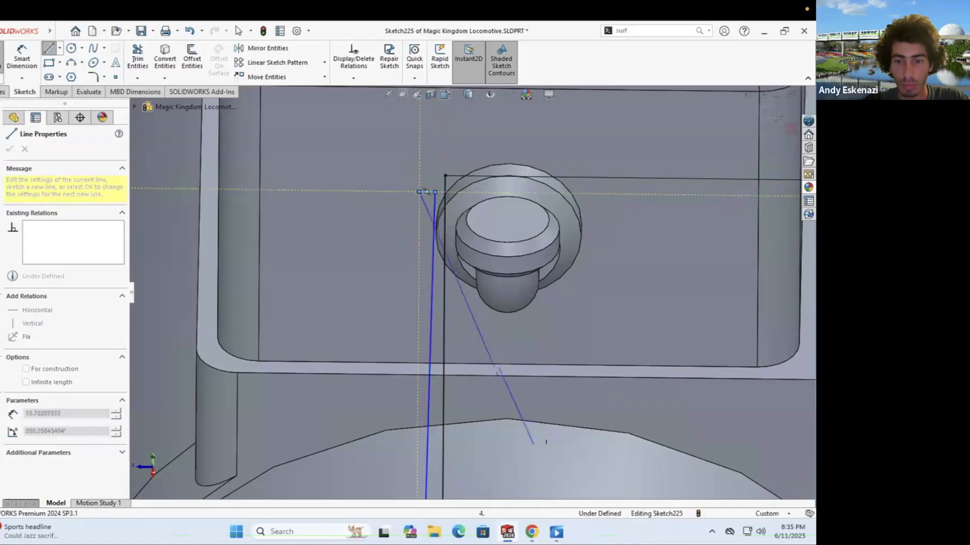
pyautogui.press('Escape')
pyautogui.scroll(-4, 435, 144)
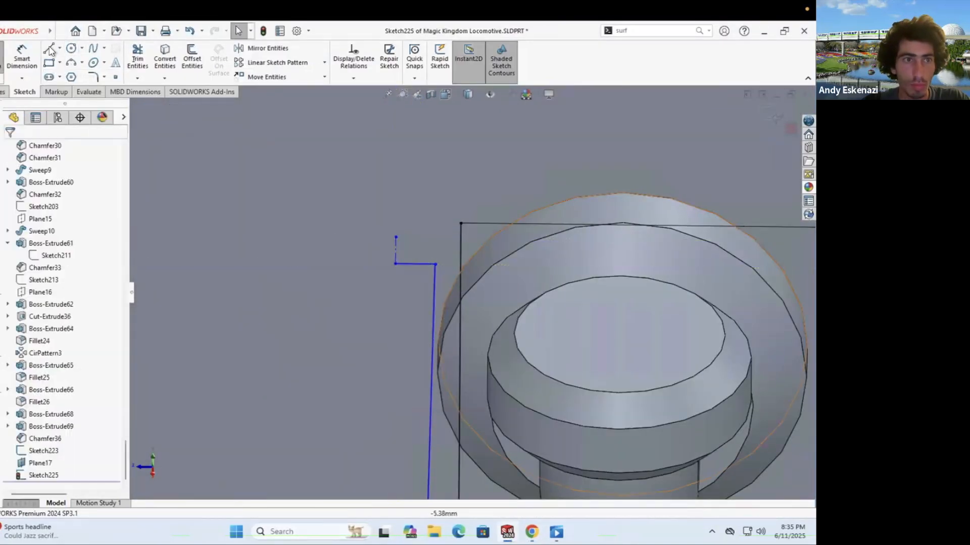
pyautogui.press('Escape')
pyautogui.scroll(-3, 411, 284)
# Step: Set the cap's vertical construction edge to 0.5 mm and the rise of its sloped line to 0.5 mm
pyautogui.press('d')
pyautogui.click(414, 277)
pyautogui.click(405, 259)
pyautogui.write('.5')
pyautogui.press('Return')
pyautogui.click(398, 261)
pyautogui.click(511, 224)
pyautogui.click(523, 248)
pyautogui.press('Return')
# Step: Set the cap's underside line to 1 mm and the pole line's distance from the center axis to 0.5 mm
pyautogui.click(443, 299)
pyautogui.click(428, 335)
pyautogui.write('1')
pyautogui.press('Return')
pyautogui.click(534, 299)
pyautogui.click(510, 313)
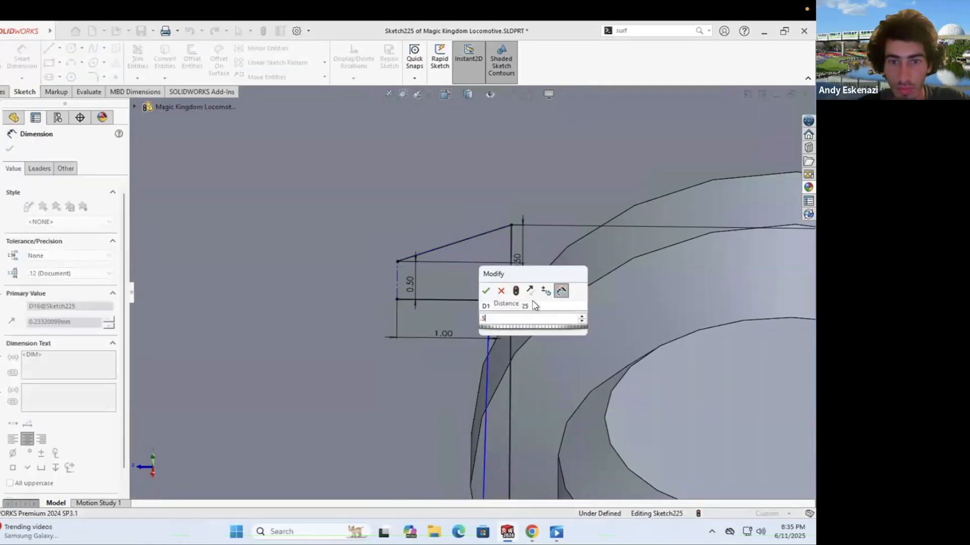
pyautogui.press('Return')
# Step: Set the collar's lowest construction segment to 0.5 mm and its middle segment to 1.5 mm
pyautogui.scroll(3, 461, 297)
pyautogui.scroll(3, 408, 236)
pyautogui.scroll(-5, 319, 410)
pyautogui.click(484, 290)
pyautogui.click(500, 303)
pyautogui.write('.5')
pyautogui.press('Return')
pyautogui.click(495, 246)
pyautogui.write('1.5')
pyautogui.press('Return')
# Step: Set the collar's uppermost construction segment and the short inward line above it to 0.5 mm each
pyautogui.click(502, 187)
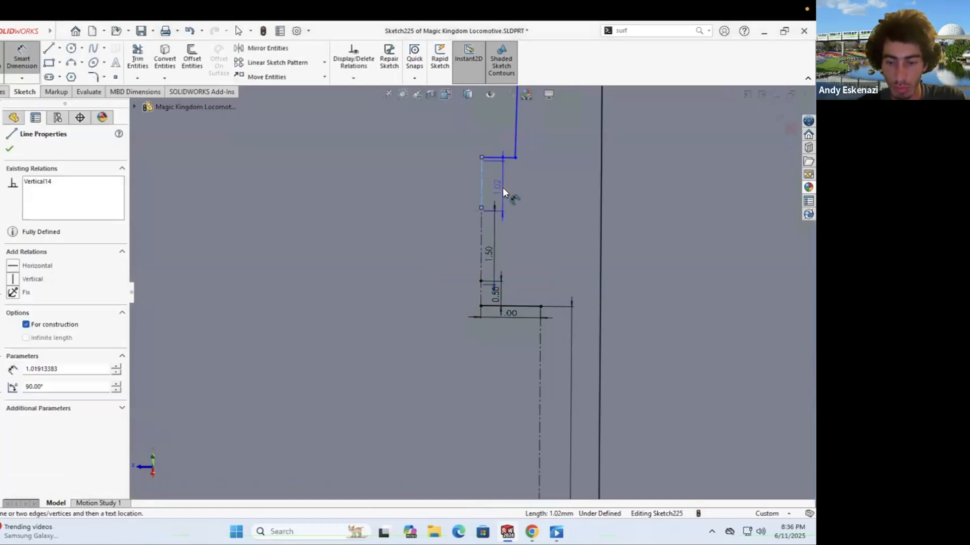
pyautogui.click(516, 267)
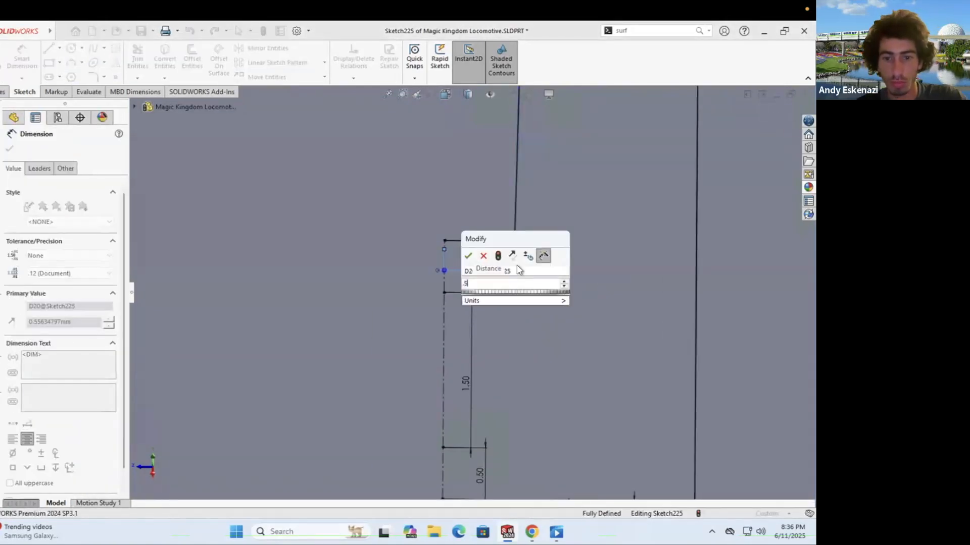
pyautogui.press('Return')
# Step: Draw outward three-point arcs across the vertical construction segments of the flagpole's base profile
pyautogui.scroll(5, 507, 336)
pyautogui.scroll(-3, 481, 340)
pyautogui.press('Escape')
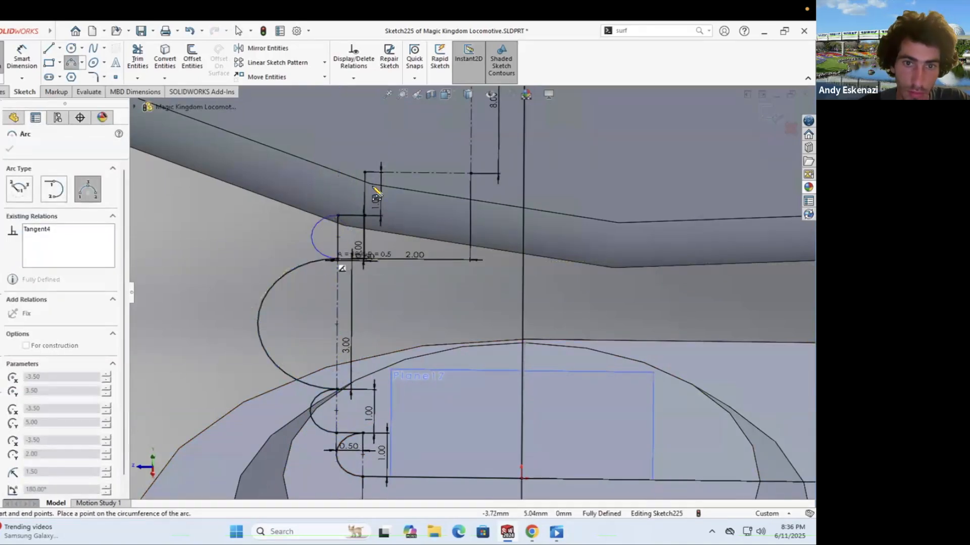
pyautogui.press('Escape')
pyautogui.scroll(5, 437, 211)
pyautogui.scroll(-5, 437, 211)
# Step: Compare the base profile with the reference and set the height of its largest arc to 2 mm
pyautogui.hotkey('alt', 'Tab')
pyautogui.hotkey('alt', 'Tab')
pyautogui.doubleClick(395, 297)
pyautogui.press('Escape')
pyautogui.press('Escape')
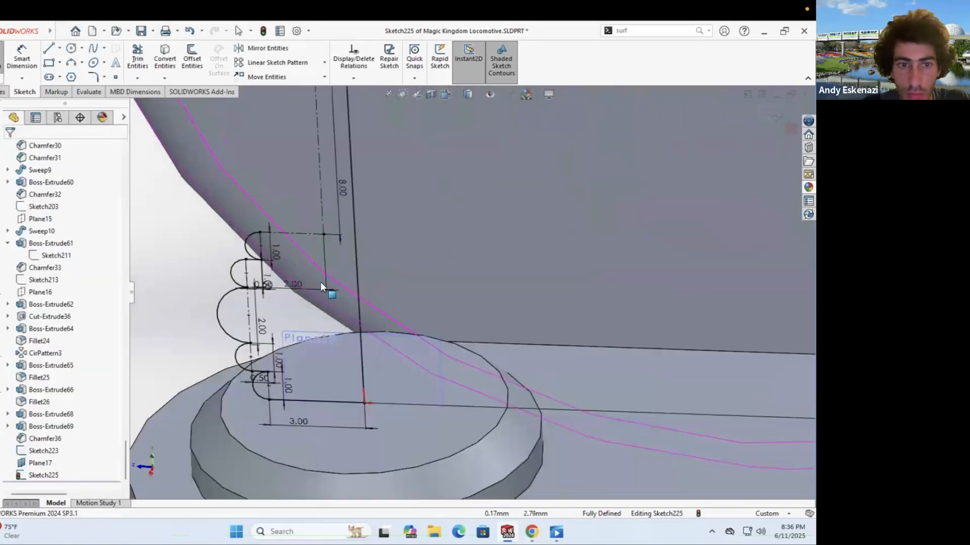
# Step: Try to sketch a spline from the uppermost base arc to the inner end of the collar line
pyautogui.hotkey('alt', 'Tab')
pyautogui.hotkey('alt', 'Tab')
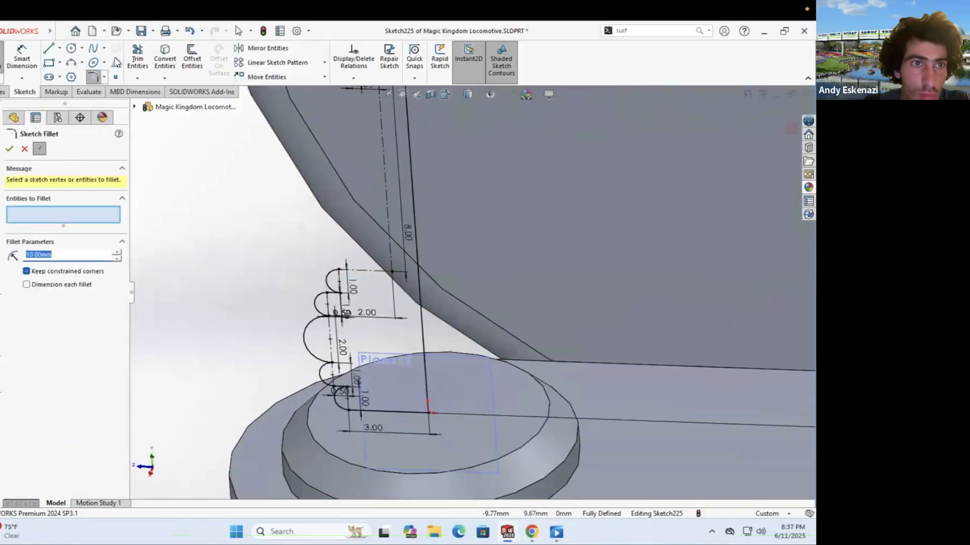
pyautogui.press('s')
pyautogui.click(331, 154)
pyautogui.scroll(-1, 413, 168)
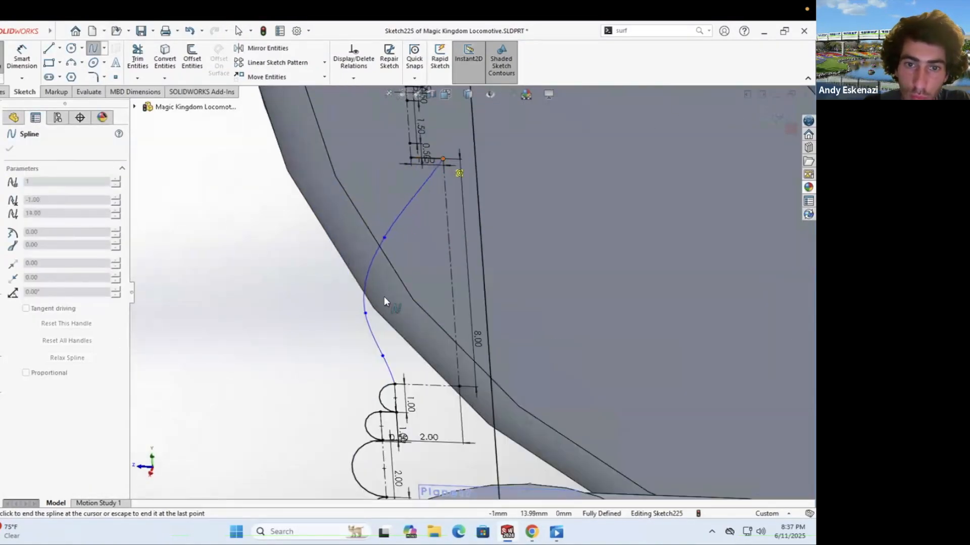
pyautogui.click(394, 377)
pyautogui.press('Escape')
# Step: Draw three outward three-point arcs across the collar's 0.5, 1.5 and 0.5 mm construction segments
pyautogui.scroll(2, 392, 199)
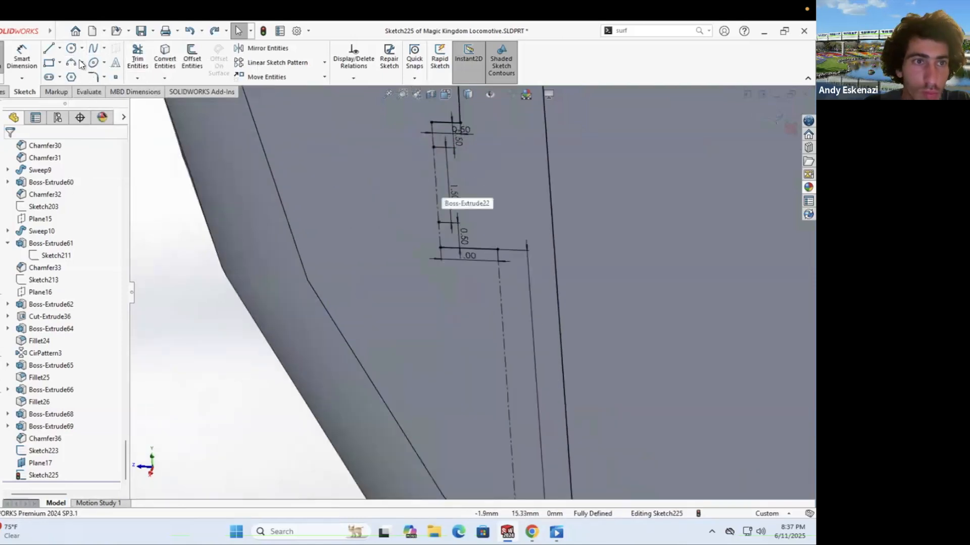
pyautogui.click(439, 222)
pyautogui.click(440, 248)
pyautogui.click(425, 235)
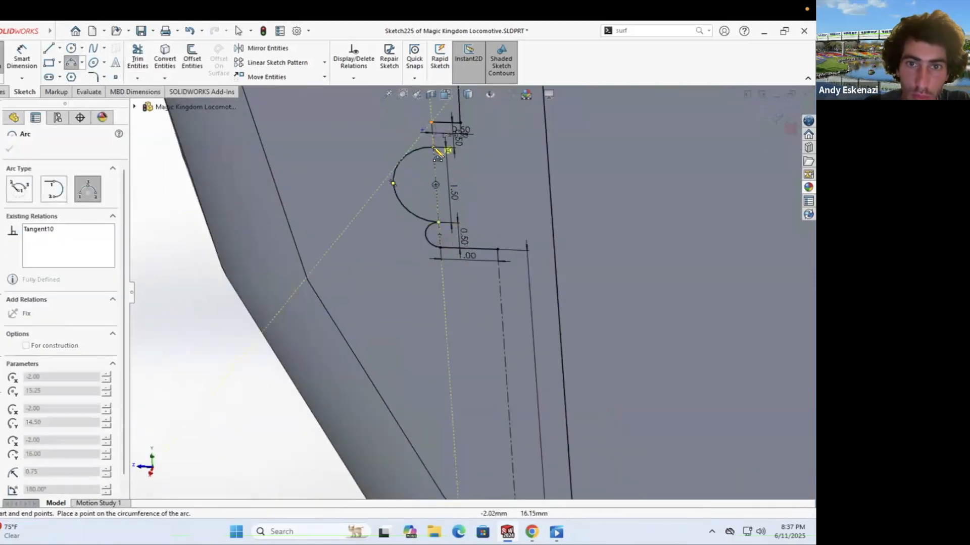
pyautogui.press('Escape')
# Step: Sketch a vase-shaped spline from the uppermost base arc to the inner end of the collar's lower line
pyautogui.scroll(-5, 454, 252)
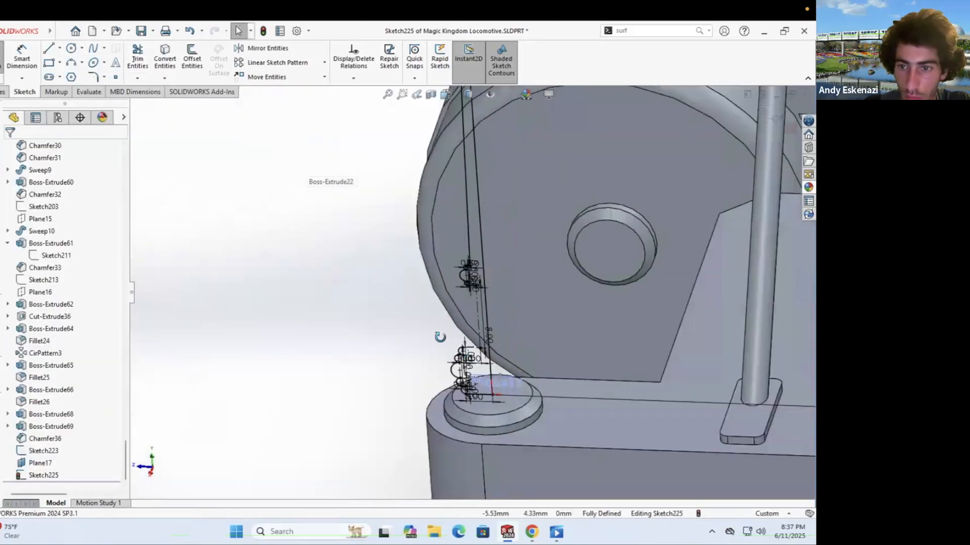
pyautogui.scroll(5, 455, 253)
pyautogui.click(365, 425)
pyautogui.click(377, 389)
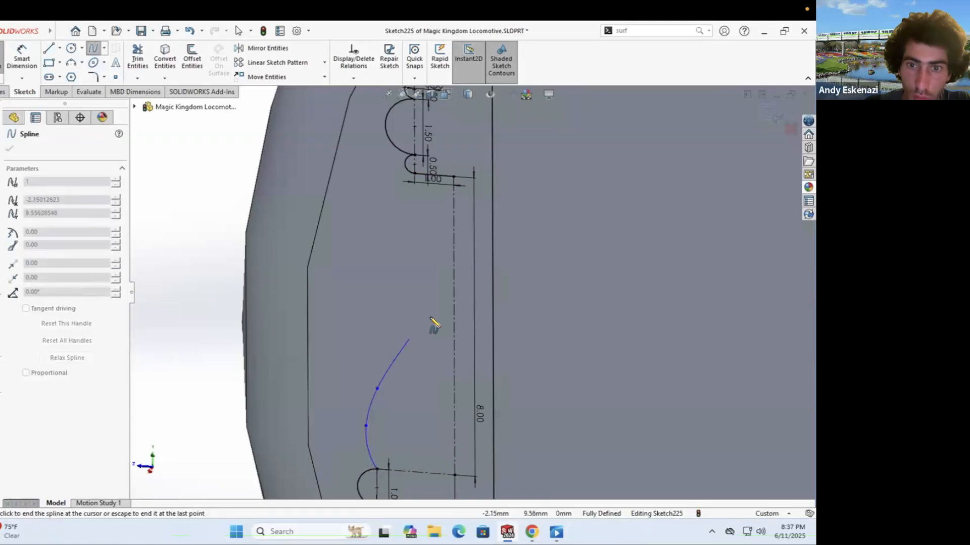
pyautogui.click(456, 181)
pyautogui.click(441, 246)
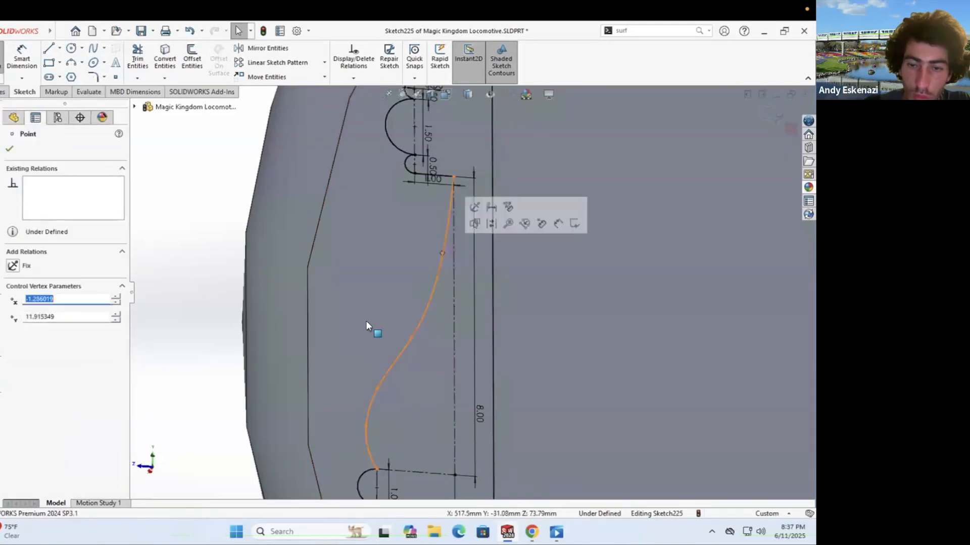
# Step: Round the cap's outer edge with a three-point arc across its 0.5 mm construction segment
pyautogui.press('Escape')
pyautogui.scroll(-5, 379, 404)
pyautogui.scroll(-4, 389, 434)
pyautogui.scroll(5, 384, 177)
pyautogui.press('a')
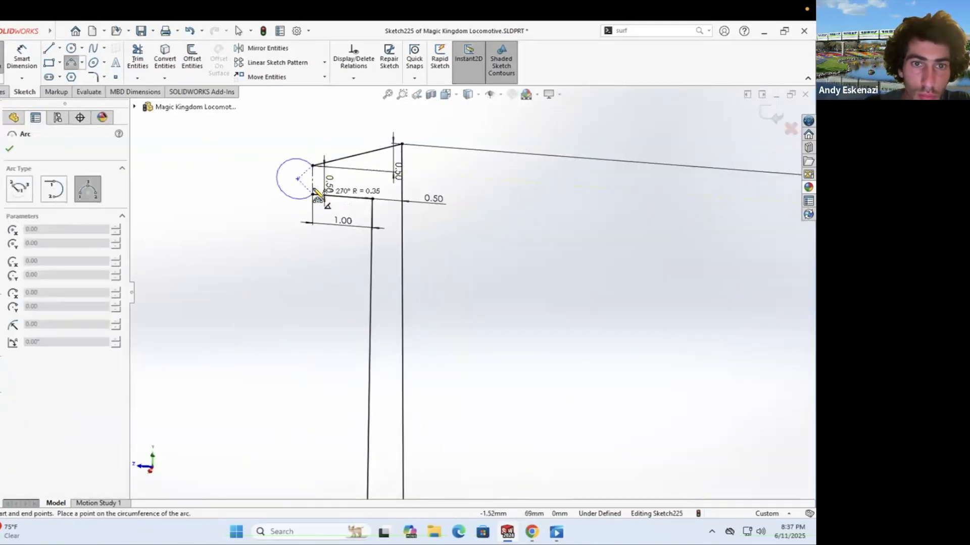
pyautogui.click(318, 208)
pyautogui.press('Escape')
# Step: Revolve the finished flagpole profile about its vertical center line
pyautogui.click(40, 68)
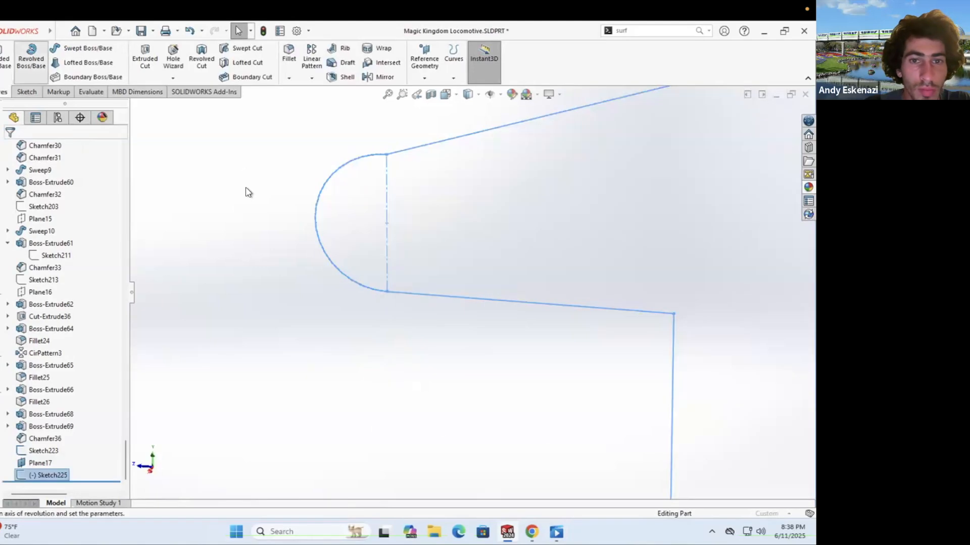
pyautogui.scroll(-8, 247, 191)
pyautogui.click(513, 296)
pyautogui.click(8, 150)
pyautogui.click(429, 217)
pyautogui.scroll(-8, 434, 228)
pyautogui.moveTo(457, 374); pyautogui.dragTo(491, 367, button='middle')
# Step: Hide Plane17 at the base of the flagpole and inspect the revolved pole against the locomotive
pyautogui.scroll(10, 485, 374)
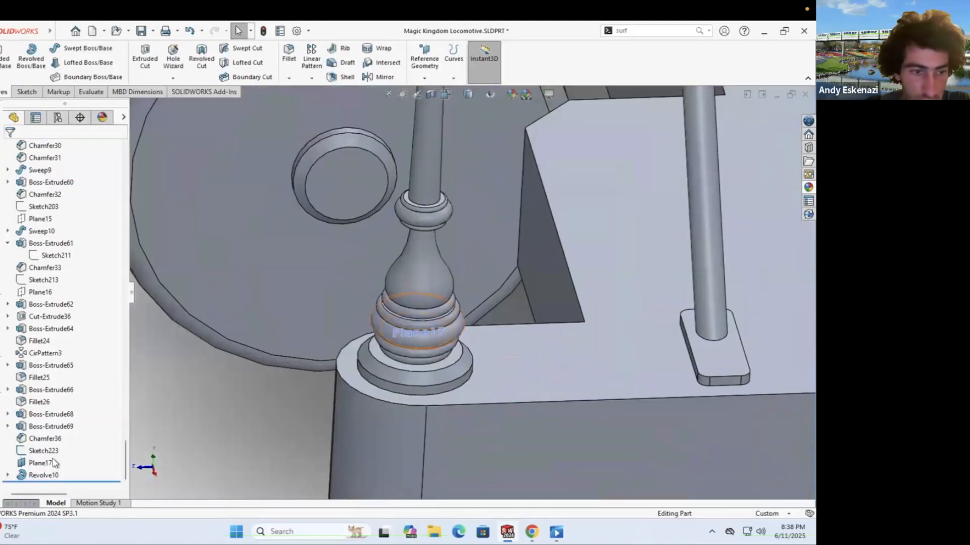
pyautogui.click(66, 284)
pyautogui.scroll(-10, 438, 255)
pyautogui.moveTo(455, 255); pyautogui.dragTo(561, 253, button='middle')
pyautogui.scroll(5, 606, 248)
pyautogui.scroll(5, 548, 242)
pyautogui.moveTo(487, 394); pyautogui.dragTo(508, 396, button='middle')
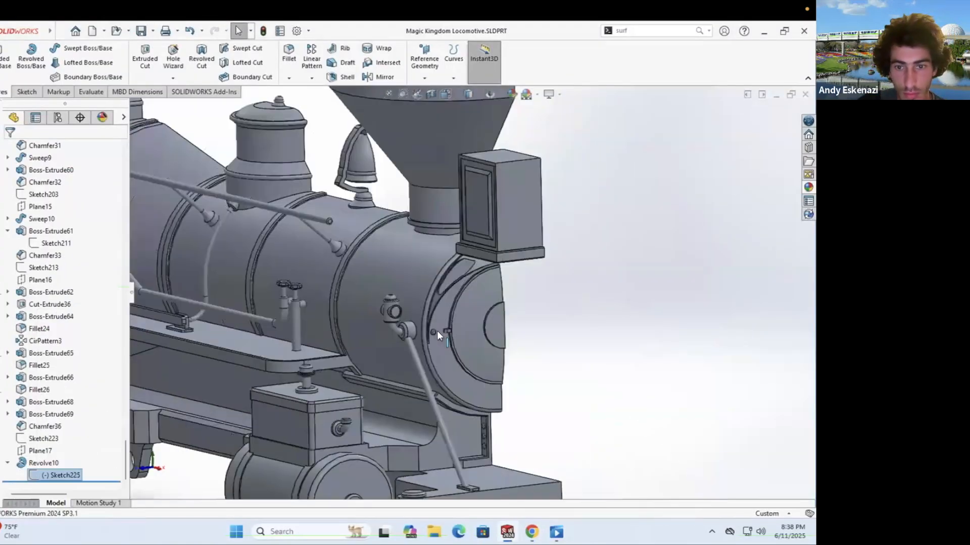
# Step: Reopen the flagpole's profile sketch, increase the pole's overall height and rebuild the model
pyautogui.scroll(5, 472, 424)
pyautogui.scroll(2, 475, 424)
pyautogui.hotkey('ctrl', 'b')
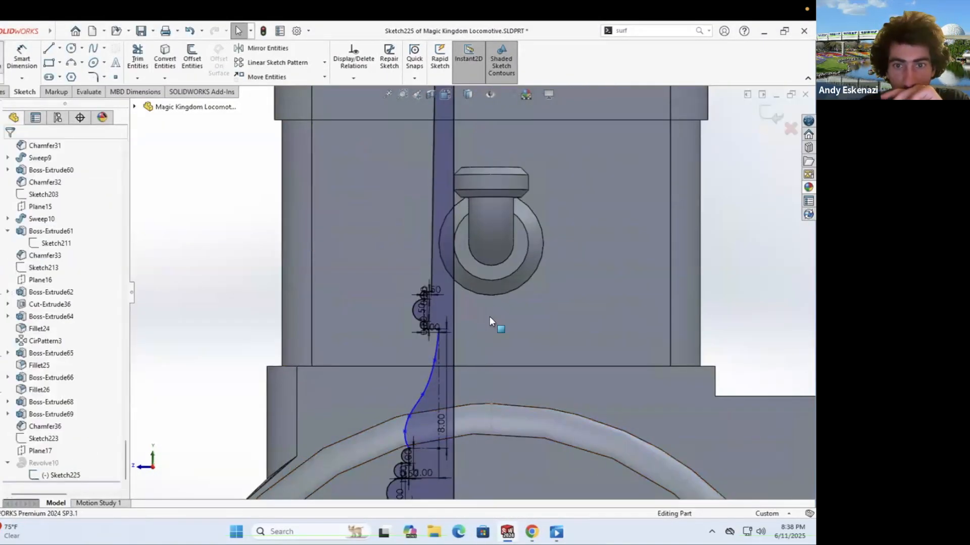
pyautogui.scroll(-10, 492, 333)
pyautogui.moveTo(497, 348); pyautogui.dragTo(708, 289, button='middle')
pyautogui.scroll(8, 708, 289)
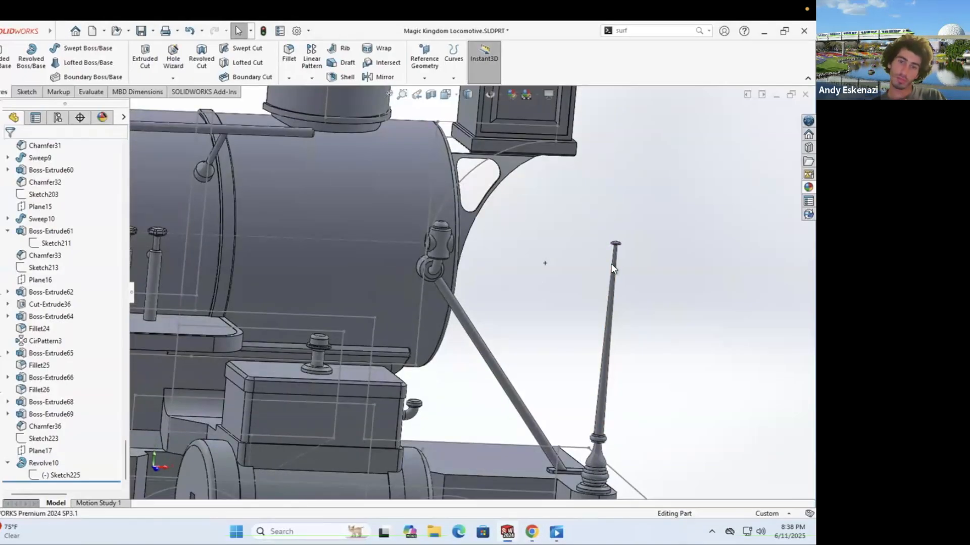
# Step: Start a new sketch on the underside face of the flagpole's cap
pyautogui.scroll(5, 612, 264)
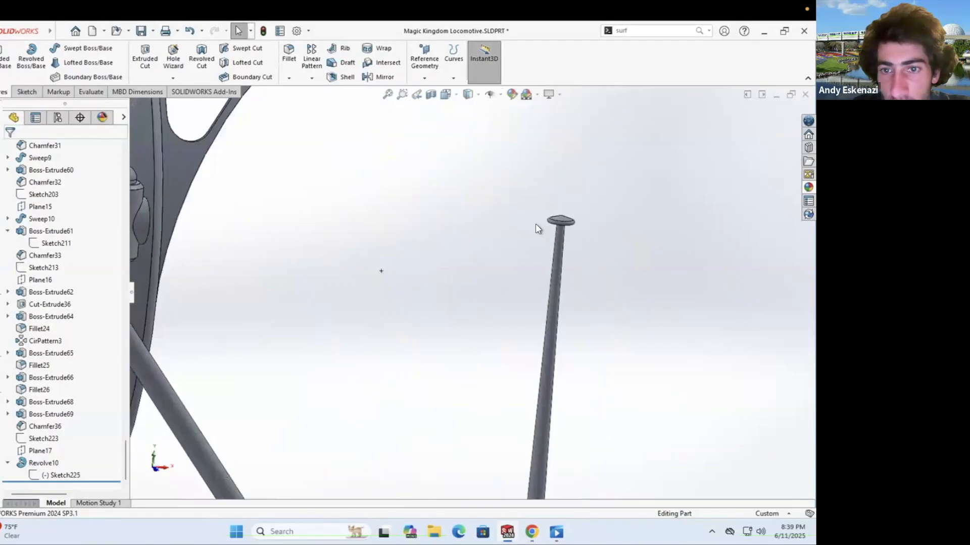
pyautogui.scroll(4, 535, 223)
pyautogui.moveTo(535, 224); pyautogui.dragTo(527, 177, button='middle')
pyautogui.click(509, 229)
pyautogui.click(533, 204)
pyautogui.scroll(-10, 556, 268)
pyautogui.moveTo(556, 267); pyautogui.dragTo(551, 202, button='middle')
pyautogui.scroll(5, 502, 307)
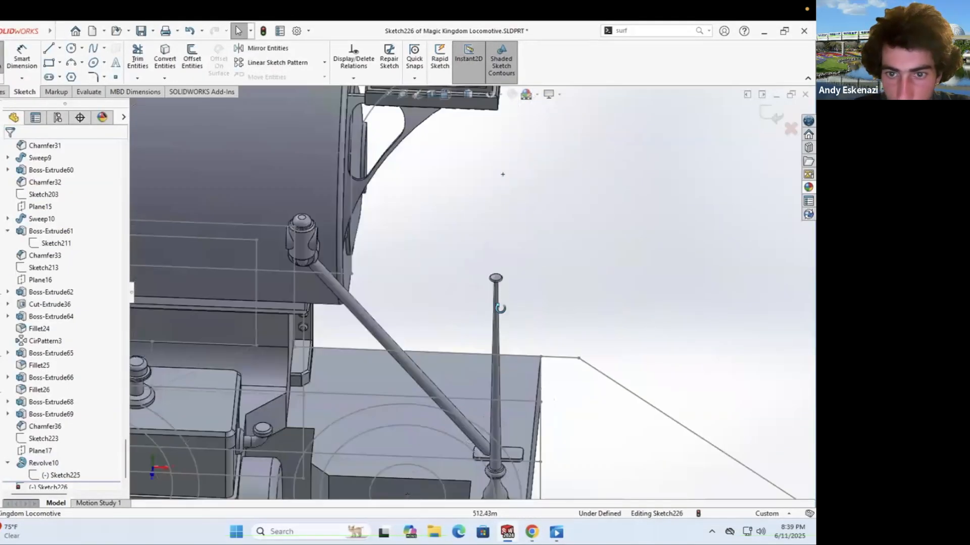
# Step: Try to convert the cap's whole underside face into sketch entities
pyautogui.moveTo(502, 273); pyautogui.dragTo(493, 313, button='middle')
pyautogui.scroll(6, 479, 232)
pyautogui.click(164, 56)
pyautogui.scroll(-5, 485, 180)
pyautogui.scroll(7, 491, 91)
pyautogui.moveTo(495, 87); pyautogui.dragTo(493, 33, button='middle')
pyautogui.click(476, 169)
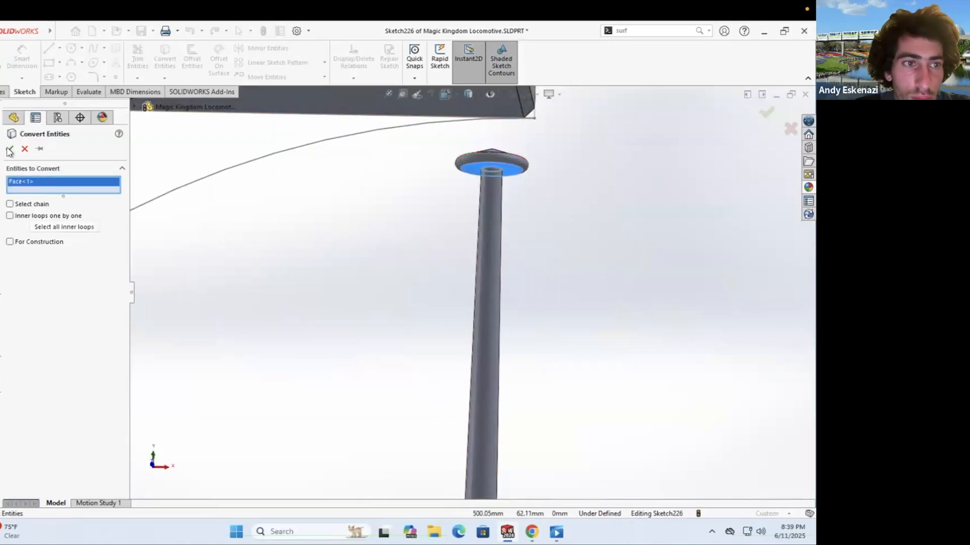
pyautogui.click(9, 149)
# Step: Convert the circular edge where the pole meets the cap into the sketch as construction geometry
pyautogui.scroll(3, 493, 150)
pyautogui.click(483, 196)
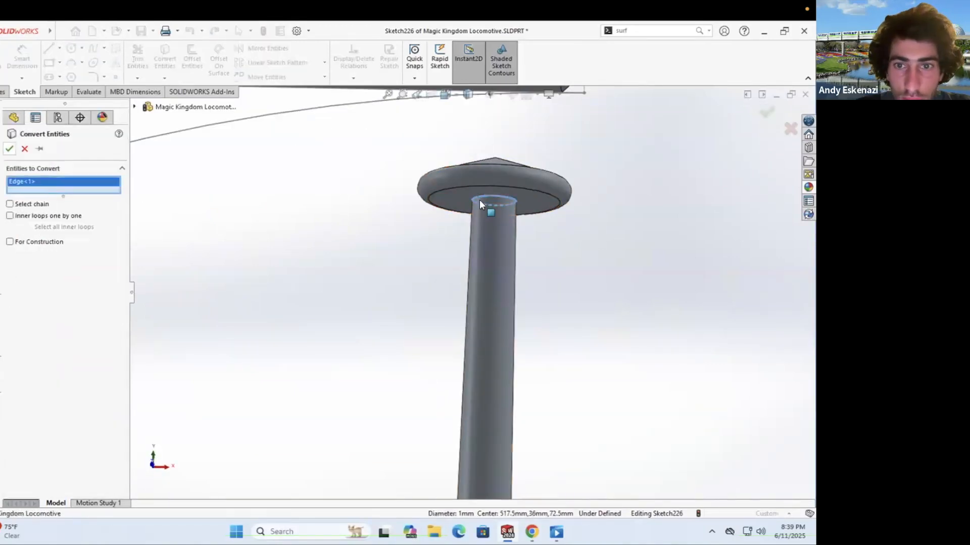
pyautogui.click(477, 202)
pyautogui.scroll(-8, 477, 202)
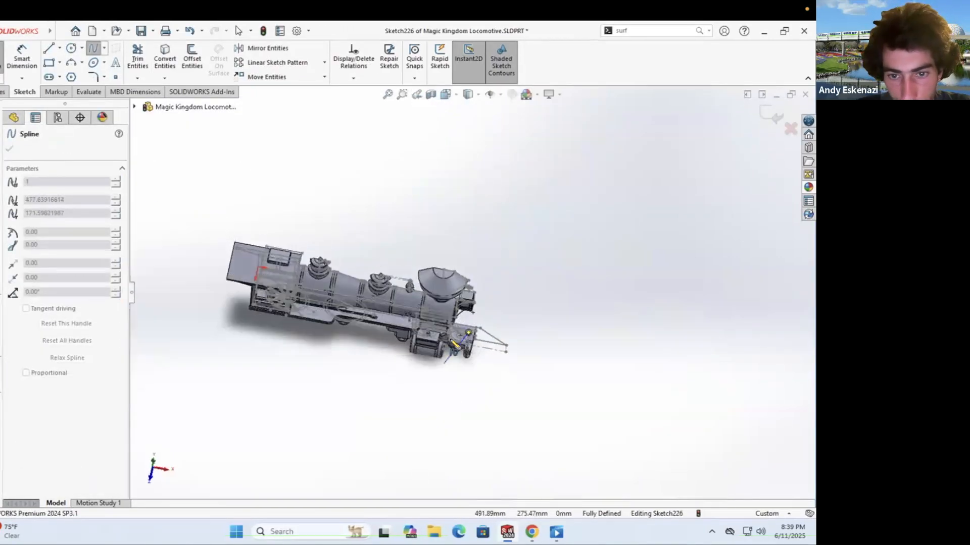
# Step: Draw a construction line from the pole circle toward the rear of the locomotive and set its length to 40 mm
pyautogui.scroll(10, 512, 319)
pyautogui.click(512, 319)
pyautogui.scroll(-8, 512, 319)
pyautogui.click(332, 265)
pyautogui.click(401, 276)
pyautogui.click(404, 267)
pyautogui.write('40')
pyautogui.press('Return')
pyautogui.moveTo(514, 296)
pyautogui.mouseDown(button='middle')
pyautogui.moveTo(473, 200)
pyautogui.moveTo(556, 292)
pyautogui.mouseUp(button='middle')
pyautogui.scroll(-2, 556, 292)
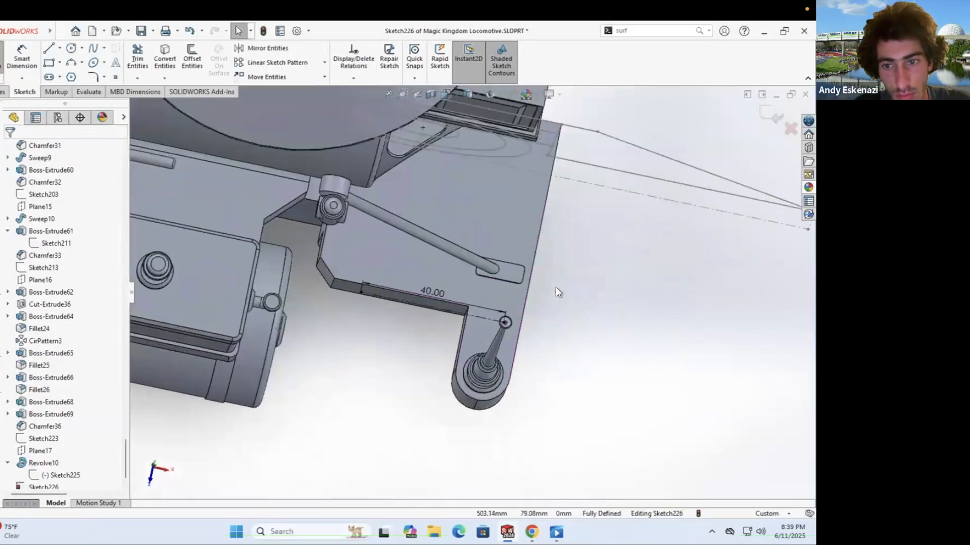
# Step: Sketch a wavy spline from the pole circle to the far end of the 40 mm construction line
pyautogui.scroll(-6, 475, 330)
pyautogui.click(93, 48)
pyautogui.click(605, 297)
pyautogui.click(513, 298)
pyautogui.click(287, 214)
pyautogui.scroll(3, 298, 236)
pyautogui.scroll(-2, 294, 234)
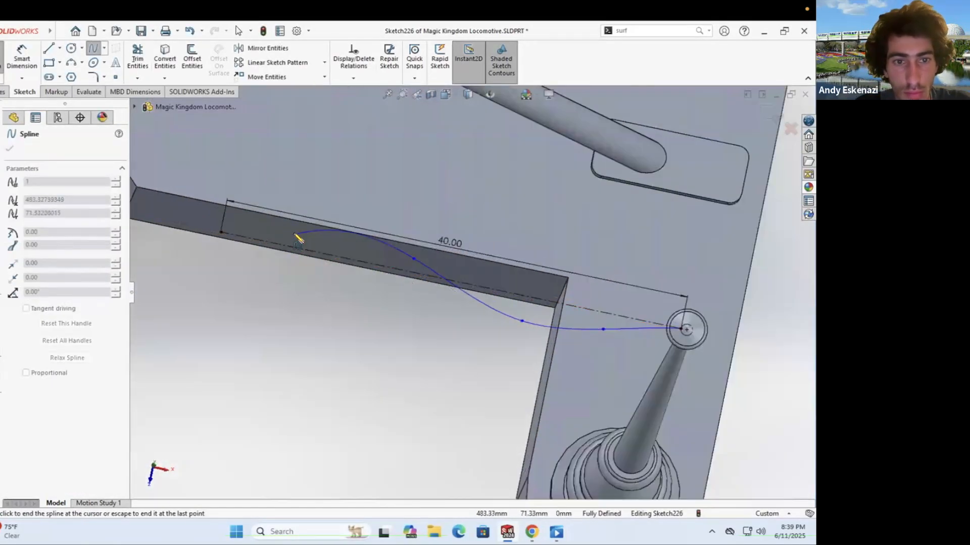
pyautogui.click(235, 246)
# Step: Offset the wavy spline to both sides, turning the original spline into construction geometry
pyautogui.press('Escape')
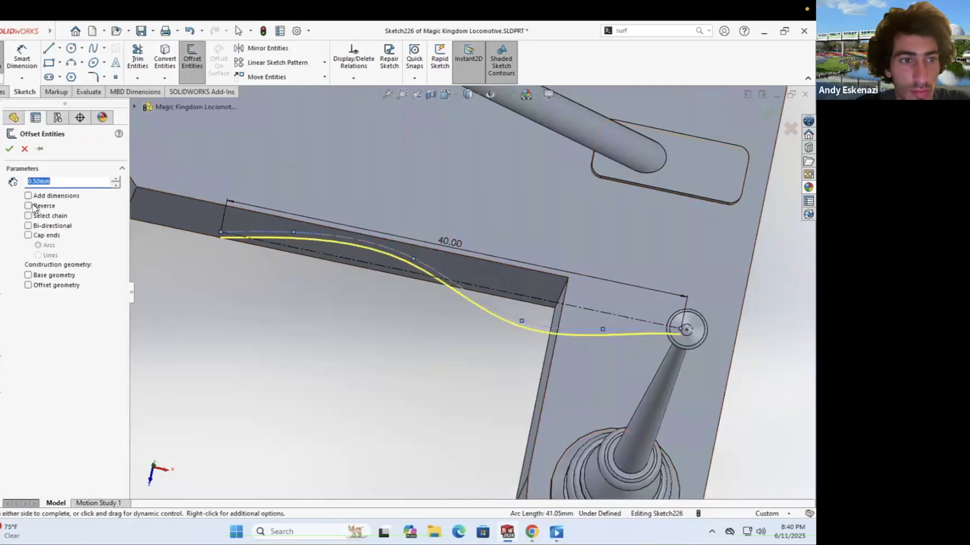
pyautogui.press('Return')
pyautogui.scroll(-9, 217, 227)
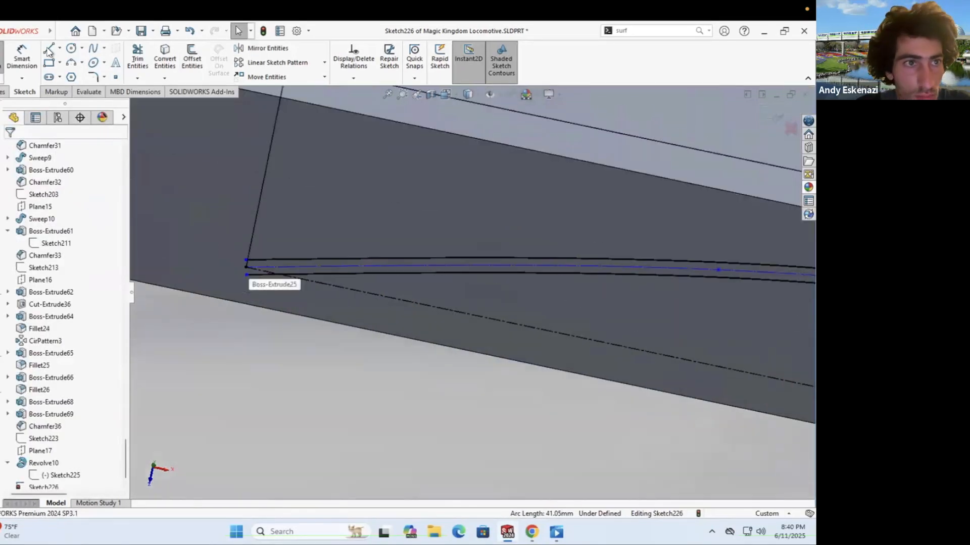
# Step: Close the thin flag outline with a line at its free end and an arc at the pole end
pyautogui.click(246, 276)
pyautogui.scroll(10, 247, 276)
pyautogui.scroll(-14, 571, 308)
pyautogui.press('a')
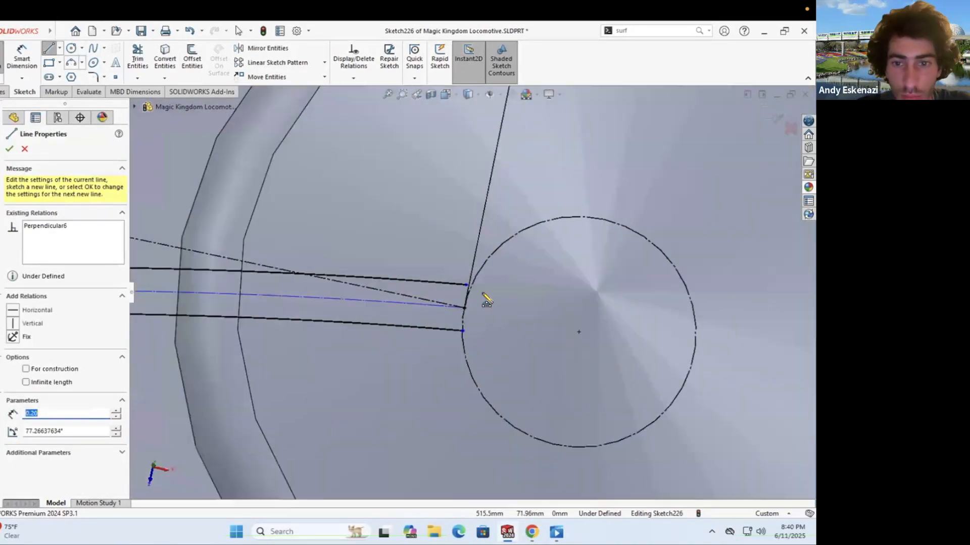
pyautogui.click(488, 308)
pyautogui.press('Escape')
# Step: Extrude the wavy flag outline 30 mm downward along the flagpole
pyautogui.click(3, 92)
pyautogui.click(4, 58)
pyautogui.scroll(15, 432, 303)
pyautogui.moveTo(432, 303); pyautogui.dragTo(430, 247, button='middle')
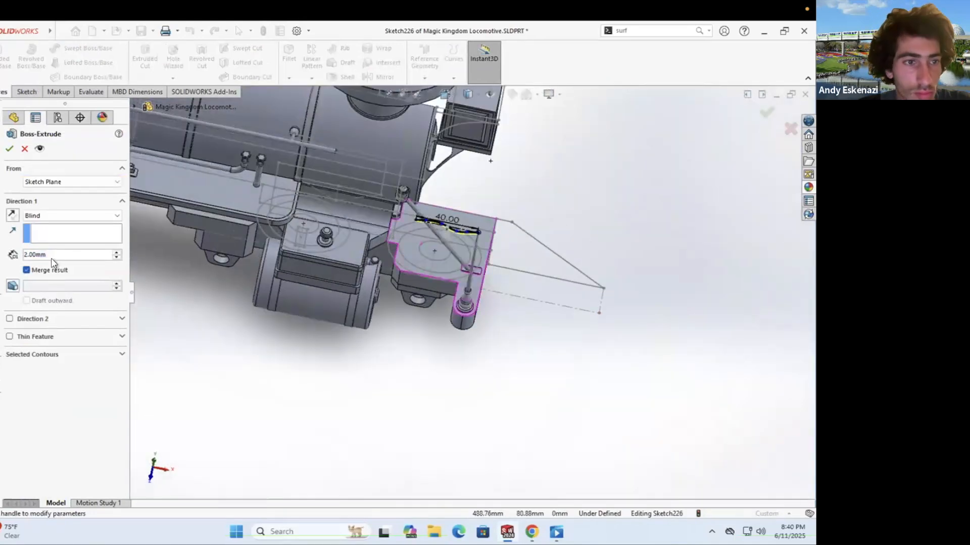
pyautogui.write('30')
pyautogui.press('Return')
pyautogui.moveTo(329, 246); pyautogui.dragTo(467, 226, button='middle')
pyautogui.press('Return')
pyautogui.scroll(-4, 469, 282)
pyautogui.moveTo(469, 288); pyautogui.dragTo(463, 310, button='middle')
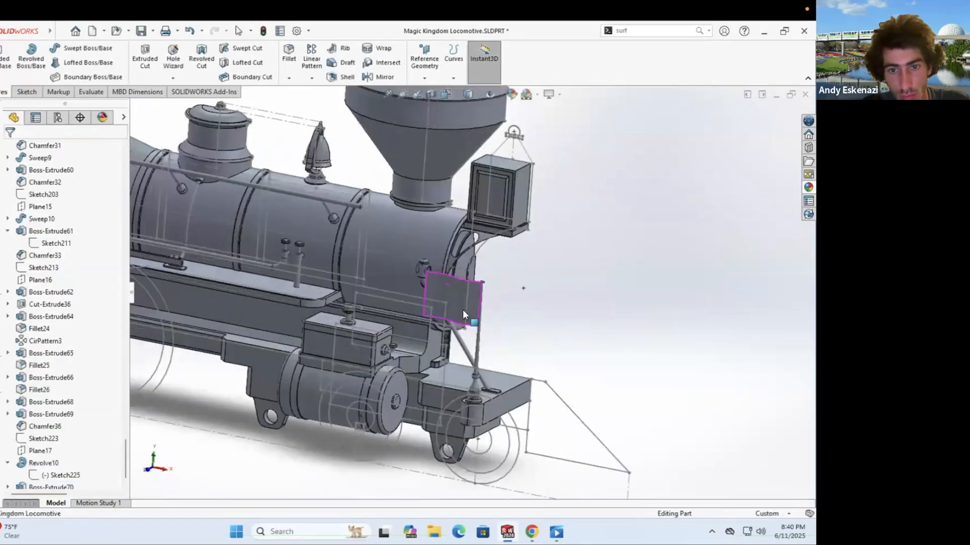
pyautogui.scroll(-6, 463, 303)
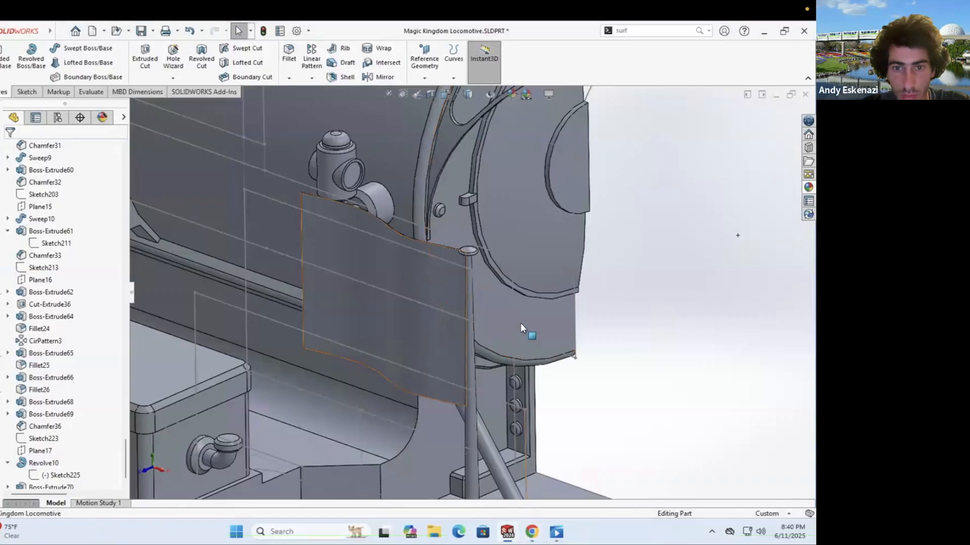
pyautogui.scroll(8, 520, 323)
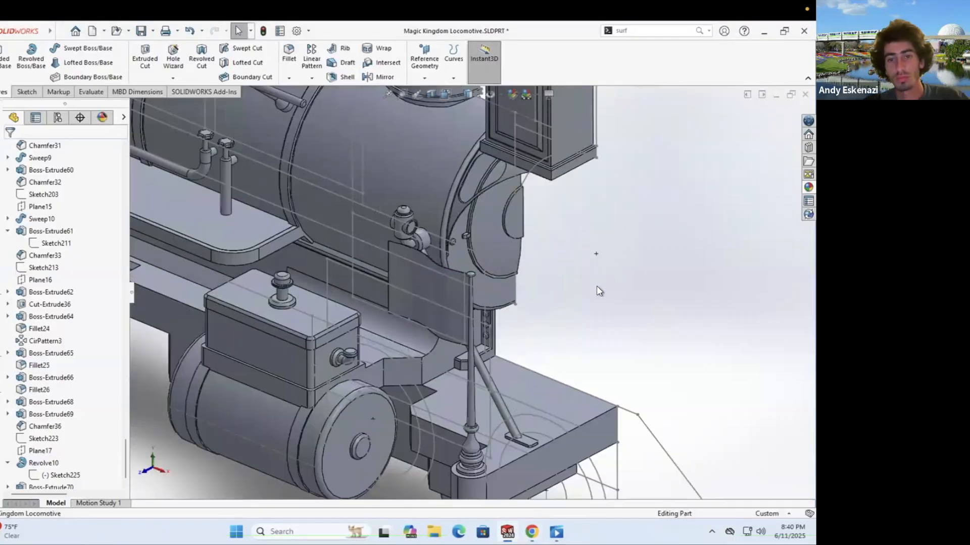
pyautogui.scroll(2, 354, 187)
pyautogui.scroll(-3, 412, 314)
pyautogui.moveTo(411, 313); pyautogui.dragTo(443, 315, button='middle')
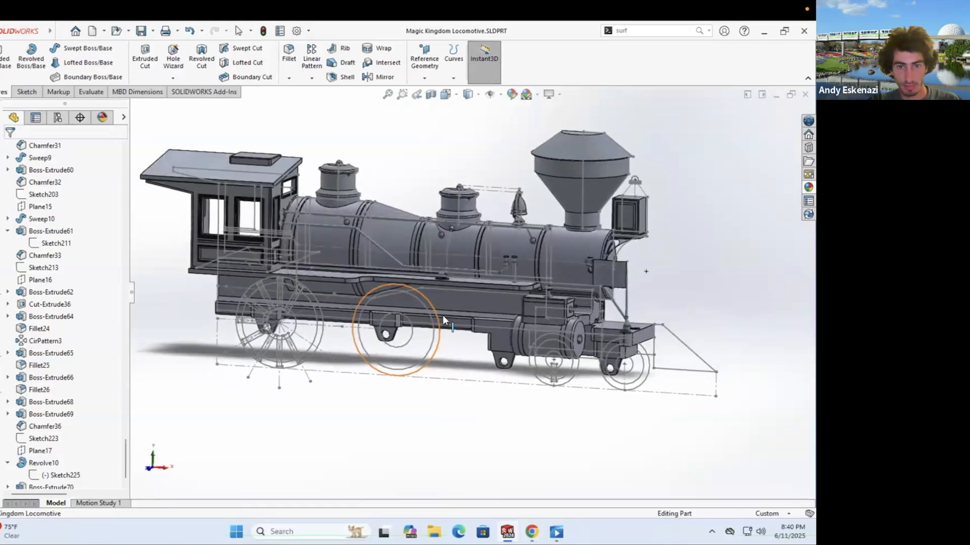
pyautogui.scroll(-6, 338, 326)
pyautogui.click(289, 78)
pyautogui.click(311, 105)
pyautogui.scroll(3, 401, 229)
pyautogui.scroll(-6, 280, 305)
pyautogui.click(277, 288)
pyautogui.moveTo(280, 305); pyautogui.dragTo(232, 283, button='middle')
pyautogui.click(24, 149)
# Step: Chamfer the outer edges of the axle hanger brackets under the frame by 1 mm at 45 degrees
pyautogui.click(289, 78)
pyautogui.click(310, 104)
pyautogui.click(190, 272)
pyautogui.scroll(-3, 222, 282)
pyautogui.click(424, 276)
pyautogui.scroll(5, 423, 275)
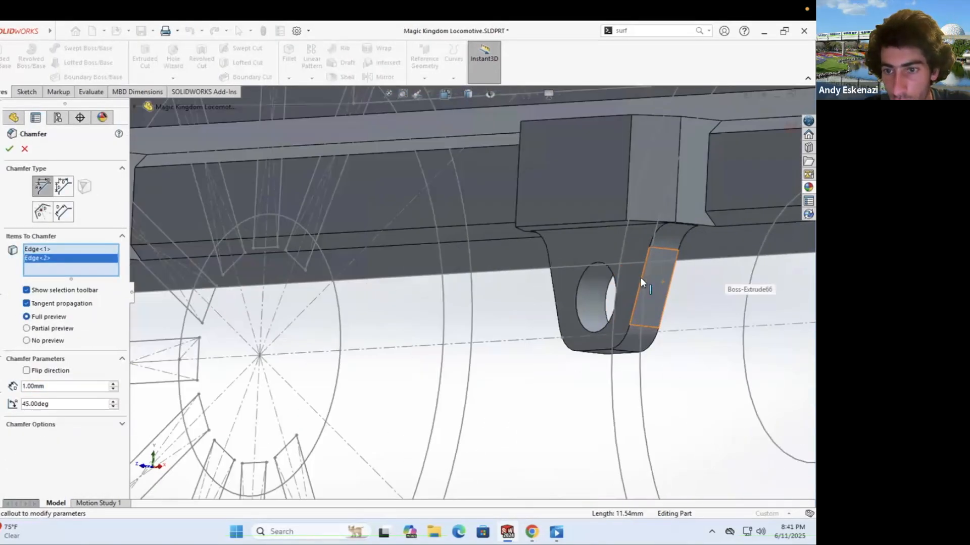
pyautogui.click(641, 277)
pyautogui.click(669, 286)
pyautogui.scroll(5, 670, 285)
pyautogui.scroll(-6, 768, 328)
pyautogui.click(652, 330)
pyautogui.click(693, 342)
pyautogui.scroll(6, 697, 333)
pyautogui.click(695, 310)
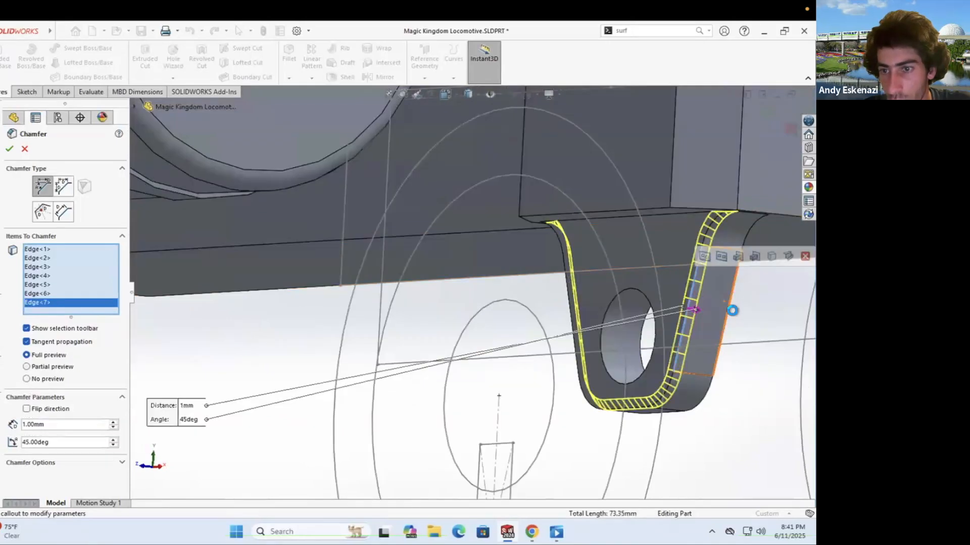
pyautogui.press('Return')
# Step: Apply a dark metal appearance to the entire locomotive body
pyautogui.scroll(8, 408, 254)
pyautogui.rightClick(408, 253)
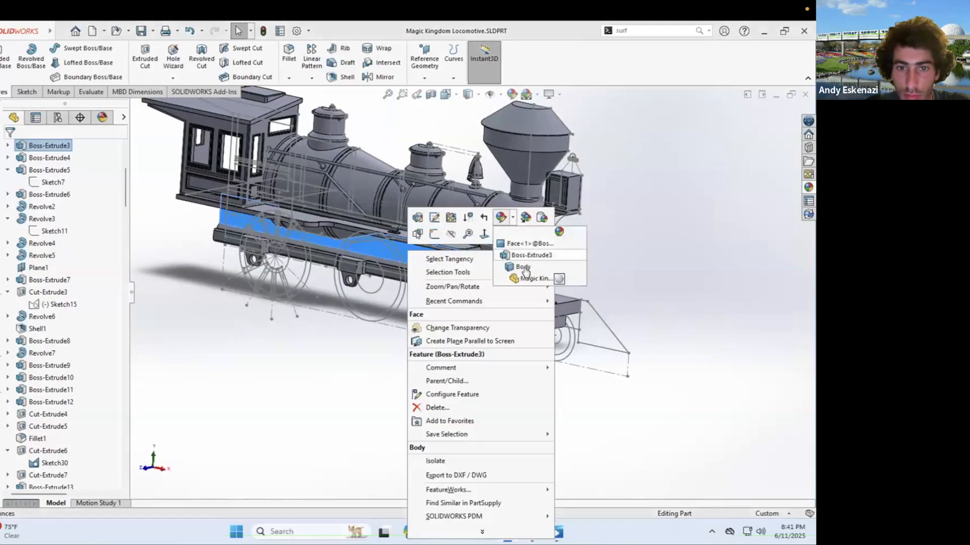
pyautogui.click(524, 267)
pyautogui.click(694, 432)
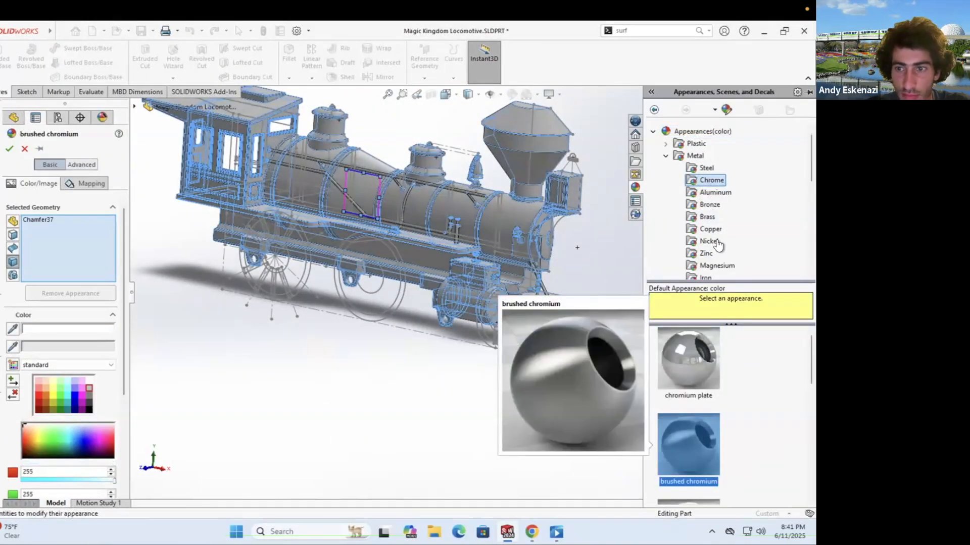
pyautogui.click(713, 268)
pyautogui.click(691, 447)
pyautogui.click(705, 253)
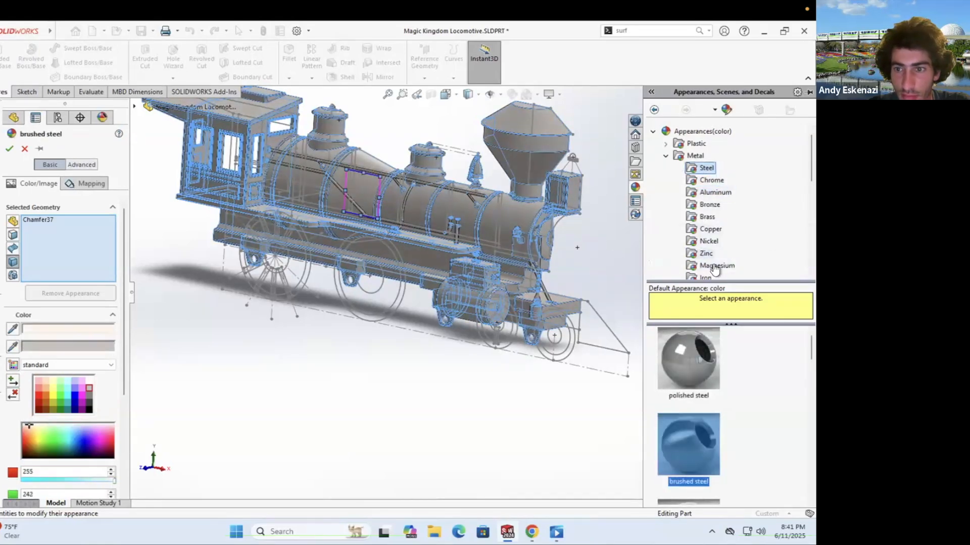
pyautogui.click(691, 435)
pyautogui.click(9, 150)
# Step: Apply brushed chromium to the axle hanger brackets, including their rounded and chamfered edges
pyautogui.scroll(-5, 366, 267)
pyautogui.scroll(-6, 295, 265)
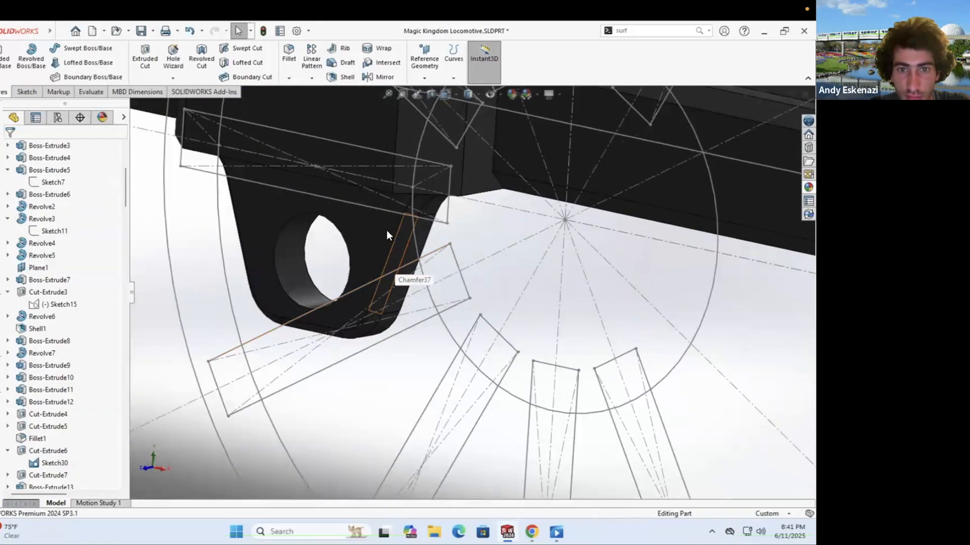
pyautogui.rightClick(386, 230)
pyautogui.click(493, 200)
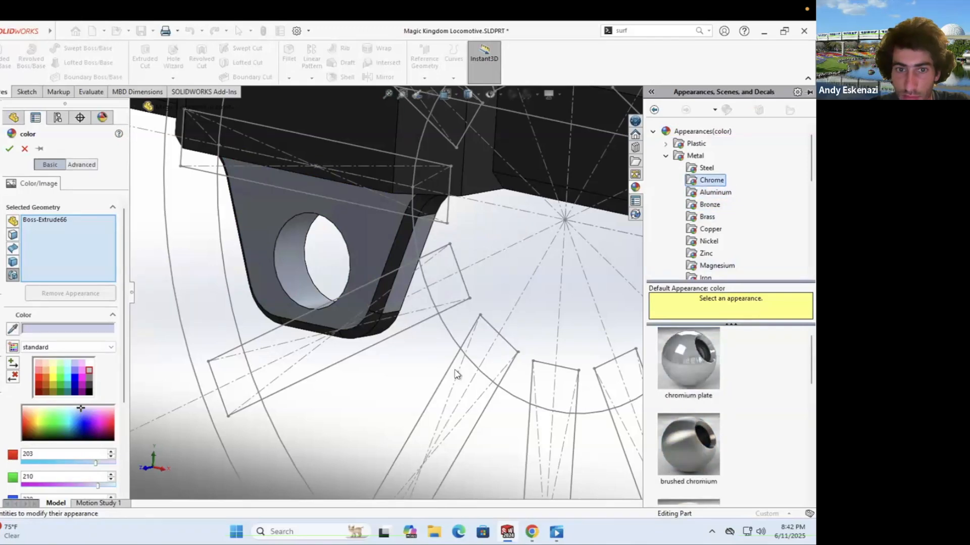
pyautogui.click(689, 444)
pyautogui.scroll(5, 415, 275)
pyautogui.click(415, 274)
pyautogui.click(529, 386)
pyautogui.click(683, 332)
pyautogui.scroll(5, 683, 332)
pyautogui.hotkey('alt', 'Tab')
pyautogui.hotkey('alt', 'Tab')
pyautogui.press('Return')
pyautogui.scroll(-5, 416, 179)
pyautogui.rightClick(407, 151)
pyautogui.click(513, 139)
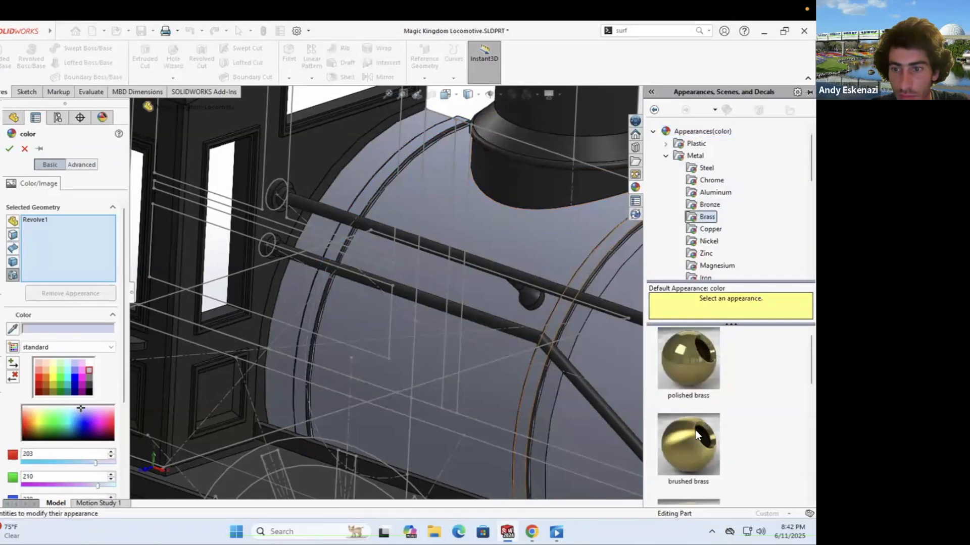
pyautogui.press('Escape')
# Step: Apply brushed brass to the faces of the first boiler band near the cab
pyautogui.scroll(-5, 413, 187)
pyautogui.rightClick(432, 196)
pyautogui.click(503, 165)
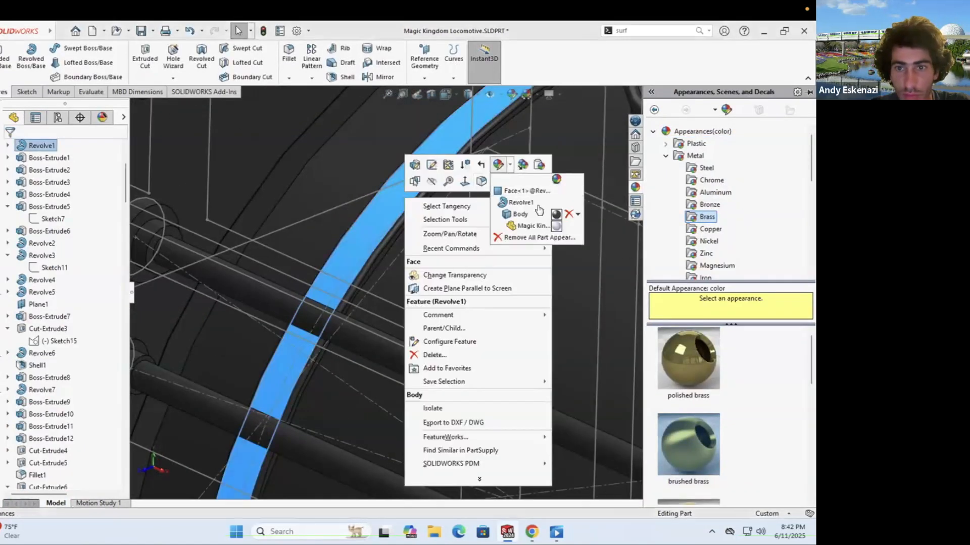
pyautogui.click(546, 190)
pyautogui.click(707, 217)
pyautogui.click(692, 444)
pyautogui.click(376, 337)
pyautogui.scroll(-5, 386, 217)
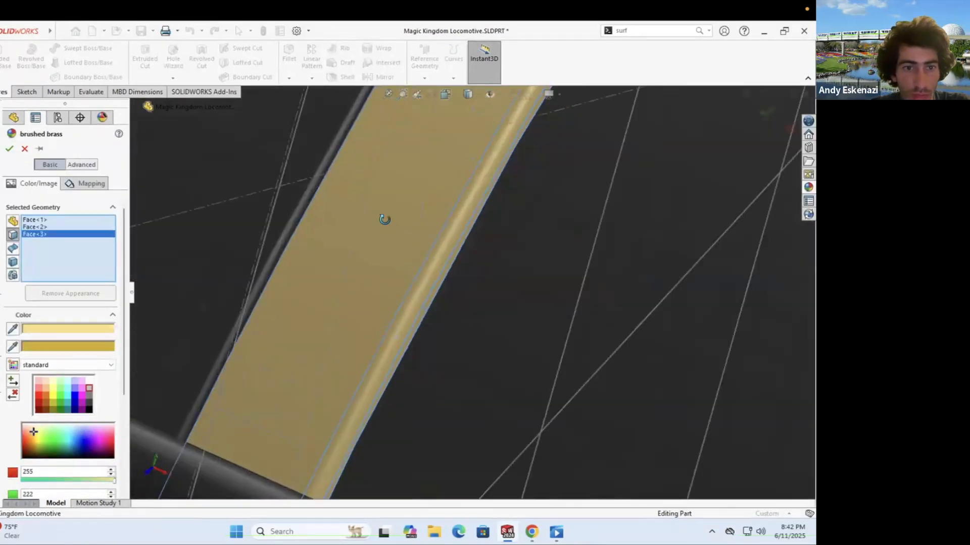
# Step: Extend the brushed brass to the edge faces and the remaining bands along the boiler
pyautogui.scroll(5, 353, 270)
pyautogui.scroll(-5, 693, 359)
pyautogui.click(671, 383)
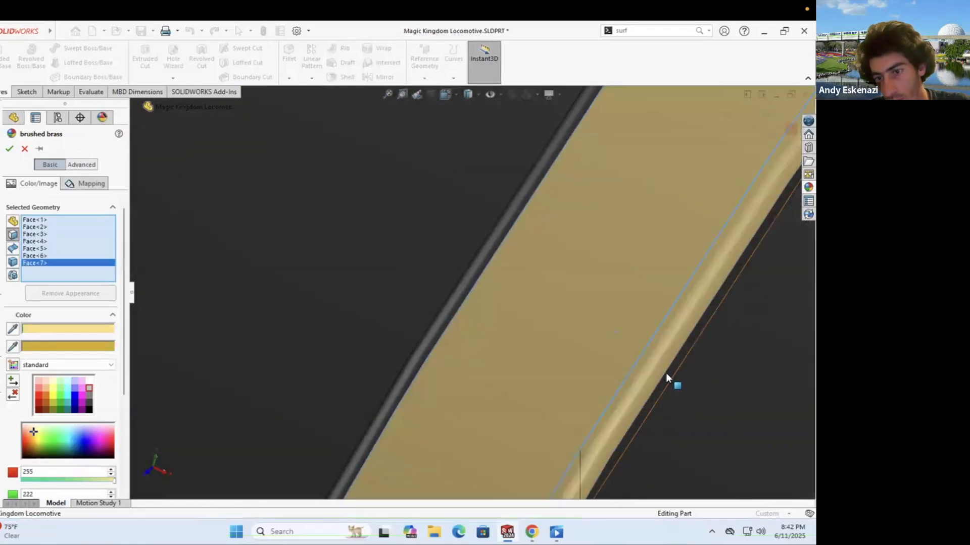
pyautogui.click(465, 313)
pyautogui.scroll(5, 555, 343)
pyautogui.scroll(-10, 643, 372)
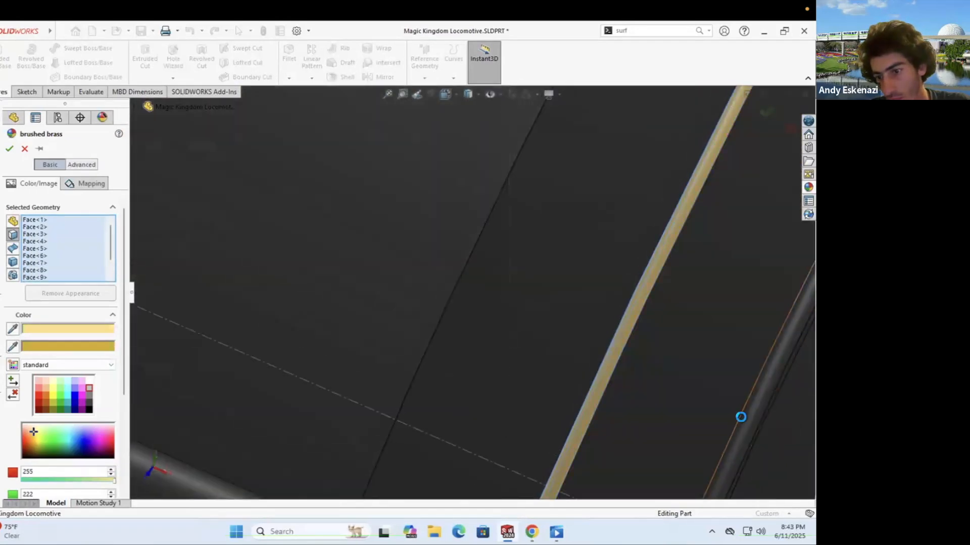
pyautogui.scroll(5, 464, 236)
pyautogui.click(663, 408)
pyautogui.scroll(-5, 526, 350)
pyautogui.click(390, 331)
pyautogui.scroll(2, 323, 251)
pyautogui.scroll(5, 517, 335)
pyautogui.scroll(-6, 543, 333)
pyautogui.press('Return')
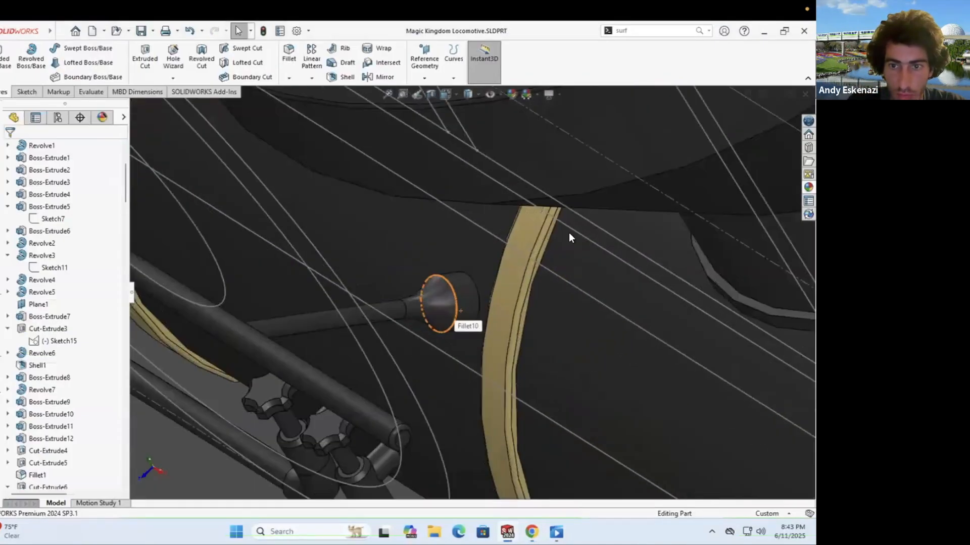
# Step: Apply brushed brass to the boiler-side pipes, their support knobs and the flanges where they meet the cab
pyautogui.click(299, 378)
pyautogui.scroll(3, 451, 362)
pyautogui.click(450, 362)
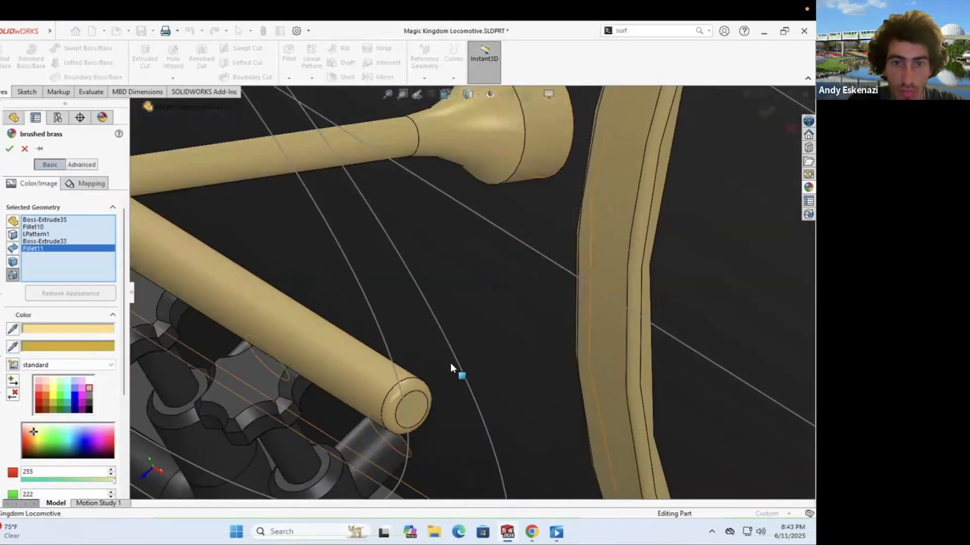
pyautogui.scroll(4, 331, 180)
pyautogui.click(332, 180)
pyautogui.scroll(-5, 331, 180)
pyautogui.click(364, 216)
pyautogui.click(361, 230)
pyautogui.scroll(3, 356, 247)
pyautogui.scroll(-4, 422, 260)
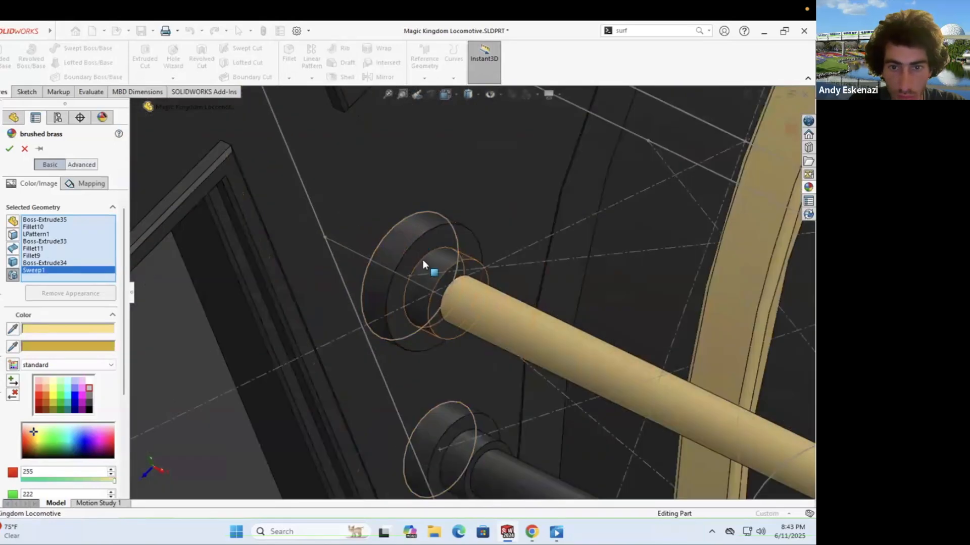
pyautogui.click(423, 260)
# Step: Chamfer the circular edges of the pipe flanges at the cab wall at 45 degrees
pyautogui.scroll(-3, 497, 401)
pyautogui.click(290, 81)
pyautogui.click(303, 106)
pyautogui.scroll(-2, 439, 293)
pyautogui.click(437, 293)
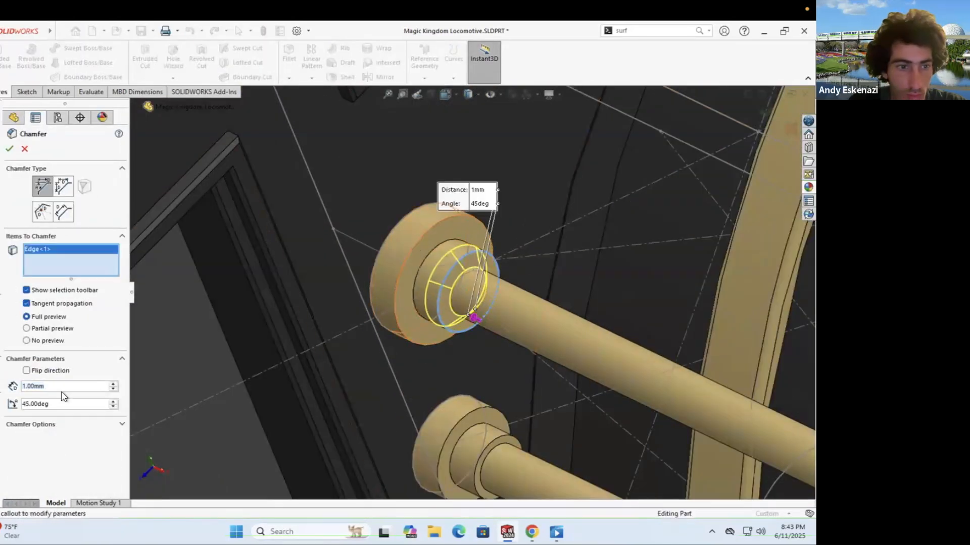
pyautogui.scroll(-2, 389, 301)
pyautogui.click(8, 150)
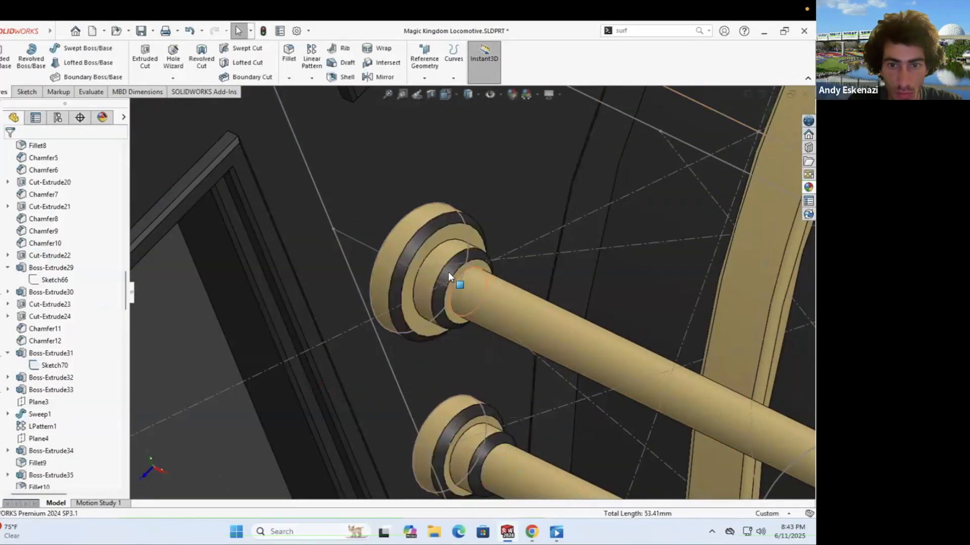
# Step: Apply brushed brass to the new chamfers on the pipe flanges
pyautogui.rightClick(448, 272)
pyautogui.click(558, 233)
pyautogui.click(707, 217)
pyautogui.click(688, 444)
pyautogui.scroll(5, 317, 229)
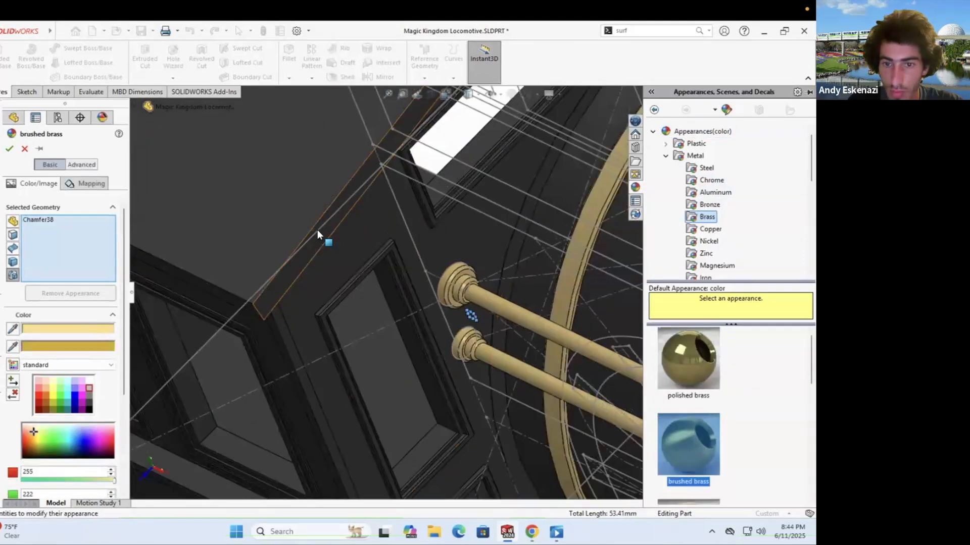
# Step: Add the thin curved pipe rising from the running board and its chamfered end fitting to the brushed brass selection
pyautogui.scroll(-5, 217, 290)
pyautogui.scroll(-5, 553, 282)
pyautogui.click(504, 322)
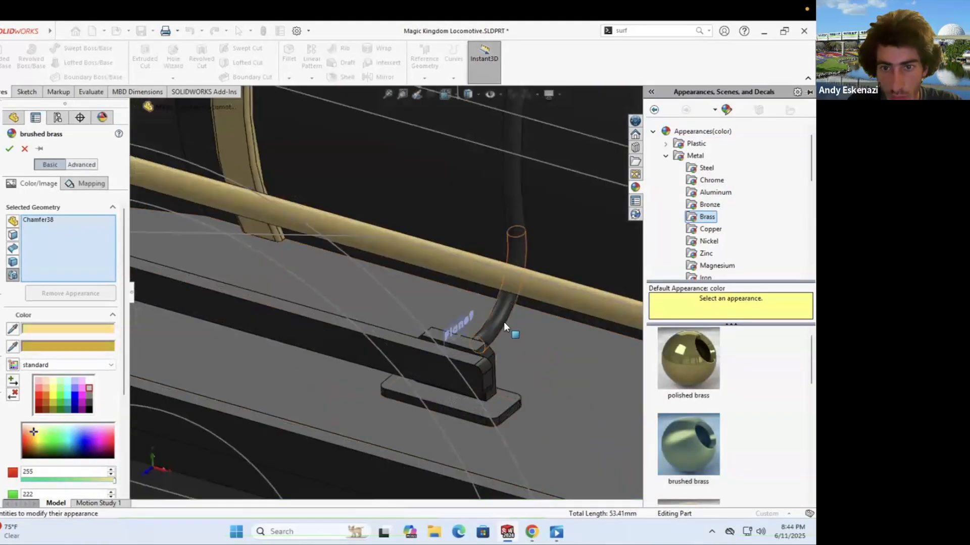
pyautogui.scroll(3, 313, 396)
pyautogui.scroll(-4, 425, 268)
pyautogui.scroll(-3, 484, 261)
pyautogui.click(505, 222)
pyautogui.scroll(5, 581, 325)
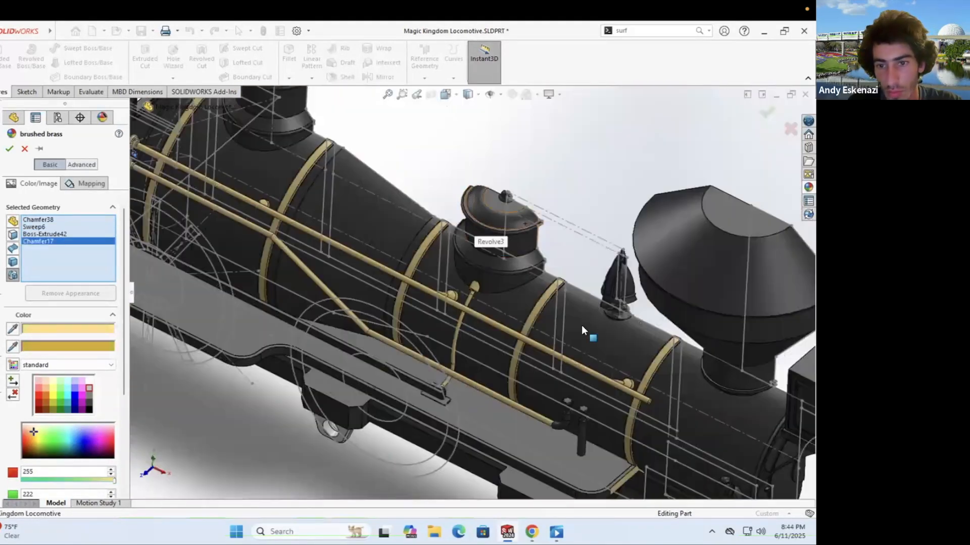
# Step: Add the bell and the finial on top of its bracket to the brushed brass selection
pyautogui.scroll(-4, 556, 317)
pyautogui.click(556, 317)
pyautogui.scroll(-3, 497, 235)
pyautogui.click(487, 283)
pyautogui.scroll(-2, 512, 254)
pyautogui.click(512, 254)
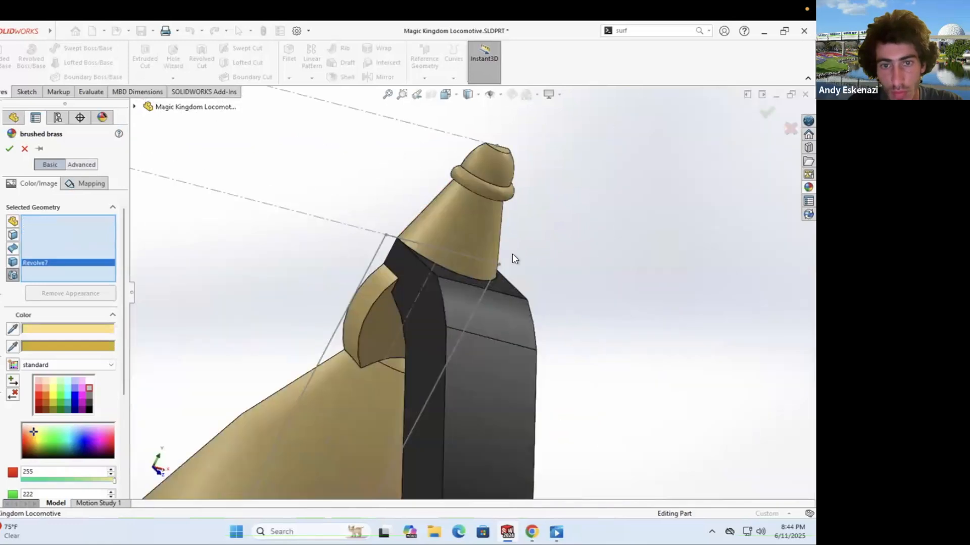
pyautogui.scroll(5, 223, 280)
pyautogui.press('Return')
# Step: Apply brushed brass to the rounded rim at the base of the middle boiler dome, checking the reference photos
pyautogui.scroll(3, 495, 257)
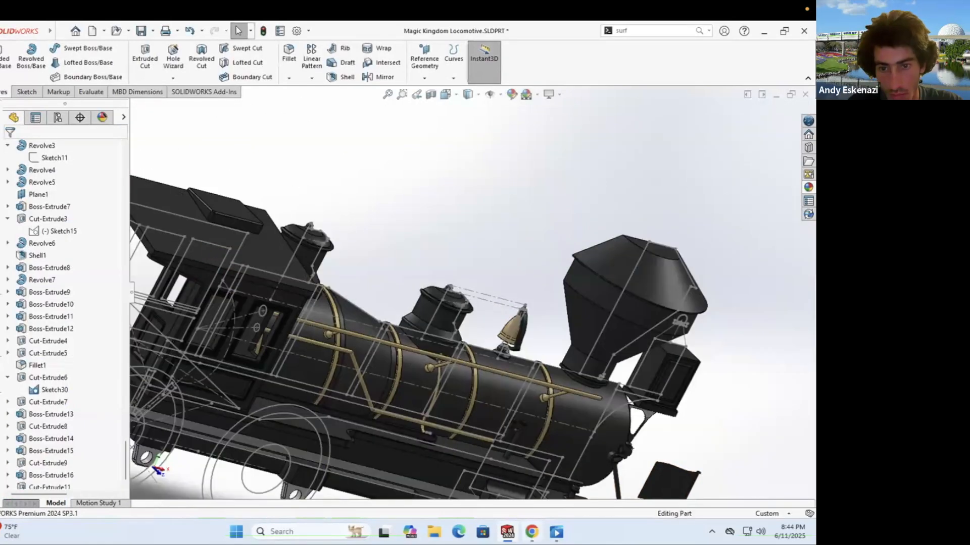
pyautogui.hotkey('alt', 'Tab')
pyautogui.hotkey('alt', 'Tab')
pyautogui.scroll(-4, 373, 269)
pyautogui.rightClick(375, 270)
pyautogui.click(468, 235)
pyautogui.click(484, 261)
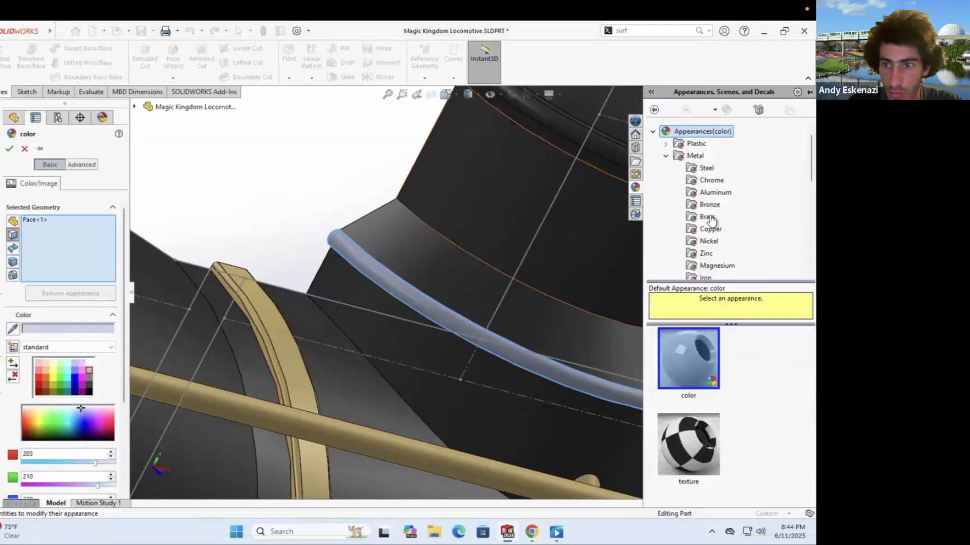
pyautogui.click(705, 214)
pyautogui.click(688, 508)
# Step: Extend the brushed brass to the domes' trim faces, including the lid rim and finial of the dome beside the cab
pyautogui.scroll(-3, 413, 243)
pyautogui.click(453, 217)
pyautogui.click(453, 214)
pyautogui.scroll(-3, 453, 214)
pyautogui.scroll(3, 450, 177)
pyautogui.scroll(-3, 492, 144)
pyautogui.click(492, 144)
pyautogui.scroll(3, 383, 332)
pyautogui.scroll(4, 384, 332)
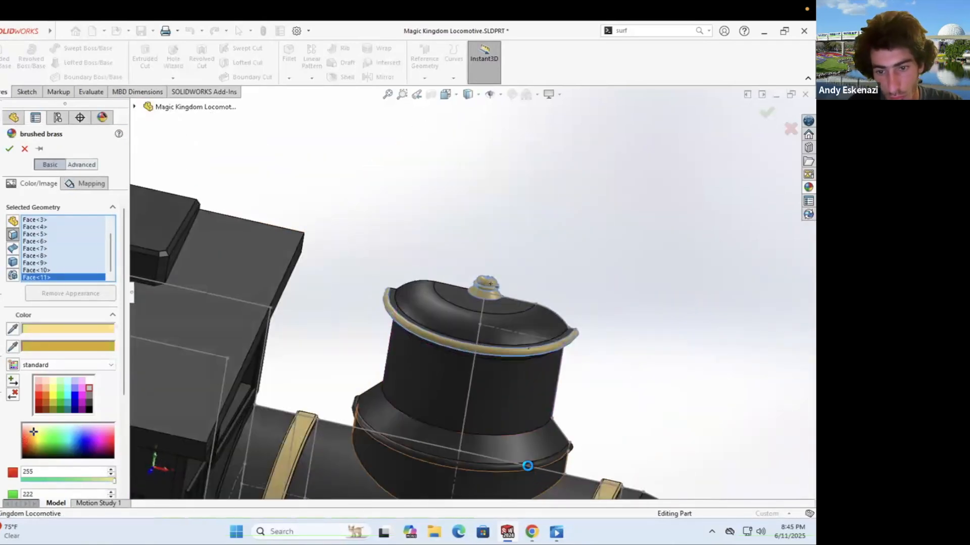
pyautogui.scroll(-6, 435, 326)
pyautogui.click(461, 309)
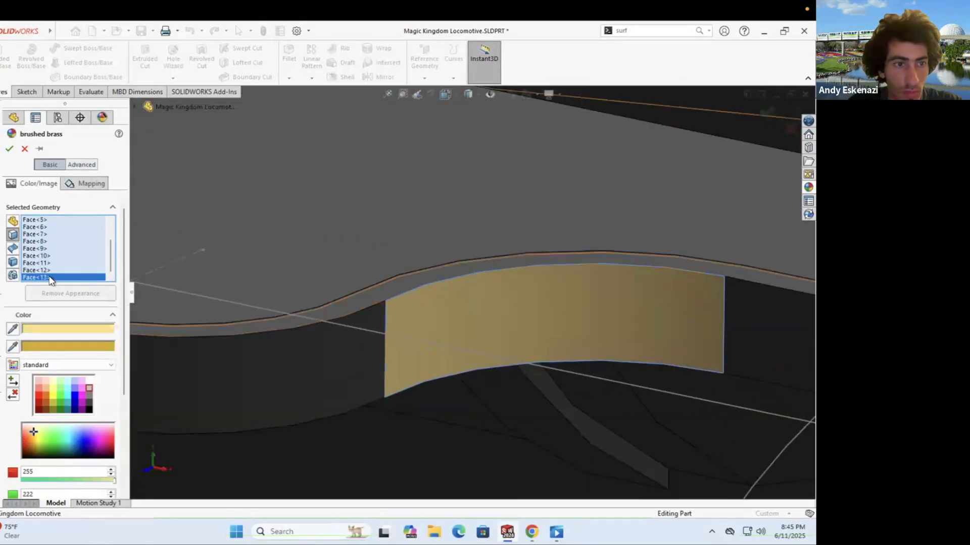
pyautogui.press('Escape')
# Step: Apply a brass appearance to the curved and straight side faces along the running board's edge
pyautogui.rightClick(457, 271)
pyautogui.click(506, 252)
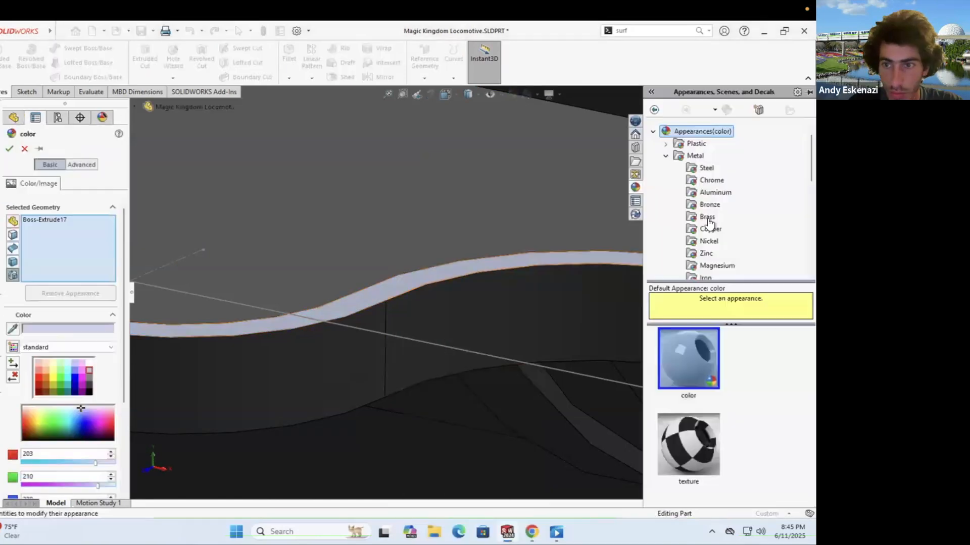
pyautogui.scroll(3, 450, 320)
pyautogui.click(380, 265)
pyautogui.click(471, 293)
pyautogui.click(206, 241)
pyautogui.scroll(3, 602, 316)
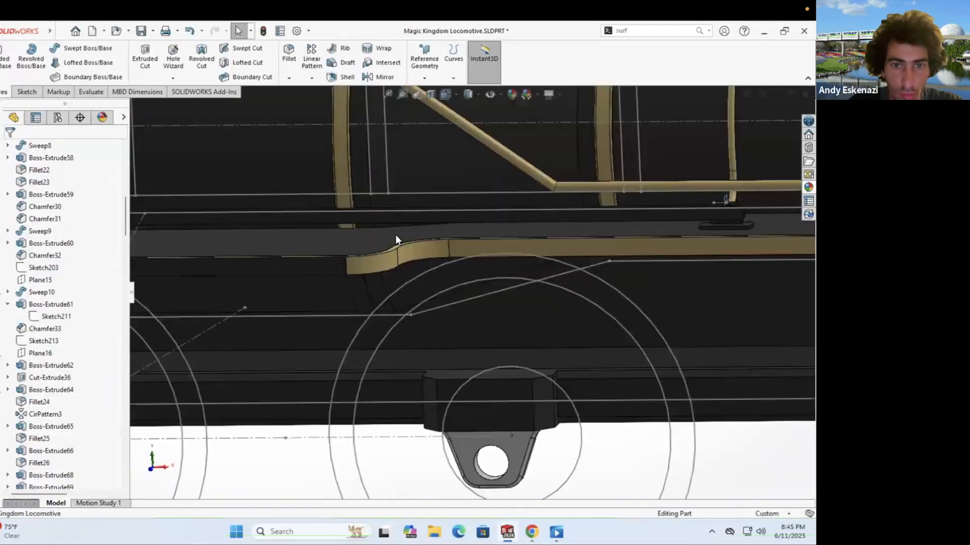
# Step: Apply brushed brass to the remaining side faces along the running board's edge
pyautogui.rightClick(305, 262)
pyautogui.click(396, 222)
pyautogui.click(414, 249)
pyautogui.scroll(-3, 353, 244)
pyautogui.scroll(5, 435, 313)
pyautogui.scroll(-8, 454, 293)
pyautogui.scroll(-2, 478, 256)
pyautogui.click(434, 266)
pyautogui.scroll(5, 414, 283)
pyautogui.click(396, 298)
pyautogui.scroll(-8, 373, 272)
# Step: Add the faces of the boiler band segments beneath the running board to the brushed brass selection and accept it
pyautogui.click(349, 244)
pyautogui.click(421, 260)
pyautogui.scroll(5, 576, 304)
pyautogui.click(580, 310)
pyautogui.scroll(-8, 494, 270)
pyautogui.click(494, 270)
pyautogui.click(489, 264)
pyautogui.click(570, 301)
pyautogui.scroll(-3, 569, 301)
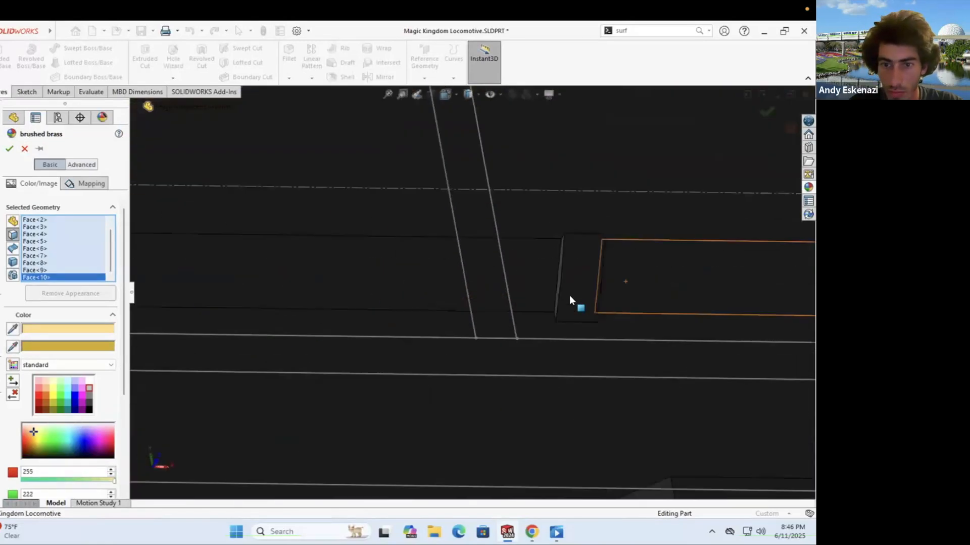
pyautogui.click(617, 282)
pyautogui.scroll(5, 617, 281)
pyautogui.scroll(-8, 536, 257)
pyautogui.scroll(-5, 510, 247)
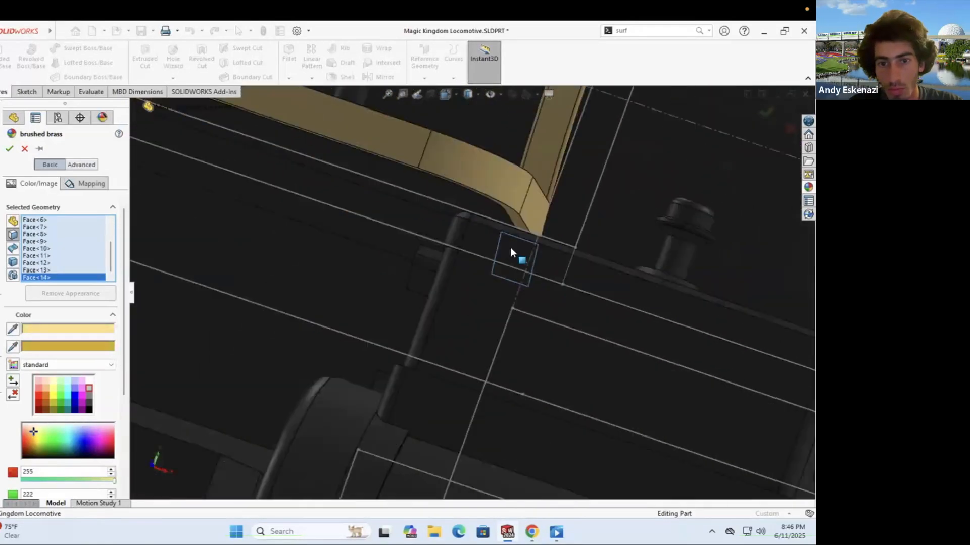
pyautogui.press('Return')
# Step: Start a 0.5 mm fillet on the long edges of the boiler band segments beneath the running board
pyautogui.press('f')
pyautogui.click(468, 278)
pyautogui.click(552, 298)
pyautogui.write('0.5')
pyautogui.scroll(5, 498, 364)
pyautogui.scroll(-5, 392, 323)
pyautogui.click(410, 315)
pyautogui.scroll(-2, 409, 310)
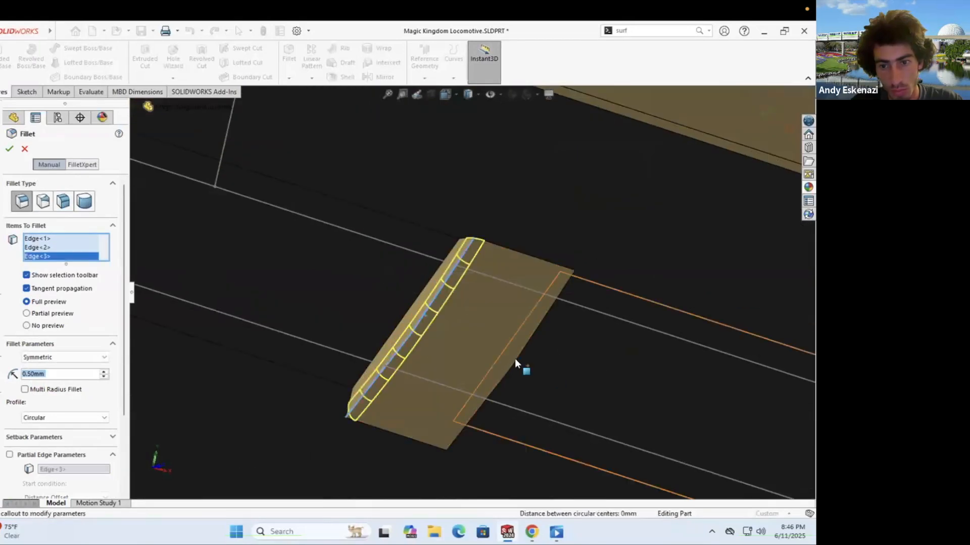
# Step: Add the remaining boiler band segment edges to the fillet, remove the mispicked face, and create the fillet
pyautogui.click(518, 366)
pyautogui.scroll(5, 517, 366)
pyautogui.scroll(-4, 370, 256)
pyautogui.scroll(-3, 190, 187)
pyautogui.click(190, 187)
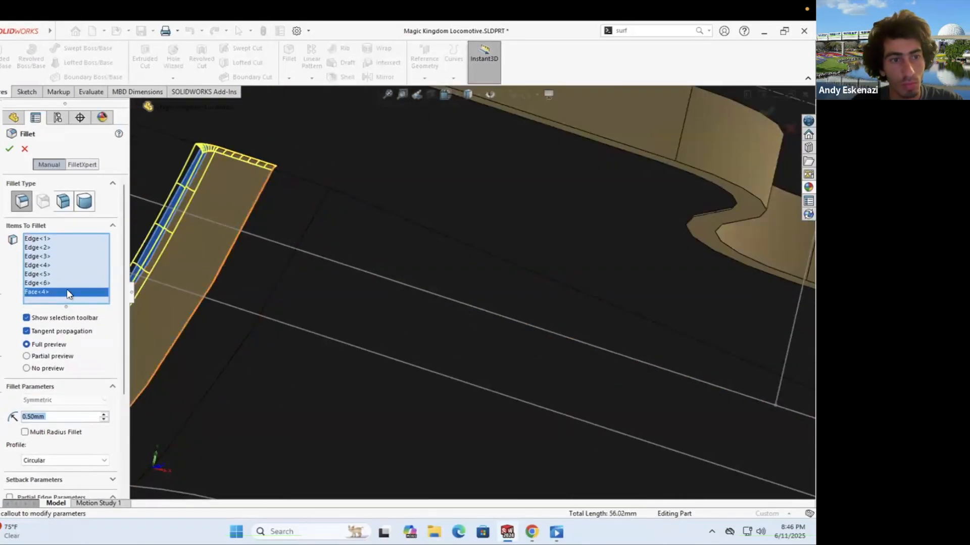
pyautogui.press('Delete')
pyautogui.scroll(-2, 240, 168)
pyautogui.scroll(3, 348, 209)
pyautogui.scroll(-3, 339, 258)
pyautogui.click(337, 256)
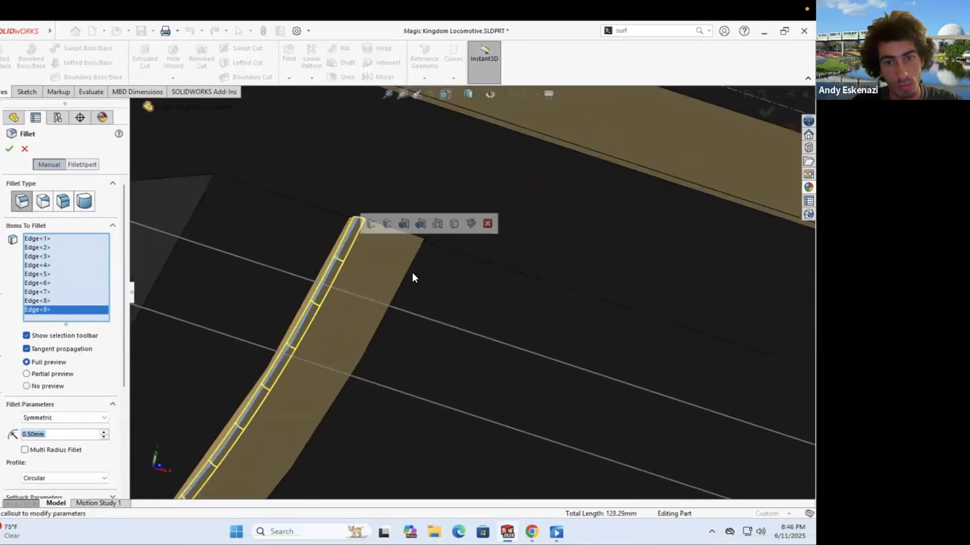
pyautogui.press('Return')
# Step: Apply a brass appearance to the new fillet feature on the boiler band segments
pyautogui.rightClick(349, 243)
pyautogui.click(440, 213)
pyautogui.click(509, 273)
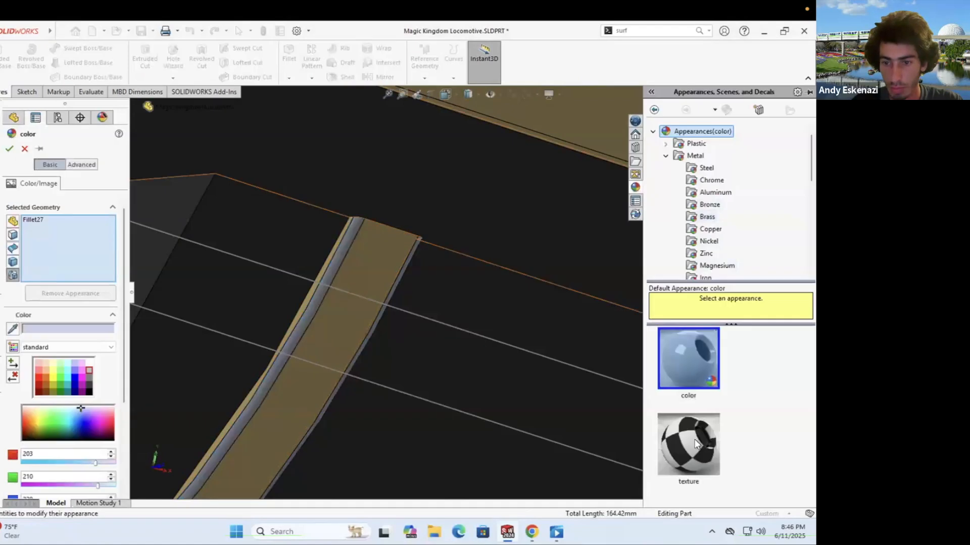
pyautogui.click(707, 216)
pyautogui.scroll(5, 417, 258)
pyautogui.scroll(5, 417, 258)
pyautogui.scroll(-3, 420, 296)
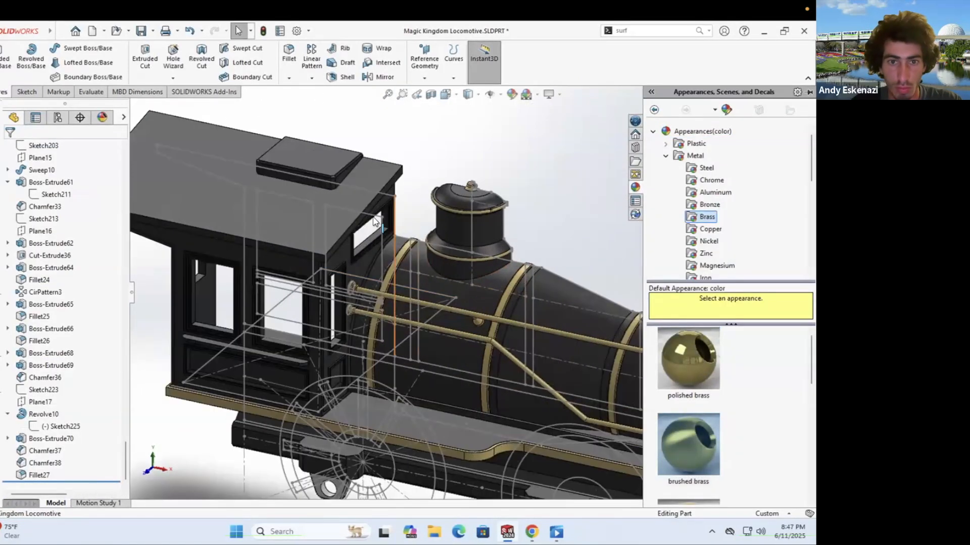
# Step: Hide the sketches still showing around the cab, boiler and running board
pyautogui.click(414, 289)
pyautogui.rightClick(414, 289)
pyautogui.click(398, 314)
pyautogui.rightClick(398, 314)
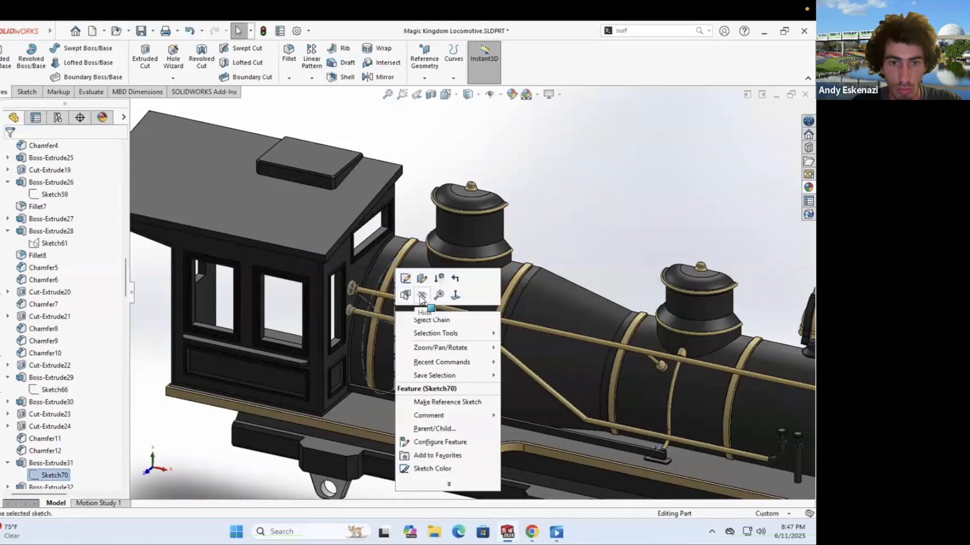
pyautogui.click(546, 350)
pyautogui.scroll(-10, 535, 313)
pyautogui.rightClick(500, 295)
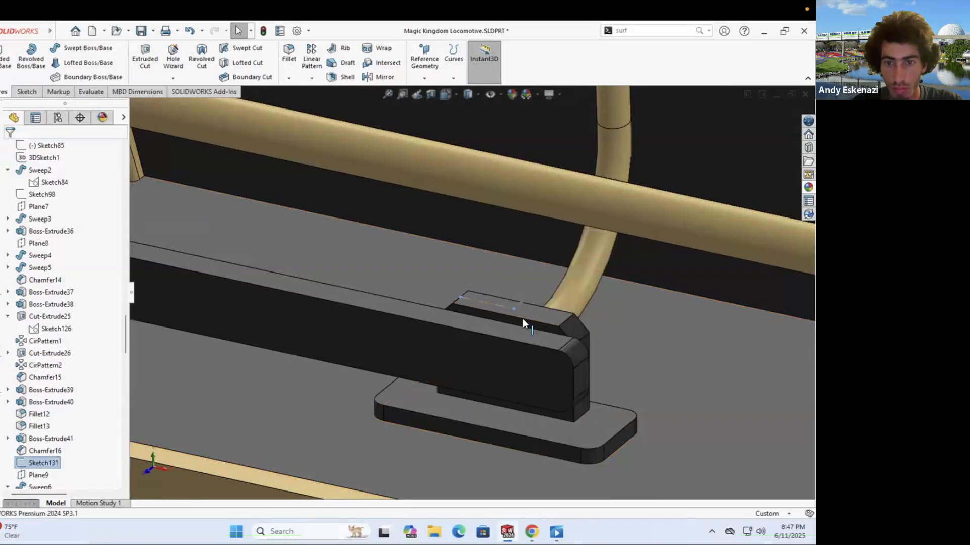
pyautogui.press('f')
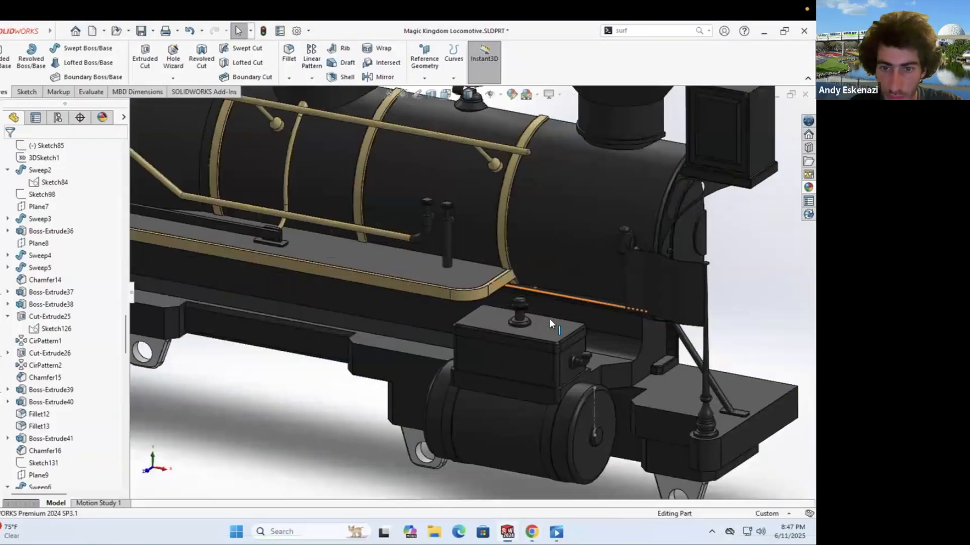
# Step: Apply brushed brass to the small flanged fitting on top of the steam cylinder's box
pyautogui.scroll(5, 549, 322)
pyautogui.rightClick(433, 236)
pyautogui.click(508, 234)
pyautogui.click(519, 278)
pyautogui.scroll(5, 401, 291)
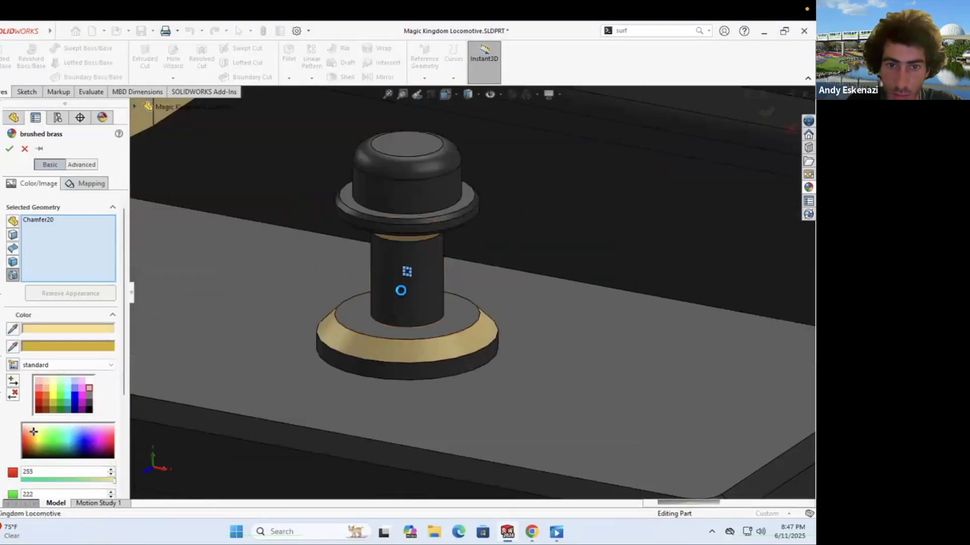
pyautogui.scroll(-5, 496, 331)
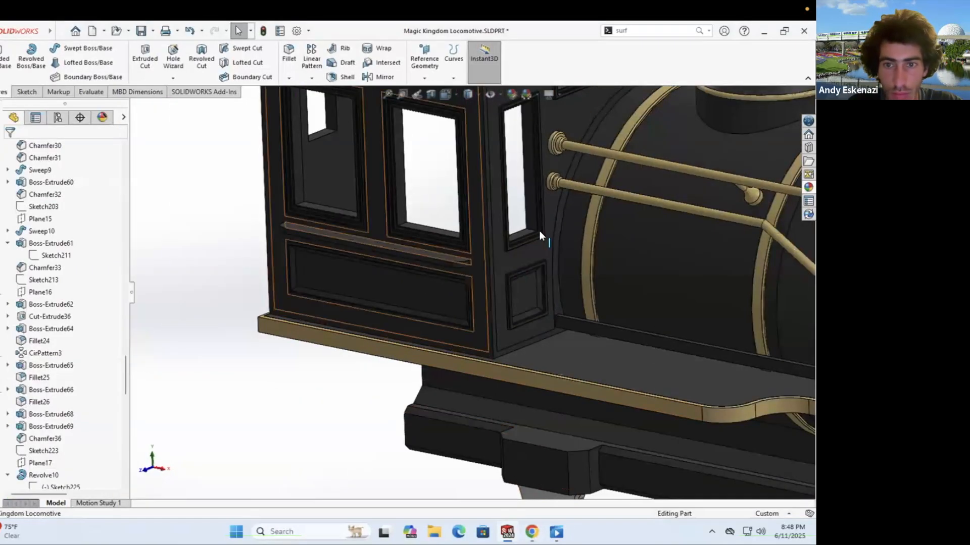
# Step: Open the colour appearance of the cab wall feature and colour the walls green
pyautogui.rightClick(539, 232)
pyautogui.click(617, 225)
pyautogui.click(649, 266)
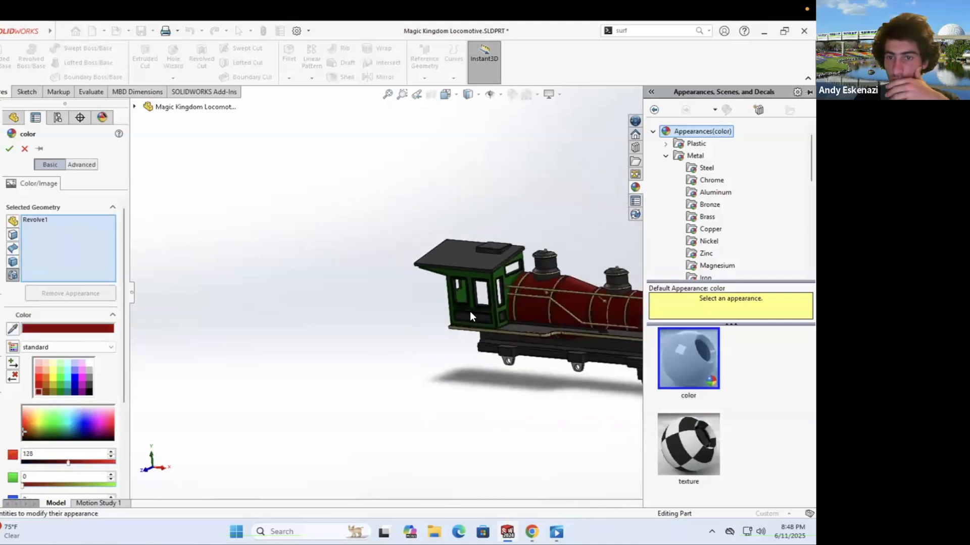
# Step: Colour the boiler, both domes and the bell bracket red with a red value of 192, checking the reference photos
pyautogui.click(544, 286)
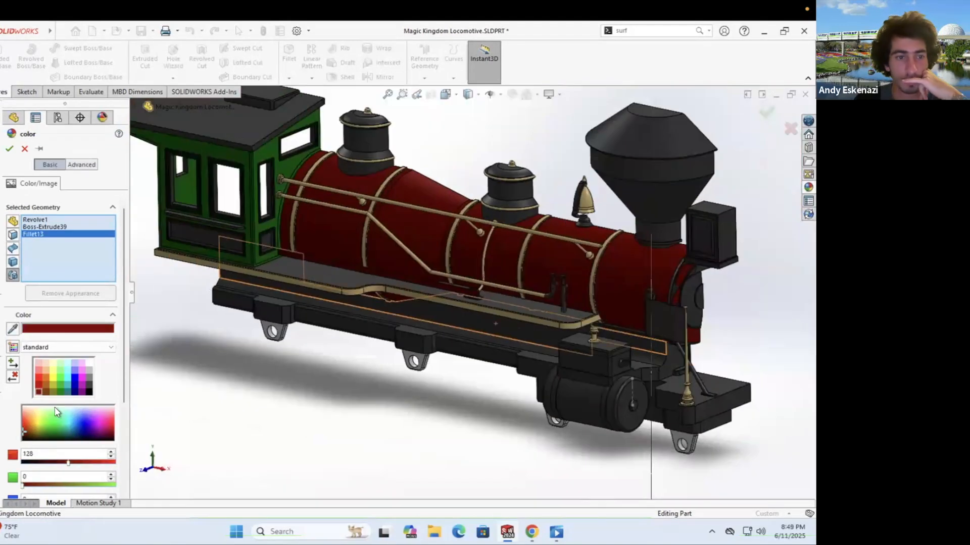
pyautogui.click(531, 531)
pyautogui.hotkey('alt', 'Tab')
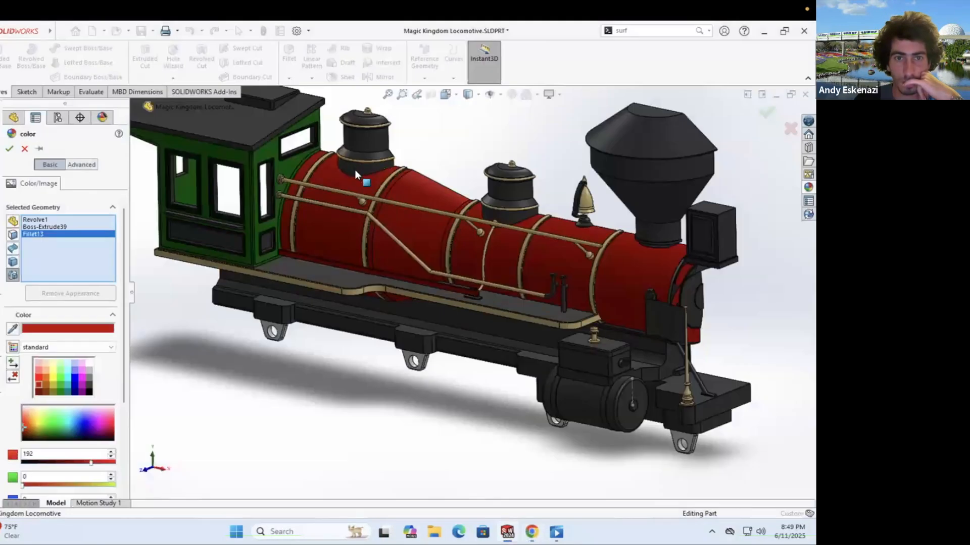
pyautogui.scroll(-5, 606, 227)
pyautogui.click(462, 225)
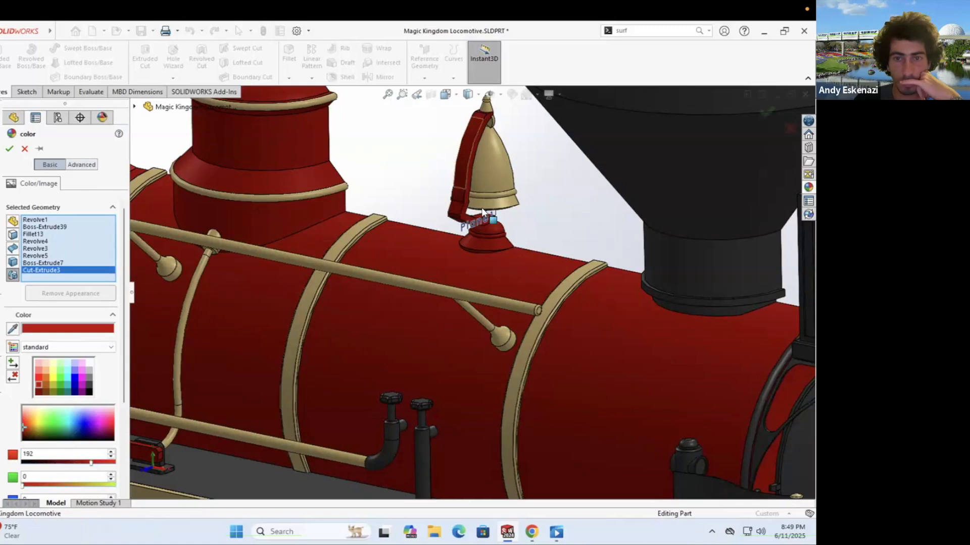
pyautogui.scroll(4, 482, 211)
pyautogui.hotkey('alt', 'Tab')
pyautogui.hotkey('alt', 'Tab')
pyautogui.scroll(-1, 498, 284)
pyautogui.click(9, 148)
# Step: Apply a light metallic appearance to the pipe elbow and upright valve pipes at the running board's front
pyautogui.hotkey('alt', 'Tab')
pyautogui.hotkey('alt', 'Tab')
pyautogui.scroll(-6, 417, 316)
pyautogui.rightClick(422, 240)
pyautogui.click(503, 222)
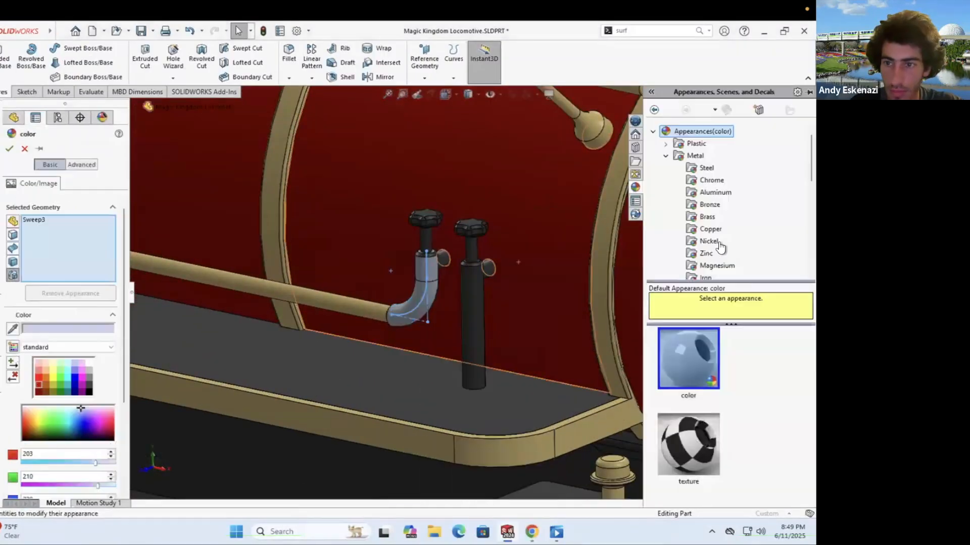
pyautogui.click(688, 359)
pyautogui.scroll(-5, 474, 271)
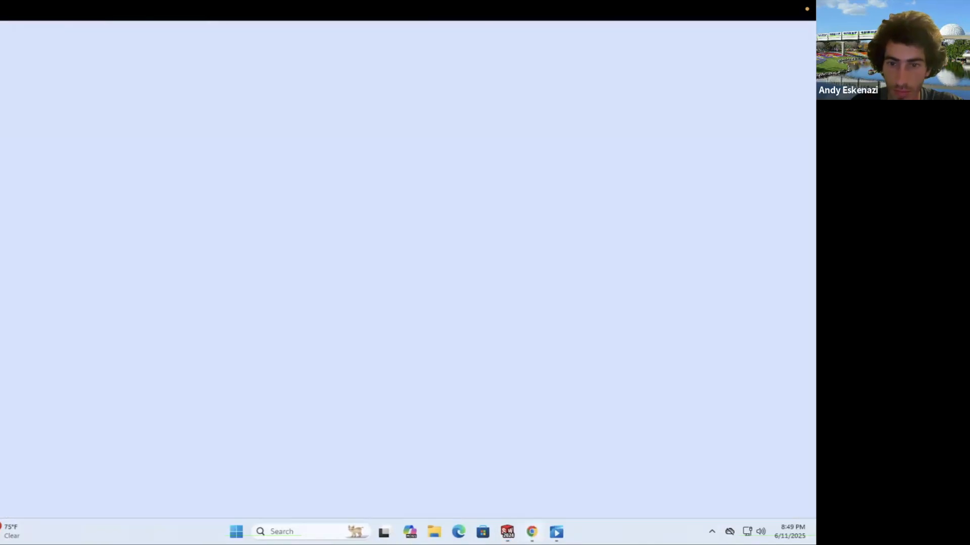
pyautogui.click(9, 148)
# Step: Colour the handwheels on top of the two valve pipes orange-brown, with red 186 and green 91
pyautogui.rightClick(359, 103)
pyautogui.click(448, 90)
pyautogui.click(323, 112)
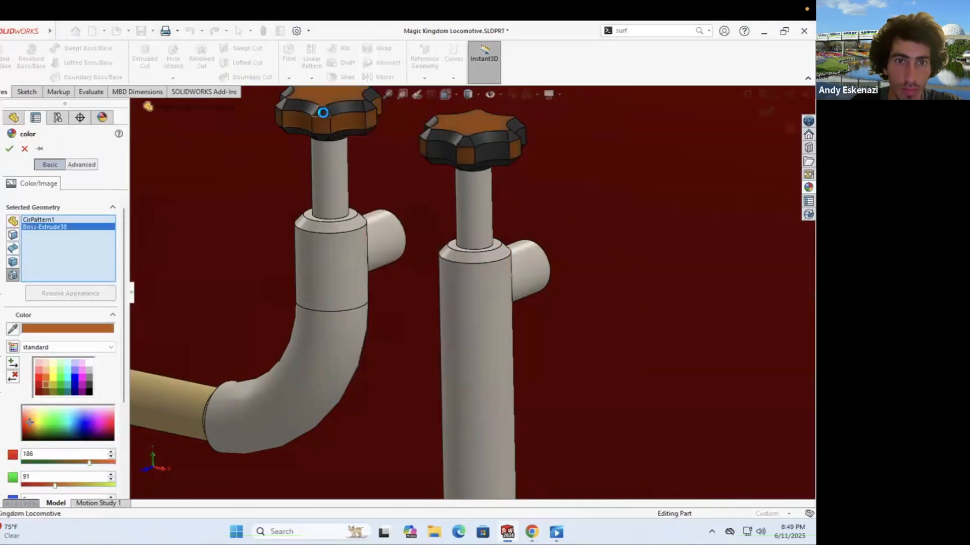
pyautogui.scroll(10, 470, 303)
pyautogui.press('Return')
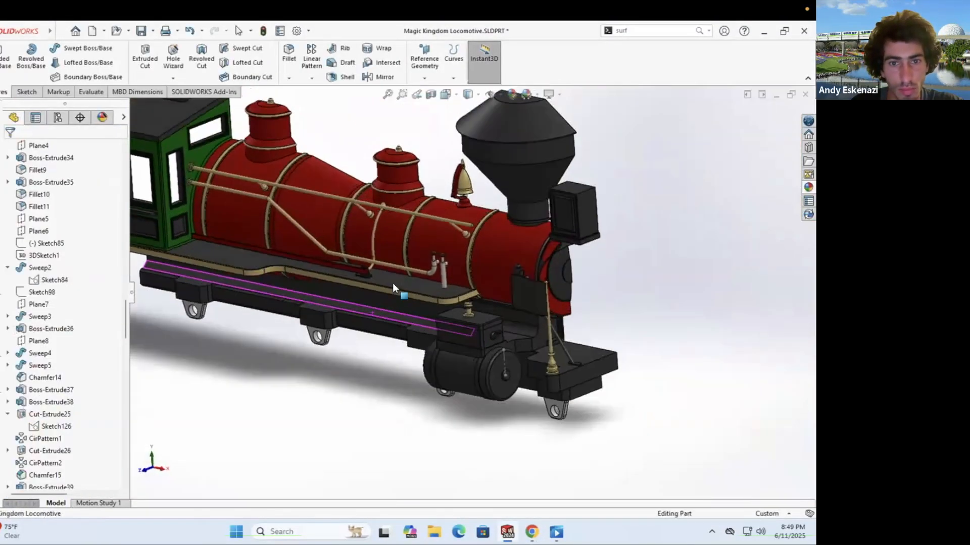
# Step: Try to chamfer the cab roof's outer edges by 0.25 mm at 45 degrees
pyautogui.hotkey('alt', 'Tab')
pyautogui.hotkey('alt', 'Tab')
pyautogui.scroll(-10, 302, 259)
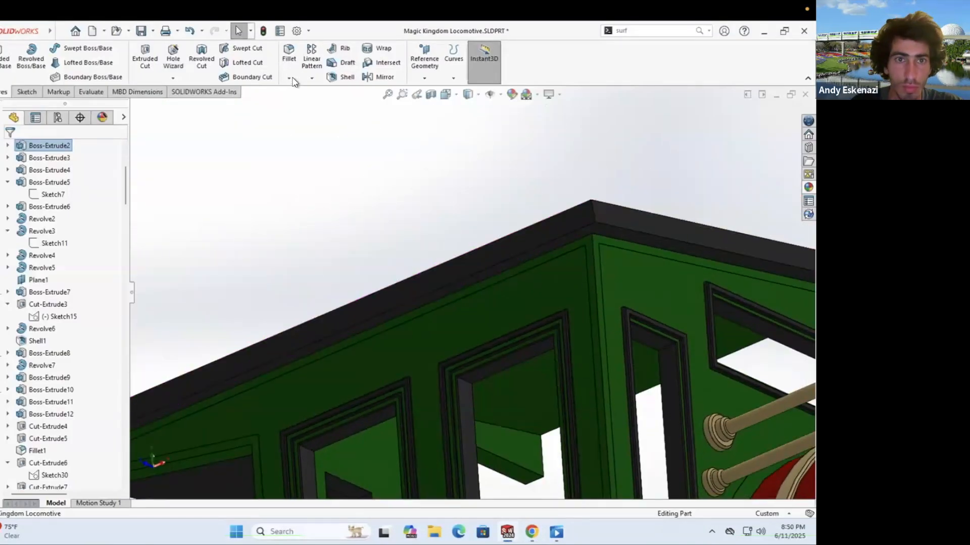
pyautogui.click(289, 78)
pyautogui.click(308, 103)
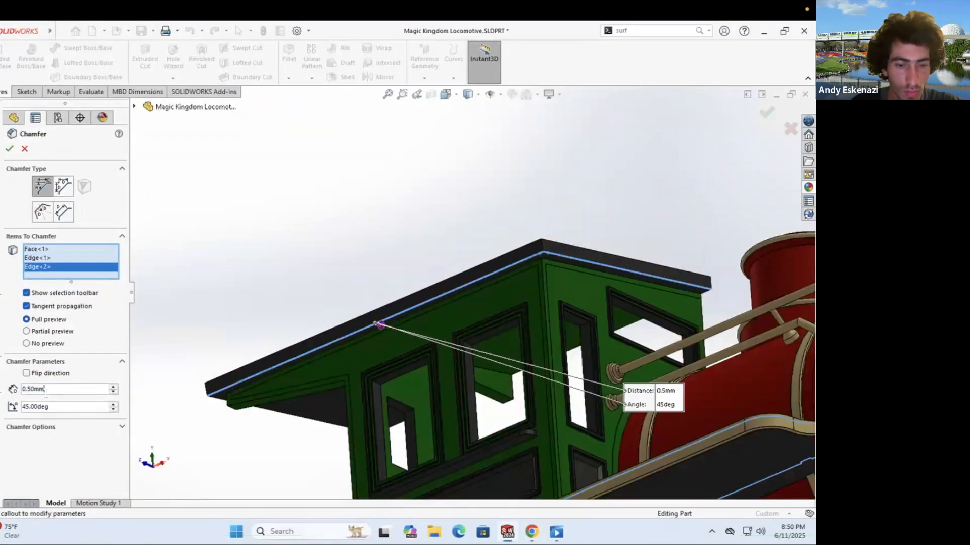
pyautogui.scroll(-5, 231, 379)
pyautogui.press('Return')
pyautogui.write('.2')
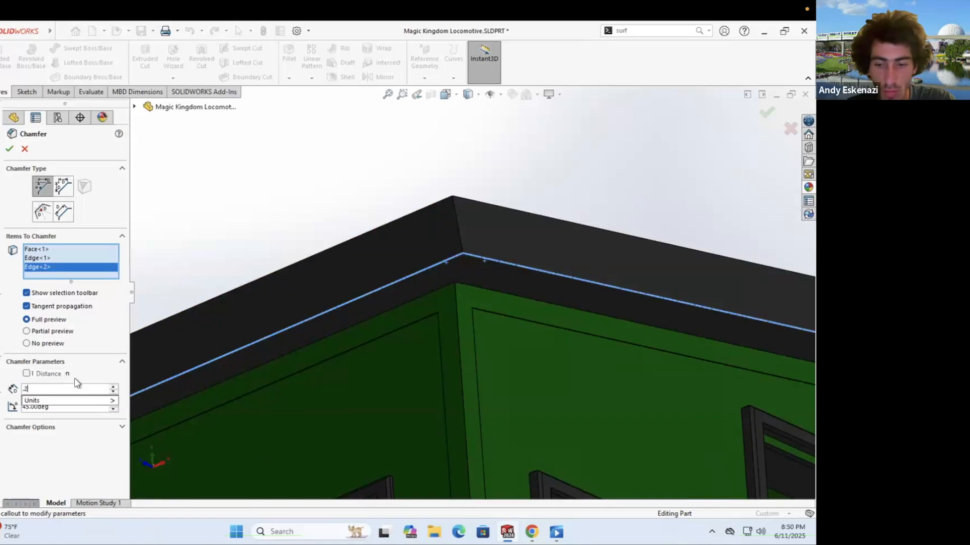
pyautogui.write('5')
pyautogui.press('Return')
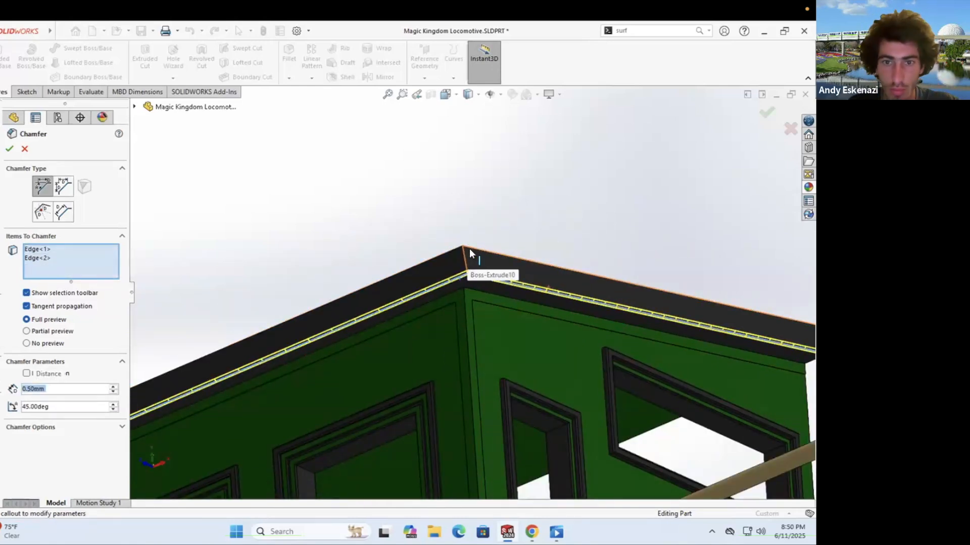
# Step: Chamfer the cab roof's outer edges by 0.5 mm at 45 degrees
pyautogui.click(469, 252)
pyautogui.click(9, 148)
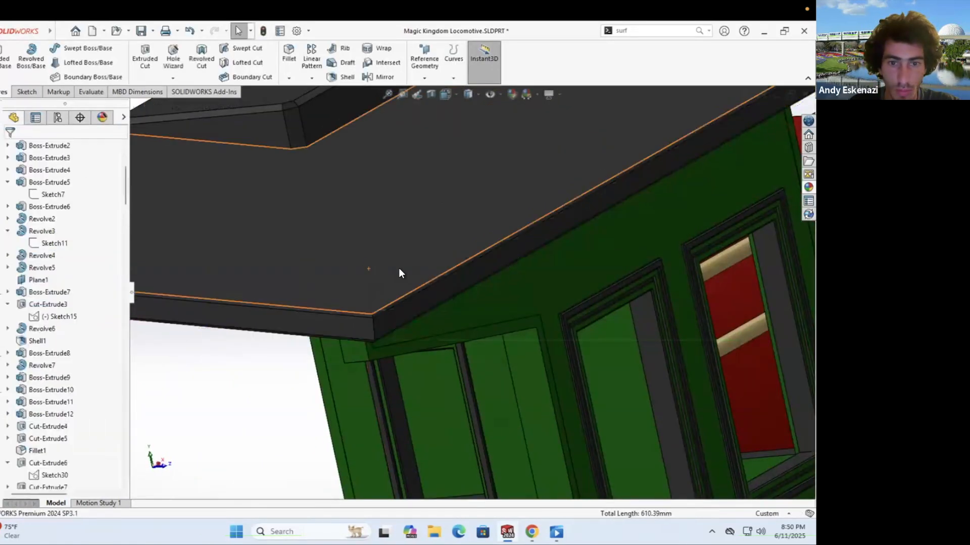
# Step: Colour the cab roof panels and their new chamfer red, with a red value of 192
pyautogui.rightClick(399, 268)
pyautogui.click(505, 271)
pyautogui.click(333, 331)
pyautogui.scroll(8, 334, 339)
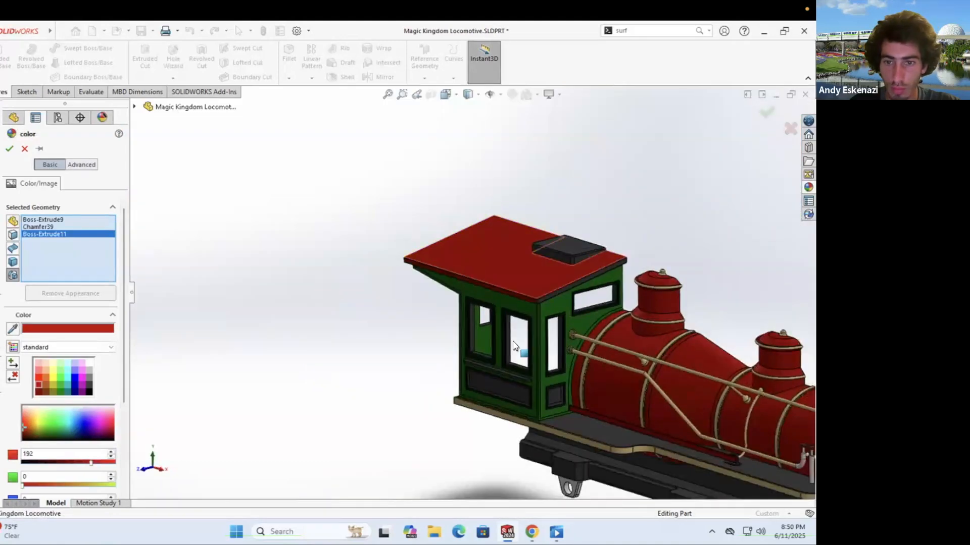
# Step: Compare the reference photos in Chrome for the colours of the cab roof and window trim
pyautogui.click(531, 532)
pyautogui.click(257, 32)
pyautogui.click(38, 35)
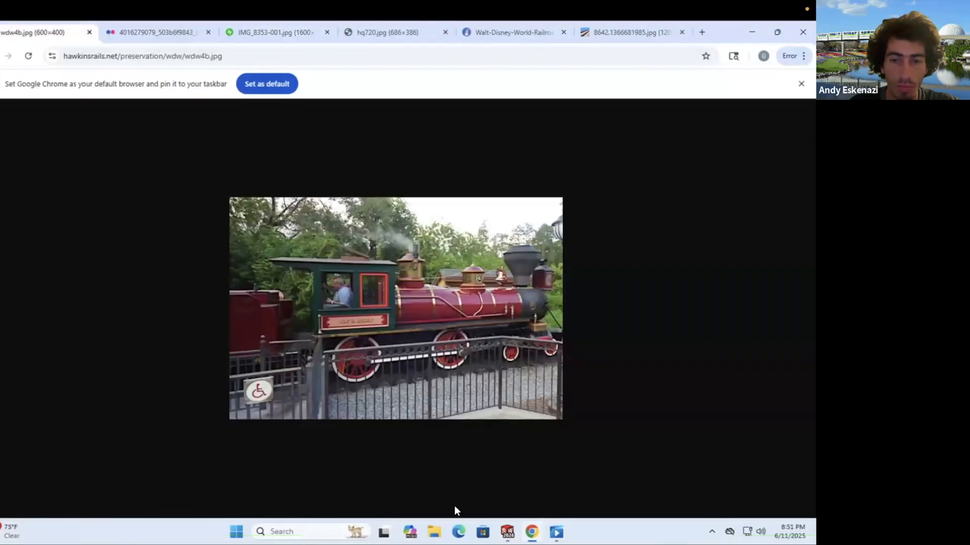
pyautogui.click(283, 35)
pyautogui.click(402, 41)
pyautogui.click(511, 36)
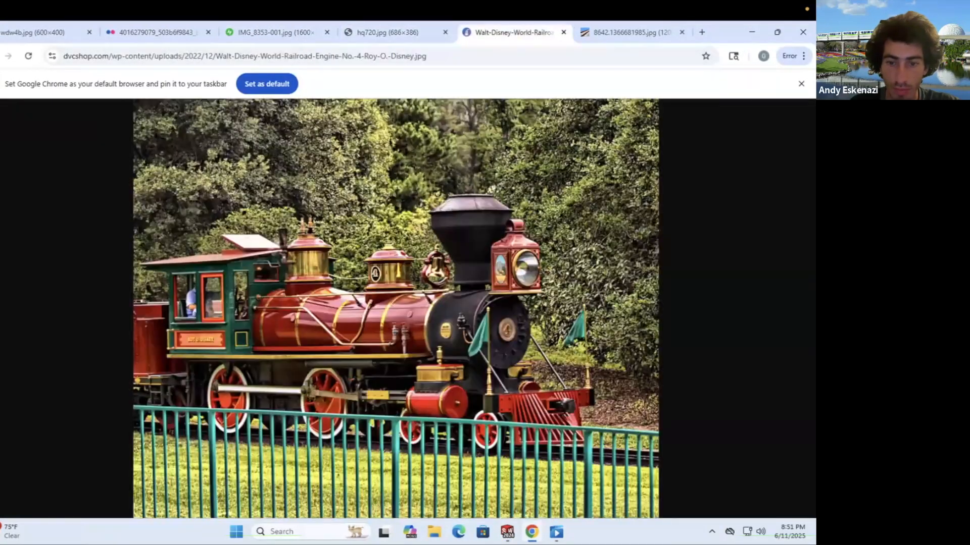
pyautogui.click(603, 31)
pyautogui.click(394, 34)
# Step: Return to SOLIDWORKS, adjust the cab roof parts included in the red selection, and accept the colour
pyautogui.click(508, 531)
pyautogui.click(539, 221)
pyautogui.scroll(-4, 561, 227)
pyautogui.click(584, 257)
pyautogui.click(589, 237)
pyautogui.moveTo(589, 236); pyautogui.dragTo(641, 323, button='middle')
pyautogui.scroll(5, 520, 298)
pyautogui.moveTo(520, 298); pyautogui.dragTo(546, 253, button='middle')
pyautogui.click(9, 149)
# Step: Colour the cab side window's frame trim and its chamfer red (red value 192), following the reference photos
pyautogui.click(531, 531)
pyautogui.click(282, 34)
pyautogui.click(532, 532)
pyautogui.click(531, 532)
pyautogui.click(532, 532)
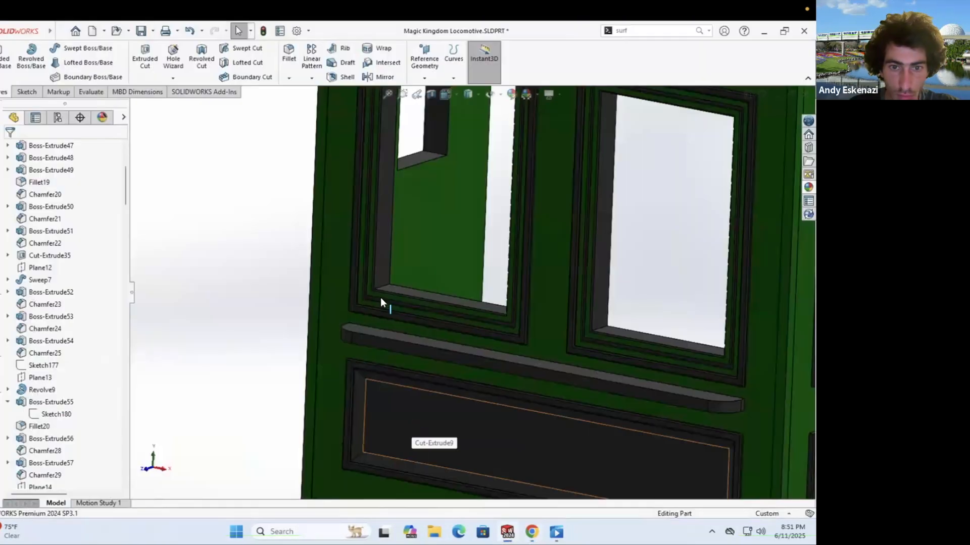
pyautogui.scroll(-4, 380, 298)
pyautogui.rightClick(368, 325)
pyautogui.click(467, 236)
pyautogui.click(482, 266)
pyautogui.click(39, 386)
pyautogui.scroll(-3, 365, 310)
pyautogui.click(365, 310)
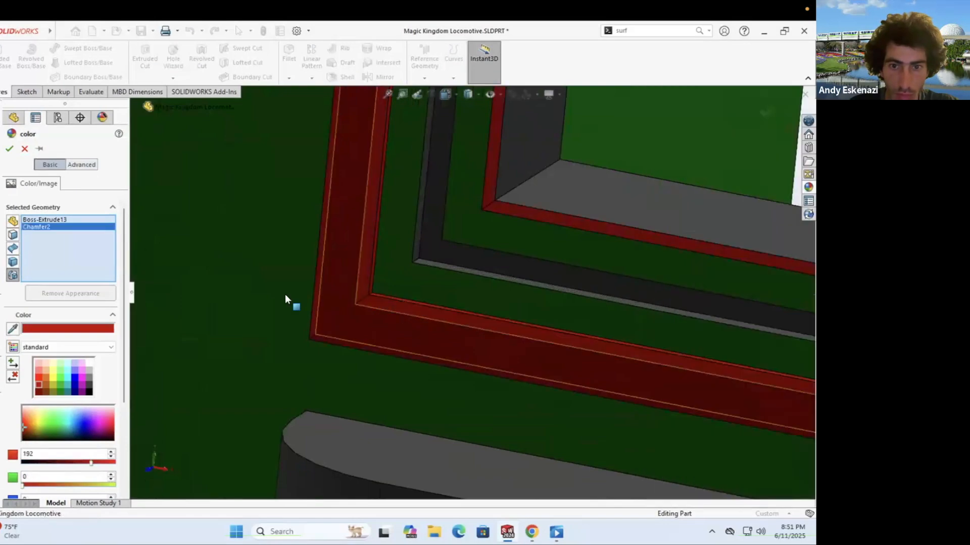
# Step: Add the chamfers, cuts and extrusions of the cab's side window trim to the features being coloured red
pyautogui.scroll(3, 284, 294)
pyautogui.click(427, 203)
pyautogui.scroll(6, 429, 212)
pyautogui.scroll(-7, 490, 334)
pyautogui.click(396, 275)
pyautogui.click(384, 253)
pyautogui.click(392, 248)
pyautogui.scroll(8, 502, 287)
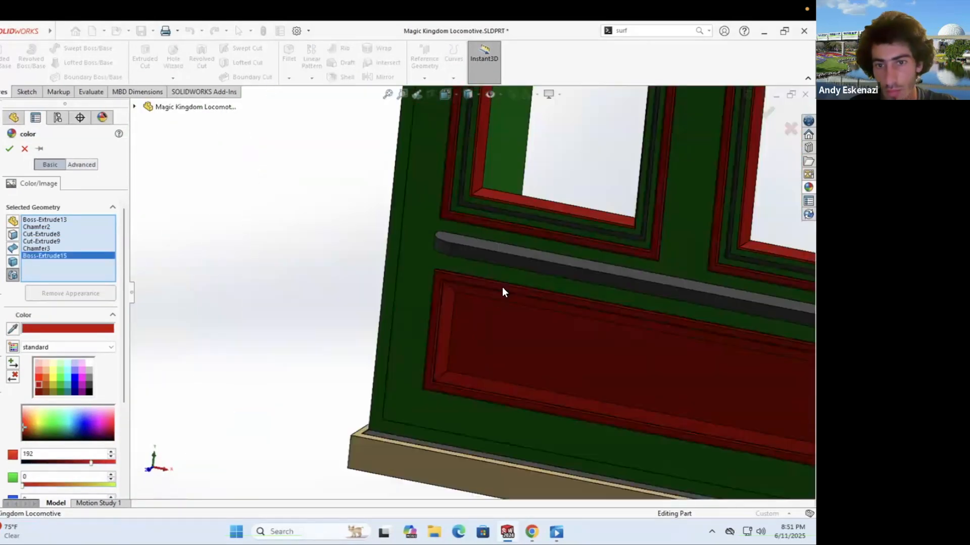
# Step: Include the lower side panel and the cab's front window and panel trim in the red colouring, and apply it
pyautogui.click(646, 340)
pyautogui.scroll(-6, 646, 340)
pyautogui.scroll(-3, 403, 246)
pyautogui.scroll(5, 510, 286)
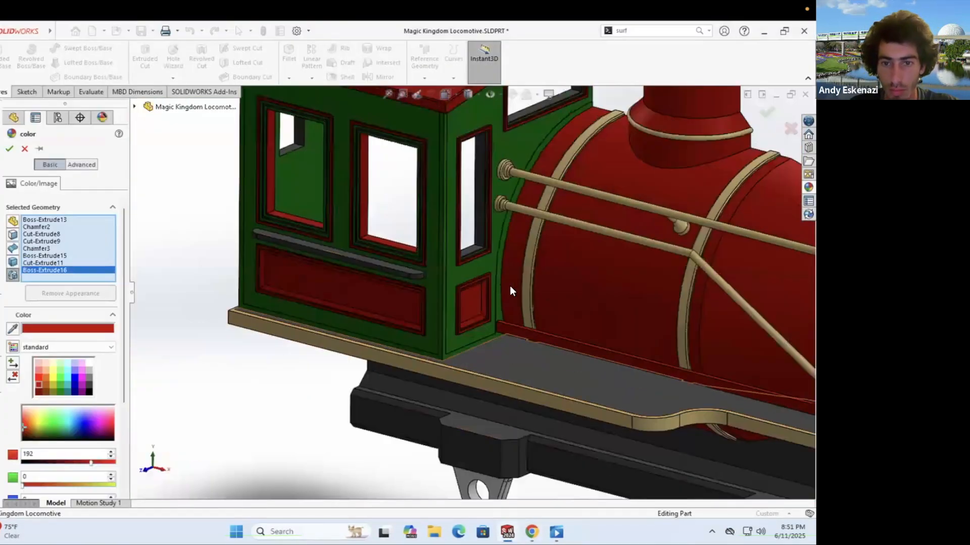
pyautogui.scroll(-6, 503, 265)
pyautogui.hotkey('alt', 'Tab')
pyautogui.hotkey('alt', 'Tab')
pyautogui.scroll(-3, 517, 281)
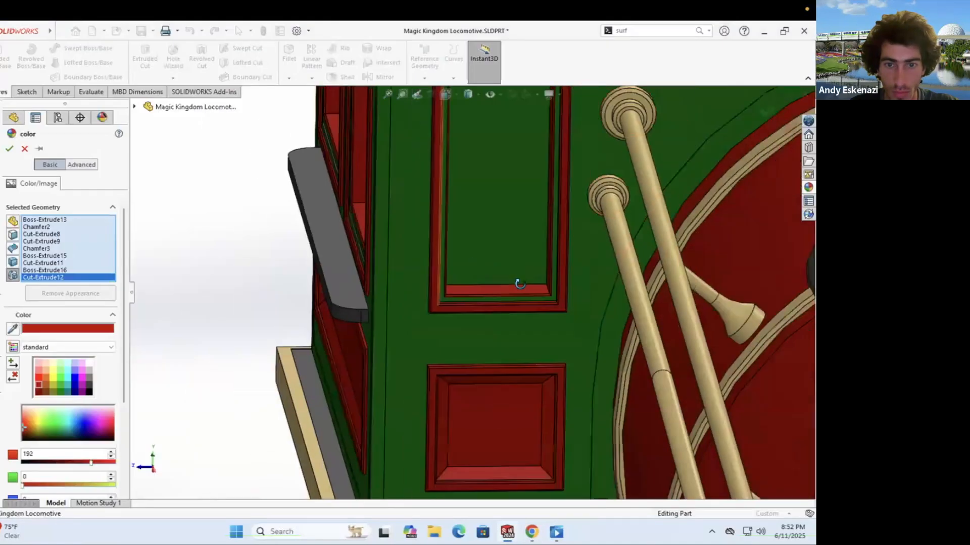
pyautogui.moveTo(517, 281); pyautogui.dragTo(571, 268, button='middle')
pyautogui.press('Return')
# Step: Colour the groove feature around the cab's side windows white
pyautogui.scroll(-2, 340, 283)
pyautogui.scroll(-3, 340, 286)
pyautogui.rightClick(339, 286)
pyautogui.click(434, 236)
pyautogui.click(451, 277)
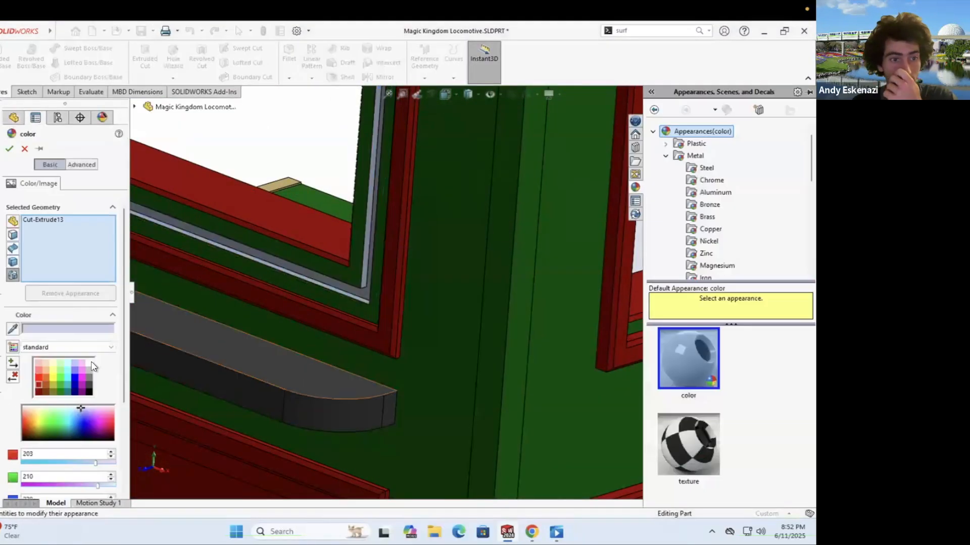
pyautogui.click(89, 364)
pyautogui.scroll(5, 382, 238)
pyautogui.moveTo(525, 319); pyautogui.dragTo(454, 316, button='middle')
pyautogui.scroll(-2, 454, 315)
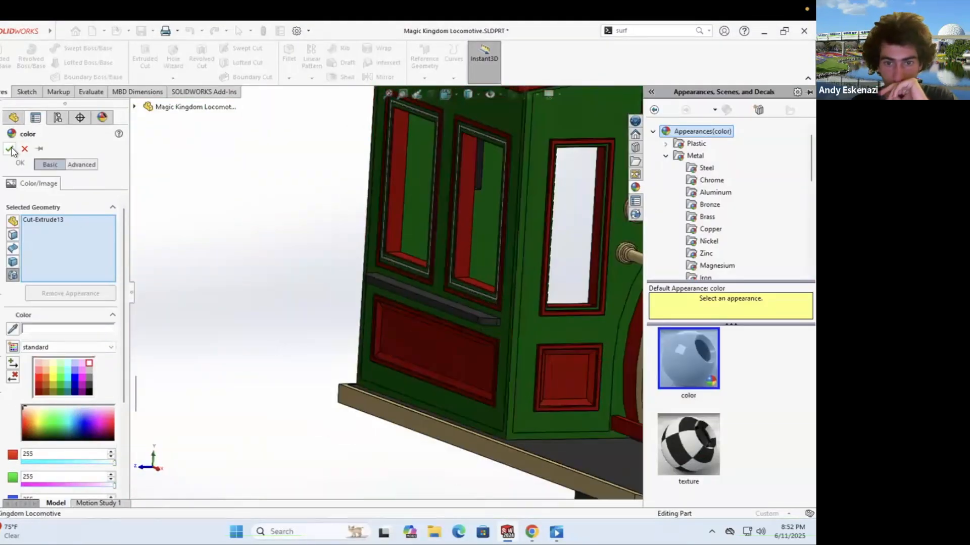
# Step: Start a sketch on the flat face of the cab's lower side panel
pyautogui.scroll(-5, 359, 361)
pyautogui.rightClick(427, 298)
pyautogui.click(336, 291)
pyautogui.moveTo(335, 291); pyautogui.dragTo(355, 236, button='middle')
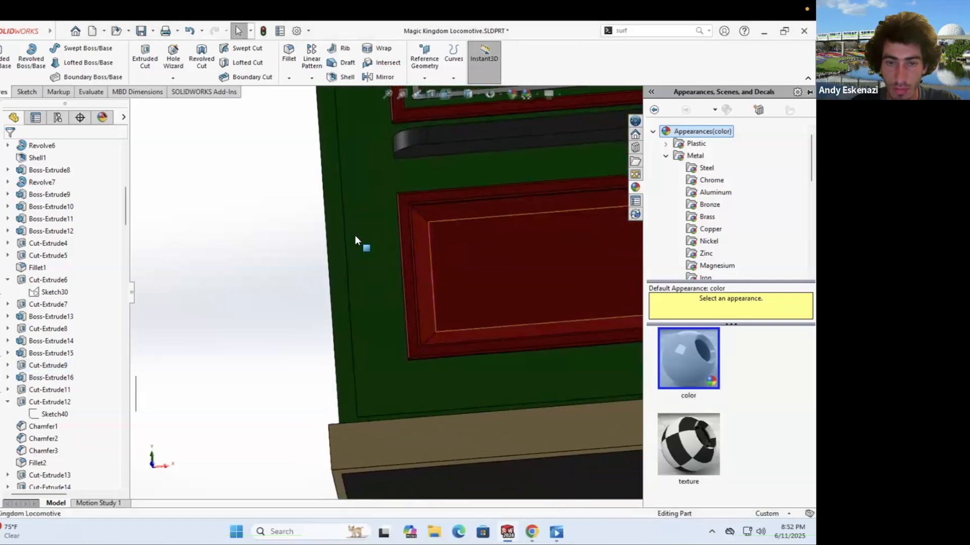
pyautogui.scroll(5, 331, 334)
pyautogui.moveTo(601, 323); pyautogui.dragTo(559, 320, button='middle')
pyautogui.scroll(-5, 495, 308)
pyautogui.press('l')
pyautogui.click(363, 319)
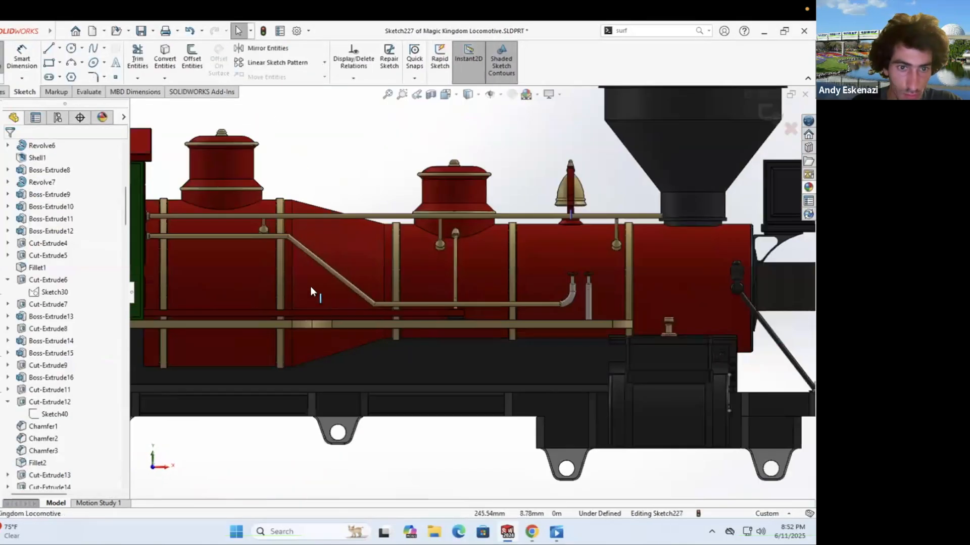
# Step: Offset the side panel face's outline inward as a closed chain, and offset that rectangle another 0.50 mm inward
pyautogui.click(298, 314)
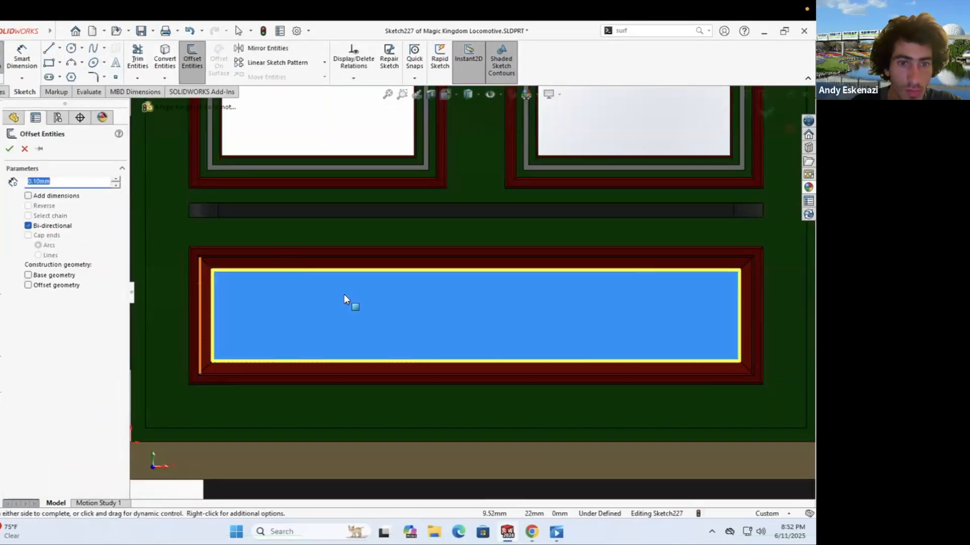
pyautogui.press('Escape')
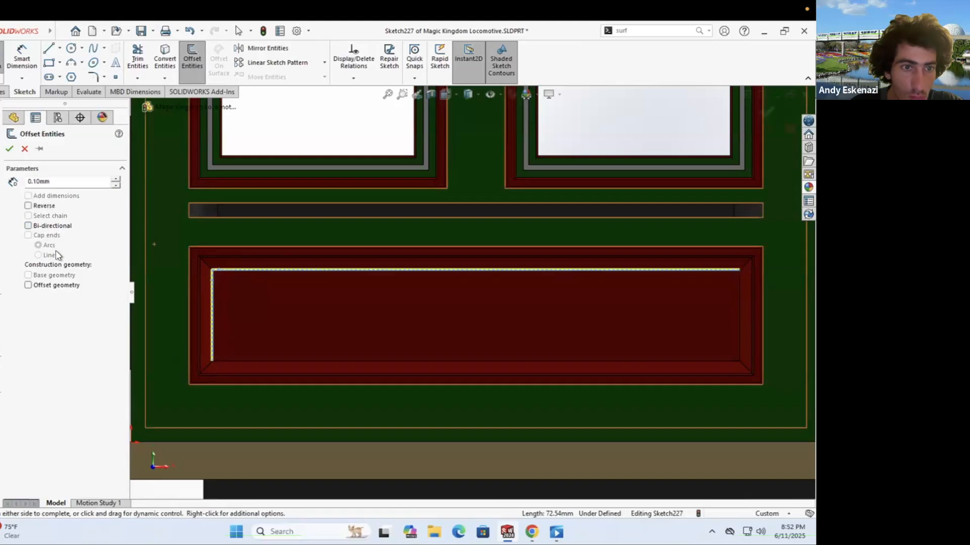
pyautogui.press('Return')
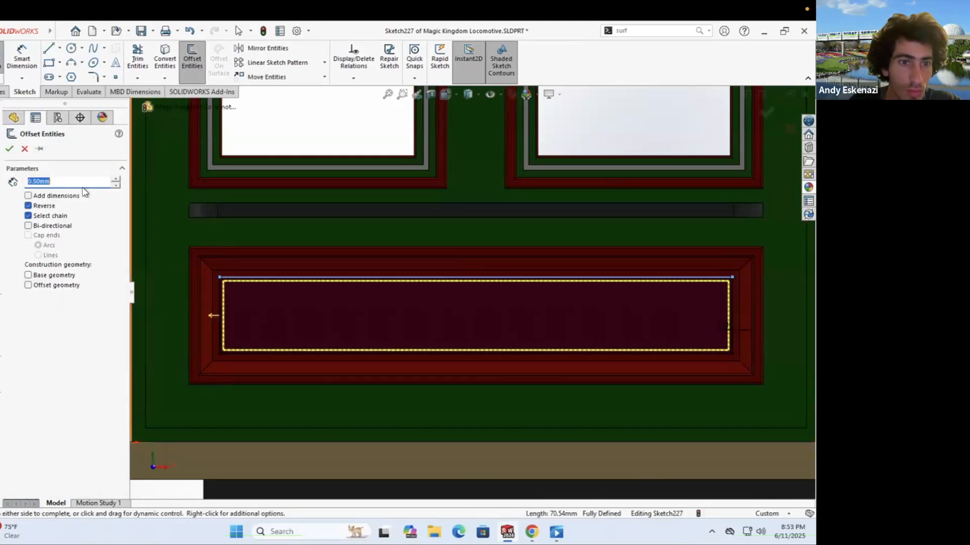
pyautogui.press('Return')
pyautogui.scroll(-2, 189, 250)
# Step: Cut-extrude the narrow border between the two offset rectangles 0.10 mm deep into the side panel
pyautogui.click(3, 92)
pyautogui.click(145, 57)
pyautogui.scroll(-3, 198, 291)
pyautogui.write('.10mm')
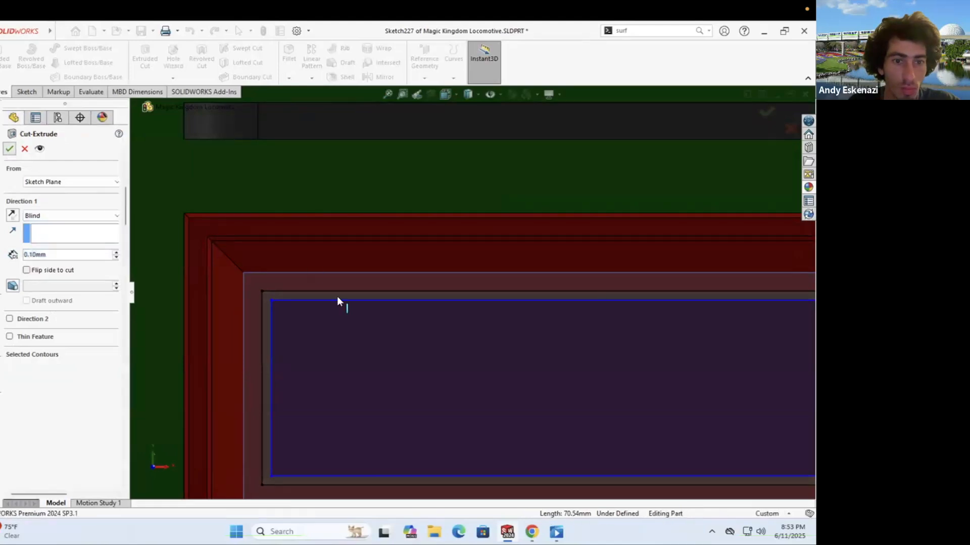
pyautogui.press('Return')
# Step: Colour the border groove cut into the lower side panel white
pyautogui.scroll(-3, 252, 300)
pyautogui.rightClick(298, 294)
pyautogui.click(413, 237)
pyautogui.click(433, 267)
pyautogui.click(87, 365)
pyautogui.press('Return')
pyautogui.scroll(8, 264, 286)
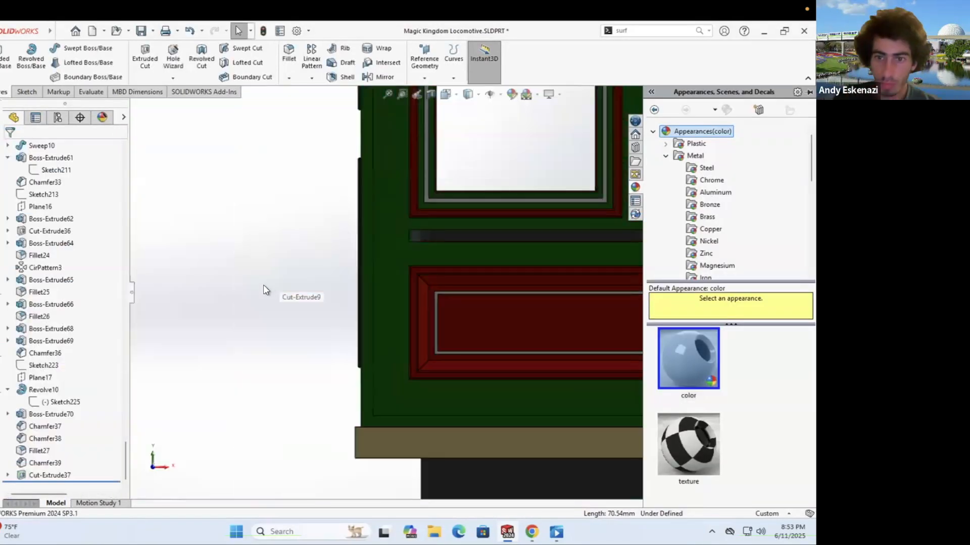
pyautogui.click(266, 291)
# Step: Start a sketch on the flat face of the small panel at the front of the cab
pyautogui.scroll(3, 265, 290)
pyautogui.scroll(-3, 608, 285)
pyautogui.scroll(-5, 612, 246)
pyautogui.moveTo(612, 246); pyautogui.dragTo(565, 201, button='middle')
pyautogui.scroll(-3, 545, 212)
pyautogui.scroll(5, 545, 287)
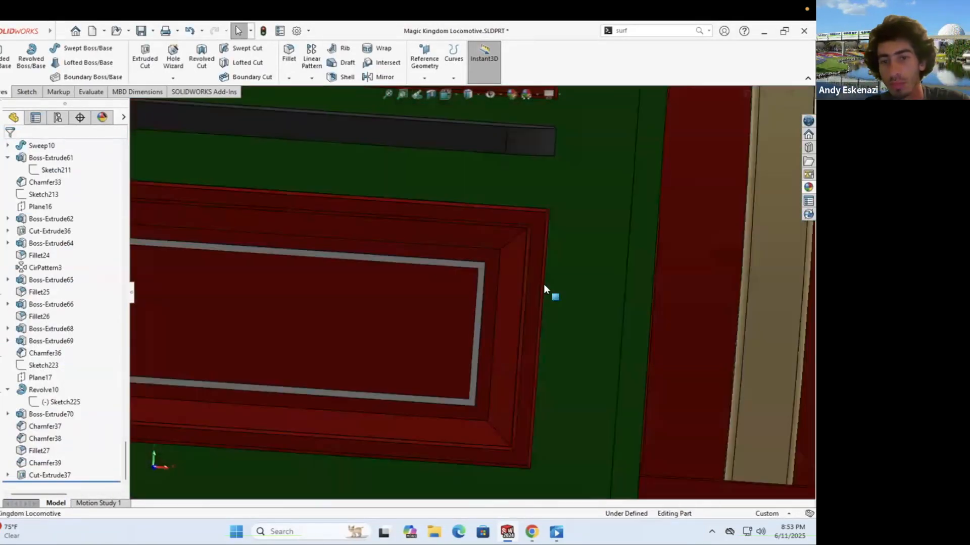
pyautogui.scroll(5, 545, 289)
pyautogui.moveTo(544, 288); pyautogui.dragTo(353, 258, button='middle')
pyautogui.click(27, 92)
pyautogui.click(3, 57)
pyautogui.click(543, 305)
pyautogui.moveTo(543, 305)
pyautogui.mouseDown(button='middle')
pyautogui.moveTo(482, 352)
pyautogui.moveTo(333, 221)
pyautogui.mouseUp(button='middle')
pyautogui.scroll(5, 483, 352)
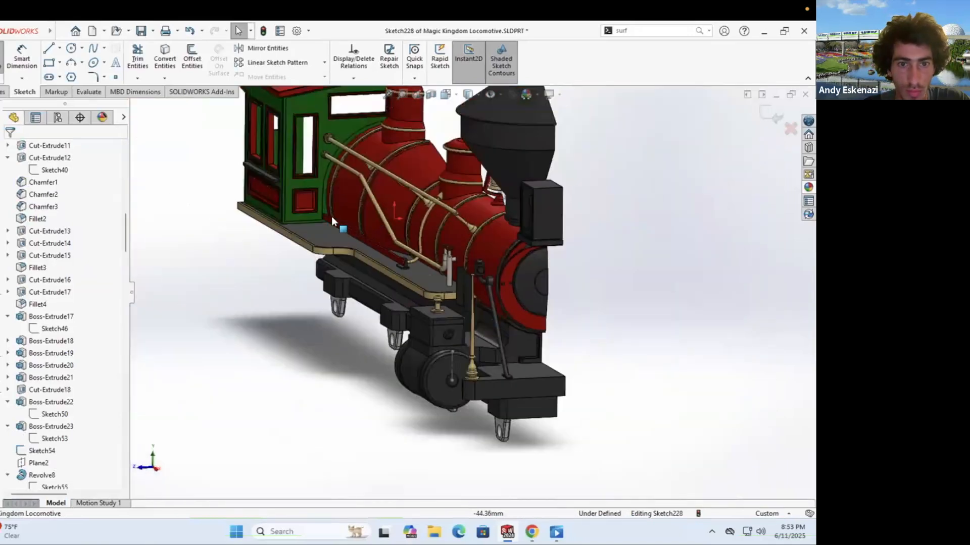
# Step: Offset the small front panel's outline 1 mm inward, and offset the resulting rectangle inward again as a chain
pyautogui.scroll(-10, 305, 201)
pyautogui.click(343, 306)
pyautogui.click(192, 56)
pyautogui.click(29, 206)
pyautogui.scroll(8, 384, 288)
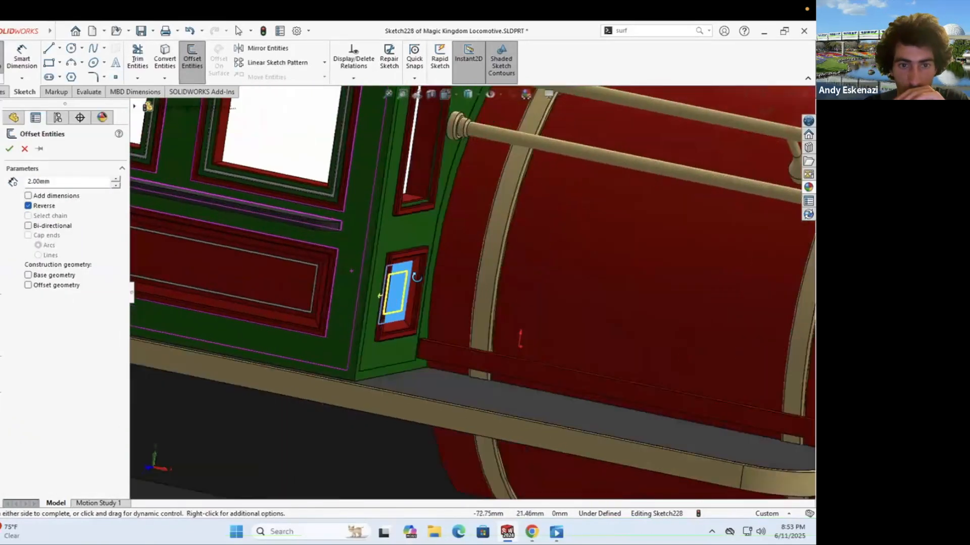
pyautogui.scroll(-5, 359, 283)
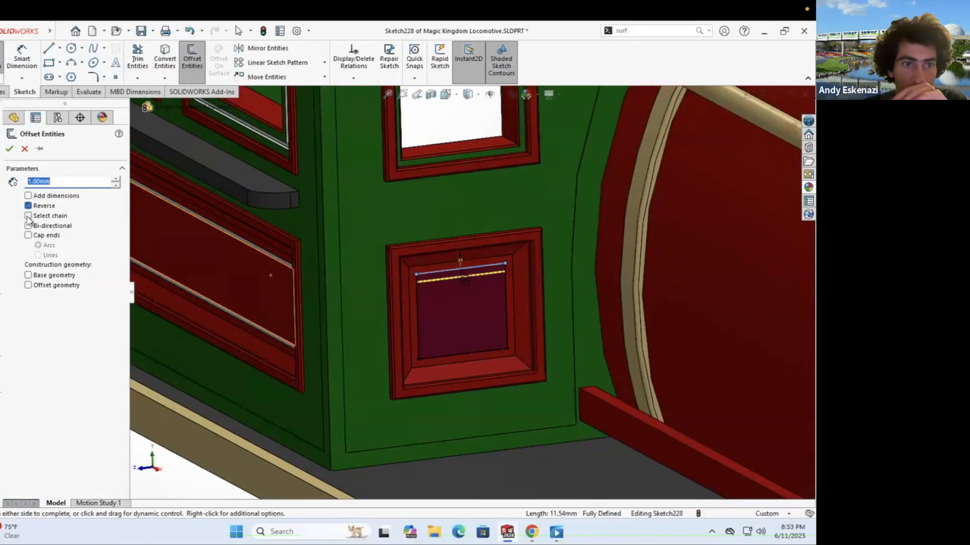
# Step: Cut-extrude the narrow border between the offset rectangles into the small front panel
pyautogui.click(2, 92)
pyautogui.click(145, 57)
pyautogui.rightClick(427, 285)
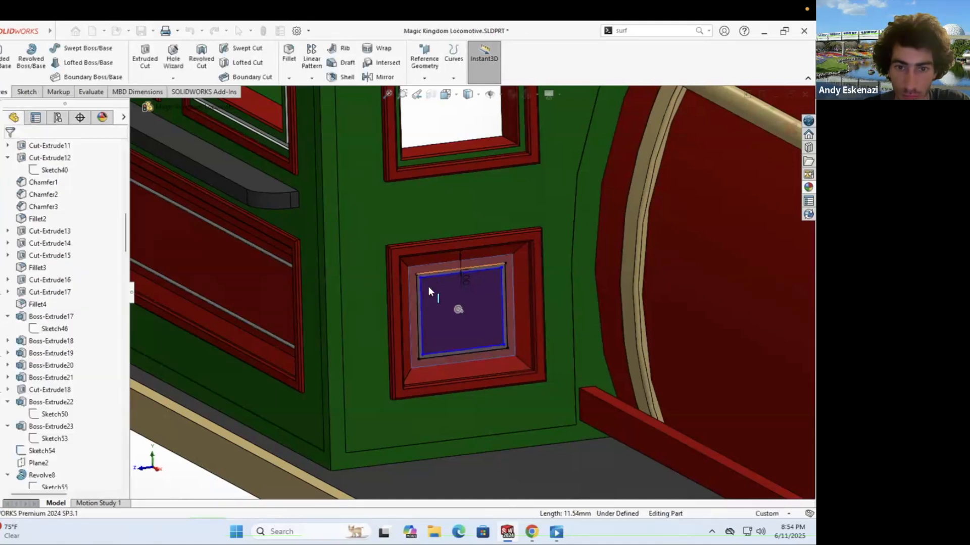
# Step: Colour the border groove on the small front cab panel white
pyautogui.scroll(-8, 428, 281)
pyautogui.rightClick(406, 296)
pyautogui.click(518, 257)
pyautogui.click(526, 273)
pyautogui.click(96, 366)
pyautogui.click(11, 149)
pyautogui.scroll(10, 468, 298)
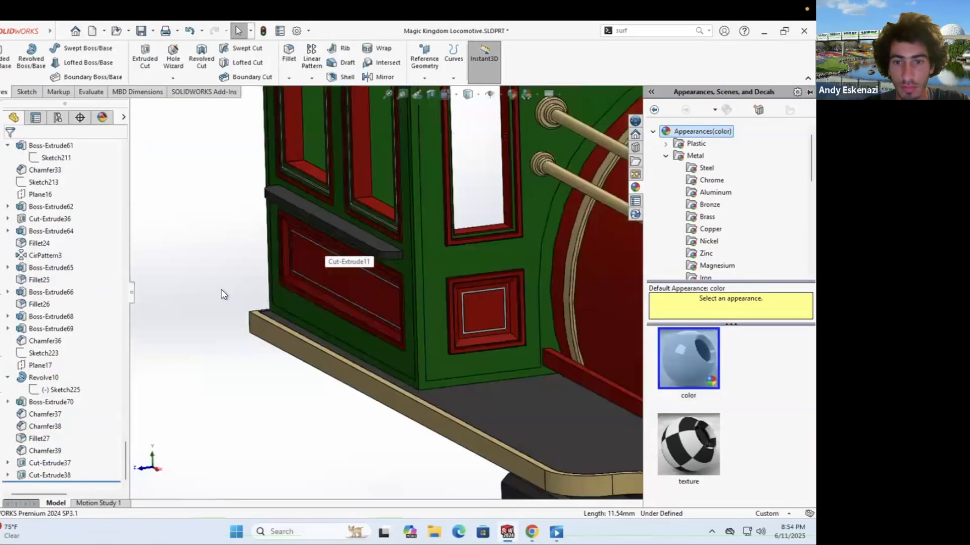
pyautogui.click(221, 294)
# Step: Chamfer the circular rims of the lens housings on the marker lamp beside the smokebox
pyautogui.scroll(5, 454, 298)
pyautogui.scroll(-4, 689, 412)
pyautogui.click(531, 532)
pyautogui.click(532, 532)
pyautogui.scroll(-10, 535, 293)
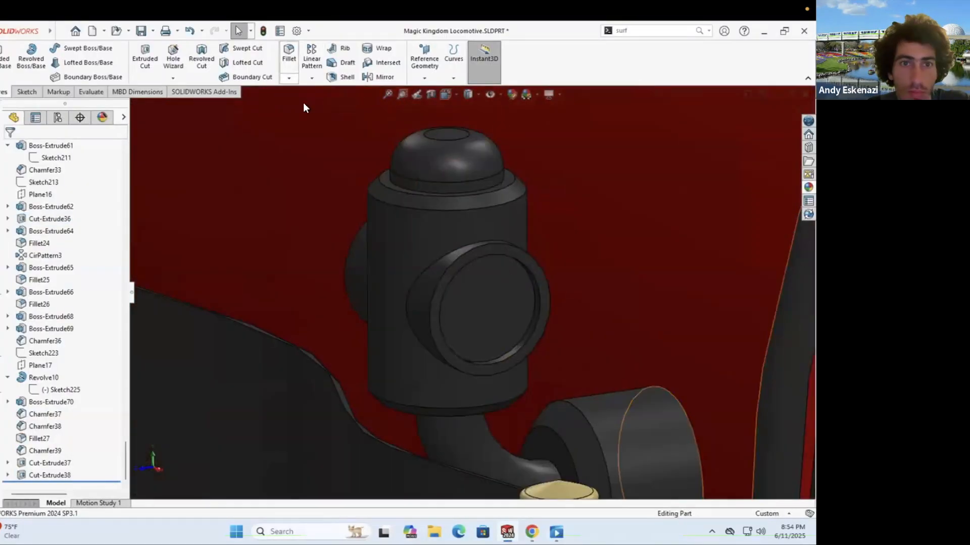
pyautogui.click(289, 78)
pyautogui.click(304, 103)
pyautogui.click(524, 277)
pyautogui.moveTo(526, 277); pyautogui.dragTo(259, 228, button='middle')
pyautogui.click(259, 228)
pyautogui.click(10, 150)
# Step: Colour the marker lamp's round lens faces dark green
pyautogui.moveTo(276, 272); pyautogui.dragTo(365, 222, button='middle')
pyautogui.rightClick(287, 252)
pyautogui.click(354, 224)
pyautogui.click(383, 249)
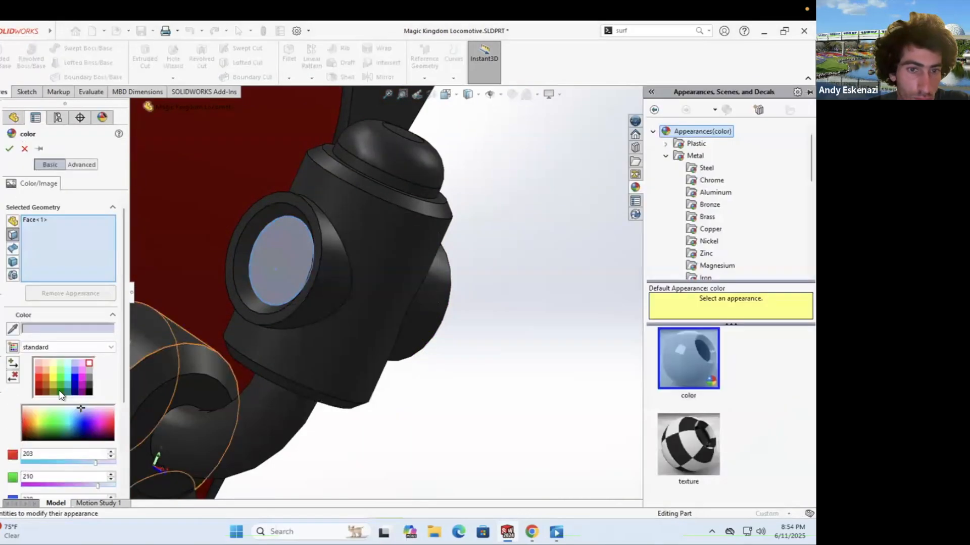
pyautogui.click(60, 392)
pyautogui.moveTo(520, 272); pyautogui.dragTo(348, 247, button='middle')
pyautogui.click(525, 298)
pyautogui.scroll(4, 376, 316)
pyautogui.click(10, 149)
# Step: Colour the whole flag feature at the front of the locomotive dark green
pyautogui.scroll(5, 480, 323)
pyautogui.rightClick(487, 375)
pyautogui.click(580, 236)
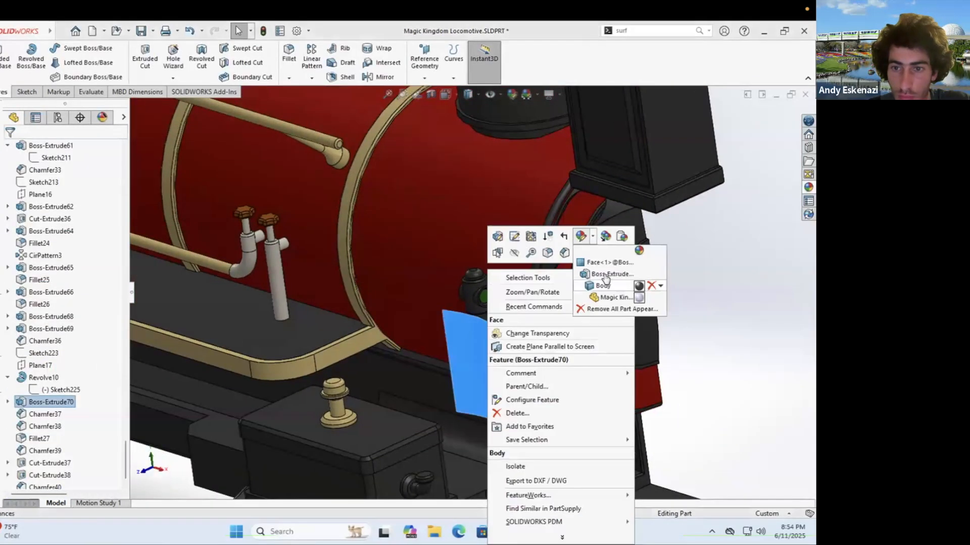
pyautogui.click(613, 274)
pyautogui.click(60, 392)
pyautogui.scroll(7, 527, 298)
pyautogui.scroll(-2, 527, 302)
pyautogui.click(9, 149)
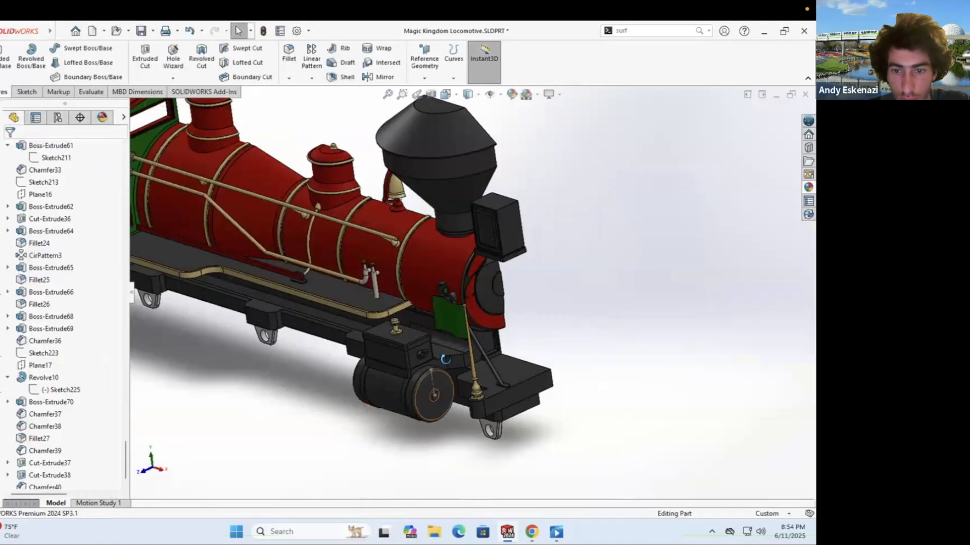
# Step: Apply brushed brass to the cylindrical middle faces of the two domes on top of the boiler
pyautogui.moveTo(404, 389); pyautogui.dragTo(444, 367, button='middle')
pyautogui.scroll(-5, 293, 203)
pyautogui.click(531, 532)
pyautogui.click(531, 531)
pyautogui.rightClick(320, 212)
pyautogui.click(416, 180)
pyautogui.click(433, 205)
pyautogui.click(707, 218)
pyautogui.scroll(5, 223, 200)
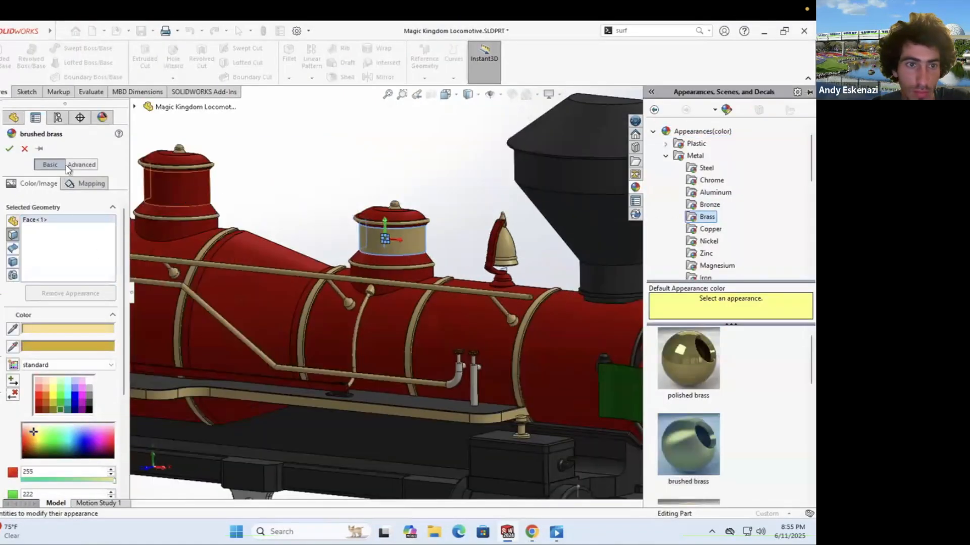
pyautogui.click(9, 149)
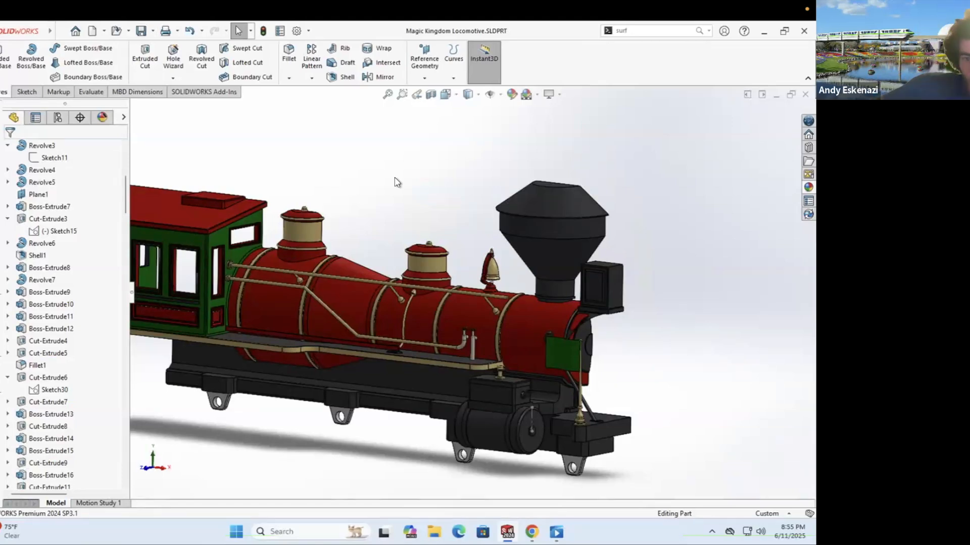
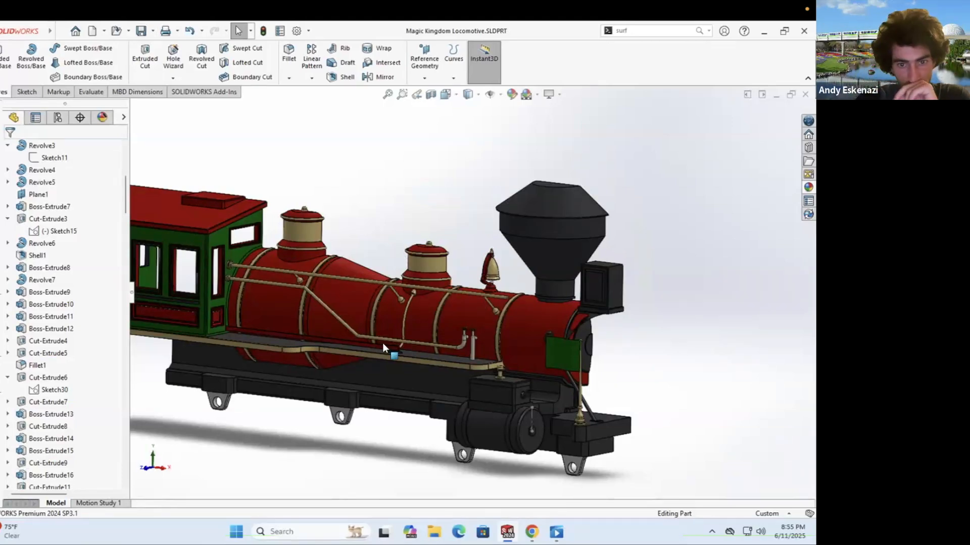
# Step: Apply brushed nickel to the bracket and rounded base plate at the end of the red bar on the running board
pyautogui.scroll(-5, 383, 343)
pyautogui.scroll(-4, 455, 293)
pyautogui.rightClick(447, 230)
pyautogui.click(576, 275)
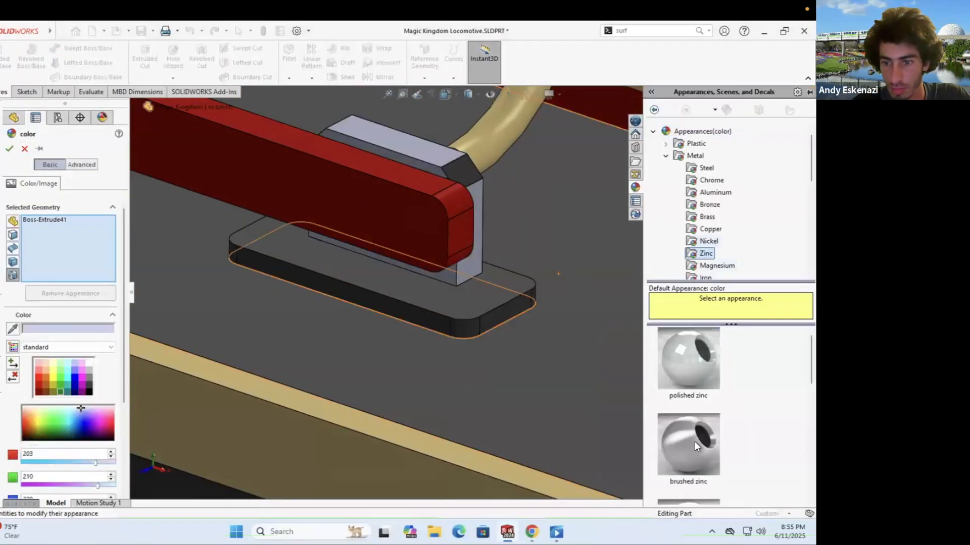
pyautogui.click(695, 441)
pyautogui.click(474, 323)
pyautogui.scroll(5, 344, 232)
pyautogui.scroll(-3, 606, 328)
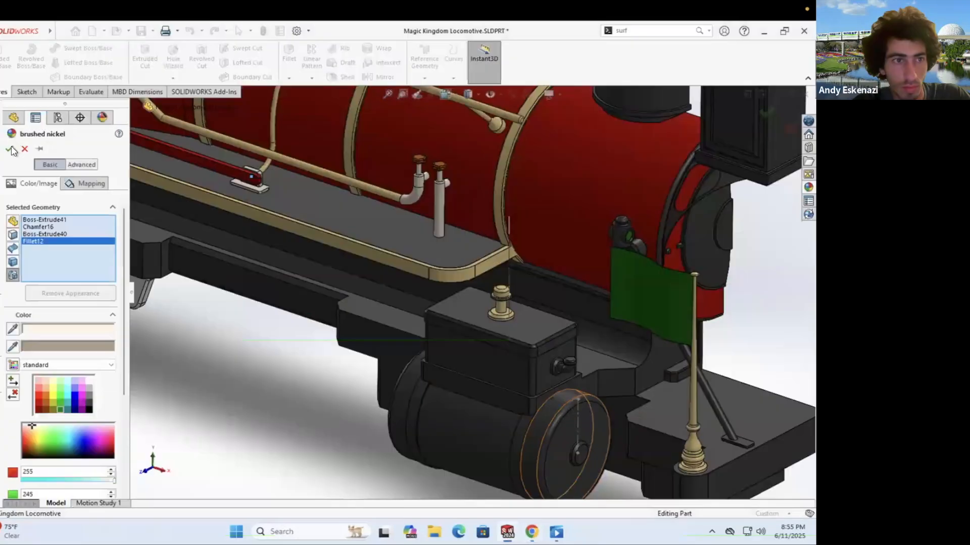
pyautogui.click(9, 149)
# Step: Apply brushed brass to the elbow fitting and its flange on the end of the steam chest
pyautogui.scroll(-6, 523, 291)
pyautogui.rightClick(520, 253)
pyautogui.click(656, 287)
pyautogui.scroll(-4, 556, 283)
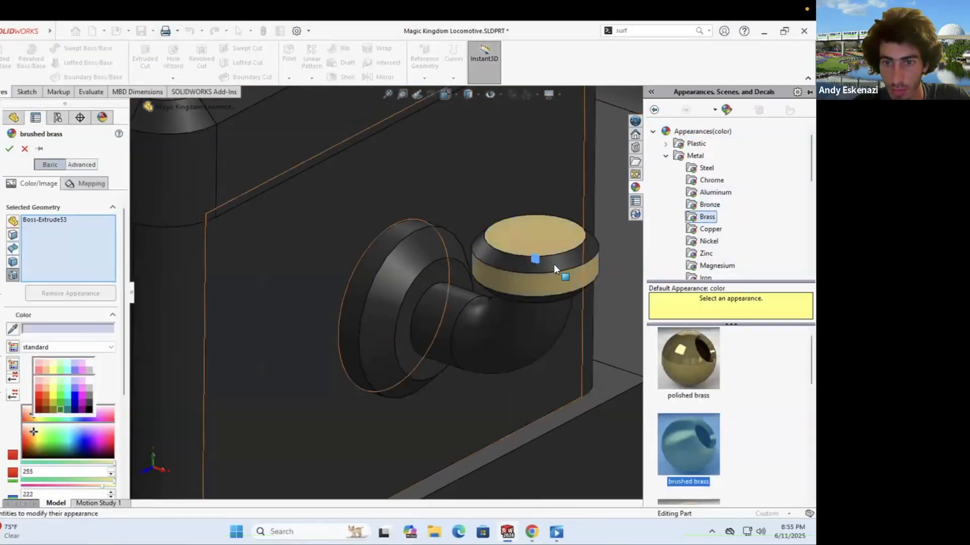
pyautogui.click(389, 265)
pyautogui.scroll(5, 492, 407)
# Step: Extend the brushed brass appearance to the cylinder's bands and its round end hub, and apply it
pyautogui.click(536, 409)
pyautogui.scroll(3, 505, 364)
pyautogui.click(379, 318)
pyautogui.scroll(-2, 379, 318)
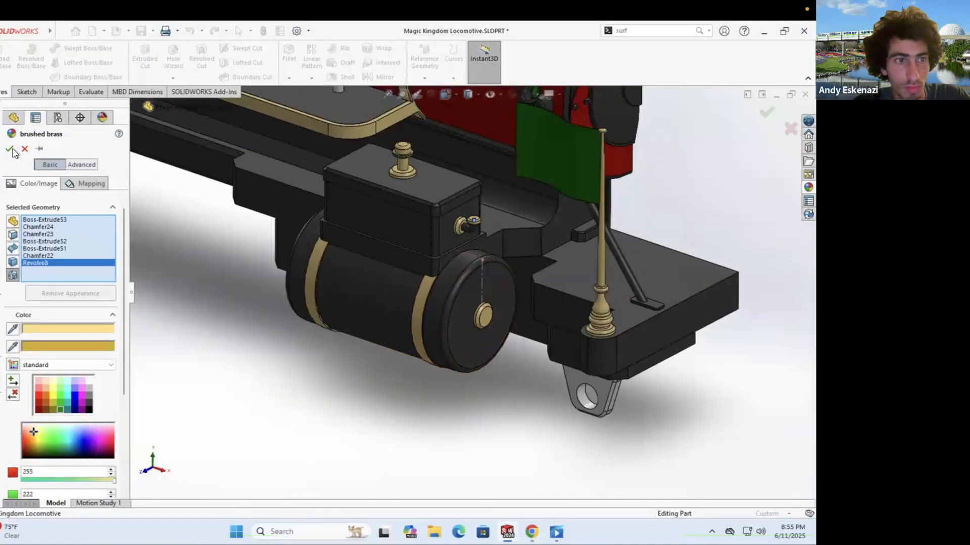
pyautogui.click(10, 149)
# Step: Colour the cylinder body and its end cover below the steam chest red
pyautogui.rightClick(354, 283)
pyautogui.click(505, 243)
pyautogui.click(452, 294)
pyautogui.moveTo(451, 294); pyautogui.dragTo(303, 282, button='middle')
pyautogui.press('Return')
pyautogui.scroll(4, 481, 254)
pyautogui.scroll(-3, 529, 274)
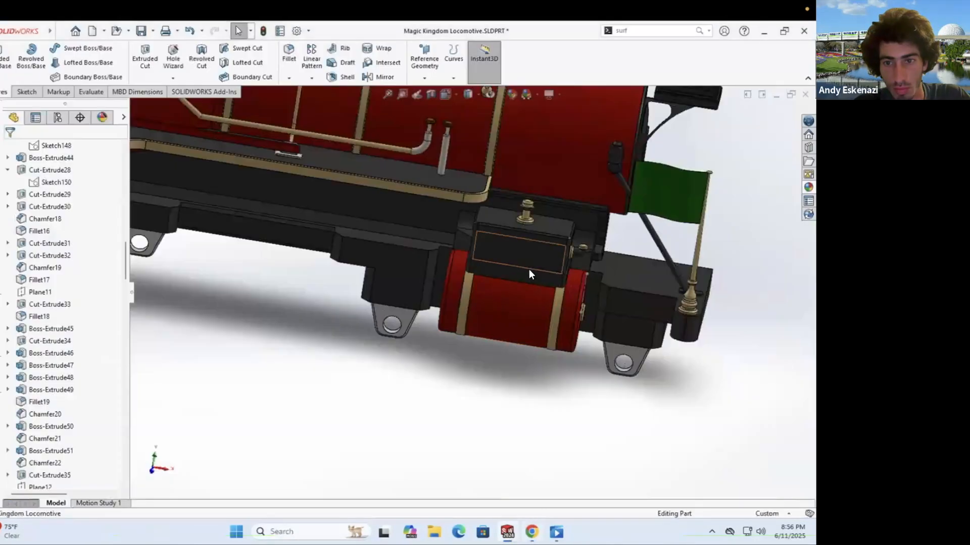
# Step: Apply brushed brass to the outer and front side faces of the steam chest and the narrow corner faces between them
pyautogui.rightClick(529, 274)
pyautogui.click(704, 251)
pyautogui.scroll(3, 529, 270)
pyautogui.scroll(2, 598, 271)
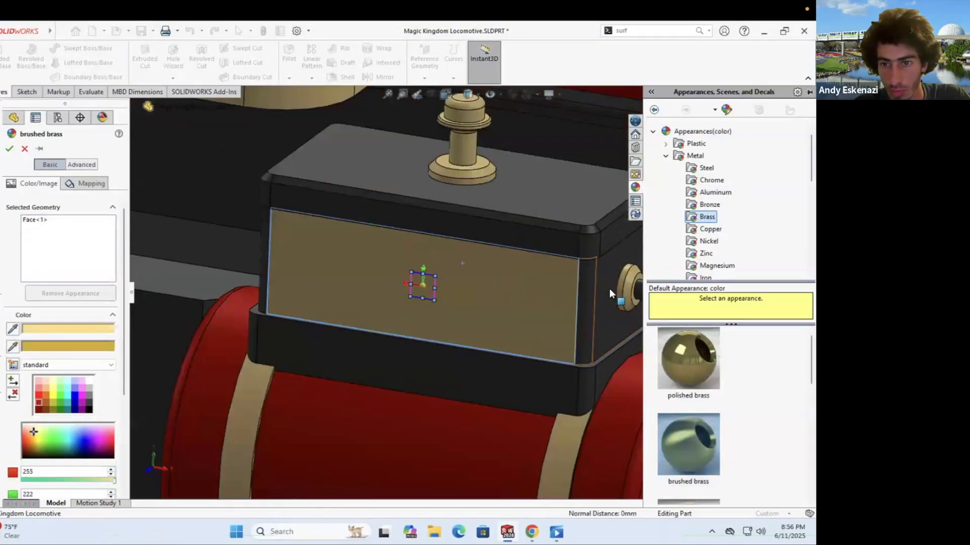
pyautogui.moveTo(522, 253); pyautogui.dragTo(610, 274, button='middle')
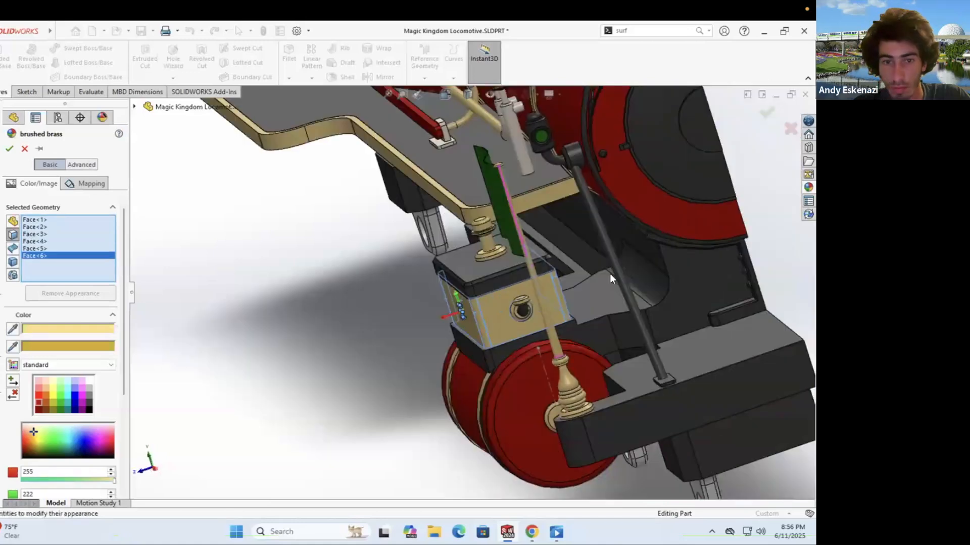
pyautogui.hotkey('alt', 'Tab')
pyautogui.hotkey('alt', 'Tab')
pyautogui.scroll(5, 335, 302)
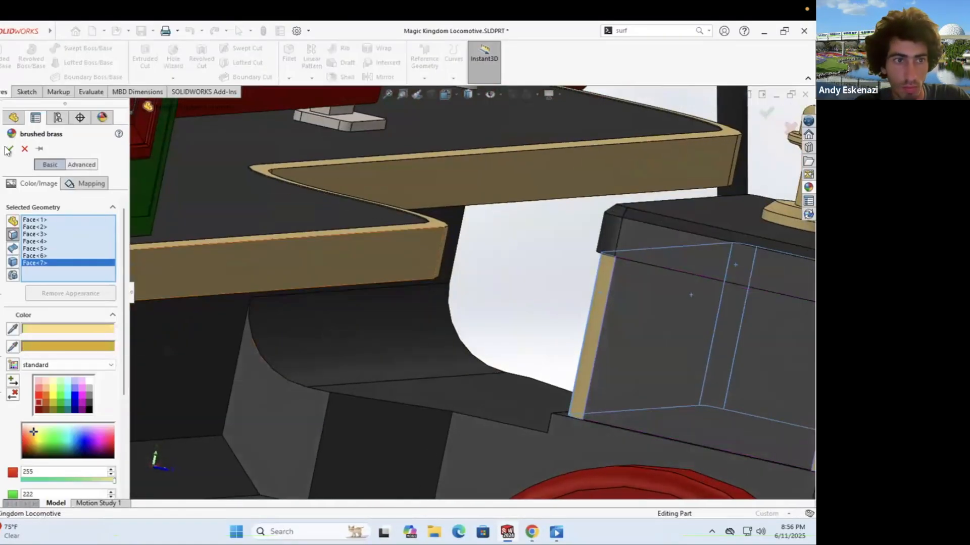
pyautogui.click(767, 112)
# Step: Colour the steam chest's top cover red, including its chamfered edge and rim
pyautogui.rightClick(632, 192)
pyautogui.press('Escape')
pyautogui.scroll(-3, 570, 297)
pyautogui.scroll(4, 457, 260)
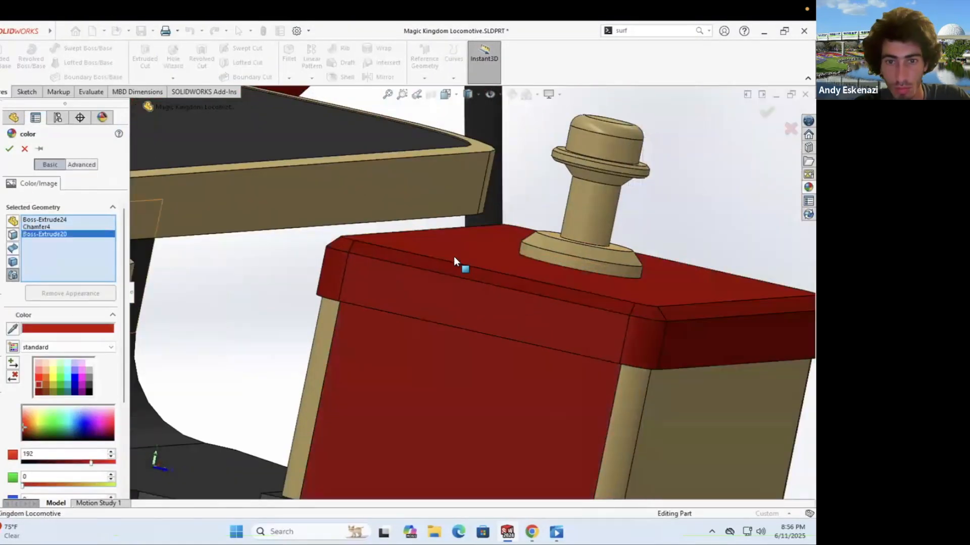
pyautogui.rightClick(458, 254)
pyautogui.click(552, 221)
pyautogui.click(569, 248)
pyautogui.press('Escape')
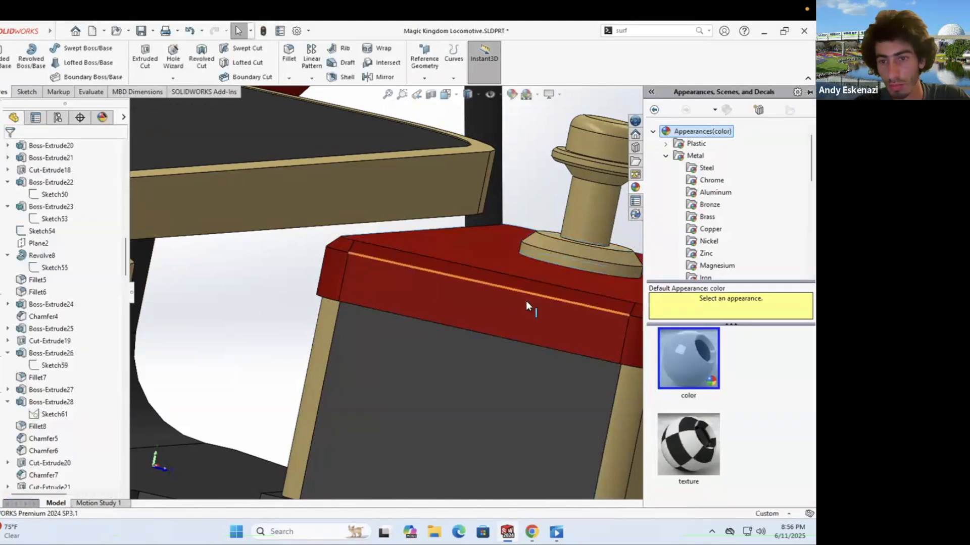
# Step: Apply brushed brass to the rear end face of the steam chest
pyautogui.scroll(-5, 351, 312)
pyautogui.rightClick(333, 310)
pyautogui.click(706, 217)
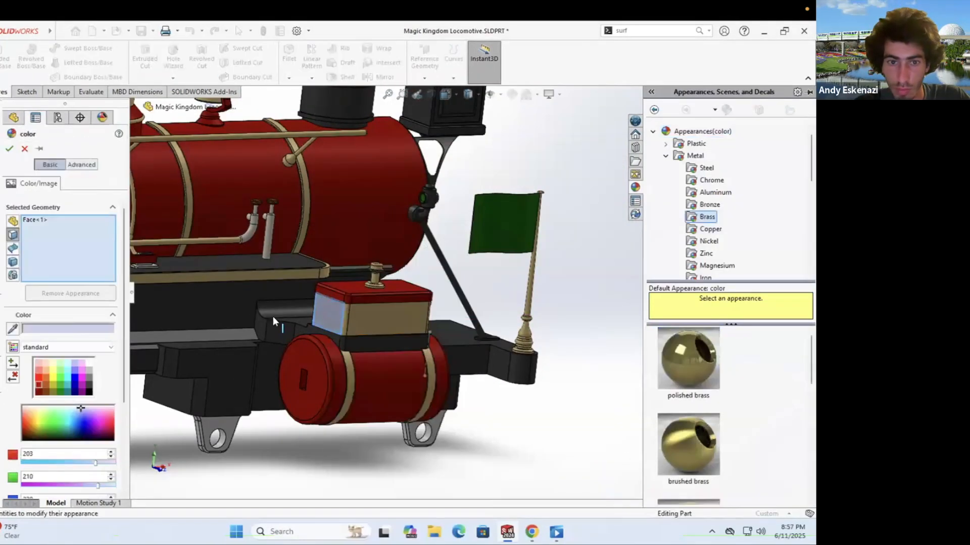
pyautogui.press('Escape')
pyautogui.press('Escape')
# Step: Apply matte iron to the smokebox section of the boiler ahead of the last brass band and to its front rim
pyautogui.scroll(-4, 582, 434)
pyautogui.moveTo(404, 282); pyautogui.dragTo(468, 256, button='middle')
pyautogui.scroll(4, 468, 256)
pyautogui.rightClick(407, 255)
pyautogui.click(518, 249)
pyautogui.click(689, 359)
pyautogui.click(500, 384)
pyautogui.moveTo(500, 384); pyautogui.dragTo(453, 200, button='middle')
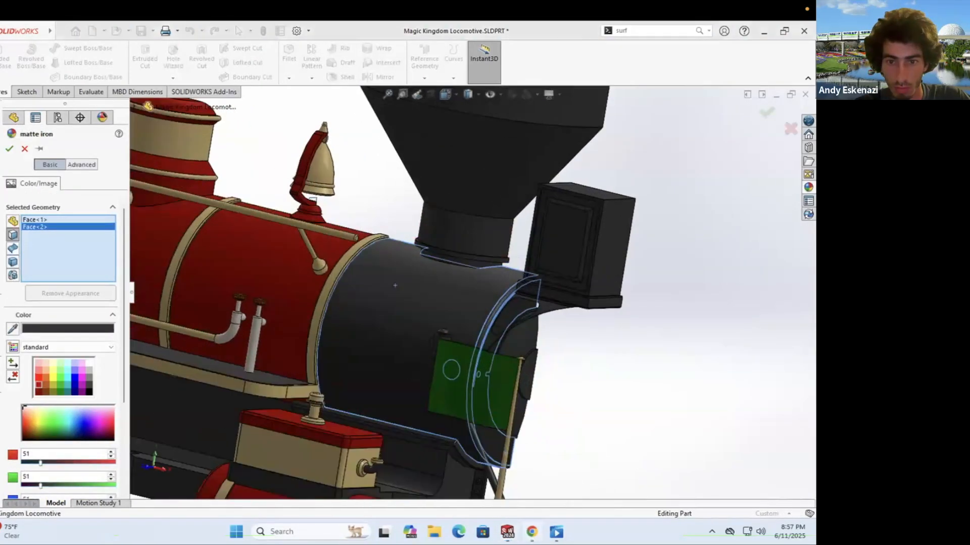
pyautogui.hotkey('alt', 'Tab')
pyautogui.hotkey('alt', 'Tab')
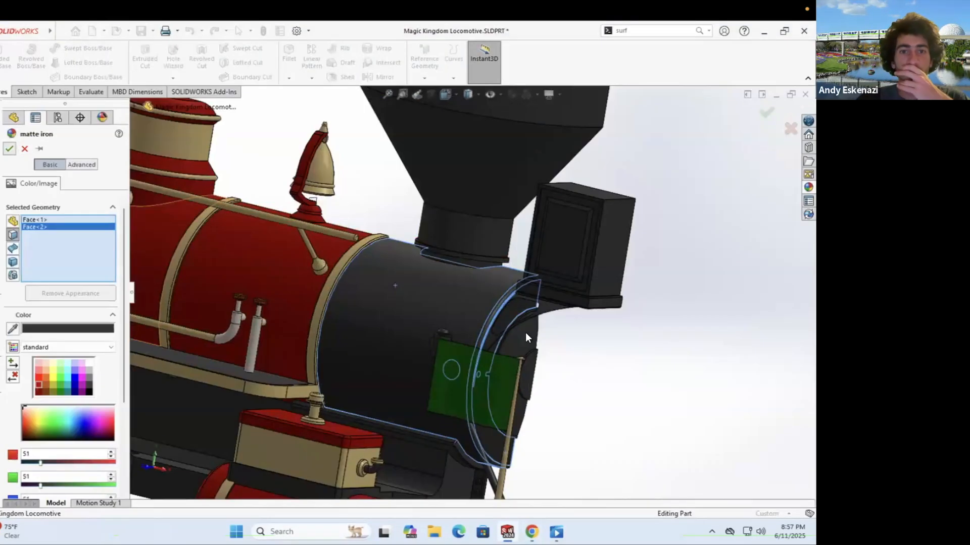
pyautogui.press('Return')
# Step: Colour the headlamp housing red, including its framed side panel
pyautogui.scroll(3, 534, 291)
pyautogui.rightClick(560, 237)
pyautogui.click(664, 252)
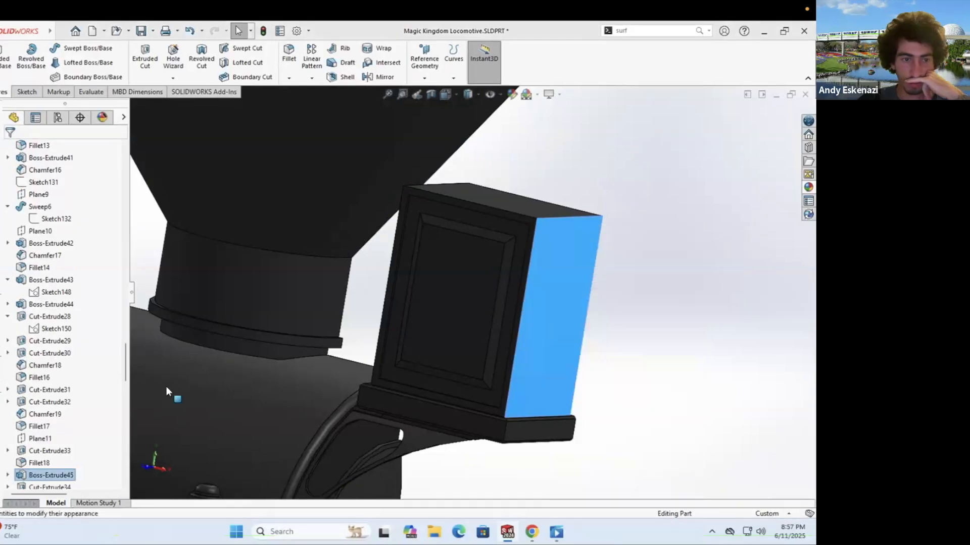
pyautogui.click(499, 294)
pyautogui.hotkey('alt', 'Tab')
pyautogui.hotkey('alt', 'Tab')
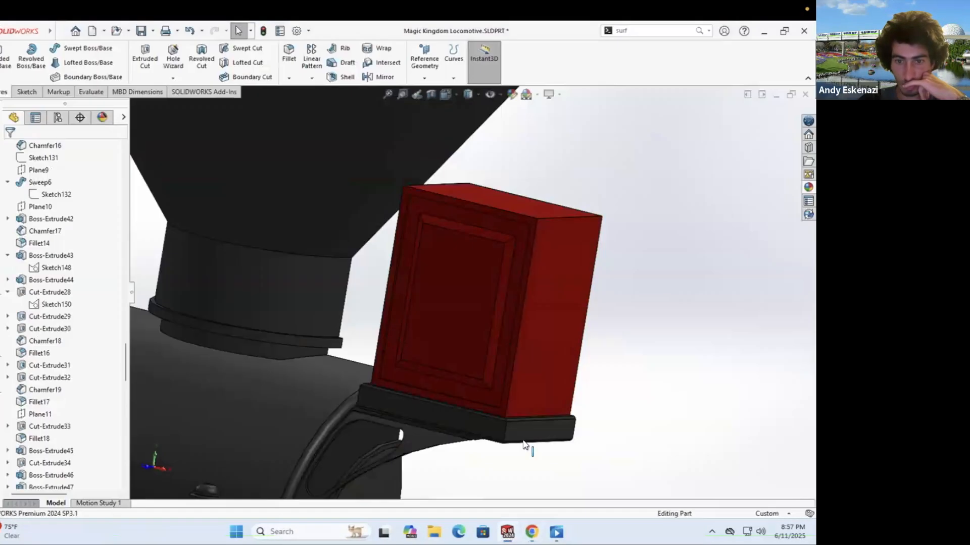
# Step: Apply brushed brass to the narrow upper and lower edge faces of the headlamp's base plate
pyautogui.rightClick(535, 237)
pyautogui.click(665, 252)
pyautogui.click(688, 444)
pyautogui.scroll(3, 434, 338)
pyautogui.moveTo(435, 338)
pyautogui.mouseDown(button='middle')
pyautogui.moveTo(426, 361)
pyautogui.moveTo(486, 350)
pyautogui.moveTo(456, 373)
pyautogui.moveTo(263, 359)
pyautogui.moveTo(225, 399)
pyautogui.mouseUp(button='middle')
pyautogui.click(426, 362)
# Step: Apply brushed brass to the remaining side faces of the headlamp's base plate
pyautogui.rightClick(225, 399)
pyautogui.click(347, 233)
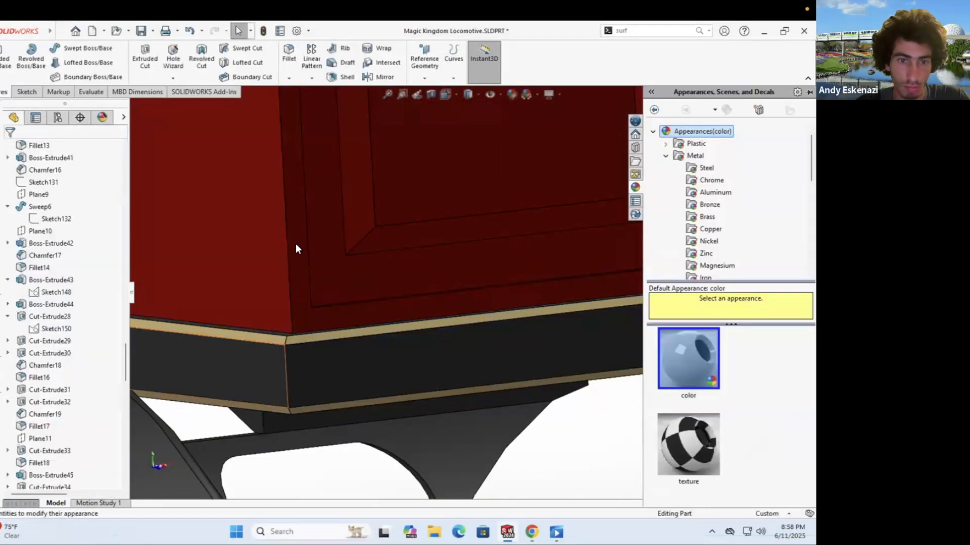
pyautogui.click(333, 366)
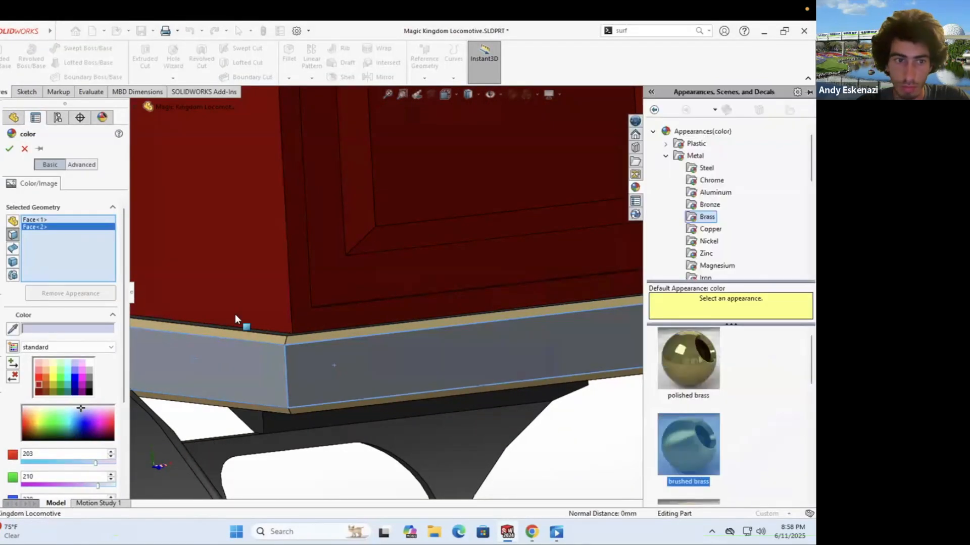
pyautogui.click(688, 450)
pyautogui.moveTo(384, 353)
pyautogui.mouseDown(button='middle')
pyautogui.moveTo(441, 342)
pyautogui.moveTo(568, 257)
pyautogui.moveTo(483, 199)
pyautogui.moveTo(595, 319)
pyautogui.moveTo(552, 331)
pyautogui.moveTo(517, 244)
pyautogui.moveTo(372, 459)
pyautogui.moveTo(412, 271)
pyautogui.mouseUp(button='middle')
pyautogui.click(568, 257)
pyautogui.click(595, 318)
pyautogui.click(552, 331)
pyautogui.press('Return')
# Step: Chamfer the outer edge of the raised round disc at the centre of the smokebox front
pyautogui.click(411, 276)
pyautogui.scroll(-5, 411, 277)
pyautogui.click(289, 78)
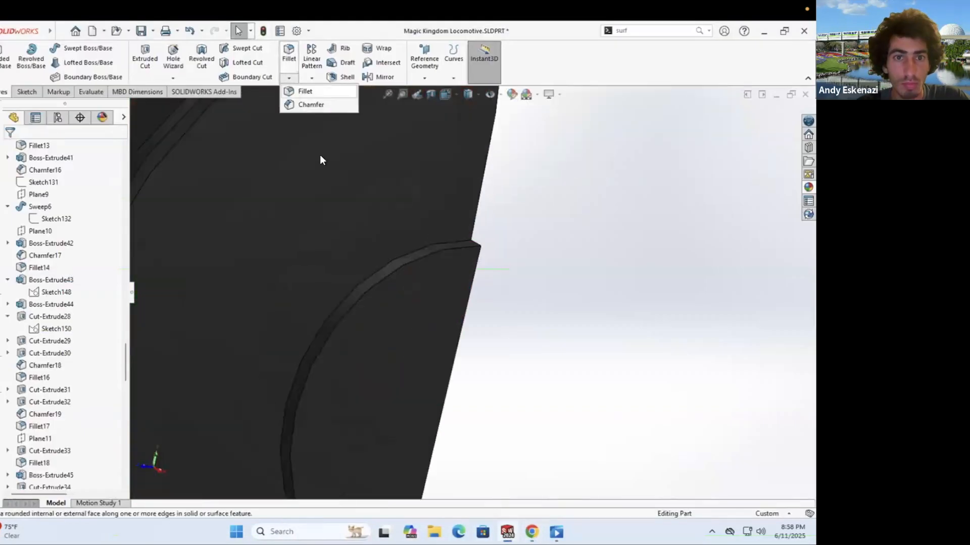
pyautogui.click(314, 104)
pyautogui.press('Return')
# Step: Apply brushed brass to the smokebox front's centre disc, including its rim and new chamfer
pyautogui.rightClick(457, 204)
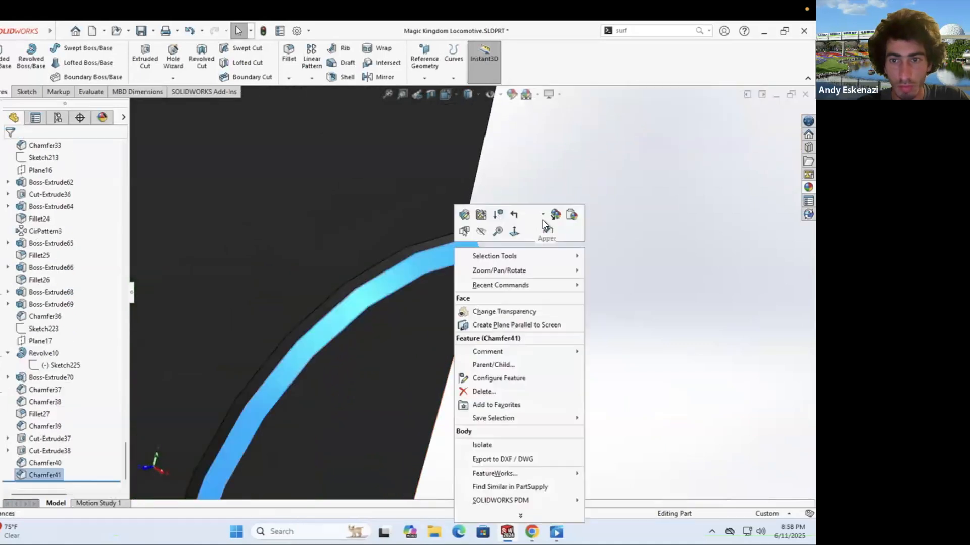
pyautogui.click(553, 213)
pyautogui.click(707, 217)
pyautogui.press('Return')
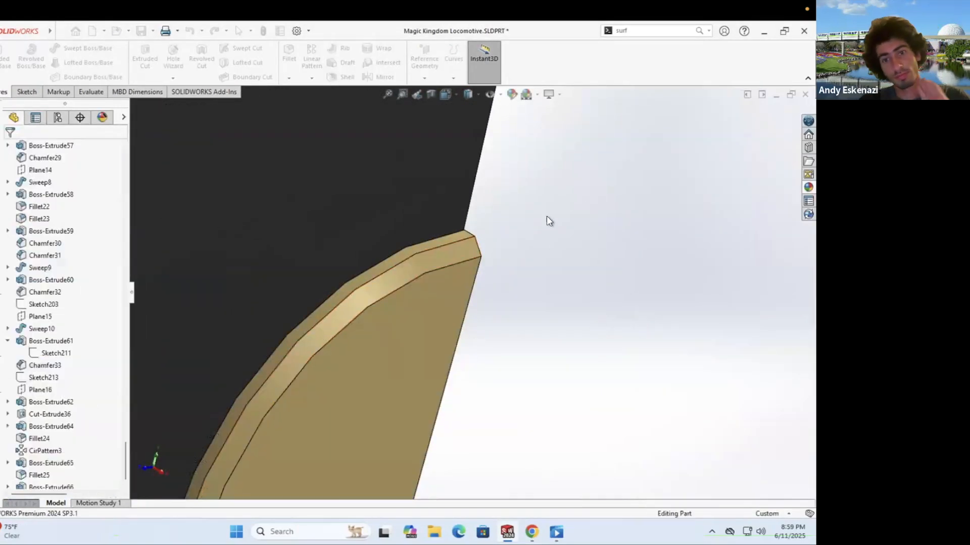
# Step: Save the locomotive part
pyautogui.scroll(6, 546, 216)
pyautogui.moveTo(372, 247); pyautogui.dragTo(313, 263, button='middle')
pyautogui.scroll(-3, 266, 248)
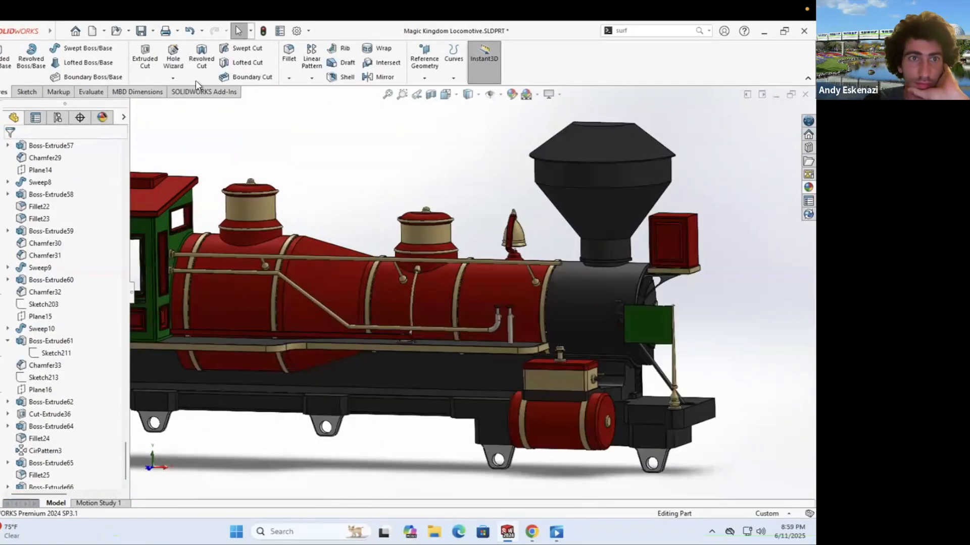
pyautogui.hotkey('ctrl', 'shift', 'z')
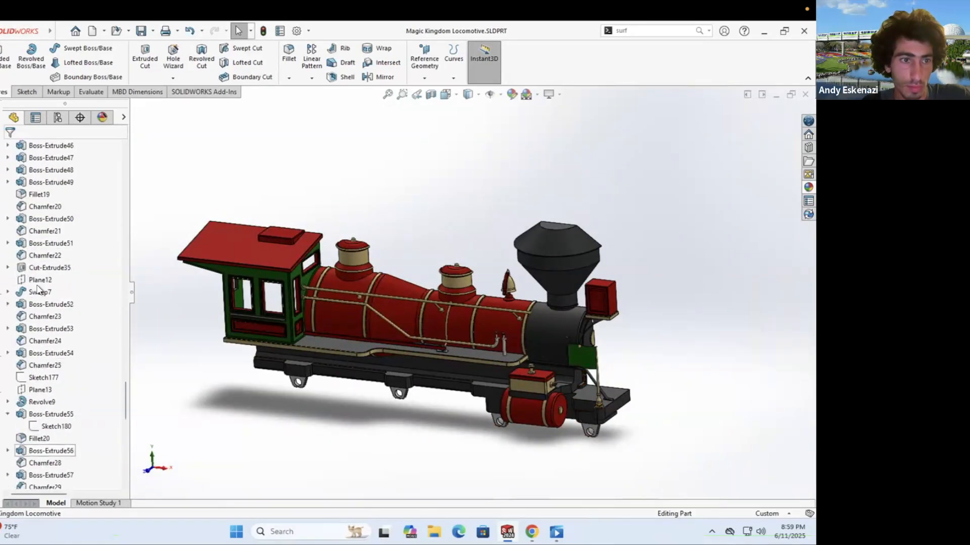
# Step: Sketch a circle about 13 mm in diameter on Plane11, centred on the brass band of the front dome
pyautogui.click(27, 94)
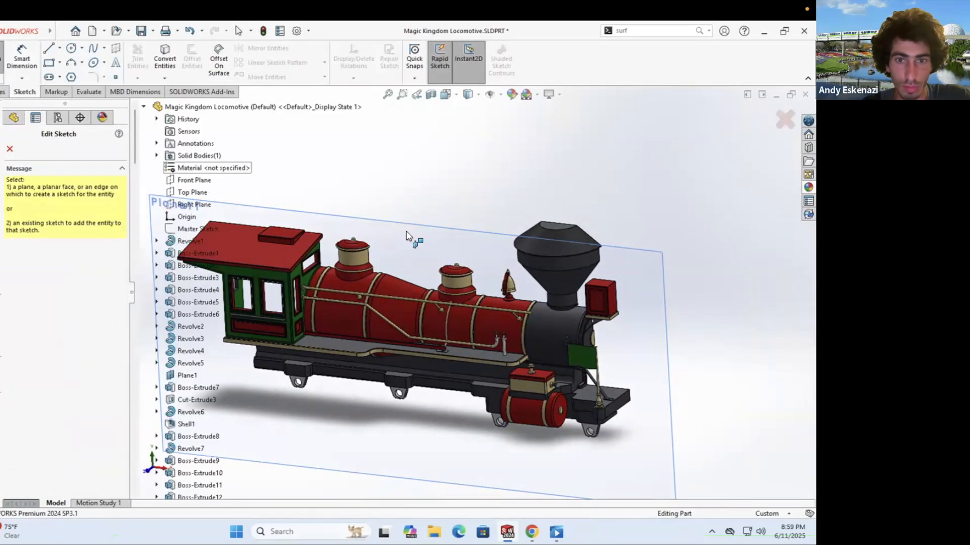
pyautogui.scroll(-6, 448, 257)
pyautogui.press('c')
pyautogui.click(444, 286)
pyautogui.hotkey('alt', 'Tab')
pyautogui.hotkey('alt', 'Tab')
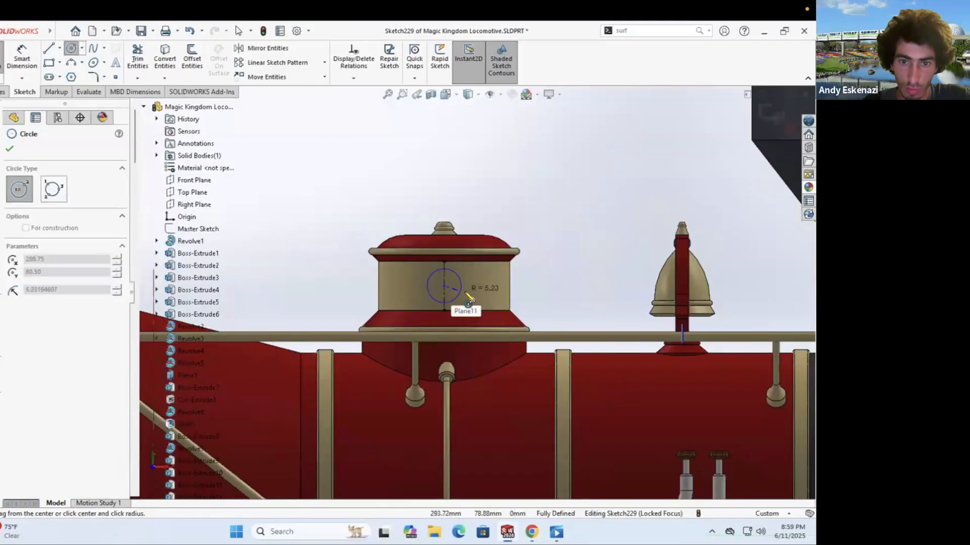
pyautogui.scroll(-5, 471, 274)
# Step: Dimension the circle on the front dome and set its diameter to 13 mm
pyautogui.press('d')
pyautogui.click(454, 298)
pyautogui.click(596, 303)
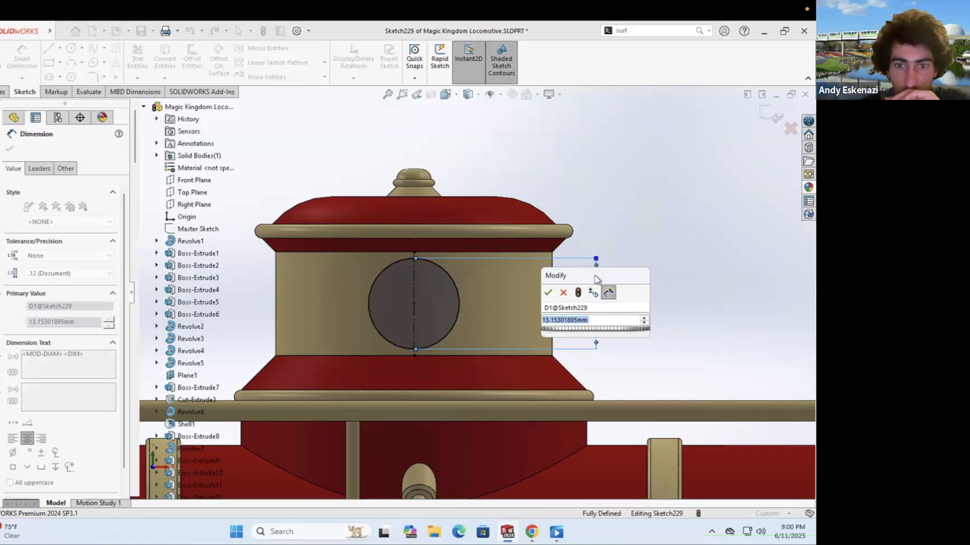
pyautogui.hotkey('alt', 'Tab')
pyautogui.hotkey('alt', 'Tab')
pyautogui.write('13')
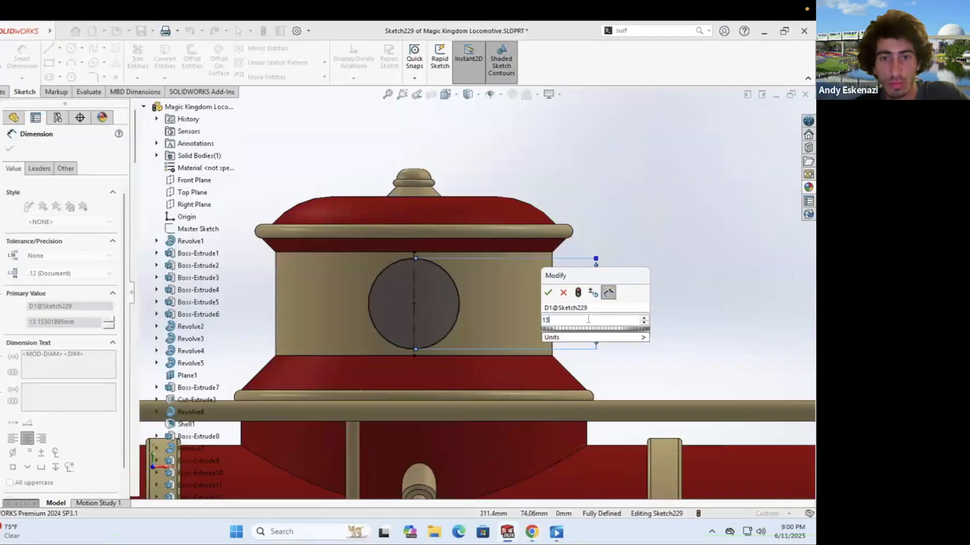
pyautogui.press('Return')
# Step: Offset the 13 mm circle inward by 1 mm
pyautogui.press('o')
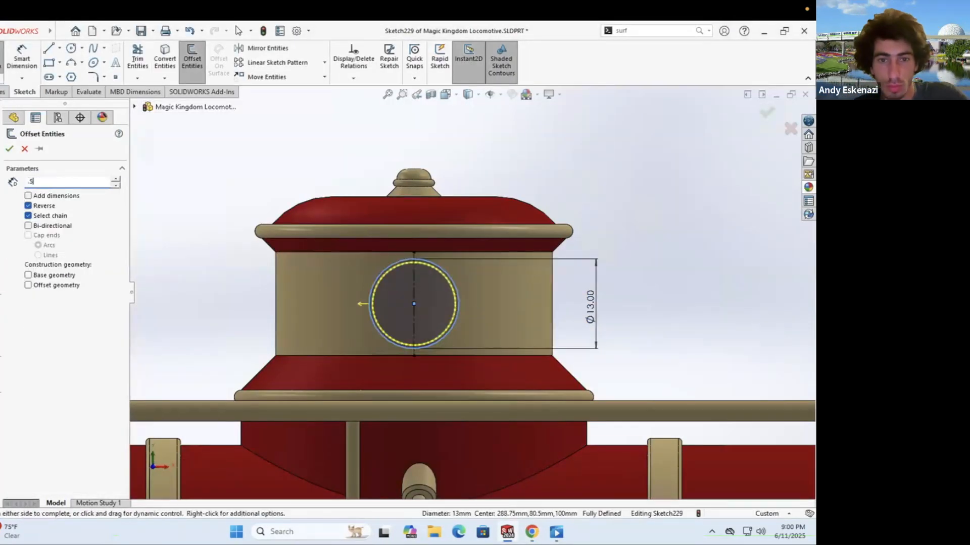
pyautogui.write('1')
pyautogui.press('Return')
# Step: Wrap the two-circle sketch onto the cylindrical brass face of the front dome
pyautogui.scroll(-3, 328, 268)
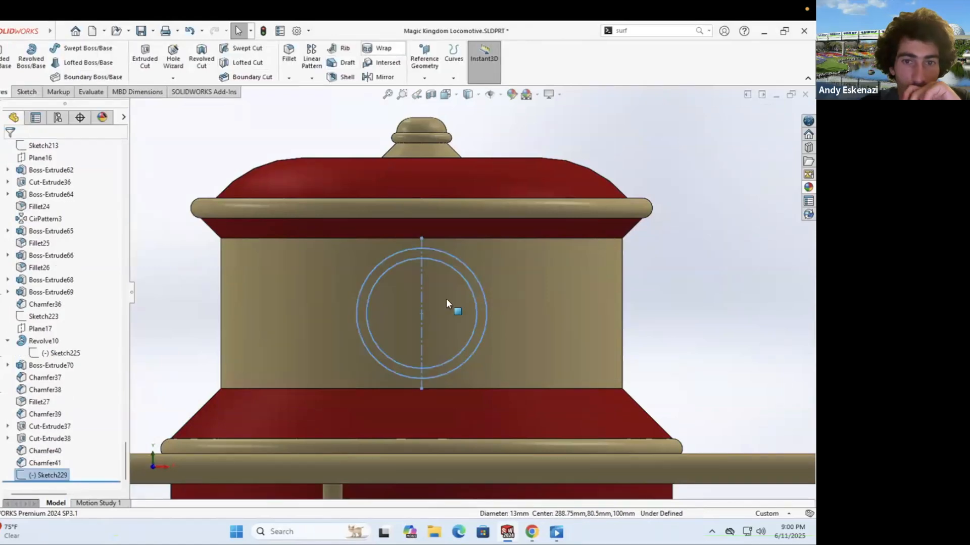
pyautogui.click(328, 269)
pyautogui.moveTo(328, 269); pyautogui.dragTo(353, 282, button='middle')
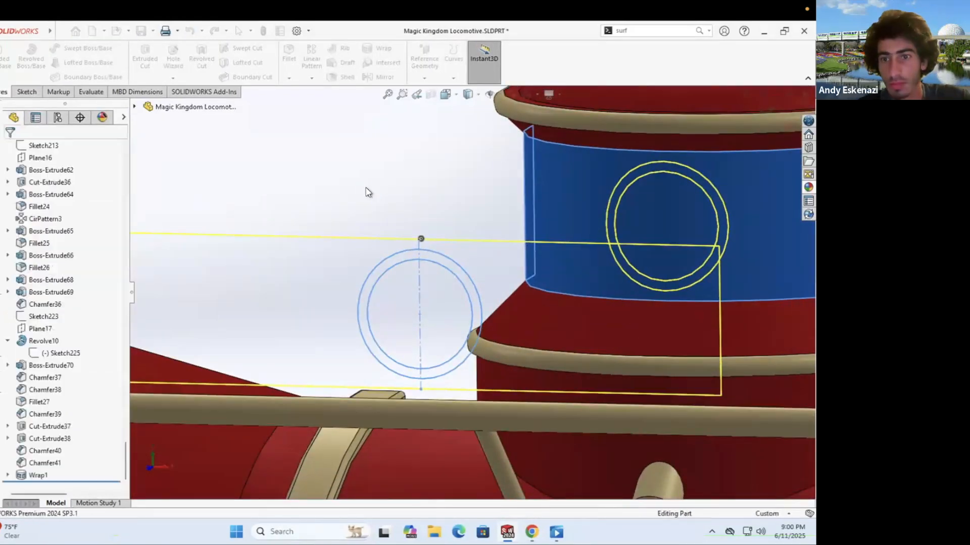
# Step: Colour the wrapped ring on the front dome light grey and the disc inside it green
pyautogui.scroll(-3, 622, 256)
pyautogui.rightClick(536, 218)
pyautogui.click(614, 186)
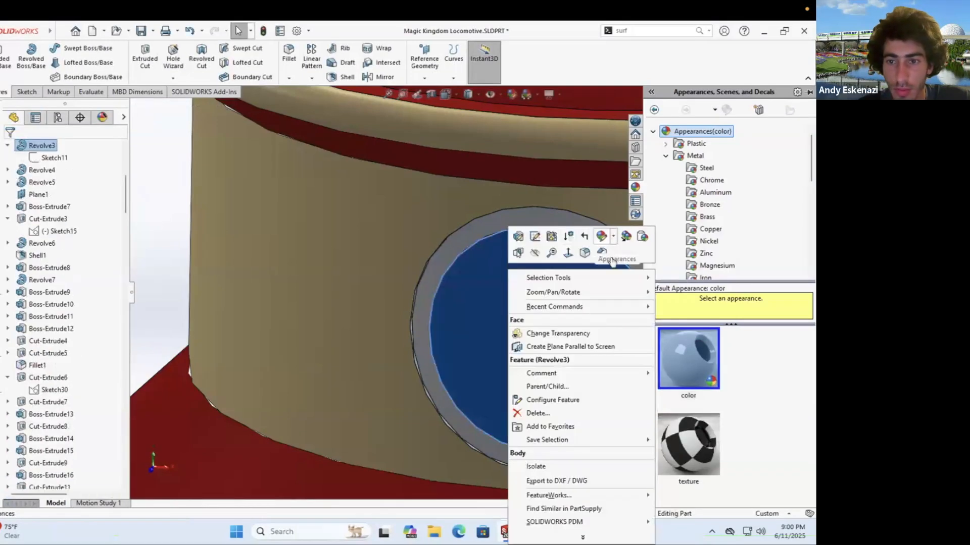
pyautogui.click(612, 260)
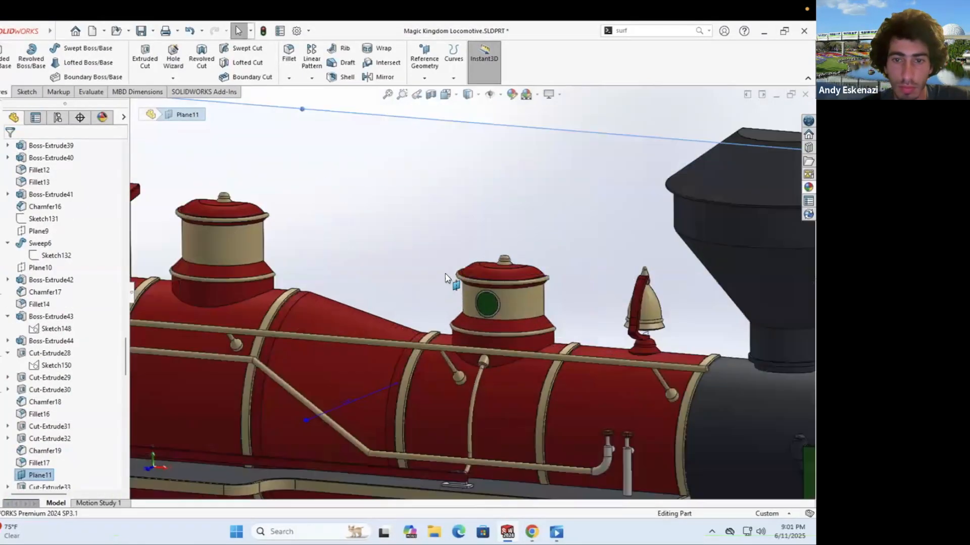
# Step: Mirror the whole locomotive body about its flat centre face with merged solids and propagated visual properties, and save the part
pyautogui.scroll(3, 445, 278)
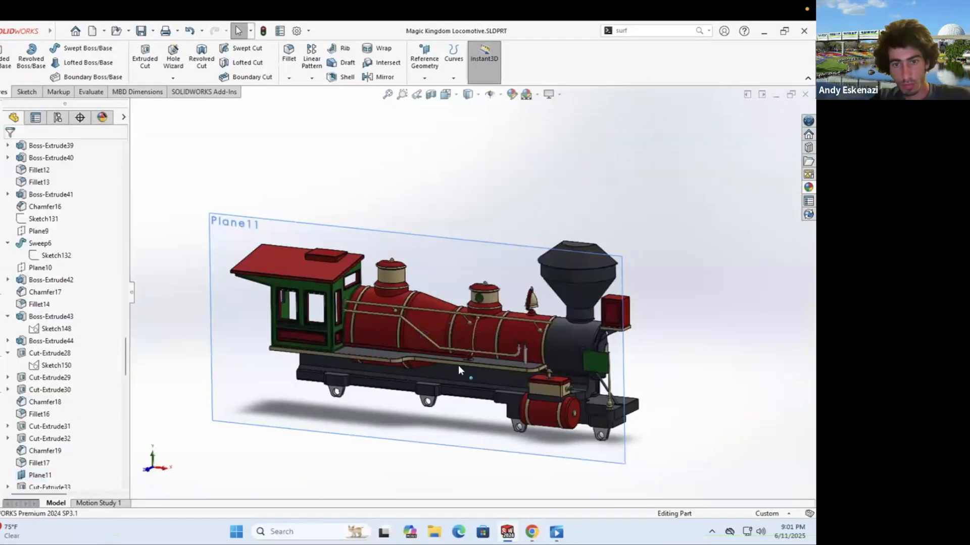
pyautogui.rightClick(391, 195)
pyautogui.moveTo(389, 347); pyautogui.dragTo(621, 416, button='middle')
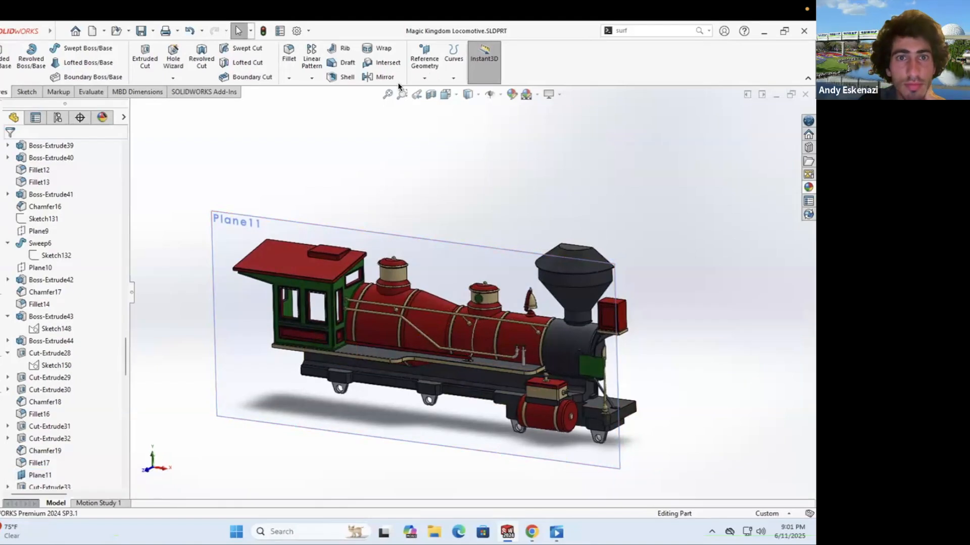
pyautogui.click(384, 77)
pyautogui.moveTo(429, 227); pyautogui.dragTo(462, 352, button='middle')
pyautogui.click(479, 376)
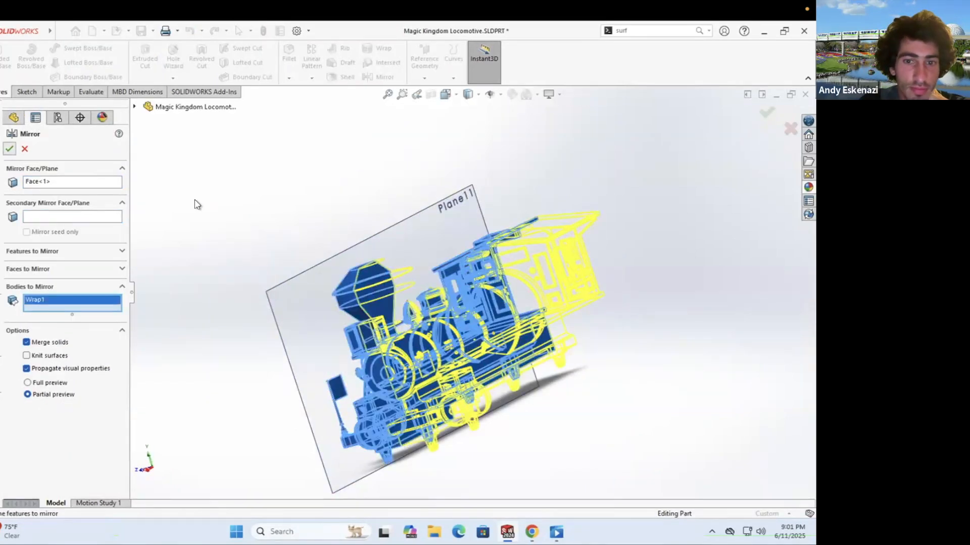
pyautogui.click(9, 149)
pyautogui.moveTo(309, 232); pyautogui.dragTo(351, 291, button='middle')
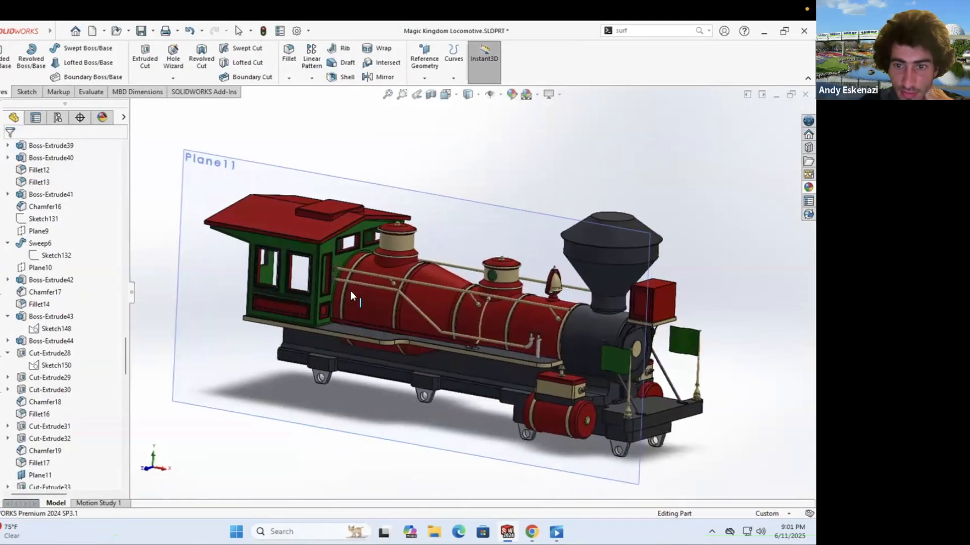
pyautogui.scroll(2, 379, 289)
pyautogui.scroll(-3, 404, 287)
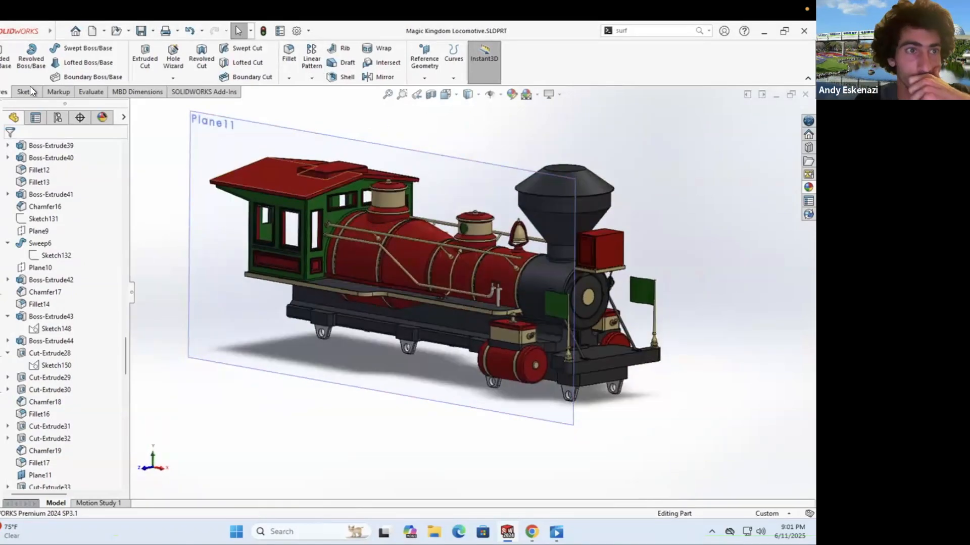
# Step: Sketch a construction circle with a horizontal chord about 10 mm long and add the text "4" along it in 20-point Calibri
pyautogui.click(27, 91)
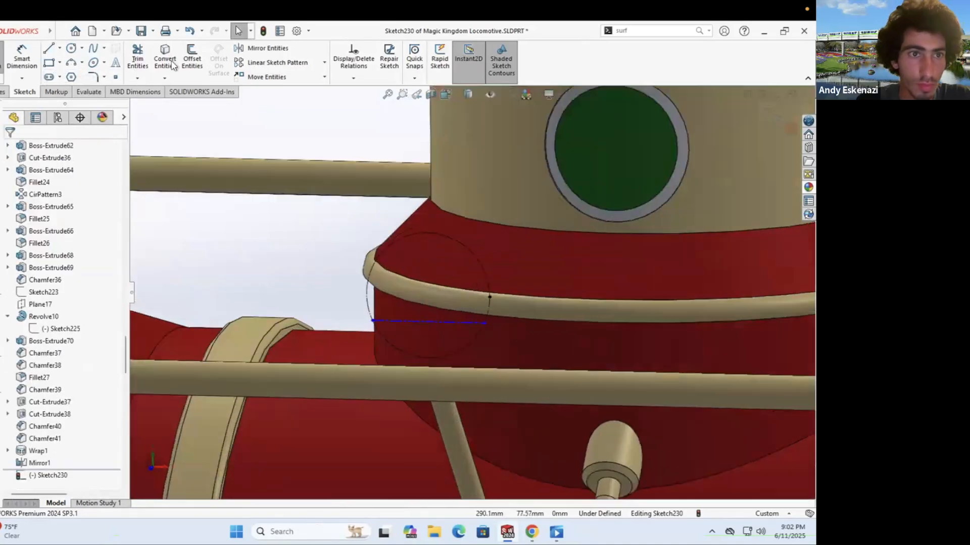
pyautogui.click(116, 63)
pyautogui.click(25, 377)
pyautogui.click(51, 392)
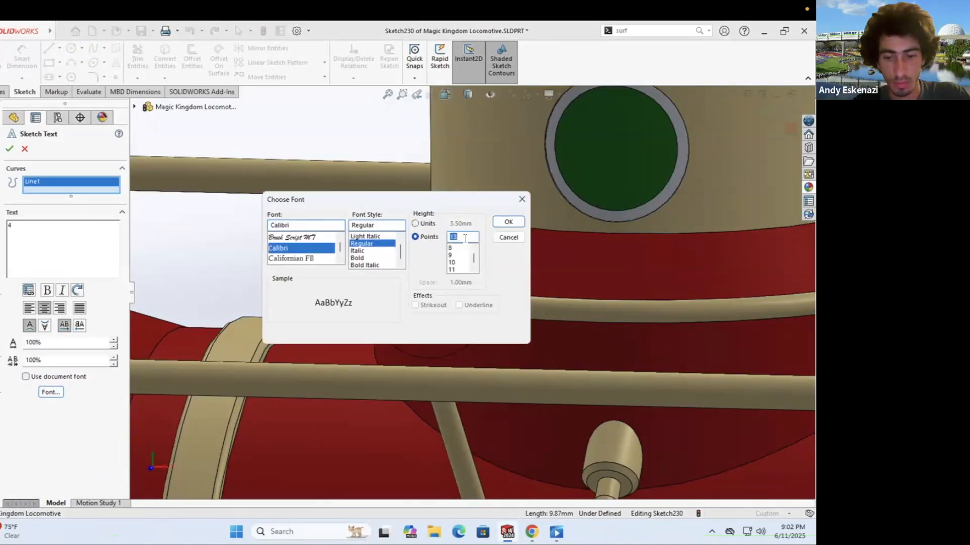
pyautogui.write('20')
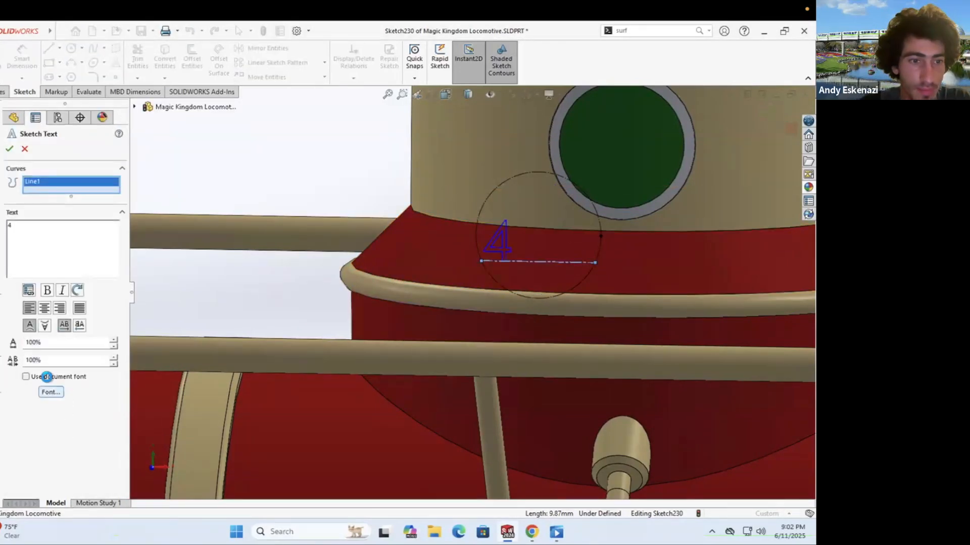
# Step: Enlarge the font of the sketch text "4" and centre it along the chord
pyautogui.click(50, 391)
pyautogui.scroll(1, 303, 248)
pyautogui.click(510, 223)
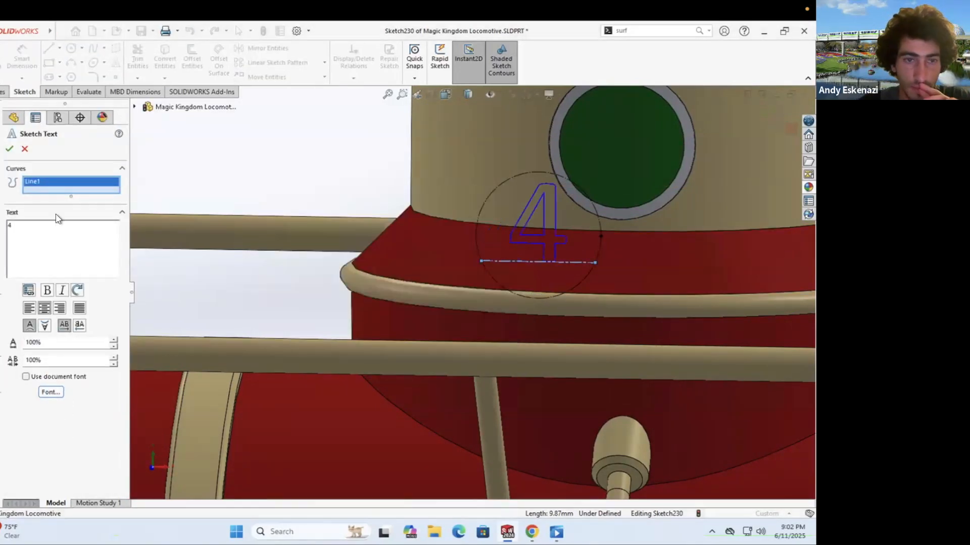
# Step: Lower the chord under the "4" and wrap the text sketch onto the dome's green disc with a 0.15 mm thickness
pyautogui.click(594, 268)
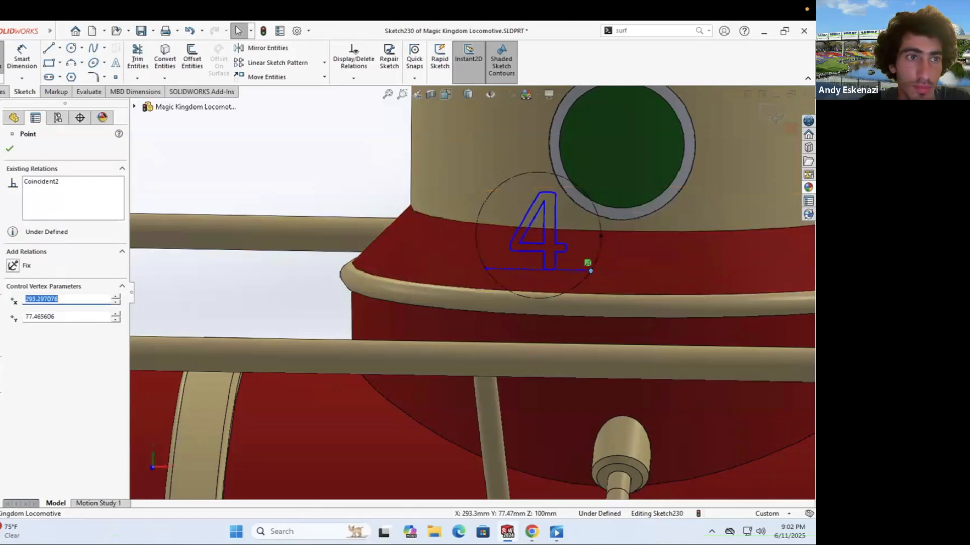
pyautogui.hotkey('ctrl', 'b')
pyautogui.click(376, 49)
pyautogui.click(608, 166)
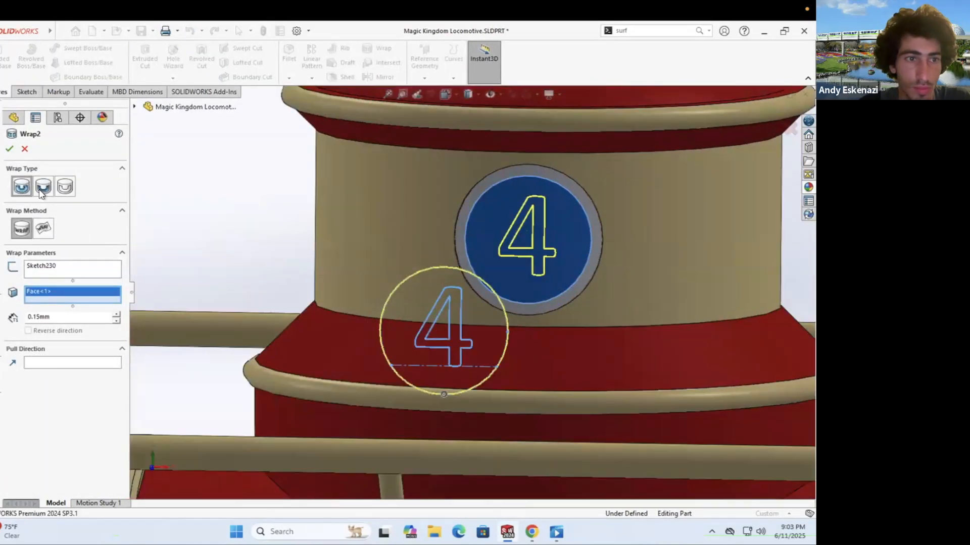
pyautogui.press('Return')
# Step: Colour the wrapped "4" light grey and the small triangle enclosed by it green
pyautogui.scroll(3, 562, 219)
pyautogui.rightClick(477, 232)
pyautogui.click(606, 208)
pyautogui.click(581, 238)
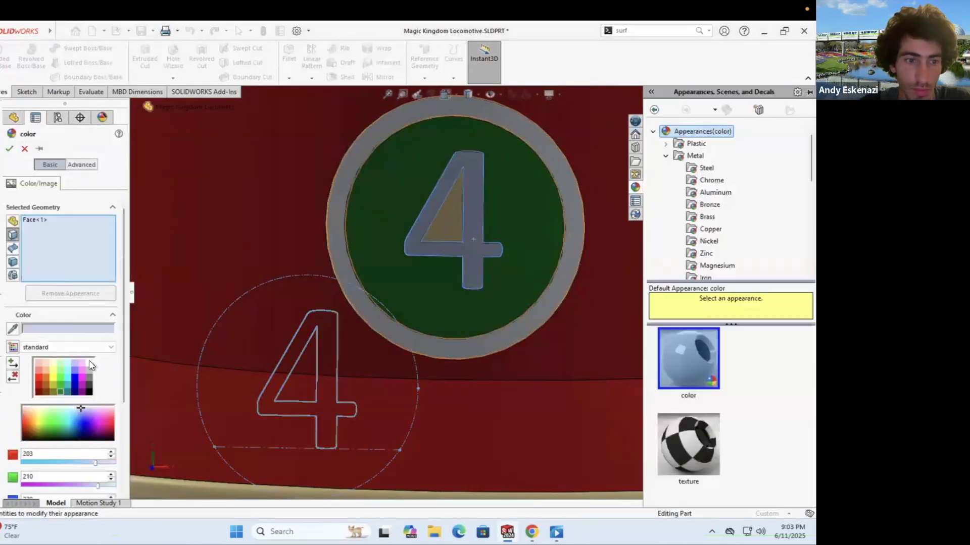
pyautogui.rightClick(445, 226)
pyautogui.click(553, 216)
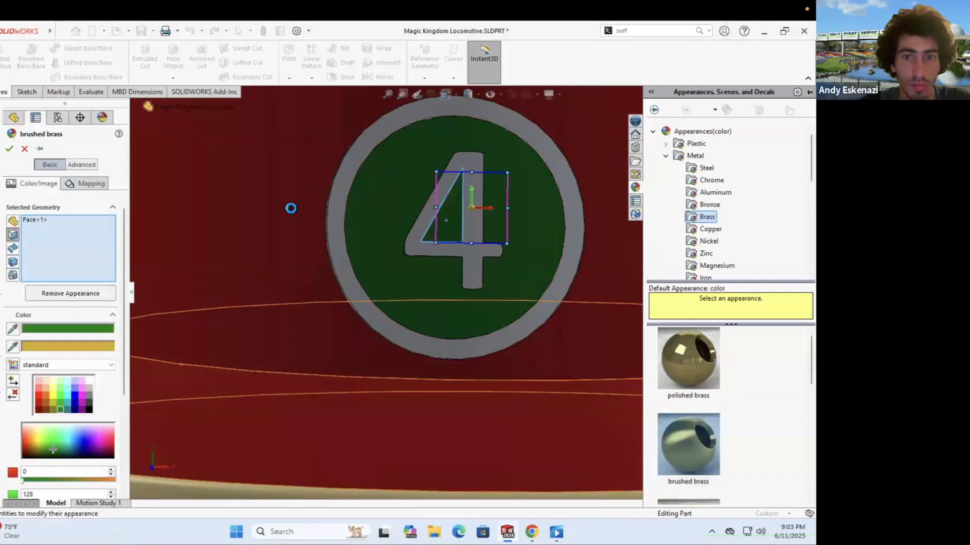
pyautogui.press('Return')
pyautogui.scroll(-5, 477, 282)
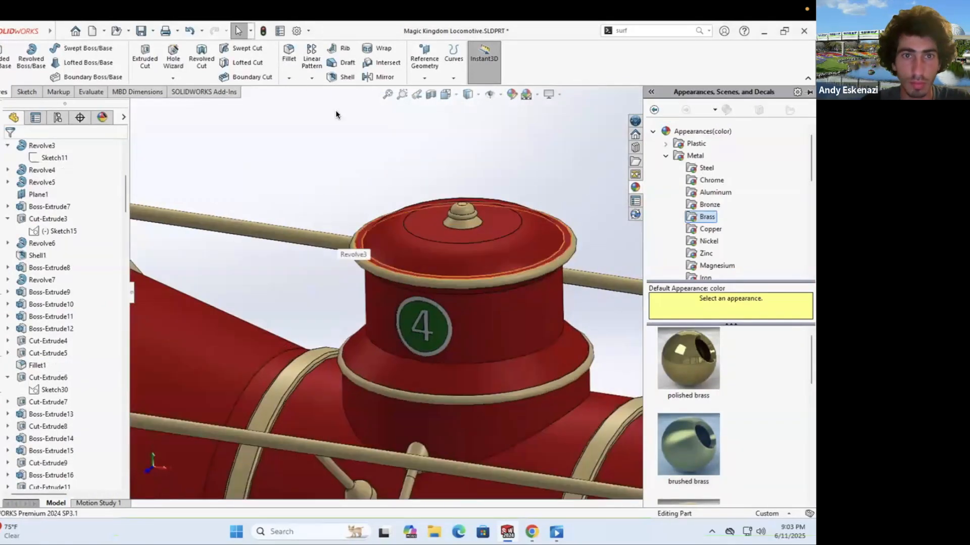
pyautogui.click(311, 77)
pyautogui.click(333, 104)
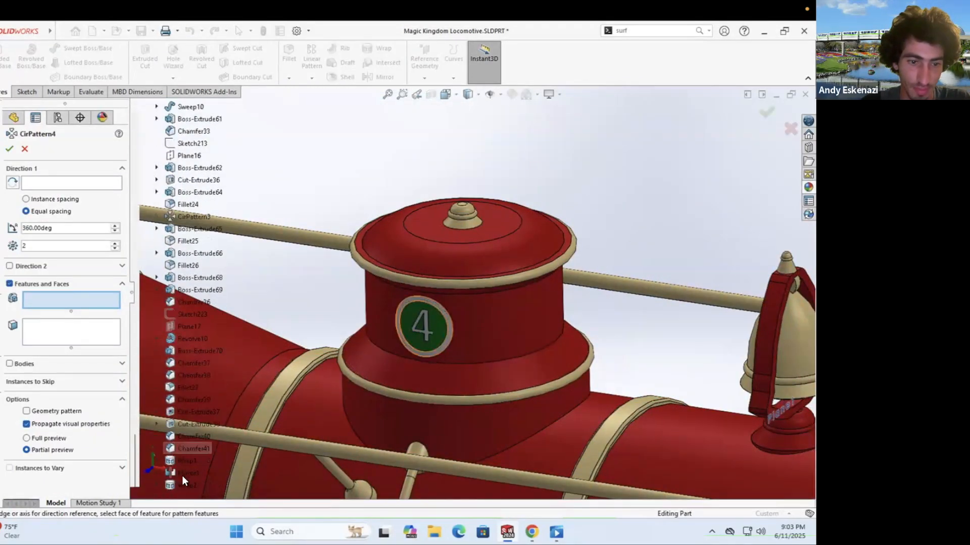
pyautogui.click(389, 271)
pyautogui.press('Return')
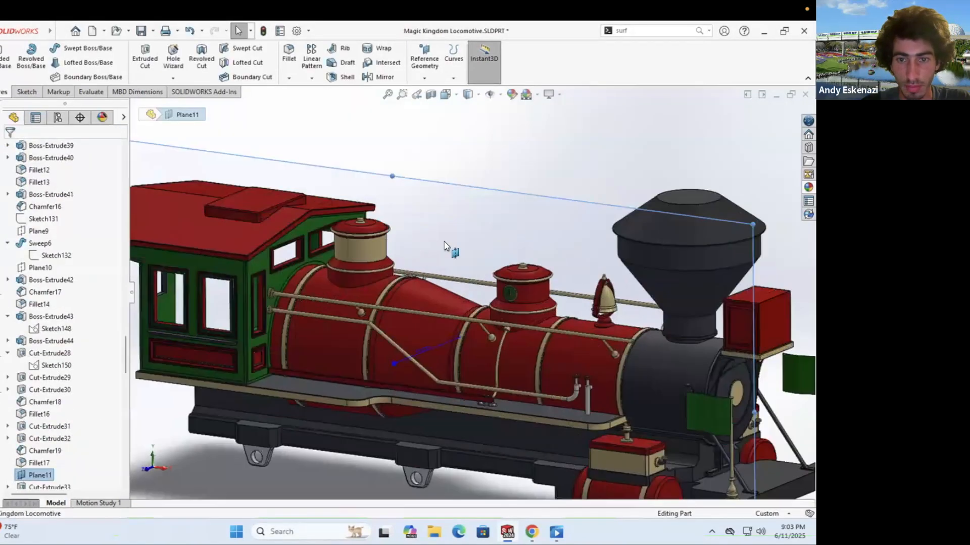
# Step: Create a reference plane offset 100 mm from Plane11, flipped towards the opposite side of the locomotive
pyautogui.hotkey('ctrl', '7')
pyautogui.scroll(-3, 339, 274)
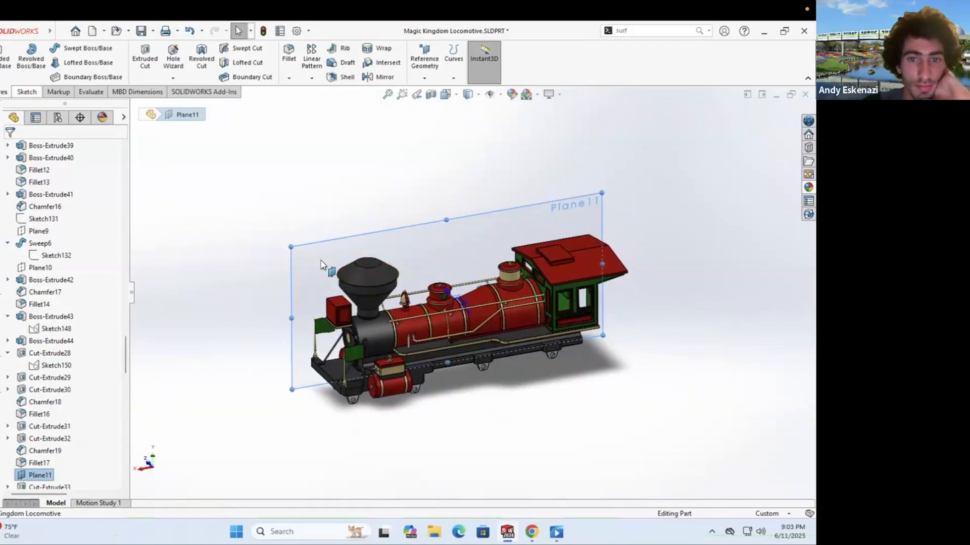
pyautogui.moveTo(321, 263); pyautogui.dragTo(316, 262, button='middle')
pyautogui.click(434, 91)
pyautogui.click(24, 303)
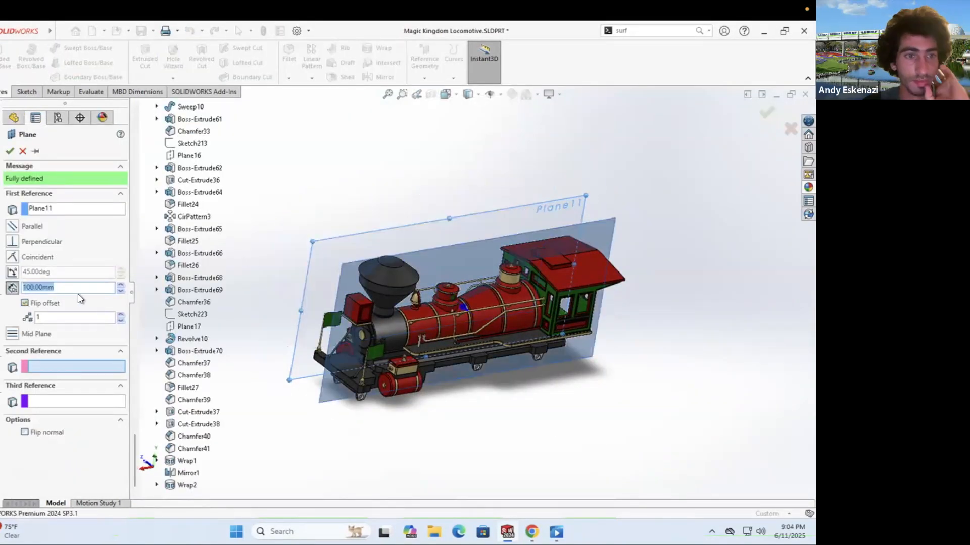
pyautogui.moveTo(433, 362); pyautogui.dragTo(9, 157, button='middle')
pyautogui.click(10, 153)
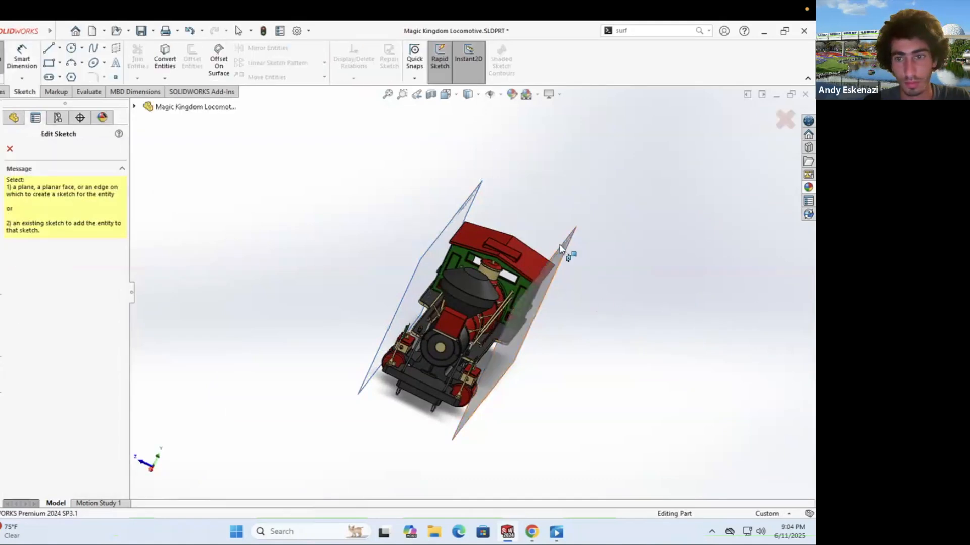
# Step: Start a sketch on the new offset plane and convert the chord from the first "4" sketch into it as a construction line
pyautogui.click(559, 245)
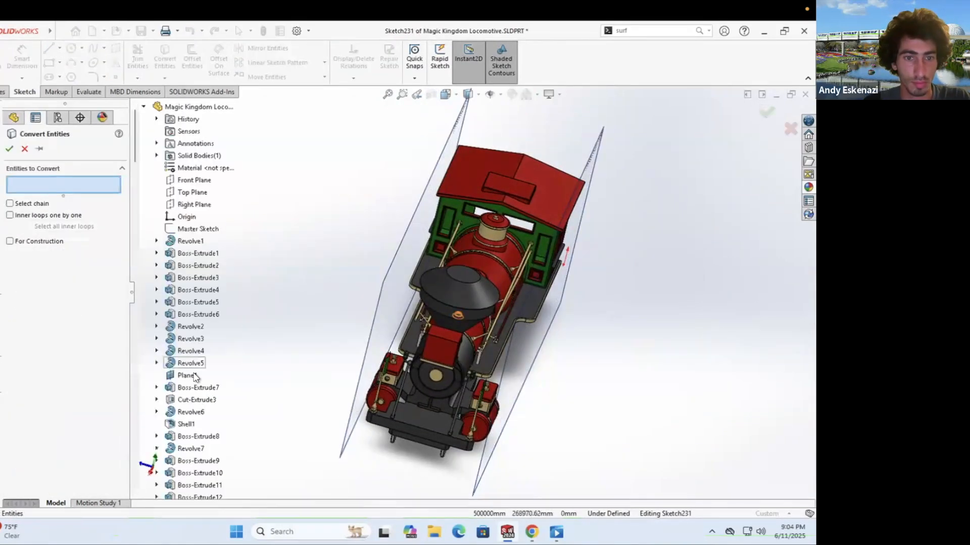
pyautogui.click(9, 148)
pyautogui.click(461, 308)
pyautogui.click(212, 460)
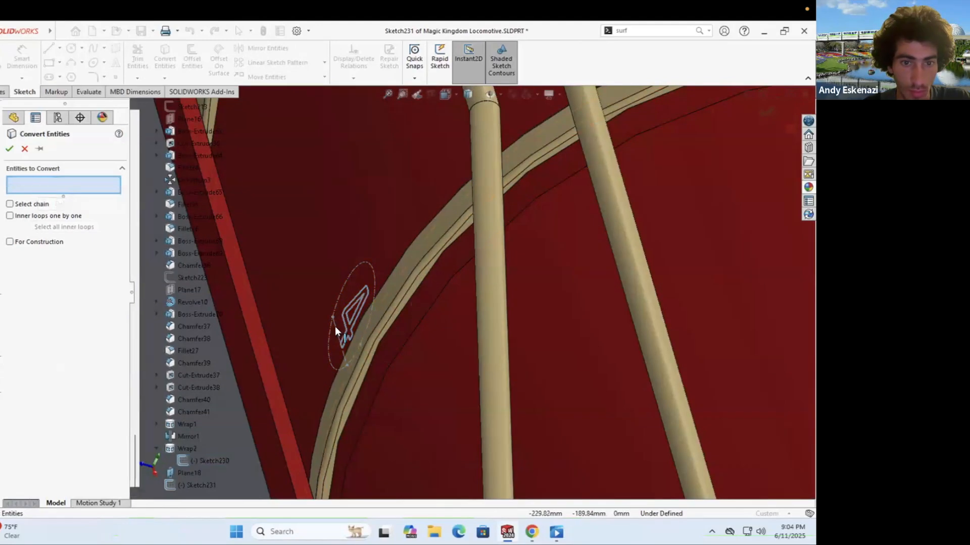
pyautogui.click(335, 328)
pyautogui.click(10, 149)
pyautogui.scroll(8, 326, 238)
pyautogui.moveTo(327, 238); pyautogui.dragTo(404, 290, button='middle')
pyautogui.scroll(-5, 401, 291)
pyautogui.click(385, 292)
pyautogui.click(393, 292)
pyautogui.scroll(-3, 394, 292)
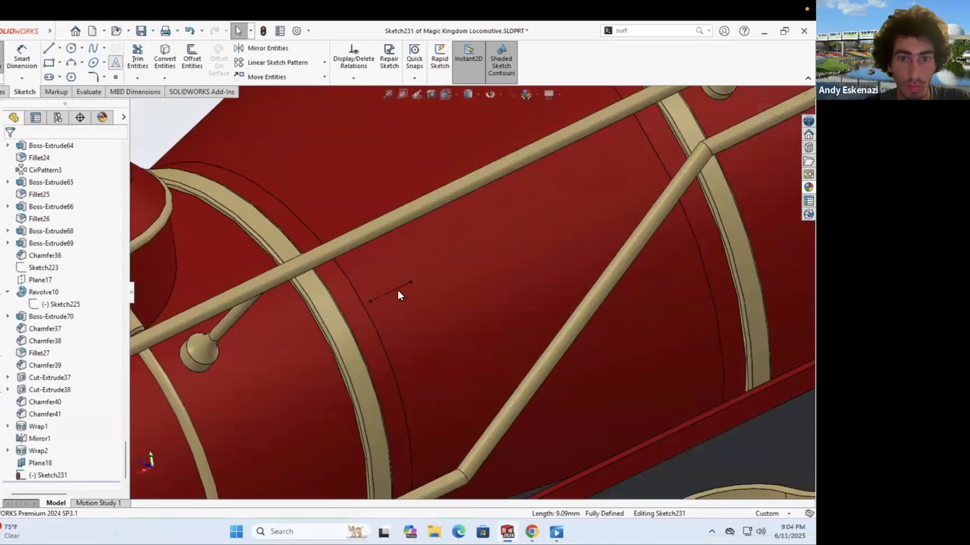
# Step: Add the centred sketch text "4" along the converted line and set its Calibri font height in points
pyautogui.click(116, 63)
pyautogui.click(397, 289)
pyautogui.click(44, 308)
pyautogui.scroll(3, 301, 255)
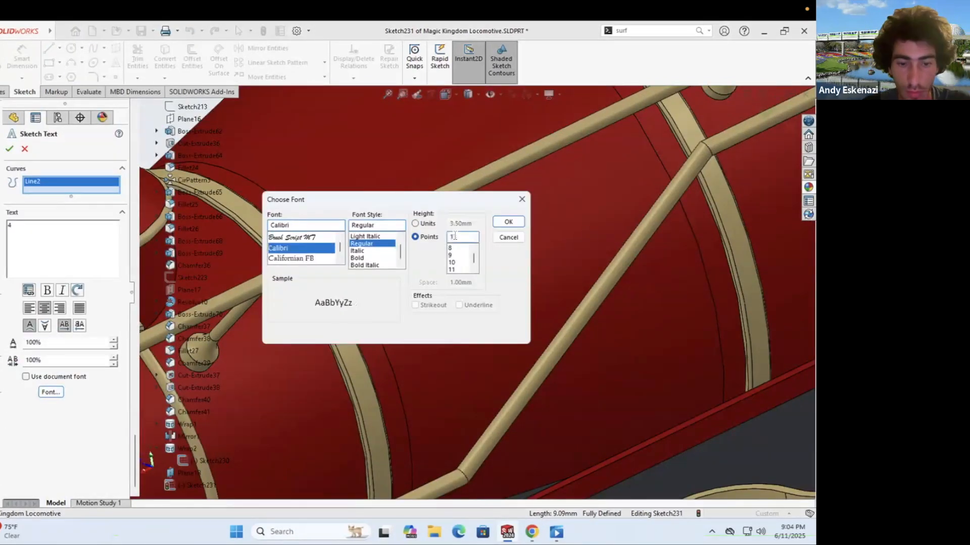
pyautogui.click(508, 223)
pyautogui.scroll(3, 470, 294)
pyautogui.click(9, 149)
# Step: Wrap the new "4" text sketch onto the green disc on the opposite side of the front dome
pyautogui.click(2, 92)
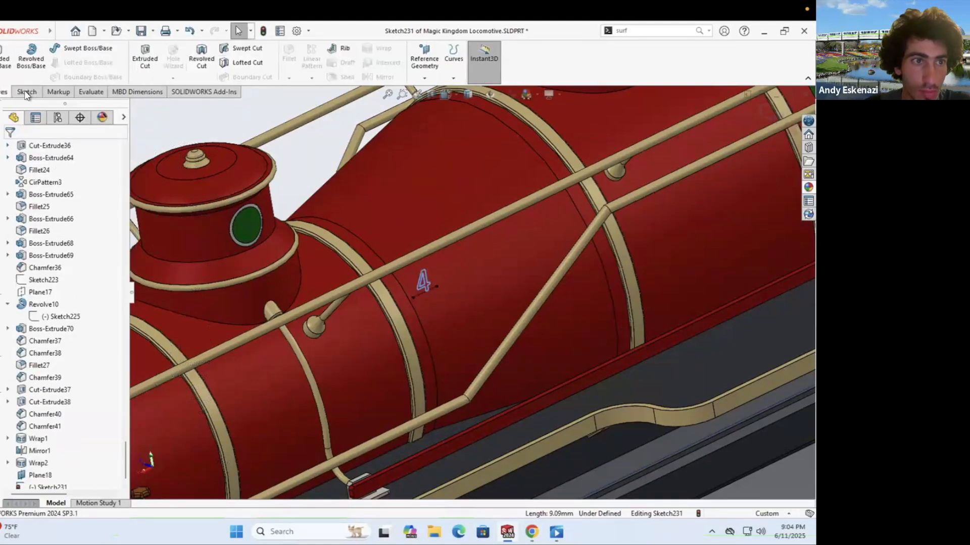
pyautogui.click(26, 92)
pyautogui.click(2, 58)
pyautogui.click(382, 49)
pyautogui.click(246, 225)
pyautogui.click(9, 149)
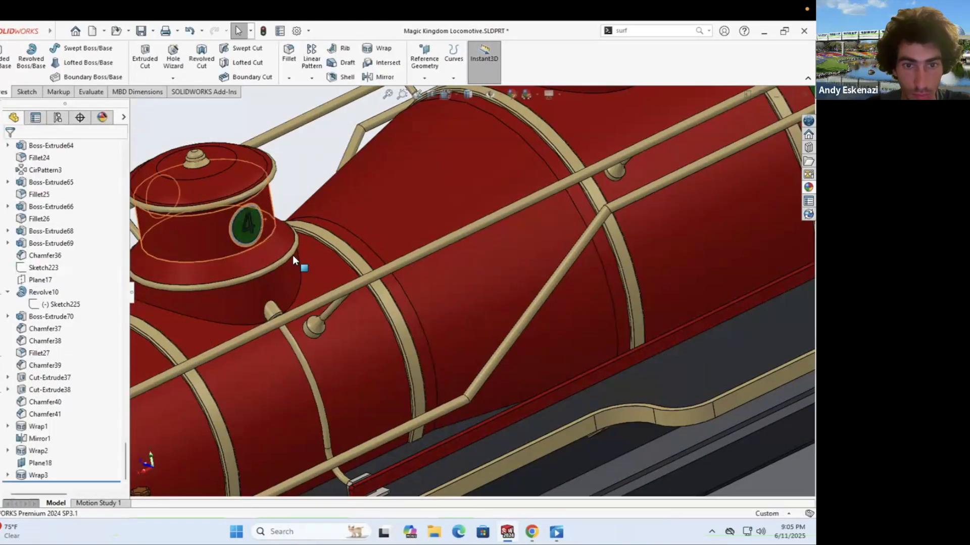
# Step: Colour the opposite side's wrapped "4" light grey to match its surrounding ring
pyautogui.scroll(-8, 234, 219)
pyautogui.rightClick(366, 266)
pyautogui.click(471, 276)
pyautogui.click(43, 364)
pyautogui.click(9, 149)
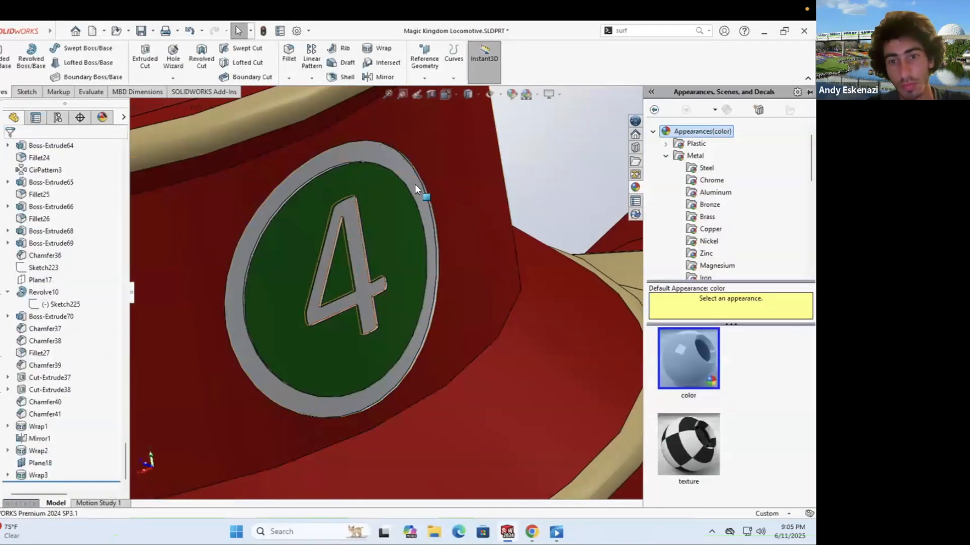
# Step: Hide the offset reference plane used for the second number sketch
pyautogui.scroll(8, 414, 184)
pyautogui.moveTo(415, 184); pyautogui.dragTo(225, 153, button='middle')
pyautogui.click(225, 154)
pyautogui.scroll(2, 550, 173)
pyautogui.scroll(4, 550, 173)
pyautogui.rightClick(592, 186)
pyautogui.click(612, 173)
pyautogui.moveTo(353, 313); pyautogui.dragTo(450, 303, button='middle')
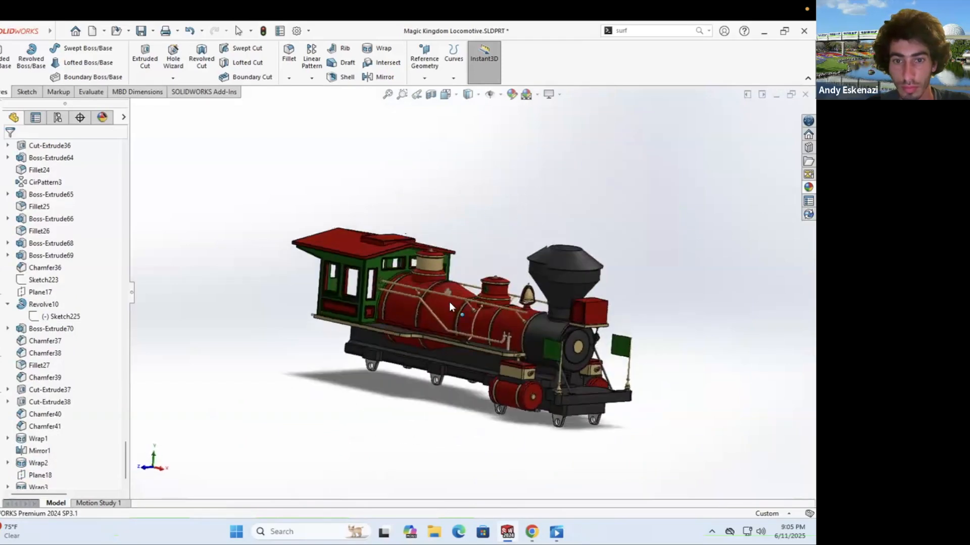
# Step: Examine the locomotive from several sides and compare it with the reference photo in the browser
pyautogui.scroll(-8, 449, 303)
pyautogui.rightClick(459, 268)
pyautogui.click(524, 187)
pyautogui.scroll(8, 374, 177)
pyautogui.moveTo(566, 207); pyautogui.dragTo(532, 375, button='middle')
pyautogui.scroll(-3, 460, 326)
pyautogui.moveTo(460, 330); pyautogui.dragTo(468, 305, button='middle')
pyautogui.scroll(1, 468, 305)
pyautogui.moveTo(453, 347); pyautogui.dragTo(620, 305, button='middle')
pyautogui.scroll(-4, 620, 305)
pyautogui.click(620, 305)
pyautogui.click(532, 531)
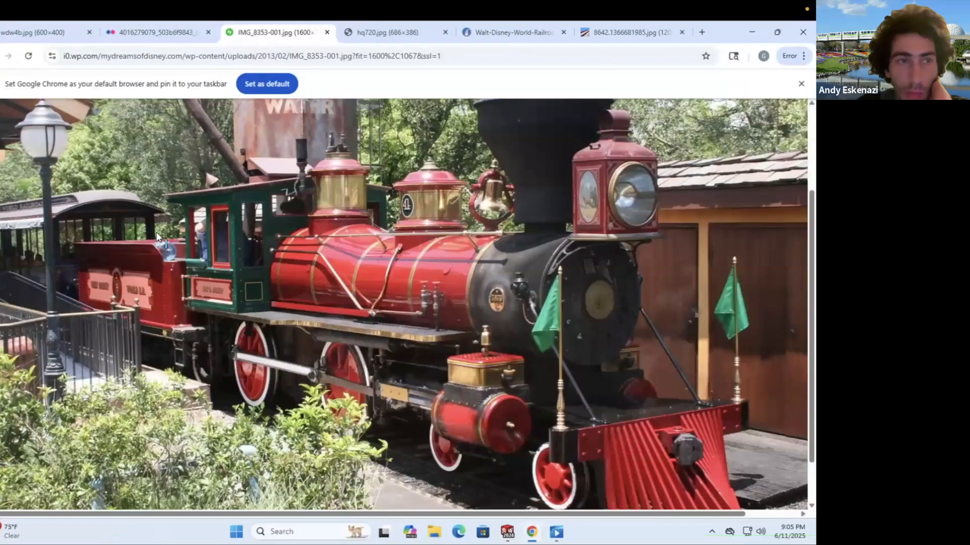
pyautogui.click(507, 531)
pyautogui.click(1, 61)
pyautogui.click(552, 295)
pyautogui.moveTo(551, 297); pyautogui.dragTo(598, 290, button='middle')
pyautogui.scroll(-2, 599, 283)
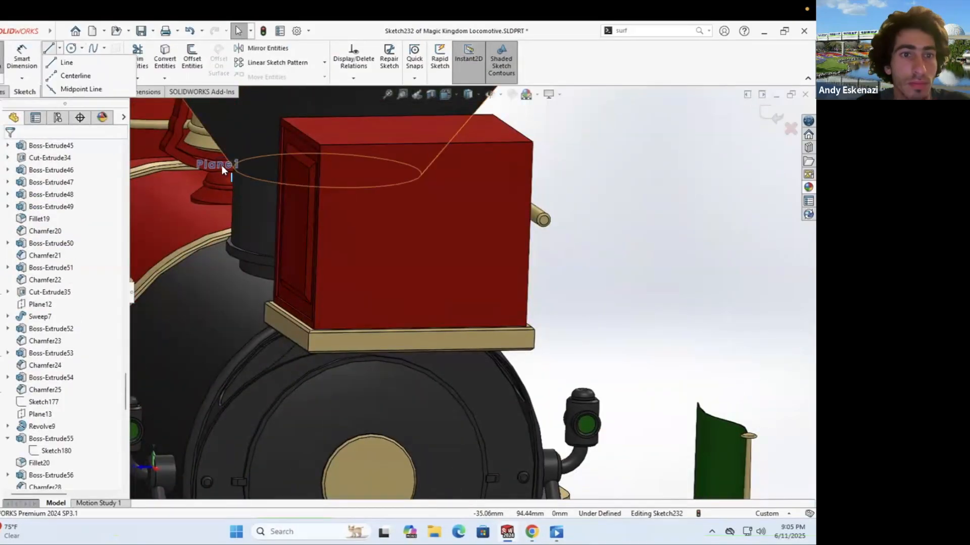
pyautogui.click(222, 169)
pyautogui.rightClick(231, 157)
# Step: Chamfer two circular edges on the bell's red bracket by 0.5 mm at 45 degrees
pyautogui.scroll(3, 354, 160)
pyautogui.moveTo(323, 167); pyautogui.dragTo(349, 250, button='middle')
pyautogui.scroll(3, 355, 161)
pyautogui.scroll(-8, 429, 237)
pyautogui.scroll(8, 467, 295)
pyautogui.scroll(-4, 468, 293)
pyautogui.scroll(-5, 455, 242)
pyautogui.click(302, 103)
pyautogui.click(432, 250)
pyautogui.click(446, 251)
pyautogui.scroll(-1, 447, 250)
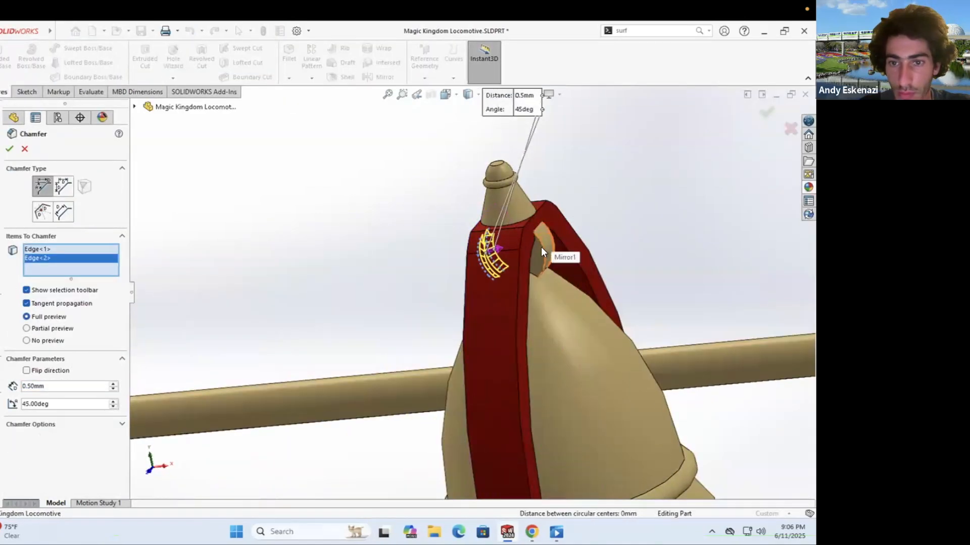
pyautogui.click(9, 148)
# Step: Edit the appearance of the round face inside the bell bracket and save the part
pyautogui.rightClick(541, 245)
pyautogui.click(634, 226)
pyautogui.click(654, 252)
pyautogui.click(691, 358)
pyautogui.click(9, 148)
pyautogui.click(141, 35)
# Step: Start a sketch on the headlight box's front face and draw a horizontal centreline about 48 mm long across it
pyautogui.scroll(8, 424, 232)
pyautogui.moveTo(424, 233); pyautogui.dragTo(323, 253, button='middle')
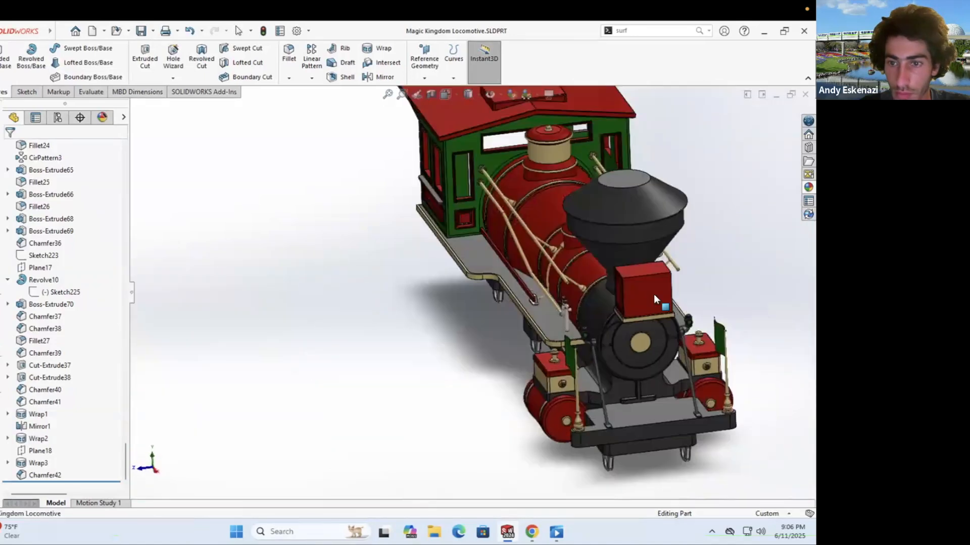
pyautogui.scroll(-5, 654, 294)
pyautogui.click(27, 91)
pyautogui.click(2, 57)
pyautogui.click(556, 303)
pyautogui.moveTo(471, 318); pyautogui.dragTo(486, 335, button='middle')
pyautogui.click(60, 48)
pyautogui.click(76, 76)
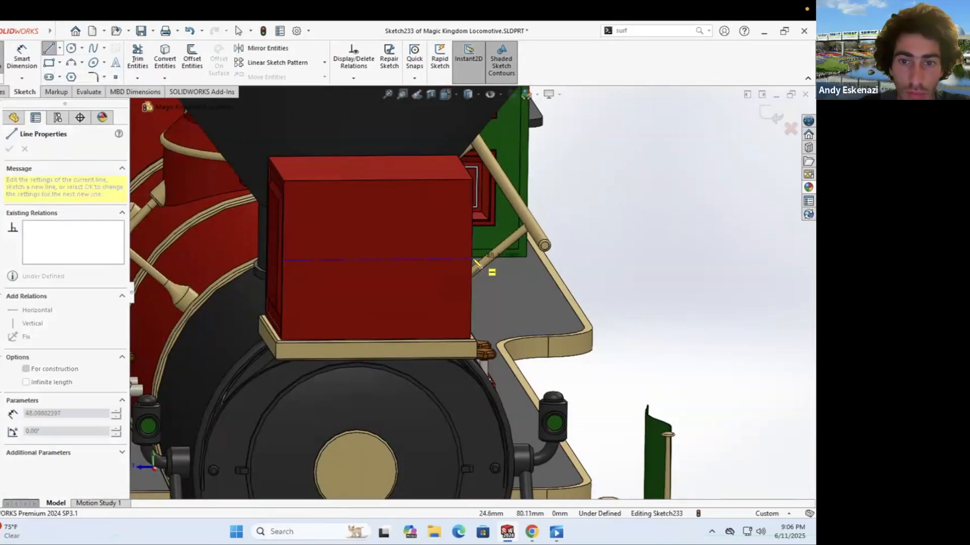
pyautogui.click(474, 259)
pyautogui.click(532, 532)
pyautogui.click(507, 532)
# Step: Draw a circle centred on the headlight centreline, set its diameter to 35 mm, and compare it with the reference photo
pyautogui.click(71, 49)
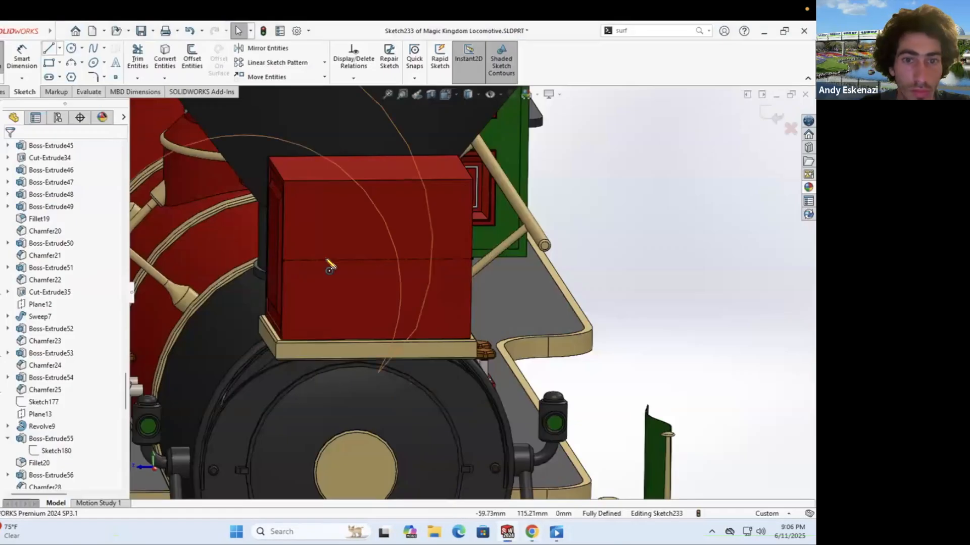
pyautogui.click(378, 185)
pyautogui.click(532, 532)
pyautogui.click(507, 532)
pyautogui.click(22, 58)
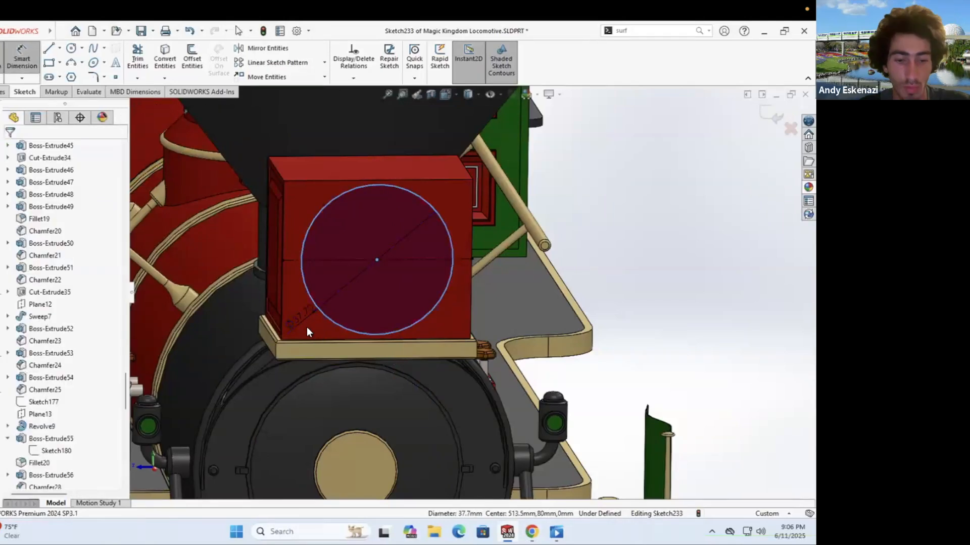
pyautogui.click(307, 328)
pyautogui.write('35')
pyautogui.press('Return')
pyautogui.click(532, 531)
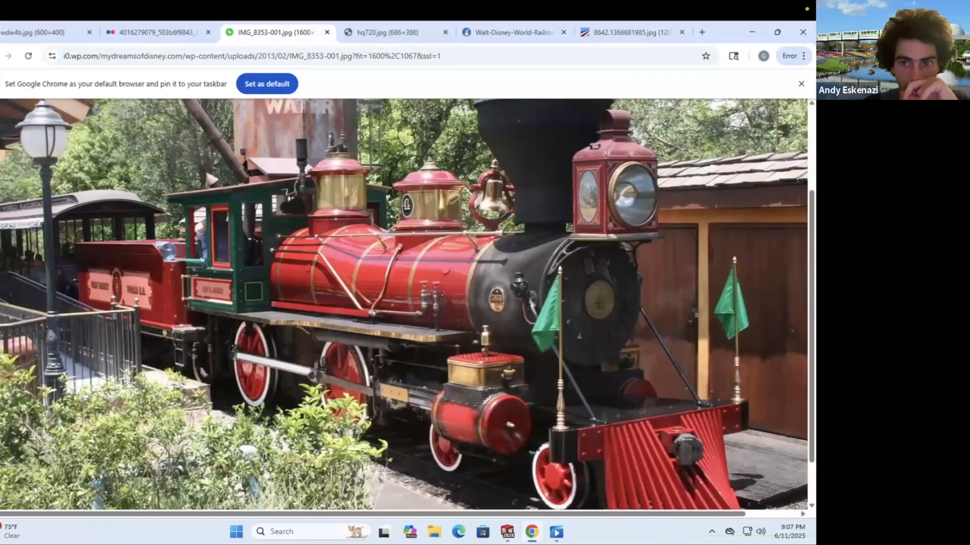
pyautogui.click(507, 532)
# Step: Extrude the 35 mm circle outwards from the headlight box's front face
pyautogui.scroll(4, 455, 260)
pyautogui.moveTo(454, 260)
pyautogui.mouseDown(button='middle')
pyautogui.moveTo(493, 308)
pyautogui.moveTo(439, 286)
pyautogui.moveTo(431, 320)
pyautogui.moveTo(539, 351)
pyautogui.mouseUp(button='middle')
pyautogui.scroll(-5, 480, 308)
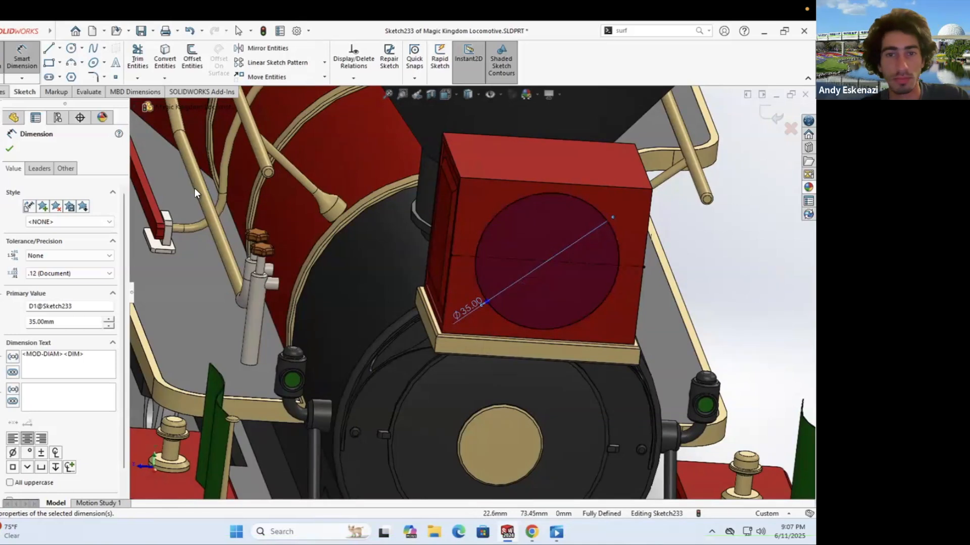
pyautogui.click(3, 92)
pyautogui.click(4, 60)
pyautogui.write('1')
pyautogui.press('Return')
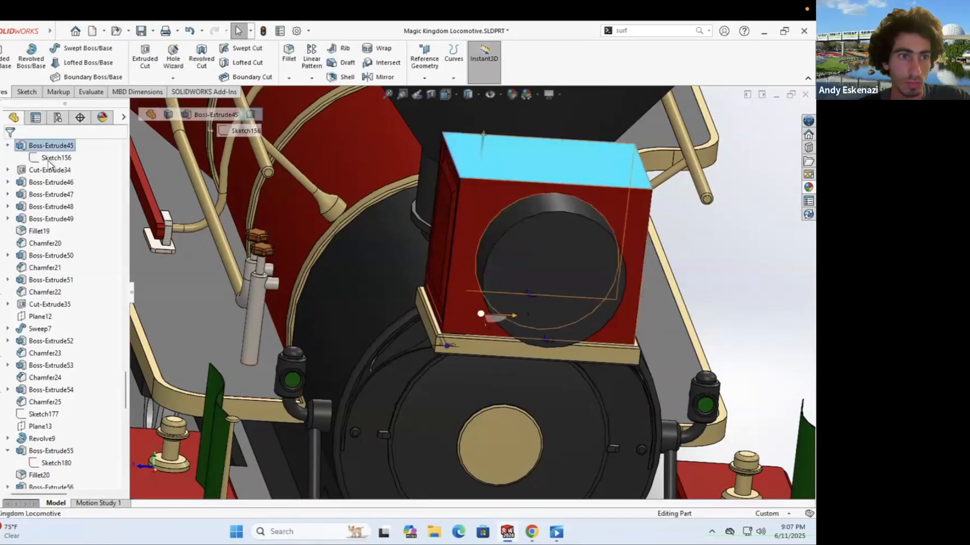
pyautogui.rightClick(49, 161)
pyautogui.click(58, 134)
pyautogui.scroll(-8, 723, 275)
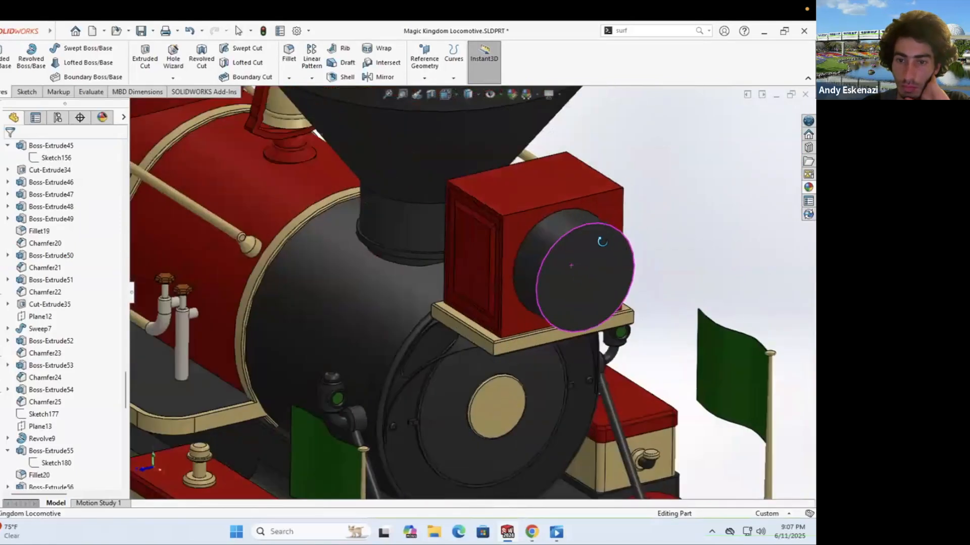
# Step: Reduce the extruded disc's depth on the headlight and chamfer its outer front edge, checking against the reference photo
pyautogui.rightClick(539, 255)
pyautogui.click(550, 218)
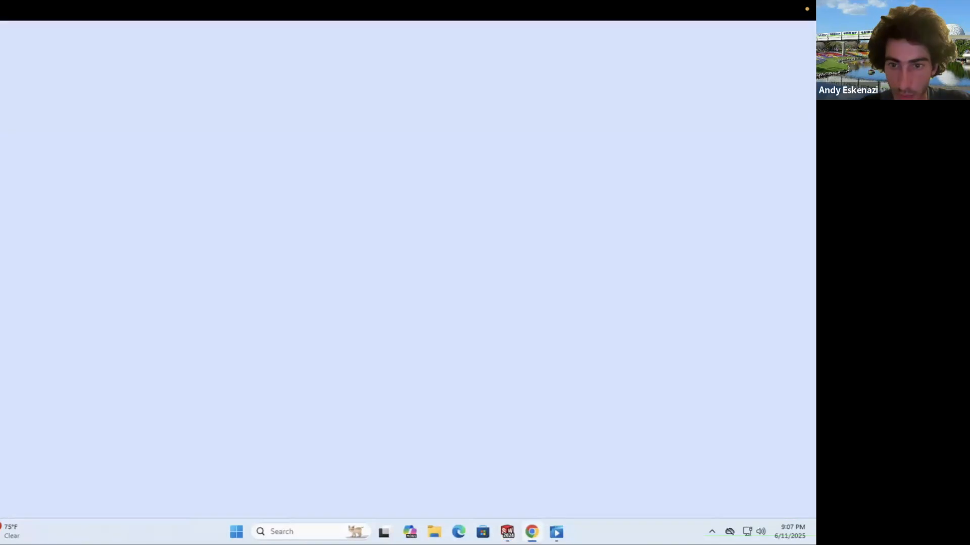
pyautogui.click(7, 149)
pyautogui.hotkey('alt', 'Tab')
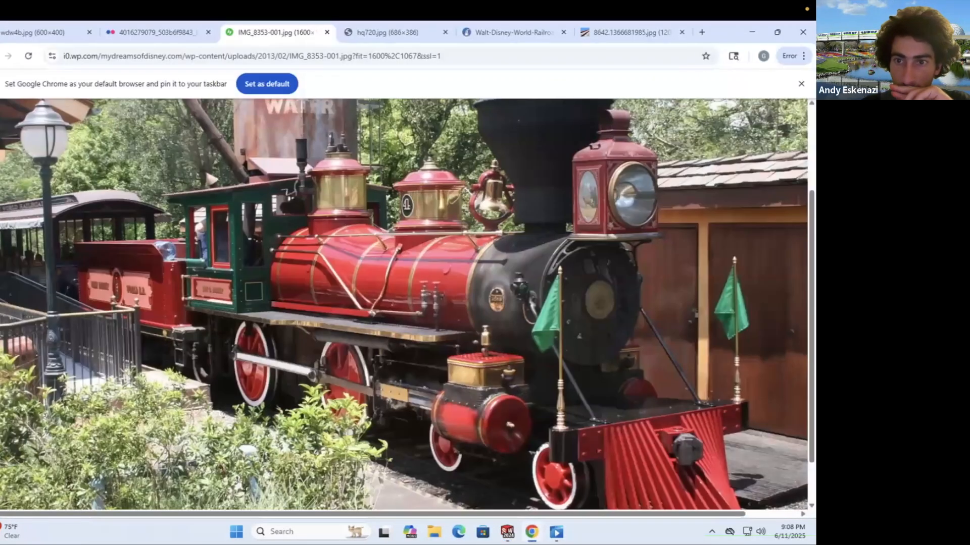
pyautogui.hotkey('alt', 'Tab')
pyautogui.click(397, 273)
pyautogui.click(9, 149)
# Step: Sketch a vertical construction line on the headlight disc's front face from its centre up towards the rim
pyautogui.scroll(2, 522, 271)
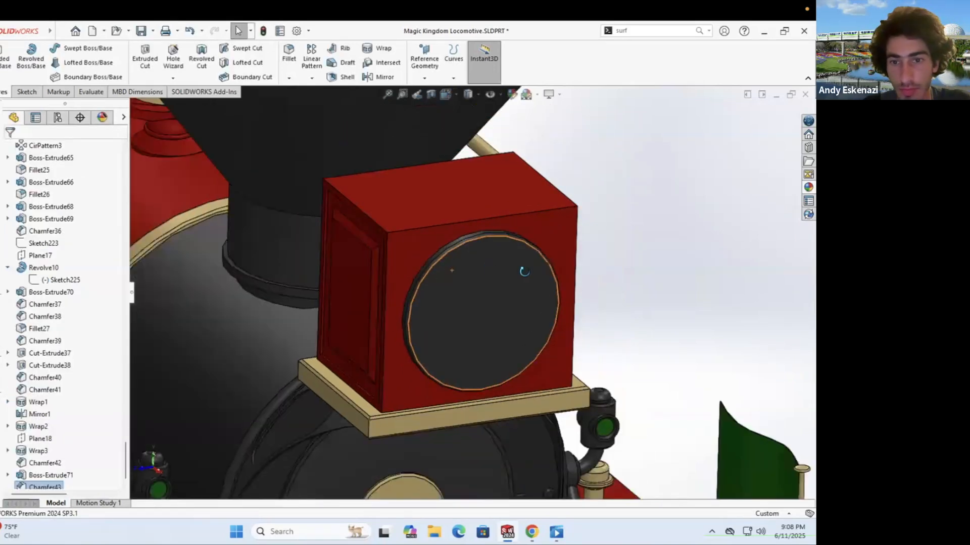
pyautogui.moveTo(521, 271); pyautogui.dragTo(561, 338, button='middle')
pyautogui.click(447, 283)
pyautogui.click(478, 253)
pyautogui.moveTo(525, 266); pyautogui.dragTo(570, 286, button='middle')
pyautogui.scroll(-5, 526, 266)
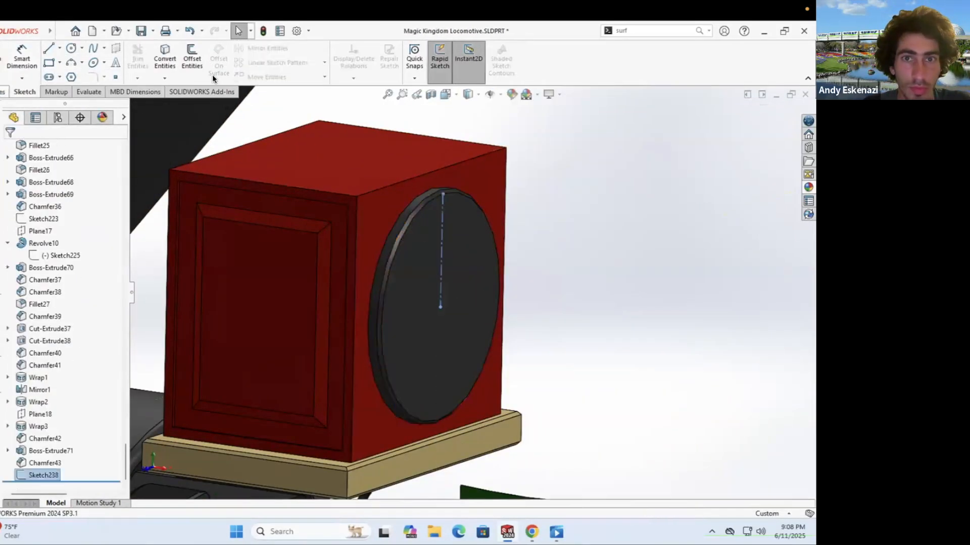
# Step: Create a horizontal plane through the headlight disc's centre, perpendicular to the vertical construction line, and start a sketch on it
pyautogui.click(440, 305)
pyautogui.click(28, 93)
pyautogui.click(2, 60)
pyautogui.moveTo(331, 290); pyautogui.dragTo(631, 334, button='middle')
pyautogui.scroll(-5, 707, 308)
pyautogui.moveTo(535, 303)
pyautogui.mouseDown(button='middle')
pyautogui.moveTo(558, 341)
pyautogui.moveTo(515, 328)
pyautogui.mouseUp(button='middle')
pyautogui.scroll(-8, 555, 265)
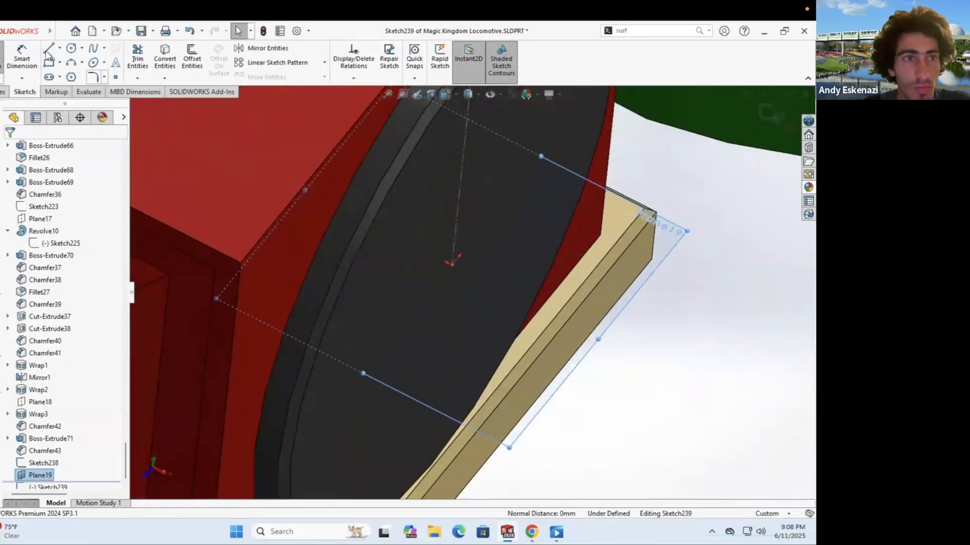
# Step: Sketch a radial line from the disc's centre towards its rim and a short perpendicular line outwards from the centre
pyautogui.scroll(6, 472, 293)
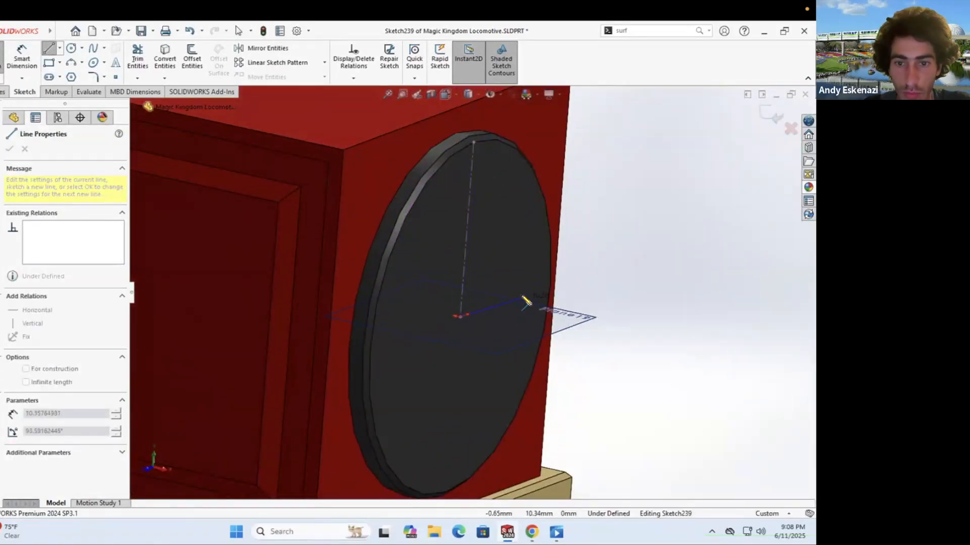
pyautogui.click(545, 293)
pyautogui.scroll(-3, 472, 331)
pyautogui.press('Escape')
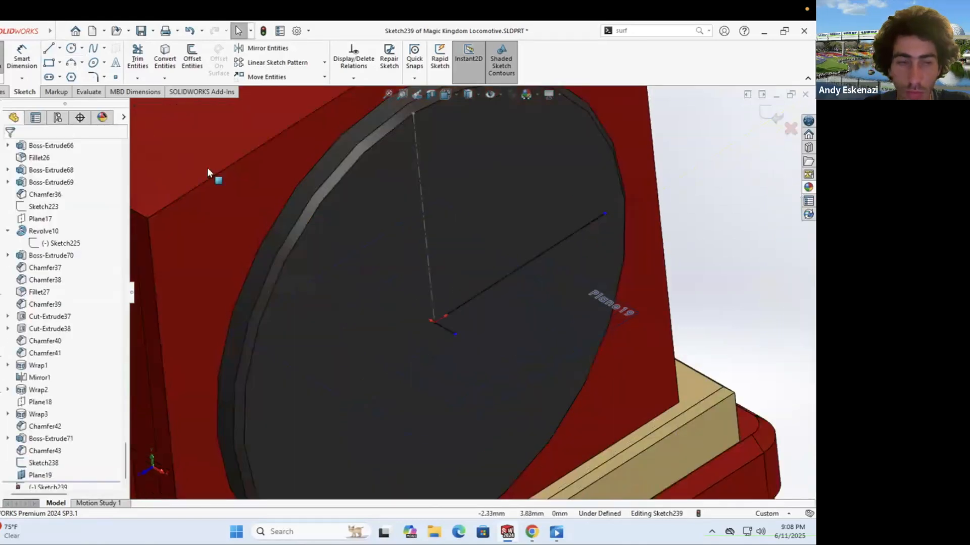
# Step: Set the short outward line to 1 mm and the radial line to 16 mm, checking against the reference photo
pyautogui.click(445, 328)
pyautogui.click(528, 353)
pyautogui.press('Return')
pyautogui.click(557, 271)
pyautogui.click(562, 326)
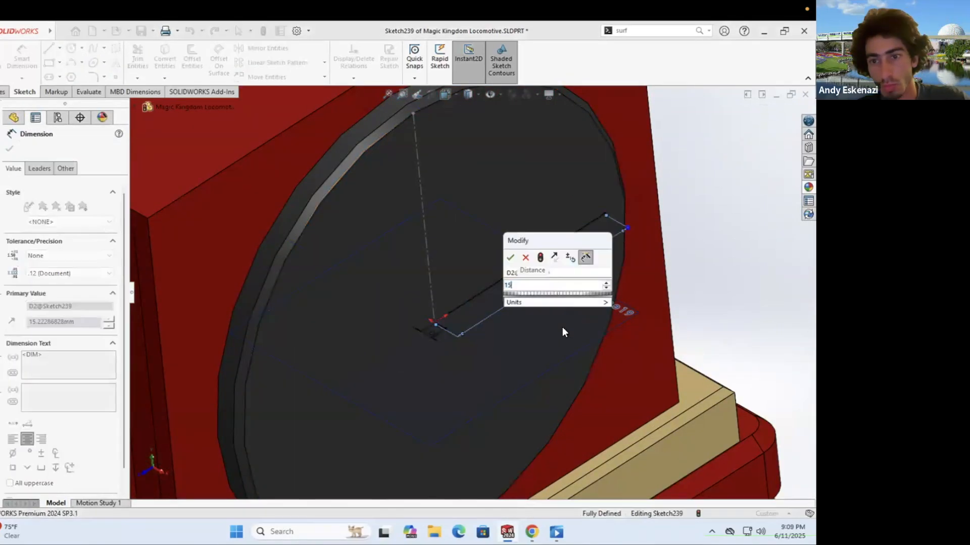
pyautogui.hotkey('alt', 'Tab')
pyautogui.hotkey('alt', 'Tab')
pyautogui.doubleClick(558, 271)
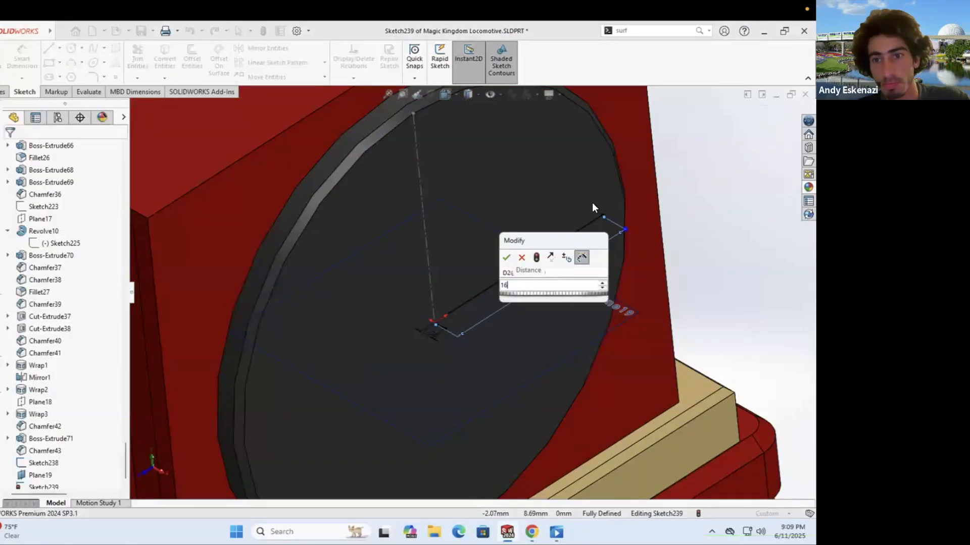
pyautogui.press('Return')
# Step: Close the lens profile with a shallow arc between the line ends and add a construction line and dimension at its axis end
pyautogui.click(71, 62)
pyautogui.scroll(-3, 427, 336)
pyautogui.press('Escape')
pyautogui.click(354, 378)
pyautogui.press('d')
pyautogui.click(307, 413)
pyautogui.click(369, 367)
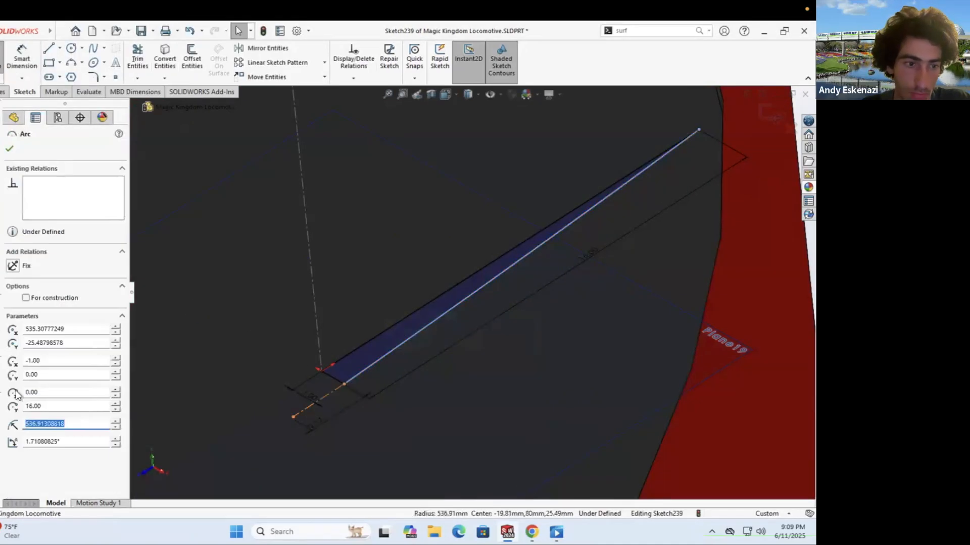
pyautogui.press('Escape')
# Step: Revolve the lens profile 360 degrees about the short centre line, merged with the headlight
pyautogui.click(32, 64)
pyautogui.scroll(5, 351, 372)
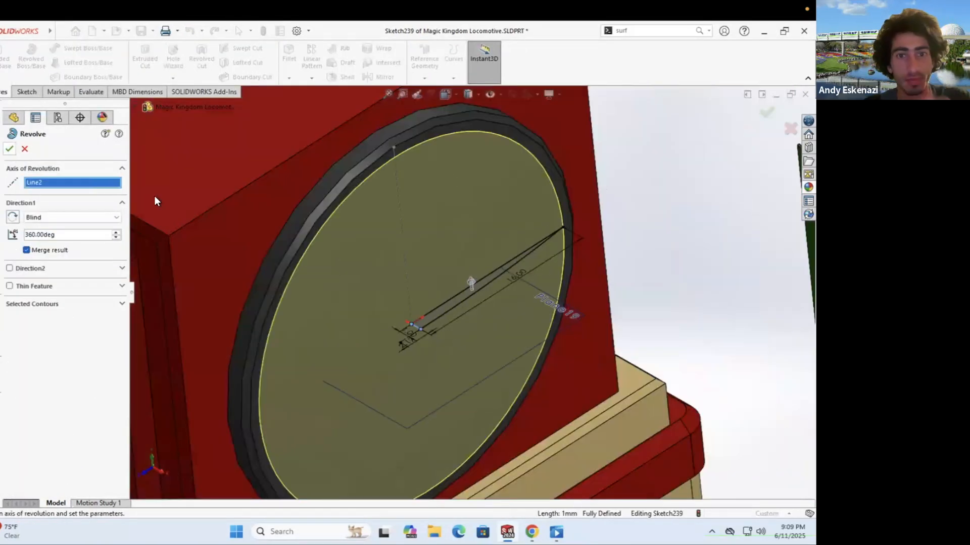
pyautogui.press('Return')
# Step: Apply the tan trim color to the headlight's extruded rim
pyautogui.scroll(-3, 395, 201)
pyautogui.rightClick(286, 246)
pyautogui.click(376, 210)
pyautogui.click(400, 248)
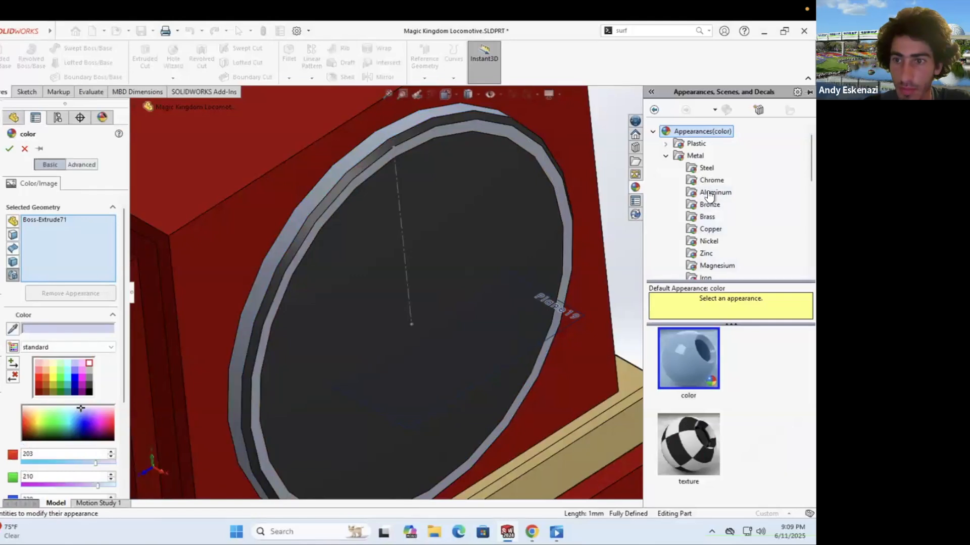
# Step: Apply a violet-blue color to the revolved headlight lens
pyautogui.rightClick(386, 215)
pyautogui.click(480, 229)
pyautogui.click(505, 268)
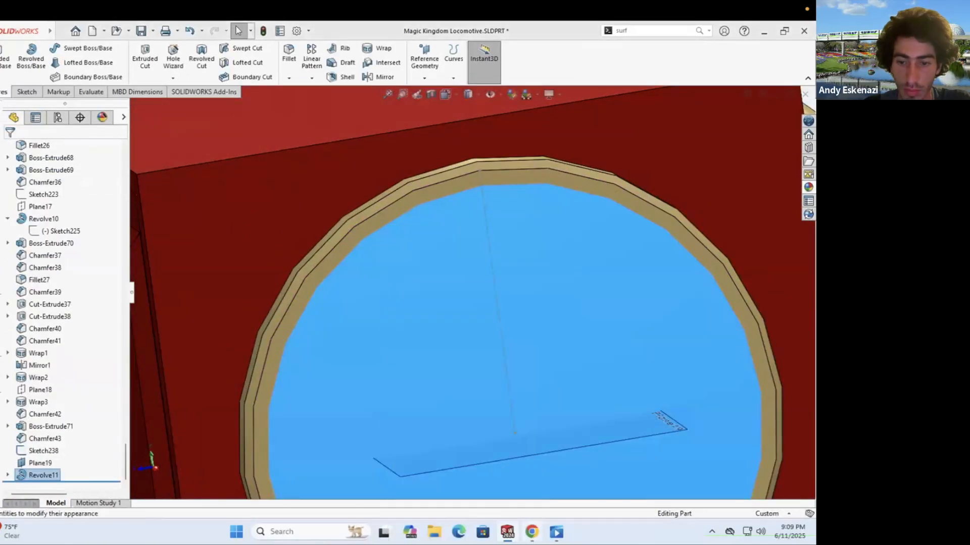
pyautogui.click(74, 376)
pyautogui.scroll(6, 347, 278)
pyautogui.press('Return')
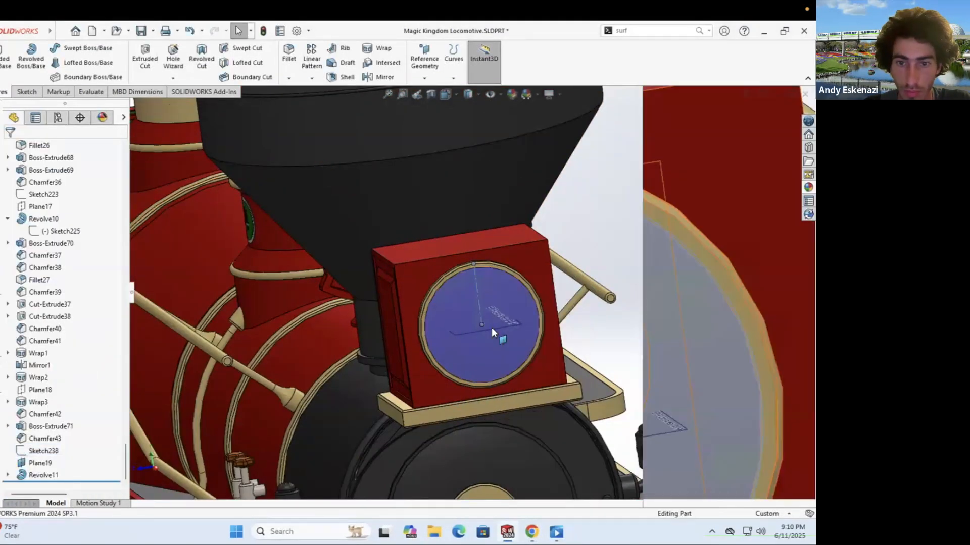
# Step: Change the revolved headlight lens's color to light grey
pyautogui.scroll(5, 510, 324)
pyautogui.scroll(-5, 510, 253)
pyautogui.rightClick(509, 226)
pyautogui.click(600, 240)
pyautogui.click(627, 280)
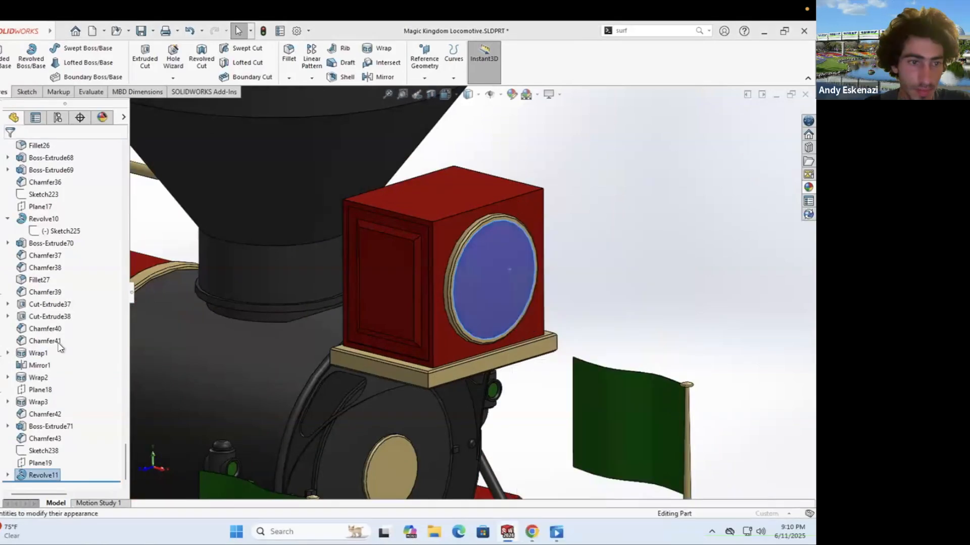
pyautogui.press('Return')
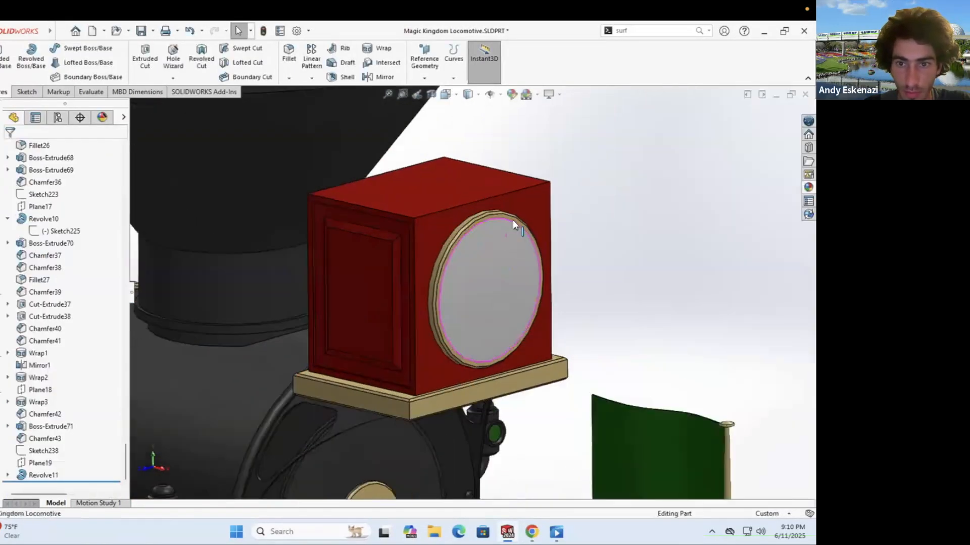
# Step: Edit the lens profile sketch to set the lens depth to 2 mm, rebuild, and compare the headlight with the reference photo
pyautogui.scroll(-6, 513, 220)
pyautogui.click(56, 476)
pyautogui.scroll(5, 323, 306)
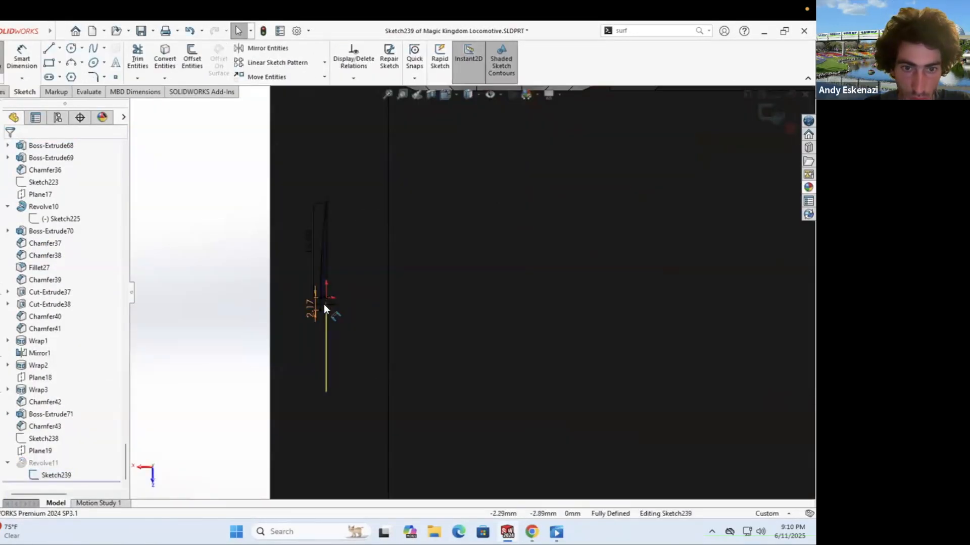
pyautogui.doubleClick(368, 301)
pyautogui.write('2')
pyautogui.press('Return')
pyautogui.hotkey('ctrl', 'b')
pyautogui.press('f')
pyautogui.scroll(4, 606, 303)
pyautogui.hotkey('alt', 'Tab')
pyautogui.hotkey('alt', 'Tab')
# Step: Sketch an ellipse on the headlight box's recessed side panel, checking the reference photo, and move it clear of the panel
pyautogui.click(480, 324)
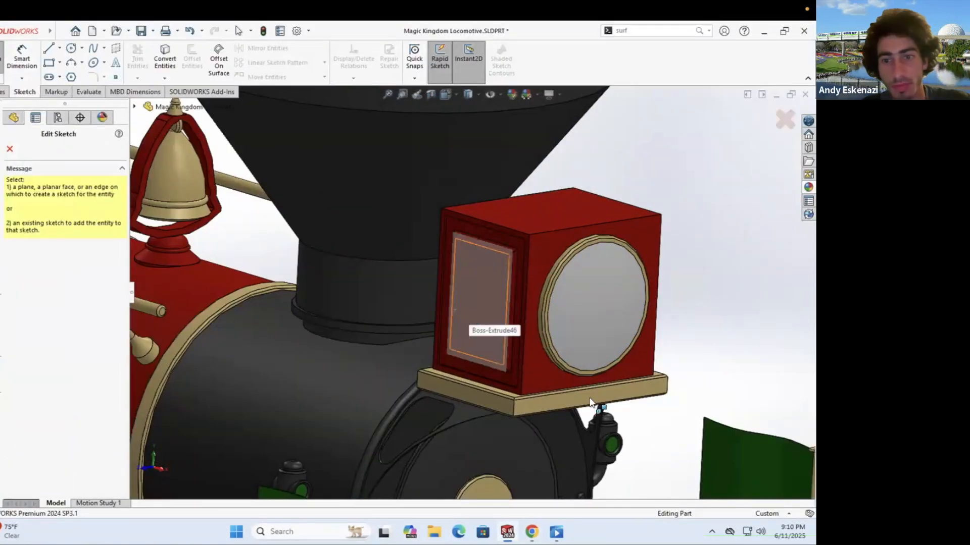
pyautogui.hotkey('alt', 'Tab')
pyautogui.hotkey('alt', 'Tab')
pyautogui.scroll(5, 692, 247)
pyautogui.click(94, 62)
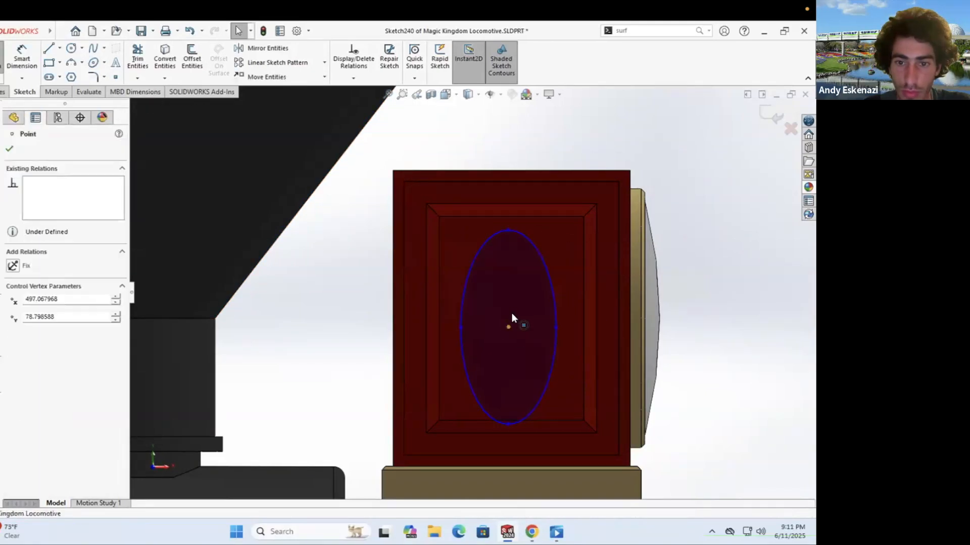
pyautogui.moveTo(680, 382); pyautogui.dragTo(629, 457)
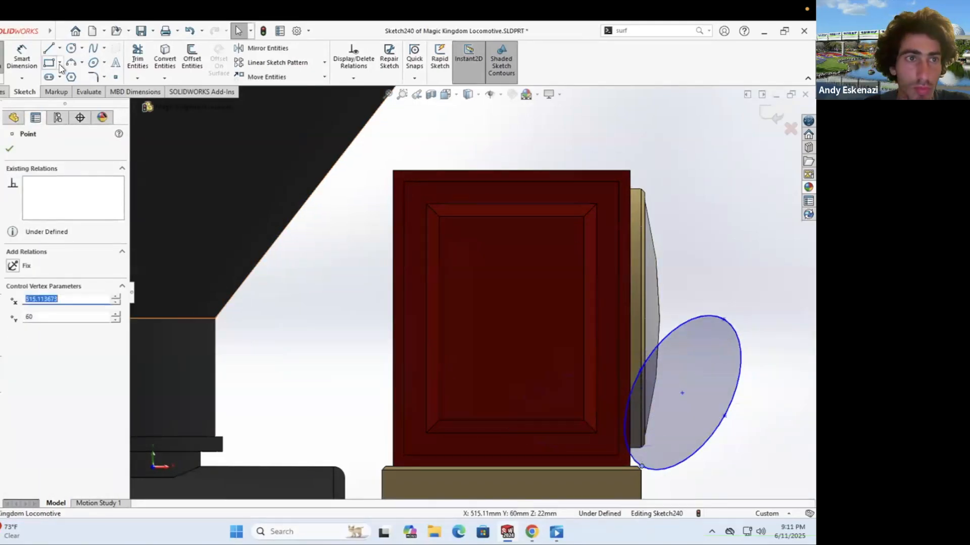
# Step: Draw construction centrelines across the side panel with short segments running inwards from the midpoint of each panel edge
pyautogui.press('Escape')
pyautogui.press('l')
pyautogui.click(512, 321)
pyautogui.click(584, 320)
pyautogui.press('Escape')
pyautogui.click(568, 327)
pyautogui.press('Escape')
pyautogui.click(449, 319)
pyautogui.press('Escape')
# Step: Make the short construction segments equal and set their length to 2 mm
pyautogui.click(514, 410)
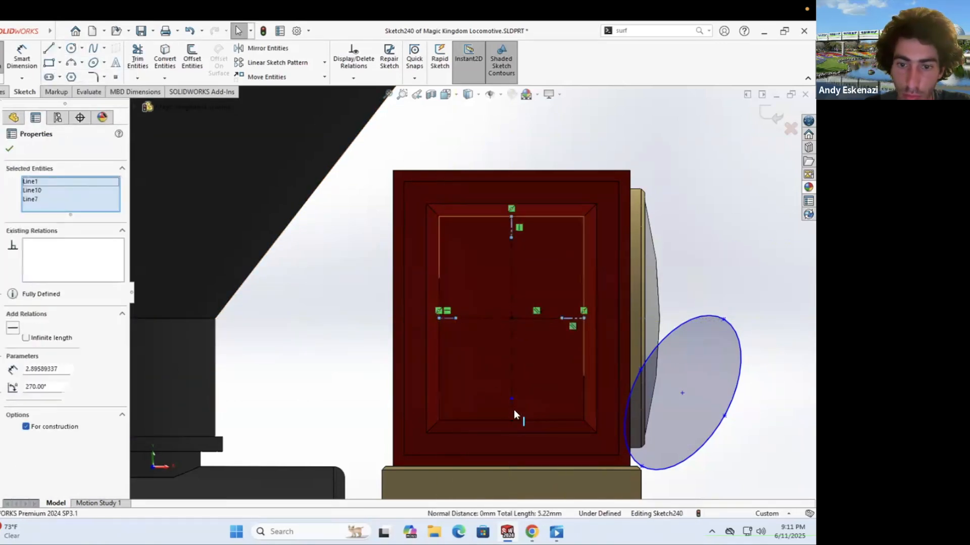
pyautogui.press('Escape')
pyautogui.press('d')
pyautogui.click(447, 318)
pyautogui.click(355, 313)
pyautogui.press('Escape')
# Step: Constrain the ellipse's axis end points to the inner ends of the short construction segments
pyautogui.click(512, 405)
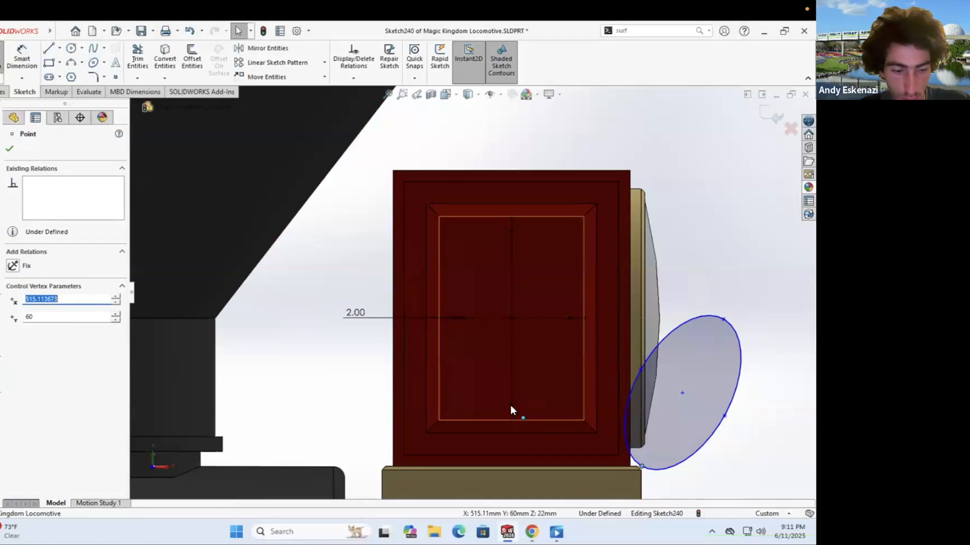
pyautogui.click(12, 354)
pyautogui.click(511, 231)
pyautogui.keyDown('ctrl'); pyautogui.click(593, 259); pyautogui.keyUp('ctrl')
pyautogui.click(14, 356)
pyautogui.press('Escape')
# Step: Cut-extrude the ellipse into the headlight box's side panel and color the cut light grey
pyautogui.hotkey('ctrl', 'e')
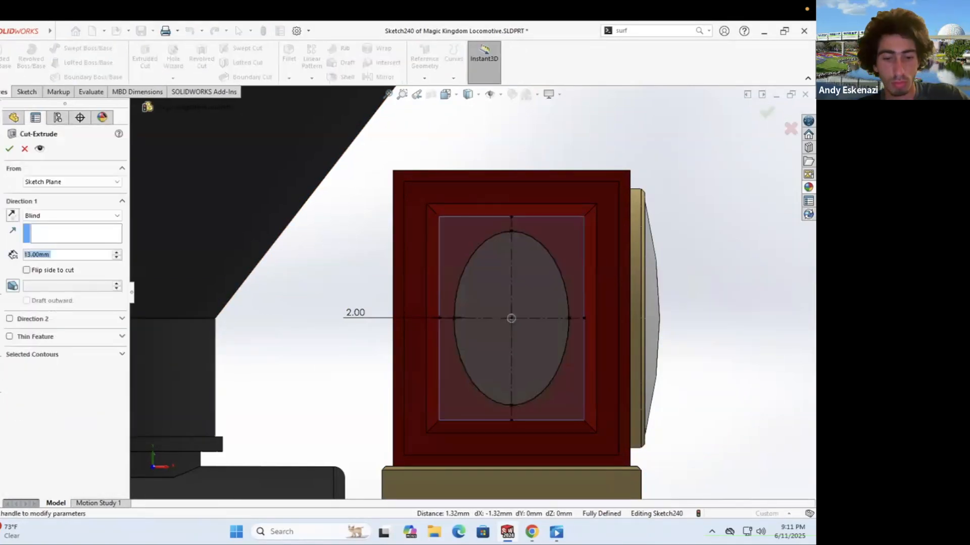
pyautogui.press('Return')
pyautogui.rightClick(509, 303)
pyautogui.click(581, 236)
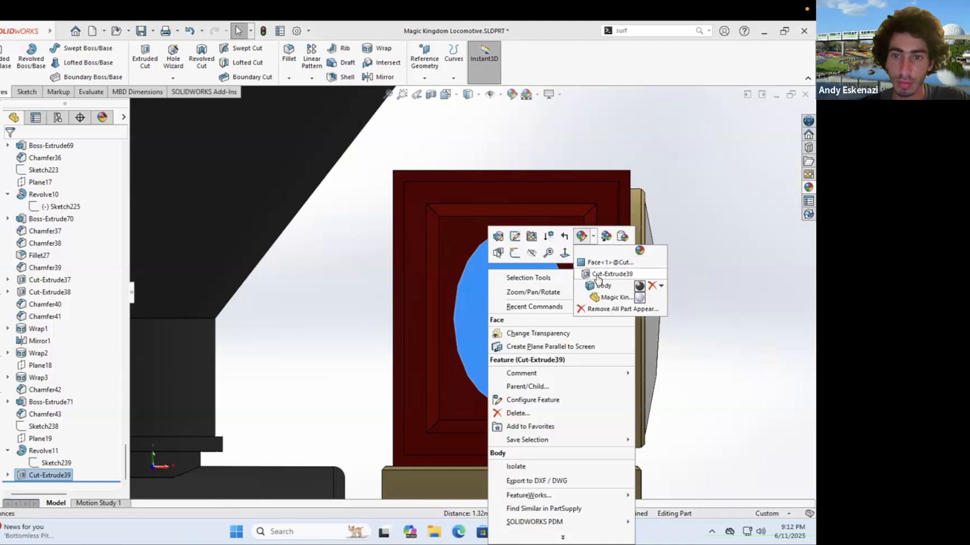
pyautogui.click(597, 275)
pyautogui.press('Return')
# Step: Examine the headlight from several distances and compare its oval side window with the reference photo
pyautogui.moveTo(324, 313); pyautogui.dragTo(498, 285, button='middle')
pyautogui.scroll(-5, 438, 205)
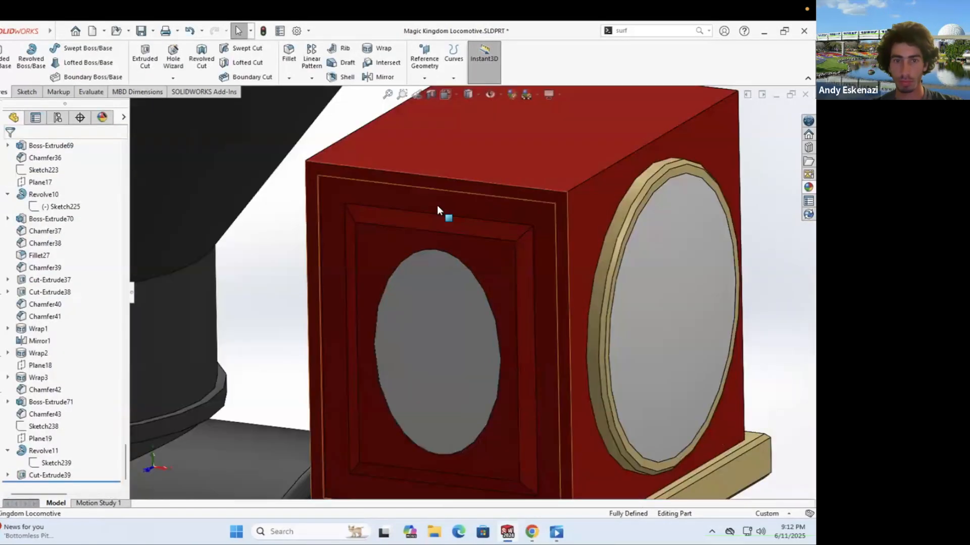
pyautogui.hotkey('alt', 'Tab')
pyautogui.hotkey('alt', 'Tab')
pyautogui.scroll(5, 513, 259)
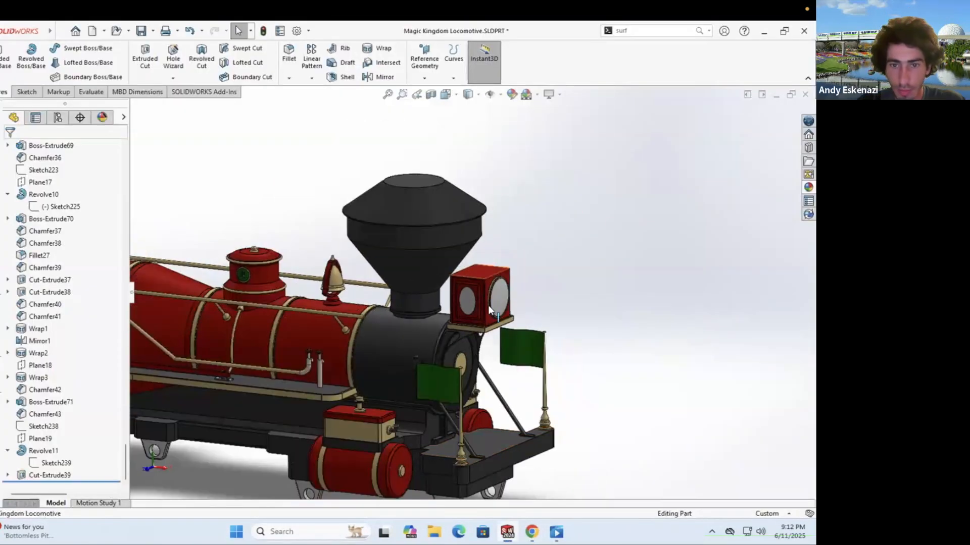
pyautogui.scroll(-5, 488, 305)
pyautogui.hotkey('alt', 'Tab')
pyautogui.hotkey('alt', 'Tab')
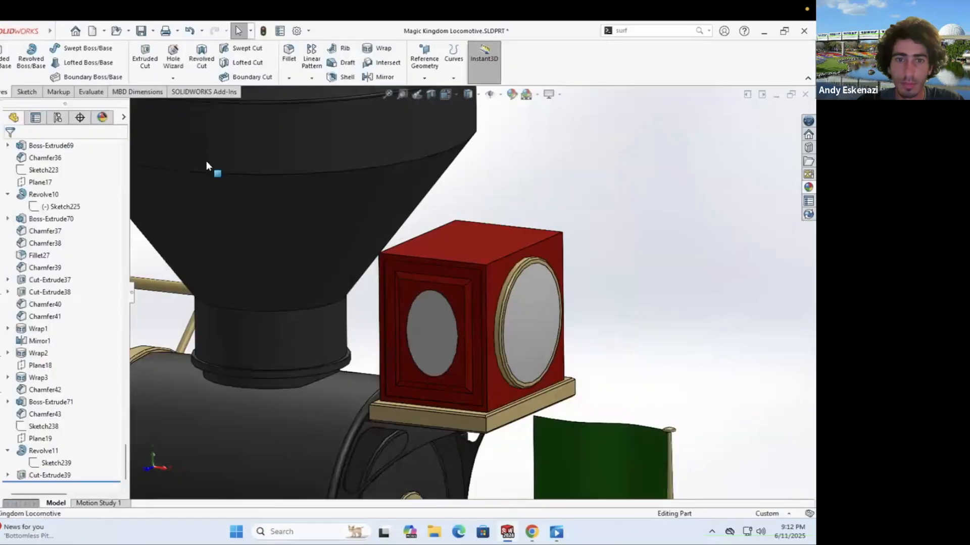
# Step: Create a reference plane offset 15 mm above the headlight box's top face
pyautogui.click(10, 149)
pyautogui.click(424, 63)
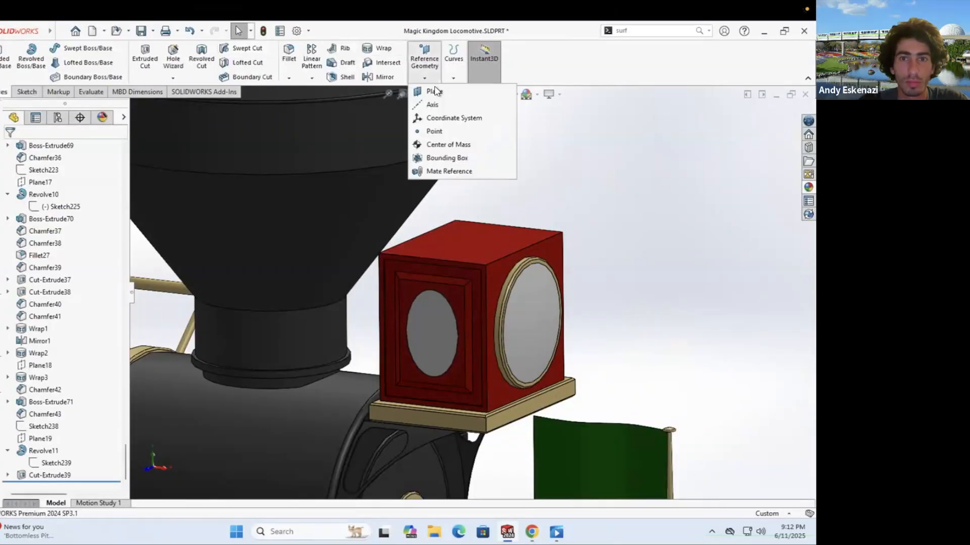
pyautogui.click(433, 93)
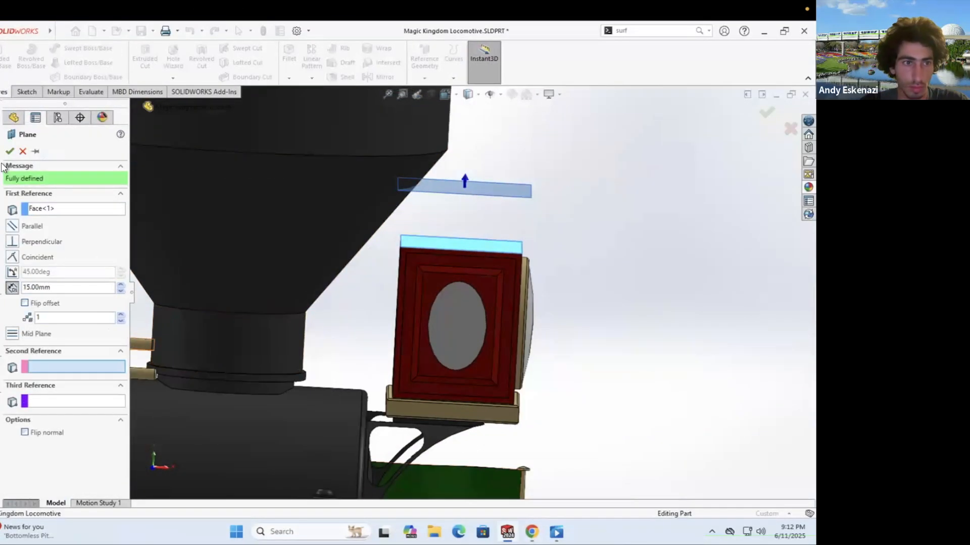
pyautogui.click(10, 151)
# Step: Start a sketch on the offset plane and convert the headlight box's top face outline into it
pyautogui.click(27, 92)
pyautogui.click(4, 58)
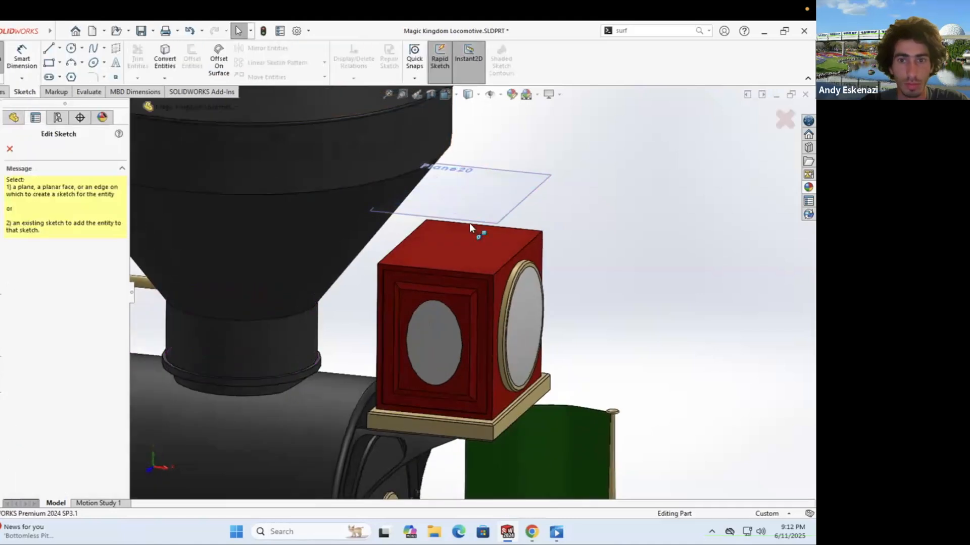
pyautogui.click(470, 226)
pyautogui.click(165, 58)
pyautogui.click(520, 318)
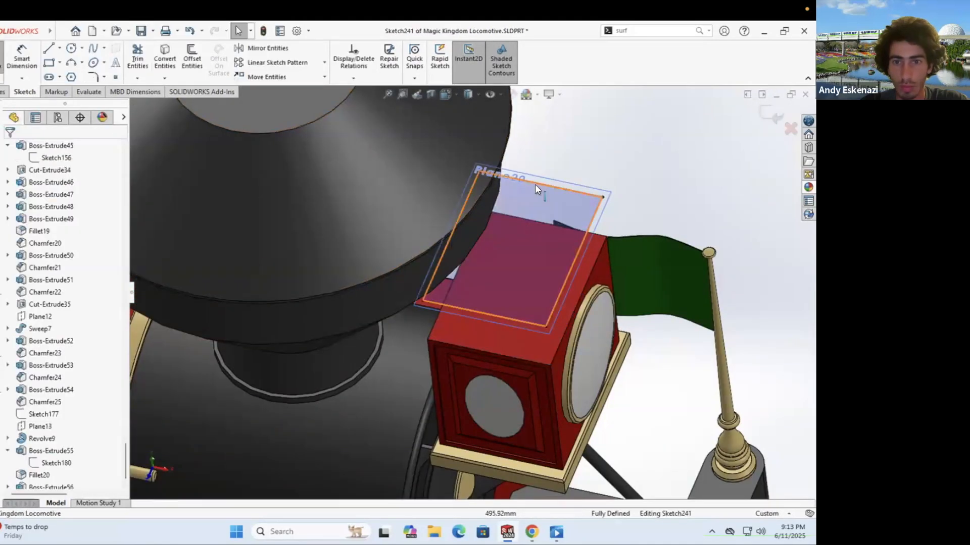
# Step: Turn the converted outline into construction geometry and draw a centreline between the midpoints of two opposite sides
pyautogui.click(575, 262)
pyautogui.press('Escape')
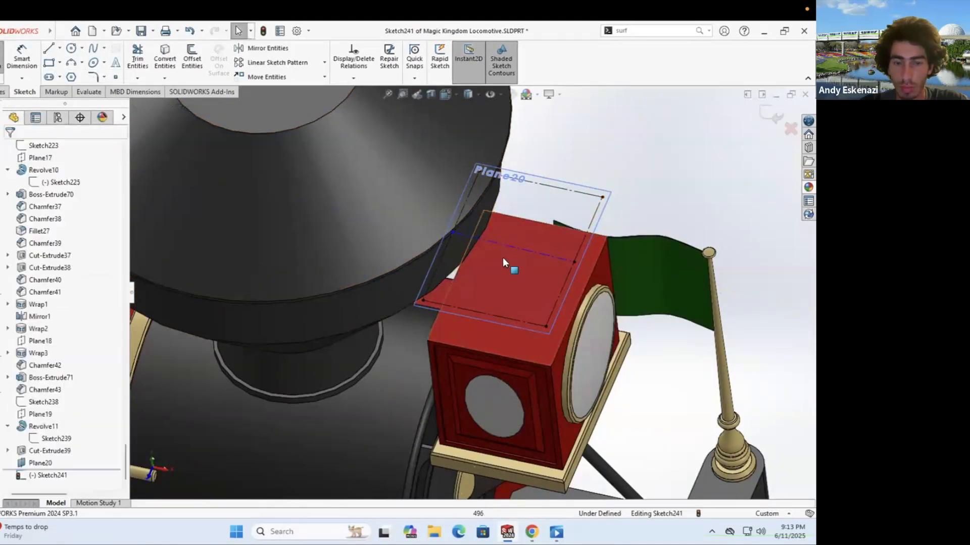
pyautogui.click(71, 75)
pyautogui.click(483, 314)
pyautogui.click(541, 184)
pyautogui.press('Escape')
# Step: Draw a centre rectangle at the centreline's midpoint, set one side to 12 mm, and dimension its other side
pyautogui.press('r')
pyautogui.click(513, 249)
pyautogui.click(529, 273)
pyautogui.press('d')
pyautogui.click(514, 273)
pyautogui.click(515, 289)
pyautogui.write('12')
pyautogui.press('Return')
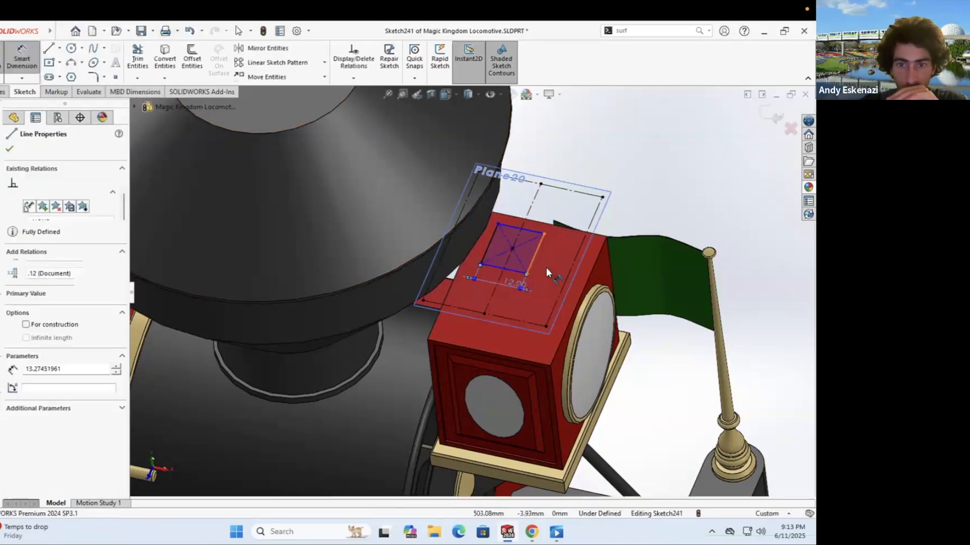
pyautogui.press('Escape')
pyautogui.scroll(5, 535, 265)
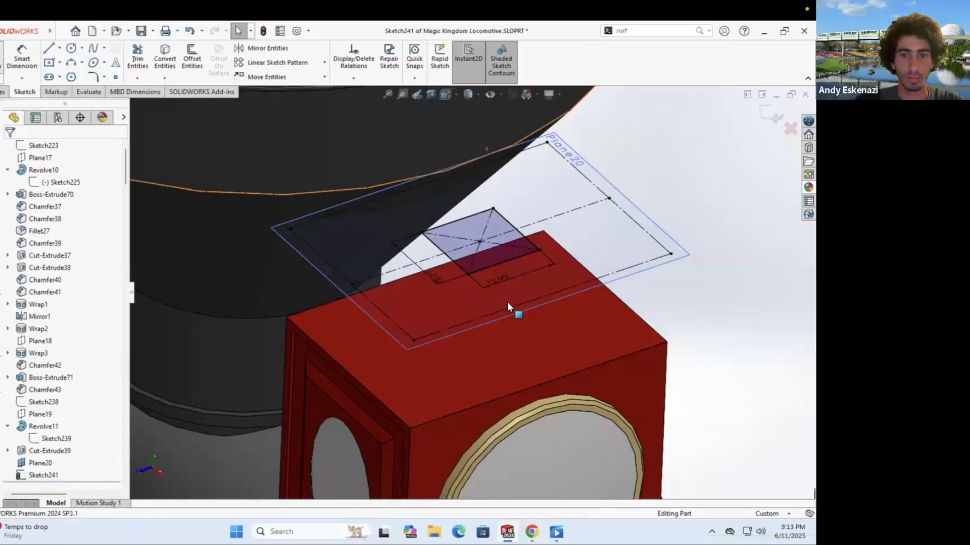
# Step: Create a vertical lengthwise plane through the small rectangle's centre and start a sketch on it
pyautogui.hotkey('ctrl', 'q')
pyautogui.press('s')
pyautogui.click(500, 222)
pyautogui.click(508, 307)
pyautogui.press('Return')
pyautogui.moveTo(507, 306)
pyautogui.mouseDown(button='middle')
pyautogui.moveTo(542, 244)
pyautogui.moveTo(523, 238)
pyautogui.moveTo(603, 263)
pyautogui.mouseUp(button='middle')
pyautogui.click(523, 238)
pyautogui.scroll(5, 603, 263)
# Step: Draw an S-shaped spline from the rectangle's front edge down to the box's top front edge and constrain it, checking the reference photo
pyautogui.click(531, 532)
pyautogui.click(507, 532)
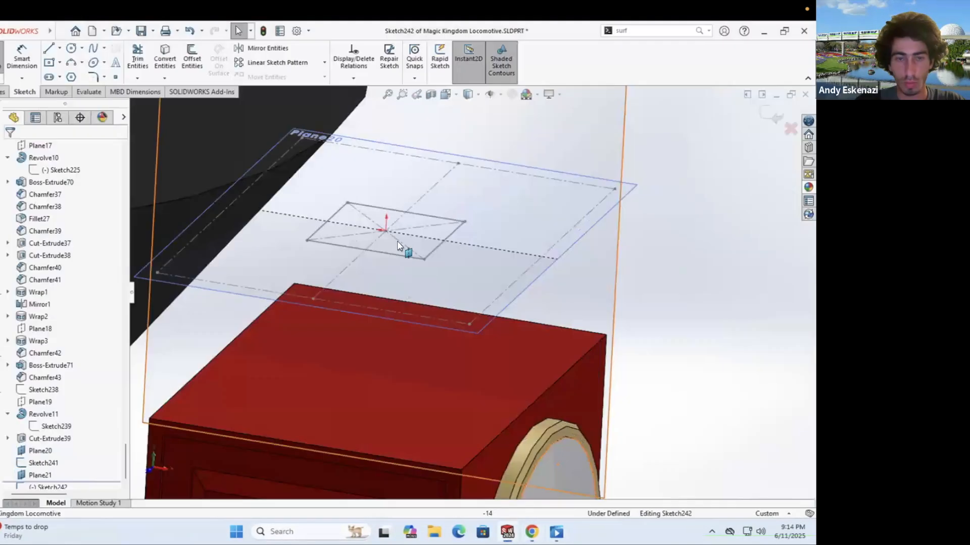
pyautogui.click(456, 251)
pyautogui.click(538, 362)
pyautogui.doubleClick(534, 403)
pyautogui.click(470, 408)
pyautogui.keyDown('ctrl'); pyautogui.click(457, 252); pyautogui.keyUp('ctrl')
pyautogui.click(15, 329)
pyautogui.moveTo(384, 323); pyautogui.dragTo(511, 345, button='middle')
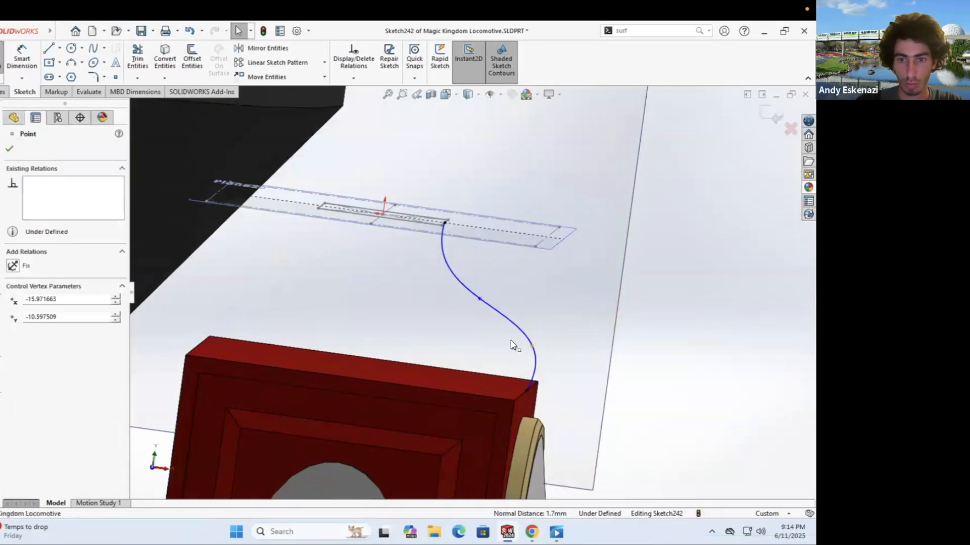
pyautogui.click(3, 60)
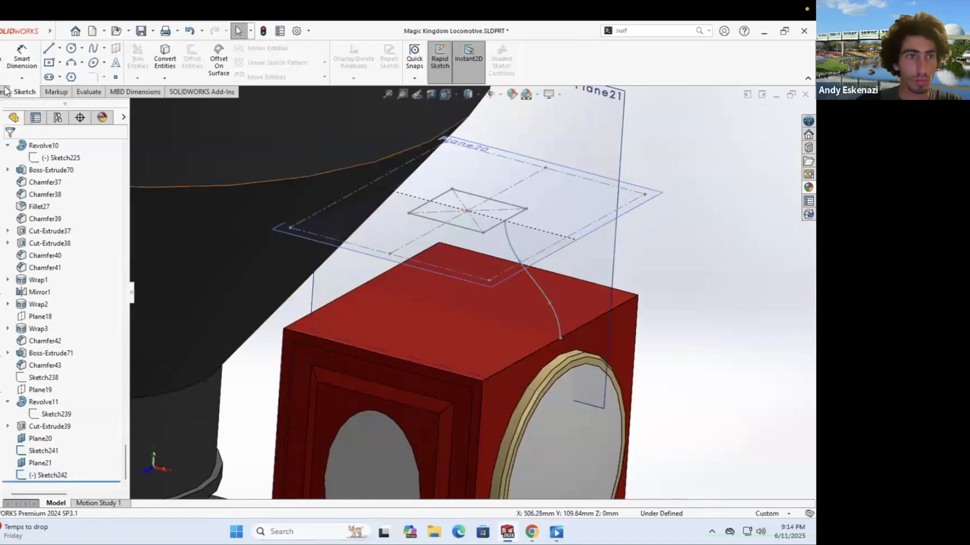
pyautogui.click(438, 348)
pyautogui.click(456, 225)
pyautogui.click(522, 281)
pyautogui.moveTo(488, 268)
pyautogui.mouseDown(button='middle')
pyautogui.moveTo(486, 277)
pyautogui.moveTo(510, 289)
pyautogui.moveTo(580, 285)
pyautogui.moveTo(531, 255)
pyautogui.mouseUp(button='middle')
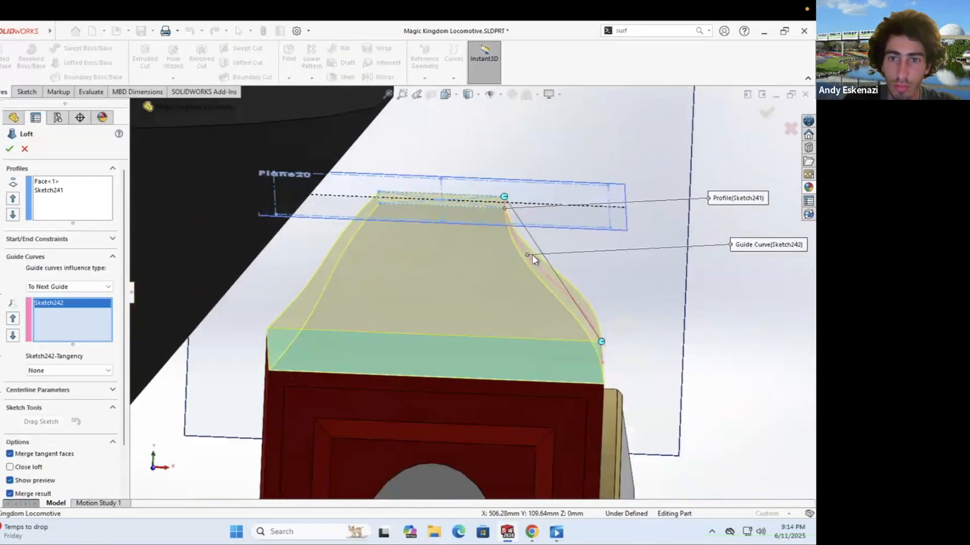
pyautogui.press('Escape')
# Step: Start another sketch on the vertical lengthwise plane and convert the S-shaped spline into it
pyautogui.click(18, 92)
pyautogui.click(3, 59)
pyautogui.click(625, 252)
pyautogui.scroll(-8, 250, 248)
pyautogui.click(164, 59)
pyautogui.click(249, 264)
pyautogui.press('Return')
# Step: Draw a vertical centreline about 11.5 mm long down from the small rectangle's centre and mirror the converted spline about it
pyautogui.moveTo(288, 259); pyautogui.dragTo(396, 275, button='middle')
pyautogui.press('l')
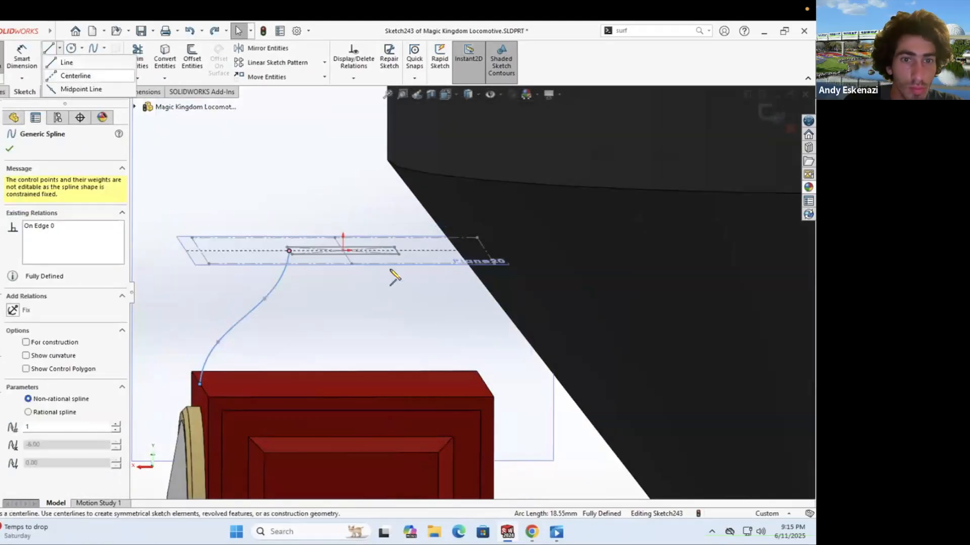
pyautogui.click(343, 238)
pyautogui.click(343, 353)
pyautogui.press('Escape')
pyautogui.click(319, 306)
pyautogui.press('Return')
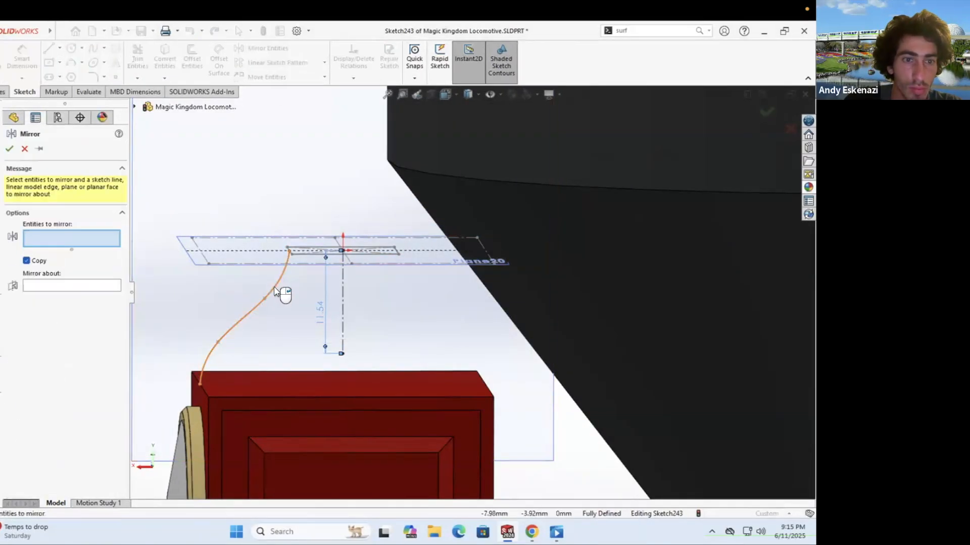
pyautogui.click(343, 303)
pyautogui.press('Return')
pyautogui.click(767, 111)
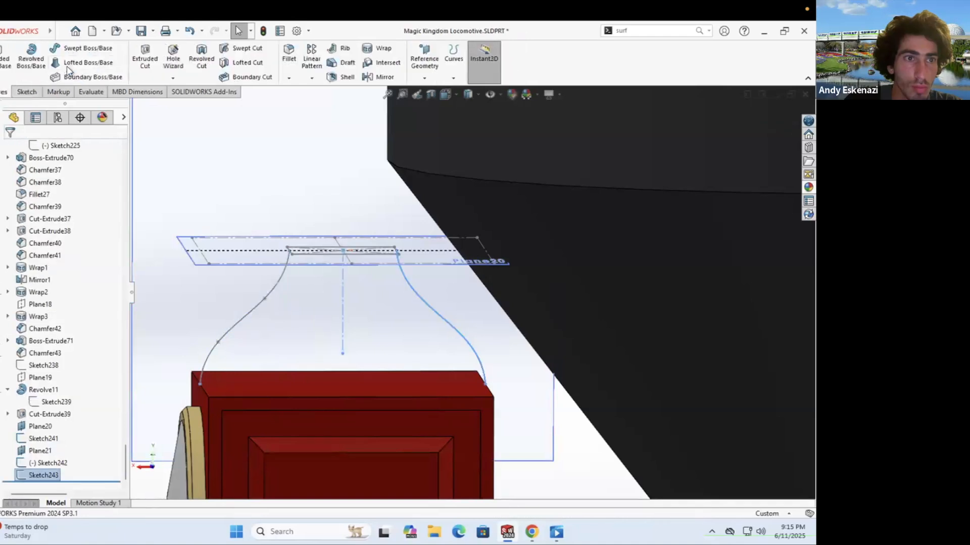
pyautogui.click(86, 63)
pyautogui.click(217, 343)
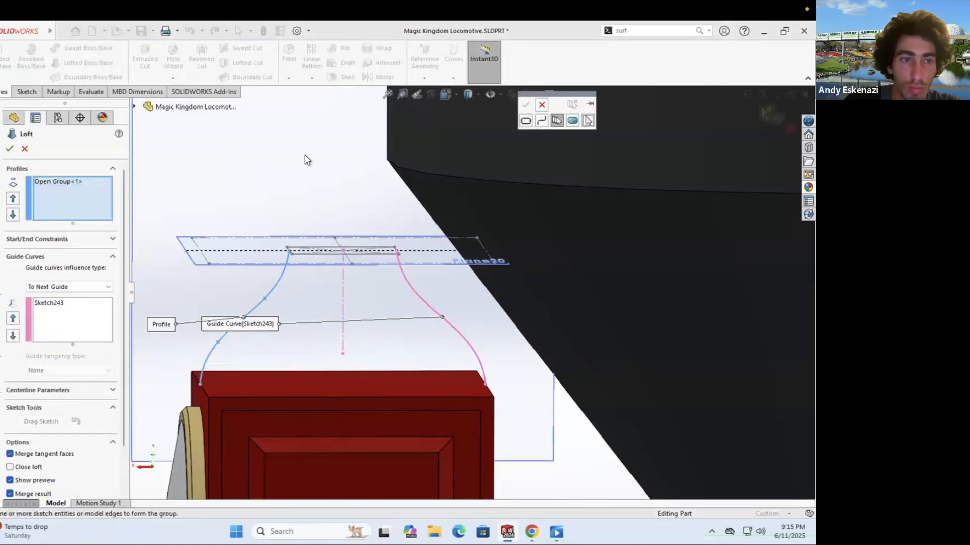
pyautogui.press('Escape')
# Step: Loft the roof from the headlight box's top face to the small rectangle, using both S-shaped splines as guide curves
pyautogui.press('Return')
pyautogui.click(329, 259)
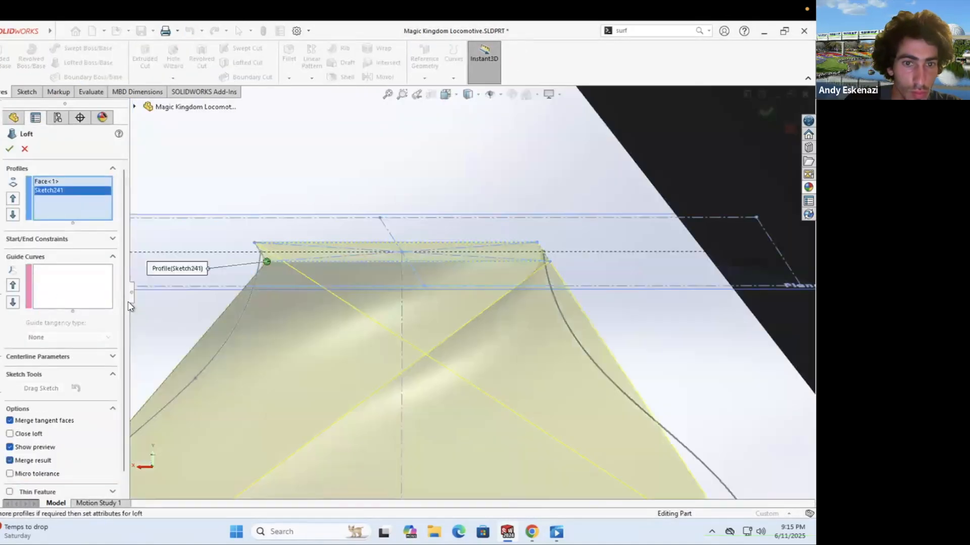
pyautogui.moveTo(329, 259); pyautogui.dragTo(354, 227, button='middle')
pyautogui.click(150, 106)
pyautogui.scroll(-5, 179, 320)
pyautogui.click(197, 472)
pyautogui.click(193, 485)
pyautogui.moveTo(263, 282)
pyautogui.mouseDown(button='middle')
pyautogui.moveTo(289, 246)
pyautogui.moveTo(374, 278)
pyautogui.moveTo(463, 212)
pyautogui.mouseUp(button='middle')
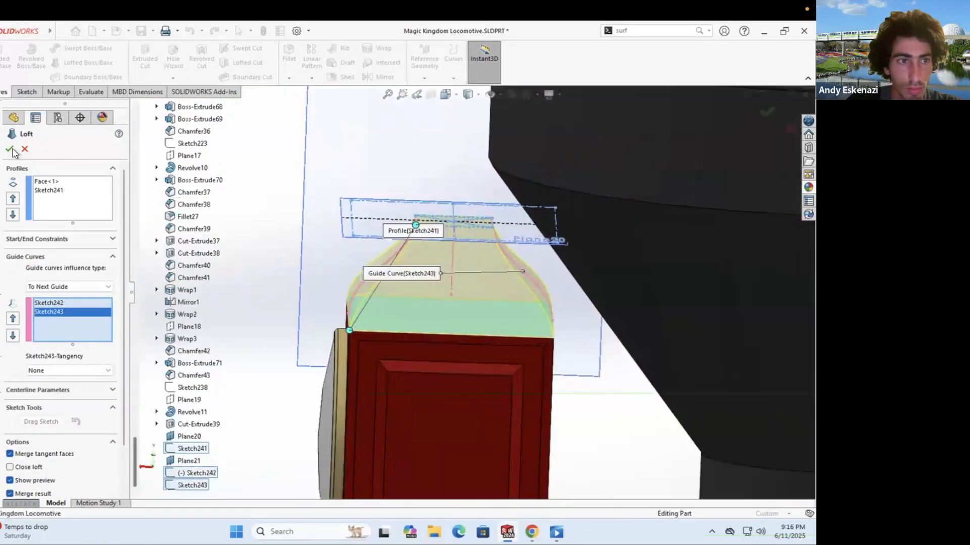
pyautogui.click(9, 149)
# Step: Offset the outline of the roof's flat top face outward by 1 mm and extrude it 1 mm upward as a cap plate
pyautogui.moveTo(353, 227)
pyautogui.mouseDown(button='middle')
pyautogui.moveTo(578, 238)
pyautogui.moveTo(328, 271)
pyautogui.moveTo(409, 282)
pyautogui.mouseUp(button='middle')
pyautogui.scroll(3, 409, 282)
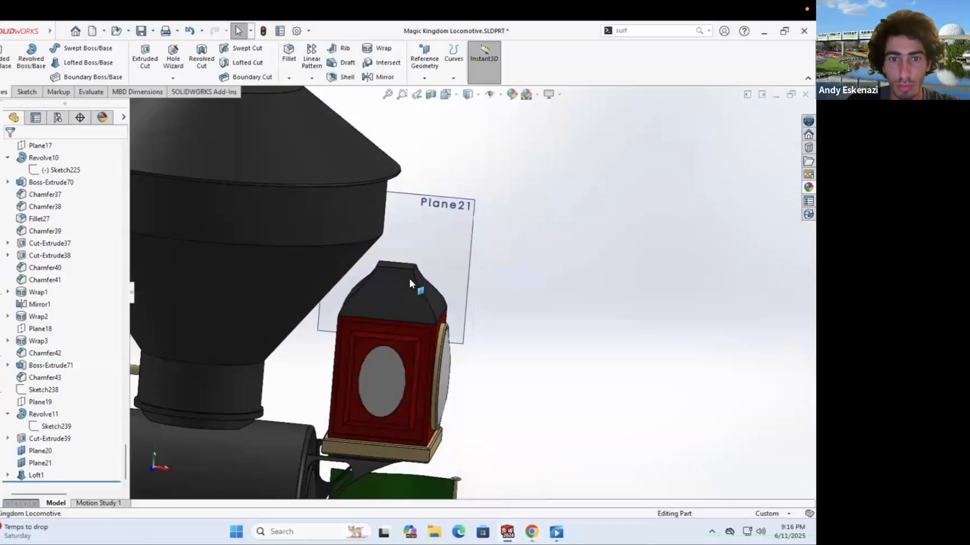
pyautogui.scroll(3, 409, 283)
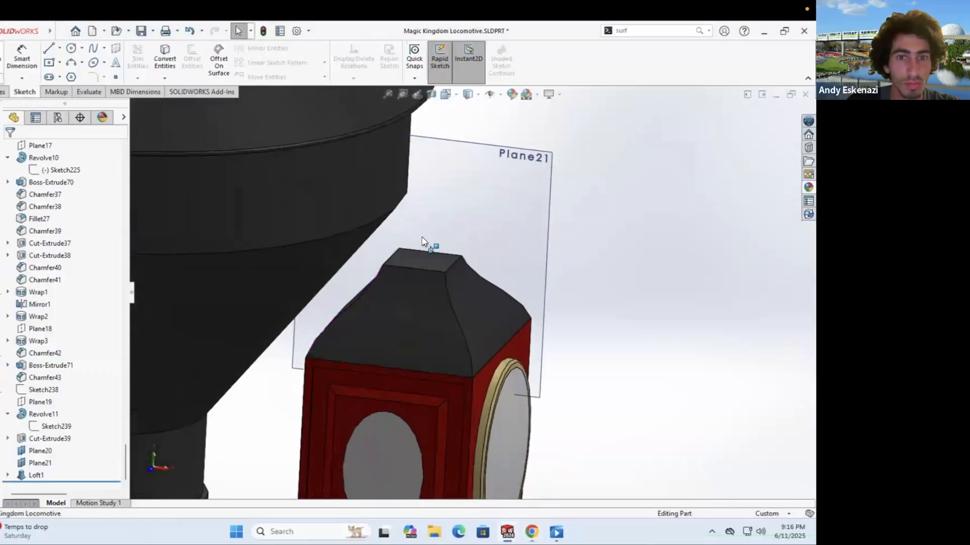
pyautogui.click(429, 243)
pyautogui.click(188, 58)
pyautogui.click(439, 242)
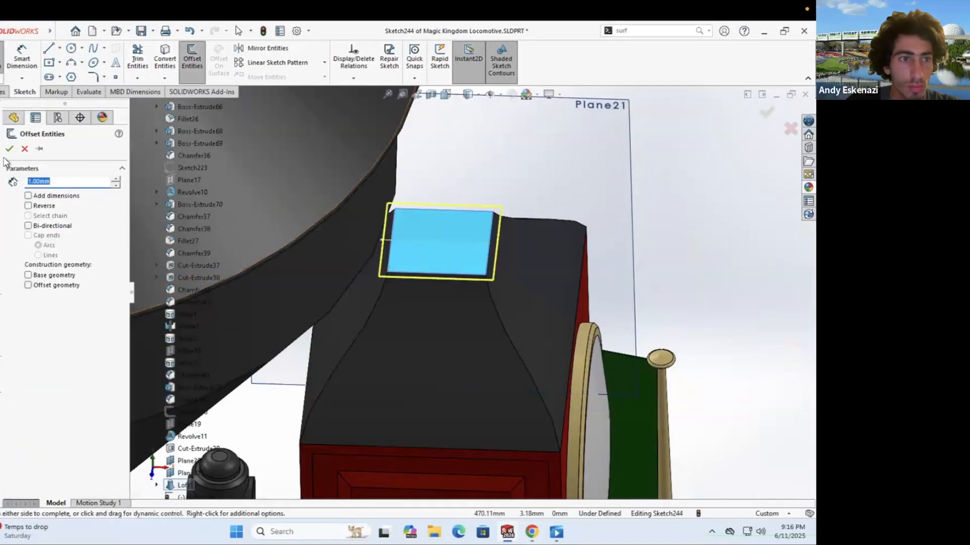
pyautogui.press('Return')
pyautogui.click(4, 92)
pyautogui.click(10, 55)
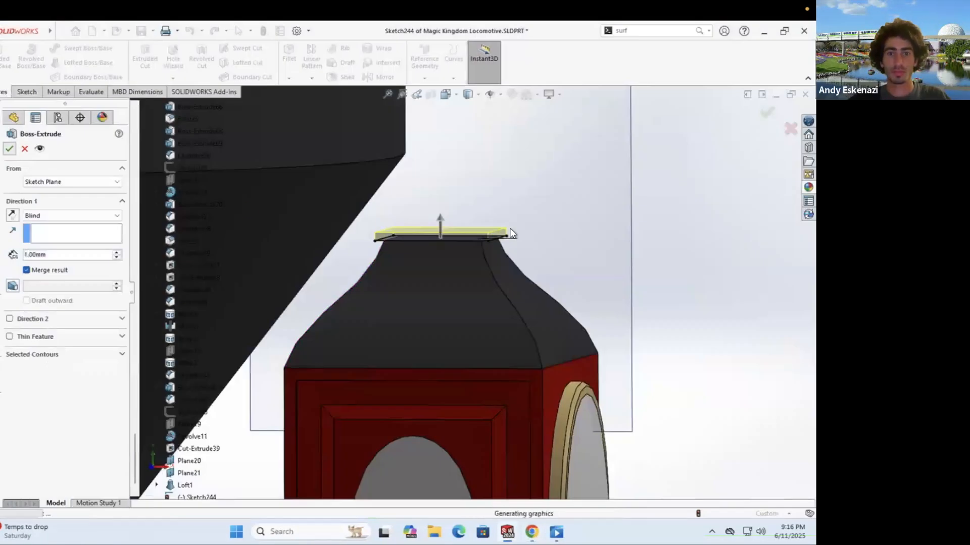
pyautogui.press('Return')
# Step: Sketch a circle about 18 mm in diameter on the lengthwise plane above the cap plate, with a constrained construction line from its centre to the plate
pyautogui.click(502, 264)
pyautogui.scroll(3, 331, 260)
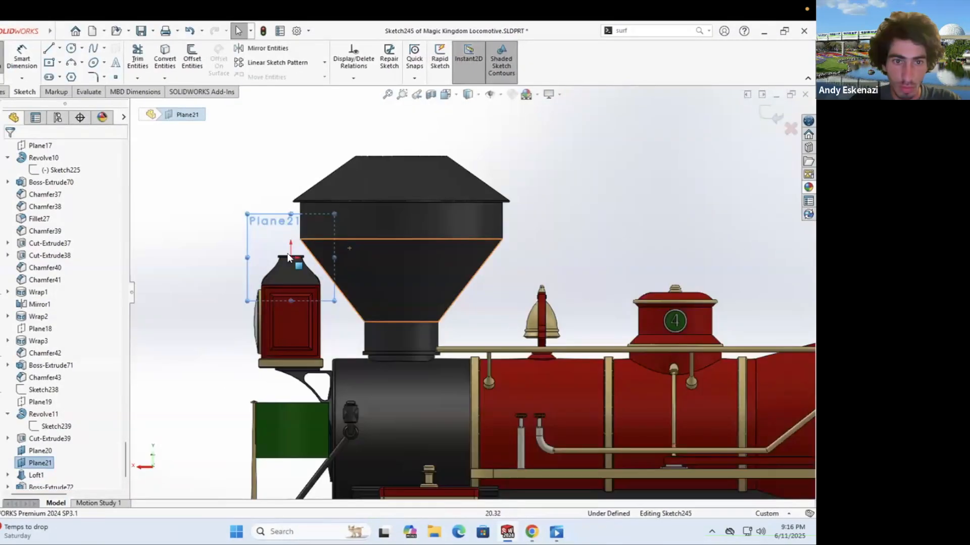
pyautogui.scroll(5, 344, 298)
pyautogui.click(361, 289)
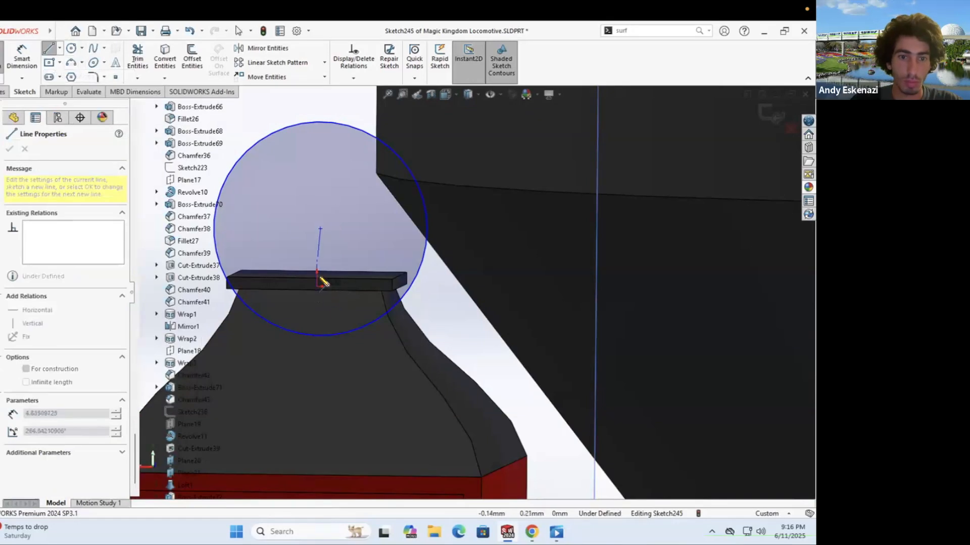
pyautogui.scroll(3, 323, 282)
pyautogui.press('Escape')
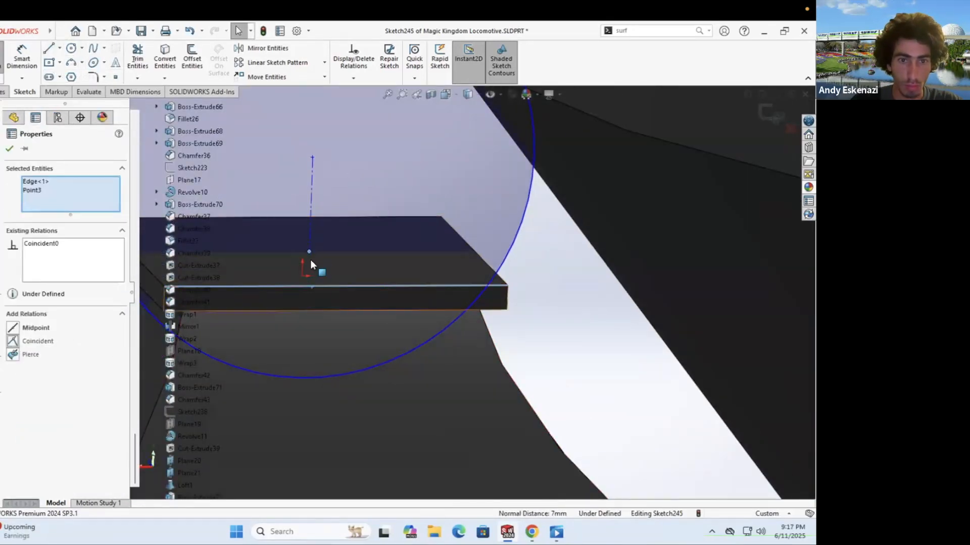
pyautogui.click(308, 252)
pyautogui.keyDown('ctrl'); pyautogui.click(301, 252); pyautogui.keyUp('ctrl')
pyautogui.click(17, 354)
pyautogui.scroll(-5, 336, 239)
# Step: Dimension the circle's diameter as 15 mm
pyautogui.press('d')
pyautogui.click(300, 227)
pyautogui.click(326, 235)
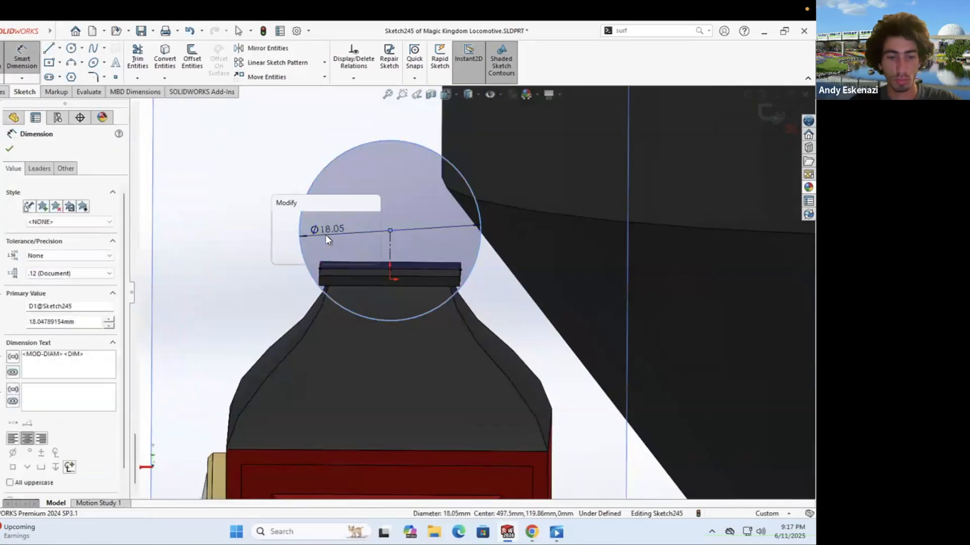
pyautogui.write('15')
pyautogui.press('Return')
pyautogui.moveTo(366, 248); pyautogui.dragTo(373, 242, button='middle')
# Step: Dimension the circle centre's height above the cap plate, trying 3 mm and 3.5 mm before settling on 4 mm
pyautogui.click(390, 249)
pyautogui.click(401, 247)
pyautogui.write('3')
pyautogui.press('Return')
pyautogui.doubleClick(396, 252)
pyautogui.write('3.5')
pyautogui.press('Return')
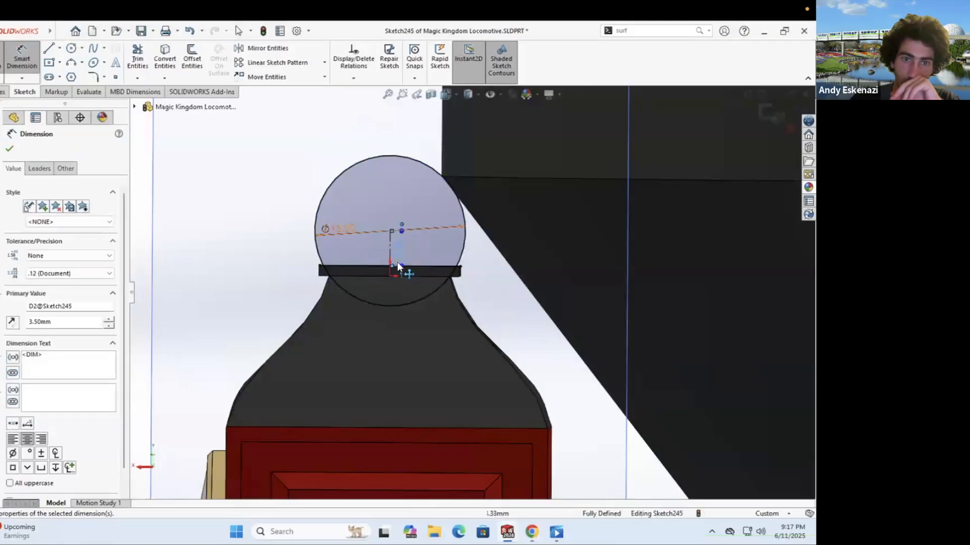
pyautogui.doubleClick(401, 256)
pyautogui.write('4')
pyautogui.press('Return')
# Step: Reduce the circle's diameter to 14 mm and finally to 12 mm
pyautogui.moveTo(422, 245); pyautogui.dragTo(455, 267, button='middle')
pyautogui.scroll(5, 472, 278)
pyautogui.scroll(-4, 472, 283)
pyautogui.doubleClick(462, 281)
pyautogui.write('14')
pyautogui.press('Return')
pyautogui.moveTo(508, 246); pyautogui.dragTo(486, 251, button='middle')
pyautogui.doubleClick(511, 299)
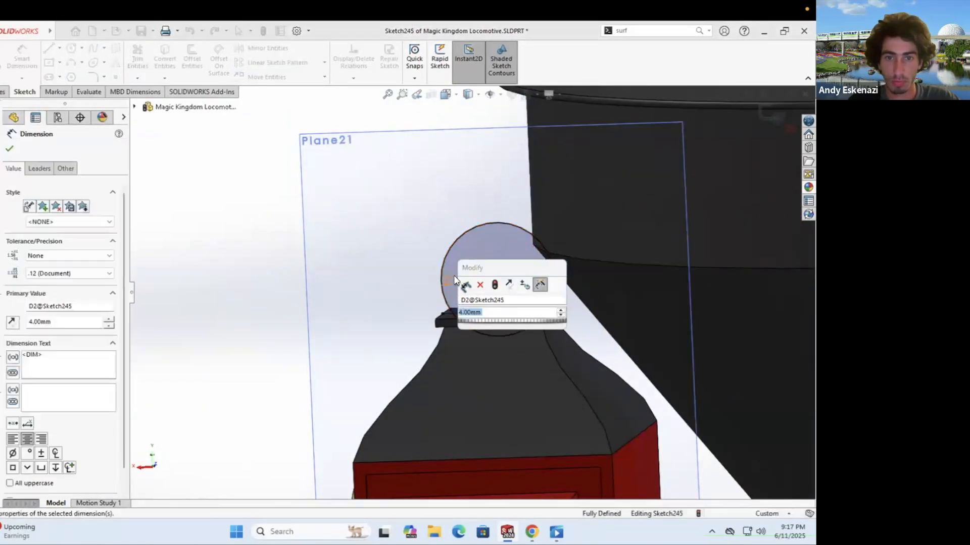
pyautogui.click(462, 283)
pyautogui.doubleClick(462, 279)
pyautogui.write('12')
pyautogui.press('Return')
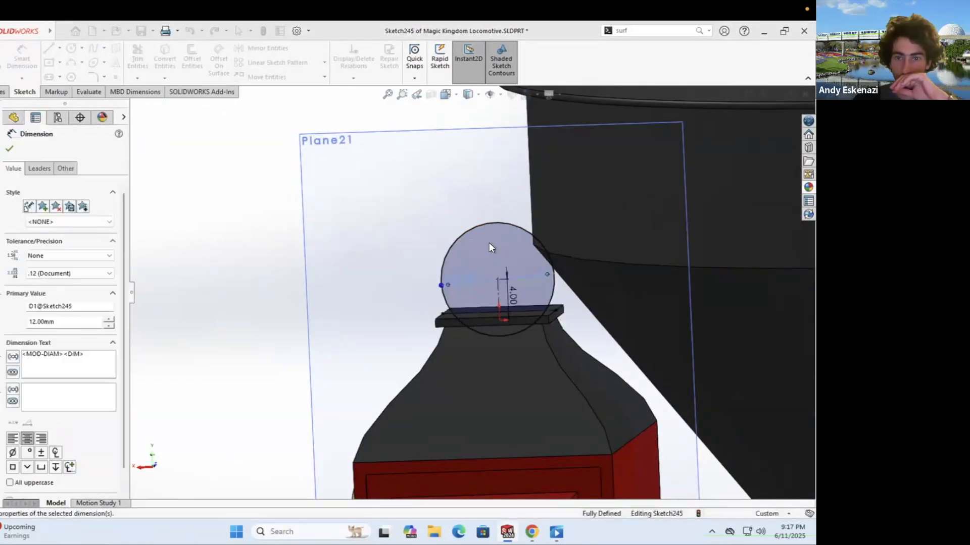
# Step: Check the reference photo and offset the 12 mm circle by 0.5 mm to form a thin ring profile
pyautogui.moveTo(489, 242); pyautogui.dragTo(471, 249, button='middle')
pyautogui.scroll(-4, 472, 245)
pyautogui.click(531, 532)
pyautogui.click(508, 531)
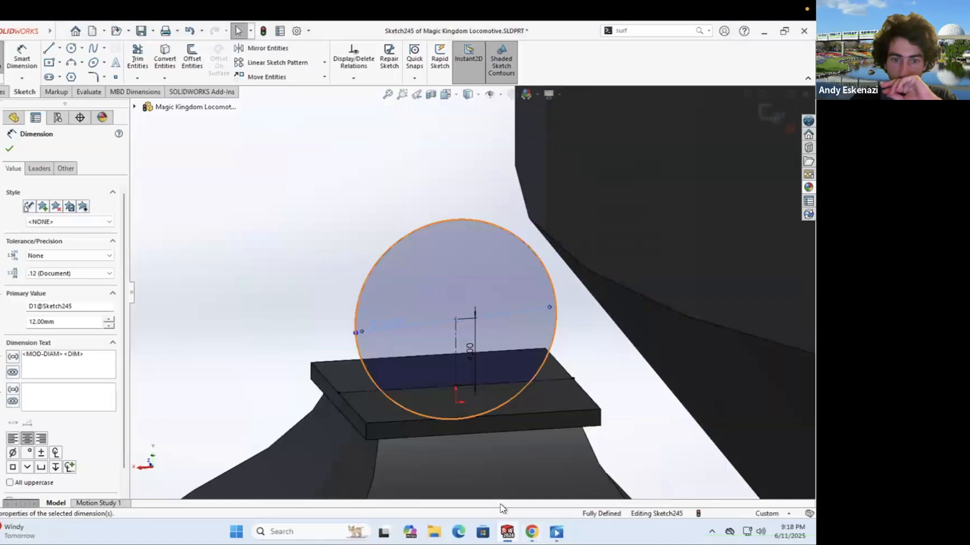
pyautogui.click(192, 64)
pyautogui.write('.5')
pyautogui.press('Return')
# Step: Extrude the ring profile in both directions across the cap plate and hide the lengthwise plane
pyautogui.click(3, 92)
pyautogui.click(5, 60)
pyautogui.moveTo(389, 454); pyautogui.dragTo(263, 424, button='middle')
pyautogui.click(382, 441)
pyautogui.click(9, 319)
pyautogui.click(322, 249)
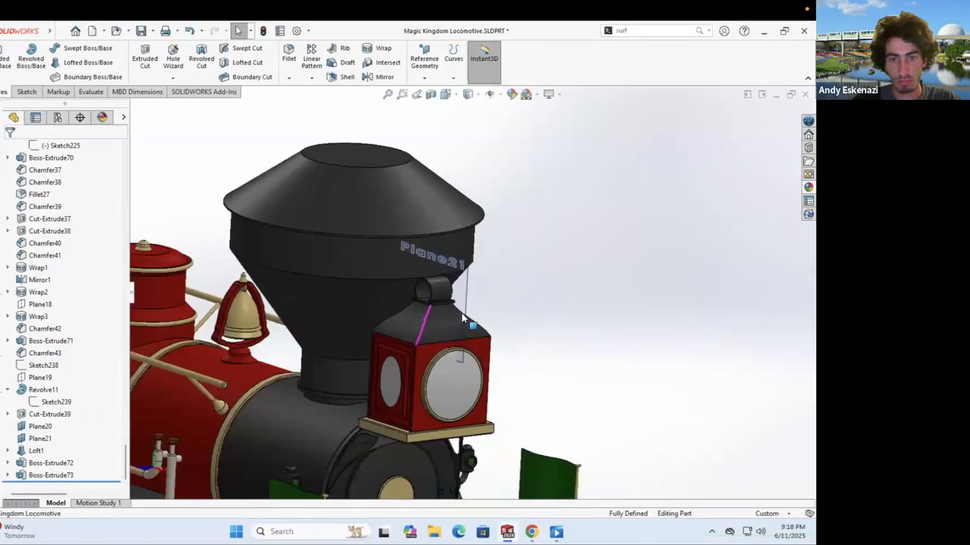
pyautogui.rightClick(461, 313)
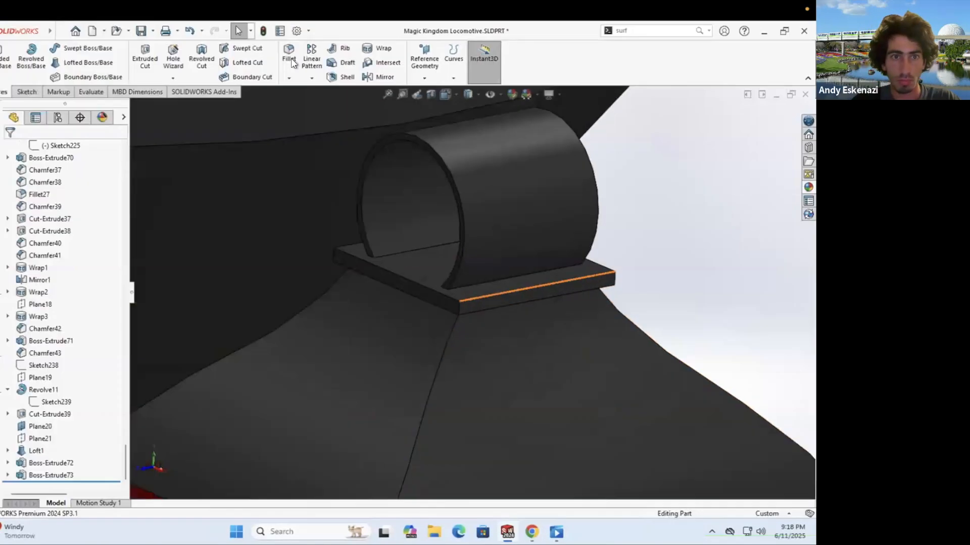
# Step: Fillet the upper and lower outer edges of the headlight's cap plate with a 0.25 mm radius
pyautogui.click(292, 62)
pyautogui.scroll(-3, 389, 281)
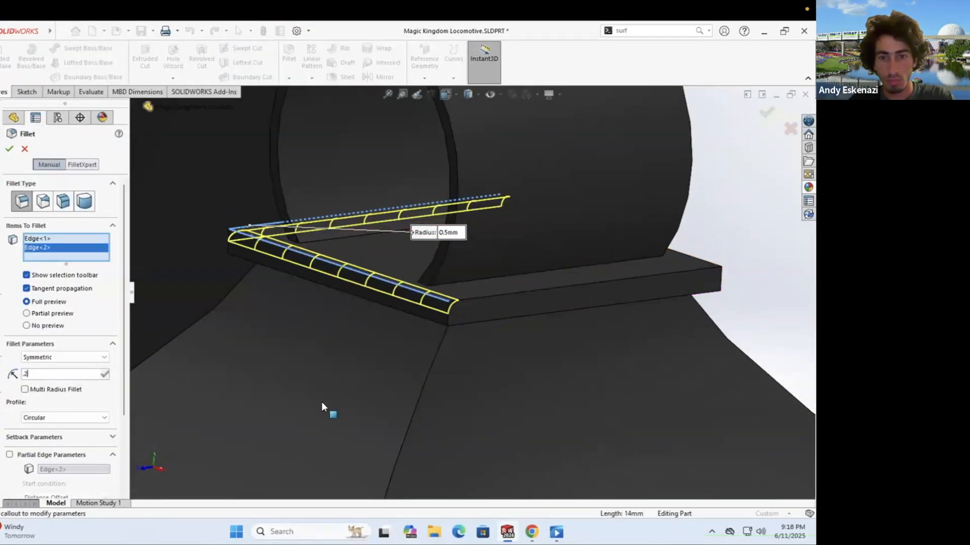
pyautogui.click(438, 323)
pyautogui.click(480, 322)
pyautogui.moveTo(480, 322); pyautogui.dragTo(235, 415, button='middle')
pyautogui.scroll(-3, 234, 415)
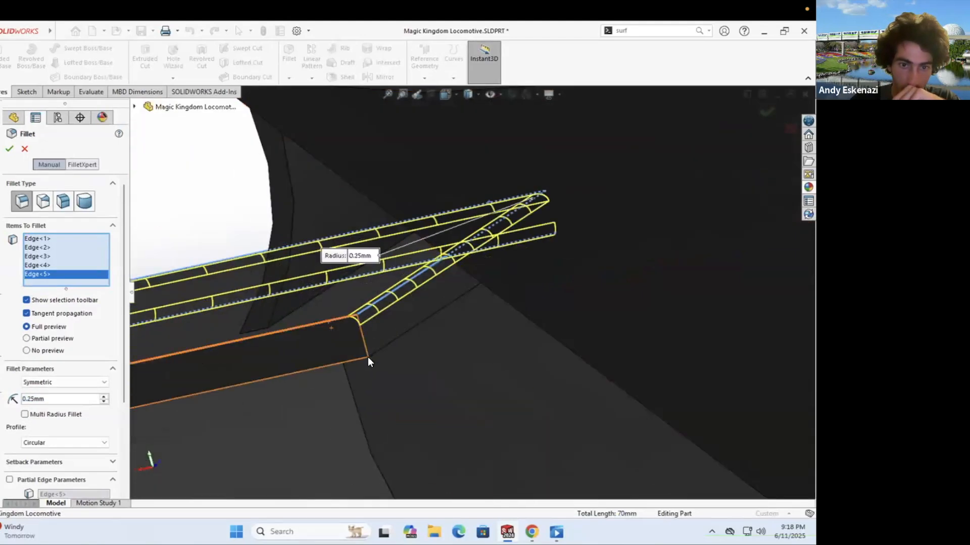
pyautogui.click(371, 355)
pyautogui.click(341, 318)
pyautogui.click(333, 365)
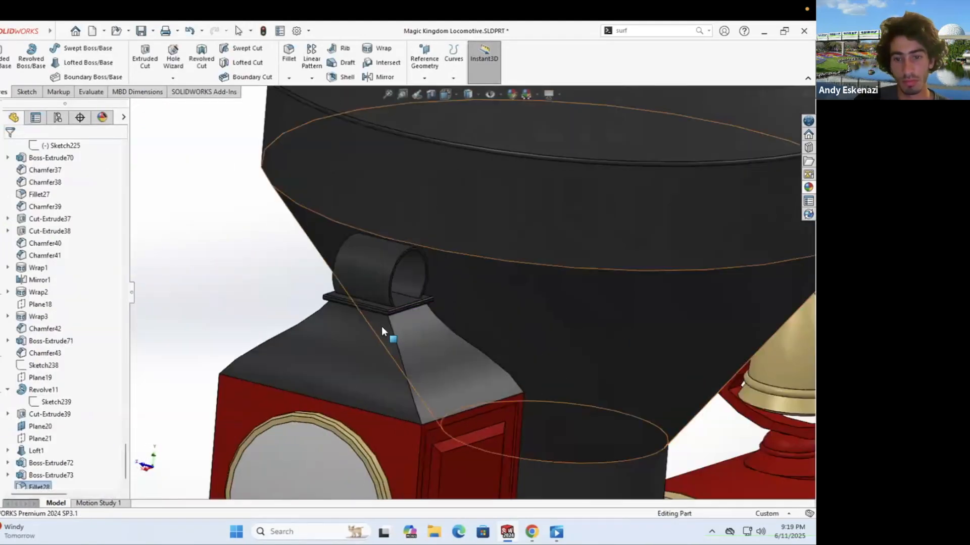
# Step: Give the headlight's lofted roof, cap plate and ring the same red appearance as the box and save the part
pyautogui.scroll(5, 445, 316)
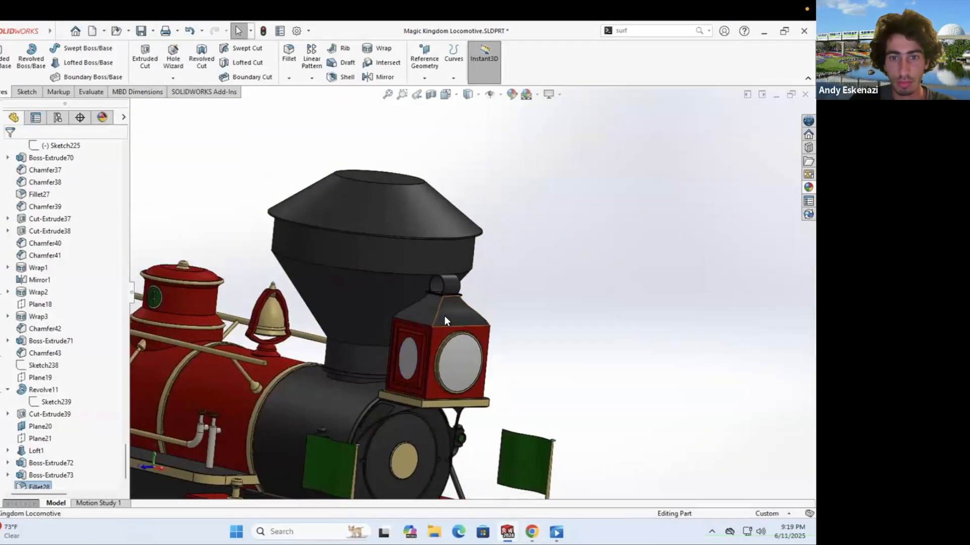
pyautogui.scroll(-5, 444, 316)
pyautogui.rightClick(446, 318)
pyautogui.click(544, 223)
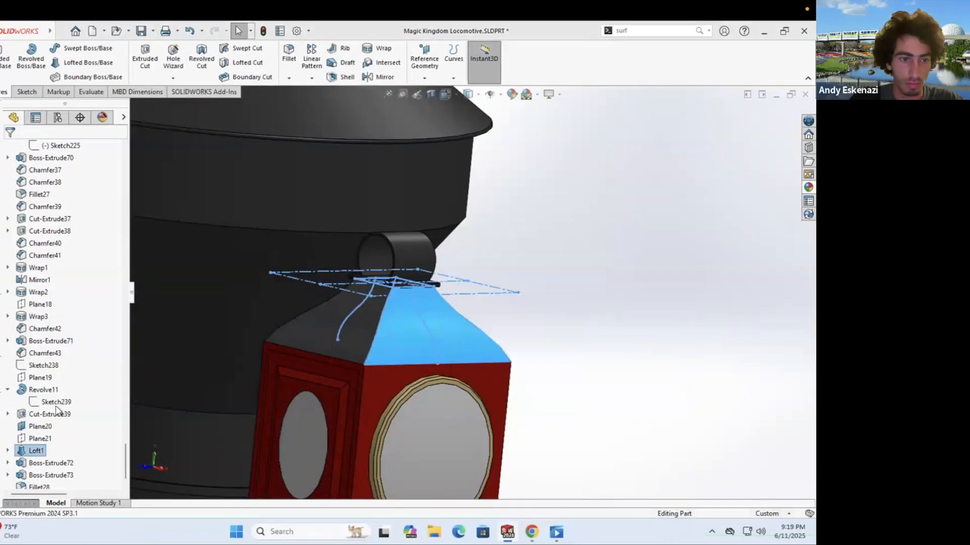
pyautogui.click(38, 384)
pyautogui.scroll(-4, 384, 287)
pyautogui.scroll(-6, 394, 263)
pyautogui.click(401, 248)
pyautogui.press('Return')
pyautogui.click(403, 243)
pyautogui.scroll(8, 477, 288)
pyautogui.click(10, 149)
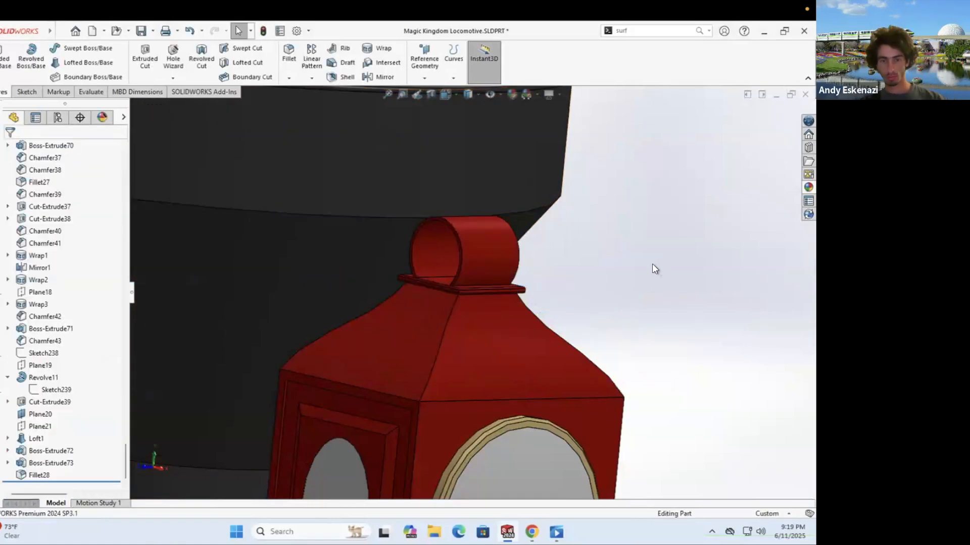
pyautogui.scroll(5, 475, 265)
pyautogui.scroll(-1, 408, 368)
pyautogui.click(141, 32)
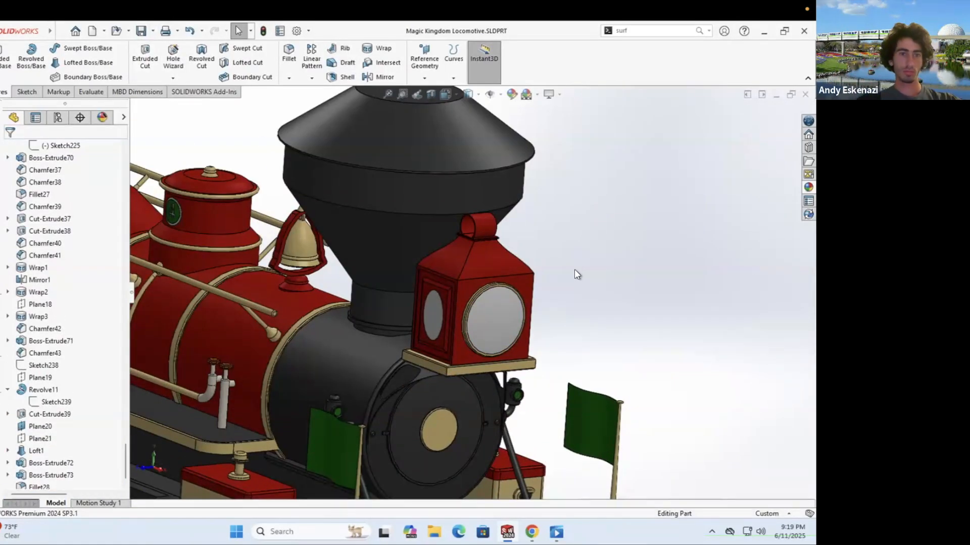
# Step: Circular-pattern the small filleted block on the smokebox front around the gold disc's edge, with 12 equally spaced instances over 360 degrees
pyautogui.scroll(-5, 361, 322)
pyautogui.click(312, 78)
pyautogui.click(328, 101)
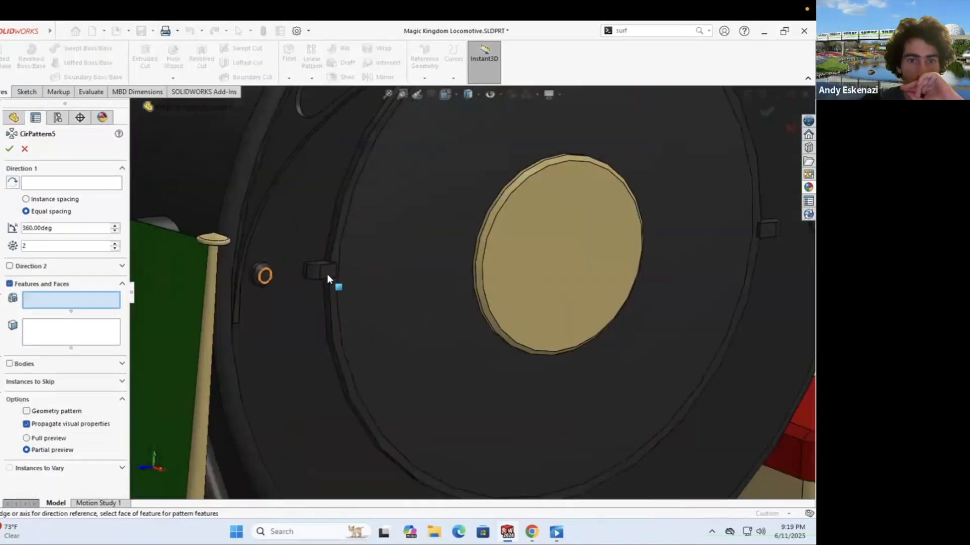
pyautogui.click(326, 277)
pyautogui.scroll(-2, 323, 276)
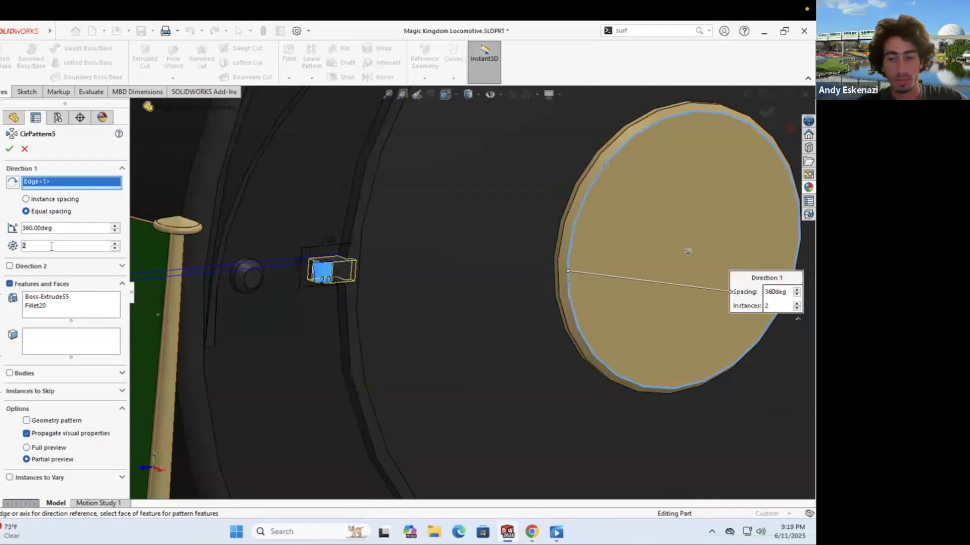
pyautogui.write('12')
pyautogui.scroll(8, 432, 271)
pyautogui.moveTo(433, 270); pyautogui.dragTo(384, 256, button='middle')
pyautogui.click(9, 149)
# Step: Circular-pattern the chamfered round bolt on the smokebox front around the gold disc's edge, with 20 equally spaced instances over 360 degrees
pyautogui.scroll(-7, 414, 299)
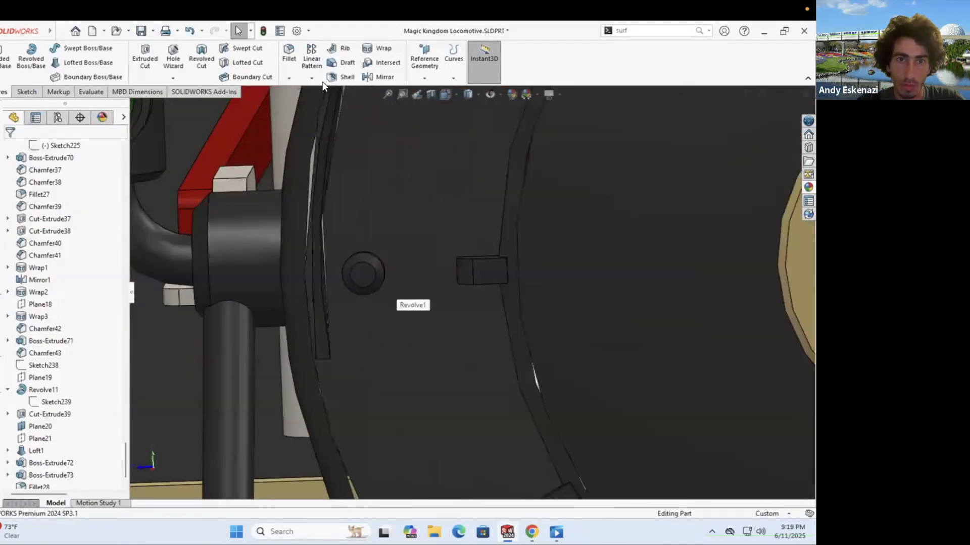
pyautogui.click(312, 78)
pyautogui.click(328, 100)
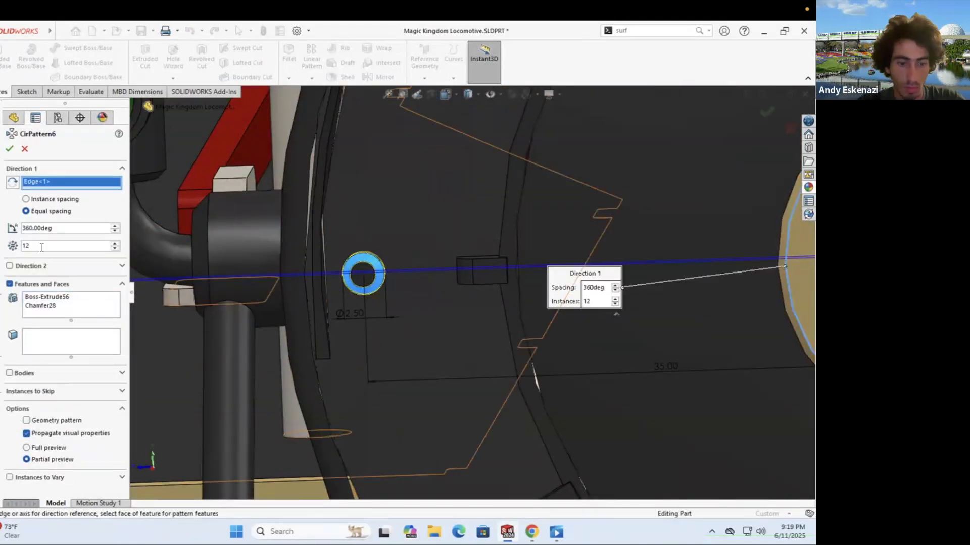
pyautogui.doubleClick(42, 247)
pyautogui.write('20')
pyautogui.scroll(6, 295, 281)
pyautogui.moveTo(296, 282); pyautogui.dragTo(197, 220, button='middle')
pyautogui.click(10, 149)
# Step: Compare the whole locomotive, especially its front and smokestack, with the reference photo in the browser
pyautogui.scroll(5, 390, 269)
pyautogui.moveTo(454, 288); pyautogui.dragTo(558, 305, button='middle')
pyautogui.scroll(5, 407, 255)
pyautogui.click(532, 532)
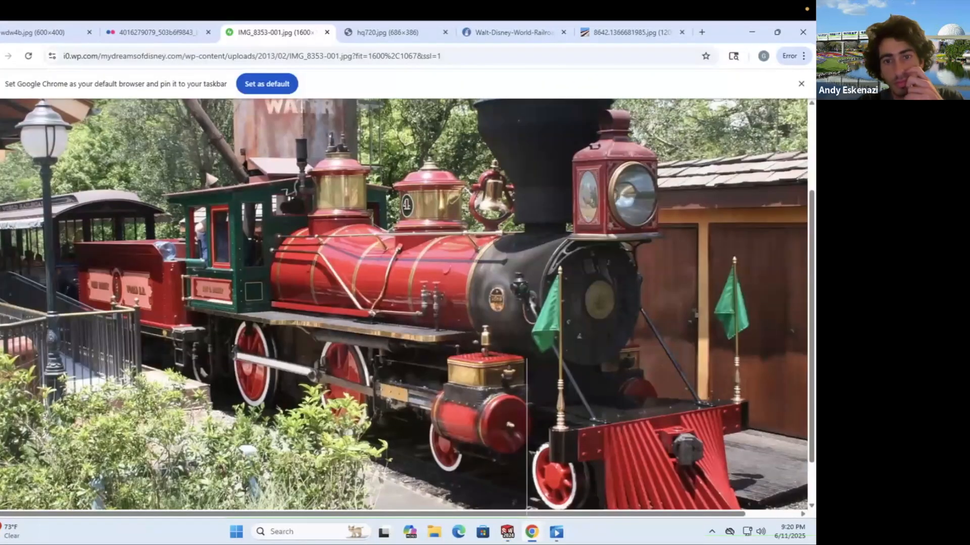
pyautogui.click(507, 532)
pyautogui.scroll(4, 428, 288)
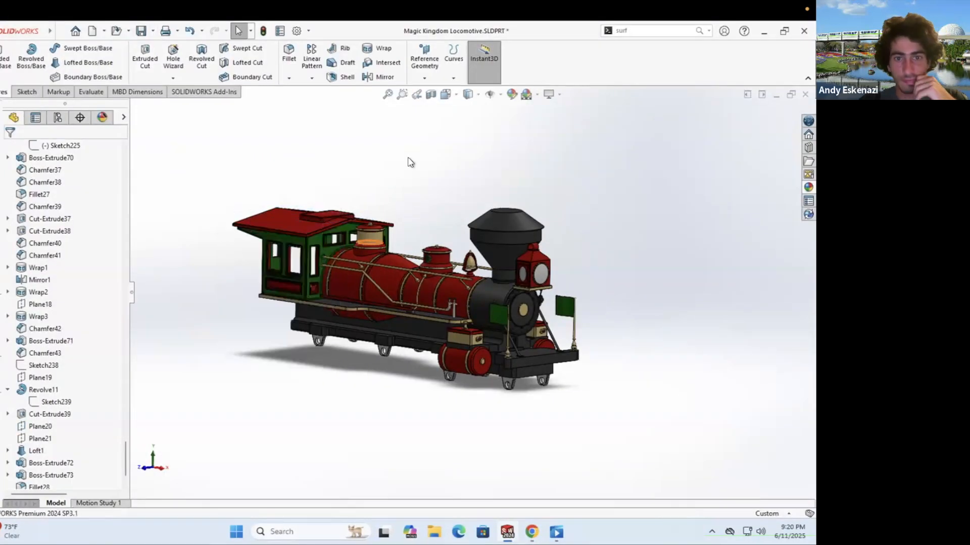
pyautogui.scroll(-6, 514, 224)
pyautogui.click(532, 532)
pyautogui.click(532, 532)
pyautogui.scroll(-2, 487, 177)
# Step: Sketch a 0.5 mm offset of the smokestack's circular top edge and extrude it as a thin rim
pyautogui.moveTo(488, 177); pyautogui.dragTo(490, 202, button='middle')
pyautogui.click(27, 92)
pyautogui.click(455, 203)
pyautogui.click(191, 57)
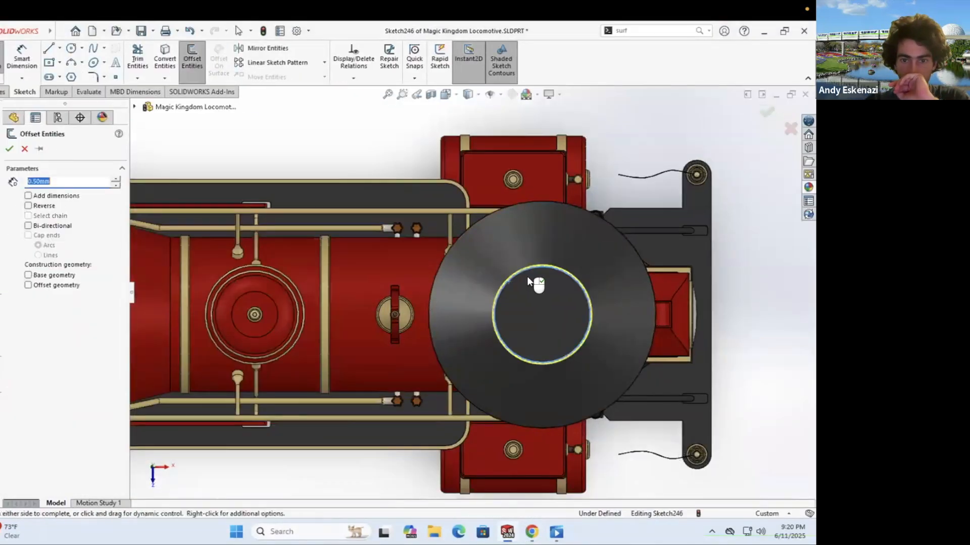
pyautogui.scroll(-4, 527, 277)
pyautogui.click(9, 149)
pyautogui.click(3, 92)
pyautogui.click(5, 56)
pyautogui.click(54, 215)
pyautogui.click(54, 225)
pyautogui.moveTo(543, 202); pyautogui.dragTo(553, 86, button='middle')
pyautogui.click(6, 148)
# Step: Fillet the upper and lower circular edges of the smokestack's thin top rim
pyautogui.scroll(-4, 450, 334)
pyautogui.click(429, 357)
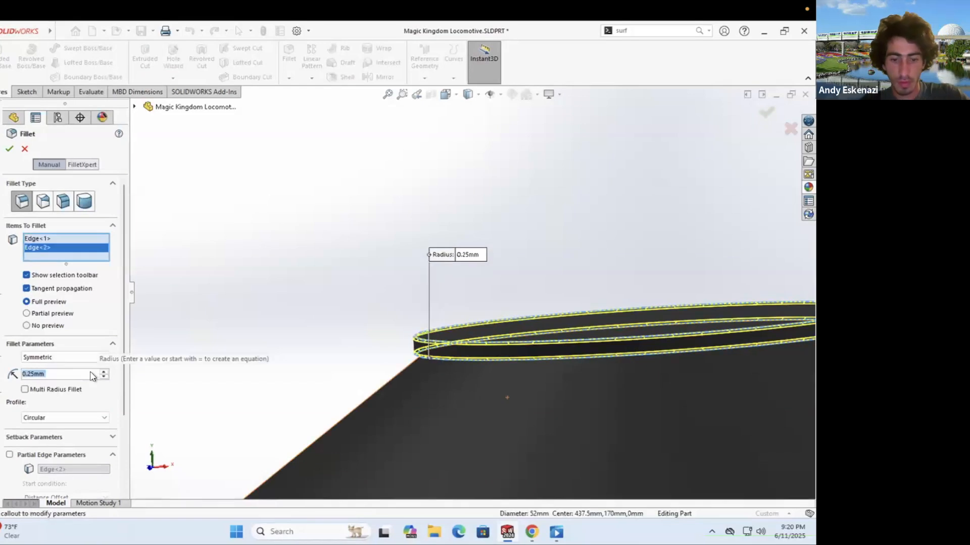
pyautogui.click(10, 150)
pyautogui.scroll(5, 404, 295)
pyautogui.moveTo(399, 295); pyautogui.dragTo(401, 280, button='middle')
pyautogui.scroll(-3, 480, 292)
pyautogui.scroll(-4, 449, 283)
pyautogui.moveTo(127, 202); pyautogui.dragTo(128, 475)
pyautogui.rightClick(39, 475)
pyautogui.click(49, 254)
pyautogui.click(10, 149)
pyautogui.scroll(5, 422, 281)
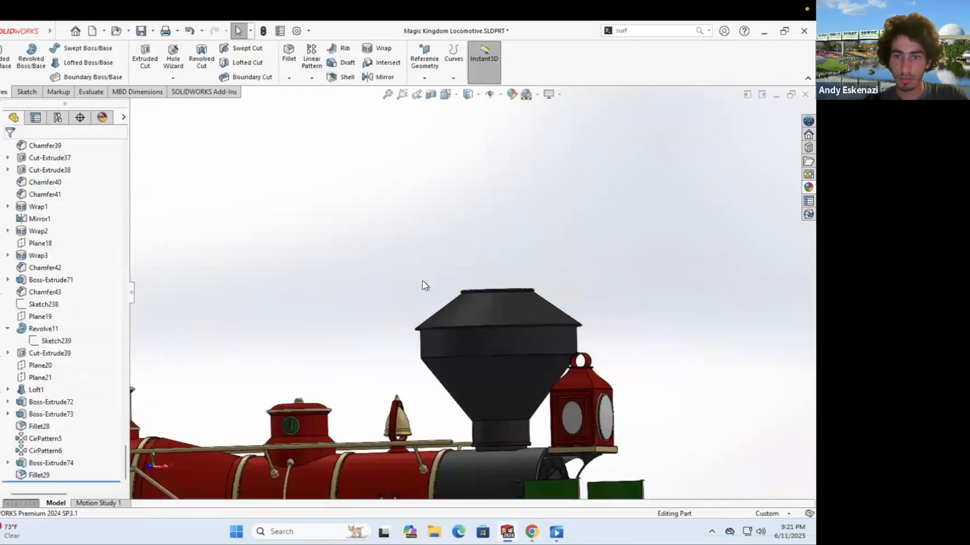
# Step: Show the profile sketch of the smokestack's revolve and start a new sketch on the Front Plane
pyautogui.scroll(-3, 404, 304)
pyautogui.scroll(3, 404, 304)
pyautogui.moveTo(404, 304); pyautogui.dragTo(447, 268, button='middle')
pyautogui.scroll(-6, 449, 265)
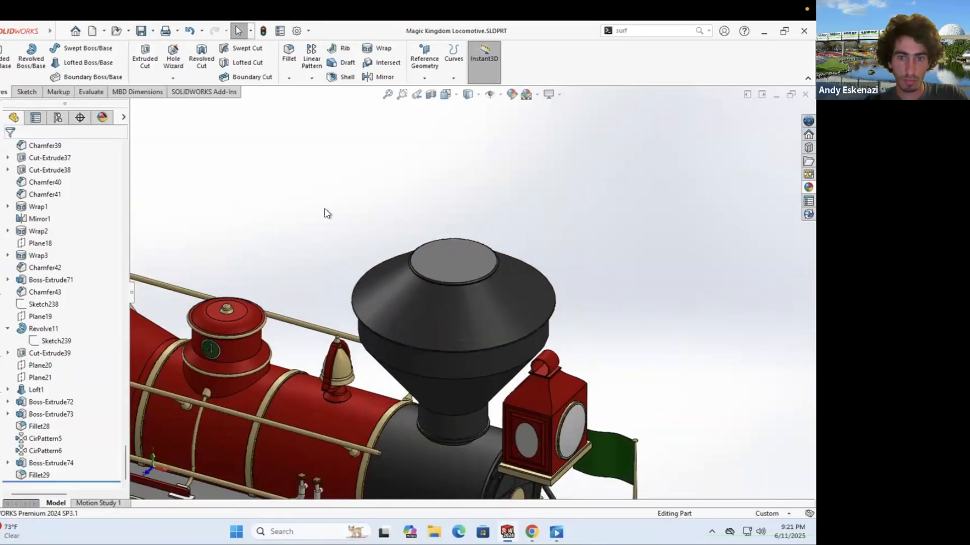
pyautogui.click(498, 356)
pyautogui.click(8, 146)
pyautogui.rightClick(47, 159)
pyautogui.click(55, 145)
pyautogui.scroll(1, 80, 110)
pyautogui.click(1, 59)
pyautogui.scroll(5, 135, 107)
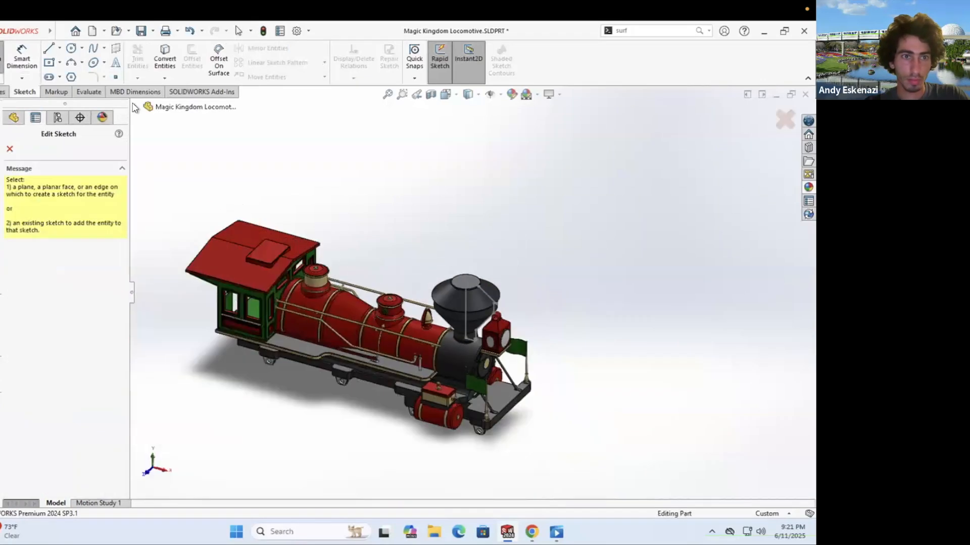
pyautogui.scroll(-3, 653, 271)
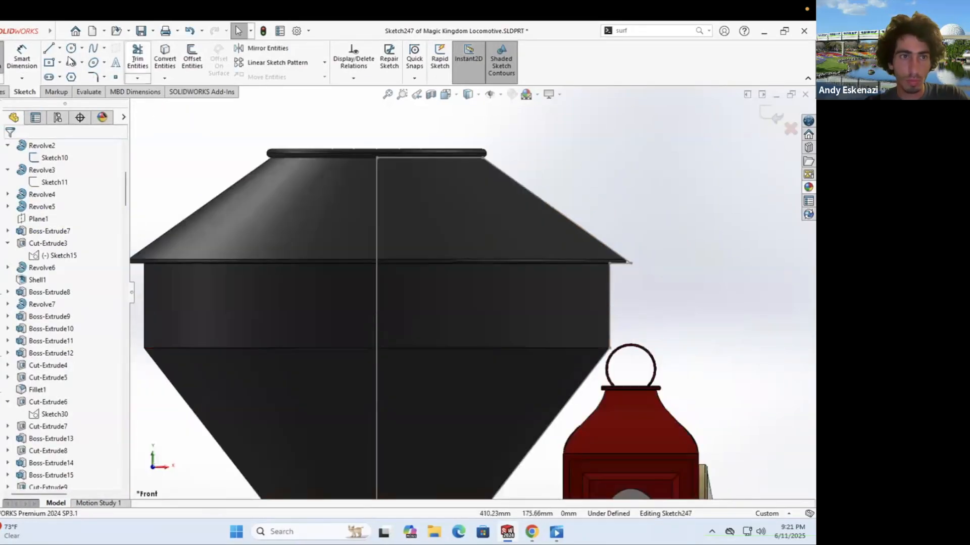
# Step: Draw a closed half-profile of lines inside the smokestack's wall, from the base up through the rim and back along the centre axis
pyautogui.click(49, 49)
pyautogui.scroll(5, 242, 202)
pyautogui.scroll(-6, 470, 396)
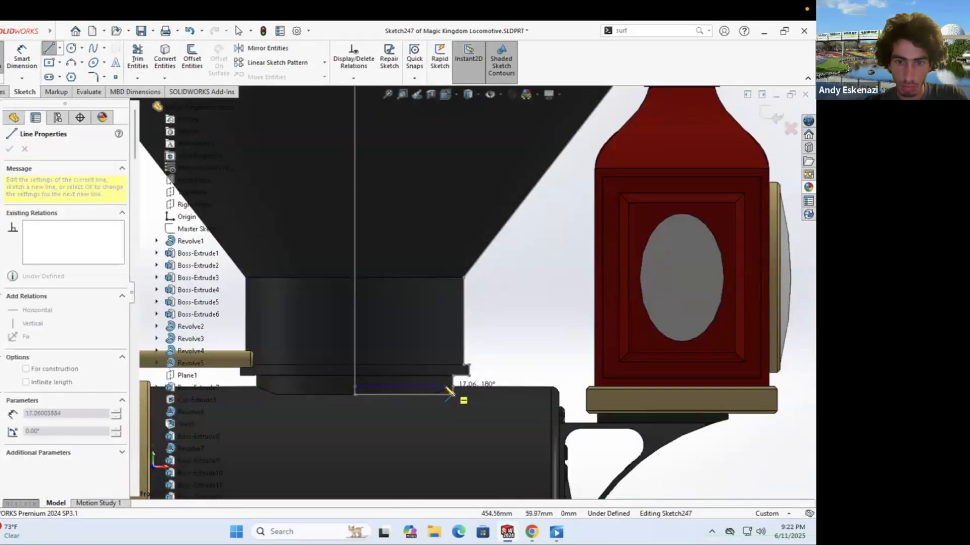
pyautogui.click(446, 268)
pyautogui.scroll(6, 479, 248)
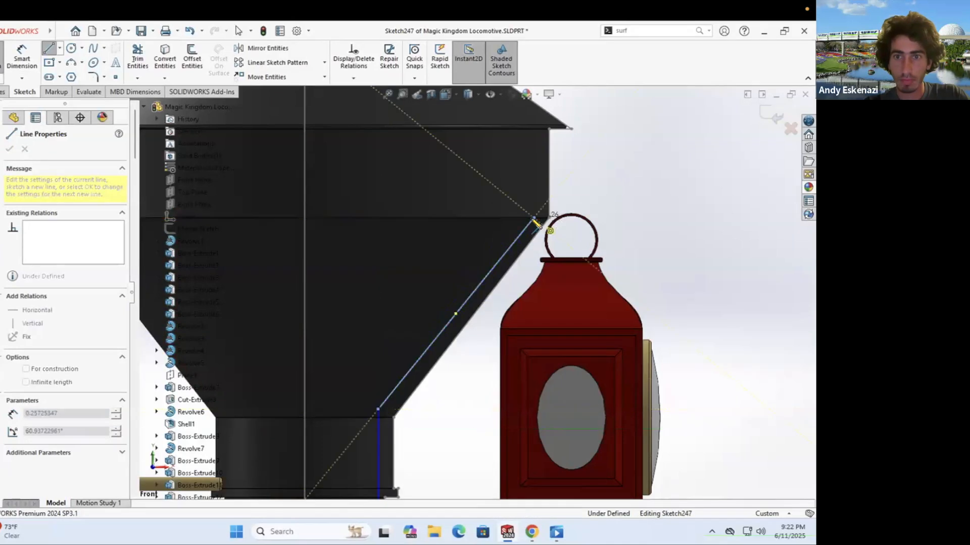
pyautogui.scroll(2, 536, 223)
pyautogui.click(534, 130)
pyautogui.scroll(-4, 459, 201)
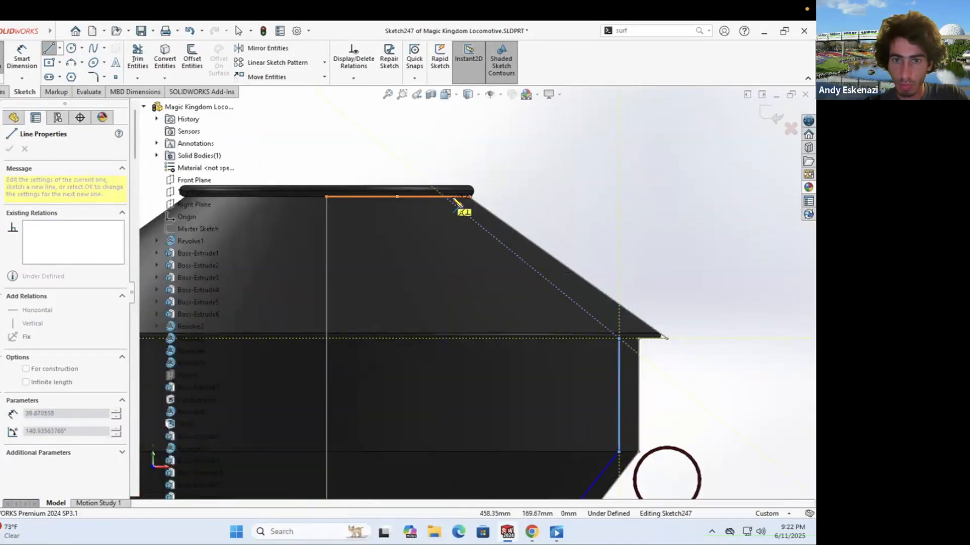
pyautogui.scroll(-3, 457, 196)
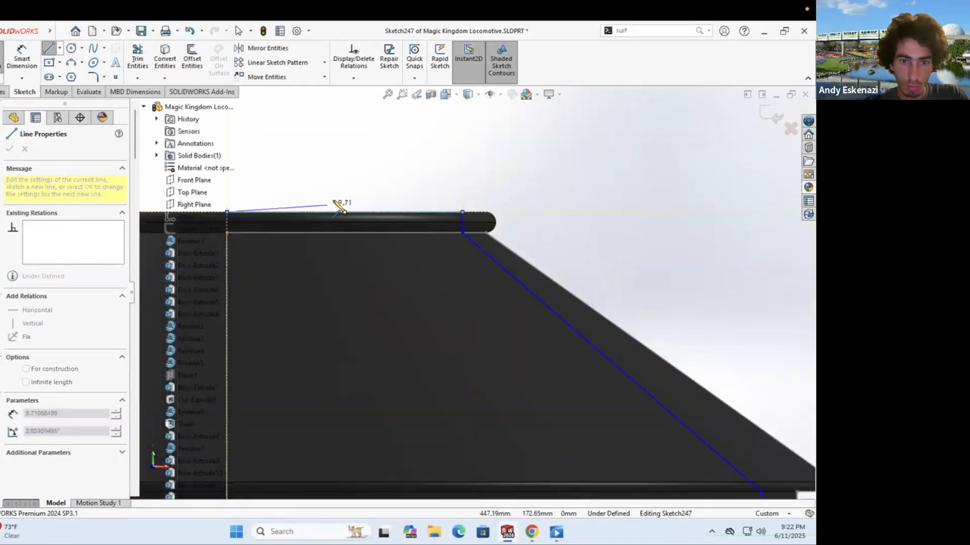
pyautogui.scroll(3, 340, 206)
pyautogui.scroll(-3, 447, 406)
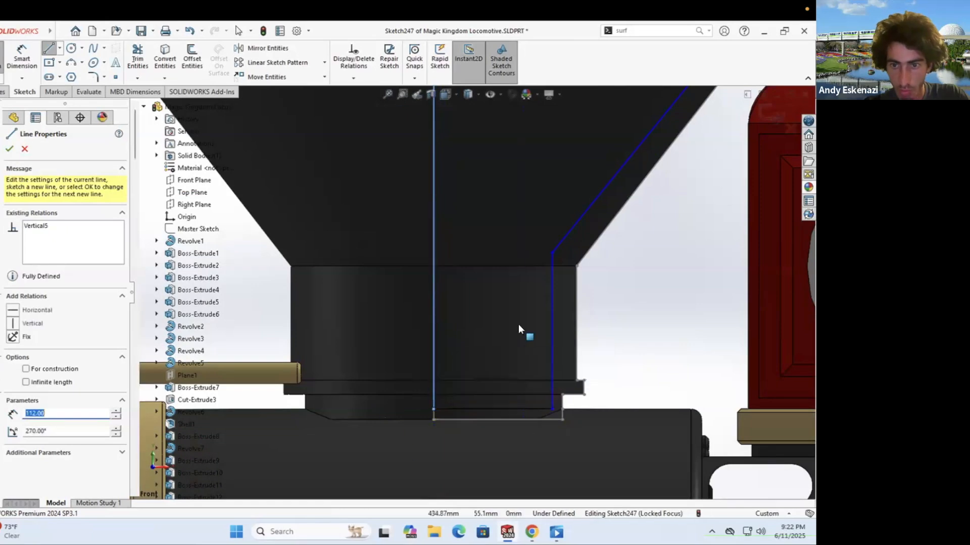
# Step: Set the distance between the inner profile and the smokestack's lower cylindrical wall to 3 mm
pyautogui.press('Escape')
pyautogui.press('d')
pyautogui.click(469, 328)
pyautogui.click(489, 328)
pyautogui.click(505, 328)
pyautogui.press('Return')
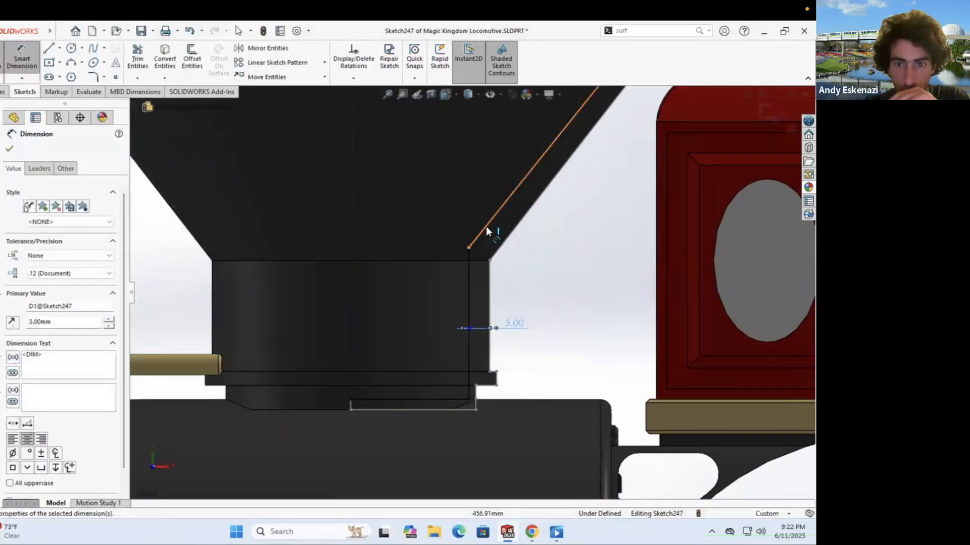
# Step: Set the distance between the inner sloped line and the smokestack's lower conical wall to 3 mm
pyautogui.click(487, 229)
pyautogui.click(494, 238)
pyautogui.click(508, 255)
pyautogui.click(545, 324)
pyautogui.write('3')
pyautogui.press('Return')
# Step: Dimension the inner profile's wall distance at the upper band and top rim, and revolve-cut the profile to hollow the smokestack
pyautogui.scroll(3, 487, 219)
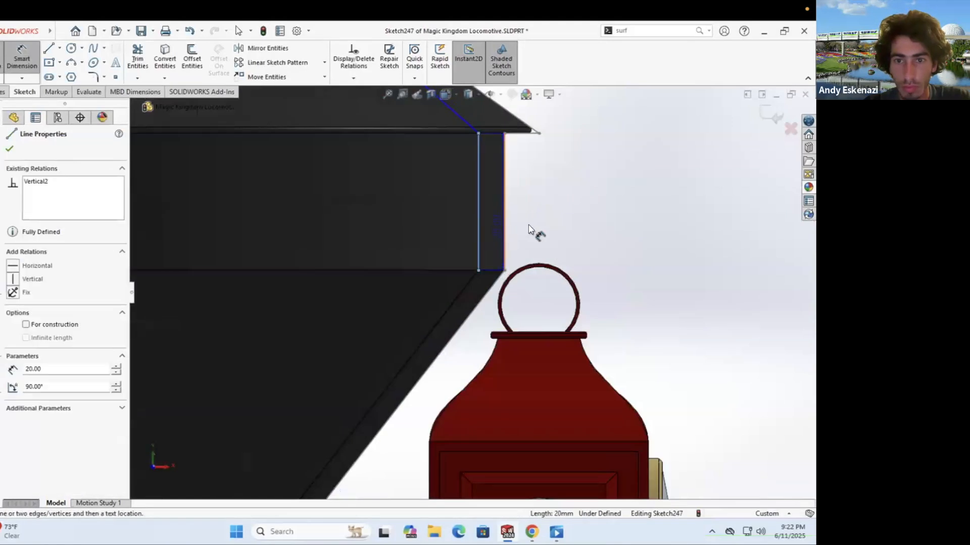
pyautogui.scroll(-3, 444, 217)
pyautogui.scroll(3, 444, 219)
pyautogui.scroll(-3, 373, 203)
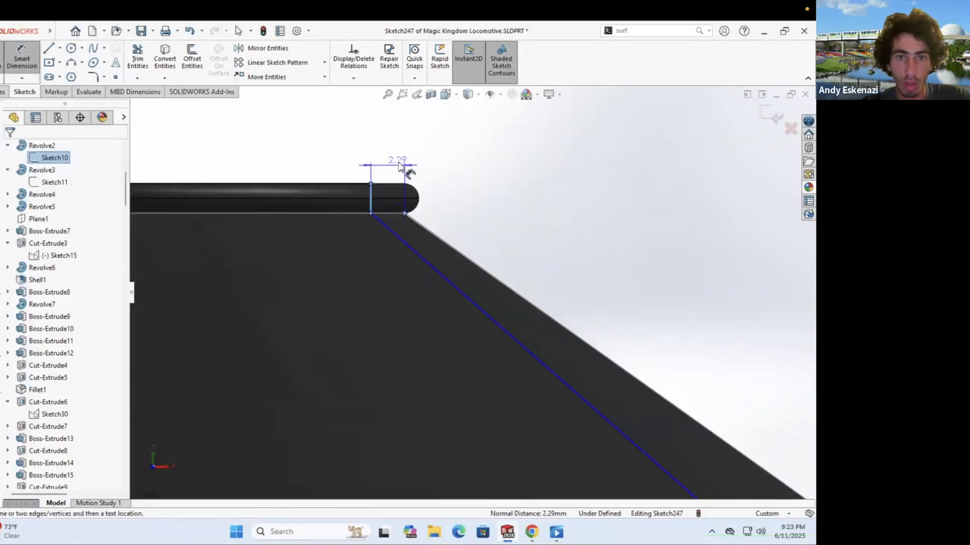
pyautogui.click(403, 167)
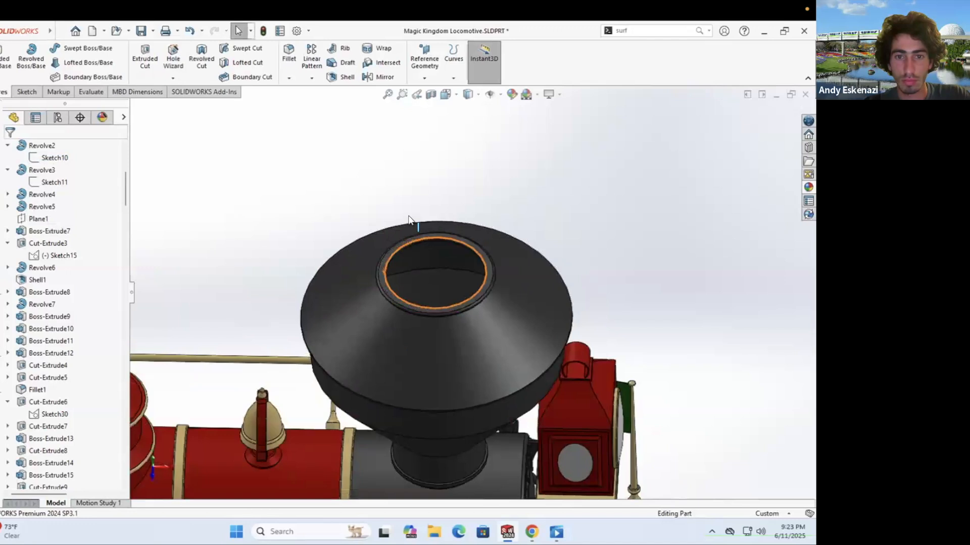
pyautogui.hotkey('ctrl', '7')
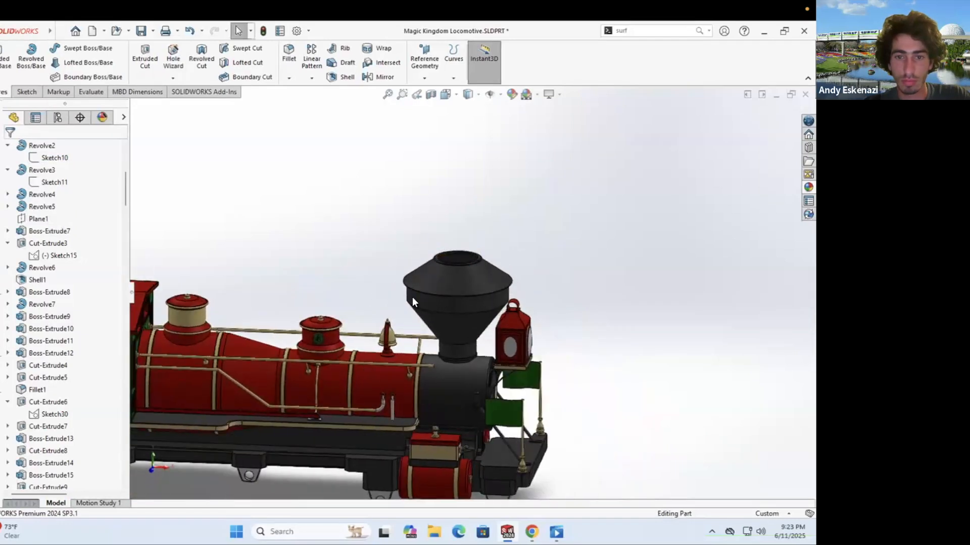
pyautogui.scroll(-2, 531, 439)
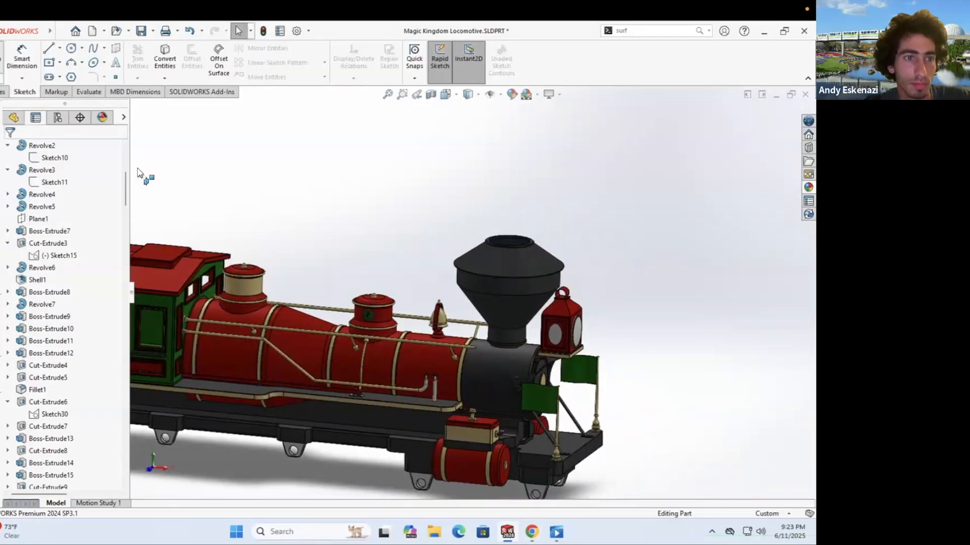
# Step: Start a sketch on Plane11 and convert the smokebox's front circular edge into it
pyautogui.scroll(3, 333, 216)
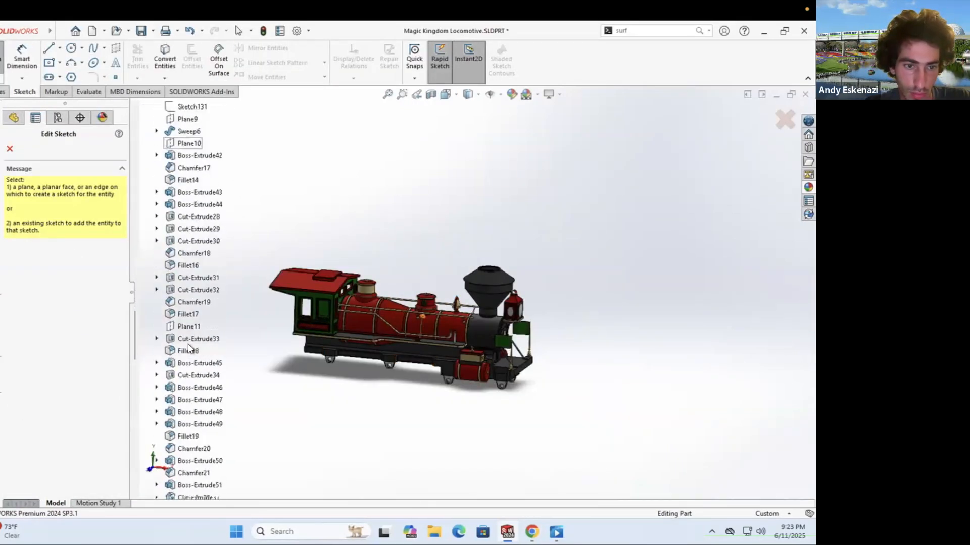
pyautogui.click(188, 326)
pyautogui.scroll(-3, 708, 286)
pyautogui.hotkey('alt', 'Tab')
pyautogui.hotkey('alt', 'Tab')
pyautogui.scroll(-2, 645, 448)
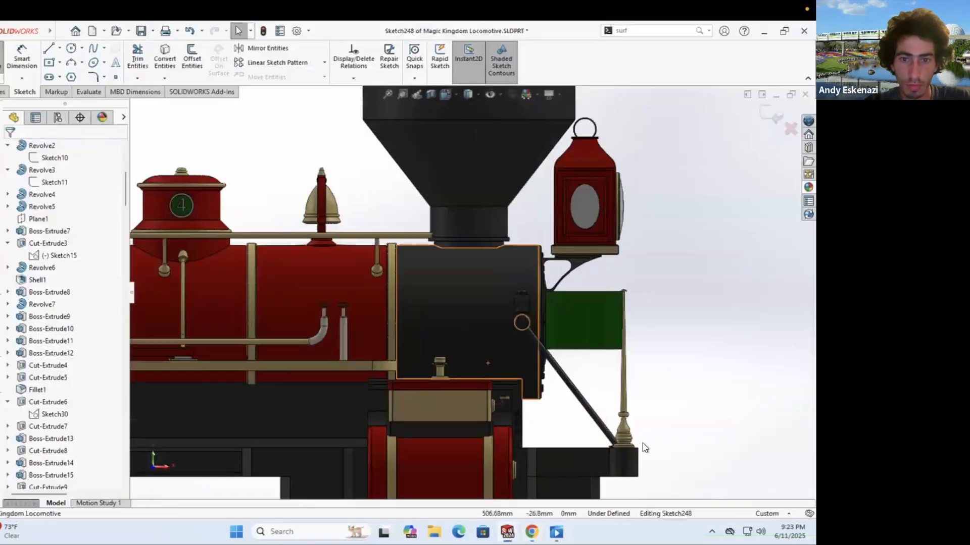
pyautogui.click(165, 58)
pyautogui.hotkey('ctrl', '7')
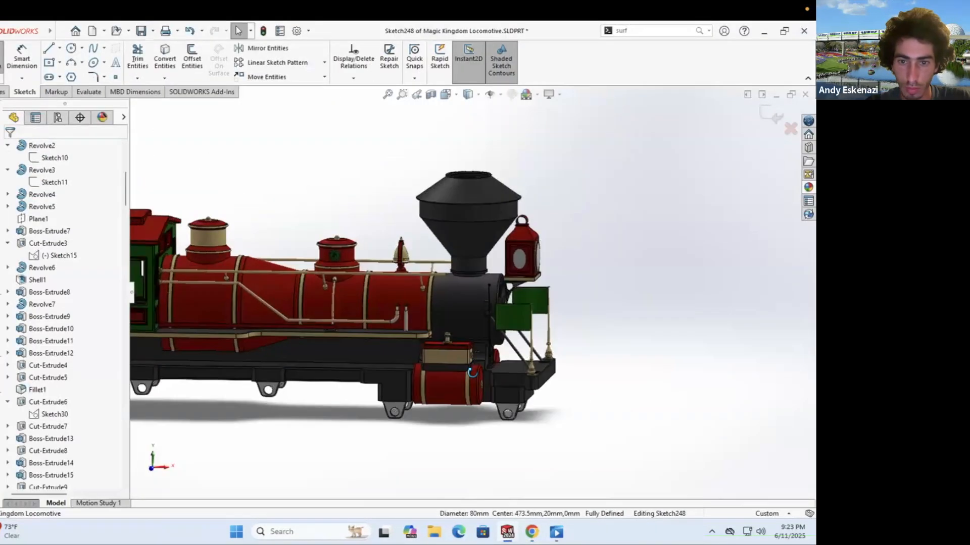
pyautogui.rightClick(479, 335)
# Step: Draw a horizontal construction line back from the converted smokebox edge and set its horizontal length to 40 mm
pyautogui.scroll(-3, 479, 336)
pyautogui.click(59, 48)
pyautogui.click(76, 75)
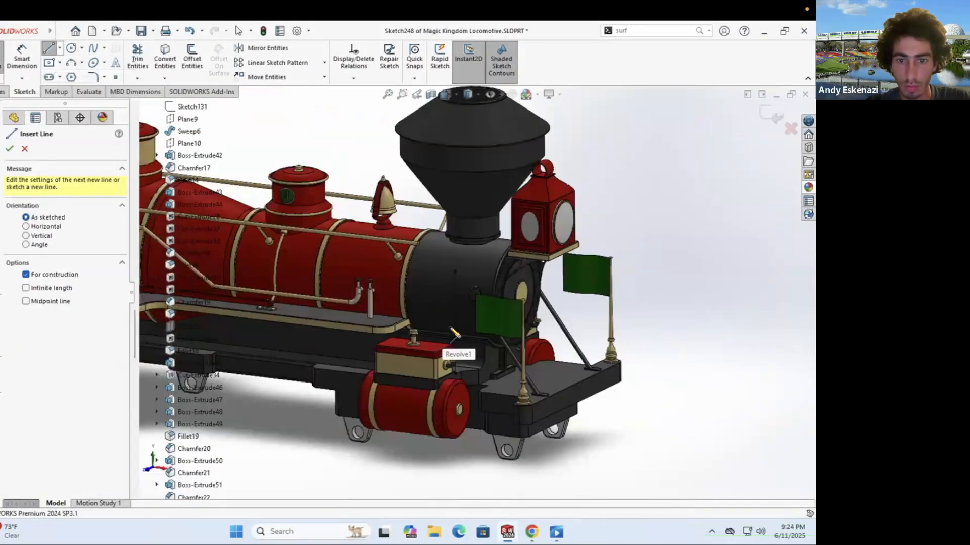
pyautogui.scroll(-3, 294, 264)
pyautogui.press('Escape')
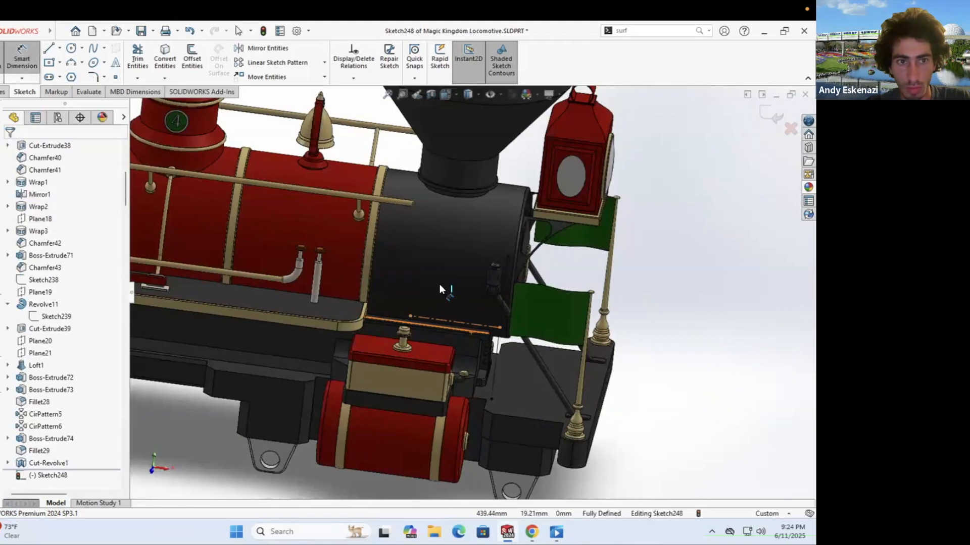
pyautogui.scroll(3, 439, 284)
pyautogui.click(414, 404)
pyautogui.press('Return')
pyautogui.scroll(-4, 471, 287)
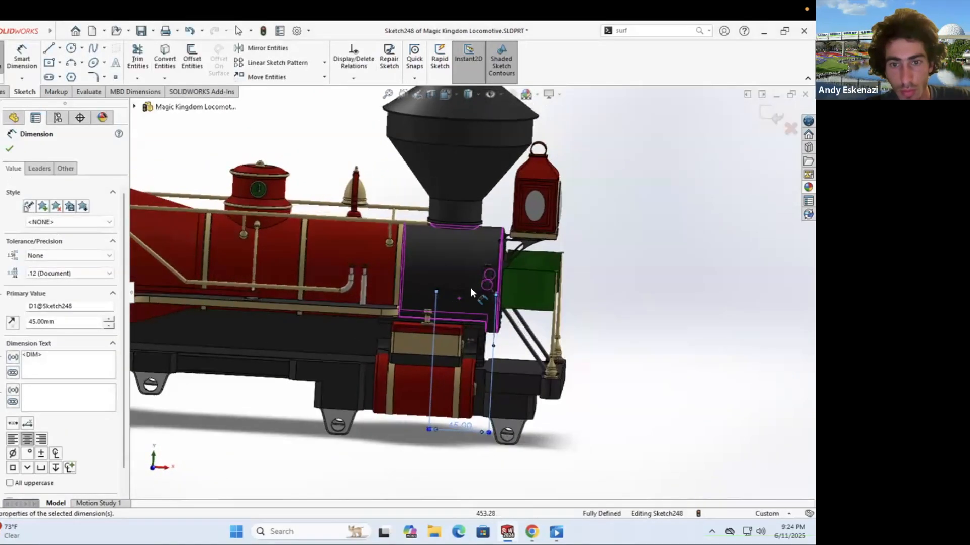
pyautogui.doubleClick(457, 456)
pyautogui.write('40')
pyautogui.press('Return')
# Step: Draw a circle centred on the construction line's rear endpoint and set its diameter to 20 mm
pyautogui.press('c')
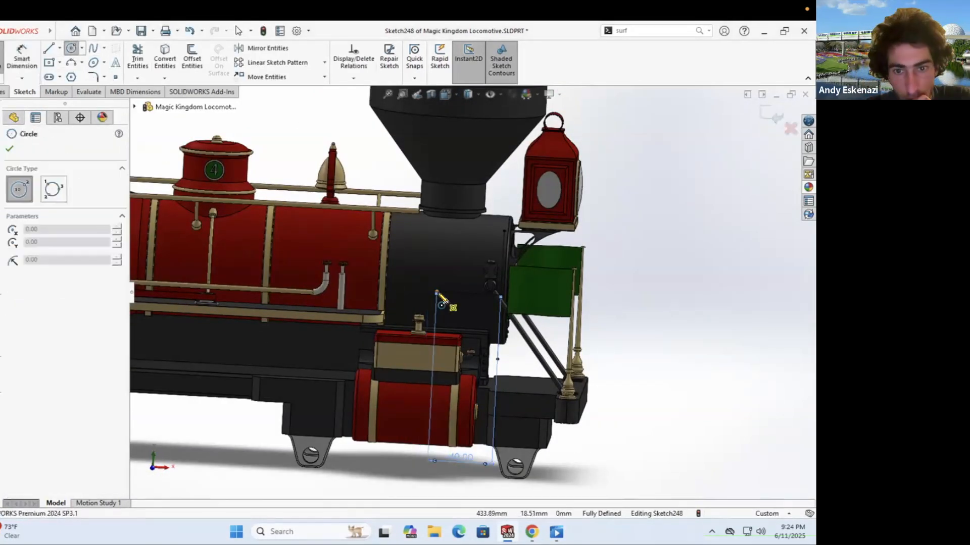
pyautogui.moveTo(438, 293); pyautogui.dragTo(457, 294)
pyautogui.press('Escape')
pyautogui.scroll(-2, 473, 286)
pyautogui.click(459, 277)
pyautogui.write('20')
pyautogui.press('Return')
# Step: Extrude the circle as a round plate starting from the smokebox's curved outer surface, and revise its blind depth
pyautogui.click(3, 92)
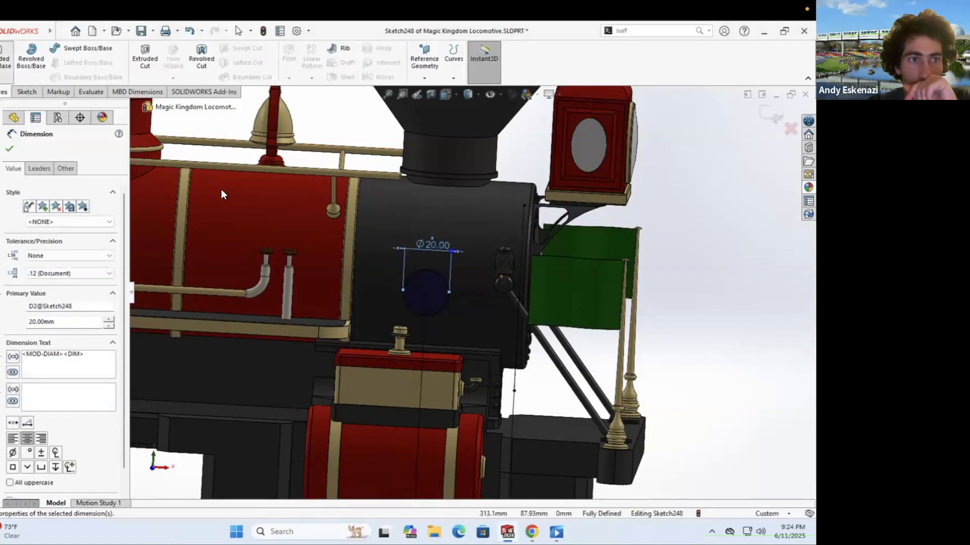
pyautogui.click(5, 57)
pyautogui.click(73, 216)
pyautogui.click(51, 238)
pyautogui.click(384, 212)
pyautogui.click(72, 181)
pyautogui.click(34, 207)
pyautogui.click(72, 182)
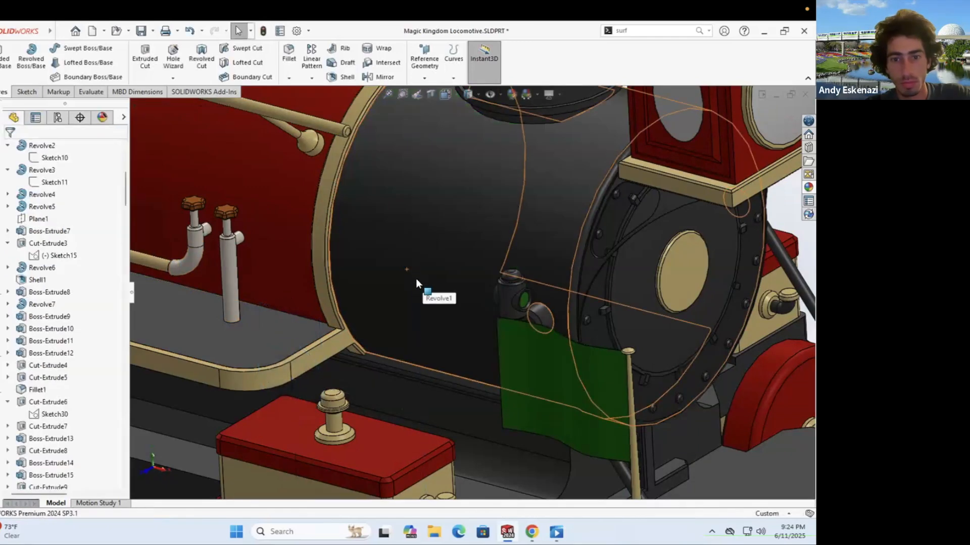
pyautogui.rightClick(50, 297)
pyautogui.click(65, 268)
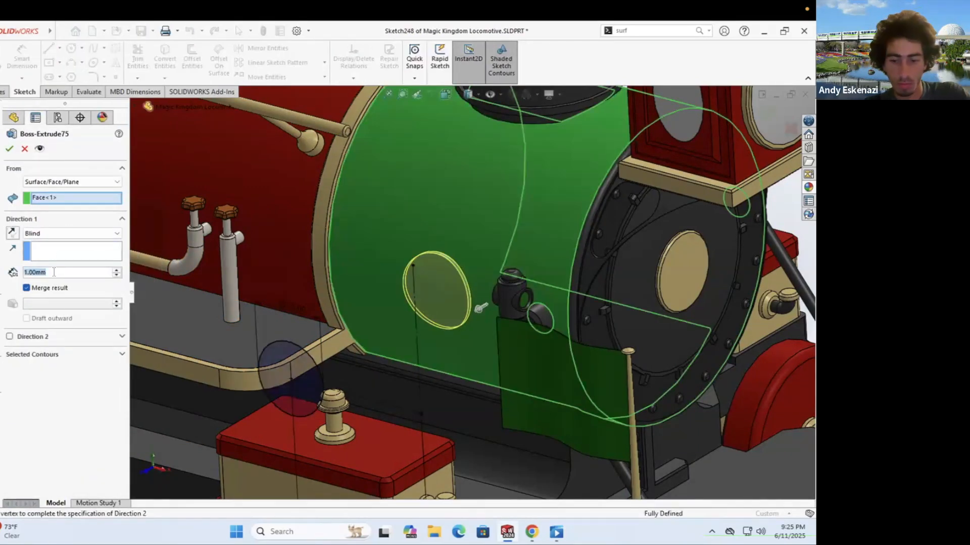
pyautogui.press('Return')
# Step: Apply the gold colour to the new round plate on the smokebox's side
pyautogui.rightClick(447, 268)
pyautogui.click(555, 256)
pyautogui.click(581, 273)
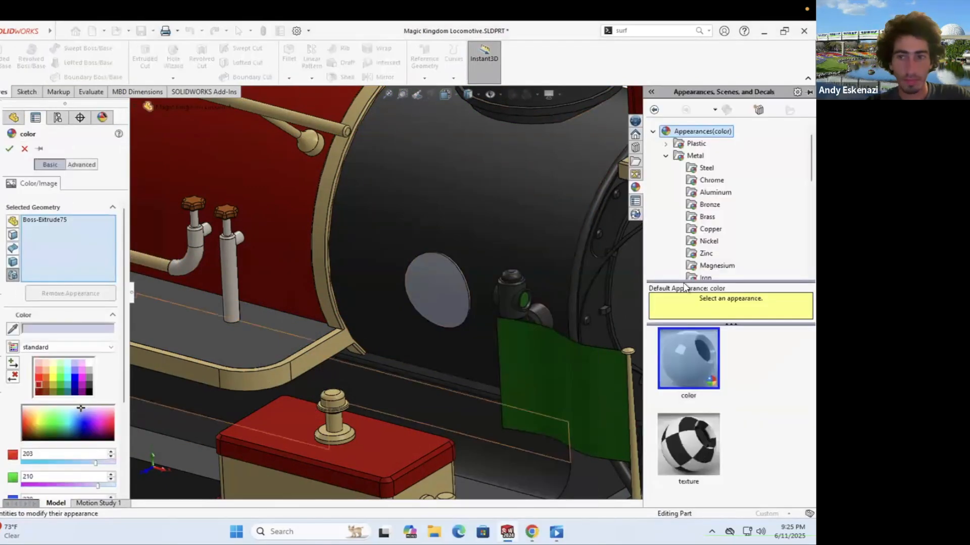
pyautogui.click(699, 431)
pyautogui.scroll(5, 556, 153)
pyautogui.press('Return')
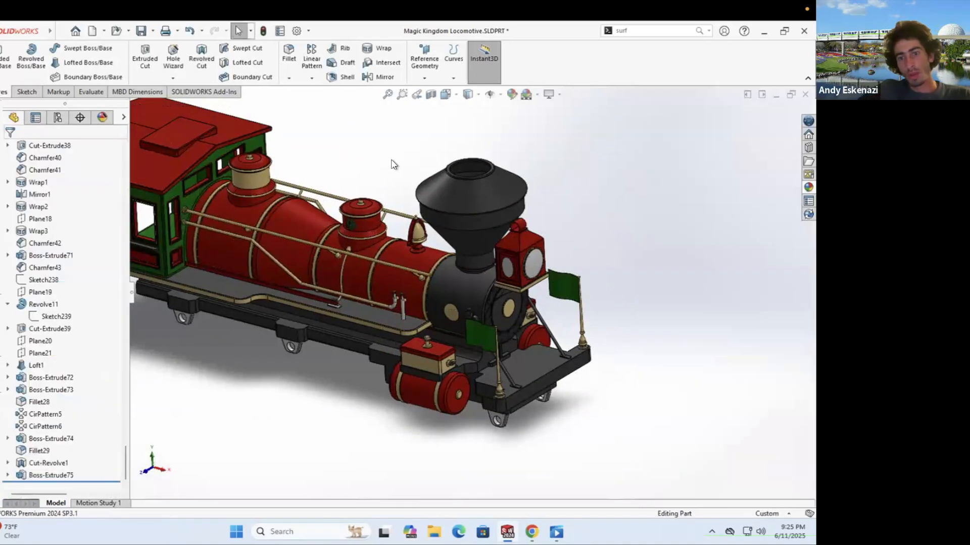
pyautogui.scroll(-3, 551, 298)
pyautogui.scroll(5, 384, 228)
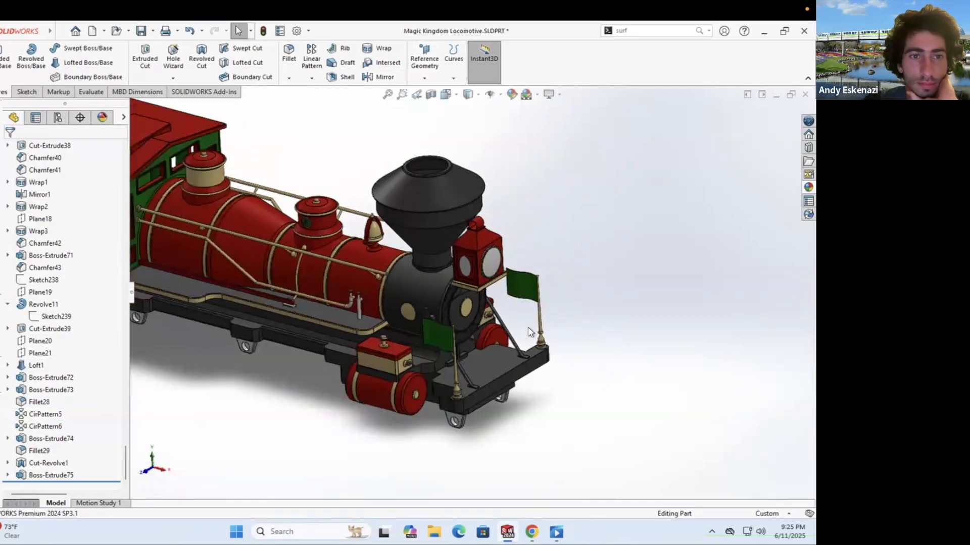
# Step: Mirror the smokebox's gold side plate and the headlight's side window cut about the Front Plane
pyautogui.click(382, 77)
pyautogui.scroll(-5, 455, 311)
pyautogui.scroll(2, 196, 138)
pyautogui.scroll(3, 195, 144)
pyautogui.click(192, 107)
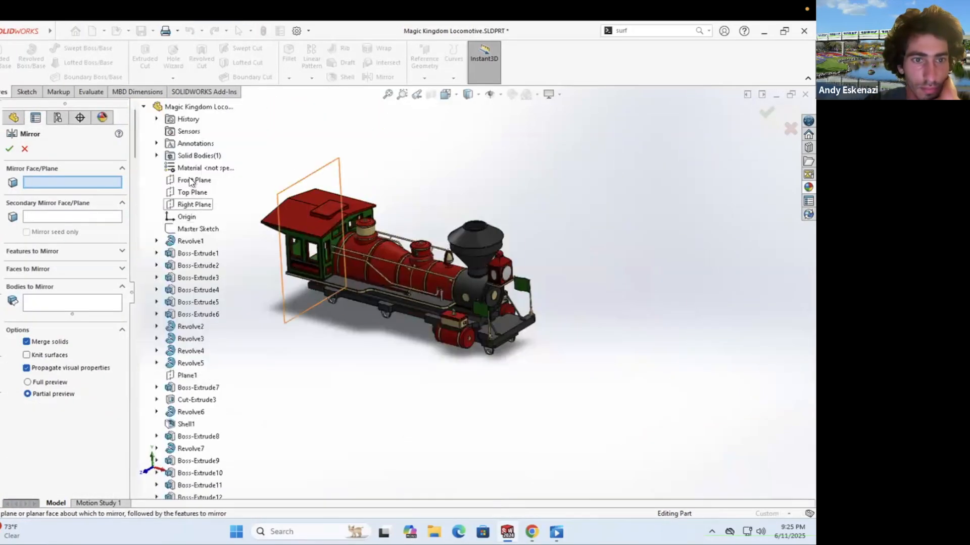
pyautogui.click(39, 256)
pyautogui.scroll(-3, 469, 284)
pyautogui.click(428, 317)
pyautogui.scroll(-3, 499, 257)
pyautogui.click(526, 245)
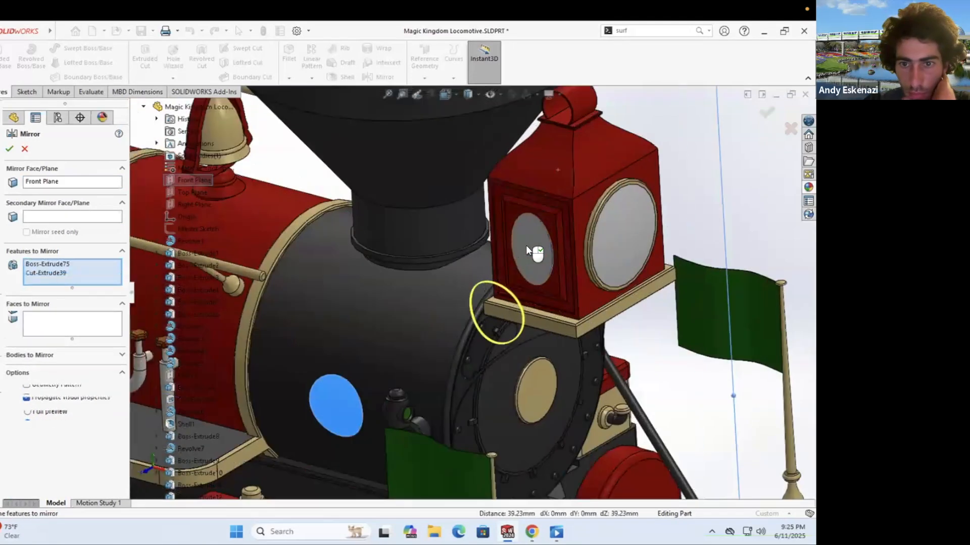
pyautogui.click(9, 149)
pyautogui.scroll(6, 571, 283)
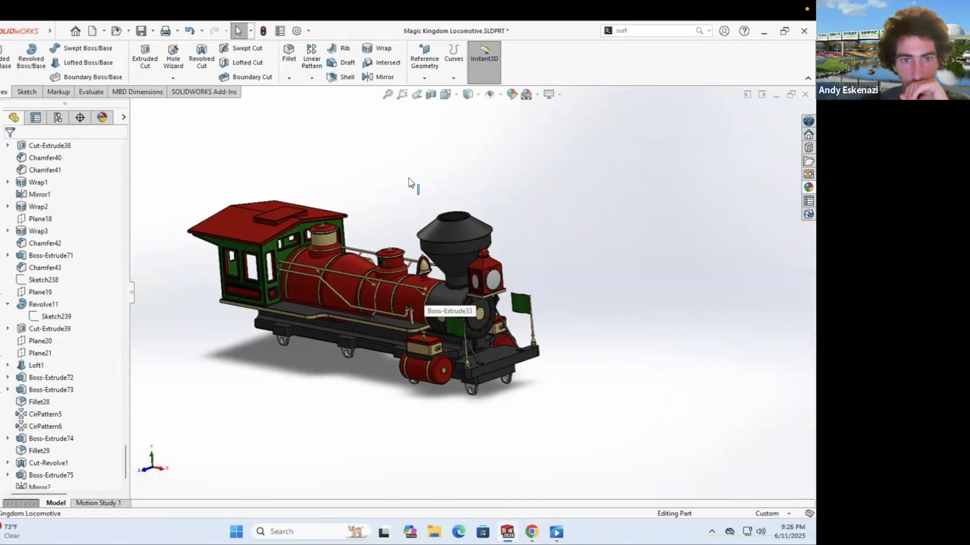
pyautogui.moveTo(411, 184); pyautogui.dragTo(404, 177, button='middle')
# Step: Start a sketch on the smokebox's front and draw a horizontal line about 16 mm long across the gold disc's lower part
pyautogui.scroll(-5, 515, 399)
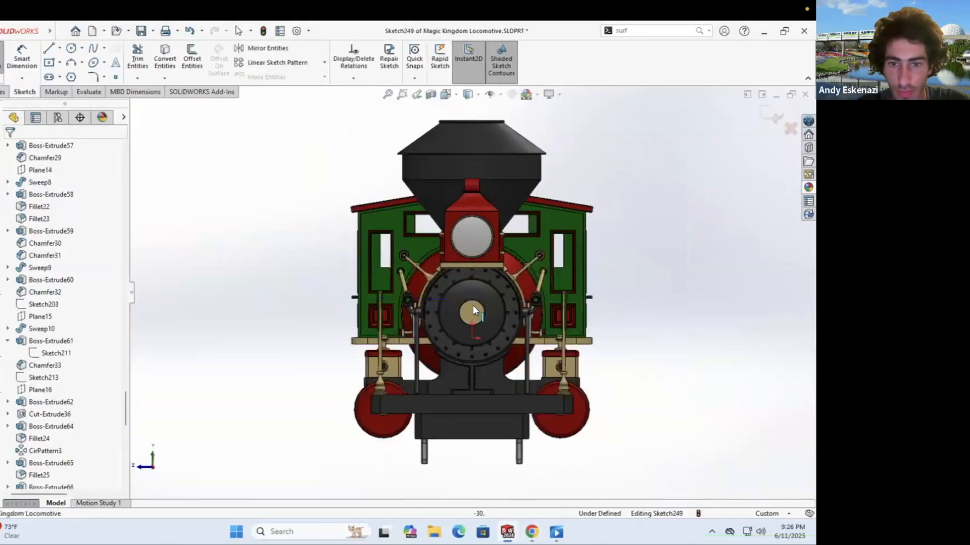
pyautogui.scroll(-5, 473, 309)
pyautogui.press('c')
pyautogui.click(367, 344)
pyautogui.click(502, 343)
pyautogui.press('Escape')
# Step: Add the sketch text 4 along the horizontal line across the gold disc on the smokebox's front
pyautogui.click(115, 65)
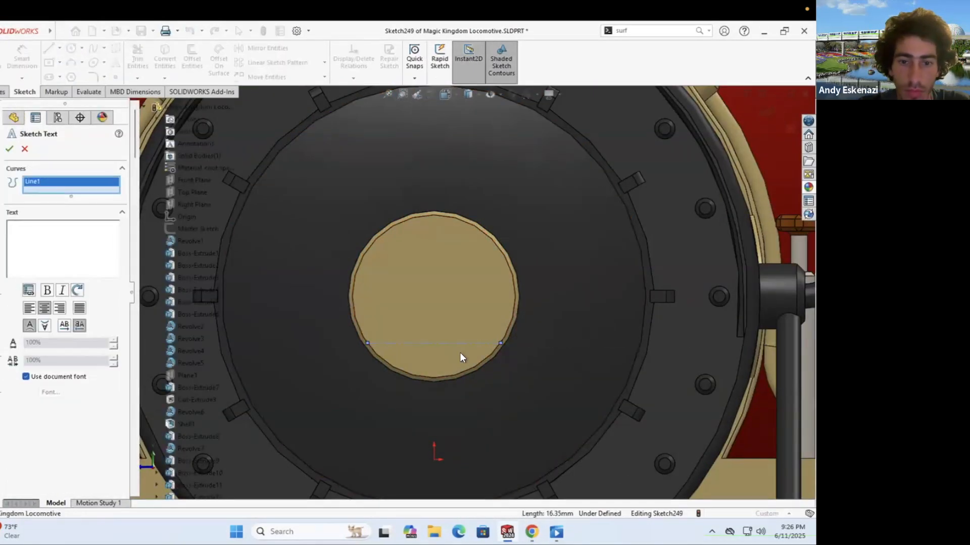
pyautogui.press('Escape')
pyautogui.click(48, 48)
pyautogui.click(367, 344)
pyautogui.click(500, 343)
pyautogui.press('Escape')
pyautogui.click(115, 62)
pyautogui.click(419, 343)
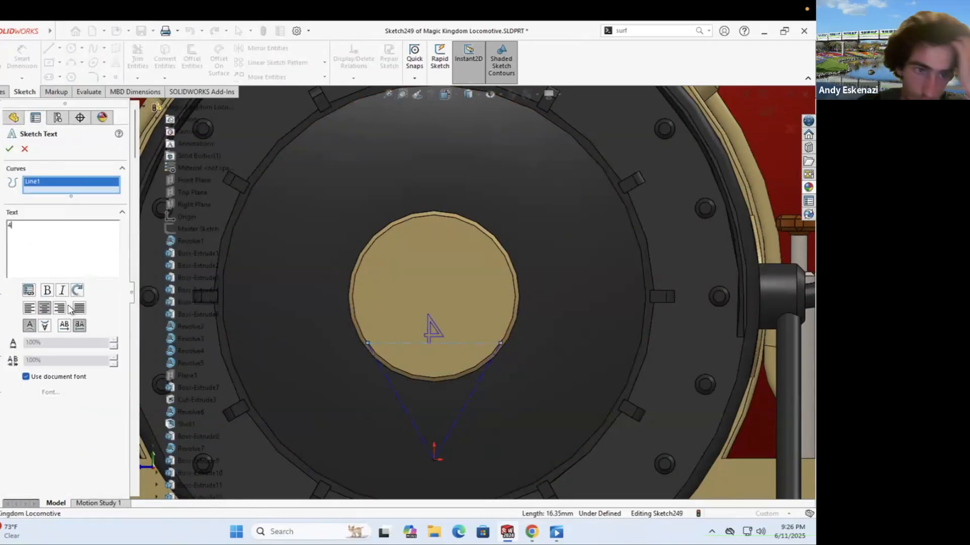
# Step: Turn off the document font for the number 4 and enlarge its point size to fill the disc
pyautogui.click(40, 377)
pyautogui.click(42, 391)
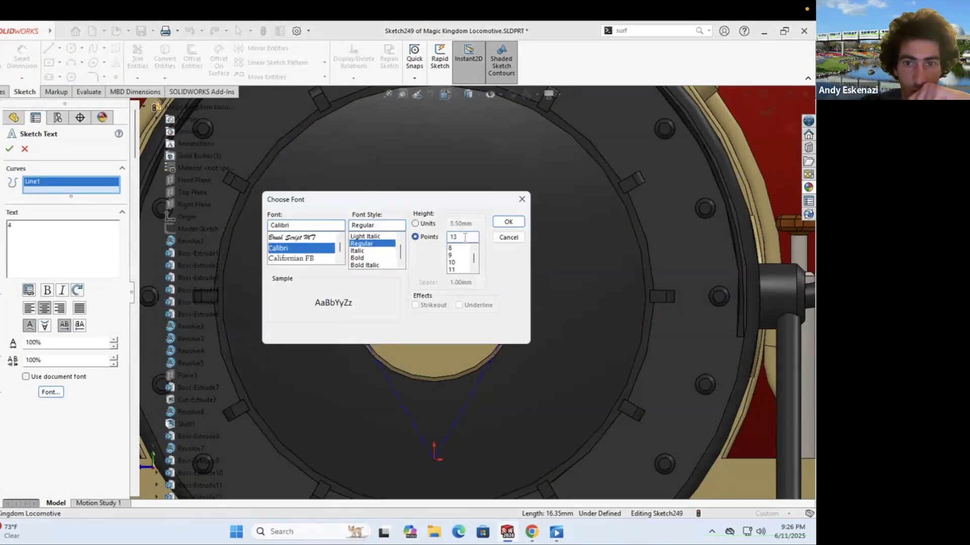
pyautogui.click(508, 221)
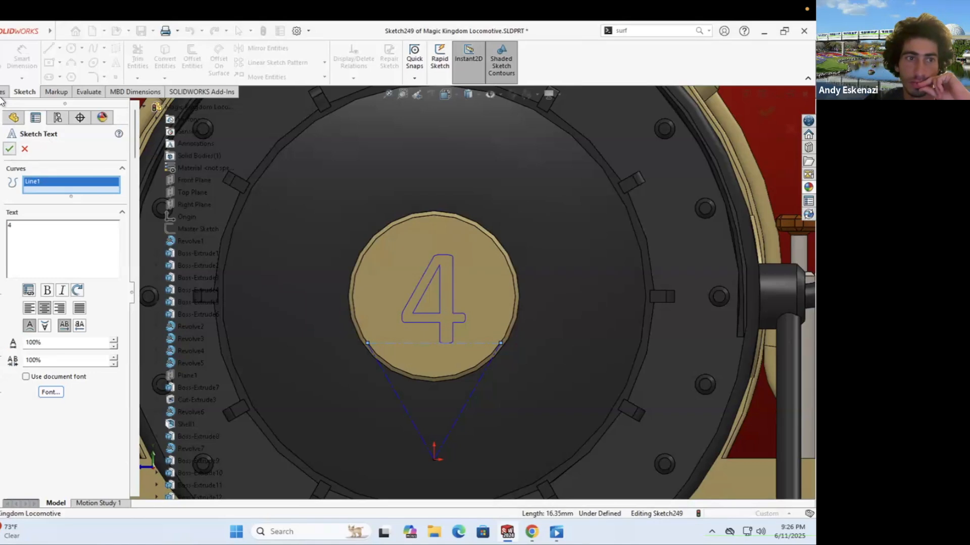
pyautogui.click(9, 148)
# Step: Cut-extrude the number 4 into the gold disc and browse the metal Brass appearances
pyautogui.press('Return')
pyautogui.scroll(-2, 464, 290)
pyautogui.rightClick(444, 232)
pyautogui.click(599, 251)
pyautogui.click(575, 271)
pyautogui.click(707, 217)
pyautogui.press('Return')
pyautogui.scroll(5, 443, 210)
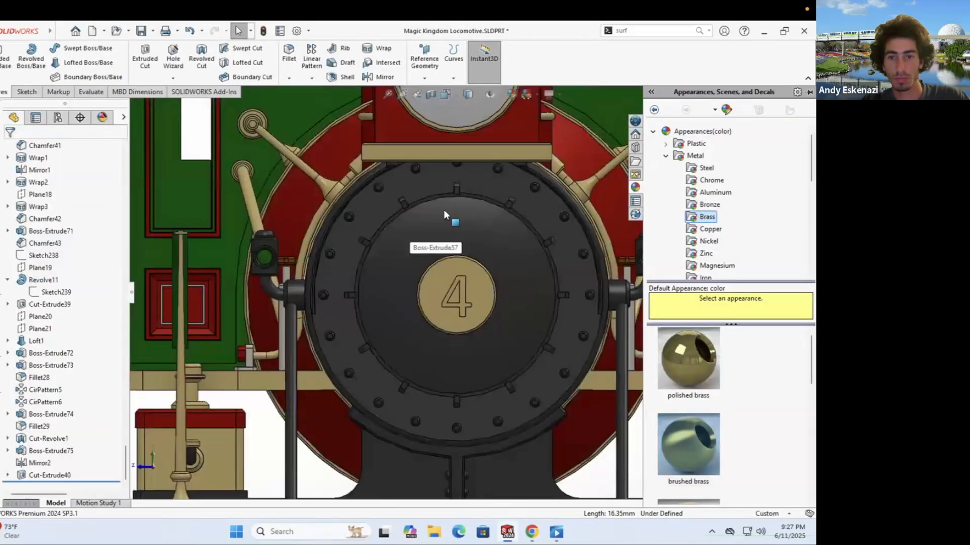
# Step: Examine the cowcatcher and front platform in the reference photo and compare them with the model's front end
pyautogui.hotkey('alt', 'Tab')
pyautogui.hotkey('alt', 'Tab')
pyautogui.moveTo(606, 328); pyautogui.dragTo(544, 394, button='middle')
pyautogui.hotkey('alt', 'Tab')
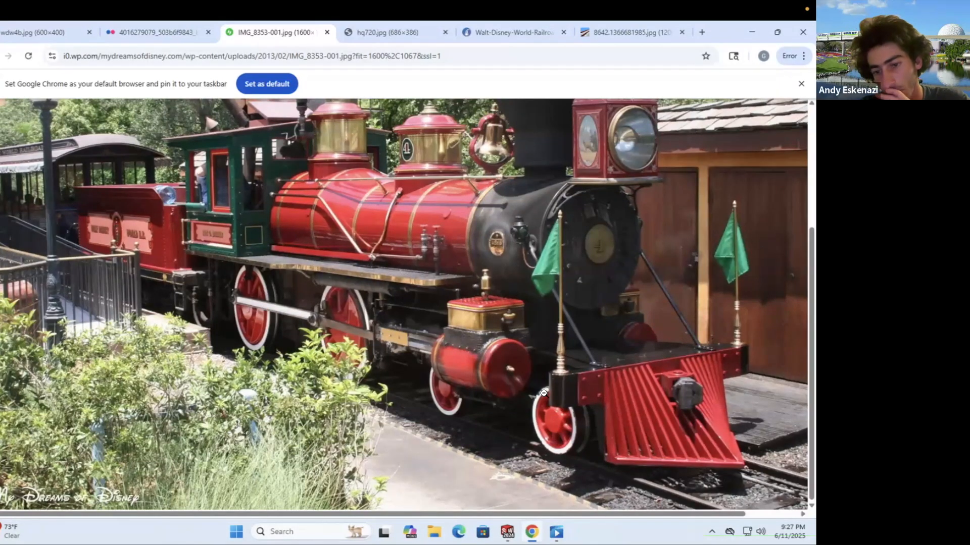
pyautogui.click(531, 532)
pyautogui.click(531, 531)
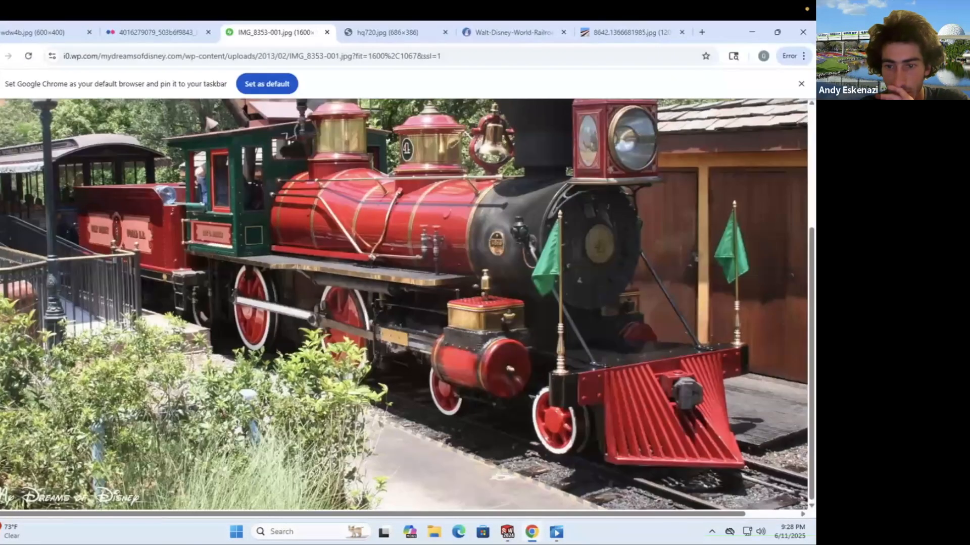
pyautogui.click(531, 532)
pyautogui.moveTo(505, 485); pyautogui.dragTo(462, 451, button='middle')
pyautogui.click(462, 451)
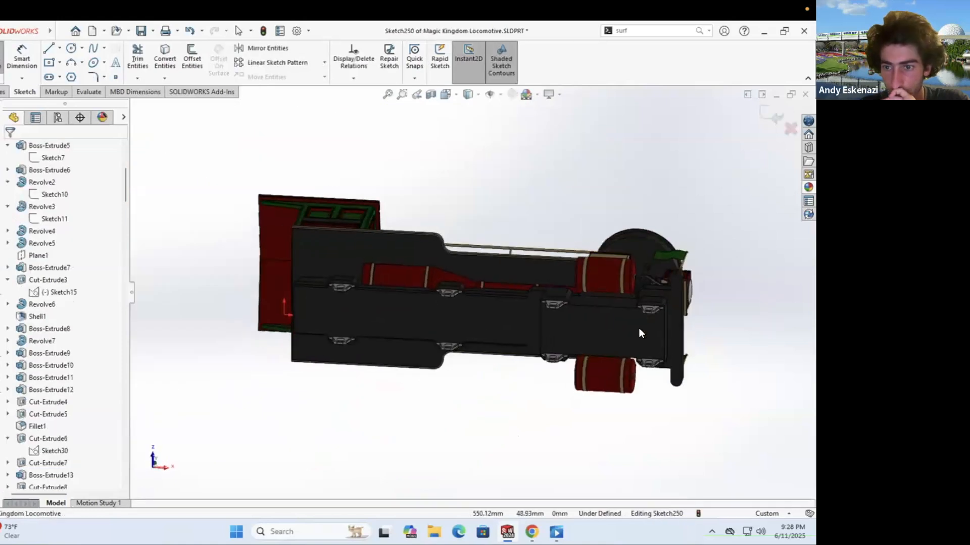
pyautogui.click(10, 149)
pyautogui.moveTo(440, 333); pyautogui.dragTo(462, 361, button='middle')
pyautogui.click(531, 532)
pyautogui.click(531, 532)
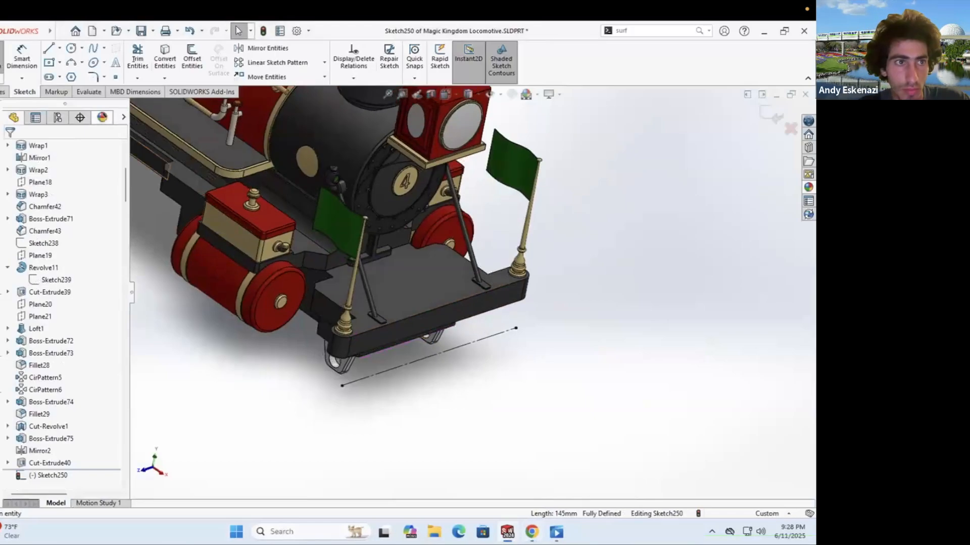
pyautogui.press('Delete')
pyautogui.press('Return')
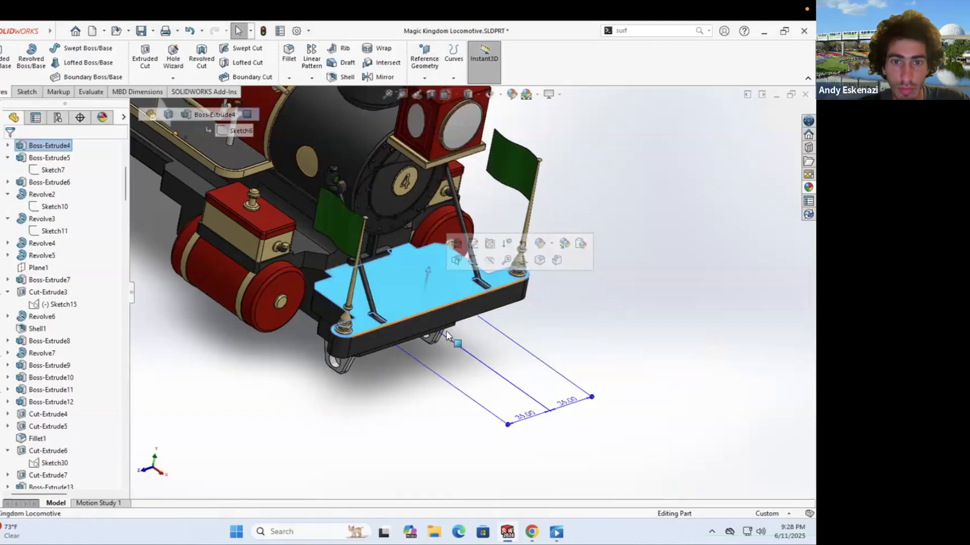
# Step: Create a reference plane below the front platform, parallel to its top face
pyautogui.click(425, 292)
pyautogui.moveTo(402, 297); pyautogui.dragTo(353, 328, button='middle')
pyautogui.press('Return')
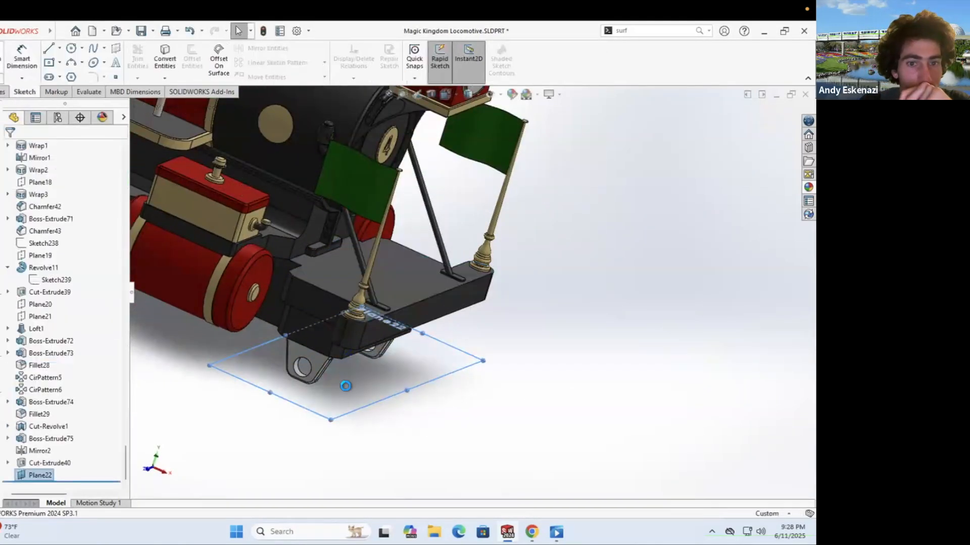
# Step: Sketch a slanted line and a short side line from the centreline's front end on the new plane, and mirror both about the centreline
pyautogui.scroll(-5, 648, 287)
pyautogui.press('c')
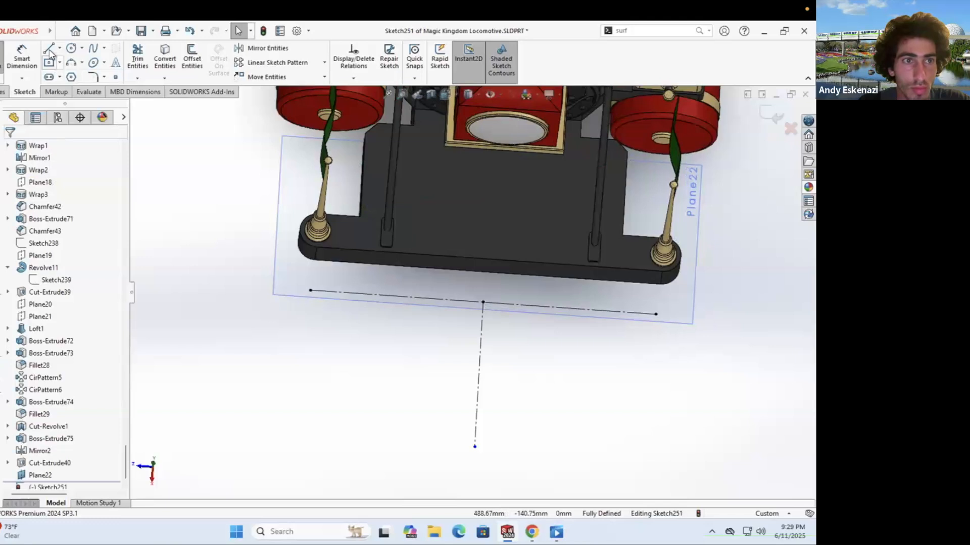
pyautogui.click(49, 49)
pyautogui.click(474, 446)
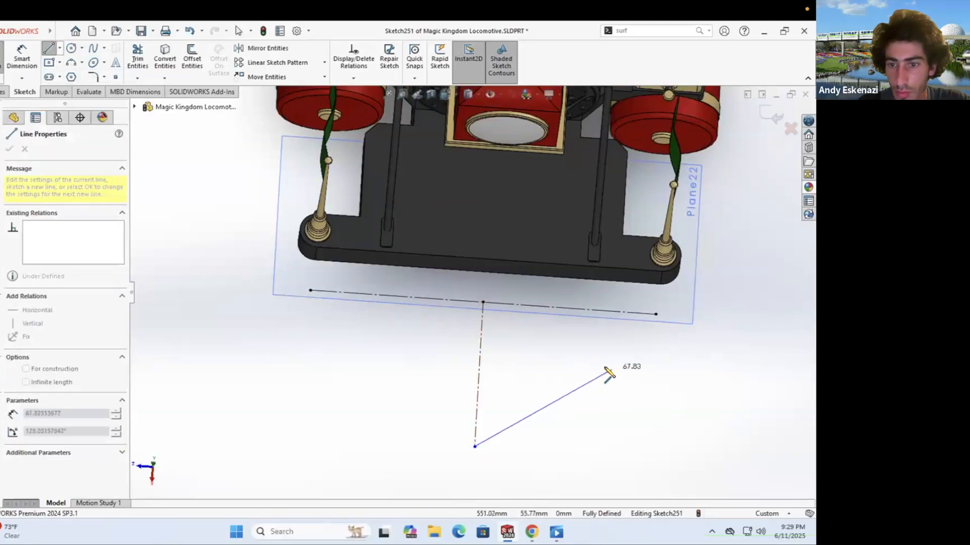
pyautogui.click(611, 340)
pyautogui.click(612, 311)
pyautogui.press('Escape')
pyautogui.click(252, 48)
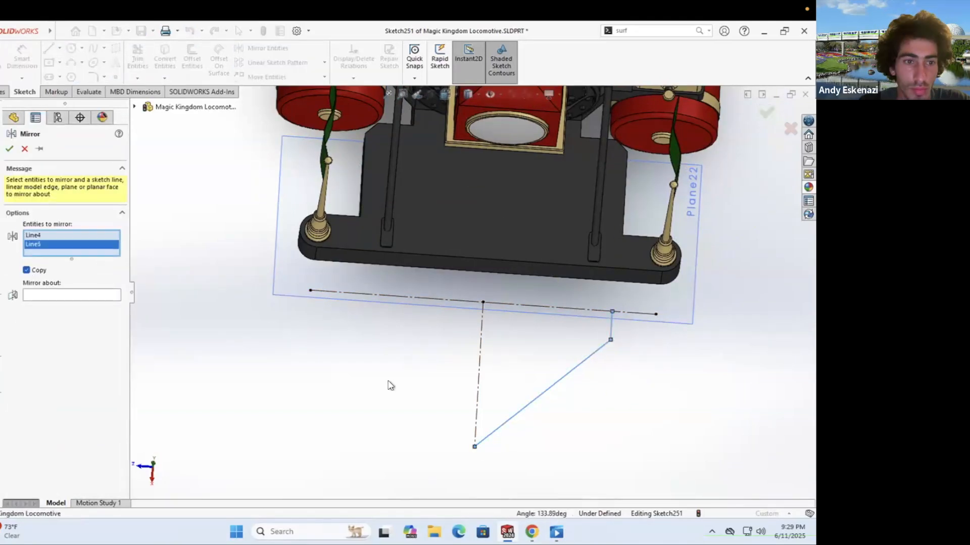
pyautogui.click(481, 374)
pyautogui.press('Return')
# Step: Dimension the cowcatcher outline's centreline as 65 mm and its short side line as 10 mm
pyautogui.click(505, 389)
pyautogui.click(455, 368)
pyautogui.moveTo(455, 368)
pyautogui.mouseDown(button='middle')
pyautogui.moveTo(556, 308)
pyautogui.moveTo(454, 253)
pyautogui.mouseUp(button='middle')
pyautogui.click(342, 333)
pyautogui.click(357, 365)
pyautogui.click(335, 389)
pyautogui.write('10')
pyautogui.press('Return')
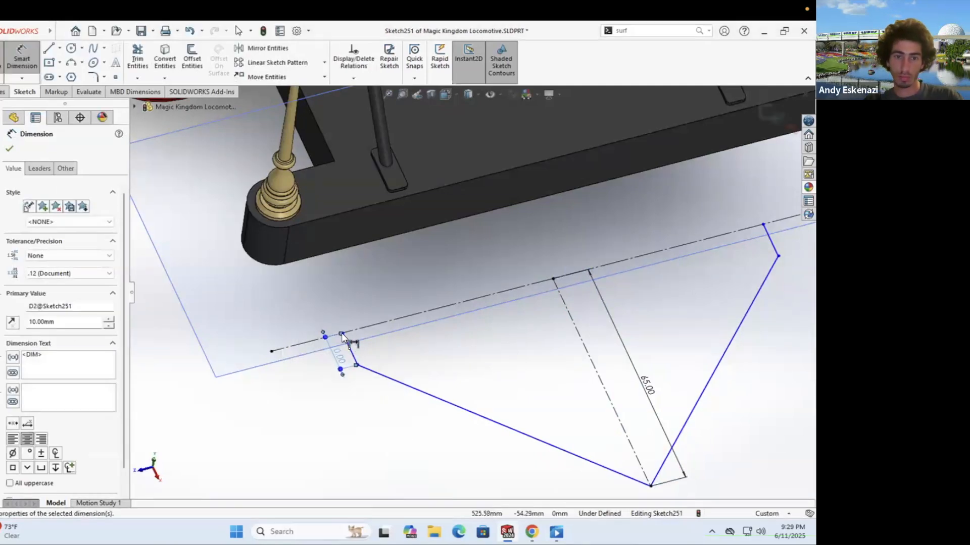
# Step: Dimension the cowcatcher outline's half-width as 50 mm from the centreline to the short side line
pyautogui.click(552, 277)
pyautogui.click(343, 333)
pyautogui.click(419, 242)
pyautogui.write('50')
pyautogui.press('Return')
pyautogui.moveTo(419, 260)
pyautogui.mouseDown(button='middle')
pyautogui.moveTo(503, 363)
pyautogui.moveTo(360, 345)
pyautogui.mouseUp(button='middle')
pyautogui.click(689, 322)
pyautogui.press('Escape')
pyautogui.moveTo(689, 322); pyautogui.dragTo(552, 372, button='middle')
# Step: Close the cowcatcher's triangular plan outline with a line joining its two outer corners, and finish the sketch
pyautogui.hotkey('alt', 'Tab')
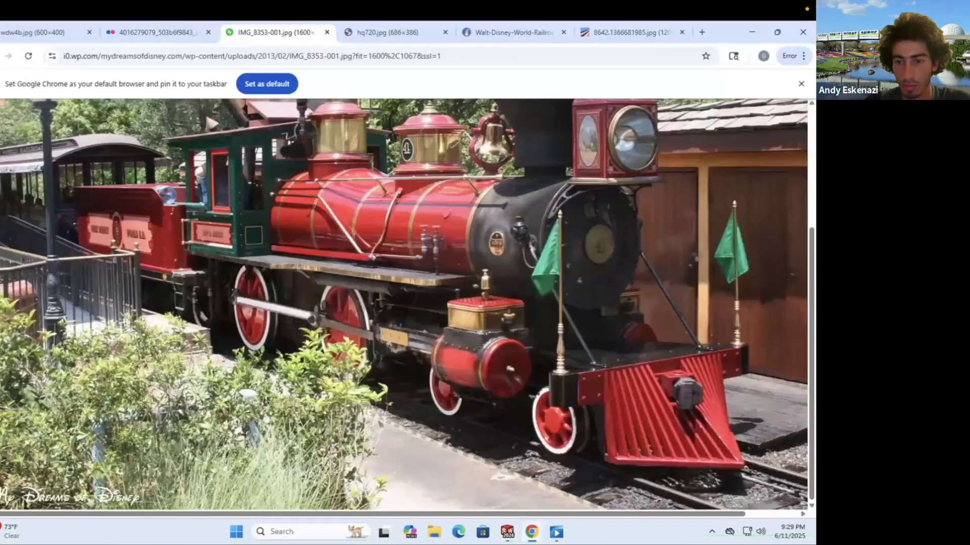
pyautogui.hotkey('alt', 'Tab')
pyautogui.moveTo(338, 317); pyautogui.dragTo(571, 444, button='middle')
pyautogui.hotkey('alt', 'Tab')
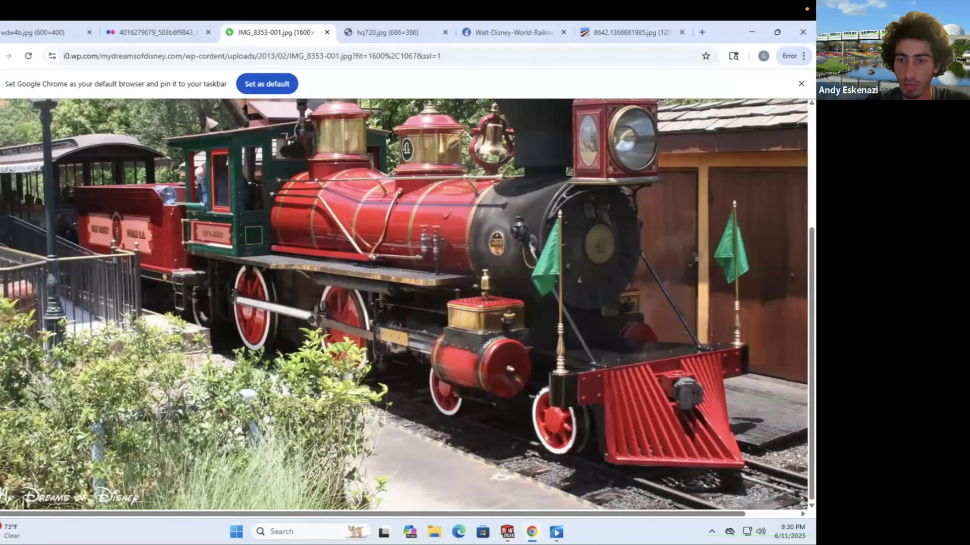
pyautogui.hotkey('alt', 'Tab')
pyautogui.scroll(3, 406, 346)
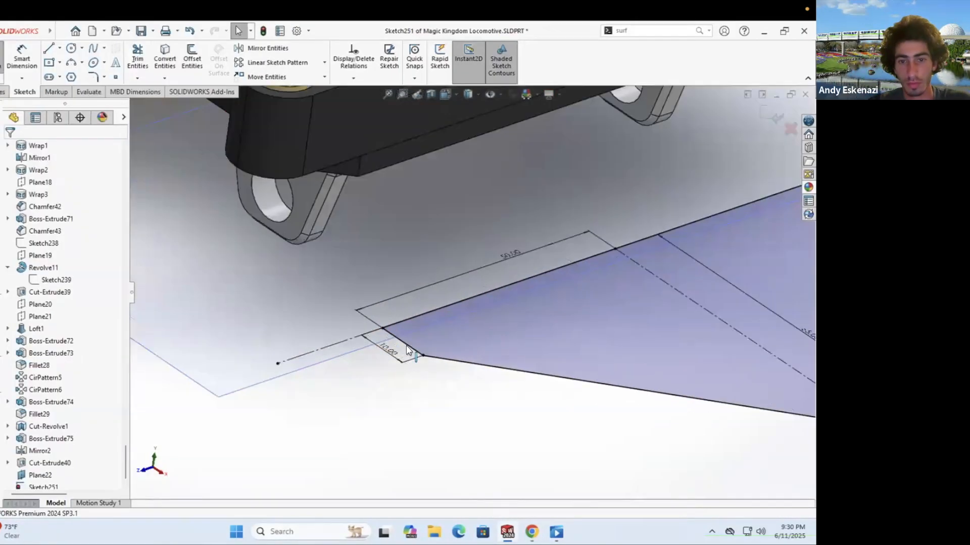
pyautogui.rightClick(422, 282)
pyautogui.moveTo(422, 282); pyautogui.dragTo(614, 280, button='middle')
pyautogui.moveTo(614, 280); pyautogui.dragTo(293, 393)
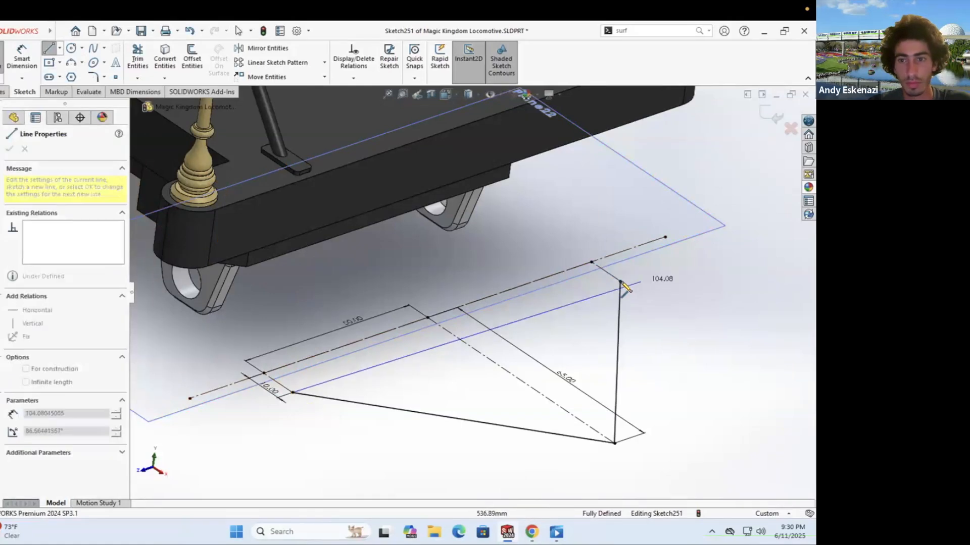
pyautogui.hotkey('alt', 'Tab')
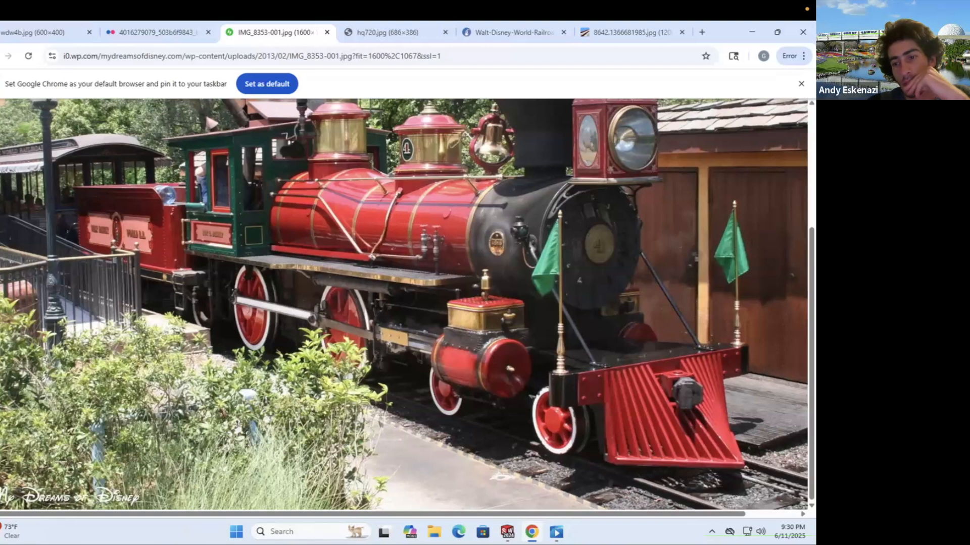
pyautogui.hotkey('alt', 'Tab')
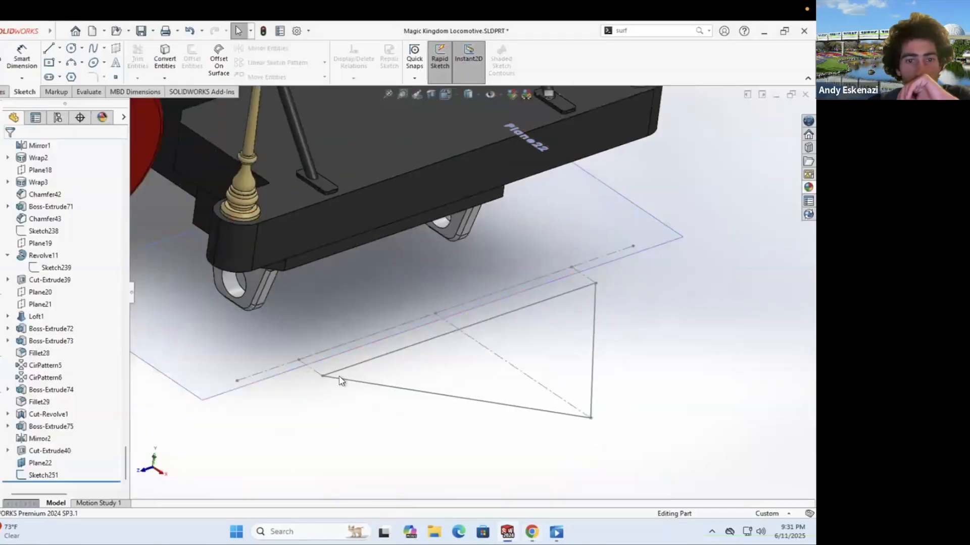
# Step: Create a plane through the outline's outer corner, perpendicular to the short side line, and start a sketch on it
pyautogui.click(317, 377)
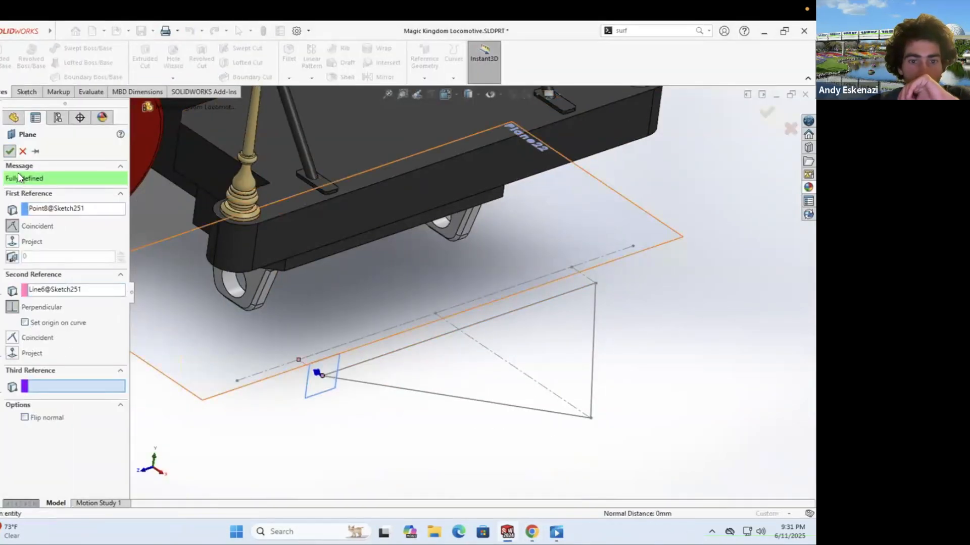
pyautogui.click(10, 151)
pyautogui.click(338, 382)
pyautogui.click(362, 371)
pyautogui.moveTo(324, 258); pyautogui.dragTo(385, 277, button='middle')
pyautogui.scroll(-7, 548, 392)
# Step: Draw a corner rectangle on the new plane, with its lower corners coincident with the plan outline's two outer corners
pyautogui.click(60, 63)
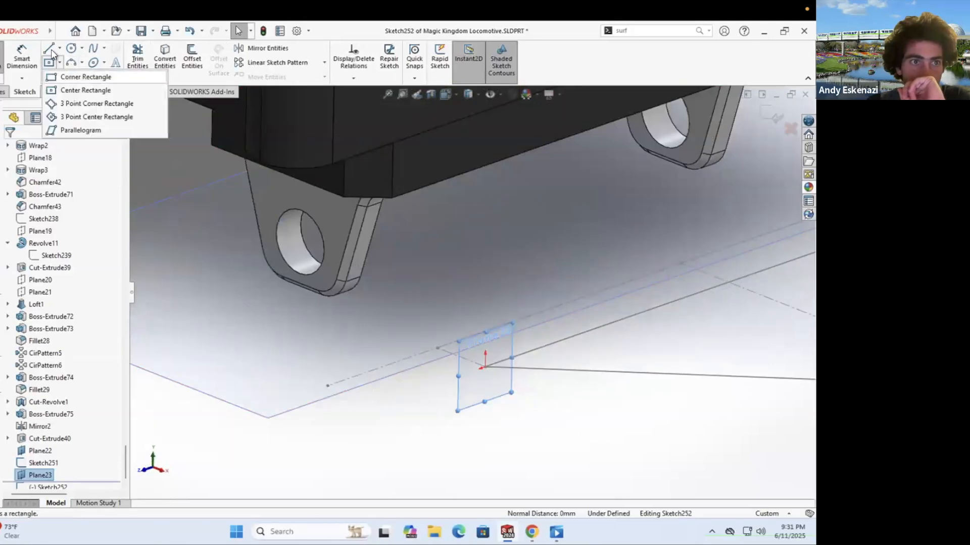
pyautogui.click(49, 49)
pyautogui.click(85, 77)
pyautogui.click(485, 367)
pyautogui.scroll(5, 498, 404)
pyautogui.click(635, 208)
pyautogui.scroll(-4, 702, 229)
pyautogui.click(581, 296)
pyautogui.keyDown('ctrl'); pyautogui.click(651, 272); pyautogui.keyUp('ctrl')
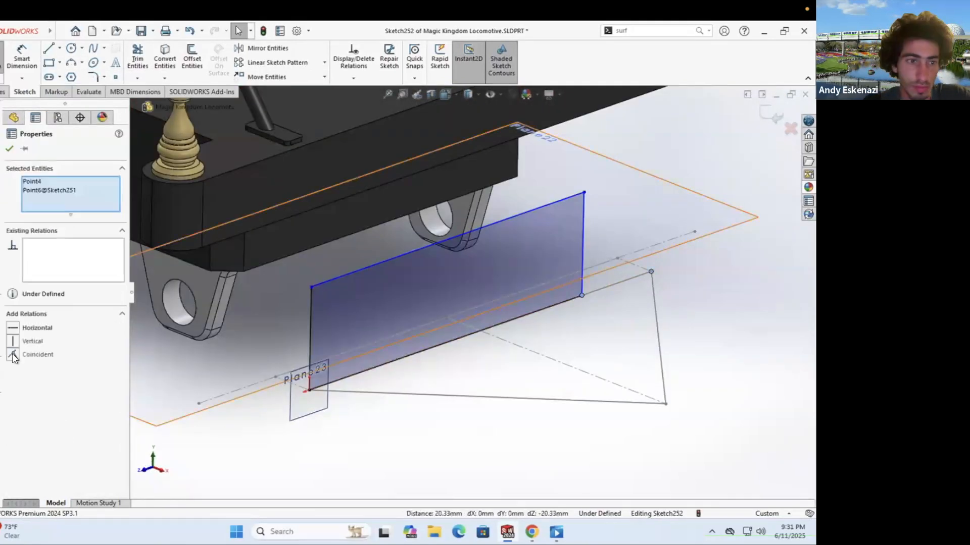
pyautogui.click(14, 356)
pyautogui.click(10, 149)
# Step: Constrain the rectangle's upper corner to the front platform's top front edge
pyautogui.scroll(2, 472, 294)
pyautogui.click(323, 202)
pyautogui.keyDown('ctrl'); pyautogui.click(362, 289); pyautogui.keyUp('ctrl')
pyautogui.click(14, 342)
pyautogui.click(9, 149)
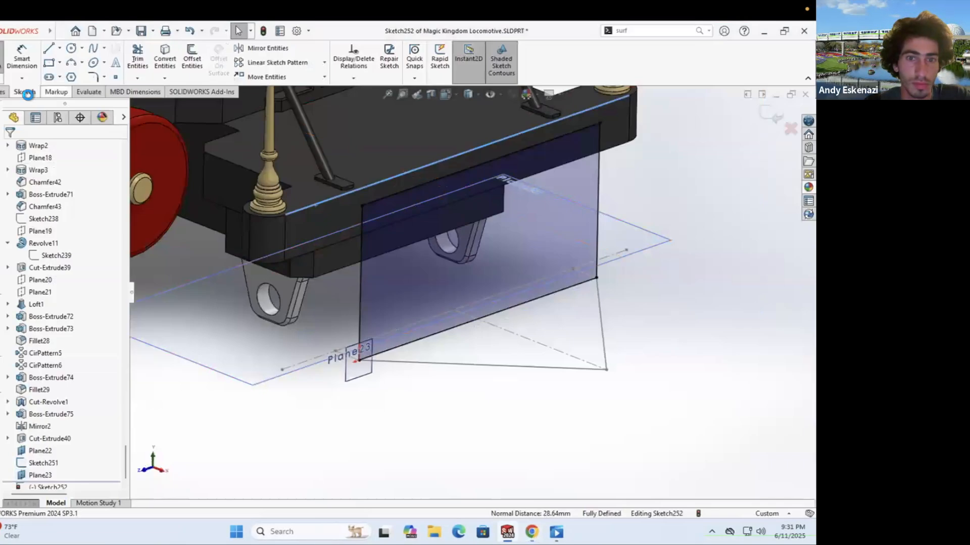
pyautogui.click(58, 65)
pyautogui.click(435, 363)
pyautogui.moveTo(521, 357)
pyautogui.mouseDown(button='middle')
pyautogui.moveTo(502, 328)
pyautogui.moveTo(29, 155)
pyautogui.mouseUp(button='middle')
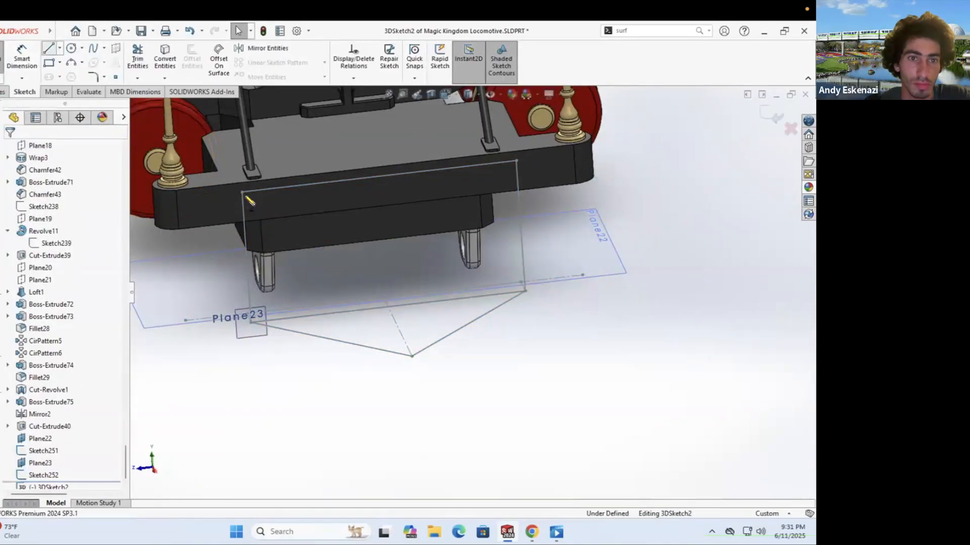
pyautogui.moveTo(374, 297); pyautogui.dragTo(461, 368, button='middle')
pyautogui.click(532, 531)
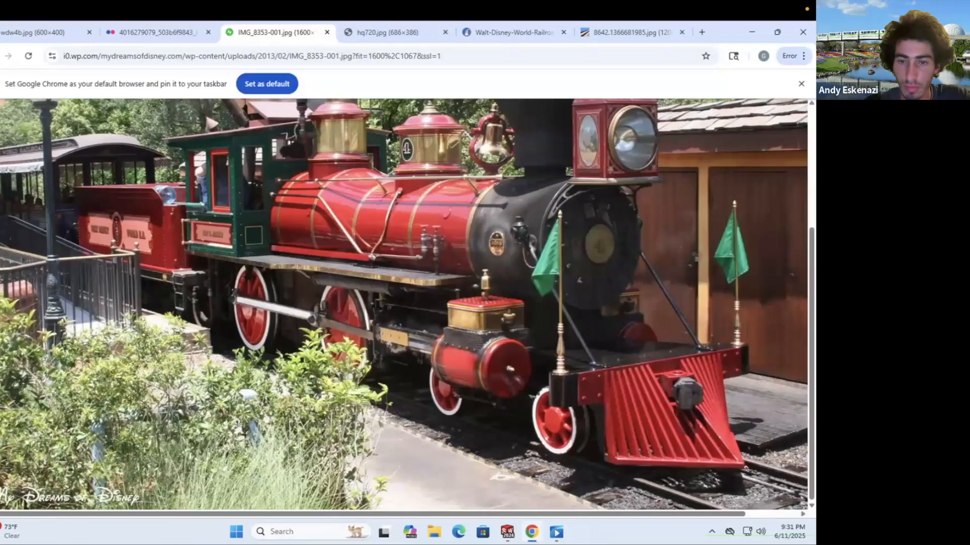
pyautogui.click(508, 532)
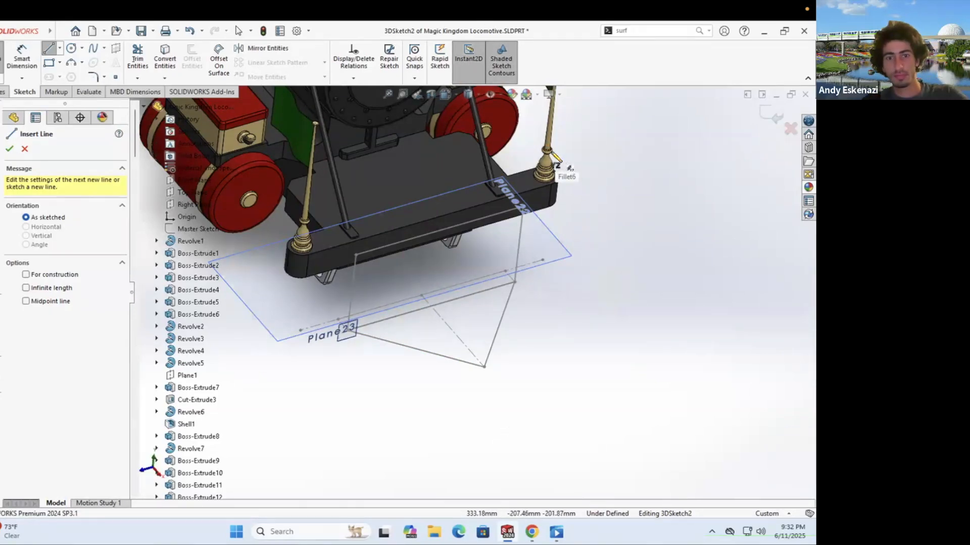
pyautogui.click(535, 528)
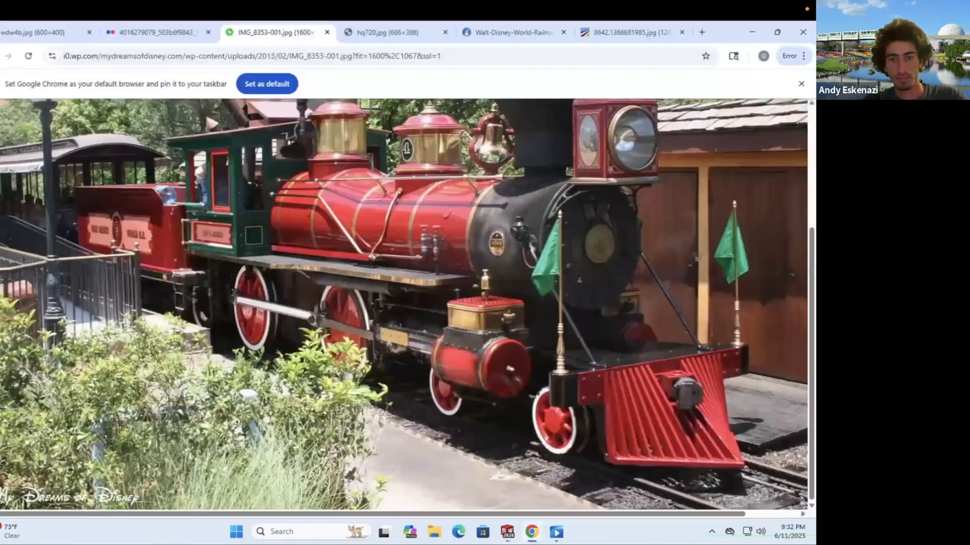
pyautogui.click(508, 532)
# Step: Delete the upright rectangle sketch in front of the platform
pyautogui.click(351, 293)
pyautogui.press('Delete')
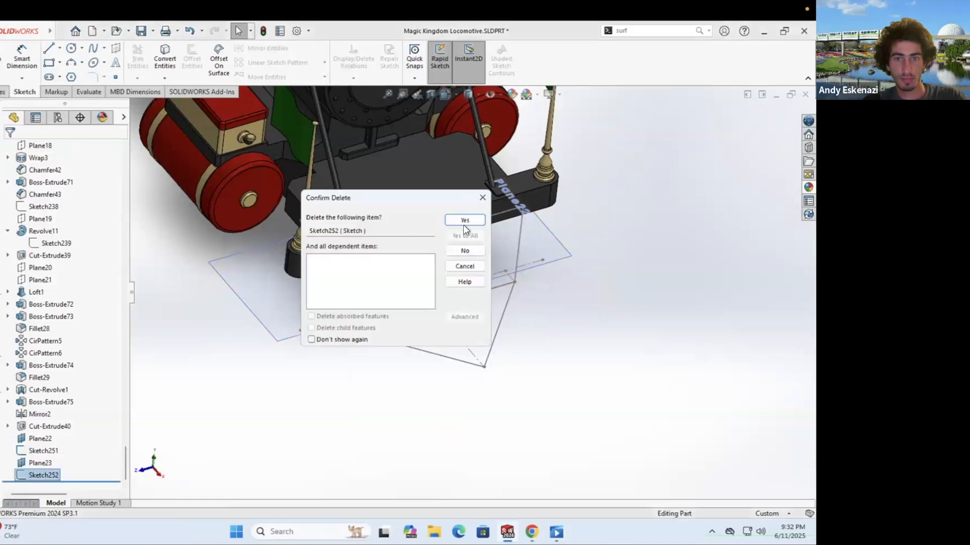
pyautogui.click(465, 222)
pyautogui.click(462, 227)
pyautogui.click(482, 195)
# Step: Start a sketch on the front beam's face and draw a corner rectangle across its middle portion, over the beam's full height
pyautogui.scroll(-4, 457, 433)
pyautogui.moveTo(456, 404); pyautogui.dragTo(456, 445, button='middle')
pyautogui.click(60, 63)
pyautogui.click(74, 77)
pyautogui.click(392, 358)
pyautogui.click(577, 383)
pyautogui.press('Escape')
# Step: Try to align the rectangle's lower corner with the plan outline's outer points using sketch relations
pyautogui.scroll(-3, 596, 396)
pyautogui.click(558, 368)
pyautogui.keyDown('ctrl'); pyautogui.click(561, 485); pyautogui.keyUp('ctrl')
pyautogui.click(13, 329)
pyautogui.hotkey('ctrl', 'z')
pyautogui.click(558, 369)
pyautogui.keyDown('ctrl'); pyautogui.click(560, 471); pyautogui.keyUp('ctrl')
pyautogui.press('Escape')
pyautogui.click(558, 369)
pyautogui.click(12, 353)
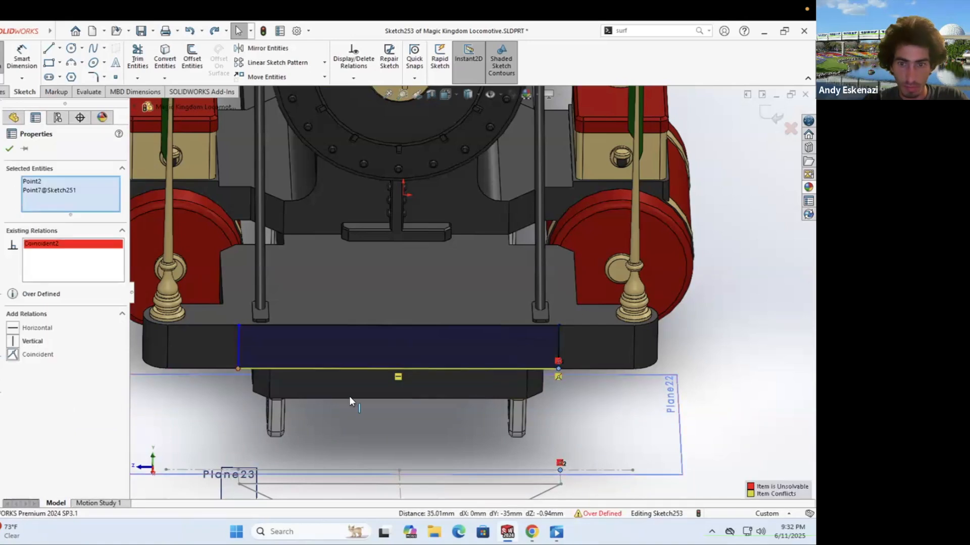
pyautogui.moveTo(350, 395); pyautogui.dragTo(354, 420, button='middle')
pyautogui.hotkey('ctrl', 'z')
# Step: Convert the plan outline's closing line into the beam-face sketch and make it construction geometry
pyautogui.click(501, 317)
pyautogui.scroll(2, 475, 308)
pyautogui.moveTo(382, 369); pyautogui.dragTo(380, 381, button='middle')
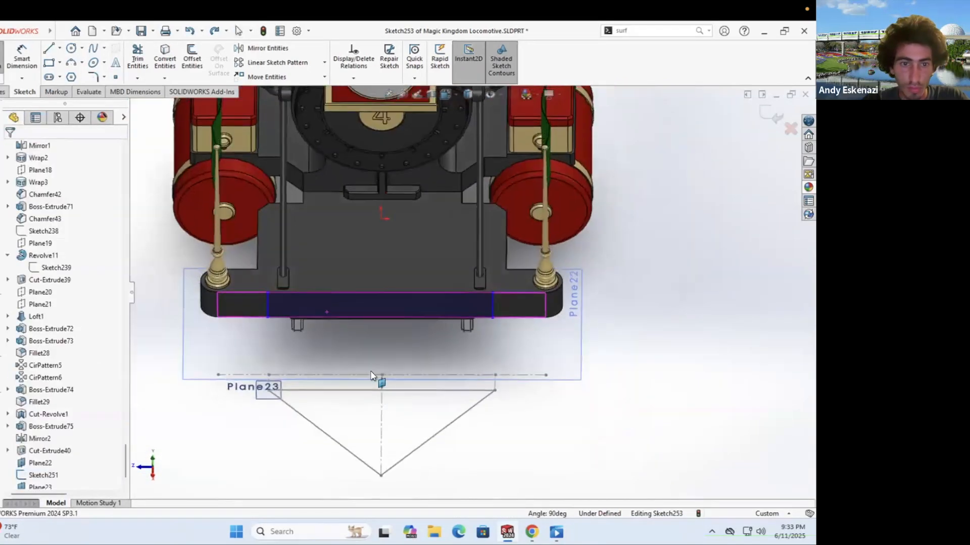
pyautogui.scroll(-3, 273, 394)
pyautogui.press('c')
pyautogui.click(324, 386)
pyautogui.press('Return')
pyautogui.click(301, 357)
pyautogui.click(323, 327)
# Step: Draw centrelines from the rectangle's two lower corners down to the ends of the converted line
pyautogui.click(673, 261)
pyautogui.keyDown('ctrl'); pyautogui.click(675, 358); pyautogui.keyUp('ctrl')
pyautogui.press('Escape')
pyautogui.click(66, 79)
pyautogui.click(279, 261)
pyautogui.click(279, 356)
pyautogui.press('Escape')
pyautogui.click(673, 261)
pyautogui.click(675, 357)
pyautogui.press('Escape')
# Step: Make both centrelines perpendicular to the converted line, aligning the rectangle's sides with the plan outline's corners
pyautogui.click(674, 333)
pyautogui.keyDown('ctrl'); pyautogui.click(653, 357); pyautogui.keyUp('ctrl')
pyautogui.click(19, 369)
pyautogui.click(279, 335)
pyautogui.keyDown('ctrl'); pyautogui.click(291, 356); pyautogui.keyUp('ctrl')
pyautogui.click(329, 324)
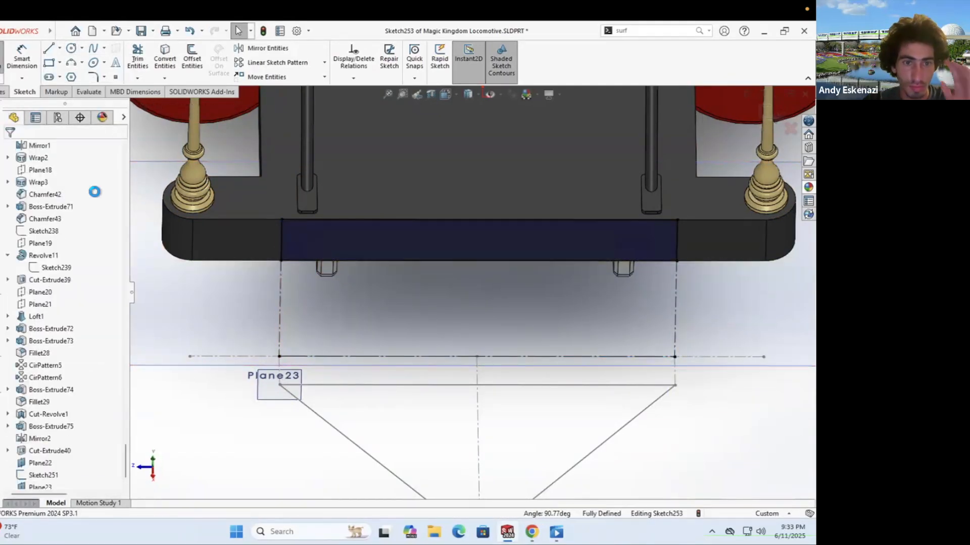
# Step: Draw two 3D-sketch lines joining the beam rectangle's lower corners to the matching outer corners of the plan outline
pyautogui.scroll(4, 443, 314)
pyautogui.moveTo(444, 313)
pyautogui.mouseDown(button='middle')
pyautogui.moveTo(469, 341)
pyautogui.moveTo(457, 323)
pyautogui.mouseUp(button='middle')
pyautogui.scroll(-3, 457, 324)
pyautogui.click(354, 276)
pyautogui.click(357, 368)
pyautogui.press('Escape')
pyautogui.press('Escape')
pyautogui.click(602, 218)
pyautogui.click(606, 310)
pyautogui.press('Escape')
pyautogui.press('Escape')
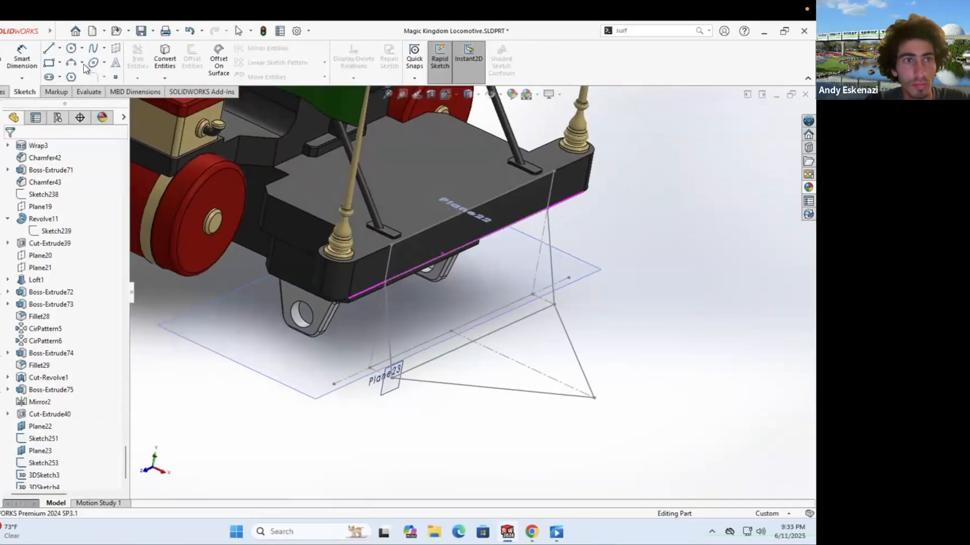
# Step: Add a 3D-sketch line from the midpoint of the rectangle's lower edge to the midpoint of the plan outline's rear line
pyautogui.hotkey('alt', 'Tab')
pyautogui.hotkey('alt', 'Tab')
pyautogui.moveTo(524, 309)
pyautogui.mouseDown(button='middle')
pyautogui.moveTo(511, 309)
pyautogui.moveTo(519, 313)
pyautogui.mouseUp(button='middle')
pyautogui.scroll(-2, 519, 312)
pyautogui.scroll(-1, 413, 316)
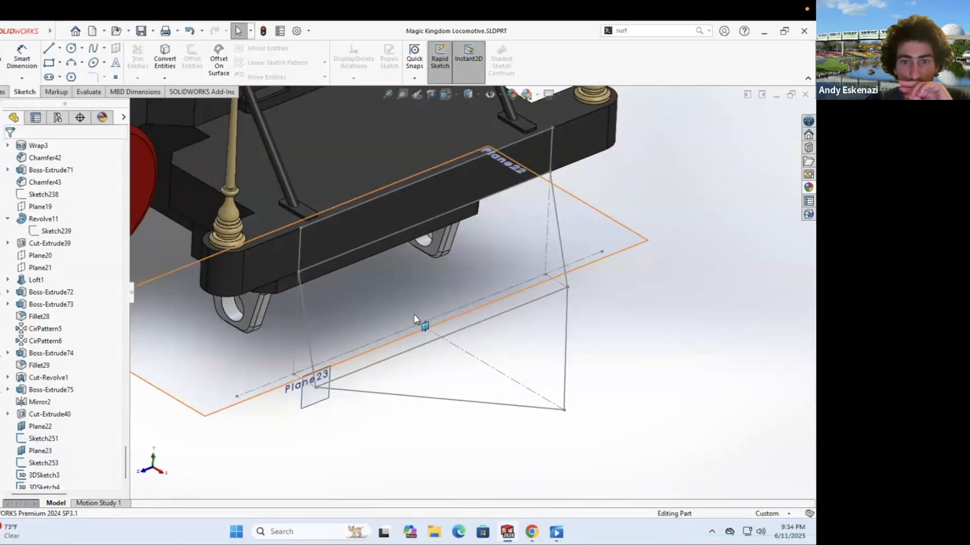
pyautogui.click(1, 55)
pyautogui.click(49, 49)
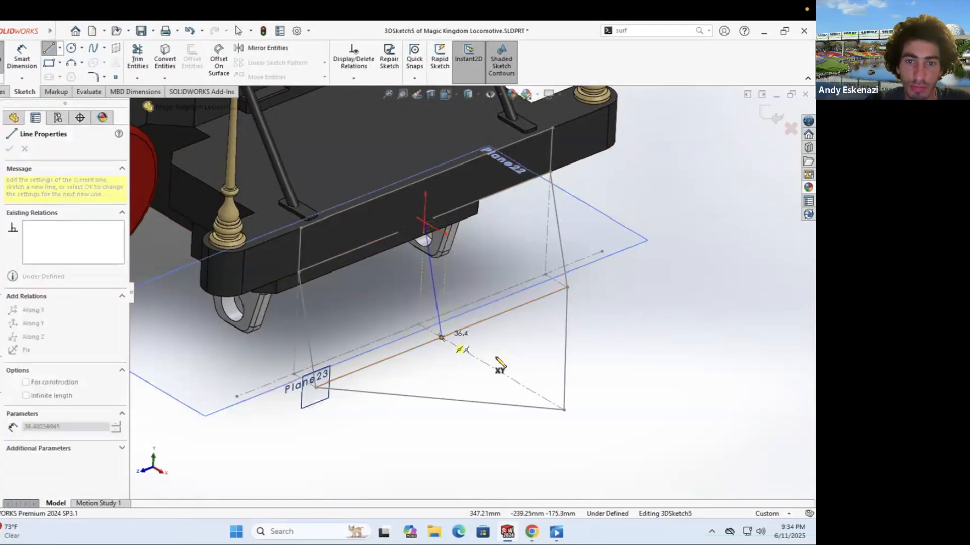
pyautogui.click(441, 337)
pyautogui.press('Escape')
# Step: Add a 3D-sketch line from the plan outline's tip to the midpoint of the rectangle's upper edge
pyautogui.click(1, 56)
pyautogui.click(49, 48)
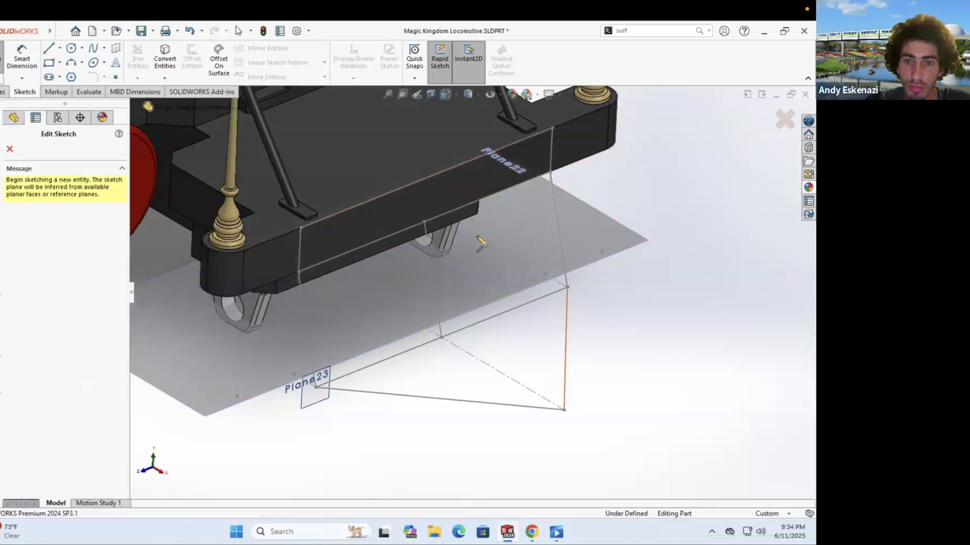
pyautogui.click(481, 243)
pyautogui.click(49, 49)
pyautogui.scroll(-8, 591, 371)
pyautogui.click(520, 357)
pyautogui.click(376, 211)
pyautogui.press('Escape')
pyautogui.moveTo(416, 255)
pyautogui.mouseDown(button='middle')
pyautogui.moveTo(432, 243)
pyautogui.moveTo(424, 267)
pyautogui.mouseUp(button='middle')
pyautogui.click(1, 56)
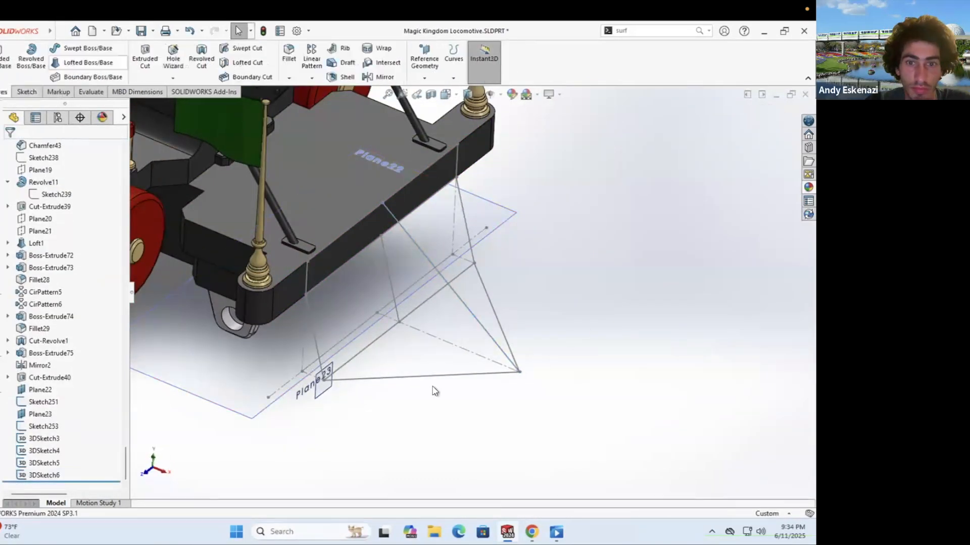
# Step: Try to loft the plan outline and beam rectangle with the four 3D-sketch lines as guide curves
pyautogui.click(434, 376)
pyautogui.click(306, 278)
pyautogui.moveTo(383, 313)
pyautogui.mouseDown(button='middle')
pyautogui.moveTo(444, 277)
pyautogui.moveTo(357, 242)
pyautogui.moveTo(419, 268)
pyautogui.moveTo(431, 253)
pyautogui.moveTo(444, 259)
pyautogui.moveTo(456, 239)
pyautogui.moveTo(328, 243)
pyautogui.moveTo(238, 230)
pyautogui.moveTo(374, 258)
pyautogui.moveTo(174, 302)
pyautogui.mouseUp(button='middle')
pyautogui.click(80, 279)
pyautogui.click(278, 287)
pyautogui.click(505, 260)
pyautogui.click(430, 242)
pyautogui.click(393, 251)
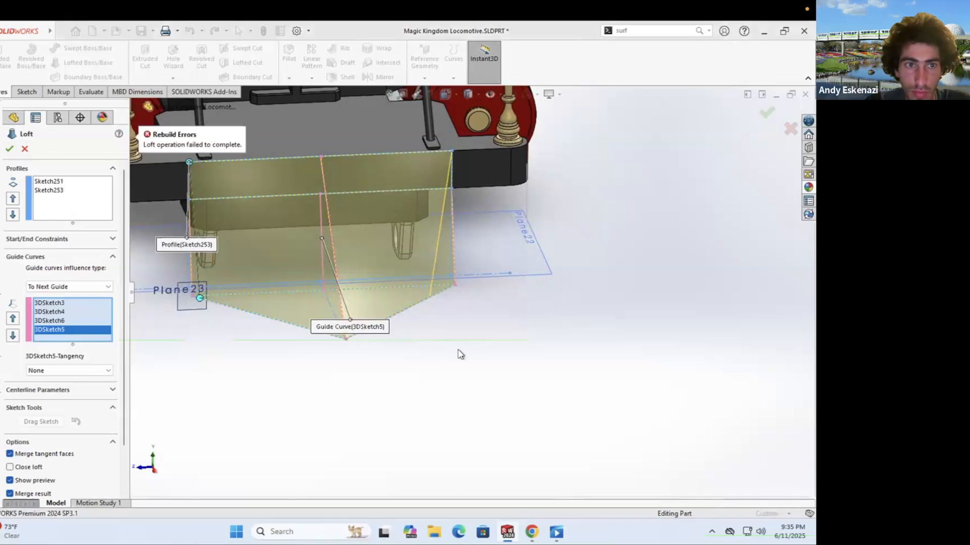
pyautogui.moveTo(348, 332); pyautogui.dragTo(387, 311, button='middle')
pyautogui.click(9, 150)
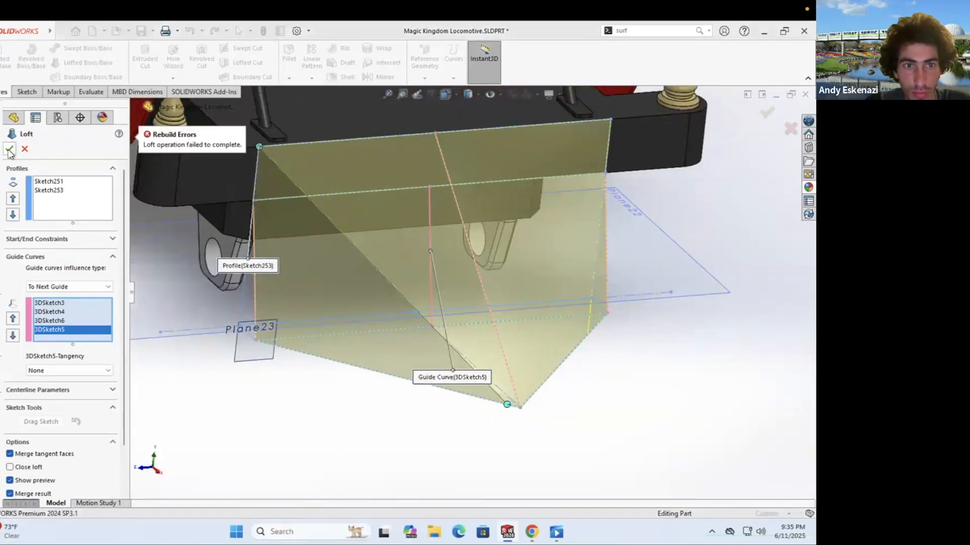
pyautogui.press('Escape')
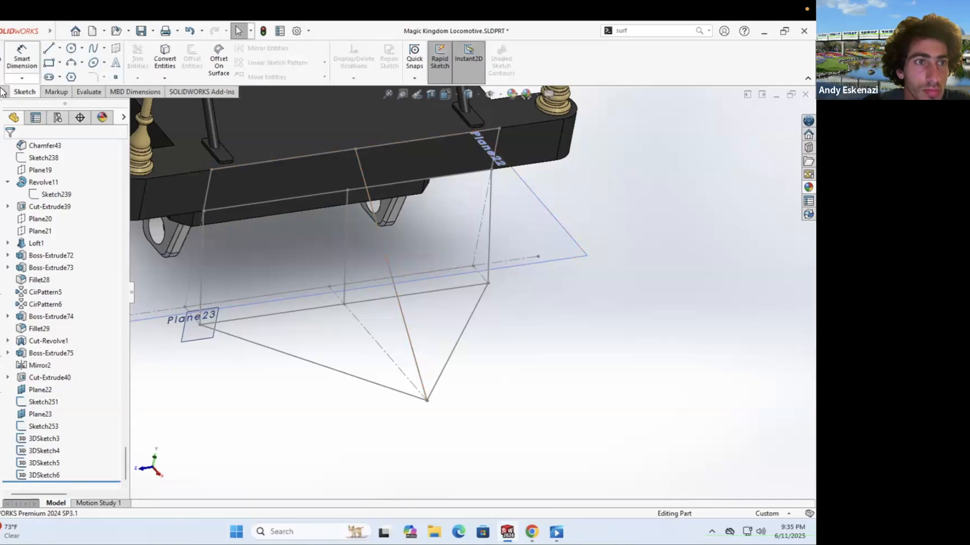
# Step: Draw 3D-sketch lines from the plan outline's tip to both upper corners of the beam rectangle
pyautogui.hotkey('ctrl', '3')
pyautogui.hotkey('ctrl', '3')
pyautogui.click(59, 48)
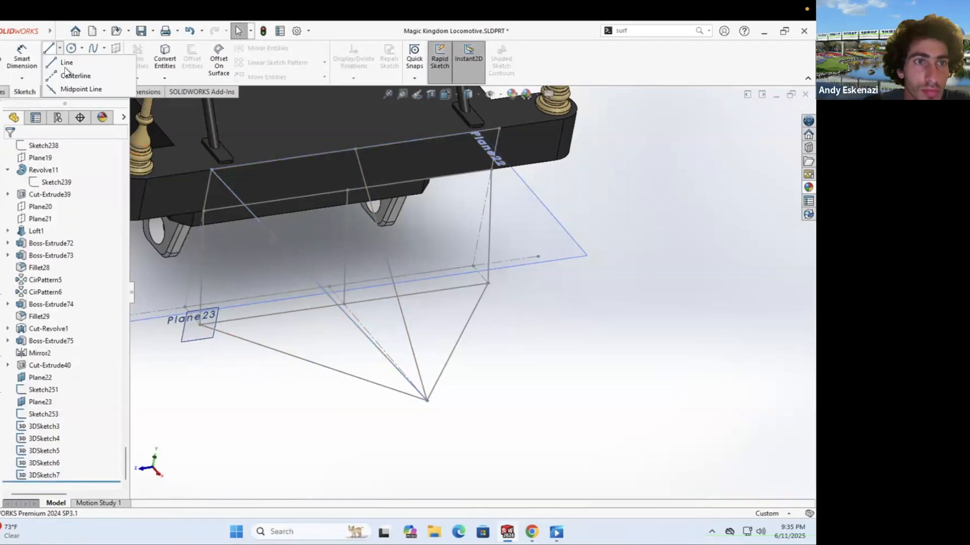
pyautogui.click(47, 51)
pyautogui.click(427, 400)
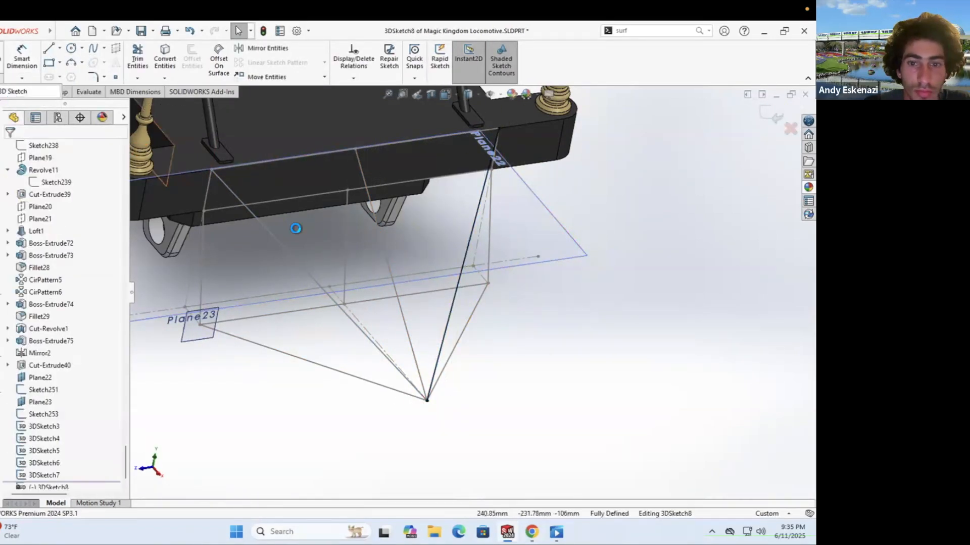
# Step: Loft between the beam rectangle and the plan outline, using the 3D-sketch lines as guide curves for the cowcatcher body
pyautogui.hotkey('ctrl', '3')
pyautogui.click(253, 348)
pyautogui.moveTo(253, 347)
pyautogui.mouseDown(button='middle')
pyautogui.moveTo(287, 231)
pyautogui.moveTo(183, 271)
pyautogui.mouseUp(button='middle')
pyautogui.click(491, 235)
pyautogui.moveTo(491, 236); pyautogui.dragTo(498, 305, button='middle')
pyautogui.click(498, 305)
pyautogui.click(427, 283)
pyautogui.click(460, 205)
pyautogui.press('Return')
pyautogui.moveTo(396, 306); pyautogui.dragTo(419, 313, button='middle')
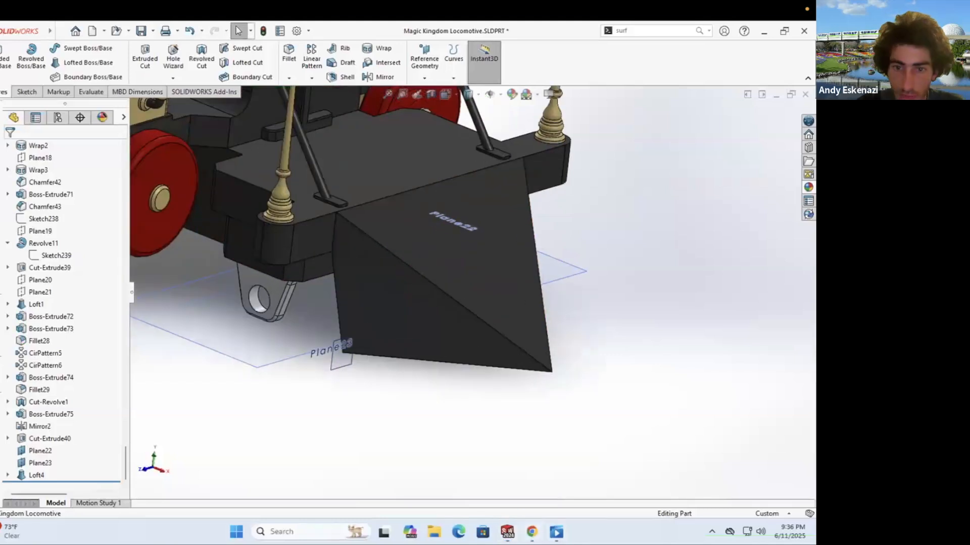
# Step: Create a reference plane through the cowcatcher's front tip, parallel to the front beam's face
pyautogui.hotkey('alt', 'Tab')
pyautogui.hotkey('alt', 'Tab')
pyautogui.hotkey('ctrl', '1')
pyautogui.scroll(5, 444, 303)
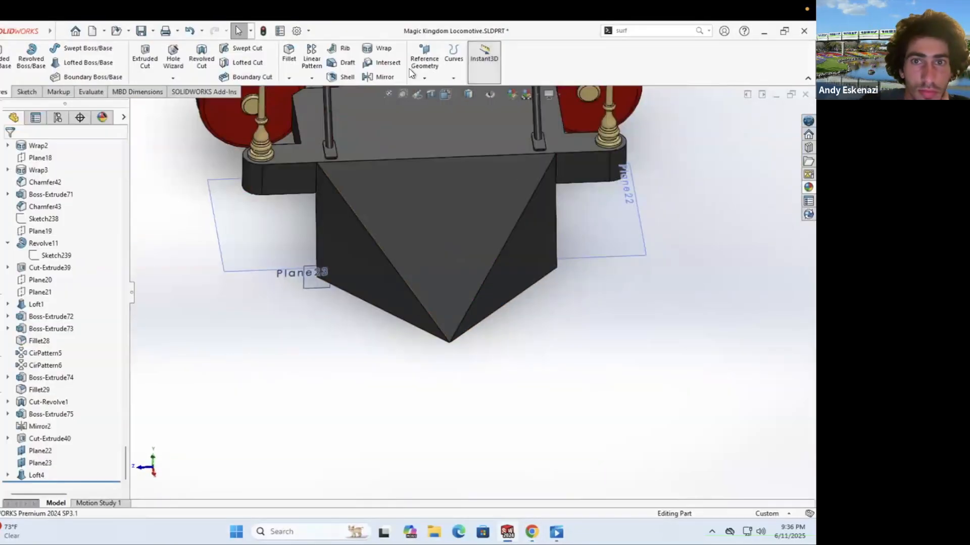
pyautogui.click(425, 78)
pyautogui.click(434, 91)
pyautogui.click(448, 339)
pyautogui.moveTo(448, 340); pyautogui.dragTo(229, 110, button='middle')
pyautogui.press('Escape')
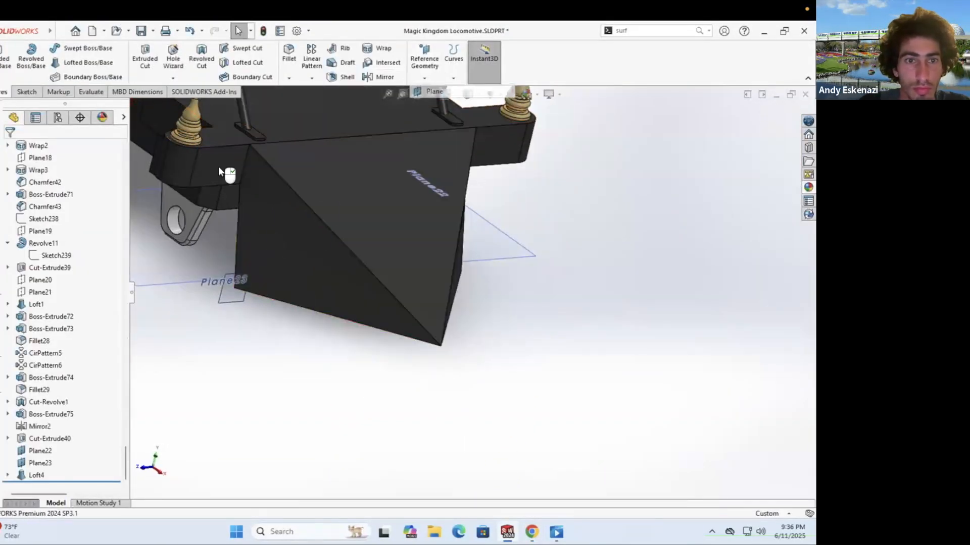
pyautogui.click(218, 165)
pyautogui.moveTo(218, 166); pyautogui.dragTo(430, 261, button='middle')
pyautogui.press('Return')
pyautogui.hotkey('ctrl', '1')
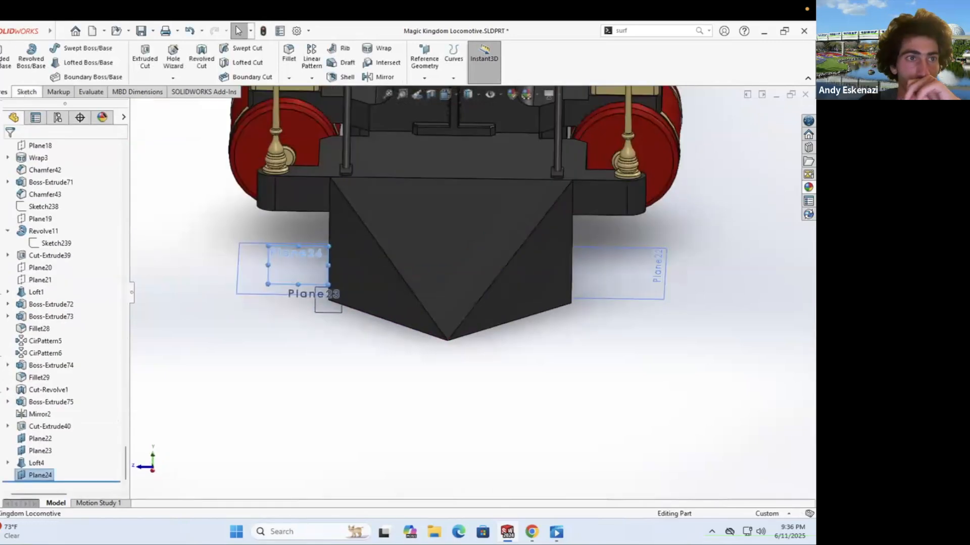
# Step: Start a sketch on the plane at the tip and convert the cowcatcher's two vertical side edges at the beam
pyautogui.press('s')
pyautogui.moveTo(378, 362); pyautogui.dragTo(360, 307, button='middle')
pyautogui.press('c')
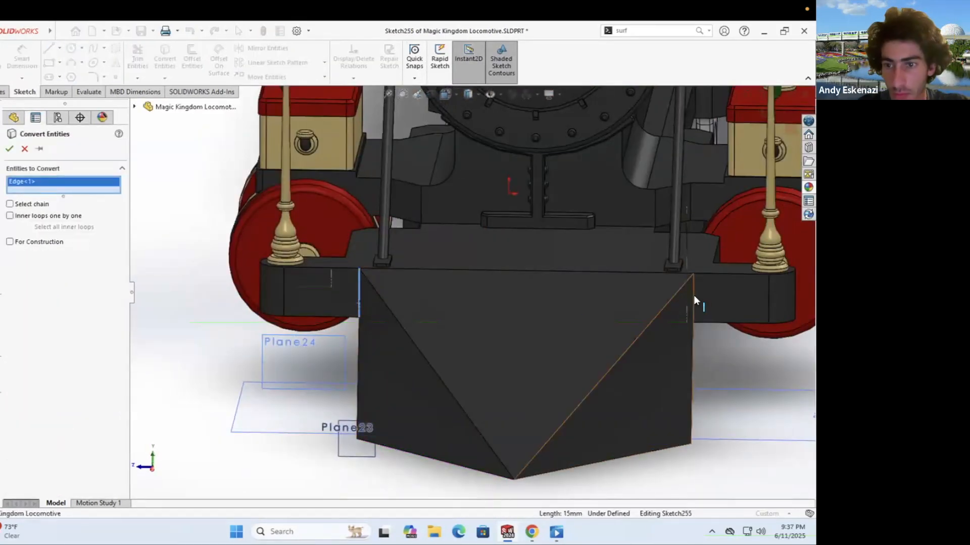
pyautogui.press('Return')
# Step: Connect the converted edges with lines into a closed rectangular frame that extends below the cowcatcher
pyautogui.moveTo(694, 300); pyautogui.dragTo(293, 392, button='middle')
pyautogui.press('l')
pyautogui.click(315, 358)
pyautogui.click(316, 443)
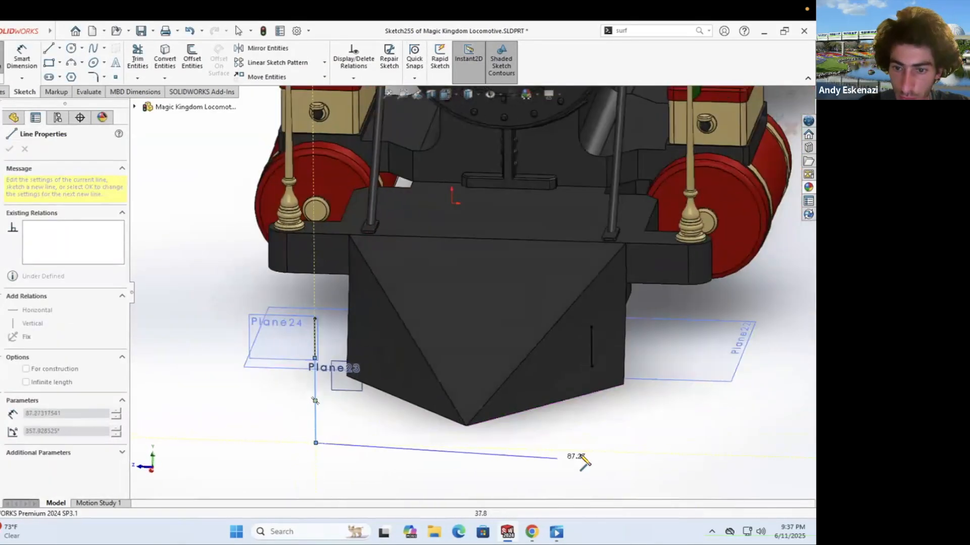
pyautogui.click(591, 450)
pyautogui.doubleClick(592, 357)
pyautogui.press('Escape')
pyautogui.click(347, 380)
pyautogui.scroll(3, 470, 309)
pyautogui.press('l')
pyautogui.scroll(-3, 470, 309)
pyautogui.click(340, 300)
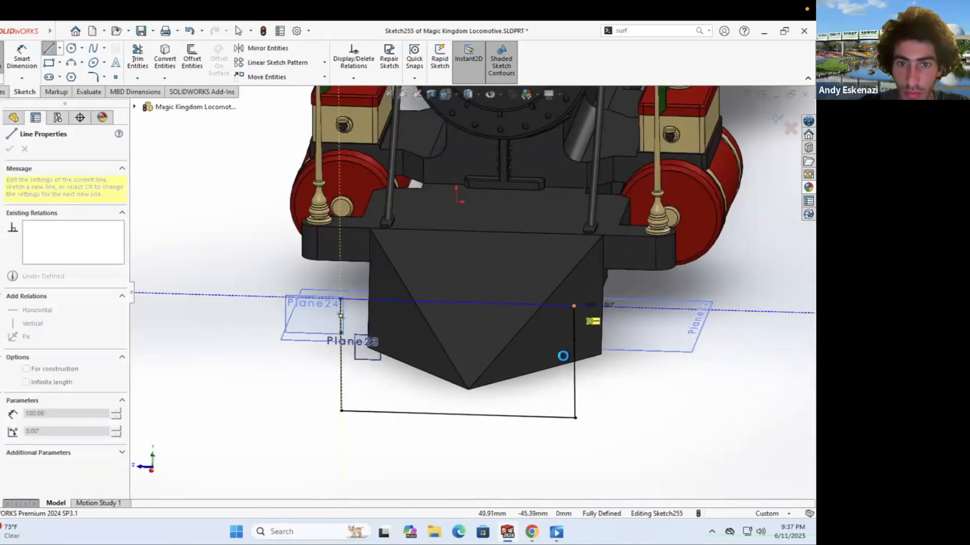
# Step: Check the reference photo and turn the rectangular frame's lines into construction geometry
pyautogui.hotkey('alt', 'Tab')
pyautogui.hotkey('alt', 'Tab')
pyautogui.rightClick(424, 323)
pyautogui.press('Escape')
pyautogui.hotkey('alt', 'Tab')
pyautogui.hotkey('alt', 'Tab')
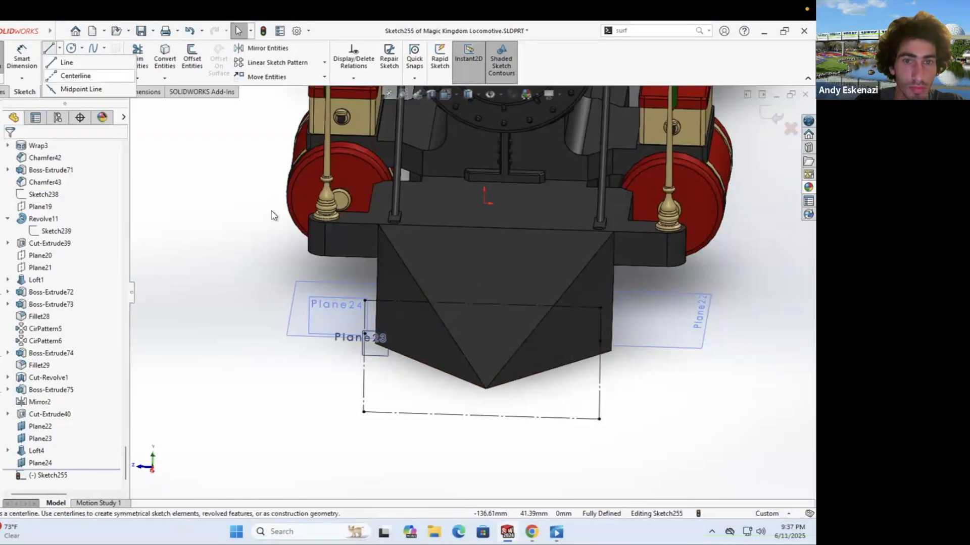
# Step: Sketch a row of adjoining full-height narrow rectangles from the frame's centre out to one side edge
pyautogui.click(487, 415)
pyautogui.scroll(2, 483, 334)
pyautogui.click(49, 62)
pyautogui.click(482, 292)
pyautogui.click(478, 454)
pyautogui.moveTo(477, 454); pyautogui.dragTo(424, 453)
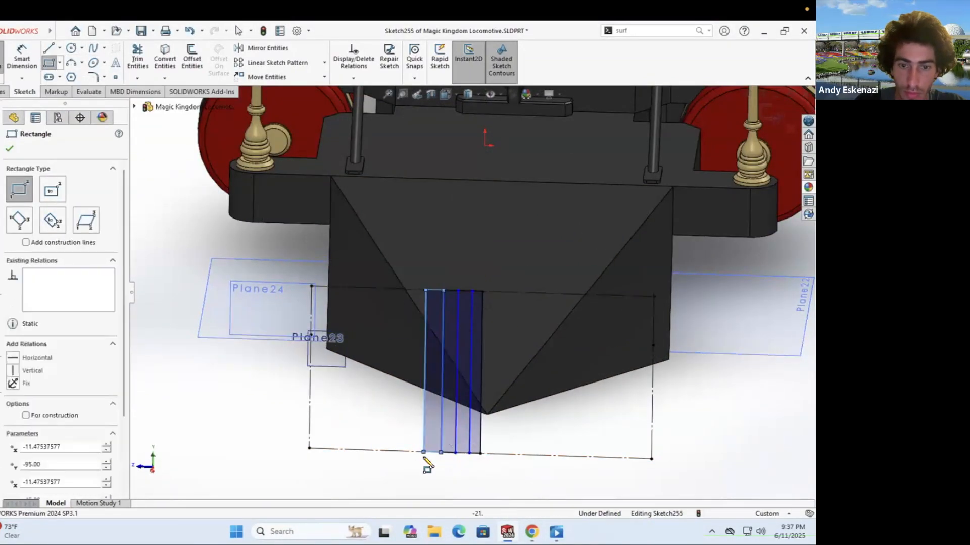
pyautogui.click(408, 290)
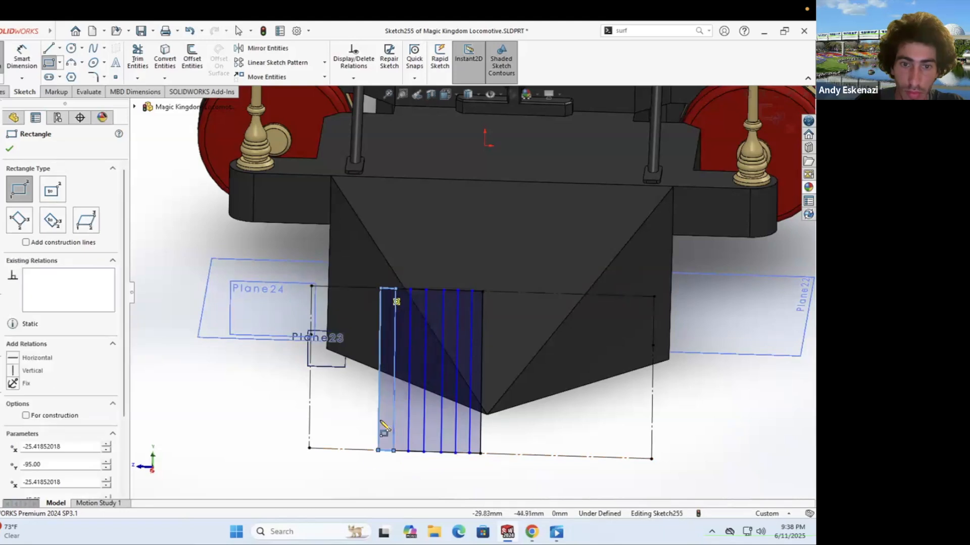
pyautogui.click(379, 450)
pyautogui.press('Escape')
pyautogui.scroll(5, 480, 292)
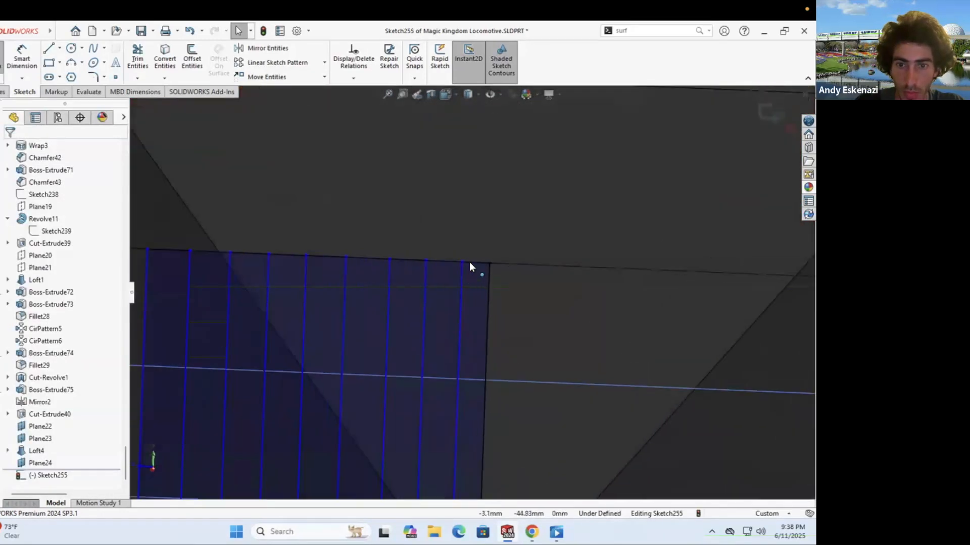
pyautogui.click(471, 264)
pyautogui.scroll(-5, 457, 300)
pyautogui.scroll(3, 469, 406)
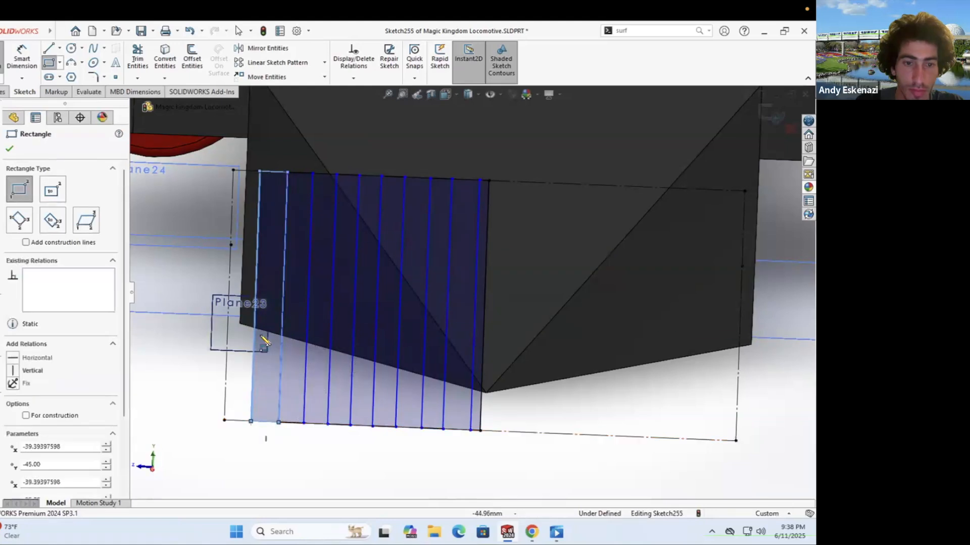
pyautogui.click(224, 421)
pyautogui.press('Escape')
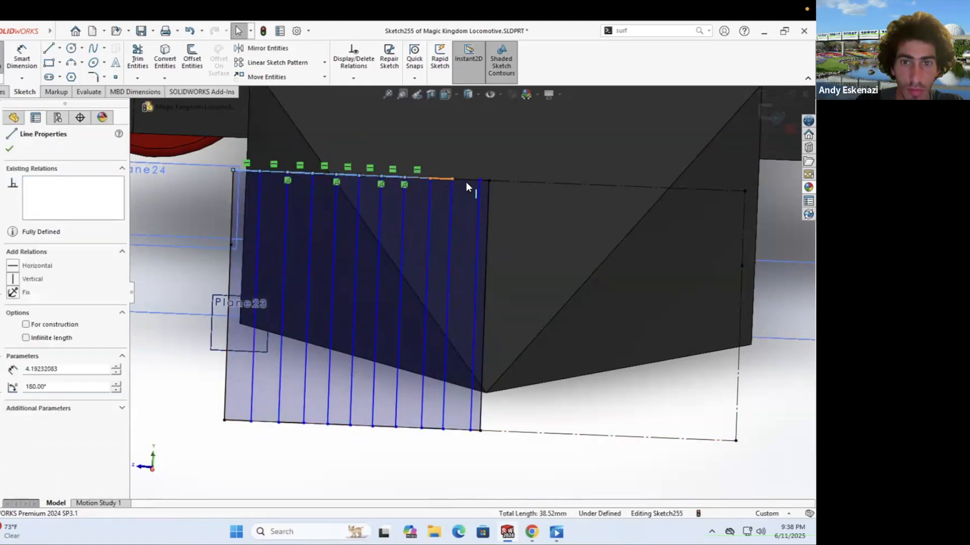
# Step: Make the top edges of the narrow rectangles equal in length
pyautogui.click(489, 182)
pyautogui.scroll(4, 454, 194)
pyautogui.press('Escape')
pyautogui.click(419, 225)
# Step: Add a centreline through the second strip from the middle plus a short half-width line, fully defining the strip widths
pyautogui.press('c')
pyautogui.scroll(-6, 442, 265)
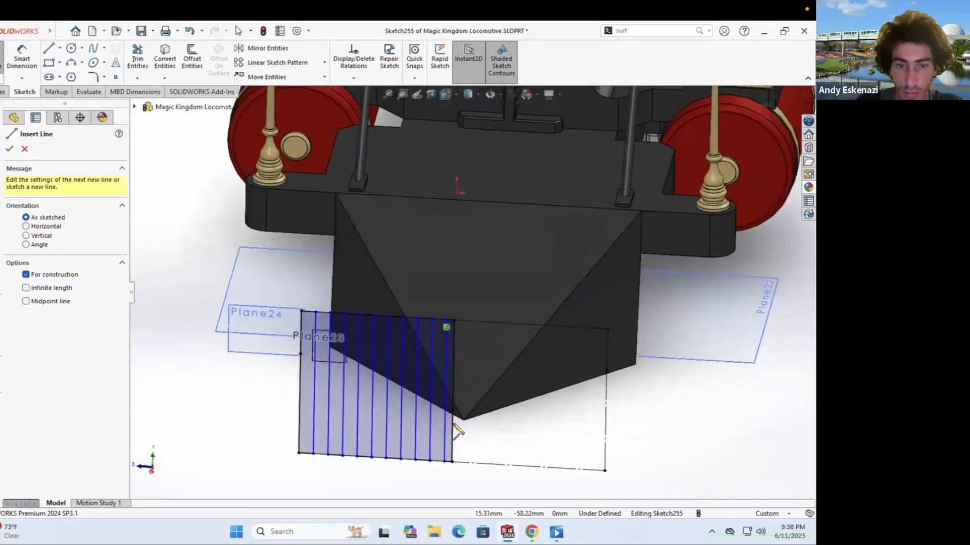
pyautogui.scroll(3, 454, 429)
pyautogui.click(431, 466)
pyautogui.scroll(3, 238, 202)
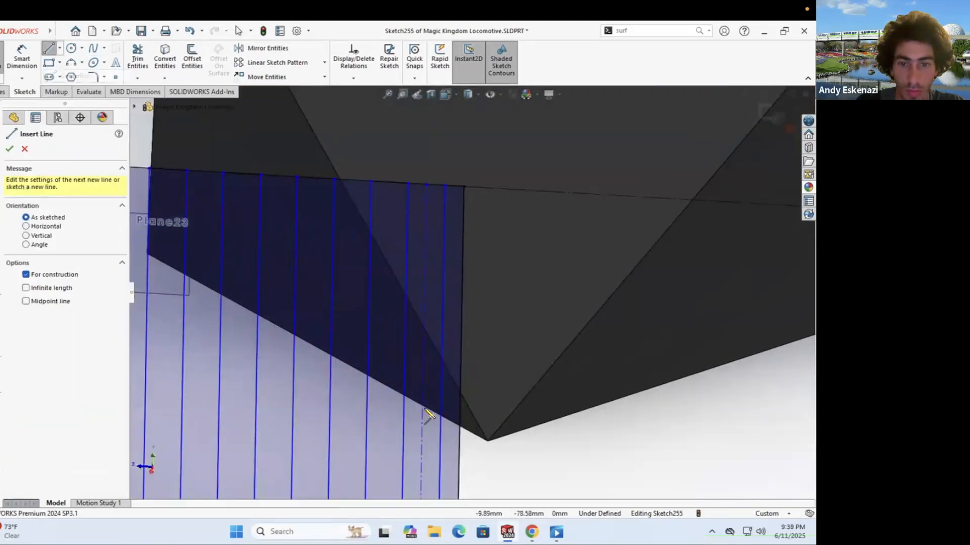
pyautogui.scroll(-4, 452, 353)
pyautogui.click(453, 337)
pyautogui.press('Escape')
pyautogui.scroll(2, 423, 398)
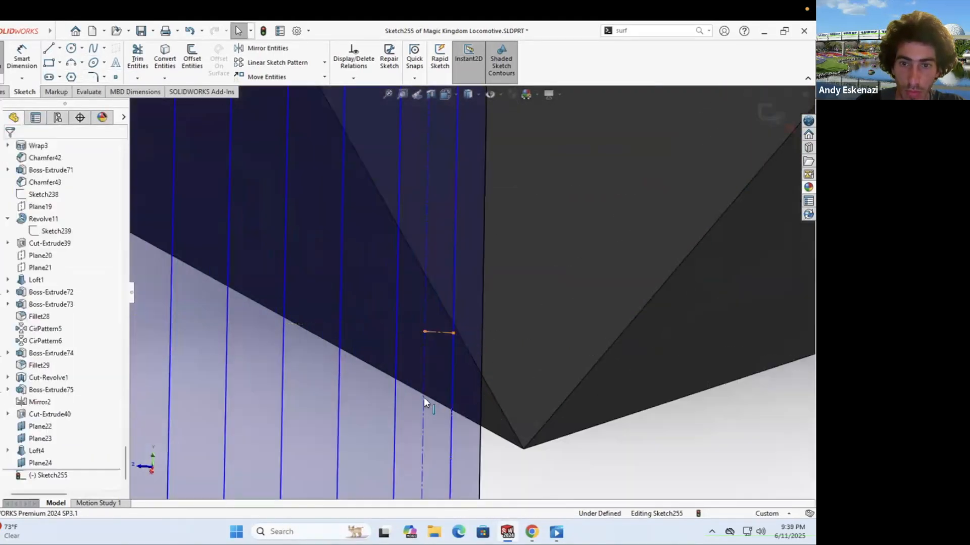
pyautogui.scroll(-4, 455, 303)
pyautogui.scroll(3, 466, 247)
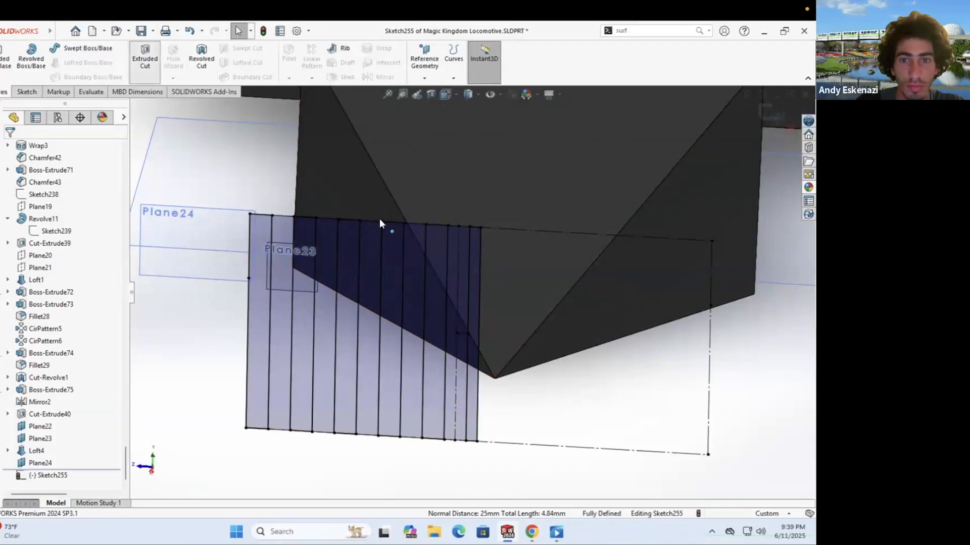
# Step: Mirror the alternating strip rectangles about the frame's middle line onto the other half
pyautogui.scroll(2, 379, 219)
pyautogui.press('Escape')
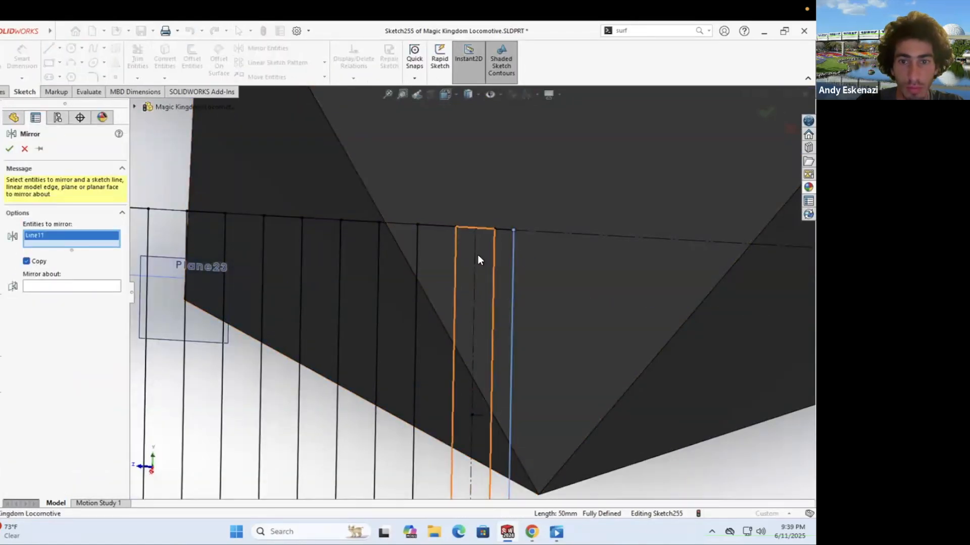
pyautogui.click(483, 256)
pyautogui.click(411, 249)
pyautogui.click(281, 248)
pyautogui.scroll(-2, 260, 249)
pyautogui.click(260, 249)
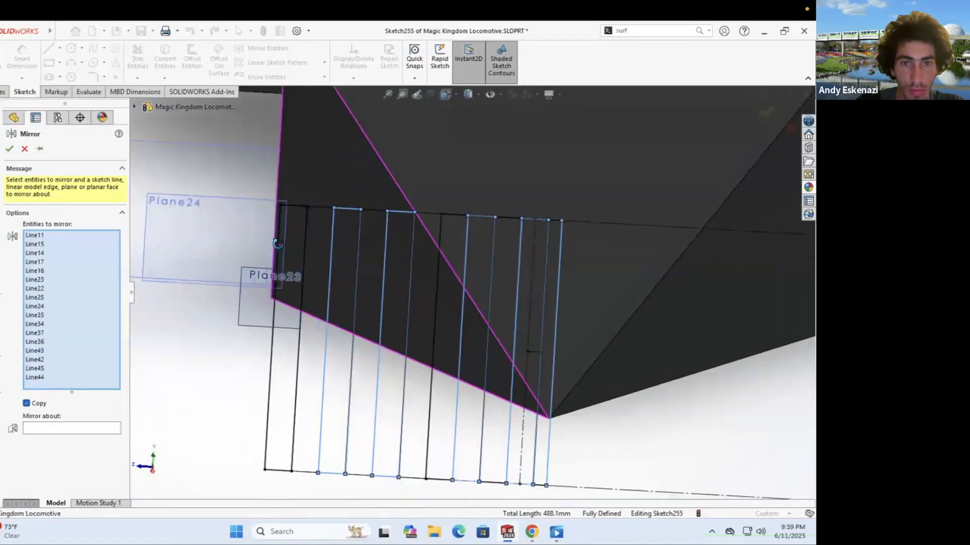
pyautogui.scroll(3, 484, 271)
pyautogui.click(522, 253)
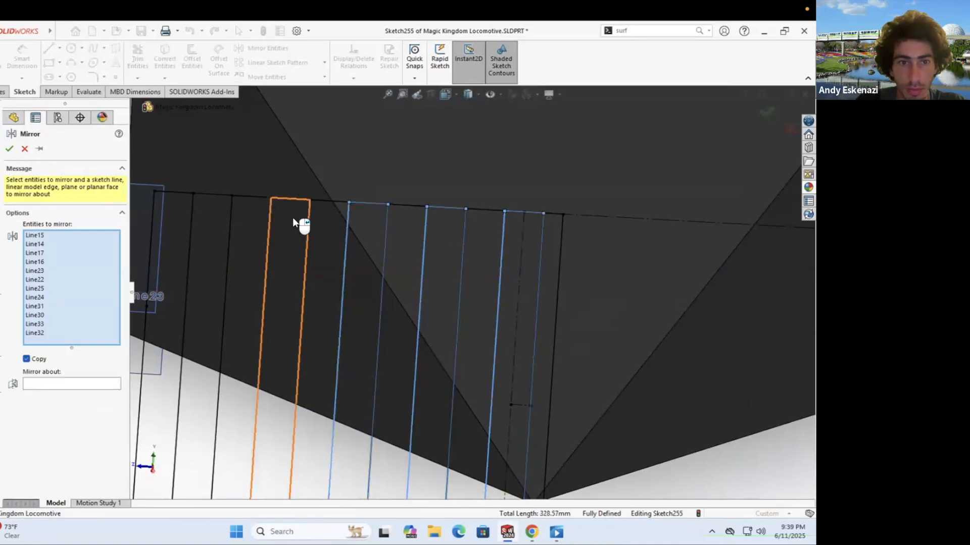
pyautogui.press('Escape')
# Step: Start an extruded cut from the strip sketch, choosing the alternating strips on both halves as contours
pyautogui.scroll(-2, 357, 223)
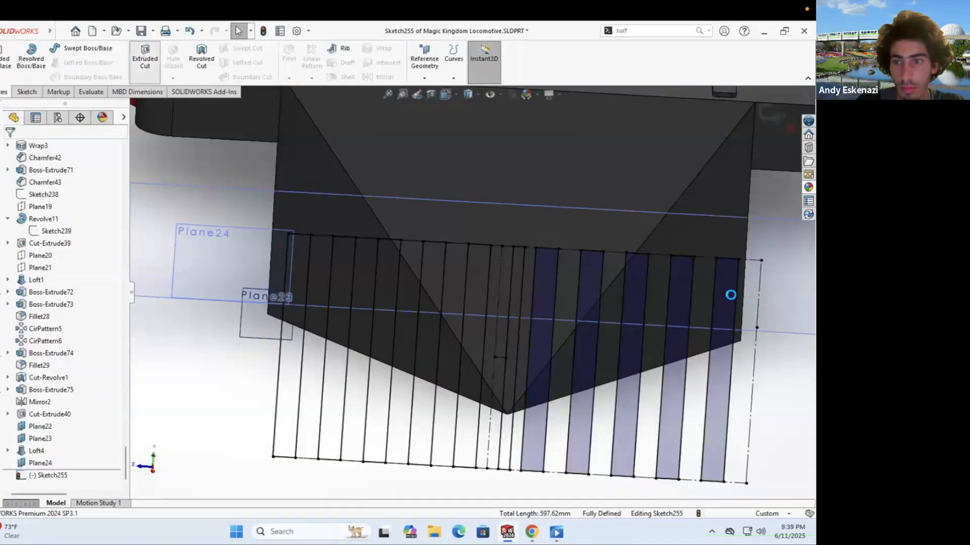
pyautogui.click(585, 308)
pyautogui.click(537, 265)
pyautogui.scroll(3, 516, 265)
pyautogui.scroll(-2, 354, 282)
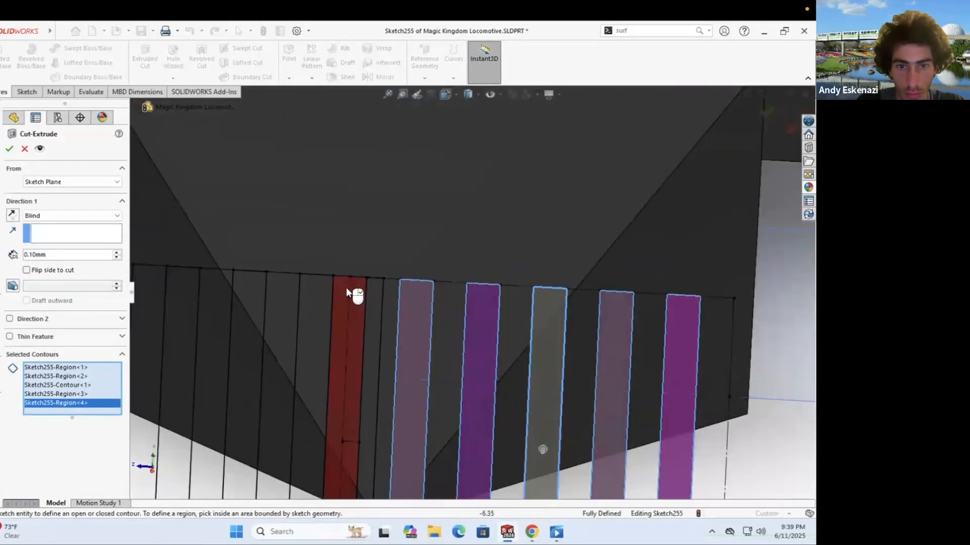
pyautogui.scroll(-3, 404, 285)
pyautogui.scroll(2, 420, 384)
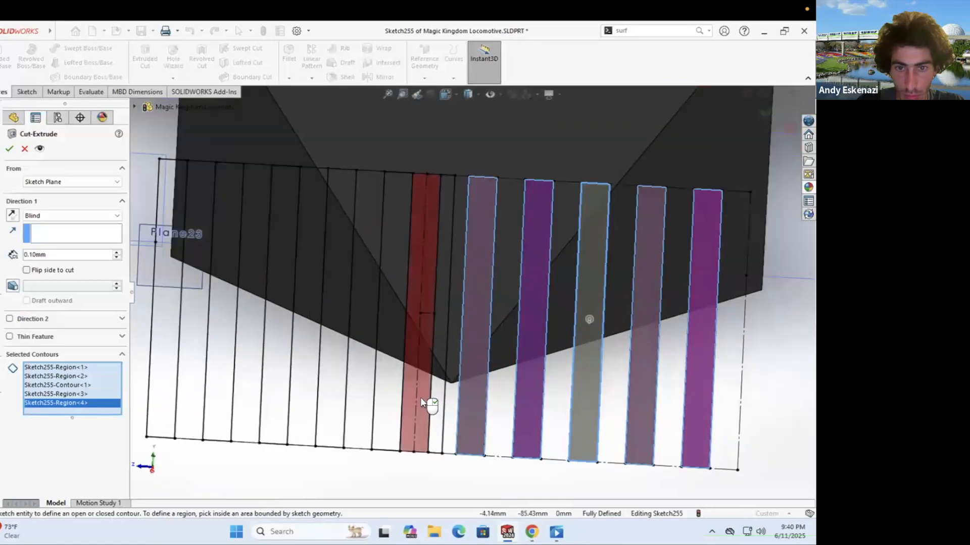
pyautogui.click(421, 399)
pyautogui.click(365, 407)
pyautogui.click(308, 414)
# Step: Cut the chosen strips through the cowcatcher with Up To Surface, ending at the front beam's front face
pyautogui.scroll(-3, 404, 194)
pyautogui.click(72, 216)
pyautogui.click(51, 259)
pyautogui.click(390, 225)
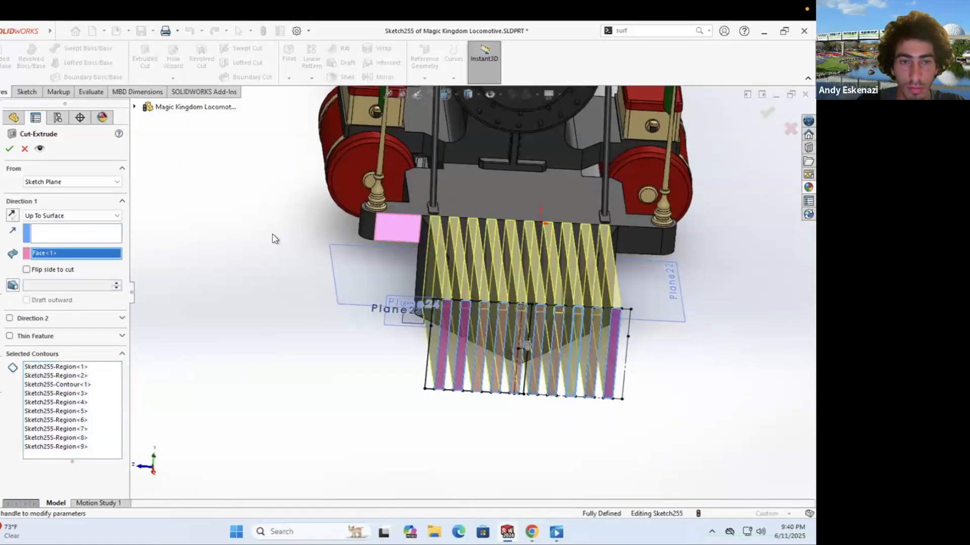
pyautogui.press('Return')
pyautogui.moveTo(257, 274); pyautogui.dragTo(563, 336, button='middle')
pyautogui.hotkey('alt', 'Tab')
pyautogui.hotkey('alt', 'Tab')
pyautogui.moveTo(380, 305)
pyautogui.mouseDown(button='middle')
pyautogui.moveTo(281, 314)
pyautogui.moveTo(407, 363)
pyautogui.moveTo(469, 357)
pyautogui.moveTo(445, 273)
pyautogui.mouseUp(button='middle')
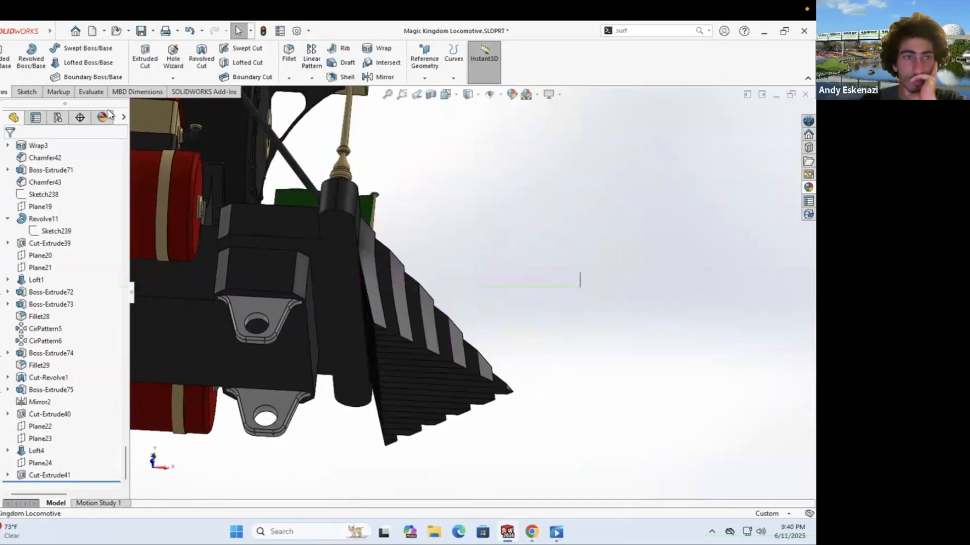
# Step: Sketch the closed outline of the cowcatcher's base on its underside, checking the shape against the reference photo
pyautogui.click(446, 270)
pyautogui.hotkey('alt', 'Tab')
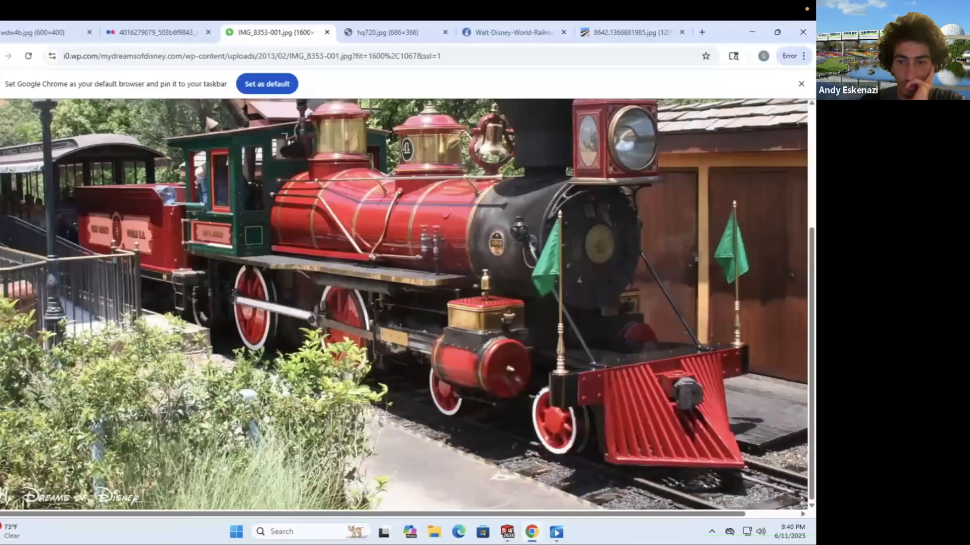
pyautogui.hotkey('alt', 'Tab')
pyautogui.scroll(-3, 517, 238)
pyautogui.press('l')
pyautogui.click(412, 192)
pyautogui.scroll(2, 455, 459)
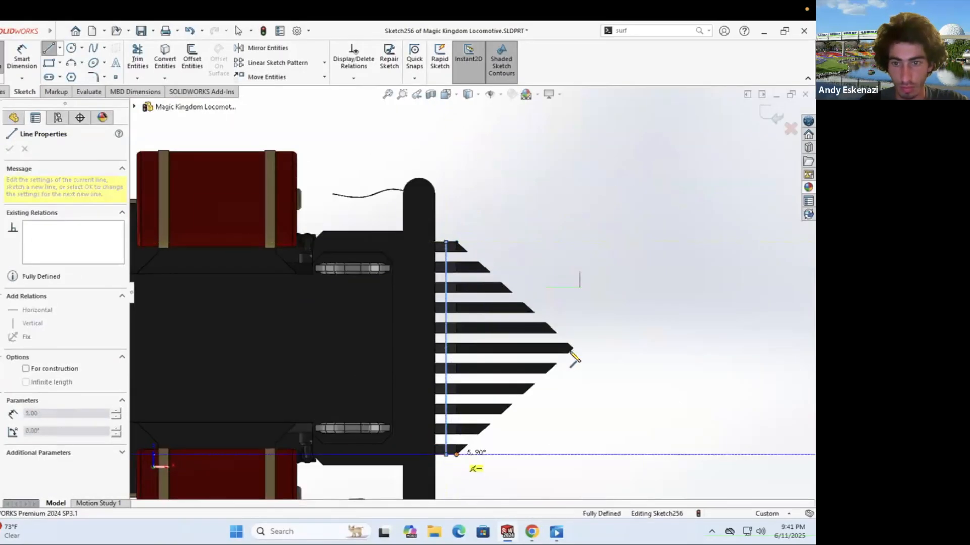
pyautogui.hotkey('alt', 'Tab')
pyautogui.hotkey('alt', 'Tab')
pyautogui.press('Escape')
pyautogui.scroll(-3, 516, 254)
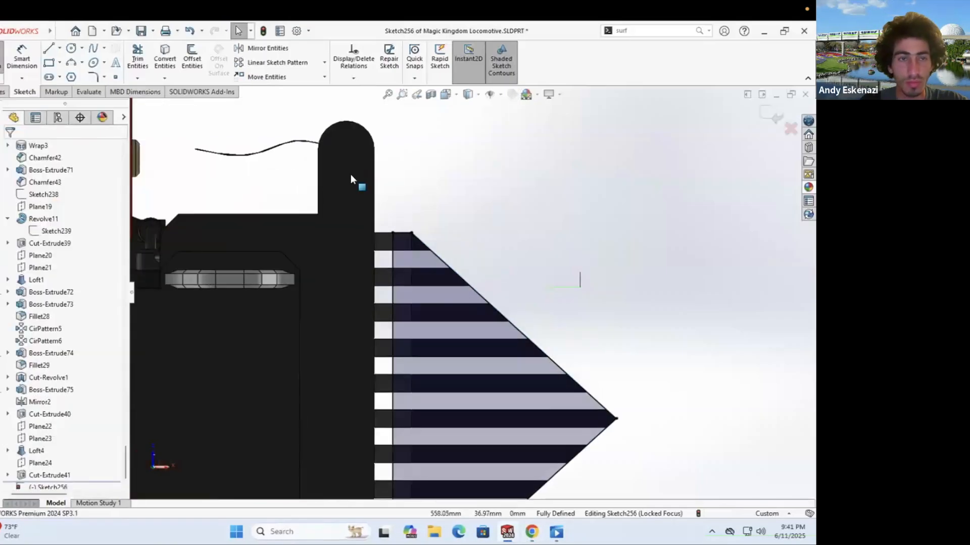
# Step: Offset the base outline on the cowcatcher's underside and start a boss extrusion with a depth of 1 mm
pyautogui.click(192, 60)
pyautogui.press('Return')
pyautogui.press('e')
pyautogui.scroll(-3, 379, 260)
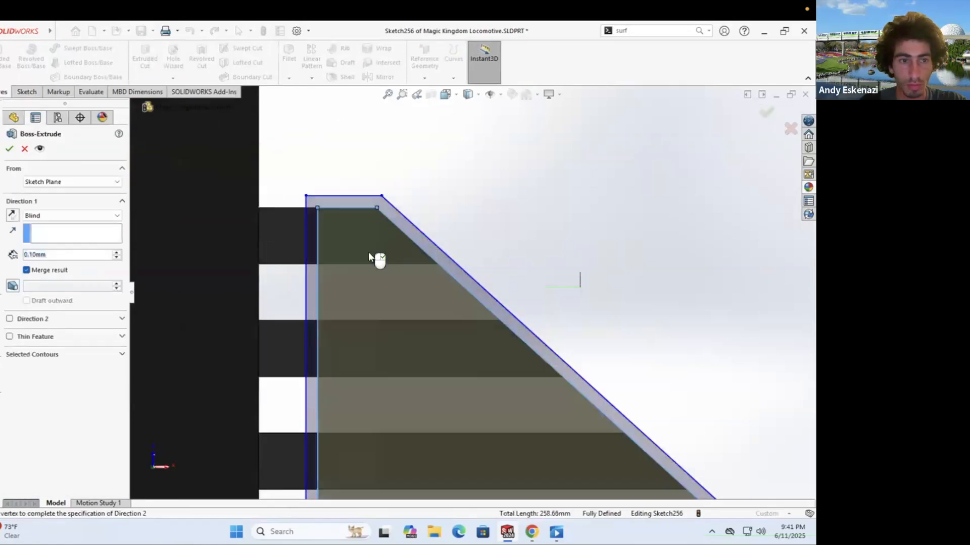
pyautogui.click(405, 302)
pyautogui.write('1')
pyautogui.press('Return')
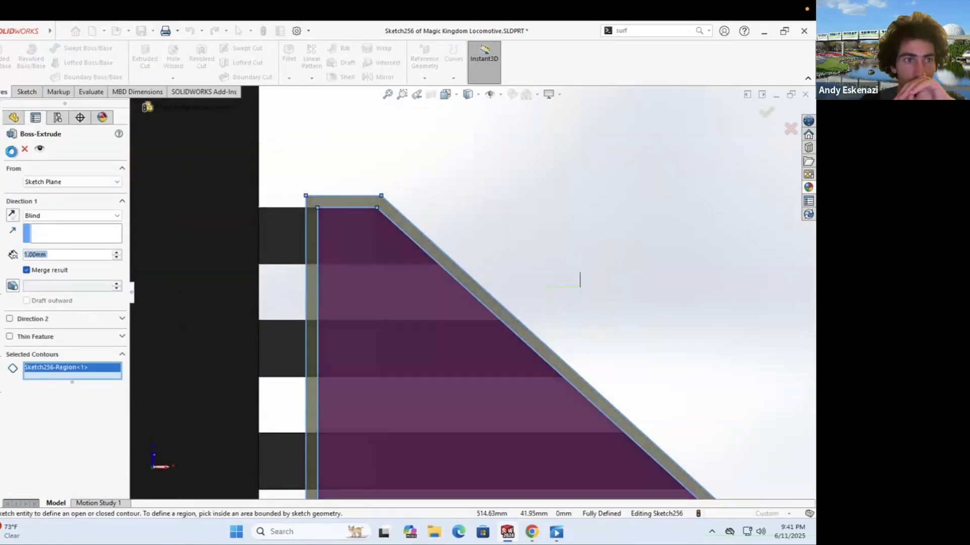
# Step: Restrict the 1 mm extrusion to the border strip between the two base outlines and create it
pyautogui.scroll(5, 450, 281)
pyautogui.scroll(-5, 434, 449)
pyautogui.click(469, 190)
pyautogui.scroll(1, 367, 214)
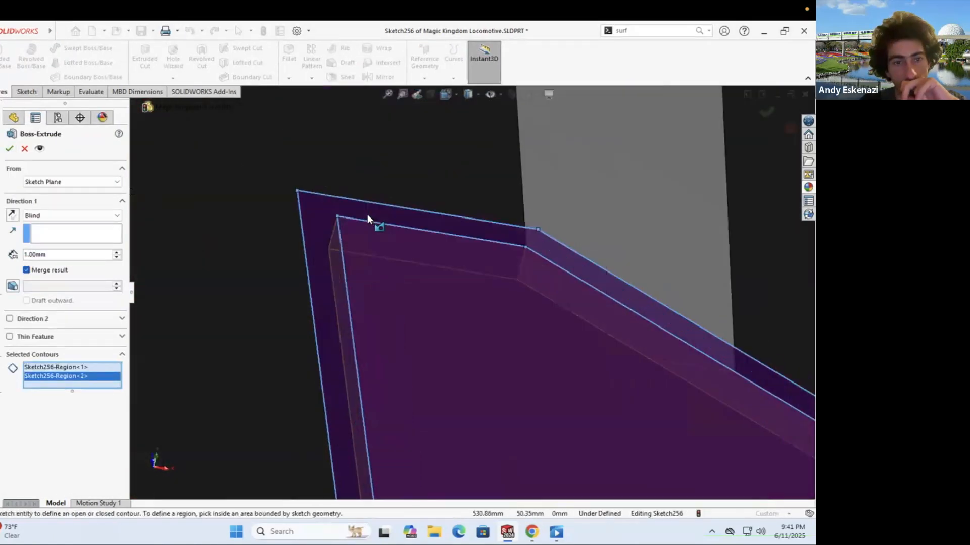
pyautogui.click(9, 150)
pyautogui.click(439, 286)
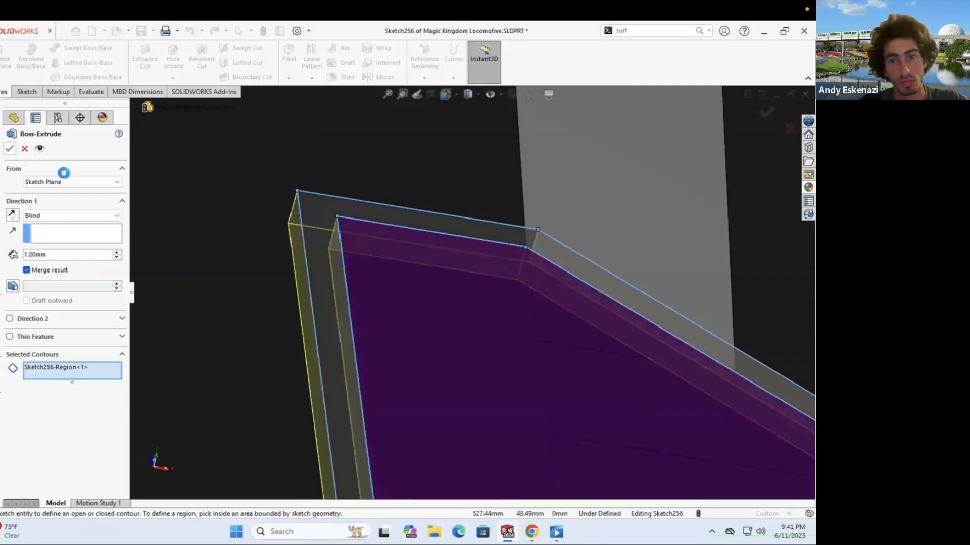
pyautogui.click(9, 149)
# Step: Undo the border extrusion and offset, and extrude the full base outline 1 mm in both directions
pyautogui.scroll(3, 555, 384)
pyautogui.hotkey('ctrl', 'z')
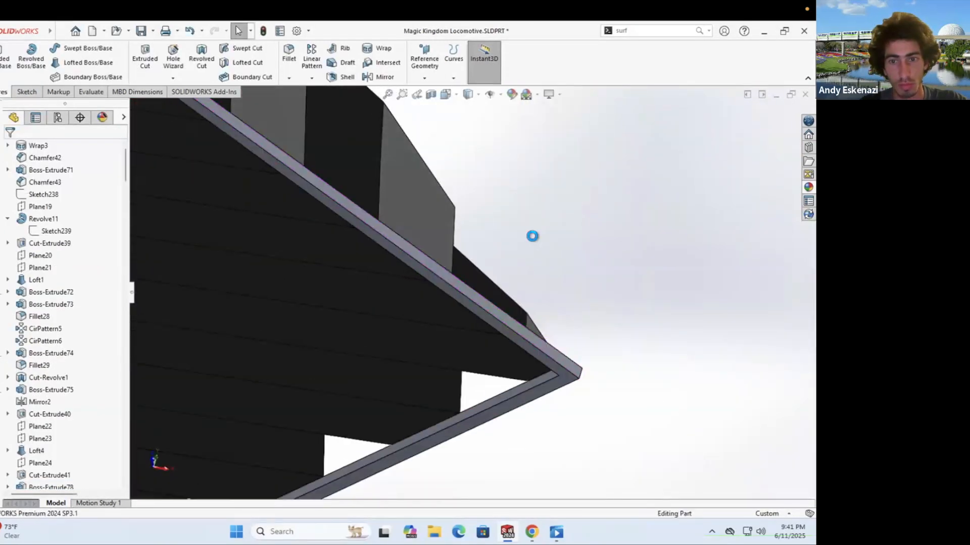
pyautogui.scroll(5, 657, 237)
pyautogui.press('e')
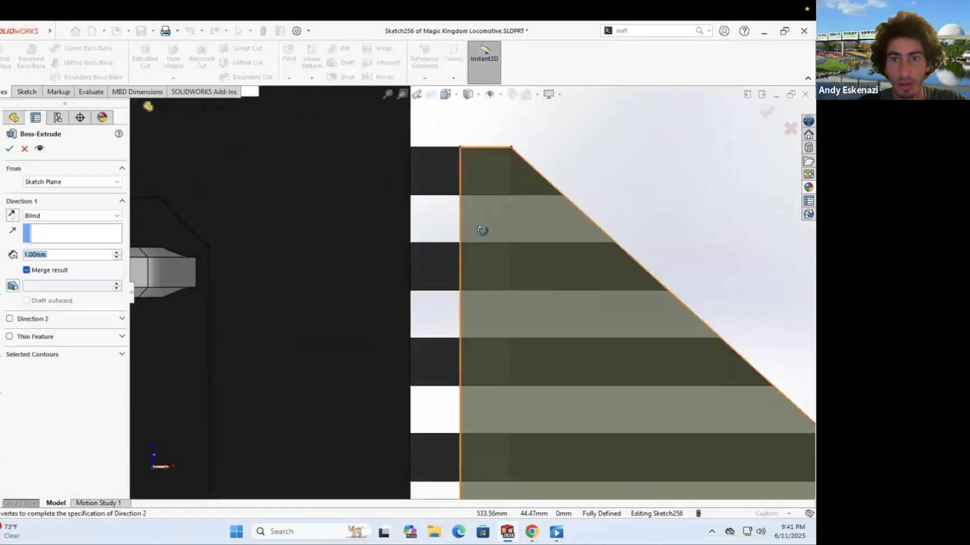
pyautogui.click(9, 319)
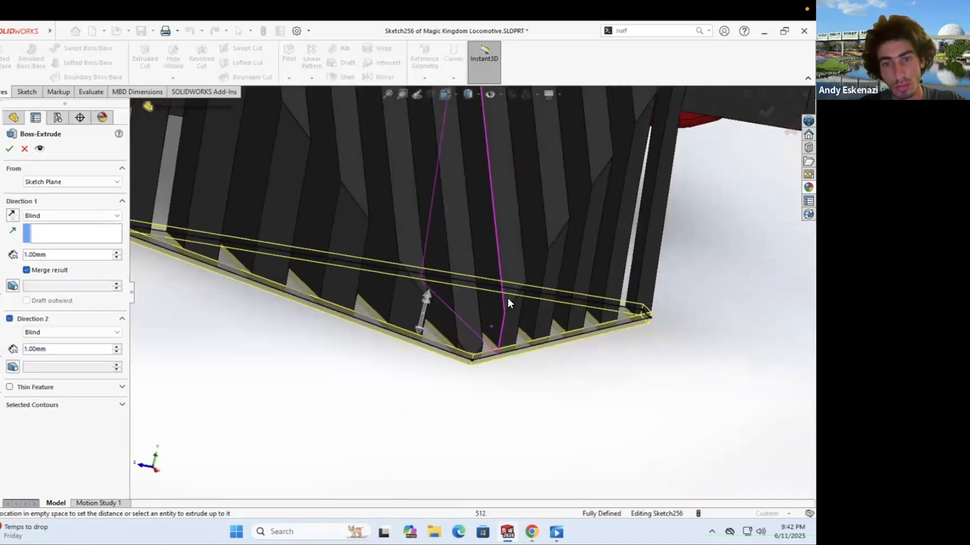
pyautogui.press('Return')
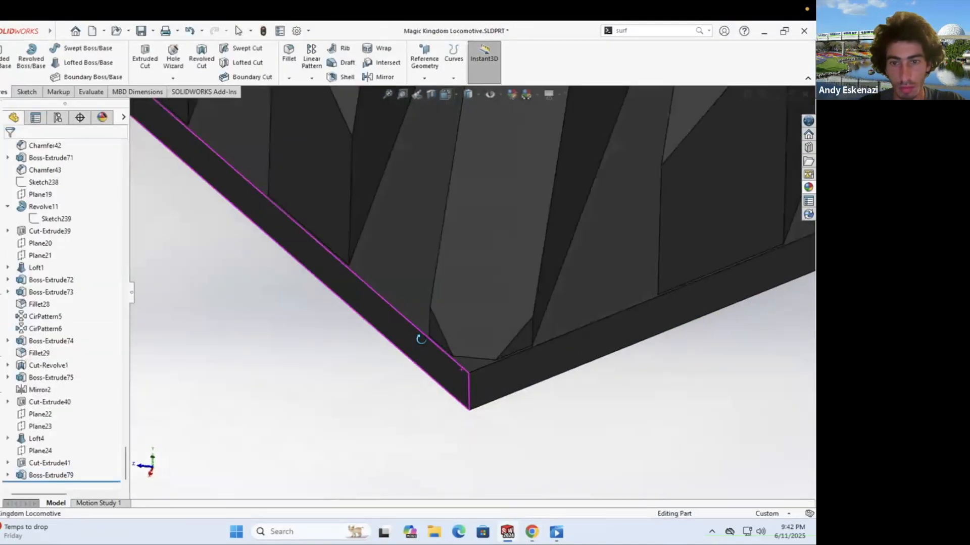
pyautogui.scroll(-5, 364, 247)
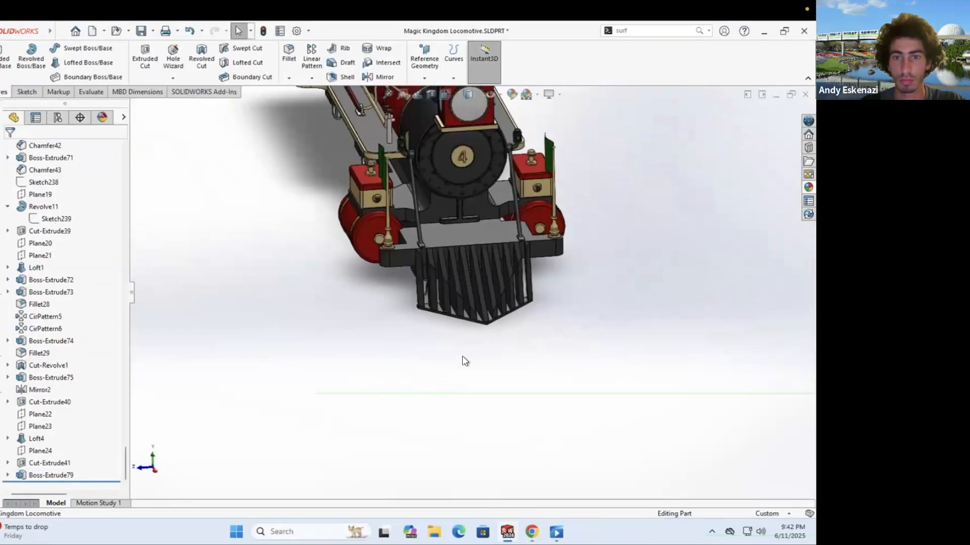
pyautogui.moveTo(461, 359); pyautogui.dragTo(485, 346, button='middle')
pyautogui.scroll(-8, 480, 263)
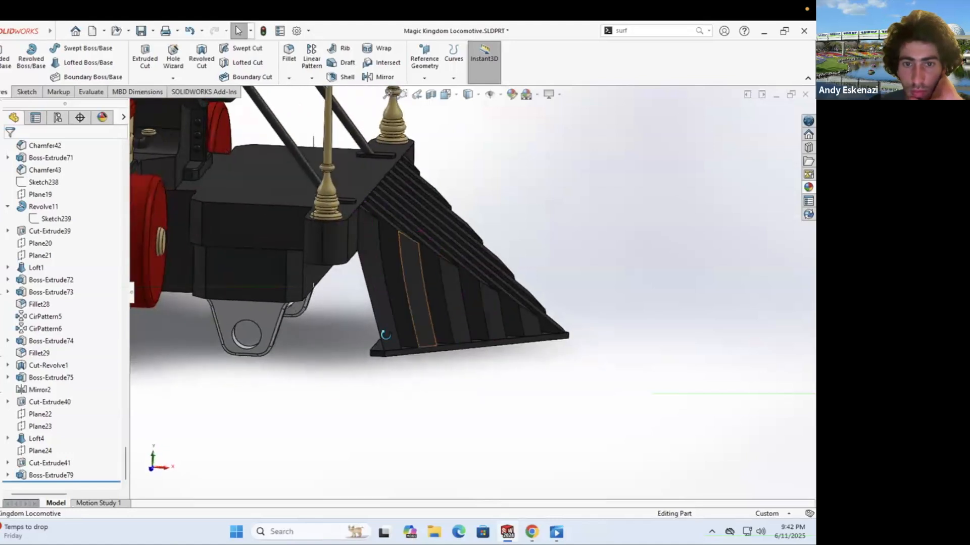
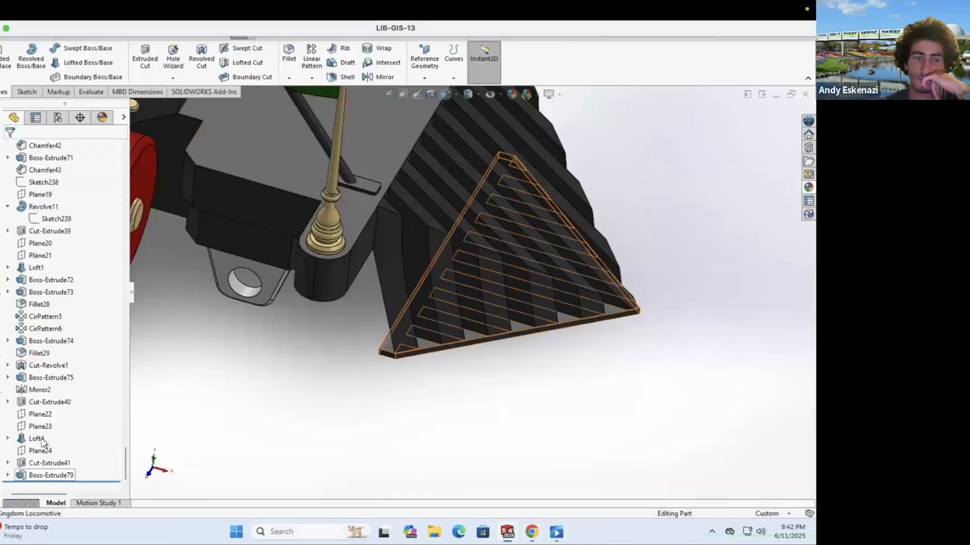
# Step: Delete the cowcatcher's loft feature and the 3D sketch line running along its base to the tip (3DSketch7)
pyautogui.rightClick(37, 439)
pyautogui.click(84, 349)
pyautogui.click(464, 220)
pyautogui.moveTo(419, 247); pyautogui.dragTo(467, 308, button='middle')
pyautogui.rightClick(467, 308)
pyautogui.click(488, 433)
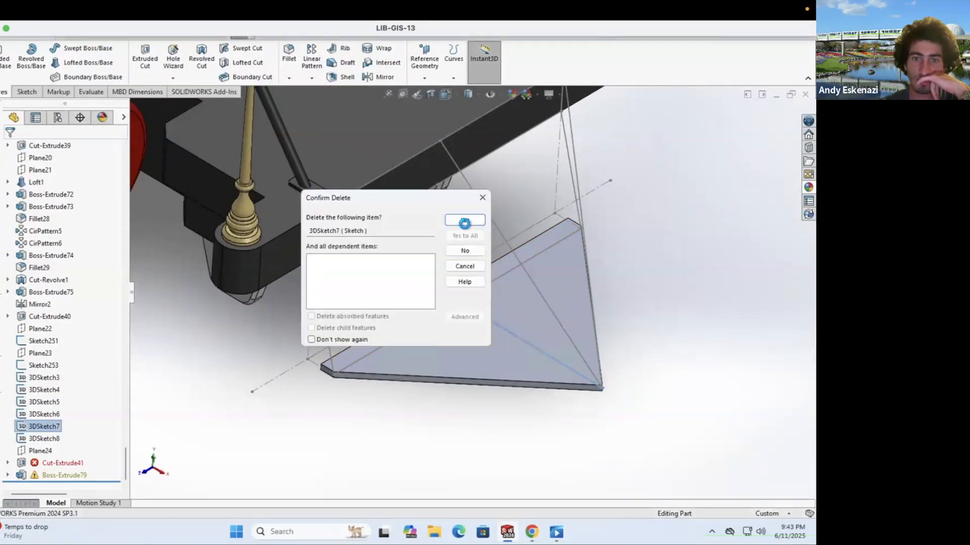
pyautogui.click(466, 224)
# Step: Delete the cowcatcher's strip cut and base plate extrusion, ignoring the sketch error
pyautogui.rightClick(68, 462)
pyautogui.press('Escape')
pyautogui.click(57, 475)
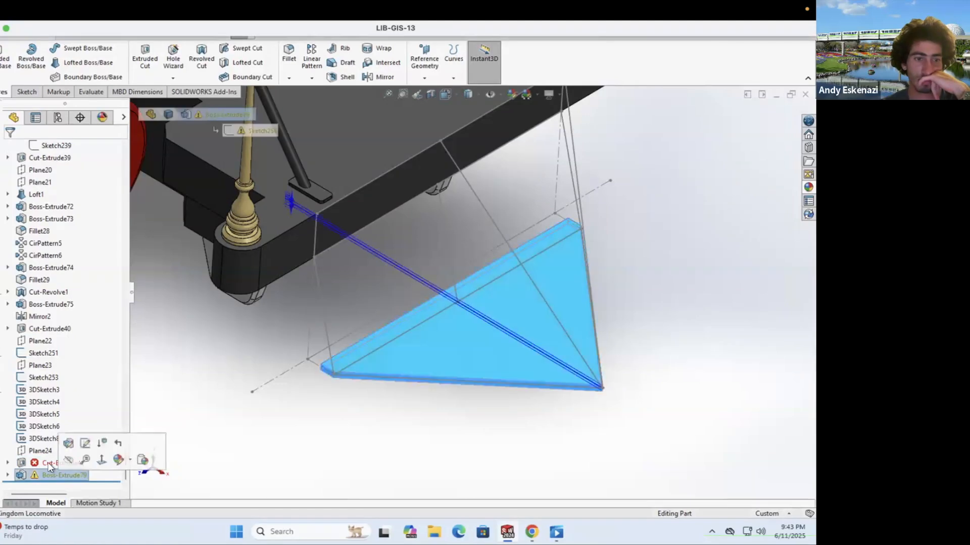
pyautogui.keyDown('ctrl'); pyautogui.click(45, 464); pyautogui.keyUp('ctrl')
pyautogui.press('Delete')
pyautogui.press('Return')
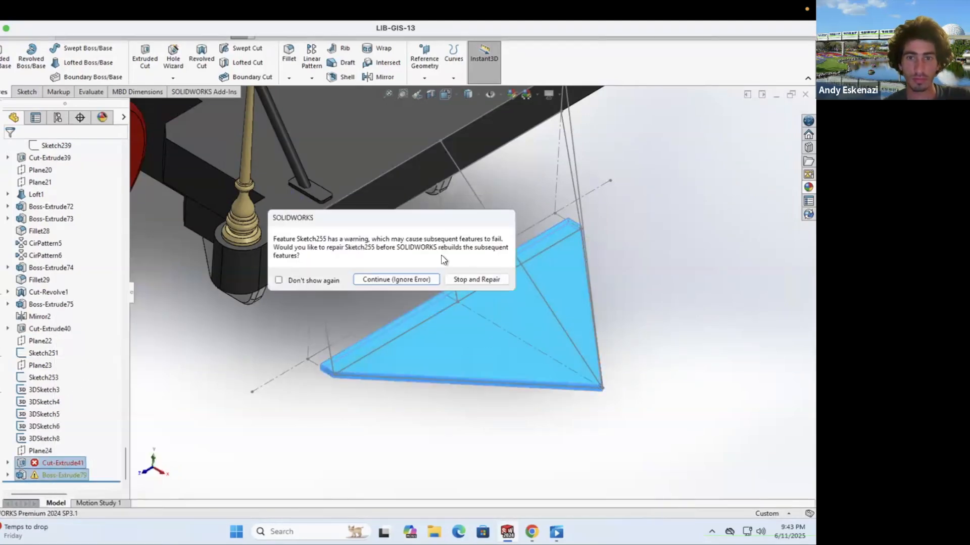
pyautogui.press('Return')
# Step: Delete the two leftover sketches of the strip cut and the base plate
pyautogui.press('Escape')
pyautogui.rightClick(54, 475)
pyautogui.click(83, 390)
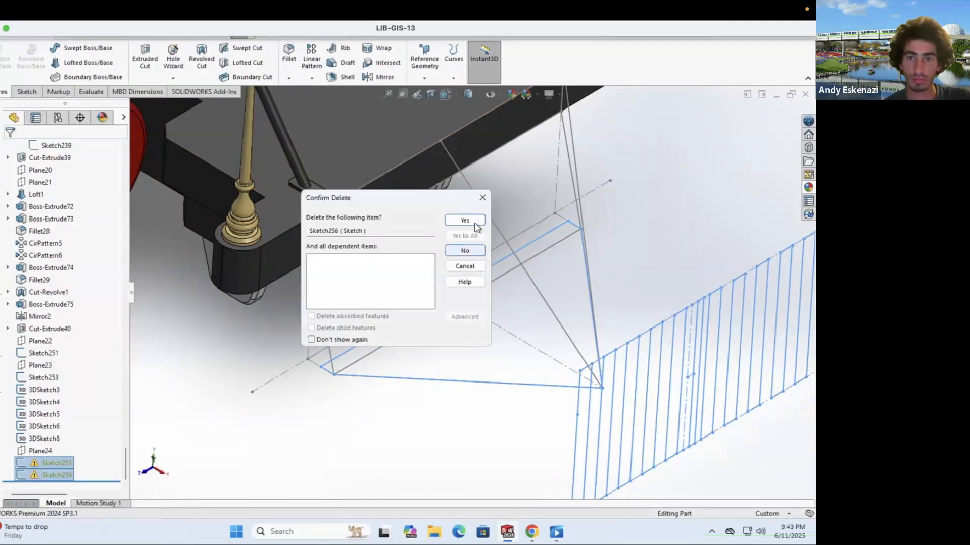
pyautogui.press('Return')
pyautogui.scroll(3, 505, 334)
pyautogui.scroll(-3, 505, 335)
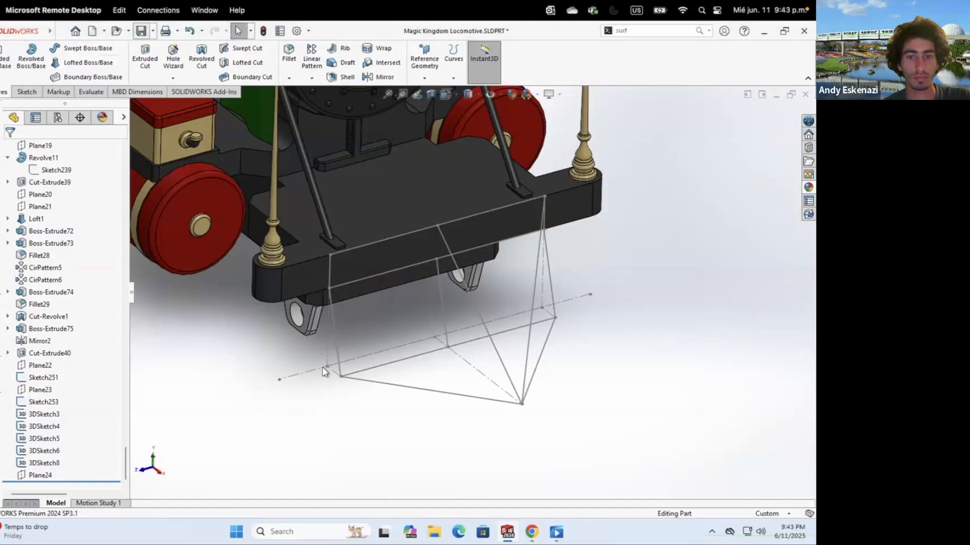
# Step: Check the reference photo and delete the cowcatcher's remaining 3D guide sketches except 3DSketch5
pyautogui.hotkey('alt', 'Tab')
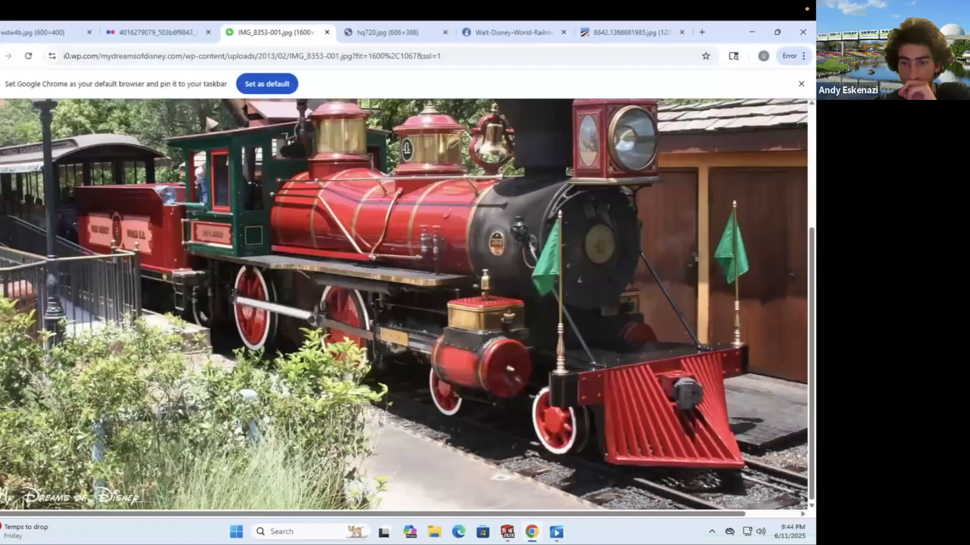
pyautogui.hotkey('alt', 'Tab')
pyautogui.click(495, 429)
pyautogui.rightClick(534, 335)
pyautogui.click(567, 467)
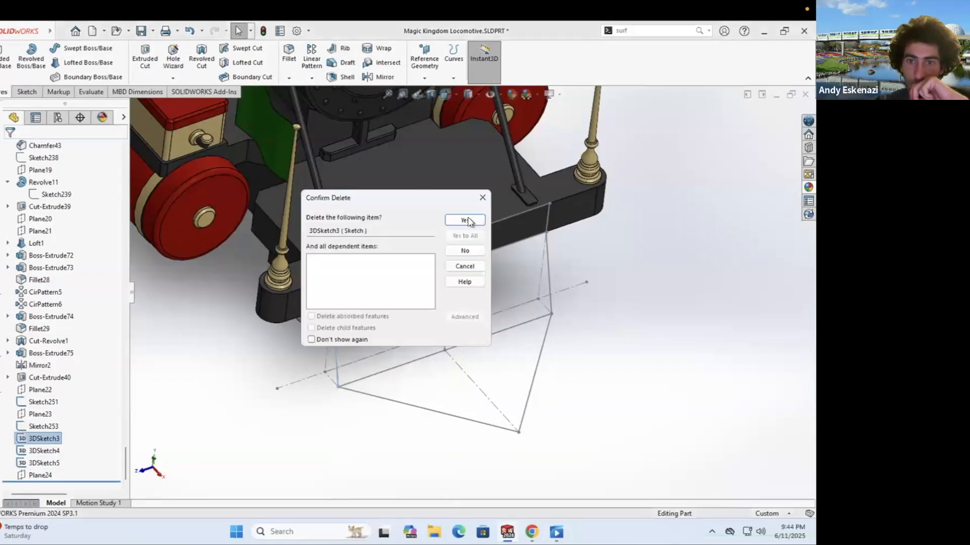
pyautogui.click(464, 220)
pyautogui.rightClick(549, 239)
pyautogui.click(576, 413)
pyautogui.press('Return')
# Step: Edit the cowcatcher's base outline sketch, making the inner rear line construction and closing the outline with a solid line along the rear centreline
pyautogui.rightClick(529, 321)
pyautogui.click(540, 295)
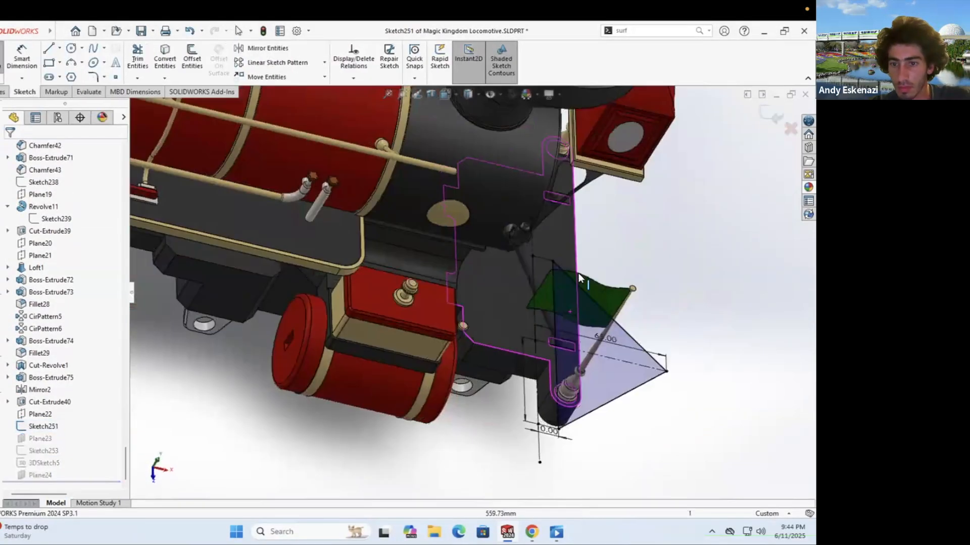
pyautogui.moveTo(579, 275); pyautogui.dragTo(445, 303, button='middle')
pyautogui.scroll(-4, 442, 369)
pyautogui.rightClick(442, 368)
pyautogui.click(466, 321)
pyautogui.click(49, 48)
pyautogui.click(326, 361)
pyautogui.scroll(2, 556, 303)
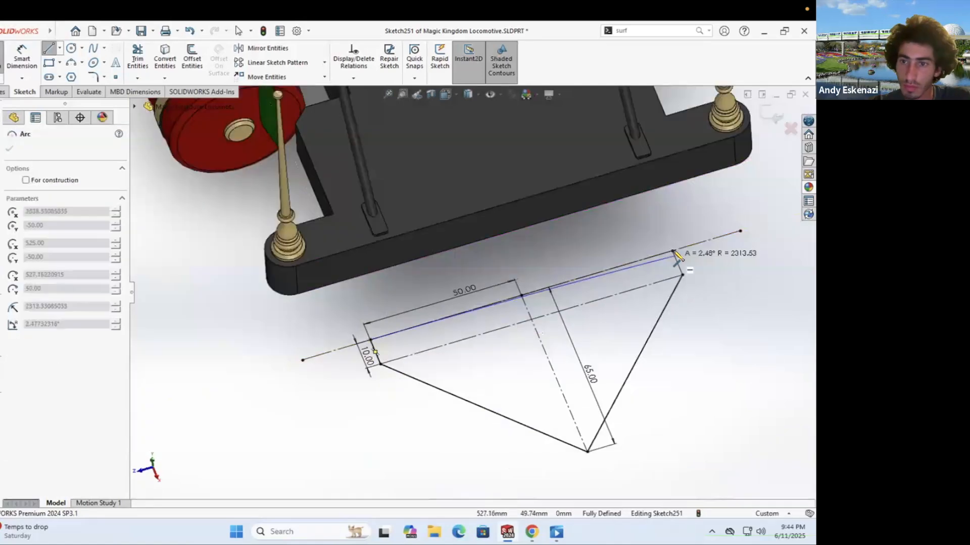
pyautogui.press('Escape')
pyautogui.scroll(-5, 485, 353)
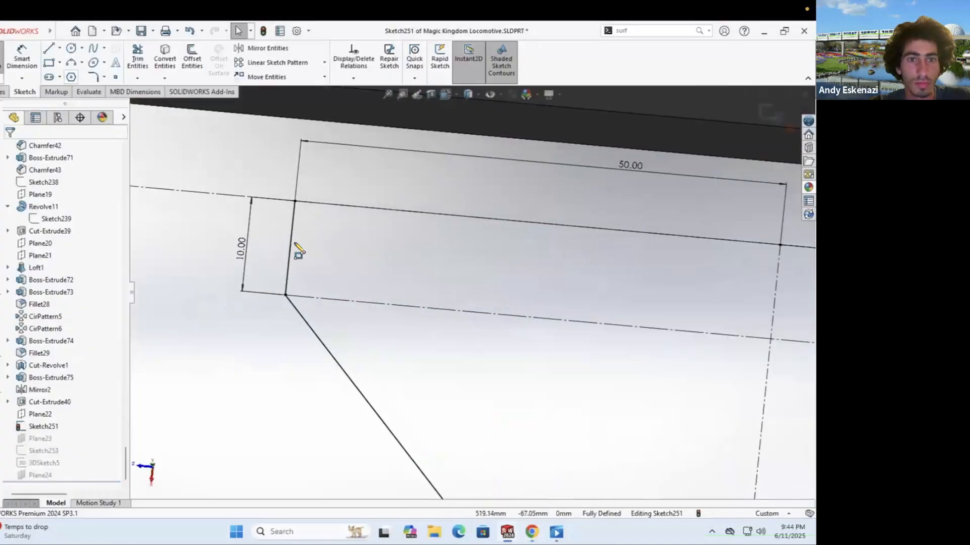
# Step: Draw a narrow corner rectangle beside the outline's short side edge, between the solid rear line and the inner construction line
pyautogui.click(295, 201)
pyautogui.press('Escape')
pyautogui.click(49, 63)
pyautogui.click(285, 295)
pyautogui.press('Escape')
pyautogui.click(49, 63)
pyautogui.click(298, 297)
pyautogui.click(332, 216)
# Step: Set the gap between the narrow rectangle and the outline's short side edge to 1 mm
pyautogui.press('d')
pyautogui.click(302, 260)
pyautogui.click(288, 263)
pyautogui.click(247, 325)
pyautogui.write('1')
pyautogui.press('Return')
# Step: Set the gap between the narrow rectangle and the outline's rear line to 1 mm
pyautogui.click(319, 215)
pyautogui.click(323, 203)
pyautogui.click(325, 186)
pyautogui.write('1')
pyautogui.press('Return')
pyautogui.scroll(1, 489, 333)
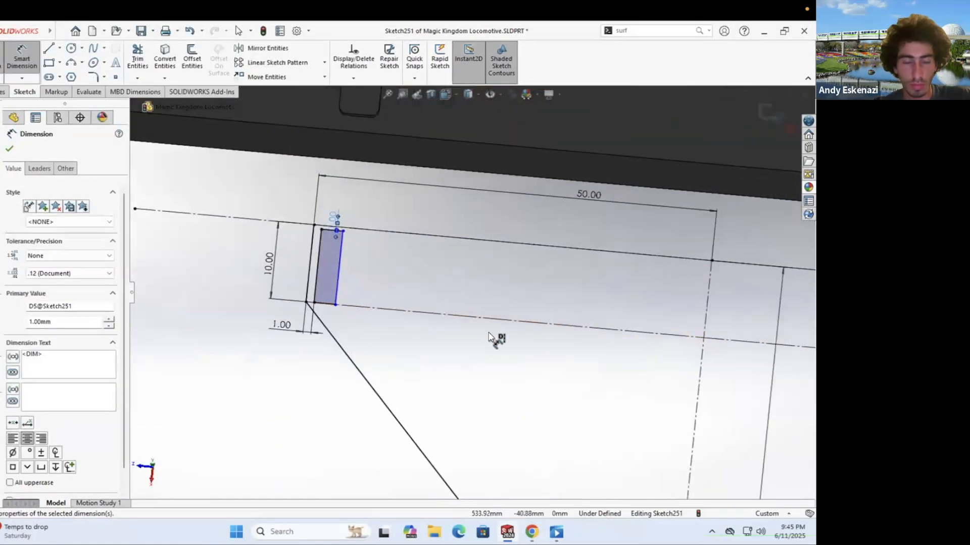
pyautogui.click(321, 266)
pyautogui.click(300, 255)
pyautogui.click(459, 286)
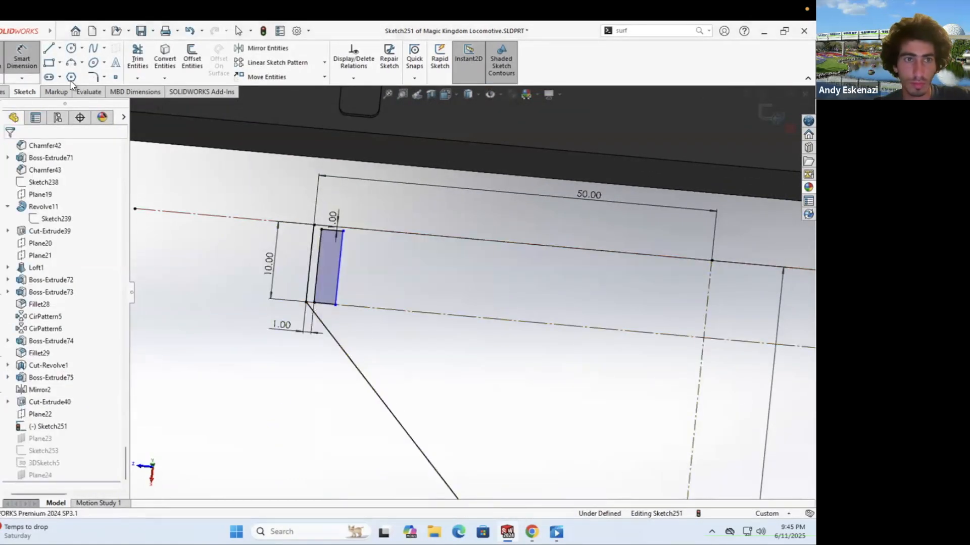
# Step: Draw eight more narrow rectangles stepping along the outline's slanted edge, placing the last one on the centreline near the tip
pyautogui.click(403, 391)
pyautogui.click(430, 357)
pyautogui.click(450, 450)
pyautogui.scroll(2, 462, 333)
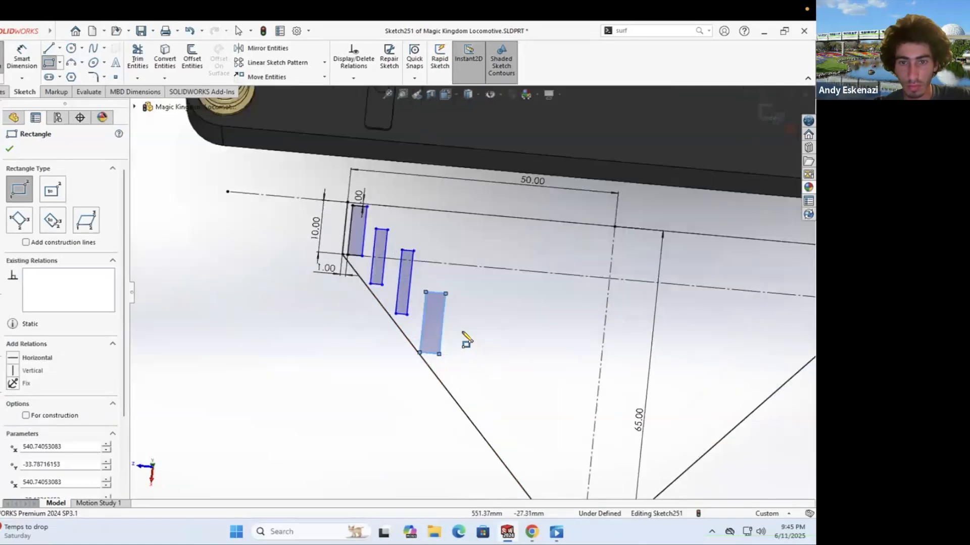
pyautogui.click(491, 369)
pyautogui.click(504, 435)
pyautogui.scroll(3, 503, 429)
pyautogui.scroll(-2, 528, 407)
pyautogui.click(489, 347)
pyautogui.click(501, 406)
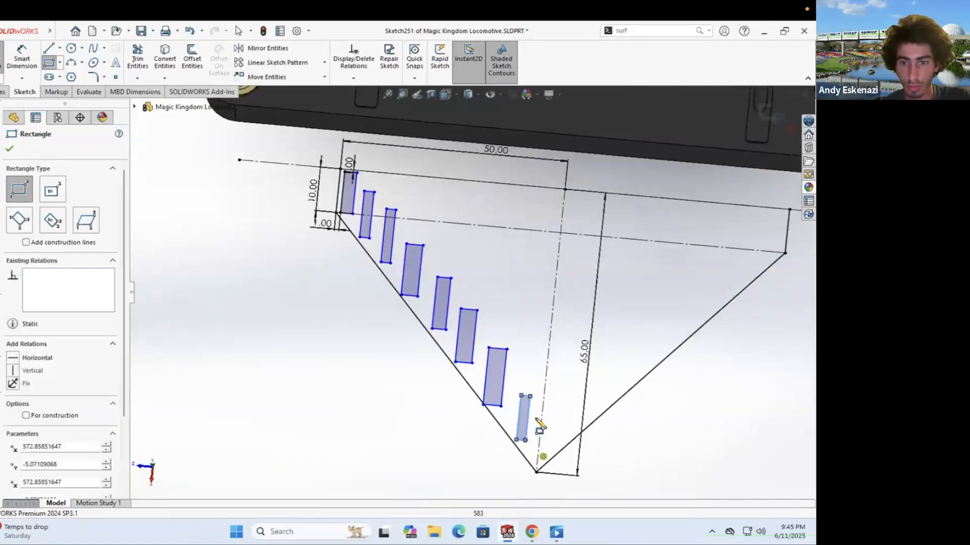
pyautogui.click(539, 448)
pyautogui.press('Escape')
# Step: Make the long edges of all the slat rectangles equal
pyautogui.scroll(-2, 510, 388)
pyautogui.keyDown('ctrl'); pyautogui.click(411, 256); pyautogui.keyUp('ctrl')
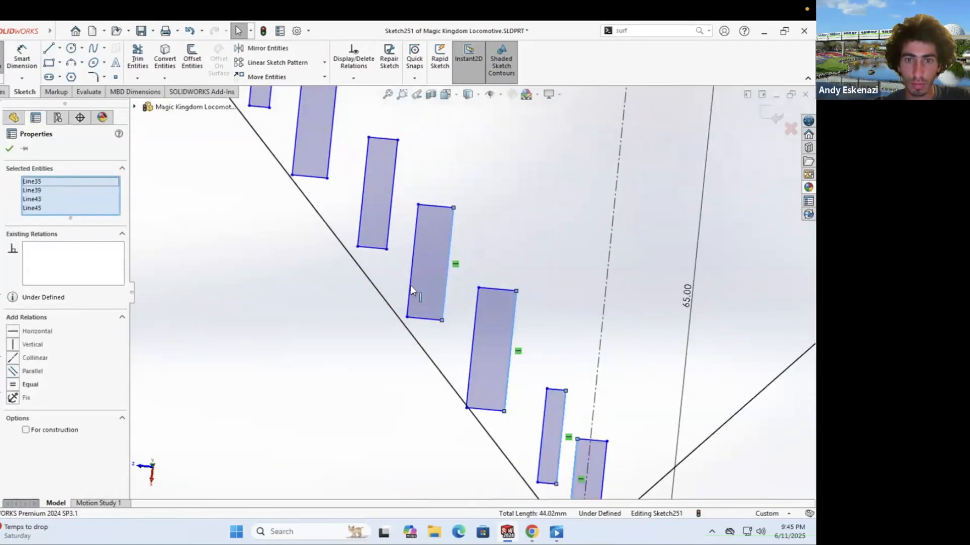
pyautogui.keyDown('ctrl'); pyautogui.click(404, 257); pyautogui.keyUp('ctrl')
pyautogui.keyDown('ctrl'); pyautogui.click(379, 225); pyautogui.keyUp('ctrl')
pyautogui.keyDown('ctrl'); pyautogui.click(347, 202); pyautogui.keyUp('ctrl')
pyautogui.click(30, 429)
pyautogui.press('Escape')
pyautogui.scroll(2, 394, 139)
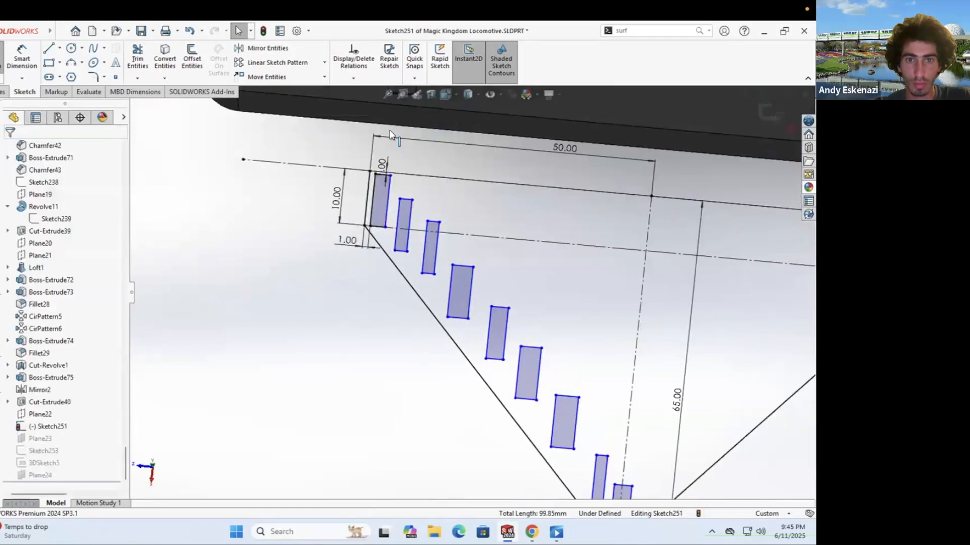
# Step: Dimension the width of the first slat rectangle
pyautogui.scroll(-4, 413, 180)
pyautogui.click(341, 165)
pyautogui.press('Return')
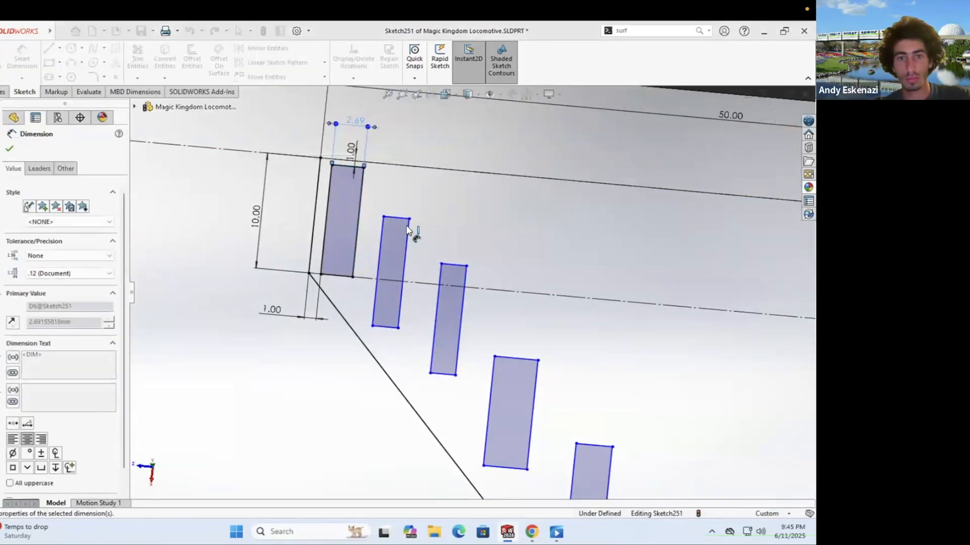
pyautogui.press('Escape')
# Step: Make the short edges of all the slat rectangles equal in width
pyautogui.click(402, 217)
pyautogui.click(595, 445)
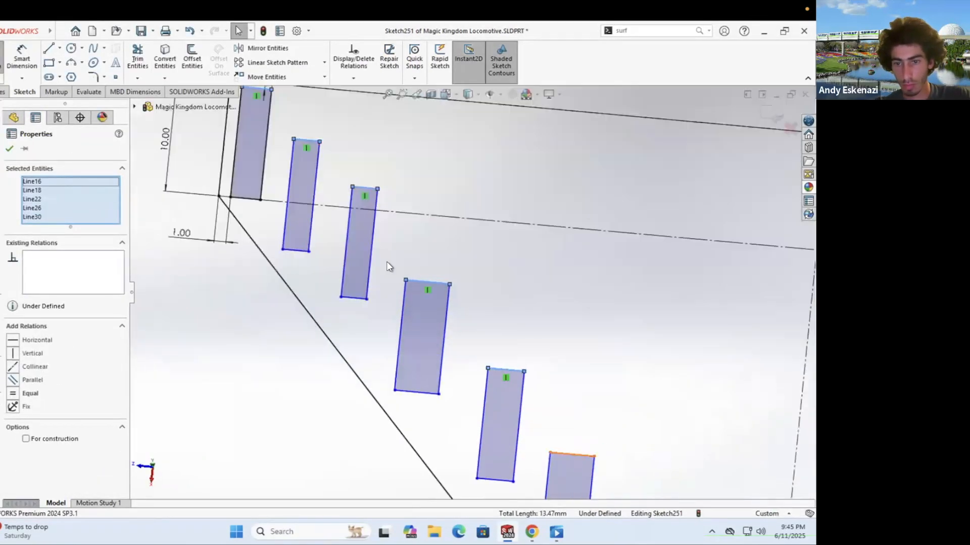
pyautogui.click(569, 455)
pyautogui.scroll(4, 569, 452)
pyautogui.click(556, 421)
pyautogui.scroll(-3, 571, 447)
pyautogui.click(537, 402)
pyautogui.scroll(-3, 563, 454)
pyautogui.click(558, 420)
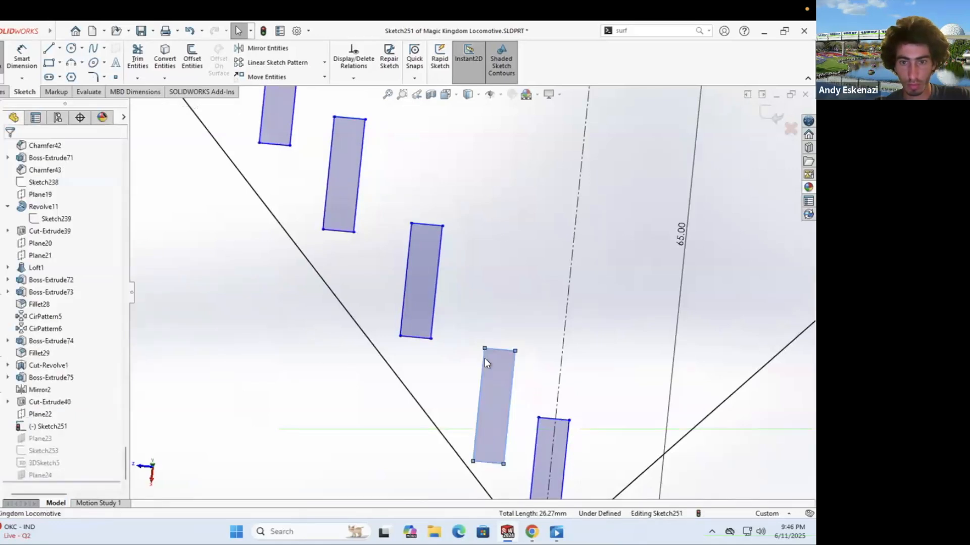
# Step: Move a slat clear of the slanted edge and draw construction lines from the first slats' lower corners straight to that edge
pyautogui.moveTo(484, 359); pyautogui.dragTo(473, 331)
pyautogui.scroll(5, 472, 331)
pyautogui.scroll(-7, 377, 264)
pyautogui.press('Escape')
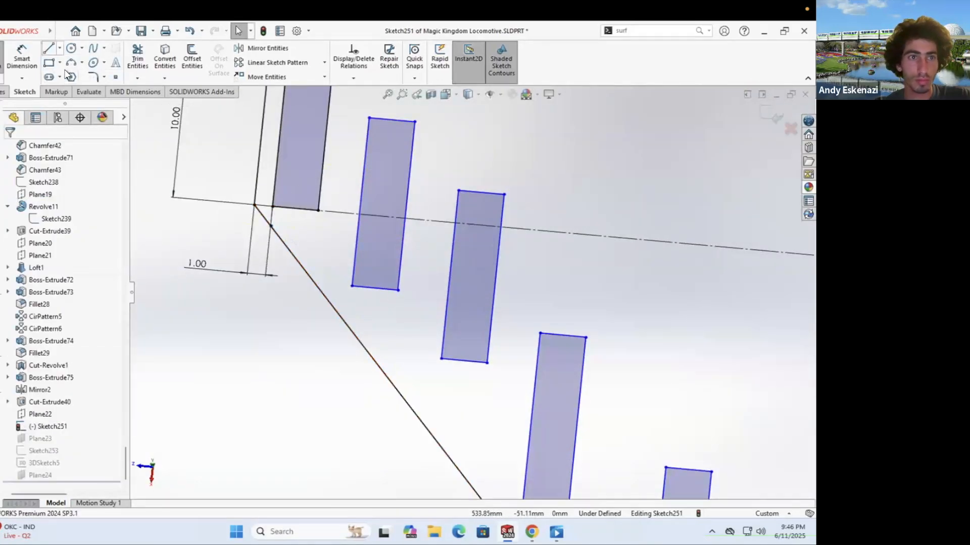
pyautogui.press('Escape')
pyautogui.scroll(-2, 501, 368)
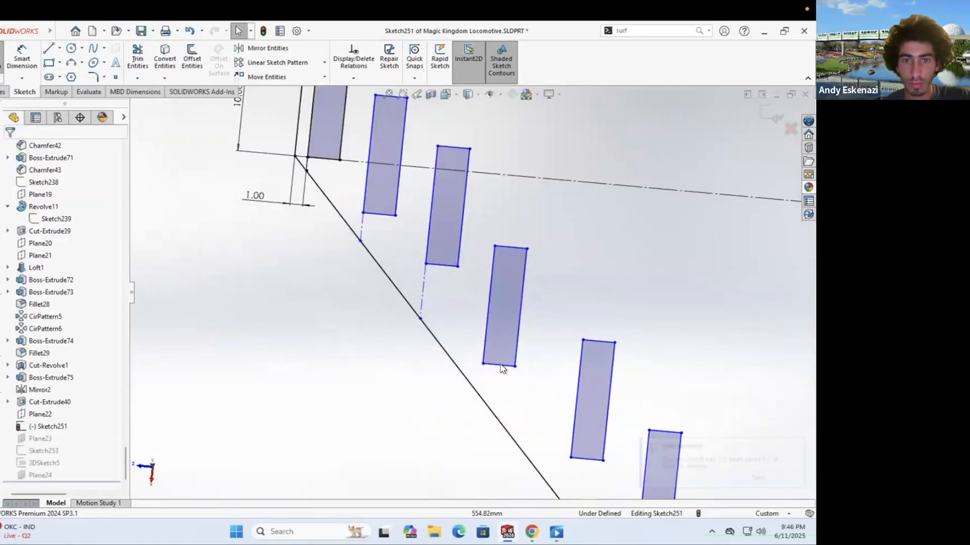
pyautogui.press('Escape')
pyautogui.scroll(1, 374, 303)
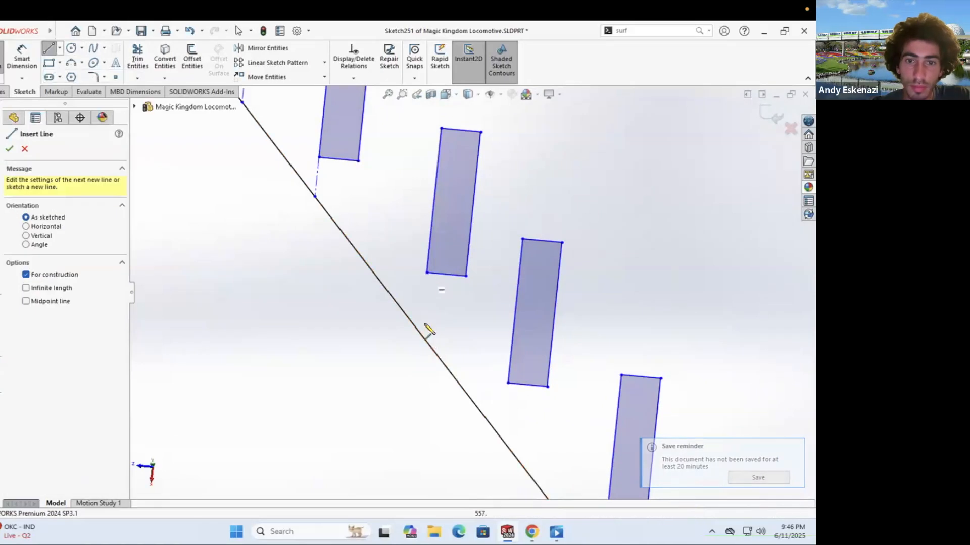
pyautogui.click(502, 439)
pyautogui.press('Escape')
pyautogui.scroll(5, 525, 414)
pyautogui.scroll(-6, 553, 395)
# Step: Draw matching construction lines from the remaining slats' lower corners to the slanted edge, ending with the slat on the centreline
pyautogui.click(59, 49)
pyautogui.click(76, 76)
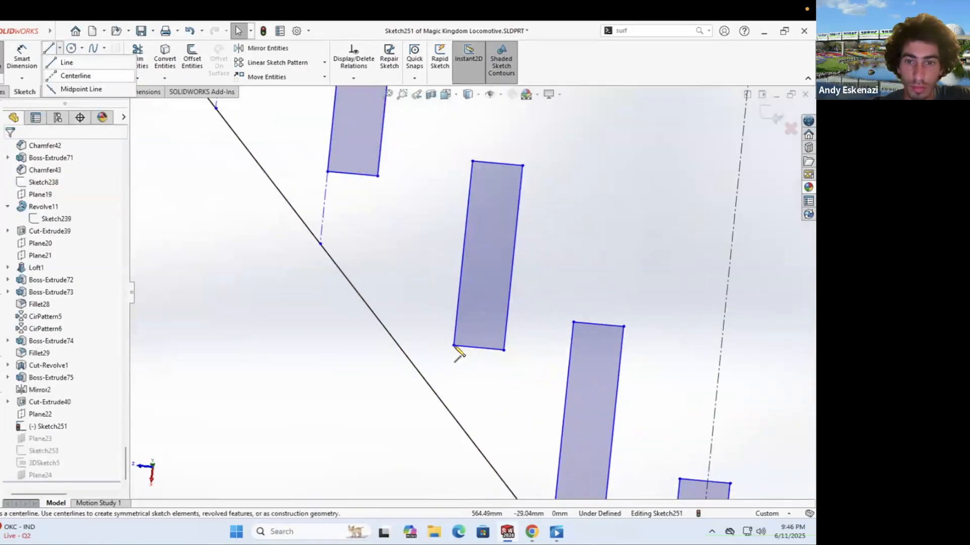
pyautogui.press('Escape')
pyautogui.scroll(1, 381, 358)
pyautogui.click(466, 386)
pyautogui.press('Escape')
pyautogui.scroll(5, 467, 386)
pyautogui.scroll(-4, 523, 455)
pyautogui.click(60, 48)
pyautogui.click(76, 76)
pyautogui.click(514, 402)
# Step: Make all eight construction lines between the slats and the slanted edge equal in length
pyautogui.keyDown('ctrl'); pyautogui.click(402, 267); pyautogui.keyUp('ctrl')
pyautogui.scroll(5, 402, 252)
pyautogui.keyDown('ctrl'); pyautogui.click(419, 235); pyautogui.keyUp('ctrl')
pyautogui.keyDown('ctrl'); pyautogui.click(359, 144); pyautogui.keyUp('ctrl')
pyautogui.scroll(-4, 415, 222)
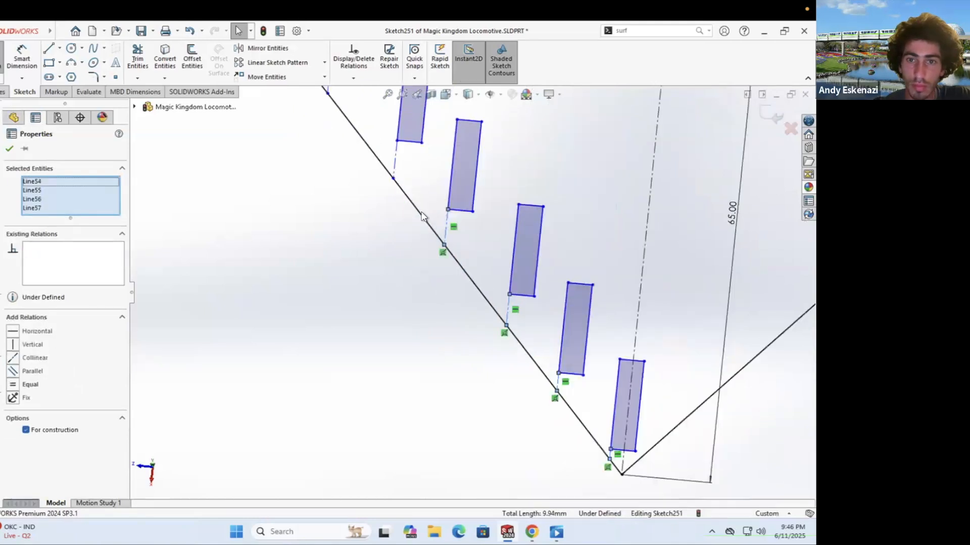
pyautogui.keyDown('ctrl'); pyautogui.click(393, 159); pyautogui.keyUp('ctrl')
pyautogui.keyDown('ctrl'); pyautogui.click(371, 187); pyautogui.keyUp('ctrl')
pyautogui.scroll(-4, 393, 205)
pyautogui.keyDown('ctrl'); pyautogui.click(367, 150); pyautogui.keyUp('ctrl')
pyautogui.scroll(4, 368, 152)
pyautogui.scroll(-5, 426, 260)
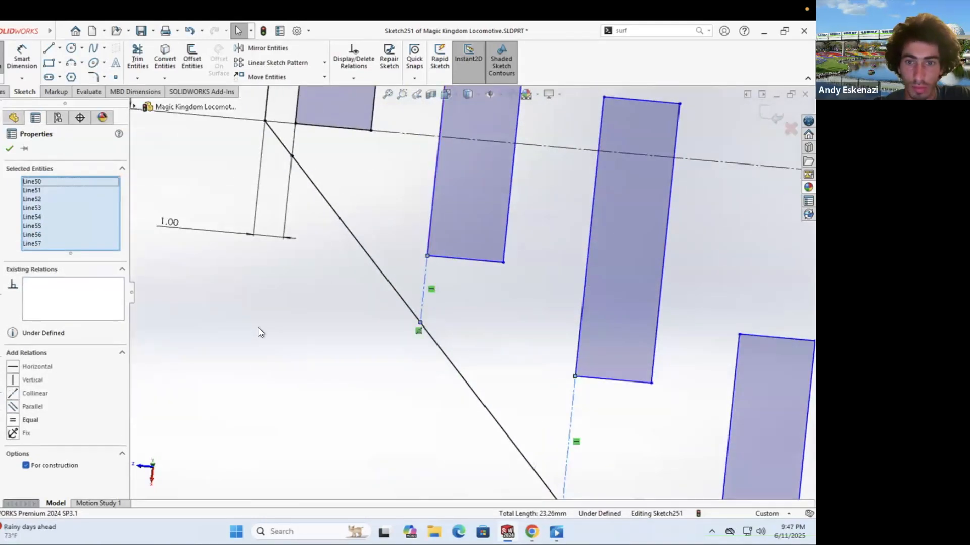
pyautogui.click(30, 420)
# Step: Make the second slat's construction line equal to the short segment between the first slat and the slanted edge
pyautogui.click(424, 291)
pyautogui.scroll(2, 374, 212)
pyautogui.scroll(-1, 353, 188)
pyautogui.keyDown('ctrl'); pyautogui.click(350, 191); pyautogui.keyUp('ctrl')
pyautogui.click(30, 394)
pyautogui.click(538, 266)
pyautogui.scroll(11, 539, 267)
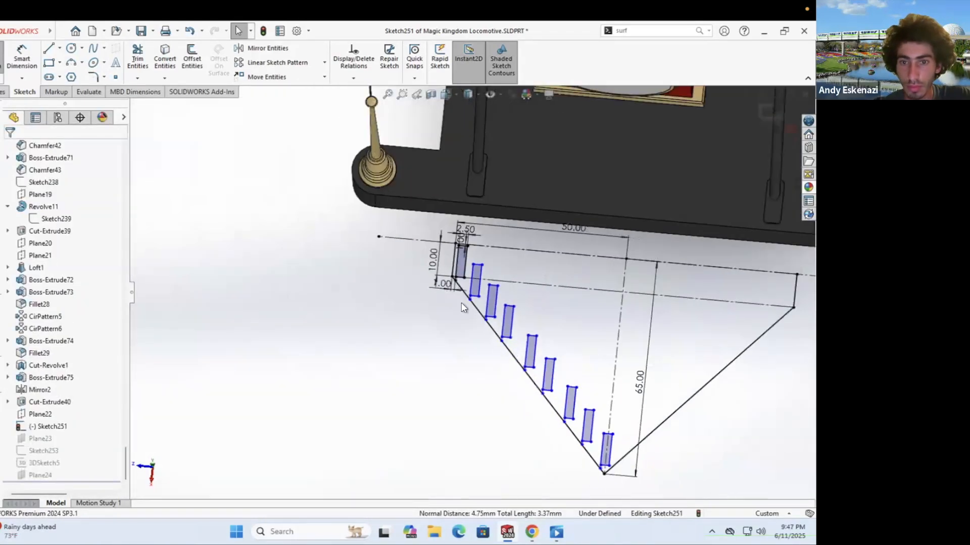
# Step: Draw horizontal construction lines from the lower inner corners of the slats nearest the platform to the side of each following slat
pyautogui.scroll(-5, 480, 273)
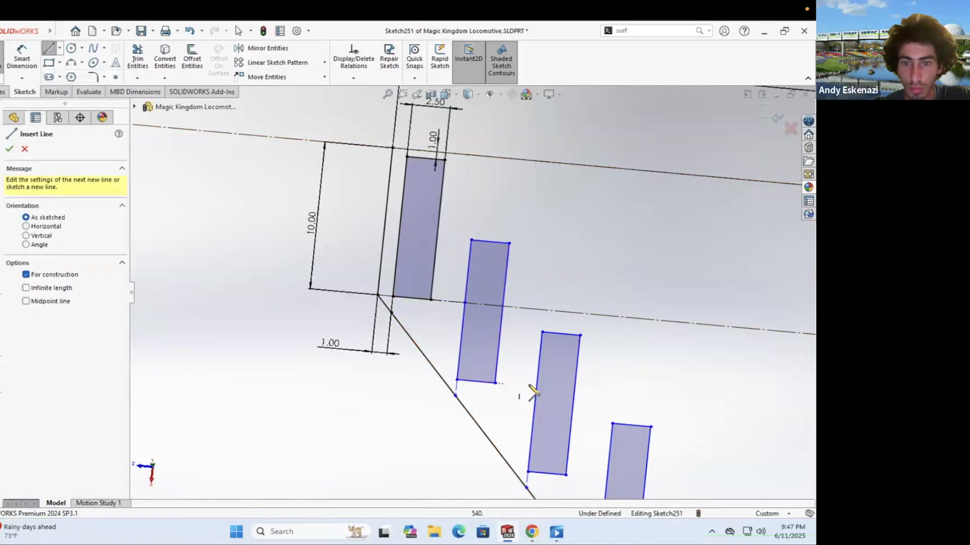
pyautogui.click(60, 48)
pyautogui.click(75, 76)
pyautogui.scroll(-3, 560, 443)
pyautogui.click(541, 444)
pyautogui.click(599, 449)
pyautogui.press('Escape')
pyautogui.click(60, 48)
pyautogui.click(75, 76)
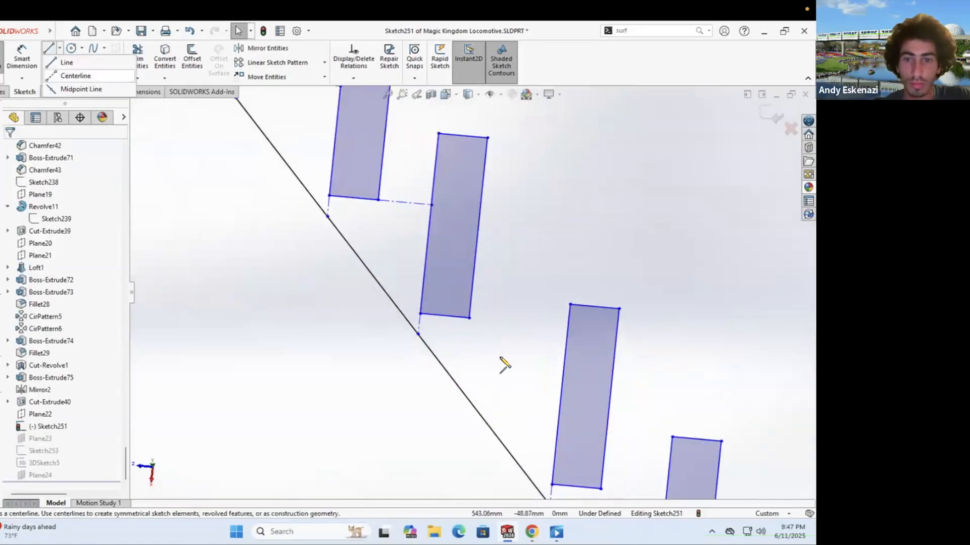
pyautogui.click(567, 326)
pyautogui.press('Escape')
# Step: Connect the remaining slats with horizontal construction lines, down to the slat on the centreline near the tip
pyautogui.scroll(1, 480, 270)
pyautogui.click(566, 424)
pyautogui.press('Escape')
pyautogui.scroll(1, 563, 411)
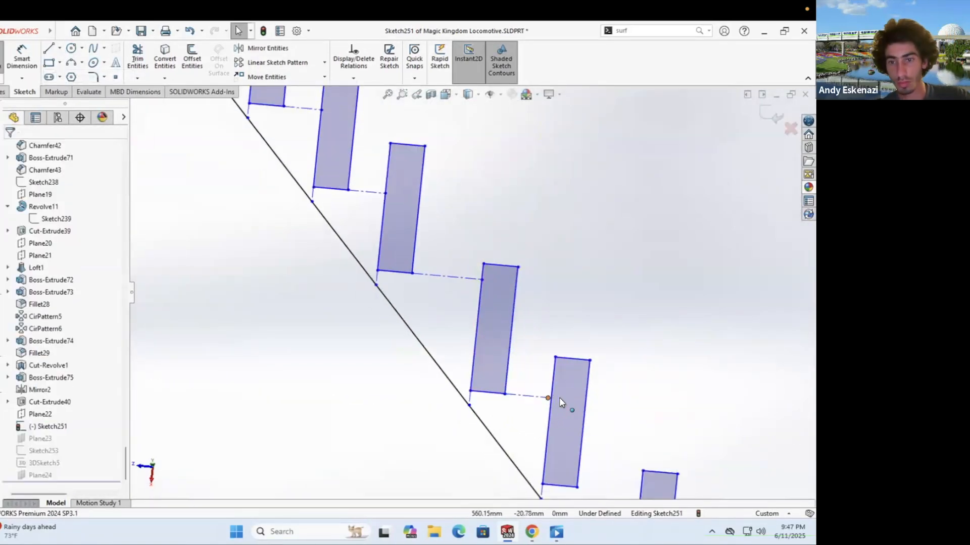
pyautogui.press('Escape')
pyautogui.scroll(3, 602, 372)
pyautogui.scroll(-2, 602, 372)
pyautogui.click(60, 48)
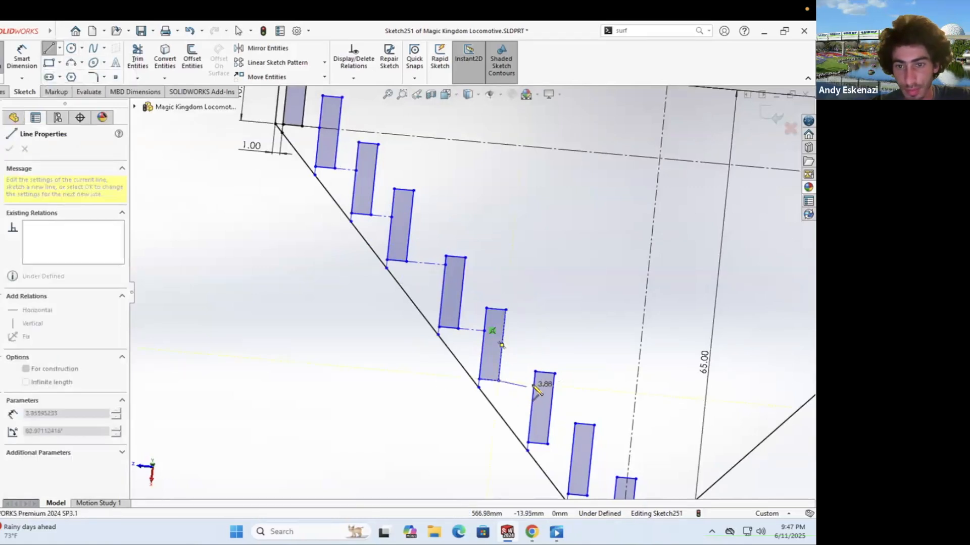
pyautogui.click(534, 384)
pyautogui.press('Escape')
pyautogui.scroll(2, 534, 384)
pyautogui.scroll(-3, 620, 473)
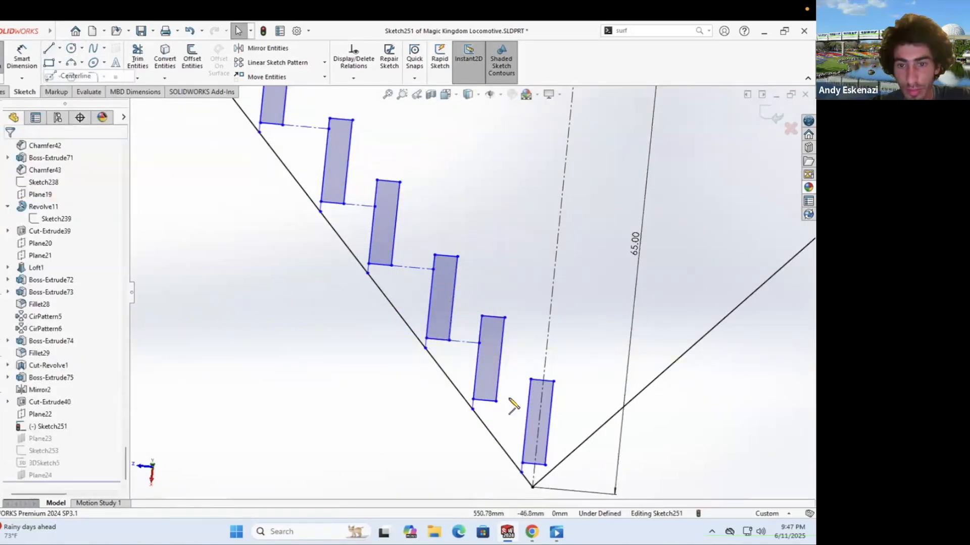
pyautogui.click(497, 402)
# Step: Apply an equal relation to the horizontal construction lines connecting the slats
pyautogui.scroll(-3, 520, 404)
pyautogui.scroll(2, 395, 204)
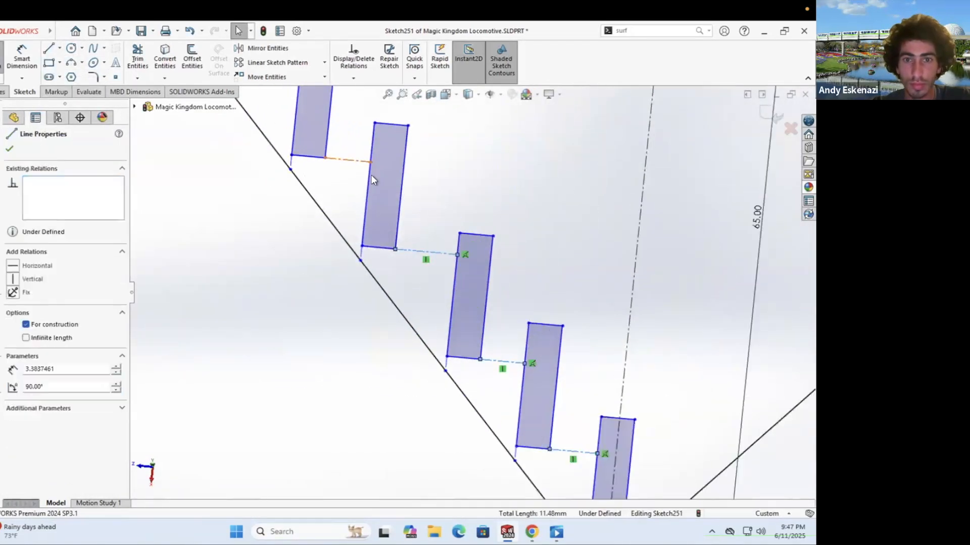
pyautogui.keyDown('ctrl'); pyautogui.click(356, 161); pyautogui.keyUp('ctrl')
pyautogui.scroll(-3, 303, 129)
pyautogui.keyDown('ctrl'); pyautogui.click(371, 215); pyautogui.keyUp('ctrl')
pyautogui.scroll(3, 505, 353)
pyautogui.keyDown('ctrl'); pyautogui.click(388, 232); pyautogui.keyUp('ctrl')
pyautogui.keyDown('ctrl'); pyautogui.click(349, 178); pyautogui.keyUp('ctrl')
pyautogui.scroll(-2, 308, 111)
pyautogui.keyDown('ctrl'); pyautogui.click(337, 143); pyautogui.keyUp('ctrl')
pyautogui.scroll(-3, 337, 143)
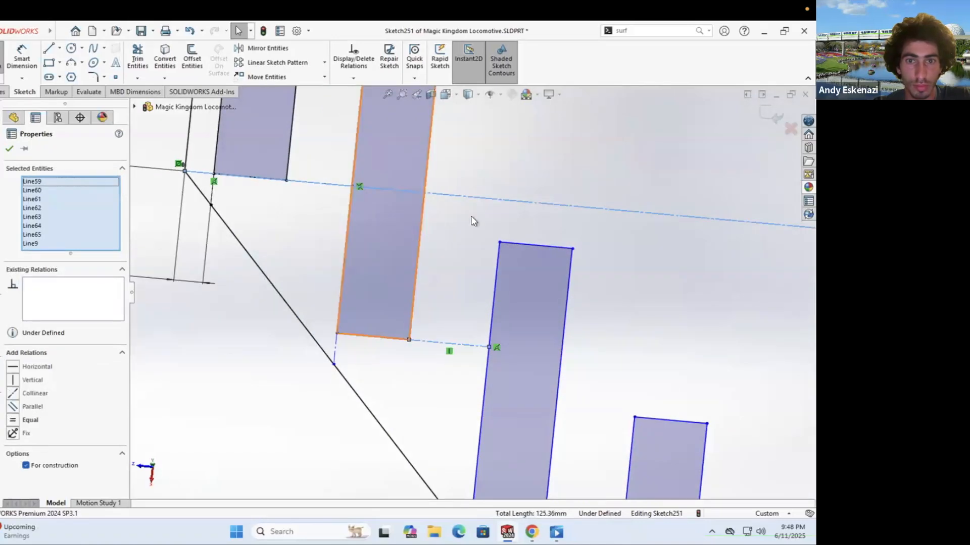
pyautogui.click(14, 413)
# Step: Replace the long horizontal construction line at the first slat's base with a short connector joined to the next slat's upper corner
pyautogui.scroll(5, 422, 327)
pyautogui.rightClick(519, 278)
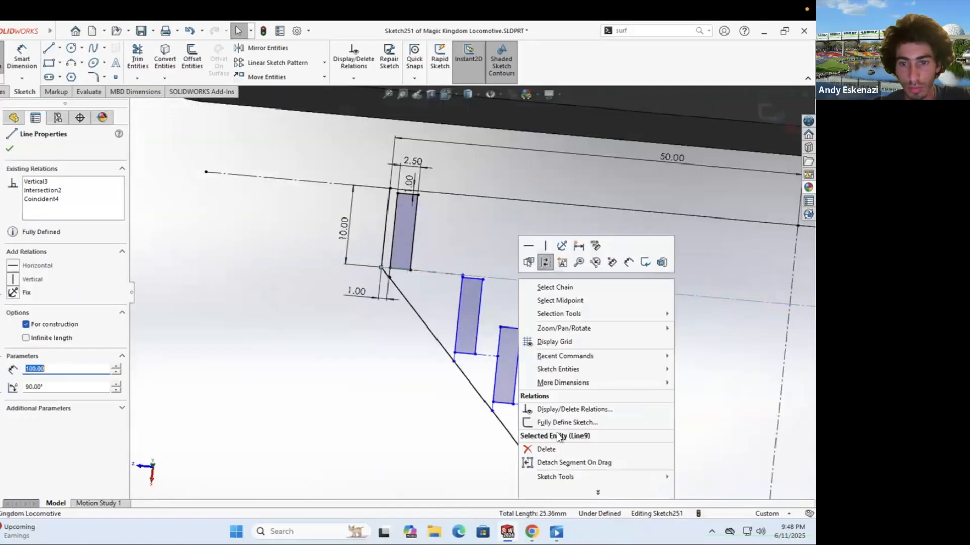
pyautogui.click(560, 449)
pyautogui.click(344, 278)
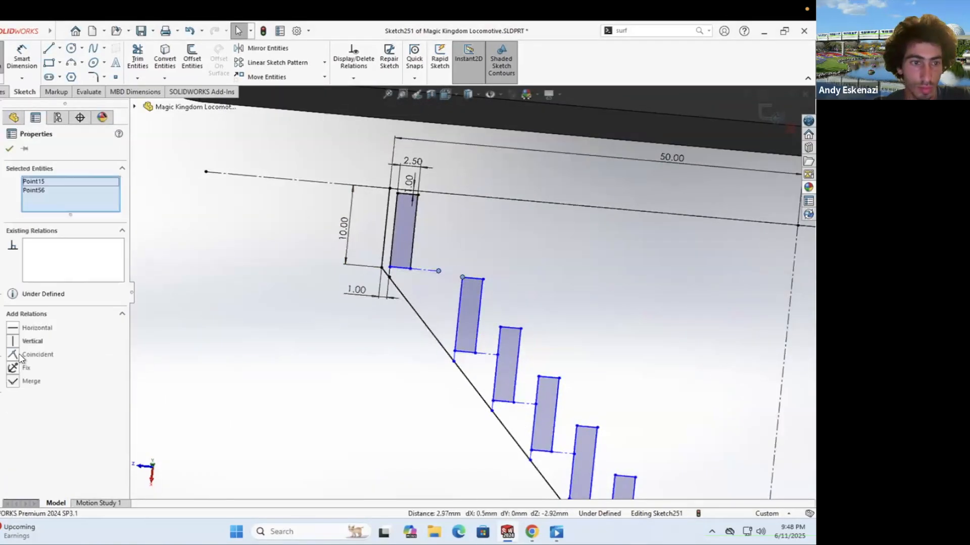
pyautogui.click(13, 400)
pyautogui.press('Escape')
pyautogui.scroll(8, 577, 426)
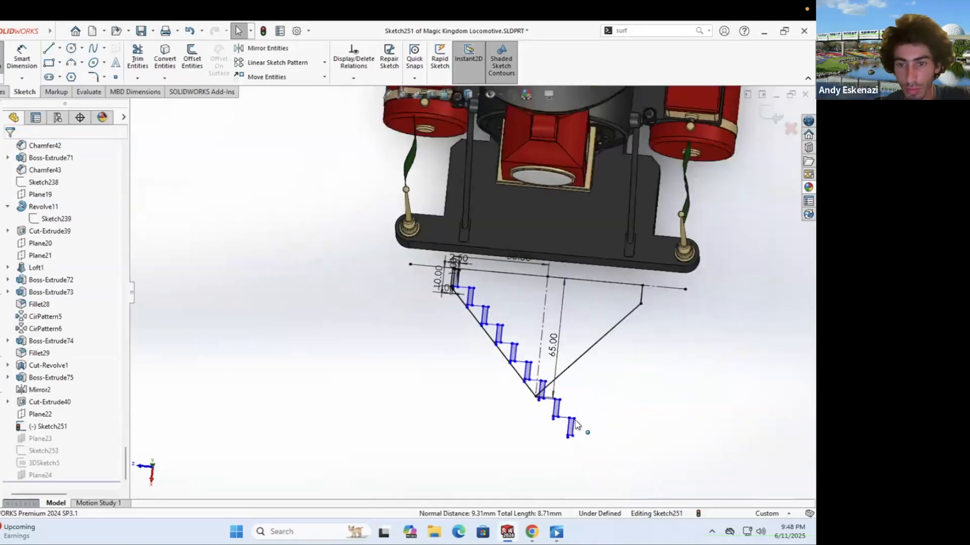
# Step: Draw a midline through the last slat and align it with the outline's centreline
pyautogui.press('Escape')
pyautogui.scroll(-8, 540, 381)
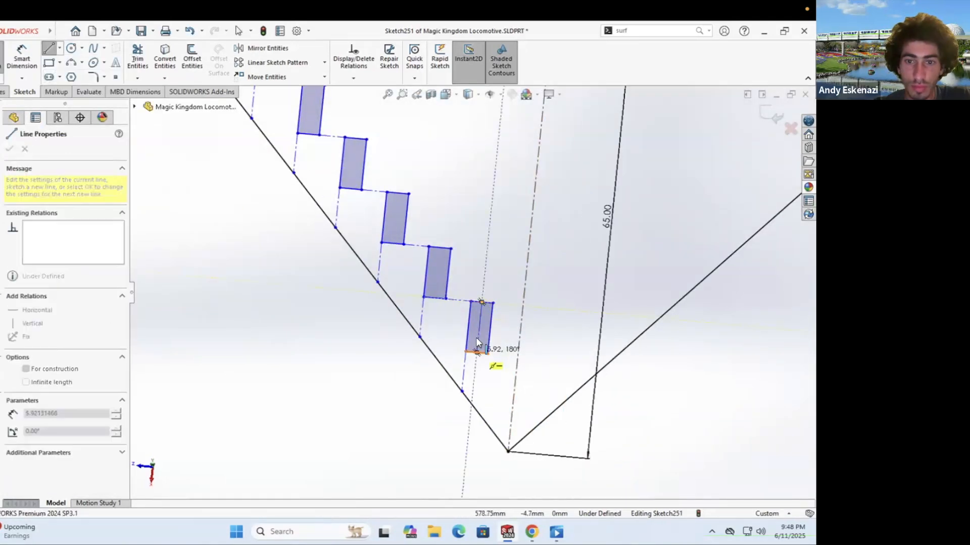
pyautogui.press('Escape')
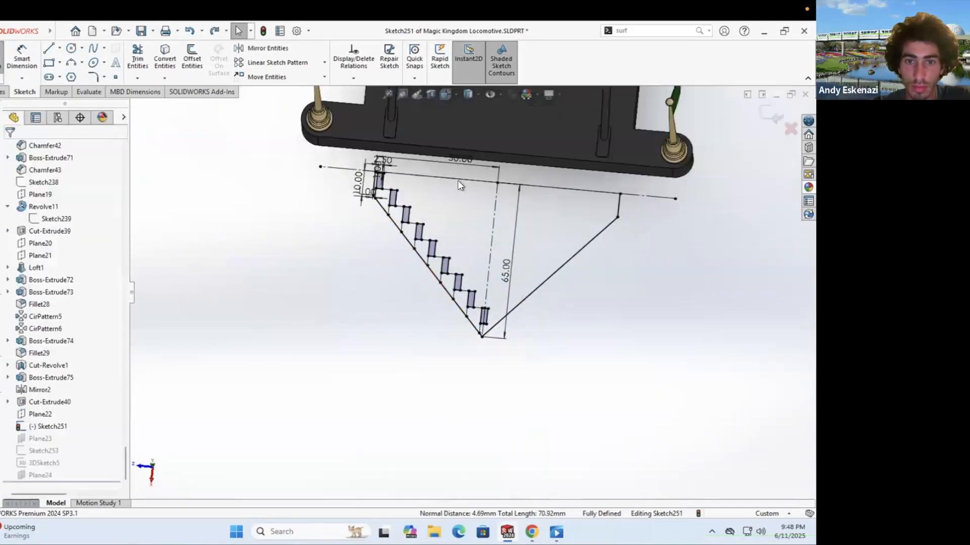
# Step: Close the base outline with a 100 mm line along its back edge and exit the sketch
pyautogui.scroll(-5, 356, 232)
pyautogui.click(48, 48)
pyautogui.click(390, 265)
pyautogui.scroll(5, 563, 294)
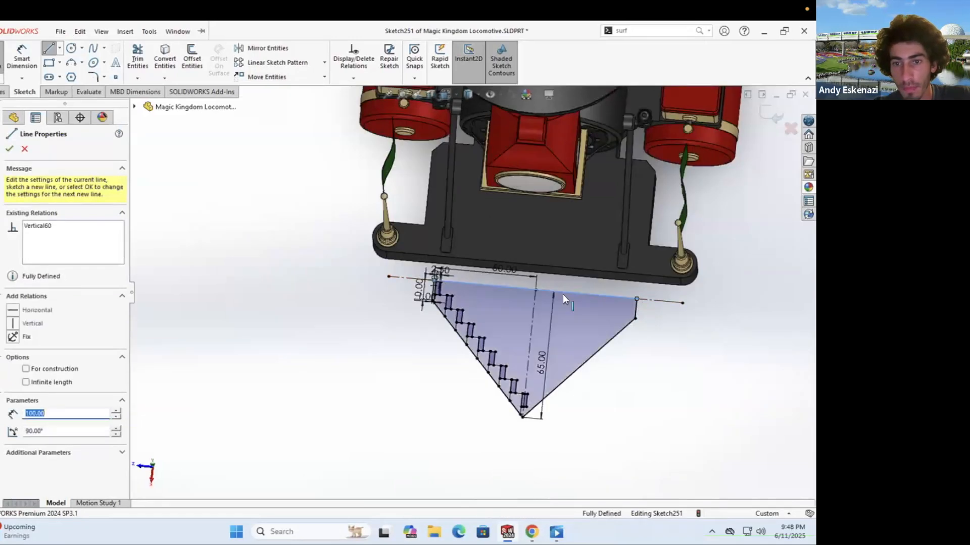
pyautogui.press('Escape')
pyautogui.scroll(-5, 563, 294)
pyautogui.click(771, 113)
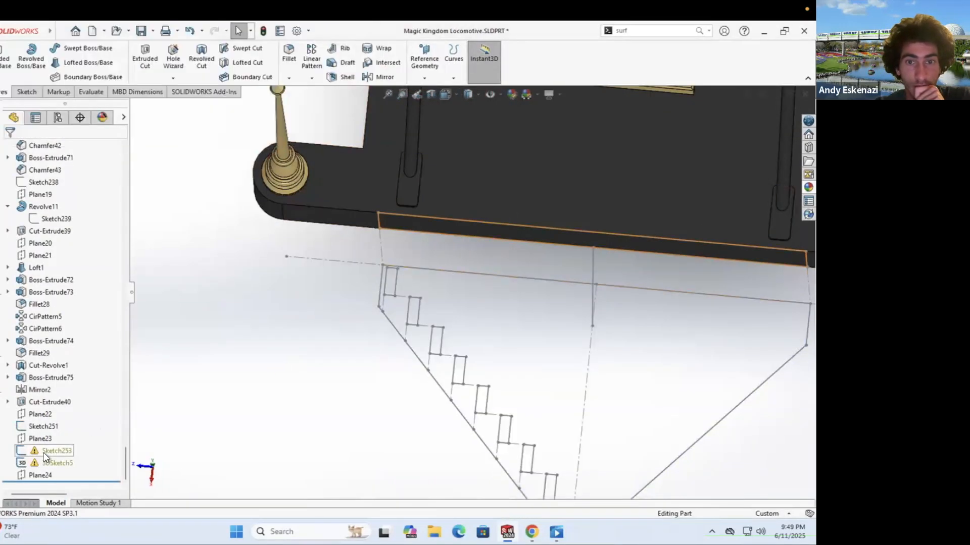
# Step: Delete the obsolete 3DSketch5, Sketch253, Plane23 and Plane24 from the part
pyautogui.click(44, 463)
pyautogui.press('Delete')
pyautogui.press('Return')
pyautogui.rightClick(56, 462)
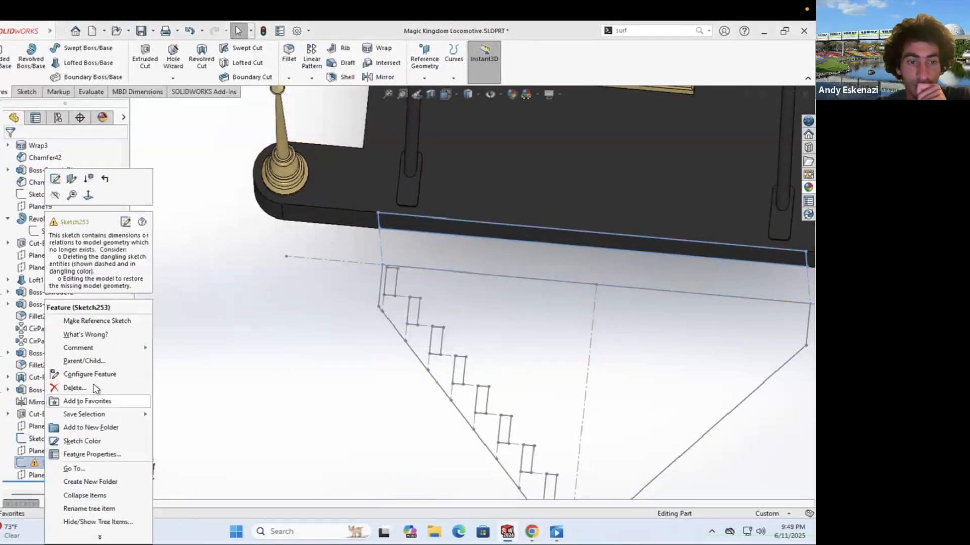
pyautogui.click(76, 384)
pyautogui.press('Return')
pyautogui.click(38, 464)
pyautogui.press('Delete')
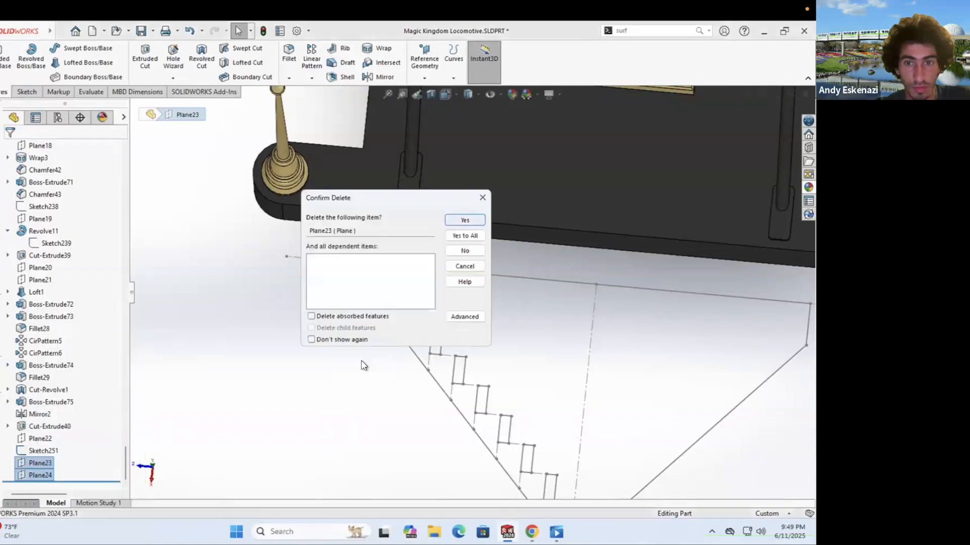
pyautogui.press('Return')
# Step: Sketch a center rectangle across the platform's front face, referencing construction lines raised from the outline's converted back edge
pyautogui.scroll(5, 281, 289)
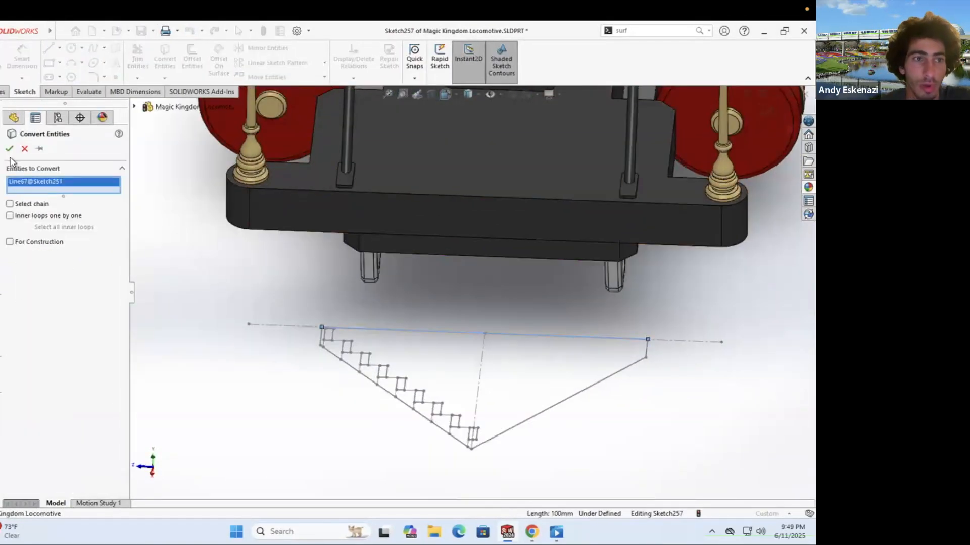
pyautogui.click(49, 48)
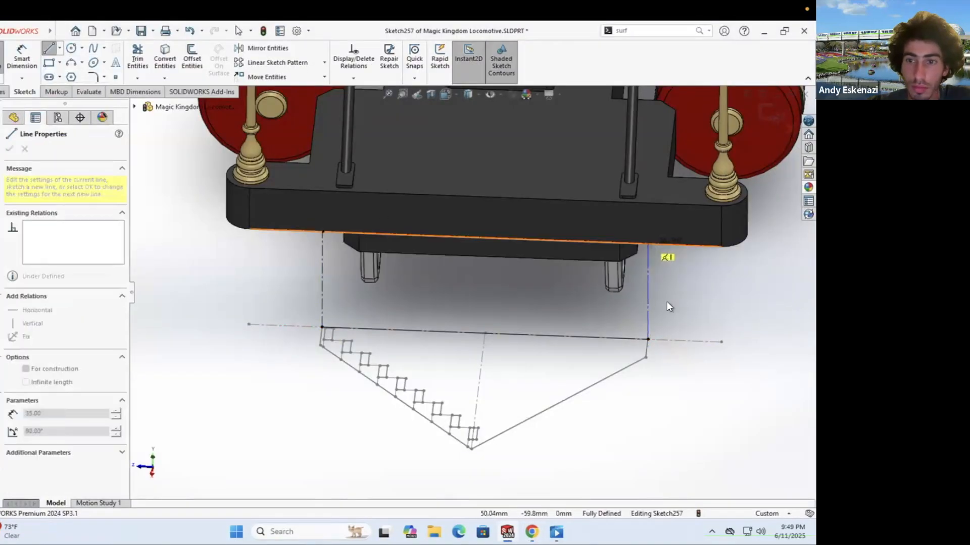
pyautogui.click(59, 62)
pyautogui.click(83, 87)
pyautogui.click(485, 217)
pyautogui.click(697, 205)
# Step: Set the rectangle's width to 130 mm and extrude it from the platform's front face
pyautogui.click(22, 60)
pyautogui.click(469, 195)
pyautogui.click(469, 171)
pyautogui.press('Return')
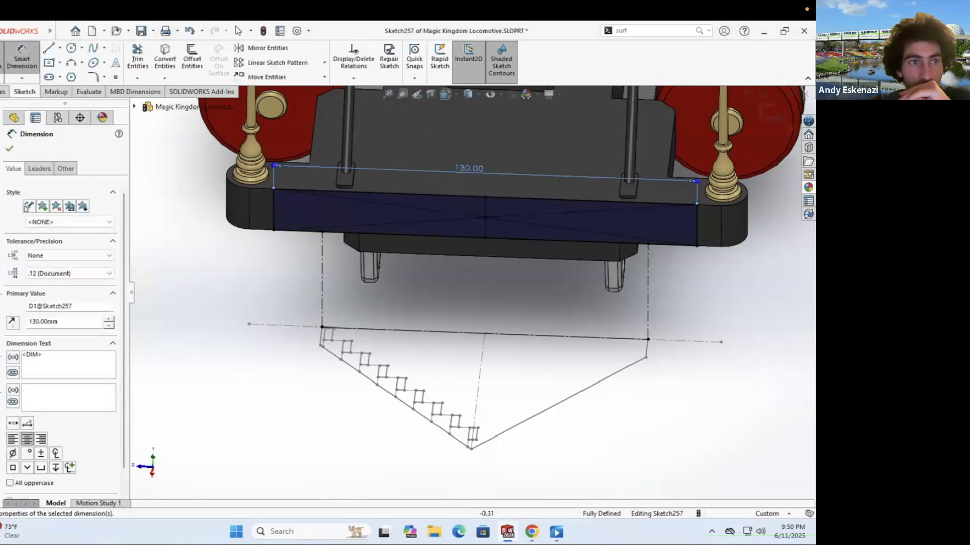
pyautogui.press('Return')
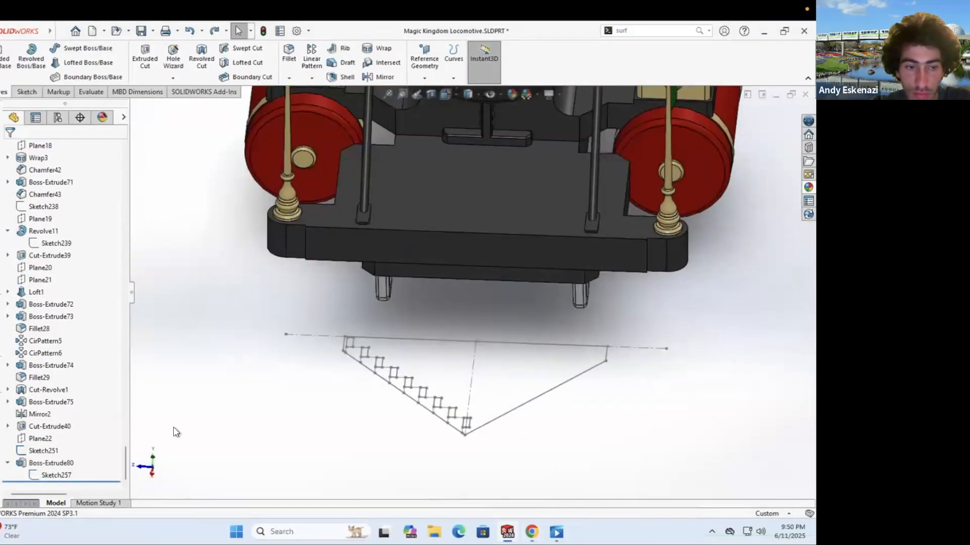
# Step: Edit the plate's rectangle sketch, dimension its upper edge from the platform's top edge, and rebuild the part
pyautogui.rightClick(50, 475)
pyautogui.click(60, 320)
pyautogui.click(623, 353)
pyautogui.click(624, 368)
pyautogui.scroll(-3, 650, 369)
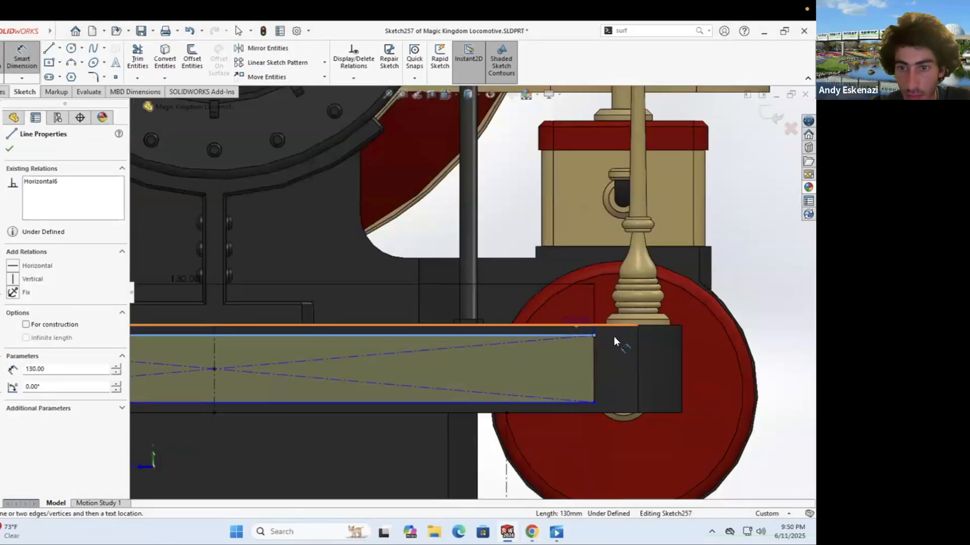
pyautogui.click(614, 341)
pyautogui.press('Return')
pyautogui.hotkey('ctrl', 'b')
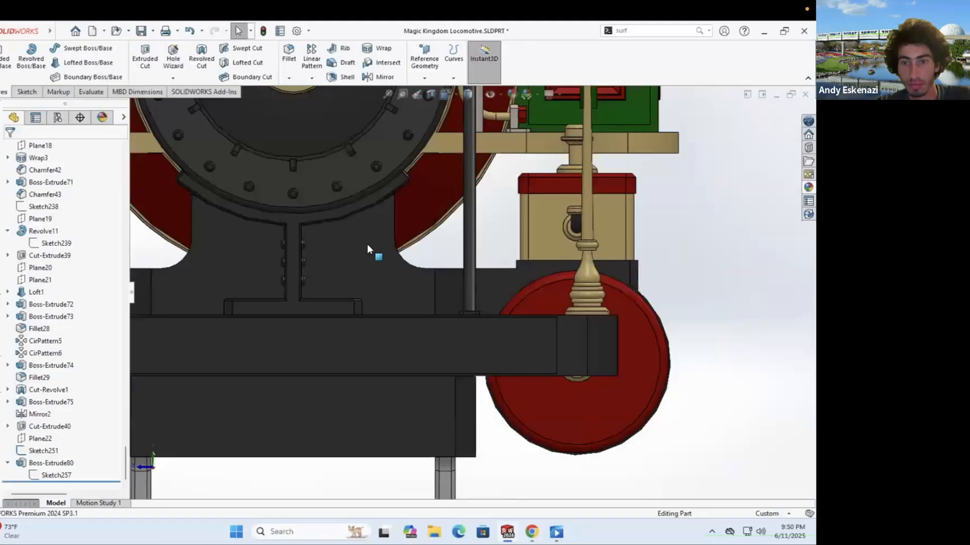
# Step: Start a sketch on the raised plate's front face and convert the rear edges of all nine slat rectangles into it
pyautogui.scroll(-5, 280, 325)
pyautogui.scroll(3, 351, 302)
pyautogui.click(351, 302)
pyautogui.scroll(-3, 428, 320)
pyautogui.scroll(3, 423, 331)
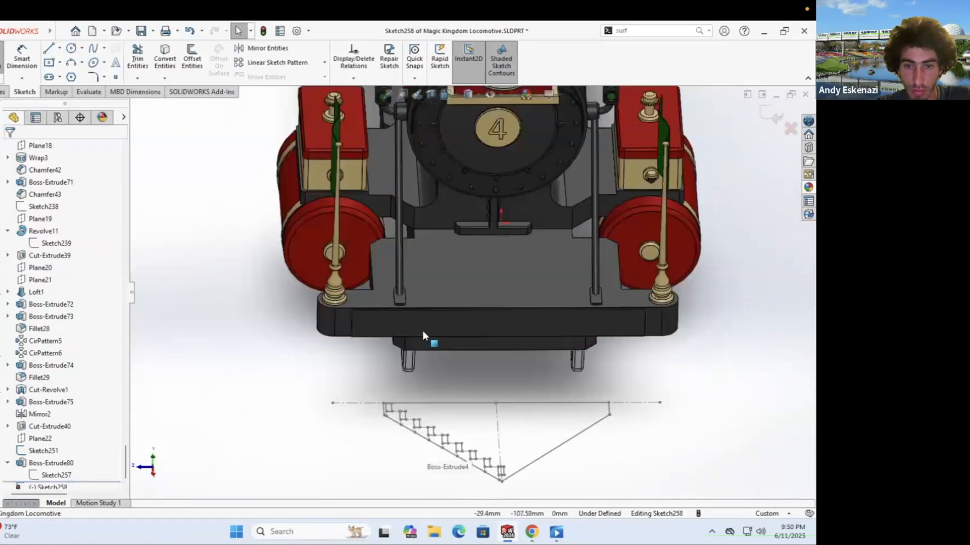
pyautogui.scroll(-4, 412, 414)
pyautogui.press('c')
pyautogui.click(430, 410)
pyautogui.scroll(2, 429, 416)
pyautogui.click(481, 440)
pyautogui.click(533, 469)
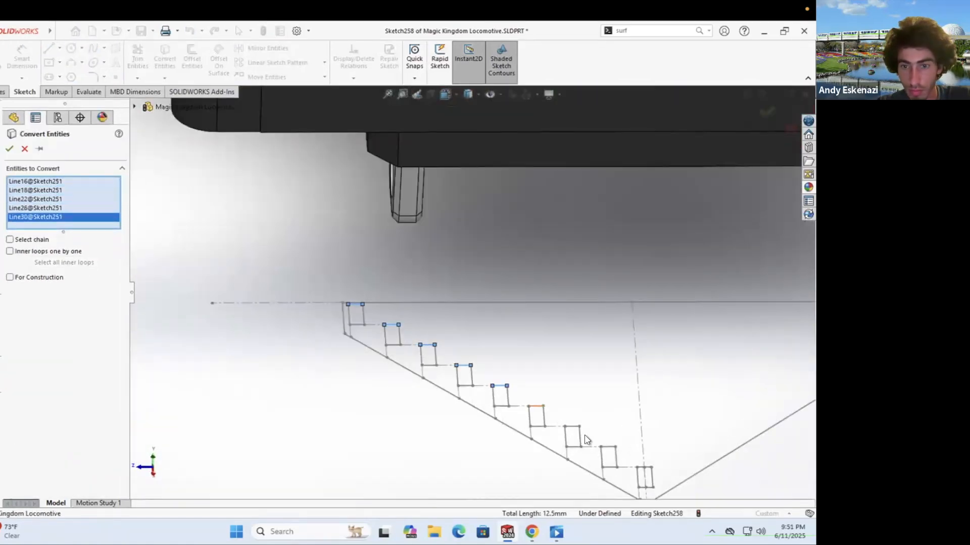
pyautogui.scroll(-2, 555, 454)
pyautogui.click(585, 497)
pyautogui.click(633, 525)
pyautogui.rightClick(663, 470)
pyautogui.scroll(4, 479, 244)
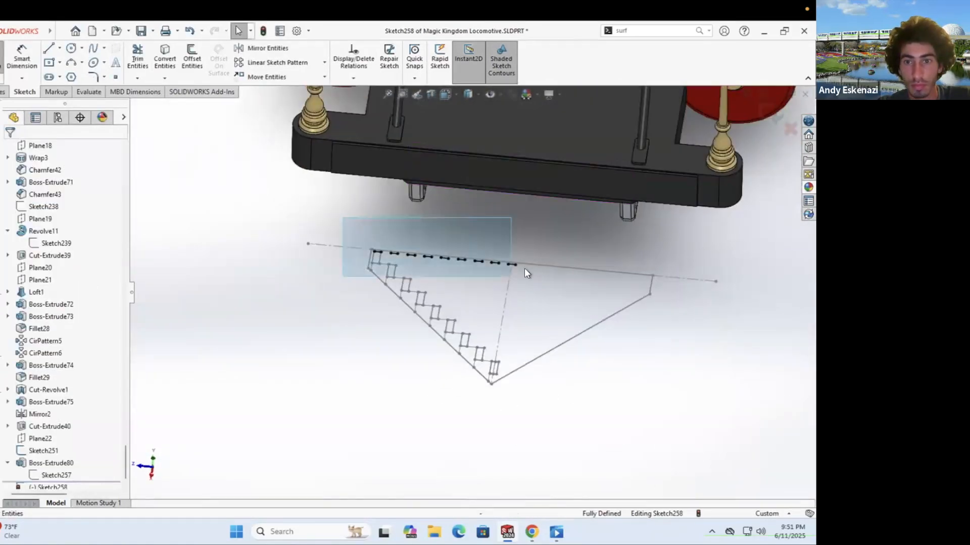
# Step: Draw construction lines from the ends of the converted slat edges up to the plate's lower edge and sketch the first slat rectangle
pyautogui.scroll(-3, 500, 223)
pyautogui.click(253, 306)
pyautogui.scroll(2, 354, 252)
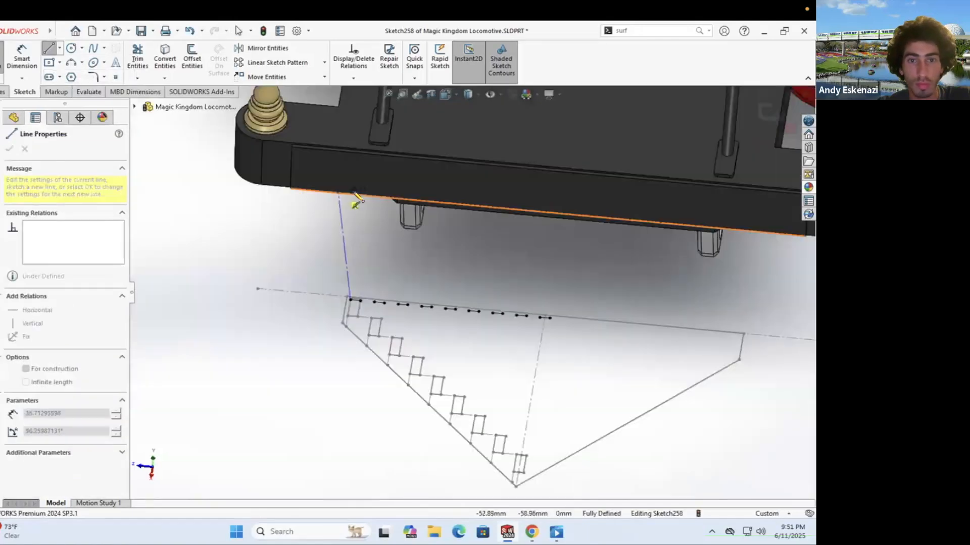
pyautogui.scroll(-3, 405, 194)
pyautogui.click(51, 63)
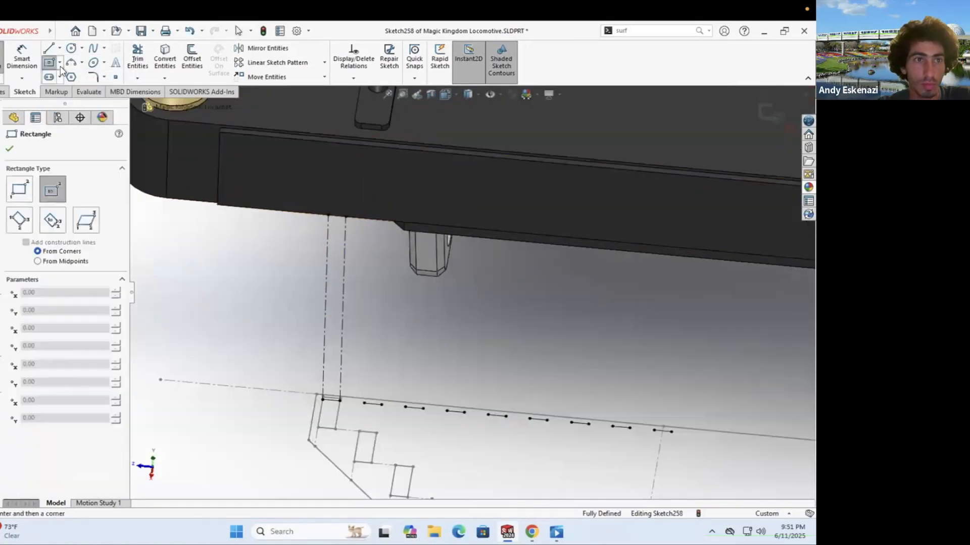
pyautogui.press('Escape')
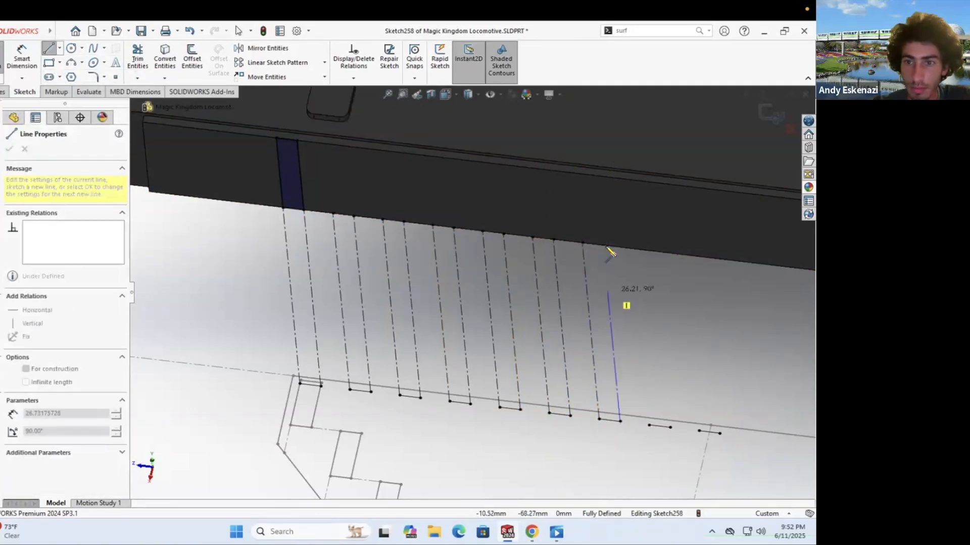
pyautogui.press('Escape')
pyautogui.click(59, 48)
pyautogui.moveTo(682, 255); pyautogui.dragTo(699, 431)
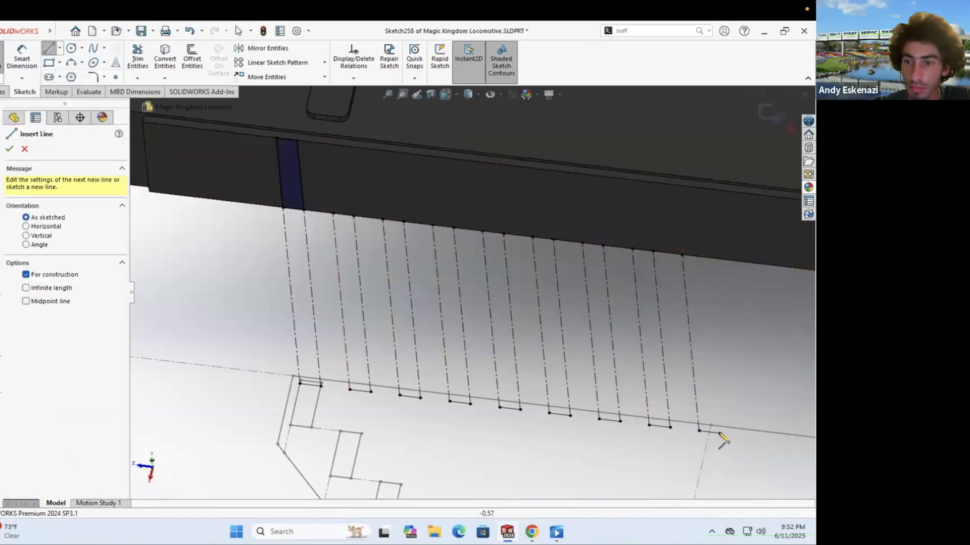
# Step: Sketch corner rectangles on the plate's face above the remaining pairs of construction lines, and exit the sketch
pyautogui.press('r')
pyautogui.click(433, 225)
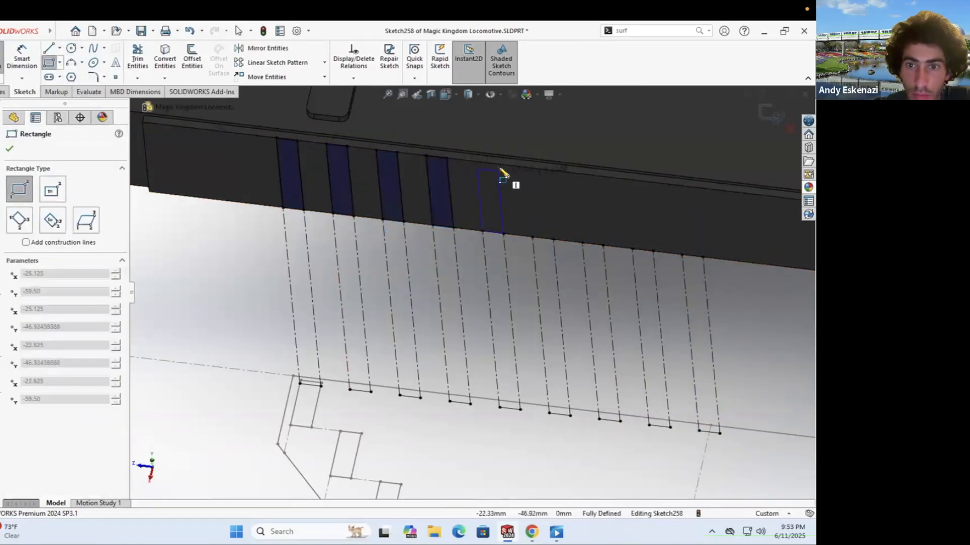
pyautogui.click(553, 177)
pyautogui.click(582, 245)
pyautogui.click(599, 175)
pyautogui.click(632, 248)
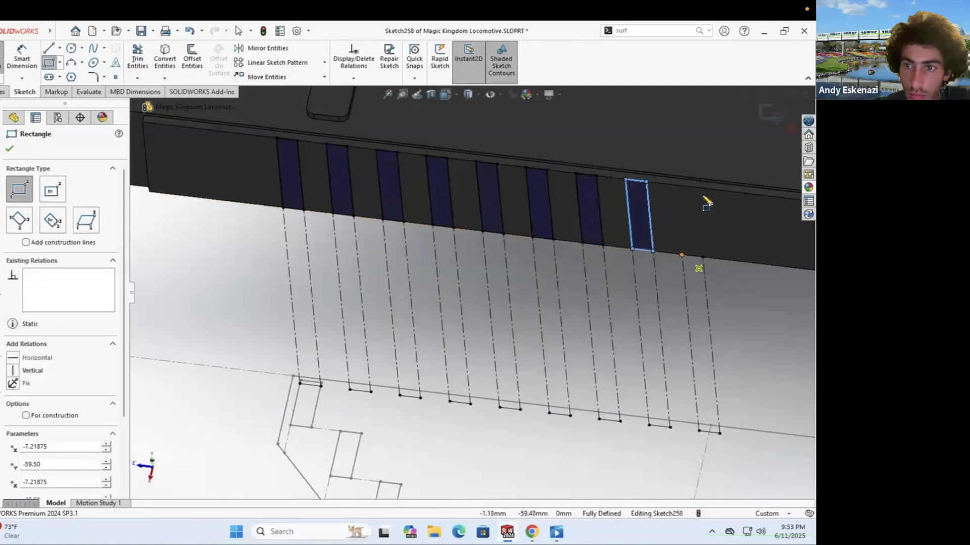
pyautogui.press('Escape')
pyautogui.scroll(5, 452, 269)
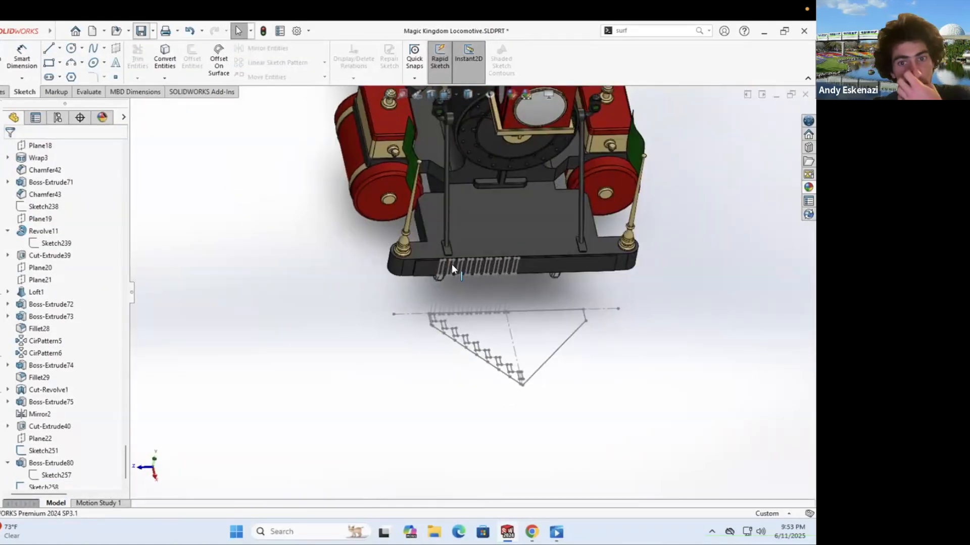
# Step: Loft the outermost slat between its rectangle on the plate and the matching base rectangle, and show both profile sketches again
pyautogui.rightClick(156, 255)
pyautogui.scroll(3, 353, 282)
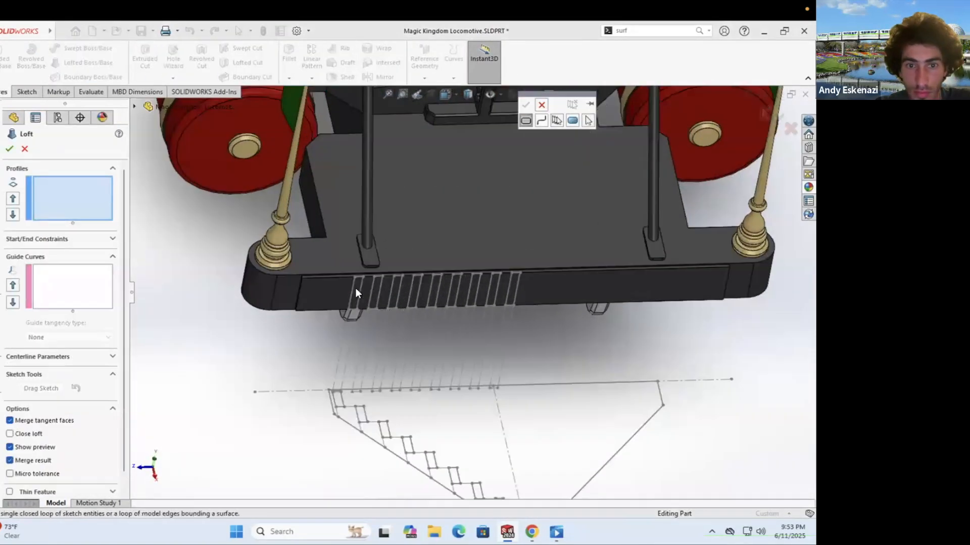
pyautogui.scroll(3, 313, 430)
pyautogui.click(314, 430)
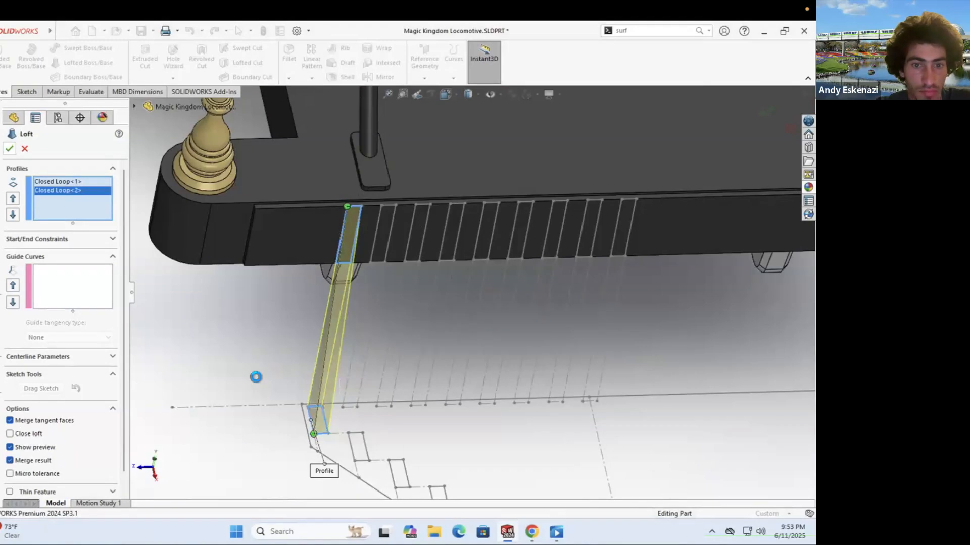
pyautogui.press('Return')
pyautogui.click(7, 475)
pyautogui.rightClick(44, 475)
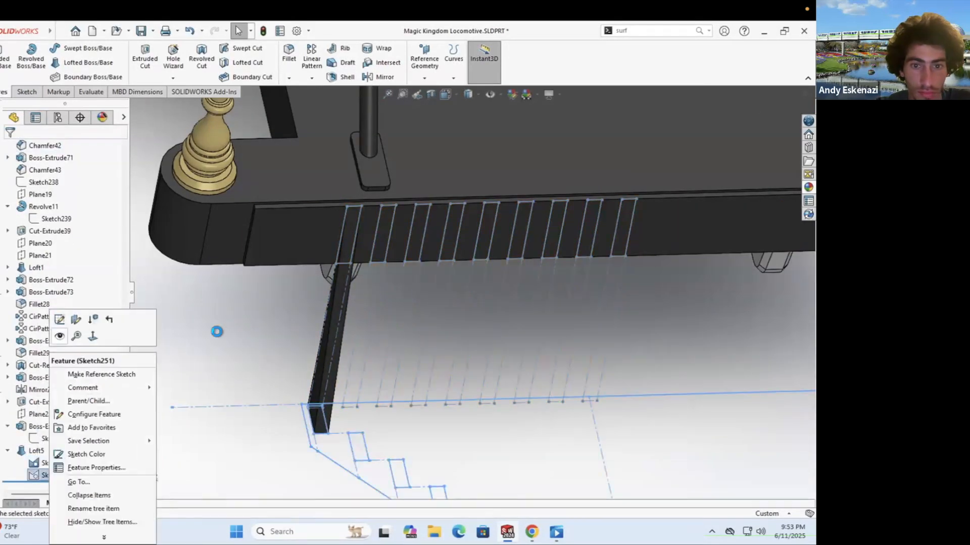
# Step: Loft the second and third slats between their plate rectangles and the matching base rectangles
pyautogui.click(74, 64)
pyautogui.click(386, 244)
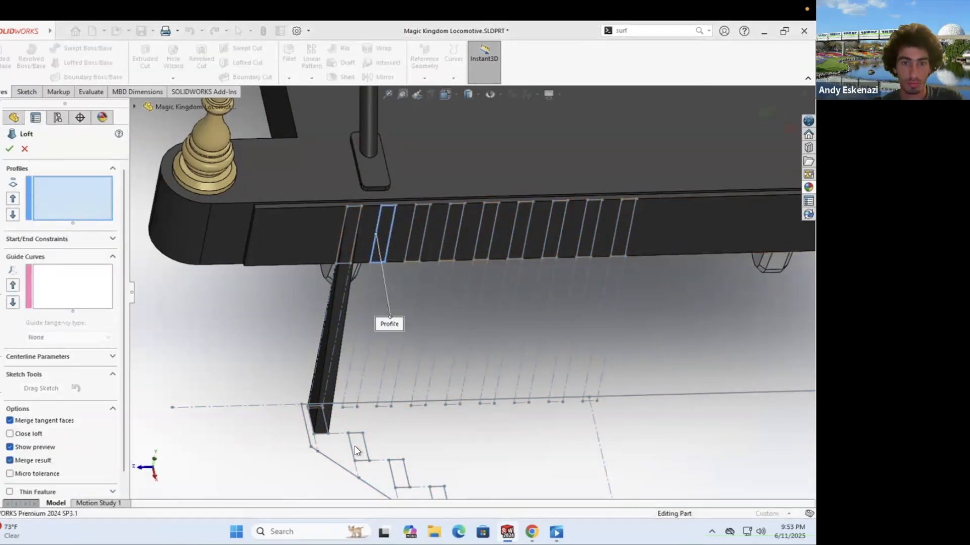
pyautogui.click(394, 468)
pyautogui.press('Return')
pyautogui.moveTo(241, 347); pyautogui.dragTo(202, 316, button='middle')
pyautogui.press('Return')
pyautogui.click(464, 218)
pyautogui.press('Return')
# Step: Open the base outline sketch, inspect the 1 mm slat offset dimension at its corner, and rebuild the part
pyautogui.moveTo(338, 321); pyautogui.dragTo(467, 376, button='middle')
pyautogui.scroll(-2, 468, 376)
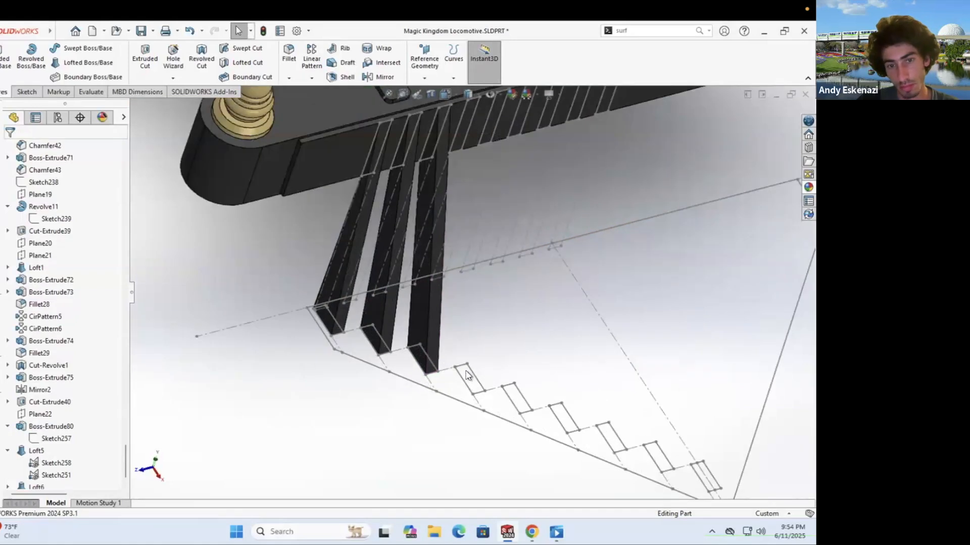
pyautogui.moveTo(397, 346); pyautogui.dragTo(314, 351, button='middle')
pyautogui.click(325, 330)
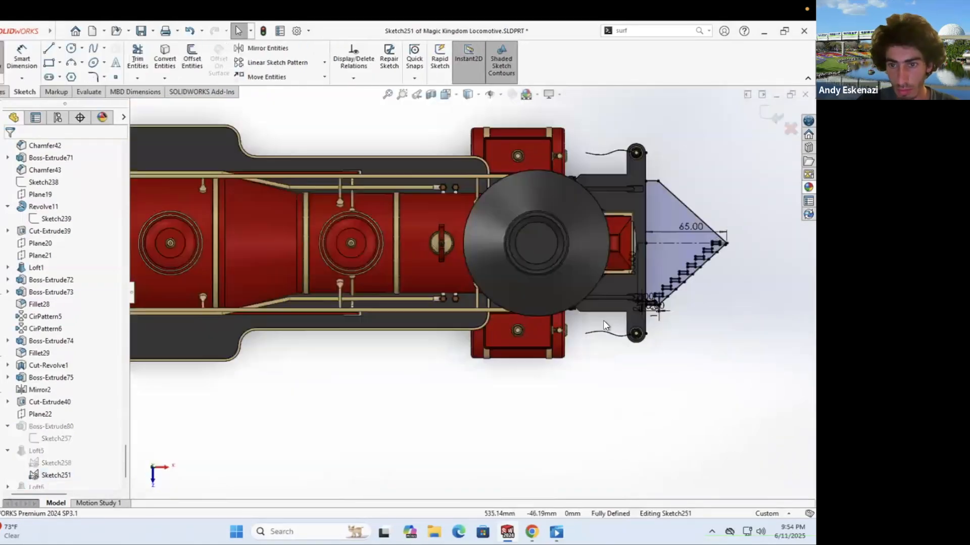
pyautogui.scroll(-5, 534, 320)
pyautogui.scroll(2, 487, 237)
pyautogui.doubleClick(211, 235)
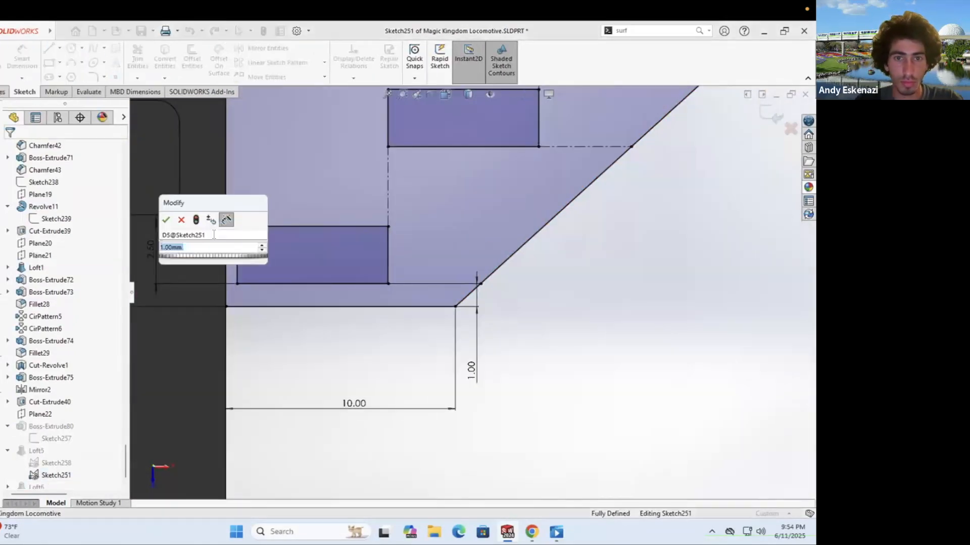
pyautogui.press('Return')
pyautogui.hotkey('ctrl', 'b')
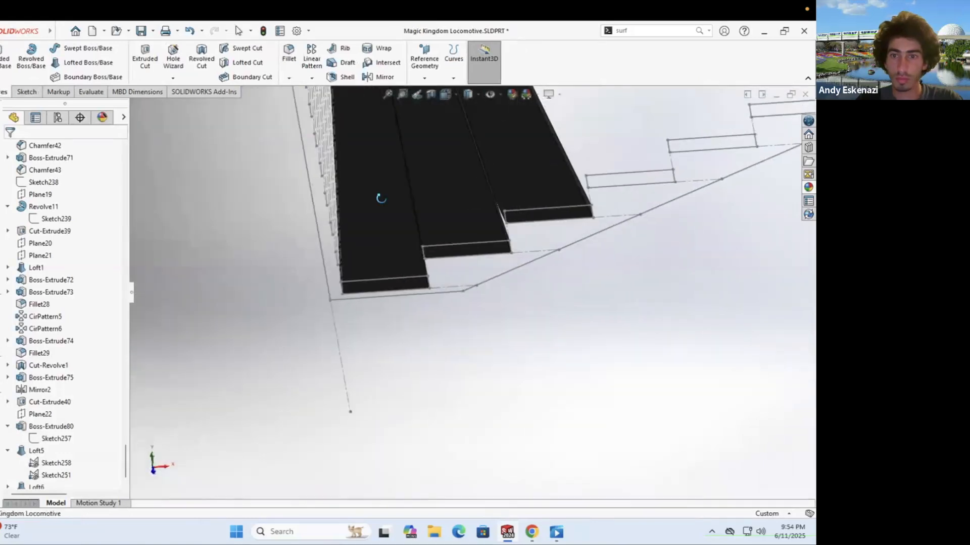
# Step: Loft the fourth slat between its plate rectangle and the matching base rectangle
pyautogui.click(87, 63)
pyautogui.scroll(-5, 455, 141)
pyautogui.click(430, 126)
pyautogui.scroll(5, 465, 177)
pyautogui.click(553, 462)
pyautogui.press('Return')
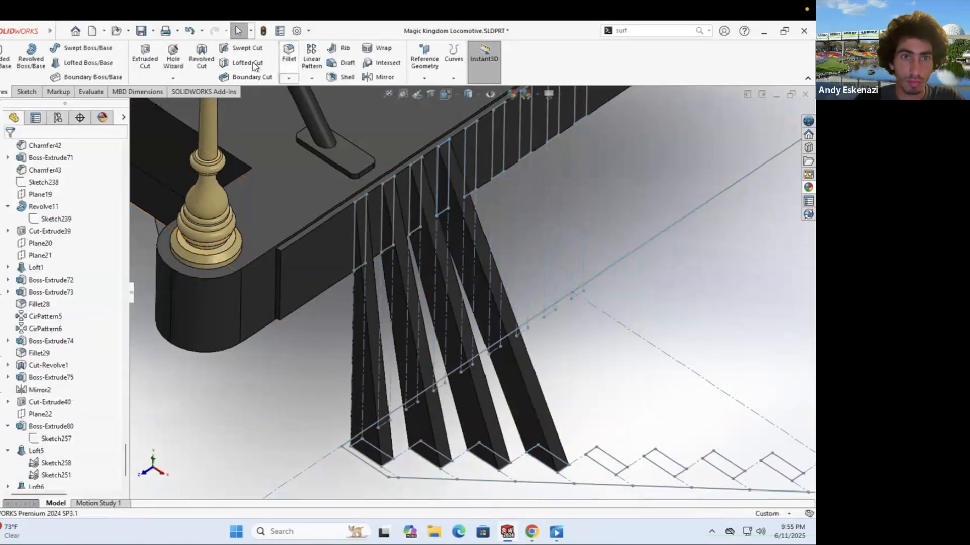
# Step: Loft the fifth slat between its plate rectangle and the matching base rectangle
pyautogui.press('Return')
pyautogui.click(465, 161)
pyautogui.rightClick(463, 181)
pyautogui.scroll(2, 465, 182)
pyautogui.click(561, 412)
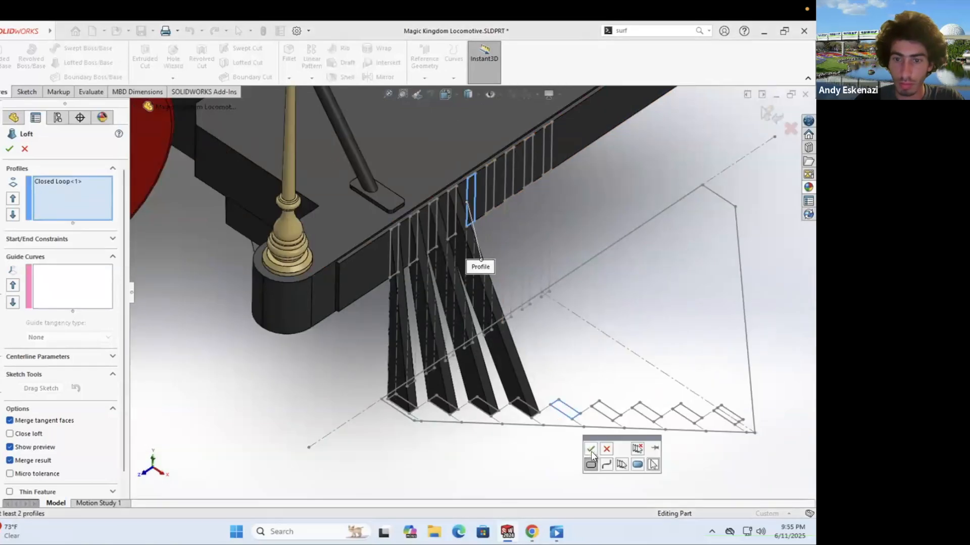
pyautogui.rightClick(561, 412)
pyautogui.press('Return')
pyautogui.scroll(3, 574, 309)
pyautogui.scroll(-4, 574, 309)
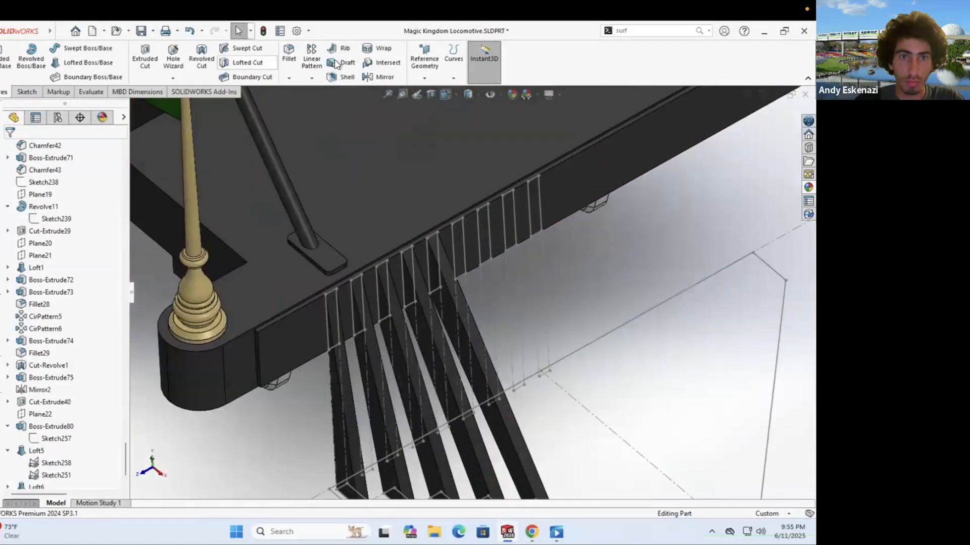
# Step: Loft the sixth slat between its plate rectangle and the matching base rectangle
pyautogui.click(84, 68)
pyautogui.rightClick(71, 195)
pyautogui.click(96, 214)
pyautogui.click(459, 222)
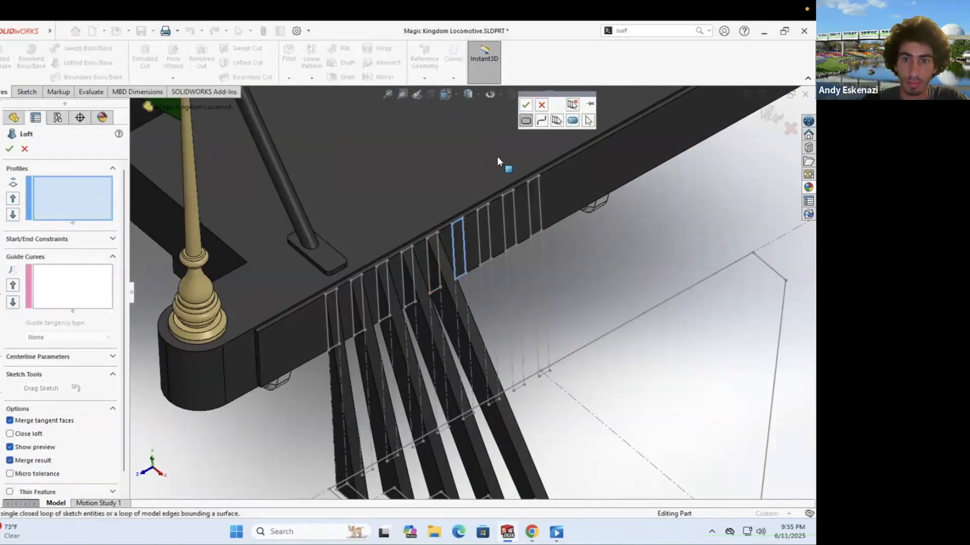
pyautogui.rightClick(502, 163)
pyautogui.scroll(3, 485, 202)
pyautogui.click(535, 422)
pyautogui.rightClick(536, 427)
# Step: Loft the seventh and eighth slats between their plate rectangles and the matching base rectangles
pyautogui.scroll(2, 536, 427)
pyautogui.click(84, 68)
pyautogui.click(566, 435)
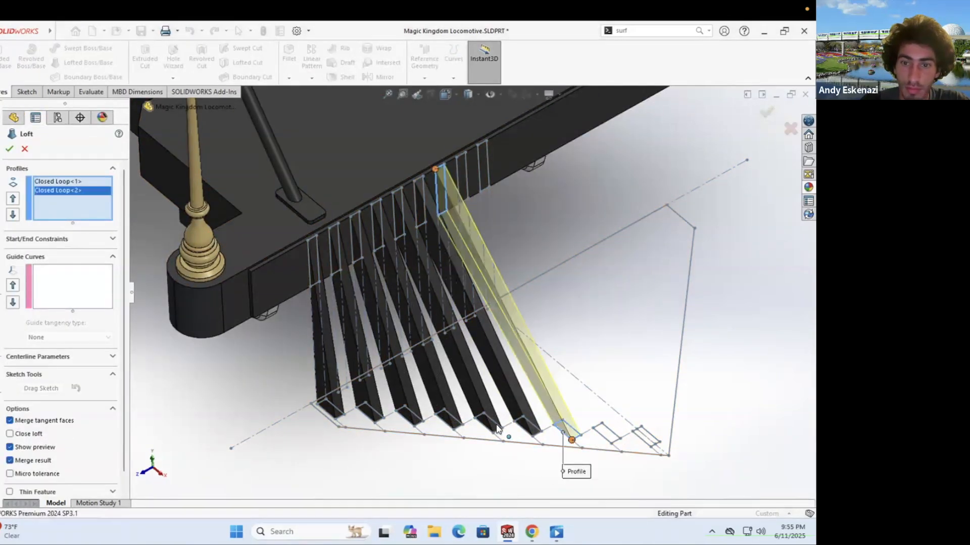
pyautogui.press('Escape')
pyautogui.press('Return')
pyautogui.click(602, 439)
pyautogui.click(596, 431)
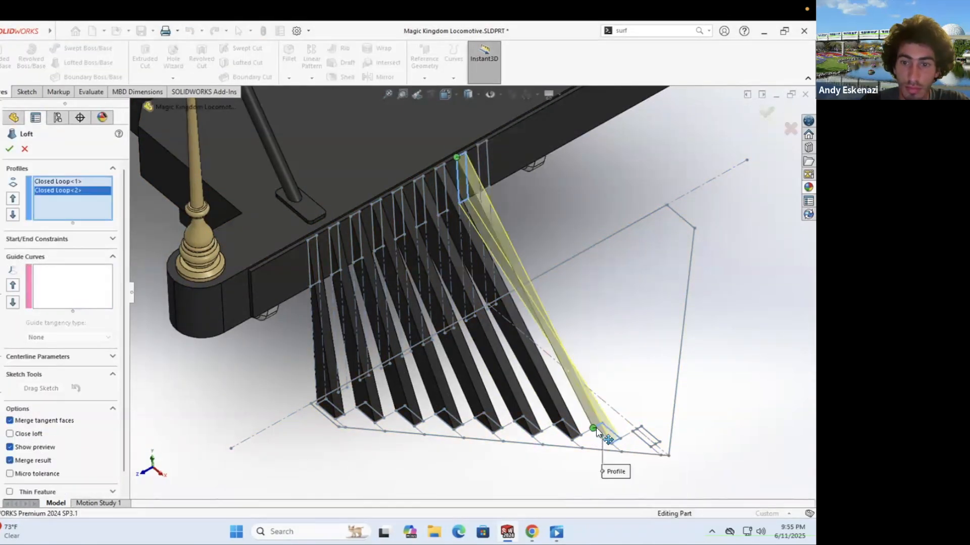
pyautogui.press('Return')
# Step: Loft the ninth, central slat between its plate rectangle and the base rectangle at the outline's tip
pyautogui.click(78, 62)
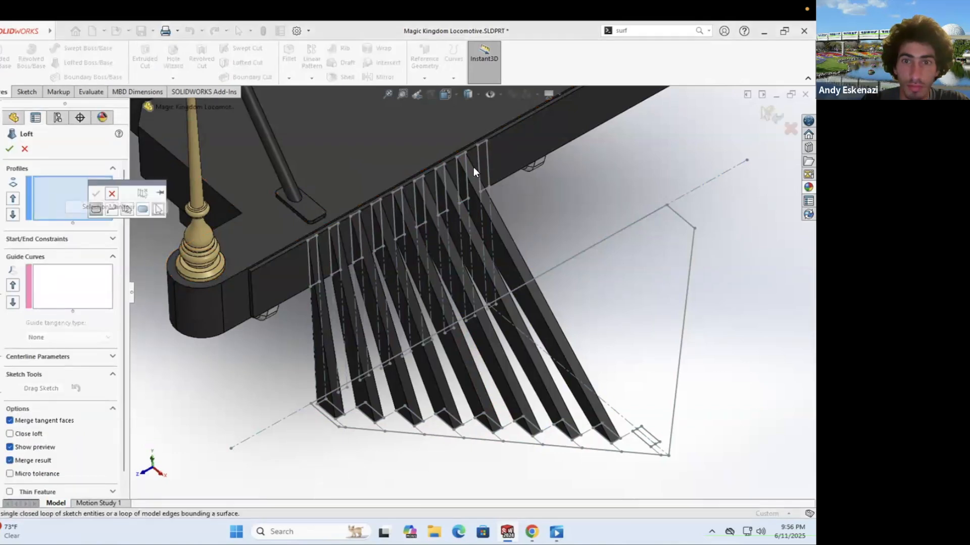
pyautogui.click(477, 169)
pyautogui.click(650, 445)
pyautogui.press('Return')
pyautogui.scroll(3, 472, 237)
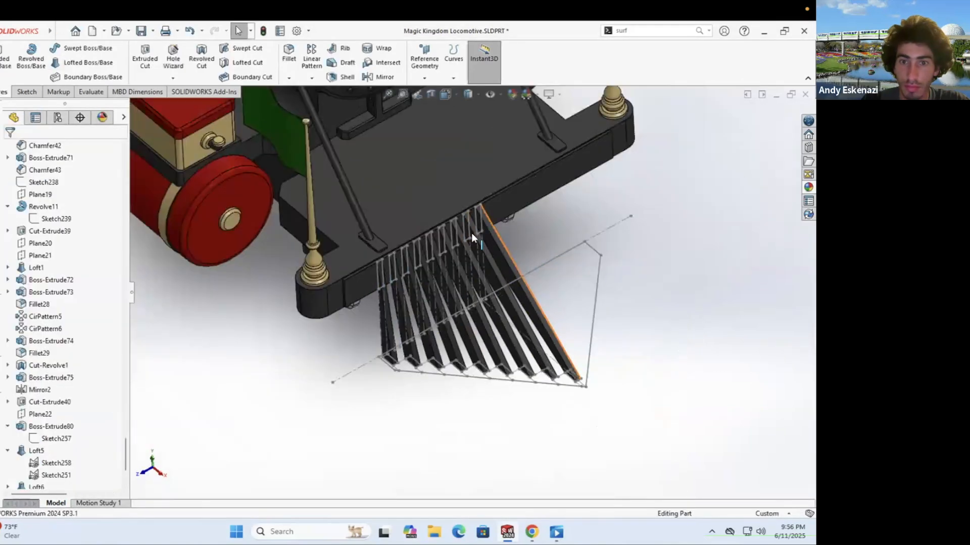
pyautogui.moveTo(545, 267); pyautogui.dragTo(294, 409, button='middle')
pyautogui.hotkey('alt', 'Tab')
pyautogui.hotkey('alt', 'Tab')
pyautogui.hotkey('alt', 'Tab')
pyautogui.hotkey('alt', 'Tab')
pyautogui.moveTo(508, 428); pyautogui.dragTo(370, 123, button='middle')
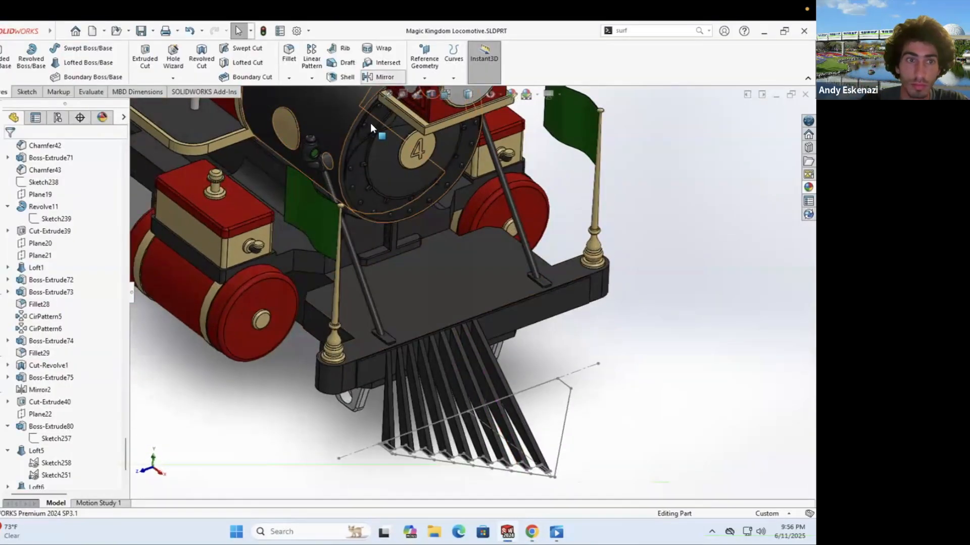
# Step: Mirror the eight off-centre slat lofts across the Front Plane to form the other half of the cowcatcher
pyautogui.click(382, 75)
pyautogui.click(47, 273)
pyautogui.scroll(-5, 274, 326)
pyautogui.click(275, 323)
pyautogui.click(384, 212)
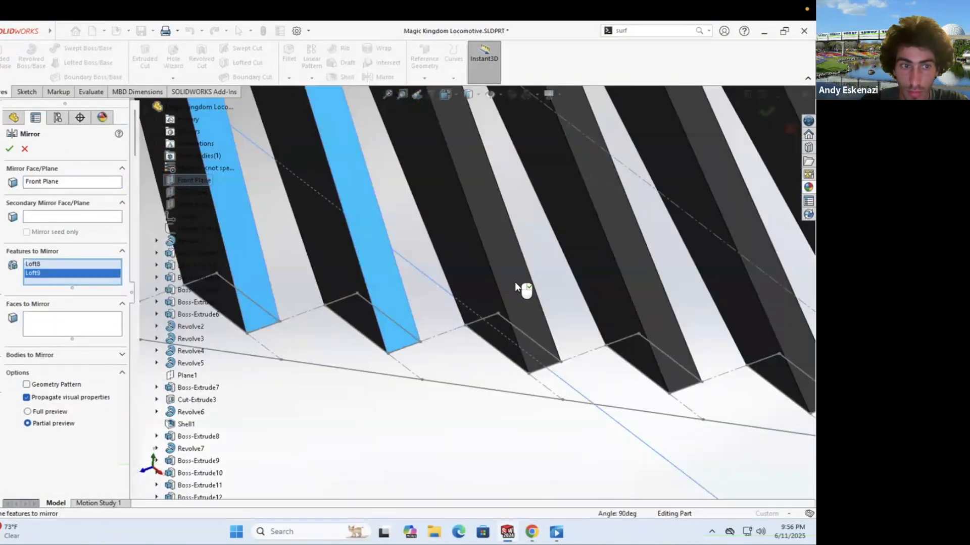
pyautogui.click(515, 282)
pyautogui.click(455, 303)
pyautogui.click(390, 335)
pyautogui.scroll(2, 416, 277)
pyautogui.click(330, 270)
pyautogui.click(309, 262)
pyautogui.click(290, 250)
pyautogui.press('Return')
pyautogui.scroll(2, 430, 238)
pyautogui.scroll(3, 430, 238)
# Step: Start a sketch on the cowcatcher's base plane and convert the five lines of the base outline into it
pyautogui.press('l')
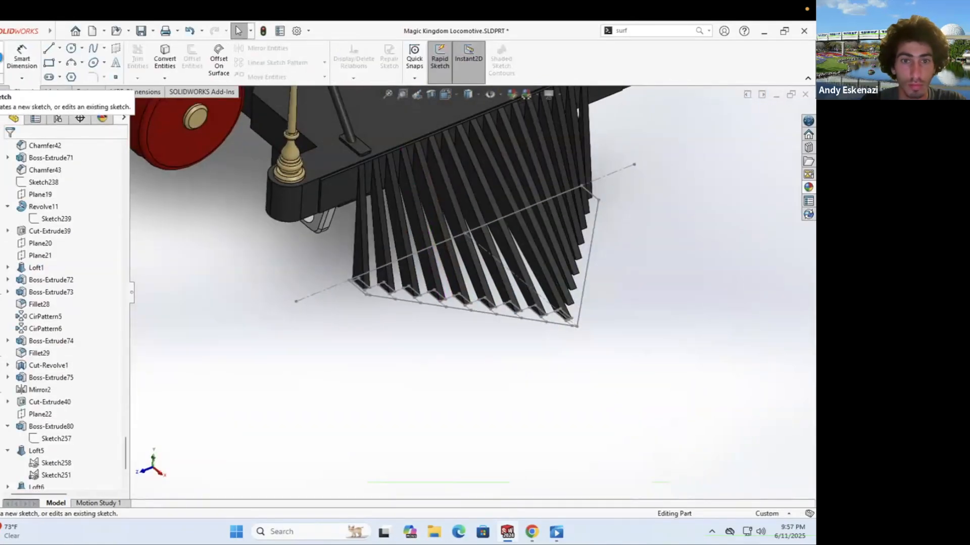
pyautogui.click(189, 351)
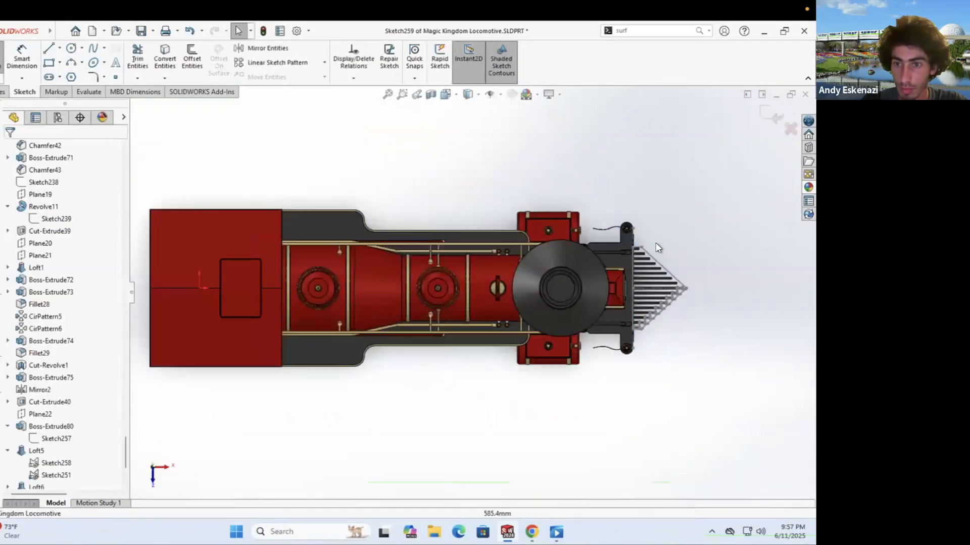
pyautogui.scroll(-5, 657, 293)
pyautogui.click(433, 160)
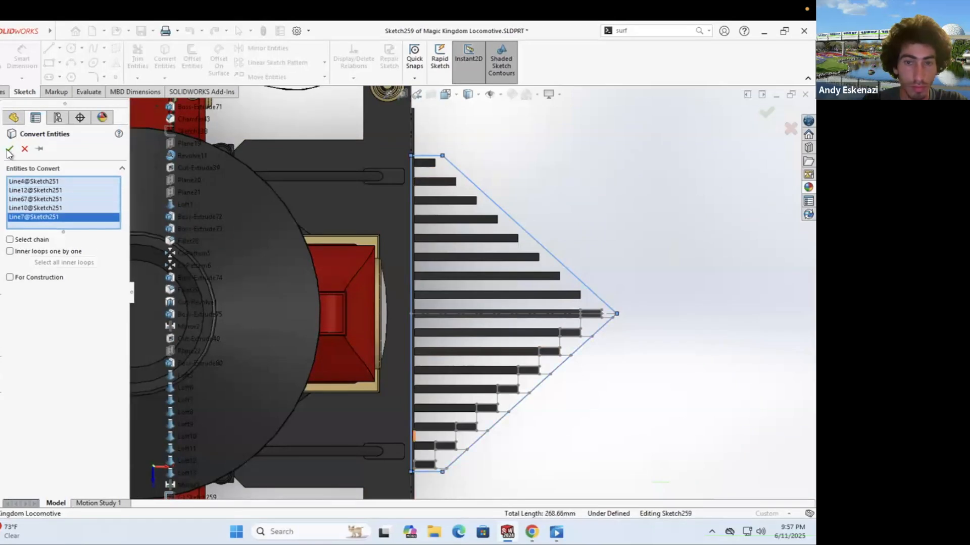
pyautogui.click(9, 149)
# Step: Extrude the converted base outline 2 mm as a plate at the lower ends of the slats
pyautogui.press('e')
pyautogui.scroll(-3, 656, 346)
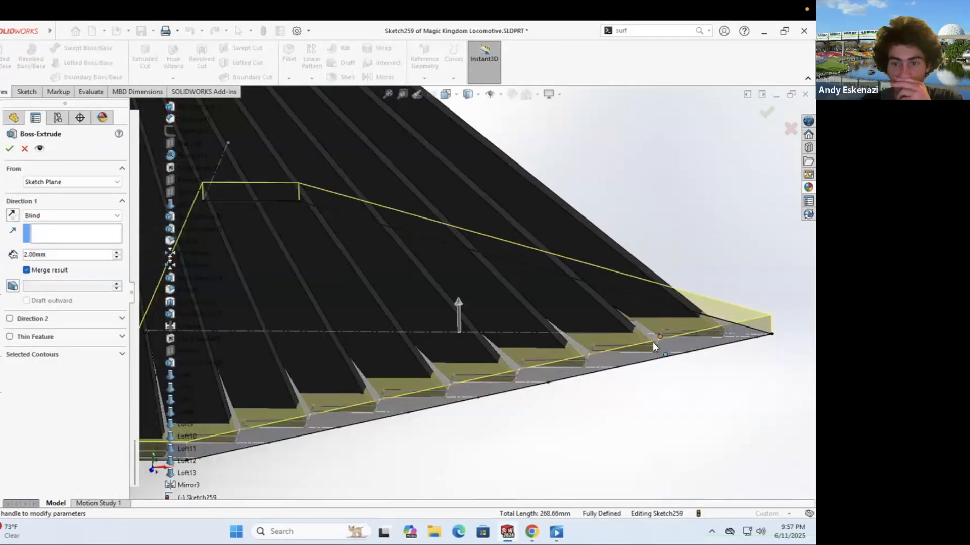
pyautogui.press('Escape')
pyautogui.scroll(2, 608, 310)
pyautogui.click(631, 292)
pyautogui.scroll(3, 606, 303)
# Step: Fillet the vertical edge at the front tip of the cowcatcher's base plate
pyautogui.moveTo(525, 313)
pyautogui.mouseDown(button='middle')
pyautogui.moveTo(442, 342)
pyautogui.moveTo(513, 230)
pyautogui.mouseUp(button='middle')
pyautogui.scroll(-3, 487, 271)
pyautogui.scroll(5, 487, 271)
pyautogui.scroll(-5, 513, 229)
pyautogui.hotkey('alt', 'Tab')
pyautogui.hotkey('alt', 'Tab')
pyautogui.press('f')
pyautogui.click(246, 357)
pyautogui.moveTo(566, 202); pyautogui.dragTo(626, 213, button='middle')
pyautogui.scroll(-4, 530, 243)
pyautogui.click(515, 250)
pyautogui.press('Return')
# Step: Start a sketch on the underside of the cowcatcher's base plate
pyautogui.scroll(3, 551, 252)
pyautogui.scroll(4, 353, 389)
pyautogui.moveTo(404, 323); pyautogui.dragTo(452, 270, button='middle')
pyautogui.scroll(-3, 454, 283)
pyautogui.moveTo(453, 313)
pyautogui.mouseDown(button='middle')
pyautogui.moveTo(523, 342)
pyautogui.moveTo(520, 303)
pyautogui.mouseUp(button='middle')
pyautogui.click(26, 92)
pyautogui.click(2, 55)
pyautogui.click(622, 294)
pyautogui.scroll(-1, 535, 198)
# Step: Try to offset the base plate's outer edges by 1 mm in the underside sketch
pyautogui.click(192, 56)
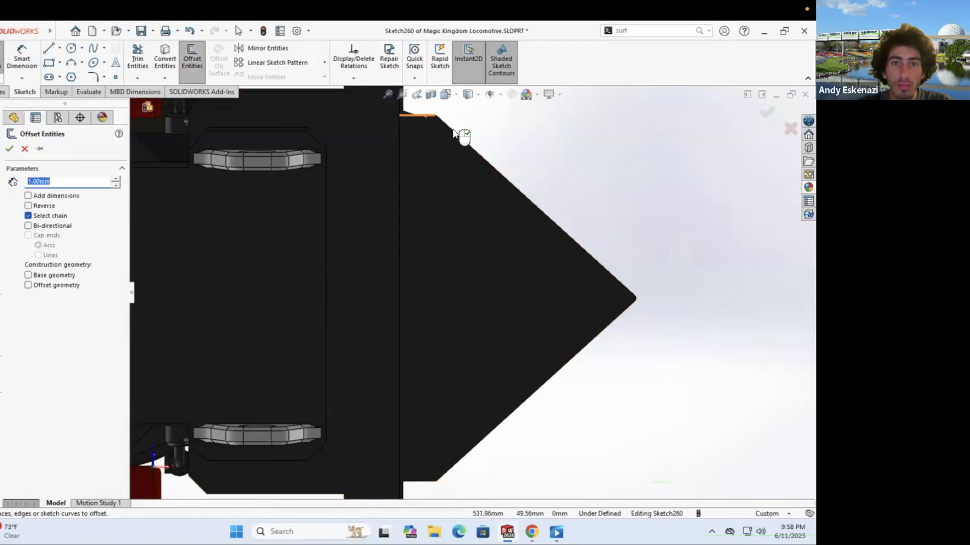
pyautogui.press('Escape')
pyautogui.moveTo(472, 249); pyautogui.dragTo(472, 283, button='middle')
pyautogui.scroll(-3, 455, 243)
pyautogui.click(198, 63)
pyautogui.click(406, 232)
pyautogui.click(446, 247)
pyautogui.scroll(3, 442, 274)
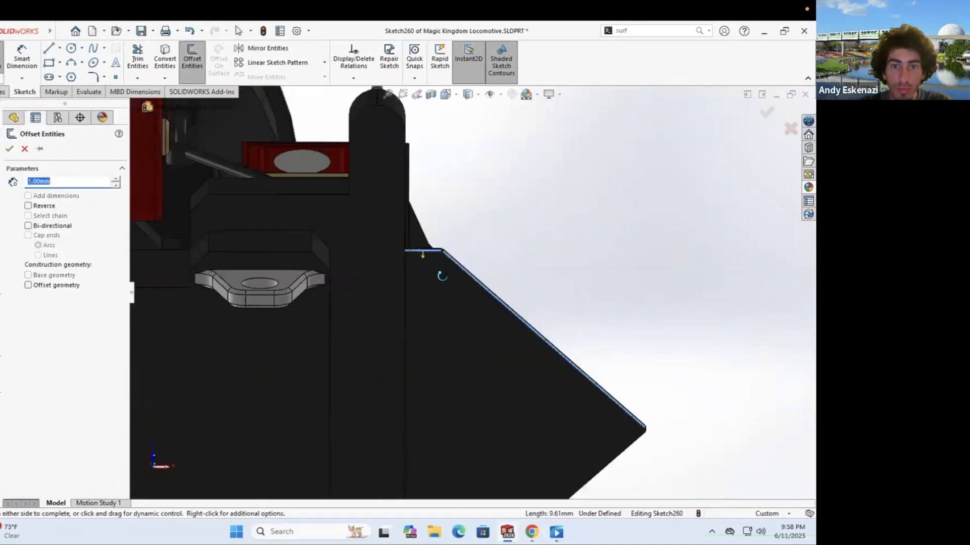
pyautogui.press('Escape')
pyautogui.click(200, 64)
pyautogui.press('Escape')
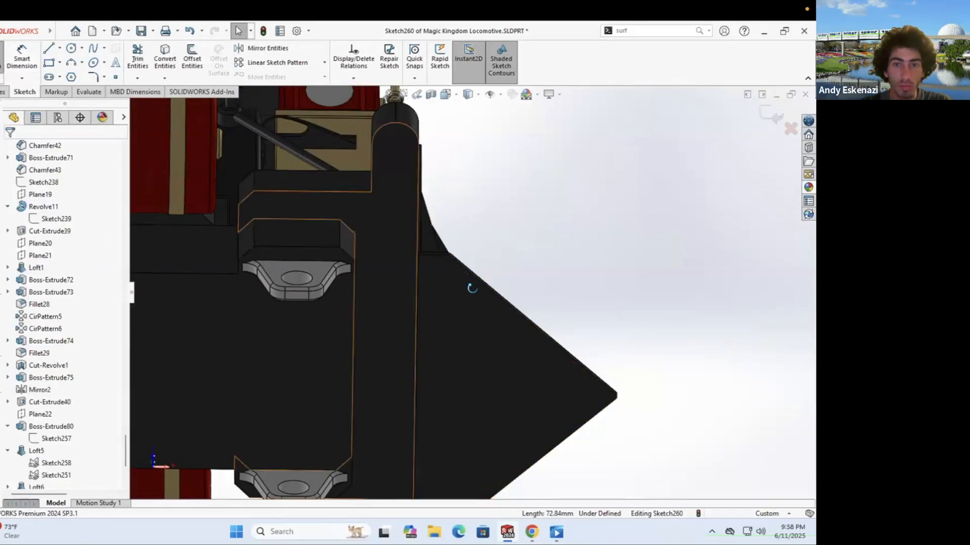
# Step: Try to sketch lines just inside the base plate's edges, running from its back edge to the tip and back
pyautogui.moveTo(472, 288); pyautogui.dragTo(412, 258, button='middle')
pyautogui.press('l')
pyautogui.click(409, 256)
pyautogui.click(624, 421)
pyautogui.scroll(5, 556, 394)
pyautogui.scroll(-3, 471, 361)
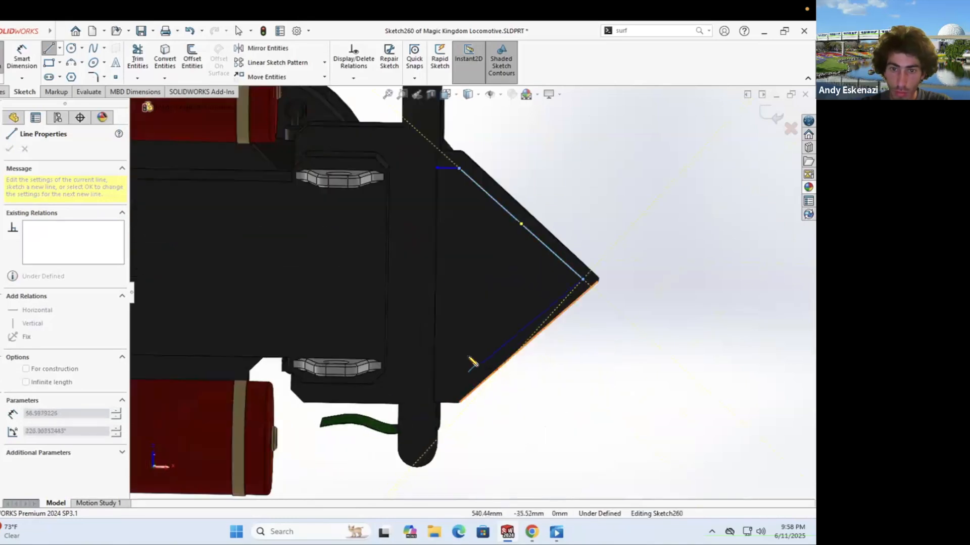
pyautogui.press('Escape')
pyautogui.scroll(-4, 465, 156)
pyautogui.scroll(3, 606, 384)
pyautogui.press('l')
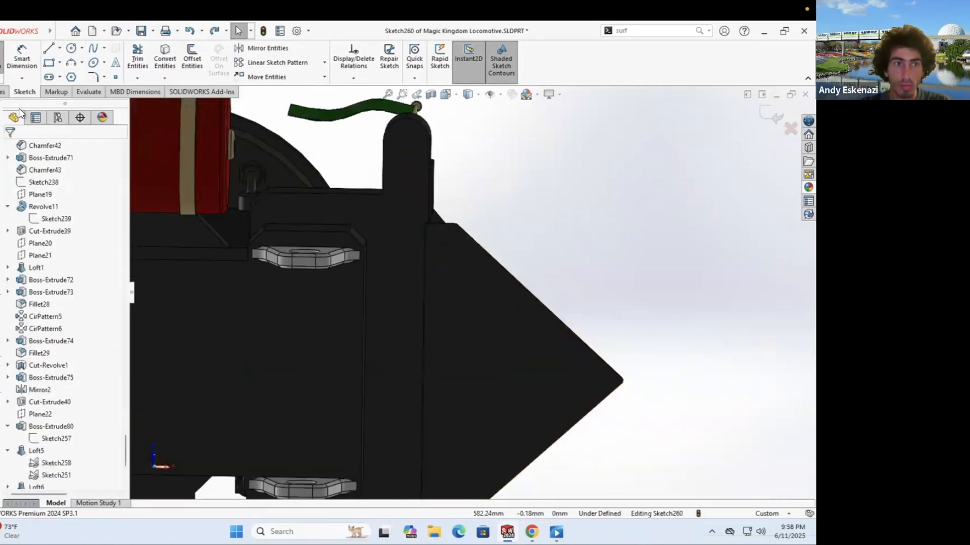
# Step: Delete the fillet at the front tip of the cowcatcher's base plate
pyautogui.scroll(-4, 127, 483)
pyautogui.rightClick(40, 475)
pyautogui.click(69, 361)
pyautogui.click(475, 217)
# Step: Start a new sketch on the base plate's underside and offset its outer edges inward by 1 mm
pyautogui.click(1, 57)
pyautogui.click(505, 313)
pyautogui.scroll(-4, 606, 303)
pyautogui.click(192, 58)
pyautogui.scroll(-3, 509, 270)
pyautogui.click(482, 254)
pyautogui.click(504, 264)
pyautogui.click(607, 445)
pyautogui.scroll(2, 450, 455)
pyautogui.scroll(-4, 445, 457)
pyautogui.click(419, 444)
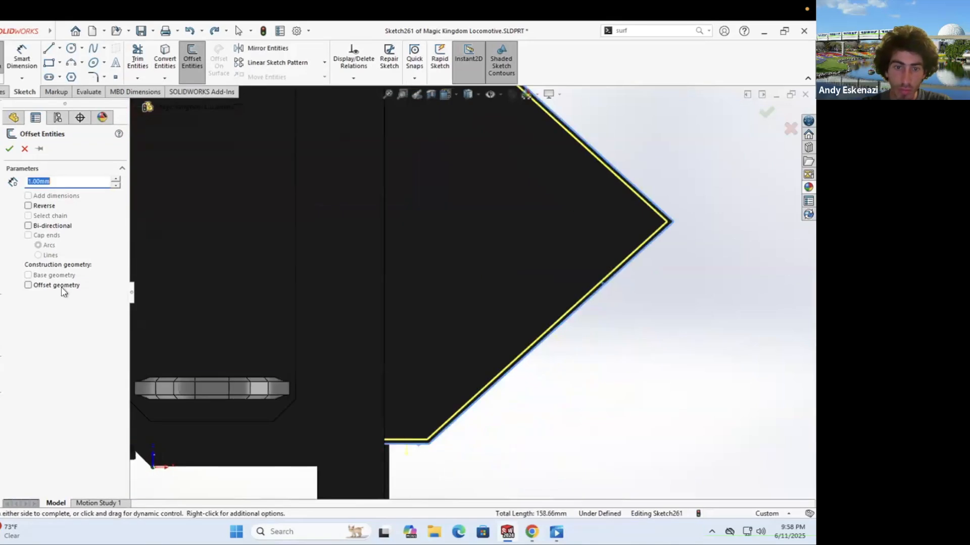
pyautogui.press('Return')
pyautogui.scroll(2, 435, 374)
pyautogui.click(9, 149)
# Step: Set the offset distance to 11 mm and close the inner profile with a line along its back end
pyautogui.press('l')
pyautogui.moveTo(404, 217); pyautogui.dragTo(538, 368, button='middle')
pyautogui.press('Escape')
pyautogui.press('Return')
pyautogui.moveTo(379, 457); pyautogui.dragTo(325, 348, button='middle')
pyautogui.scroll(-4, 440, 322)
pyautogui.moveTo(440, 322); pyautogui.dragTo(651, 283, button='middle')
pyautogui.scroll(4, 555, 324)
pyautogui.doubleClick(390, 395)
pyautogui.write('15')
pyautogui.press('Return')
pyautogui.click(49, 48)
pyautogui.click(353, 210)
pyautogui.click(382, 411)
pyautogui.press('Escape')
# Step: Cut the closed inner profile out of the base plate with a 2 mm blind extruded cut
pyautogui.click(4, 92)
pyautogui.click(145, 56)
pyautogui.click(72, 216)
pyautogui.click(46, 225)
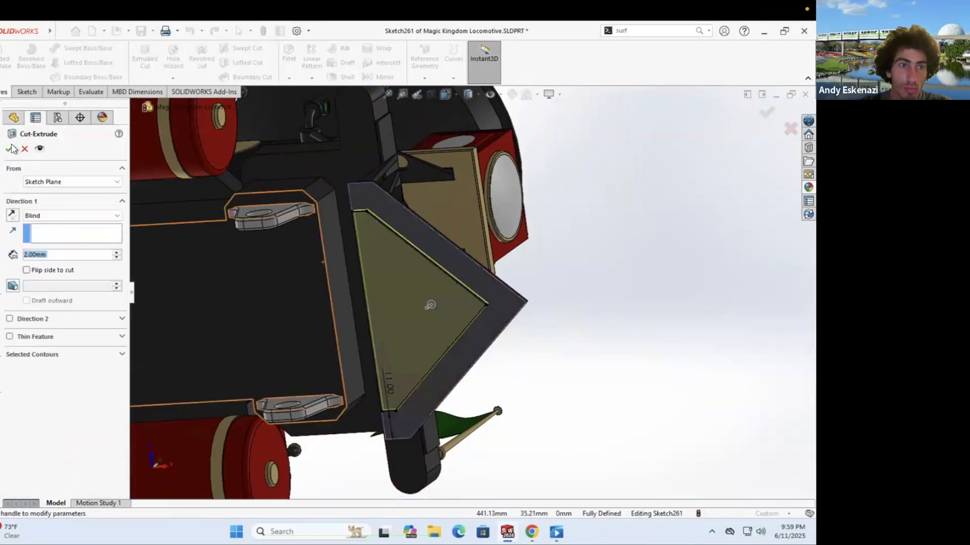
pyautogui.click(10, 149)
# Step: Fillet the vertical corner edges of the cowcatcher's base plate with a 1 mm radius
pyautogui.click(288, 54)
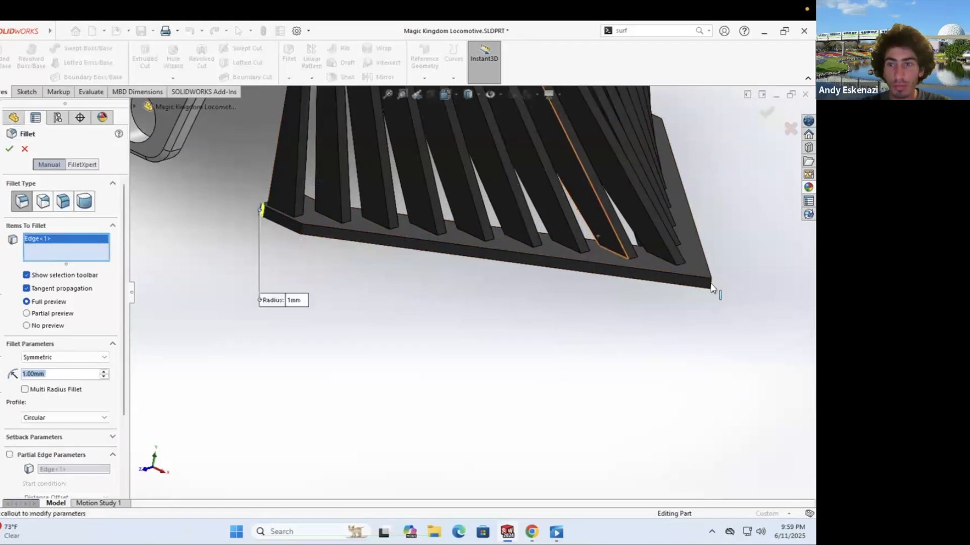
pyautogui.click(710, 286)
pyautogui.scroll(6, 701, 283)
pyautogui.moveTo(672, 298); pyautogui.dragTo(571, 293, button='middle')
pyautogui.scroll(-7, 685, 208)
pyautogui.click(689, 216)
pyautogui.moveTo(485, 219); pyautogui.dragTo(539, 230, button='middle')
pyautogui.click(673, 226)
pyautogui.scroll(7, 682, 212)
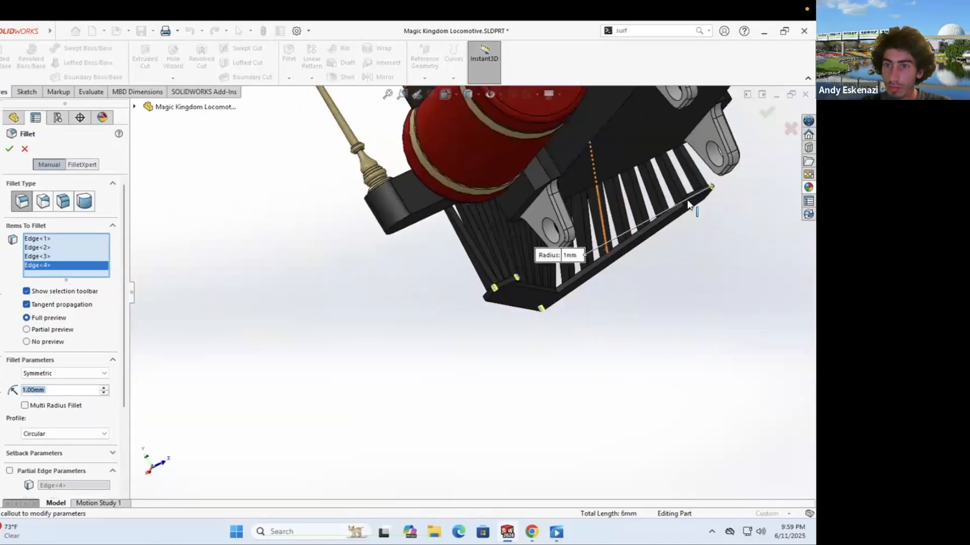
pyautogui.click(687, 201)
pyautogui.scroll(5, 688, 201)
pyautogui.click(10, 150)
# Step: Fillet the outer corner edges of the mounting plate behind the cowcatcher slats with a 2 mm radius
pyautogui.scroll(-6, 457, 350)
pyautogui.moveTo(457, 351); pyautogui.dragTo(404, 404, button='middle')
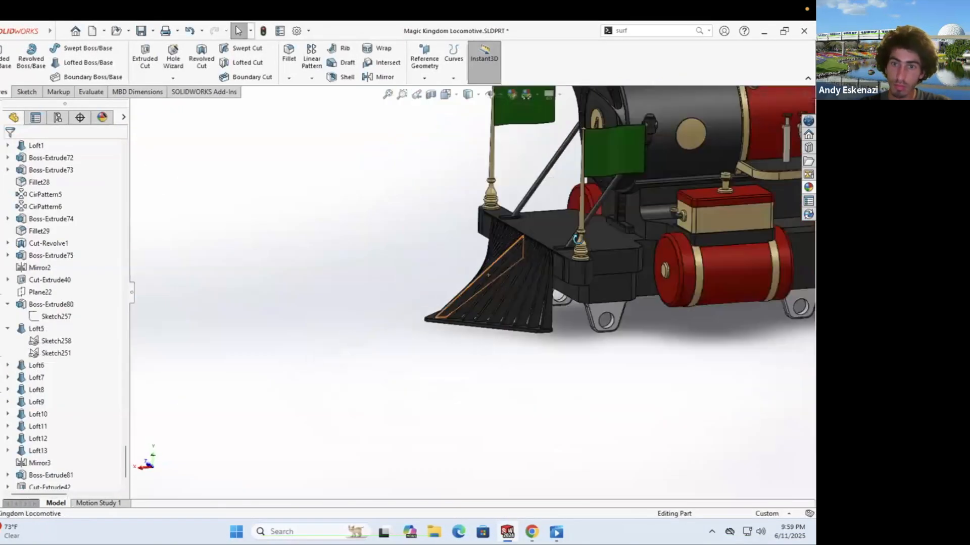
pyautogui.moveTo(404, 303); pyautogui.dragTo(525, 252, button='middle')
pyautogui.scroll(7, 355, 286)
pyautogui.click(280, 333)
pyautogui.scroll(-3, 323, 359)
pyautogui.click(375, 398)
pyautogui.scroll(-5, 384, 388)
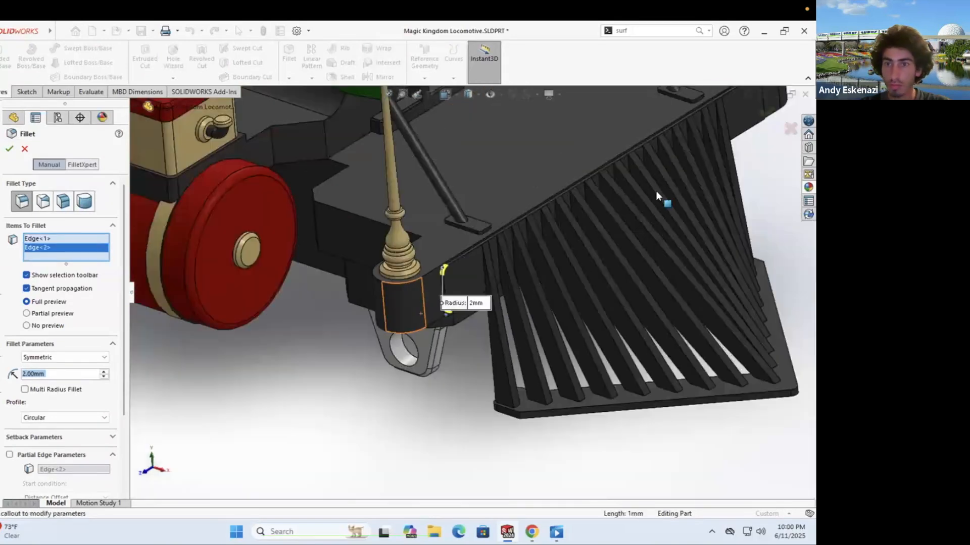
pyautogui.moveTo(656, 191); pyautogui.dragTo(596, 197, button='middle')
pyautogui.scroll(6, 591, 202)
pyautogui.click(622, 115)
pyautogui.scroll(5, 620, 263)
pyautogui.click(621, 270)
pyautogui.click(9, 149)
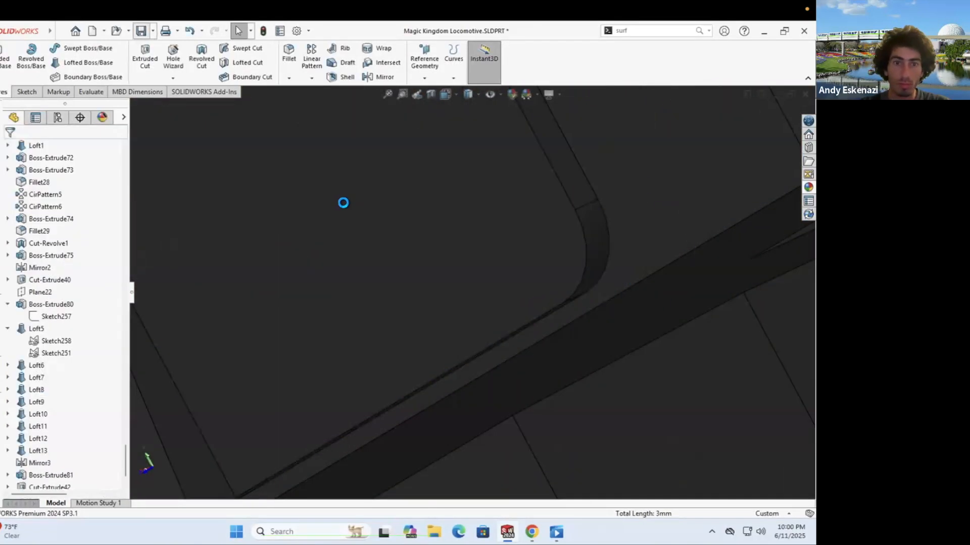
# Step: Apply the standard dark red colour with a red value of 192 to the cowcatcher's mounting plate and its corner fillets
pyautogui.rightClick(357, 206)
pyautogui.click(452, 177)
pyautogui.click(474, 208)
pyautogui.click(39, 385)
pyautogui.scroll(-5, 547, 268)
pyautogui.click(542, 267)
# Step: Extend the dark red colour to the mirrored slats, the lofted slats and the base plate of the cowcatcher
pyautogui.click(349, 333)
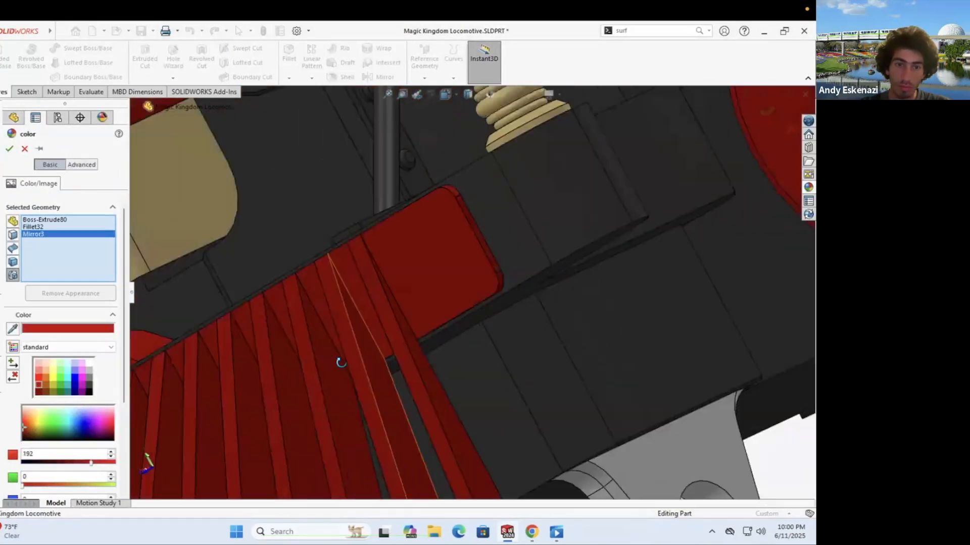
pyautogui.moveTo(340, 361); pyautogui.dragTo(373, 371, button='middle')
pyautogui.scroll(5, 373, 373)
pyautogui.click(433, 349)
pyautogui.click(402, 363)
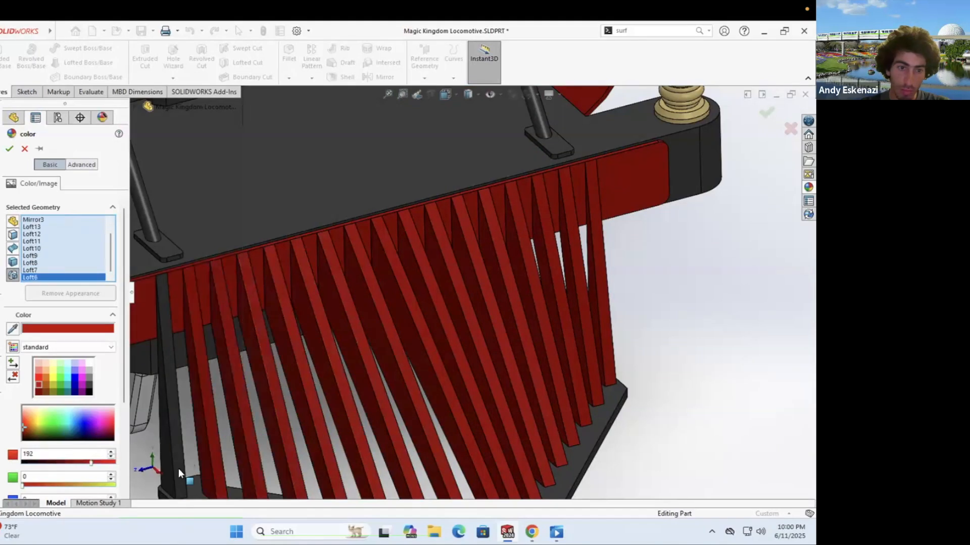
pyautogui.click(178, 468)
pyautogui.scroll(5, 178, 469)
pyautogui.scroll(-7, 376, 386)
pyautogui.click(371, 391)
pyautogui.click(214, 278)
pyautogui.click(10, 149)
# Step: Inspect the recoloured cowcatcher and compare it with the reference in Chrome
pyautogui.scroll(7, 317, 243)
pyautogui.moveTo(317, 242); pyautogui.dragTo(462, 273, button='middle')
pyautogui.scroll(5, 480, 227)
pyautogui.click(531, 531)
pyautogui.hotkey('alt', 'Tab')
pyautogui.scroll(-2, 555, 247)
pyautogui.scroll(2, 449, 303)
pyautogui.scroll(-7, 768, 353)
# Step: Start a sketch on the red mounting plate's face and draw construction lines inward from its end edge and upward
pyautogui.click(27, 92)
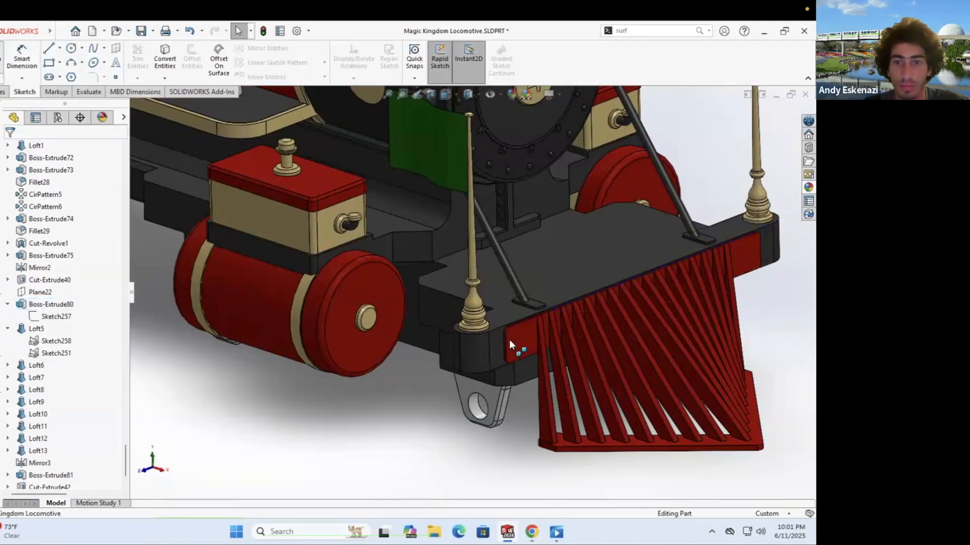
pyautogui.click(509, 339)
pyautogui.click(49, 49)
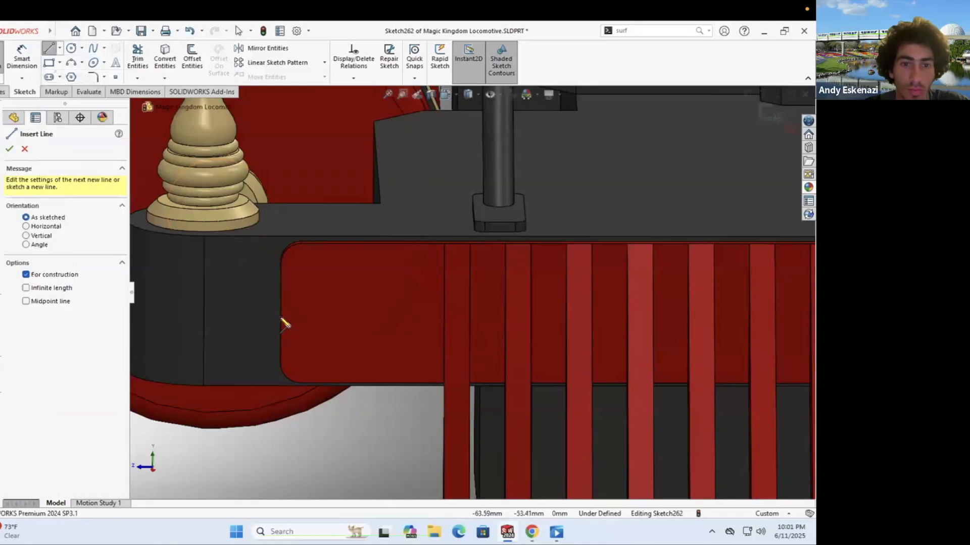
pyautogui.click(313, 261)
pyautogui.press('Escape')
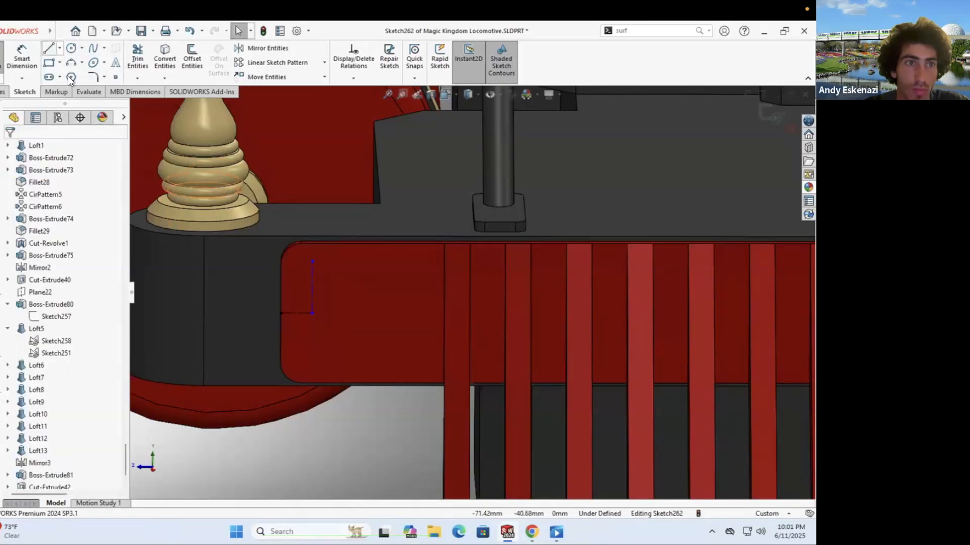
# Step: Complete an H-shaped construction layout on the mounting plate with two vertical lines crossing a horizontal centreline, and shift its first column inward
pyautogui.click(312, 313)
pyautogui.click(417, 313)
pyautogui.doubleClick(417, 262)
pyautogui.click(313, 313)
pyautogui.doubleClick(313, 365)
pyautogui.click(417, 313)
pyautogui.doubleClick(418, 365)
pyautogui.moveTo(312, 313); pyautogui.dragTo(332, 313)
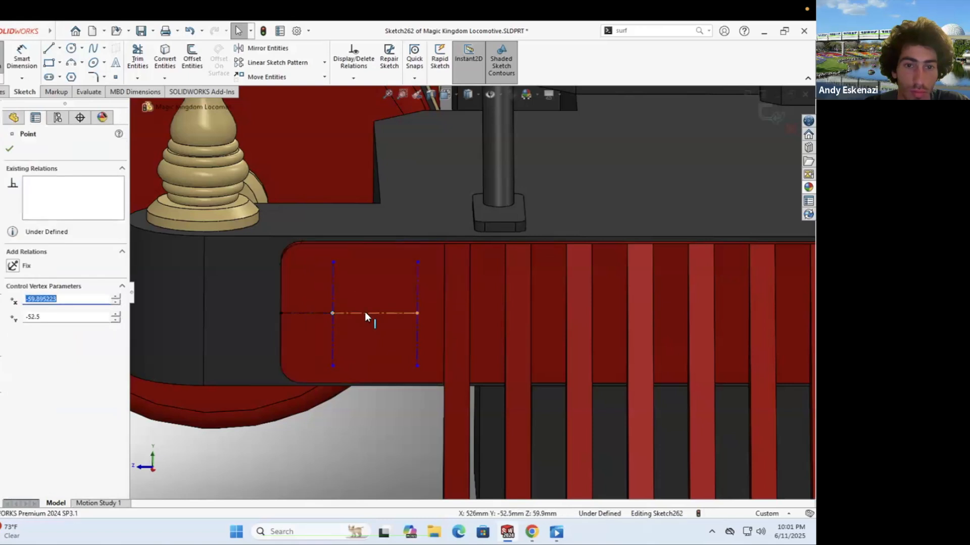
# Step: Draw a circle on each of the four construction line endpoints and make all four circles equal
pyautogui.press('c')
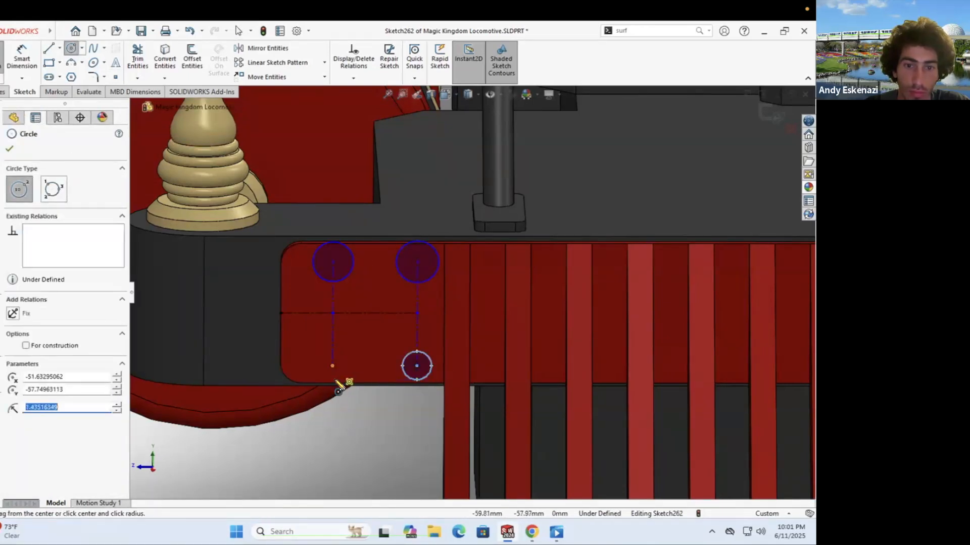
pyautogui.click(333, 365)
pyautogui.click(336, 383)
pyautogui.press('Escape')
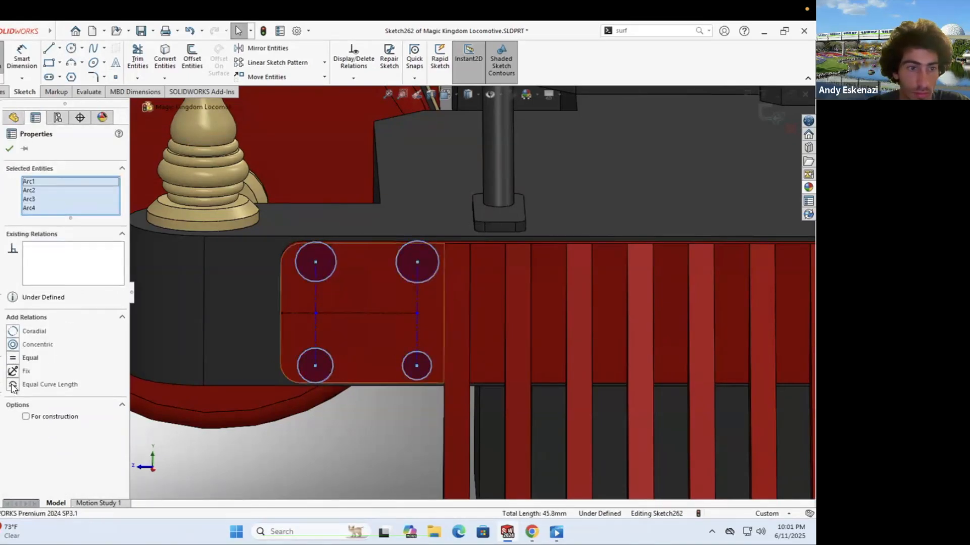
pyautogui.press('Escape')
# Step: Dimension the circles to 3 mm diameter, 8 mm horizontal spacing, 5 mm from the centreline and 2 mm from the plate's end edge
pyautogui.click(283, 311)
pyautogui.press('Return')
pyautogui.click(314, 262)
pyautogui.click(346, 288)
pyautogui.write('3')
pyautogui.press('Return')
pyautogui.click(371, 331)
pyautogui.write('8')
pyautogui.press('Return')
pyautogui.click(302, 313)
pyautogui.click(300, 332)
pyautogui.write('2')
pyautogui.press('Return')
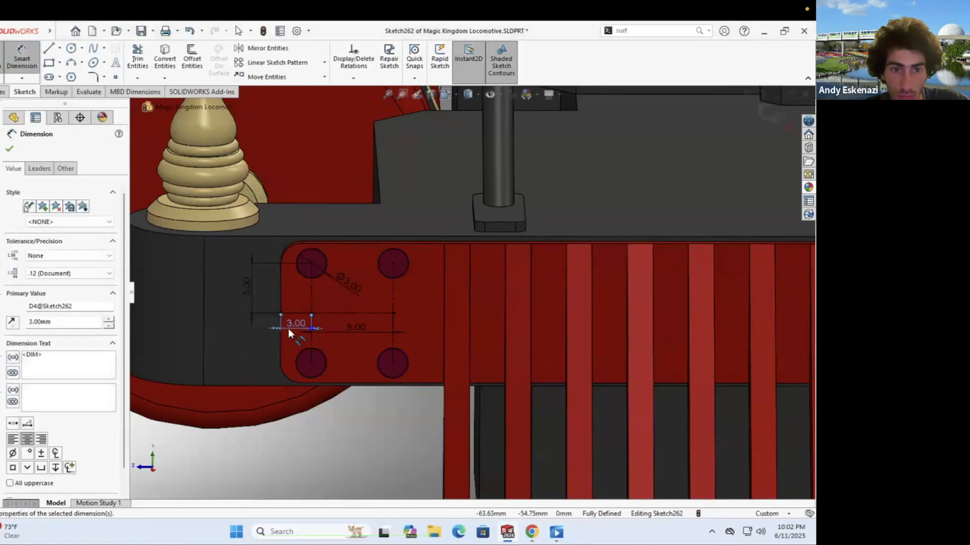
# Step: Draw a vertical construction line through the middle of the mounting plate, behind the cowcatcher slats
pyautogui.press('e')
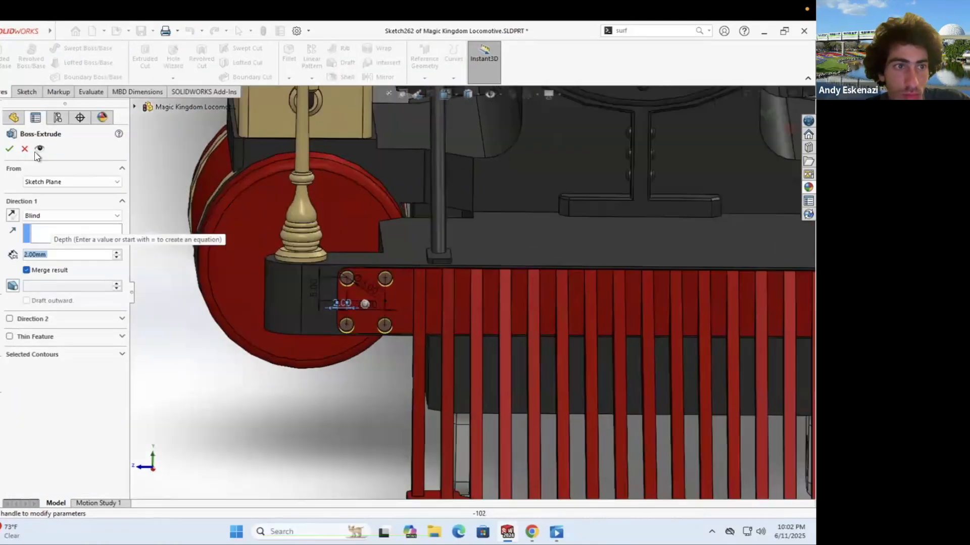
pyautogui.click(24, 148)
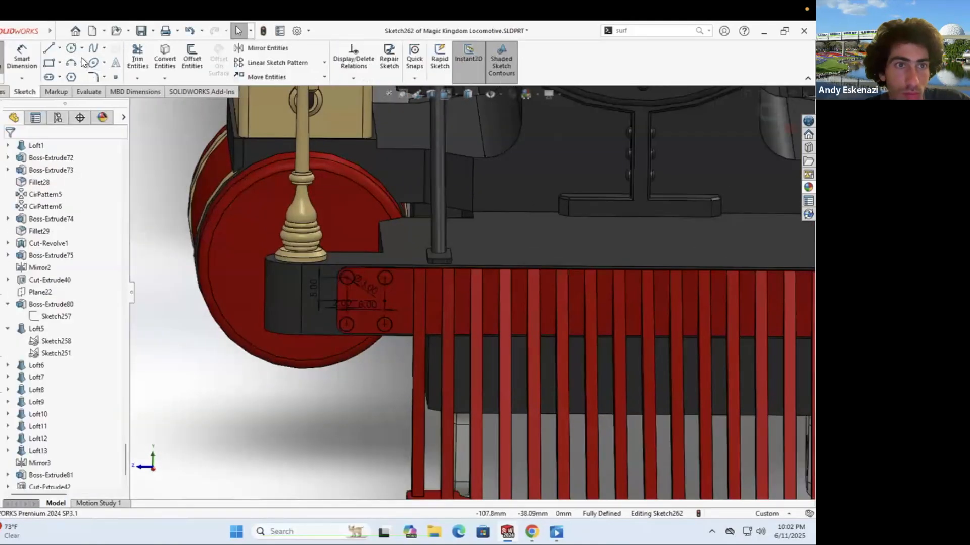
pyautogui.press('l')
pyautogui.click(594, 277)
pyautogui.click(595, 327)
pyautogui.press('Escape')
pyautogui.scroll(-3, 626, 296)
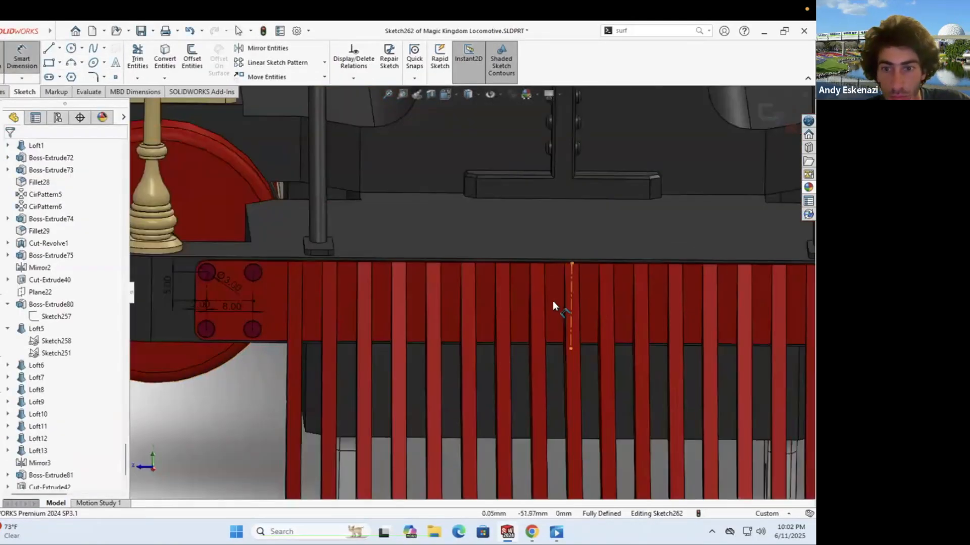
# Step: Dimension the vertical centerline's length and mirror the four bolt circles with their construction lines about it
pyautogui.click(571, 305)
pyautogui.click(580, 283)
pyautogui.scroll(-3, 250, 301)
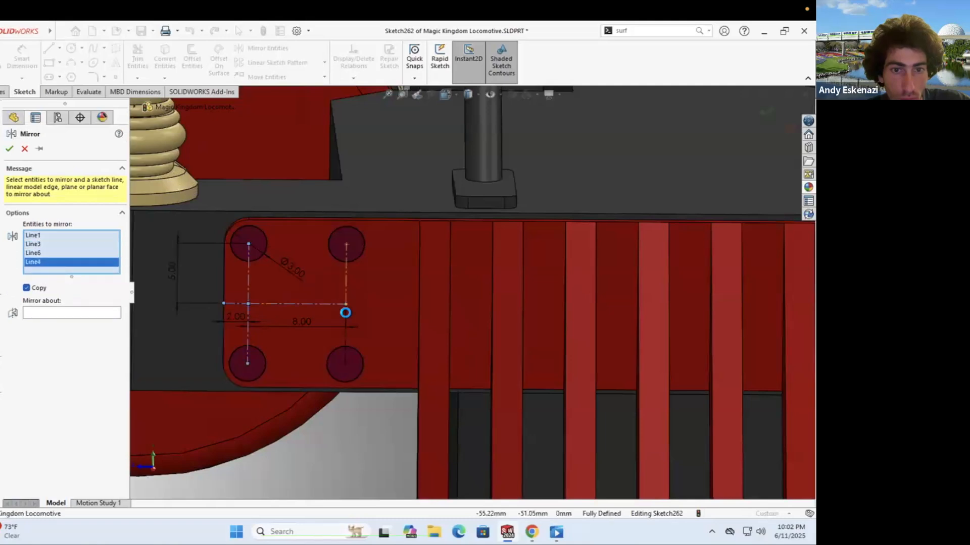
pyautogui.click(103, 365)
pyautogui.scroll(3, 294, 297)
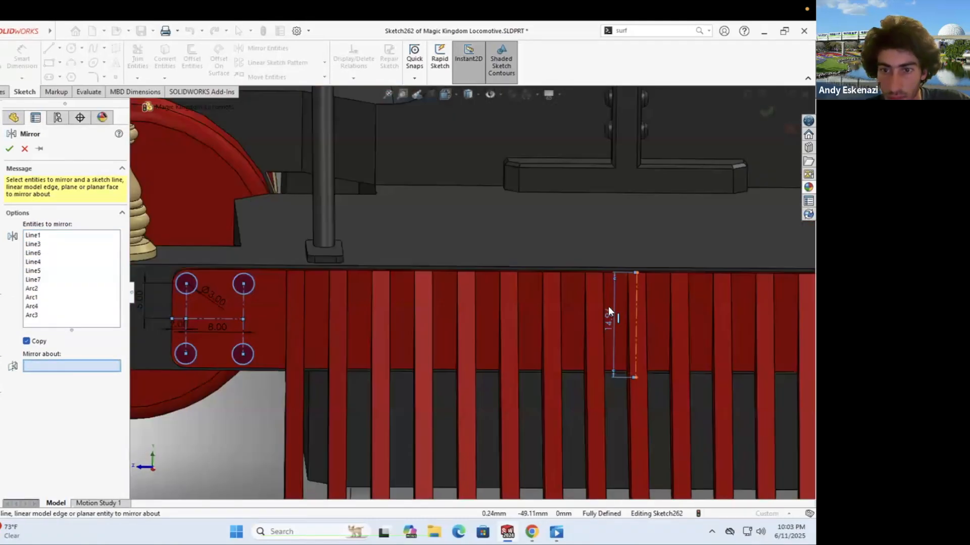
pyautogui.click(613, 314)
pyautogui.press('Return')
# Step: Extrude the bolt circles as a blind boss with a depth of 1 cm and merged result
pyautogui.scroll(3, 439, 240)
pyautogui.scroll(-3, 364, 294)
pyautogui.write('e')
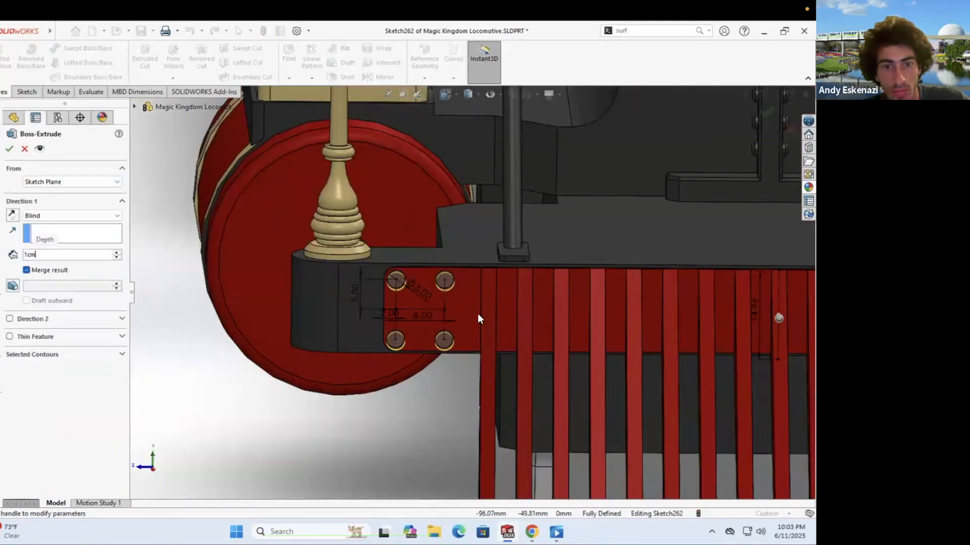
pyautogui.write('1cm')
pyautogui.press('Return')
pyautogui.click(9, 149)
# Step: Start a chamfer and select the bolt faces at the first end of the front beam
pyautogui.click(289, 78)
pyautogui.click(310, 103)
pyautogui.scroll(5, 439, 353)
pyautogui.click(401, 244)
pyautogui.click(368, 426)
pyautogui.click(489, 426)
# Step: Add the bolts at the beam's other end, remove the wrongly picked plate face, and apply the 0.5 mm, 45° chamfer
pyautogui.moveTo(452, 260); pyautogui.dragTo(541, 271, button='middle')
pyautogui.click(549, 264)
pyautogui.click(581, 374)
pyautogui.click(574, 379)
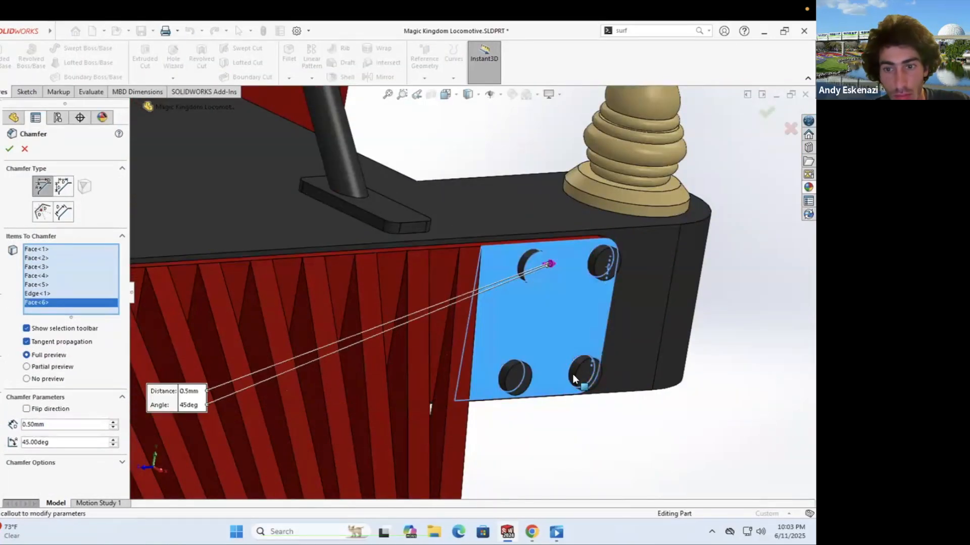
pyautogui.press('Delete')
pyautogui.scroll(4, 626, 356)
pyautogui.click(644, 217)
pyautogui.click(650, 158)
pyautogui.press('Return')
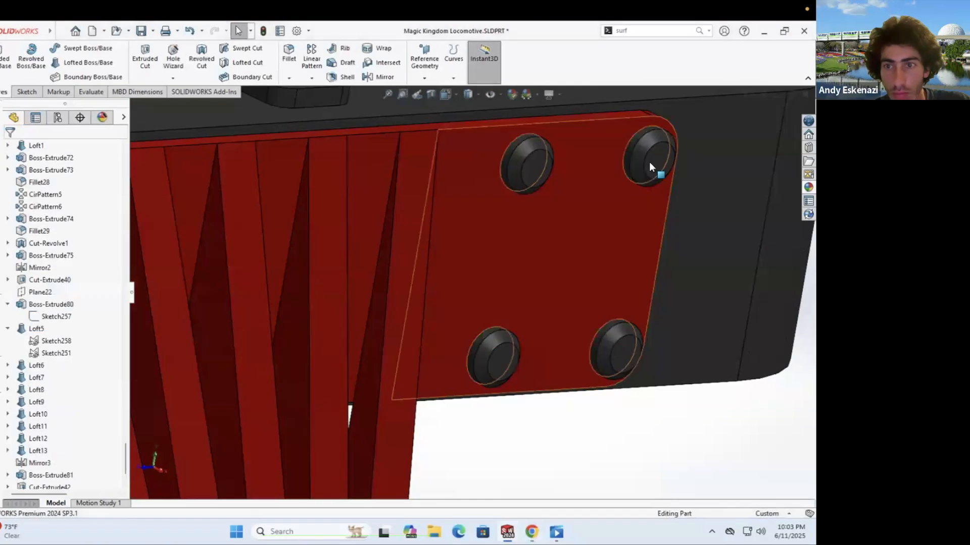
# Step: Apply a red color appearance to the bolts' extrusion feature
pyautogui.rightClick(650, 163)
pyautogui.click(742, 129)
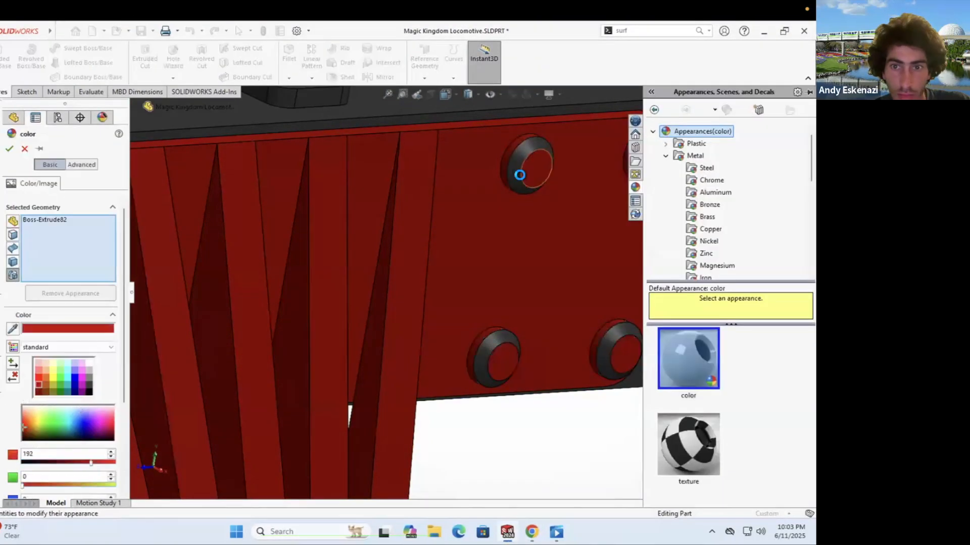
pyautogui.scroll(-10, 677, 283)
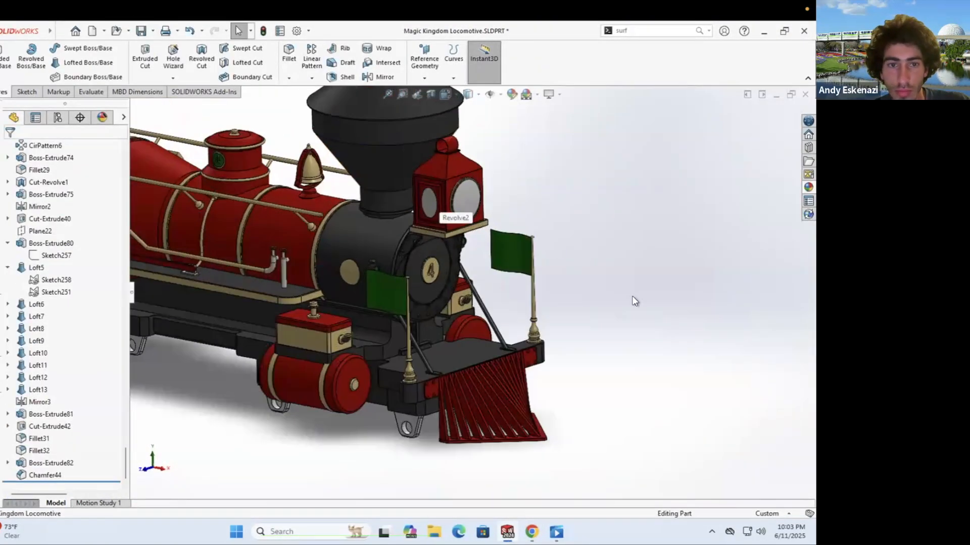
# Step: Check the locomotive reference photos in Chrome and start a new sketch on Plane11 back in SOLIDWORKS
pyautogui.moveTo(481, 334); pyautogui.dragTo(456, 317, button='middle')
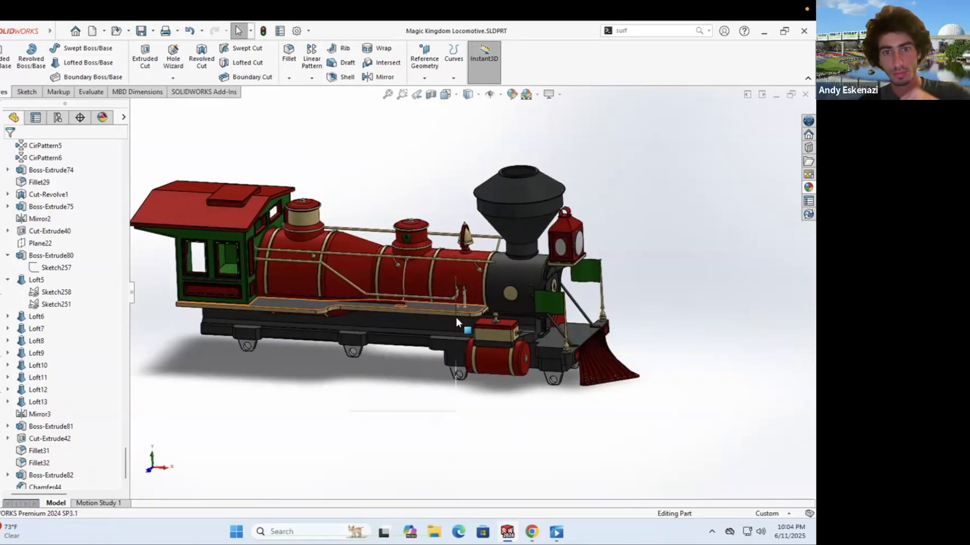
pyautogui.hotkey('alt', 'Tab')
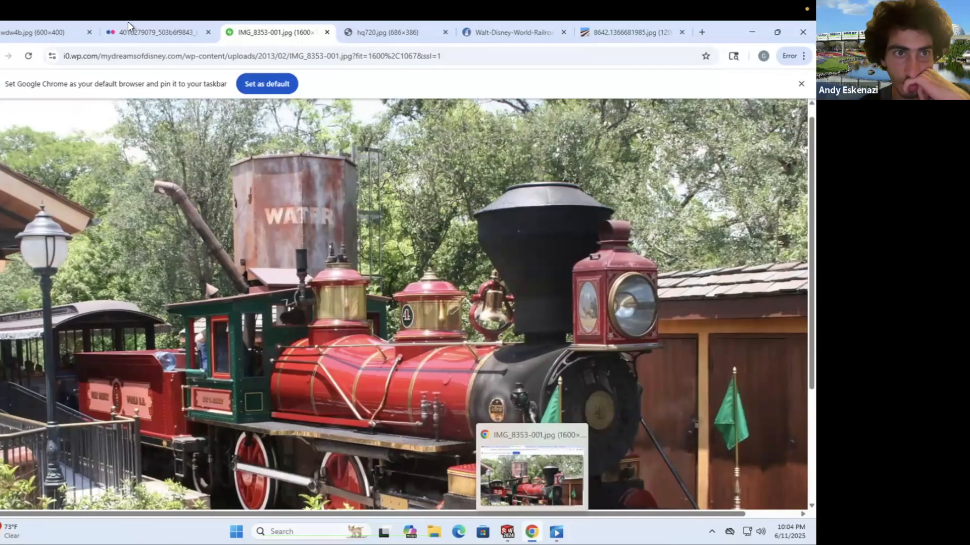
pyautogui.click(160, 33)
pyautogui.click(264, 35)
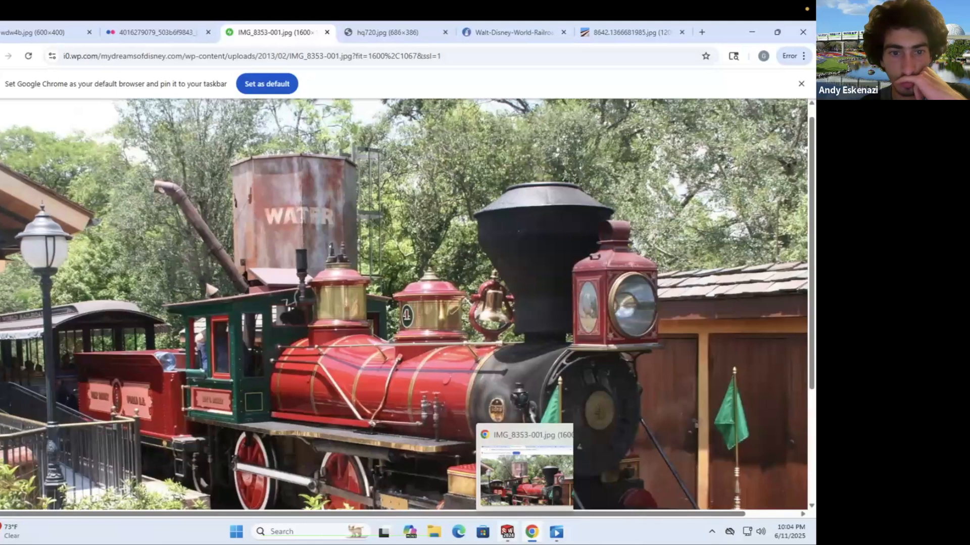
pyautogui.hotkey('alt', 'Tab')
pyautogui.click(24, 91)
pyautogui.click(439, 58)
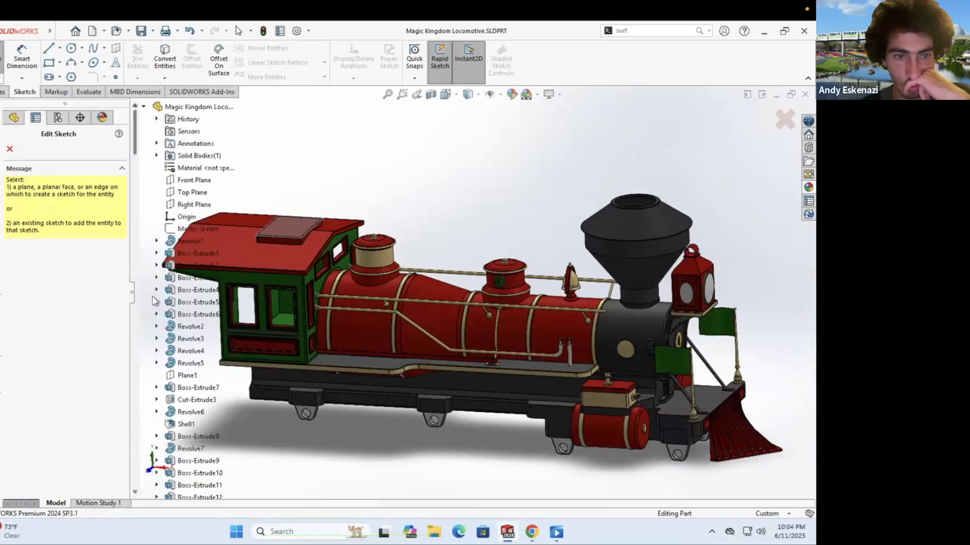
pyautogui.scroll(-2, 339, 375)
pyautogui.scroll(-7, 212, 439)
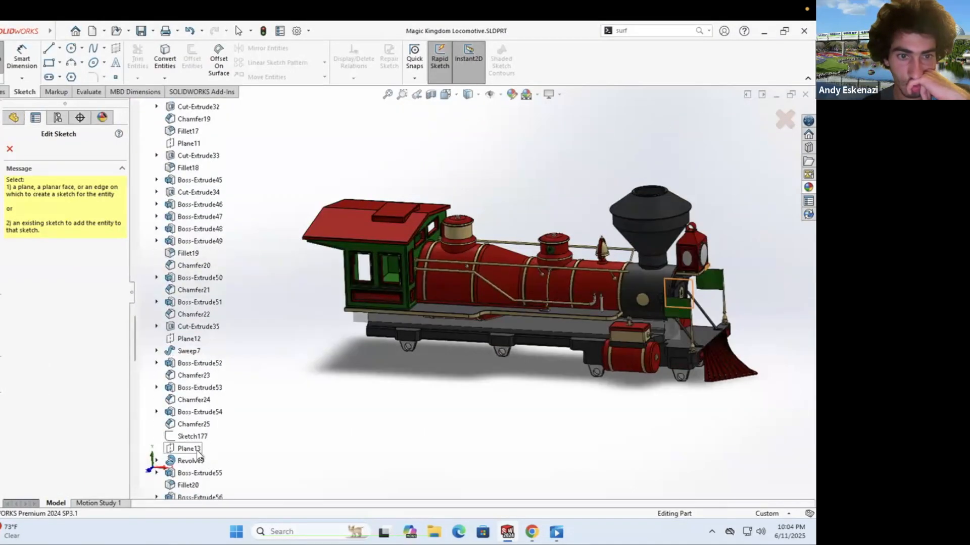
pyautogui.click(180, 145)
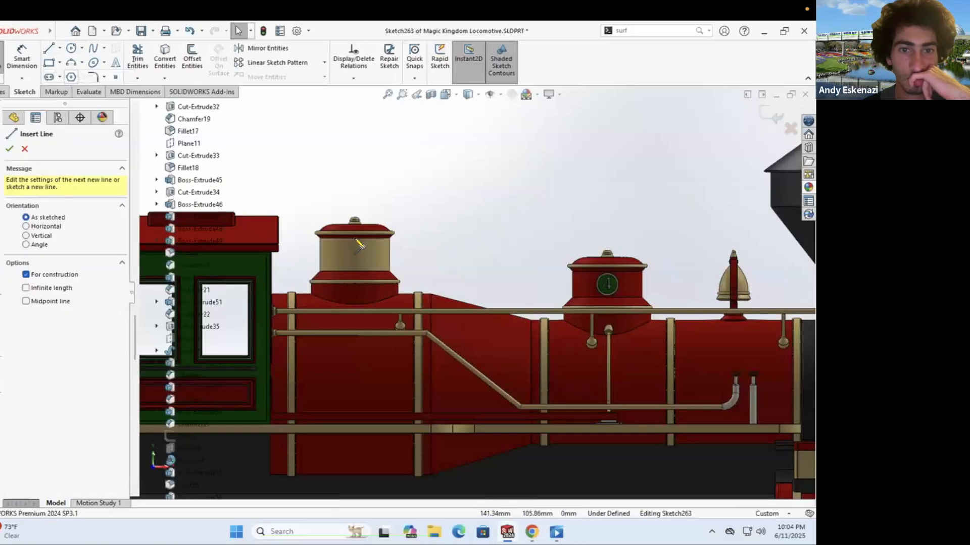
# Step: Sketch a vertical construction line across the rear dome's tan band and a circle about 8.15 mm in diameter at its midpoint
pyautogui.press('Escape')
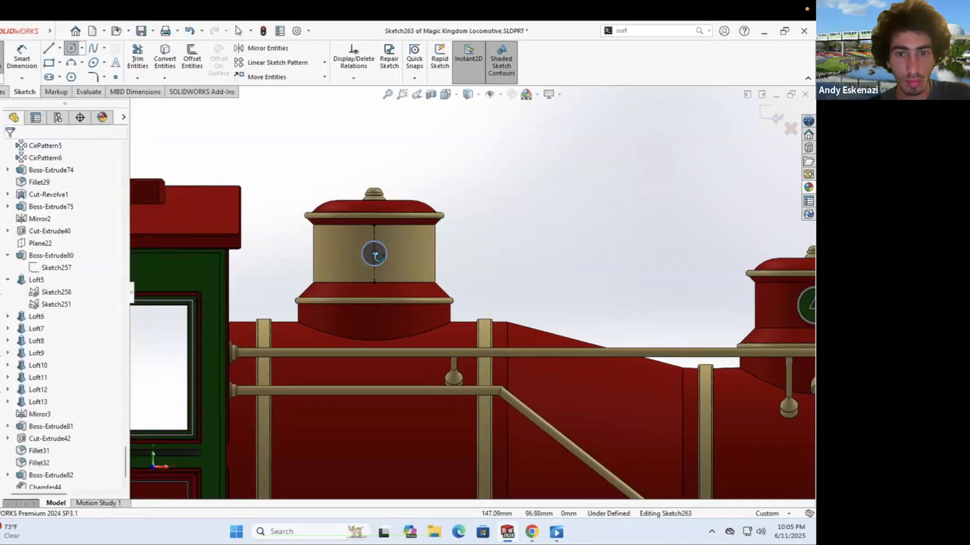
pyautogui.press('Escape')
pyautogui.scroll(-2, 323, 330)
# Step: Dimension the circle on the rear dome and set its diameter to 4 mm
pyautogui.click(397, 355)
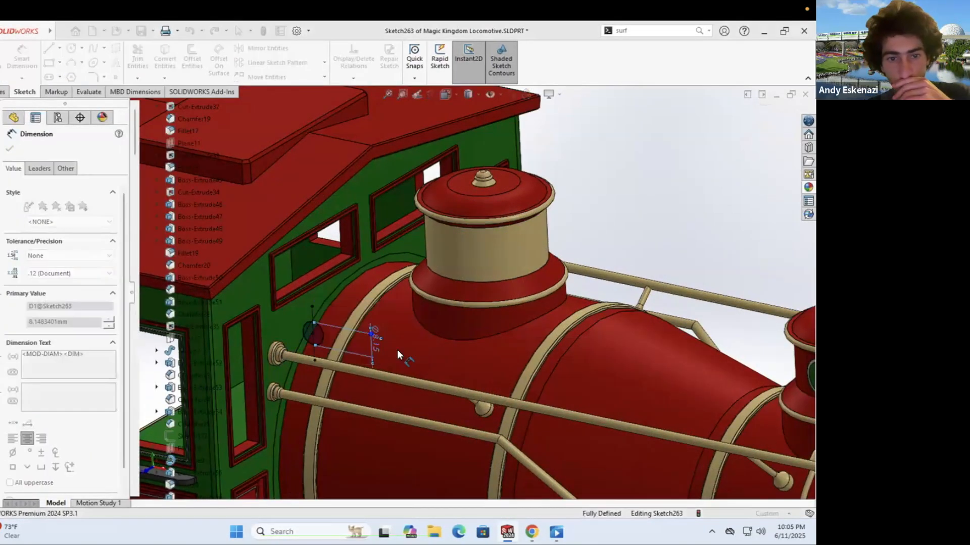
pyautogui.write('34')
pyautogui.press('Return')
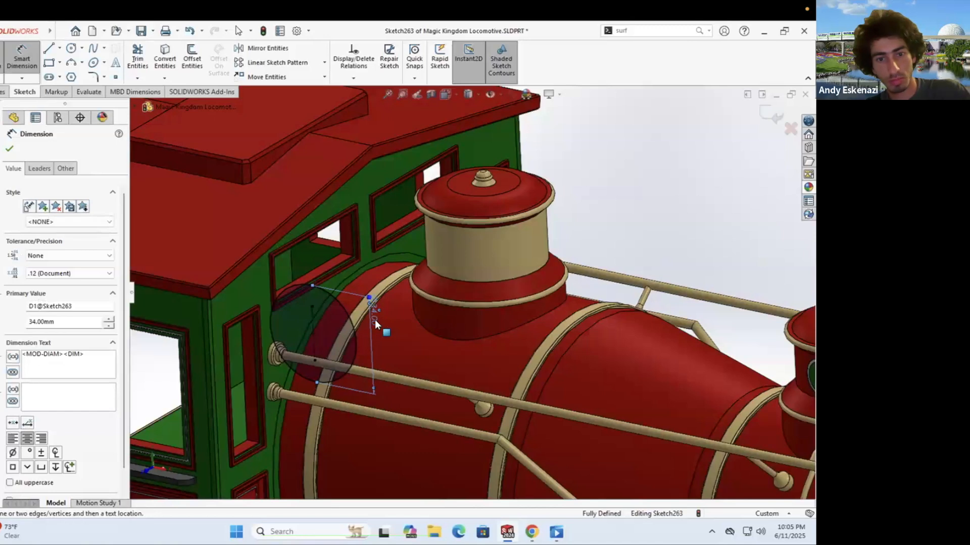
pyautogui.press('Escape')
pyautogui.hotkey('ctrl', '8')
pyautogui.doubleClick(457, 262)
pyautogui.write('4')
pyautogui.press('Return')
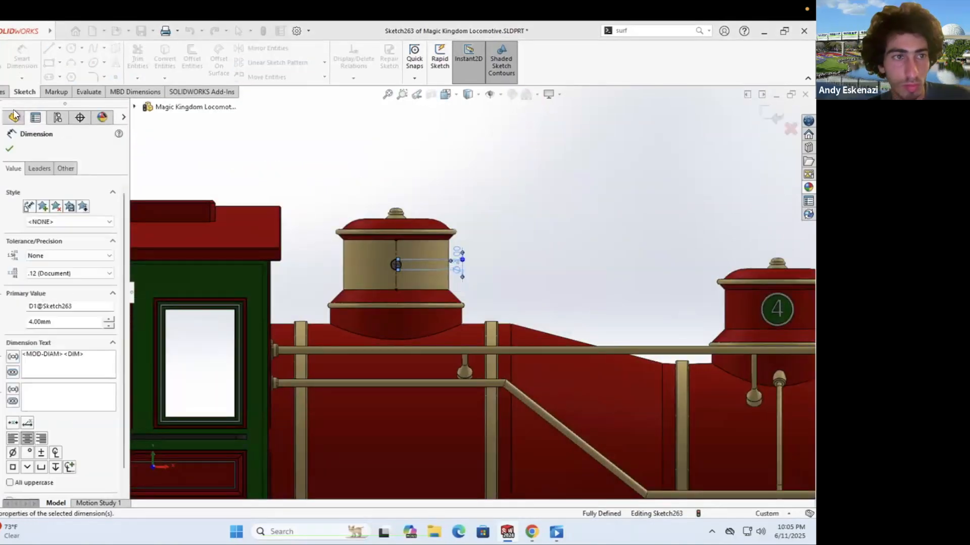
# Step: Extrude the circle from a 30 mm offset up to the dome's tan cylindrical face
pyautogui.press('e')
pyautogui.click(331, 262)
pyautogui.click(72, 182)
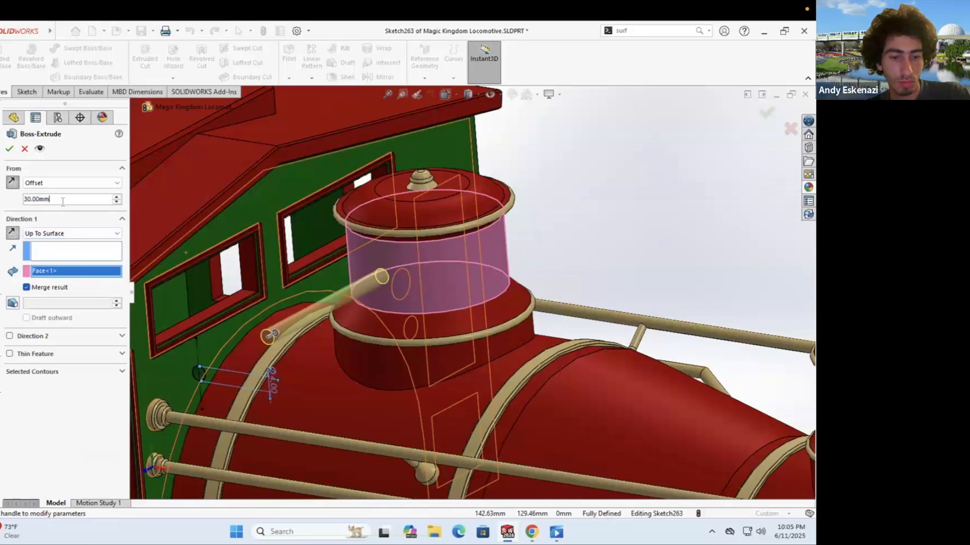
pyautogui.click(10, 151)
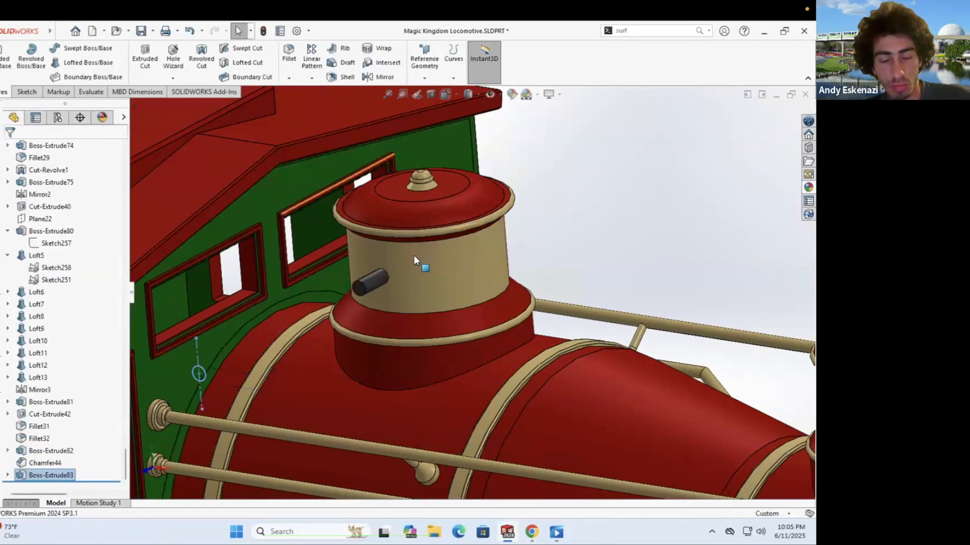
# Step: Sketch vertical and horizontal construction lines from the centre of the pipe's end face and create a vertical reference plane through the pipe's axis
pyautogui.moveTo(414, 256); pyautogui.dragTo(468, 303, button='middle')
pyautogui.scroll(5, 444, 308)
pyautogui.click(417, 313)
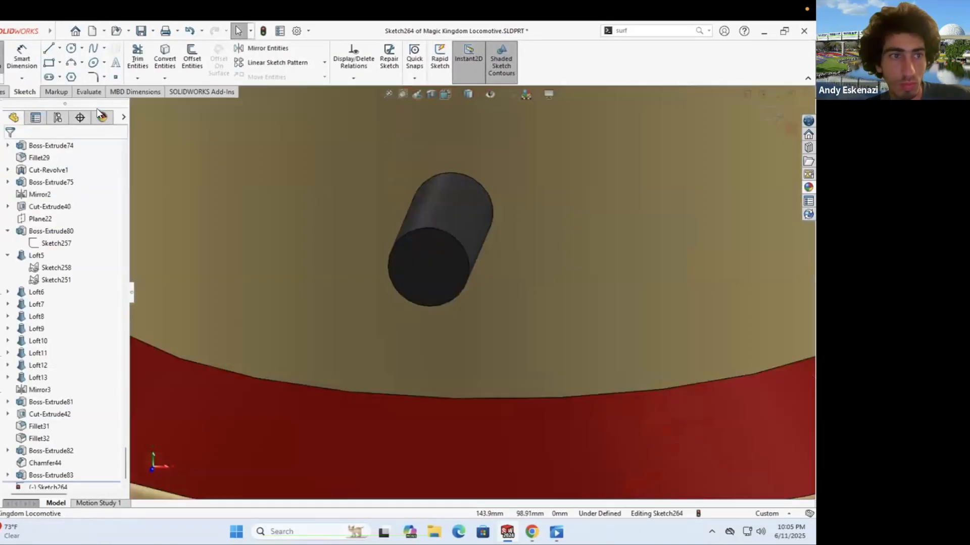
pyautogui.press('l')
pyautogui.press('Escape')
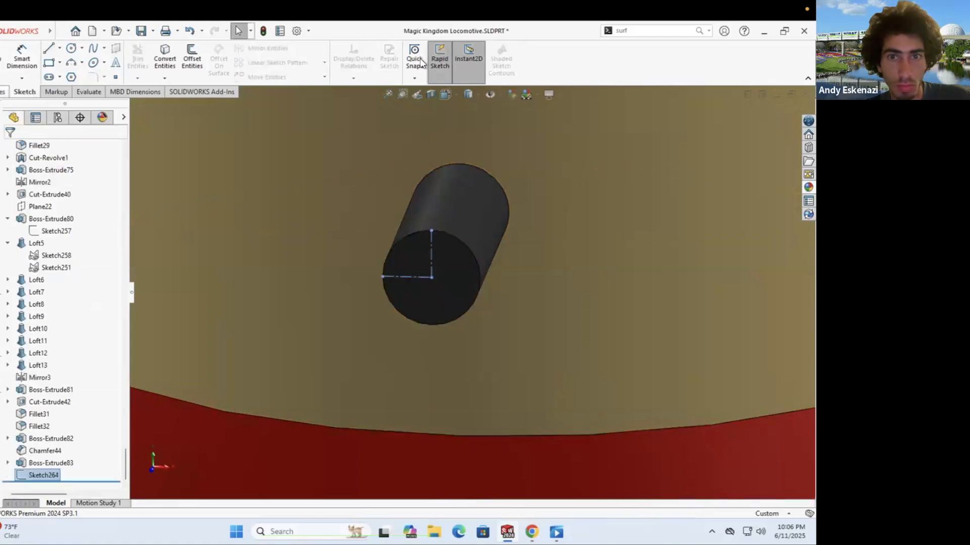
pyautogui.press('p')
pyautogui.click(10, 152)
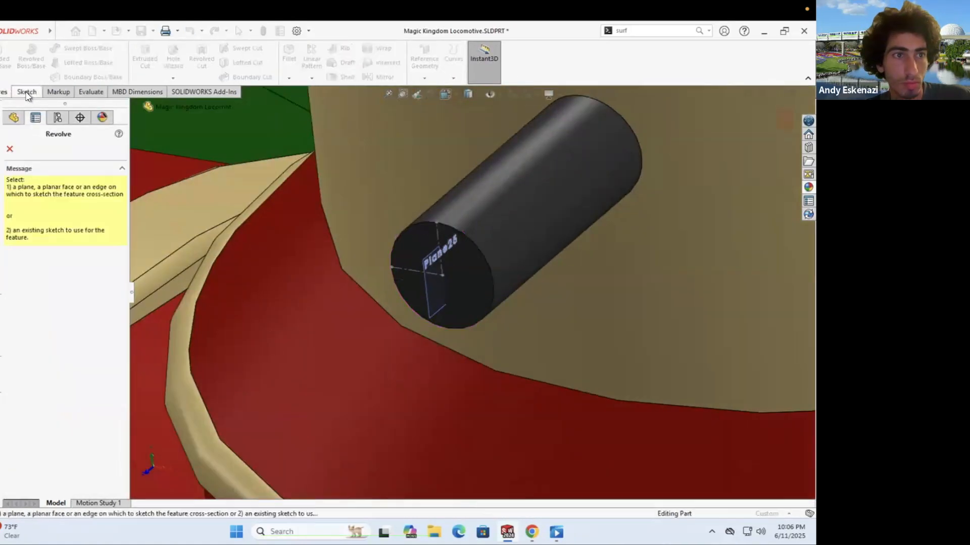
pyautogui.click(426, 289)
pyautogui.moveTo(449, 230); pyautogui.dragTo(349, 240, button='middle')
pyautogui.hotkey('alt', 'Tab')
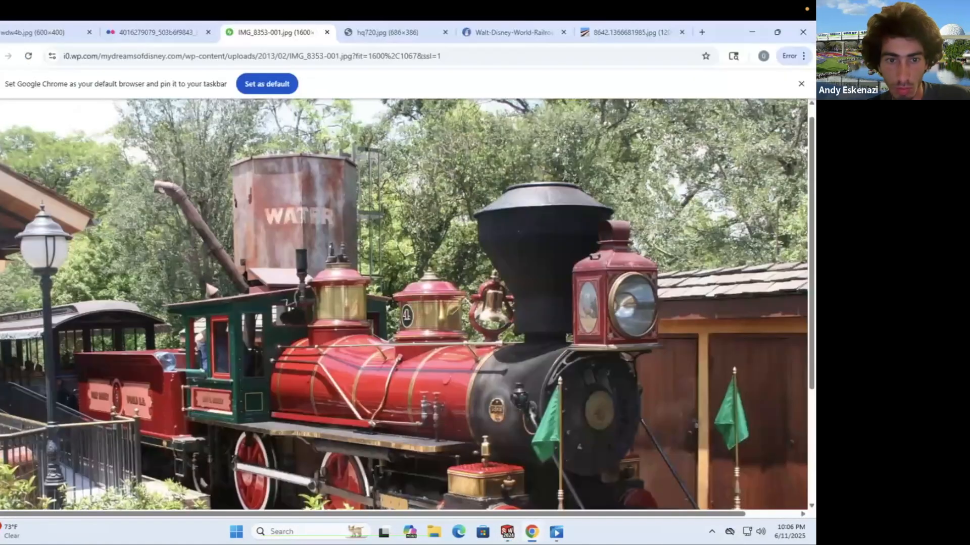
pyautogui.hotkey('alt', 'Tab')
pyautogui.scroll(-3, 353, 253)
pyautogui.click(741, 478)
pyautogui.click(424, 284)
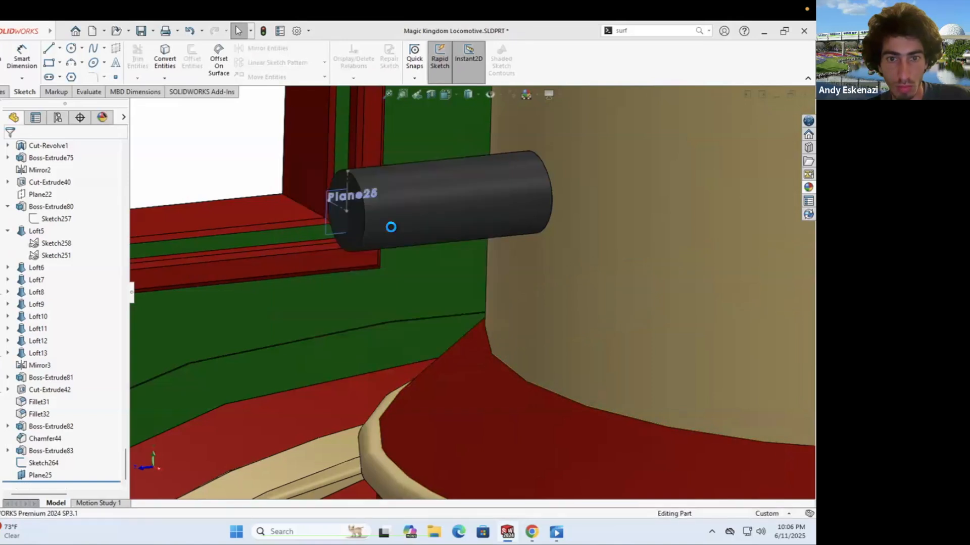
pyautogui.scroll(-3, 353, 222)
pyautogui.click(74, 63)
pyautogui.click(358, 235)
pyautogui.scroll(-5, 324, 210)
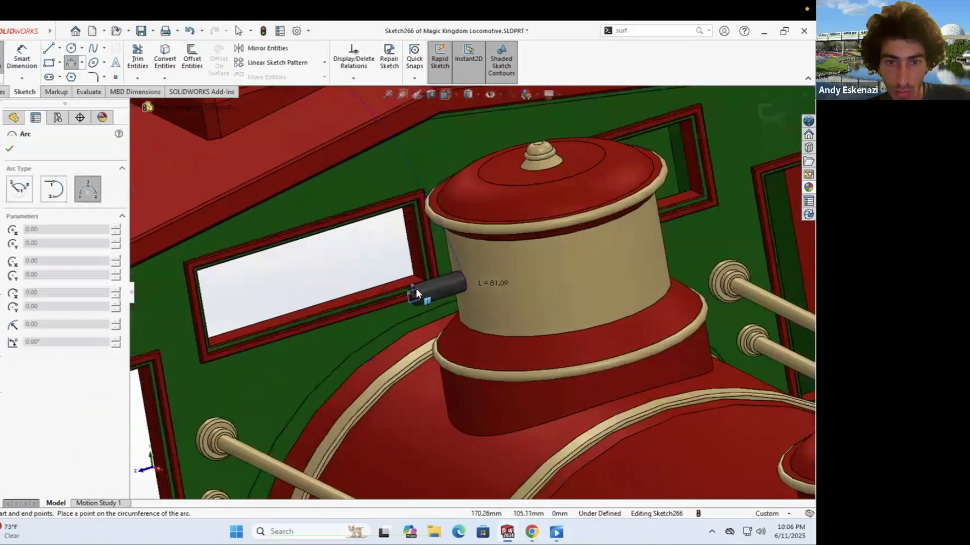
pyautogui.press('Escape')
pyautogui.moveTo(539, 232); pyautogui.dragTo(667, 271, button='middle')
pyautogui.press('Delete')
pyautogui.click(465, 221)
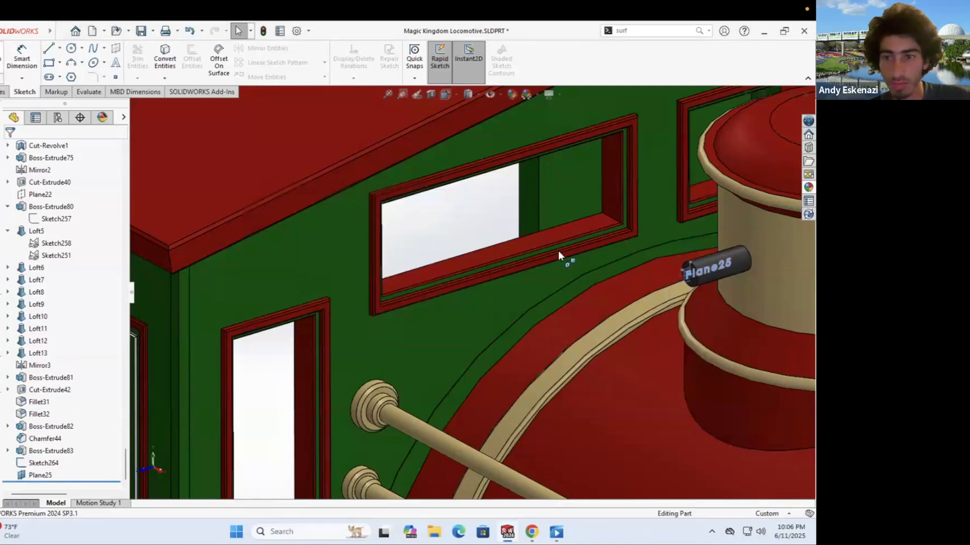
# Step: On the new plane, sketch a three-point arc from the pipe's end centre and a horizontal construction line about 2.72 mm along its axis
pyautogui.click(81, 63)
pyautogui.click(710, 266)
pyautogui.scroll(-3, 413, 321)
pyautogui.moveTo(409, 312); pyautogui.dragTo(319, 233)
pyautogui.click(305, 283)
pyautogui.moveTo(409, 313); pyautogui.dragTo(455, 308)
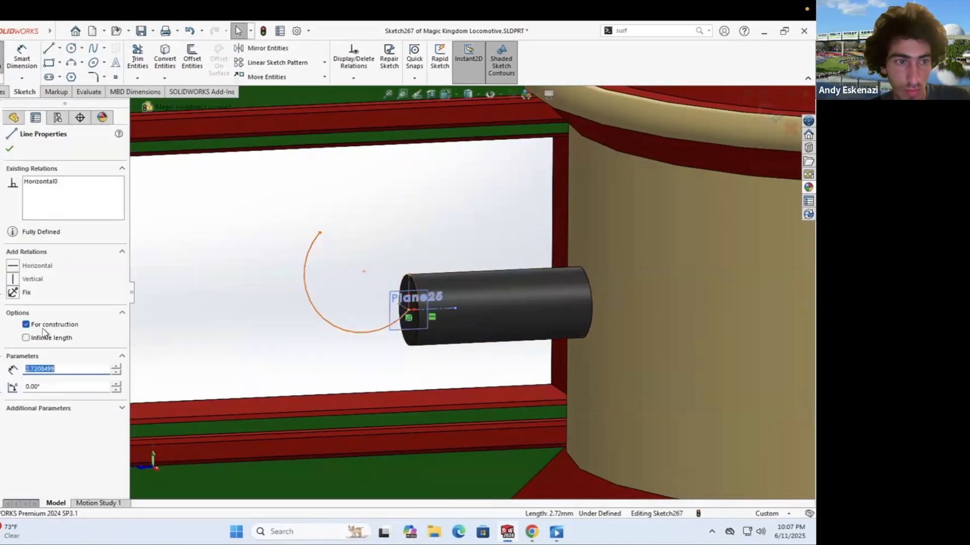
# Step: Dimension the horizontal construction line's length and make the arc tangent to it
pyautogui.click(30, 68)
pyautogui.click(408, 335)
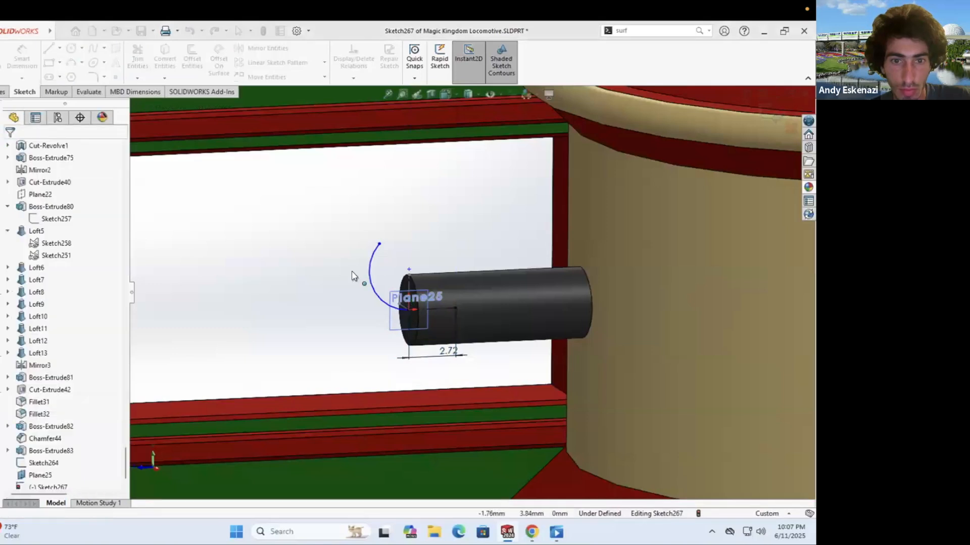
pyautogui.click(362, 254)
pyautogui.scroll(-3, 374, 248)
pyautogui.press('Return')
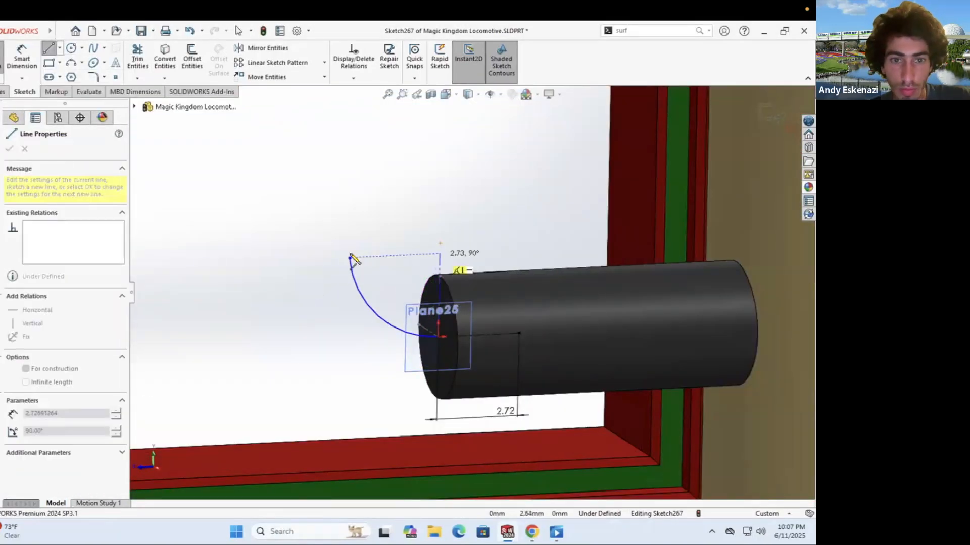
# Step: Draw construction lines from the arc's free end and the pipe's centre that meet at the arc's centre at a right angle
pyautogui.click(352, 258)
pyautogui.press('Escape')
pyautogui.click(441, 254)
pyautogui.press('Escape')
# Step: Dimension the vertical construction line at 4 mm to set the bend radius, checking the reference photo in Chrome
pyautogui.moveTo(458, 262); pyautogui.dragTo(406, 254, button='middle')
pyautogui.click(385, 260)
pyautogui.click(458, 256)
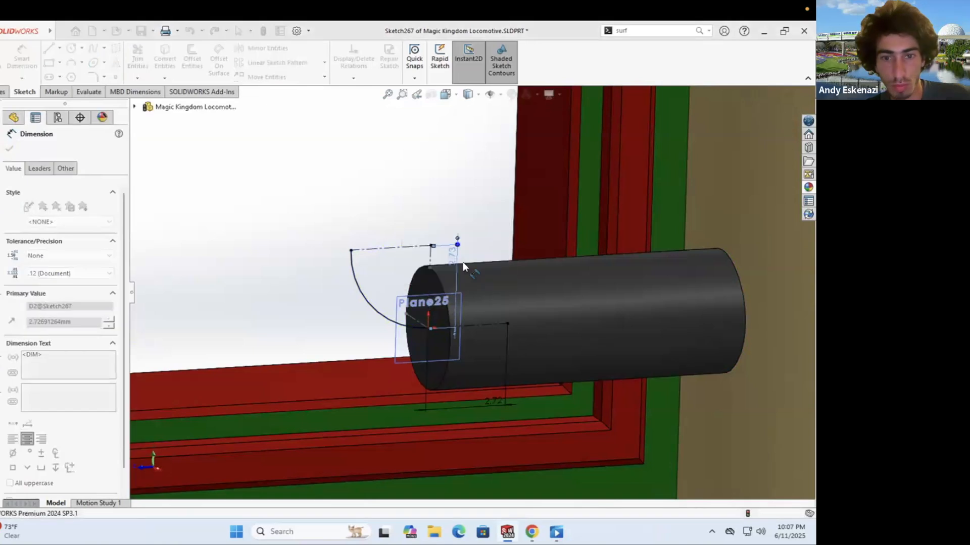
pyautogui.scroll(5, 485, 333)
pyautogui.click(532, 532)
pyautogui.hotkey('alt', 'Tab')
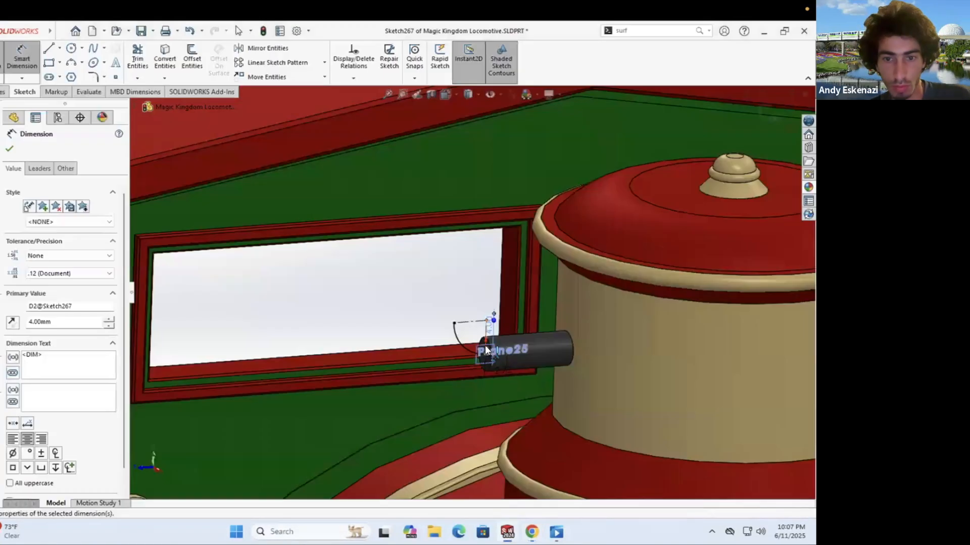
# Step: Extend the path with a straight vertical line upward from the arc's free end
pyautogui.scroll(-5, 484, 333)
pyautogui.press('Escape')
pyautogui.click(407, 204)
pyautogui.press('Escape')
pyautogui.doubleClick(499, 272)
pyautogui.press('Return')
# Step: Sweep a circular profile matching the pipe's diameter along the sketched path to form the elbow
pyautogui.click(5, 91)
pyautogui.click(81, 48)
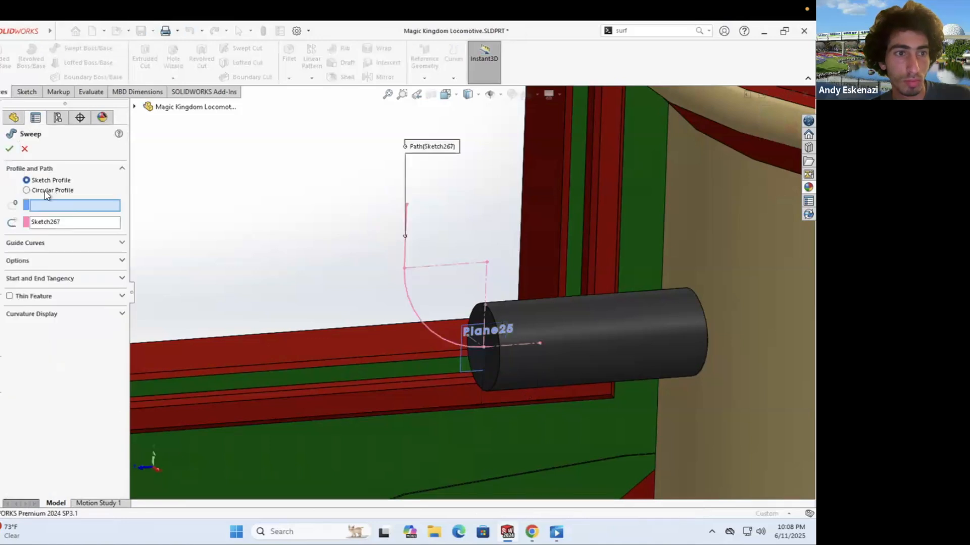
pyautogui.write('3')
pyautogui.press('Return')
pyautogui.press('Return')
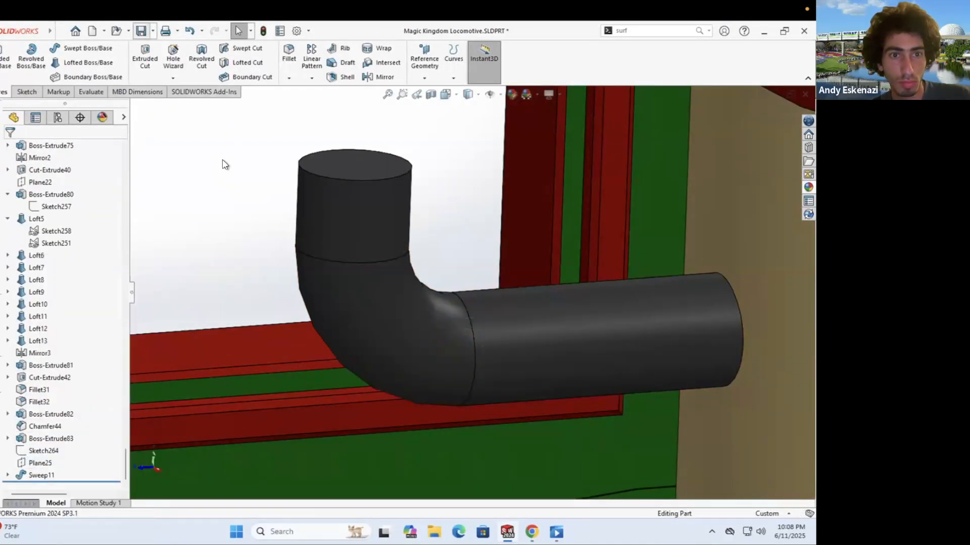
# Step: Sketch a circle larger than the pipe, centred on the elbow's upper end face, checking the reference photo in Chrome
pyautogui.scroll(10, 470, 328)
pyautogui.moveTo(467, 333); pyautogui.dragTo(461, 381, button='middle')
pyautogui.scroll(-5, 483, 303)
pyautogui.click(26, 92)
pyautogui.click(68, 48)
pyautogui.click(531, 532)
pyautogui.hotkey('alt', 'Tab')
pyautogui.click(438, 301)
pyautogui.click(192, 60)
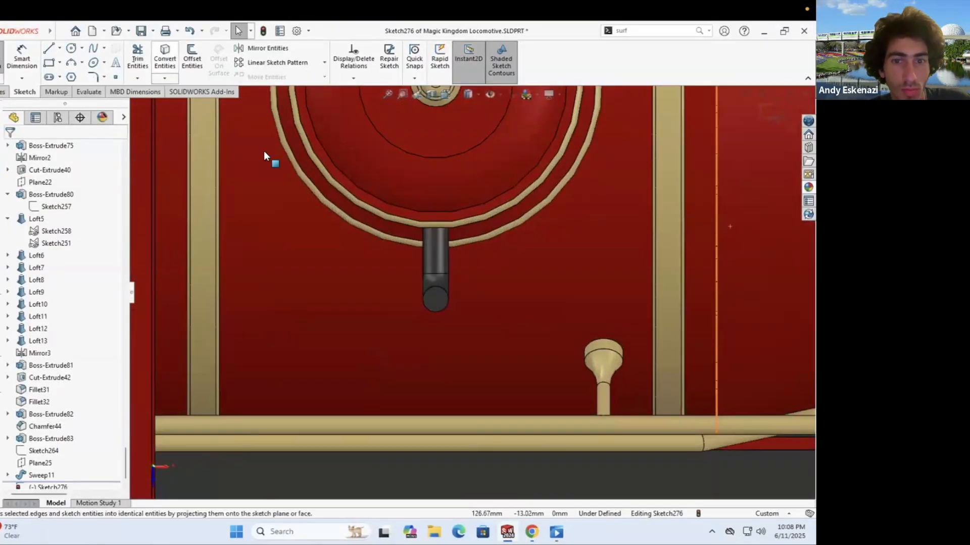
pyautogui.click(436, 299)
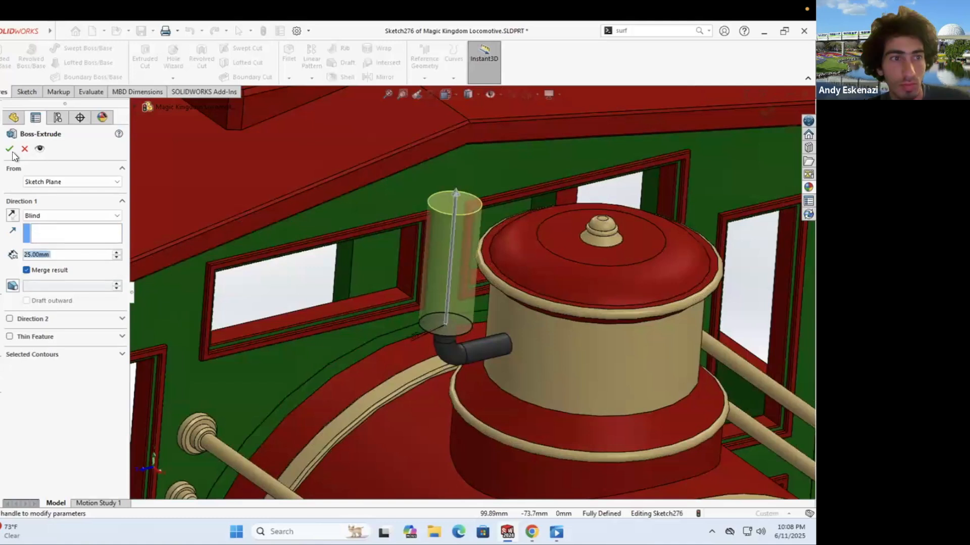
# Step: Extrude the circle 25 mm upward and chamfer the cylinder's top and bottom edges, checking the reference photo in Chrome
pyautogui.click(10, 148)
pyautogui.press('c')
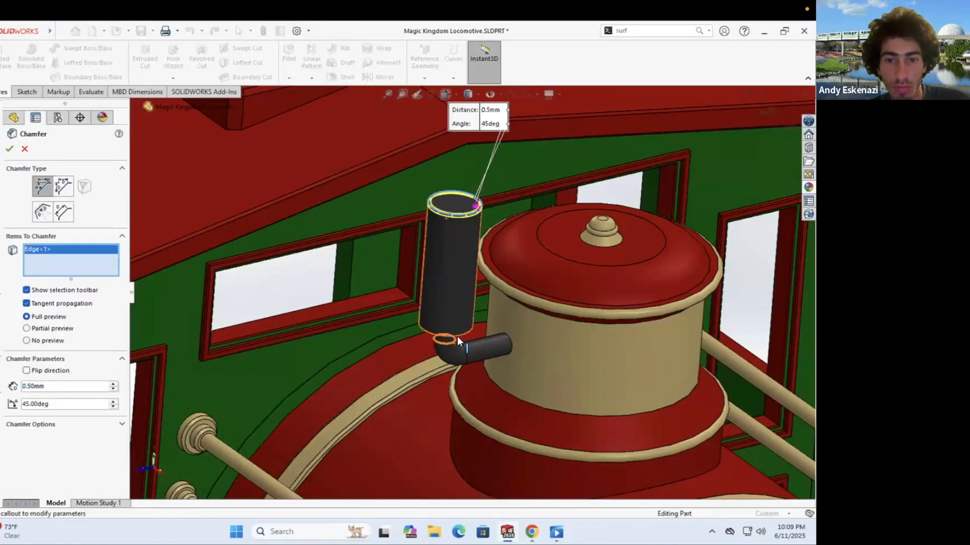
pyautogui.hotkey('alt', 'Tab')
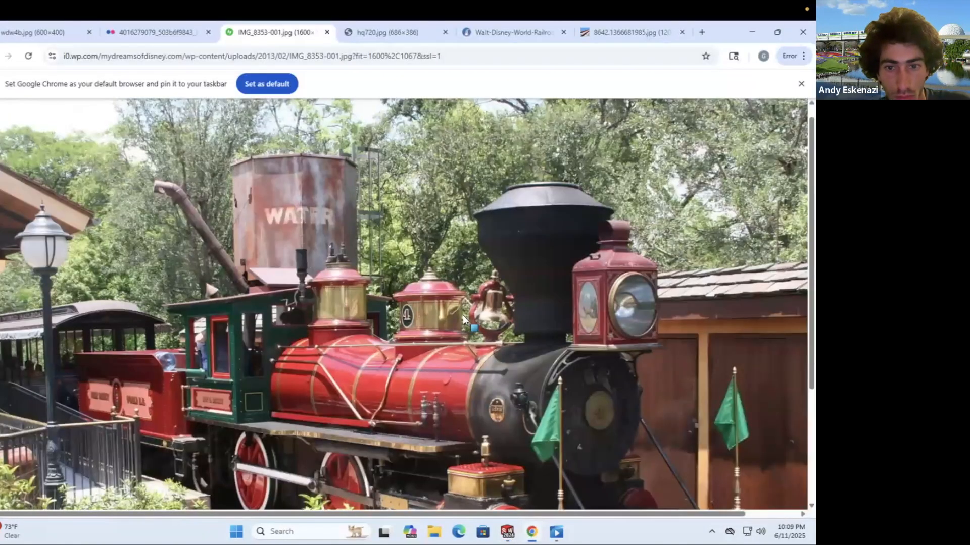
pyautogui.hotkey('alt', 'Tab')
pyautogui.click(441, 348)
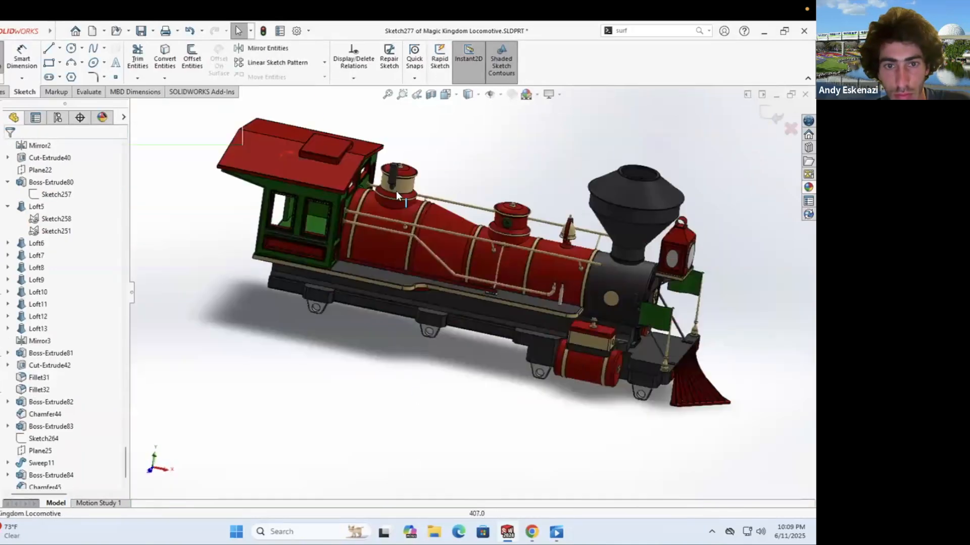
# Step: Sketch an 8 mm diameter circle centred on the underside of the upright cylinder, inside its outer edge
pyautogui.scroll(8, 423, 203)
pyautogui.press('c')
pyautogui.rightClick(486, 365)
pyautogui.moveTo(447, 367); pyautogui.dragTo(473, 392, button='middle')
pyautogui.press('l')
pyautogui.press('Escape')
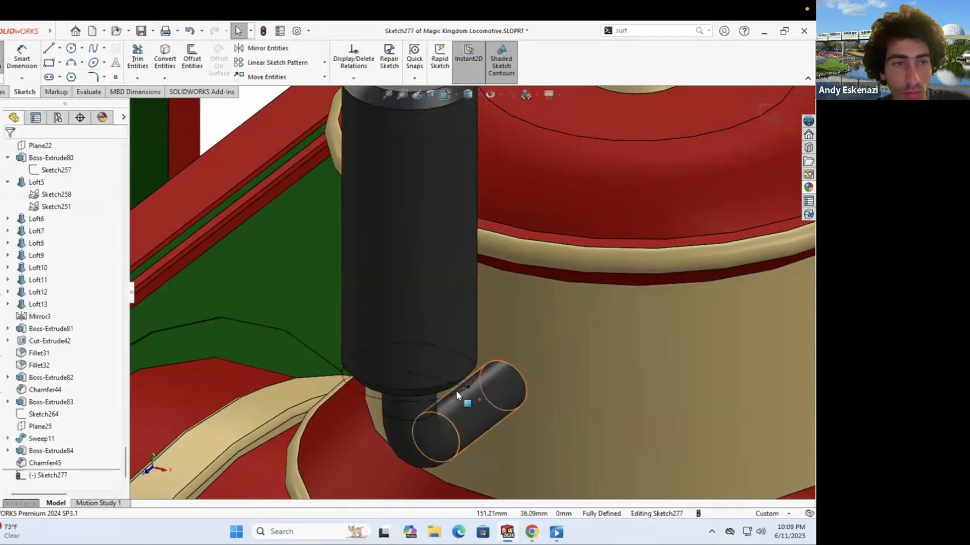
pyautogui.scroll(3, 463, 374)
pyautogui.click(94, 63)
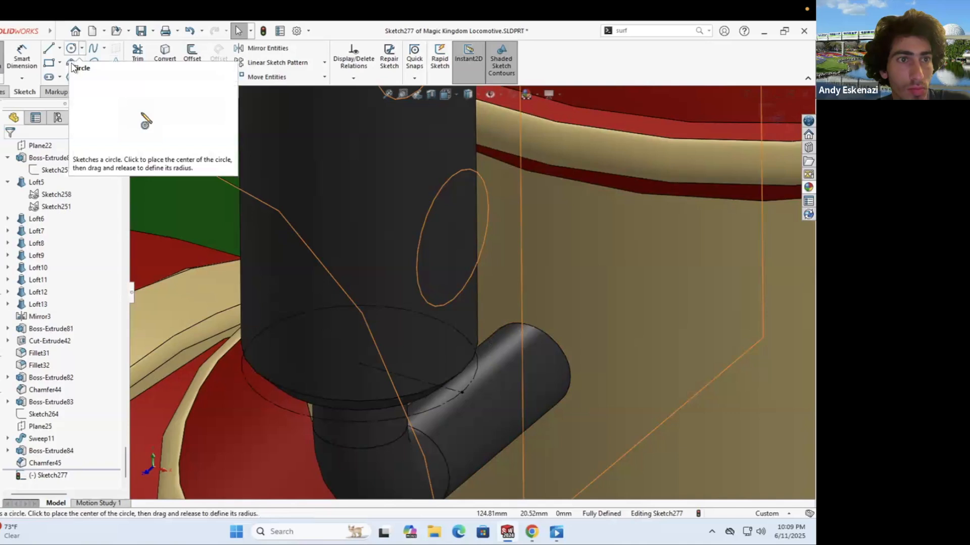
pyautogui.click(360, 364)
pyautogui.click(459, 359)
pyautogui.click(481, 344)
pyautogui.press('Return')
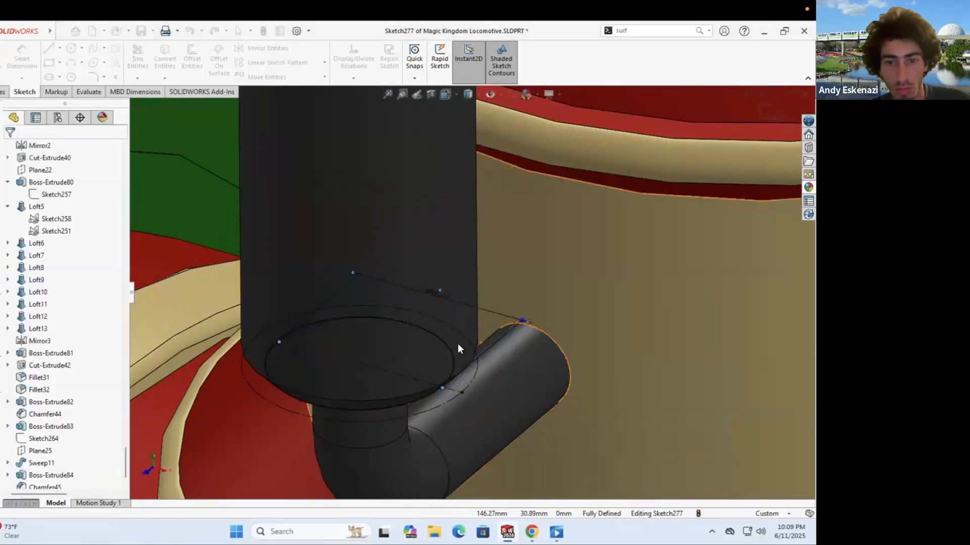
# Step: Draw radial construction lines from the circle's centre to the cylinder's outer edge
pyautogui.press('l')
pyautogui.press('Escape')
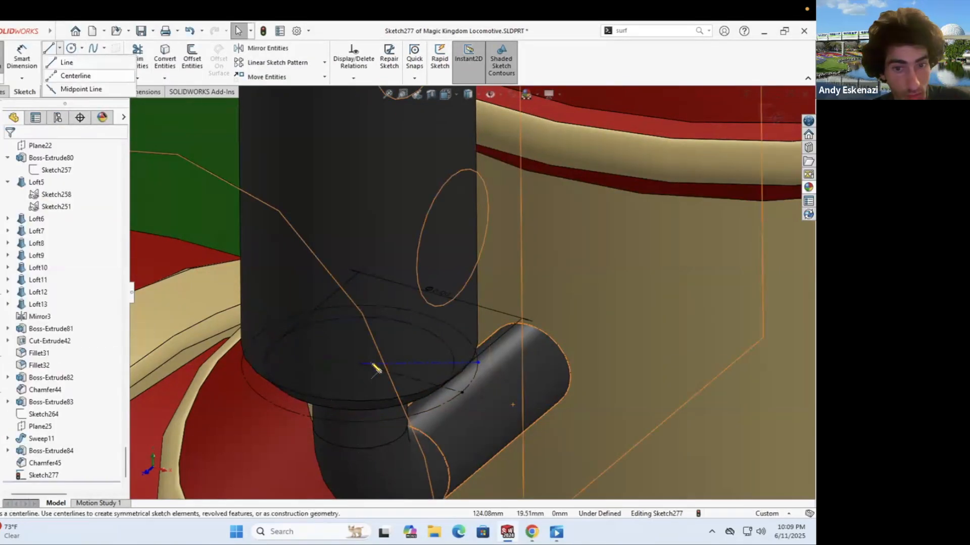
pyautogui.moveTo(433, 426); pyautogui.dragTo(401, 372, button='middle')
pyautogui.scroll(3, 464, 331)
# Step: Set 40° between the middle construction line and each outer one, and close the ring-segment profile with short lines
pyautogui.press('d')
pyautogui.click(463, 328)
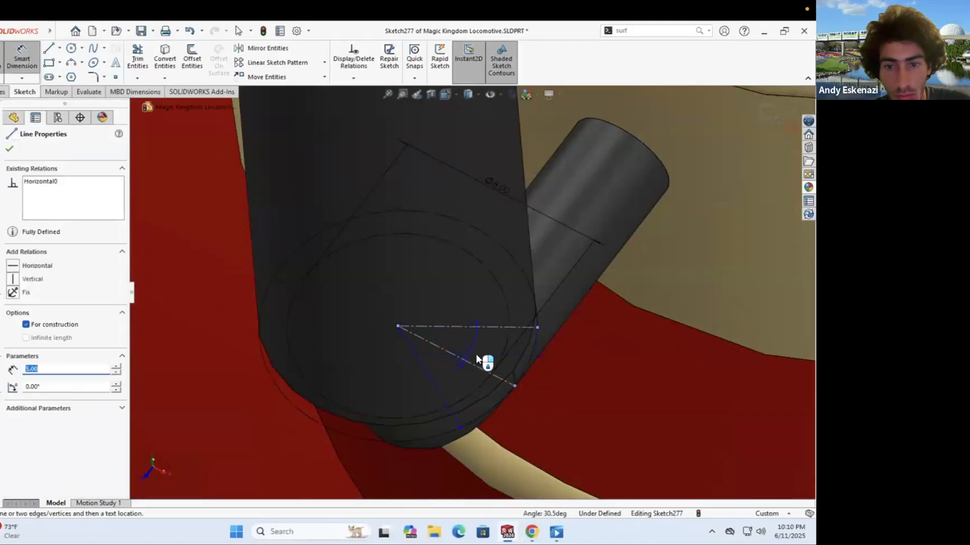
pyautogui.click(481, 363)
pyautogui.click(461, 356)
pyautogui.write('45')
pyautogui.press('Return')
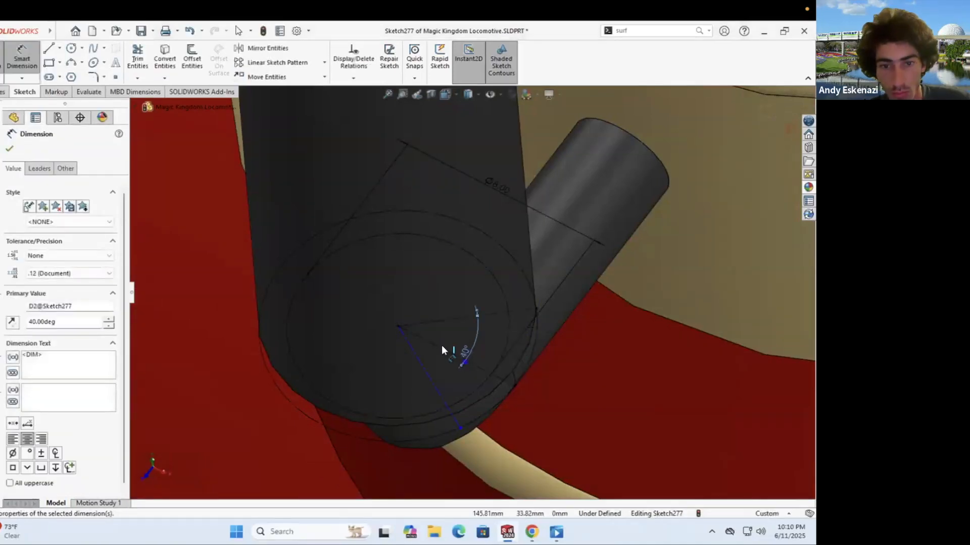
pyautogui.press('a')
pyautogui.click(512, 338)
pyautogui.press('Escape')
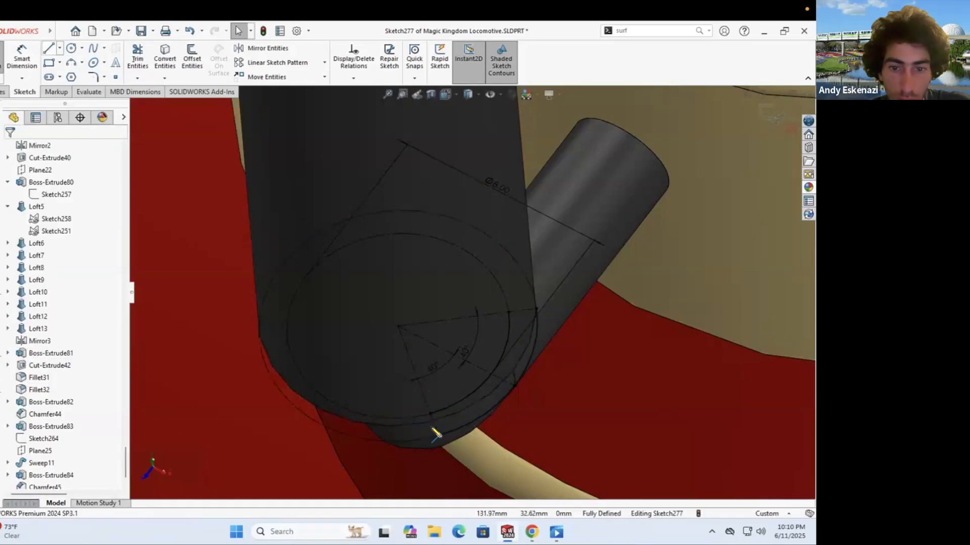
# Step: Cut the ring-segment profile 5 mm deep into the cylinder's lower wall, starting at an offset from the sketch plane
pyautogui.write('c')
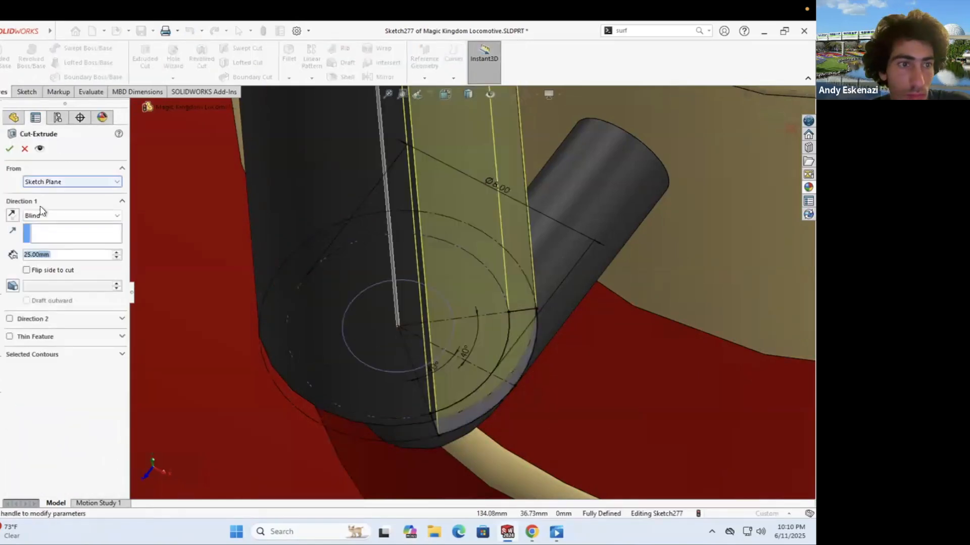
pyautogui.write('5')
pyautogui.write('5')
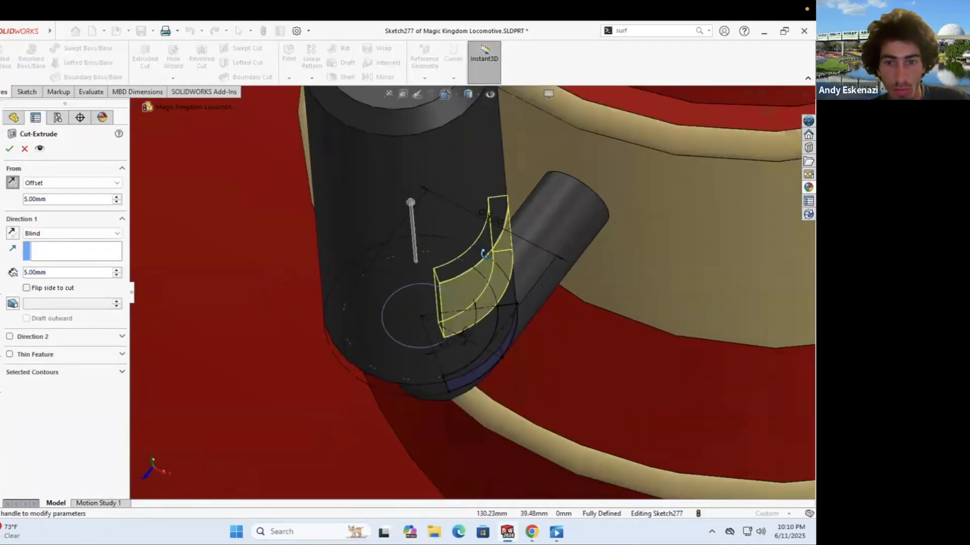
pyautogui.press('Return')
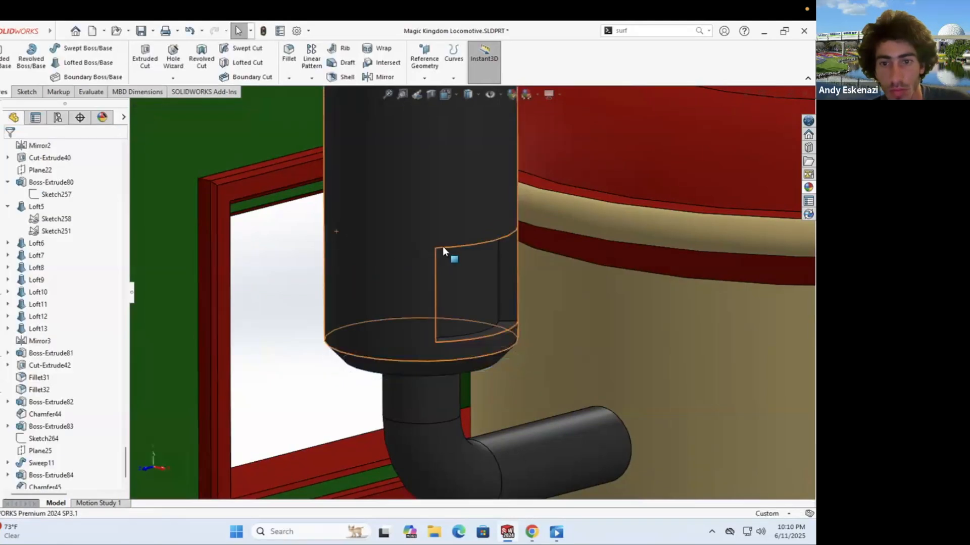
# Step: Edit the notch cut to a depth of 3 mm, checking the reference photo in Chrome
pyautogui.rightClick(45, 475)
pyautogui.click(24, 309)
pyautogui.write('3')
pyautogui.click(12, 150)
pyautogui.click(532, 531)
pyautogui.click(508, 532)
pyautogui.moveTo(550, 407); pyautogui.dragTo(572, 417, button='middle')
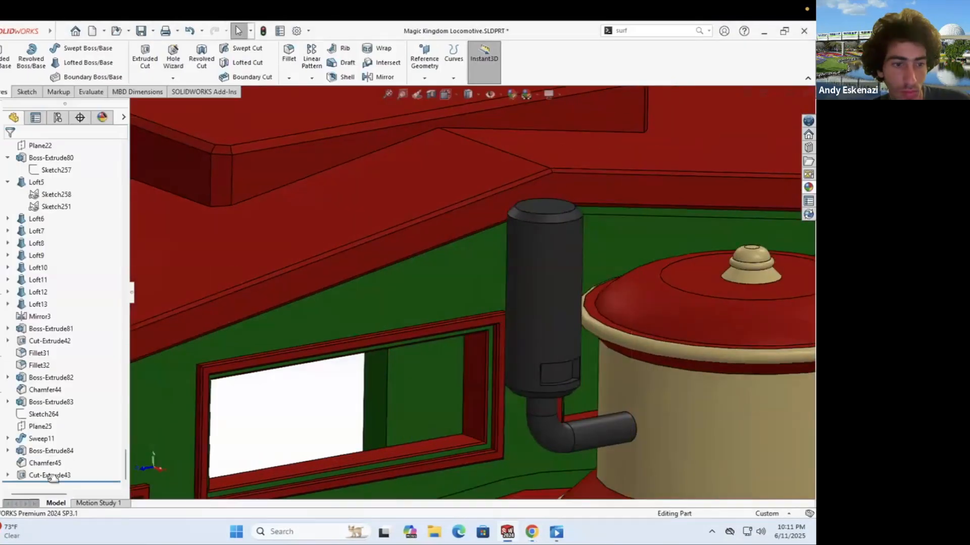
# Step: Edit the notch sketch, set both angles of the ring segment to 70°, and rebuild the part
pyautogui.click(8, 475)
pyautogui.click(54, 476)
pyautogui.click(65, 446)
pyautogui.scroll(-5, 423, 283)
pyautogui.scroll(-5, 423, 287)
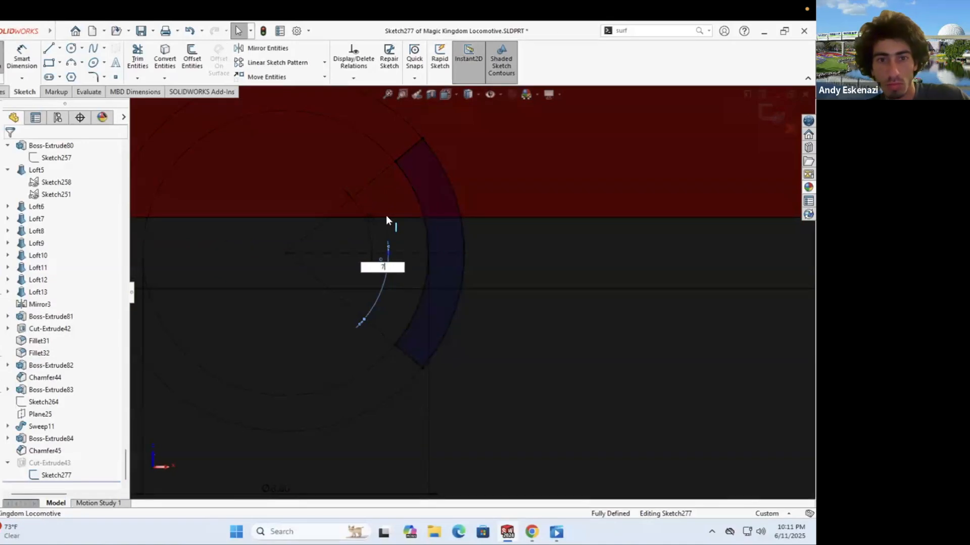
pyautogui.write('0')
pyautogui.press('Return')
pyautogui.doubleClick(374, 221)
pyautogui.write('70')
pyautogui.press('Return')
pyautogui.hotkey('ctrl', 'b')
# Step: Examine the notched cylinder and the whole locomotive from several distances and angles
pyautogui.scroll(10, 444, 321)
pyautogui.moveTo(445, 320); pyautogui.dragTo(415, 380, button='middle')
pyautogui.scroll(-12, 465, 297)
pyautogui.scroll(12, 463, 275)
pyautogui.scroll(-3, 539, 228)
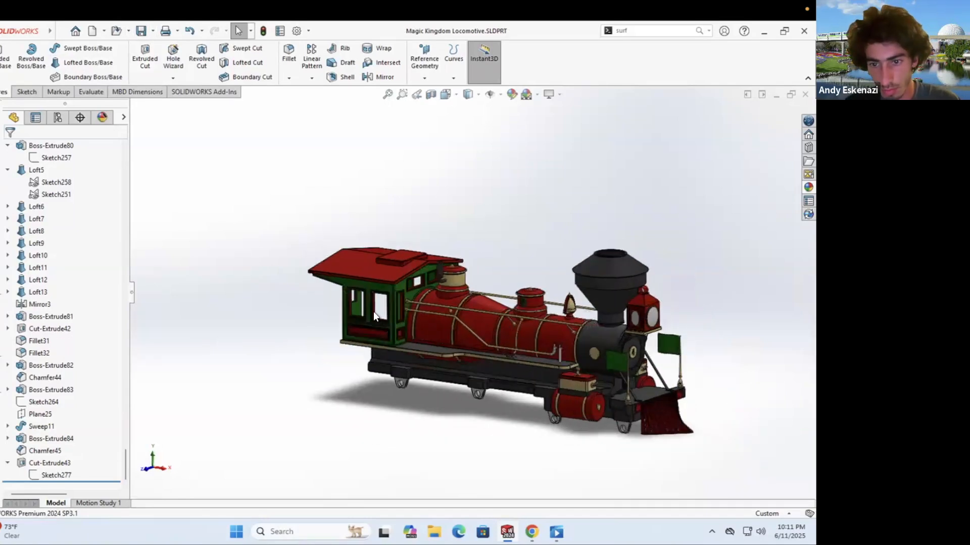
pyautogui.scroll(-3, 553, 372)
pyautogui.scroll(3, 498, 313)
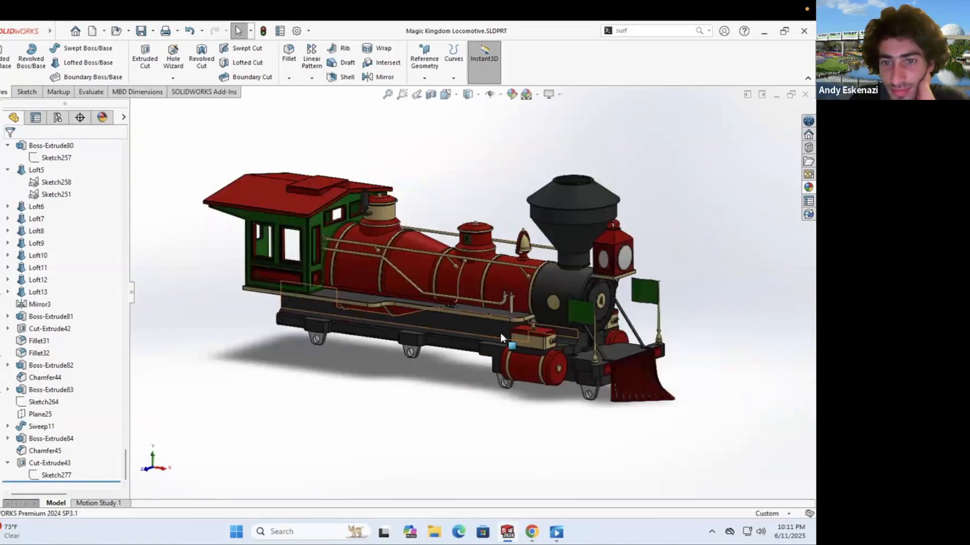
pyautogui.scroll(-2, 480, 313)
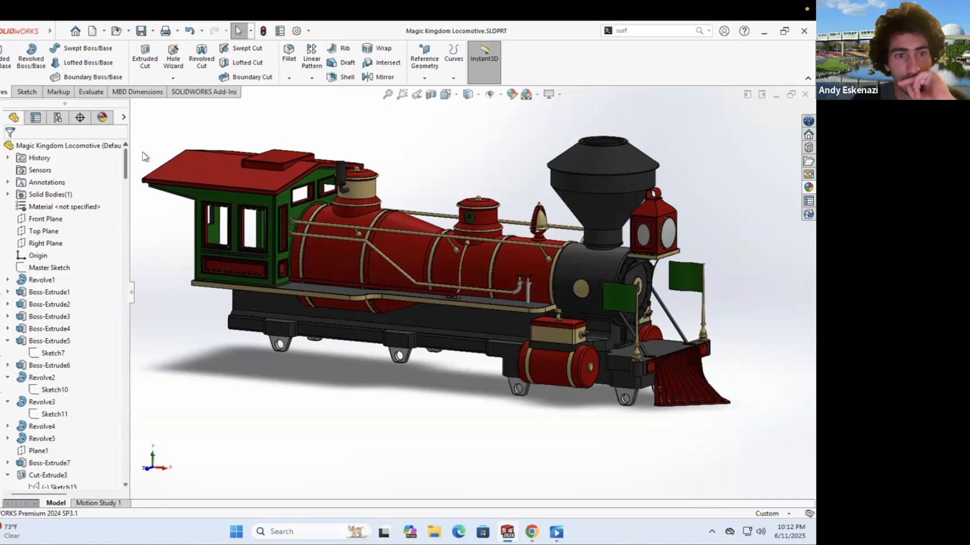
pyautogui.rightClick(38, 268)
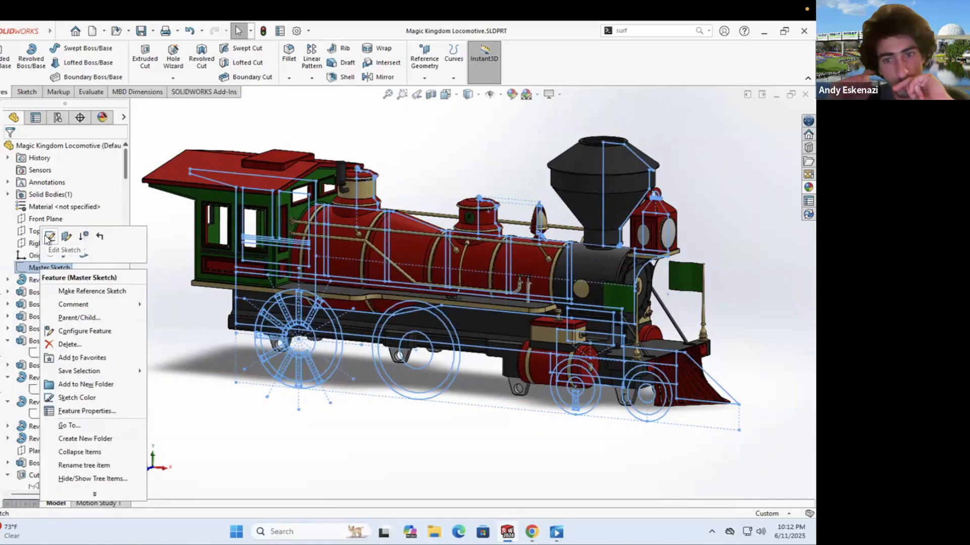
pyautogui.click(158, 217)
pyautogui.click(58, 31)
pyautogui.click(79, 49)
pyautogui.click(471, 450)
# Step: Save a copy of the locomotive part as Wheels Front and open it
pyautogui.click(59, 31)
pyautogui.click(83, 169)
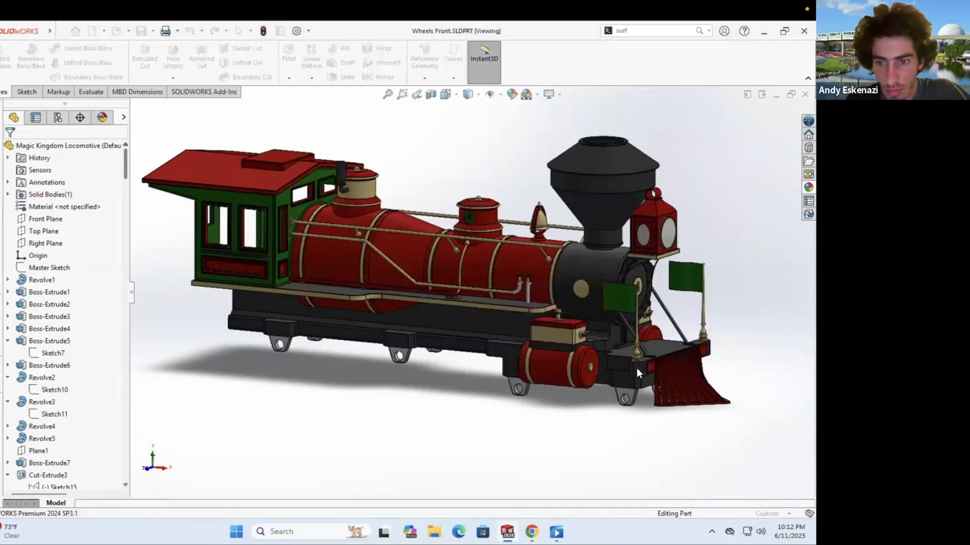
pyautogui.click(395, 249)
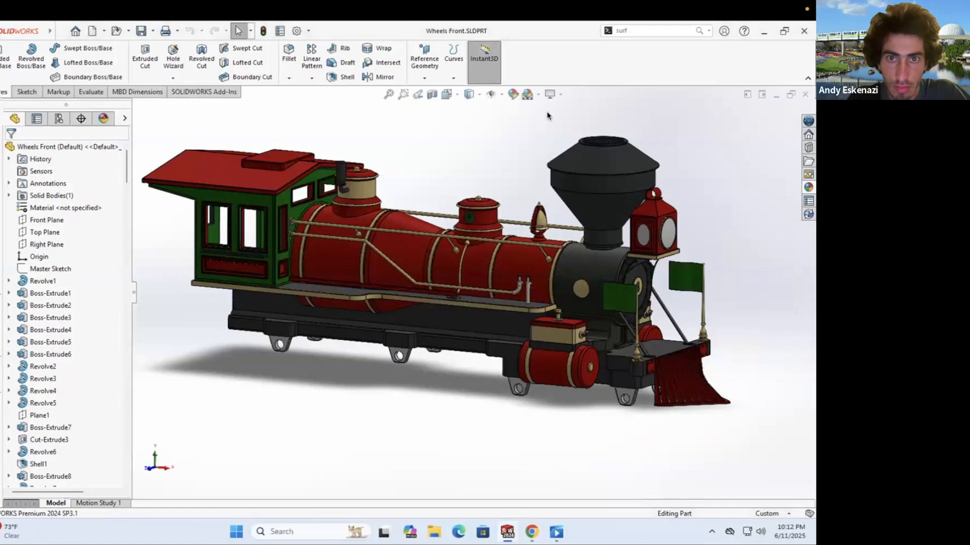
# Step: Delete the boiler body feature Revolve1 from the Wheels Front part
pyautogui.rightClick(43, 280)
pyautogui.click(63, 330)
pyautogui.click(462, 221)
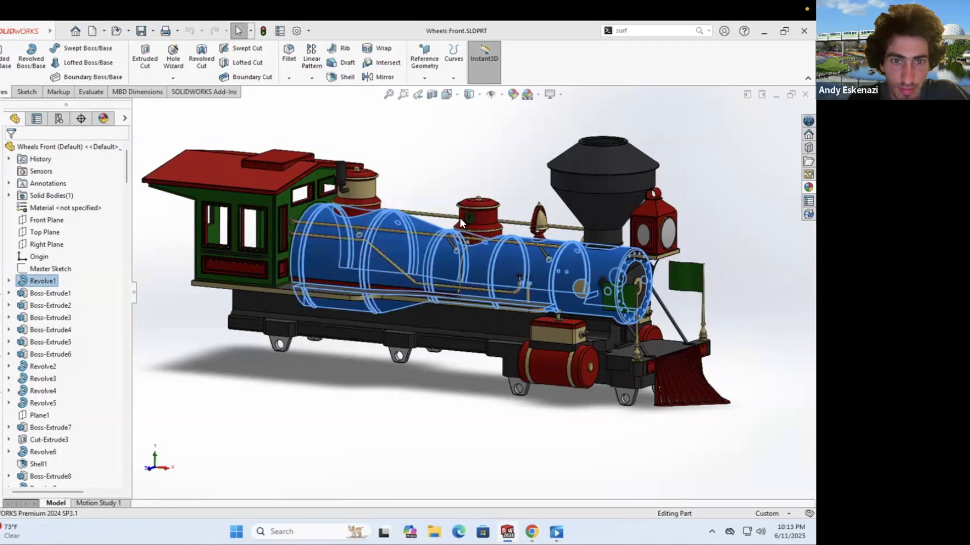
pyautogui.click(419, 279)
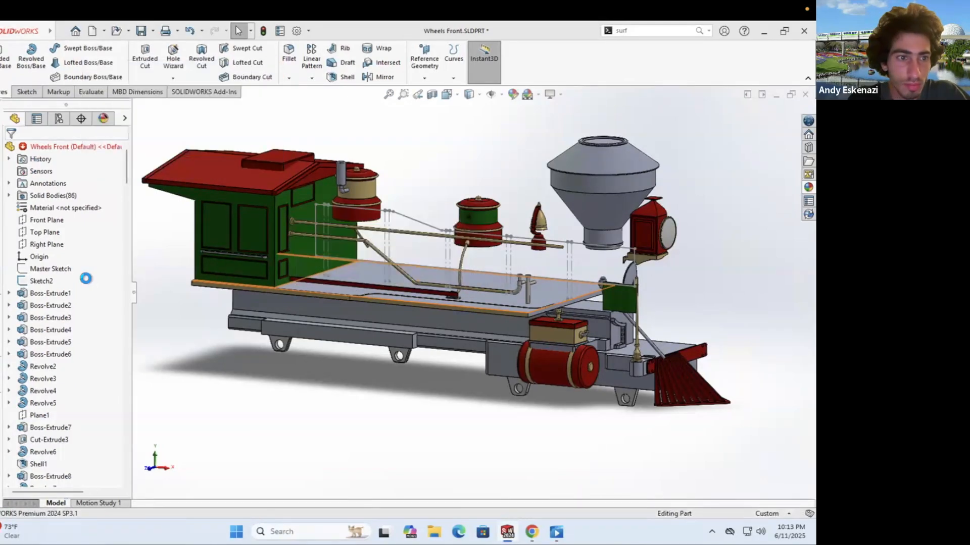
# Step: Try to delete the block of features from Cut-Revolve1 to the end of the feature tree
pyautogui.moveTo(44, 491); pyautogui.dragTo(45, 489)
pyautogui.rightClick(49, 403)
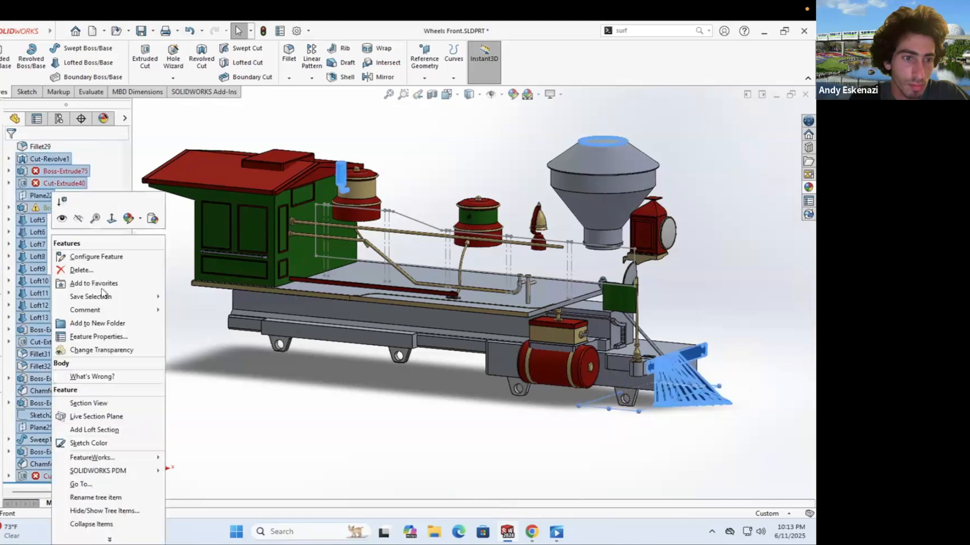
pyautogui.click(84, 270)
pyautogui.click(463, 237)
pyautogui.click(422, 282)
pyautogui.click(321, 204)
# Step: Continue deleting locomotive body features from the lower part of the feature tree
pyautogui.rightClick(61, 158)
pyautogui.moveTo(87, 488); pyautogui.dragTo(46, 271)
pyautogui.click(93, 206)
pyautogui.click(476, 235)
pyautogui.click(320, 203)
pyautogui.rightClick(37, 477)
pyautogui.click(77, 271)
pyautogui.click(450, 236)
# Step: Delete the cab extrusion Boss-Extrude1
pyautogui.rightClick(46, 271)
pyautogui.click(77, 320)
pyautogui.click(465, 237)
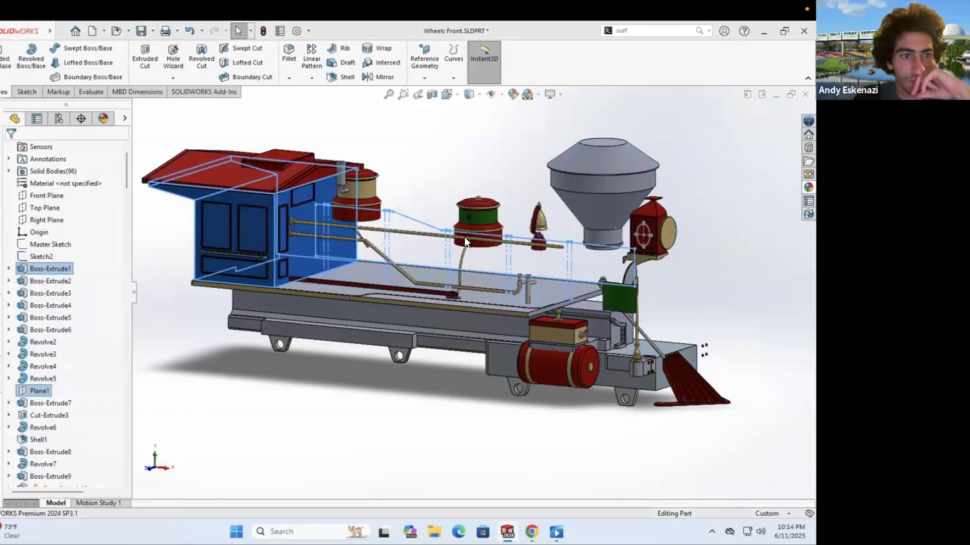
pyautogui.click(66, 269)
pyautogui.keyDown('shift'); pyautogui.click(63, 451); pyautogui.keyUp('shift')
pyautogui.rightClick(56, 329)
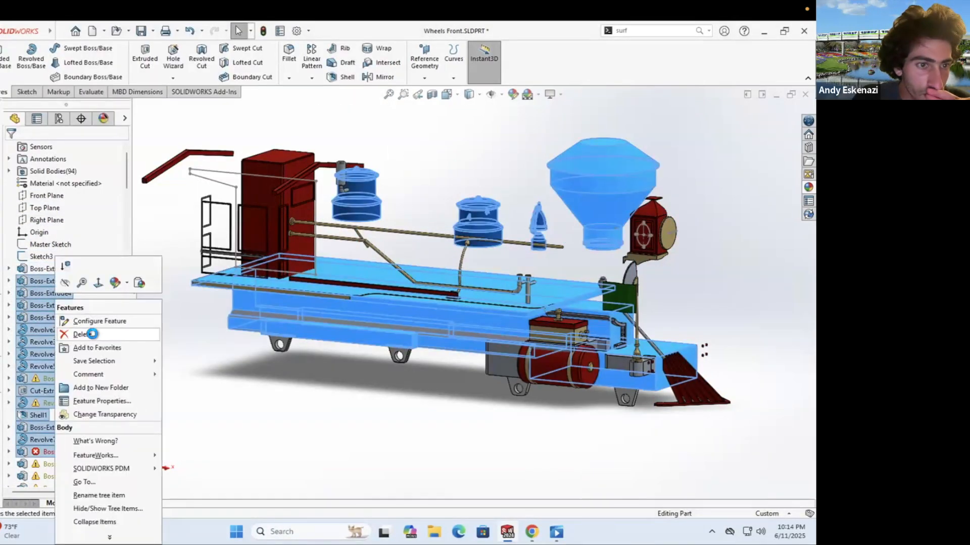
pyautogui.click(91, 334)
pyautogui.click(466, 267)
pyautogui.click(469, 269)
# Step: Delete Sketch3 together with the running-board extrusion Boss-Extrude2
pyautogui.click(45, 247)
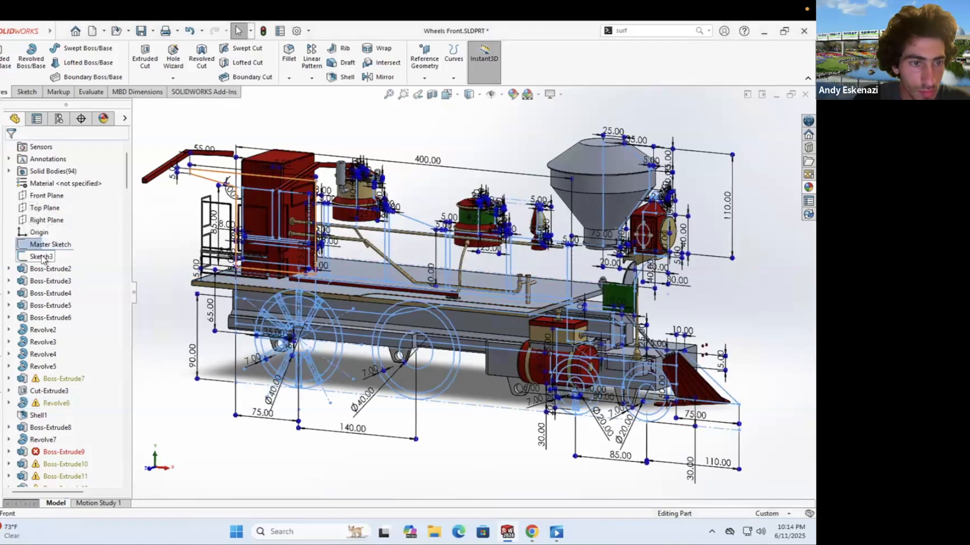
pyautogui.click(43, 257)
pyautogui.keyDown('ctrl'); pyautogui.click(47, 269); pyautogui.keyUp('ctrl')
pyautogui.keyDown('ctrl'); pyautogui.click(49, 282); pyautogui.keyUp('ctrl')
pyautogui.keyDown('ctrl'); pyautogui.click(49, 293); pyautogui.keyUp('ctrl')
pyautogui.keyDown('ctrl'); pyautogui.click(50, 305); pyautogui.keyUp('ctrl')
pyautogui.press('Delete')
pyautogui.click(467, 238)
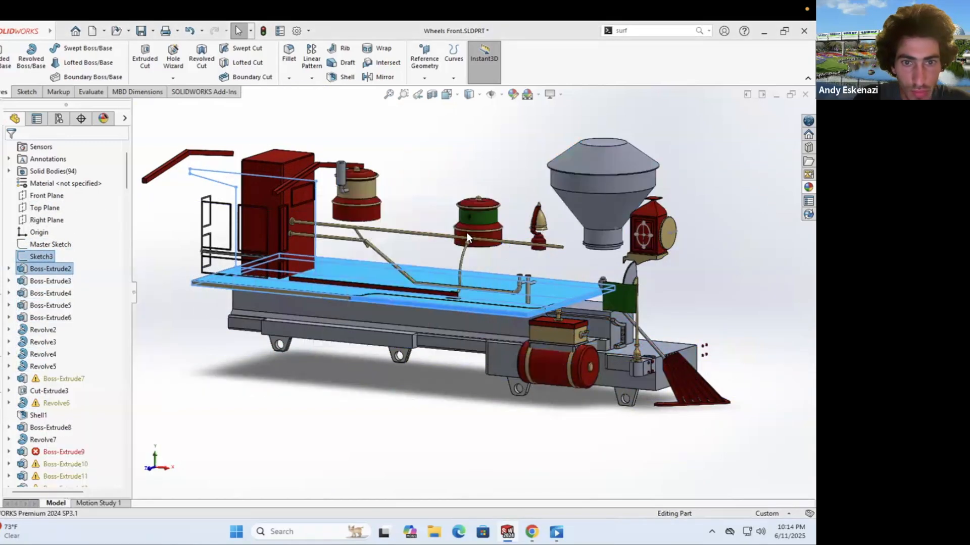
# Step: Delete the frame extrusion Boss-Extrude3 and dismiss the rebuild error report
pyautogui.click(71, 271)
pyautogui.keyDown('shift'); pyautogui.click(58, 305); pyautogui.keyUp('shift')
pyautogui.rightClick(55, 304)
pyautogui.click(83, 334)
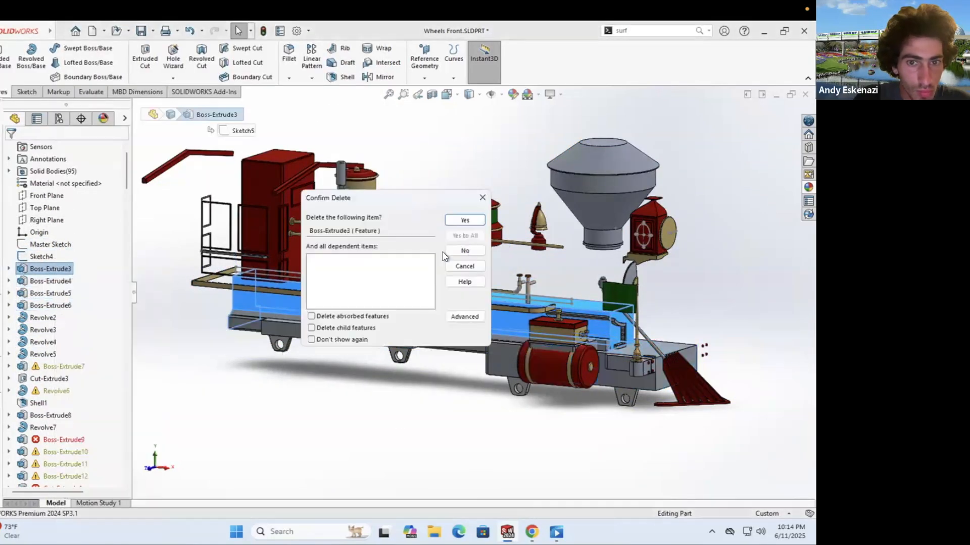
pyautogui.click(456, 220)
pyautogui.click(322, 203)
pyautogui.scroll(4, 311, 184)
pyautogui.moveTo(302, 171); pyautogui.dragTo(639, 393)
pyautogui.rightClick(640, 282)
pyautogui.click(597, 231)
# Step: Delete the extrusions Boss-Extrude10 and Boss-Extrude4
pyautogui.rightClick(42, 306)
pyautogui.click(50, 281)
pyautogui.keyDown('ctrl'); pyautogui.click(50, 294); pyautogui.keyUp('ctrl')
pyautogui.keyDown('ctrl'); pyautogui.click(50, 306); pyautogui.keyUp('ctrl')
pyautogui.keyDown('ctrl'); pyautogui.click(48, 317); pyautogui.keyUp('ctrl')
pyautogui.keyDown('ctrl'); pyautogui.click(48, 343); pyautogui.keyUp('ctrl')
pyautogui.keyDown('ctrl'); pyautogui.click(52, 367); pyautogui.keyUp('ctrl')
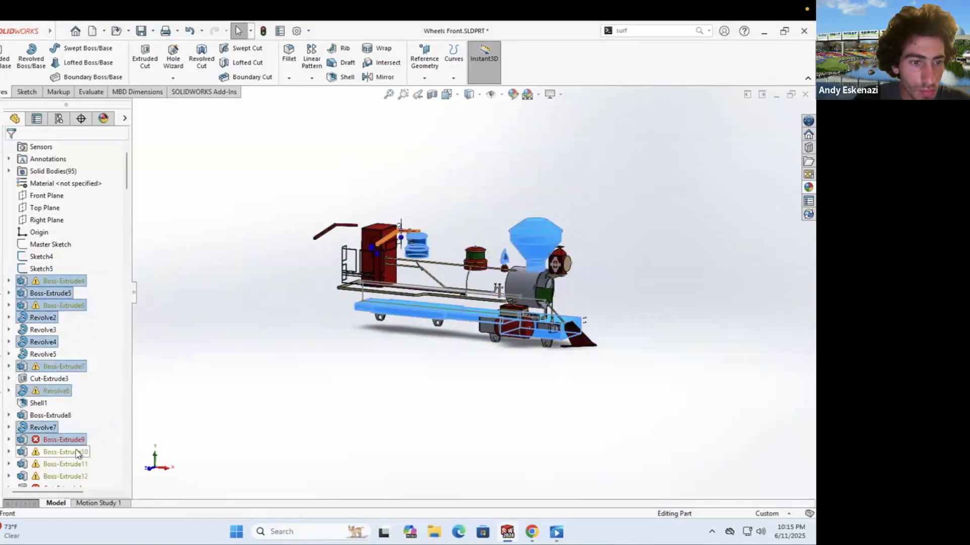
pyautogui.press('Delete')
pyautogui.press('Return')
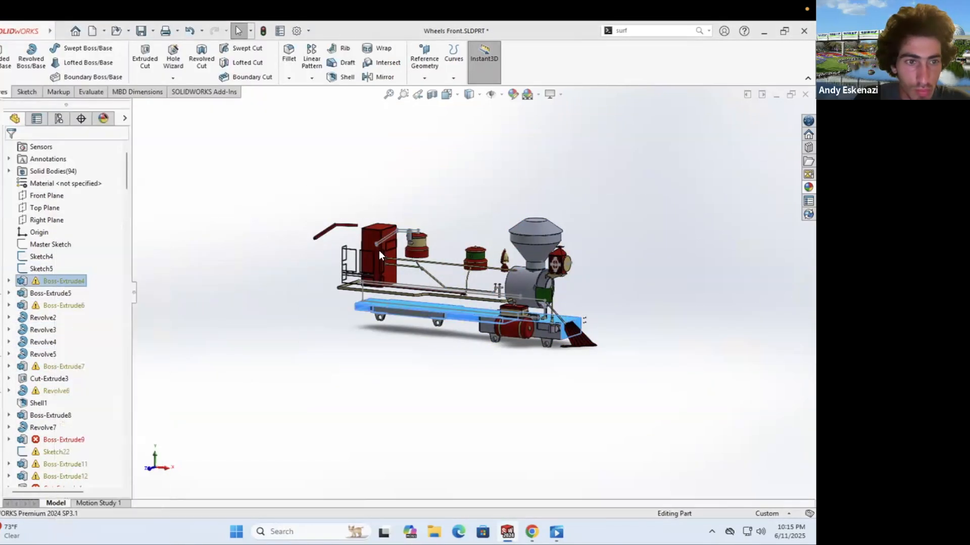
# Step: Delete the leftover sketches Sketch4 and Sketch6, dismissing the rebuild error report
pyautogui.rightClick(33, 256)
pyautogui.click(65, 334)
pyautogui.click(466, 214)
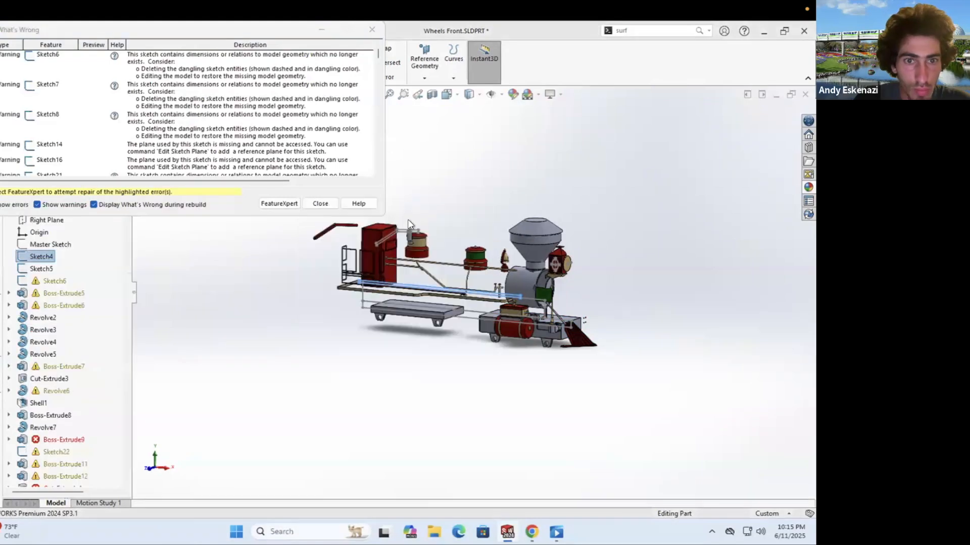
pyautogui.click(321, 203)
pyautogui.rightClick(58, 269)
pyautogui.click(96, 358)
pyautogui.click(466, 213)
pyautogui.click(457, 213)
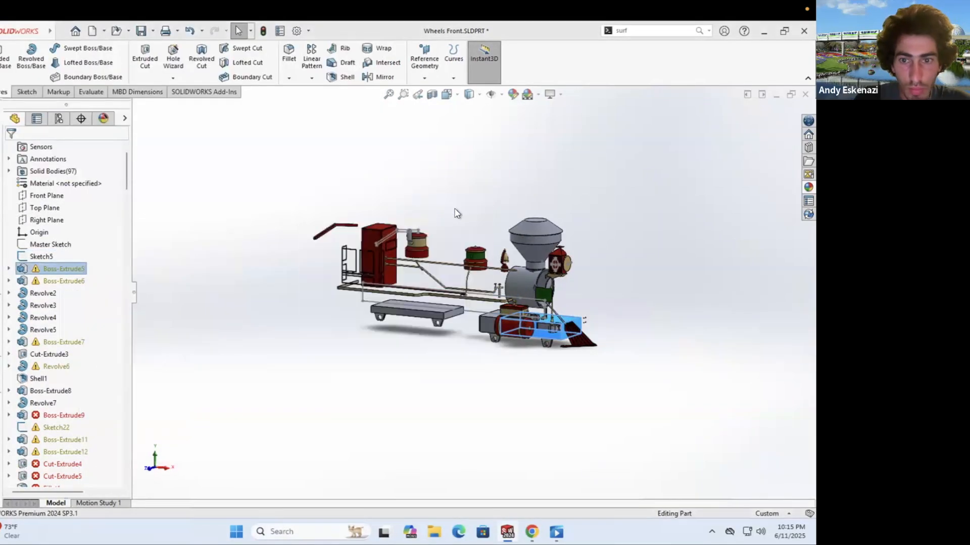
# Step: Delete Boss-Extrude5, its leftover Sketch7, and Boss-Extrude6
pyautogui.press('Delete')
pyautogui.click(458, 220)
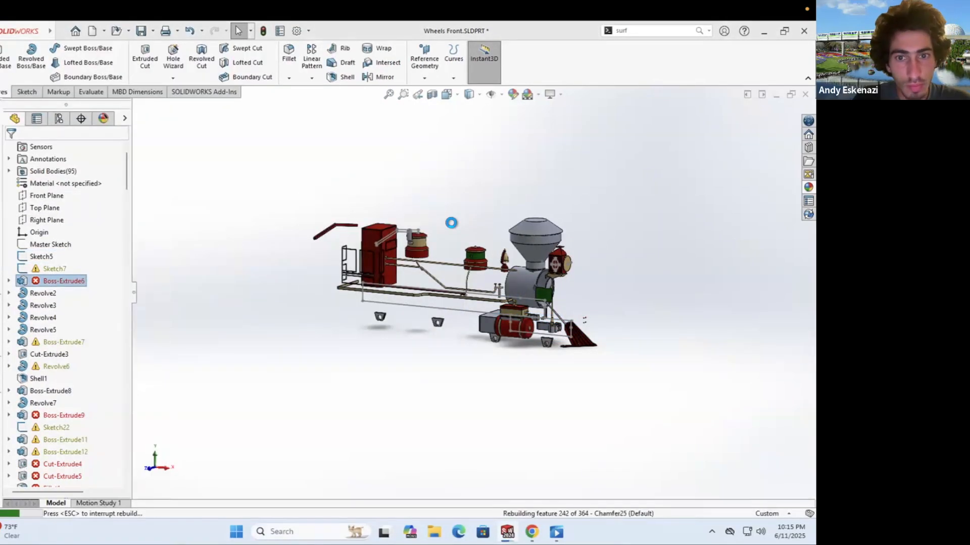
pyautogui.click(50, 269)
pyautogui.keyDown('shift'); pyautogui.click(50, 281); pyautogui.keyUp('shift')
pyautogui.press('Delete')
pyautogui.click(461, 219)
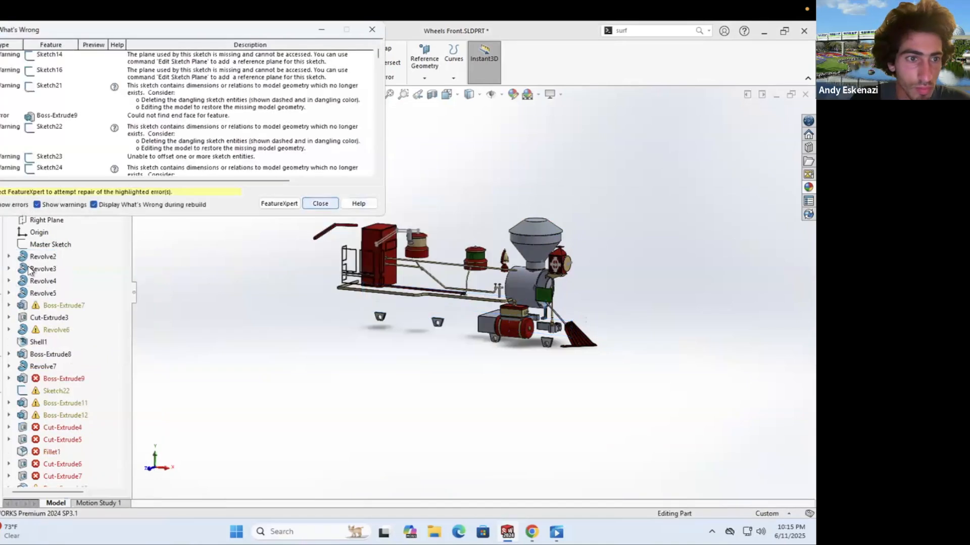
# Step: Delete Revolve2 and the following body features from the Wheels Front copy, dismissing the rebuild error reports
pyautogui.click(318, 201)
pyautogui.press('Delete')
pyautogui.click(320, 203)
pyautogui.rightClick(43, 257)
pyautogui.click(86, 318)
pyautogui.press('Escape')
pyautogui.press('Delete')
pyautogui.press('Return')
pyautogui.press('Delete')
pyautogui.press('Return')
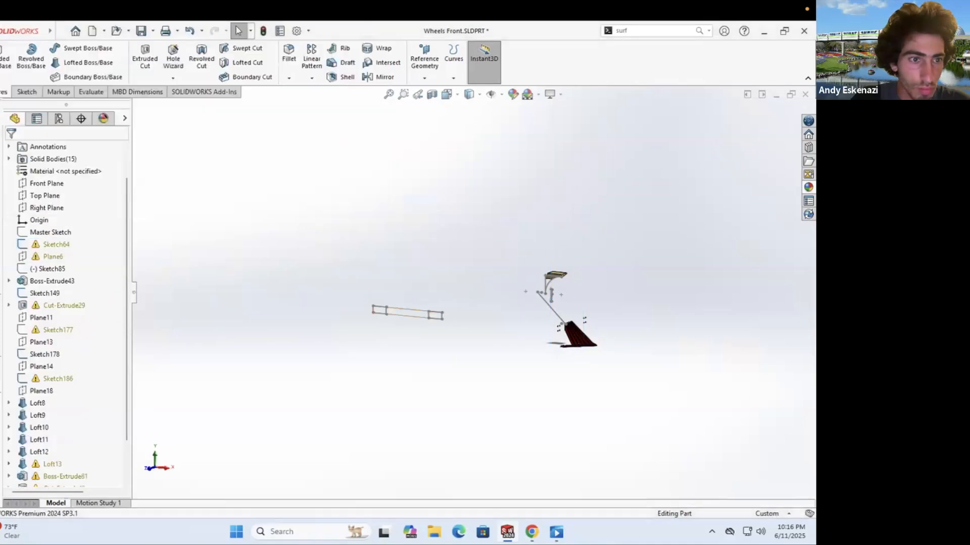
# Step: Delete the remaining lofts and extrusions, plus leftover Sketch148, Sketch251, Sketch258 and Sketch259, keeping only the master sketch
pyautogui.press('Delete')
pyautogui.press('Return')
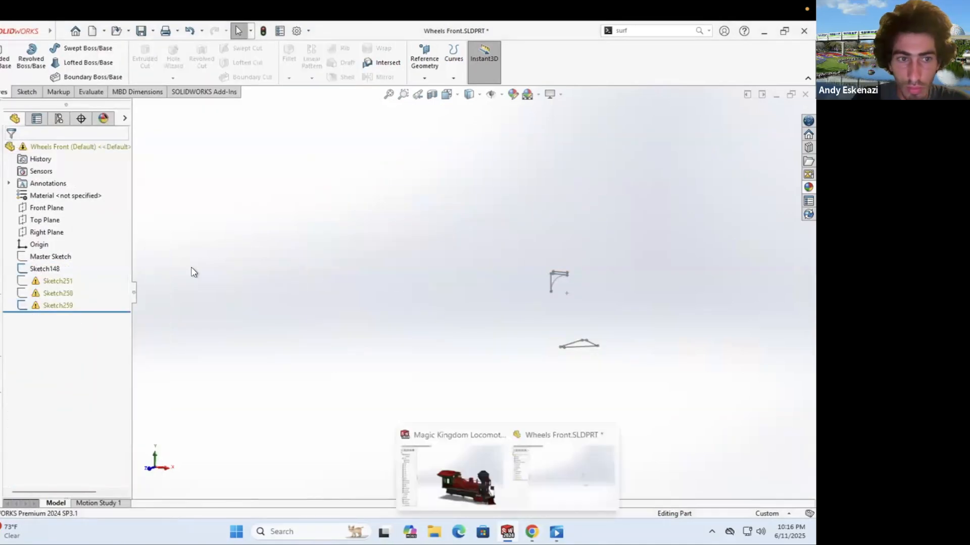
pyautogui.keyDown('shift'); pyautogui.click(58, 306); pyautogui.keyUp('shift')
pyautogui.rightClick(58, 306)
pyautogui.click(78, 248)
# Step: Save a copy of the stripped part as Wheels Back and open it while keeping the original document open
pyautogui.scroll(-5, 440, 316)
pyautogui.hotkey('alt', 'Tab')
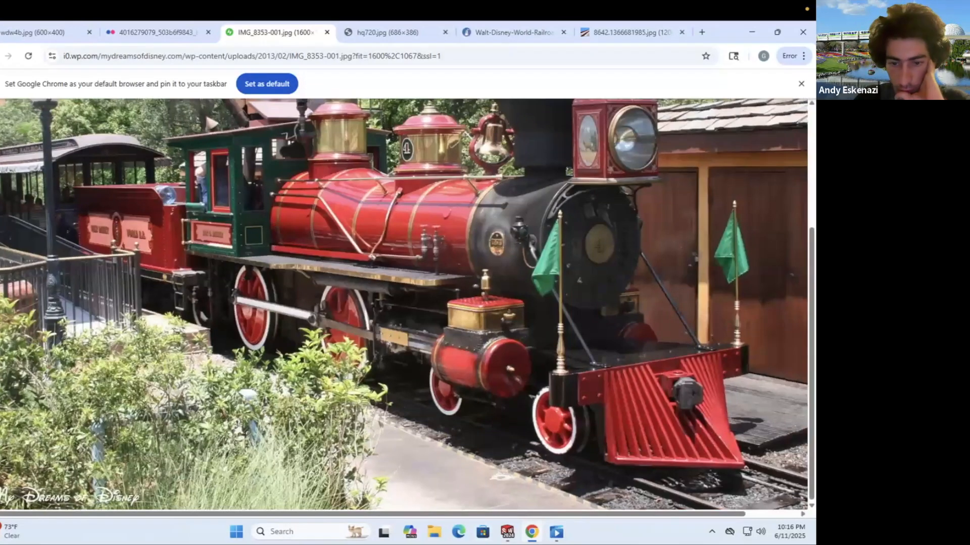
pyautogui.hotkey('alt', 'Tab')
pyautogui.scroll(3, 507, 300)
pyautogui.hotkey('ctrl', 'z')
pyautogui.click(80, 167)
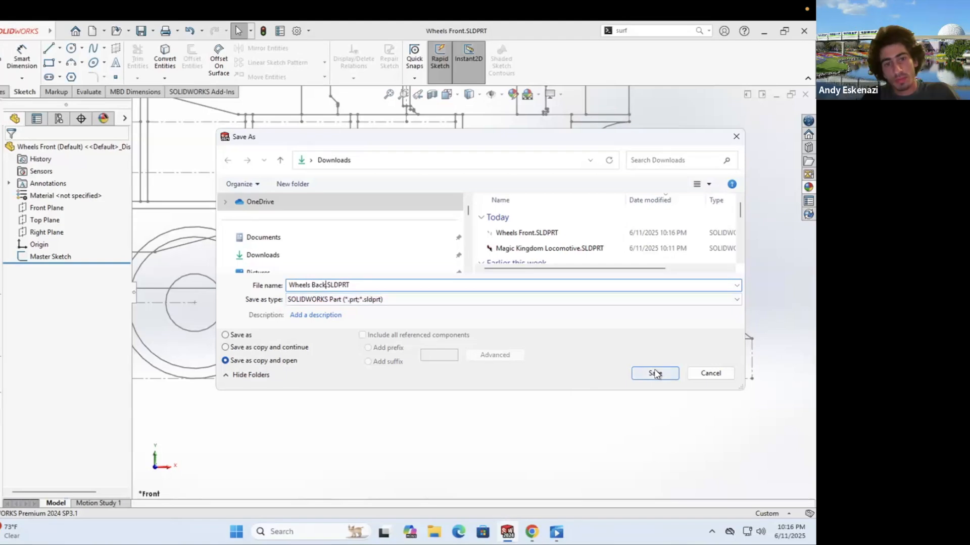
pyautogui.click(655, 373)
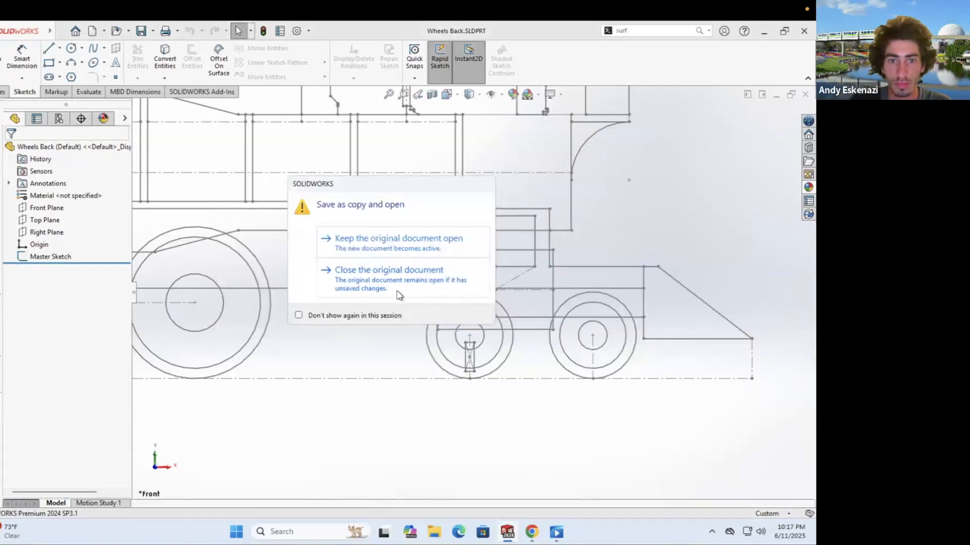
pyautogui.click(389, 223)
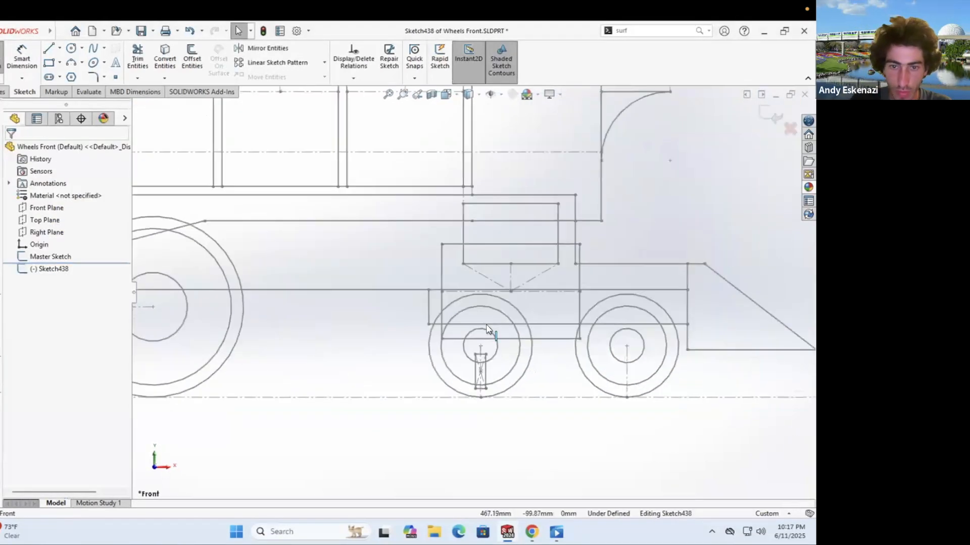
# Step: In a Wheels Front sketch, convert the outer and inner rim circles of the rearmost small wheel, checking the reference photo
pyautogui.click(531, 531)
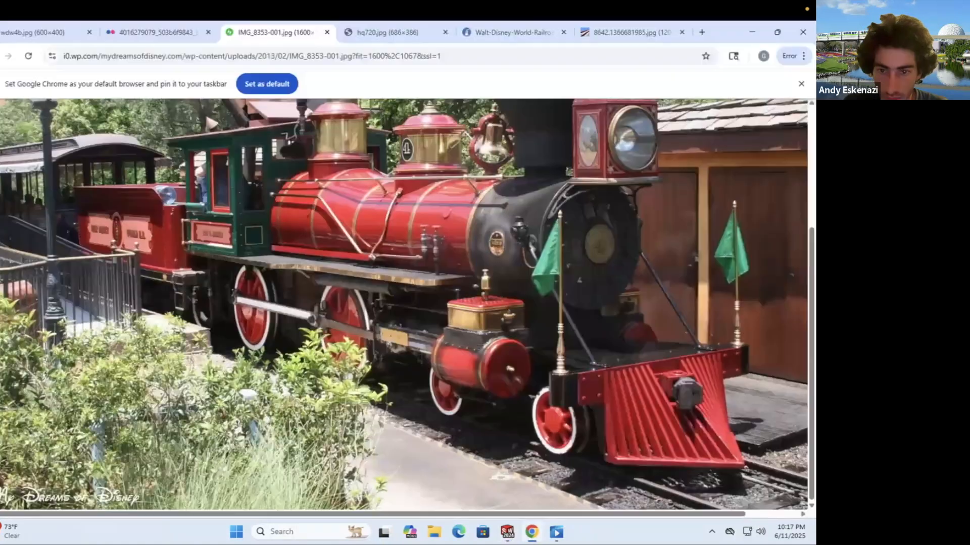
pyautogui.click(531, 532)
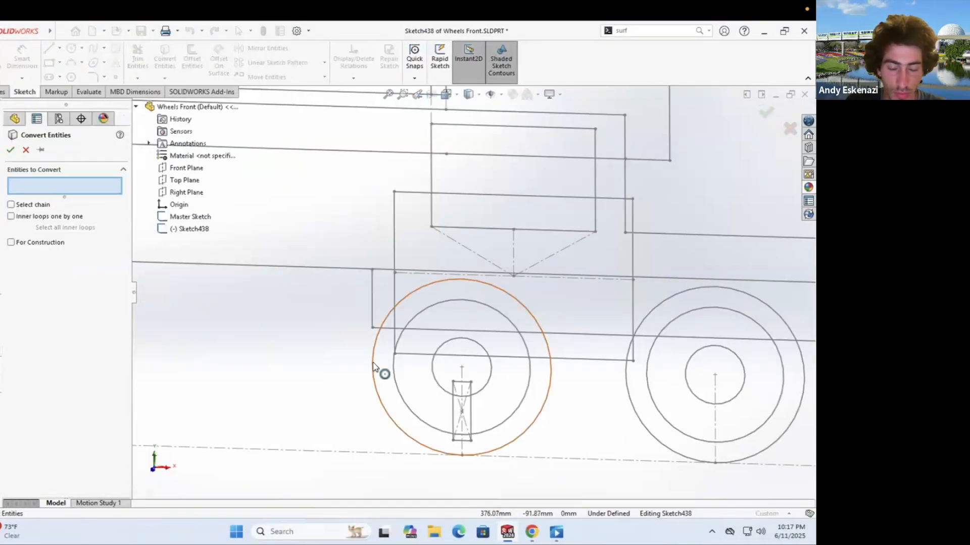
pyautogui.click(10, 149)
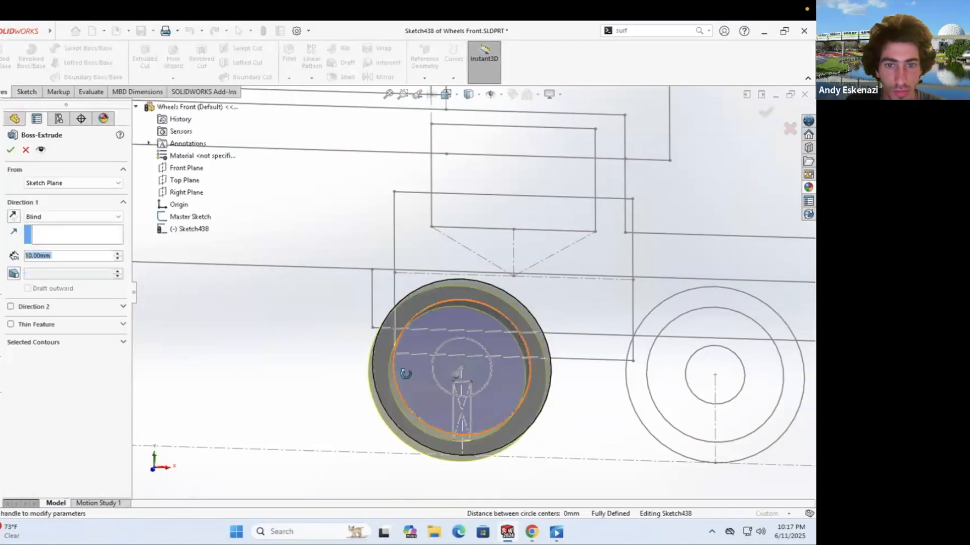
# Step: Extrude the wheel rim 15 mm and include the hub circle in the same extrusion
pyautogui.click(532, 532)
pyautogui.hotkey('alt', 'Tab')
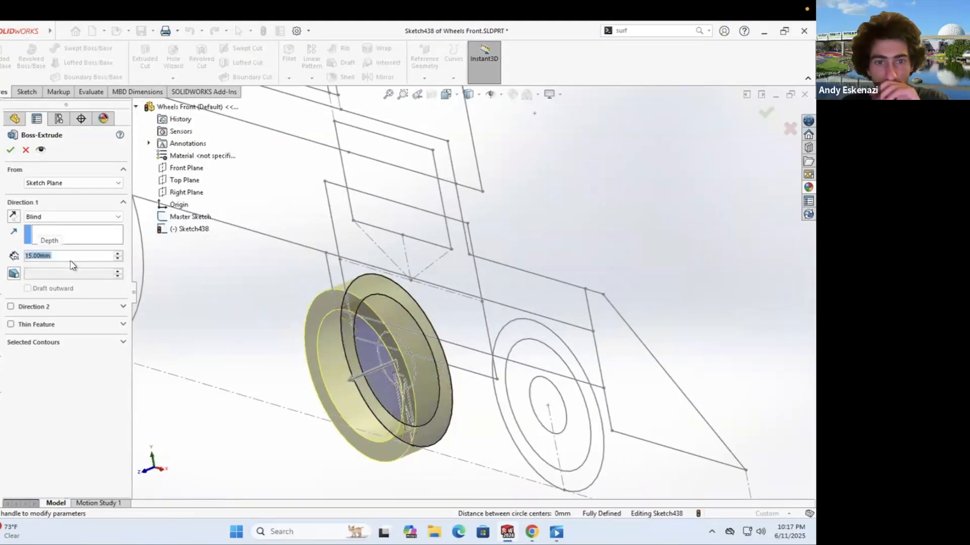
pyautogui.click(10, 150)
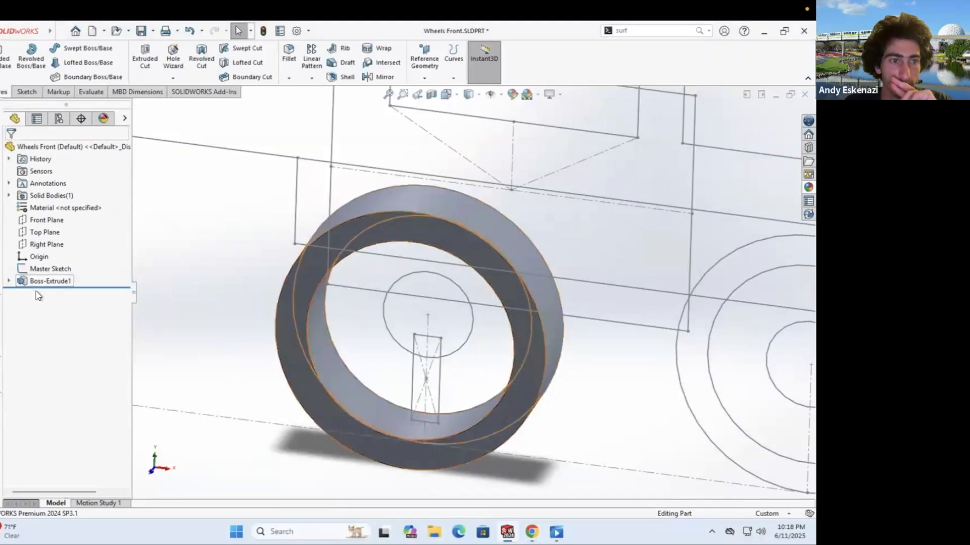
pyautogui.click(49, 281)
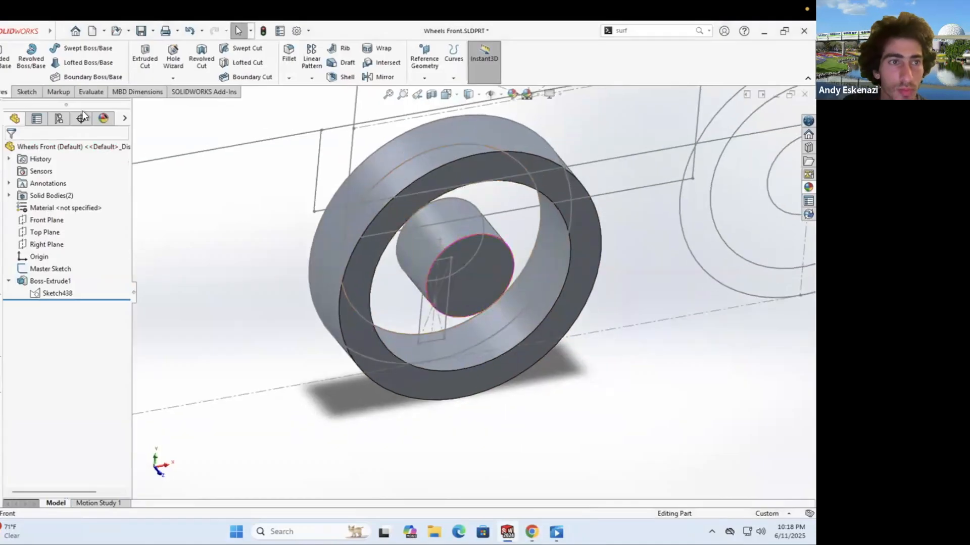
# Step: Convert the master sketch's spoke rectangle on the wheel's front face and extrude it into the wheel, starting at a 2 mm offset
pyautogui.click(23, 92)
pyautogui.click(21, 56)
pyautogui.click(465, 335)
pyautogui.scroll(-7, 643, 398)
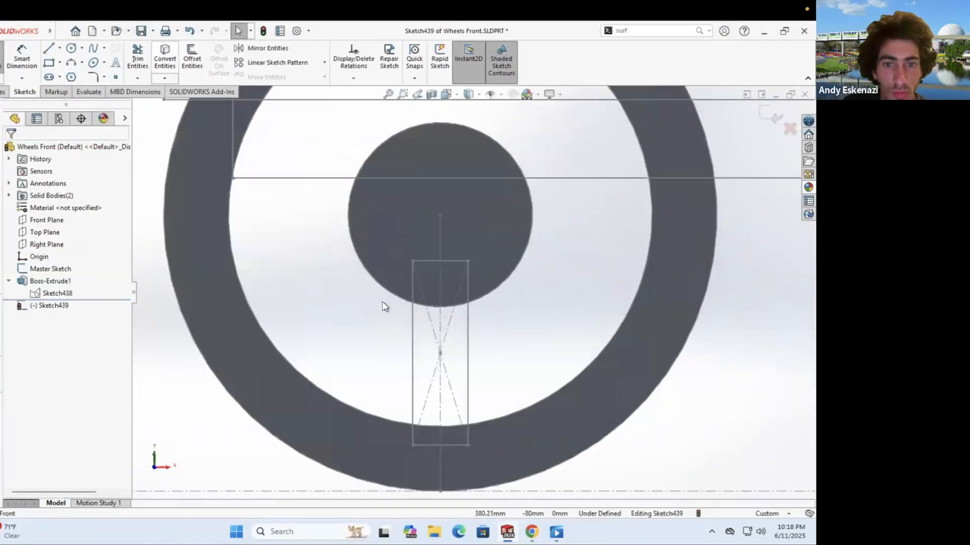
pyautogui.press('Return')
pyautogui.click(3, 92)
pyautogui.click(10, 58)
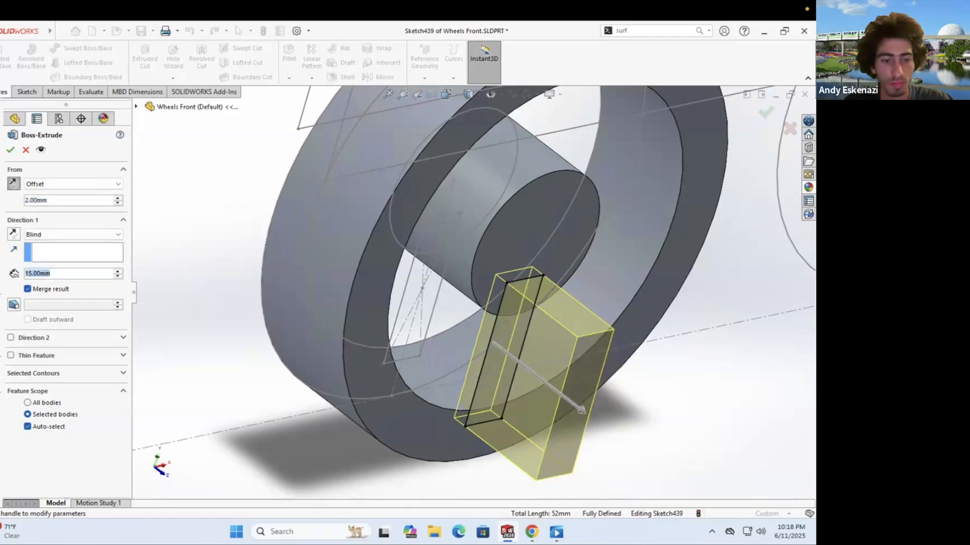
pyautogui.press('Return')
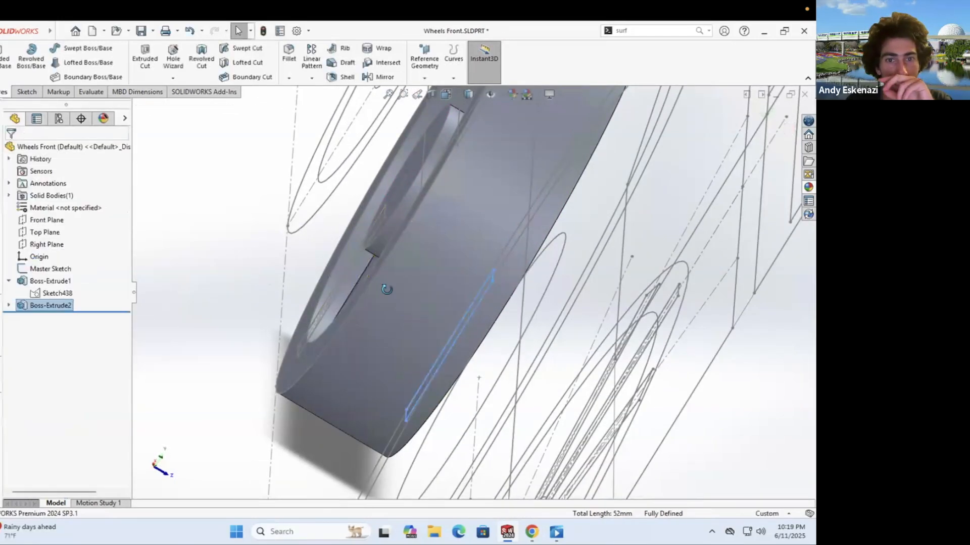
# Step: Fillet the four long edges of the spoke with a 2 mm radius
pyautogui.click(429, 331)
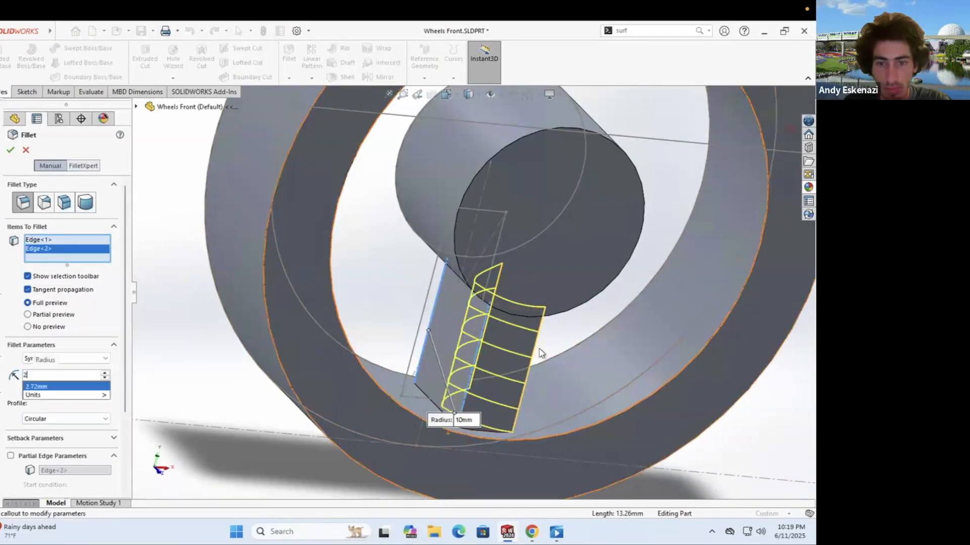
pyautogui.click(513, 391)
pyautogui.moveTo(513, 392); pyautogui.dragTo(636, 369, button='middle')
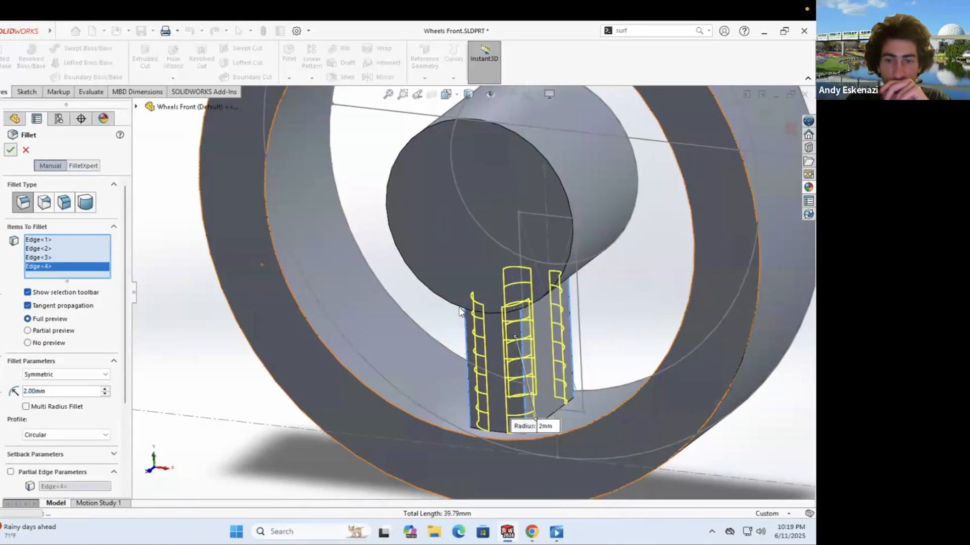
pyautogui.press('Return')
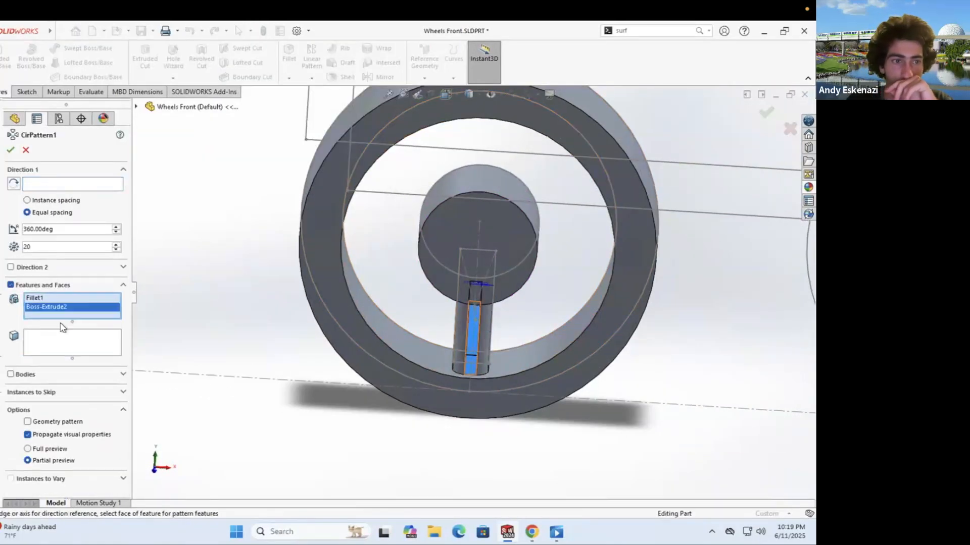
# Step: Pattern the filleted spoke around the wheel's axis as 8 equally spaced instances over 360 degrees
pyautogui.click(352, 310)
pyautogui.doubleClick(66, 246)
pyautogui.write('8')
pyautogui.press('Return')
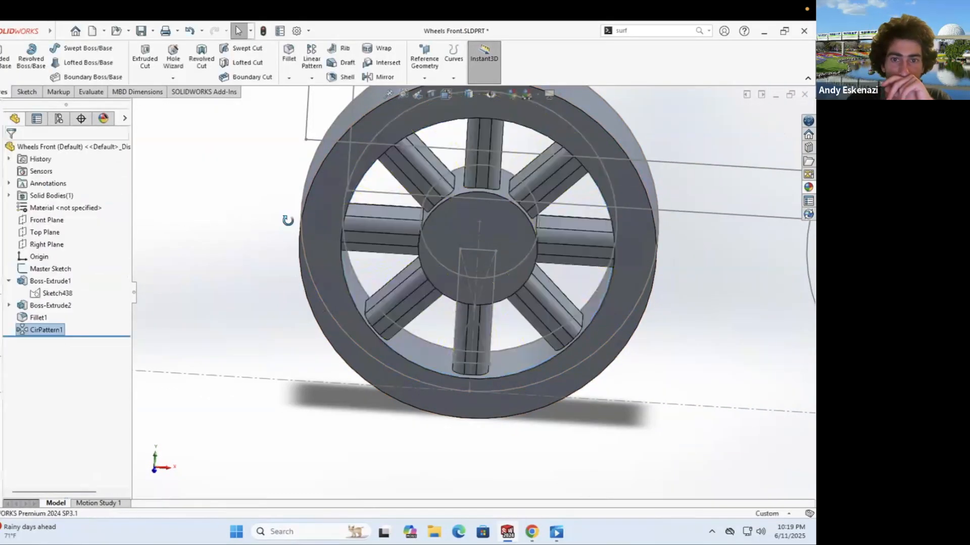
pyautogui.moveTo(329, 237); pyautogui.dragTo(398, 217, button='middle')
pyautogui.scroll(3, 399, 218)
pyautogui.scroll(-5, 389, 251)
# Step: Chamfer the circular edges of the wheel's hub and rim, comparing with the locomotive photo
pyautogui.hotkey('alt', 'Tab')
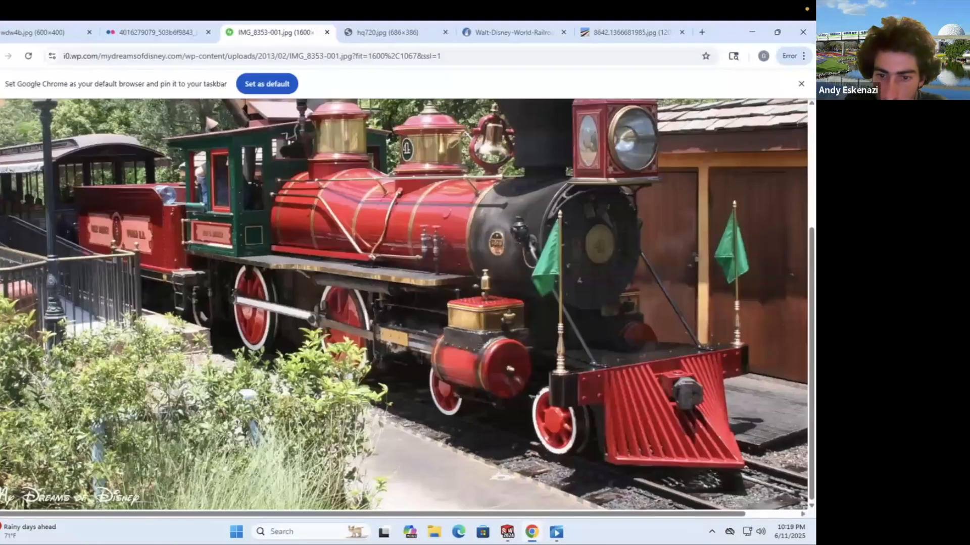
pyautogui.hotkey('alt', 'Tab')
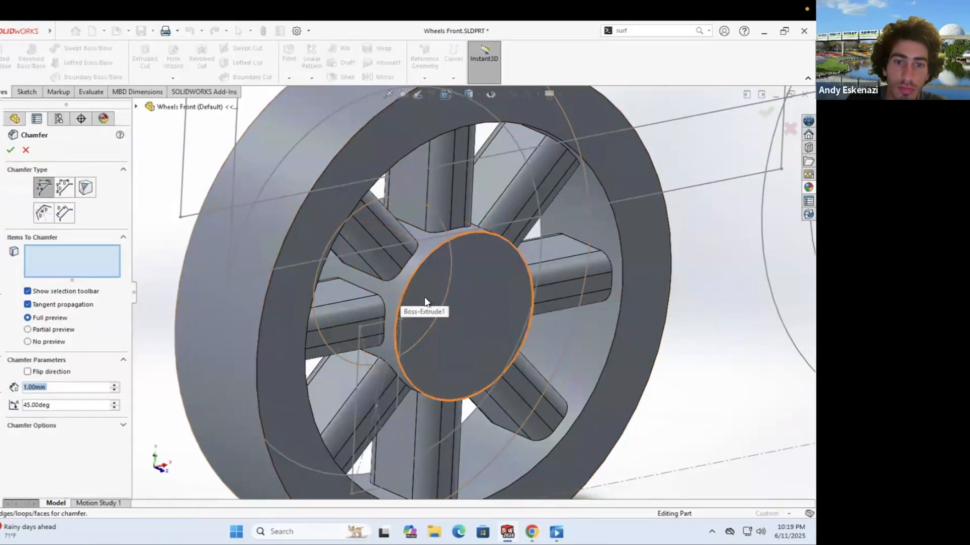
pyautogui.click(425, 306)
pyautogui.scroll(3, 425, 306)
pyautogui.scroll(-3, 252, 268)
pyautogui.hotkey('alt', 'Tab')
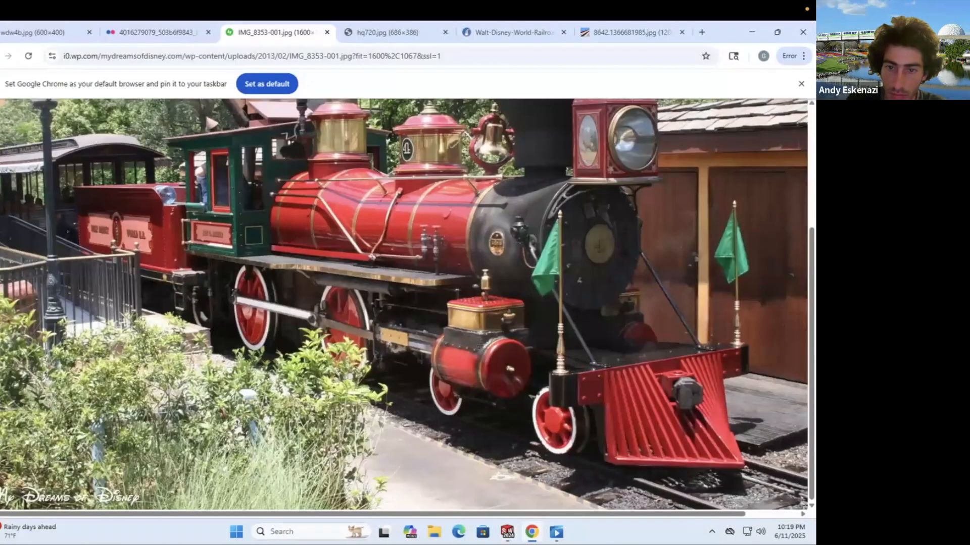
pyautogui.hotkey('alt', 'Tab')
pyautogui.moveTo(323, 267); pyautogui.dragTo(253, 135, button='middle')
pyautogui.click(251, 214)
pyautogui.moveTo(251, 214); pyautogui.dragTo(303, 228, button='middle')
pyautogui.press('Return')
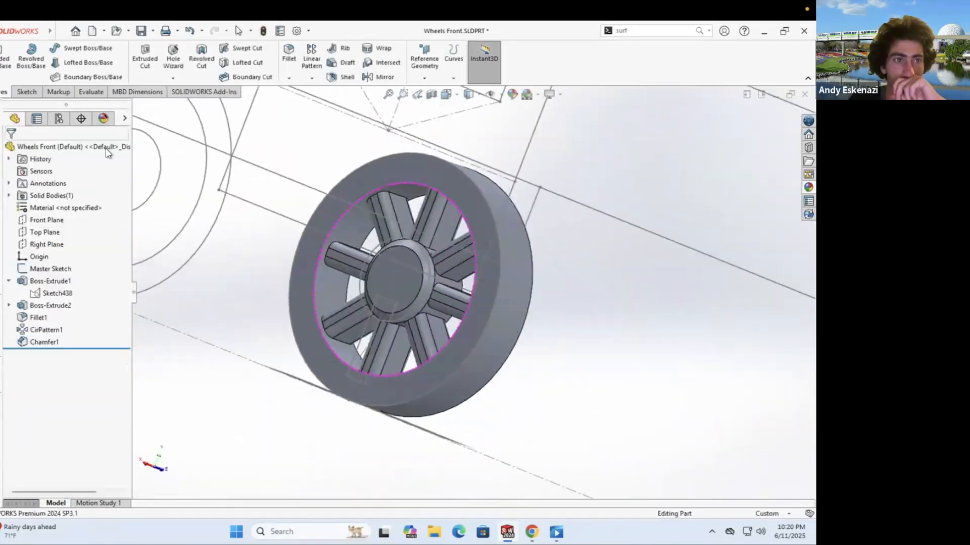
# Step: Sketch the wheel flange on the Front Plane with the rim's 46 mm inner circle and a 66 mm outer circle
pyautogui.click(27, 92)
pyautogui.click(46, 220)
pyautogui.click(192, 59)
pyautogui.press('Return')
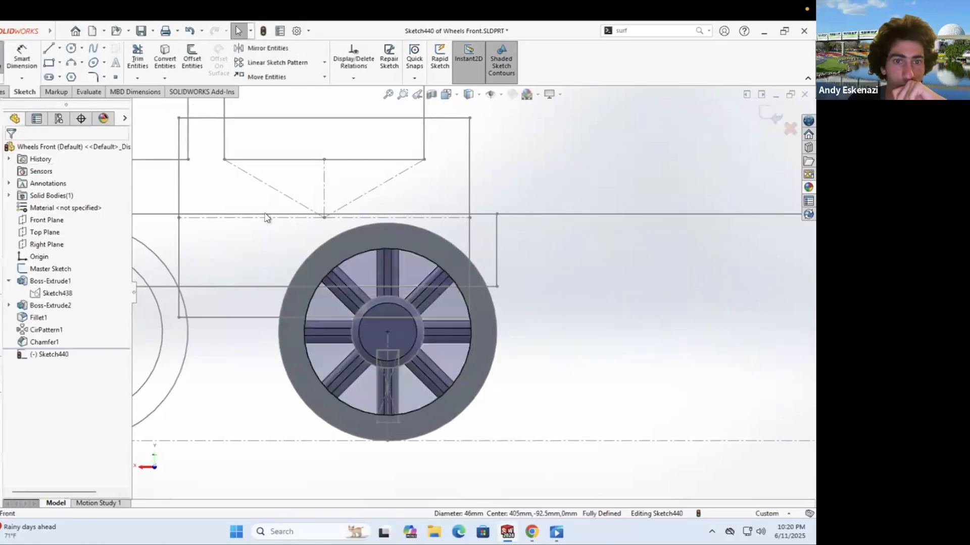
pyautogui.click(11, 152)
pyautogui.moveTo(461, 293); pyautogui.dragTo(36, 91, button='middle')
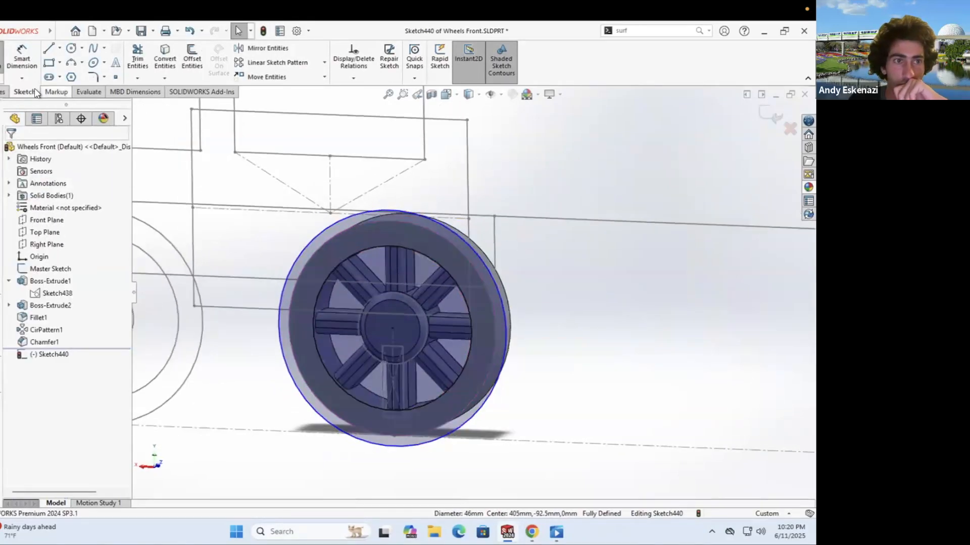
pyautogui.click(259, 437)
pyautogui.press('Return')
pyautogui.press('e')
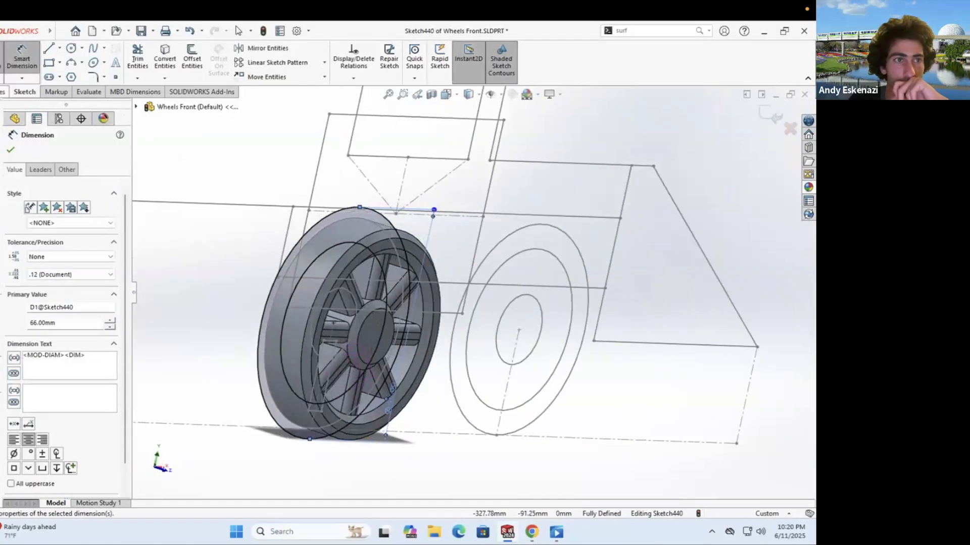
# Step: Extrude the flange profile as a thin ring on the back of the wheel
pyautogui.moveTo(317, 254); pyautogui.dragTo(68, 266, button='middle')
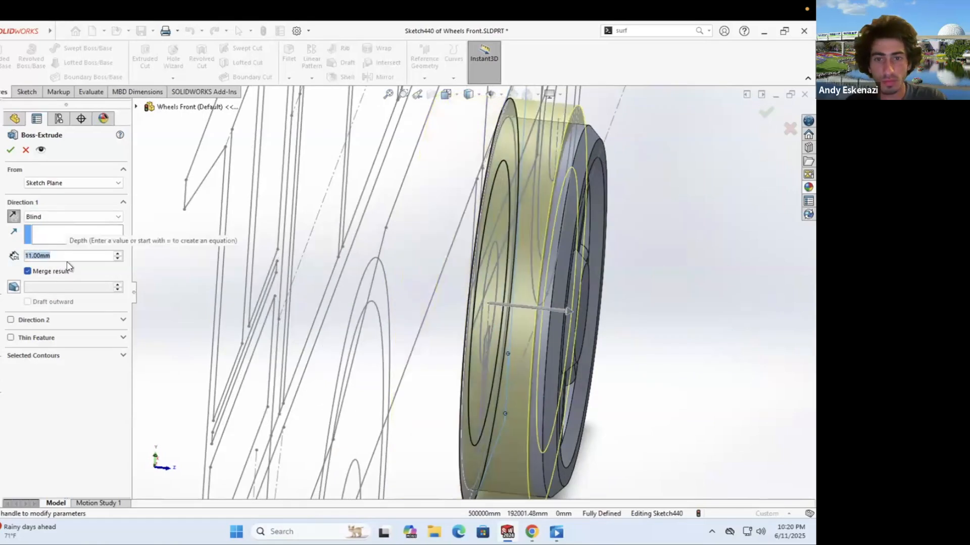
pyautogui.moveTo(262, 303); pyautogui.dragTo(354, 227, button='middle')
pyautogui.click(11, 151)
pyautogui.moveTo(382, 357); pyautogui.dragTo(601, 327, button='middle')
pyautogui.moveTo(473, 341)
pyautogui.mouseDown(button='middle')
pyautogui.moveTo(520, 254)
pyautogui.moveTo(454, 278)
pyautogui.moveTo(353, 252)
pyautogui.mouseUp(button='middle')
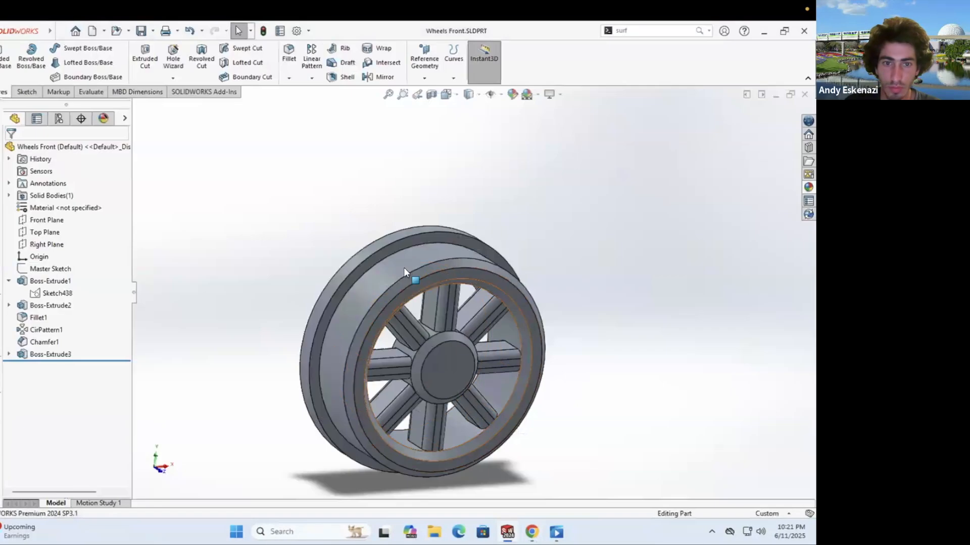
# Step: Colour the whole wheel body black
pyautogui.rightClick(404, 268)
pyautogui.click(563, 264)
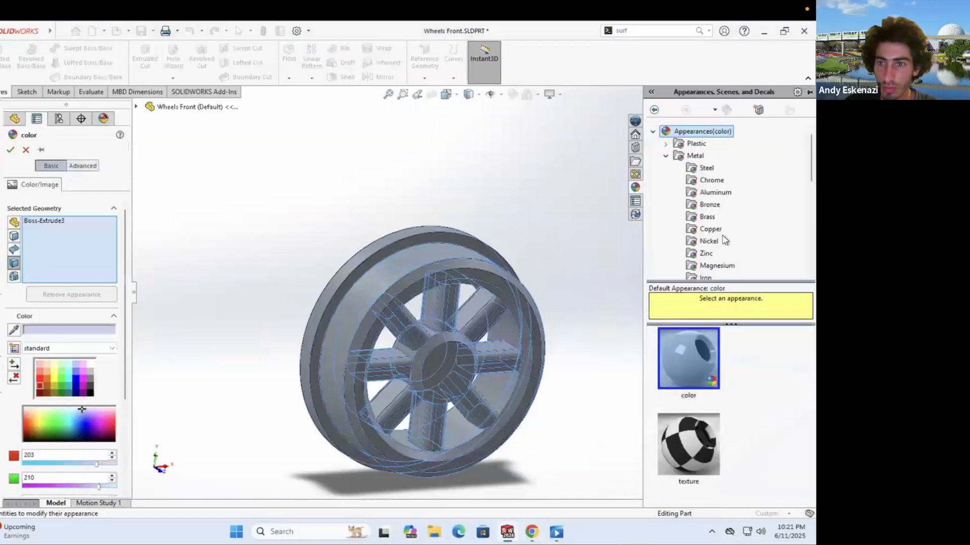
pyautogui.click(89, 393)
pyautogui.click(10, 150)
# Step: Colour the rim's front faces light grey and the rim's inner face red
pyautogui.rightClick(415, 297)
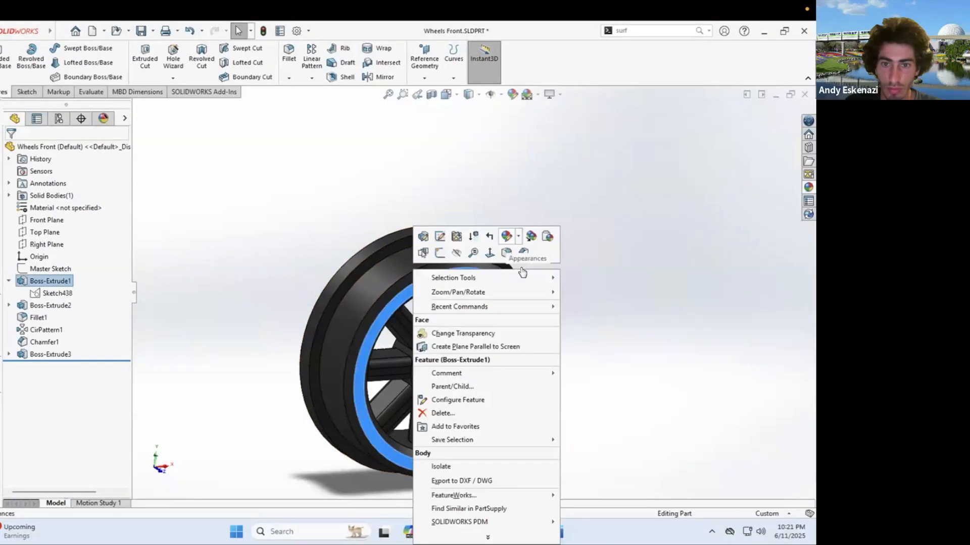
pyautogui.click(550, 248)
pyautogui.click(90, 364)
pyautogui.scroll(-3, 362, 370)
pyautogui.rightClick(376, 262)
pyautogui.click(505, 234)
pyautogui.click(40, 392)
pyautogui.click(10, 150)
# Step: Apply red to the Boss-Extrude1, CirPattern1 and Chamfer1 features so the hub and patterned spokes match
pyautogui.rightClick(475, 368)
pyautogui.click(573, 277)
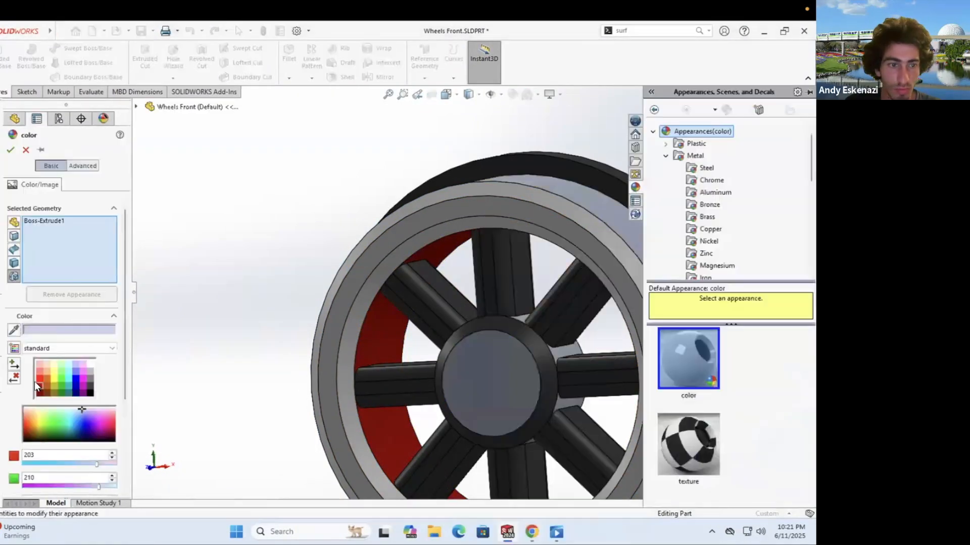
pyautogui.scroll(-2, 504, 313)
pyautogui.click(454, 325)
pyautogui.moveTo(454, 326); pyautogui.dragTo(530, 324, button='middle')
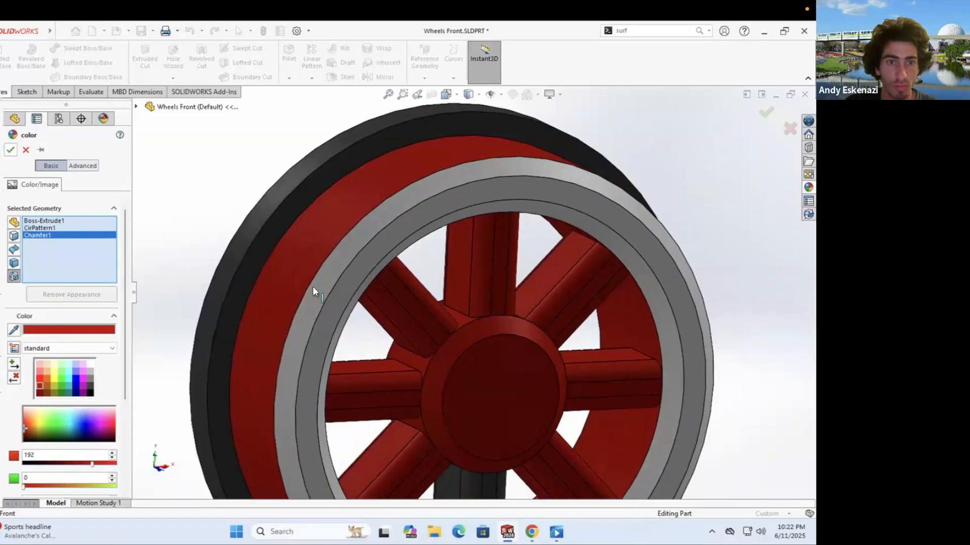
pyautogui.click(10, 150)
# Step: Apply the sandblasted iron appearance to the wheel's outer tread face
pyautogui.rightClick(295, 273)
pyautogui.click(389, 237)
pyautogui.click(401, 263)
pyautogui.click(700, 437)
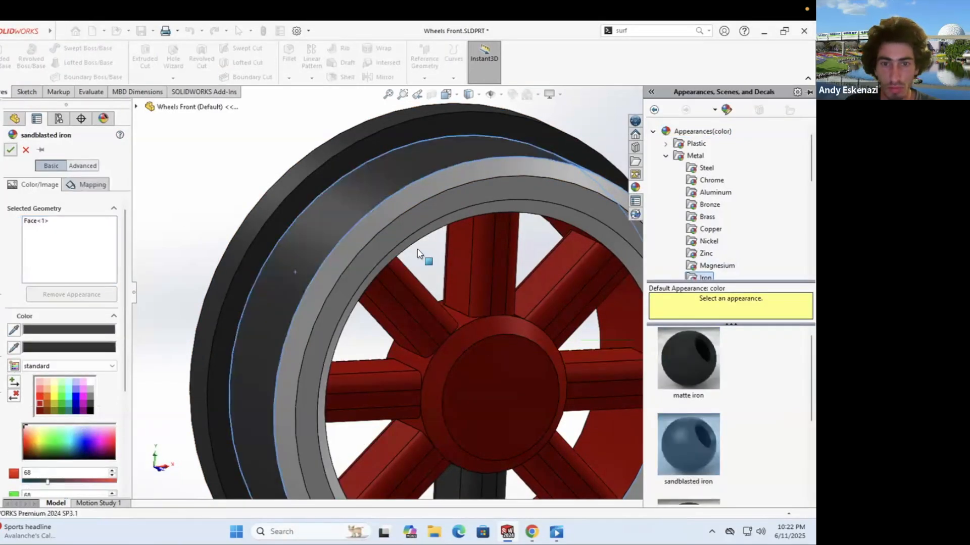
pyautogui.click(10, 150)
# Step: Colour the original filleted spoke red to match the patterned spokes
pyautogui.scroll(5, 455, 303)
pyautogui.scroll(-8, 477, 248)
pyautogui.rightClick(477, 245)
pyautogui.click(563, 222)
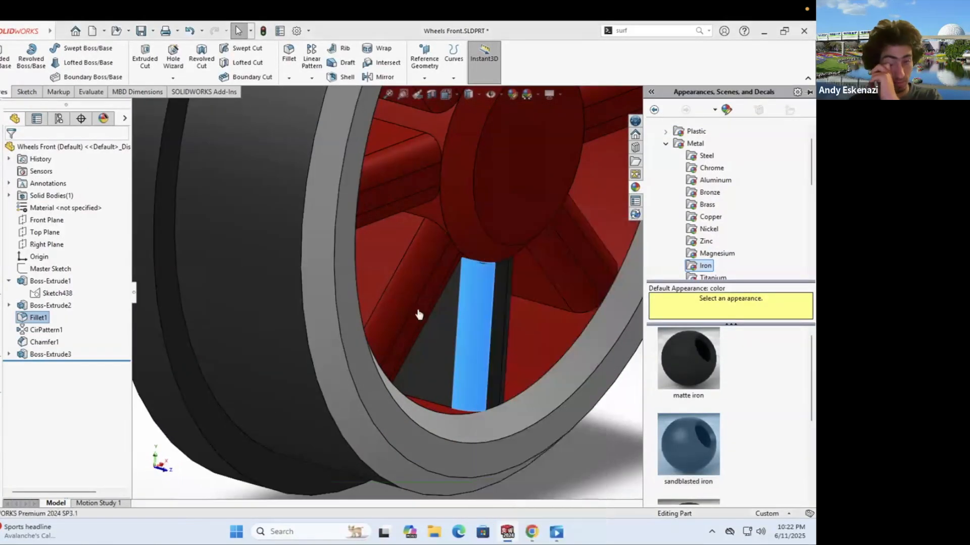
pyautogui.scroll(6, 429, 226)
pyautogui.moveTo(430, 227); pyautogui.dragTo(141, 34, button='middle')
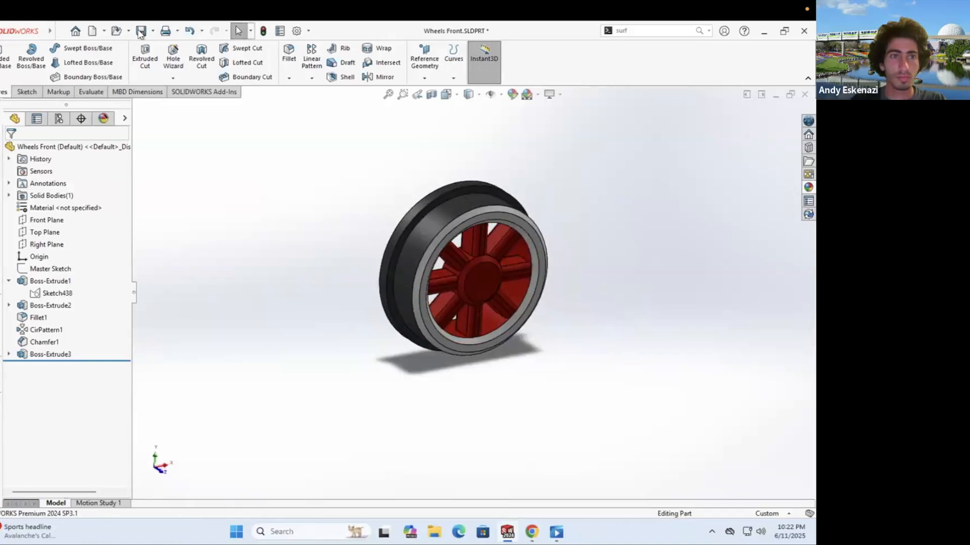
# Step: Sketch a circle centred on the hub's back face and set its diameter to 10 mm
pyautogui.moveTo(273, 212); pyautogui.dragTo(354, 252, button='middle')
pyautogui.click(401, 297)
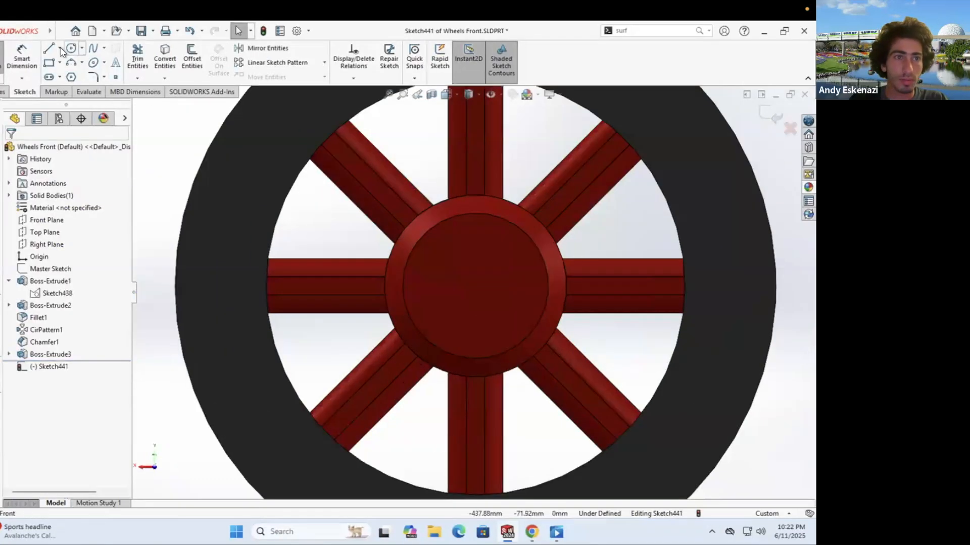
pyautogui.moveTo(476, 213); pyautogui.dragTo(475, 358)
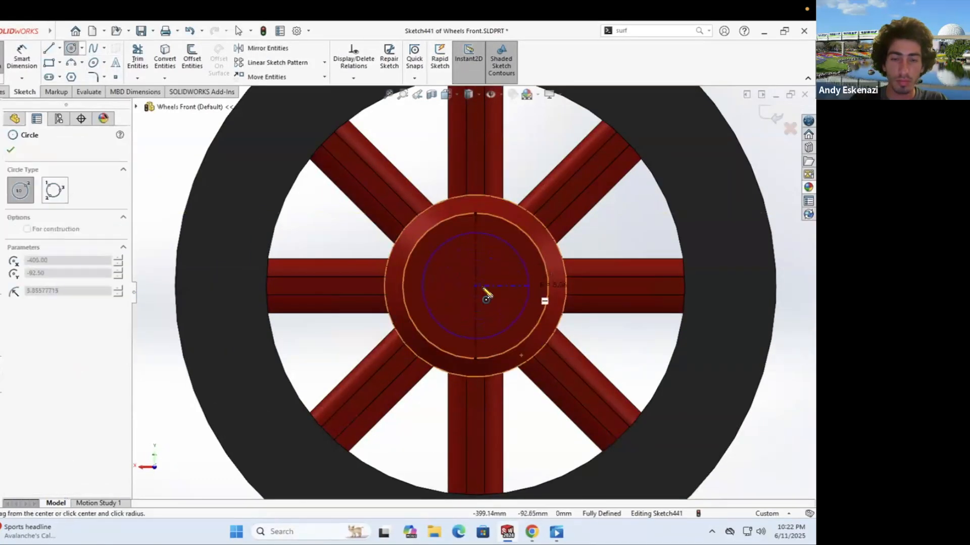
pyautogui.click(486, 298)
pyautogui.press('Escape')
pyautogui.moveTo(486, 298); pyautogui.dragTo(354, 227, button='middle')
pyautogui.click(427, 423)
pyautogui.write('10')
pyautogui.press('Return')
# Step: Extrude the 10 mm circle 70 mm outward from the hub to form the axle
pyautogui.click(4, 92)
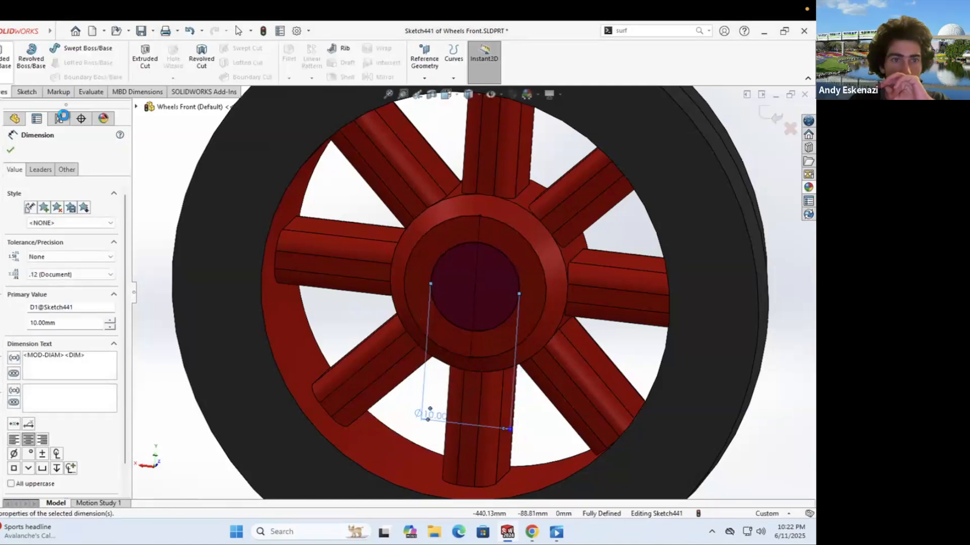
pyautogui.click(5, 55)
pyautogui.write('70')
pyautogui.press('Return')
pyautogui.scroll(-3, 354, 293)
pyautogui.moveTo(354, 293); pyautogui.dragTo(412, 292, button='middle')
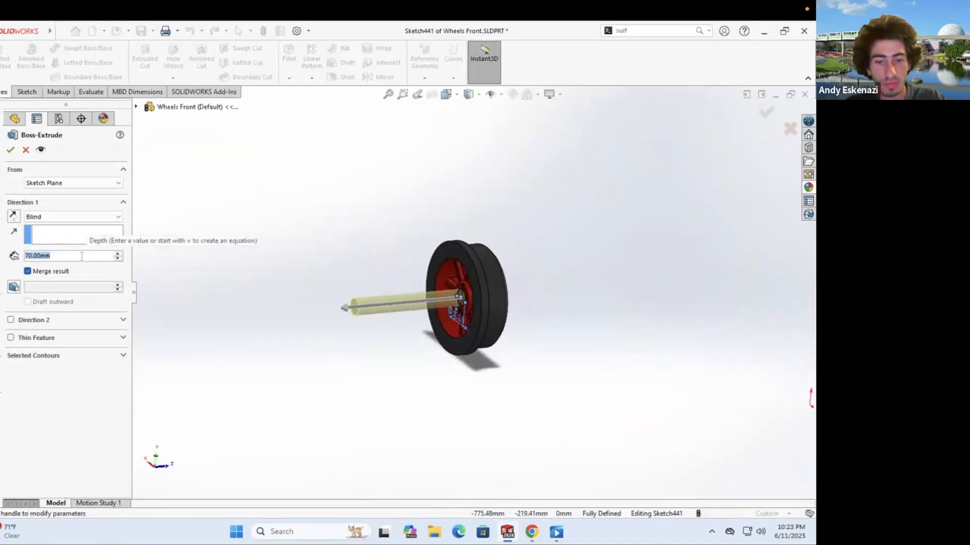
# Step: Mirror the wheel and axle about the axle's end face to form a full wheelset, and save the part
pyautogui.click(379, 77)
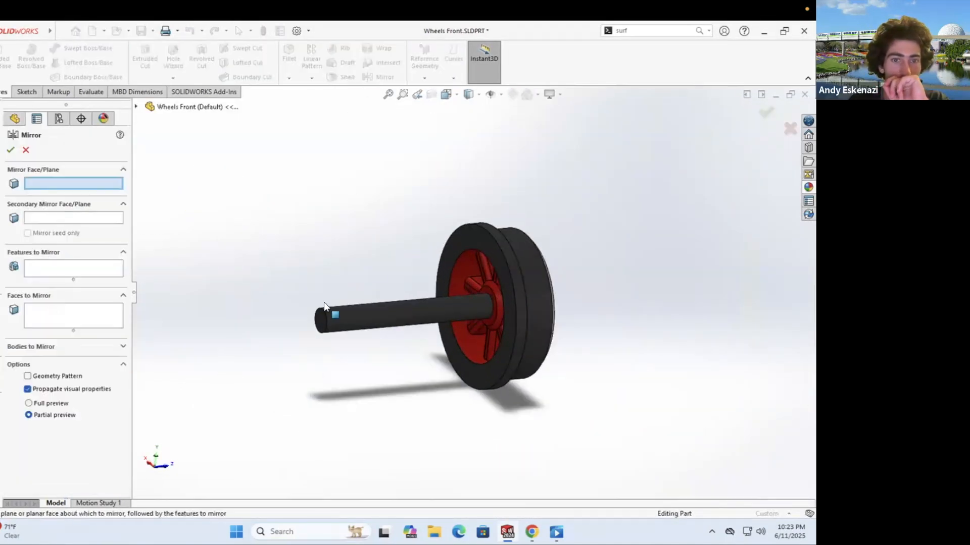
pyautogui.press('Return')
pyautogui.hotkey('ctrl', 's')
pyautogui.moveTo(319, 221); pyautogui.dragTo(364, 237, button='middle')
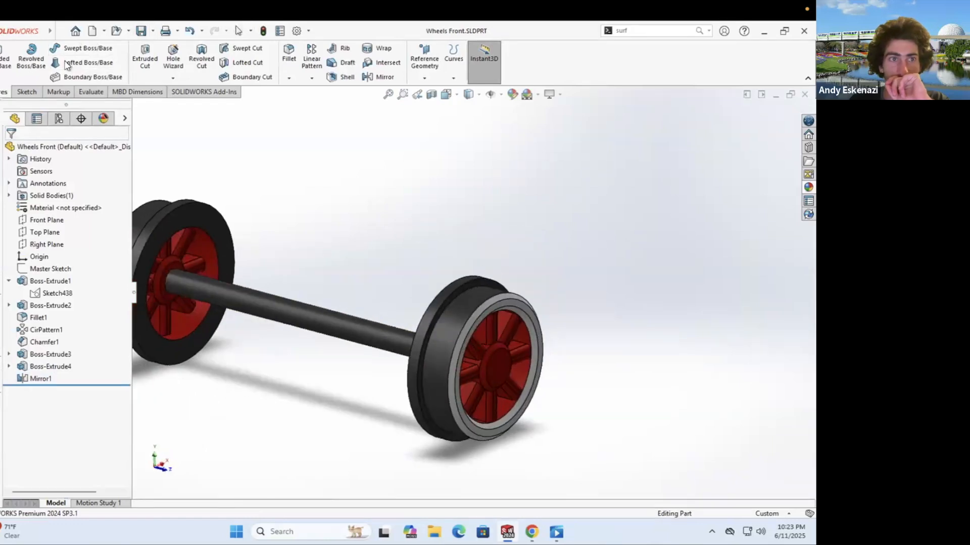
# Step: Create a new assembly and insert the Magic Kingdom Locomotive and Wheels Front parts
pyautogui.click(60, 31)
pyautogui.click(83, 50)
pyautogui.click(396, 448)
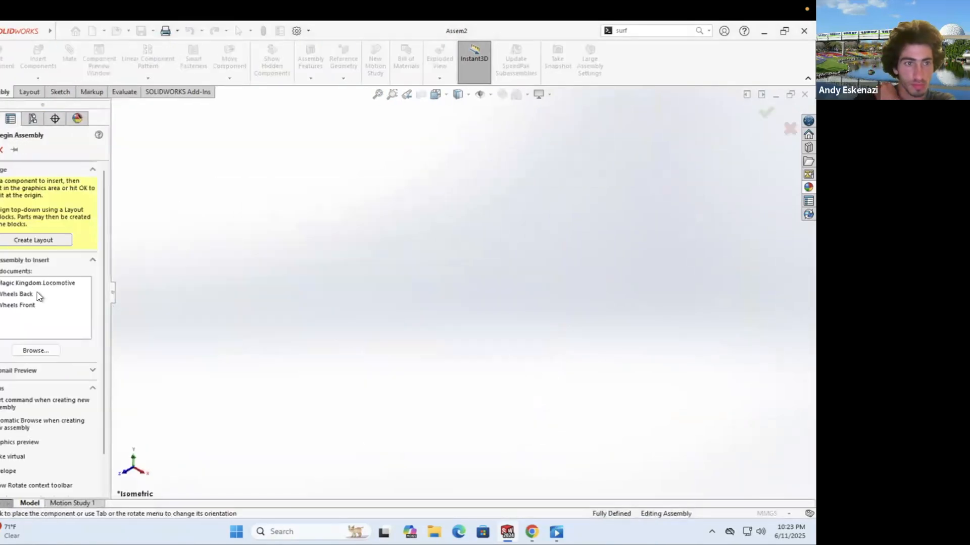
pyautogui.click(30, 284)
pyautogui.click(52, 105)
pyautogui.click(38, 58)
pyautogui.click(358, 411)
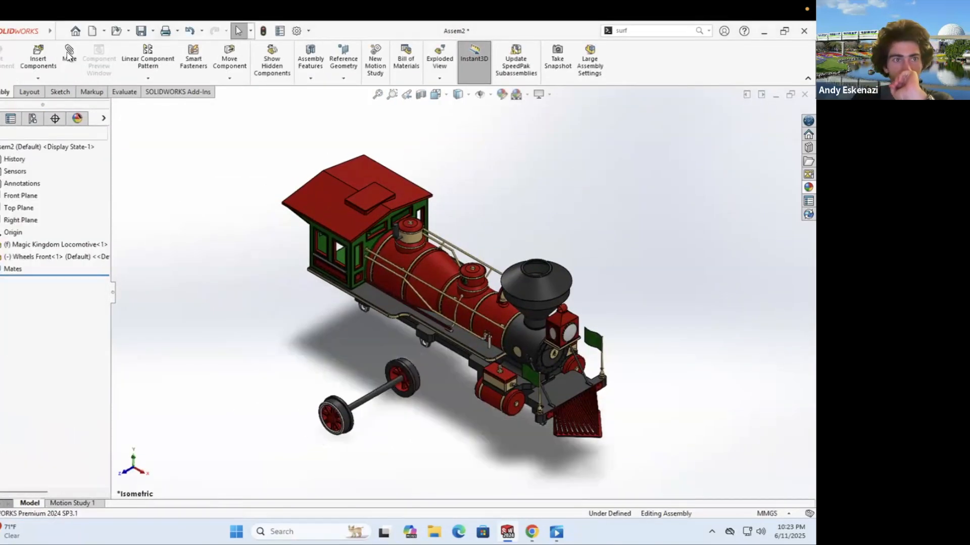
# Step: Mate the wheelset's axle concentric with the hole in the locomotive's frontmost axle bracket
pyautogui.click(69, 53)
pyautogui.click(378, 420)
pyautogui.scroll(10, 467, 302)
pyautogui.click(468, 302)
pyautogui.click(601, 323)
pyautogui.scroll(-5, 467, 302)
pyautogui.moveTo(468, 302); pyautogui.dragTo(253, 270, button='middle')
pyautogui.scroll(5, 278, 255)
pyautogui.scroll(-5, 227, 283)
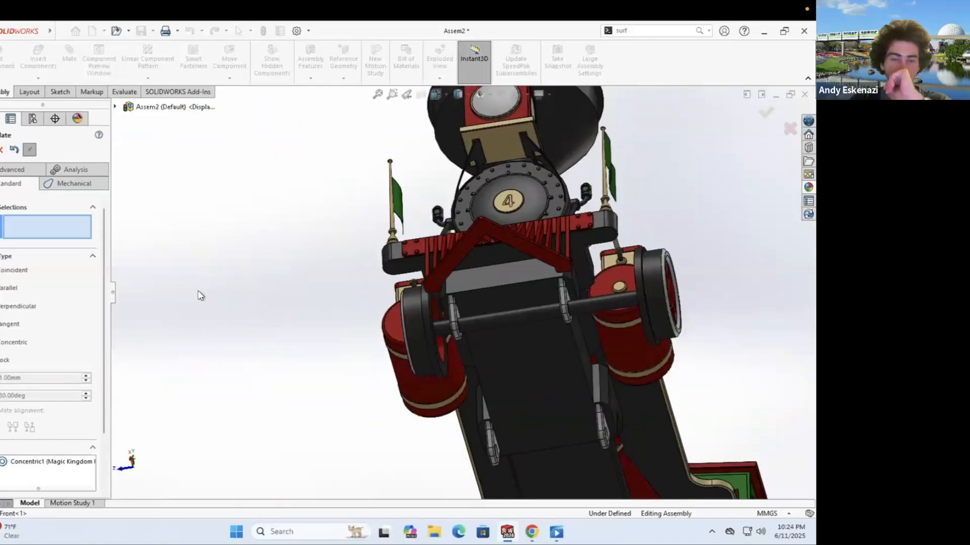
# Step: Shorten the Boss-Extrude4 axle extrusion in the Wheels Front part, checking the wheel spacing against the brackets in the assembly
pyautogui.moveTo(507, 532)
pyautogui.click(449, 474)
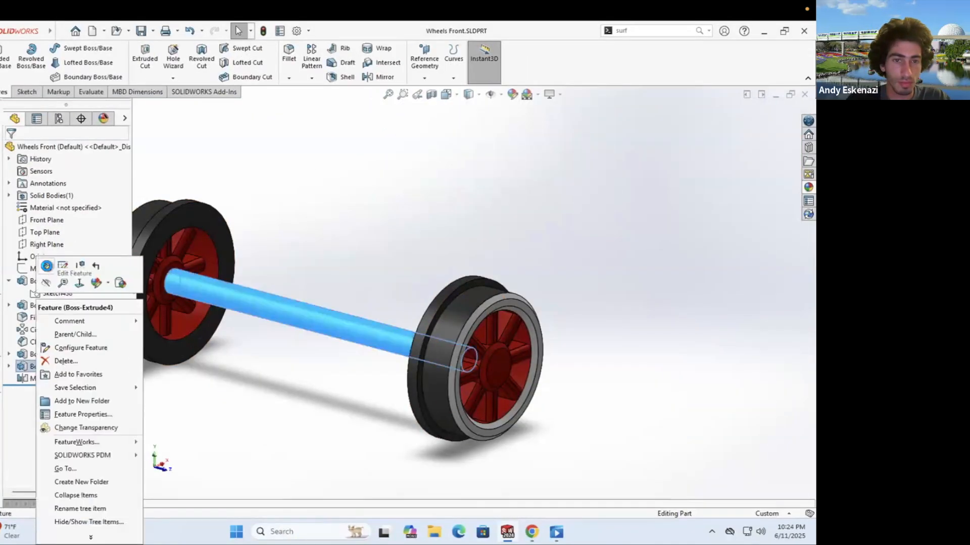
pyautogui.click(47, 266)
pyautogui.press('Return')
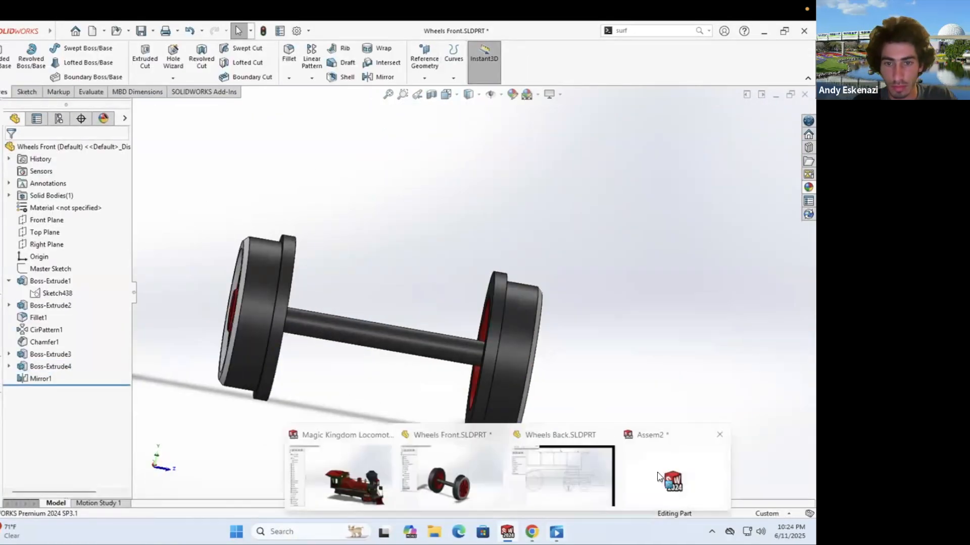
pyautogui.click(658, 477)
pyautogui.moveTo(507, 532)
pyautogui.click(467, 453)
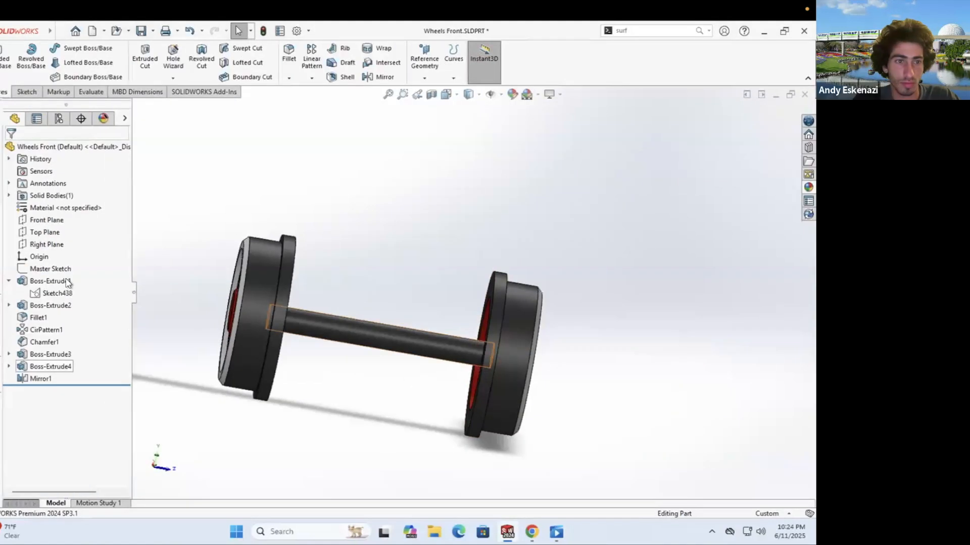
pyautogui.click(63, 264)
pyautogui.press('Return')
pyautogui.click(669, 476)
pyautogui.moveTo(510, 384); pyautogui.dragTo(512, 223, button='middle')
pyautogui.scroll(-4, 470, 318)
# Step: Save the assembly as Locomotive Assembly
pyautogui.click(141, 31)
pyautogui.click(198, 193)
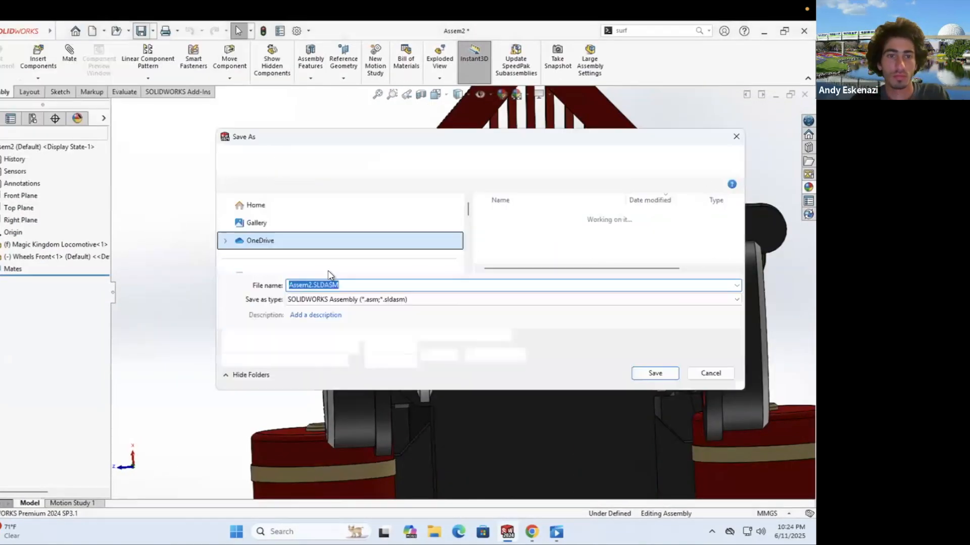
pyautogui.click(655, 373)
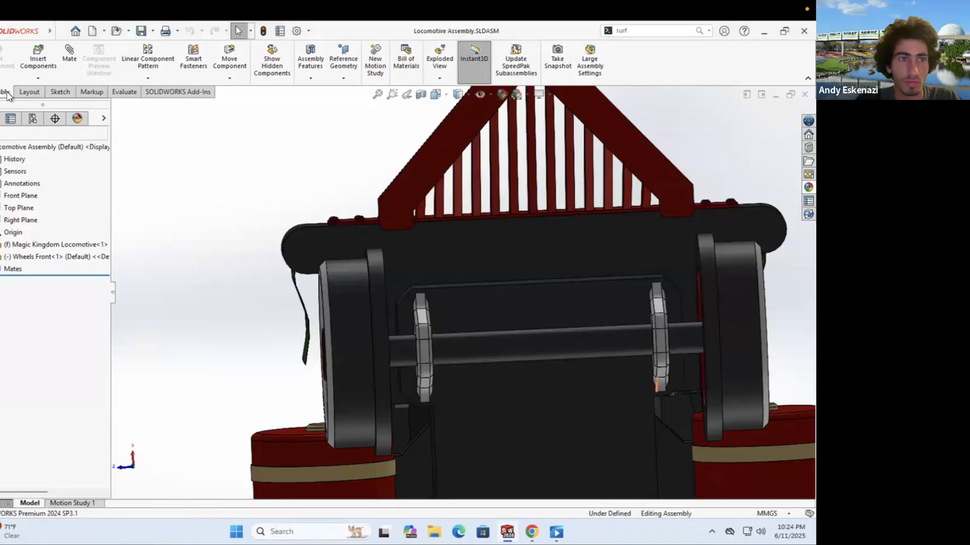
# Step: Add a mate that positions the front wheelset sideways under the locomotive frame
pyautogui.click(41, 74)
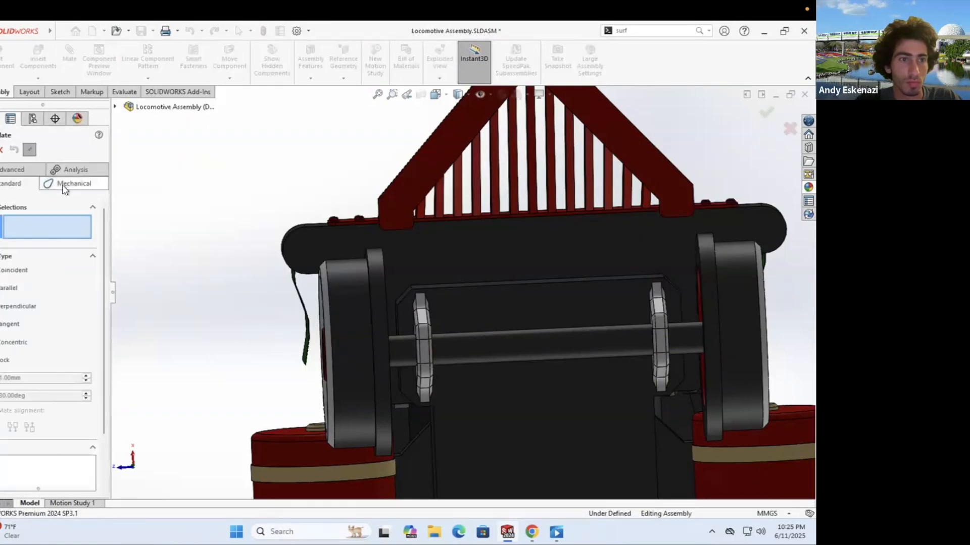
pyautogui.moveTo(352, 351); pyautogui.dragTo(313, 349, button='middle')
pyautogui.click(391, 303)
pyautogui.moveTo(391, 303); pyautogui.dragTo(398, 346, button='middle')
pyautogui.click(768, 275)
pyautogui.click(535, 314)
pyautogui.moveTo(535, 324); pyautogui.dragTo(492, 307, button='middle')
pyautogui.rightClick(492, 307)
pyautogui.click(2, 150)
# Step: Insert a second Wheels Front wheelset into the assembly beside the locomotive
pyautogui.moveTo(253, 303); pyautogui.dragTo(535, 272, button='middle')
pyautogui.click(38, 59)
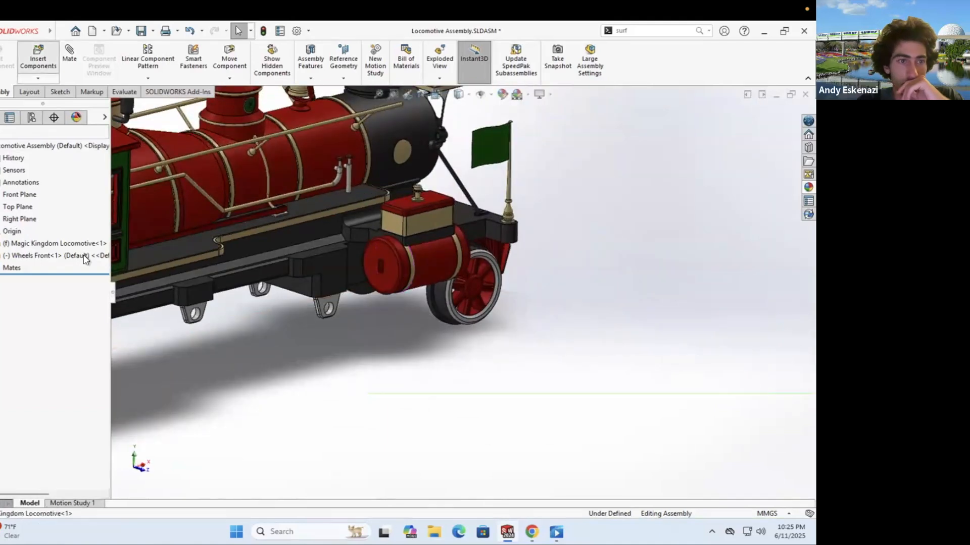
pyautogui.click(44, 294)
pyautogui.click(389, 371)
# Step: Mate the second wheelset's axle concentric with the bracket hole behind the front wheels
pyautogui.click(69, 53)
pyautogui.click(387, 355)
pyautogui.scroll(5, 319, 277)
pyautogui.click(318, 276)
pyautogui.click(0, 150)
# Step: Add a mate that aligns the second wheelset sideways with the front one
pyautogui.click(457, 285)
pyautogui.moveTo(681, 246); pyautogui.dragTo(652, 252, button='middle')
pyautogui.click(674, 312)
pyautogui.click(0, 150)
pyautogui.scroll(-3, 464, 283)
pyautogui.moveTo(353, 240); pyautogui.dragTo(448, 257, button='middle')
pyautogui.scroll(-3, 448, 256)
pyautogui.scroll(5, 449, 253)
# Step: Switch to the Magic Kingdom Locomotive part and open the sketch of the rectangular cut in the red cylinder's end face
pyautogui.rightClick(450, 253)
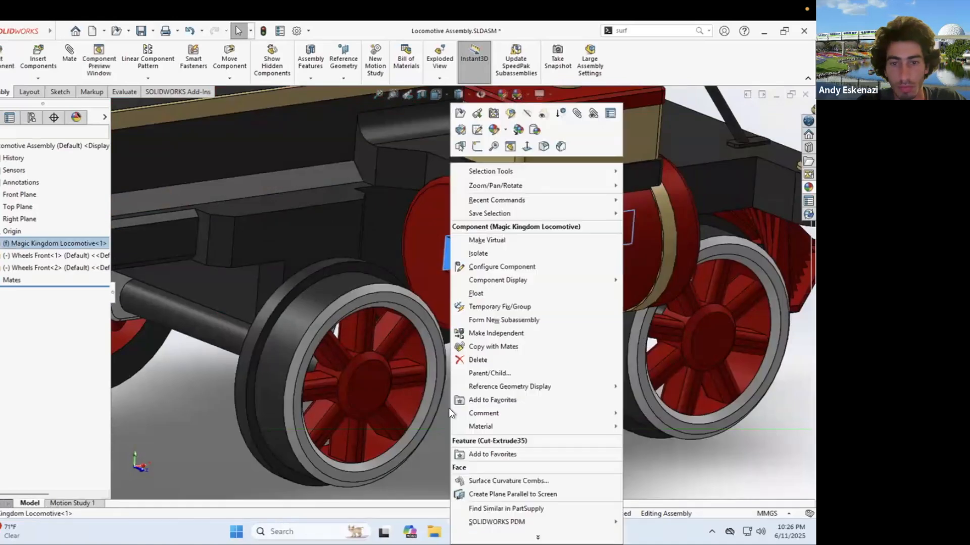
pyautogui.click(507, 532)
pyautogui.click(362, 471)
pyautogui.moveTo(576, 303); pyautogui.dragTo(628, 295, button='middle')
pyautogui.scroll(5, 487, 309)
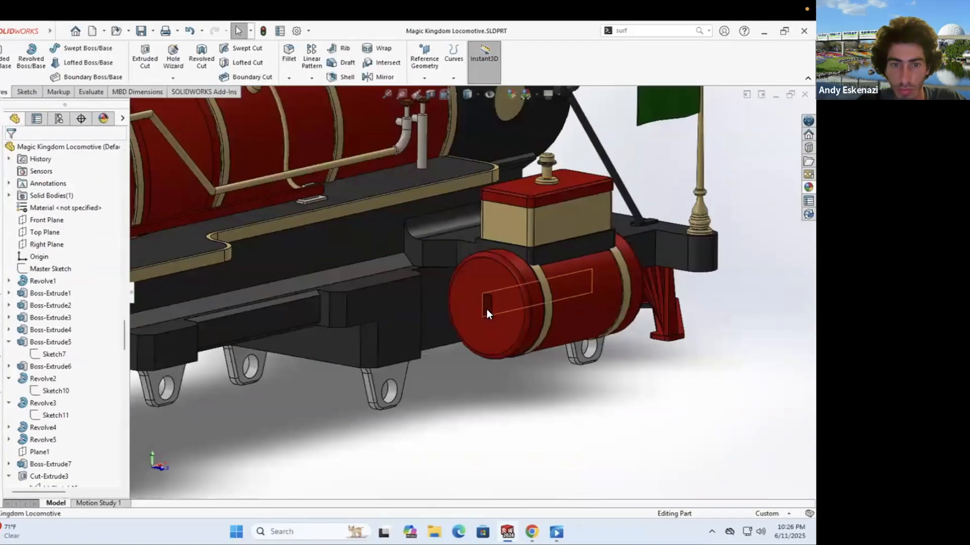
pyautogui.click(57, 477)
pyautogui.click(67, 446)
# Step: Delete the constrained centre point of the cut's rectangle and move the rectangle upward along the centreline
pyautogui.scroll(6, 489, 391)
pyautogui.rightClick(453, 359)
pyautogui.rightClick(453, 357)
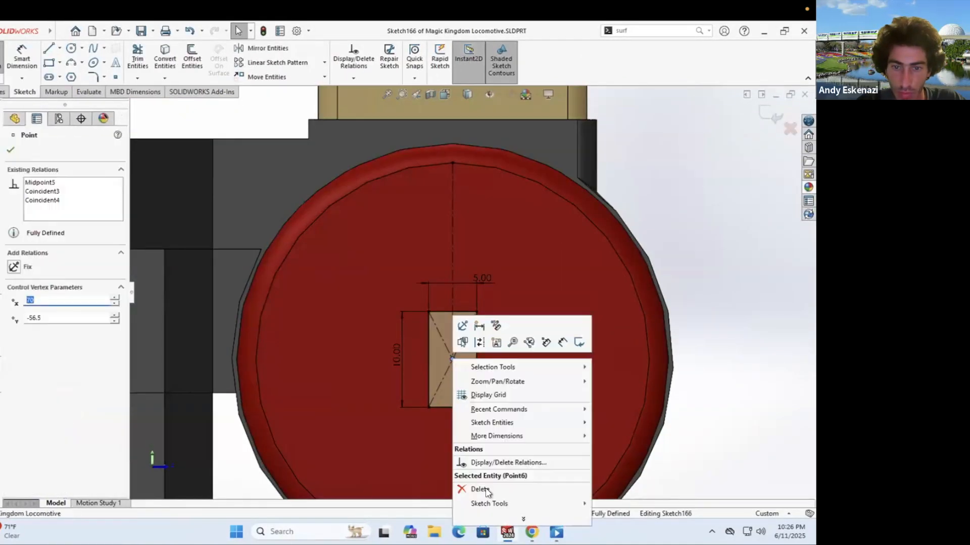
pyautogui.click(486, 489)
pyautogui.moveTo(450, 361); pyautogui.dragTo(452, 330)
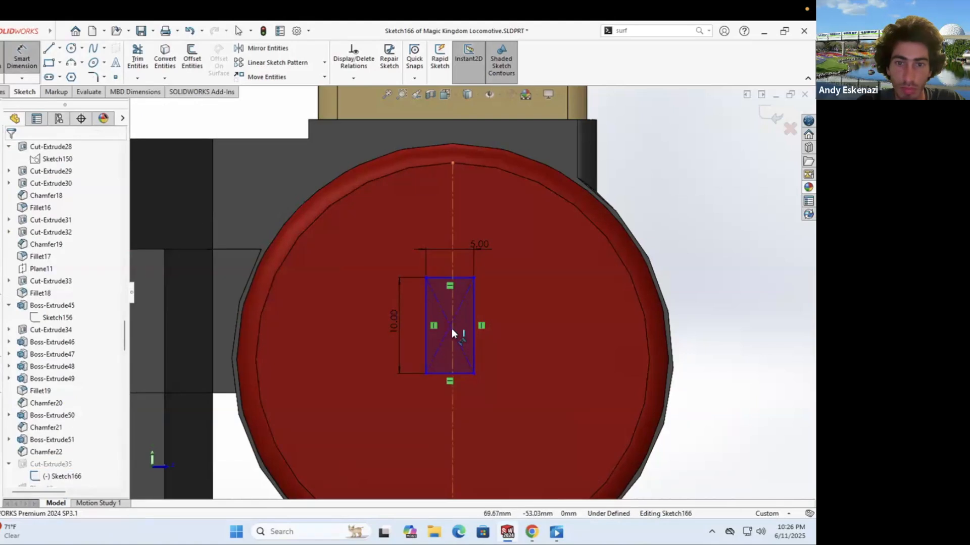
# Step: Dimension the rectangle's side edge 2.5 mm from the vertical centreline
pyautogui.click(460, 262)
pyautogui.write('2.25mm')
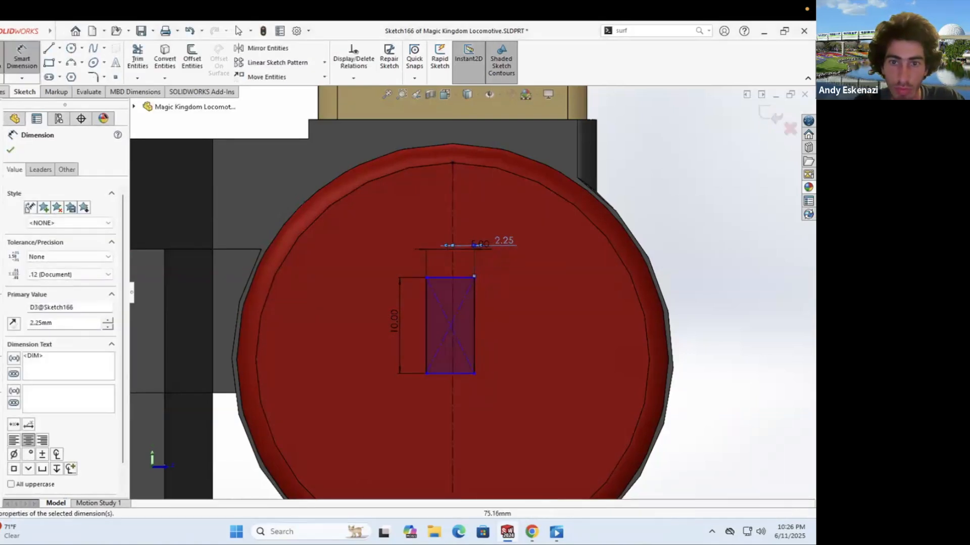
pyautogui.press('Escape')
pyautogui.click(505, 240)
pyautogui.write('2.5\\')
pyautogui.press('Return')
pyautogui.click(464, 276)
pyautogui.doubleClick(508, 242)
pyautogui.press('Return')
# Step: Dimension the rectangle's upper edge 12 mm below the top point of the cylinder face's circle
pyautogui.click(474, 277)
pyautogui.click(455, 163)
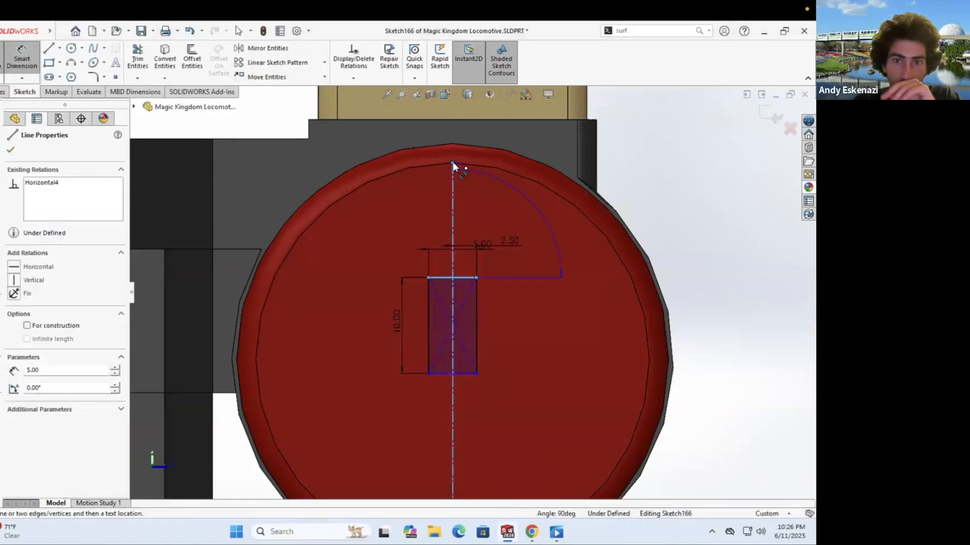
pyautogui.click(515, 227)
pyautogui.write('12')
pyautogui.press('Return')
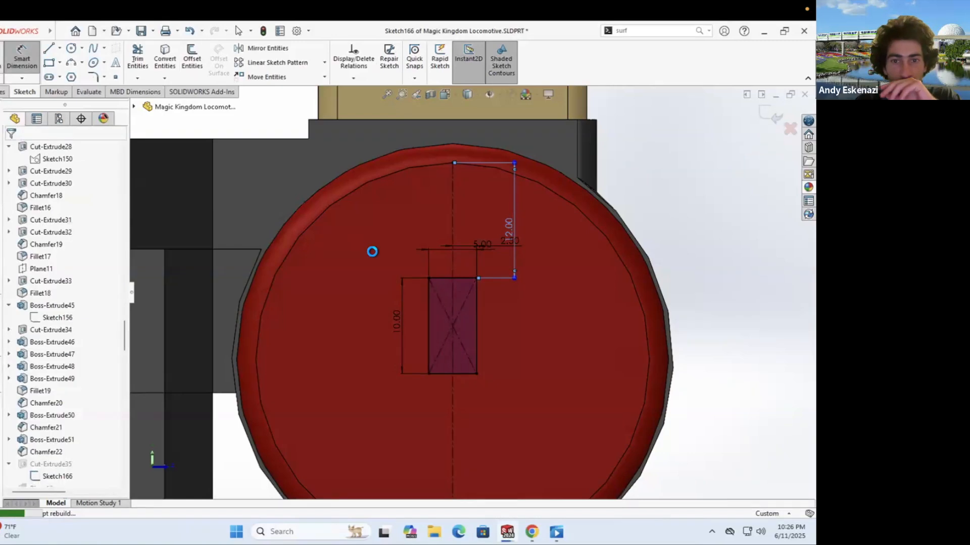
# Step: Rebuild and save the locomotive part, and return to the assembly to check both wheelsets
pyautogui.click(2, 58)
pyautogui.scroll(9, 471, 293)
pyautogui.moveTo(471, 292); pyautogui.dragTo(379, 305, button='middle')
pyautogui.click(138, 30)
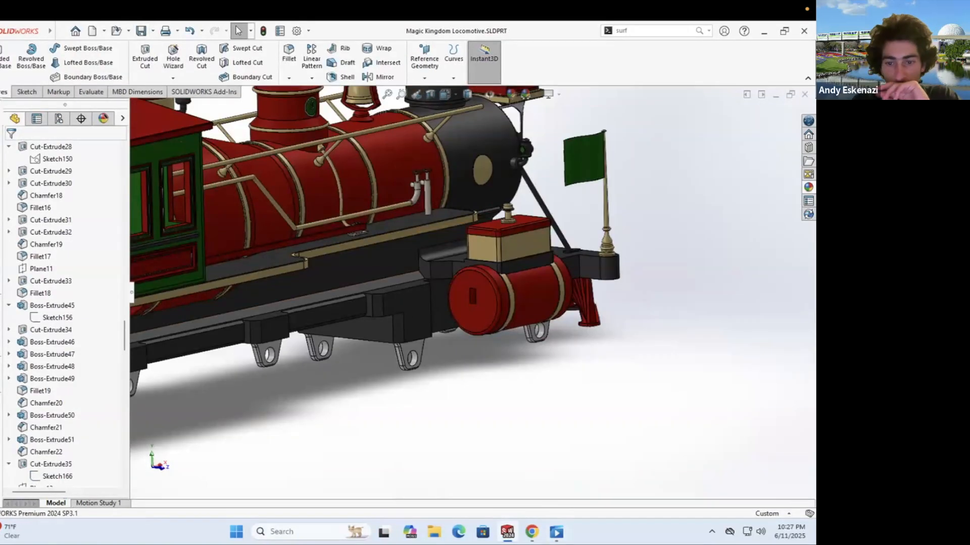
pyautogui.click(507, 532)
pyautogui.click(629, 447)
pyautogui.scroll(10, 540, 327)
pyautogui.moveTo(540, 327); pyautogui.dragTo(429, 353, button='middle')
pyautogui.scroll(-2, 429, 353)
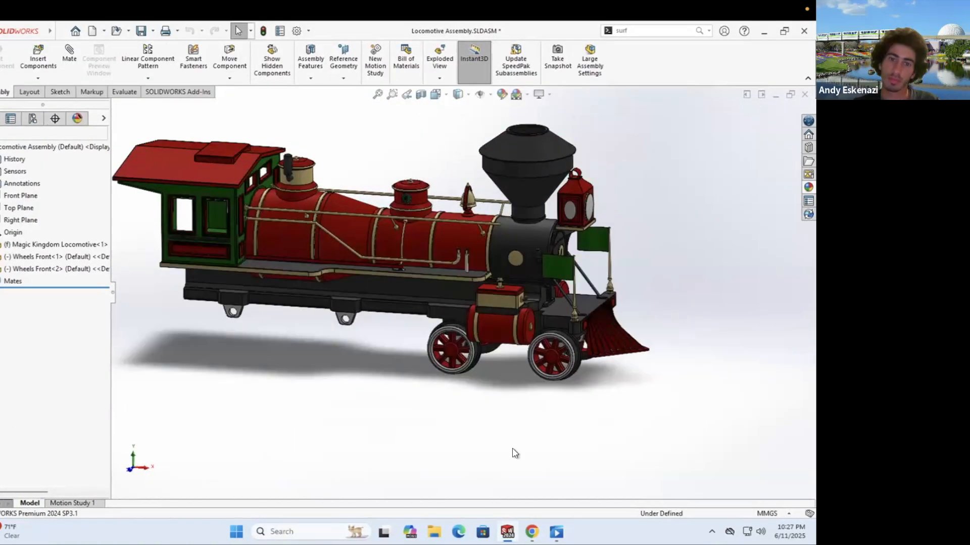
# Step: Switch to the Wheels Back part and start a sketch on the Front Plane
pyautogui.click(507, 532)
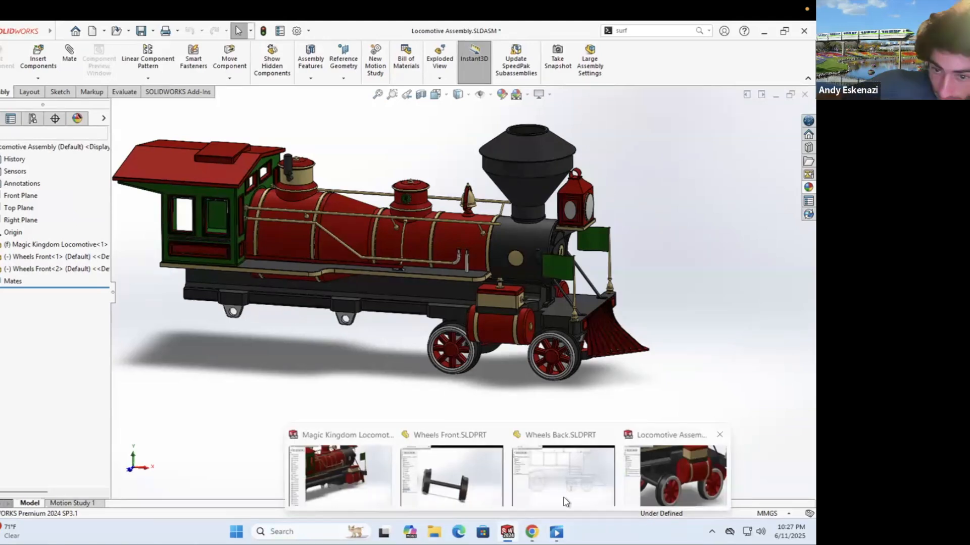
pyautogui.click(606, 472)
pyautogui.scroll(3, 288, 287)
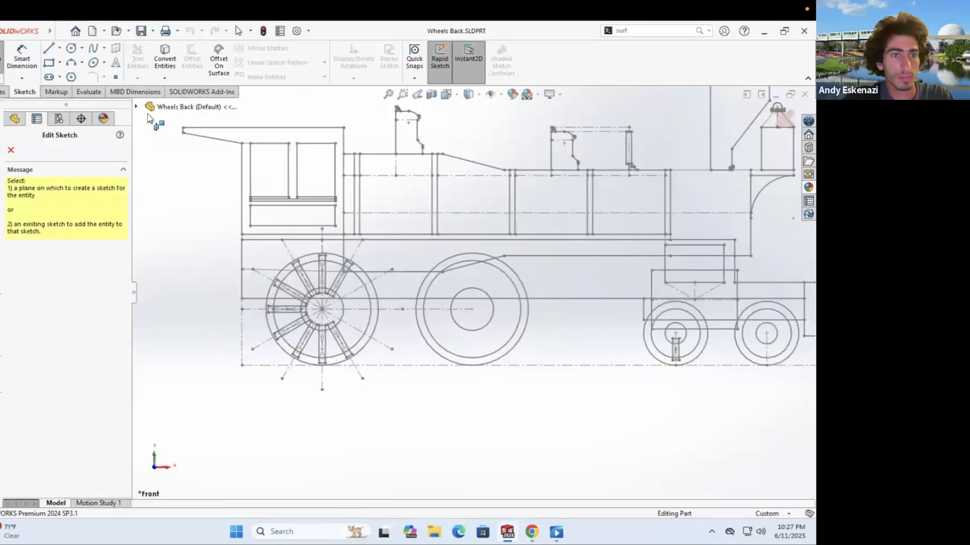
pyautogui.click(152, 120)
# Step: Convert the rear wheel's rim and hub circles from the Master Sketch into the new sketch
pyautogui.scroll(-4, 353, 334)
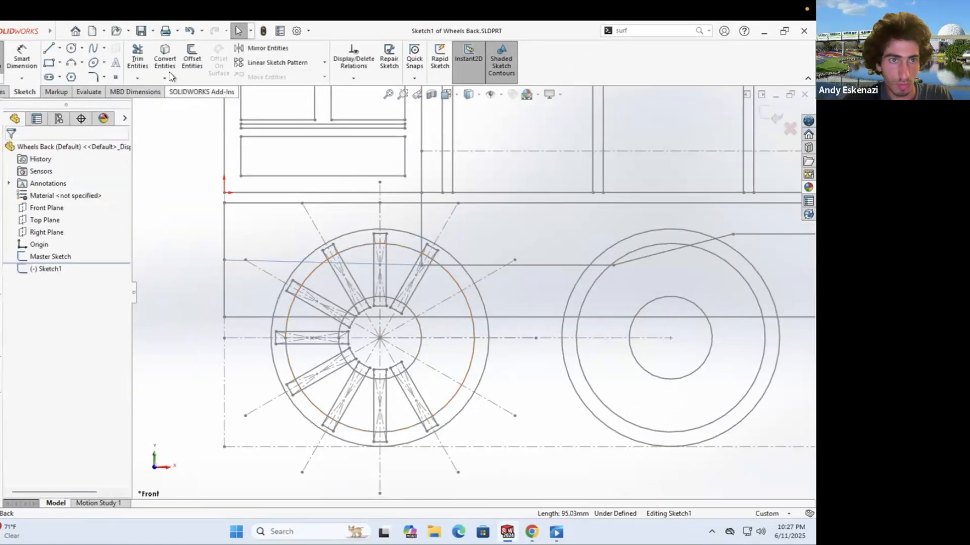
pyautogui.click(319, 266)
pyautogui.click(353, 306)
pyautogui.click(11, 150)
# Step: Extrude the rear wheel's rim ring and hub contours 10 mm
pyautogui.click(4, 92)
pyautogui.click(4, 59)
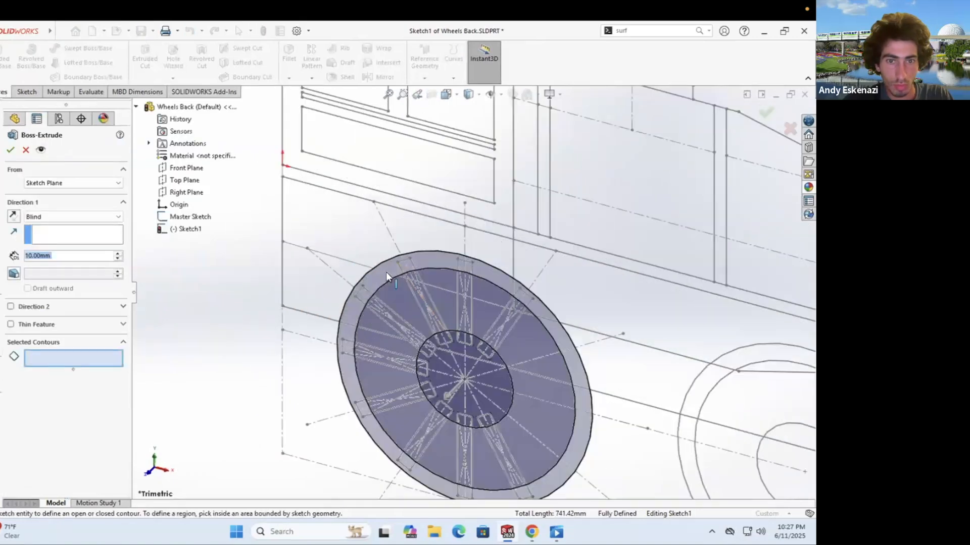
pyautogui.click(386, 271)
pyautogui.scroll(-4, 384, 271)
pyautogui.click(484, 404)
pyautogui.click(11, 150)
pyautogui.scroll(4, 271, 290)
# Step: Start a sketch on the rear wheel hub's front face
pyautogui.click(27, 92)
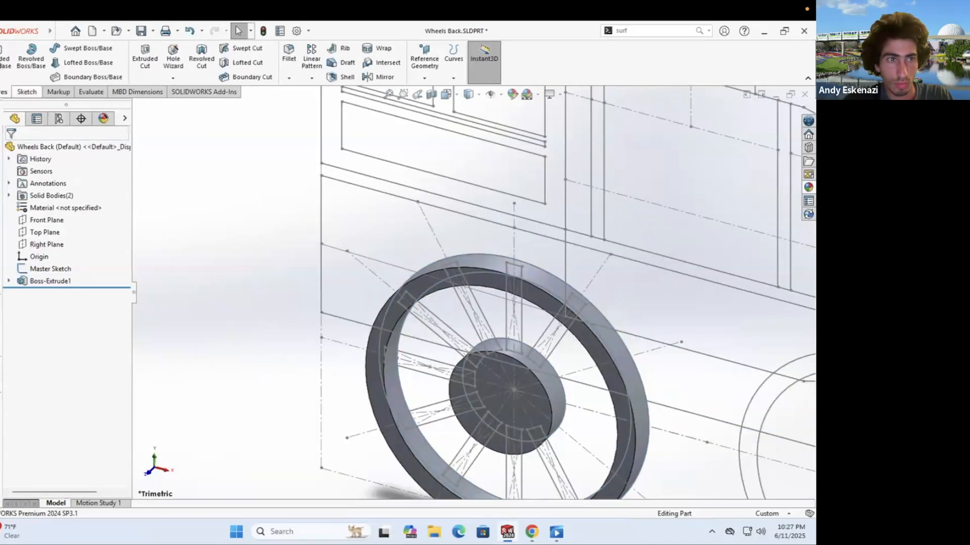
pyautogui.click(2, 58)
pyautogui.click(478, 374)
pyautogui.click(2, 58)
pyautogui.click(2, 58)
pyautogui.scroll(-4, 321, 361)
pyautogui.click(378, 345)
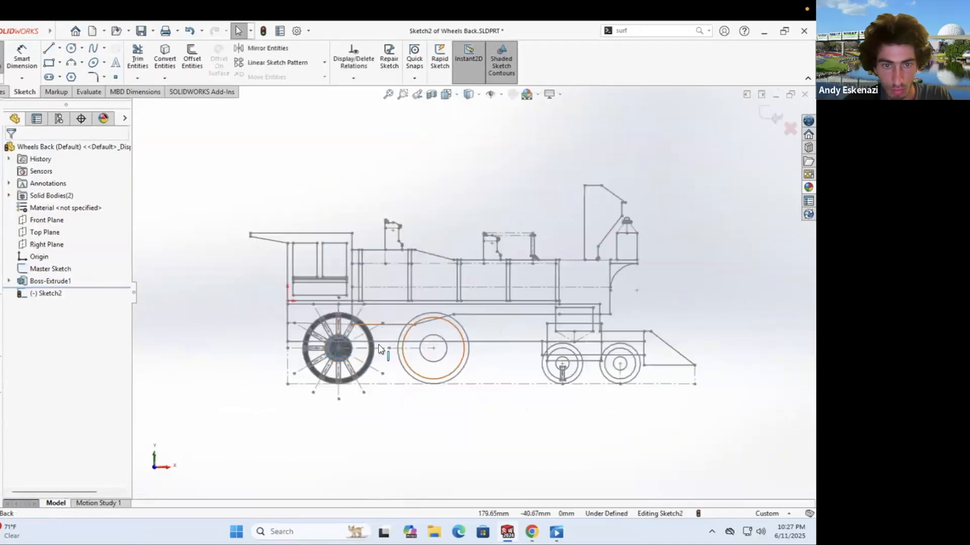
pyautogui.scroll(-8, 321, 350)
pyautogui.scroll(-2, 289, 356)
# Step: Convert the outline of the horizontal spoke from the Master Sketch into the hub-face sketch
pyautogui.click(165, 56)
pyautogui.scroll(2, 274, 348)
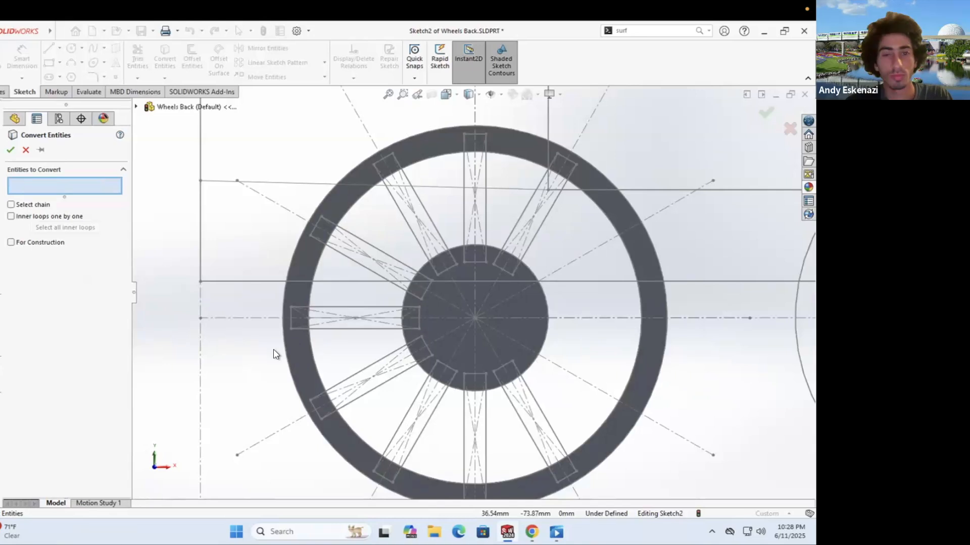
pyautogui.scroll(-3, 552, 223)
pyautogui.click(505, 294)
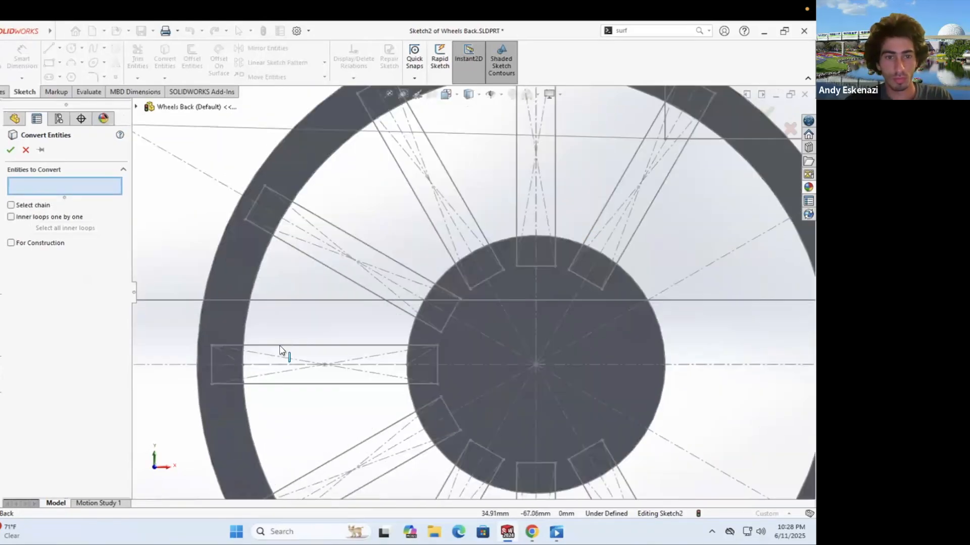
pyautogui.click(10, 151)
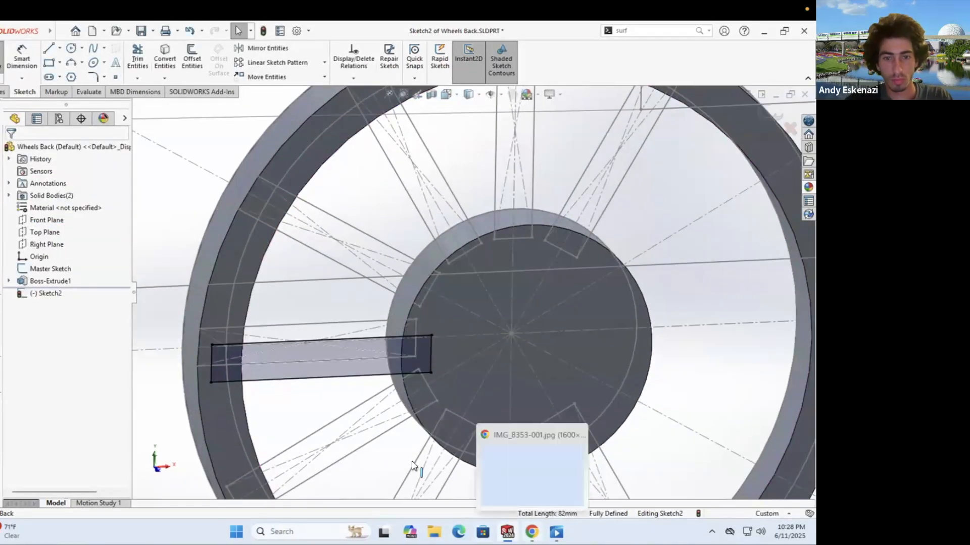
# Step: Extrude the horizontal spoke profile 11 mm back through the wheel, starting from a 2 mm offset of the sketch plane
pyautogui.hotkey('alt', 'Tab')
pyautogui.hotkey('alt', 'Tab')
pyautogui.click(3, 92)
pyautogui.click(4, 55)
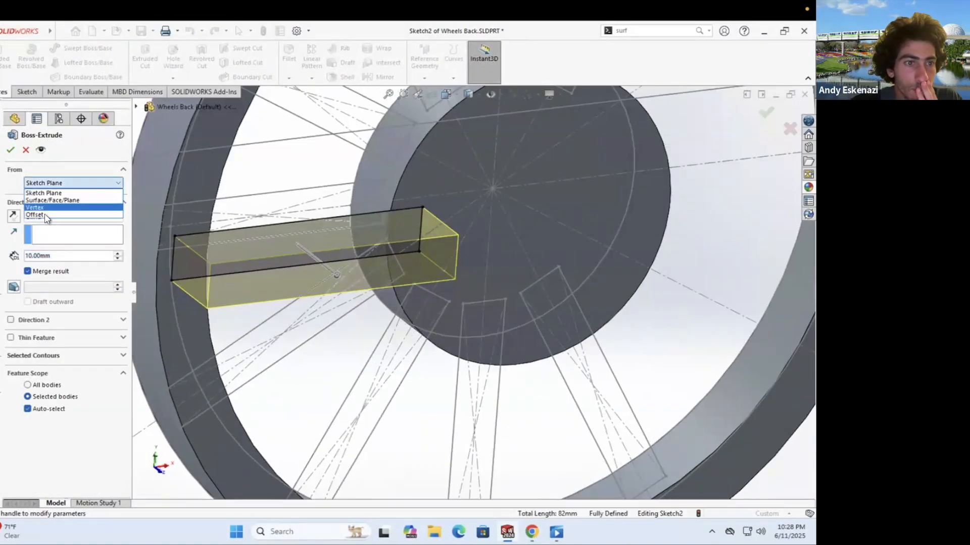
pyautogui.click(45, 216)
pyautogui.write('2')
pyautogui.press('Return')
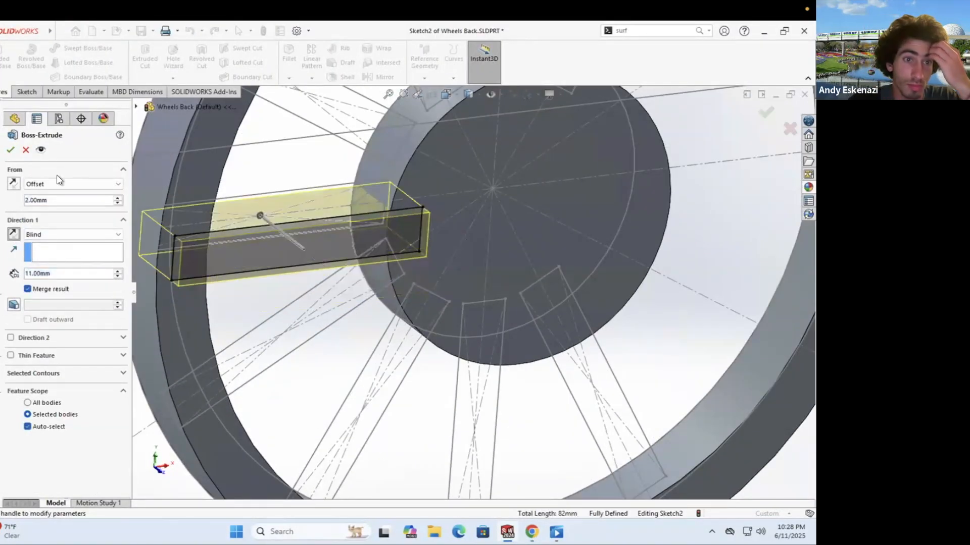
pyautogui.press('Return')
# Step: Set the rim and hub extrusion depth to 15 mm and re-edit the spoke extrusion to suit the thicker wheel
pyautogui.moveTo(384, 282); pyautogui.dragTo(323, 237, button='middle')
pyautogui.rightClick(43, 281)
pyautogui.click(69, 247)
pyautogui.write('15.00mm')
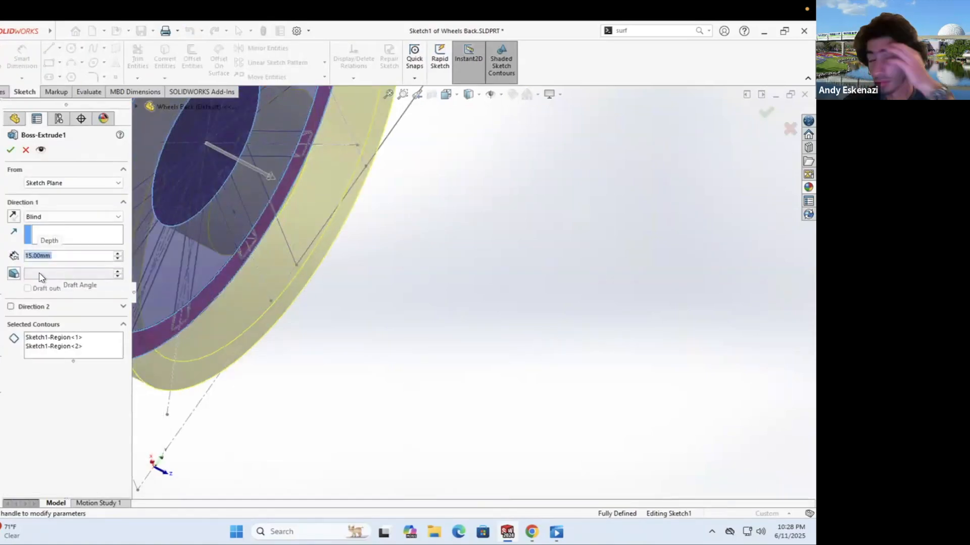
pyautogui.press('Return')
pyautogui.rightClick(30, 281)
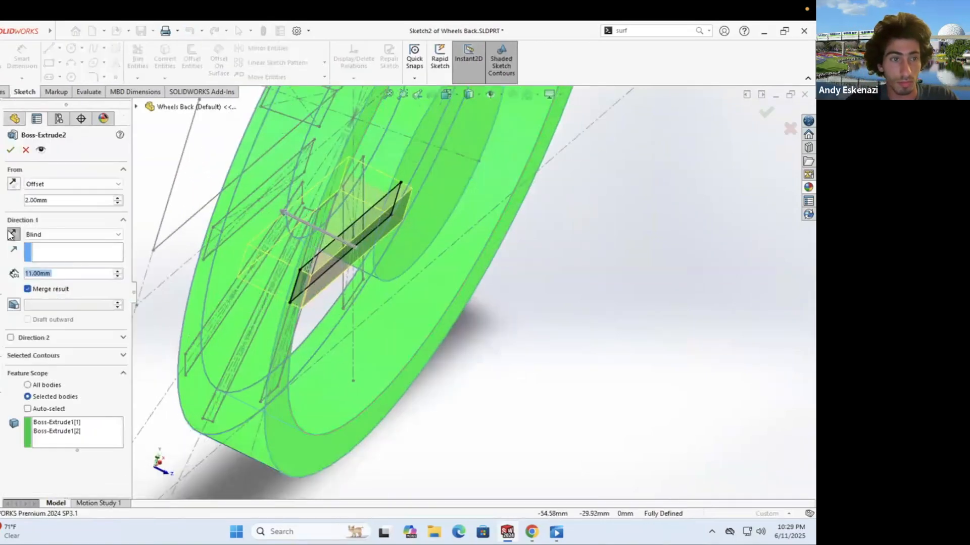
pyautogui.press('Return')
# Step: Try a circular pattern of the spoke around the hub with 12 equally spaced instances, and undo it
pyautogui.click(311, 78)
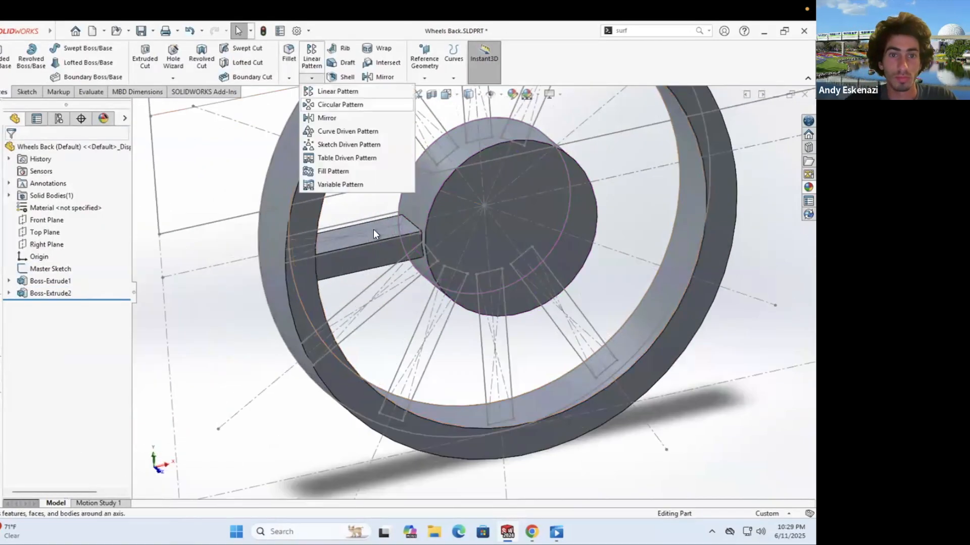
pyautogui.click(343, 104)
pyautogui.write('12')
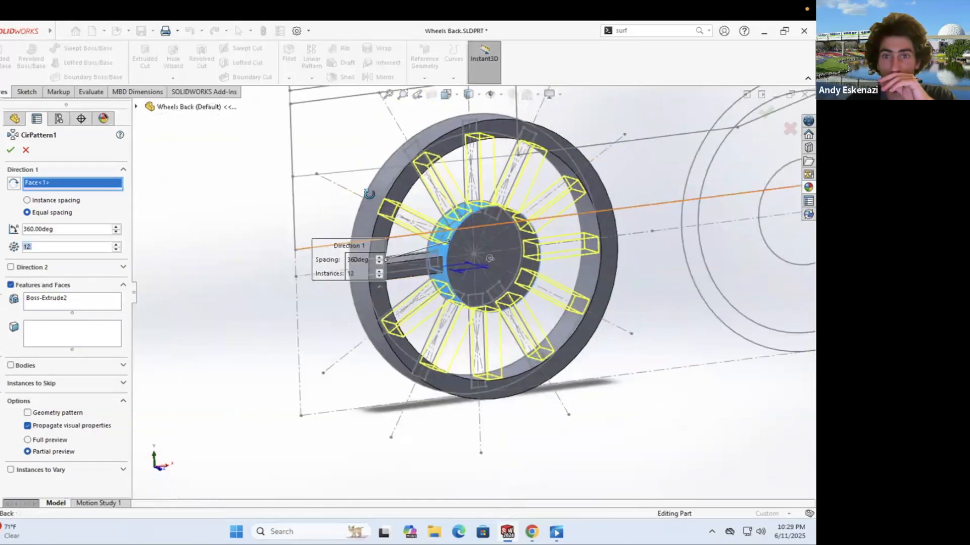
pyautogui.press('Return')
pyautogui.hotkey('alt', 'Tab')
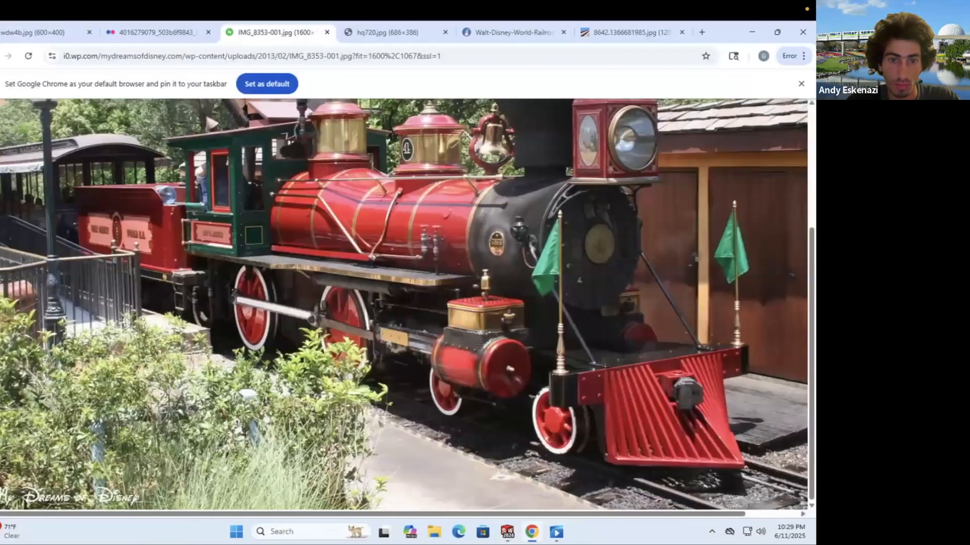
pyautogui.hotkey('alt', 'Tab')
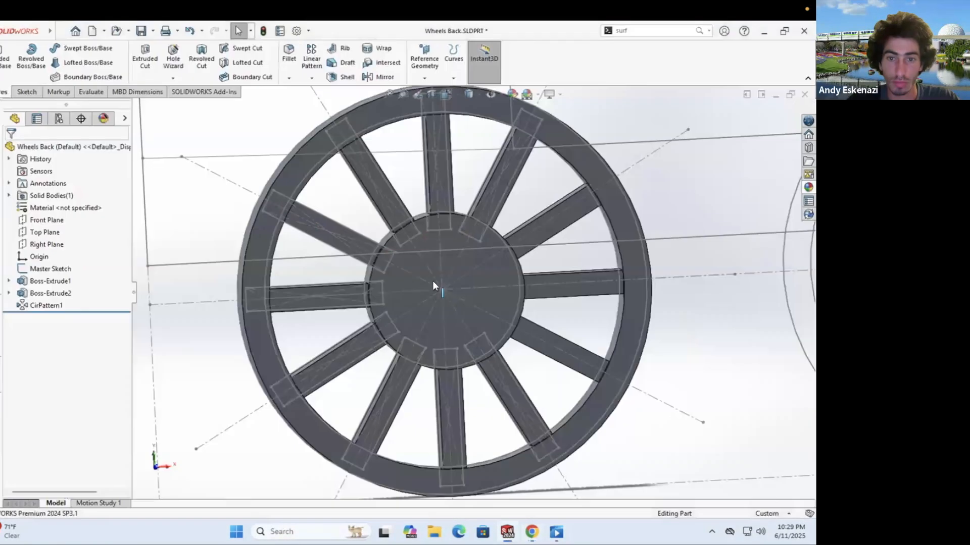
pyautogui.hotkey('ctrl', 'z')
# Step: Fillet the long edges of the single horizontal spoke
pyautogui.scroll(-5, 424, 276)
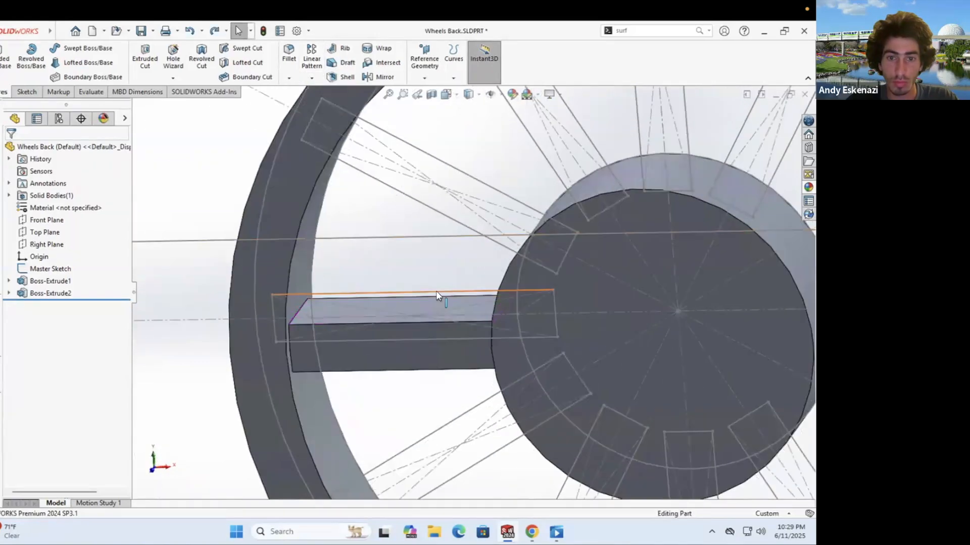
pyautogui.click(358, 298)
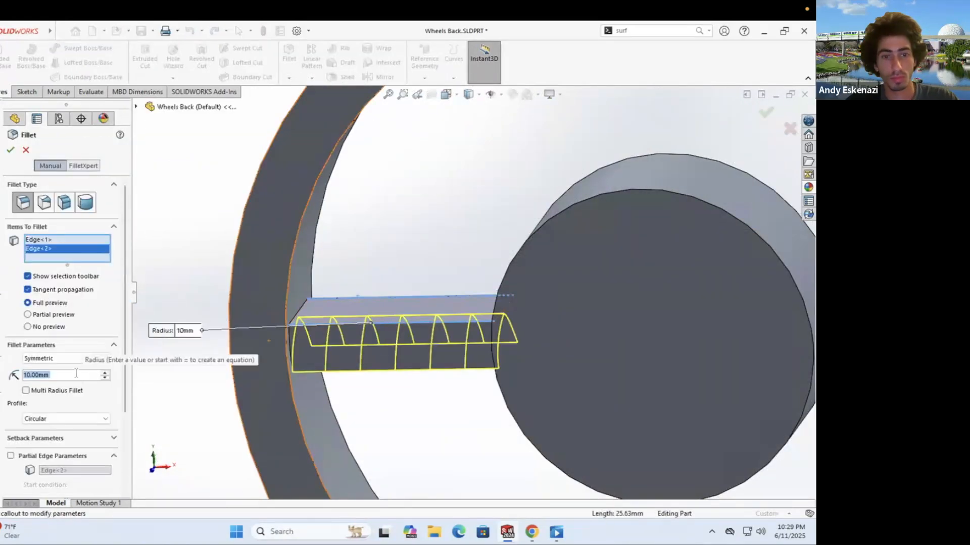
pyautogui.moveTo(373, 393); pyautogui.dragTo(415, 429, button='middle')
pyautogui.click(415, 428)
pyautogui.press('Return')
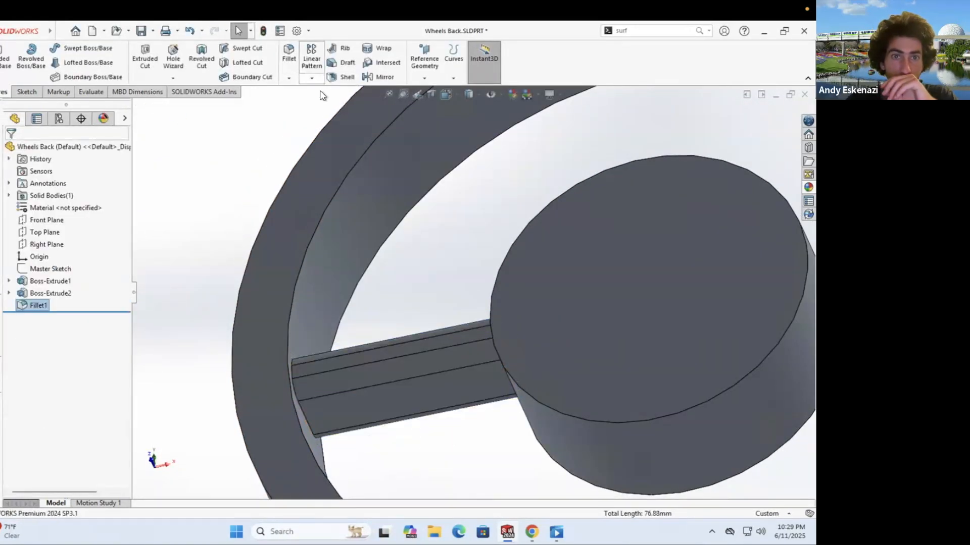
# Step: Pattern the spoke and its fillet around the hub with 12 equally spaced instances over 360 degrees
pyautogui.click(311, 77)
pyautogui.click(325, 101)
pyautogui.click(83, 203)
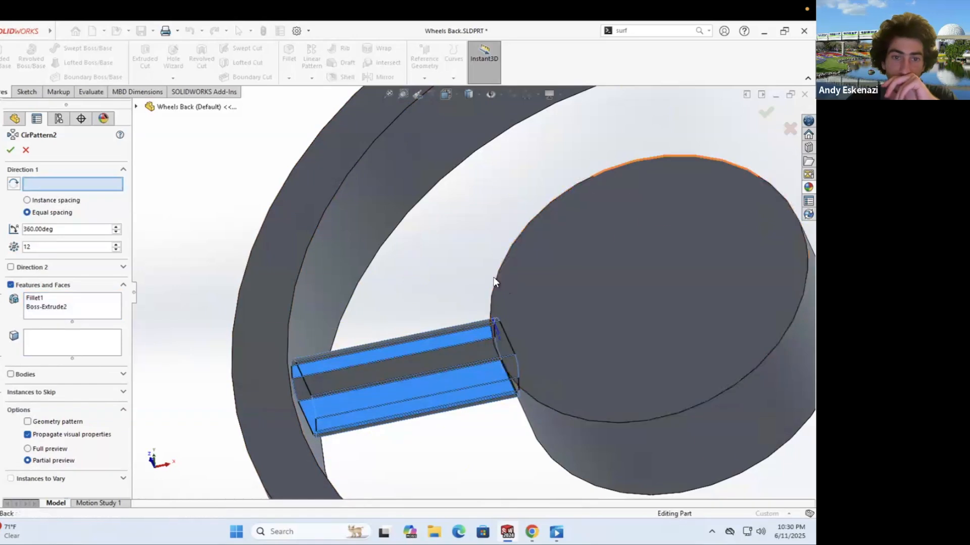
pyautogui.click(494, 281)
pyautogui.press('Return')
# Step: Examine the wheels in the Wheels Front part and the Locomotive Assembly for edge treatment, and return to the Wheels Back part
pyautogui.click(289, 77)
pyautogui.moveTo(507, 532)
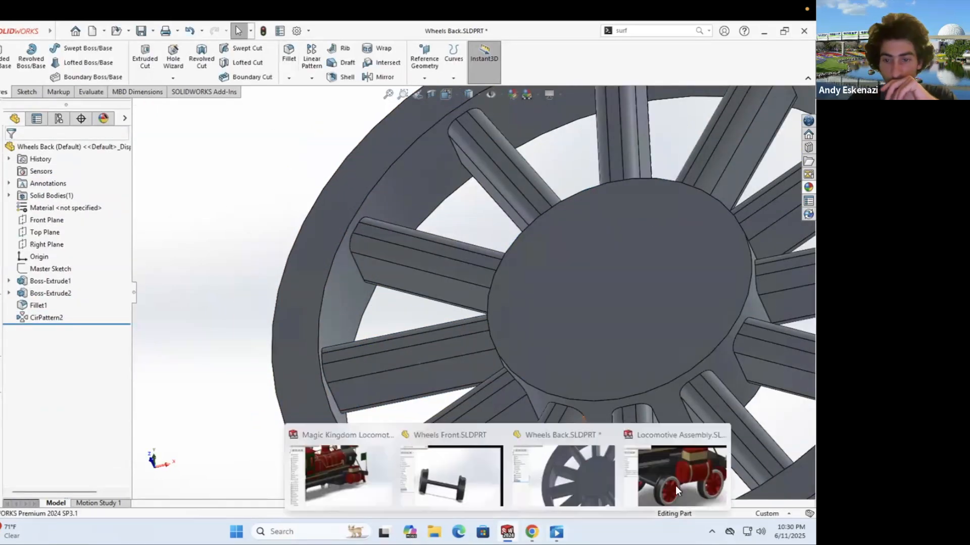
pyautogui.click(440, 478)
pyautogui.scroll(-5, 194, 380)
pyautogui.moveTo(194, 379); pyautogui.dragTo(253, 369, button='middle')
pyautogui.moveTo(507, 532)
pyautogui.click(699, 489)
pyautogui.click(563, 475)
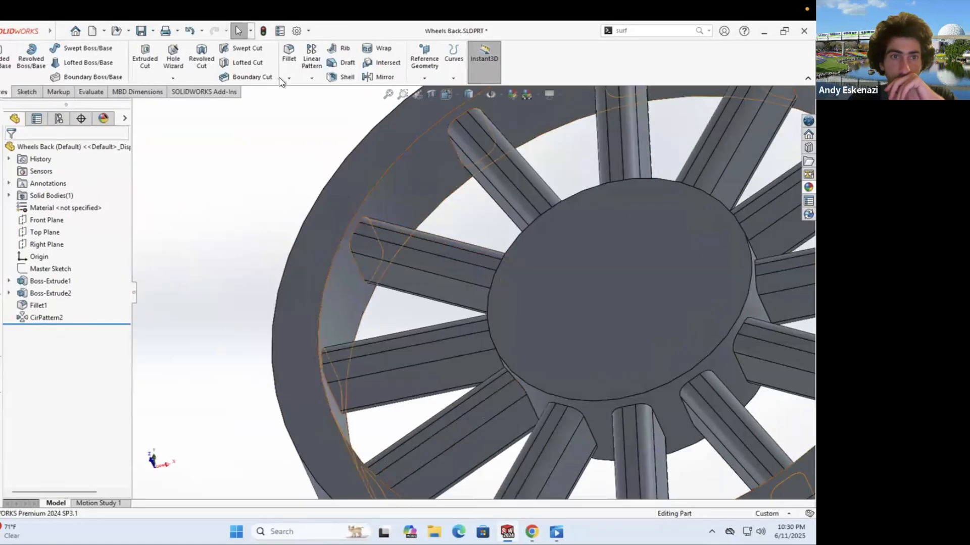
# Step: Chamfer the front outer edges of the rim and hub by 2 mm at 45 degrees
pyautogui.click(303, 101)
pyautogui.click(487, 326)
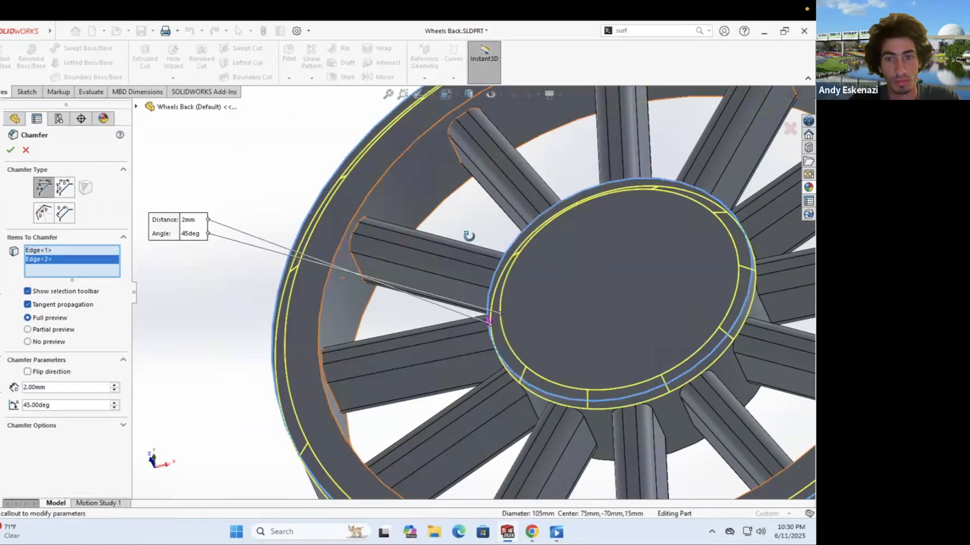
pyautogui.moveTo(467, 233); pyautogui.dragTo(308, 212, button='middle')
pyautogui.press('Return')
# Step: Sketch a counterweight segment on the wheel's front, bounded by a vertical chord right of the hub centre and the rim's inner arc
pyautogui.hotkey('ctrl', '1')
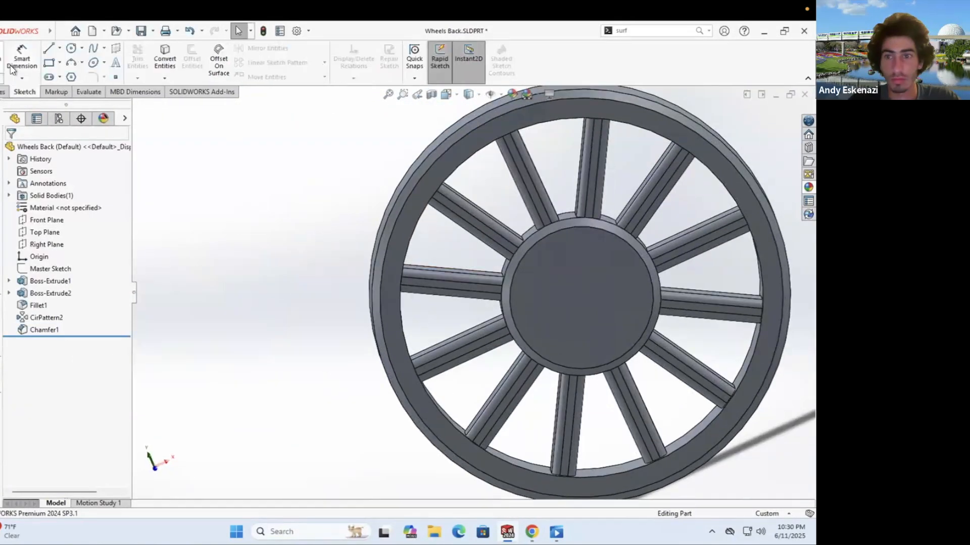
pyautogui.click(584, 156)
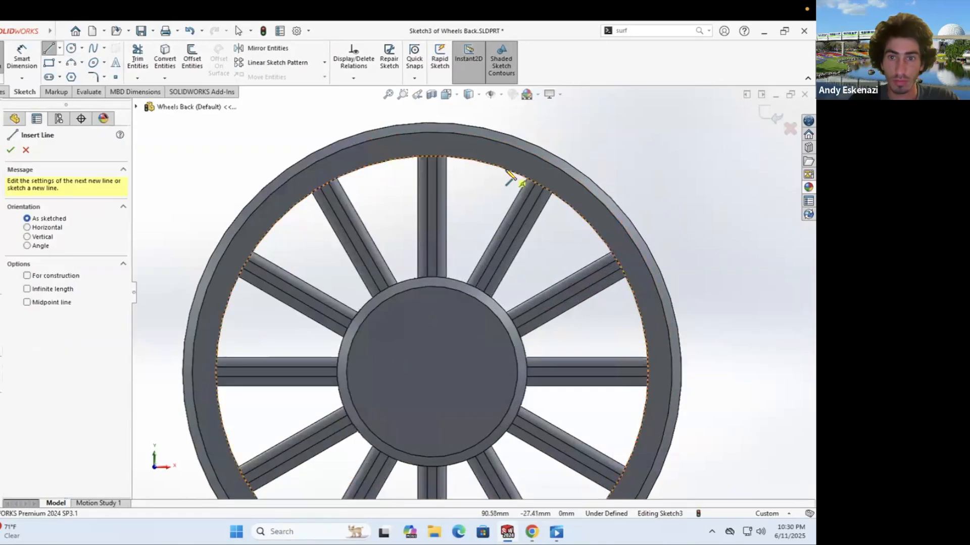
pyautogui.click(511, 175)
pyautogui.scroll(3, 510, 174)
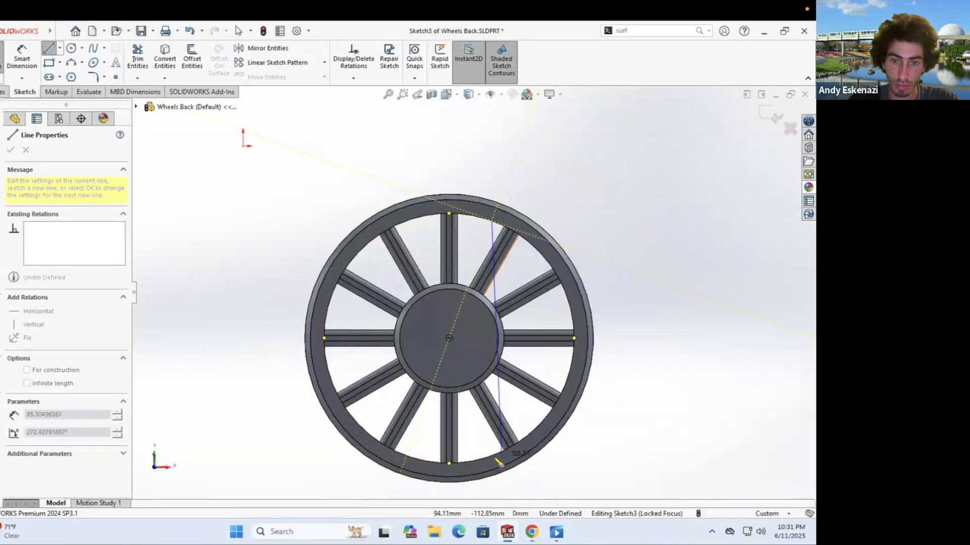
pyautogui.click(496, 459)
pyautogui.press('Escape')
pyautogui.click(576, 333)
pyautogui.scroll(3, 490, 336)
pyautogui.press('Escape')
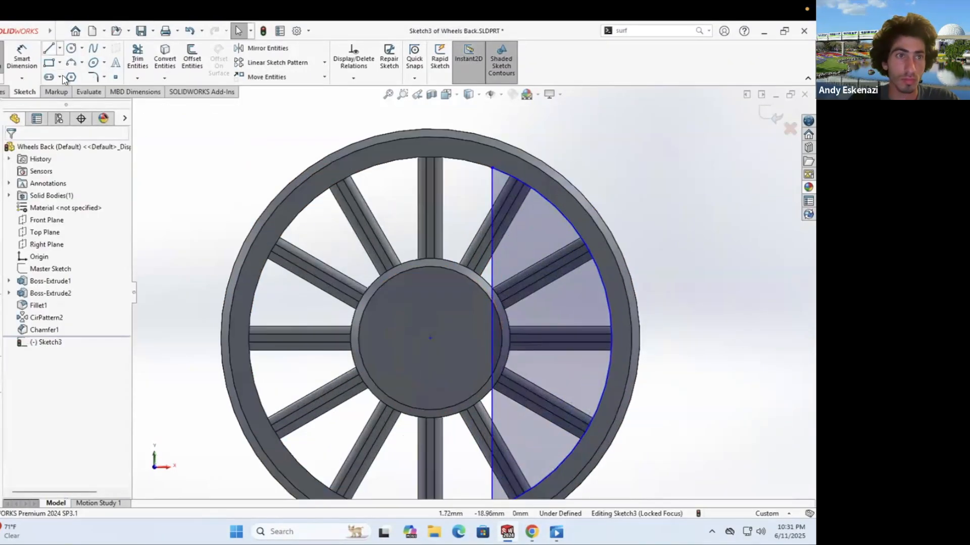
# Step: Draw a horizontal construction line from the hub centre to the vertical chord and dimension it to 15 mm
pyautogui.click(432, 338)
pyautogui.press('Escape')
pyautogui.press('d')
pyautogui.click(462, 339)
pyautogui.click(454, 355)
pyautogui.write('15')
pyautogui.press('Return')
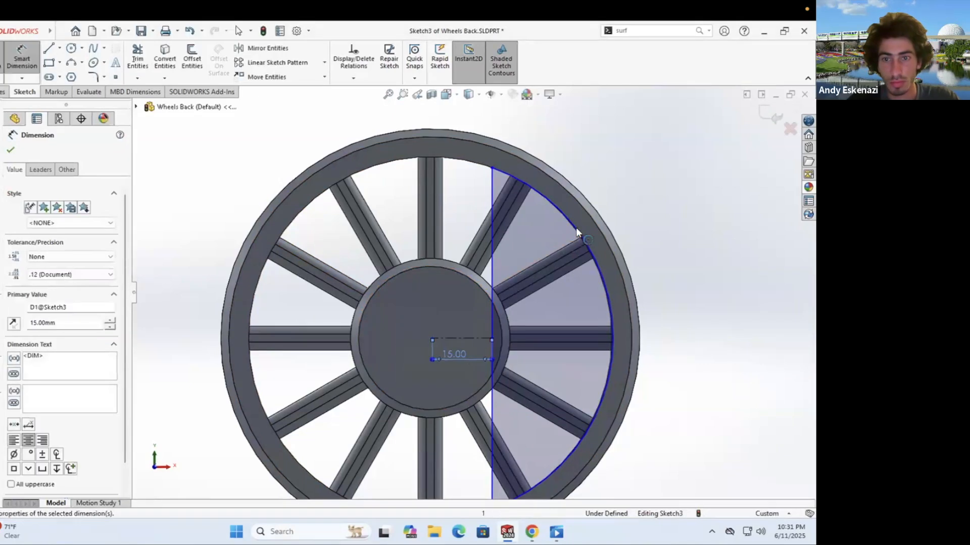
# Step: Tie the segment's arc to the hub centre and draw a vertical construction line across the hub face to define the sketch
pyautogui.click(586, 244)
pyautogui.click(432, 339)
pyautogui.click(65, 76)
pyautogui.click(430, 266)
pyautogui.click(431, 410)
pyautogui.press('Escape')
pyautogui.press('Left')
pyautogui.press('Left')
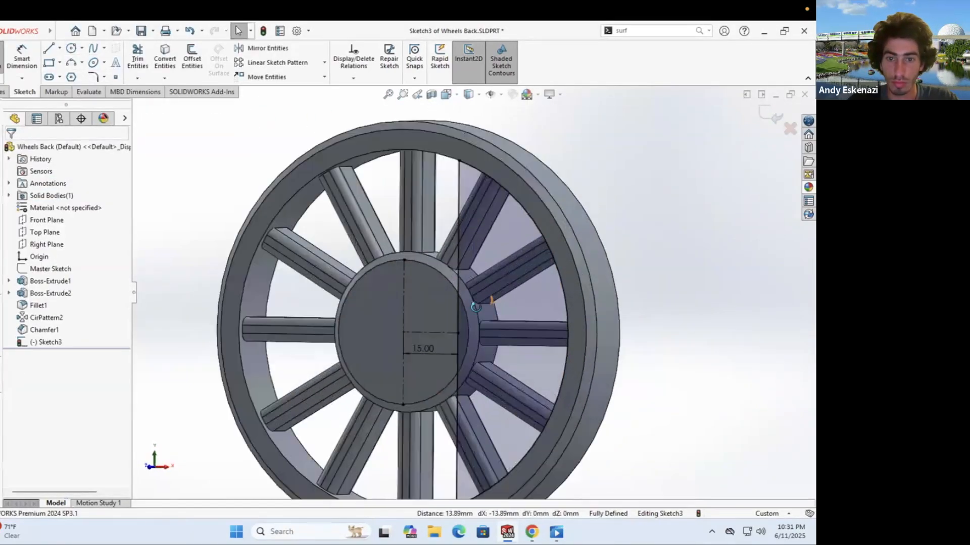
# Step: Extrude the counterweight segment 1 mm in the first direction and 15 mm in the second direction
pyautogui.click(4, 92)
pyautogui.click(7, 58)
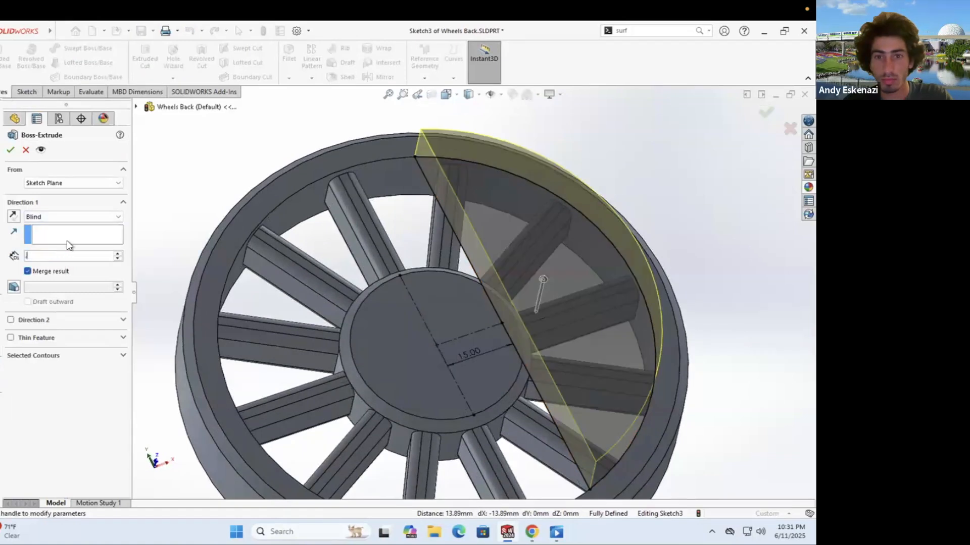
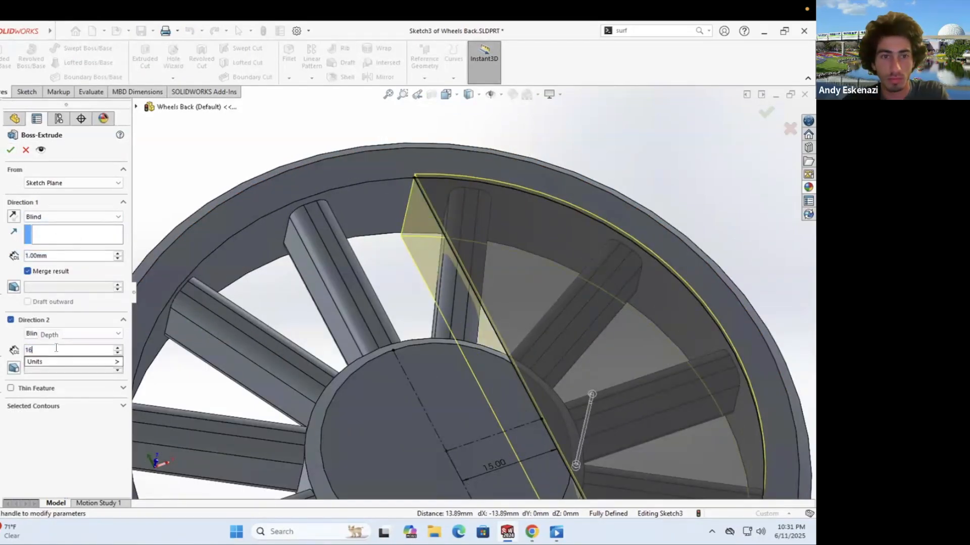
pyautogui.hotkey('ctrl', '1')
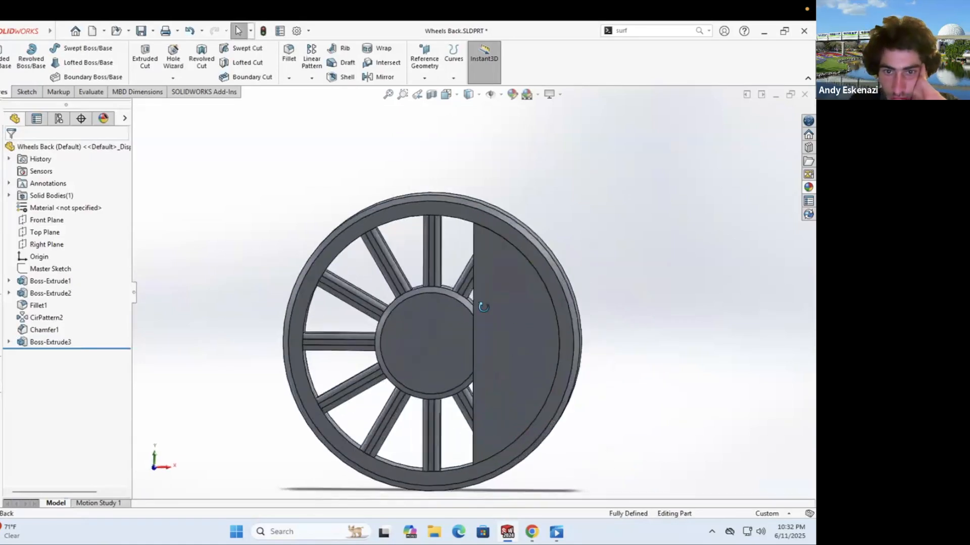
# Step: Chamfer the rim's inner front edge and reorder that chamfer ahead of the counterweight extrusion
pyautogui.scroll(5, 479, 165)
pyautogui.scroll(-5, 480, 165)
pyautogui.press('c')
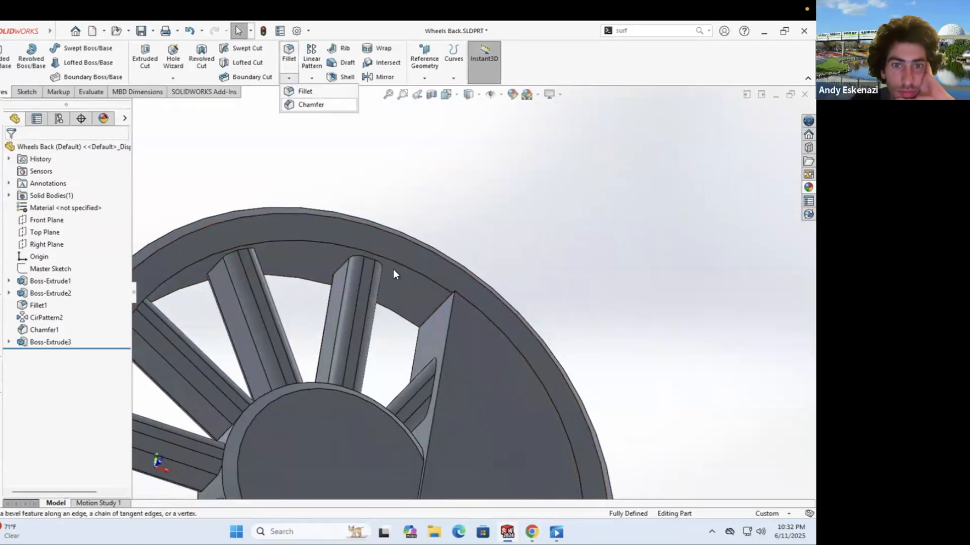
pyautogui.press('Return')
pyautogui.scroll(5, 422, 253)
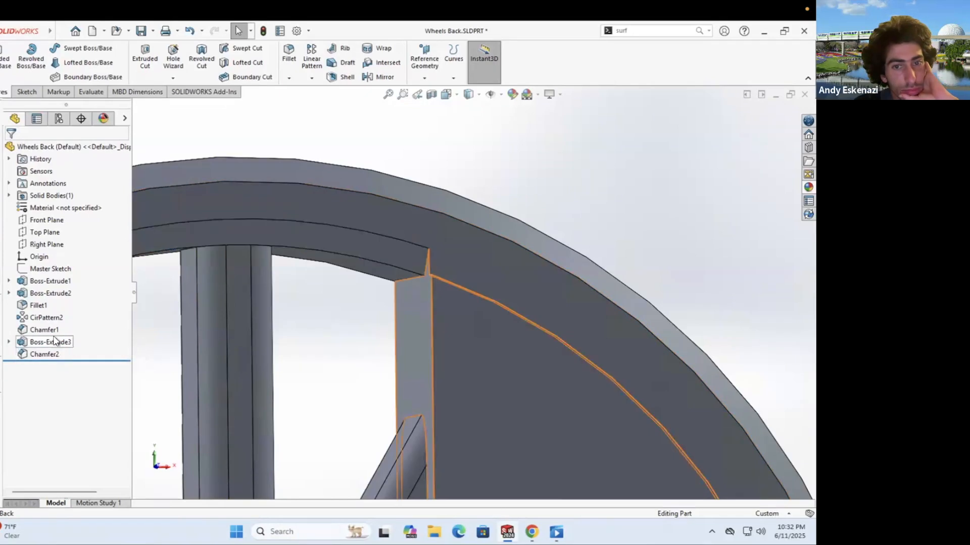
pyautogui.moveTo(19, 339); pyautogui.dragTo(19, 349)
# Step: Chamfer the front edge of the counterweight segment
pyautogui.scroll(-3, 480, 216)
pyautogui.click(483, 268)
pyautogui.press('Return')
pyautogui.hotkey('ctrl', '2')
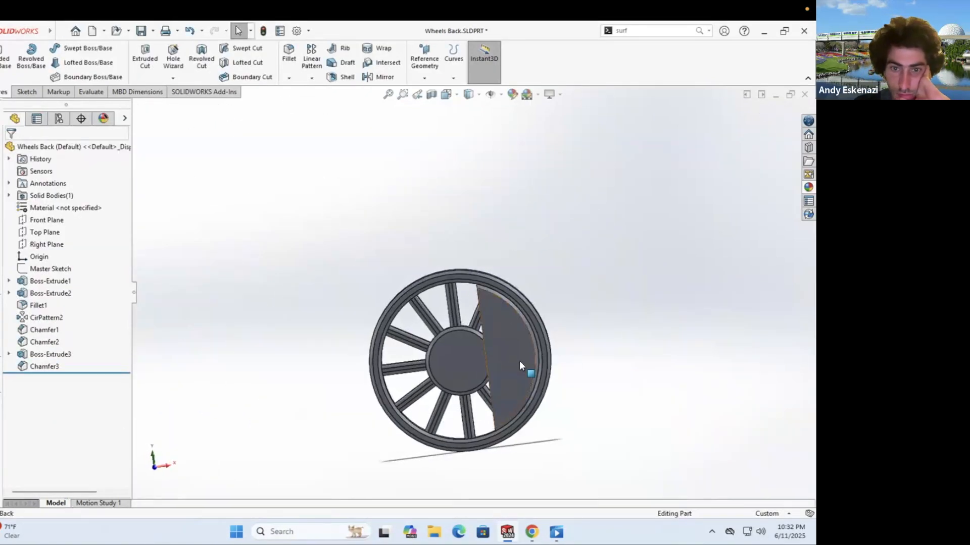
# Step: Check the locomotive's wheels in the browser reference photos and set the counterweight extrusion's first-direction depth to 2 mm
pyautogui.hotkey('alt', 'Tab')
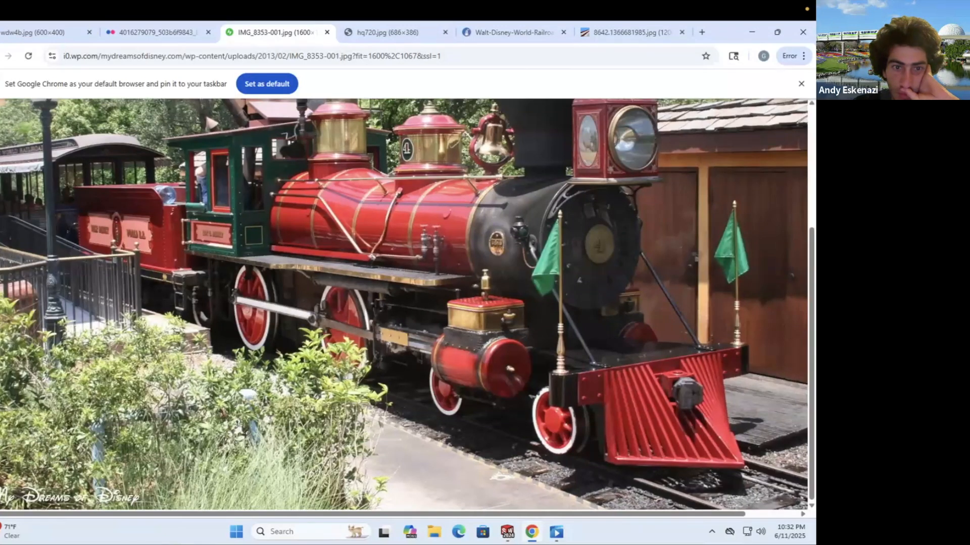
pyautogui.click(145, 32)
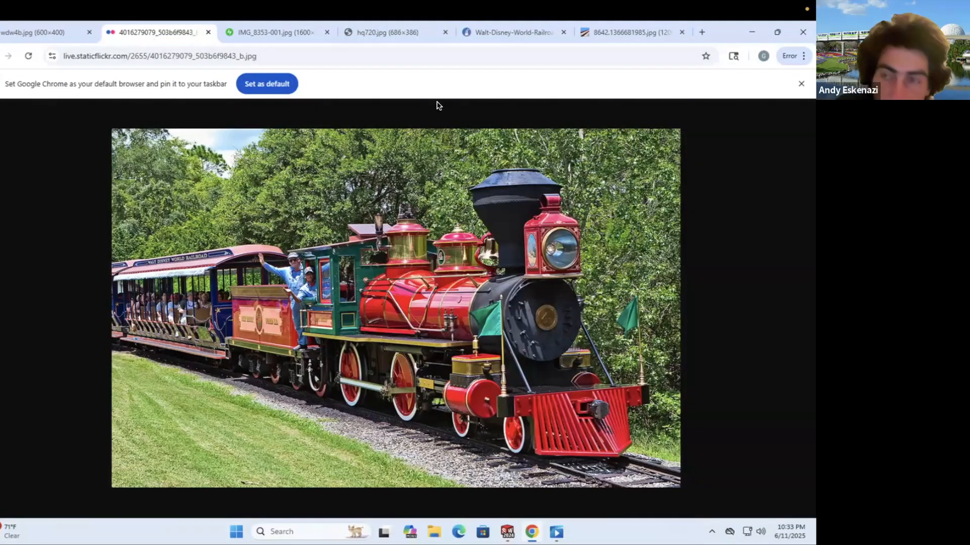
pyautogui.hotkey('alt', 'Tab')
pyautogui.click(61, 352)
pyautogui.click(28, 53)
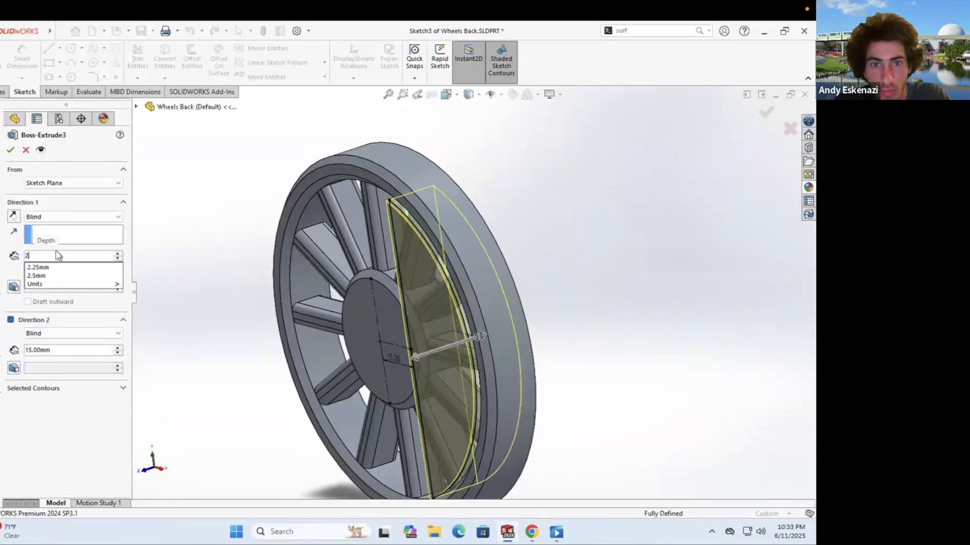
pyautogui.press('Return')
pyautogui.moveTo(434, 323); pyautogui.dragTo(458, 332, button='middle')
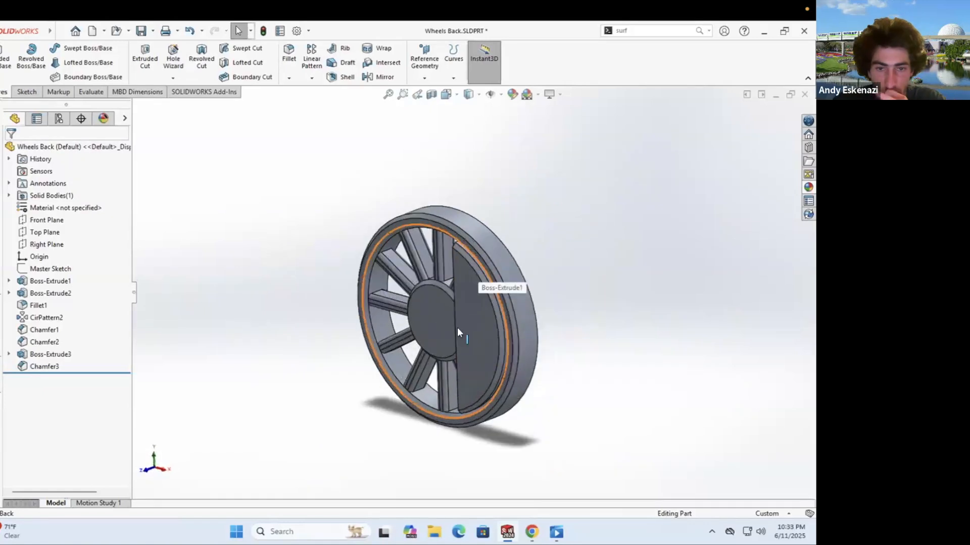
# Step: Examine the rear wheels in the hq720 and Walt Disney World Railroad reference photos in the browser, and return to SOLIDWORKS
pyautogui.hotkey('alt', 'Tab')
pyautogui.click(371, 35)
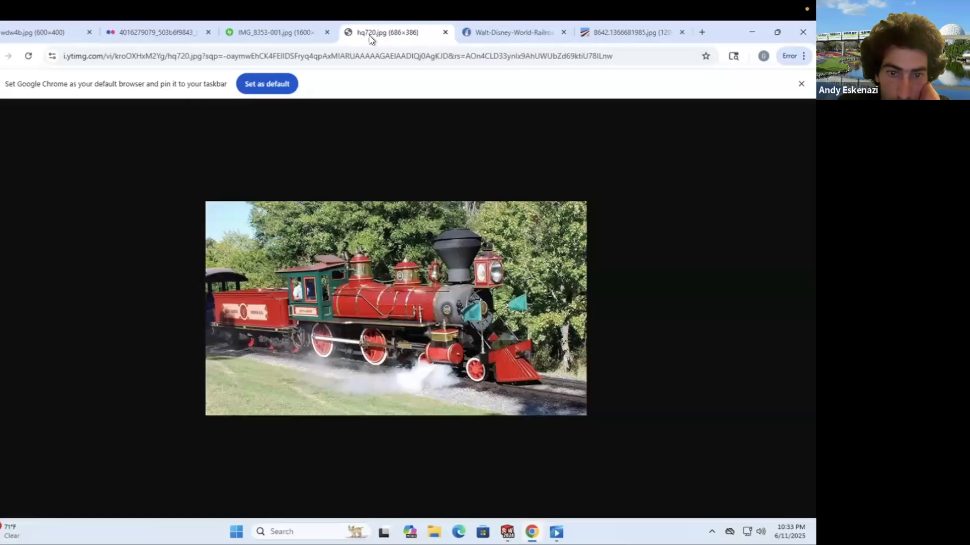
pyautogui.click(511, 32)
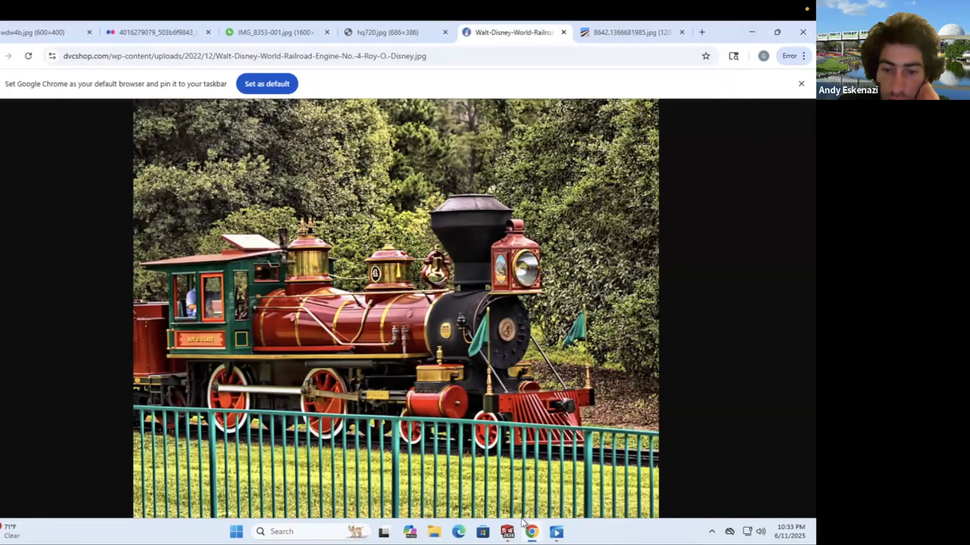
pyautogui.click(508, 531)
pyautogui.hotkey('ctrl', '1')
pyautogui.scroll(5, 504, 248)
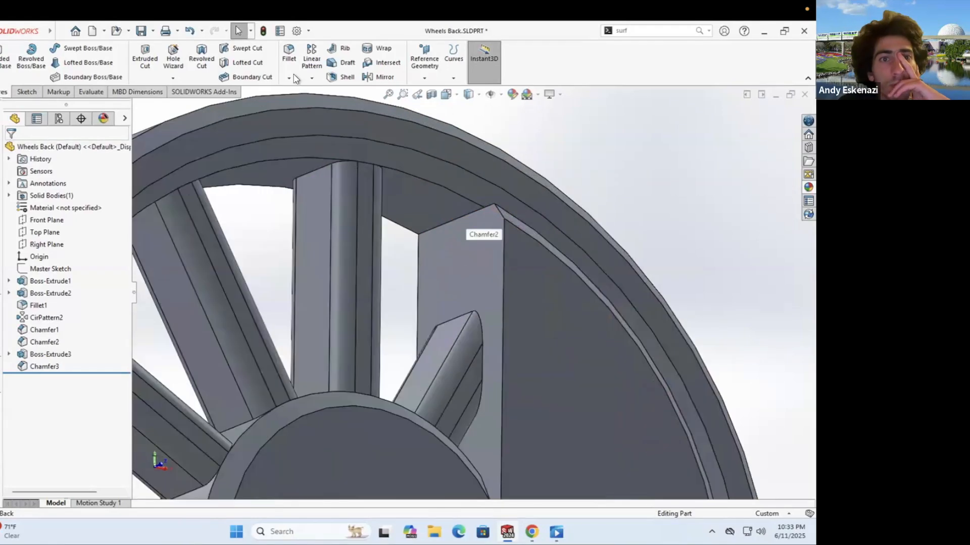
pyautogui.click(465, 217)
pyautogui.scroll(-5, 455, 349)
pyautogui.scroll(3, 453, 414)
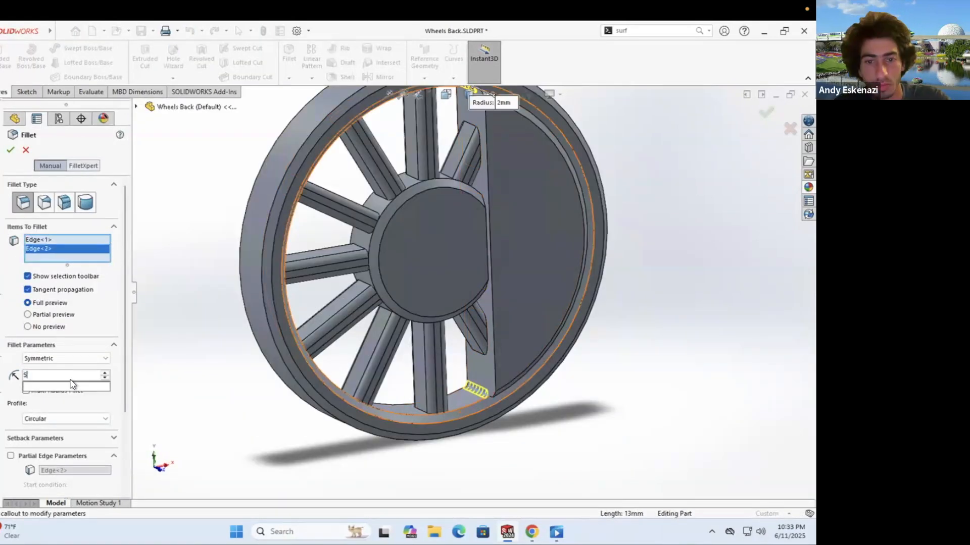
pyautogui.press('Escape')
# Step: Try to sketch an outward offset of the wheel's outer edge as the flange outline
pyautogui.moveTo(347, 389)
pyautogui.mouseDown(button='middle')
pyautogui.moveTo(613, 386)
pyautogui.moveTo(449, 319)
pyautogui.moveTo(414, 262)
pyautogui.moveTo(152, 262)
pyautogui.mouseUp(button='middle')
pyautogui.click(27, 92)
pyautogui.click(411, 260)
pyautogui.click(192, 60)
pyautogui.press('Escape')
# Step: Examine the flange extrusion's sketch in the Wheels Front part as a reference for the back wheel's flange
pyautogui.moveTo(508, 532)
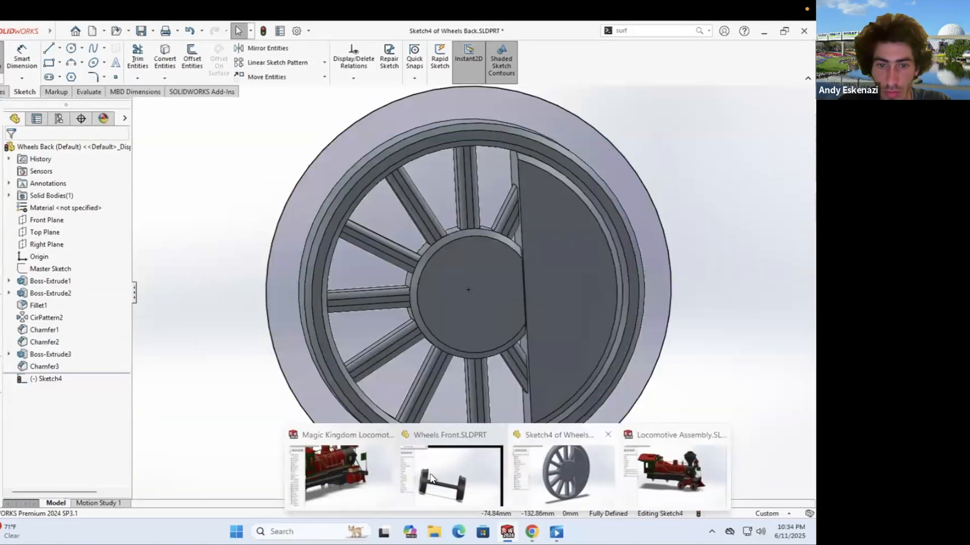
pyautogui.click(431, 477)
pyautogui.scroll(-6, 444, 341)
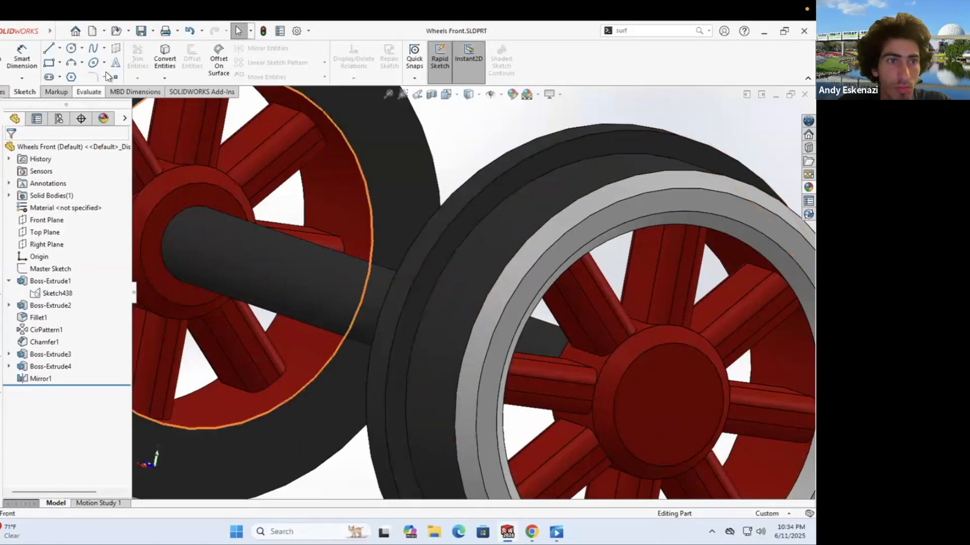
pyautogui.click(89, 91)
pyautogui.scroll(5, 404, 348)
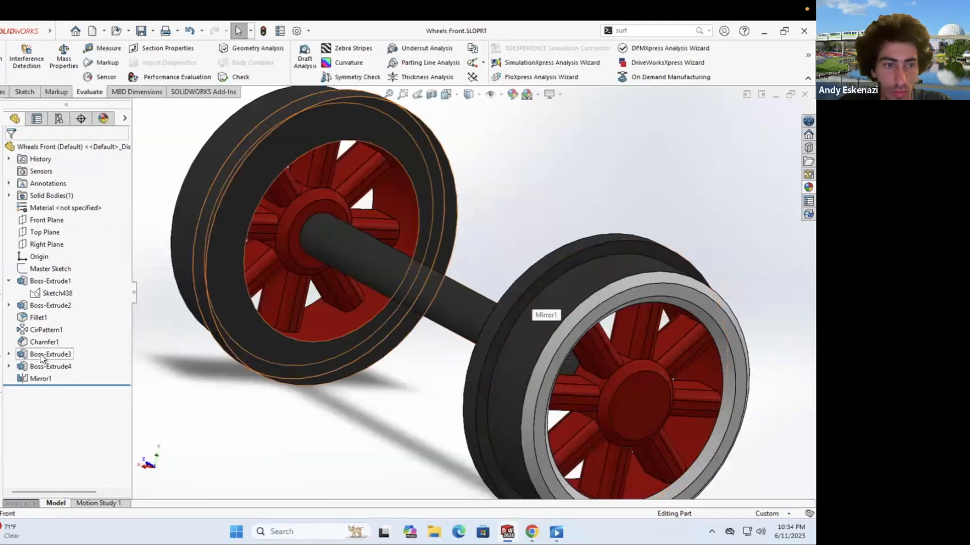
pyautogui.click(53, 332)
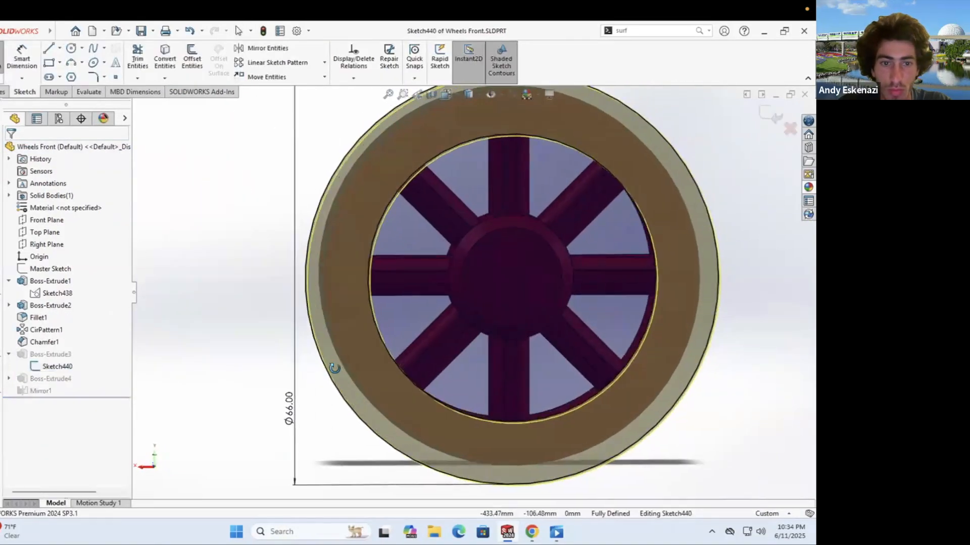
pyautogui.hotkey('ctrl', '8')
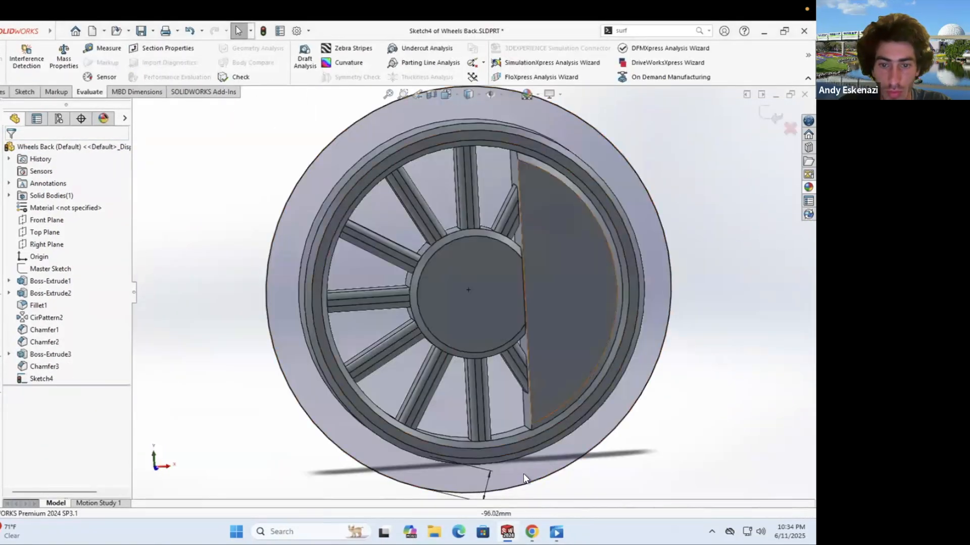
# Step: On the wheel's back face, sketch a vertical construction line across the hub and a circle about 72 mm in diameter centred on its midpoint
pyautogui.rightClick(523, 473)
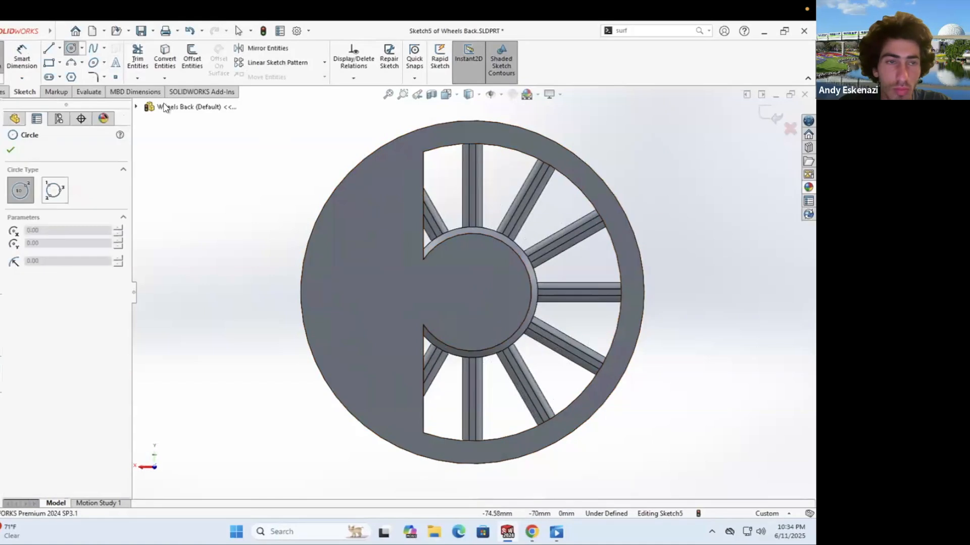
pyautogui.click(70, 76)
pyautogui.click(472, 234)
pyautogui.click(472, 351)
pyautogui.press('Escape')
pyautogui.click(71, 48)
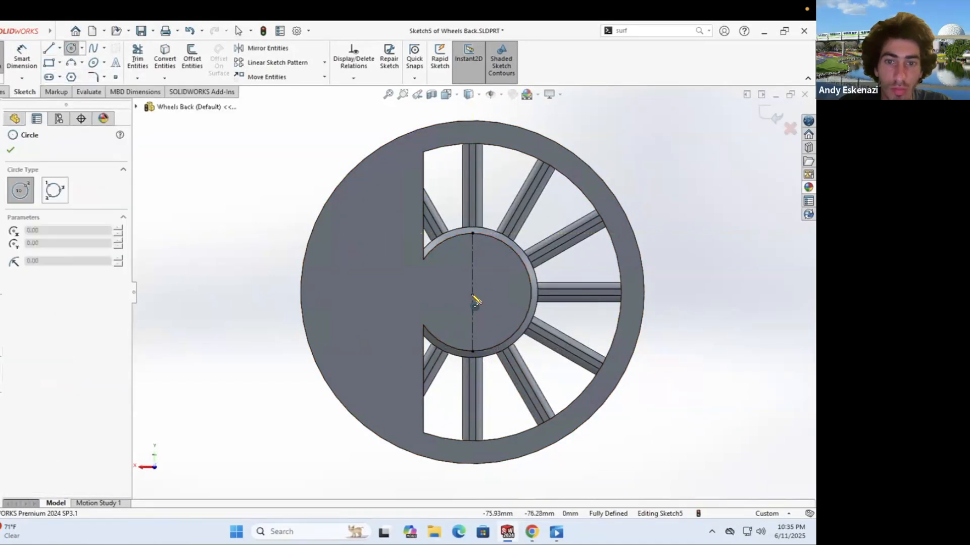
pyautogui.click(472, 292)
pyautogui.click(472, 144)
pyautogui.press('Escape')
# Step: Set the circle's diameter to 91 mm and extrude it as the wheel's flange
pyautogui.click(606, 262)
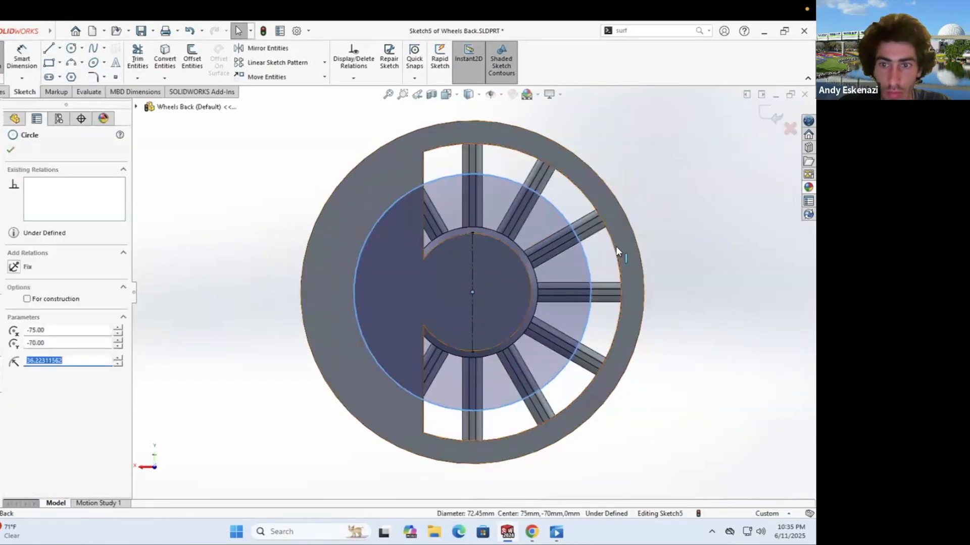
pyautogui.click(36, 346)
pyautogui.click(10, 150)
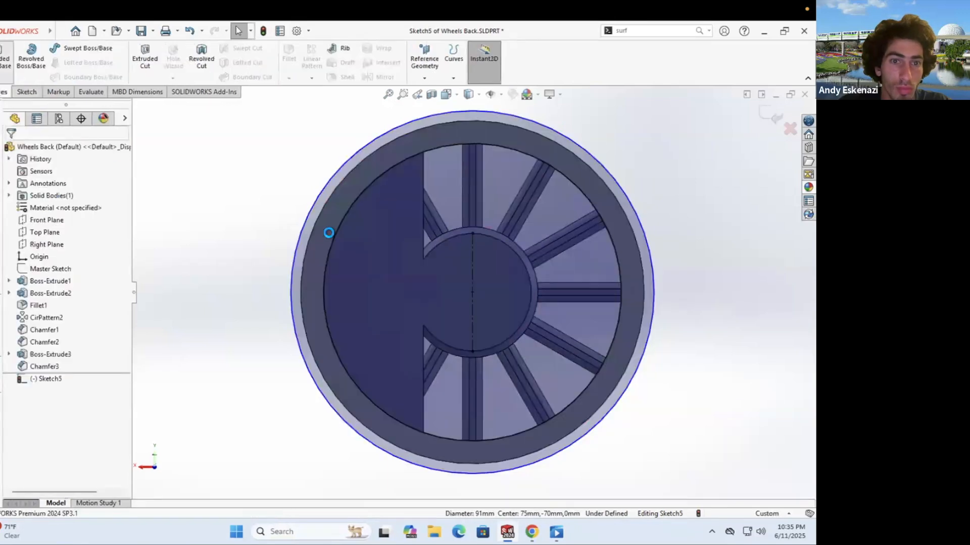
pyautogui.press('Return')
pyautogui.moveTo(353, 283)
pyautogui.mouseDown(button='middle')
pyautogui.moveTo(383, 291)
pyautogui.moveTo(303, 301)
pyautogui.mouseUp(button='middle')
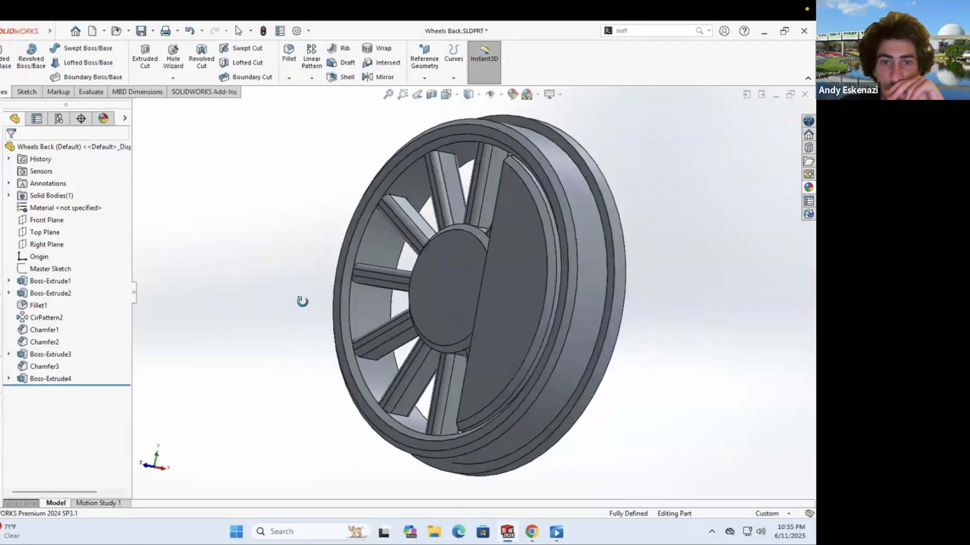
# Step: Sketch a 10 mm diameter circle at the hub's centre on the wheel's back side and extrude it as the axle
pyautogui.click(457, 288)
pyautogui.click(464, 377)
pyautogui.press('Escape')
pyautogui.press('c')
pyautogui.click(464, 298)
pyautogui.write('10')
pyautogui.press('Return')
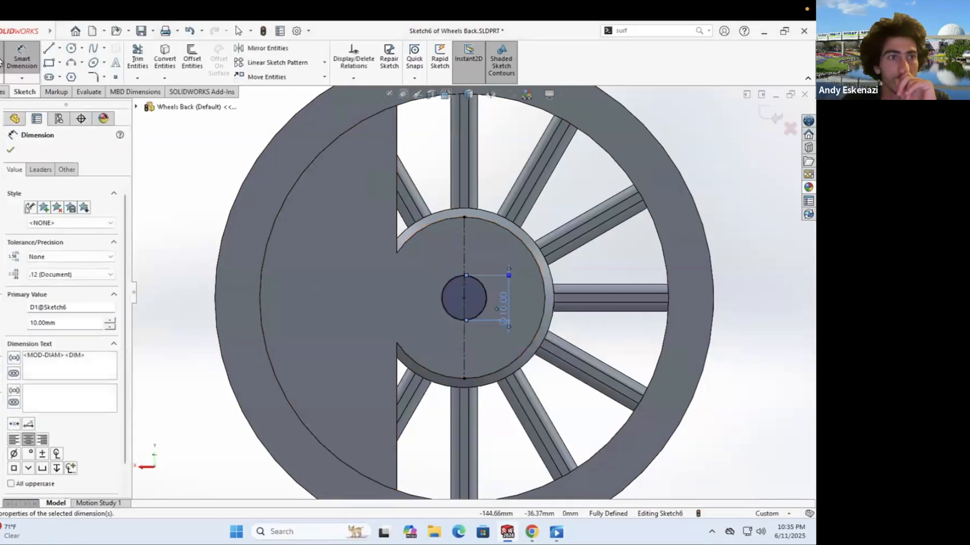
pyautogui.press('e')
pyautogui.press('Return')
# Step: Chamfer the counterweight's straight front edge by 2 mm at 45 degrees
pyautogui.moveTo(277, 268); pyautogui.dragTo(323, 233, button='middle')
pyautogui.scroll(5, 323, 232)
pyautogui.click(289, 77)
pyautogui.click(305, 104)
pyautogui.click(457, 354)
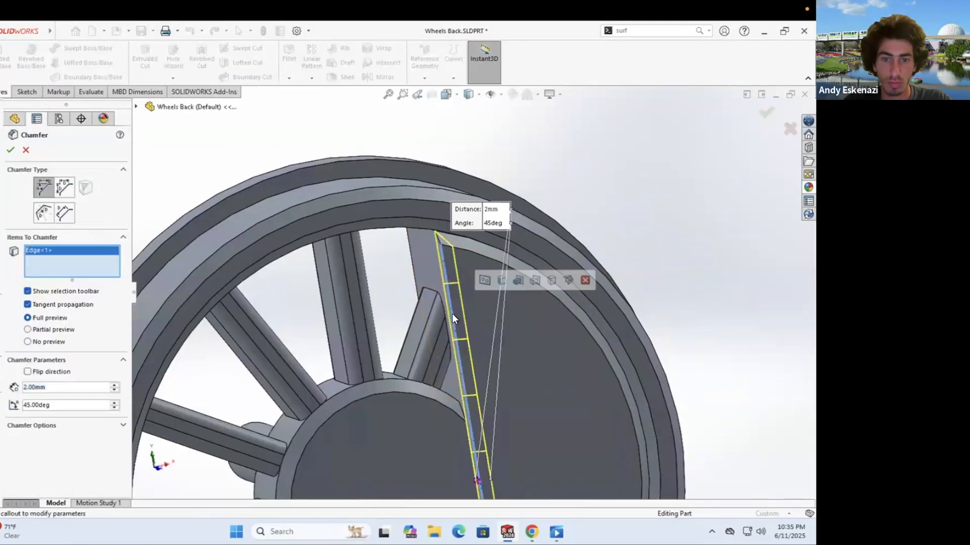
pyautogui.press('Return')
# Step: Apply a black appearance to the whole wheel part
pyautogui.scroll(8, 425, 317)
pyautogui.scroll(5, 433, 314)
pyautogui.rightClick(520, 283)
pyautogui.click(611, 237)
pyautogui.click(611, 237)
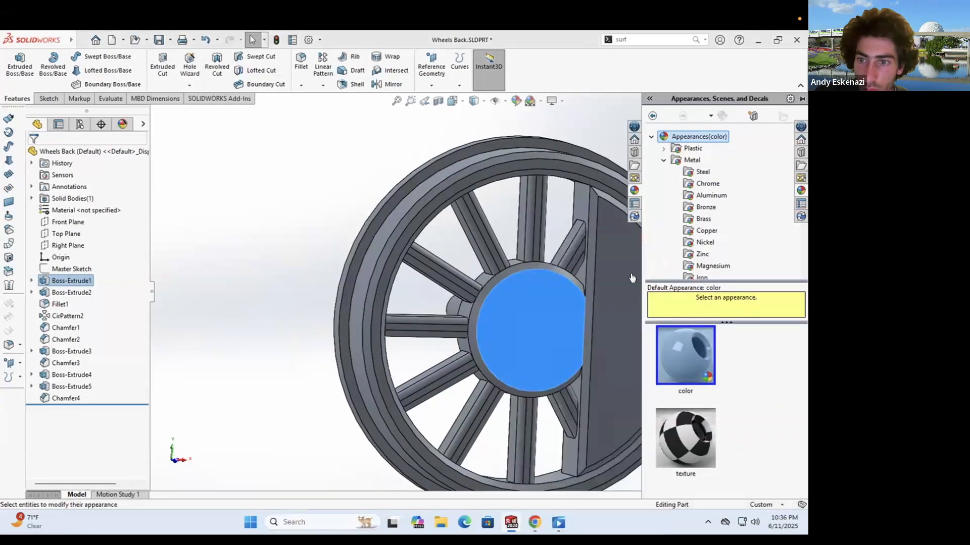
pyautogui.doubleClick(691, 422)
pyautogui.press('f')
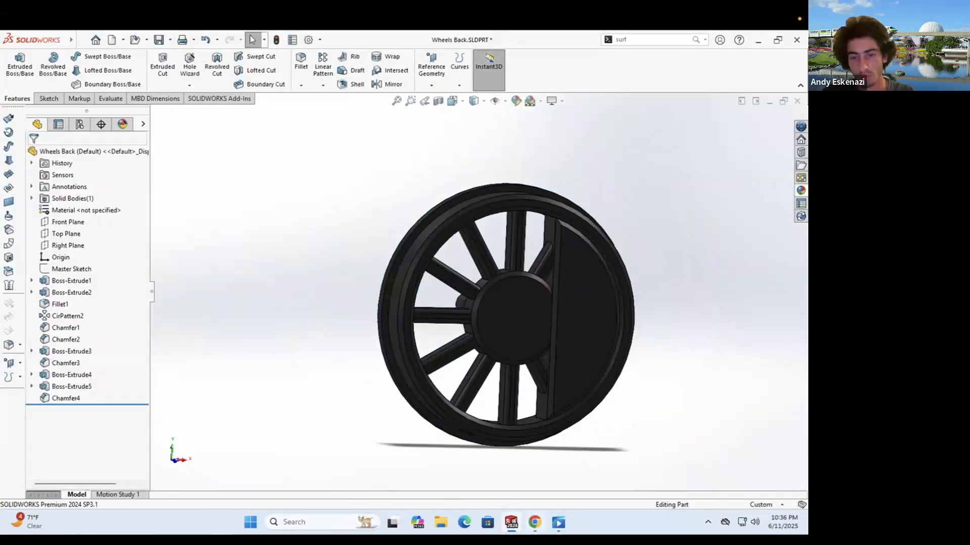
# Step: Check the reference photo and color the rim's front face and its chamfers gray
pyautogui.click(533, 523)
pyautogui.click(533, 523)
pyautogui.rightClick(517, 241)
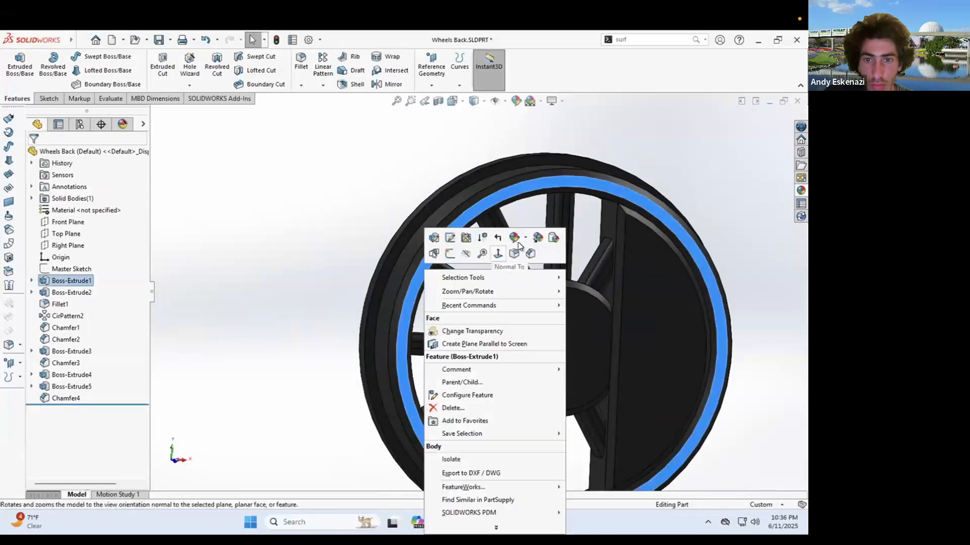
pyautogui.scroll(3, 271, 331)
pyautogui.scroll(3, 394, 270)
pyautogui.scroll(-3, 395, 270)
# Step: Color the hub, spokes, counterweight and their chamfer and fillet features red
pyautogui.rightClick(432, 232)
pyautogui.click(540, 254)
pyautogui.scroll(3, 478, 274)
pyautogui.scroll(-3, 478, 274)
pyautogui.click(579, 286)
pyautogui.click(637, 214)
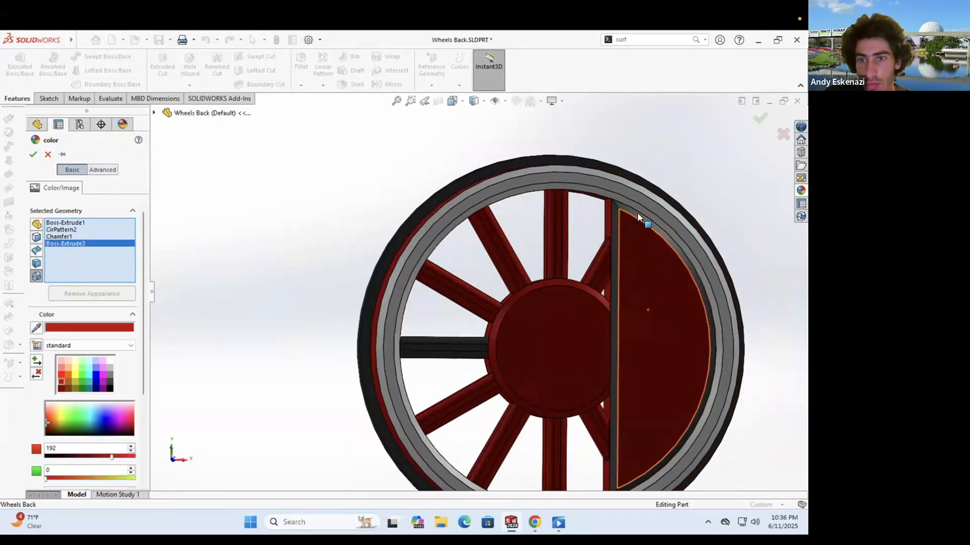
pyautogui.scroll(3, 493, 340)
pyautogui.moveTo(454, 347); pyautogui.dragTo(606, 333, button='middle')
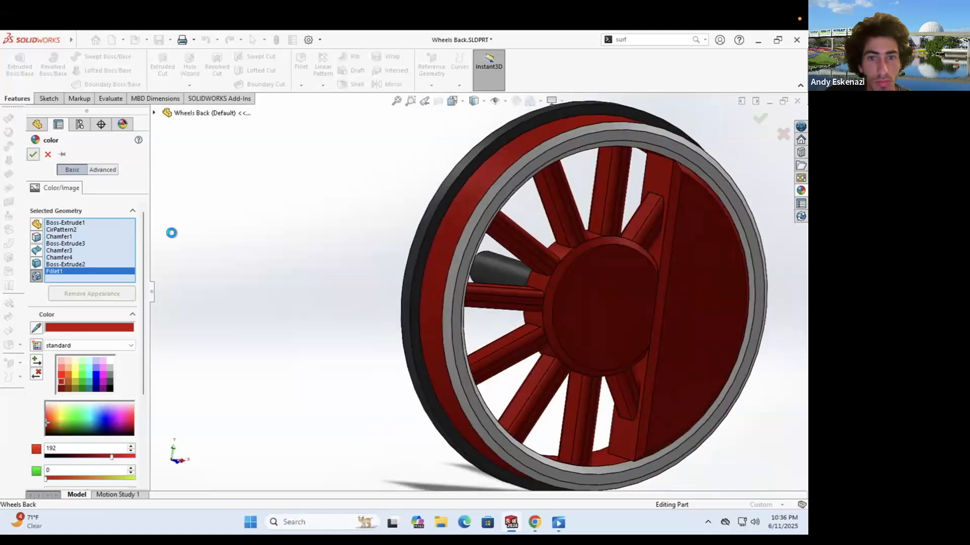
pyautogui.click(33, 154)
# Step: Apply a dark appearance to the rim's outer tread face and save the part
pyautogui.scroll(5, 442, 333)
pyautogui.rightClick(443, 336)
pyautogui.click(550, 265)
pyautogui.click(702, 278)
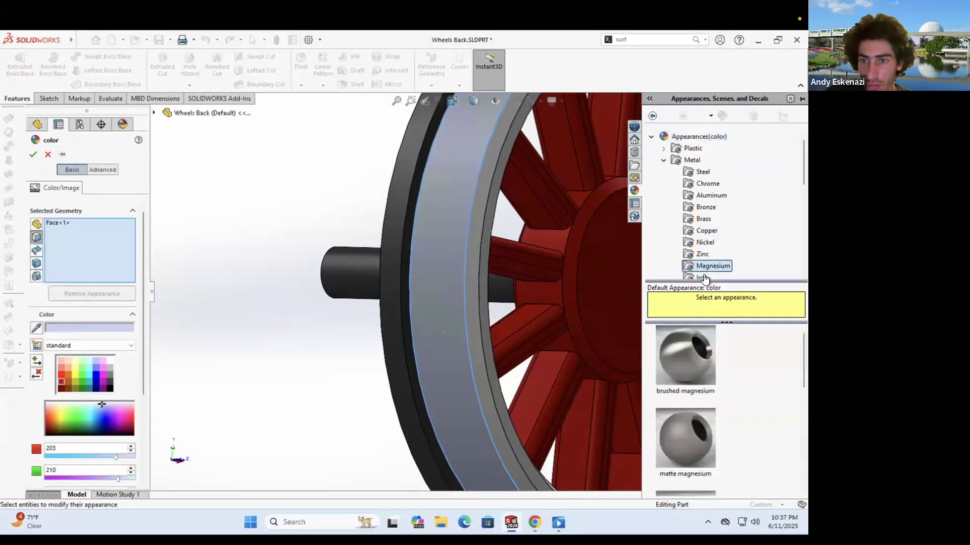
pyautogui.click(685, 438)
pyautogui.click(33, 155)
pyautogui.scroll(4, 323, 263)
pyautogui.moveTo(485, 265); pyautogui.dragTo(566, 286, button='middle')
pyautogui.scroll(2, 567, 285)
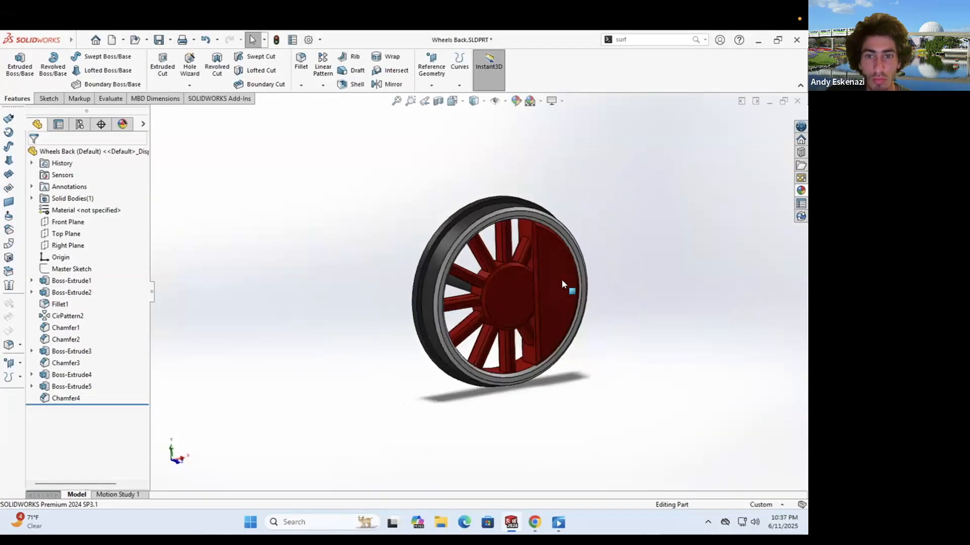
pyautogui.scroll(-2, 567, 286)
pyautogui.hotkey('ctrl', 's')
# Step: Sketch a 10 mm diameter circle centred over the horizontal spoke opposite the counterweight
pyautogui.moveTo(471, 500)
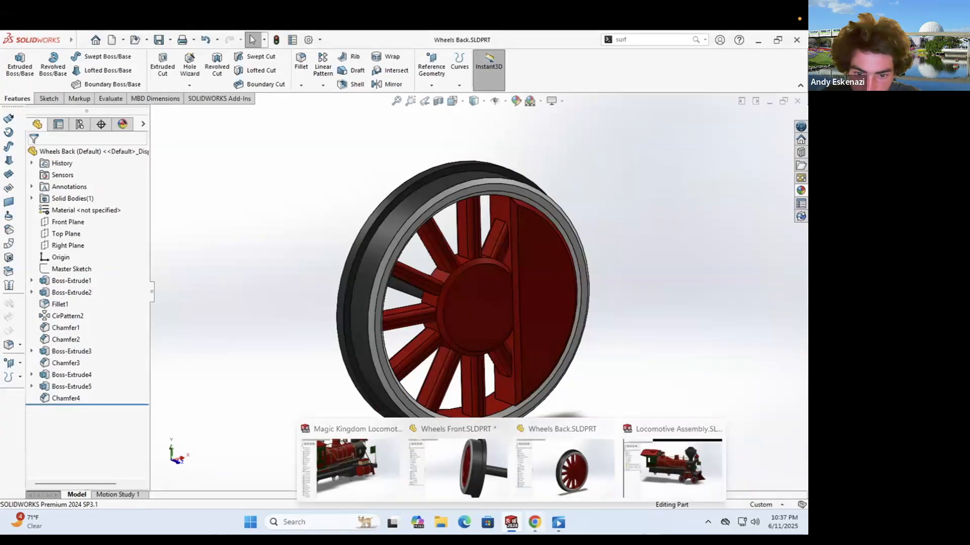
pyautogui.click(534, 523)
pyautogui.hotkey('alt', 'Tab')
pyautogui.moveTo(424, 300); pyautogui.dragTo(381, 298, button='middle')
pyautogui.scroll(-4, 364, 316)
pyautogui.click(47, 98)
pyautogui.click(15, 68)
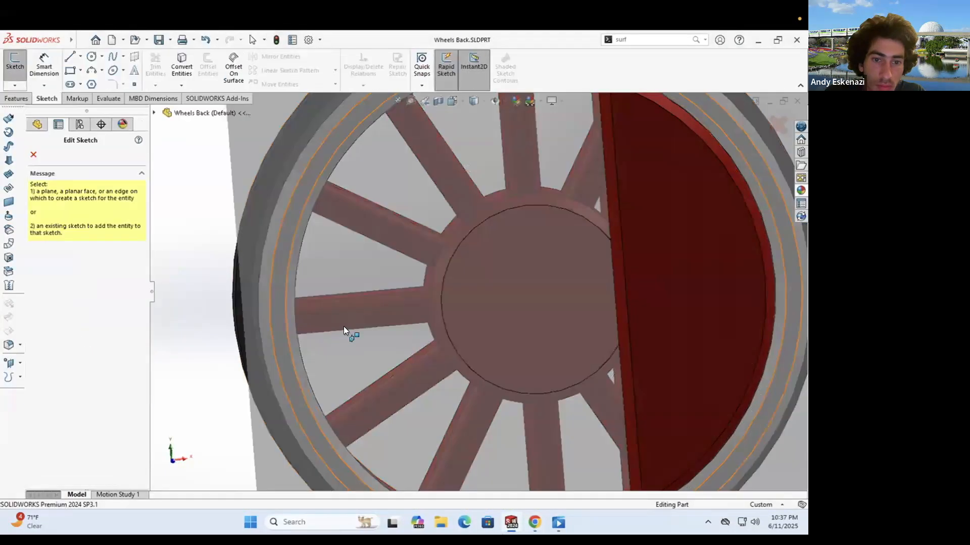
pyautogui.click(344, 325)
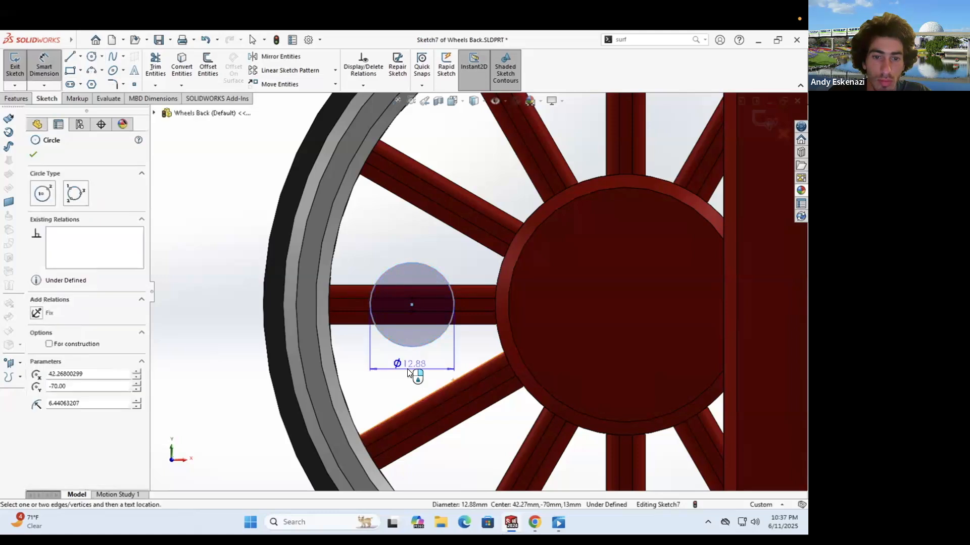
pyautogui.click(409, 373)
pyautogui.write('10')
pyautogui.press('Return')
# Step: Extrude the circle over the spoke to a 12 mm depth as the base of the crank pin
pyautogui.click(17, 98)
pyautogui.click(23, 64)
pyautogui.moveTo(404, 318); pyautogui.dragTo(666, 344, button='middle')
pyautogui.click(62, 219)
pyautogui.click(68, 256)
pyautogui.click(222, 263)
pyautogui.click(34, 154)
pyautogui.scroll(4, 575, 307)
pyautogui.click(69, 219)
pyautogui.click(67, 228)
pyautogui.doubleClick(80, 255)
pyautogui.write('12')
pyautogui.press('Return')
pyautogui.scroll(-2, 522, 302)
pyautogui.moveTo(523, 301); pyautogui.dragTo(385, 304, button='middle')
pyautogui.click(34, 155)
pyautogui.moveTo(434, 252); pyautogui.dragTo(399, 283, button='middle')
pyautogui.scroll(3, 501, 299)
pyautogui.scroll(-3, 501, 298)
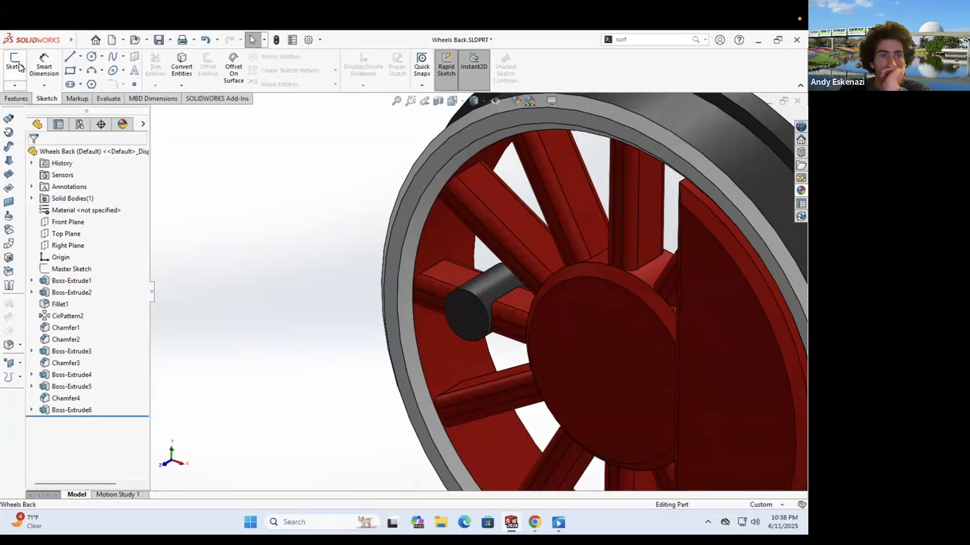
# Step: Sketch on the crank pin's end face a circle offset 1 mm inward from its edge
pyautogui.click(20, 67)
pyautogui.click(460, 313)
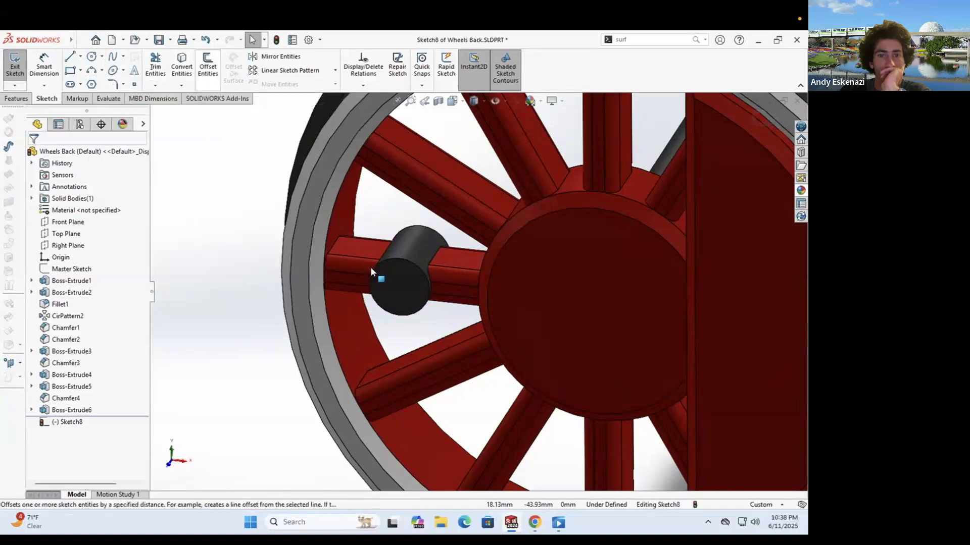
pyautogui.write('1')
pyautogui.press('Return')
pyautogui.click(33, 155)
# Step: Extrude the offset circle outward by 10 mm to form the narrower crank pin section
pyautogui.click(16, 99)
pyautogui.click(20, 67)
pyautogui.click(128, 219)
pyautogui.click(128, 252)
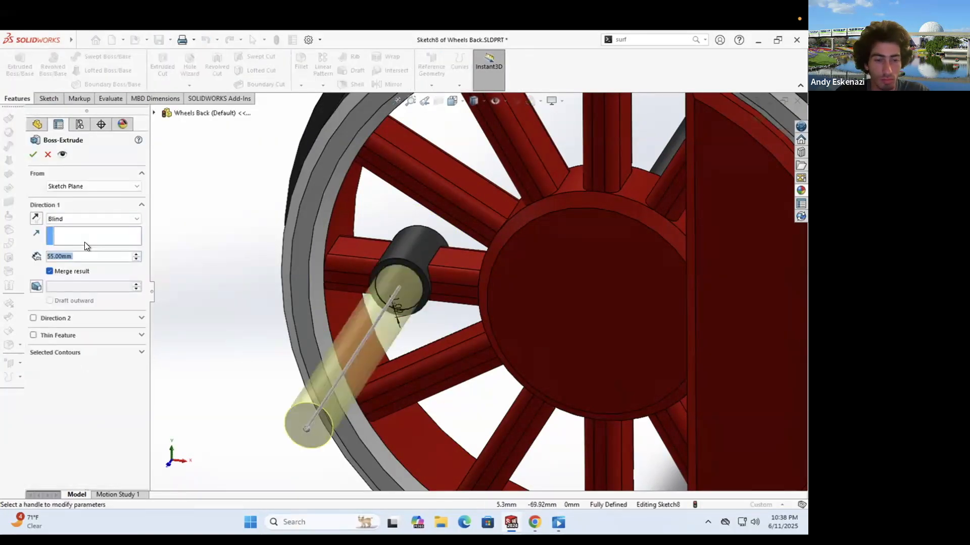
pyautogui.write('10')
pyautogui.press('Return')
pyautogui.scroll(4, 480, 268)
pyautogui.moveTo(530, 267); pyautogui.dragTo(474, 276, button='middle')
pyautogui.scroll(-3, 472, 280)
pyautogui.click(34, 154)
pyautogui.click(260, 250)
# Step: Chamfer the shoulder edge of the crank pin's wider base and save the part
pyautogui.scroll(-4, 371, 238)
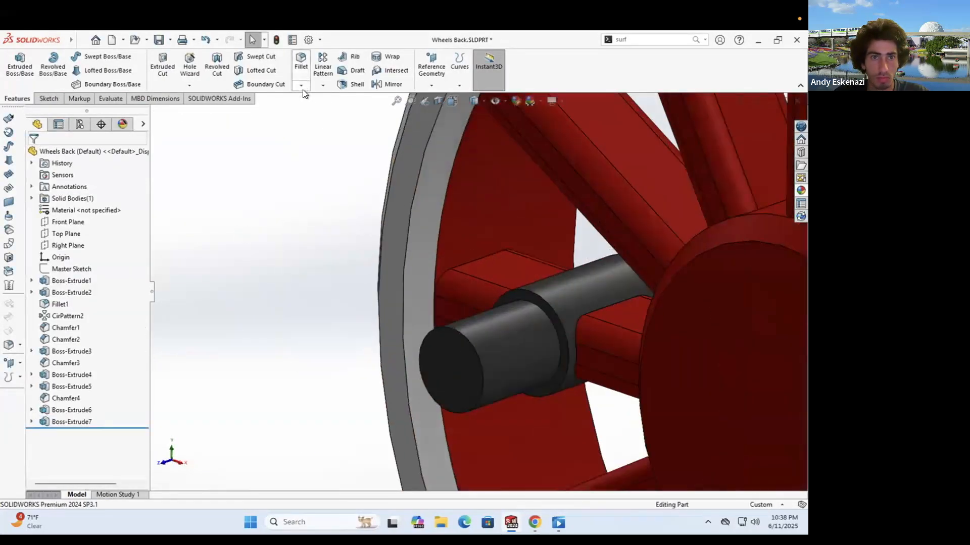
pyautogui.click(302, 85)
pyautogui.click(318, 110)
pyautogui.click(538, 305)
pyautogui.scroll(-3, 546, 303)
pyautogui.click(33, 155)
pyautogui.scroll(3, 435, 320)
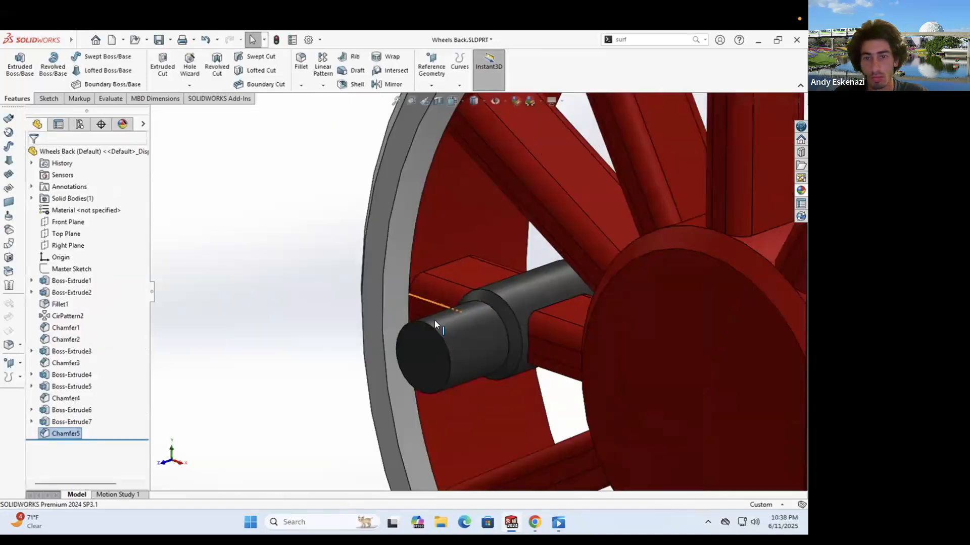
pyautogui.click(326, 308)
pyautogui.moveTo(354, 314); pyautogui.dragTo(434, 321, button='middle')
pyautogui.scroll(3, 434, 321)
pyautogui.moveTo(581, 344); pyautogui.dragTo(513, 357, button='middle')
pyautogui.scroll(-3, 514, 357)
pyautogui.click(159, 40)
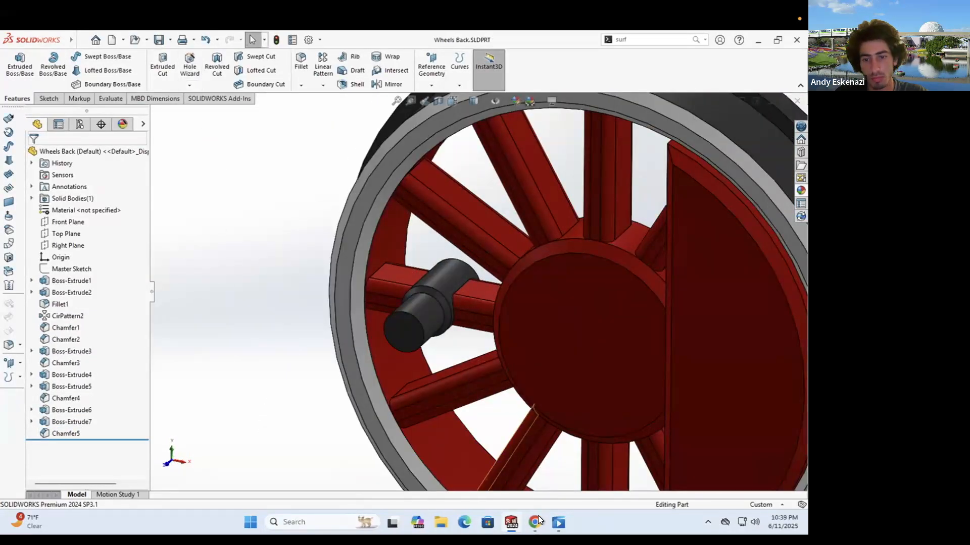
# Step: Mirror the wheel body about the axle's end face to create the complete wheelset
pyautogui.scroll(5, 475, 291)
pyautogui.click(399, 83)
pyautogui.moveTo(478, 267); pyautogui.dragTo(376, 285, button='middle')
pyautogui.scroll(-4, 570, 265)
pyautogui.click(550, 266)
pyautogui.click(93, 303)
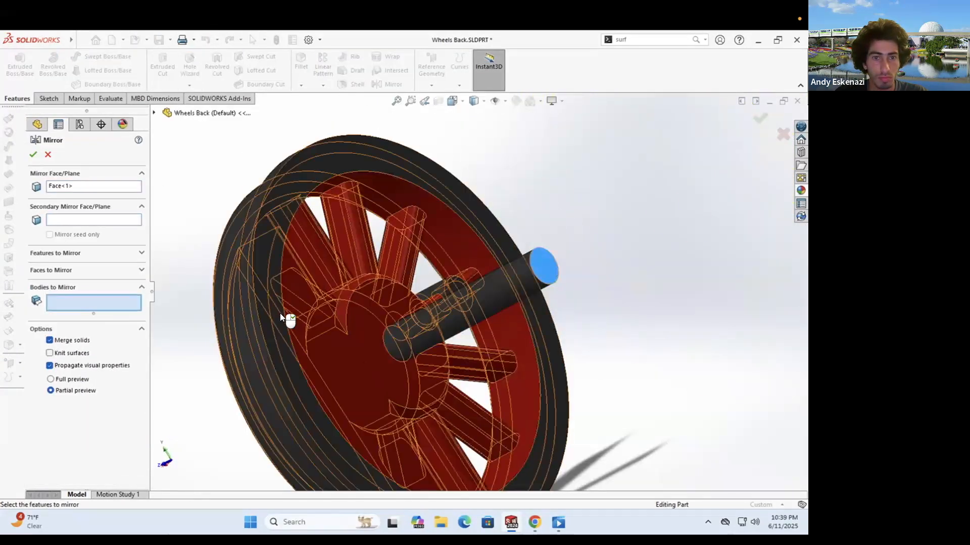
pyautogui.click(280, 313)
pyautogui.click(33, 154)
pyautogui.scroll(4, 411, 214)
pyautogui.moveTo(411, 214); pyautogui.dragTo(510, 202, button='middle')
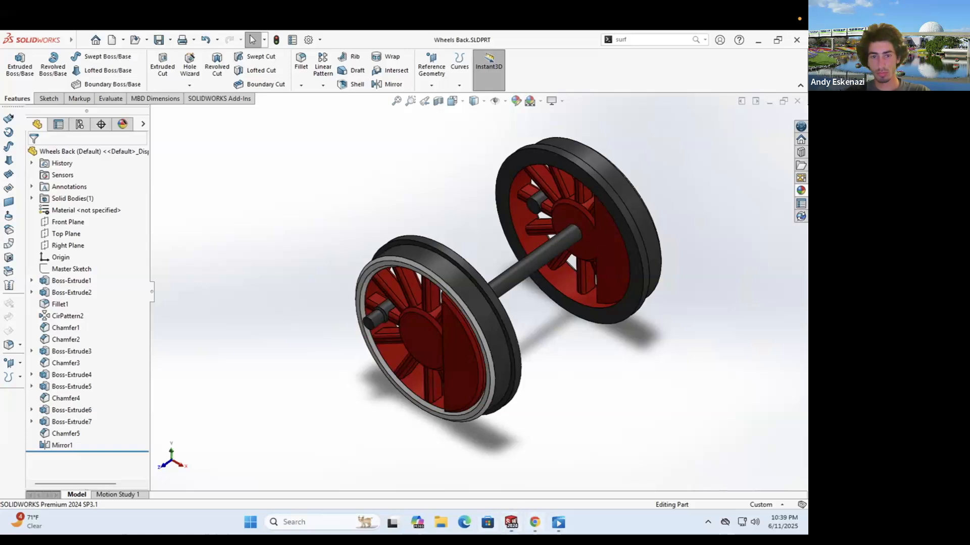
# Step: Switch to the Locomotive Assembly and insert the Wheels Back part beside the frame beneath the cab
pyautogui.click(529, 520)
pyautogui.moveTo(511, 523)
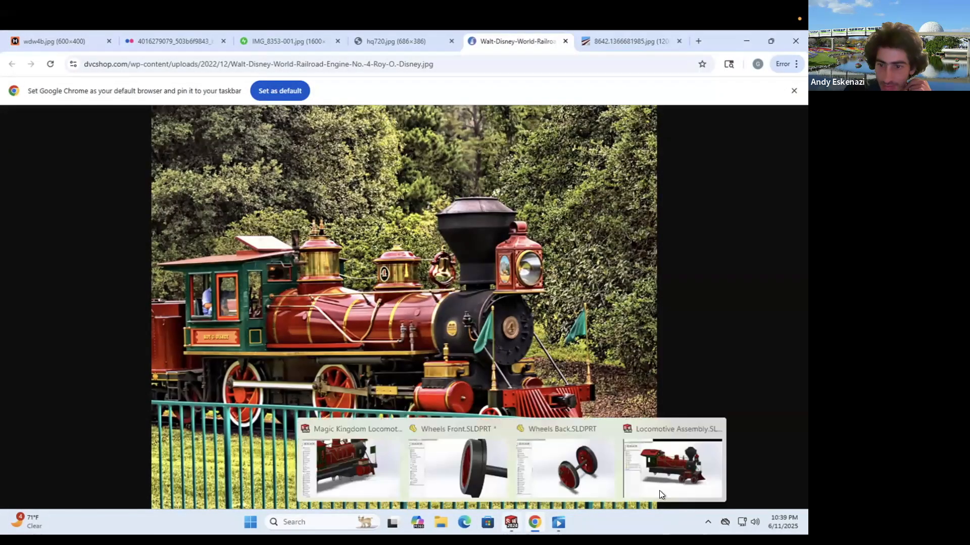
pyautogui.click(662, 495)
pyautogui.click(89, 91)
pyautogui.click(60, 66)
pyautogui.click(38, 283)
pyautogui.click(230, 356)
pyautogui.moveTo(303, 303); pyautogui.dragTo(268, 307, button='middle')
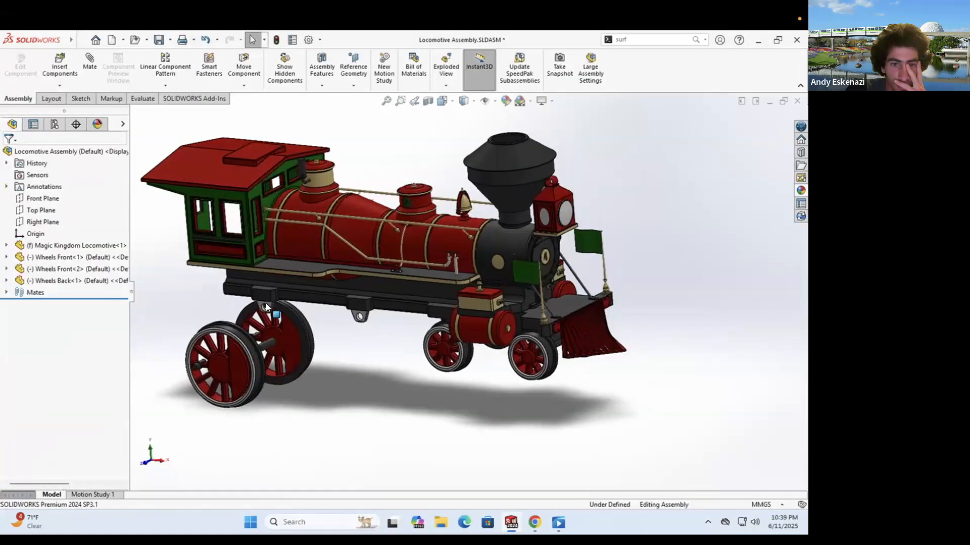
# Step: Mate the rear wheelset's axle concentric with the hole of the rearmost bracket under the frame
pyautogui.scroll(-2, 266, 304)
pyautogui.click(89, 62)
pyautogui.click(296, 361)
pyautogui.scroll(-8, 287, 314)
pyautogui.click(354, 297)
pyautogui.click(8, 155)
# Step: Add a second mate between the rearmost wheelset and the locomotive frame to fix its sideways position
pyautogui.scroll(4, 325, 307)
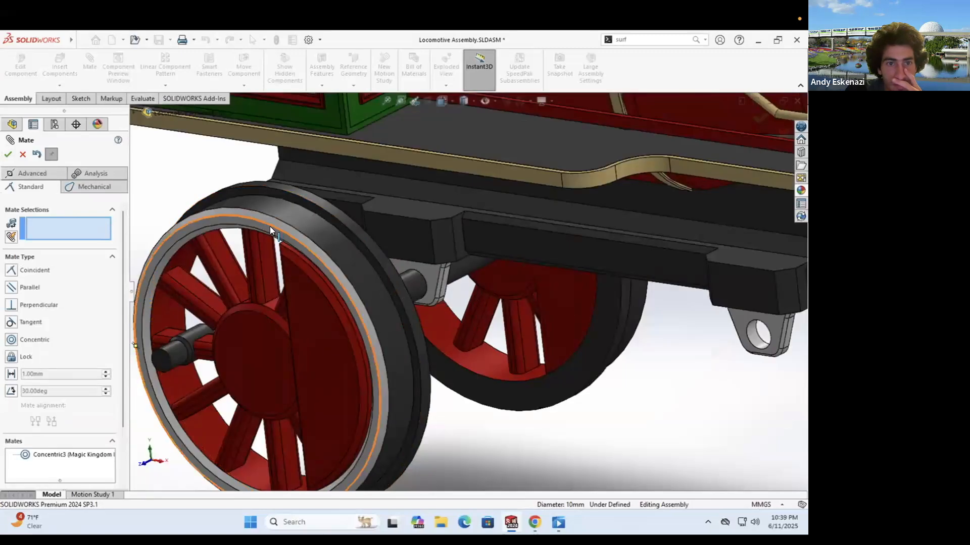
pyautogui.click(270, 227)
pyautogui.scroll(4, 273, 232)
pyautogui.scroll(-3, 590, 320)
pyautogui.click(530, 333)
pyautogui.click(8, 155)
pyautogui.scroll(7, 354, 273)
pyautogui.moveTo(348, 275); pyautogui.dragTo(314, 275, button='middle')
pyautogui.click(23, 154)
# Step: Insert a second Wheels Back component beside the locomotive
pyautogui.click(59, 66)
pyautogui.click(44, 294)
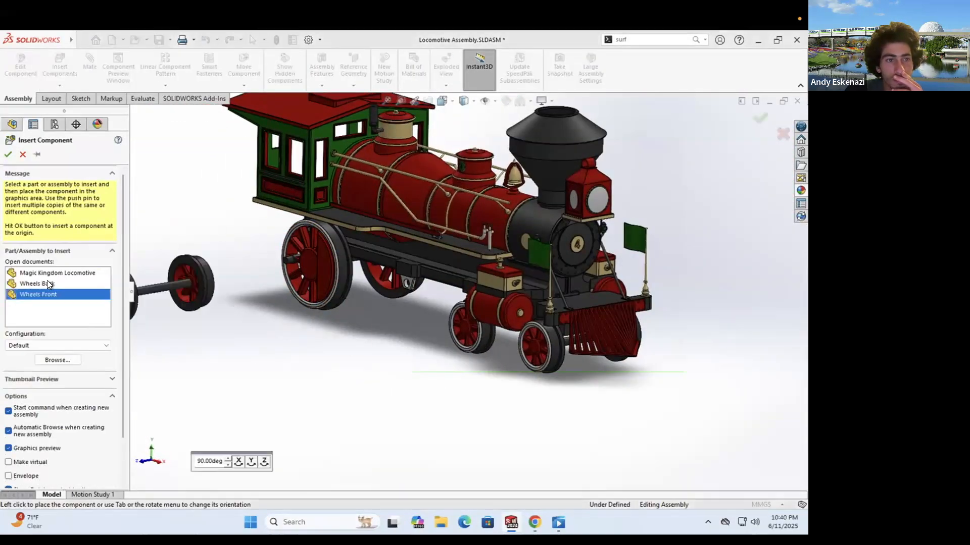
pyautogui.click(47, 284)
pyautogui.click(338, 326)
# Step: Mate the second Wheels Back axle concentric with the hole of the next frame bracket forward
pyautogui.click(90, 62)
pyautogui.scroll(-5, 386, 283)
pyautogui.click(242, 423)
pyautogui.scroll(-3, 417, 313)
pyautogui.click(444, 273)
pyautogui.click(8, 155)
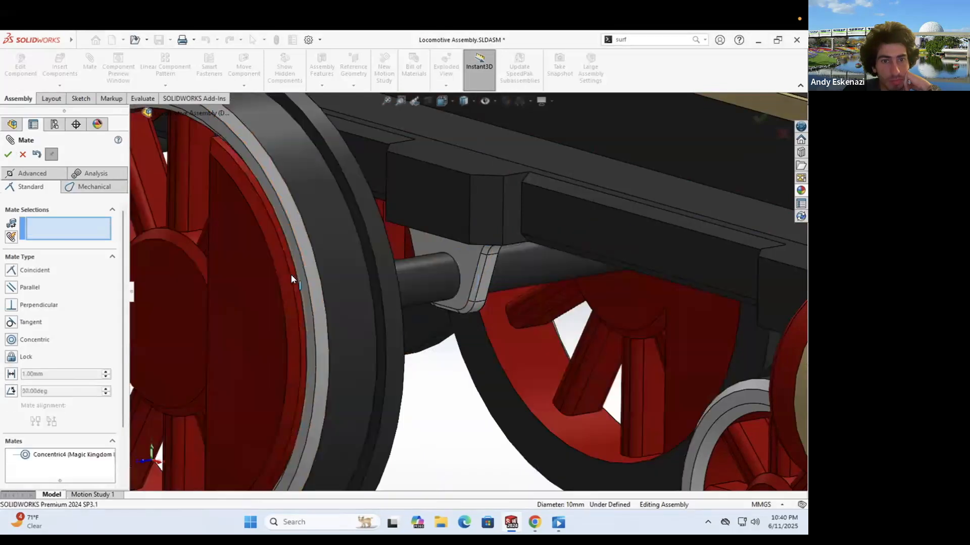
# Step: Add a mate fixing the second Wheels Back sideways relative to the frame, and save the assembly
pyautogui.scroll(4, 290, 274)
pyautogui.click(244, 187)
pyautogui.scroll(-4, 207, 169)
pyautogui.click(284, 230)
pyautogui.click(8, 155)
pyautogui.click(23, 154)
pyautogui.scroll(7, 354, 283)
pyautogui.moveTo(434, 303); pyautogui.dragTo(477, 392, button='middle')
pyautogui.hotkey('ctrl', 's')
# Step: Measure the crank pins on the two rear wheelsets and the distance between them
pyautogui.click(212, 194)
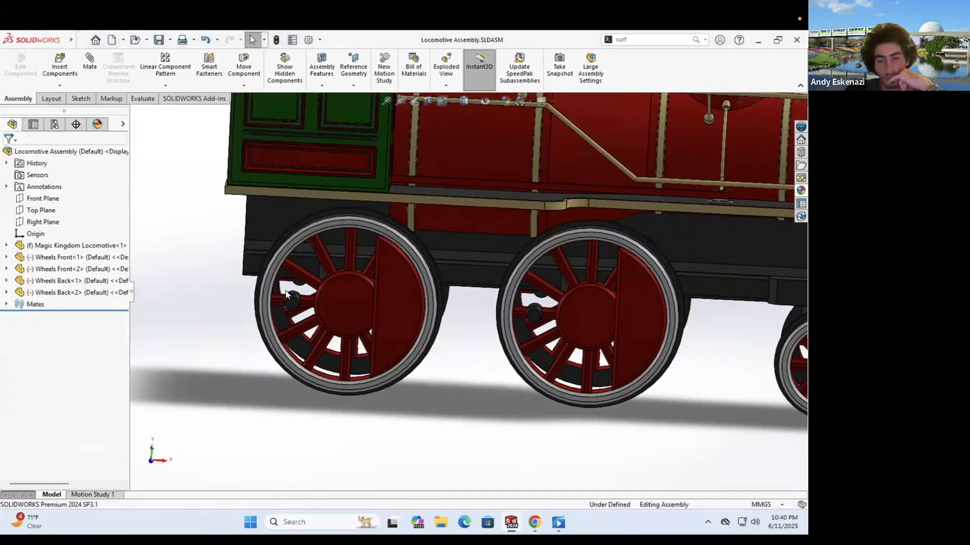
pyautogui.moveTo(286, 295); pyautogui.dragTo(418, 316, button='middle')
pyautogui.click(143, 98)
pyautogui.click(598, 355)
pyautogui.moveTo(473, 374); pyautogui.dragTo(528, 308, button='middle')
pyautogui.press('Escape')
pyautogui.moveTo(432, 374); pyautogui.dragTo(467, 354, button='middle')
pyautogui.click(192, 56)
pyautogui.click(268, 263)
pyautogui.click(536, 396)
pyautogui.moveTo(361, 384)
pyautogui.mouseDown(button='middle')
pyautogui.moveTo(347, 325)
pyautogui.moveTo(354, 374)
pyautogui.mouseUp(button='middle')
pyautogui.press('Escape')
pyautogui.scroll(5, 353, 373)
pyautogui.moveTo(444, 262); pyautogui.dragTo(497, 386, button='middle')
pyautogui.scroll(-2, 498, 386)
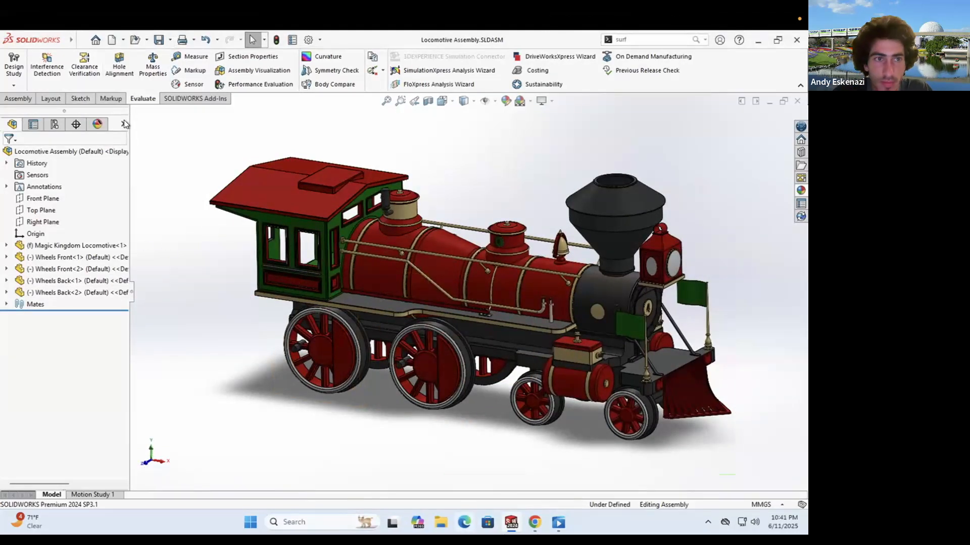
# Step: Create a new part and sketch a 142.5 mm horizontal centerline from the origin on the Front Plane
pyautogui.click(112, 40)
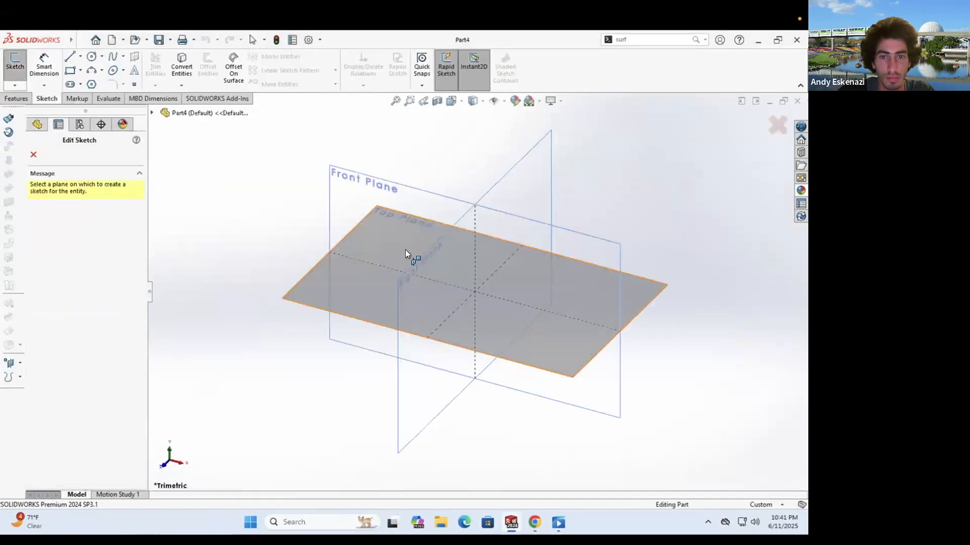
pyautogui.click(404, 256)
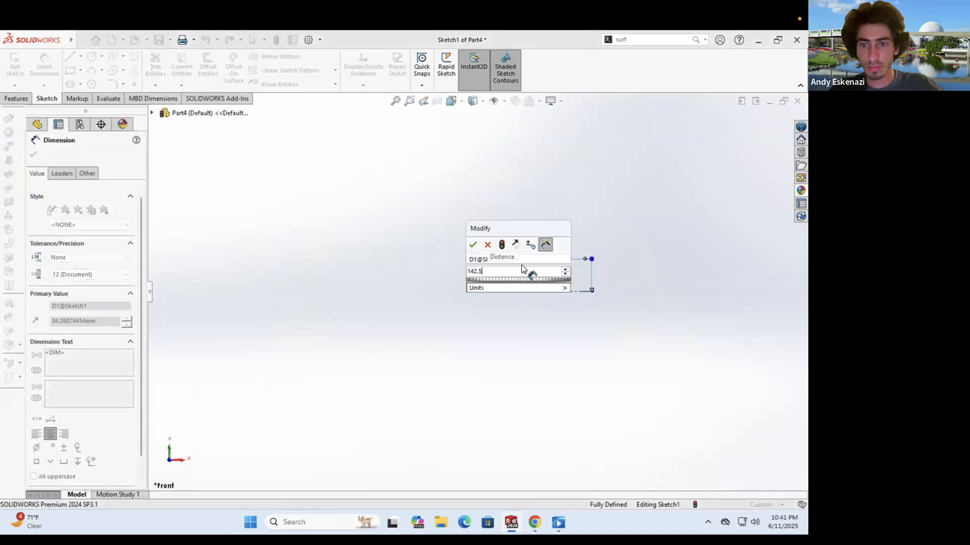
pyautogui.press('Return')
pyautogui.press('Escape')
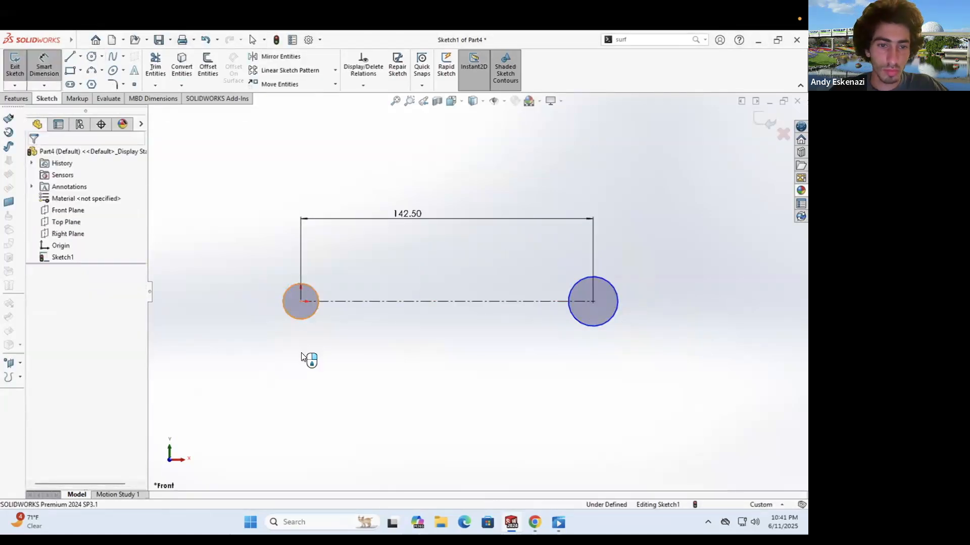
# Step: Dimension the circles at both ends of the centerline to 10 mm diameter
pyautogui.click(302, 356)
pyautogui.write('10')
pyautogui.press('Return')
pyautogui.click(581, 323)
pyautogui.click(591, 348)
pyautogui.write('10')
pyautogui.press('Return')
# Step: Enclose both circles with a straight slot 15 mm wide and extrude the linkage bar 2 mm
pyautogui.click(70, 85)
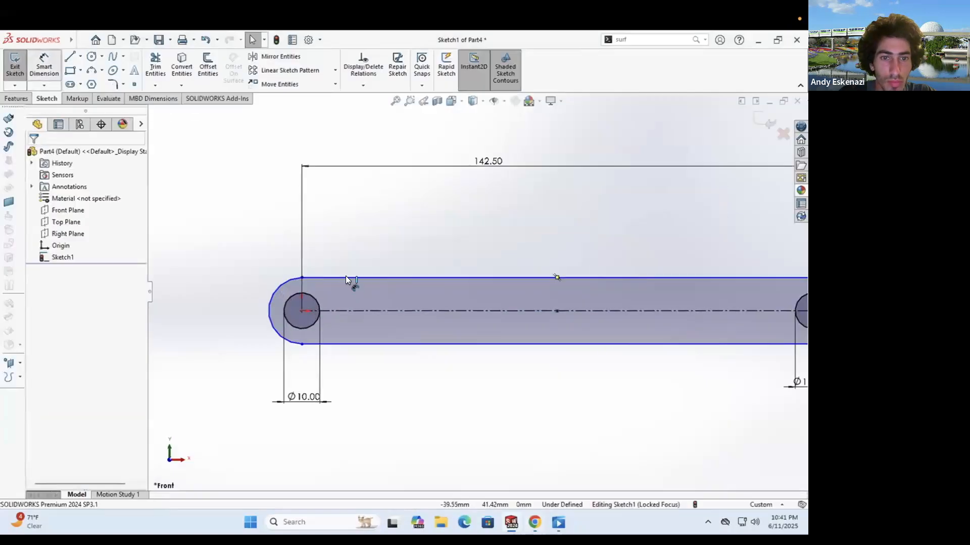
pyautogui.click(235, 349)
pyautogui.click(22, 99)
pyautogui.click(20, 66)
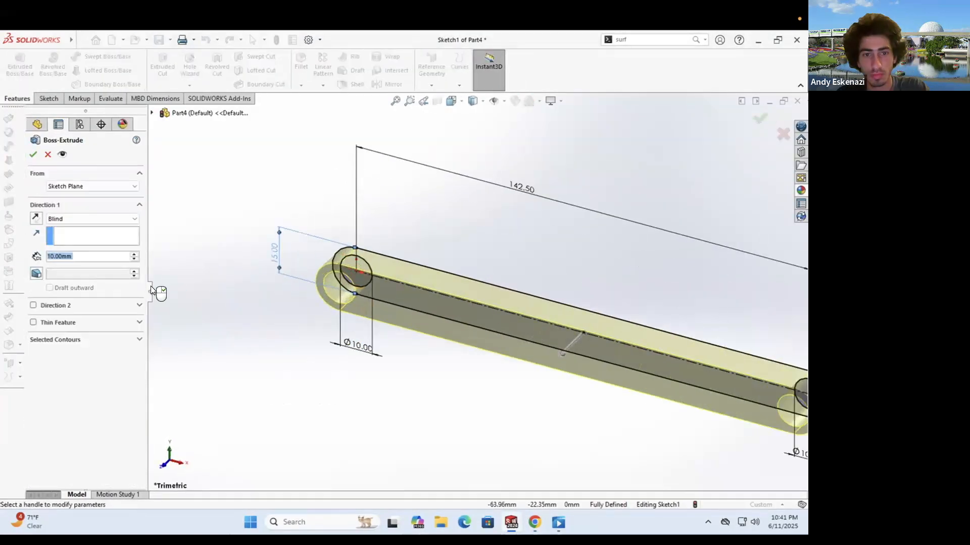
pyautogui.click(35, 154)
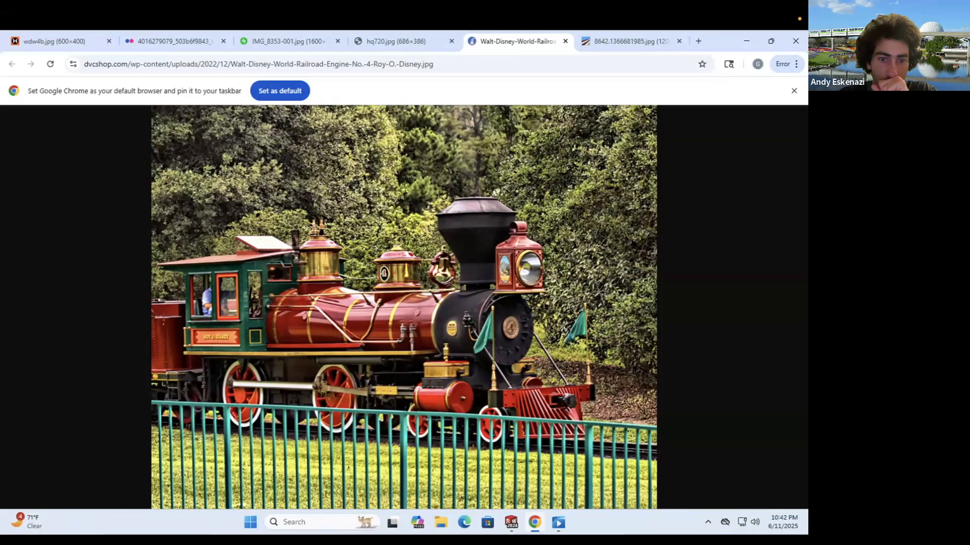
# Step: Return from the reference photo to the part and start a sketch on the bar's front face around the hole farthest from the origin
pyautogui.hotkey('alt', 'Tab')
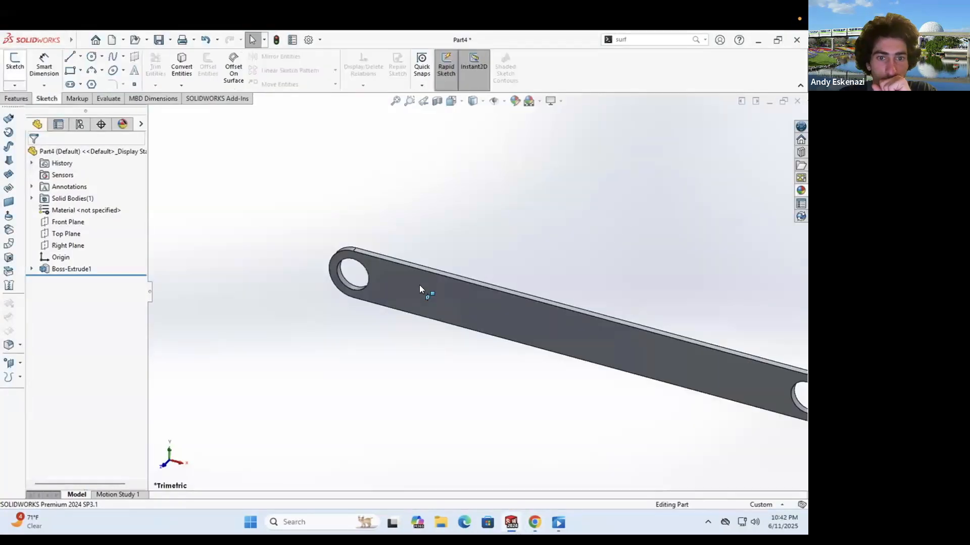
pyautogui.click(419, 287)
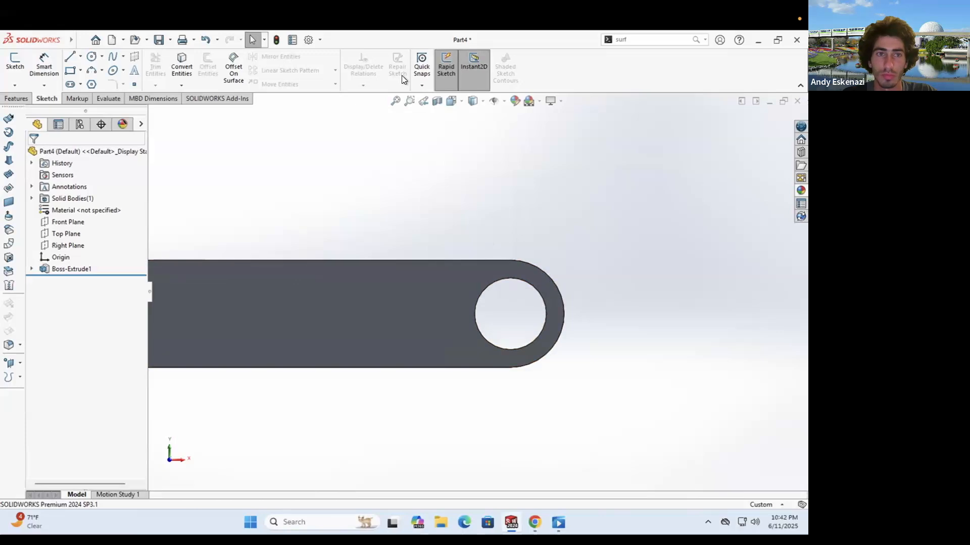
pyautogui.click(392, 288)
pyautogui.click(442, 240)
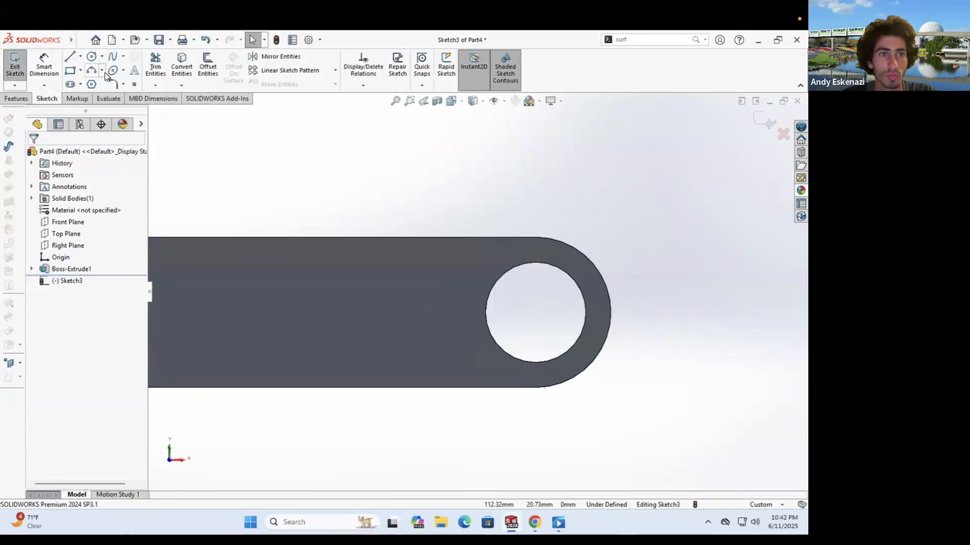
pyautogui.click(182, 64)
pyautogui.click(500, 277)
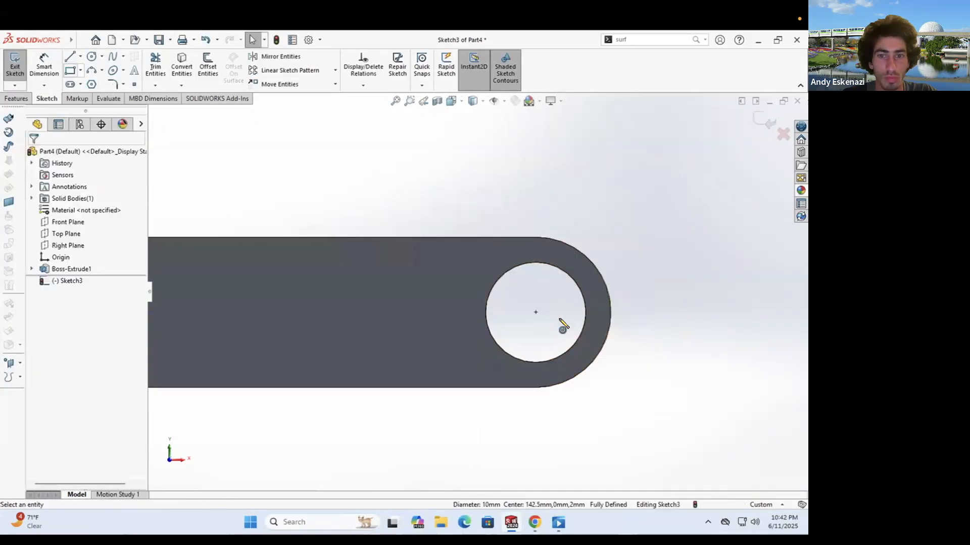
# Step: Dimension the circle concentric with the end hole to 12 mm and extrude it 3 mm as a round boss
pyautogui.click(493, 361)
pyautogui.click(536, 455)
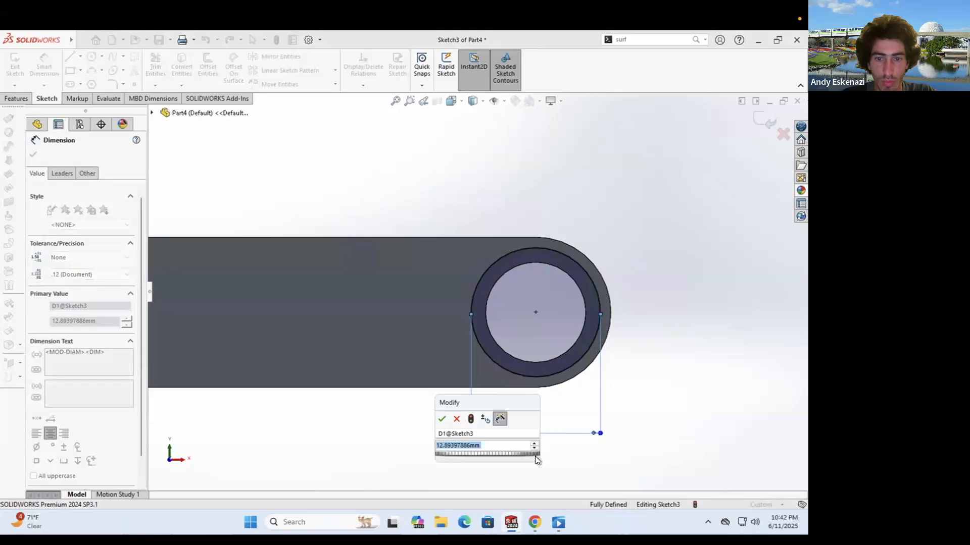
pyautogui.write('12')
pyautogui.press('Return')
pyautogui.press('e')
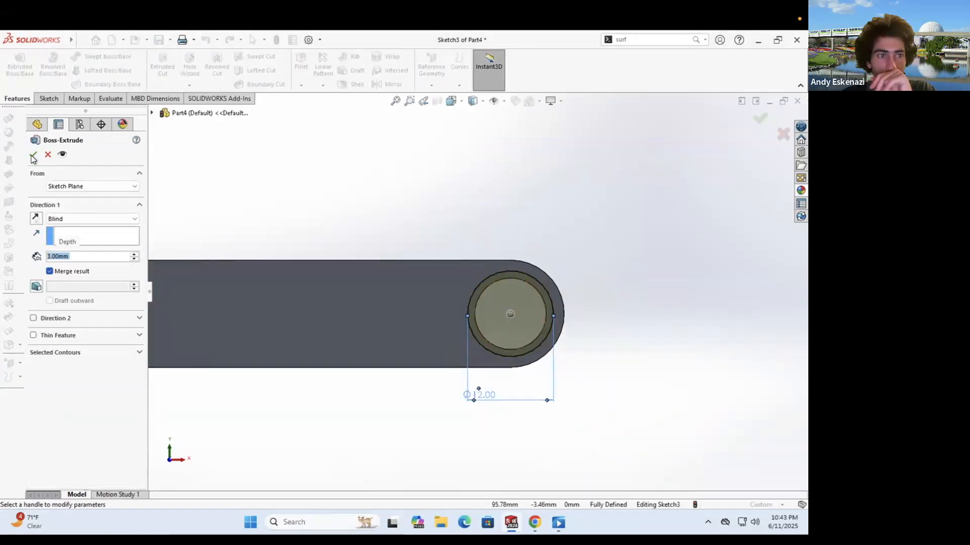
pyautogui.click(33, 156)
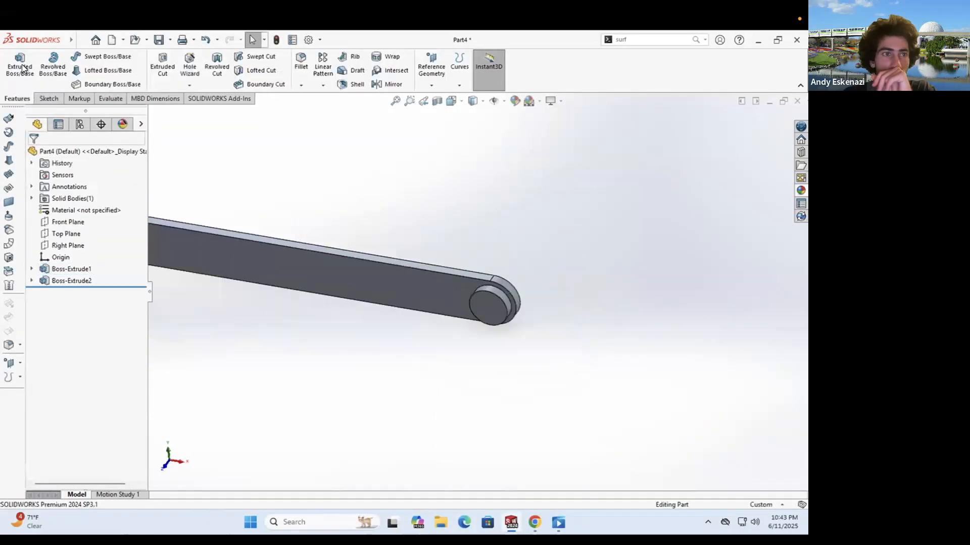
# Step: Sketch a center rectangle 120 mm long, centered on the linkage bar's front face
pyautogui.click(255, 293)
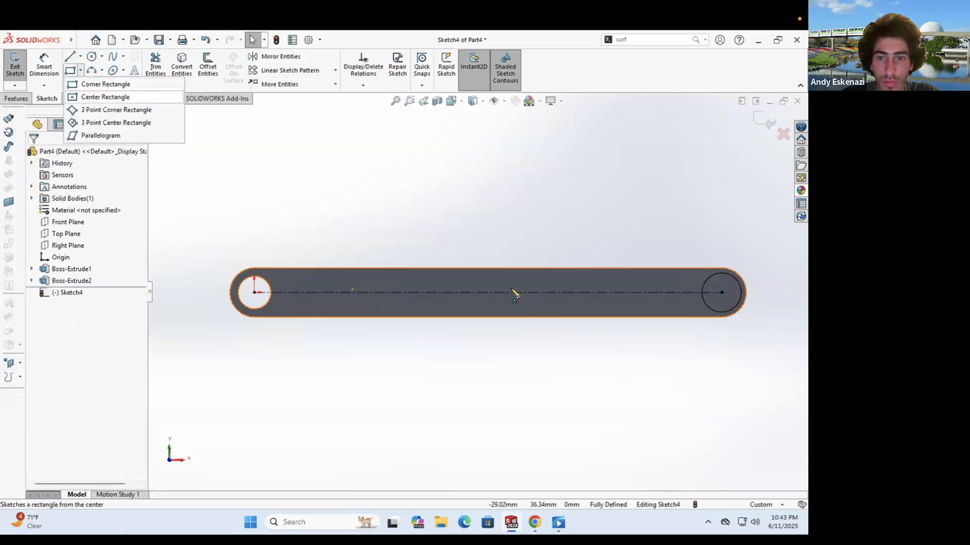
pyautogui.click(687, 284)
pyautogui.press('d')
pyautogui.click(301, 269)
pyautogui.click(329, 311)
pyautogui.click(352, 346)
pyautogui.write('120')
pyautogui.press('Return')
# Step: Cut the rectangle into the bar's front face as a shallow blind pocket
pyautogui.click(16, 98)
pyautogui.click(162, 66)
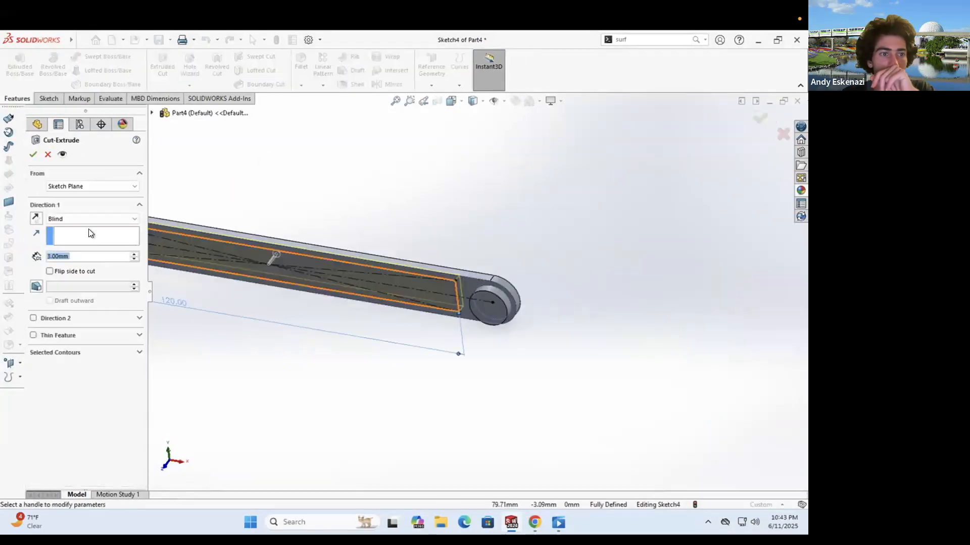
pyautogui.click(33, 155)
# Step: Fillet the four corner edges of the pocket with a 5 mm radius
pyautogui.scroll(5, 344, 282)
pyautogui.click(334, 290)
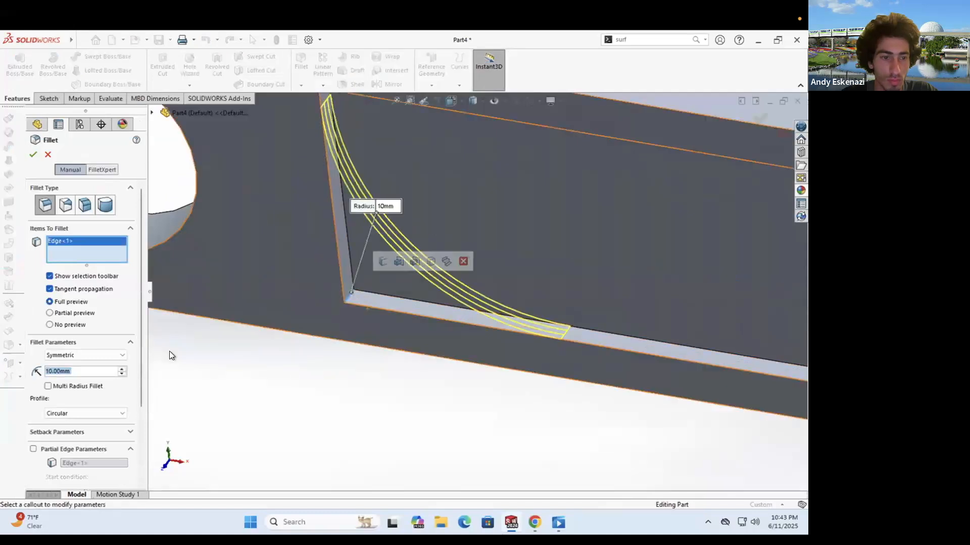
pyautogui.moveTo(243, 325); pyautogui.dragTo(423, 132, button='middle')
pyautogui.scroll(-5, 422, 132)
pyautogui.scroll(5, 554, 269)
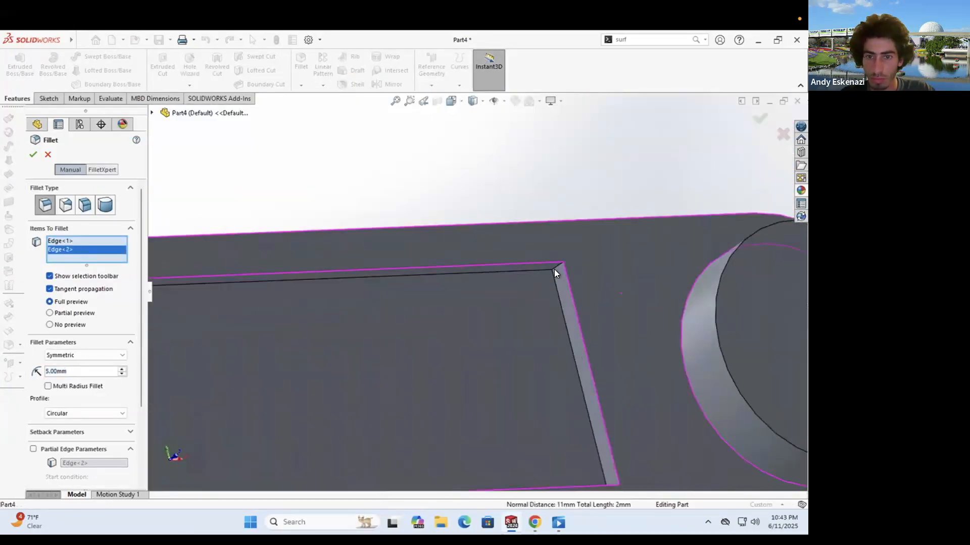
pyautogui.click(528, 330)
pyautogui.scroll(-3, 528, 330)
pyautogui.click(33, 154)
# Step: Apply the brushed chromium metal appearance to the linkage bar
pyautogui.click(531, 518)
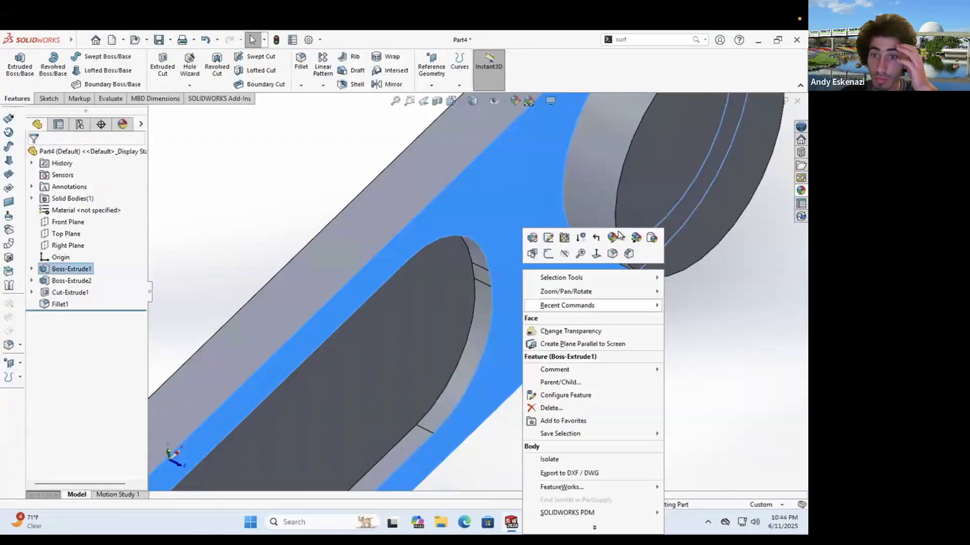
pyautogui.click(612, 238)
pyautogui.click(652, 262)
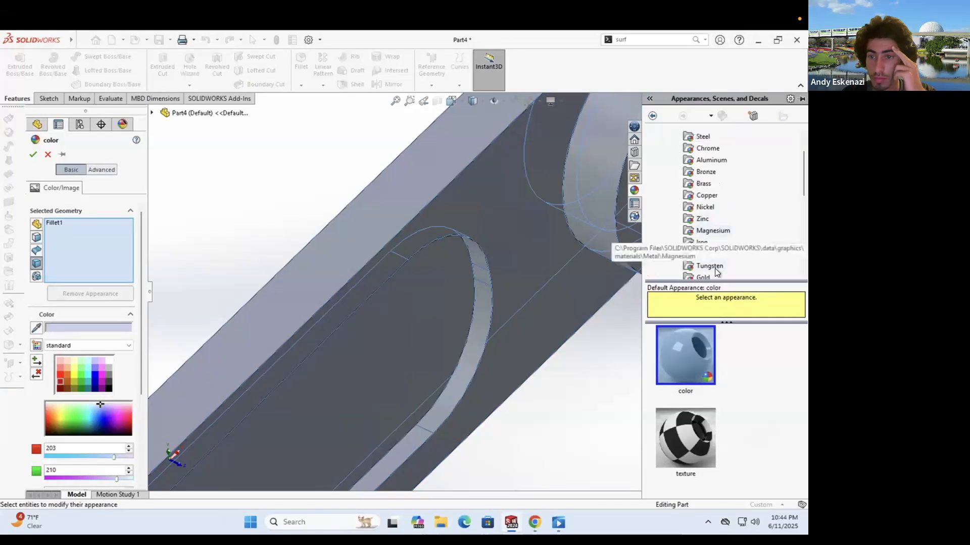
pyautogui.click(702, 219)
pyautogui.rightClick(405, 233)
pyautogui.click(95, 302)
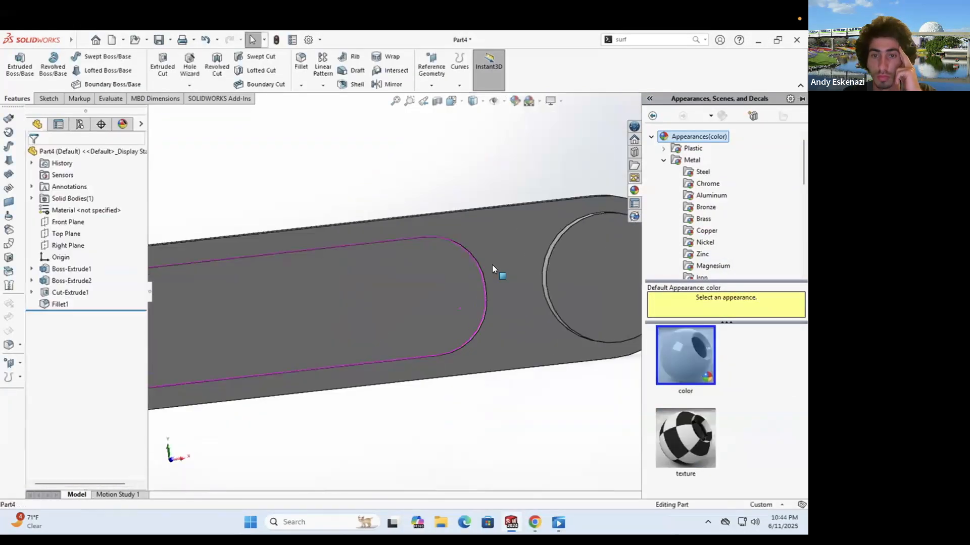
pyautogui.rightClick(502, 250)
pyautogui.click(711, 195)
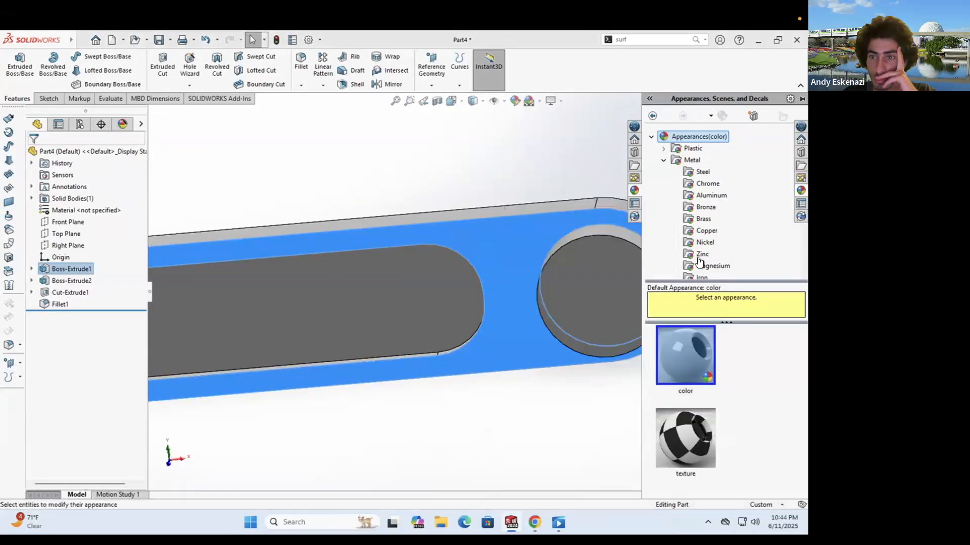
pyautogui.click(693, 438)
pyautogui.click(710, 184)
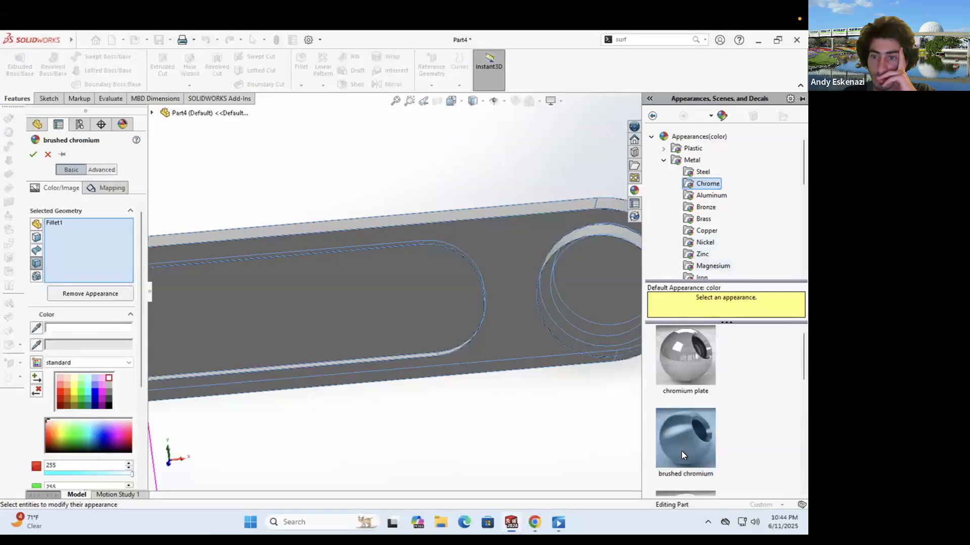
pyautogui.click(685, 439)
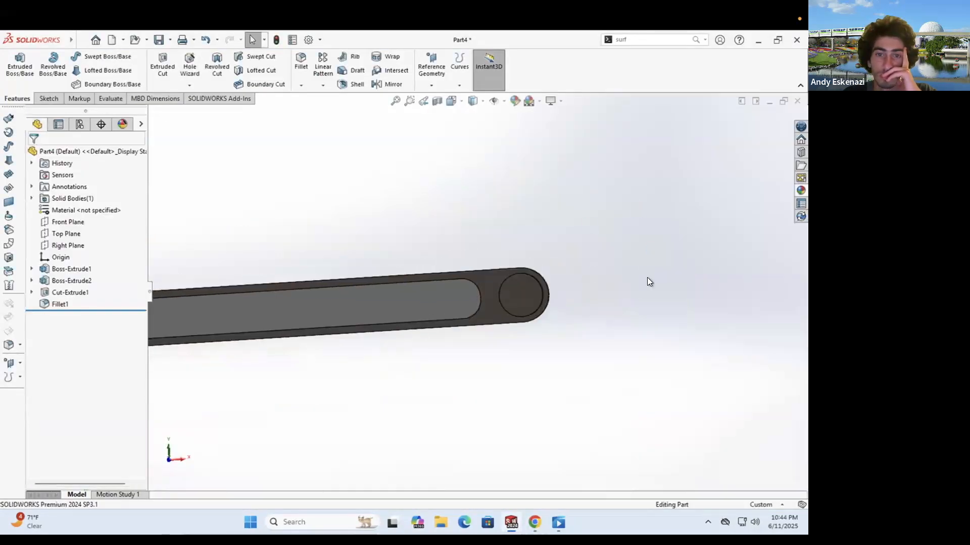
# Step: Save the new part as Linkage 1 in the Downloads folder
pyautogui.moveTo(647, 277); pyautogui.dragTo(368, 232, button='middle')
pyautogui.hotkey('ctrl', 's')
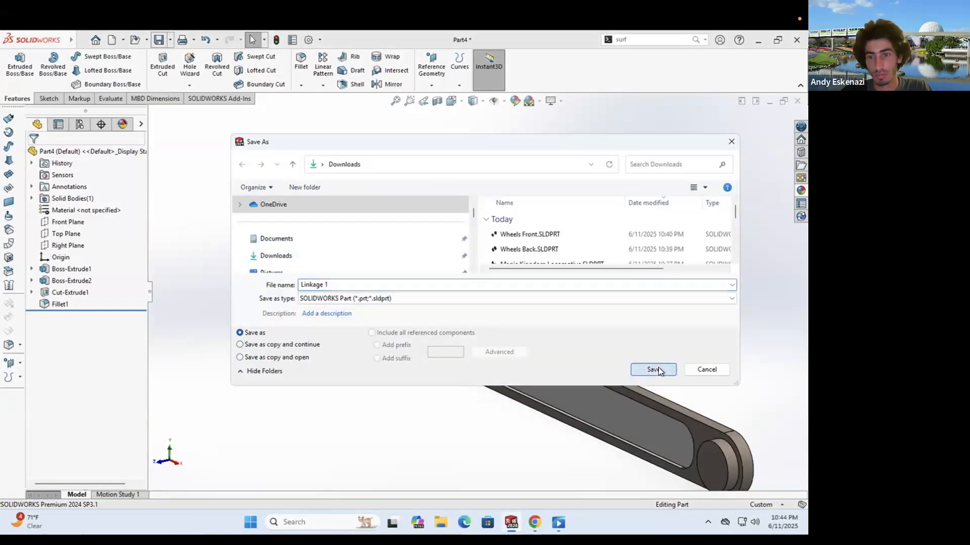
pyautogui.click(653, 369)
# Step: Switch to the Locomotive Assembly and attach Linkage 1 to the rear wheel's crank pin with concentric and coincident mates
pyautogui.moveTo(511, 523)
pyautogui.click(629, 465)
pyautogui.scroll(-5, 413, 377)
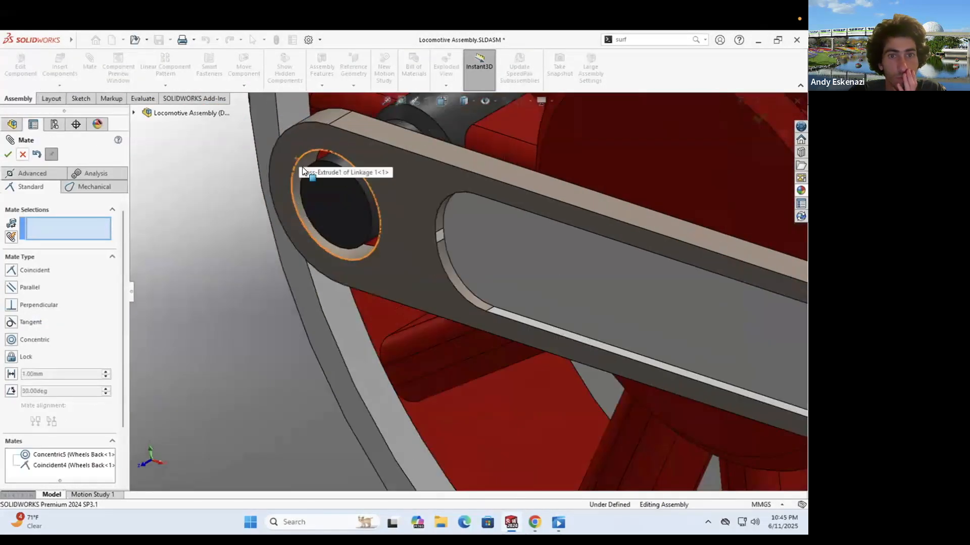
pyautogui.press('Escape')
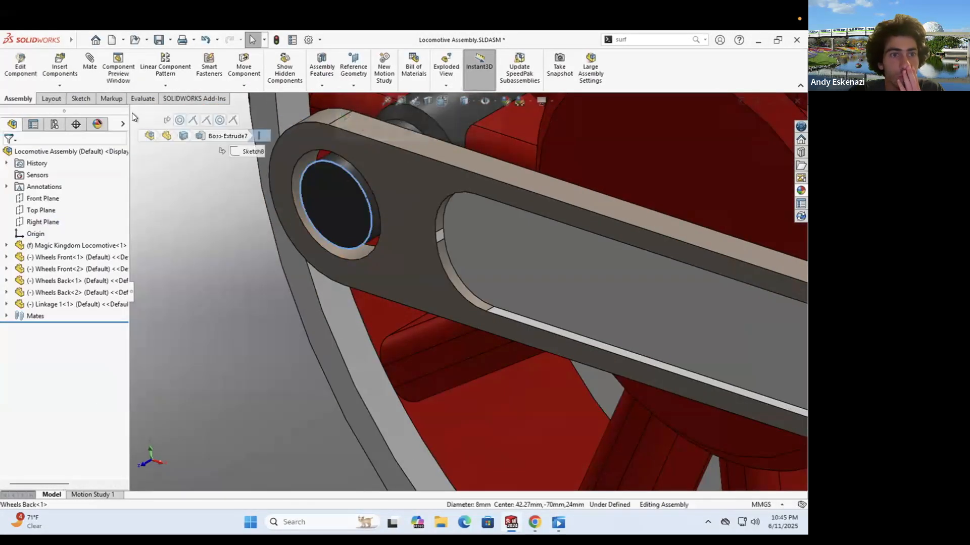
# Step: In Linkage 1's base sketch, set both end hole diameters to 8 mm and the slot width to 12 mm, and rebuild
pyautogui.click(316, 170)
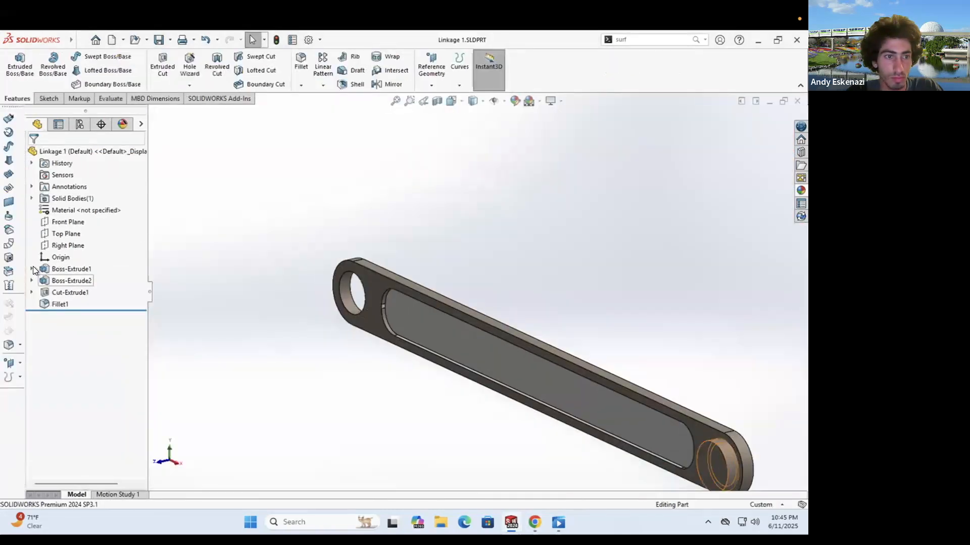
pyautogui.click(756, 358)
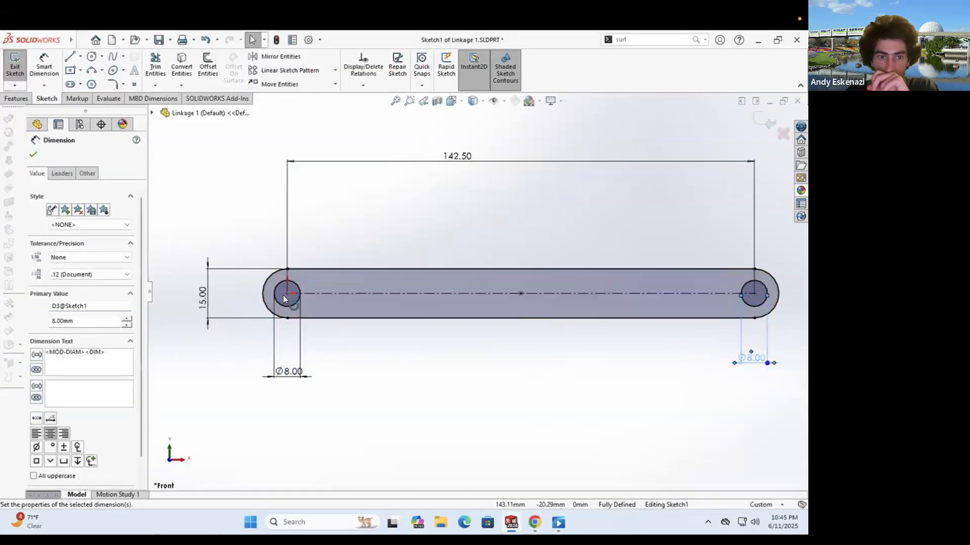
pyautogui.doubleClick(202, 300)
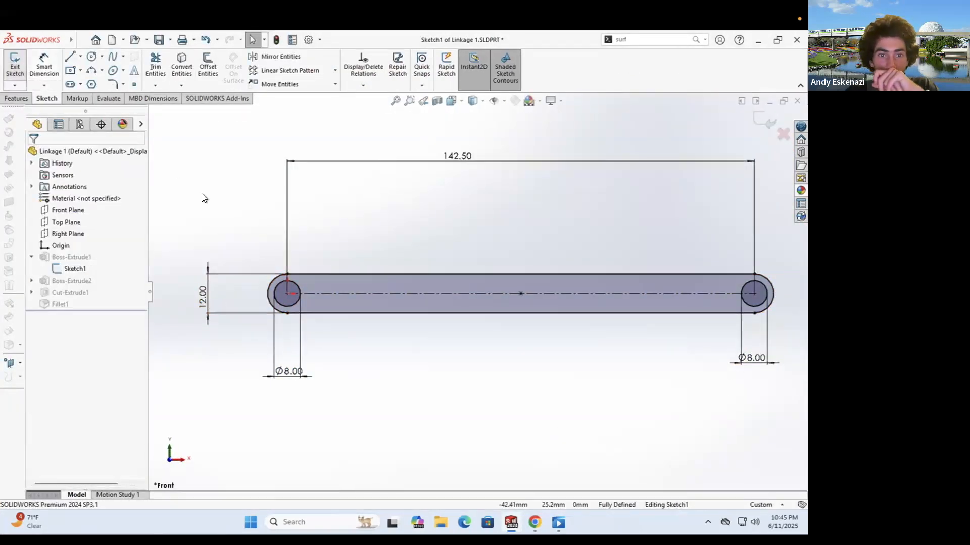
pyautogui.hotkey('ctrl', 'b')
# Step: Resize the sketch circle of the round end boss on Linkage 1 and rebuild the part
pyautogui.click(94, 268)
pyautogui.doubleClick(613, 327)
pyautogui.press('Return')
pyautogui.hotkey('ctrl', 'b')
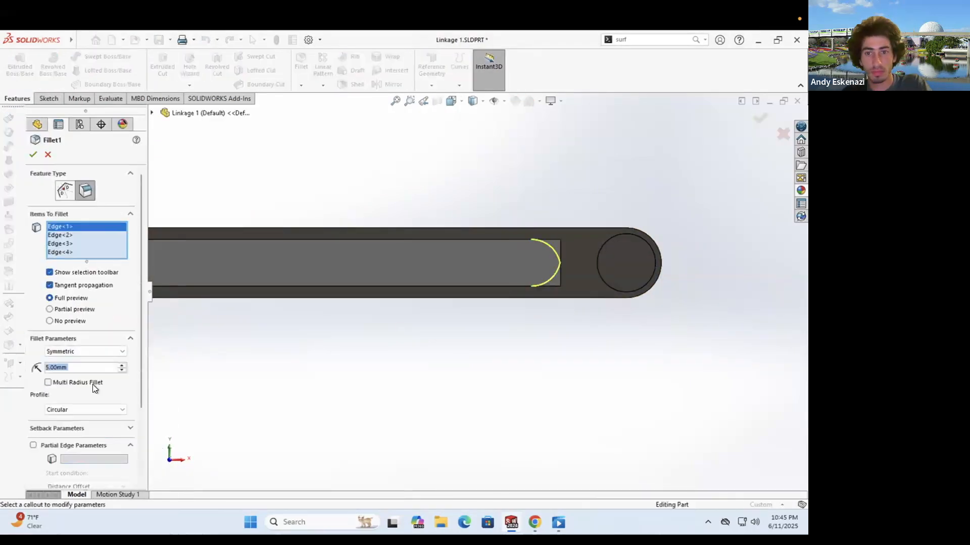
# Step: Adjust the fillet on the four end edges of Linkage 1's recess, then switch to the Locomotive Assembly and rebuild it
pyautogui.press('Return')
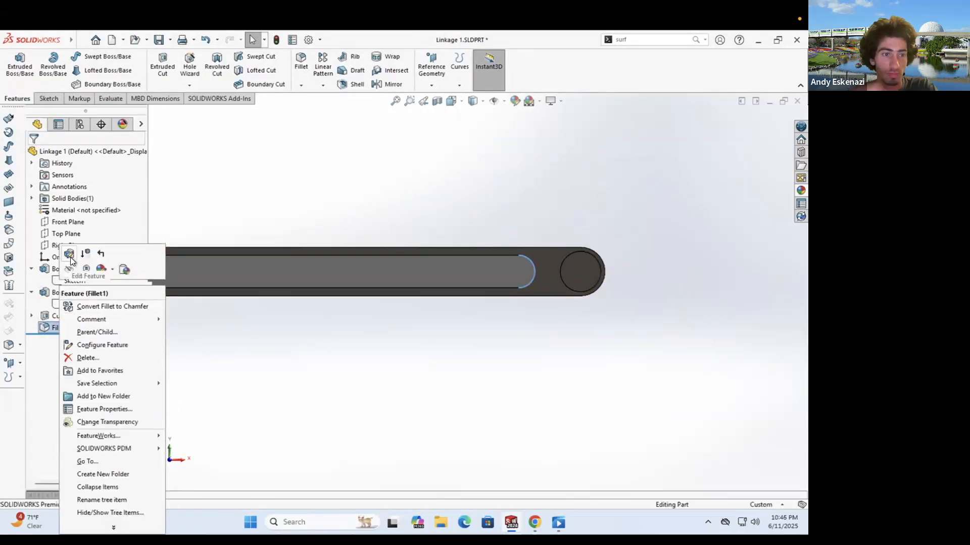
pyautogui.click(69, 254)
pyautogui.click(32, 146)
pyautogui.moveTo(511, 522)
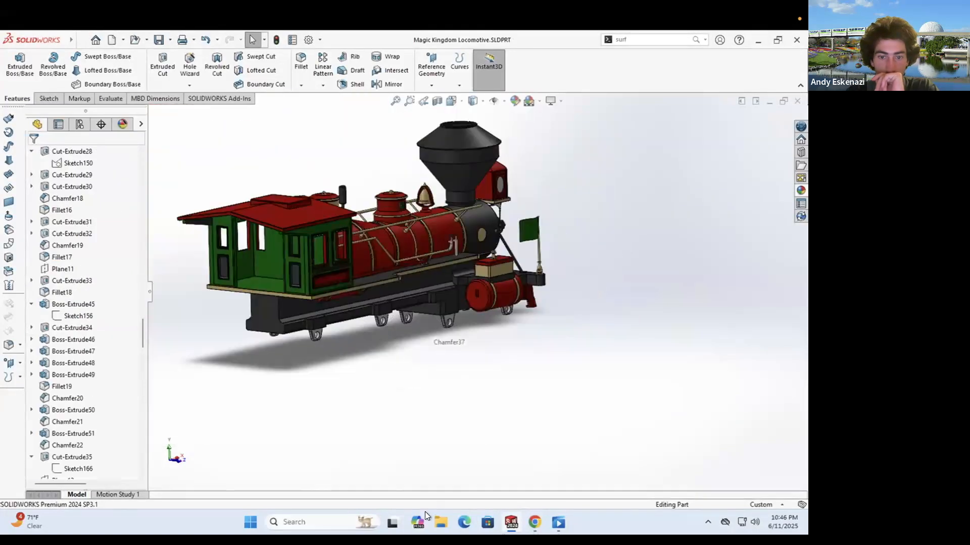
pyautogui.click(641, 462)
pyautogui.click(87, 88)
# Step: Mate the free end of Linkage 1 concentric to the other rear wheel's crank pin
pyautogui.scroll(5, 391, 272)
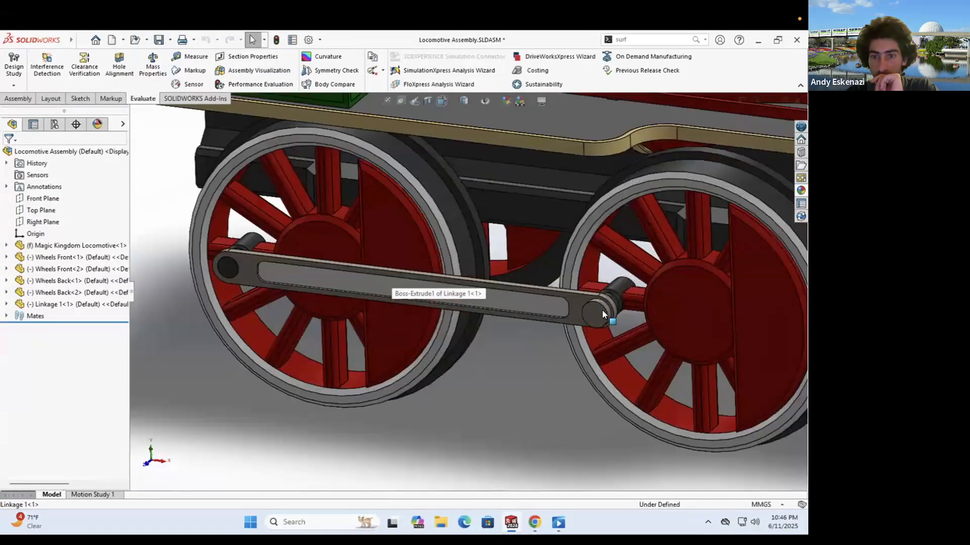
pyautogui.scroll(-5, 602, 310)
pyautogui.click(545, 272)
pyautogui.click(90, 63)
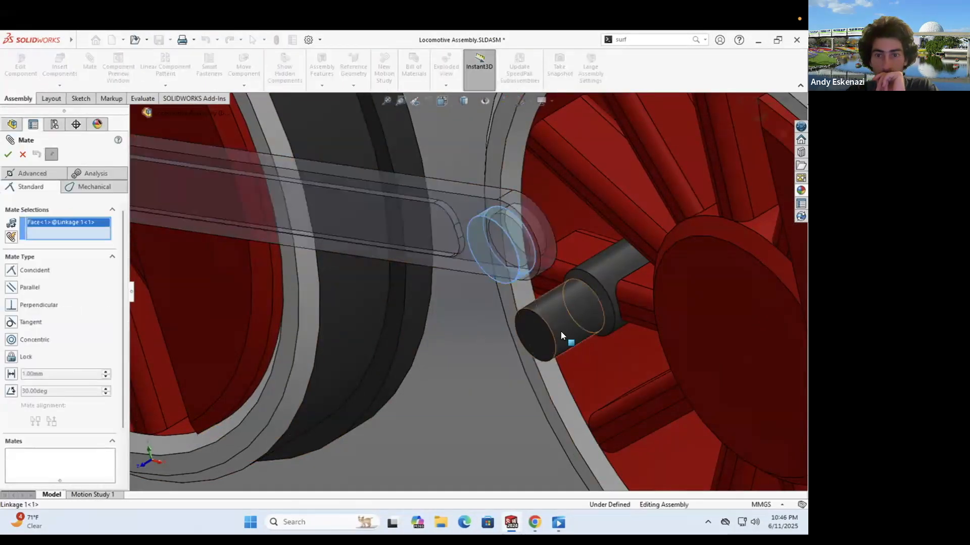
pyautogui.click(560, 331)
pyautogui.click(641, 347)
# Step: Add one more mate to the side rod and rear wheel mechanism and save the Locomotive Assembly
pyautogui.scroll(5, 476, 299)
pyautogui.scroll(-1, 469, 270)
pyautogui.moveTo(469, 270); pyautogui.dragTo(603, 289, button='middle')
pyautogui.scroll(-4, 556, 291)
pyautogui.press('m')
pyautogui.click(522, 295)
pyautogui.scroll(5, 495, 263)
pyautogui.click(404, 137)
pyautogui.press('Return')
pyautogui.scroll(5, 408, 226)
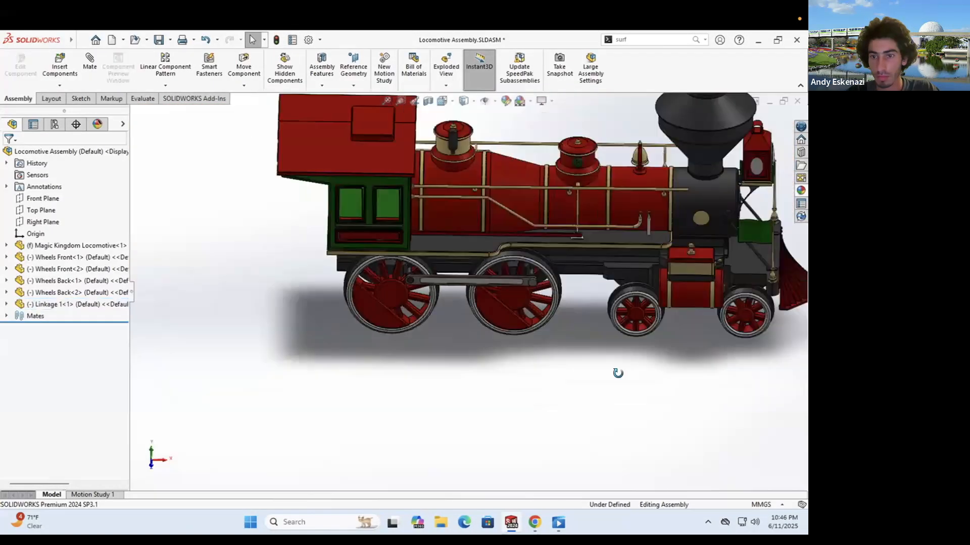
pyautogui.scroll(-5, 580, 323)
pyautogui.hotkey('ctrl', 's')
pyautogui.press('Return')
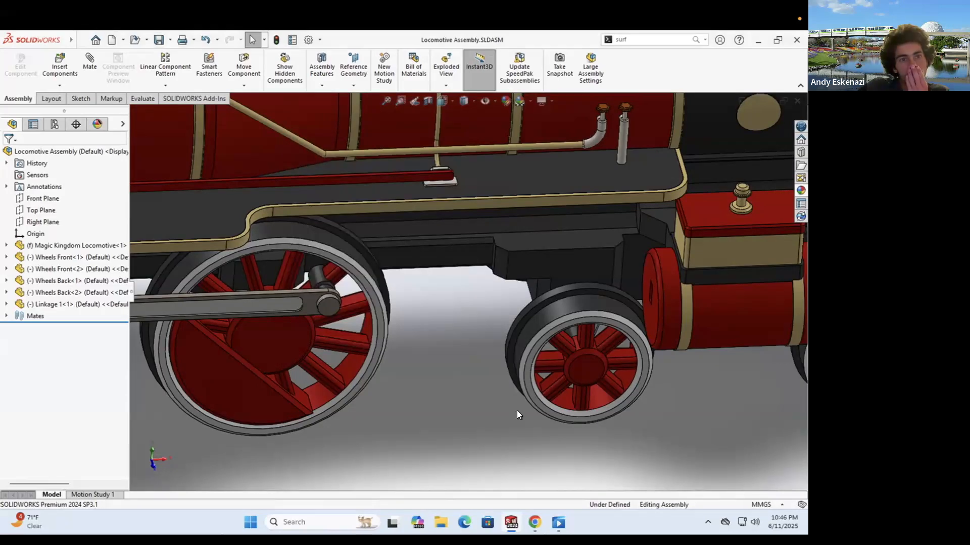
# Step: Measure an edge of the rectangular slot in the red cylinder's end face
pyautogui.scroll(-5, 631, 313)
pyautogui.scroll(-3, 505, 303)
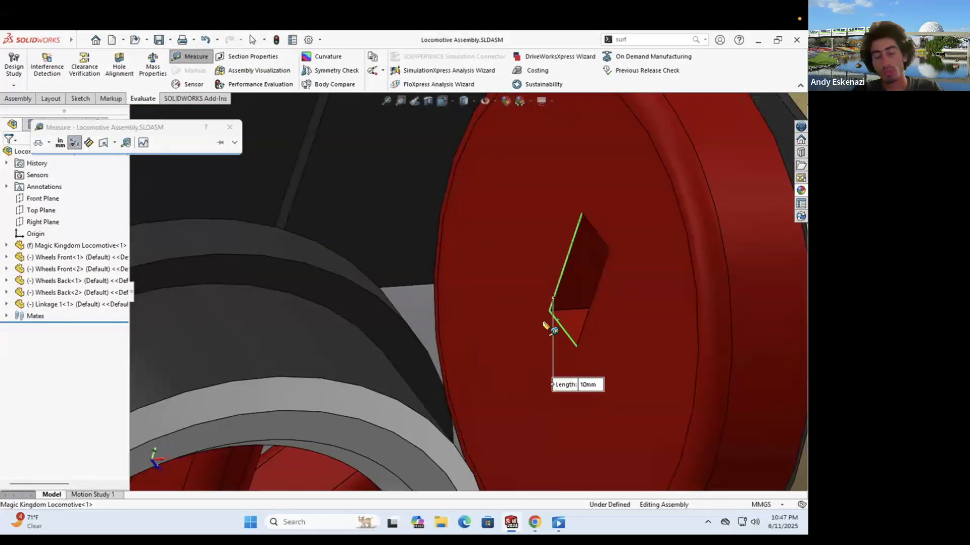
pyautogui.press('Escape')
pyautogui.scroll(5, 577, 277)
pyautogui.scroll(-5, 489, 130)
# Step: In the Magic Kingdom Locomotive part, set the cylinder slot sketch's width to 3 mm and its centerline offset to 1.5 mm
pyautogui.rightClick(485, 126)
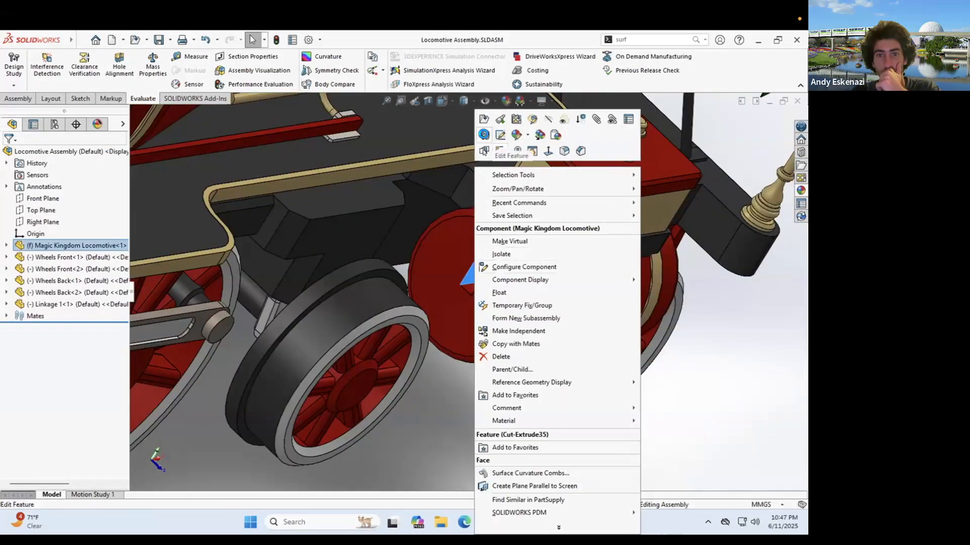
pyautogui.click(500, 135)
pyautogui.press('Escape')
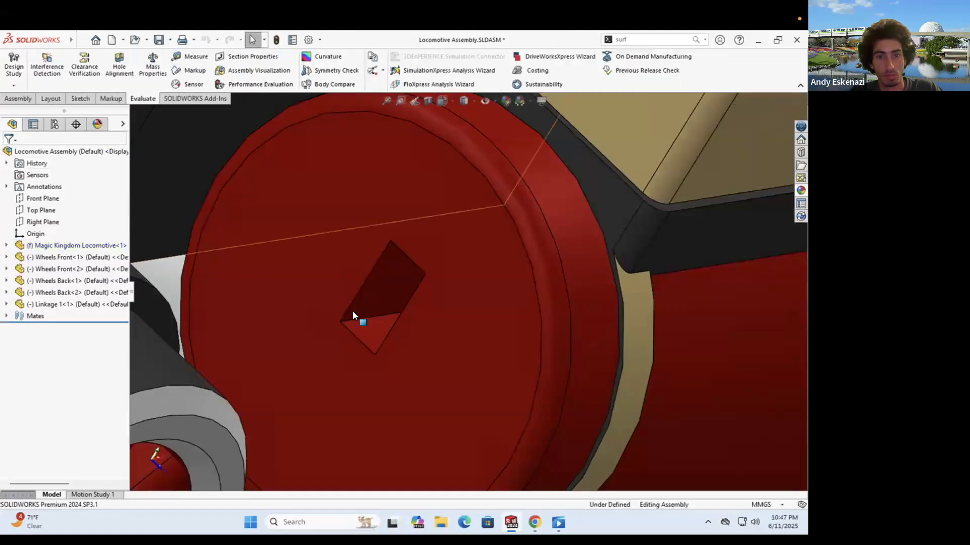
pyautogui.moveTo(511, 522)
pyautogui.click(278, 456)
pyautogui.scroll(-5, 476, 292)
pyautogui.rightClick(475, 296)
pyautogui.click(503, 237)
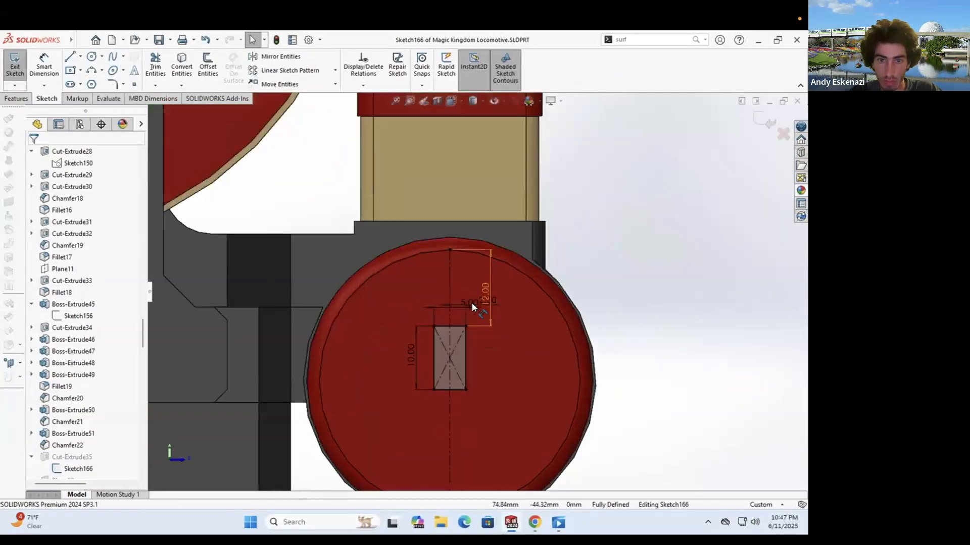
pyautogui.doubleClick(472, 303)
pyautogui.scroll(-2, 470, 304)
pyautogui.write('2.5')
pyautogui.scroll(-2, 505, 344)
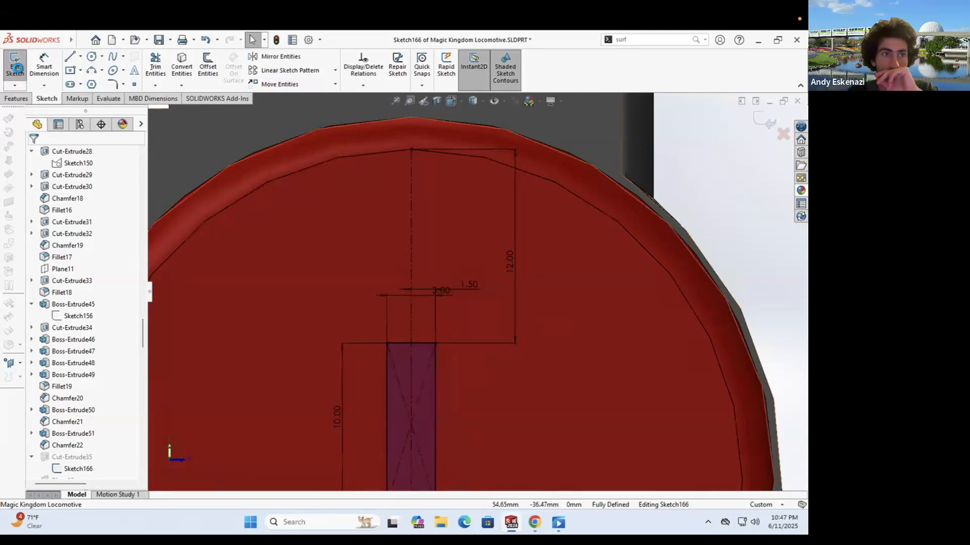
# Step: Create a new part and sketch an origin-centred rectangle about 9 mm high on the Front Plane
pyautogui.hotkey('ctrl', 'n')
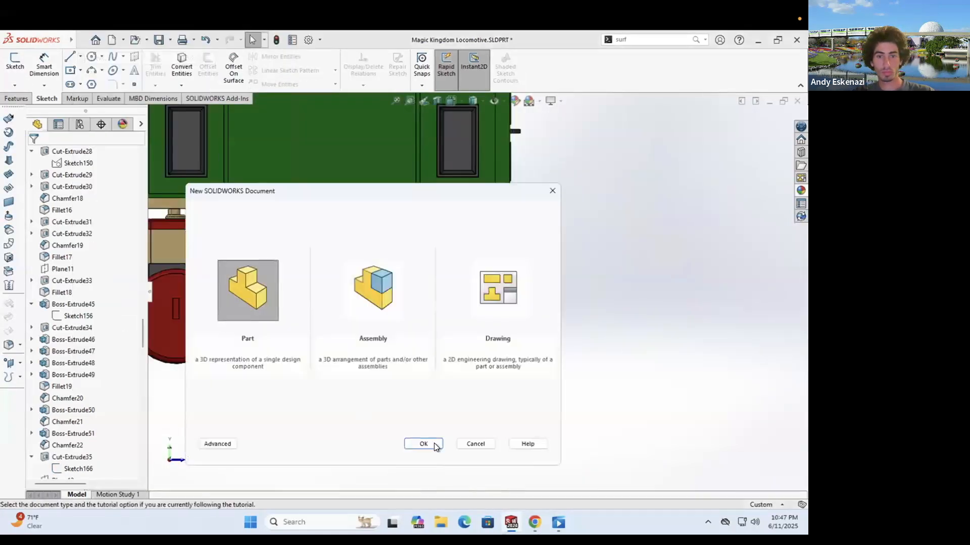
pyautogui.click(433, 444)
pyautogui.click(15, 66)
pyautogui.click(335, 198)
pyautogui.click(476, 291)
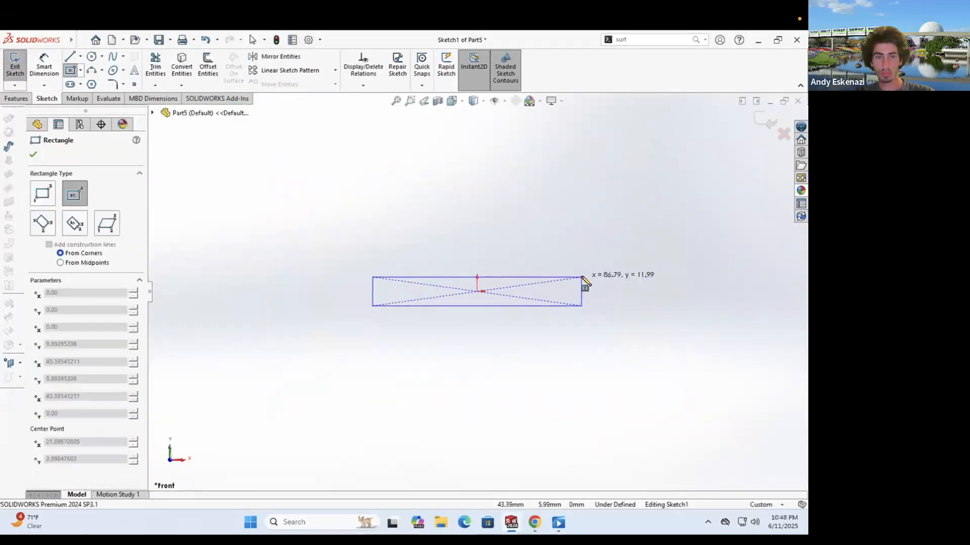
pyautogui.click(588, 281)
pyautogui.press('Escape')
# Step: Dimension the rectangle to 10 mm high and 80 mm long
pyautogui.click(587, 298)
pyautogui.click(613, 289)
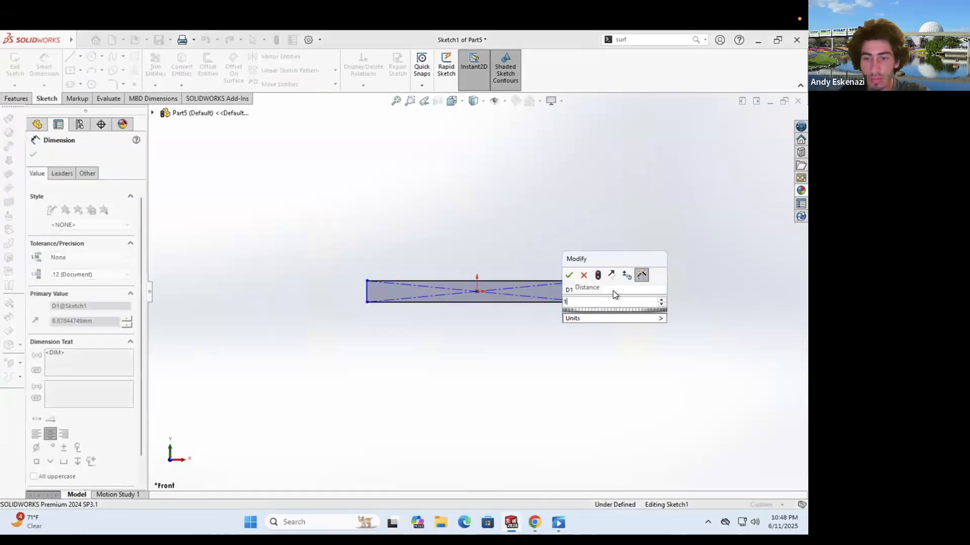
pyautogui.write('10')
pyautogui.press('Return')
pyautogui.click(473, 273)
pyautogui.click(467, 243)
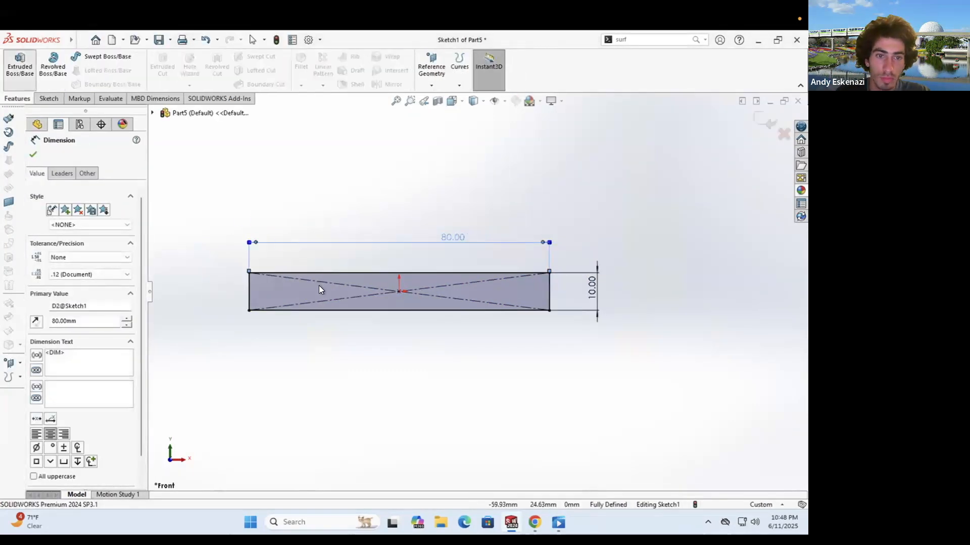
# Step: Extrude the rectangle 3 mm and round the corners of one short end with a 4 mm fillet
pyautogui.press('e')
pyautogui.press('Return')
pyautogui.click(301, 70)
pyautogui.click(318, 258)
pyautogui.moveTo(319, 258); pyautogui.dragTo(378, 327, button='middle')
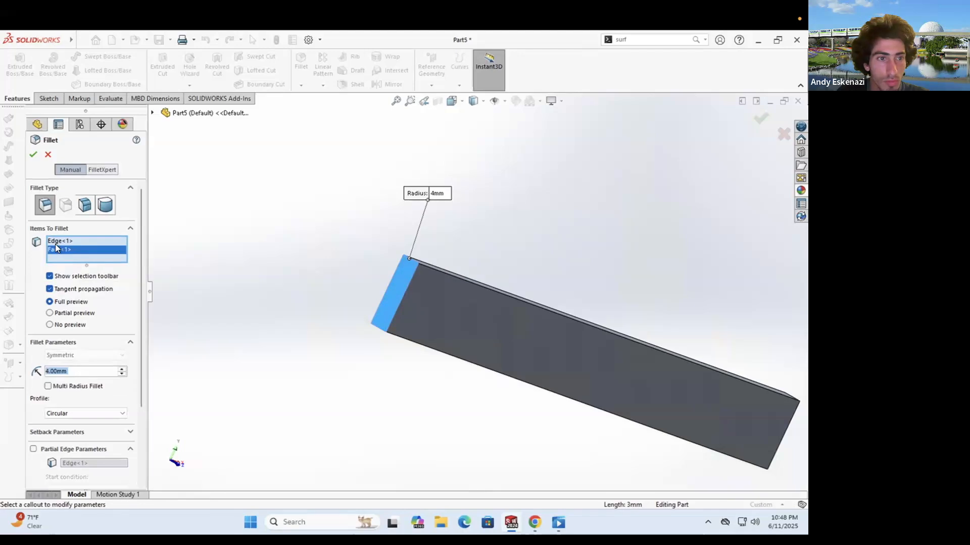
pyautogui.press('Return')
pyautogui.moveTo(310, 317); pyautogui.dragTo(425, 349, button='middle')
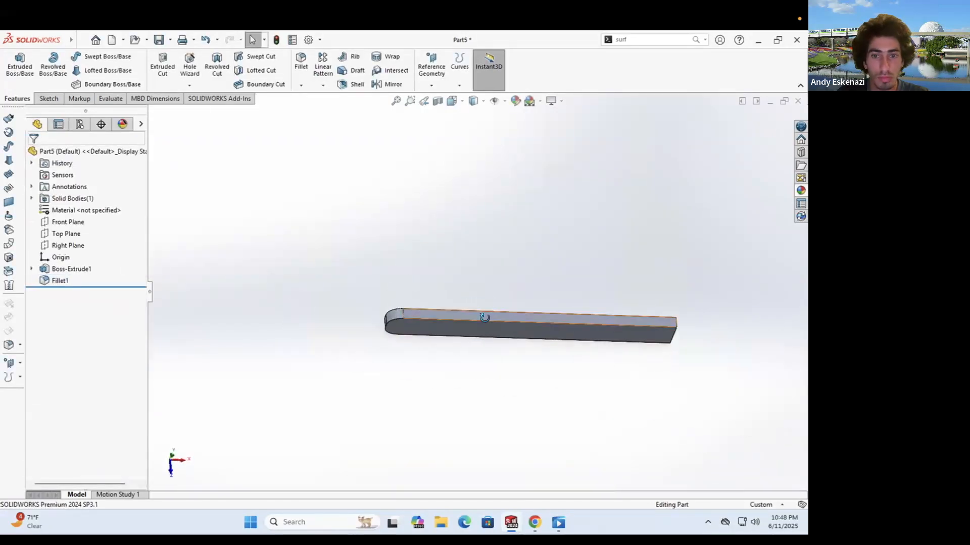
pyautogui.moveTo(484, 317); pyautogui.dragTo(446, 286, button='middle')
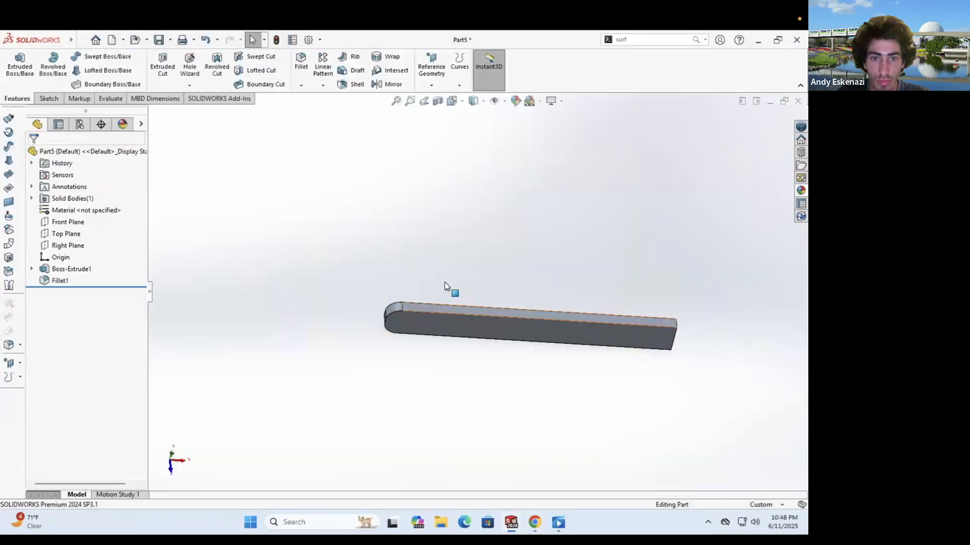
# Step: Sketch an inset outline on the bar's large face and cut it through to form a long slot
pyautogui.press('s')
pyautogui.click(453, 327)
pyautogui.click(373, 309)
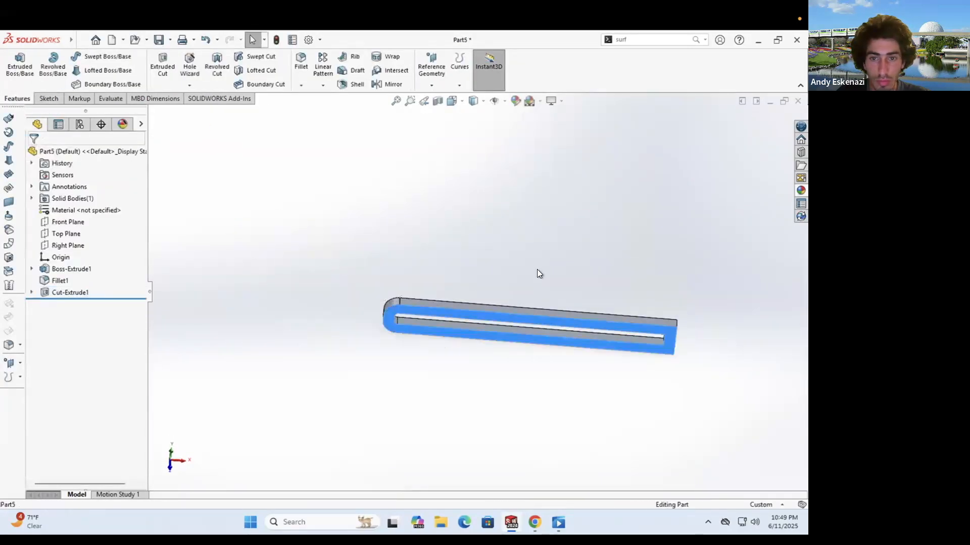
# Step: Apply a dark brownish-grey appearance to the slotted bar and save the part as Linkage 3
pyautogui.rightClick(455, 323)
pyautogui.click(536, 238)
pyautogui.click(547, 285)
pyautogui.click(159, 40)
pyautogui.click(649, 373)
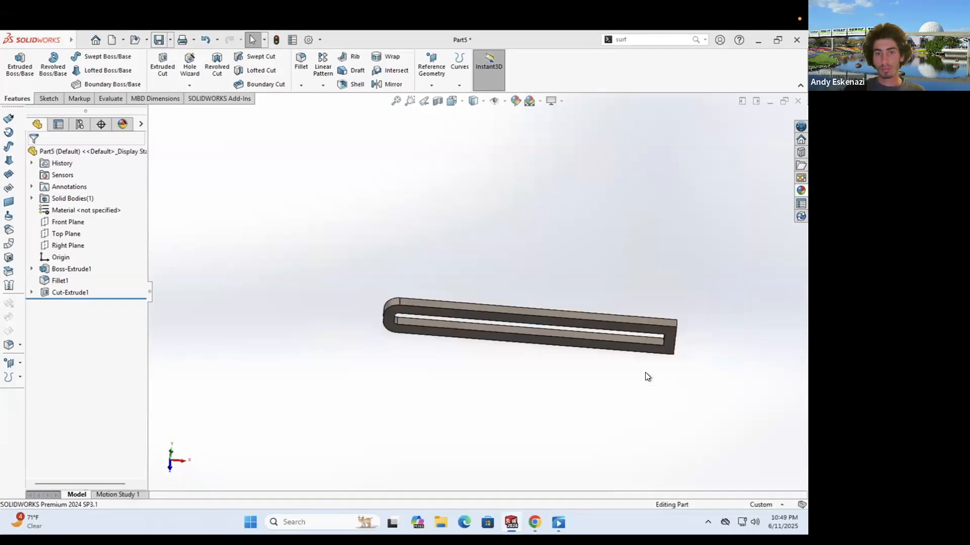
# Step: On Linkage 3's large face, sketch a centerline inward from the rounded end with a 10 mm diameter circle at its inner end
pyautogui.click(421, 299)
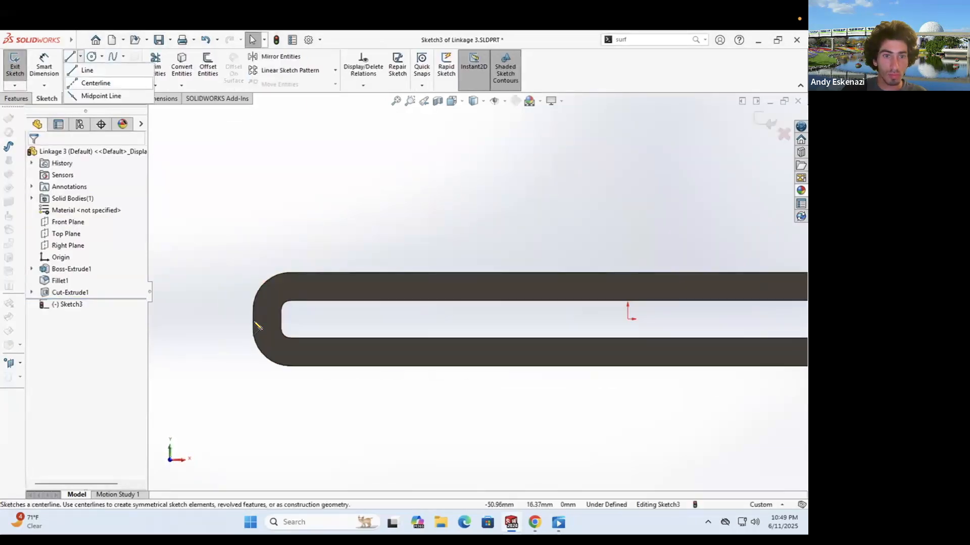
pyautogui.press('Escape')
pyautogui.click(343, 334)
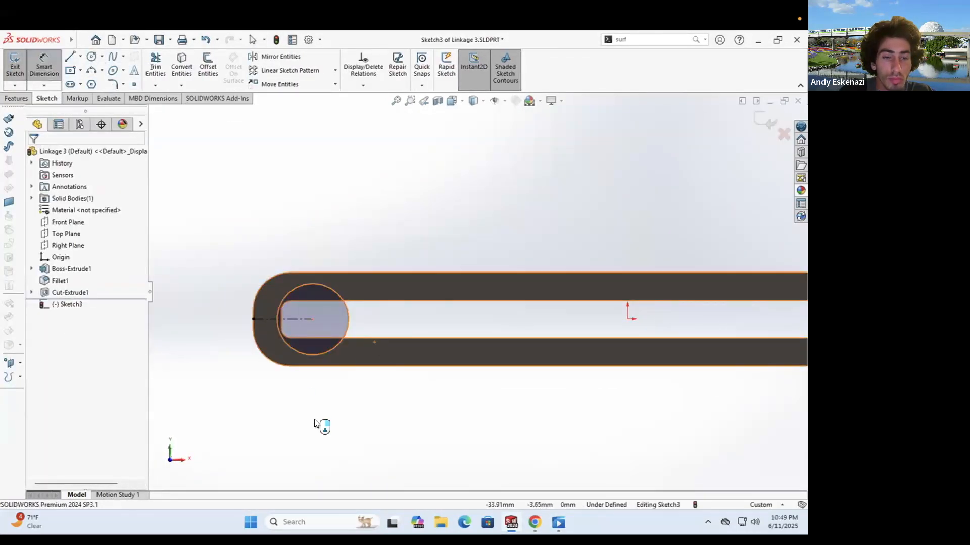
pyautogui.press('d')
pyautogui.click(357, 333)
pyautogui.click(317, 419)
pyautogui.write('10')
pyautogui.press('Return')
pyautogui.press('Escape')
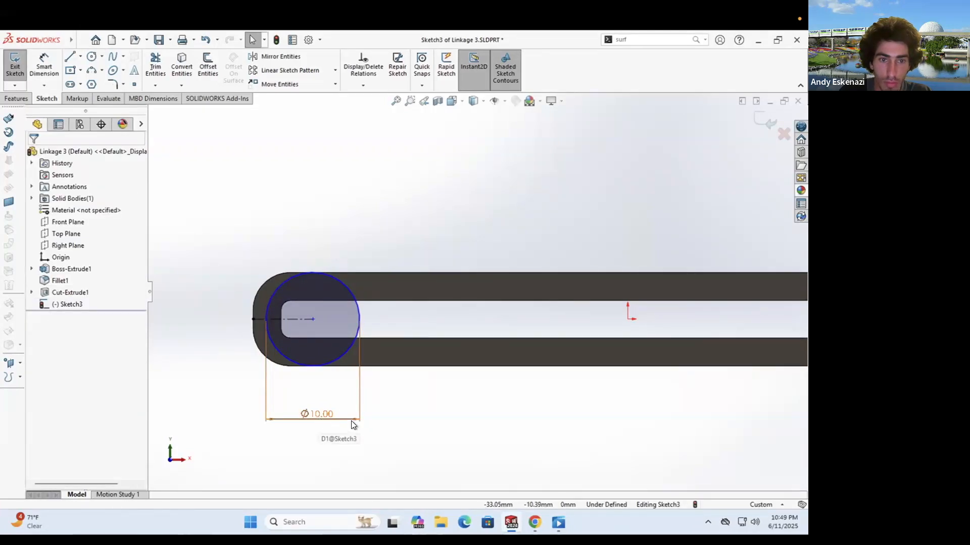
# Step: In Linkage 3's base sketch, set the rectangle's height to 12 mm and rebuild the part
pyautogui.click(15, 66)
pyautogui.click(702, 287)
pyautogui.click(742, 283)
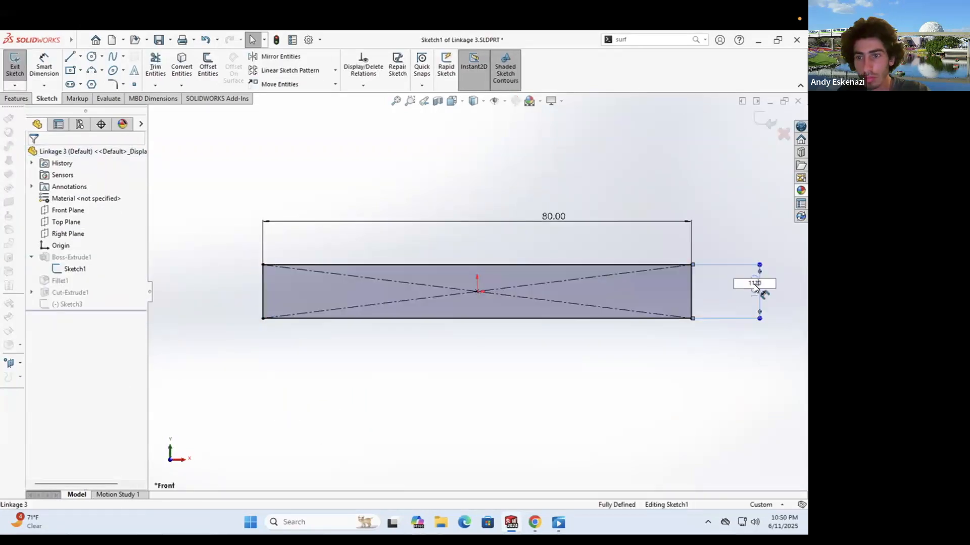
pyautogui.hotkey('ctrl', 'z')
# Step: Reopen the circle's sketch and dimension the centerline from the rounded end to the circle's centre as 6 mm
pyautogui.rightClick(285, 291)
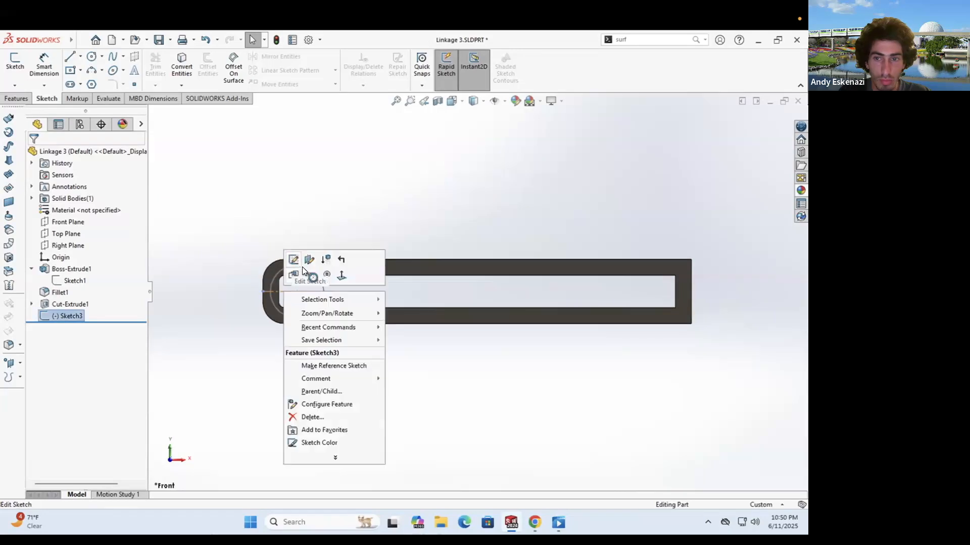
pyautogui.click(302, 266)
pyautogui.click(307, 299)
pyautogui.click(303, 449)
pyautogui.write('6')
pyautogui.press('Return')
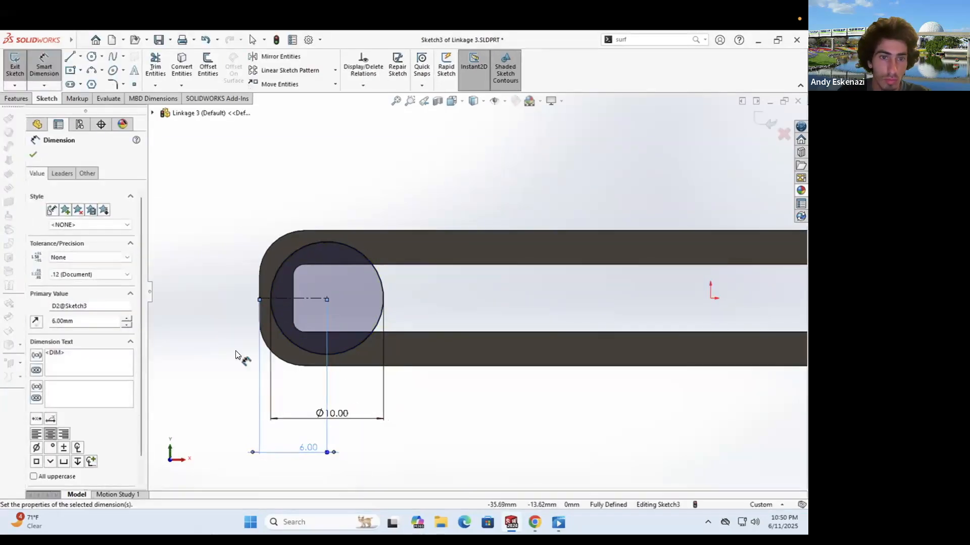
# Step: Extrude the circle 3 mm outward and, in the second direction, up to the bar's opposite face
pyautogui.press('e')
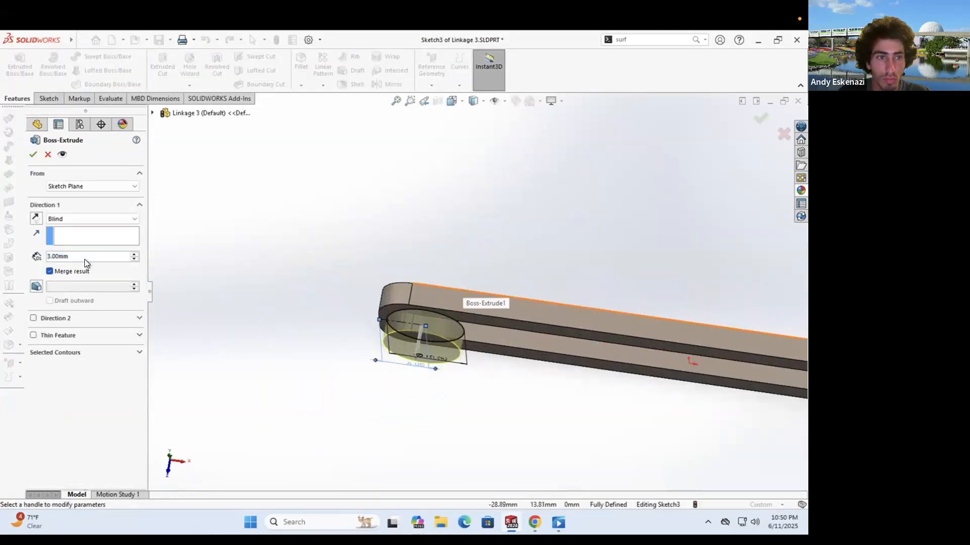
pyautogui.click(399, 337)
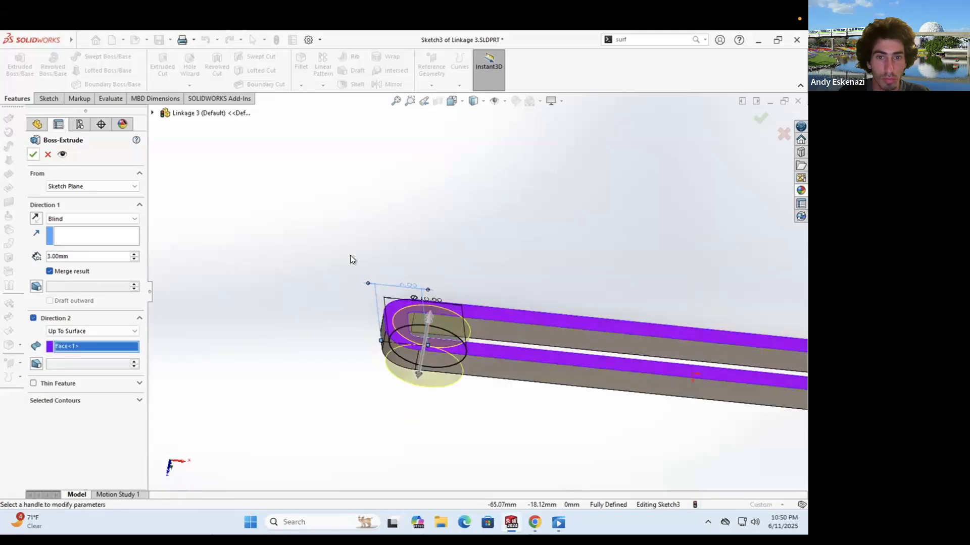
pyautogui.press('Return')
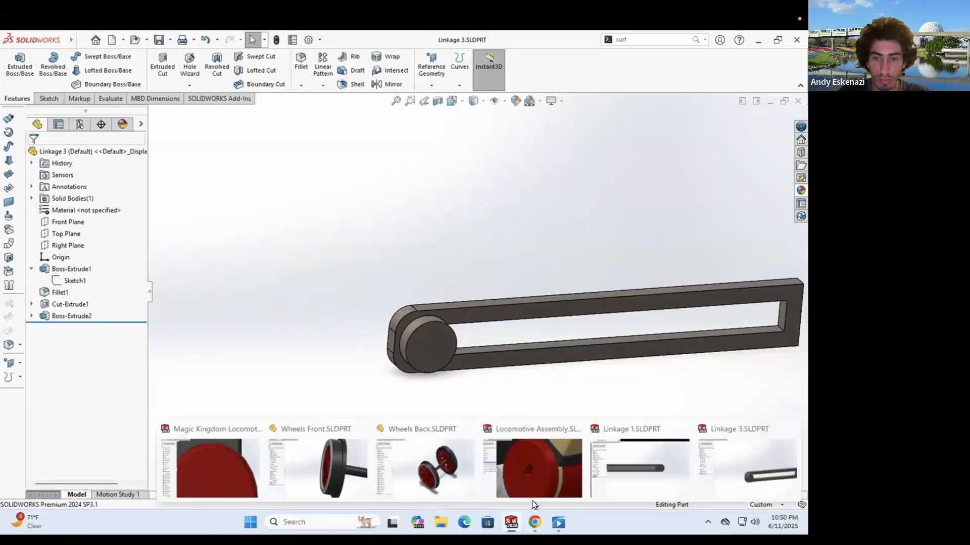
# Step: Switch to the Linkage 1 part and open the appearance options for its body
pyautogui.click(636, 478)
pyautogui.moveTo(577, 231); pyautogui.dragTo(437, 241, button='middle')
pyautogui.rightClick(437, 241)
pyautogui.click(513, 210)
pyautogui.click(530, 249)
pyautogui.press('Escape')
# Step: In the locomotive's cylinder slot sketch, set the slot height to 12 mm, shift the slot upward, and rebuild the Locomotive Assembly
pyautogui.scroll(-5, 487, 291)
pyautogui.moveTo(511, 522)
pyautogui.click(541, 470)
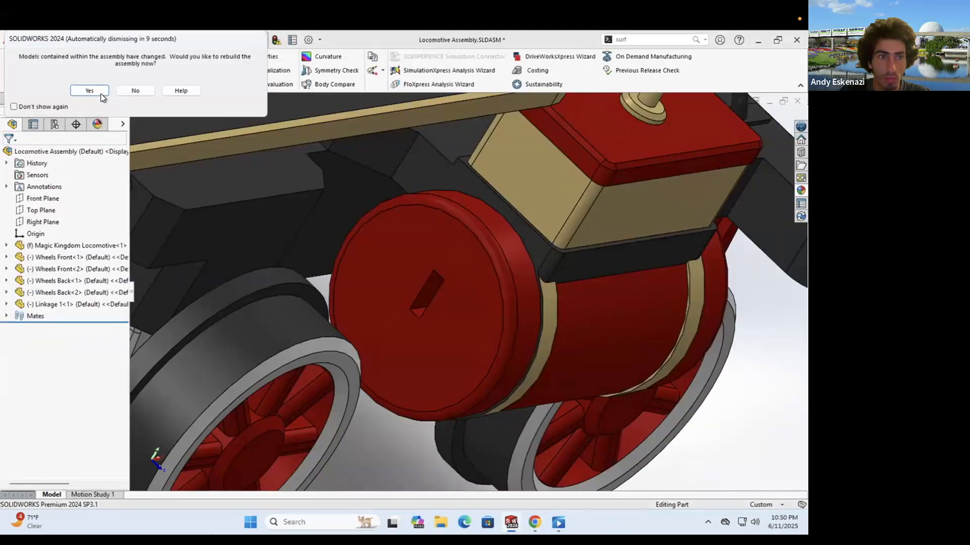
pyautogui.click(247, 462)
pyautogui.doubleClick(78, 469)
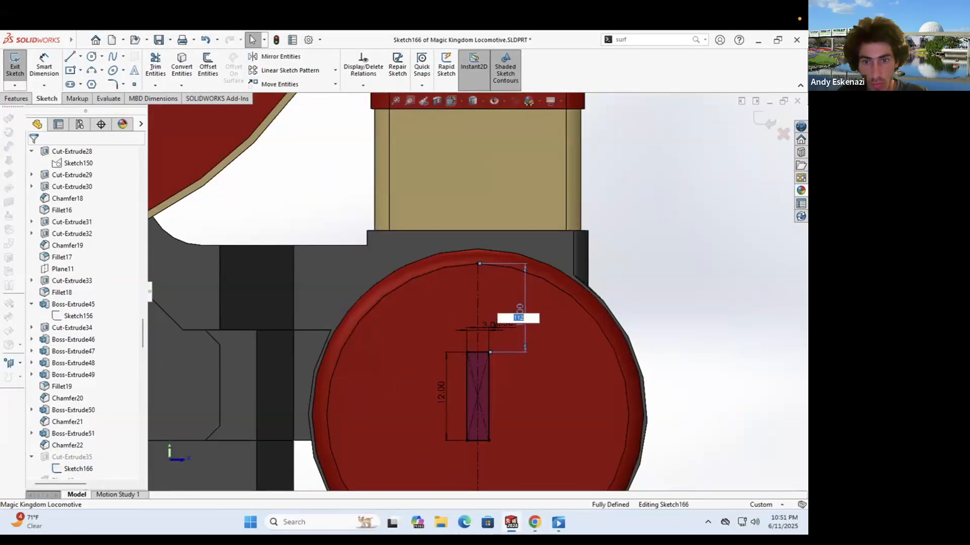
pyautogui.click(763, 119)
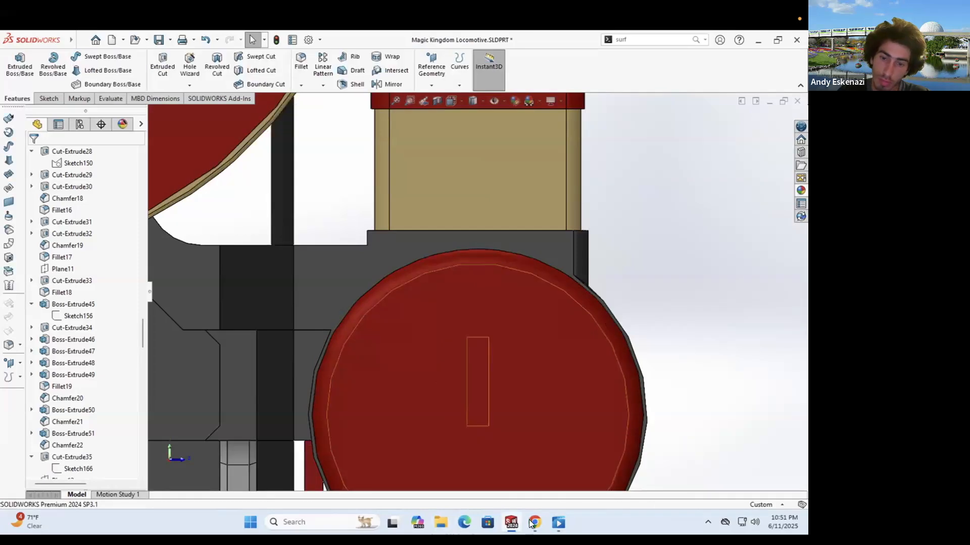
pyautogui.moveTo(511, 522)
pyautogui.click(542, 470)
pyautogui.click(91, 91)
# Step: Insert Linkage 3 into the Locomotive Assembly near the front wheel and cylinder
pyautogui.scroll(5, 413, 284)
pyautogui.moveTo(437, 297)
pyautogui.mouseDown(button='middle')
pyautogui.moveTo(307, 305)
pyautogui.moveTo(353, 273)
pyautogui.mouseUp(button='middle')
pyautogui.click(18, 98)
pyautogui.click(60, 65)
pyautogui.click(390, 378)
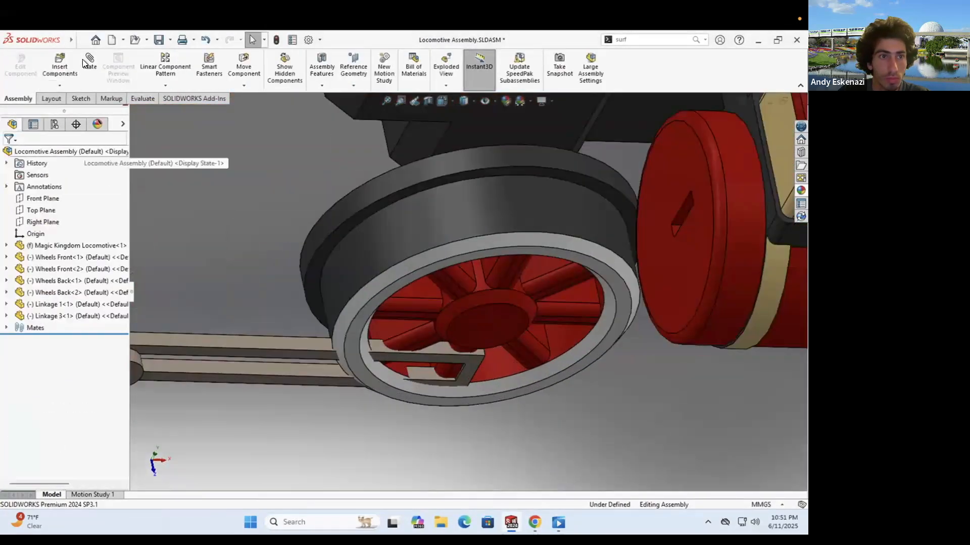
# Step: Mate Linkage 3's long narrow side face to the matching inner face of the slot in the cylinder's end
pyautogui.click(85, 62)
pyautogui.click(429, 348)
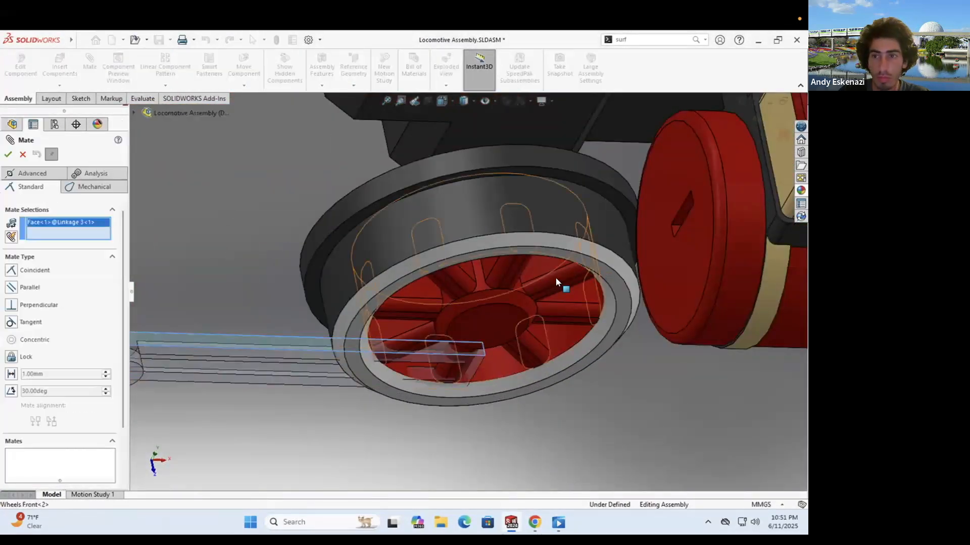
pyautogui.moveTo(556, 279); pyautogui.dragTo(533, 281, button='middle')
pyautogui.scroll(2, 533, 281)
pyautogui.scroll(-4, 533, 280)
pyautogui.click(508, 276)
pyautogui.click(632, 275)
pyautogui.moveTo(487, 313); pyautogui.dragTo(495, 289, button='middle')
pyautogui.click(496, 282)
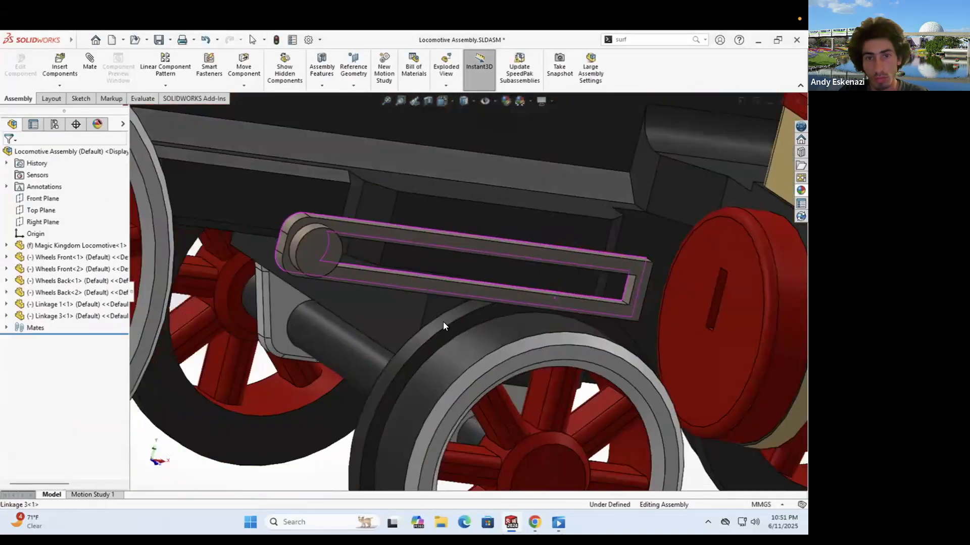
# Step: Examine from above and at an angle how Linkage 3's pin lines up with Linkage 1's end pin
pyautogui.click(538, 277)
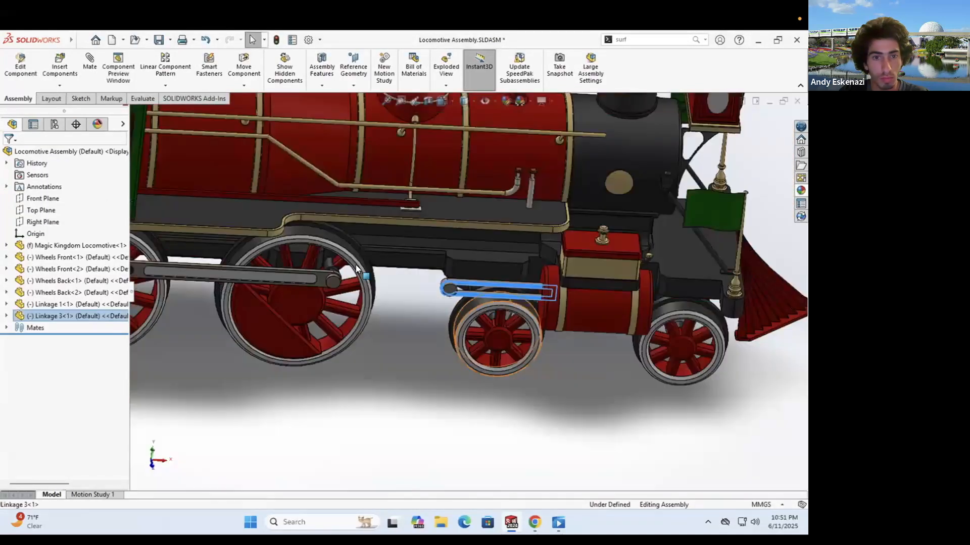
pyautogui.scroll(-2, 505, 297)
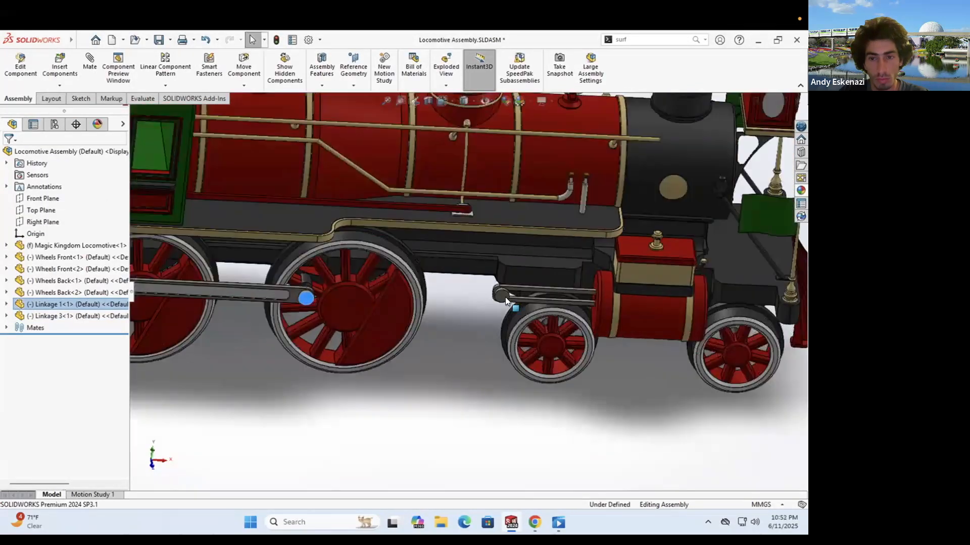
pyautogui.click(473, 338)
pyautogui.moveTo(420, 337); pyautogui.dragTo(432, 434, button='middle')
pyautogui.scroll(-2, 349, 310)
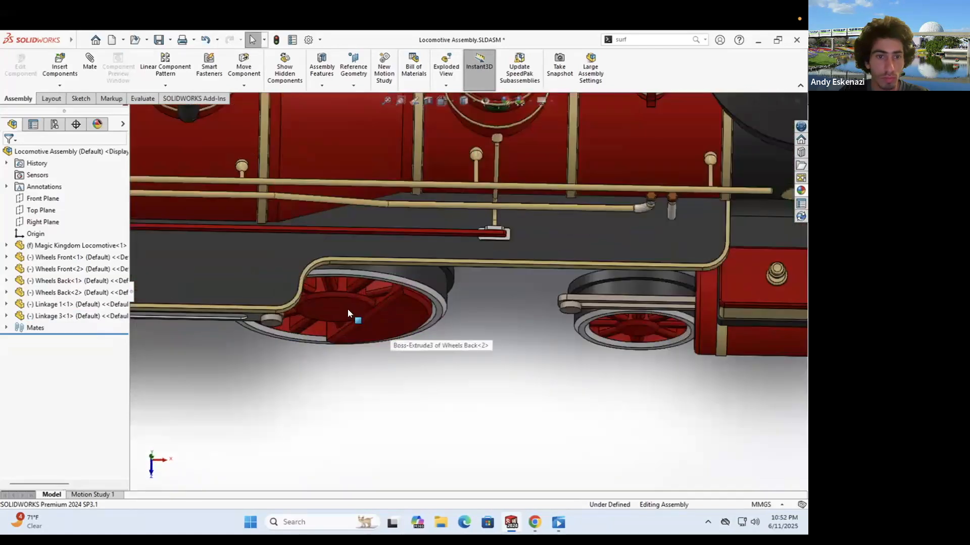
pyautogui.moveTo(348, 313); pyautogui.dragTo(380, 307, button='middle')
pyautogui.click(134, 100)
pyautogui.moveTo(434, 323); pyautogui.dragTo(616, 383, button='middle')
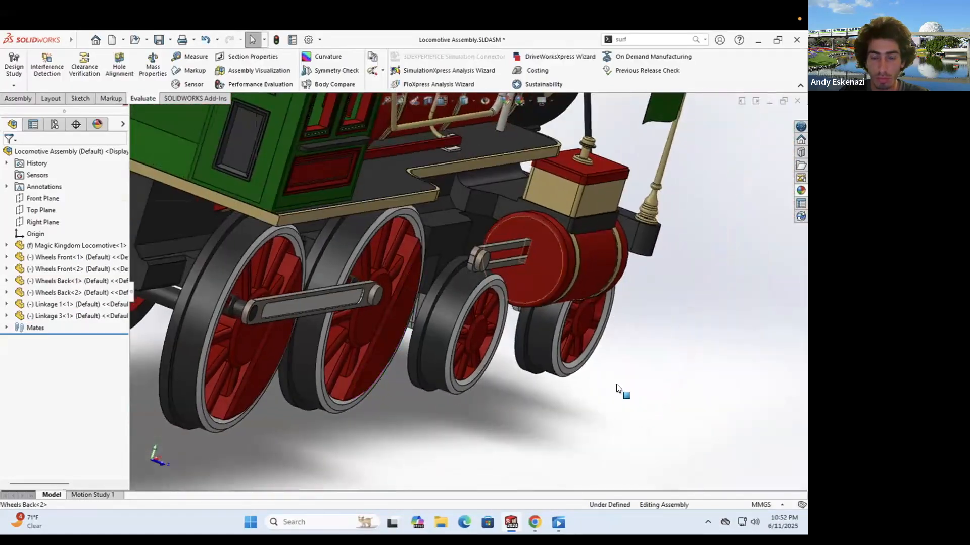
pyautogui.scroll(-2, 552, 233)
# Step: In the locomotive's cylinder slot sketch, offset the slot sideways from the cylinder's vertical centreline, trying 6 mm and settling on 12 mm
pyautogui.moveTo(514, 519)
pyautogui.click(238, 469)
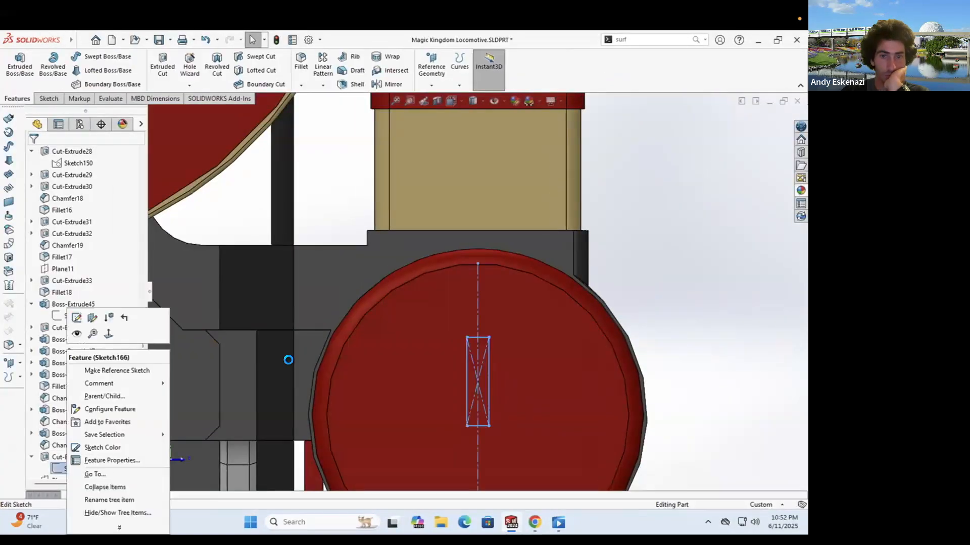
pyautogui.scroll(2, 426, 323)
pyautogui.scroll(-5, 467, 297)
pyautogui.write('6')
pyautogui.press('Return')
pyautogui.moveTo(479, 284); pyautogui.dragTo(497, 284)
pyautogui.doubleClick(455, 282)
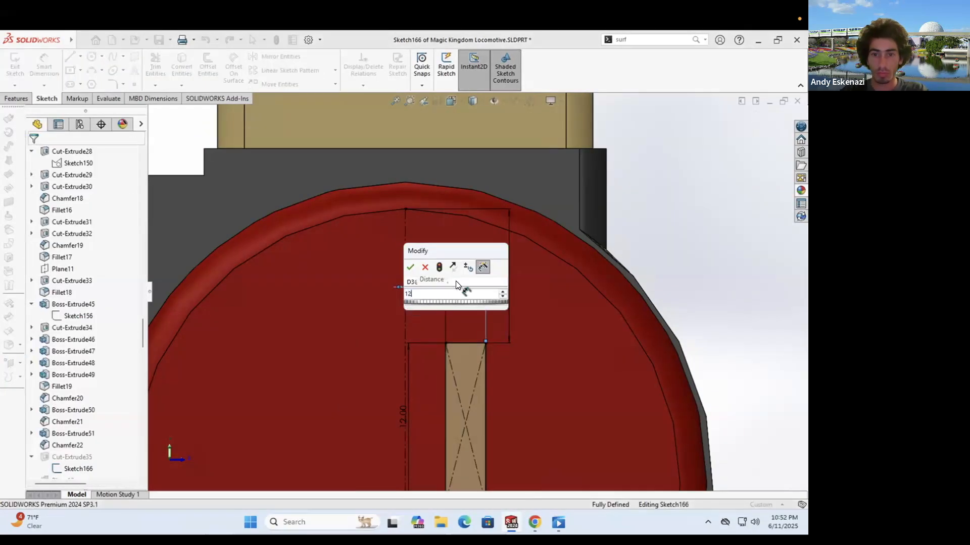
pyautogui.write('12')
pyautogui.press('Return')
pyautogui.doubleClick(520, 283)
pyautogui.doubleClick(381, 246)
pyautogui.scroll(8, 442, 268)
pyautogui.moveTo(466, 288)
pyautogui.mouseDown(button='middle')
pyautogui.moveTo(395, 313)
pyautogui.moveTo(323, 318)
pyautogui.moveTo(437, 348)
pyautogui.mouseUp(button='middle')
# Step: In the Locomotive Assembly, measure the distance between the end faces of Linkage 1's and Linkage 3's pins
pyautogui.moveTo(511, 523)
pyautogui.click(504, 487)
pyautogui.scroll(5, 407, 291)
pyautogui.click(190, 57)
pyautogui.click(467, 299)
pyautogui.click(203, 385)
pyautogui.moveTo(424, 449); pyautogui.dragTo(438, 369, button='middle')
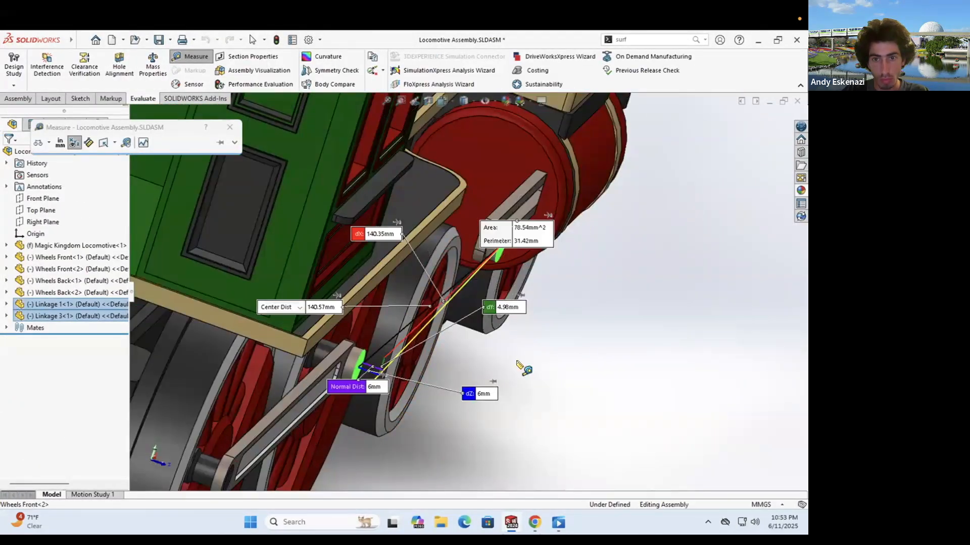
pyautogui.moveTo(518, 363); pyautogui.dragTo(493, 359, button='middle')
pyautogui.press('Escape')
# Step: Reopen the locomotive's cylinder slot sketch, set the slot's sideways offset to 9 mm and close the sketch
pyautogui.moveTo(511, 523)
pyautogui.click(243, 464)
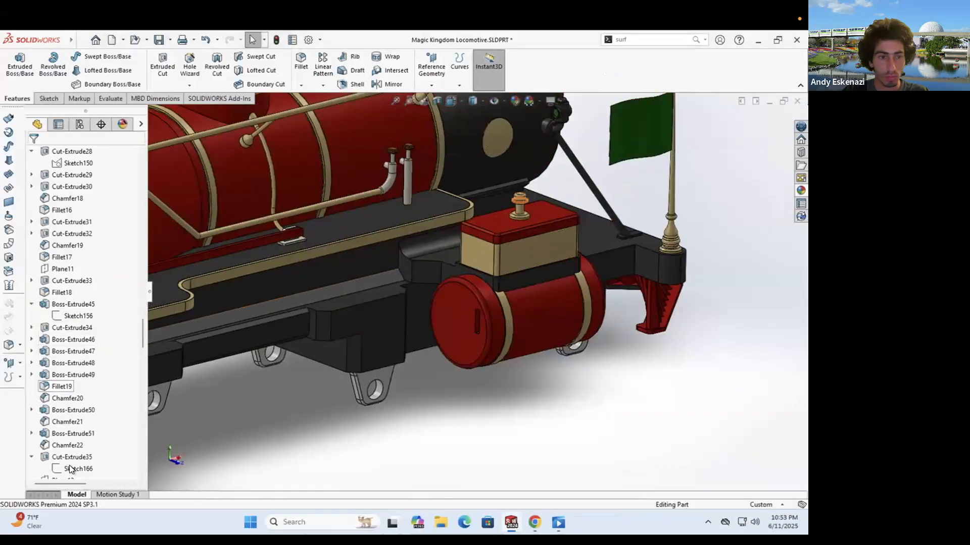
pyautogui.rightClick(71, 469)
pyautogui.click(79, 318)
pyautogui.scroll(-5, 532, 422)
pyautogui.doubleClick(449, 323)
pyautogui.write('9')
pyautogui.press('Return')
pyautogui.click(584, 319)
# Step: Create a new part and sketch a horizontal construction line from the origin on the Front Plane
pyautogui.click(531, 524)
pyautogui.click(531, 524)
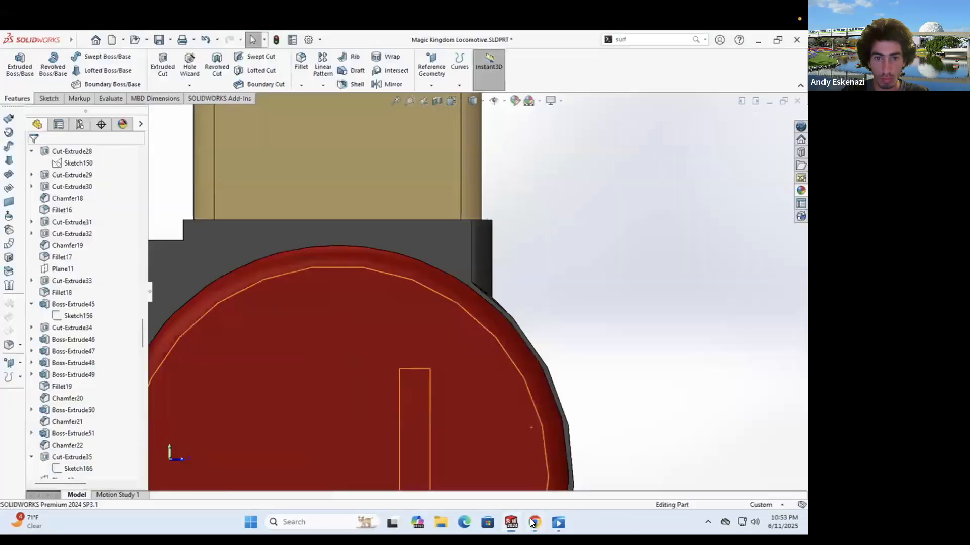
pyautogui.click(82, 44)
pyautogui.click(101, 58)
pyautogui.click(435, 445)
pyautogui.click(15, 65)
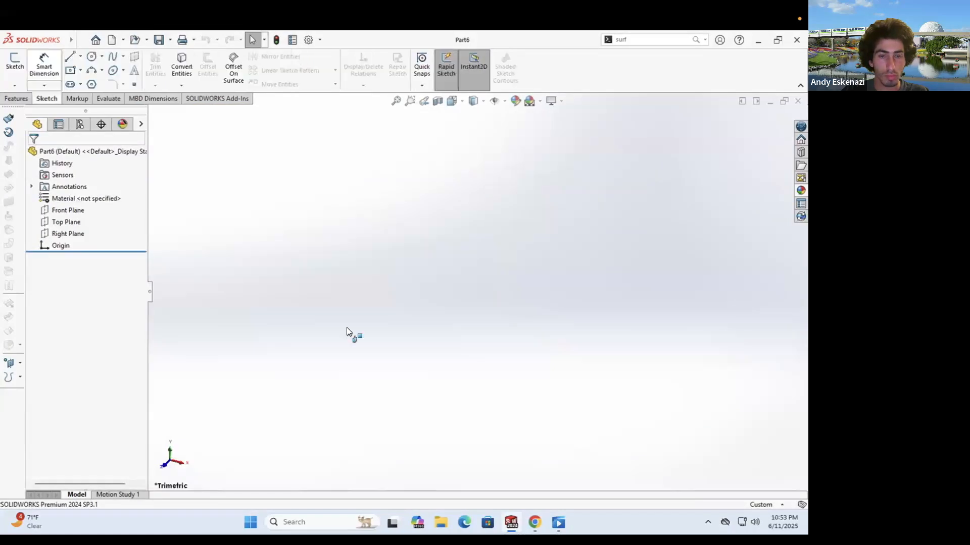
pyautogui.click(347, 327)
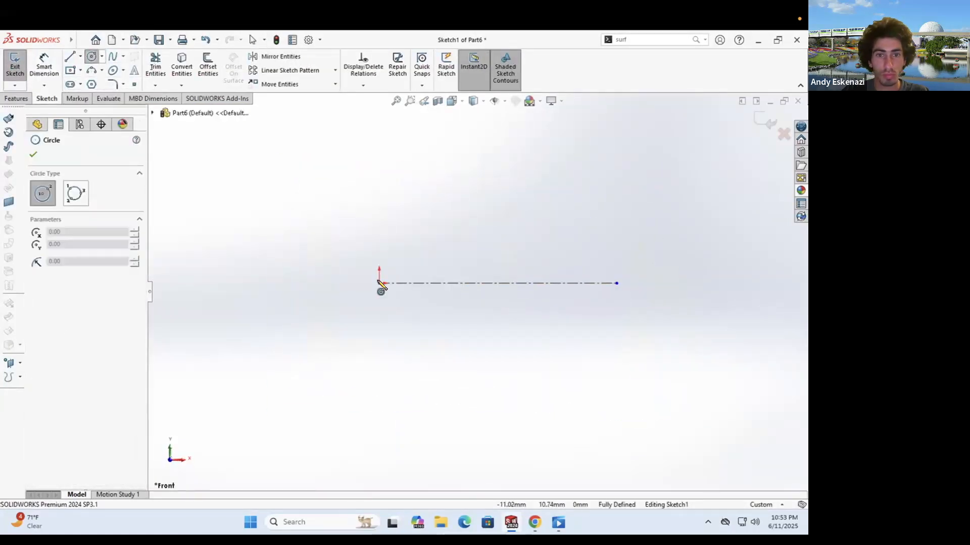
# Step: Draw a circle at each end of the construction line and make the two circles equal
pyautogui.click(281, 277)
pyautogui.keyDown('ctrl'); pyautogui.click(581, 254); pyautogui.keyUp('ctrl')
pyautogui.click(37, 371)
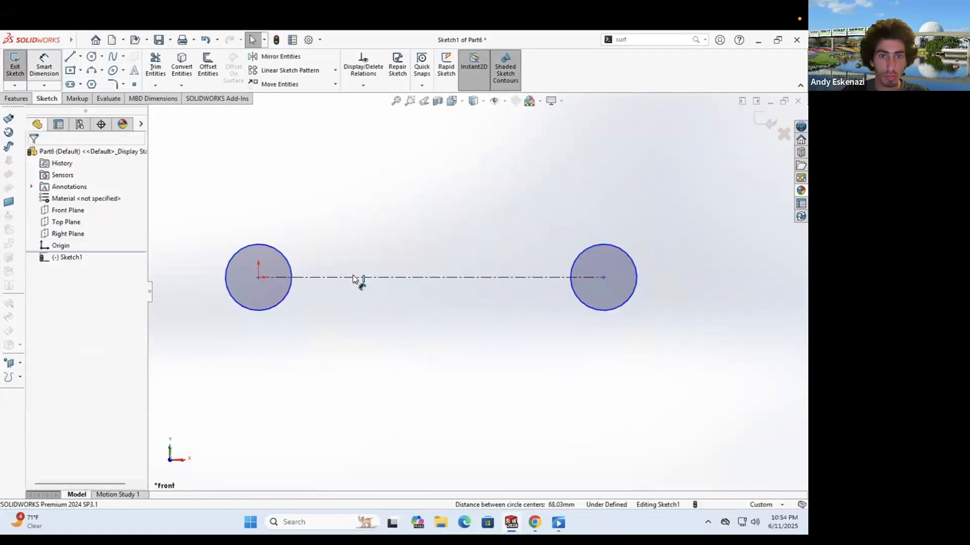
# Step: Dimension the construction line between the circle centres and set its length to 100 mm
pyautogui.click(44, 65)
pyautogui.click(363, 277)
pyautogui.click(384, 352)
pyautogui.write('80')
pyautogui.press('Return')
pyautogui.doubleClick(384, 353)
pyautogui.write('100')
pyautogui.press('Return')
# Step: Dimension the end circles and set their diameter to 10 mm
pyautogui.click(712, 302)
pyautogui.click(223, 345)
pyautogui.write('100')
pyautogui.press('Return')
pyautogui.hotkey('ctrl', 'z')
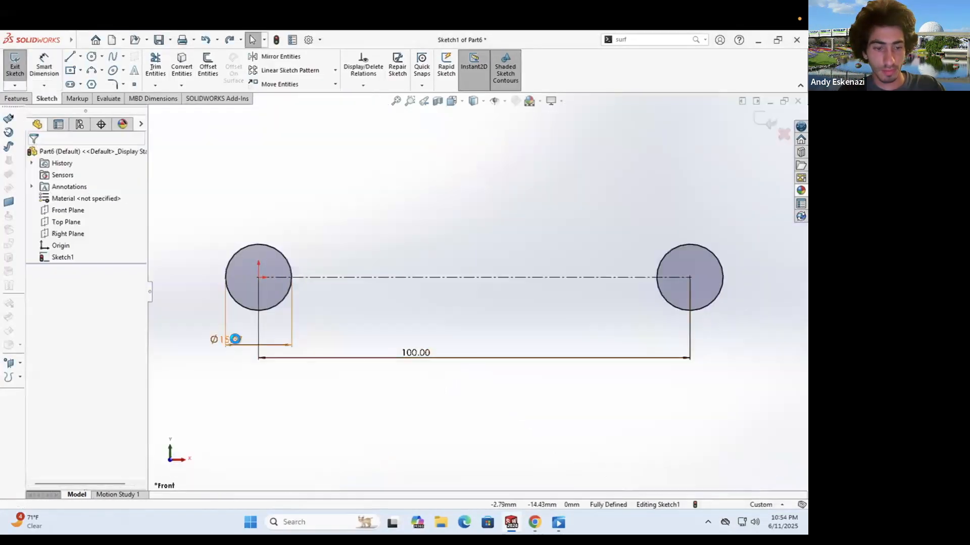
pyautogui.doubleClick(232, 340)
pyautogui.write('10')
pyautogui.press('Return')
# Step: Draw a straight slot around both circles, centred on the two ends of the construction line
pyautogui.click(69, 85)
pyautogui.press('Escape')
pyautogui.click(69, 85)
pyautogui.click(259, 278)
pyautogui.click(33, 155)
# Step: Dimension the distance between the slot's long straight edges and set it to 15 mm
pyautogui.click(44, 66)
pyautogui.click(306, 246)
pyautogui.click(303, 309)
pyautogui.click(204, 287)
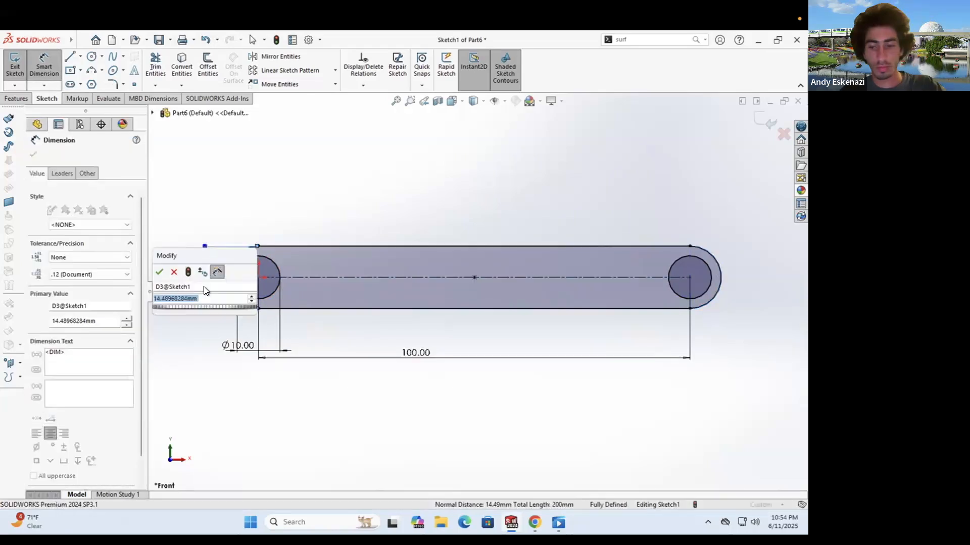
pyautogui.write('15')
pyautogui.press('Return')
pyautogui.press('Escape')
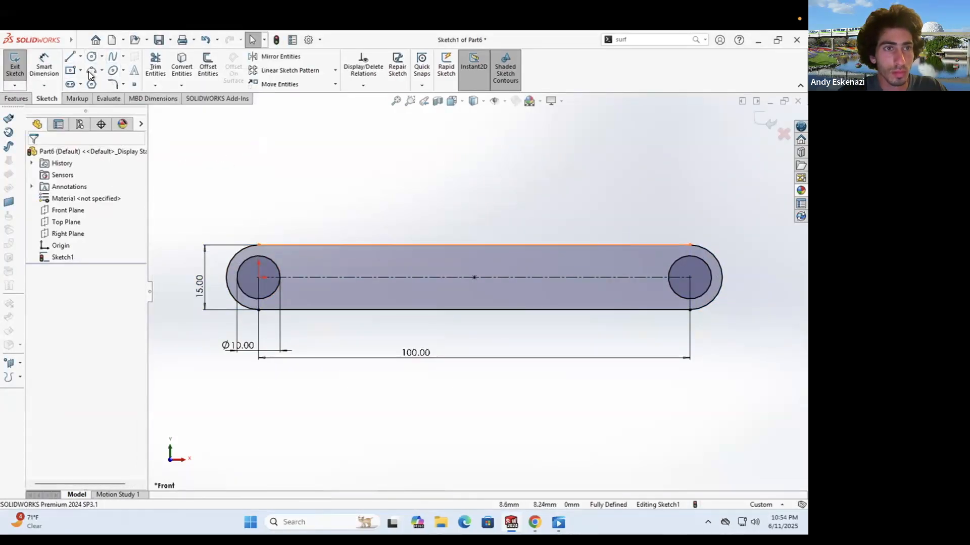
# Step: Draw two three-point arcs between the slot's rounded ends, curving inward along its upper and lower edges
pyautogui.click(89, 75)
pyautogui.click(258, 245)
pyautogui.click(474, 261)
pyautogui.click(259, 310)
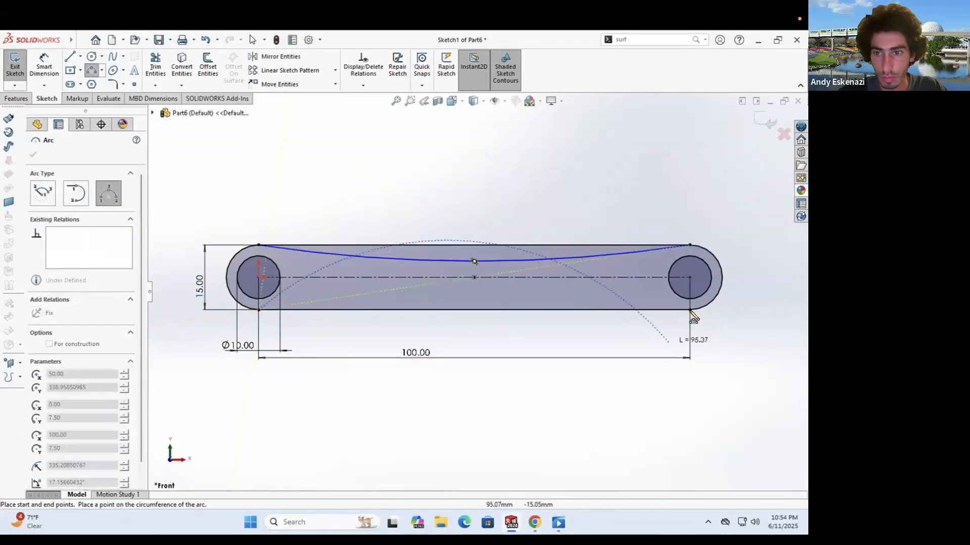
pyautogui.click(518, 299)
# Step: Dimension the upper and lower arcs with a radius of 340 mm each
pyautogui.click(44, 66)
pyautogui.click(362, 257)
pyautogui.click(403, 219)
pyautogui.write('340')
pyautogui.press('Return')
pyautogui.click(410, 296)
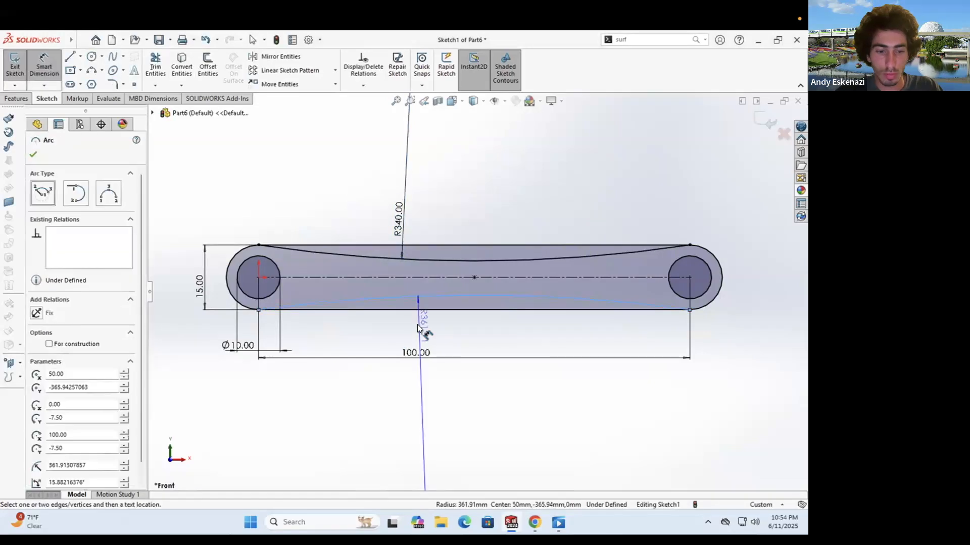
pyautogui.click(417, 325)
pyautogui.write('340')
pyautogui.press('Return')
# Step: Extrude the waisted linkage profile 3 mm and open the appearance options for its body
pyautogui.write('3')
pyautogui.press('Return')
pyautogui.press('Return')
pyautogui.scroll(2, 486, 244)
pyautogui.rightClick(420, 275)
pyautogui.click(510, 238)
pyautogui.click(526, 275)
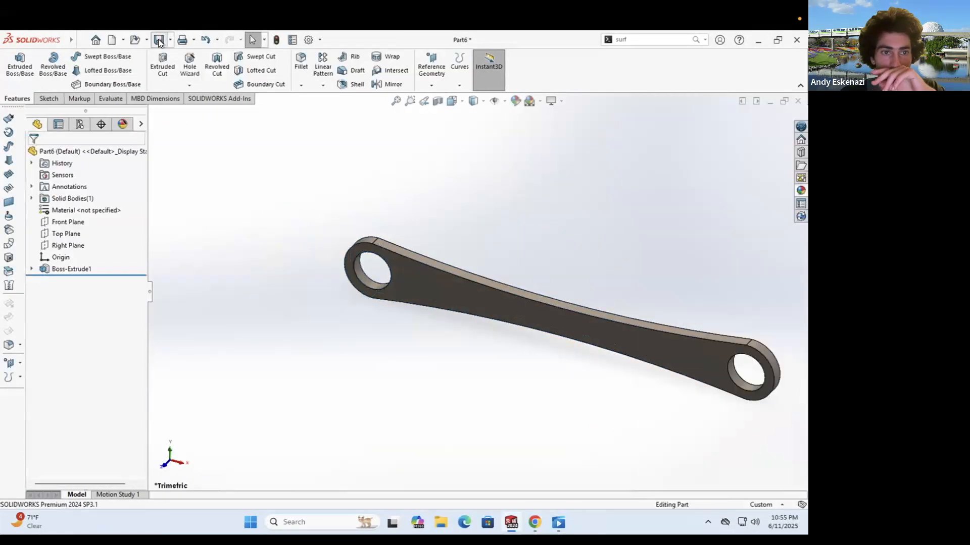
# Step: Save the new part as Linkage 2, switch to the Locomotive Assembly and rebuild it
pyautogui.click(159, 40)
pyautogui.write('Linkage')
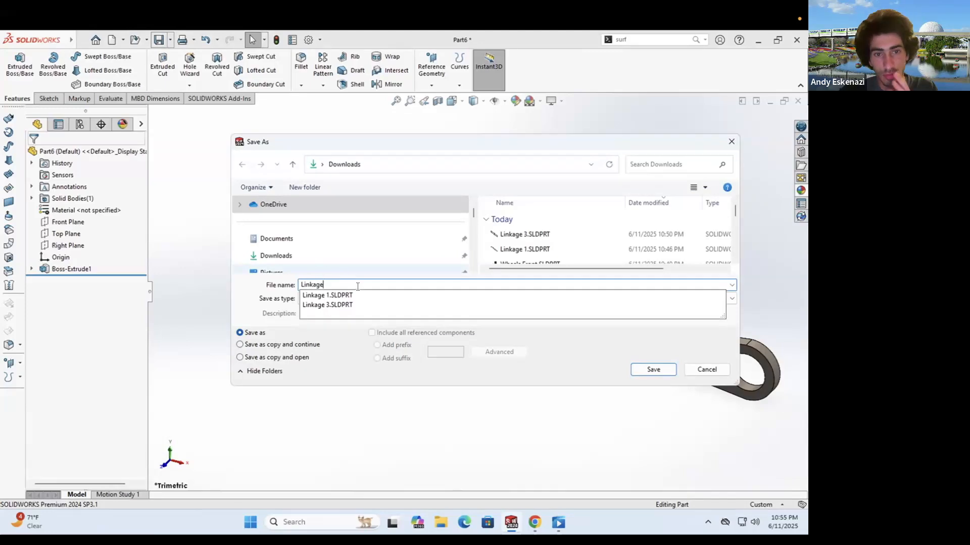
pyautogui.click(424, 468)
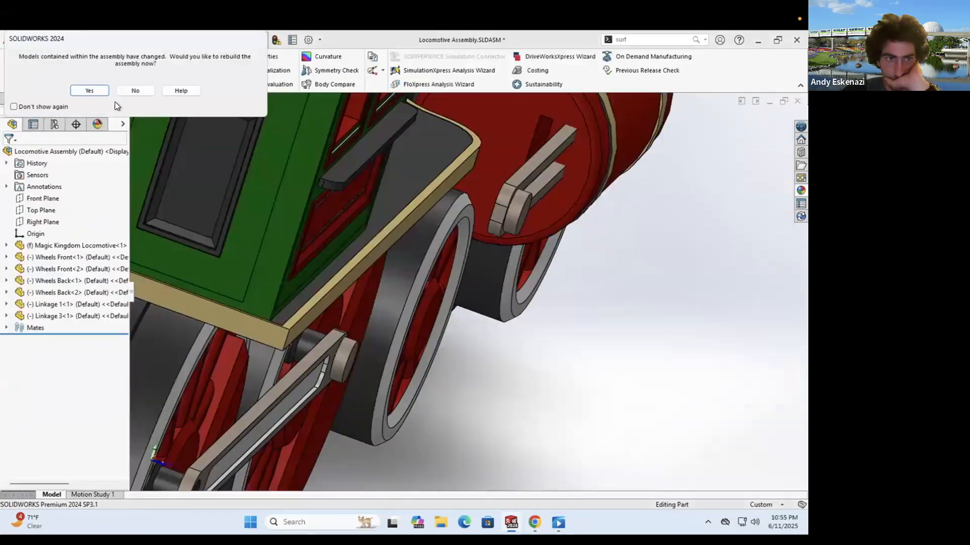
pyautogui.click(86, 89)
# Step: Insert Linkage 2 into the Locomotive Assembly just below the large driving wheel
pyautogui.scroll(5, 320, 280)
pyautogui.scroll(-6, 320, 281)
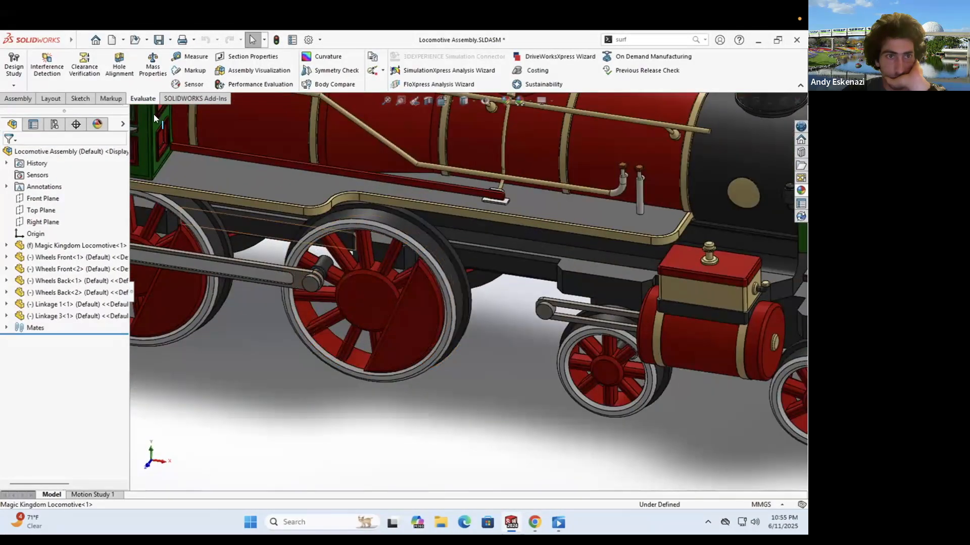
pyautogui.click(17, 98)
pyautogui.click(60, 66)
pyautogui.click(33, 283)
pyautogui.click(348, 366)
# Step: Mate Linkage 2's first hole concentric with Linkage 1's end pin and make its flat face coincident with the pin's end face
pyautogui.scroll(-3, 400, 392)
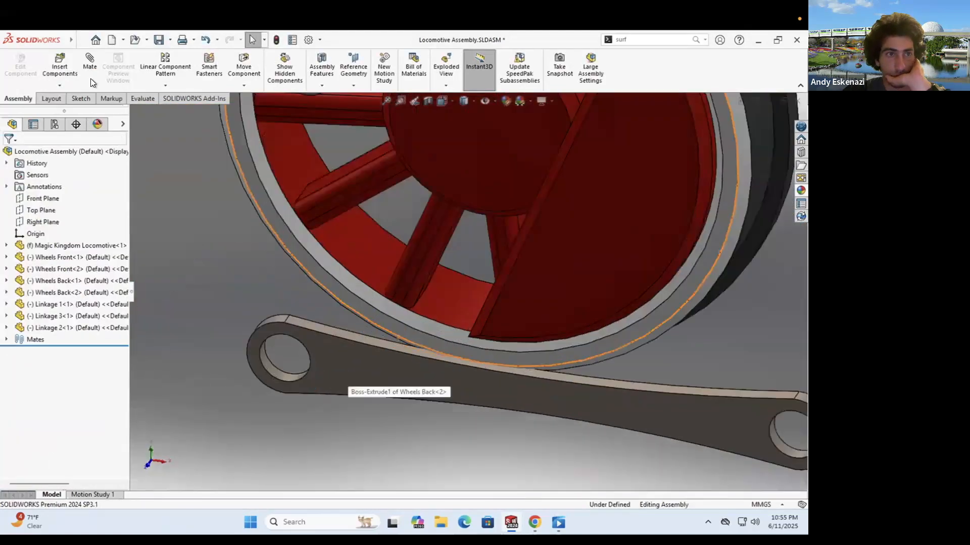
pyautogui.click(90, 62)
pyautogui.scroll(-6, 353, 226)
pyautogui.click(440, 181)
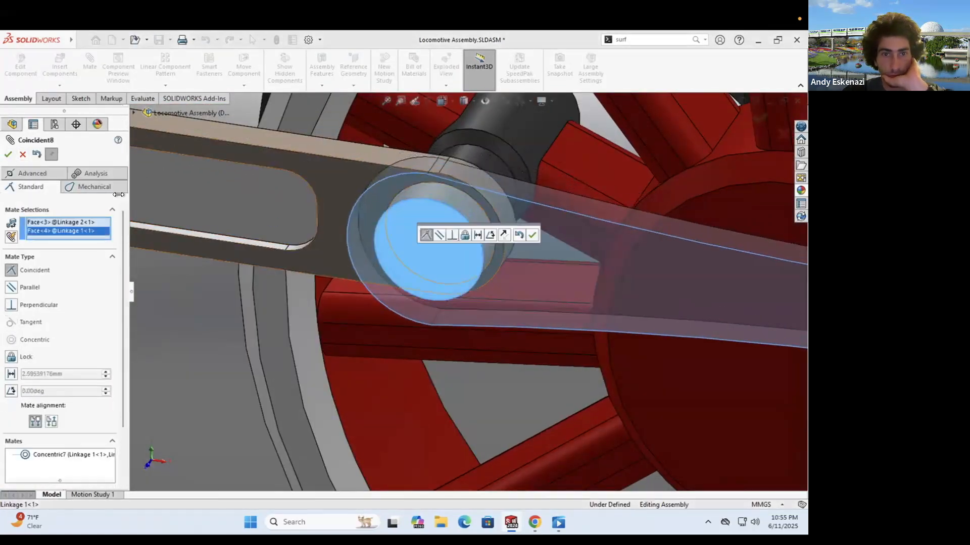
pyautogui.click(435, 231)
# Step: Mate Linkage 2's free hole concentric with the pin on Linkage 3 and close the mate command
pyautogui.scroll(5, 435, 301)
pyautogui.scroll(-2, 434, 301)
pyautogui.click(435, 302)
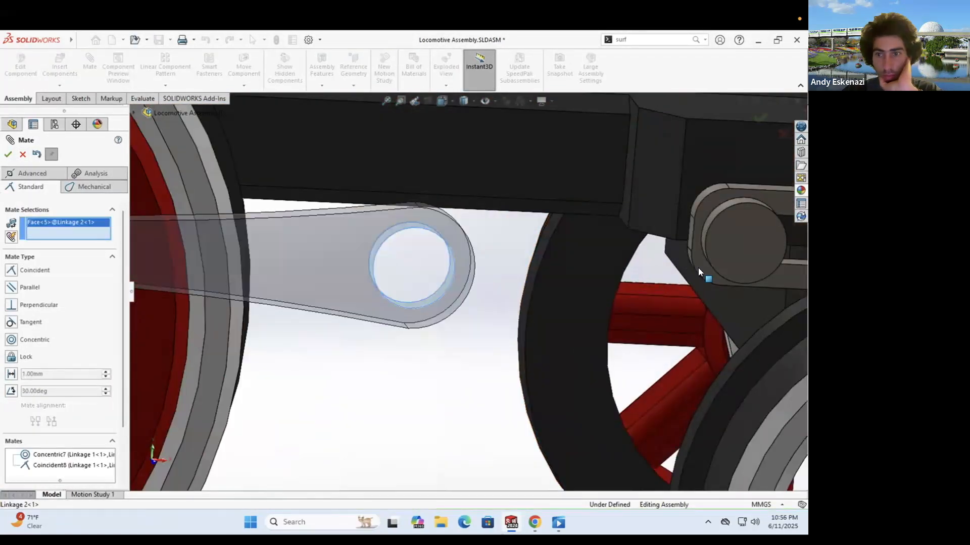
pyautogui.click(695, 255)
pyautogui.click(670, 336)
pyautogui.press('Escape')
# Step: Turn the rear driving wheels to test the linkage motion and save the Locomotive Assembly
pyautogui.scroll(5, 497, 229)
pyautogui.scroll(5, 497, 229)
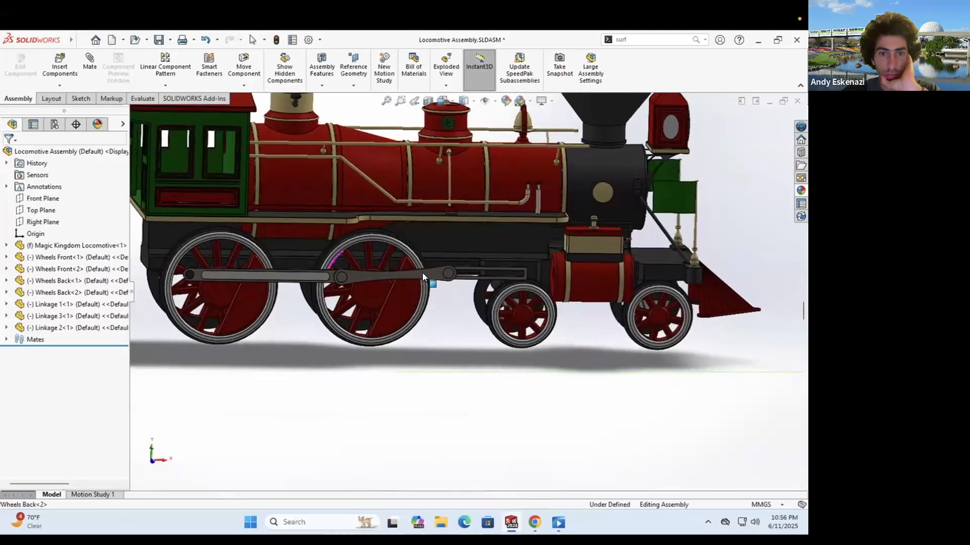
pyautogui.moveTo(396, 278); pyautogui.dragTo(400, 313)
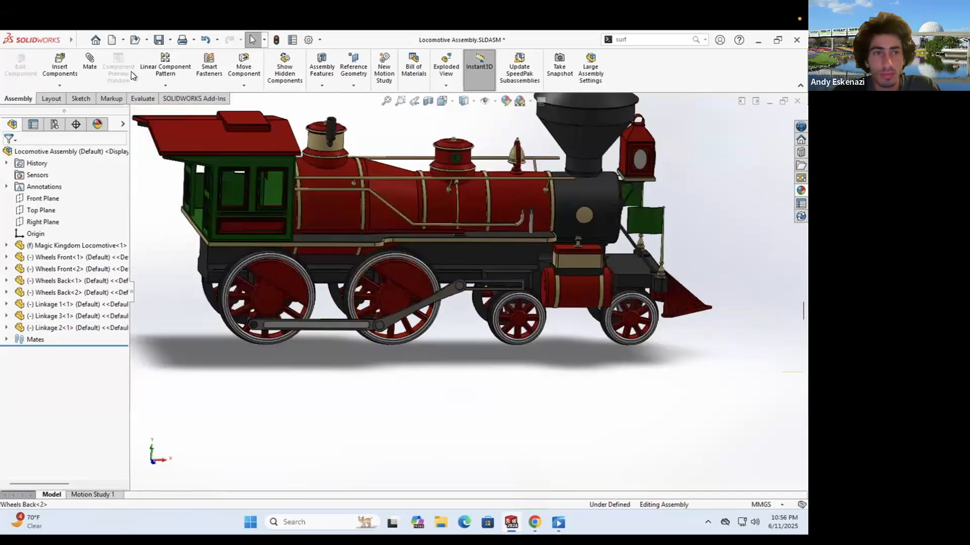
pyautogui.hotkey('ctrl', 's')
pyautogui.press('Return')
# Step: Switch to the Linkage 3 part and apply the brushed zinc appearance to its body
pyautogui.moveTo(511, 523)
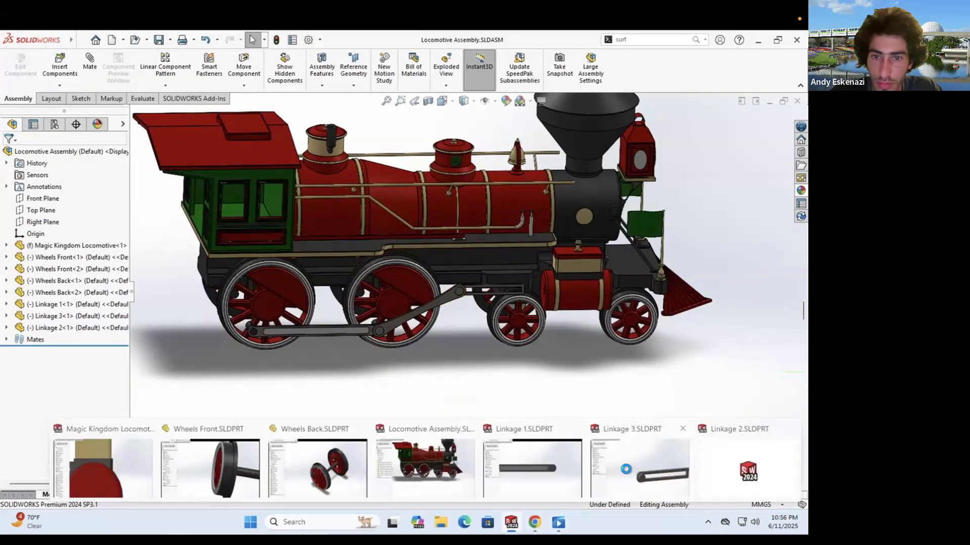
pyautogui.click(641, 464)
pyautogui.rightClick(500, 313)
pyautogui.click(614, 237)
pyautogui.click(596, 263)
pyautogui.click(686, 437)
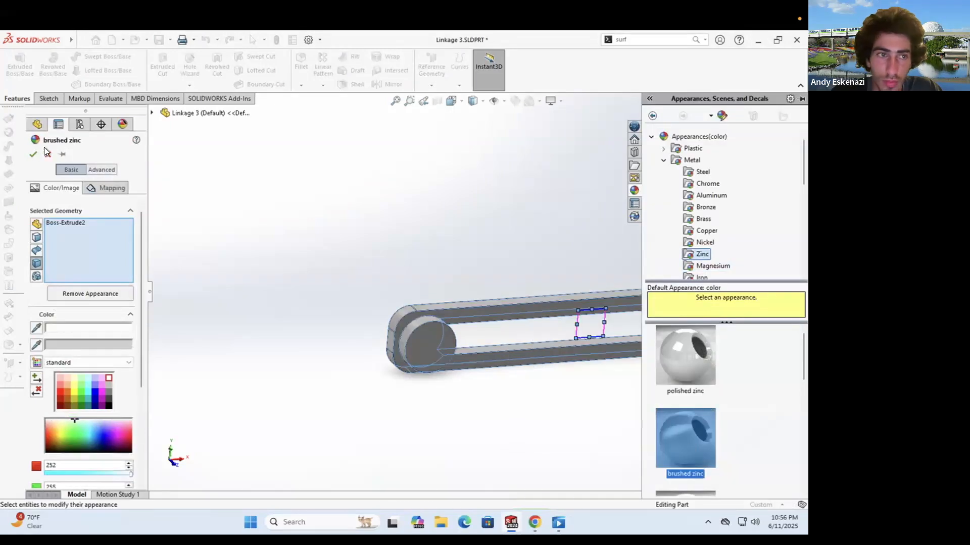
pyautogui.press('Return')
pyautogui.rightClick(444, 332)
pyautogui.press('Escape')
pyautogui.press('Escape')
# Step: Lengthen Linkage 3 in its base sketch, return to the Locomotive Assembly and rebuild it
pyautogui.click(444, 358)
pyautogui.rightClick(71, 269)
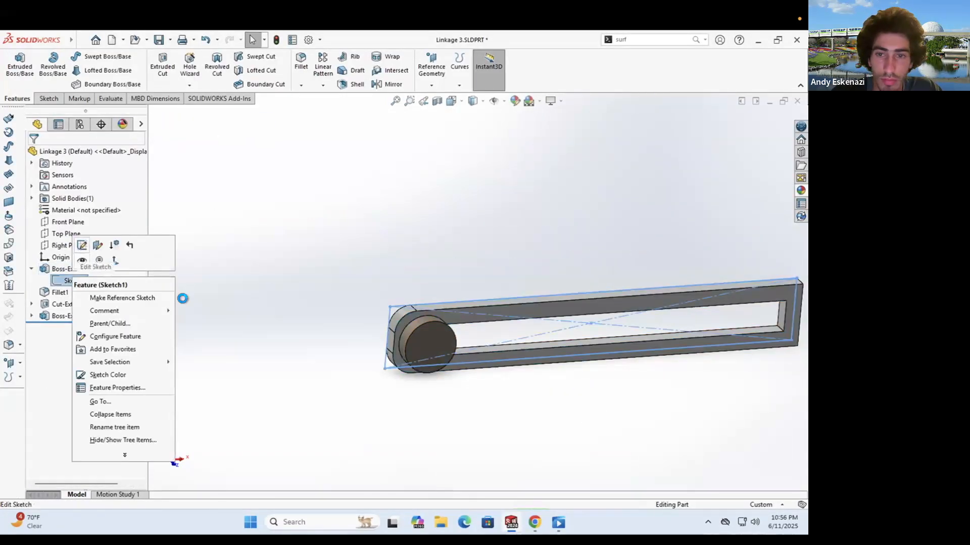
pyautogui.click(98, 253)
pyautogui.doubleClick(554, 211)
pyautogui.press('Return')
pyautogui.moveTo(511, 523)
pyautogui.click(390, 483)
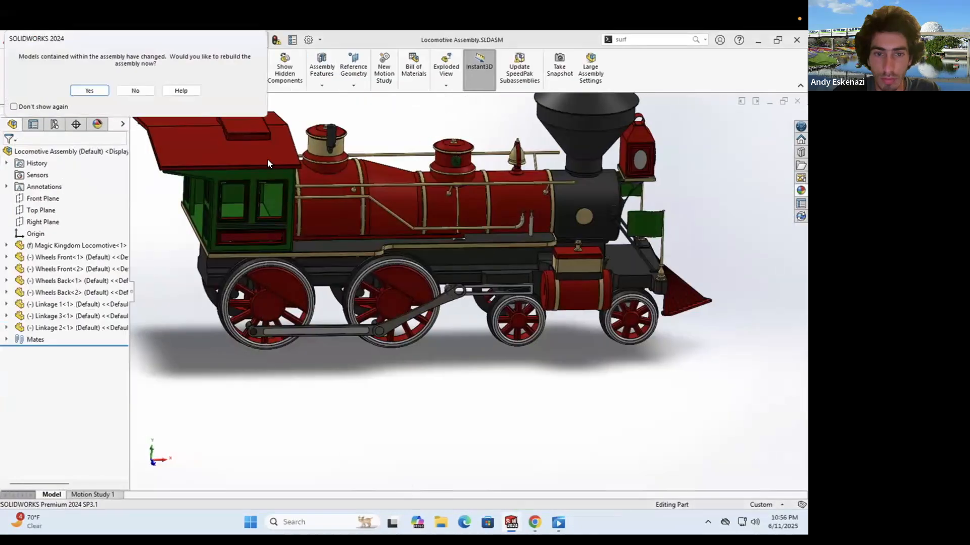
pyautogui.press('Return')
# Step: In the Linkage 2 part's sketch, set the spacing between the two holes to 120 mm and rebuild the part
pyautogui.scroll(5, 460, 298)
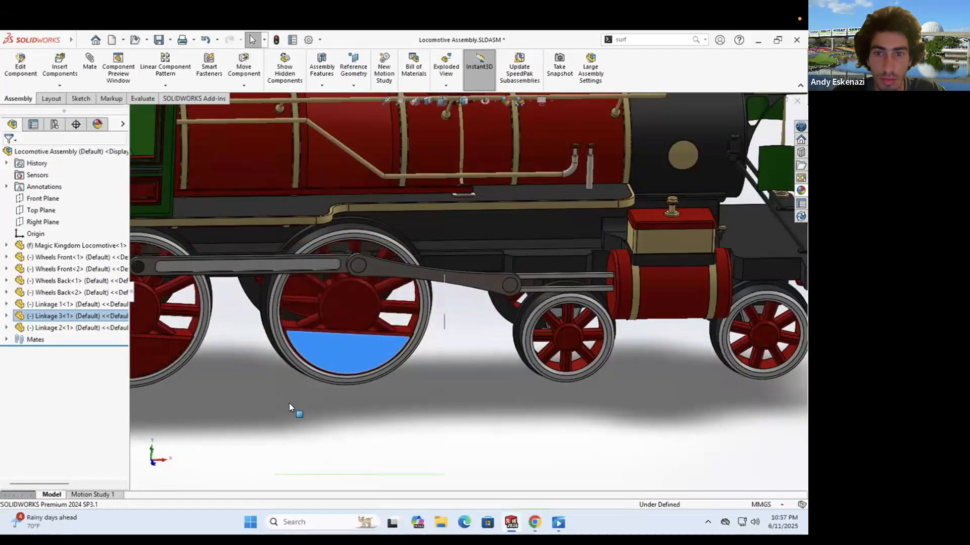
pyautogui.press('Escape')
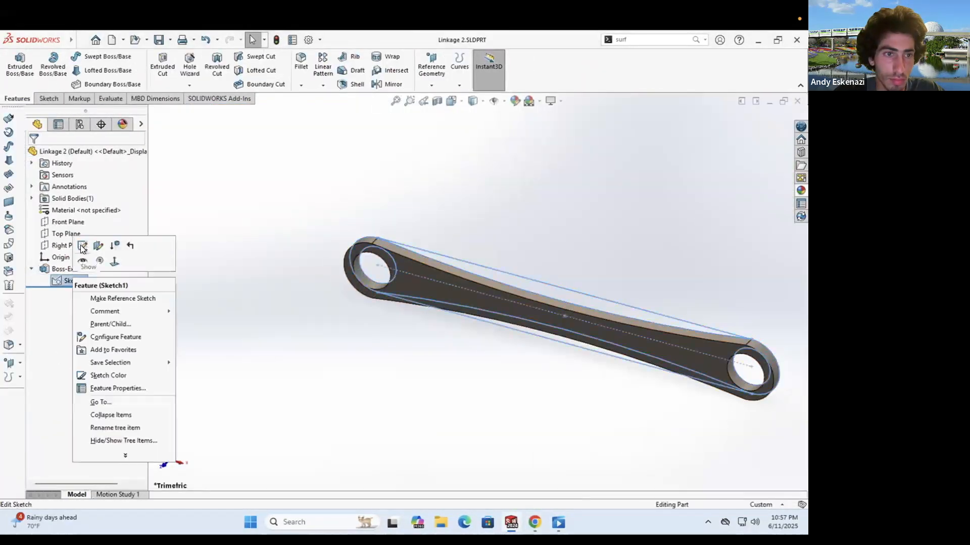
pyautogui.click(98, 252)
pyautogui.doubleClick(424, 356)
pyautogui.write('120')
pyautogui.press('Return')
pyautogui.click(276, 40)
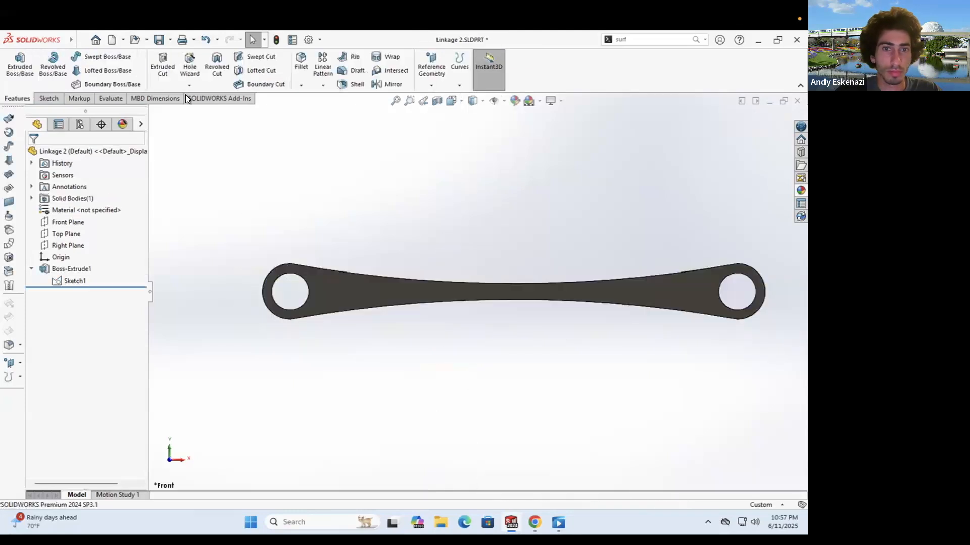
# Step: Reopen Linkage 2's sketch and set the radius of both the upper and lower arcs to 500 mm
pyautogui.rightClick(75, 269)
pyautogui.click(101, 251)
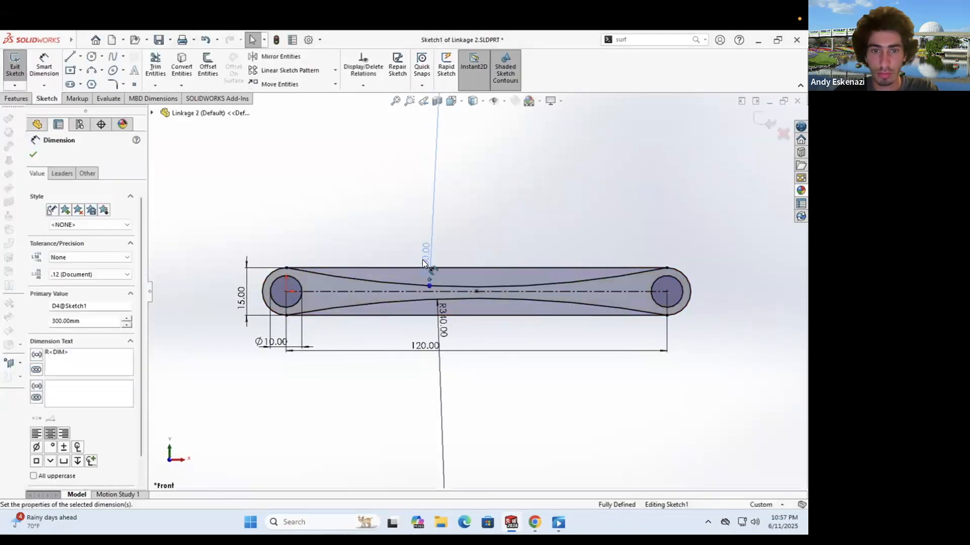
pyautogui.doubleClick(423, 259)
pyautogui.write('500')
pyautogui.press('Return')
pyautogui.doubleClick(444, 323)
pyautogui.write('500')
pyautogui.press('Return')
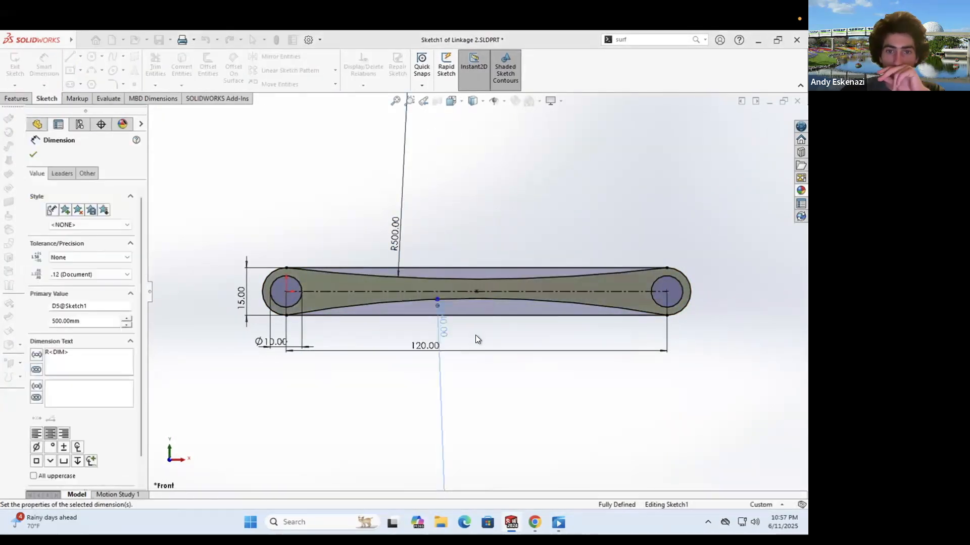
# Step: Rebuild Linkage 2 and switch to the Locomotive Assembly to inspect the updated side rods
pyautogui.click(277, 40)
pyautogui.moveTo(511, 522)
pyautogui.click(427, 481)
pyautogui.moveTo(478, 270); pyautogui.dragTo(450, 320, button='middle')
pyautogui.click(450, 319)
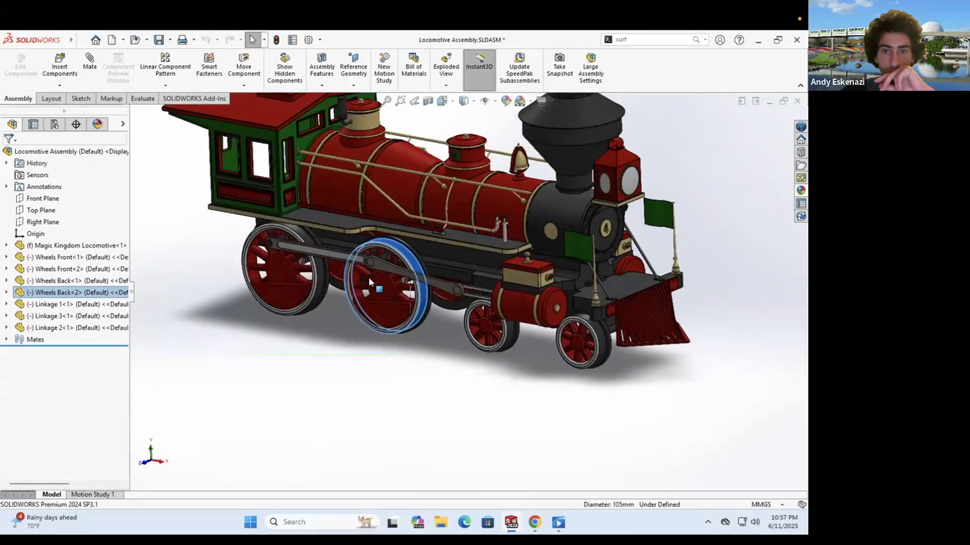
# Step: Open the Linkage 3 part, set its base sketch length to 90 mm, rebuild it and return to the assembly
pyautogui.moveTo(511, 523)
pyautogui.click(643, 467)
pyautogui.click(68, 280)
pyautogui.click(76, 264)
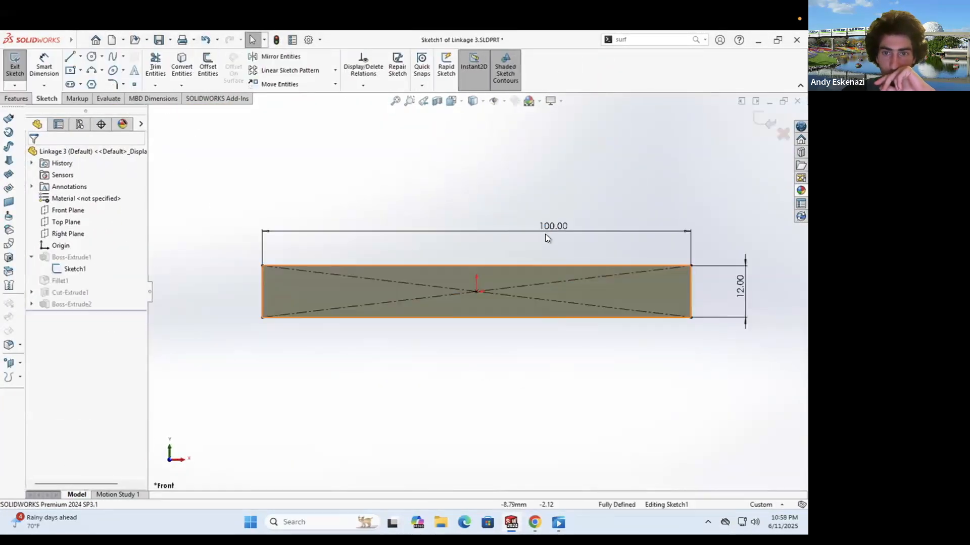
pyautogui.doubleClick(544, 235)
pyautogui.write('90')
pyautogui.press('Return')
pyautogui.hotkey('ctrl', 'b')
pyautogui.hotkey('ctrl', 'Tab')
pyautogui.press('Return')
# Step: Rotate the driving wheels to check how Linkage 3 slides in the cylinder
pyautogui.moveTo(356, 281); pyautogui.dragTo(424, 329)
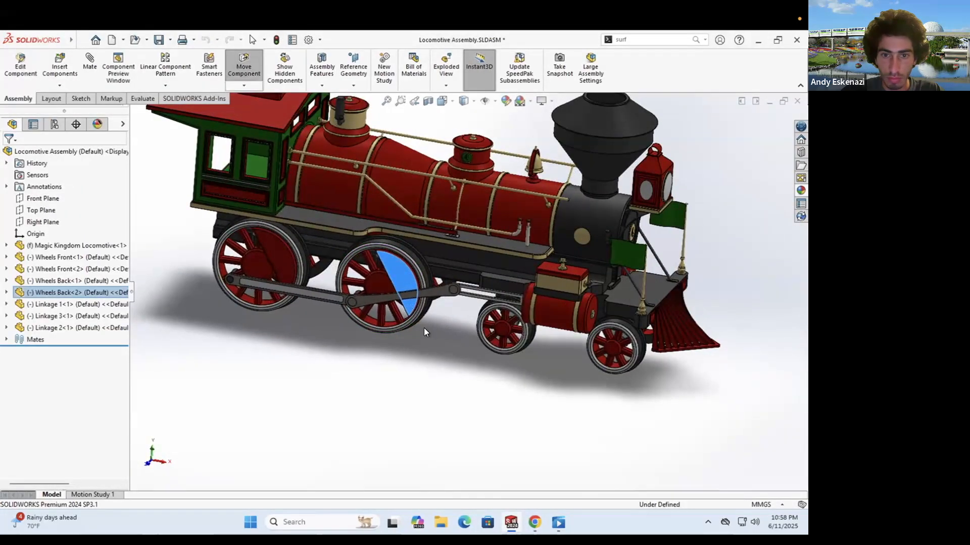
pyautogui.scroll(-5, 484, 323)
pyautogui.moveTo(433, 260); pyautogui.dragTo(262, 384)
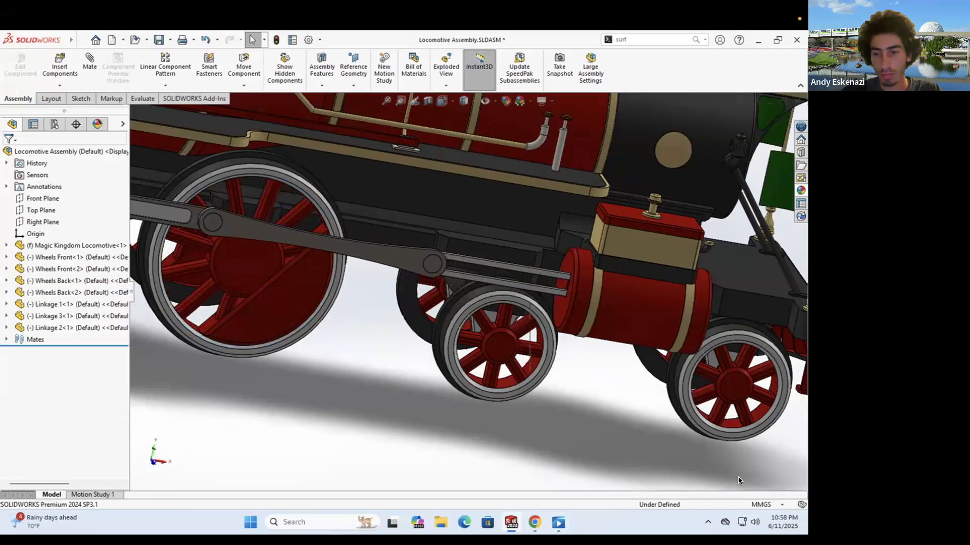
# Step: Set Linkage 3's base sketch length to 92 mm, rebuild the part and return to the assembly
pyautogui.hotkey('ctrl', 'Tab')
pyautogui.rightClick(71, 268)
pyautogui.click(96, 249)
pyautogui.doubleClick(550, 220)
pyautogui.press('Return')
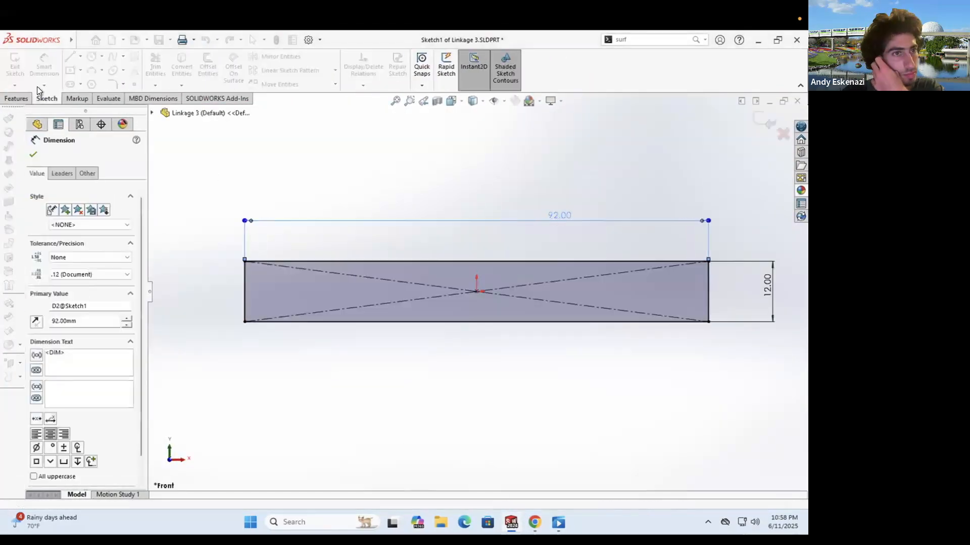
pyautogui.hotkey('ctrl', 'b')
pyautogui.hotkey('ctrl', 'Tab')
# Step: Turn the driving wheels again to check the travel of the resized Linkage 3 and the fit of the side rods
pyautogui.scroll(3, 266, 222)
pyautogui.moveTo(267, 222); pyautogui.dragTo(265, 347)
pyautogui.scroll(4, 265, 347)
pyautogui.scroll(-10, 305, 307)
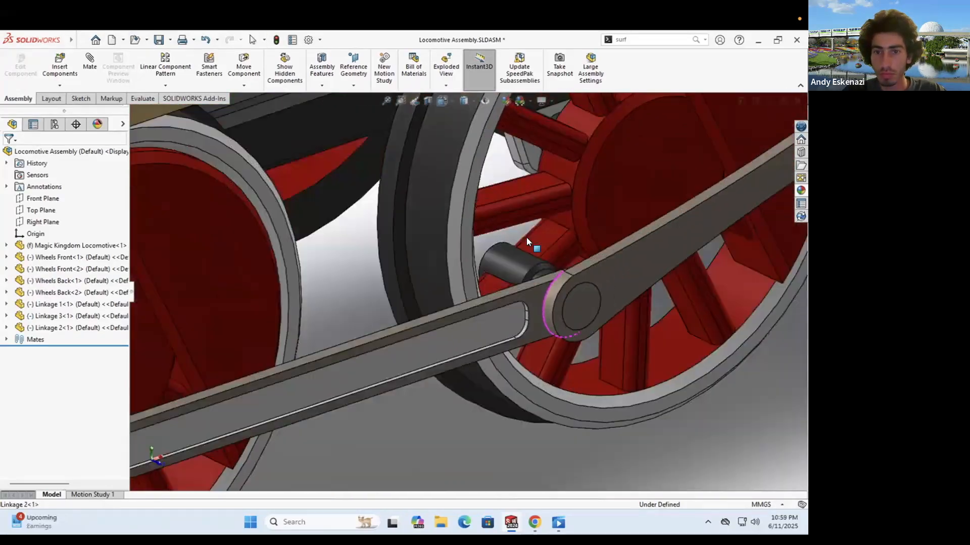
# Step: Insert a second Linkage 1 beside the driving wheels on the opposite side of the locomotive
pyautogui.scroll(8, 526, 237)
pyautogui.moveTo(526, 237); pyautogui.dragTo(373, 255, button='middle')
pyautogui.press('i')
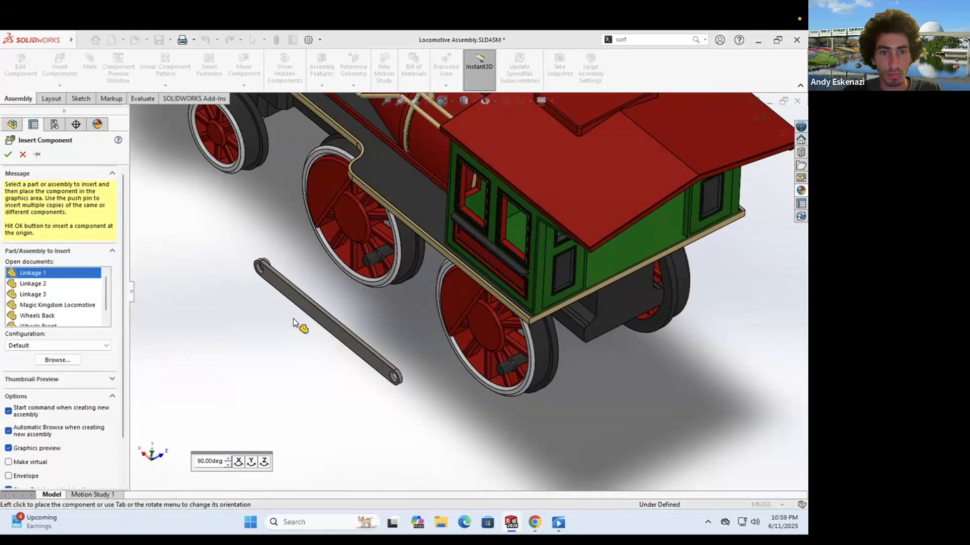
pyautogui.click(300, 325)
pyautogui.moveTo(329, 323)
pyautogui.mouseDown(button='right')
pyautogui.moveTo(323, 303)
pyautogui.moveTo(328, 319)
pyautogui.mouseUp(button='right')
# Step: Mate the two end holes of the second Linkage 1 concentric with the crank pins of the two driving wheel sets
pyautogui.click(90, 63)
pyautogui.scroll(-5, 404, 329)
pyautogui.scroll(3, 429, 328)
pyautogui.click(453, 319)
pyautogui.click(609, 295)
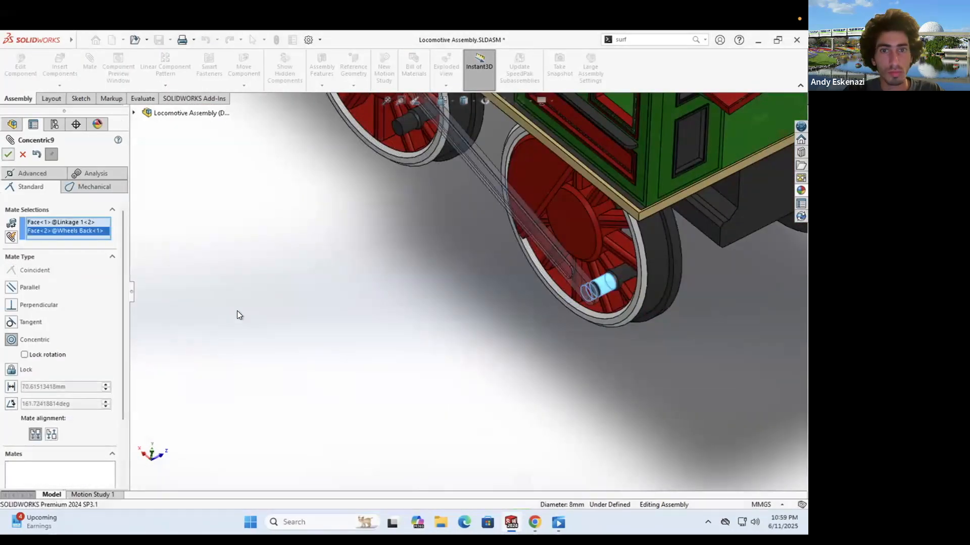
pyautogui.press('Return')
pyautogui.scroll(-4, 506, 312)
pyautogui.click(506, 312)
pyautogui.press('Return')
# Step: Make the outer face of the second Linkage 1 coincident with the end face of the rear wheel's crank pin
pyautogui.scroll(-3, 357, 232)
pyautogui.click(357, 232)
pyautogui.click(404, 294)
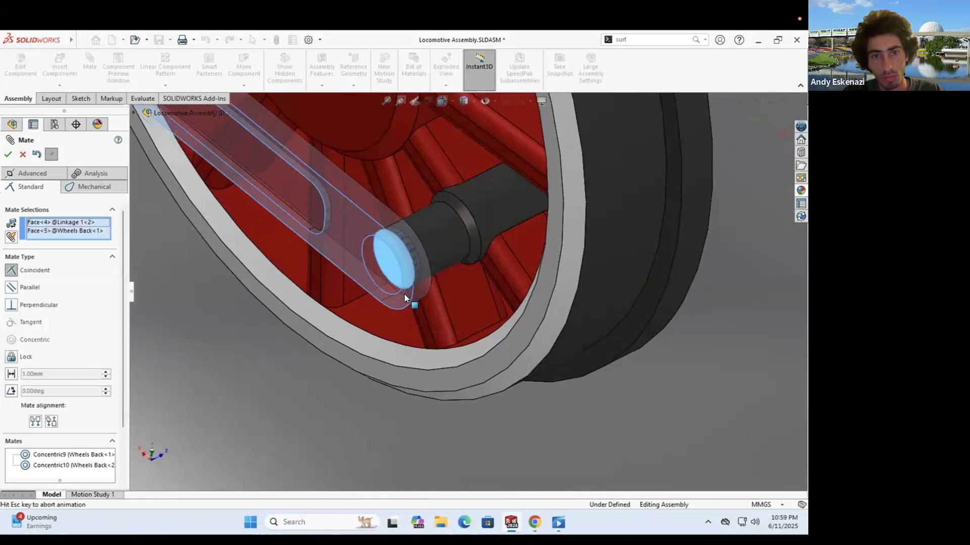
pyautogui.press('Return')
pyautogui.moveTo(270, 162); pyautogui.dragTo(384, 217, button='middle')
pyautogui.press('f')
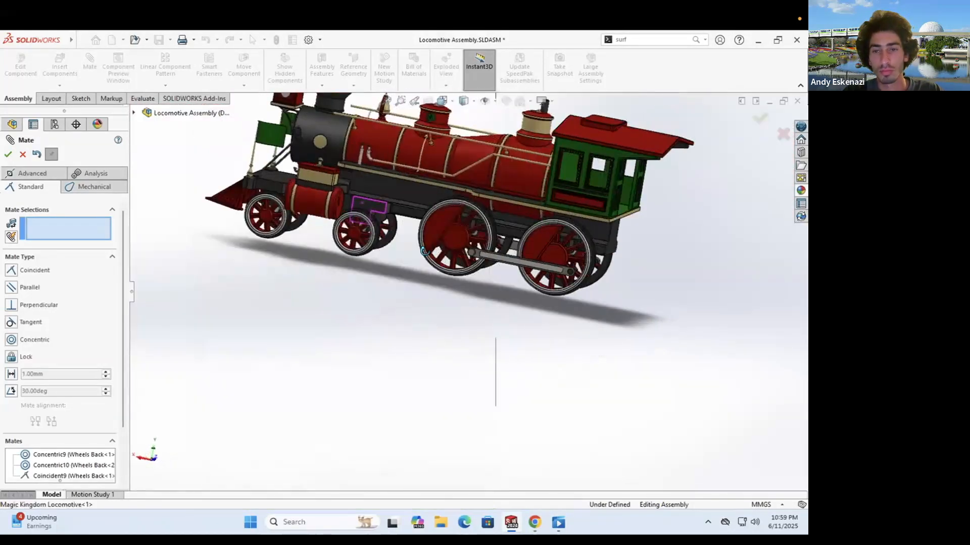
pyautogui.scroll(-5, 411, 234)
pyautogui.press('Return')
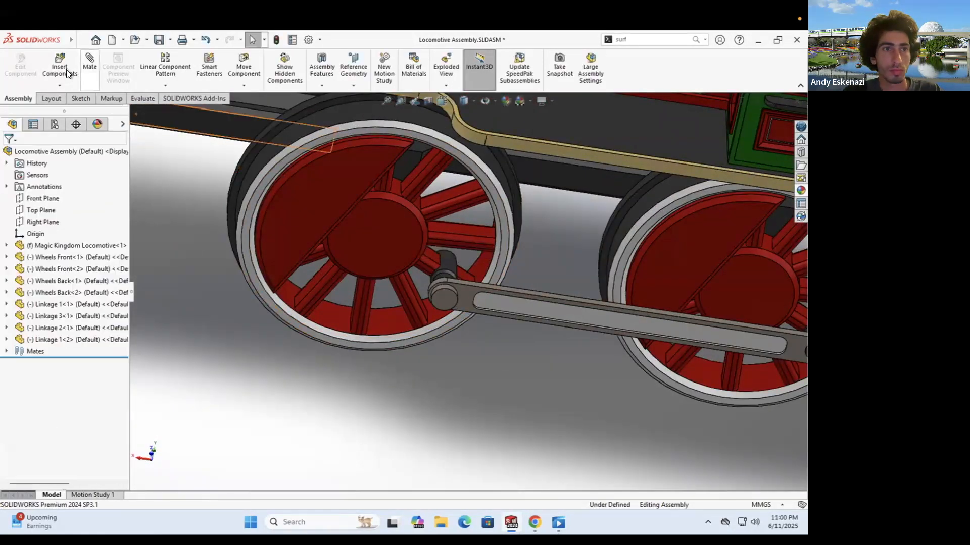
# Step: Insert a second Linkage 2 near the front driving wheel on the same side
pyautogui.click(63, 67)
pyautogui.click(357, 368)
pyautogui.scroll(-4, 371, 404)
# Step: Mate the second Linkage 2's hole concentric with the front end of Linkage 1 and make their adjoining faces coincident
pyautogui.press('m')
pyautogui.click(416, 386)
pyautogui.scroll(-5, 448, 131)
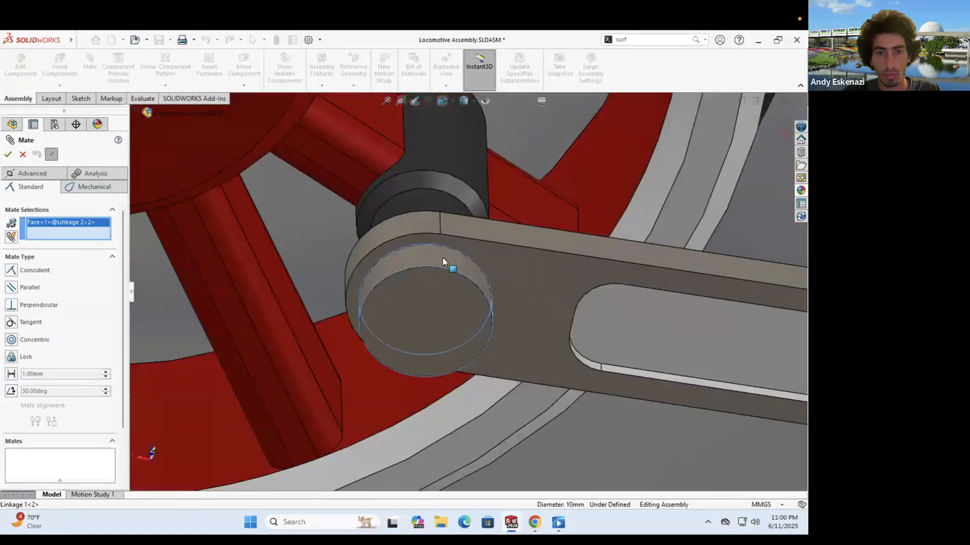
pyautogui.click(442, 260)
pyautogui.press('Return')
pyautogui.click(428, 320)
pyautogui.click(412, 245)
pyautogui.press('Return')
pyautogui.scroll(10, 404, 245)
# Step: Insert a second Linkage 3 in front of the opposite side's wheels and rotate it toward the cylinder
pyautogui.scroll(-3, 395, 242)
pyautogui.click(59, 67)
pyautogui.click(40, 292)
pyautogui.click(207, 329)
pyautogui.click(244, 85)
pyautogui.click(283, 111)
pyautogui.moveTo(244, 180); pyautogui.dragTo(273, 212)
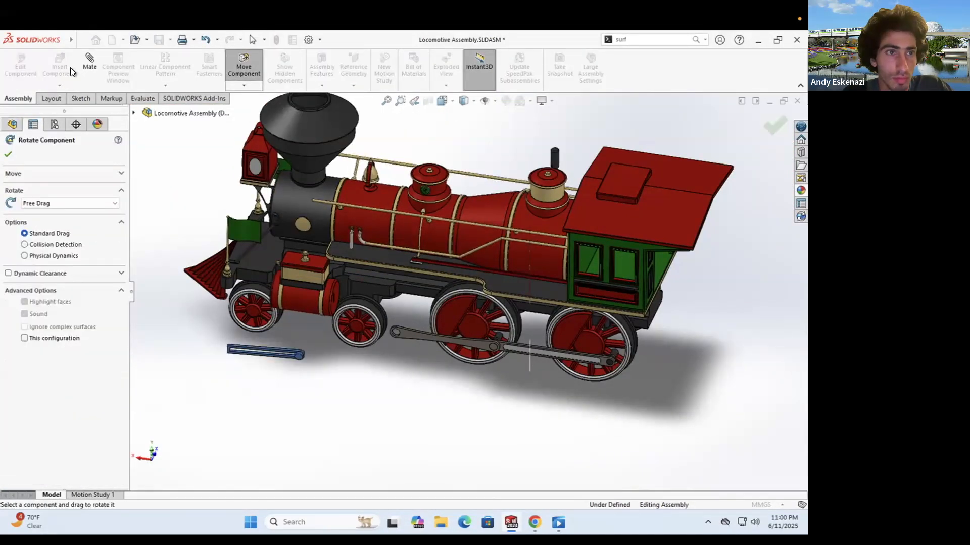
pyautogui.click(8, 154)
# Step: Mate a long face of the second Linkage 3 coincident with the matching face of the cylinder's slot
pyautogui.scroll(-5, 284, 324)
pyautogui.press('m')
pyautogui.click(368, 296)
pyautogui.moveTo(369, 293); pyautogui.dragTo(332, 232, button='middle')
pyautogui.scroll(-3, 348, 222)
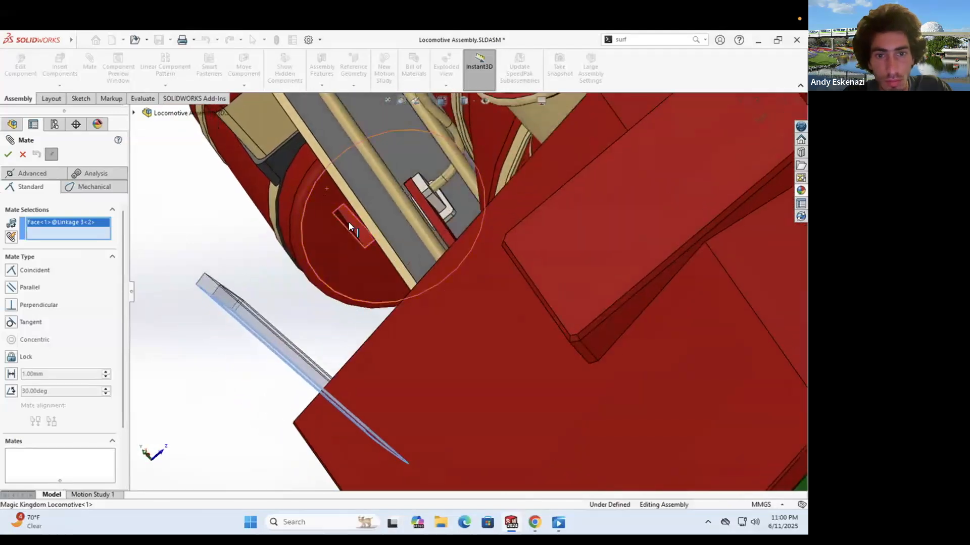
pyautogui.click(323, 237)
pyautogui.press('Return')
# Step: Make another face of the second Linkage 3 coincident with the adjacent face of the cylinder slot
pyautogui.click(383, 377)
pyautogui.scroll(3, 480, 288)
pyautogui.click(486, 297)
pyautogui.press('Return')
# Step: Mate the round end of the second Linkage 3 concentric with Linkage 2's free hole and save the assembly
pyautogui.scroll(5, 606, 303)
pyautogui.scroll(-5, 703, 294)
pyautogui.scroll(-3, 703, 295)
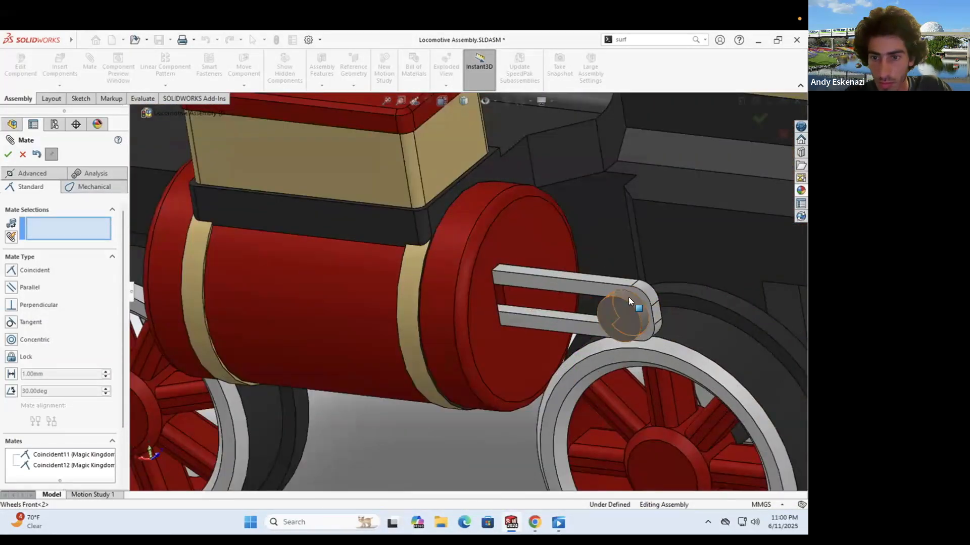
pyautogui.click(628, 303)
pyautogui.scroll(-5, 514, 311)
pyautogui.click(519, 308)
pyautogui.press('Return')
pyautogui.press('Return')
pyautogui.scroll(5, 305, 218)
pyautogui.scroll(5, 305, 218)
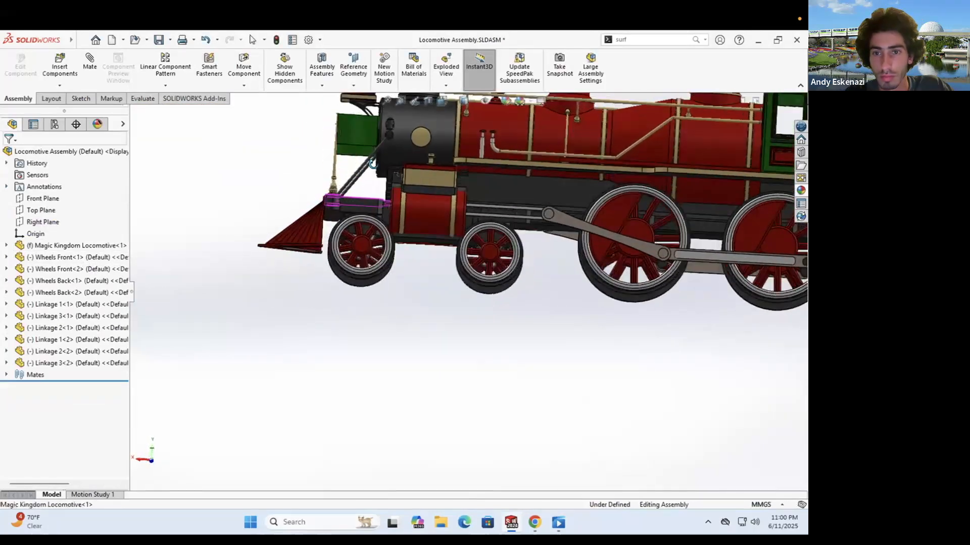
pyautogui.hotkey('ctrl', 's')
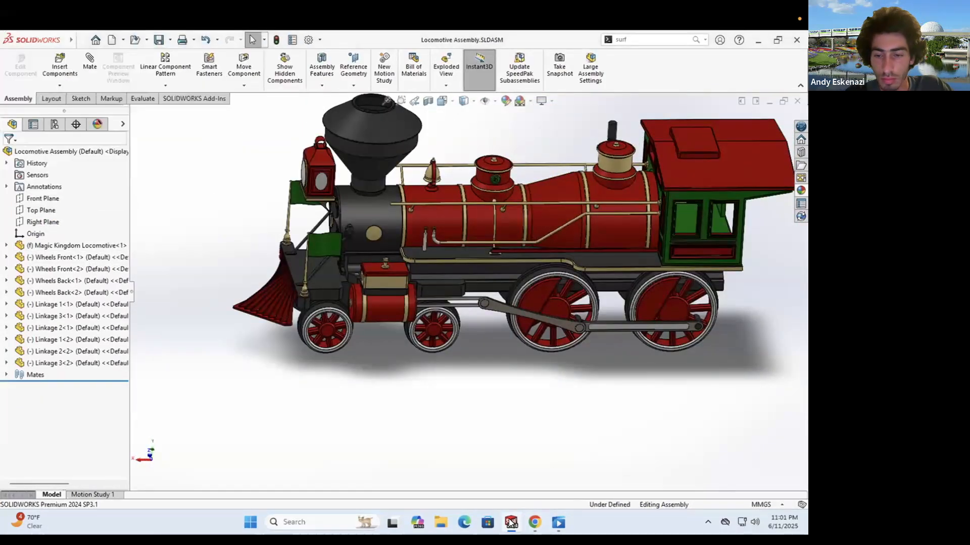
# Step: Switch to the Wheels Back part and change the appearance of the crank pin on one wheel
pyautogui.click(210, 467)
pyautogui.moveTo(510, 521)
pyautogui.click(317, 467)
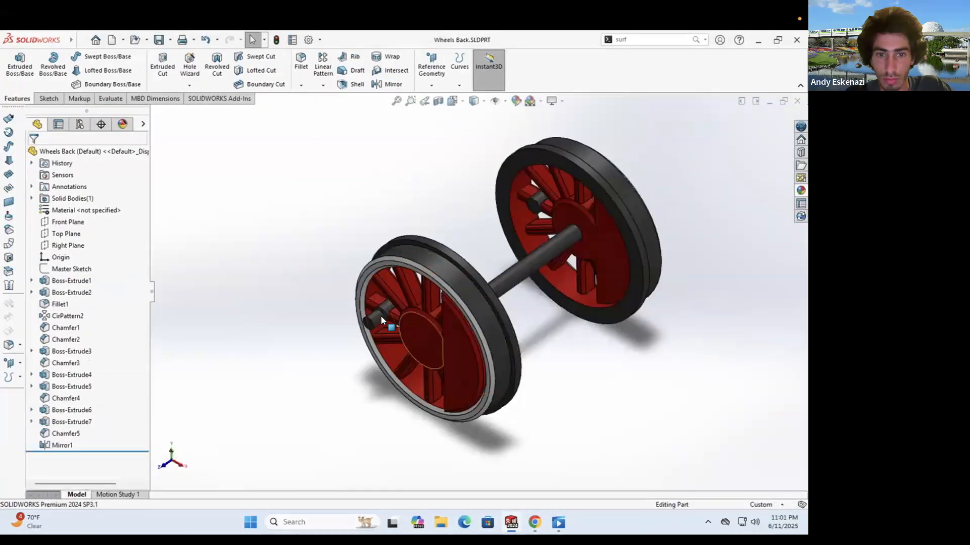
pyautogui.scroll(-5, 424, 253)
pyautogui.rightClick(424, 224)
pyautogui.click(535, 235)
pyautogui.click(611, 317)
pyautogui.moveTo(612, 317); pyautogui.dragTo(401, 134, button='middle')
pyautogui.press('Return')
pyautogui.scroll(-5, 401, 178)
# Step: Apply the matte magnesium appearance to the mirrored crank pin's faces, save the part and return to the assembly
pyautogui.rightClick(379, 179)
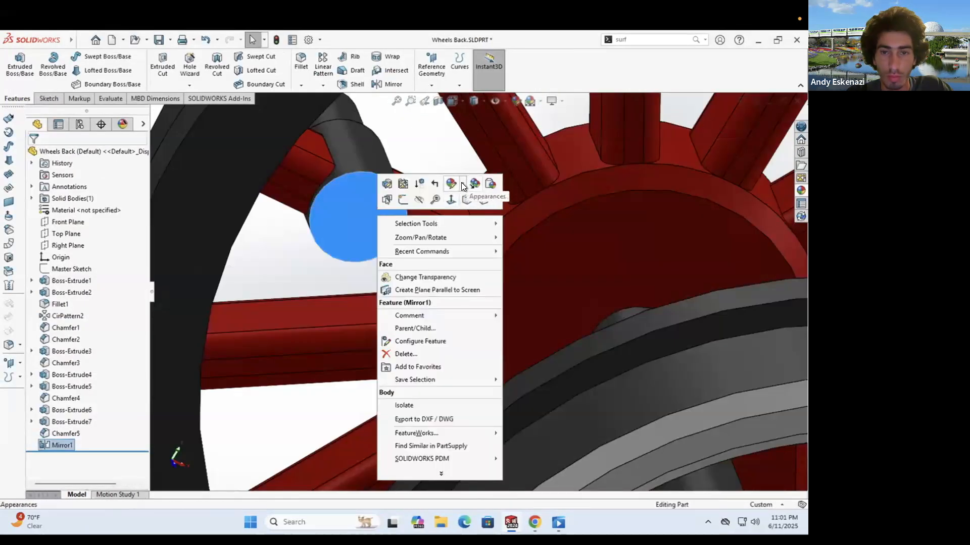
pyautogui.click(462, 183)
pyautogui.click(699, 264)
pyautogui.scroll(-5, 352, 131)
pyautogui.scroll(3, 352, 132)
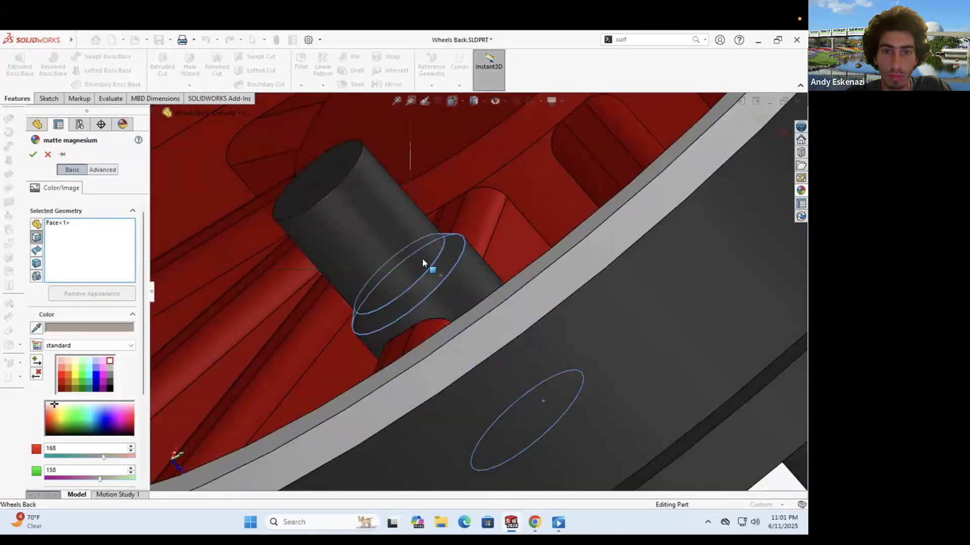
pyautogui.click(467, 282)
pyautogui.click(296, 169)
pyautogui.scroll(5, 296, 169)
pyautogui.click(33, 155)
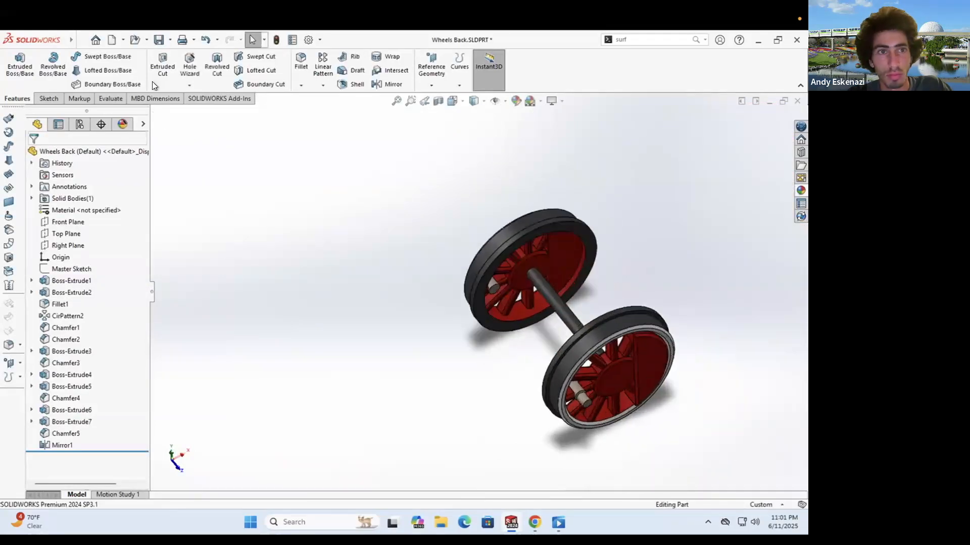
pyautogui.hotkey('ctrl', 's')
pyautogui.hotkey('ctrl', 'Tab')
# Step: Examine the completed locomotive from several angles, focusing on the cab's interior, windows and rear panels
pyautogui.moveTo(468, 307); pyautogui.dragTo(434, 393, button='middle')
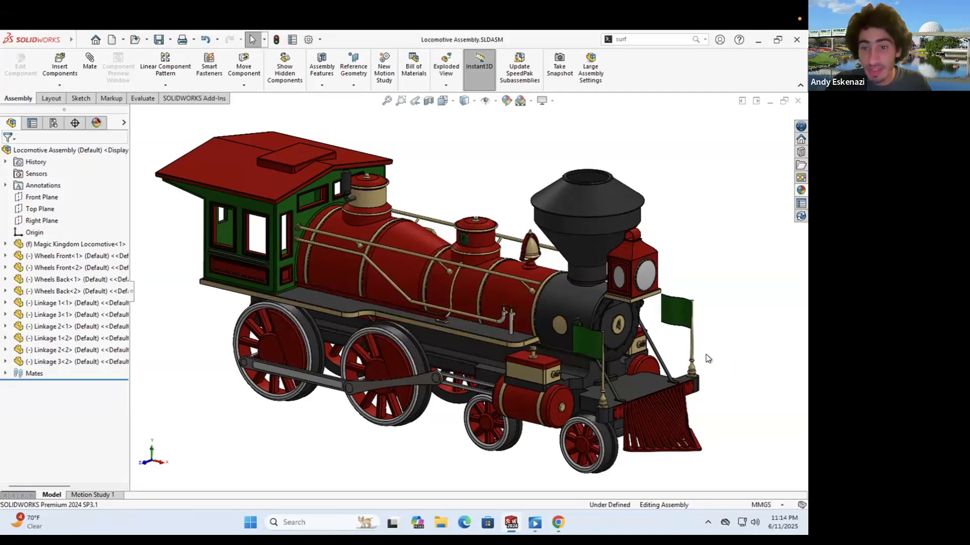
pyautogui.moveTo(506, 374); pyautogui.dragTo(442, 326, button='middle')
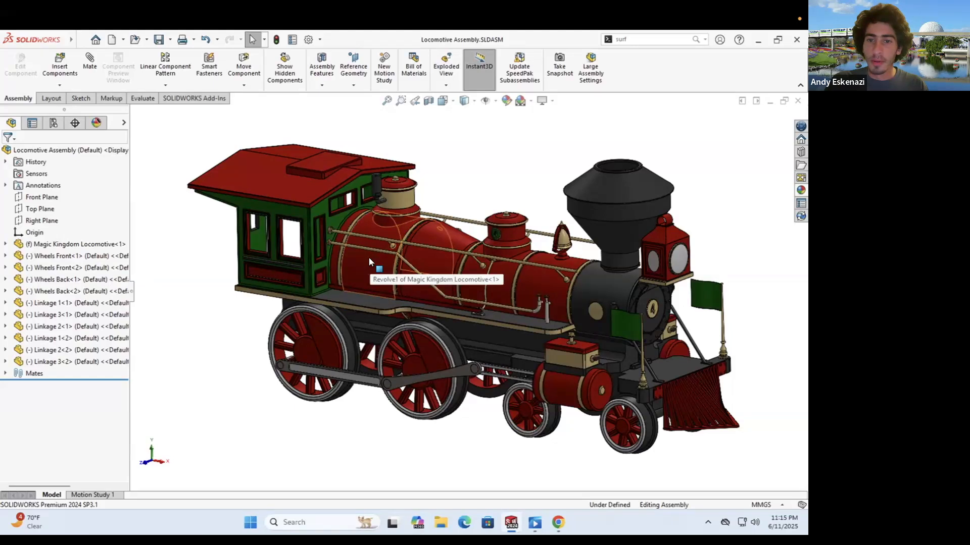
pyautogui.moveTo(536, 334); pyautogui.dragTo(633, 337, button='middle')
pyautogui.scroll(-3, 535, 292)
pyautogui.moveTo(548, 268); pyautogui.dragTo(497, 284, button='middle')
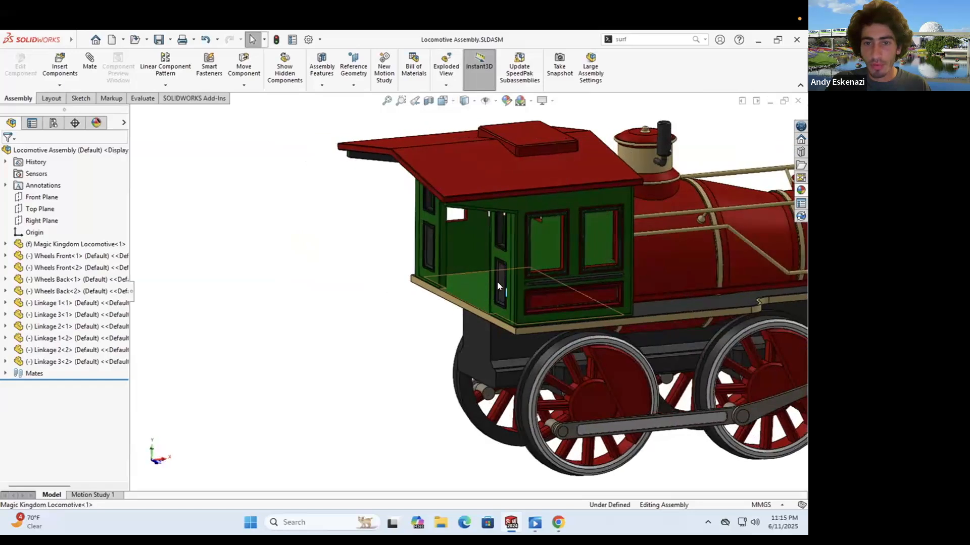
pyautogui.scroll(-2, 500, 283)
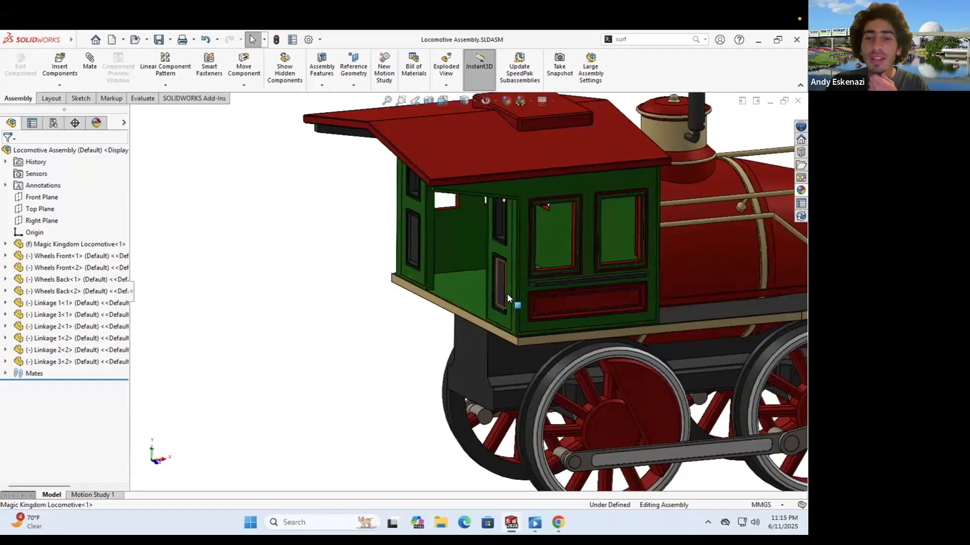
pyautogui.scroll(-3, 506, 293)
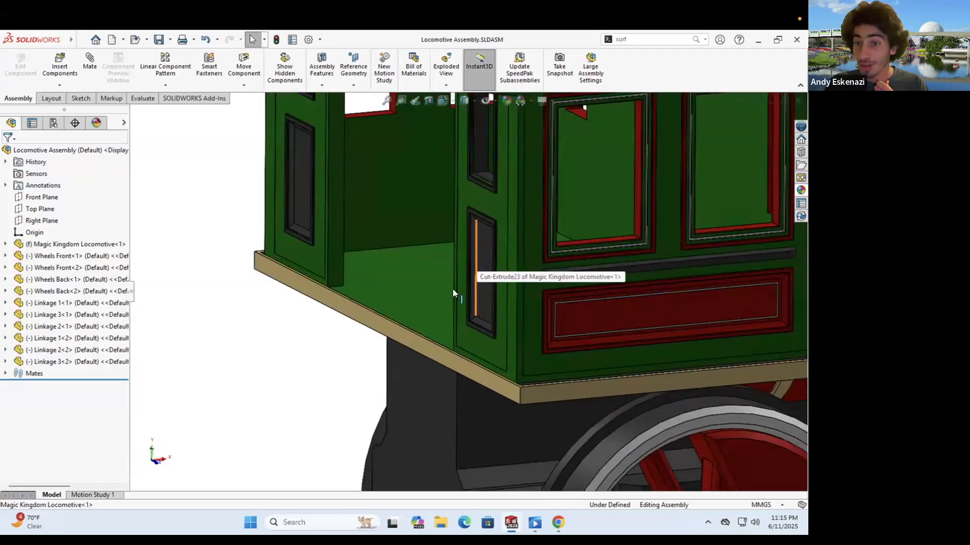
pyautogui.scroll(4, 385, 298)
pyautogui.scroll(-2, 442, 298)
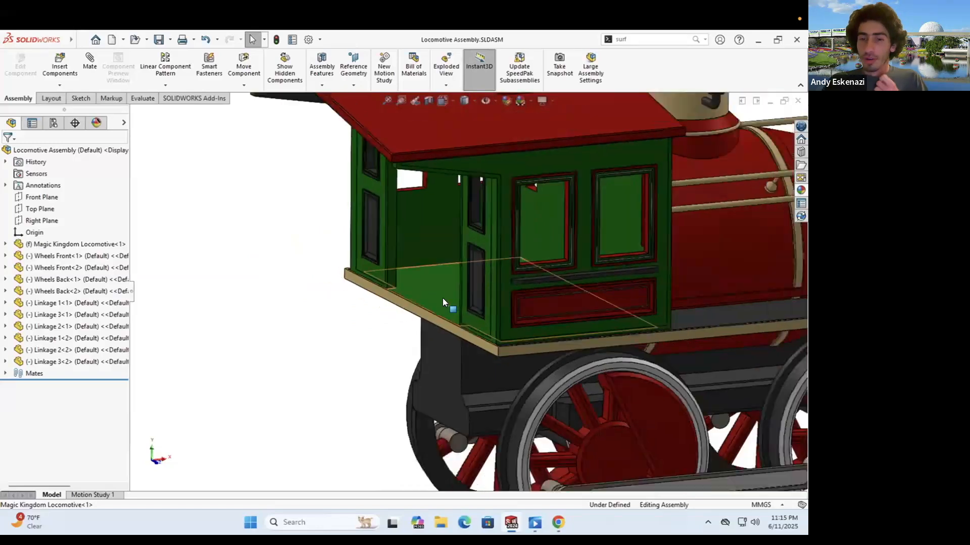
pyautogui.scroll(4, 442, 298)
pyautogui.moveTo(442, 298); pyautogui.dragTo(490, 280, button='middle')
pyautogui.scroll(-4, 480, 242)
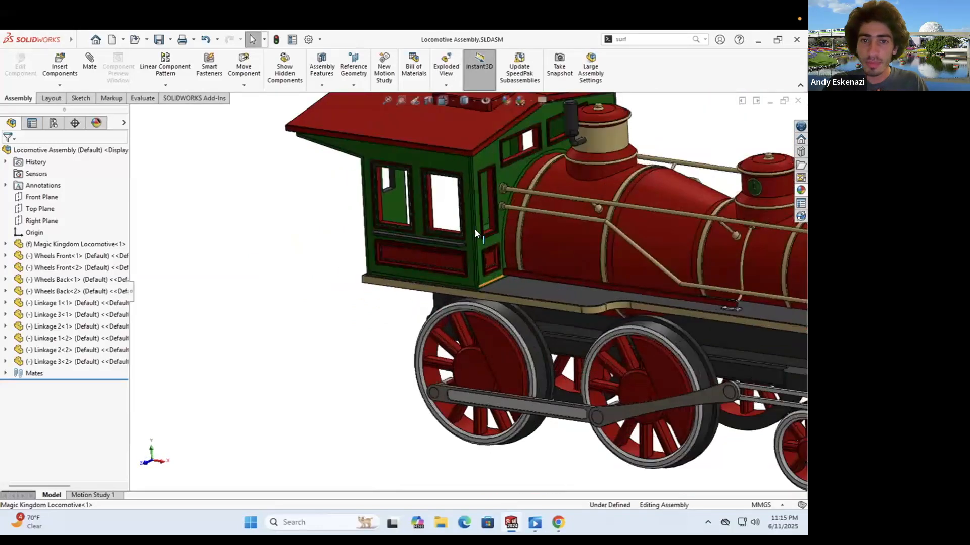
# Step: Examine the locomotive's front end, including the smokebox, cowcatcher, flags and cylinders
pyautogui.moveTo(372, 252); pyautogui.dragTo(357, 294, button='middle')
pyautogui.scroll(3, 448, 257)
pyautogui.scroll(4, 450, 254)
pyautogui.scroll(-2, 631, 281)
pyautogui.moveTo(631, 280); pyautogui.dragTo(567, 269, button='middle')
pyautogui.scroll(-2, 669, 281)
pyautogui.moveTo(674, 289); pyautogui.dragTo(647, 275, button='middle')
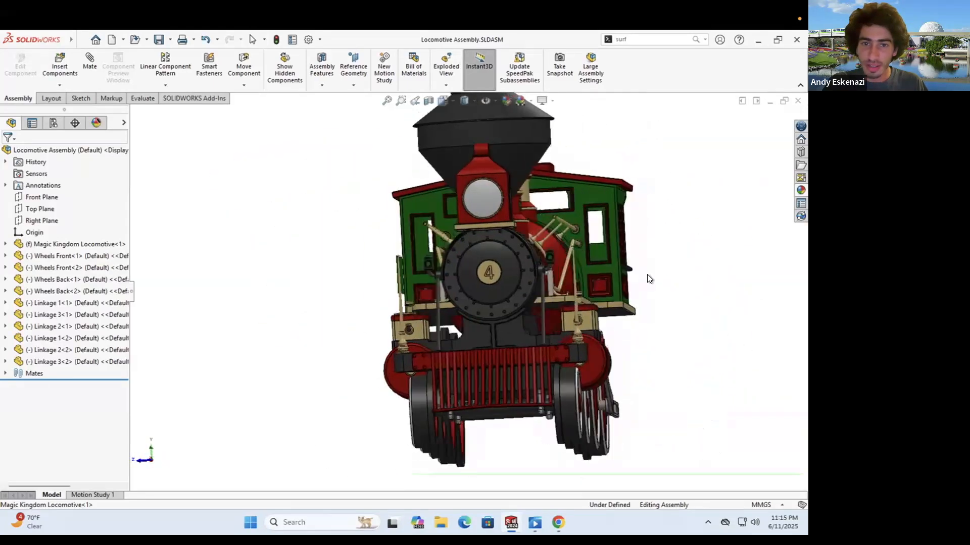
pyautogui.moveTo(512, 309); pyautogui.dragTo(539, 344, button='middle')
pyautogui.scroll(-2, 539, 344)
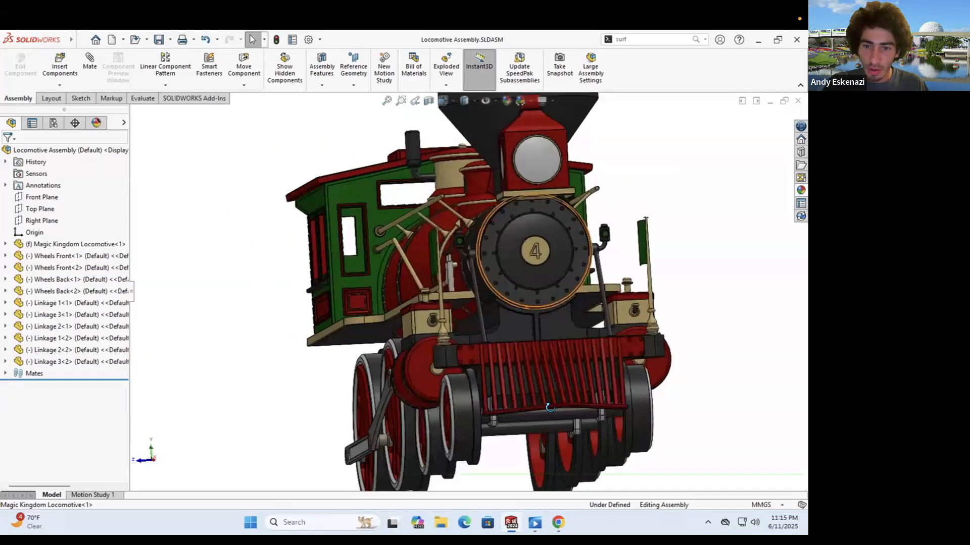
pyautogui.moveTo(549, 407); pyautogui.dragTo(507, 350, button='middle')
pyautogui.scroll(-3, 507, 350)
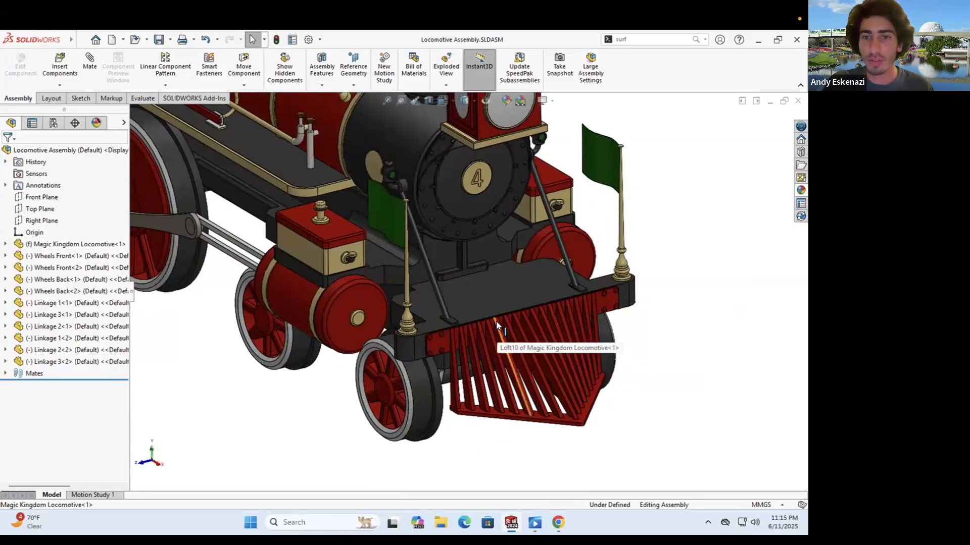
pyautogui.moveTo(365, 339); pyautogui.dragTo(387, 336, button='middle')
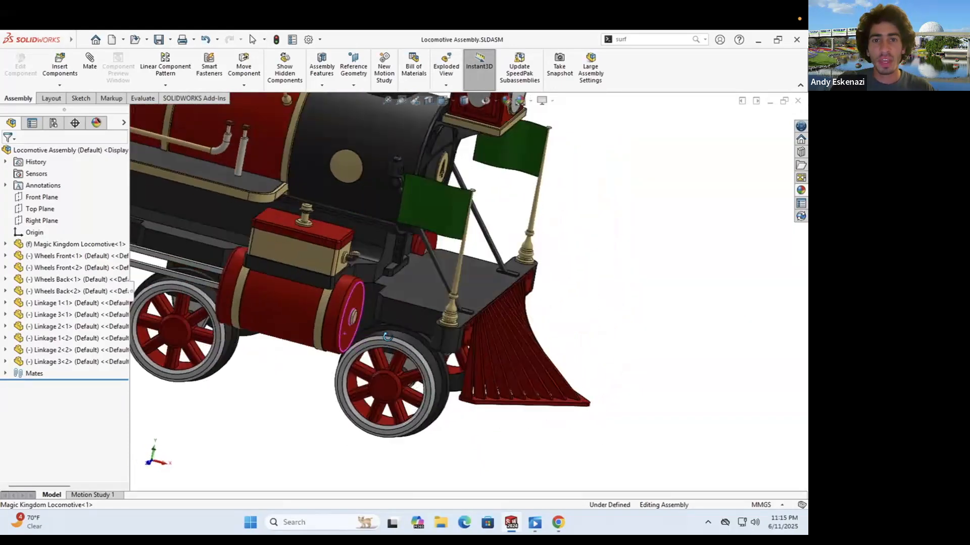
# Step: Turn the driving wheels to check the motion of the completed side-rod mechanism
pyautogui.scroll(3, 476, 378)
pyautogui.scroll(2, 510, 407)
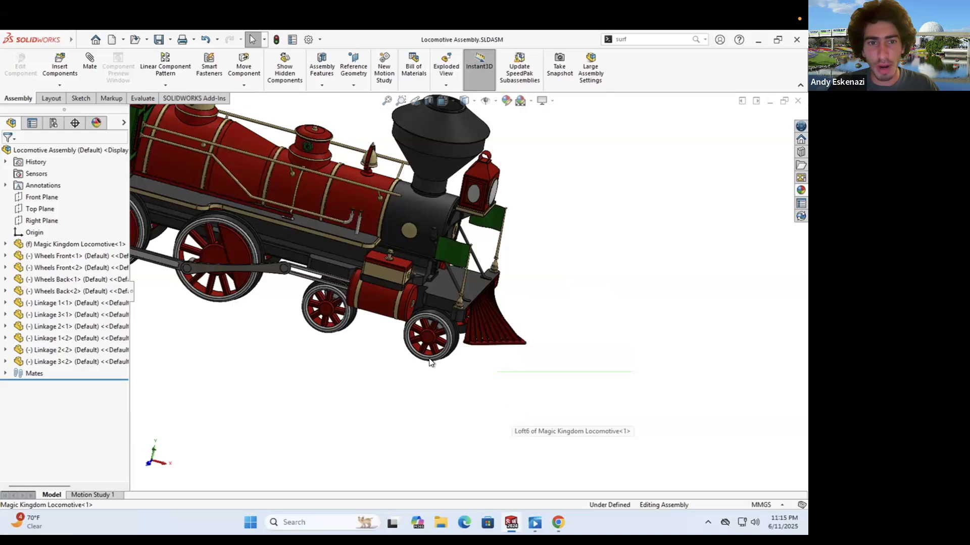
pyautogui.scroll(4, 414, 343)
pyautogui.scroll(-5, 308, 269)
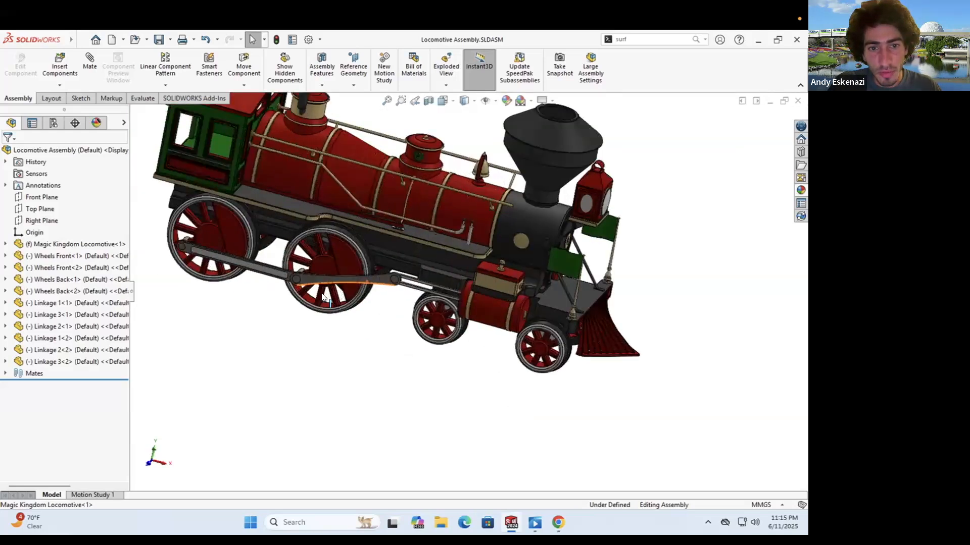
pyautogui.moveTo(404, 301); pyautogui.dragTo(296, 372)
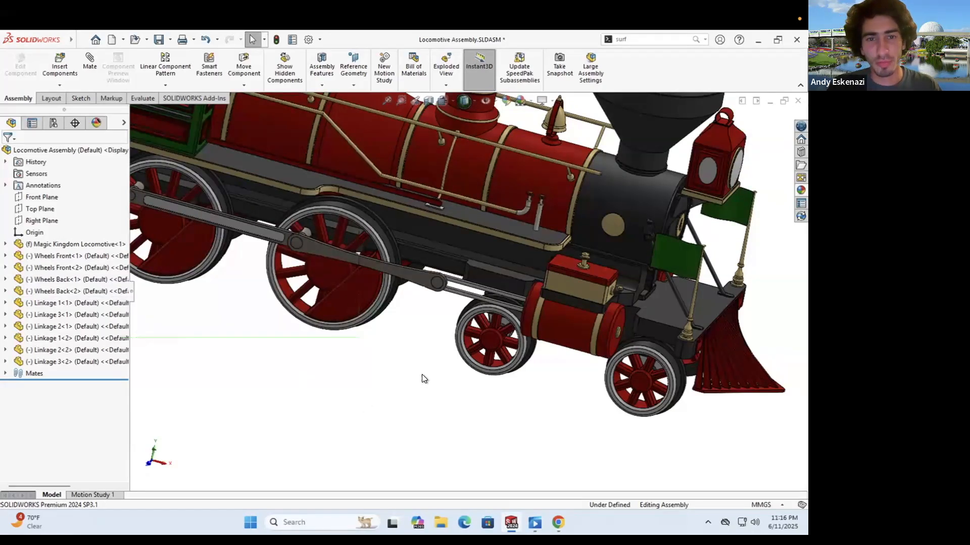
# Step: Close the Linkage 1, Linkage 2 and Linkage 3 part documents
pyautogui.scroll(6, 422, 374)
pyautogui.moveTo(392, 318); pyautogui.dragTo(511, 411, button='middle')
pyautogui.scroll(-3, 447, 277)
pyautogui.moveTo(511, 522)
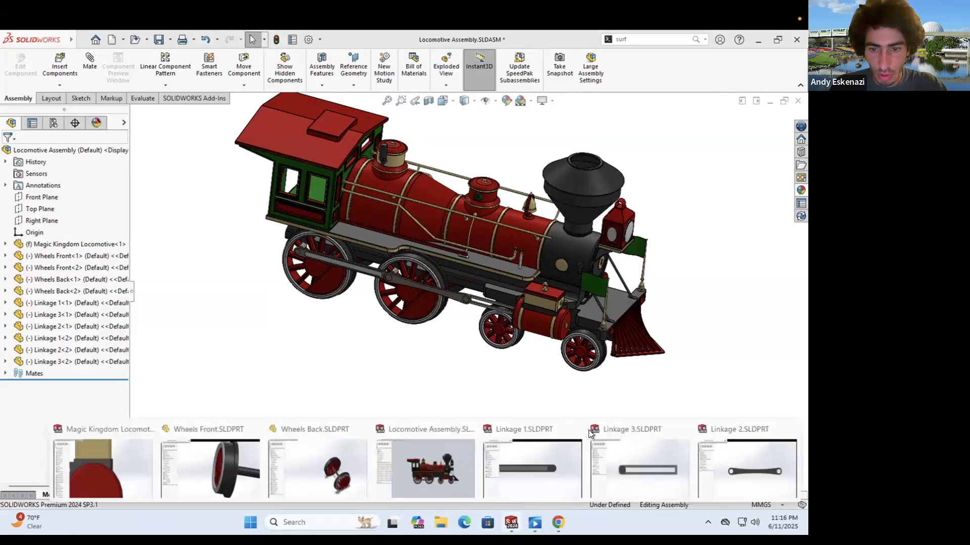
pyautogui.click(575, 429)
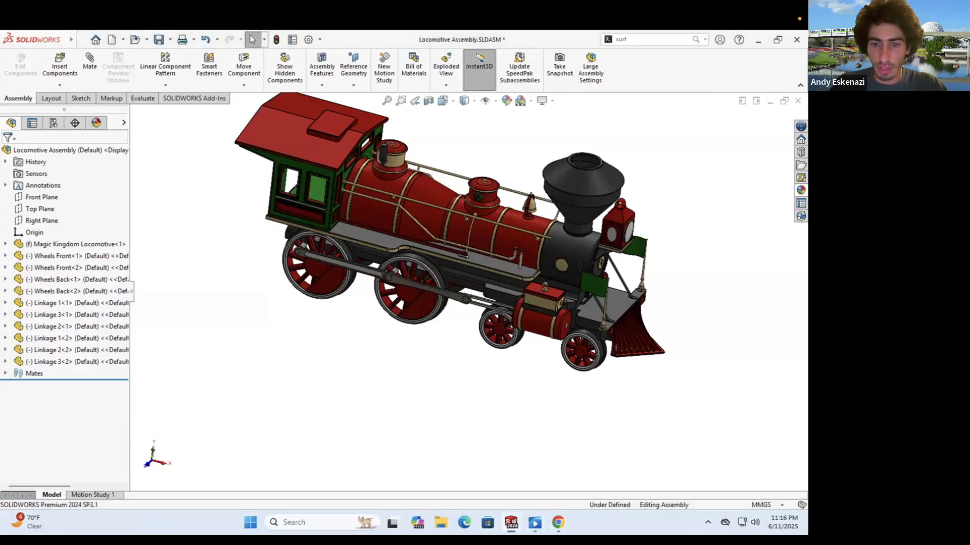
pyautogui.moveTo(548, 470)
pyautogui.click(682, 429)
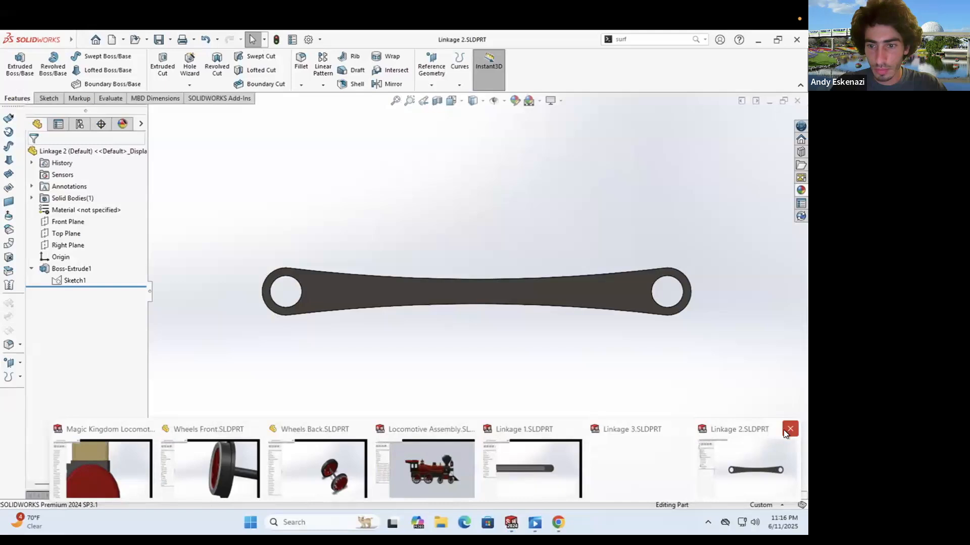
pyautogui.click(786, 431)
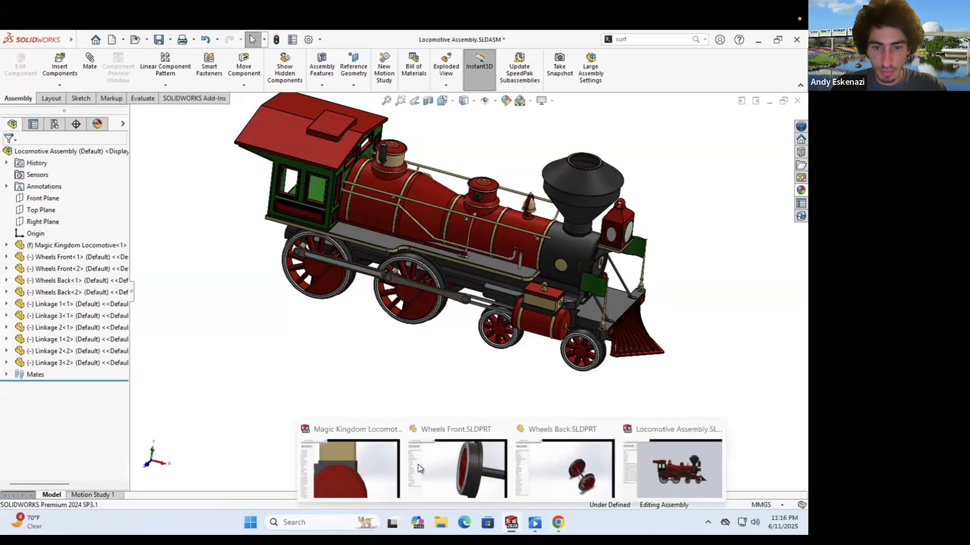
# Step: Switch to the Magic Kingdom Locomotive part and colour the front face of the cab's mirrored rear window frame red (R 192, G 0)
pyautogui.click(365, 464)
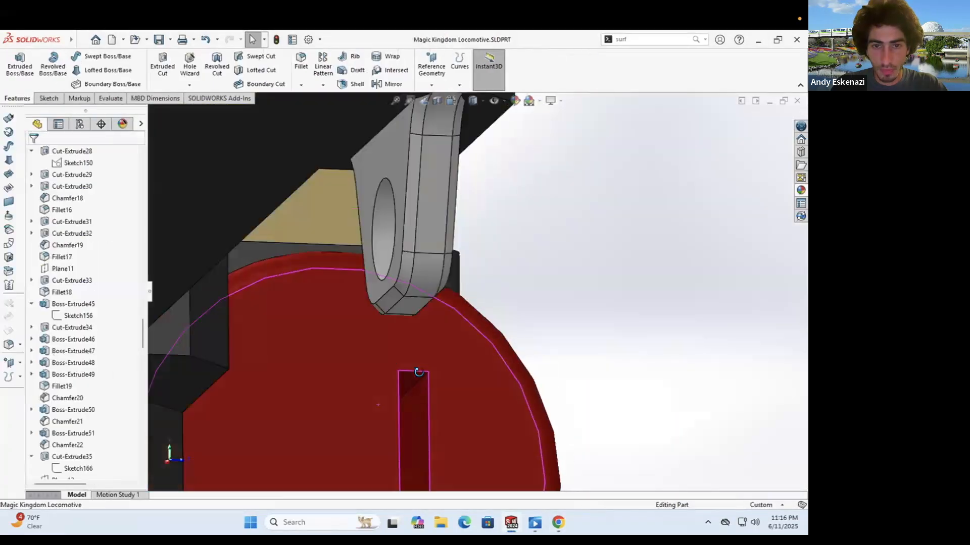
pyautogui.scroll(10, 471, 377)
pyautogui.scroll(-10, 531, 247)
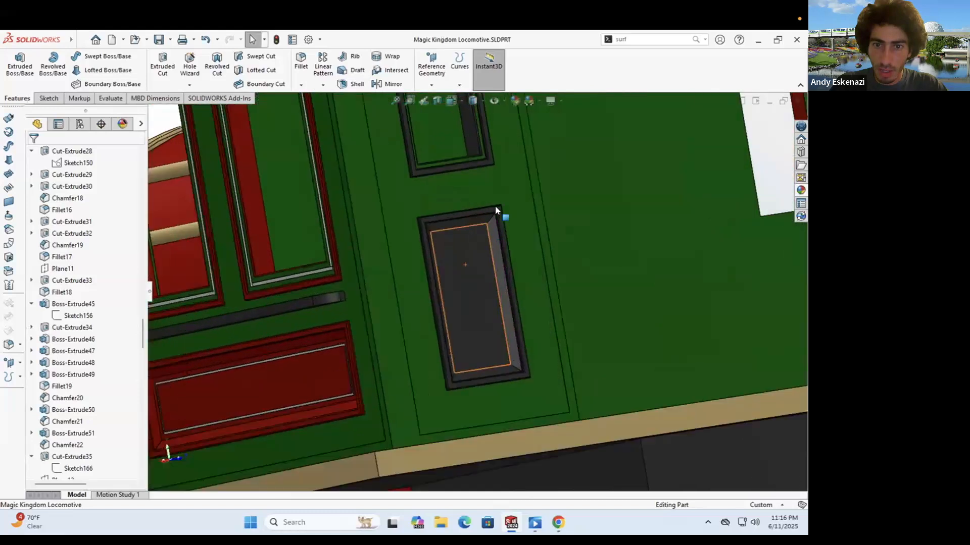
pyautogui.scroll(-5, 493, 217)
pyautogui.scroll(4, 486, 202)
pyautogui.scroll(-3, 480, 227)
pyautogui.scroll(-5, 389, 290)
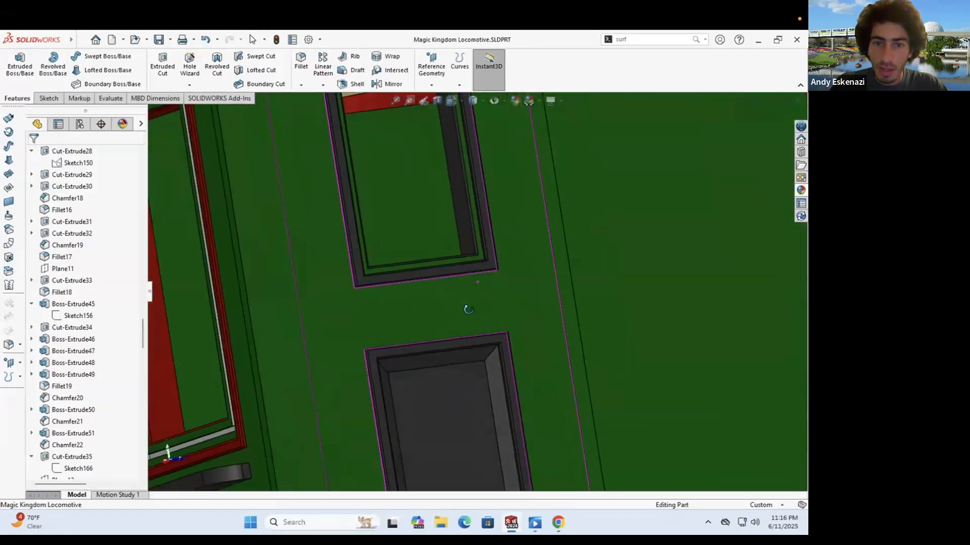
pyautogui.rightClick(370, 314)
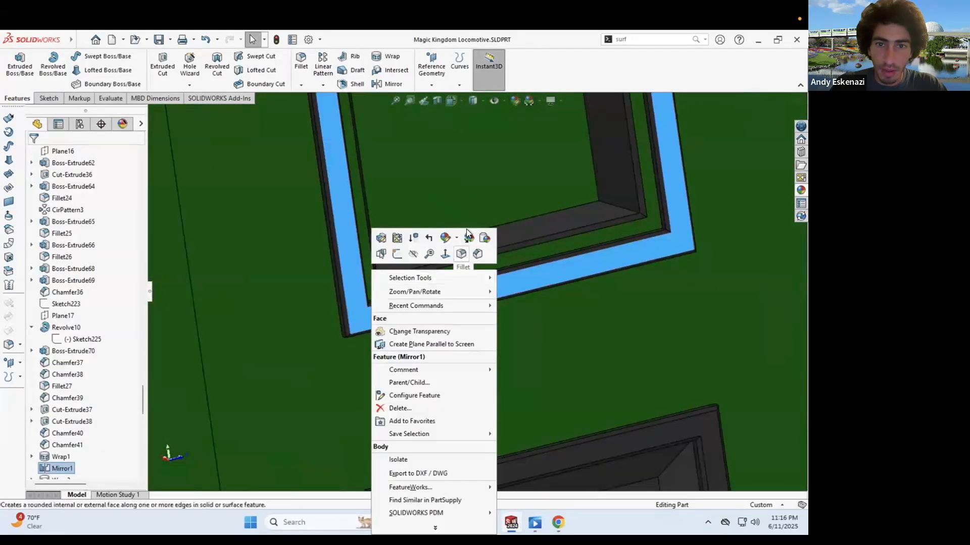
pyautogui.click(456, 238)
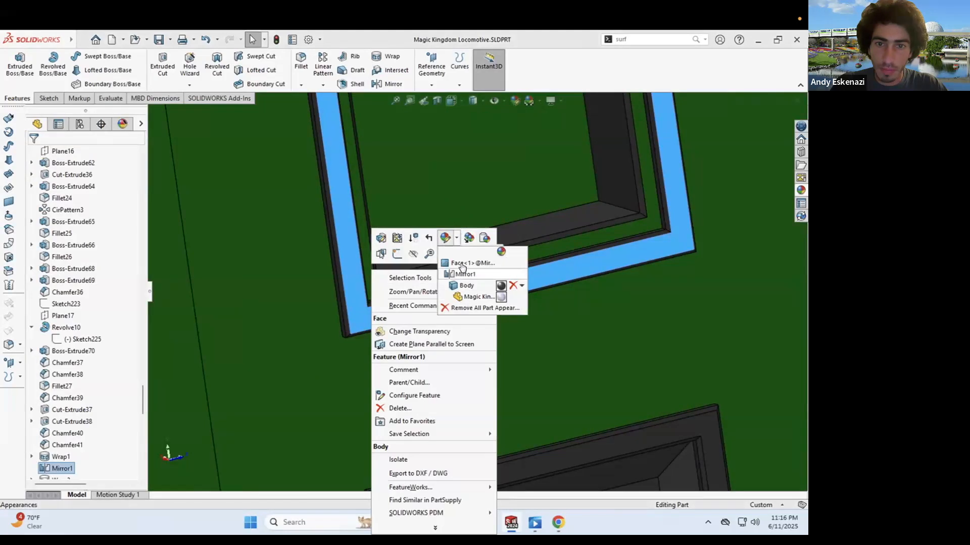
pyautogui.click(462, 264)
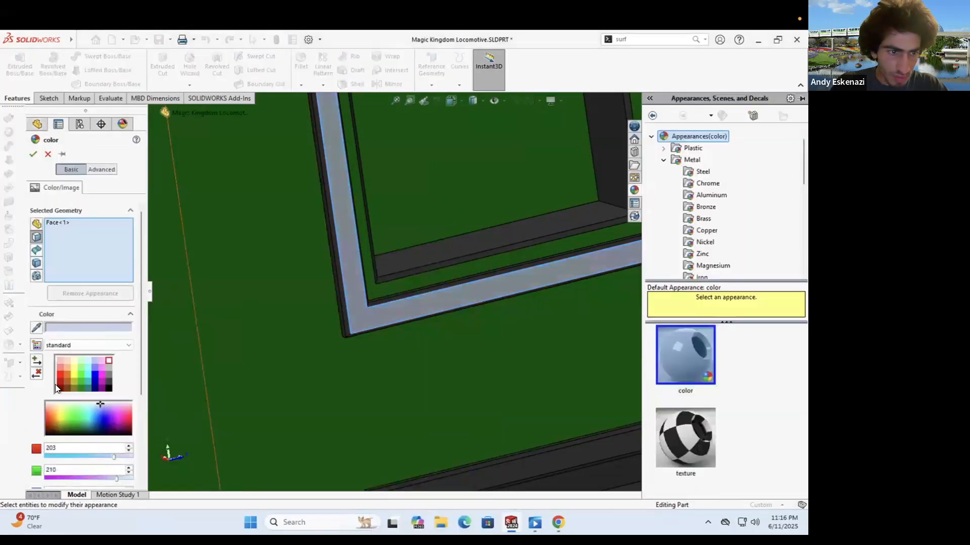
pyautogui.click(59, 380)
pyautogui.scroll(-2, 404, 371)
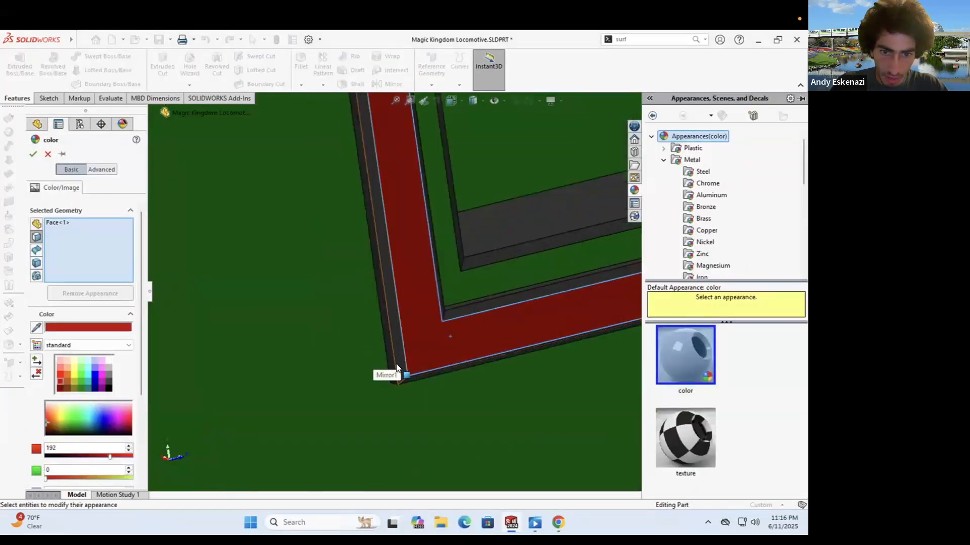
# Step: Add the outer side faces, inner chamfers and lower edge faces of the mirrored window frame to the red colour selection
pyautogui.click(394, 365)
pyautogui.click(413, 329)
pyautogui.moveTo(413, 330); pyautogui.dragTo(427, 302, button='middle')
pyautogui.click(458, 309)
pyautogui.click(439, 277)
pyautogui.click(475, 285)
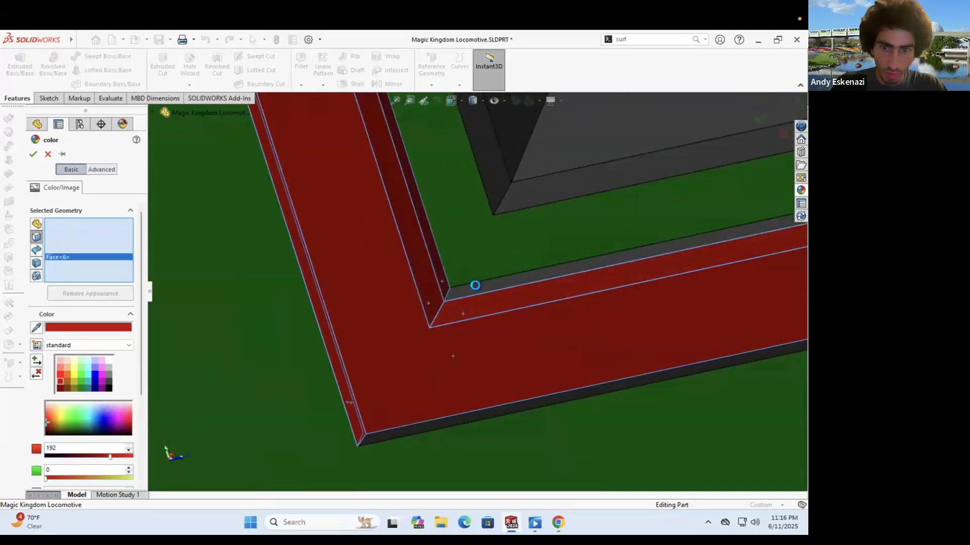
pyautogui.moveTo(408, 394); pyautogui.dragTo(398, 435, button='middle')
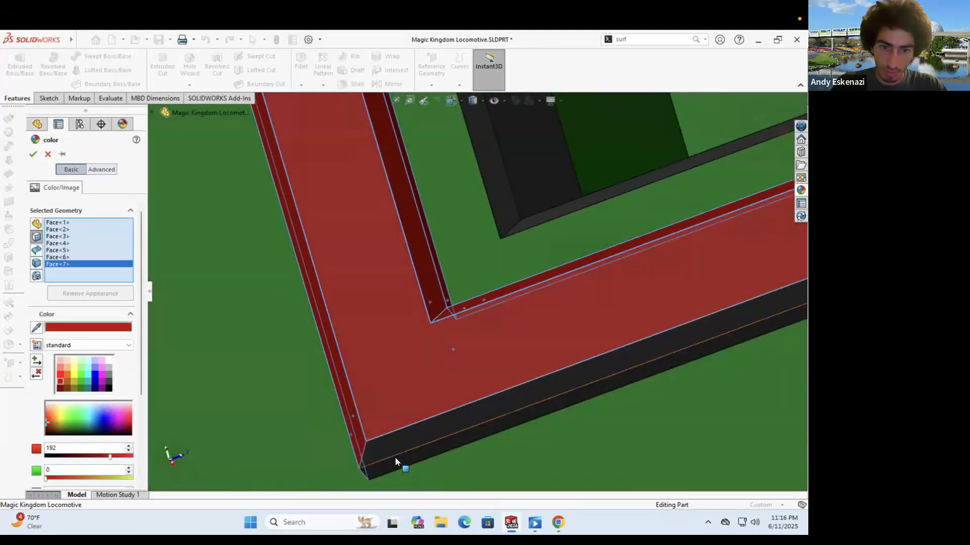
pyautogui.click(395, 460)
pyautogui.click(363, 399)
pyautogui.scroll(3, 365, 396)
pyautogui.moveTo(367, 392); pyautogui.dragTo(480, 157, button='middle')
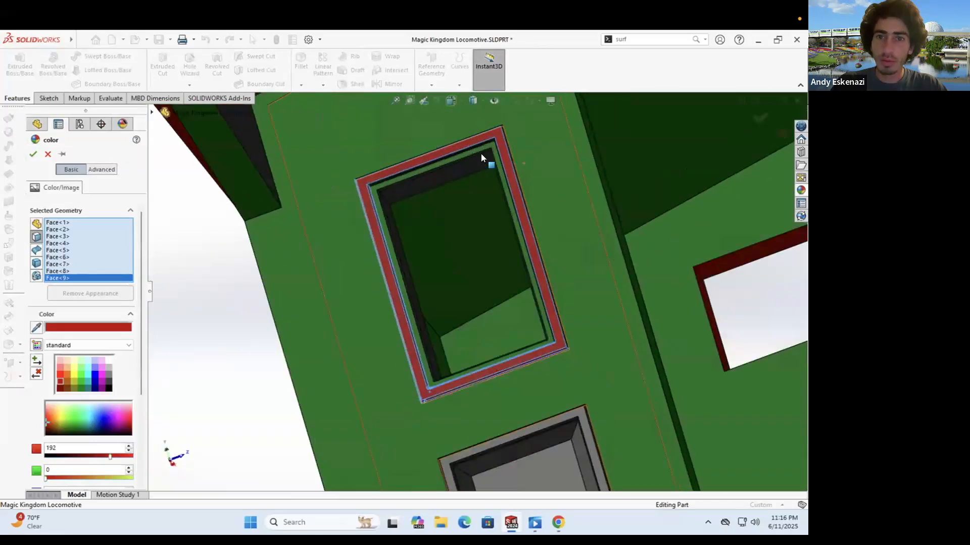
# Step: Add the remaining edge and chamfer faces around the upper corners of the mirrored window frame to the red selection
pyautogui.scroll(-8, 480, 153)
pyautogui.click(480, 263)
pyautogui.click(474, 289)
pyautogui.moveTo(473, 289)
pyautogui.mouseDown(button='middle')
pyautogui.moveTo(492, 212)
pyautogui.moveTo(475, 302)
pyautogui.mouseUp(button='middle')
pyautogui.scroll(3, 499, 216)
pyautogui.scroll(-5, 485, 240)
pyautogui.click(499, 261)
pyautogui.click(496, 216)
pyautogui.scroll(5, 467, 244)
pyautogui.moveTo(441, 353); pyautogui.dragTo(444, 397, button='middle')
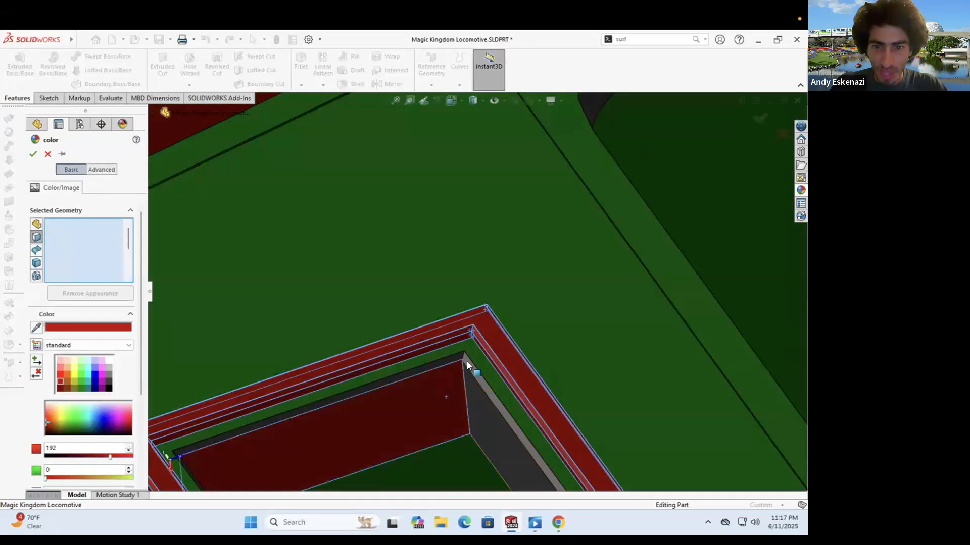
# Step: Include the inner faces and chamfers of the mirrored window opening in the red selection and apply the colour
pyautogui.moveTo(467, 362); pyautogui.dragTo(465, 330, button='middle')
pyautogui.click(440, 321)
pyautogui.moveTo(442, 290); pyautogui.dragTo(263, 404, button='middle')
pyautogui.click(242, 380)
pyautogui.click(242, 378)
pyautogui.moveTo(325, 273); pyautogui.dragTo(472, 236, button='middle')
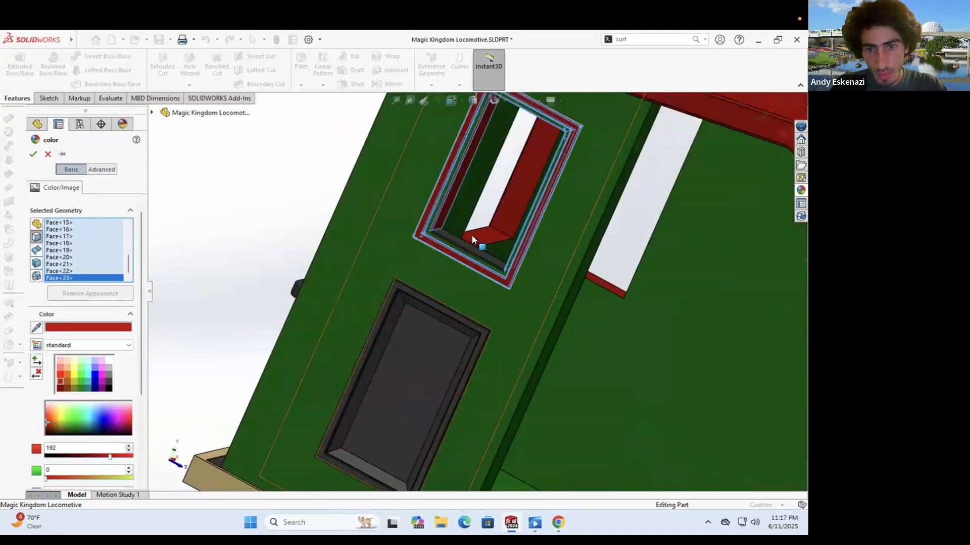
pyautogui.scroll(3, 389, 235)
pyautogui.scroll(3, 370, 243)
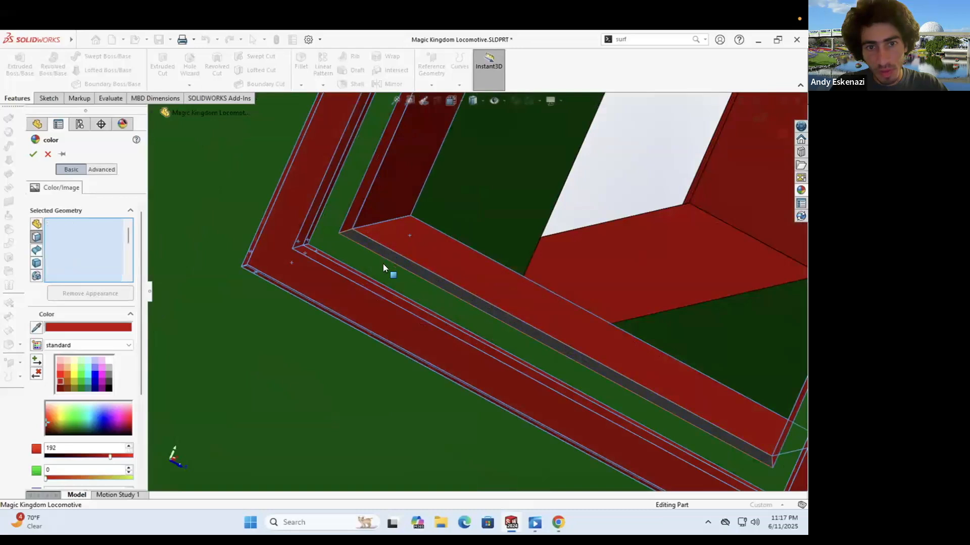
pyautogui.scroll(-5, 383, 264)
pyautogui.scroll(1, 385, 279)
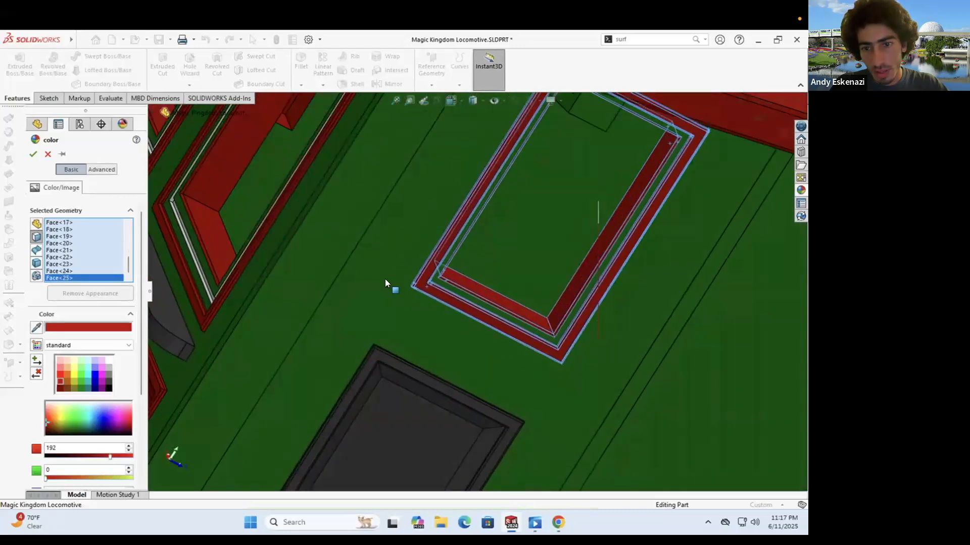
pyautogui.click(35, 154)
# Step: Colour the other rear window's cut feature and its chamfer red (R 192, G 0)
pyautogui.moveTo(350, 240); pyautogui.dragTo(676, 447, button='middle')
pyautogui.scroll(3, 642, 404)
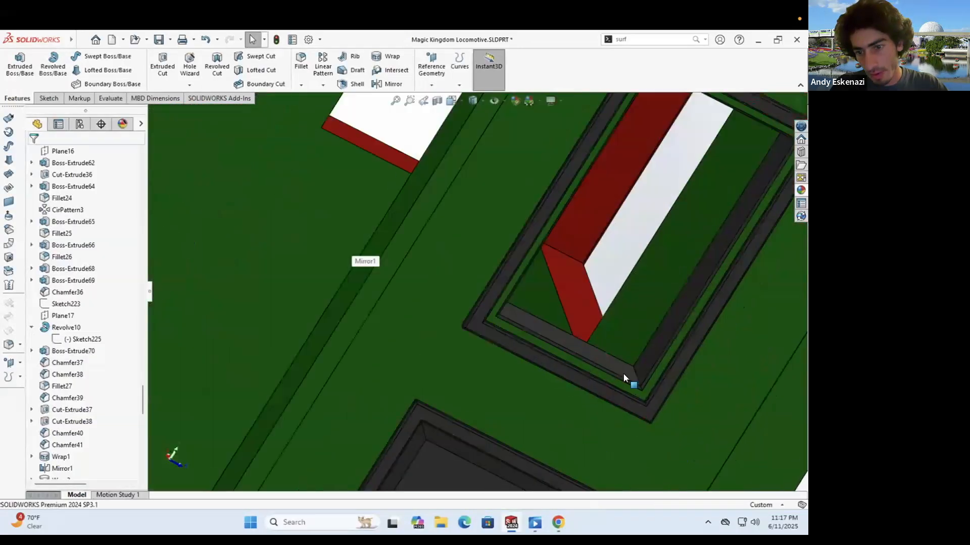
pyautogui.scroll(3, 601, 343)
pyautogui.rightClick(595, 337)
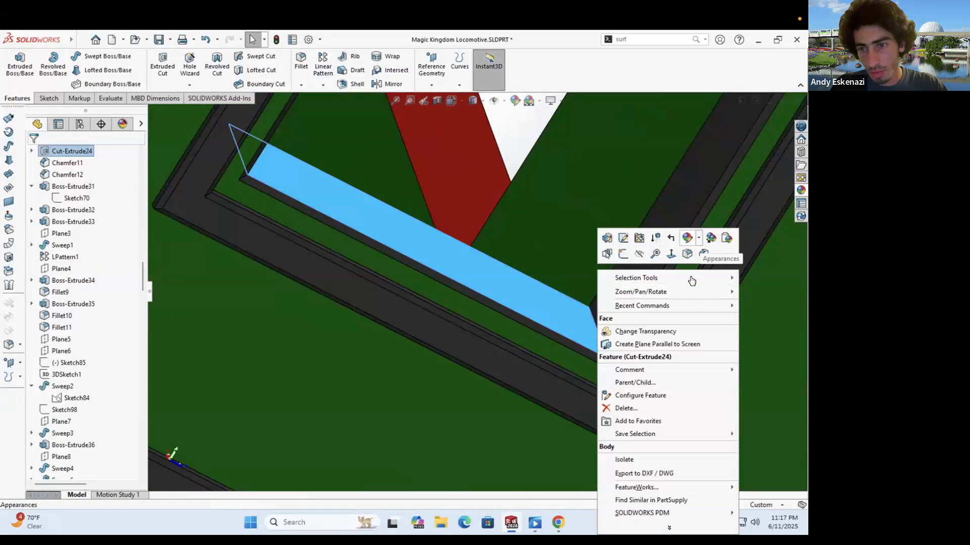
pyautogui.click(688, 238)
pyautogui.click(765, 273)
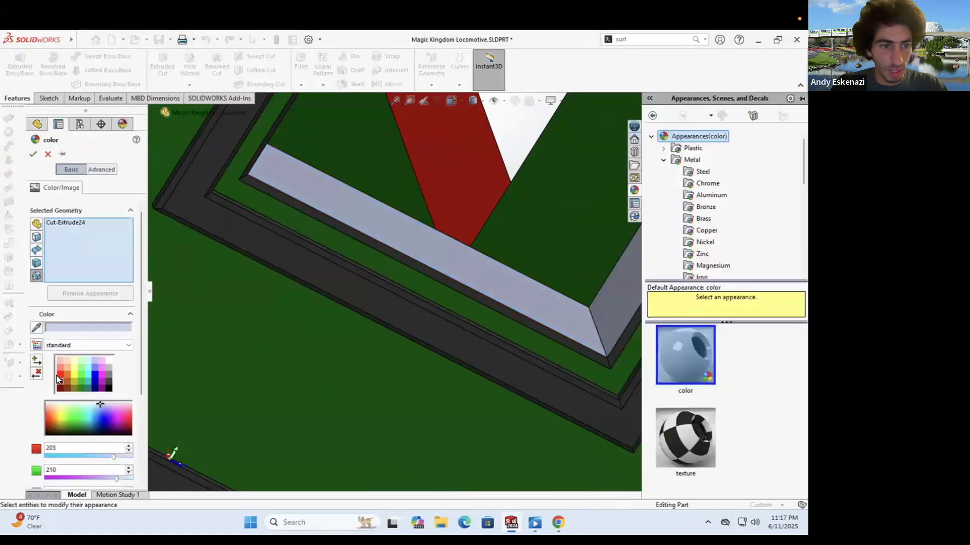
pyautogui.click(362, 274)
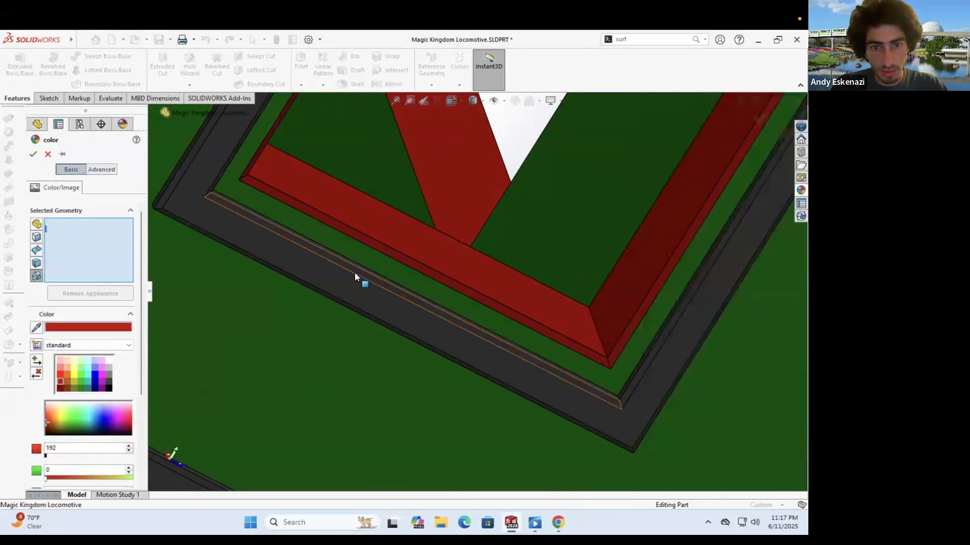
# Step: Extend the red colour to that window's frame chamfer, the frame extrusion and the recessed panel below it
pyautogui.click(354, 273)
pyautogui.scroll(2, 369, 250)
pyautogui.click(368, 250)
pyautogui.scroll(-4, 338, 216)
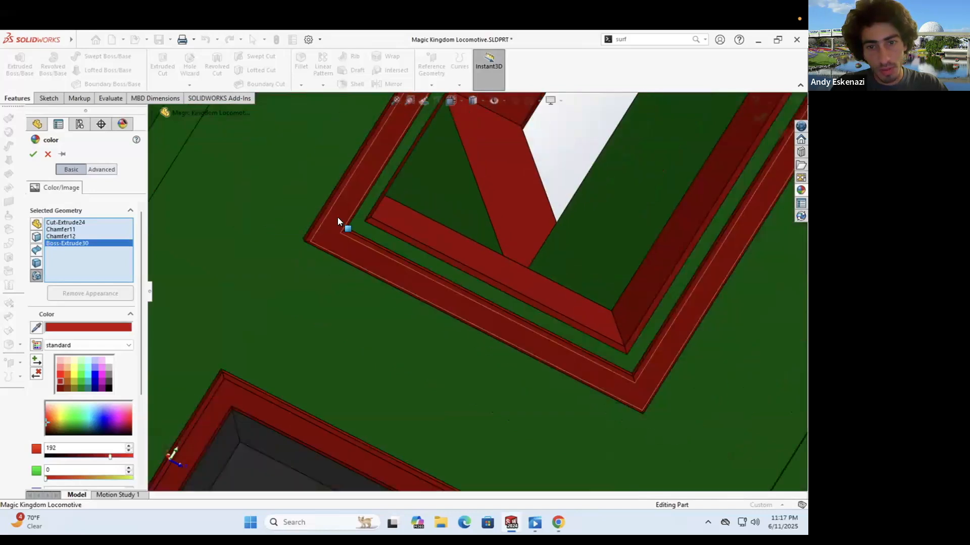
pyautogui.scroll(1, 396, 347)
pyautogui.click(393, 353)
pyautogui.scroll(2, 379, 338)
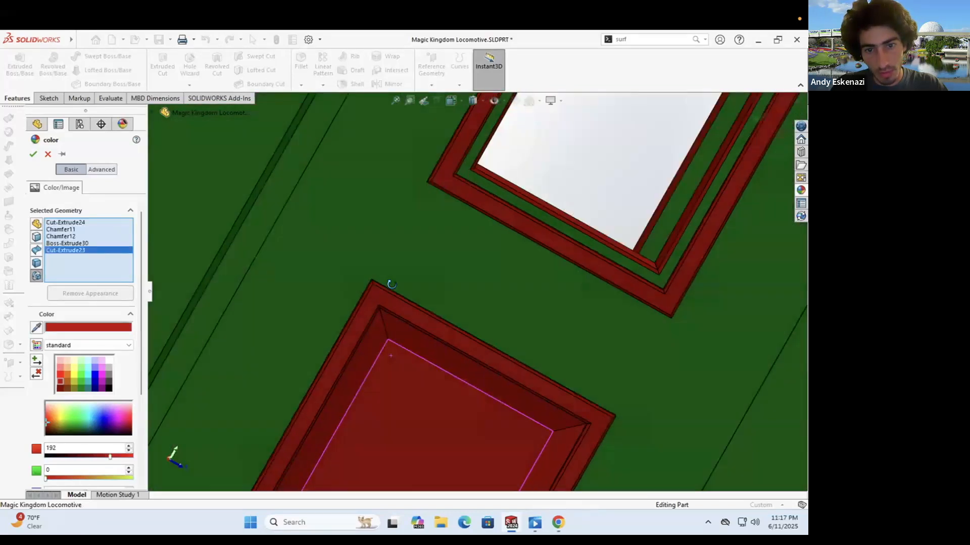
# Step: Add the mirrored lower panel to the red selection and apply the colour
pyautogui.scroll(-2, 367, 327)
pyautogui.moveTo(346, 269); pyautogui.dragTo(612, 351, button='middle')
pyautogui.scroll(-5, 372, 316)
pyautogui.scroll(6, 270, 288)
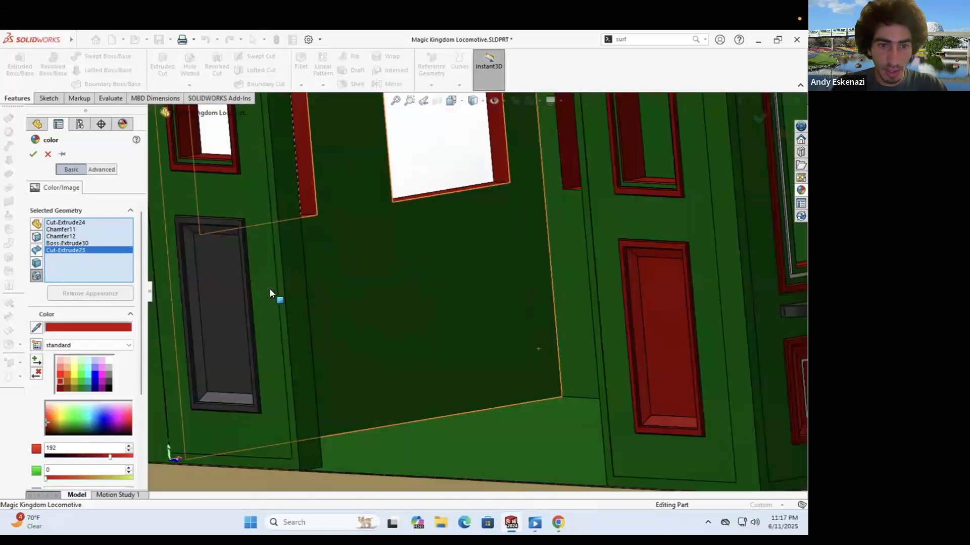
pyautogui.click(220, 292)
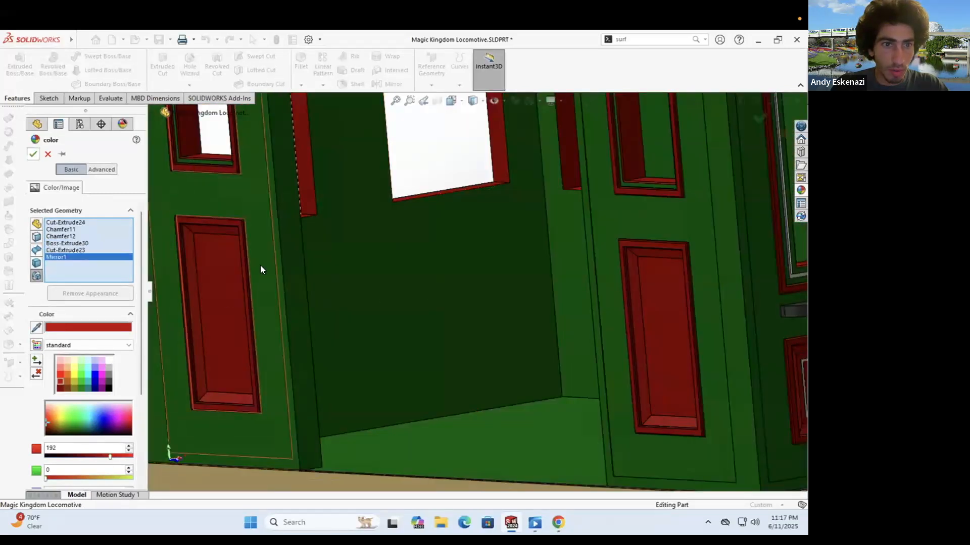
pyautogui.press('Return')
pyautogui.scroll(-5, 371, 300)
pyautogui.moveTo(364, 281)
pyautogui.mouseDown(button='middle')
pyautogui.moveTo(458, 283)
pyautogui.moveTo(425, 273)
pyautogui.moveTo(379, 277)
pyautogui.mouseUp(button='middle')
pyautogui.scroll(5, 382, 290)
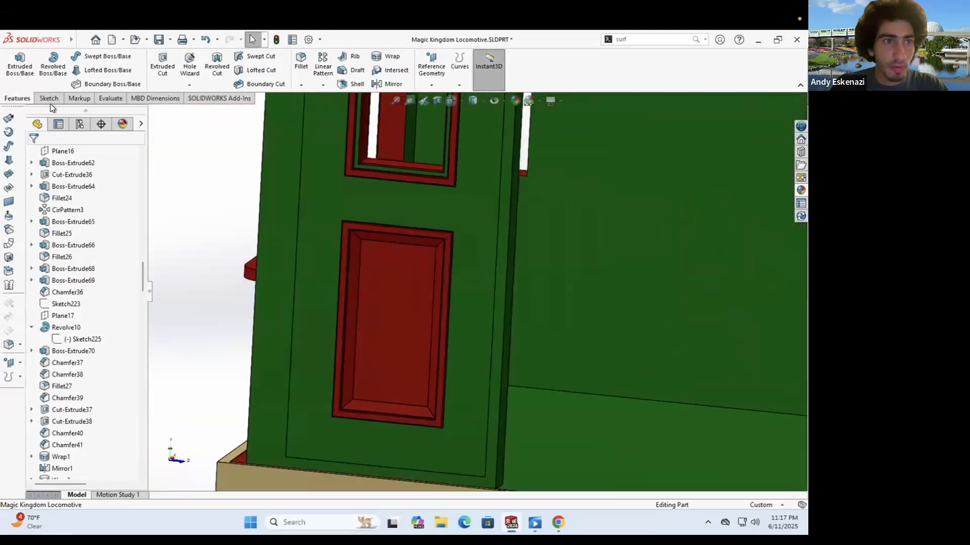
# Step: Start a sketch on the mirrored lower panel's flat face and offset the face's outline 1 mm inward
pyautogui.click(49, 98)
pyautogui.click(16, 63)
pyautogui.click(386, 293)
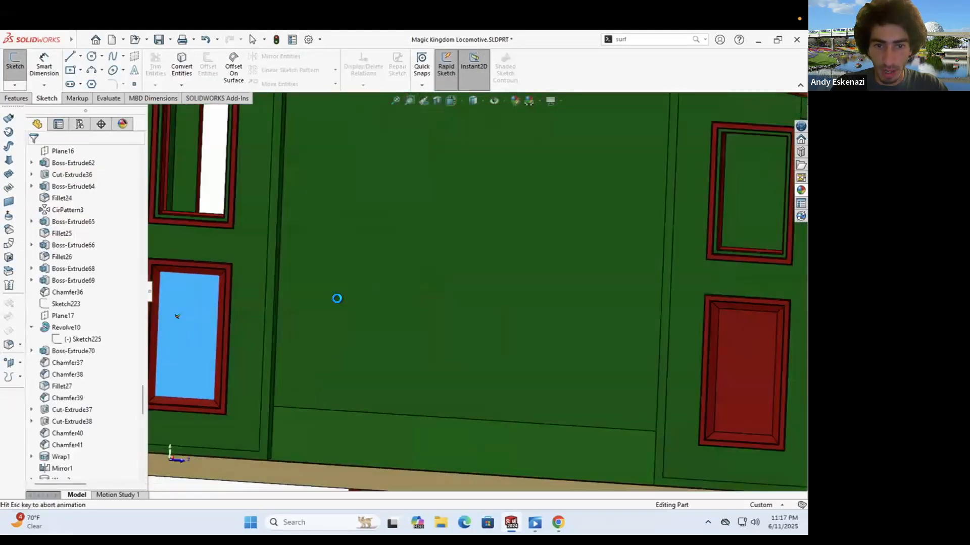
pyautogui.scroll(8, 457, 281)
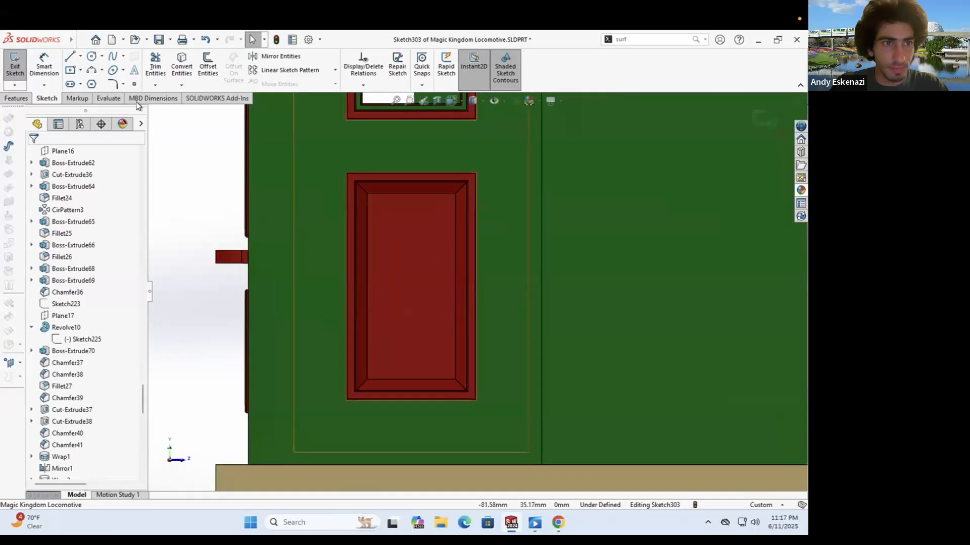
pyautogui.click(80, 70)
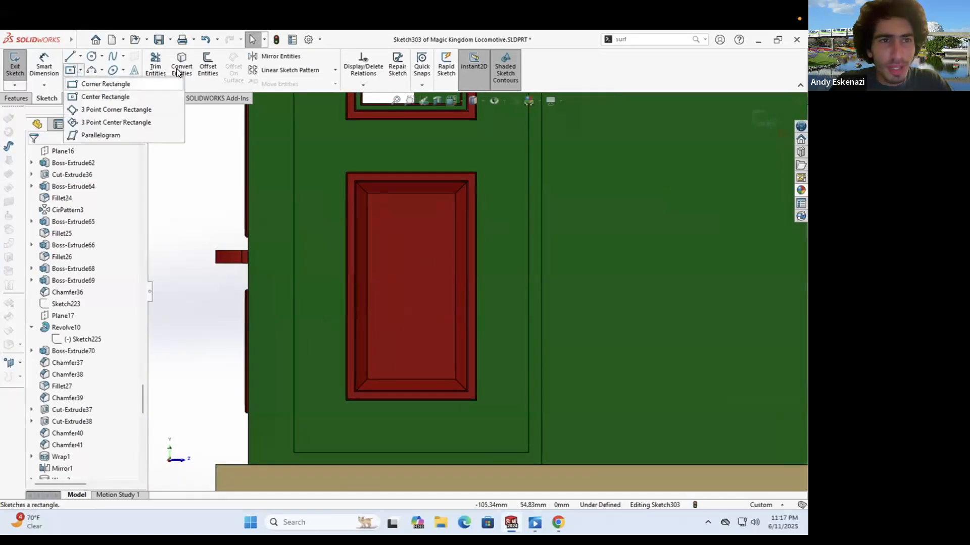
pyautogui.click(208, 65)
pyautogui.click(374, 271)
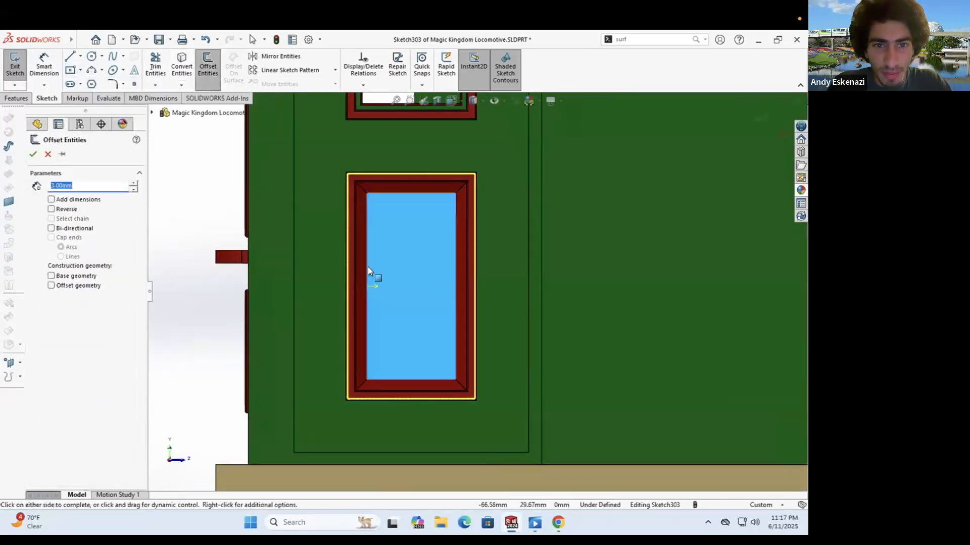
pyautogui.click(51, 209)
pyautogui.press('Return')
pyautogui.press('Return')
pyautogui.press('Return')
# Step: Offset the panel's sketched inner rectangle a further 0.5 mm inward
pyautogui.click(382, 201)
pyautogui.click(382, 219)
pyautogui.click(448, 226)
pyautogui.click(425, 372)
pyautogui.click(52, 209)
pyautogui.write('.5')
pyautogui.press('Return')
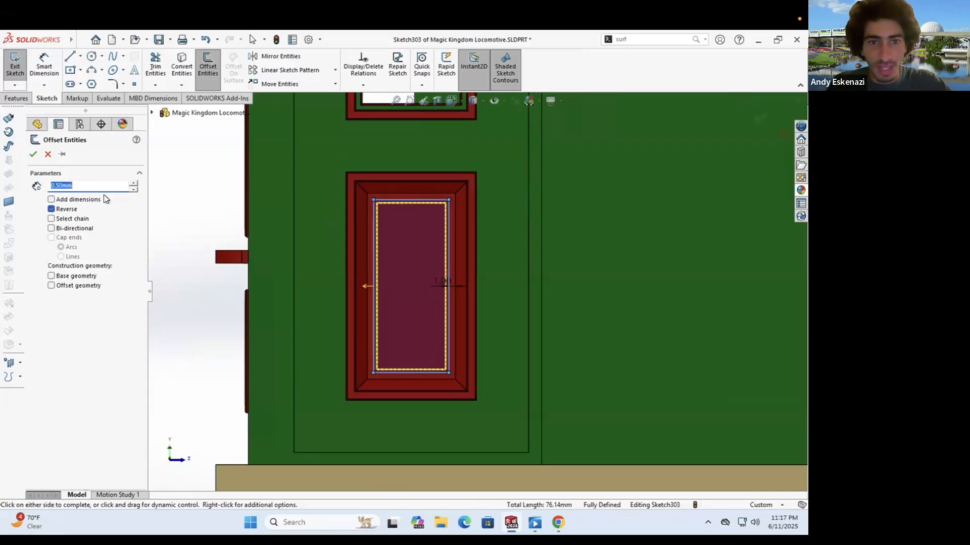
pyautogui.click(31, 155)
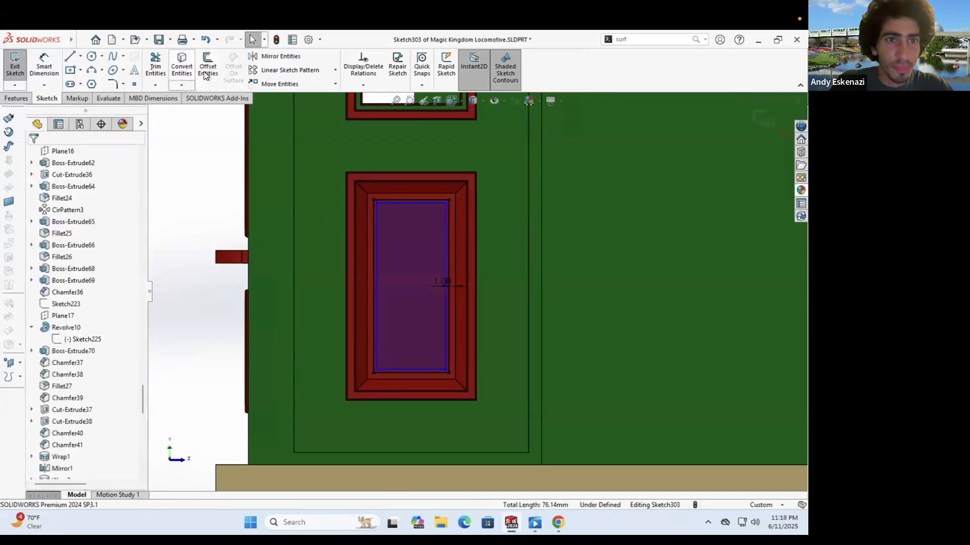
# Step: In the same sketch, offset the other lower panel's face outline 1 mm inward
pyautogui.press('Return')
pyautogui.scroll(5, 470, 292)
pyautogui.scroll(-5, 723, 286)
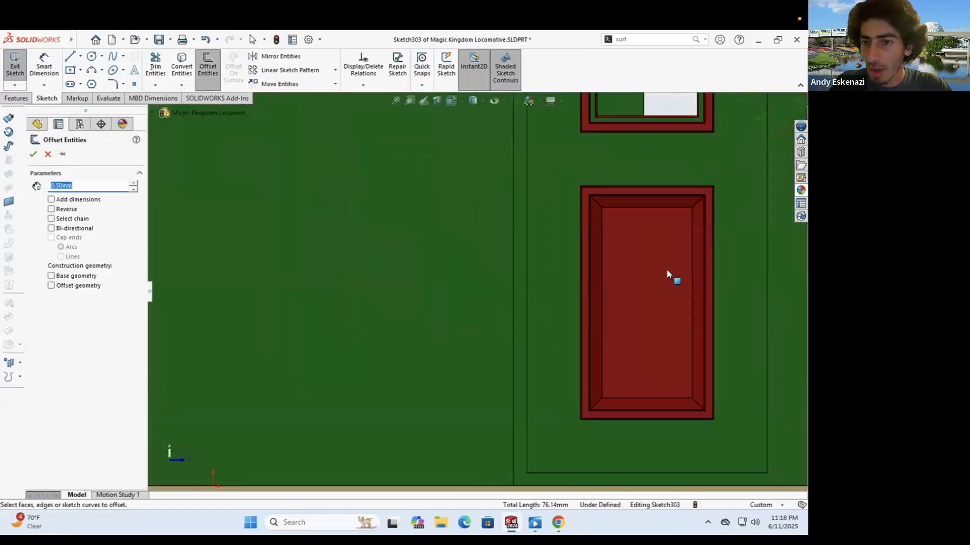
pyautogui.click(669, 259)
pyautogui.click(51, 209)
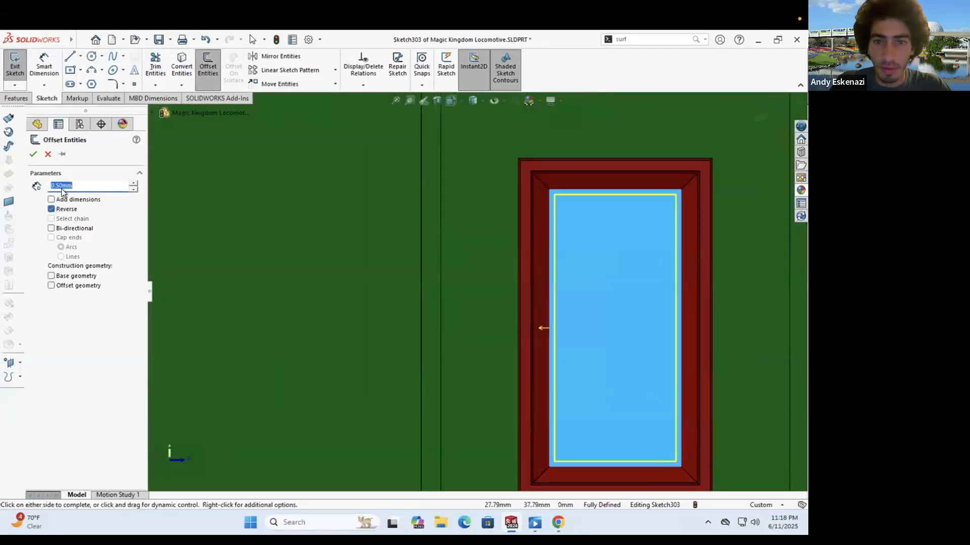
pyautogui.write('1')
pyautogui.press('Return')
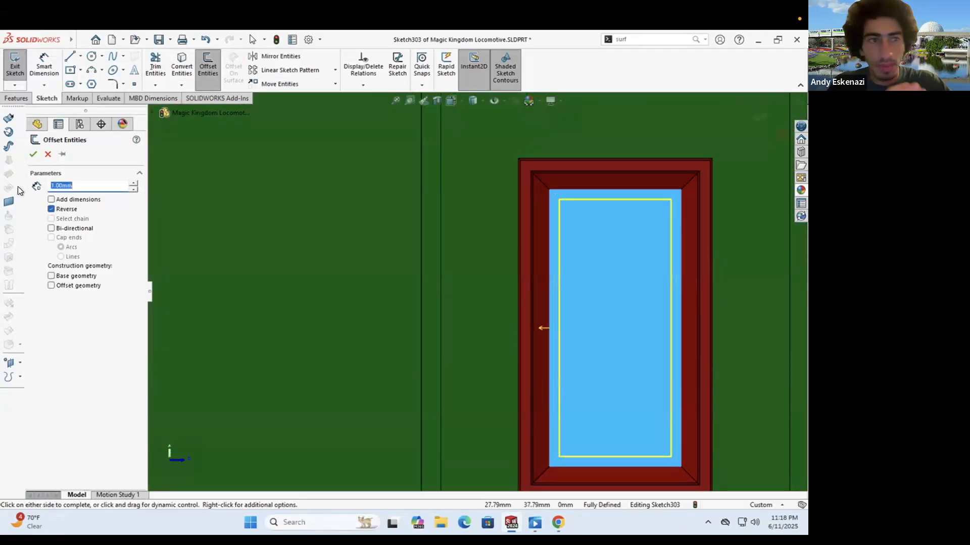
# Step: Offset the second panel's sketched rectangle 0.5 mm inward
pyautogui.click(206, 83)
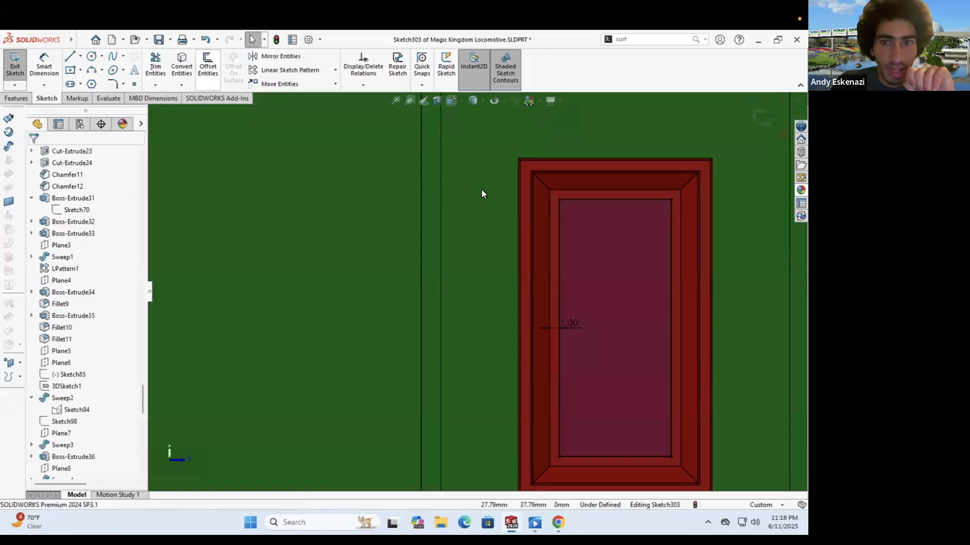
pyautogui.click(571, 200)
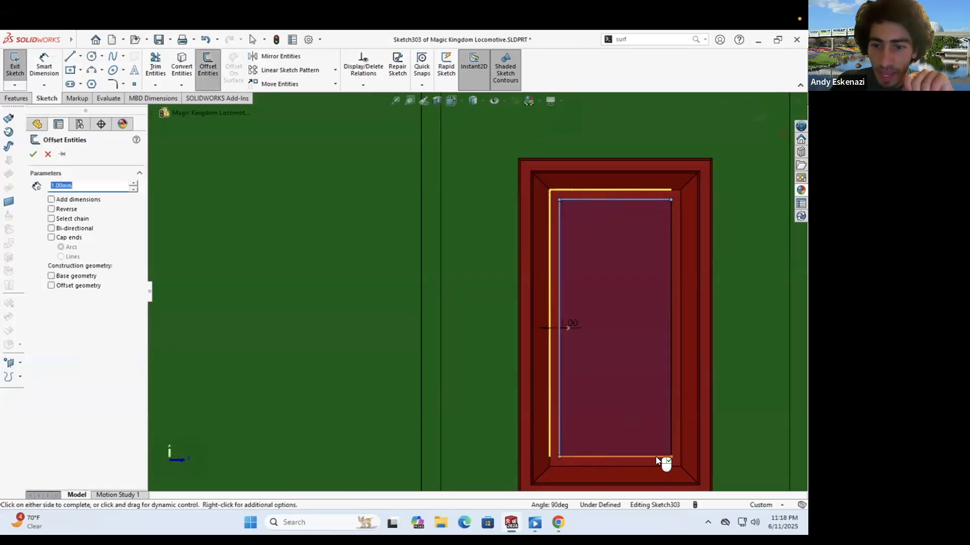
pyautogui.click(671, 438)
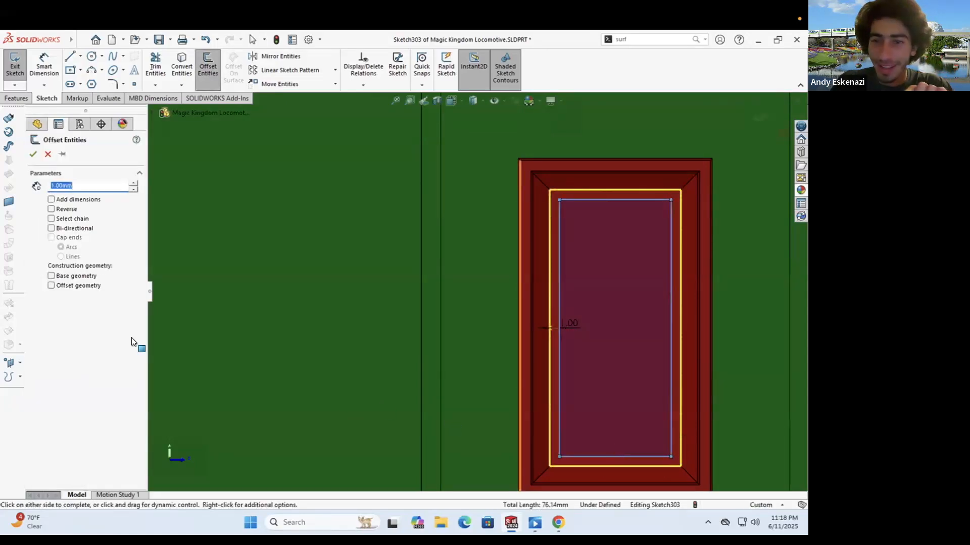
pyautogui.click(63, 209)
pyautogui.write('.5')
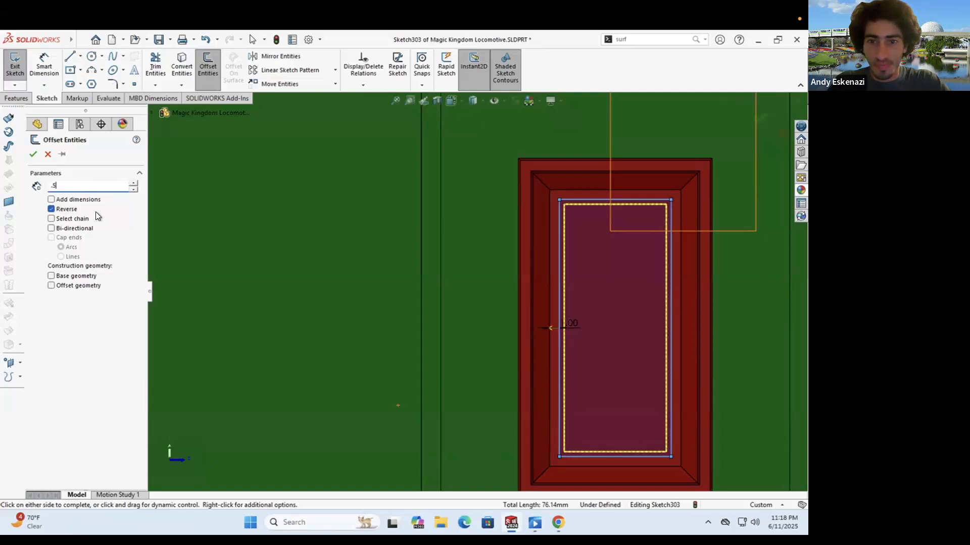
# Step: Offset the door panel outline by 0.5 mm in the reversed direction and cut the resulting narrow border 0.1 mm deep
pyautogui.press('Return')
pyautogui.click(17, 98)
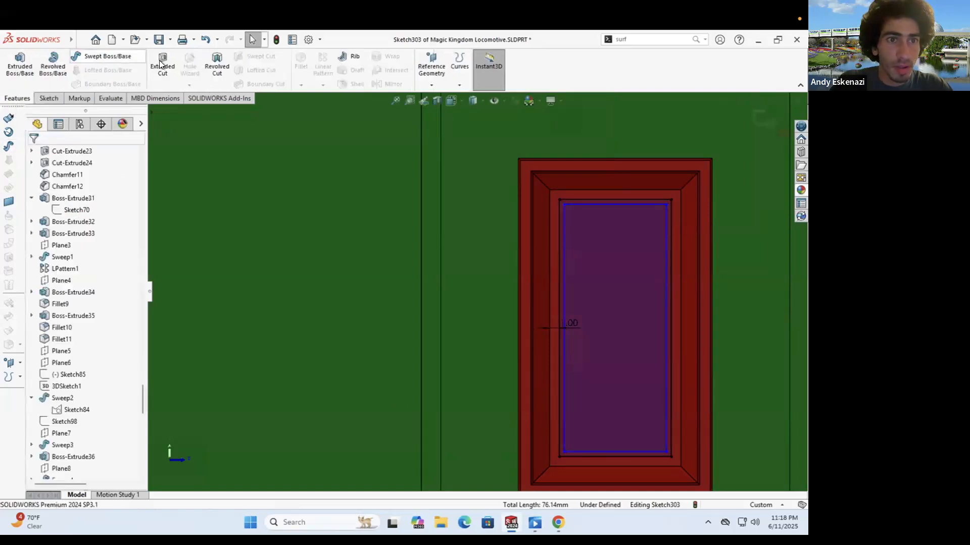
pyautogui.click(162, 66)
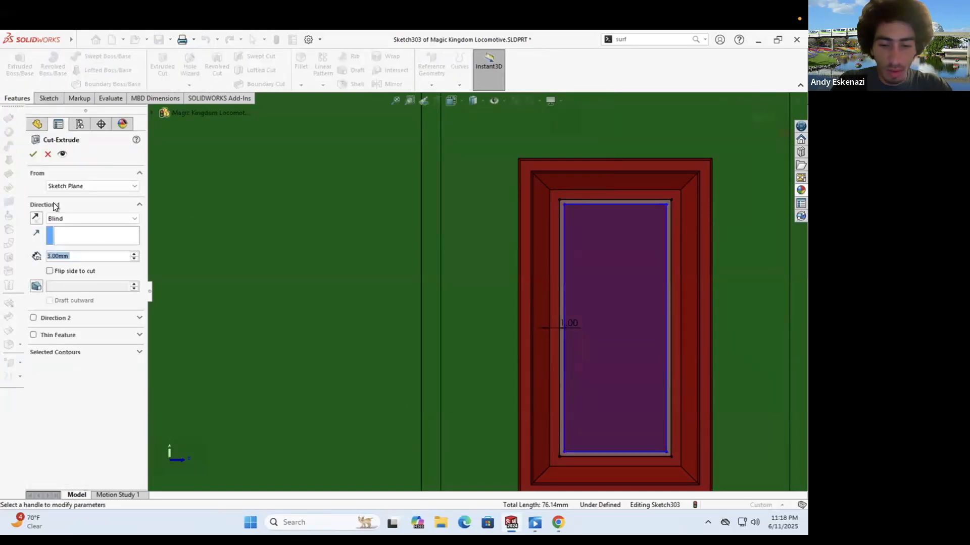
pyautogui.write('0.1')
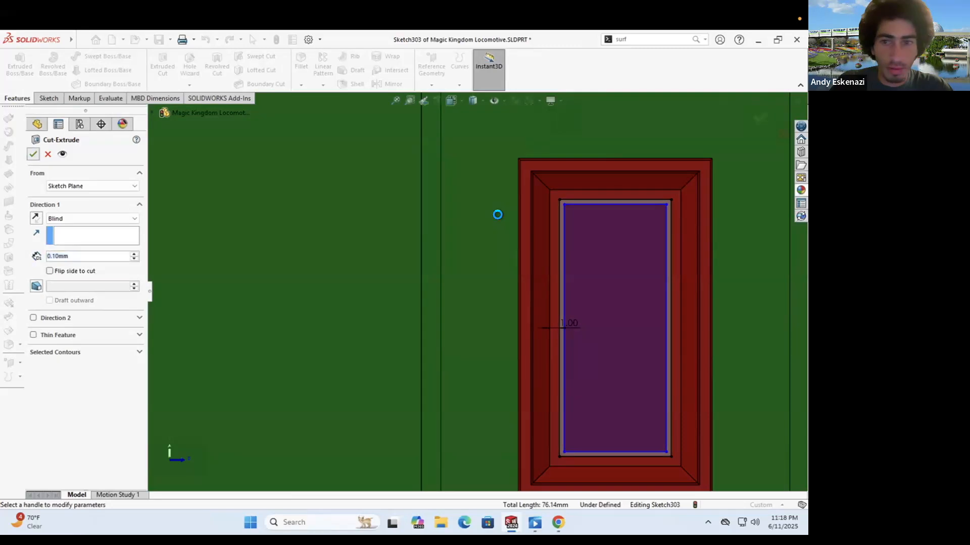
pyautogui.press('Return')
# Step: Apply a light grey color to the whole cut feature bordering the door panel and save the part
pyautogui.scroll(-5, 485, 232)
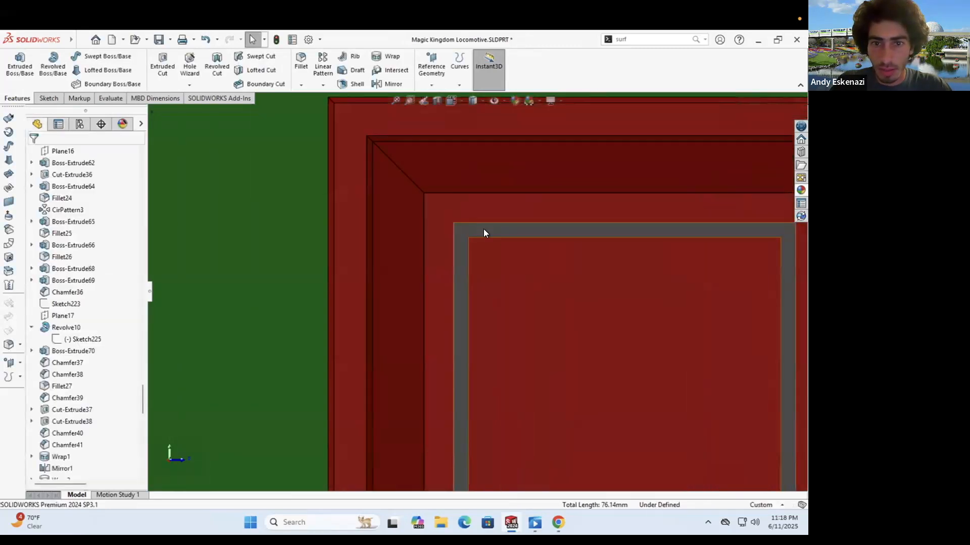
pyautogui.rightClick(485, 232)
pyautogui.click(575, 199)
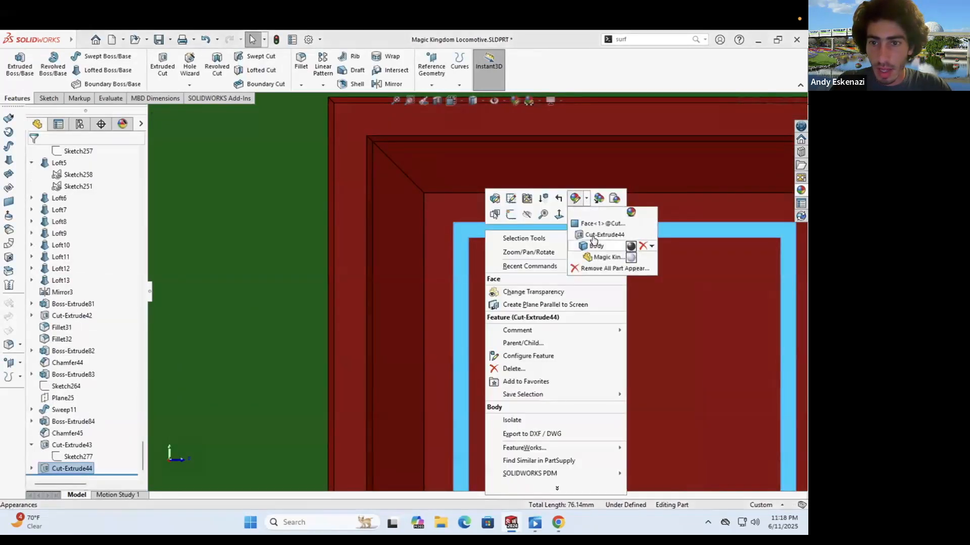
pyautogui.click(604, 234)
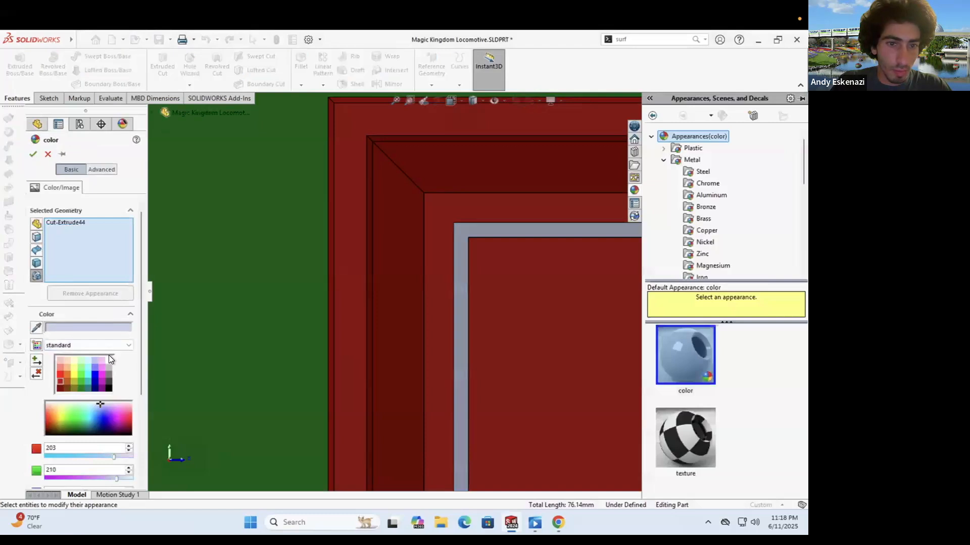
pyautogui.click(33, 154)
pyautogui.scroll(10, 369, 264)
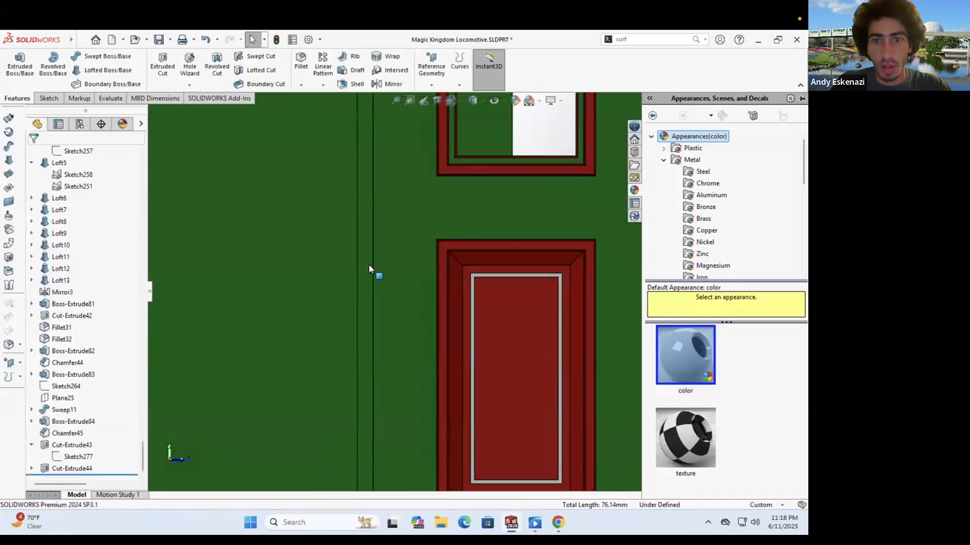
pyautogui.click(545, 273)
pyautogui.moveTo(544, 273); pyautogui.dragTo(170, 150, button='middle')
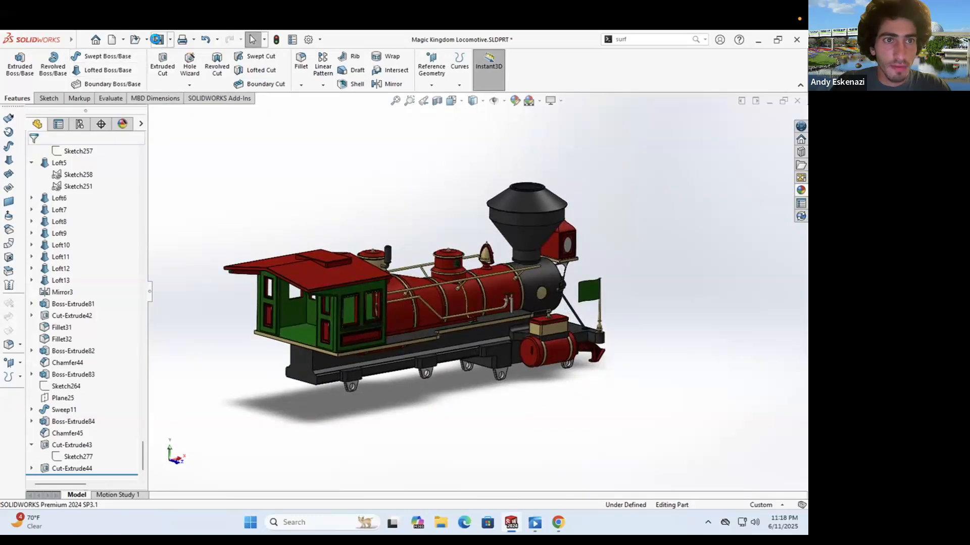
# Step: Examine the complete locomotive from the side and front, including the cowcatcher, boiler and cab
pyautogui.moveTo(523, 345); pyautogui.dragTo(435, 372, button='middle')
pyautogui.scroll(-5, 561, 387)
pyautogui.moveTo(550, 346); pyautogui.dragTo(540, 300, button='middle')
pyautogui.scroll(4, 550, 322)
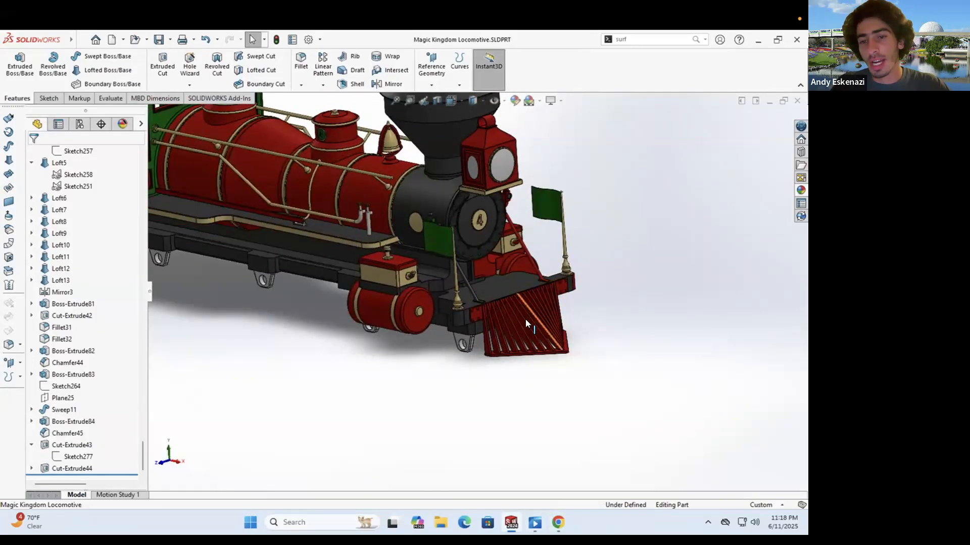
pyautogui.scroll(4, 535, 364)
pyautogui.moveTo(309, 245)
pyautogui.mouseDown(button='middle')
pyautogui.moveTo(349, 228)
pyautogui.moveTo(310, 226)
pyautogui.mouseUp(button='middle')
pyautogui.moveTo(385, 215); pyautogui.dragTo(392, 249, button='middle')
pyautogui.scroll(-2, 329, 265)
pyautogui.scroll(1, 383, 243)
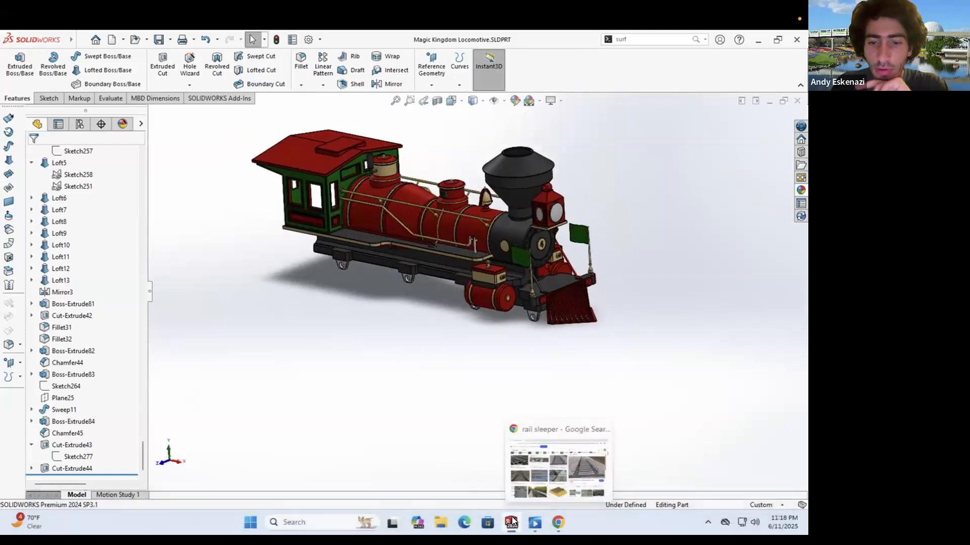
# Step: Switch to Chrome to study the rail sleeper reference image, and return to SolidWorks
pyautogui.moveTo(511, 520)
pyautogui.click(558, 523)
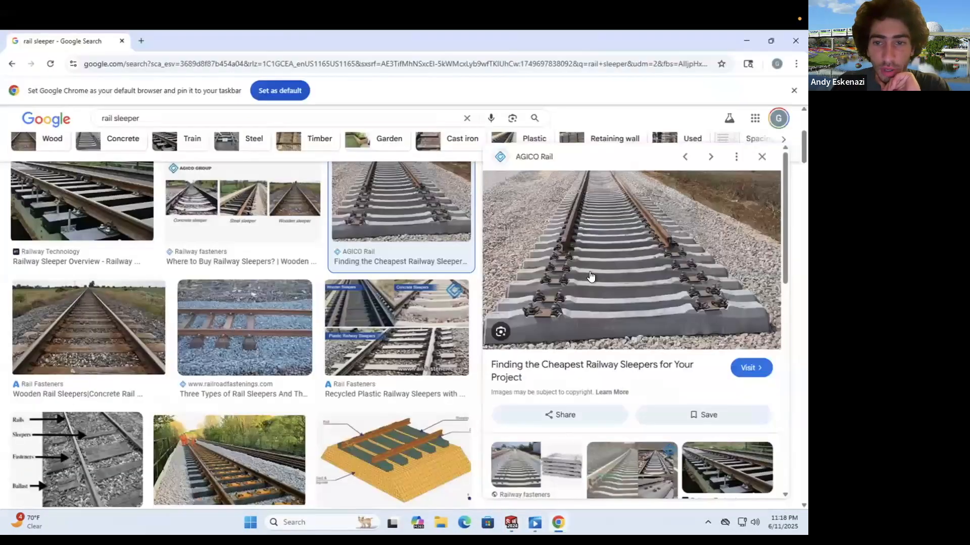
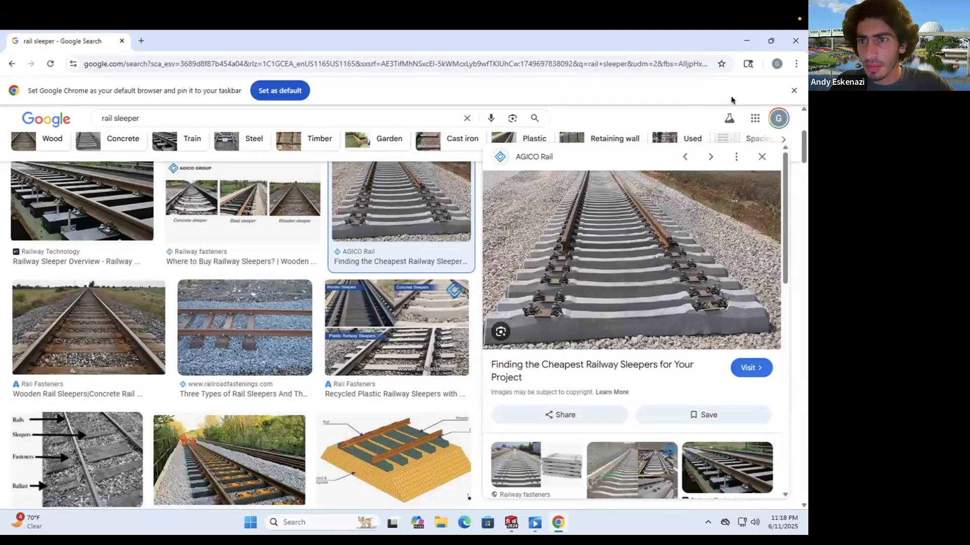
pyautogui.click(744, 39)
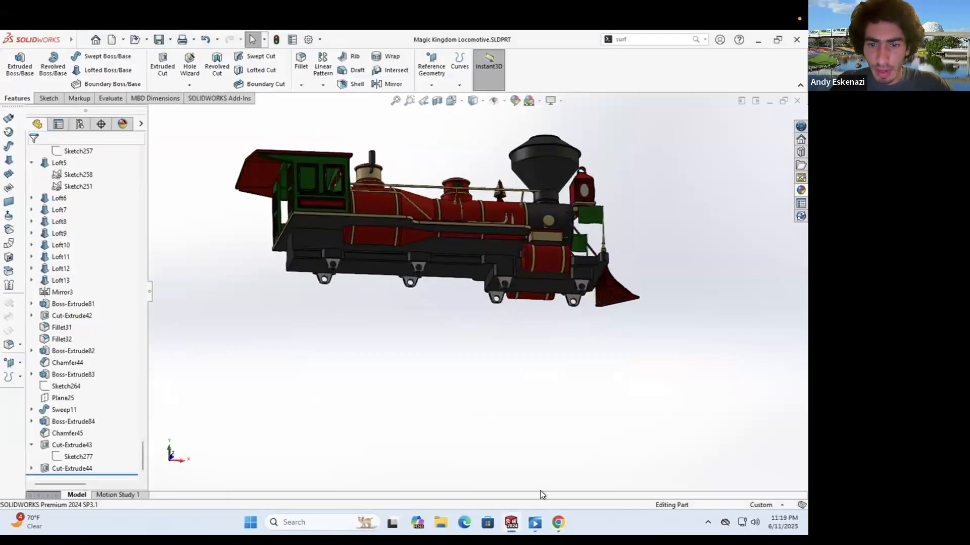
# Step: Switch to the Locomotive Assembly document and inspect the wheels from underneath
pyautogui.moveTo(514, 520)
pyautogui.click(662, 462)
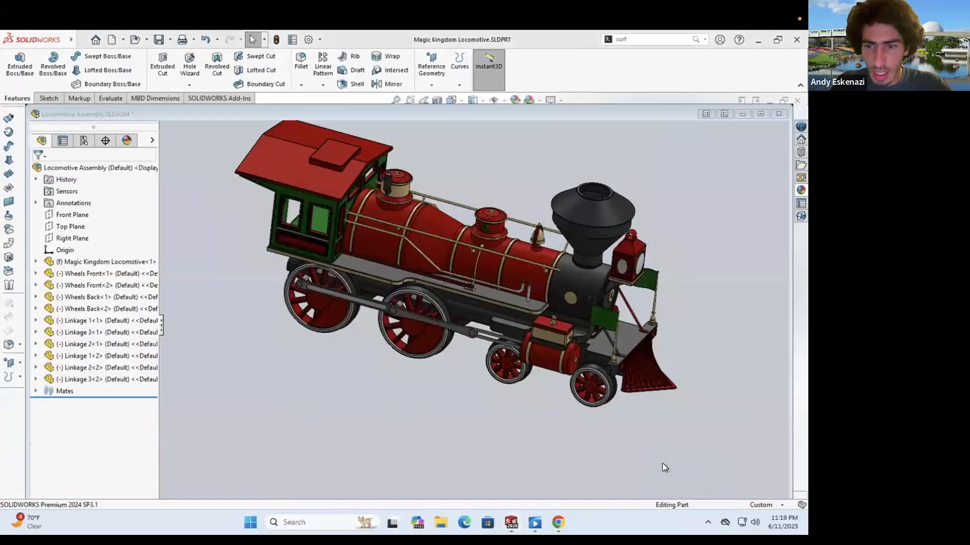
pyautogui.moveTo(470, 317); pyautogui.dragTo(538, 310, button='middle')
pyautogui.scroll(-5, 538, 311)
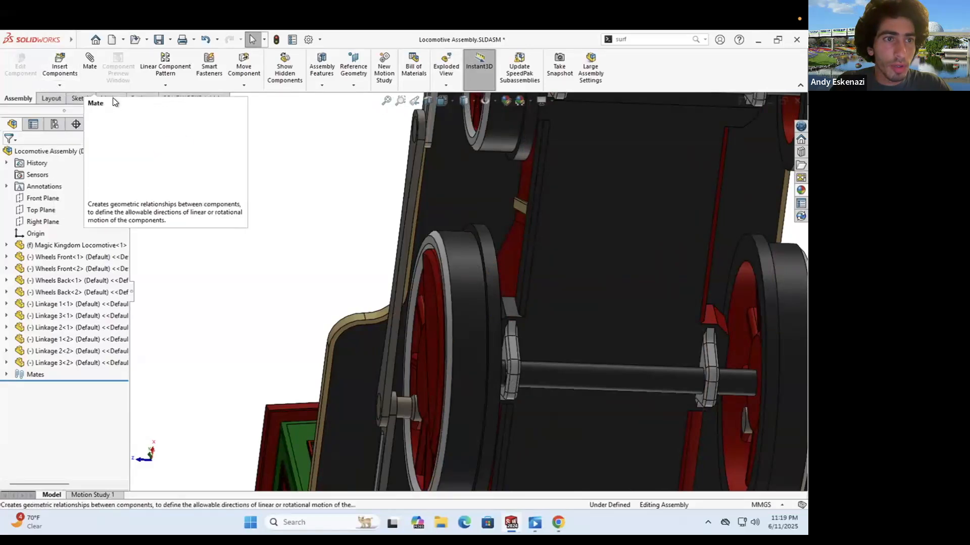
# Step: Measure the center distance between the flange faces of the two wheels on the same back axle
pyautogui.click(142, 99)
pyautogui.click(187, 56)
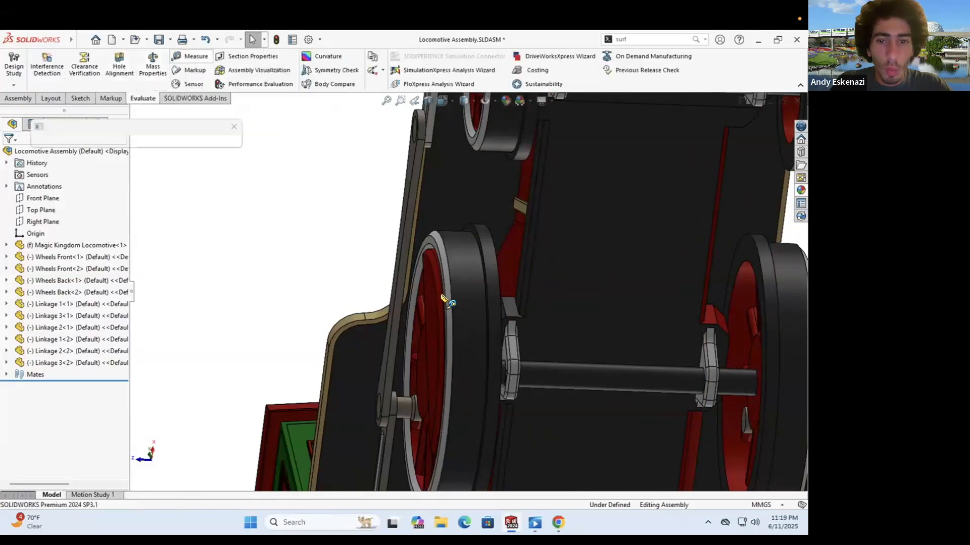
pyautogui.moveTo(445, 298); pyautogui.dragTo(574, 238, button='middle')
pyautogui.click(583, 233)
pyautogui.scroll(4, 462, 263)
pyautogui.moveTo(571, 273); pyautogui.dragTo(528, 281, button='middle')
pyautogui.scroll(-1, 571, 282)
pyautogui.scroll(-4, 569, 279)
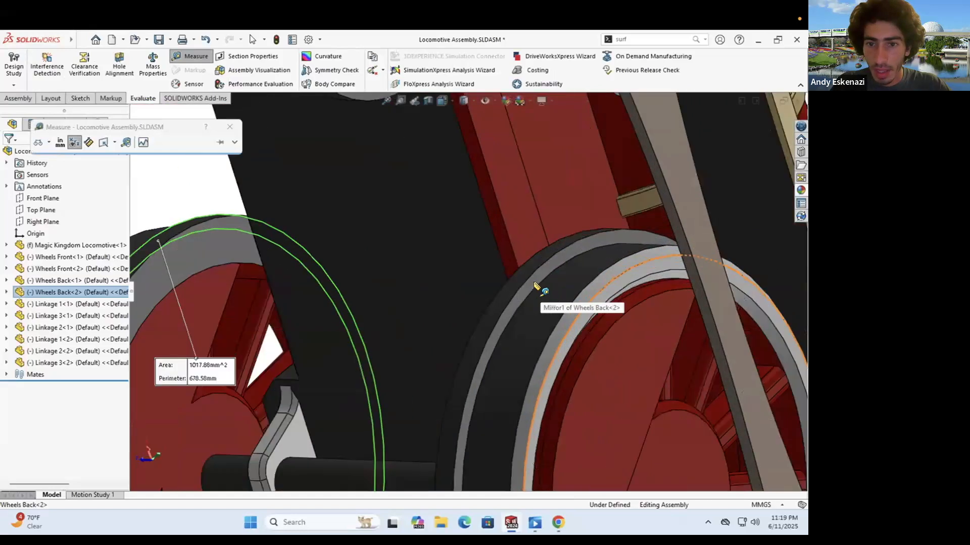
pyautogui.click(477, 360)
pyautogui.scroll(3, 477, 359)
pyautogui.moveTo(477, 357); pyautogui.dragTo(511, 348, button='middle')
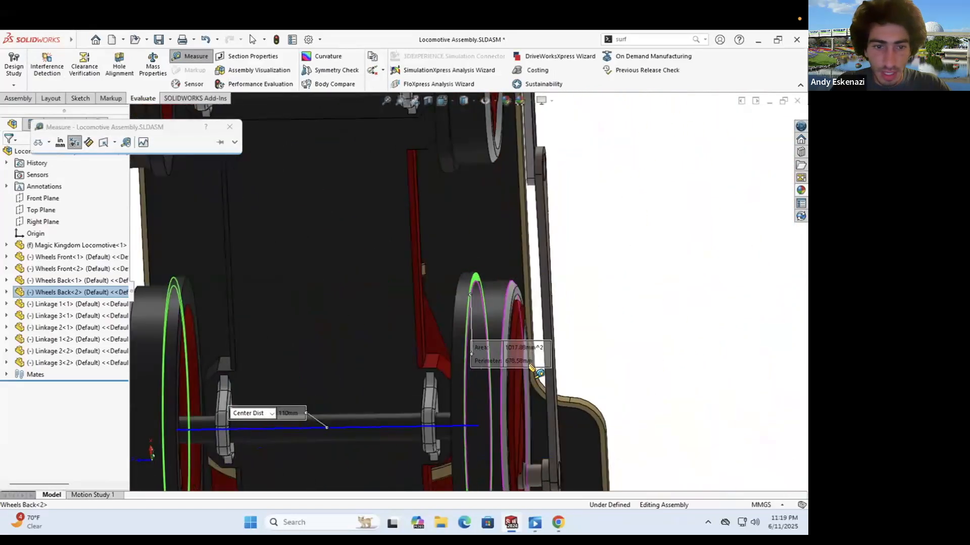
pyautogui.scroll(3, 559, 284)
pyautogui.click(626, 284)
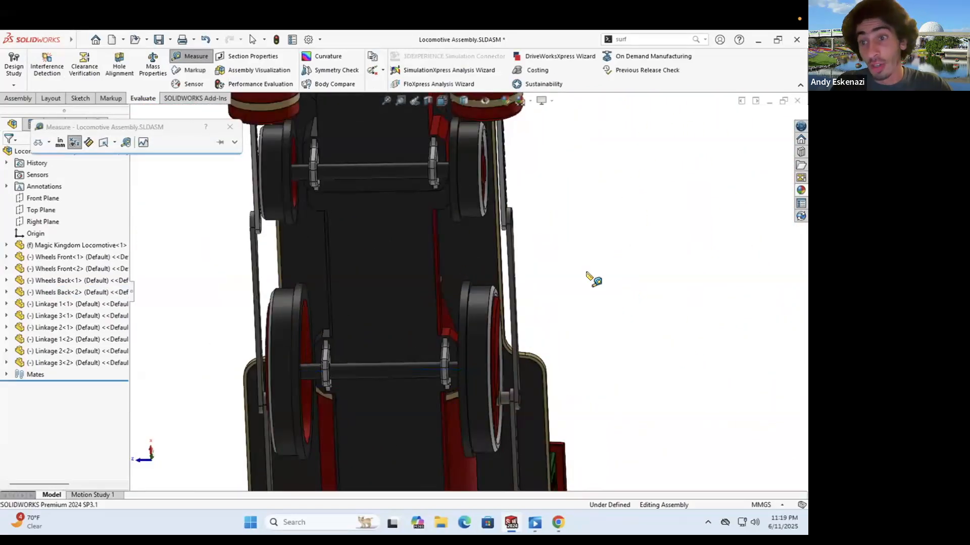
pyautogui.scroll(6, 505, 227)
pyautogui.moveTo(524, 344); pyautogui.dragTo(470, 399, button='middle')
pyautogui.press('Escape')
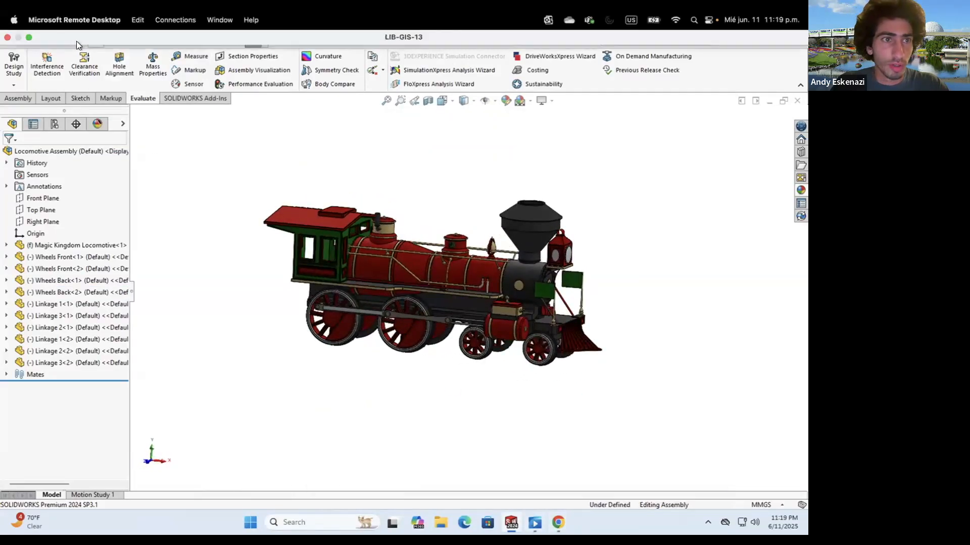
# Step: Create a new part document and start a sketch on the Front Plane
pyautogui.click(81, 41)
pyautogui.click(96, 58)
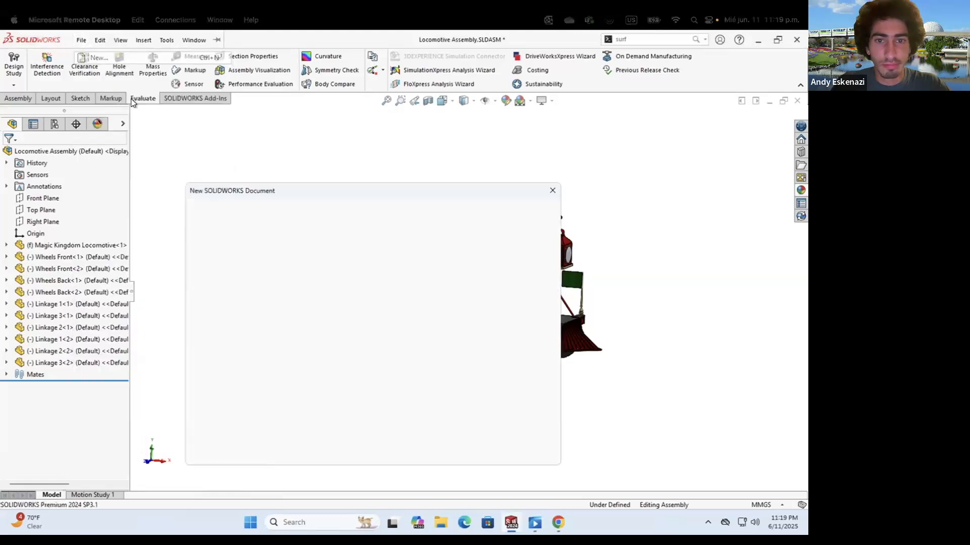
pyautogui.press('Return')
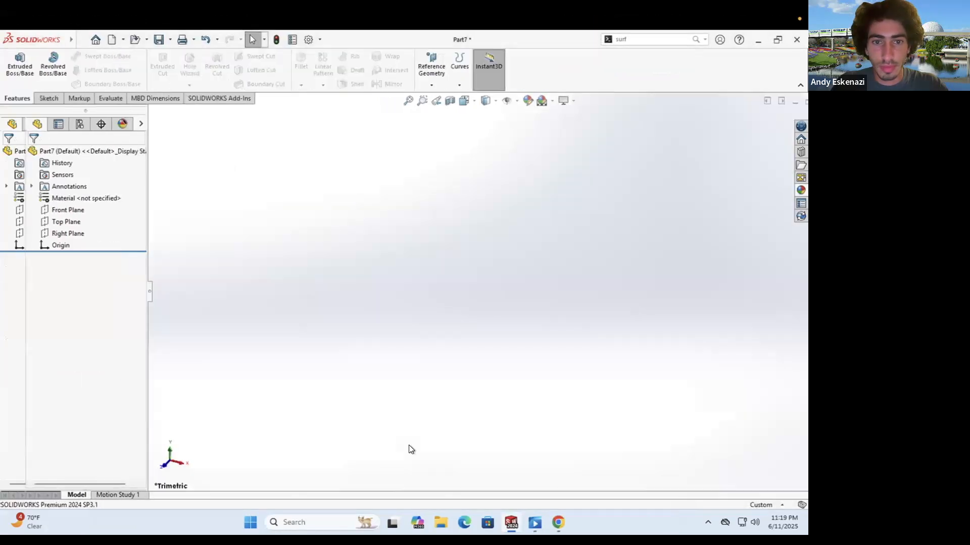
pyautogui.click(49, 98)
pyautogui.click(15, 63)
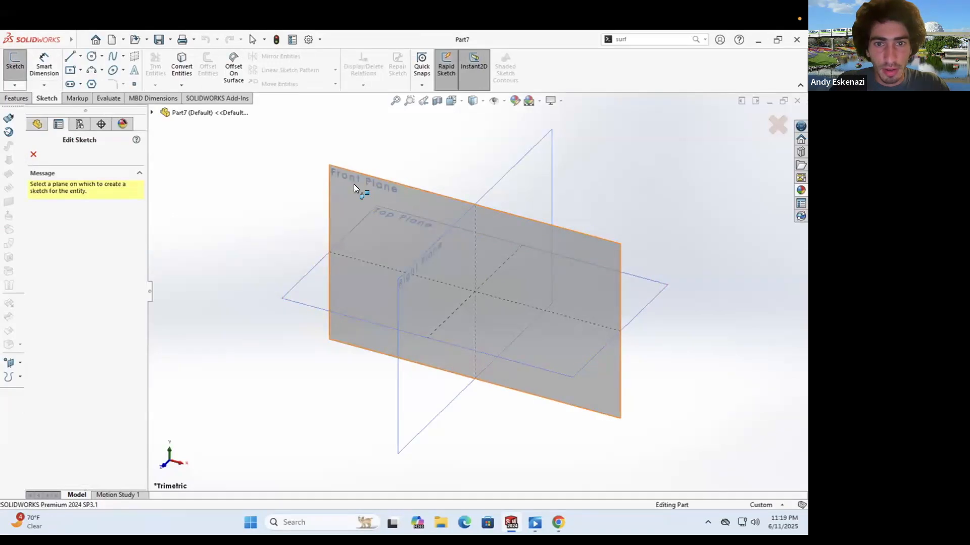
pyautogui.click(354, 185)
# Step: Draw a horizontal centerline about 66 mm long starting at the origin and extending in the positive X direction
pyautogui.click(80, 55)
pyautogui.click(85, 82)
pyautogui.click(476, 292)
pyautogui.click(636, 291)
pyautogui.press('Escape')
# Step: Dimension the horizontal centerline to a length of 110 mm
pyautogui.click(509, 261)
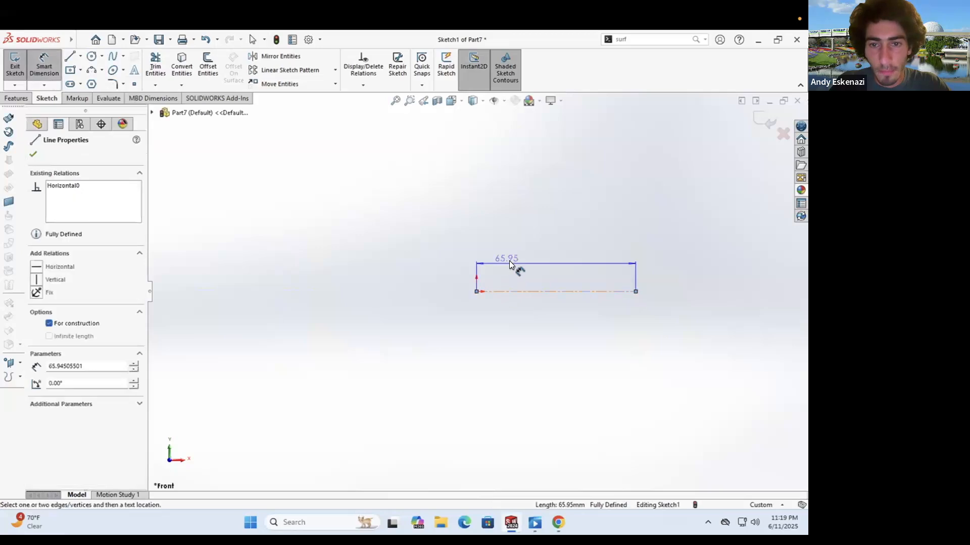
pyautogui.click(510, 261)
pyautogui.write('110')
pyautogui.press('Return')
pyautogui.press('Escape')
pyautogui.scroll(-6, 470, 291)
pyautogui.press('Escape')
# Step: Draw a horizontal solid line about 2.3 mm long from the origin, extending away from the centerline
pyautogui.click(71, 59)
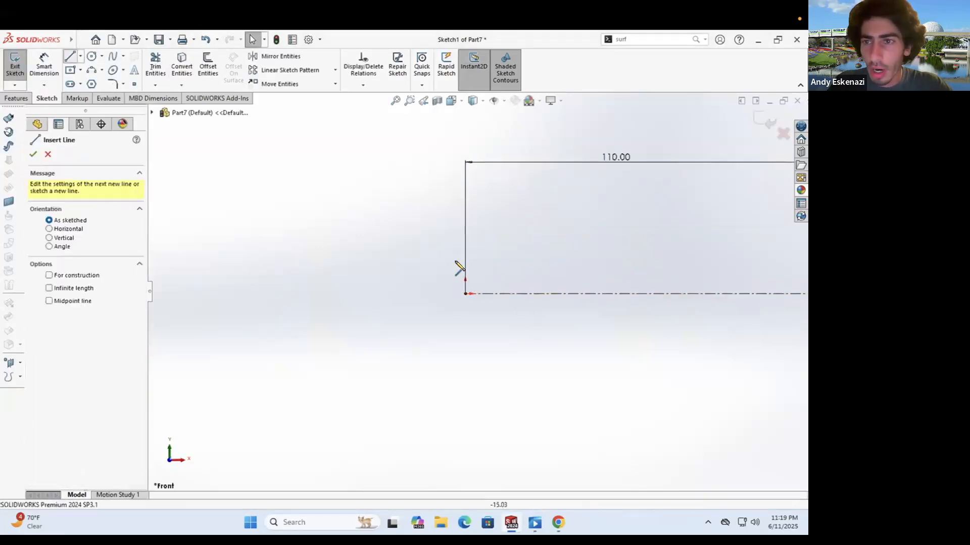
pyautogui.scroll(-4, 459, 270)
pyautogui.click(447, 336)
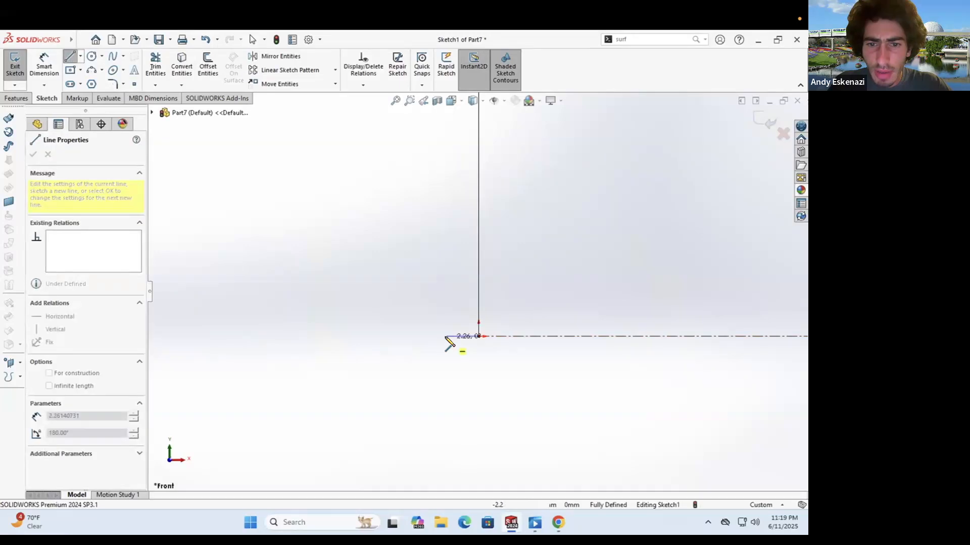
pyautogui.press('Escape')
# Step: Dimension the short solid line beside the origin to 15 mm
pyautogui.click(45, 71)
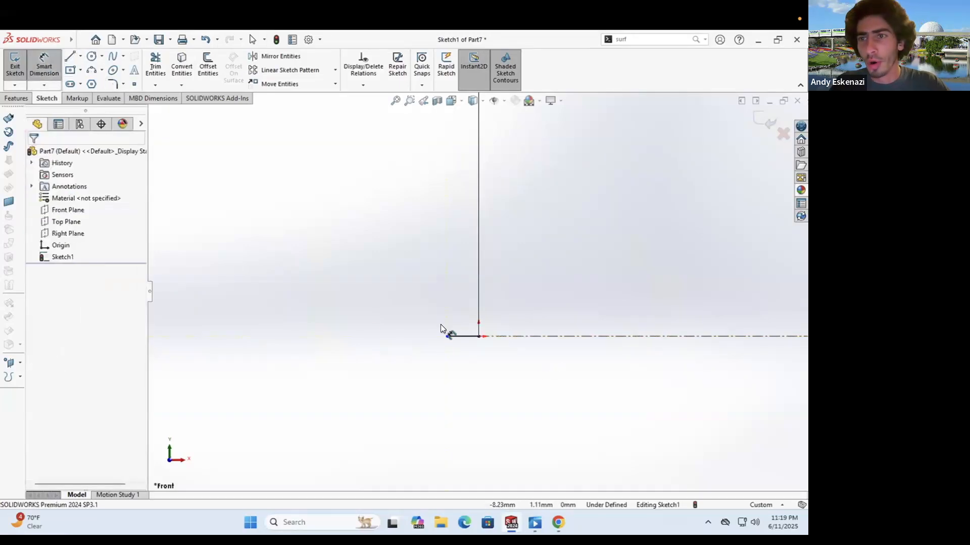
pyautogui.click(461, 337)
pyautogui.click(459, 305)
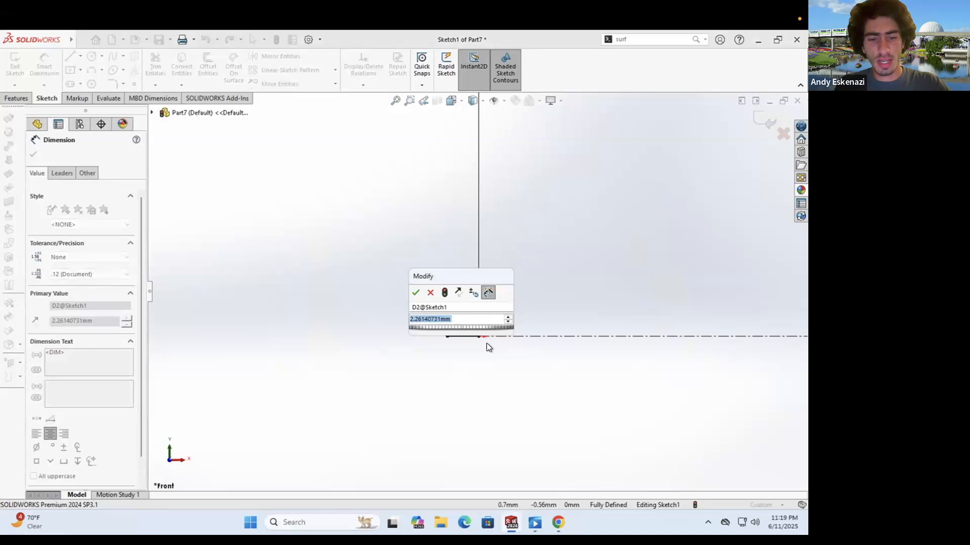
pyautogui.write('15')
pyautogui.press('Return')
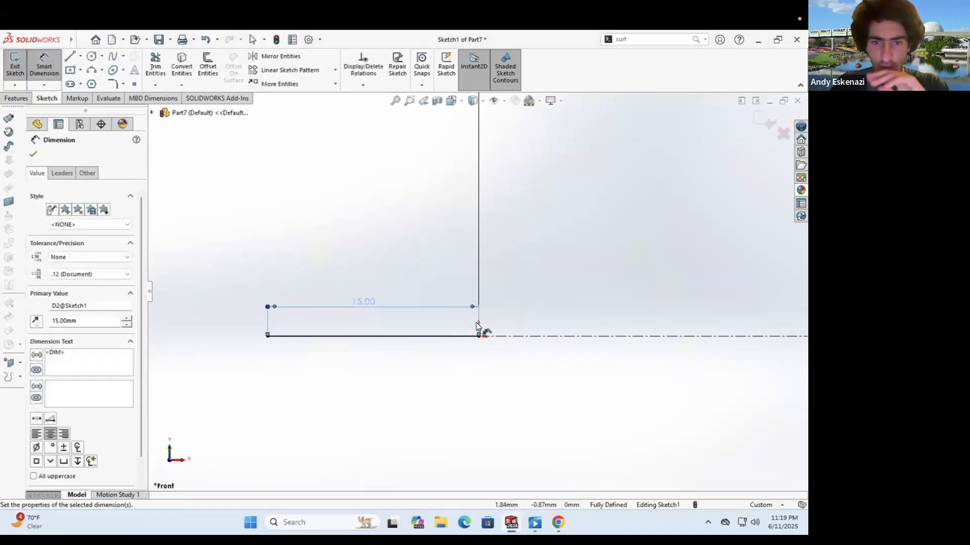
# Step: Try a length of 10 mm for the solid line beside the origin
pyautogui.doubleClick(363, 302)
pyautogui.write('1')
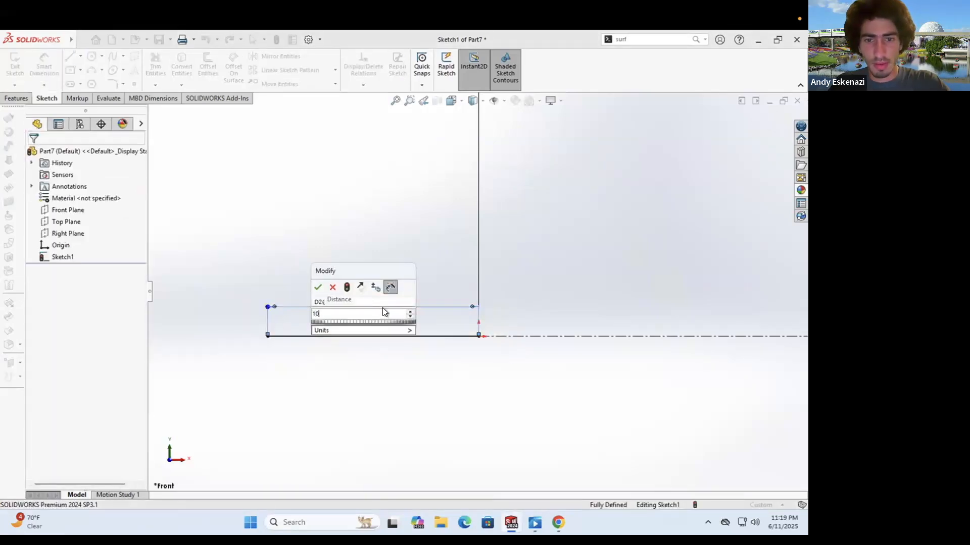
pyautogui.write('0')
pyautogui.press('Return')
pyautogui.scroll(-5, 354, 321)
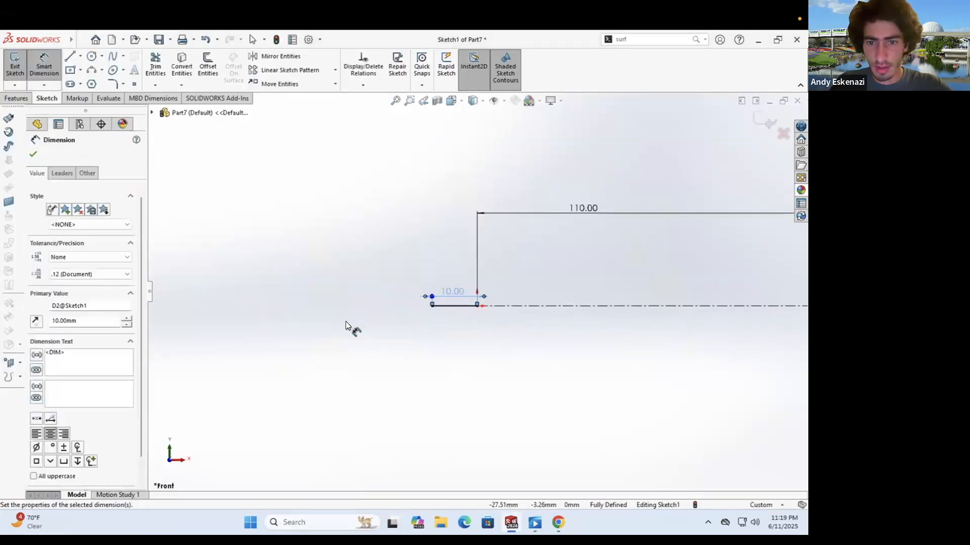
pyautogui.scroll(-3, 463, 291)
# Step: Set the solid line's length dimension back to 15 mm
pyautogui.doubleClick(465, 292)
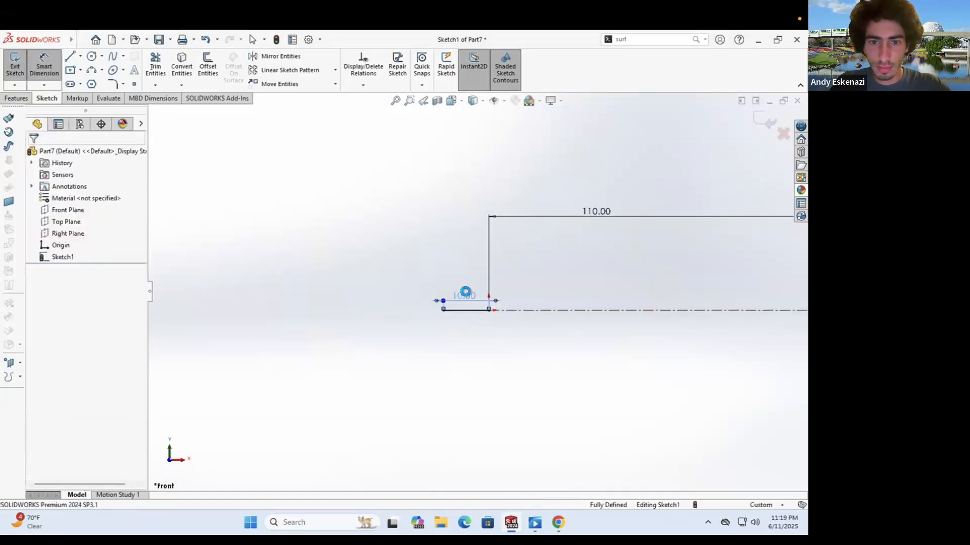
pyautogui.write('15')
pyautogui.press('Return')
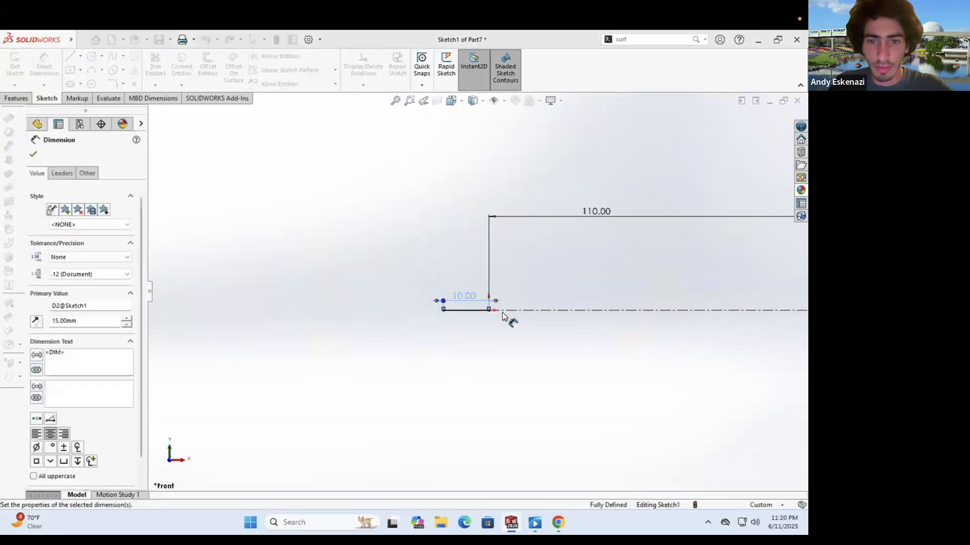
pyautogui.scroll(-4, 508, 318)
# Step: Examine the wheels in the Locomotive Assembly up close, and return to the Part7 sketch
pyautogui.click(68, 56)
pyautogui.scroll(5, 454, 313)
pyautogui.scroll(-3, 494, 301)
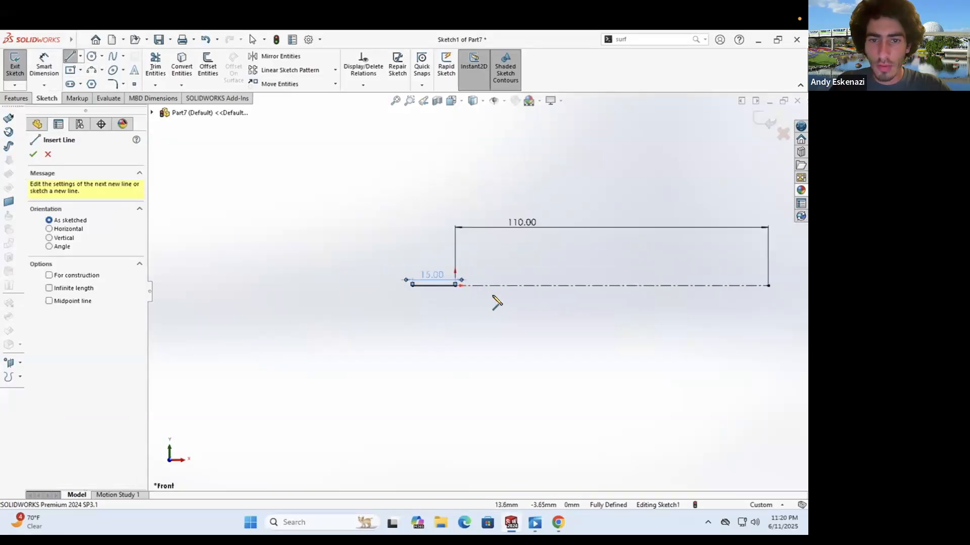
pyautogui.moveTo(506, 520)
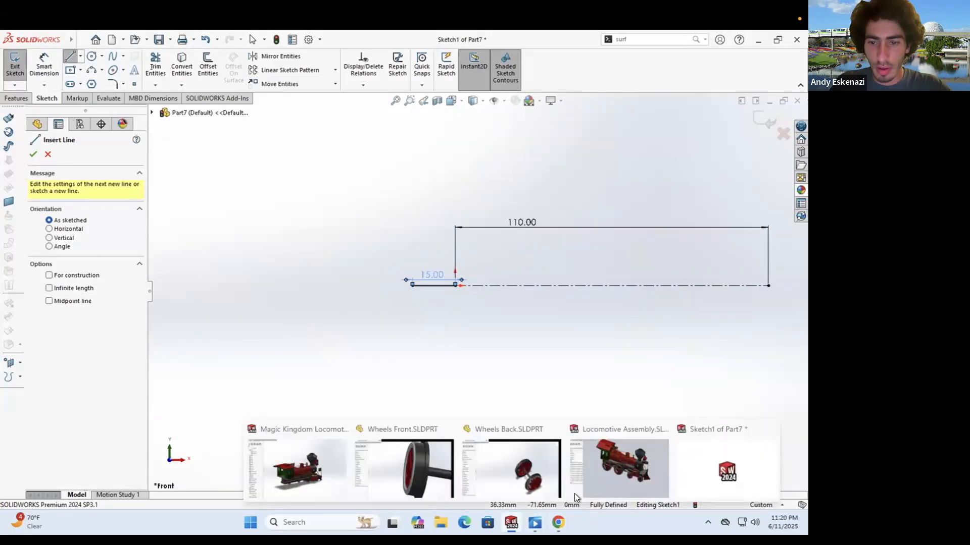
pyautogui.click(611, 471)
pyautogui.moveTo(479, 328); pyautogui.dragTo(576, 374, button='middle')
pyautogui.scroll(-5, 410, 335)
pyautogui.scroll(-3, 478, 289)
pyautogui.scroll(-2, 575, 374)
pyautogui.scroll(3, 467, 283)
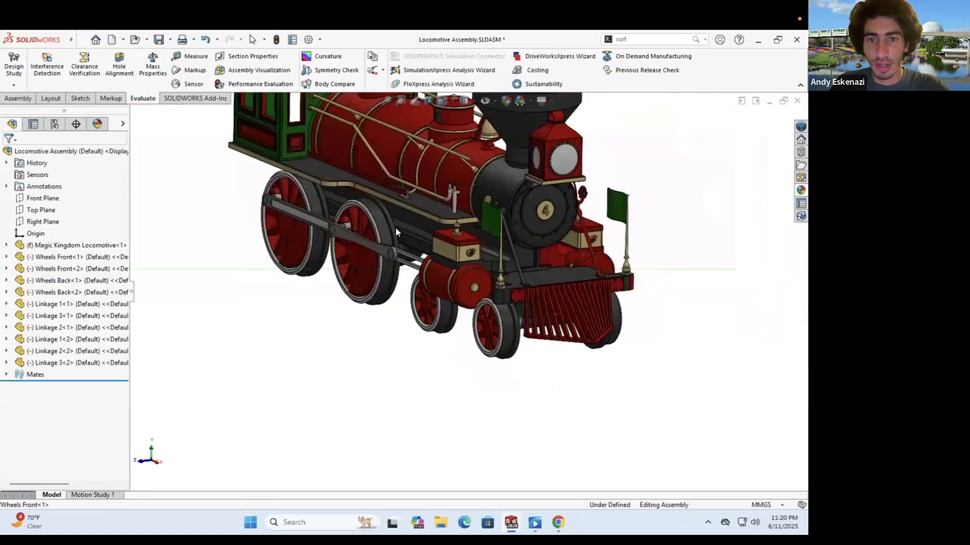
pyautogui.scroll(-2, 384, 228)
pyautogui.scroll(-1, 378, 298)
pyautogui.moveTo(390, 289)
pyautogui.mouseDown(button='middle')
pyautogui.moveTo(460, 309)
pyautogui.moveTo(383, 303)
pyautogui.mouseUp(button='middle')
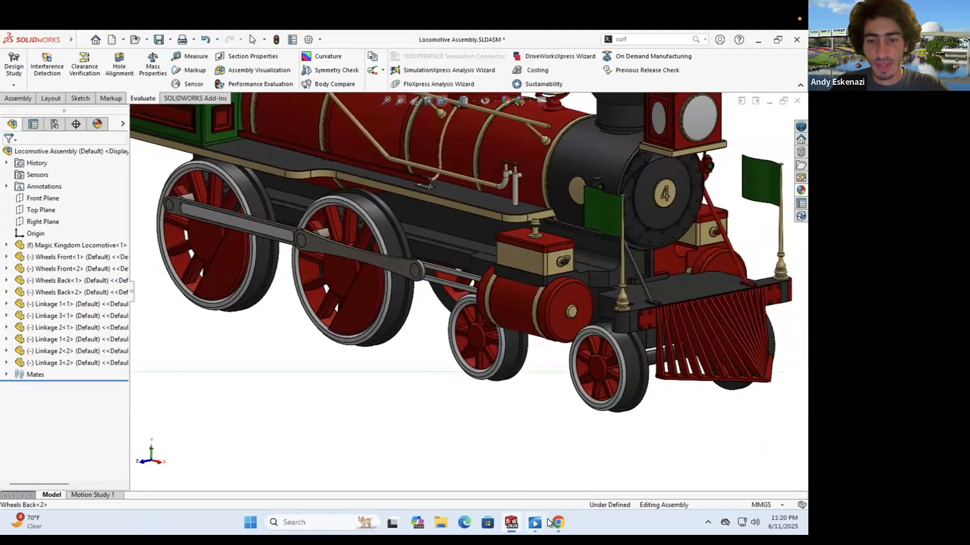
pyautogui.moveTo(547, 519)
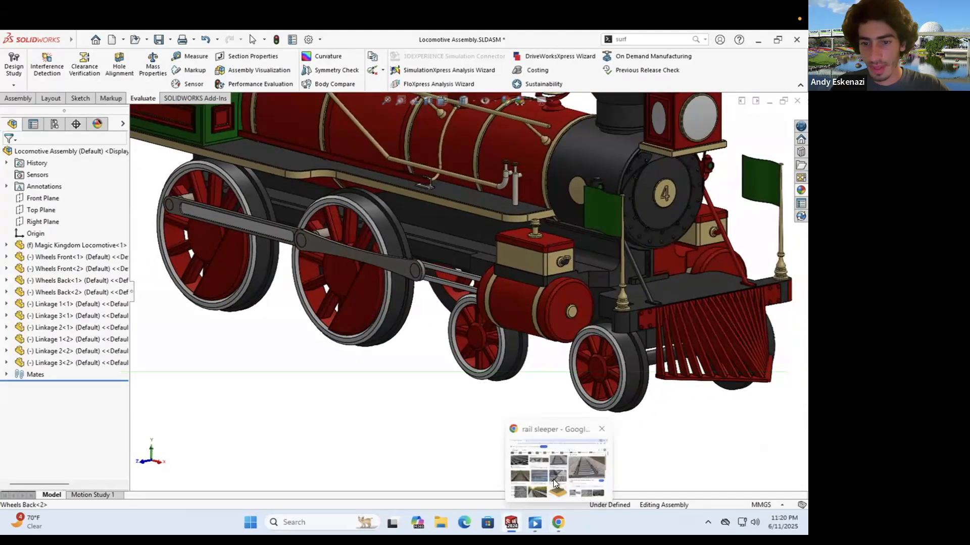
pyautogui.moveTo(511, 523)
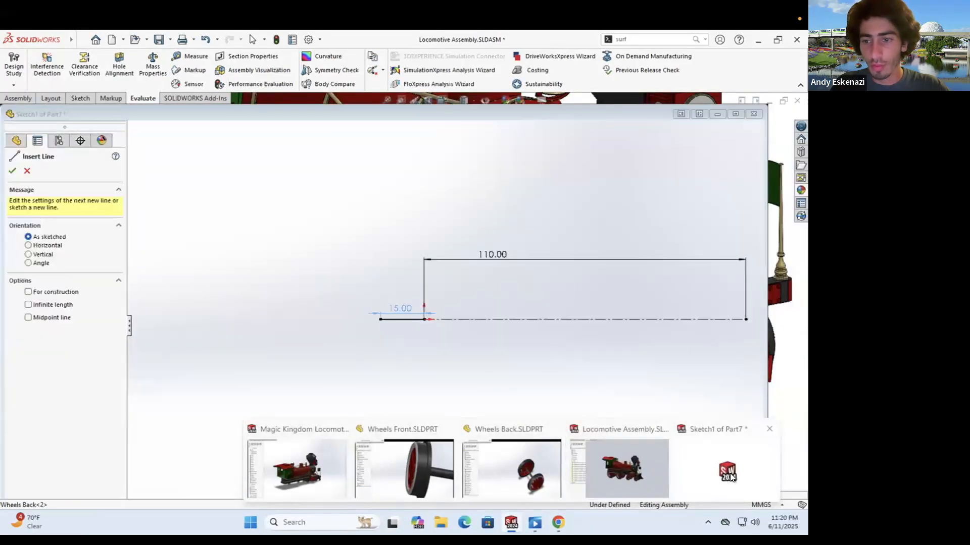
pyautogui.click(730, 475)
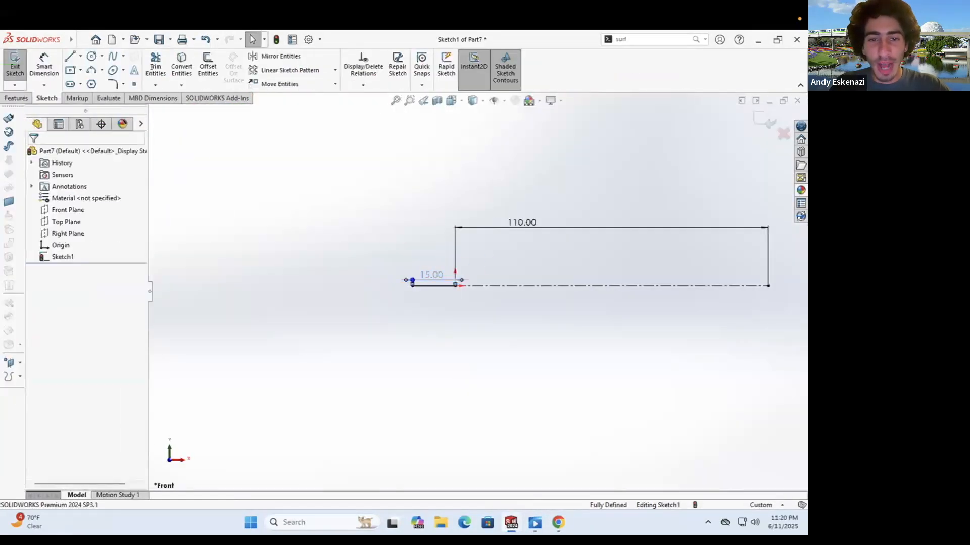
# Step: Re-enter 15 mm as the length of the short solid line beside the origin
pyautogui.doubleClick(432, 276)
pyautogui.write('15')
pyautogui.press('Return')
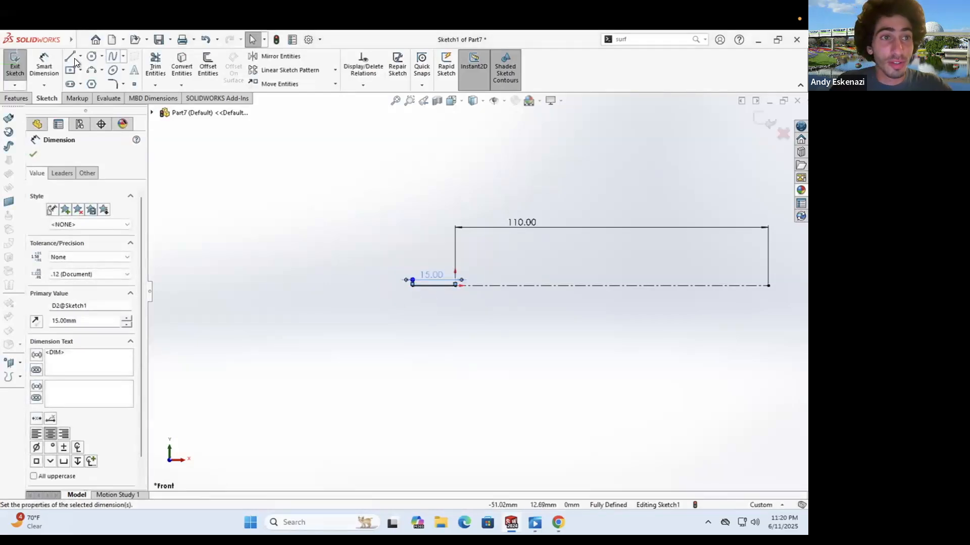
pyautogui.press('Escape')
# Step: Draw a horizontal solid line about 13.7 mm long, extending outward from the far end of the 110 mm centerline
pyautogui.scroll(2, 485, 303)
pyautogui.moveTo(679, 287); pyautogui.dragTo(706, 288)
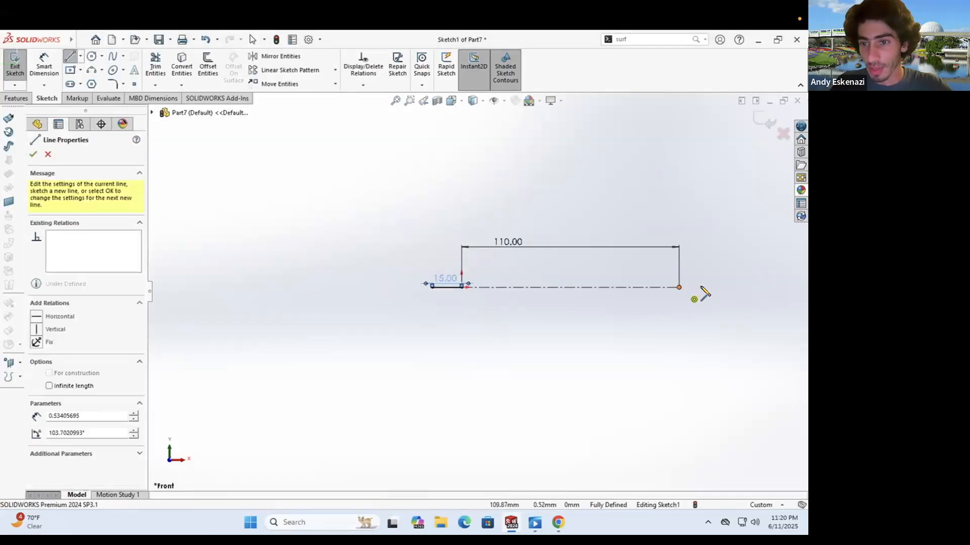
pyautogui.press('Escape')
# Step: Set the length of the short solid line beside the origin to 12 mm
pyautogui.click(43, 69)
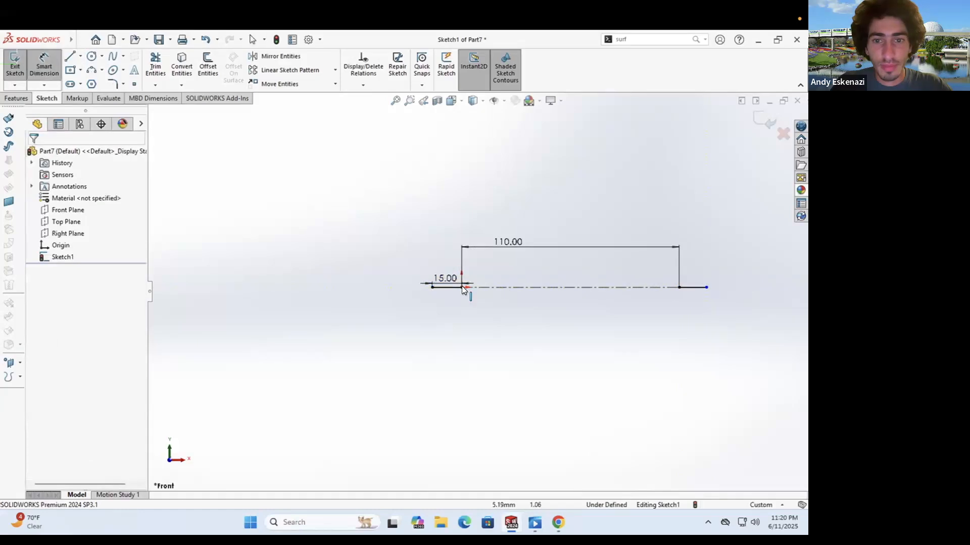
pyautogui.click(445, 278)
pyautogui.write('12')
pyautogui.press('Return')
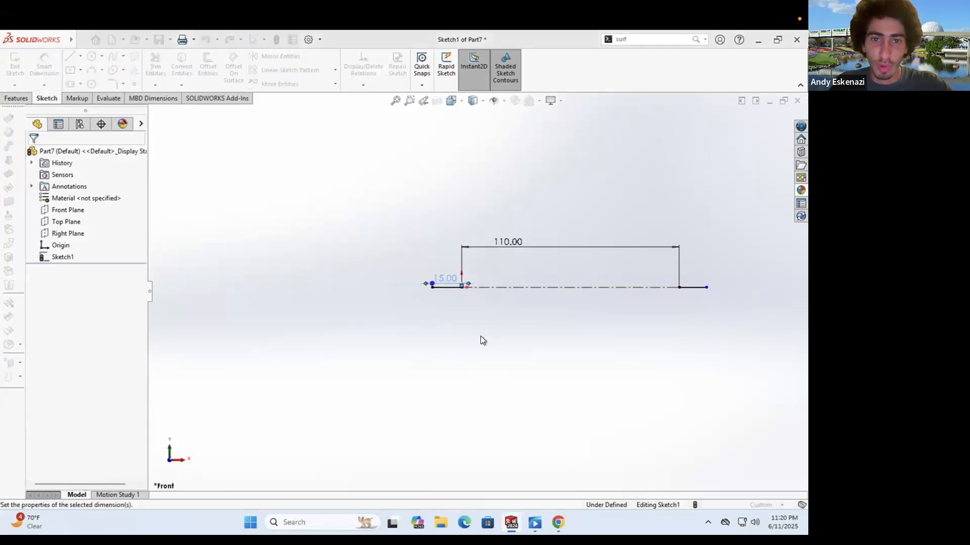
pyautogui.press('Return')
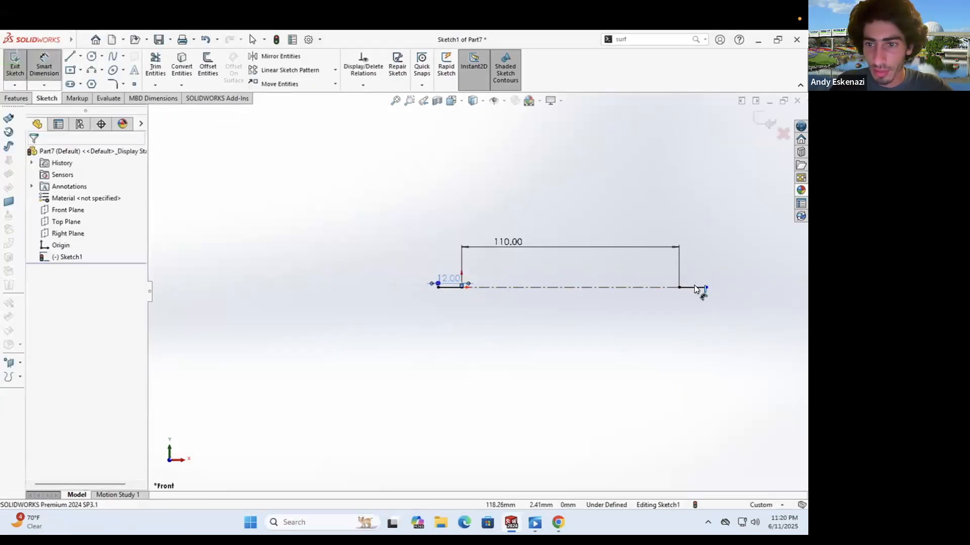
# Step: Dimension the solid line at the centerline's far end to 12 mm
pyautogui.click(692, 279)
pyautogui.click(692, 277)
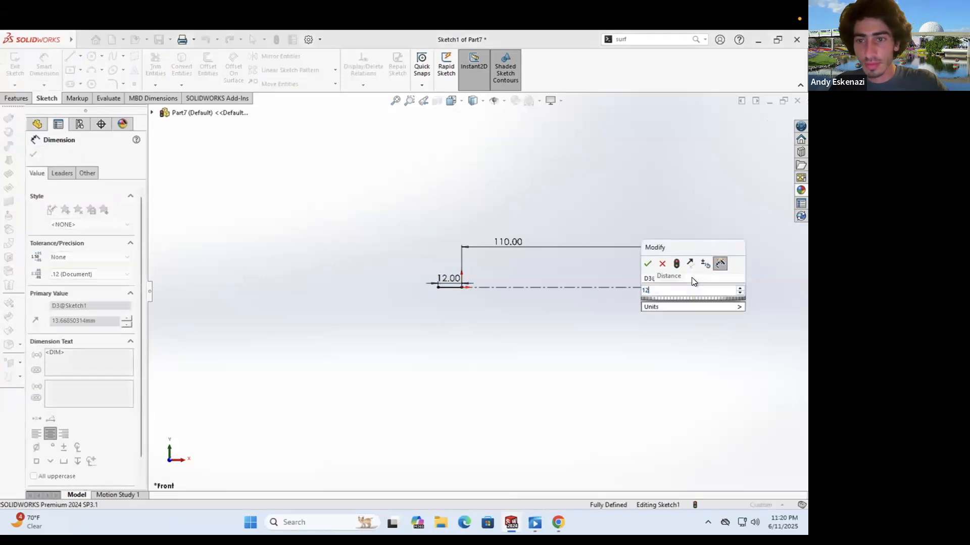
pyautogui.press('Return')
pyautogui.press('Escape')
# Step: Draw a vertical centerline about 18 mm long downward from the midpoint of the 110 mm centerline
pyautogui.click(76, 56)
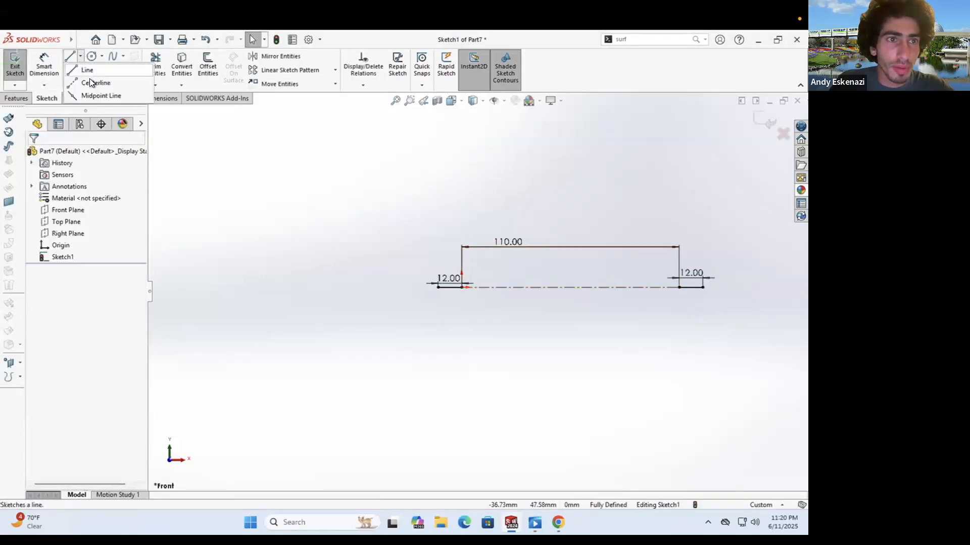
pyautogui.click(89, 78)
pyautogui.click(569, 288)
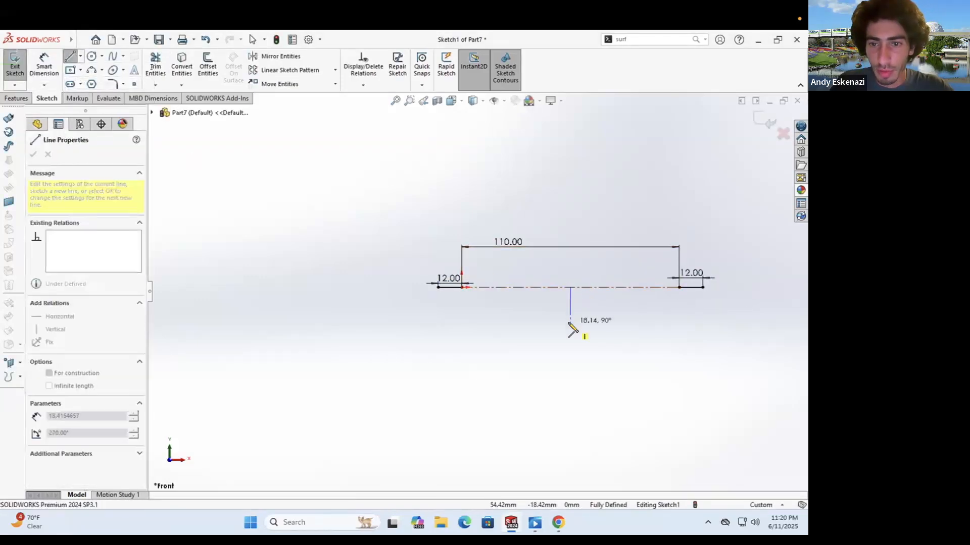
pyautogui.click(569, 323)
pyautogui.press('Escape')
# Step: Check the rail shape in the rail sleeper reference photo in Chrome, and return to the sketch
pyautogui.scroll(-3, 538, 307)
pyautogui.scroll(-2, 368, 277)
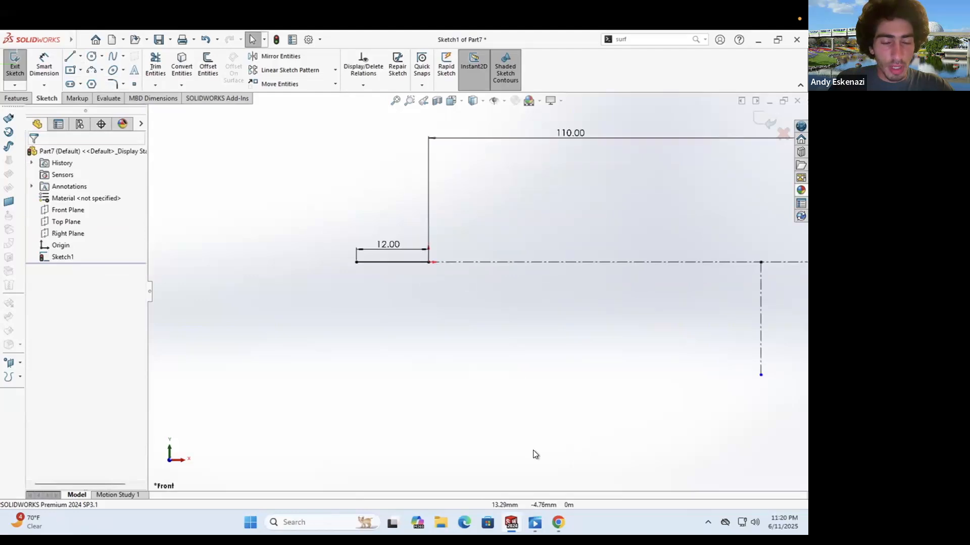
pyautogui.hotkey('alt', 'Tab')
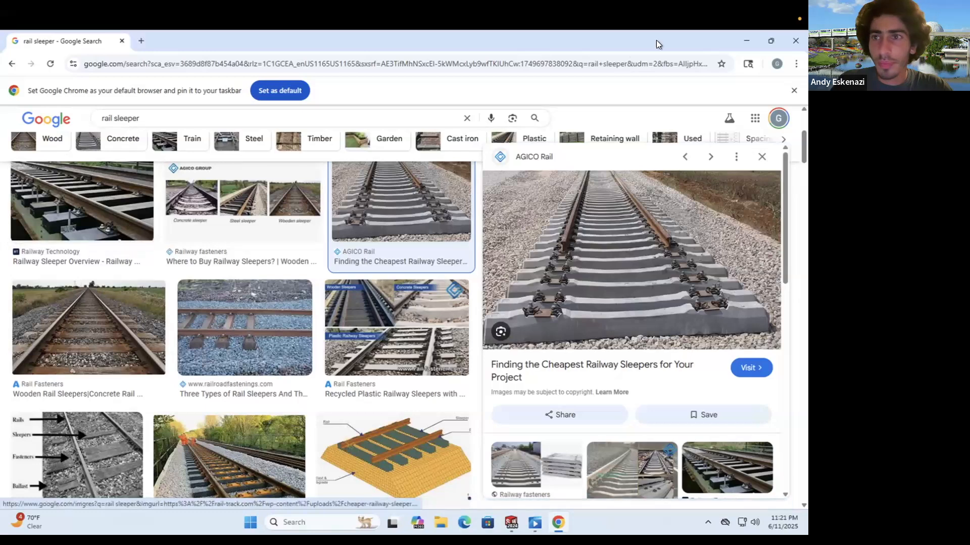
pyautogui.moveTo(735, 44)
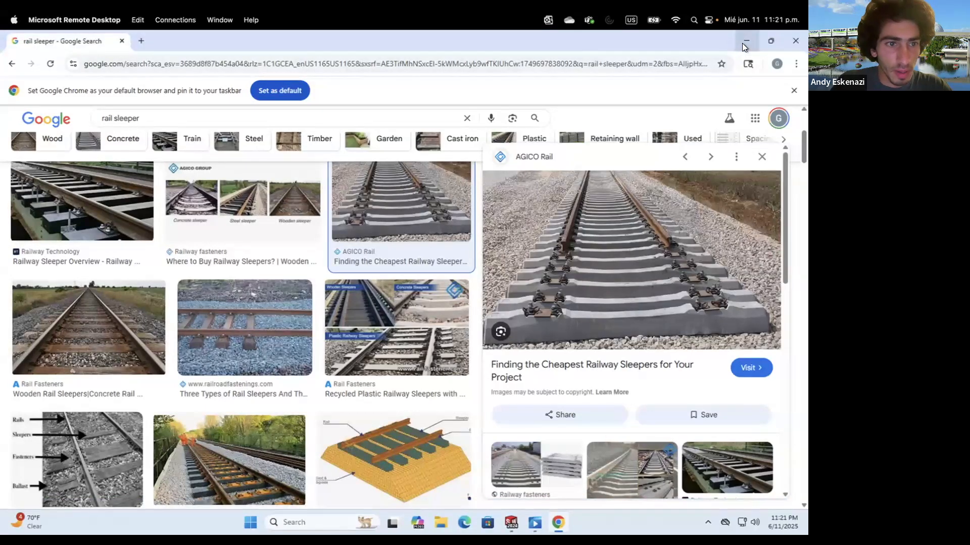
pyautogui.click(746, 41)
# Step: Draw half of the rail outline from the 12 mm line's outer end: short vertical edge, horizontal ledge about 4.4 mm, slanted web and outward-sloping foot
pyautogui.click(70, 57)
pyautogui.moveTo(356, 263); pyautogui.dragTo(356, 273)
pyautogui.click(356, 273)
pyautogui.click(383, 273)
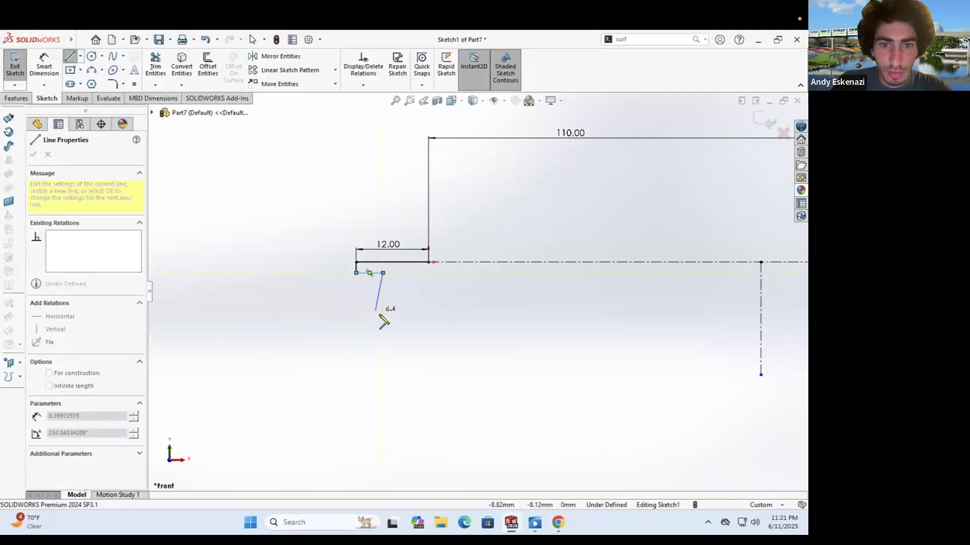
pyautogui.click(379, 318)
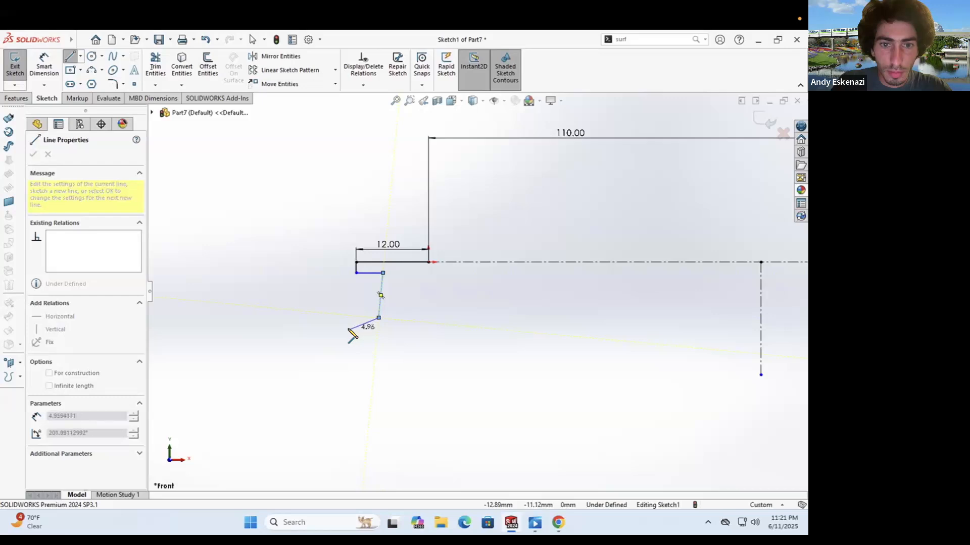
pyautogui.click(349, 329)
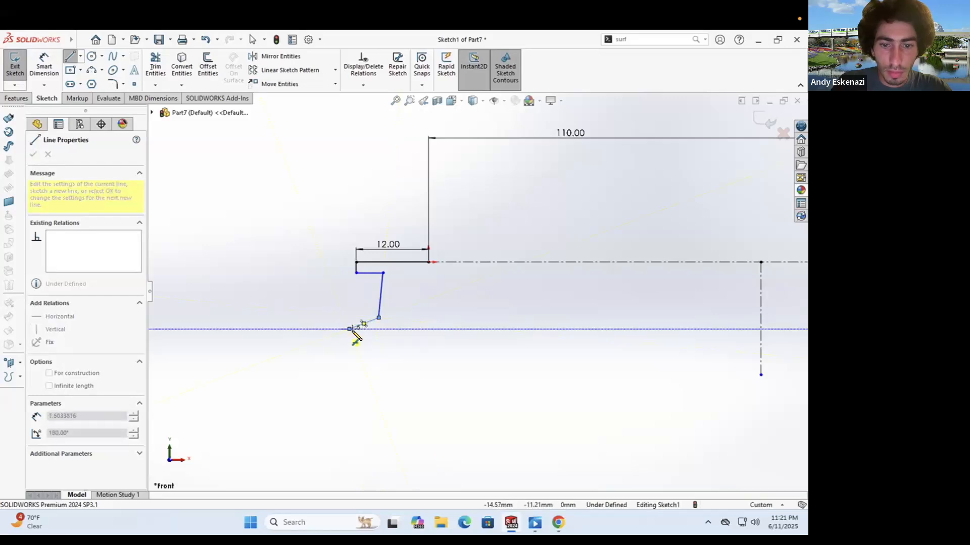
# Step: Consult the rail photo and finish the half profile with a horizontal base and a construction line about 11.1 mm up to the 12 mm line's midpoint
pyautogui.click(558, 523)
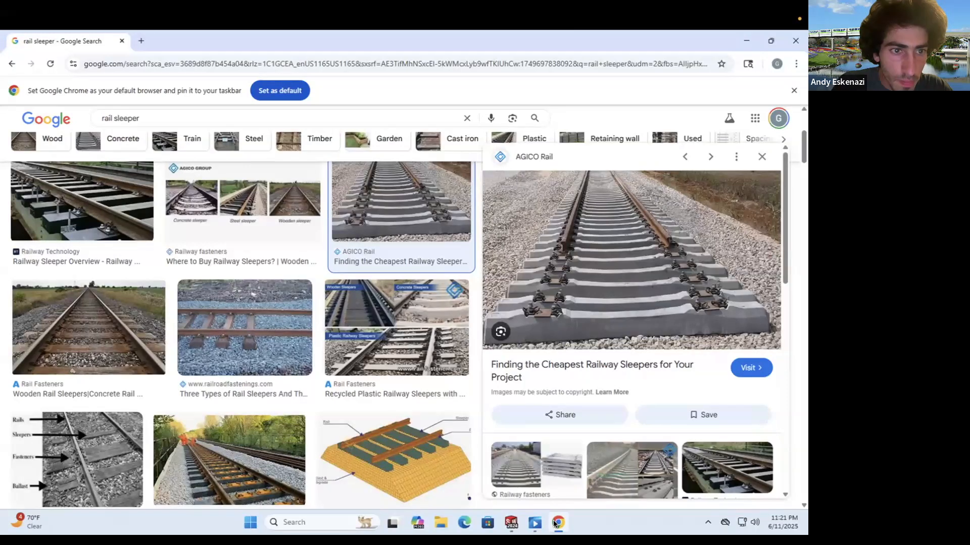
pyautogui.click(556, 523)
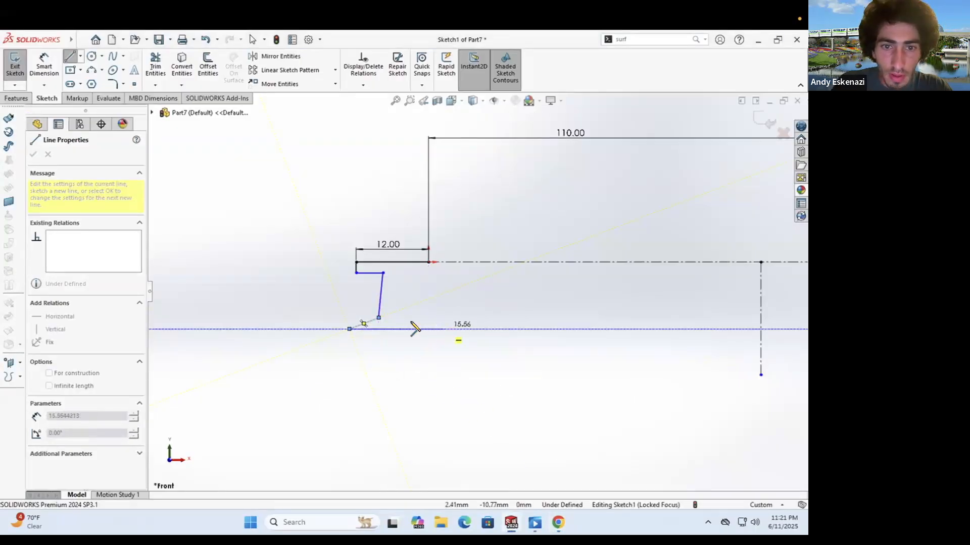
pyautogui.click(393, 329)
pyautogui.click(391, 260)
pyautogui.press('Escape')
pyautogui.rightClick(390, 281)
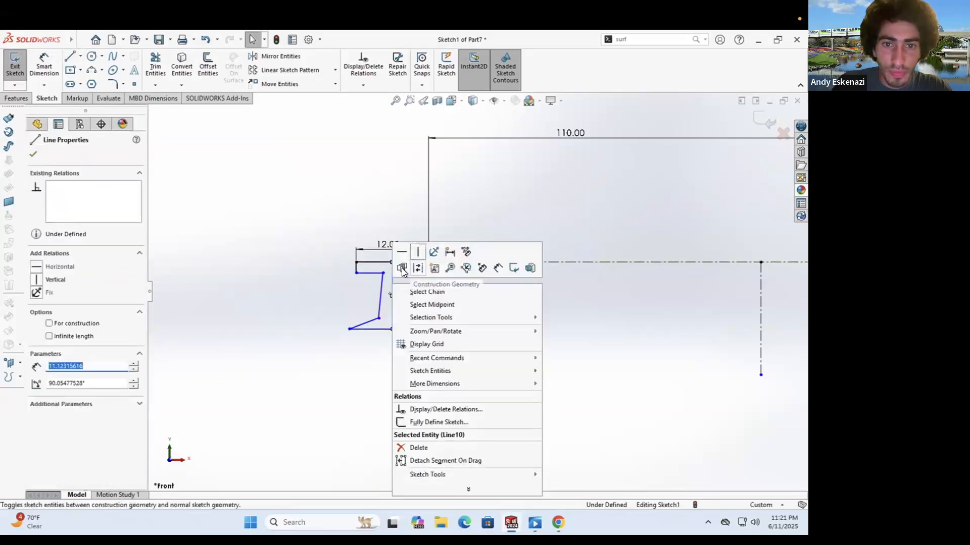
pyautogui.click(402, 269)
# Step: Dimension the short vertical edge at the rail head's outer end to 2 mm
pyautogui.press('d')
pyautogui.click(334, 270)
pyautogui.click(322, 284)
pyautogui.write('2')
pyautogui.press('Return')
# Step: Set the rail head's vertical edge dimension to 1.5 mm
pyautogui.scroll(-2, 400, 278)
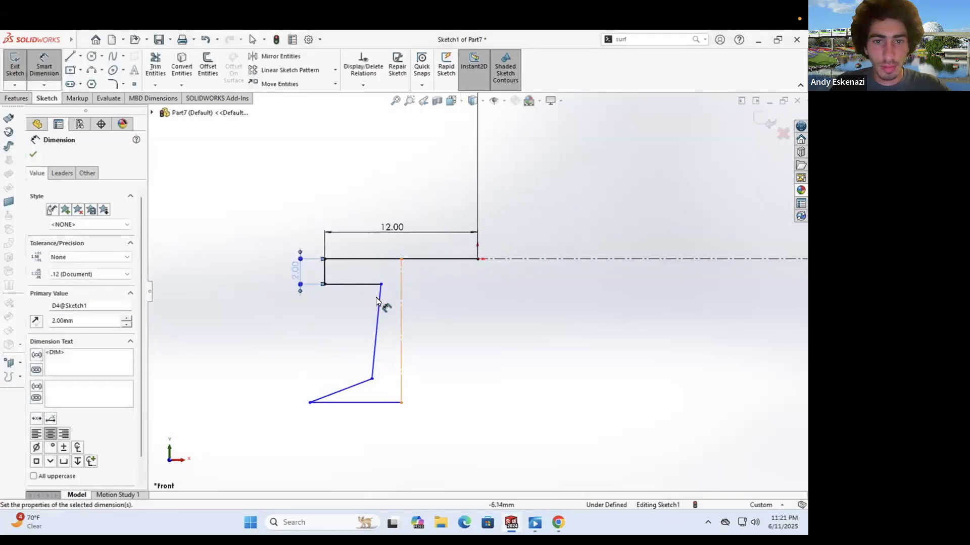
pyautogui.click(354, 284)
pyautogui.press('Escape')
pyautogui.doubleClick(295, 271)
pyautogui.write('21.5')
pyautogui.press('Return')
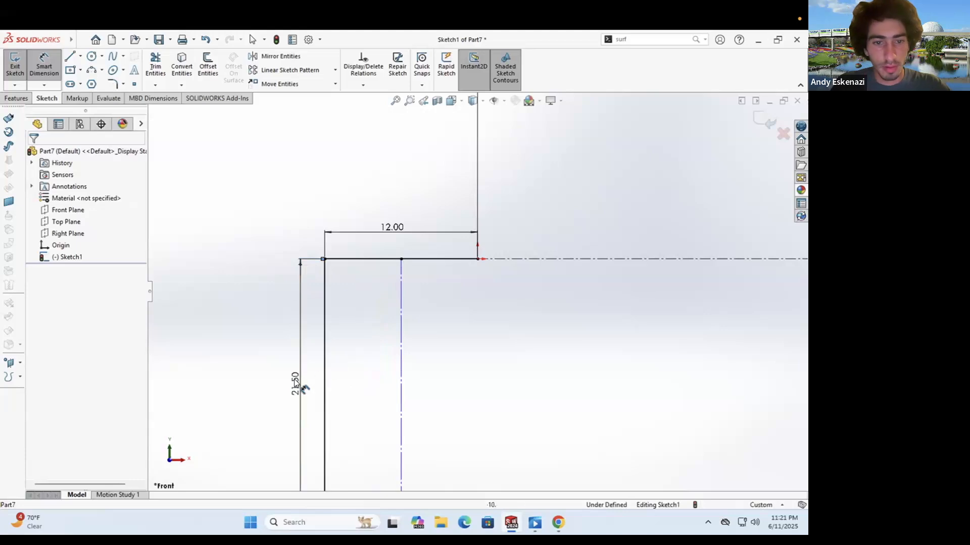
pyautogui.doubleClick(292, 382)
pyautogui.write('1.5')
pyautogui.press('Return')
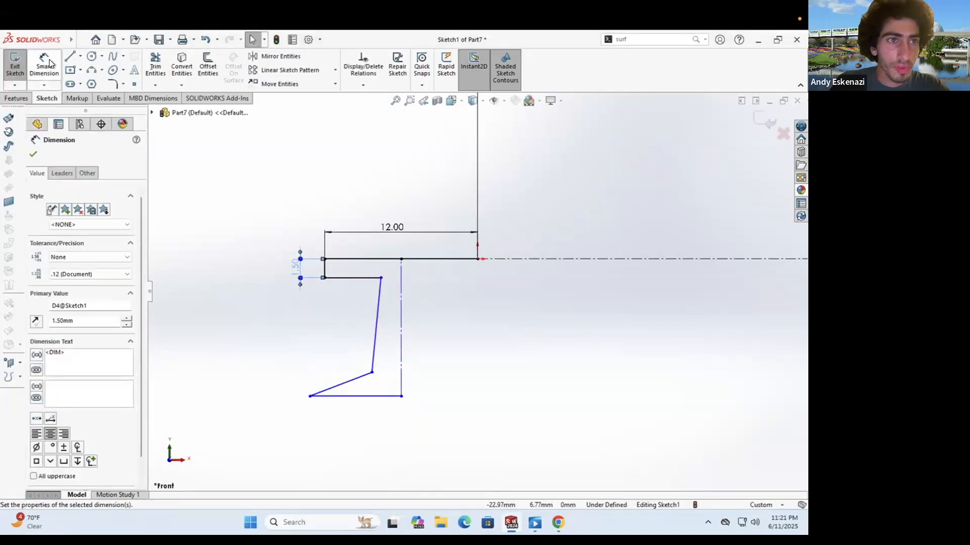
# Step: Dimension the horizontal ledge under the rail head to 4 mm
pyautogui.click(49, 63)
pyautogui.click(366, 277)
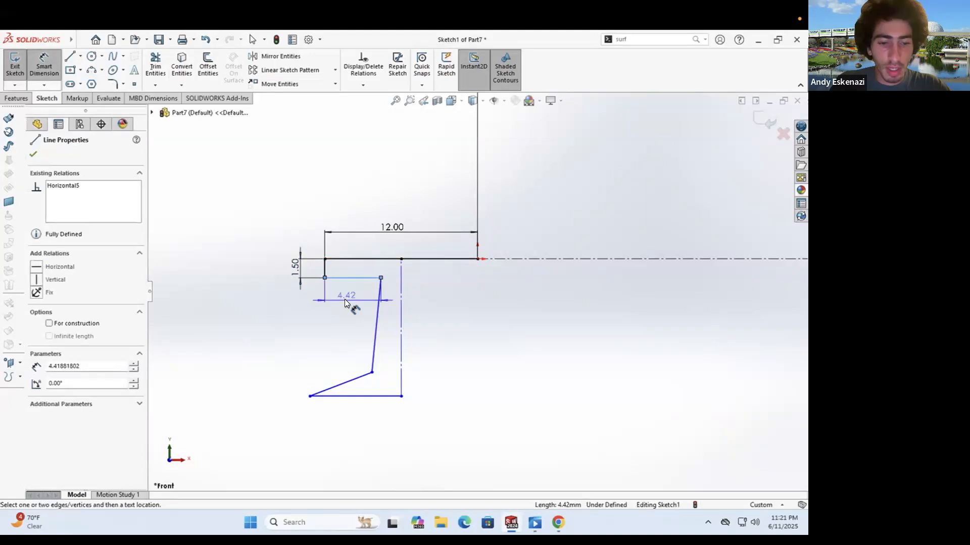
pyautogui.click(344, 299)
pyautogui.write('4')
pyautogui.press('Return')
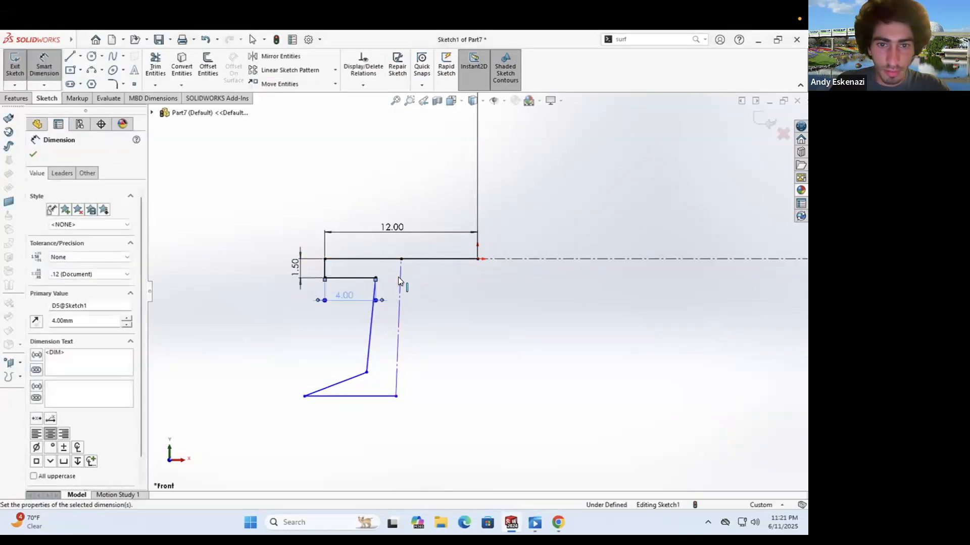
# Step: Make the rail profile's construction line perpendicular to the 12 mm top line
pyautogui.press('Escape')
pyautogui.click(402, 264)
pyautogui.keyDown('ctrl'); pyautogui.click(410, 259); pyautogui.keyUp('ctrl')
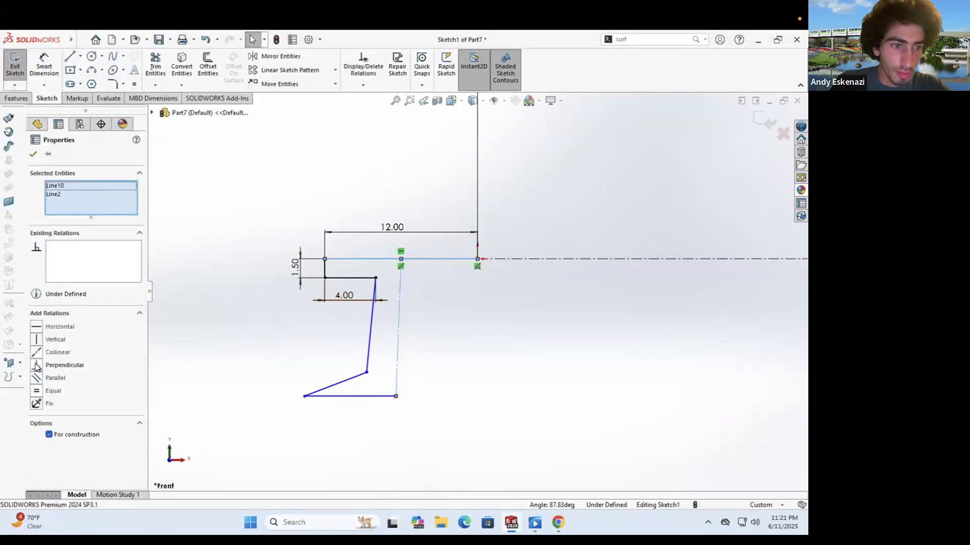
pyautogui.click(36, 364)
pyautogui.click(482, 238)
# Step: Dimension the horizontal distance between the foot's outer tip and the web's lower corner to 4 mm
pyautogui.press('d')
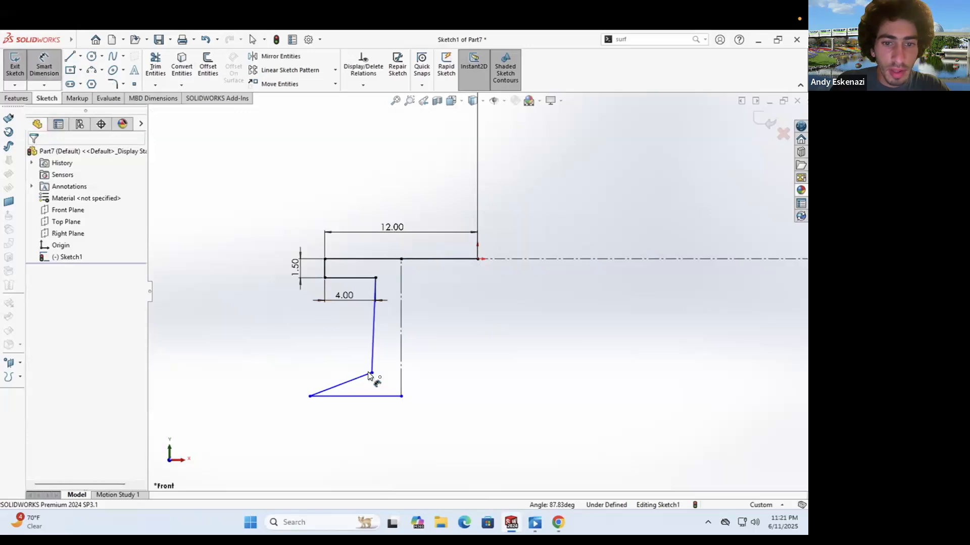
pyautogui.click(311, 396)
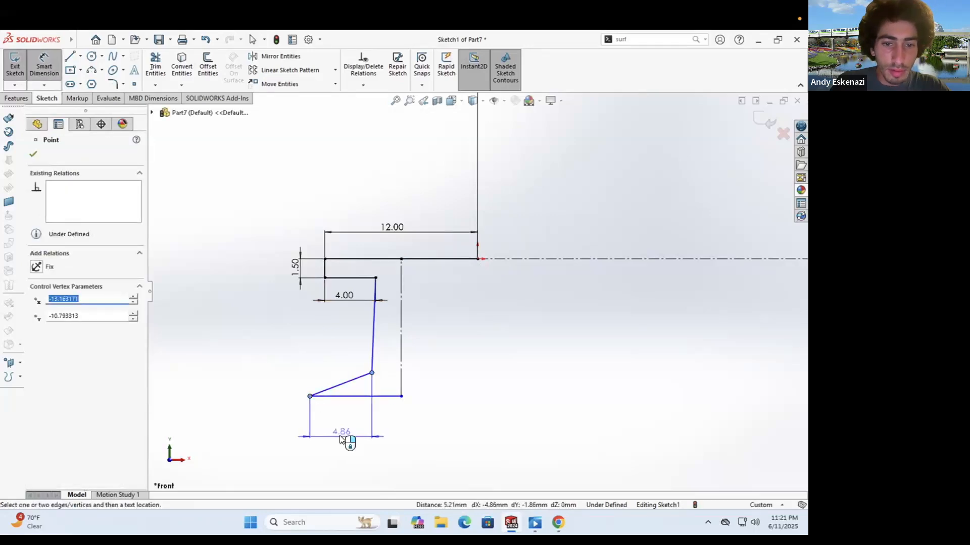
pyautogui.click(340, 435)
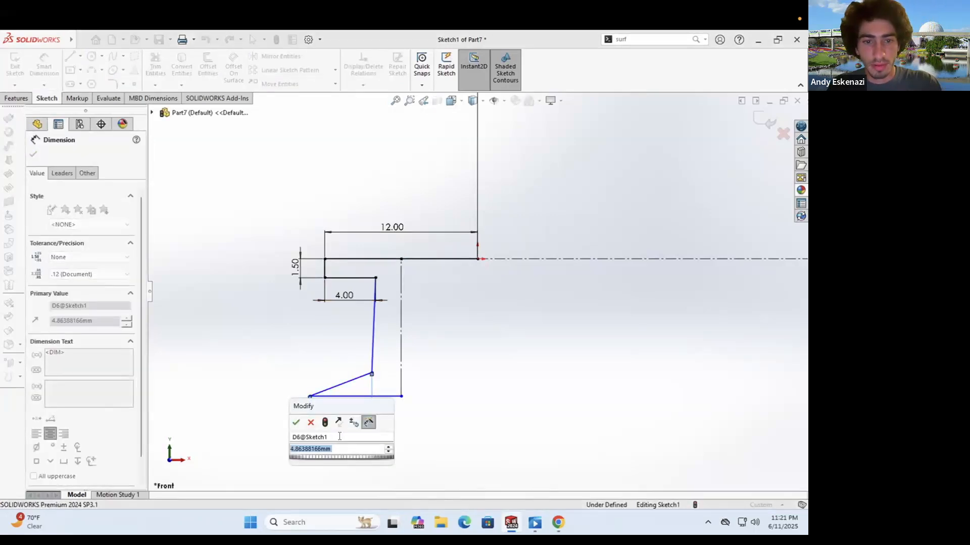
pyautogui.write('4')
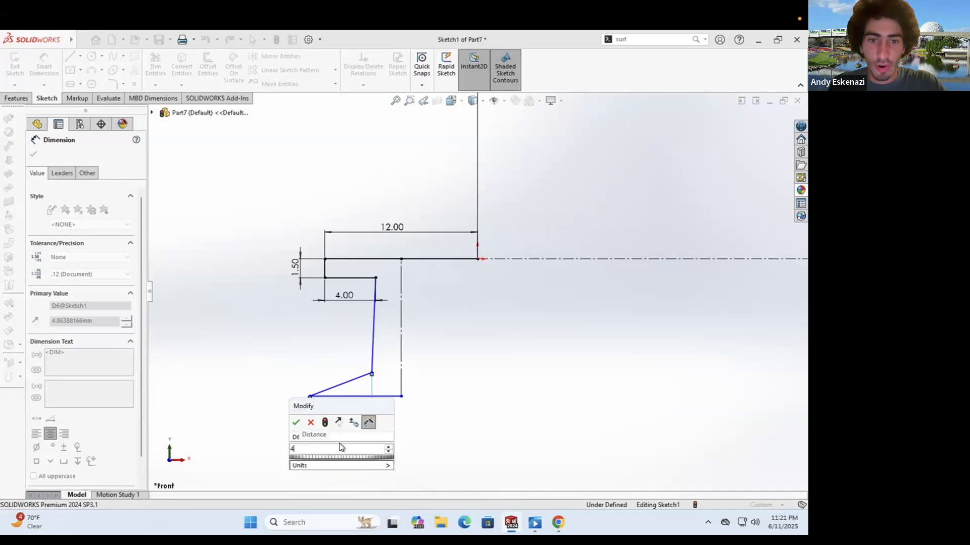
pyautogui.press('Return')
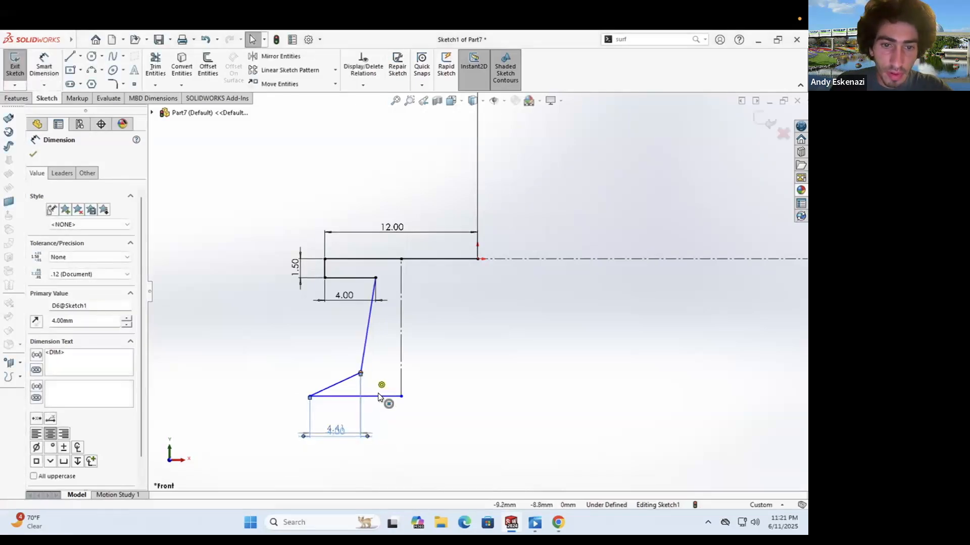
# Step: Dimension the vertical rise of the foot's sloped edge to 1 mm and shift the foot's lower end upward freehand
pyautogui.click(46, 64)
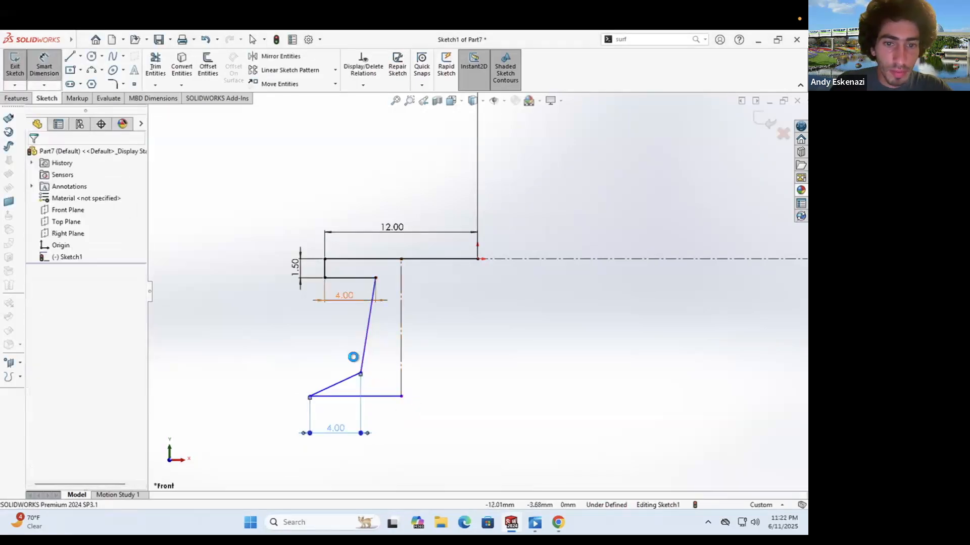
pyautogui.click(401, 396)
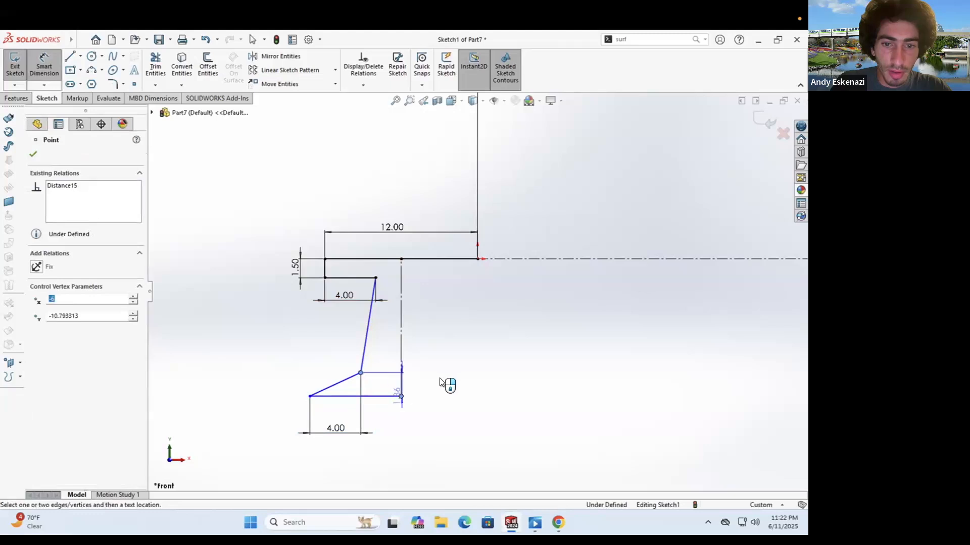
pyautogui.click(455, 387)
pyautogui.write('1')
pyautogui.press('Return')
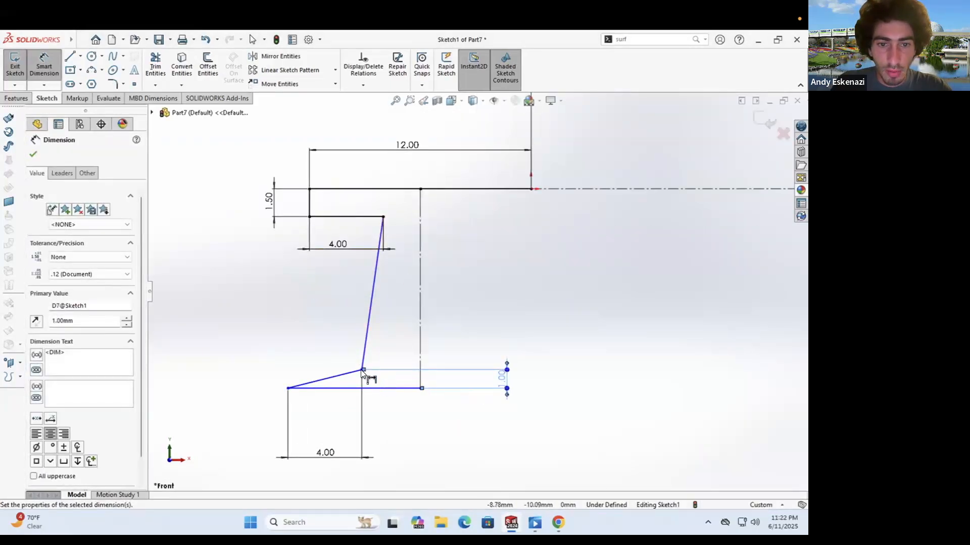
pyautogui.click(362, 369)
pyautogui.press('Escape')
pyautogui.moveTo(420, 388)
pyautogui.mouseDown()
pyautogui.moveTo(364, 406)
pyautogui.moveTo(404, 354)
pyautogui.mouseUp()
# Step: Dimension the profile's vertical construction line to 10 mm as the overall rail height
pyautogui.click(49, 73)
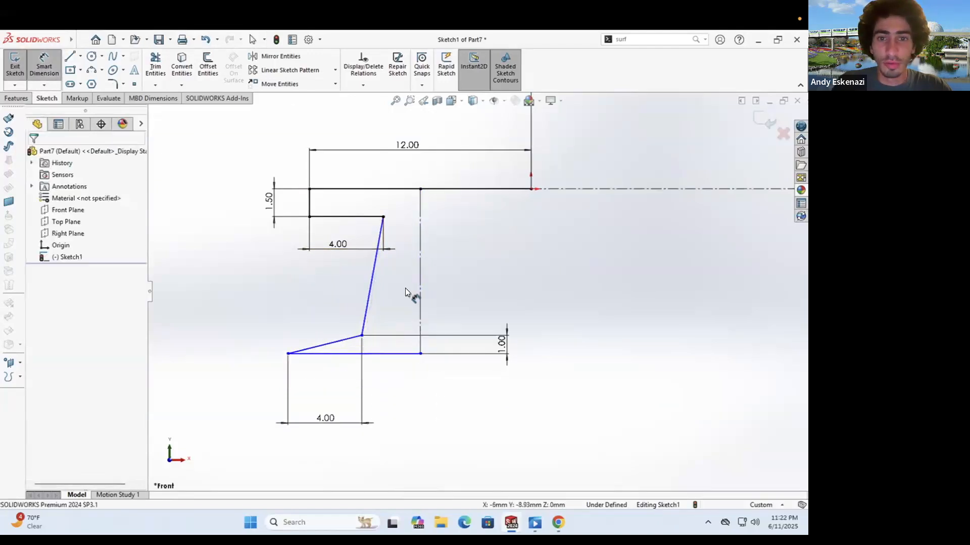
pyautogui.scroll(3, 407, 283)
pyautogui.scroll(2, 432, 248)
pyautogui.scroll(-3, 452, 278)
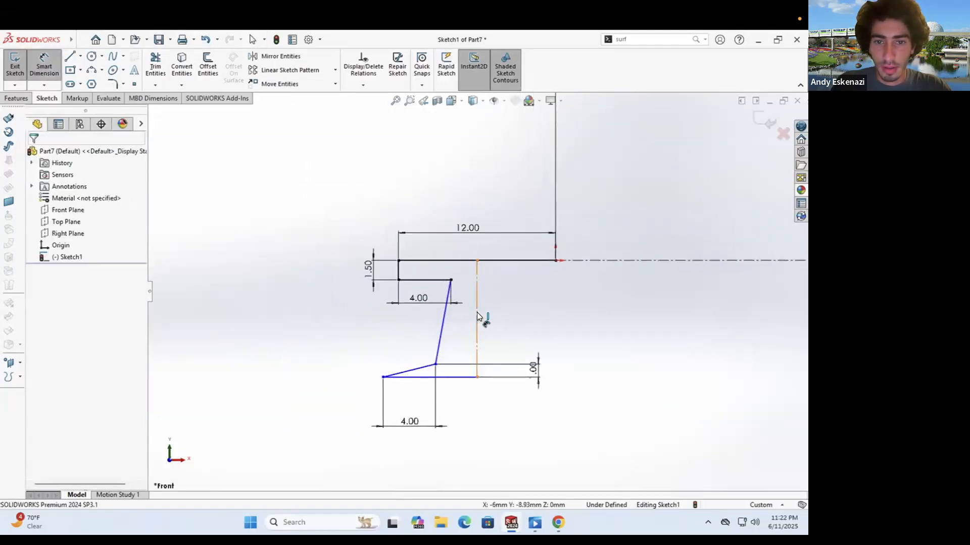
pyautogui.click(477, 312)
pyautogui.click(534, 306)
pyautogui.press('Return')
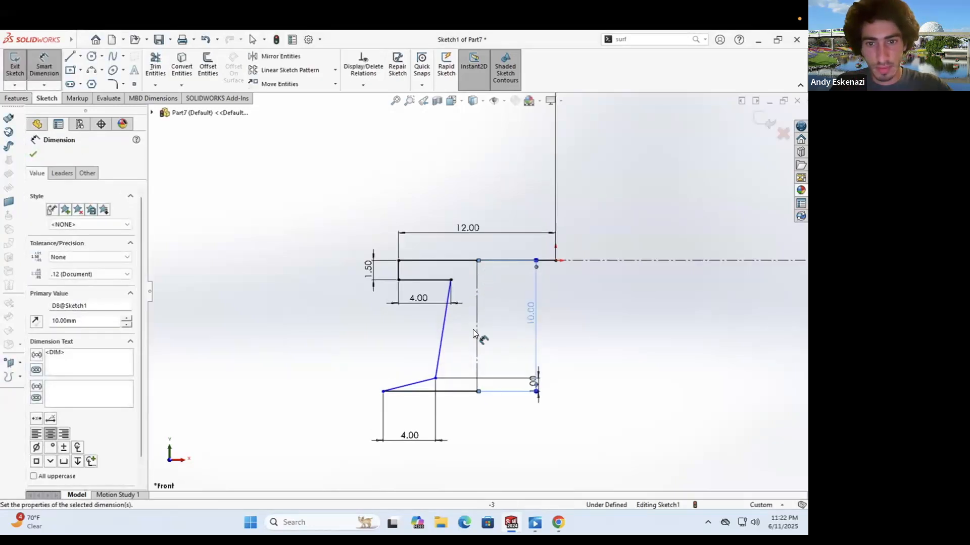
# Step: Dimension the foot's bottom line, from its outer tip to the centreline, to 8 mm
pyautogui.press('Escape')
pyautogui.moveTo(443, 289); pyautogui.dragTo(390, 356)
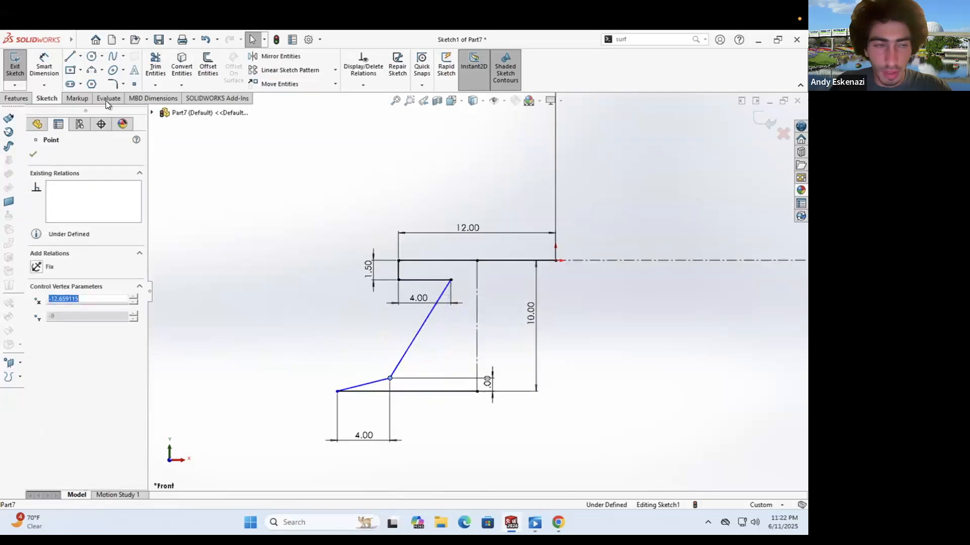
pyautogui.click(49, 68)
pyautogui.click(435, 407)
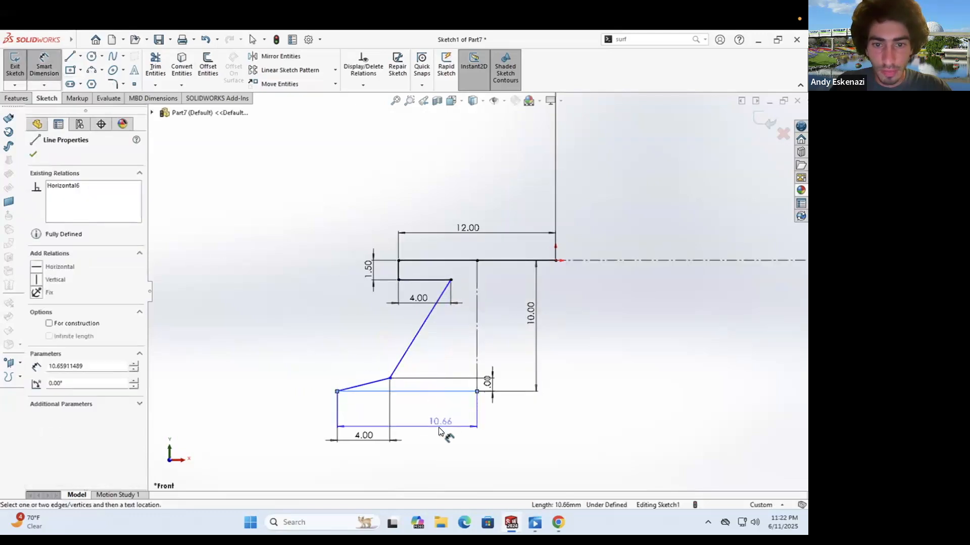
pyautogui.click(437, 427)
pyautogui.write('1')
pyautogui.press('BackSpace')
pyautogui.write('8')
pyautogui.press('Return')
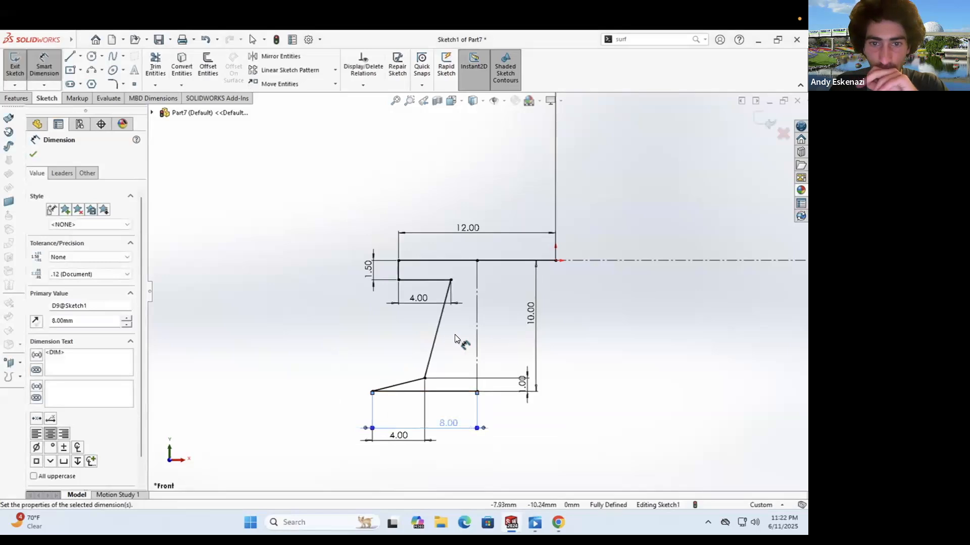
# Step: Try a length of 85 mm for the foot's bottom line and undo it
pyautogui.moveTo(522, 304)
pyautogui.mouseDown(button='middle')
pyautogui.moveTo(517, 325)
pyautogui.moveTo(502, 284)
pyautogui.mouseUp(button='middle')
pyautogui.scroll(-1, 501, 280)
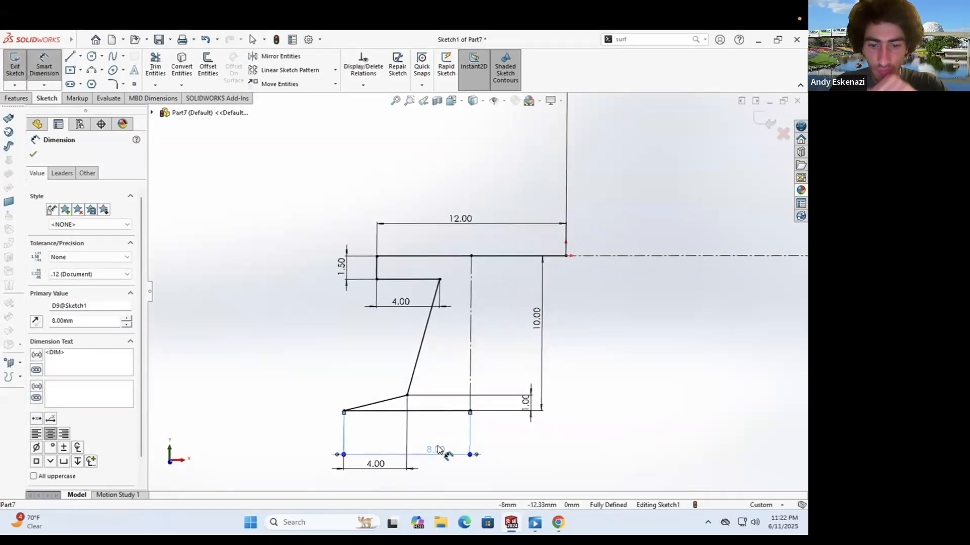
pyautogui.click(438, 450)
pyautogui.write('85')
pyautogui.press('Return')
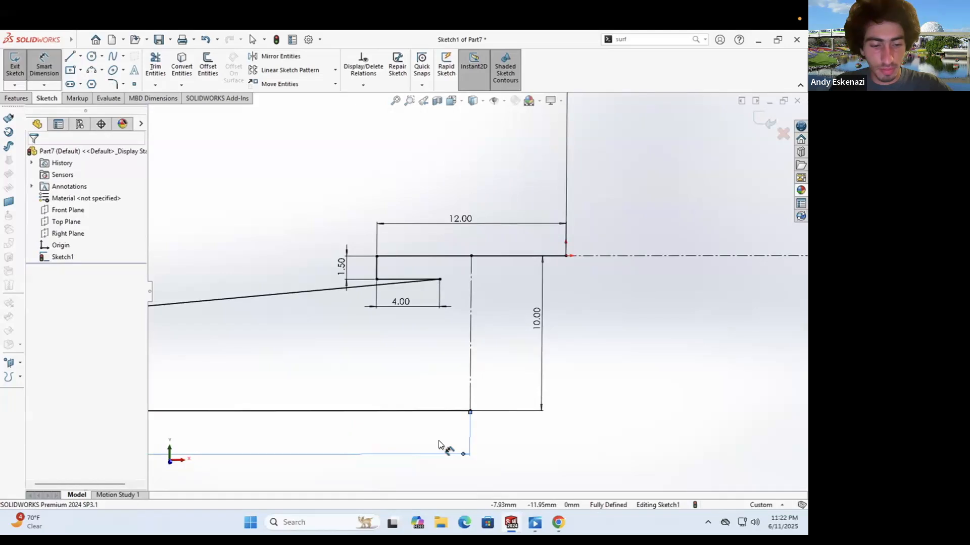
pyautogui.hotkey('ctrl', '1')
pyautogui.press('Escape')
# Step: Set the foot's bottom line length from outer tip to centreline to 7 mm
pyautogui.scroll(-5, 441, 310)
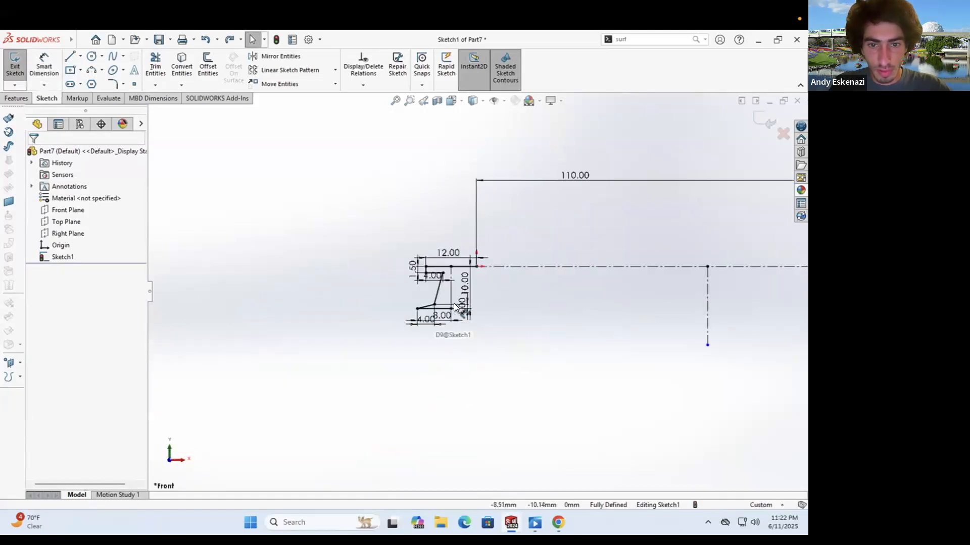
pyautogui.click(425, 346)
pyautogui.write('7')
pyautogui.press('Return')
pyautogui.click(543, 222)
# Step: Mirror the profile's head edge, ledge, web, foot slope and bottom lines about the vertical construction line to complete the rail section
pyautogui.scroll(4, 545, 232)
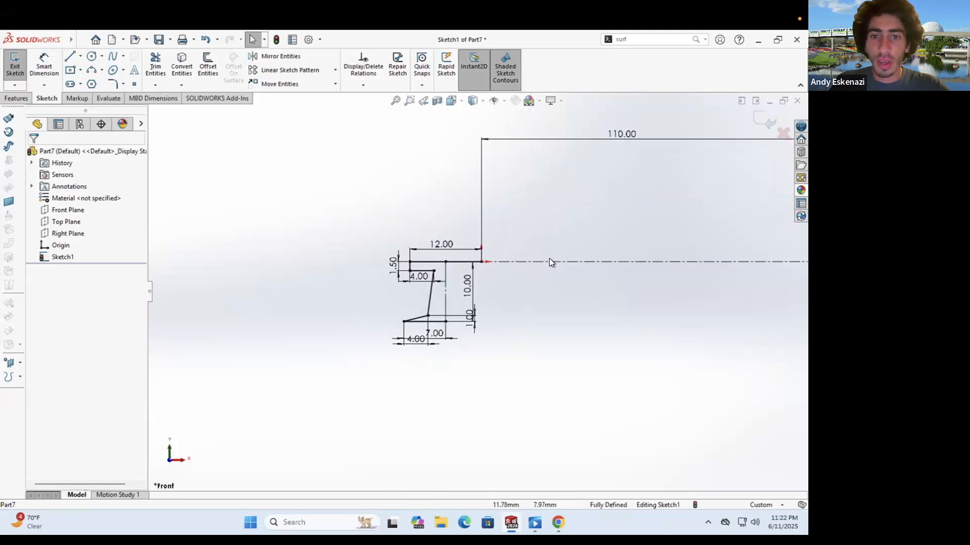
pyautogui.scroll(-2, 550, 259)
pyautogui.click(278, 59)
pyautogui.scroll(-4, 341, 283)
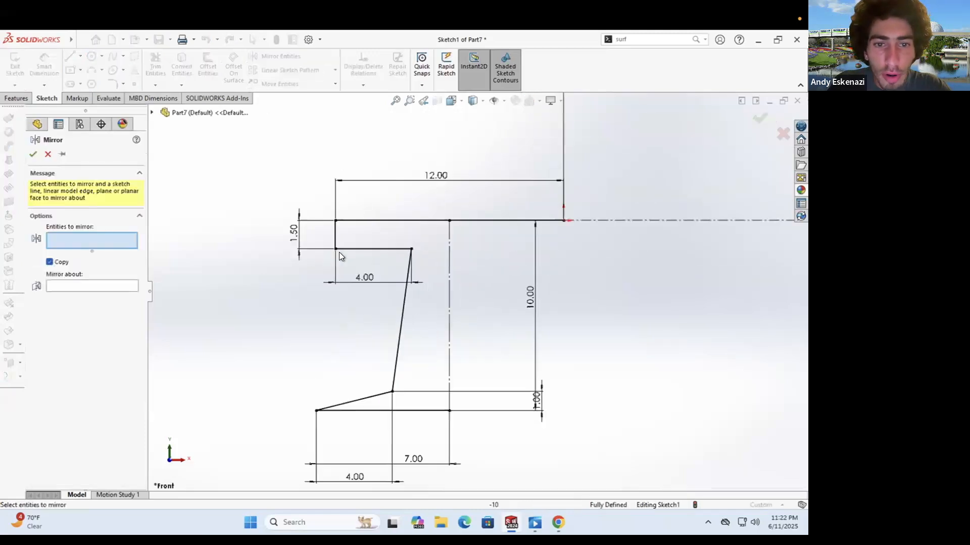
pyautogui.click(335, 237)
pyautogui.click(389, 249)
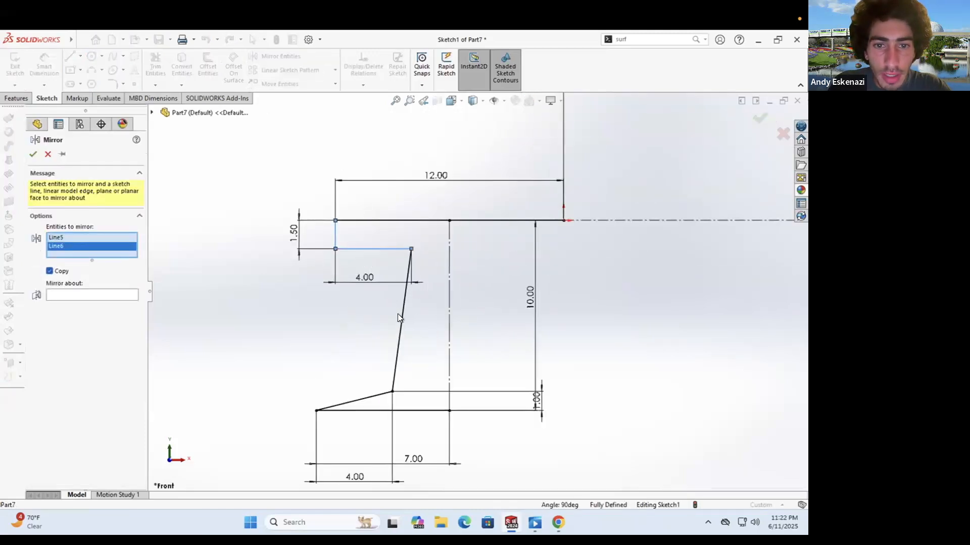
pyautogui.click(397, 353)
pyautogui.click(374, 397)
pyautogui.click(383, 411)
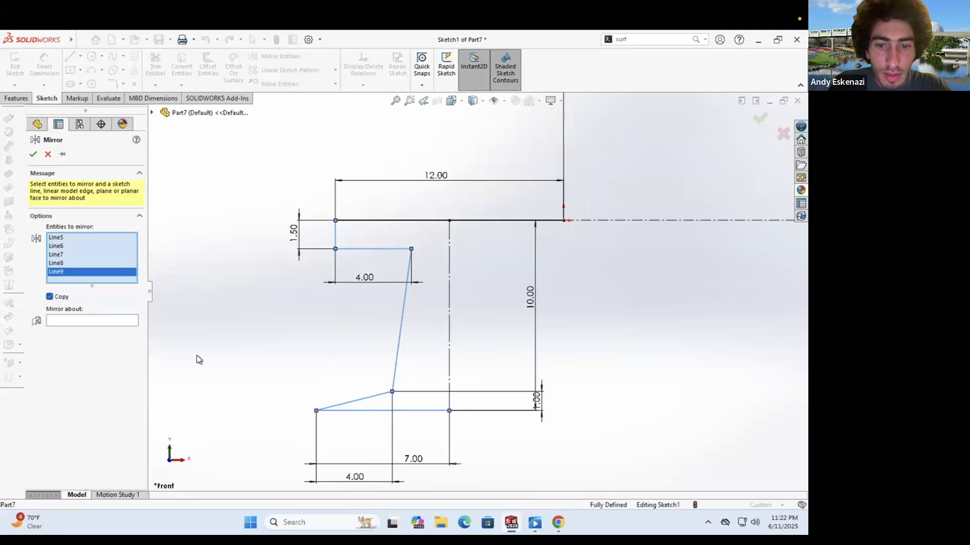
pyautogui.click(99, 318)
pyautogui.click(449, 296)
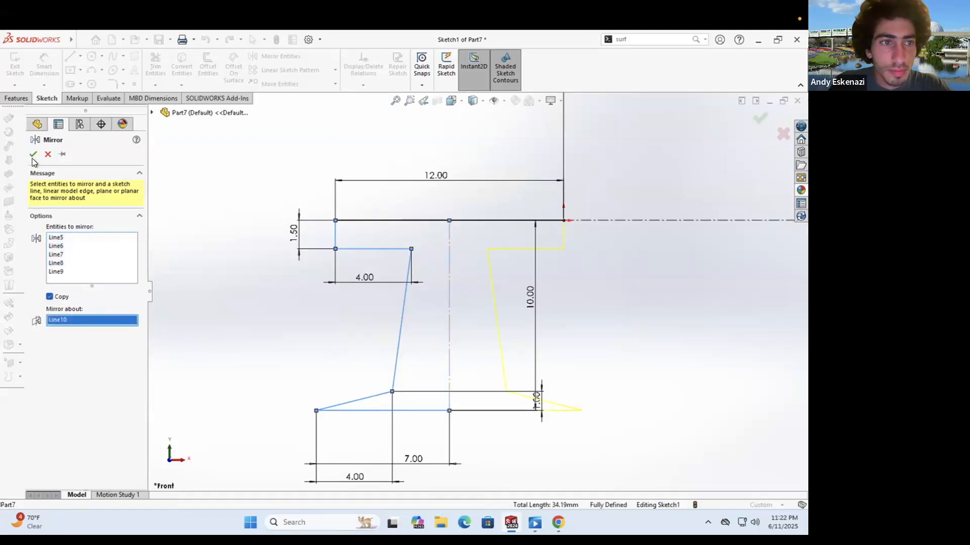
pyautogui.press('Return')
# Step: Dimension the length of the vertical construction line at the midpoint of the 110 mm span, accepting its drawn length
pyautogui.scroll(6, 380, 274)
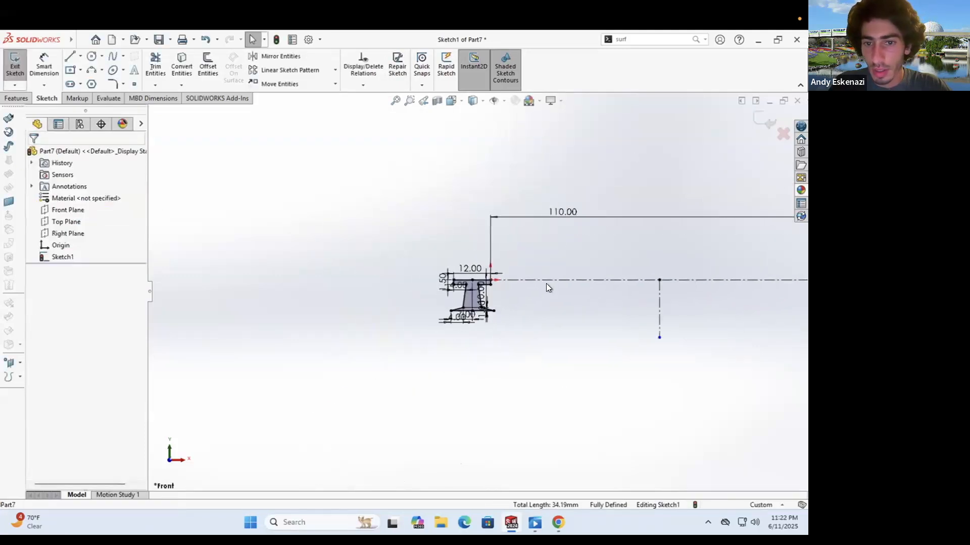
pyautogui.click(44, 65)
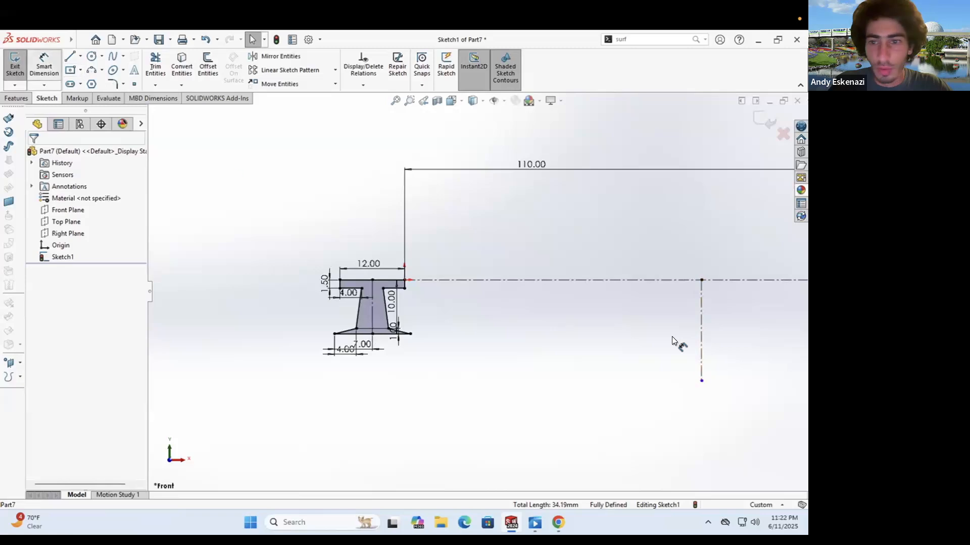
pyautogui.click(700, 323)
pyautogui.click(674, 343)
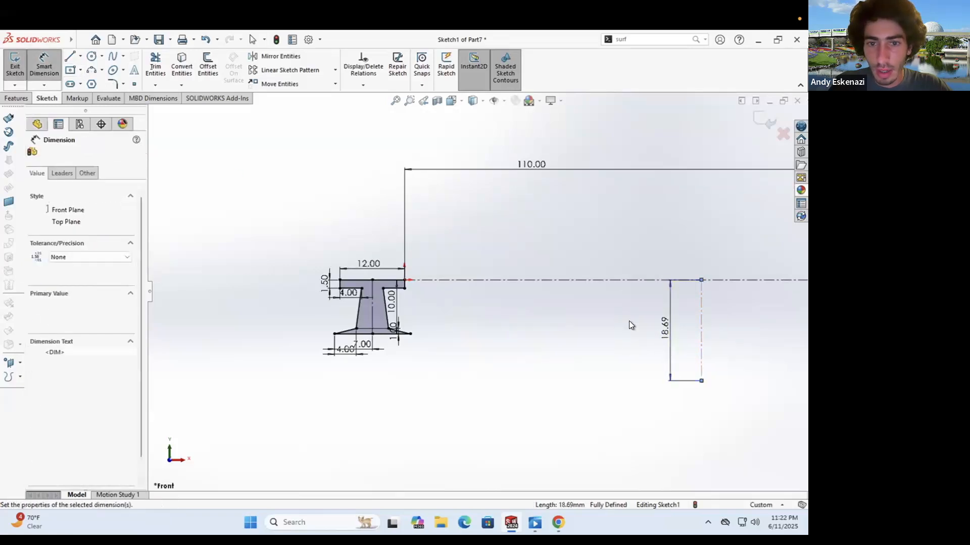
pyautogui.press('Return')
# Step: Set the top width of the completed rail section's head to 15 mm
pyautogui.scroll(3, 574, 307)
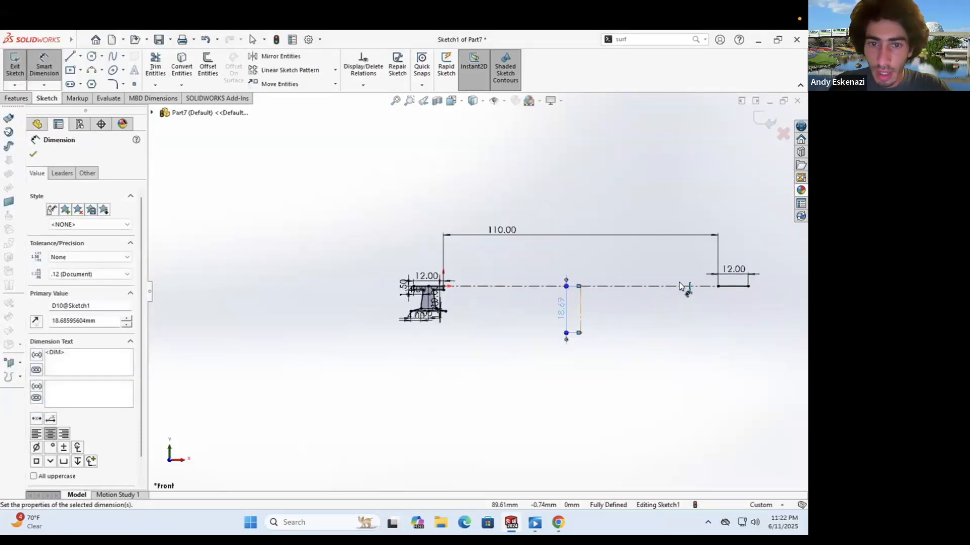
pyautogui.scroll(-1, 678, 282)
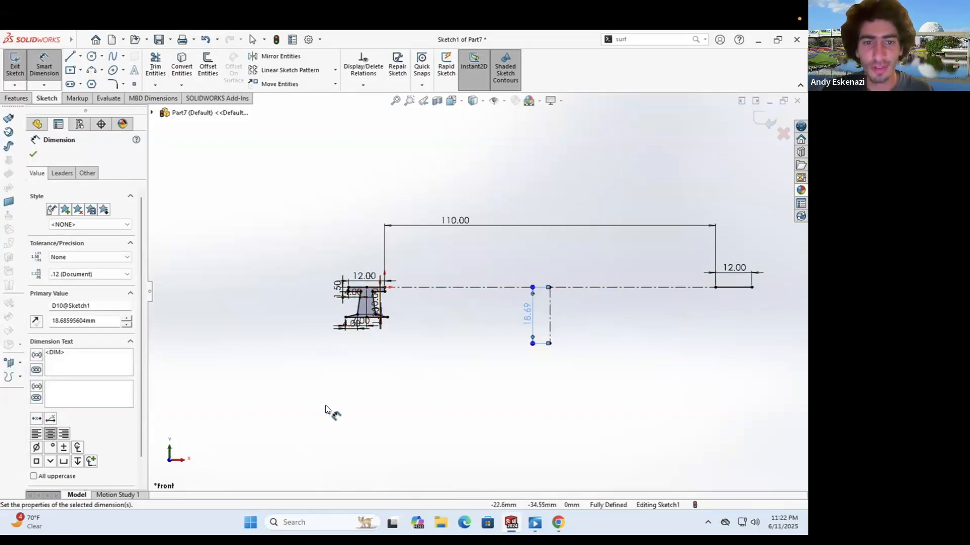
pyautogui.scroll(-2, 367, 273)
pyautogui.press('Escape')
pyautogui.doubleClick(377, 280)
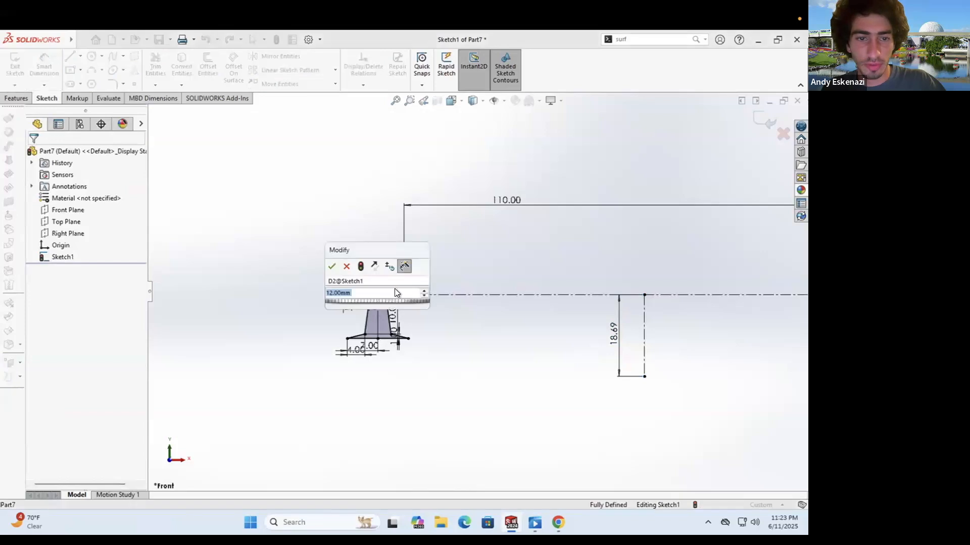
pyautogui.write('15')
pyautogui.press('Return')
pyautogui.scroll(-2, 353, 331)
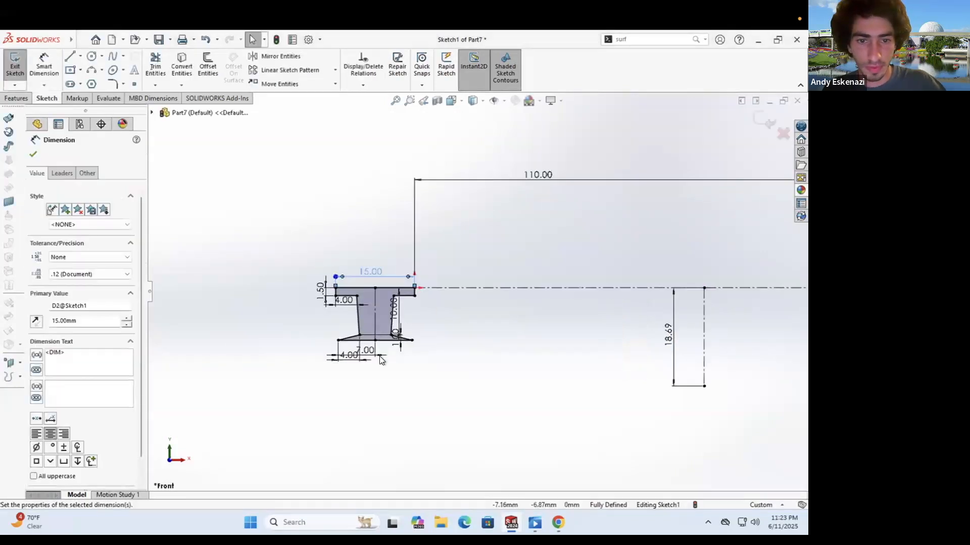
# Step: Try 16 mm and 9 mm for the foot's half-width and settle on 8 mm
pyautogui.press('Escape')
pyautogui.doubleClick(368, 355)
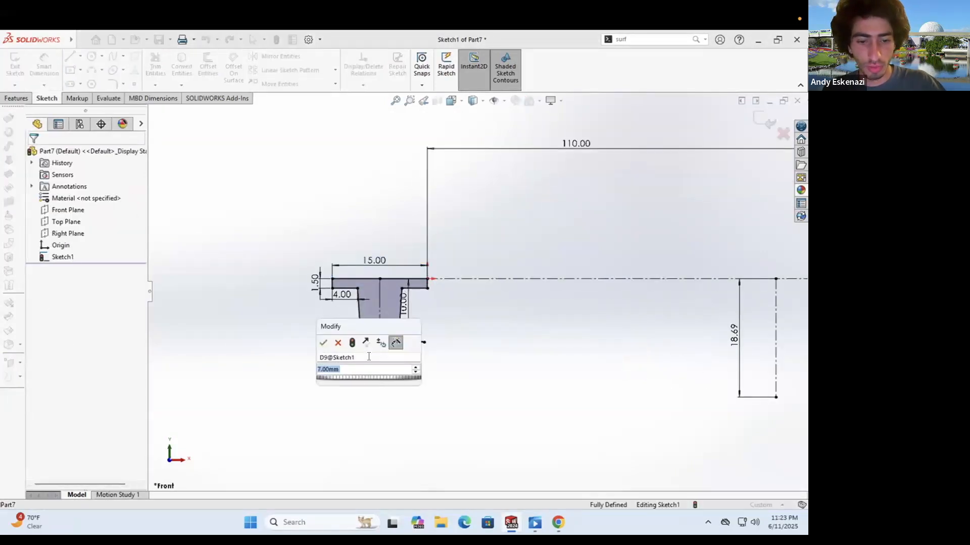
pyautogui.write('16')
pyautogui.press('Return')
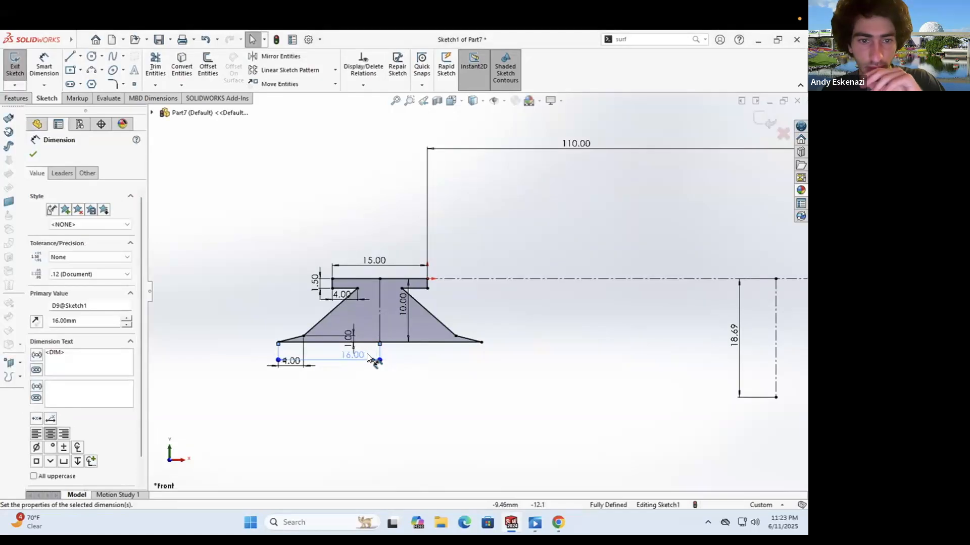
pyautogui.doubleClick(342, 356)
pyautogui.write('9')
pyautogui.press('Return')
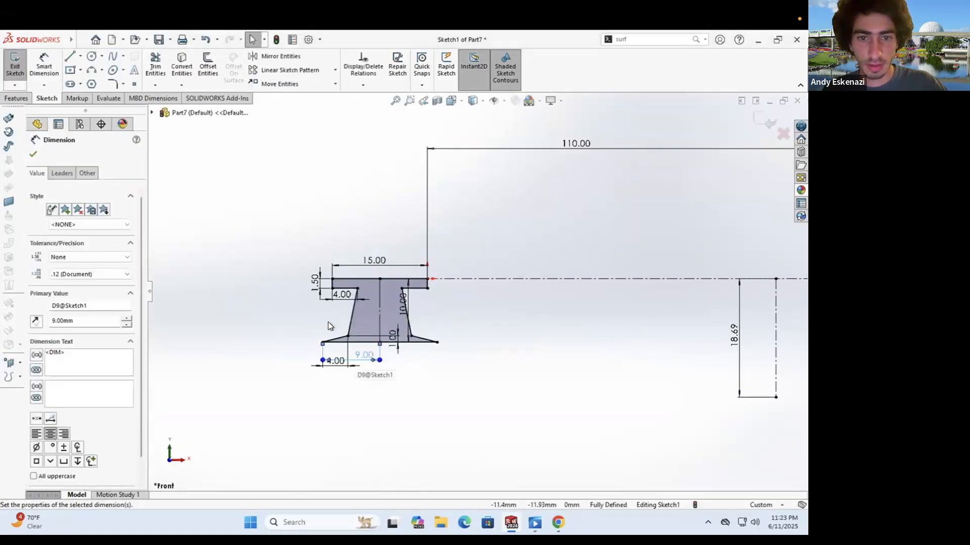
pyautogui.doubleClick(364, 350)
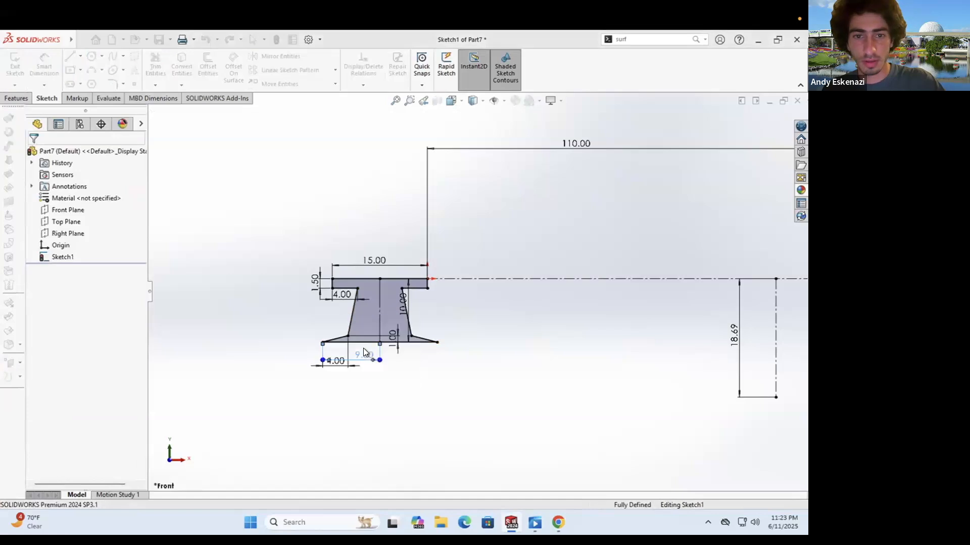
pyautogui.write('8')
pyautogui.press('Return')
# Step: Try 6 mm for the ledge under the rail head and settle on 5 mm
pyautogui.scroll(-2, 367, 295)
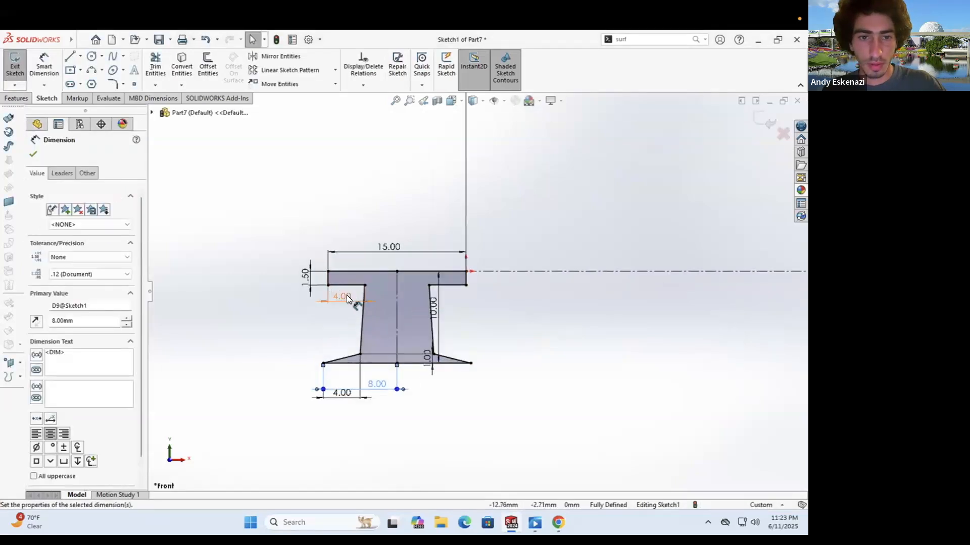
pyautogui.doubleClick(347, 296)
pyautogui.write('6')
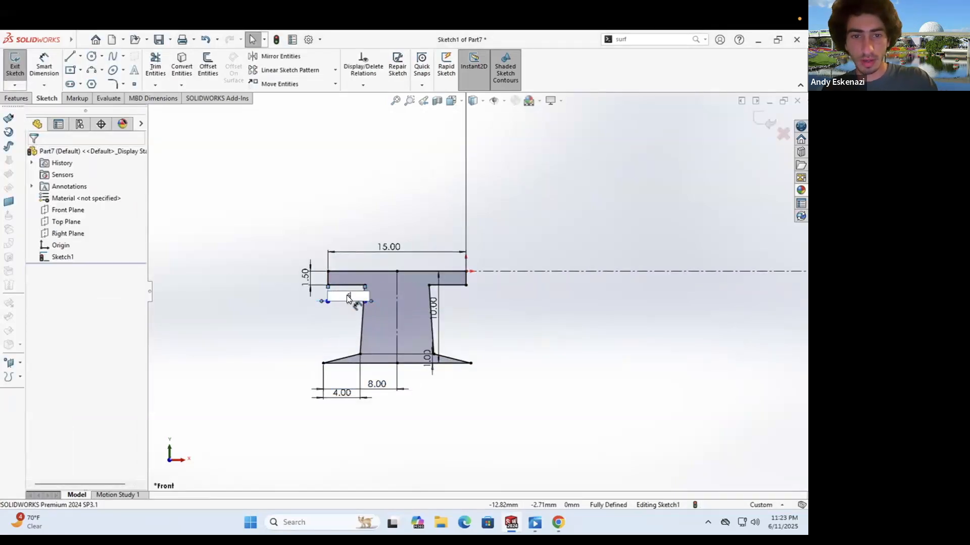
pyautogui.press('Return')
pyautogui.doubleClick(350, 298)
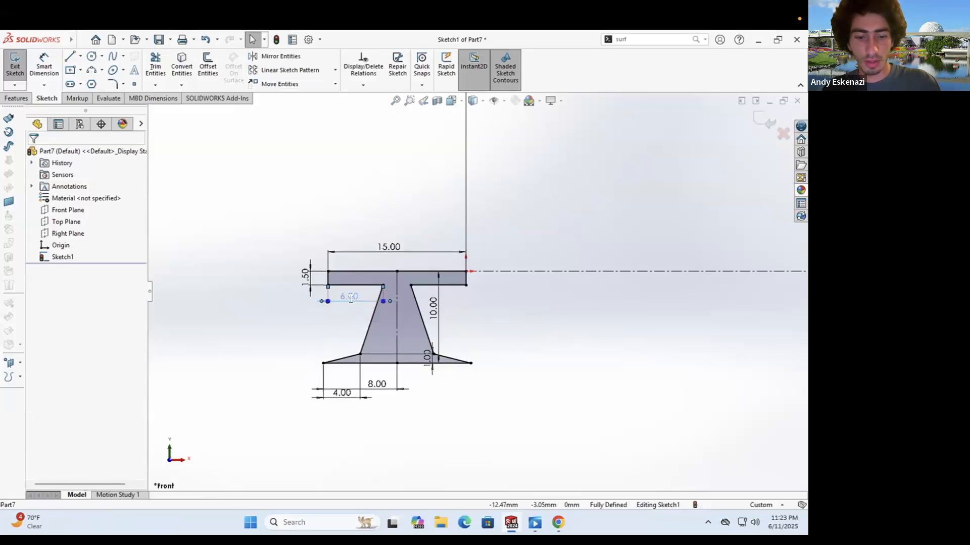
pyautogui.press('Return')
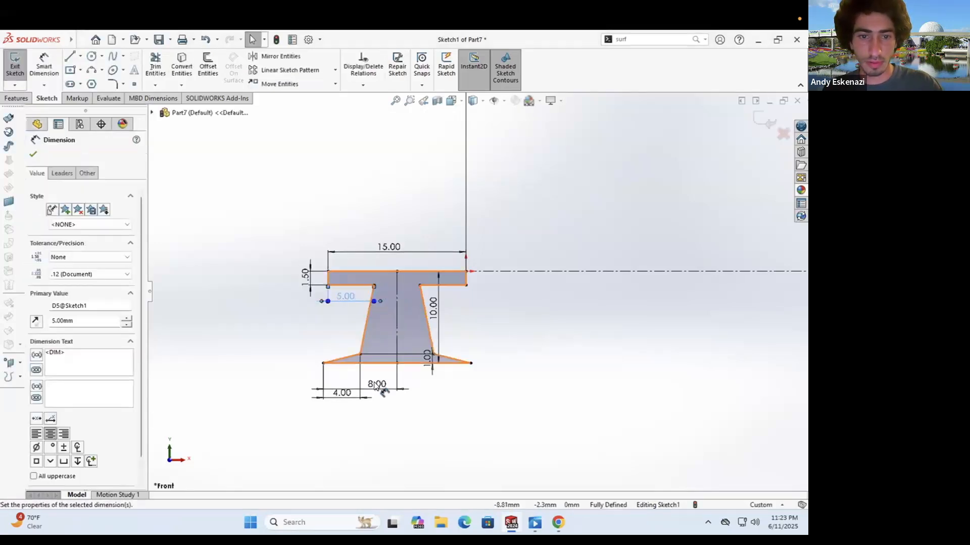
# Step: Switch to Chrome to check the rail sleeper reference photos
pyautogui.scroll(4, 520, 309)
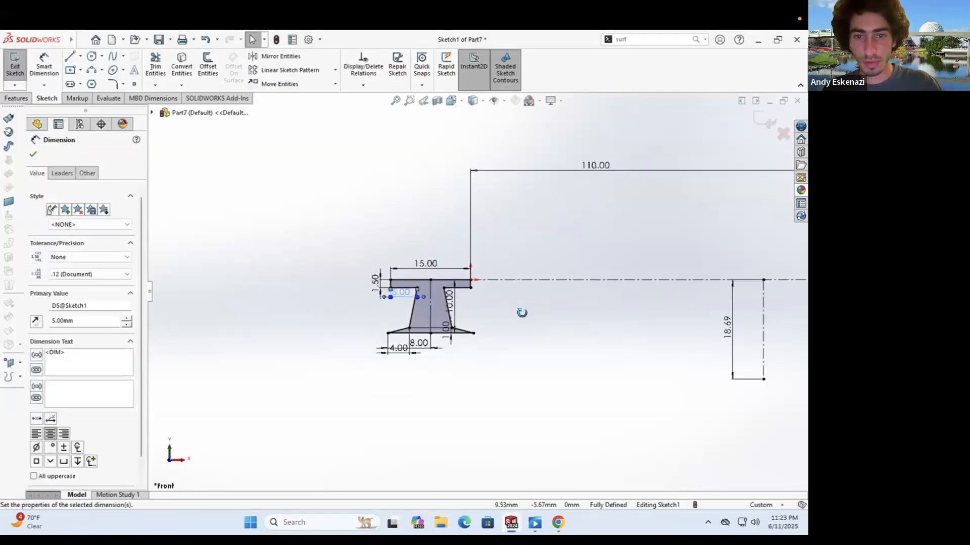
pyautogui.scroll(-1, 495, 290)
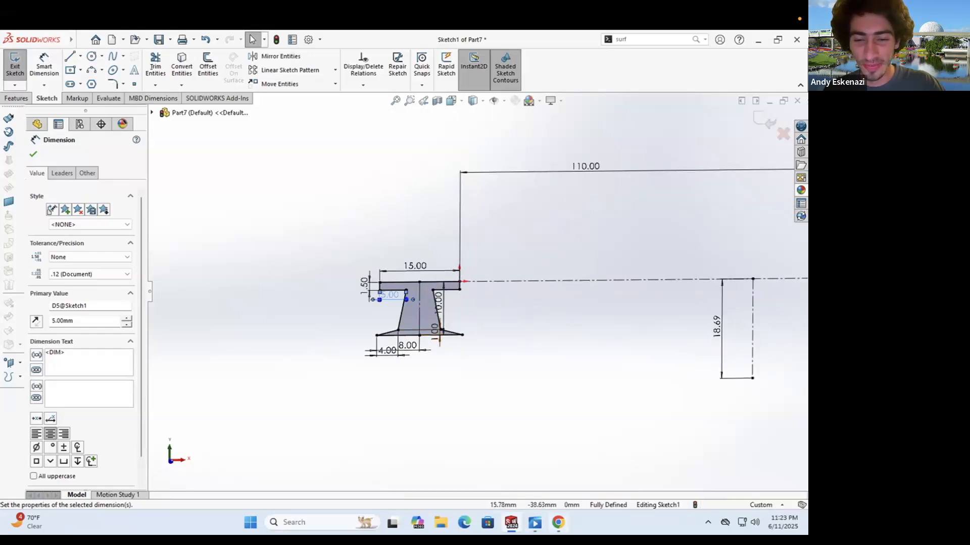
pyautogui.hotkey('alt', 'Tab')
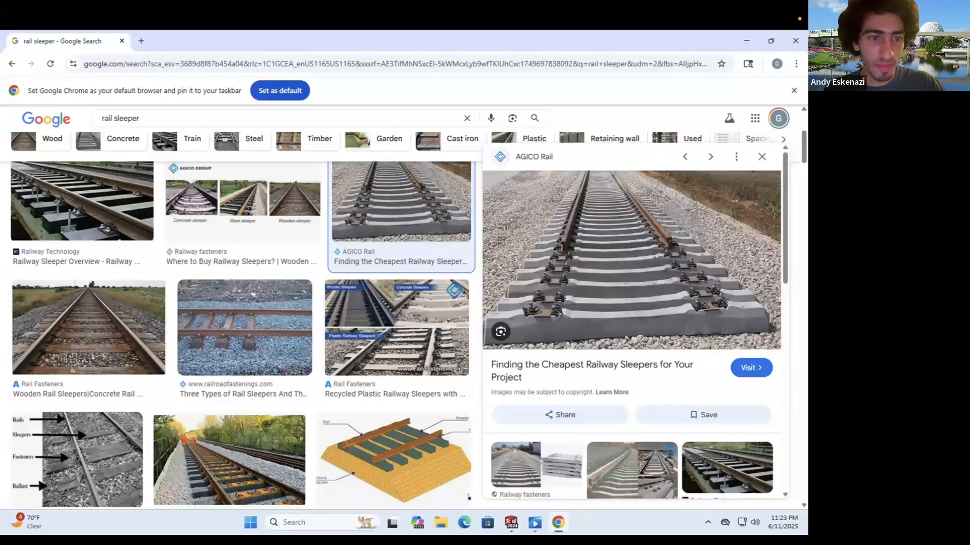
# Step: Return to SOLIDWORKS and undo all the recent trial changes to the rail's head width, foot half-width and head ledge
pyautogui.hotkey('alt', 'Tab')
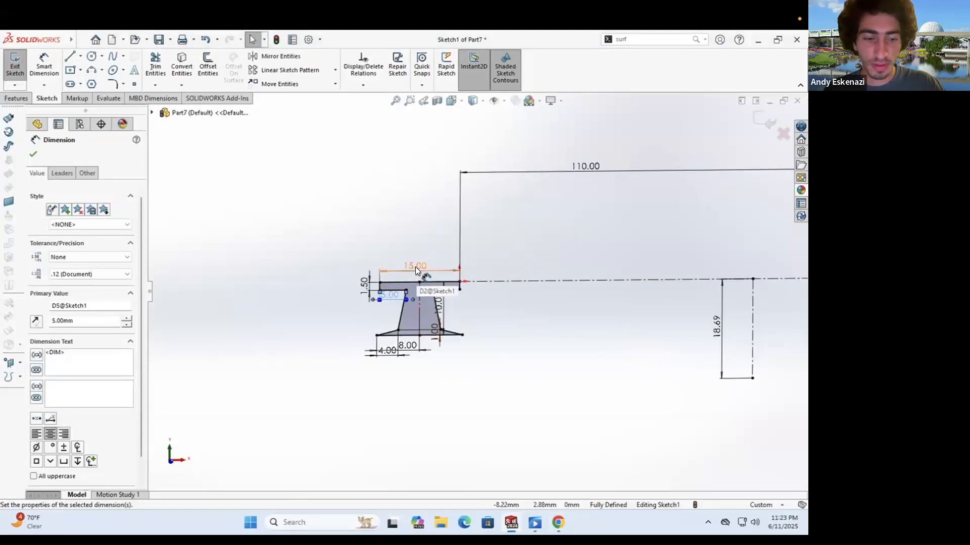
pyautogui.press('Escape')
pyautogui.hotkey('ctrl', 'z')
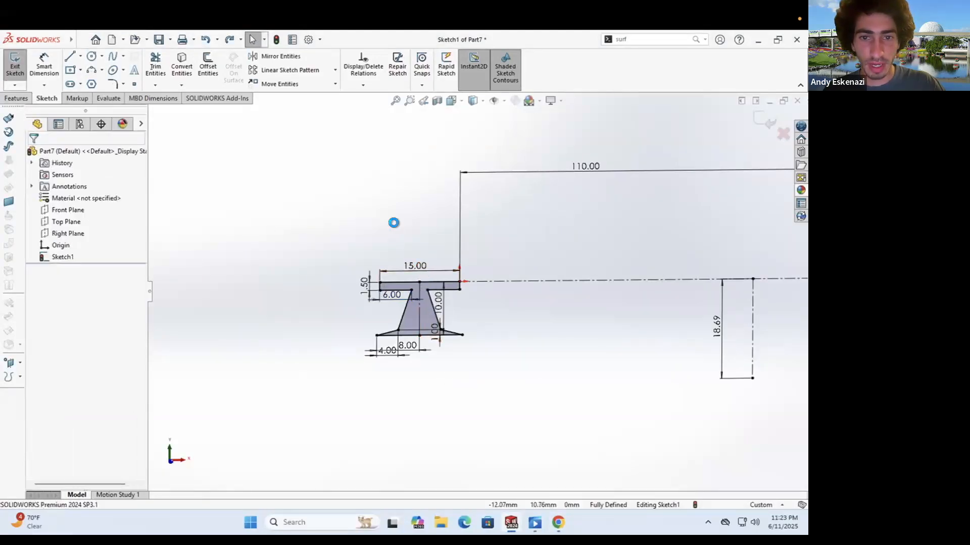
pyautogui.hotkey('ctrl', 'y')
pyautogui.scroll(-3, 294, 301)
pyautogui.hotkey('ctrl', 'y')
pyautogui.hotkey('ctrl', 'y')
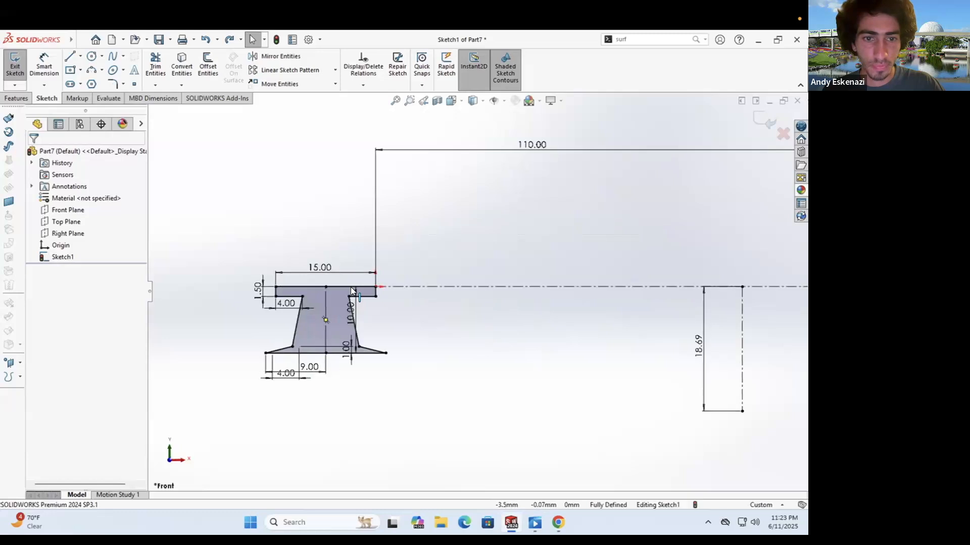
pyautogui.hotkey('ctrl', 'z')
pyautogui.hotkey('ctrl', 'z')
pyautogui.hotkey('ctrl', 'z')
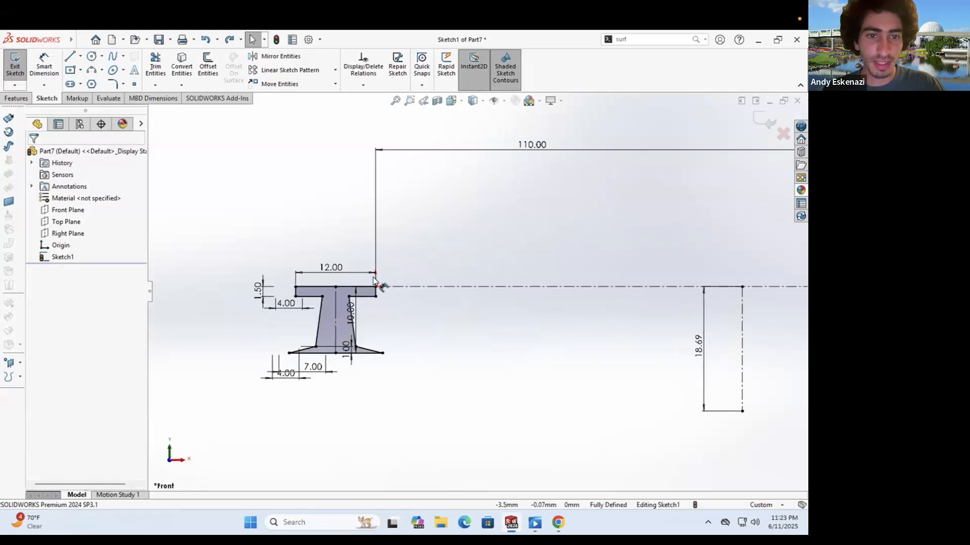
# Step: Set the top width of the completed rail section's head to 10 mm
pyautogui.scroll(-3, 332, 288)
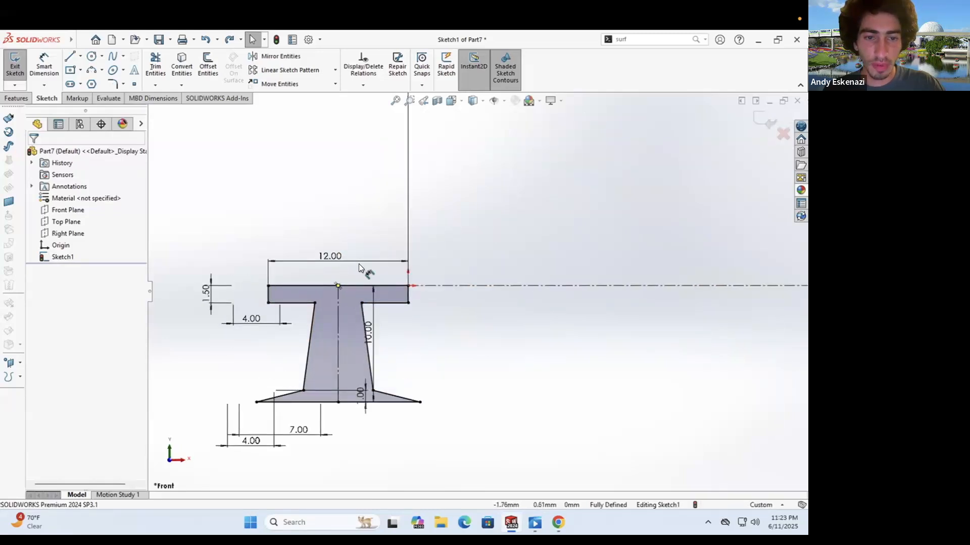
pyautogui.click(335, 257)
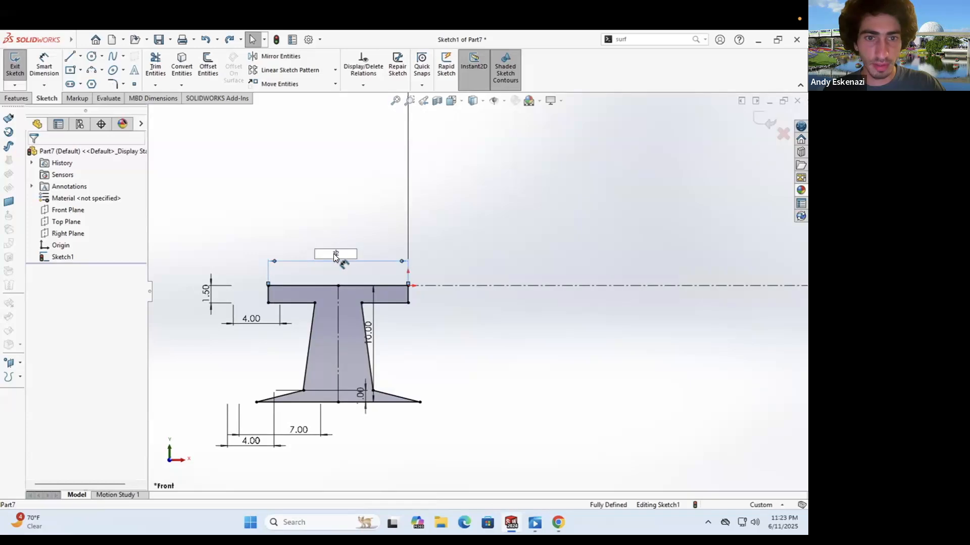
pyautogui.write('10')
pyautogui.press('Return')
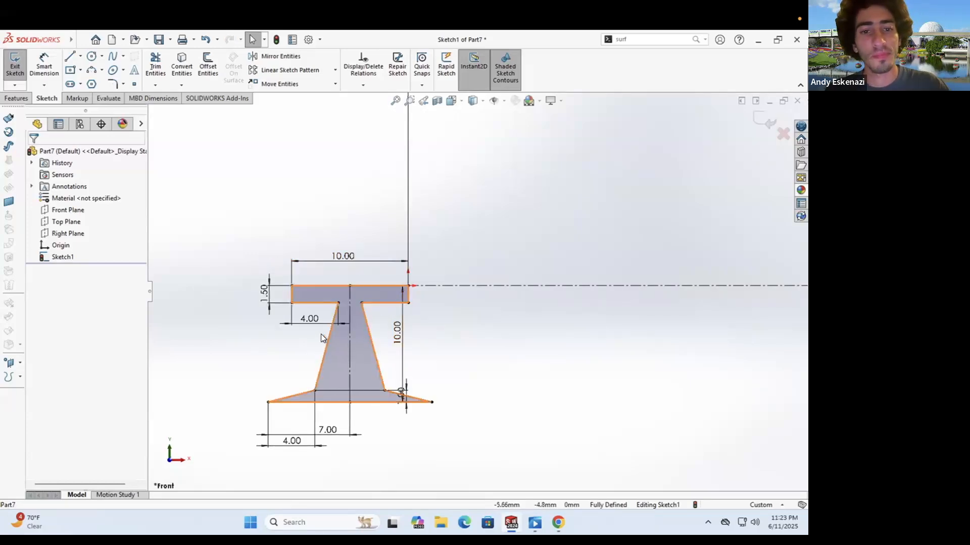
# Step: Mirror the completed rail profile about the vertical centerline midway along the 110 mm spacing
pyautogui.scroll(3, 345, 313)
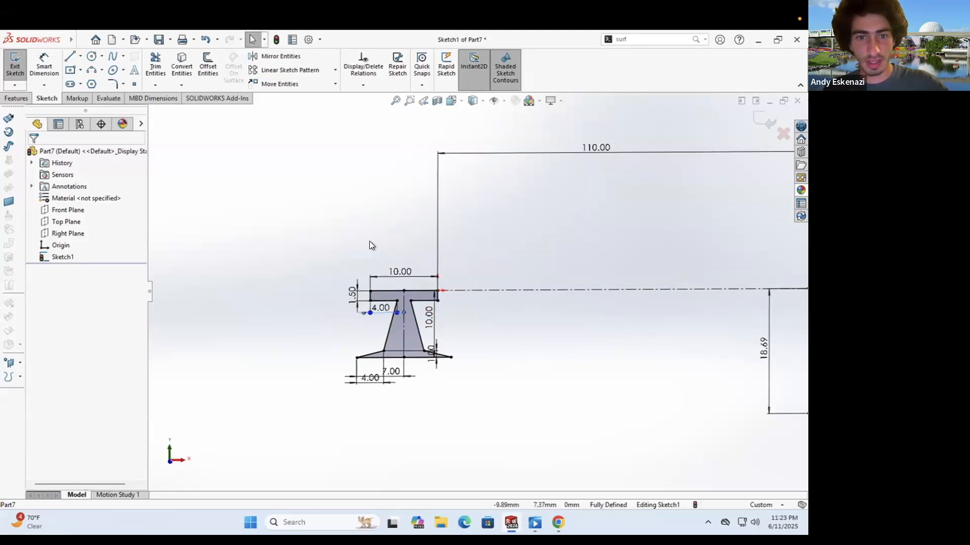
pyautogui.scroll(2, 450, 304)
pyautogui.scroll(-2, 620, 314)
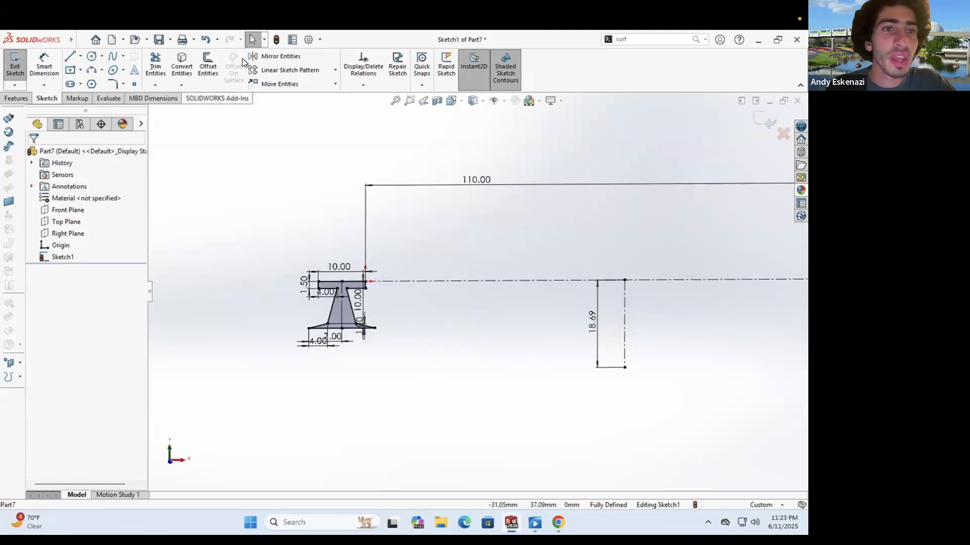
pyautogui.click(281, 56)
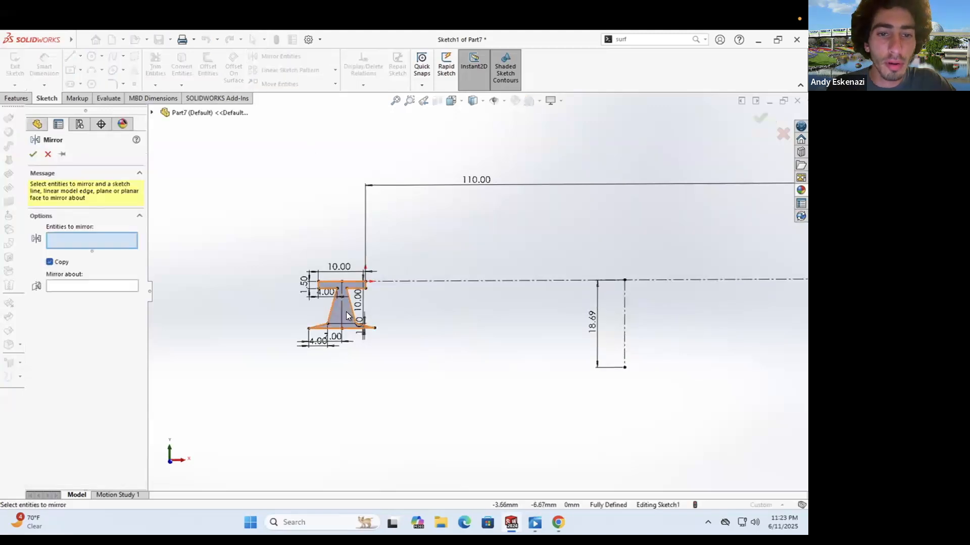
pyautogui.click(347, 311)
pyautogui.click(86, 362)
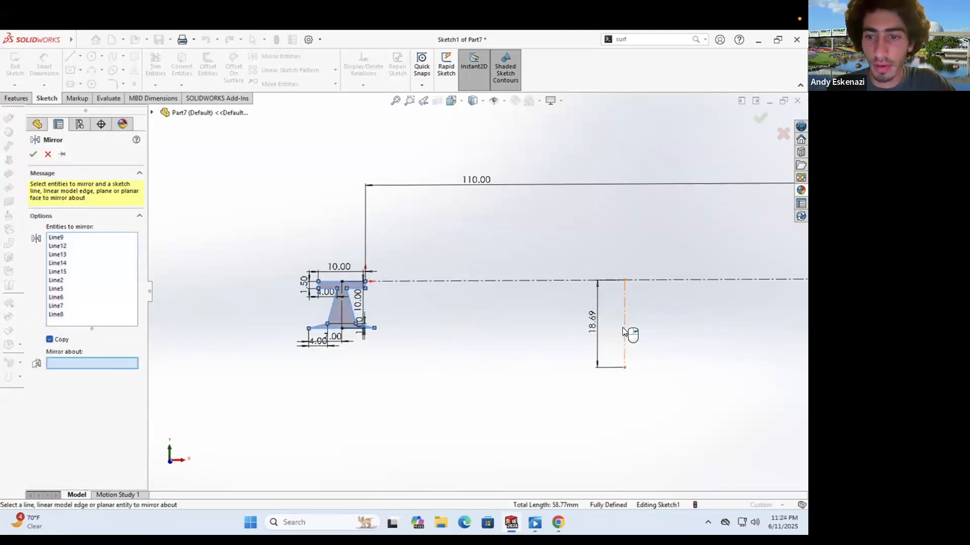
pyautogui.click(461, 278)
pyautogui.scroll(3, 476, 283)
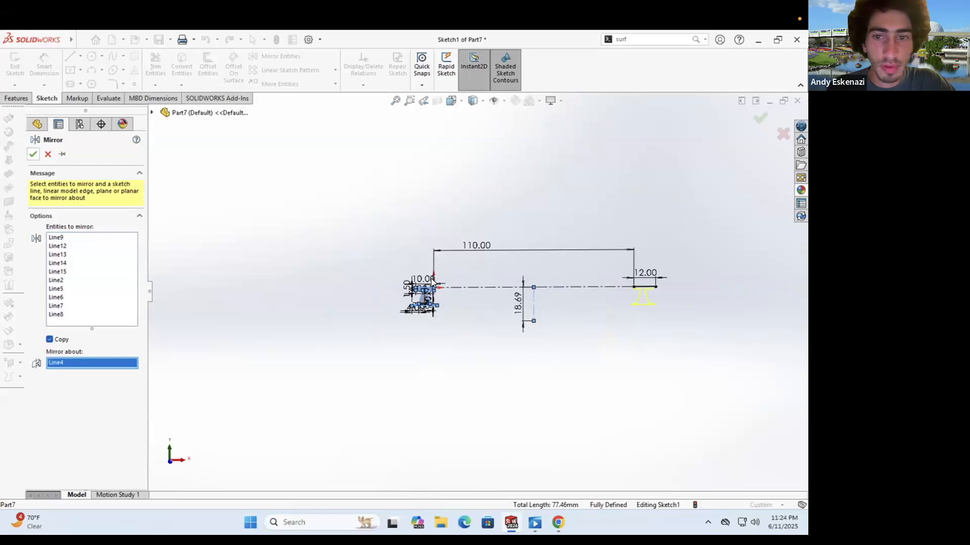
pyautogui.click(34, 154)
# Step: Begin a boss extrusion of the rail sketch with a 1500 mm trial depth and check the sleeper photos in Chrome
pyautogui.moveTo(469, 303); pyautogui.dragTo(328, 251, button='middle')
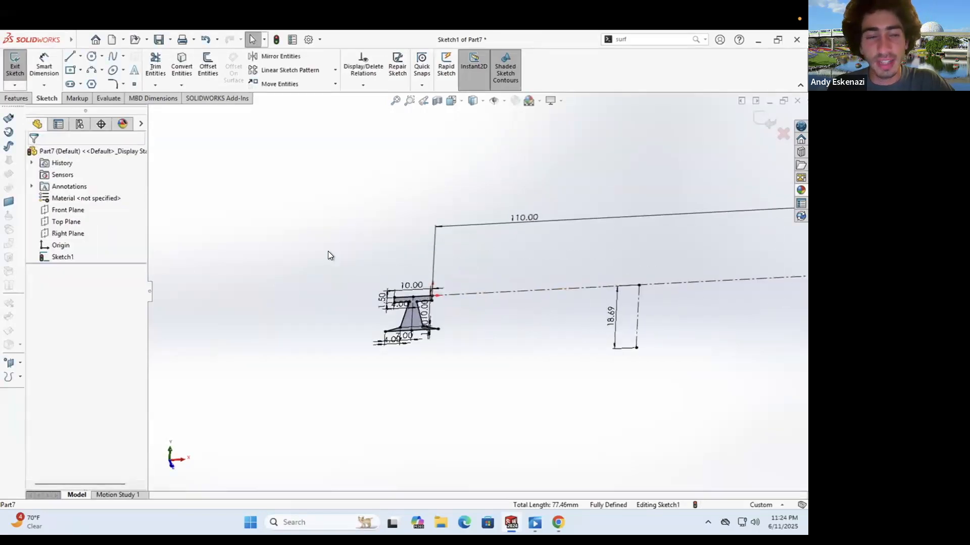
pyautogui.click(15, 98)
pyautogui.click(20, 66)
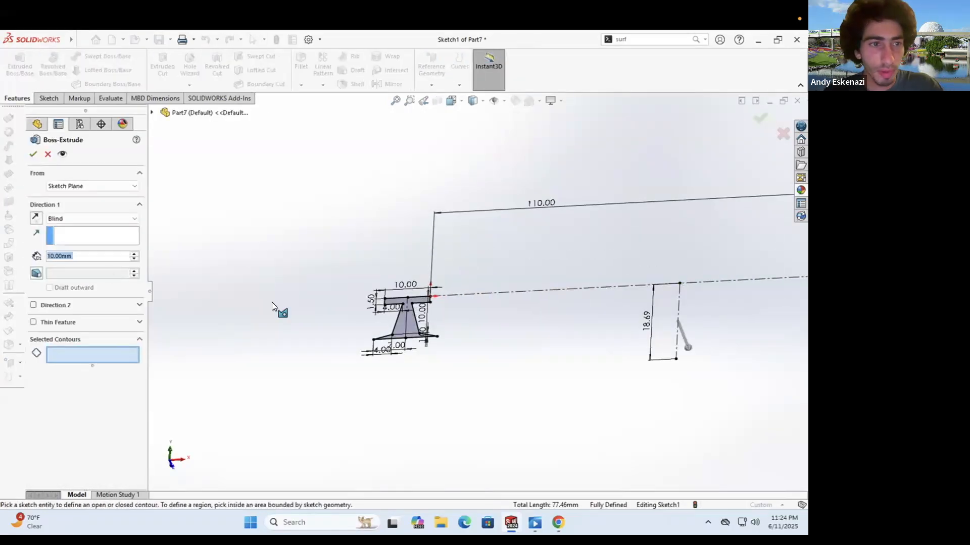
pyautogui.write('1500')
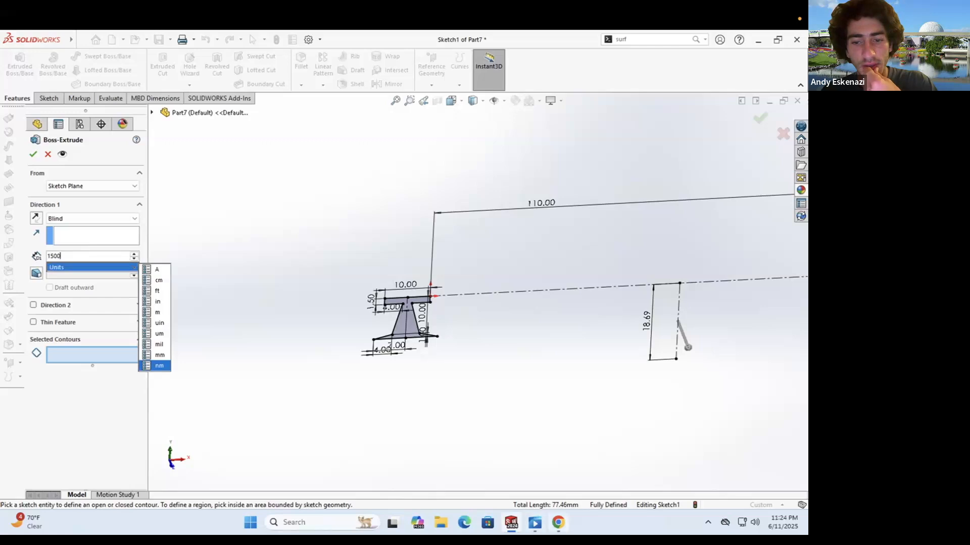
pyautogui.click(558, 522)
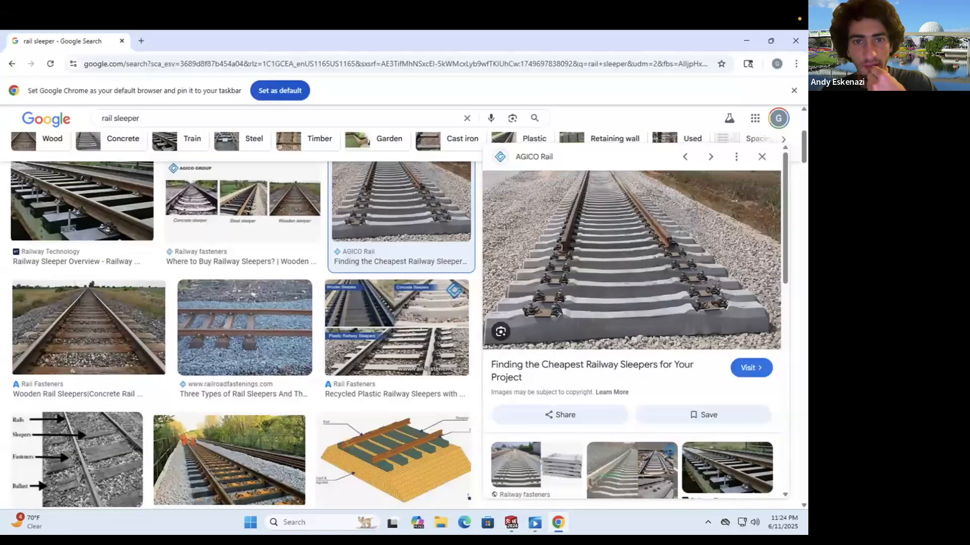
pyautogui.hotkey('alt', 'Tab')
# Step: Set the extrusion depth to 1500/50 mm and extrude both rail profiles as the selected contours
pyautogui.click(87, 255)
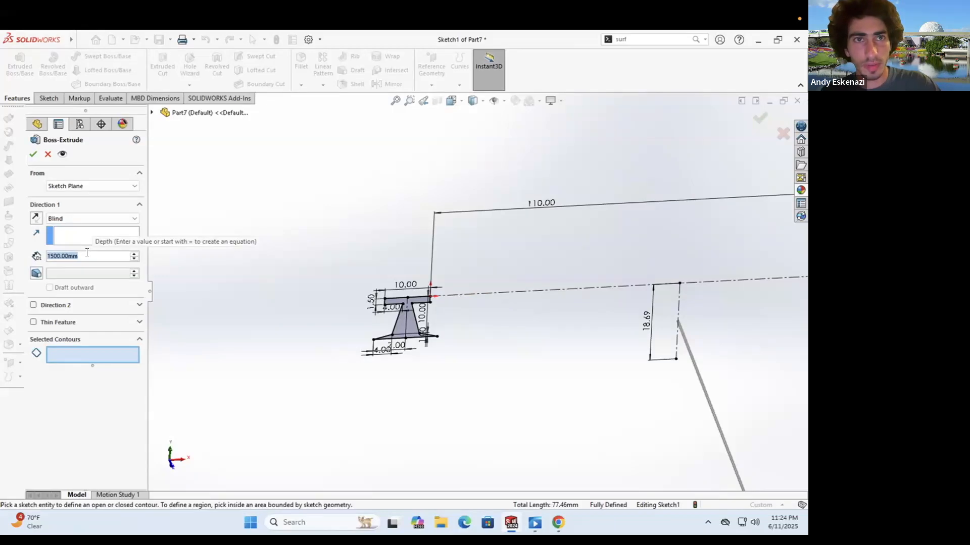
pyautogui.write('2')
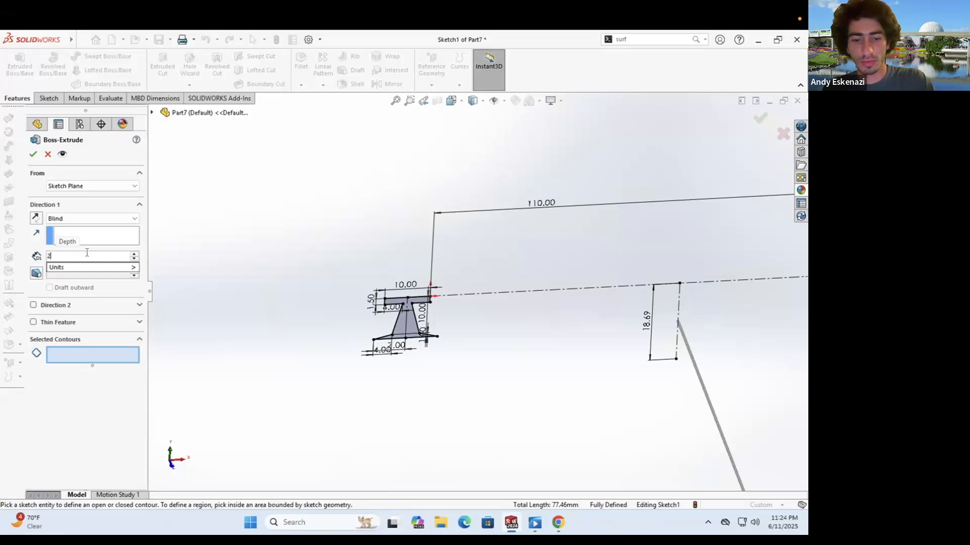
pyautogui.press('BackSpace')
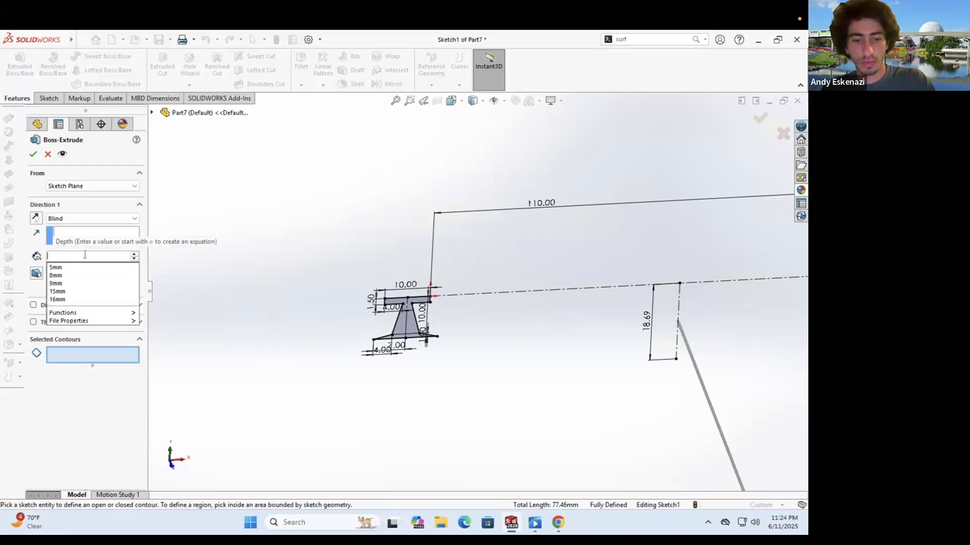
pyautogui.write('40')
pyautogui.press('BackSpace')
pyautogui.press('BackSpace')
pyautogui.write('1')
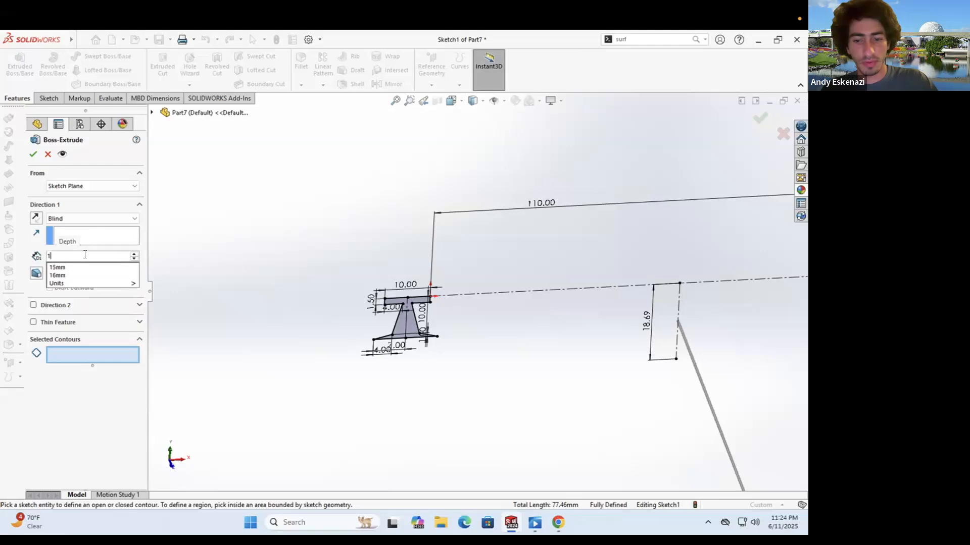
pyautogui.write('500/')
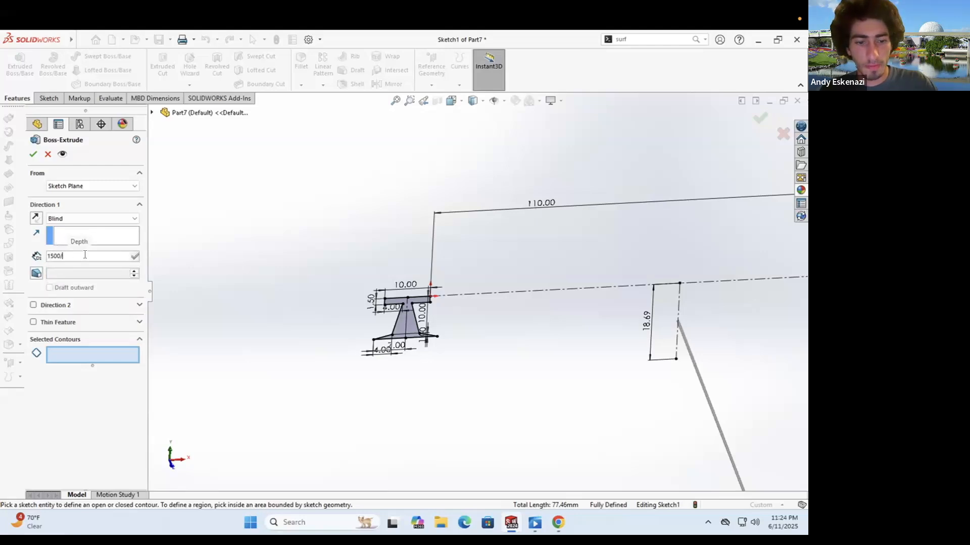
pyautogui.write('50')
pyautogui.press('Return')
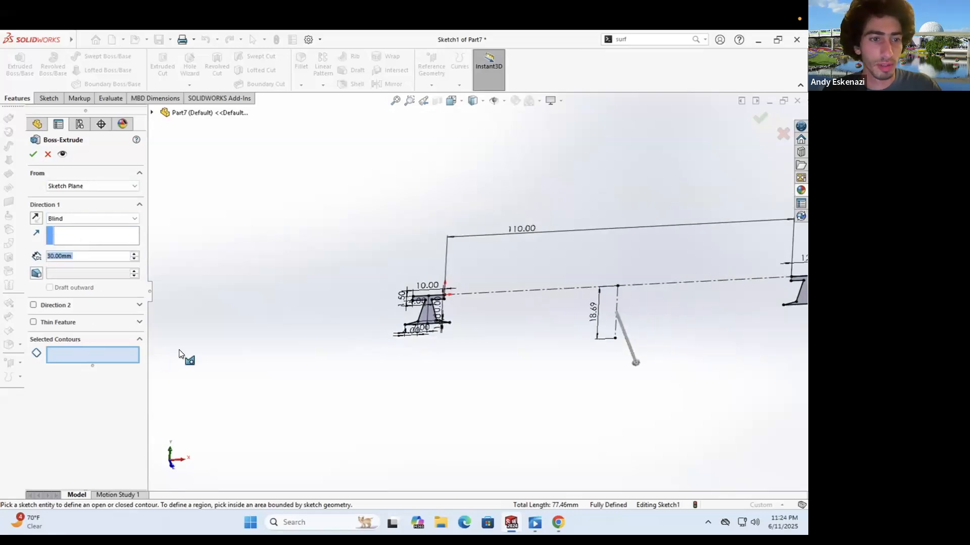
pyautogui.click(406, 285)
pyautogui.click(521, 333)
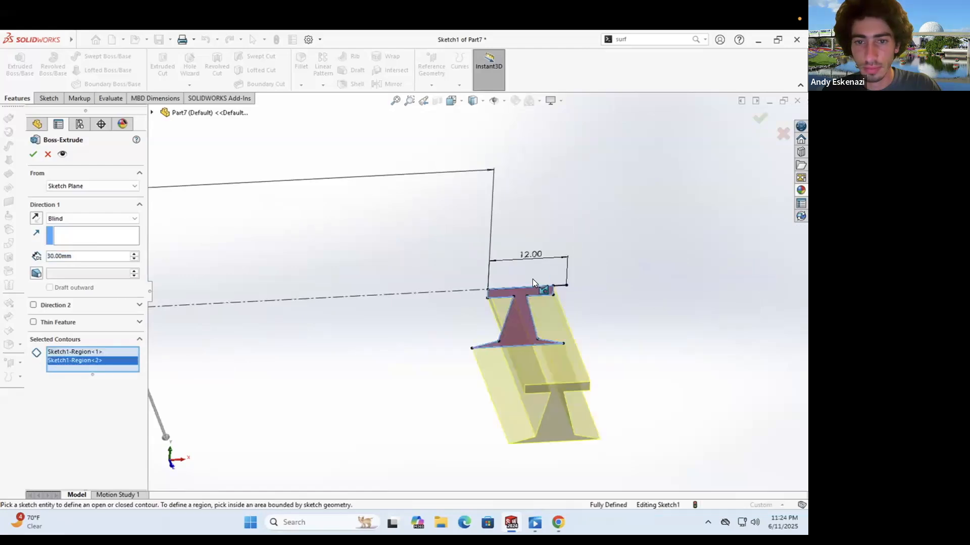
pyautogui.press('Return')
# Step: Start a new sketch on the underside of the foot of the rail near the origin
pyautogui.moveTo(324, 249)
pyautogui.mouseDown(button='middle')
pyautogui.moveTo(335, 350)
pyautogui.moveTo(355, 350)
pyautogui.moveTo(317, 256)
pyautogui.moveTo(322, 288)
pyautogui.moveTo(308, 212)
pyautogui.mouseUp(button='middle')
pyautogui.click(41, 98)
pyautogui.click(20, 64)
pyautogui.moveTo(279, 305)
pyautogui.mouseDown(button='middle')
pyautogui.moveTo(316, 303)
pyautogui.moveTo(312, 426)
pyautogui.moveTo(346, 292)
pyautogui.moveTo(346, 356)
pyautogui.mouseUp(button='middle')
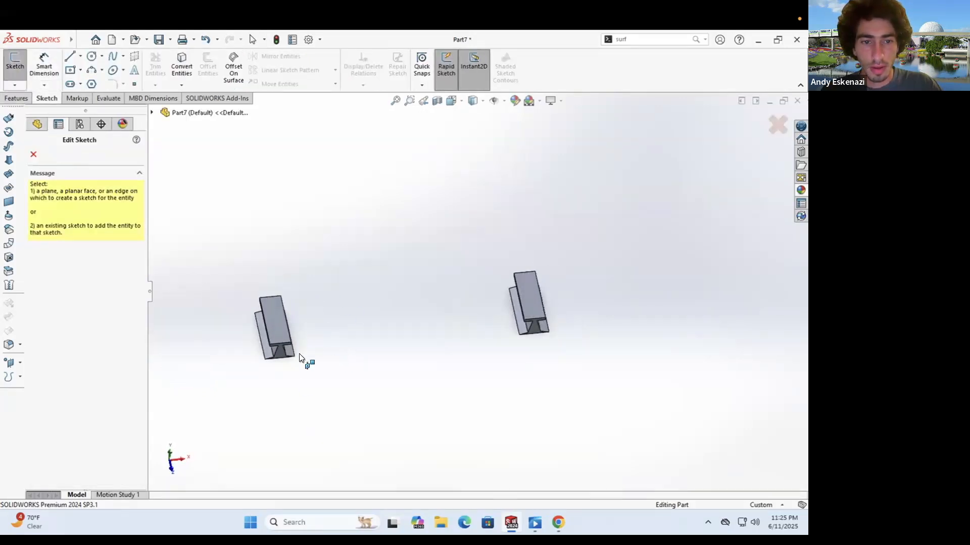
pyautogui.moveTo(331, 321); pyautogui.dragTo(467, 310, button='middle')
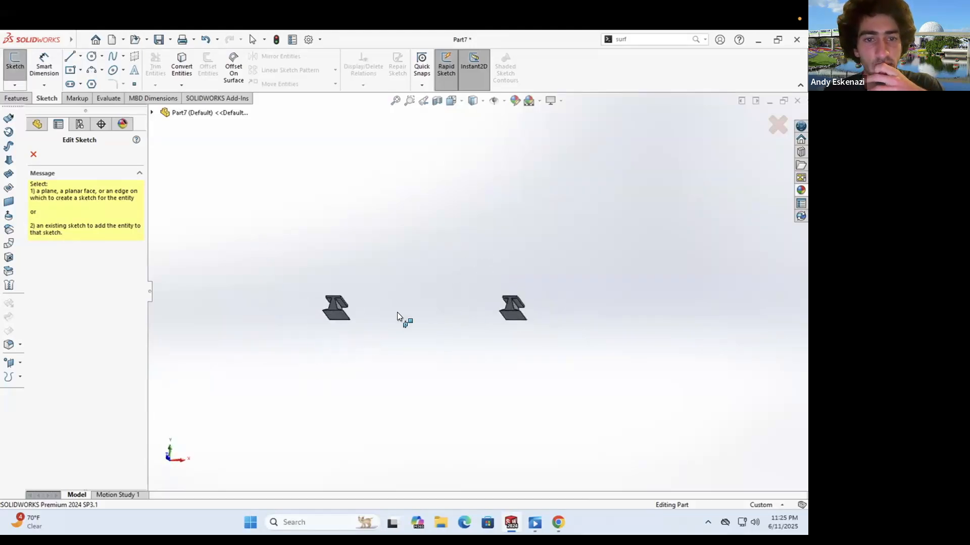
pyautogui.scroll(-4, 388, 313)
pyautogui.click(283, 315)
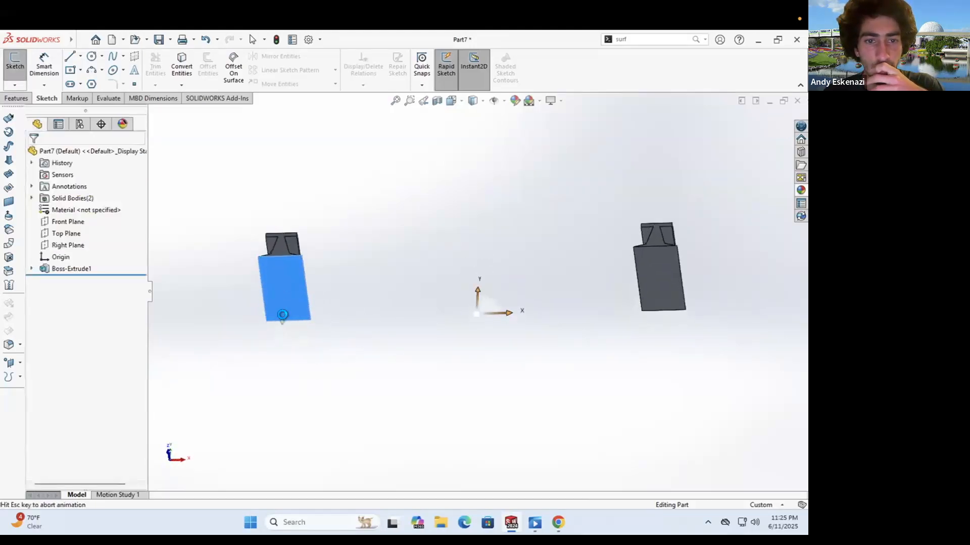
# Step: Draw a horizontal centerline about 134 mm long joining the midpoints of the two rails' outer foot edges
pyautogui.click(80, 53)
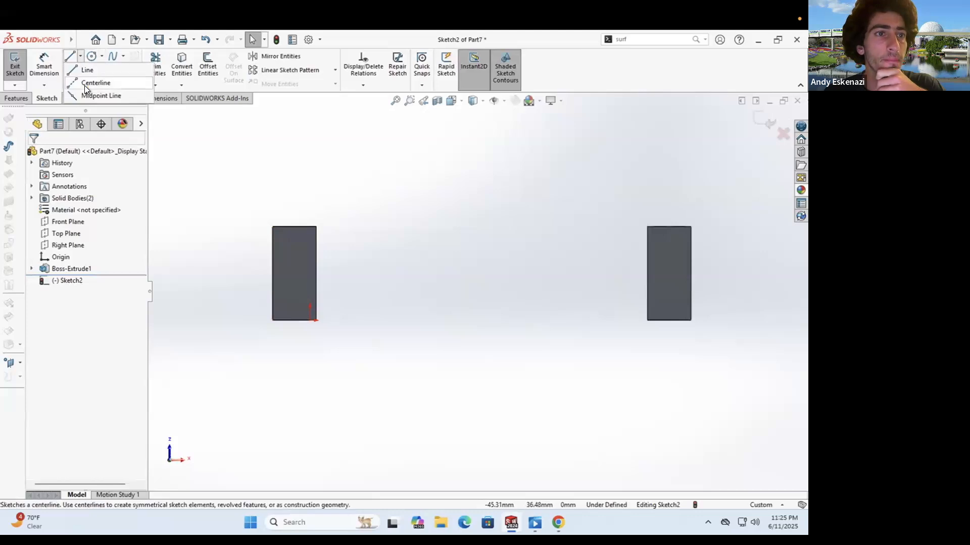
pyautogui.click(84, 85)
pyautogui.click(275, 273)
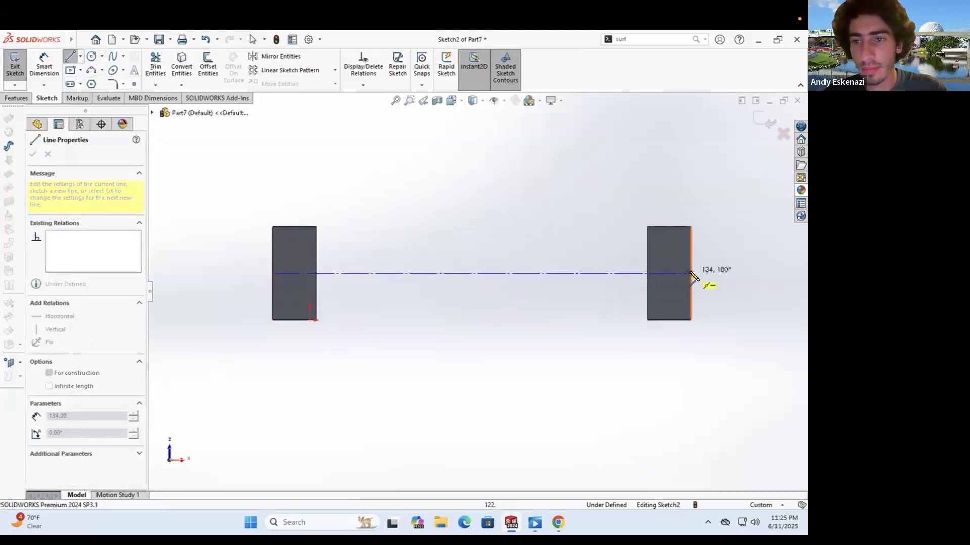
pyautogui.click(690, 273)
pyautogui.press('Escape')
# Step: Sketch a center rectangle on the centerline's midpoint, extending beyond both rails, and dimension its short side to 15 mm
pyautogui.click(74, 70)
pyautogui.click(481, 274)
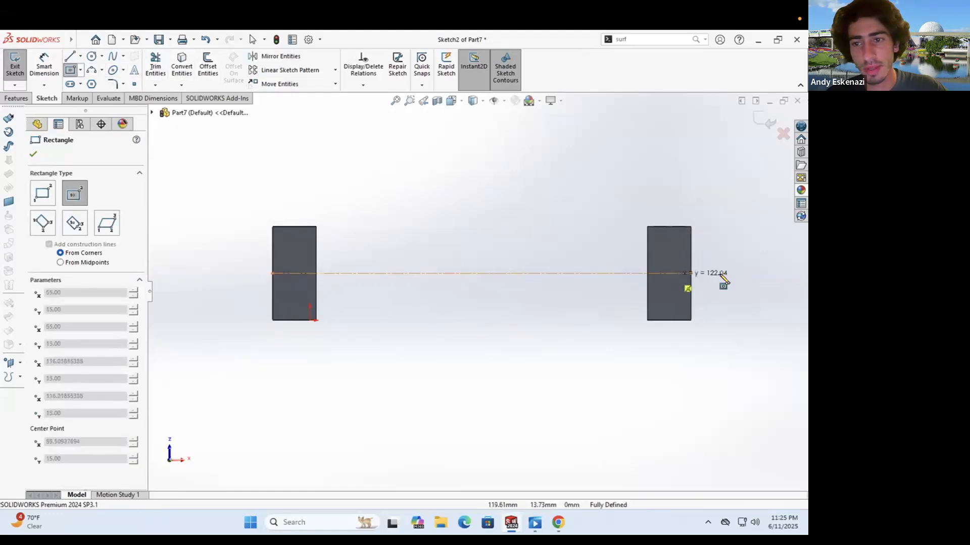
pyautogui.click(721, 290)
pyautogui.press('Escape')
pyautogui.click(44, 66)
pyautogui.click(243, 271)
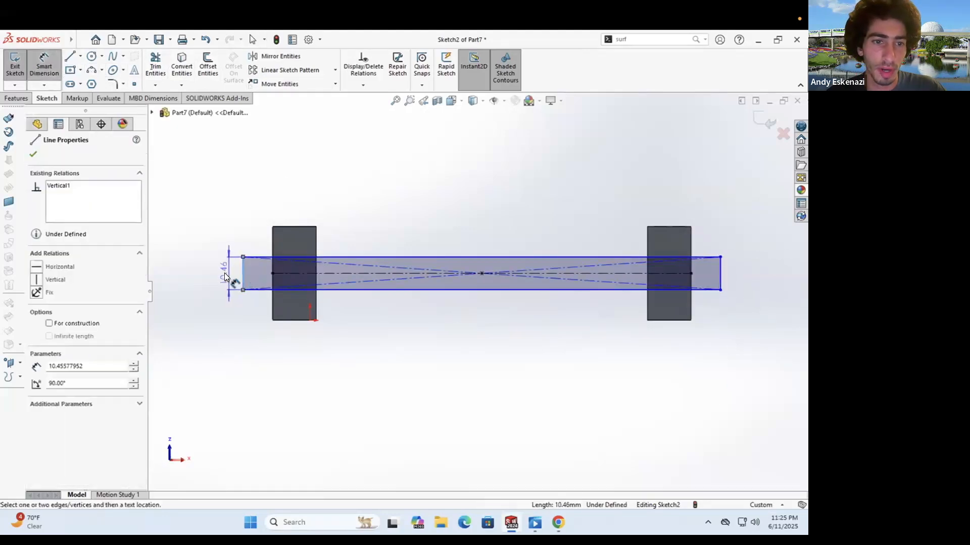
pyautogui.click(223, 272)
pyautogui.write('15')
pyautogui.press('Return')
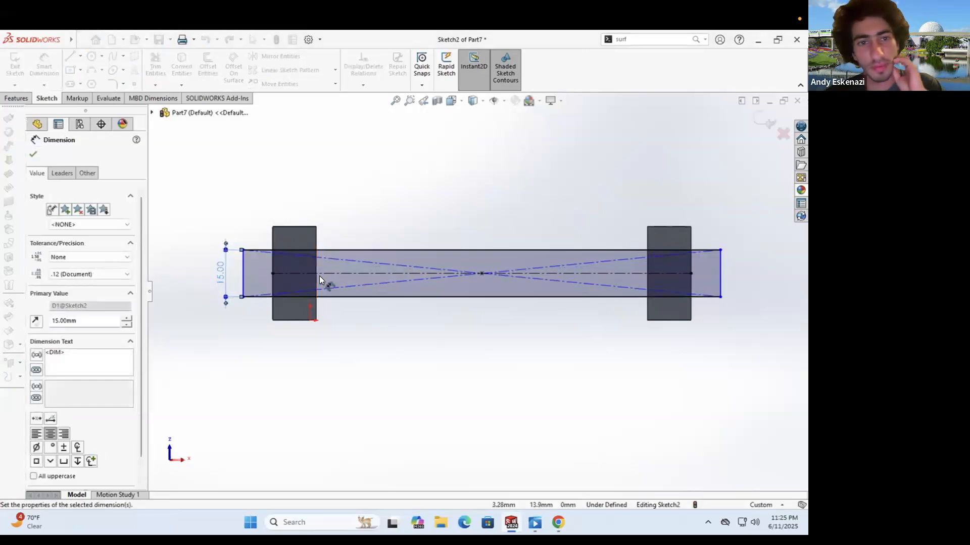
# Step: Check the sleeper photos in Chrome again and set the sleeper rectangle's short side to 10 mm
pyautogui.click(557, 523)
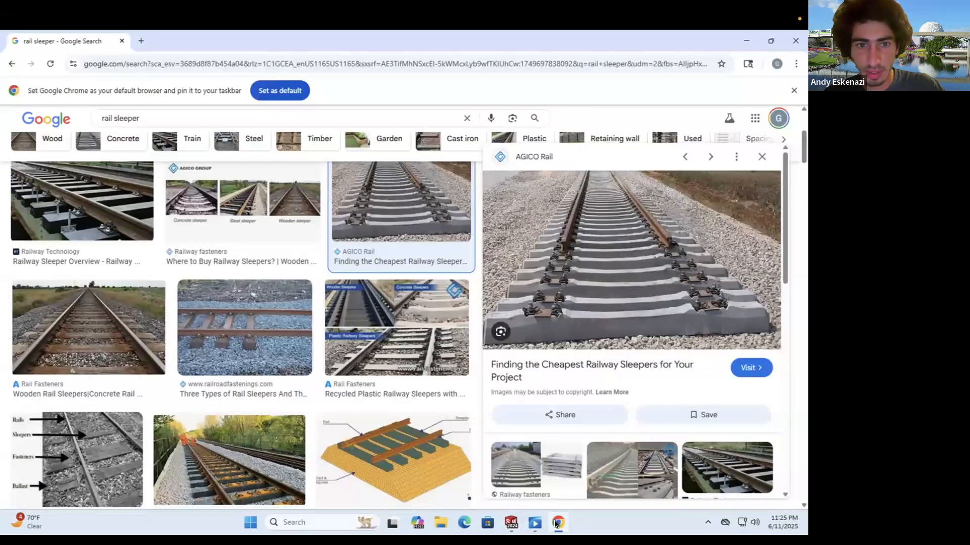
pyautogui.click(555, 522)
pyautogui.doubleClick(220, 271)
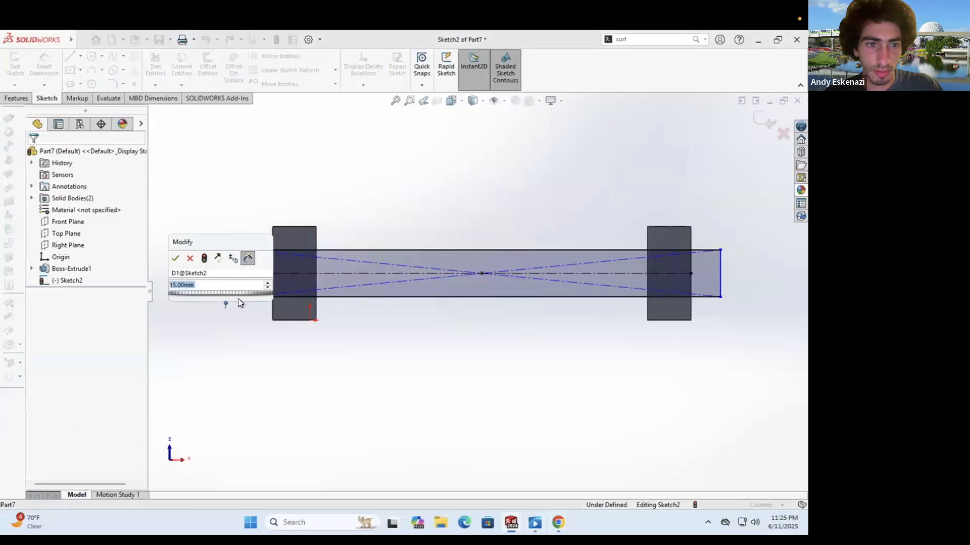
pyautogui.write('10')
pyautogui.press('Return')
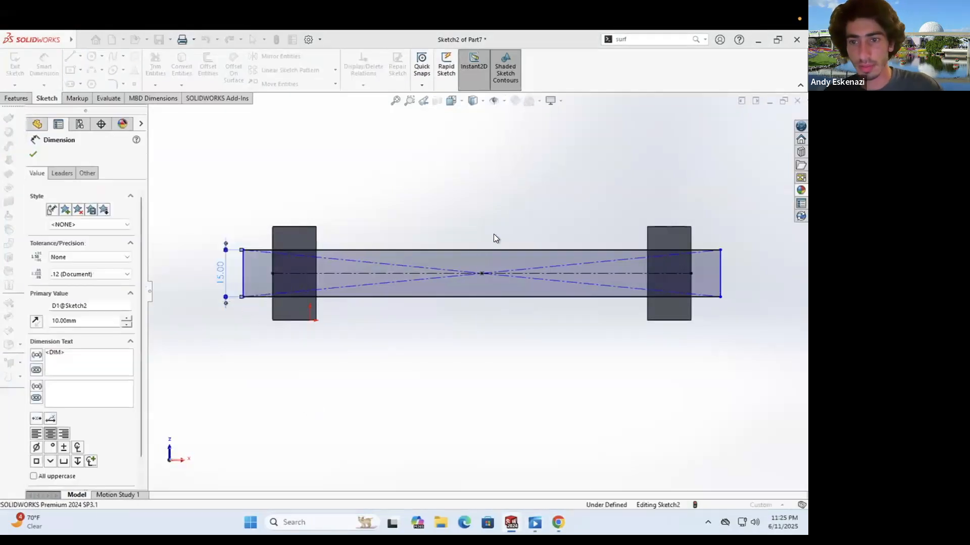
pyautogui.moveTo(478, 359); pyautogui.dragTo(303, 282, button='middle')
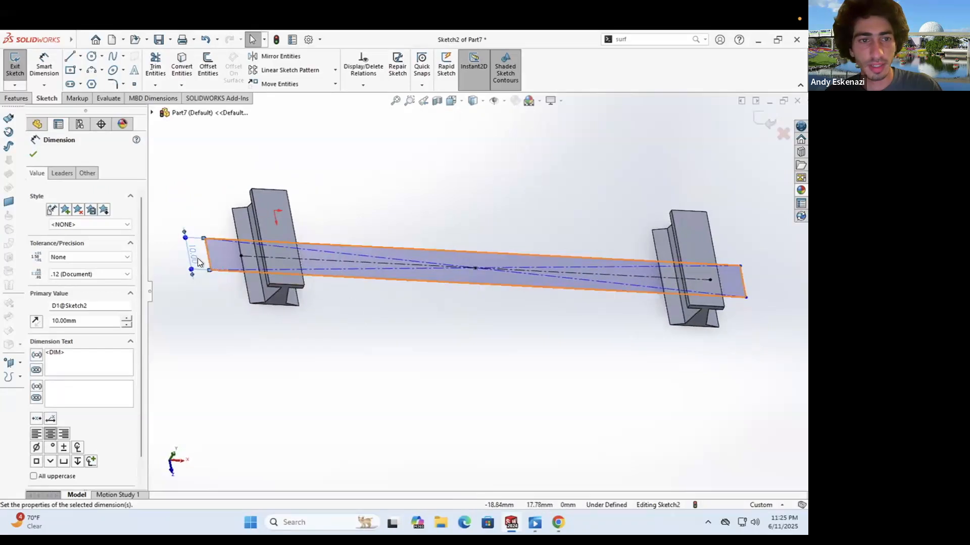
# Step: Check the sleeper photos in Chrome again and set the sleeper rectangle's short side to 12 mm
pyautogui.click(554, 520)
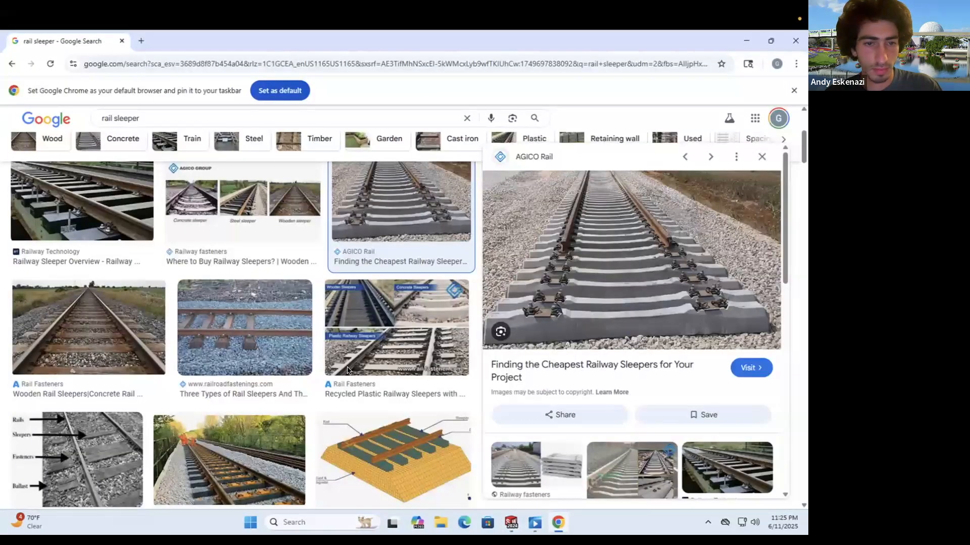
pyautogui.hotkey('alt', 'Tab')
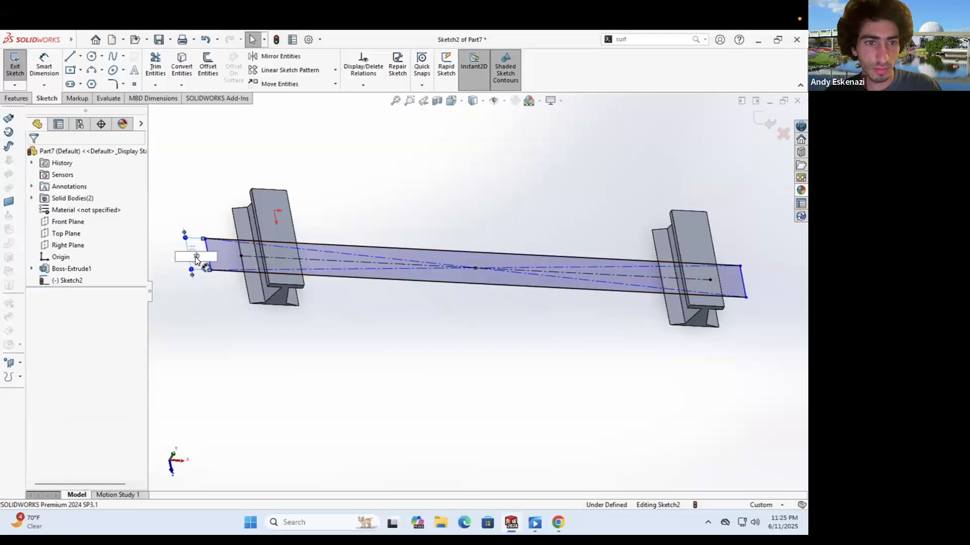
pyautogui.press('Return')
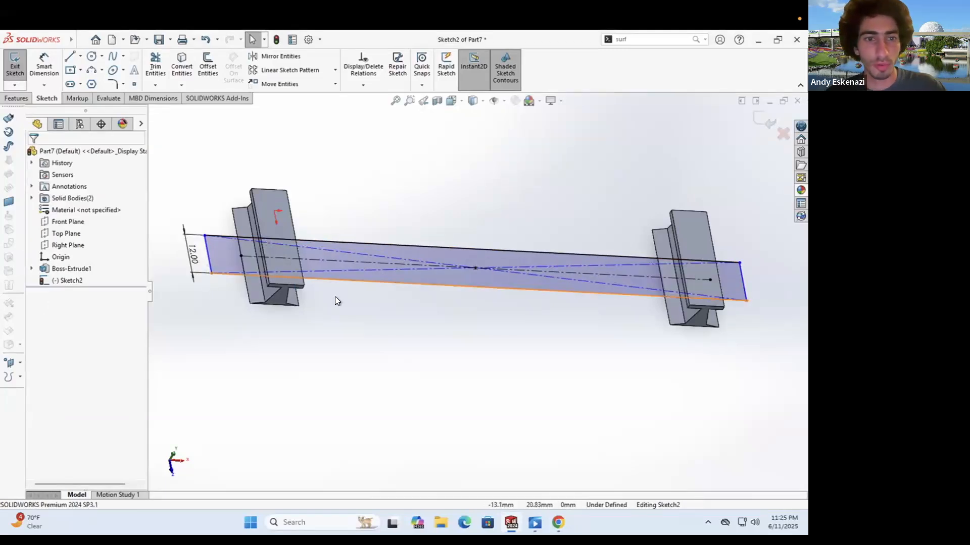
# Step: Stretch the sleeper rectangle further past both rails and dimension its long side to 150 mm
pyautogui.moveTo(463, 286)
pyautogui.mouseDown()
pyautogui.moveTo(450, 287)
pyautogui.moveTo(502, 296)
pyautogui.mouseUp()
pyautogui.click(42, 66)
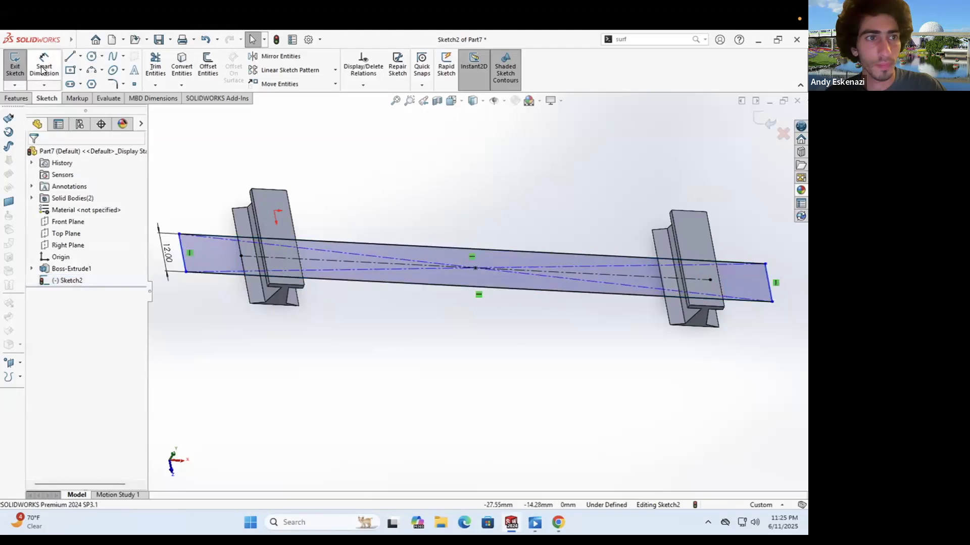
pyautogui.click(412, 244)
pyautogui.click(427, 192)
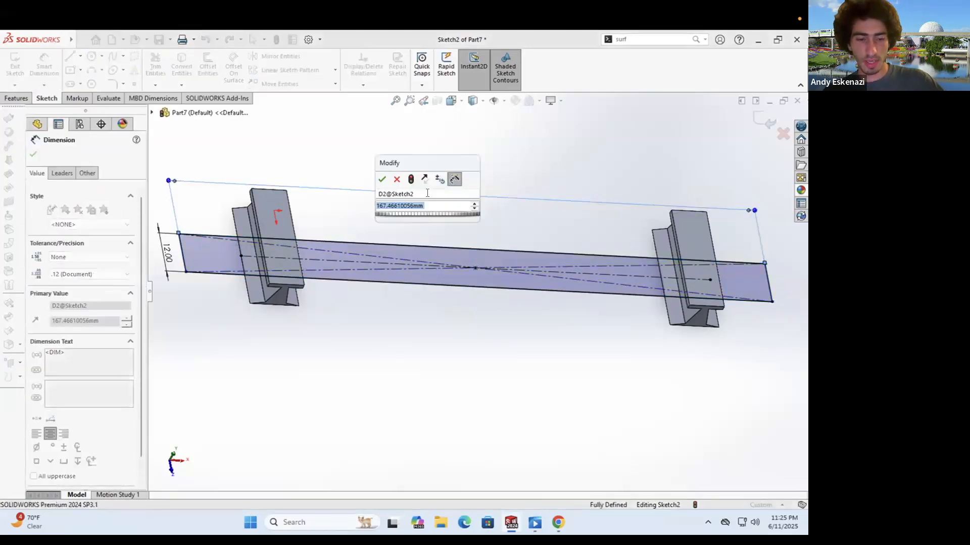
pyautogui.write('150')
pyautogui.press('Return')
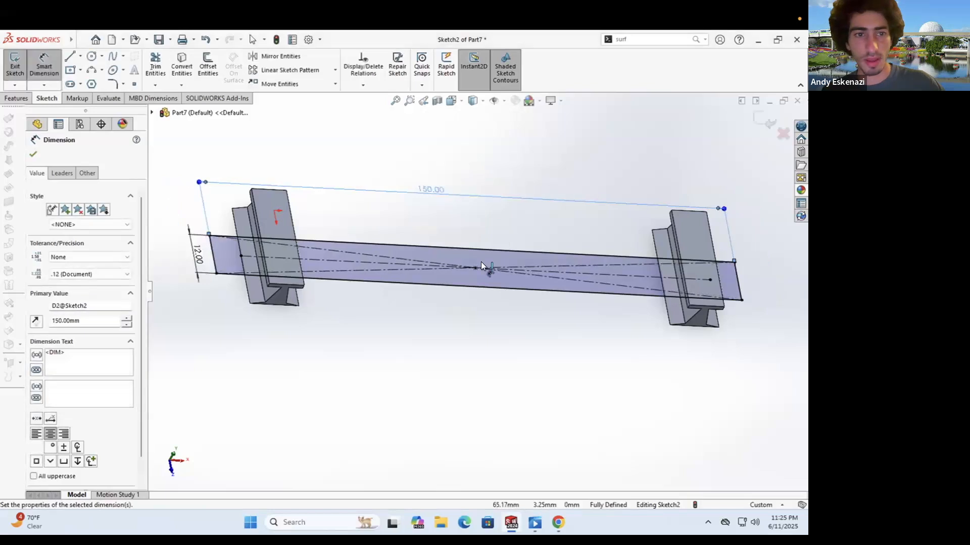
pyautogui.moveTo(443, 267); pyautogui.dragTo(433, 266, button='middle')
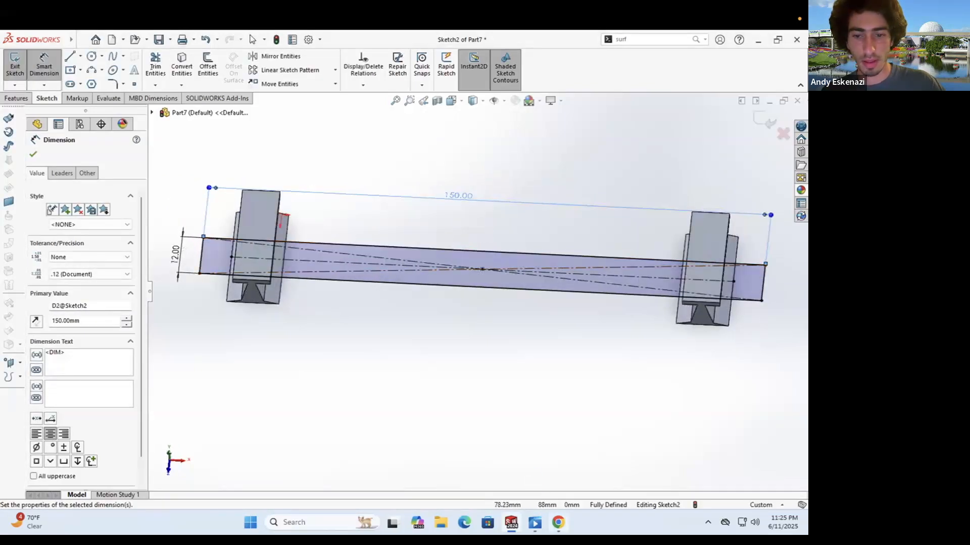
# Step: Set the sleeper rectangle's long side to 180 mm
pyautogui.click(558, 523)
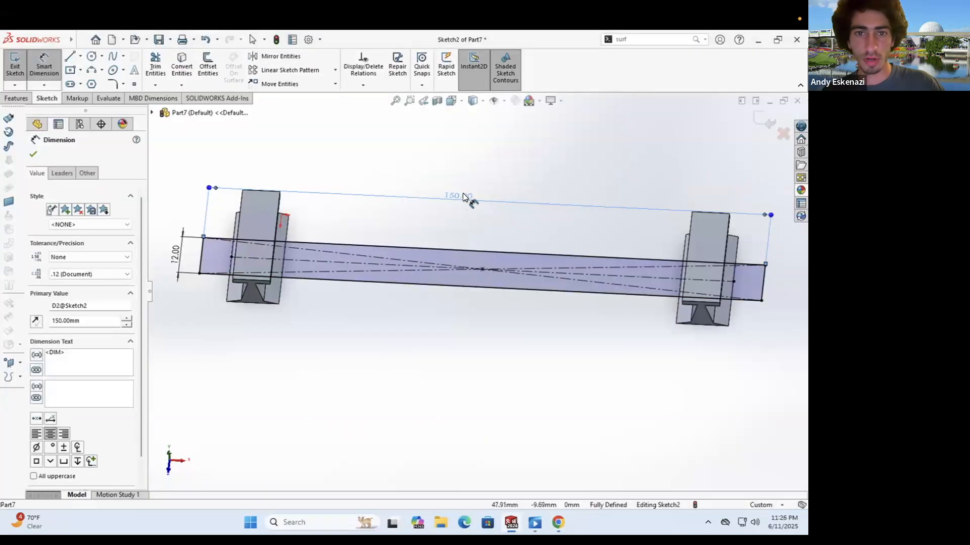
pyautogui.doubleClick(462, 193)
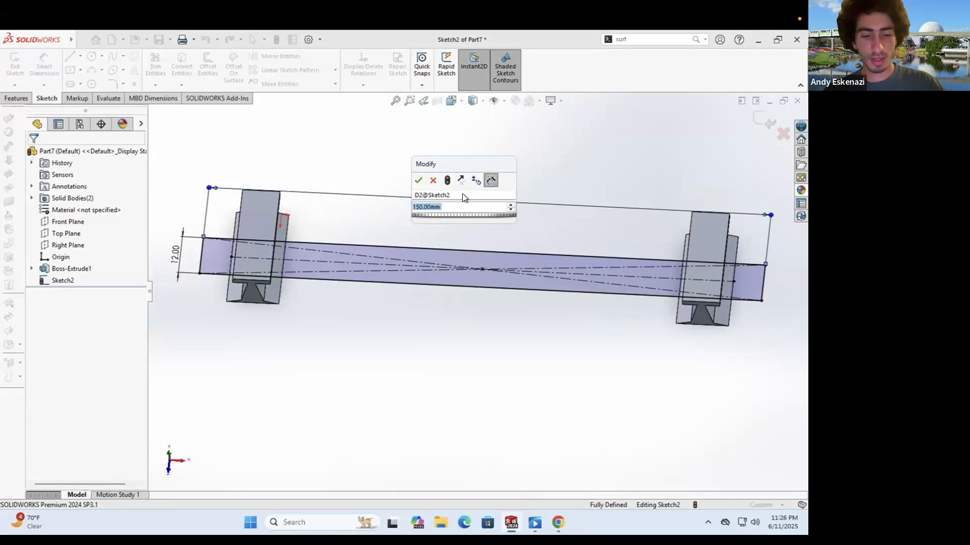
pyautogui.write('180')
pyautogui.press('Return')
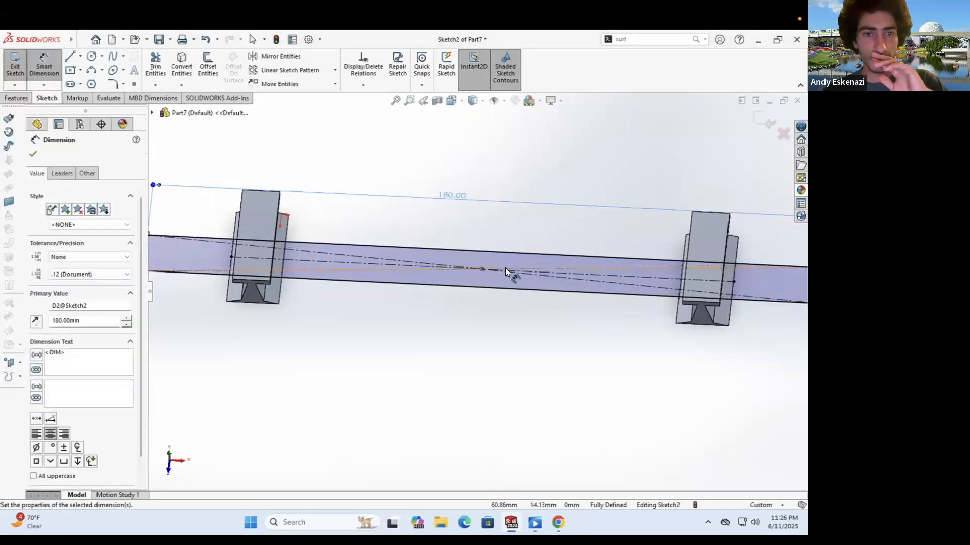
pyautogui.scroll(3, 505, 268)
pyautogui.scroll(-1, 438, 237)
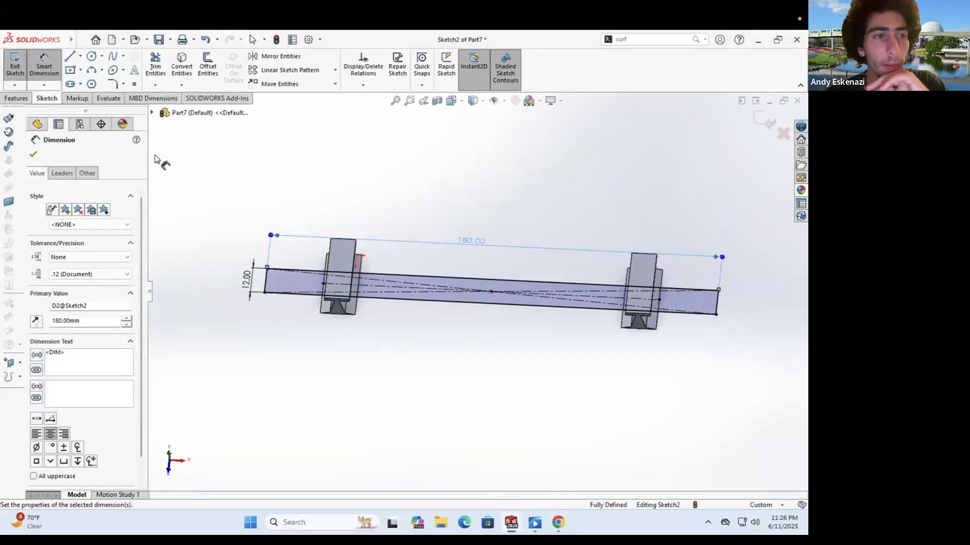
# Step: Extrude the sleeper rectangle 15 mm downward from the rails, merged with them
pyautogui.click(16, 98)
pyautogui.click(12, 67)
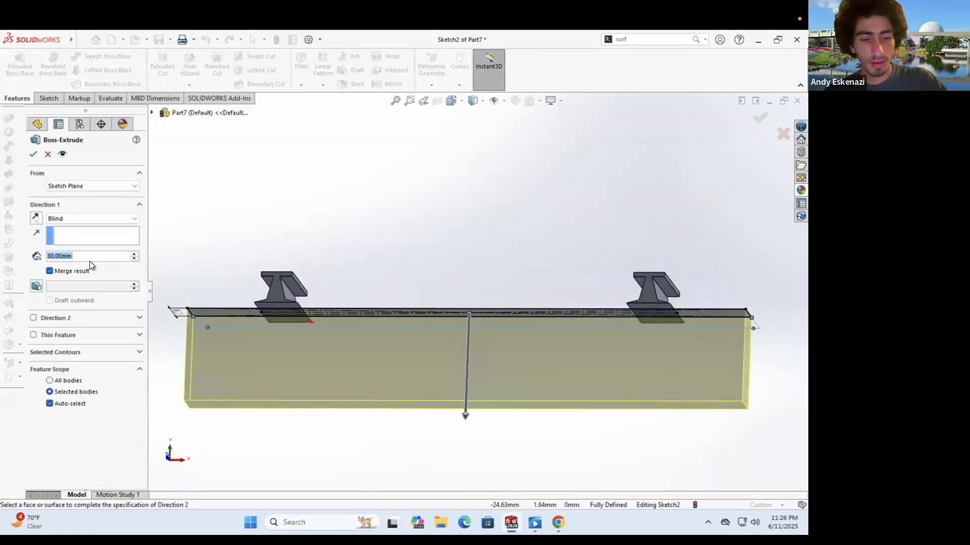
pyautogui.write('15')
pyautogui.press('Return')
pyautogui.moveTo(338, 302); pyautogui.dragTo(232, 271, button='middle')
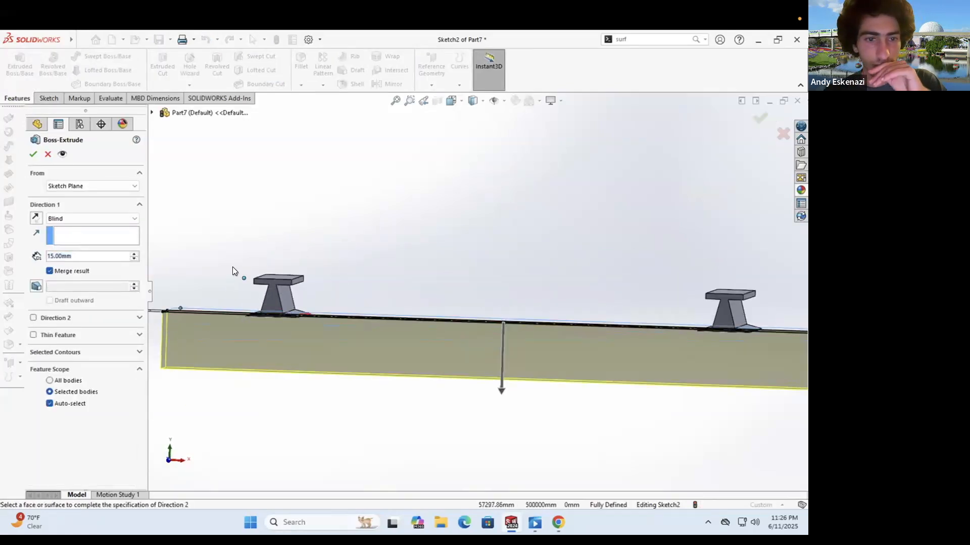
pyautogui.click(33, 154)
pyautogui.moveTo(360, 249)
pyautogui.mouseDown(button='middle')
pyautogui.moveTo(377, 282)
pyautogui.moveTo(365, 298)
pyautogui.mouseUp(button='middle')
pyautogui.moveTo(254, 318)
pyautogui.mouseDown(button='middle')
pyautogui.moveTo(272, 313)
pyautogui.moveTo(256, 318)
pyautogui.mouseUp(button='middle')
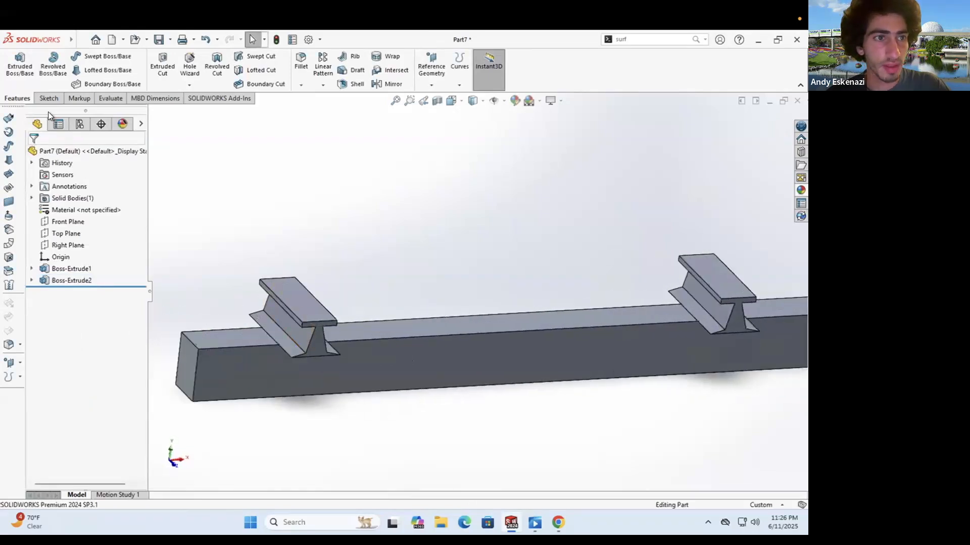
# Step: Start a line sketch on the sleeper's long side face and check the sleeper's top profile in the Chrome photos
pyautogui.click(49, 97)
pyautogui.click(406, 354)
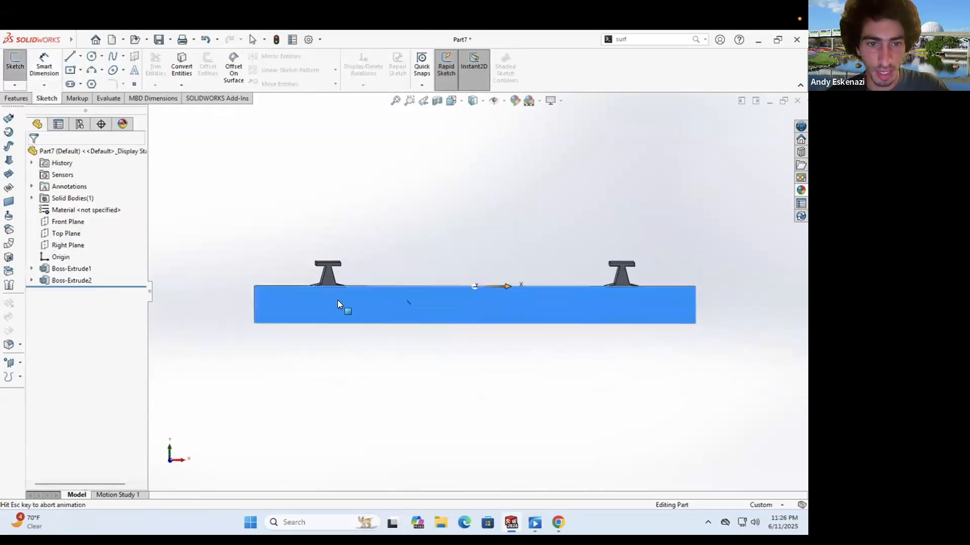
pyautogui.click(70, 55)
pyautogui.hotkey('alt', 'Tab')
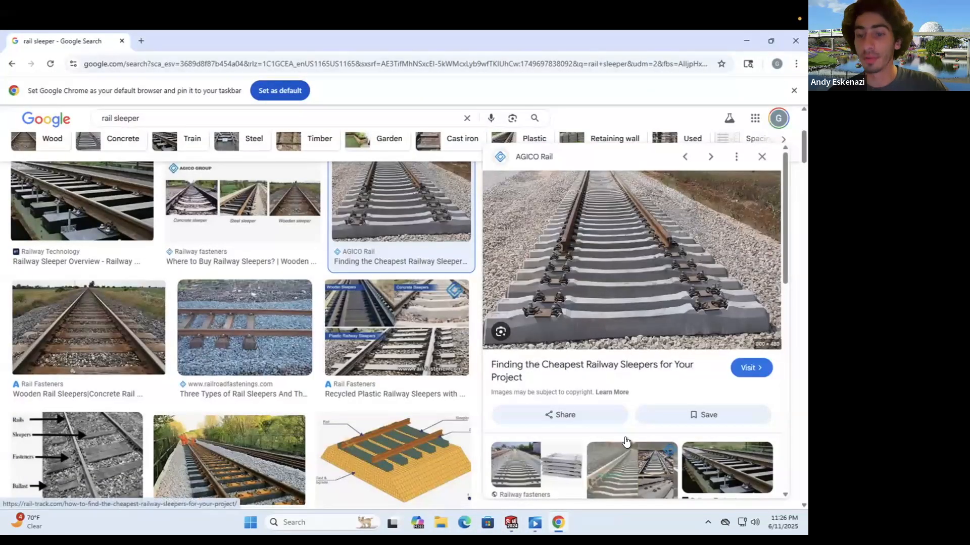
pyautogui.hotkey('alt', 'Tab')
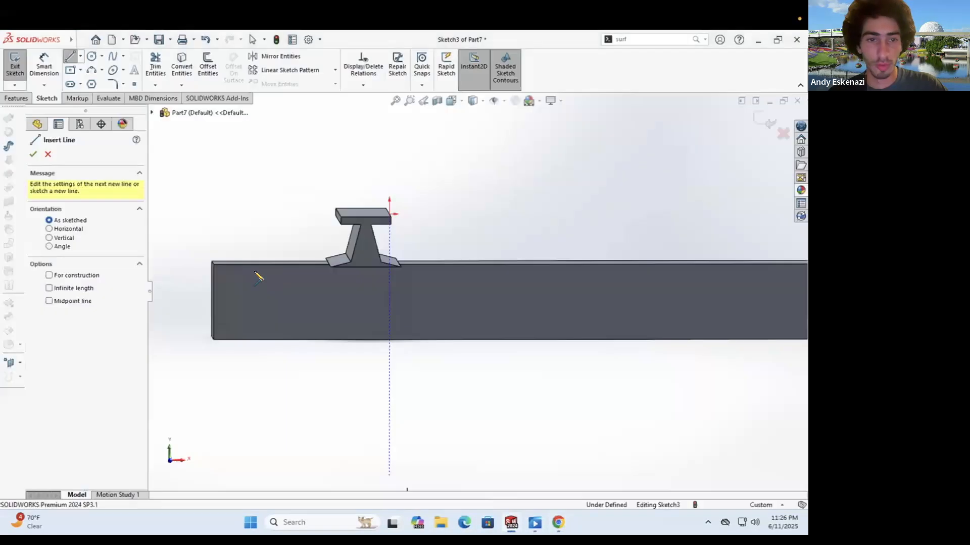
# Step: Draw a horizontal line about 11.5 mm long from the sleeper's end nearest the origin, with a slanted line rising to the top edge before the rail
pyautogui.click(215, 280)
pyautogui.click(272, 280)
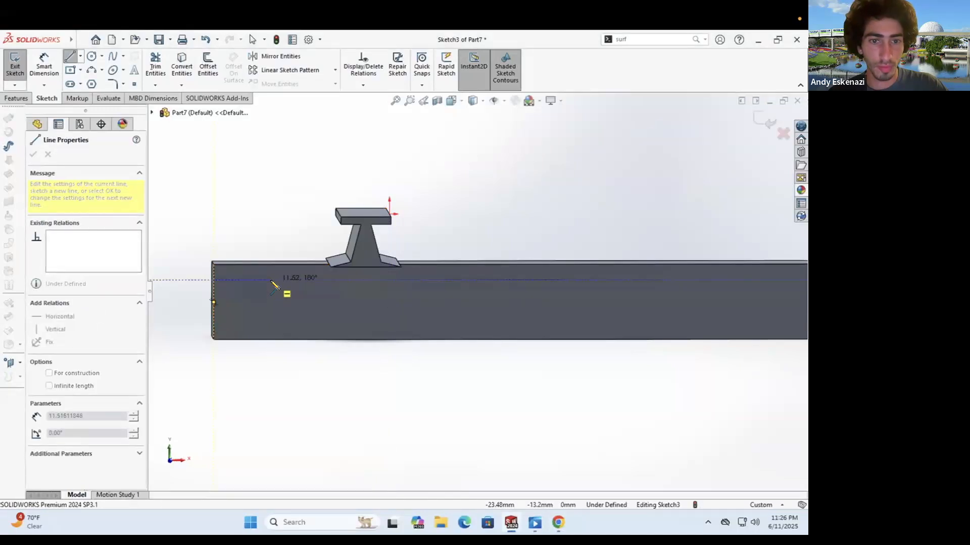
pyautogui.click(311, 264)
pyautogui.scroll(3, 321, 273)
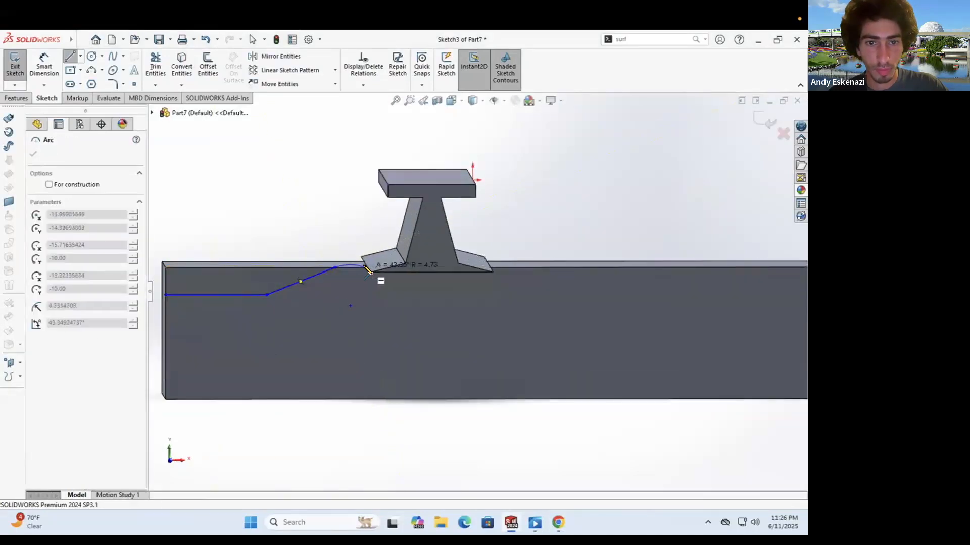
pyautogui.scroll(2, 353, 245)
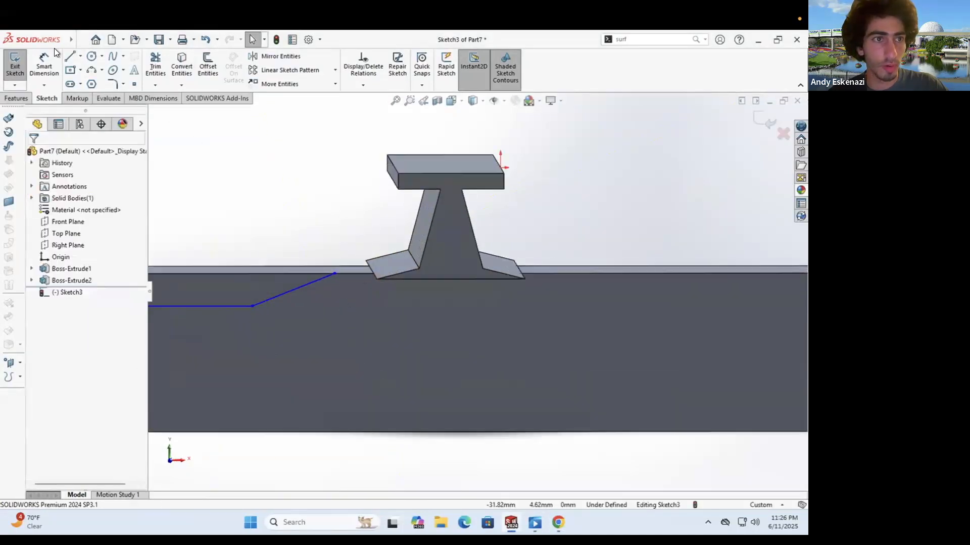
pyautogui.click(333, 274)
pyautogui.press('Escape')
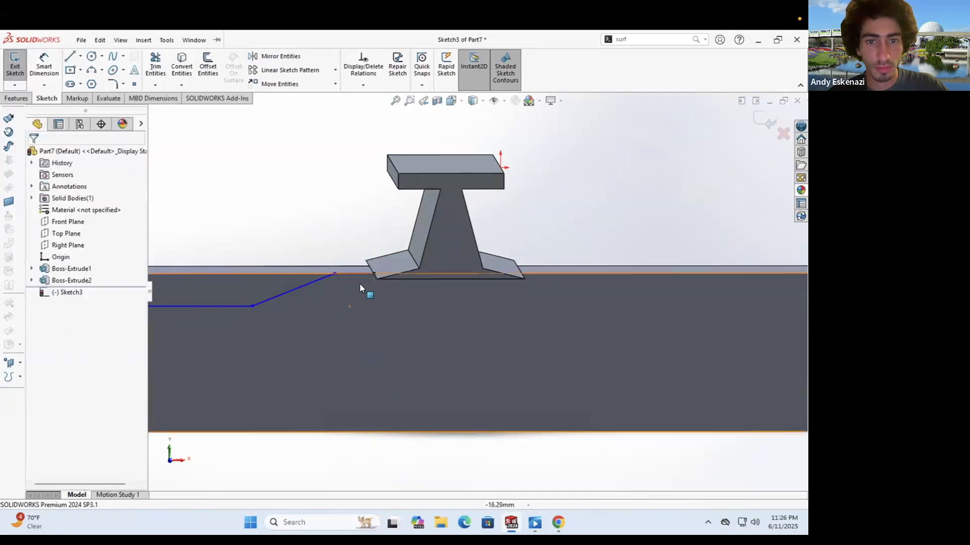
# Step: Close the recess outline with lines up the sleeper's end and along its top edge to the slanted line
pyautogui.moveTo(382, 290)
pyautogui.mouseDown(button='middle')
pyautogui.moveTo(390, 299)
pyautogui.moveTo(386, 281)
pyautogui.mouseUp(button='middle')
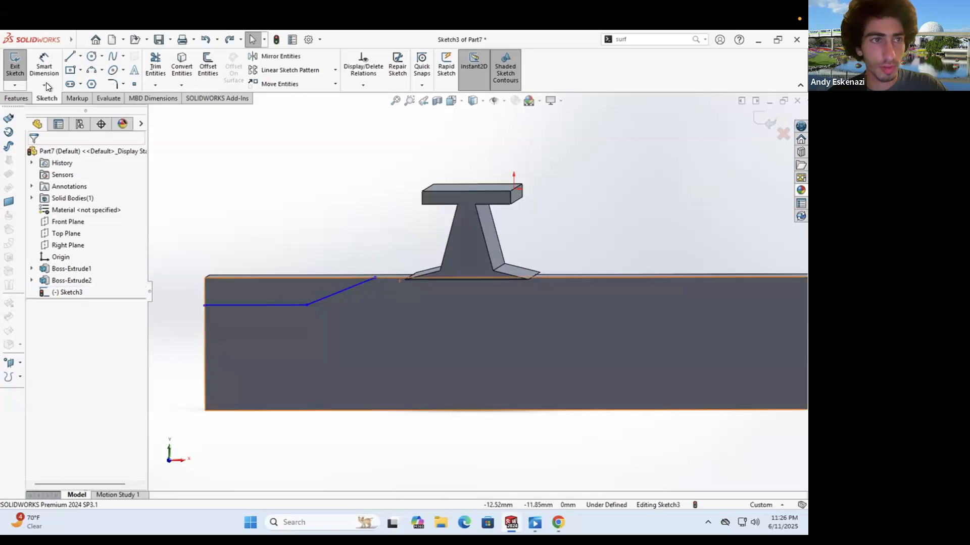
pyautogui.click(205, 305)
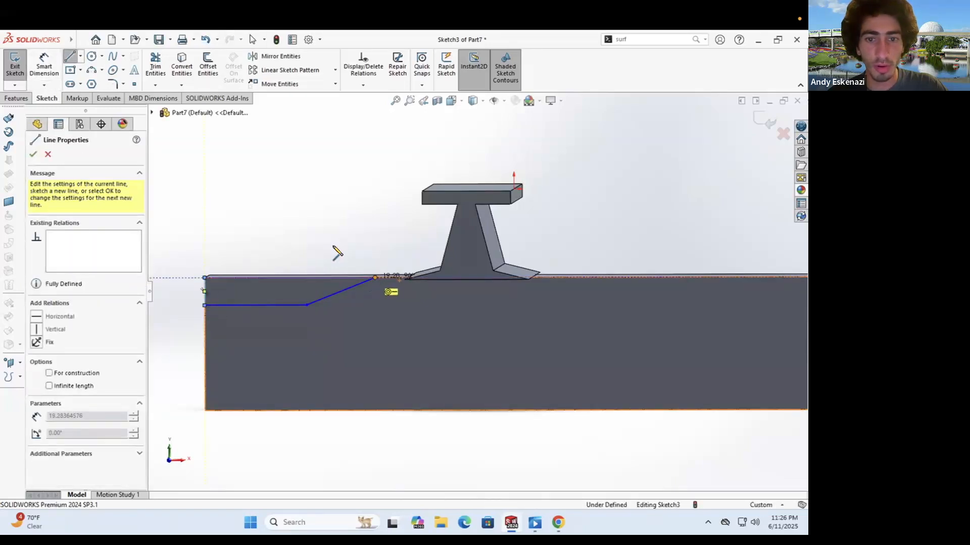
pyautogui.moveTo(337, 253); pyautogui.dragTo(517, 308, button='middle')
pyautogui.press('Escape')
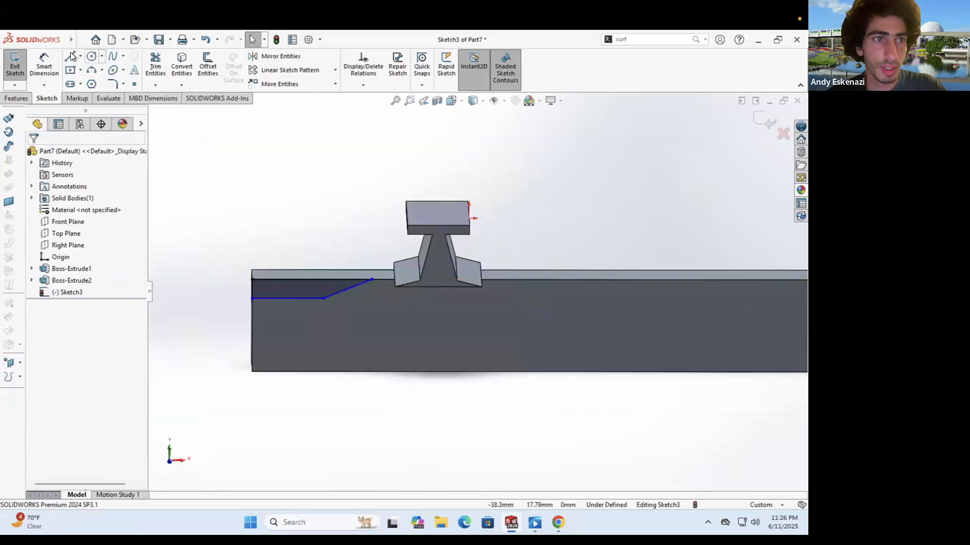
# Step: Draw the middle recess outline: a slanted line down beside the origin-side rail, a long horizontal line, and a slanted line up to the other rail's foot
pyautogui.click(494, 280)
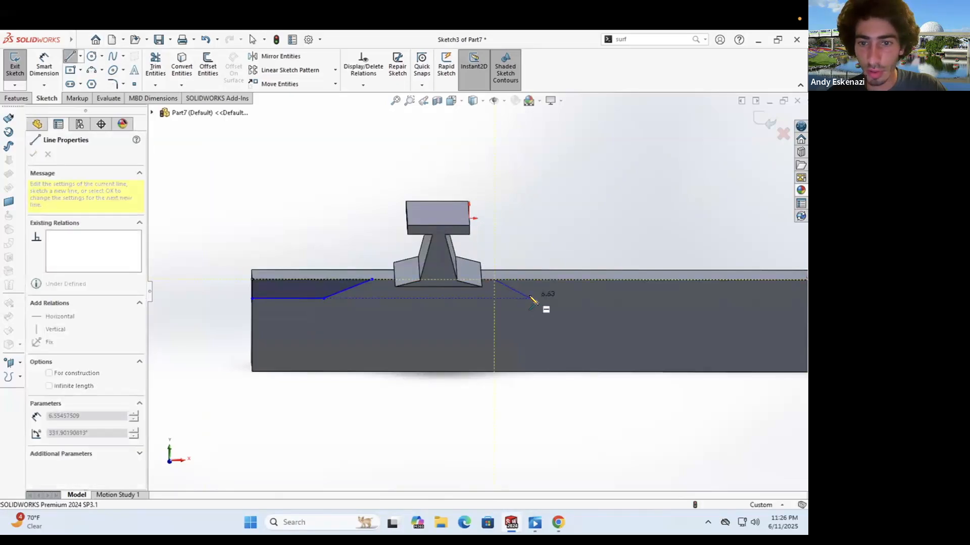
pyautogui.scroll(4, 520, 305)
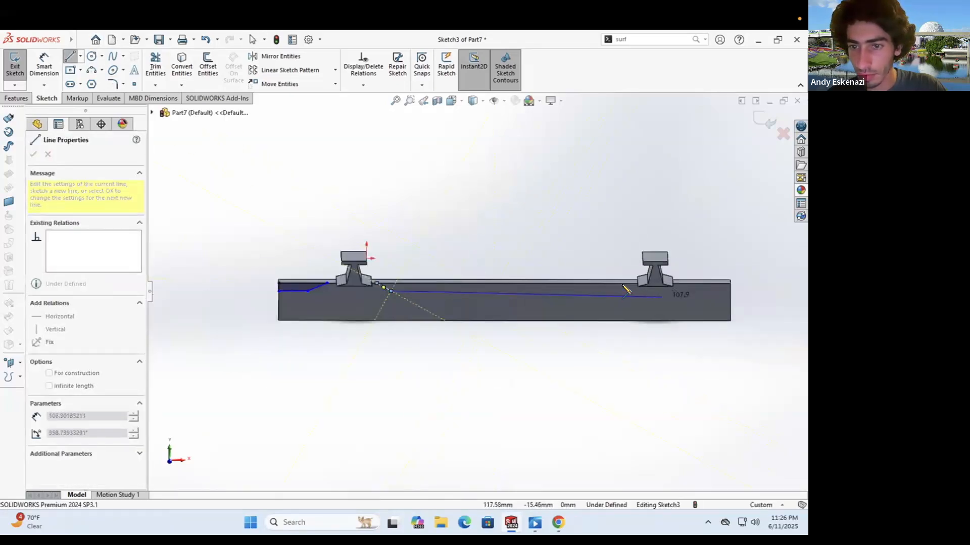
pyautogui.scroll(-3, 570, 287)
pyautogui.click(562, 285)
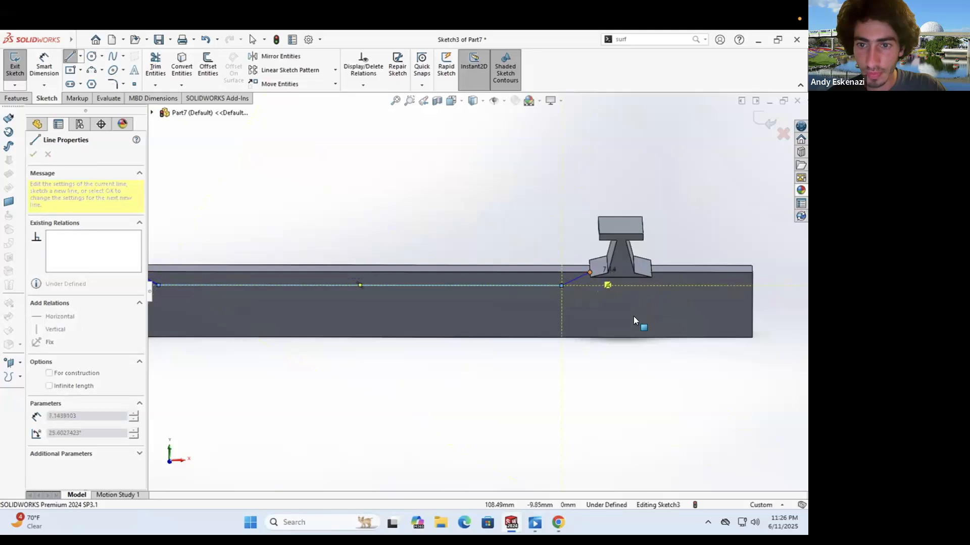
pyautogui.press('Escape')
# Step: Sketch a closed recess outline at the sleeper's far end, about 19.5 mm long on the top edge, with a slanted side facing the rail
pyautogui.press('l')
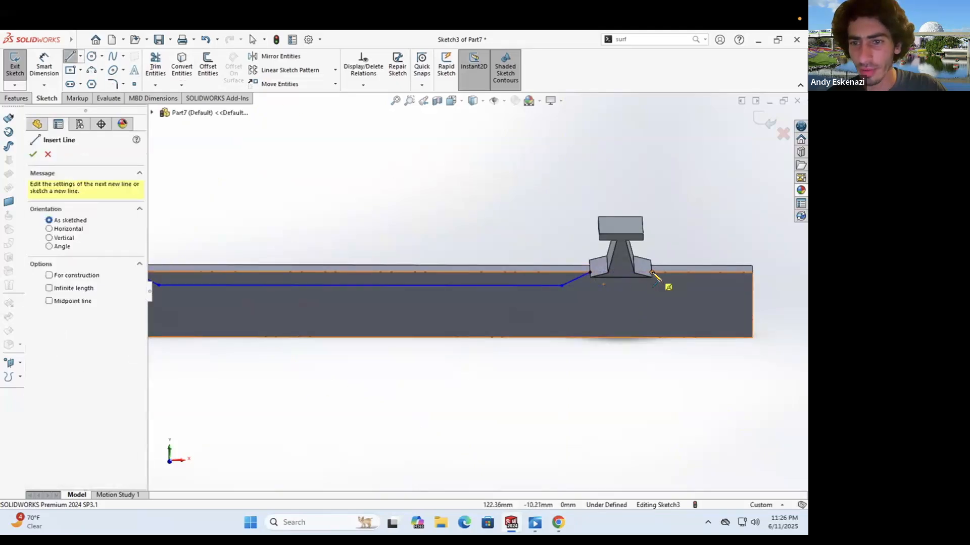
pyautogui.click(667, 274)
pyautogui.click(691, 286)
pyautogui.click(752, 286)
pyautogui.click(753, 273)
pyautogui.click(667, 272)
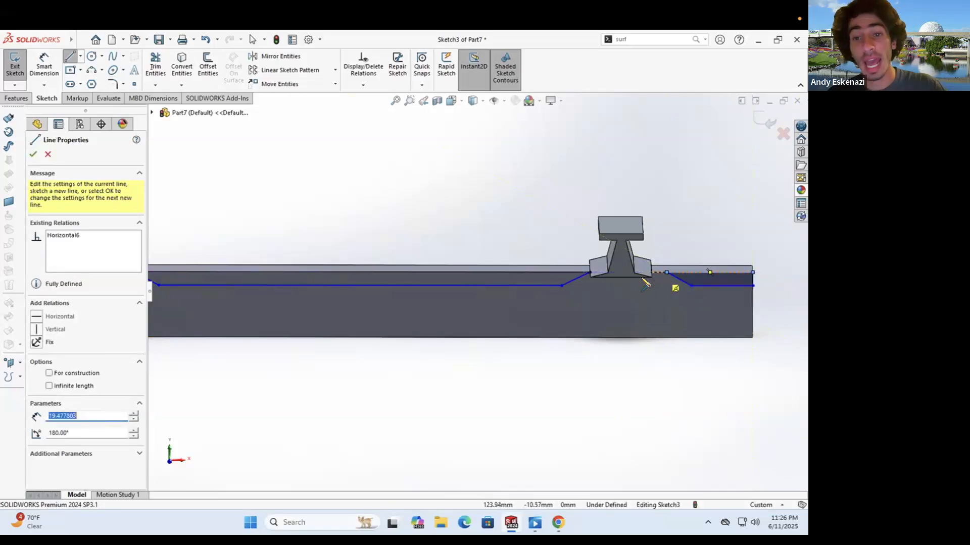
pyautogui.press('Escape')
# Step: Delete the middle recess's slanted line that touches the far rail's foot
pyautogui.scroll(-1, 589, 270)
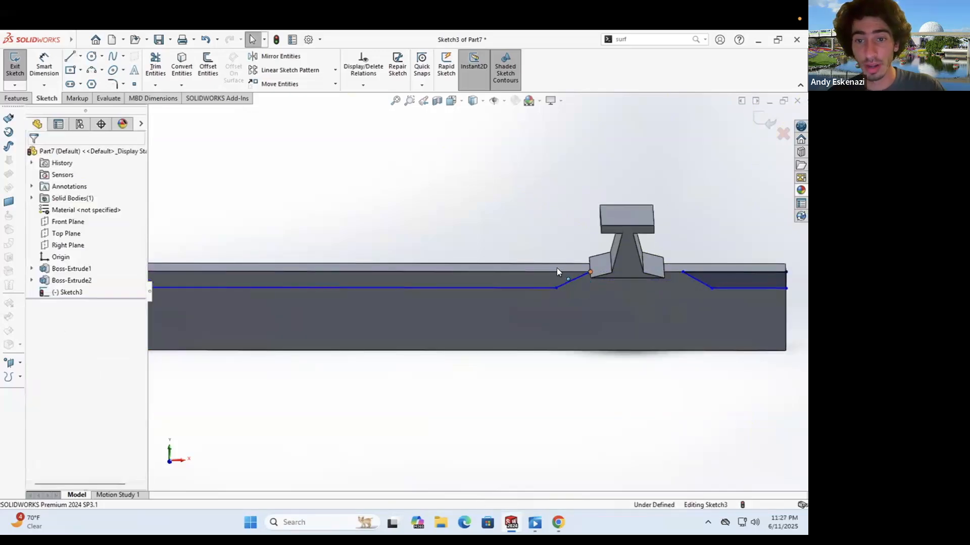
pyautogui.click(589, 273)
pyautogui.click(574, 280)
pyautogui.rightClick(581, 354)
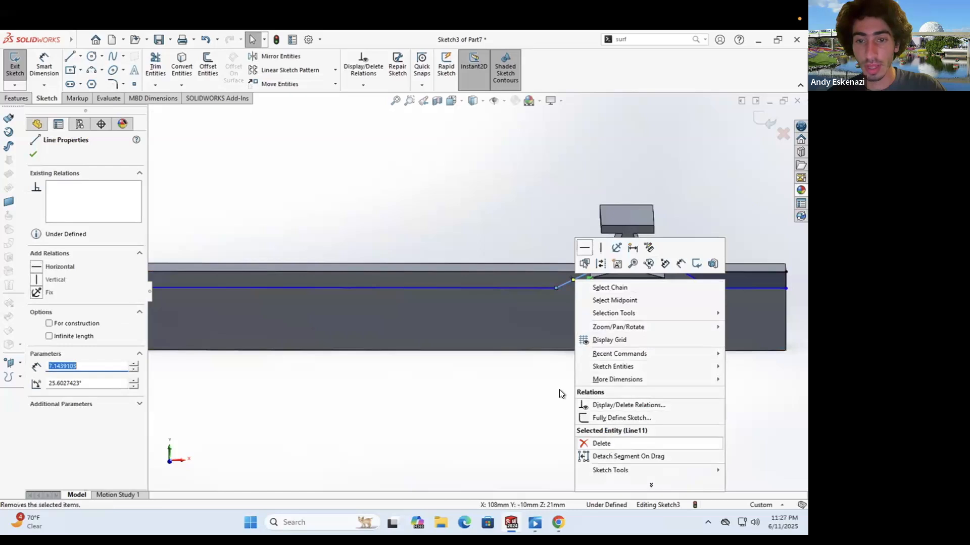
pyautogui.click(606, 445)
# Step: After rechecking the sleeper photo, draw a steeper slanted line short of the far rail and close the middle recess with a line along the top edge
pyautogui.hotkey('alt', 'Tab')
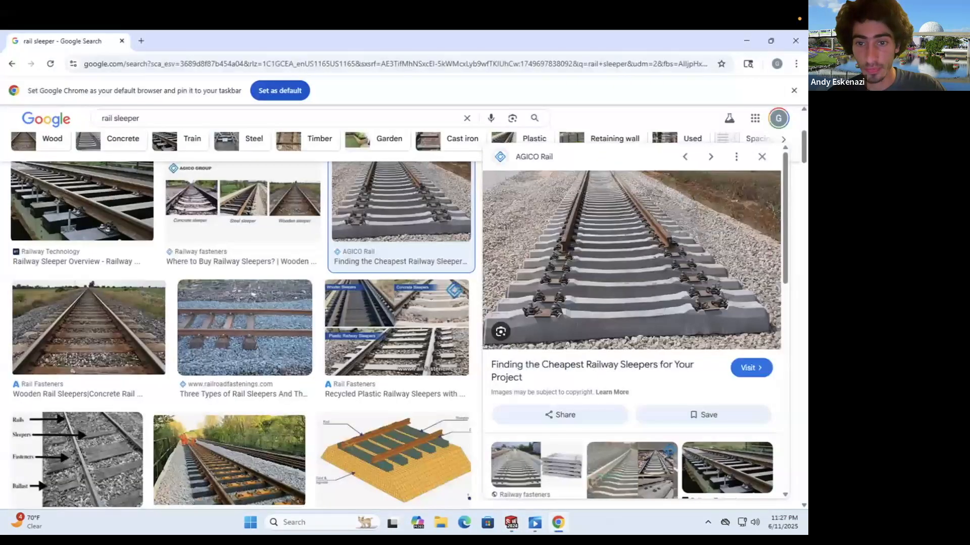
pyautogui.hotkey('alt', 'Tab')
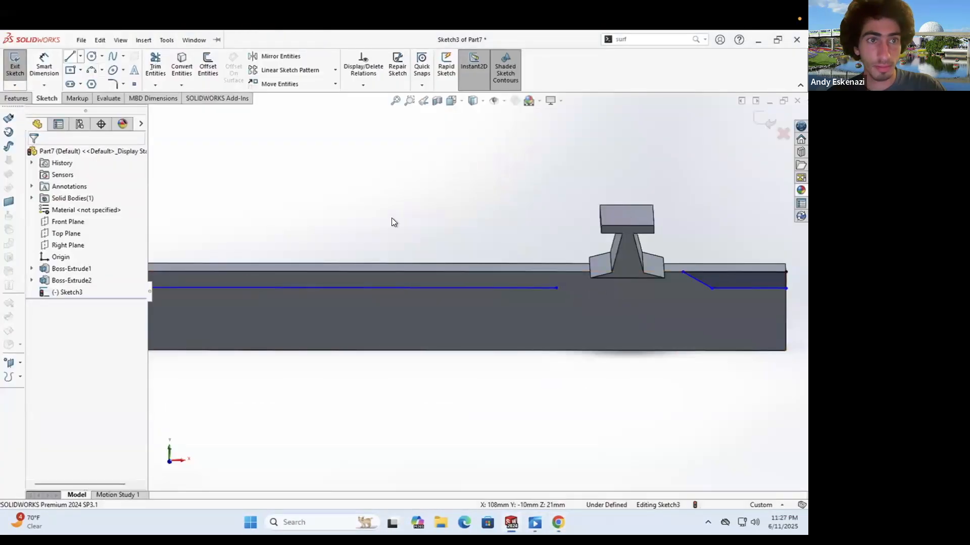
pyautogui.press('l')
pyautogui.click(556, 287)
pyautogui.click(572, 271)
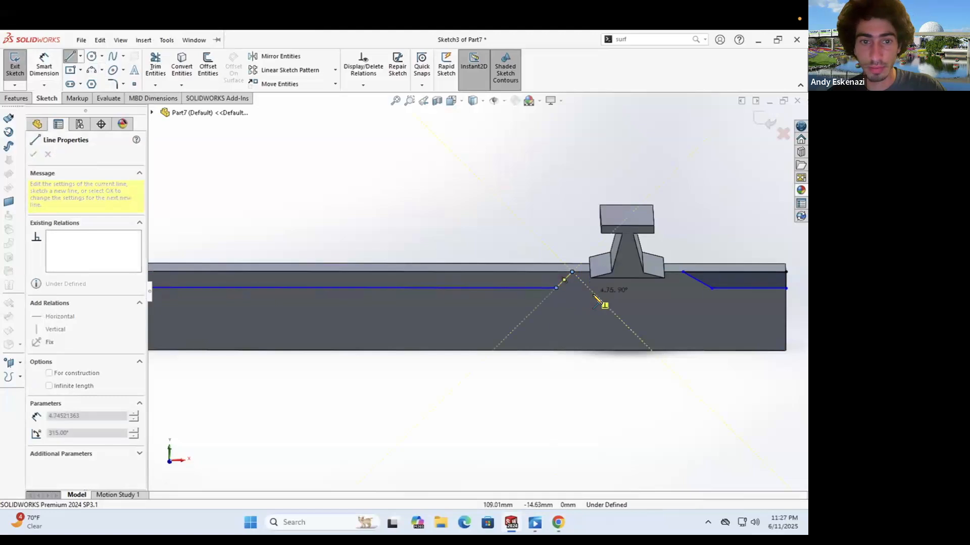
pyautogui.scroll(-3, 598, 300)
pyautogui.click(291, 293)
pyautogui.scroll(4, 186, 253)
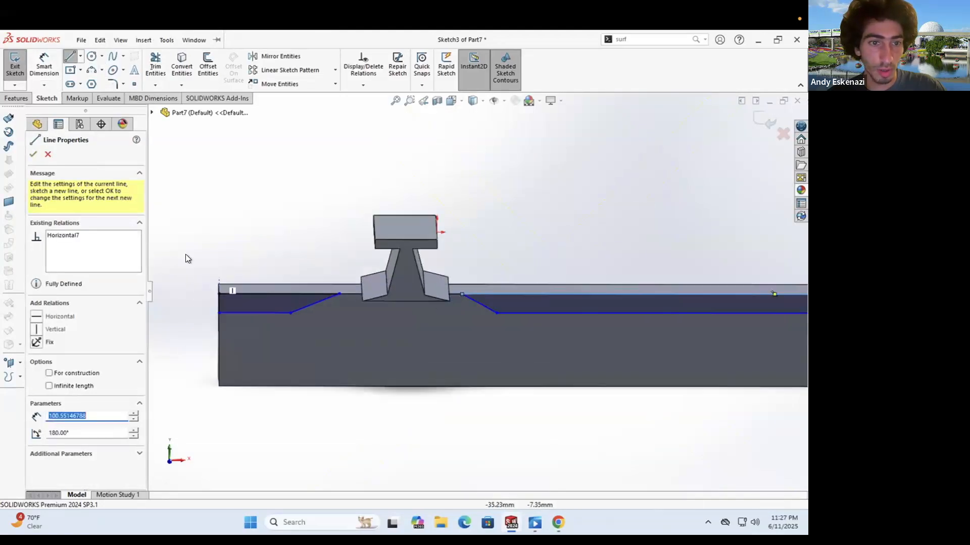
# Step: Dimension the gap between the origin-side end recess's upper corner and the rail foot as 10 mm
pyautogui.press('Escape')
pyautogui.click(349, 293)
pyautogui.click(360, 294)
pyautogui.click(355, 257)
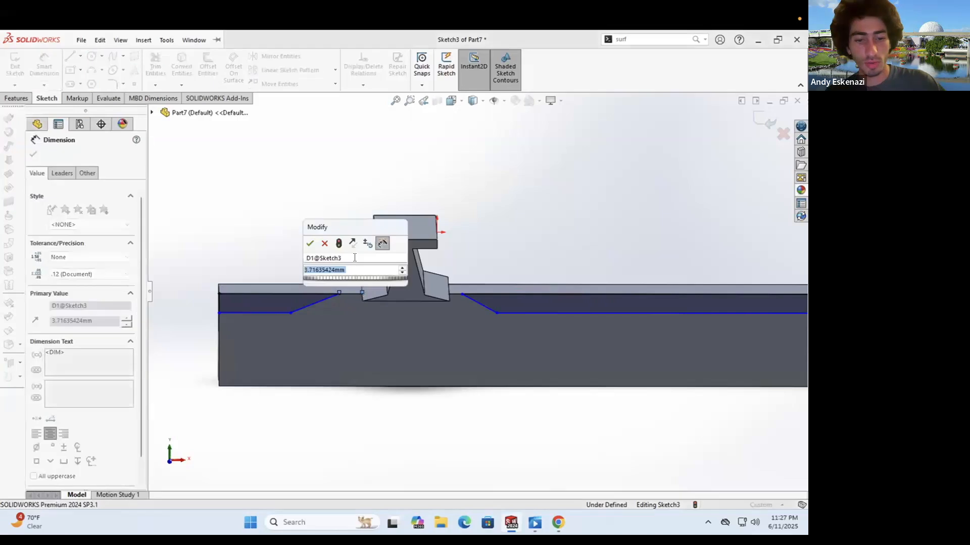
pyautogui.write('10')
pyautogui.press('Return')
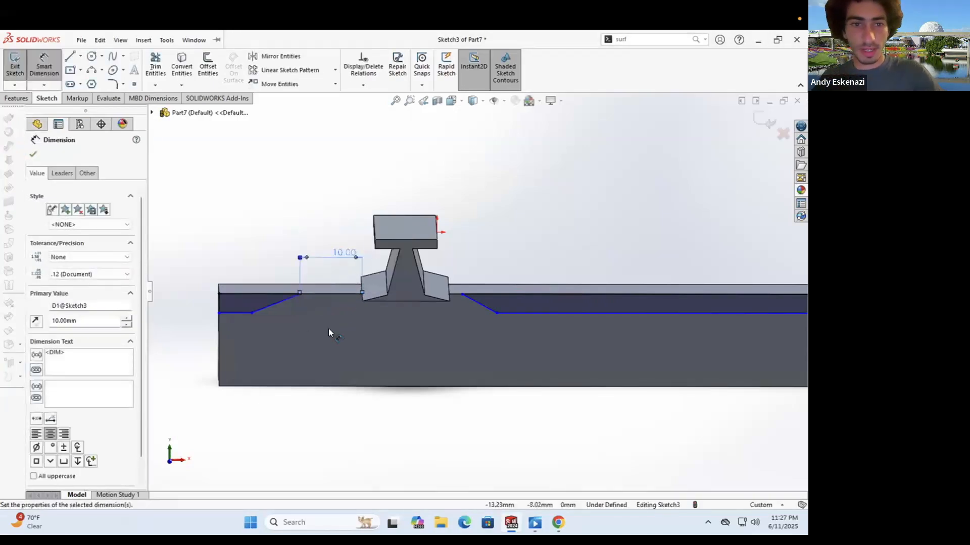
# Step: Change the gap between the origin-side end recess and the rail foot to 8 mm
pyautogui.scroll(-1, 260, 289)
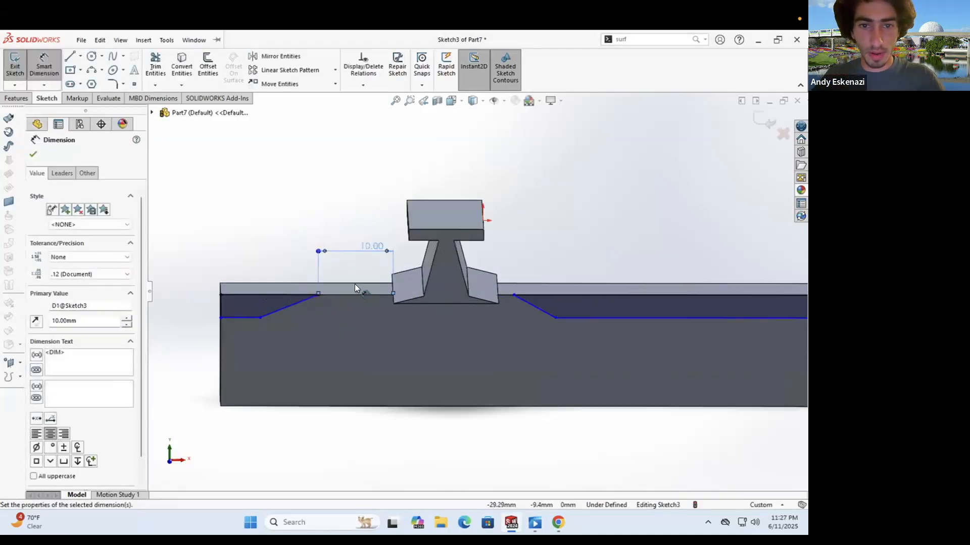
pyautogui.doubleClick(368, 248)
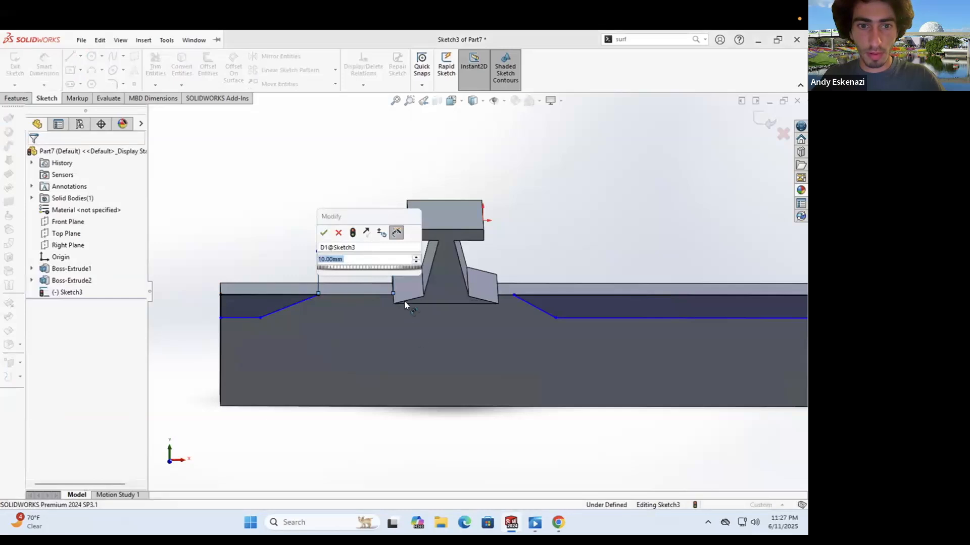
pyautogui.press('Return')
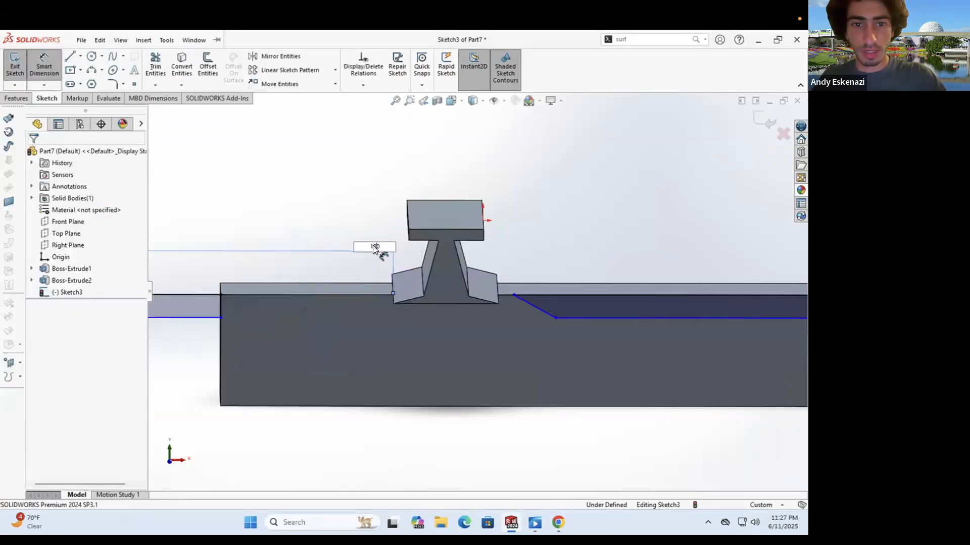
pyautogui.press('f')
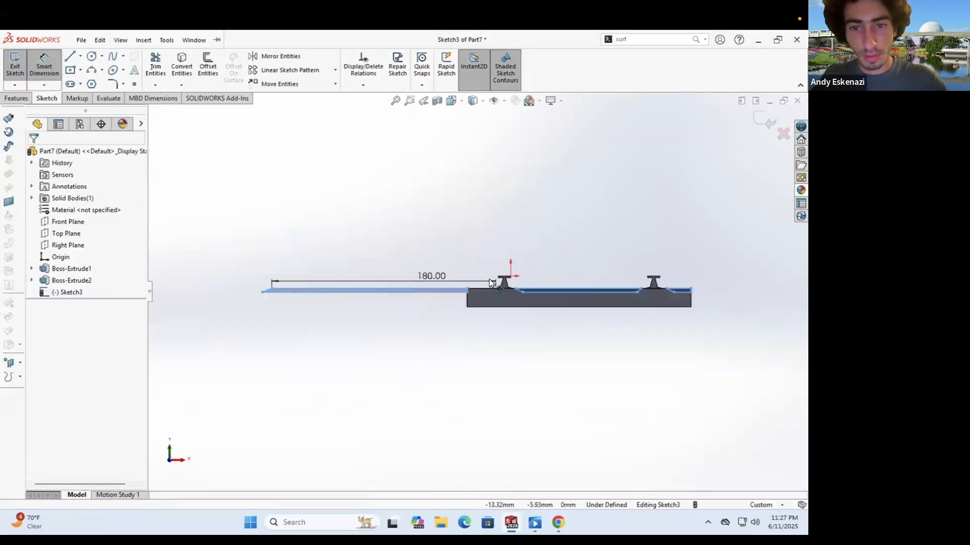
pyautogui.scroll(-5, 493, 279)
pyautogui.doubleClick(480, 277)
pyautogui.write('8')
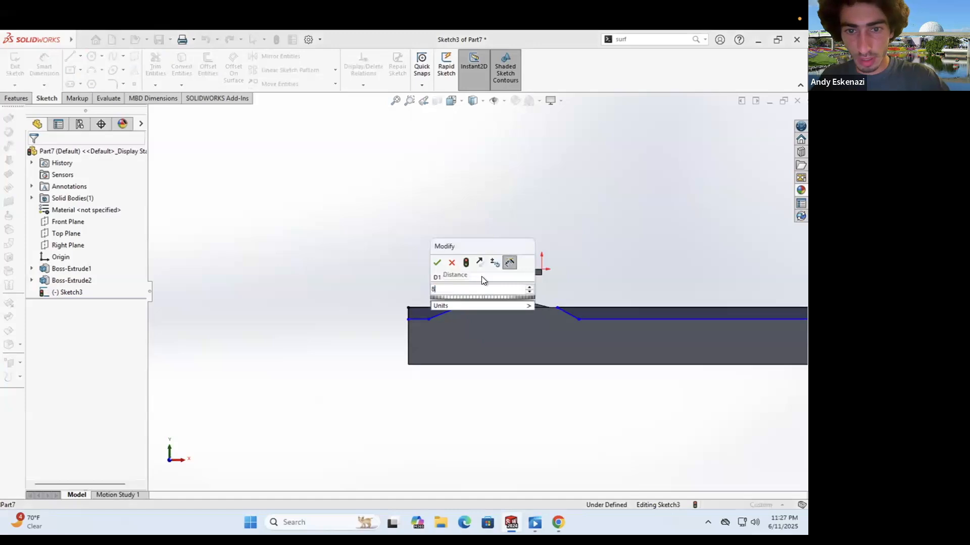
pyautogui.press('Return')
pyautogui.scroll(-2, 470, 312)
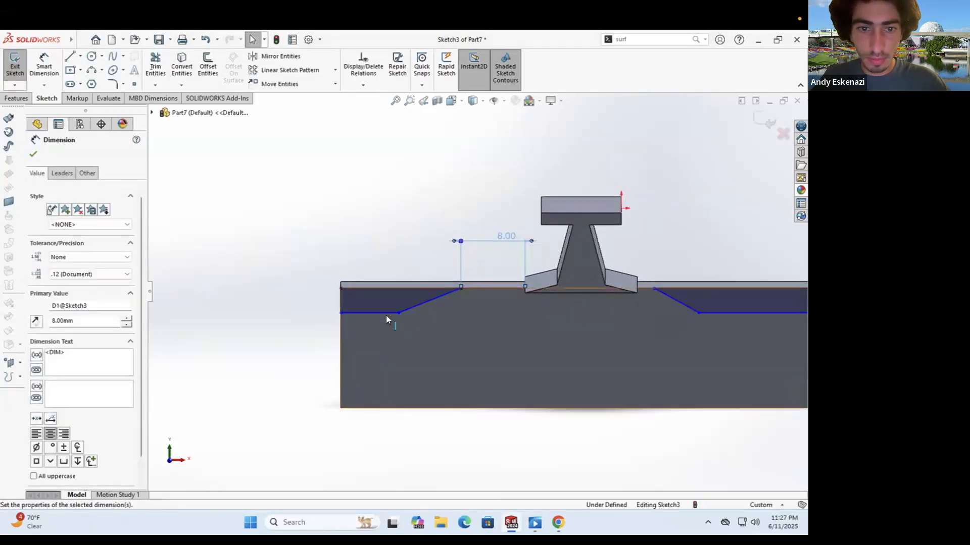
# Step: Dimension the depth of the origin-side end recess as 5 mm along the sleeper's end edge
pyautogui.click(149, 160)
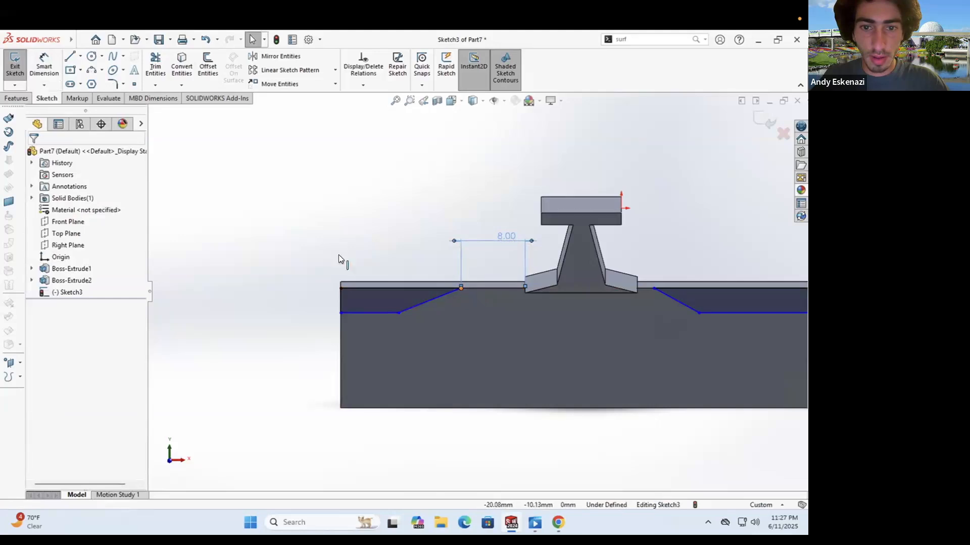
pyautogui.click(44, 73)
pyautogui.click(339, 299)
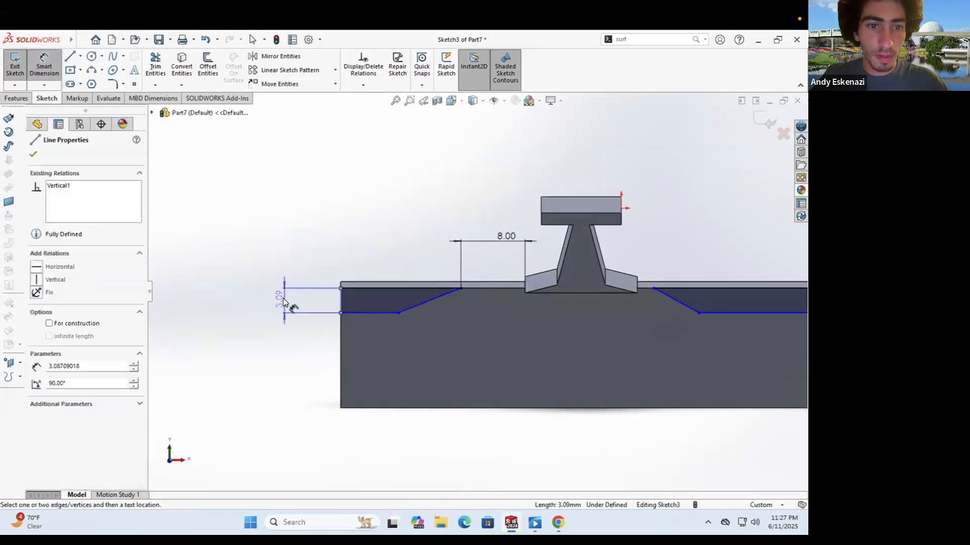
pyautogui.click(283, 299)
pyautogui.write('5')
pyautogui.press('Return')
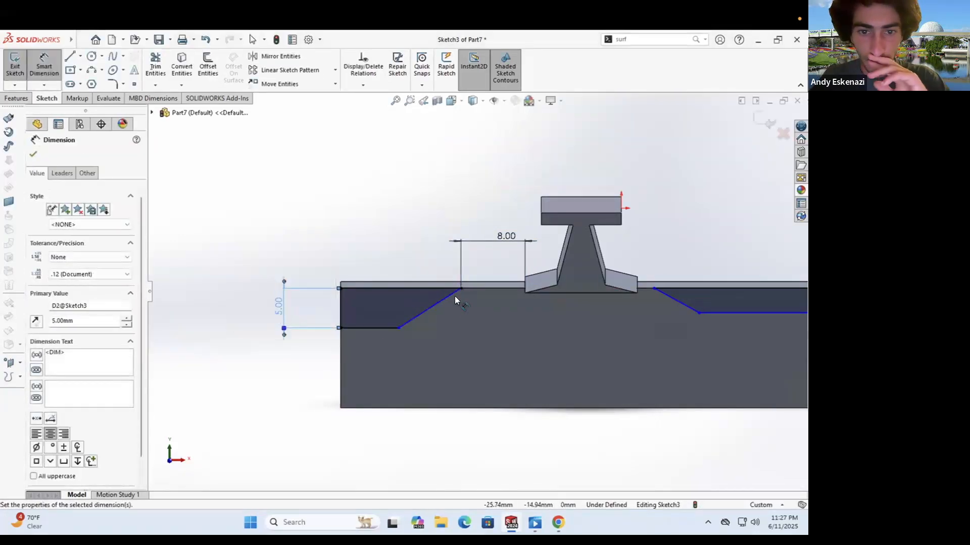
pyautogui.click(459, 289)
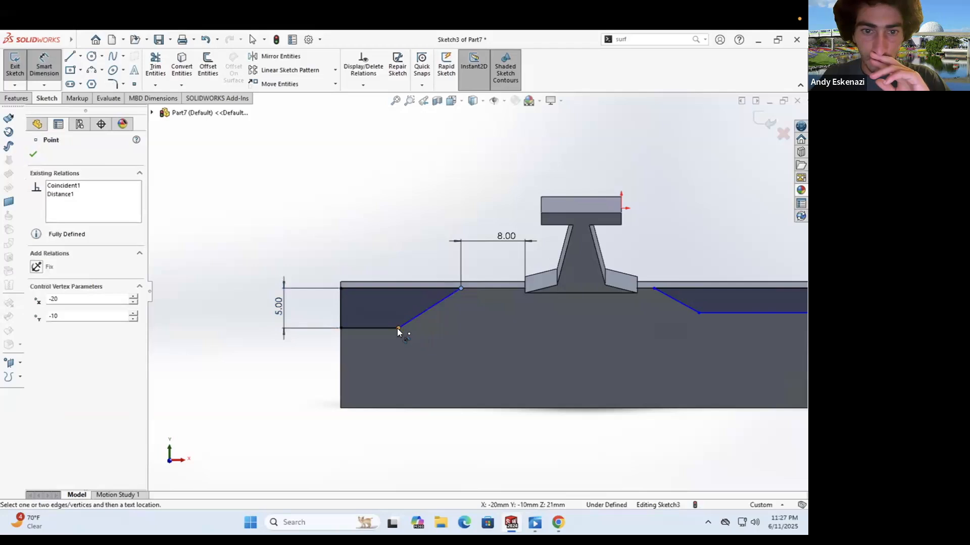
pyautogui.click(398, 328)
pyautogui.click(377, 307)
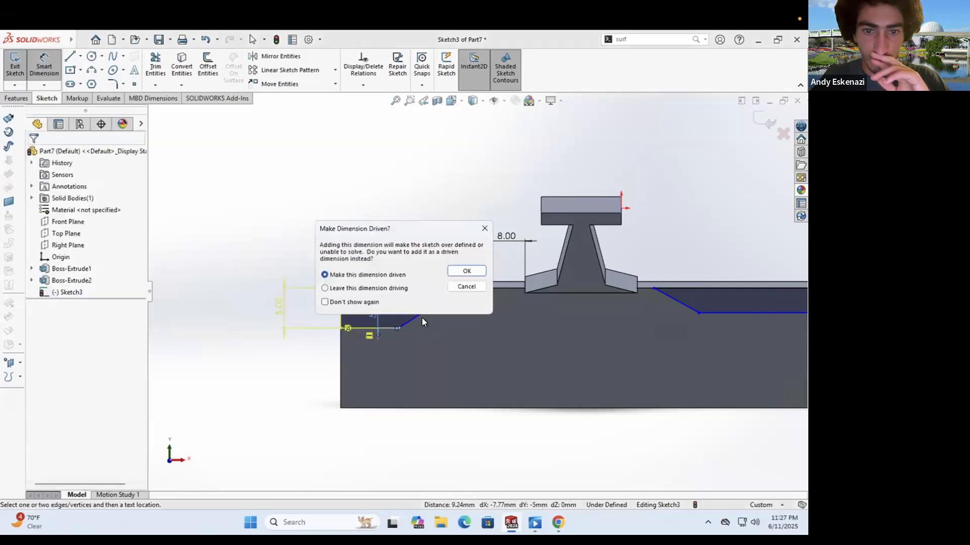
pyautogui.click(455, 290)
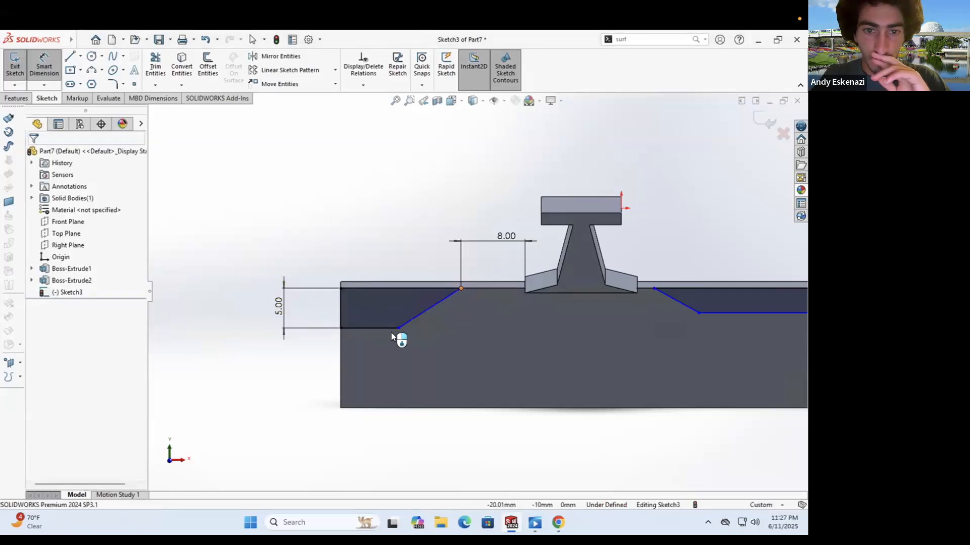
# Step: Dimension the horizontal width of the origin-side end recess's slanted side as 5 mm
pyautogui.click(398, 328)
pyautogui.click(420, 265)
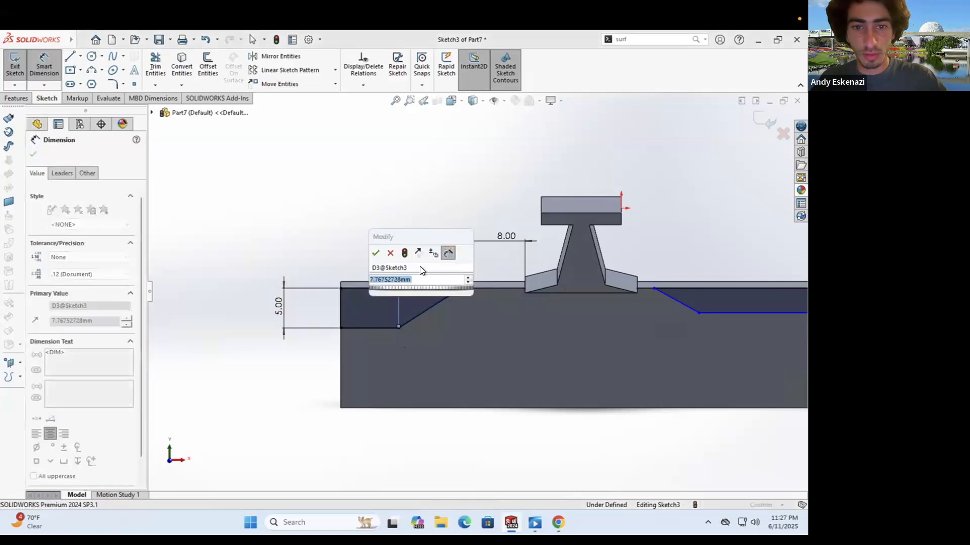
pyautogui.write('5')
pyautogui.press('Return')
pyautogui.press('z')
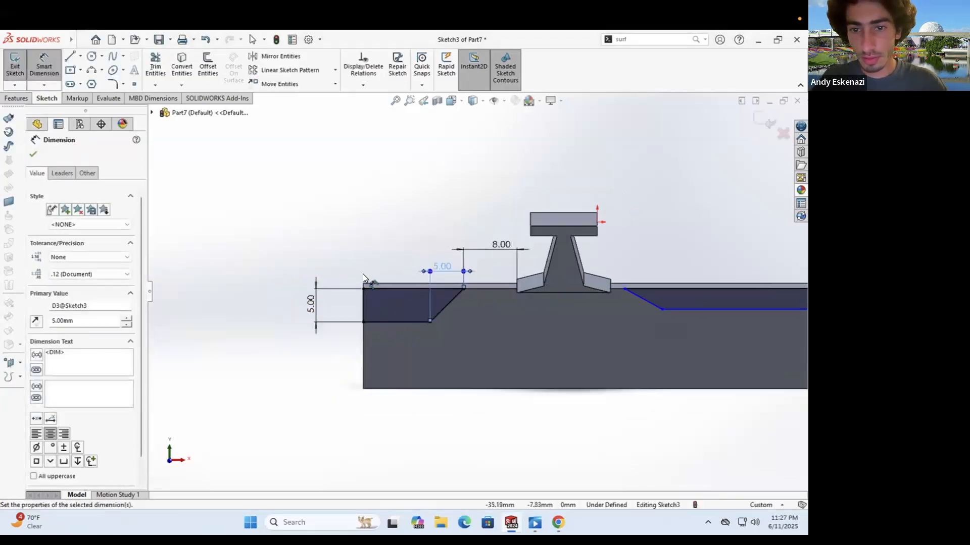
# Step: Dimension the gap between the origin-side rail's inner foot corner and the middle recess's upper corner as 8 mm
pyautogui.scroll(-2, 575, 295)
pyautogui.click(544, 286)
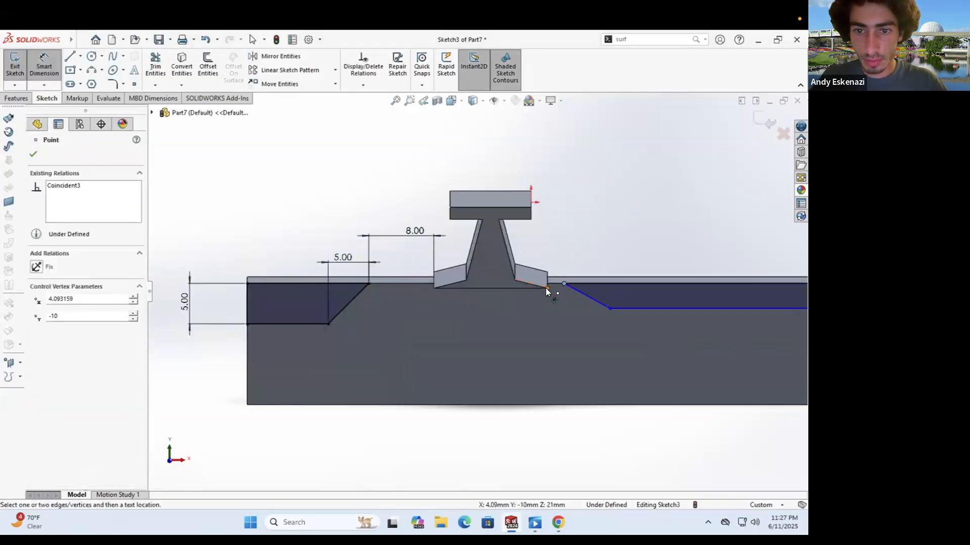
pyautogui.click(564, 284)
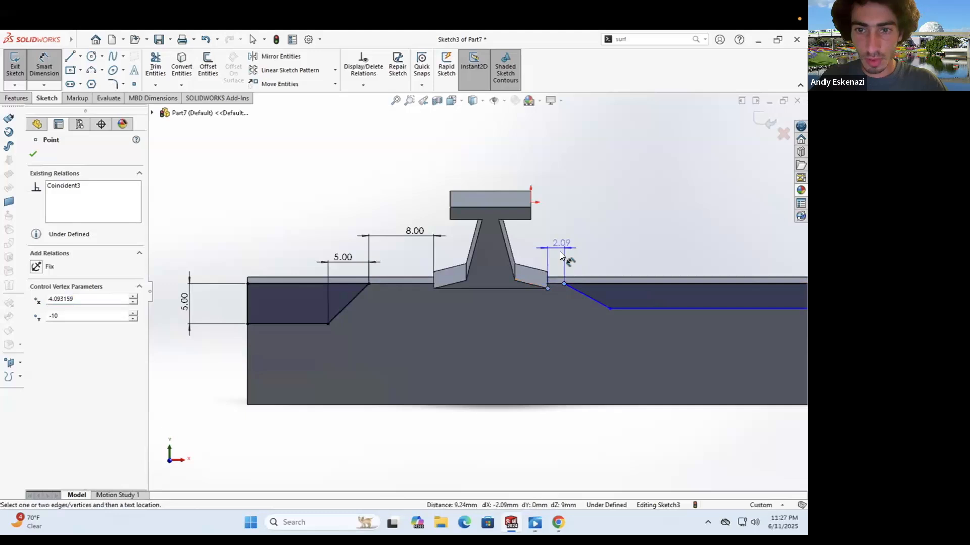
pyautogui.click(559, 251)
pyautogui.write('8')
pyautogui.press('Return')
pyautogui.moveTo(626, 296); pyautogui.dragTo(657, 308)
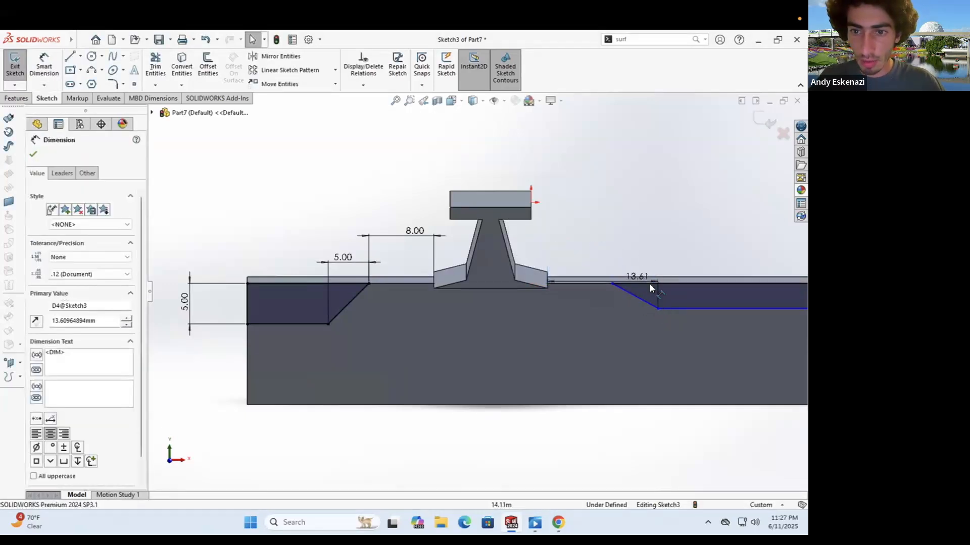
pyautogui.hotkey('ctrl', 'z')
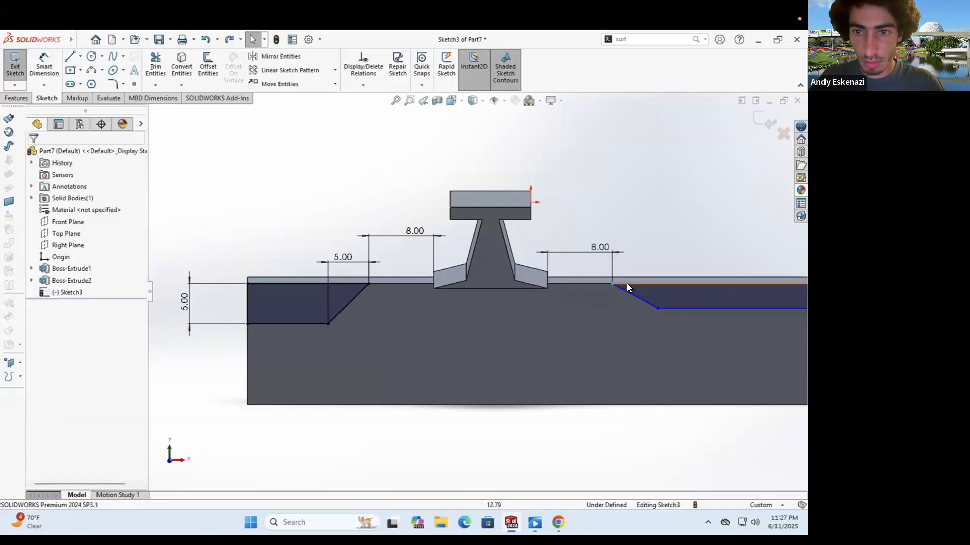
# Step: Dimension the horizontal width of the middle recess's slanted side beside the origin-side rail as 5 mm
pyautogui.scroll(-3, 642, 291)
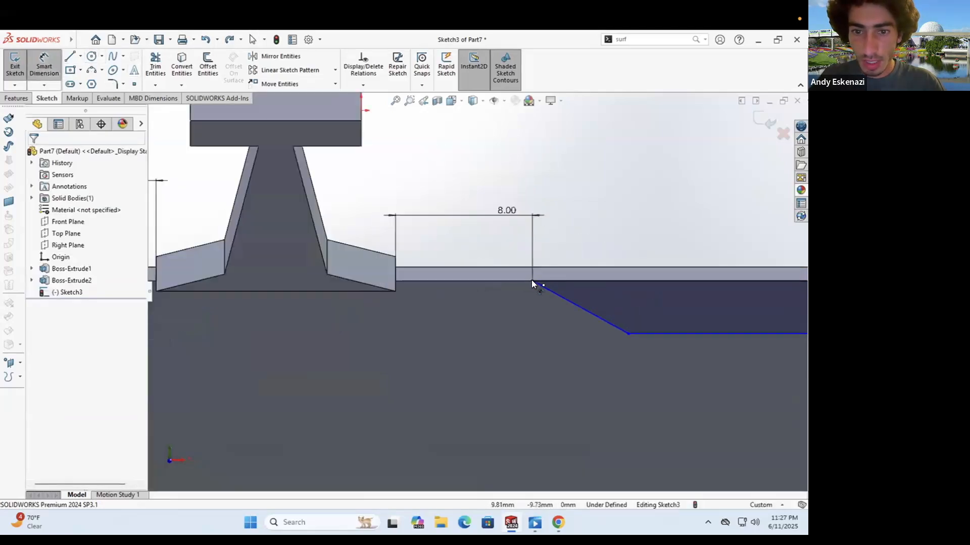
pyautogui.click(628, 333)
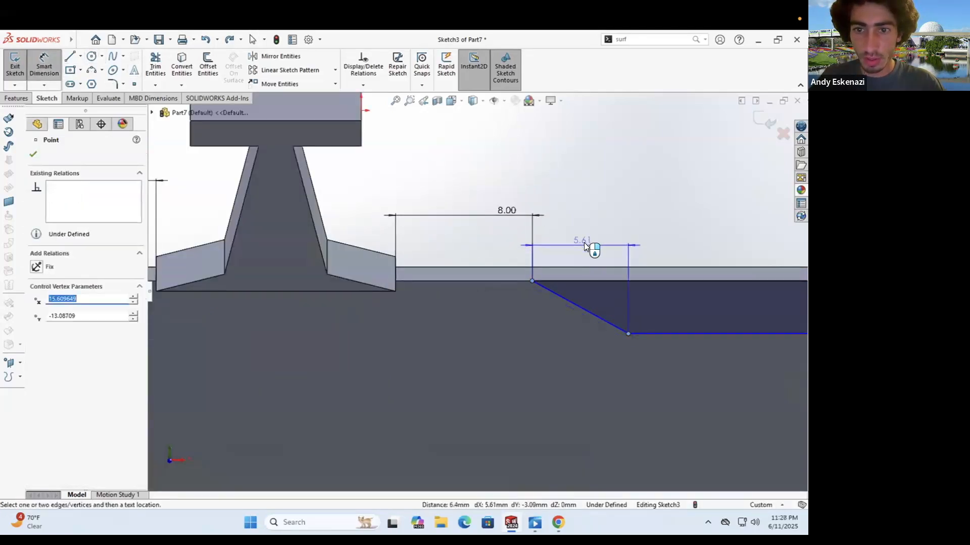
pyautogui.click(585, 246)
pyautogui.write('5')
pyautogui.press('Return')
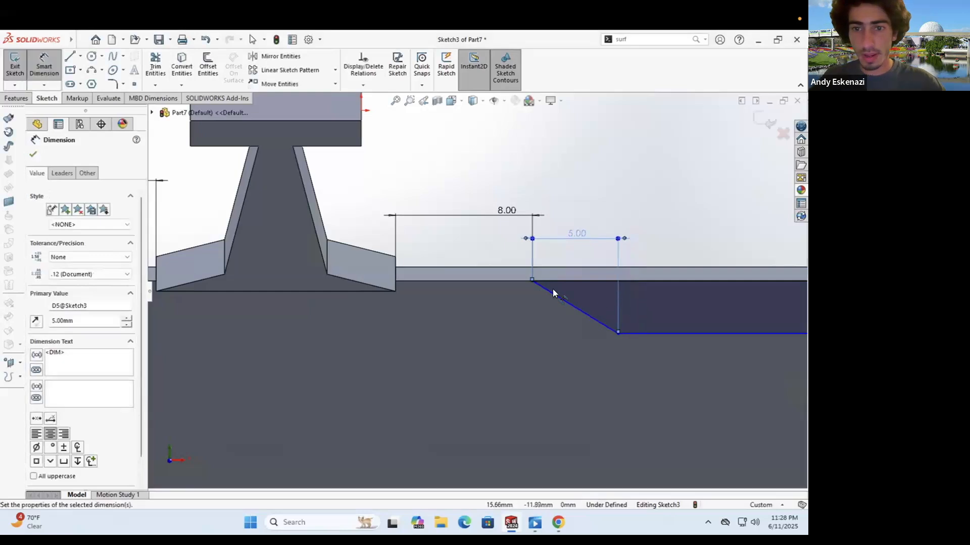
# Step: Move the middle recess's lower corner away from the far rail and dimension that slanted side's horizontal width as 5 mm
pyautogui.scroll(3, 539, 293)
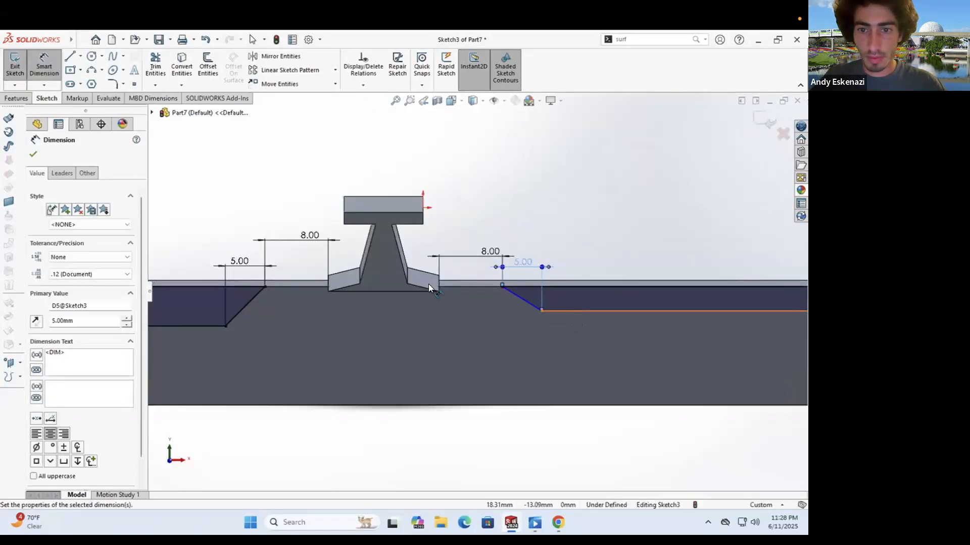
pyautogui.scroll(5, 709, 290)
pyautogui.scroll(-4, 576, 316)
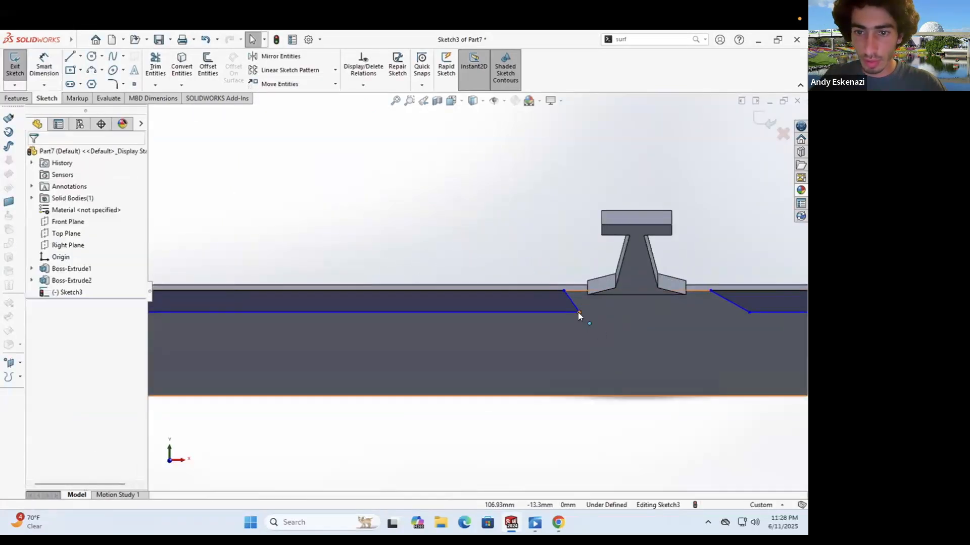
pyautogui.moveTo(578, 313); pyautogui.dragTo(539, 313)
pyautogui.click(29, 64)
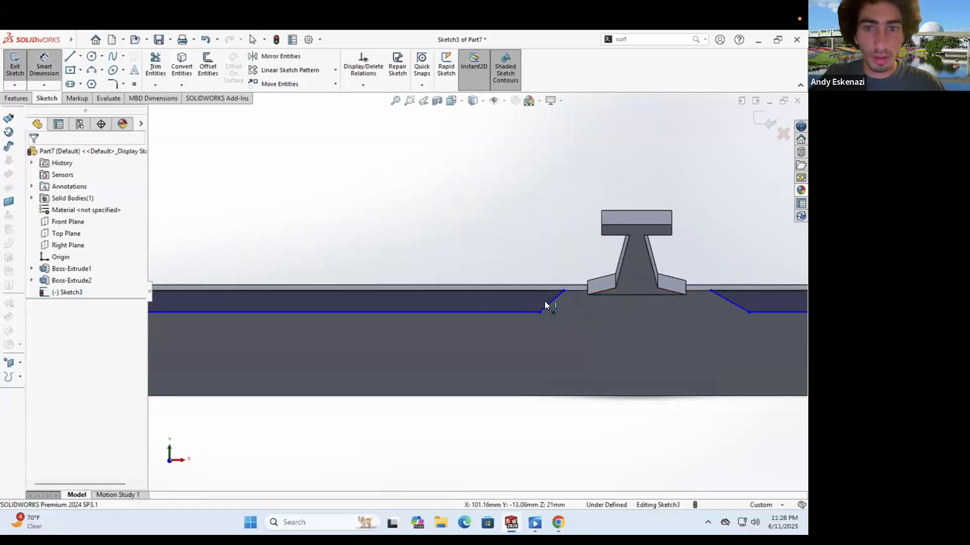
pyautogui.click(539, 313)
pyautogui.click(563, 291)
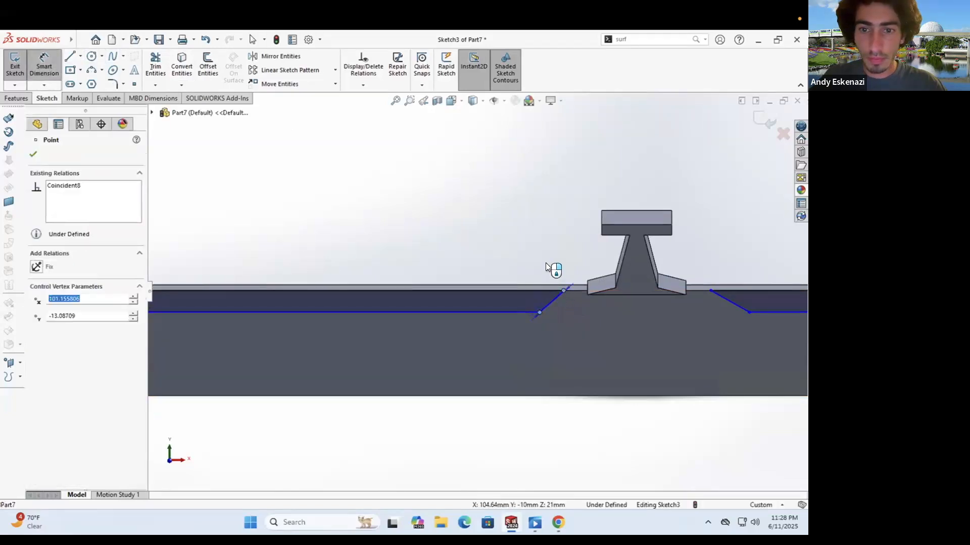
pyautogui.click(547, 263)
pyautogui.write('5')
pyautogui.press('Return')
# Step: Dimension the gap between the middle recess's upper corner and the far rail's foot as 8 mm
pyautogui.click(572, 290)
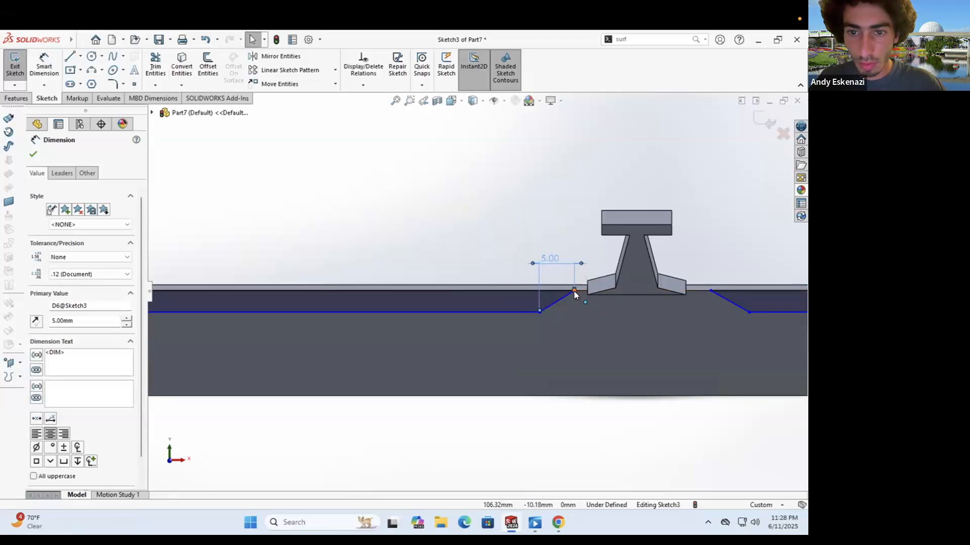
pyautogui.click(574, 291)
pyautogui.scroll(-3, 575, 289)
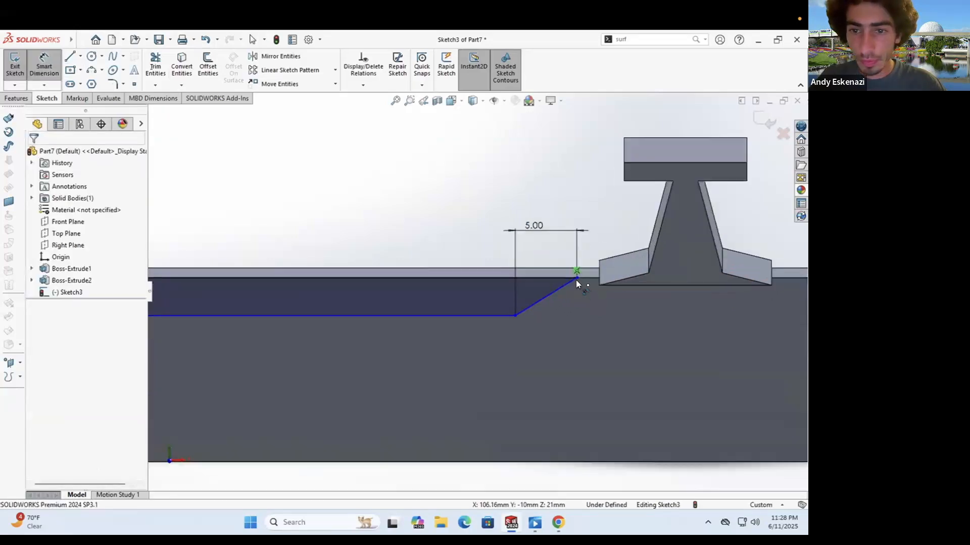
pyautogui.click(593, 281)
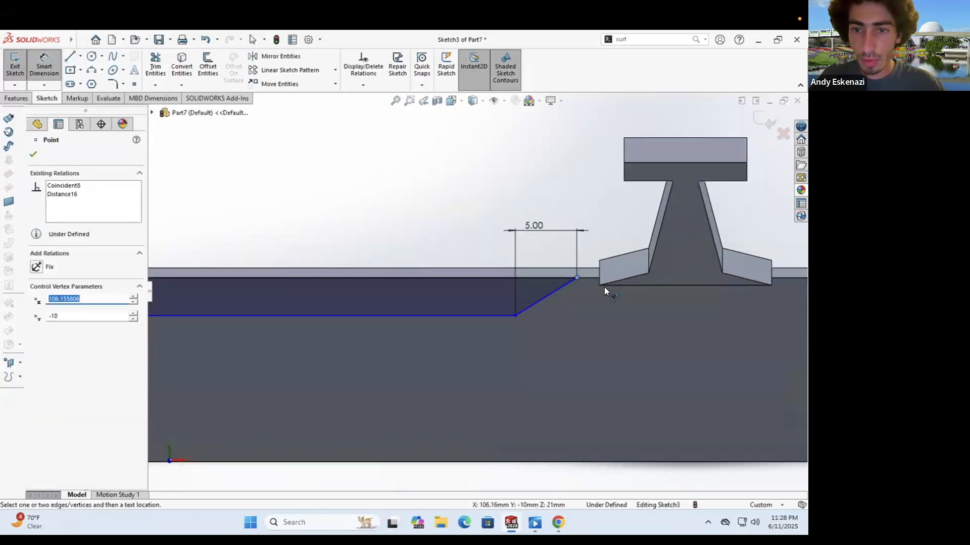
pyautogui.click(599, 278)
pyautogui.click(596, 233)
pyautogui.write('8')
pyautogui.press('Return')
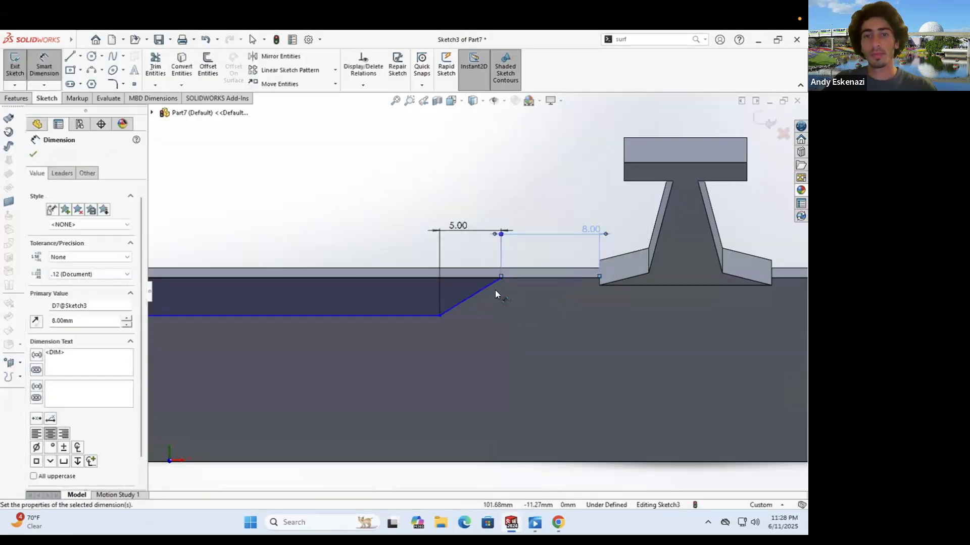
# Step: Lower the middle recess's bottom line and make it collinear with the origin-side end recess's bottom line
pyautogui.click(493, 290)
pyautogui.moveTo(440, 316); pyautogui.dragTo(428, 357)
pyautogui.scroll(11, 650, 254)
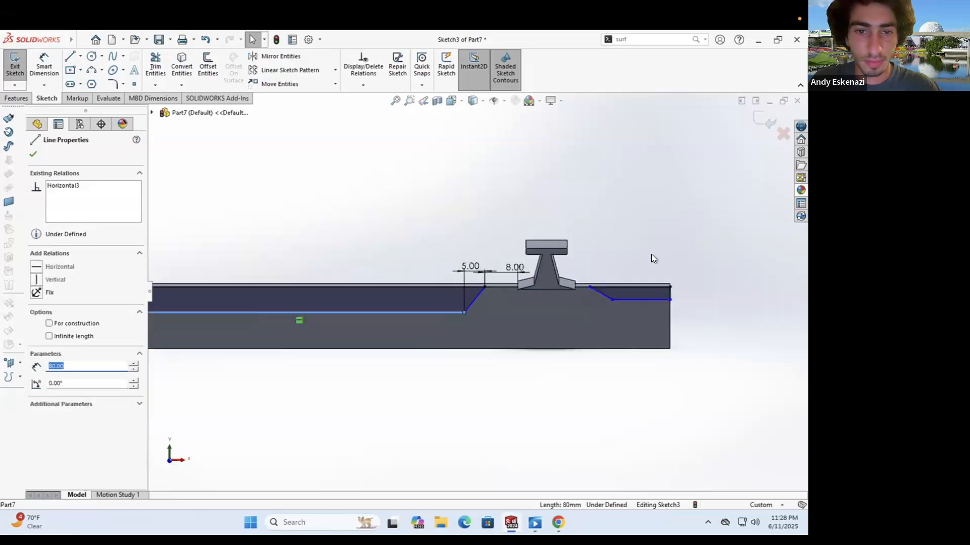
pyautogui.scroll(-5, 271, 304)
pyautogui.keyDown('ctrl'); pyautogui.click(265, 294); pyautogui.keyUp('ctrl')
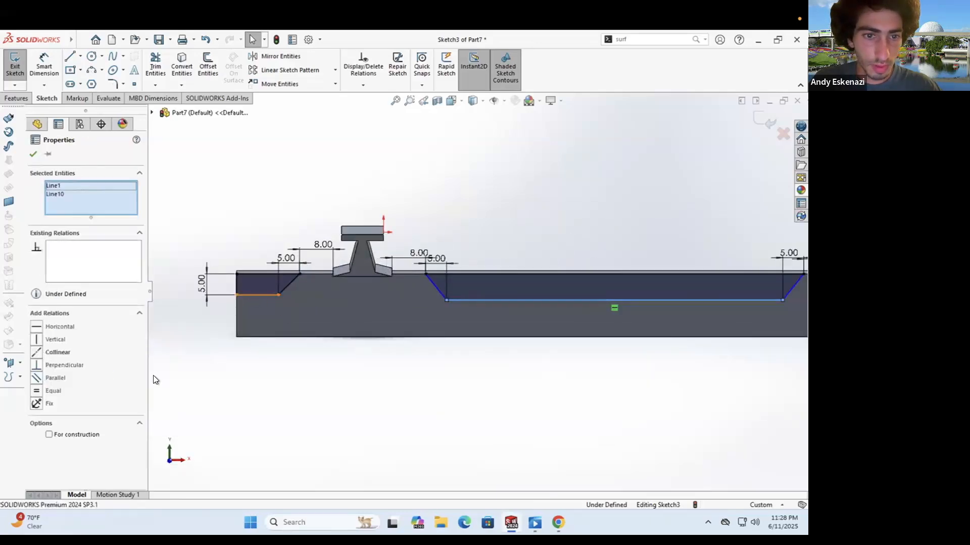
pyautogui.click(34, 353)
pyautogui.click(219, 302)
# Step: Dimension the gap between the far rail's foot and the upper corner of the far-end recess as 8 mm
pyautogui.scroll(6, 220, 302)
pyautogui.scroll(-5, 577, 265)
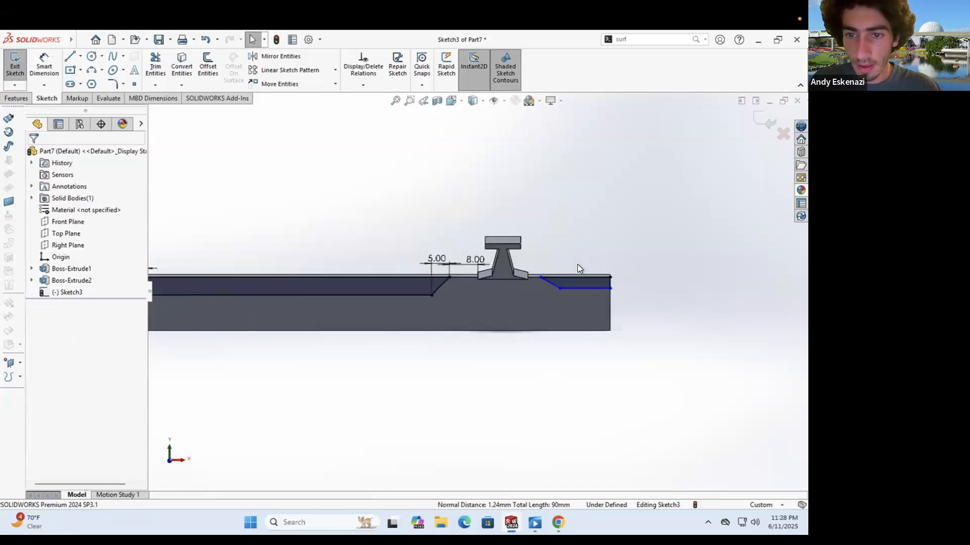
pyautogui.scroll(-2, 577, 264)
pyautogui.click(42, 68)
pyautogui.click(492, 285)
pyautogui.click(510, 285)
pyautogui.click(512, 261)
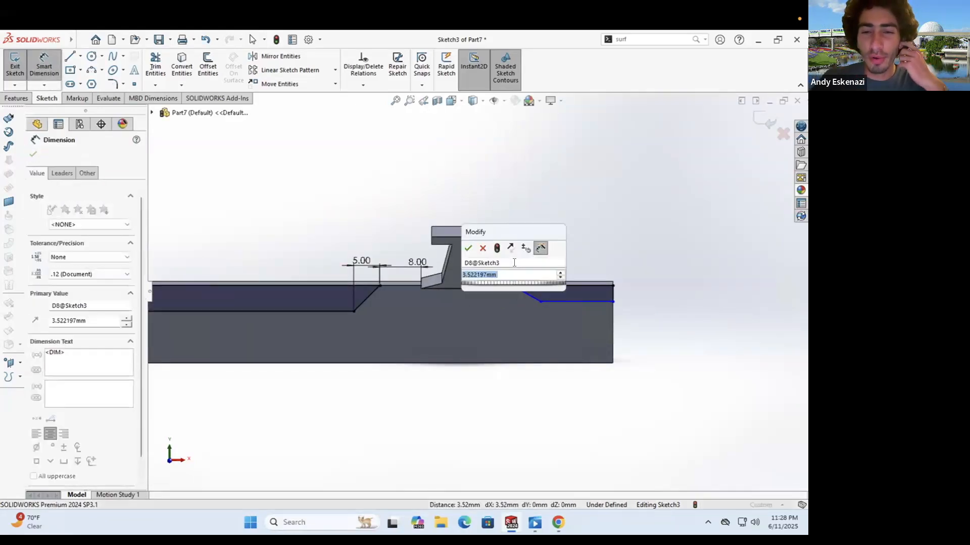
pyautogui.write('8')
pyautogui.press('Return')
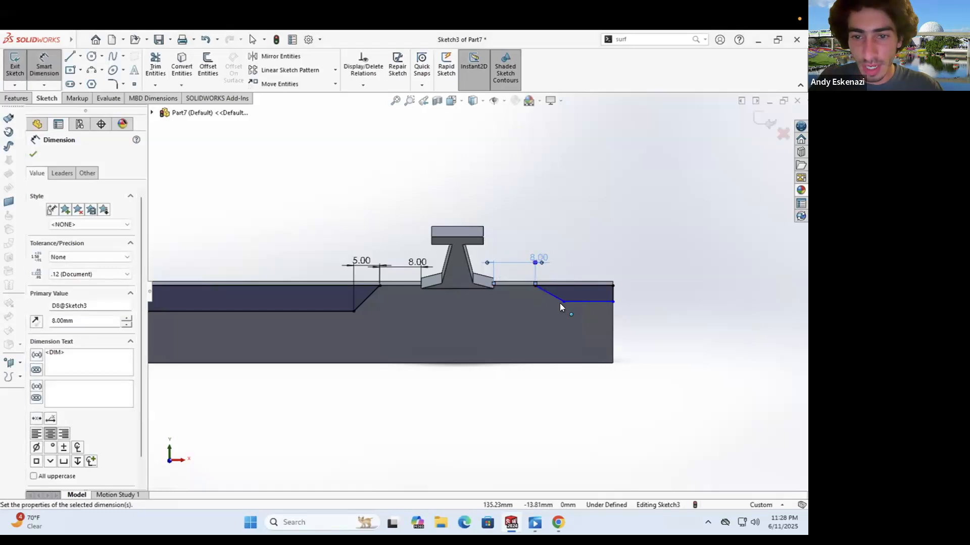
# Step: Make the far-end recess's bottom line collinear with the middle recess's bottom line
pyautogui.press('Escape')
pyautogui.click(570, 301)
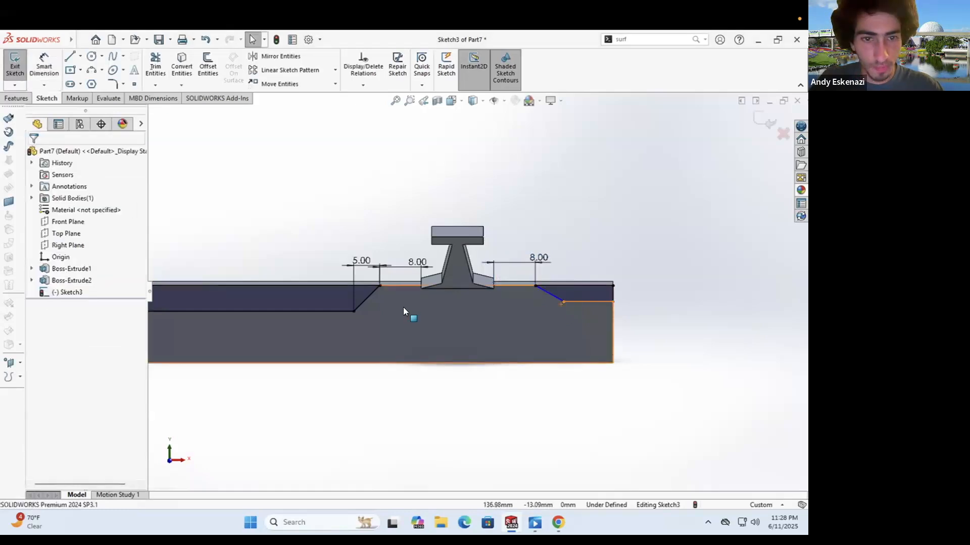
pyautogui.keyDown('ctrl'); pyautogui.click(309, 311); pyautogui.keyUp('ctrl')
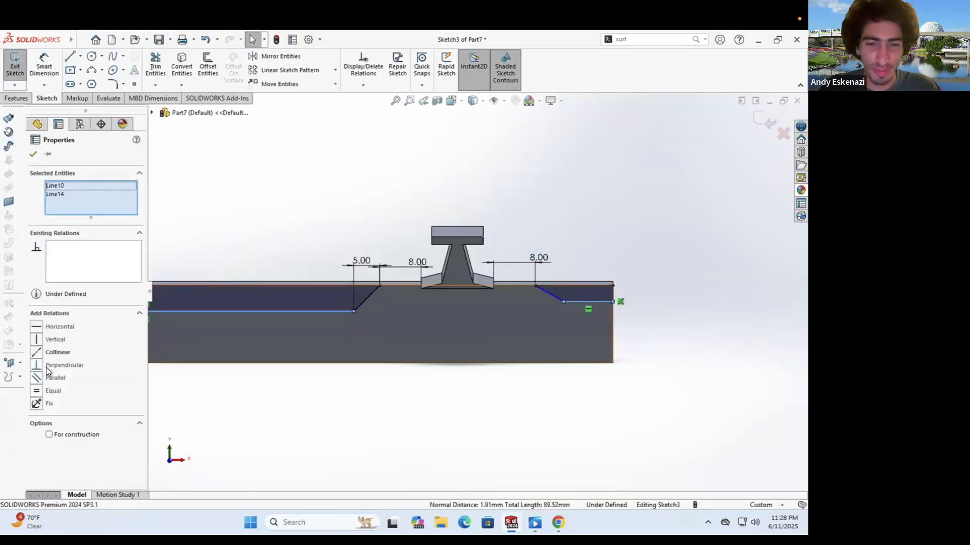
pyautogui.click(41, 356)
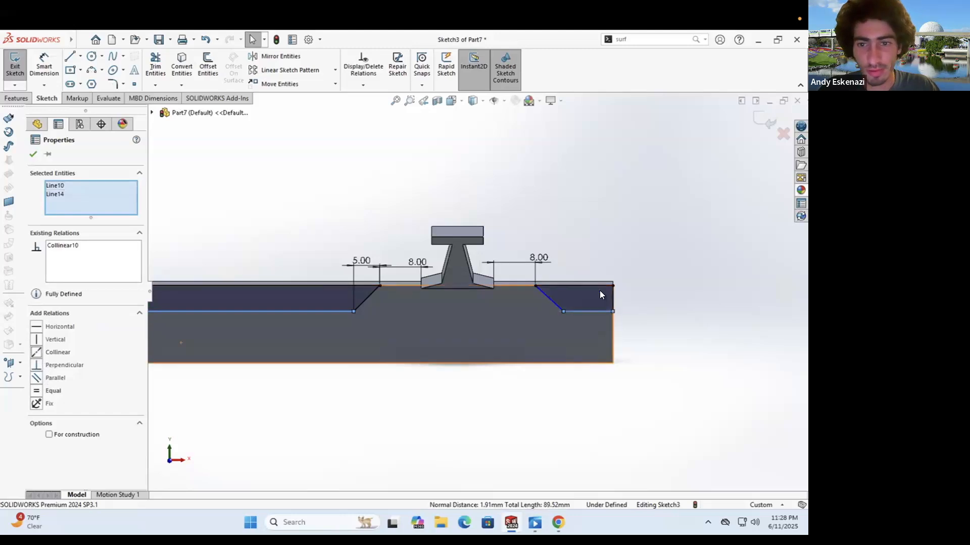
pyautogui.press('Escape')
# Step: Dimension the horizontal width of the far-end recess's slanted side as 5 mm
pyautogui.scroll(-3, 596, 290)
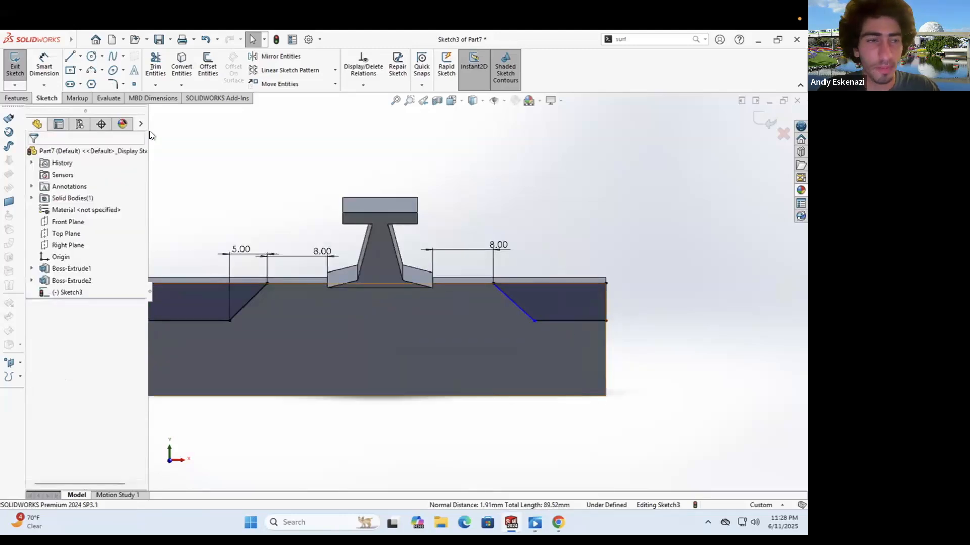
pyautogui.click(45, 65)
pyautogui.click(493, 284)
pyautogui.click(534, 321)
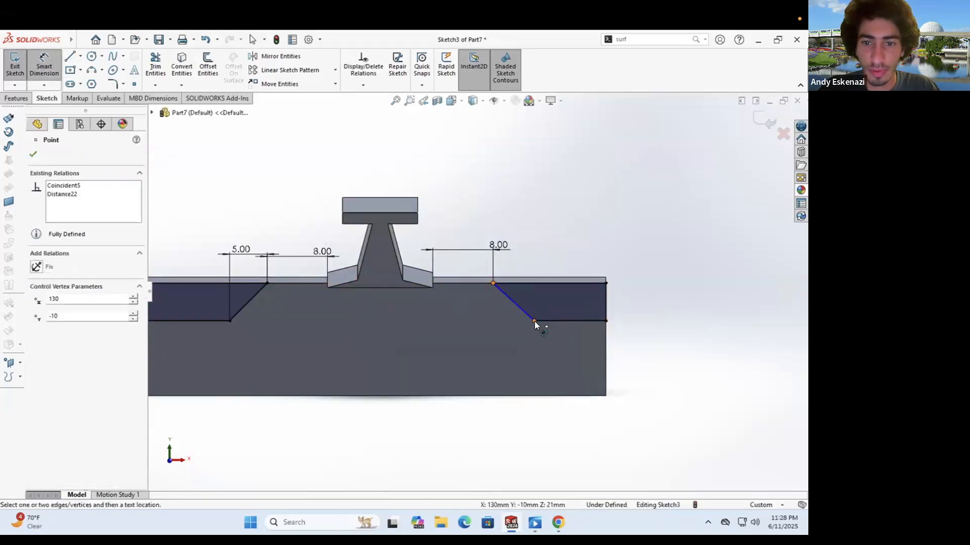
pyautogui.click(532, 260)
pyautogui.write('5')
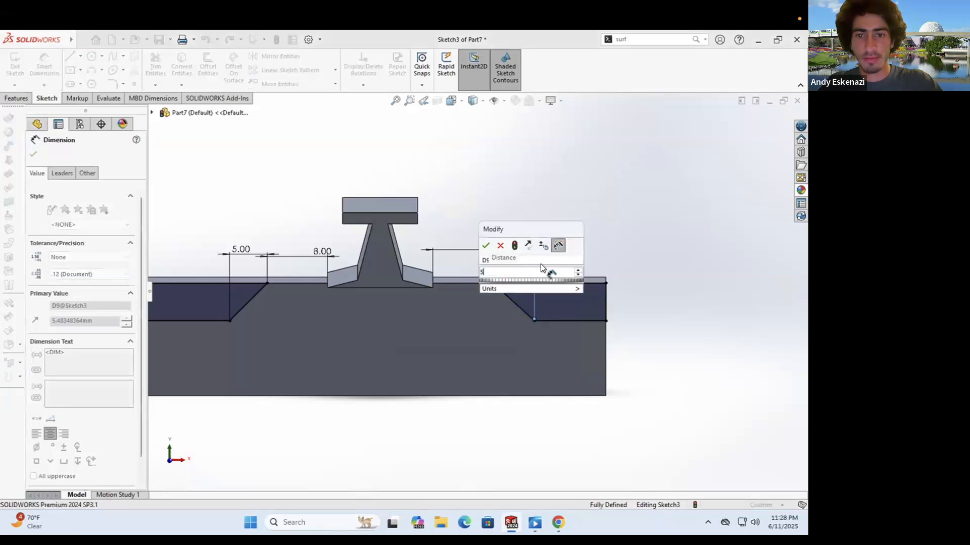
pyautogui.press('Return')
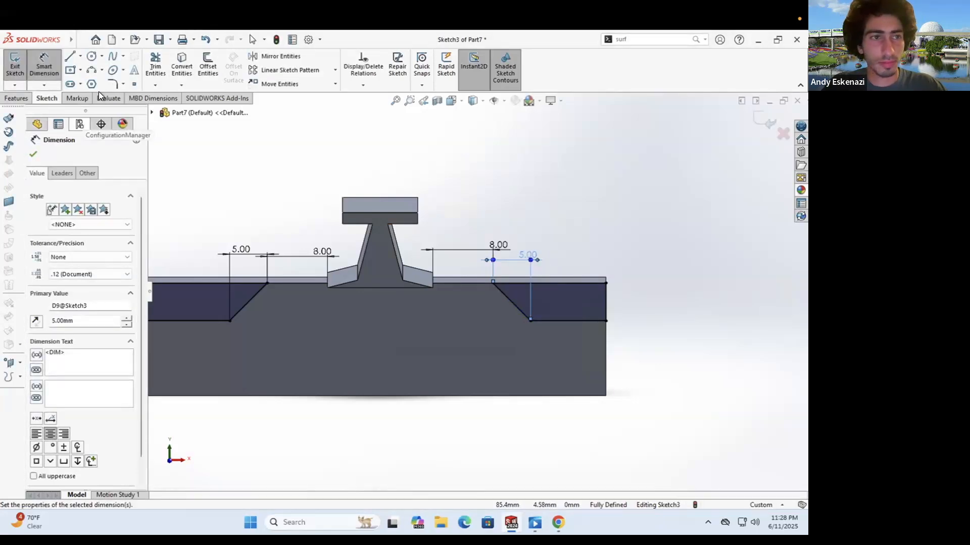
# Step: Extrude-cut the three recess profiles through the top of the sleeper
pyautogui.click(19, 98)
pyautogui.click(162, 65)
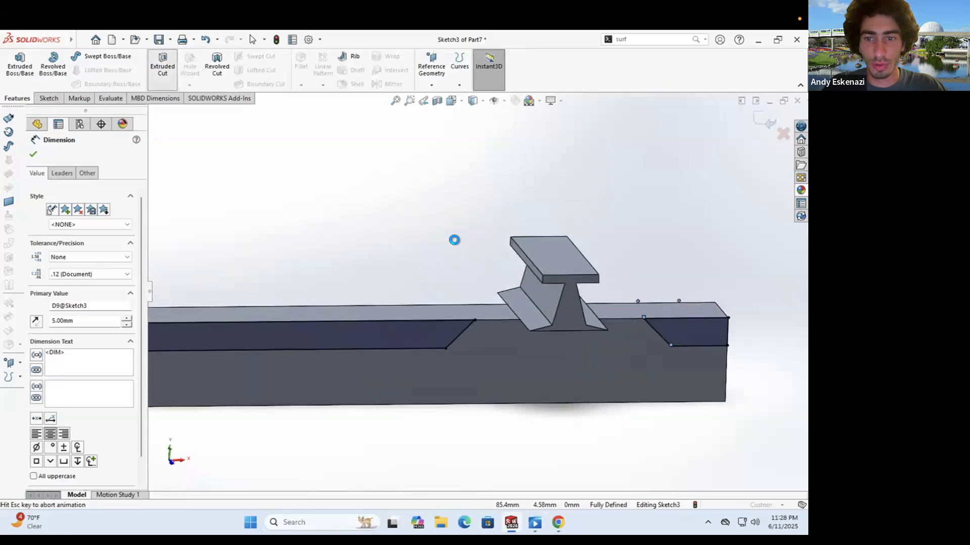
pyautogui.click(32, 154)
# Step: Start a fillet on the lower and upper edges of the origin-side end recess's slope with a 5 mm radius
pyautogui.moveTo(340, 262); pyautogui.dragTo(301, 330, button='middle')
pyautogui.scroll(-1, 301, 330)
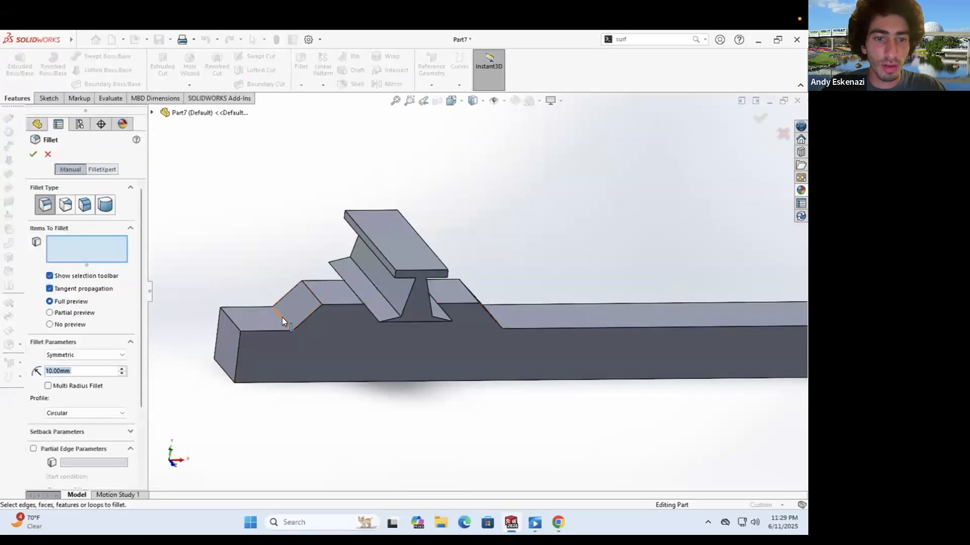
pyautogui.click(282, 318)
pyautogui.scroll(-4, 323, 284)
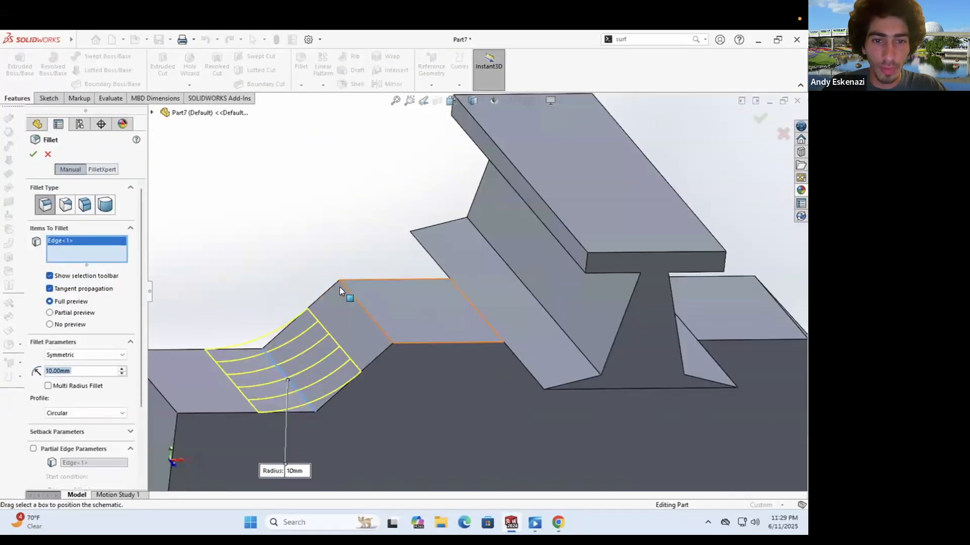
pyautogui.click(344, 286)
pyautogui.write('2')
pyautogui.press('Return')
pyautogui.scroll(4, 305, 332)
pyautogui.write('5')
pyautogui.press('Return')
# Step: Add the upper and lower edges of the middle recess's slope beside the origin-side rail to the 5 mm fillet
pyautogui.moveTo(688, 289); pyautogui.dragTo(610, 318, button='middle')
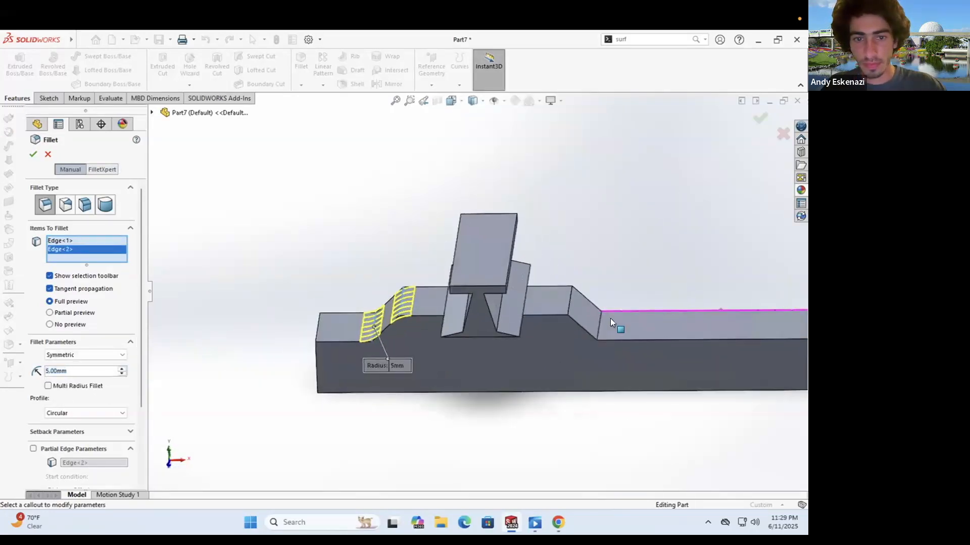
pyautogui.click(568, 299)
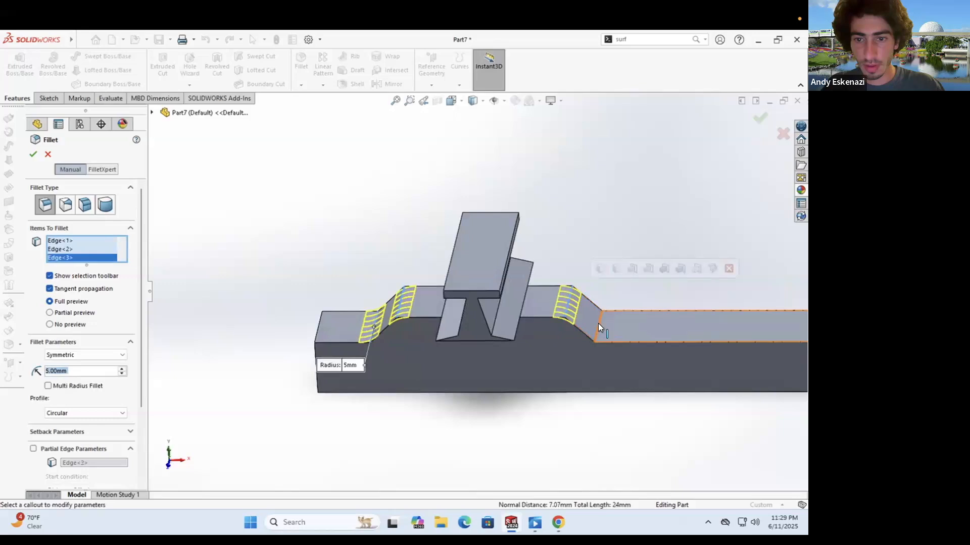
pyautogui.click(598, 323)
# Step: Add both edges of the middle recess's slope beside the far rail to the fillet, removing the wrongly selected recess face
pyautogui.scroll(4, 546, 298)
pyautogui.scroll(-3, 660, 310)
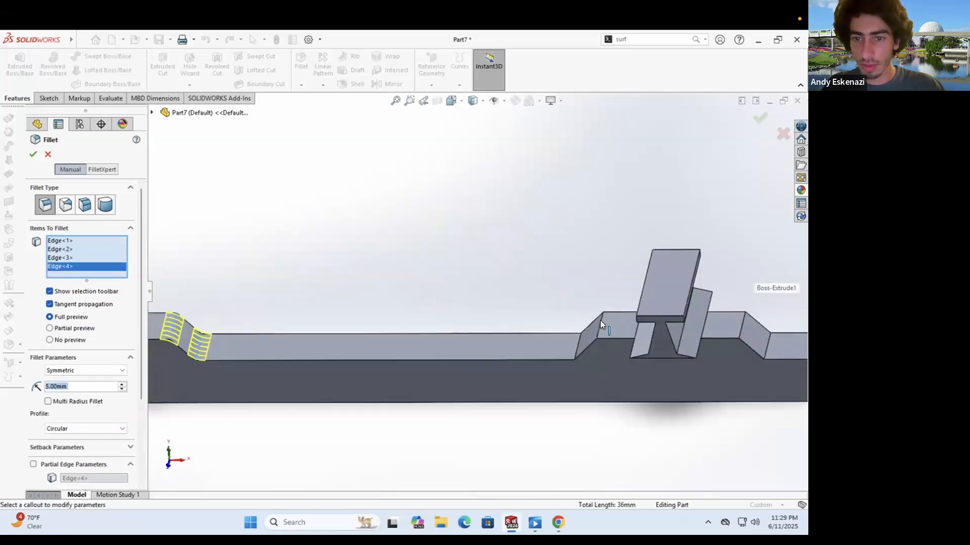
pyautogui.click(580, 341)
pyautogui.click(575, 345)
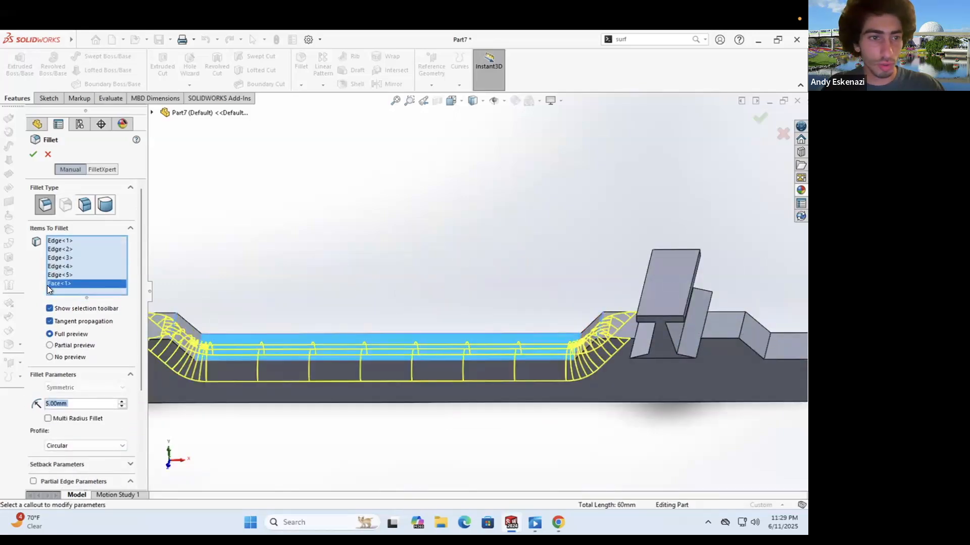
pyautogui.rightClick(64, 284)
pyautogui.click(77, 302)
pyautogui.scroll(-3, 576, 330)
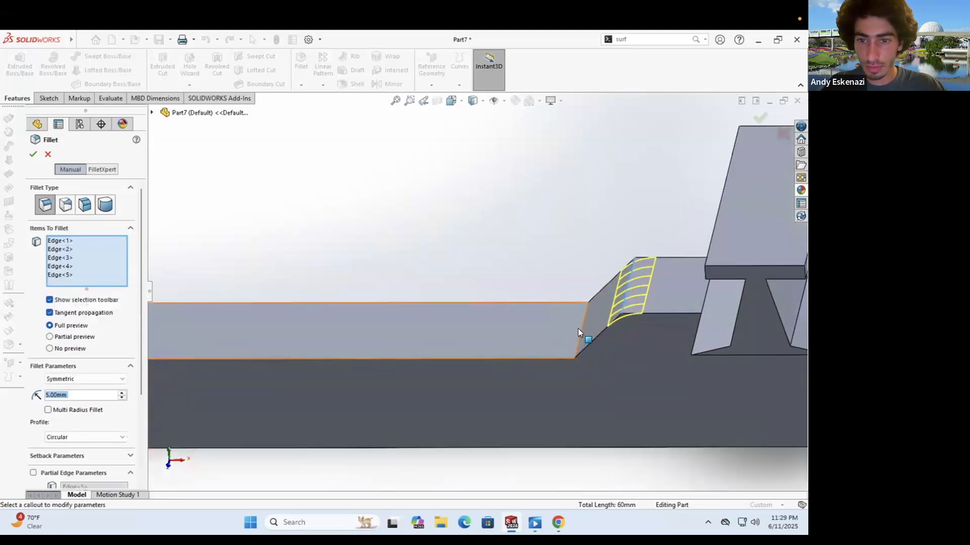
pyautogui.click(577, 328)
pyautogui.scroll(4, 653, 310)
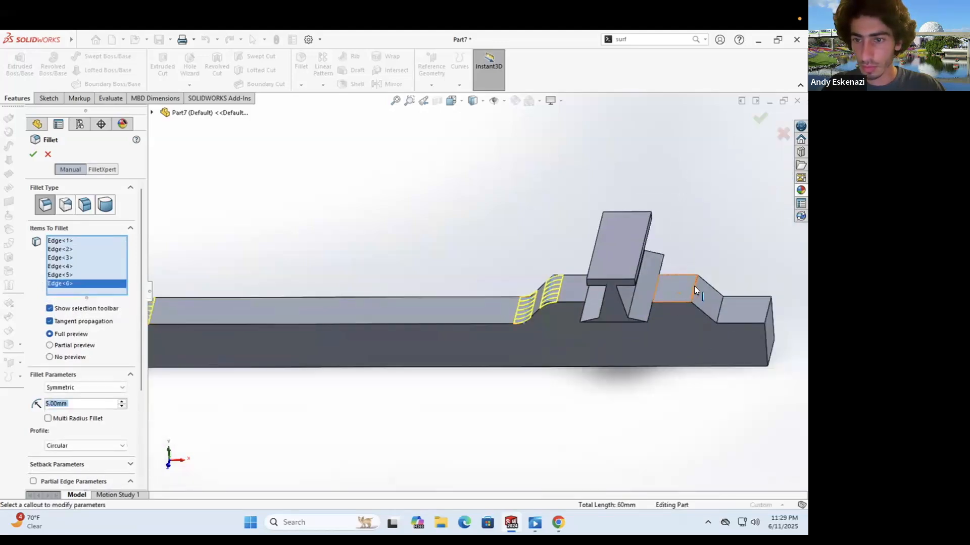
# Step: Add both edges of the far-end recess's slope to the selection and apply the 5 mm fillet
pyautogui.click(697, 288)
pyautogui.click(722, 302)
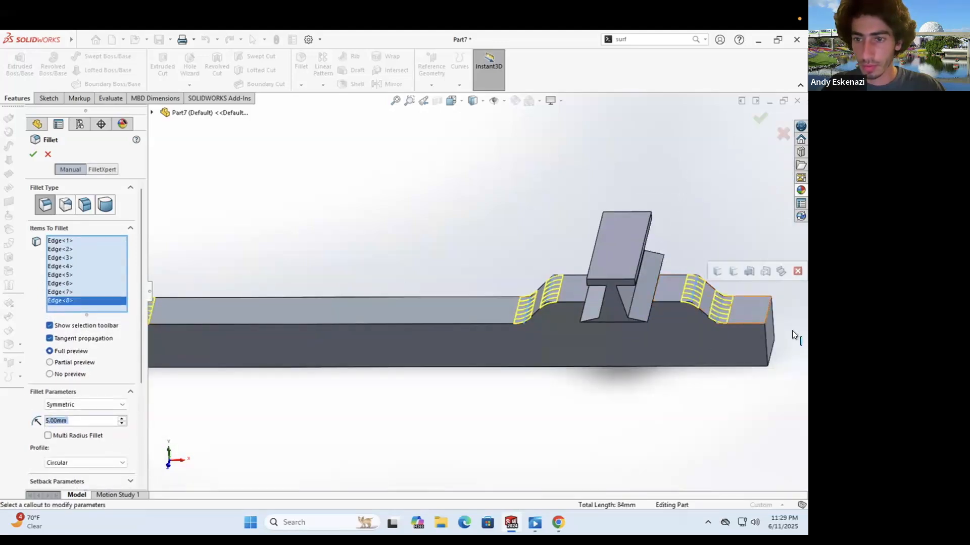
pyautogui.click(34, 154)
pyautogui.scroll(3, 397, 275)
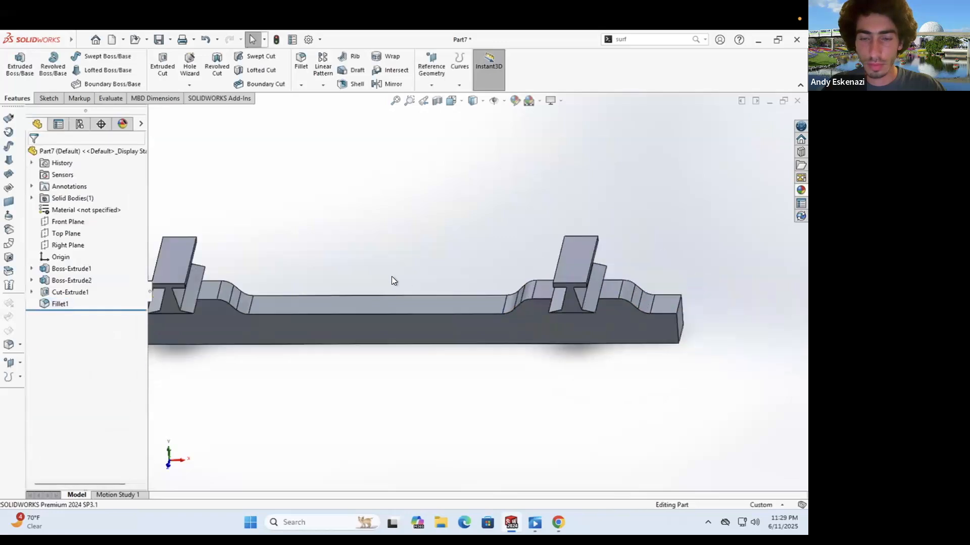
# Step: Save the part as Track 1 in the Downloads folder
pyautogui.scroll(-3, 189, 306)
pyautogui.click(158, 39)
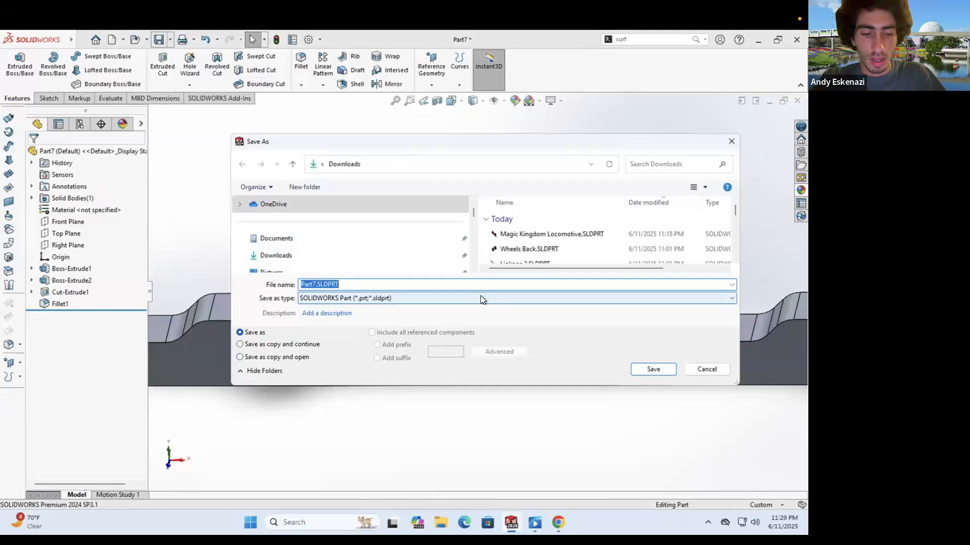
pyautogui.write('Track 1')
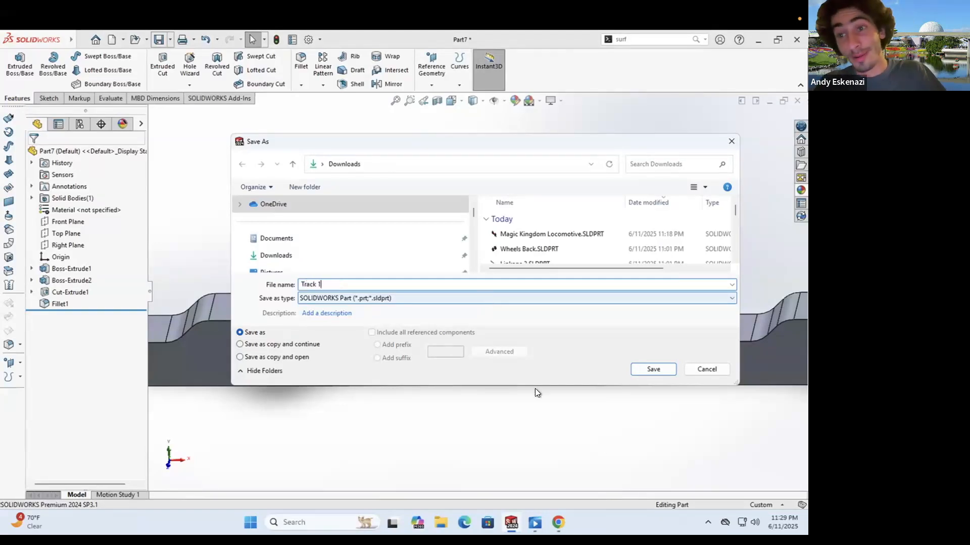
pyautogui.click(652, 371)
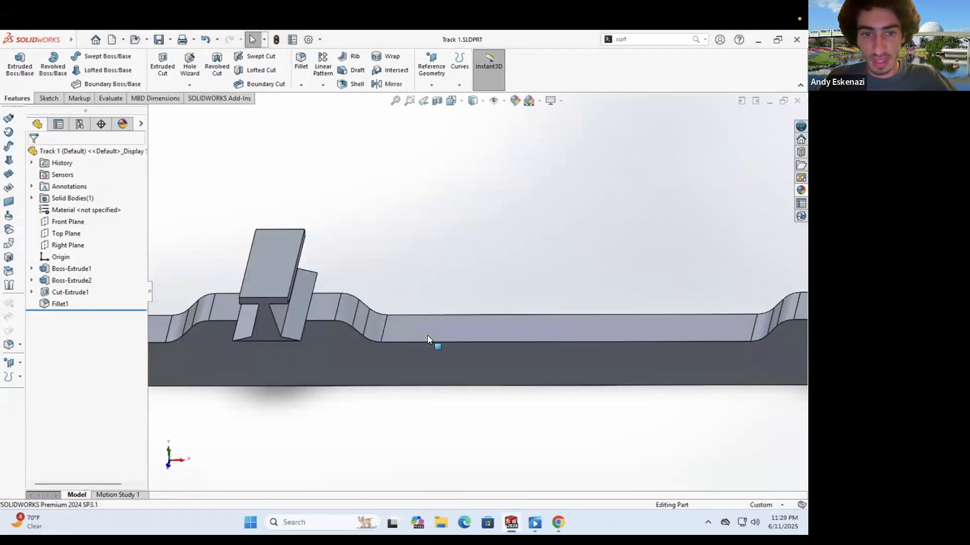
# Step: Switch to Chrome to check how the rails are fastened in the sleeper reference photo, and return to the SOLIDWORKS part
pyautogui.scroll(-3, 226, 317)
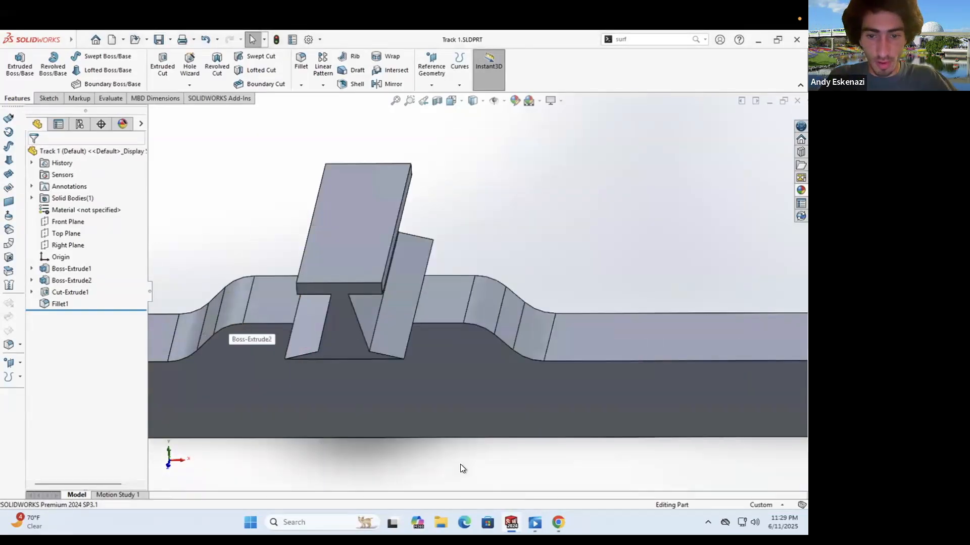
pyautogui.click(557, 523)
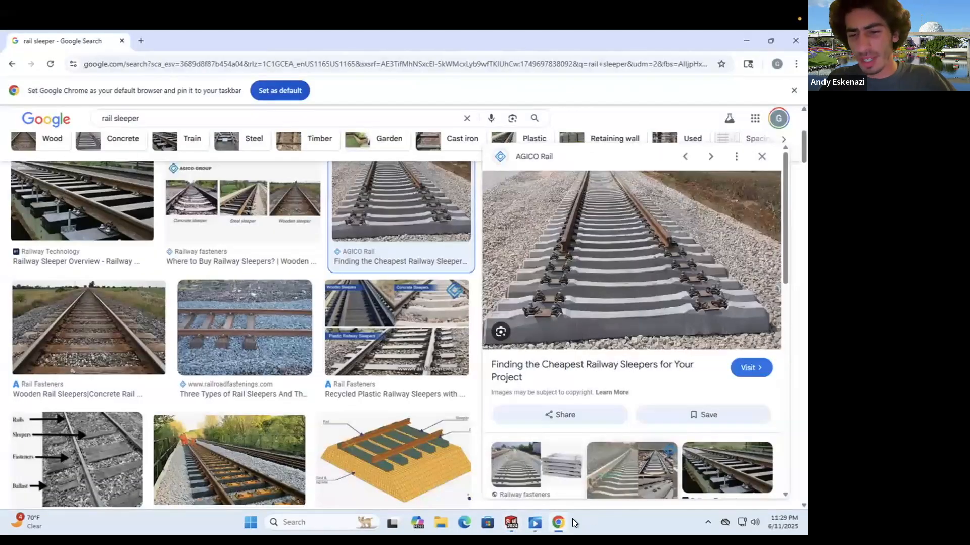
pyautogui.click(558, 523)
pyautogui.scroll(-3, 373, 357)
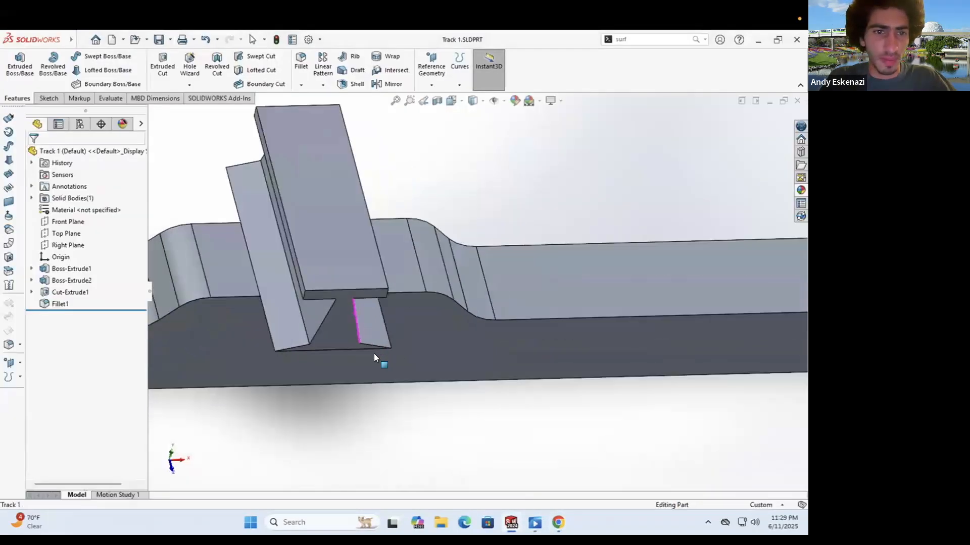
# Step: Sketch a rectangle about 5 by 10 mm on the sleeper's raised top face, against the outer foot edge of the origin-side rail
pyautogui.click(48, 99)
pyautogui.click(15, 63)
pyautogui.click(217, 243)
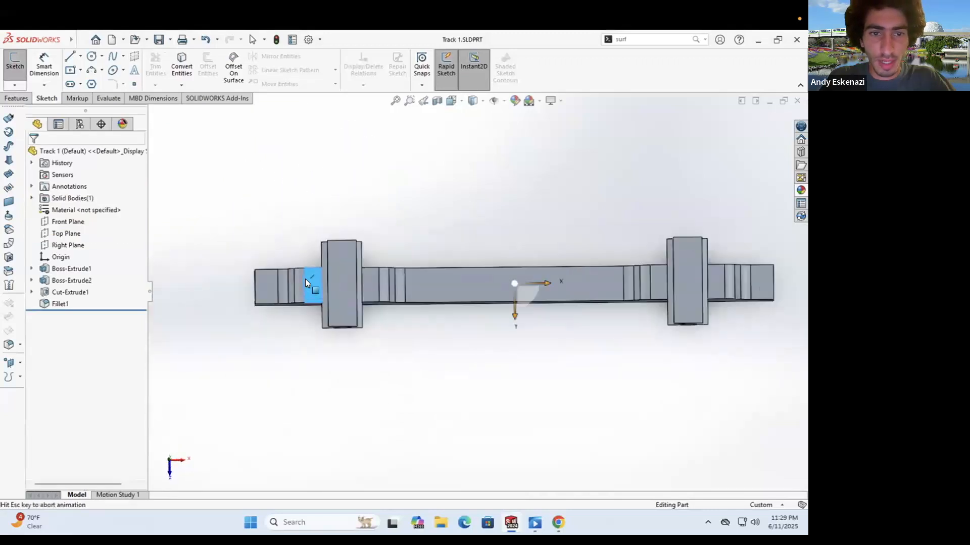
pyautogui.click(81, 70)
pyautogui.click(85, 84)
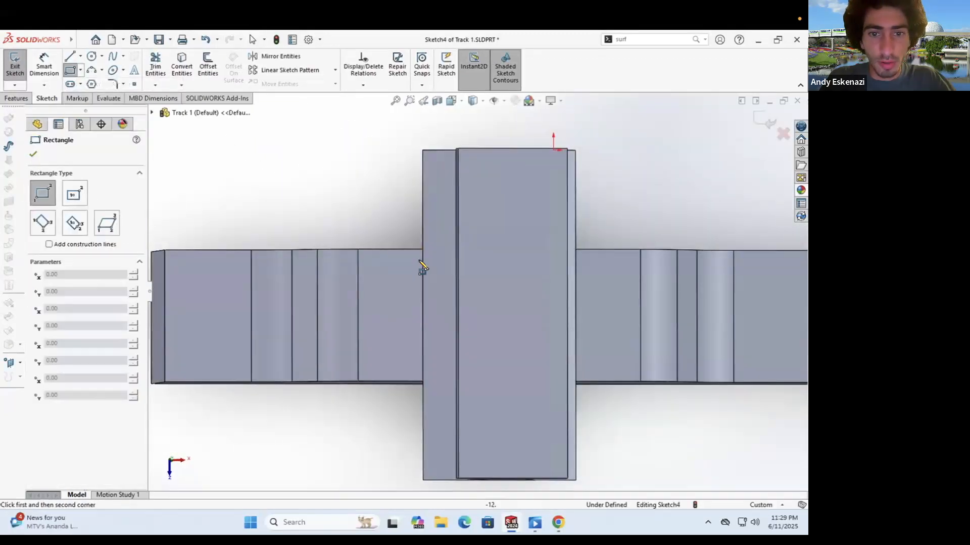
pyautogui.click(366, 258)
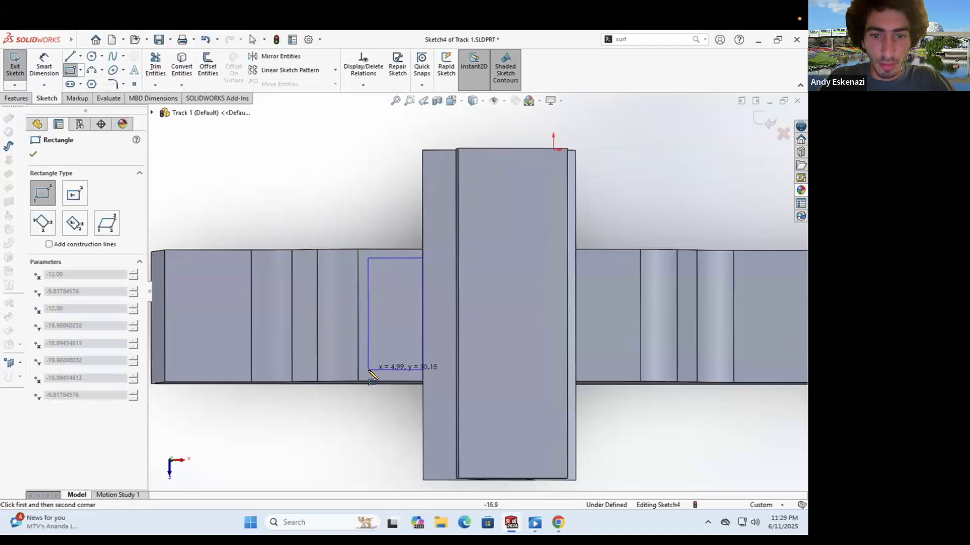
pyautogui.click(424, 379)
# Step: Sketch a second, similar rectangle on the sleeper against the inner foot edge of the origin-side rail
pyautogui.moveTo(407, 339); pyautogui.dragTo(575, 264, button='middle')
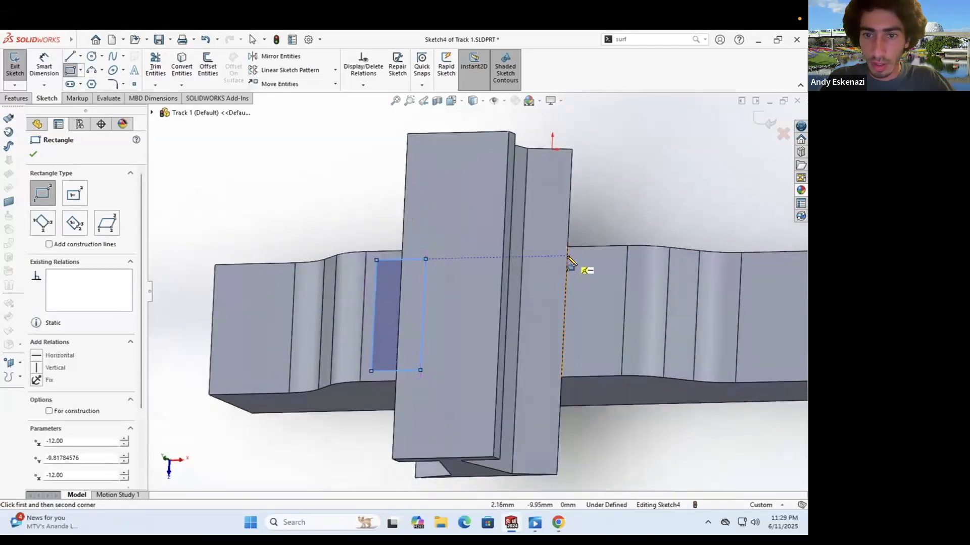
pyautogui.click(568, 259)
pyautogui.click(626, 373)
pyautogui.press('Escape')
# Step: Dimension the gap between the outer rectangle's back edge and the sleeper's back edge as 1 mm
pyautogui.moveTo(504, 331); pyautogui.dragTo(273, 246, button='middle')
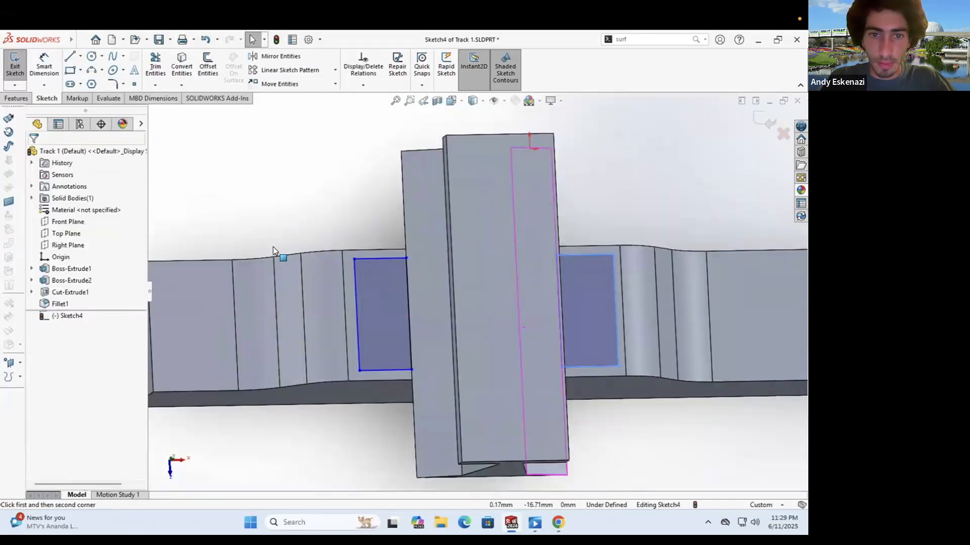
pyautogui.scroll(-3, 273, 246)
pyautogui.press('d')
pyautogui.click(467, 262)
pyautogui.click(466, 276)
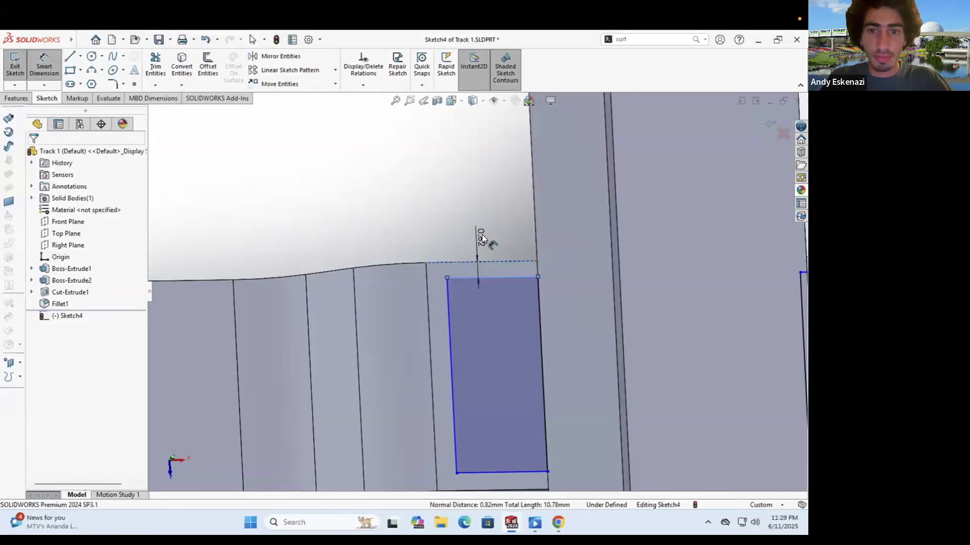
pyautogui.click(481, 235)
pyautogui.write('1')
pyautogui.press('Return')
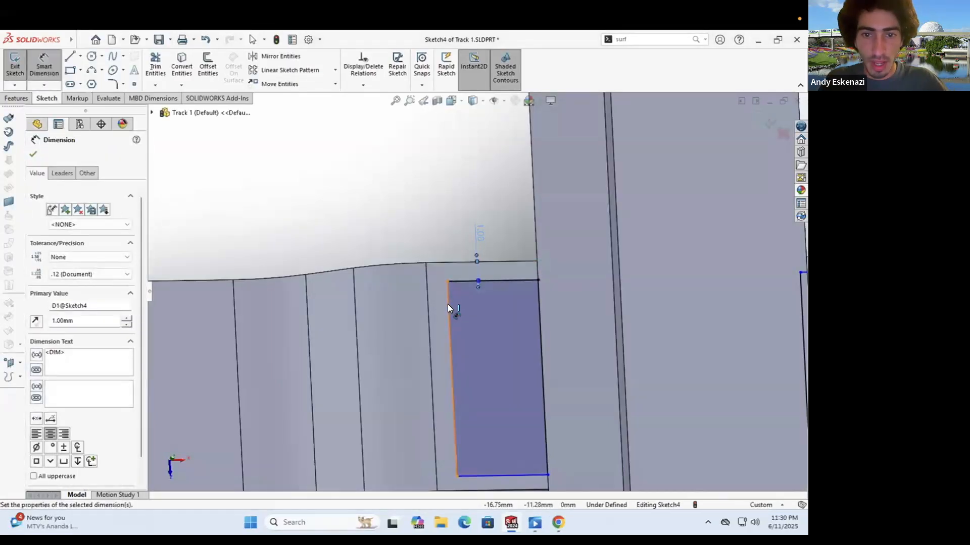
# Step: Dimension the gap between the outer rectangle's side farthest from the rail and the adjacent fillet edge as 1 mm
pyautogui.click(447, 304)
pyautogui.click(426, 315)
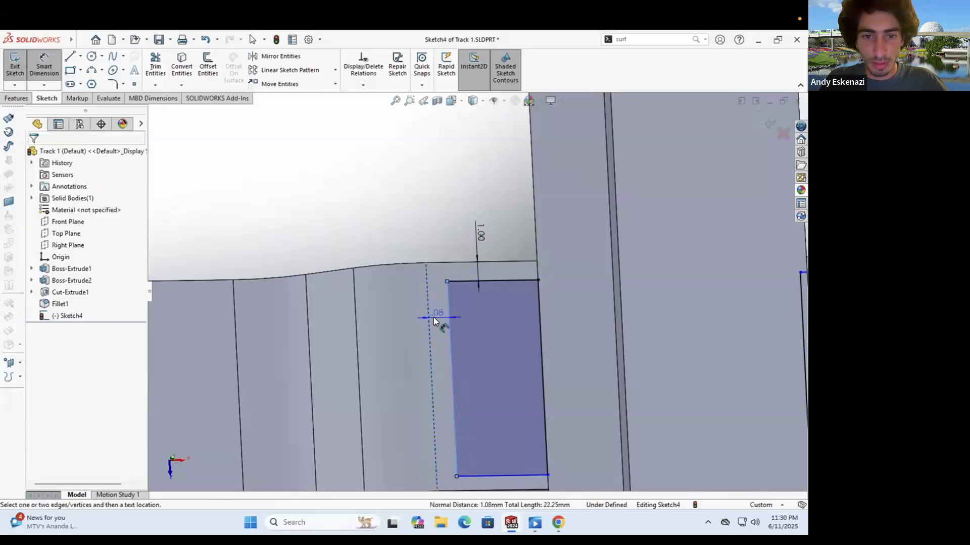
pyautogui.click(434, 317)
pyautogui.write('1')
pyautogui.press('Return')
# Step: Dimension the gap between the outer rectangle's front edge and the sleeper's front edge as 1 mm
pyautogui.click(495, 474)
pyautogui.moveTo(507, 415); pyautogui.dragTo(481, 419, button='middle')
pyautogui.click(491, 415)
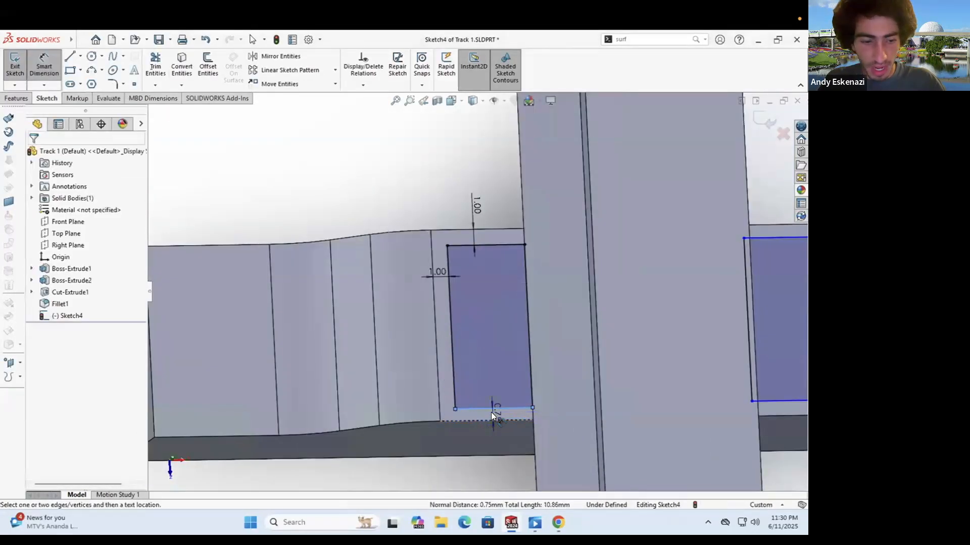
pyautogui.click(491, 412)
pyautogui.write('1')
pyautogui.press('Return')
# Step: Dimension the gap between the inner rectangle's back edge and the sleeper's back edge as 1 mm
pyautogui.scroll(5, 485, 282)
pyautogui.moveTo(485, 283); pyautogui.dragTo(651, 261, button='middle')
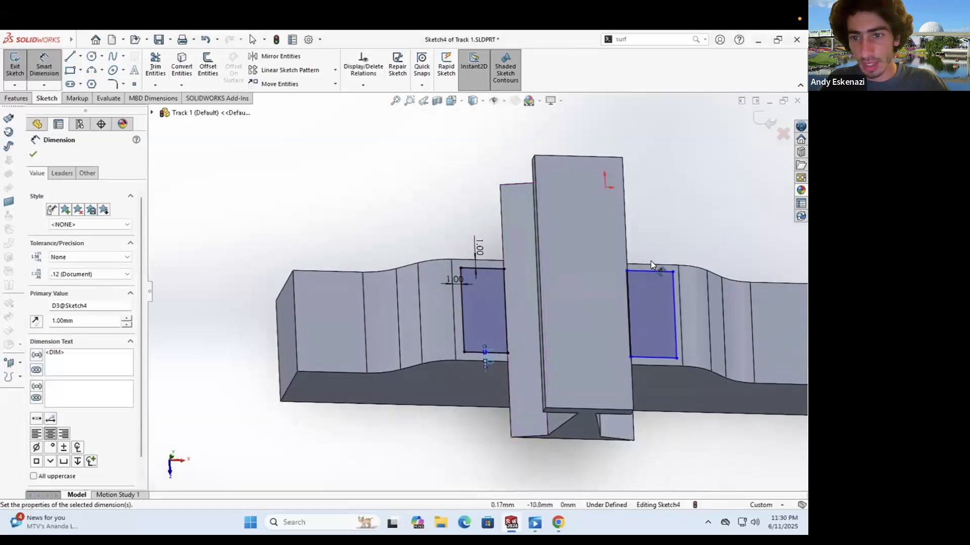
pyautogui.scroll(-3, 629, 278)
pyautogui.click(633, 287)
pyautogui.click(631, 281)
pyautogui.click(630, 283)
pyautogui.write('1')
pyautogui.press('Return')
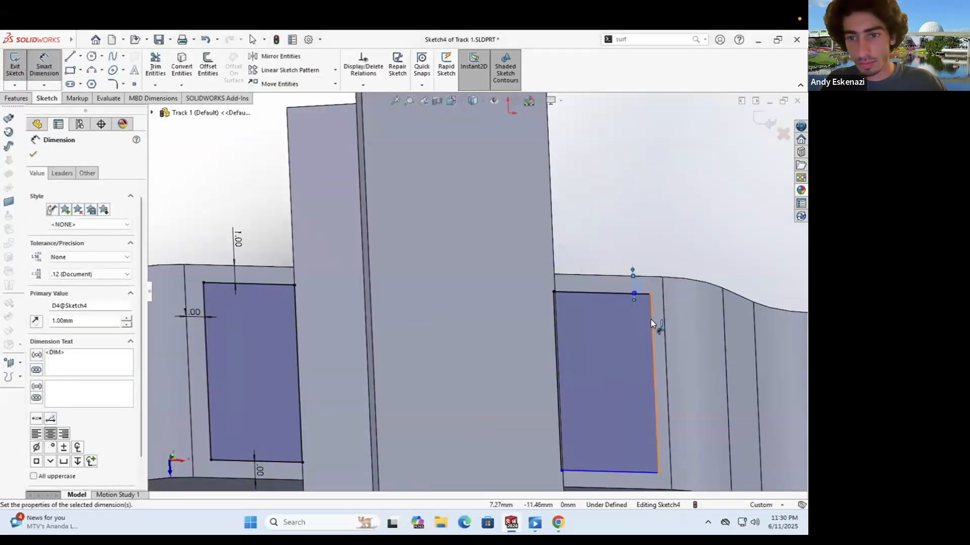
# Step: Dimension the gap between the inner rectangle's side farthest from the rail and the adjacent fillet edge as 1 mm
pyautogui.click(651, 323)
pyautogui.click(659, 277)
pyautogui.click(656, 251)
pyautogui.write('1')
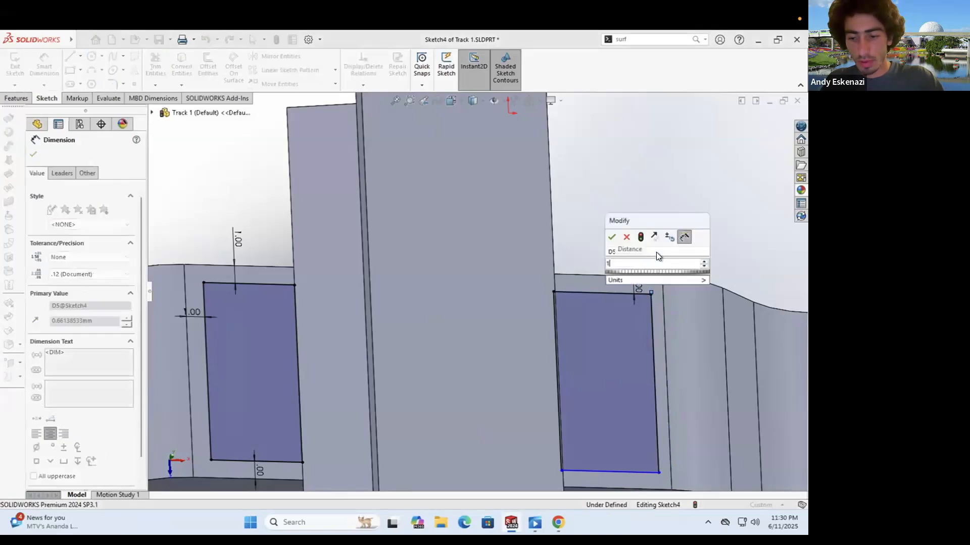
pyautogui.press('Return')
# Step: Dimension the gap between the inner rectangle's front edge and the sleeper's front edge as 1 mm
pyautogui.click(630, 471)
pyautogui.scroll(3, 626, 402)
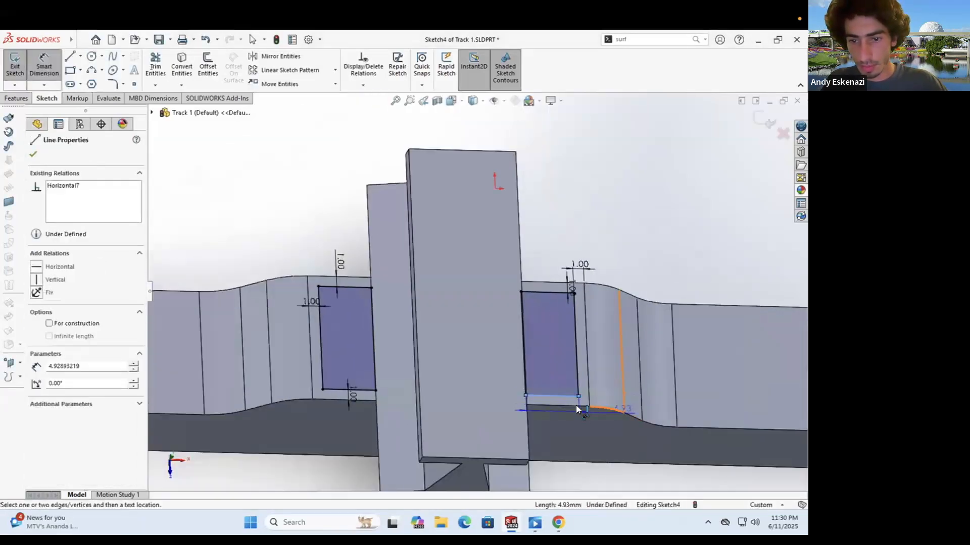
pyautogui.click(612, 390)
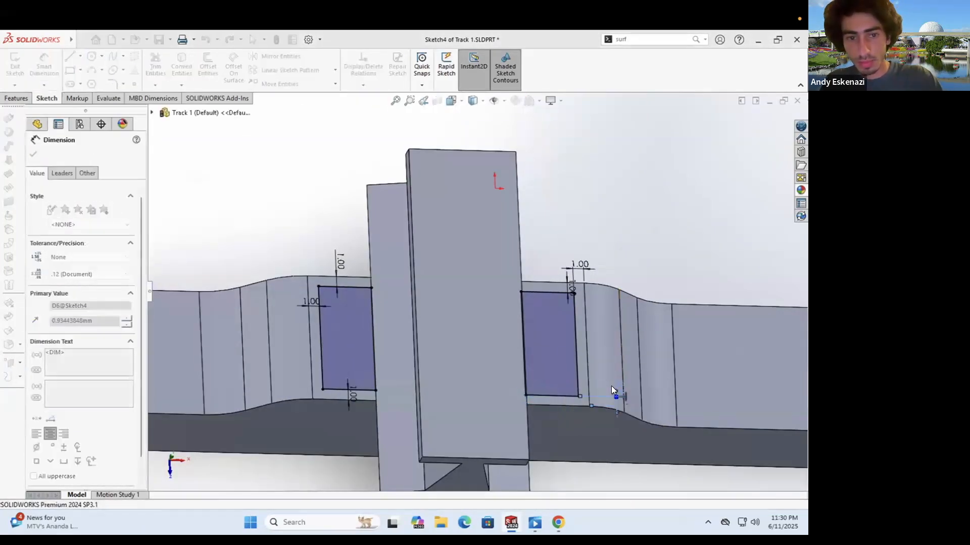
pyautogui.write('1')
pyautogui.press('Return')
# Step: Extrude both rectangles 1 mm upward from the sleeper as fastener pads, merged with the body
pyautogui.scroll(3, 463, 313)
pyautogui.moveTo(462, 313)
pyautogui.mouseDown(button='middle')
pyautogui.moveTo(378, 248)
pyautogui.moveTo(387, 211)
pyautogui.moveTo(386, 290)
pyautogui.moveTo(419, 316)
pyautogui.mouseUp(button='middle')
pyautogui.scroll(-3, 420, 316)
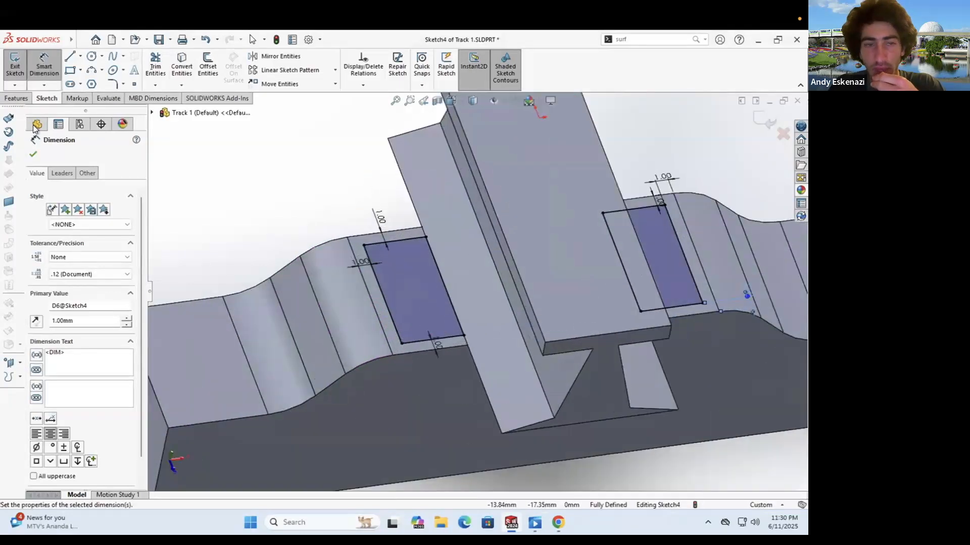
pyautogui.click(16, 99)
pyautogui.click(19, 64)
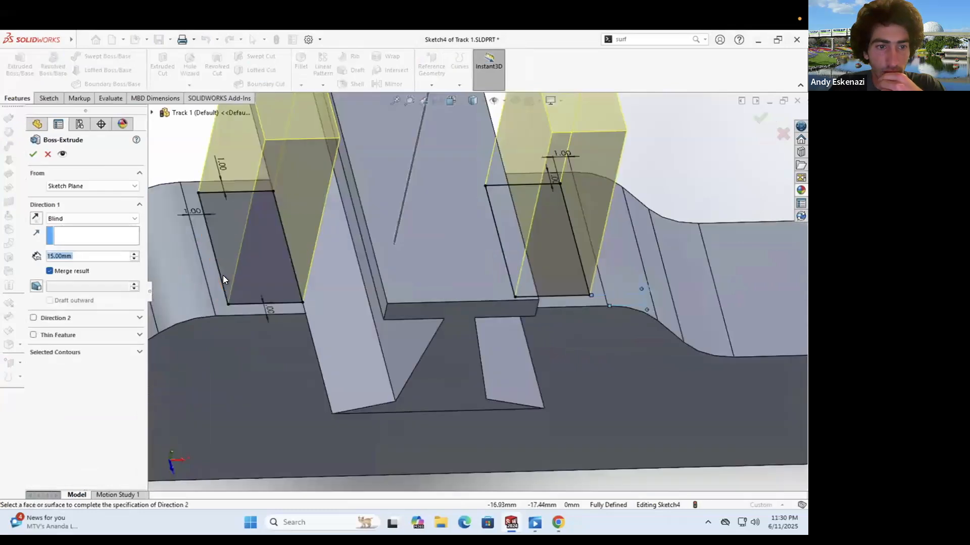
pyautogui.write('1')
pyautogui.press('Return')
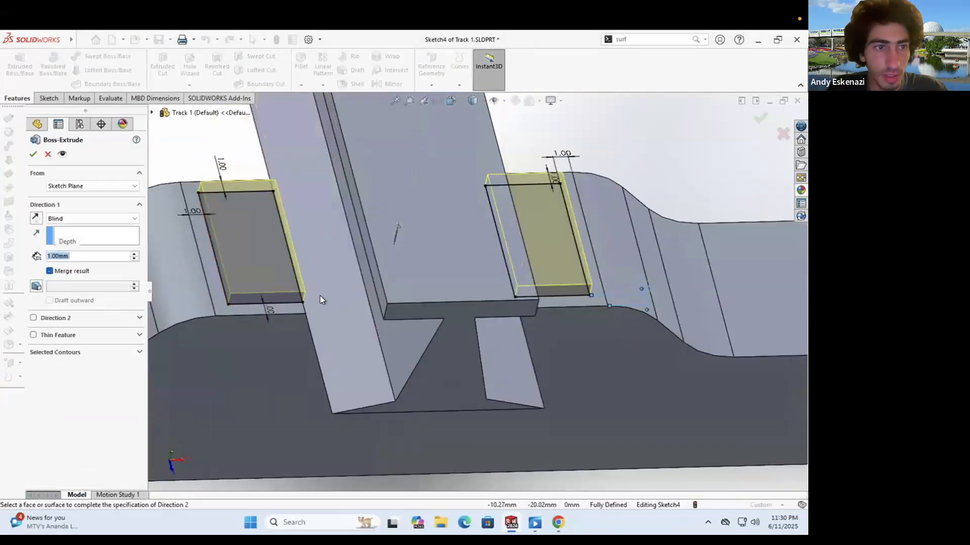
pyautogui.press('Return')
# Step: Start a new sketch on the top face of the outer fastener pad
pyautogui.moveTo(219, 161); pyautogui.dragTo(131, 143, button='middle')
pyautogui.click(44, 99)
pyautogui.click(15, 63)
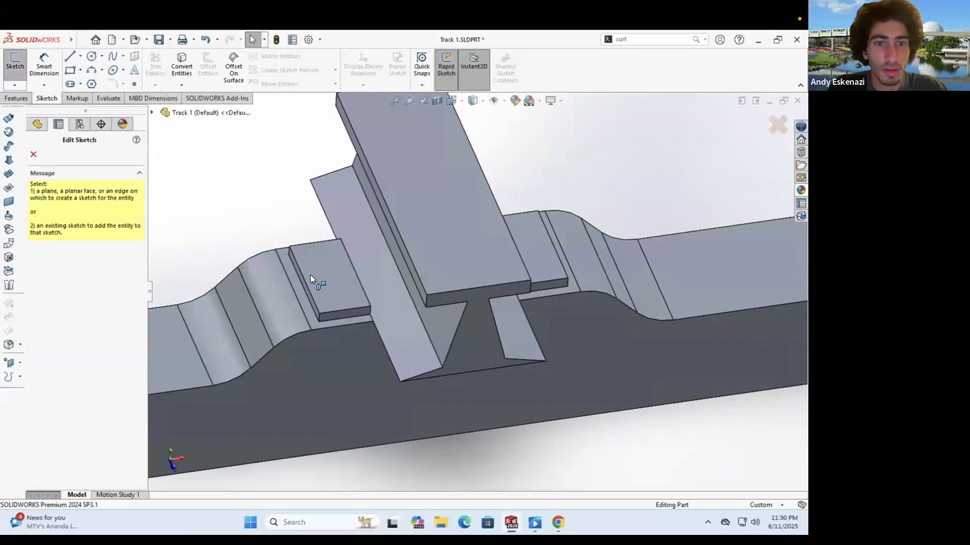
pyautogui.click(298, 277)
pyautogui.scroll(-6, 338, 265)
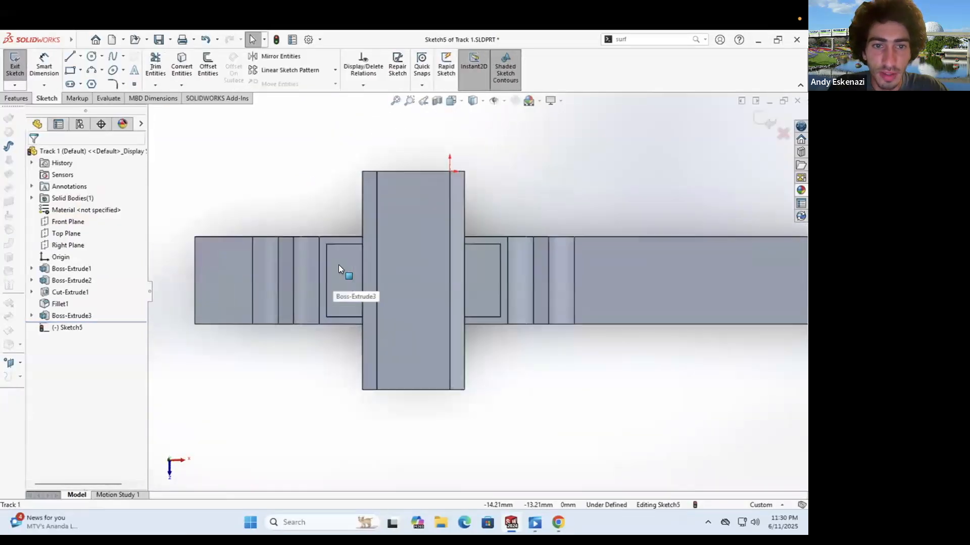
pyautogui.click(81, 56)
pyautogui.click(90, 79)
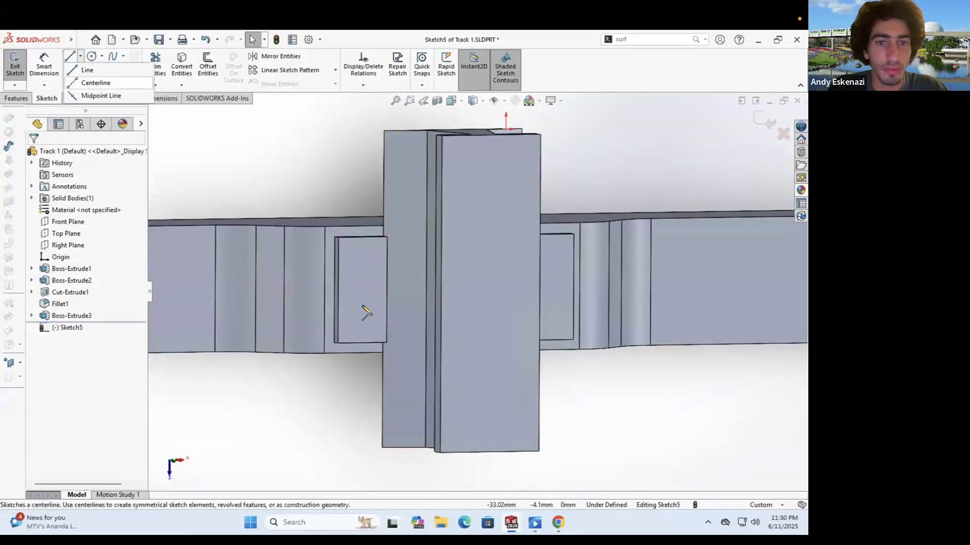
pyautogui.click(388, 256)
pyautogui.press('Escape')
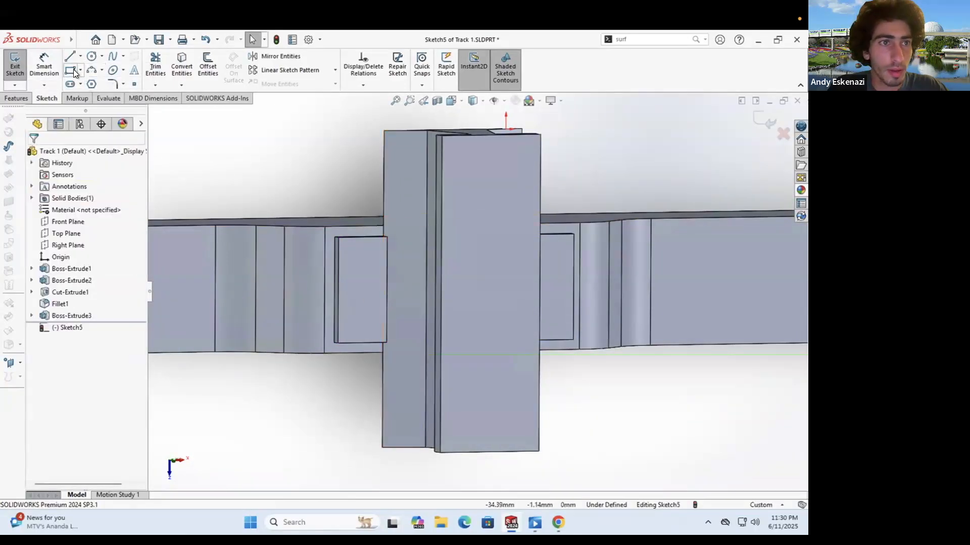
# Step: Sketch two center rectangles about 4.4 mm long and 1.3 to 1.6 mm wide, centred on the outer pad's rail-side edge
pyautogui.click(81, 70)
pyautogui.click(87, 95)
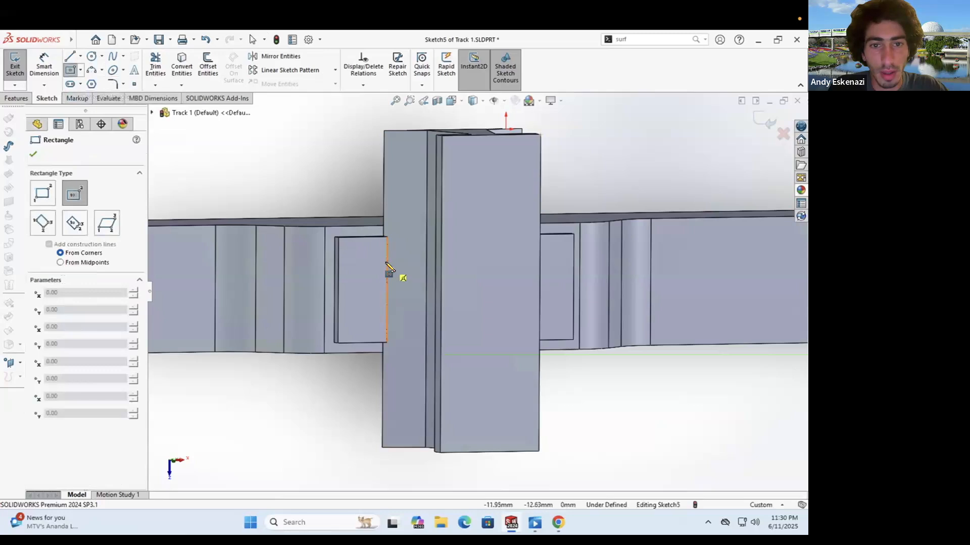
pyautogui.click(387, 263)
pyautogui.click(394, 293)
pyautogui.moveTo(394, 293); pyautogui.dragTo(382, 197, button='middle')
pyautogui.hotkey('ctrl', '8')
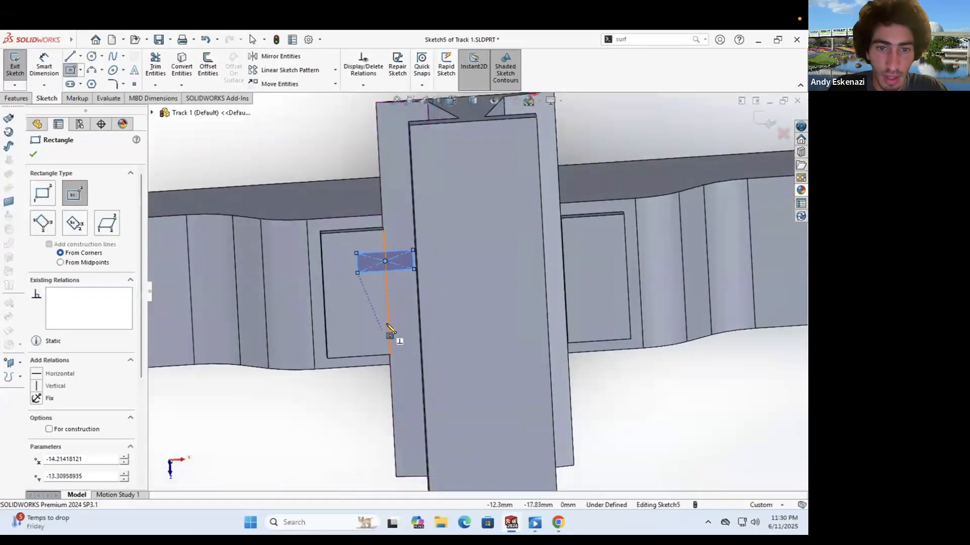
pyautogui.click(388, 328)
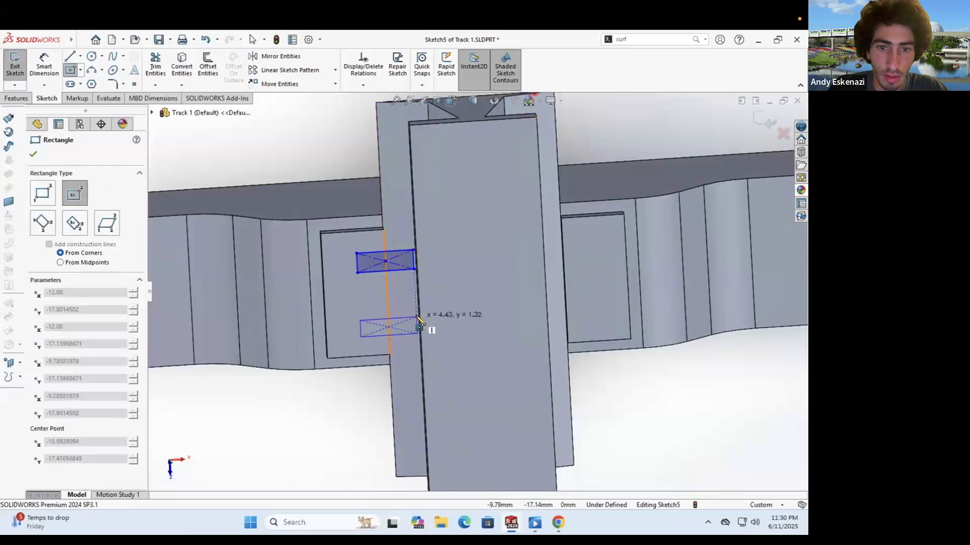
pyautogui.click(420, 327)
pyautogui.scroll(-3, 383, 296)
pyautogui.press('Escape')
# Step: Draw a centerline across the outer pad between the midpoints of its rail-side and far edges
pyautogui.click(80, 56)
pyautogui.click(99, 75)
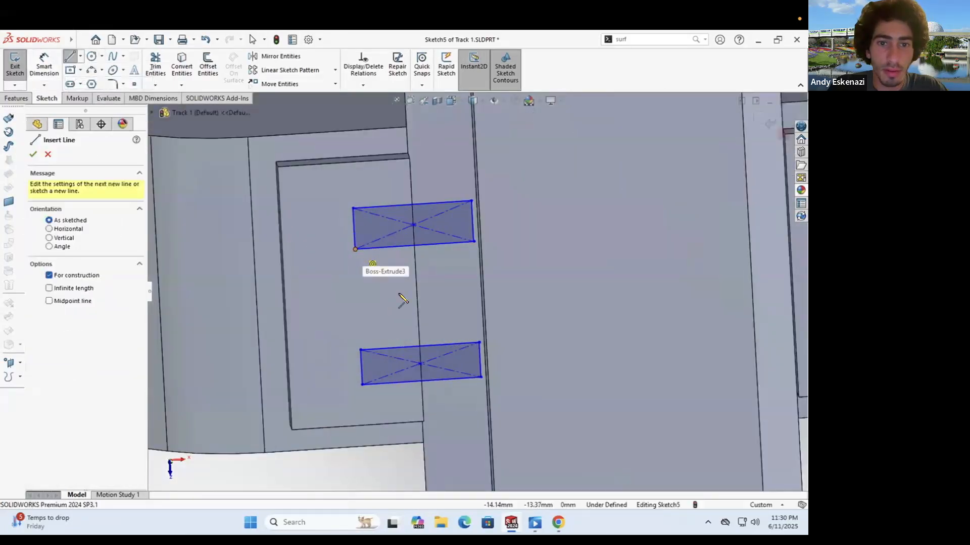
pyautogui.click(416, 290)
pyautogui.click(284, 299)
pyautogui.press('Escape')
# Step: Sketch a circle about 2.3 mm in diameter centred on the midpoint of the pad's centerline
pyautogui.press('c')
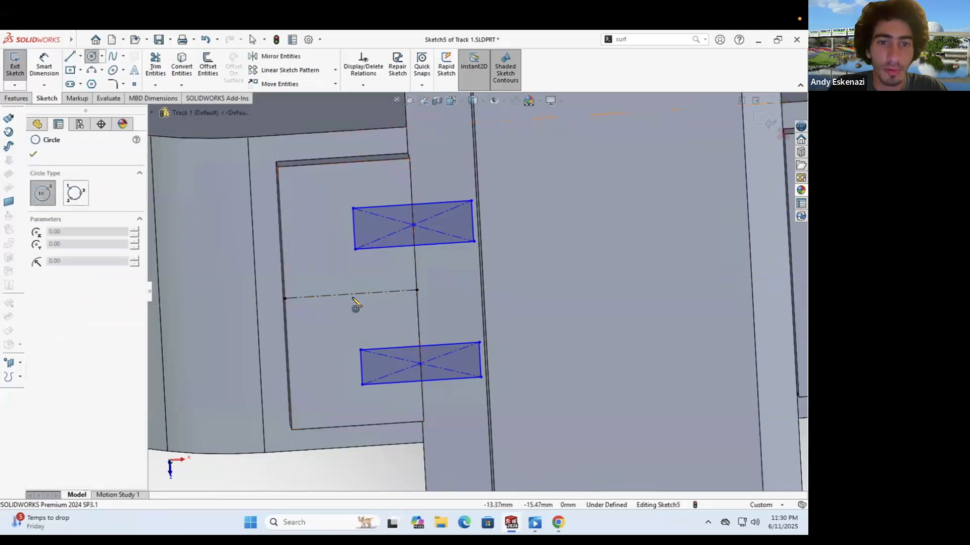
pyautogui.click(351, 293)
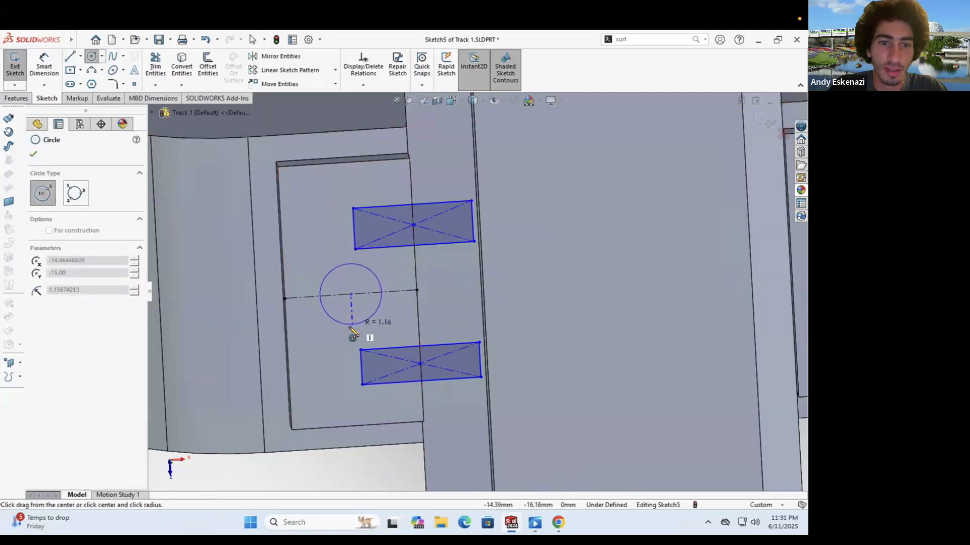
pyautogui.click(339, 264)
pyautogui.press('Escape')
pyautogui.moveTo(338, 265)
pyautogui.mouseDown(button='middle')
pyautogui.moveTo(368, 168)
pyautogui.moveTo(347, 190)
pyautogui.moveTo(364, 231)
pyautogui.moveTo(370, 313)
pyautogui.mouseUp(button='middle')
pyautogui.scroll(-8, 420, 302)
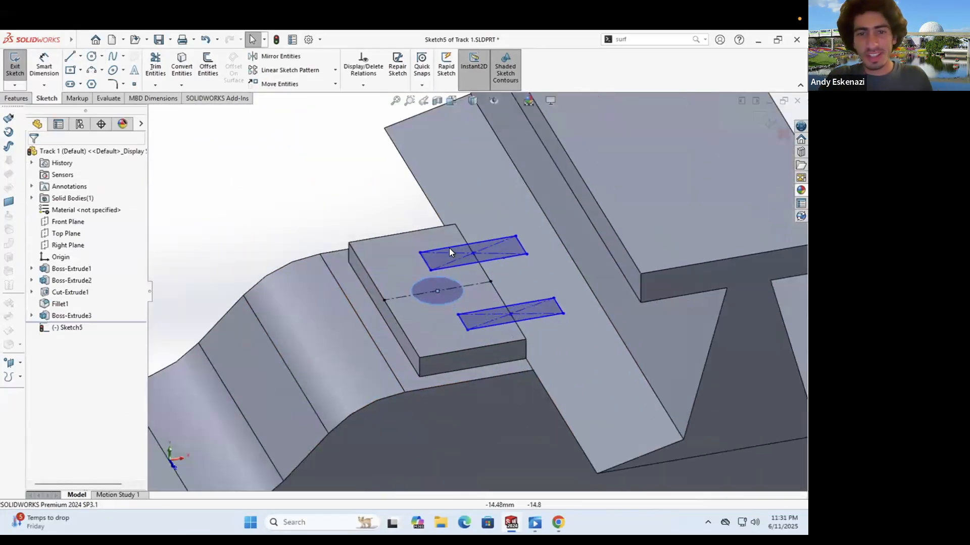
pyautogui.moveTo(449, 294); pyautogui.dragTo(453, 292, button='middle')
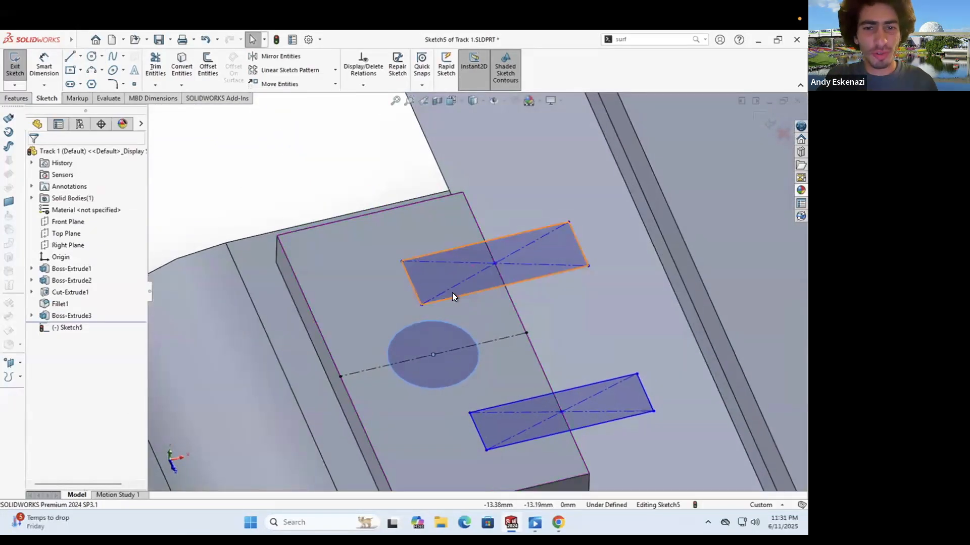
# Step: Dimension the back rectangle's center 2.5 mm from the pad's back corner along the rail-side edge
pyautogui.click(49, 66)
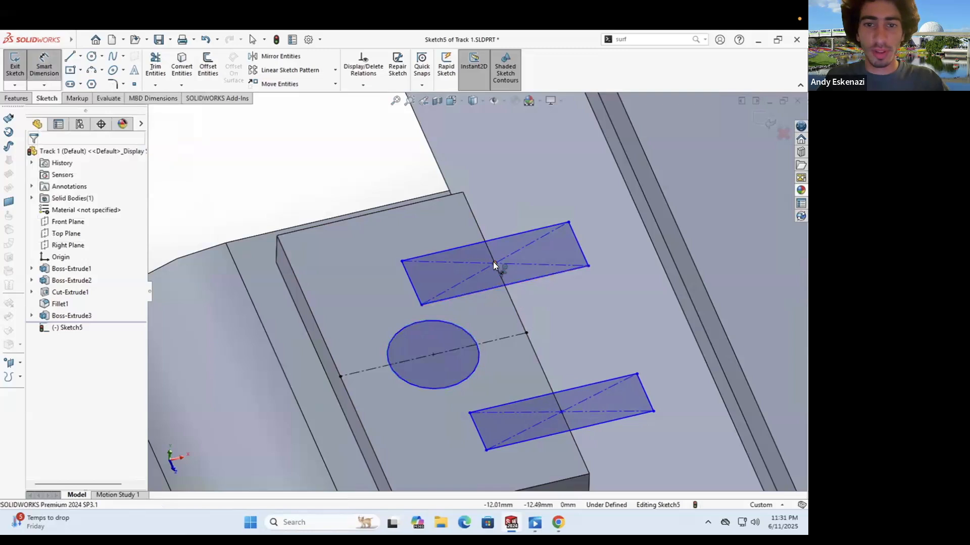
pyautogui.click(494, 263)
pyautogui.click(461, 191)
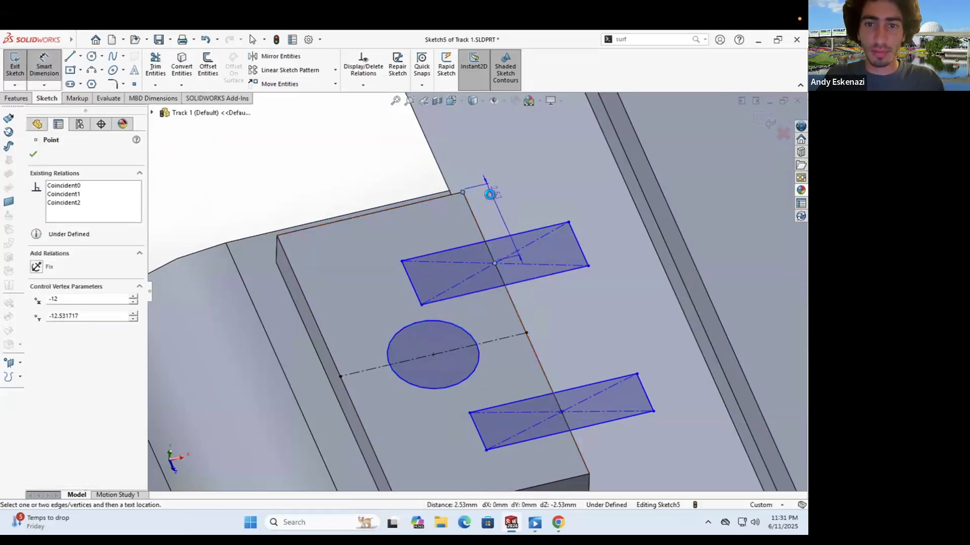
pyautogui.click(489, 194)
pyautogui.write('2.5')
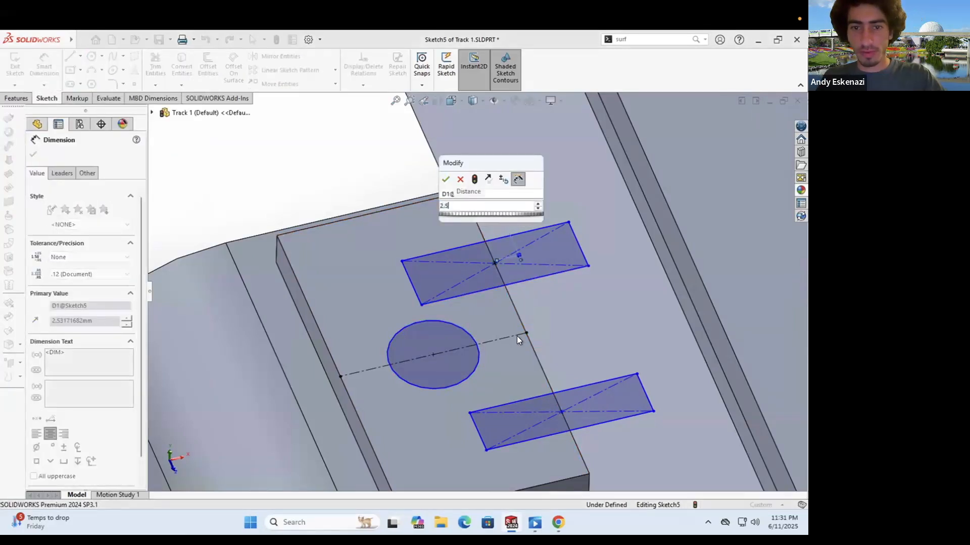
pyautogui.press('Return')
# Step: Dimension the front rectangle's center 2.5 mm from the pad's front corner along the rail-side edge
pyautogui.click(560, 411)
pyautogui.click(586, 471)
pyautogui.click(606, 459)
pyautogui.write('2.5')
pyautogui.press('Return')
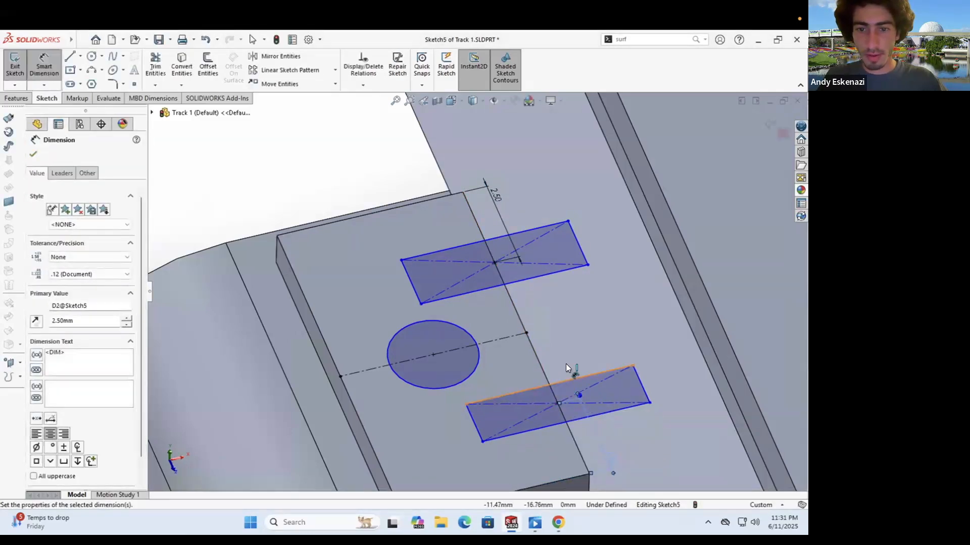
# Step: Dimension the lengths of the front and back clip rectangles as 5 mm each
pyautogui.click(566, 367)
pyautogui.click(562, 353)
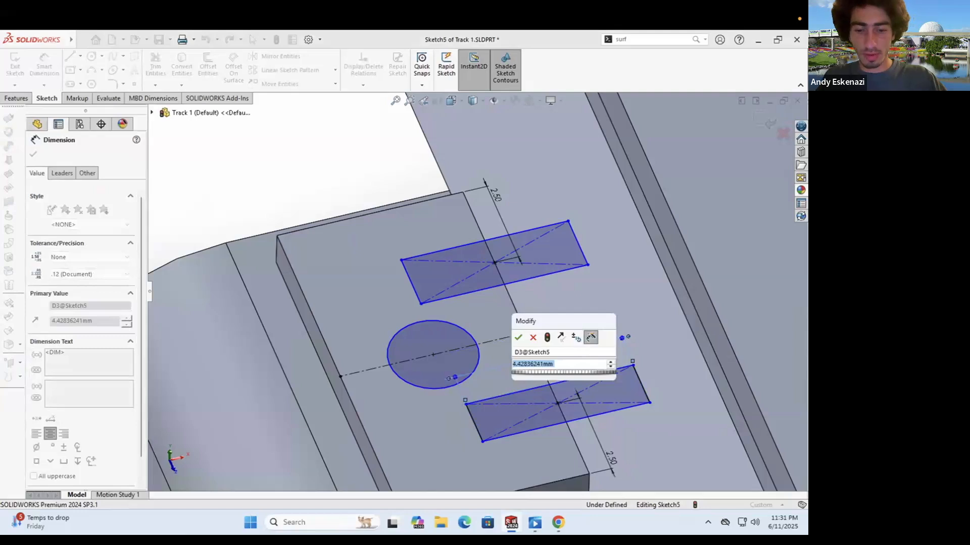
pyautogui.write('5')
pyautogui.press('Return')
pyautogui.click(524, 279)
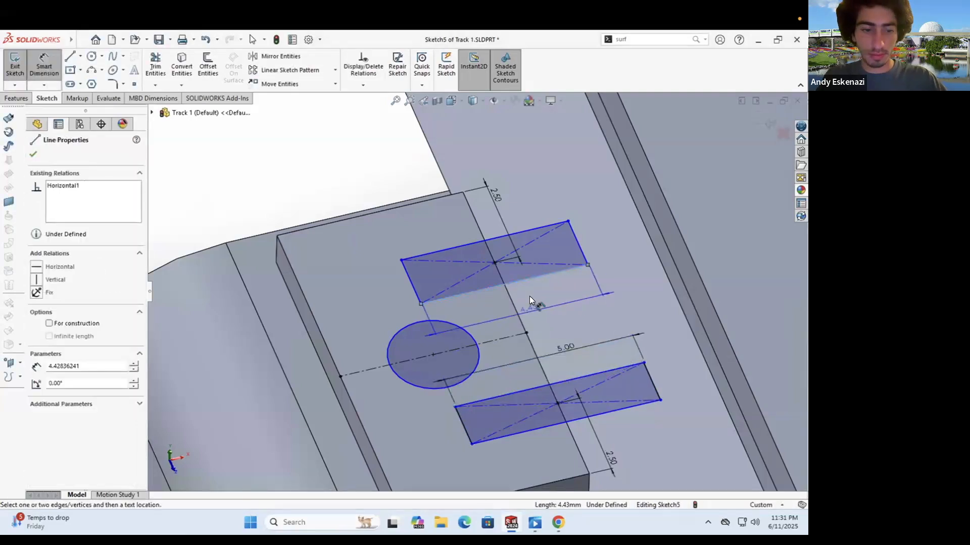
pyautogui.click(529, 296)
pyautogui.write('5')
pyautogui.press('Return')
# Step: Dimension the widths of the back and front clip rectangles as 1 mm each
pyautogui.moveTo(536, 301); pyautogui.dragTo(560, 259, button='middle')
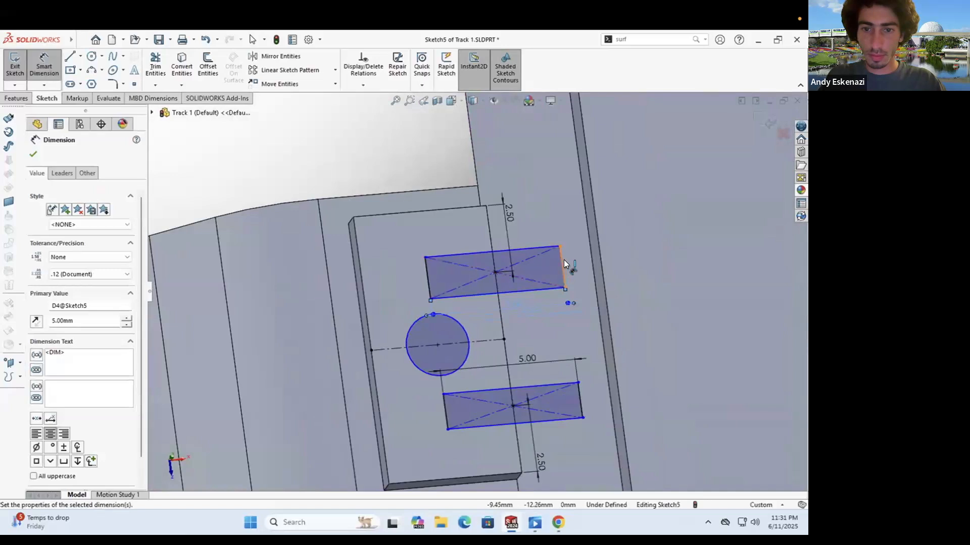
pyautogui.click(563, 259)
pyautogui.click(597, 273)
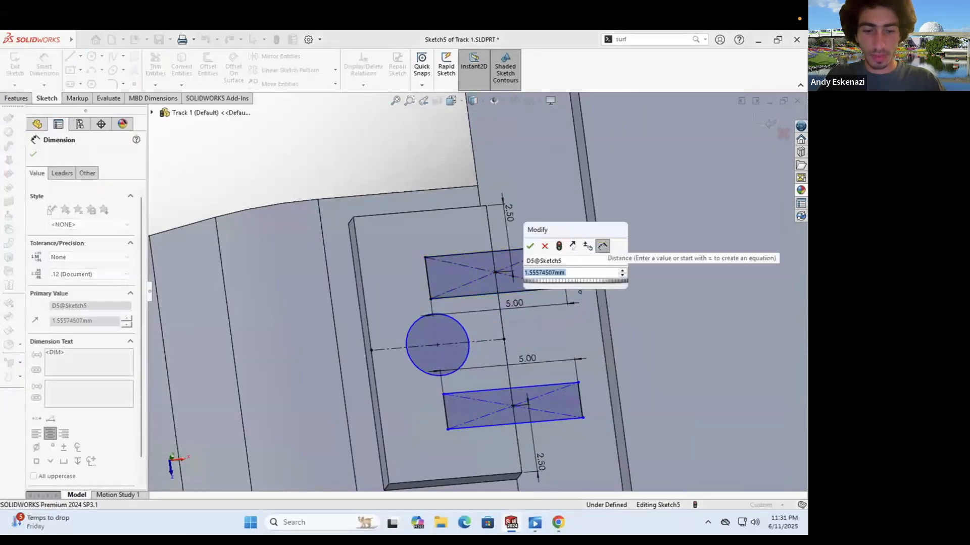
pyautogui.write('1')
pyautogui.press('Return')
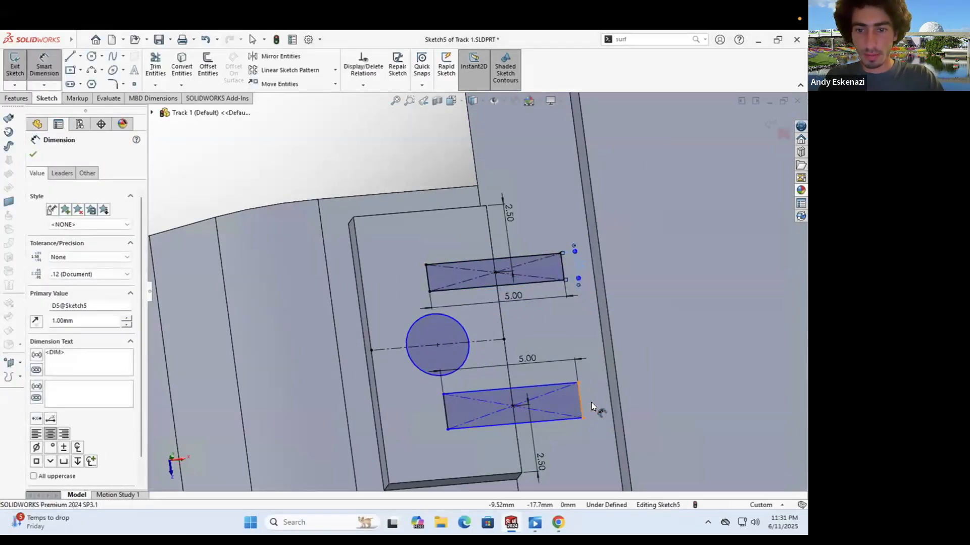
pyautogui.click(590, 401)
pyautogui.click(590, 401)
pyautogui.write('1')
pyautogui.press('Return')
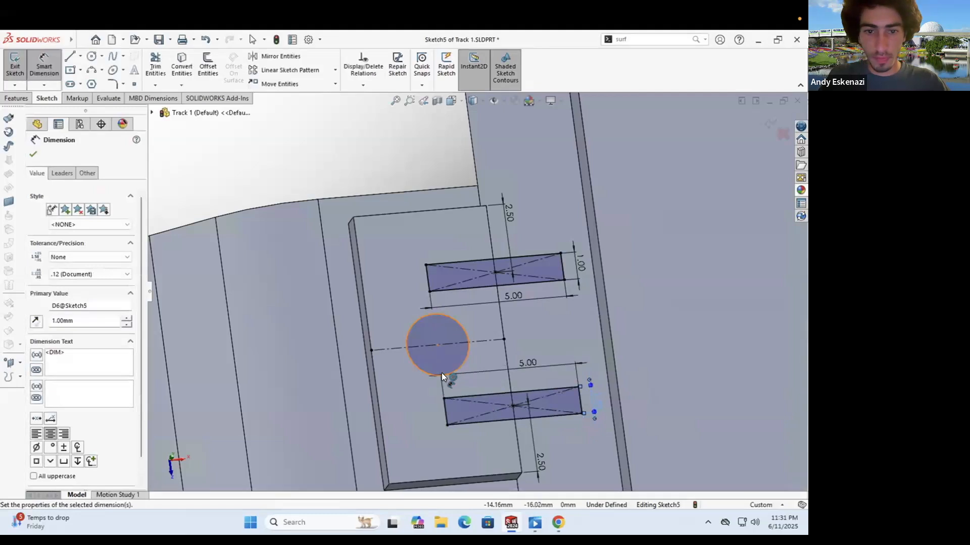
# Step: Dimension the diameter of the circle on the pad as 2 mm
pyautogui.click(466, 362)
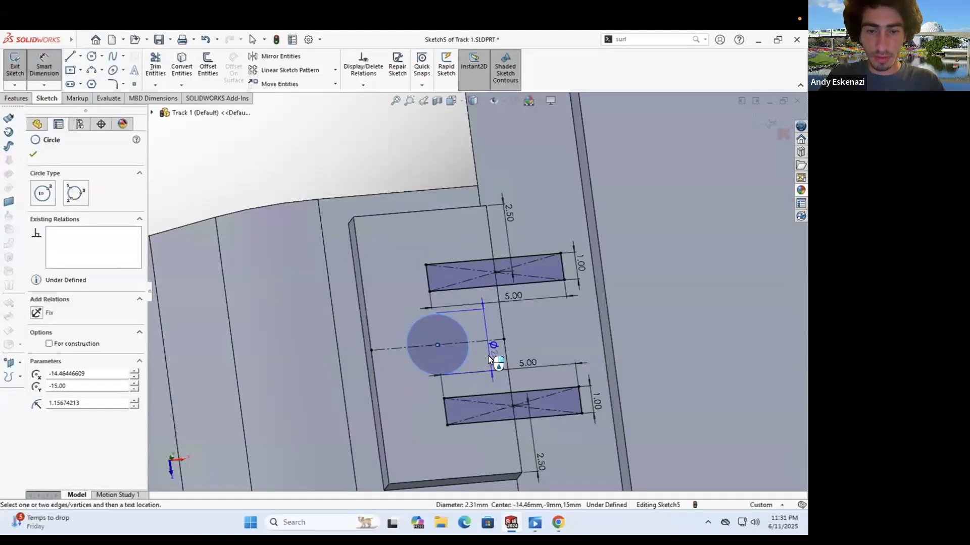
pyautogui.click(488, 356)
pyautogui.write('2')
pyautogui.press('Return')
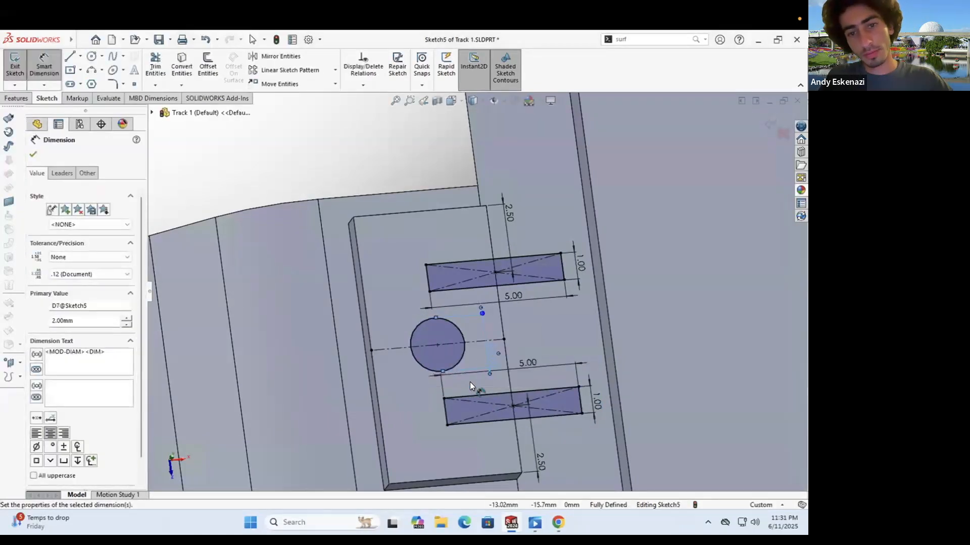
pyautogui.moveTo(436, 289)
pyautogui.mouseDown(button='middle')
pyautogui.moveTo(439, 337)
pyautogui.moveTo(457, 372)
pyautogui.mouseUp(button='middle')
pyautogui.moveTo(451, 313); pyautogui.dragTo(453, 320, button='middle')
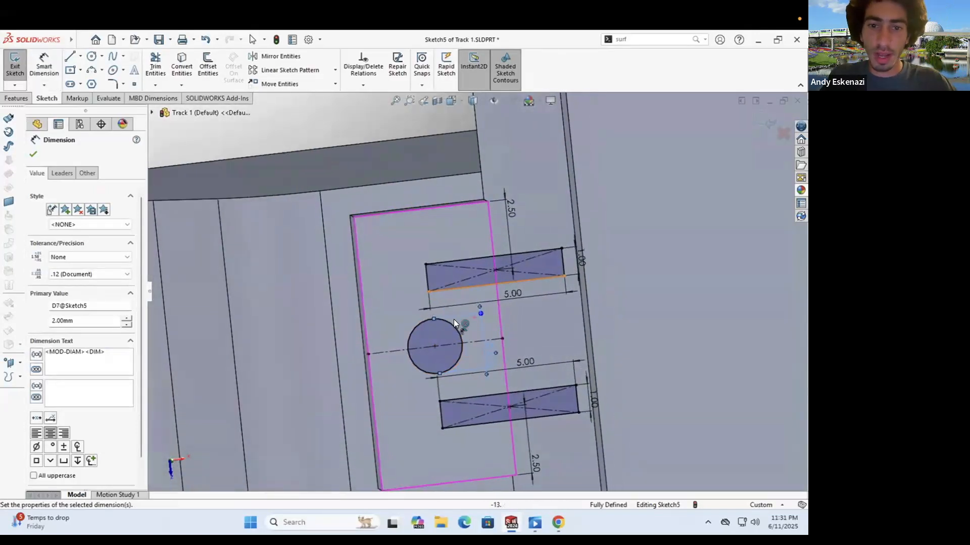
# Step: Draw construction centerlines from the outer corners of the back and front clip rectangles to the pad's back and front edges
pyautogui.click(80, 56)
pyautogui.click(89, 87)
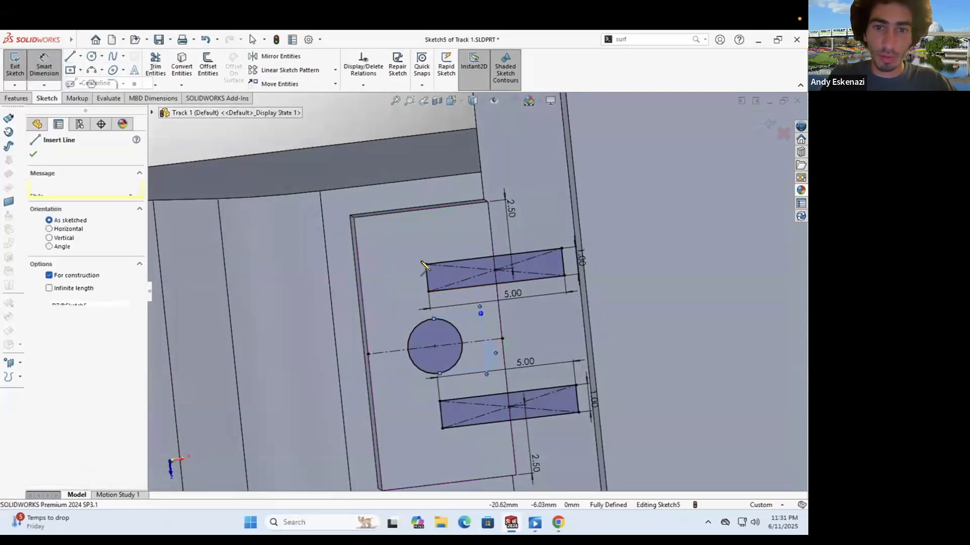
pyautogui.click(426, 264)
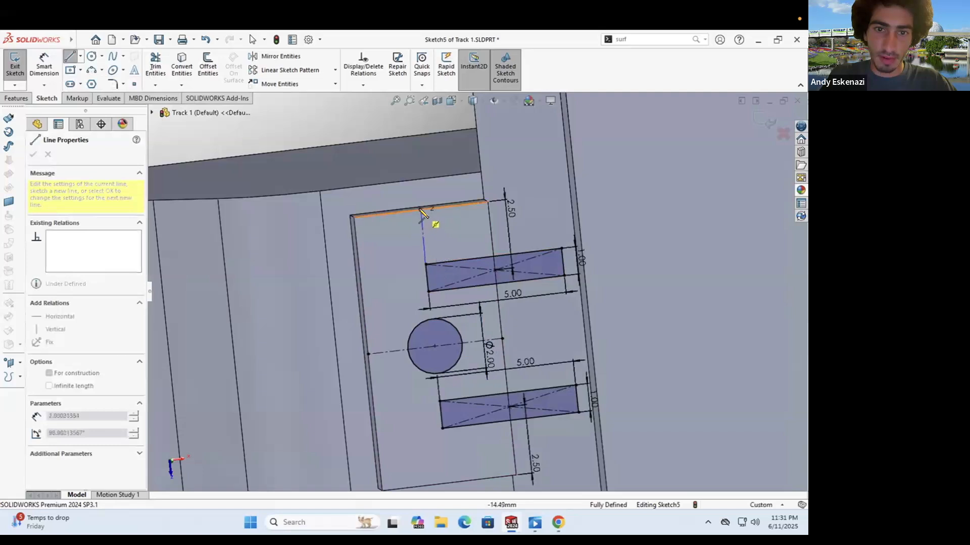
pyautogui.press('Escape')
pyautogui.click(80, 57)
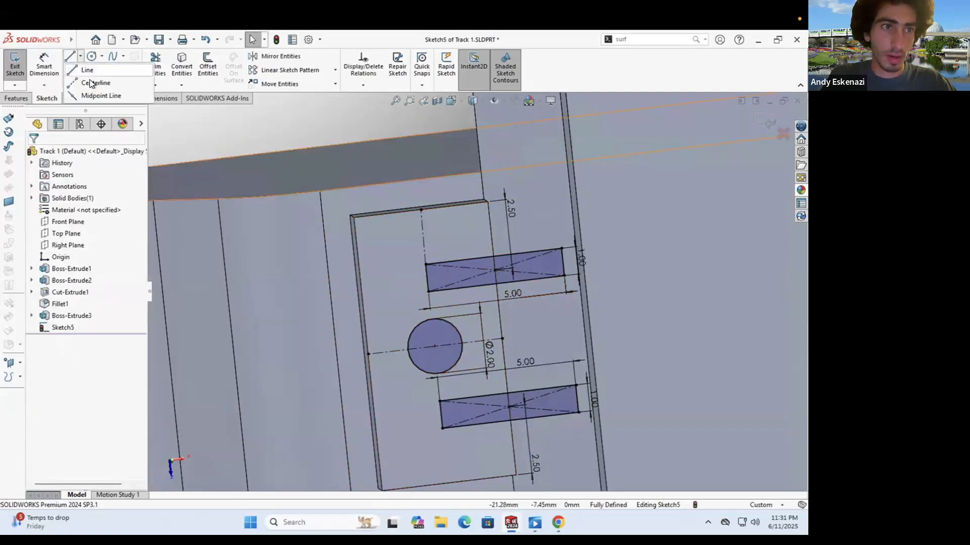
pyautogui.click(90, 81)
pyautogui.scroll(-5, 475, 290)
pyautogui.click(463, 384)
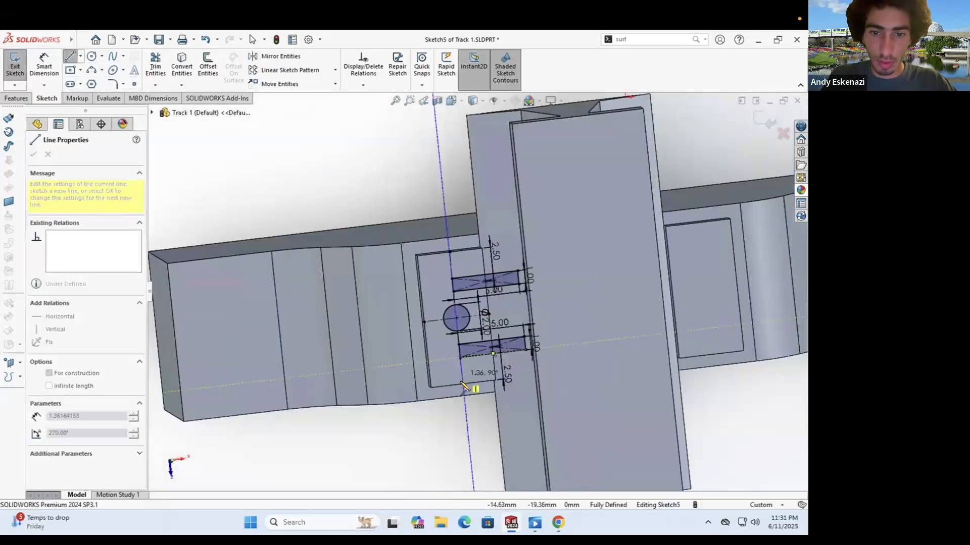
pyautogui.scroll(5, 468, 288)
pyautogui.press('Escape')
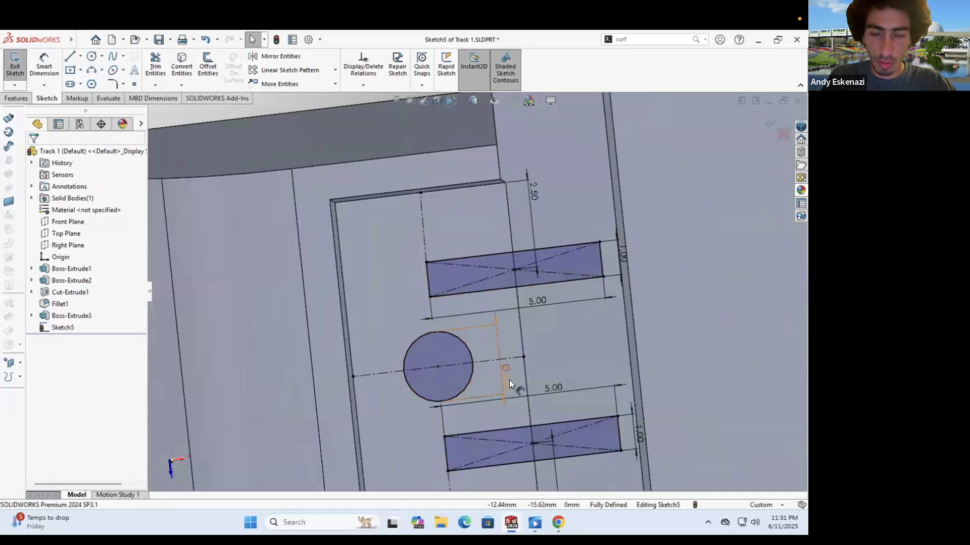
pyautogui.click(91, 56)
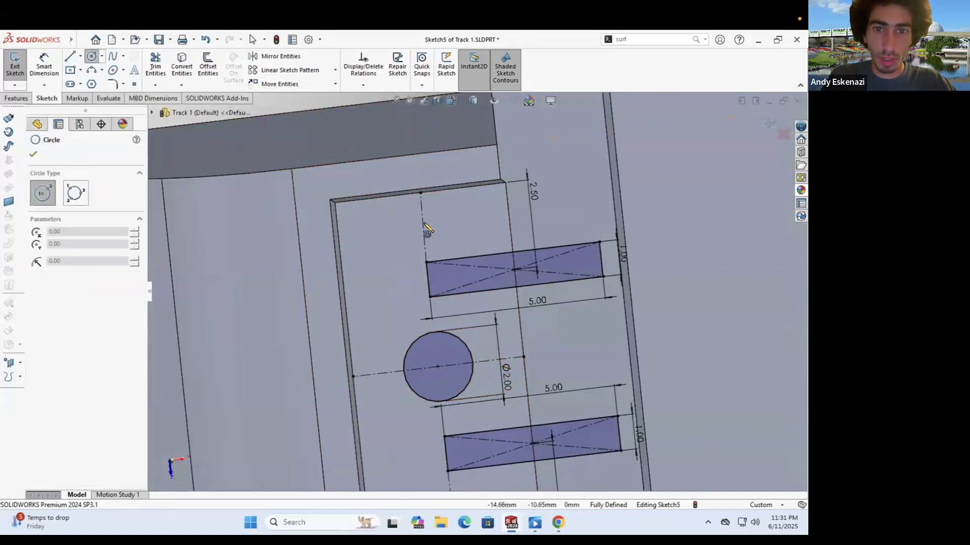
pyautogui.click(424, 227)
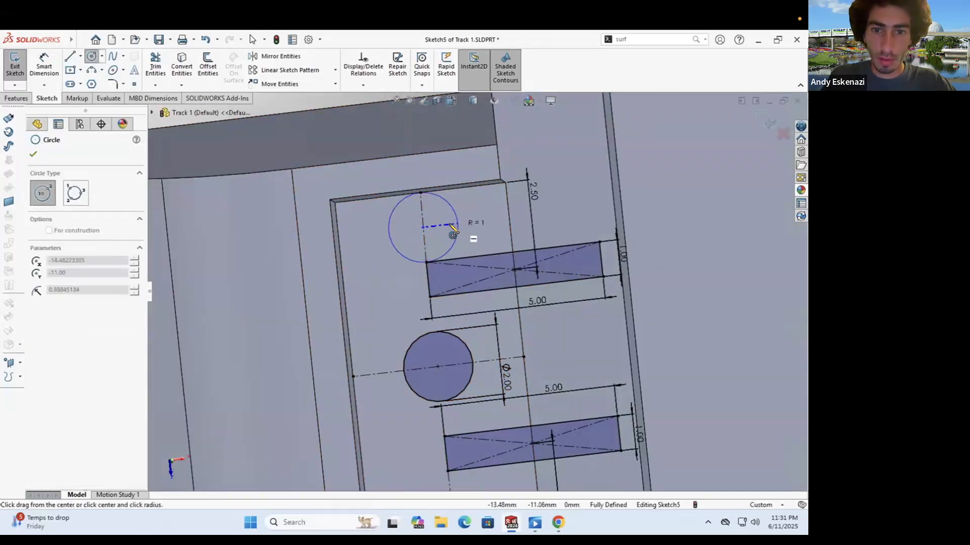
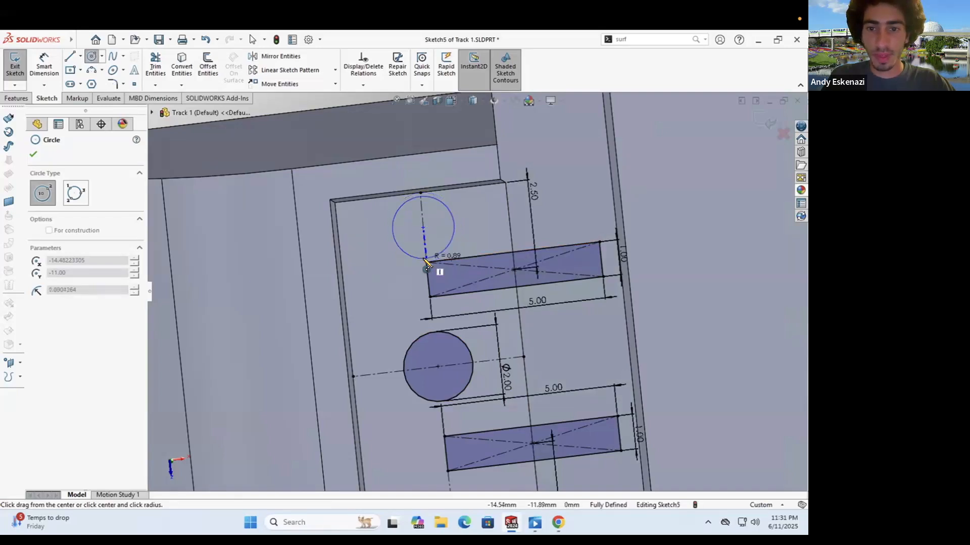
pyautogui.press('Escape')
# Step: Set the distances from the pad's back and front corners to the centers of the clip rectangles to 3 mm each
pyautogui.click(532, 195)
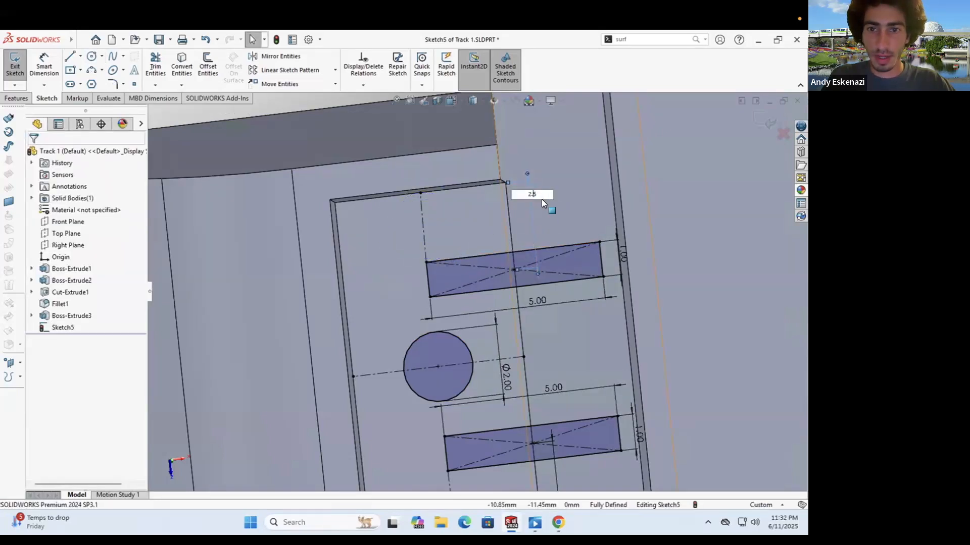
pyautogui.write('3')
pyautogui.press('Return')
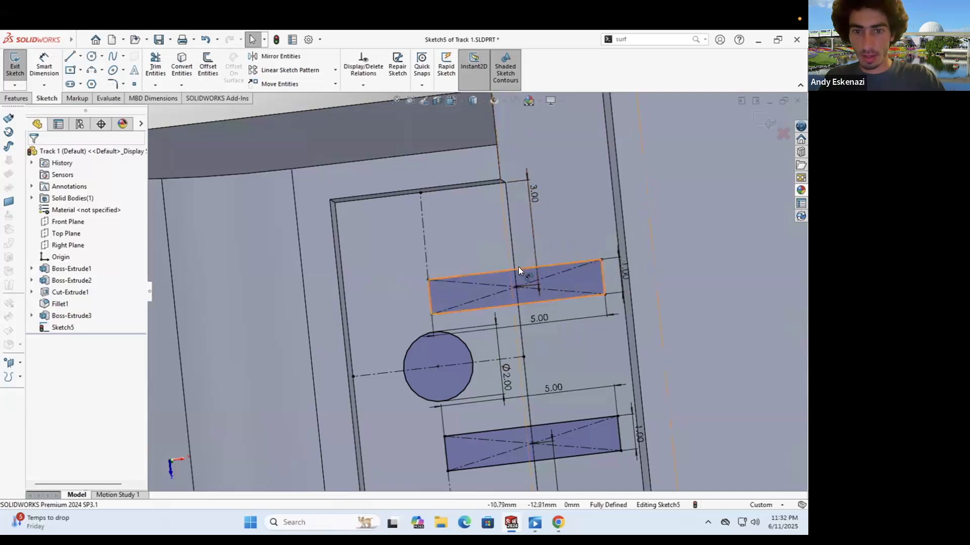
pyautogui.scroll(3, 520, 275)
pyautogui.click(530, 418)
pyautogui.write('2.35')
pyautogui.press('Return')
pyautogui.scroll(-2, 474, 330)
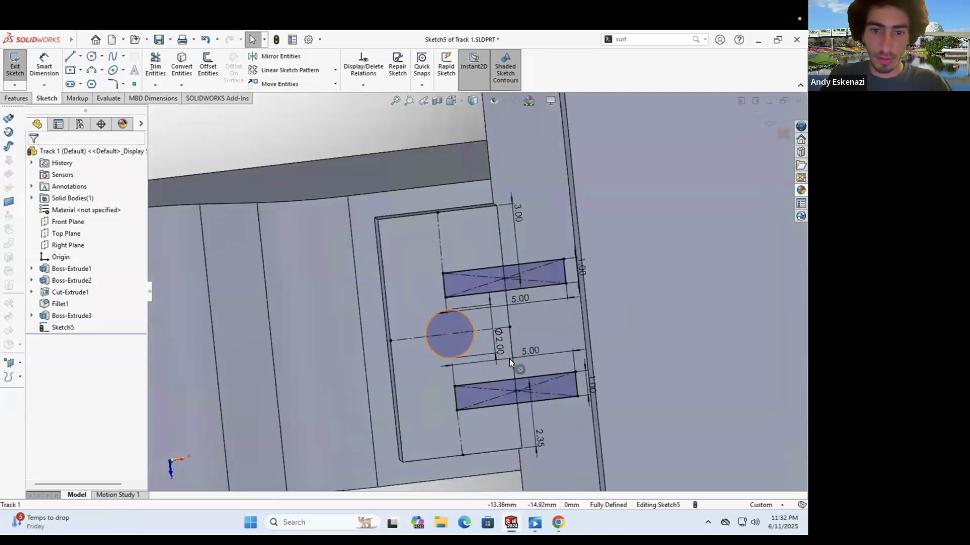
pyautogui.click(540, 439)
pyautogui.write('3')
pyautogui.press('Return')
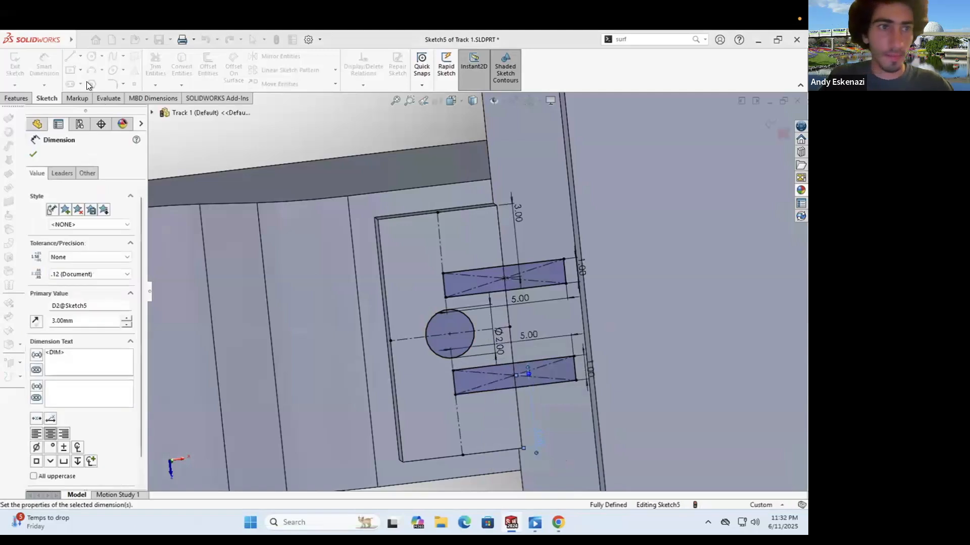
# Step: Sketch two bolt circles on the pad, centered on the midpoints of the back and front construction centerlines
pyautogui.click(92, 57)
pyautogui.click(439, 243)
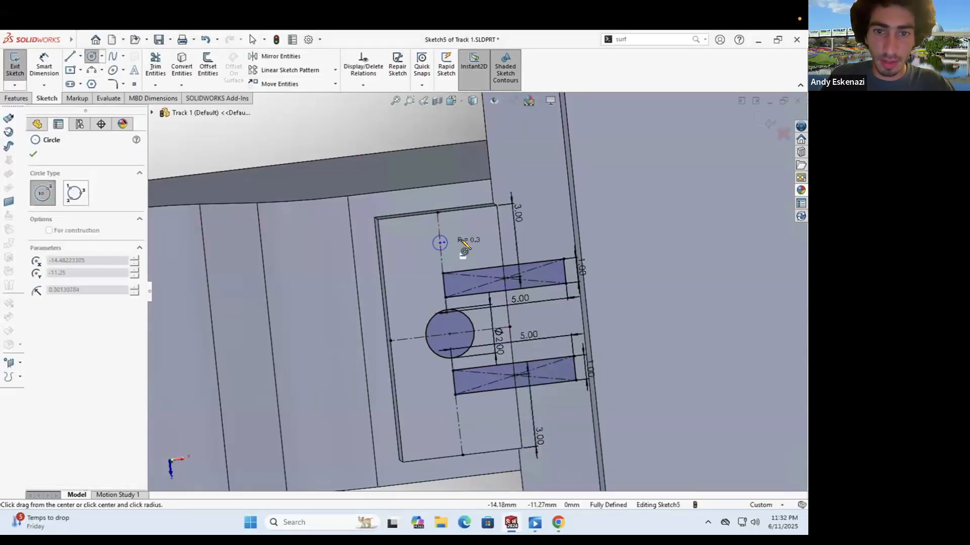
pyautogui.click(462, 244)
pyautogui.click(458, 425)
pyautogui.click(482, 428)
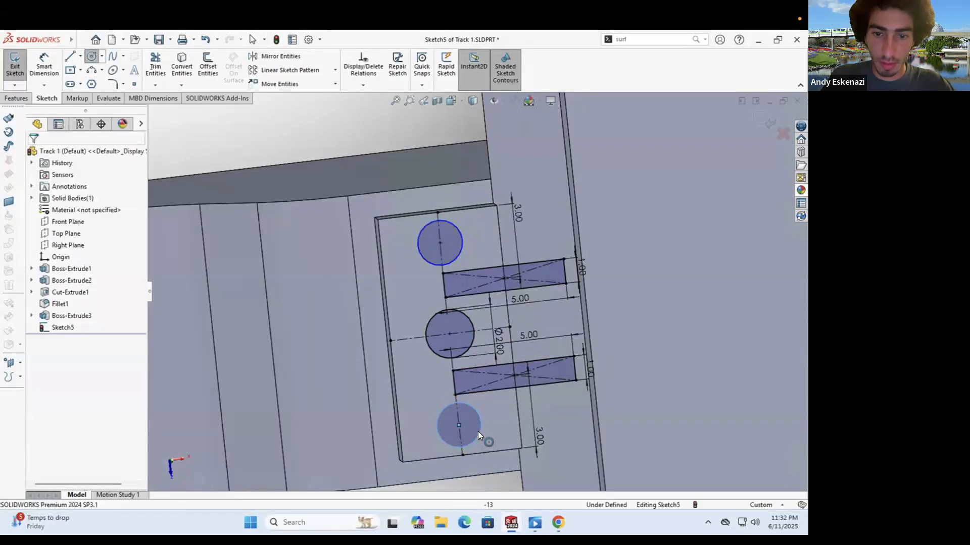
# Step: Make the three bolt circles on the pad equal in size
pyautogui.keyDown('ctrl'); pyautogui.click(466, 316); pyautogui.keyUp('ctrl')
pyautogui.keyDown('ctrl'); pyautogui.click(446, 263); pyautogui.keyUp('ctrl')
pyautogui.click(61, 353)
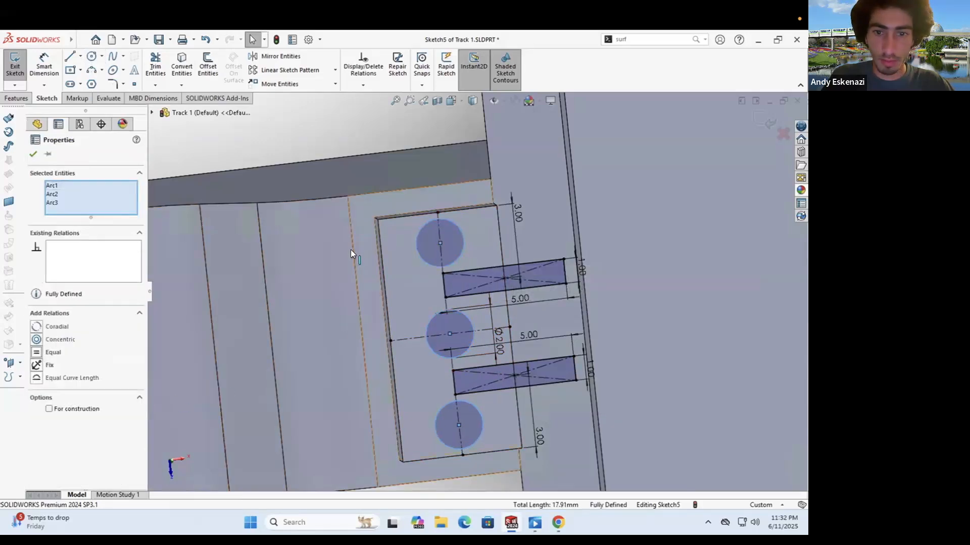
pyautogui.press('Escape')
# Step: Try to extrude the clip rectangles and bolt circles 0.5 mm from the pad
pyautogui.scroll(3, 467, 298)
pyautogui.moveTo(459, 323)
pyautogui.mouseDown(button='middle')
pyautogui.moveTo(463, 210)
pyautogui.moveTo(494, 237)
pyautogui.mouseUp(button='middle')
pyautogui.scroll(-4, 500, 291)
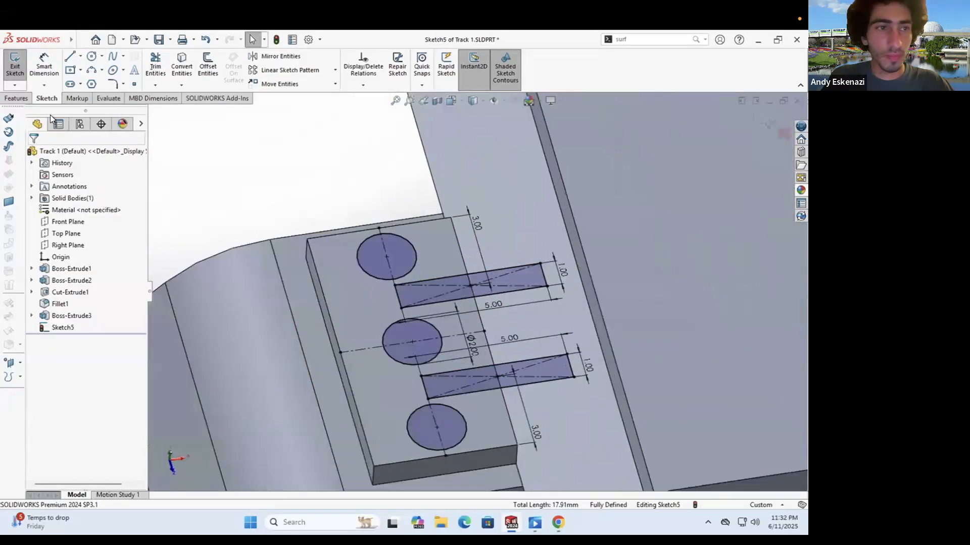
pyautogui.click(16, 97)
pyautogui.click(20, 68)
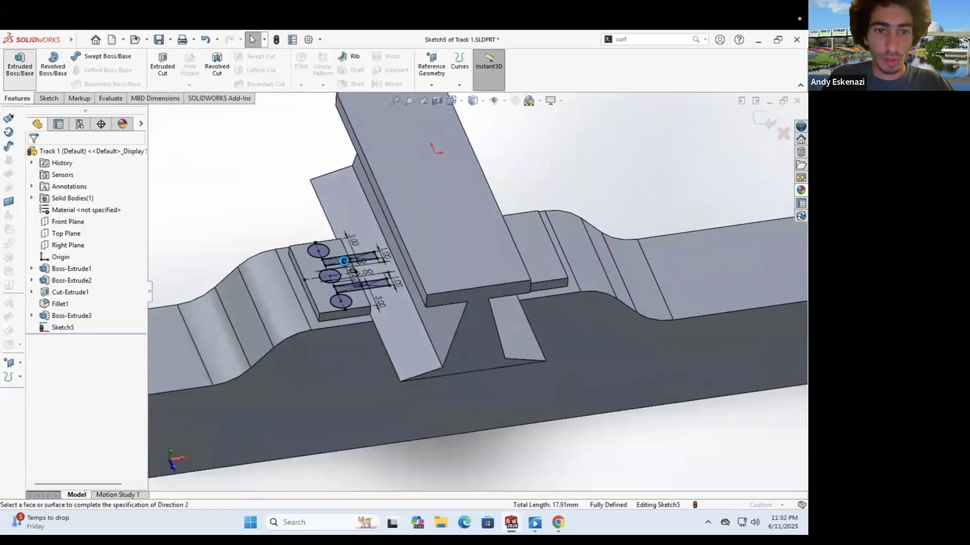
pyautogui.write('.5')
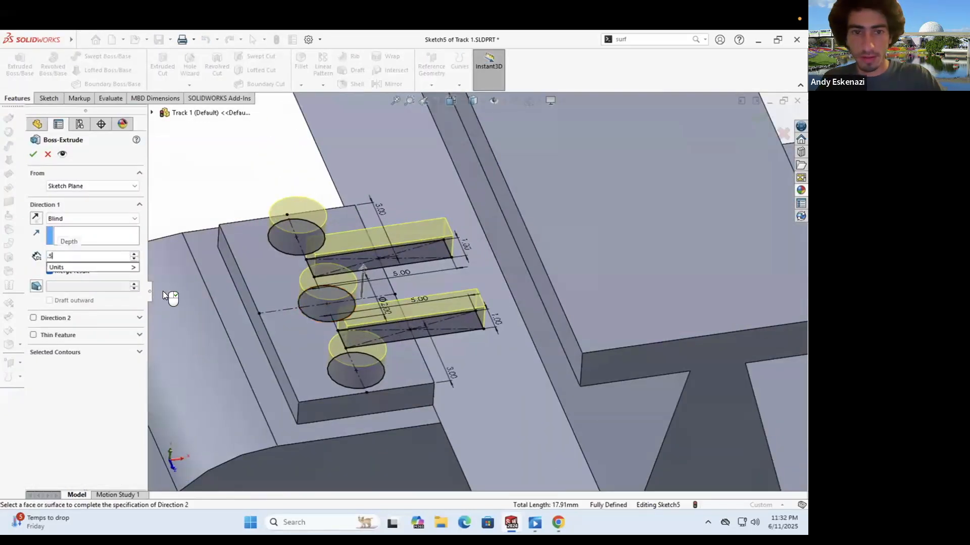
pyautogui.press('Return')
pyautogui.click(48, 154)
pyautogui.scroll(5, 491, 296)
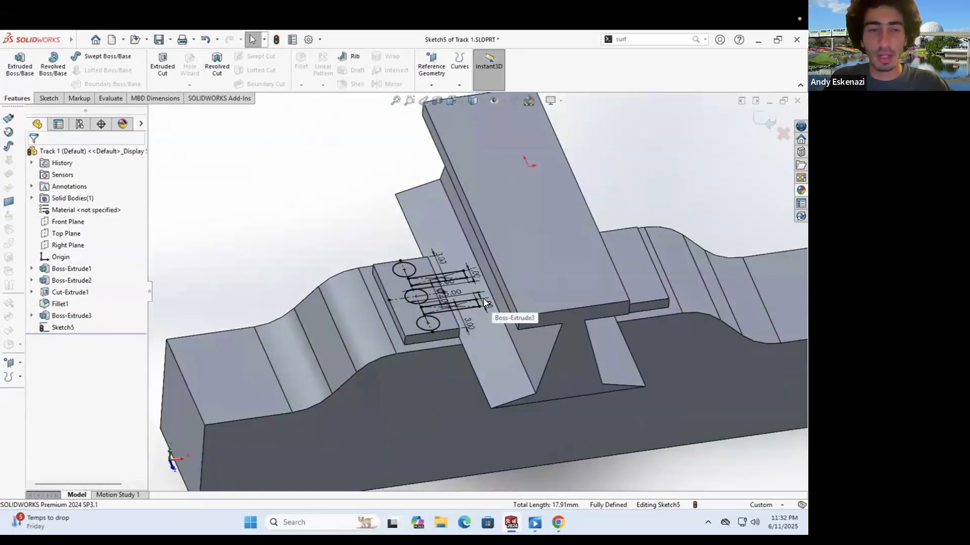
pyautogui.click(49, 98)
pyautogui.click(81, 57)
pyautogui.click(90, 83)
pyautogui.click(528, 166)
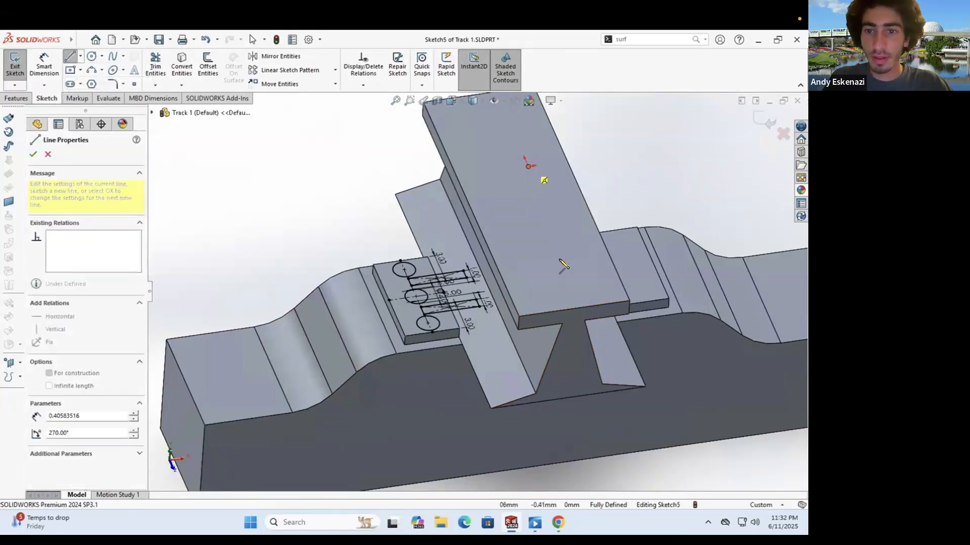
pyautogui.moveTo(575, 255)
pyautogui.mouseDown(button='middle')
pyautogui.moveTo(550, 197)
pyautogui.moveTo(553, 230)
pyautogui.moveTo(519, 360)
pyautogui.mouseUp(button='middle')
pyautogui.press('Escape')
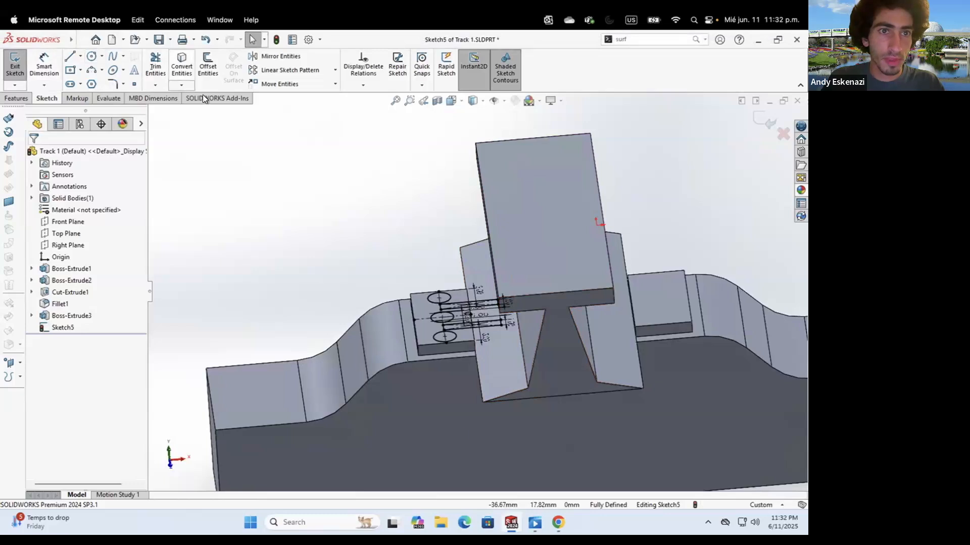
# Step: Convert the bottom edge of the rail's end profile into the sketch and make it a construction line
pyautogui.click(181, 65)
pyautogui.click(554, 395)
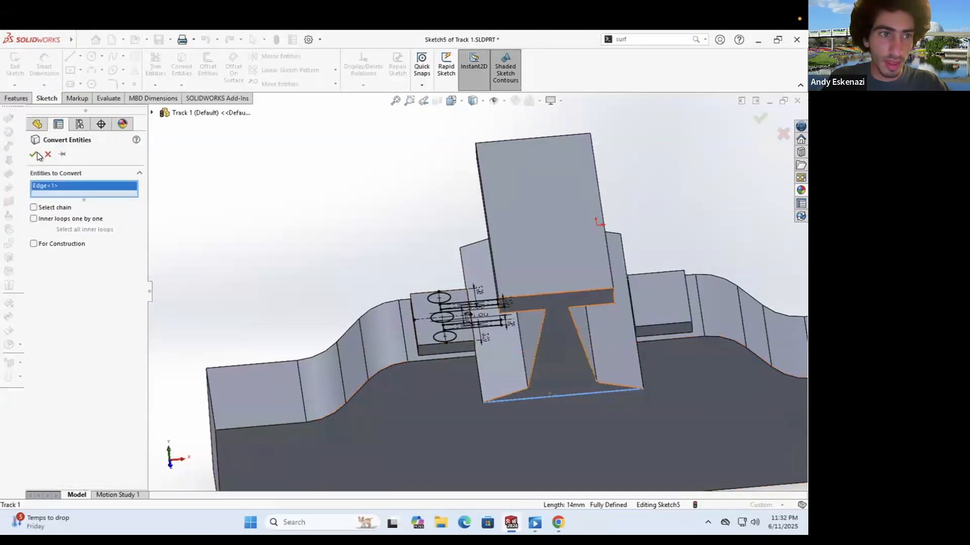
pyautogui.press('Return')
pyautogui.rightClick(544, 385)
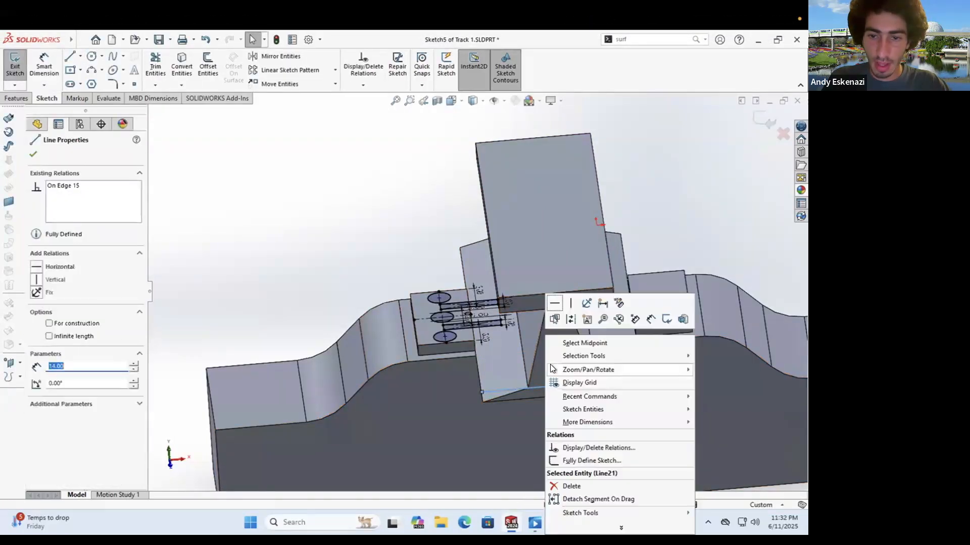
pyautogui.click(571, 319)
# Step: Draw a centerline about 5.24 mm long from the converted line's midpoint along the rail and dimension its length
pyautogui.click(80, 56)
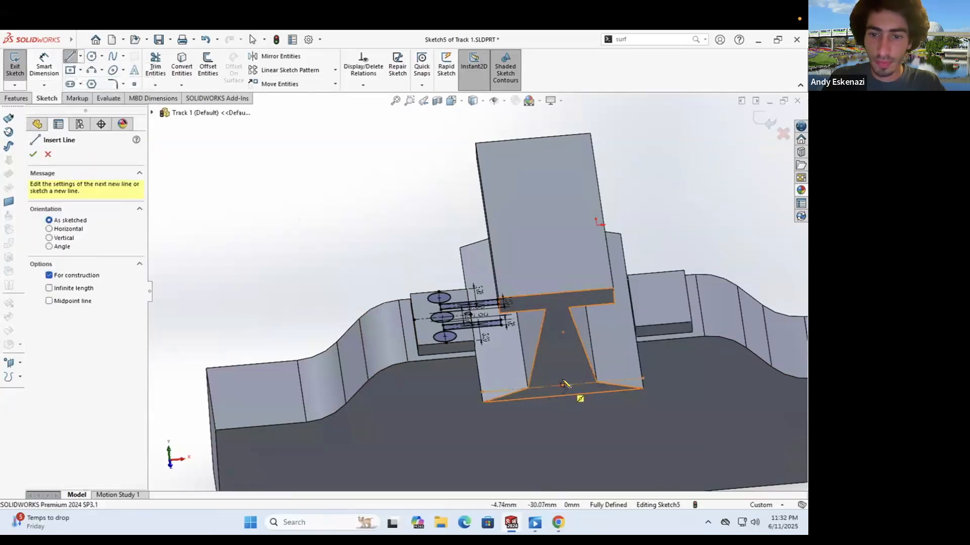
pyautogui.moveTo(563, 385); pyautogui.dragTo(558, 358)
pyautogui.press('Escape')
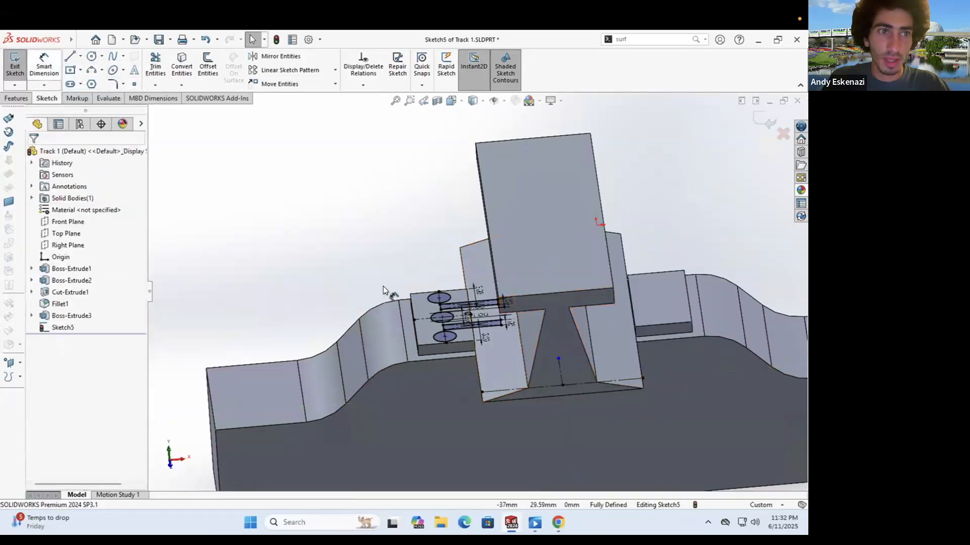
pyautogui.click(551, 371)
pyautogui.click(577, 397)
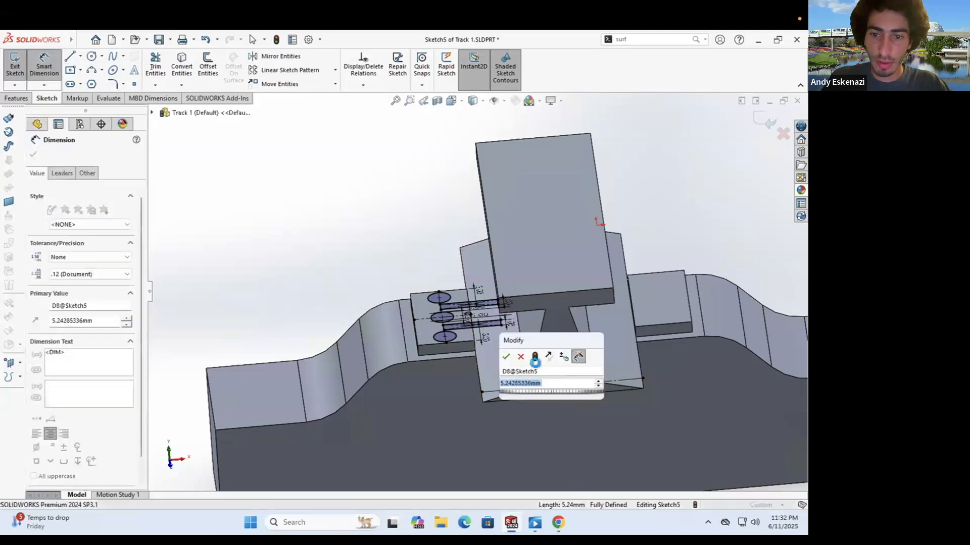
pyautogui.click(504, 356)
pyautogui.press('Escape')
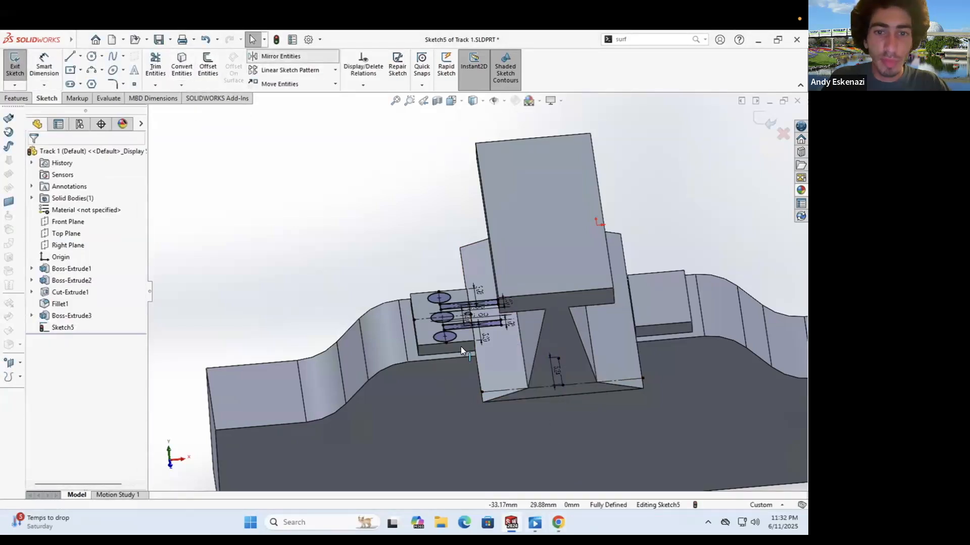
# Step: Mirror the clip rectangles and bolt circles about the rail's centerline onto the opposite pad
pyautogui.scroll(-4, 461, 348)
pyautogui.moveTo(418, 270); pyautogui.dragTo(360, 227, button='middle')
pyautogui.moveTo(266, 121); pyautogui.dragTo(578, 422)
pyautogui.click(89, 449)
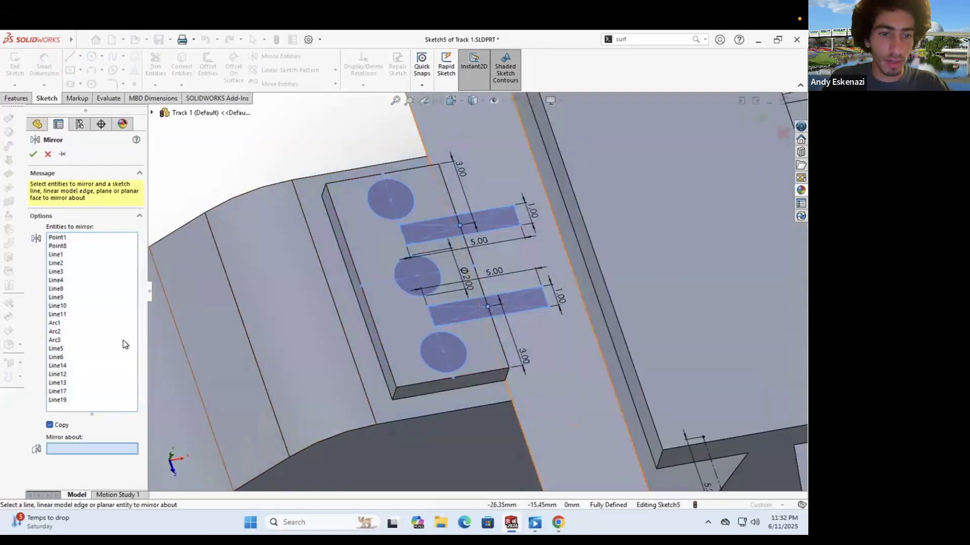
pyautogui.scroll(2, 630, 432)
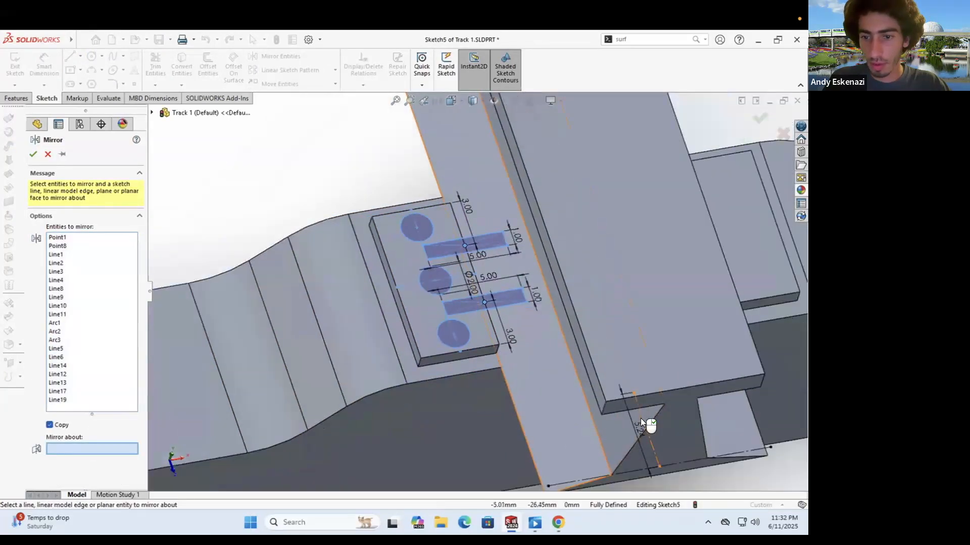
pyautogui.click(640, 418)
pyautogui.click(33, 154)
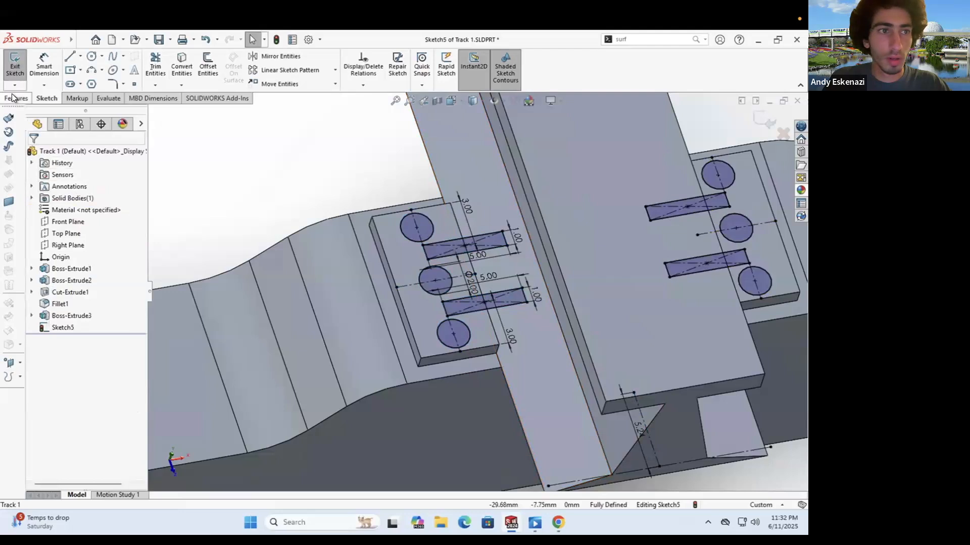
# Step: Extrude the clip rectangles and bolt circles on both pads 0.5 mm
pyautogui.click(17, 98)
pyautogui.write('0.5')
pyautogui.press('Return')
pyautogui.click(33, 154)
# Step: Apply a 0.5 mm, 45° chamfer to the top edges of the back and middle bolts on the first pad
pyautogui.click(301, 84)
pyautogui.click(315, 112)
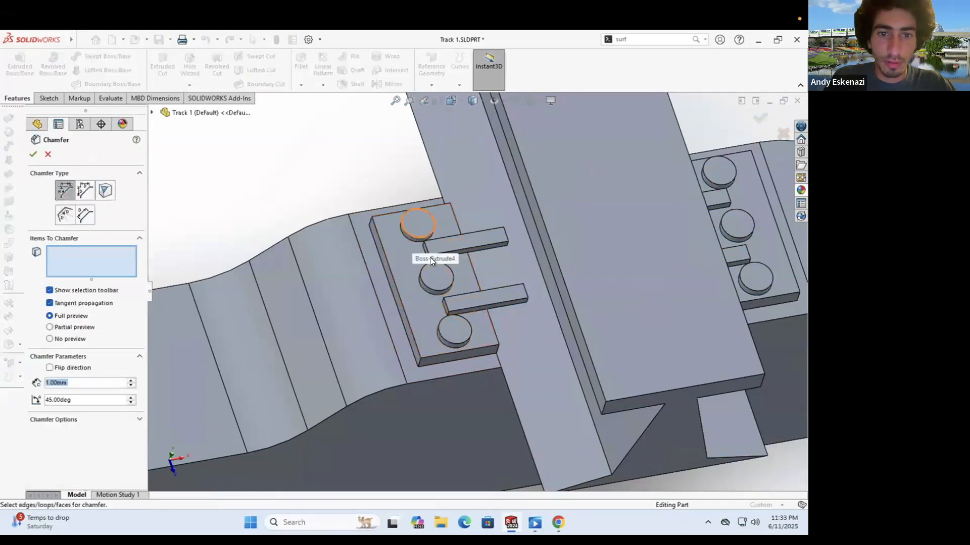
pyautogui.click(414, 239)
pyautogui.scroll(-3, 436, 281)
pyautogui.click(420, 293)
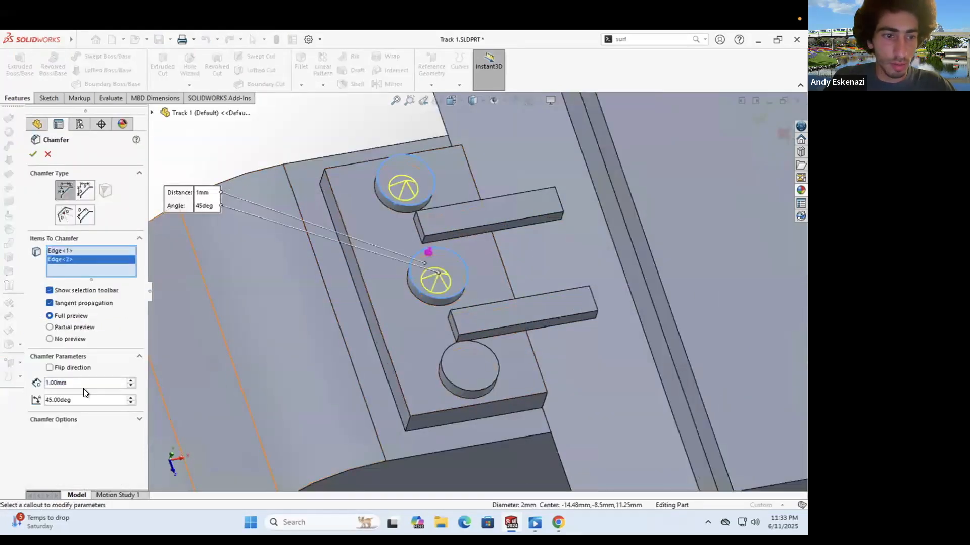
pyautogui.doubleClick(82, 383)
pyautogui.press('BackSpace')
pyautogui.write('0.5')
pyautogui.press('Return')
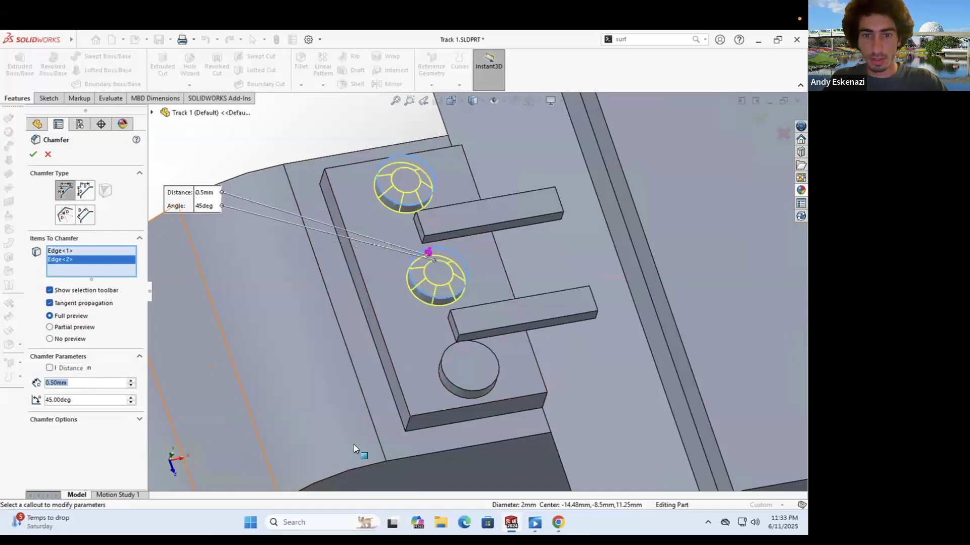
# Step: Add the front bolt on the first pad and all three bolts on the opposite pad to the 0.5 mm, 45° chamfer and apply it
pyautogui.click(444, 378)
pyautogui.scroll(5, 572, 261)
pyautogui.scroll(-6, 581, 253)
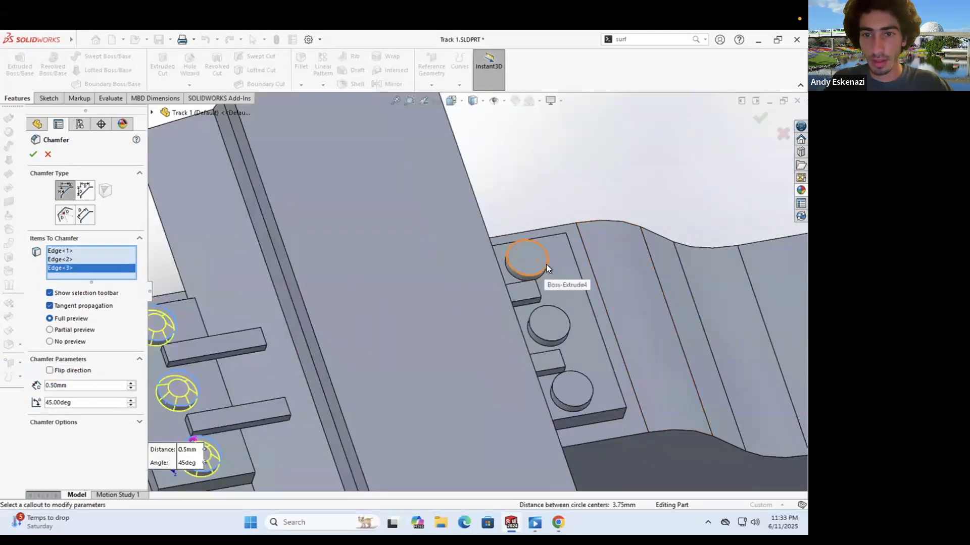
pyautogui.click(546, 264)
pyautogui.click(568, 321)
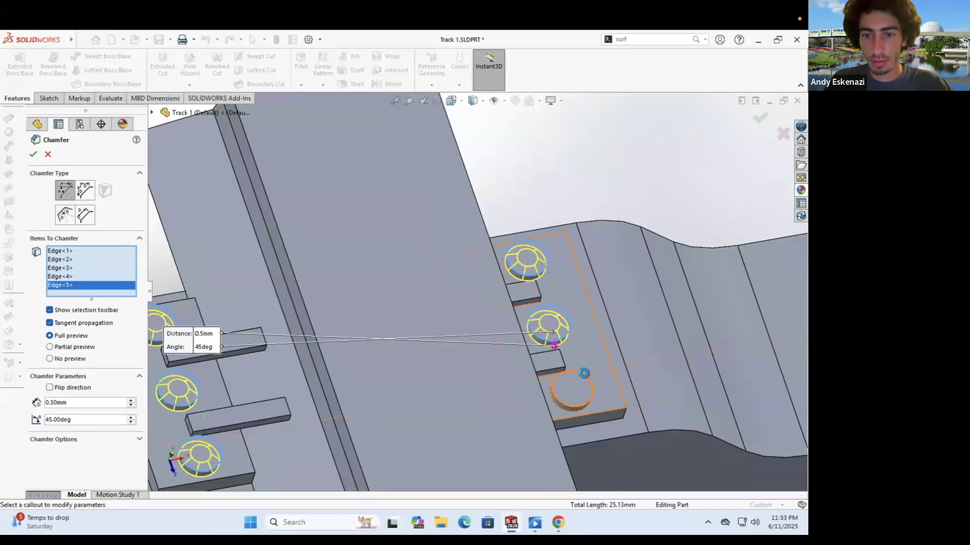
pyautogui.click(584, 374)
pyautogui.press('Return')
pyautogui.scroll(5, 303, 298)
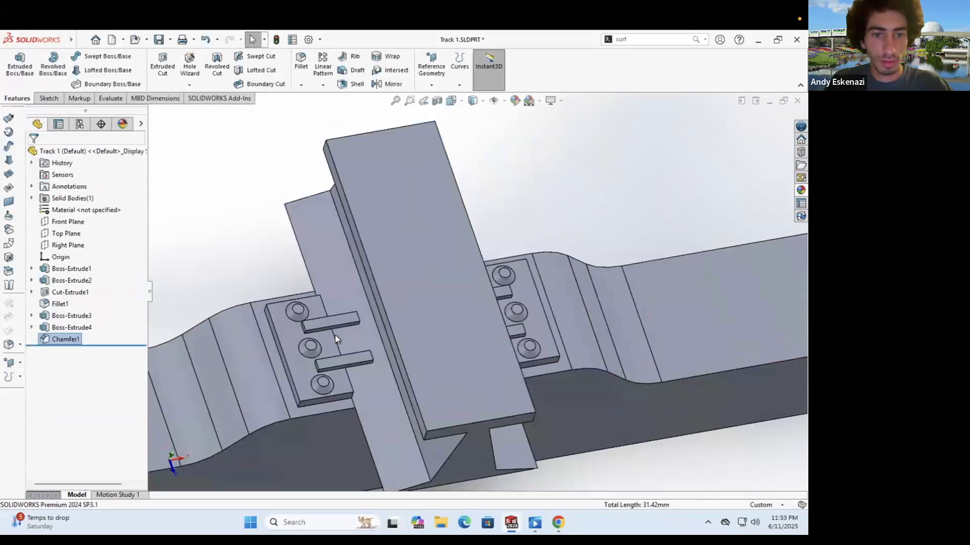
# Step: Set up a 5 mm fillet on the bolt-side top end edges of both first-pad clips and the back clip on the opposite pad
pyautogui.scroll(-5, 328, 315)
pyautogui.scroll(-3, 371, 234)
pyautogui.click(298, 63)
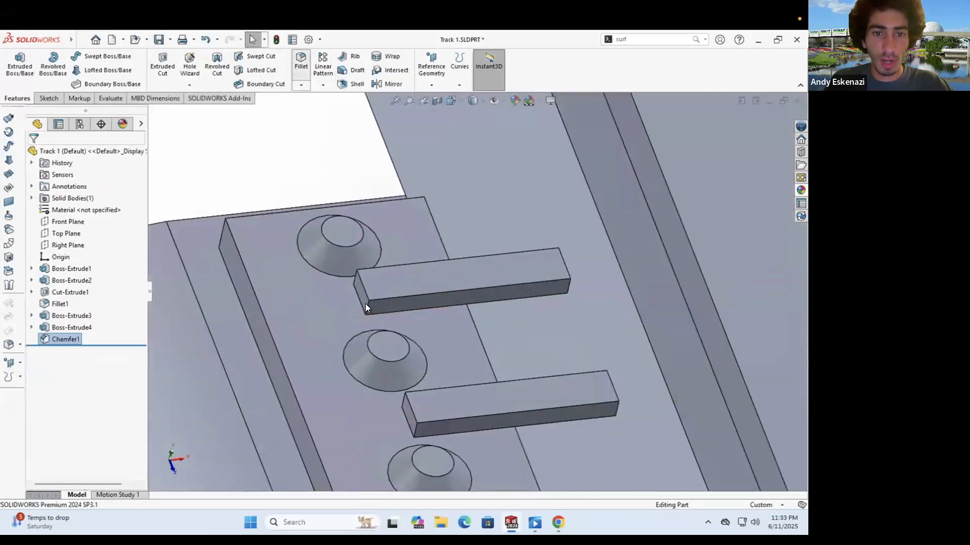
pyautogui.click(360, 282)
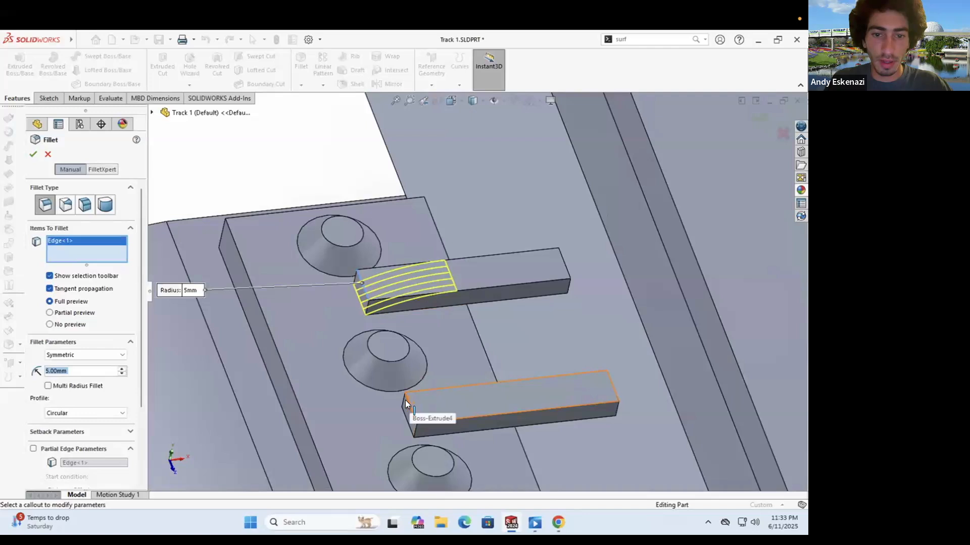
pyautogui.click(405, 400)
pyautogui.scroll(5, 488, 297)
pyautogui.scroll(-5, 657, 268)
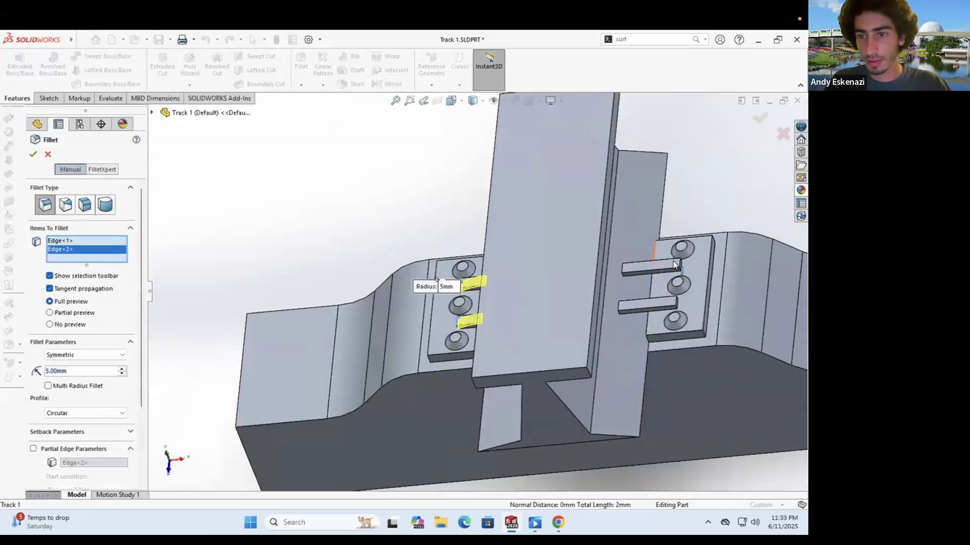
pyautogui.click(626, 286)
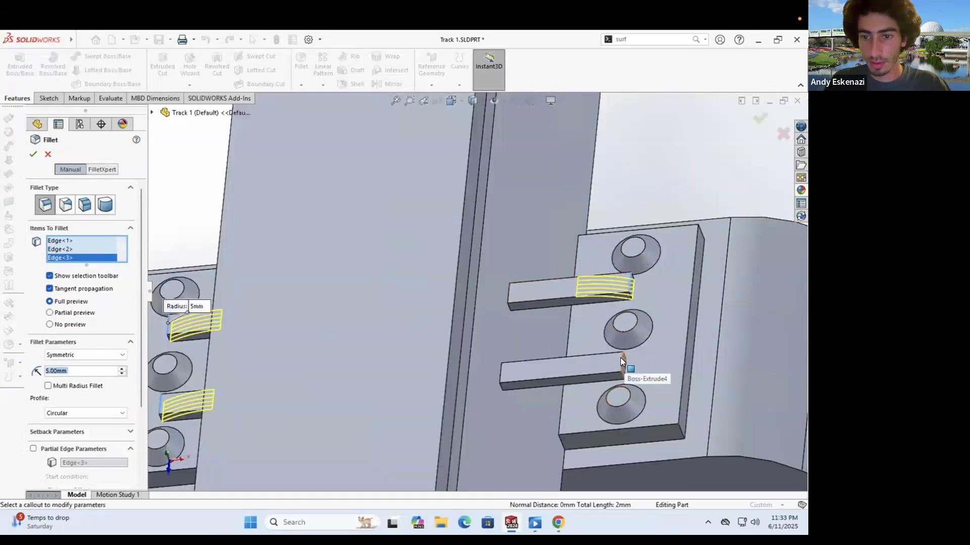
pyautogui.click(621, 359)
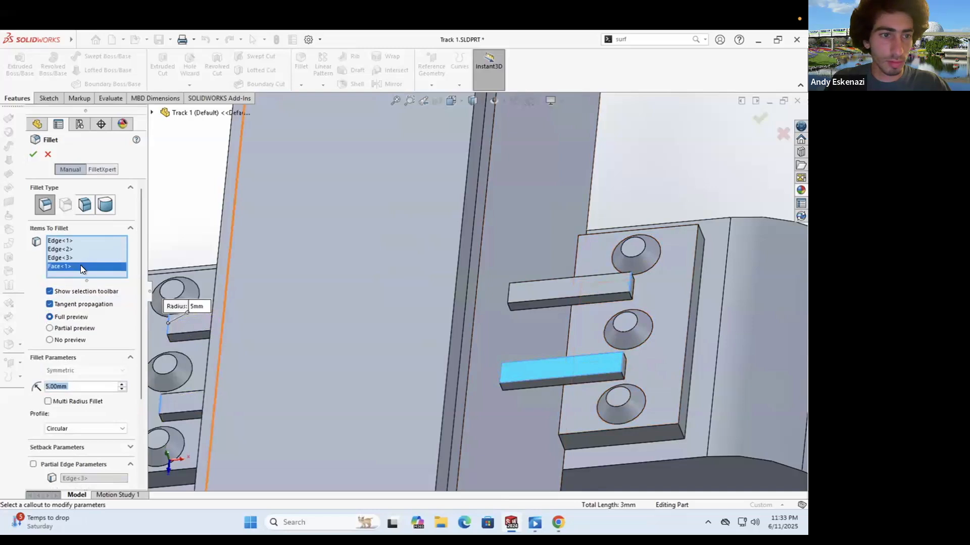
pyautogui.rightClick(81, 266)
pyautogui.click(576, 371)
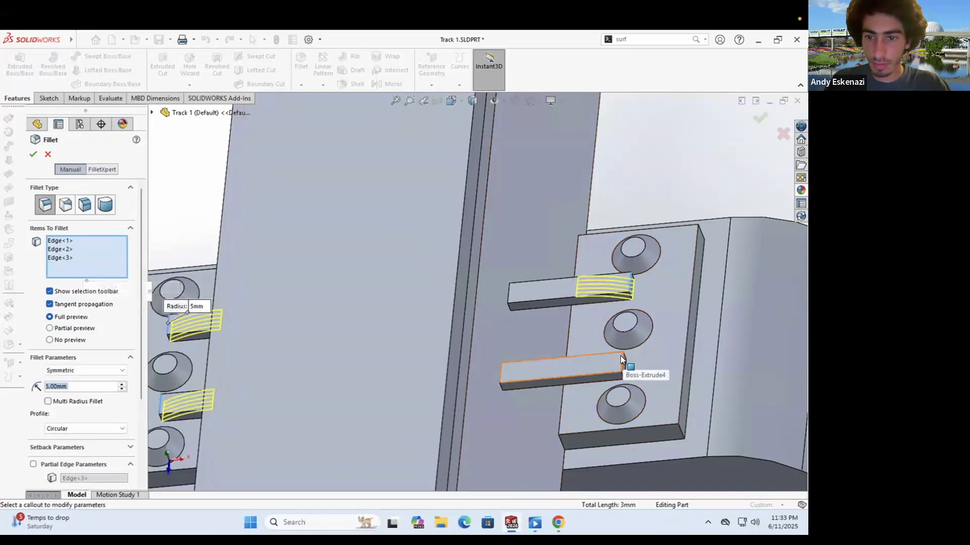
pyautogui.click(620, 356)
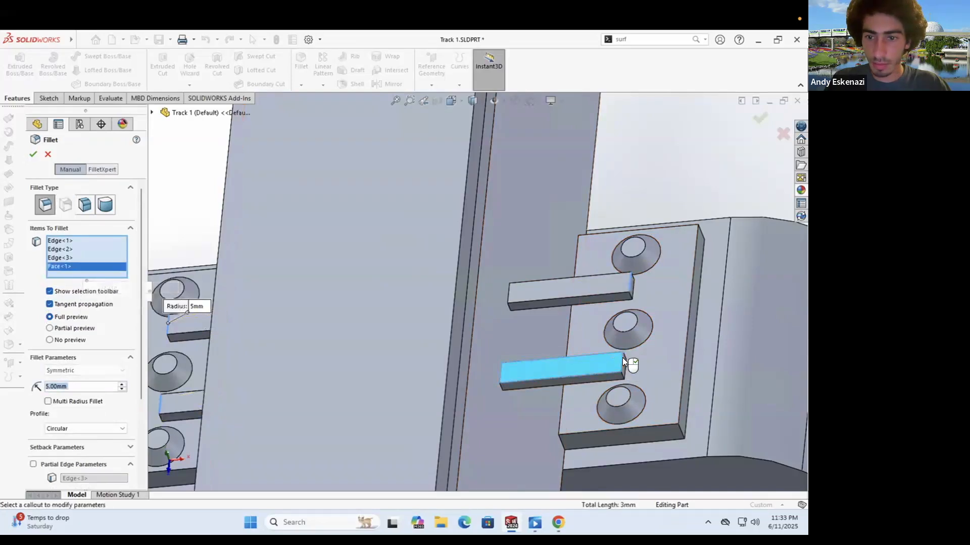
pyautogui.rightClick(77, 268)
pyautogui.click(573, 358)
# Step: Add the bolt-side top end edge of the opposite pad's front clip to the 5 mm fillet and apply it
pyautogui.scroll(-3, 649, 352)
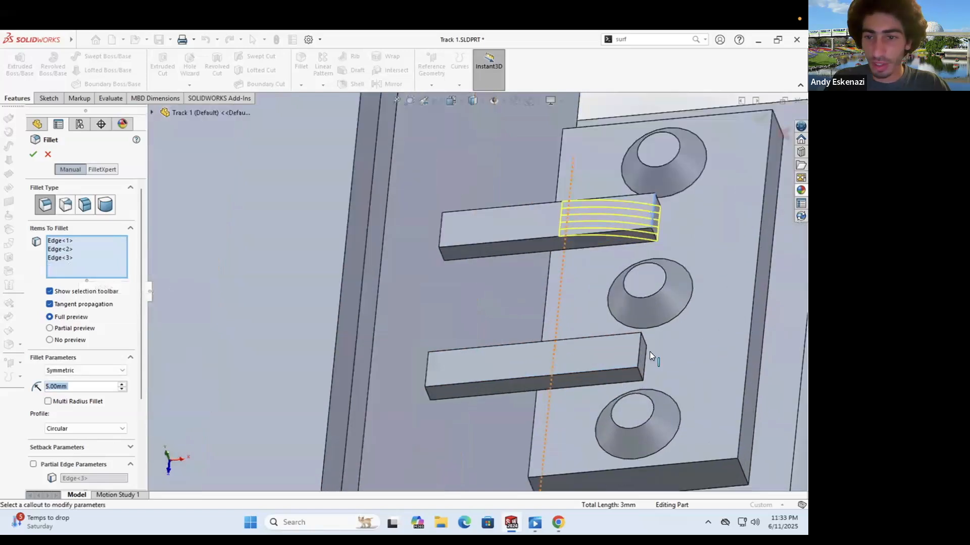
pyautogui.click(637, 343)
pyautogui.click(34, 154)
# Step: Set up a 2 mm fillet on the four vertical corner edges of the first pad
pyautogui.scroll(5, 490, 243)
pyautogui.moveTo(490, 244); pyautogui.dragTo(565, 278, button='middle')
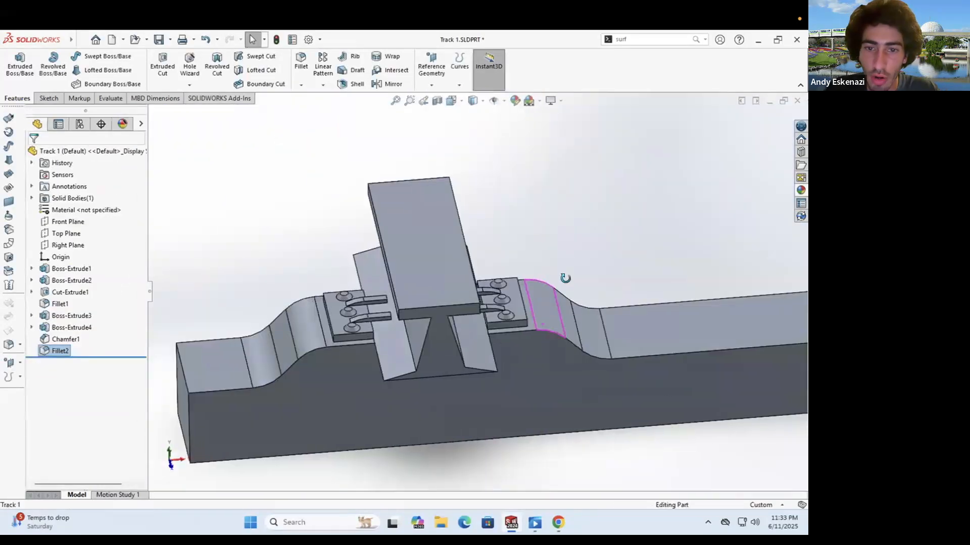
pyautogui.scroll(-5, 321, 298)
pyautogui.click(301, 63)
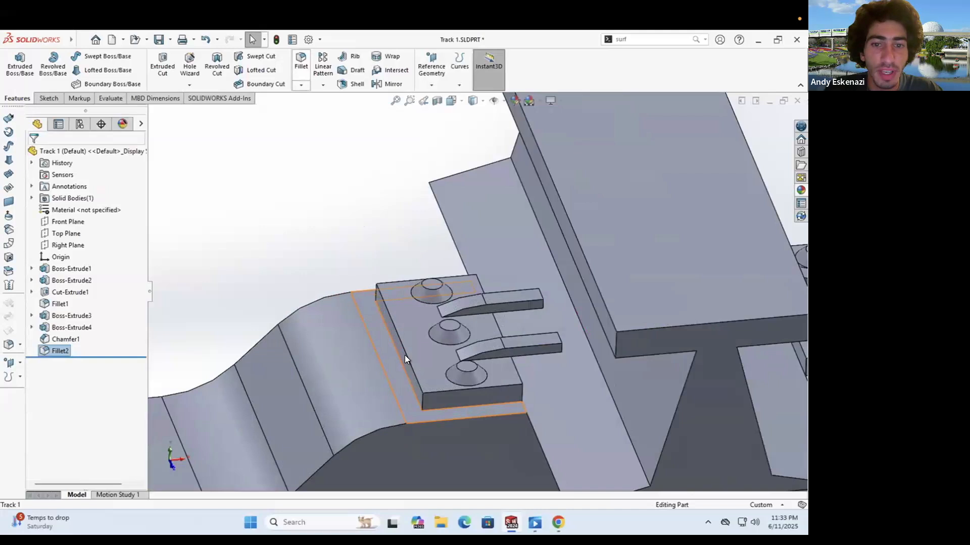
pyautogui.click(376, 289)
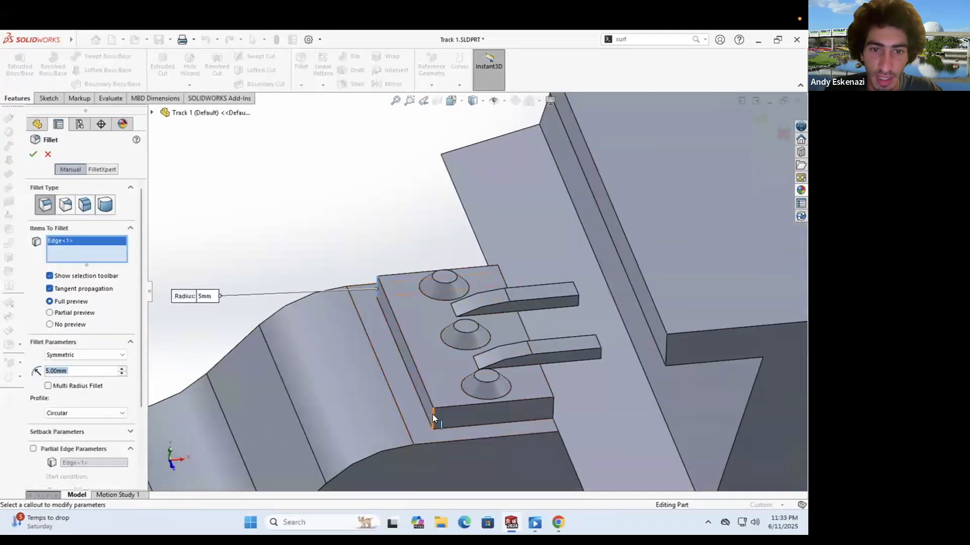
pyautogui.click(432, 415)
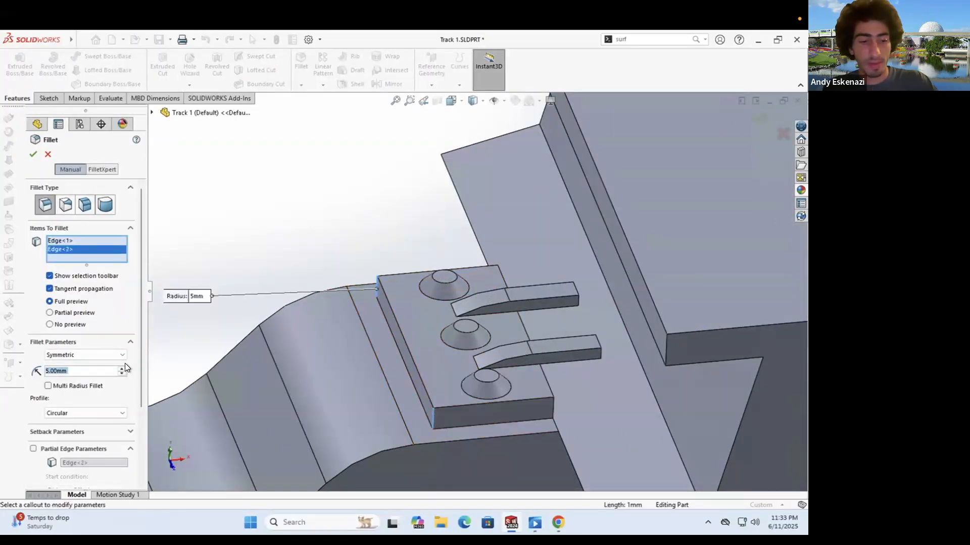
pyautogui.write('2')
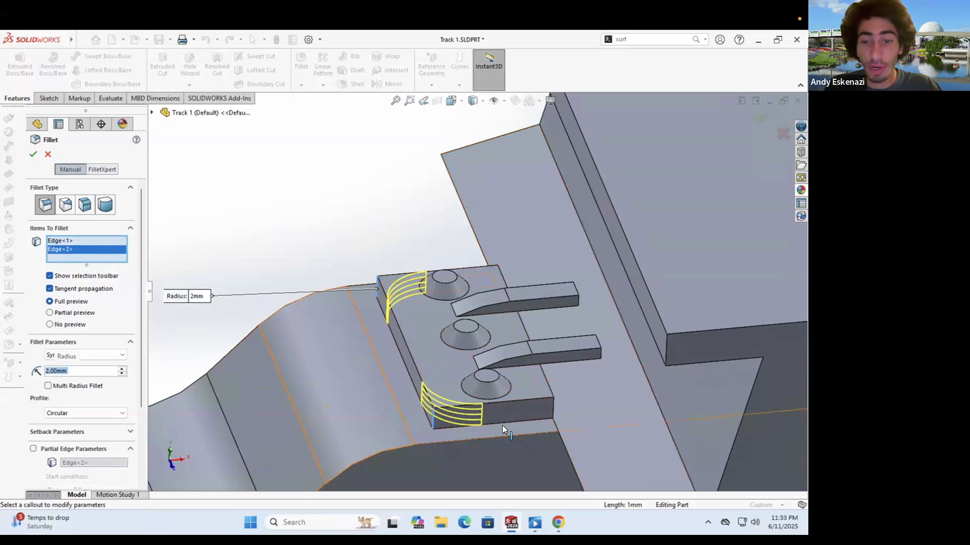
pyautogui.click(494, 278)
pyautogui.scroll(-5, 494, 283)
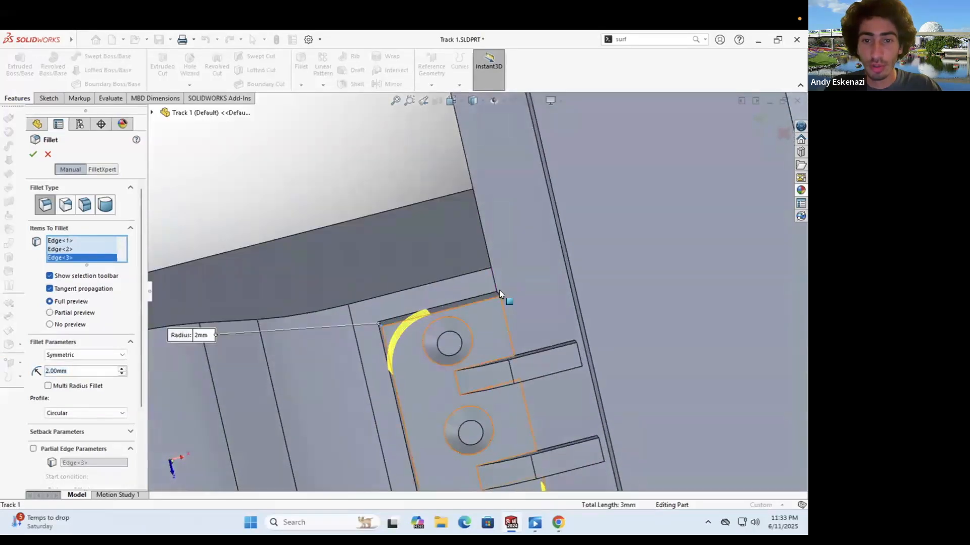
pyautogui.scroll(-2, 495, 308)
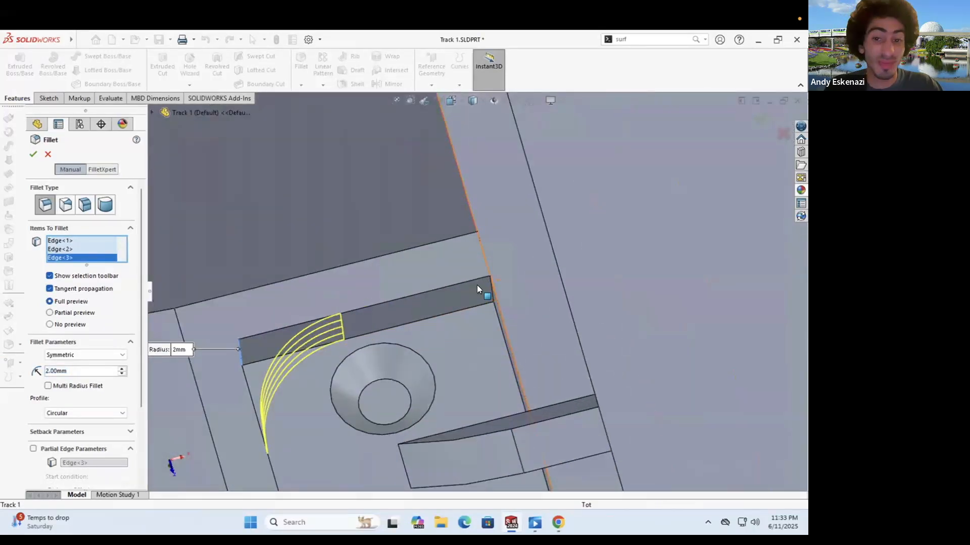
pyautogui.click(479, 285)
# Step: Add the opposite pad's two vertical corner edges at its back end to the 2 mm fillet, leaving out its long edges
pyautogui.scroll(8, 454, 282)
pyautogui.scroll(-4, 444, 293)
pyautogui.scroll(-3, 444, 298)
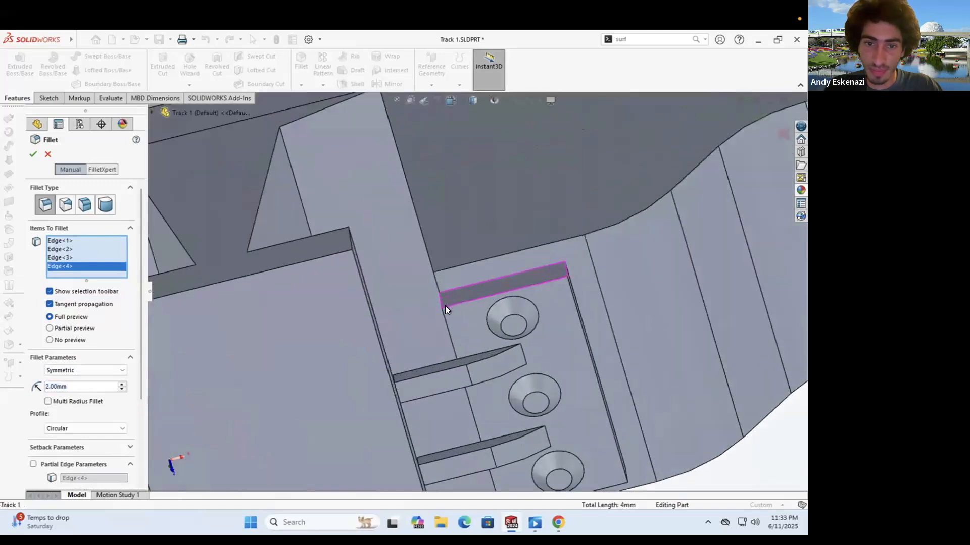
pyautogui.click(441, 301)
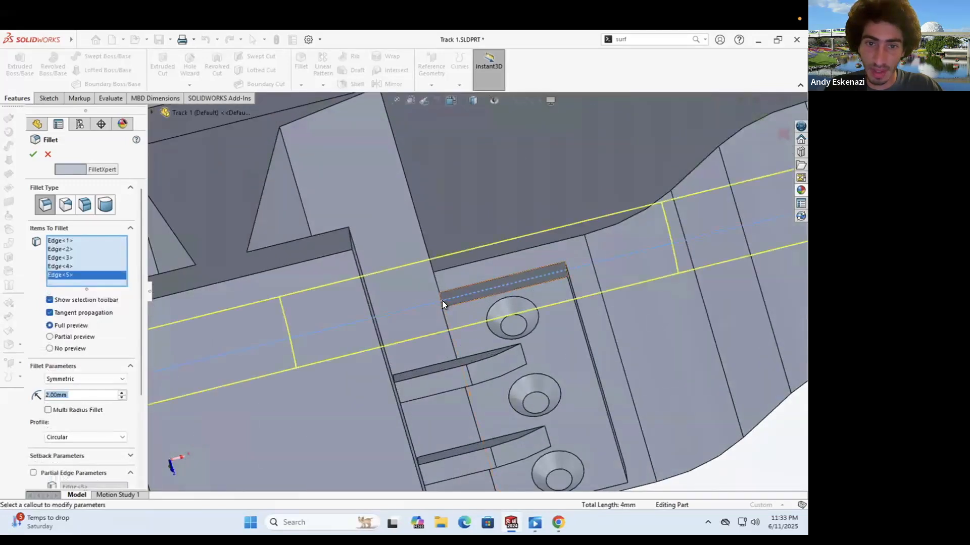
pyautogui.rightClick(86, 277)
pyautogui.click(112, 298)
pyautogui.moveTo(456, 309); pyautogui.dragTo(502, 308, button='middle')
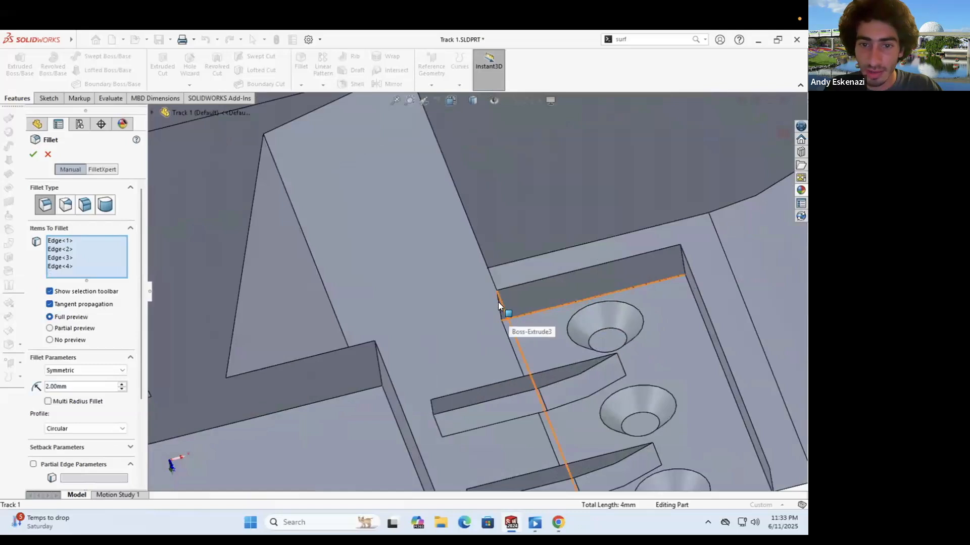
pyautogui.click(497, 306)
pyautogui.moveTo(775, 259); pyautogui.dragTo(447, 295, button='middle')
pyautogui.click(677, 264)
# Step: Add the opposite pad's two front vertical corner edges to the 2 mm fillet and apply it
pyautogui.scroll(-5, 448, 295)
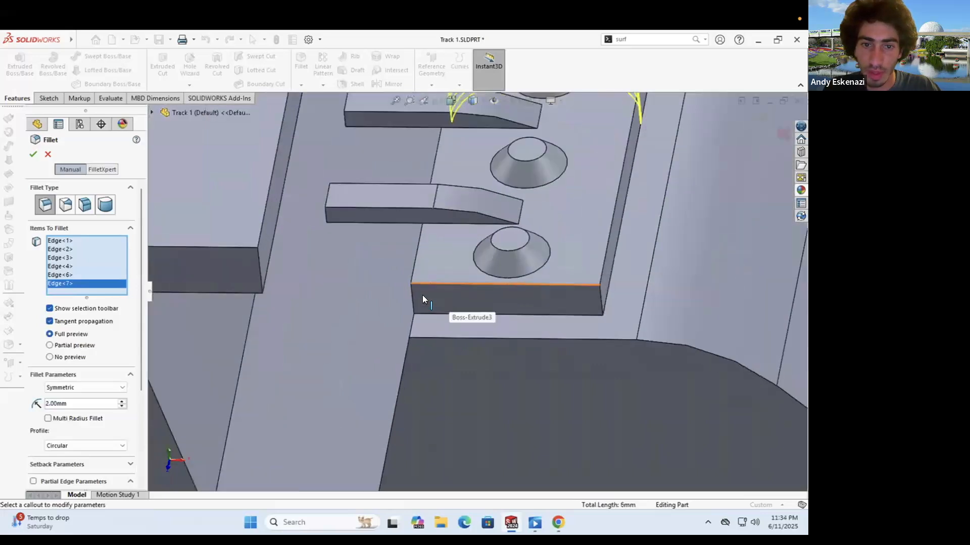
pyautogui.click(444, 300)
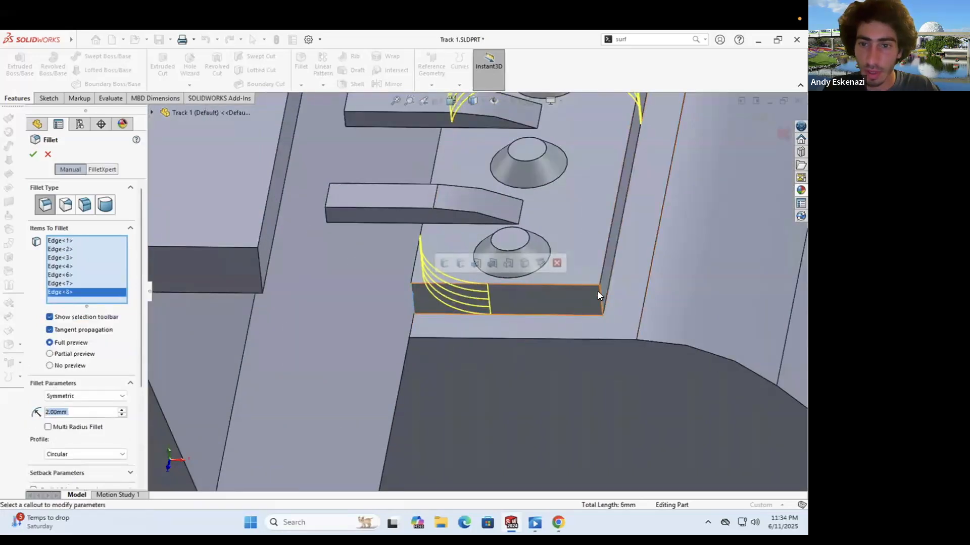
pyautogui.click(599, 293)
pyautogui.click(34, 154)
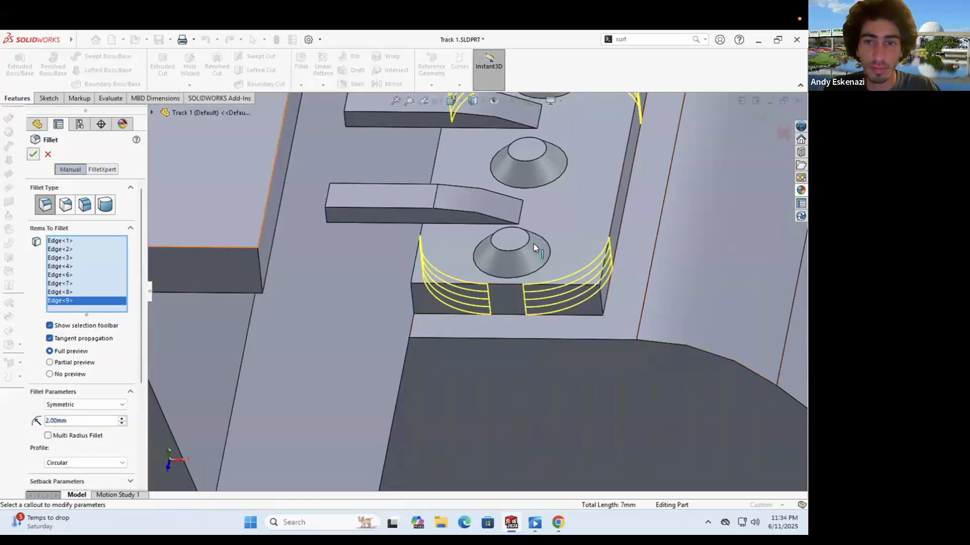
# Step: Start a fillet on the two vertical corner edges at the sleeper end nearest the detailed rail
pyautogui.scroll(8, 531, 241)
pyautogui.moveTo(530, 241); pyautogui.dragTo(366, 296, button='middle')
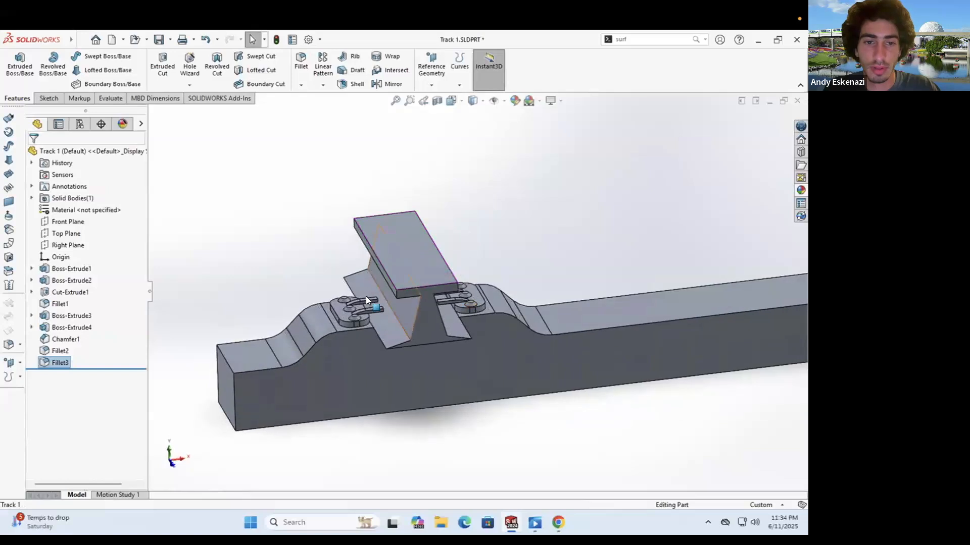
pyautogui.scroll(-6, 395, 313)
pyautogui.scroll(2, 338, 390)
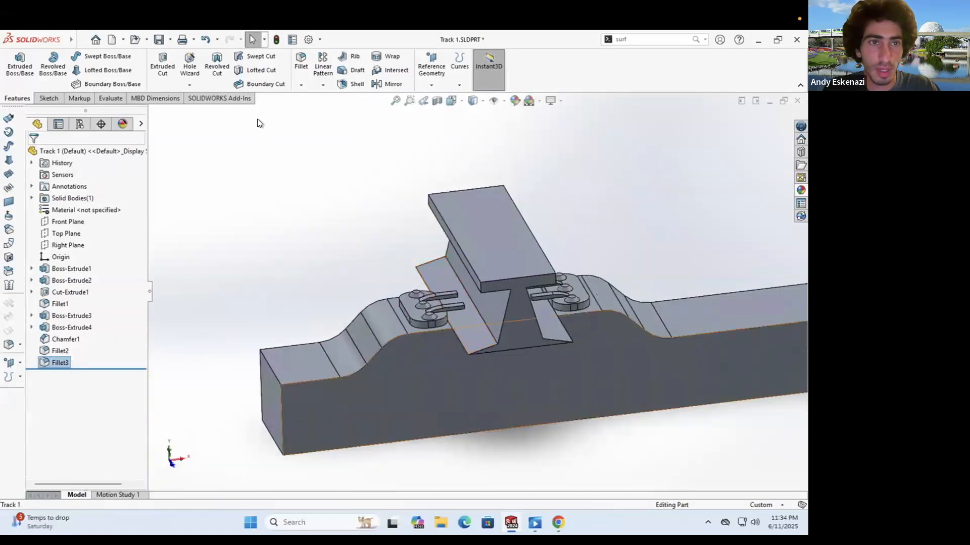
pyautogui.click(303, 59)
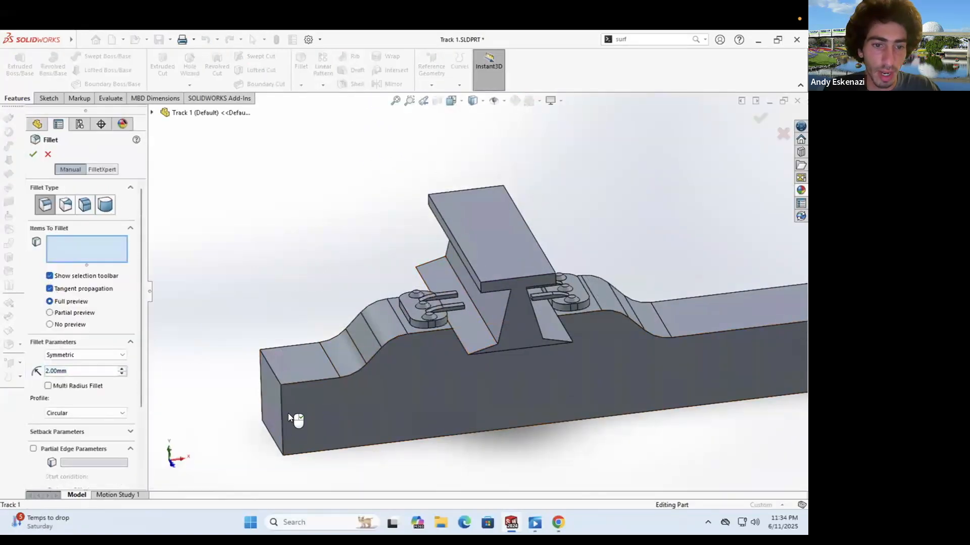
pyautogui.click(281, 408)
pyautogui.click(261, 364)
pyautogui.moveTo(261, 365); pyautogui.dragTo(218, 244, button='middle')
# Step: Add the two vertical corner edges at the sleeper's far end, set the fillet radius to 5 mm and apply it
pyautogui.scroll(4, 571, 274)
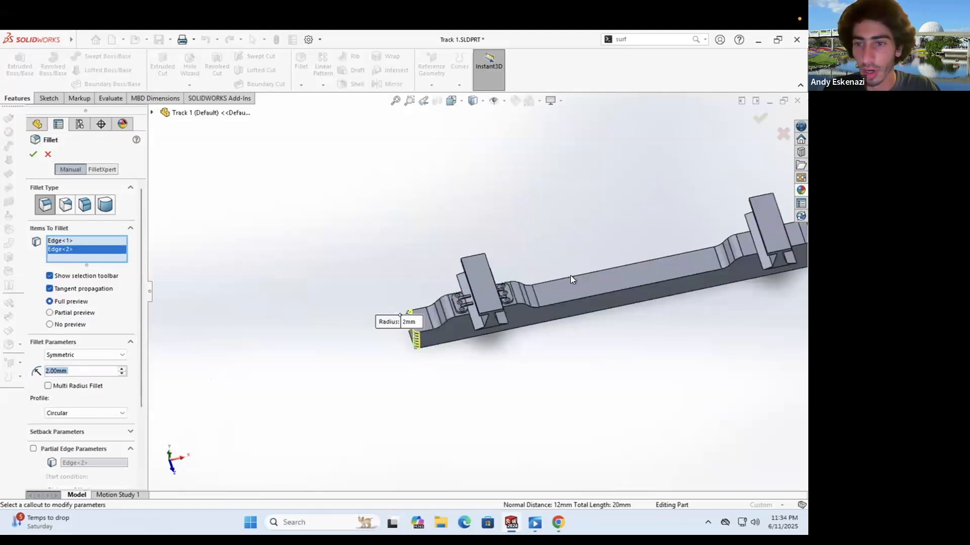
pyautogui.scroll(-5, 566, 330)
pyautogui.click(605, 298)
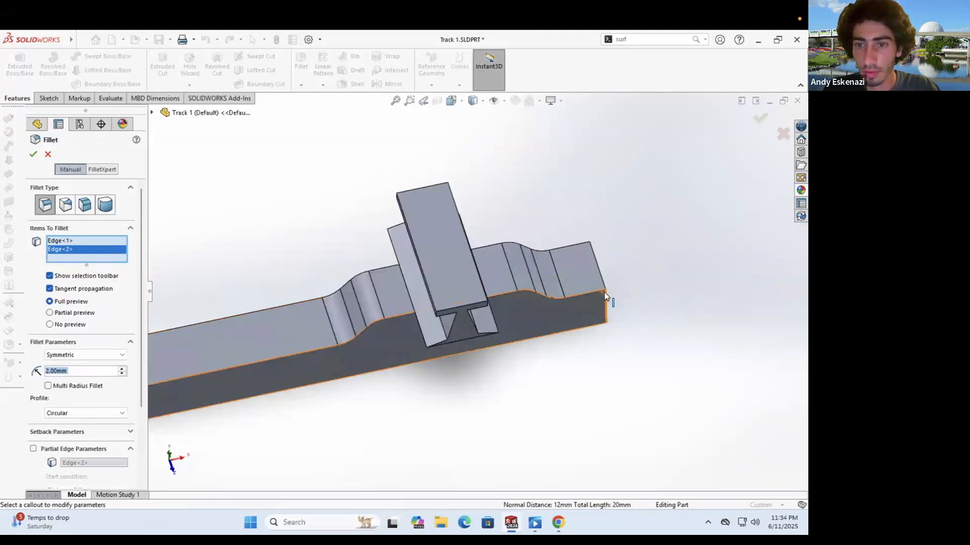
pyautogui.moveTo(604, 295); pyautogui.dragTo(564, 254, button='middle')
pyautogui.click(596, 245)
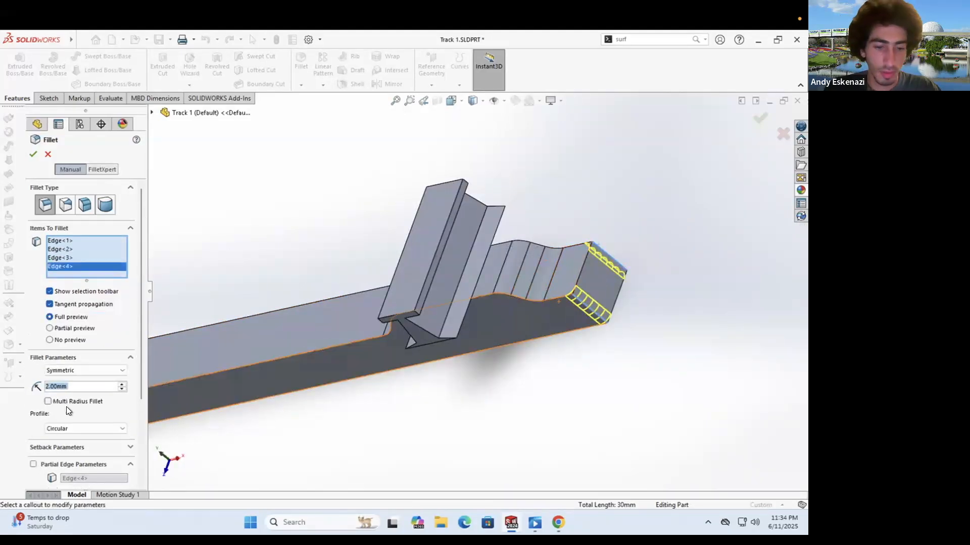
pyautogui.write('5')
pyautogui.press('Return')
pyautogui.click(32, 154)
# Step: Save the track part with the rounded sleeper ends
pyautogui.scroll(4, 331, 304)
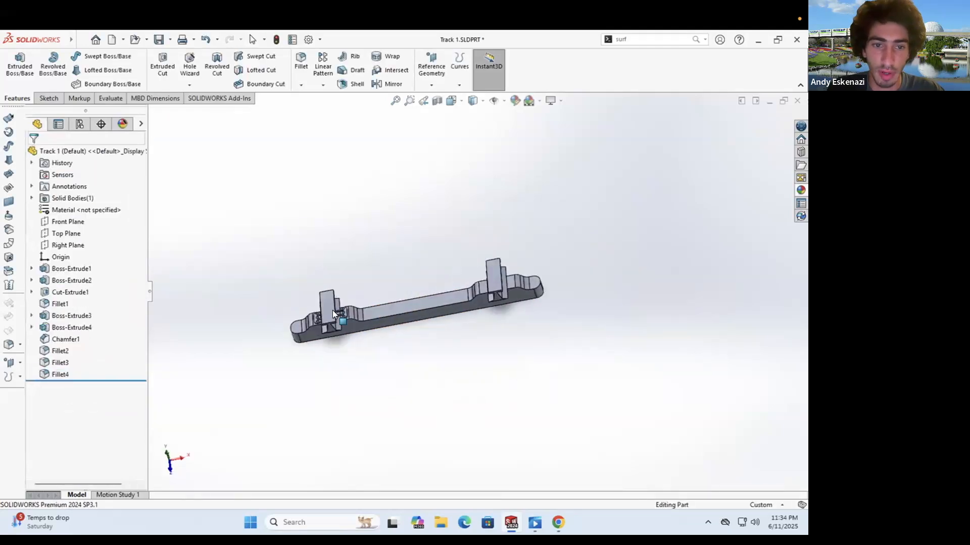
pyautogui.scroll(-5, 333, 311)
pyautogui.moveTo(334, 312); pyautogui.dragTo(349, 338, button='middle')
pyautogui.click(159, 39)
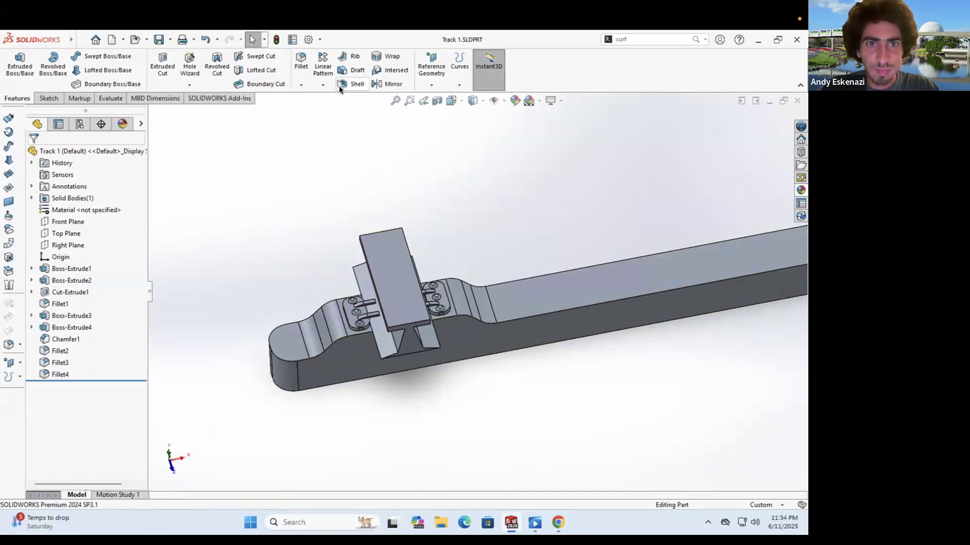
# Step: Create a reference plane midway between the sleeper's two flat end faces
pyautogui.click(438, 62)
pyautogui.click(439, 98)
pyautogui.moveTo(331, 291); pyautogui.dragTo(279, 353, button='middle')
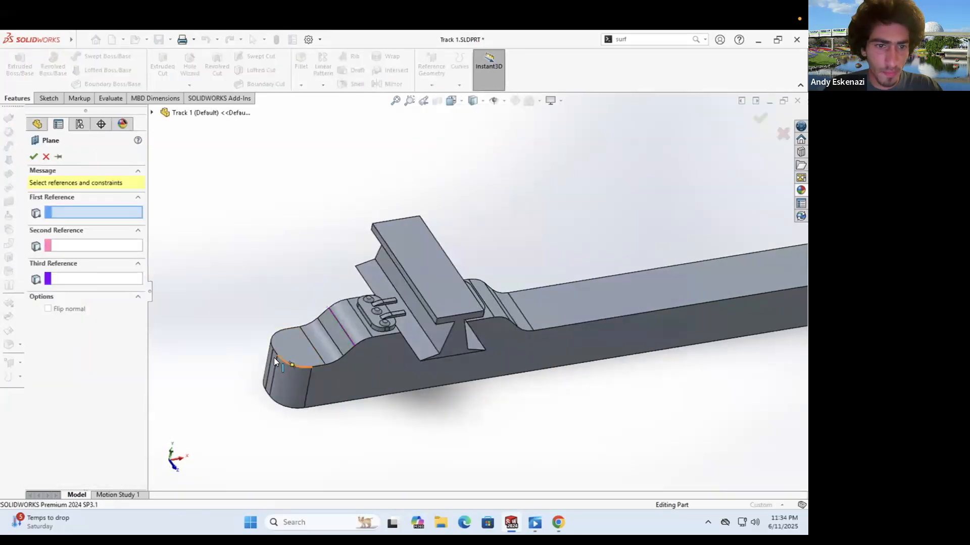
pyautogui.click(277, 363)
pyautogui.moveTo(635, 286); pyautogui.dragTo(666, 249, button='middle')
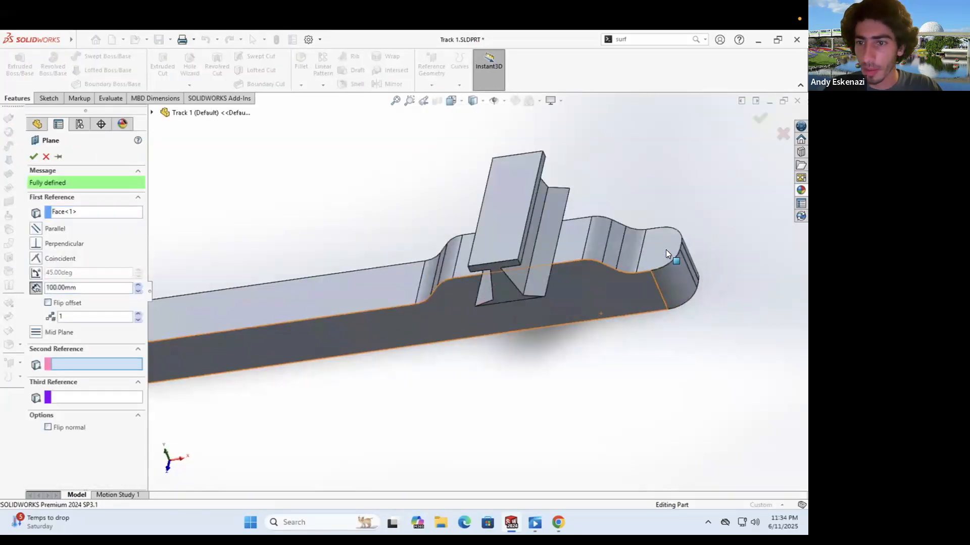
pyautogui.scroll(-3, 619, 254)
pyautogui.click(620, 251)
pyautogui.scroll(4, 668, 264)
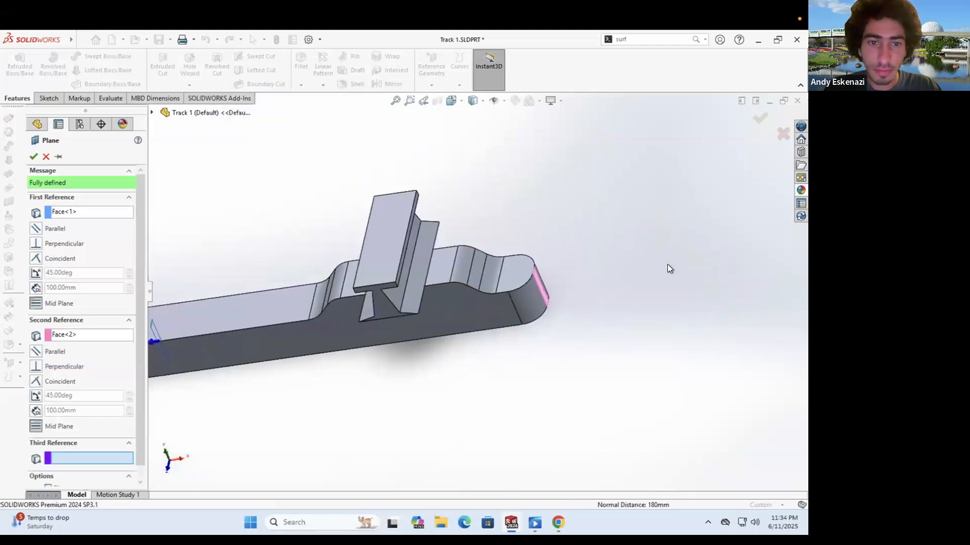
pyautogui.scroll(5, 668, 265)
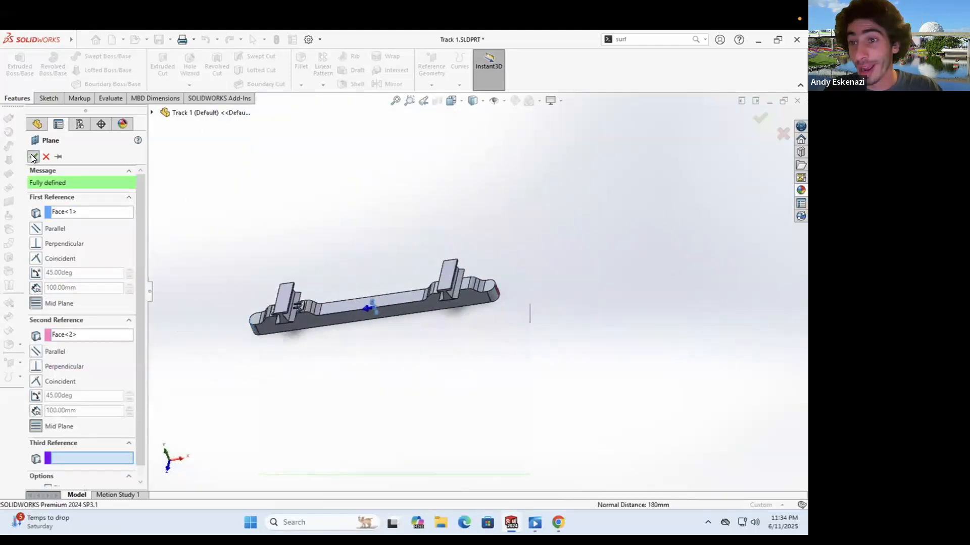
pyautogui.click(33, 157)
# Step: Mirror the rail pads, clips, bolt chamfers and their fillet about the mid-plane onto the sleeper's other end
pyautogui.scroll(-3, 386, 371)
pyautogui.scroll(-3, 368, 365)
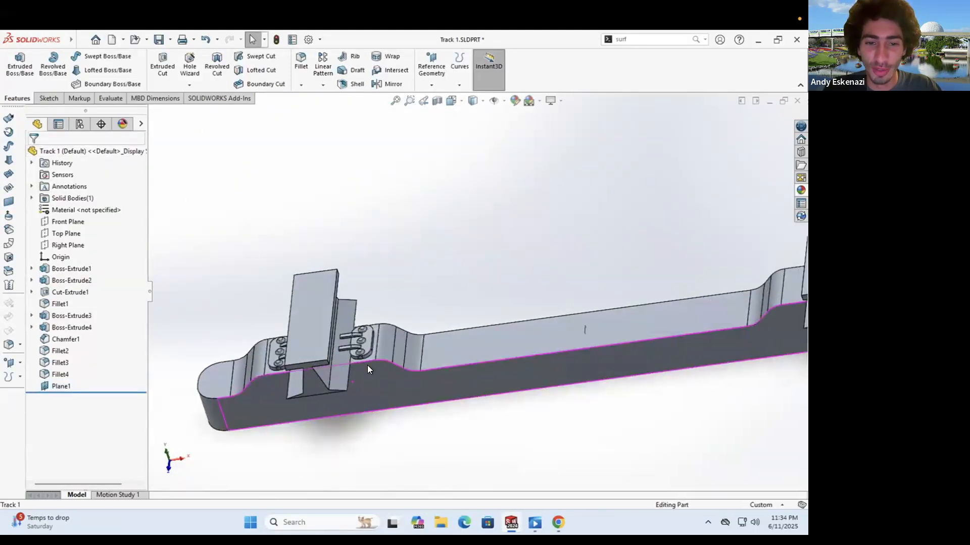
pyautogui.scroll(-2, 337, 353)
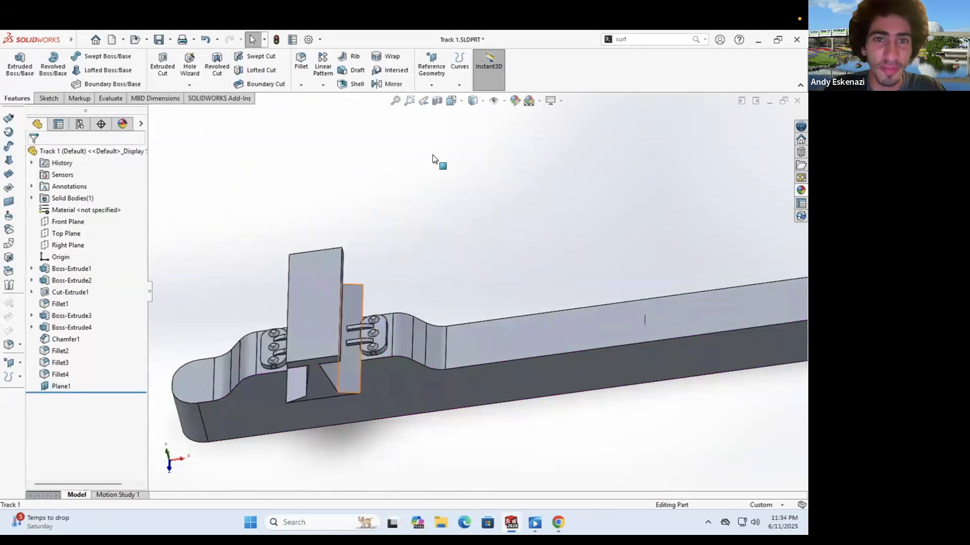
pyautogui.click(389, 84)
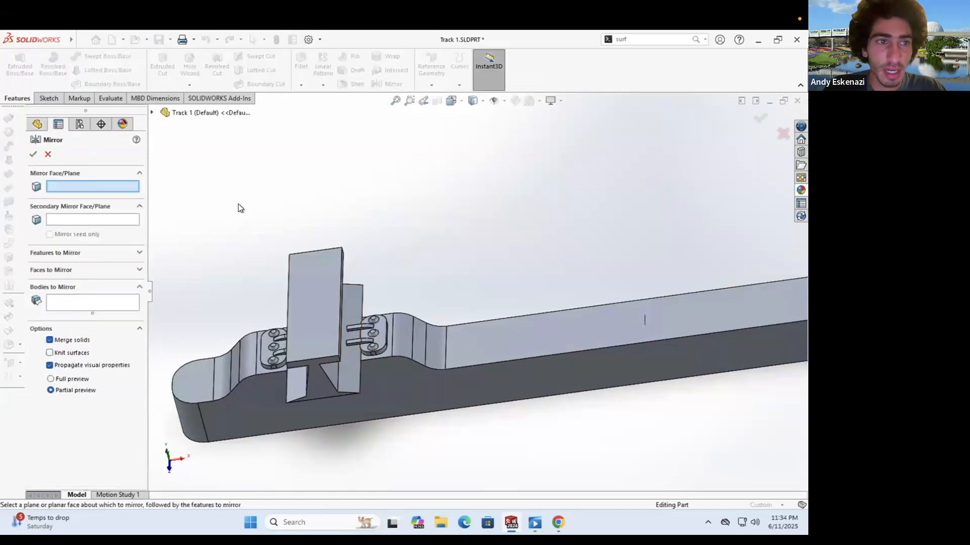
pyautogui.click(646, 325)
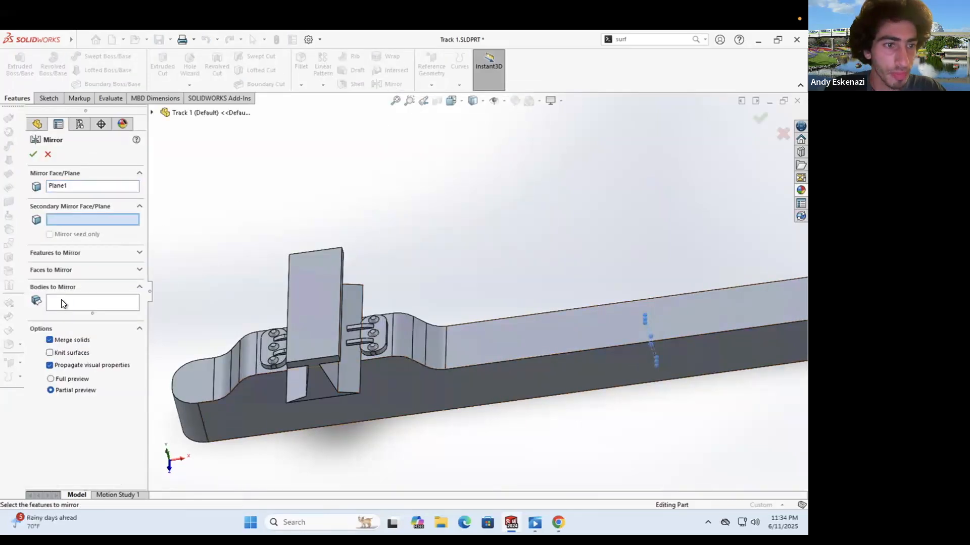
pyautogui.click(56, 253)
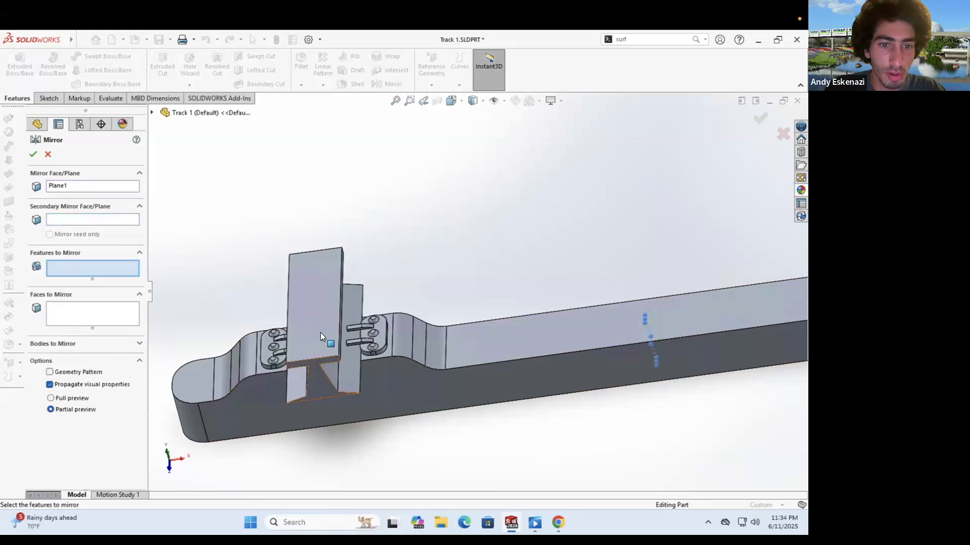
pyautogui.scroll(-6, 384, 339)
pyautogui.click(422, 325)
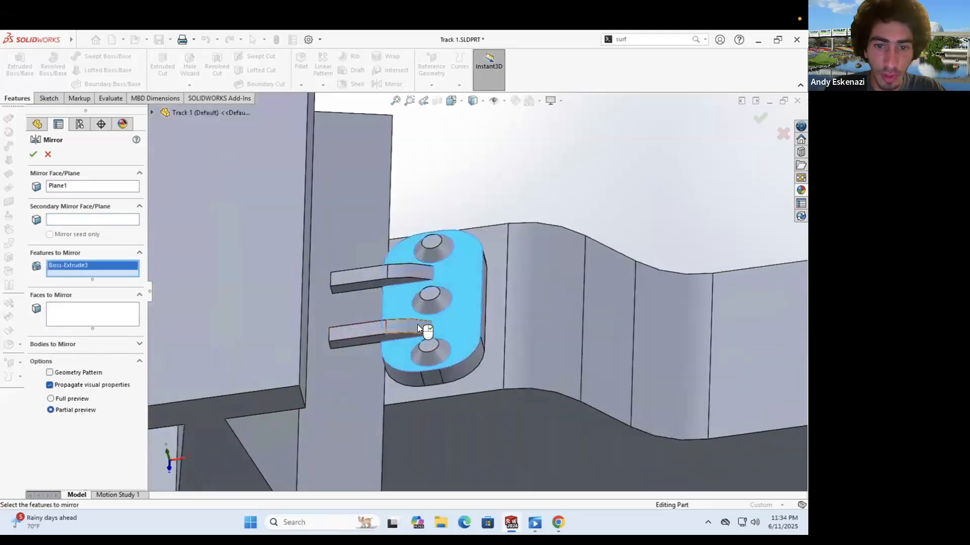
pyautogui.click(434, 299)
pyautogui.click(452, 253)
pyautogui.click(446, 258)
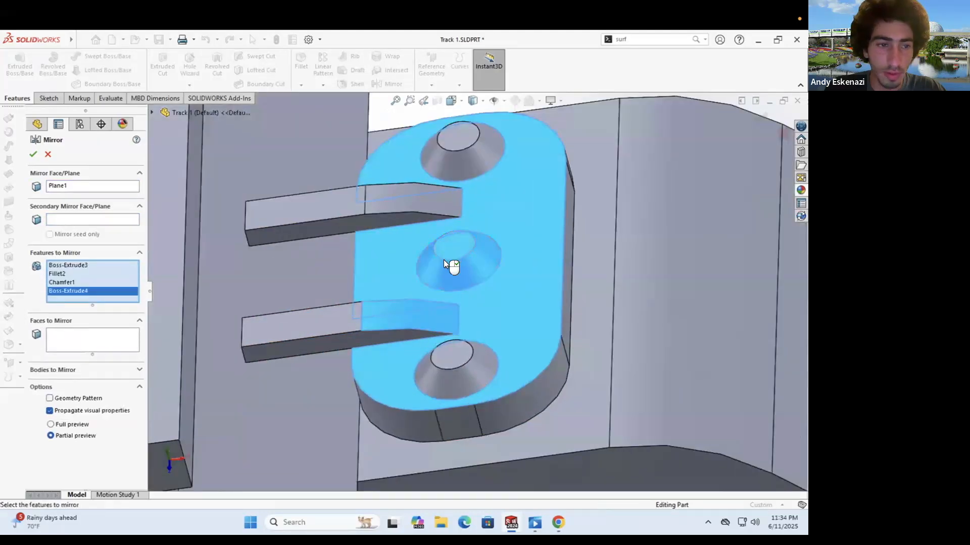
pyautogui.scroll(6, 447, 269)
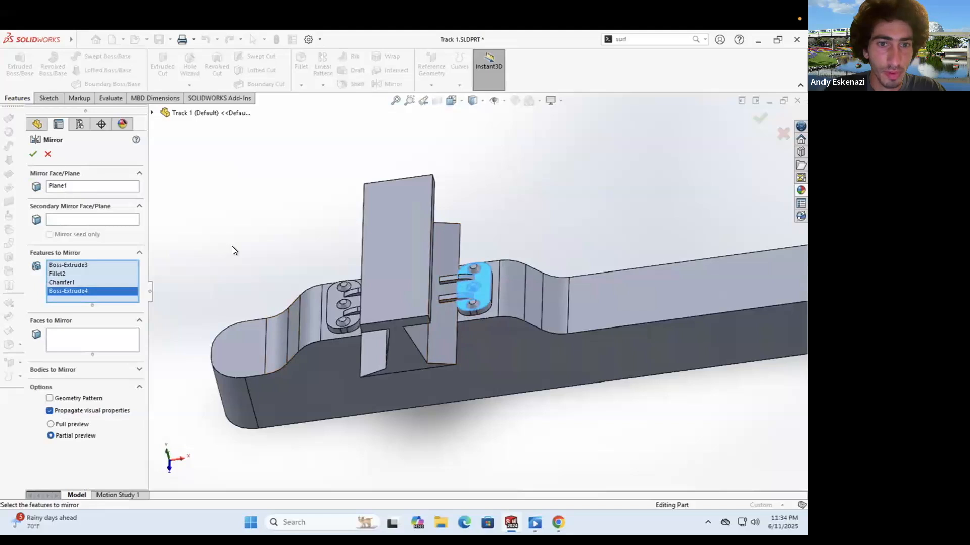
pyautogui.click(32, 154)
# Step: Edit the mirror to add the original pad's rounded corner fillet to the mirrored features, and apply it
pyautogui.scroll(5, 385, 258)
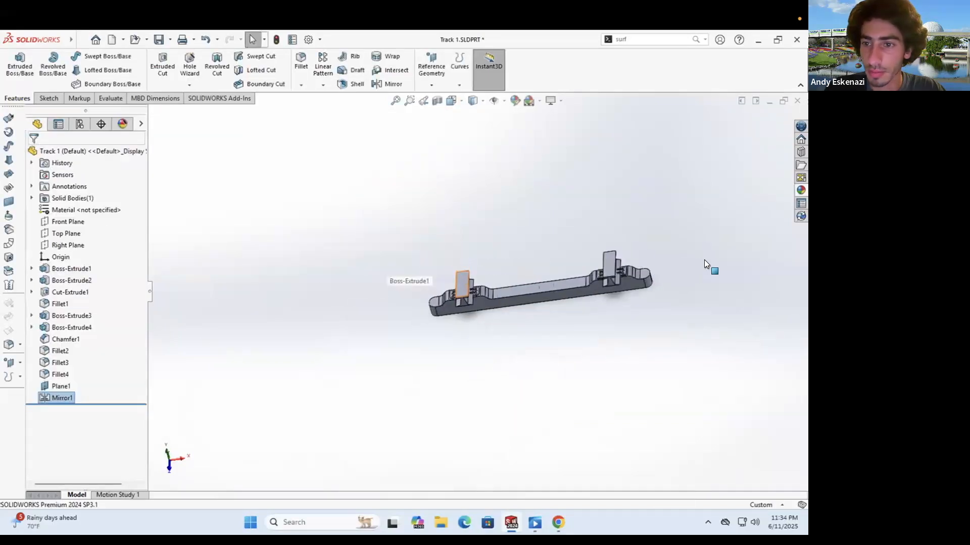
pyautogui.scroll(-4, 440, 299)
pyautogui.scroll(-2, 384, 296)
pyautogui.scroll(-3, 384, 295)
pyautogui.rightClick(84, 394)
pyautogui.click(74, 266)
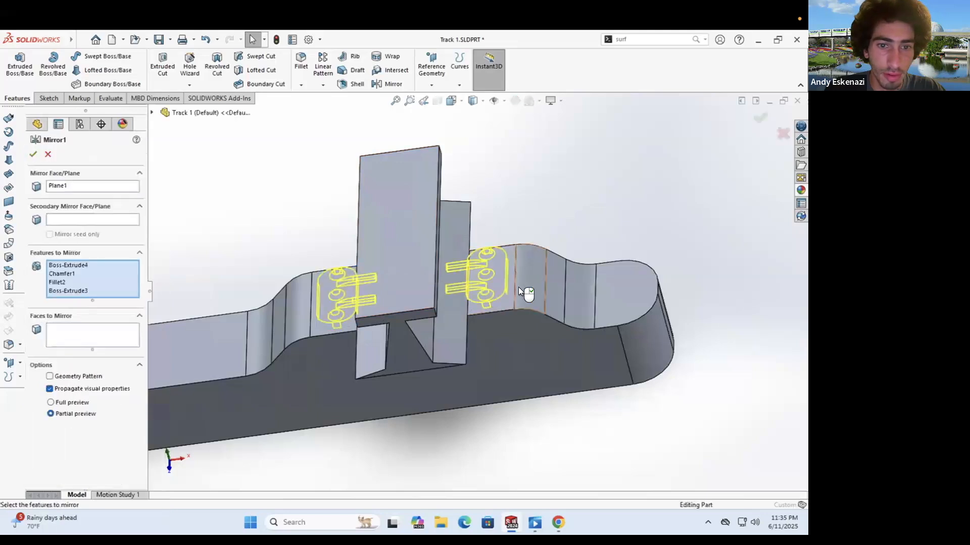
pyautogui.scroll(5, 525, 288)
pyautogui.scroll(-6, 354, 253)
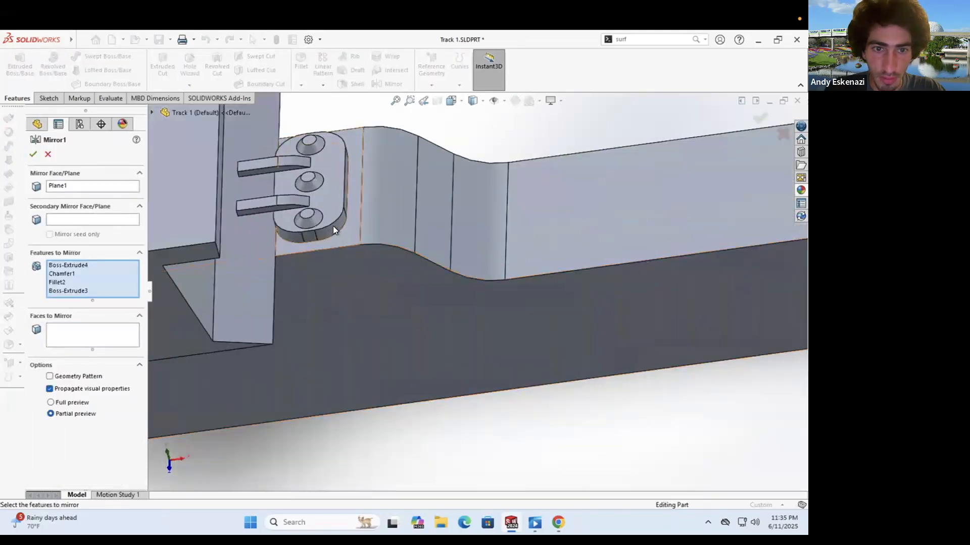
pyautogui.click(332, 226)
pyautogui.press('Return')
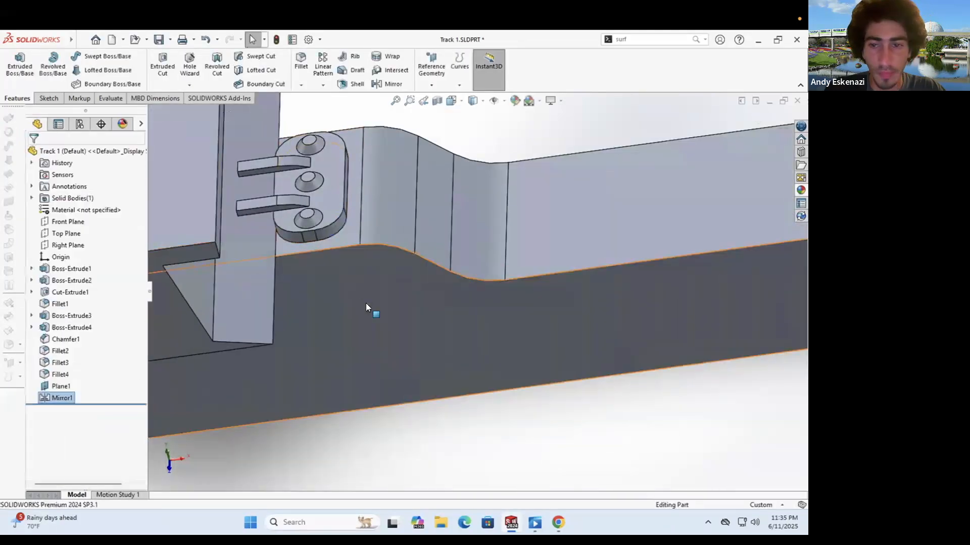
# Step: Hide the mid-plane at the centre of the sleeper
pyautogui.scroll(5, 424, 308)
pyautogui.moveTo(483, 312); pyautogui.dragTo(514, 290, button='middle')
pyautogui.scroll(-4, 548, 274)
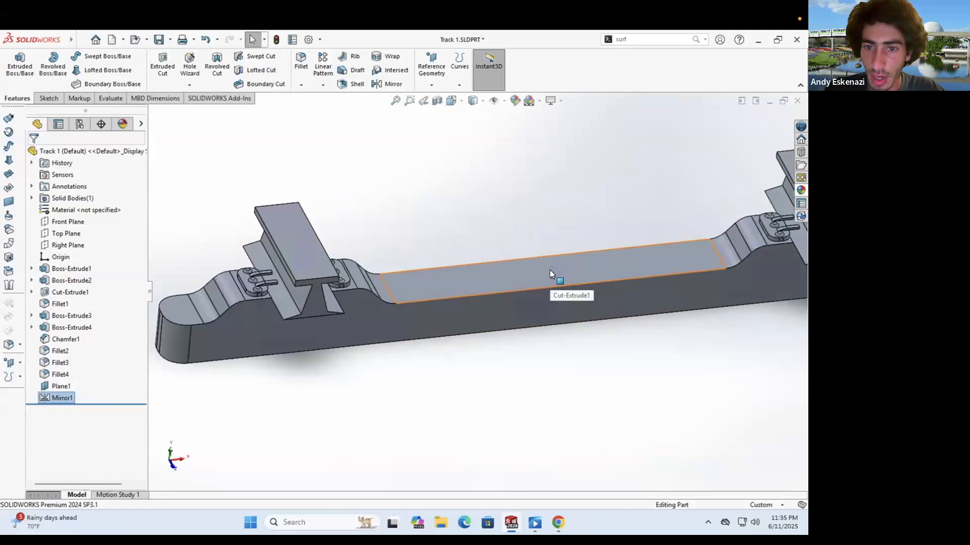
pyautogui.rightClick(553, 268)
pyautogui.click(589, 253)
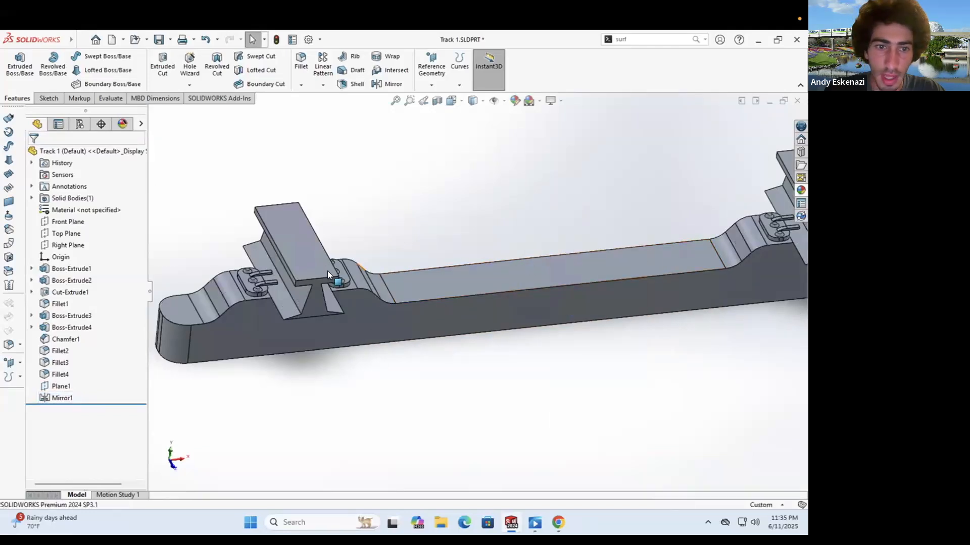
# Step: Start a 0.5 mm fillet on the long edges along both sides of the first rail's head
pyautogui.scroll(-3, 328, 270)
pyautogui.click(302, 60)
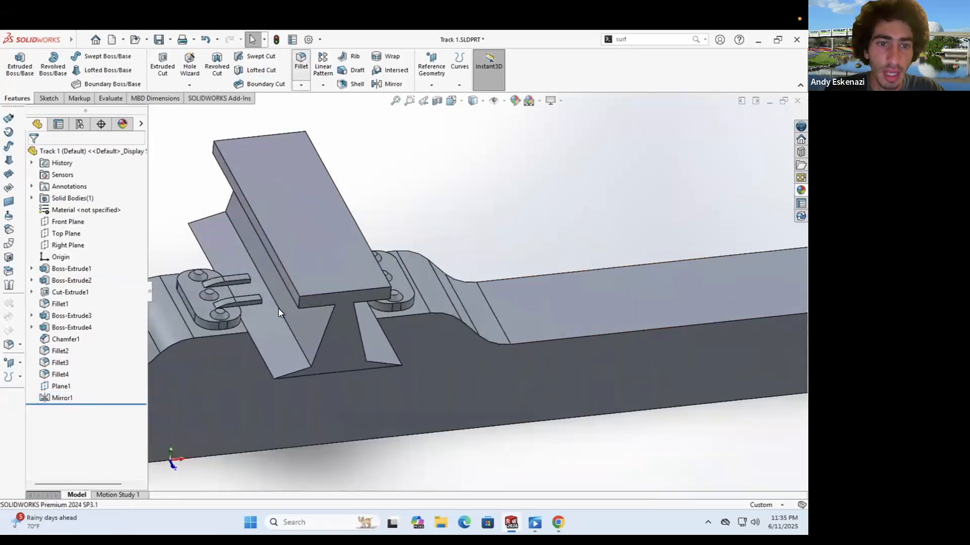
pyautogui.click(292, 285)
pyautogui.scroll(-2, 311, 289)
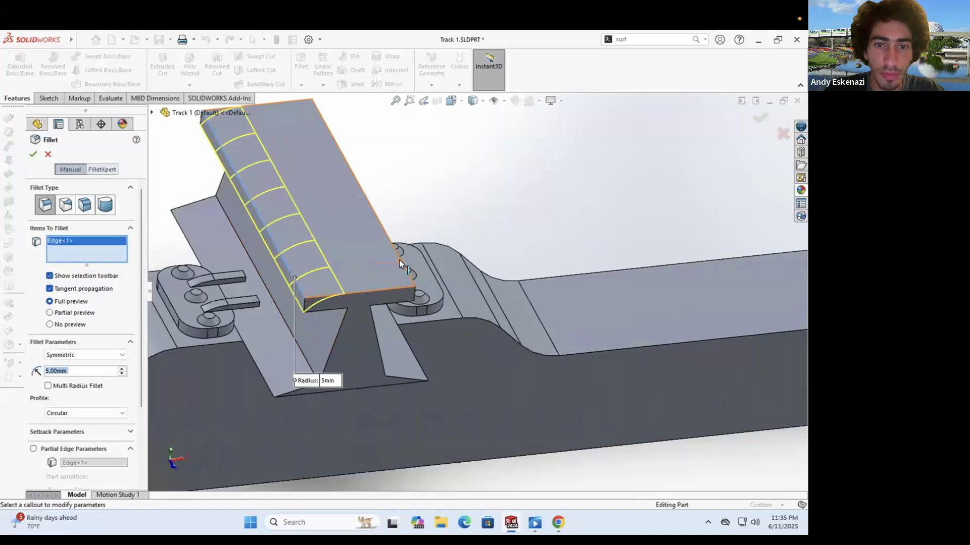
pyautogui.click(405, 292)
pyautogui.write('0.5')
pyautogui.press('Return')
pyautogui.moveTo(404, 292); pyautogui.dragTo(340, 286, button='middle')
pyautogui.click(421, 292)
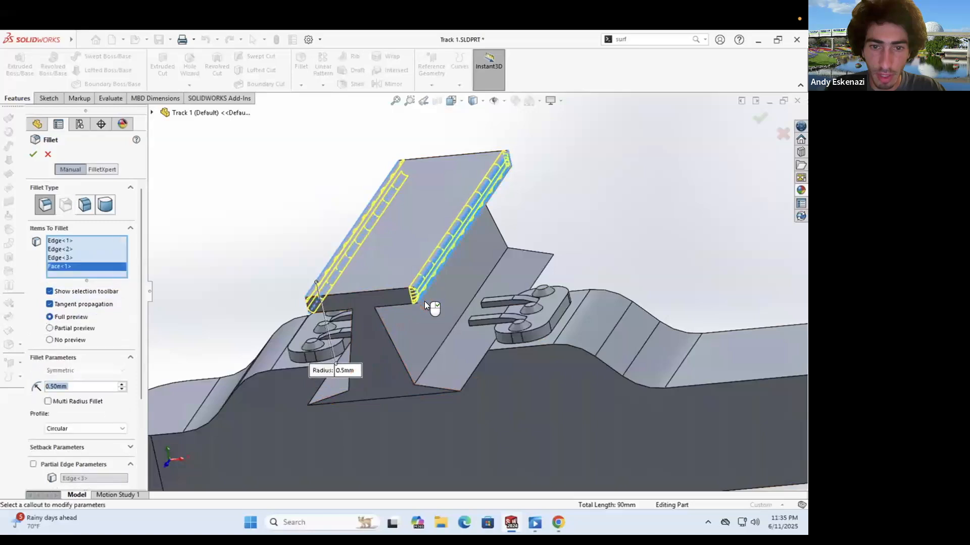
# Step: Add the long edges on both sides of the second rail's head to the 0.5 mm fillet
pyautogui.scroll(8, 345, 312)
pyautogui.scroll(-7, 651, 284)
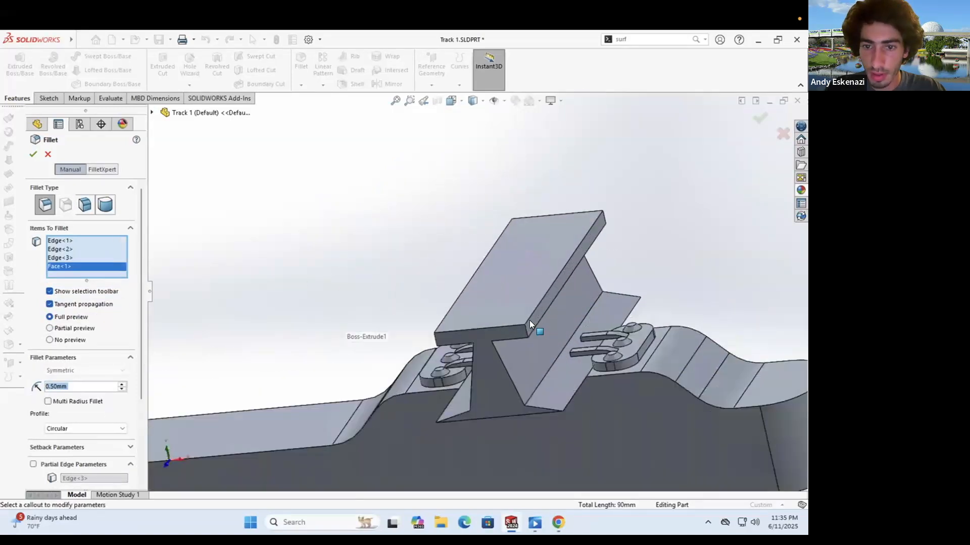
pyautogui.click(529, 320)
pyautogui.click(529, 326)
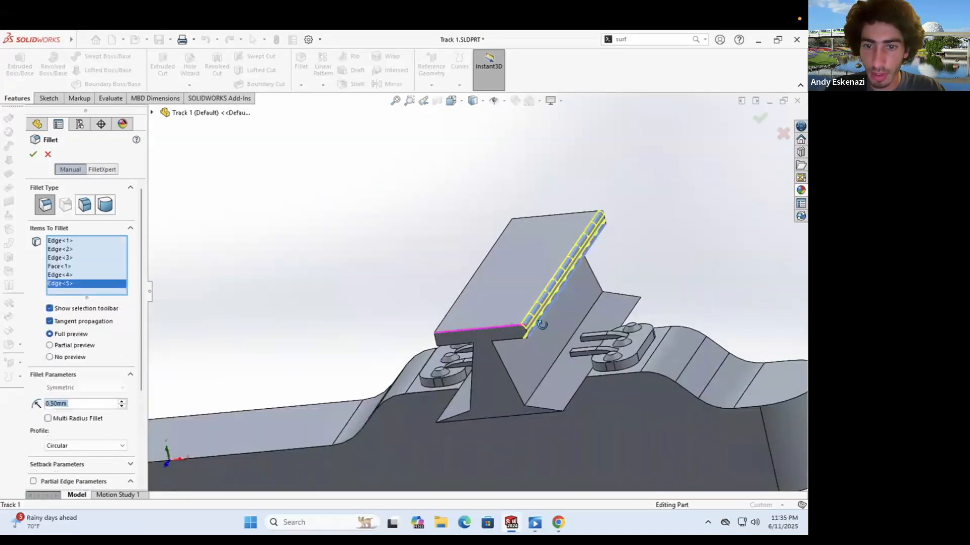
pyautogui.moveTo(542, 325); pyautogui.dragTo(443, 322, button='middle')
pyautogui.click(419, 332)
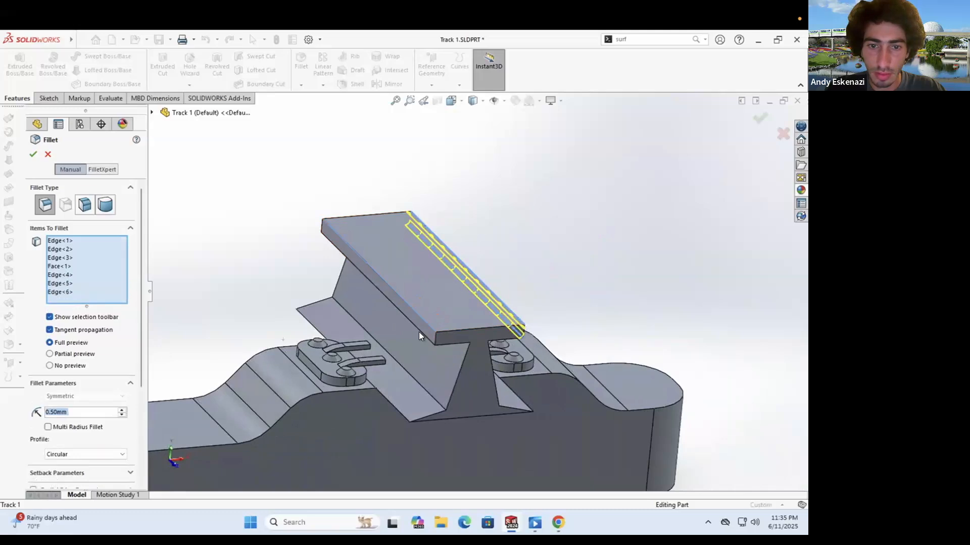
pyautogui.click(420, 332)
# Step: Add the edges where the second rail's web meets the underside of its head, leaving the underside face out of the fillet
pyautogui.moveTo(450, 283); pyautogui.dragTo(546, 355, button='middle')
pyautogui.click(460, 333)
pyautogui.click(511, 350)
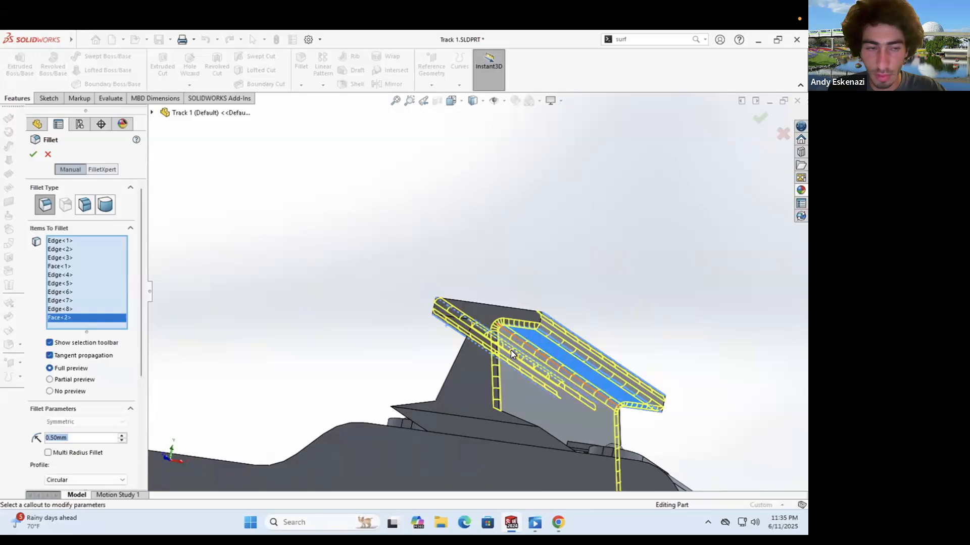
pyautogui.rightClick(81, 320)
pyautogui.click(107, 338)
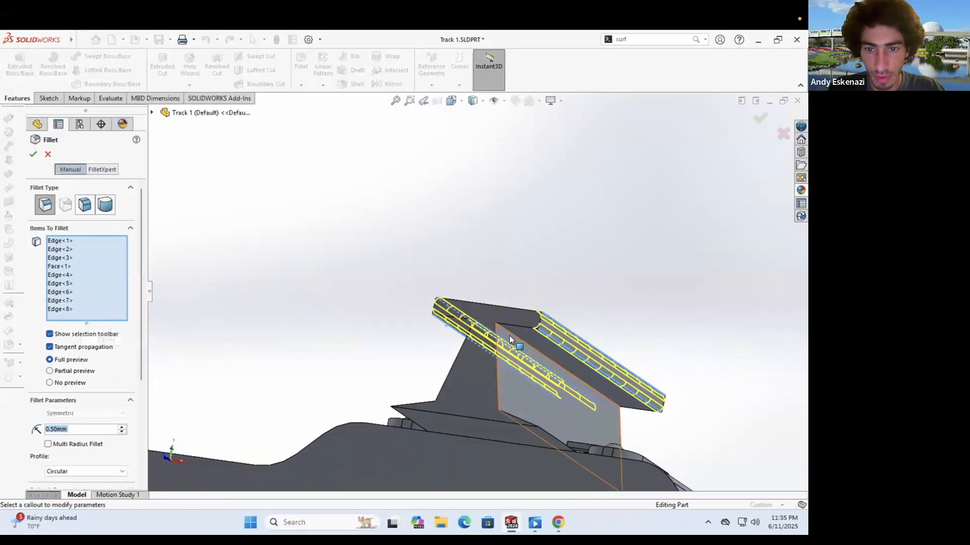
pyautogui.click(508, 333)
# Step: Add the first rail's edges between web and head underside, apply the 0.5 mm fillet and save the part
pyautogui.scroll(4, 521, 334)
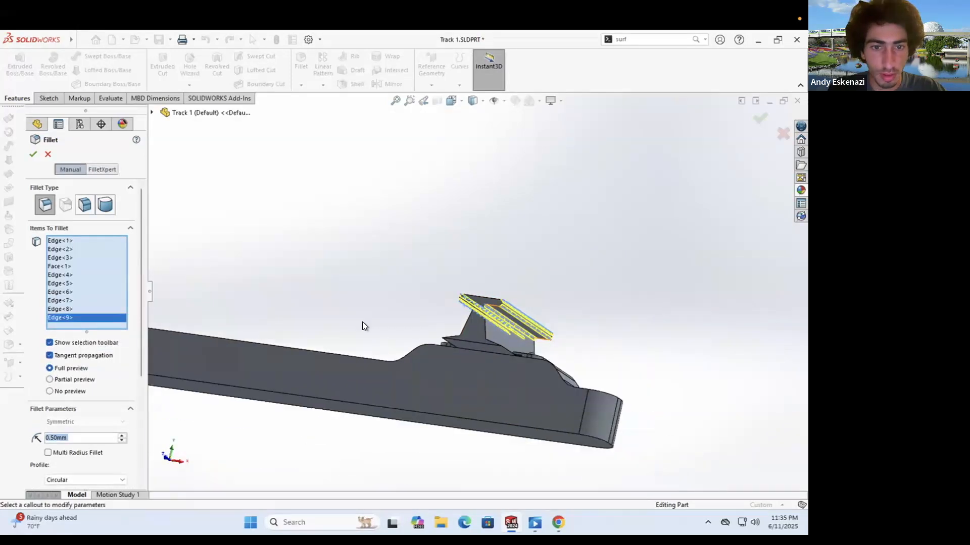
pyautogui.scroll(2, 362, 324)
pyautogui.scroll(-7, 367, 289)
pyautogui.click(351, 231)
pyautogui.moveTo(323, 224); pyautogui.dragTo(308, 227, button='middle')
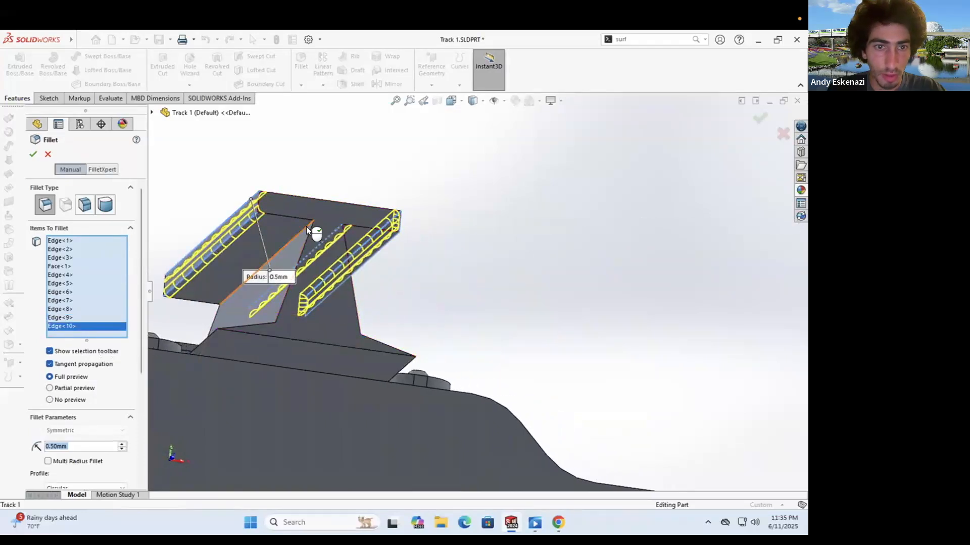
pyautogui.click(33, 154)
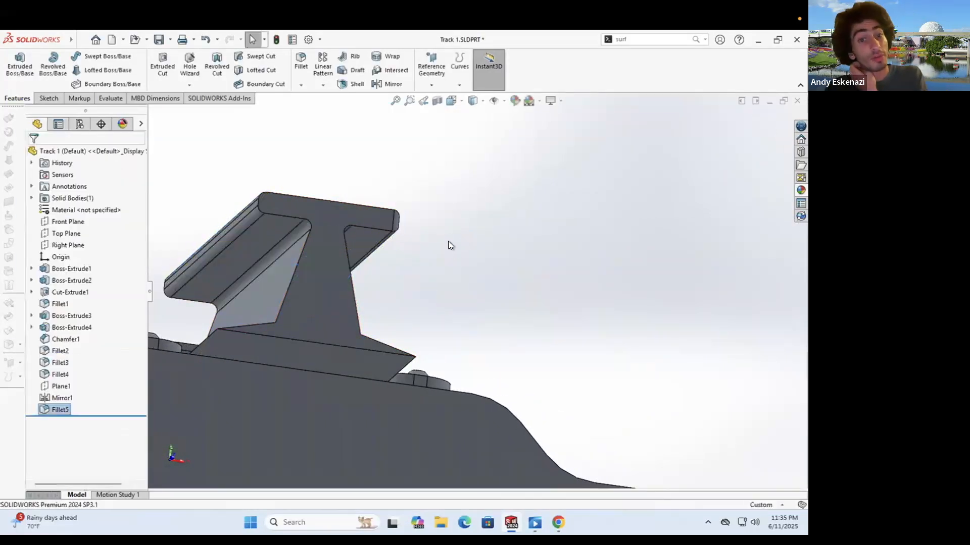
pyautogui.scroll(6, 447, 241)
pyautogui.hotkey('ctrl', 's')
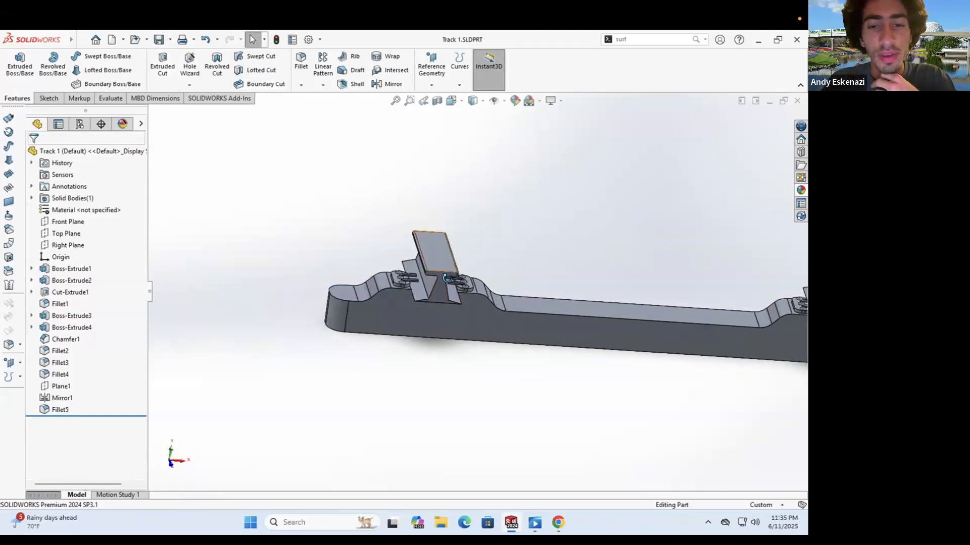
# Step: Assign the matte magnesium appearance to the rails' extrude feature, Boss-Extrude1
pyautogui.scroll(-4, 432, 250)
pyautogui.rightClick(435, 245)
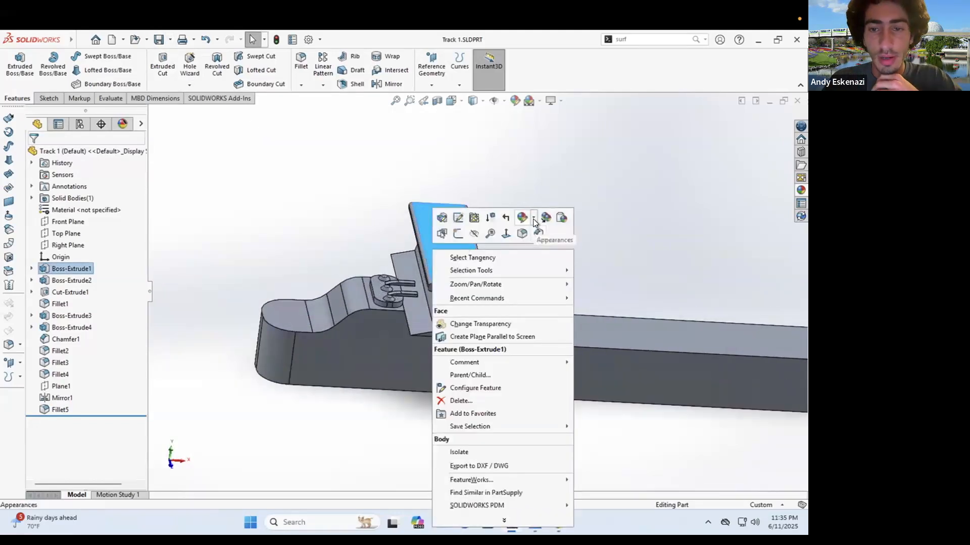
pyautogui.click(533, 219)
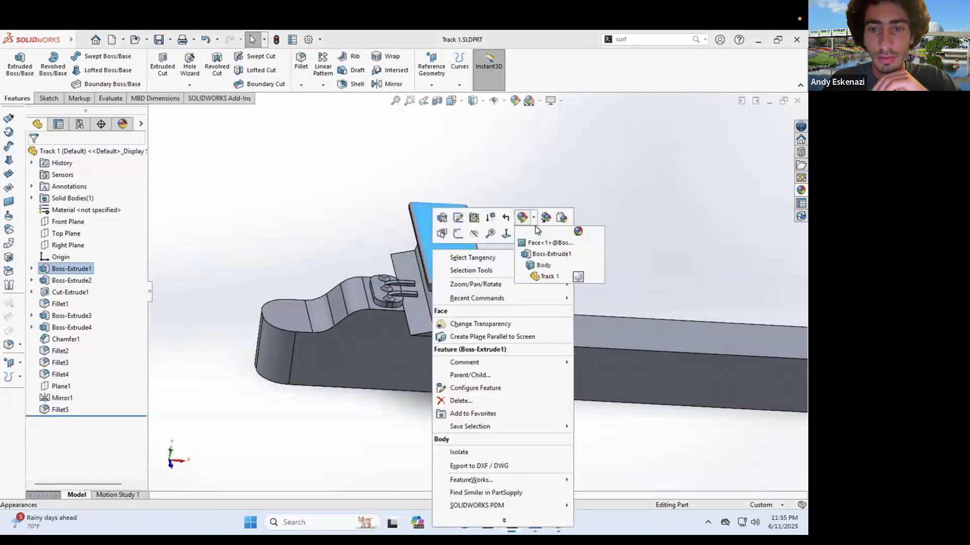
pyautogui.click(549, 259)
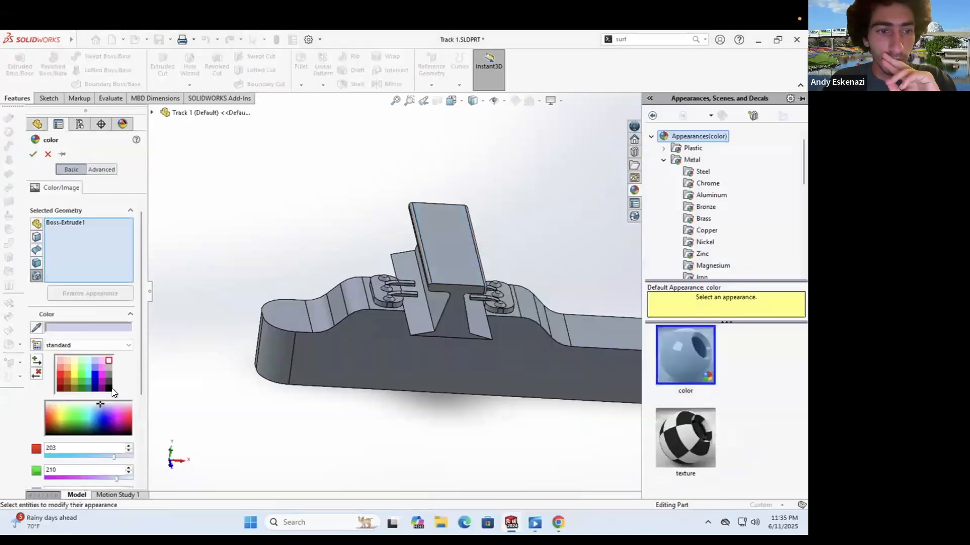
pyautogui.click(712, 265)
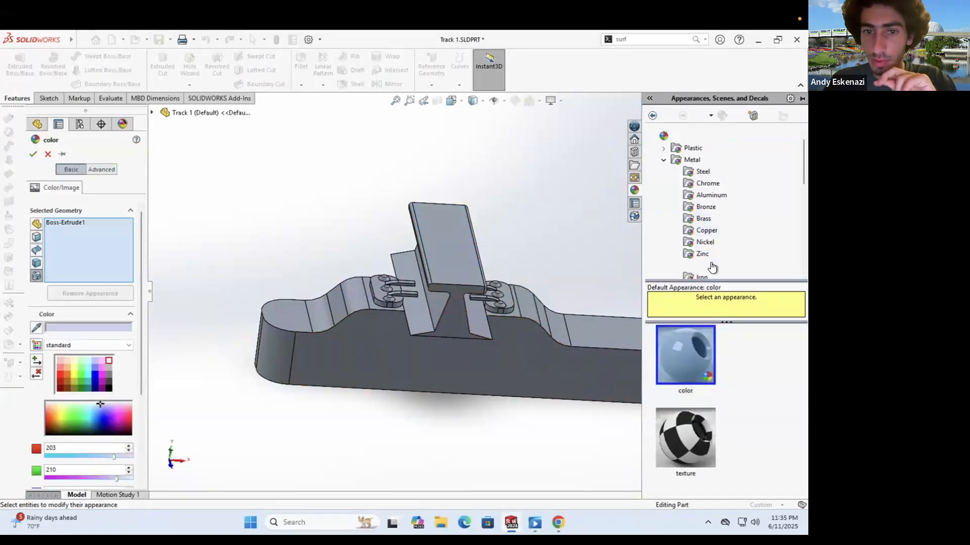
pyautogui.click(686, 434)
# Step: Add the rail fillet feature to the matte magnesium appearance selection and apply it
pyautogui.scroll(-5, 450, 277)
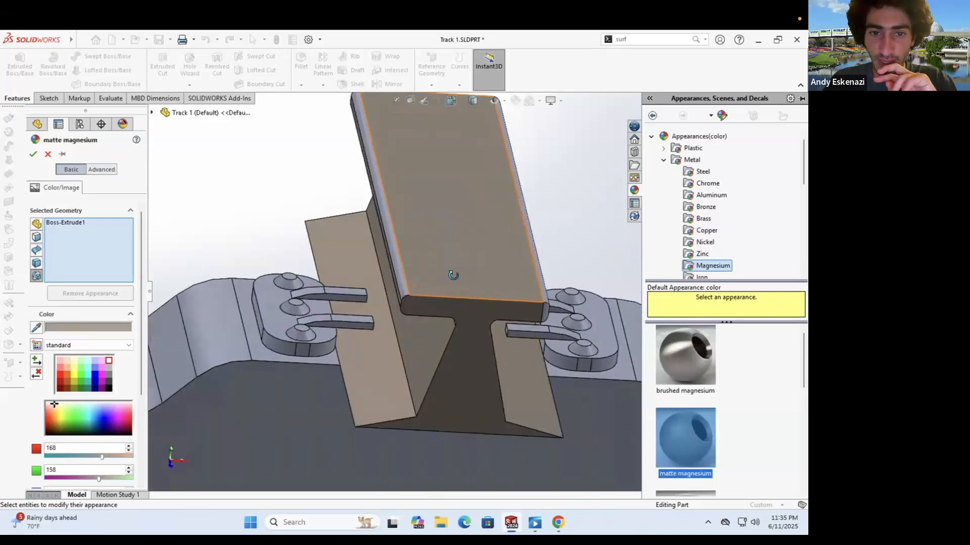
pyautogui.click(407, 289)
pyautogui.moveTo(430, 307); pyautogui.dragTo(408, 289, button='middle')
pyautogui.scroll(3, 408, 289)
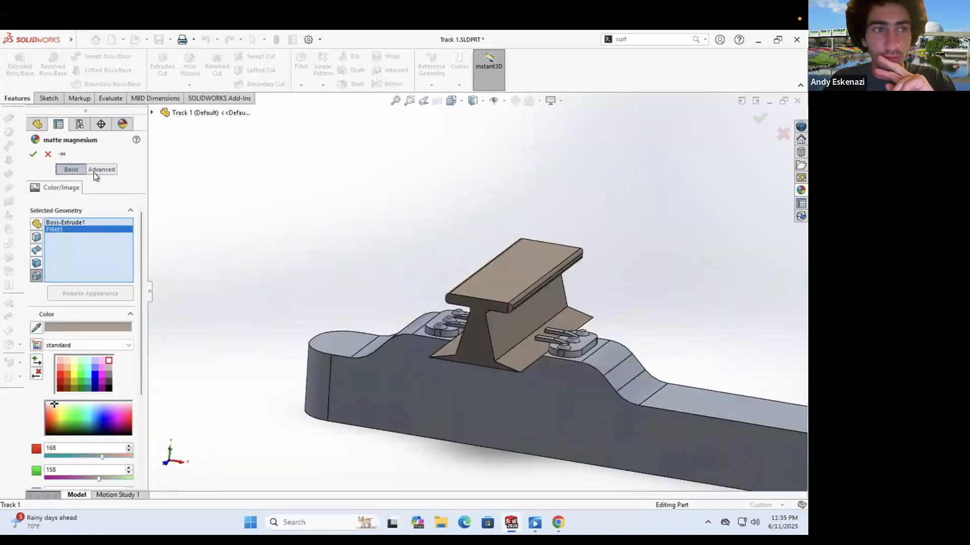
pyautogui.click(34, 154)
# Step: Assign the brushed zinc appearance to the pad's extrude feature, Boss-Extrude3
pyautogui.scroll(-5, 445, 365)
pyautogui.moveTo(445, 365); pyautogui.dragTo(434, 264, button='middle')
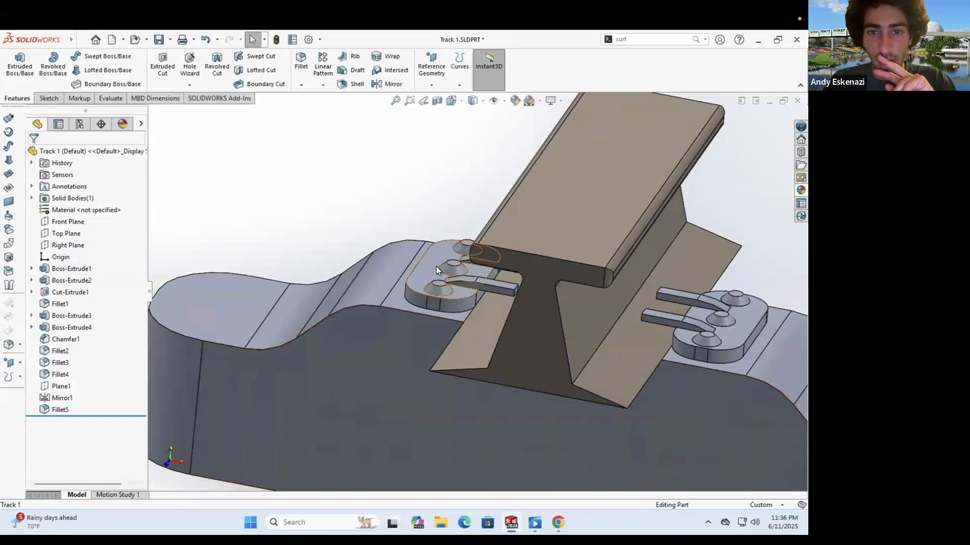
pyautogui.rightClick(436, 267)
pyautogui.click(535, 233)
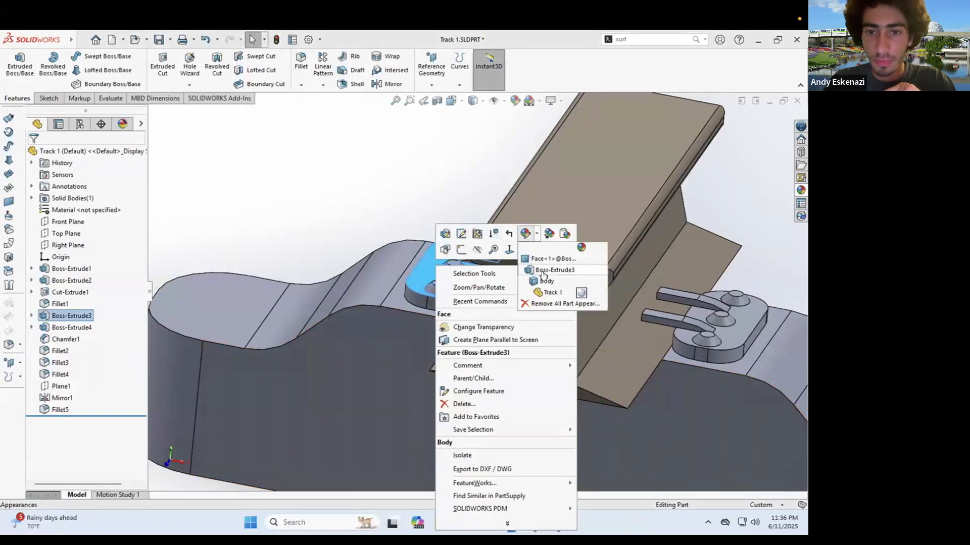
pyautogui.click(543, 274)
pyautogui.click(702, 254)
pyautogui.click(688, 438)
# Step: Add the clip extrude, the bolt chamfer and the clip and pad fillets to the brushed zinc selection
pyautogui.scroll(-3, 502, 305)
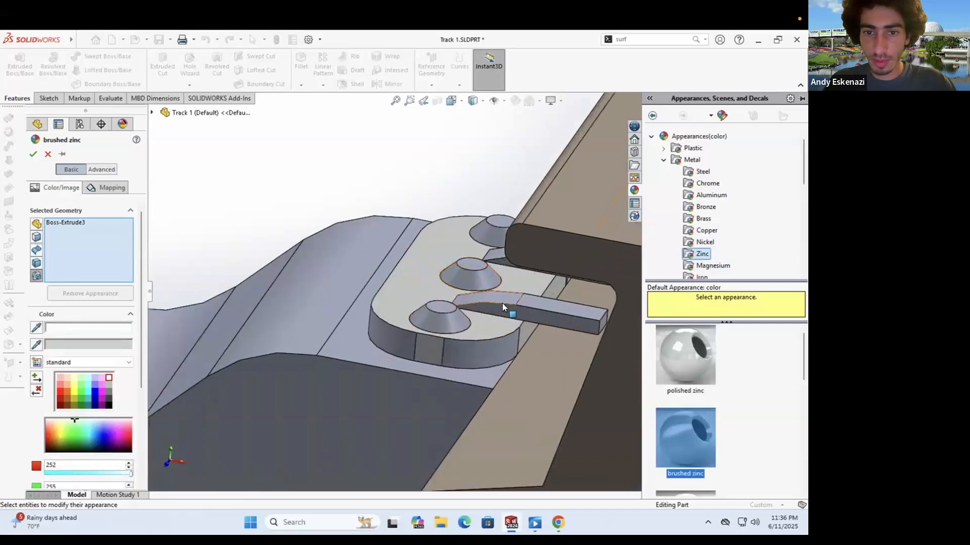
pyautogui.click(502, 303)
pyautogui.click(469, 267)
pyautogui.click(437, 353)
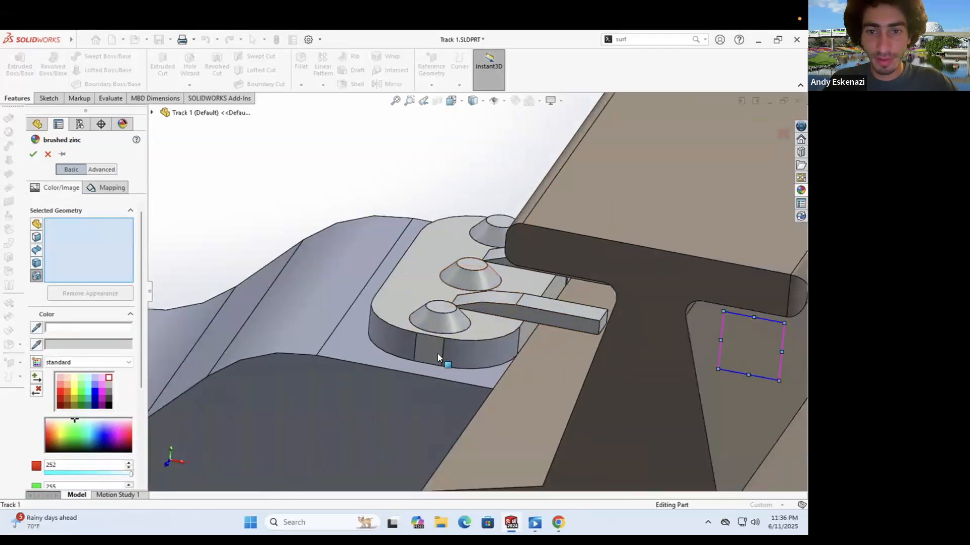
pyautogui.click(457, 348)
# Step: Add the mirrored pads, clips and bolts at the second rail to the brushed zinc selection and apply it
pyautogui.scroll(5, 429, 302)
pyautogui.scroll(-2, 735, 344)
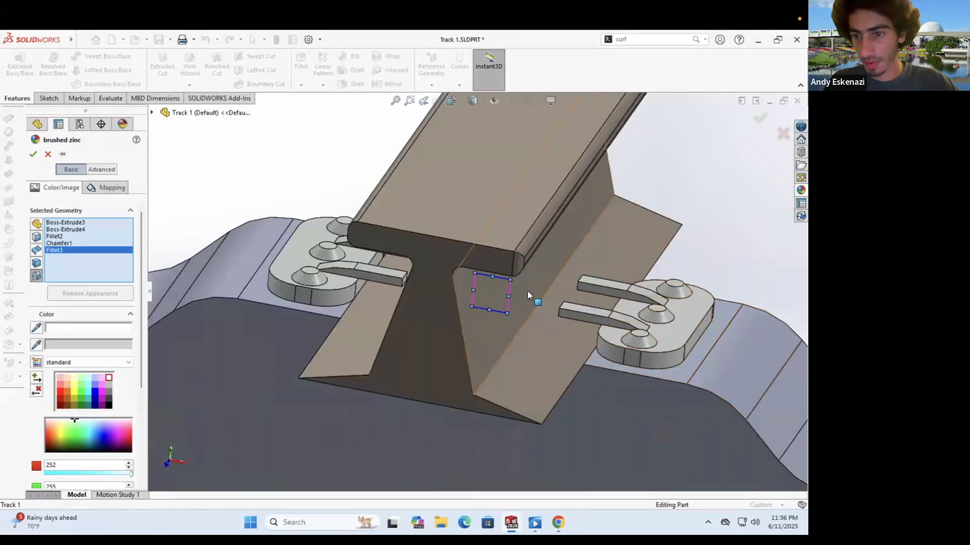
pyautogui.scroll(10, 528, 291)
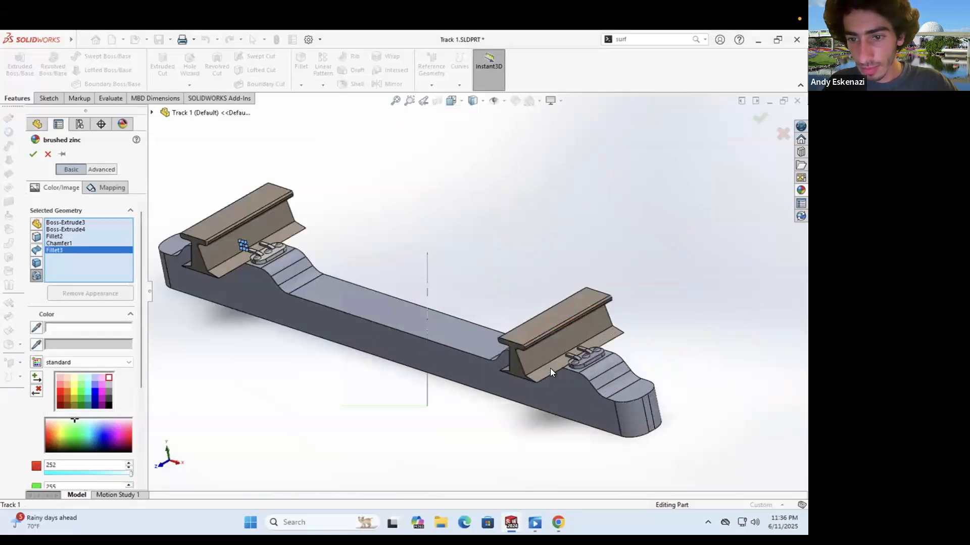
pyautogui.scroll(-6, 560, 362)
pyautogui.click(577, 348)
pyautogui.scroll(-3, 588, 334)
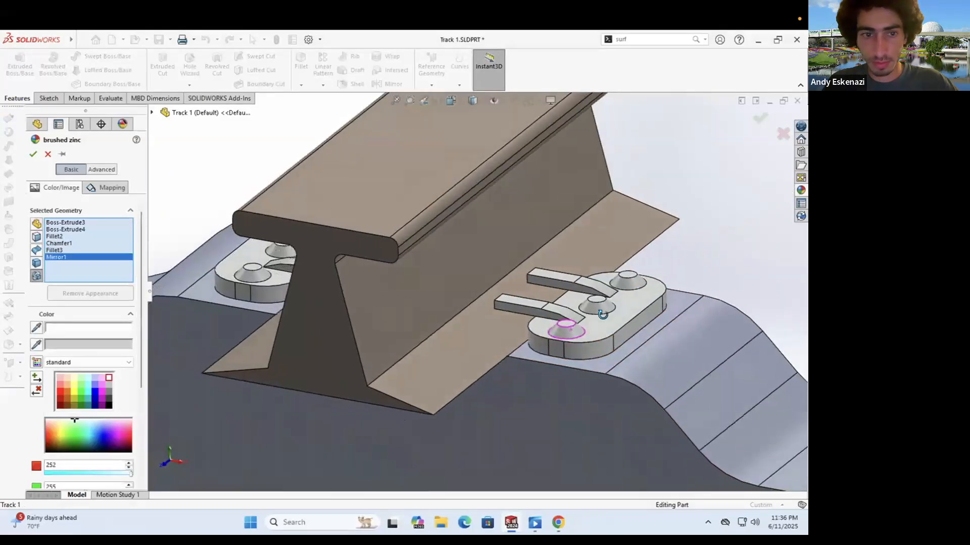
pyautogui.moveTo(602, 314); pyautogui.dragTo(613, 317, button='middle')
pyautogui.moveTo(535, 295); pyautogui.dragTo(543, 304, button='middle')
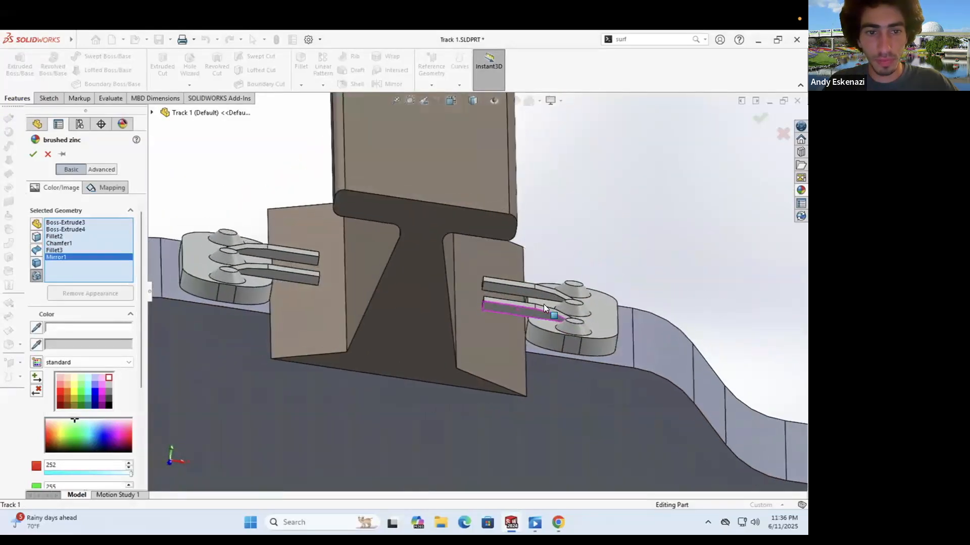
pyautogui.press('Return')
# Step: Open the appearance settings for the sleeper's extrude feature, Boss-Extrude2
pyautogui.rightClick(219, 347)
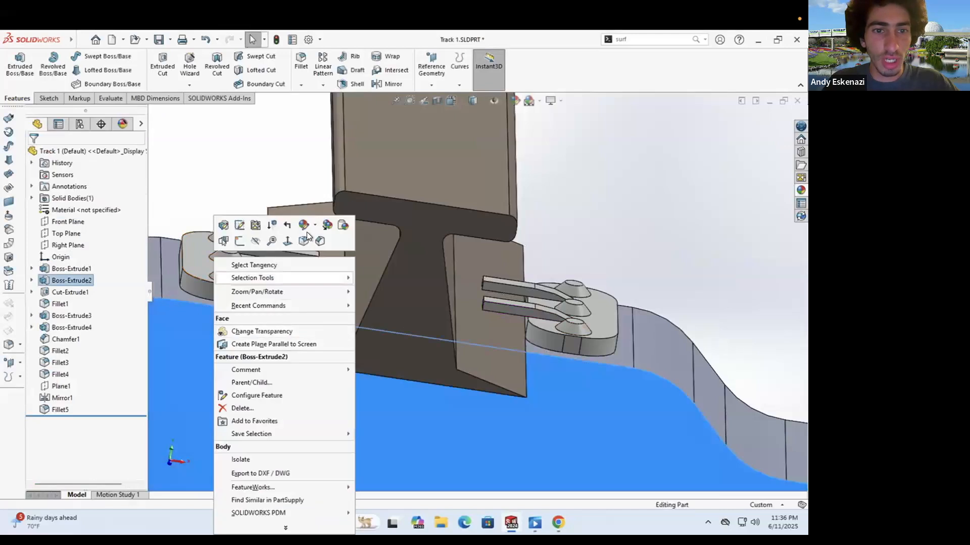
pyautogui.click(311, 223)
pyautogui.click(326, 261)
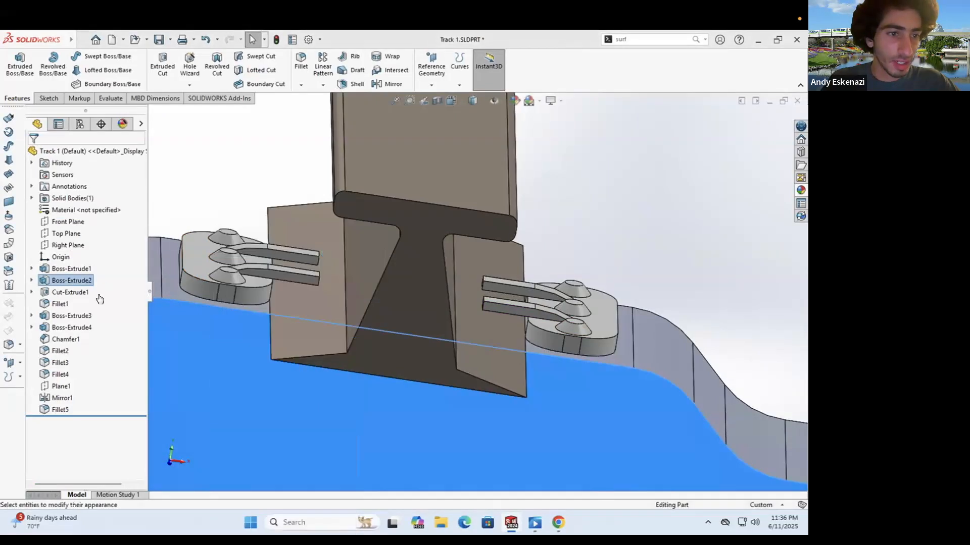
# Step: Colour the sleeper's Boss-Extrude2, Fillet1, Cut-Extrude1 and Fillet4 features grey, and save the part
pyautogui.click(107, 369)
pyautogui.scroll(5, 275, 296)
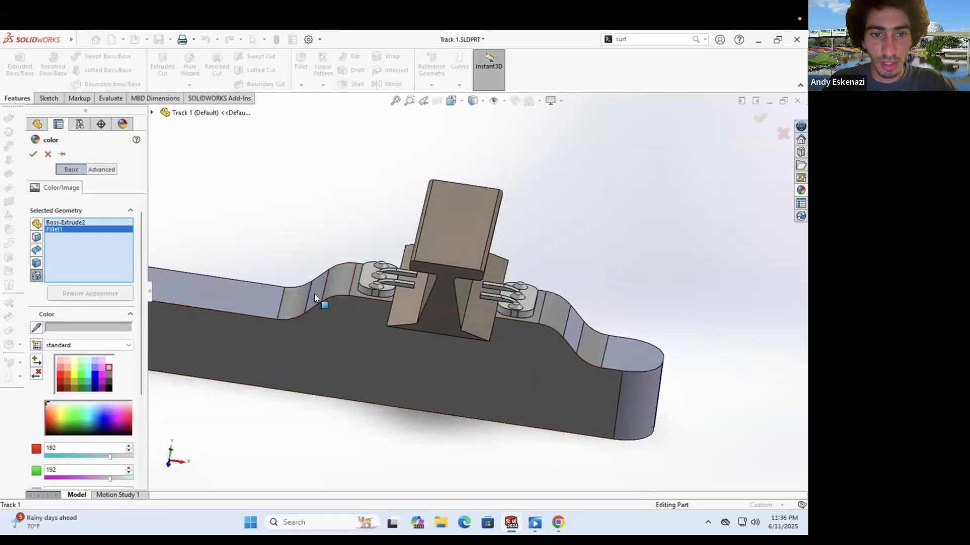
pyautogui.click(314, 294)
pyautogui.click(644, 394)
pyautogui.scroll(5, 296, 294)
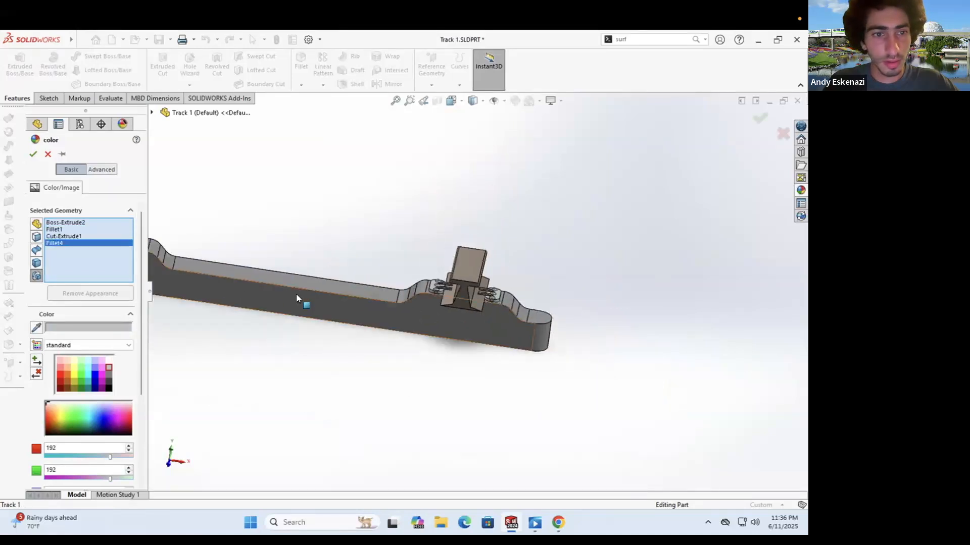
pyautogui.scroll(-2, 369, 289)
pyautogui.scroll(-3, 369, 292)
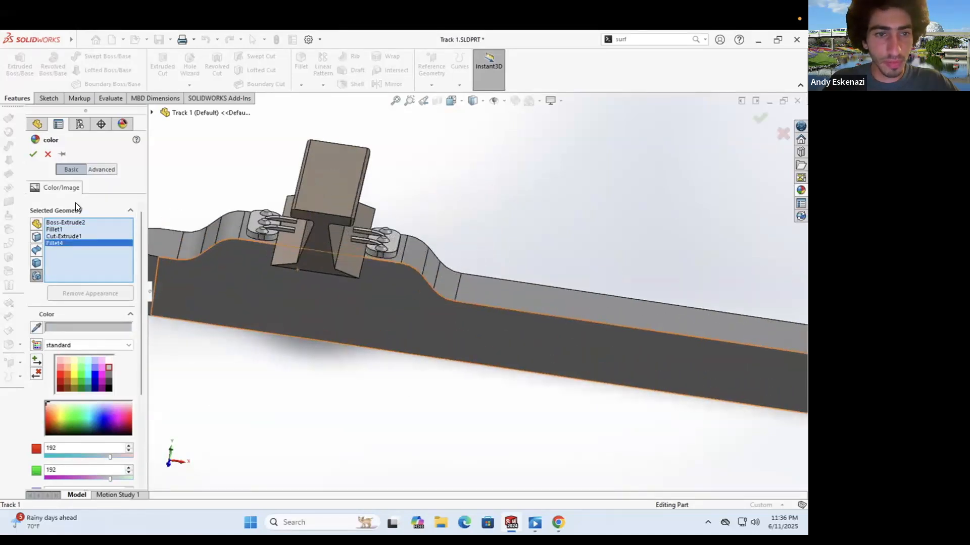
pyautogui.click(33, 154)
pyautogui.scroll(5, 455, 256)
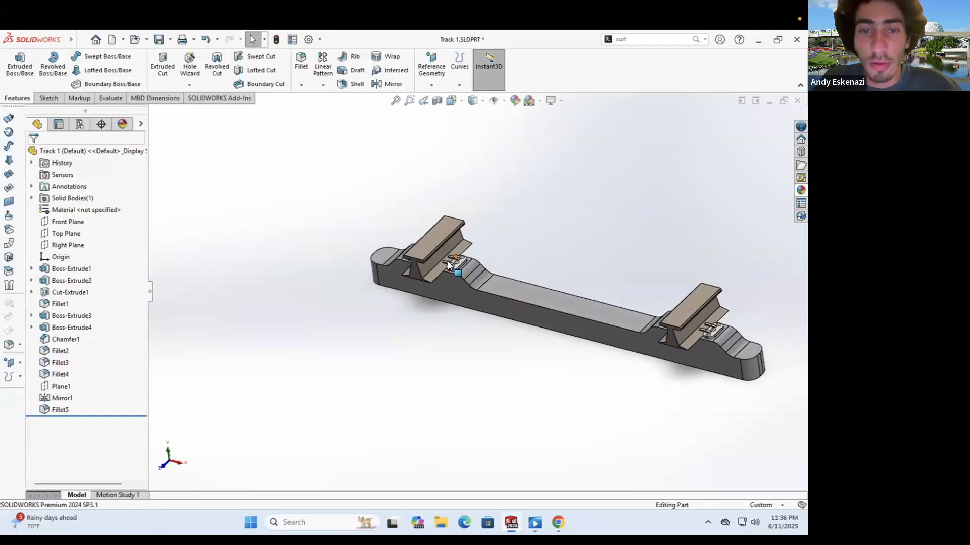
pyautogui.scroll(2, 443, 256)
pyautogui.click(158, 39)
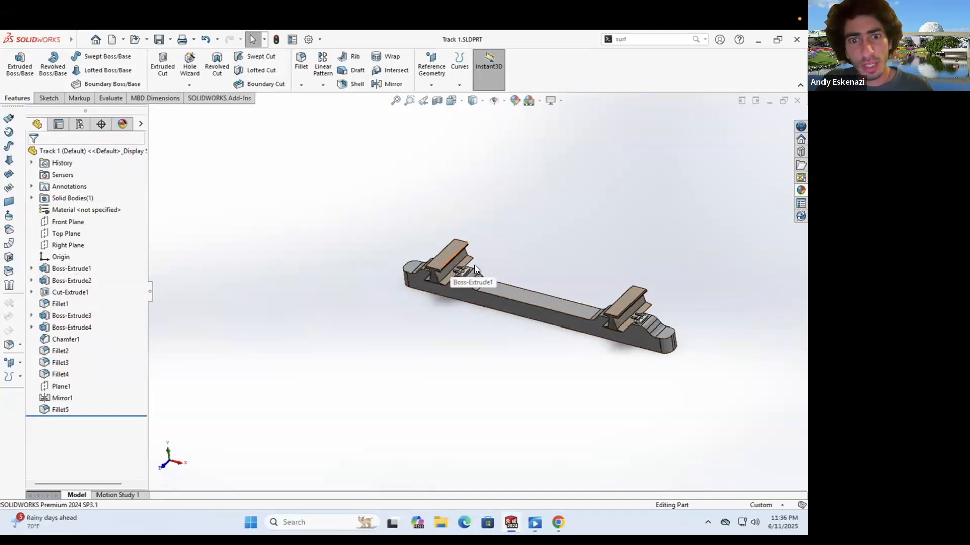
# Step: Start a linear pattern along the rail's long top edge with a spacing of 30 mm
pyautogui.click(323, 68)
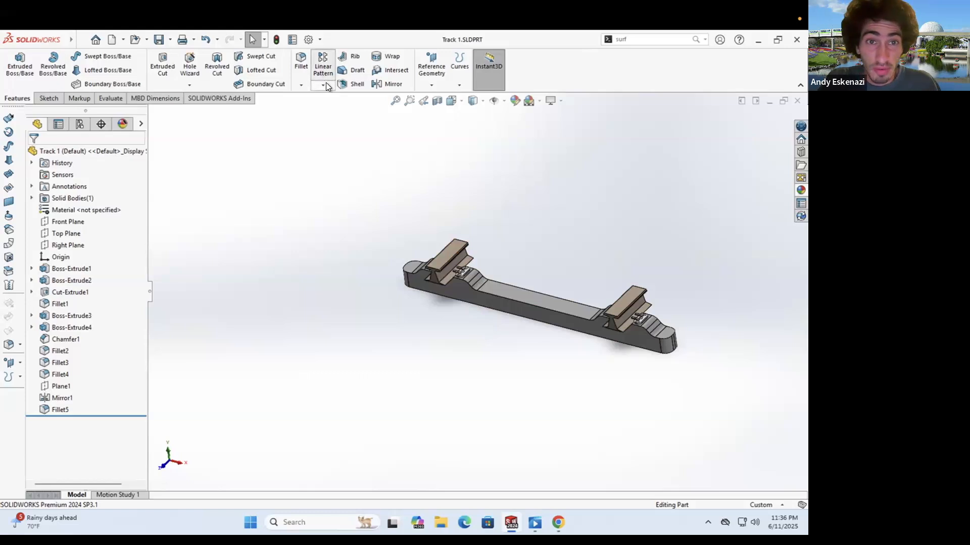
pyautogui.click(455, 256)
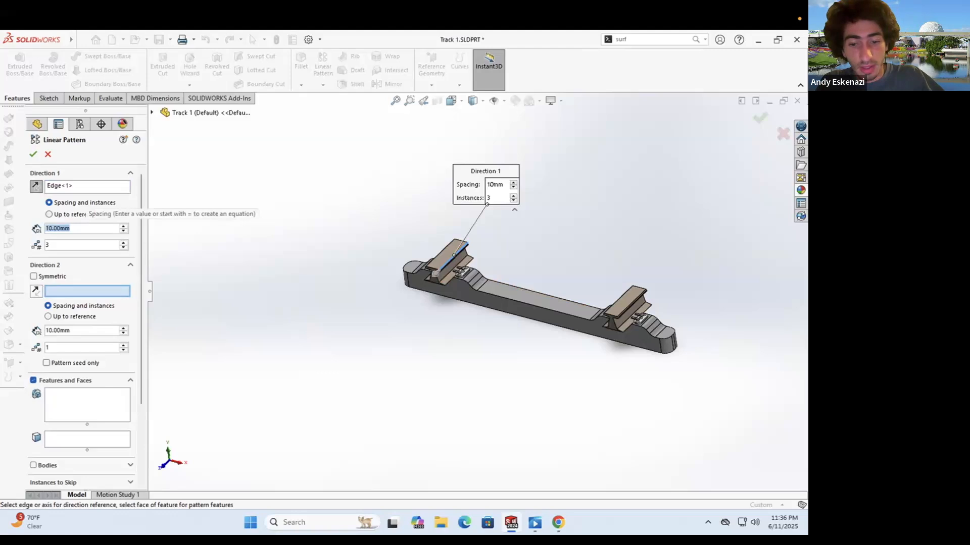
pyautogui.write('30')
pyautogui.press('Return')
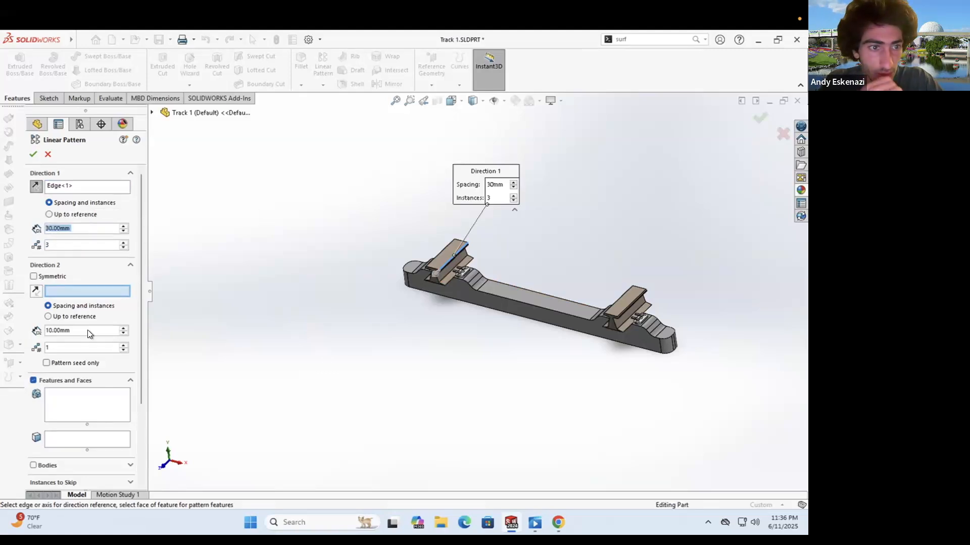
# Step: Switch the linear pattern from features and faces to bodies and choose the whole track body as its seed
pyautogui.click(86, 397)
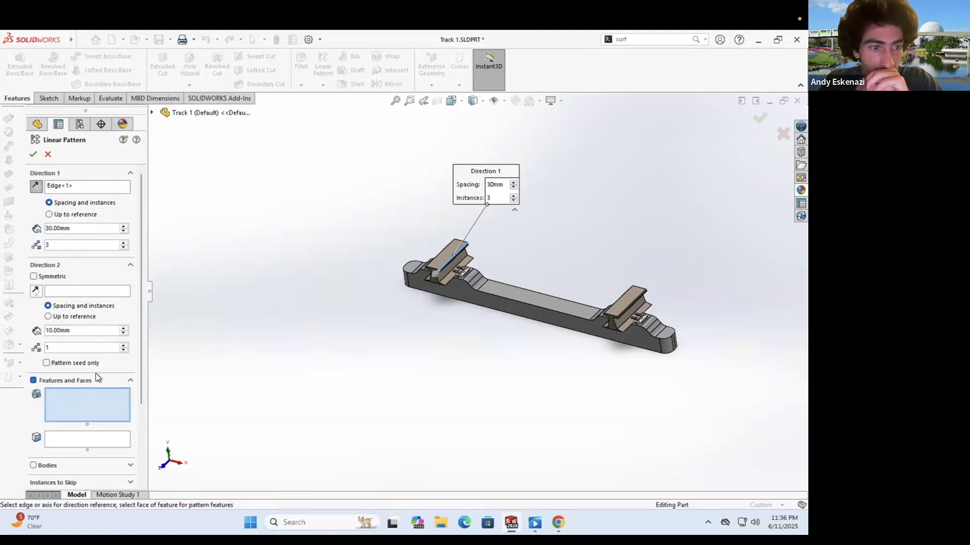
pyautogui.click(34, 380)
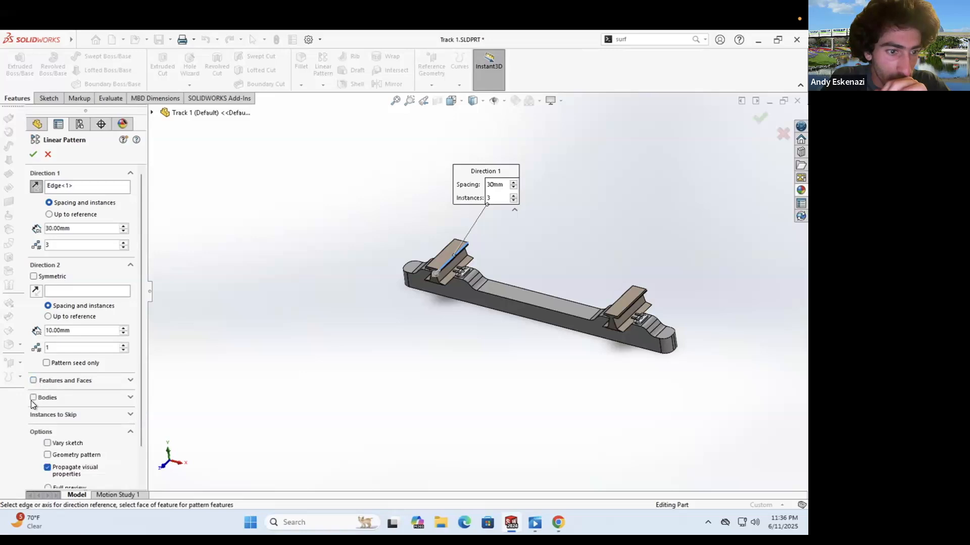
pyautogui.click(33, 397)
pyautogui.click(505, 300)
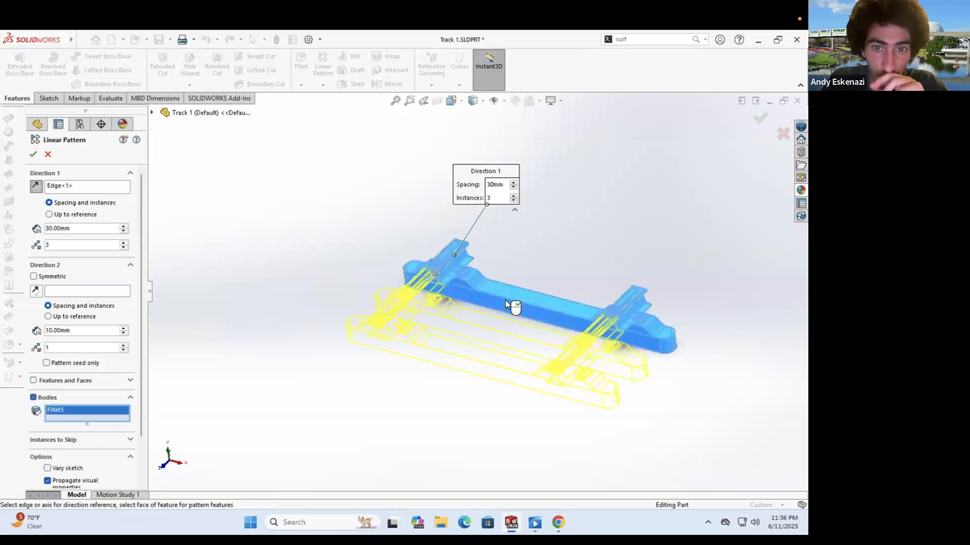
# Step: Set the linear pattern to 50 instances and create it
pyautogui.moveTo(507, 356); pyautogui.dragTo(510, 229, button='middle')
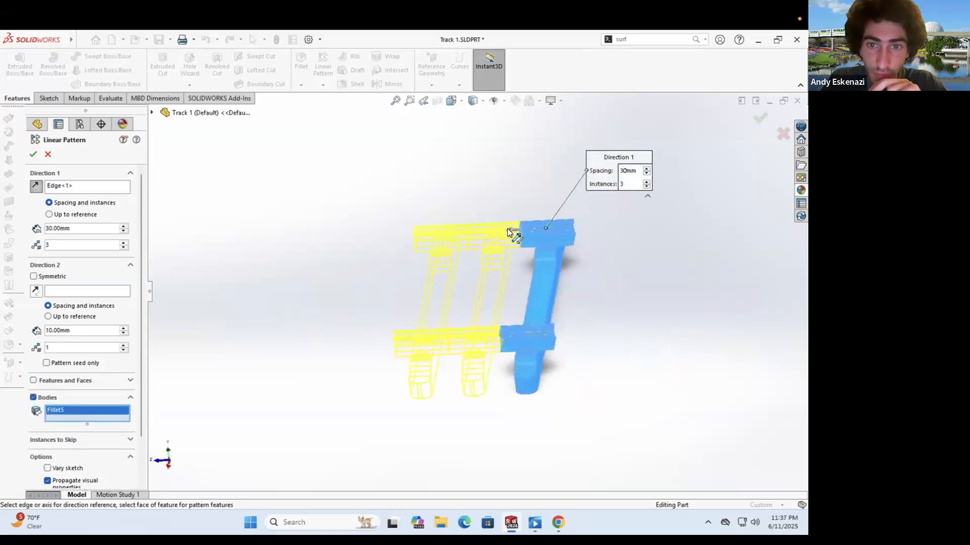
pyautogui.scroll(-5, 510, 230)
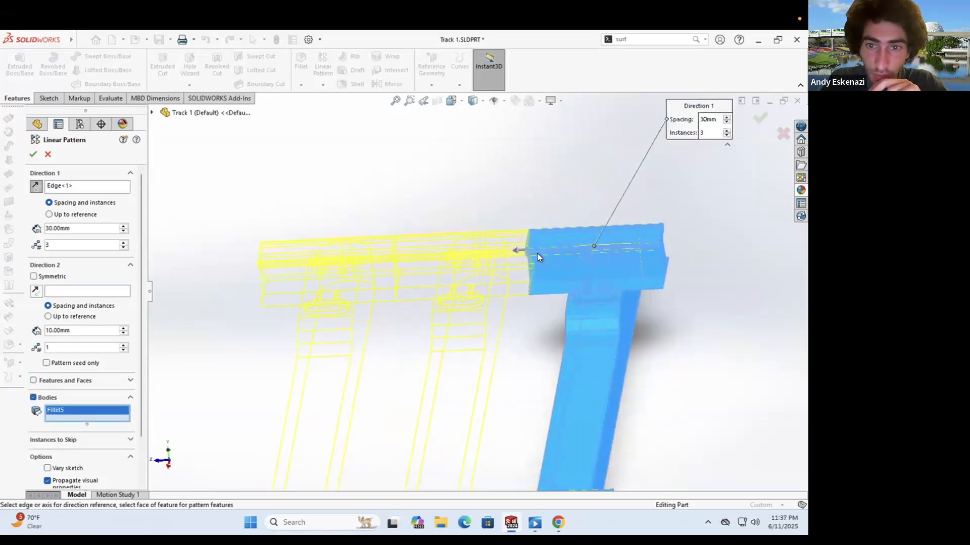
pyautogui.doubleClick(80, 245)
pyautogui.write('50')
pyautogui.press('Return')
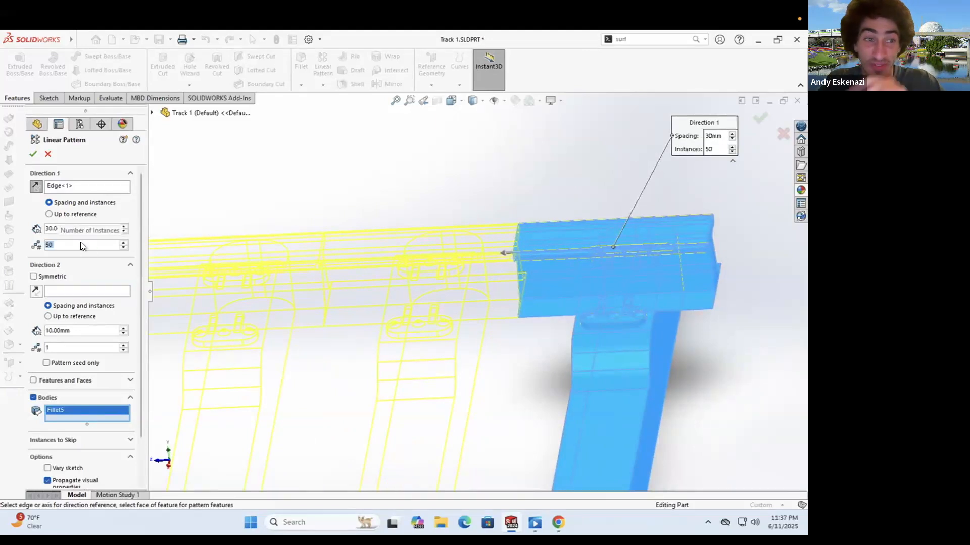
pyautogui.click(33, 155)
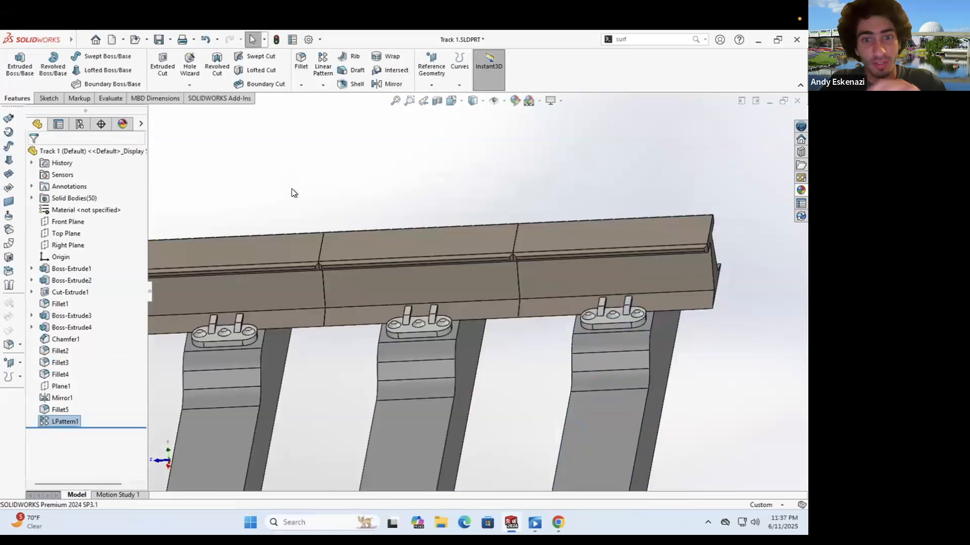
# Step: Examine the joints between neighbouring rail segments and the end of the patterned track
pyautogui.scroll(2, 372, 302)
pyautogui.scroll(-8, 466, 271)
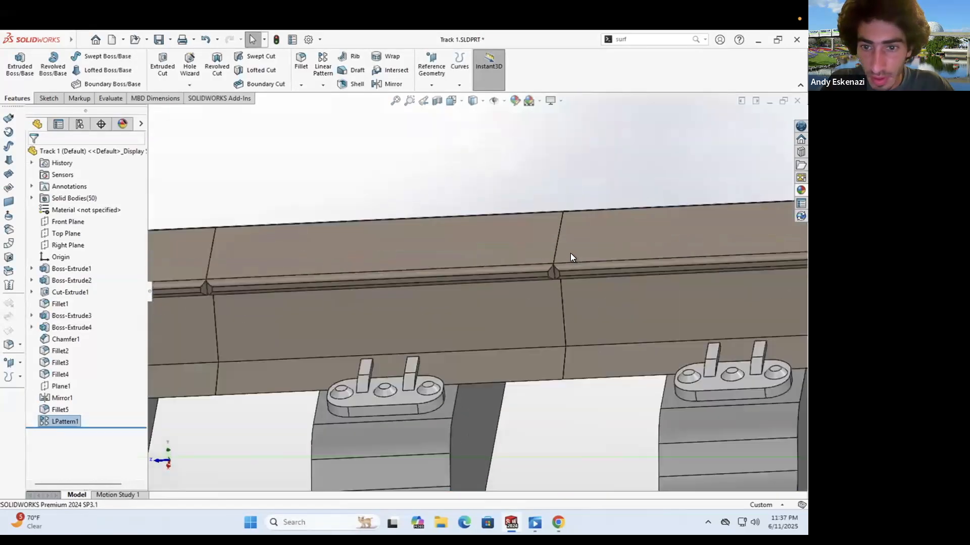
pyautogui.moveTo(585, 323); pyautogui.dragTo(558, 272, button='middle')
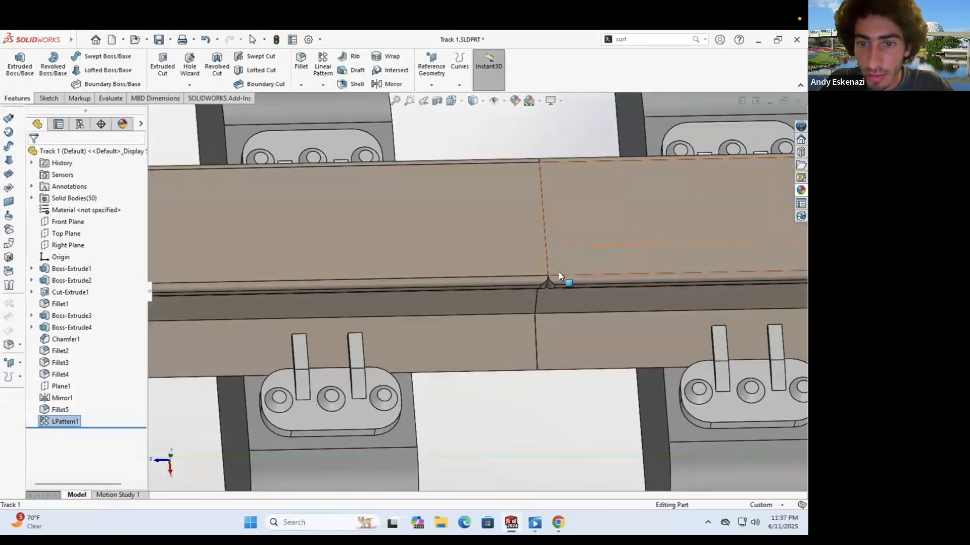
pyautogui.scroll(8, 478, 270)
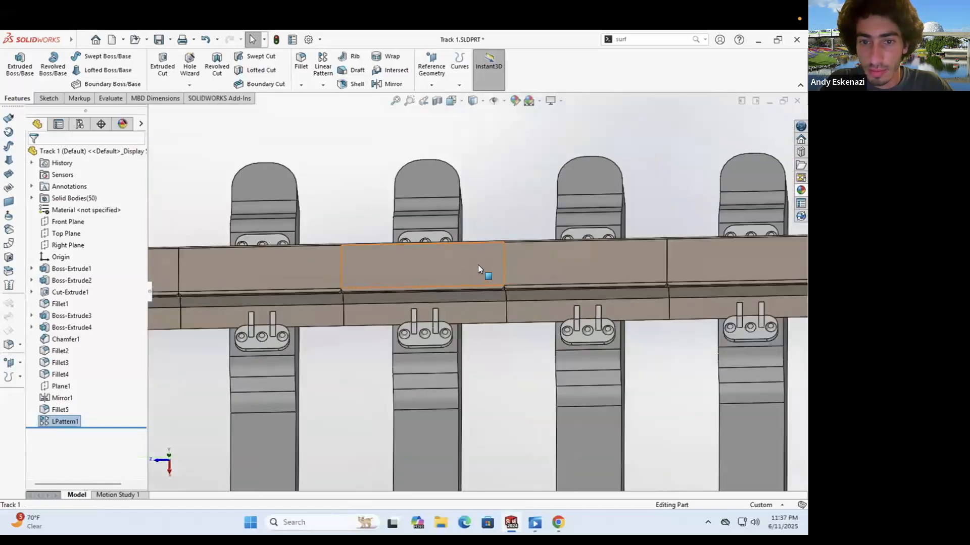
pyautogui.scroll(4, 479, 270)
pyautogui.moveTo(457, 253); pyautogui.dragTo(389, 210, button='middle')
pyautogui.scroll(-8, 417, 335)
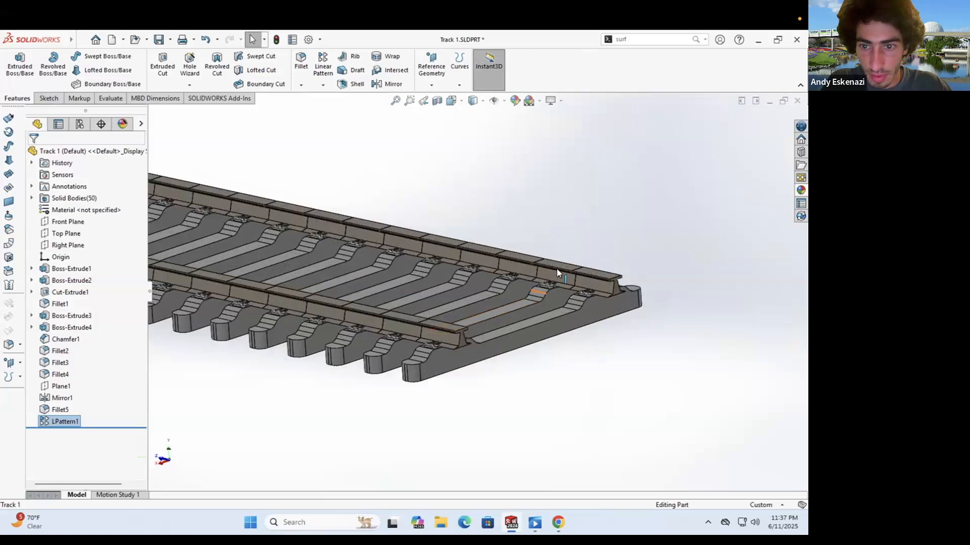
pyautogui.scroll(-6, 556, 268)
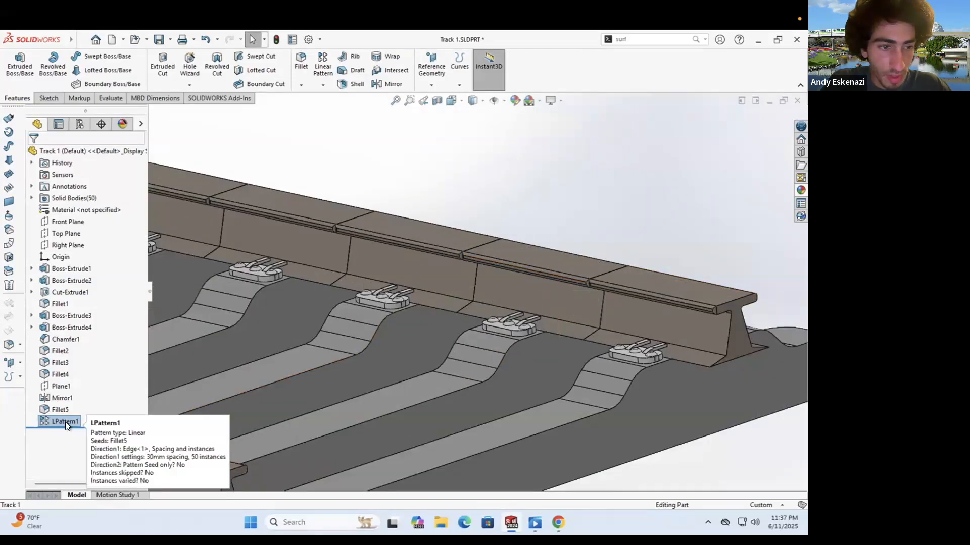
# Step: Roll the model back to just before the linear pattern
pyautogui.moveTo(71, 428); pyautogui.dragTo(75, 414)
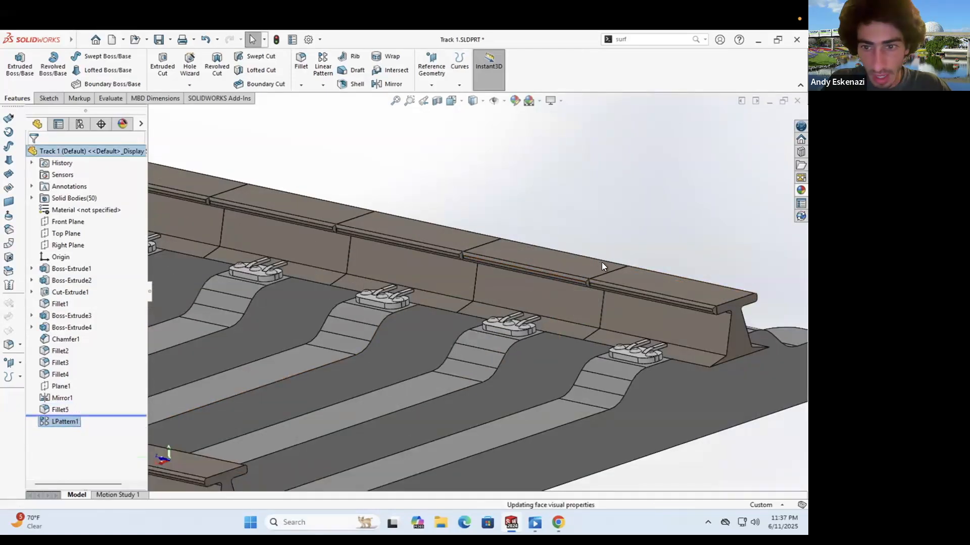
pyautogui.scroll(-4, 611, 288)
pyautogui.scroll(-5, 568, 288)
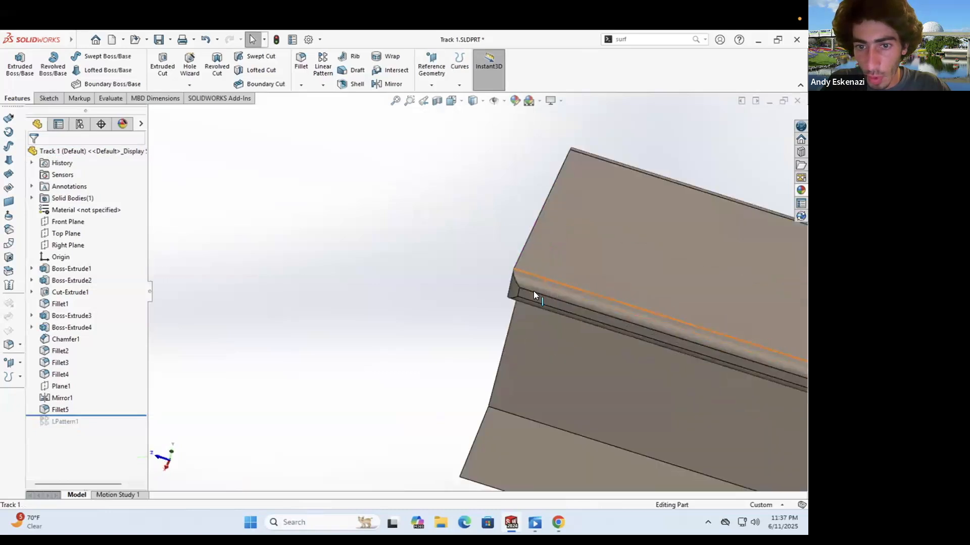
# Step: Edit the rail head's 0.5 mm fillet, replacing the loop selection with the two long edges along that side of the head
pyautogui.click(499, 297)
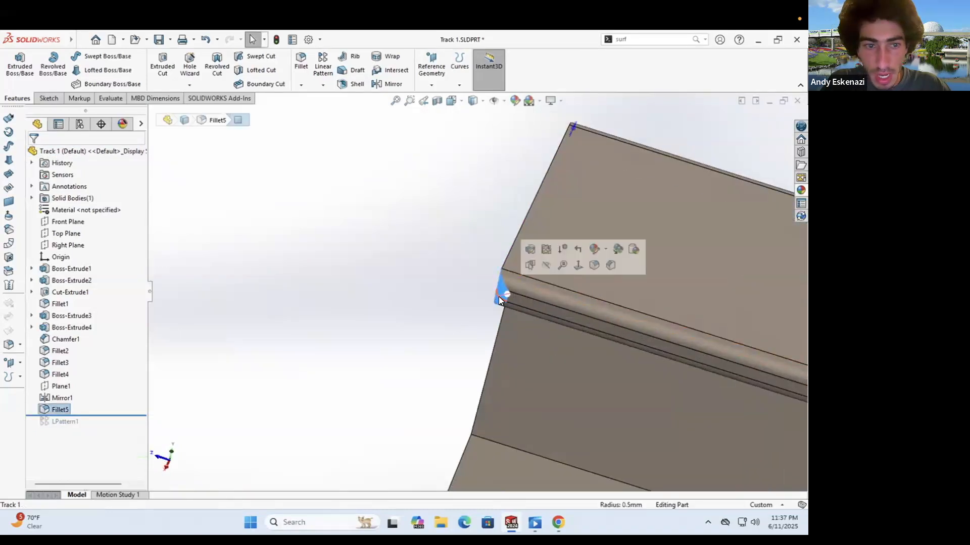
pyautogui.rightClick(55, 409)
pyautogui.click(59, 227)
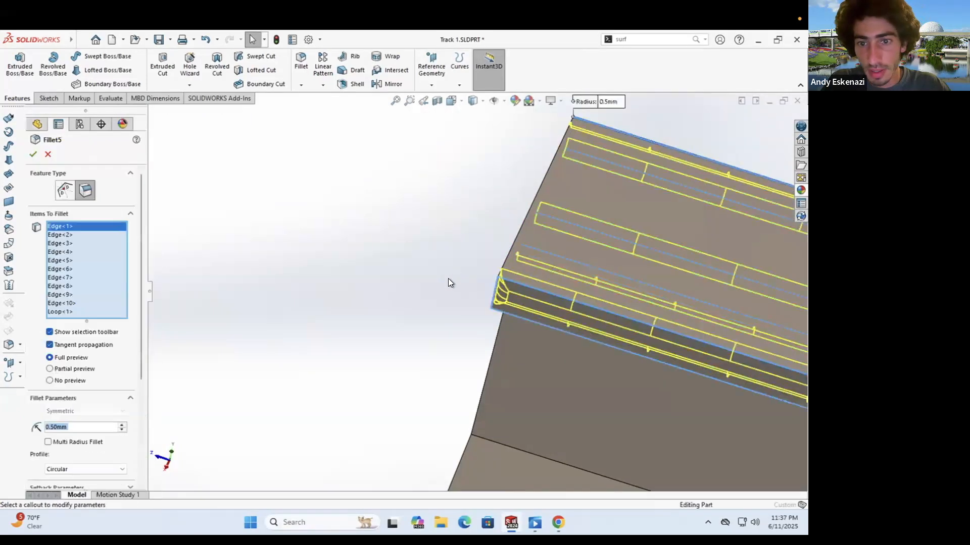
pyautogui.moveTo(447, 277); pyautogui.dragTo(459, 263, button='middle')
pyautogui.click(66, 310)
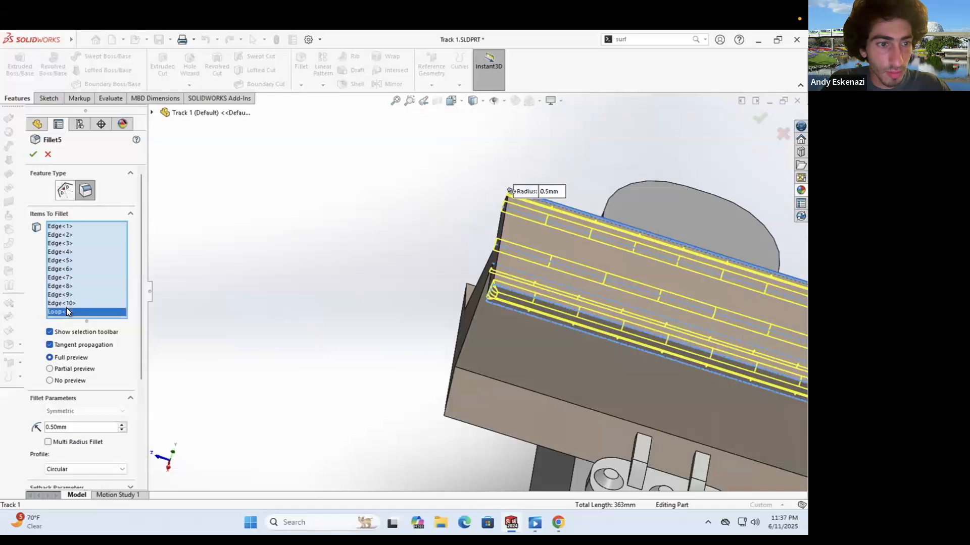
pyautogui.rightClick(66, 312)
pyautogui.click(92, 332)
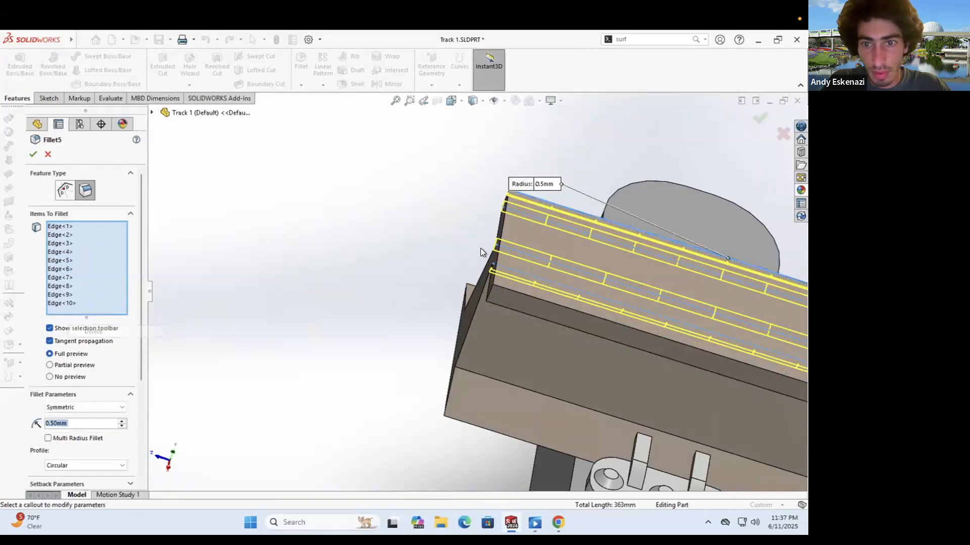
pyautogui.moveTo(480, 247); pyautogui.dragTo(569, 319, button='middle')
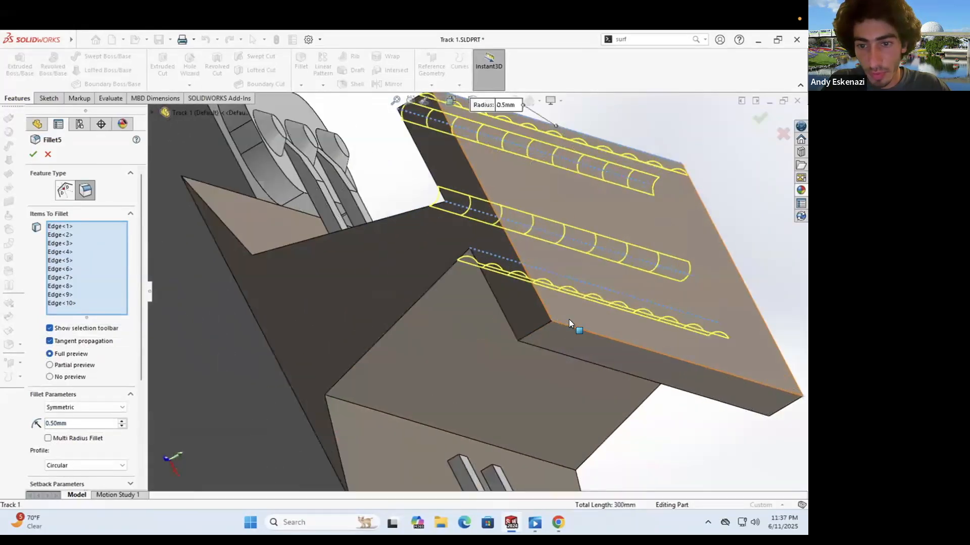
pyautogui.click(523, 348)
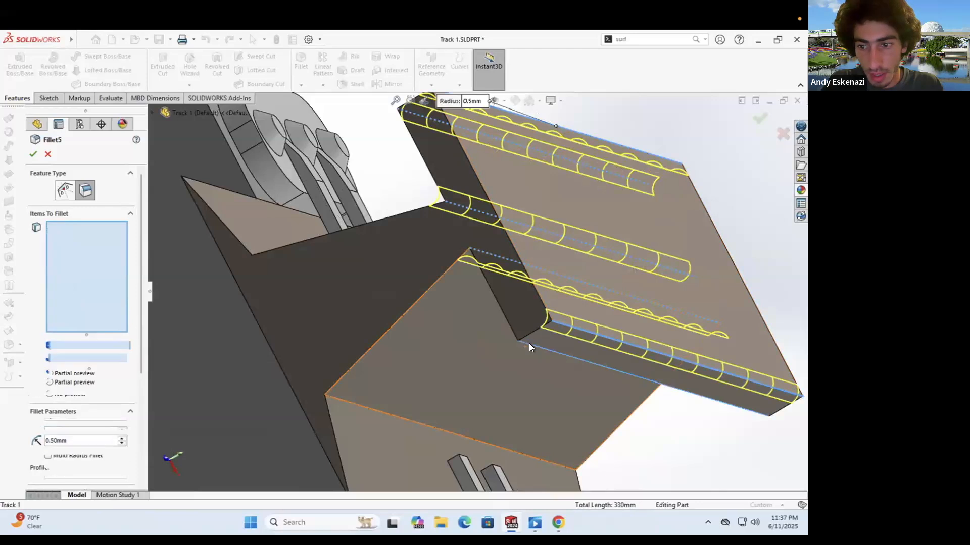
pyautogui.click(34, 154)
# Step: Roll the model forward to include the linear pattern and examine the rail joints along the full track
pyautogui.moveTo(501, 264); pyautogui.dragTo(117, 411, button='middle')
pyautogui.moveTo(116, 411); pyautogui.dragTo(97, 429)
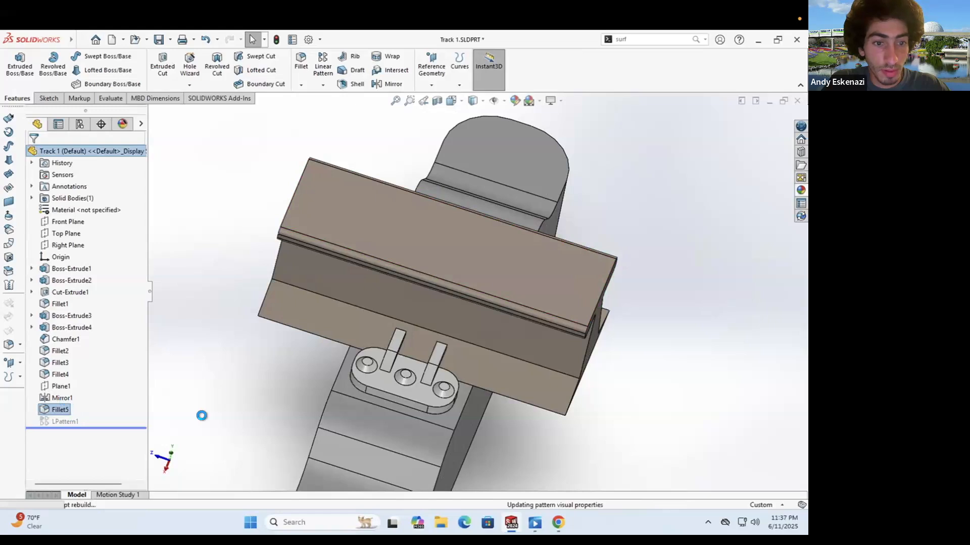
pyautogui.scroll(8, 589, 359)
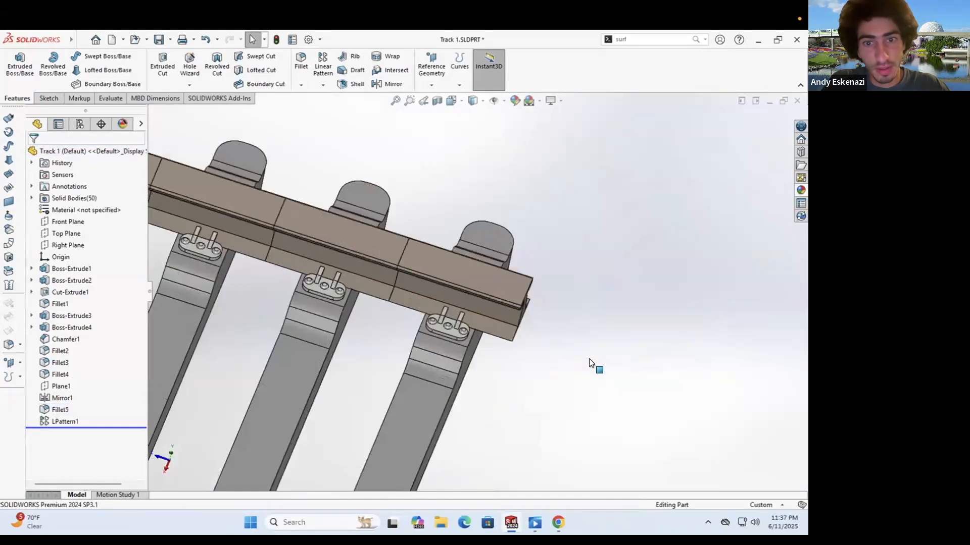
pyautogui.moveTo(288, 280); pyautogui.dragTo(358, 305, button='middle')
pyautogui.scroll(-3, 359, 304)
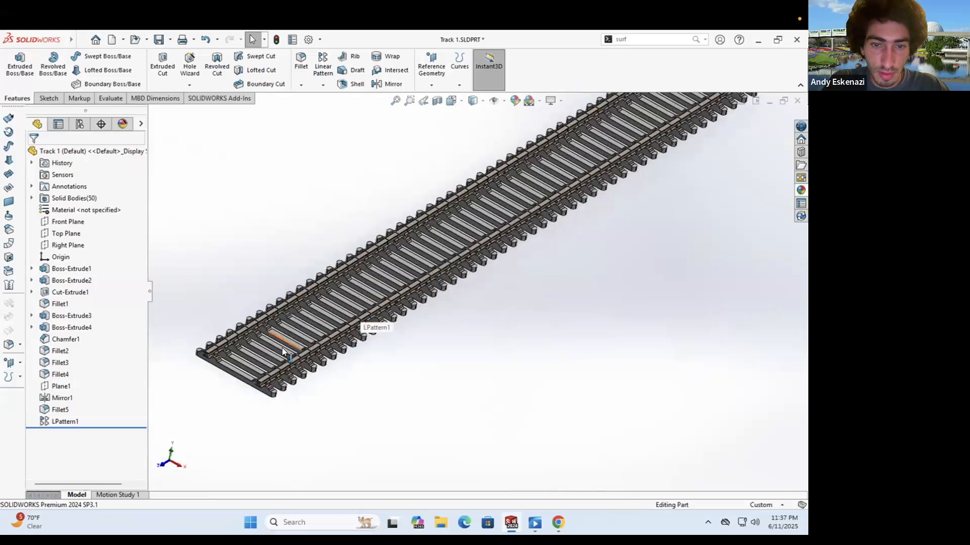
pyautogui.moveTo(372, 271); pyautogui.dragTo(360, 278, button='middle')
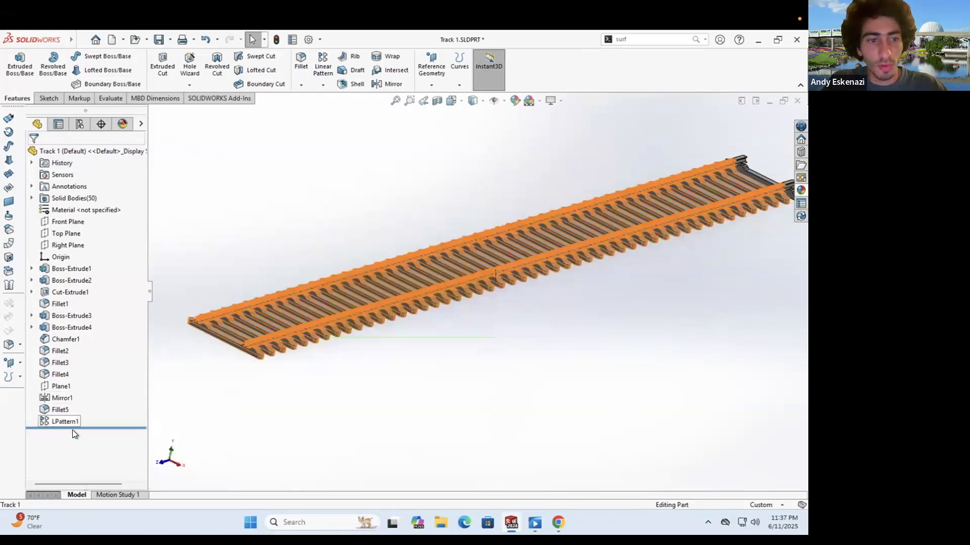
# Step: Roll the model back before the linear pattern so only the single track segment is active
pyautogui.moveTo(86, 428); pyautogui.dragTo(84, 415)
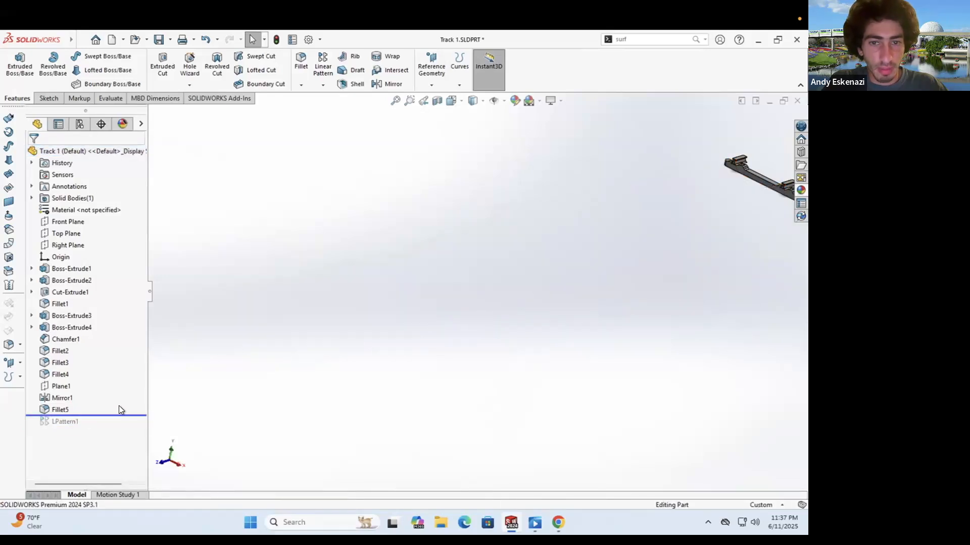
pyautogui.scroll(5, 428, 259)
pyautogui.scroll(-8, 589, 238)
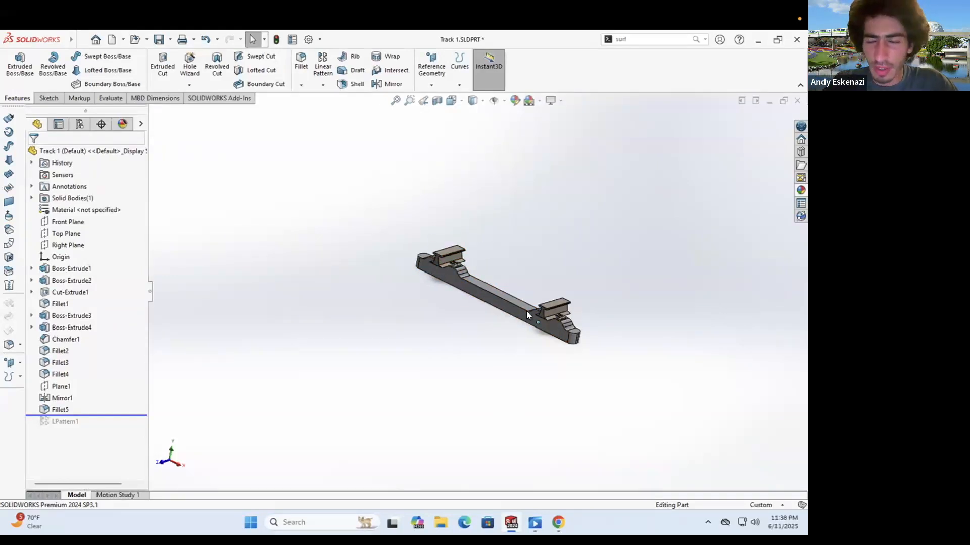
pyautogui.scroll(-8, 466, 256)
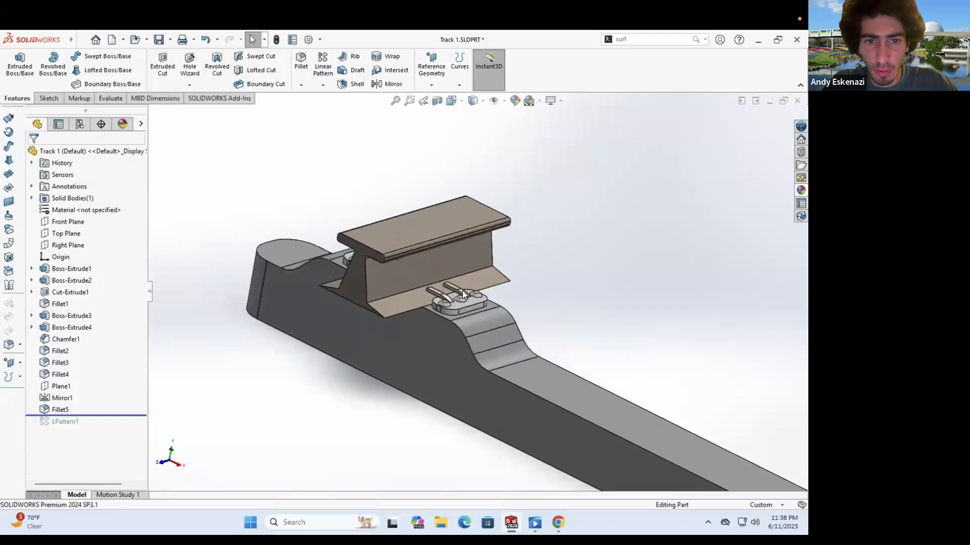
# Step: Start a sketch on the sleeper's long side face, where it meets the ends of both rails
pyautogui.click(53, 98)
pyautogui.click(16, 63)
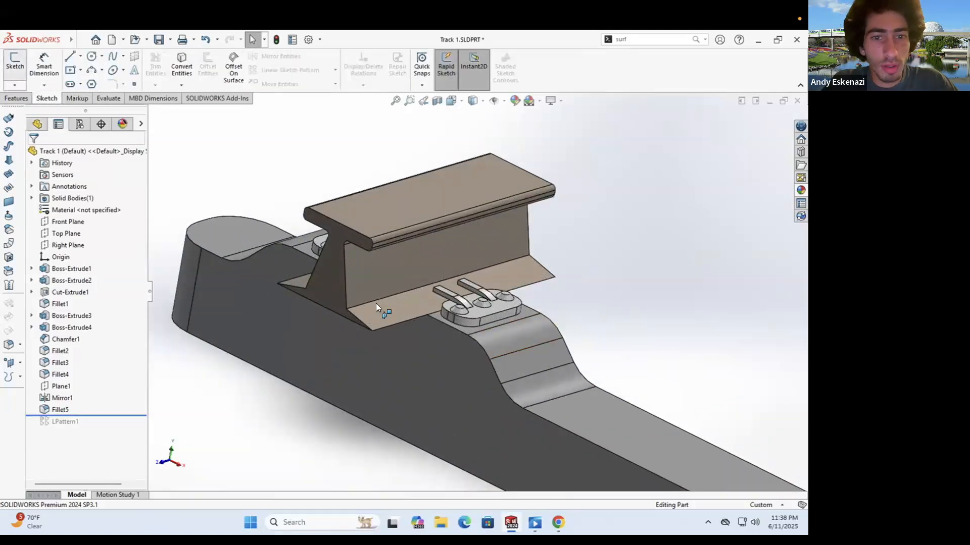
pyautogui.click(334, 288)
pyautogui.moveTo(337, 269); pyautogui.dragTo(278, 344, button='middle')
pyautogui.scroll(-2, 335, 262)
pyautogui.click(15, 63)
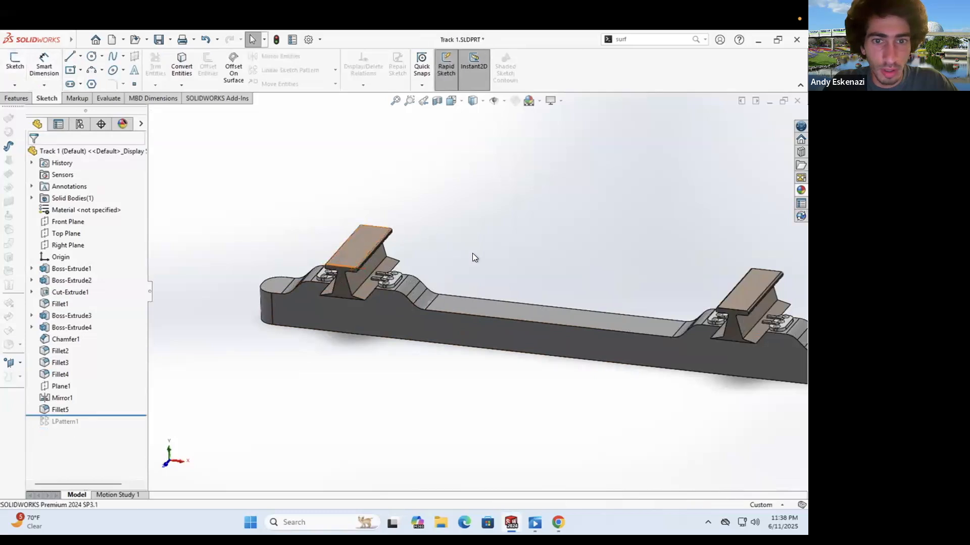
pyautogui.moveTo(472, 253); pyautogui.dragTo(541, 270, button='middle')
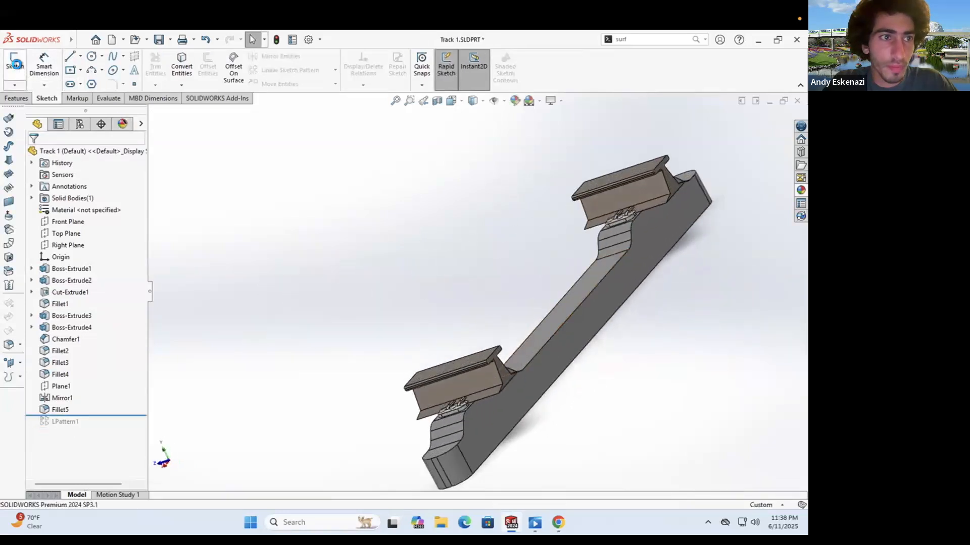
pyautogui.click(15, 64)
pyautogui.click(502, 376)
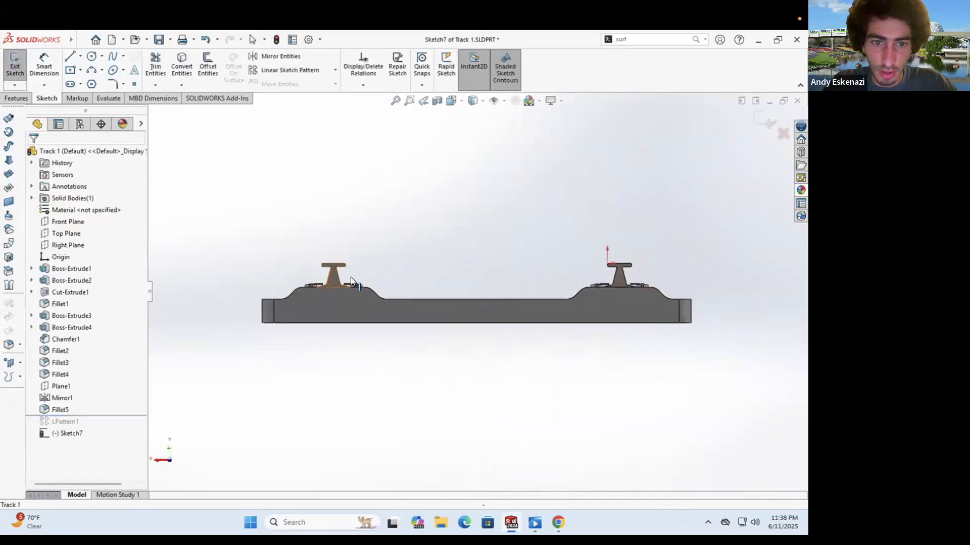
# Step: Convert the end faces of both rails into sketch profiles
pyautogui.scroll(-3, 351, 277)
pyautogui.click(178, 72)
pyautogui.click(374, 312)
pyautogui.scroll(3, 477, 298)
pyautogui.scroll(-3, 685, 315)
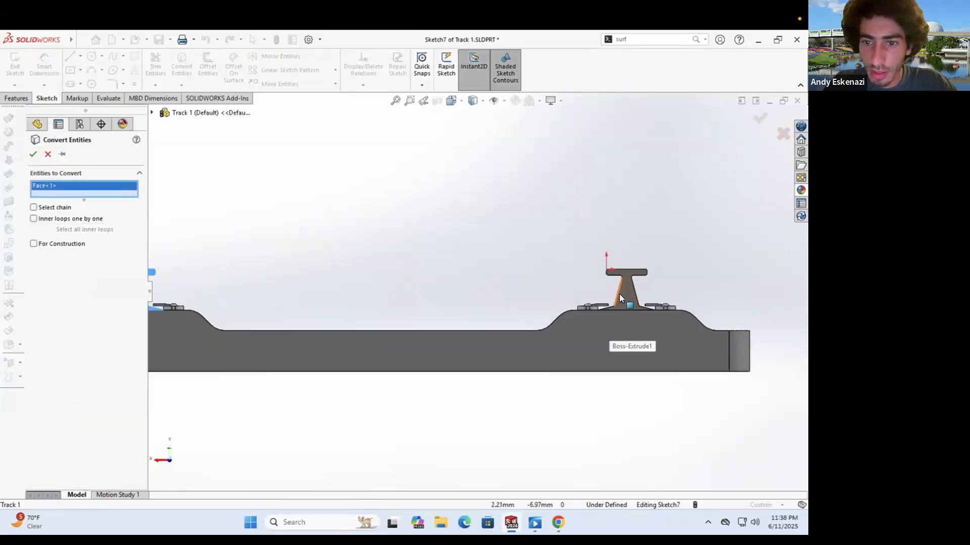
pyautogui.click(626, 297)
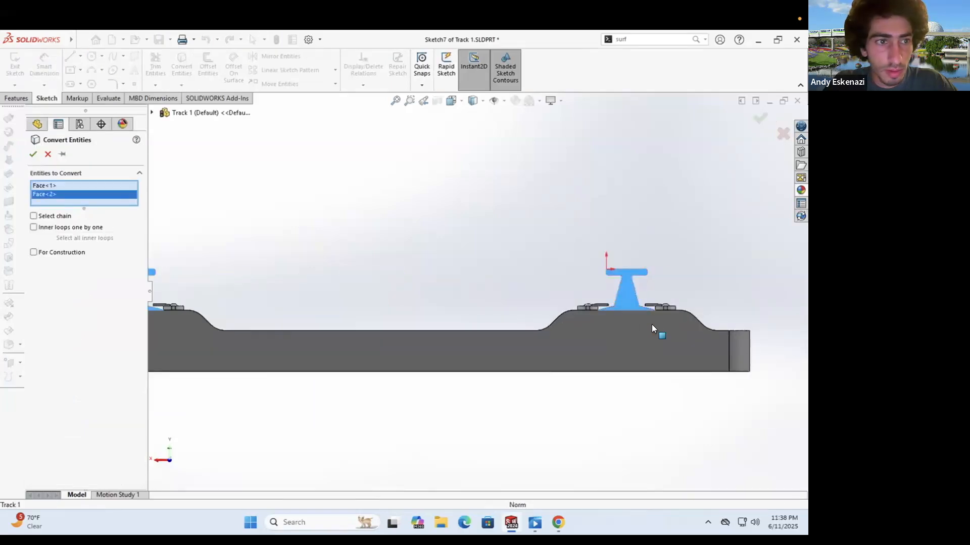
pyautogui.click(33, 155)
# Step: Extrude both rail profiles 1500 mm back over the sleeper, with the direction reversed and merging turned off
pyautogui.moveTo(392, 287); pyautogui.dragTo(482, 346, button='middle')
pyautogui.click(13, 98)
pyautogui.click(20, 66)
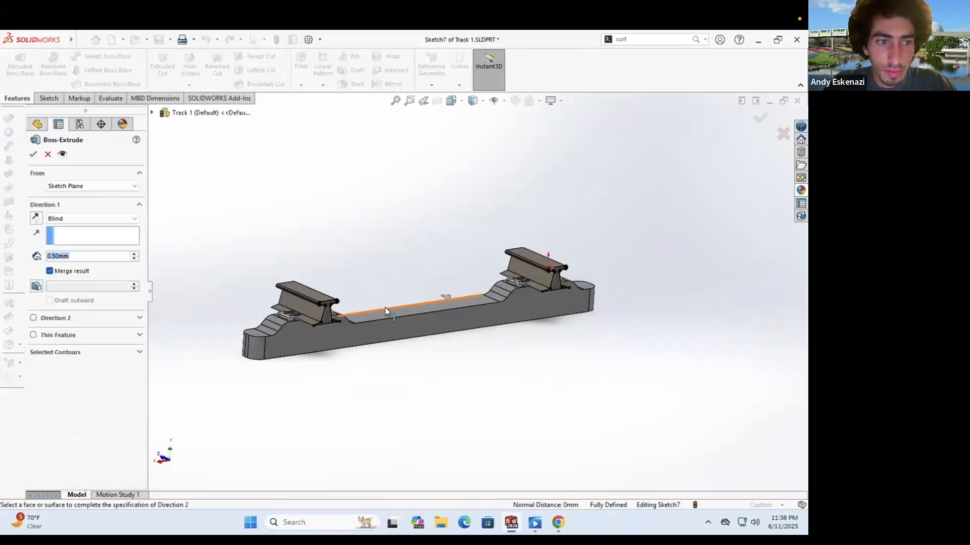
pyautogui.write('1500')
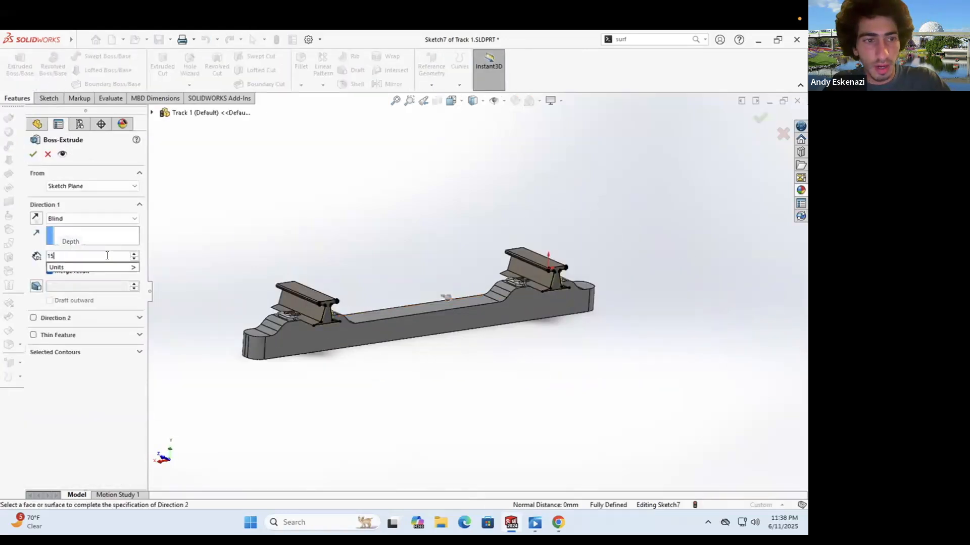
pyautogui.press('Return')
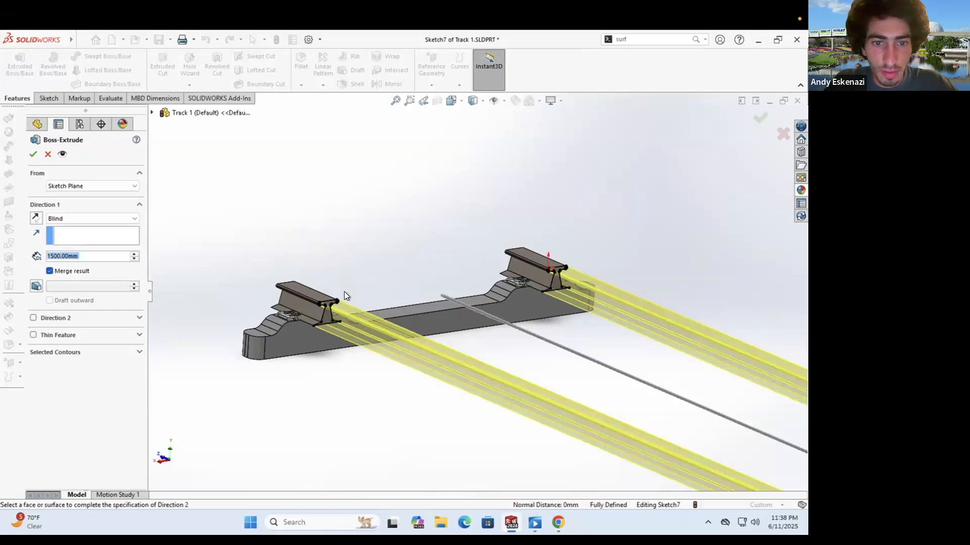
pyautogui.moveTo(344, 292); pyautogui.dragTo(349, 296, button='middle')
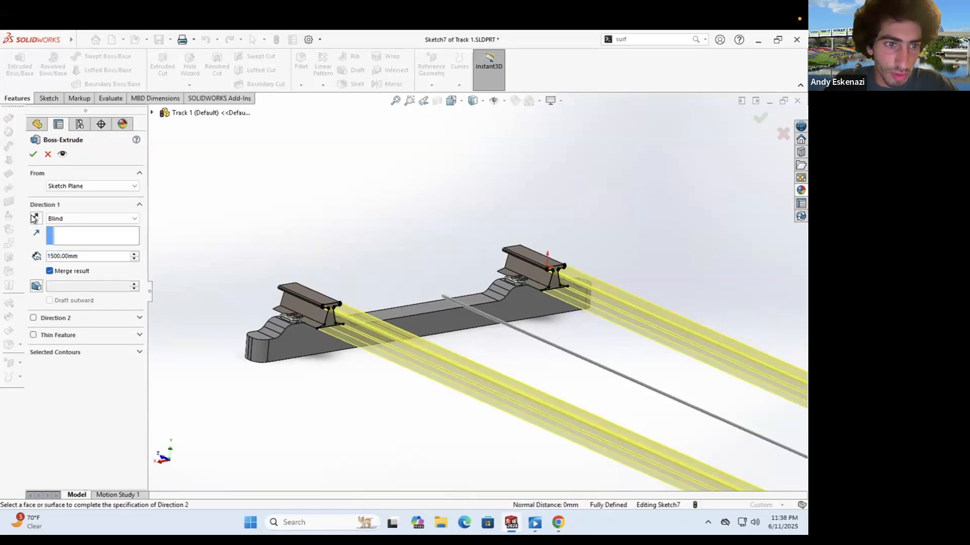
pyautogui.click(34, 218)
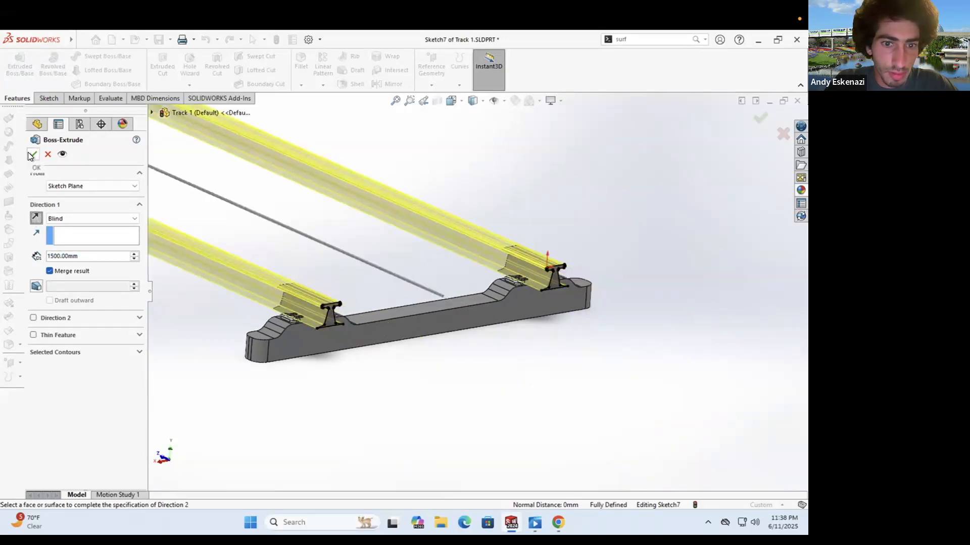
pyautogui.click(50, 269)
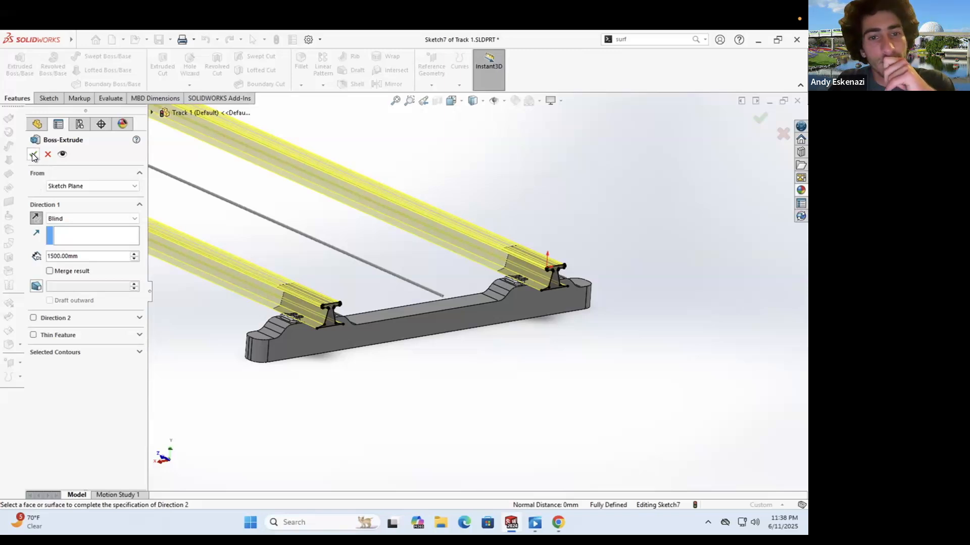
pyautogui.click(33, 154)
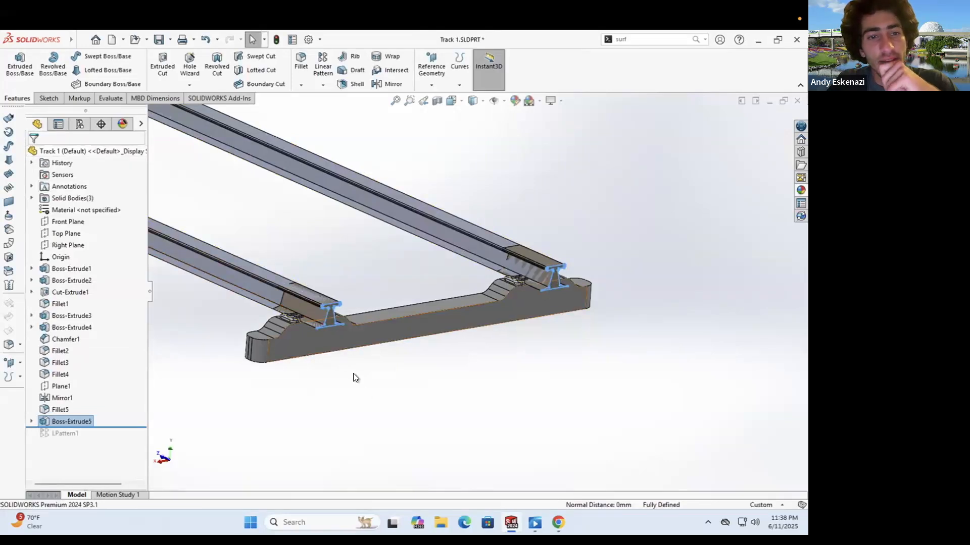
# Step: Start a new sketch on the sleeper's side face and convert the end profile of the rail at the origin
pyautogui.click(366, 388)
pyautogui.click(48, 98)
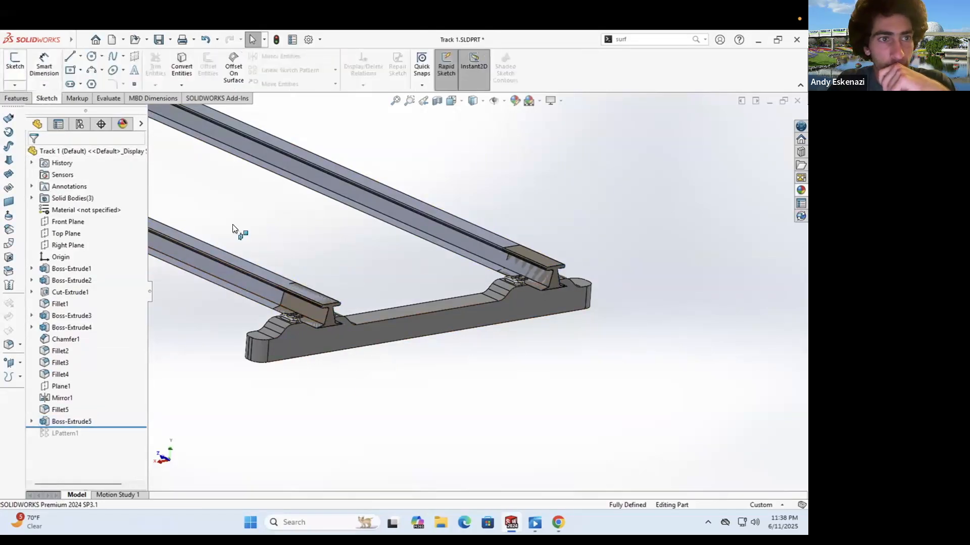
pyautogui.click(353, 339)
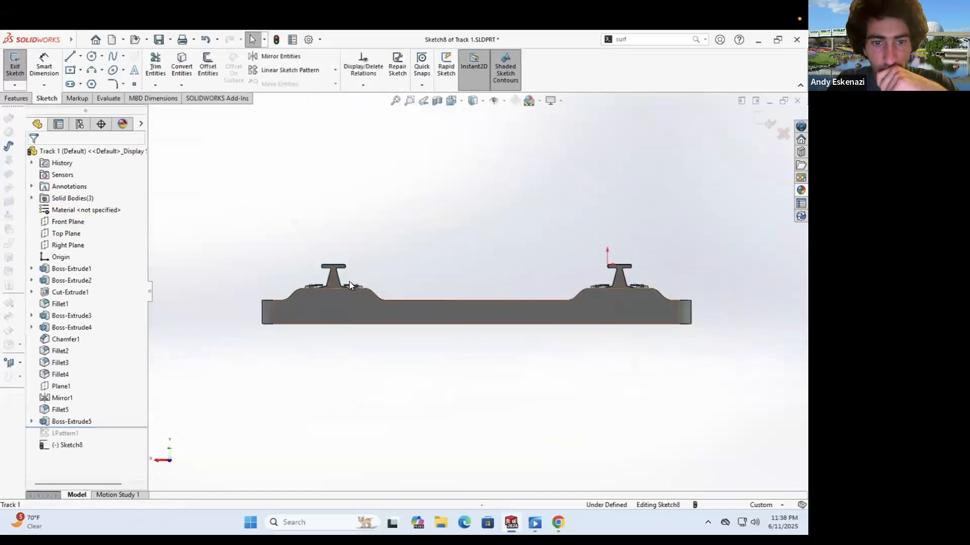
pyautogui.scroll(-5, 349, 281)
pyautogui.moveTo(351, 271); pyautogui.dragTo(280, 144, button='middle')
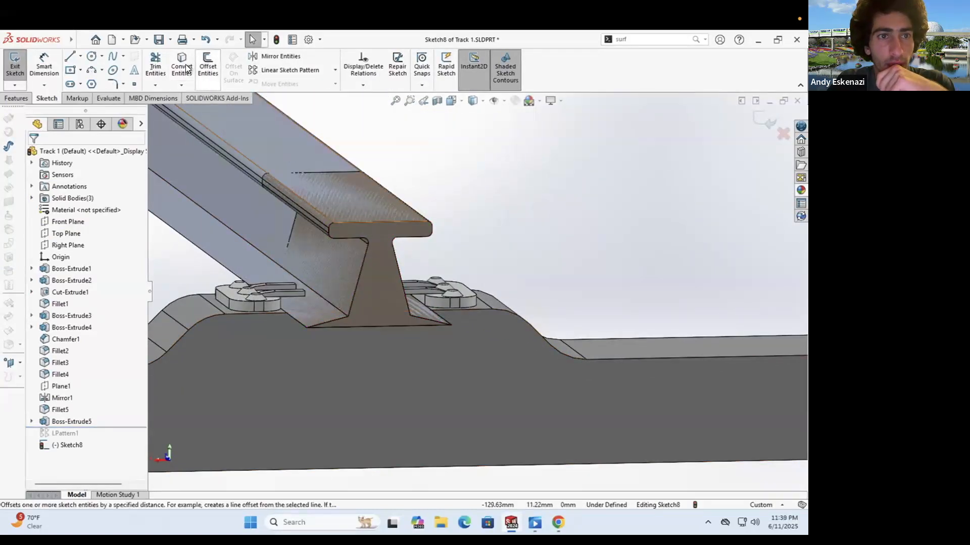
pyautogui.scroll(5, 565, 274)
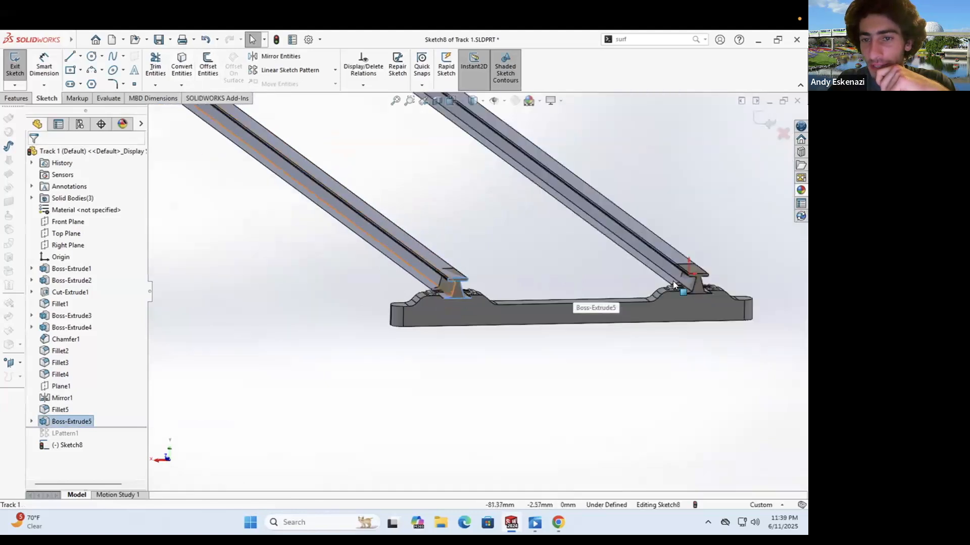
pyautogui.scroll(-3, 630, 301)
pyautogui.click(627, 290)
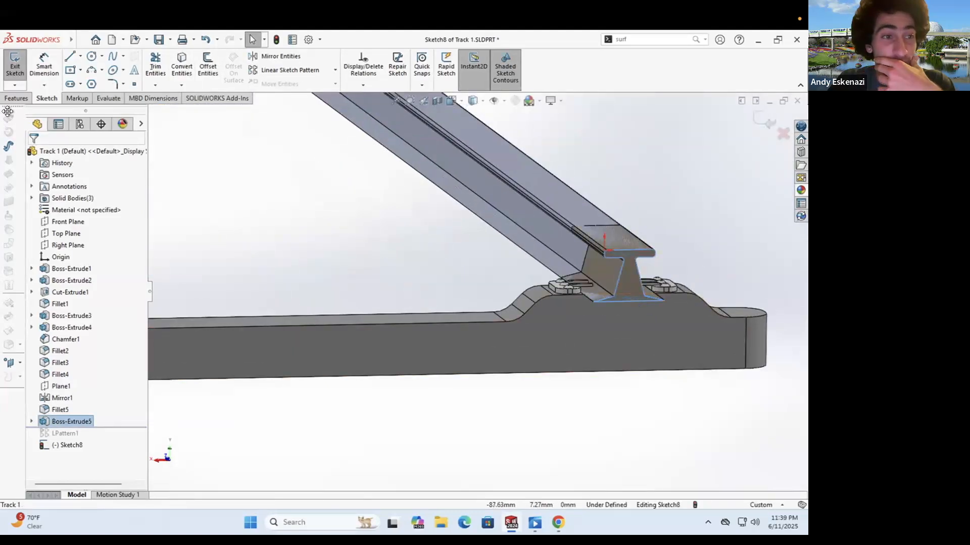
pyautogui.click(187, 68)
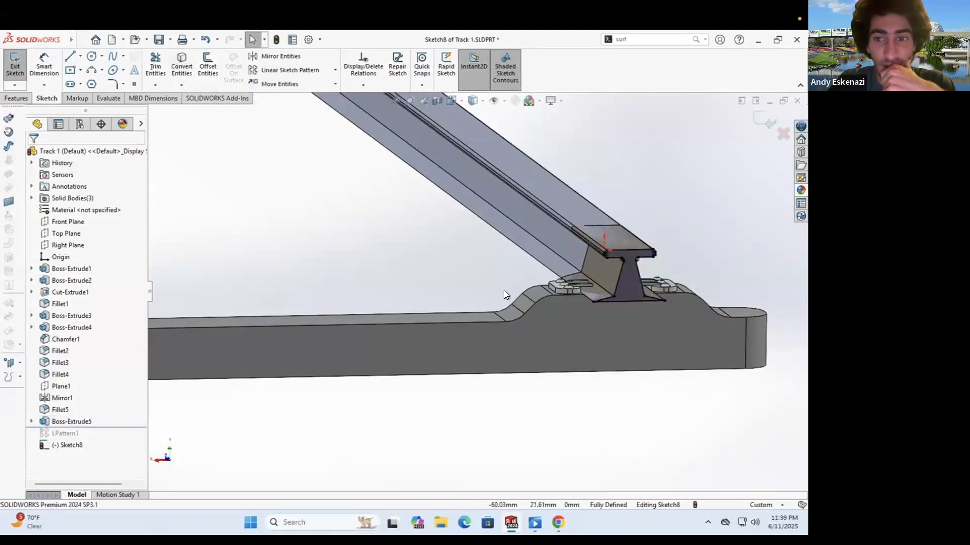
# Step: Convert the end profile of the rail farther from the origin into the same sketch
pyautogui.scroll(3, 504, 290)
pyautogui.scroll(-2, 220, 283)
pyautogui.click(183, 71)
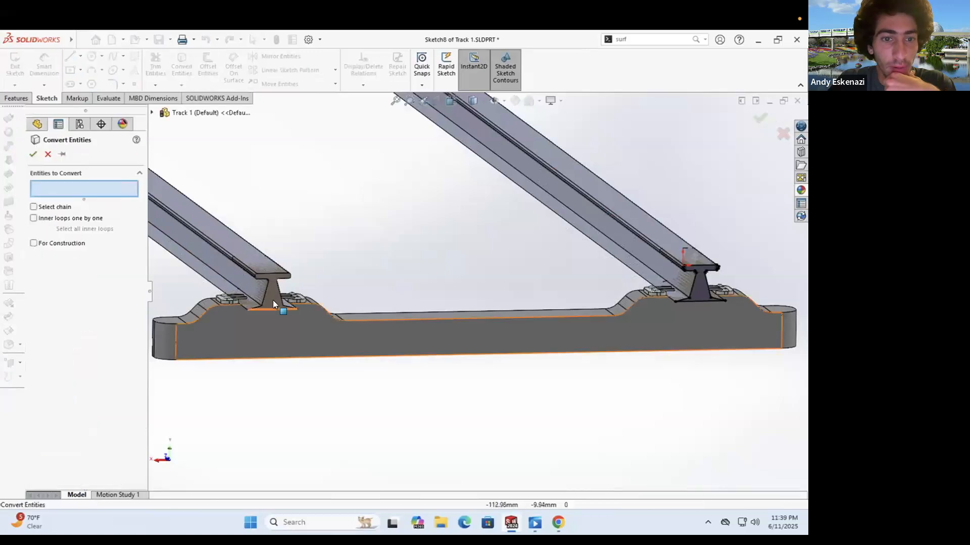
pyautogui.click(273, 300)
pyautogui.click(33, 154)
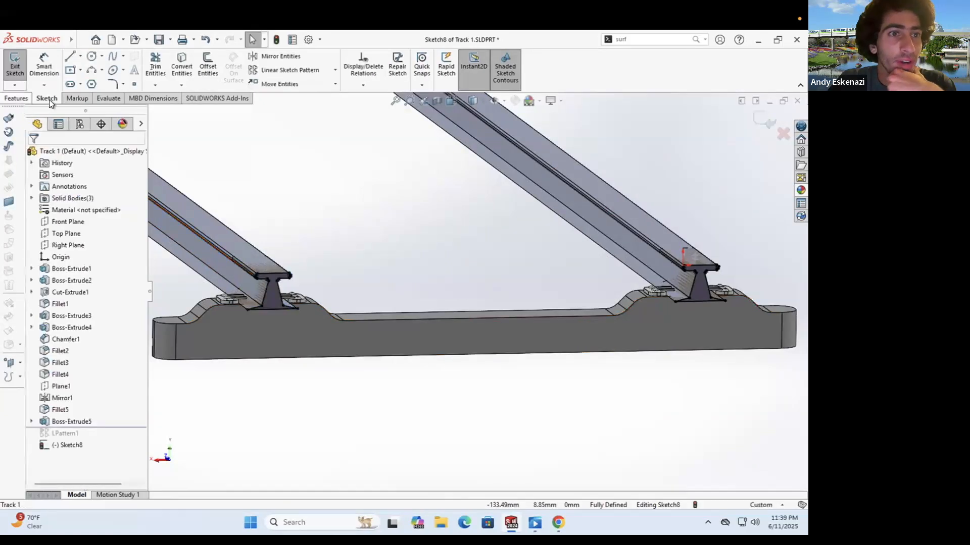
# Step: Cut both rail profiles 30 mm deep, limiting the feature scope to the sleeper body only
pyautogui.click(17, 98)
pyautogui.scroll(-3, 292, 292)
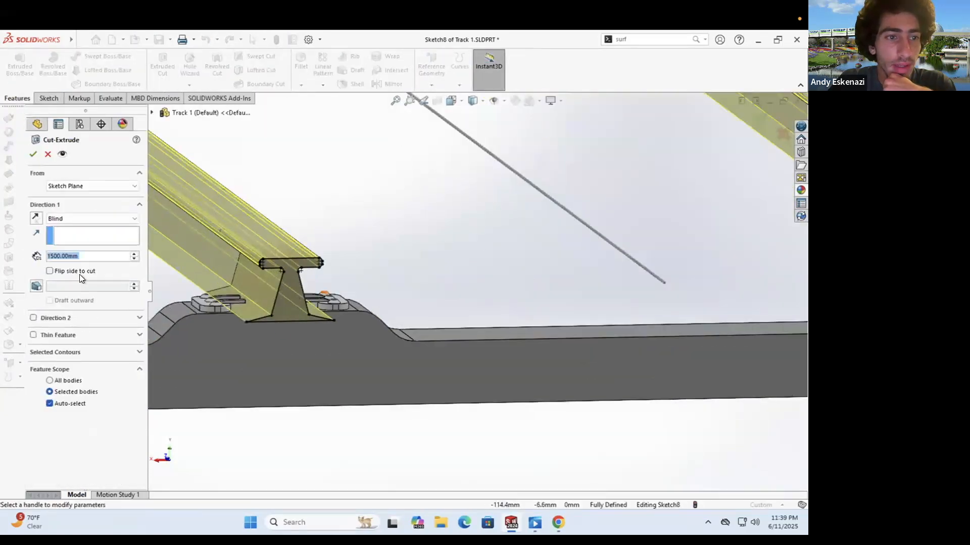
pyautogui.write('30')
pyautogui.press('Return')
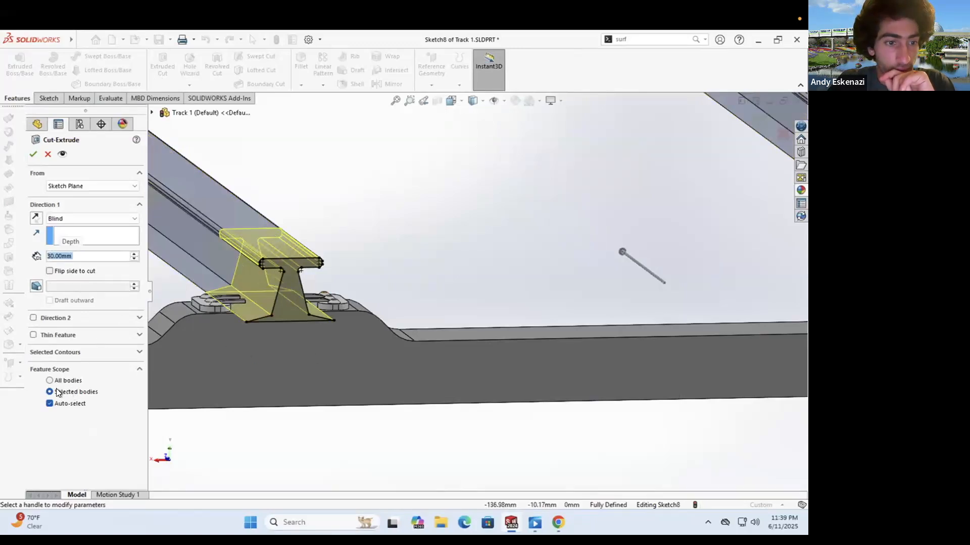
pyautogui.click(50, 403)
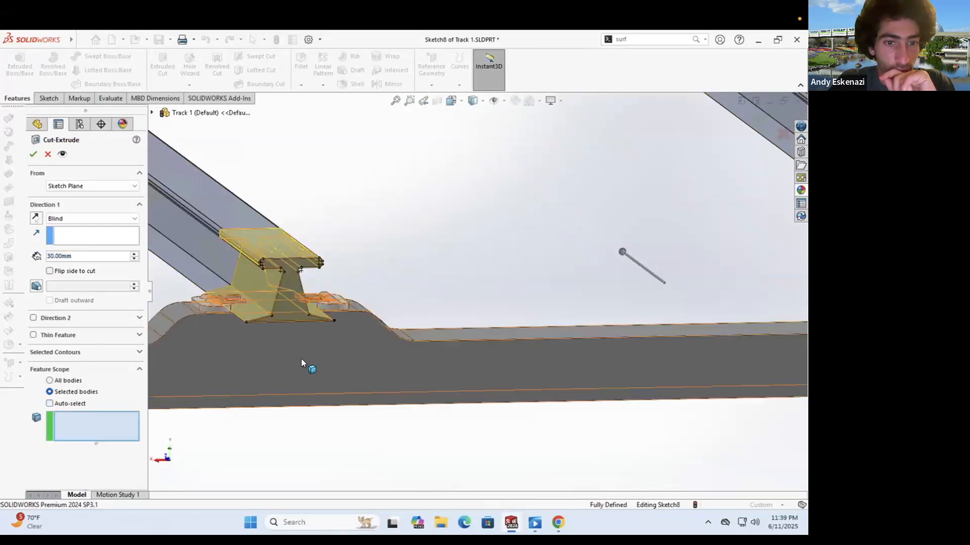
pyautogui.click(299, 363)
pyautogui.press('Return')
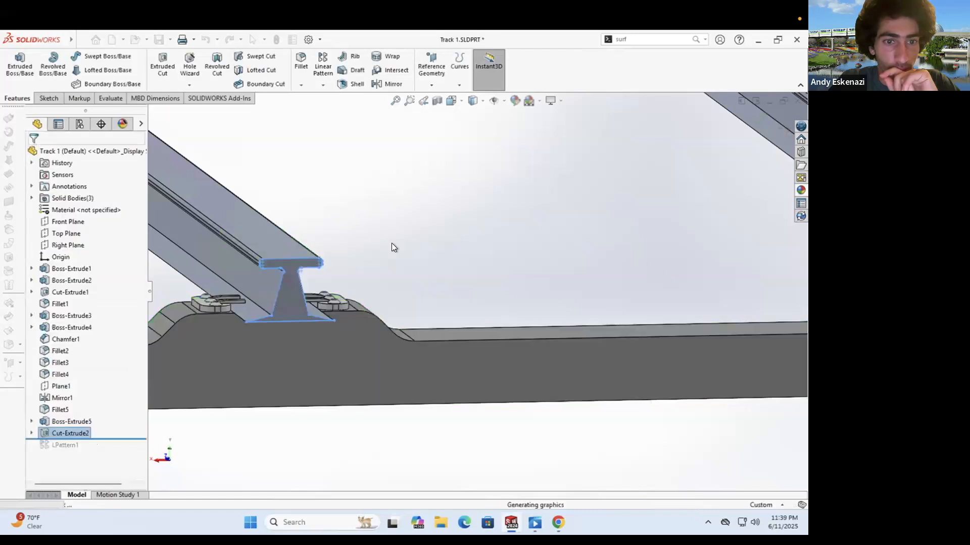
# Step: Check where the long rails sit on the sleeper and save the part
pyautogui.moveTo(297, 295); pyautogui.dragTo(208, 297, button='middle')
pyautogui.scroll(5, 287, 272)
pyautogui.moveTo(504, 276); pyautogui.dragTo(532, 286, button='middle')
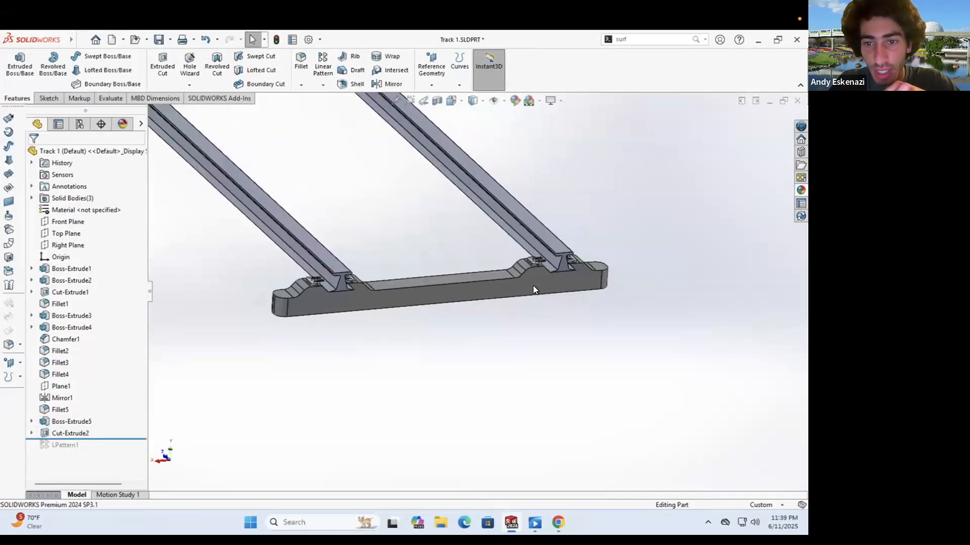
pyautogui.click(158, 39)
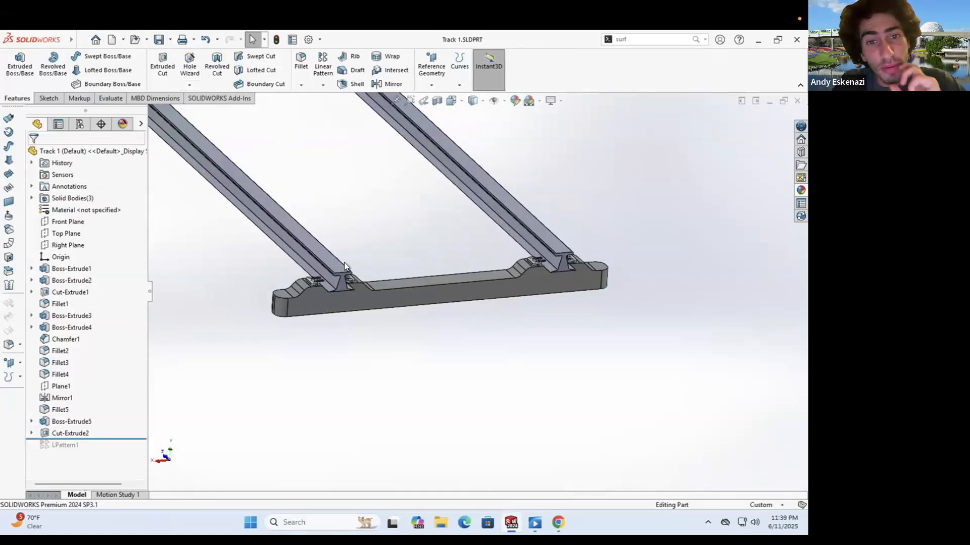
# Step: Create a linear pattern of the sleeper body along a long rail edge with 30 mm spacing and 50 instances
pyautogui.click(324, 63)
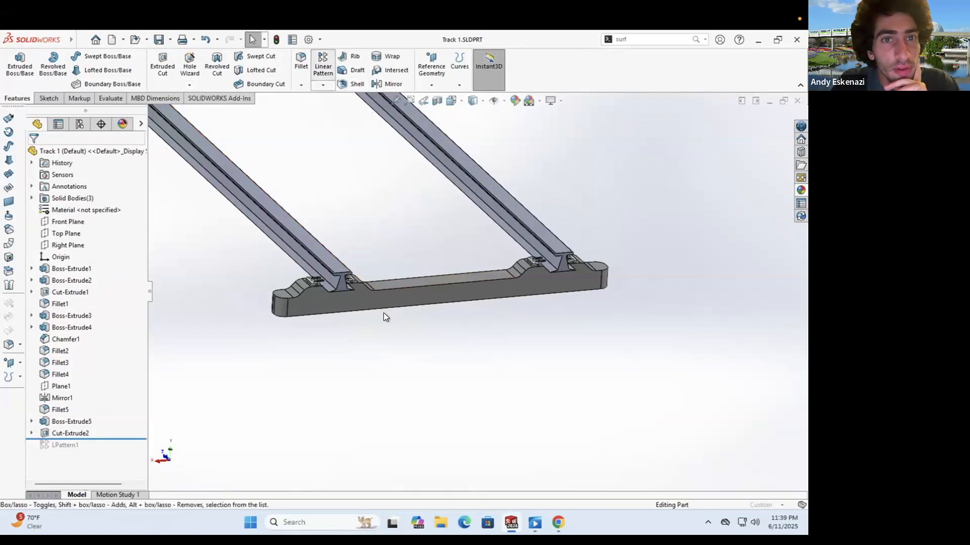
pyautogui.click(51, 466)
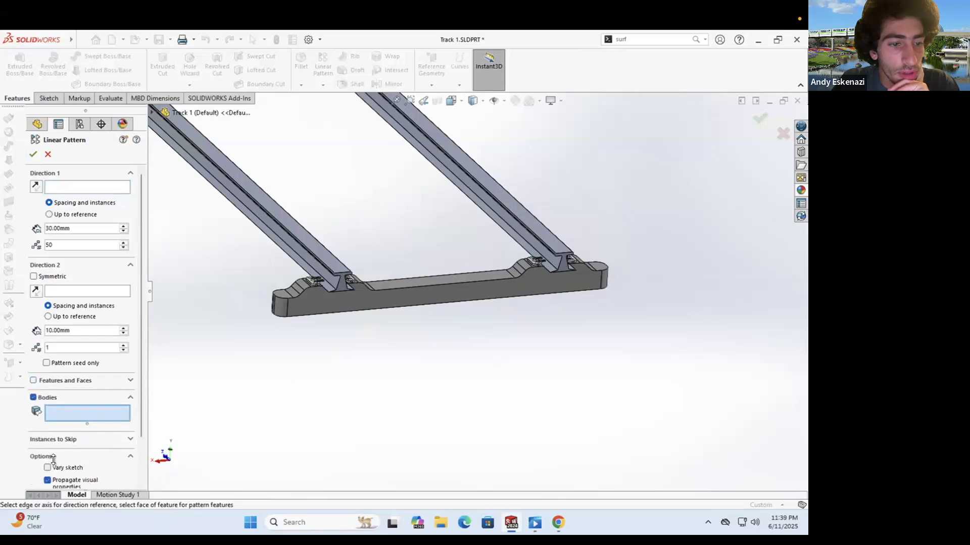
pyautogui.click(373, 300)
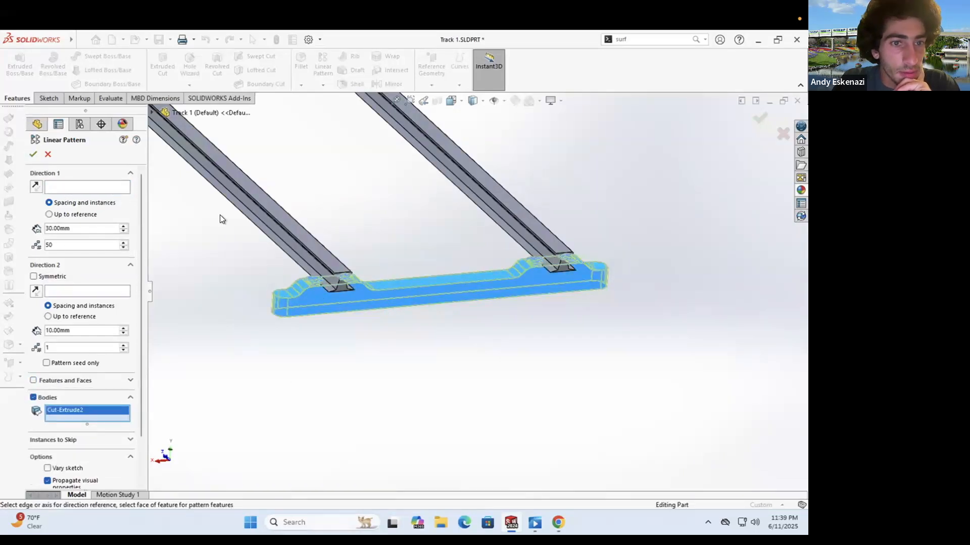
pyautogui.click(259, 219)
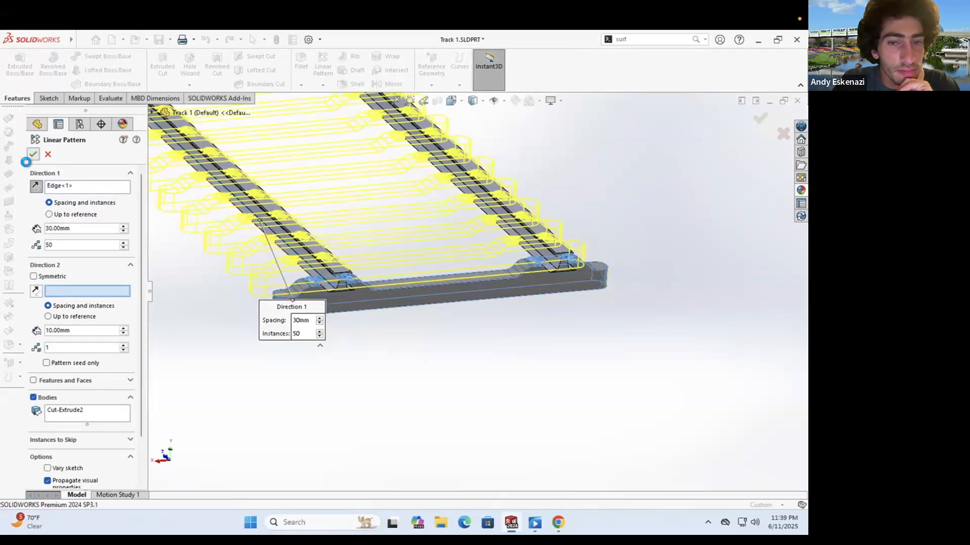
# Step: Examine the patterned sleepers along the continuous rails and at the end of the track
pyautogui.scroll(5, 397, 284)
pyautogui.moveTo(397, 284); pyautogui.dragTo(425, 277, button='middle')
pyautogui.scroll(1, 364, 250)
pyautogui.scroll(-5, 464, 280)
pyautogui.scroll(-10, 605, 301)
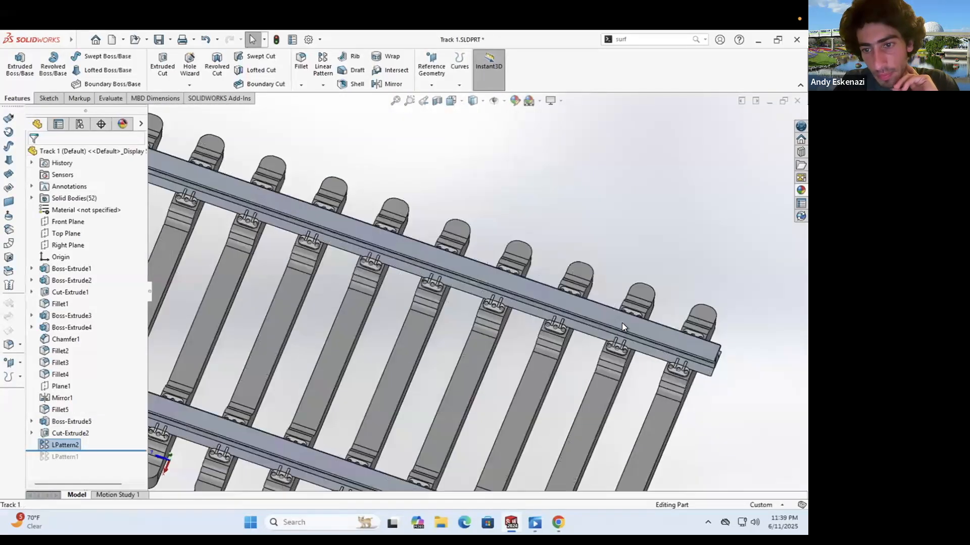
pyautogui.scroll(5, 591, 341)
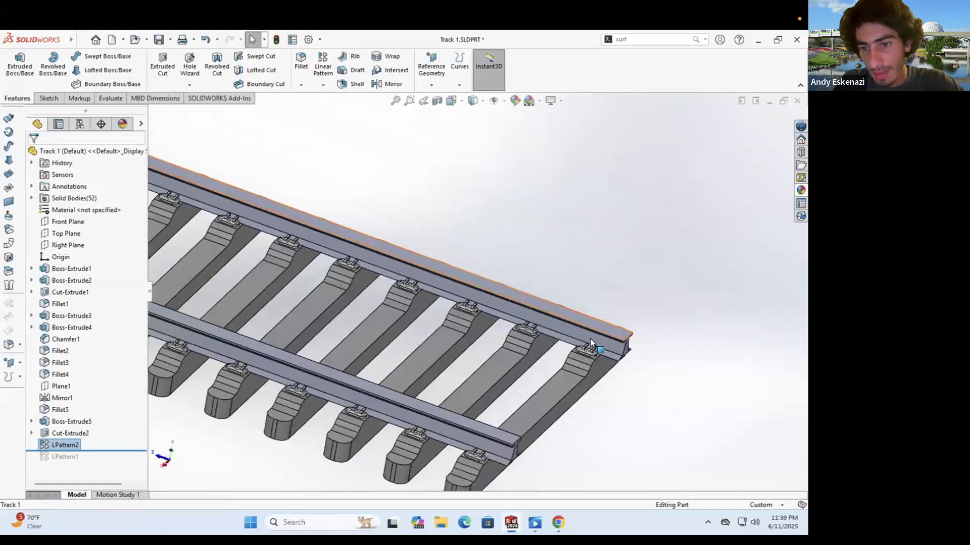
pyautogui.scroll(-6, 576, 326)
# Step: Apply the brushed chromium appearance from the chrome metals to the rail extrusion feature
pyautogui.rightClick(575, 319)
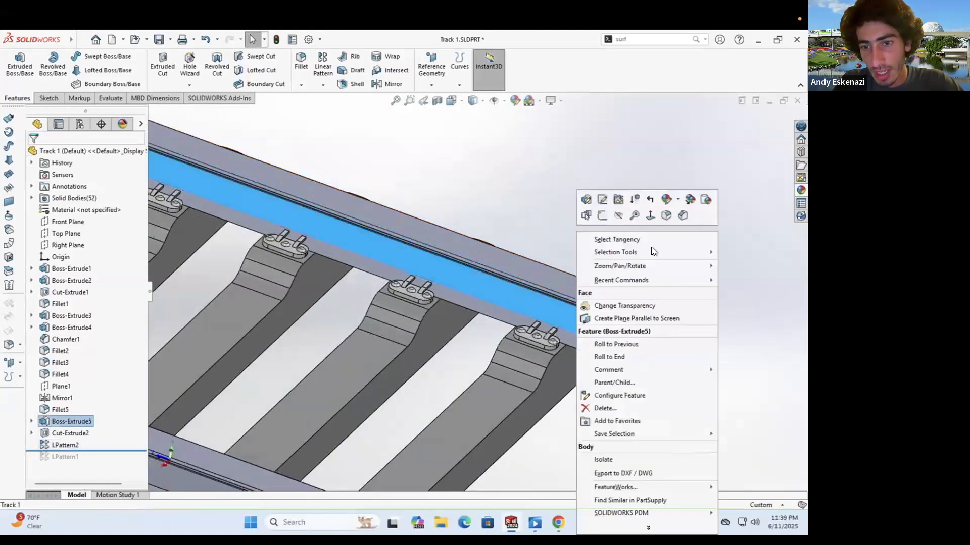
pyautogui.click(677, 199)
pyautogui.click(683, 236)
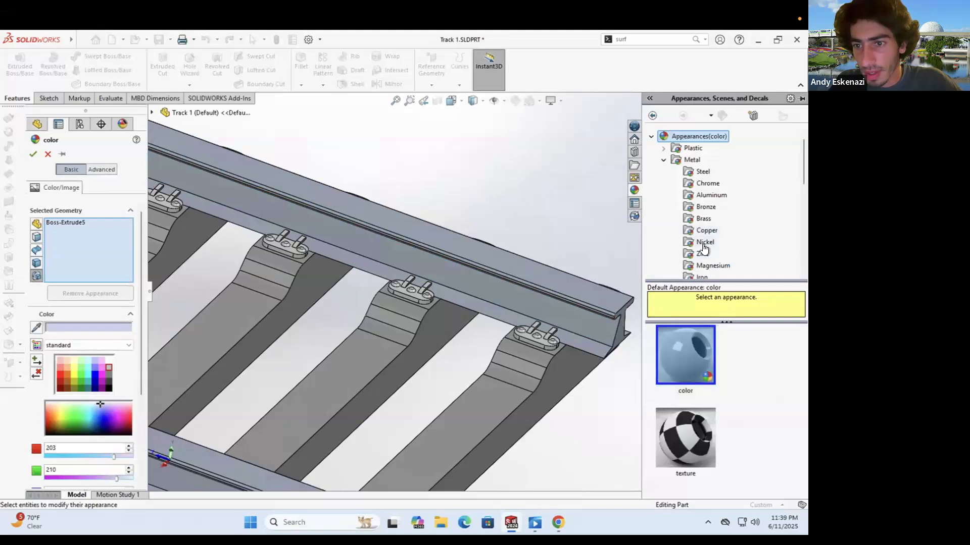
pyautogui.click(708, 183)
pyautogui.click(696, 422)
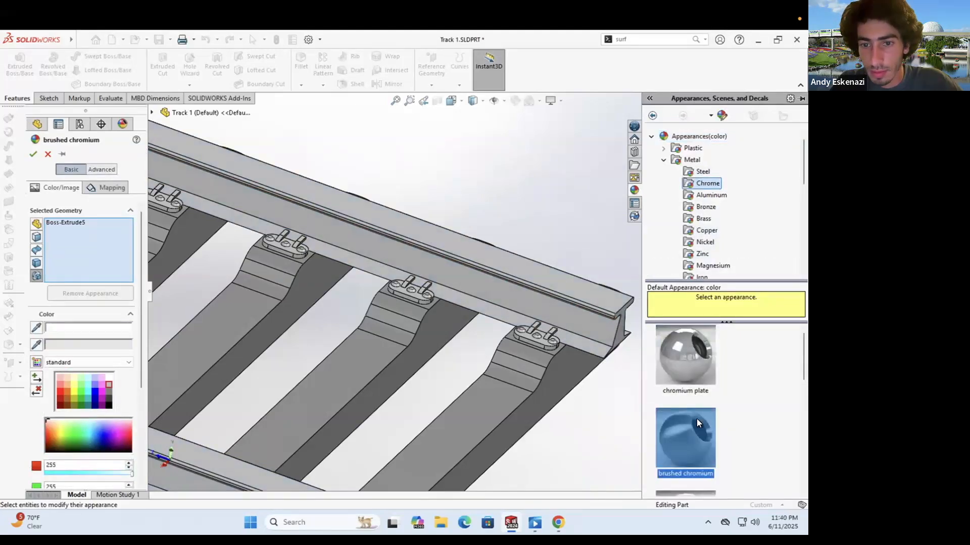
# Step: Recolor the rails' brushed chromium appearance to the standard medium grey swatch with a red value of 128
pyautogui.click(108, 378)
pyautogui.click(107, 382)
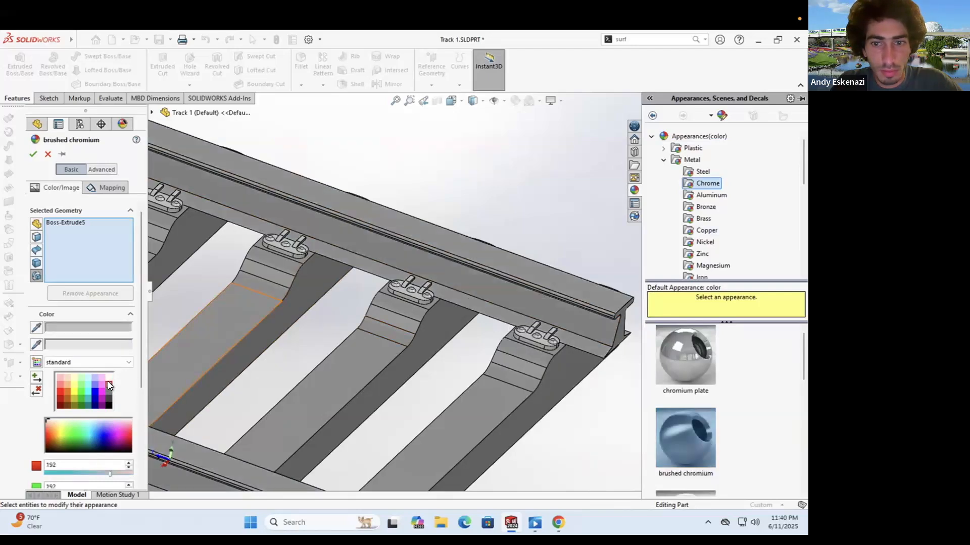
pyautogui.click(108, 389)
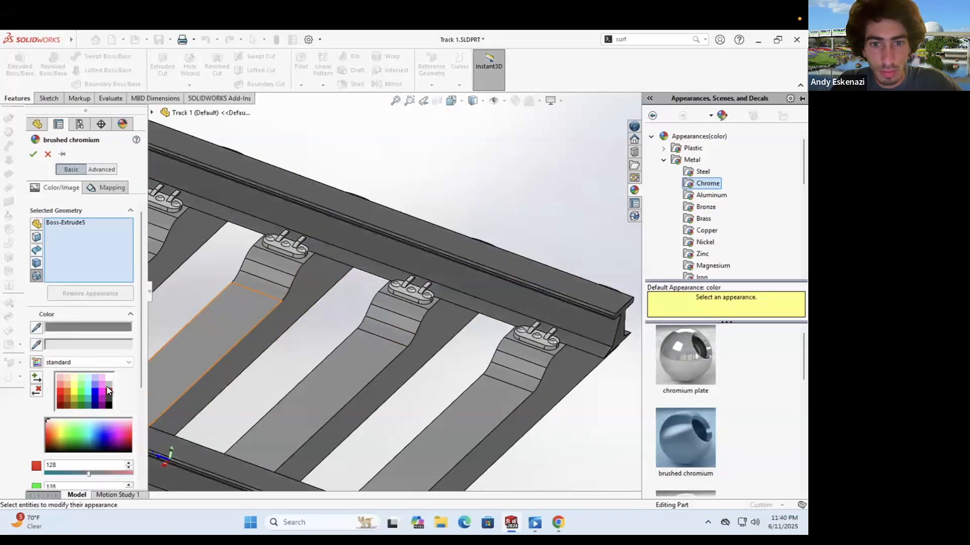
pyautogui.scroll(5, 425, 313)
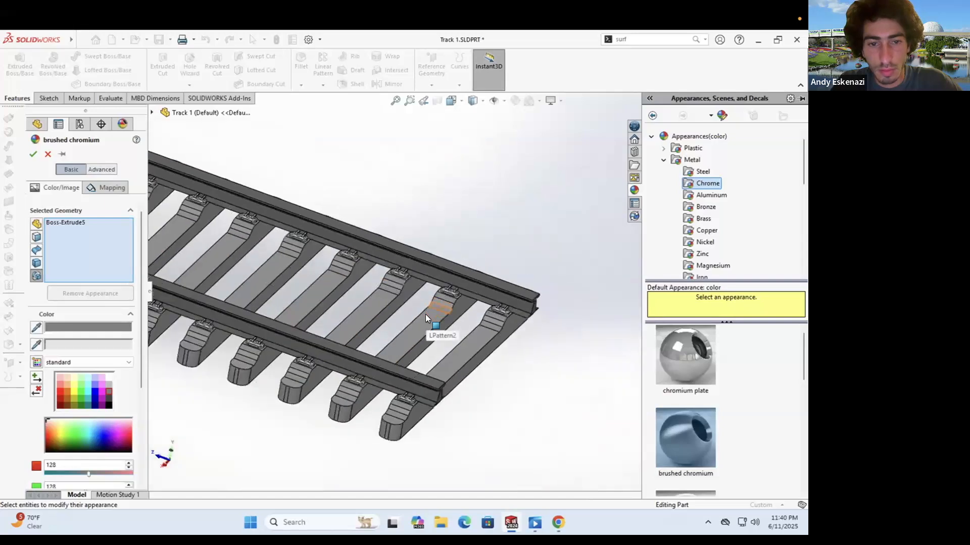
pyautogui.scroll(-2, 364, 256)
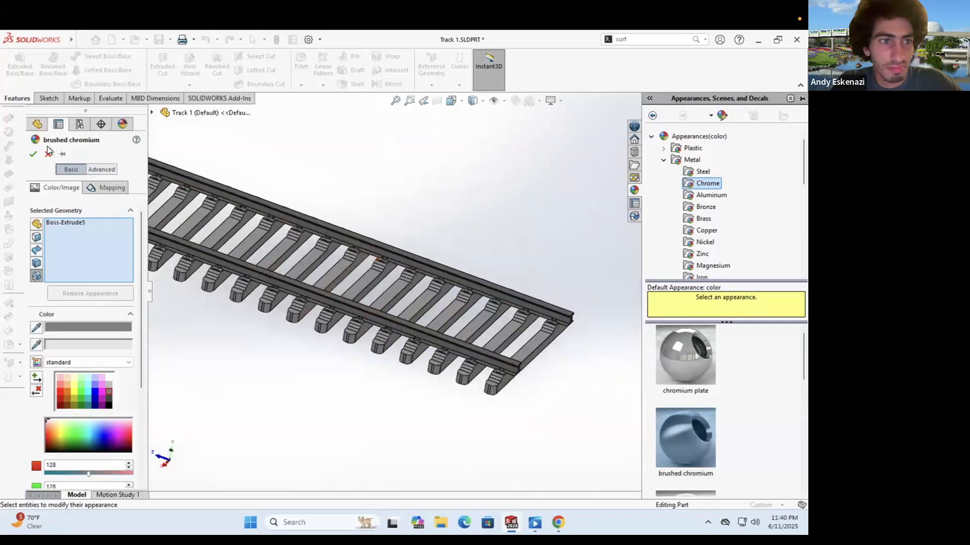
pyautogui.click(33, 154)
# Step: Look over the full length of the recolored track and save the part
pyautogui.scroll(3, 450, 238)
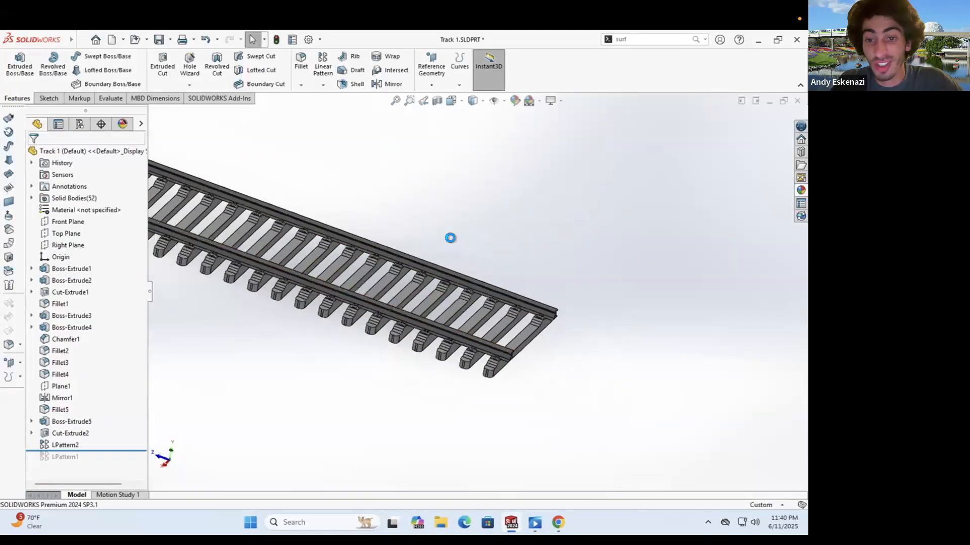
pyautogui.scroll(2, 450, 248)
pyautogui.scroll(-5, 307, 250)
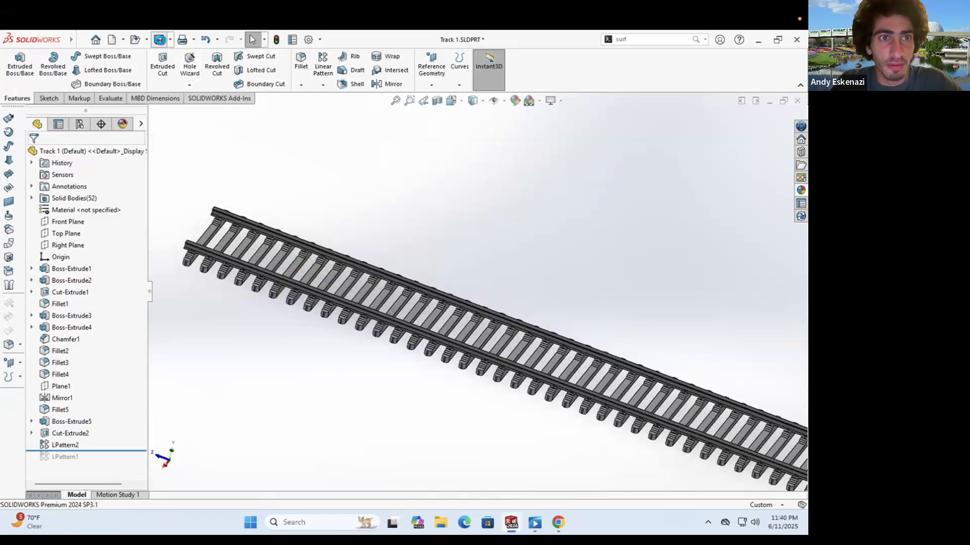
pyautogui.click(159, 41)
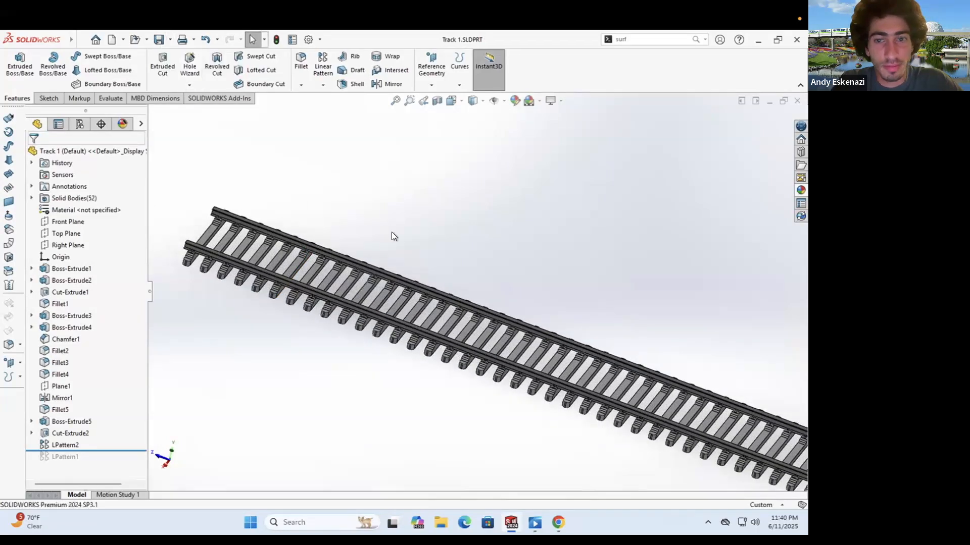
# Step: Create a new assembly and place the Track 1 part in it as the first component
pyautogui.scroll(3, 392, 232)
pyautogui.moveTo(512, 524)
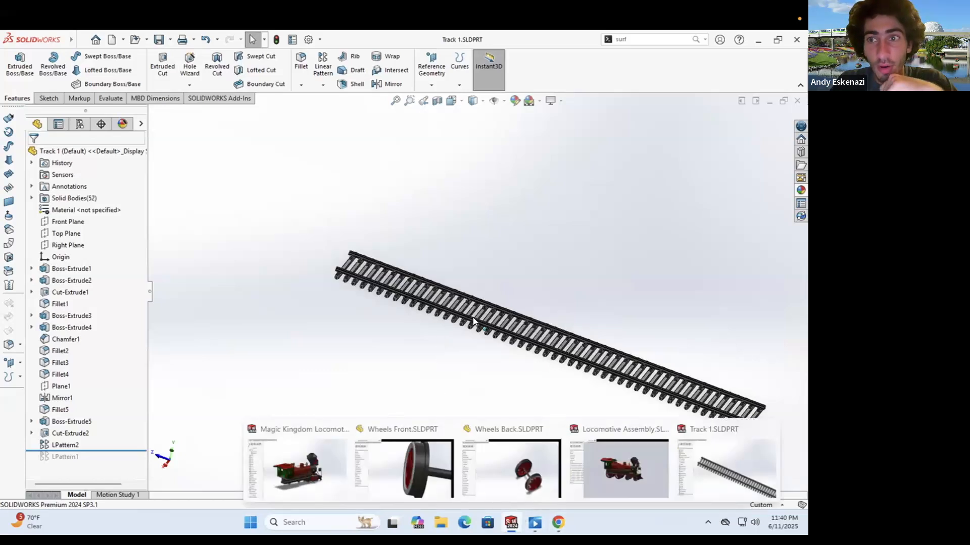
pyautogui.click(81, 41)
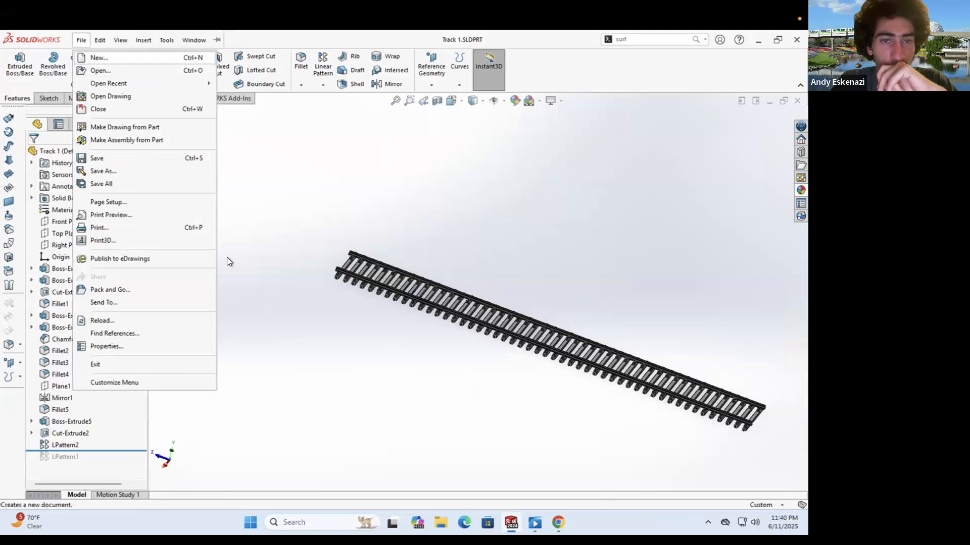
pyautogui.click(372, 290)
pyautogui.click(423, 443)
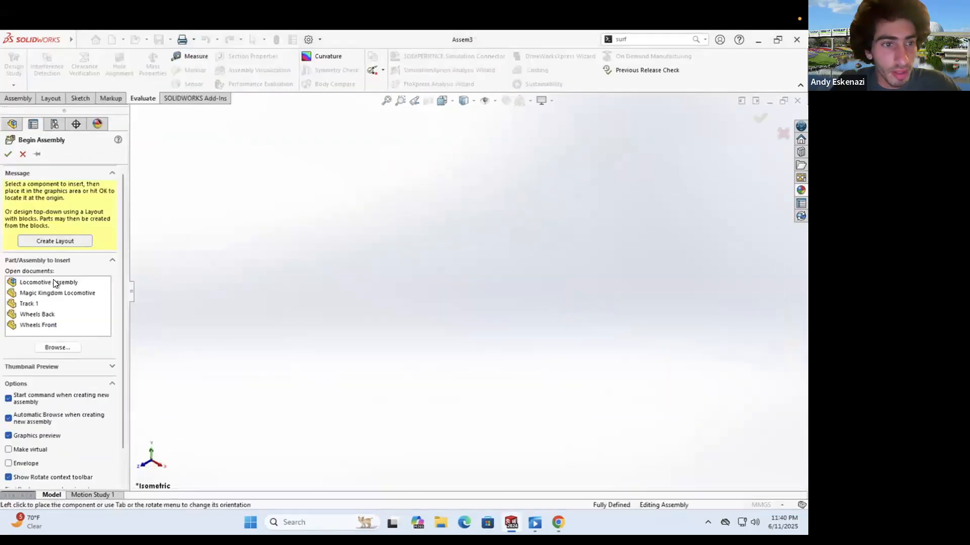
pyautogui.click(42, 304)
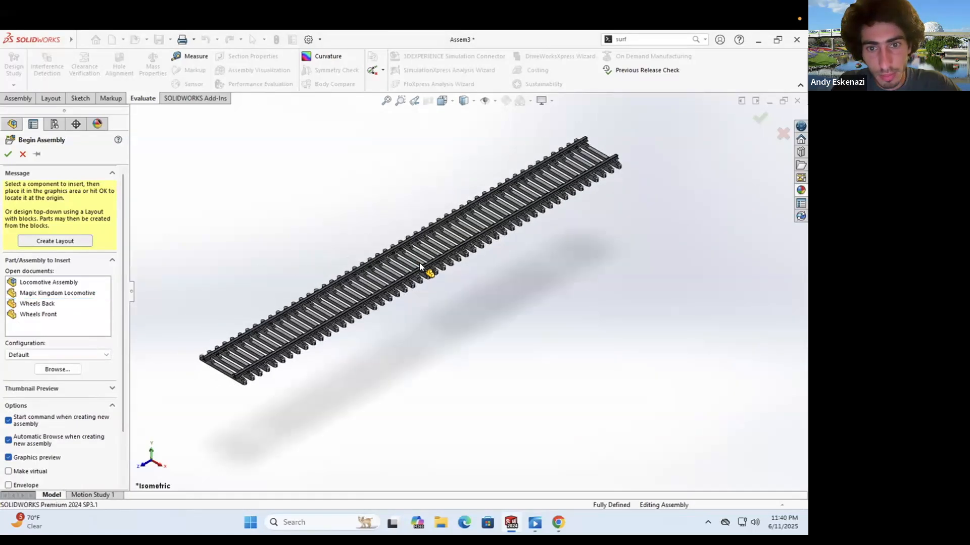
pyautogui.click(414, 264)
# Step: Insert a second copy of Track 1 in line with the first, just beyond its end
pyautogui.scroll(4, 411, 261)
pyautogui.moveTo(453, 301); pyautogui.dragTo(502, 314, button='middle')
pyautogui.scroll(-3, 501, 313)
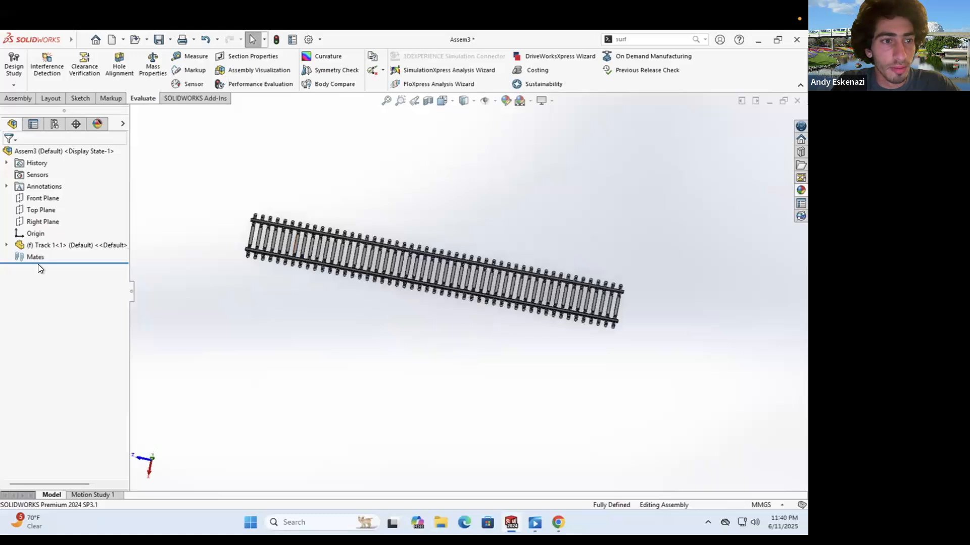
pyautogui.click(21, 98)
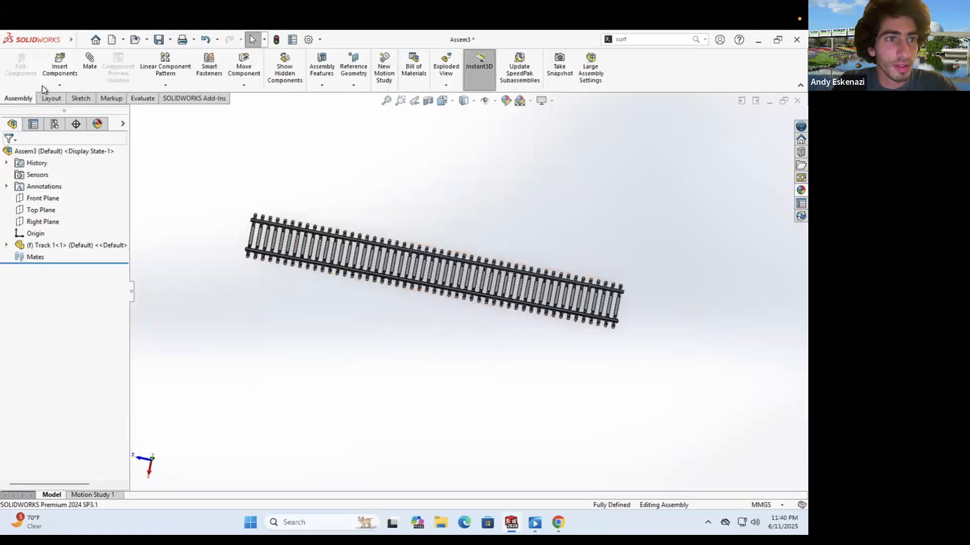
pyautogui.press('i')
pyautogui.click(47, 295)
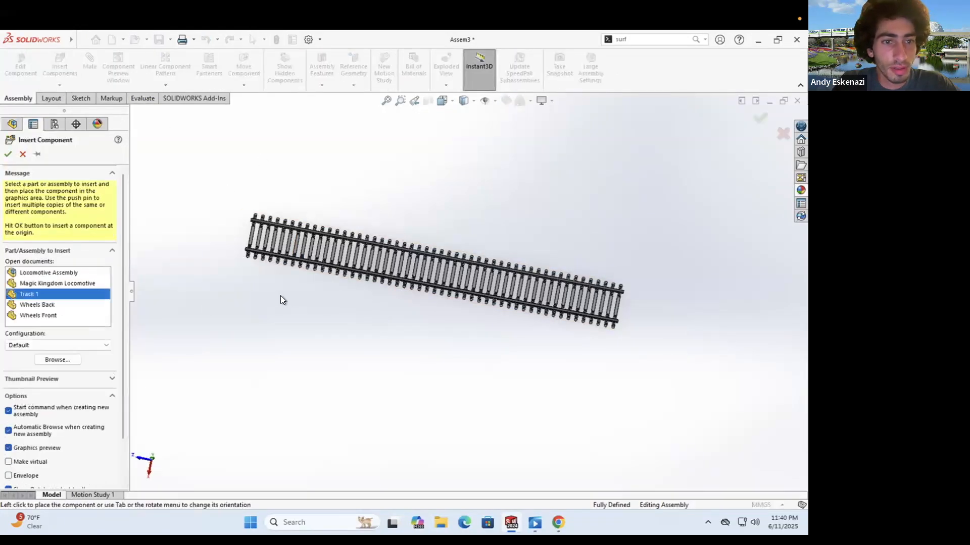
pyautogui.scroll(3, 467, 298)
pyautogui.click(670, 331)
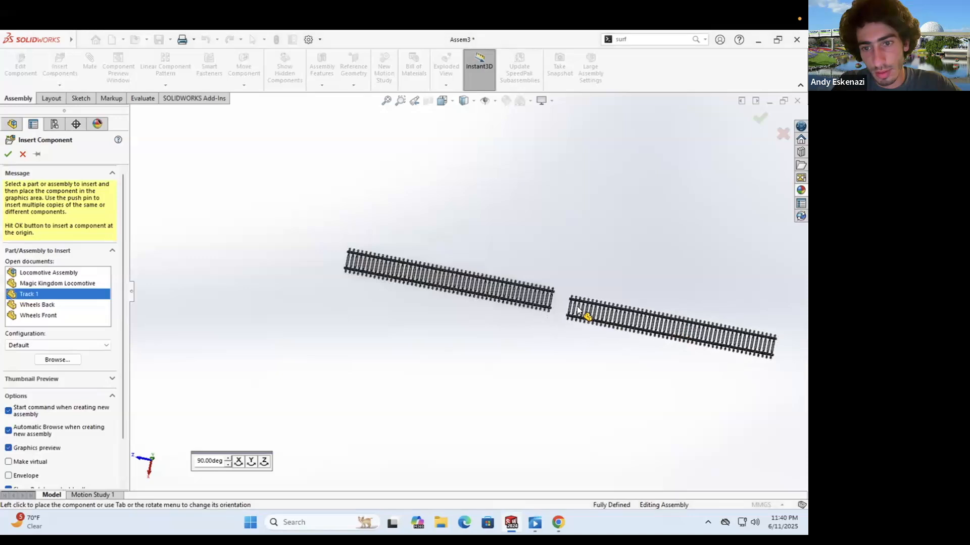
# Step: Add a coincident mate between the facing rail end faces of the two track pieces
pyautogui.scroll(-5, 514, 281)
pyautogui.moveTo(475, 294); pyautogui.dragTo(515, 335, button='middle')
pyautogui.scroll(-5, 515, 334)
pyautogui.press('m')
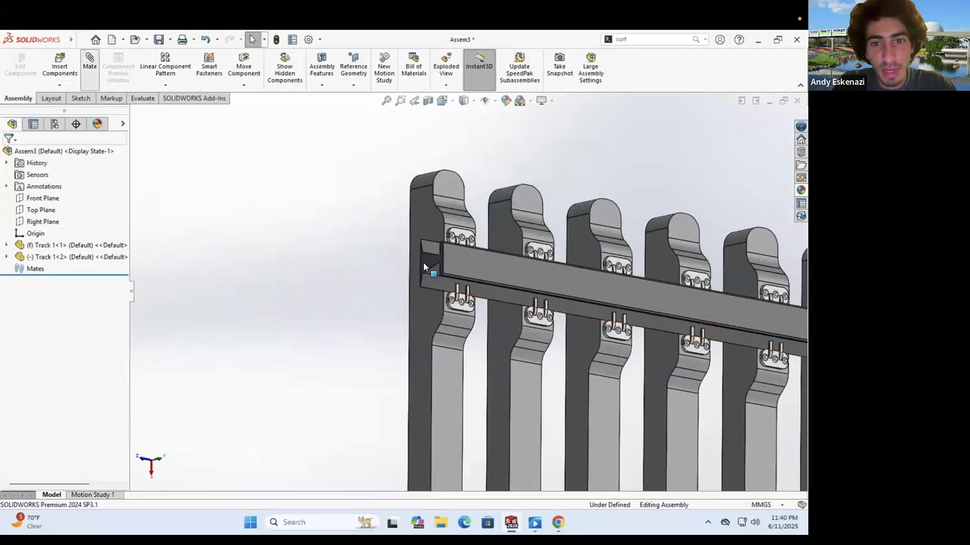
pyautogui.click(427, 264)
pyautogui.scroll(5, 374, 251)
pyautogui.moveTo(375, 251); pyautogui.dragTo(403, 232, button='middle')
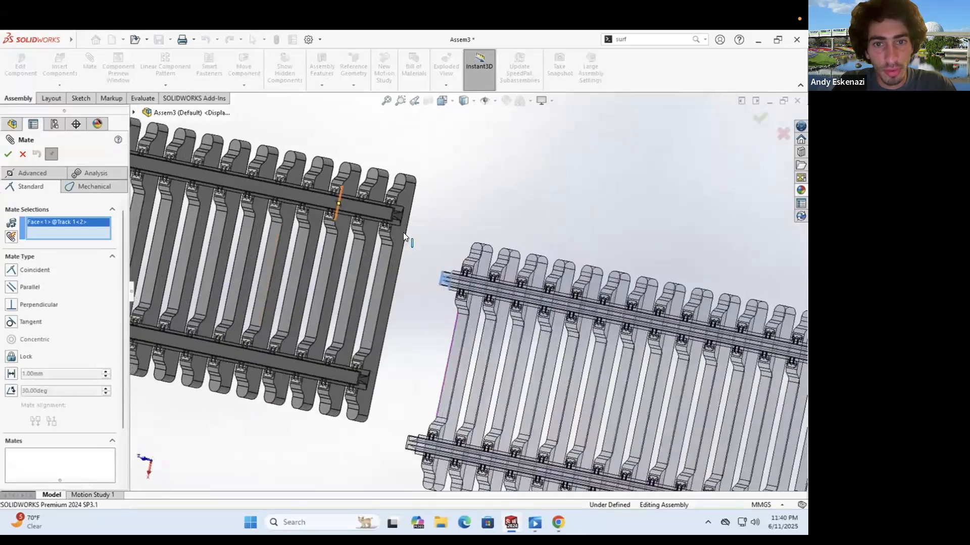
pyautogui.scroll(-6, 447, 240)
pyautogui.click(451, 245)
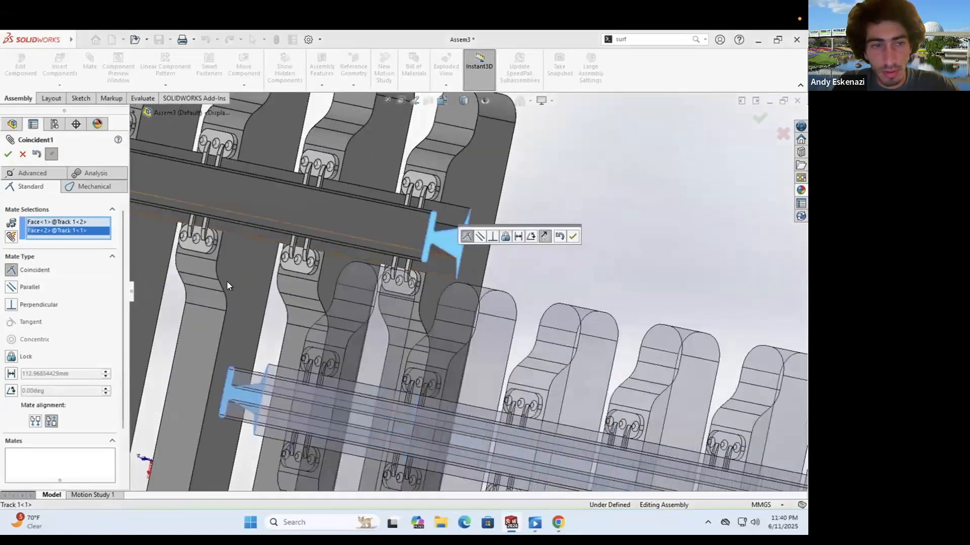
pyautogui.press('Return')
# Step: Add a coincident mate between the top faces of the rails on both track pieces
pyautogui.click(393, 249)
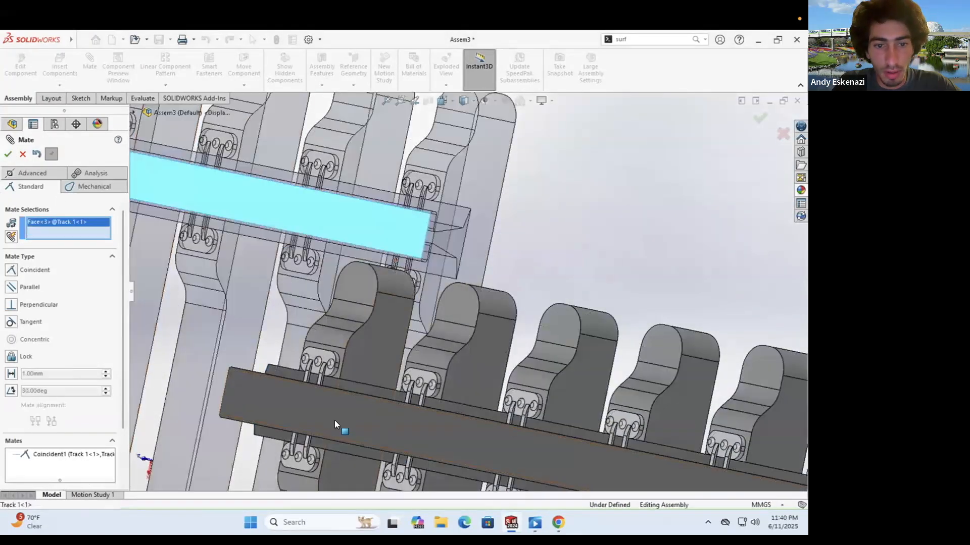
pyautogui.click(335, 420)
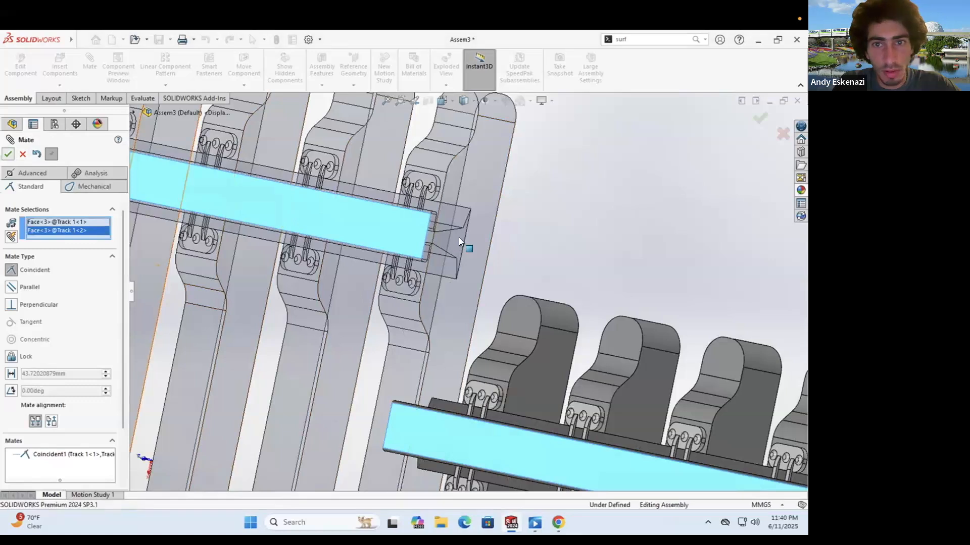
pyautogui.press('Return')
# Step: Add a coincident mate between the flat outer end faces of the sleepers on both tracks and finish mating
pyautogui.scroll(-5, 475, 180)
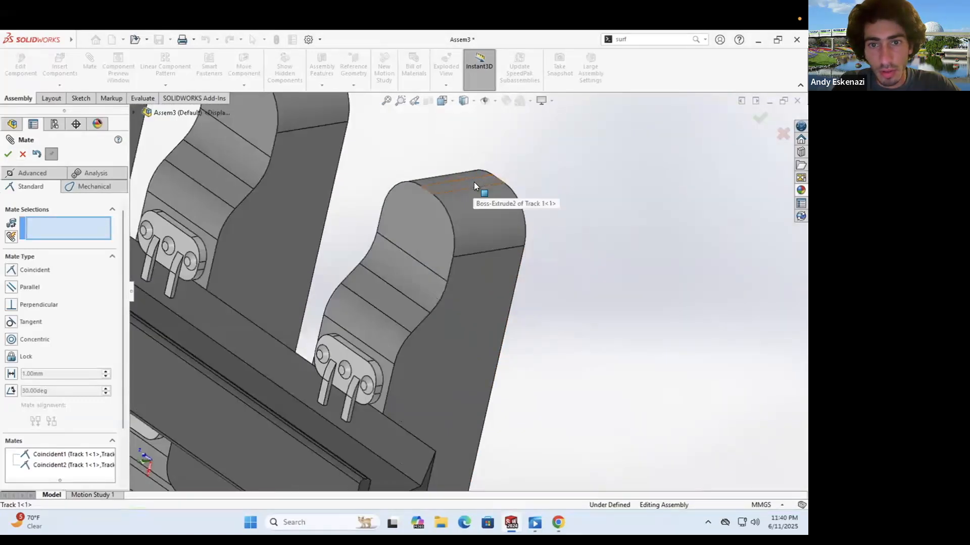
pyautogui.click(474, 184)
pyautogui.scroll(3, 488, 419)
pyautogui.click(524, 482)
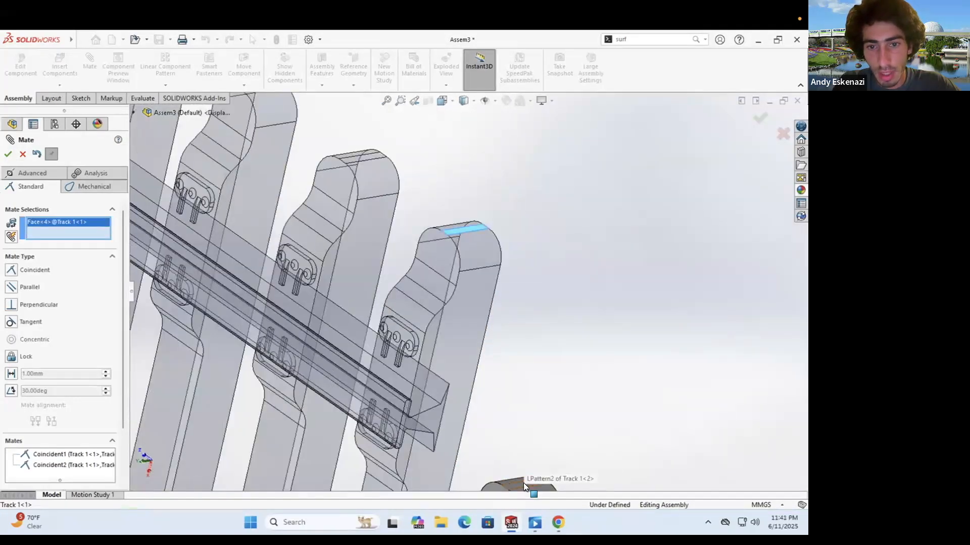
pyautogui.click(8, 153)
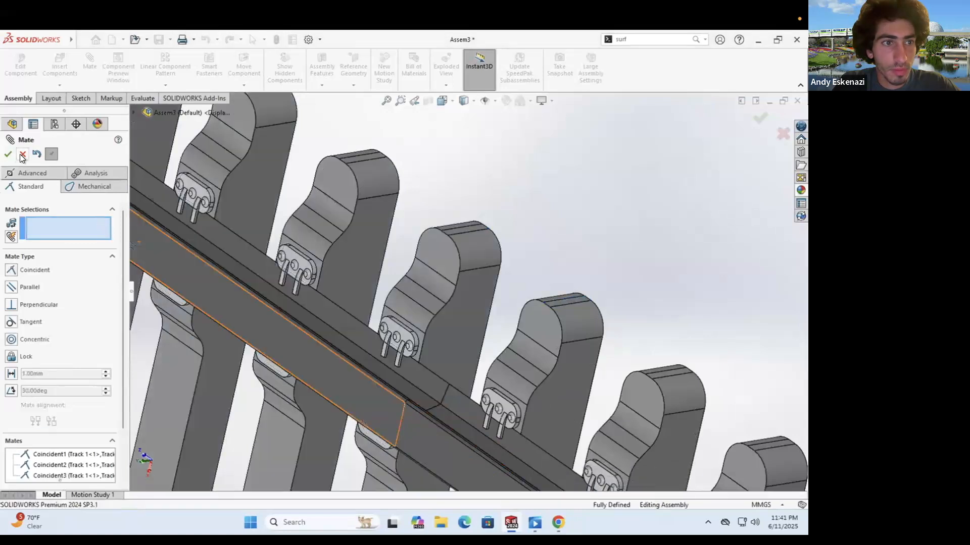
pyautogui.click(8, 153)
# Step: Insert the Locomotive Assembly above the free end of the joined tracks
pyautogui.scroll(6, 321, 211)
pyautogui.moveTo(346, 260); pyautogui.dragTo(262, 242, button='middle')
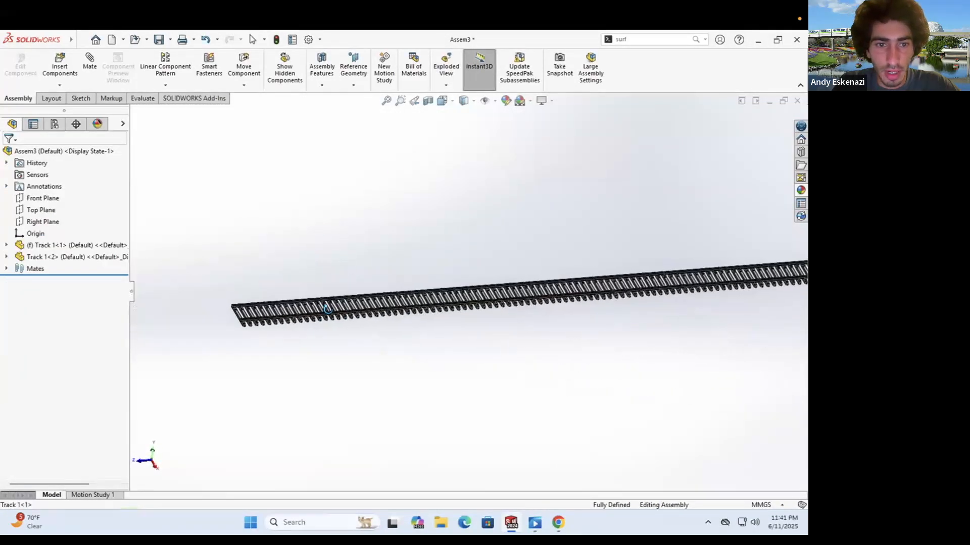
pyautogui.click(60, 70)
pyautogui.click(39, 275)
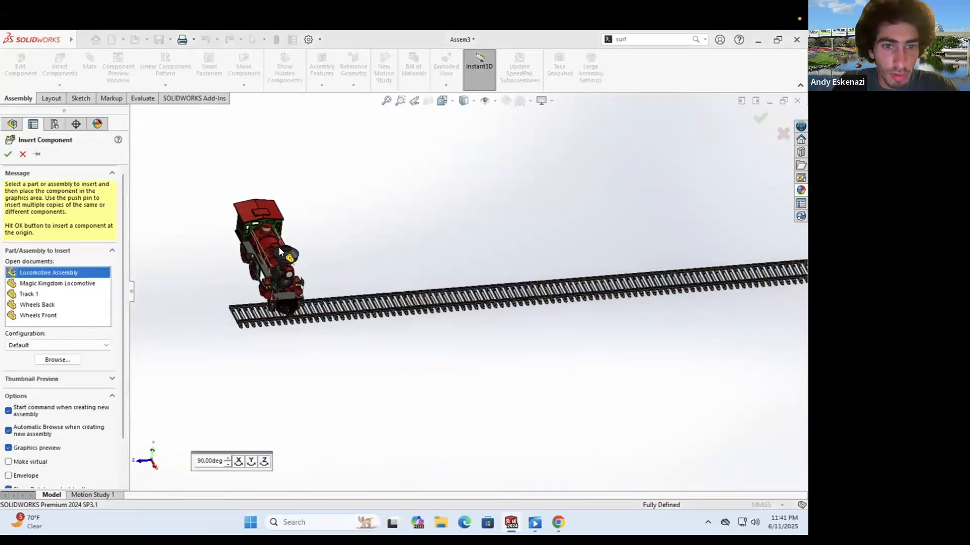
pyautogui.click(300, 238)
# Step: Rotate the locomotive freely so it faces along the track, and move it closer above the track's end
pyautogui.moveTo(232, 154); pyautogui.dragTo(349, 320)
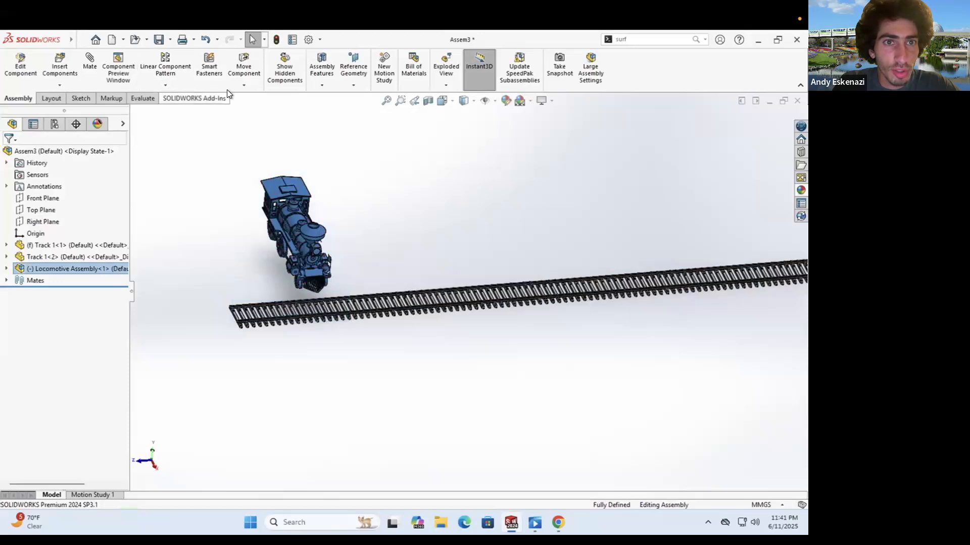
pyautogui.click(244, 85)
pyautogui.click(265, 107)
pyautogui.moveTo(328, 227); pyautogui.dragTo(384, 283)
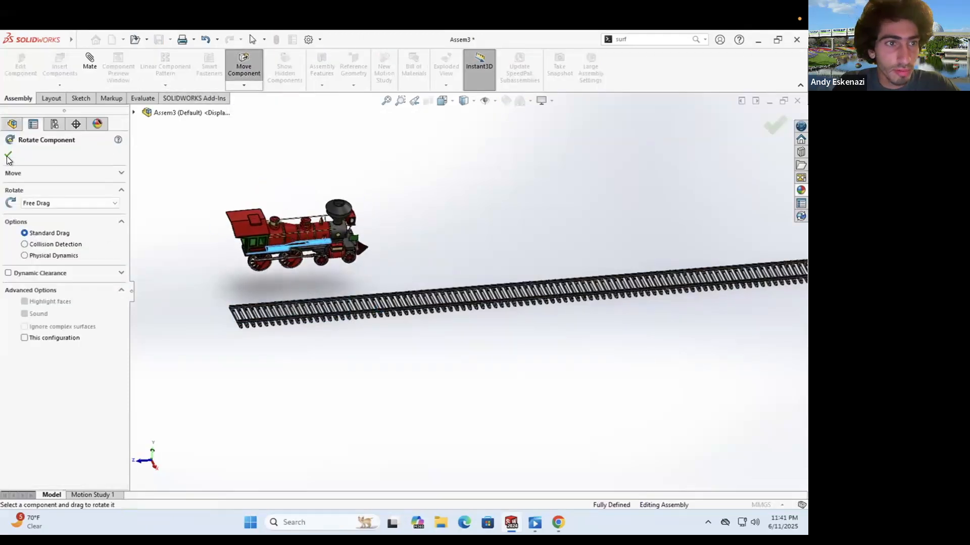
pyautogui.press('Escape')
pyautogui.moveTo(285, 257); pyautogui.dragTo(300, 274)
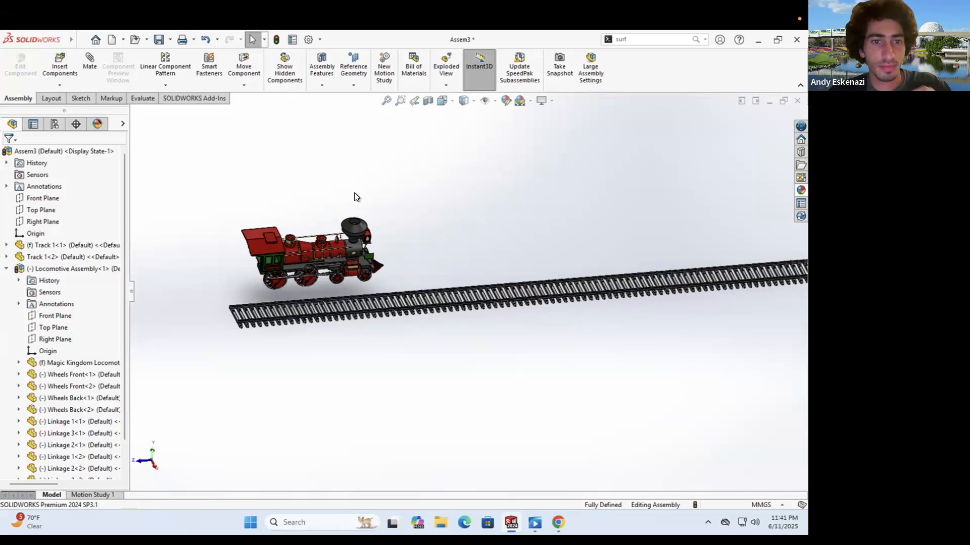
# Step: Add a coincident mate between the rear wheel's flat flange face and the narrow side face of the adjacent rail head
pyautogui.scroll(-5, 255, 301)
pyautogui.click(366, 228)
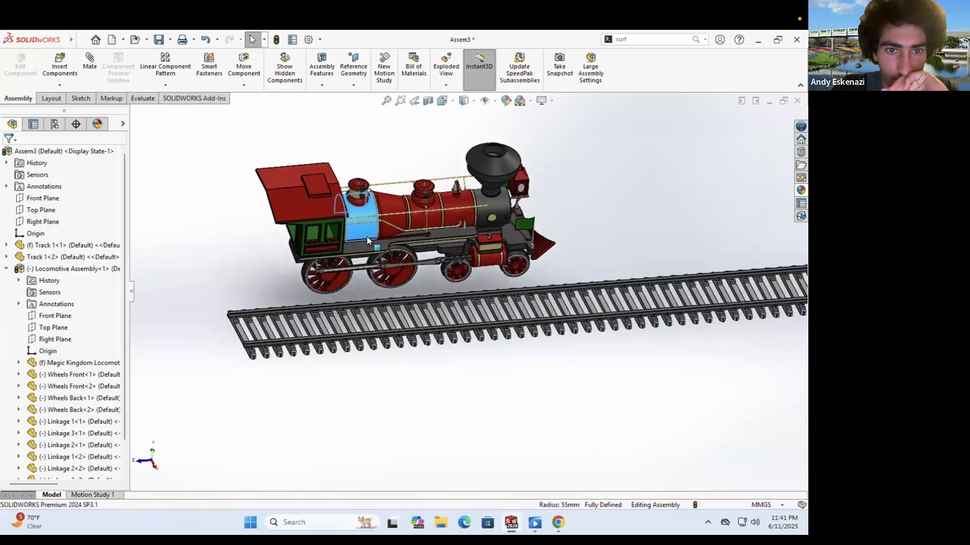
pyautogui.click(240, 274)
pyautogui.moveTo(240, 273); pyautogui.dragTo(361, 301, button='middle')
pyautogui.scroll(-3, 362, 301)
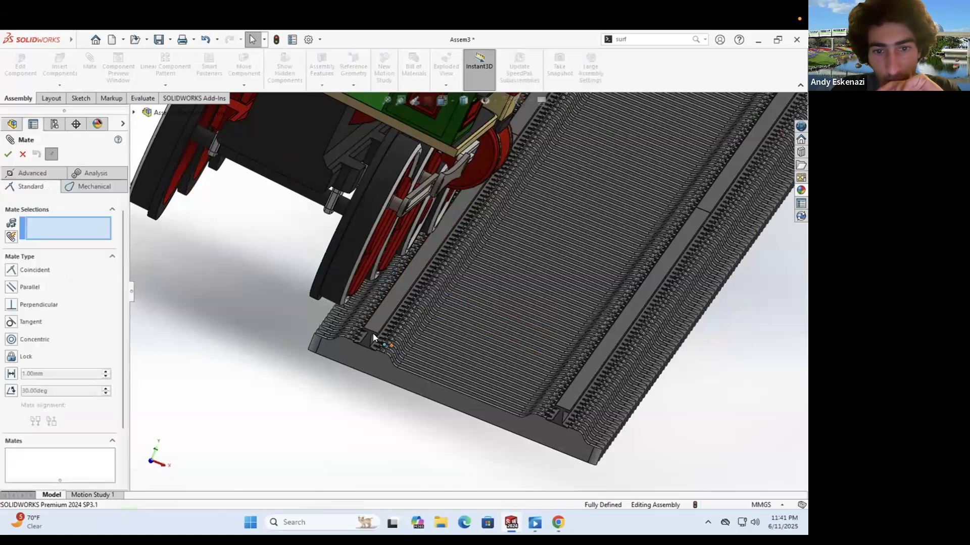
pyautogui.moveTo(373, 333); pyautogui.dragTo(418, 311, button='middle')
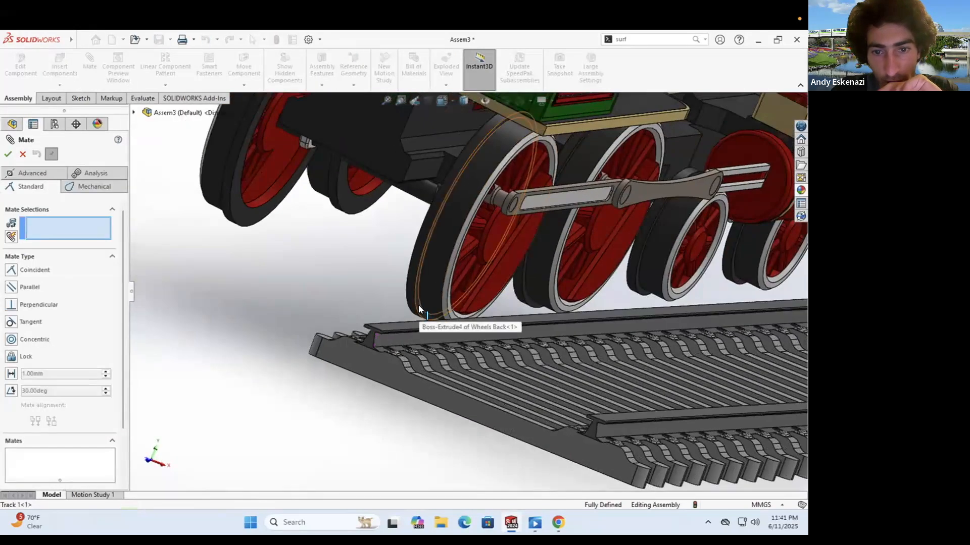
pyautogui.click(418, 305)
pyautogui.moveTo(457, 340); pyautogui.dragTo(549, 368, button='middle')
pyautogui.scroll(-10, 550, 368)
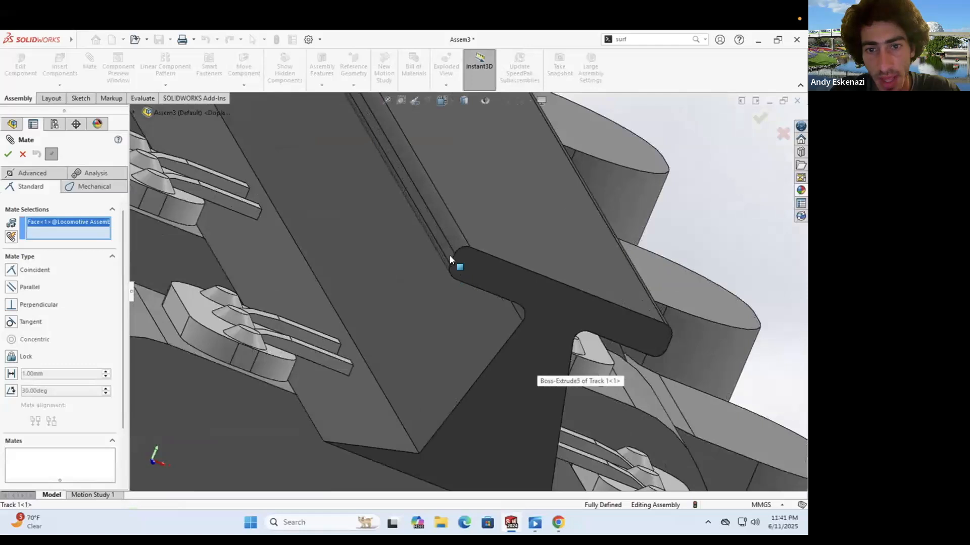
pyautogui.click(463, 280)
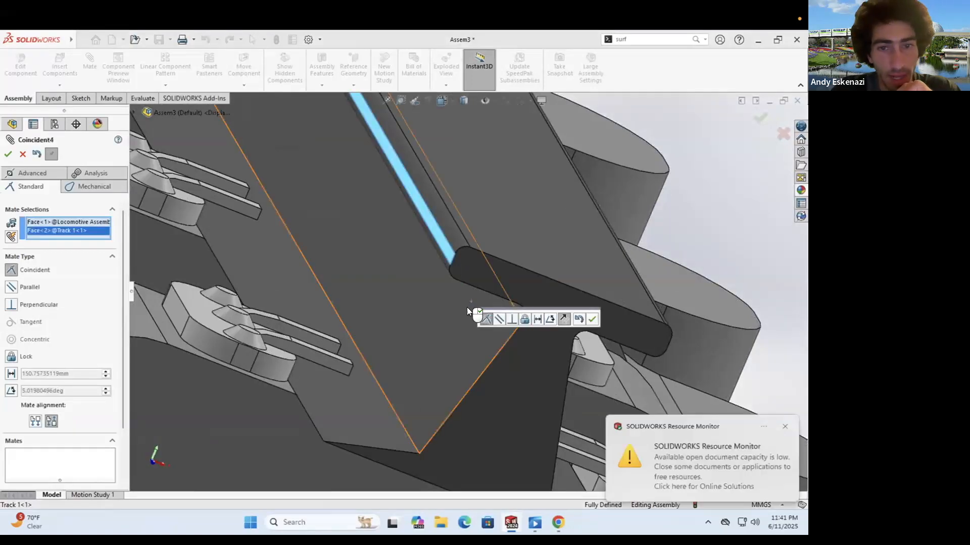
pyautogui.scroll(6, 466, 307)
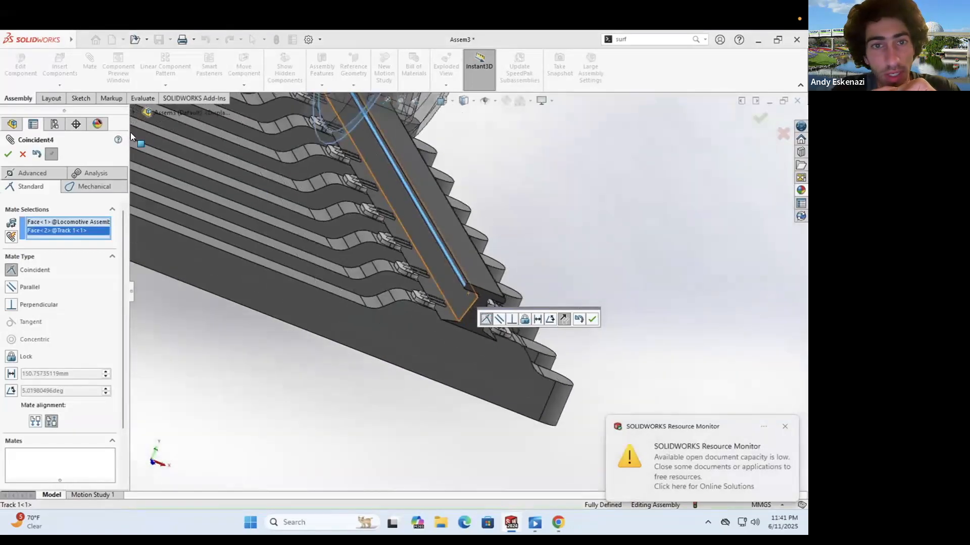
pyautogui.click(8, 154)
# Step: Lift the locomotive clear of the rail, add a tangent mate between the rear wheel's tread and the rail's top face, and finish mating
pyautogui.scroll(2, 427, 238)
pyautogui.moveTo(437, 214); pyautogui.dragTo(389, 183, button='middle')
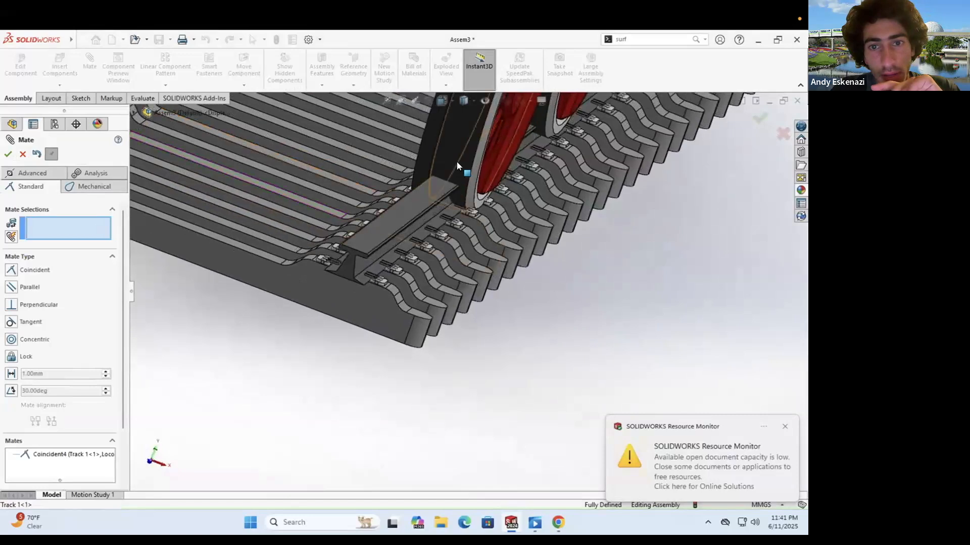
pyautogui.moveTo(461, 147); pyautogui.dragTo(465, 101)
pyautogui.click(455, 145)
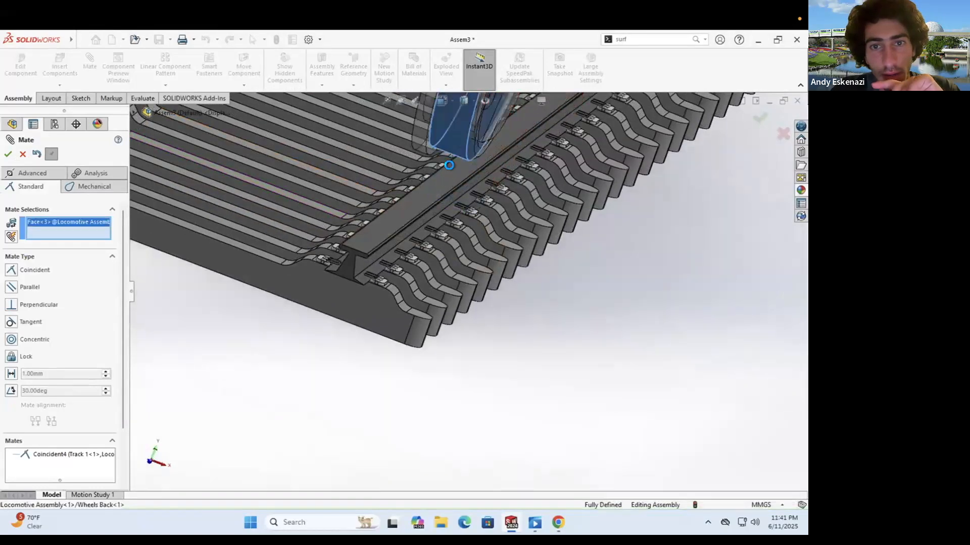
pyautogui.click(450, 181)
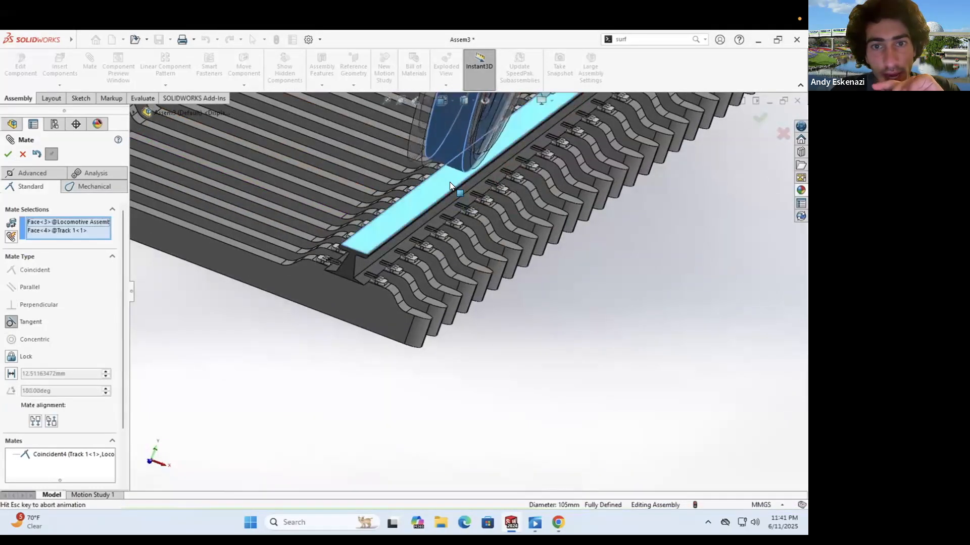
pyautogui.click(8, 154)
pyautogui.click(22, 155)
# Step: Add a tangent mate between the front wheel's cylindrical tread and the top face of the rail beneath it
pyautogui.scroll(3, 320, 242)
pyautogui.moveTo(319, 243); pyautogui.dragTo(207, 192, button='middle')
pyautogui.scroll(-5, 284, 217)
pyautogui.moveTo(284, 217); pyautogui.dragTo(282, 224, button='middle')
pyautogui.scroll(6, 307, 247)
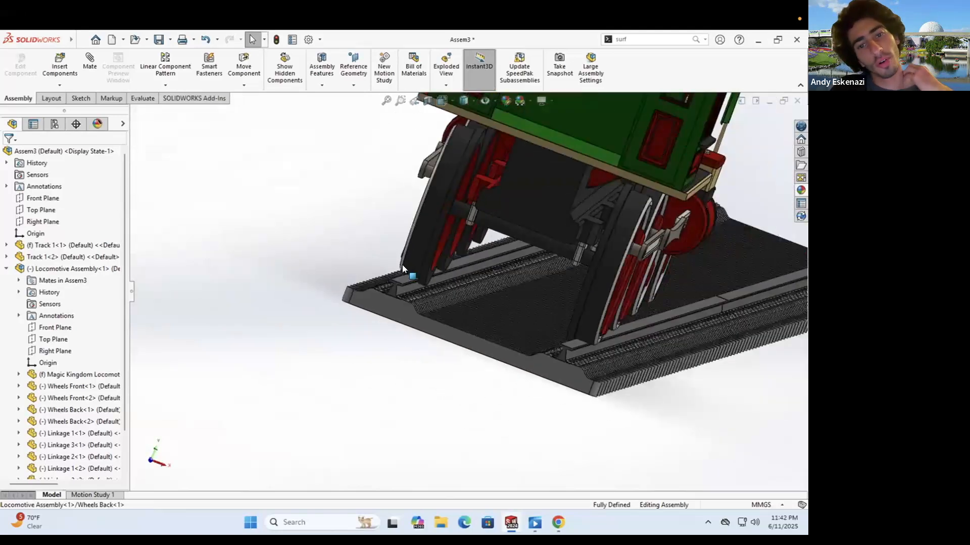
pyautogui.moveTo(413, 277); pyautogui.dragTo(332, 275, button='middle')
pyautogui.scroll(7, 353, 272)
pyautogui.moveTo(423, 271); pyautogui.dragTo(431, 321, button='middle')
pyautogui.scroll(-6, 402, 277)
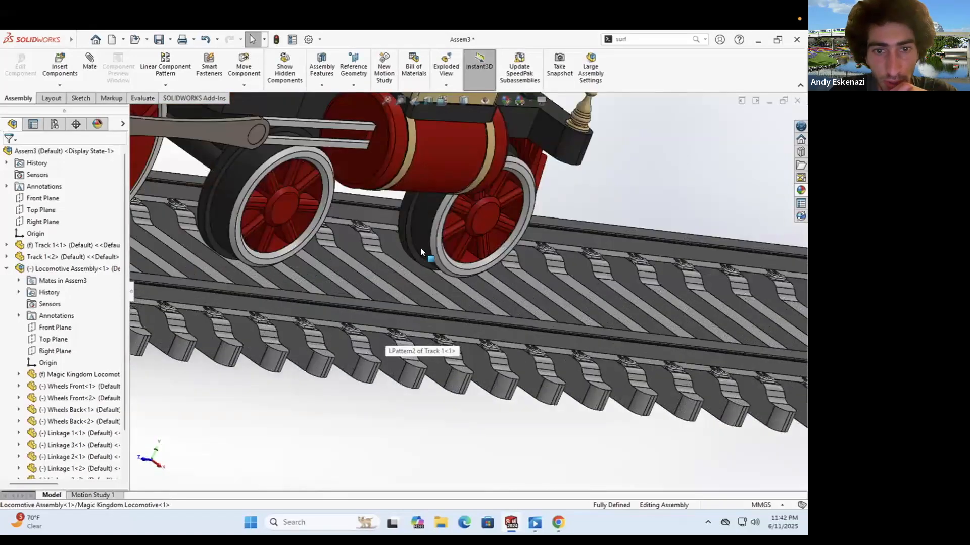
pyautogui.click(422, 247)
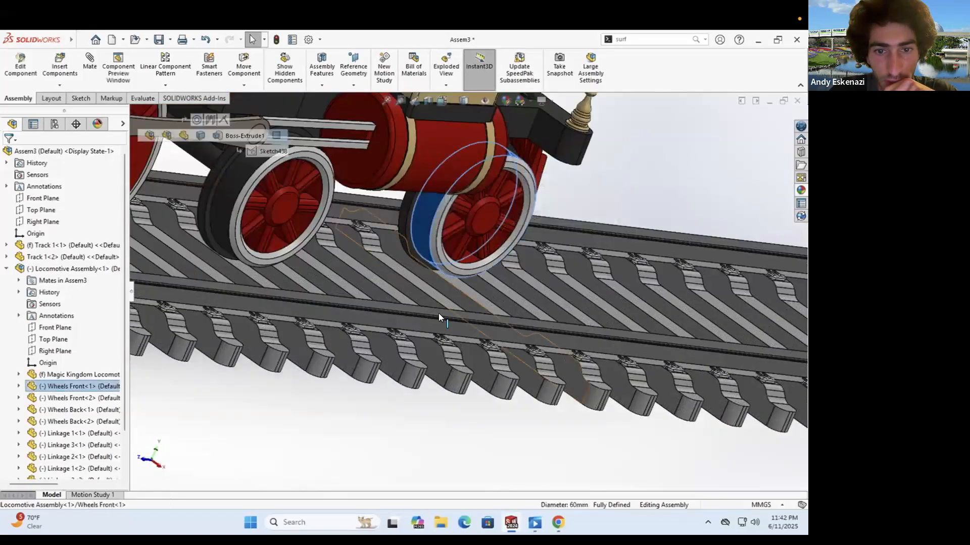
pyautogui.click(90, 63)
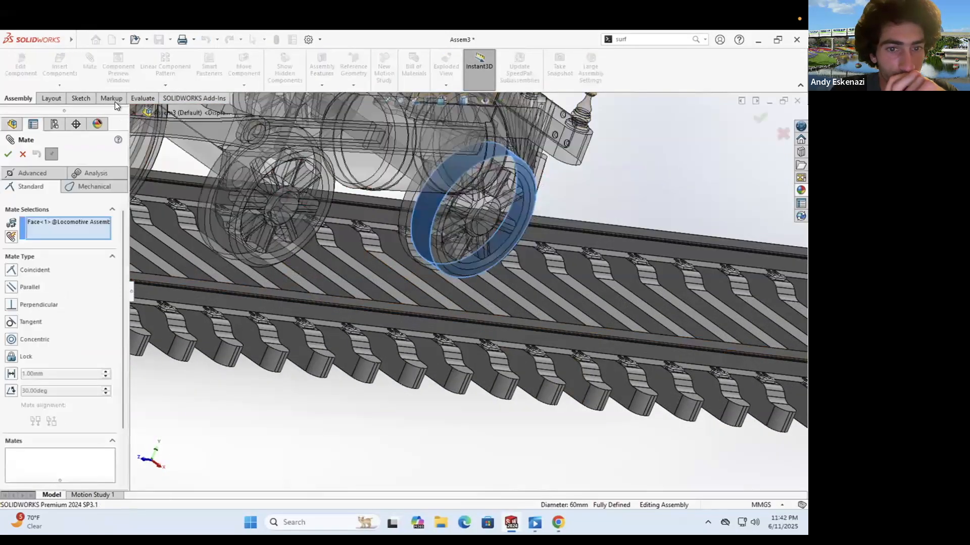
pyautogui.click(427, 309)
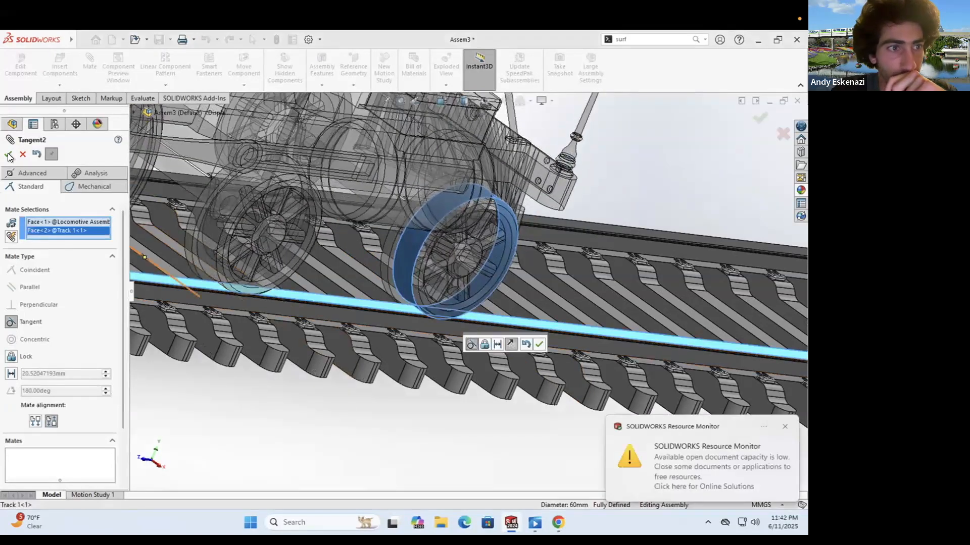
pyautogui.click(9, 156)
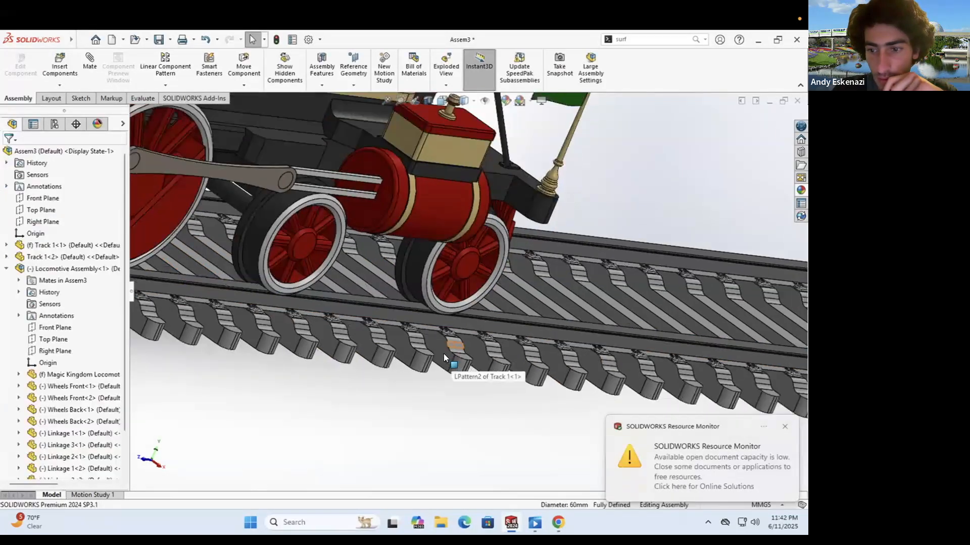
# Step: Rebuild and save the assembly with its modified components, naming the file Train on Tracks
pyautogui.press('f')
pyautogui.click(158, 40)
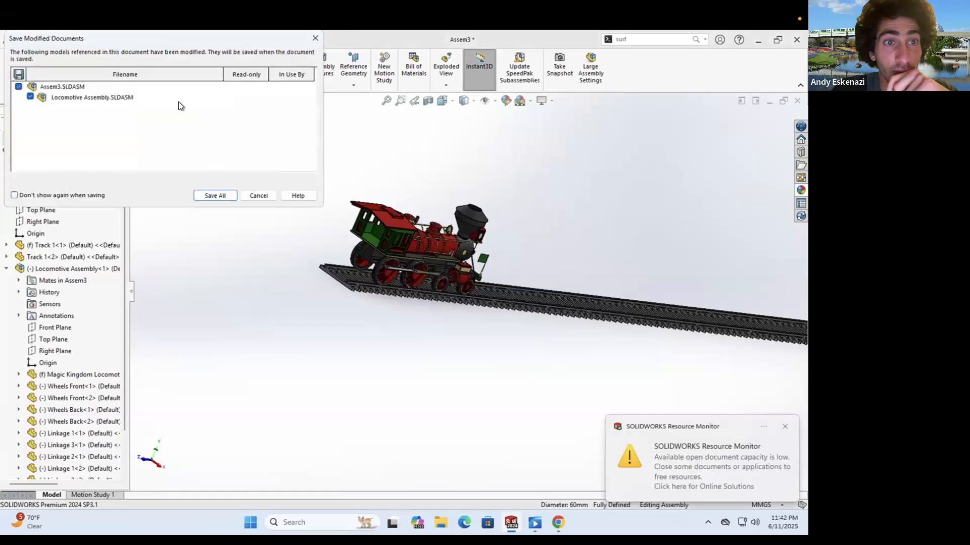
pyautogui.click(220, 196)
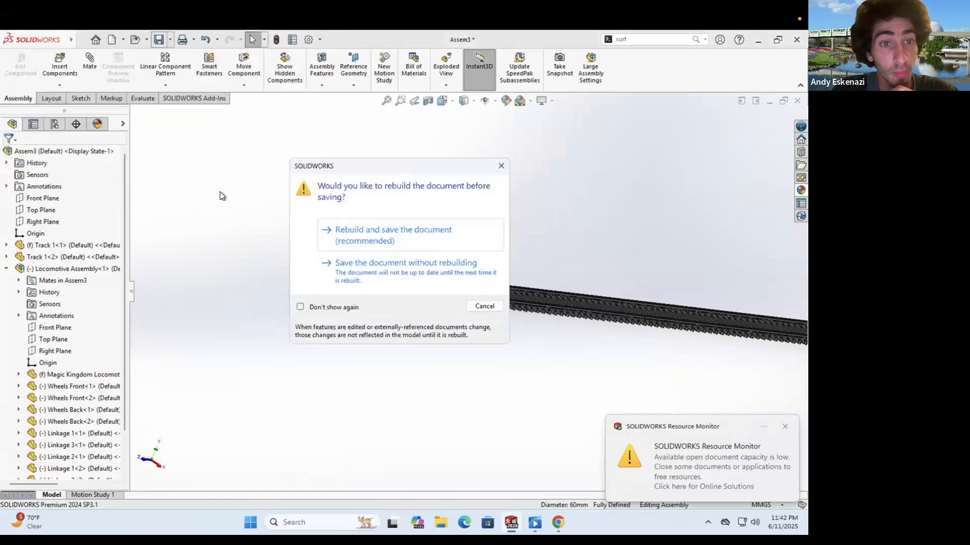
pyautogui.click(381, 226)
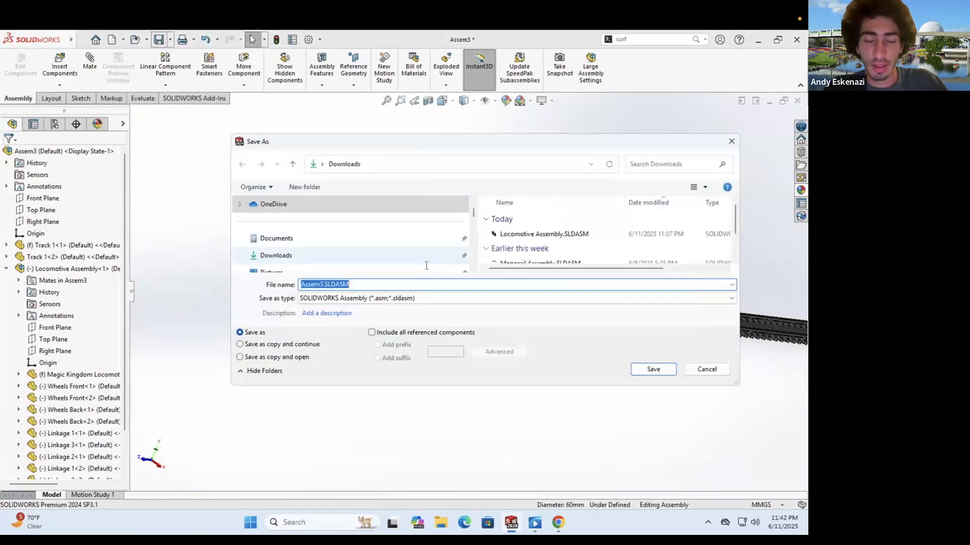
pyautogui.write('Train on Tracks')
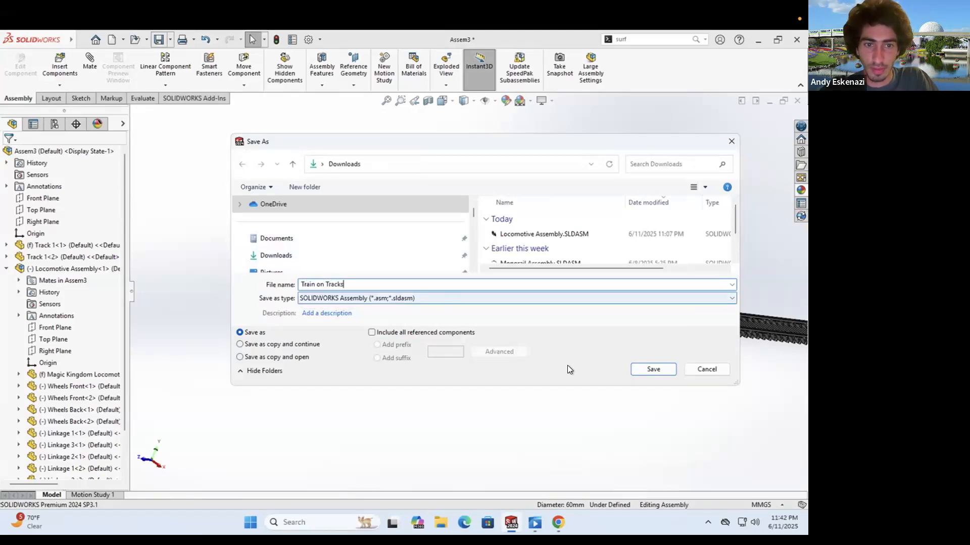
pyautogui.click(662, 367)
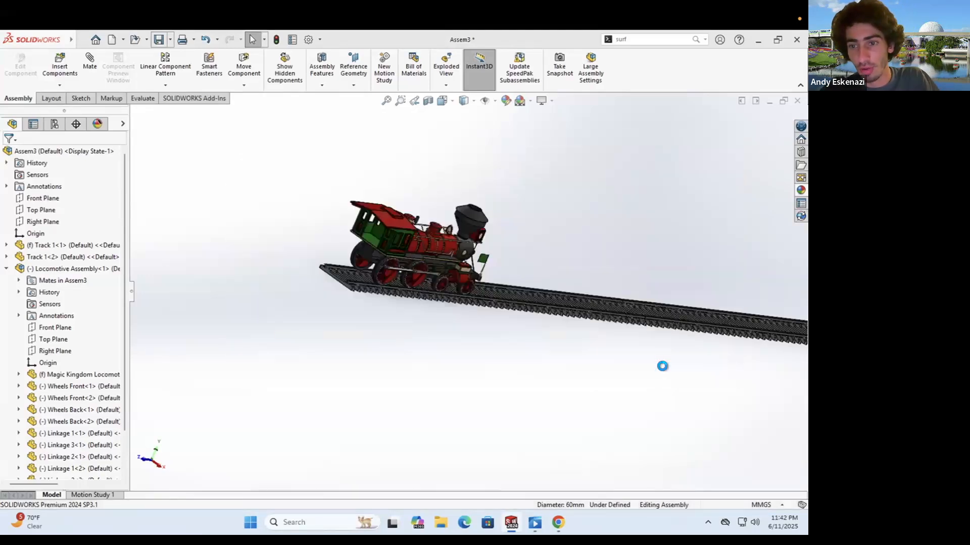
# Step: Slide the locomotive forward along the rails to test the mates
pyautogui.moveTo(492, 311); pyautogui.dragTo(426, 269, button='middle')
pyautogui.scroll(-2, 429, 269)
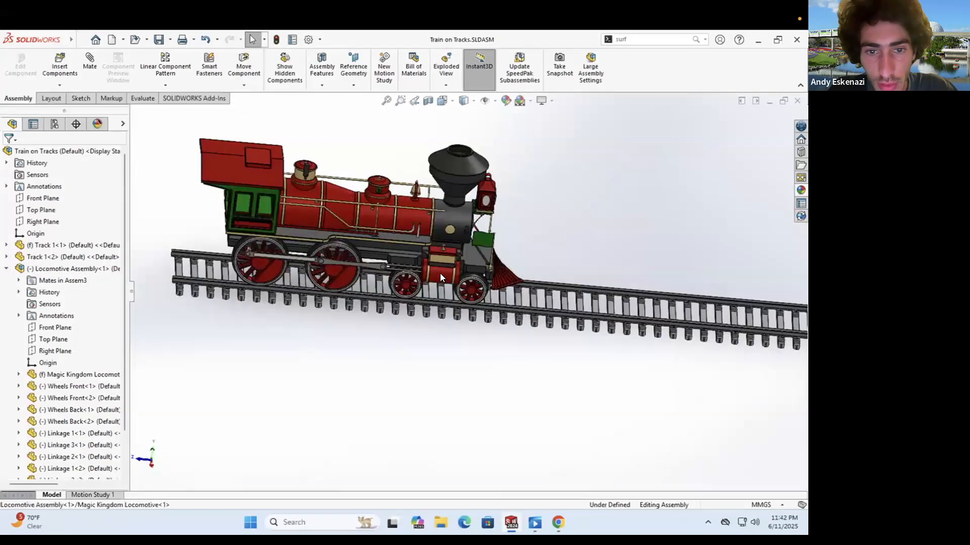
pyautogui.moveTo(440, 274); pyautogui.dragTo(449, 274)
pyautogui.moveTo(369, 256); pyautogui.dragTo(381, 293)
pyautogui.press('Escape')
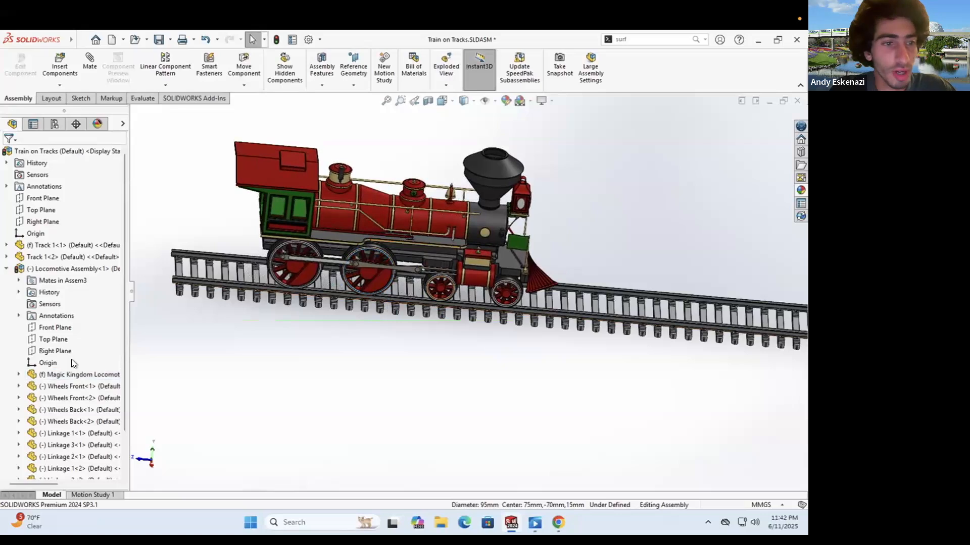
# Step: Make the Locomotive Assembly a flexible subassembly so its wheels and linkages can move
pyautogui.rightClick(40, 268)
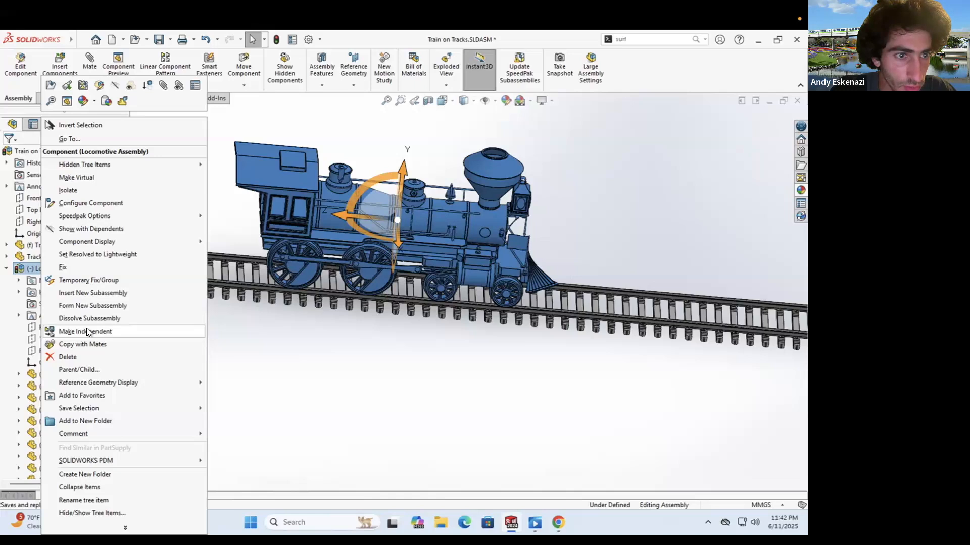
pyautogui.moveTo(128, 237)
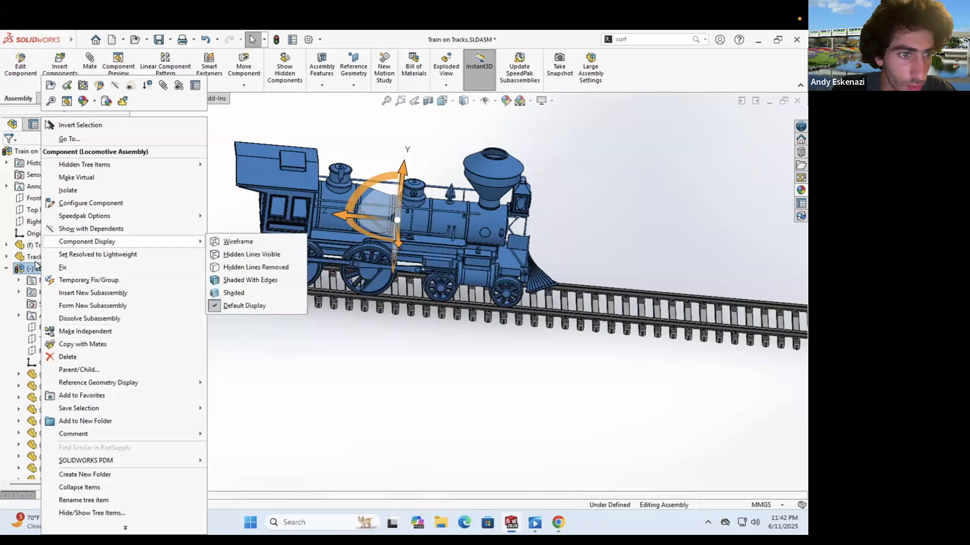
pyautogui.click(7, 269)
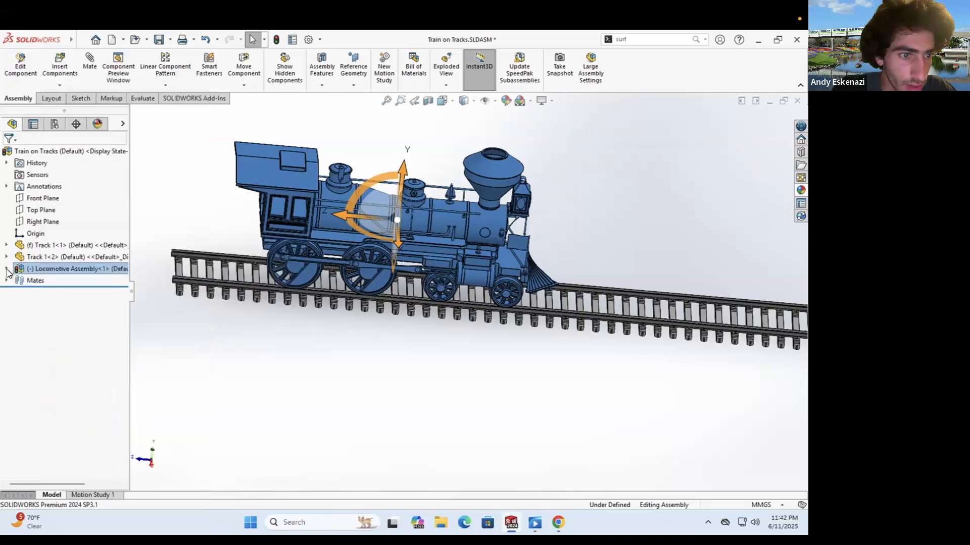
pyautogui.rightClick(45, 271)
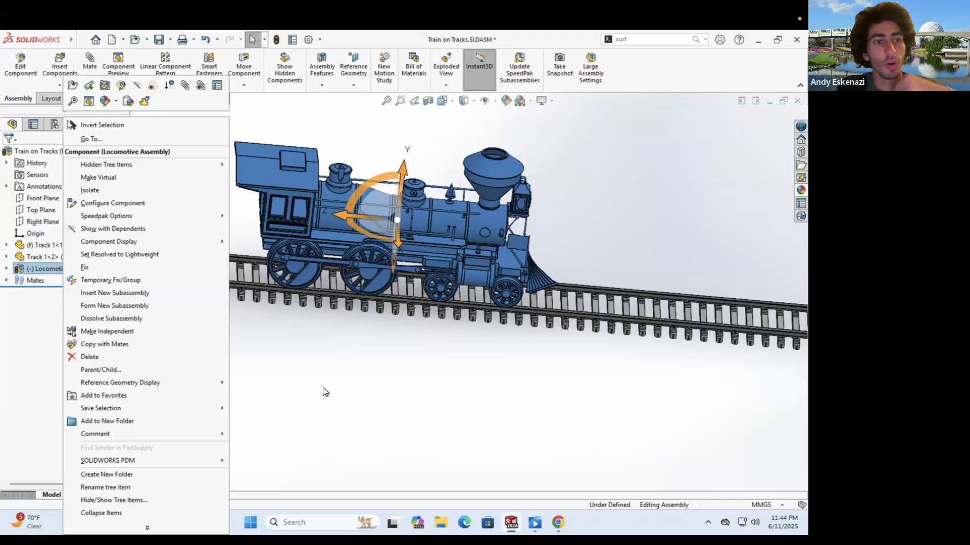
pyautogui.click(296, 372)
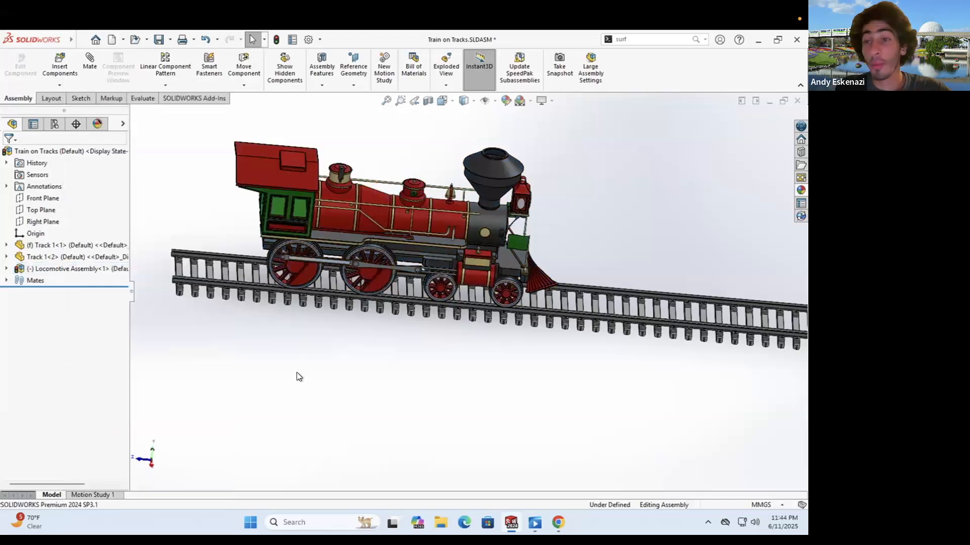
pyautogui.rightClick(79, 268)
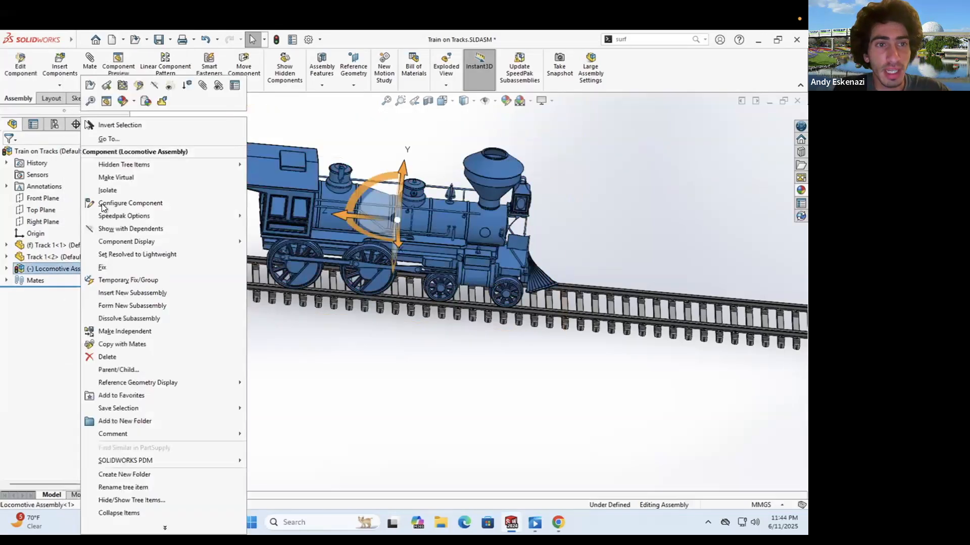
pyautogui.click(161, 103)
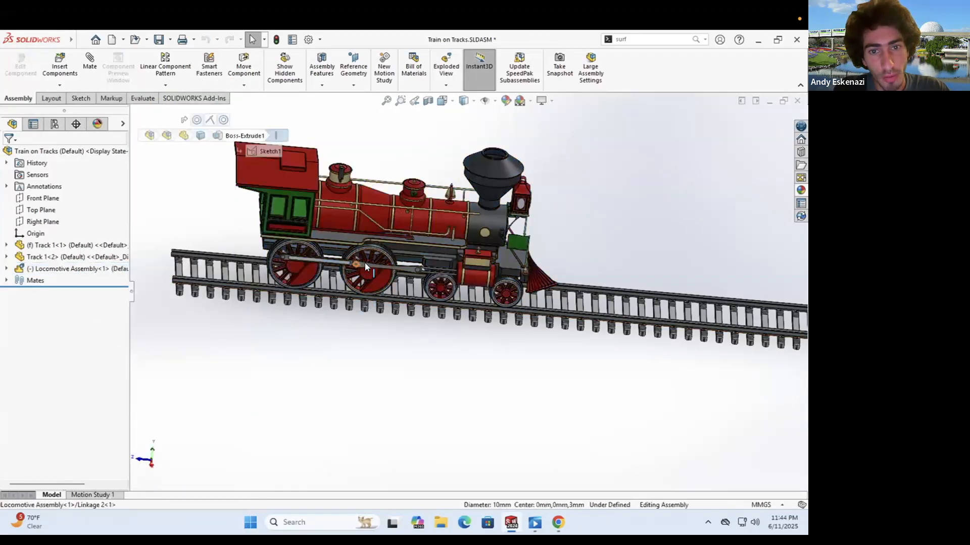
# Step: Move the side linkage of the locomotive to test the wheel motion
pyautogui.moveTo(405, 278); pyautogui.dragTo(474, 314)
pyautogui.press('Escape')
pyautogui.scroll(-5, 443, 251)
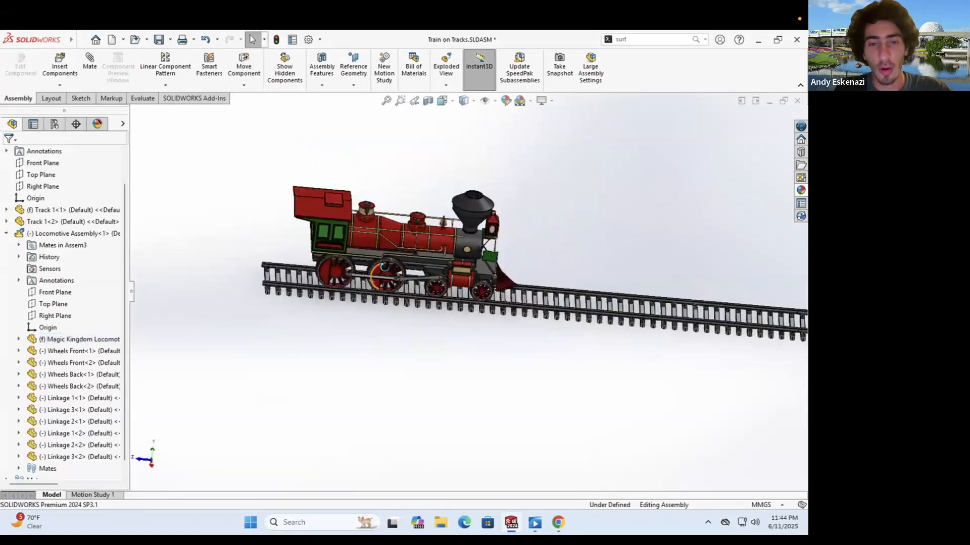
# Step: Rebuild and save the Train on Tracks assembly together with its modified component documents
pyautogui.scroll(3, 443, 252)
pyautogui.moveTo(443, 252); pyautogui.dragTo(360, 329, button='middle')
pyautogui.click(162, 41)
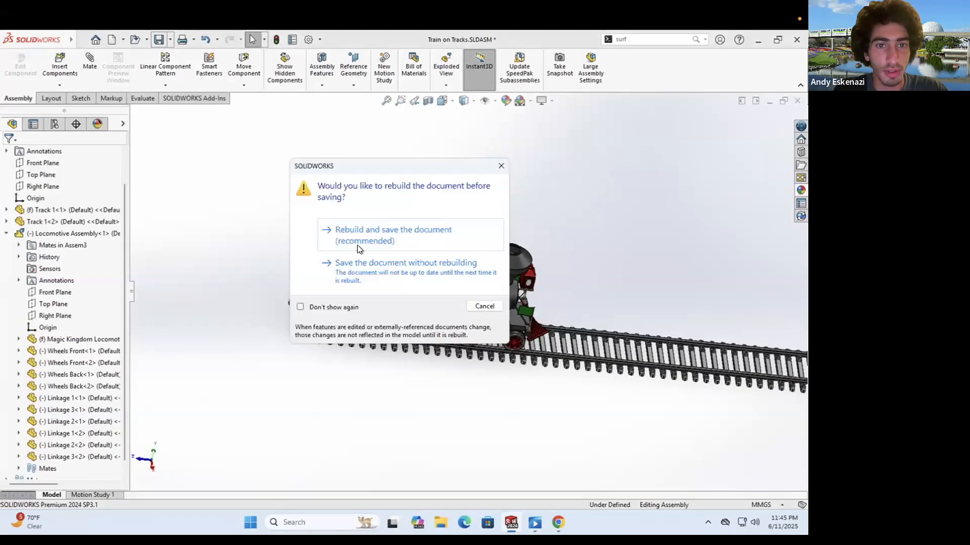
pyautogui.click(395, 235)
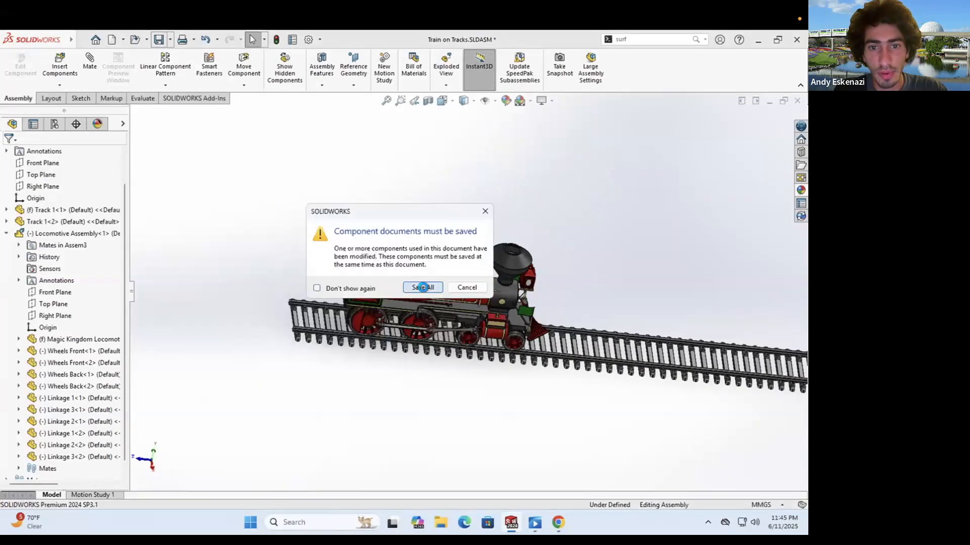
pyautogui.click(422, 286)
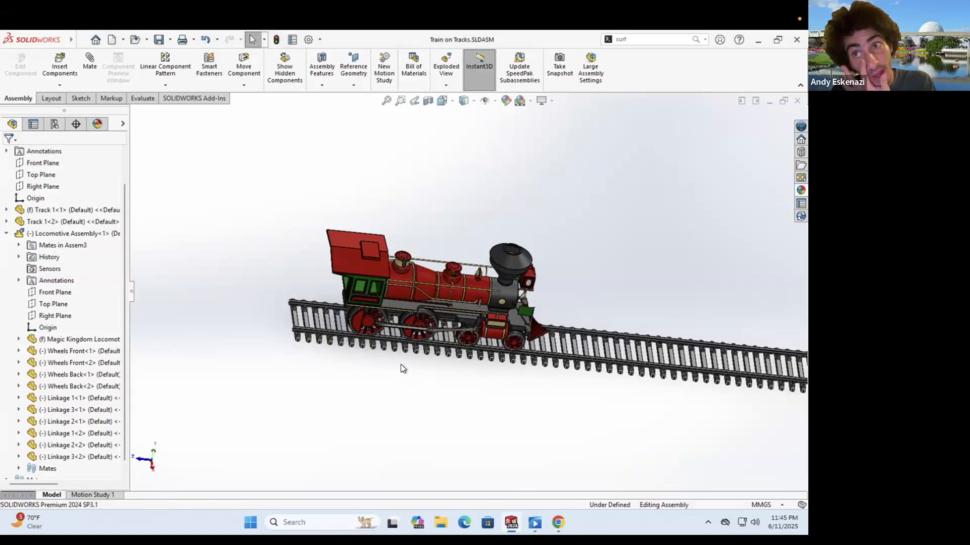
# Step: Examine the locomotive's wheels and side linkages on the rails at close range
pyautogui.scroll(-5, 465, 299)
pyautogui.moveTo(464, 299); pyautogui.dragTo(391, 314, button='middle')
pyautogui.scroll(-5, 391, 313)
pyautogui.moveTo(329, 309); pyautogui.dragTo(371, 328, button='middle')
pyautogui.scroll(-3, 356, 316)
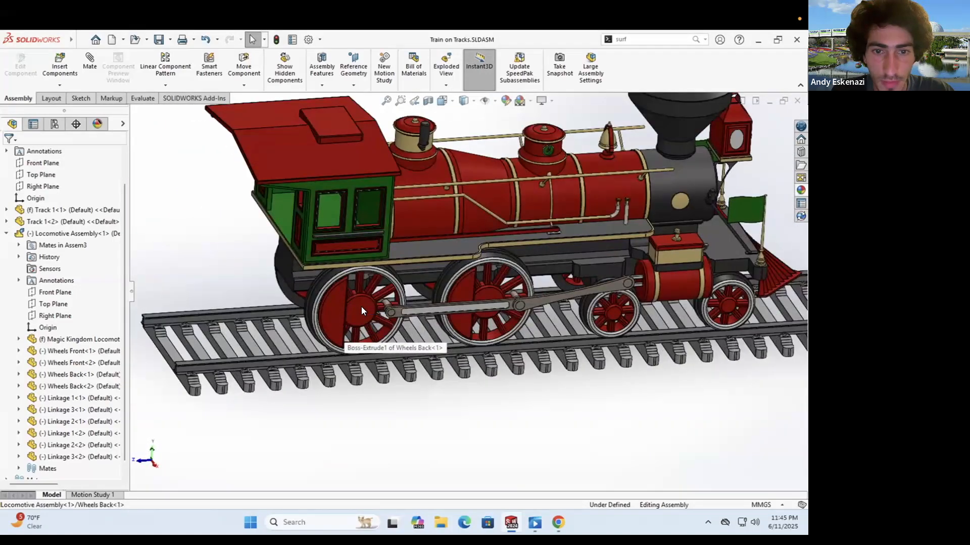
pyautogui.click(361, 309)
pyautogui.click(610, 453)
pyautogui.scroll(5, 375, 276)
pyautogui.moveTo(375, 275); pyautogui.dragTo(440, 288, button='middle')
pyautogui.scroll(-5, 441, 288)
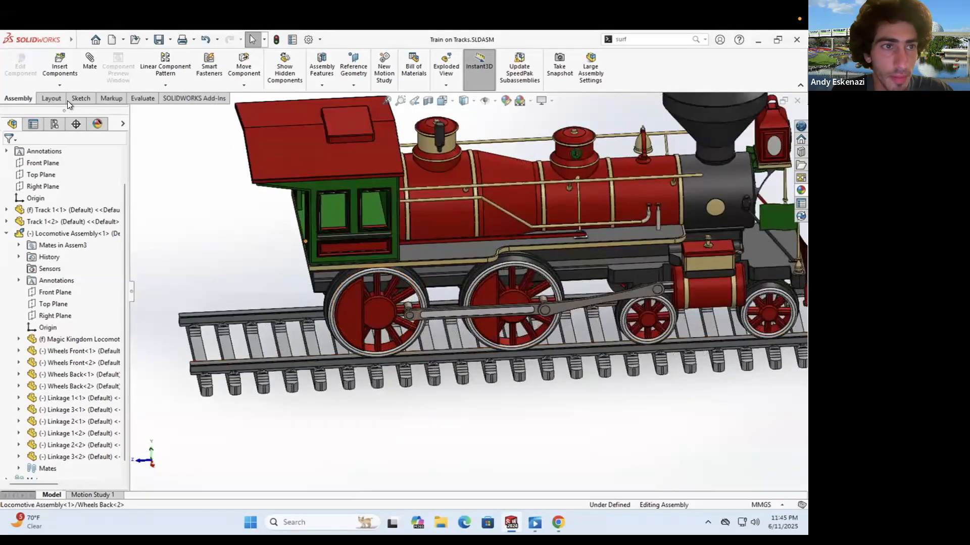
pyautogui.click(86, 98)
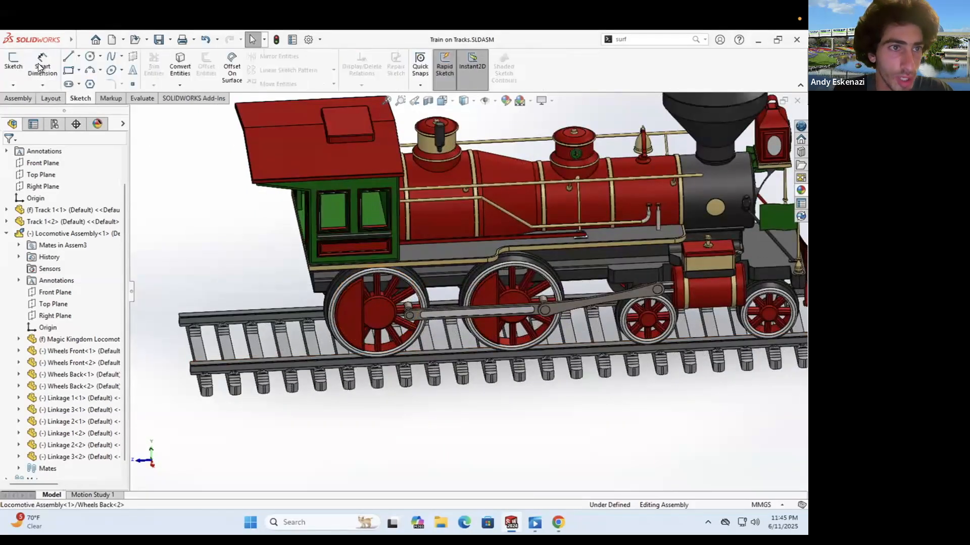
pyautogui.click(11, 63)
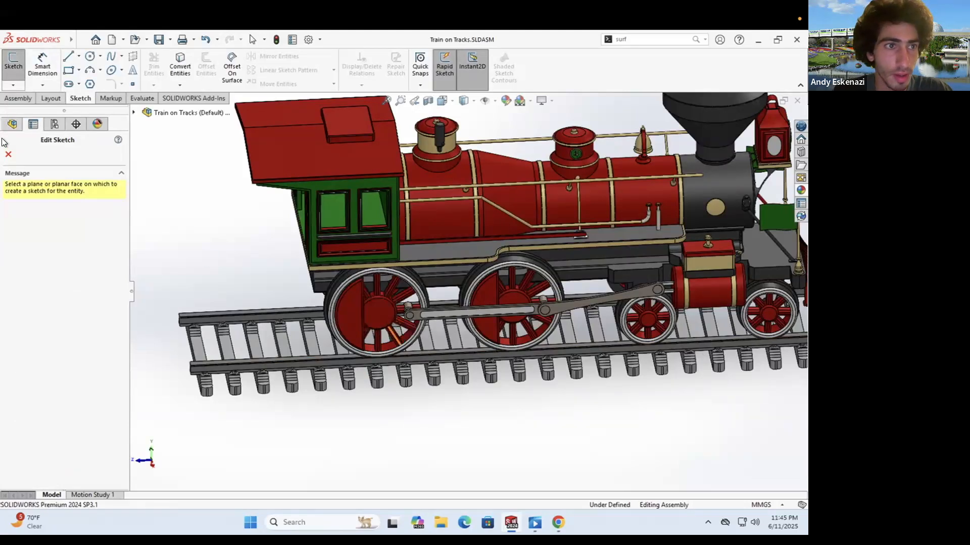
pyautogui.click(379, 306)
pyautogui.click(13, 65)
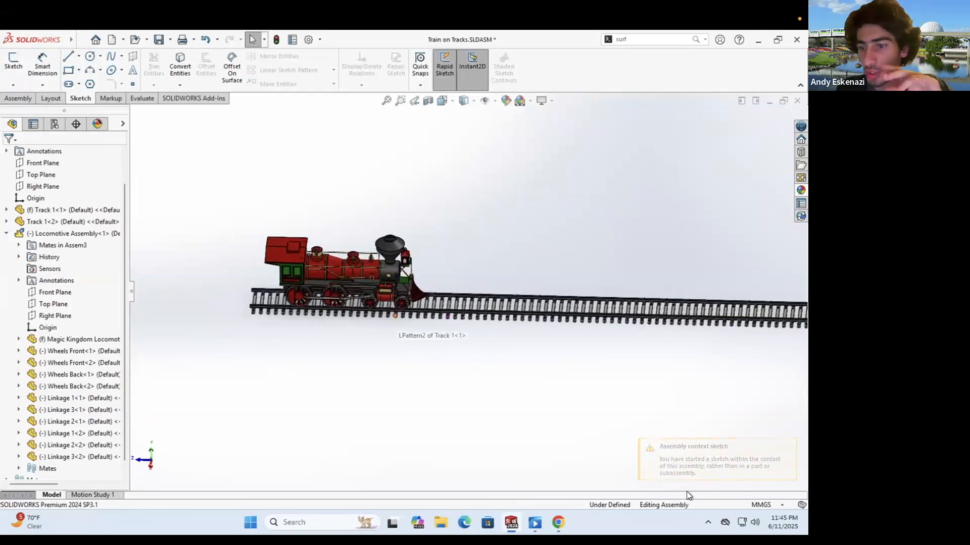
pyautogui.click(788, 449)
pyautogui.scroll(-3, 367, 317)
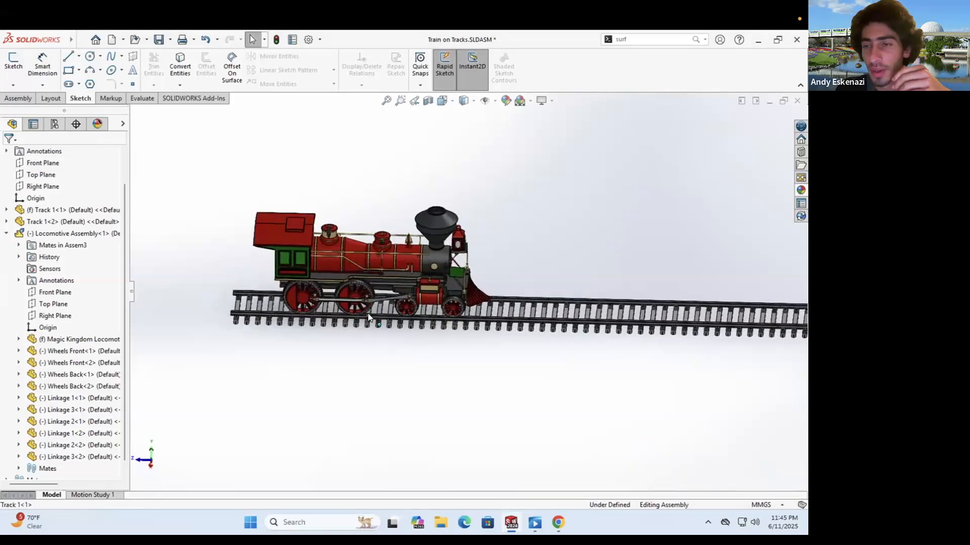
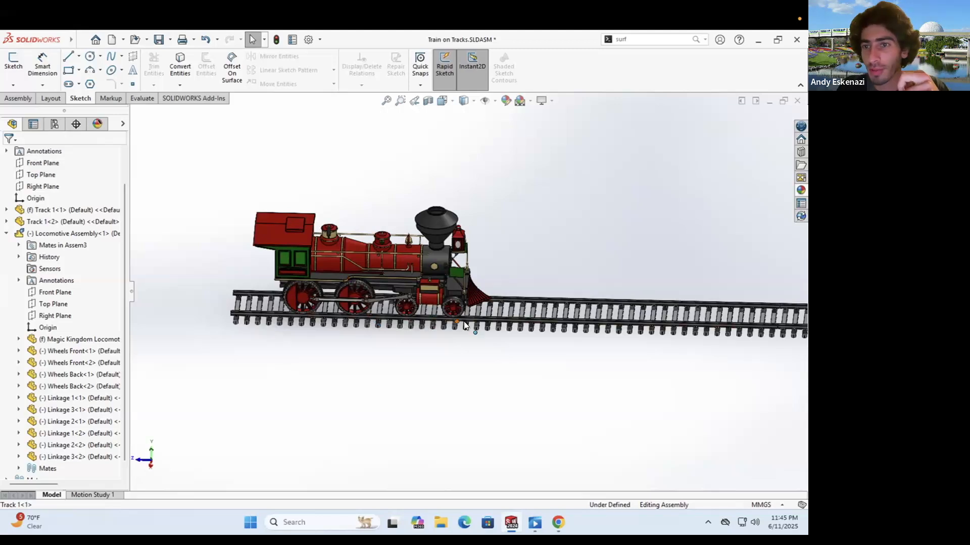
pyautogui.scroll(-5, 266, 301)
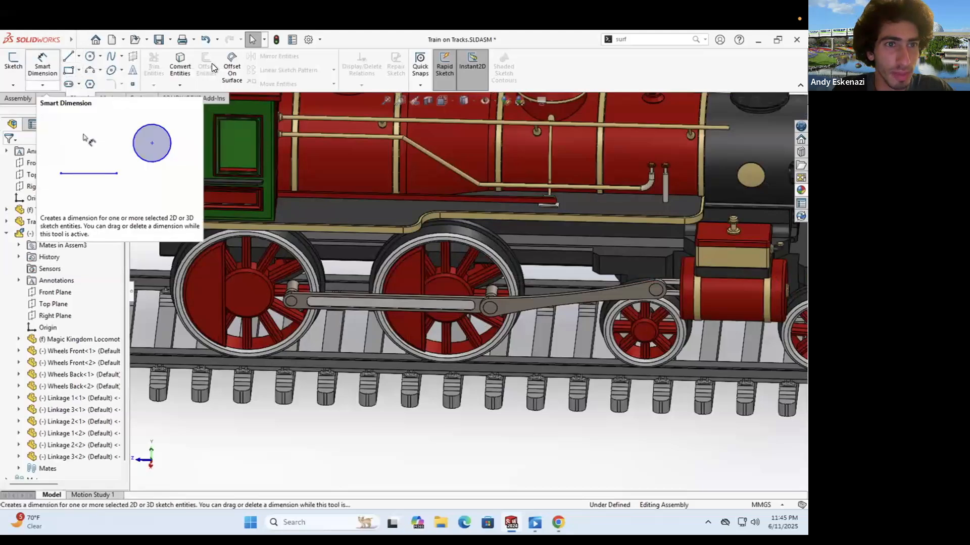
pyautogui.scroll(5, 285, 278)
pyautogui.moveTo(284, 279); pyautogui.dragTo(365, 284, button='middle')
pyautogui.scroll(-5, 390, 320)
pyautogui.scroll(3, 469, 325)
pyautogui.scroll(-5, 364, 284)
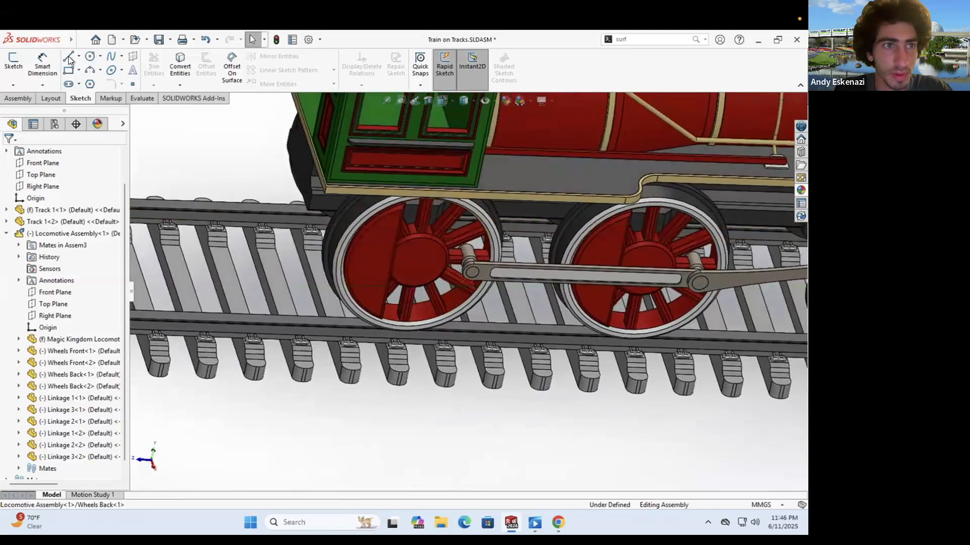
pyautogui.click(68, 58)
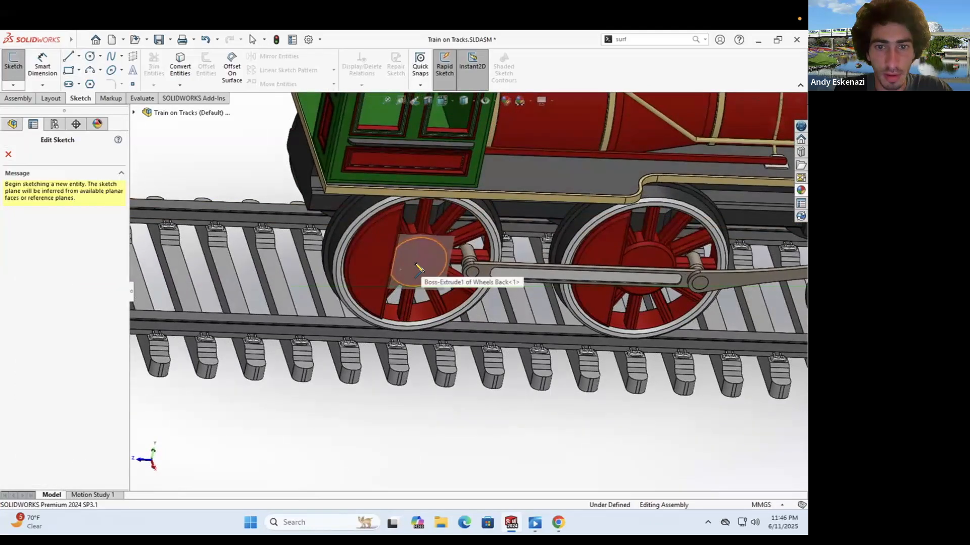
pyautogui.click(431, 274)
pyautogui.moveTo(432, 274)
pyautogui.mouseDown(button='middle')
pyautogui.moveTo(433, 319)
pyautogui.moveTo(381, 279)
pyautogui.moveTo(429, 334)
pyautogui.mouseUp(button='middle')
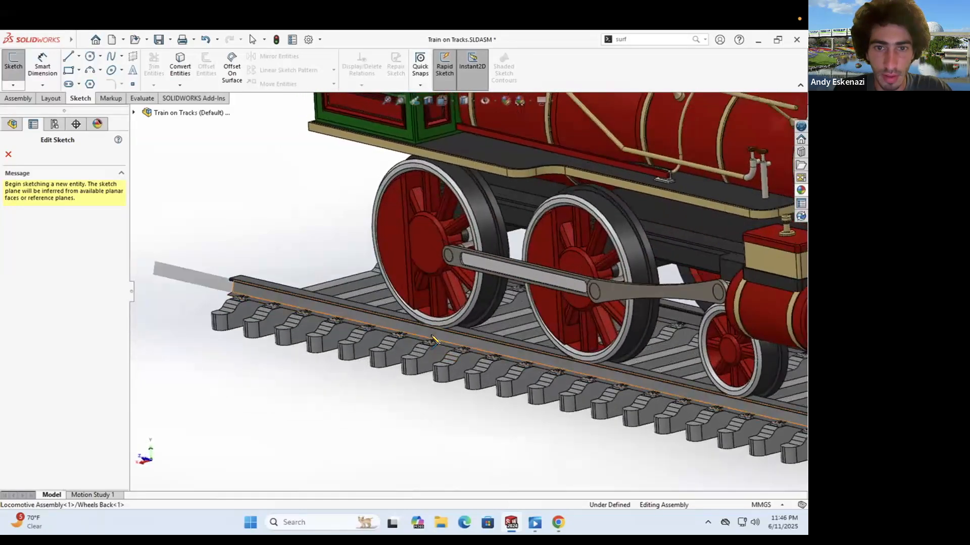
pyautogui.press('Escape')
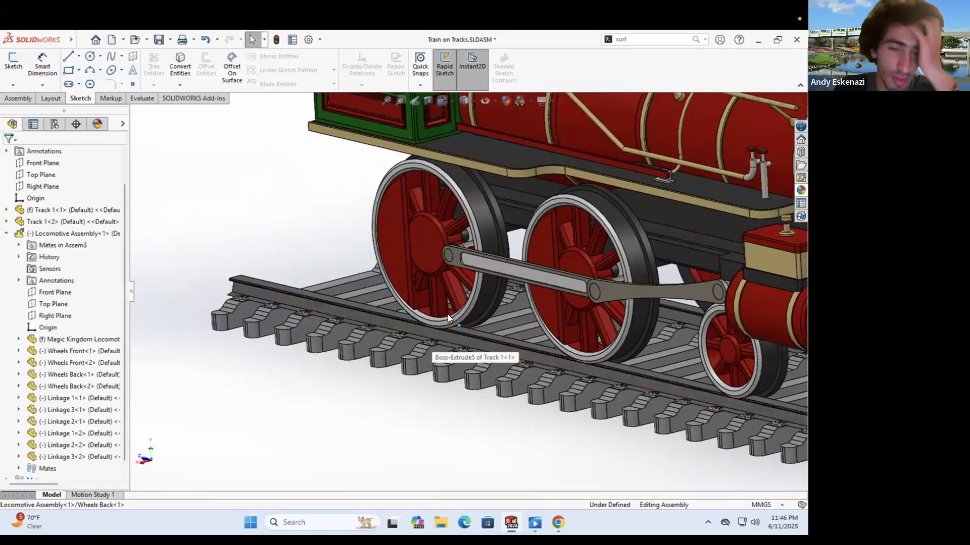
# Step: Create a reference plane offset 100 mm from the top face of the rail on the side of the visible linkages
pyautogui.scroll(5, 364, 323)
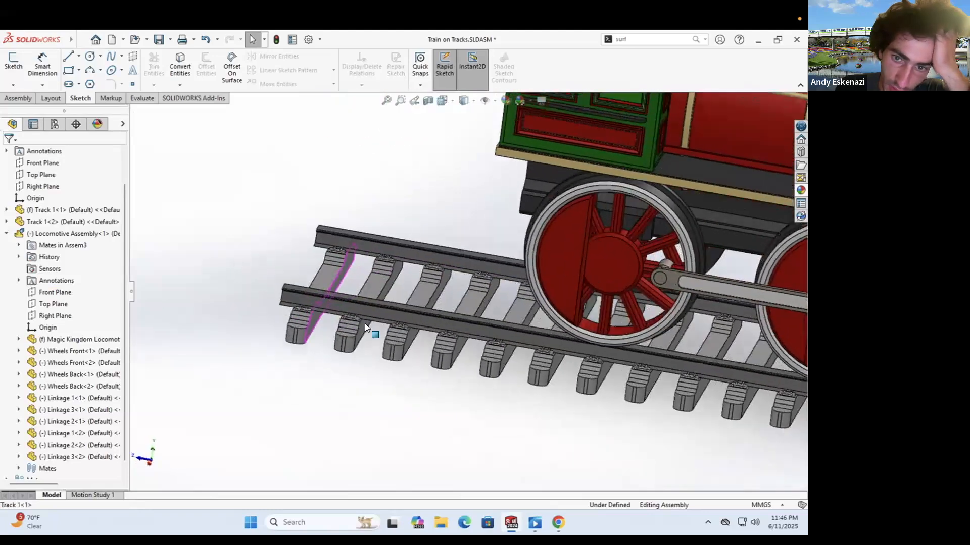
pyautogui.scroll(-2, 526, 281)
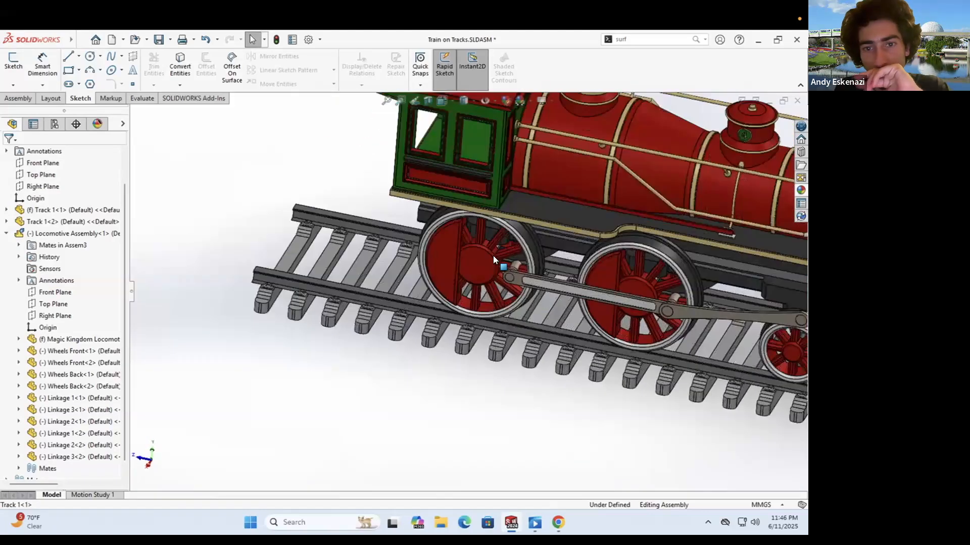
pyautogui.moveTo(493, 256); pyautogui.dragTo(385, 244, button='middle')
pyautogui.click(18, 98)
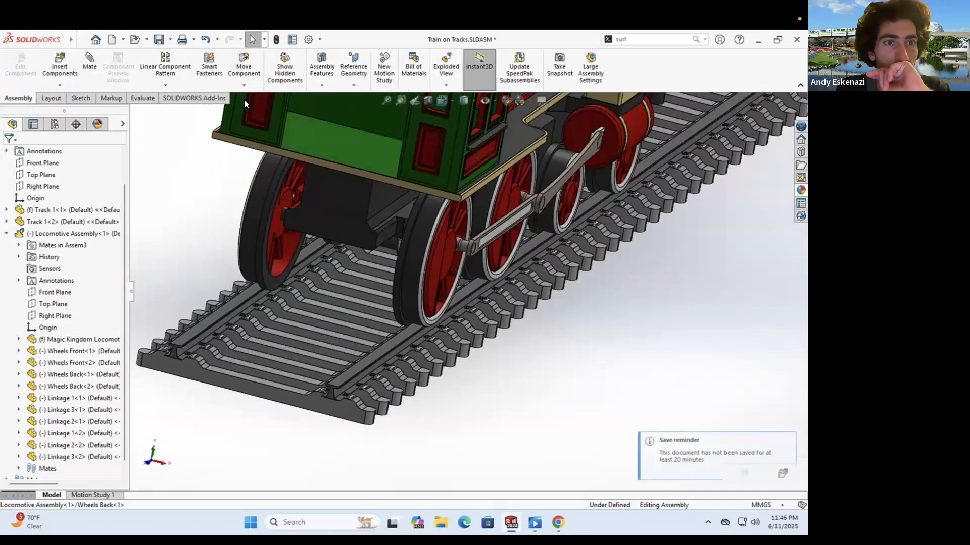
pyautogui.click(354, 81)
pyautogui.click(362, 366)
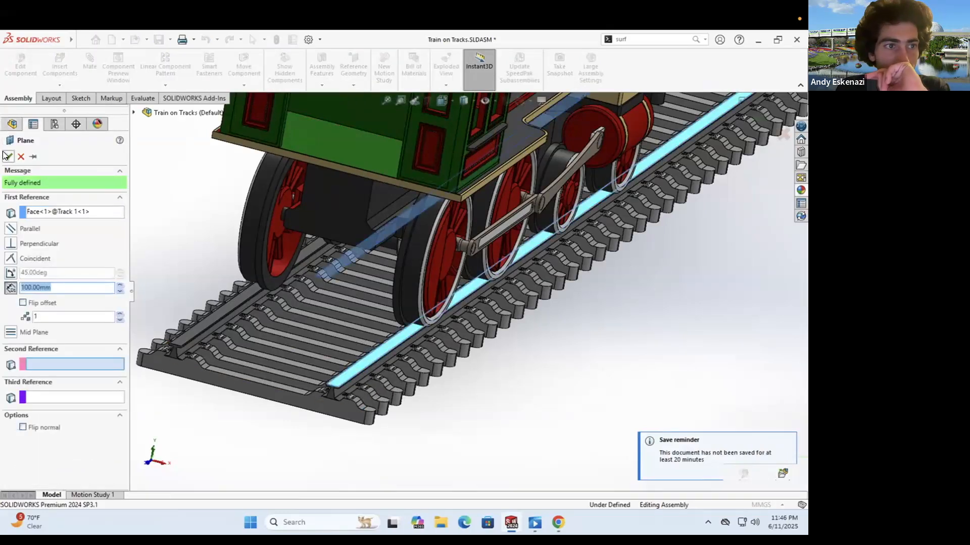
pyautogui.rightClick(277, 269)
pyautogui.moveTo(276, 269); pyautogui.dragTo(331, 274, button='middle')
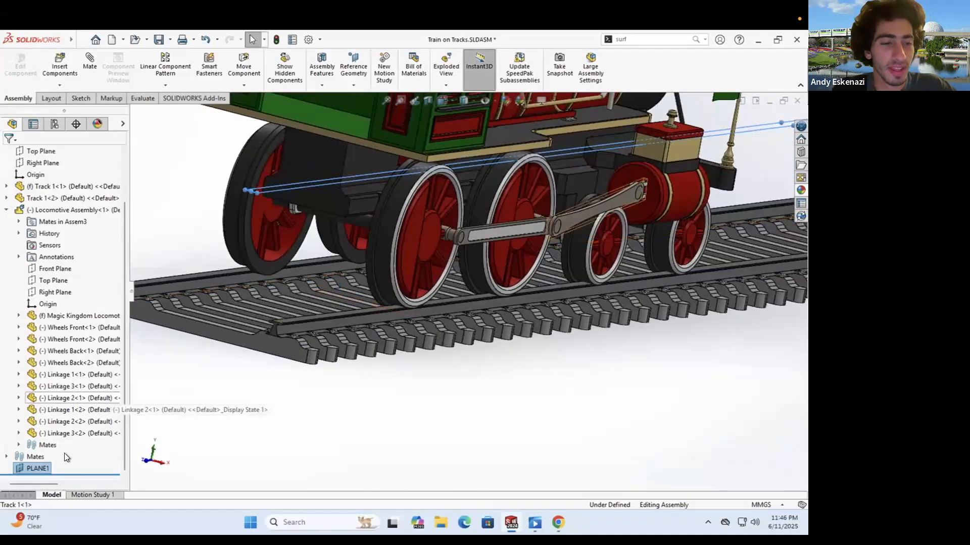
# Step: Set the new reference plane's offset from the rail's top face to 0 mm
pyautogui.rightClick(35, 464)
pyautogui.click(47, 280)
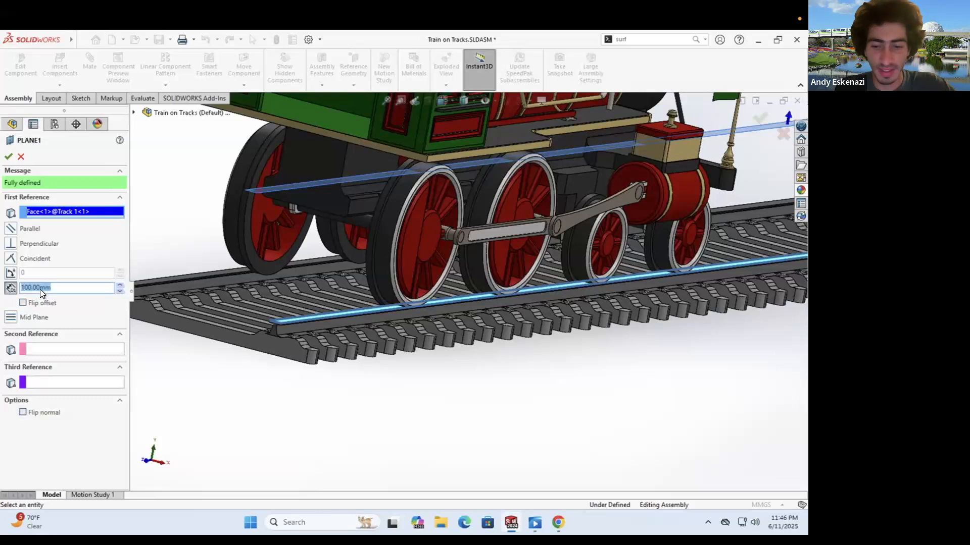
pyautogui.write('0')
pyautogui.press('Return')
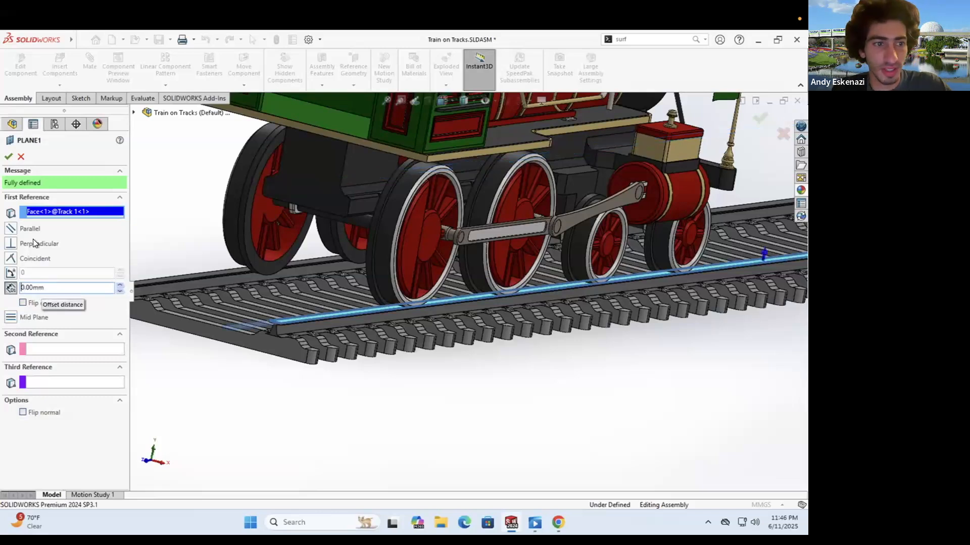
pyautogui.click(8, 157)
pyautogui.moveTo(311, 320); pyautogui.dragTo(202, 339, button='middle')
pyautogui.scroll(-5, 329, 328)
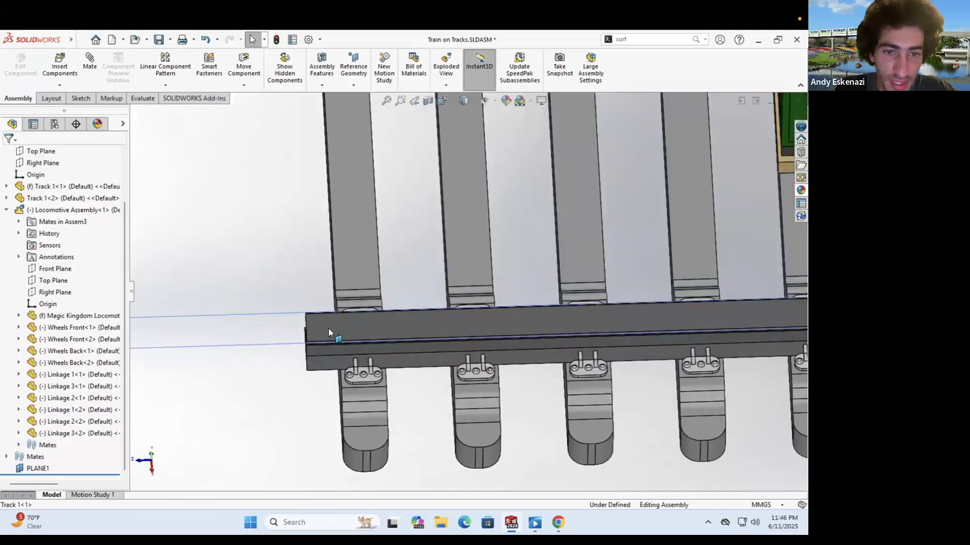
pyautogui.click(80, 98)
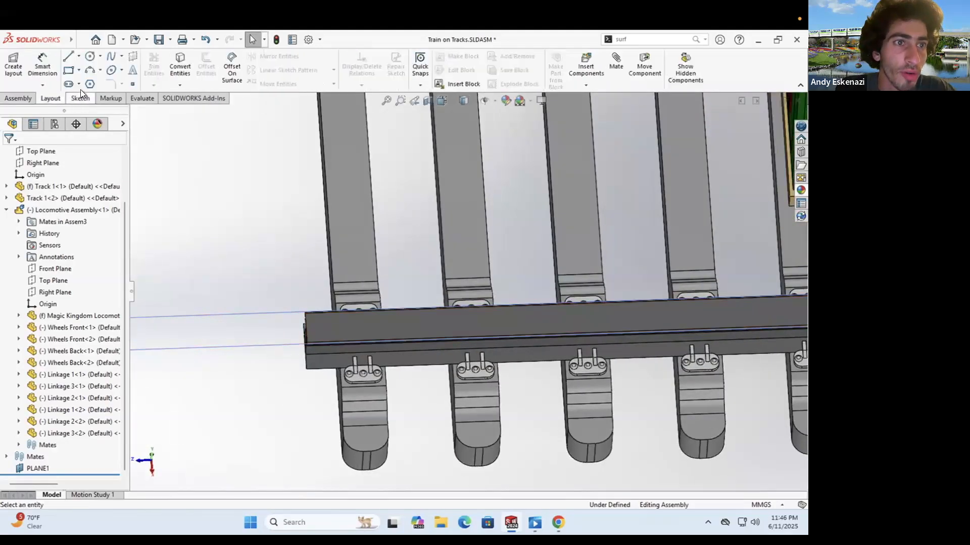
pyautogui.click(14, 61)
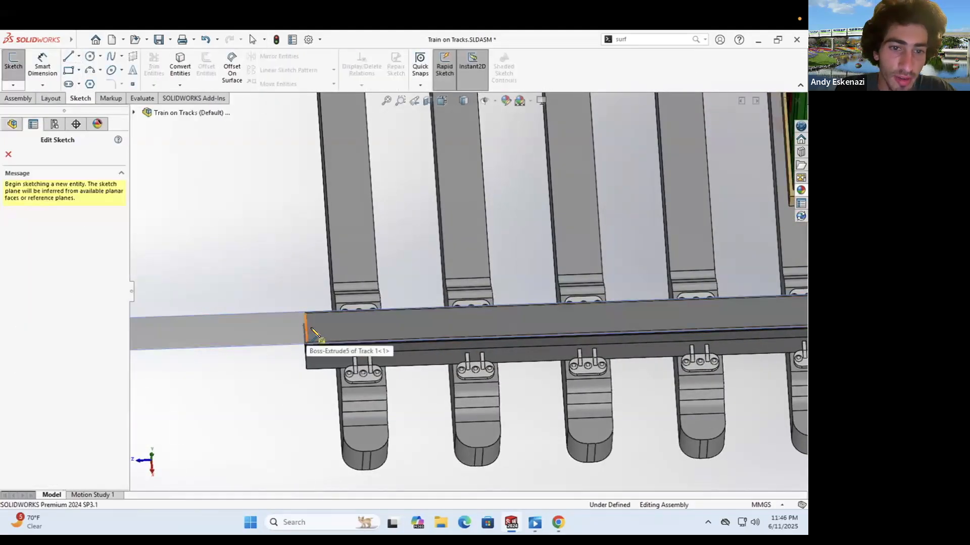
pyautogui.click(312, 329)
pyautogui.press('l')
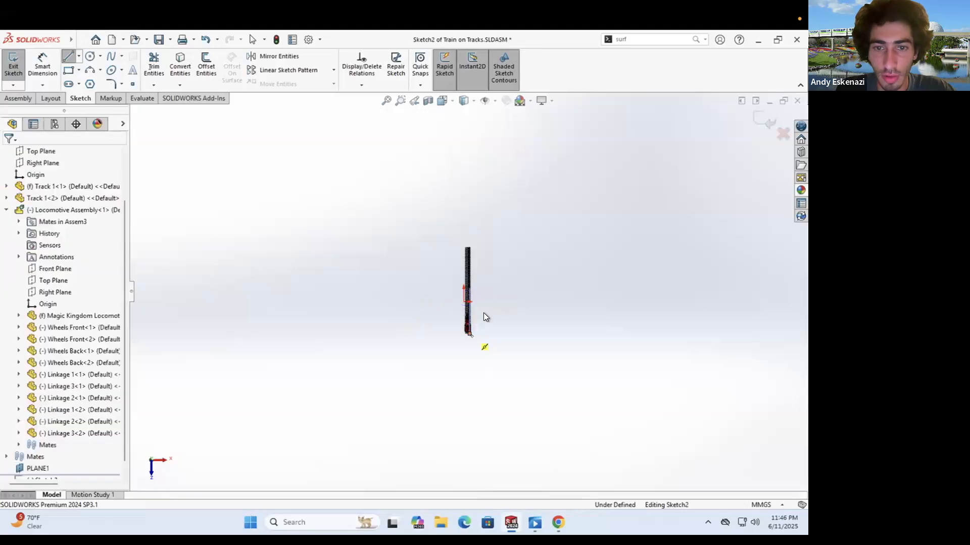
pyautogui.press('Escape')
pyautogui.scroll(-10, 483, 317)
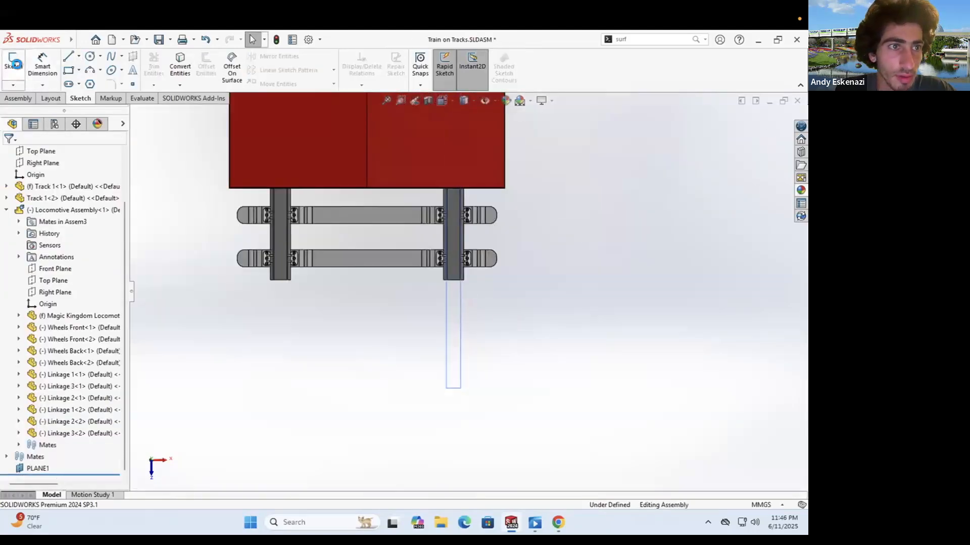
# Step: Sketch a straight line about 3000 mm long on the rail-top plane, joining the midpoints of the rail's two end edges
pyautogui.click(13, 62)
pyautogui.click(457, 370)
pyautogui.scroll(-10, 470, 426)
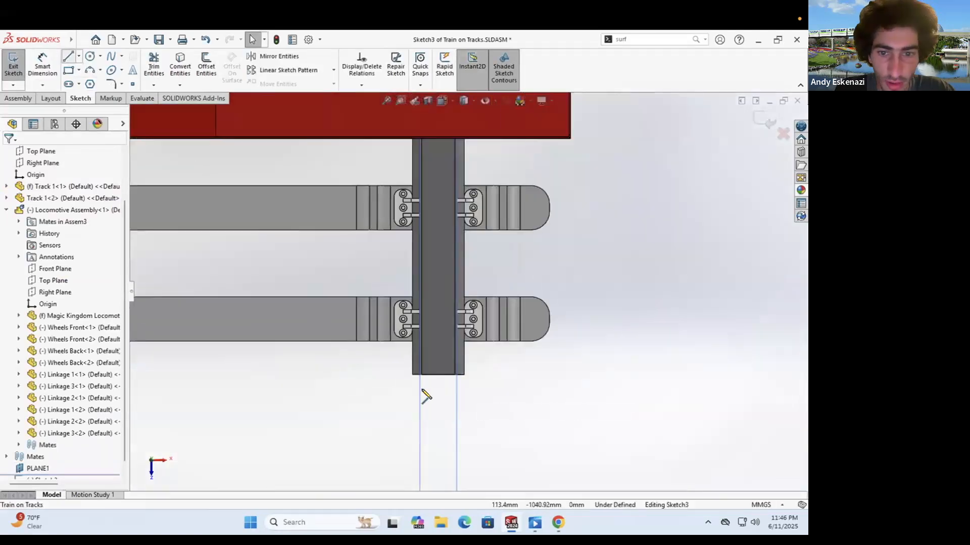
pyautogui.click(438, 376)
pyautogui.scroll(8, 433, 411)
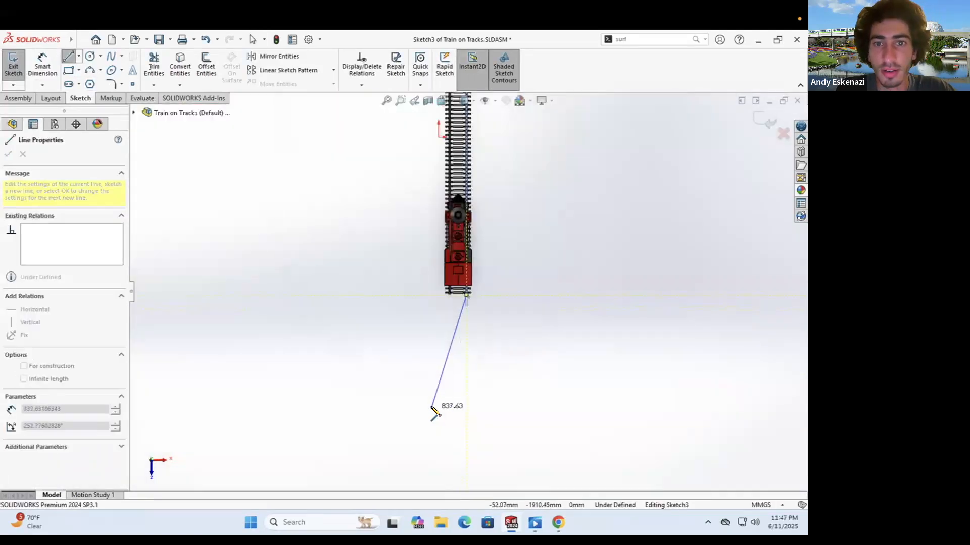
pyautogui.scroll(-10, 469, 148)
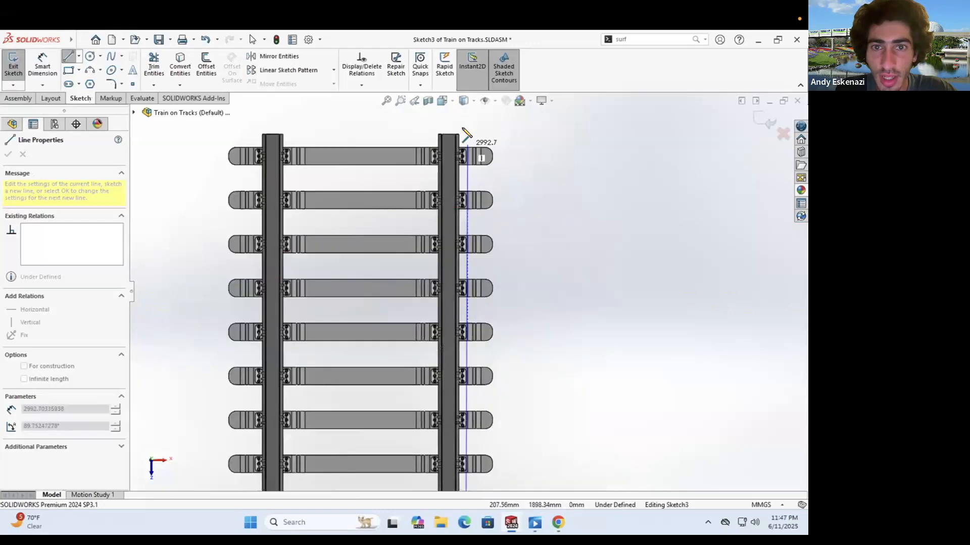
pyautogui.click(450, 266)
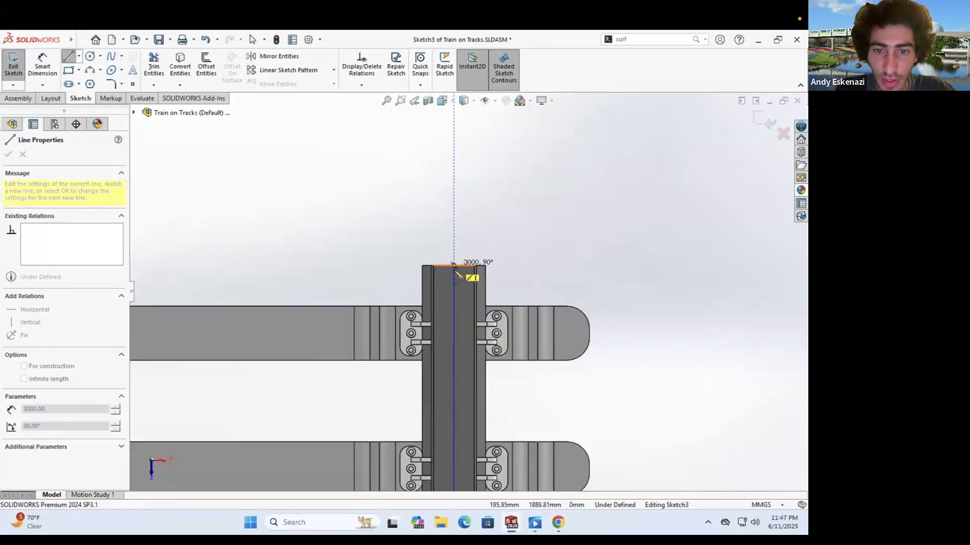
pyautogui.press('Escape')
# Step: Examine the rear wheels and side linkage against the sketched rail line at close range, and close the sketch
pyautogui.scroll(8, 450, 268)
pyautogui.moveTo(416, 372); pyautogui.dragTo(425, 344, button='middle')
pyautogui.scroll(-10, 425, 344)
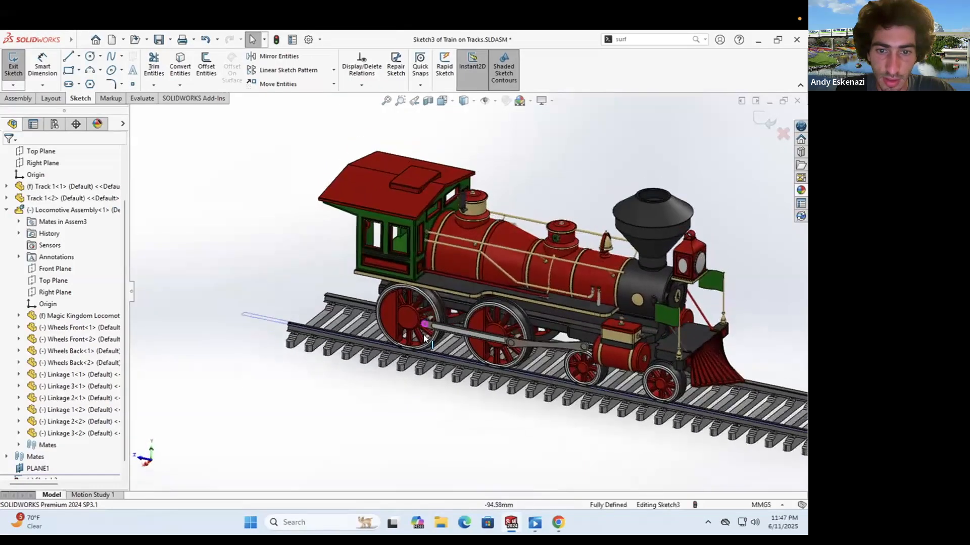
pyautogui.scroll(-5, 423, 334)
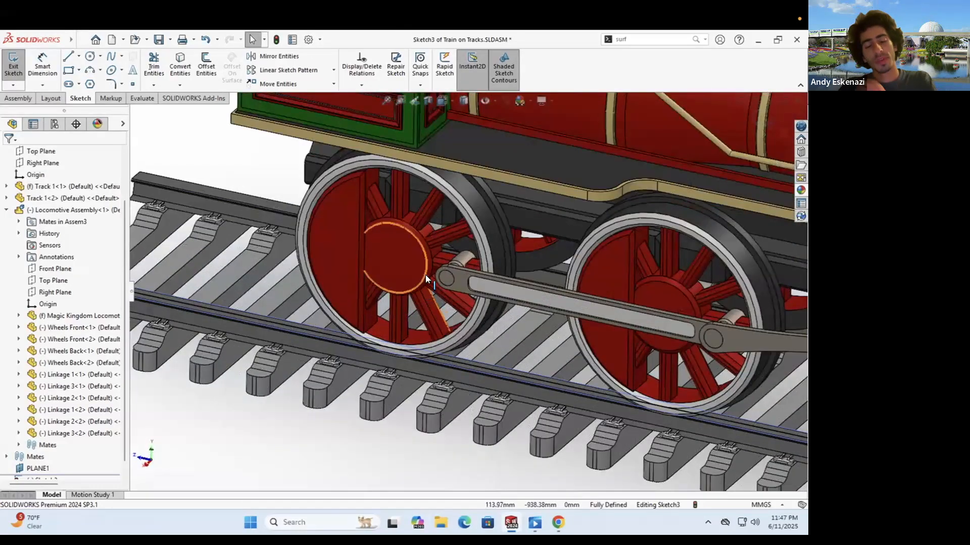
pyautogui.moveTo(425, 275); pyautogui.dragTo(405, 238, button='middle')
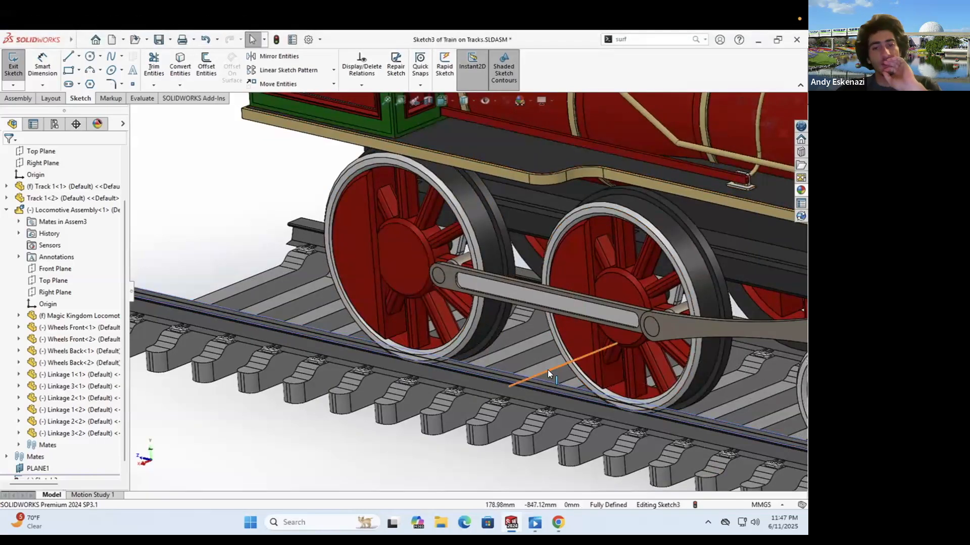
pyautogui.moveTo(335, 338); pyautogui.dragTo(351, 304, button='middle')
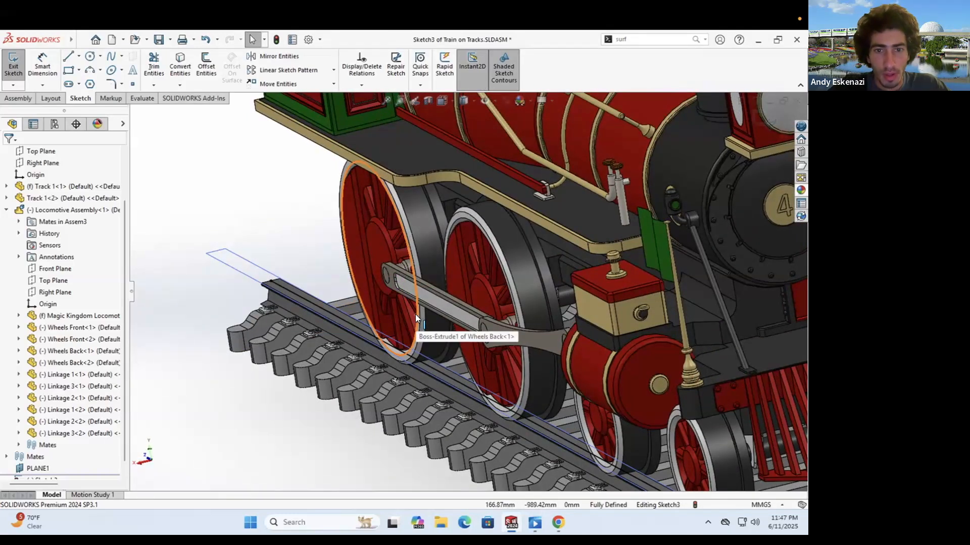
pyautogui.scroll(-5, 424, 309)
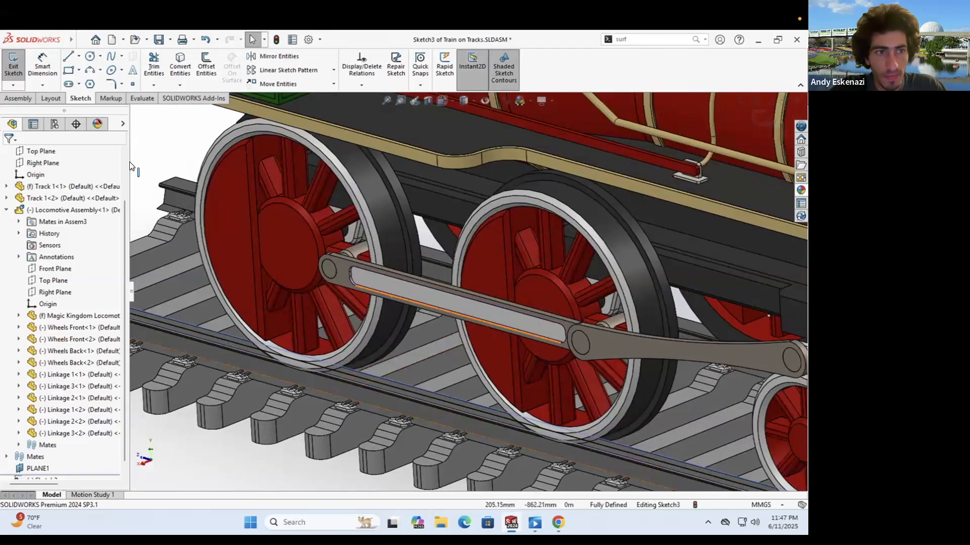
pyautogui.click(14, 71)
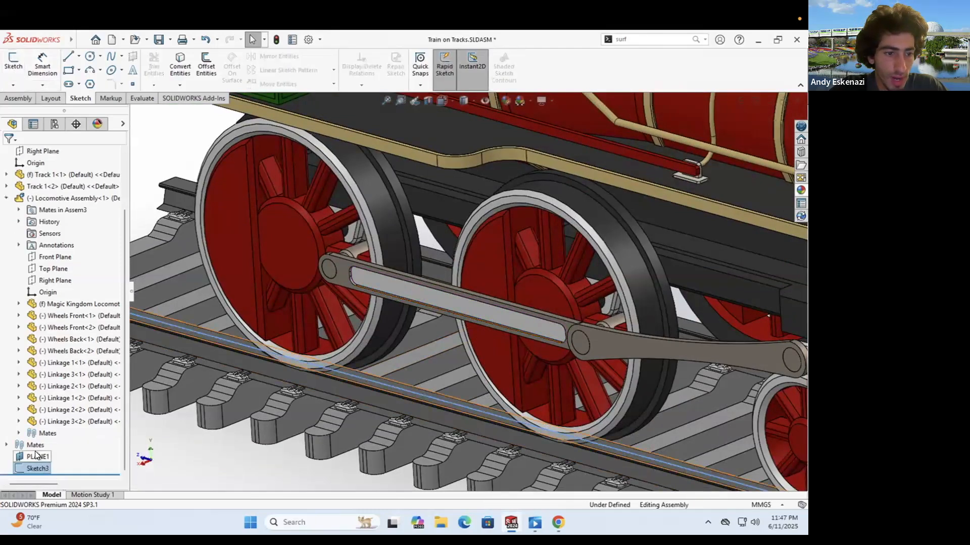
# Step: Open the rail-top reference plane for editing, review its definition and close it
pyautogui.rightClick(35, 454)
pyautogui.click(46, 278)
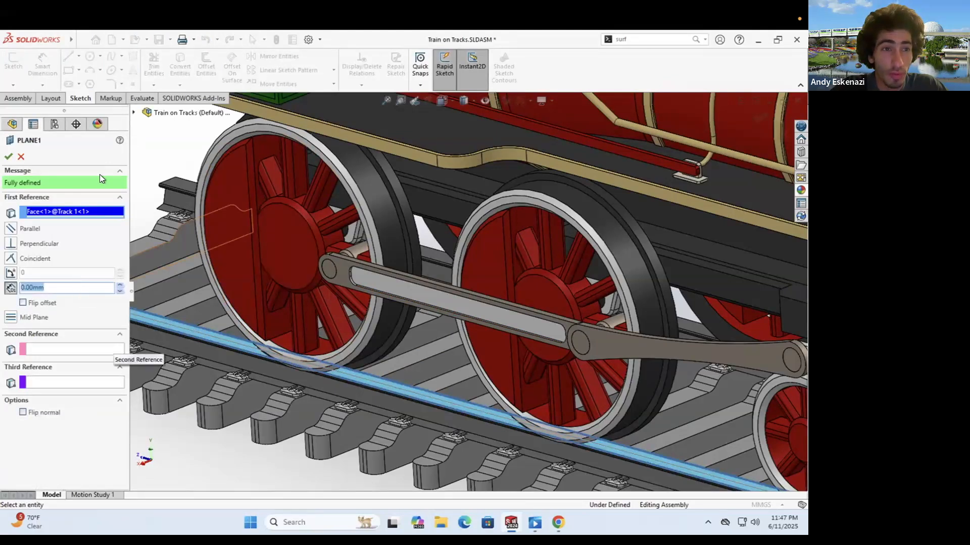
pyautogui.press('Return')
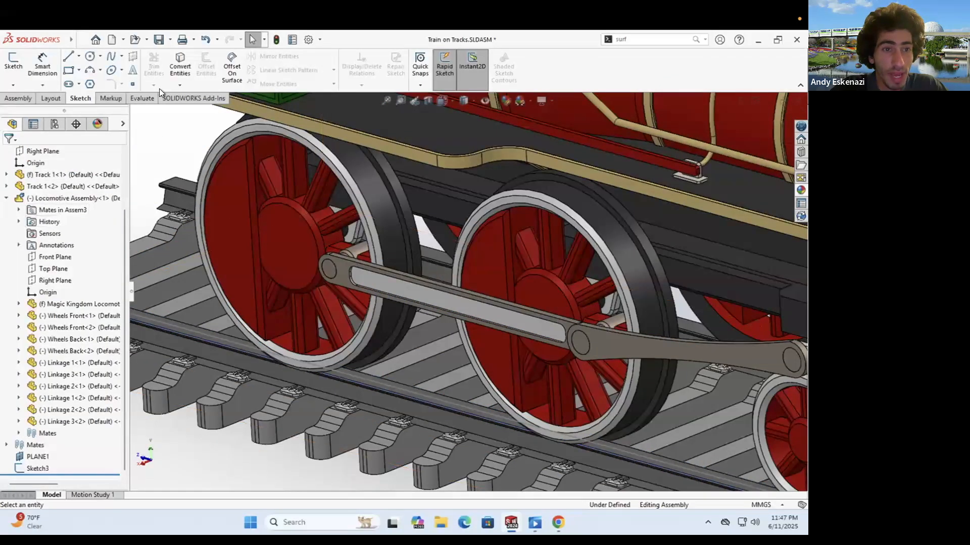
pyautogui.click(136, 98)
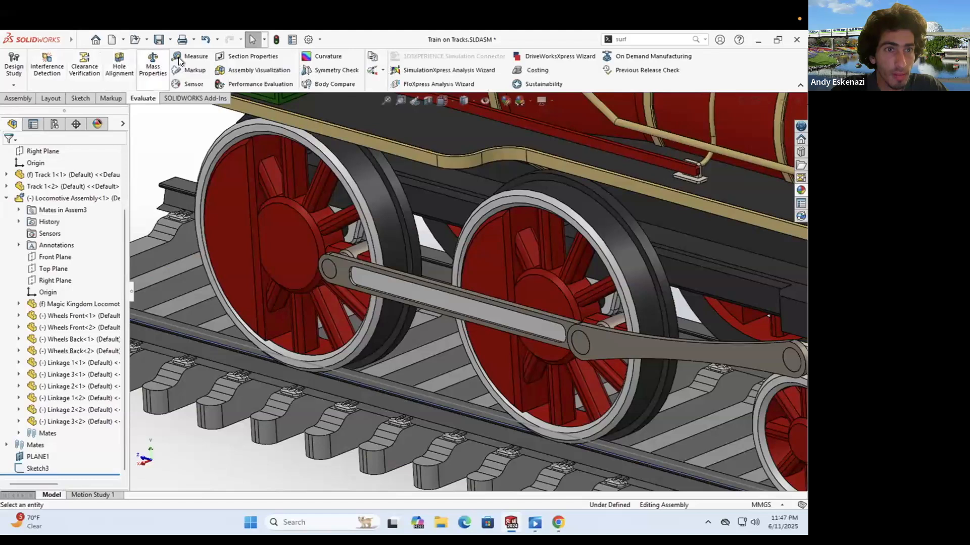
pyautogui.click(192, 56)
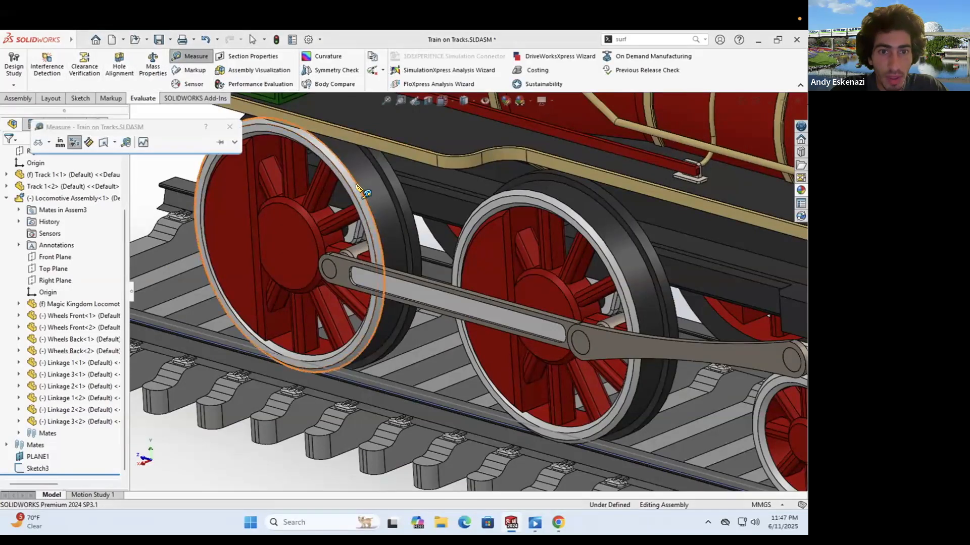
pyautogui.click(345, 205)
pyautogui.press('Escape')
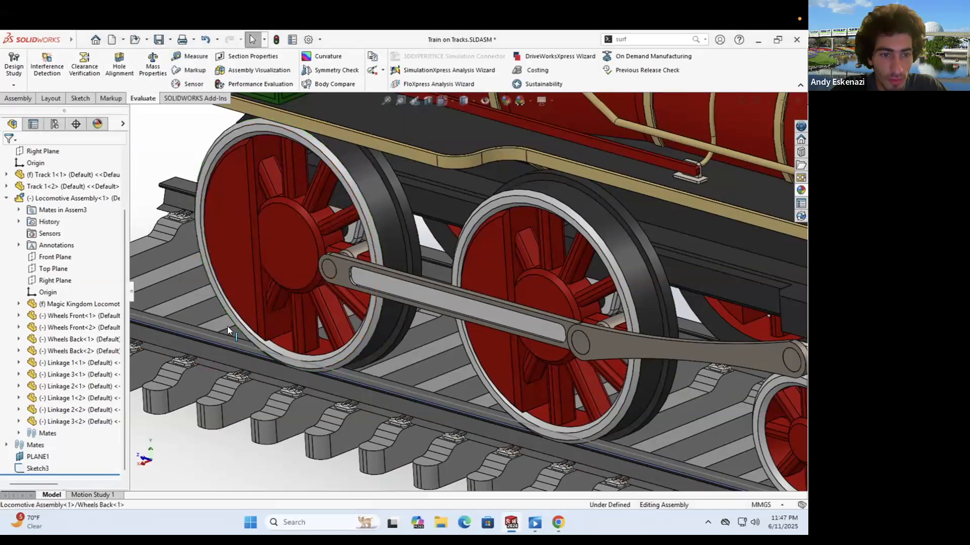
# Step: Set the rail-top reference plane's offset from the rail's top face to 52.5 mm
pyautogui.scroll(2, 228, 326)
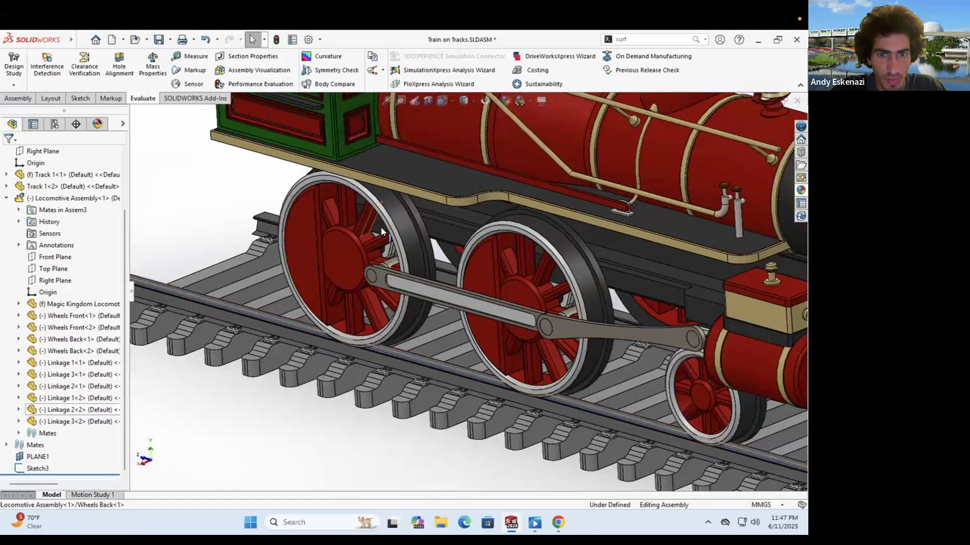
pyautogui.scroll(-6, 429, 234)
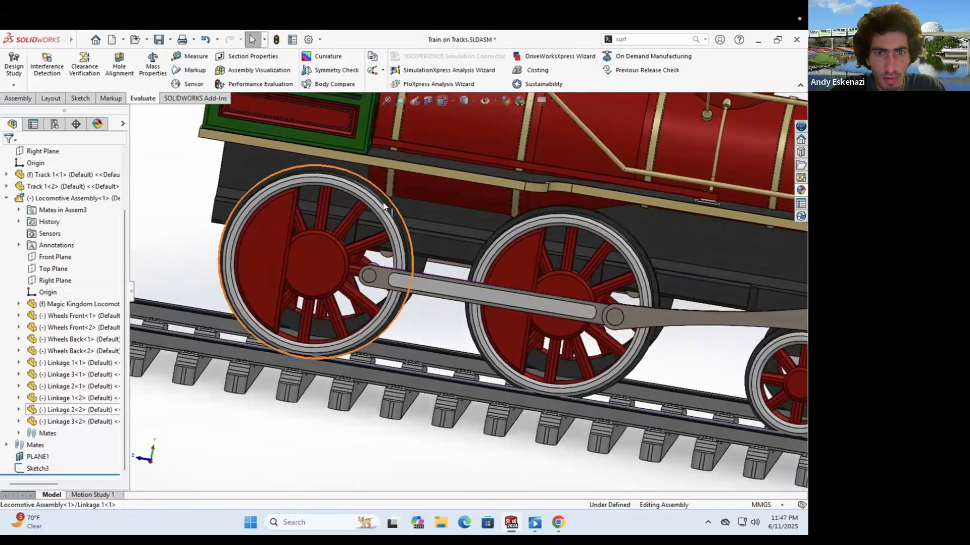
pyautogui.scroll(4, 370, 255)
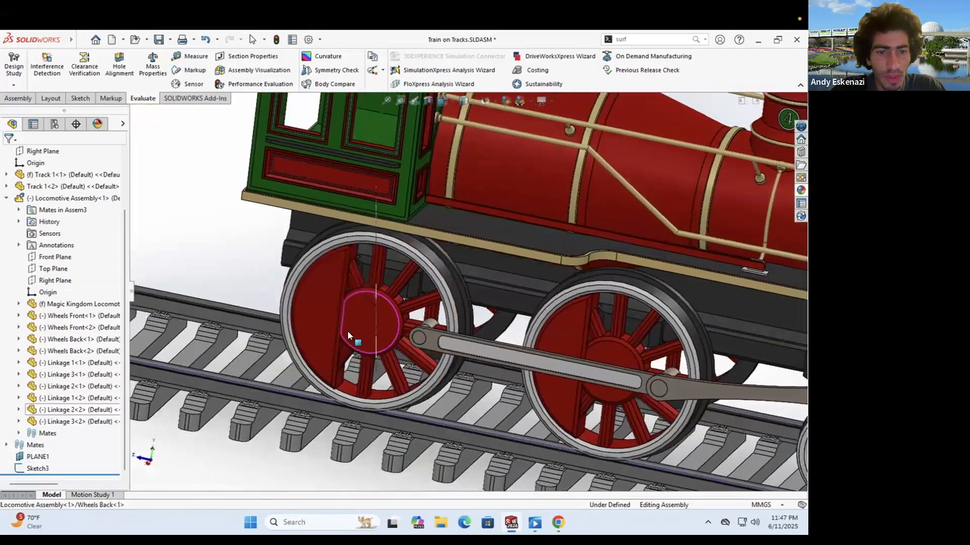
pyautogui.rightClick(35, 455)
pyautogui.click(47, 280)
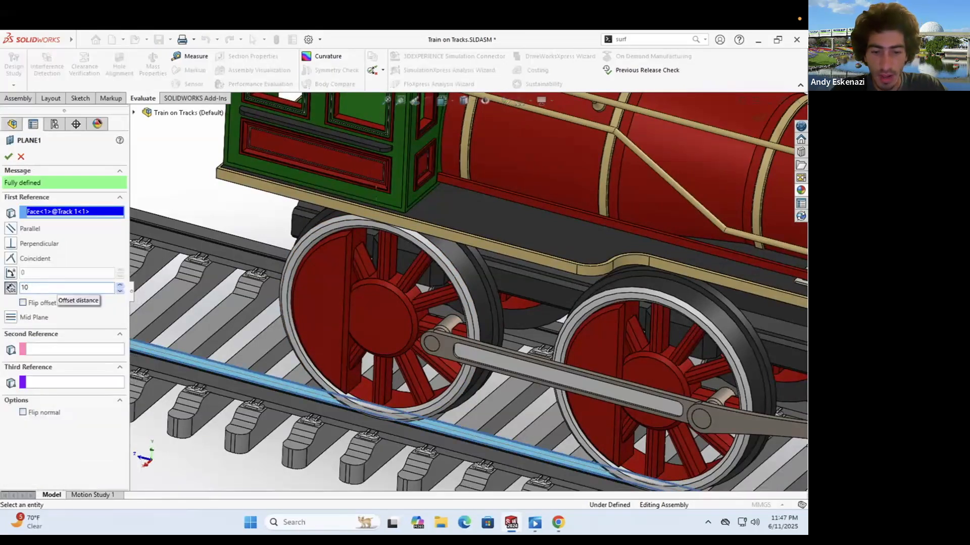
pyautogui.press('Return')
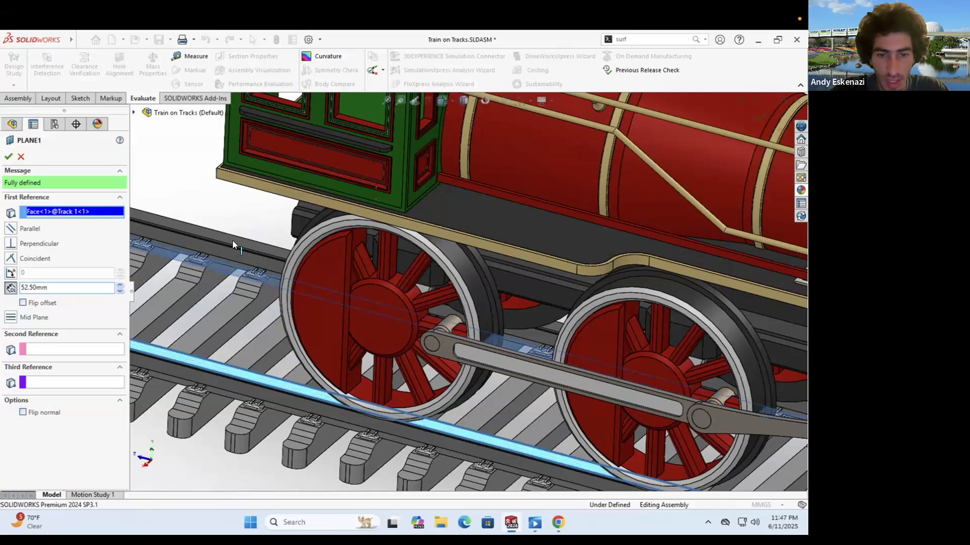
pyautogui.moveTo(389, 303); pyautogui.dragTo(331, 299, button='middle')
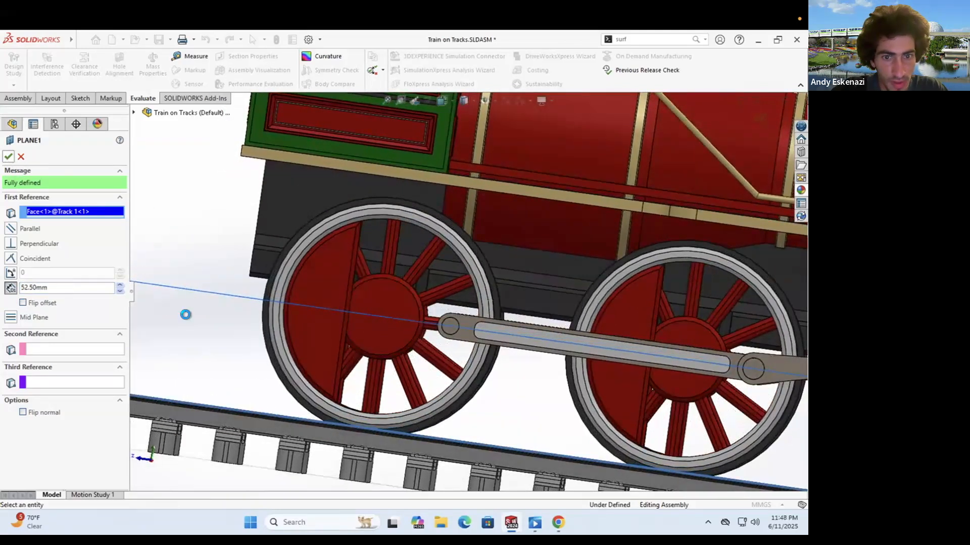
pyautogui.click(9, 157)
# Step: Examine the height and sideways position of the raised rail line against the rear wheel's hub
pyautogui.moveTo(376, 381); pyautogui.dragTo(366, 395, button='middle')
pyautogui.scroll(5, 319, 375)
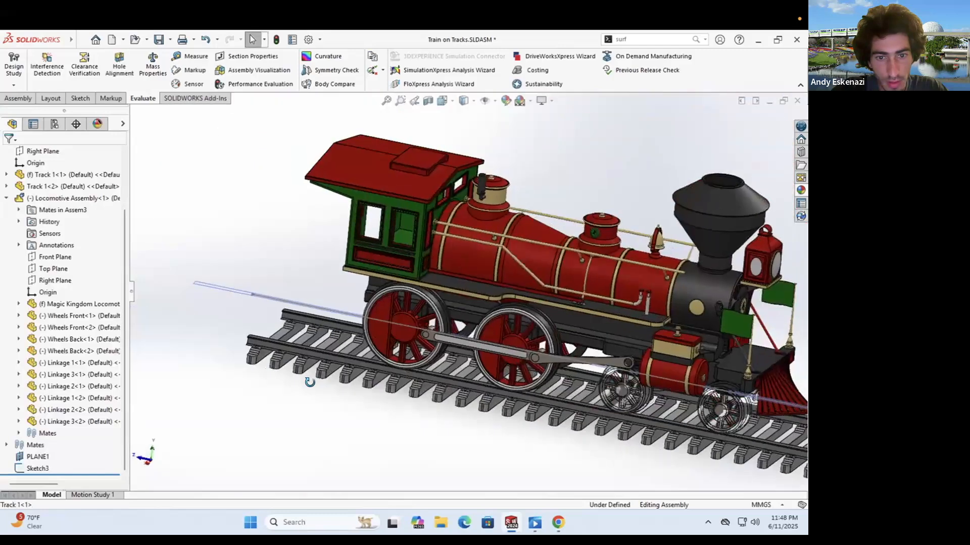
pyautogui.scroll(-6, 328, 379)
pyautogui.scroll(-5, 436, 327)
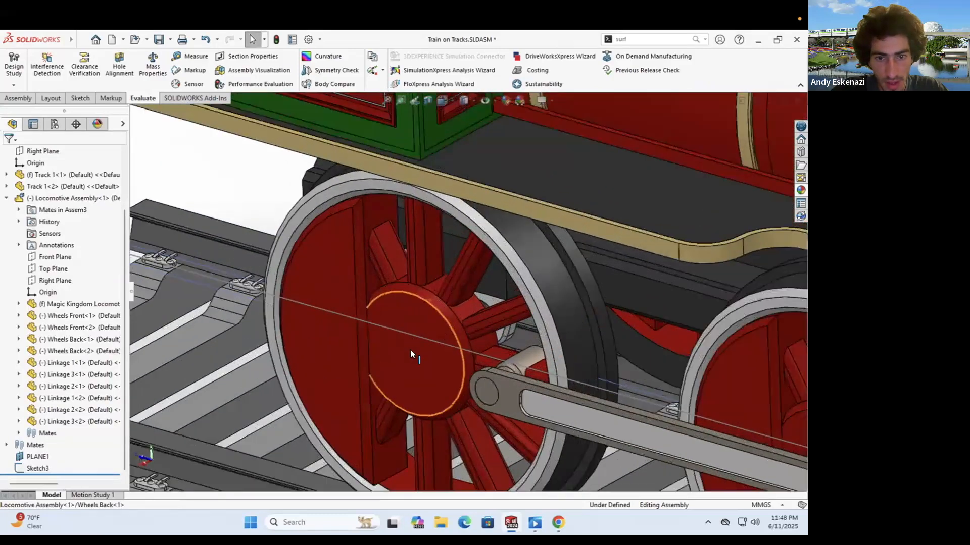
pyautogui.scroll(3, 438, 311)
pyautogui.moveTo(438, 311); pyautogui.dragTo(415, 338, button='middle')
pyautogui.scroll(2, 417, 339)
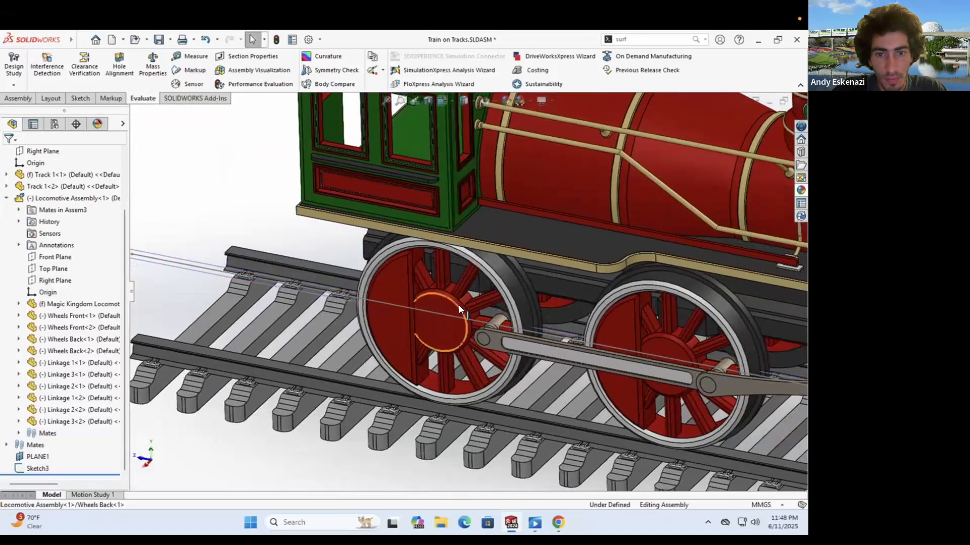
pyautogui.scroll(-4, 459, 305)
# Step: Open the Wheels Back part from the assembly and start a sketch on one wheel's outer hub face
pyautogui.rightClick(438, 302)
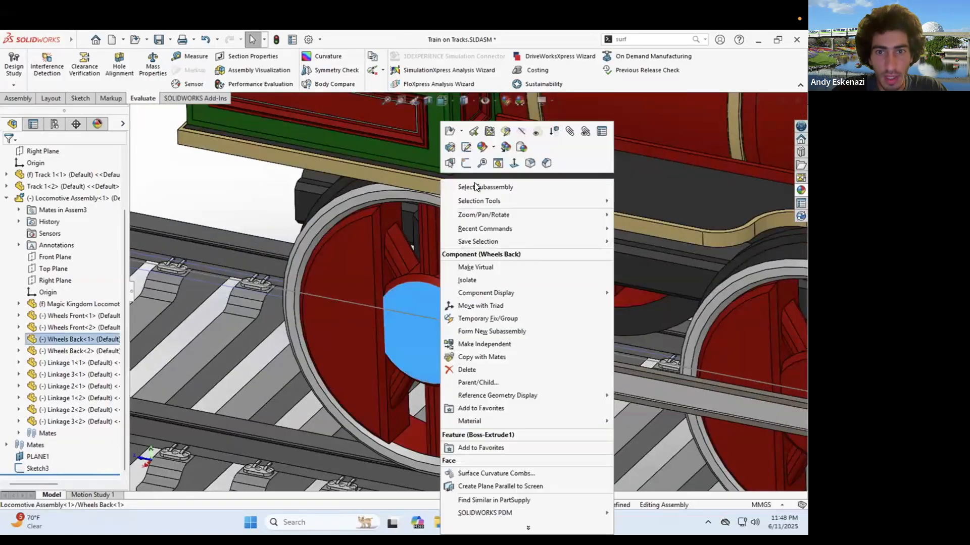
pyautogui.click(450, 131)
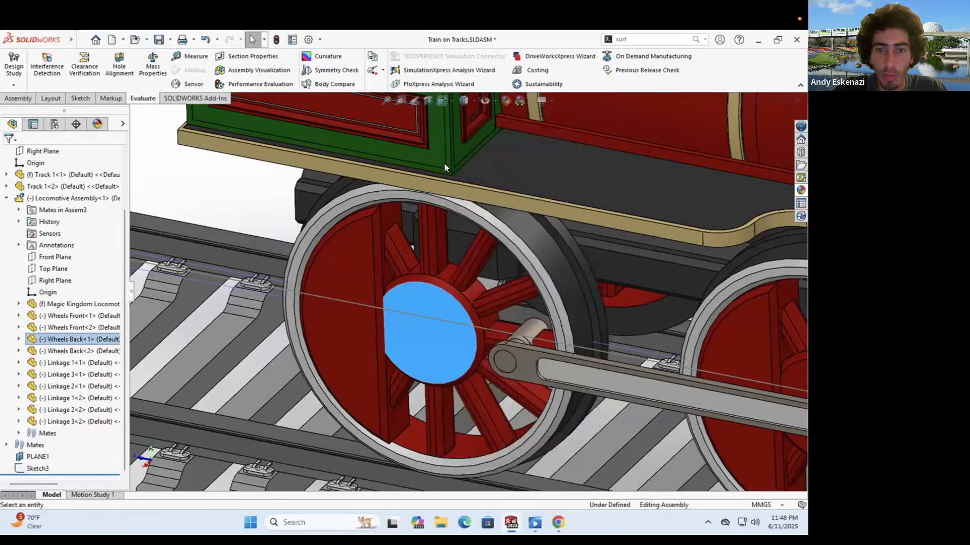
pyautogui.moveTo(560, 281); pyautogui.dragTo(482, 331, button='middle')
pyautogui.scroll(-3, 483, 333)
pyautogui.click(49, 98)
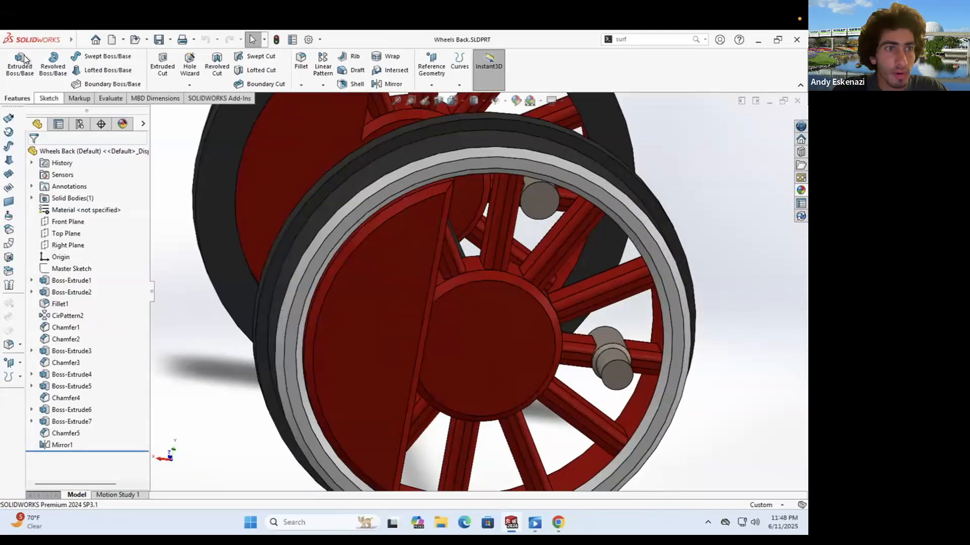
pyautogui.click(20, 60)
pyautogui.click(503, 339)
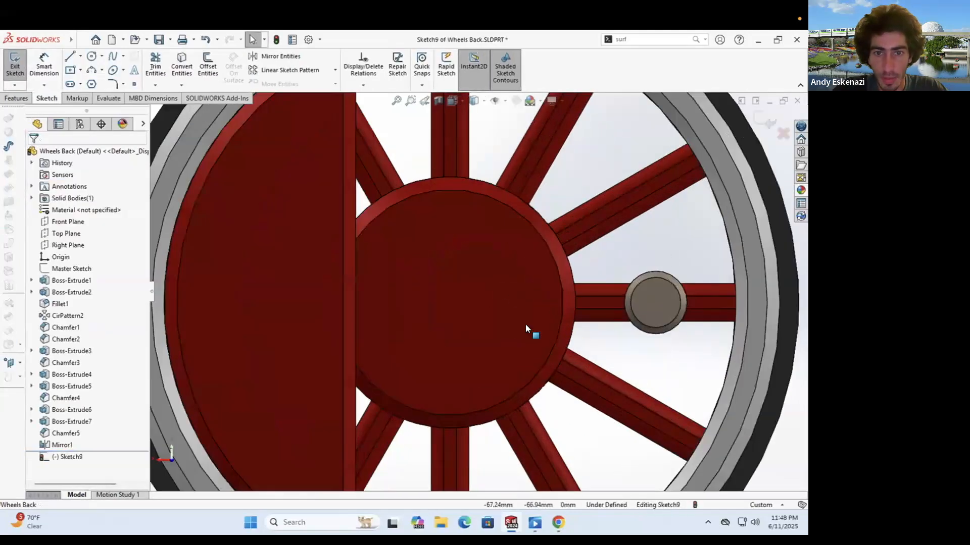
# Step: Sketch a vertical centerline from the top of the hub face's edge to the hub's center, and close the sketch
pyautogui.click(81, 57)
pyautogui.click(94, 79)
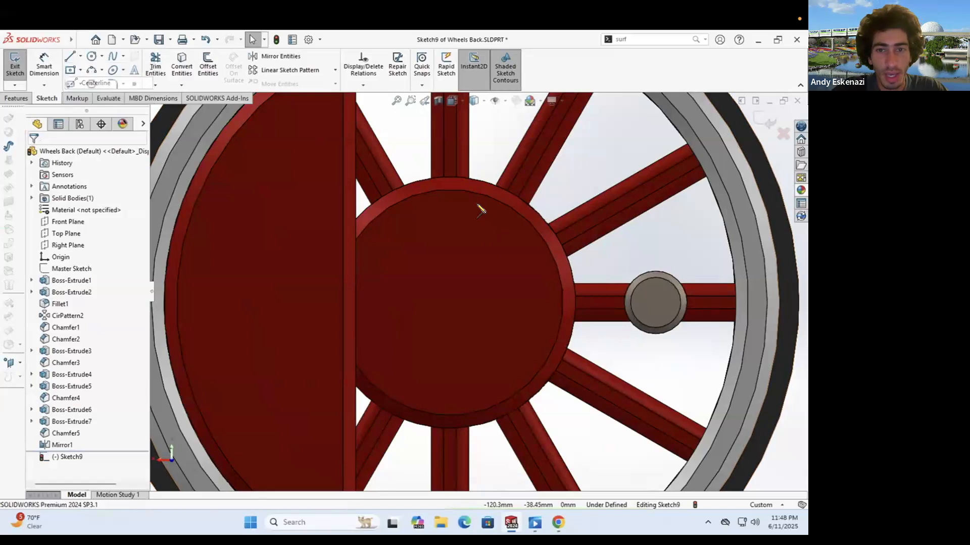
pyautogui.click(450, 191)
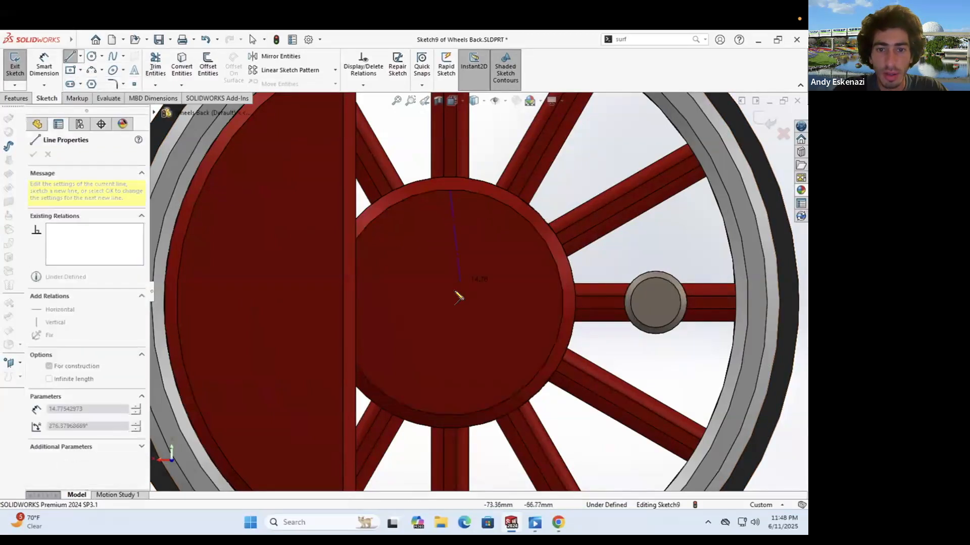
pyautogui.click(450, 302)
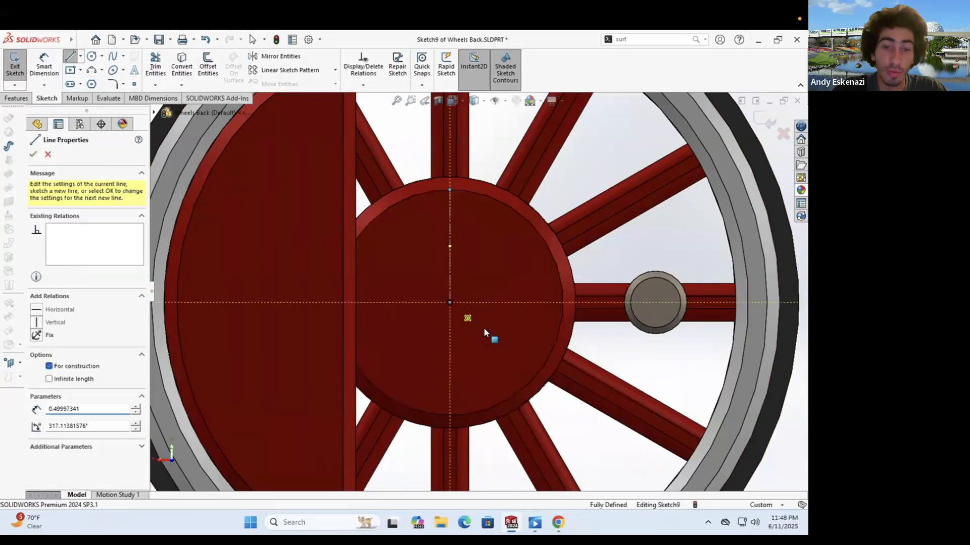
pyautogui.press('Escape')
pyautogui.click(15, 66)
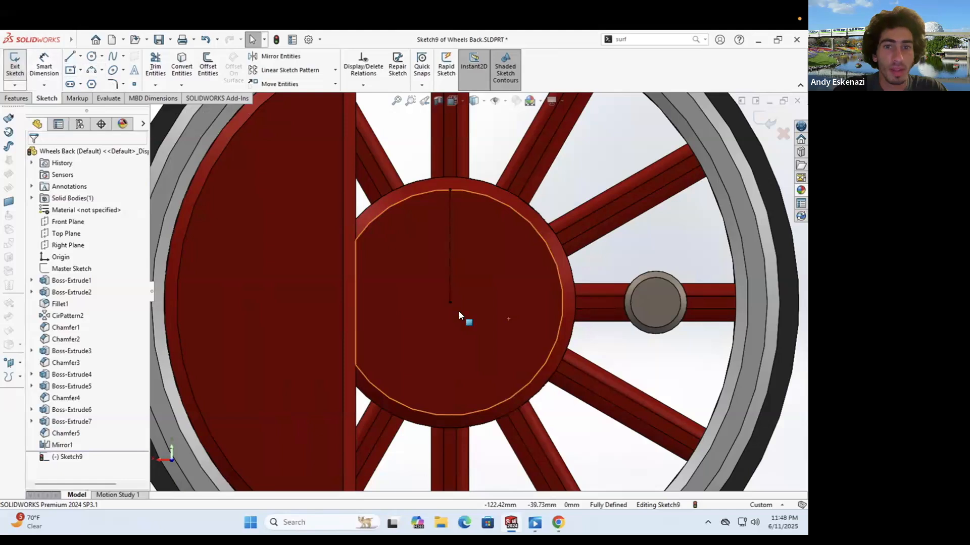
# Step: Sketch a matching vertical centerline on the opposite wheel's outer hub face, from its top edge to its center, and close the sketch
pyautogui.hotkey('ctrl', '7')
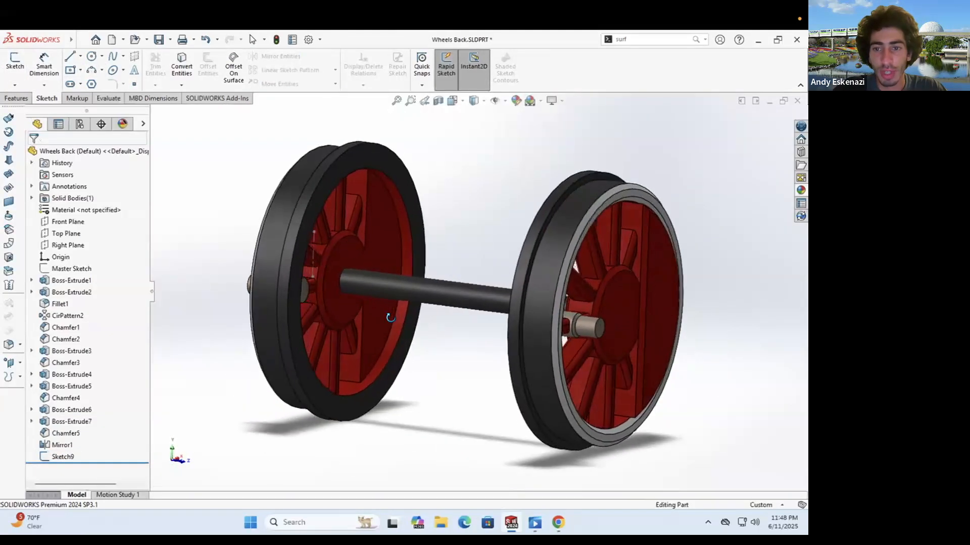
pyautogui.click(15, 63)
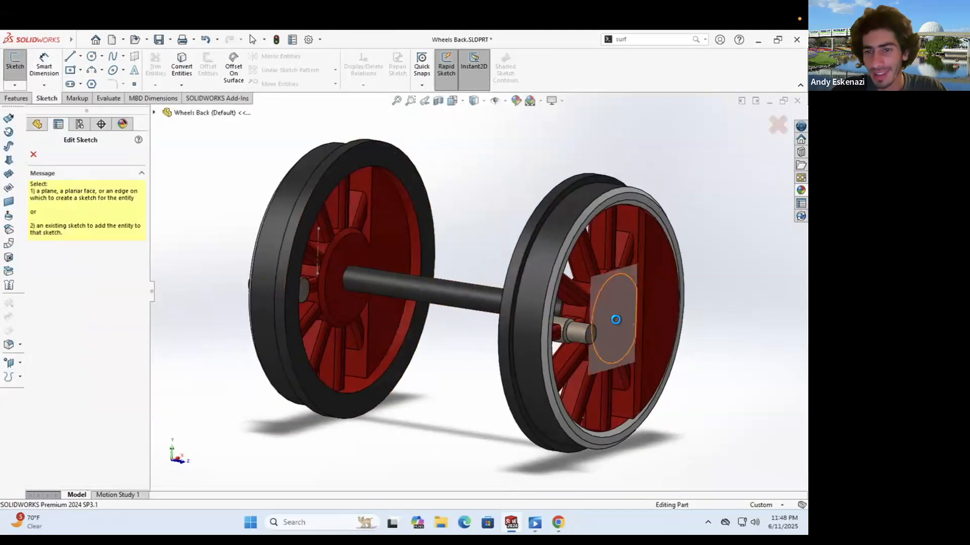
pyautogui.click(617, 314)
pyautogui.hotkey('ctrl', '7')
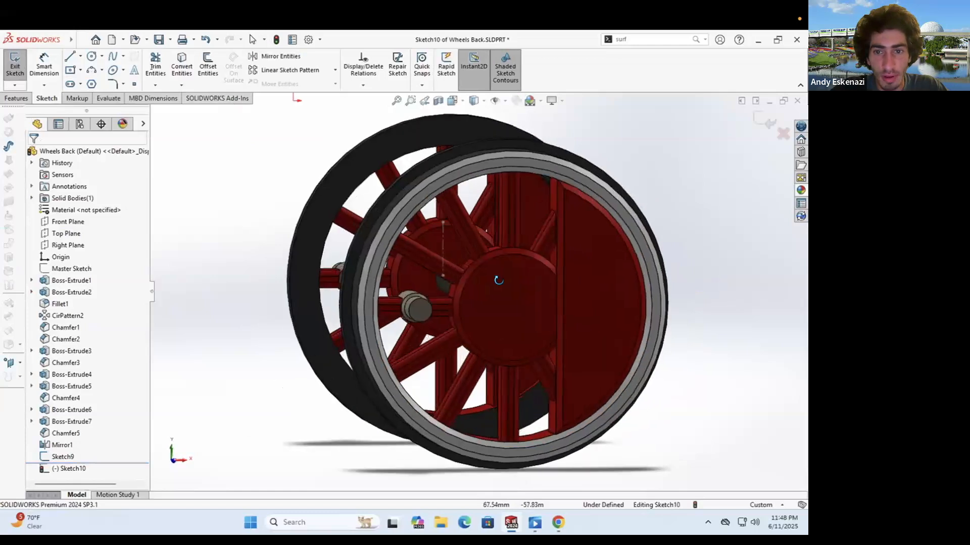
pyautogui.click(81, 56)
pyautogui.click(90, 81)
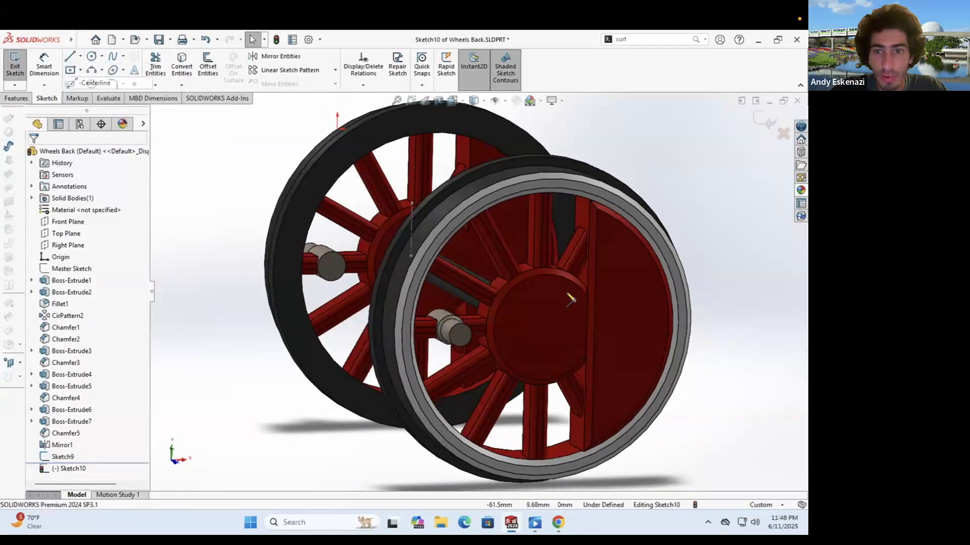
pyautogui.moveTo(548, 277); pyautogui.dragTo(544, 327)
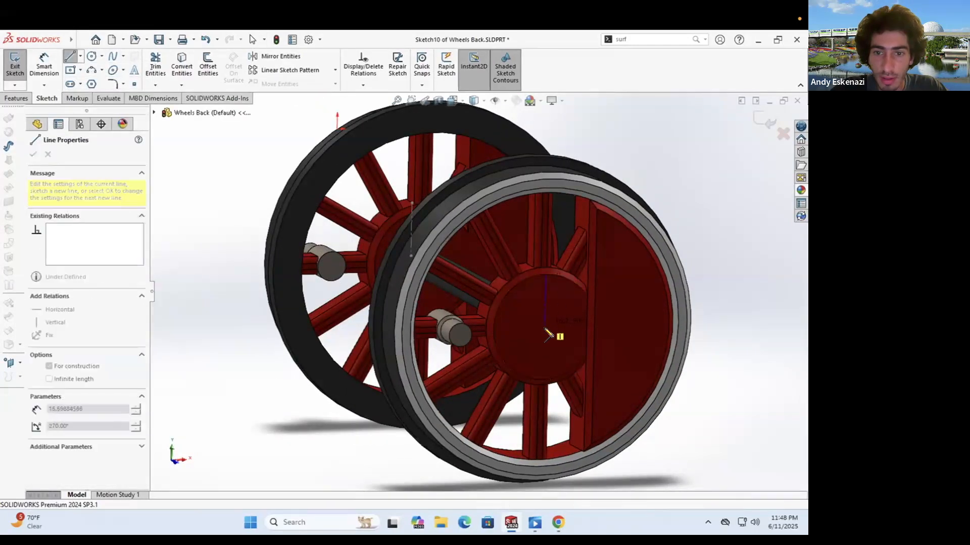
pyautogui.press('Escape')
pyautogui.click(15, 65)
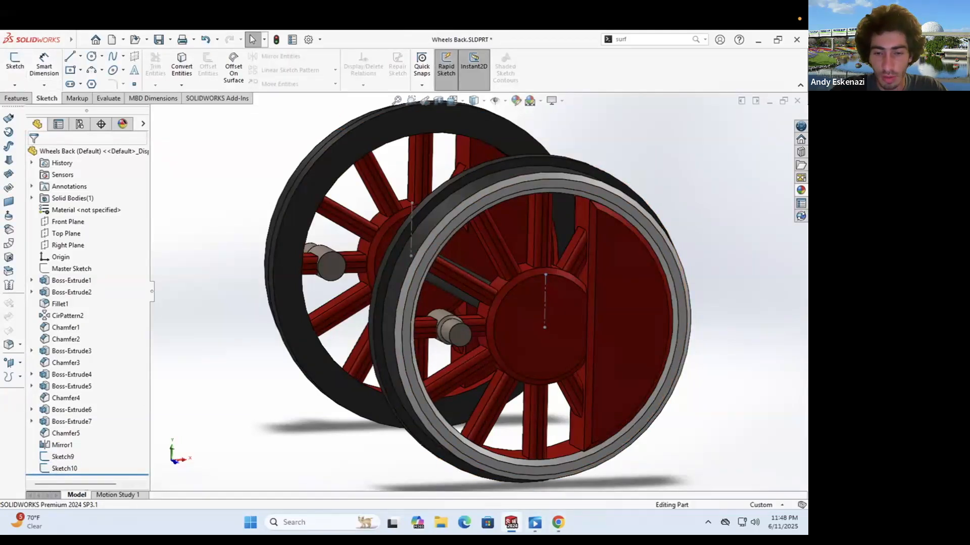
# Step: Return to the Train on Tracks assembly, rebuild it with the changed wheels and inspect the new centerline on the rear hub
pyautogui.moveTo(511, 522)
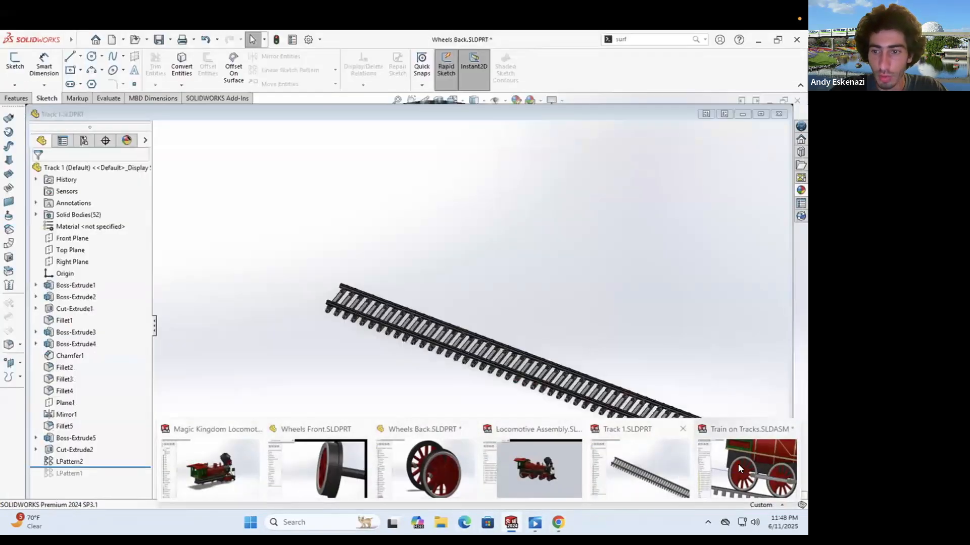
pyautogui.click(738, 464)
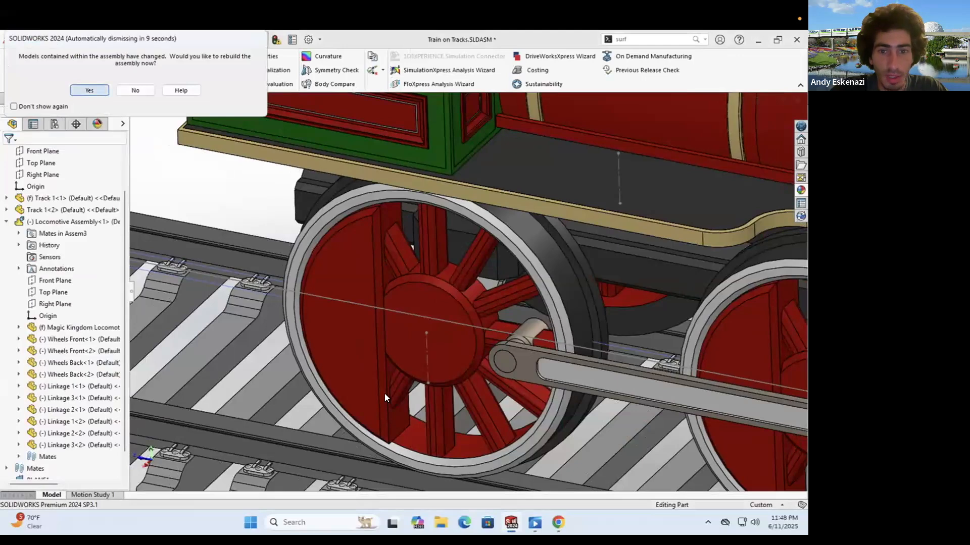
pyautogui.scroll(-3, 434, 324)
pyautogui.scroll(3, 477, 330)
pyautogui.moveTo(477, 329); pyautogui.dragTo(442, 328, button='middle')
pyautogui.scroll(-3, 441, 329)
pyautogui.scroll(-2, 442, 328)
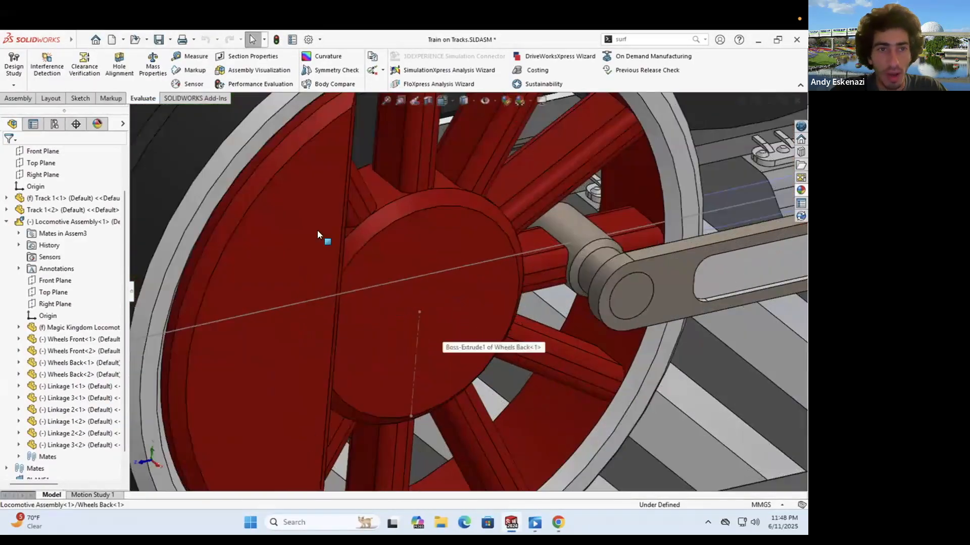
# Step: Measure the distance between the sketched rail line and the rear wheel's outer hub face
pyautogui.click(191, 56)
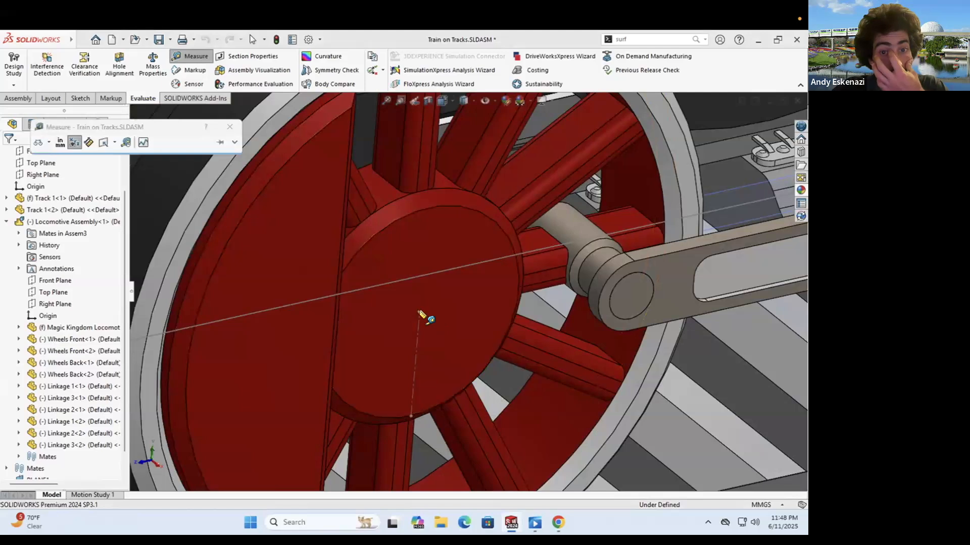
pyautogui.click(411, 277)
pyautogui.click(427, 298)
pyautogui.moveTo(427, 298); pyautogui.dragTo(396, 288, button='middle')
pyautogui.scroll(6, 401, 290)
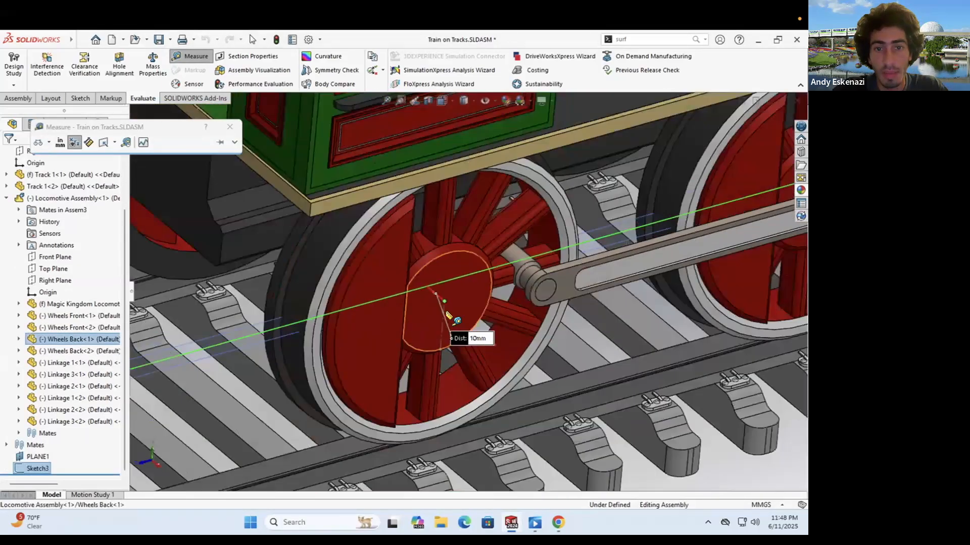
pyautogui.press('Escape')
# Step: Edit the rail line sketch and offset its 3000 mm line by 10 mm toward the outside of the track
pyautogui.rightClick(277, 337)
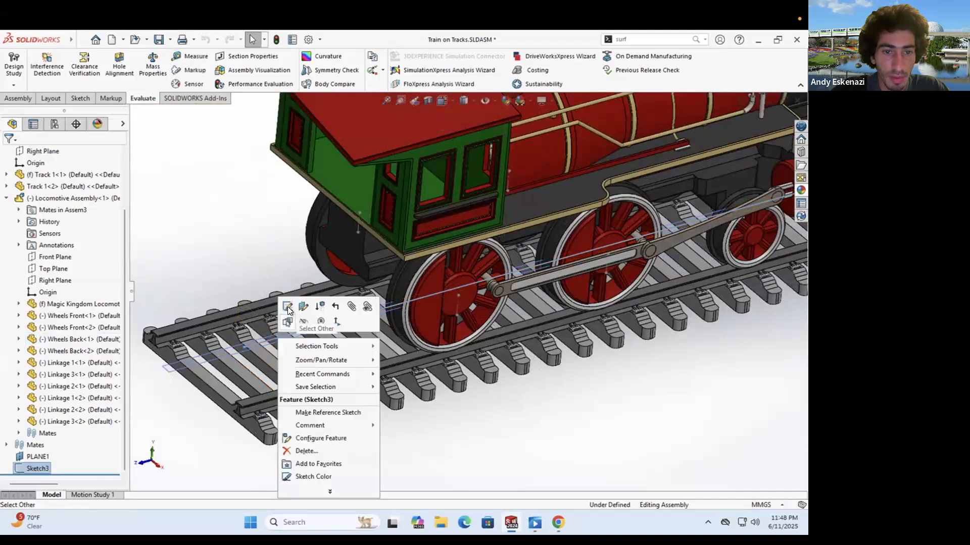
pyautogui.click(336, 327)
pyautogui.scroll(-12, 478, 439)
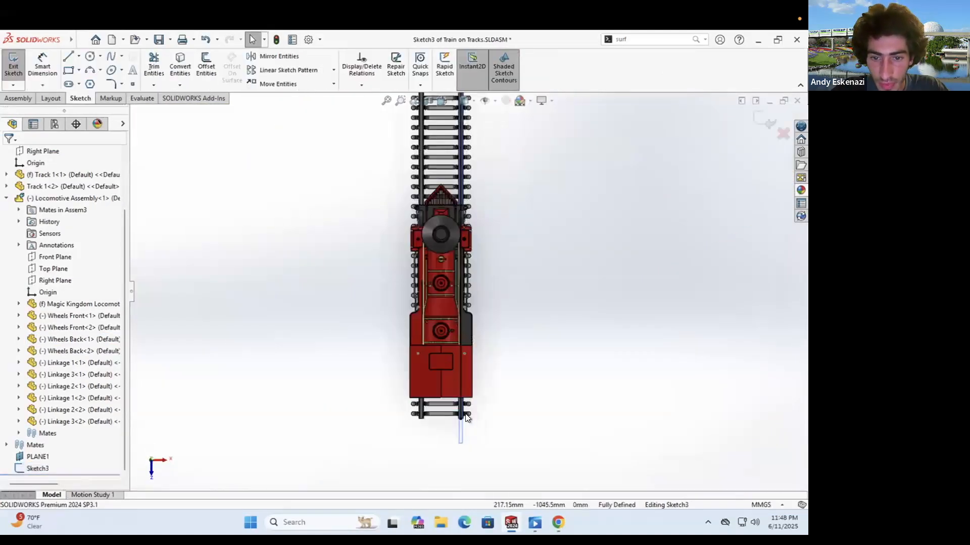
pyautogui.click(206, 66)
pyautogui.click(452, 349)
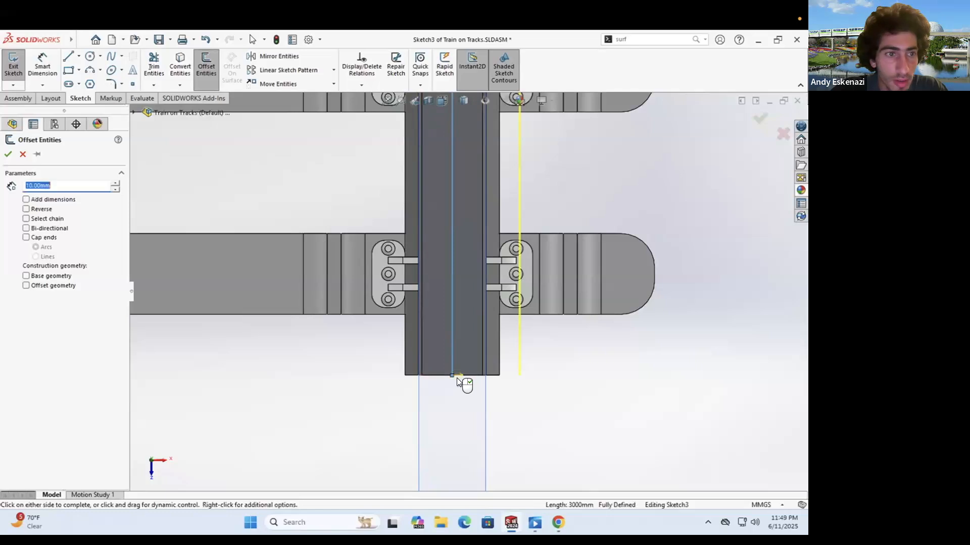
pyautogui.click(9, 153)
pyautogui.scroll(10, 473, 344)
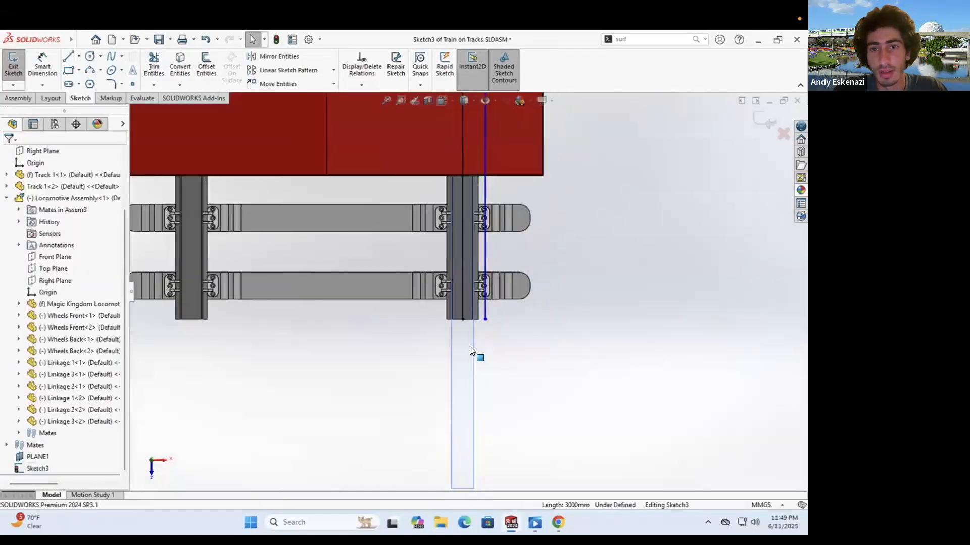
# Step: Convert the original 3000 mm rail line to construction geometry, leaving its offset copy solid, and close the sketch with a rebuild
pyautogui.scroll(-10, 449, 241)
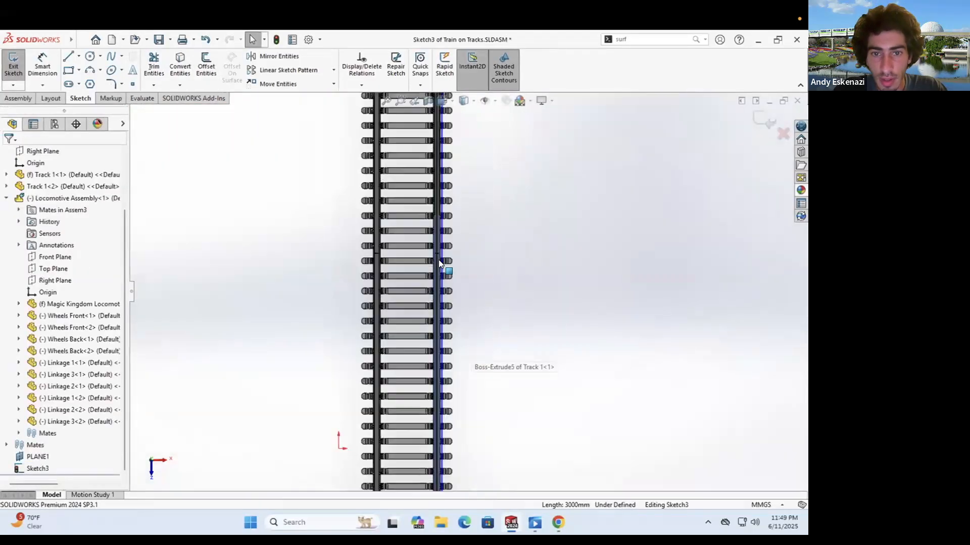
pyautogui.rightClick(438, 281)
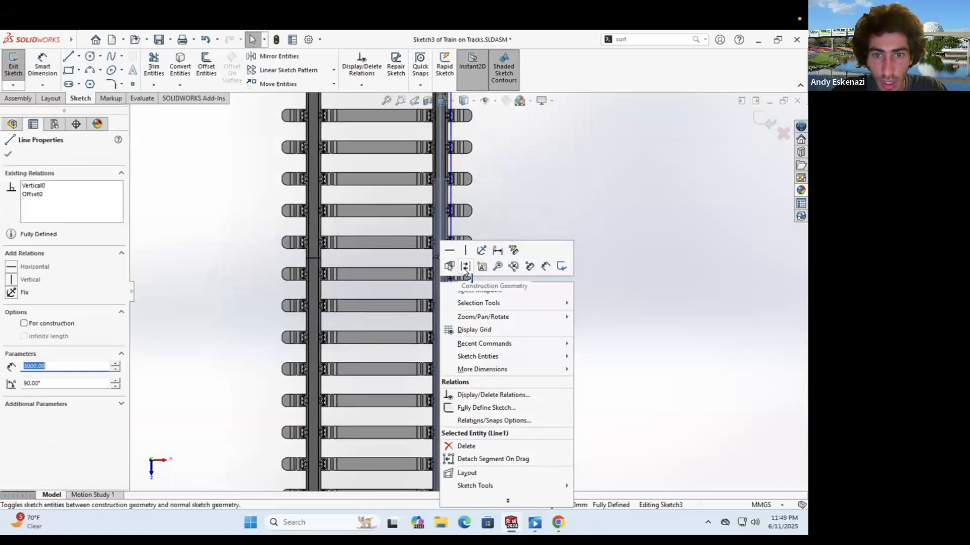
pyautogui.click(453, 278)
pyautogui.moveTo(456, 283)
pyautogui.mouseDown(button='middle')
pyautogui.moveTo(455, 168)
pyautogui.moveTo(313, 260)
pyautogui.mouseUp(button='middle')
pyautogui.hotkey('ctrl', 'b')
pyautogui.scroll(8, 433, 282)
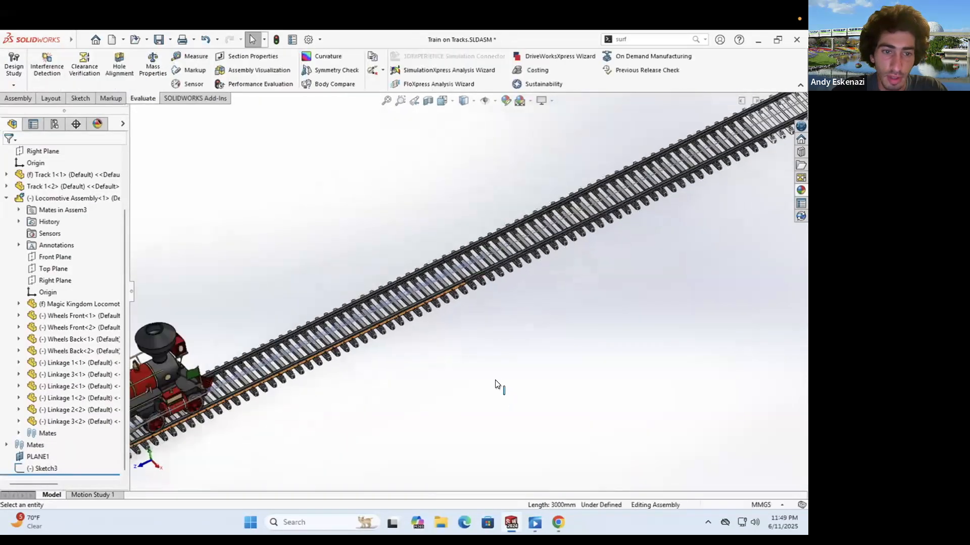
# Step: Add a path mate between the center point of the rear wheel's hub sketch and the offset rail line, keeping all constraints Free
pyautogui.scroll(-4, 299, 321)
pyautogui.scroll(-10, 298, 322)
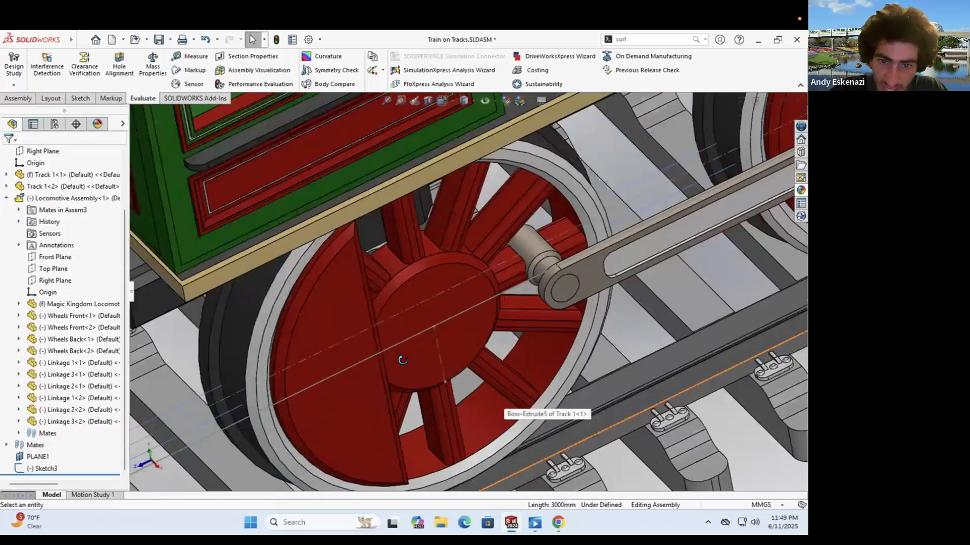
pyautogui.press('Escape')
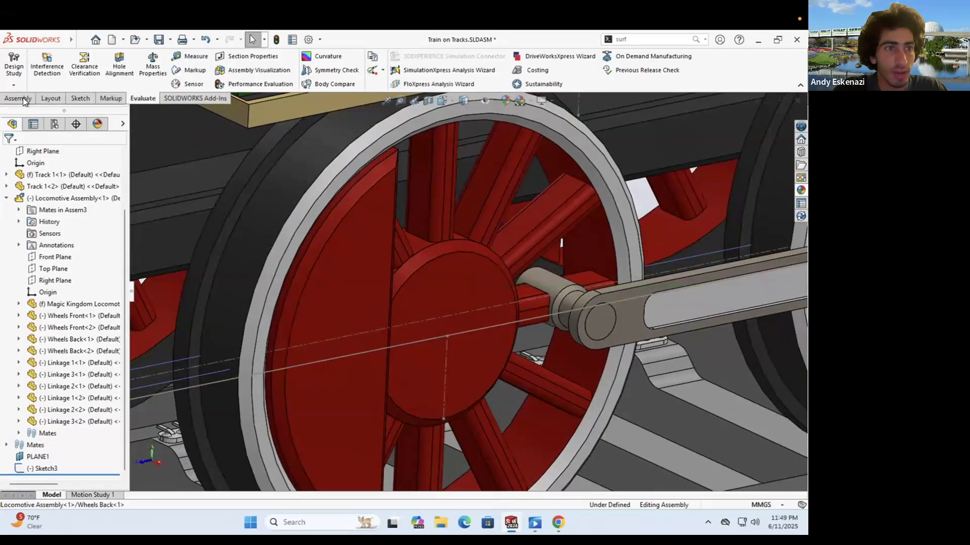
pyautogui.click(36, 98)
pyautogui.click(89, 67)
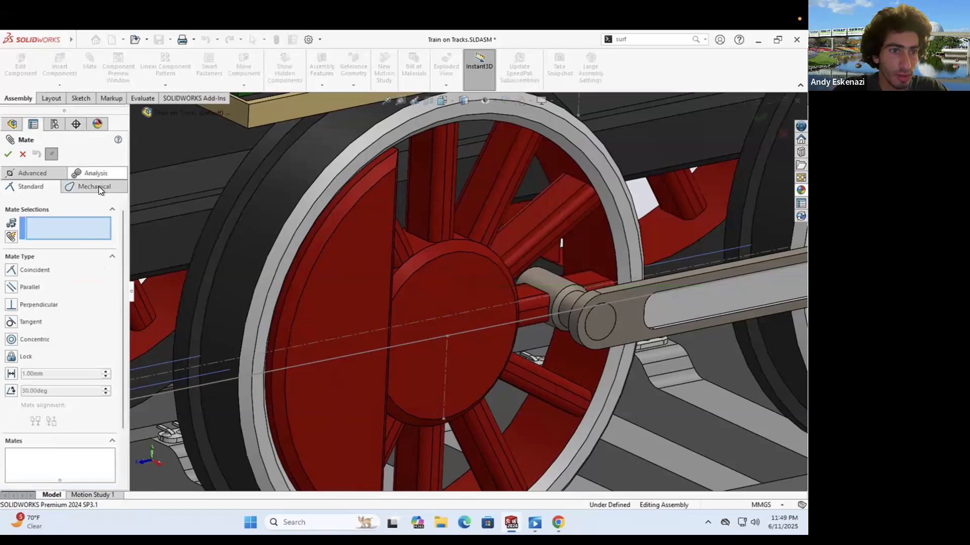
pyautogui.click(98, 186)
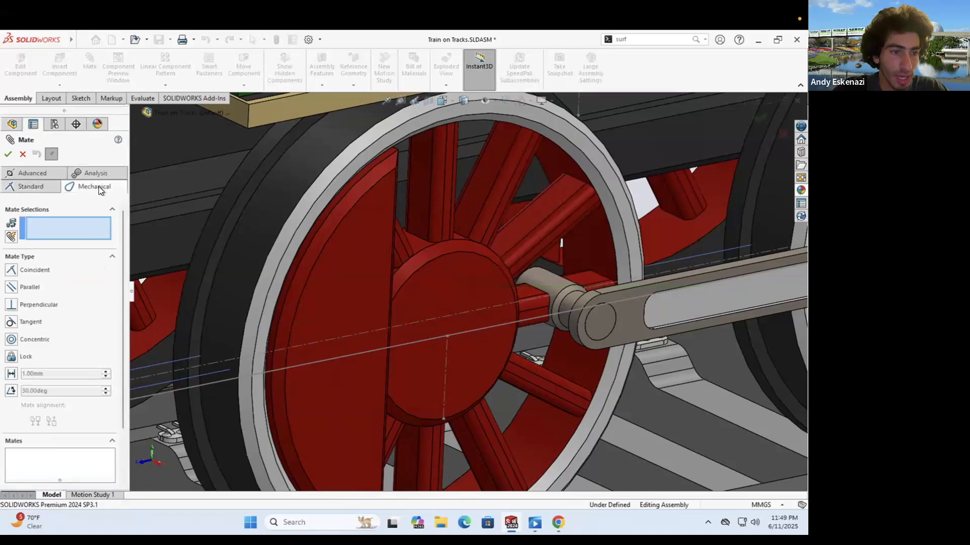
pyautogui.click(34, 174)
pyautogui.click(12, 319)
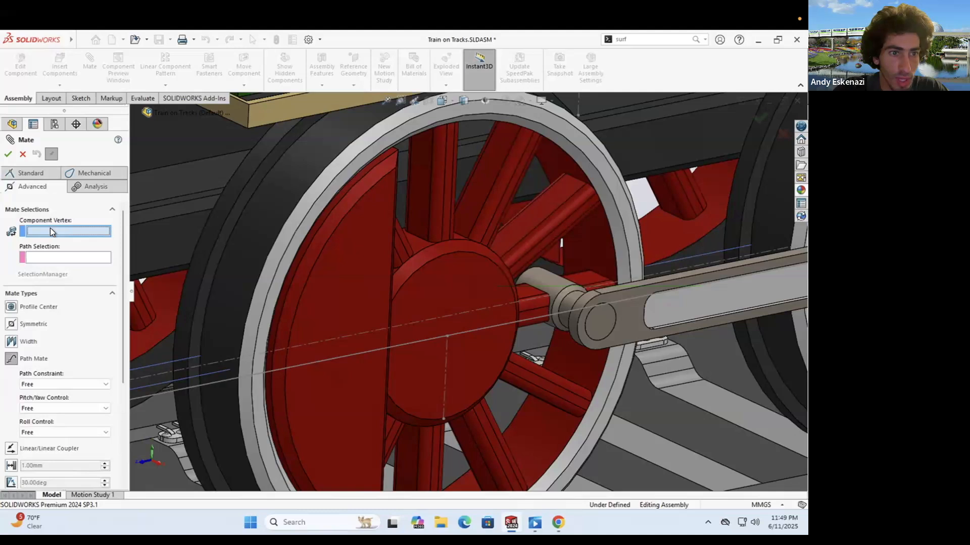
pyautogui.click(444, 334)
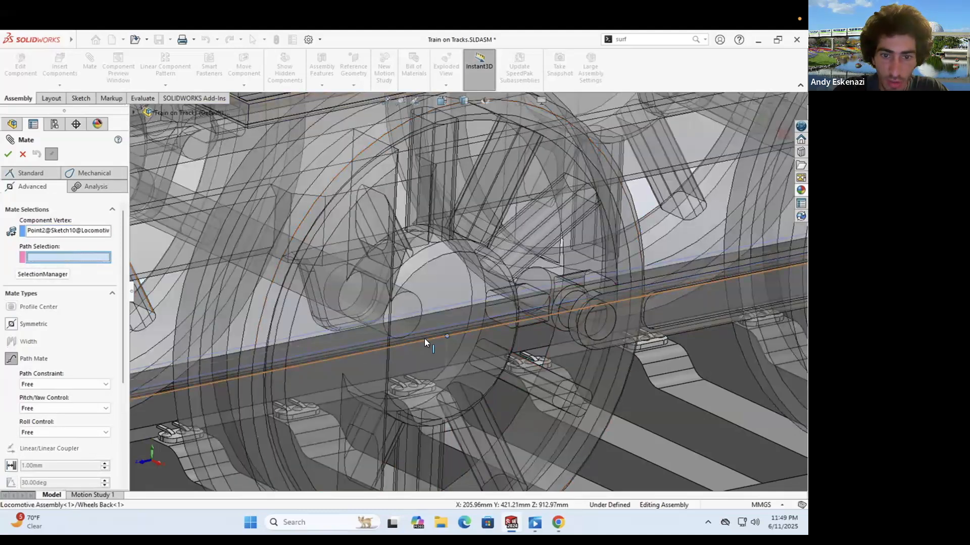
pyautogui.click(444, 352)
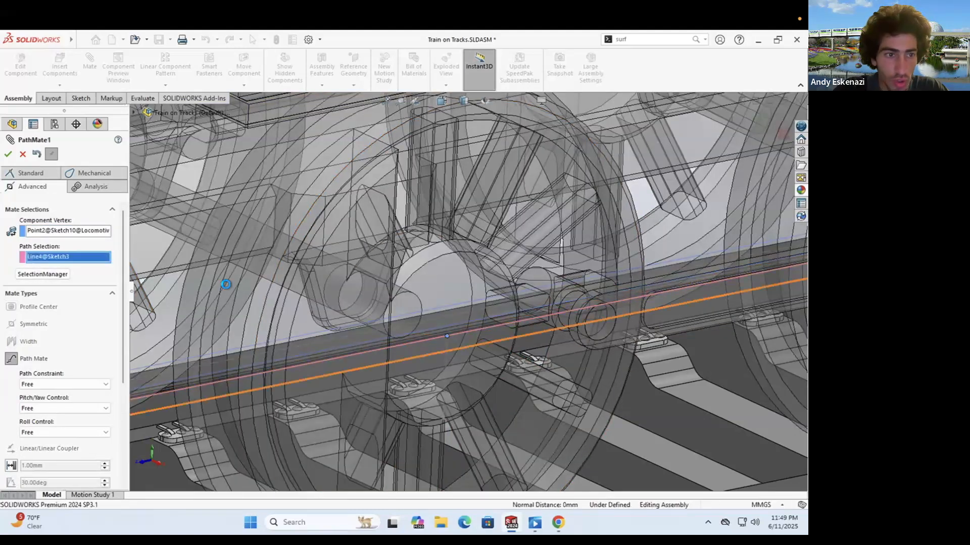
pyautogui.click(7, 157)
pyautogui.click(21, 154)
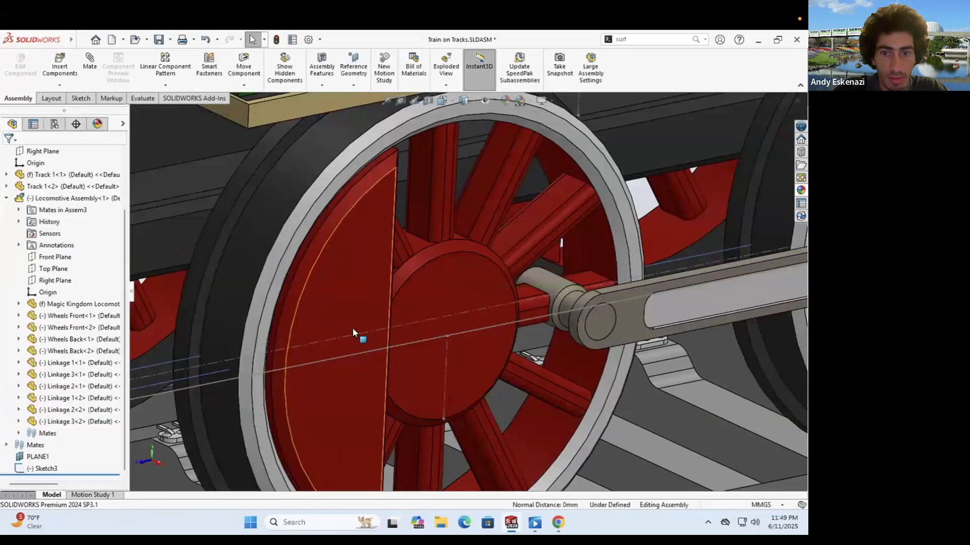
# Step: Check the locomotive's position on the tracks and save the Train on Tracks assembly
pyautogui.scroll(8, 530, 320)
pyautogui.moveTo(547, 265); pyautogui.dragTo(559, 238, button='middle')
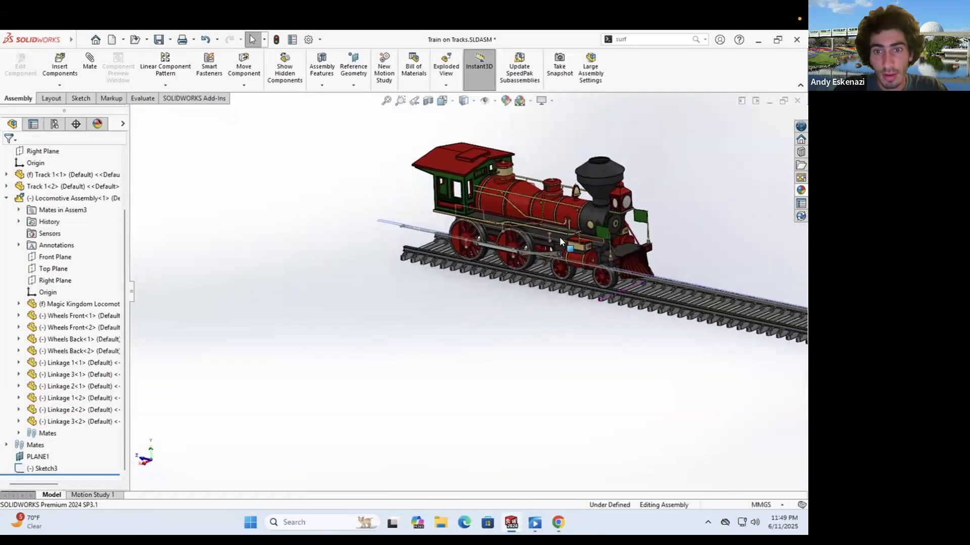
pyautogui.scroll(-5, 558, 251)
pyautogui.click(158, 40)
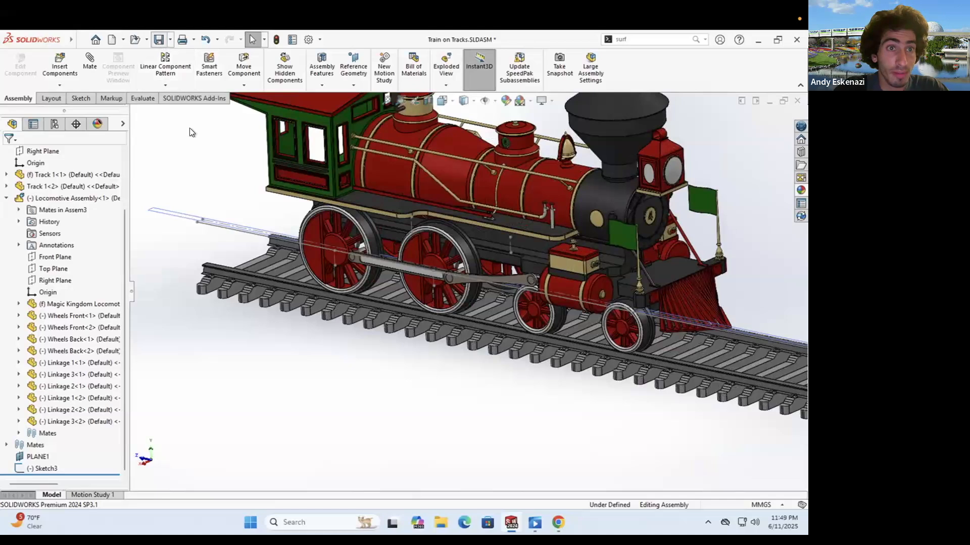
pyautogui.click(214, 196)
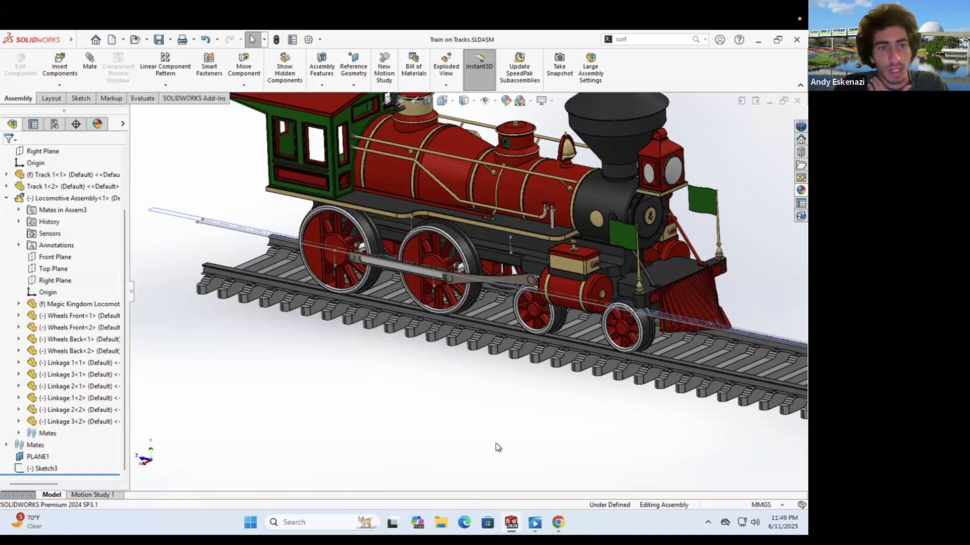
# Step: Dismiss the motion study's path mate warning, return to the model and enable the SOLIDWORKS Motion add-in
pyautogui.click(99, 494)
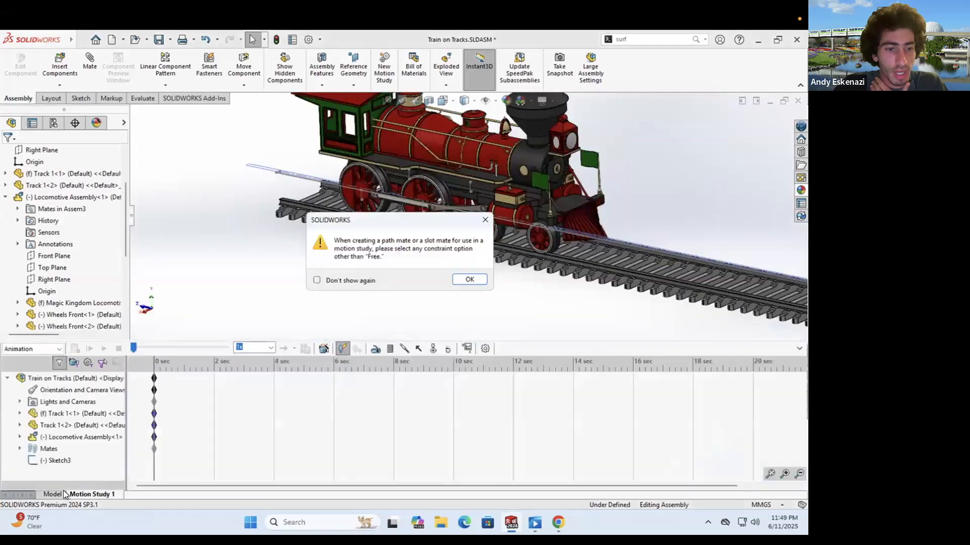
pyautogui.click(470, 280)
pyautogui.click(54, 494)
pyautogui.click(184, 98)
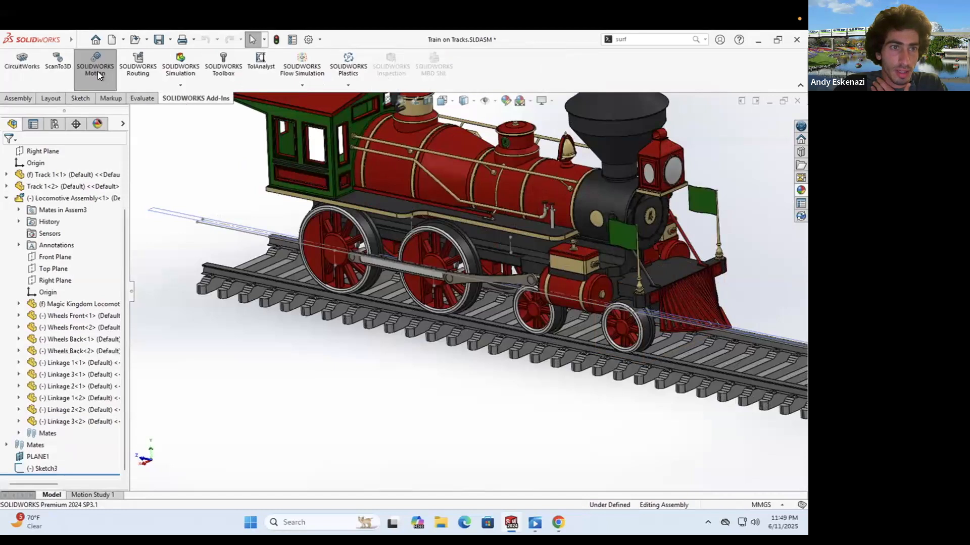
pyautogui.click(101, 67)
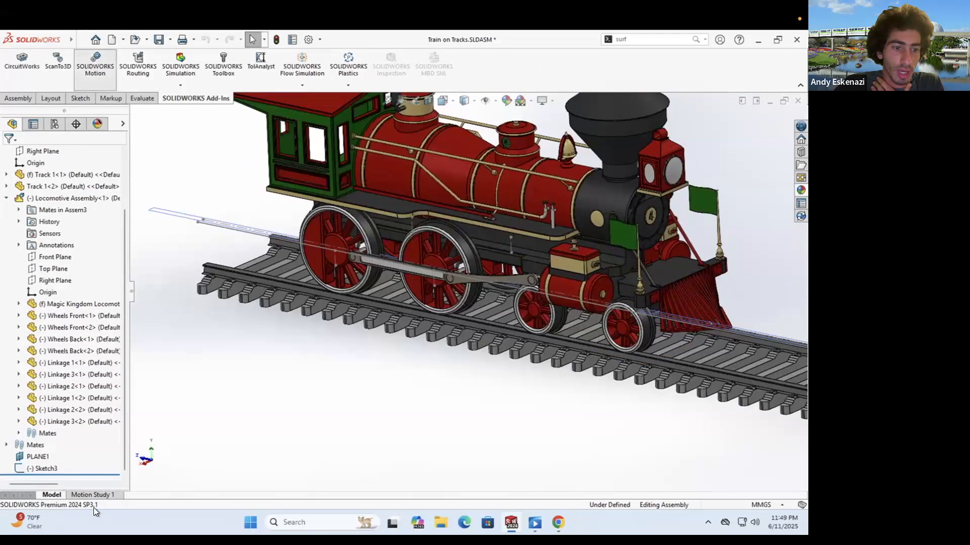
# Step: Open Motion Study 1, dismiss the path mate warning and set the study type to Motion Analysis
pyautogui.click(97, 495)
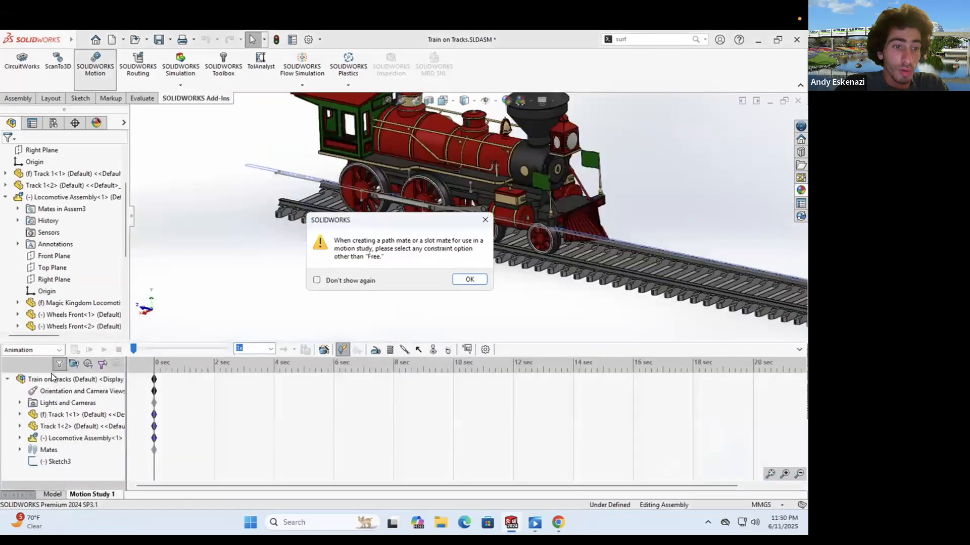
pyautogui.click(469, 280)
pyautogui.click(32, 350)
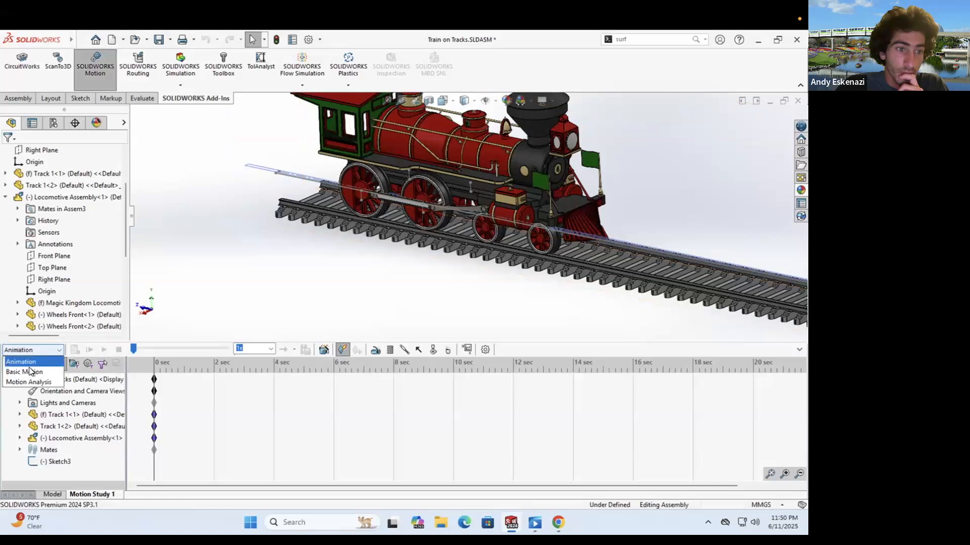
pyautogui.click(30, 383)
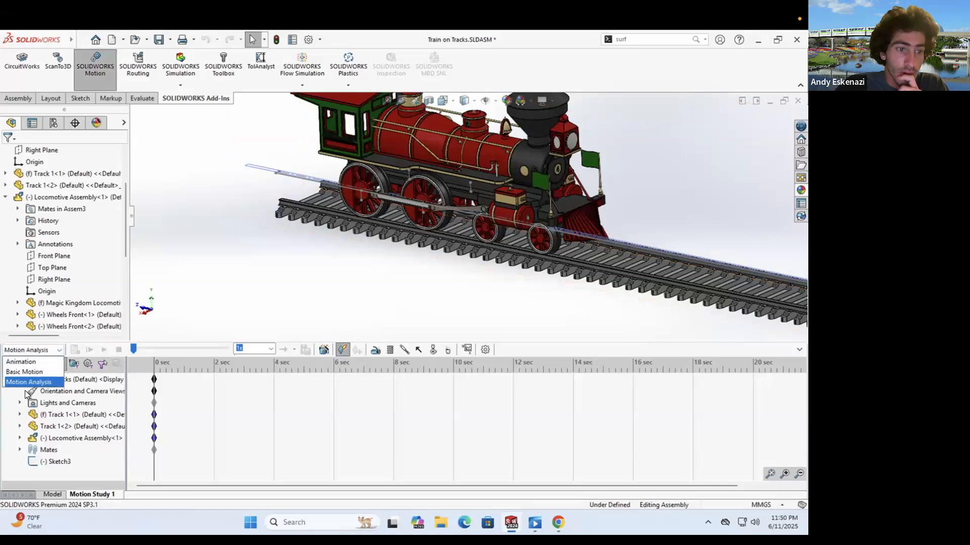
pyautogui.click(376, 350)
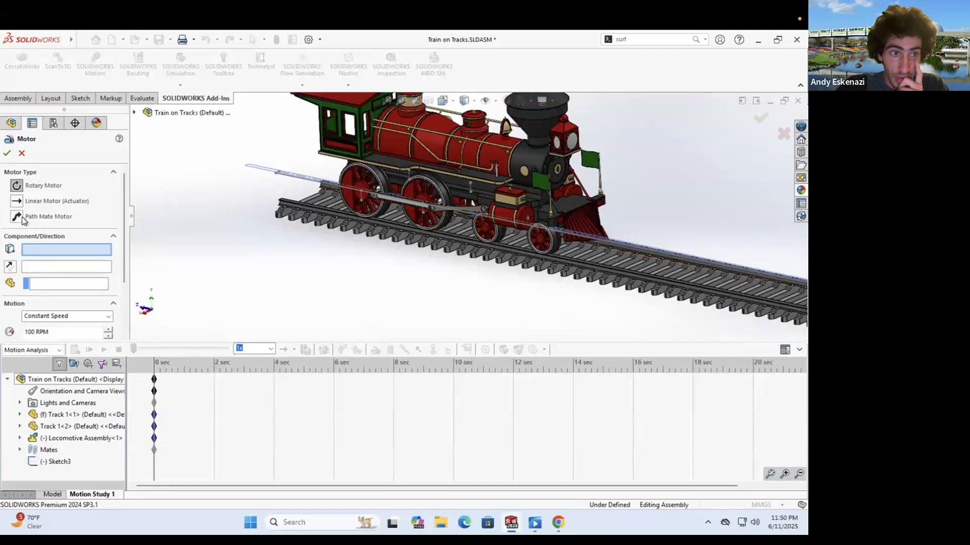
pyautogui.click(18, 217)
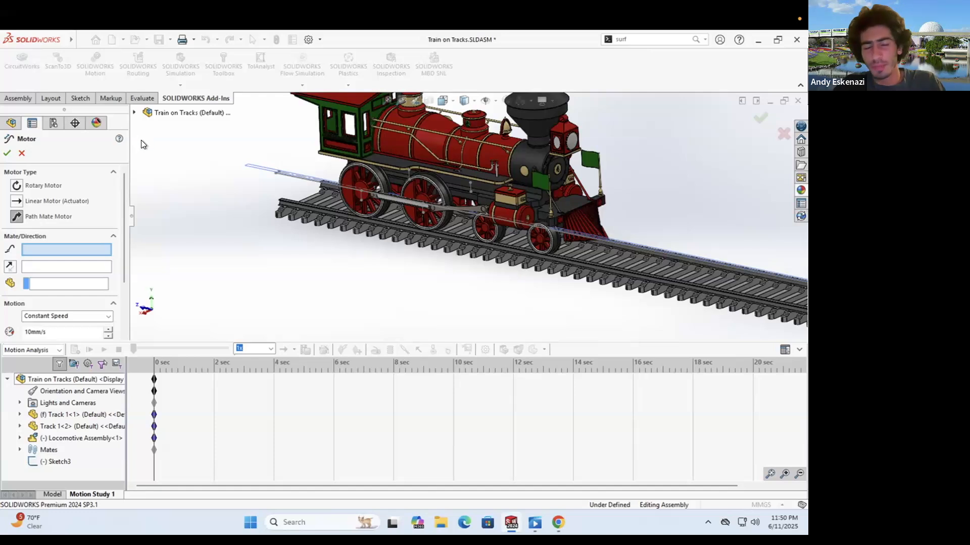
pyautogui.click(135, 113)
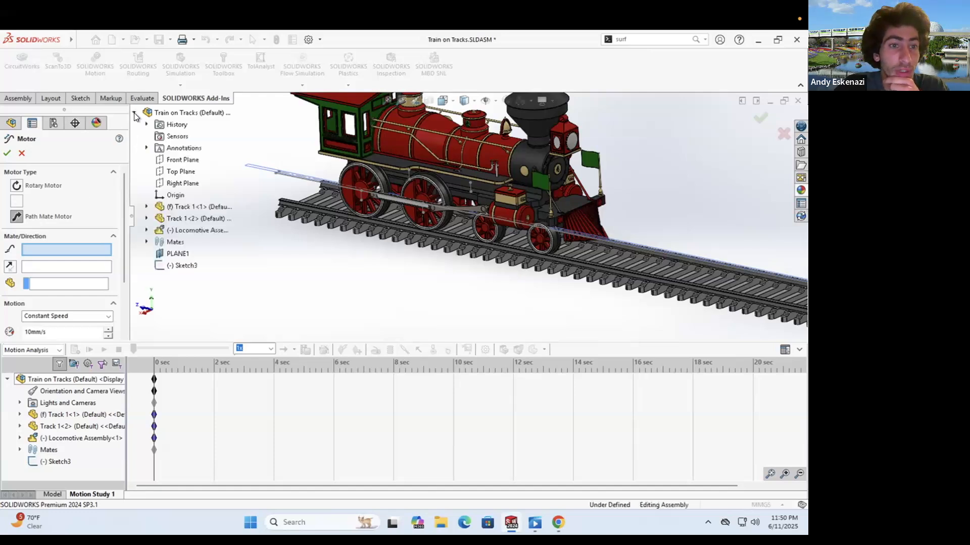
pyautogui.click(147, 242)
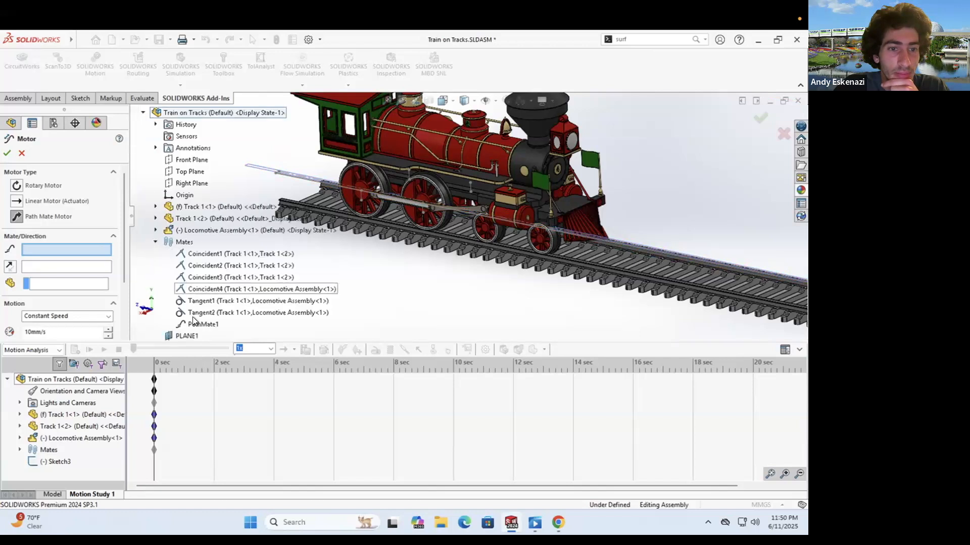
pyautogui.click(194, 324)
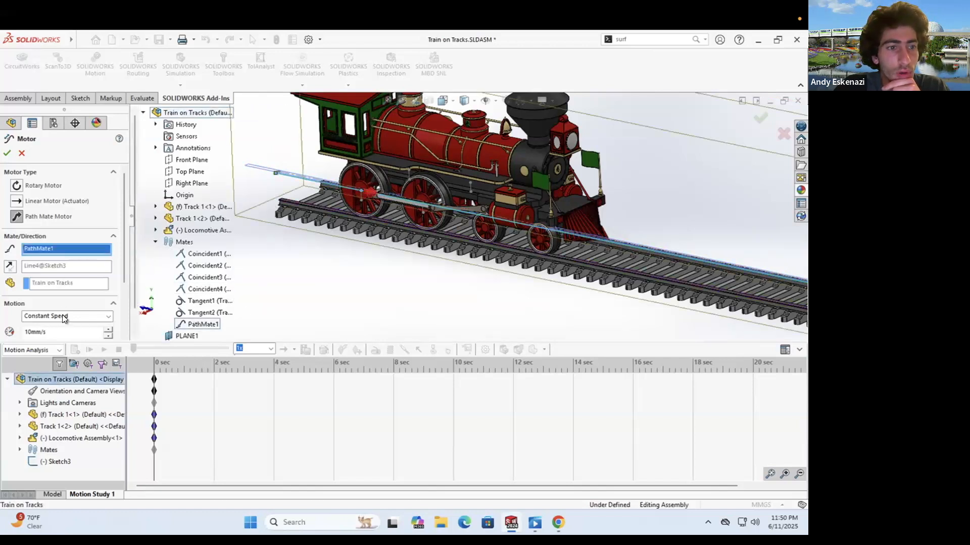
pyautogui.scroll(-1, 120, 290)
pyautogui.click(54, 302)
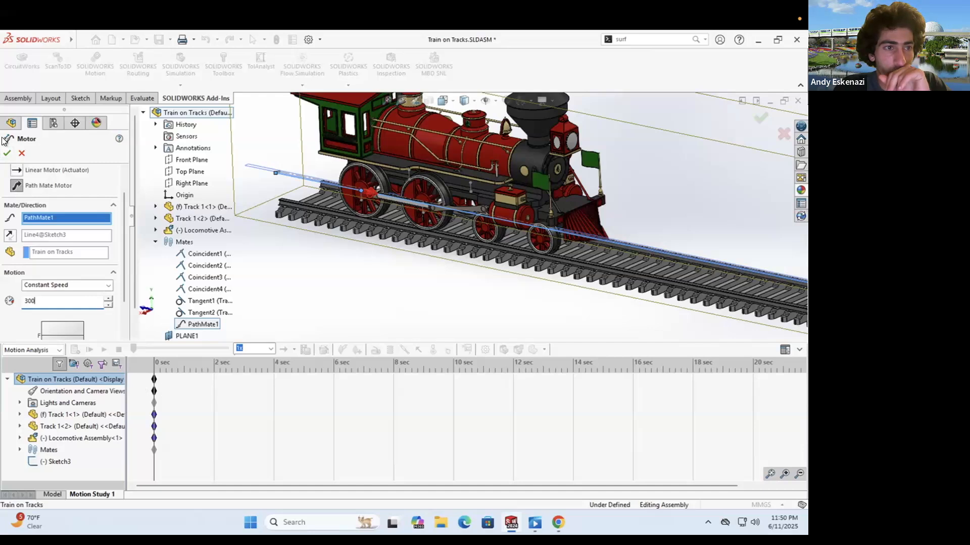
pyautogui.click(21, 153)
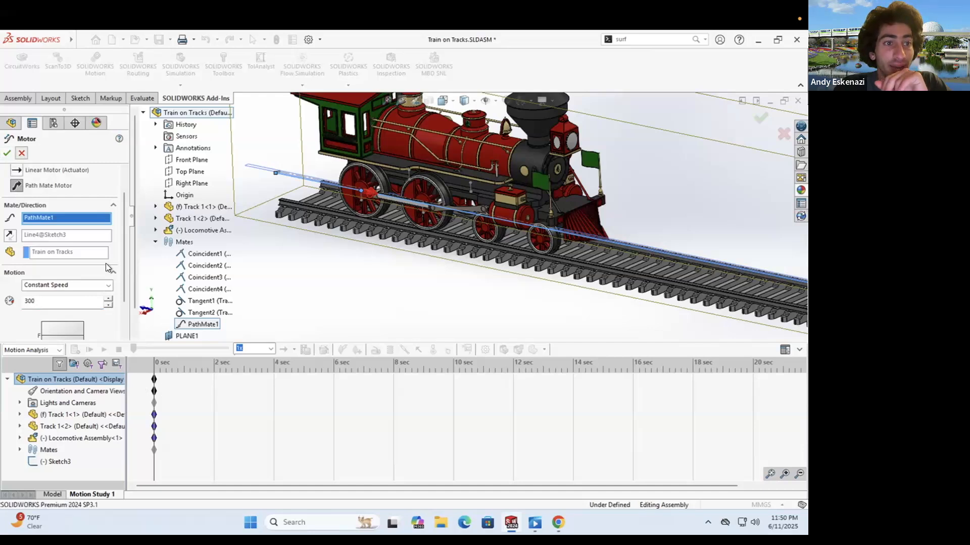
# Step: Extend the motion study's duration to 20 seconds
pyautogui.moveTo(358, 400); pyautogui.dragTo(751, 397)
pyautogui.click(155, 377)
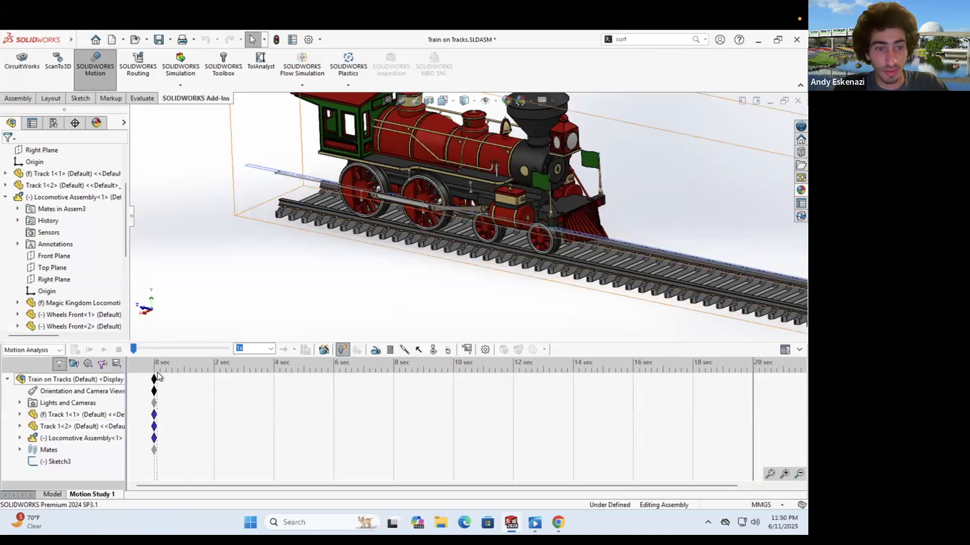
pyautogui.moveTo(730, 397); pyautogui.dragTo(750, 386)
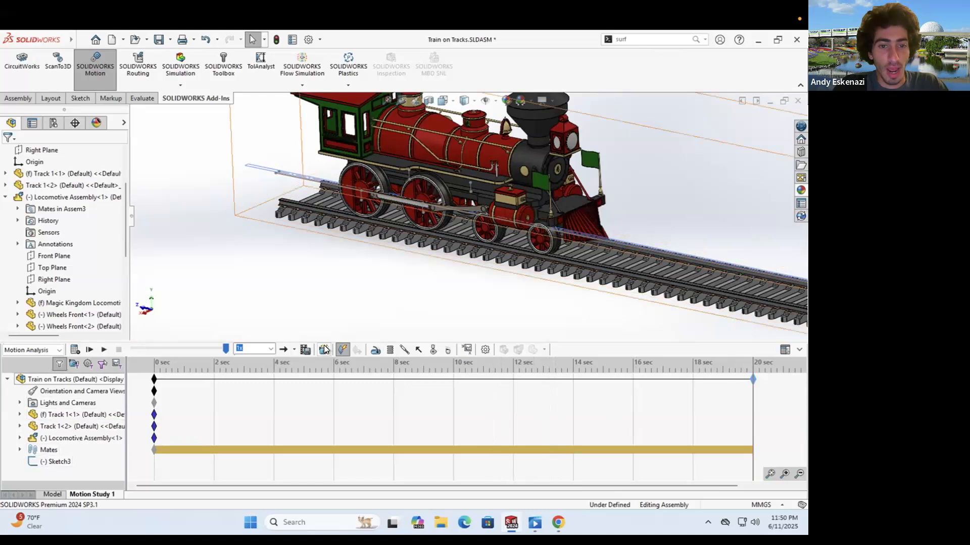
# Step: Add a path mate motor on PathMate1 with a constant speed of 300 mm/s
pyautogui.click(376, 350)
pyautogui.click(17, 217)
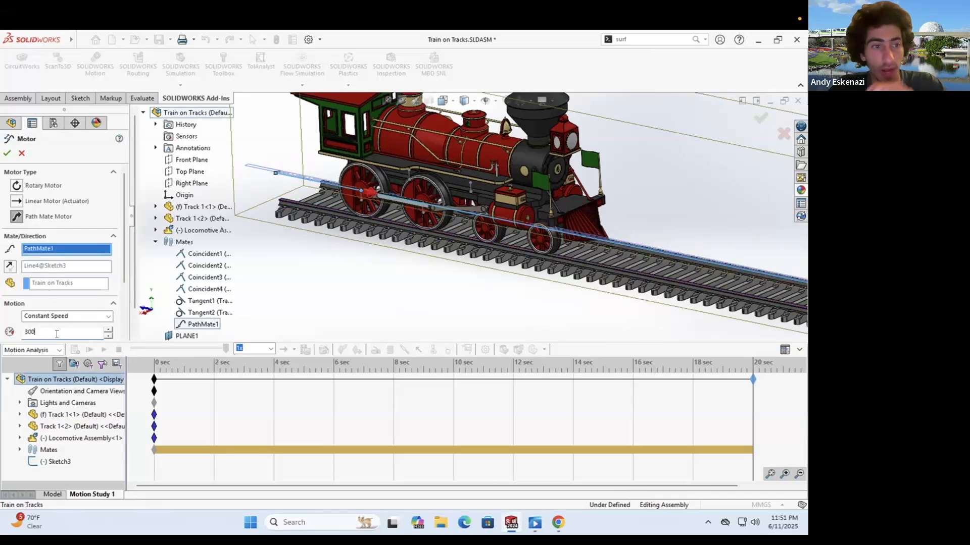
pyautogui.click(8, 154)
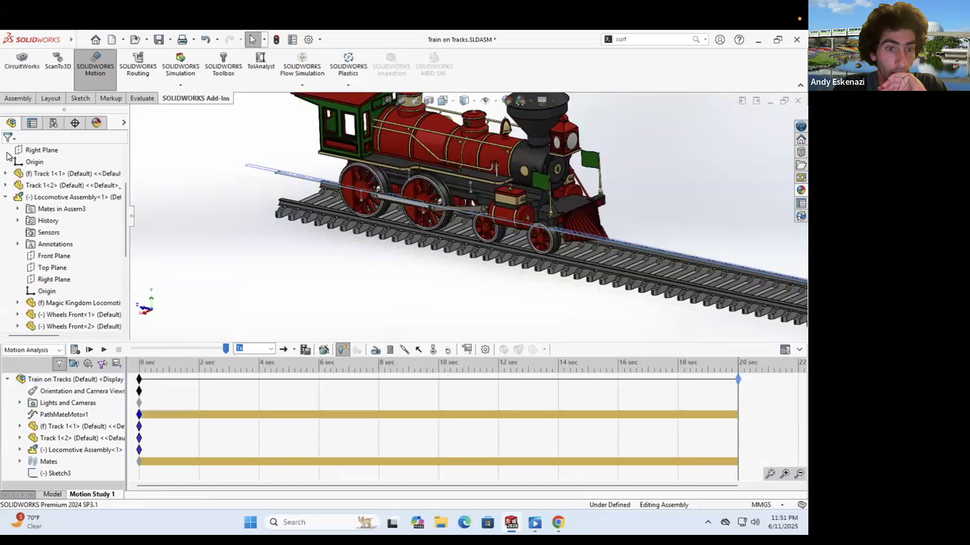
# Step: Play the motion study, inspect how far the locomotive travels along the track, rewind to the start and return to the model
pyautogui.click(103, 347)
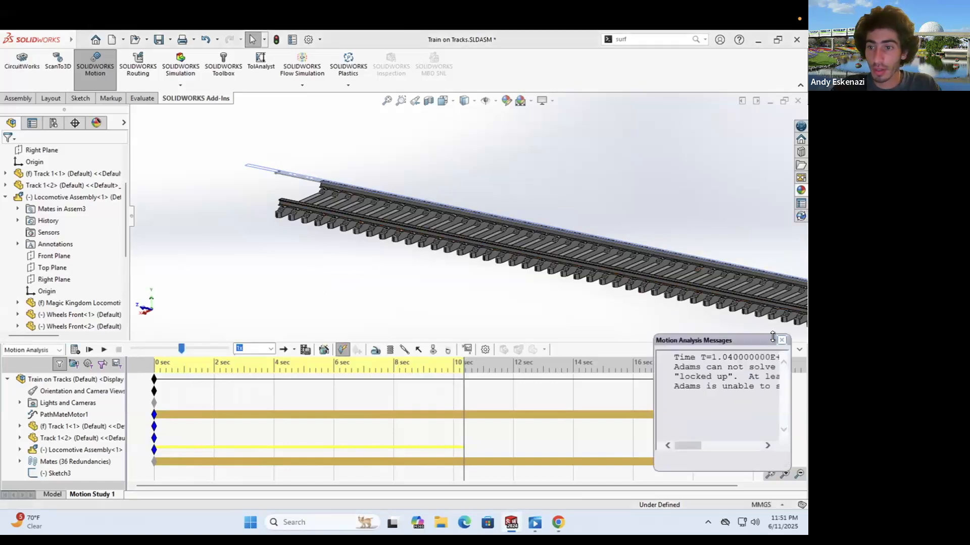
pyautogui.click(782, 341)
pyautogui.scroll(5, 505, 262)
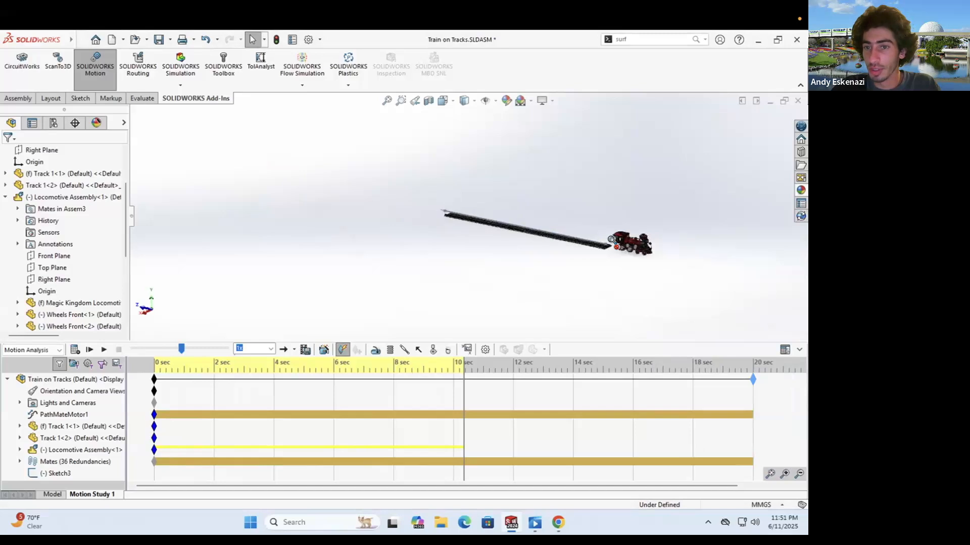
pyautogui.scroll(-1, 478, 226)
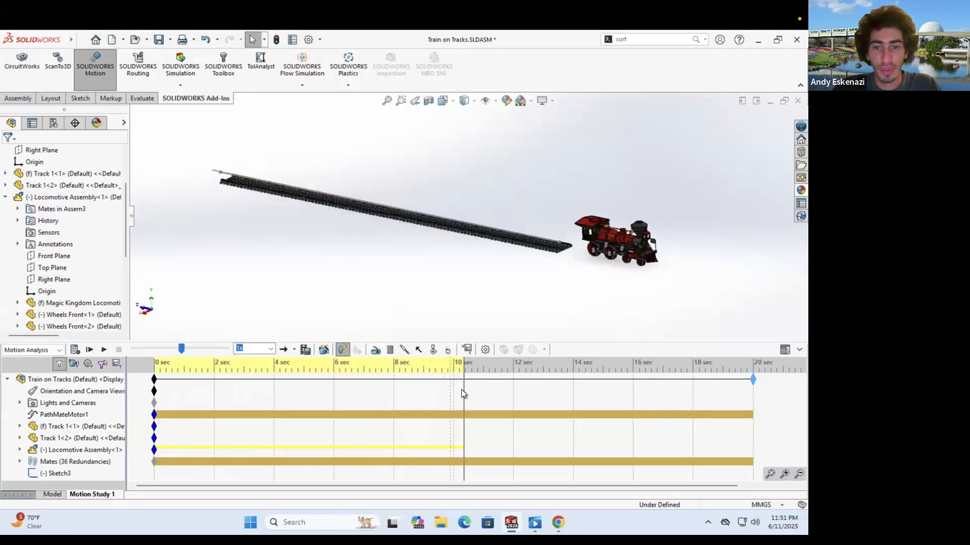
pyautogui.moveTo(428, 390); pyautogui.dragTo(144, 362)
pyautogui.click(53, 495)
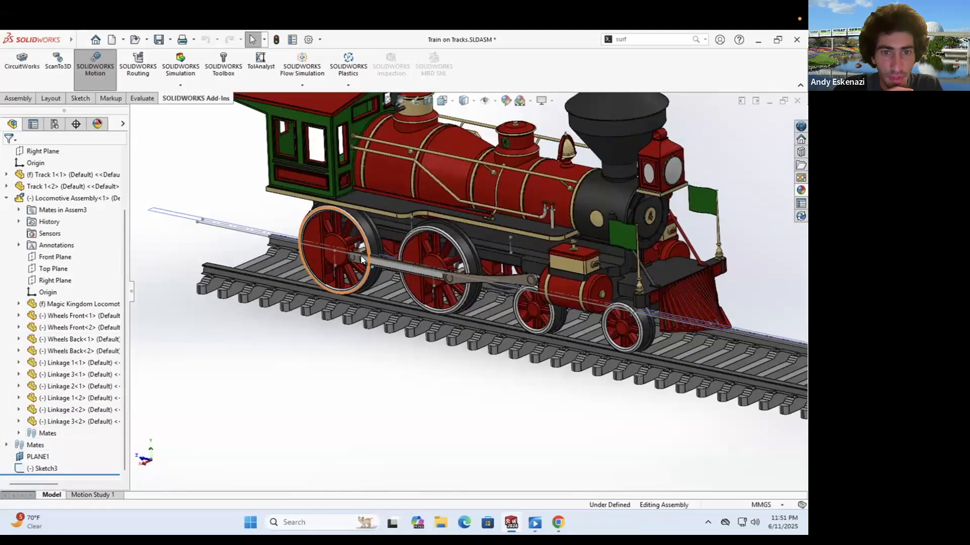
# Step: Try turning the rear driving wheel by hand, undo the move, and test sliding the locomotive along the track
pyautogui.click(368, 259)
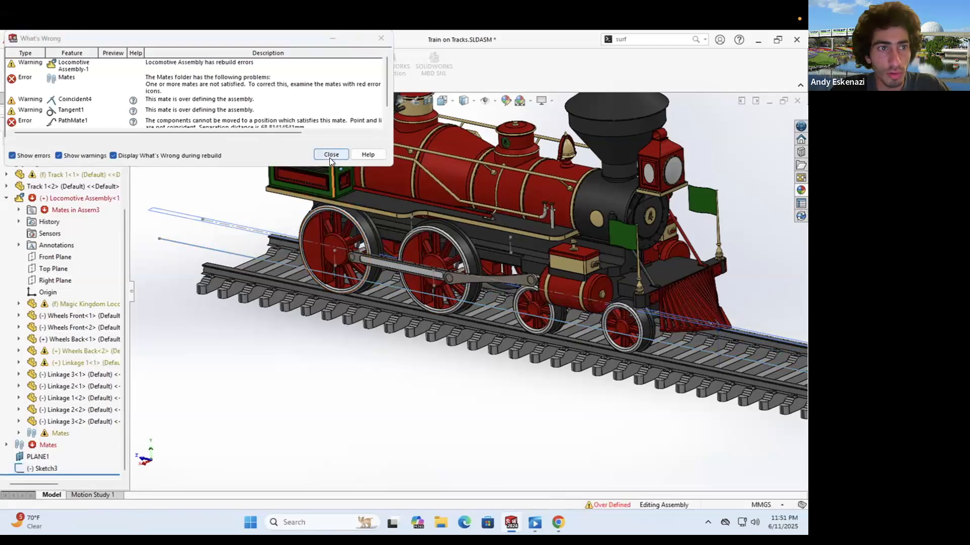
pyautogui.click(330, 156)
pyautogui.hotkey('ctrl', 'z')
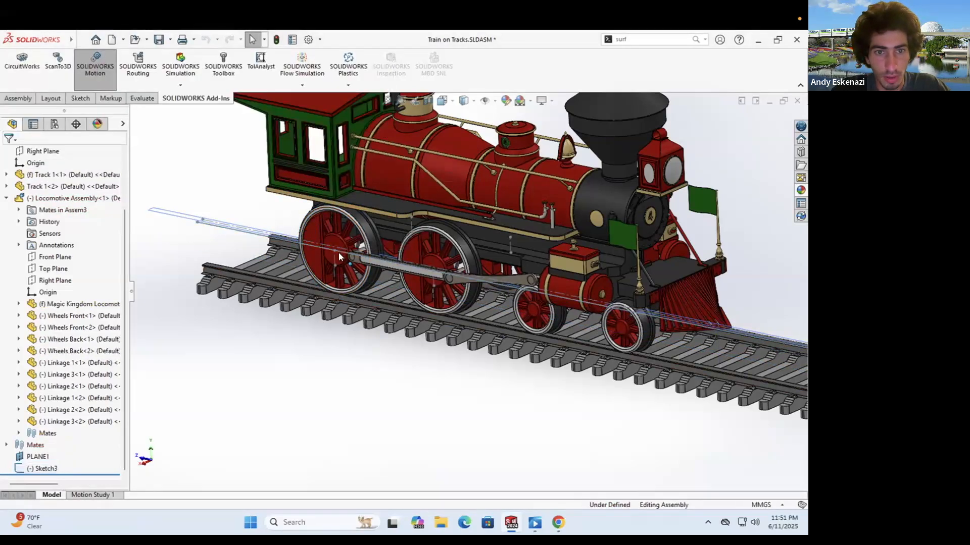
pyautogui.moveTo(360, 202); pyautogui.dragTo(303, 384)
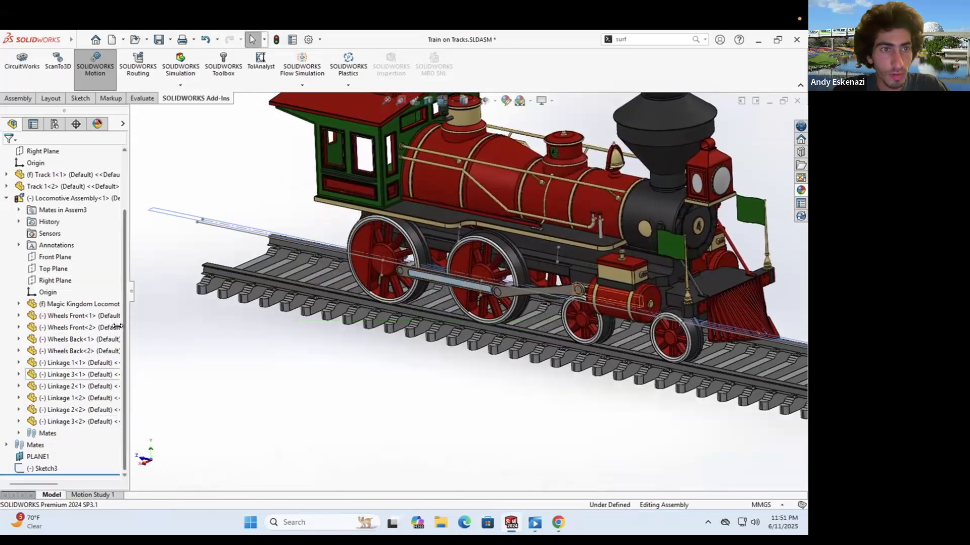
# Step: Open the existing path mate for editing, keep its path constraint Free and set Pitch/Yaw Control to Follow Path
pyautogui.click(20, 433)
pyautogui.scroll(-1, 66, 444)
pyautogui.scroll(4, 71, 416)
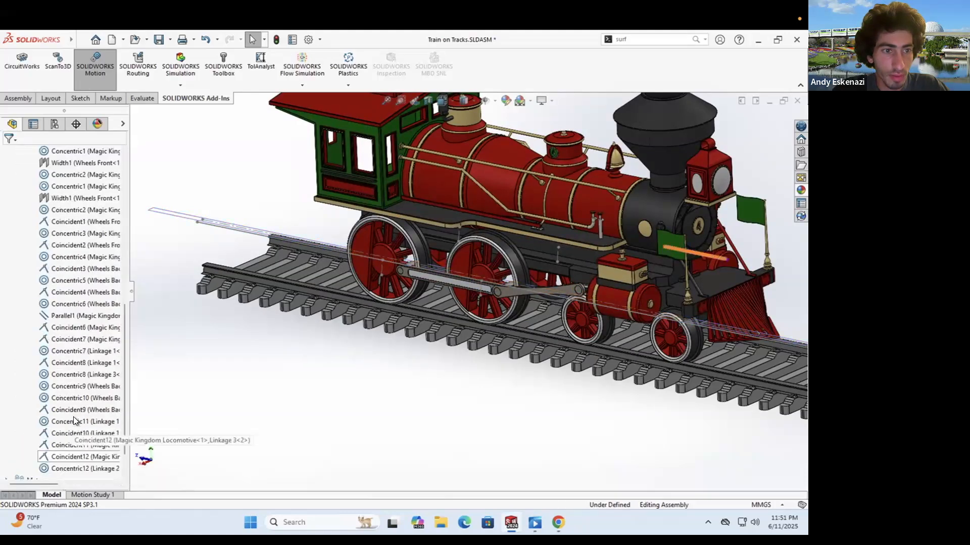
pyautogui.scroll(-6, 74, 416)
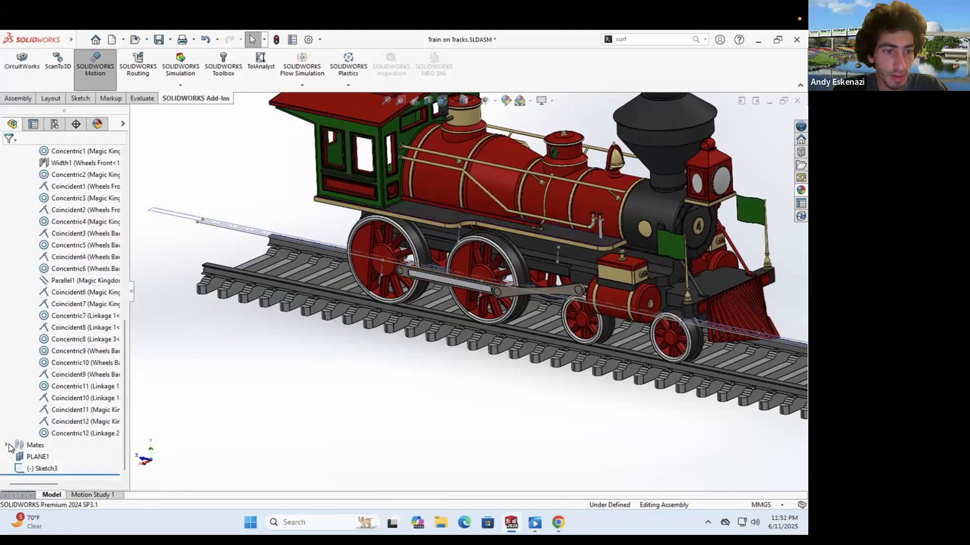
pyautogui.rightClick(52, 468)
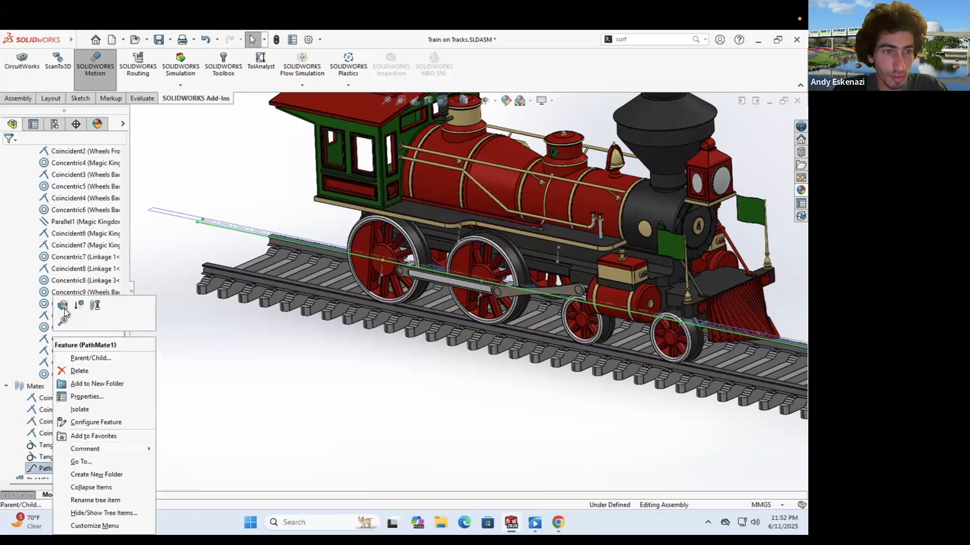
pyautogui.click(73, 306)
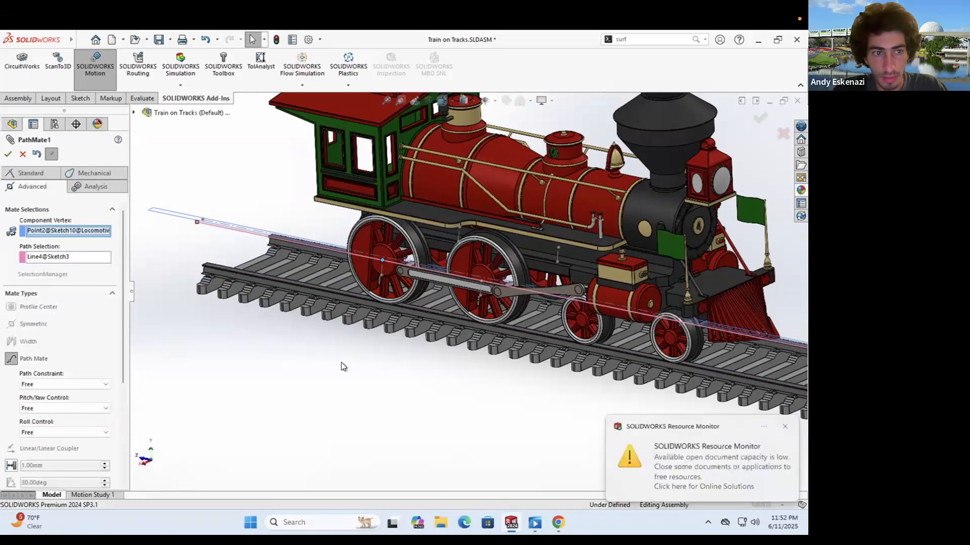
pyautogui.click(53, 383)
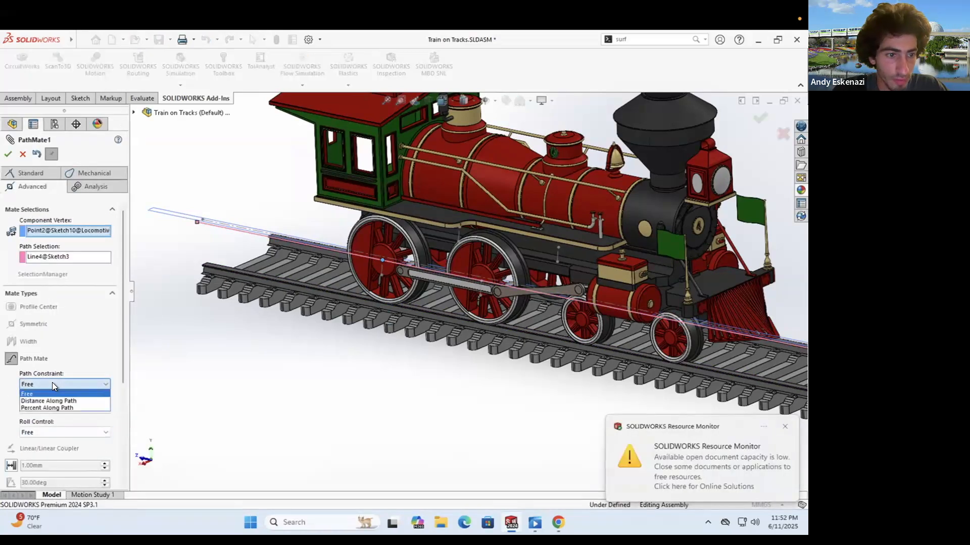
pyautogui.click(51, 394)
pyautogui.click(53, 405)
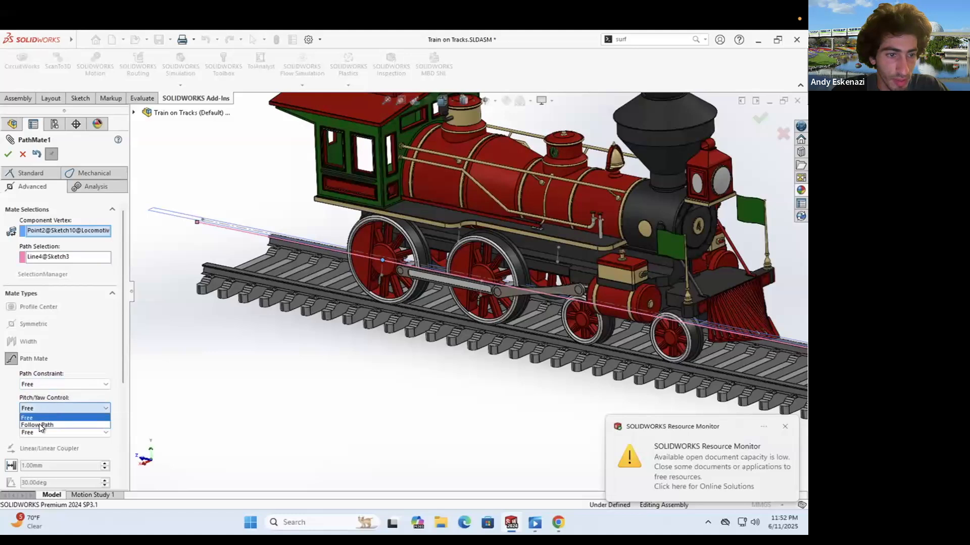
pyautogui.click(38, 424)
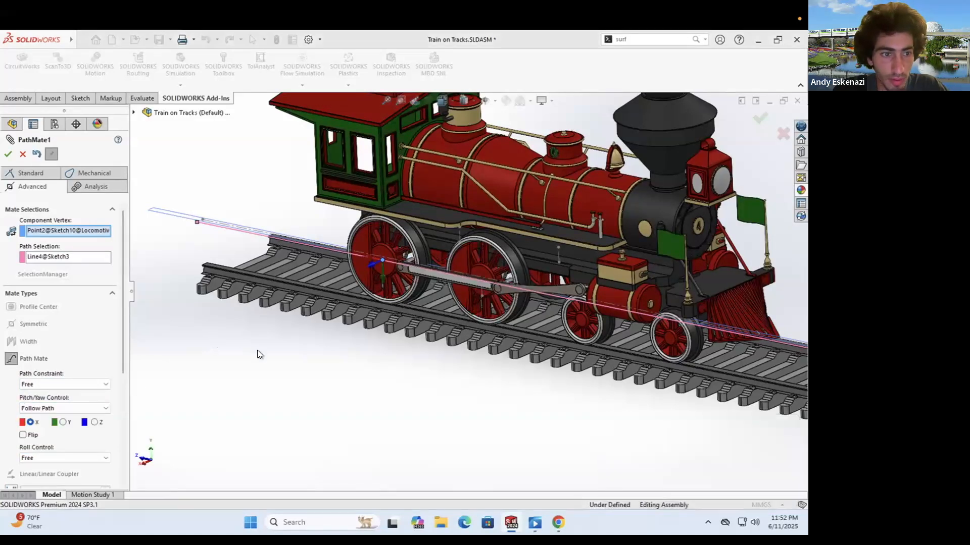
# Step: Try the Y, Z and X axes and the flipped direction for the path mate's Follow Path control
pyautogui.moveTo(480, 241); pyautogui.dragTo(485, 284)
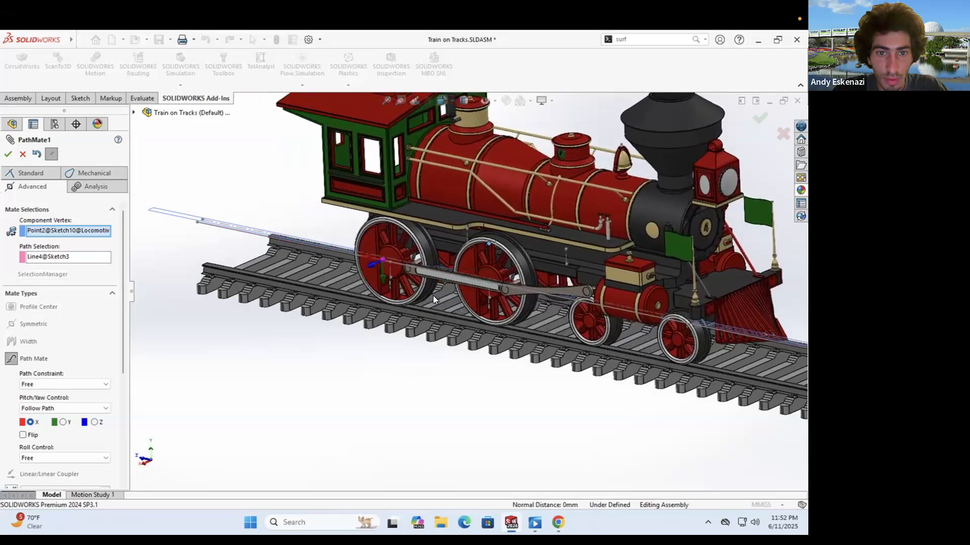
pyautogui.scroll(-5, 423, 262)
pyautogui.scroll(-3, 411, 246)
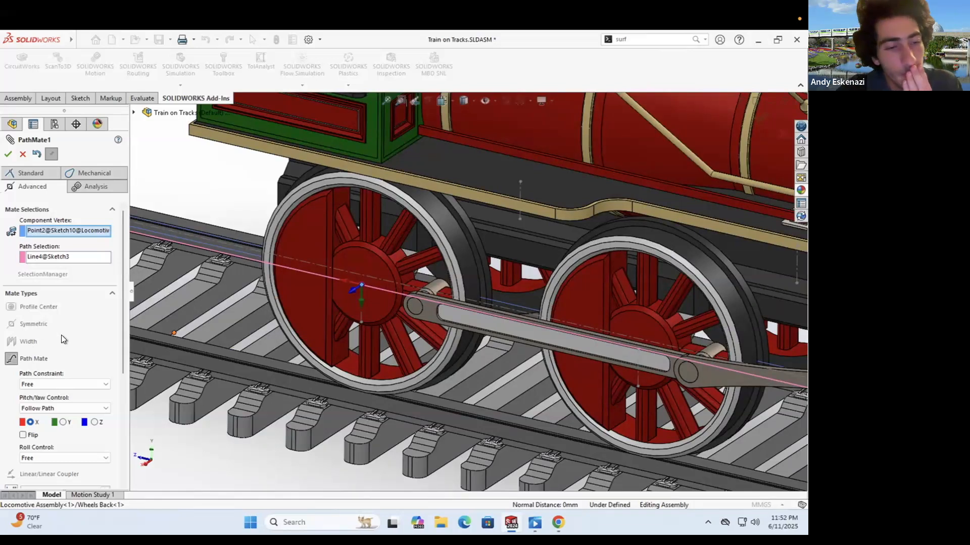
pyautogui.click(63, 422)
pyautogui.click(93, 423)
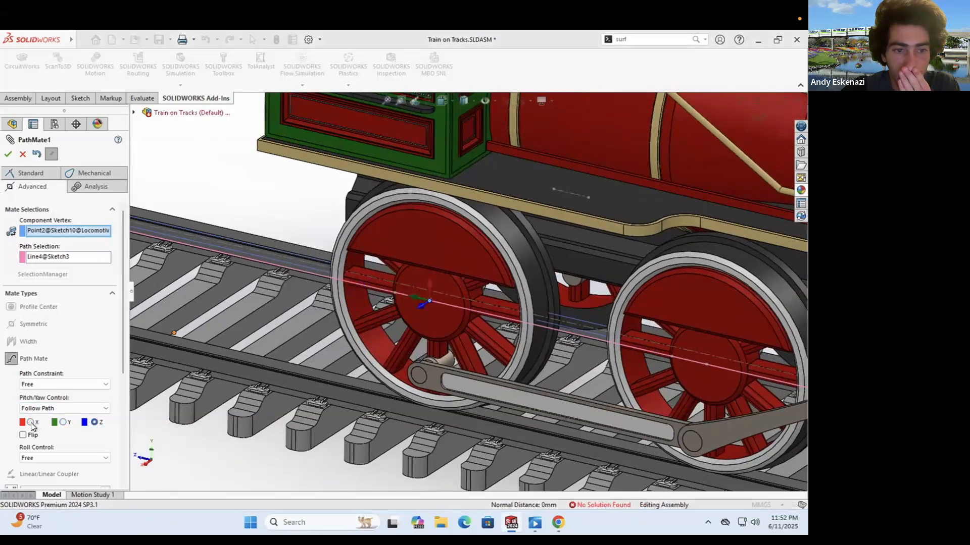
pyautogui.click(31, 423)
pyautogui.click(23, 434)
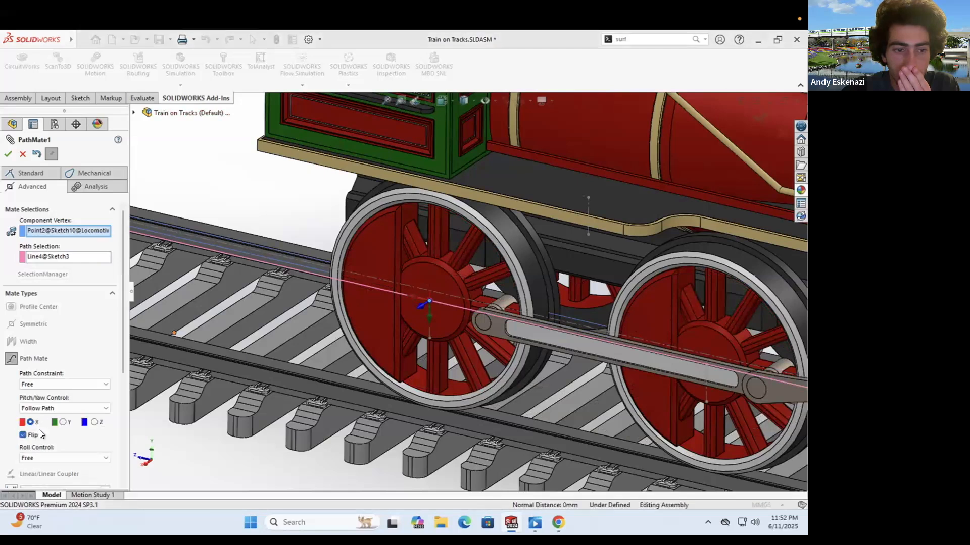
pyautogui.click(23, 434)
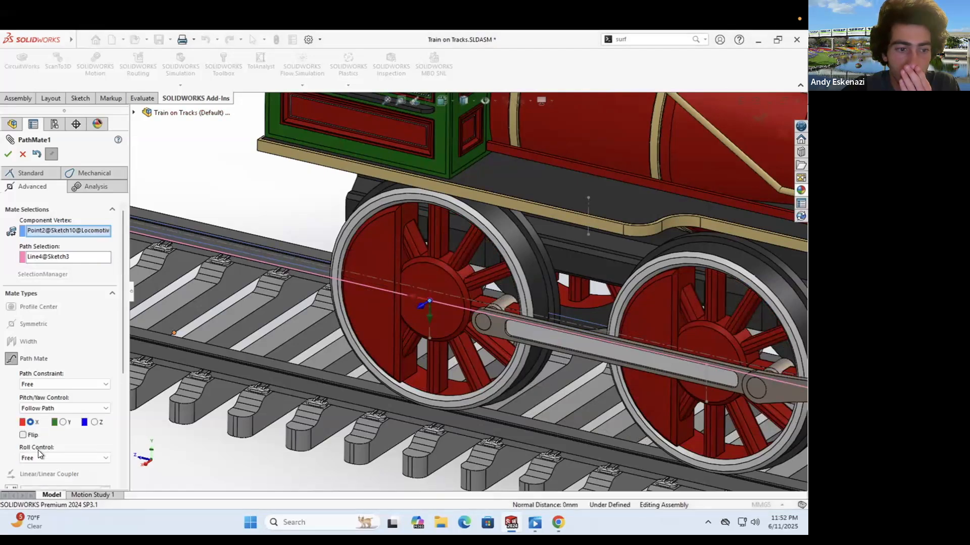
# Step: Try Up Vector roll control with Pitch/Yaw Control set to Free, and cancel the path mate edit
pyautogui.scroll(1, 40, 410)
pyautogui.scroll(-1, 50, 434)
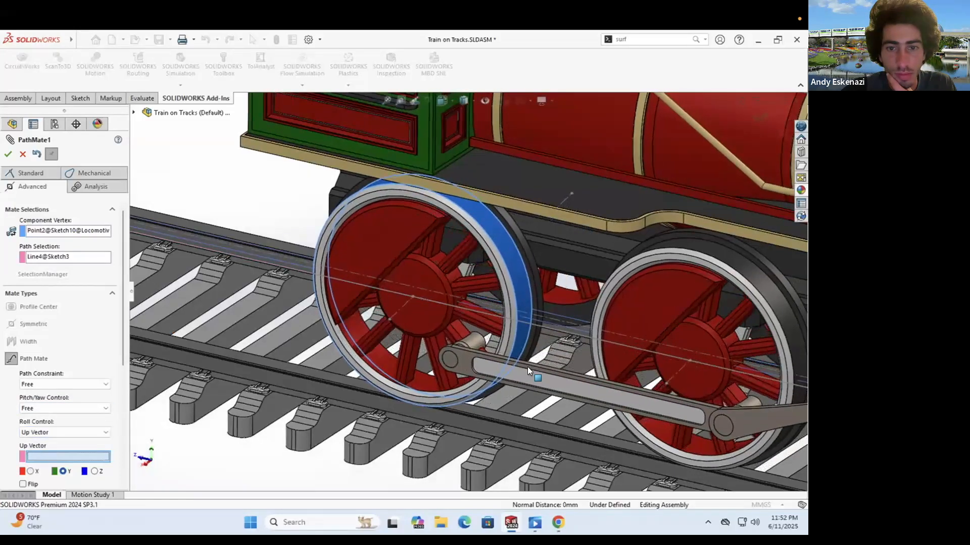
pyautogui.scroll(5, 506, 321)
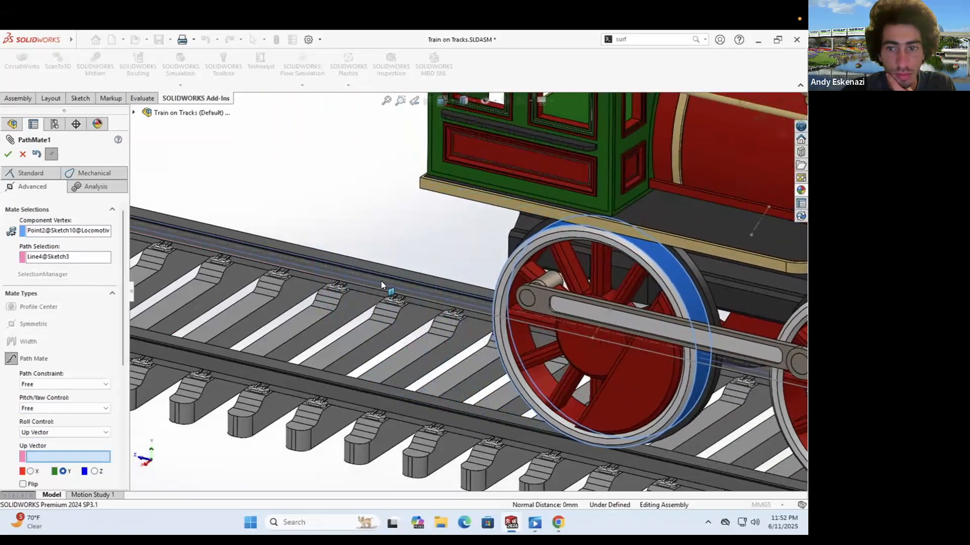
pyautogui.scroll(3, 569, 274)
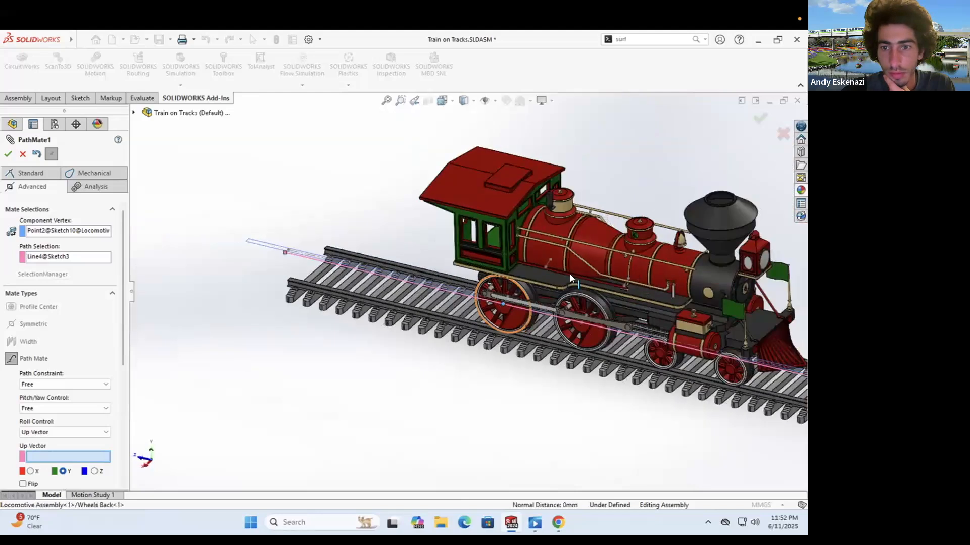
pyautogui.scroll(-6, 561, 317)
pyautogui.moveTo(546, 345); pyautogui.dragTo(354, 345)
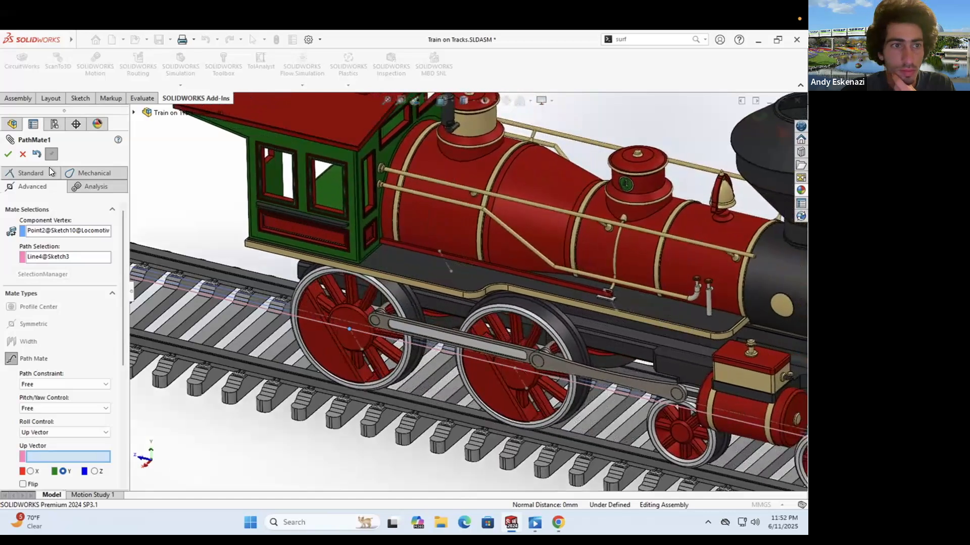
pyautogui.click(23, 154)
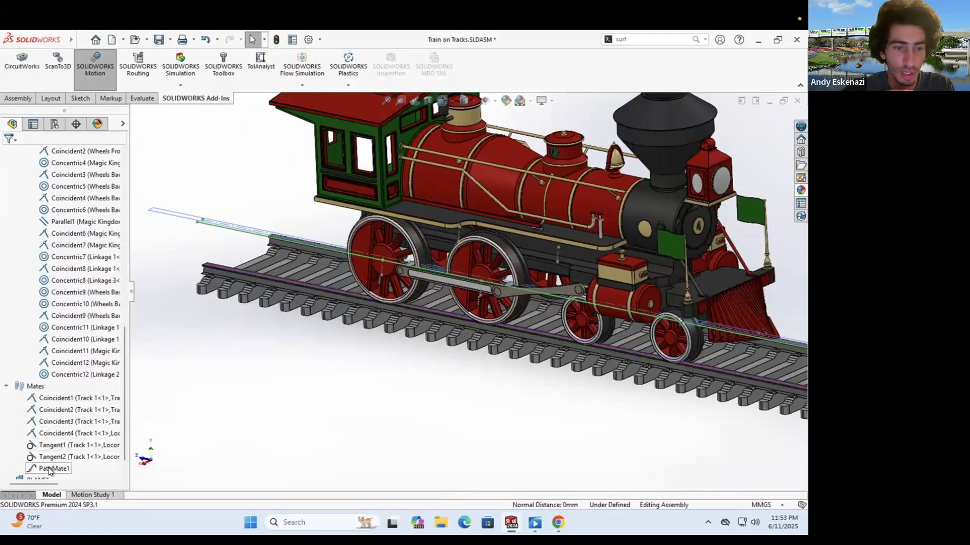
# Step: Collapse the top-level and locomotive mate lists and return to Motion Study 1
pyautogui.click(6, 386)
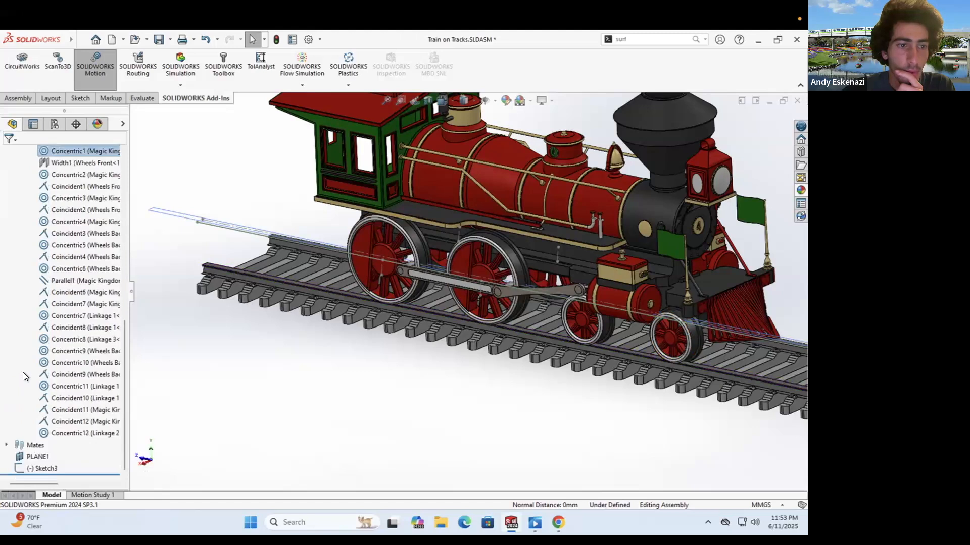
pyautogui.scroll(3, 20, 397)
pyautogui.click(18, 387)
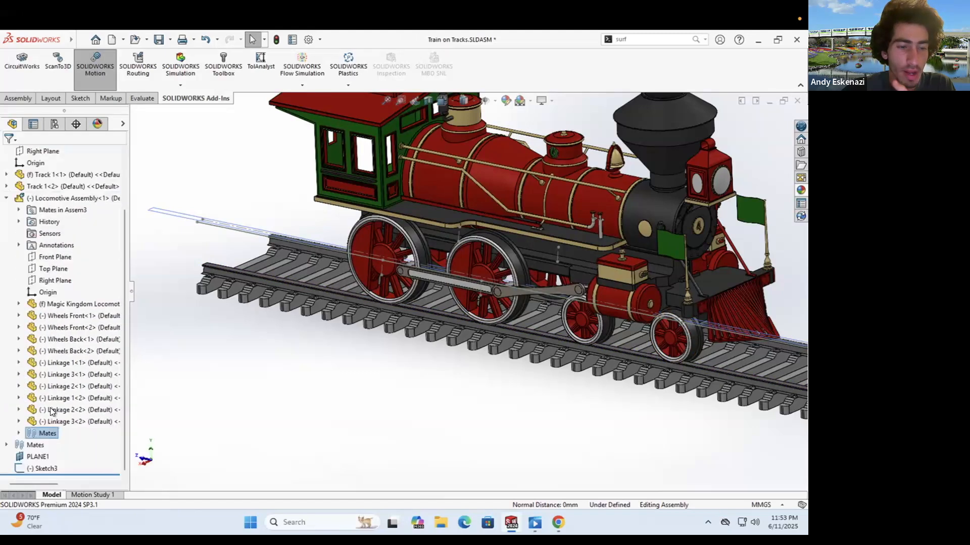
pyautogui.click(92, 494)
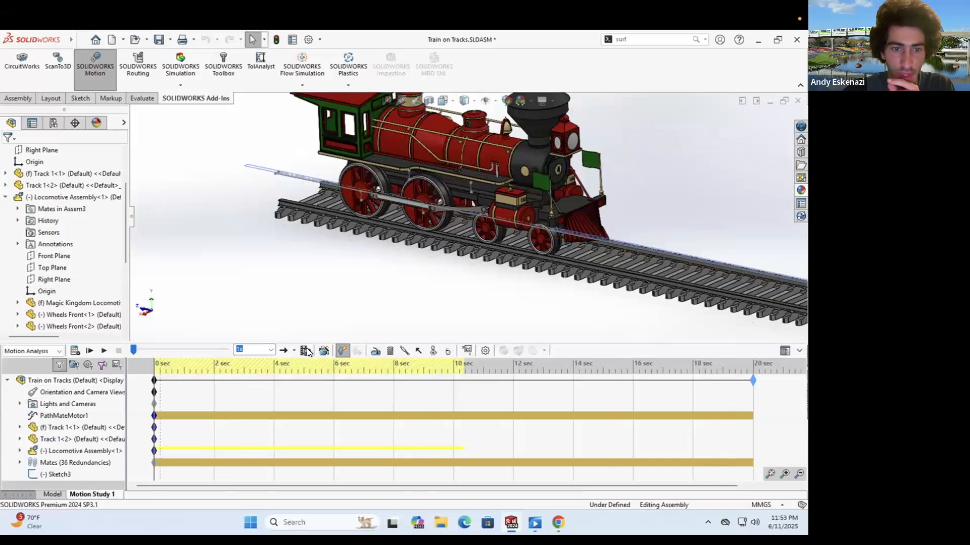
# Step: Add a rotary motor on the rear driving wheels' axle face with a constant speed of 100 RPM
pyautogui.click(377, 350)
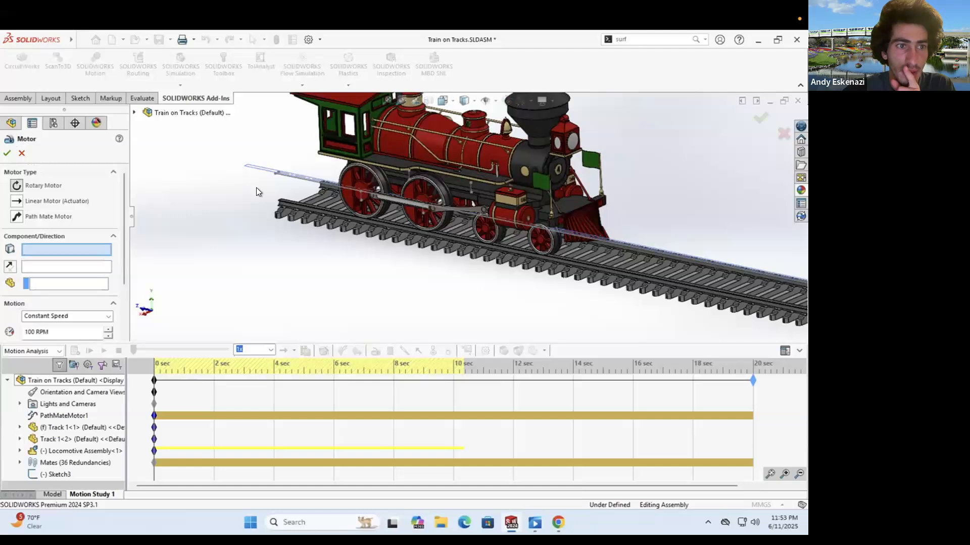
pyautogui.scroll(5, 348, 191)
pyautogui.moveTo(378, 203); pyautogui.dragTo(247, 195, button='middle')
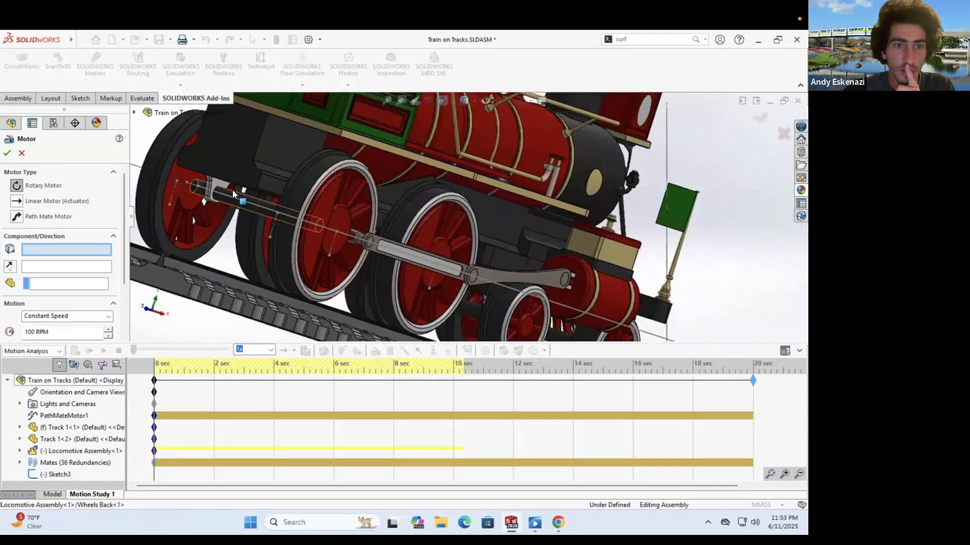
pyautogui.click(233, 193)
pyautogui.scroll(-5, 373, 218)
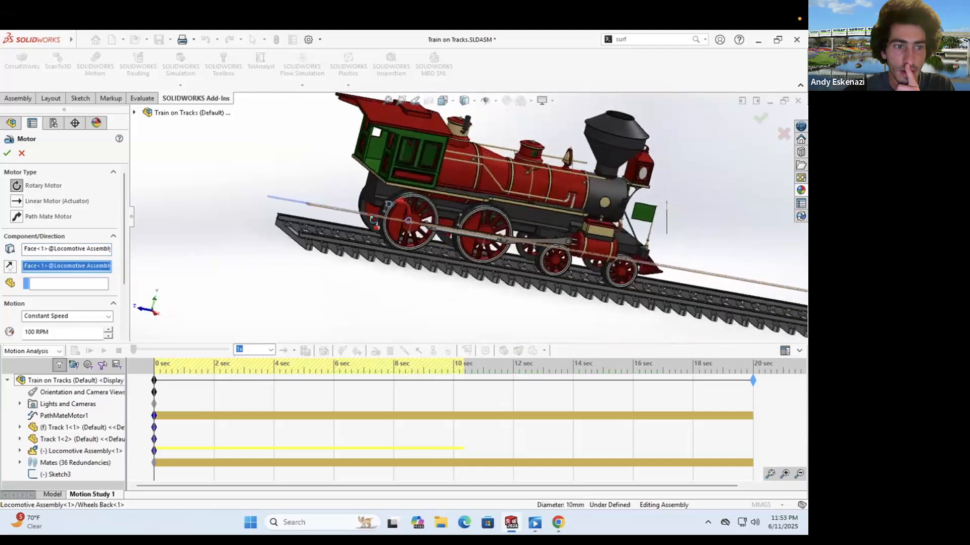
pyautogui.scroll(5, 454, 221)
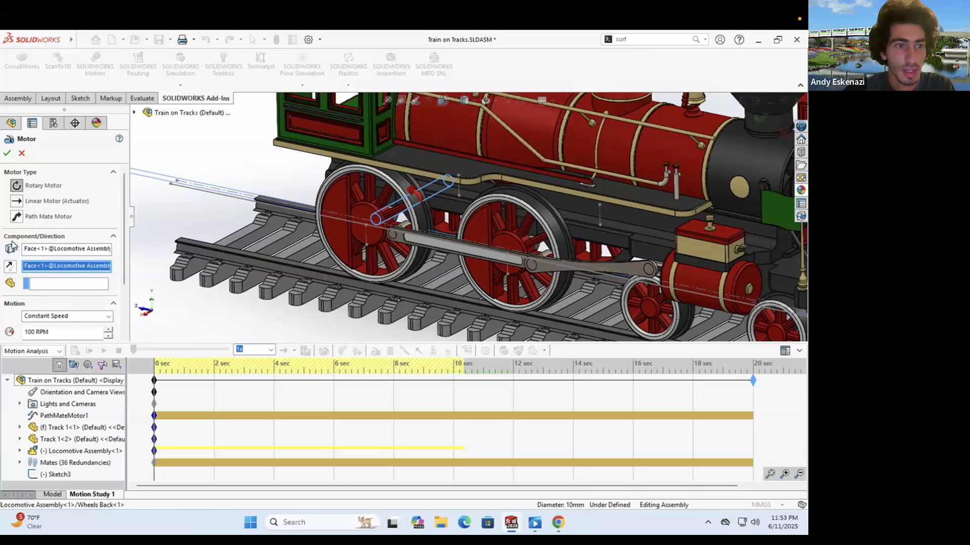
pyautogui.scroll(-2, 121, 240)
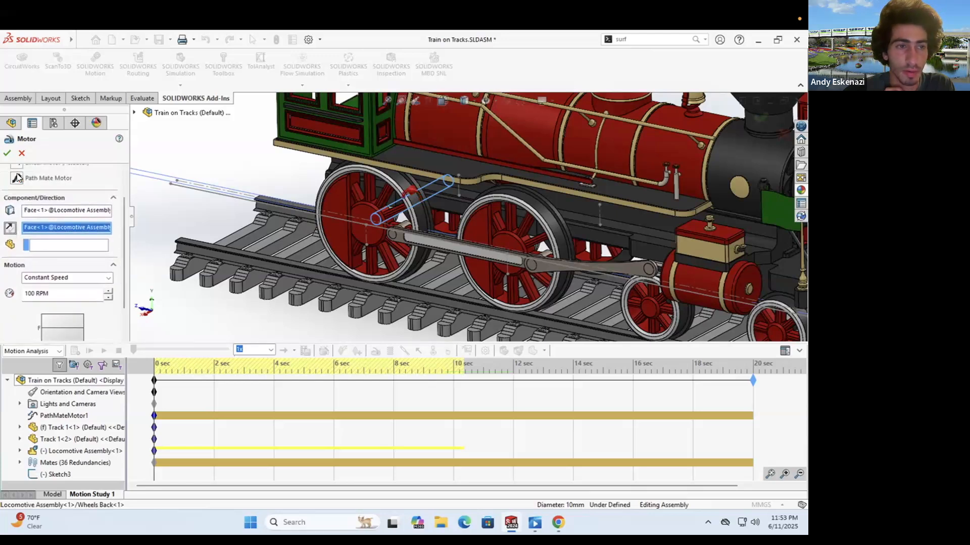
pyautogui.click(8, 153)
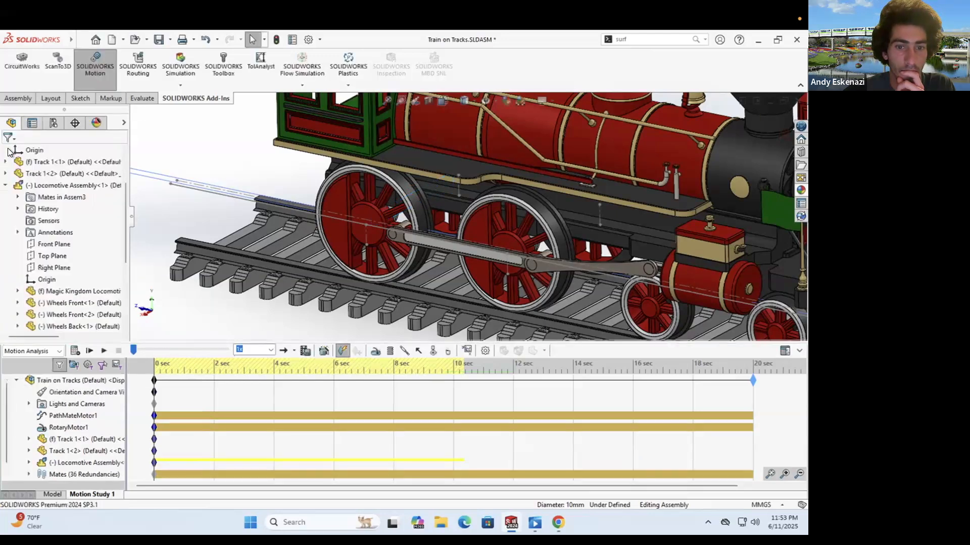
# Step: Play the Motion Study 1 animation, return to 0 sec, and replay it with a closer look at the wheels
pyautogui.scroll(1, 93, 337)
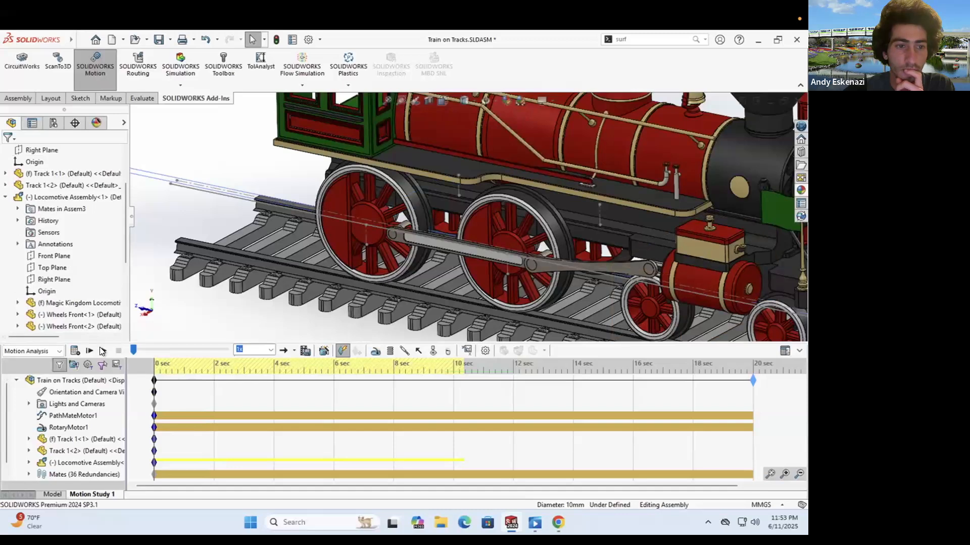
pyautogui.click(102, 350)
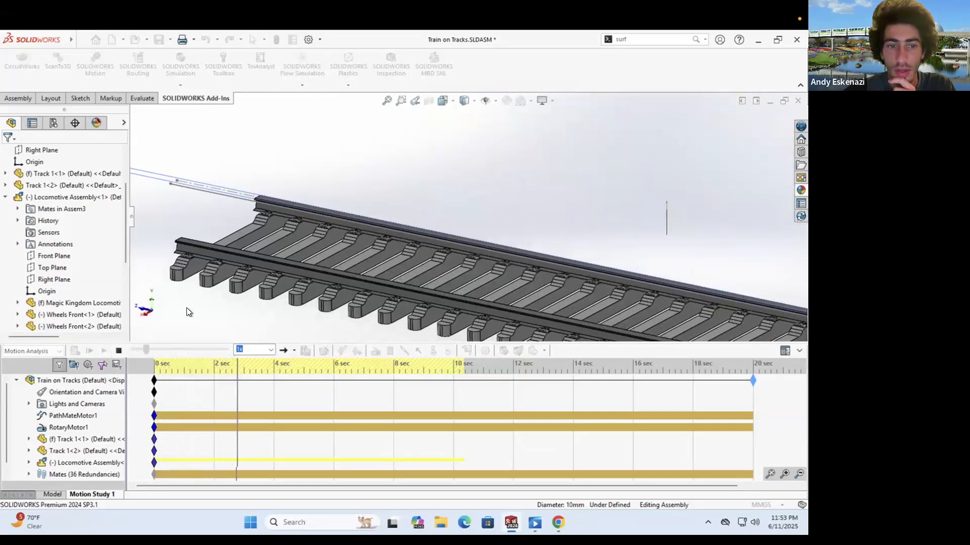
pyautogui.click(118, 351)
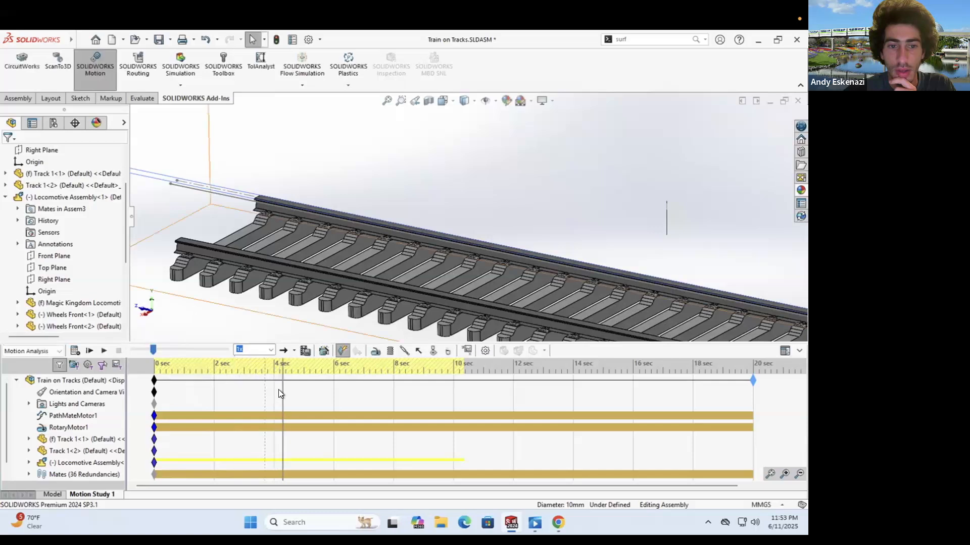
pyautogui.moveTo(282, 381); pyautogui.dragTo(144, 381)
pyautogui.scroll(4, 326, 288)
pyautogui.scroll(3, 488, 208)
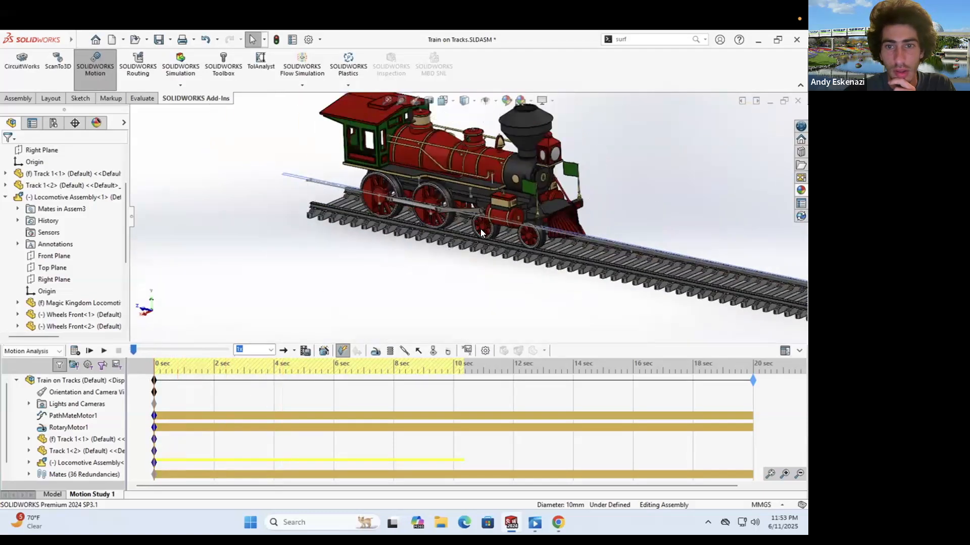
pyautogui.scroll(-6, 488, 208)
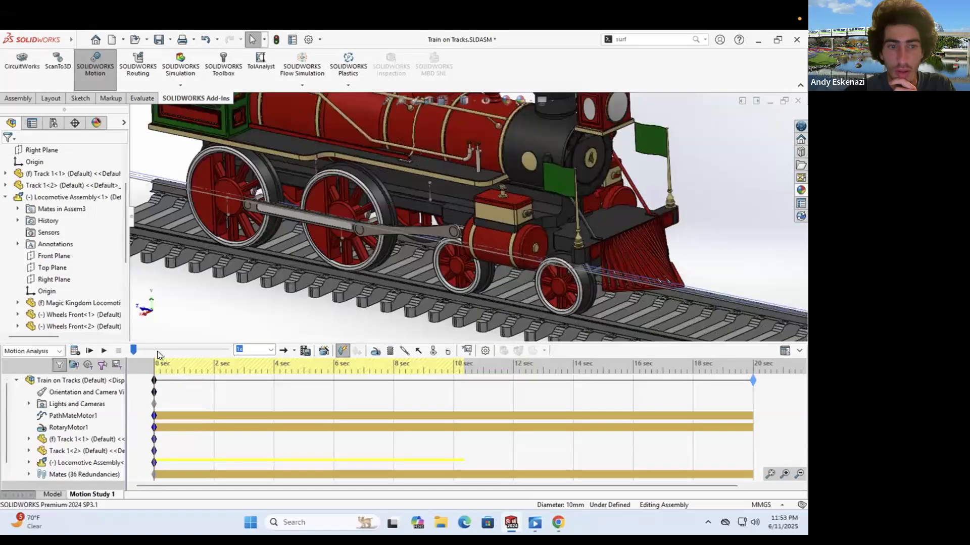
pyautogui.click(104, 351)
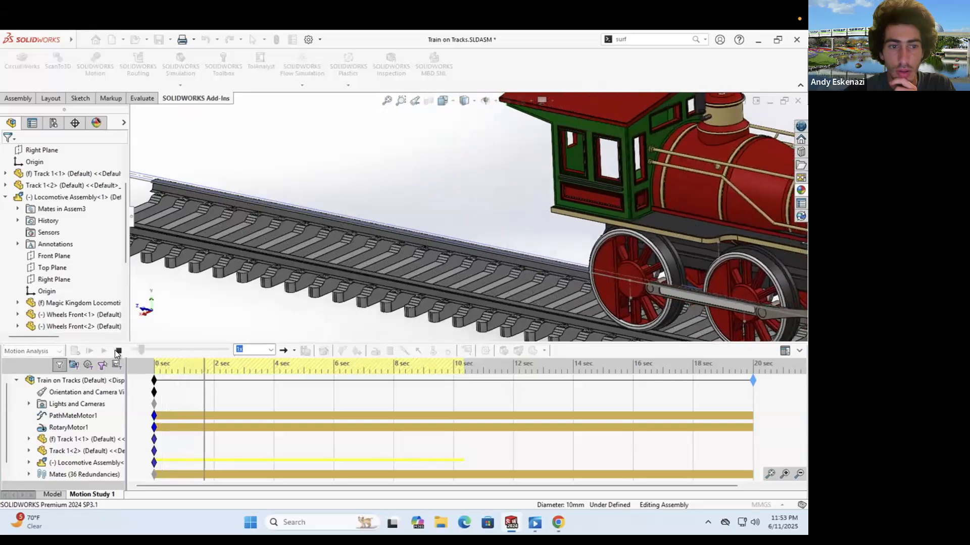
pyautogui.click(118, 350)
# Step: Create a new motion study and set its study type to Motion Analysis
pyautogui.rightClick(102, 493)
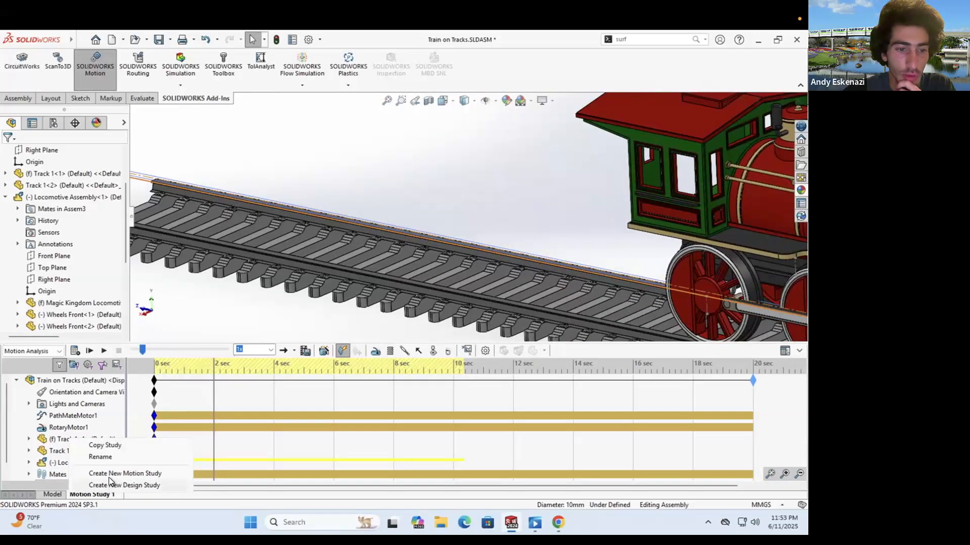
pyautogui.click(111, 477)
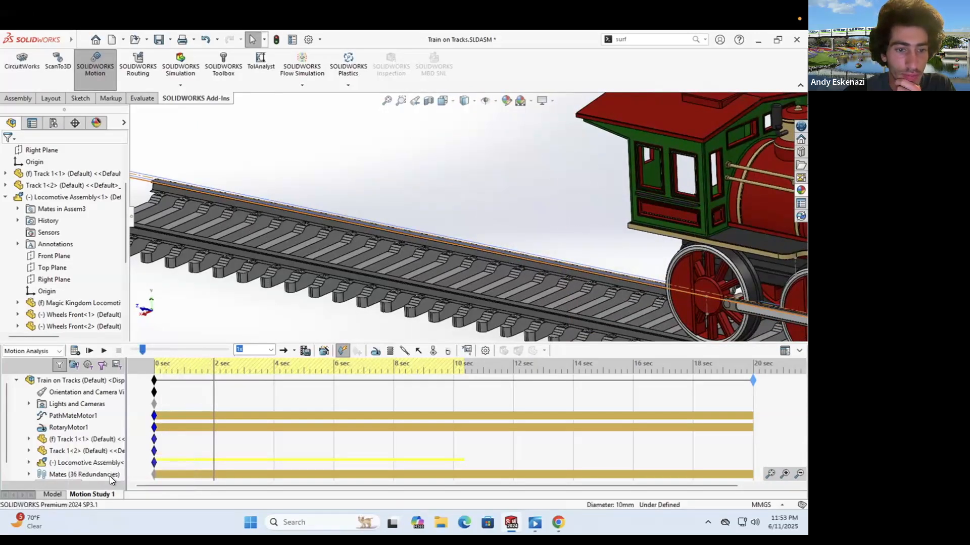
pyautogui.click(469, 279)
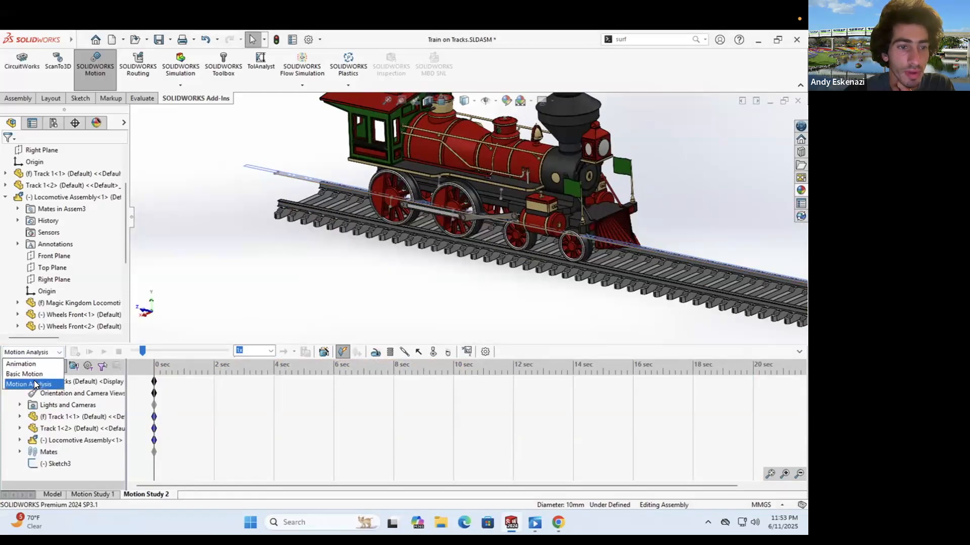
pyautogui.click(34, 384)
# Step: Add a rotary motor on the rear driving wheel's rim face with a constant speed of 30 RPM
pyautogui.click(377, 351)
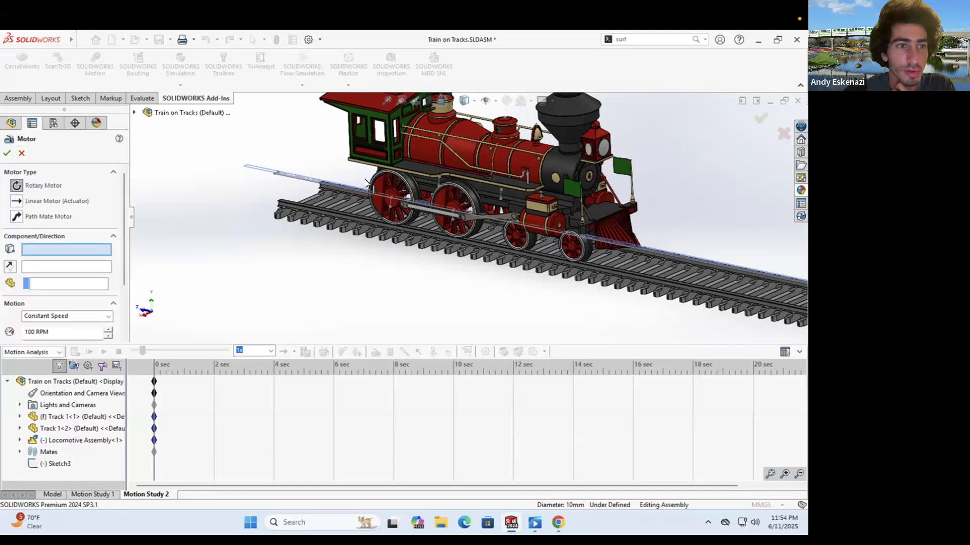
pyautogui.scroll(-5, 366, 183)
pyautogui.click(387, 197)
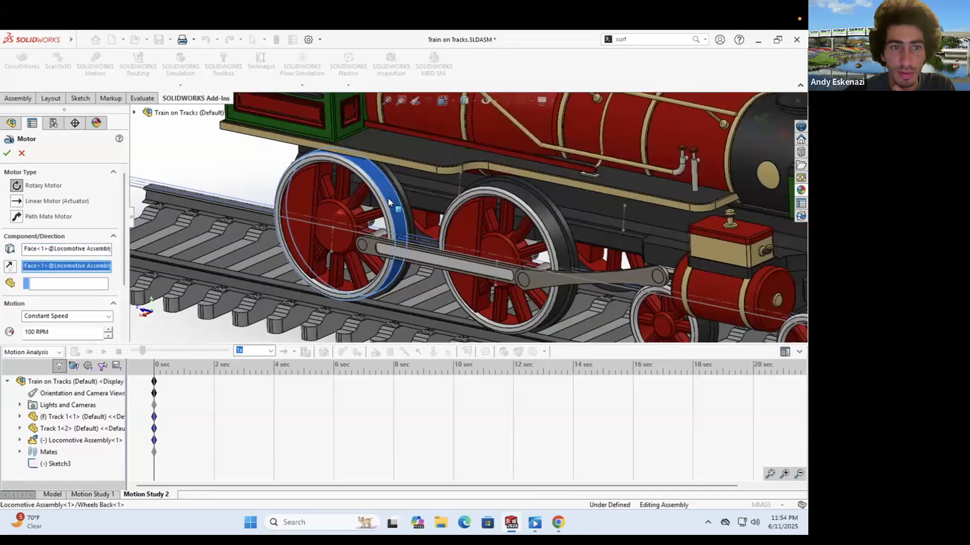
pyautogui.doubleClick(60, 331)
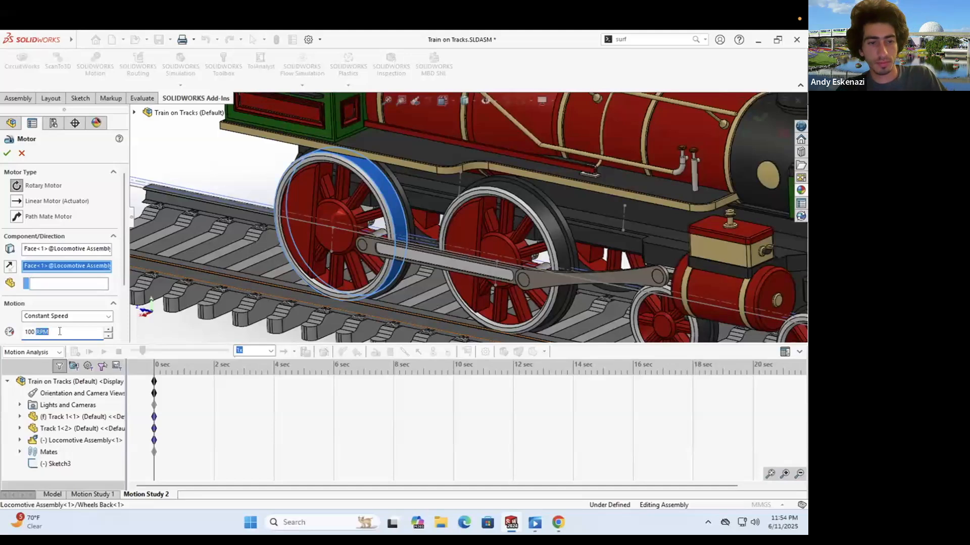
pyautogui.hotkey('ctrl', 'a')
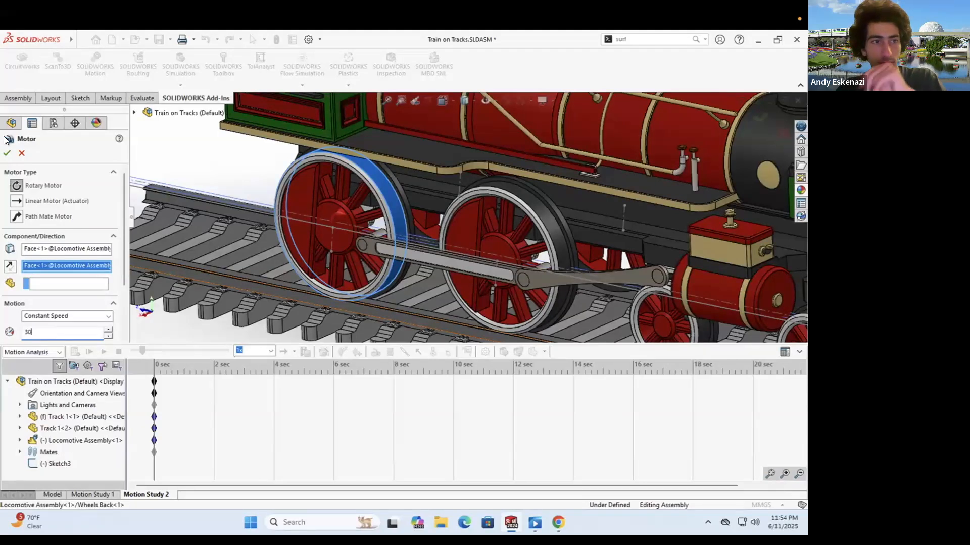
pyautogui.click(7, 155)
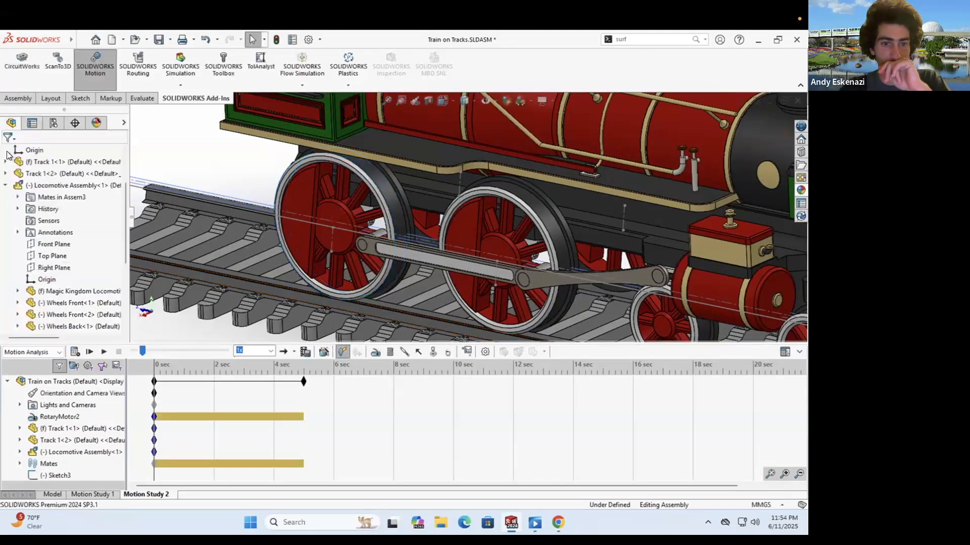
# Step: Run the new study's motion and examine how the locomotive and its wheels move on the tracks
pyautogui.click(103, 352)
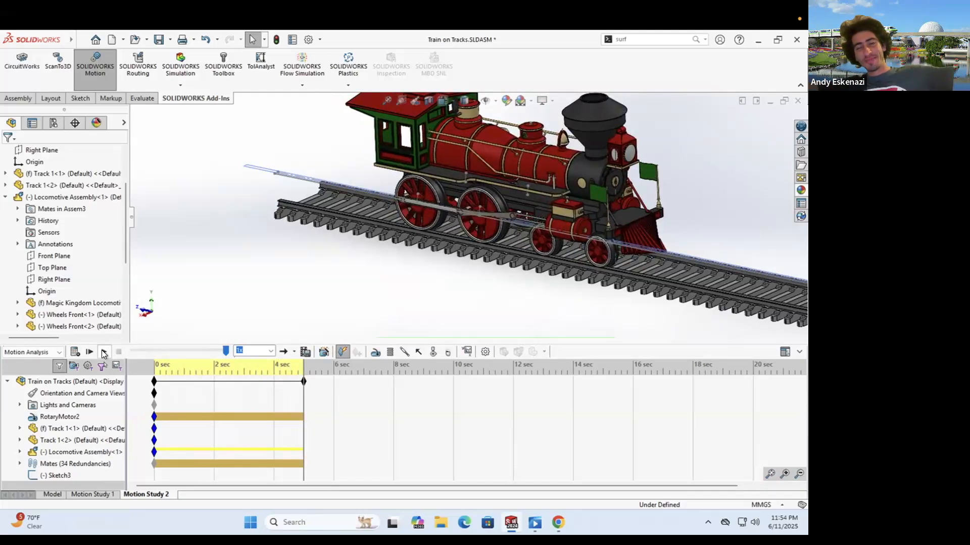
pyautogui.scroll(4, 284, 284)
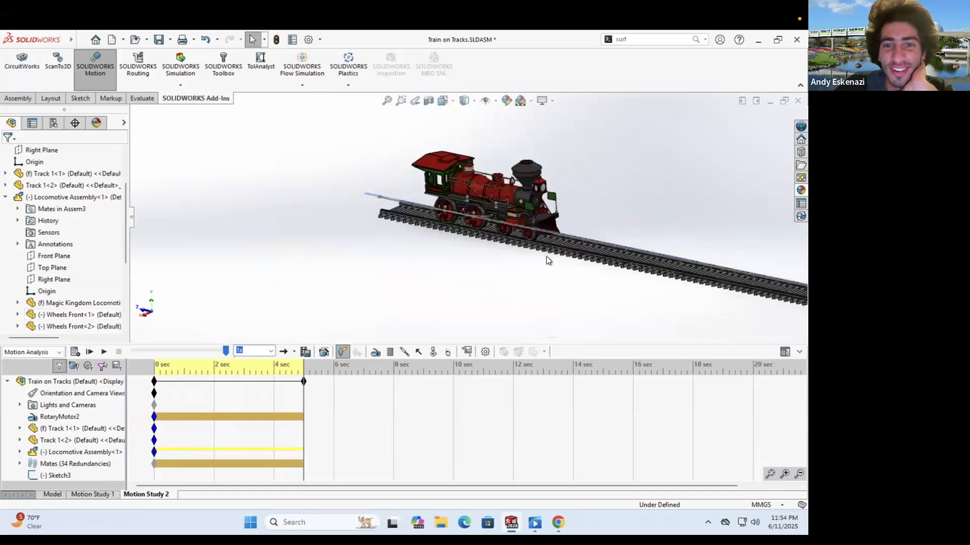
pyautogui.scroll(-2, 580, 185)
pyautogui.scroll(-3, 464, 217)
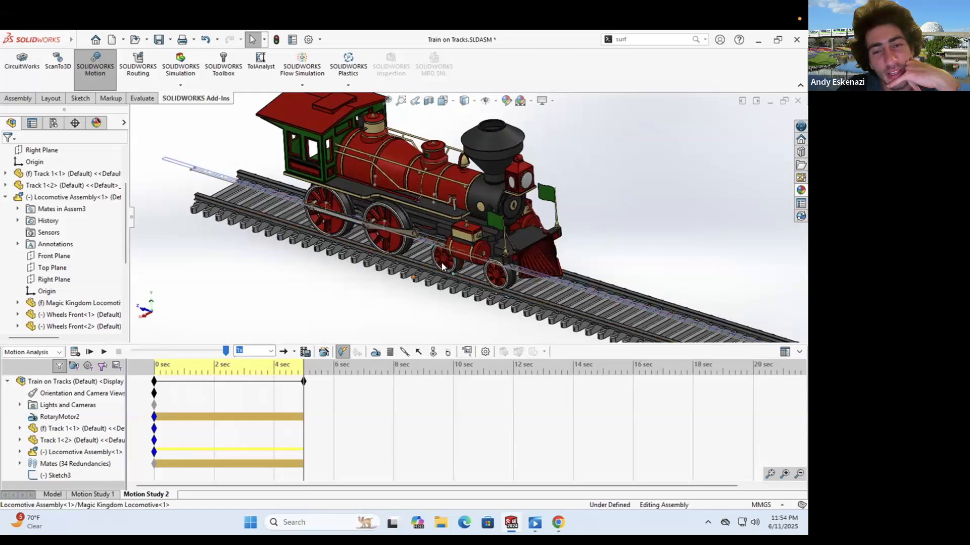
# Step: Create another motion study of type Animation and move its time bar to 20 sec
pyautogui.rightClick(147, 494)
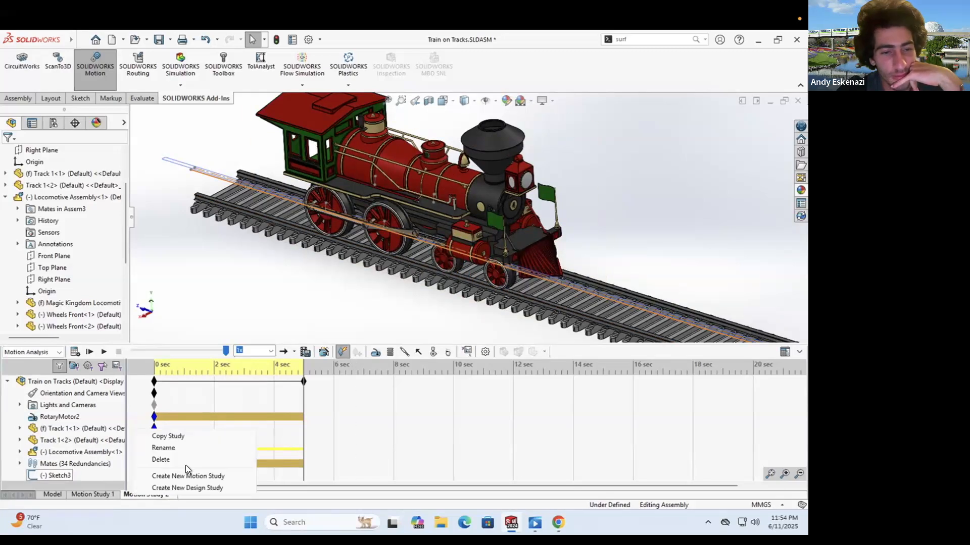
pyautogui.click(190, 474)
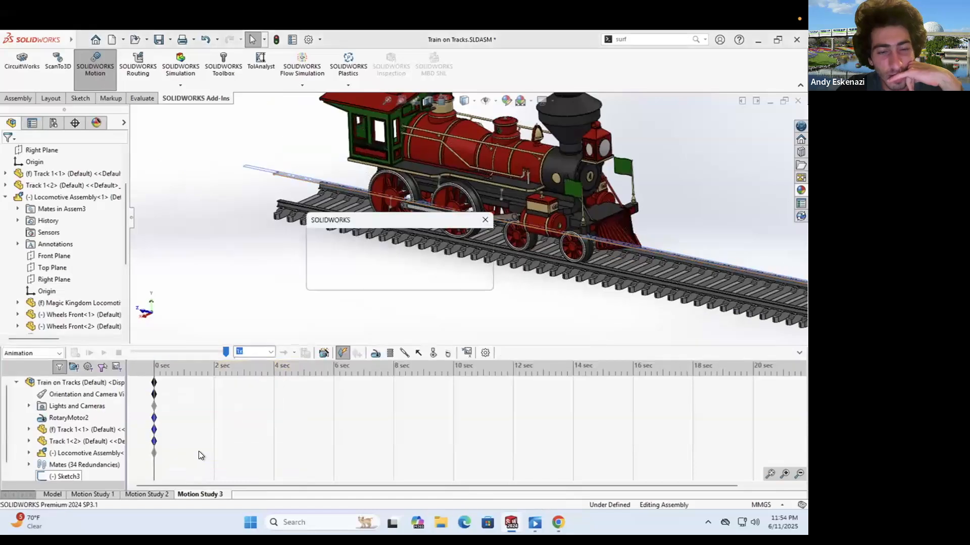
pyautogui.click(468, 279)
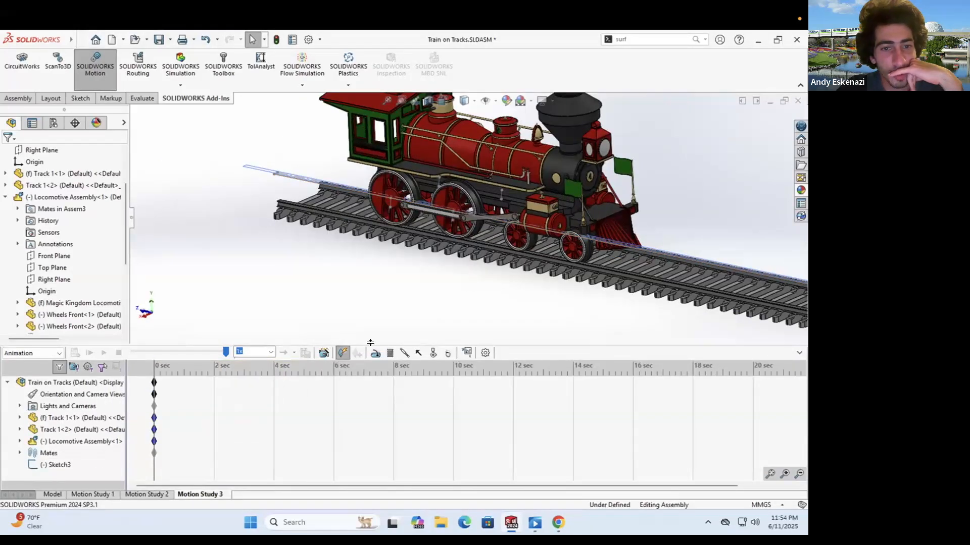
pyautogui.moveTo(154, 373); pyautogui.dragTo(451, 390)
pyautogui.moveTo(578, 391); pyautogui.dragTo(753, 388)
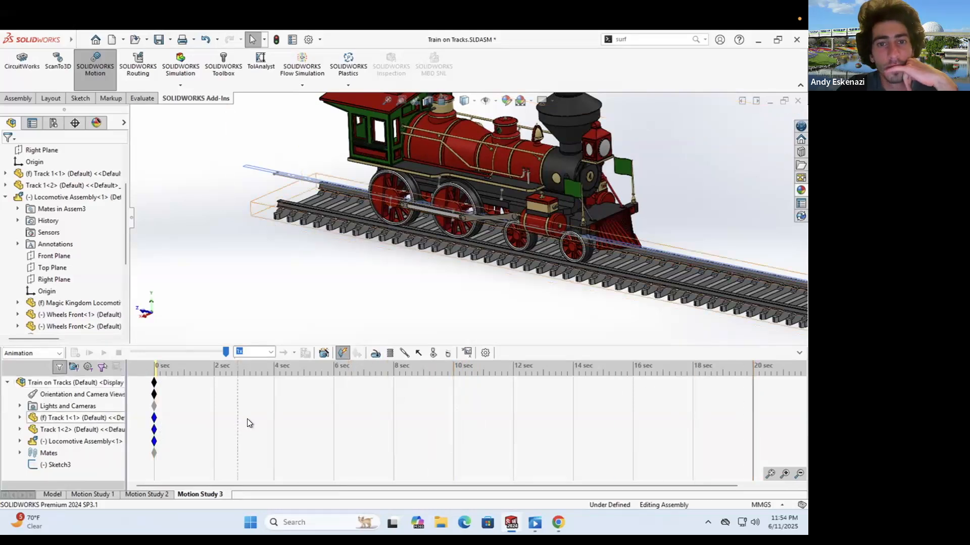
# Step: Try a 50 RPM rotary motor on the rear driving wheel's rim face, and delete this third motion study
pyautogui.click(377, 354)
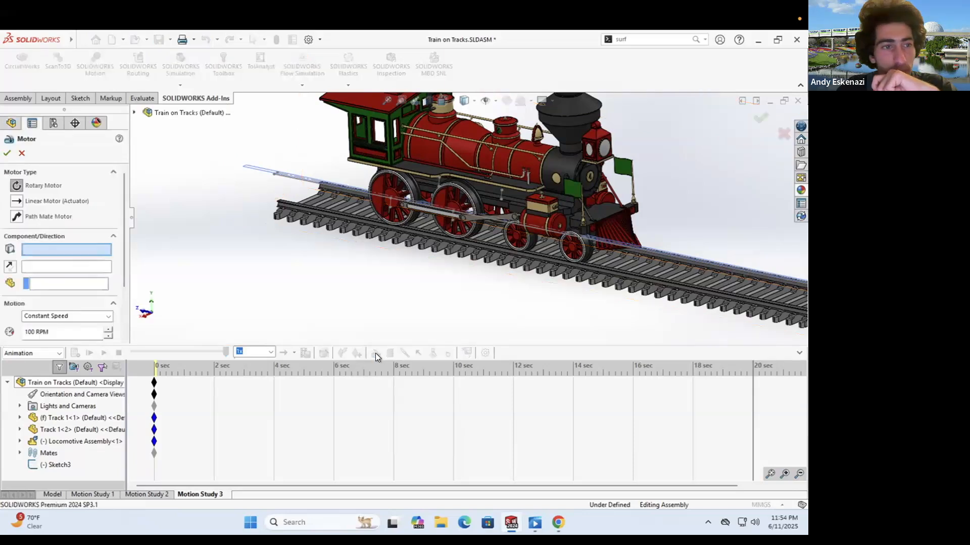
pyautogui.moveTo(121, 343); pyautogui.dragTo(108, 389)
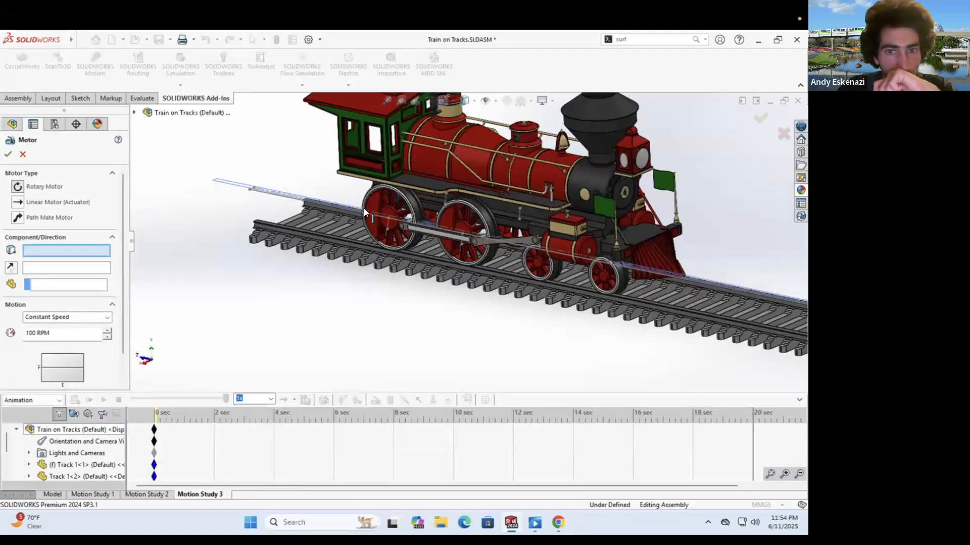
pyautogui.scroll(-5, 393, 207)
pyautogui.click(393, 208)
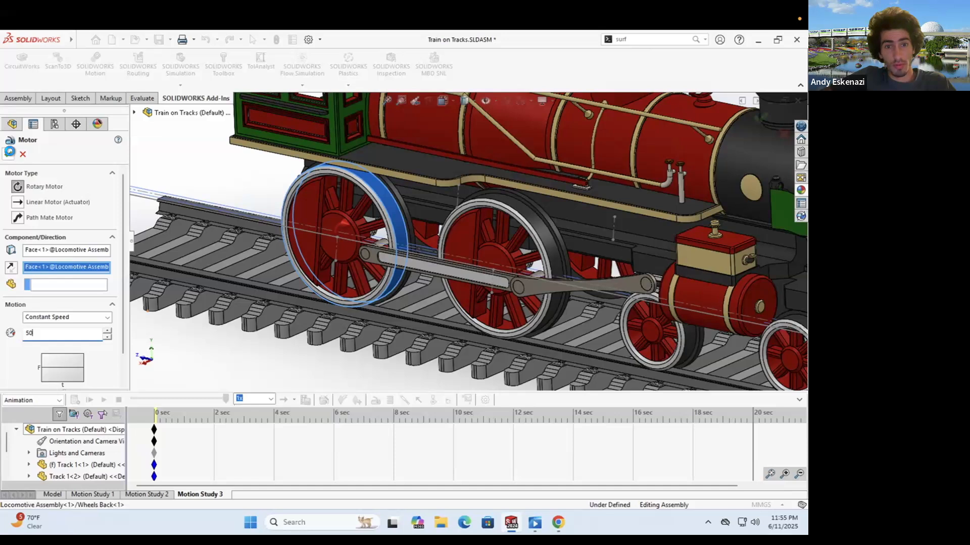
pyautogui.click(9, 151)
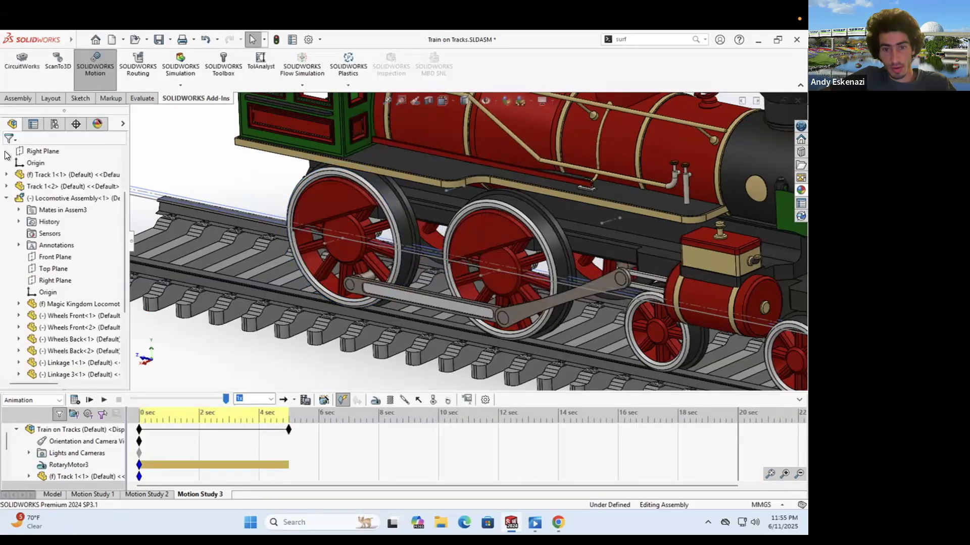
pyautogui.rightClick(220, 495)
pyautogui.click(216, 459)
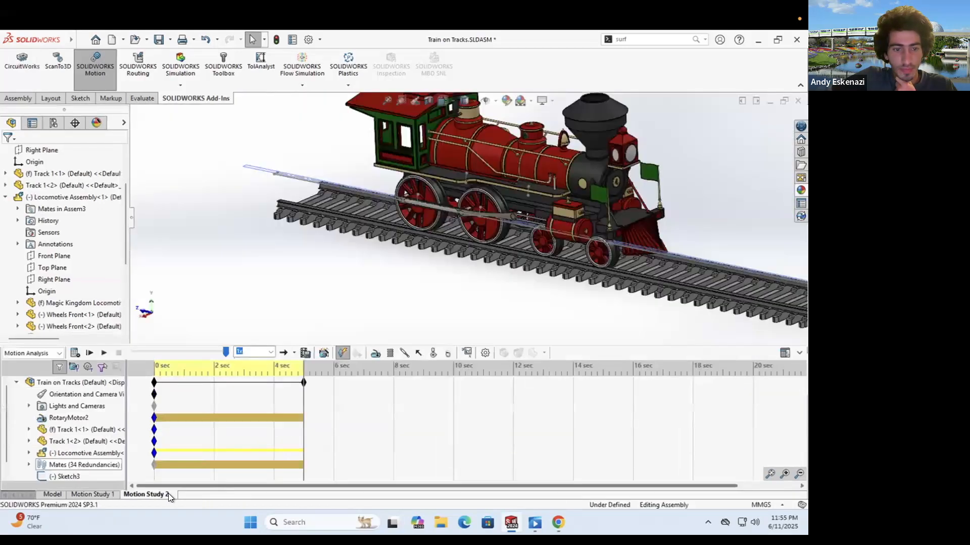
# Step: Create a replacement animation study and extend its duration to 20 sec with the top-level assembly key
pyautogui.rightClick(168, 495)
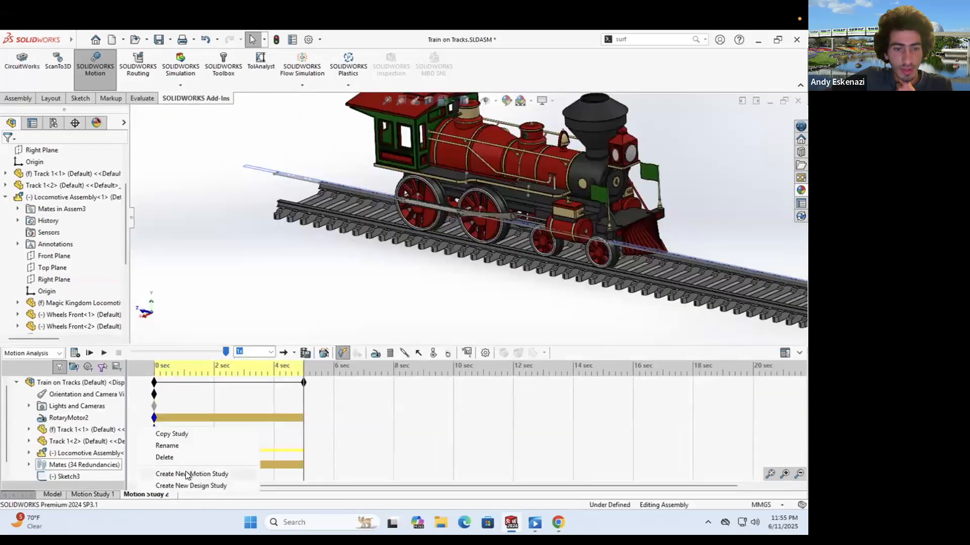
pyautogui.click(185, 474)
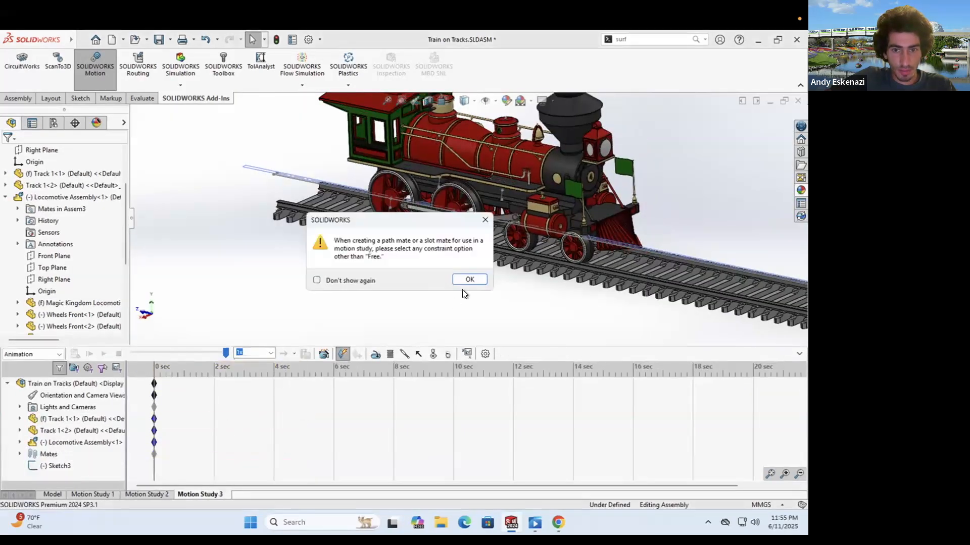
pyautogui.press('Return')
pyautogui.moveTo(152, 370); pyautogui.dragTo(749, 394)
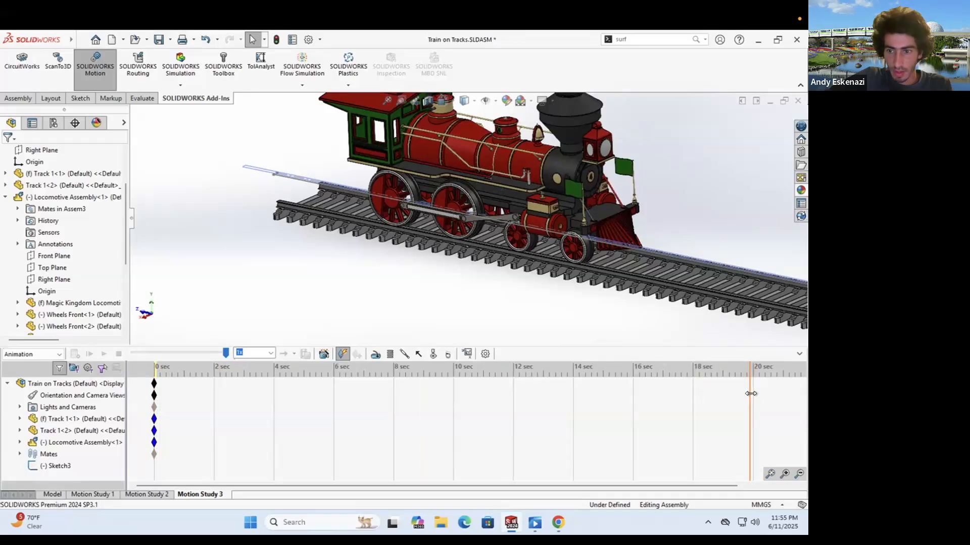
pyautogui.moveTo(154, 383); pyautogui.dragTo(678, 395)
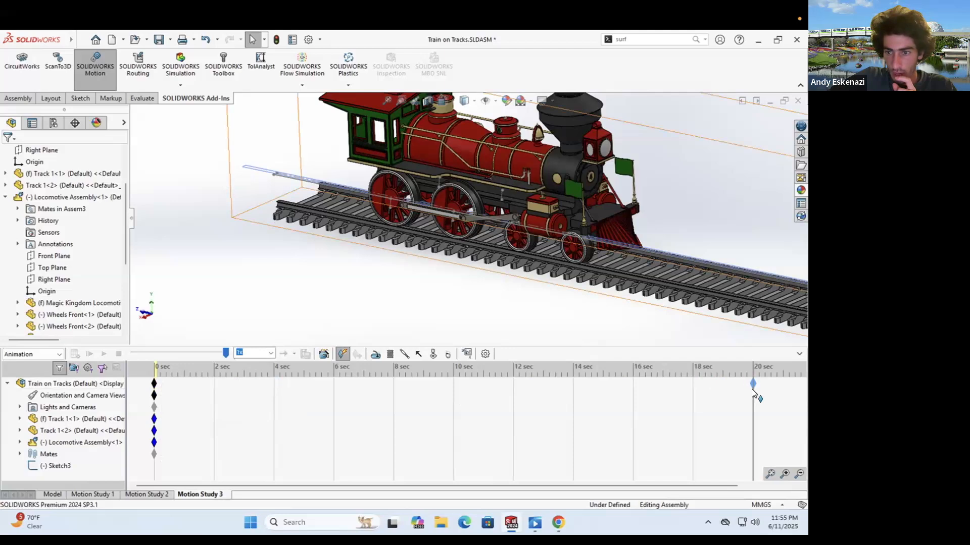
pyautogui.moveTo(752, 389); pyautogui.dragTo(752, 389)
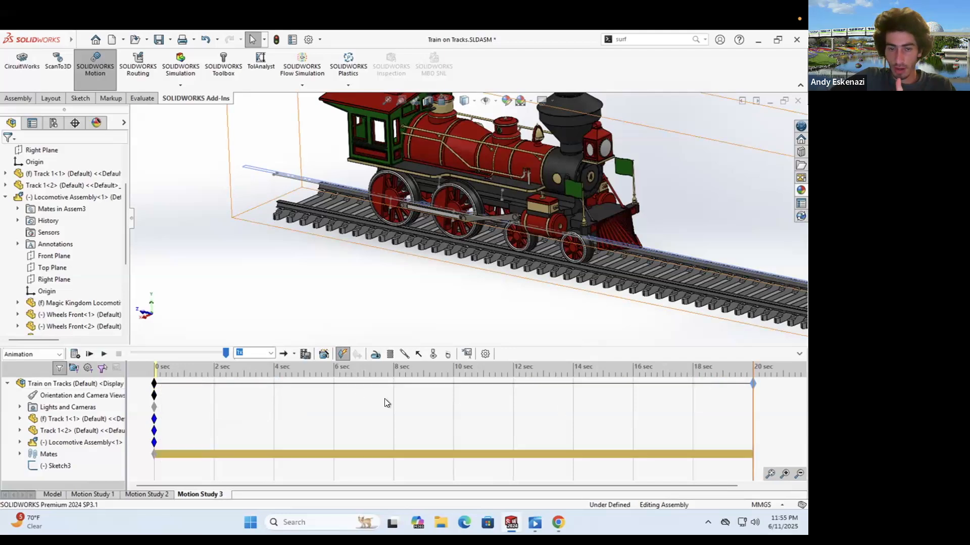
# Step: Add a constant-speed rotary motor of 50 RPM to the rear driving wheel's outer rim face
pyautogui.click(377, 353)
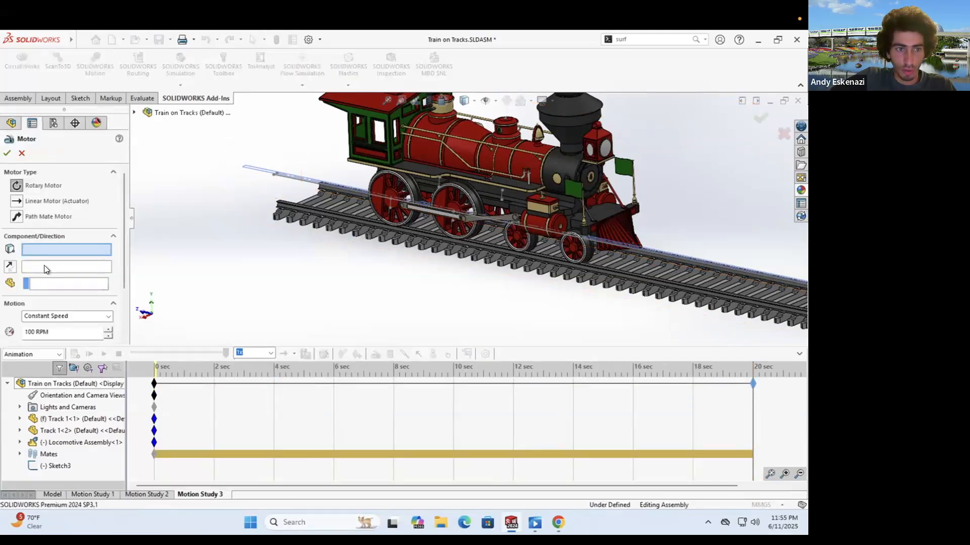
pyautogui.scroll(-5, 429, 187)
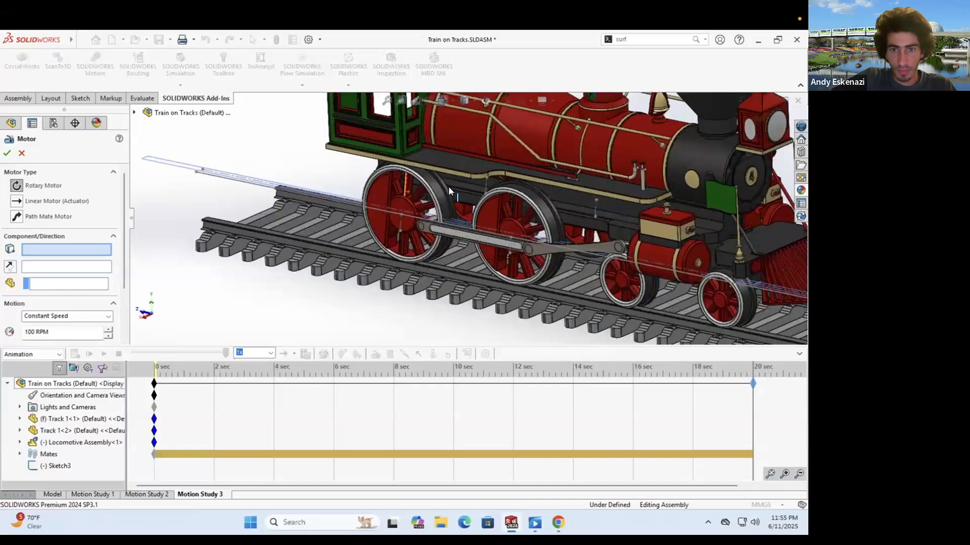
pyautogui.click(446, 188)
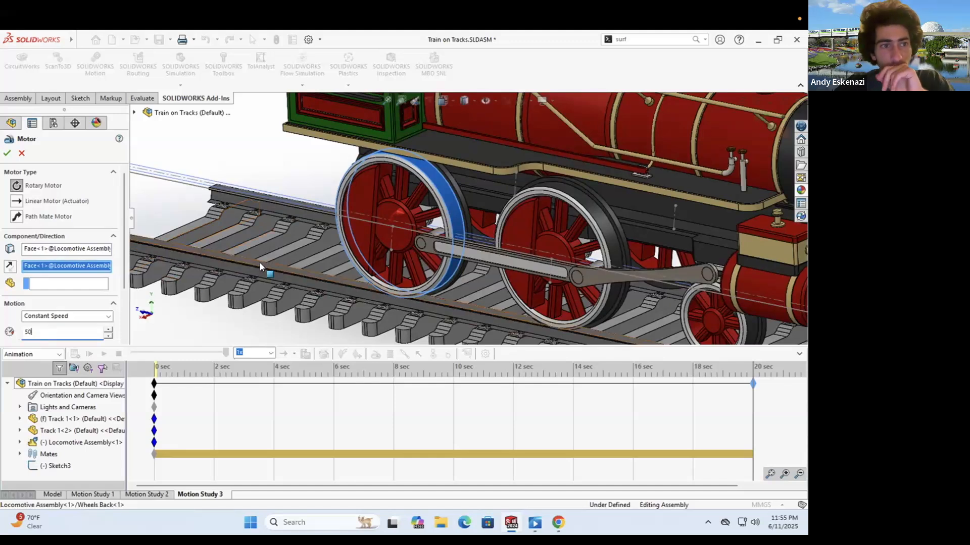
pyautogui.scroll(2, 247, 256)
pyautogui.scroll(3, 247, 256)
pyautogui.moveTo(247, 256); pyautogui.dragTo(586, 162, button='middle')
pyautogui.scroll(-3, 345, 194)
pyautogui.scroll(1, 345, 195)
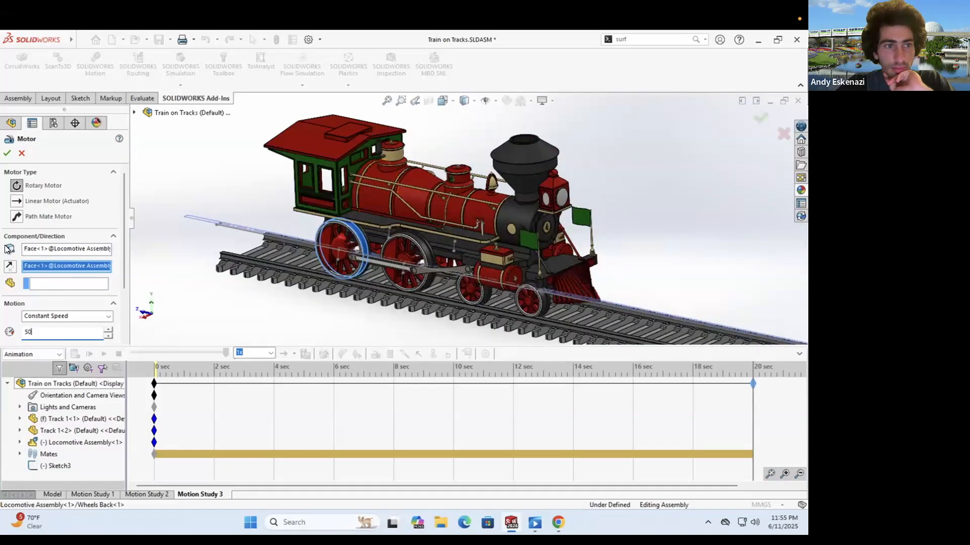
pyautogui.click(7, 153)
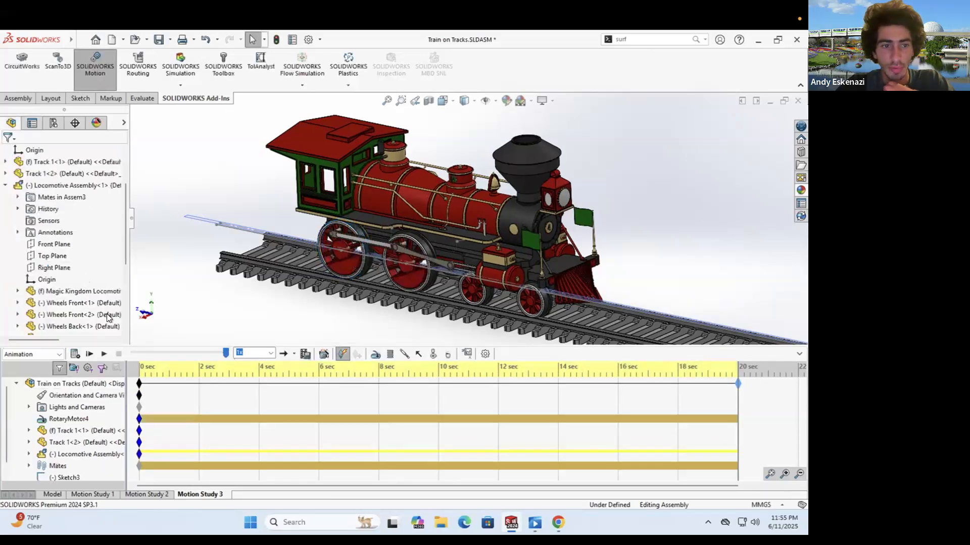
# Step: Play the animation, shift the locomotive back along the track by its second driving wheel, and replay the motion
pyautogui.click(104, 354)
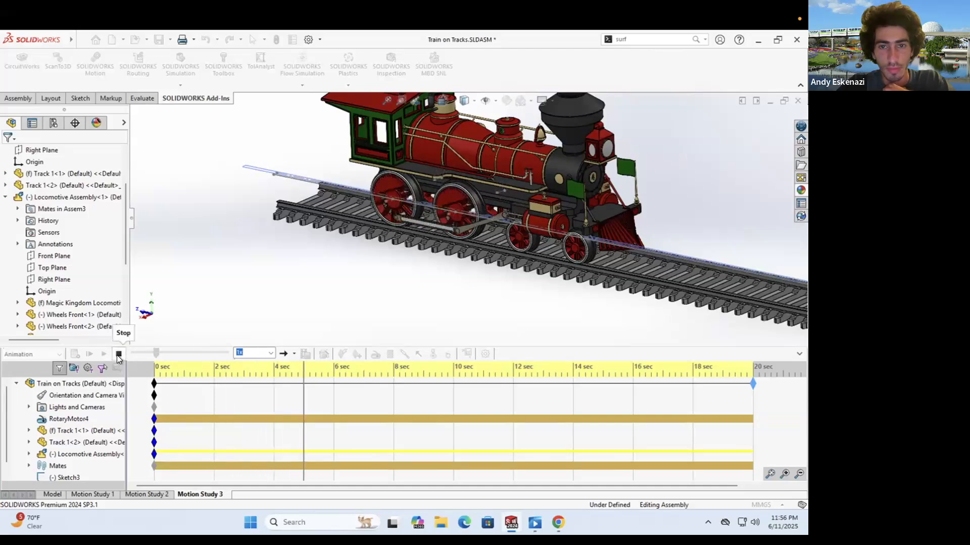
pyautogui.click(118, 354)
pyautogui.moveTo(491, 242); pyautogui.dragTo(448, 243)
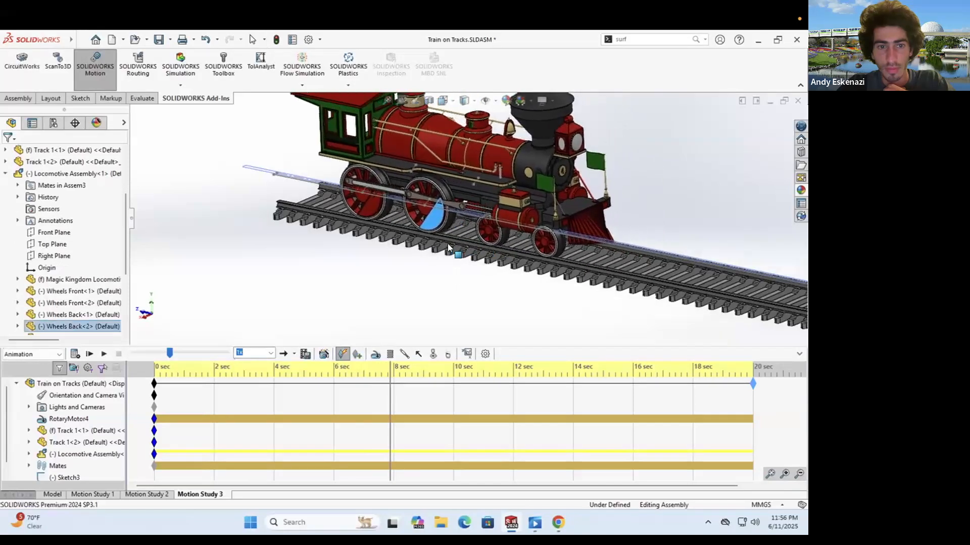
pyautogui.click(104, 355)
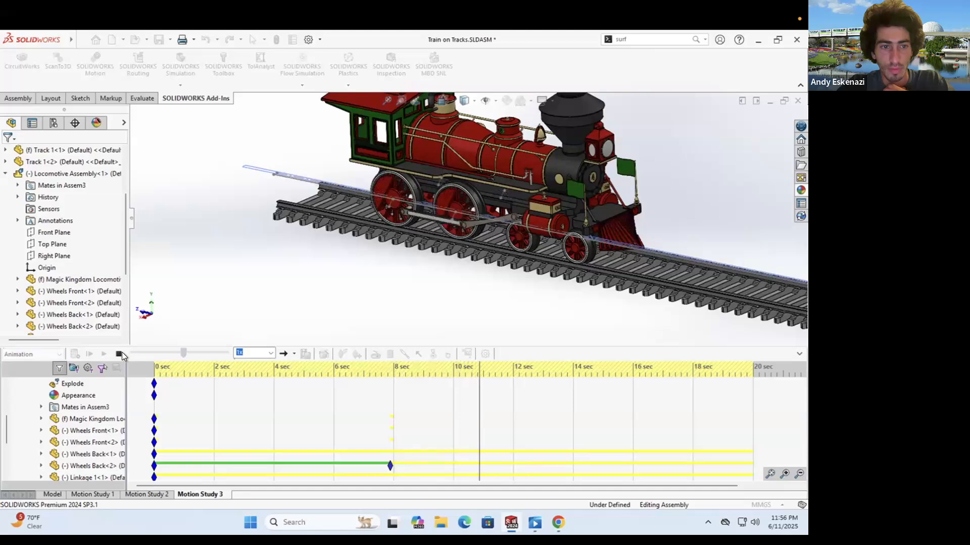
pyautogui.click(120, 354)
# Step: Open Motion Study 2 with its affected start keys updated, play it, and review its timeline entries for comparison
pyautogui.click(154, 494)
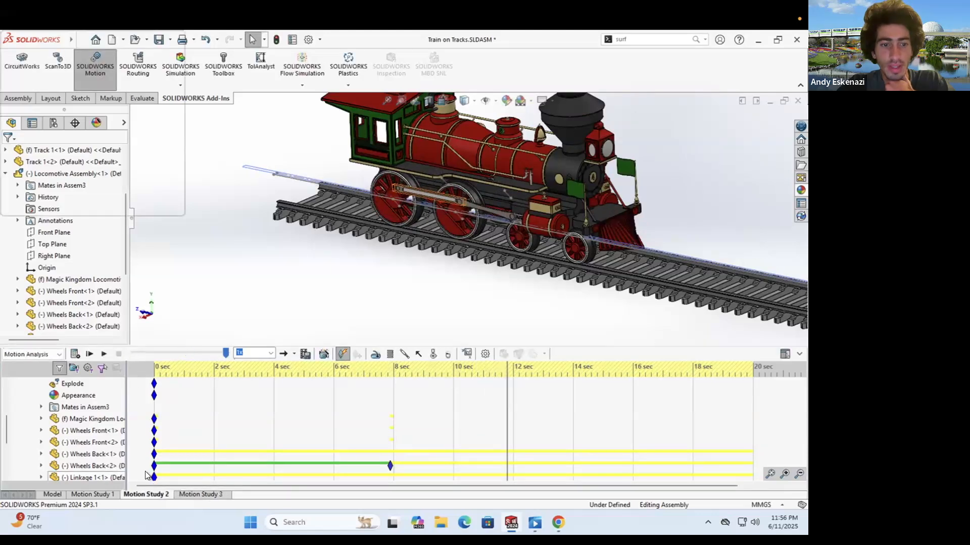
pyautogui.click(385, 395)
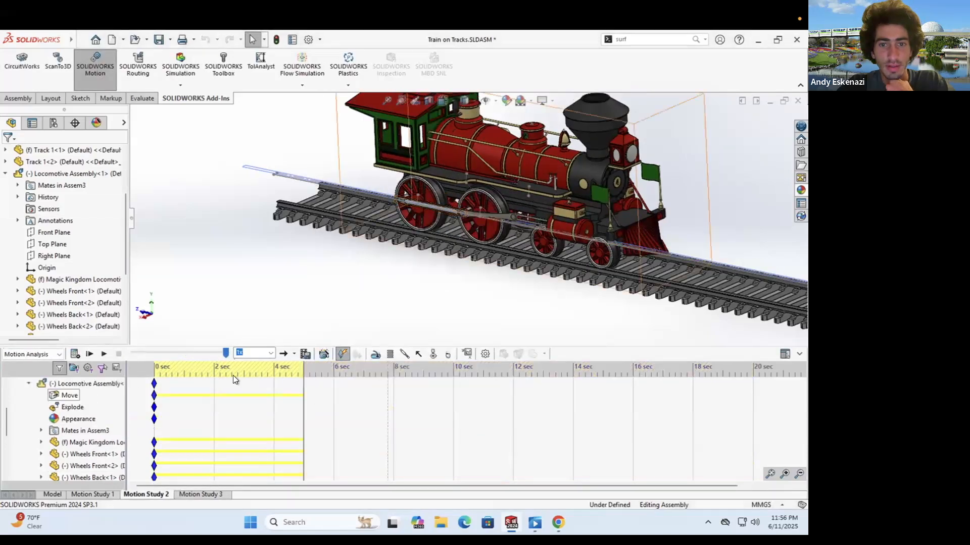
pyautogui.click(102, 354)
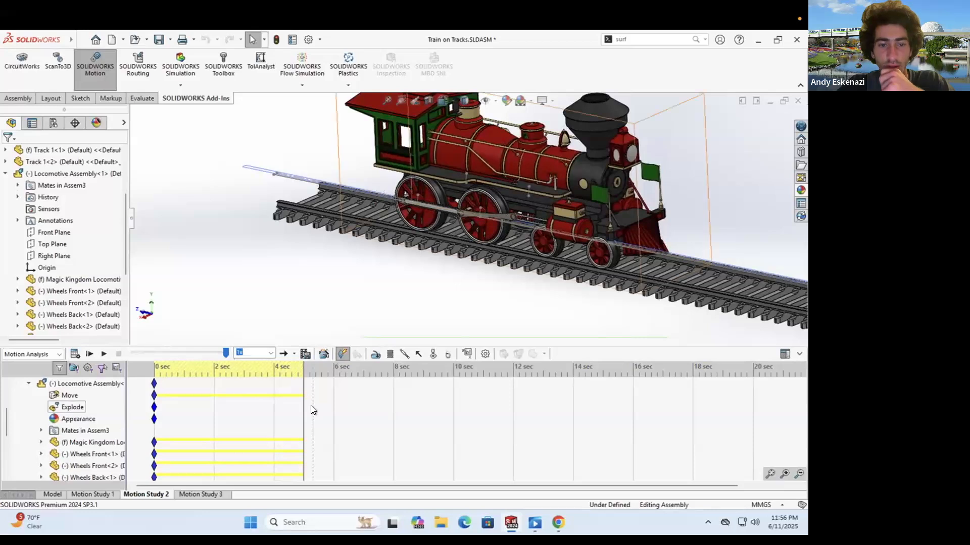
pyautogui.scroll(-8, 311, 409)
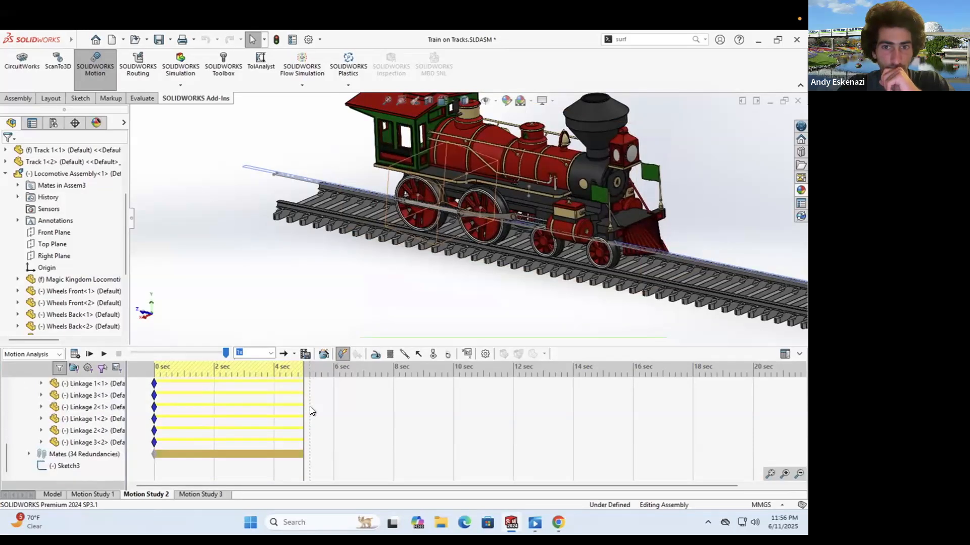
pyautogui.scroll(8, 245, 422)
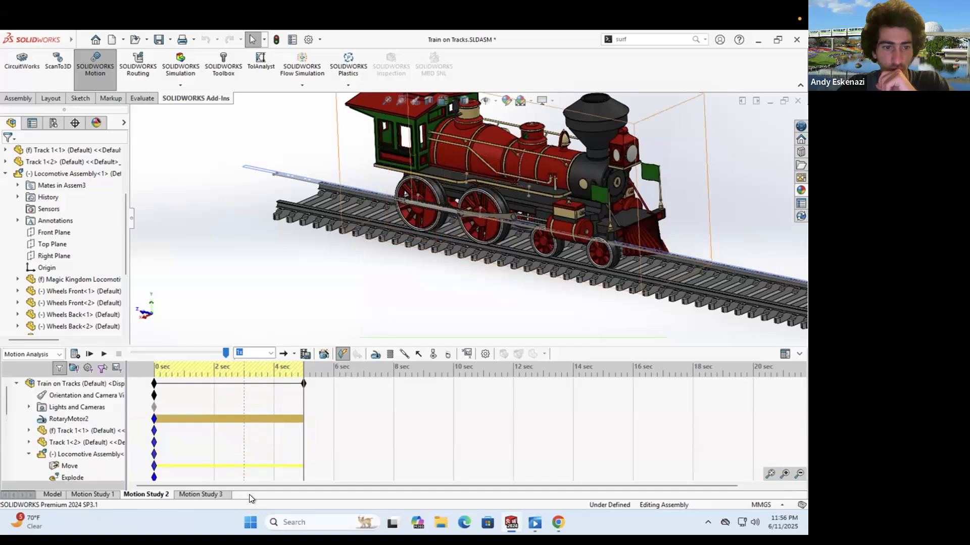
# Step: Return to Motion Study 3 with its affected keys updated, change its type to Motion Analysis, and rewind it to 0 sec
pyautogui.click(202, 493)
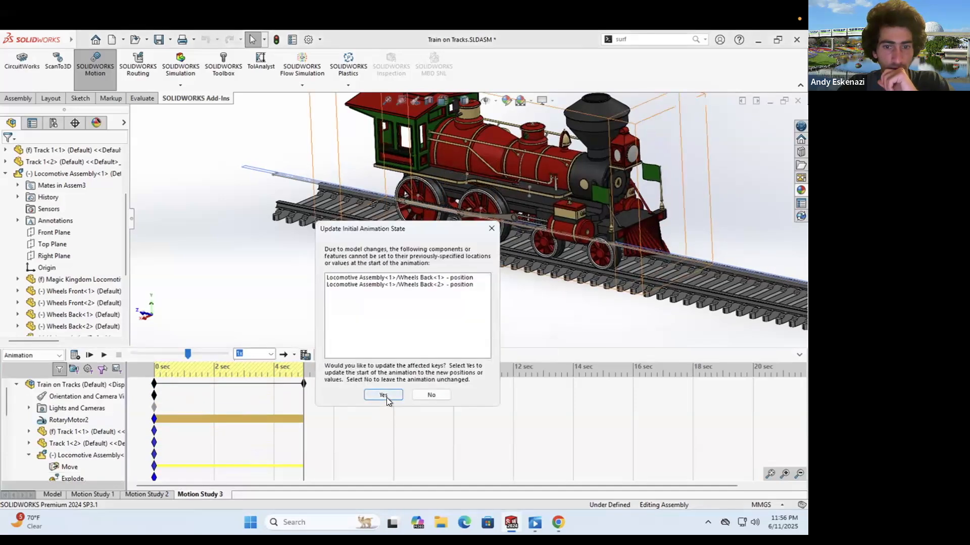
pyautogui.click(386, 397)
pyautogui.click(31, 355)
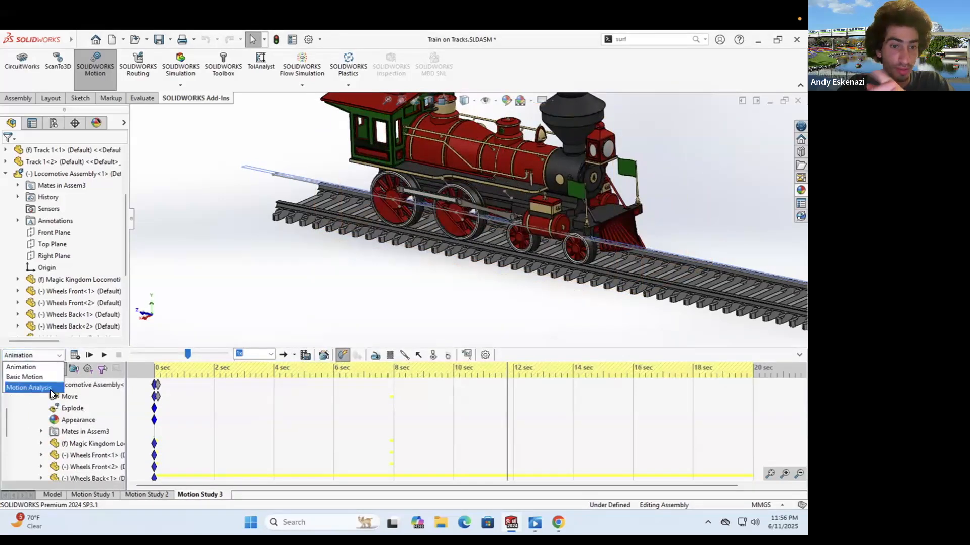
pyautogui.click(22, 390)
pyautogui.moveTo(508, 414); pyautogui.dragTo(154, 408)
pyautogui.scroll(-5, 205, 411)
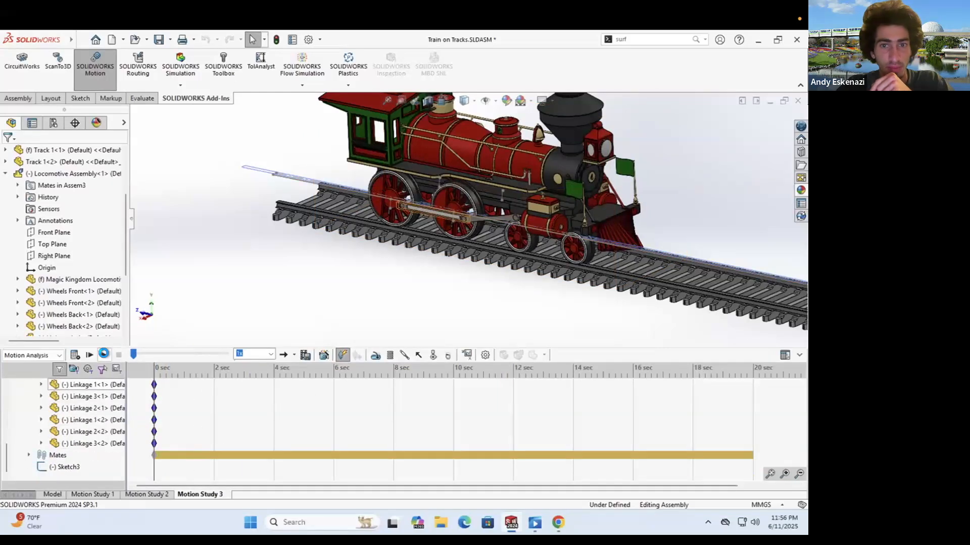
# Step: Run the Motion Analysis study and examine the locomotive's position and wheels along the tracks
pyautogui.click(104, 356)
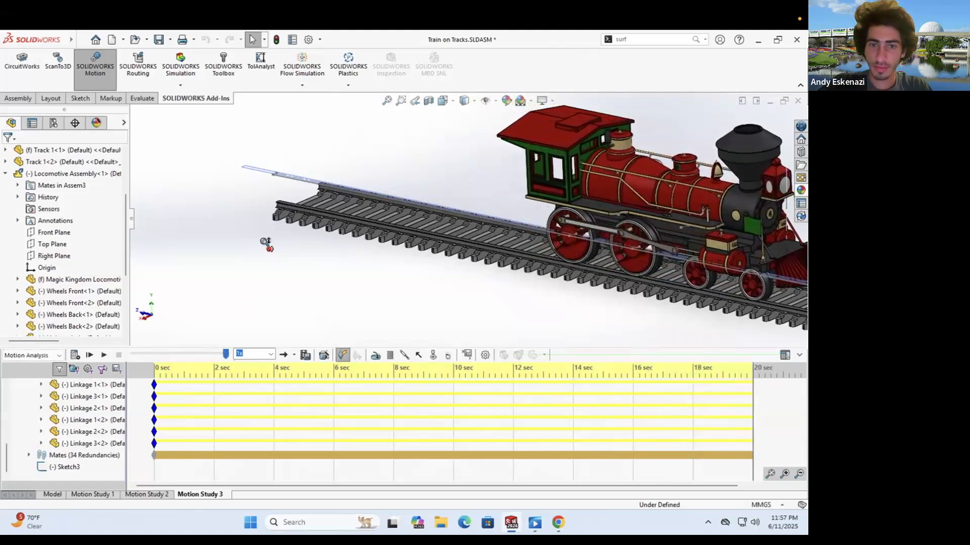
pyautogui.scroll(5, 265, 244)
pyautogui.scroll(-5, 603, 222)
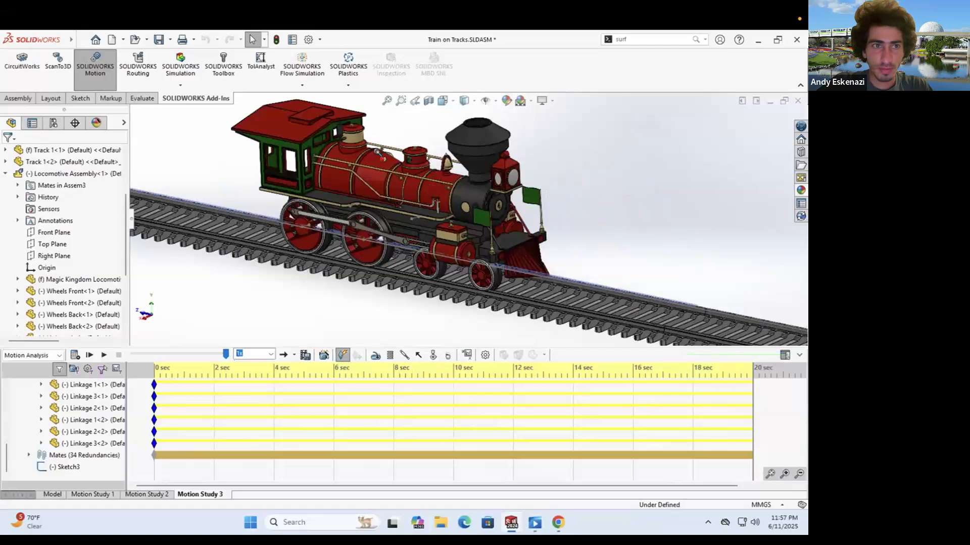
# Step: Save Train on Tracks together with the modified Locomotive Assembly, and update the affected initial animation keys
pyautogui.click(156, 37)
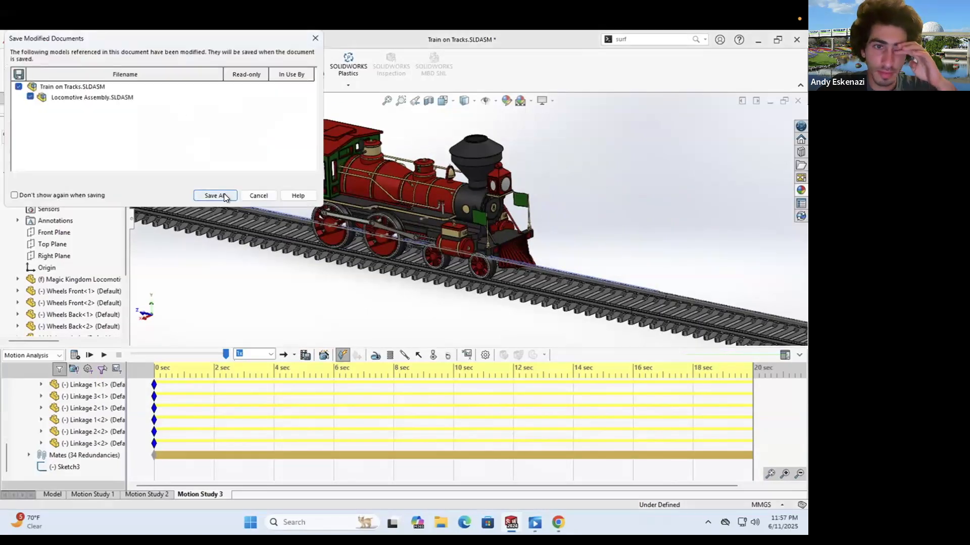
pyautogui.click(215, 196)
pyautogui.click(402, 238)
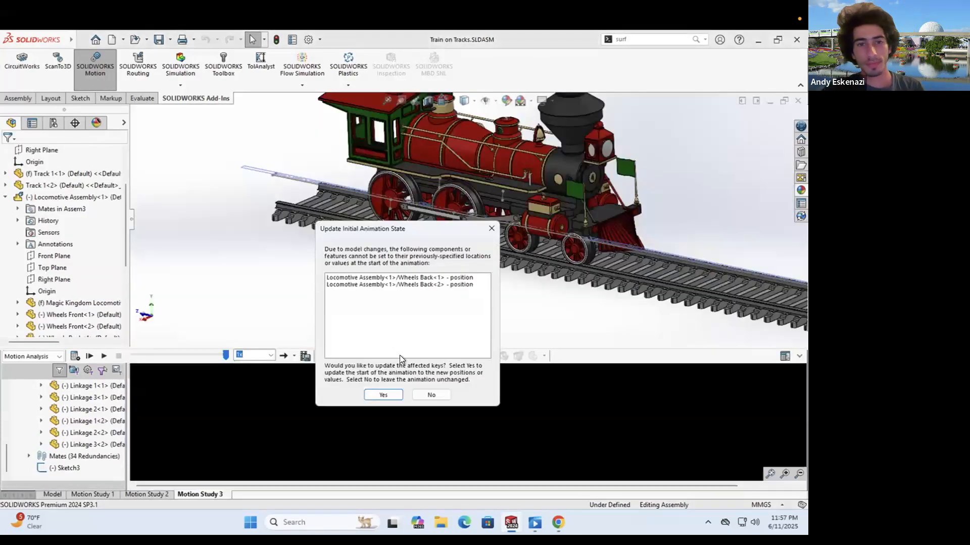
pyautogui.click(383, 395)
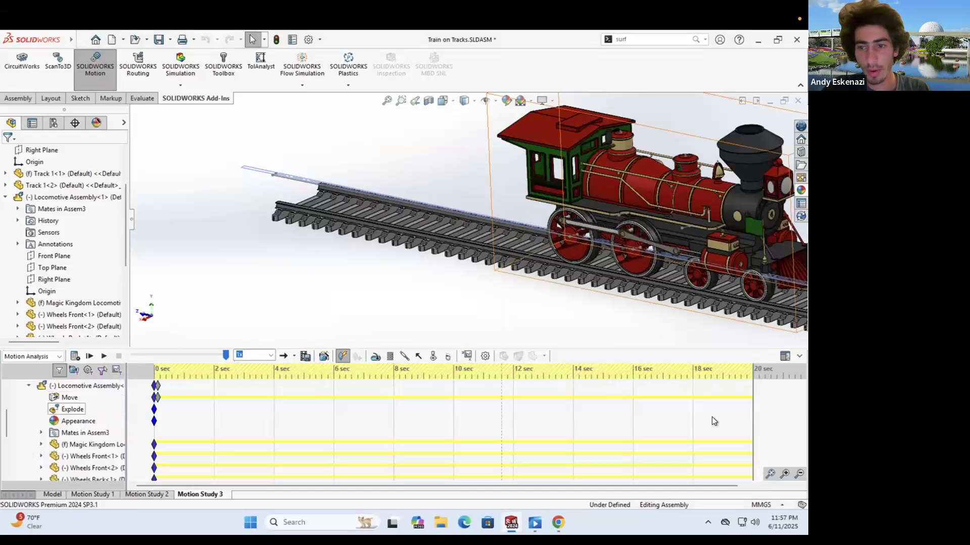
# Step: Rewind the study to 0 sec and add a 50 RPM rotary motor to the rim face of the rearmost small front wheel
pyautogui.moveTo(363, 402); pyautogui.dragTo(135, 402)
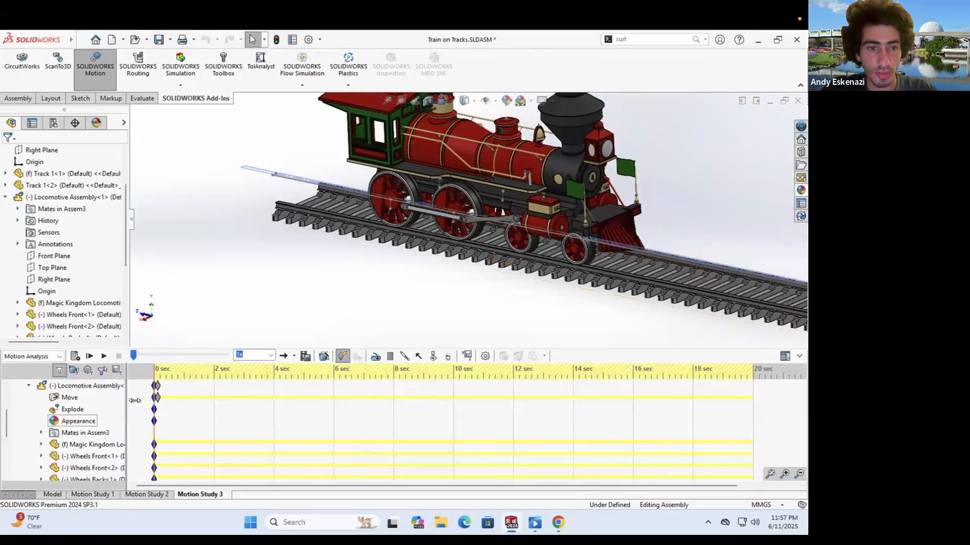
pyautogui.scroll(-5, 544, 196)
pyautogui.click(375, 355)
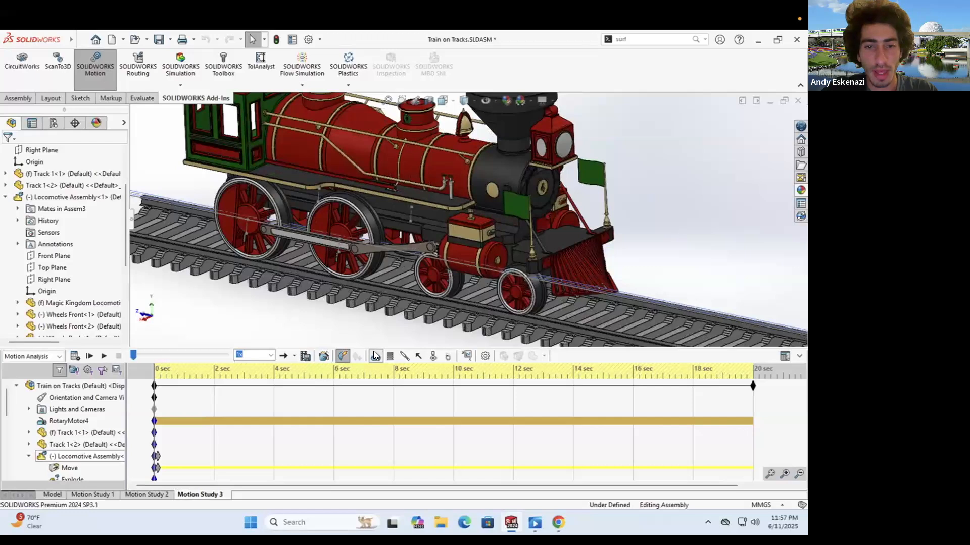
pyautogui.scroll(-5, 462, 297)
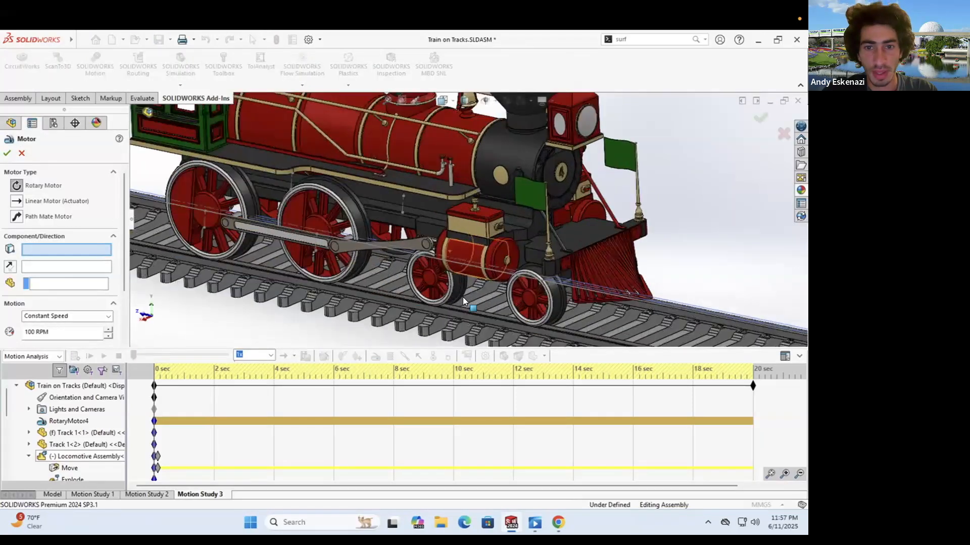
pyautogui.click(459, 287)
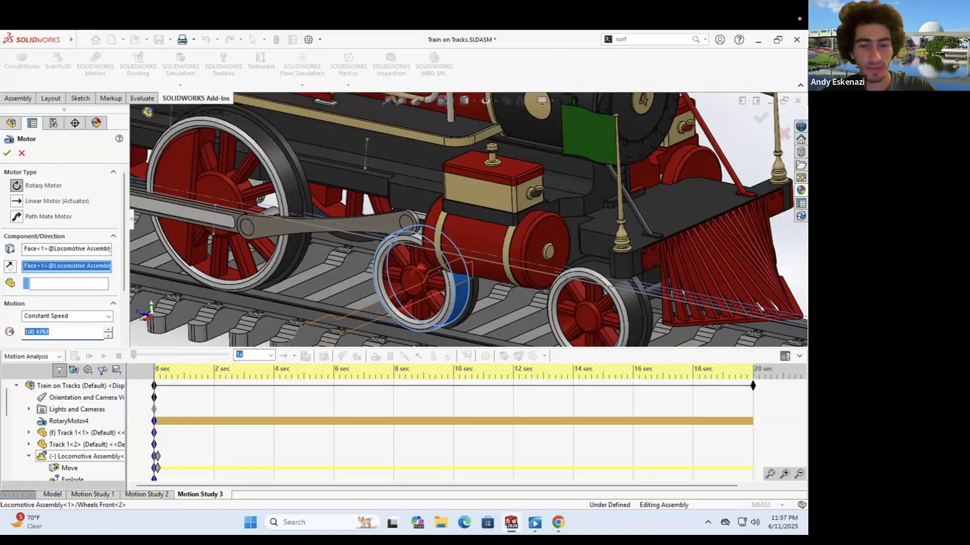
pyautogui.click(6, 154)
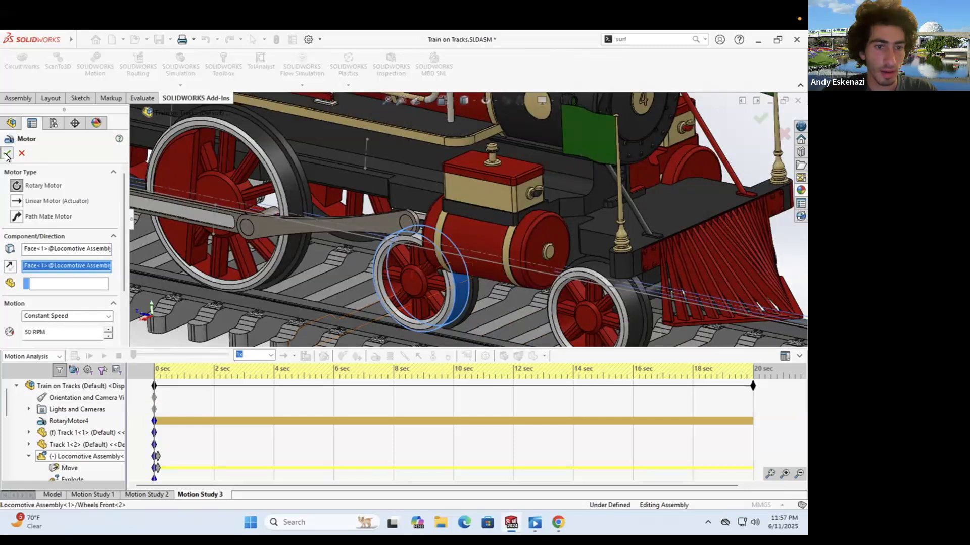
# Step: Play Motion Study 3 with the front wheel motor added, watch the wheels roll, and stop the playback
pyautogui.scroll(5, 416, 330)
pyautogui.scroll(-3, 459, 216)
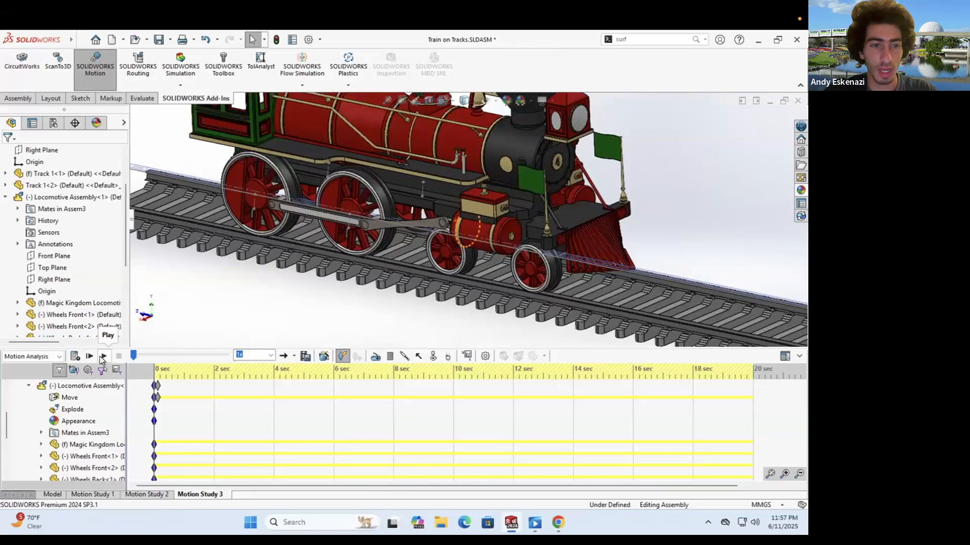
pyautogui.click(102, 356)
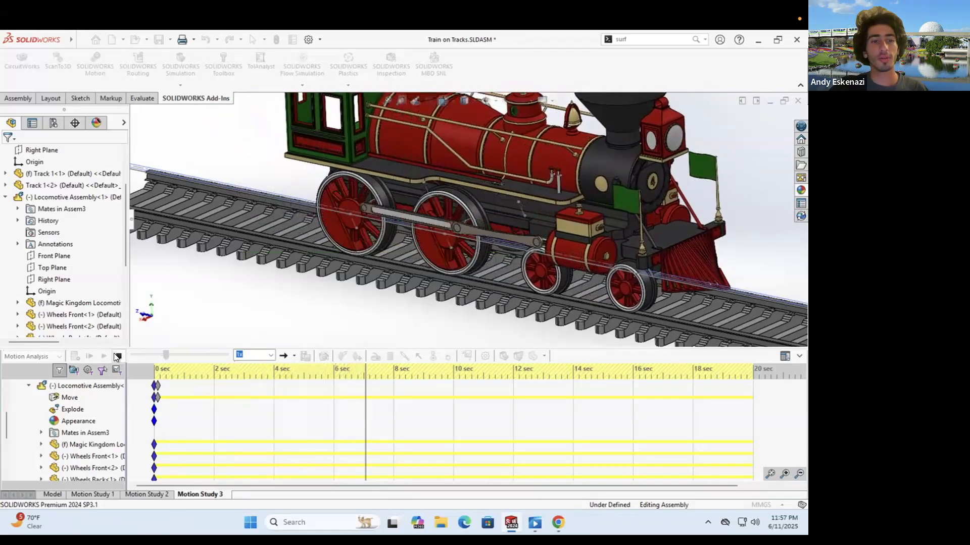
pyautogui.click(117, 356)
pyautogui.click(57, 492)
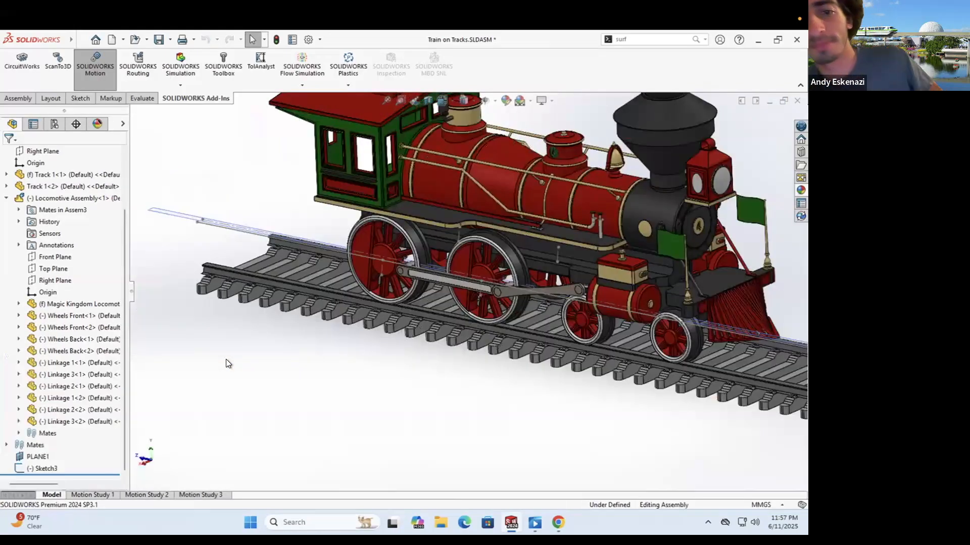
pyautogui.scroll(3, 547, 254)
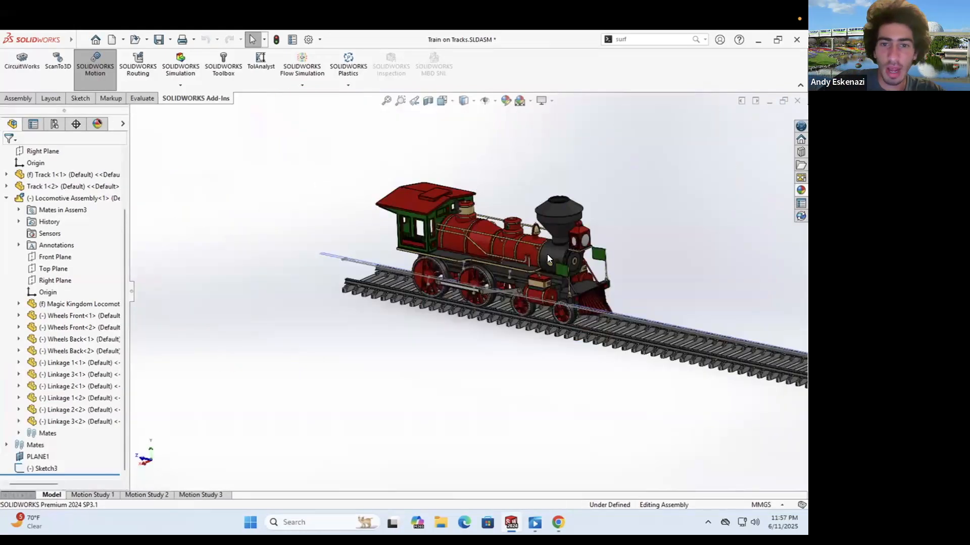
pyautogui.scroll(-3, 522, 347)
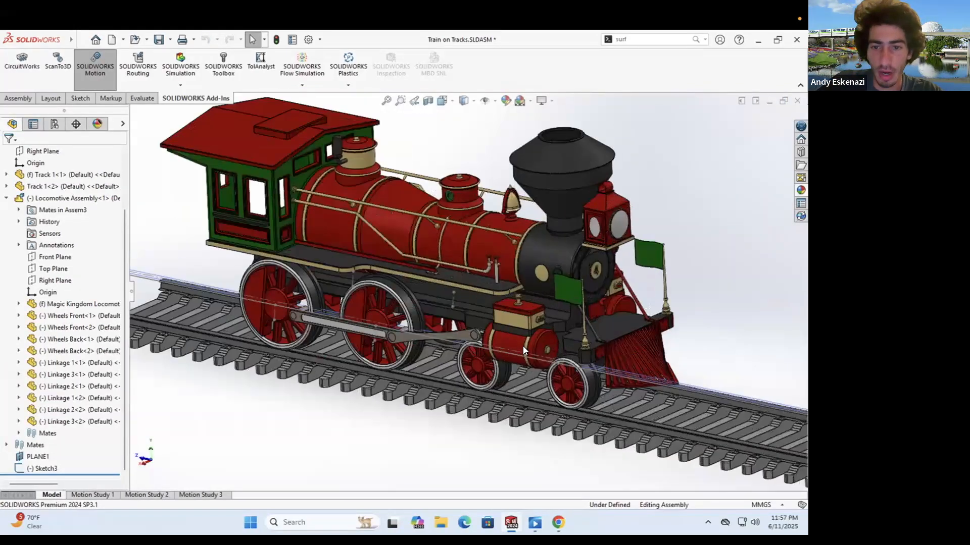
pyautogui.click(21, 97)
pyautogui.click(89, 65)
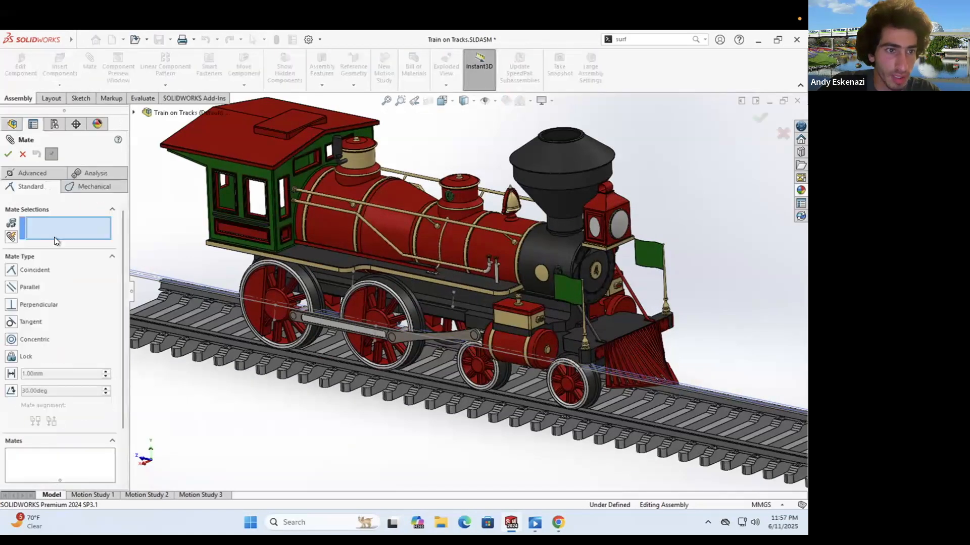
pyautogui.click(102, 174)
pyautogui.click(40, 186)
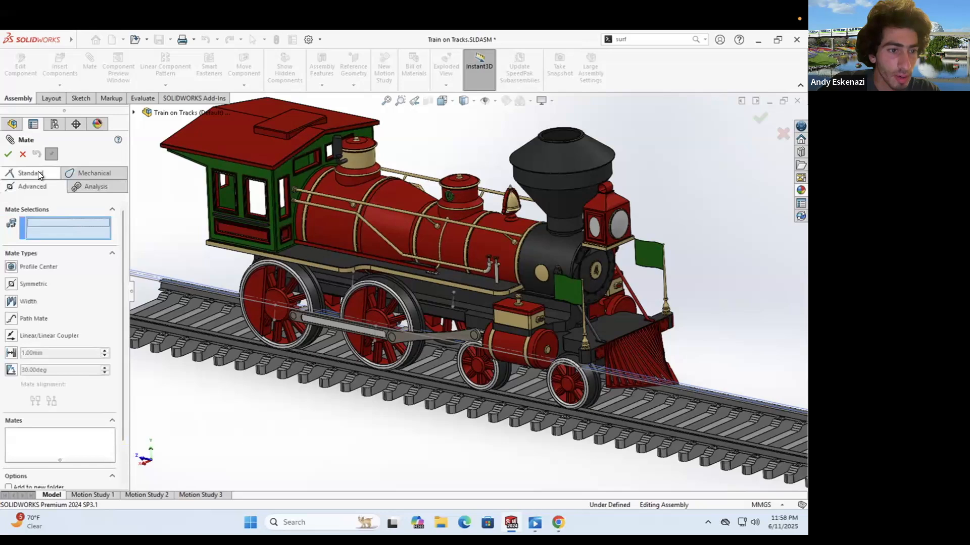
pyautogui.click(96, 186)
pyautogui.click(95, 175)
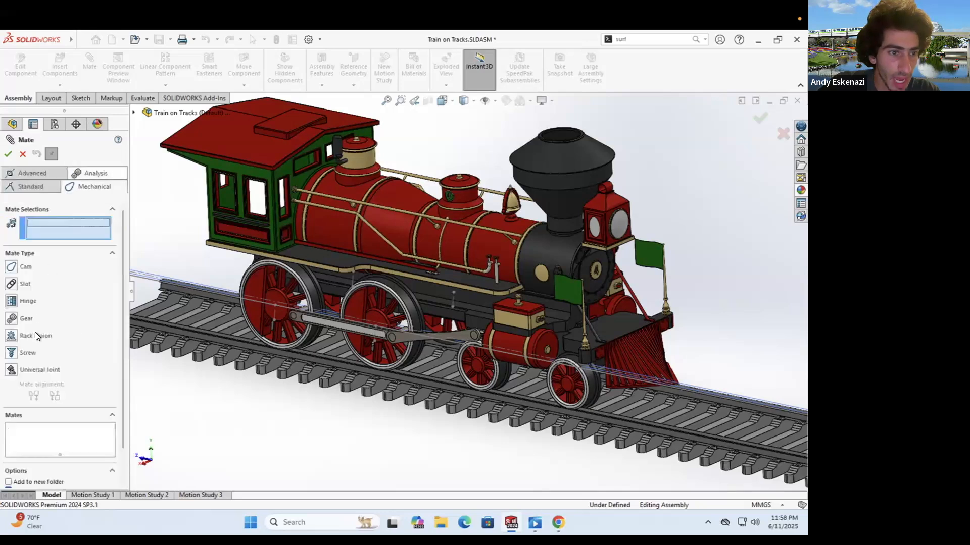
pyautogui.click(34, 332)
pyautogui.scroll(-3, 415, 326)
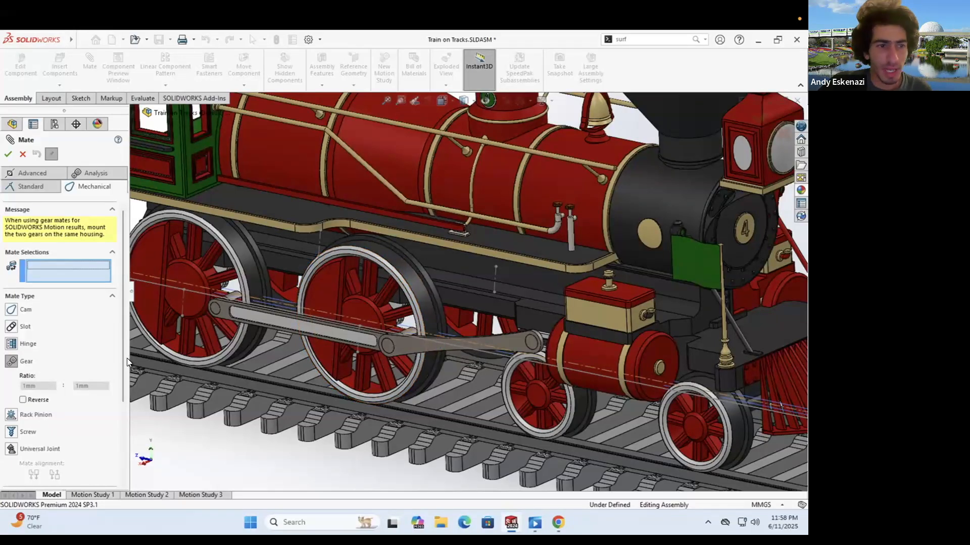
pyautogui.click(418, 290)
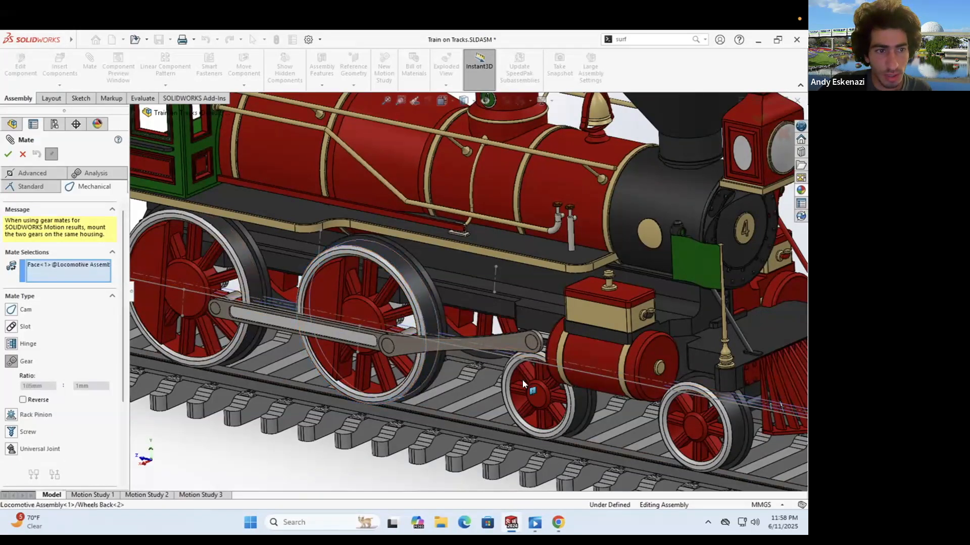
pyautogui.scroll(-2, 579, 367)
pyautogui.scroll(-2, 565, 398)
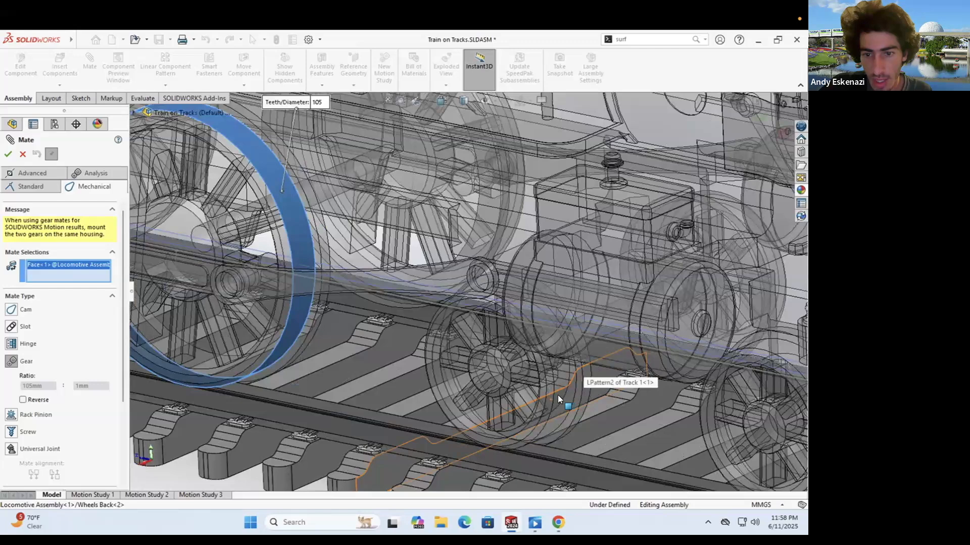
pyautogui.scroll(3, 566, 382)
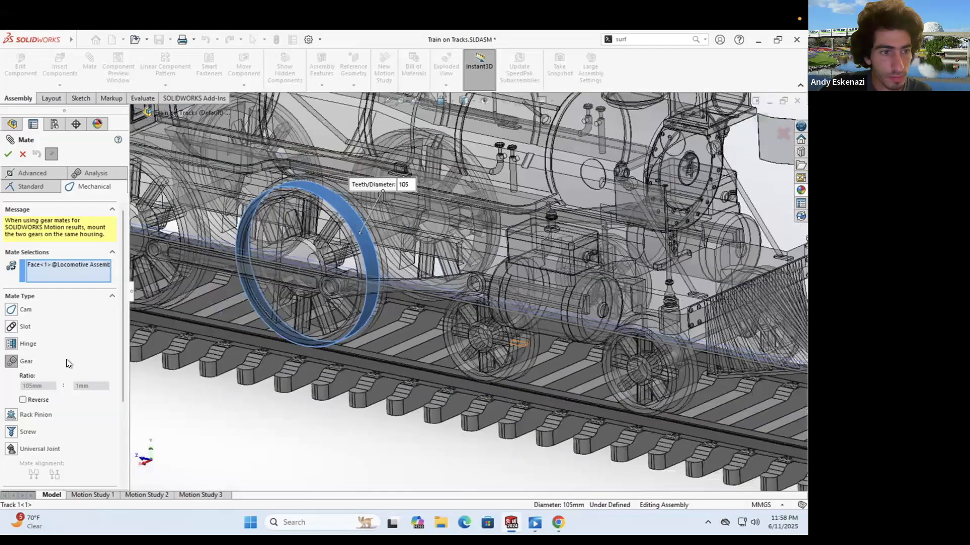
pyautogui.moveTo(402, 395); pyautogui.dragTo(429, 313, button='middle')
pyautogui.click(80, 273)
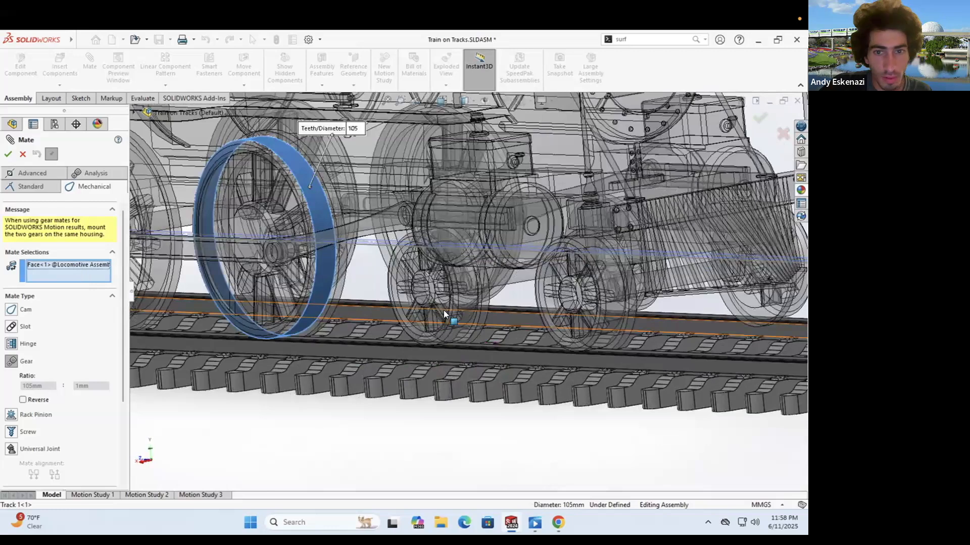
pyautogui.moveTo(482, 335); pyautogui.dragTo(47, 210, button='middle')
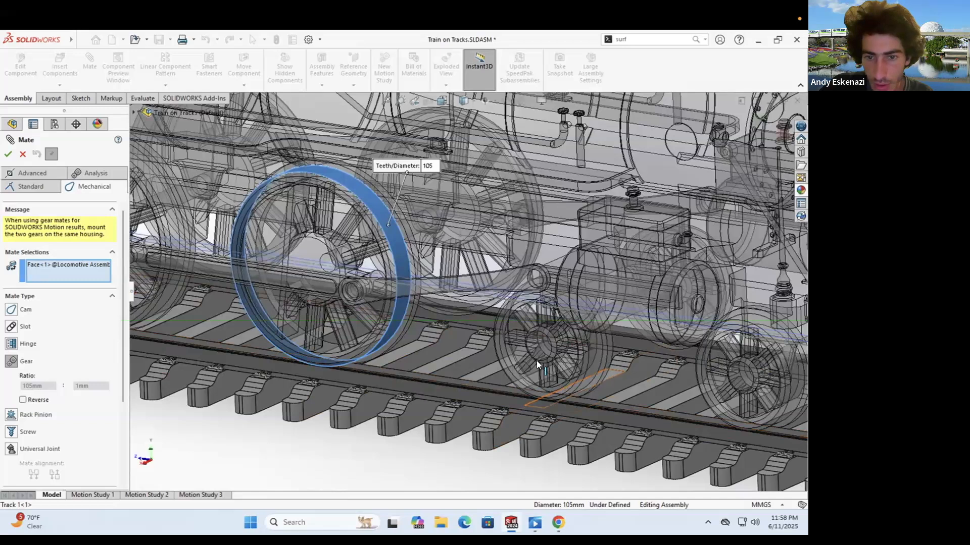
pyautogui.scroll(5, 515, 348)
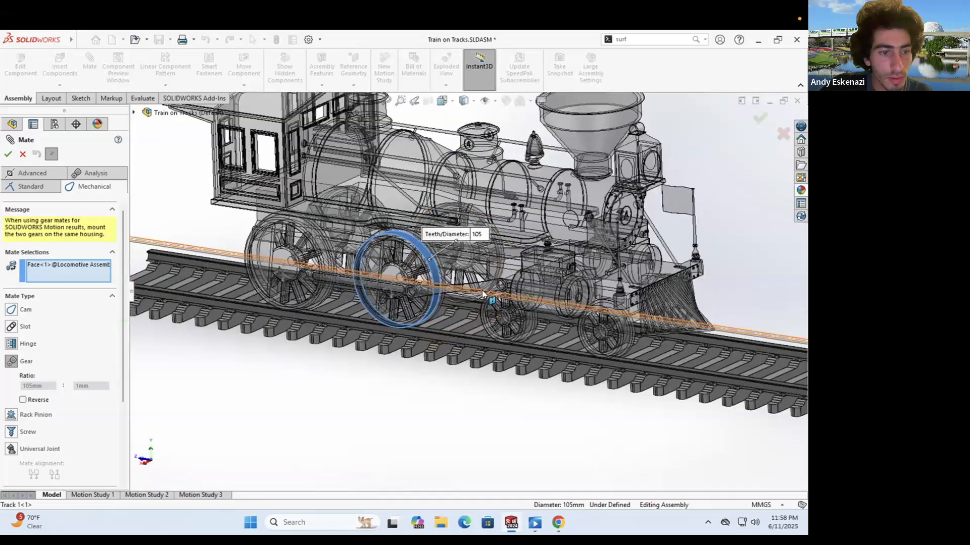
pyautogui.click(23, 154)
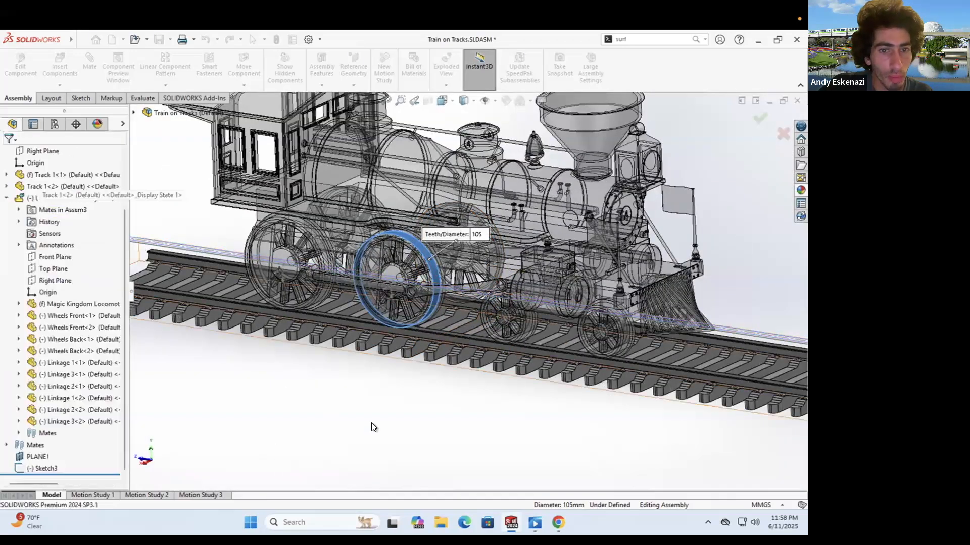
# Step: Switch to the Locomotive Assembly document and rebuild it with the changed models
pyautogui.moveTo(512, 522)
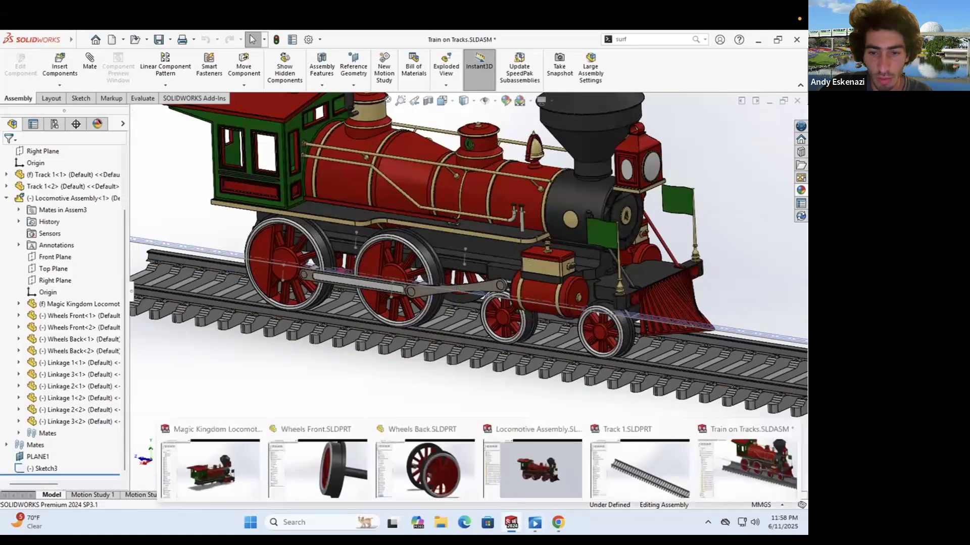
pyautogui.click(556, 480)
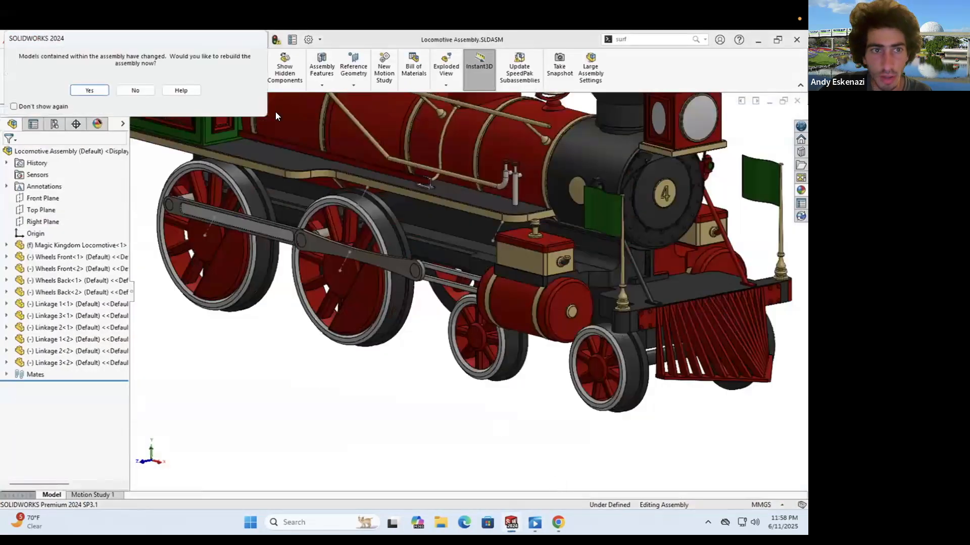
pyautogui.click(89, 91)
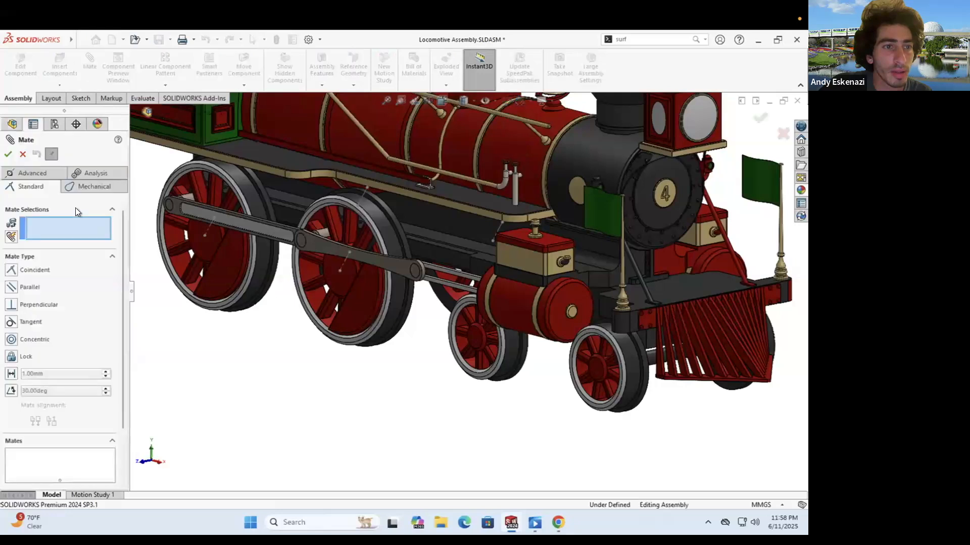
# Step: Add a gear mate between the rim faces of the front large driving wheel and the rear small front wheel, ratio 105 mm to 60 mm
pyautogui.click(86, 187)
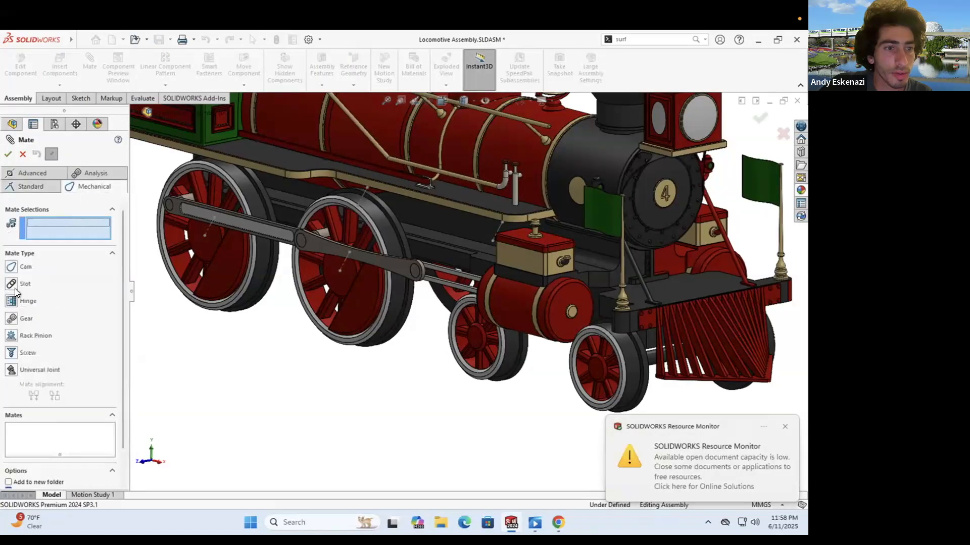
pyautogui.click(13, 318)
pyautogui.click(393, 313)
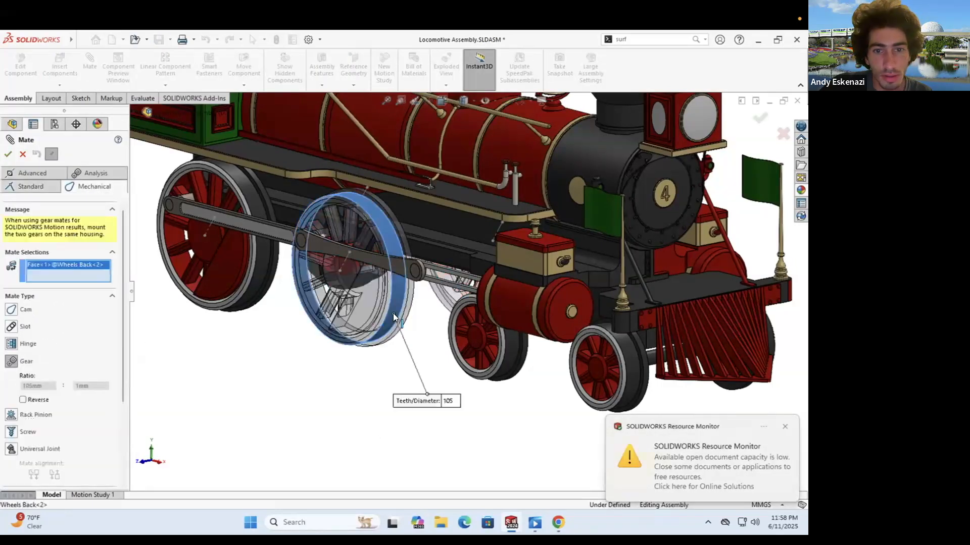
pyautogui.scroll(3, 502, 357)
pyautogui.click(497, 358)
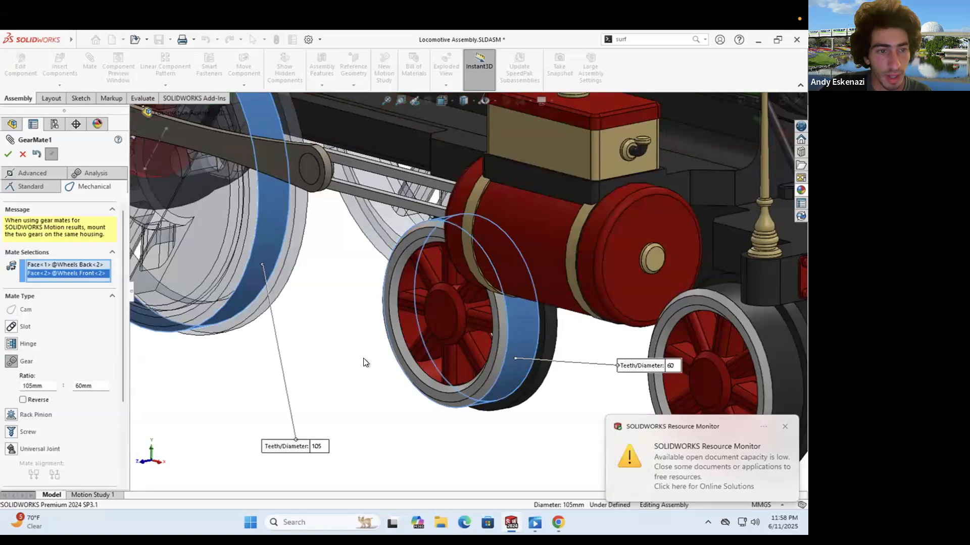
pyautogui.click(9, 156)
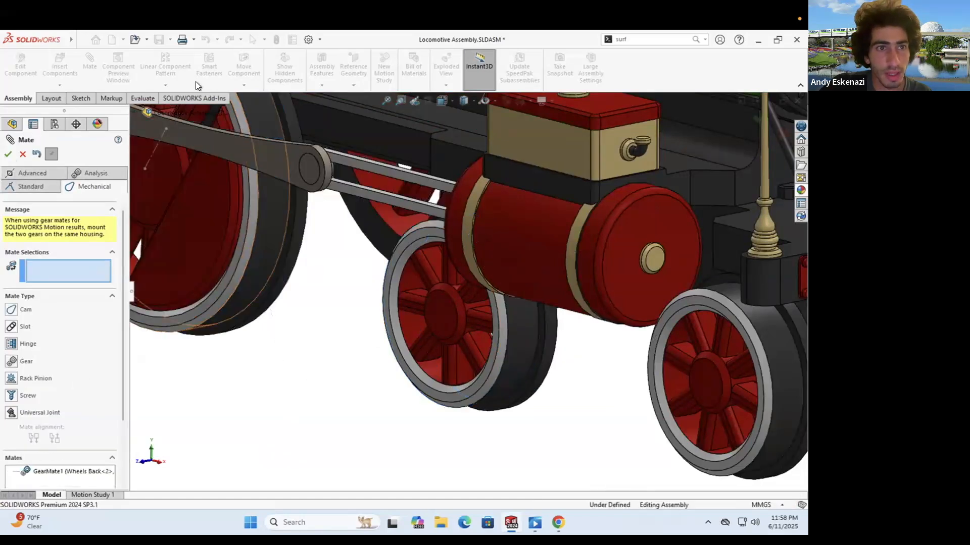
# Step: Add a second gear mate between the rim faces of the two small front wheels, ratio 60 mm to 60 mm
pyautogui.click(509, 375)
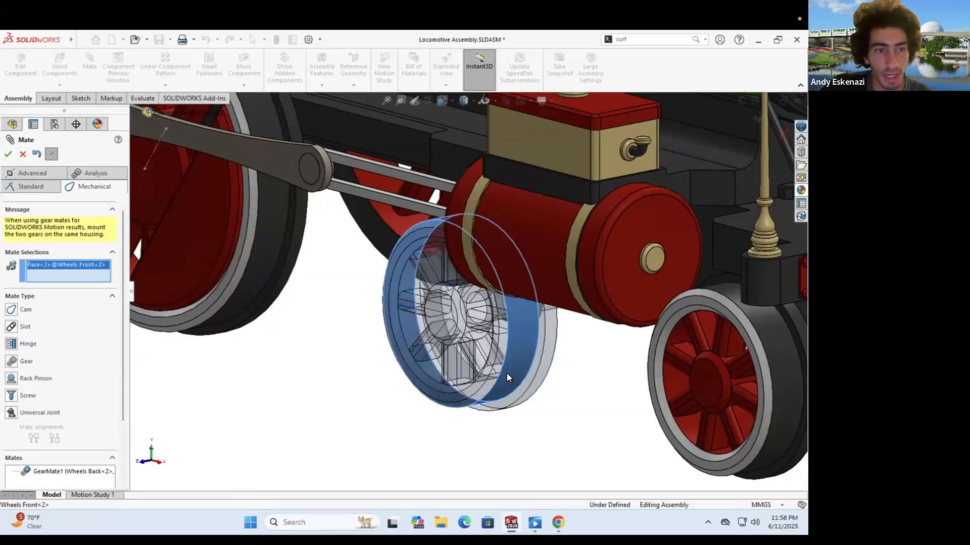
pyautogui.click(747, 388)
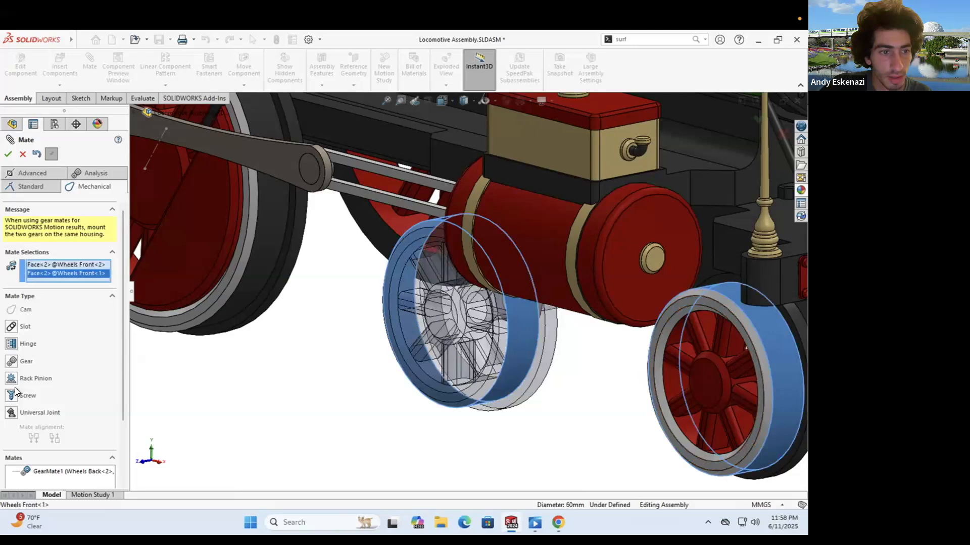
pyautogui.click(11, 362)
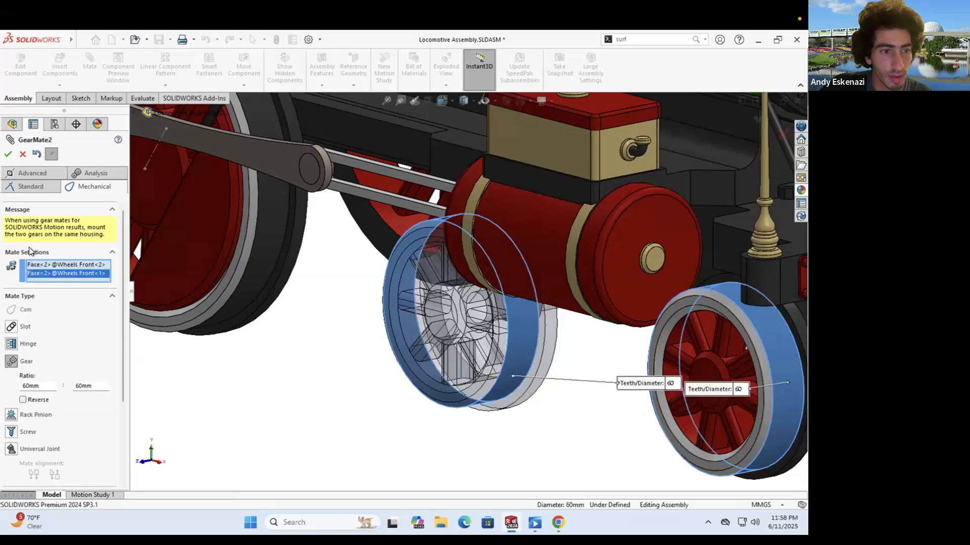
pyautogui.click(7, 155)
pyautogui.press('Escape')
# Step: Rotate a large driving wheel to test the gear-mated wheels, and save the Locomotive Assembly
pyautogui.scroll(5, 443, 314)
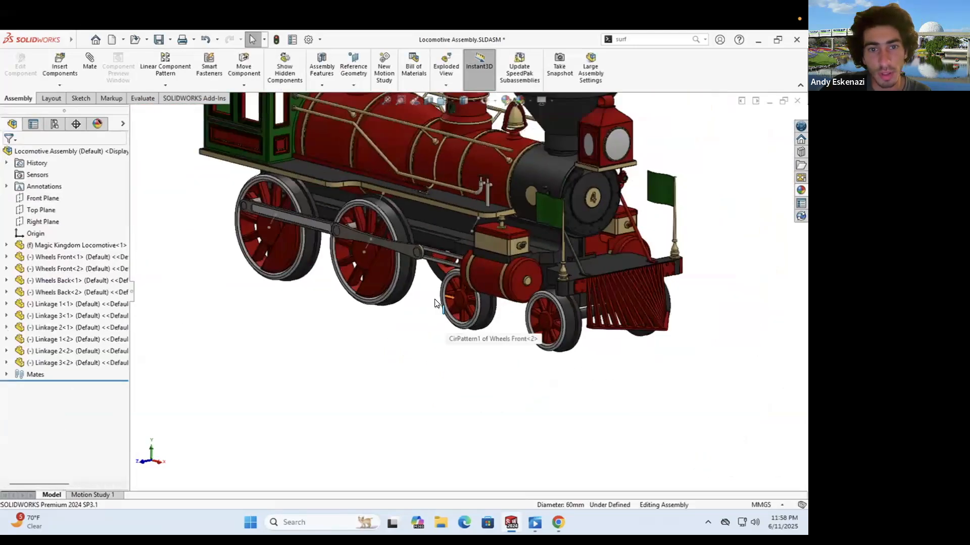
pyautogui.moveTo(400, 296); pyautogui.dragTo(374, 372)
pyautogui.moveTo(374, 372); pyautogui.dragTo(323, 152, button='middle')
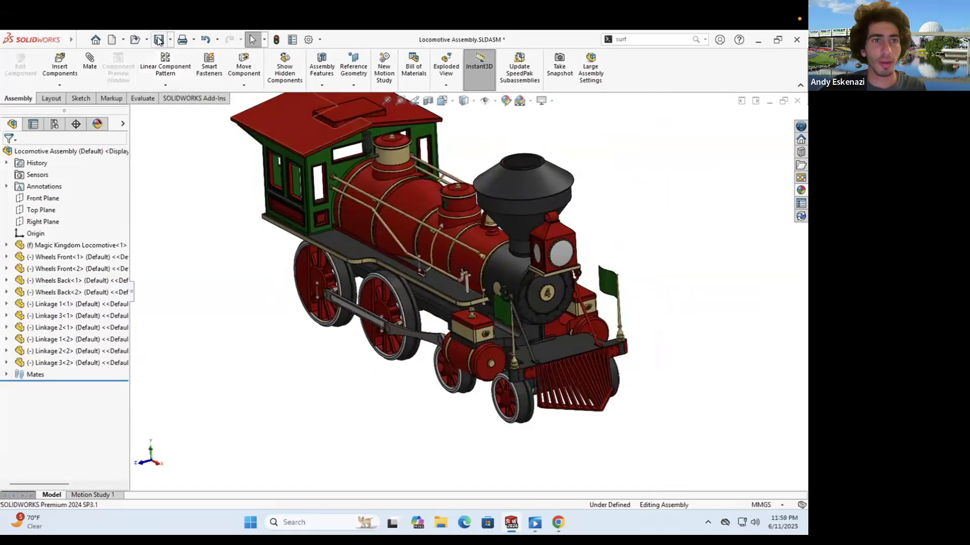
pyautogui.click(159, 39)
pyautogui.click(368, 234)
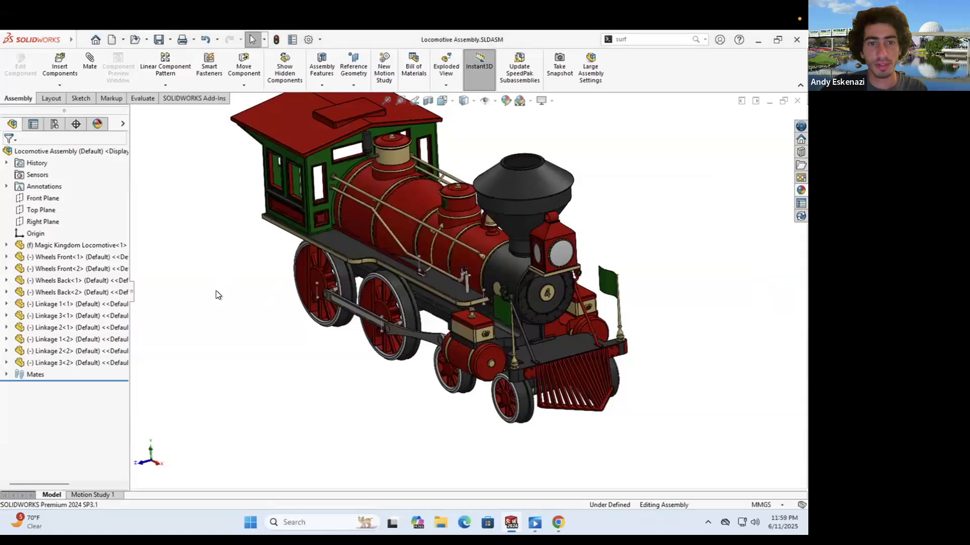
# Step: Return to Train on Tracks, rebuild it, and update the affected initial animation keys in Motion Study 3
pyautogui.moveTo(512, 526)
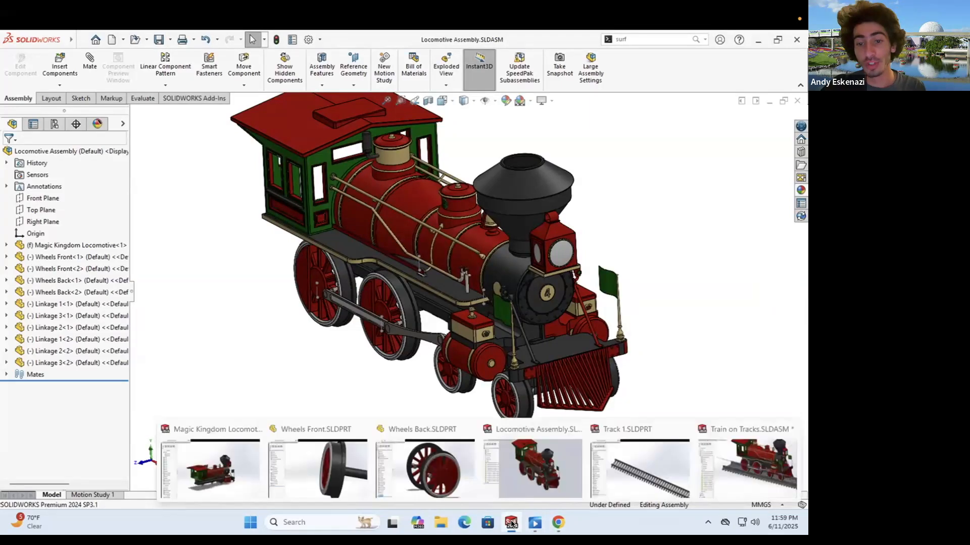
pyautogui.click(739, 470)
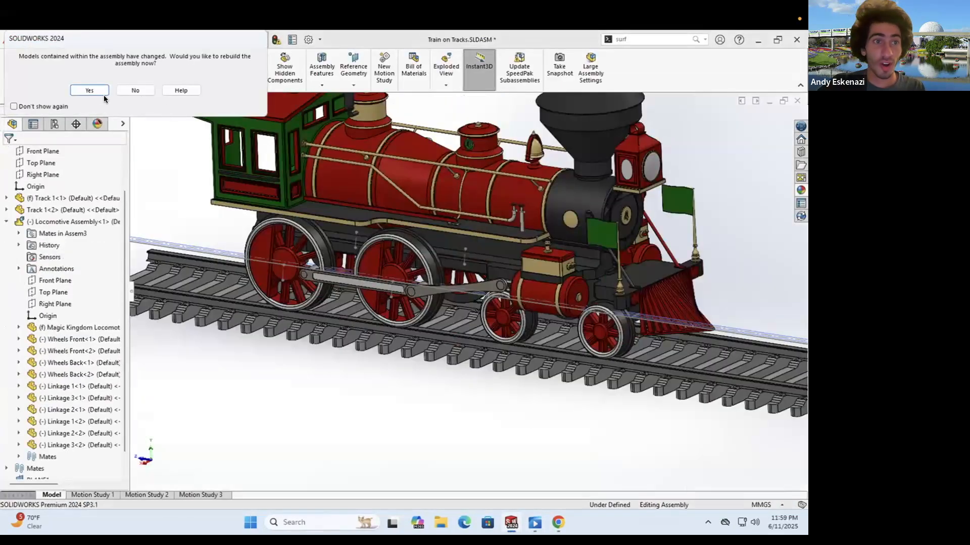
pyautogui.press('Return')
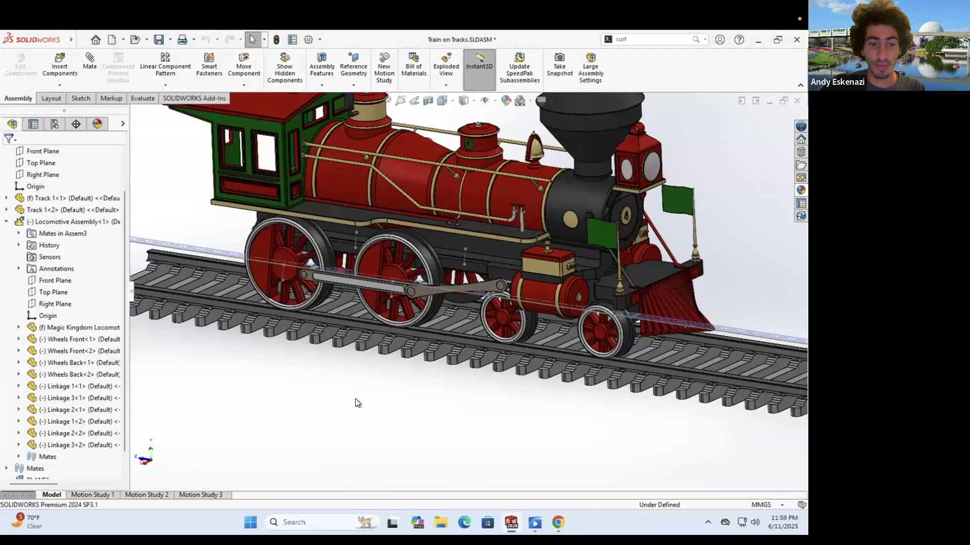
pyautogui.click(205, 494)
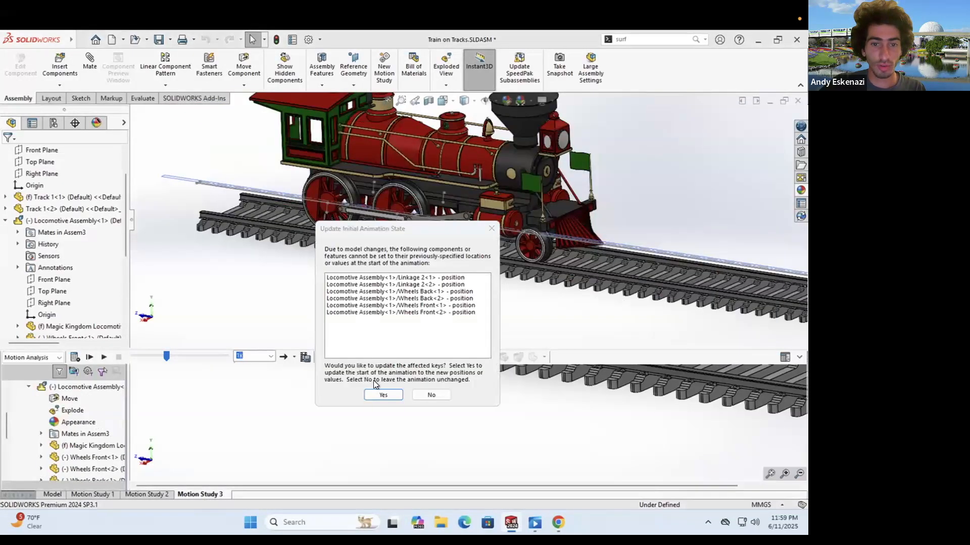
pyautogui.click(382, 394)
# Step: Create a new motion study in Train on Tracks and acknowledge the path mate notice
pyautogui.rightClick(196, 492)
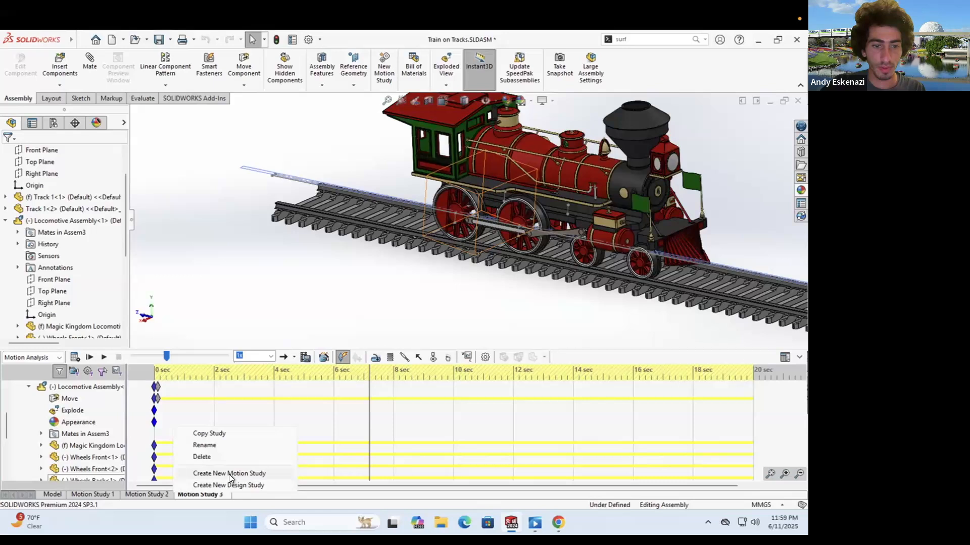
pyautogui.click(232, 473)
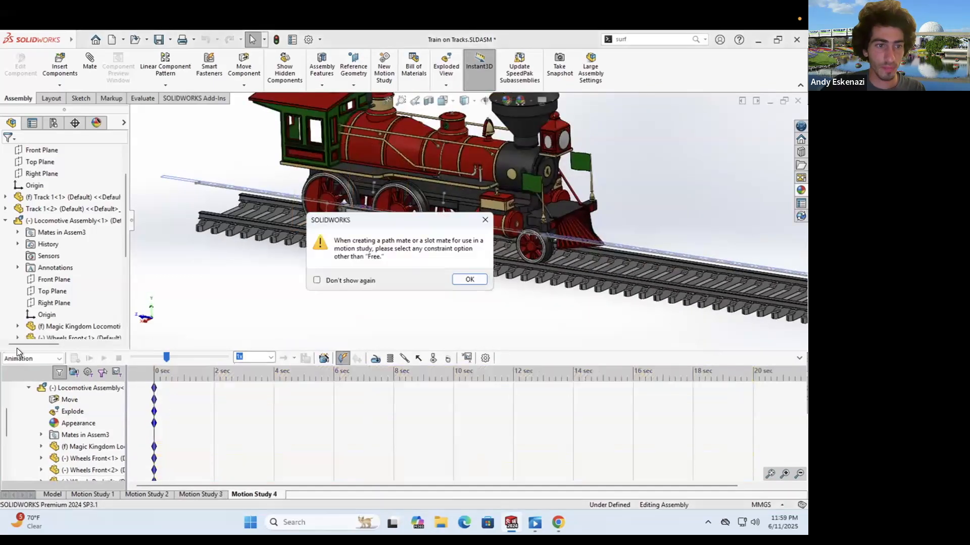
pyautogui.press('Return')
pyautogui.moveTo(193, 376); pyautogui.dragTo(445, 378)
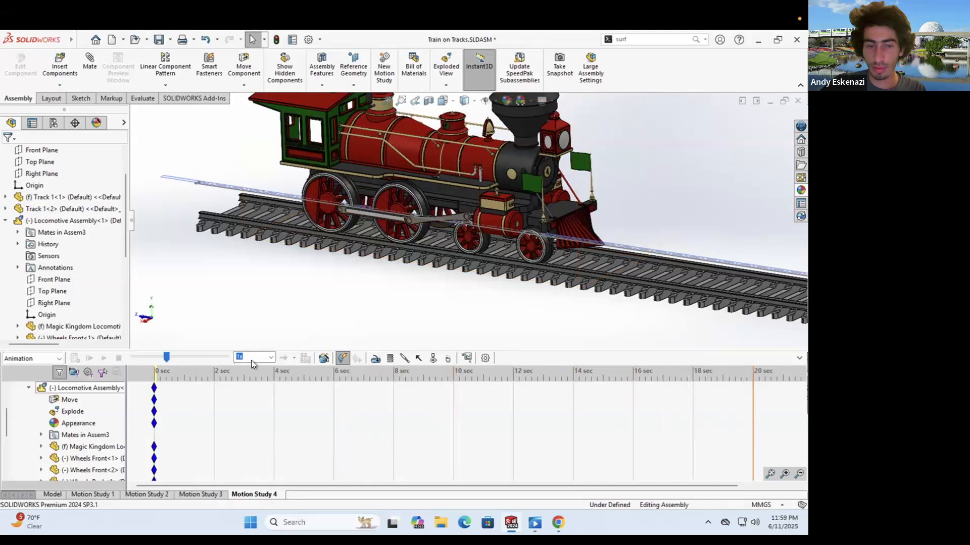
pyautogui.scroll(3, 159, 398)
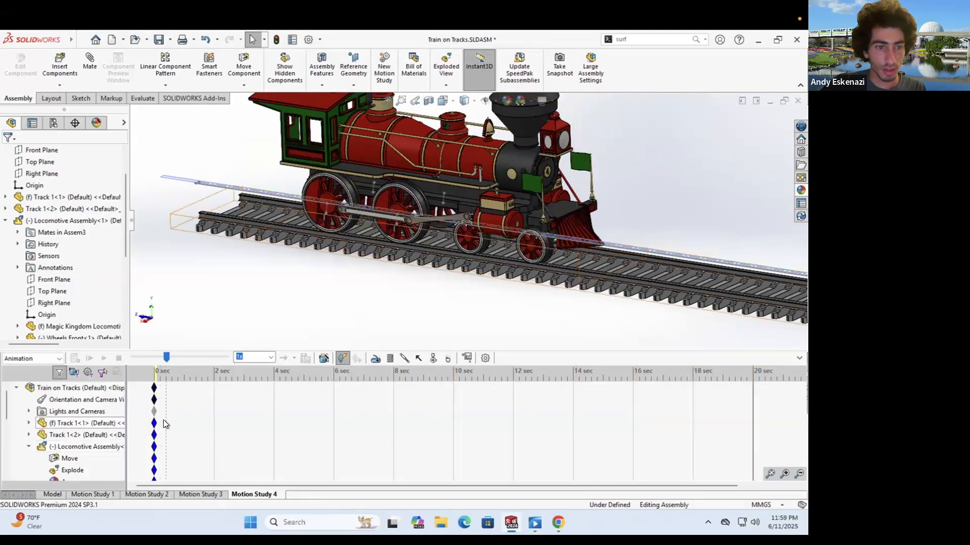
# Step: Extend the motion study to 20 seconds and add a constant-speed 200 RPM rotary motor to the rear driving wheel's rim face
pyautogui.moveTo(154, 389); pyautogui.dragTo(457, 408)
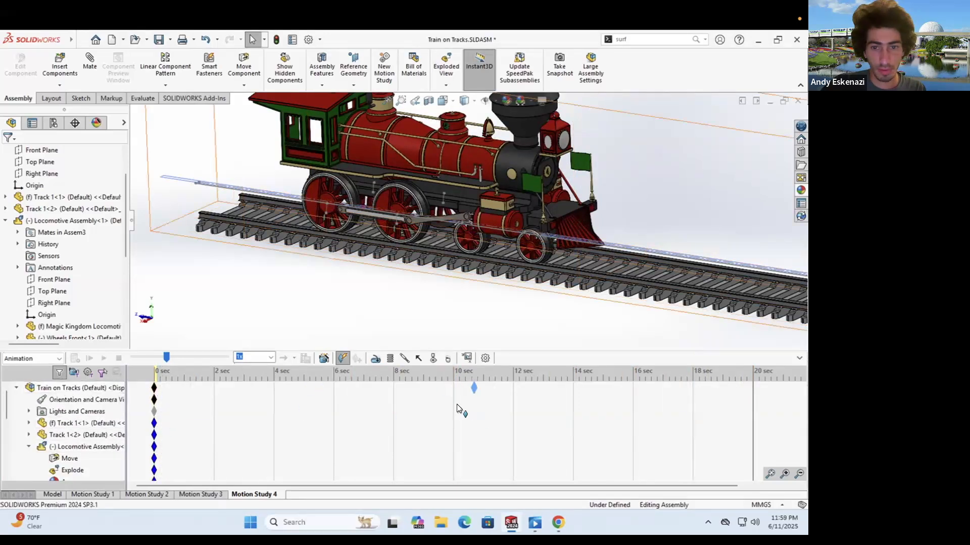
pyautogui.moveTo(751, 391); pyautogui.dragTo(753, 388)
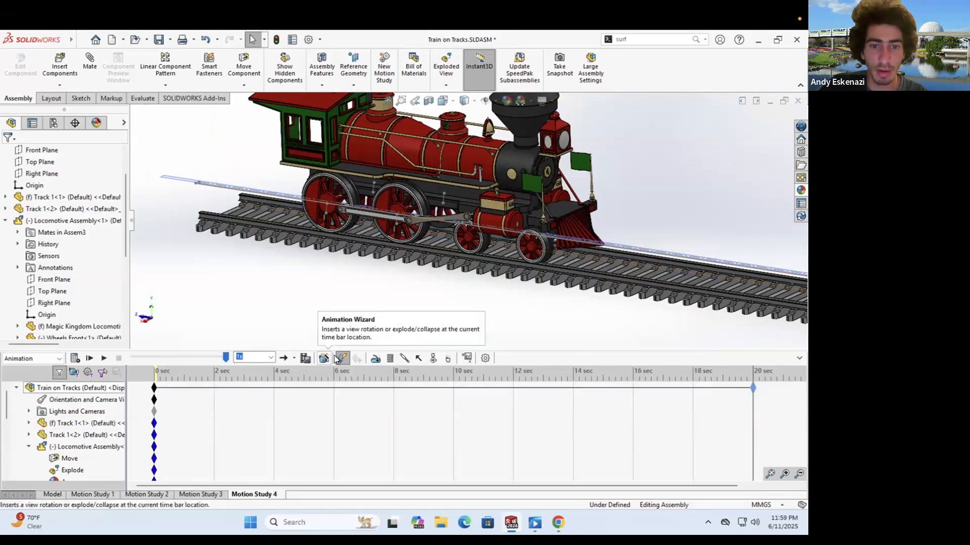
pyautogui.click(374, 359)
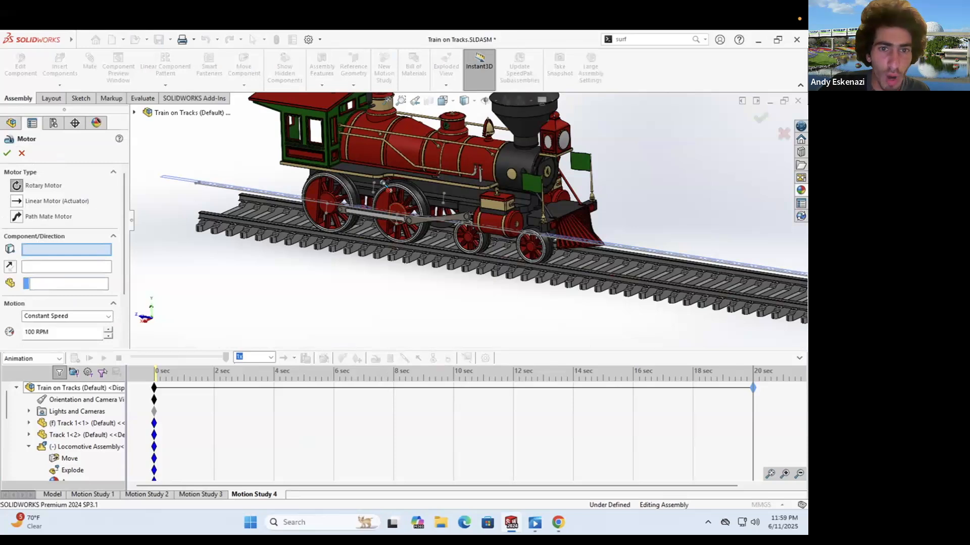
pyautogui.scroll(-5, 383, 184)
pyautogui.click(342, 202)
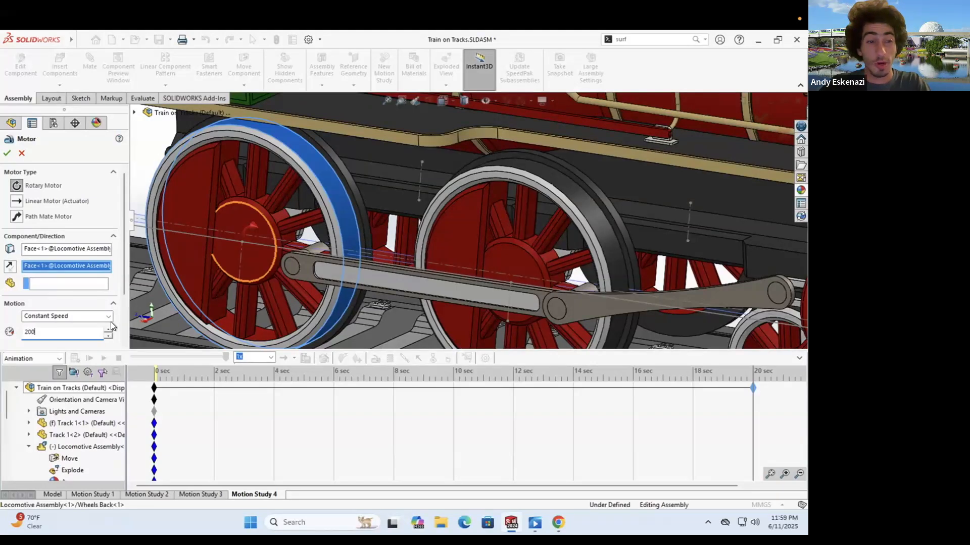
pyautogui.click(8, 153)
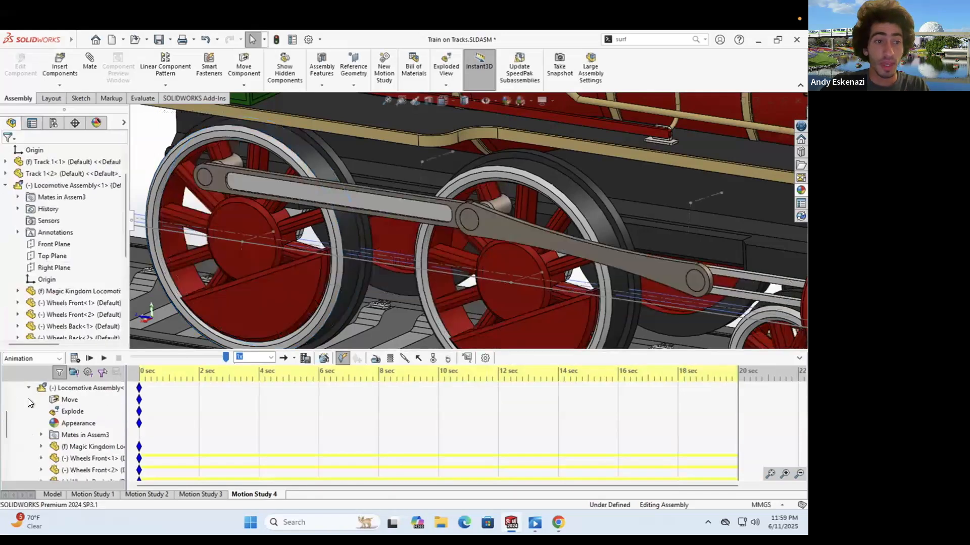
# Step: Set the study type to Motion Analysis, run the simulation, and return the timeline to 0 seconds
pyautogui.click(26, 359)
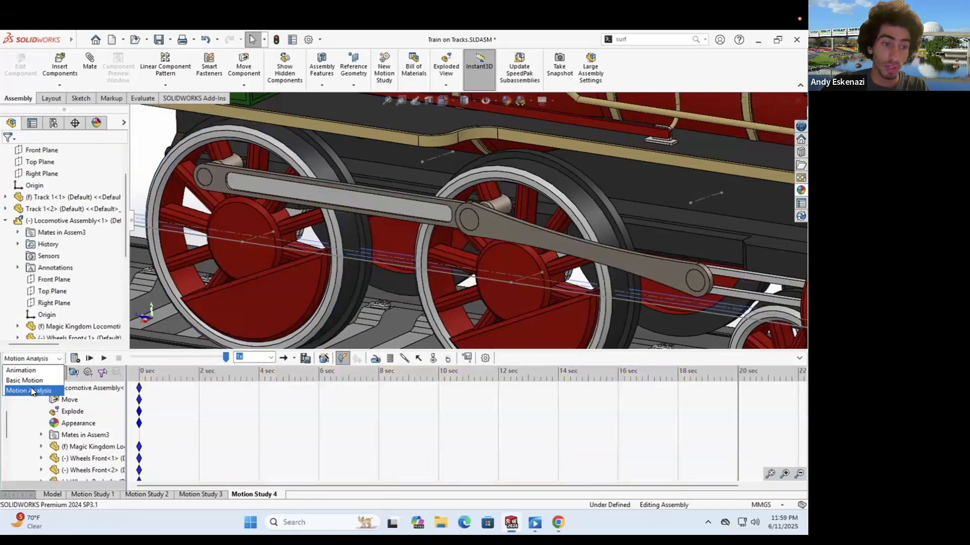
pyautogui.click(31, 388)
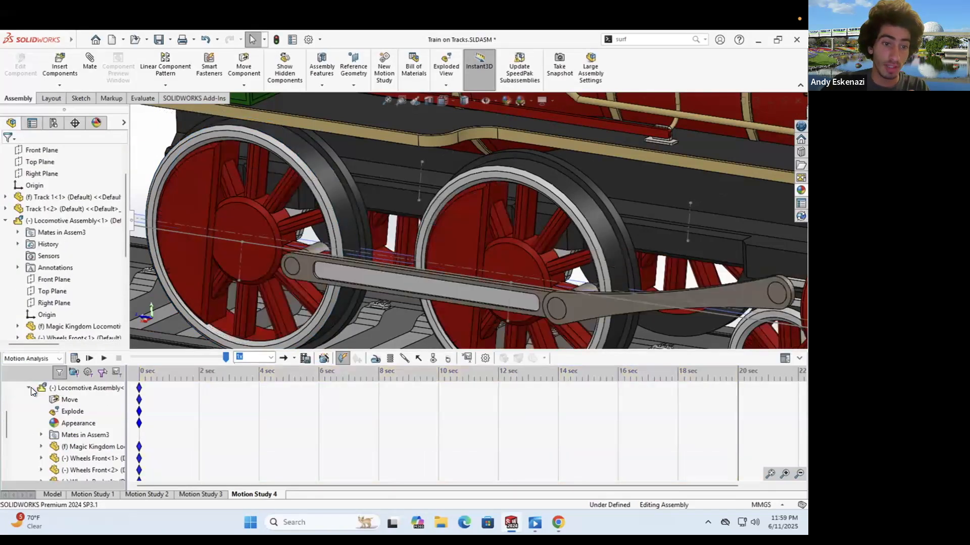
pyautogui.click(105, 358)
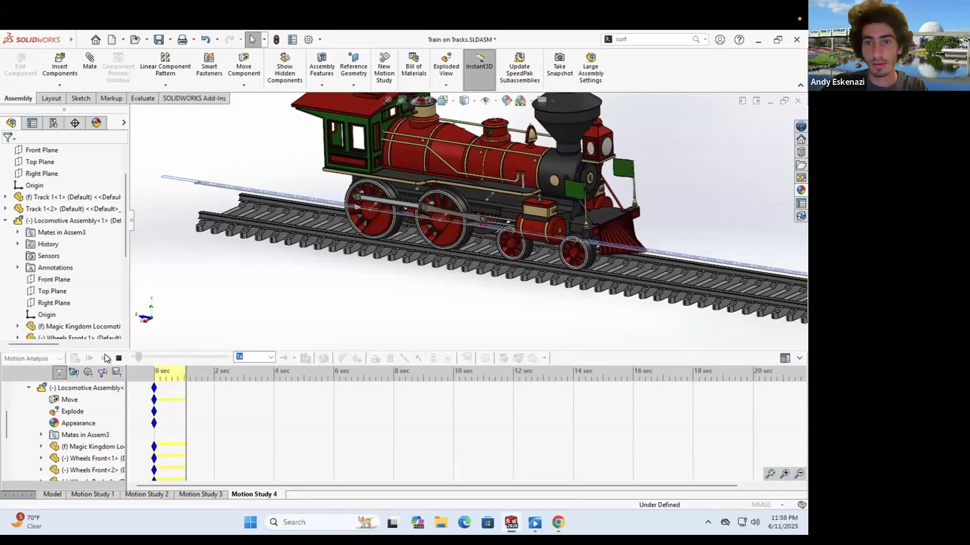
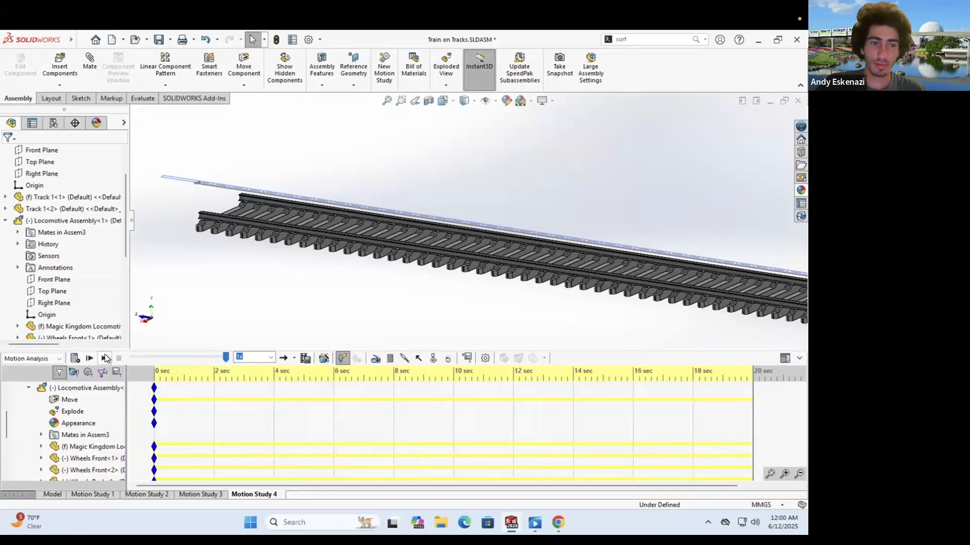
pyautogui.click(104, 358)
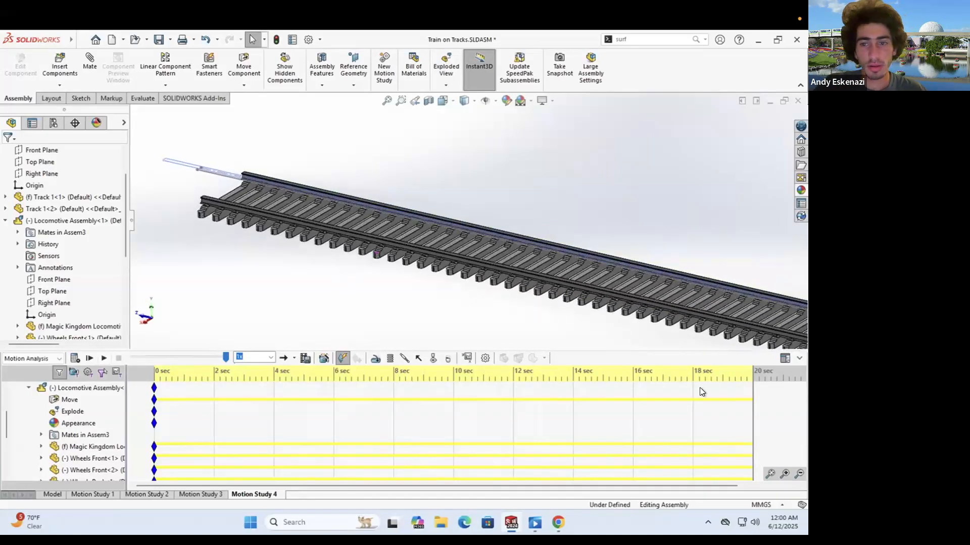
pyautogui.moveTo(659, 412); pyautogui.dragTo(6, 410)
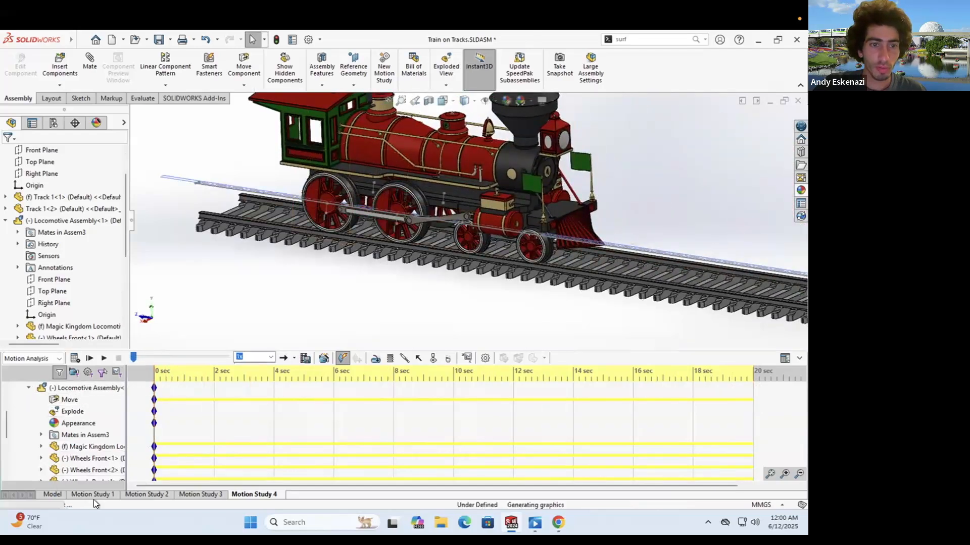
# Step: Return to the assembly model and hide the reference plane PLANE1 running along the track
pyautogui.click(52, 494)
pyautogui.scroll(5, 182, 260)
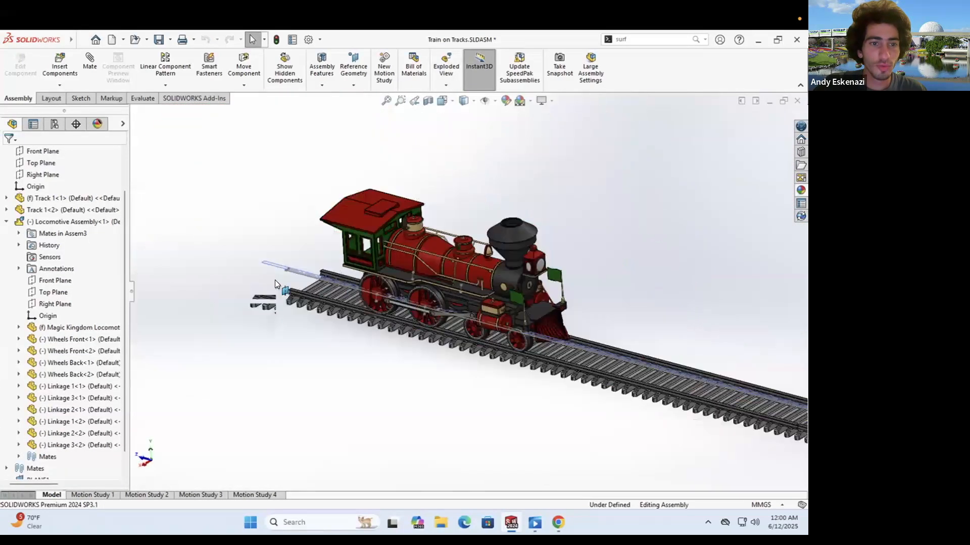
pyautogui.scroll(-8, 298, 255)
pyautogui.rightClick(256, 259)
pyautogui.click(288, 245)
pyautogui.rightClick(257, 253)
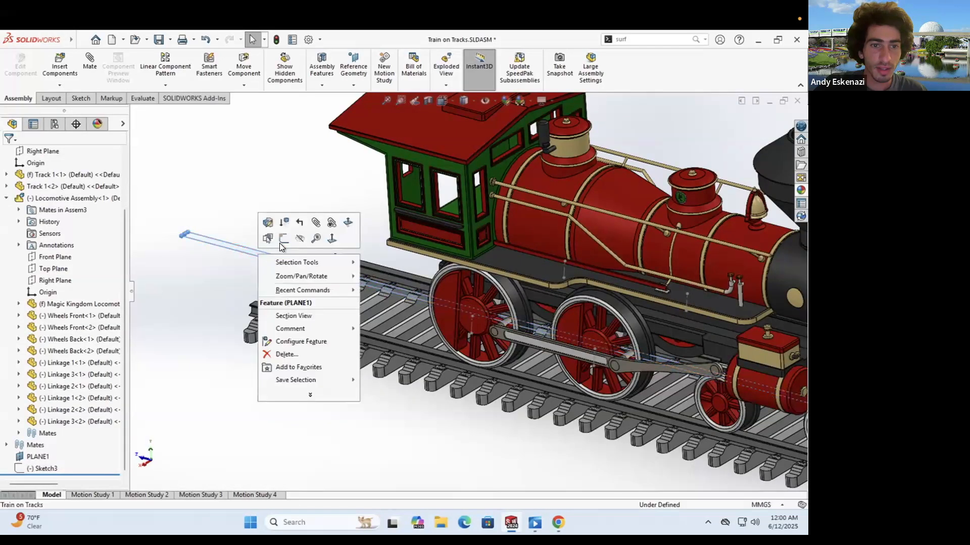
pyautogui.click(299, 240)
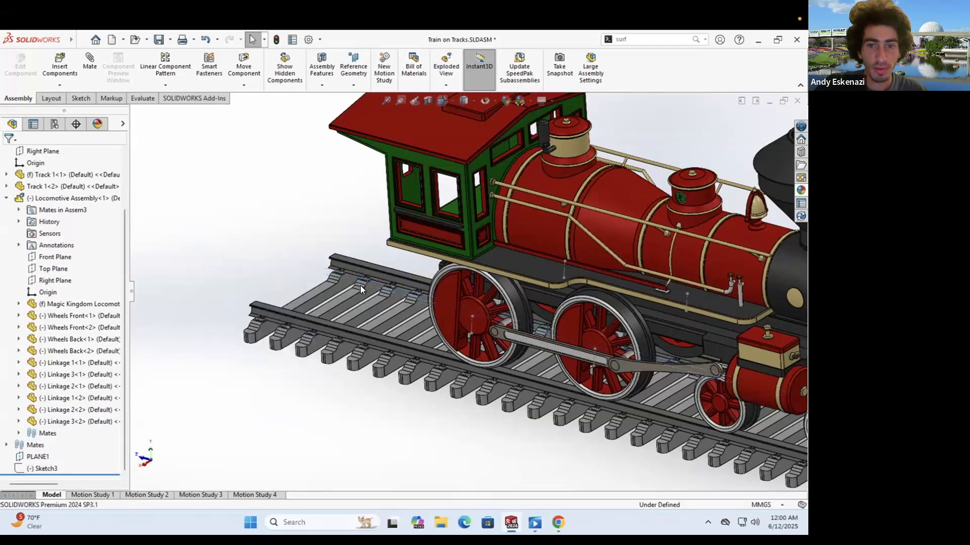
# Step: Hide the sketch lines showing on the driving wheels on both sides of the locomotive
pyautogui.scroll(-3, 467, 321)
pyautogui.rightClick(471, 316)
pyautogui.click(496, 302)
pyautogui.scroll(1, 484, 278)
pyautogui.moveTo(485, 278)
pyautogui.mouseDown(button='middle')
pyautogui.moveTo(652, 352)
pyautogui.moveTo(413, 274)
pyautogui.mouseUp(button='middle')
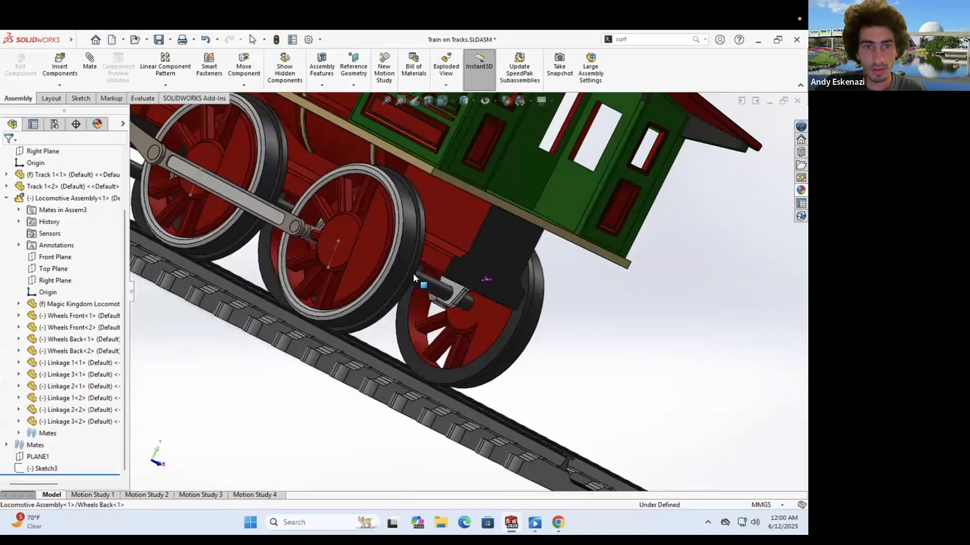
pyautogui.rightClick(332, 254)
pyautogui.click(359, 240)
pyautogui.scroll(4, 363, 278)
pyautogui.moveTo(611, 286)
pyautogui.mouseDown(button='middle')
pyautogui.moveTo(531, 260)
pyautogui.moveTo(412, 278)
pyautogui.moveTo(399, 263)
pyautogui.mouseUp(button='middle')
pyautogui.scroll(2, 581, 281)
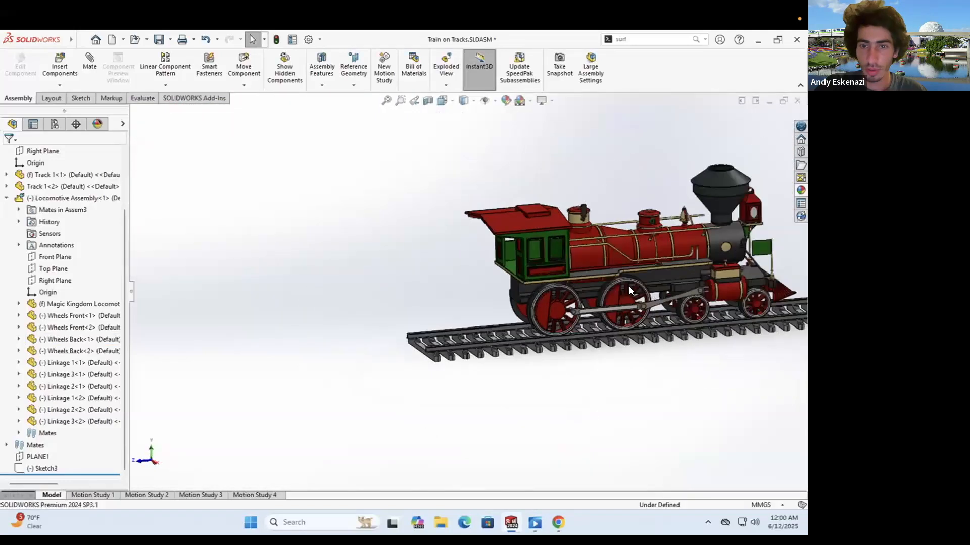
pyautogui.scroll(-3, 720, 263)
# Step: Switch to the Locomotive Assembly and rotate a driving wheel to check how the gear-mated front wheel turns
pyautogui.moveTo(511, 522)
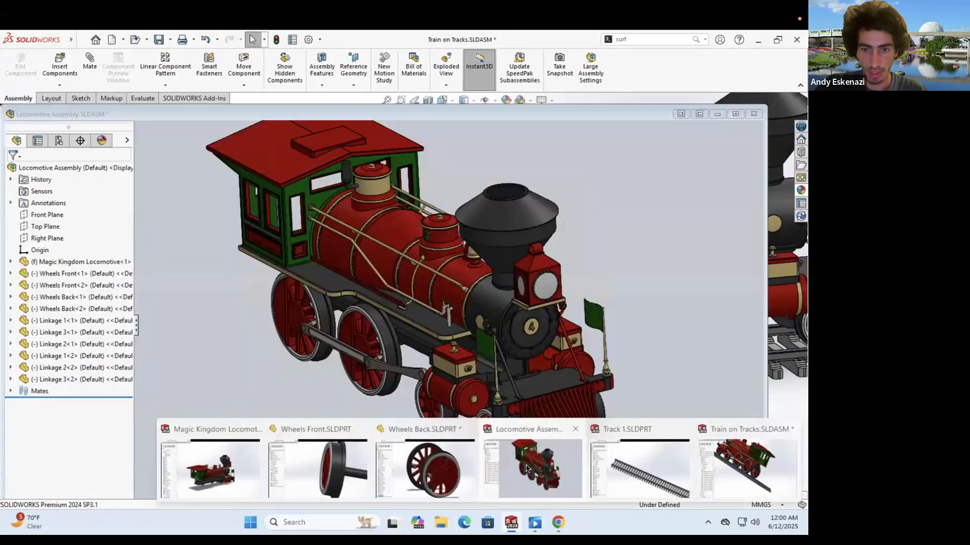
pyautogui.click(527, 467)
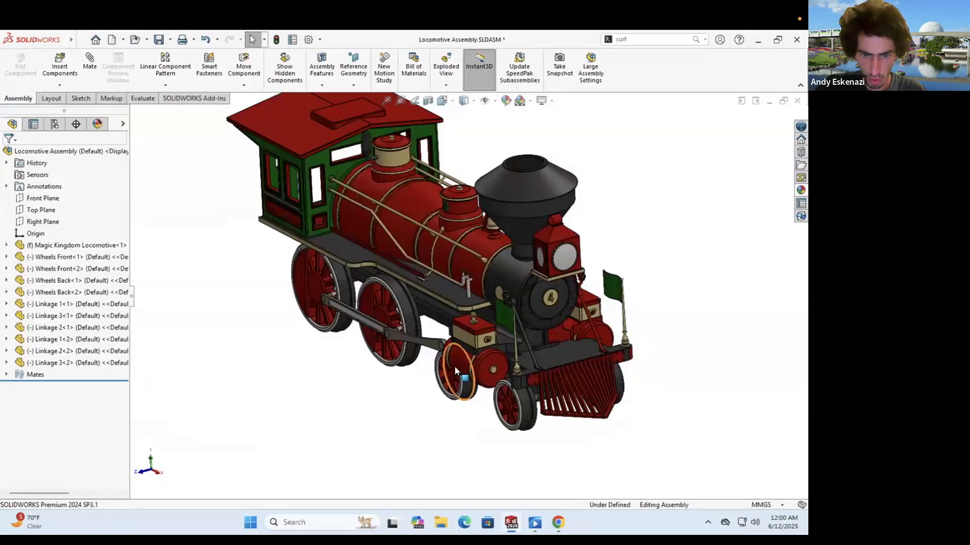
pyautogui.scroll(-3, 319, 353)
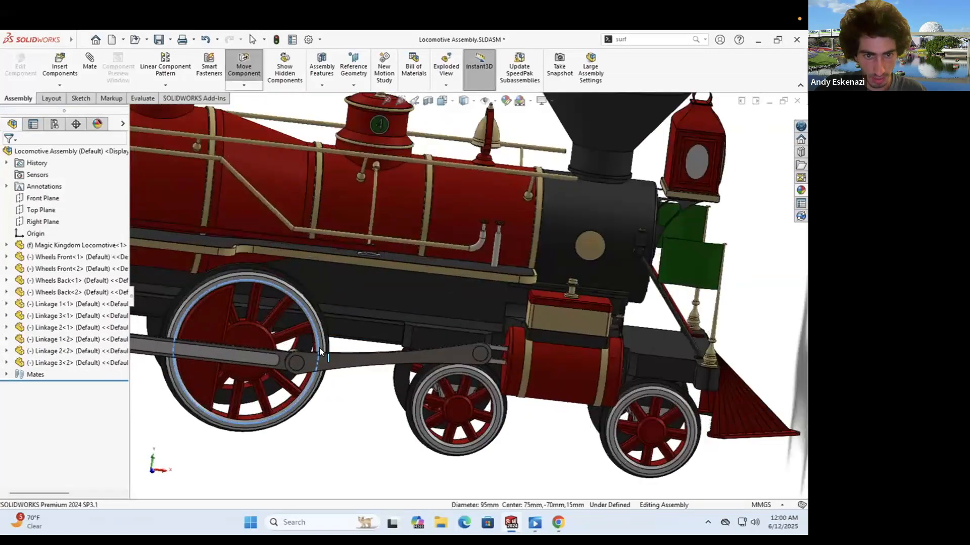
pyautogui.moveTo(318, 364); pyautogui.dragTo(369, 348)
pyautogui.click(59, 414)
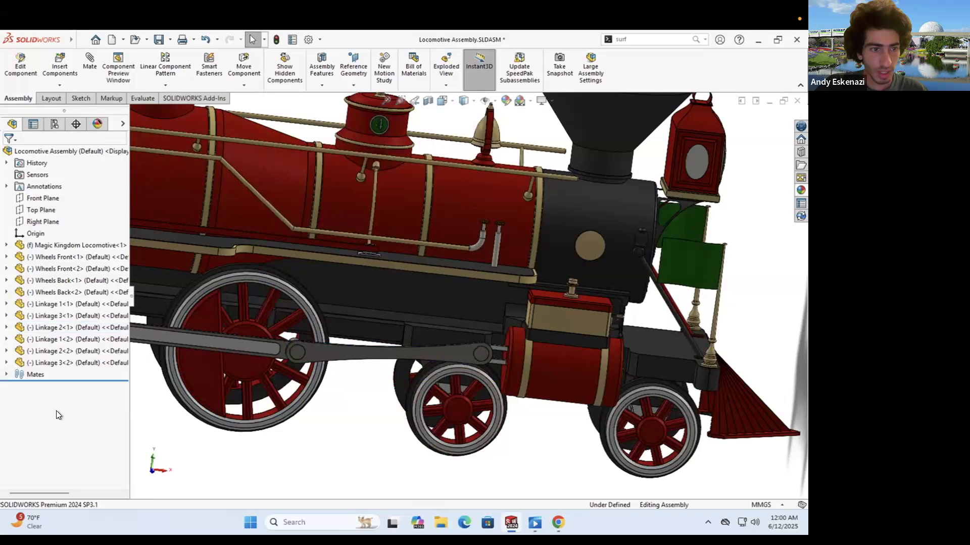
# Step: Reverse the 105 mm to 60 mm gear mate between the driving and small front wheels, and rotate the driving wheel to test it
pyautogui.click(6, 374)
pyautogui.rightClick(70, 466)
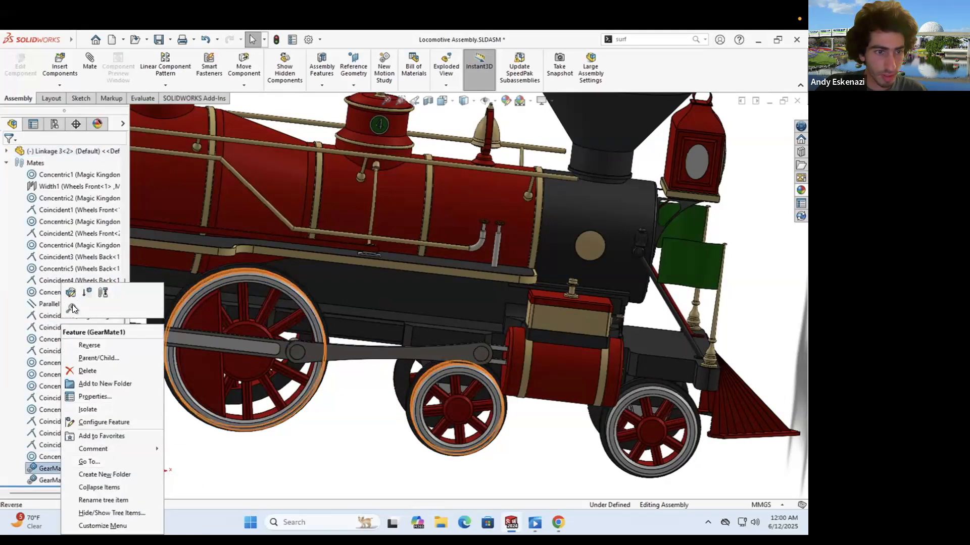
pyautogui.click(71, 293)
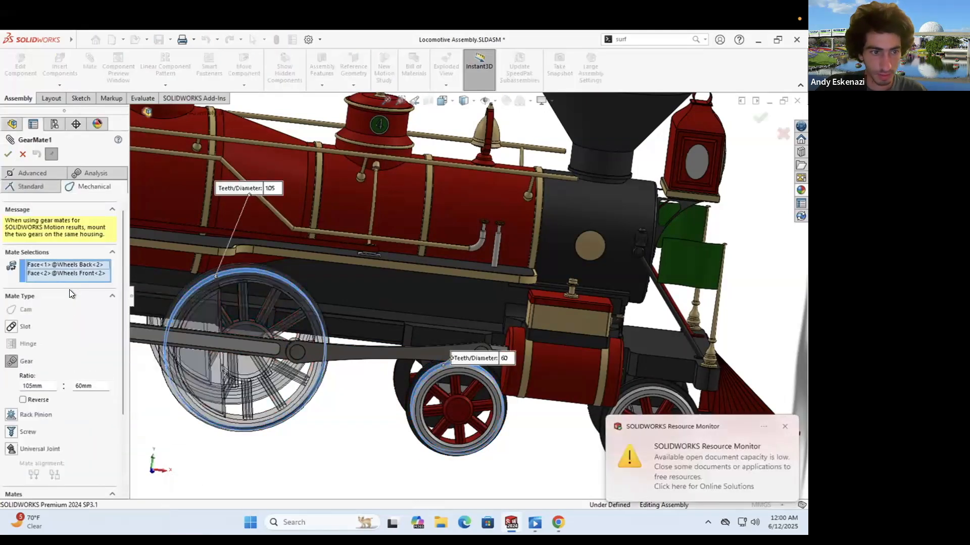
pyautogui.click(22, 399)
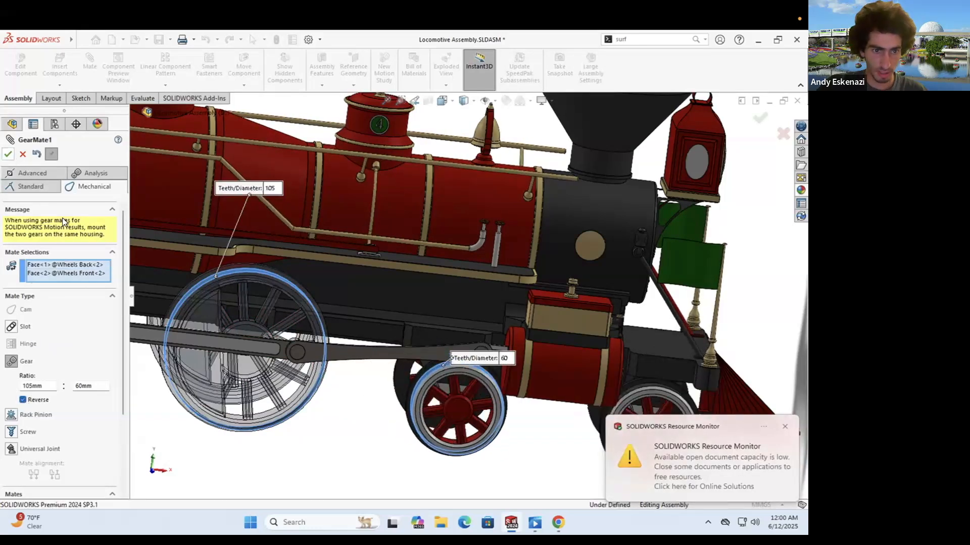
pyautogui.click(7, 154)
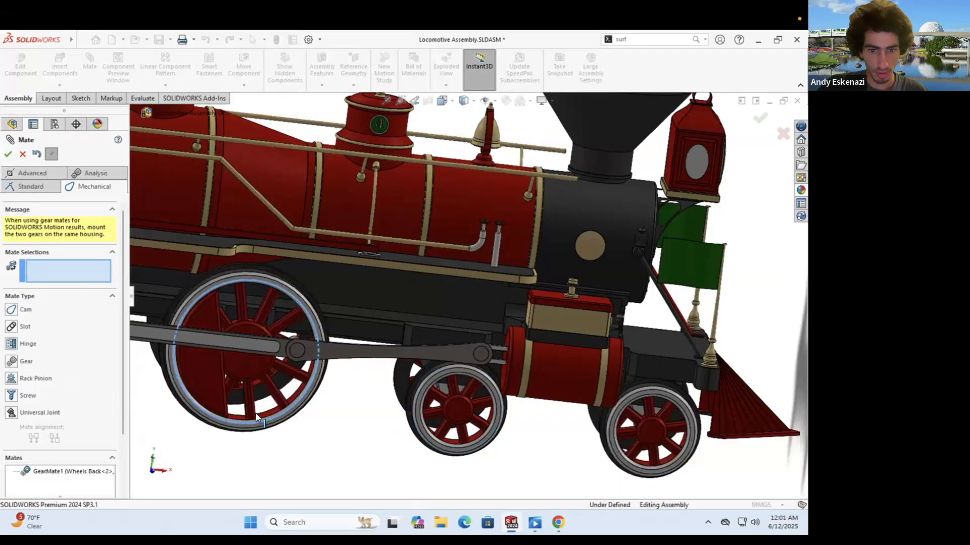
pyautogui.moveTo(266, 284); pyautogui.dragTo(439, 441)
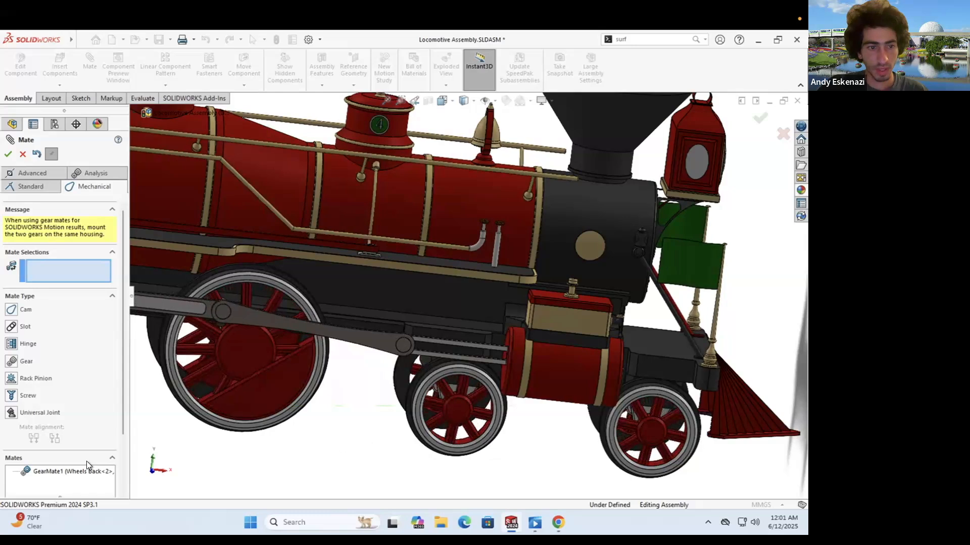
# Step: Finish the Mate command, then open the gear mate between the front wheels for editing and accept it
pyautogui.click(22, 156)
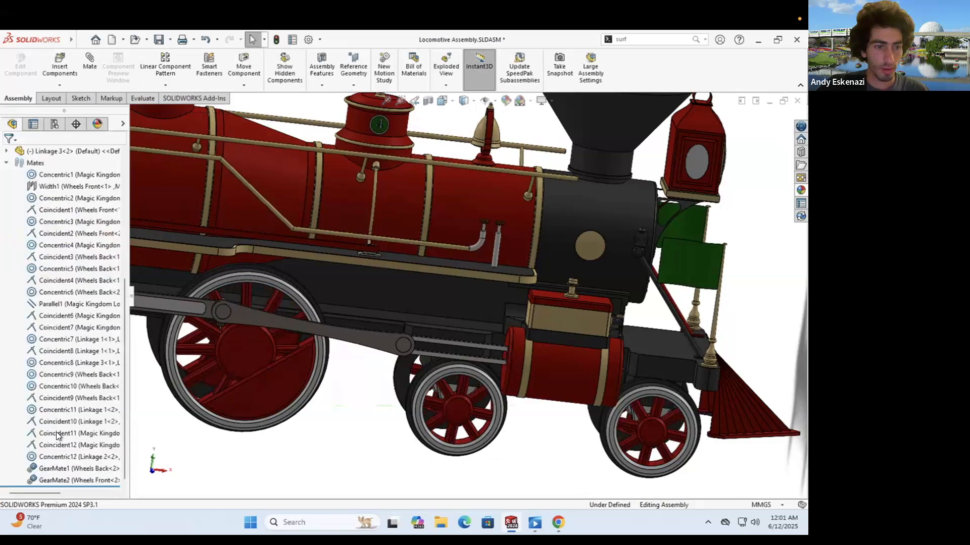
pyautogui.rightClick(46, 480)
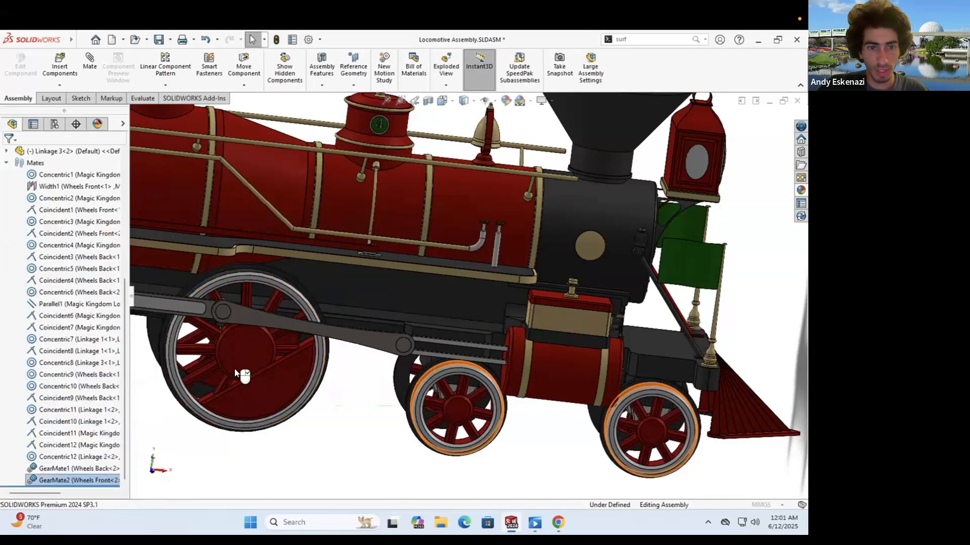
pyautogui.click(22, 400)
pyautogui.click(9, 155)
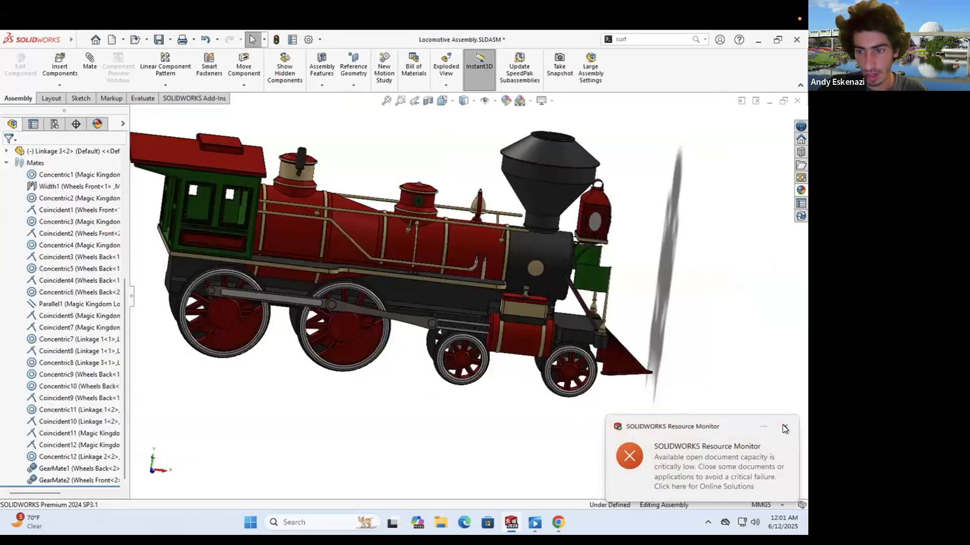
# Step: Dismiss the resource notification and try turning the front wheels to check their gear-mated motion
pyautogui.click(785, 428)
pyautogui.scroll(2, 581, 364)
pyautogui.scroll(-4, 475, 302)
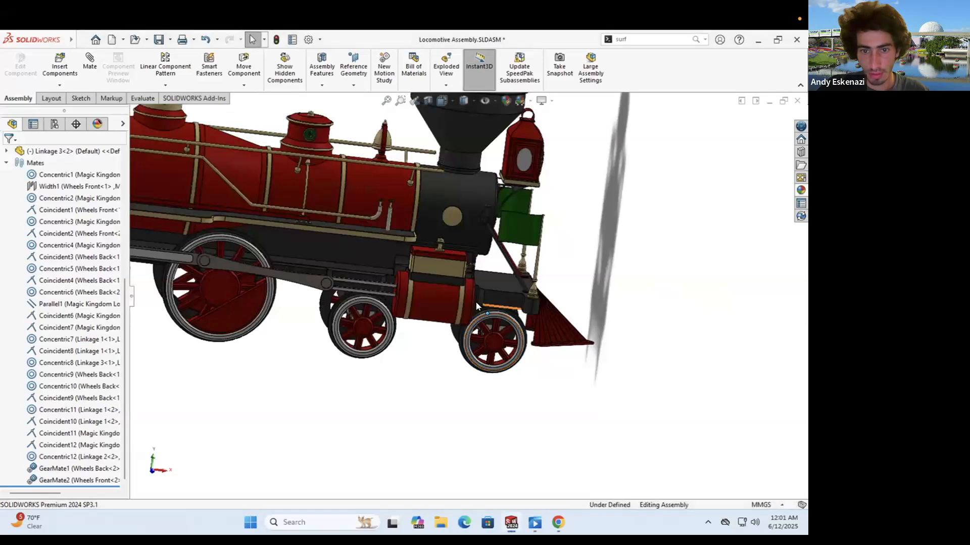
pyautogui.scroll(-3, 475, 302)
pyautogui.moveTo(512, 338); pyautogui.dragTo(354, 404)
pyautogui.press('Escape')
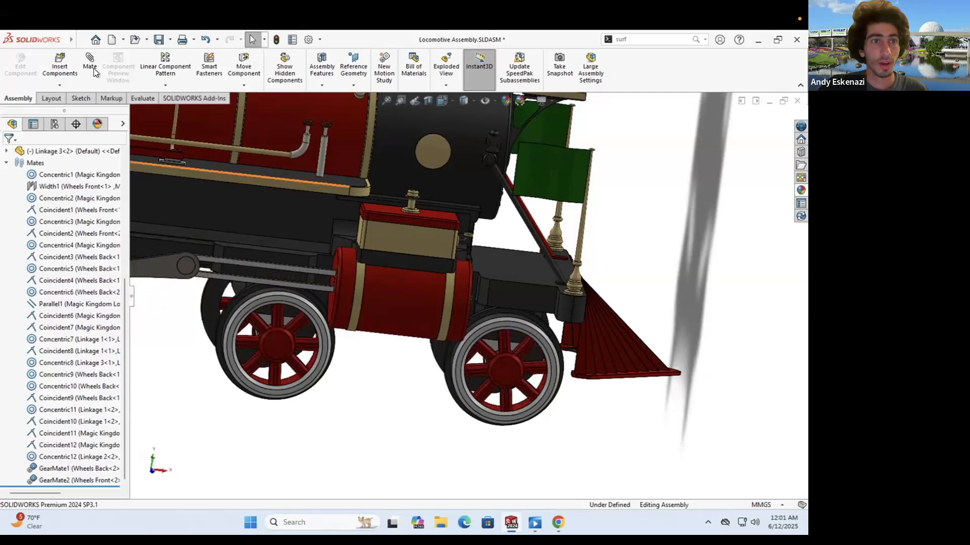
# Step: Rebuild and save the Locomotive Assembly document
pyautogui.click(159, 40)
pyautogui.click(208, 196)
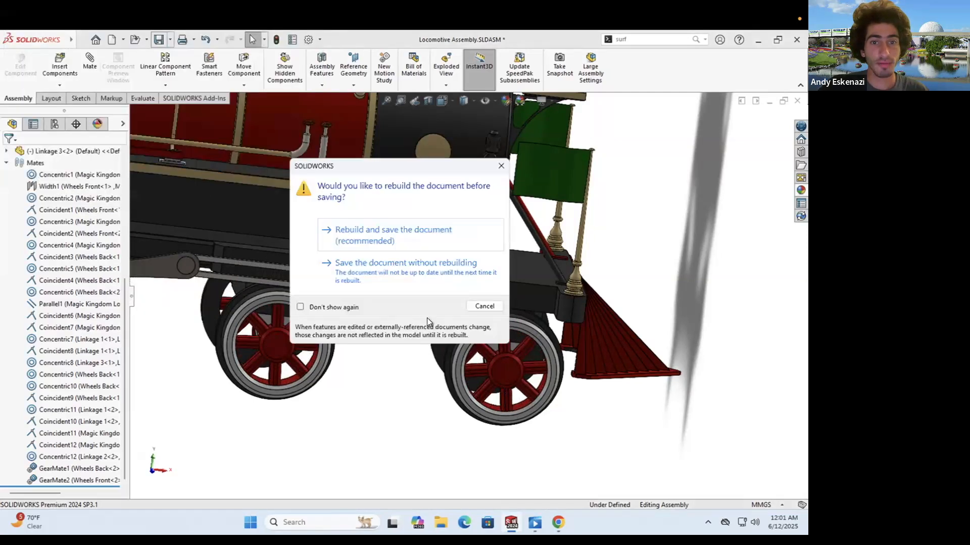
pyautogui.click(421, 230)
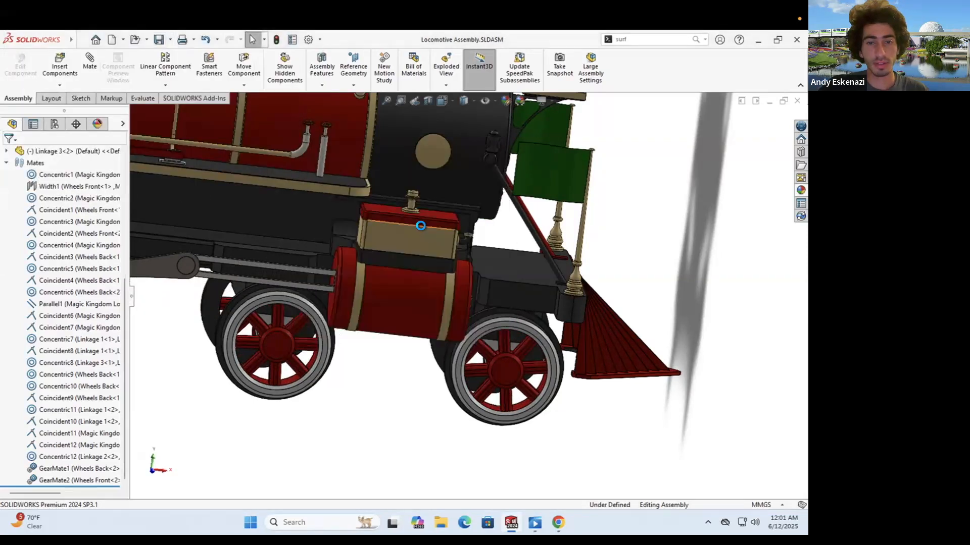
pyautogui.press('f')
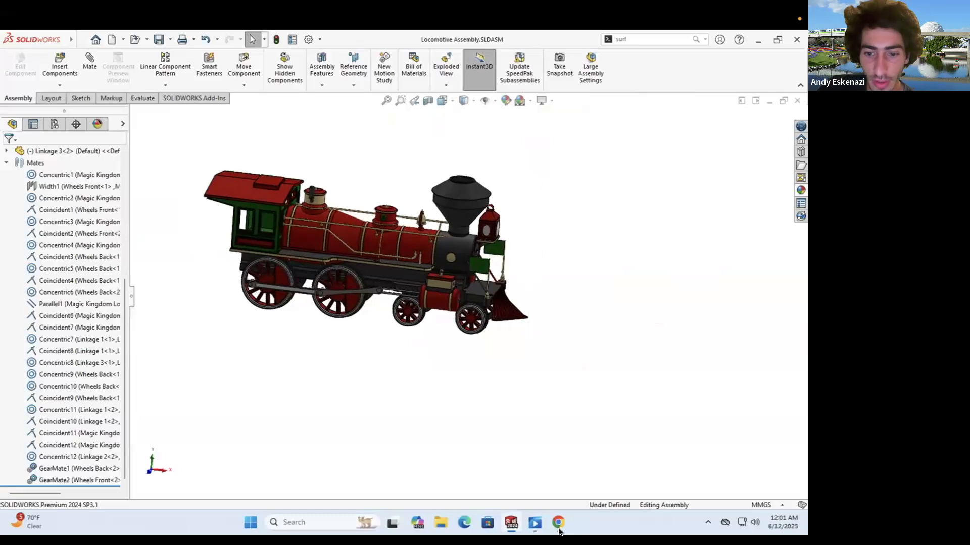
# Step: Switch to the Train on Tracks assembly and open Motion Study 4, updating its initial animation state to the new positions
pyautogui.moveTo(511, 520)
pyautogui.click(742, 460)
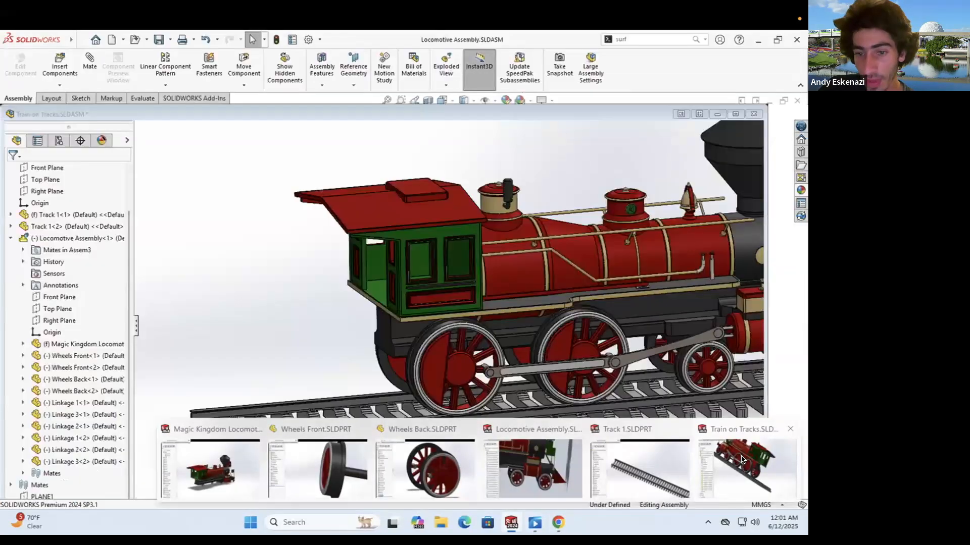
pyautogui.click(80, 92)
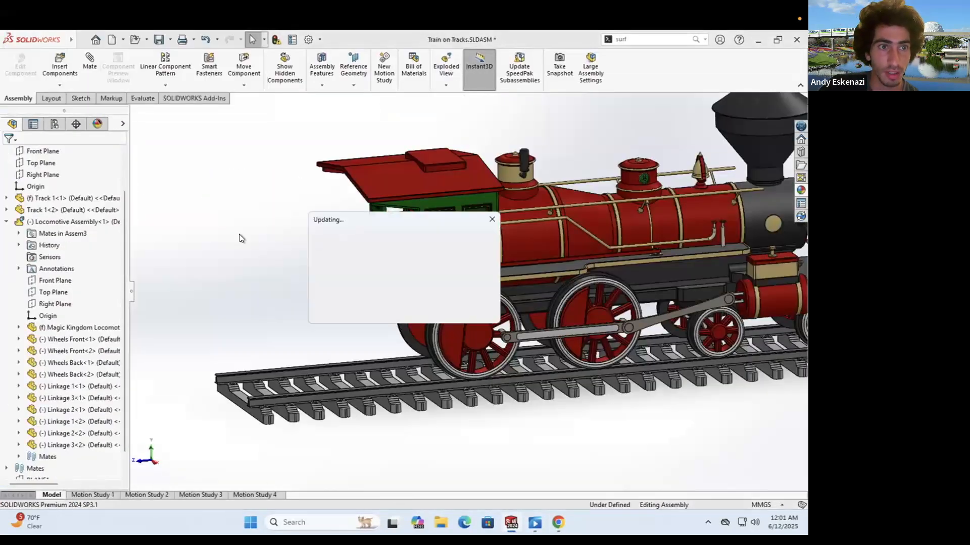
pyautogui.click(258, 494)
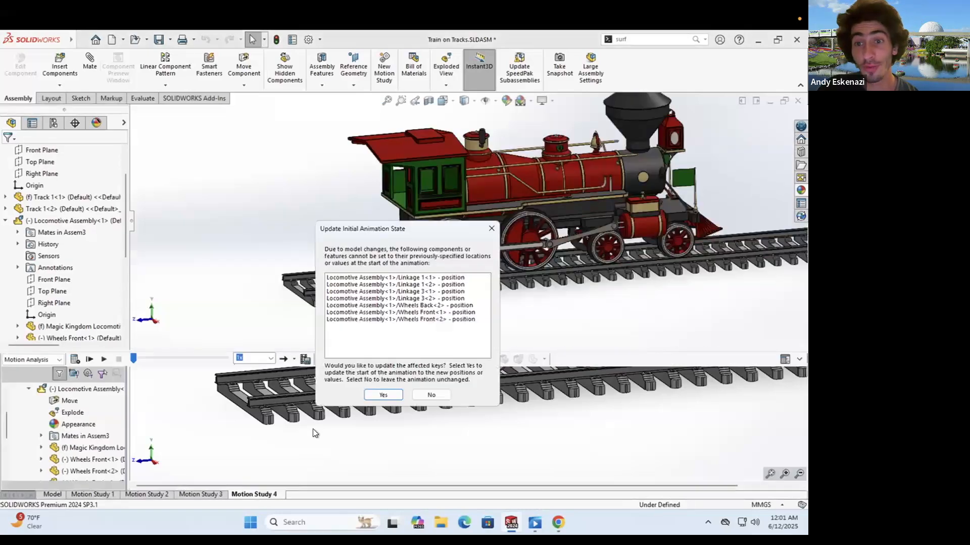
pyautogui.click(384, 396)
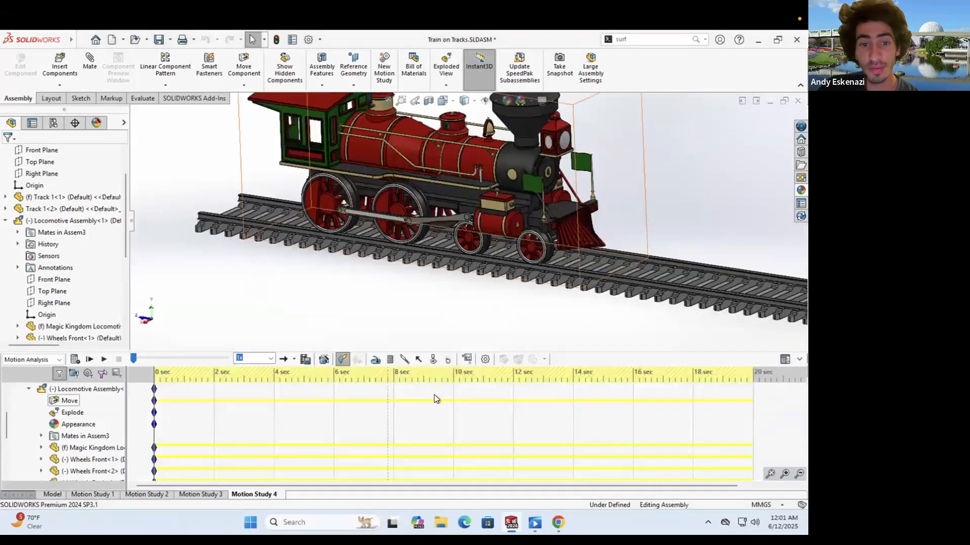
# Step: Play Motion Study 4 briefly, stop it, and return the timeline to 0 seconds
pyautogui.click(104, 359)
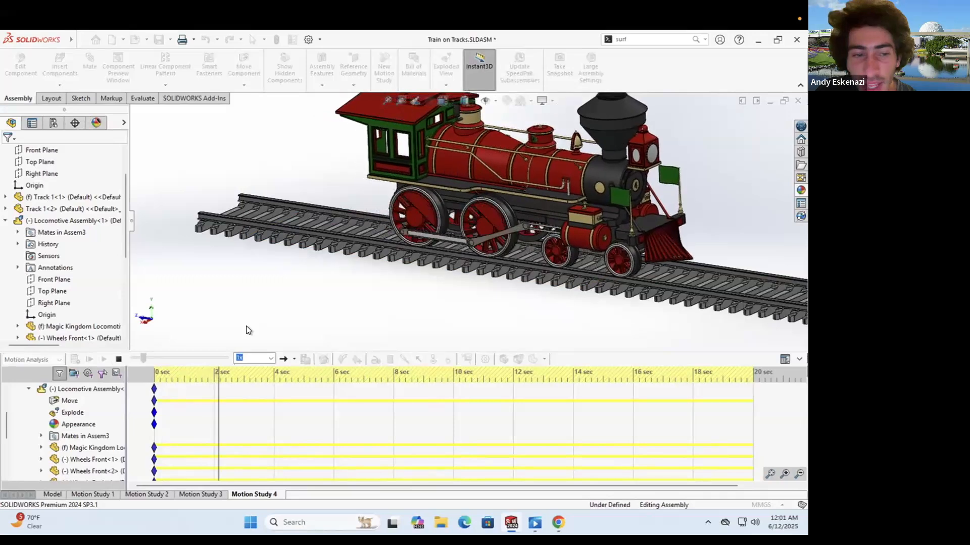
pyautogui.click(118, 360)
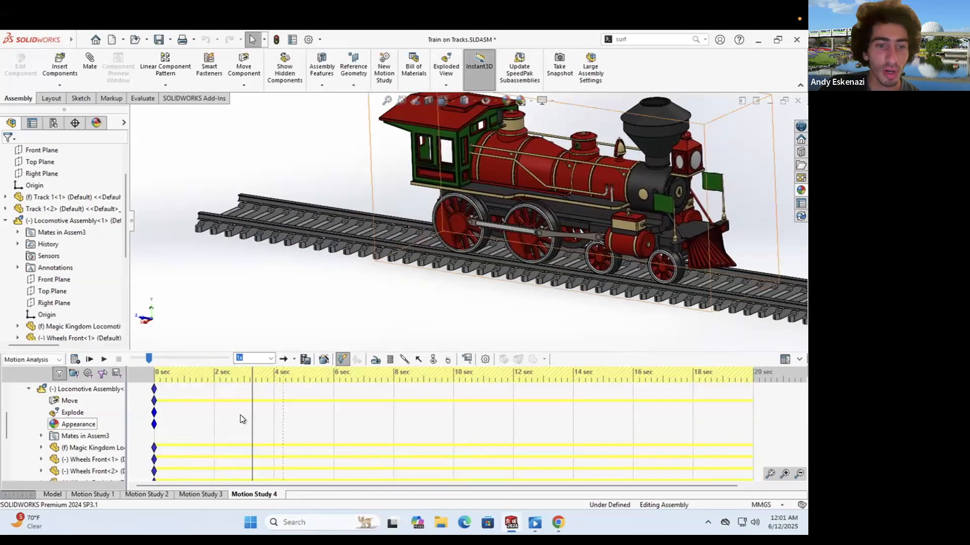
pyautogui.moveTo(231, 411); pyautogui.dragTo(154, 411)
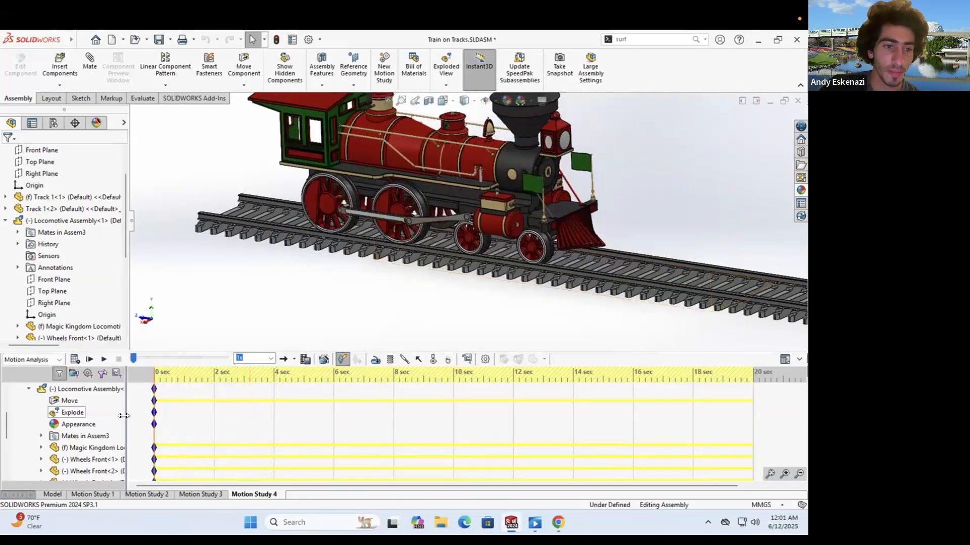
# Step: Delete Motion Study 4 and create a new motion study in its place, accepting the path mate notice
pyautogui.rightClick(256, 493)
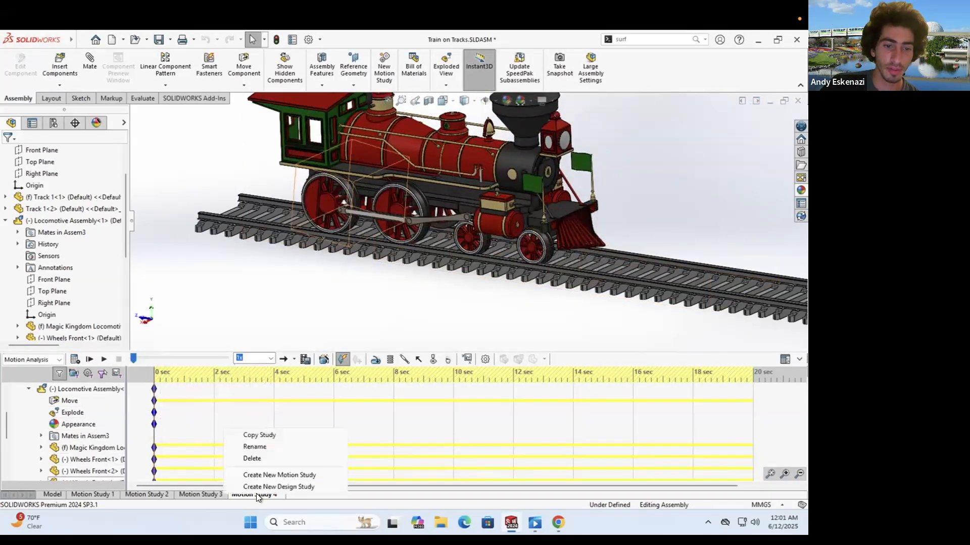
pyautogui.click(259, 458)
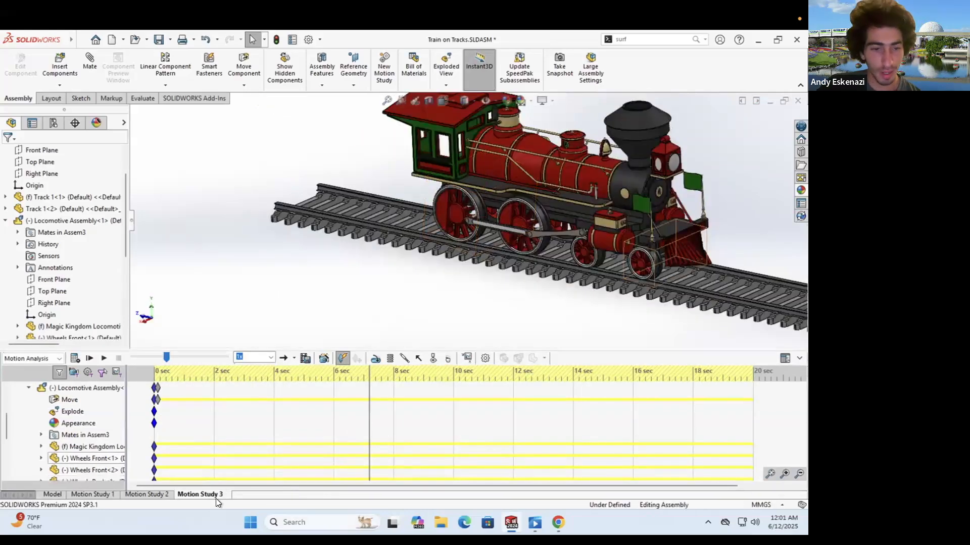
pyautogui.rightClick(214, 495)
pyautogui.click(237, 477)
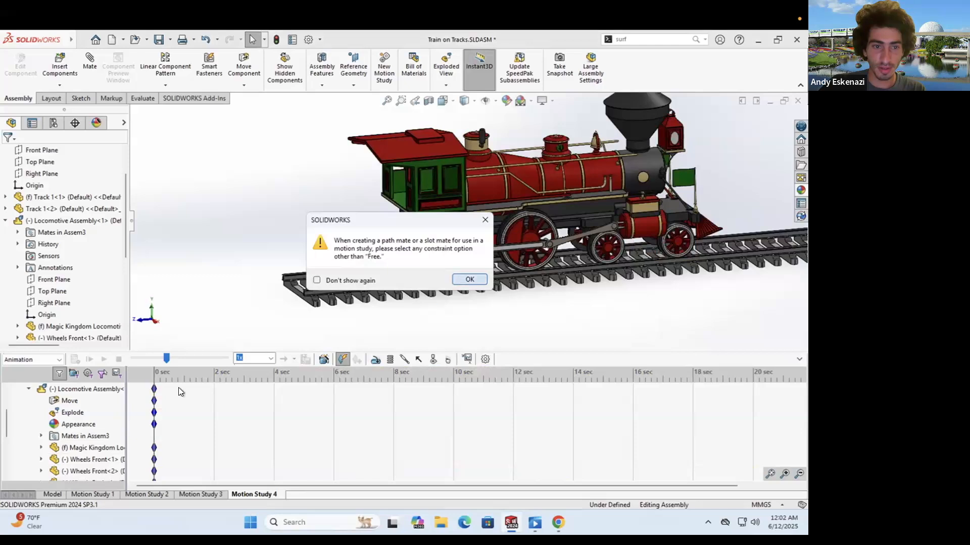
pyautogui.press('Return')
# Step: Extend the new motion study to 20 seconds by moving the assembly's end key
pyautogui.click(156, 389)
pyautogui.scroll(2, 155, 391)
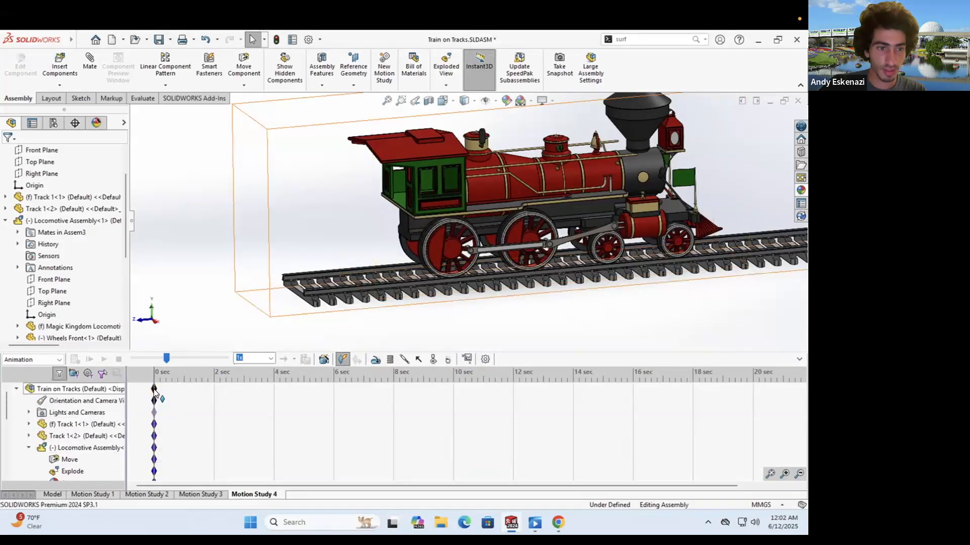
pyautogui.moveTo(155, 389); pyautogui.dragTo(734, 404)
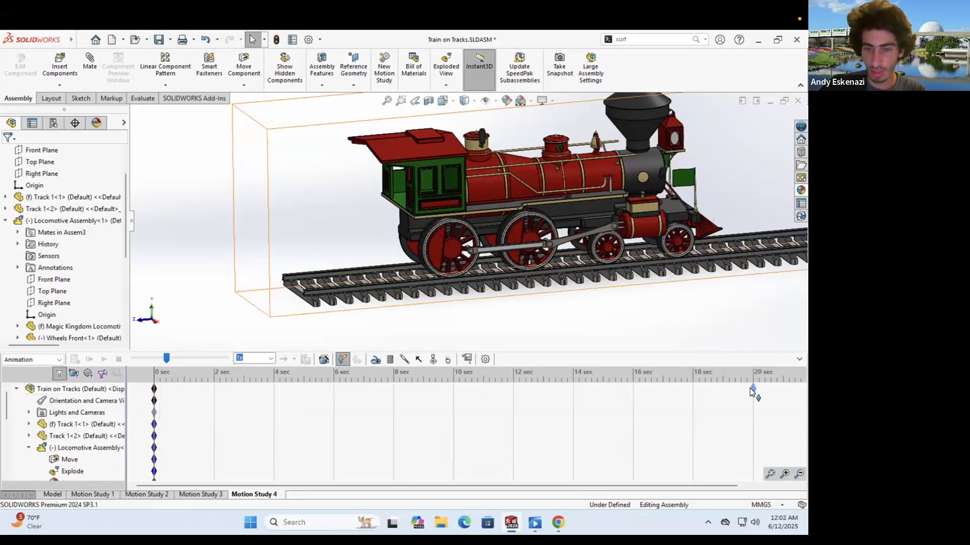
pyautogui.moveTo(155, 408); pyautogui.dragTo(156, 410)
# Step: Add a rotary motor to the locomotive's rear drive wheel
pyautogui.click(375, 359)
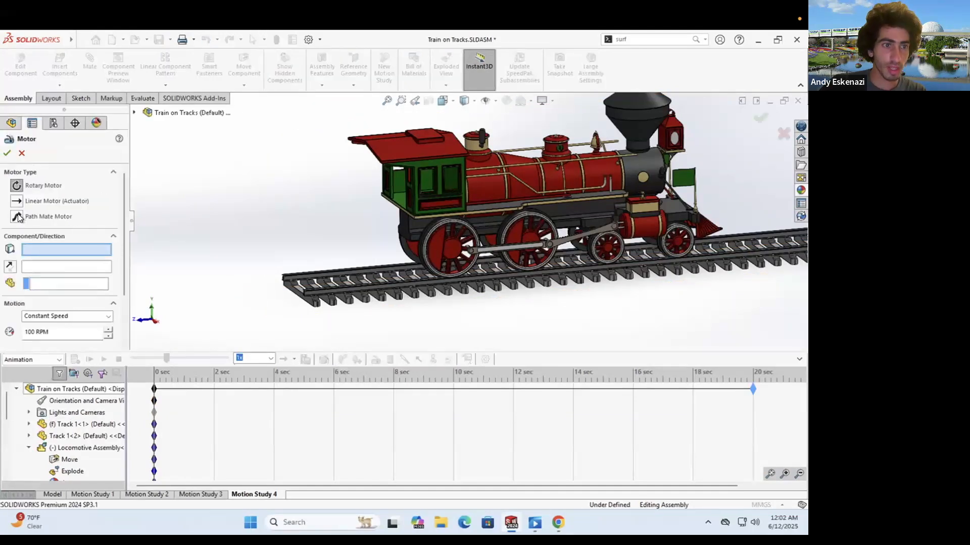
pyautogui.scroll(-8, 434, 219)
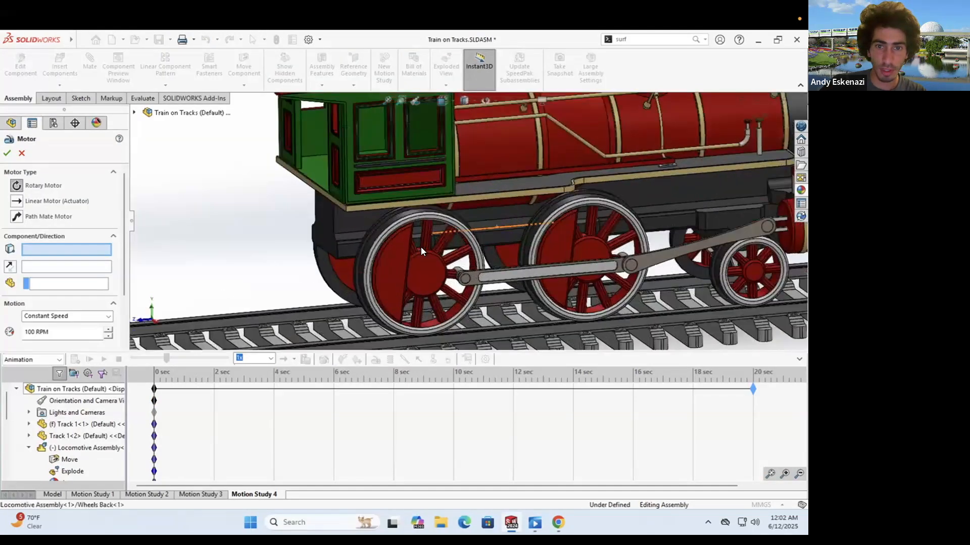
pyautogui.click(501, 223)
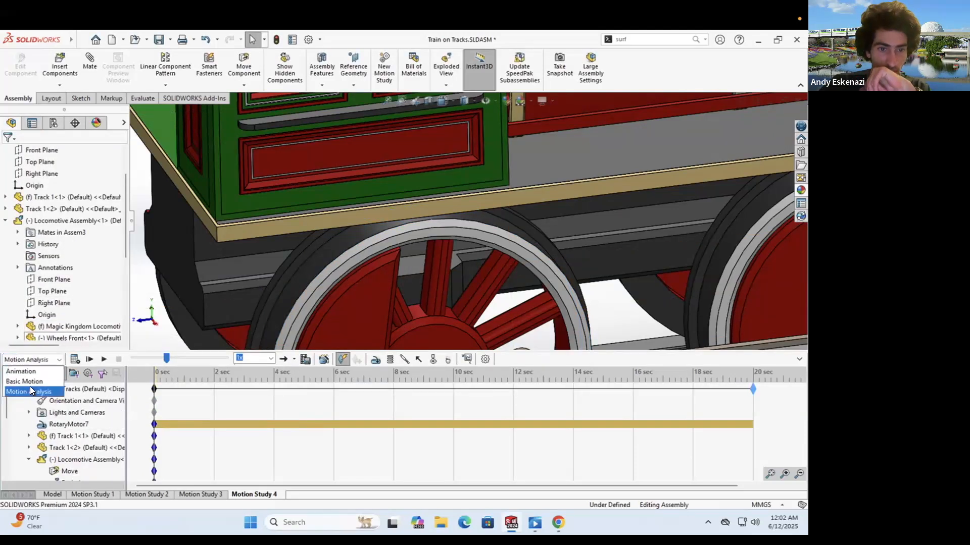
# Step: Run the study as a Motion Analysis and return the timeline to 0 seconds
pyautogui.click(29, 387)
pyautogui.click(100, 359)
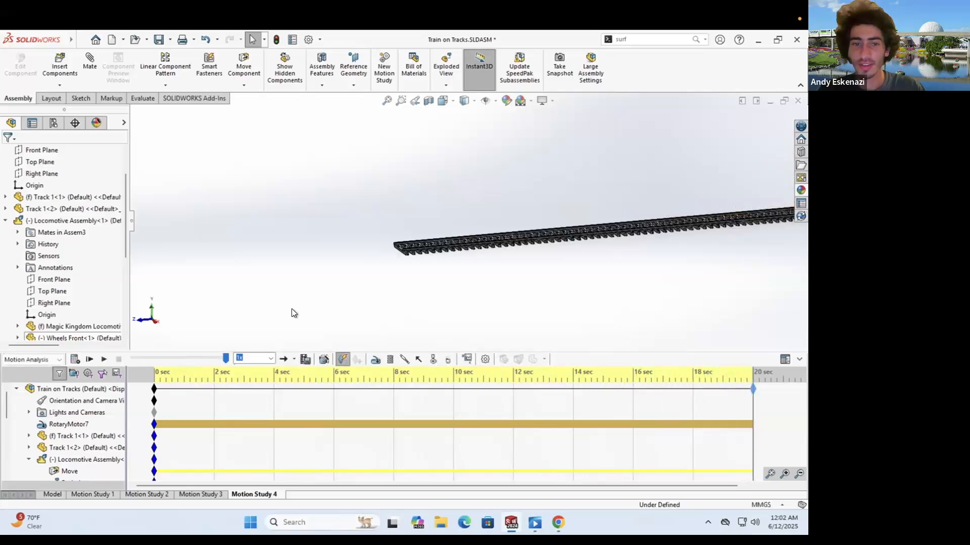
pyautogui.moveTo(405, 214); pyautogui.dragTo(598, 262, button='middle')
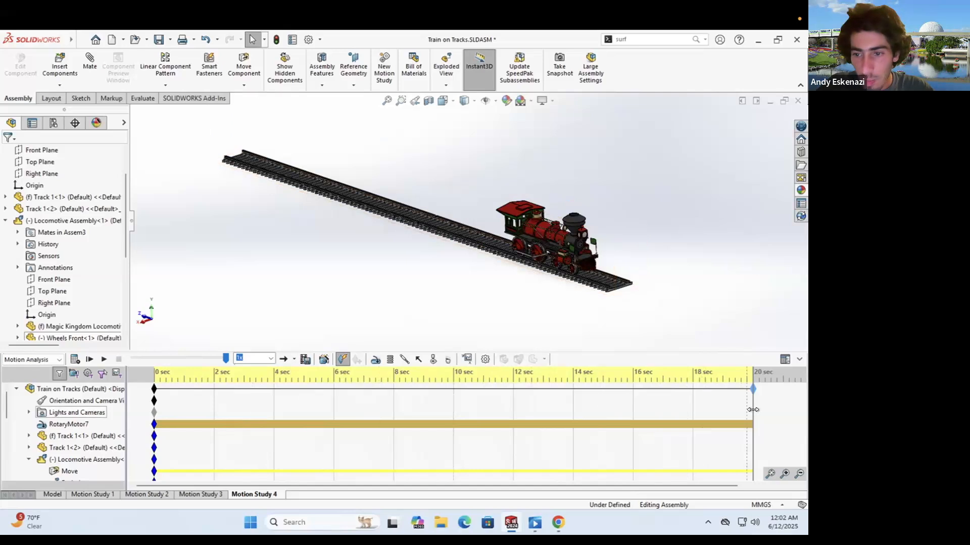
pyautogui.moveTo(752, 404); pyautogui.dragTo(568, 404)
pyautogui.moveTo(303, 378); pyautogui.dragTo(154, 377)
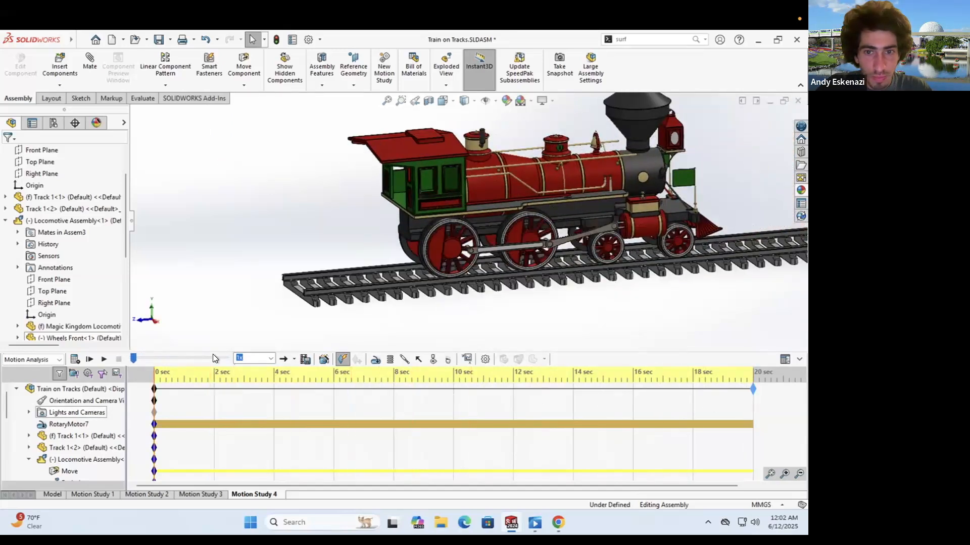
pyautogui.moveTo(454, 242); pyautogui.dragTo(629, 206, button='middle')
pyautogui.scroll(-3, 501, 217)
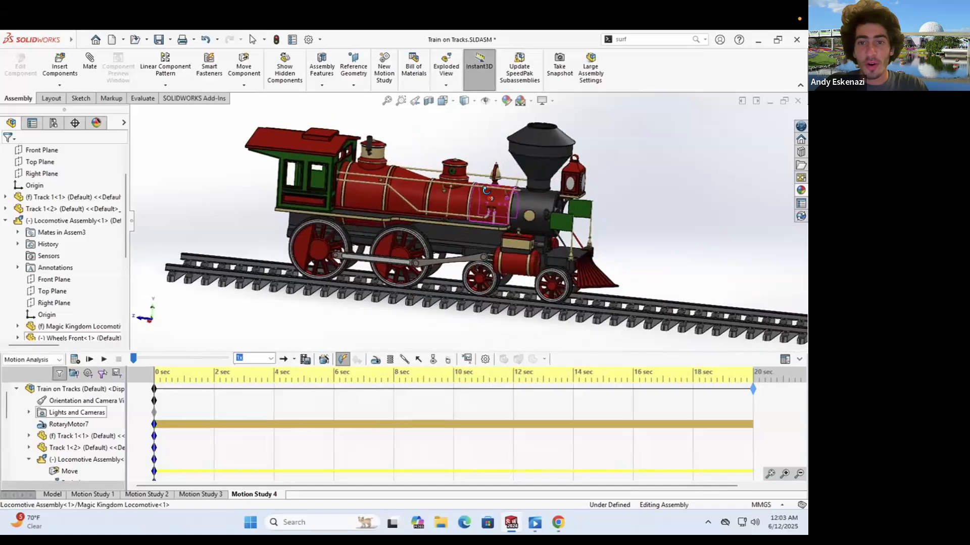
pyautogui.scroll(-3, 464, 235)
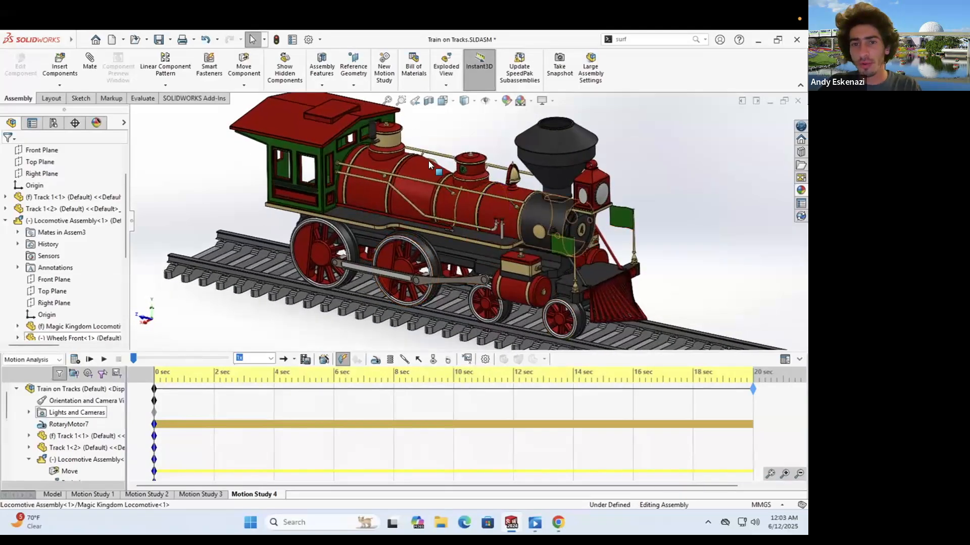
pyautogui.scroll(2, 469, 244)
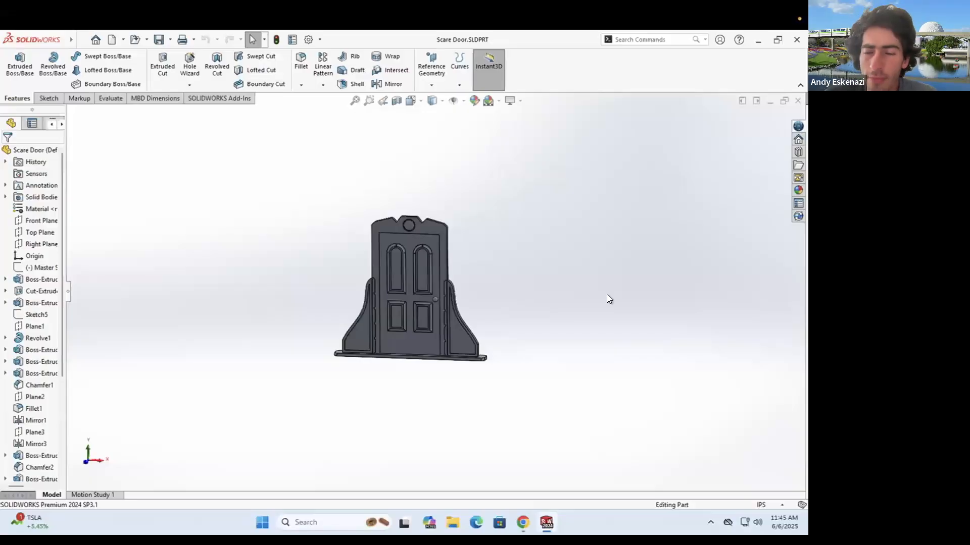
# Step: Examine the Scare Door part from several angles, including its frame, recessed panels, knob and side supports
pyautogui.moveTo(521, 291)
pyautogui.mouseDown(button='middle')
pyautogui.moveTo(505, 286)
pyautogui.moveTo(521, 275)
pyautogui.mouseUp(button='middle')
pyautogui.scroll(-1, 521, 276)
pyautogui.scroll(-2, 378, 249)
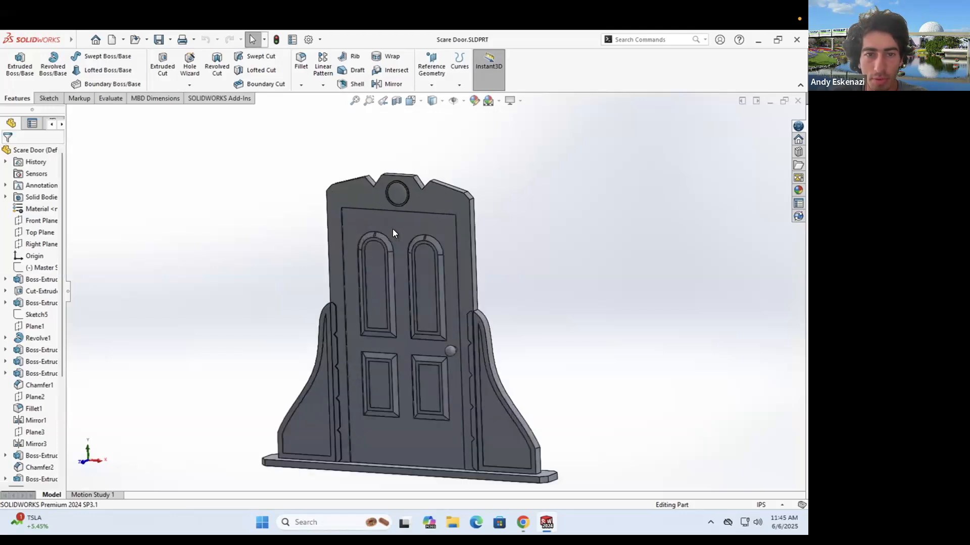
pyautogui.moveTo(392, 229); pyautogui.dragTo(462, 344, button='middle')
pyautogui.scroll(-1, 432, 326)
pyautogui.scroll(2, 431, 326)
pyautogui.moveTo(420, 372); pyautogui.dragTo(422, 329, button='middle')
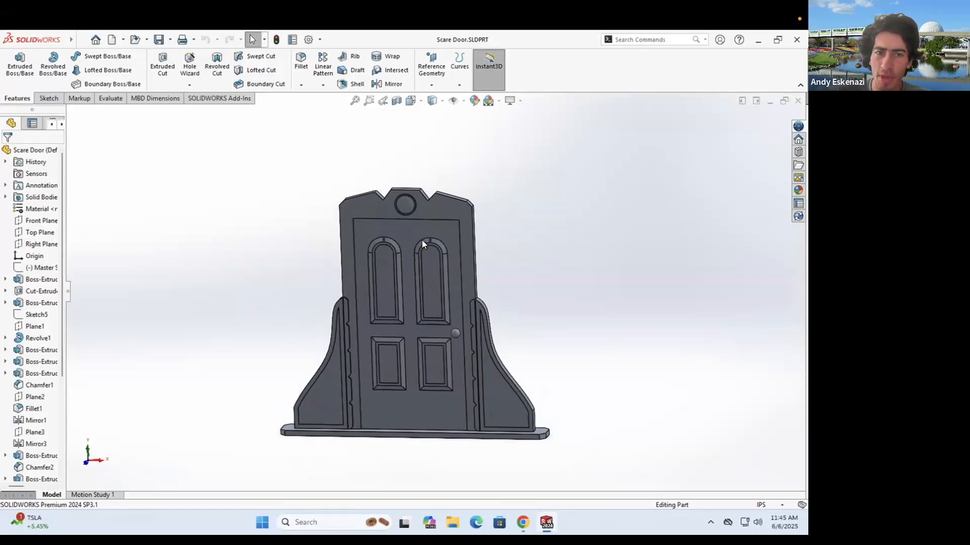
pyautogui.moveTo(383, 289); pyautogui.dragTo(422, 304, button='middle')
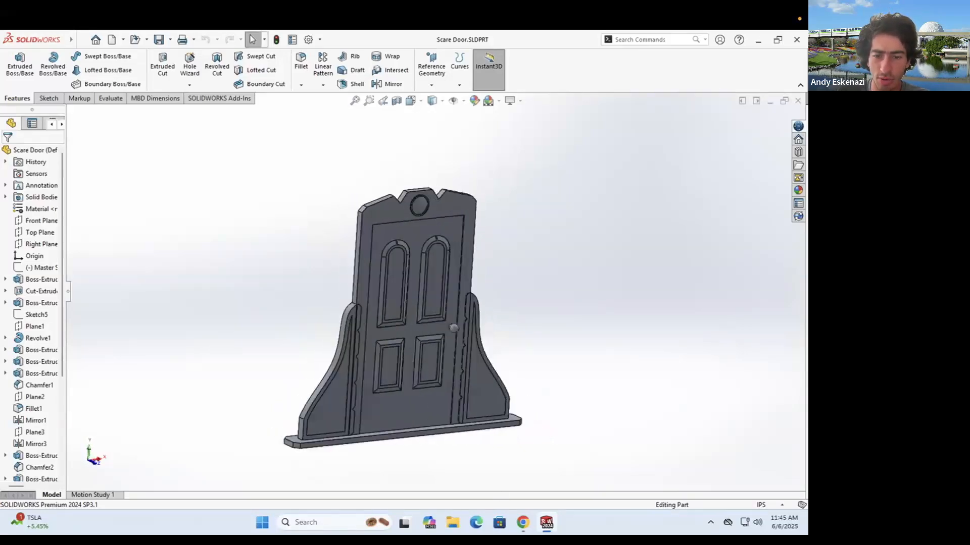
# Step: Switch to Chrome to compare with the Monsters, Inc. door reference image, and return to the Scare Door part in SOLIDWORKS
pyautogui.click(523, 522)
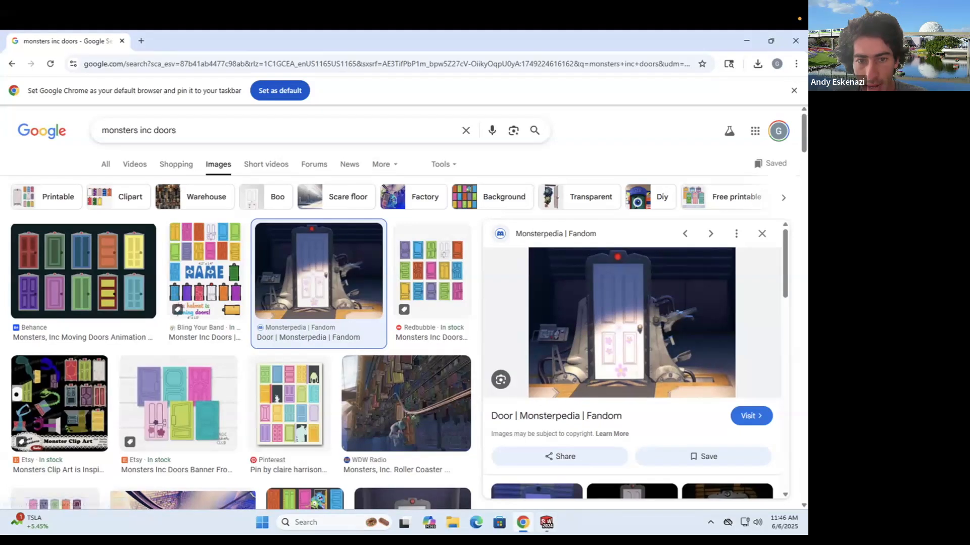
pyautogui.moveTo(523, 523)
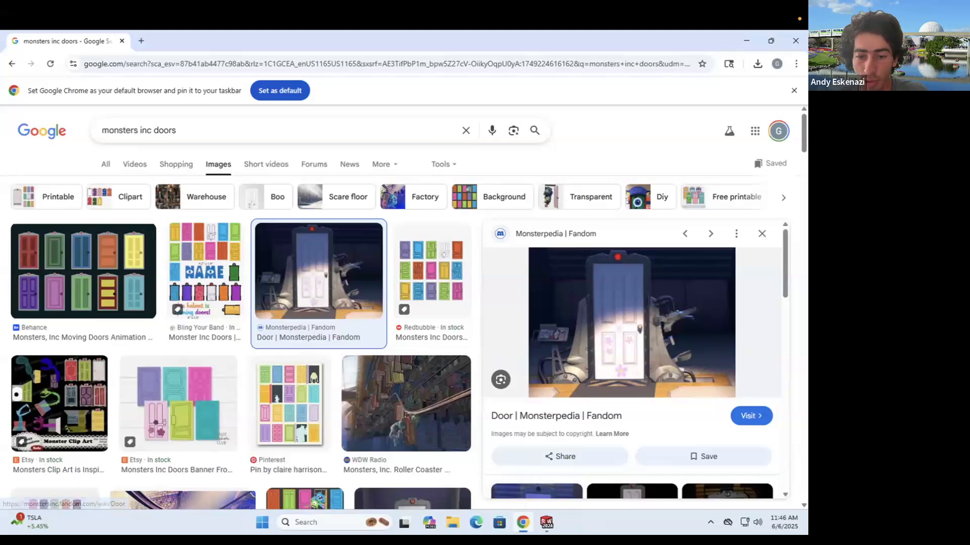
pyautogui.click(544, 521)
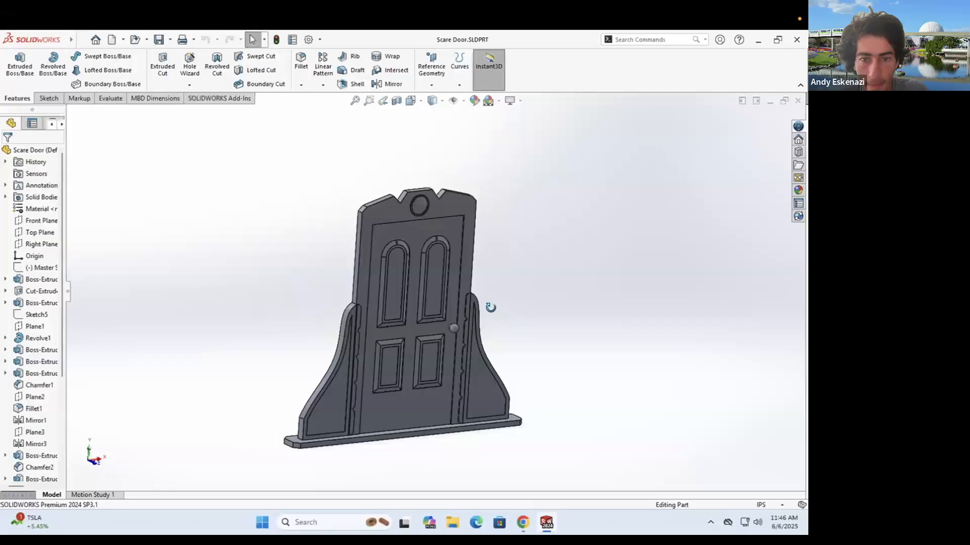
# Step: Edit the notched trim strip's blind extrusion with a depth of 0.02 in, and edit the definition of Boss-Extrude6
pyautogui.scroll(-5, 491, 308)
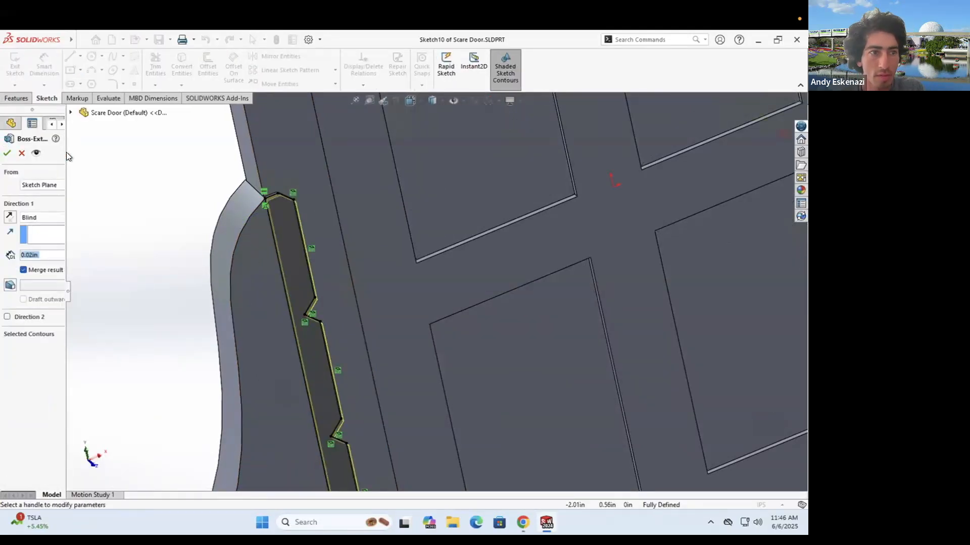
pyautogui.click(7, 153)
pyautogui.moveTo(152, 152)
pyautogui.mouseDown(button='middle')
pyautogui.moveTo(213, 144)
pyautogui.moveTo(404, 202)
pyautogui.mouseUp(button='middle')
pyautogui.scroll(-5, 608, 249)
pyautogui.moveTo(608, 248); pyautogui.dragTo(547, 273, button='middle')
pyautogui.scroll(-5, 548, 273)
pyautogui.click(341, 361)
pyautogui.rightClick(39, 457)
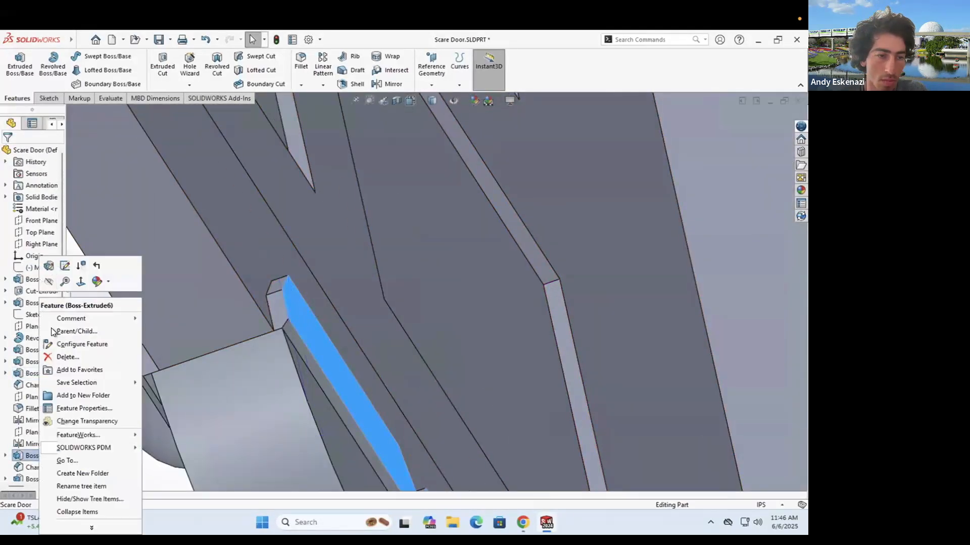
pyautogui.click(49, 267)
pyautogui.click(7, 153)
# Step: Examine the notched trim strips, recessed panels and side supports from several angles
pyautogui.scroll(10, 326, 265)
pyautogui.moveTo(325, 265); pyautogui.dragTo(320, 303, button='middle')
pyautogui.scroll(-5, 321, 303)
pyautogui.scroll(-5, 407, 318)
pyautogui.scroll(6, 407, 318)
pyautogui.moveTo(407, 318); pyautogui.dragTo(323, 202, button='middle')
pyautogui.scroll(-4, 289, 156)
pyautogui.scroll(4, 289, 156)
pyautogui.moveTo(394, 273); pyautogui.dragTo(447, 323, button='middle')
# Step: Start a feature-level appearance edit on the side support's recessed cut and apply brushed aluminum from the metal appearances
pyautogui.rightClick(316, 403)
pyautogui.click(413, 236)
pyautogui.click(427, 276)
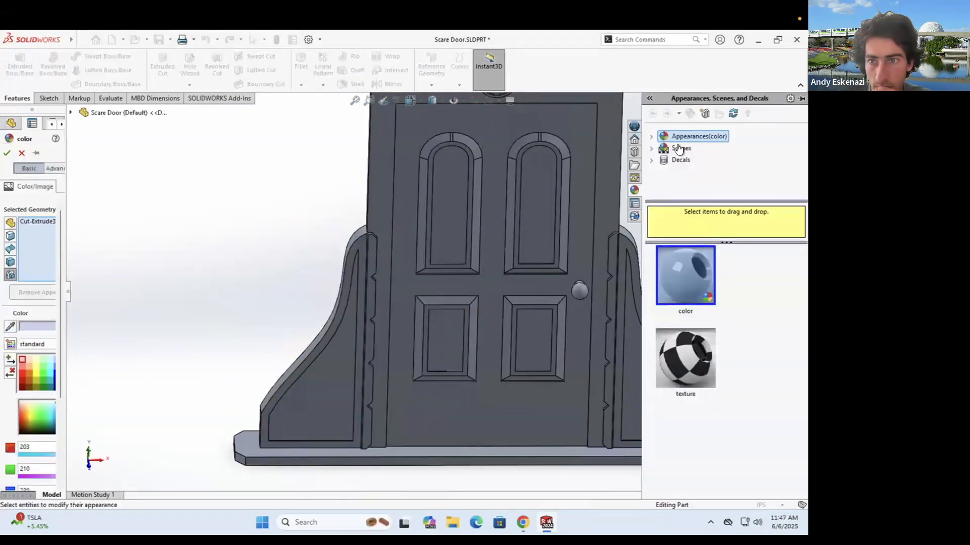
pyautogui.doubleClick(691, 159)
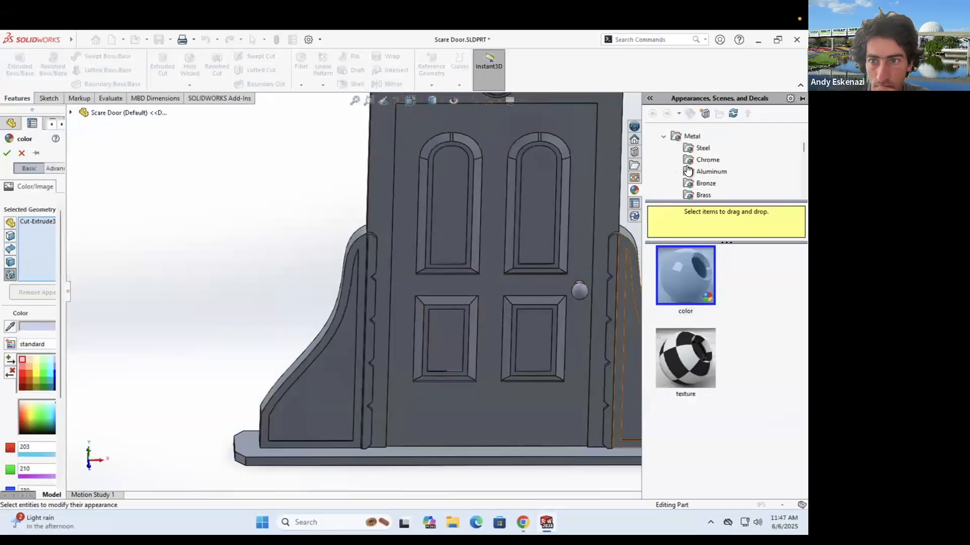
pyautogui.click(695, 171)
pyautogui.moveTo(685, 384)
pyautogui.mouseDown()
pyautogui.moveTo(324, 407)
pyautogui.moveTo(630, 413)
pyautogui.mouseUp()
pyautogui.click(306, 371)
pyautogui.click(699, 394)
# Step: Add the remaining side support and notched trim features to the metal appearance and accept it
pyautogui.scroll(-6, 371, 238)
pyautogui.moveTo(379, 242); pyautogui.dragTo(327, 258, button='middle')
pyautogui.click(327, 258)
pyautogui.scroll(-6, 386, 303)
pyautogui.click(385, 319)
pyautogui.click(387, 318)
pyautogui.scroll(6, 388, 318)
pyautogui.moveTo(415, 273); pyautogui.dragTo(497, 237, button='middle')
pyautogui.scroll(-6, 456, 280)
pyautogui.click(456, 280)
pyautogui.scroll(5, 455, 280)
pyautogui.scroll(5, 472, 307)
pyautogui.scroll(-7, 501, 234)
pyautogui.click(437, 261)
pyautogui.scroll(6, 437, 261)
pyautogui.moveTo(437, 262); pyautogui.dragTo(393, 257, button='middle')
pyautogui.click(392, 257)
pyautogui.press('Return')
# Step: Apply the brushed steel appearance to the extrusion forming the door's outer frame
pyautogui.scroll(6, 343, 287)
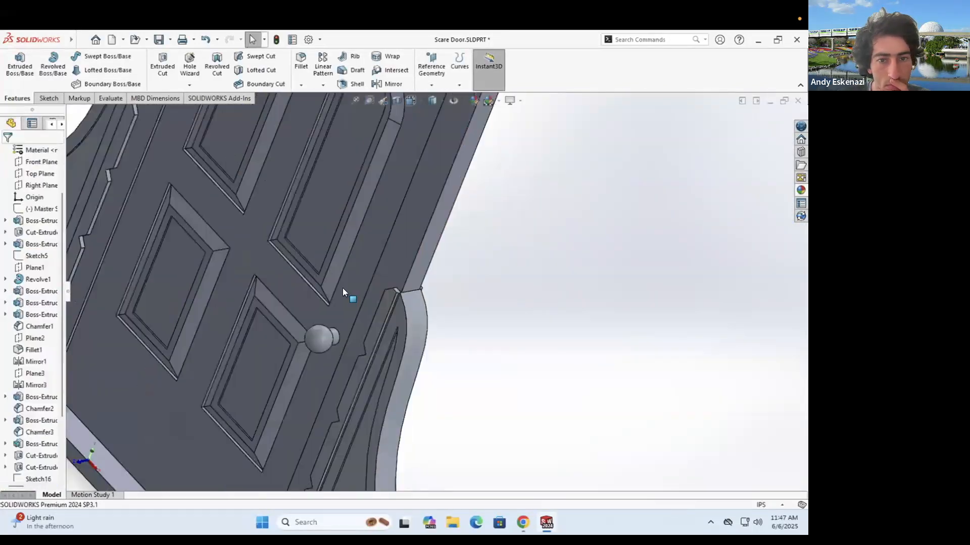
pyautogui.moveTo(343, 288); pyautogui.dragTo(377, 252, button='middle')
pyautogui.rightClick(370, 154)
pyautogui.click(459, 142)
pyautogui.click(493, 161)
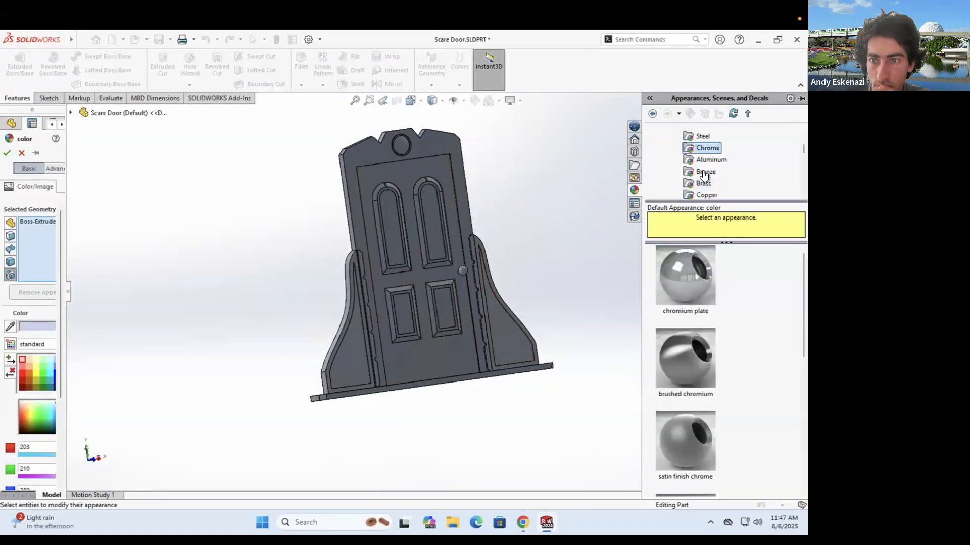
pyautogui.click(663, 338)
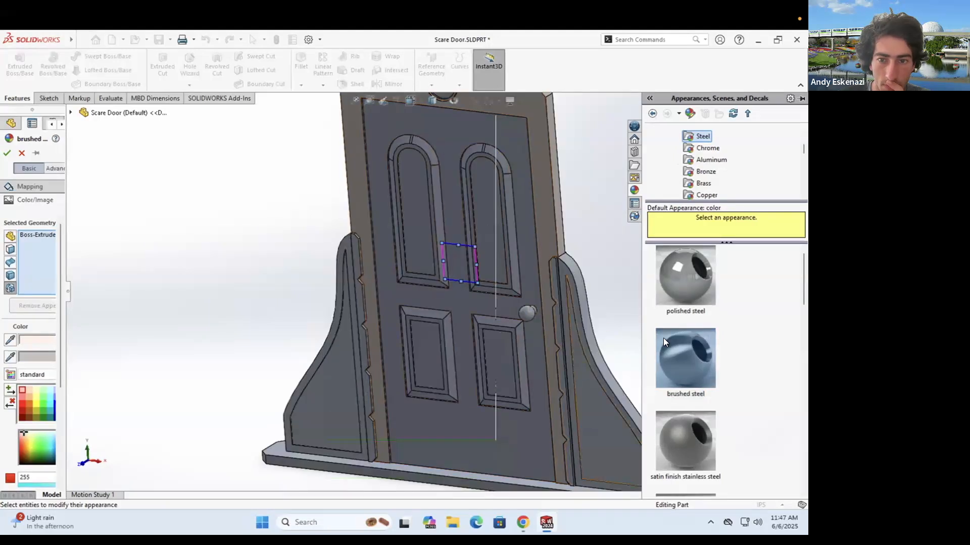
pyautogui.click(7, 153)
# Step: Color the main door extrusion a pale lavender pink (red 246, green 231), checking the reference image in Chrome
pyautogui.moveTo(228, 244); pyautogui.dragTo(283, 239, button='middle')
pyautogui.rightClick(447, 416)
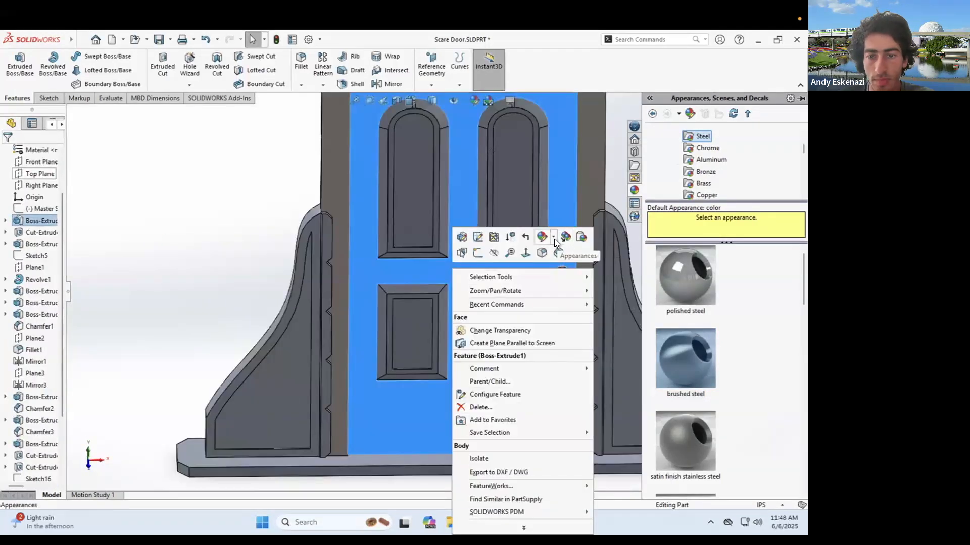
pyautogui.click(554, 239)
pyautogui.click(587, 258)
pyautogui.moveTo(66, 342); pyautogui.dragTo(145, 340)
pyautogui.click(87, 368)
pyautogui.click(523, 523)
pyautogui.click(547, 523)
pyautogui.click(94, 361)
pyautogui.click(87, 361)
pyautogui.click(104, 403)
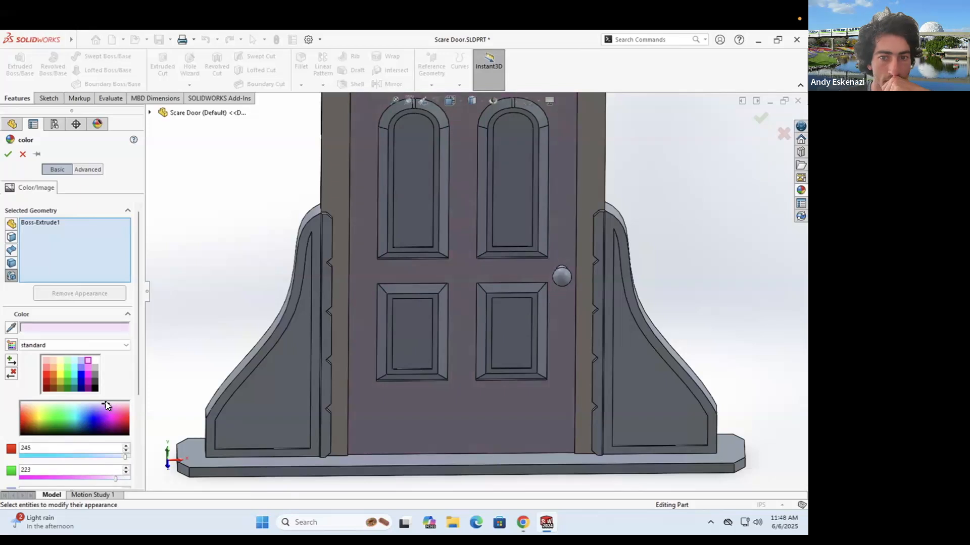
# Step: Extend the pale lavender color to Cut-Extrude2 and the beveled panel surrounds, and accept the appearance
pyautogui.scroll(2, 429, 324)
pyautogui.scroll(-4, 481, 185)
pyautogui.click(482, 191)
pyautogui.scroll(3, 441, 302)
pyautogui.click(435, 289)
pyautogui.moveTo(441, 302)
pyautogui.mouseDown(button='middle')
pyautogui.moveTo(435, 289)
pyautogui.moveTo(342, 282)
pyautogui.moveTo(392, 260)
pyautogui.moveTo(429, 303)
pyautogui.mouseUp(button='middle')
pyautogui.click(393, 260)
pyautogui.scroll(-9, 430, 361)
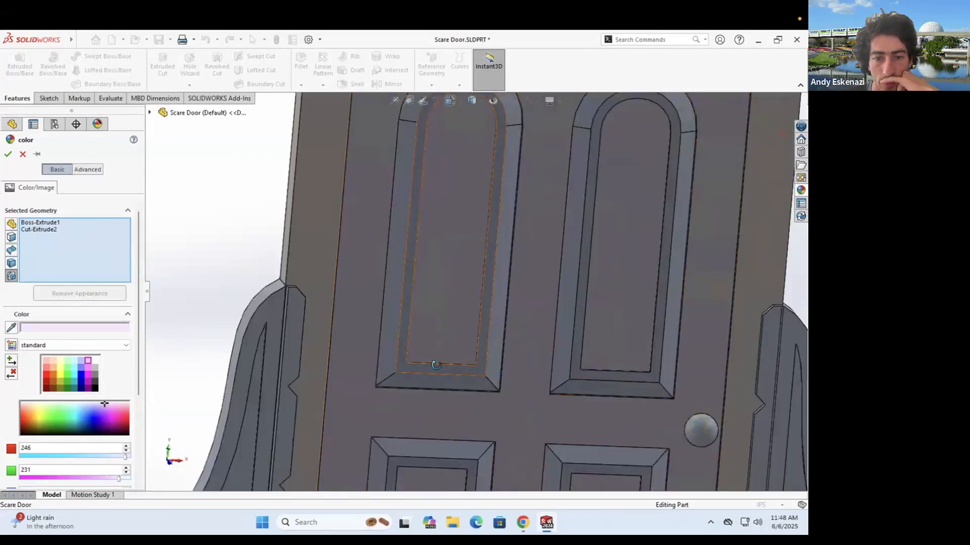
pyautogui.click(293, 349)
pyautogui.scroll(9, 292, 349)
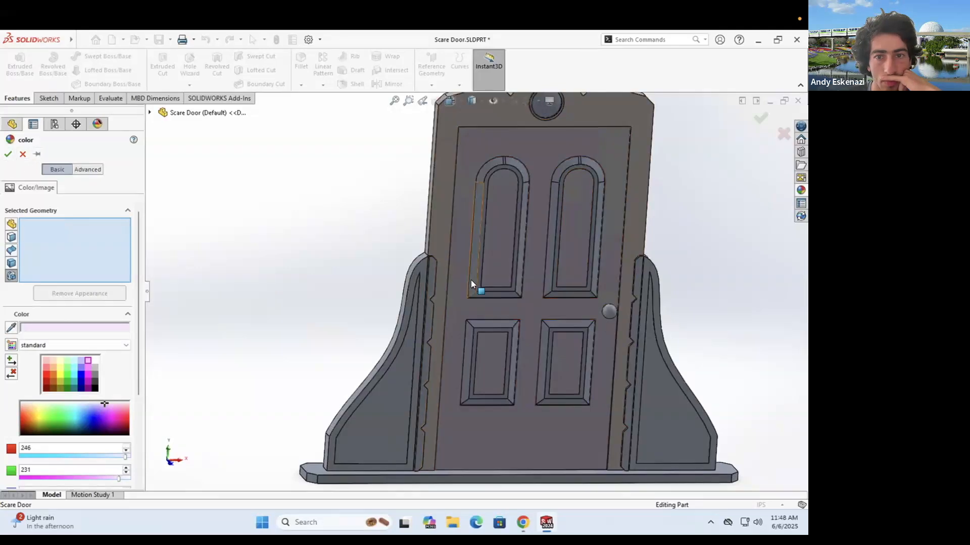
pyautogui.click(471, 281)
pyautogui.click(8, 154)
# Step: Color the inset faces and inner borders of the two upper arched panels white
pyautogui.scroll(-9, 522, 159)
pyautogui.rightClick(456, 213)
pyautogui.click(567, 187)
pyautogui.click(581, 207)
pyautogui.click(95, 360)
pyautogui.click(380, 319)
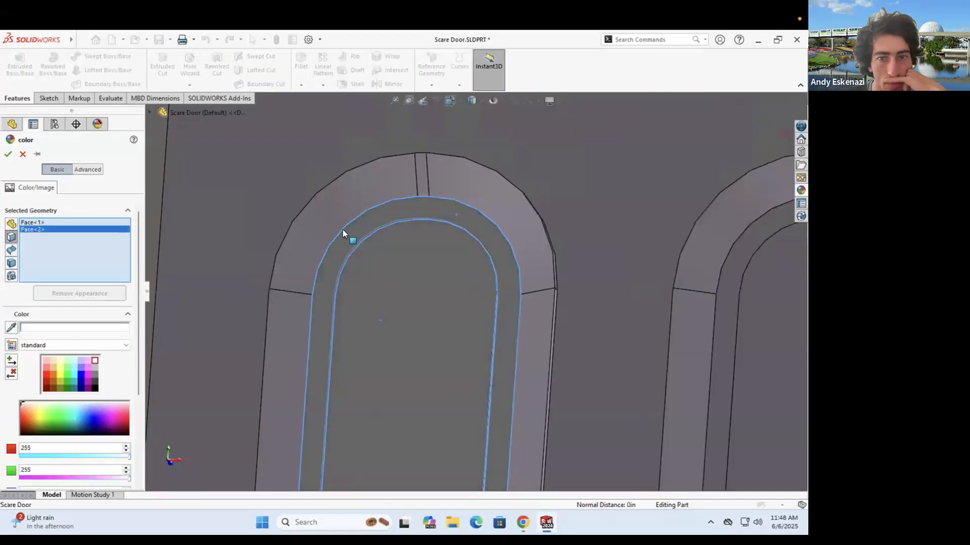
pyautogui.scroll(7, 342, 229)
pyautogui.click(563, 305)
pyautogui.click(574, 269)
# Step: Add the inset faces and inner borders of the two lower rectangular panels to the white color selection
pyautogui.click(355, 387)
pyautogui.scroll(-4, 402, 345)
pyautogui.click(469, 291)
pyautogui.click(672, 299)
pyautogui.click(631, 277)
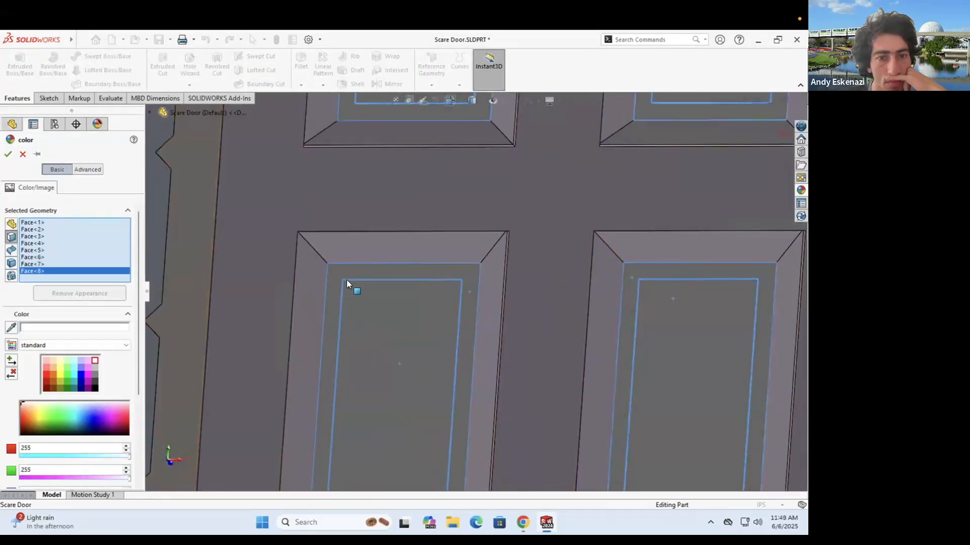
# Step: Include the remaining narrow faces around the panel insets and accept the white color
pyautogui.click(347, 275)
pyautogui.scroll(3, 354, 271)
pyautogui.click(416, 189)
pyautogui.click(606, 190)
pyautogui.scroll(-4, 610, 176)
pyautogui.click(305, 211)
pyautogui.click(522, 400)
pyautogui.click(226, 214)
pyautogui.scroll(-2, 555, 212)
pyautogui.click(9, 155)
# Step: Try to color the notched trim's Boss-Extrude5 and Chamfer1 gray (128) through their brushed aluminum appearance
pyautogui.moveTo(286, 271); pyautogui.dragTo(512, 459, button='middle')
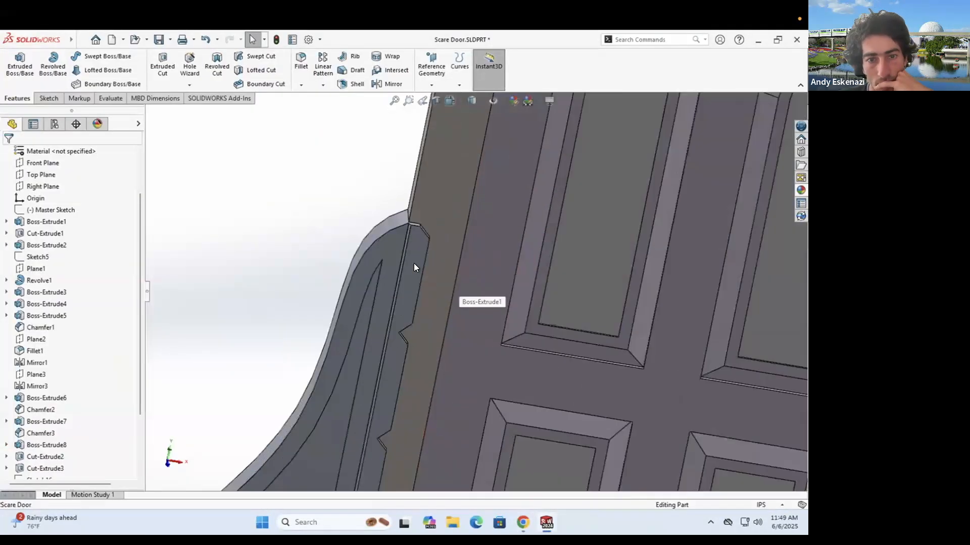
pyautogui.rightClick(414, 267)
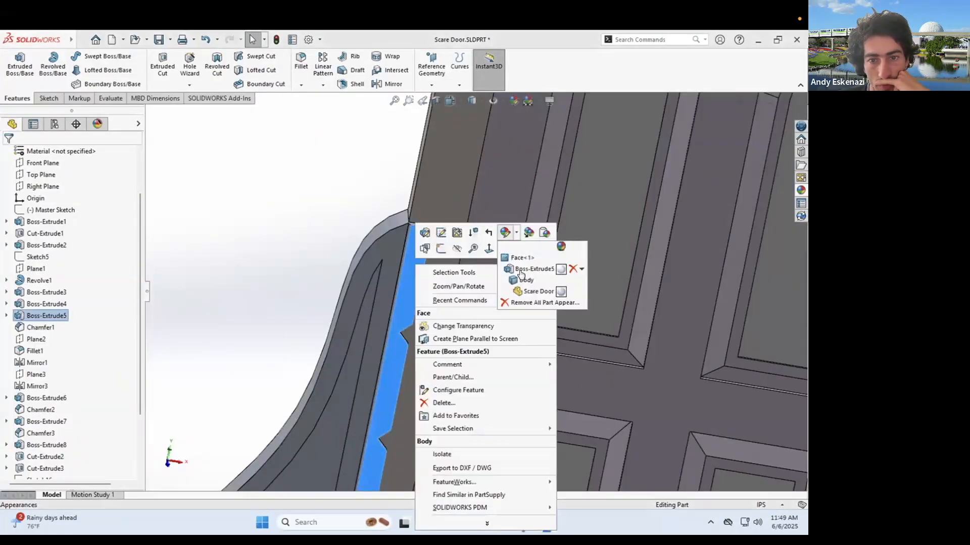
pyautogui.click(528, 268)
pyautogui.scroll(5, 417, 236)
pyautogui.click(448, 268)
pyautogui.scroll(-5, 447, 268)
pyautogui.moveTo(408, 253); pyautogui.dragTo(436, 273, button='middle')
pyautogui.scroll(8, 478, 303)
pyautogui.scroll(-5, 477, 303)
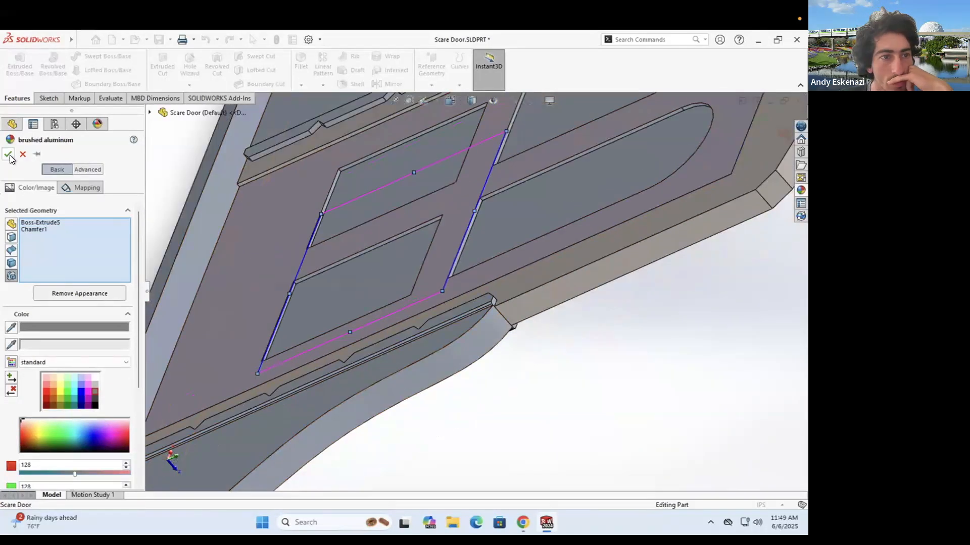
# Step: Color individual faces of the first notched trim strip gray (red 128, green 128), starting with its front, end and edge faces
pyautogui.scroll(6, 493, 215)
pyautogui.rightClick(492, 215)
pyautogui.click(549, 228)
pyautogui.scroll(3, 521, 298)
pyautogui.scroll(-3, 521, 298)
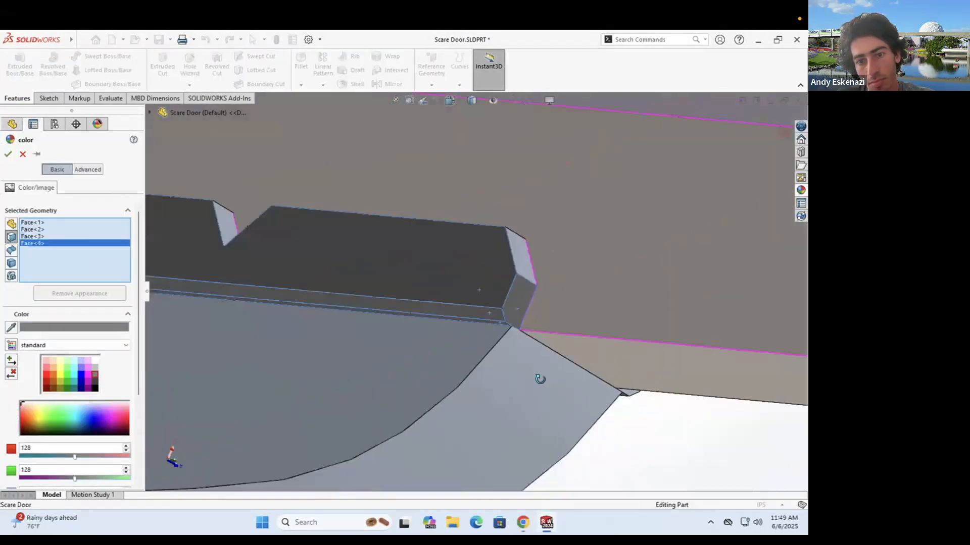
pyautogui.moveTo(539, 378); pyautogui.dragTo(472, 253, button='middle')
pyautogui.click(546, 336)
pyautogui.scroll(3, 544, 349)
pyautogui.click(543, 348)
pyautogui.scroll(-3, 343, 188)
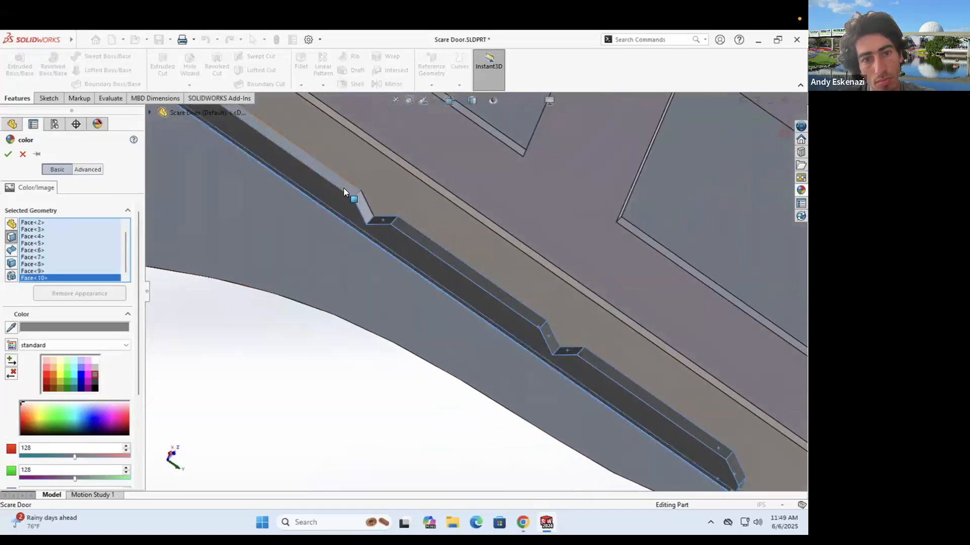
# Step: Add the remaining notch and edge faces of the first trim strip to the gray color selection
pyautogui.click(343, 188)
pyautogui.scroll(3, 411, 276)
pyautogui.scroll(-3, 360, 219)
pyautogui.scroll(3, 356, 194)
pyautogui.click(355, 193)
pyautogui.scroll(-4, 397, 302)
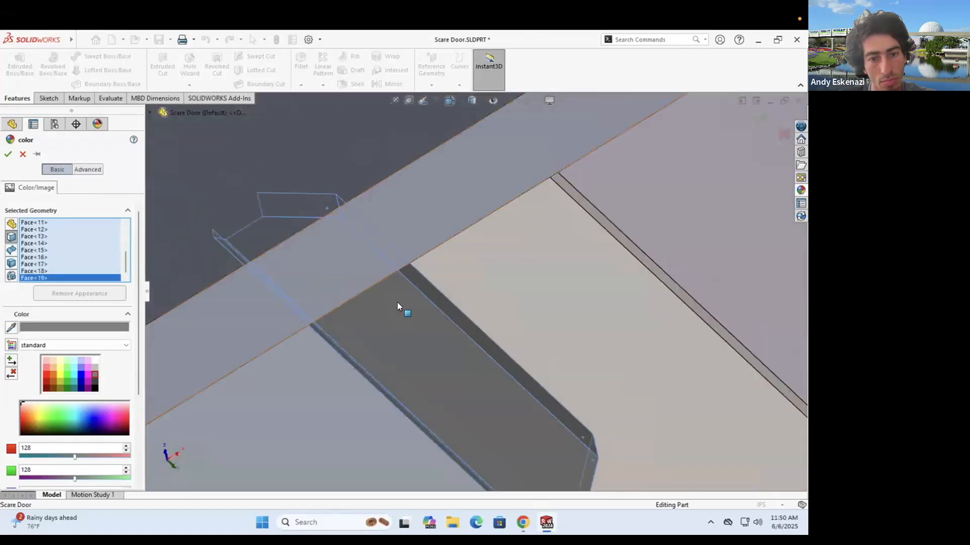
# Step: Add the base-end, edge and notch faces of the opposite trim strip to the gray color selection
pyautogui.scroll(4, 330, 241)
pyautogui.click(330, 240)
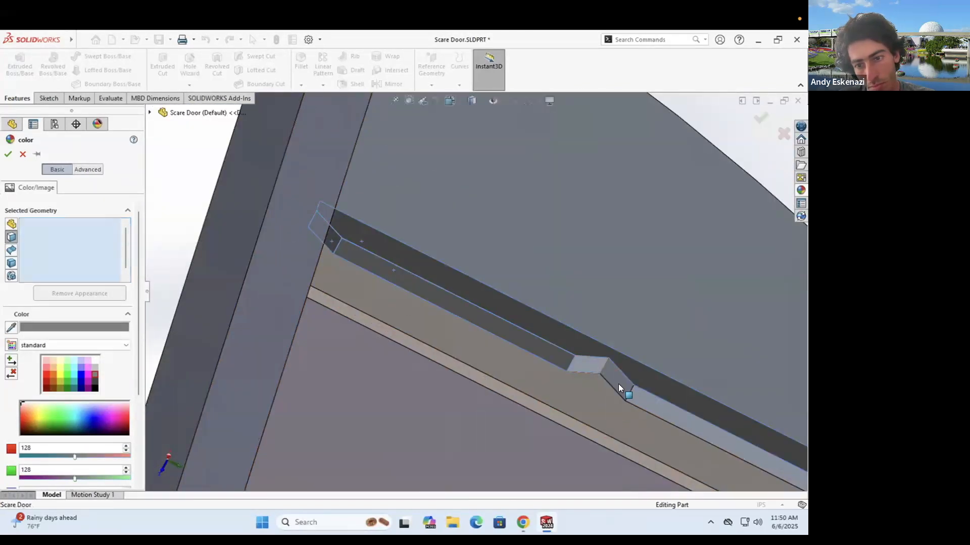
pyautogui.click(618, 383)
pyautogui.scroll(-3, 455, 293)
pyautogui.scroll(3, 292, 205)
pyautogui.click(606, 355)
pyautogui.scroll(-3, 540, 323)
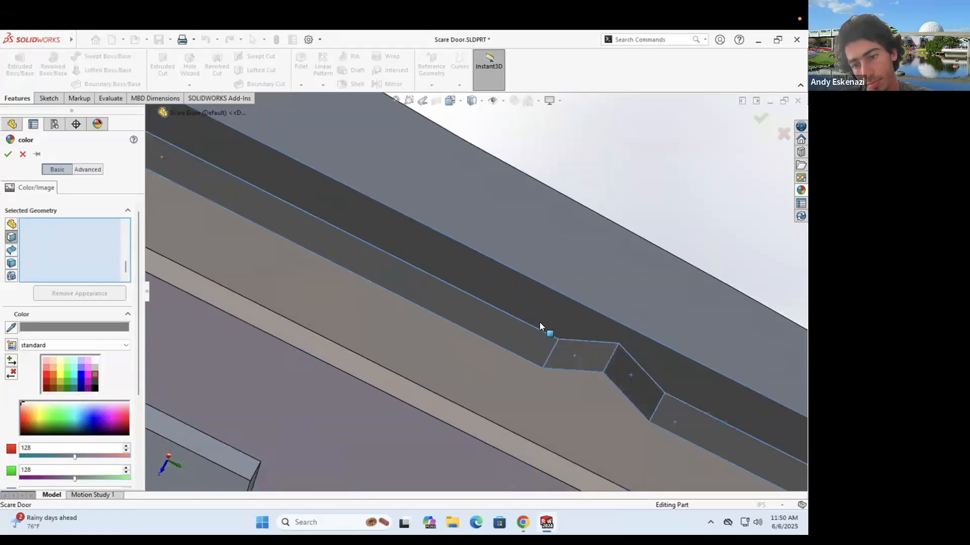
# Step: Add the faces of the remaining notched trim strips to the selection and accept the gray color
pyautogui.scroll(4, 618, 348)
pyautogui.click(619, 347)
pyautogui.scroll(2, 582, 273)
pyautogui.click(581, 272)
pyautogui.scroll(-2, 553, 405)
pyautogui.scroll(3, 553, 405)
pyautogui.scroll(-4, 359, 289)
pyautogui.scroll(3, 537, 367)
pyautogui.click(536, 367)
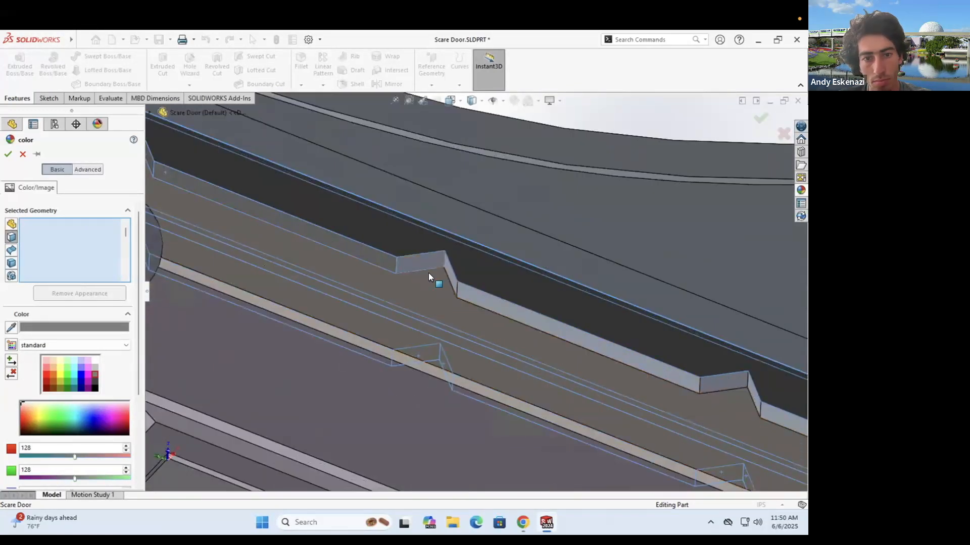
pyautogui.scroll(-3, 429, 273)
pyautogui.scroll(3, 502, 305)
pyautogui.scroll(2, 535, 341)
pyautogui.scroll(-2, 660, 376)
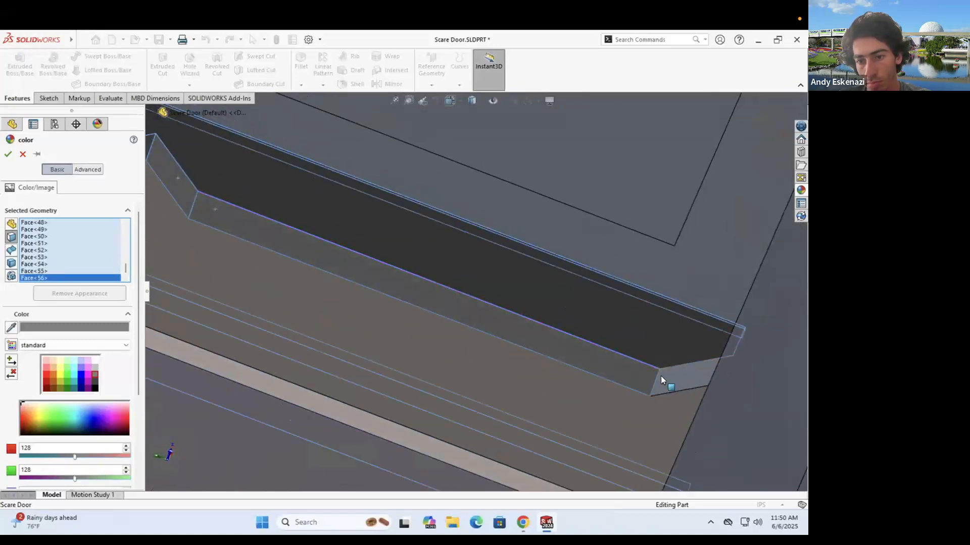
pyautogui.press('Return')
# Step: Sketch a symmetric trapezoid, about 0.24 in wide at its base, on the frame face above the round emblem, with a vertical centerline
pyautogui.scroll(-8, 481, 298)
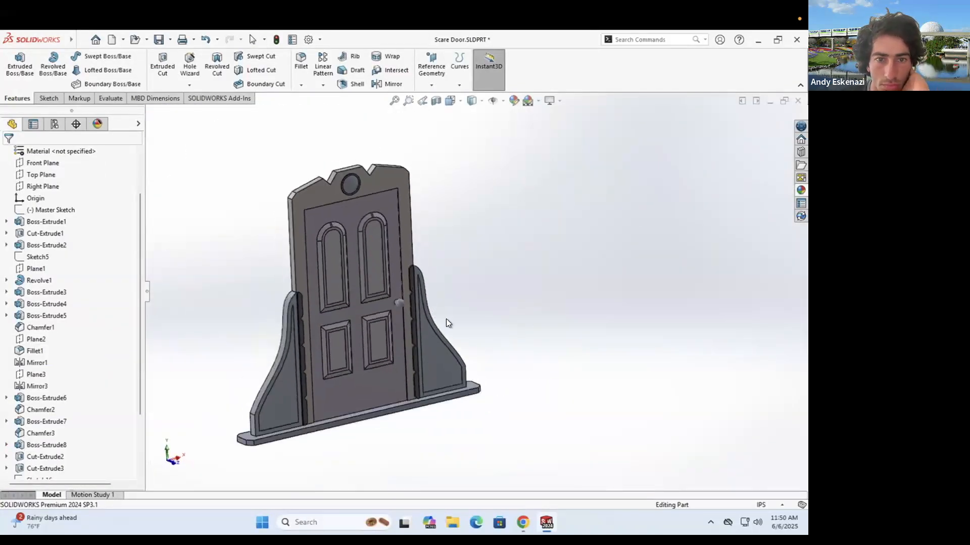
pyautogui.scroll(5, 446, 320)
pyautogui.click(477, 264)
pyautogui.click(416, 202)
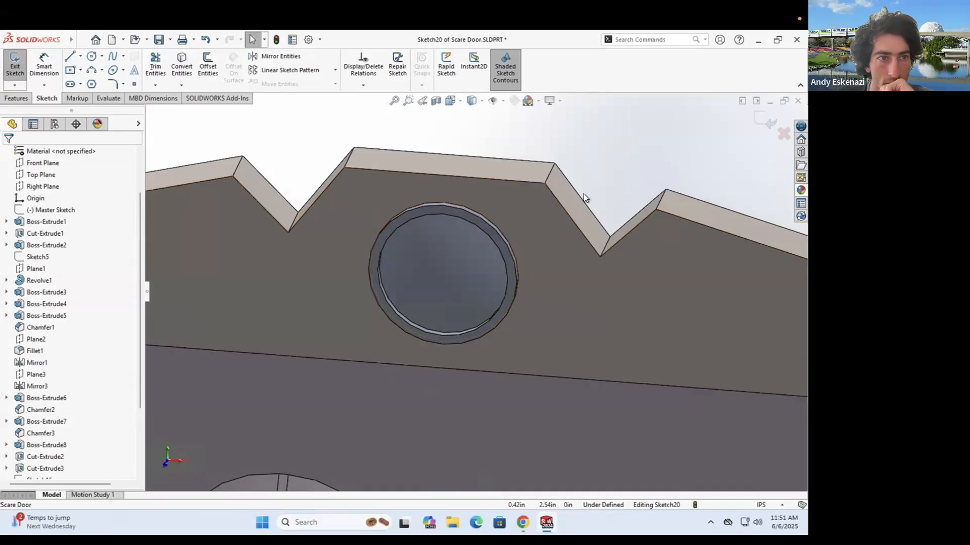
pyautogui.scroll(3, 447, 188)
pyautogui.click(448, 215)
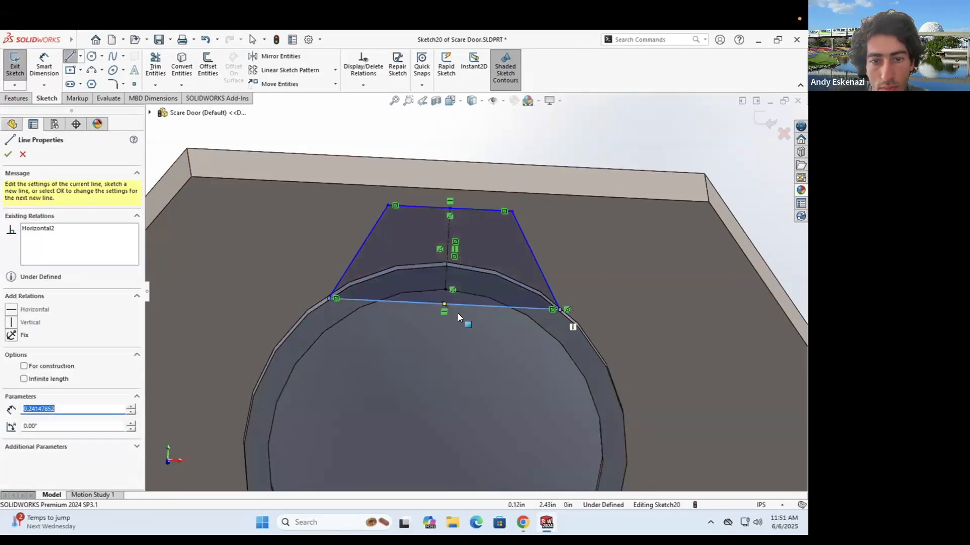
pyautogui.press('Escape')
# Step: Replace the trapezoid's straight base with an arc between its lower corners, following the emblem ring
pyautogui.moveTo(458, 317); pyautogui.dragTo(437, 293, button='middle')
pyautogui.click(587, 327)
pyautogui.press('Escape')
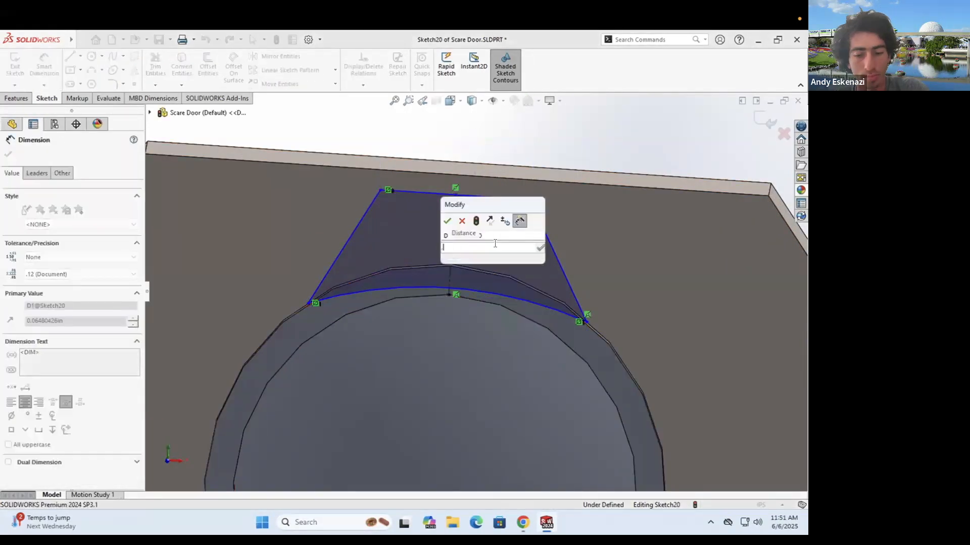
# Step: Dimension the trapezoid with a 0.03 in half top width, 0.06 in half base width and 0.05 in height, plus the arc's radius
pyautogui.write('.03')
pyautogui.press('Return')
pyautogui.click(569, 240)
pyautogui.click(597, 271)
pyautogui.write('.05')
pyautogui.press('Return')
pyautogui.click(535, 356)
# Step: Extrude the trapezoid and circular-pattern it with equal spacing over 360 degrees around the round emblem's circular edge
pyautogui.click(16, 98)
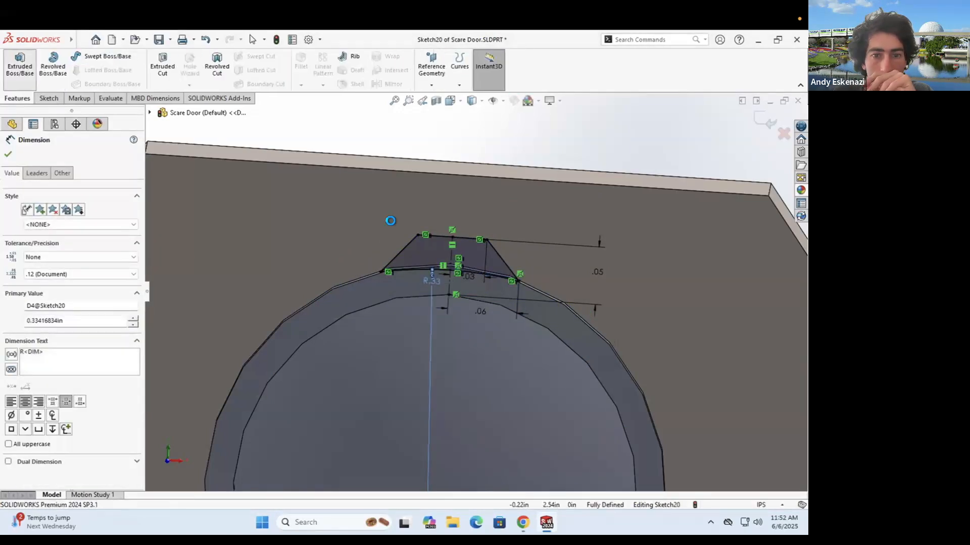
pyautogui.click(21, 66)
pyautogui.press('Return')
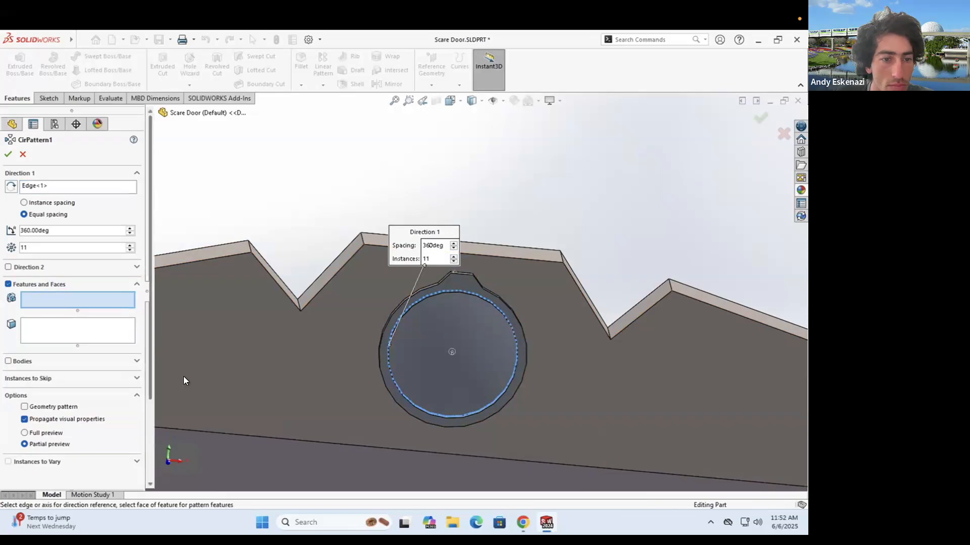
pyautogui.press('Return')
pyautogui.rightClick(453, 275)
pyautogui.click(542, 236)
pyautogui.click(568, 262)
pyautogui.press('Escape')
# Step: Apply a gray color with red and green values of 128 to the emblem ring and its trapezoid tooth features
pyautogui.rightClick(450, 285)
pyautogui.click(541, 237)
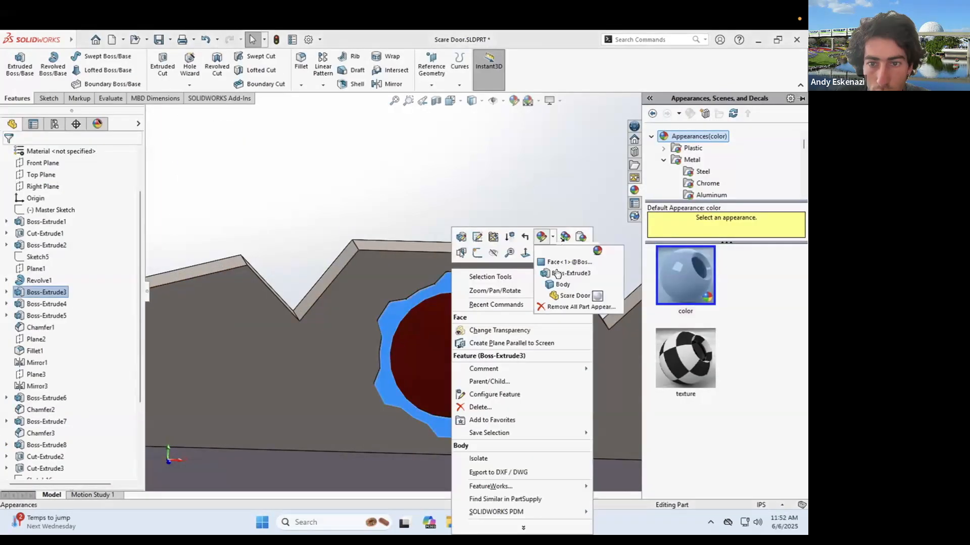
pyautogui.click(557, 273)
pyautogui.scroll(-3, 403, 278)
pyautogui.scroll(5, 369, 337)
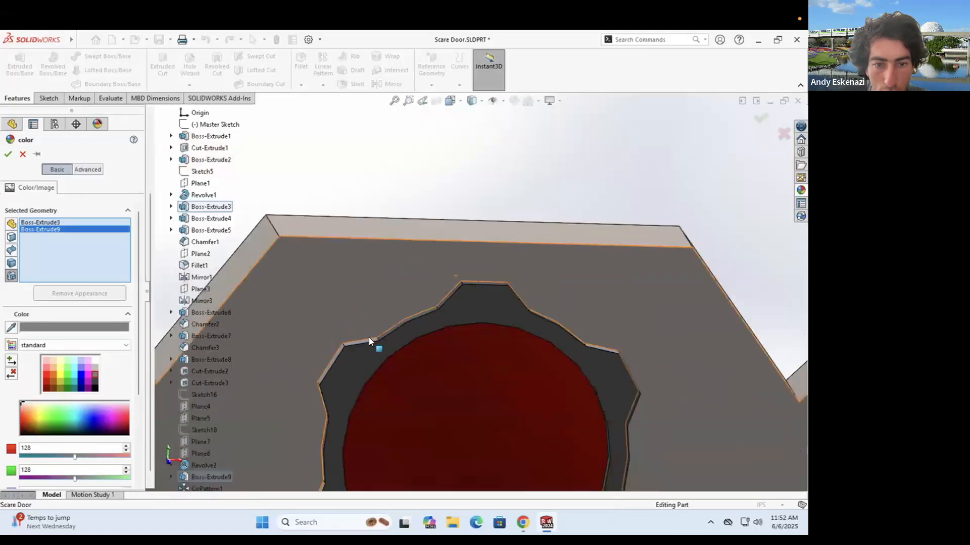
pyautogui.press('Return')
# Step: Start a 0.01 in, 45-degree chamfer and select the frame's front outer edges across the notched top and down one side
pyautogui.scroll(5, 526, 282)
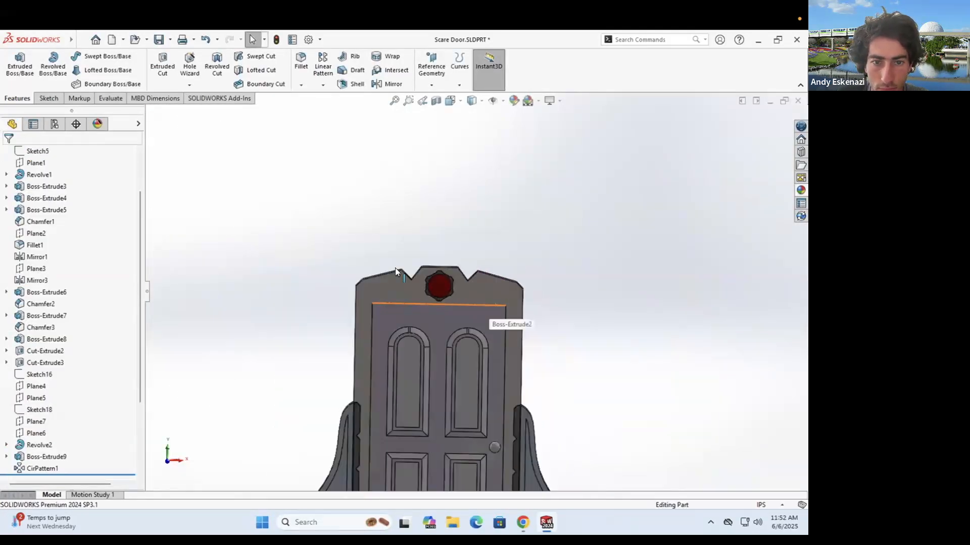
pyautogui.scroll(-5, 395, 268)
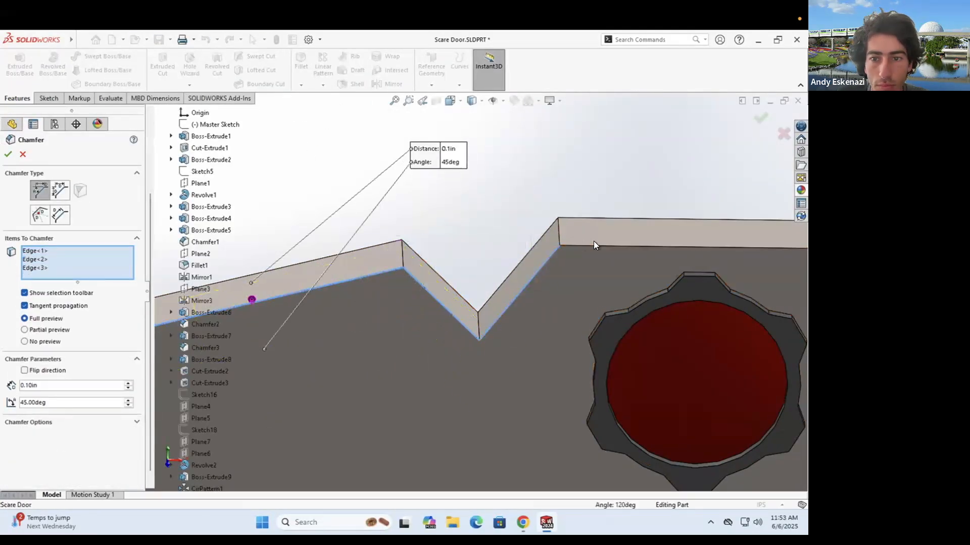
pyautogui.write('1')
pyautogui.scroll(3, 571, 295)
pyautogui.click(572, 293)
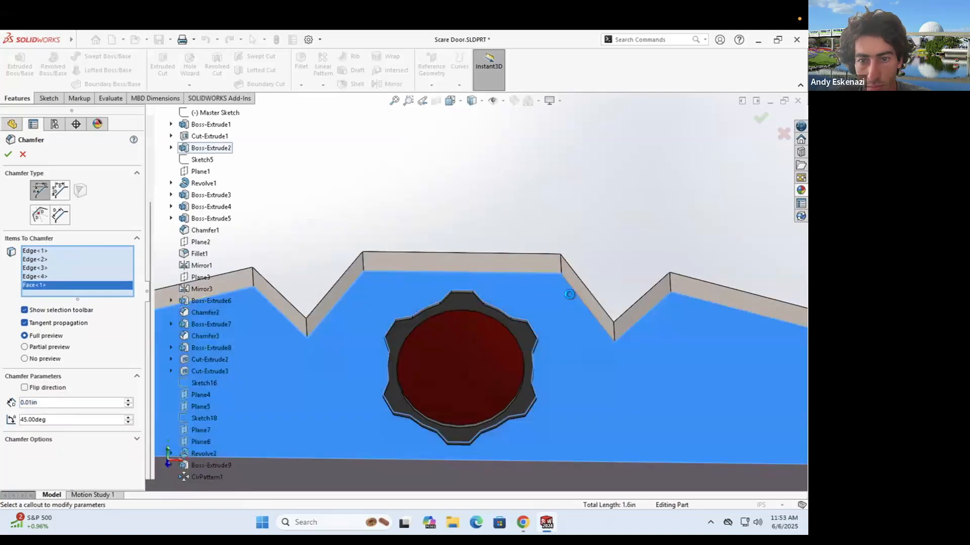
pyautogui.click(655, 311)
pyautogui.scroll(2, 592, 314)
pyautogui.click(592, 315)
pyautogui.scroll(2, 363, 364)
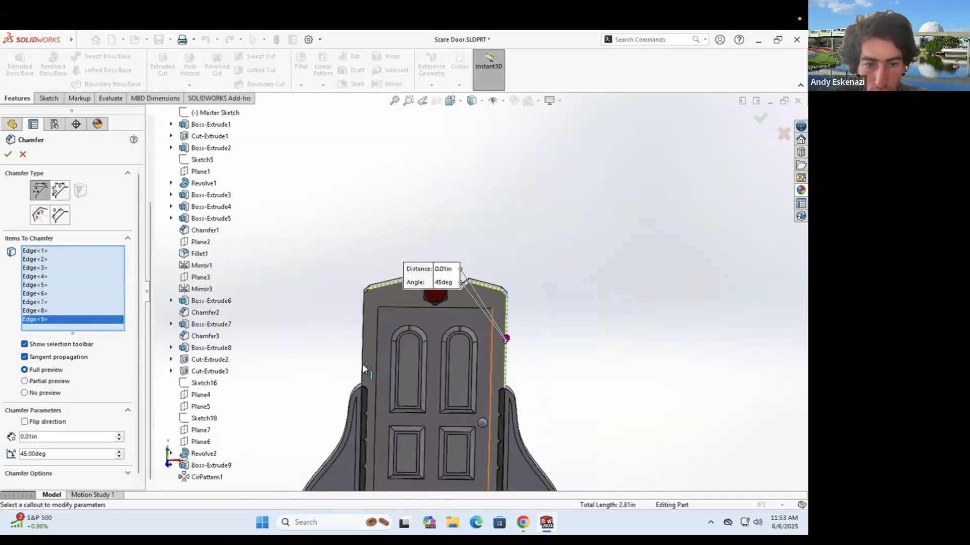
# Step: Add the frame's other front side edge and the first outer edges of its back face to the chamfer
pyautogui.click(362, 365)
pyautogui.scroll(-5, 408, 196)
pyautogui.click(454, 185)
pyautogui.moveTo(454, 185); pyautogui.dragTo(456, 177, button='middle')
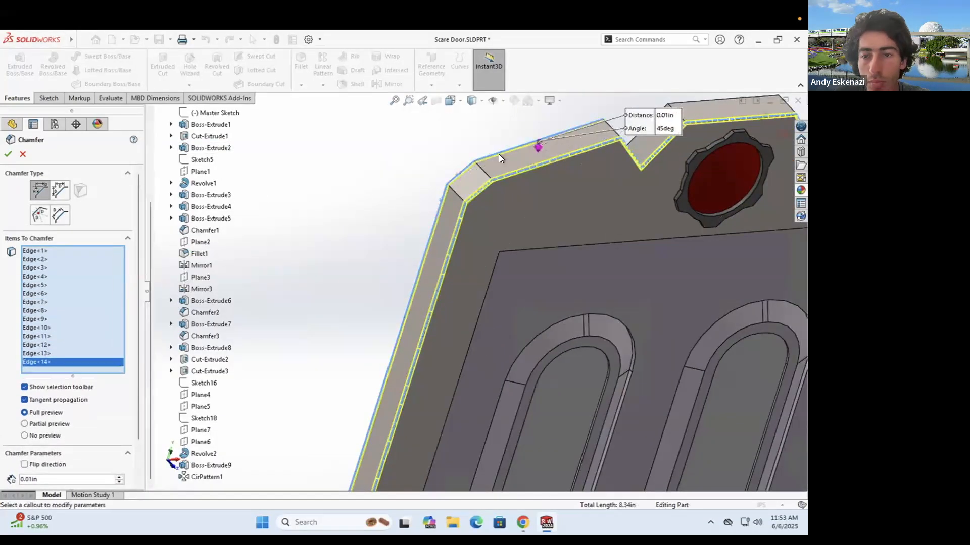
pyautogui.scroll(2, 462, 151)
pyautogui.scroll(-3, 468, 256)
pyautogui.click(468, 256)
pyautogui.scroll(2, 382, 199)
pyautogui.scroll(-3, 339, 198)
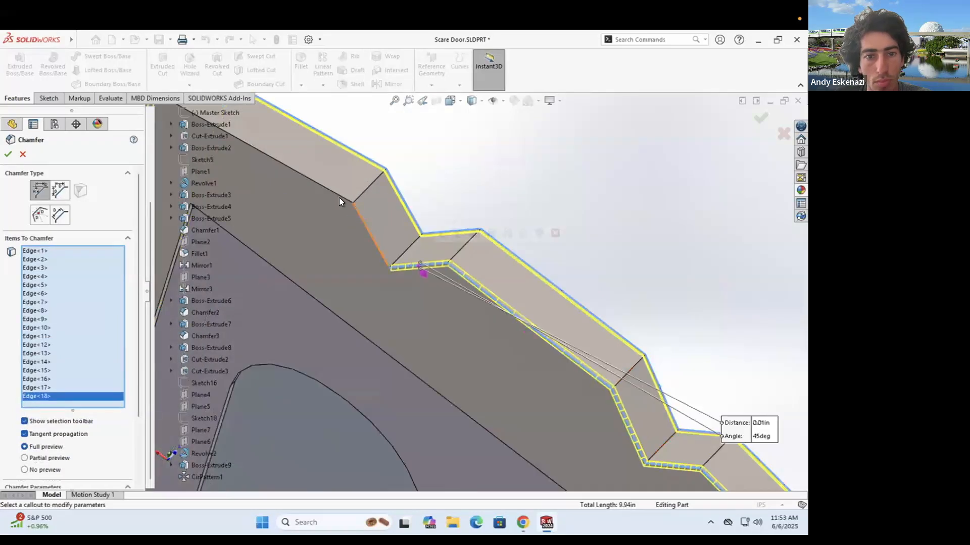
# Step: Add the remaining outer edges of the frame's back face and apply the 0.01 in chamfer
pyautogui.click(339, 198)
pyautogui.scroll(2, 338, 198)
pyautogui.click(383, 229)
pyautogui.scroll(-3, 345, 224)
pyautogui.scroll(2, 348, 195)
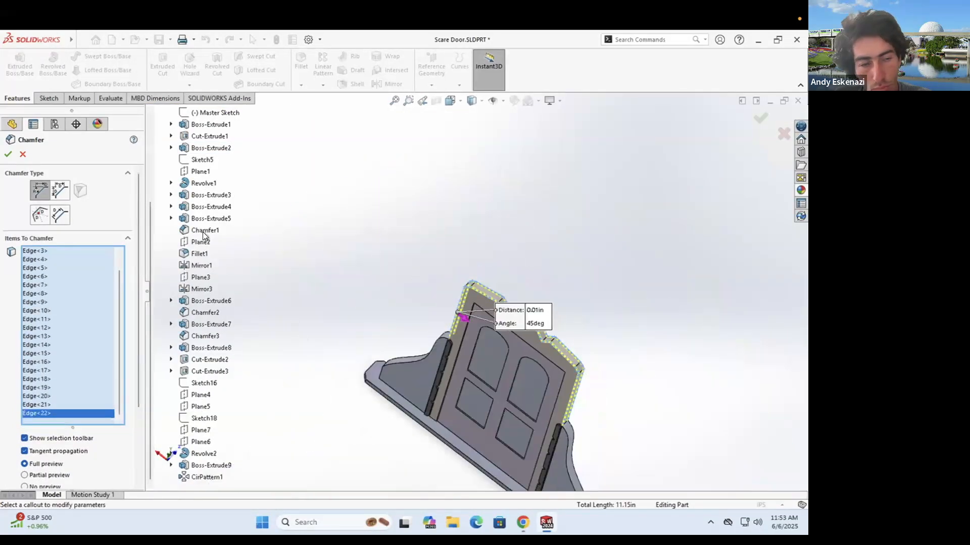
pyautogui.press('Return')
pyautogui.moveTo(508, 359); pyautogui.dragTo(405, 256, button='middle')
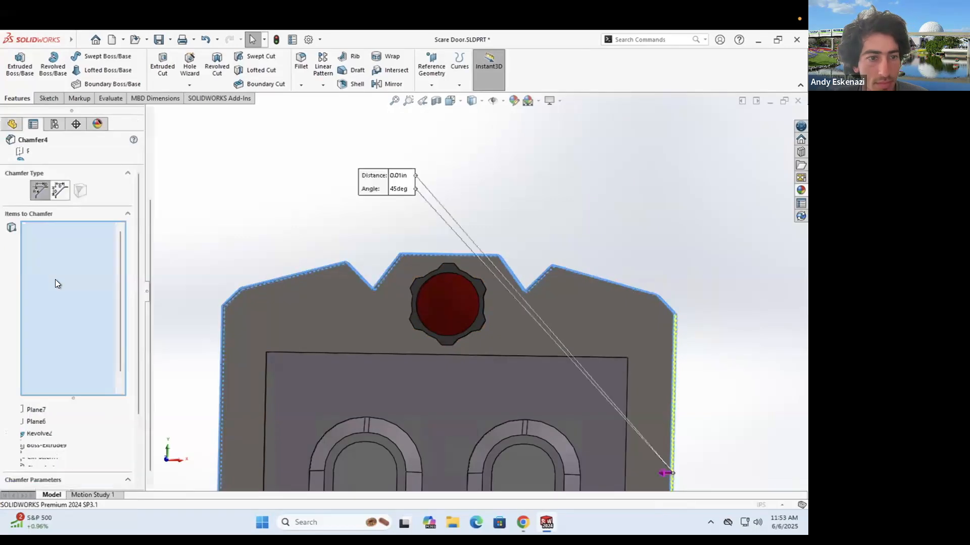
pyautogui.click(9, 154)
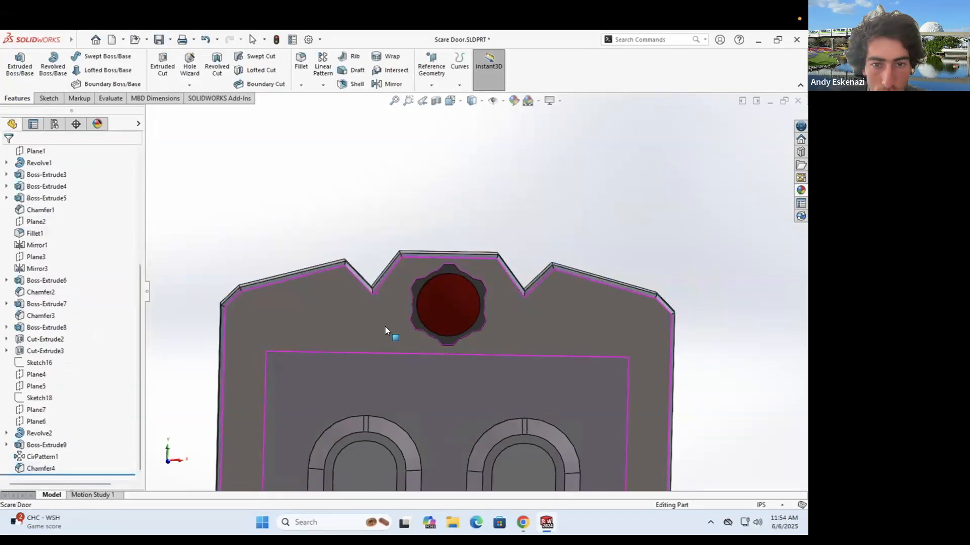
# Step: Start a 0.01 in, 45-degree chamfer on the front edges of the frame around the door opening
pyautogui.scroll(-5, 284, 322)
pyautogui.click(338, 380)
pyautogui.scroll(5, 522, 316)
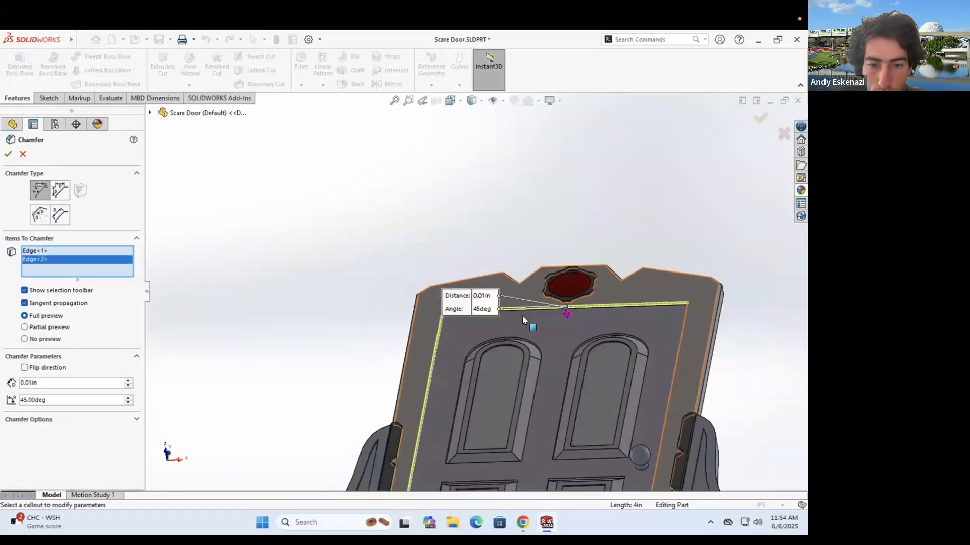
pyautogui.scroll(-5, 500, 299)
pyautogui.click(485, 276)
pyautogui.scroll(5, 455, 280)
# Step: Add the back edges of the frame around the door opening and apply the 0.01 in chamfer
pyautogui.scroll(-5, 452, 279)
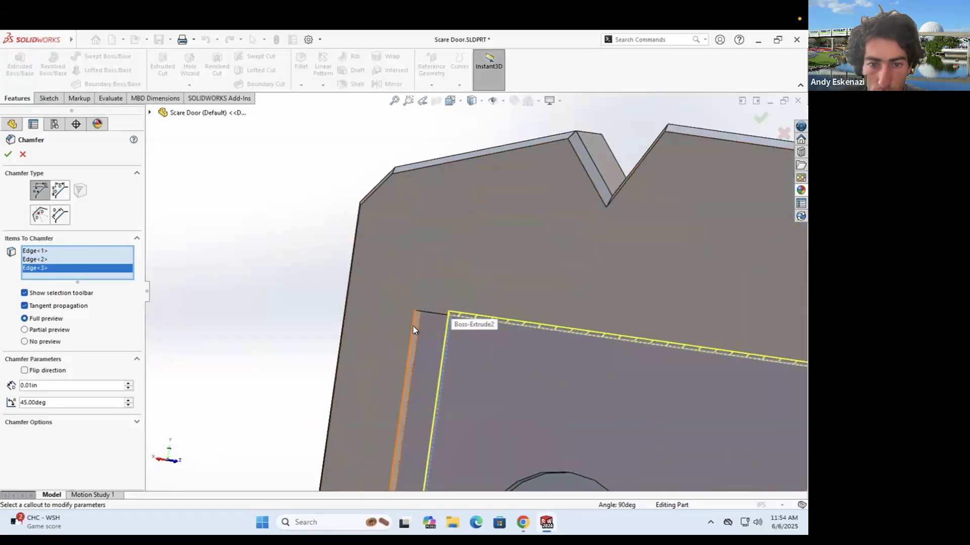
pyautogui.click(413, 325)
pyautogui.scroll(5, 663, 332)
pyautogui.scroll(-5, 663, 332)
pyautogui.click(672, 333)
pyautogui.scroll(-3, 426, 220)
pyautogui.press('Return')
# Step: Apply the brushed steel appearance to the frame's new chamfers
pyautogui.rightClick(423, 226)
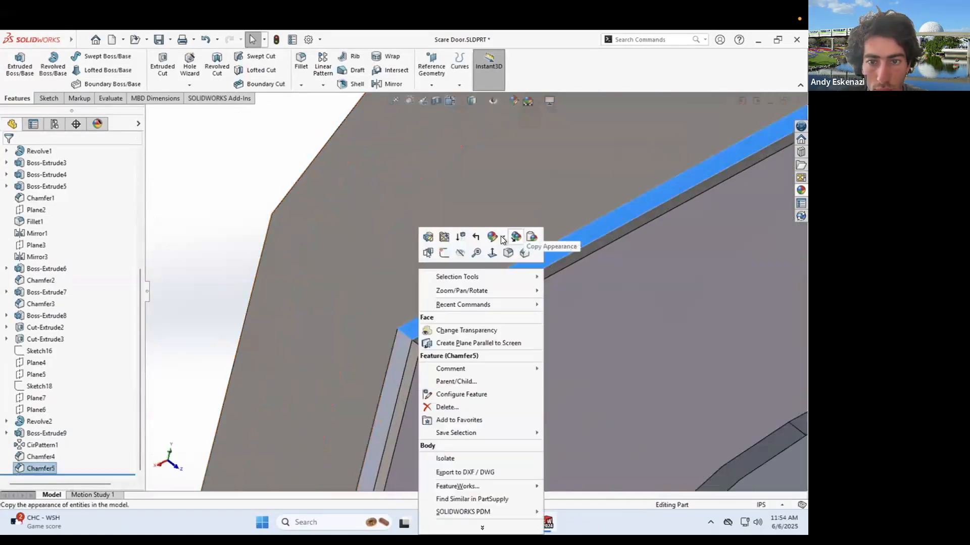
pyautogui.click(508, 252)
pyautogui.scroll(10, 514, 290)
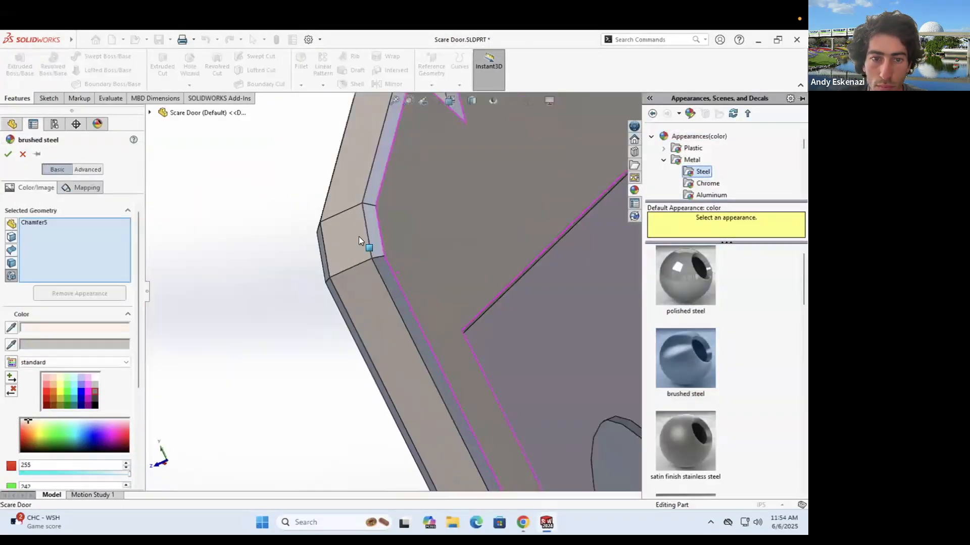
pyautogui.press('Return')
# Step: Apply a light gray color with red and green values of 192 to the base plate feature
pyautogui.scroll(-5, 438, 324)
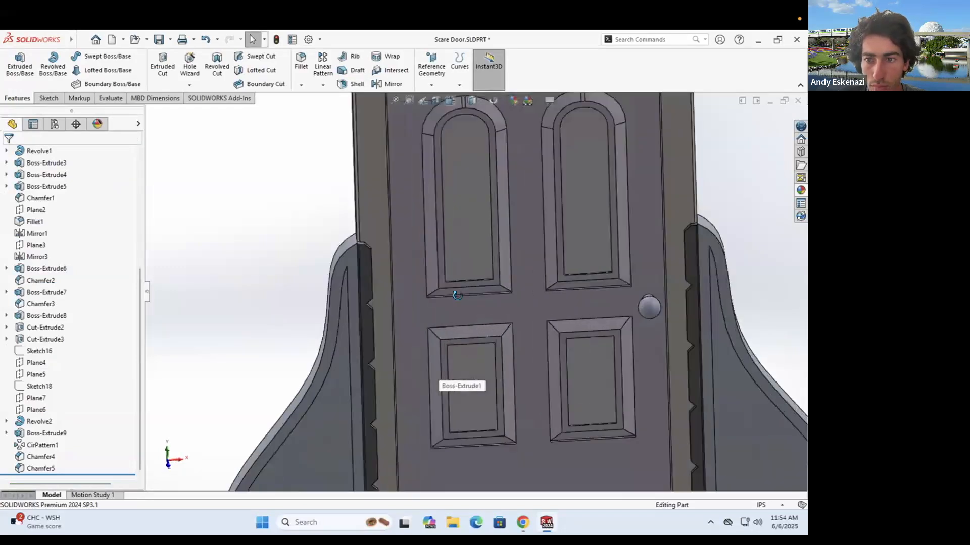
pyautogui.moveTo(461, 385); pyautogui.dragTo(380, 384, button='middle')
pyautogui.scroll(-5, 380, 384)
pyautogui.rightClick(330, 275)
pyautogui.click(473, 274)
pyautogui.click(93, 377)
pyautogui.click(57, 366)
pyautogui.click(88, 368)
pyautogui.press('Escape')
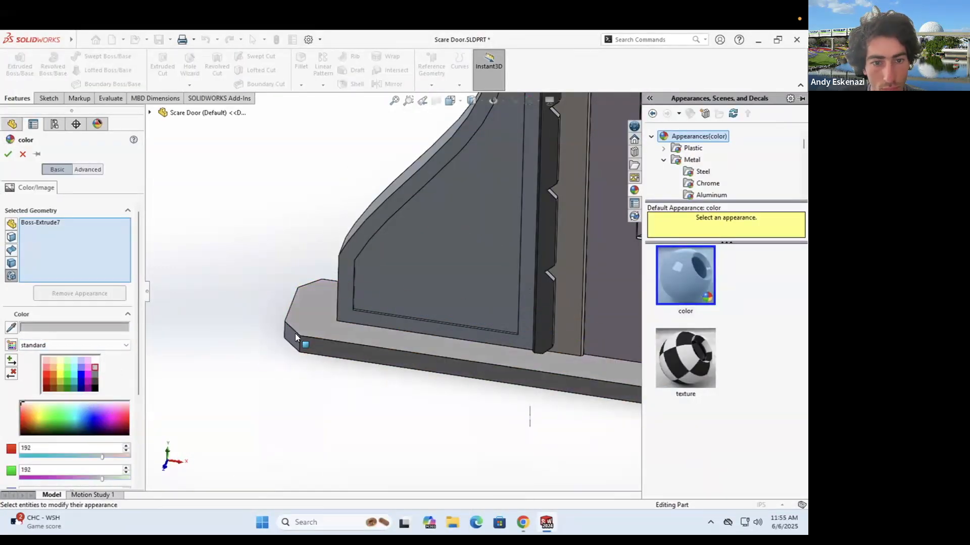
pyautogui.scroll(10, 295, 333)
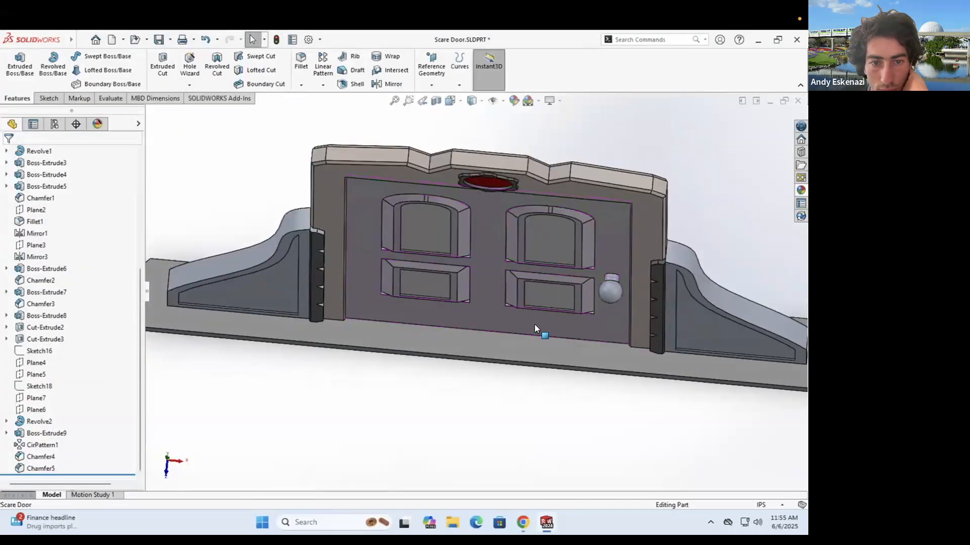
# Step: Sketch a corner rectangle about 0.14 in deep on the base's top face, along the door's bottom edge
pyautogui.click(534, 324)
pyautogui.moveTo(372, 252); pyautogui.dragTo(383, 208, button='middle')
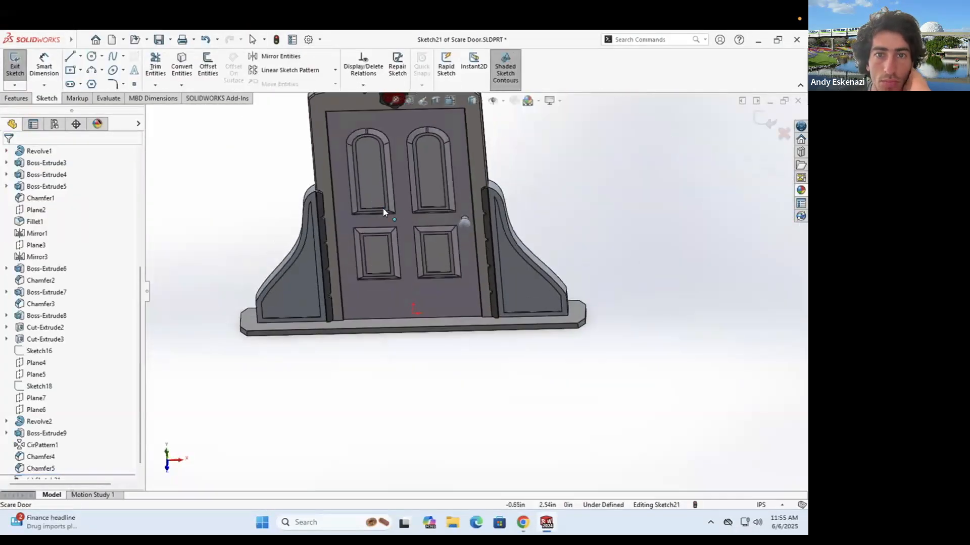
pyautogui.moveTo(422, 168); pyautogui.dragTo(313, 140, button='middle')
pyautogui.scroll(5, 313, 140)
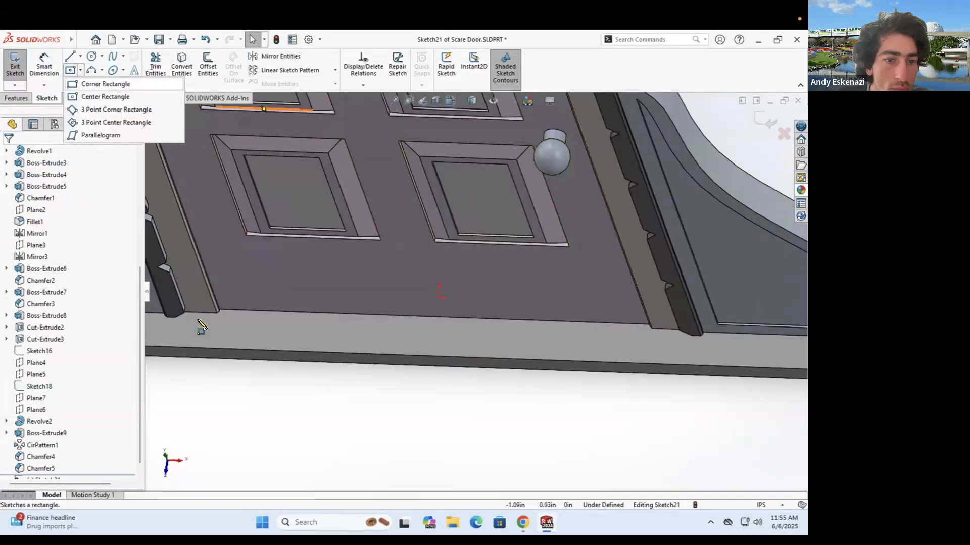
pyautogui.click(639, 350)
pyautogui.press('Escape')
# Step: Constrain the rectangle's end line to the door's bottom corner at the chamfered frame edge on the doorknob side
pyautogui.moveTo(631, 343); pyautogui.dragTo(609, 326, button='middle')
pyautogui.scroll(-6, 651, 323)
pyautogui.click(535, 340)
pyautogui.scroll(-5, 555, 331)
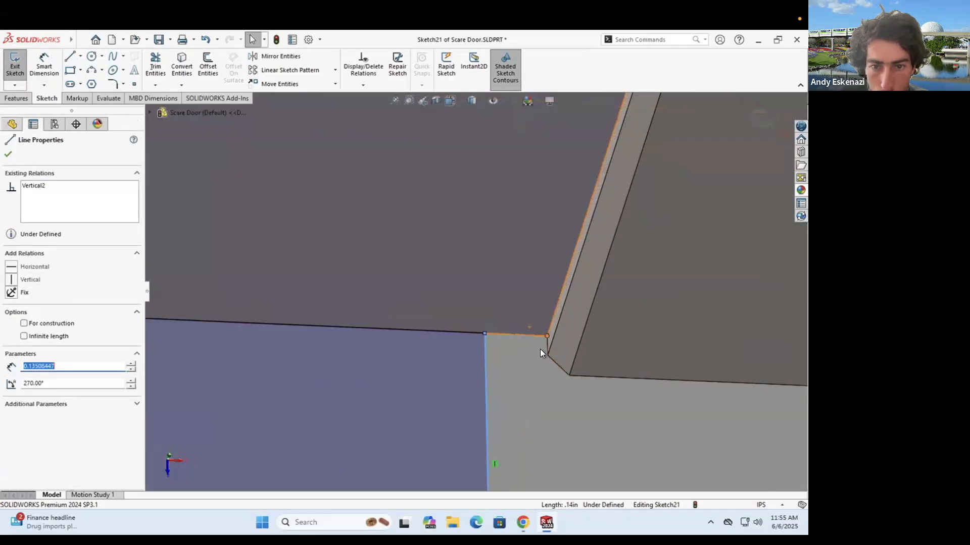
pyautogui.keyDown('ctrl'); pyautogui.click(542, 351); pyautogui.keyUp('ctrl')
pyautogui.click(562, 337)
pyautogui.scroll(-6, 495, 399)
pyautogui.scroll(8, 460, 304)
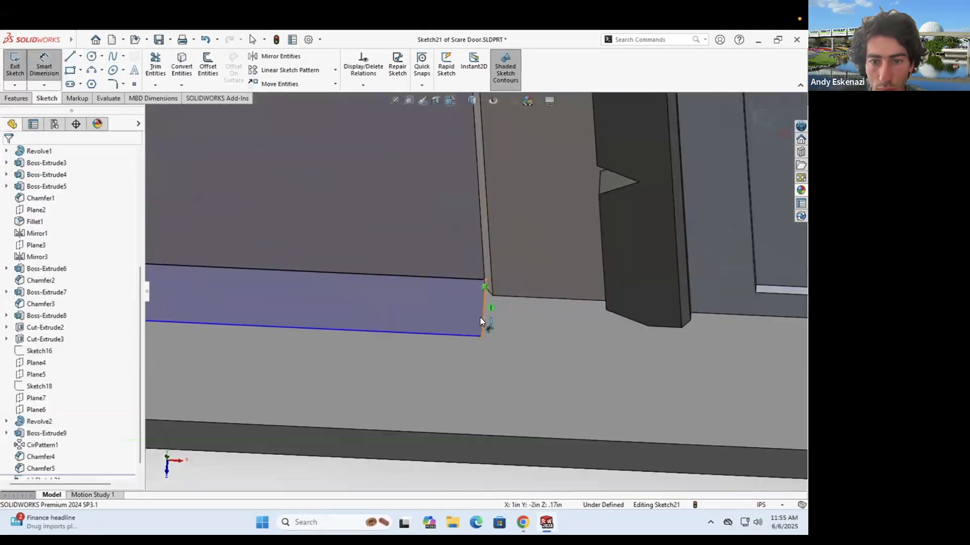
# Step: Dimension the rectangle's short side to 0.05 in
pyautogui.click(554, 358)
pyautogui.write('.05')
pyautogui.press('Return')
# Step: Extrude the rectangle into a thin strip in front of the door, using a blind depth of 0.001 in
pyautogui.scroll(-6, 473, 282)
pyautogui.scroll(8, 303, 286)
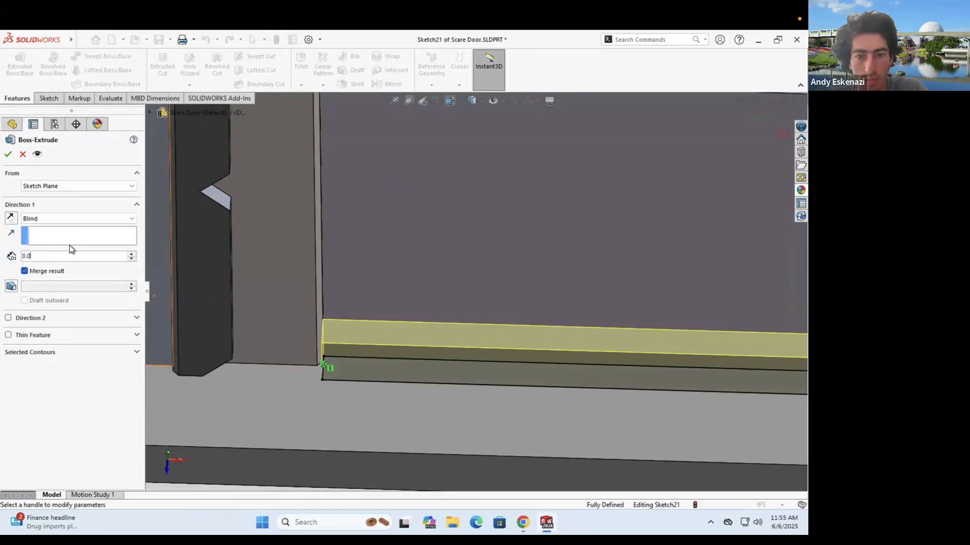
pyautogui.press('Return')
pyautogui.scroll(-6, 285, 335)
pyautogui.scroll(8, 345, 322)
pyautogui.click(345, 322)
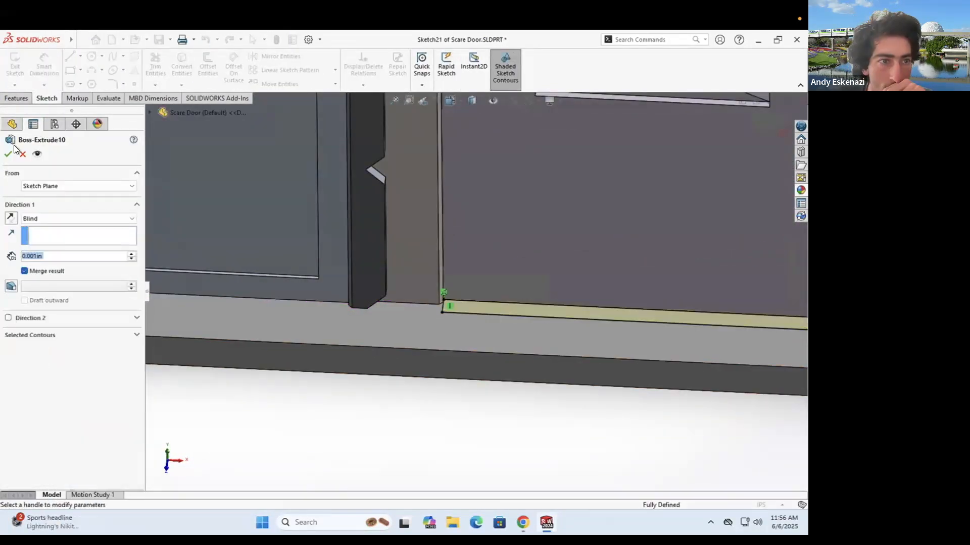
# Step: On the base's top face, sketch lines from the notched trim's corner to the base's front edge and along that edge
pyautogui.click(330, 298)
pyautogui.scroll(8, 339, 300)
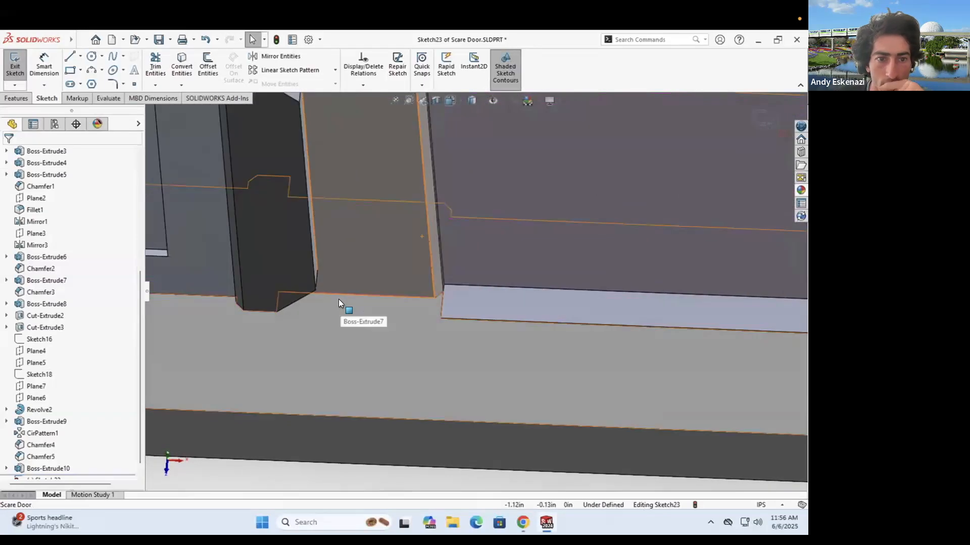
pyautogui.press('l')
pyautogui.scroll(-5, 459, 265)
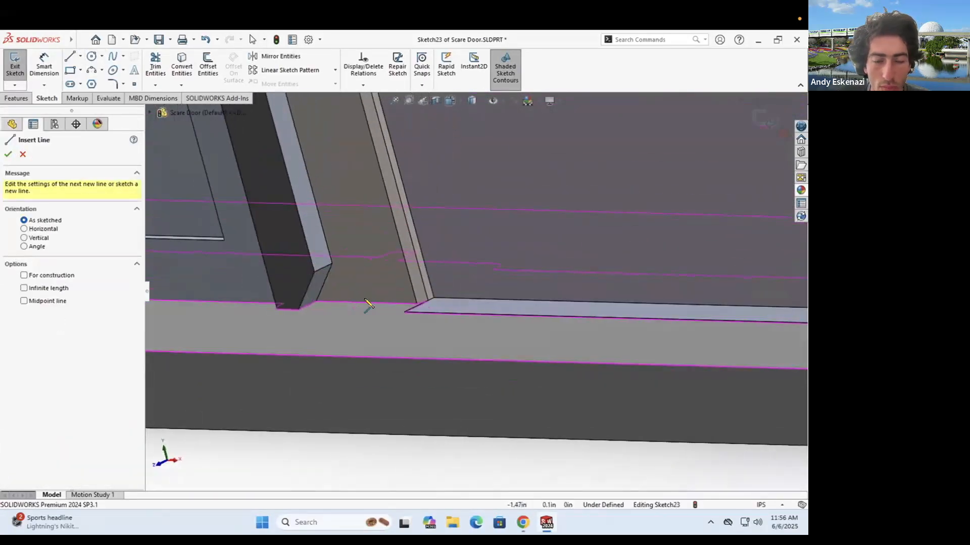
pyautogui.scroll(8, 459, 265)
pyautogui.click(343, 313)
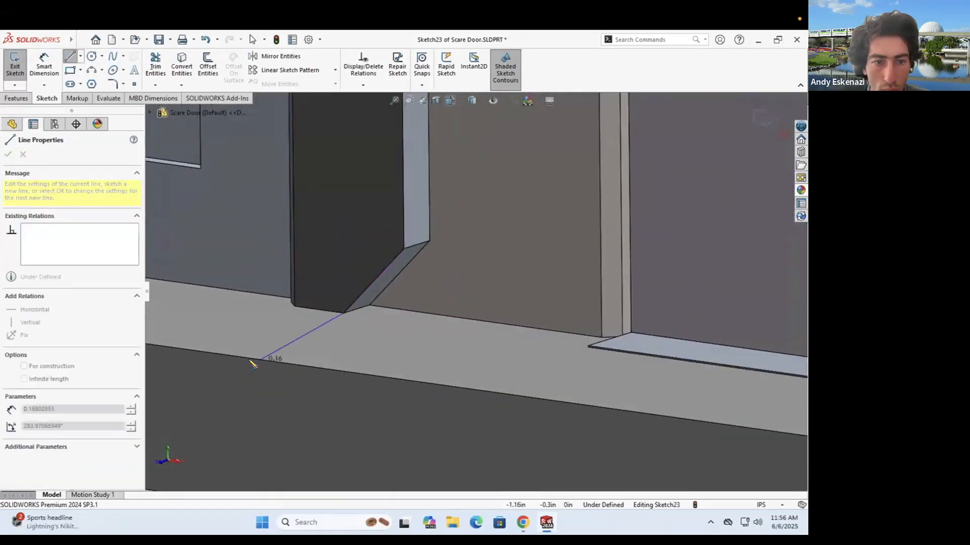
pyautogui.scroll(-4, 303, 328)
pyautogui.moveTo(381, 303); pyautogui.dragTo(455, 335, button='middle')
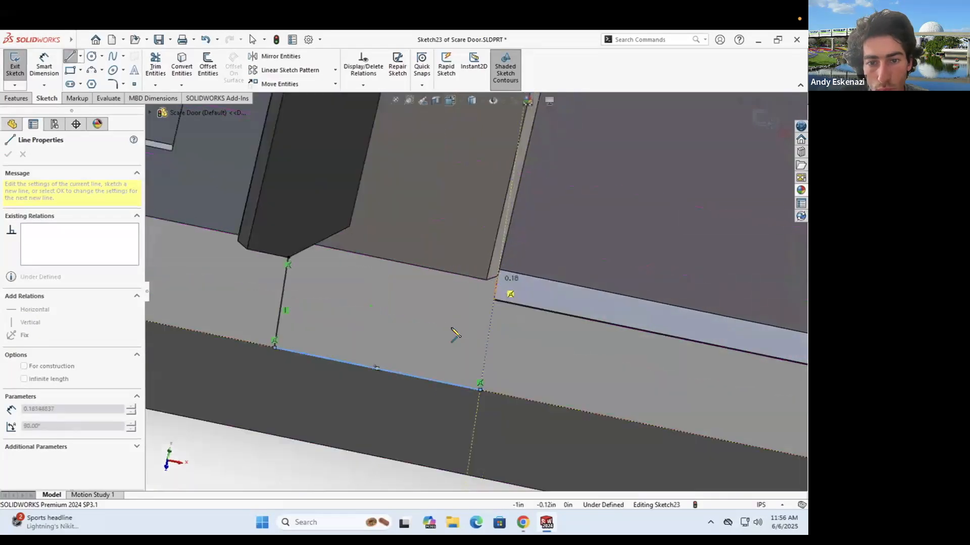
# Step: Close the outline past the thin strip's end and along the frame post, back to the notched trim's corner
pyautogui.scroll(5, 475, 323)
pyautogui.click(497, 311)
pyautogui.moveTo(455, 173); pyautogui.dragTo(322, 207, button='middle')
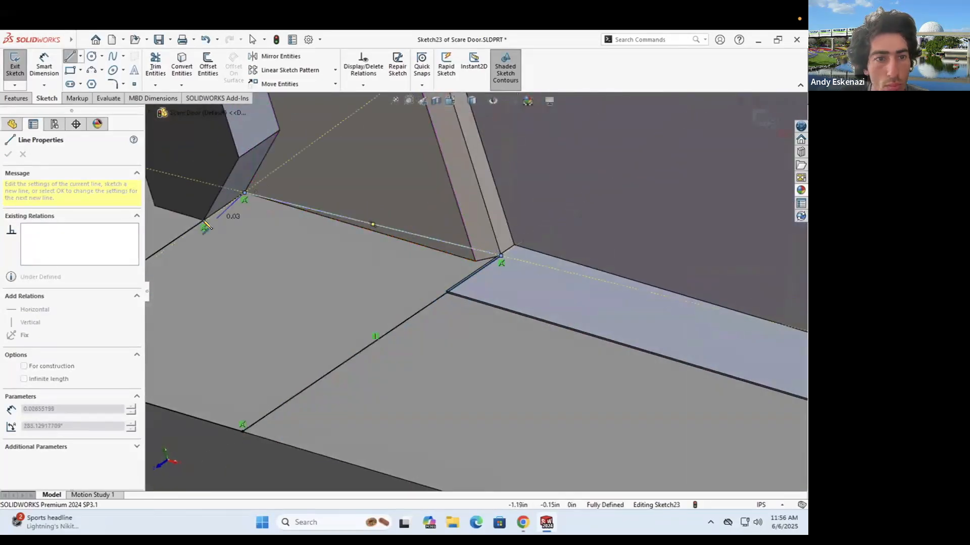
pyautogui.click(205, 225)
# Step: Extrude the closed outline on the base with a blind depth of 0.0009 in
pyautogui.write('e0.09')
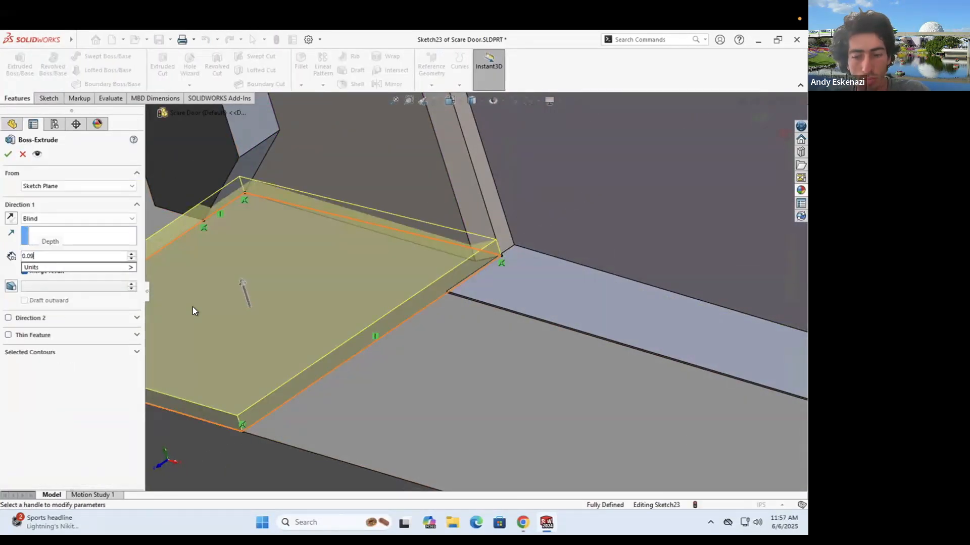
pyautogui.press('Return')
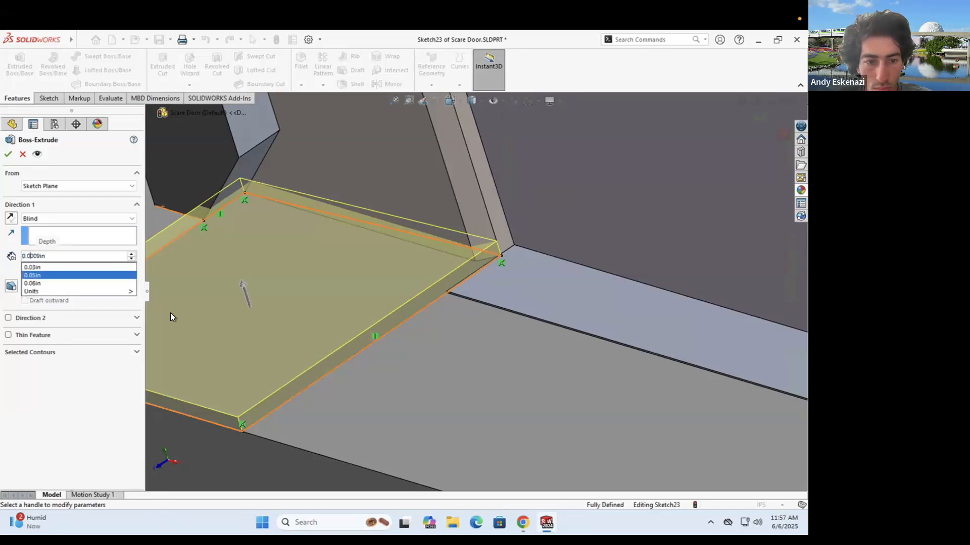
pyautogui.click(8, 155)
# Step: Mirror the newly extruded patch on the base about Plane3
pyautogui.scroll(5, 466, 318)
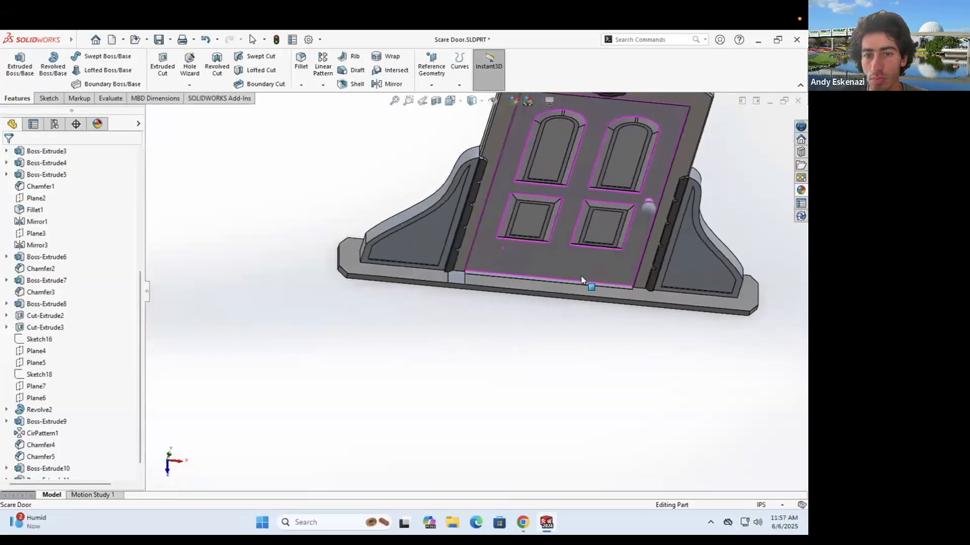
pyautogui.scroll(-4, 581, 276)
pyautogui.scroll(3, 614, 384)
pyautogui.moveTo(614, 384); pyautogui.dragTo(428, 215, button='middle')
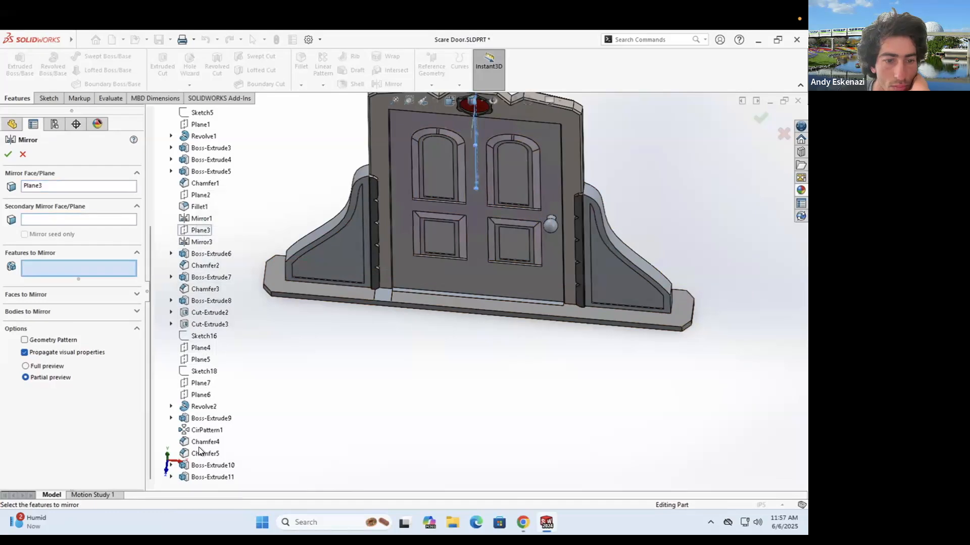
pyautogui.scroll(-5, 489, 284)
# Step: Color the thin strip in front of the door yellow and the base patch beside it very light gray
pyautogui.rightClick(457, 253)
pyautogui.click(580, 297)
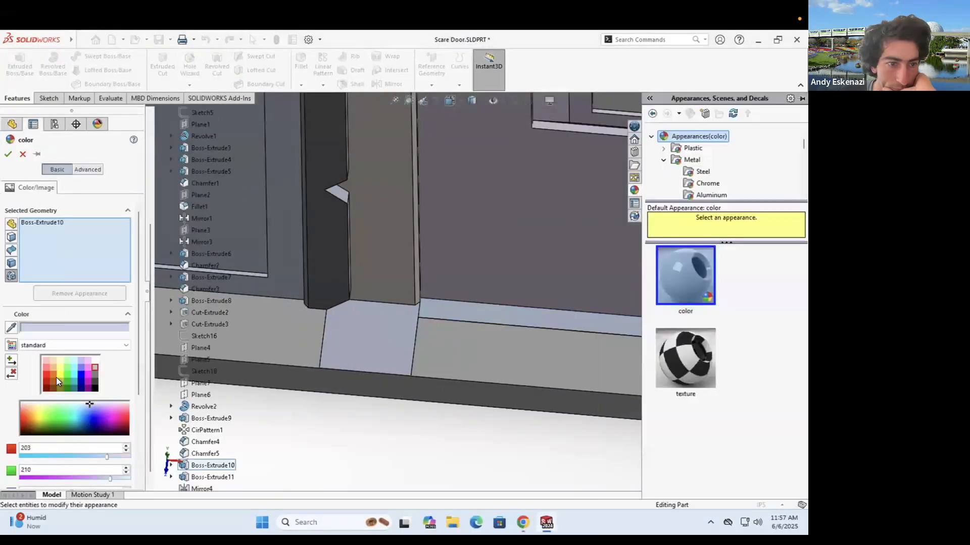
pyautogui.rightClick(338, 344)
pyautogui.press('Escape')
pyautogui.rightClick(376, 333)
pyautogui.click(455, 253)
pyautogui.click(92, 360)
pyautogui.scroll(3, 591, 323)
pyautogui.scroll(-3, 363, 308)
pyautogui.press('Return')
# Step: Color the side and notch faces of the notched trim gray (128) to match its front face
pyautogui.moveTo(364, 308); pyautogui.dragTo(426, 299, button='middle')
pyautogui.moveTo(499, 221); pyautogui.dragTo(403, 269, button='middle')
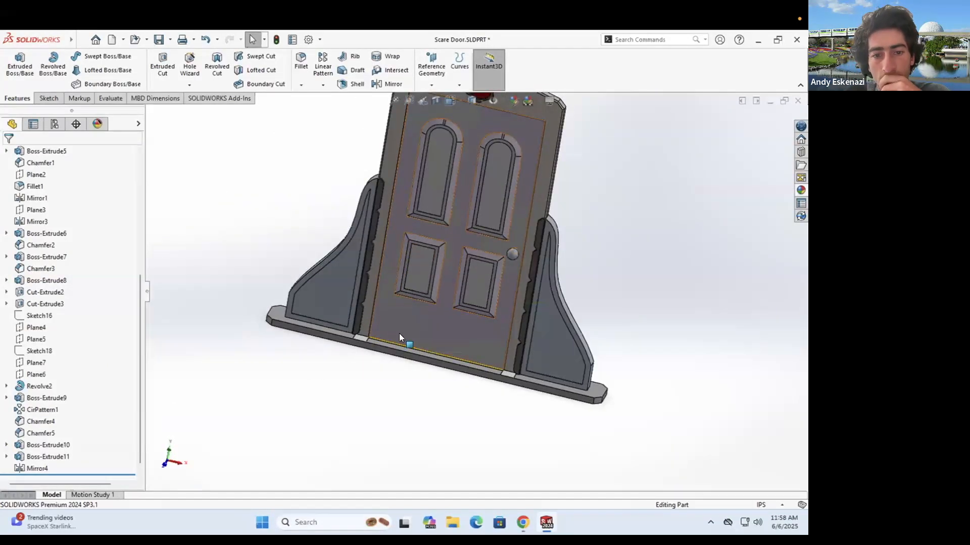
pyautogui.scroll(-5, 399, 334)
pyautogui.rightClick(383, 272)
pyautogui.click(469, 238)
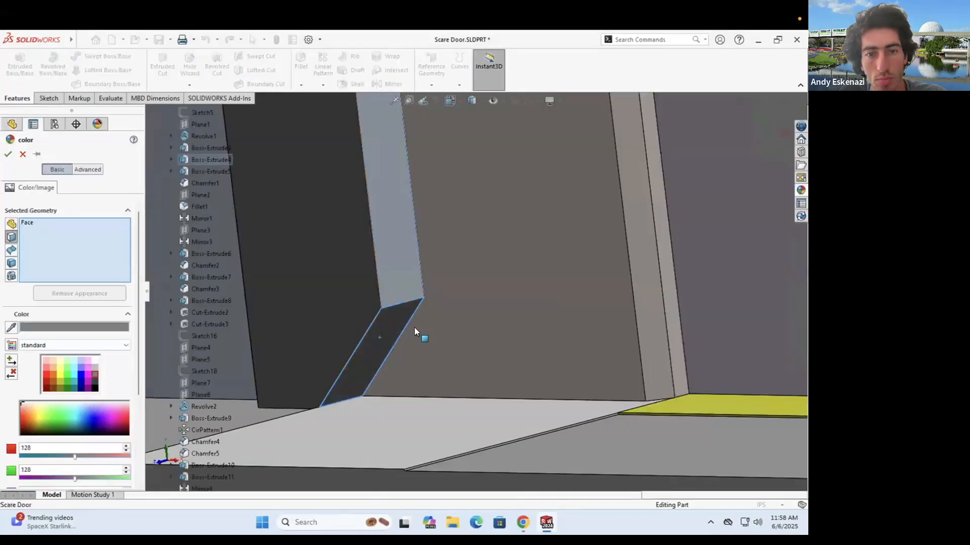
pyautogui.scroll(-3, 418, 329)
pyautogui.scroll(3, 482, 188)
pyautogui.click(421, 305)
pyautogui.scroll(-3, 418, 226)
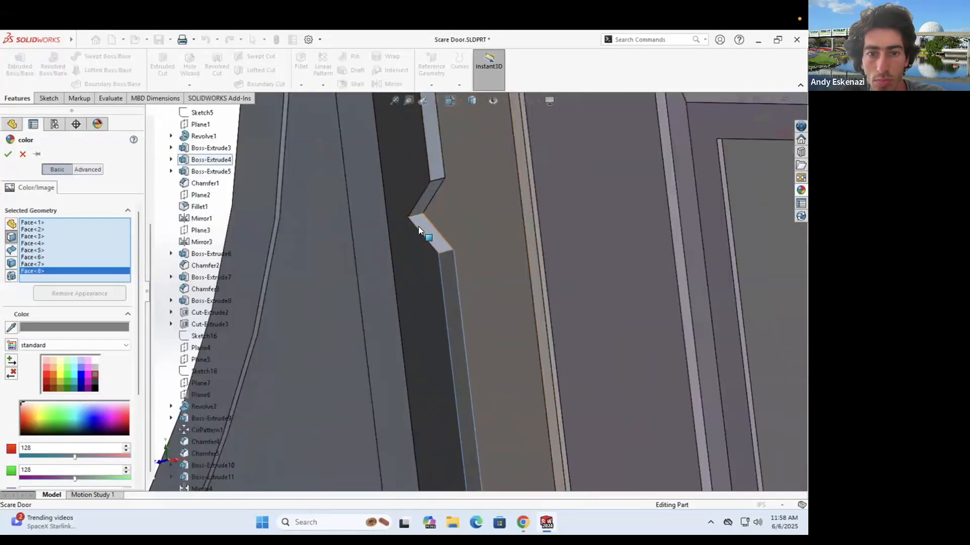
pyautogui.click(418, 226)
pyautogui.scroll(5, 447, 153)
pyautogui.scroll(-5, 448, 202)
pyautogui.click(450, 212)
pyautogui.click(447, 192)
pyautogui.scroll(5, 452, 269)
pyautogui.scroll(-5, 440, 202)
pyautogui.click(422, 205)
pyautogui.moveTo(445, 202); pyautogui.dragTo(381, 175, button='middle')
pyautogui.press('Return')
# Step: On the base's top face, sketch a thin rectangle along the wing's front edge, from the base's end to the notched trim
pyautogui.scroll(10, 381, 175)
pyautogui.moveTo(450, 283); pyautogui.dragTo(477, 326, button='middle')
pyautogui.scroll(-5, 478, 334)
pyautogui.moveTo(363, 325)
pyautogui.mouseDown(button='middle')
pyautogui.moveTo(344, 314)
pyautogui.moveTo(479, 379)
pyautogui.moveTo(470, 323)
pyautogui.moveTo(431, 303)
pyautogui.mouseUp(button='middle')
pyautogui.scroll(-3, 341, 312)
pyautogui.click(49, 98)
pyautogui.click(15, 66)
pyautogui.click(295, 345)
pyautogui.scroll(-7, 470, 308)
pyautogui.click(14, 66)
pyautogui.click(404, 298)
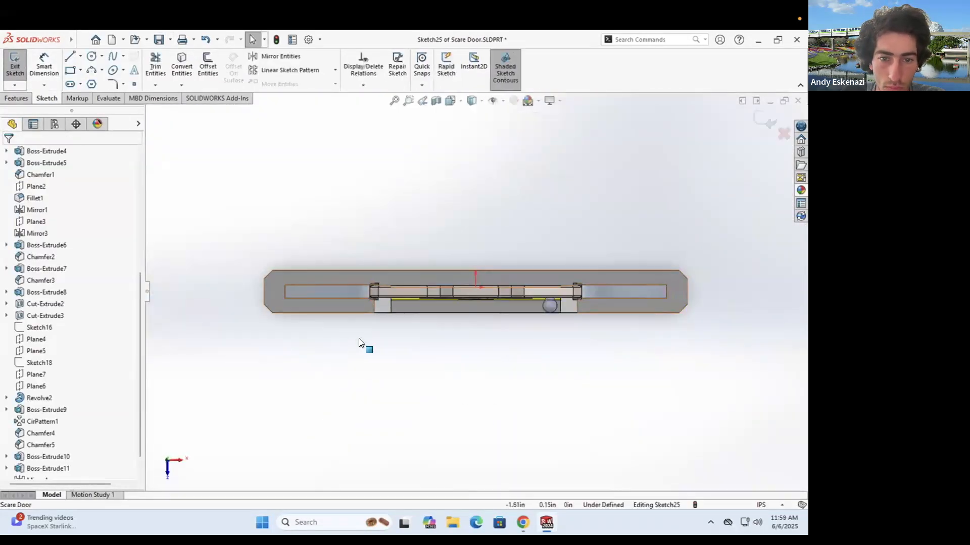
pyautogui.scroll(-5, 283, 313)
pyautogui.moveTo(283, 313); pyautogui.dragTo(290, 267, button='middle')
pyautogui.click(70, 70)
pyautogui.scroll(-3, 323, 314)
pyautogui.scroll(-7, 732, 319)
pyautogui.scroll(5, 646, 316)
pyautogui.scroll(-5, 441, 340)
pyautogui.press('Escape')
pyautogui.scroll(6, 520, 338)
pyautogui.scroll(-3, 225, 298)
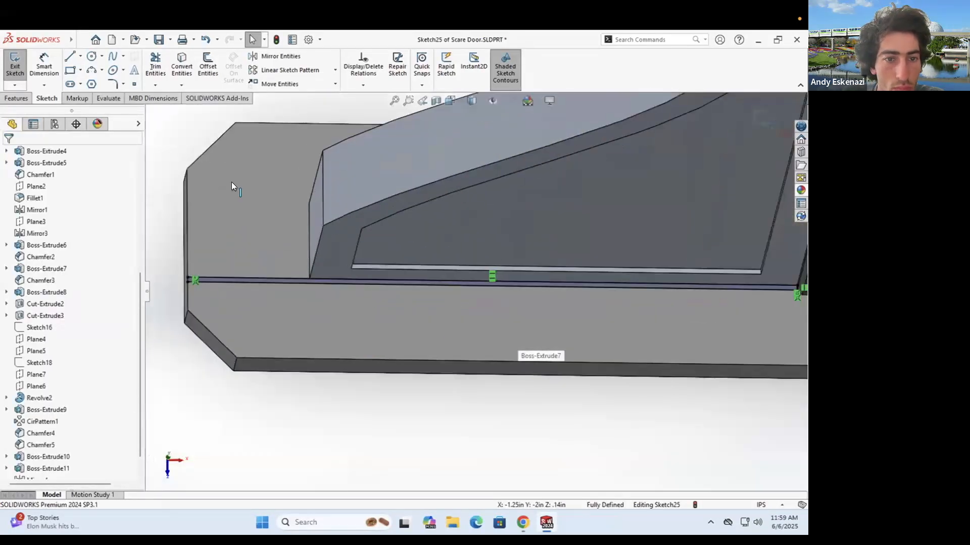
# Step: Add a second thin rectangle along the back edge of the wing in the same base sketch
pyautogui.click(28, 99)
pyautogui.click(163, 66)
pyautogui.press('Escape')
pyautogui.scroll(4, 481, 324)
pyautogui.moveTo(481, 328); pyautogui.dragTo(434, 253, button='middle')
pyautogui.scroll(-4, 434, 252)
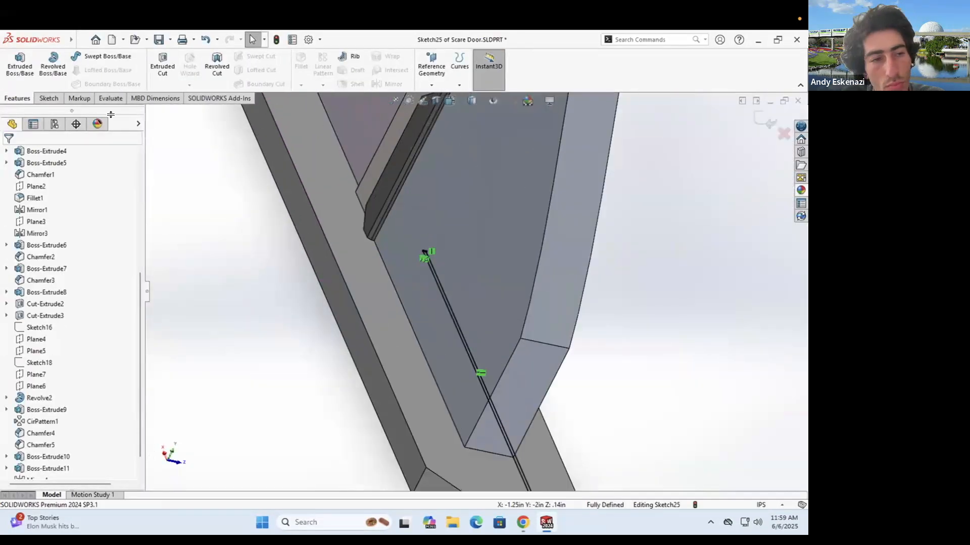
pyautogui.scroll(-4, 385, 254)
pyautogui.click(390, 255)
pyautogui.scroll(8, 475, 298)
pyautogui.scroll(-6, 520, 407)
pyautogui.click(545, 435)
pyautogui.press('Escape')
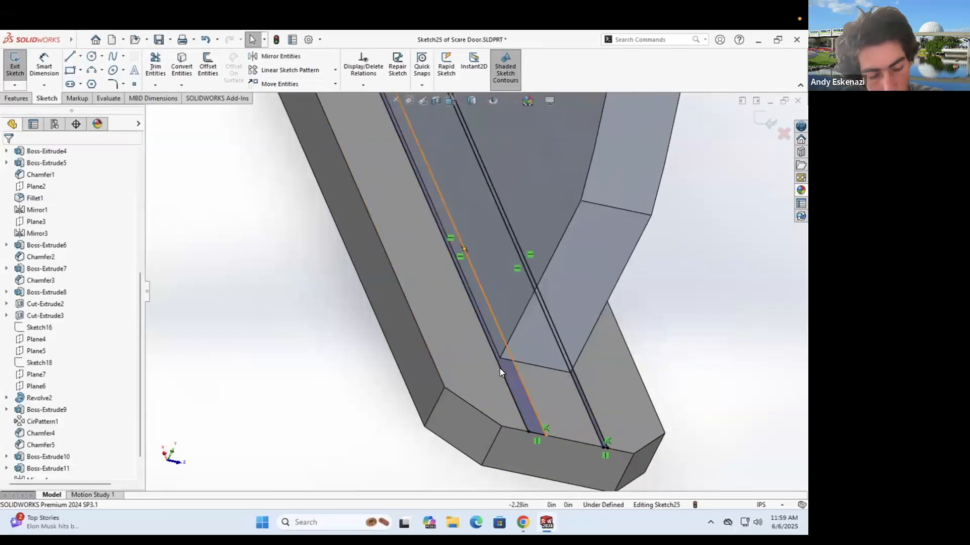
# Step: Set the added rectangle's width to 0.01 in and cut both thin rectangles into the base
pyautogui.write('.1')
pyautogui.press('Return')
pyautogui.write('.01')
pyautogui.press('Return')
pyautogui.click(8, 154)
pyautogui.scroll(4, 466, 248)
pyautogui.scroll(4, 495, 296)
pyautogui.moveTo(465, 248); pyautogui.dragTo(425, 309, button='middle')
pyautogui.scroll(-5, 495, 296)
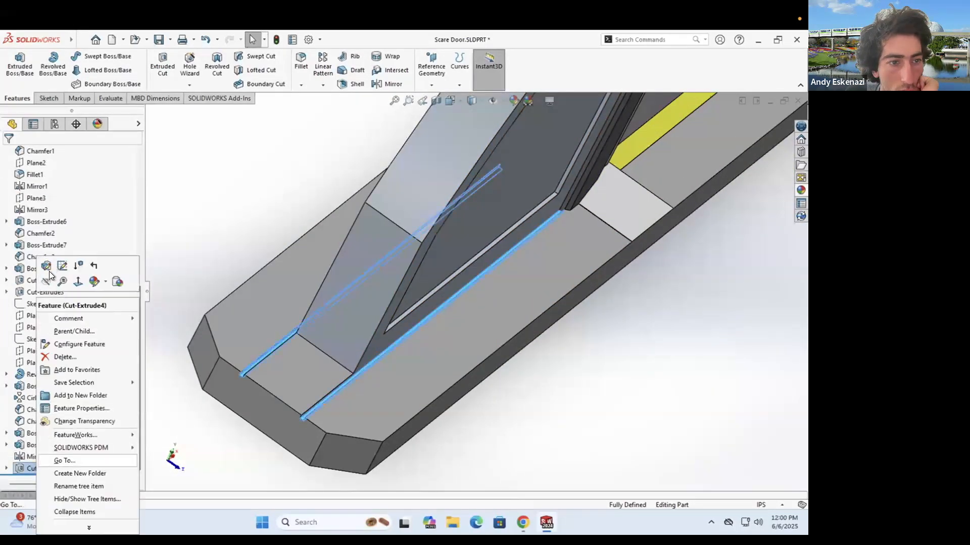
pyautogui.click(49, 268)
pyautogui.click(10, 156)
# Step: Reopen the groove cut's sketch and add a rectangle between the two grooves, from the base's end to the wing
pyautogui.scroll(3, 366, 331)
pyautogui.moveTo(366, 331)
pyautogui.mouseDown(button='middle')
pyautogui.moveTo(349, 358)
pyautogui.moveTo(426, 283)
pyautogui.mouseUp(button='middle')
pyautogui.scroll(-1, 426, 283)
pyautogui.click(6, 469)
pyautogui.rightClick(47, 469)
pyautogui.click(54, 355)
pyautogui.scroll(-8, 279, 309)
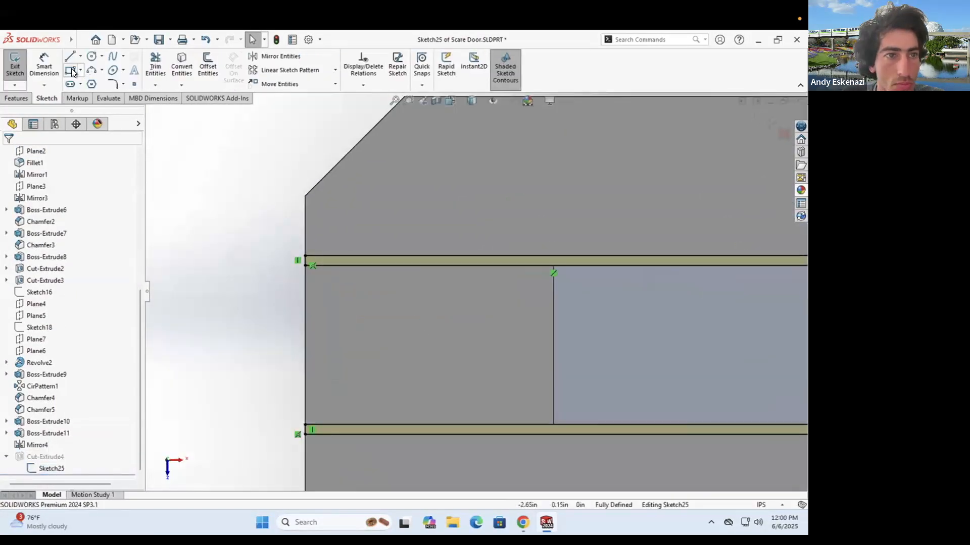
pyautogui.click(552, 424)
pyautogui.press('Escape')
# Step: Align the added rectangle's inner edge with the bottom edge of the wing's end face
pyautogui.scroll(4, 553, 269)
pyautogui.moveTo(553, 268); pyautogui.dragTo(490, 338, button='middle')
pyautogui.scroll(-9, 494, 388)
pyautogui.click(487, 397)
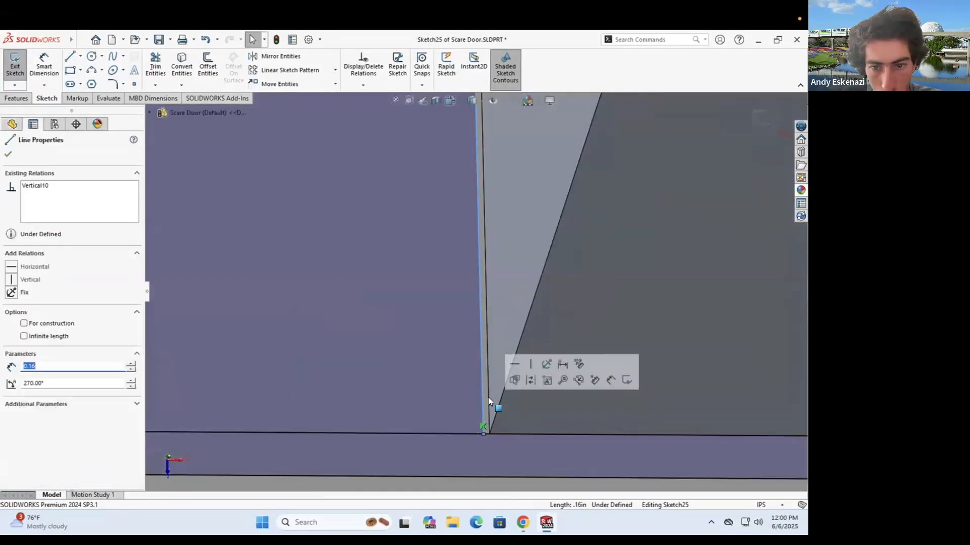
pyautogui.keyDown('ctrl'); pyautogui.click(486, 390); pyautogui.keyUp('ctrl')
# Step: Exit the sketch and redefine the cut's contours to include both grooves and the rectangle between them
pyautogui.click(15, 66)
pyautogui.click(368, 265)
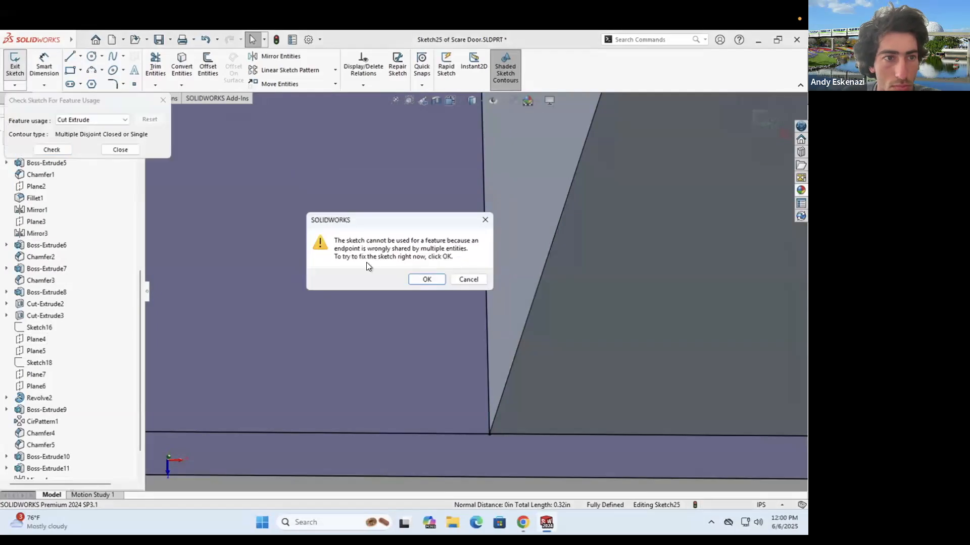
pyautogui.click(427, 279)
pyautogui.click(15, 71)
pyautogui.click(367, 289)
pyautogui.click(332, 119)
pyautogui.scroll(-1, 49, 453)
pyautogui.click(49, 453)
pyautogui.click(58, 429)
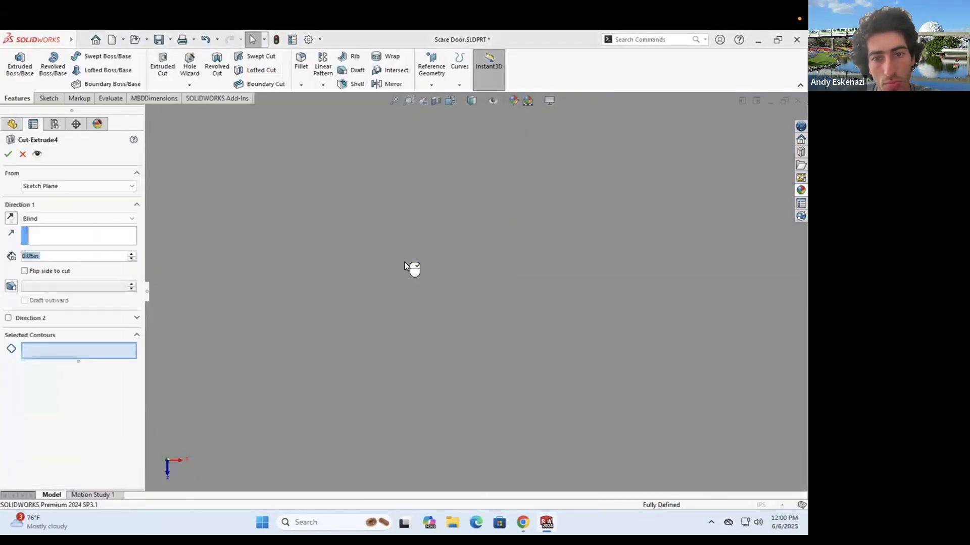
pyautogui.scroll(5, 404, 268)
pyautogui.click(409, 202)
pyautogui.scroll(-4, 408, 150)
pyautogui.click(354, 178)
pyautogui.click(333, 387)
pyautogui.click(9, 155)
# Step: Examine the channel cut into the base's end beside the wing from several angles
pyautogui.click(253, 283)
pyautogui.scroll(3, 335, 282)
pyautogui.moveTo(430, 303)
pyautogui.mouseDown(button='middle')
pyautogui.moveTo(500, 244)
pyautogui.moveTo(549, 275)
pyautogui.moveTo(523, 273)
pyautogui.mouseUp(button='middle')
pyautogui.scroll(5, 515, 262)
pyautogui.scroll(-7, 520, 253)
pyautogui.moveTo(461, 281)
pyautogui.mouseDown(button='middle')
pyautogui.moveTo(449, 303)
pyautogui.moveTo(461, 275)
pyautogui.moveTo(434, 269)
pyautogui.mouseUp(button='middle')
pyautogui.scroll(3, 449, 303)
pyautogui.scroll(5, 435, 268)
pyautogui.scroll(2, 545, 251)
pyautogui.scroll(-6, 454, 288)
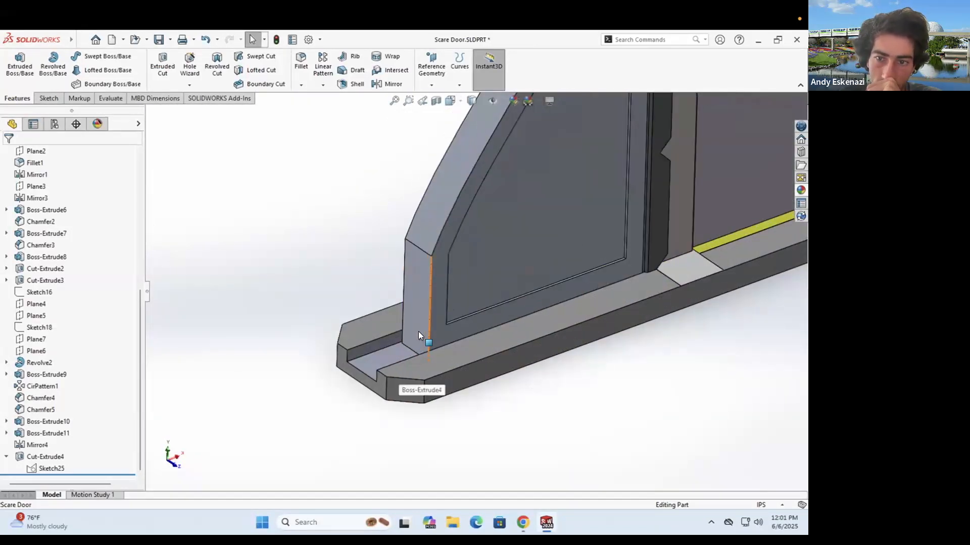
# Step: On the base's top face, sketch a construction line along the wing's front edge, from the base's end to the notched trim
pyautogui.click(438, 361)
pyautogui.scroll(-5, 360, 207)
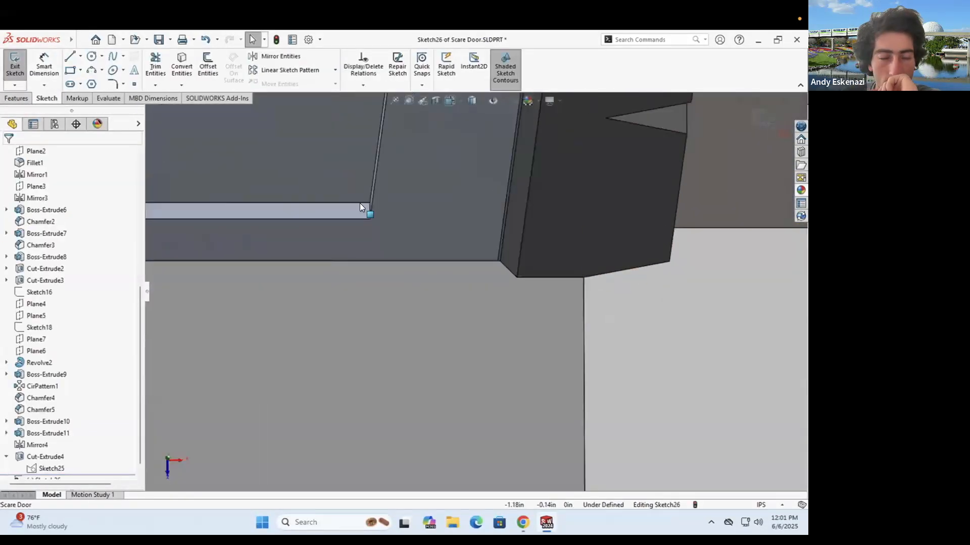
pyautogui.moveTo(582, 279); pyautogui.dragTo(548, 297, button='middle')
pyautogui.scroll(2, 496, 281)
pyautogui.scroll(-6, 505, 294)
pyautogui.scroll(9, 510, 307)
pyautogui.moveTo(318, 259); pyautogui.dragTo(334, 249, button='middle')
pyautogui.scroll(-5, 374, 283)
pyautogui.scroll(-1, 606, 299)
pyautogui.click(71, 56)
pyautogui.scroll(4, 480, 298)
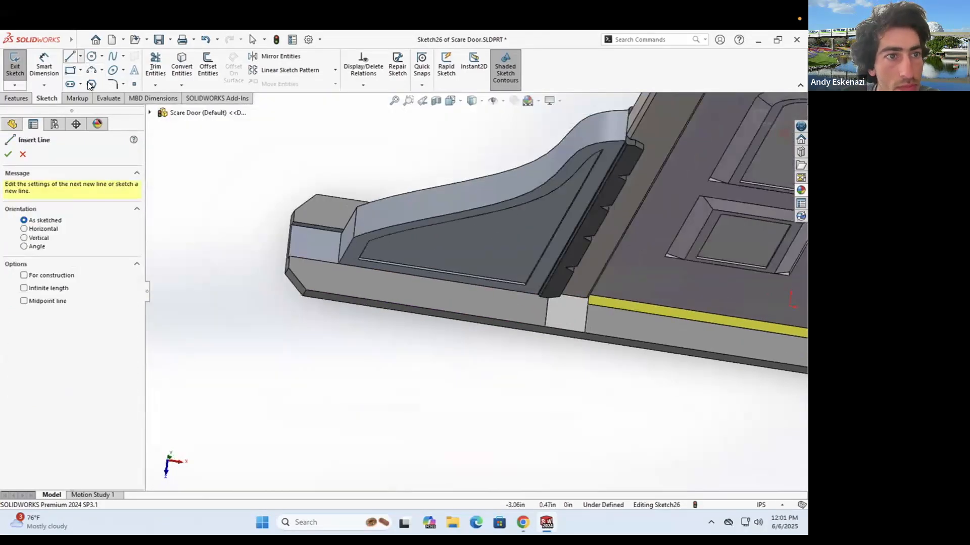
pyautogui.click(23, 275)
pyautogui.scroll(-11, 545, 301)
pyautogui.scroll(-6, 517, 263)
pyautogui.click(520, 308)
pyautogui.scroll(12, 526, 356)
pyautogui.scroll(-8, 348, 265)
pyautogui.click(309, 240)
pyautogui.press('Escape')
# Step: Sketch a thin rectangle about 0.88 in long along the construction line, starting at the base's end
pyautogui.click(353, 274)
pyautogui.scroll(6, 485, 293)
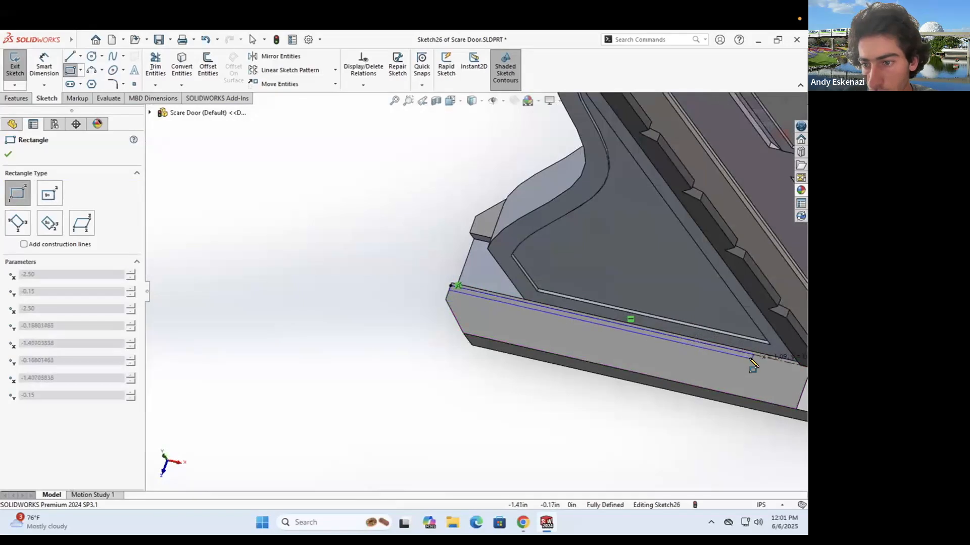
pyautogui.scroll(2, 623, 334)
pyautogui.click(619, 335)
pyautogui.press('Escape')
pyautogui.scroll(-4, 550, 327)
pyautogui.moveTo(530, 326); pyautogui.dragTo(482, 344, button='middle')
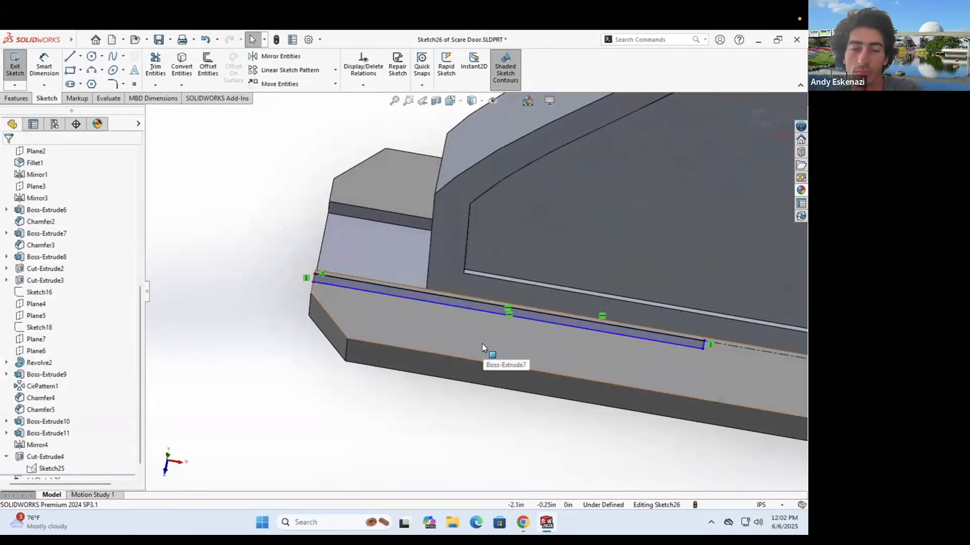
pyautogui.scroll(2, 481, 343)
pyautogui.scroll(1, 591, 307)
pyautogui.moveTo(590, 307); pyautogui.dragTo(606, 325, button='middle')
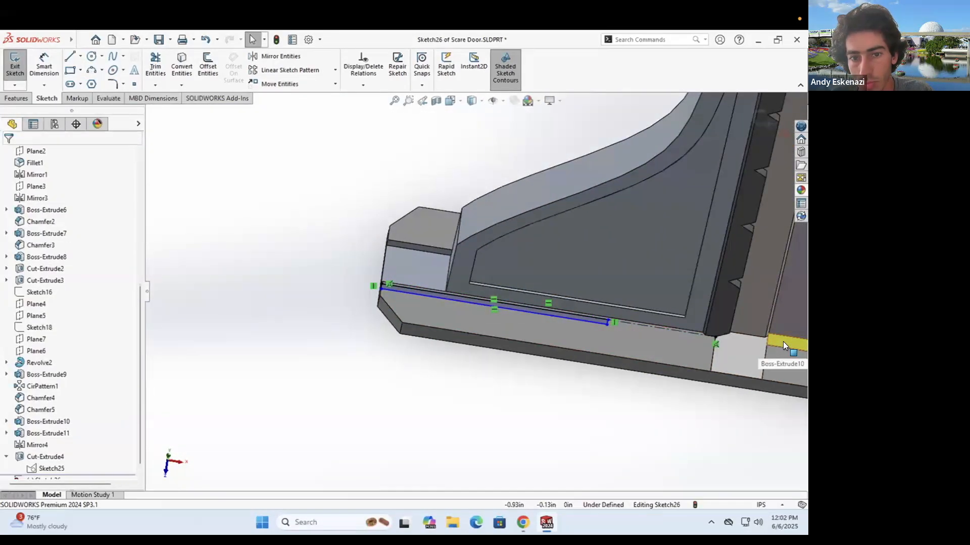
# Step: Dimension the thin rectangle to 0.90 in long and 0.02 in wide
pyautogui.scroll(-5, 607, 320)
pyautogui.click(44, 65)
pyautogui.click(310, 286)
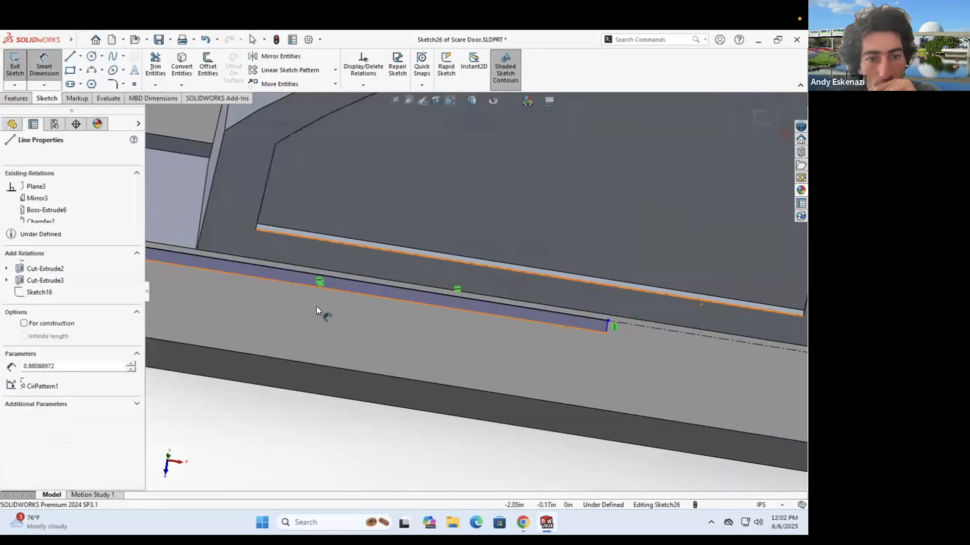
pyautogui.click(316, 309)
pyautogui.click(662, 384)
pyautogui.scroll(3, 627, 326)
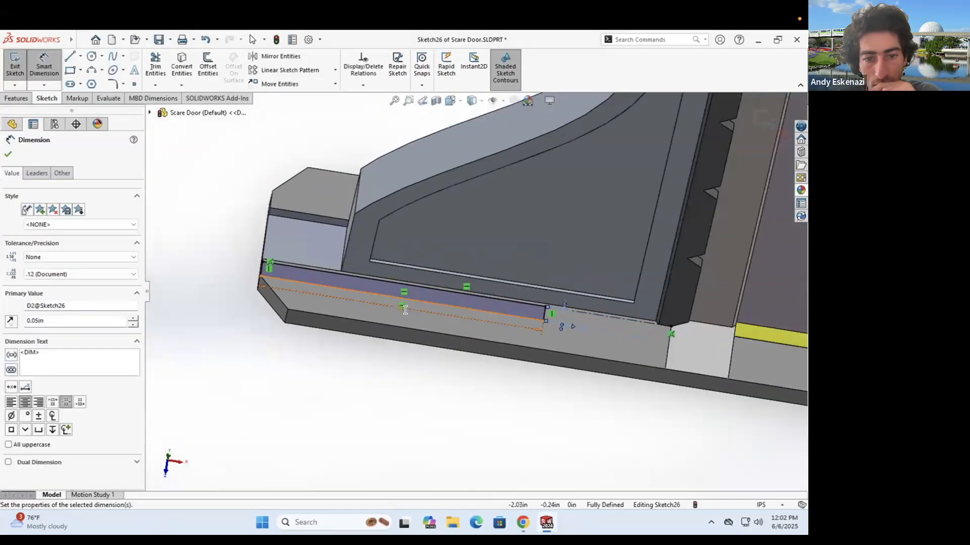
pyautogui.press('Escape')
pyautogui.press('Return')
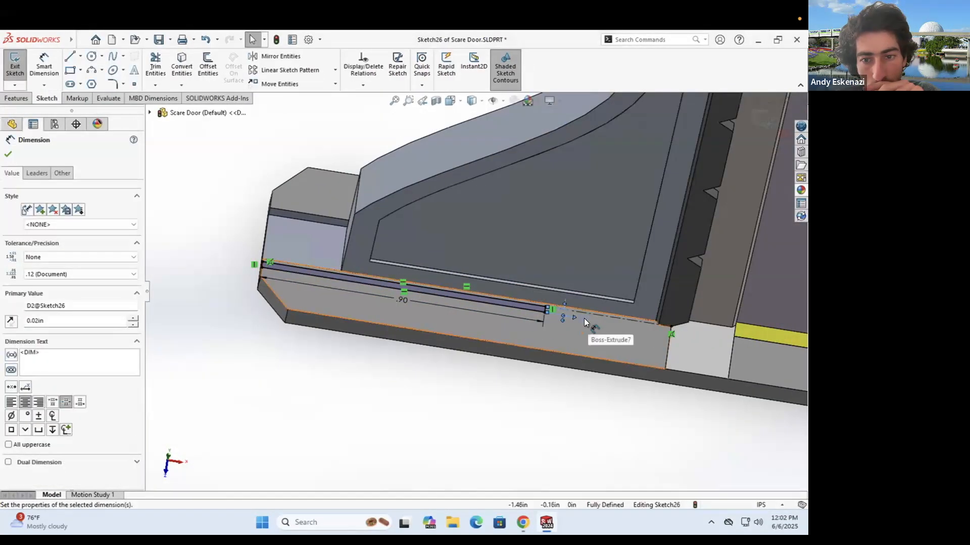
# Step: Extrude the dimensioned rectangle upward from the base into a raised strip
pyautogui.click(16, 98)
pyautogui.click(19, 65)
pyautogui.press('Return')
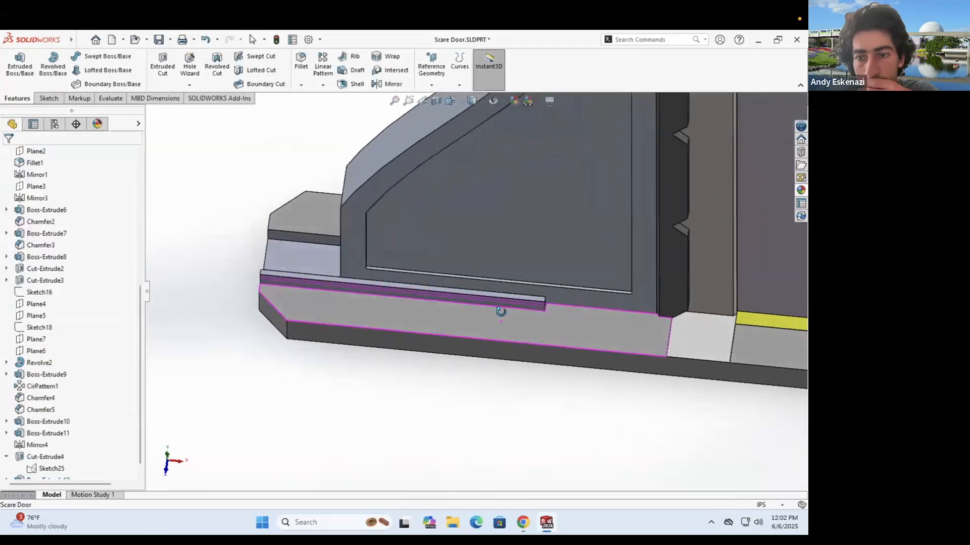
# Step: On the base's top face, sketch a thin rectangle along the raised strip, from the base's end to the white patch
pyautogui.click(339, 304)
pyautogui.click(354, 288)
pyautogui.moveTo(339, 304); pyautogui.dragTo(377, 256, button='middle')
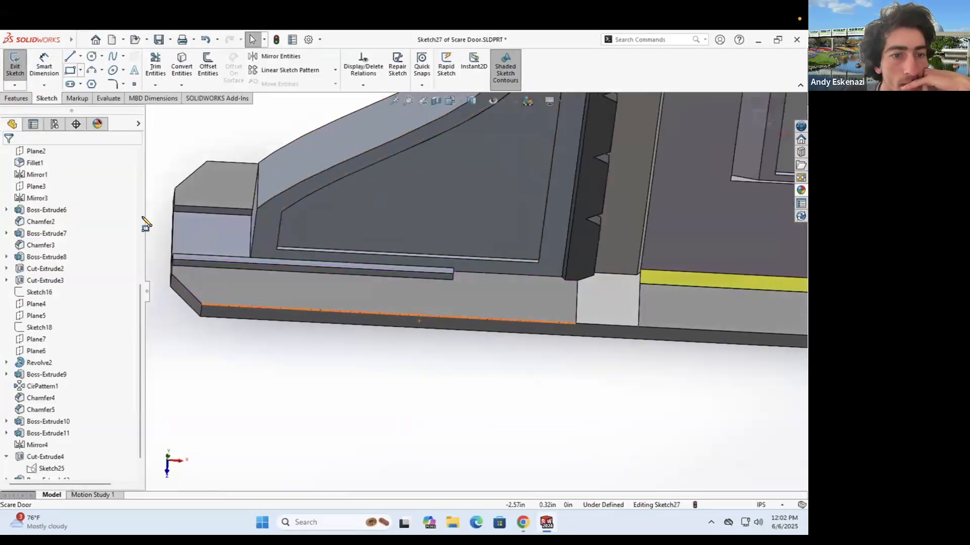
pyautogui.click(71, 70)
pyautogui.click(199, 259)
pyautogui.click(533, 272)
pyautogui.scroll(-5, 530, 270)
pyautogui.press('Escape')
# Step: Constrain the rectangle's end edge to the white patch's edge and its long edge collinear with the raised strip
pyautogui.click(565, 255)
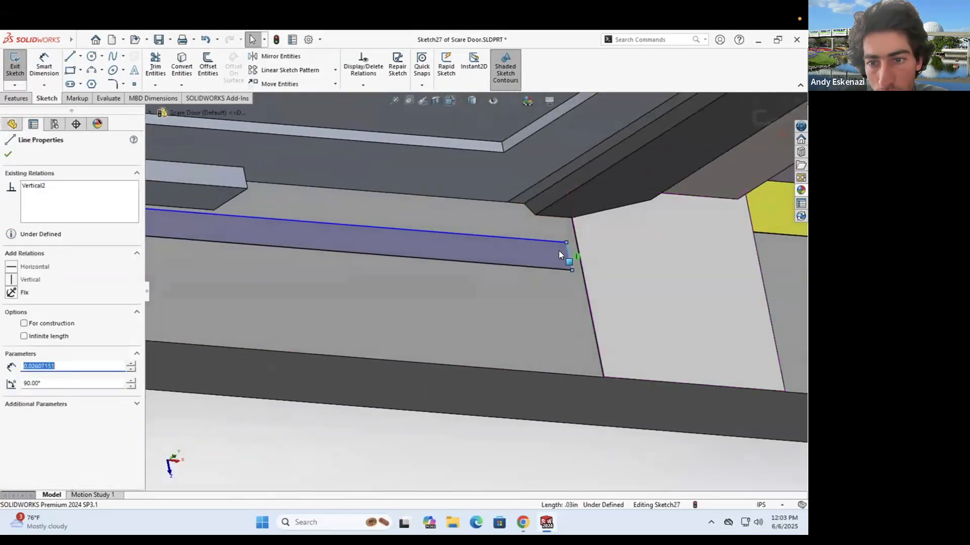
pyautogui.scroll(-5, 568, 254)
pyautogui.keyDown('ctrl'); pyautogui.click(498, 270); pyautogui.keyUp('ctrl')
pyautogui.scroll(4, 476, 291)
pyautogui.scroll(3, 474, 287)
pyautogui.keyDown('ctrl'); pyautogui.click(382, 275); pyautogui.keyUp('ctrl')
pyautogui.click(48, 325)
pyautogui.scroll(2, 558, 280)
pyautogui.scroll(-5, 389, 283)
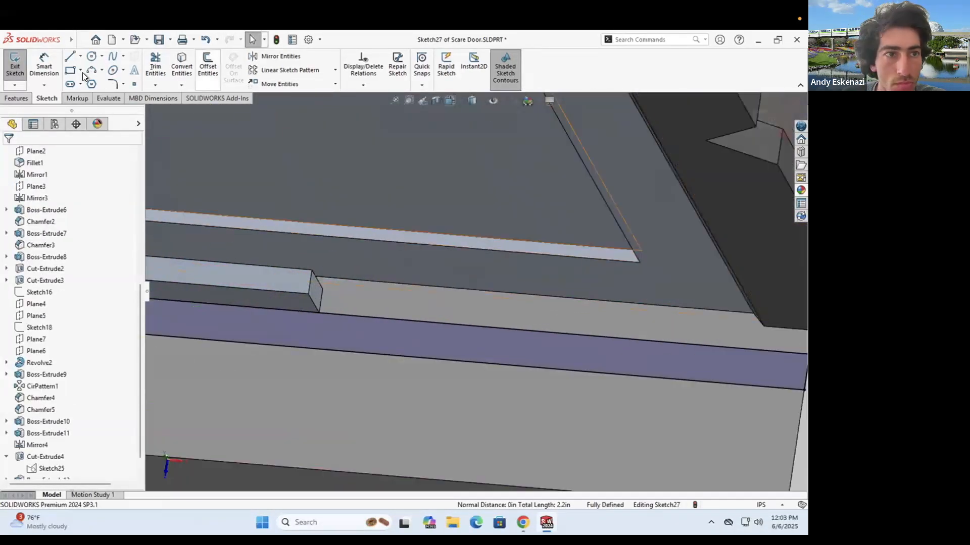
# Step: Sketch a second rectangle about 0.42 in by 0.02 in, filling the gap between the raised strip's end and the white patch
pyautogui.click(70, 70)
pyautogui.scroll(3, 511, 303)
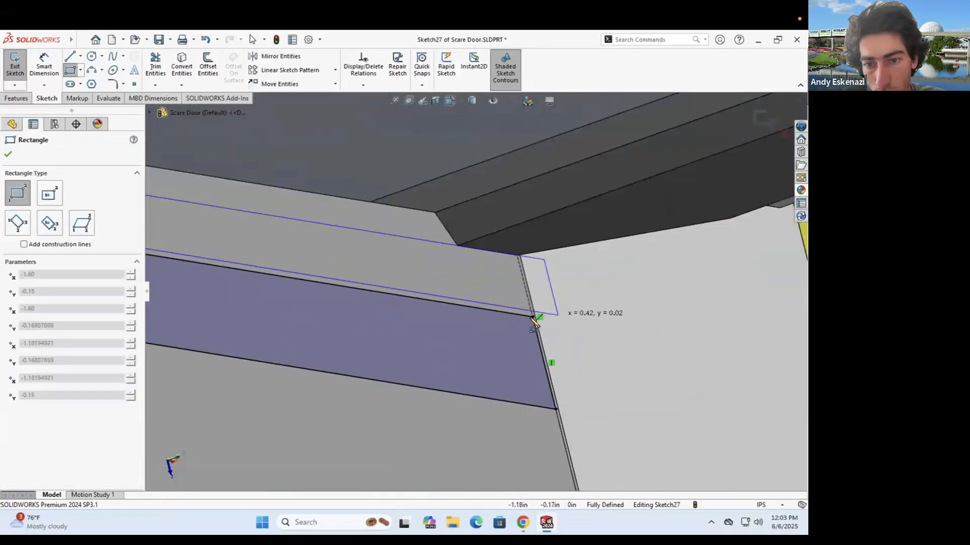
pyautogui.press('Escape')
# Step: Extrude both rectangles up to the white patch's surface, merged with the base, and save the part
pyautogui.click(17, 98)
pyautogui.click(20, 66)
pyautogui.click(560, 348)
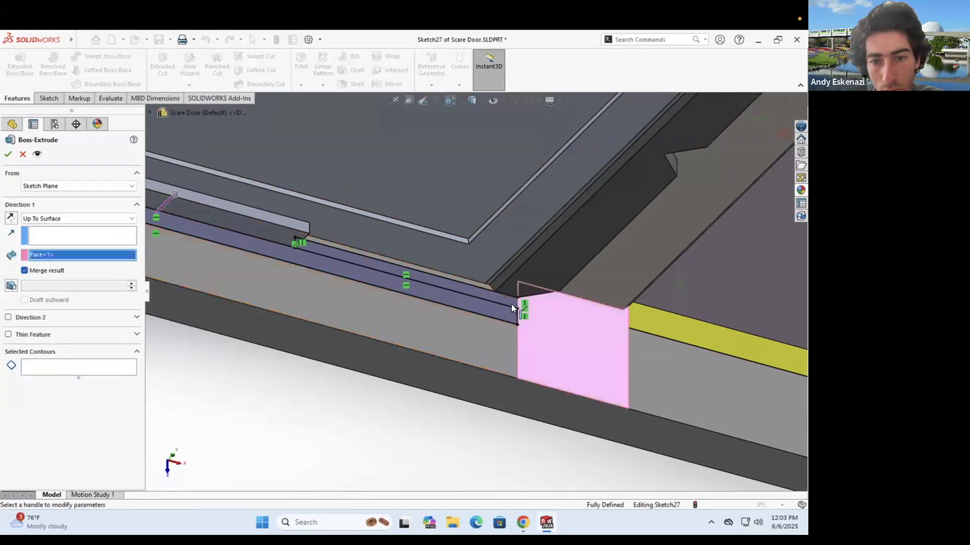
pyautogui.click(507, 301)
pyautogui.press('Return')
pyautogui.moveTo(508, 301); pyautogui.dragTo(485, 320, button='middle')
pyautogui.scroll(6, 485, 320)
pyautogui.hotkey('ctrl', 's')
pyautogui.scroll(-6, 450, 338)
pyautogui.scroll(-6, 423, 271)
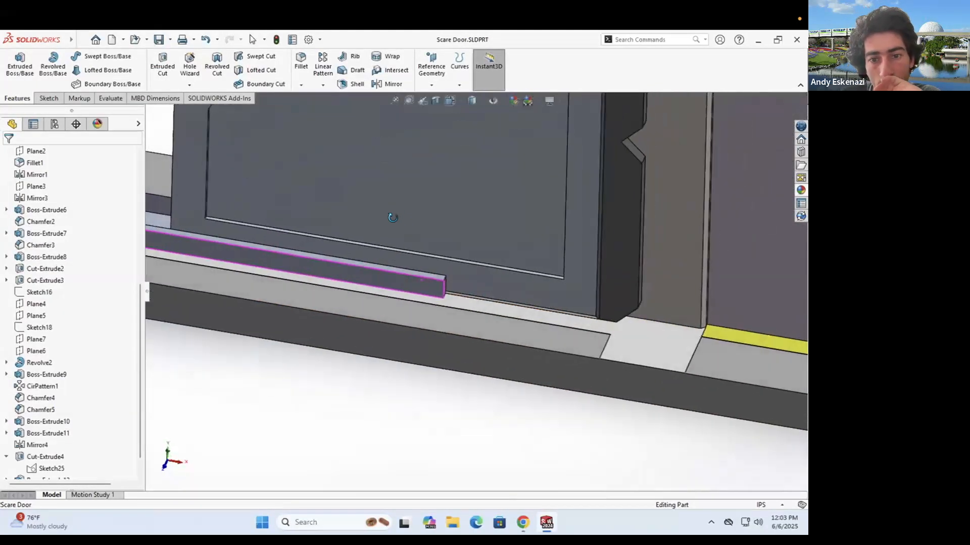
# Step: Chamfer the end edge of the raised strip with a 0.1 in distance
pyautogui.click(301, 83)
pyautogui.click(315, 111)
pyautogui.click(475, 337)
pyautogui.write('0.1')
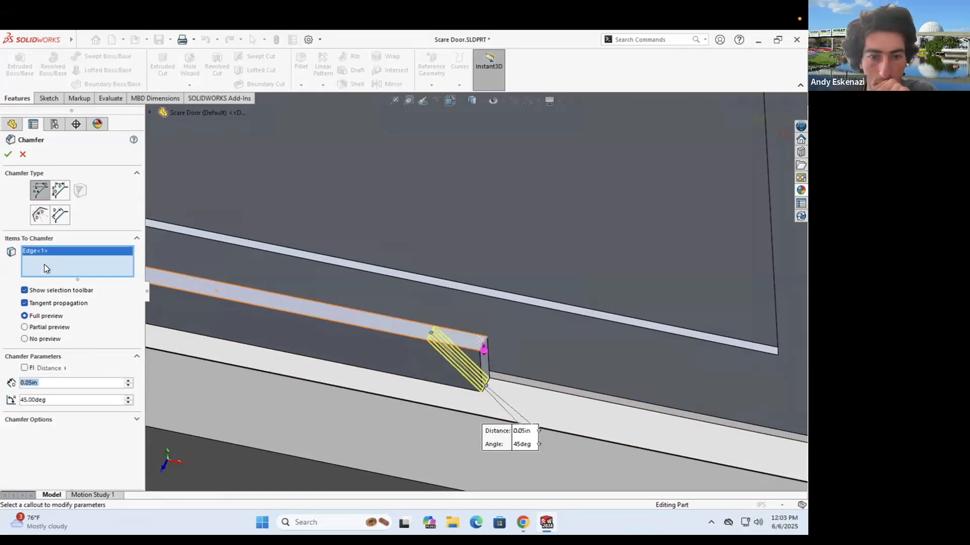
pyautogui.press('Return')
# Step: Color the base's floor panels in front of the left wing and the door dark grey
pyautogui.scroll(5, 434, 352)
pyautogui.moveTo(435, 352); pyautogui.dragTo(568, 317, button='middle')
pyautogui.scroll(-3, 568, 317)
pyautogui.rightClick(411, 260)
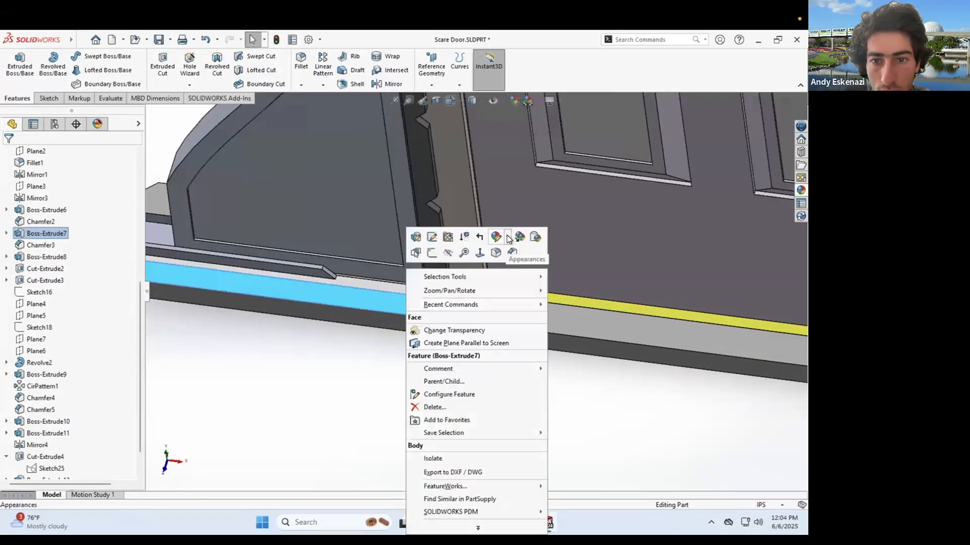
pyautogui.click(520, 236)
pyautogui.click(434, 302)
pyautogui.press('Return')
pyautogui.scroll(5, 507, 337)
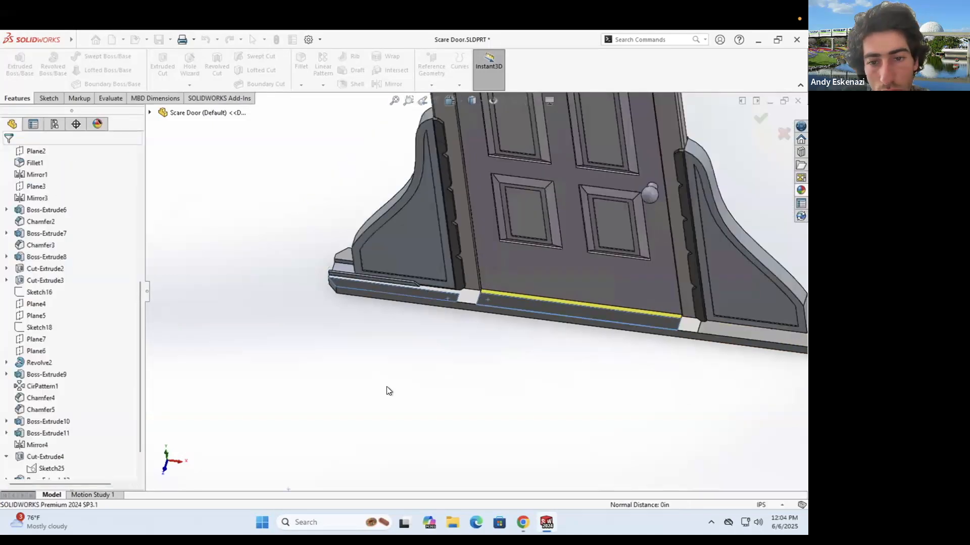
# Step: On the base panel in front of the door, sketch a thin rectangle along the yellow strip between the white patches
pyautogui.moveTo(387, 389); pyautogui.dragTo(417, 304, button='middle')
pyautogui.scroll(-4, 417, 304)
pyautogui.moveTo(516, 275)
pyautogui.mouseDown(button='middle')
pyautogui.moveTo(439, 254)
pyautogui.moveTo(485, 283)
pyautogui.mouseUp(button='middle')
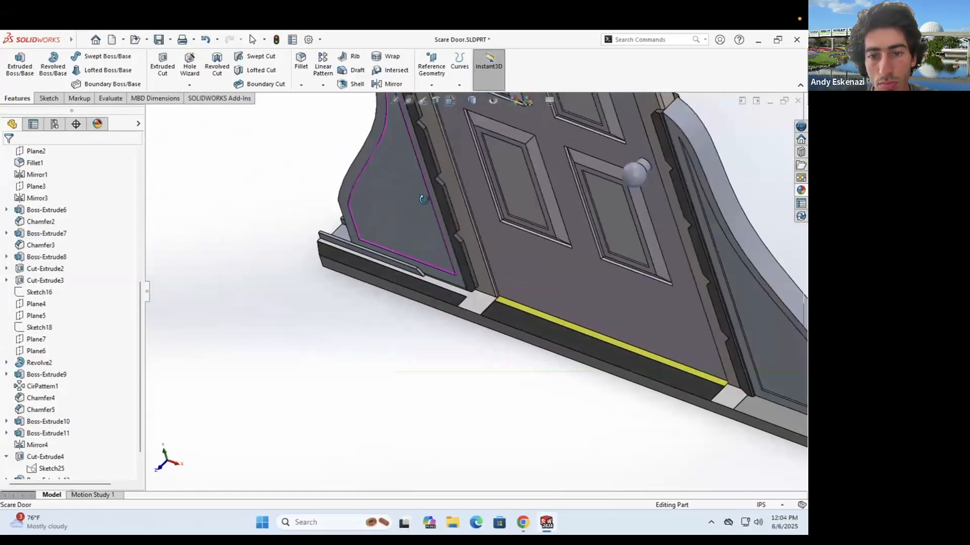
pyautogui.scroll(-3, 485, 283)
pyautogui.scroll(-3, 454, 303)
pyautogui.click(408, 317)
pyautogui.click(425, 300)
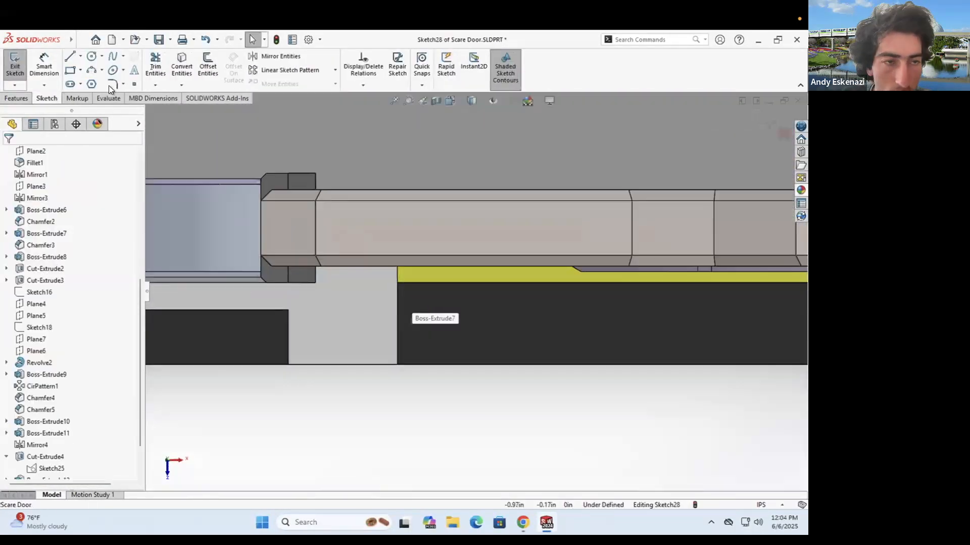
pyautogui.press('r')
pyautogui.scroll(5, 408, 317)
pyautogui.scroll(-5, 633, 331)
pyautogui.press('Escape')
# Step: Make the rectangle's front edge collinear with the inner edge of the neighboring dark panel
pyautogui.scroll(5, 633, 330)
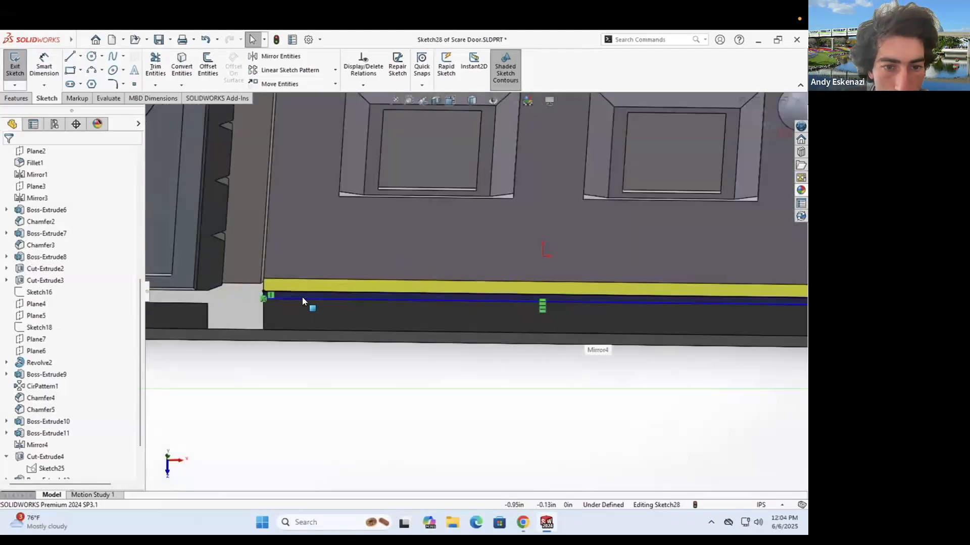
pyautogui.moveTo(302, 297); pyautogui.dragTo(433, 289, button='middle')
pyautogui.scroll(-4, 432, 289)
pyautogui.click(340, 310)
pyautogui.keyDown('ctrl'); pyautogui.click(291, 348); pyautogui.keyUp('ctrl')
pyautogui.click(11, 352)
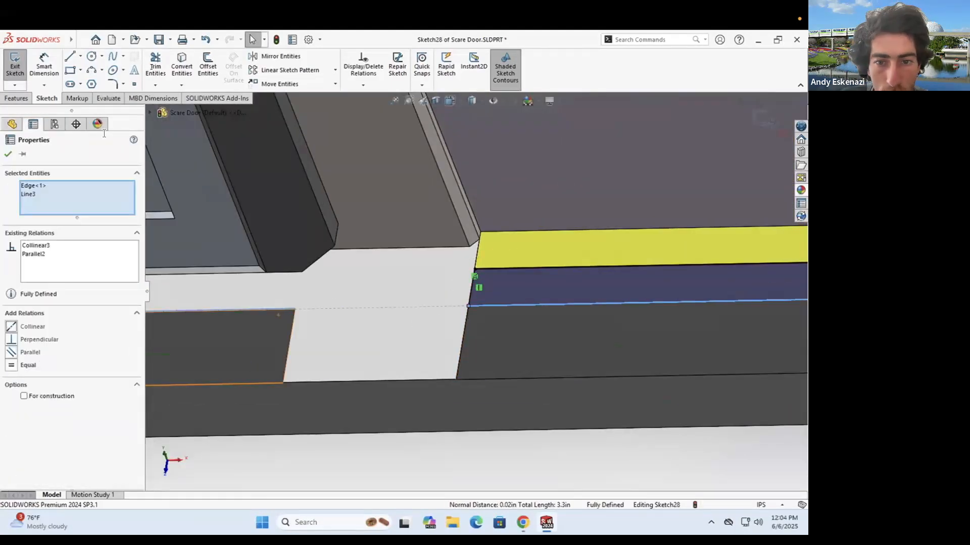
# Step: Extrude the rectangle in front of the door up to the white patch's surface
pyautogui.press('e')
pyautogui.click(374, 323)
pyautogui.press('Return')
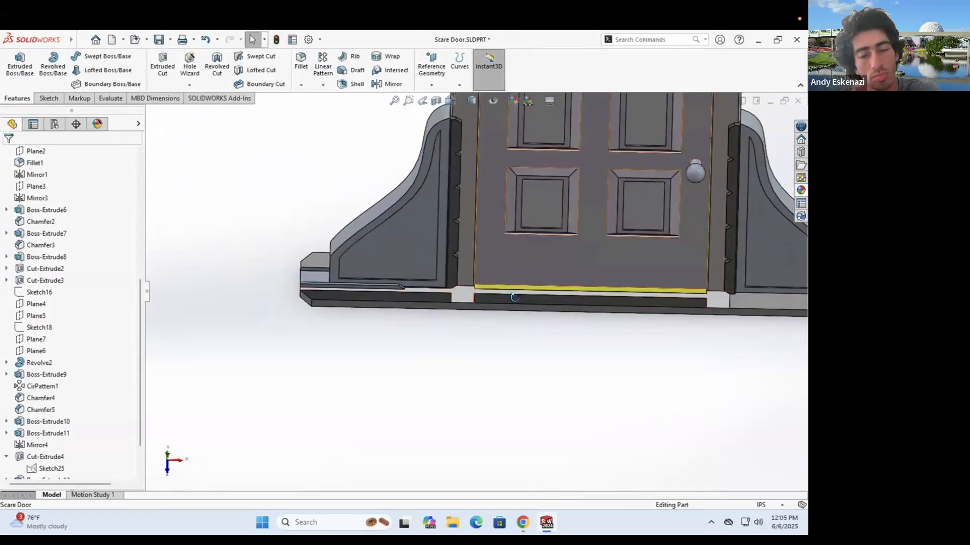
pyautogui.scroll(-3, 408, 365)
pyautogui.scroll(5, 389, 315)
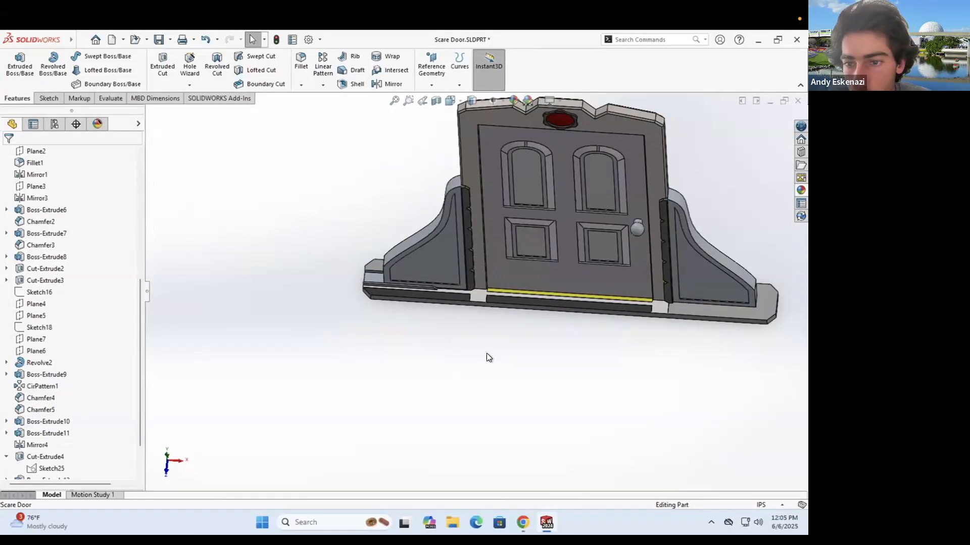
# Step: Color the faces of the channel at the base's left end grey to match the base
pyautogui.moveTo(486, 353); pyautogui.dragTo(434, 401, button='middle')
pyautogui.scroll(-5, 435, 401)
pyautogui.rightClick(386, 224)
pyautogui.click(486, 238)
pyautogui.moveTo(353, 323); pyautogui.dragTo(304, 84, button='middle')
pyautogui.click(429, 330)
pyautogui.press('Return')
pyautogui.scroll(5, 577, 259)
pyautogui.scroll(-5, 576, 259)
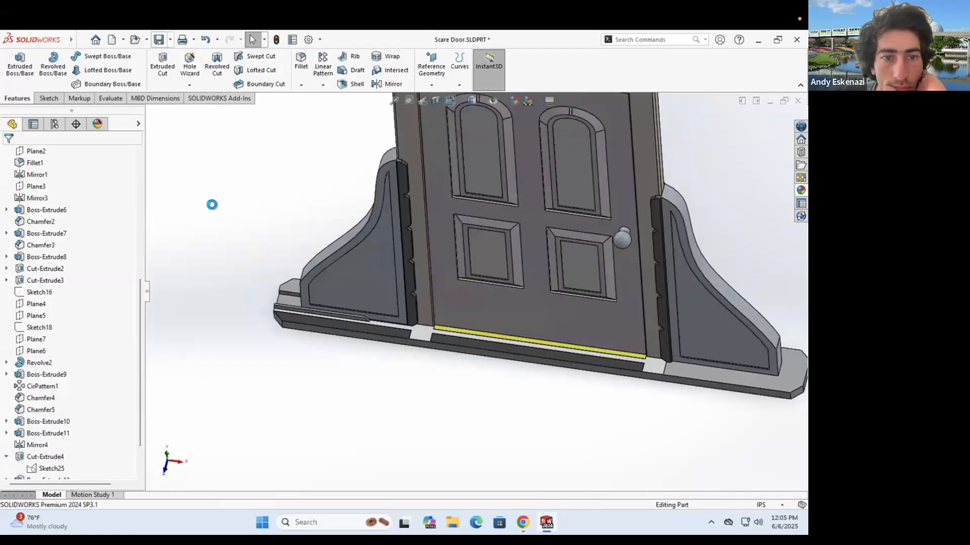
# Step: Remove the chamfer from the raised strip's end
pyautogui.click(323, 85)
pyautogui.click(334, 117)
pyautogui.click(23, 156)
pyautogui.rightClick(50, 298)
pyautogui.press('Escape')
pyautogui.scroll(3, 454, 329)
# Step: Set up a Mirror about Plane3 with the end channel cut, Cut-Extrude4, as the feature to mirror
pyautogui.click(390, 84)
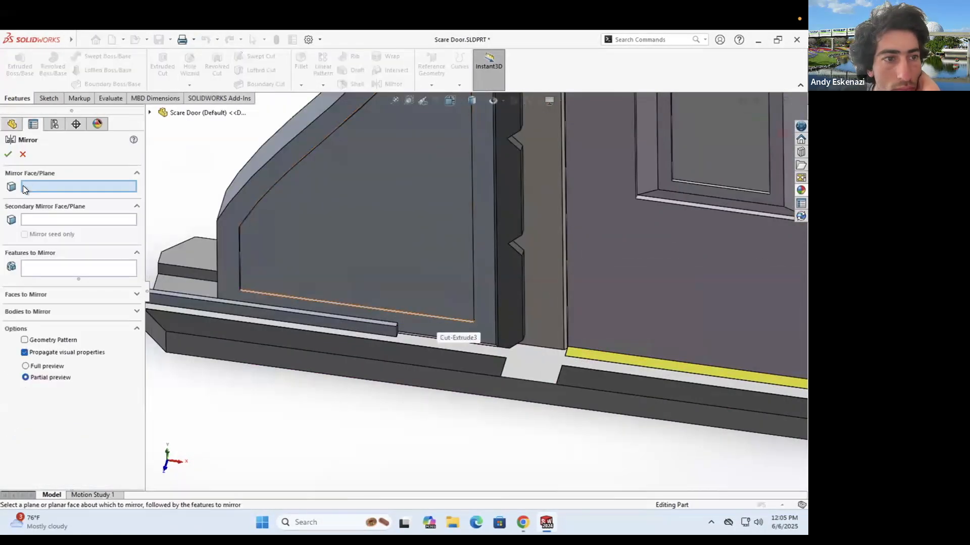
pyautogui.scroll(4, 467, 262)
pyautogui.click(200, 183)
pyautogui.scroll(-3, 468, 263)
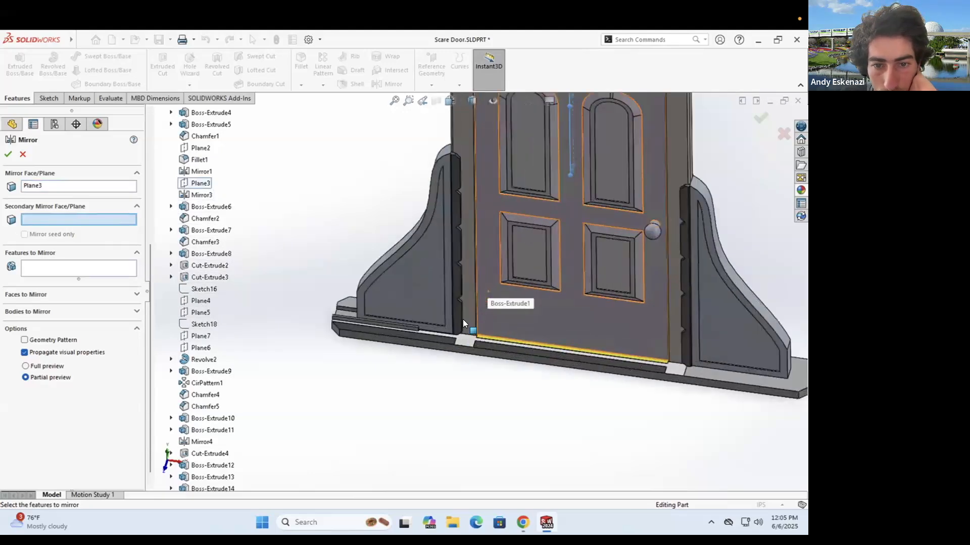
pyautogui.scroll(-3, 463, 319)
pyautogui.click(405, 356)
pyautogui.scroll(3, 405, 356)
pyautogui.click(365, 295)
pyautogui.scroll(-3, 283, 295)
pyautogui.scroll(4, 284, 298)
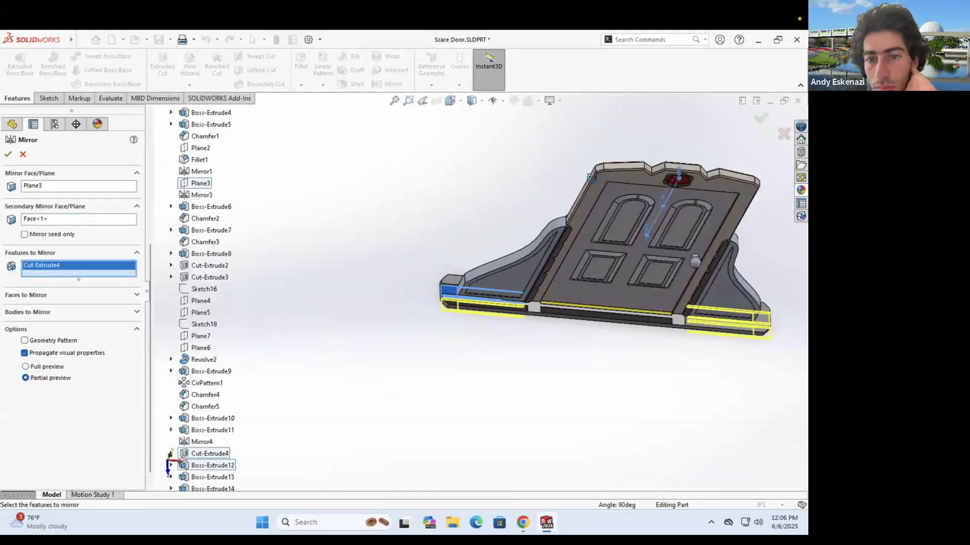
# Step: Clear the secondary mirror face and add the raised strip, Boss-Extrude12, to the mirrored features
pyautogui.moveTo(284, 299); pyautogui.dragTo(610, 205, button='middle')
pyautogui.rightClick(85, 221)
pyautogui.click(93, 228)
pyautogui.click(579, 250)
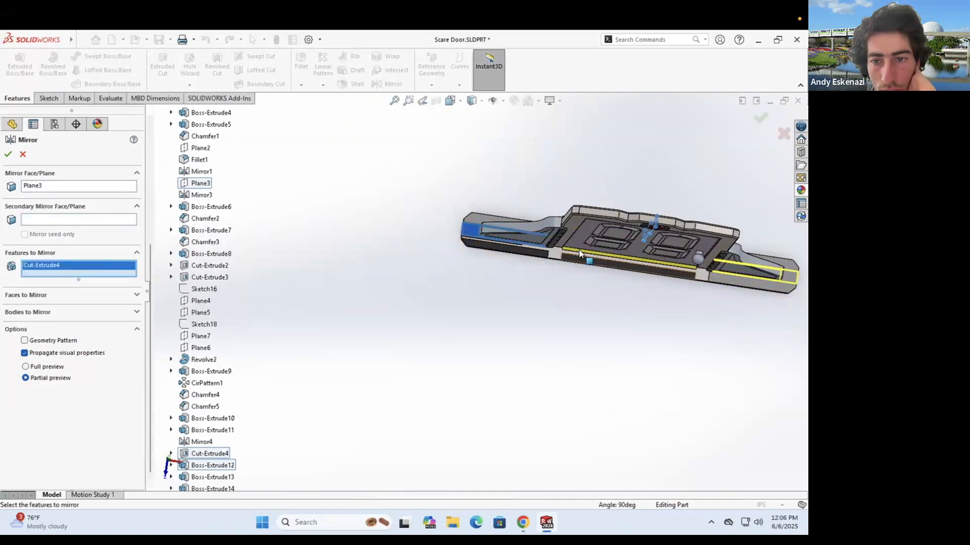
pyautogui.scroll(-6, 579, 250)
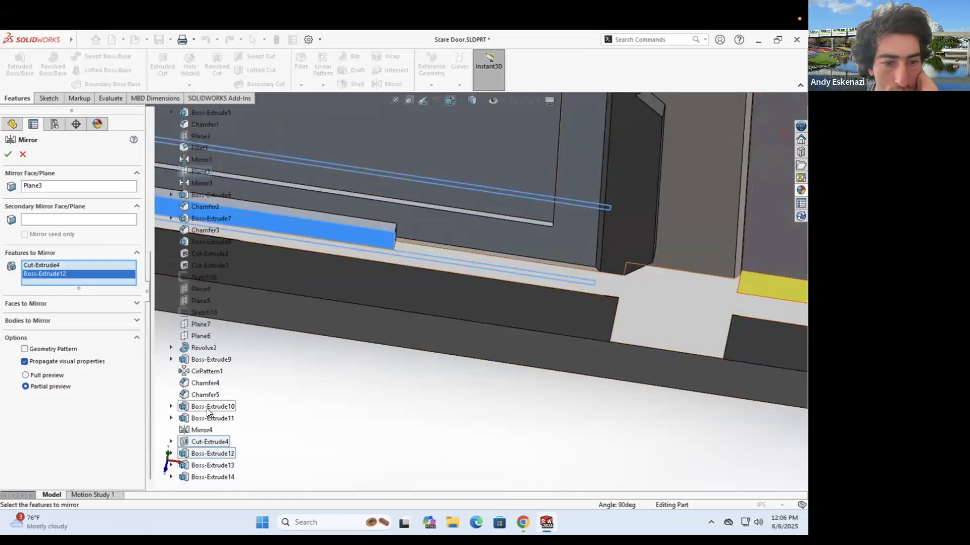
# Step: Add Boss-Extrude13 and Boss-Extrude14 to the mirrored features and complete the mirror
pyautogui.scroll(5, 208, 420)
pyautogui.click(213, 465)
pyautogui.click(219, 476)
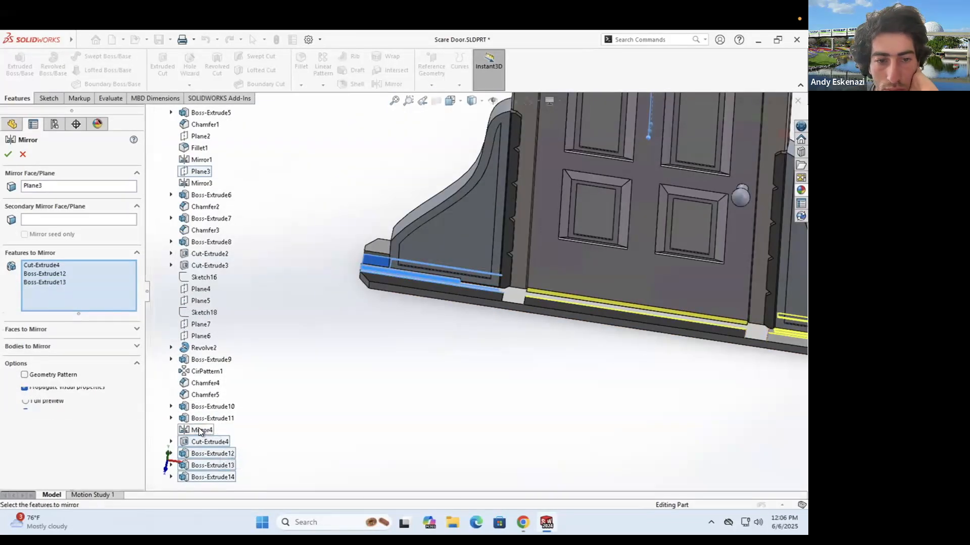
pyautogui.scroll(5, 620, 247)
pyautogui.moveTo(620, 246); pyautogui.dragTo(336, 298, button='middle')
pyautogui.press('Return')
# Step: Edit the raised strip's extrusion so that it ends at the white patch's surface
pyautogui.scroll(-5, 337, 298)
pyautogui.rightClick(335, 272)
pyautogui.moveTo(446, 291); pyautogui.dragTo(320, 253, button='middle')
pyautogui.scroll(-5, 411, 292)
pyautogui.scroll(4, 442, 301)
pyautogui.moveTo(442, 301); pyautogui.dragTo(447, 356, button='middle')
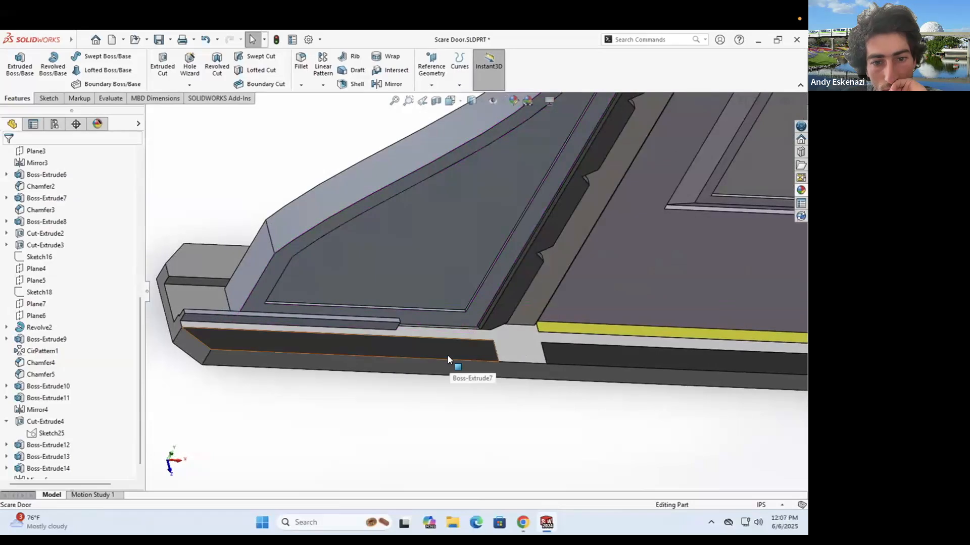
pyautogui.click(447, 356)
pyautogui.rightClick(19, 450)
pyautogui.click(46, 262)
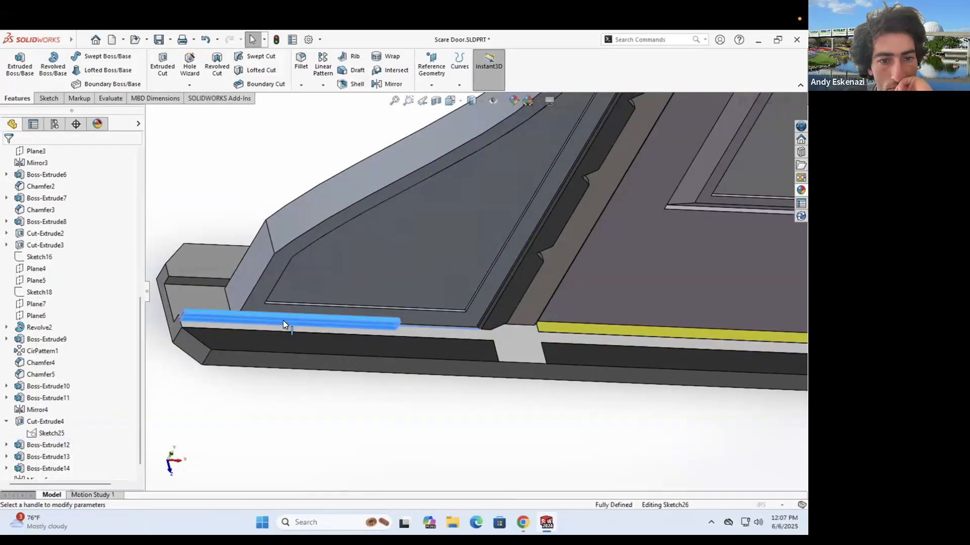
pyautogui.click(520, 341)
pyautogui.press('Return')
# Step: Recolor the base's long floor panels grey, with red and green values of 192
pyautogui.scroll(3, 404, 288)
pyautogui.scroll(-5, 404, 287)
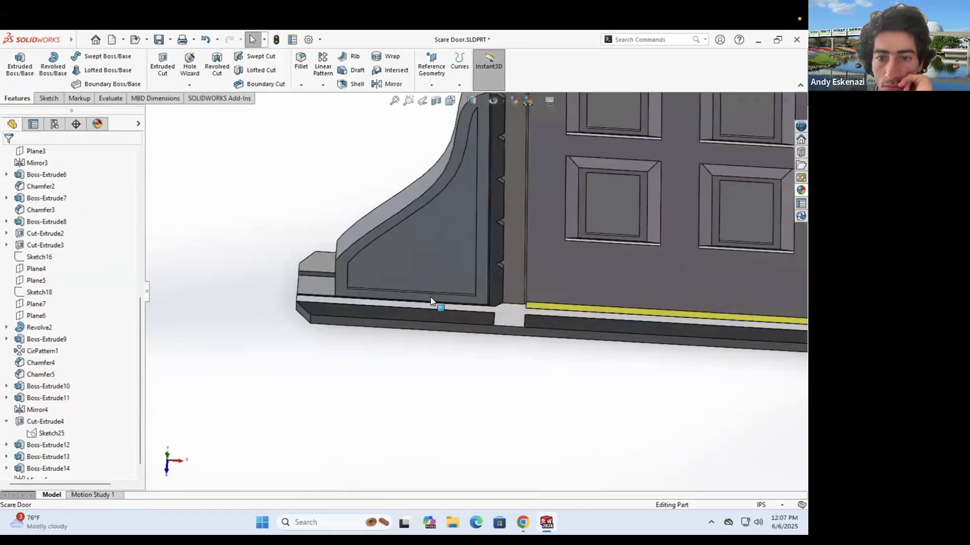
pyautogui.scroll(-5, 397, 284)
pyautogui.rightClick(473, 311)
pyautogui.click(564, 237)
pyautogui.click(580, 263)
pyautogui.scroll(-3, 596, 332)
pyautogui.click(320, 325)
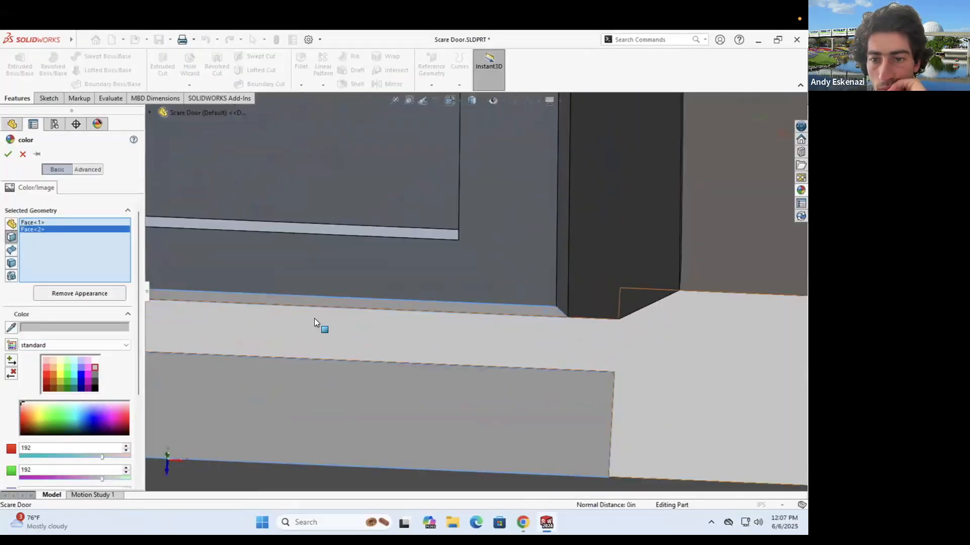
pyautogui.scroll(5, 706, 301)
pyautogui.click(706, 301)
pyautogui.scroll(-4, 705, 296)
pyautogui.press('Return')
# Step: Save the part
pyautogui.scroll(5, 336, 253)
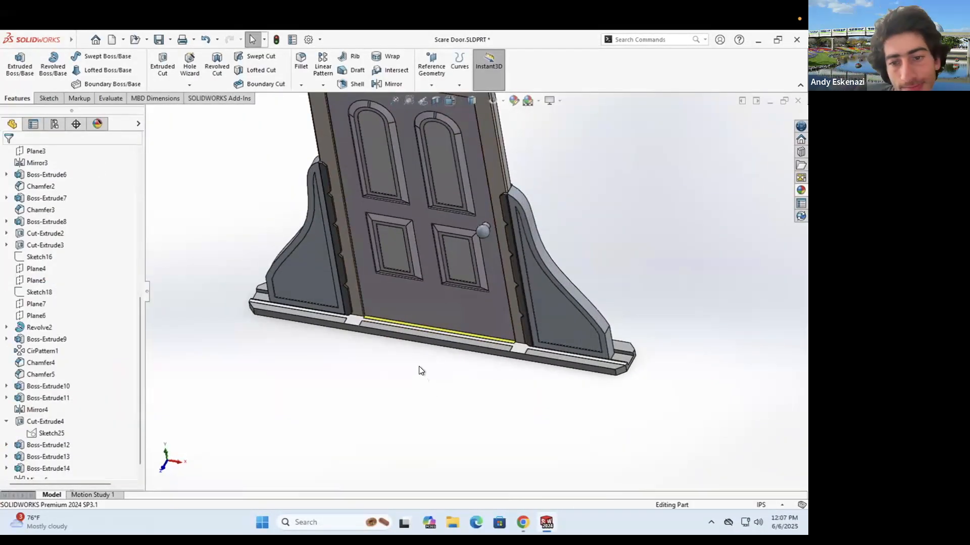
pyautogui.scroll(-2, 306, 302)
pyautogui.scroll(3, 306, 301)
pyautogui.click(159, 39)
pyautogui.scroll(-4, 399, 253)
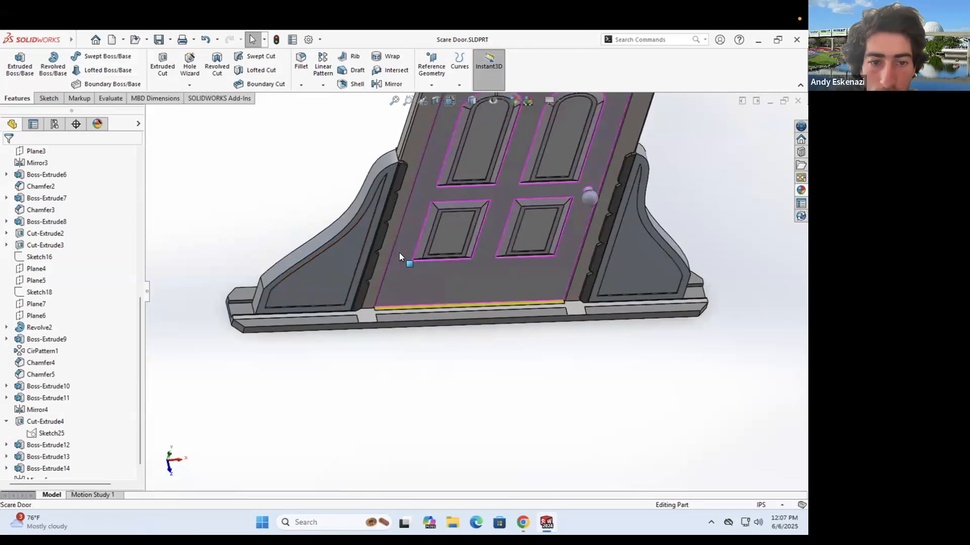
# Step: Mirror Boss-Extrude12, Boss-Extrude13, Boss-Extrude14 and Mirror5 about Plane2 onto the base's back side
pyautogui.click(388, 84)
pyautogui.click(158, 113)
pyautogui.press('f')
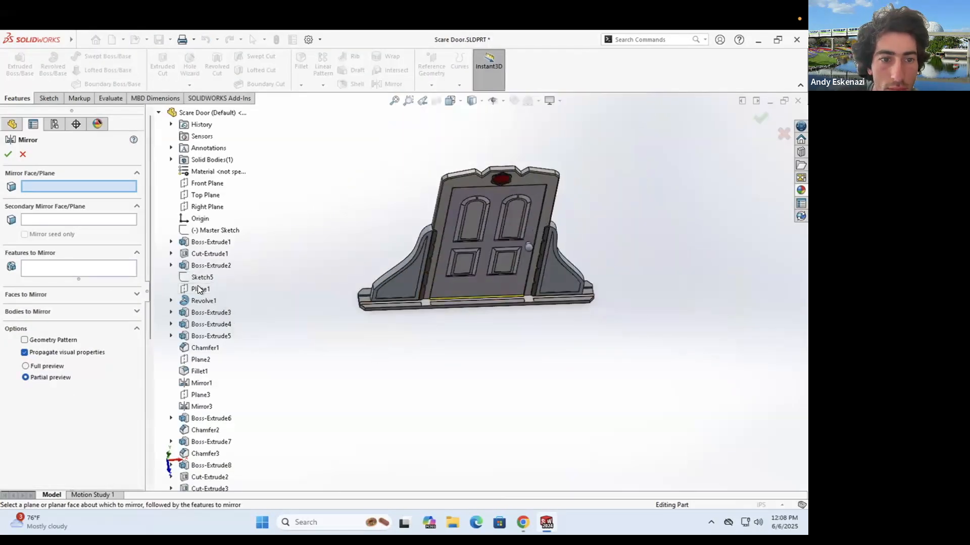
pyautogui.click(200, 359)
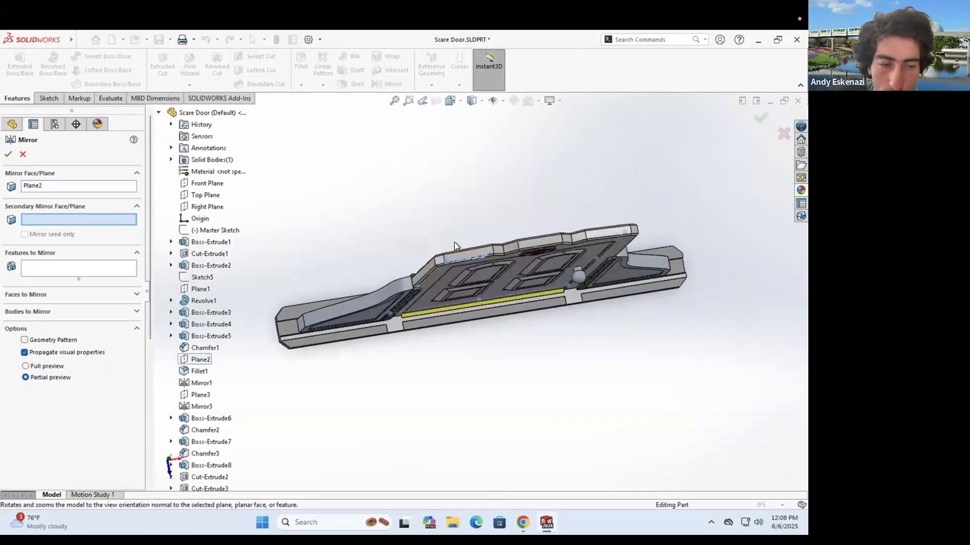
pyautogui.scroll(-3, 223, 451)
pyautogui.scroll(-4, 223, 450)
pyautogui.click(212, 442)
pyautogui.click(212, 454)
pyautogui.click(212, 465)
pyautogui.click(201, 477)
pyautogui.click(9, 154)
# Step: Edit the mirror about Plane2 to also include Boss-Extrude11 and Mirror4
pyautogui.scroll(-5, 346, 310)
pyautogui.rightClick(61, 230)
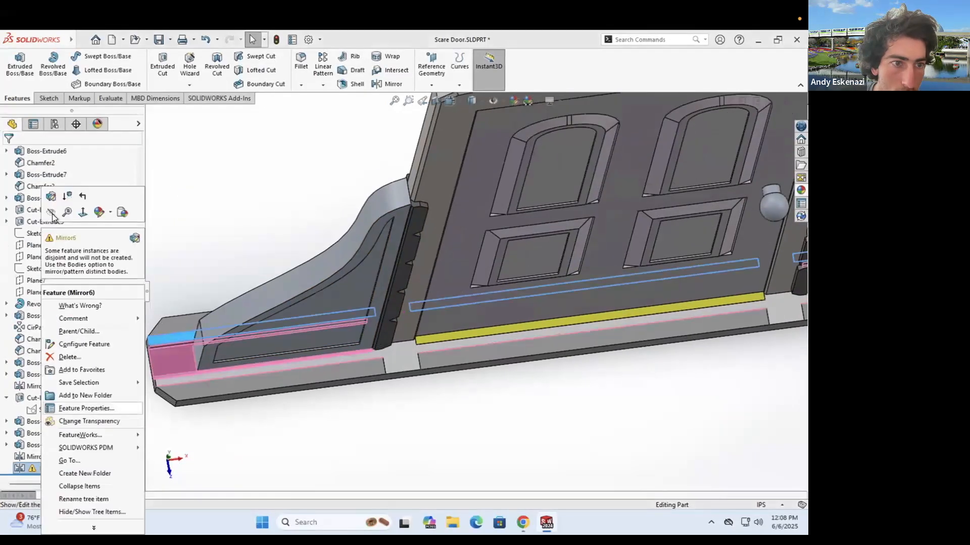
pyautogui.click(52, 213)
pyautogui.click(205, 407)
pyautogui.click(202, 418)
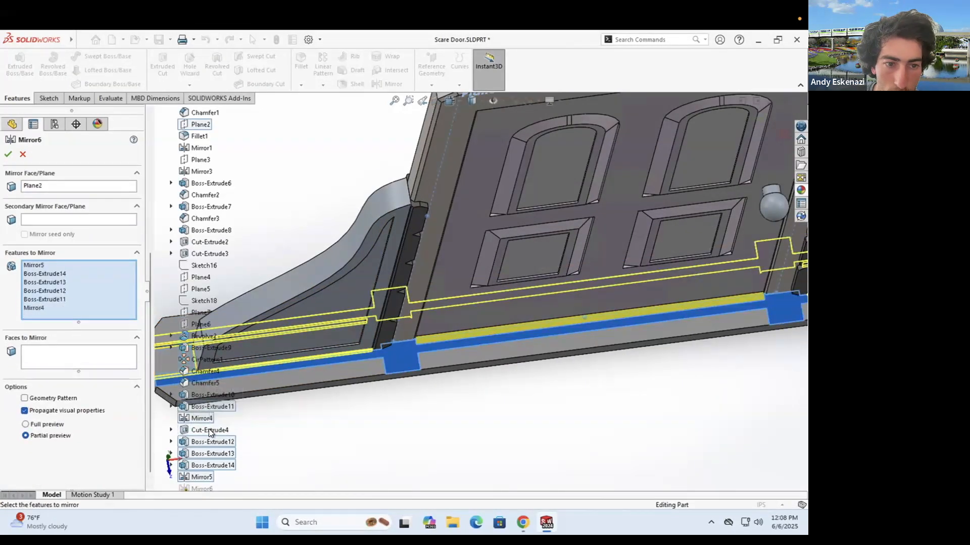
pyautogui.scroll(3, 447, 398)
pyautogui.click(9, 154)
pyautogui.moveTo(303, 253); pyautogui.dragTo(353, 303, button='middle')
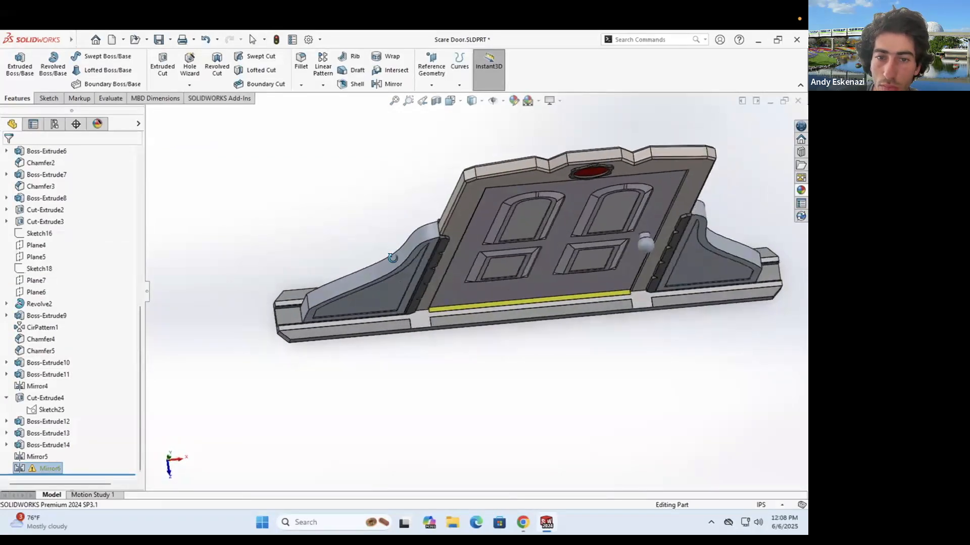
# Step: Edit the mirror about Plane2 again and add Boss-Extrude10 to its features
pyautogui.scroll(-5, 354, 303)
pyautogui.rightClick(45, 465)
pyautogui.click(53, 239)
pyautogui.click(198, 394)
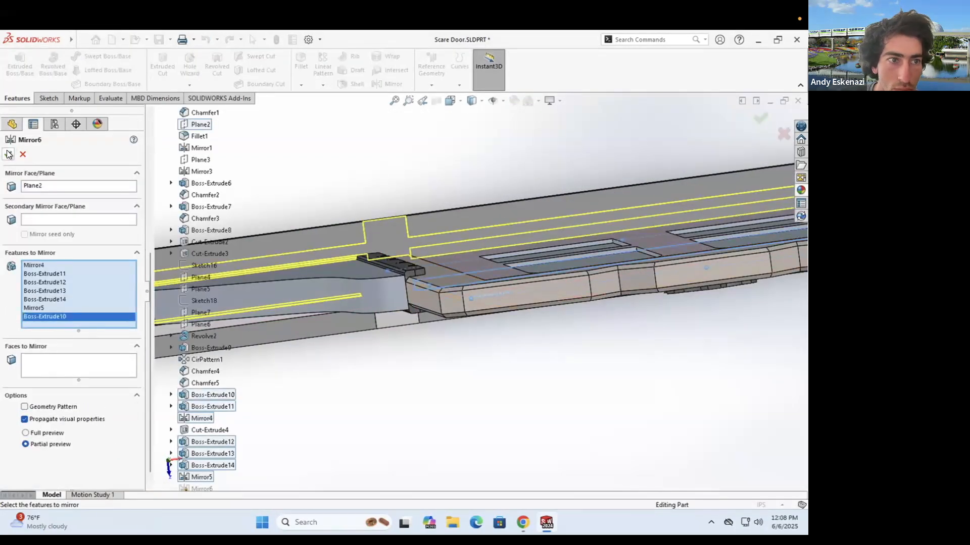
pyautogui.click(8, 154)
# Step: Edit the mirror about Plane2 again and switch it to full preview
pyautogui.rightClick(41, 465)
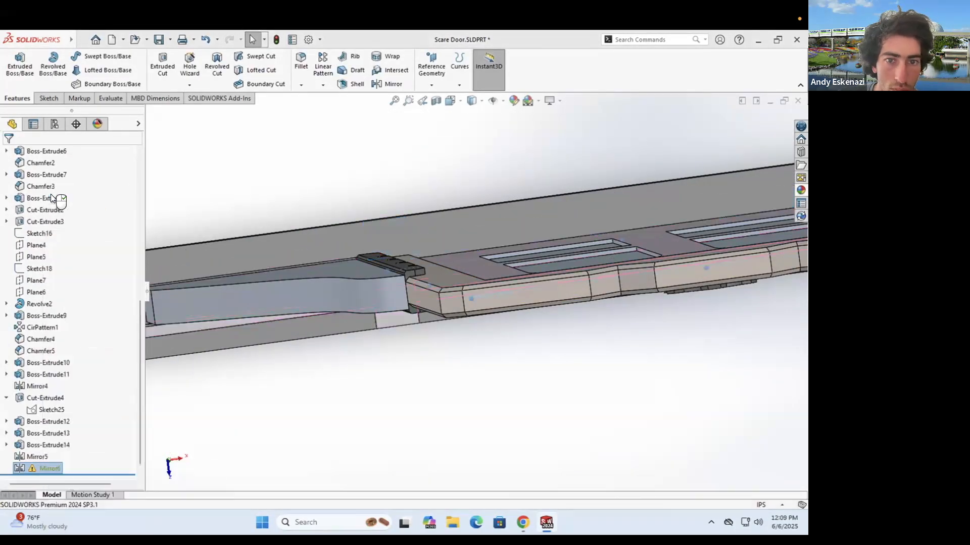
pyautogui.click(50, 194)
pyautogui.click(25, 402)
pyautogui.click(25, 402)
pyautogui.click(25, 428)
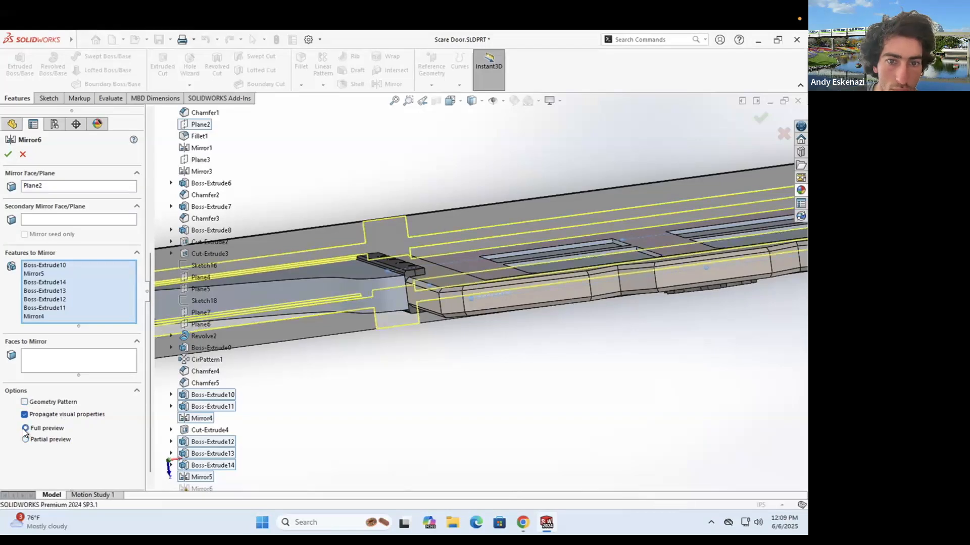
pyautogui.press('Return')
# Step: Set up a 0.02 in, 45° chamfer on the curved outer edges of the left side wing
pyautogui.moveTo(179, 374); pyautogui.dragTo(372, 301, button='middle')
pyautogui.scroll(-5, 372, 301)
pyautogui.click(301, 85)
pyautogui.click(318, 108)
pyautogui.click(349, 259)
pyautogui.click(384, 245)
pyautogui.click(41, 383)
pyautogui.write('0')
pyautogui.click(32, 394)
pyautogui.scroll(5, 588, 163)
pyautogui.click(422, 286)
pyautogui.click(436, 264)
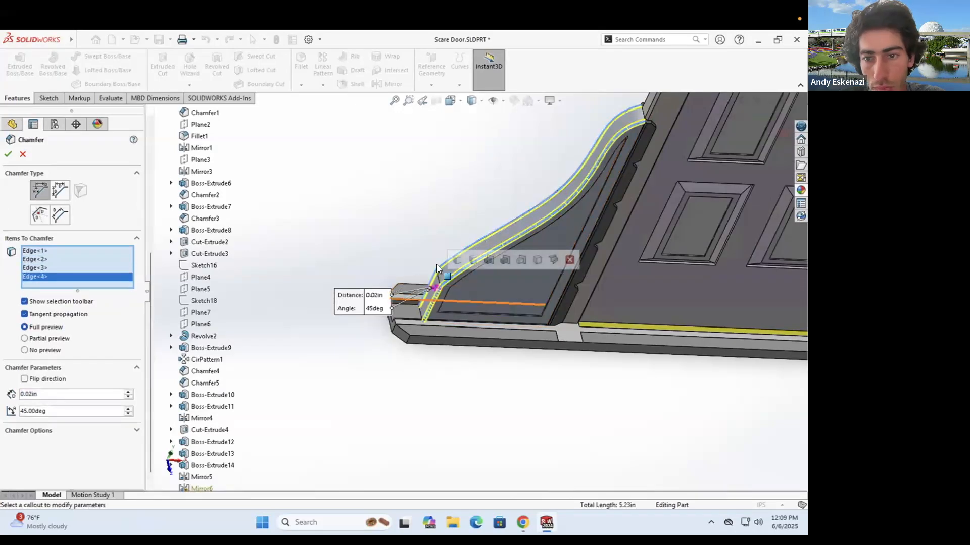
# Step: Add the right side wing's curved outer edges to the chamfer and apply it
pyautogui.moveTo(436, 264); pyautogui.dragTo(698, 346, button='middle')
pyautogui.click(698, 347)
pyautogui.moveTo(706, 389); pyautogui.dragTo(754, 353, button='middle')
pyautogui.click(753, 349)
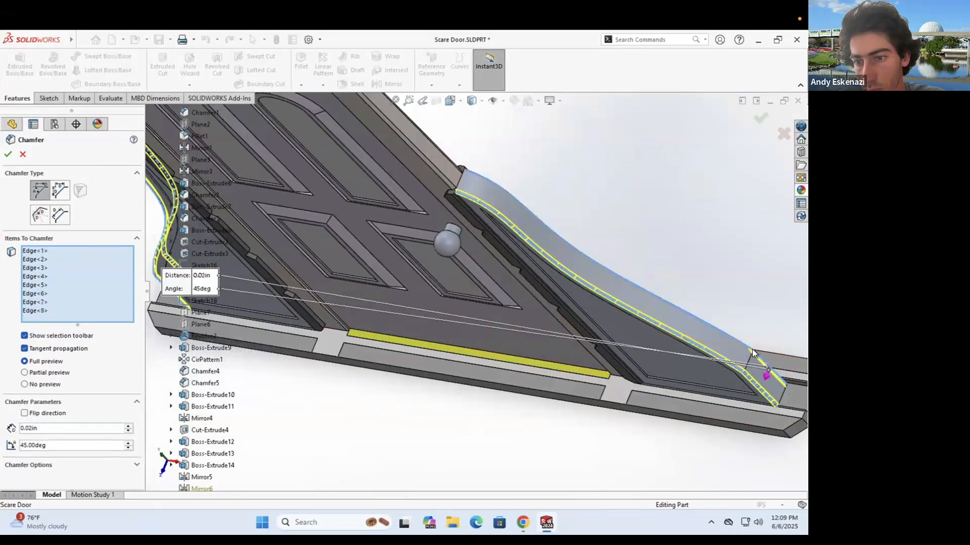
pyautogui.press('Return')
# Step: Set up a 0.05 in fillet on the lower corners and outer bend of the left wing's recess
pyautogui.moveTo(489, 201); pyautogui.dragTo(394, 288, button='middle')
pyautogui.scroll(4, 445, 334)
pyautogui.scroll(-5, 394, 288)
pyautogui.click(358, 294)
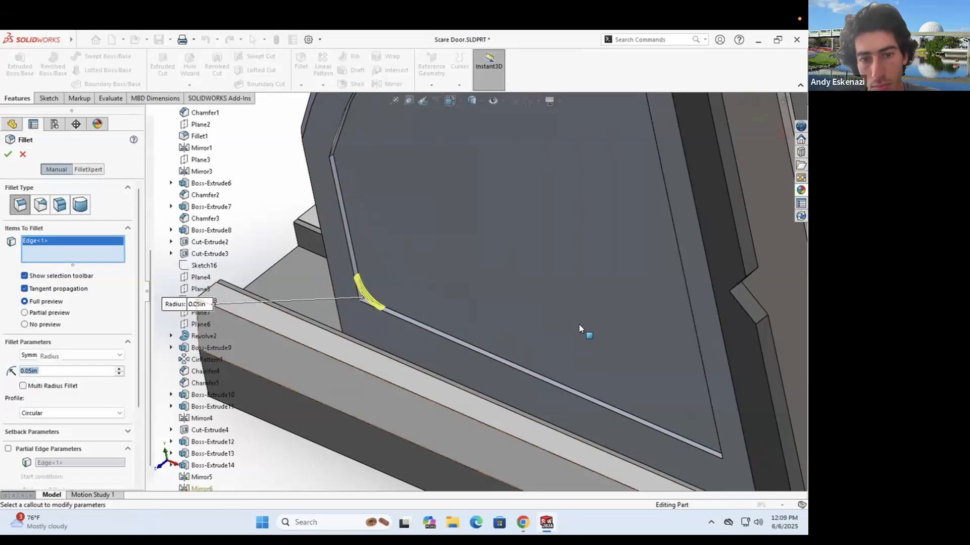
pyautogui.scroll(-5, 565, 327)
pyautogui.click(547, 330)
pyautogui.scroll(4, 547, 329)
pyautogui.moveTo(522, 243); pyautogui.dragTo(359, 198, button='middle')
pyautogui.scroll(-4, 382, 256)
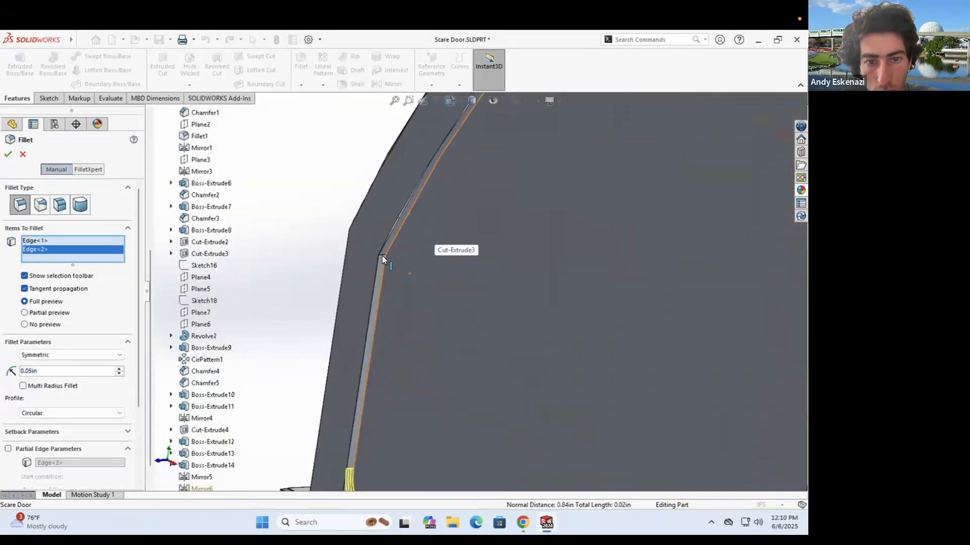
pyautogui.click(382, 256)
# Step: Add the upper corners of both side wings' recesses to the fillet
pyautogui.moveTo(382, 255); pyautogui.dragTo(543, 139, button='middle')
pyautogui.scroll(-3, 543, 138)
pyautogui.scroll(-3, 447, 298)
pyautogui.click(447, 298)
pyautogui.scroll(5, 447, 298)
pyautogui.moveTo(447, 298); pyautogui.dragTo(585, 242, button='middle')
pyautogui.scroll(-4, 585, 243)
pyautogui.scroll(-3, 498, 260)
pyautogui.click(502, 271)
# Step: Add the remaining corners of the right wing's recess and apply the 0.05 in fillet
pyautogui.scroll(5, 440, 338)
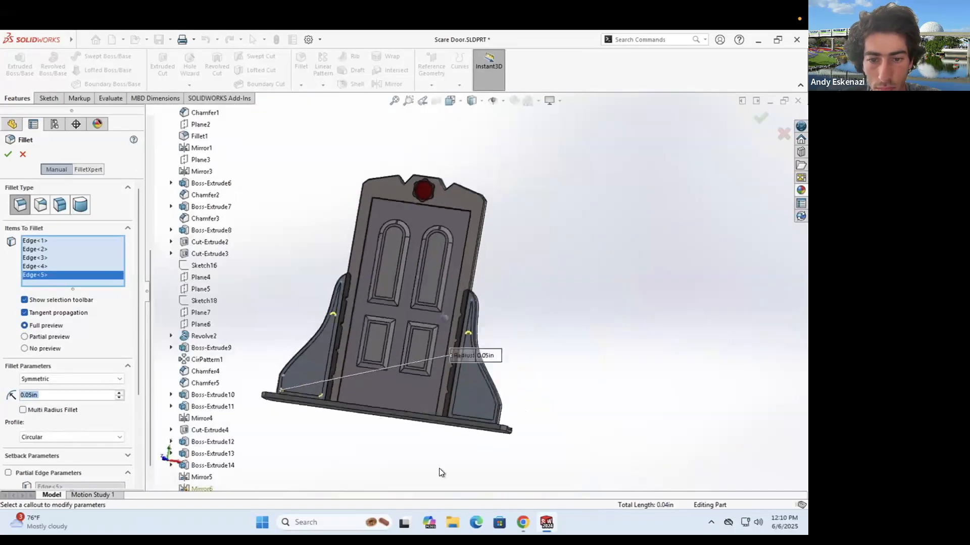
pyautogui.scroll(-5, 439, 337)
pyautogui.scroll(3, 439, 337)
pyautogui.scroll(-3, 508, 317)
pyautogui.click(508, 316)
pyautogui.scroll(4, 489, 205)
pyautogui.scroll(-4, 473, 292)
pyautogui.click(472, 292)
pyautogui.scroll(5, 465, 286)
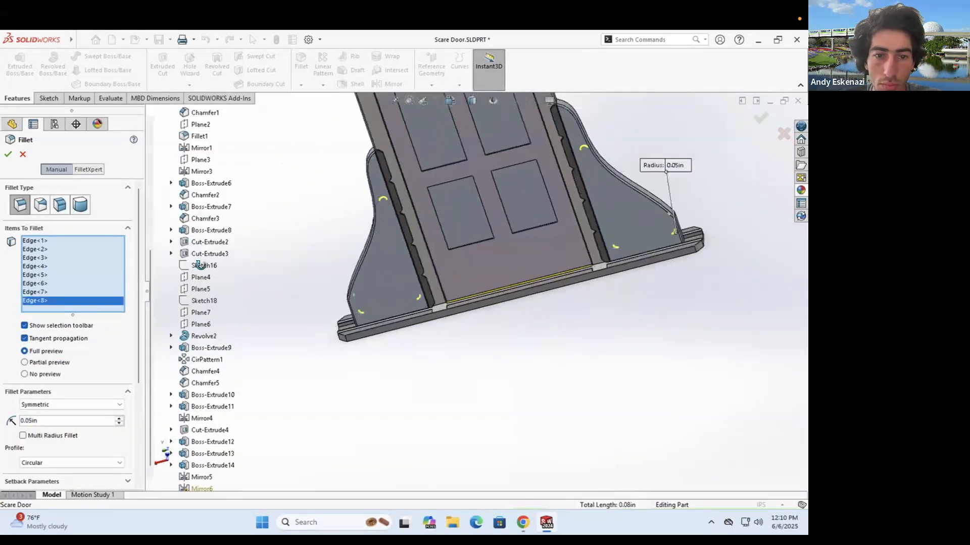
pyautogui.press('Return')
pyautogui.moveTo(505, 282); pyautogui.dragTo(540, 311, button='middle')
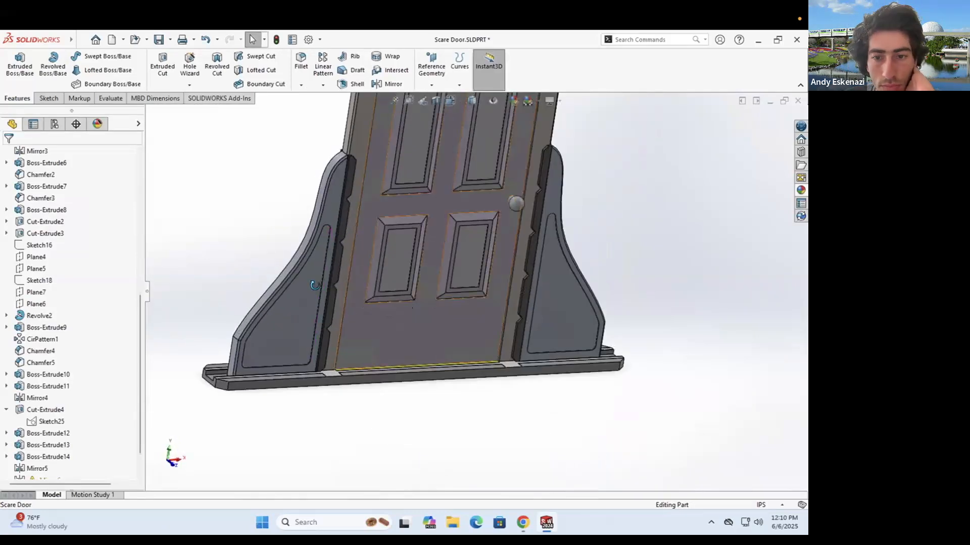
pyautogui.scroll(2, 538, 309)
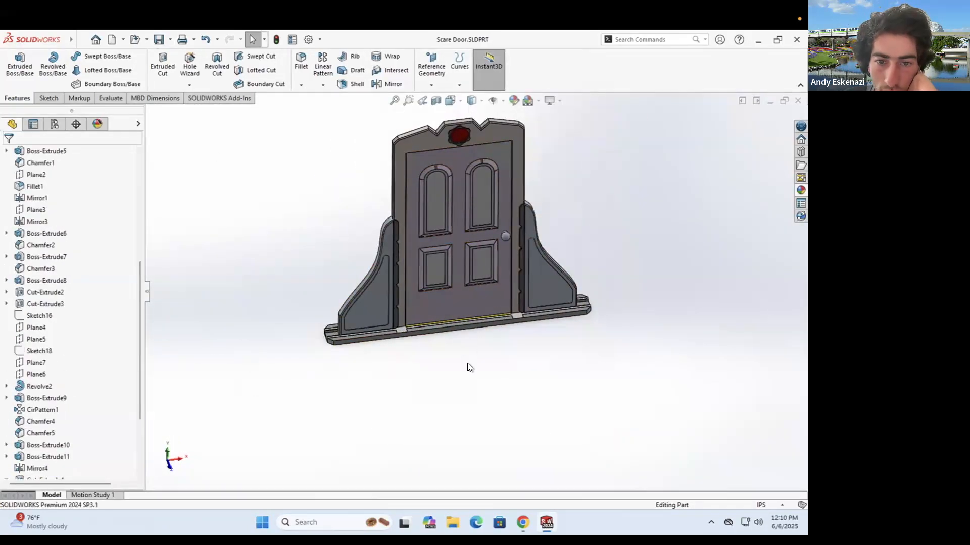
# Step: Sketch on the side wings' back face and convert the front recess outlines of both wings into it
pyautogui.scroll(-3, 452, 323)
pyautogui.scroll(3, 313, 311)
pyautogui.moveTo(373, 326); pyautogui.dragTo(415, 358, button='middle')
pyautogui.scroll(-5, 415, 358)
pyautogui.moveTo(465, 311); pyautogui.dragTo(384, 339, button='middle')
pyautogui.moveTo(263, 264); pyautogui.dragTo(434, 283, button='middle')
pyautogui.click(49, 98)
pyautogui.click(15, 65)
pyautogui.click(510, 417)
pyautogui.click(182, 66)
pyautogui.moveTo(505, 354)
pyautogui.mouseDown(button='middle')
pyautogui.moveTo(370, 370)
pyautogui.moveTo(455, 349)
pyautogui.mouseUp(button='middle')
pyautogui.click(335, 391)
pyautogui.click(517, 432)
pyautogui.click(8, 154)
# Step: Set up a blind extruded cut from both converted recess regions with a depth of 0.02 in
pyautogui.scroll(-5, 353, 425)
pyautogui.moveTo(354, 354); pyautogui.dragTo(404, 323, button='middle')
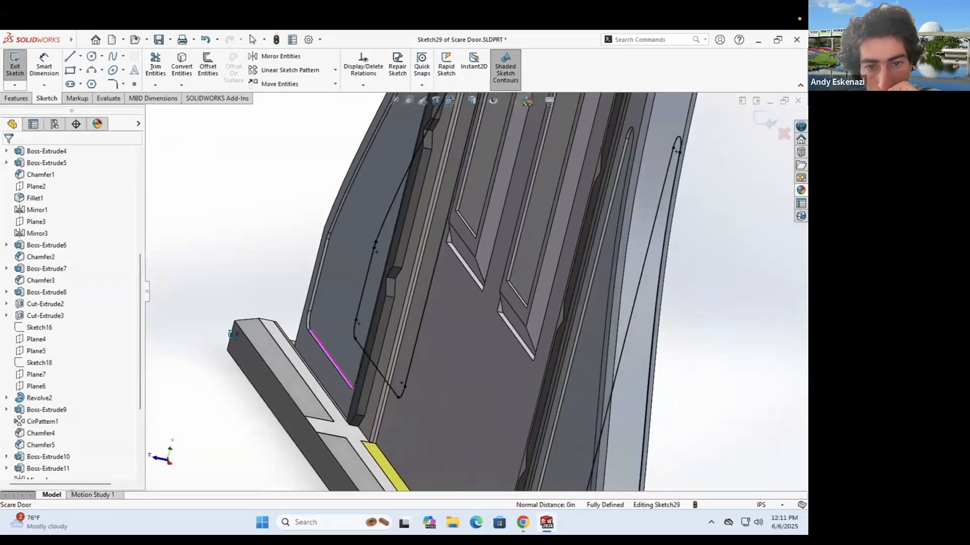
pyautogui.click(17, 98)
pyautogui.click(162, 66)
pyautogui.click(359, 313)
pyautogui.scroll(4, 354, 323)
pyautogui.click(235, 396)
pyautogui.doubleClick(61, 257)
pyautogui.write('0.02')
pyautogui.press('Return')
# Step: Set the recess cut's depth to 0.05 in and complete the cut
pyautogui.moveTo(258, 353); pyautogui.dragTo(399, 369, button='middle')
pyautogui.doubleClick(58, 257)
pyautogui.write('0.05')
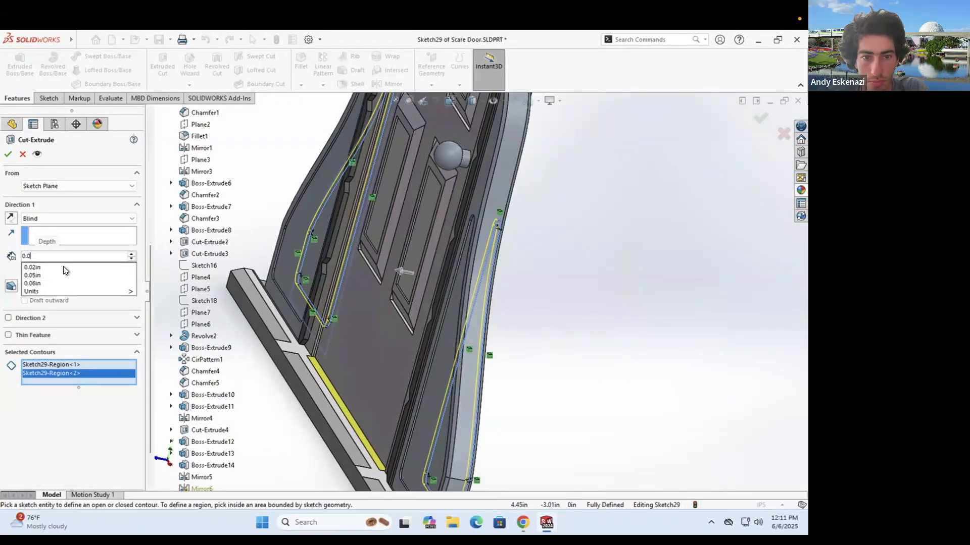
pyautogui.press('Return')
pyautogui.press('Return')
# Step: Apply an aluminum appearance to the newly cut recesses in the side wings
pyautogui.scroll(4, 559, 281)
pyautogui.moveTo(559, 281); pyautogui.dragTo(593, 341, button='middle')
pyautogui.scroll(4, 593, 341)
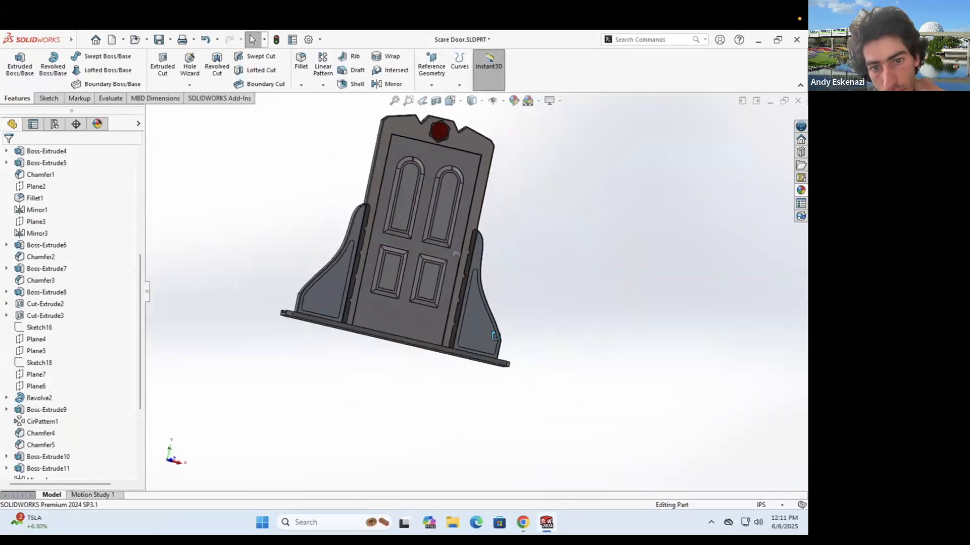
pyautogui.moveTo(429, 303); pyautogui.dragTo(354, 283, button='middle')
pyautogui.rightClick(325, 269)
pyautogui.click(427, 238)
pyautogui.click(459, 273)
pyautogui.click(707, 195)
pyautogui.click(682, 361)
pyautogui.click(7, 155)
# Step: Begin a chamfer on the door panels, selecting the outer edges of the first panel frames
pyautogui.scroll(2, 492, 289)
pyautogui.moveTo(492, 289)
pyautogui.mouseDown(button='middle')
pyautogui.moveTo(495, 276)
pyautogui.moveTo(404, 262)
pyautogui.mouseUp(button='middle')
pyautogui.scroll(-10, 422, 230)
pyautogui.click(301, 85)
pyautogui.click(319, 110)
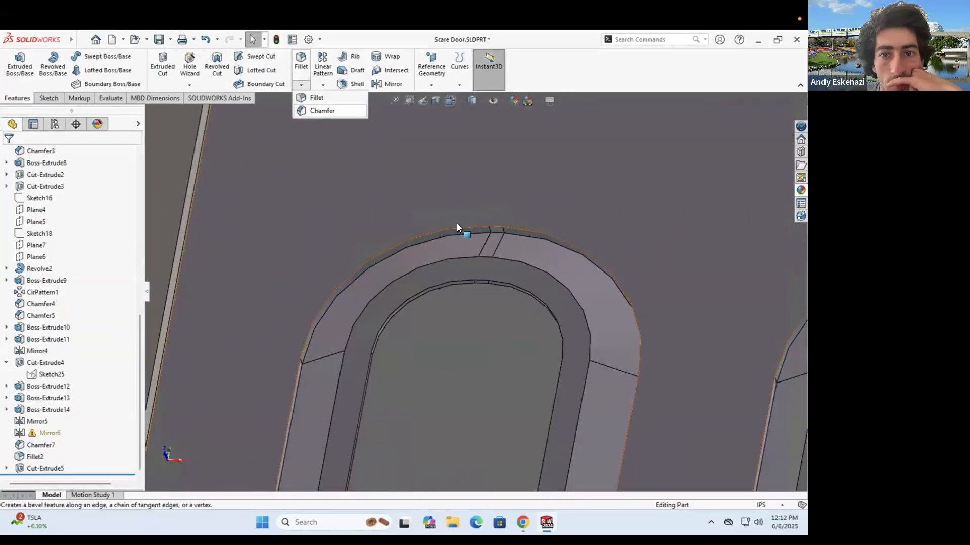
pyautogui.click(459, 225)
pyautogui.scroll(5, 412, 238)
pyautogui.scroll(-4, 510, 303)
pyautogui.click(517, 313)
pyautogui.scroll(4, 512, 318)
pyautogui.scroll(-3, 411, 422)
pyautogui.click(414, 399)
pyautogui.click(379, 359)
pyautogui.click(259, 368)
# Step: Add the remaining outer panel-frame edges to the chamfer and apply it
pyautogui.scroll(4, 259, 367)
pyautogui.scroll(-4, 250, 445)
pyautogui.click(445, 323)
pyautogui.scroll(4, 450, 313)
pyautogui.scroll(-5, 564, 247)
pyautogui.click(377, 267)
pyautogui.click(330, 279)
pyautogui.click(555, 283)
pyautogui.scroll(4, 550, 283)
pyautogui.scroll(-4, 349, 397)
pyautogui.click(349, 398)
pyautogui.press('Return')
# Step: Set the color of the new door-panel chamfer to white
pyautogui.scroll(6, 448, 356)
pyautogui.moveTo(448, 349); pyautogui.dragTo(423, 277, button='middle')
pyautogui.scroll(-8, 454, 229)
pyautogui.rightClick(444, 220)
pyautogui.click(540, 212)
pyautogui.click(560, 238)
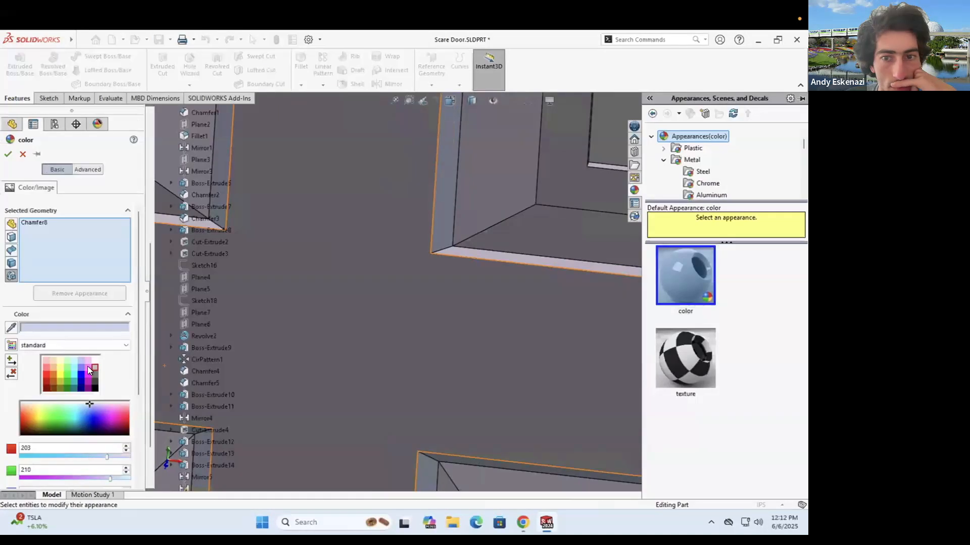
pyautogui.click(87, 366)
pyautogui.click(93, 360)
# Step: Include Cut-Extrude1 in the same white appearance as the panel chamfer and apply it
pyautogui.scroll(3, 399, 320)
pyautogui.click(392, 327)
pyautogui.scroll(5, 391, 328)
pyautogui.moveTo(381, 328); pyautogui.dragTo(469, 313, button='middle')
pyautogui.scroll(3, 476, 169)
pyautogui.scroll(-8, 435, 171)
pyautogui.click(435, 171)
pyautogui.scroll(8, 435, 171)
pyautogui.scroll(-8, 511, 364)
pyautogui.moveTo(511, 365); pyautogui.dragTo(432, 323, button='middle')
pyautogui.scroll(10, 511, 327)
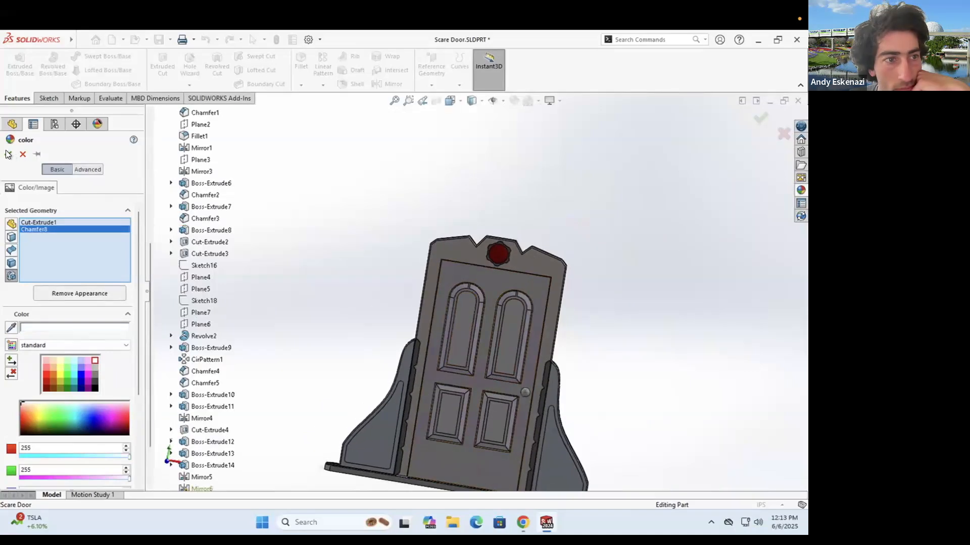
pyautogui.press('Return')
# Step: Open the appearance settings for the doorknob's revolve feature, Revolve2
pyautogui.scroll(2, 472, 353)
pyautogui.moveTo(471, 355); pyautogui.dragTo(477, 351, button='middle')
pyautogui.scroll(-10, 511, 371)
pyautogui.rightClick(511, 283)
pyautogui.click(601, 236)
pyautogui.click(624, 273)
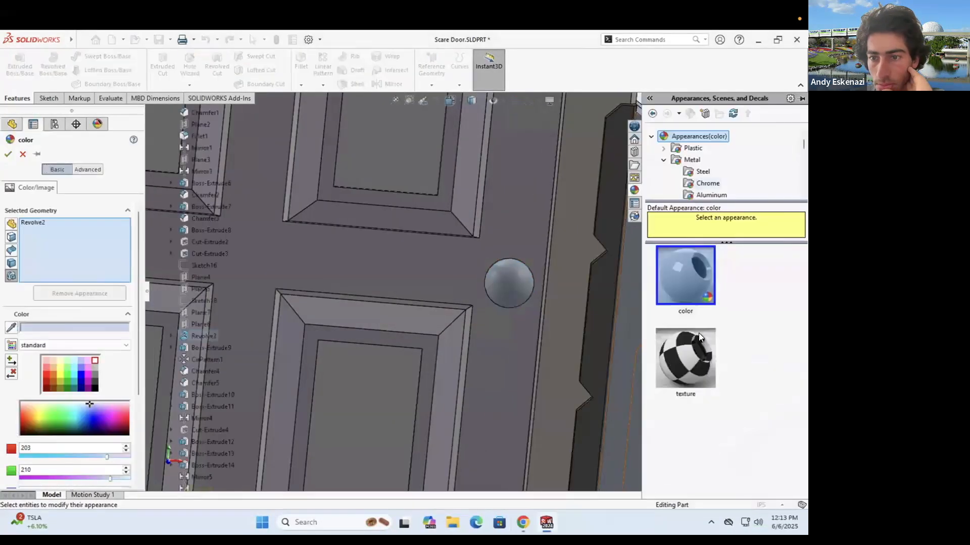
# Step: Try chrome and polished copper metal appearances on the doorknob
pyautogui.click(707, 184)
pyautogui.click(685, 358)
pyautogui.scroll(-2, 706, 198)
pyautogui.click(706, 160)
pyautogui.click(693, 283)
pyautogui.click(705, 172)
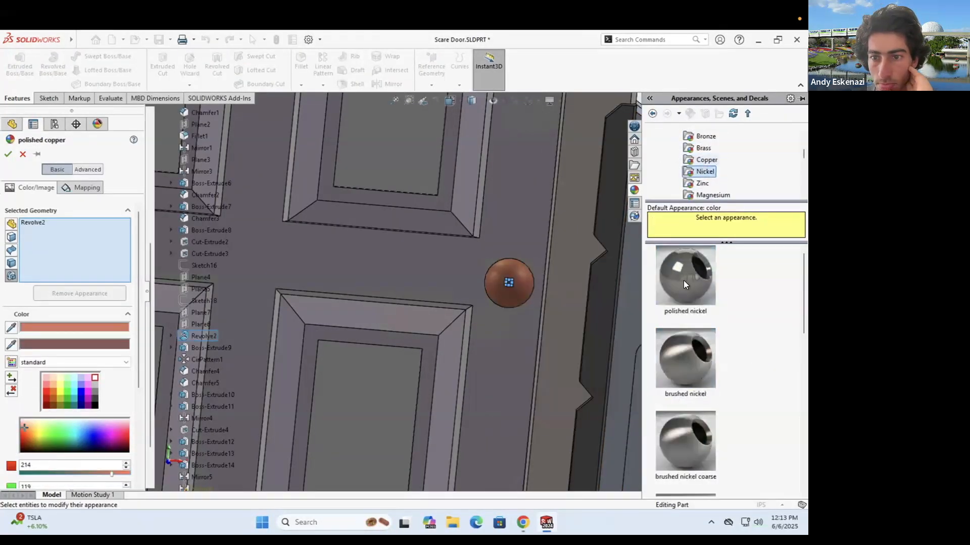
pyautogui.click(706, 160)
pyautogui.click(686, 359)
pyautogui.click(703, 184)
# Step: Apply a brass metal appearance to the doorknob and save the part
pyautogui.click(703, 148)
pyautogui.click(686, 358)
pyautogui.click(8, 154)
pyautogui.scroll(9, 450, 257)
pyautogui.moveTo(450, 258)
pyautogui.mouseDown(button='middle')
pyautogui.moveTo(423, 288)
pyautogui.moveTo(449, 283)
pyautogui.mouseUp(button='middle')
pyautogui.click(159, 40)
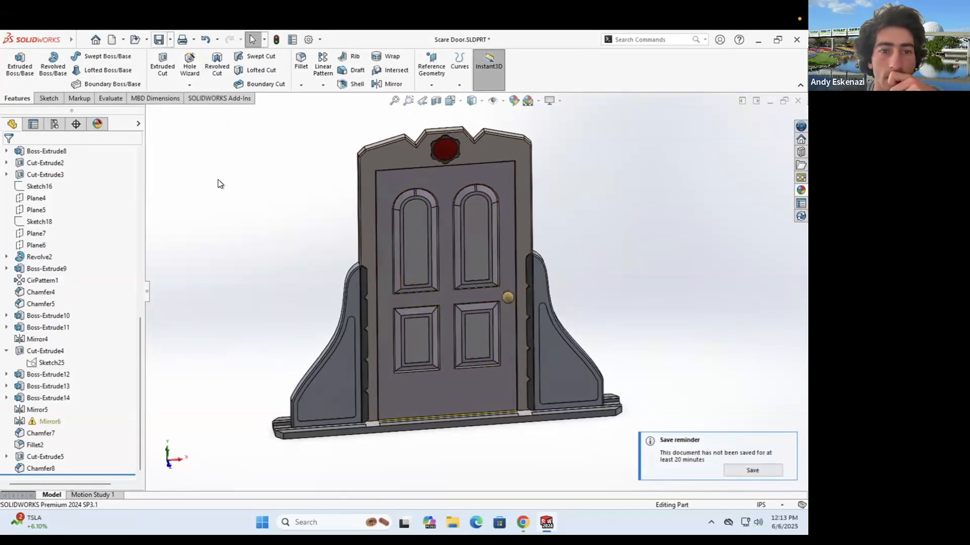
# Step: Start a sketch on the door frame's front face and draw a circle about 0.1 in in radius near the left notch
pyautogui.scroll(-1, 405, 359)
pyautogui.scroll(1, 405, 359)
pyautogui.moveTo(405, 359); pyautogui.dragTo(435, 328, button='middle')
pyautogui.scroll(-3, 447, 134)
pyautogui.click(53, 98)
pyautogui.click(15, 65)
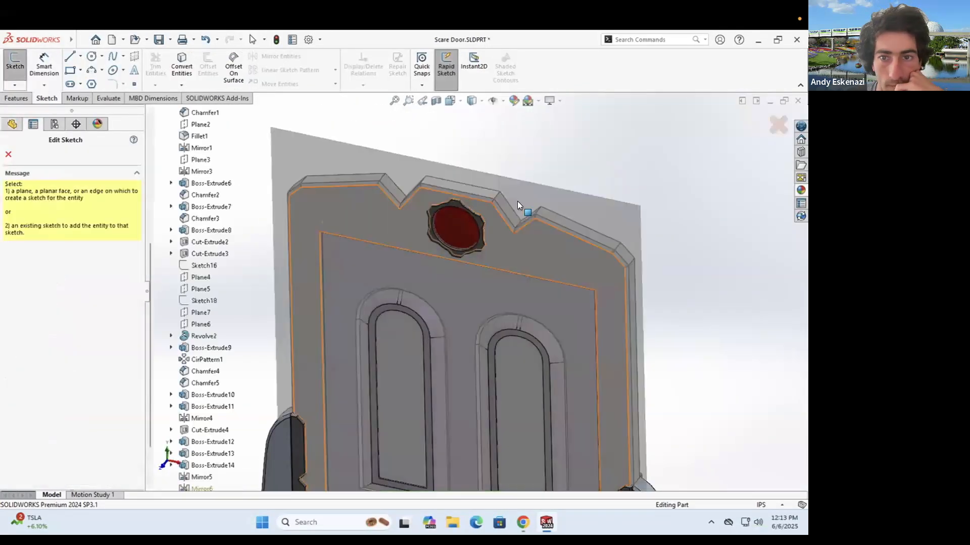
pyautogui.click(517, 202)
pyautogui.scroll(-3, 444, 223)
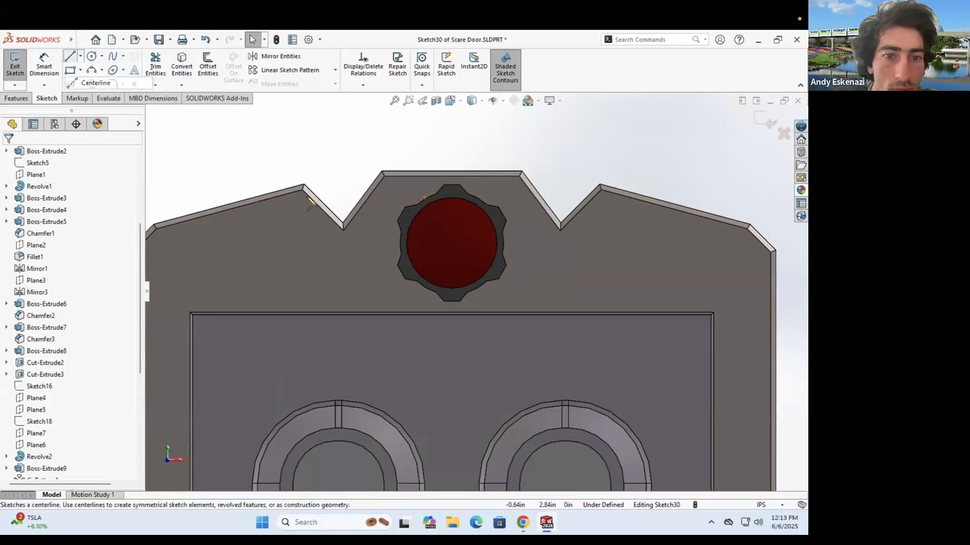
pyautogui.click(69, 56)
pyautogui.click(303, 187)
pyautogui.click(92, 56)
pyautogui.click(288, 239)
pyautogui.click(315, 242)
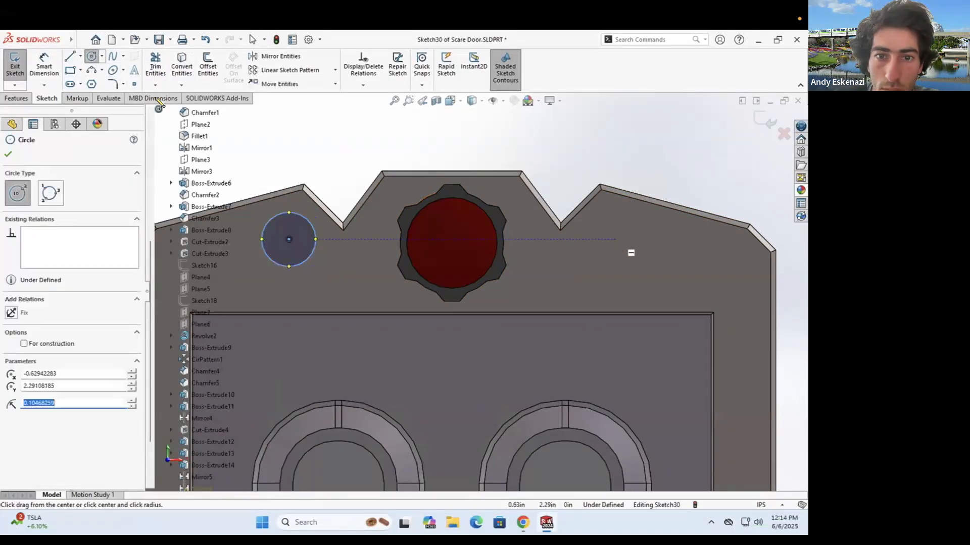
# Step: Draw a vertical centerline through the red light from the frame's top edge to the door's upper edge
pyautogui.press('Escape')
pyautogui.click(452, 176)
pyautogui.click(452, 314)
pyautogui.press('Escape')
pyautogui.scroll(1, 323, 247)
pyautogui.scroll(-1, 338, 256)
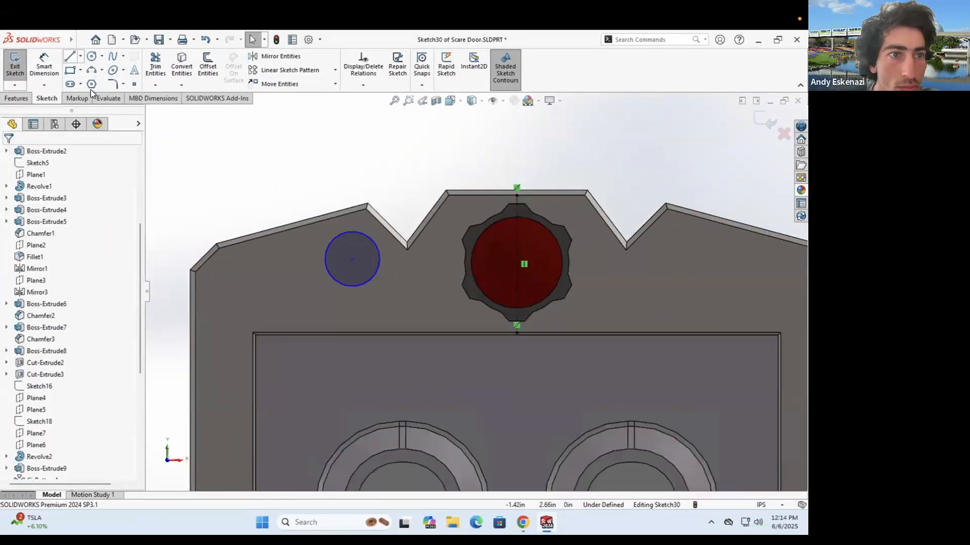
# Step: Draw centerlines from the circle's center to the left notch's bottom and upper corners, and make them equal
pyautogui.click(81, 56)
pyautogui.click(95, 83)
pyautogui.scroll(2, 434, 270)
pyautogui.click(428, 262)
pyautogui.click(390, 269)
pyautogui.click(399, 232)
pyautogui.press('Escape')
pyautogui.click(415, 265)
pyautogui.keyDown('ctrl'); pyautogui.click(395, 247); pyautogui.keyUp('ctrl')
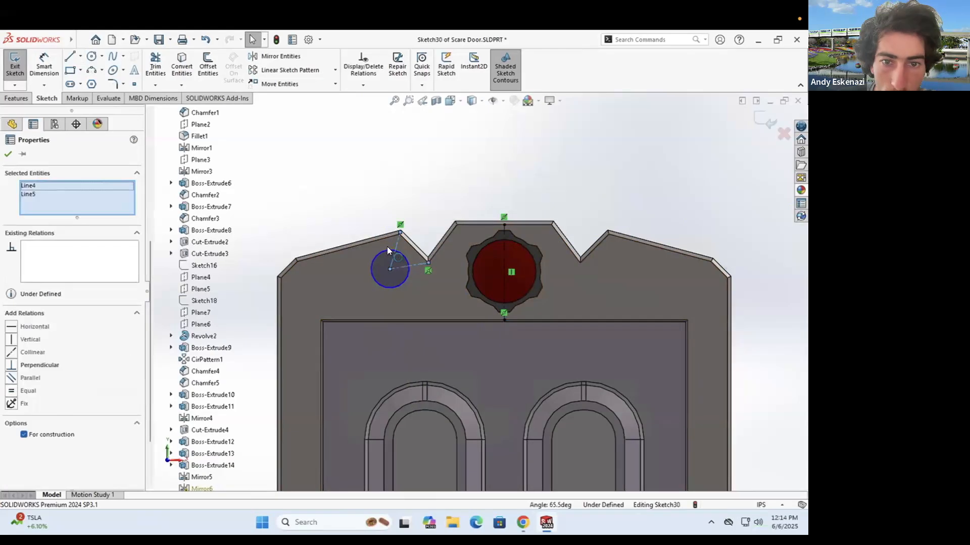
# Step: Dimension the construction line from the circle's center to 0.2 in and the circle's diameter to 0.15 in
pyautogui.scroll(-4, 385, 231)
pyautogui.click(44, 66)
pyautogui.click(448, 304)
pyautogui.click(505, 359)
pyautogui.write('.2')
pyautogui.press('Return')
pyautogui.click(416, 347)
pyautogui.click(433, 397)
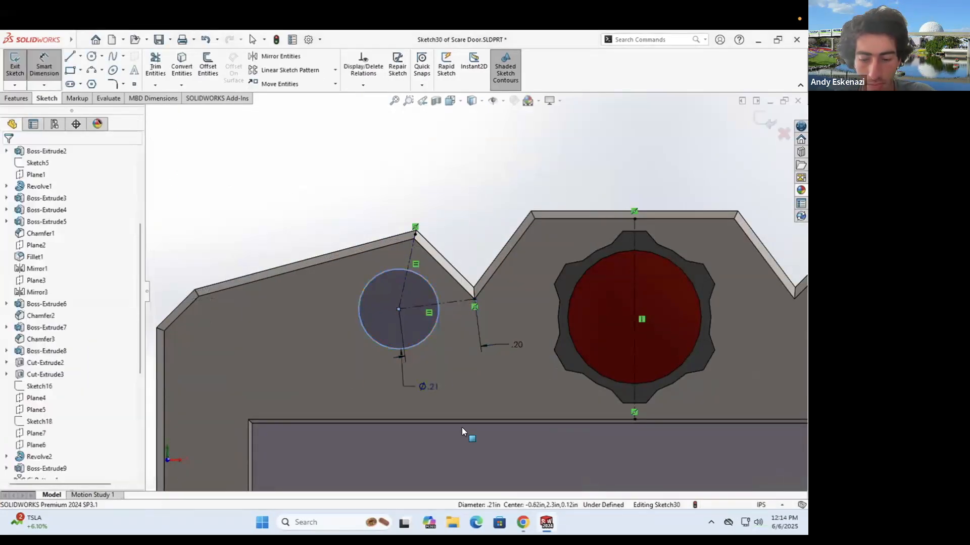
pyautogui.write('.15')
pyautogui.press('Return')
pyautogui.scroll(4, 387, 338)
pyautogui.moveTo(387, 339); pyautogui.dragTo(371, 344, button='middle')
pyautogui.click(16, 98)
pyautogui.click(160, 66)
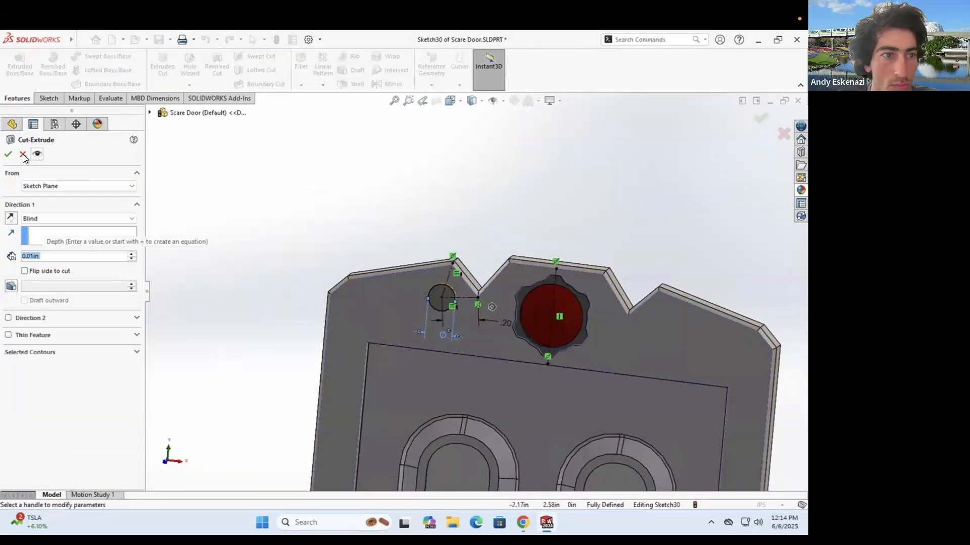
pyautogui.click(23, 154)
# Step: Mirror the circle and its two construction lines about the vertical centerline through the red light
pyautogui.click(47, 99)
pyautogui.click(270, 59)
pyautogui.click(454, 303)
pyautogui.click(463, 297)
pyautogui.click(447, 279)
pyautogui.click(78, 303)
pyautogui.click(554, 296)
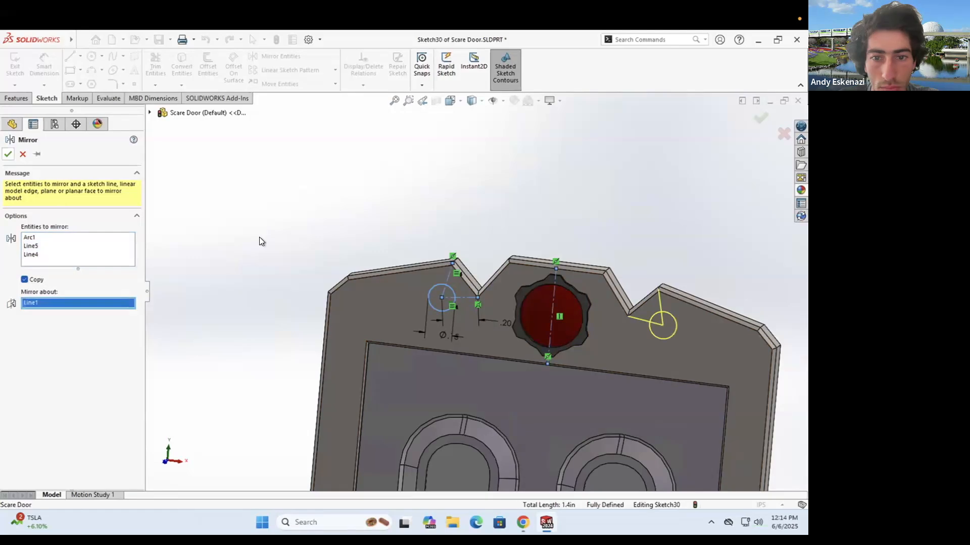
pyautogui.click(9, 155)
# Step: Check the Monsters, Inc. door reference in Chrome, and cut-extrude the two circles 0.01 in into the door frame
pyautogui.hotkey('alt', 'Tab')
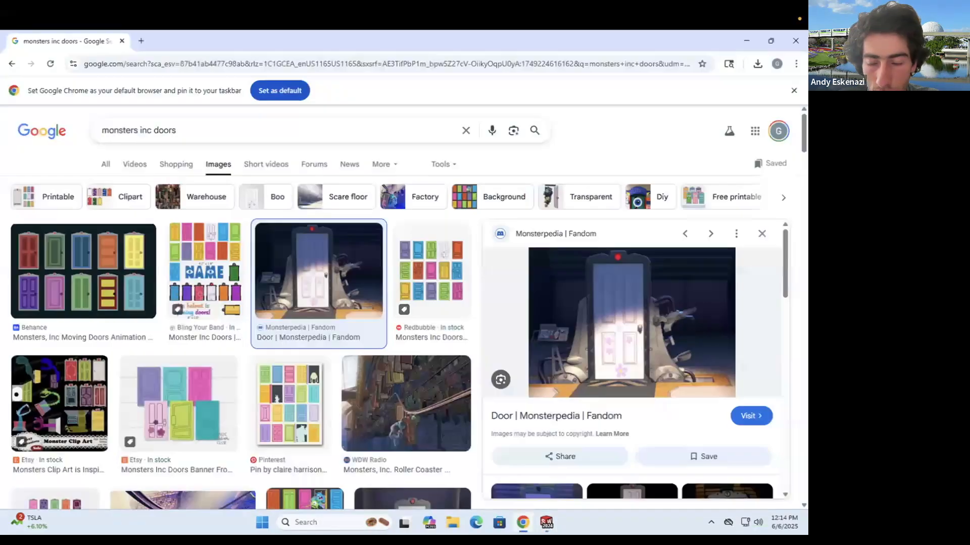
pyautogui.click(519, 523)
pyautogui.click(17, 99)
pyautogui.click(162, 66)
pyautogui.click(8, 155)
# Step: Set the color of the two circular recesses to grey and apply it
pyautogui.rightClick(447, 298)
pyautogui.click(549, 238)
pyautogui.click(564, 276)
pyautogui.click(92, 371)
pyautogui.click(9, 155)
pyautogui.scroll(3, 471, 264)
pyautogui.moveTo(471, 264); pyautogui.dragTo(484, 261, button='middle')
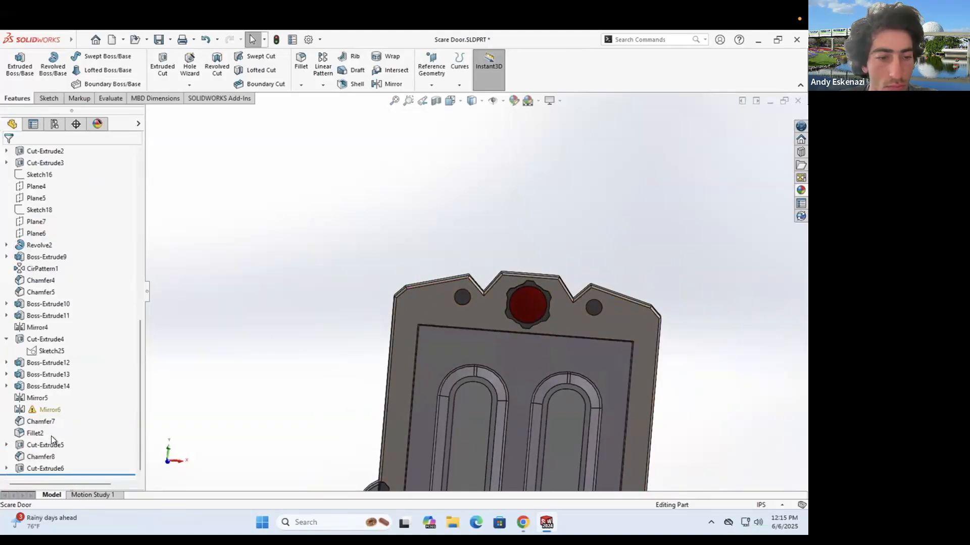
# Step: Reopen the sketch of the circular recesses under Cut-Extrude6 and set the circle diameter to 0.1 in
pyautogui.click(7, 469)
pyautogui.scroll(-2, 50, 298)
pyautogui.rightClick(51, 468)
pyautogui.click(60, 357)
pyautogui.scroll(-8, 451, 121)
pyautogui.doubleClick(379, 302)
pyautogui.write('.1')
pyautogui.press('Return')
pyautogui.press('Return')
pyautogui.doubleClick(379, 302)
pyautogui.write('.1')
pyautogui.press('Return')
# Step: Set the construction line length from the notch to the circle's center to 0.15 in and exit the sketch
pyautogui.doubleClick(456, 271)
pyautogui.press('Return')
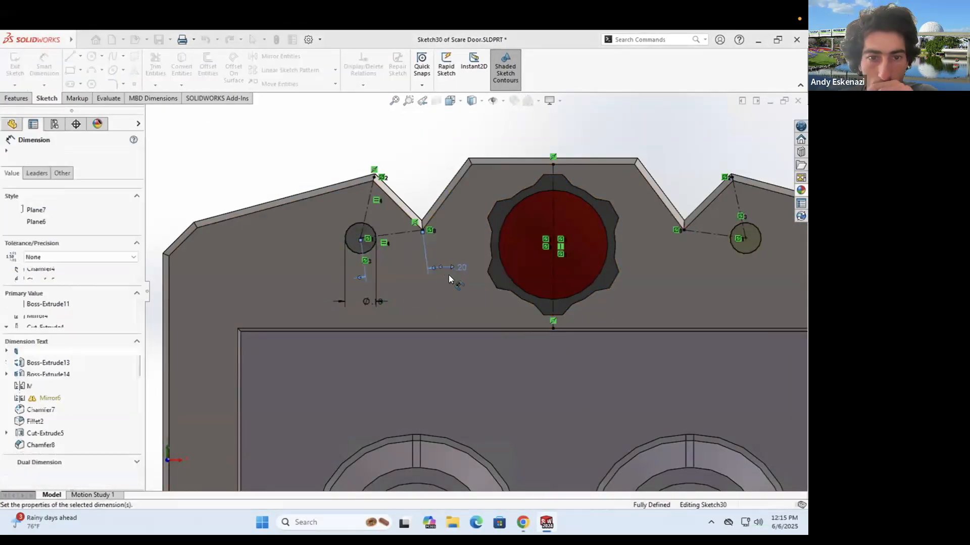
pyautogui.click(15, 63)
pyautogui.click(327, 119)
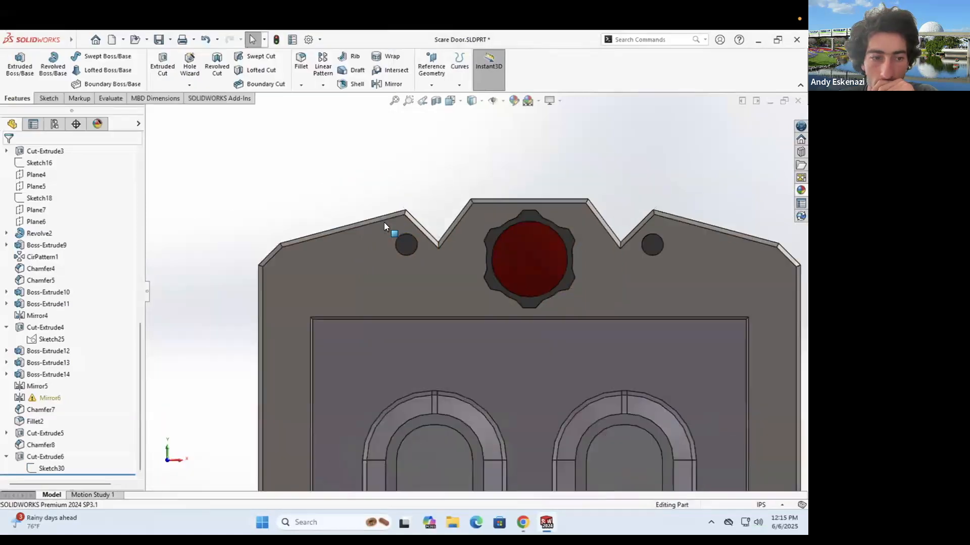
# Step: Apply the brushed steel appearance to the circular recesses, Cut-Extrude6
pyautogui.scroll(4, 476, 283)
pyautogui.moveTo(588, 308); pyautogui.dragTo(561, 289, button='middle')
pyautogui.scroll(-5, 533, 250)
pyautogui.rightClick(293, 282)
pyautogui.click(384, 236)
pyautogui.click(407, 274)
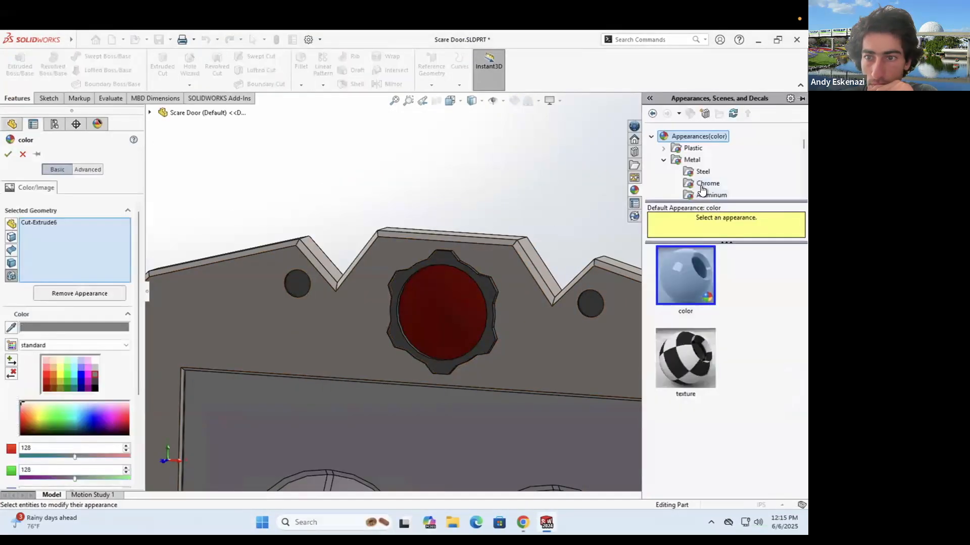
pyautogui.click(702, 172)
pyautogui.click(685, 356)
pyautogui.click(8, 154)
# Step: Chamfer the rims of both circular recesses by 0.02 in at 45 degrees
pyautogui.click(301, 85)
pyautogui.click(307, 111)
pyautogui.click(285, 283)
pyautogui.click(603, 309)
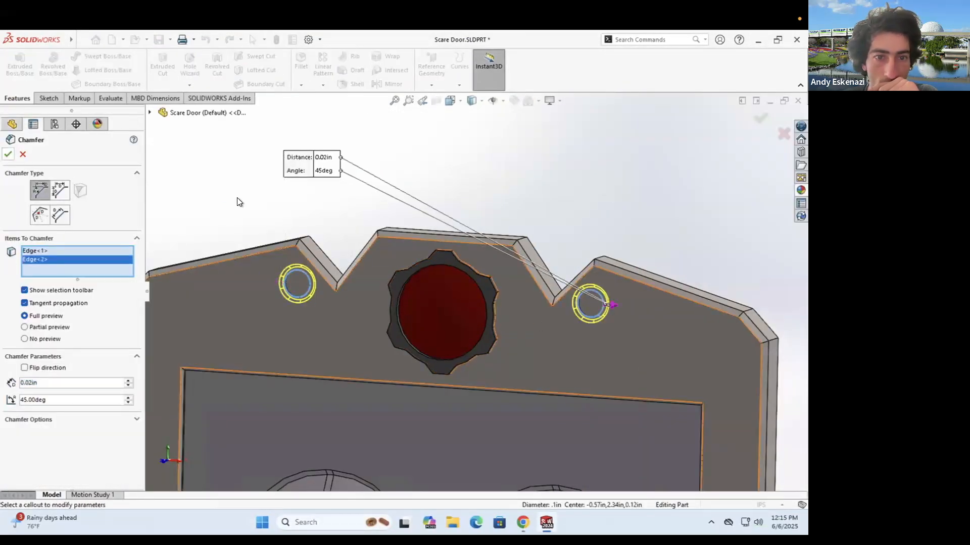
pyautogui.click(8, 154)
# Step: Set a steel appearance for the new chamfer around the circular recesses
pyautogui.scroll(-6, 260, 278)
pyautogui.rightClick(336, 287)
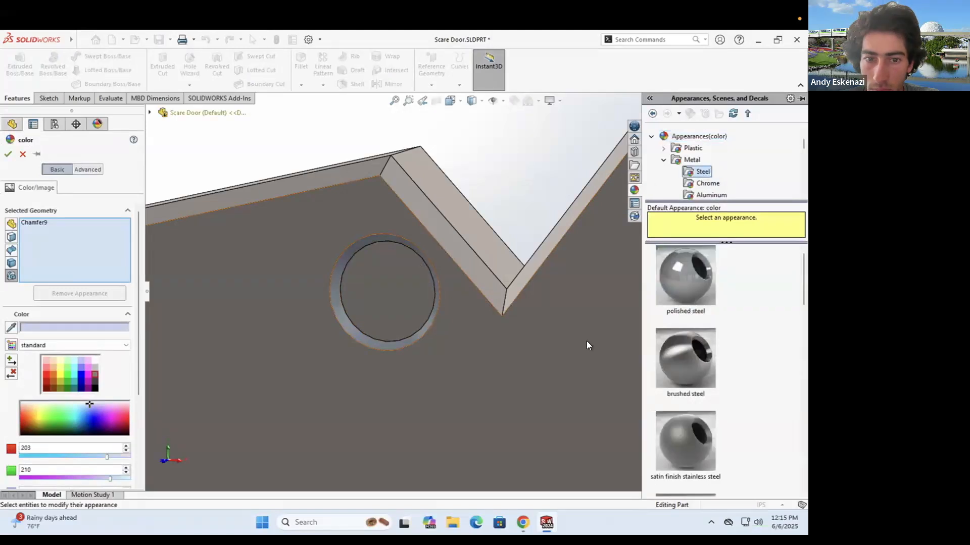
pyautogui.press('Return')
pyautogui.scroll(6, 499, 280)
# Step: Edit the recess sketch again, try a smaller 0.05 in circle diameter, set it to 0.08 in, and rebuild the model
pyautogui.scroll(-2, 494, 318)
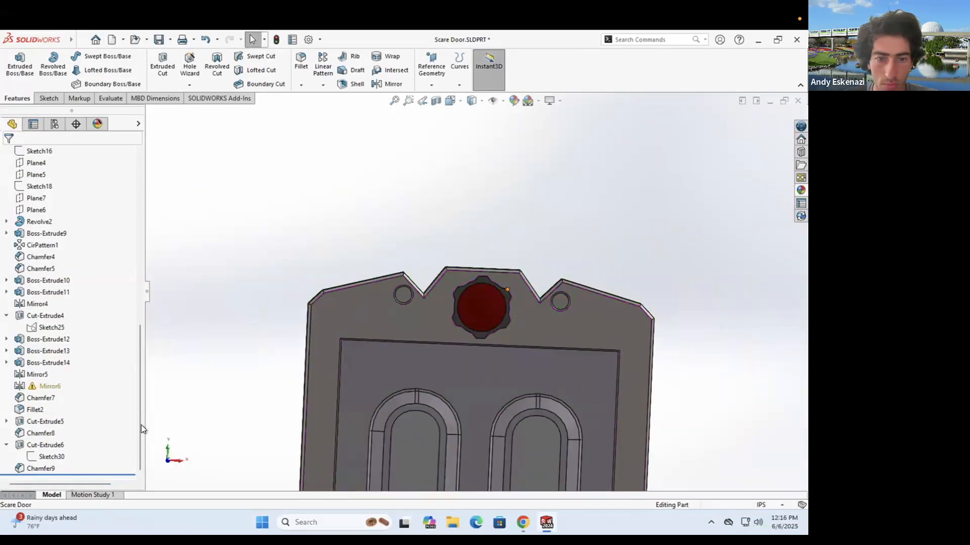
pyautogui.doubleClick(451, 292)
pyautogui.write('0.0')
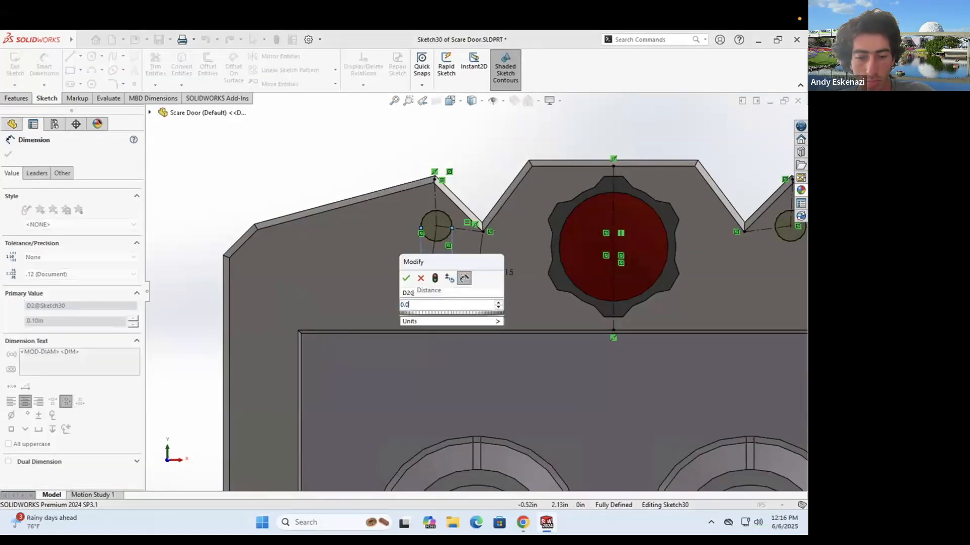
pyautogui.write('5')
pyautogui.press('Return')
pyautogui.write('0.08')
pyautogui.press('Return')
pyautogui.doubleClick(443, 289)
pyautogui.press('Return')
pyautogui.hotkey('ctrl', 'b')
pyautogui.scroll(-5, 439, 265)
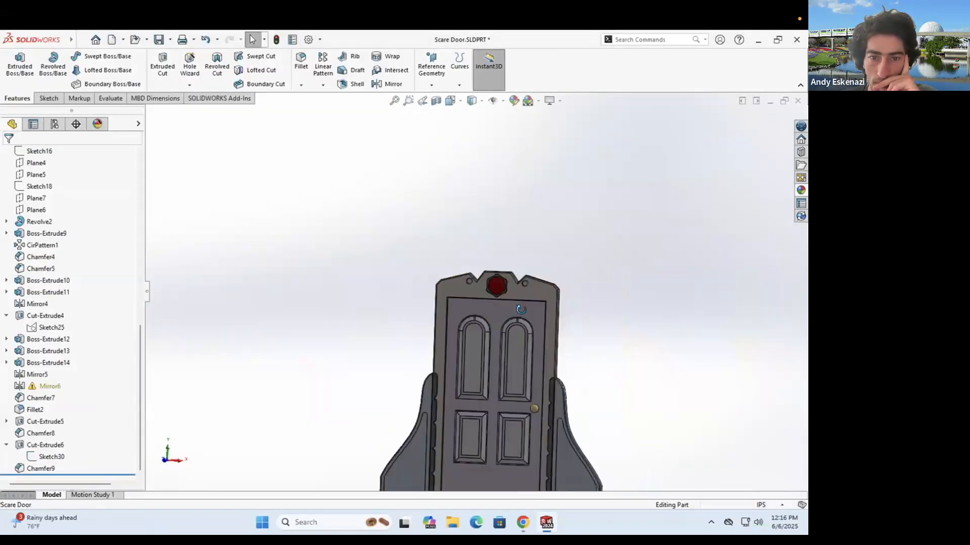
# Step: Recheck the door reference image in Chrome, and set the recess chamfer to the brushed steel appearance
pyautogui.hotkey('alt', 'Tab')
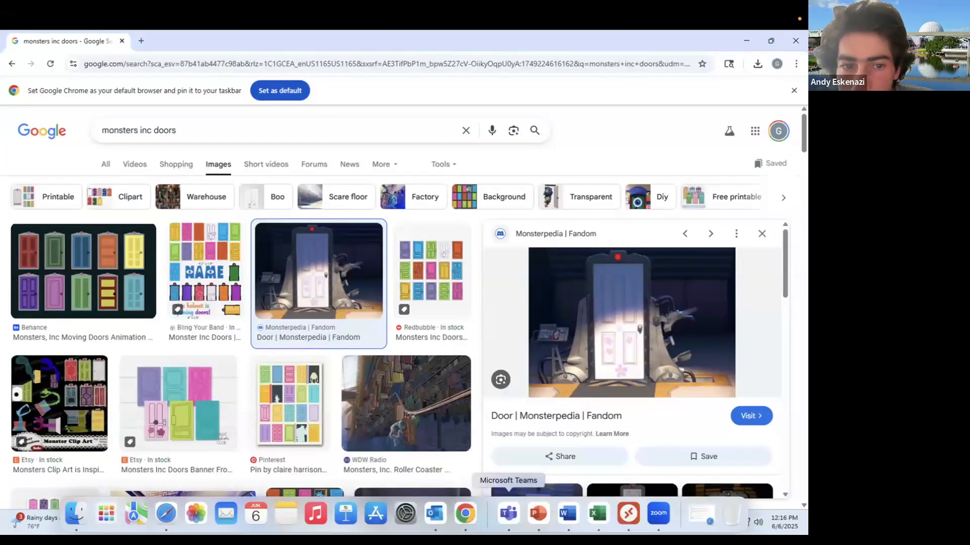
pyautogui.click(518, 523)
pyautogui.scroll(-8, 446, 270)
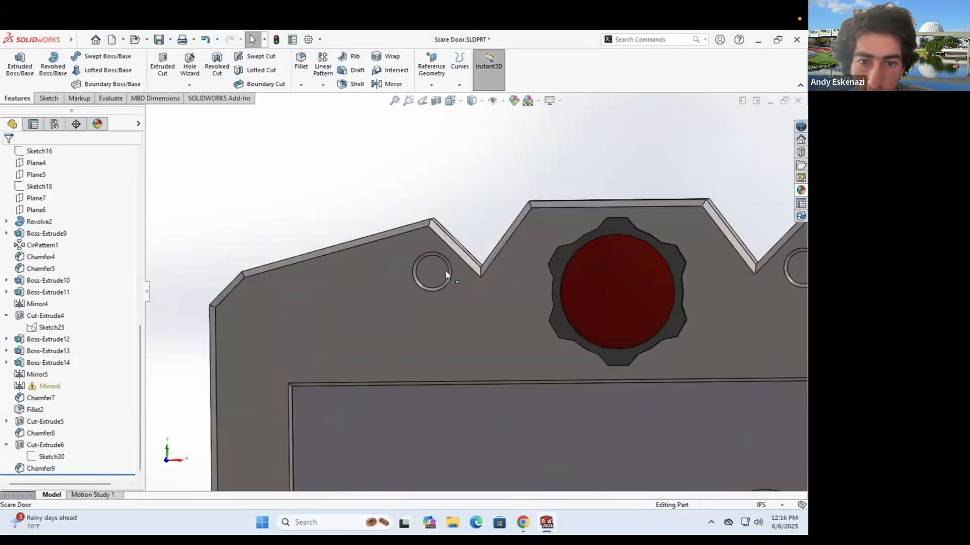
pyautogui.rightClick(445, 237)
pyautogui.scroll(8, 344, 231)
pyautogui.press('Escape')
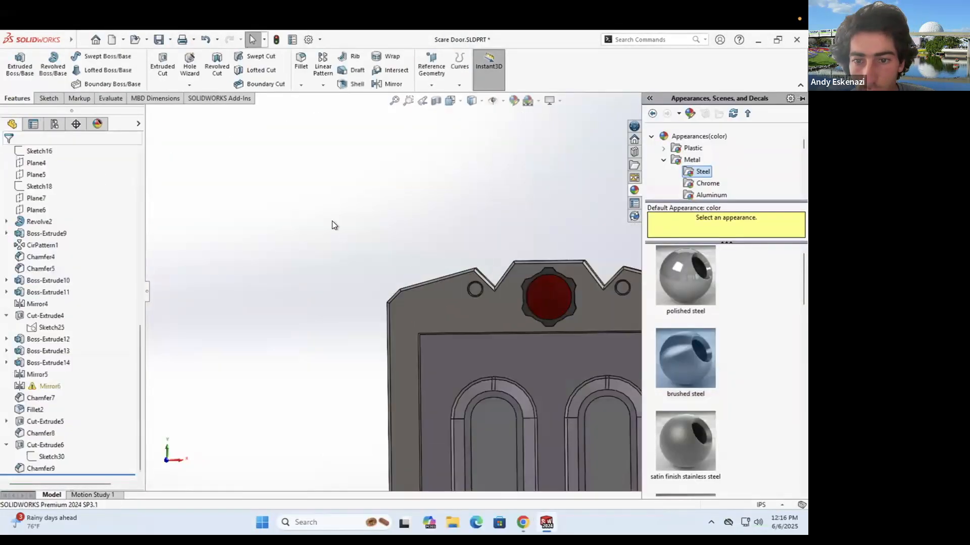
# Step: Start a feature mirror about Plane2 with the door-panel features Boss-Extrude8 and Cut-Extrude2
pyautogui.moveTo(518, 341); pyautogui.dragTo(352, 104, button='middle')
pyautogui.click(389, 84)
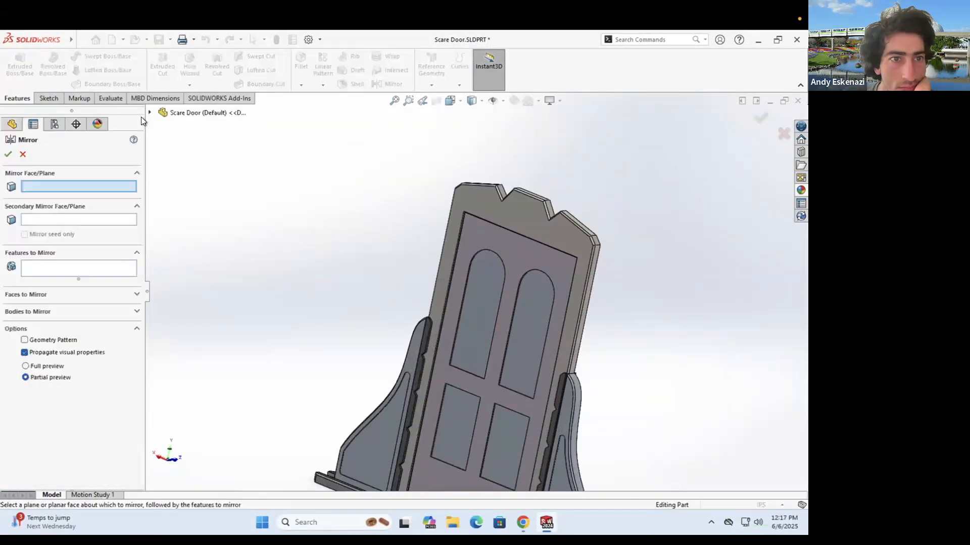
pyautogui.click(441, 283)
pyautogui.hotkey('ctrl', '8')
pyautogui.scroll(-8, 478, 286)
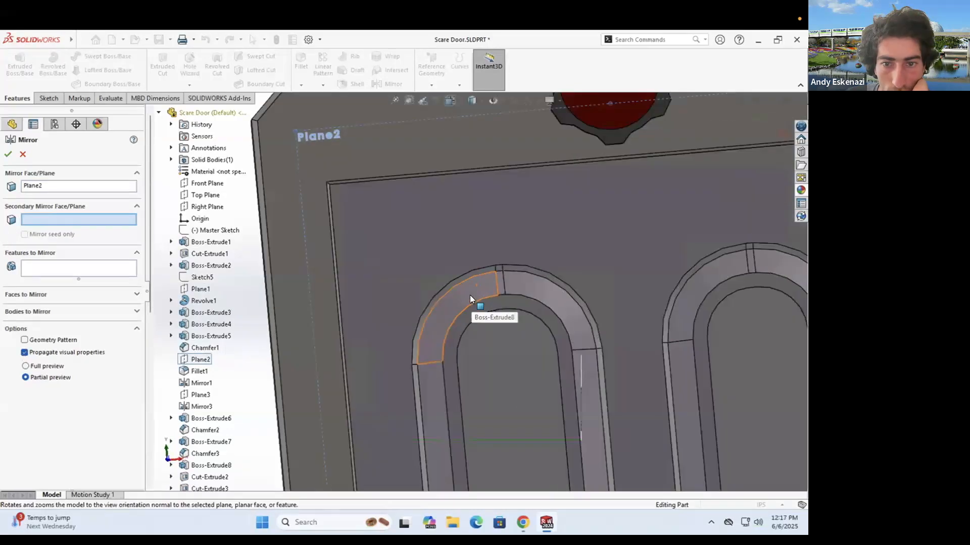
pyautogui.click(470, 295)
pyautogui.click(488, 348)
# Step: Try to include the panel chamfer, Chamfer8, in the mirror, and apply the mirror to the door's back side
pyautogui.moveTo(524, 329); pyautogui.dragTo(513, 281, button='middle')
pyautogui.click(512, 283)
pyautogui.scroll(3, 512, 284)
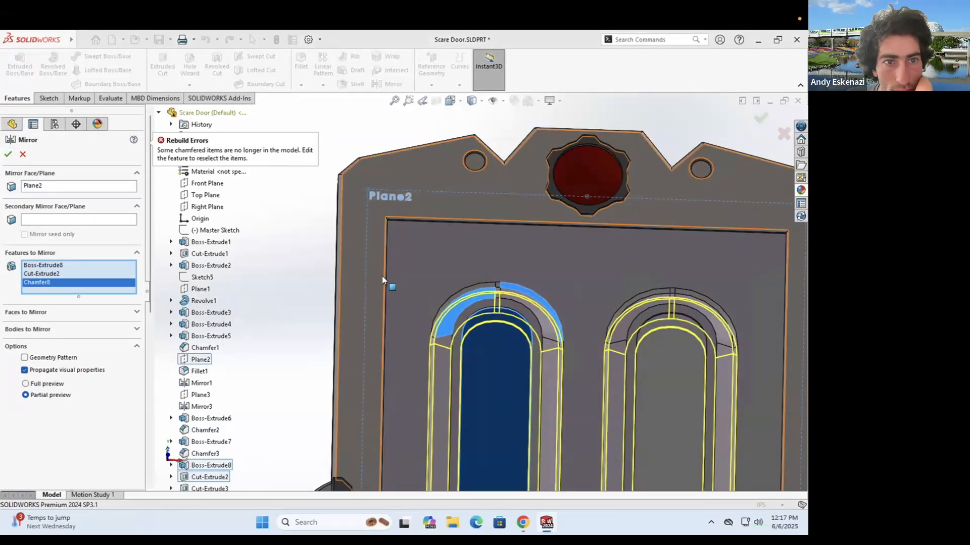
pyautogui.scroll(5, 476, 299)
pyautogui.scroll(-10, 490, 279)
pyautogui.press('Return')
pyautogui.scroll(5, 272, 286)
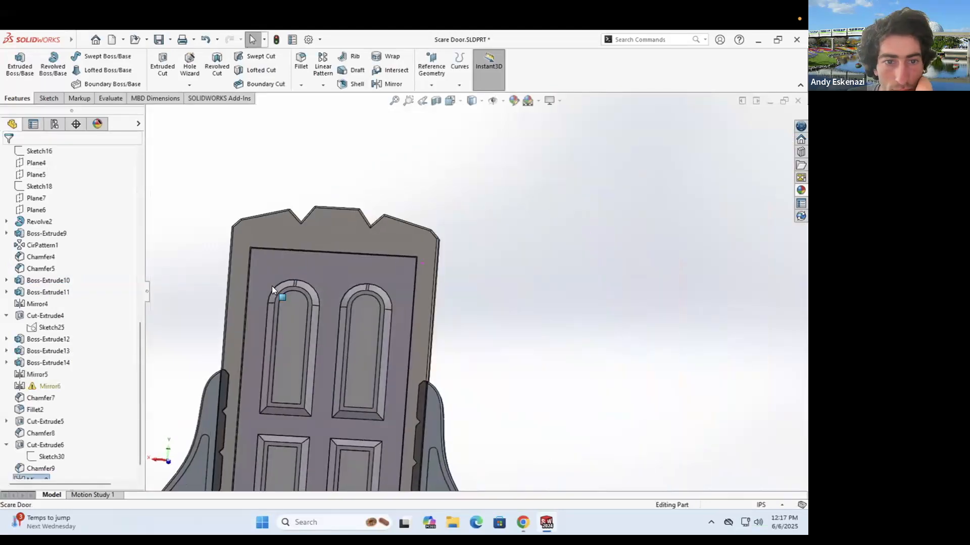
# Step: Start a chamfer of 0.02 in at 45° and select the outer edges of the back side's two arched panels
pyautogui.scroll(-6, 272, 286)
pyautogui.click(301, 85)
pyautogui.click(313, 112)
pyautogui.click(414, 346)
pyautogui.scroll(5, 538, 295)
pyautogui.click(451, 344)
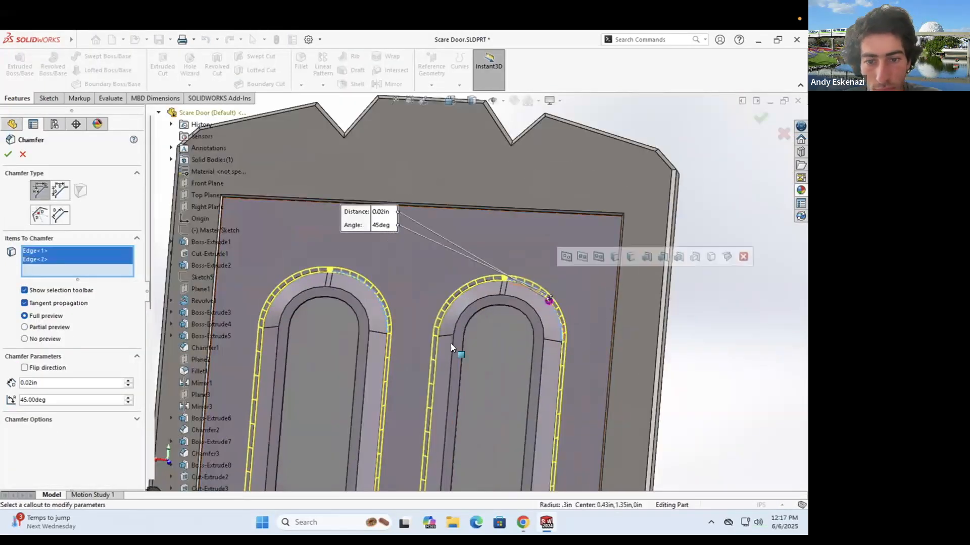
pyautogui.scroll(-3, 411, 393)
pyautogui.scroll(3, 498, 356)
pyautogui.scroll(-6, 485, 386)
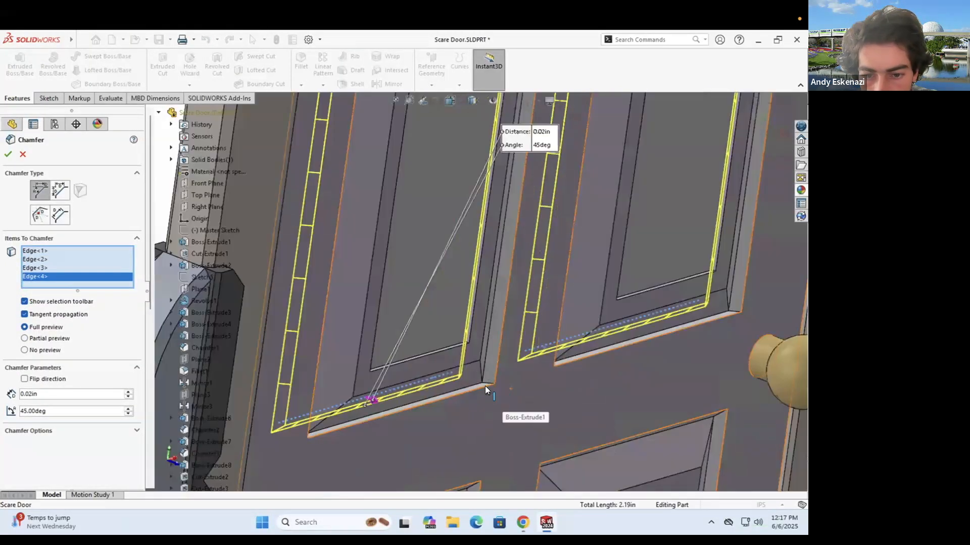
pyautogui.click(485, 385)
pyautogui.click(613, 422)
pyautogui.scroll(5, 614, 422)
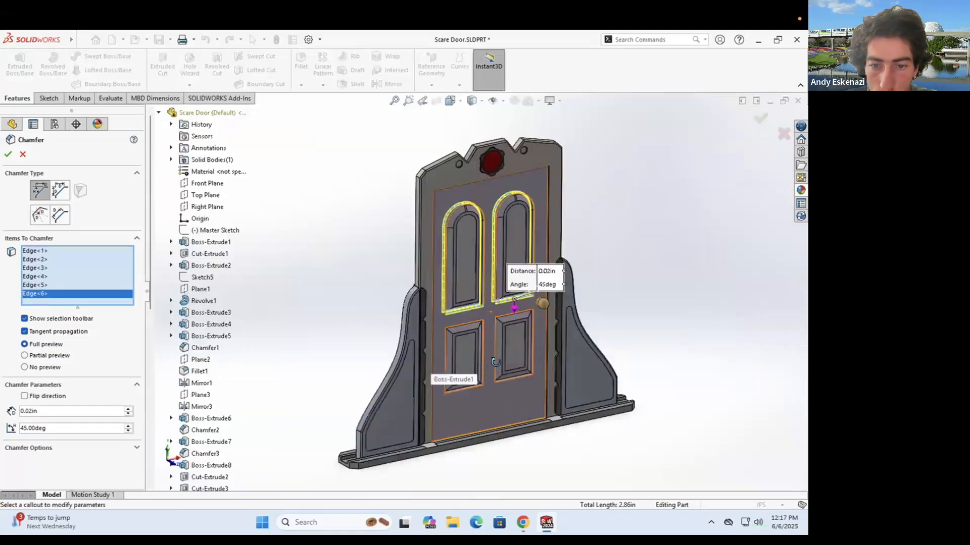
# Step: Add the outer edges of the two lower rectangular panels to the 0.02 in chamfer and apply it
pyautogui.scroll(-6, 453, 218)
pyautogui.click(447, 225)
pyautogui.scroll(4, 640, 278)
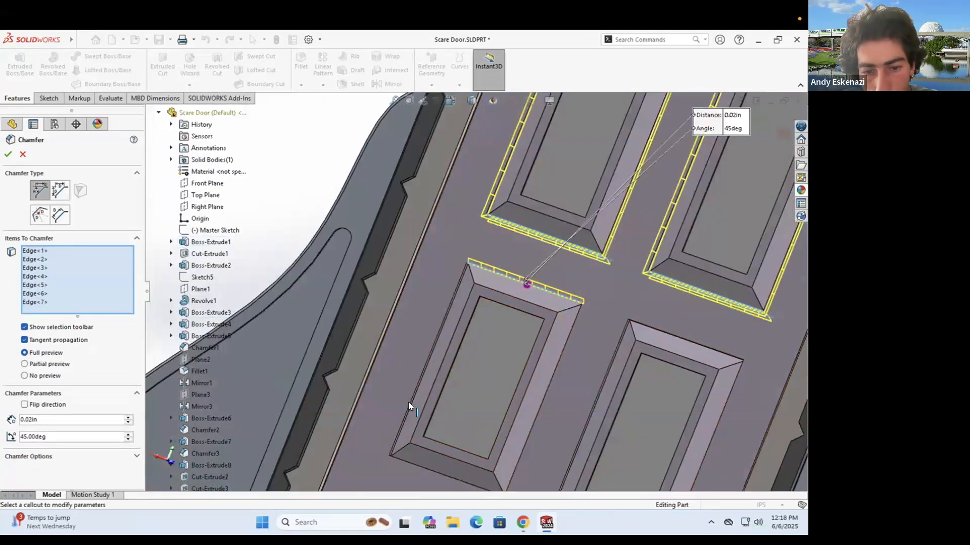
pyautogui.click(556, 364)
pyautogui.scroll(-5, 635, 321)
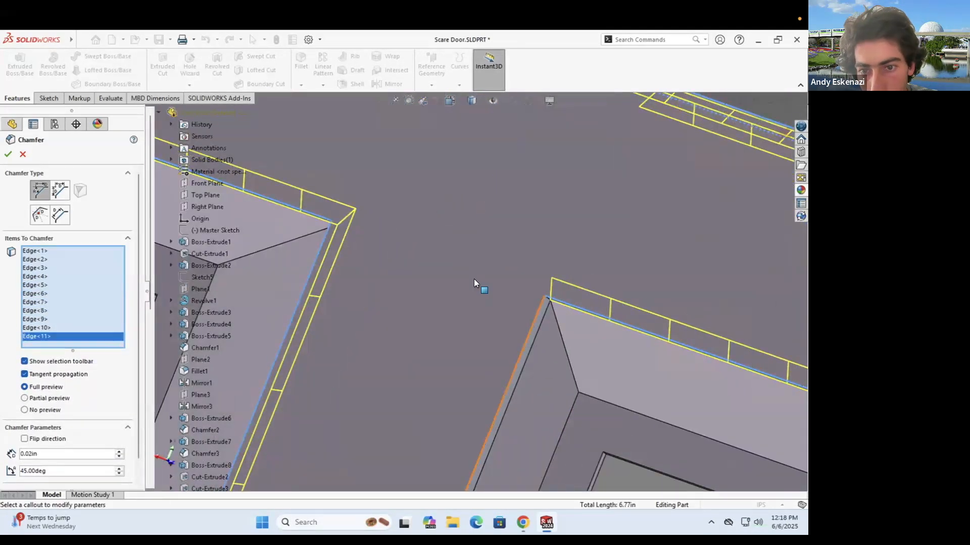
pyautogui.scroll(2, 473, 279)
pyautogui.keyDown('ctrl'); pyautogui.moveTo(567, 312); pyautogui.dragTo(319, 387, button='middle'); pyautogui.keyUp('ctrl')
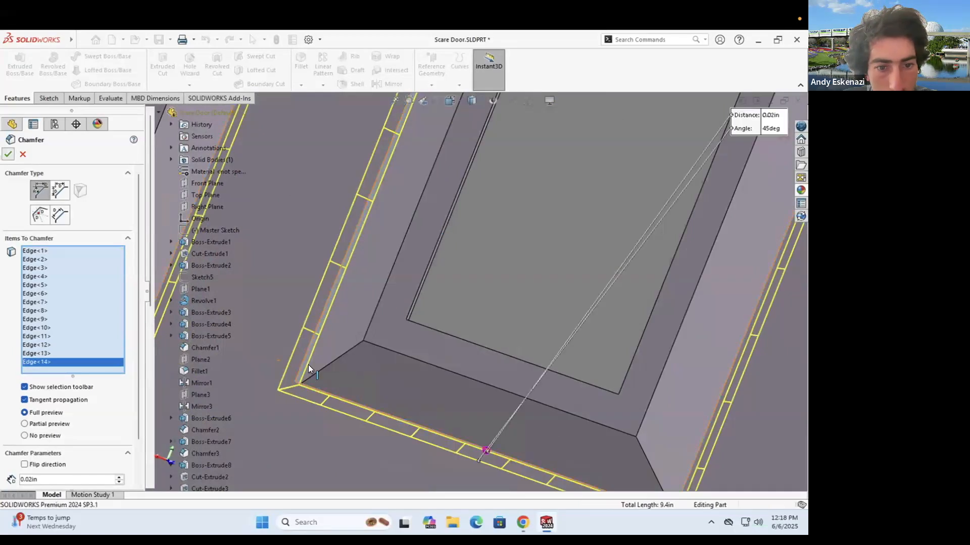
pyautogui.press('Return')
# Step: Recolor the new panel-edge chamfer to match the adjacent panel bevel
pyautogui.rightClick(323, 253)
pyautogui.click(378, 234)
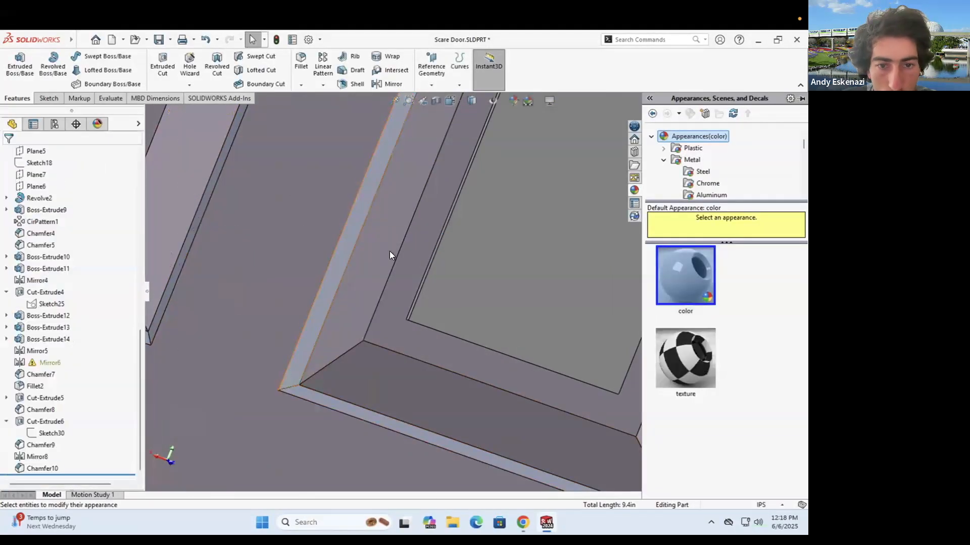
pyautogui.click(394, 255)
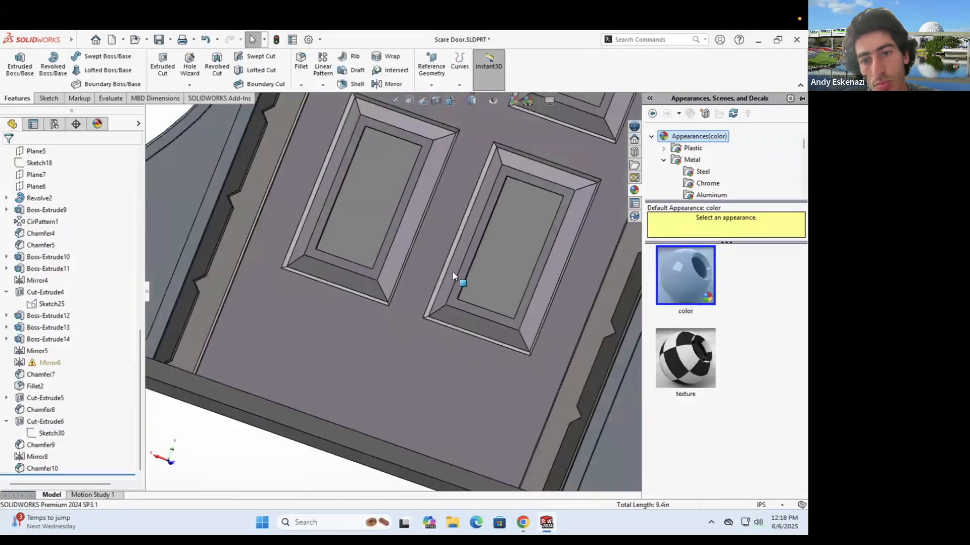
pyautogui.moveTo(453, 272); pyautogui.dragTo(326, 224, button='middle')
pyautogui.scroll(-5, 404, 308)
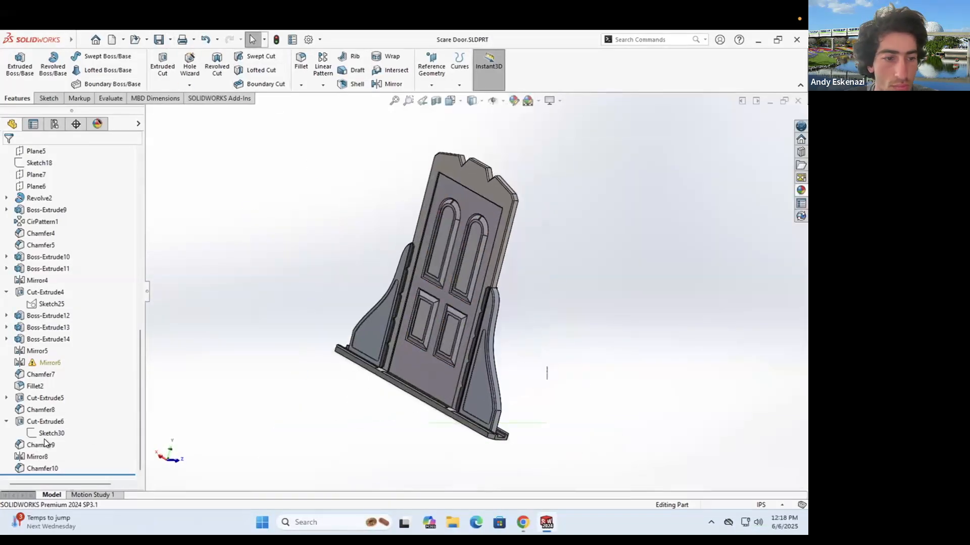
# Step: Edit the mirror about Plane2 to include Revolve1, Boss-Extrude3, Revolve2, Boss-Extrude9 and CirPattern1
pyautogui.scroll(-5, 546, 301)
pyautogui.click(553, 303)
pyautogui.scroll(4, 500, 293)
pyautogui.moveTo(500, 293); pyautogui.dragTo(465, 237, button='middle')
pyautogui.scroll(-5, 465, 237)
pyautogui.click(433, 177)
pyautogui.scroll(8, 411, 241)
# Step: Add the round frame recesses beside the red light to the Plane2 mirror and apply it
pyautogui.click(39, 459)
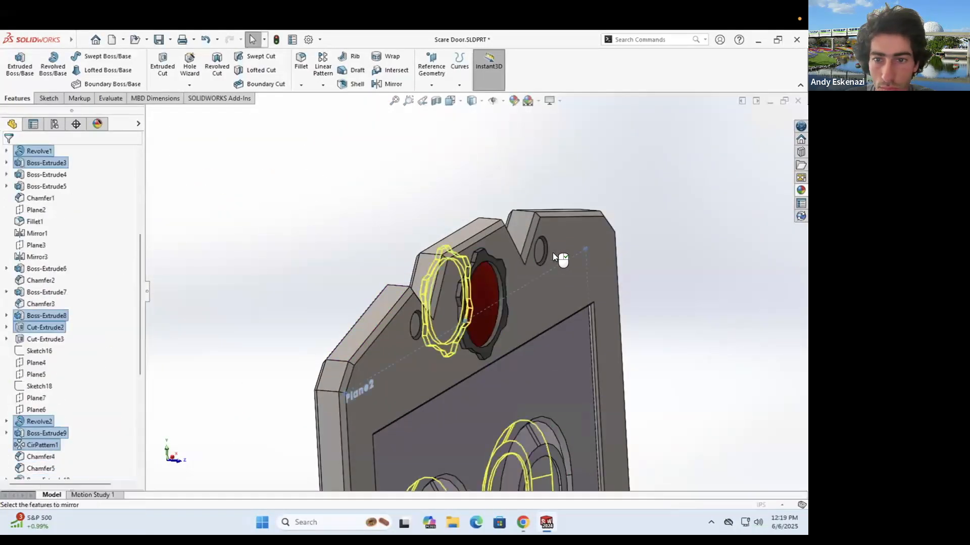
pyautogui.scroll(-5, 554, 257)
pyautogui.click(539, 248)
pyautogui.scroll(5, 539, 247)
pyautogui.rightClick(79, 335)
pyautogui.press('Return')
# Step: Chamfer the mirrored round recess edges on the back frame by 0.02 in at 45°
pyautogui.moveTo(331, 196); pyautogui.dragTo(444, 308, button='middle')
pyautogui.scroll(-5, 373, 319)
pyautogui.click(301, 85)
pyautogui.click(318, 115)
pyautogui.click(422, 316)
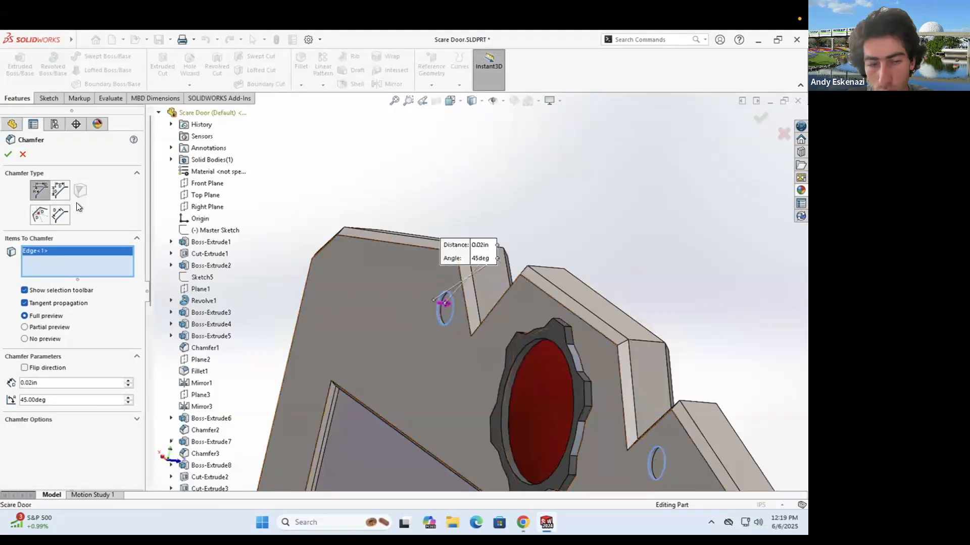
pyautogui.press('Return')
# Step: Edit the appearance color of the new back-side recess chamfer
pyautogui.scroll(-3, 422, 241)
pyautogui.rightClick(353, 230)
pyautogui.click(445, 248)
pyautogui.click(454, 264)
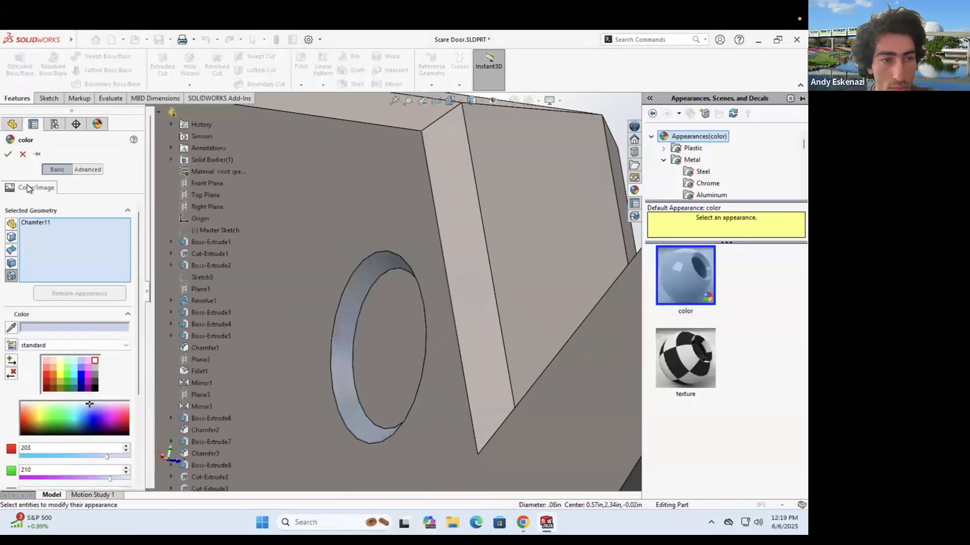
pyautogui.scroll(3, 380, 262)
# Step: Save the part and check the door reference image in Chrome before returning to SOLIDWORKS
pyautogui.moveTo(380, 258); pyautogui.dragTo(515, 405, button='middle')
pyautogui.moveTo(456, 386); pyautogui.dragTo(510, 284, button='middle')
pyautogui.hotkey('ctrl', 's')
pyautogui.click(522, 522)
pyautogui.hotkey('alt', 'Tab')
pyautogui.scroll(-2, 510, 284)
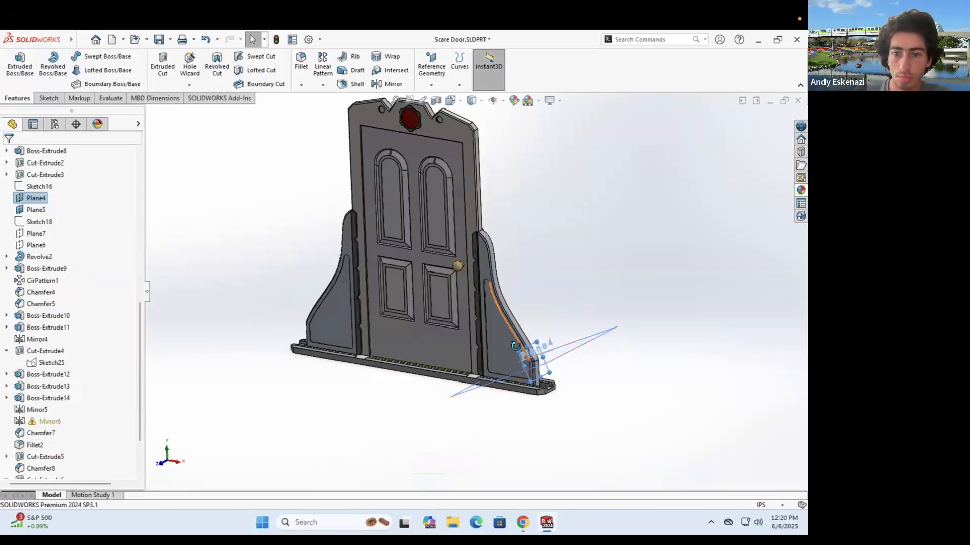
# Step: Start a sketch on Plane5 and draw a centerline about 0.57 in long outward from the side bracket's lower end
pyautogui.rightClick(40, 187)
pyautogui.click(47, 172)
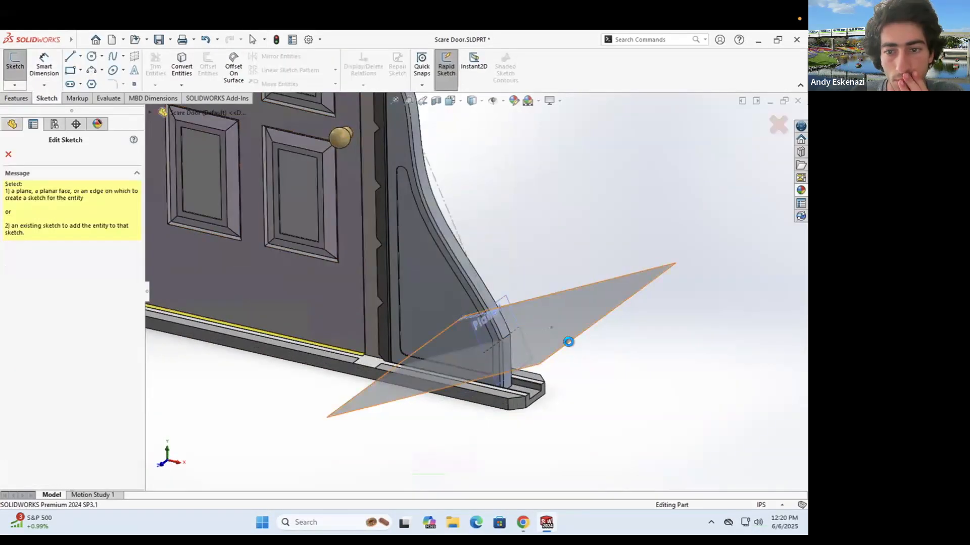
pyautogui.click(568, 342)
pyautogui.scroll(-10, 633, 238)
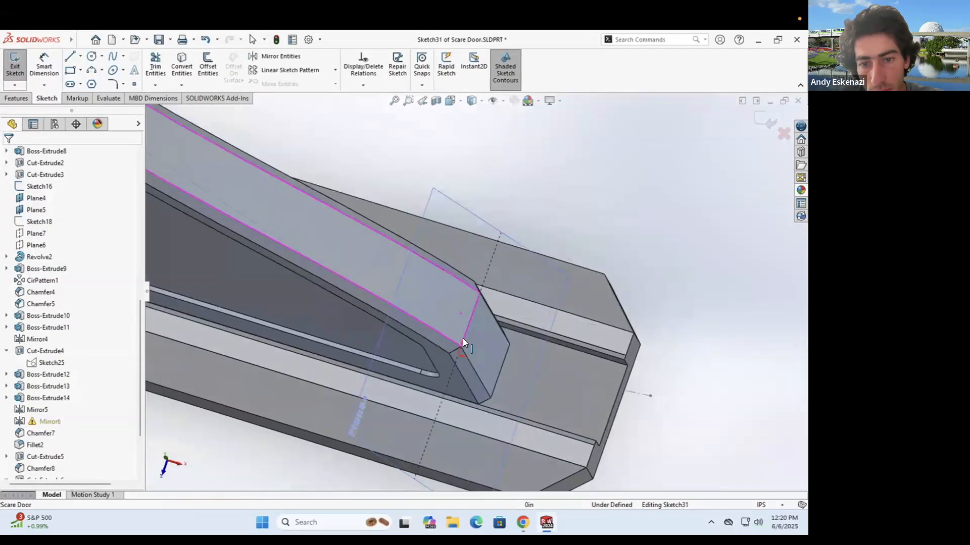
pyautogui.moveTo(475, 302)
pyautogui.mouseDown(button='middle')
pyautogui.moveTo(453, 287)
pyautogui.moveTo(470, 325)
pyautogui.mouseUp(button='middle')
pyautogui.press('l')
pyautogui.press('Escape')
pyautogui.scroll(4, 511, 262)
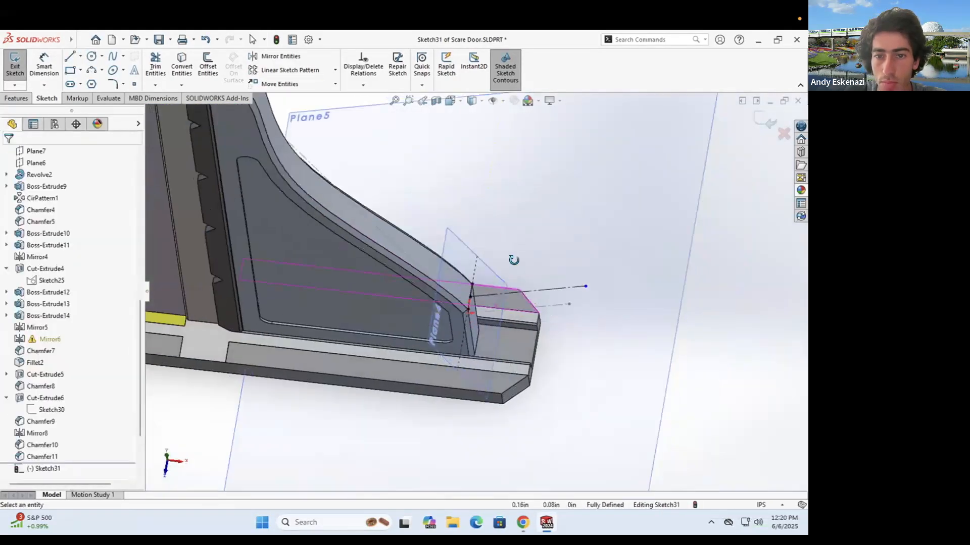
# Step: Dimension the centerline's horizontal length to 0.5 in
pyautogui.click(553, 264)
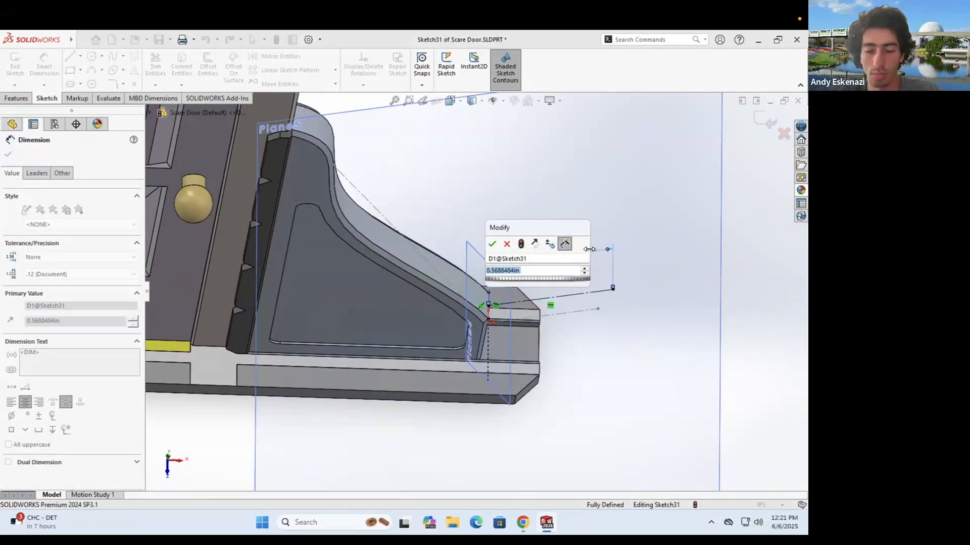
pyautogui.write('.5')
pyautogui.press('Return')
pyautogui.press('Escape')
# Step: Draw a construction circle centered on the centerline's midpoint and set its diameter to 0.68 in
pyautogui.moveTo(531, 305); pyautogui.dragTo(485, 283, button='middle')
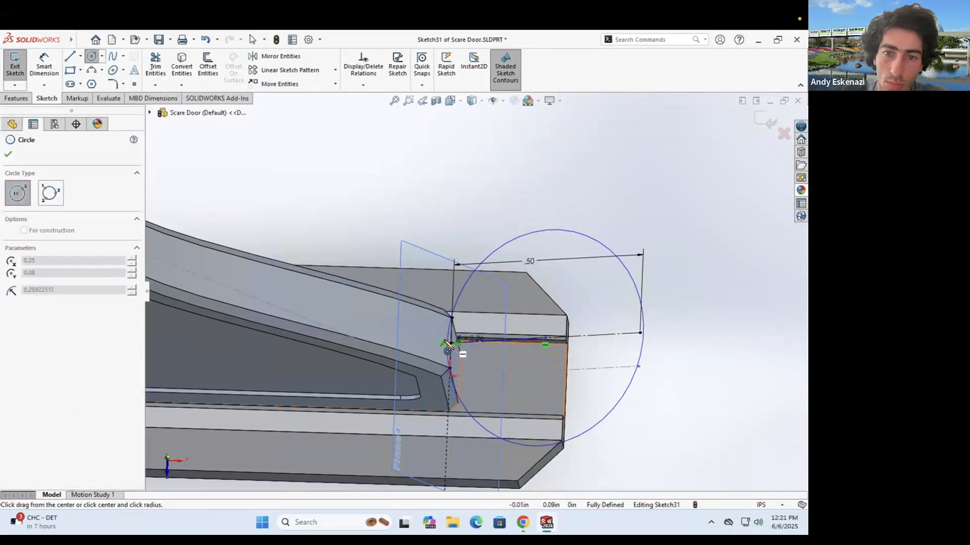
pyautogui.click(427, 363)
pyautogui.moveTo(427, 363)
pyautogui.mouseDown(button='middle')
pyautogui.moveTo(451, 283)
pyautogui.moveTo(485, 288)
pyautogui.mouseUp(button='middle')
pyautogui.press('Escape')
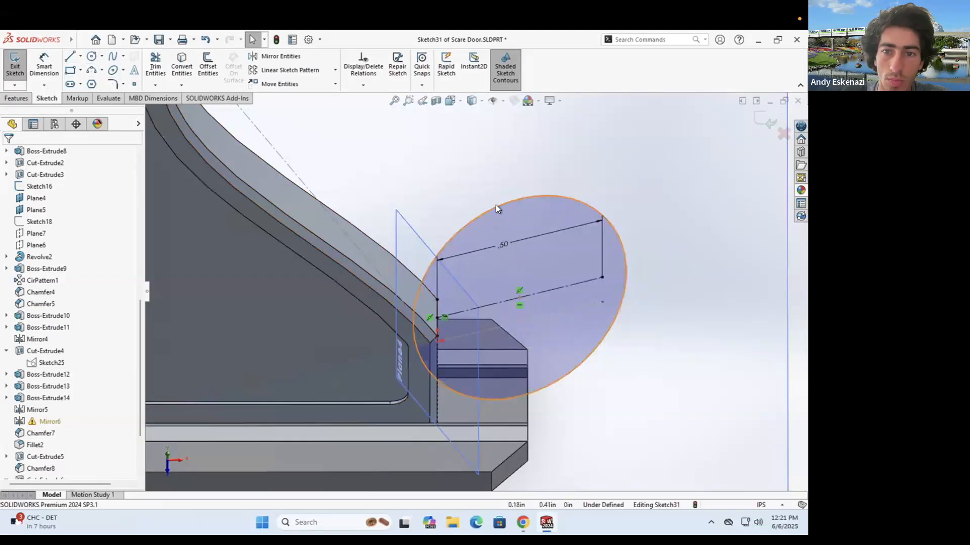
pyautogui.click(589, 356)
pyautogui.click(680, 368)
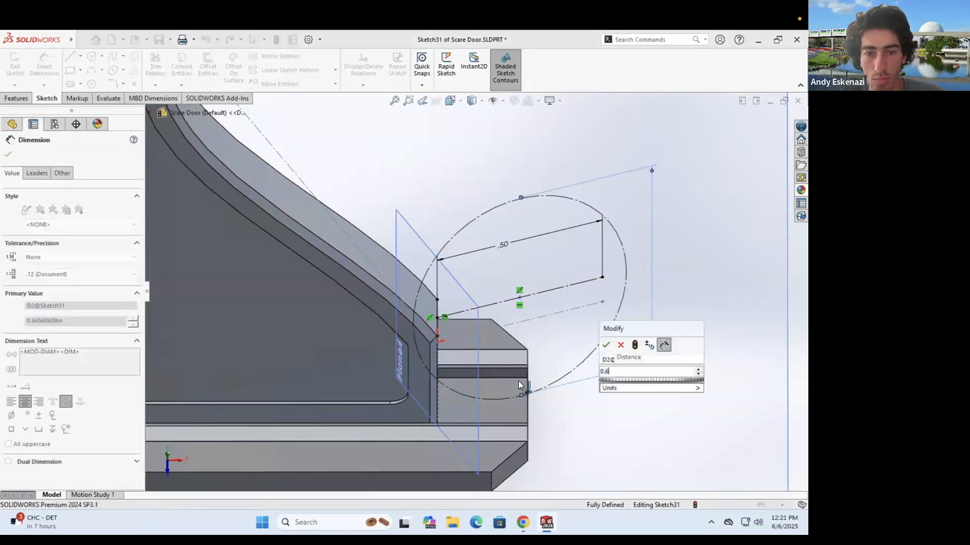
pyautogui.press('Return')
pyautogui.click(655, 357)
pyautogui.moveTo(655, 357)
pyautogui.mouseDown(button='middle')
pyautogui.moveTo(681, 350)
pyautogui.moveTo(419, 214)
pyautogui.moveTo(505, 228)
pyautogui.mouseUp(button='middle')
pyautogui.doubleClick(681, 350)
# Step: Draw a construction line from the circle's center to its edge and set its angle to the centerline to 75°
pyautogui.click(91, 71)
pyautogui.click(606, 157)
pyautogui.press('Escape')
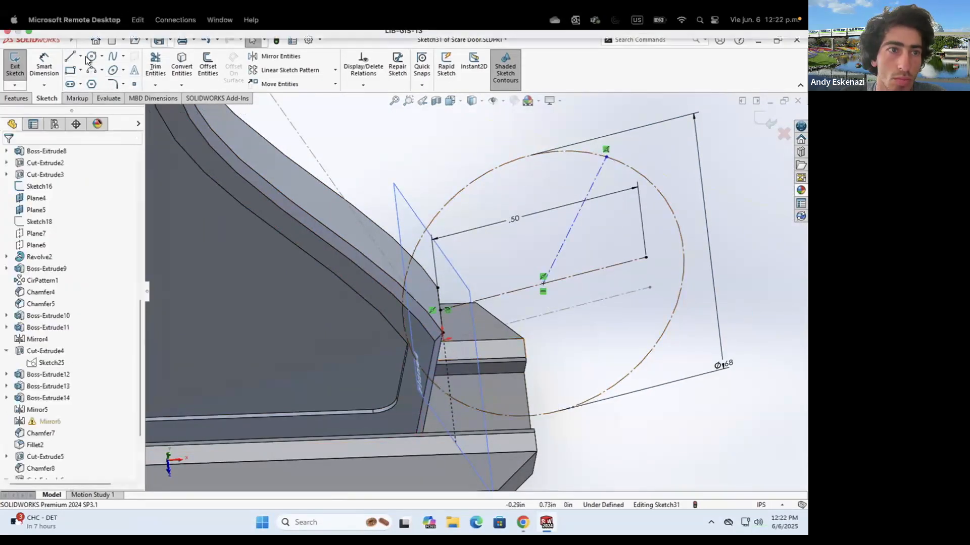
pyautogui.press('Escape')
pyautogui.click(590, 253)
pyautogui.write('75')
pyautogui.press('Return')
# Step: Set the second radial construction line, on the centerline's opposite side, to an angle of 75° as well
pyautogui.click(590, 271)
pyautogui.click(610, 313)
pyautogui.click(615, 284)
pyautogui.write('75')
pyautogui.press('Return')
pyautogui.moveTo(496, 182); pyautogui.dragTo(505, 303, button='middle')
pyautogui.scroll(3, 540, 374)
# Step: Draw a three-point arc between the radial lines' endpoints on the bracket side and relate it to the construction circle
pyautogui.press('a')
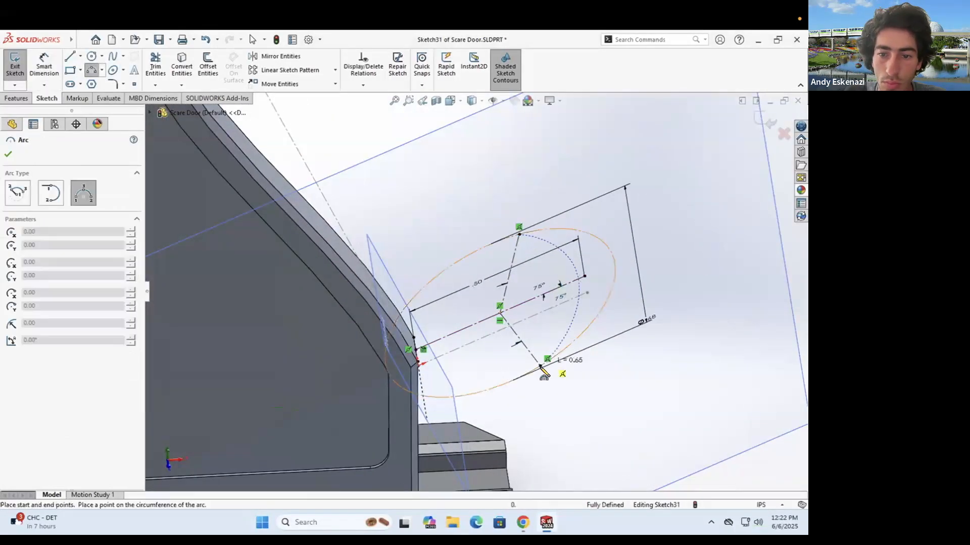
pyautogui.click(544, 375)
pyautogui.press('Escape')
pyautogui.keyDown('ctrl'); pyautogui.click(464, 366); pyautogui.keyUp('ctrl')
pyautogui.hotkey('ctrl', 'z')
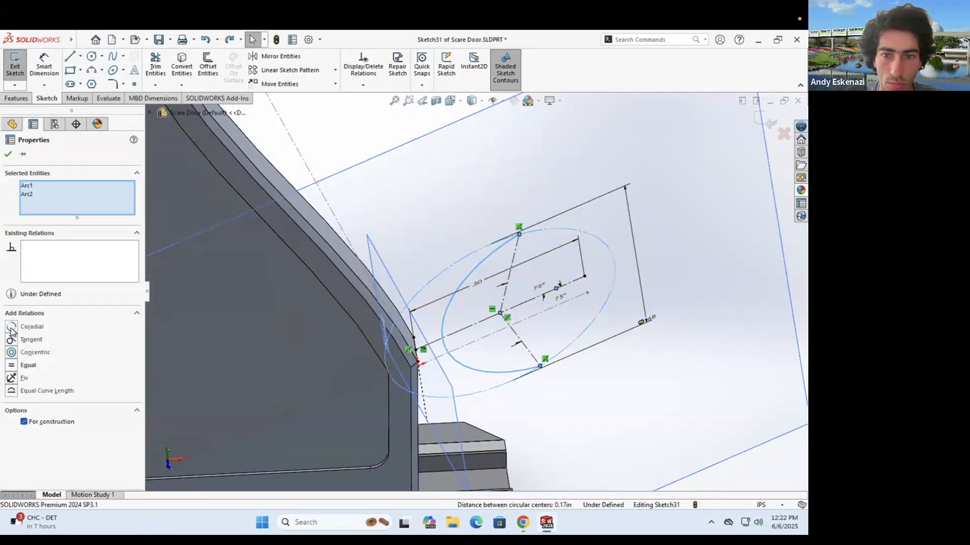
# Step: Offset the arc inward and close both ends with short lines to form a curved bar profile
pyautogui.scroll(-3, 494, 261)
pyautogui.scroll(3, 494, 262)
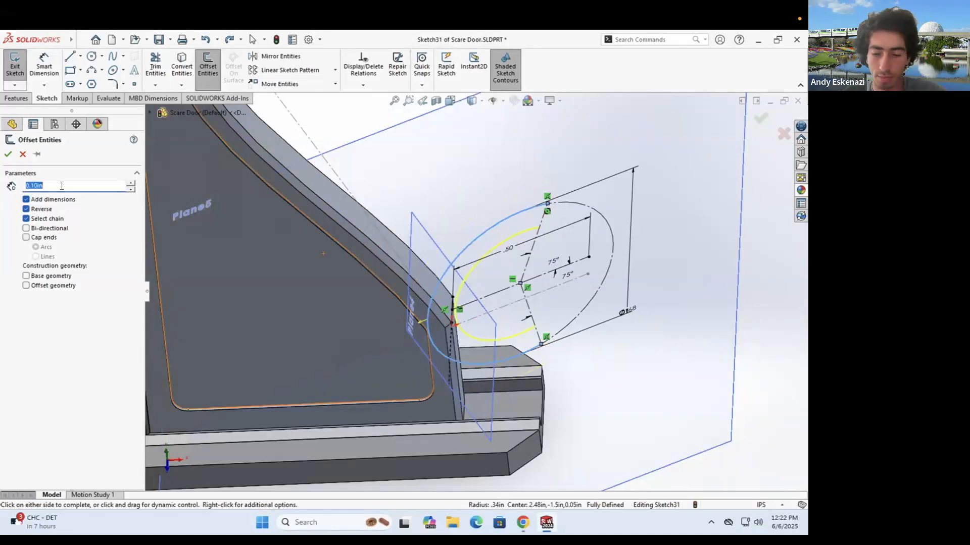
pyautogui.scroll(2, 405, 325)
pyautogui.click(404, 325)
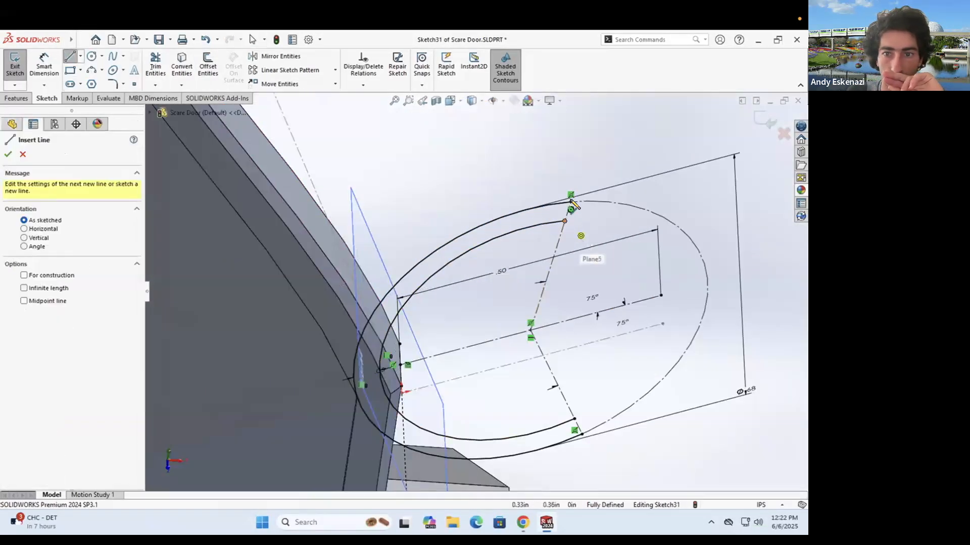
pyautogui.click(586, 433)
pyautogui.press('Escape')
# Step: Exit the sketch and extrude the curved bar profile as a blind boss merged with the bracket
pyautogui.scroll(-3, 489, 338)
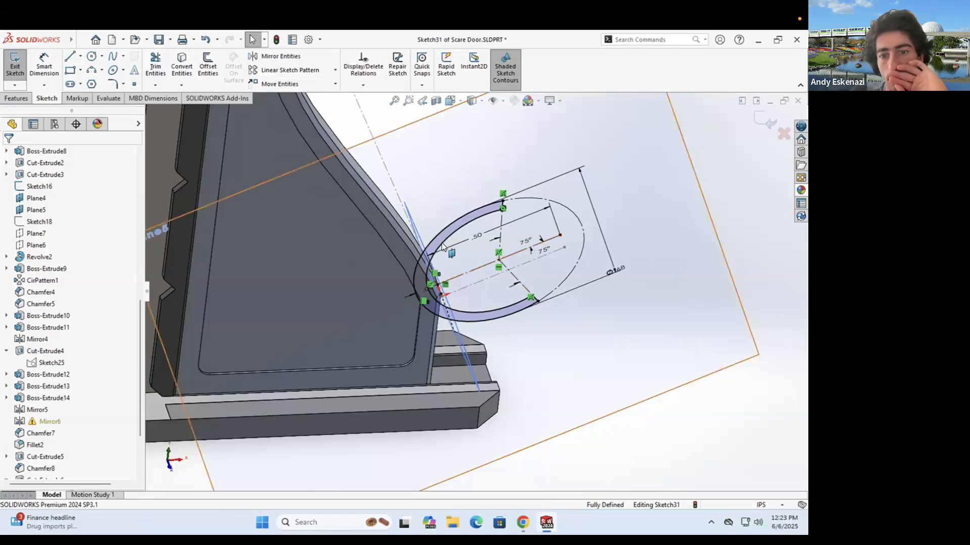
pyautogui.scroll(-3, 500, 244)
pyautogui.scroll(4, 622, 246)
pyautogui.click(15, 66)
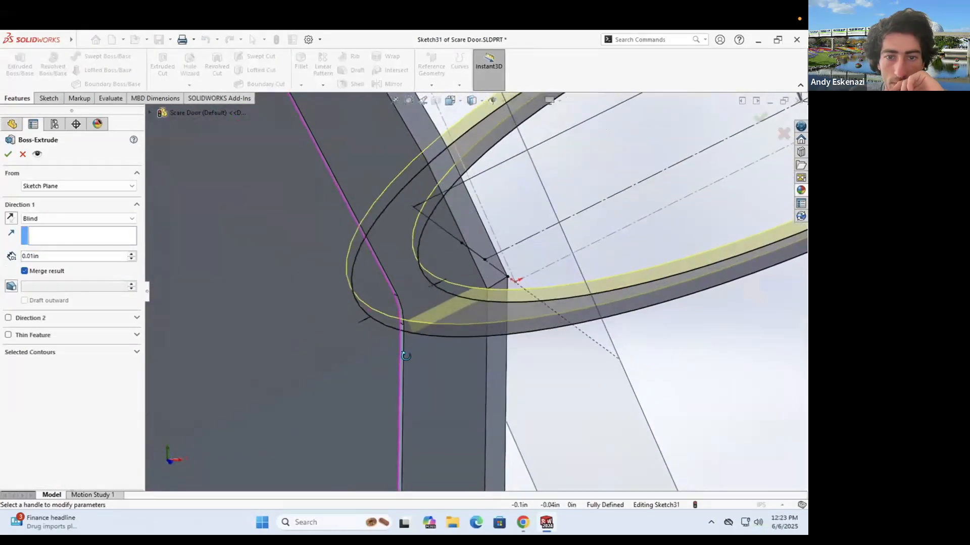
pyautogui.scroll(-3, 445, 278)
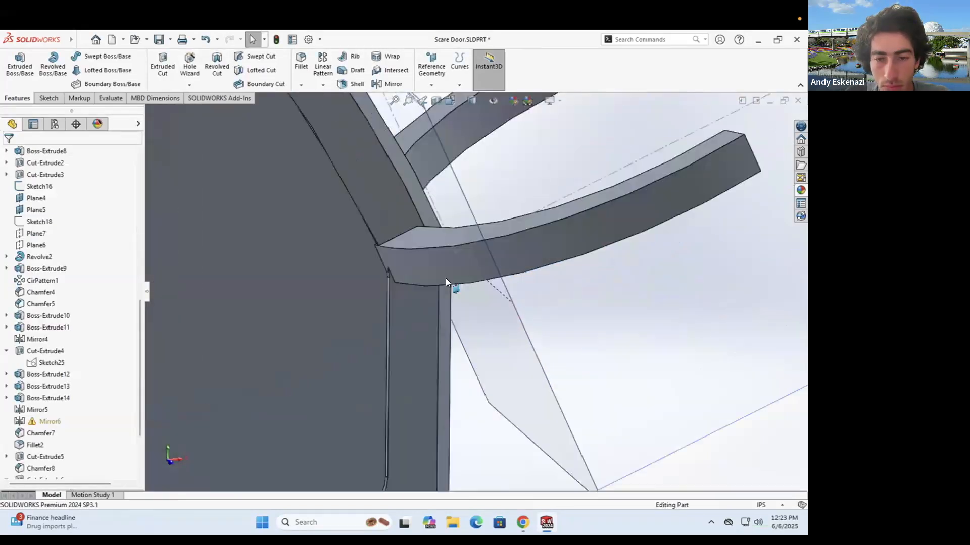
pyautogui.scroll(4, 440, 340)
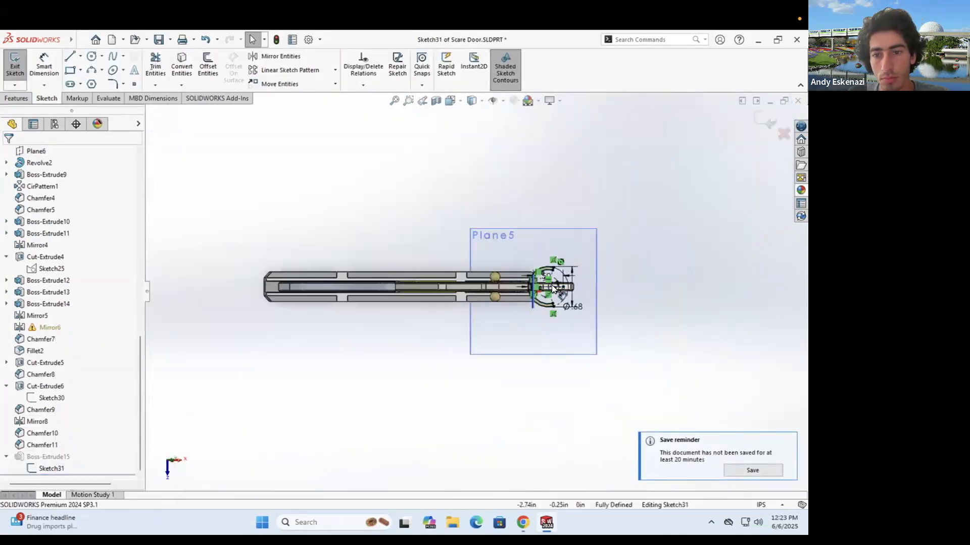
# Step: Reopen Sketch31 of the curved bar and try a different centerline length
pyautogui.scroll(-5, 531, 293)
pyautogui.doubleClick(619, 357)
pyautogui.press('Return')
pyautogui.click(470, 275)
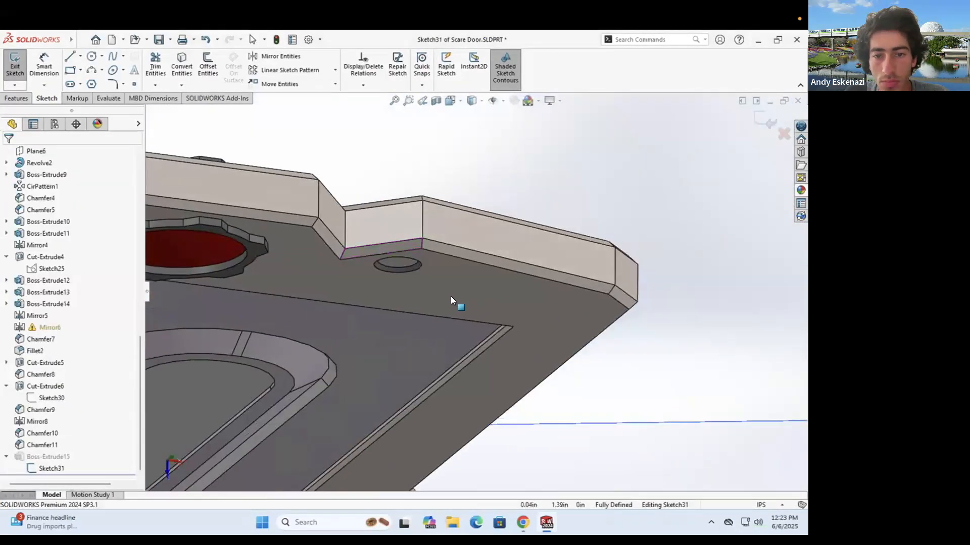
pyautogui.rightClick(35, 457)
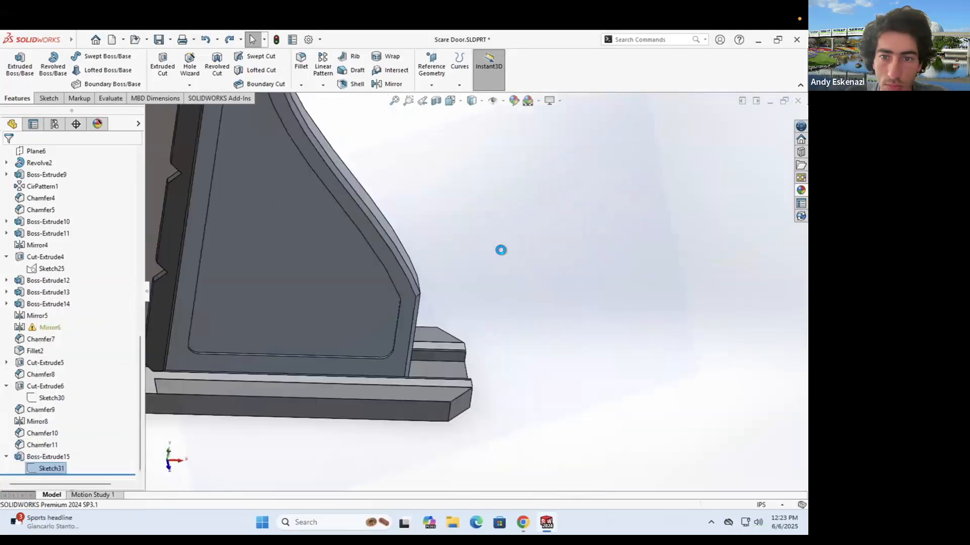
pyautogui.doubleClick(457, 218)
pyautogui.press('Return')
# Step: Try a centerline length of 0.52 in in the curved bar's sketch and rebuild the model
pyautogui.moveTo(428, 274)
pyautogui.mouseDown(button='middle')
pyautogui.moveTo(516, 450)
pyautogui.moveTo(460, 338)
pyautogui.mouseUp(button='middle')
pyautogui.scroll(-3, 505, 293)
pyautogui.doubleClick(546, 241)
pyautogui.write('0.5')
pyautogui.press('Return')
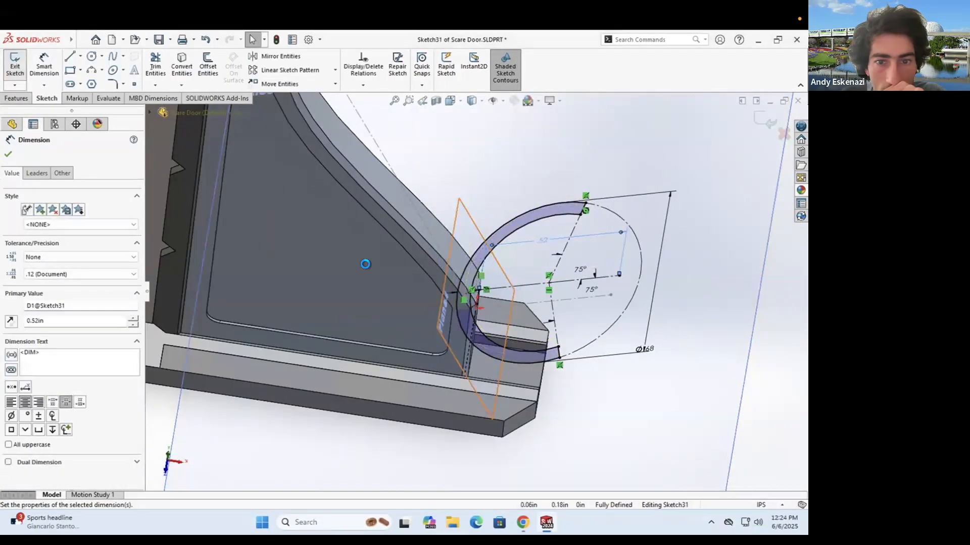
pyautogui.hotkey('ctrl', 'b')
pyautogui.moveTo(427, 298)
pyautogui.mouseDown(button='middle')
pyautogui.moveTo(436, 300)
pyautogui.moveTo(455, 251)
pyautogui.moveTo(472, 269)
pyautogui.moveTo(381, 211)
pyautogui.moveTo(463, 197)
pyautogui.moveTo(435, 296)
pyautogui.mouseUp(button='middle')
# Step: Edit Sketch31 again, set the centerline length to 0.54 in, and exit the sketch
pyautogui.click(47, 467)
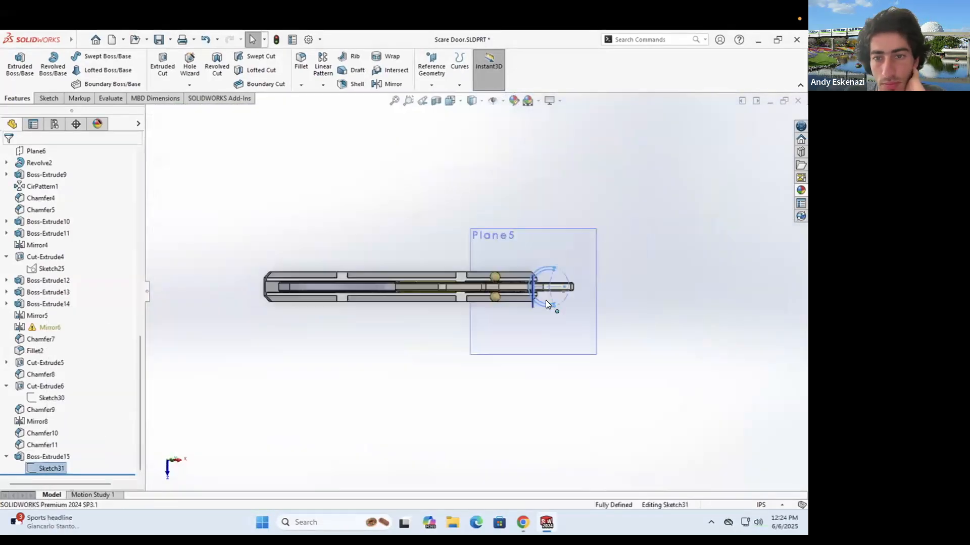
pyautogui.doubleClick(456, 214)
pyautogui.write('0.54')
pyautogui.press('Return')
pyautogui.click(14, 65)
# Step: Start a new sketch in the plane of the curved bar at the side bracket's lower end
pyautogui.click(330, 121)
pyautogui.moveTo(435, 253)
pyautogui.mouseDown(button='middle')
pyautogui.moveTo(479, 334)
pyautogui.moveTo(449, 366)
pyautogui.moveTo(422, 320)
pyautogui.moveTo(444, 334)
pyautogui.moveTo(371, 336)
pyautogui.moveTo(349, 389)
pyautogui.mouseUp(button='middle')
pyautogui.scroll(-3, 449, 365)
pyautogui.click(54, 100)
pyautogui.click(14, 65)
pyautogui.click(405, 364)
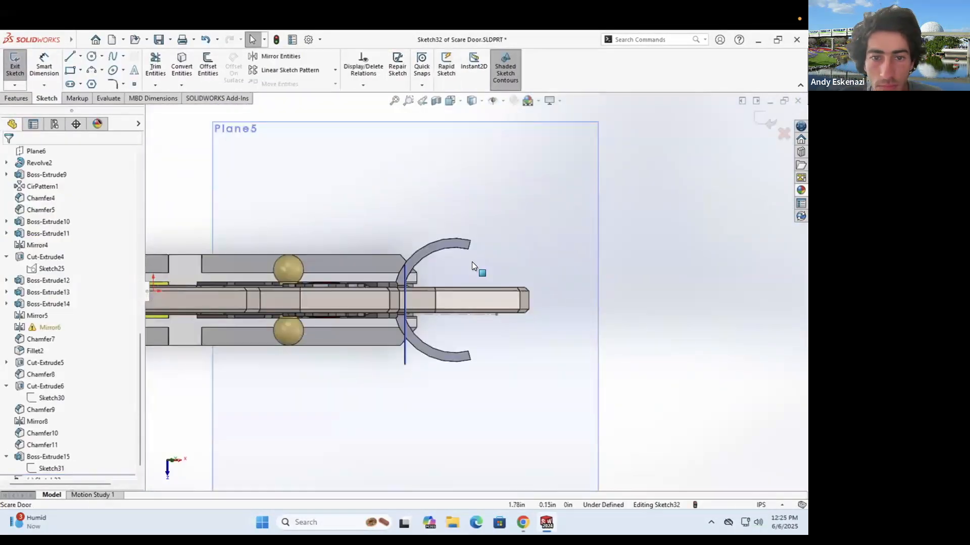
# Step: Trace the bar's inner curve with a three-point arc constrained to its edge, and close the profile with a vertical line
pyautogui.scroll(-4, 475, 262)
pyautogui.click(91, 70)
pyautogui.click(459, 238)
pyautogui.scroll(3, 477, 293)
pyautogui.click(469, 391)
pyautogui.click(410, 308)
pyautogui.press('Escape')
pyautogui.click(413, 302)
pyautogui.keyDown('ctrl'); pyautogui.click(403, 290); pyautogui.keyUp('ctrl')
pyautogui.click(32, 353)
pyautogui.moveTo(445, 308)
pyautogui.mouseDown(button='middle')
pyautogui.moveTo(435, 434)
pyautogui.moveTo(337, 196)
pyautogui.mouseUp(button='middle')
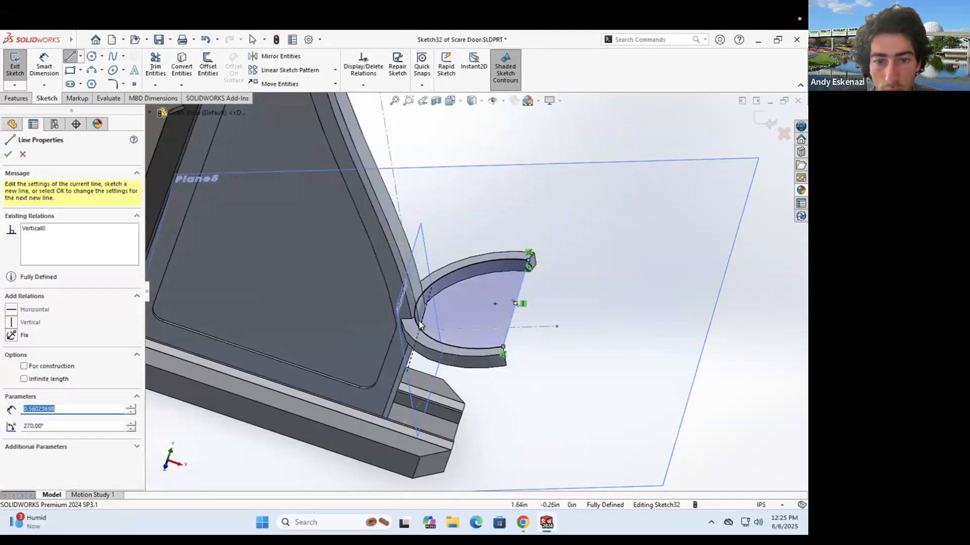
# Step: Start an extruded cut from the curved profile with depths of 0.15 in in Direction 1 and 0.15 in in Direction 2
pyautogui.press('Escape')
pyautogui.moveTo(419, 320); pyautogui.dragTo(361, 242, button='middle')
pyautogui.scroll(-3, 419, 321)
pyautogui.press('Return')
pyautogui.moveTo(596, 235); pyautogui.dragTo(526, 343, button='middle')
pyautogui.scroll(-4, 555, 312)
pyautogui.scroll(5, 556, 313)
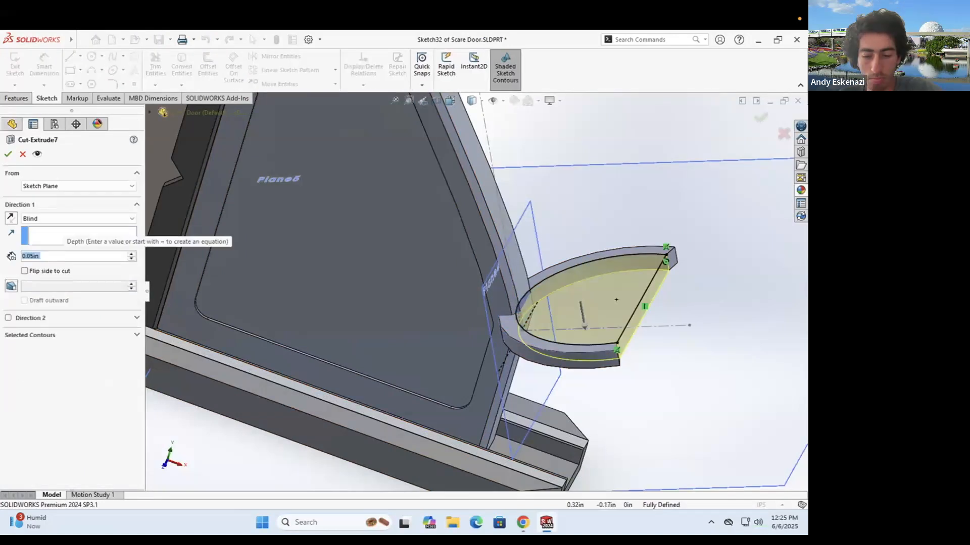
pyautogui.moveTo(467, 348); pyautogui.dragTo(464, 338, button='middle')
pyautogui.click(9, 319)
pyautogui.doubleClick(68, 347)
pyautogui.write('0.15')
pyautogui.press('Return')
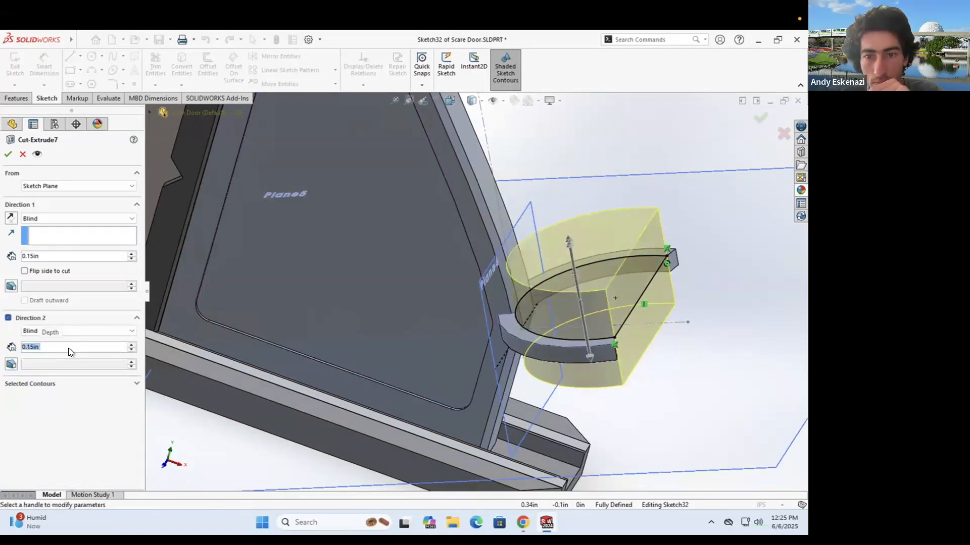
# Step: Set the Direction 2 depth of the cut to 0.5 in and finish the cut
pyautogui.moveTo(522, 336); pyautogui.dragTo(514, 263, button='middle')
pyautogui.scroll(-6, 497, 323)
pyautogui.doubleClick(56, 347)
pyautogui.write('0.5')
pyautogui.press('Return')
pyautogui.scroll(8, 473, 386)
pyautogui.click(8, 155)
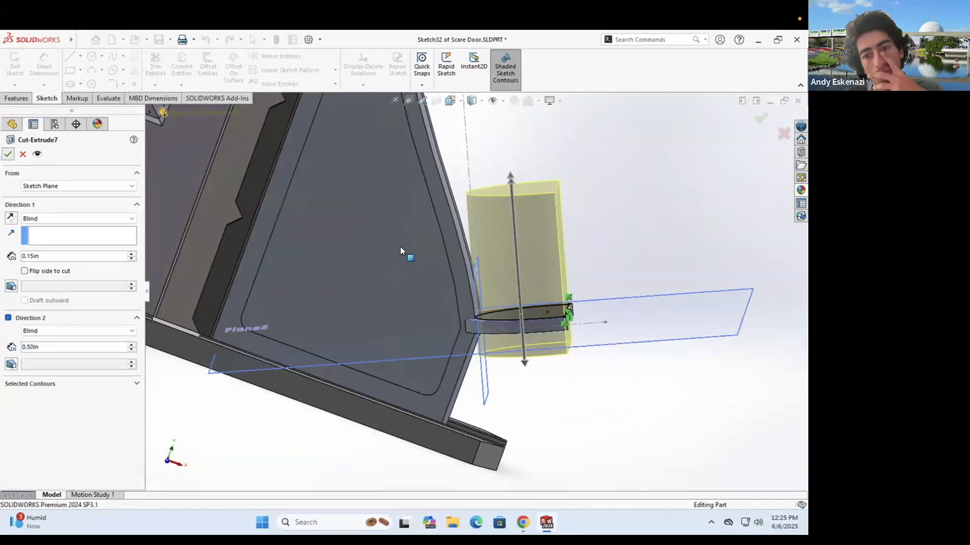
# Step: Examine the trimmed curved bar from several angles, and compare it with the door reference picture in Chrome
pyautogui.moveTo(400, 249); pyautogui.dragTo(581, 262, button='middle')
pyautogui.scroll(3, 581, 263)
pyautogui.scroll(-8, 490, 292)
pyautogui.moveTo(520, 283); pyautogui.dragTo(409, 275, button='middle')
pyautogui.scroll(9, 478, 275)
pyautogui.scroll(2, 468, 315)
pyautogui.scroll(-5, 468, 315)
pyautogui.click(523, 523)
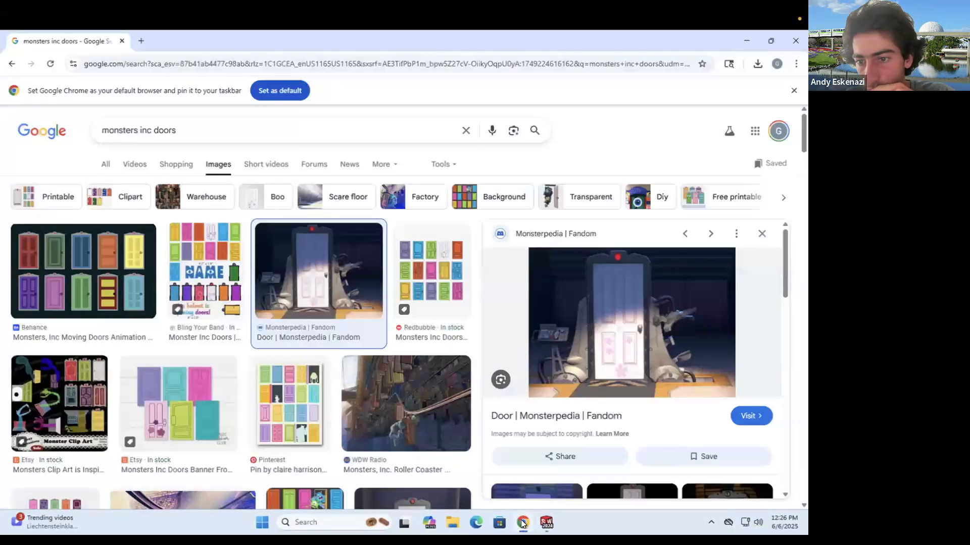
# Step: Return to SOLIDWORKS and save the Scare Door part
pyautogui.click(546, 523)
pyautogui.scroll(8, 438, 178)
pyautogui.scroll(-4, 438, 178)
pyautogui.click(80, 39)
pyautogui.click(97, 158)
# Step: Measure the radius of the curved bar's inner edge
pyautogui.scroll(-7, 492, 402)
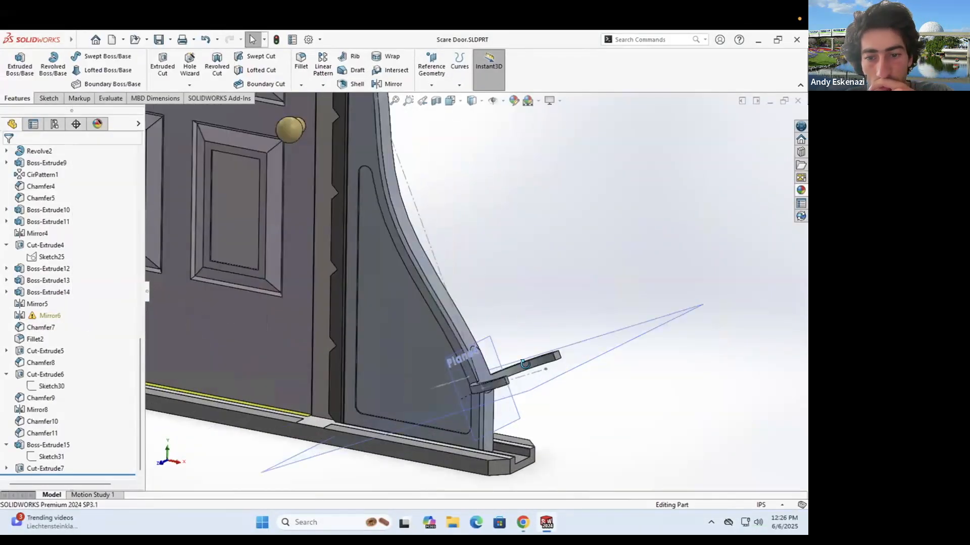
pyautogui.moveTo(510, 348); pyautogui.dragTo(485, 404, button='middle')
pyautogui.scroll(-3, 485, 404)
pyautogui.click(514, 355)
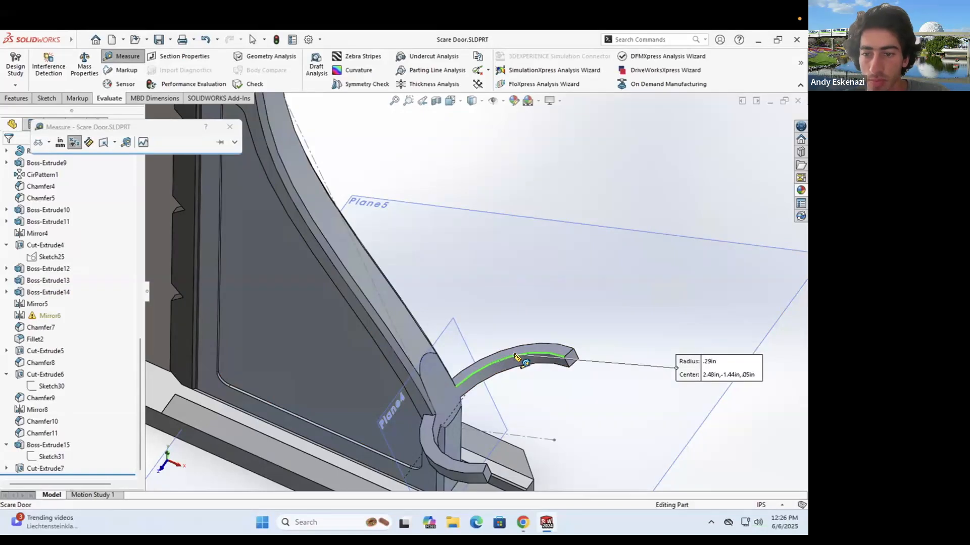
pyautogui.press('Escape')
pyautogui.scroll(5, 615, 394)
pyautogui.click(81, 43)
pyautogui.click(104, 70)
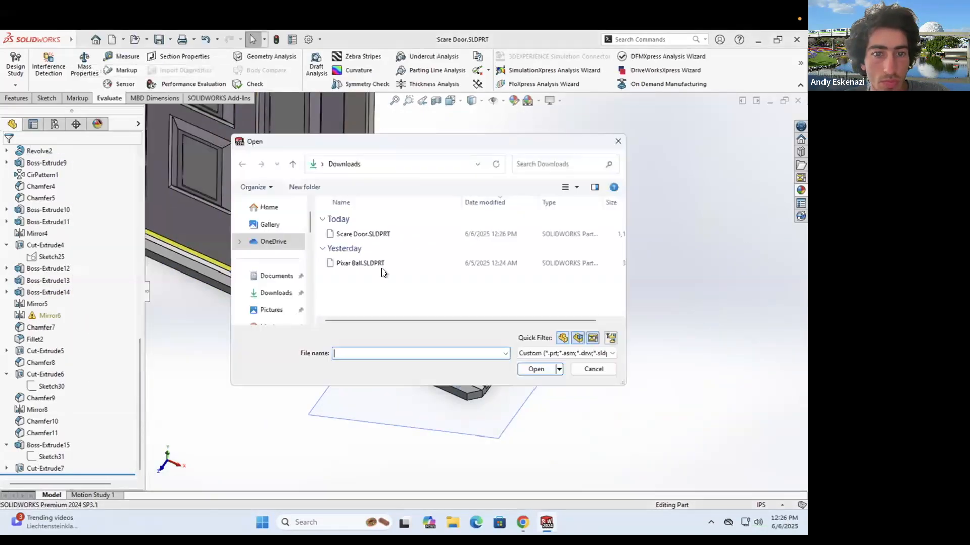
pyautogui.click(278, 294)
pyautogui.click(594, 370)
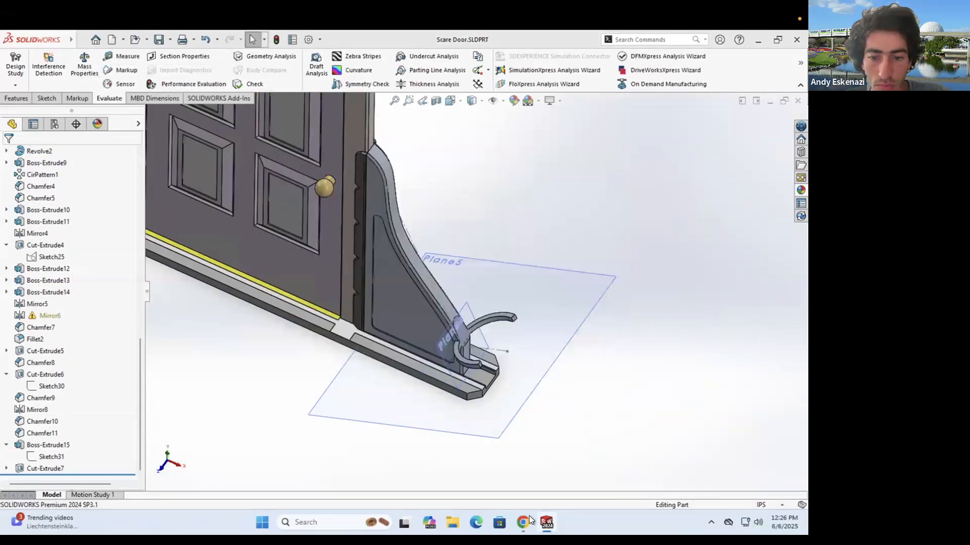
# Step: Switch to Chrome, search the web for "how to cad mit" in a new tab, and open a result
pyautogui.click(524, 521)
pyautogui.click(144, 40)
pyautogui.write('how to cad mit')
pyautogui.press('Return')
pyautogui.click(160, 235)
# Step: Browse the How-to-CAD-Disney repository on GitHub to the Session 2 folder inside Session Files
pyautogui.click(52, 160)
pyautogui.click(345, 169)
pyautogui.click(322, 241)
pyautogui.click(114, 279)
pyautogui.click(219, 368)
# Step: Download Scream Canister.SLDPRT from the Session 2 folder and open it in SOLIDWORKS
pyautogui.scroll(-6, 252, 404)
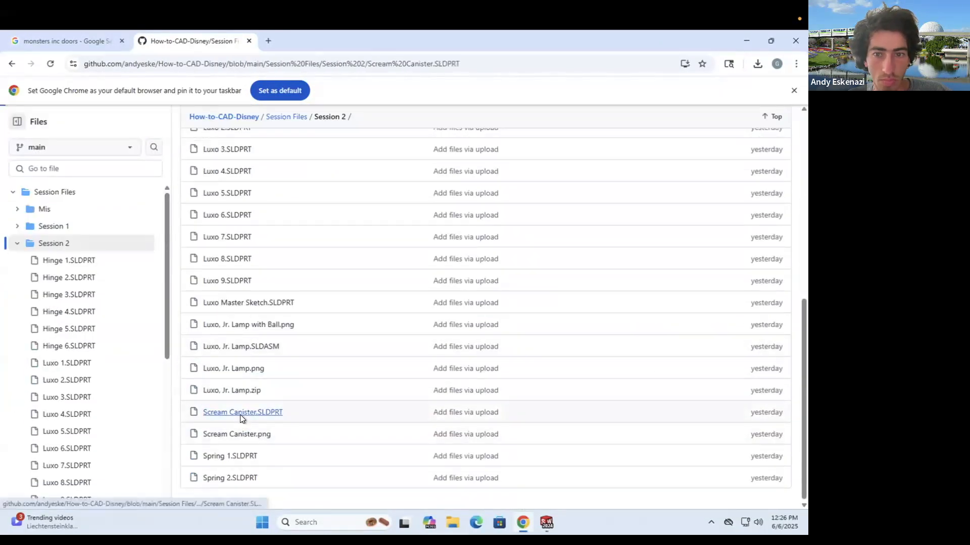
pyautogui.click(241, 412)
pyautogui.click(757, 65)
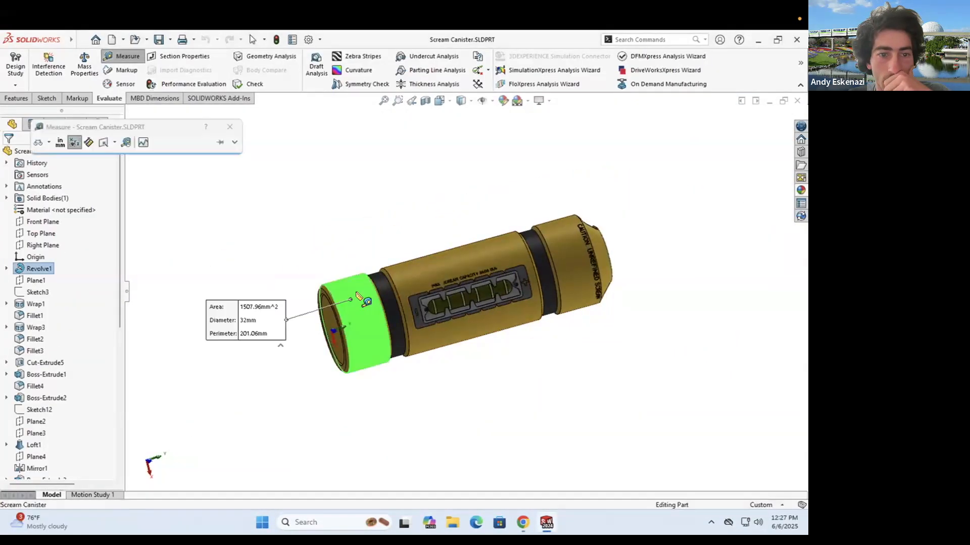
# Step: Measure the diameter of the cylindrical face at the Scream Canister's lower end
pyautogui.moveTo(357, 296); pyautogui.dragTo(477, 369, button='middle')
pyautogui.scroll(-2, 518, 331)
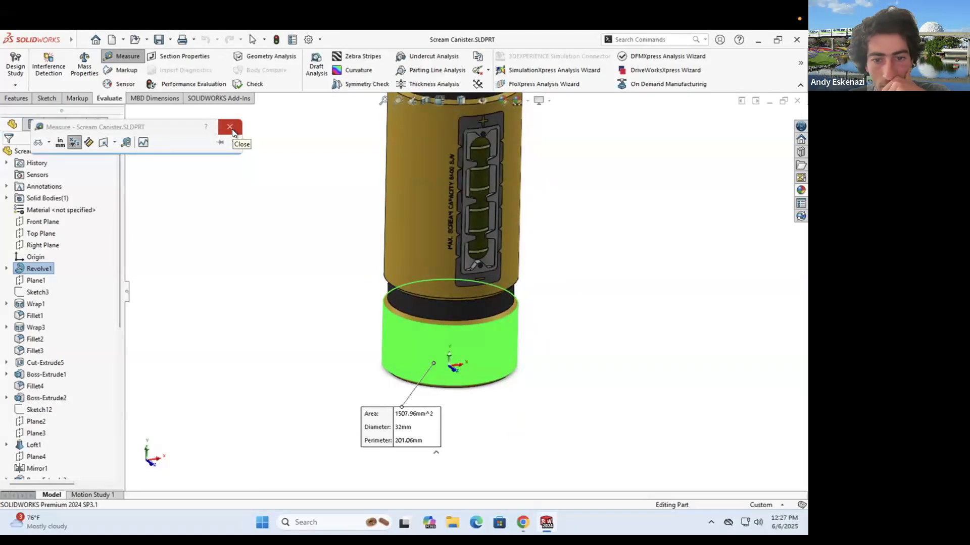
pyautogui.click(231, 131)
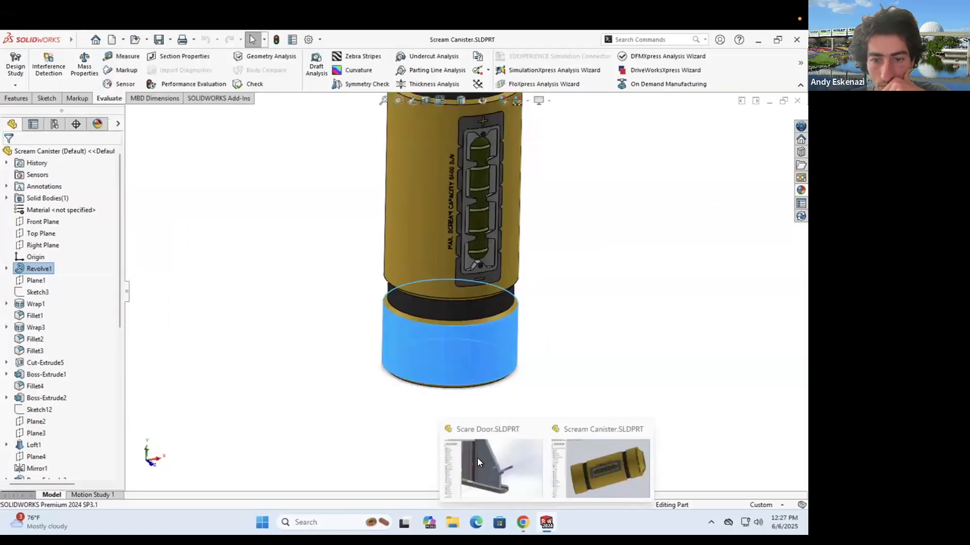
# Step: Hide the reference planes shown around the curved bar in the Scare Door part, and save the part
pyautogui.click(477, 459)
pyautogui.click(124, 57)
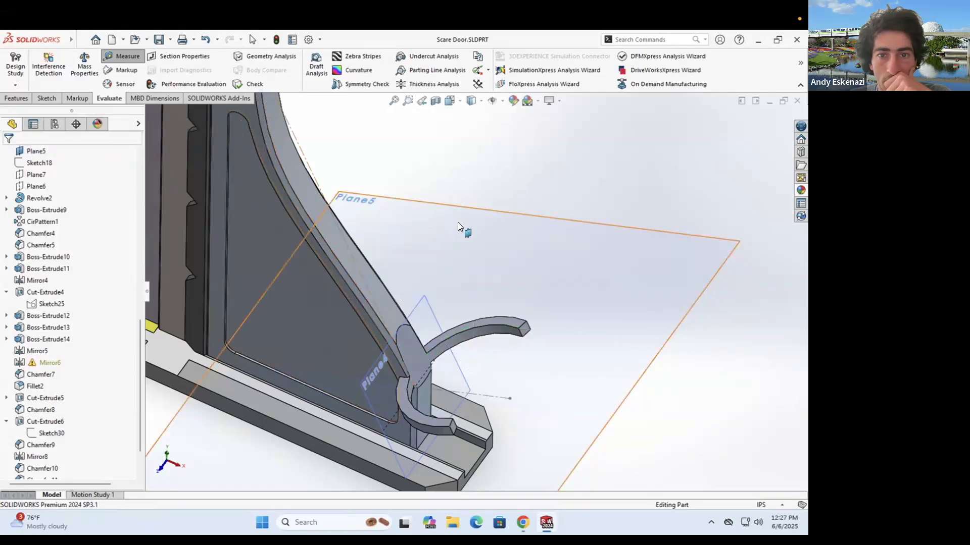
pyautogui.scroll(3, 458, 222)
pyautogui.rightClick(496, 251)
pyautogui.click(538, 235)
pyautogui.rightClick(402, 262)
pyautogui.click(496, 292)
pyautogui.scroll(4, 474, 291)
pyautogui.click(159, 40)
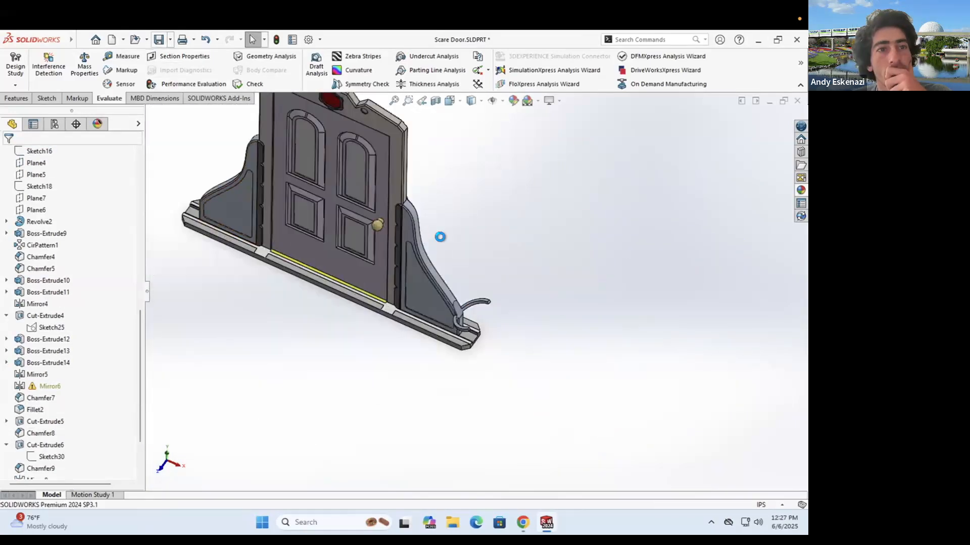
# Step: Scale the Scream Canister part uniformly about its centroid by a factor of 0.428625
pyautogui.click(563, 482)
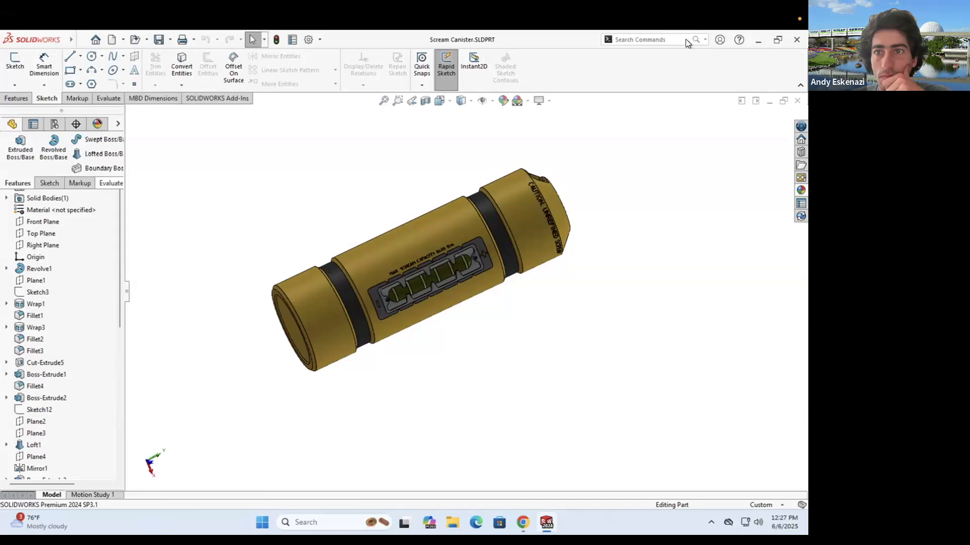
pyautogui.click(656, 60)
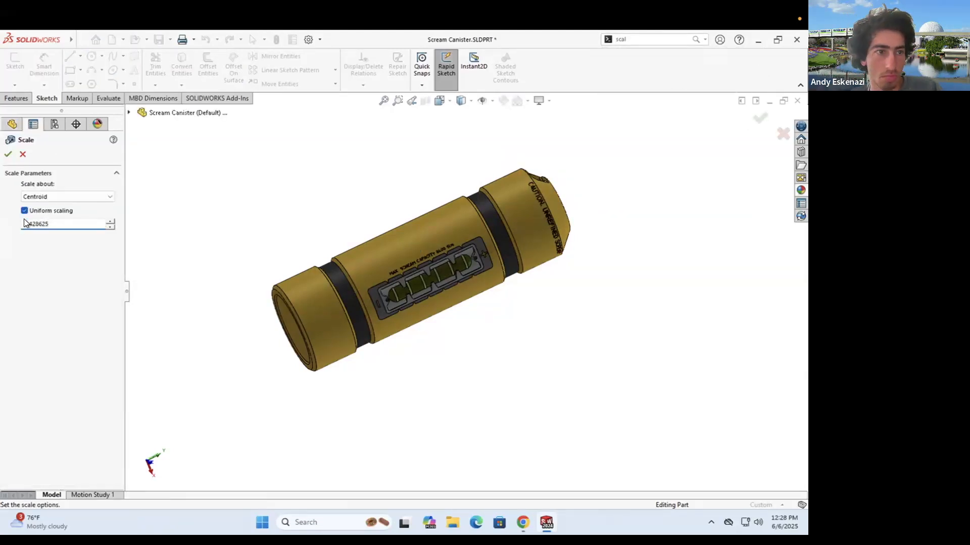
pyautogui.click(8, 155)
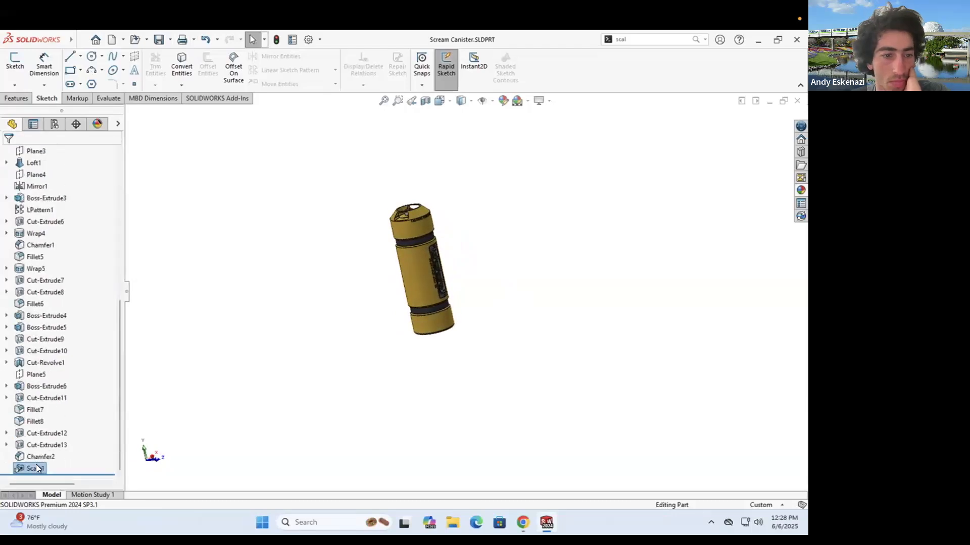
# Step: Edit the definition of the canister's Scale feature and accept it
pyautogui.rightClick(36, 468)
pyautogui.click(49, 265)
pyautogui.click(9, 155)
# Step: Create a new assembly and insert the Scare Door part at its origin
pyautogui.click(80, 40)
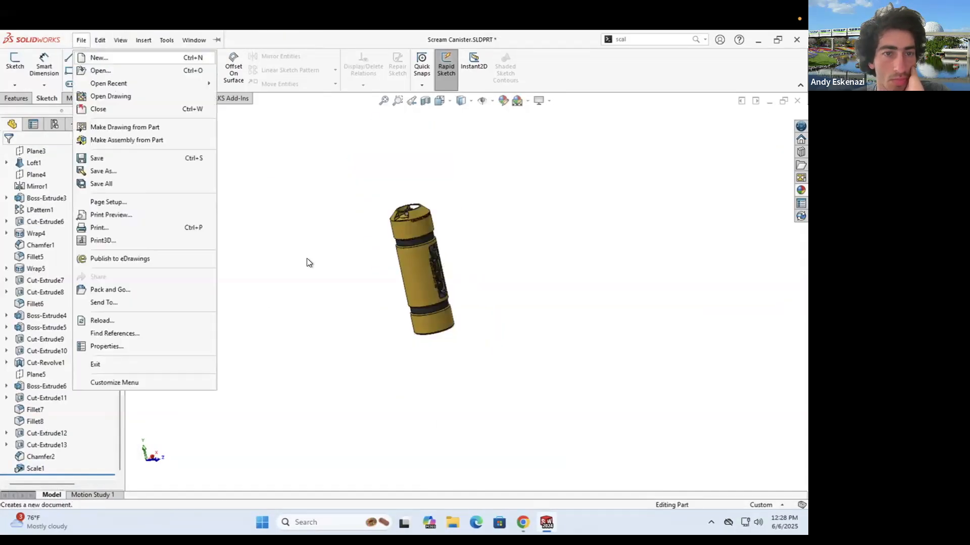
pyautogui.click(99, 58)
pyautogui.click(373, 291)
pyautogui.click(425, 444)
pyautogui.click(43, 281)
pyautogui.click(8, 154)
# Step: Insert the Scream Canister part into the assembly beside the door's side bracket
pyautogui.click(59, 66)
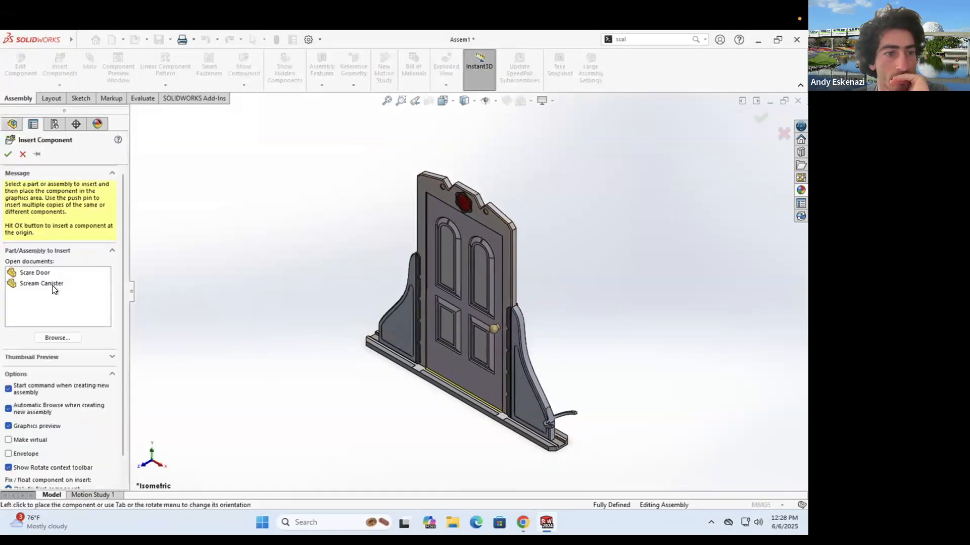
pyautogui.click(52, 284)
pyautogui.click(579, 400)
# Step: Add a concentric mate between the Scare Door's curved bar and the canister's cylindrical face
pyautogui.click(90, 66)
pyautogui.scroll(-6, 604, 439)
pyautogui.click(568, 299)
pyautogui.click(481, 348)
pyautogui.click(8, 154)
pyautogui.moveTo(388, 363); pyautogui.dragTo(452, 263, button='middle')
pyautogui.scroll(3, 469, 277)
pyautogui.scroll(-5, 483, 314)
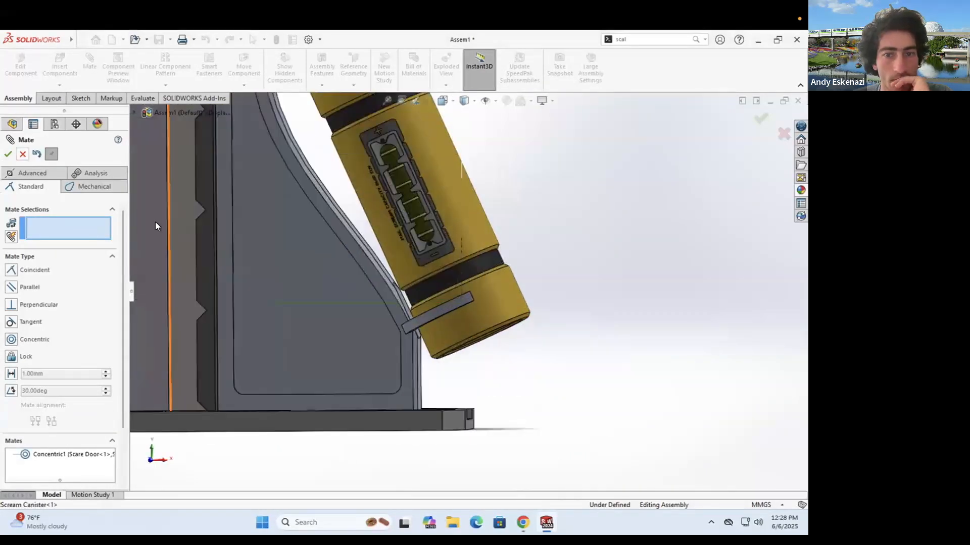
pyautogui.click(22, 154)
# Step: Examine how the canister sits in the curved bar and along the side bracket
pyautogui.click(498, 296)
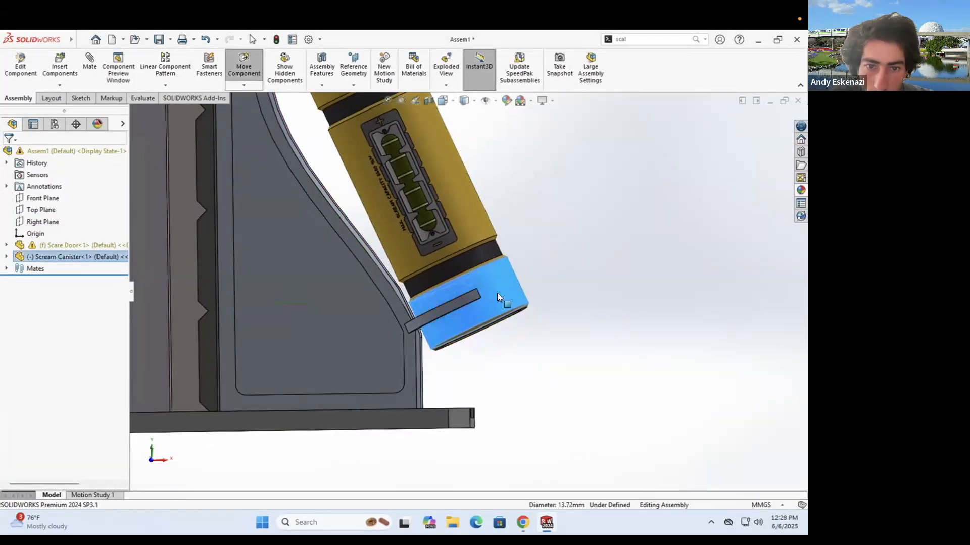
pyautogui.click(578, 305)
pyautogui.scroll(4, 454, 285)
pyautogui.scroll(-5, 448, 285)
pyautogui.moveTo(449, 285); pyautogui.dragTo(491, 324, button='middle')
pyautogui.scroll(-2, 491, 324)
pyautogui.moveTo(482, 269); pyautogui.dragTo(404, 220, button='middle')
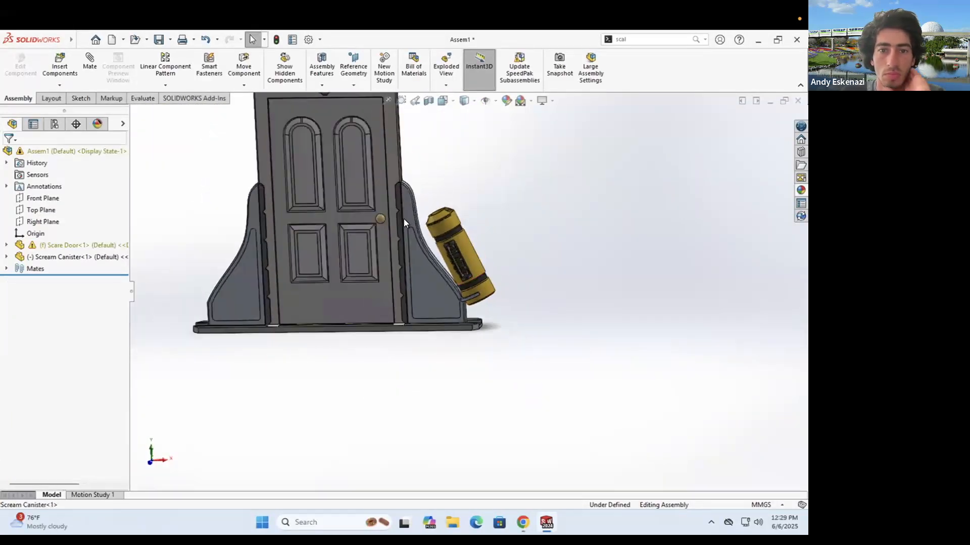
pyautogui.scroll(-4, 586, 397)
# Step: Return to the Scare Door part and start an extruded boss from Sketch31 with a trial depth of 1.94 in
pyautogui.moveTo(546, 522)
pyautogui.click(417, 462)
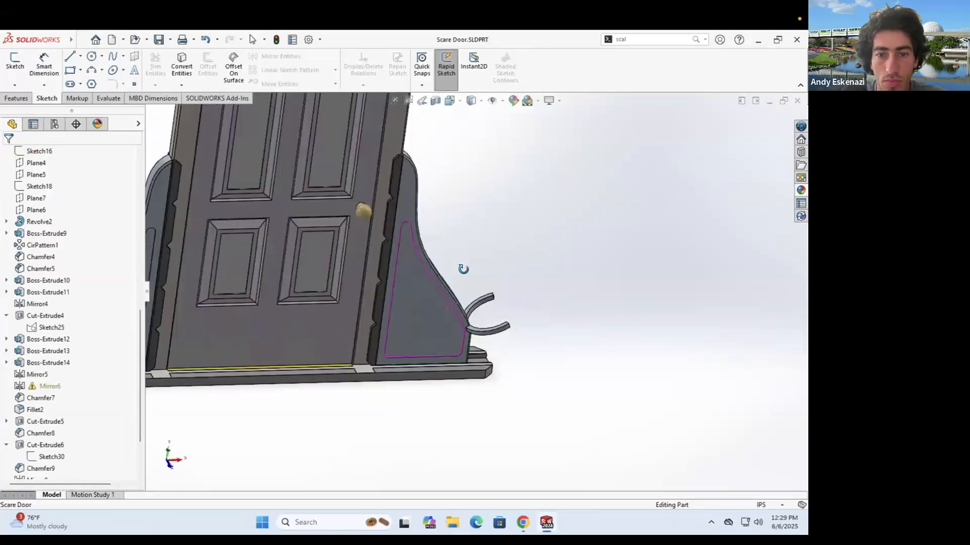
pyautogui.scroll(-2, 462, 268)
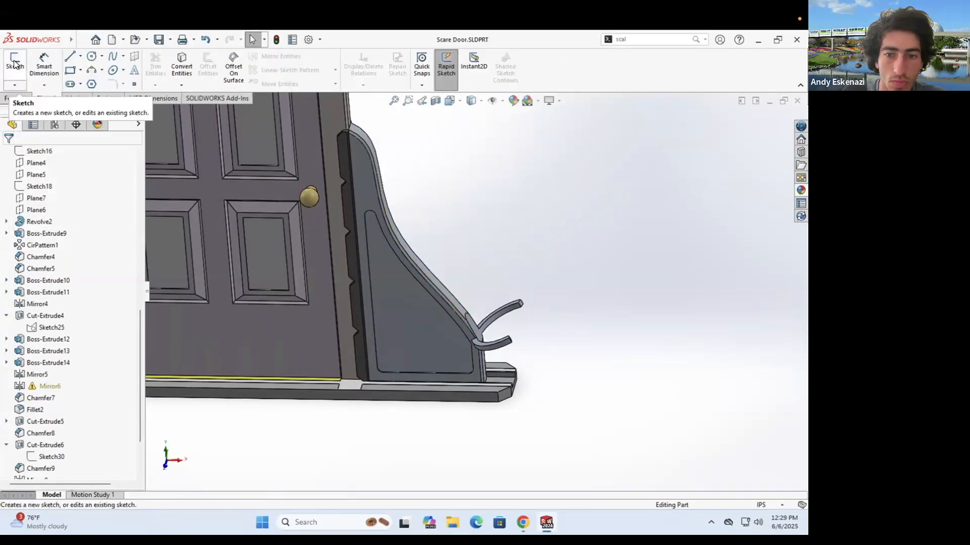
pyautogui.click(10, 68)
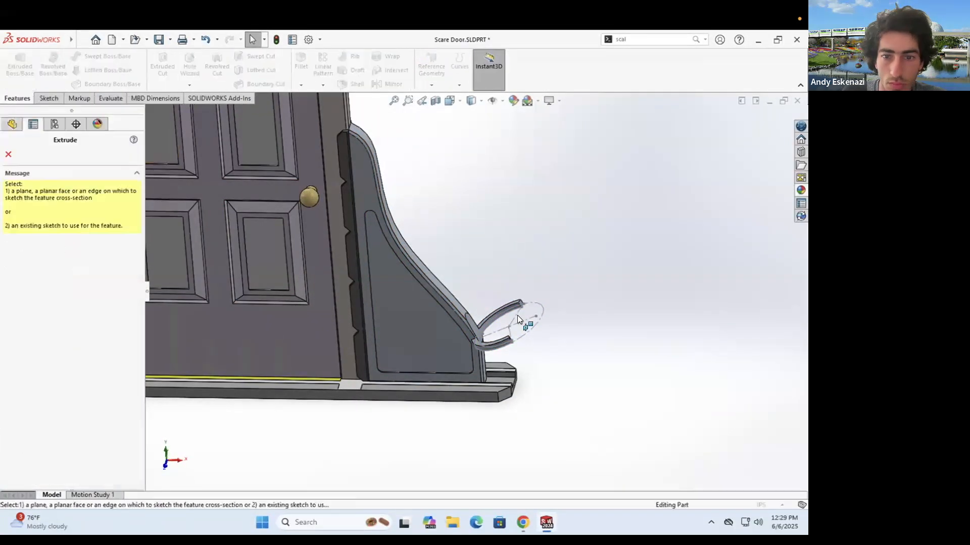
pyautogui.scroll(-3, 517, 315)
pyautogui.click(477, 283)
pyautogui.click(20, 71)
pyautogui.click(32, 81)
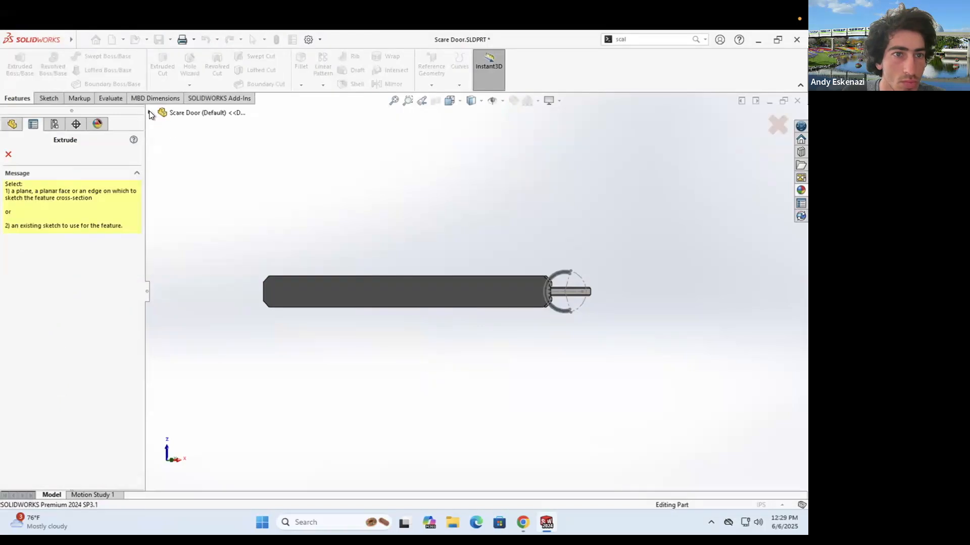
pyautogui.click(213, 477)
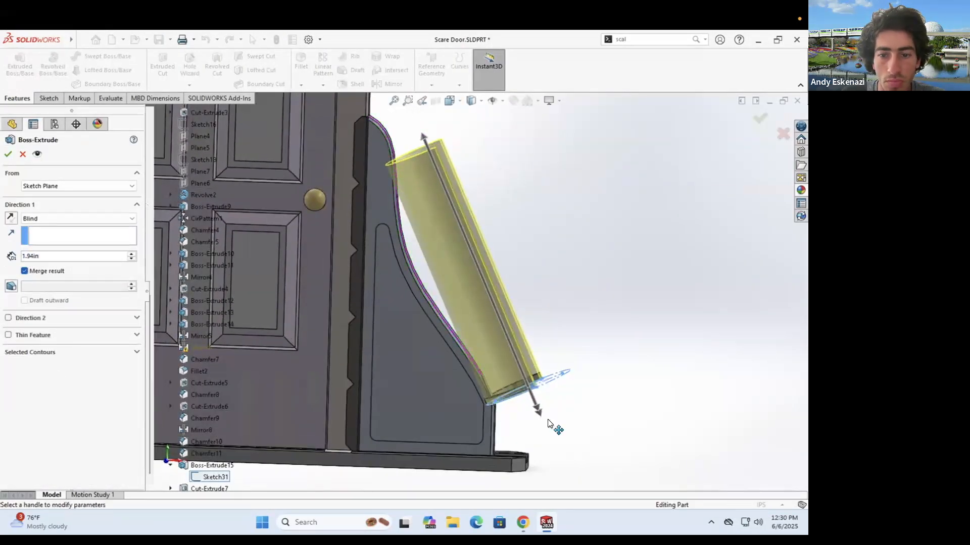
# Step: Check the door reference picture in Chrome after closing the extra tab, and return to the extrusion
pyautogui.doubleClick(39, 255)
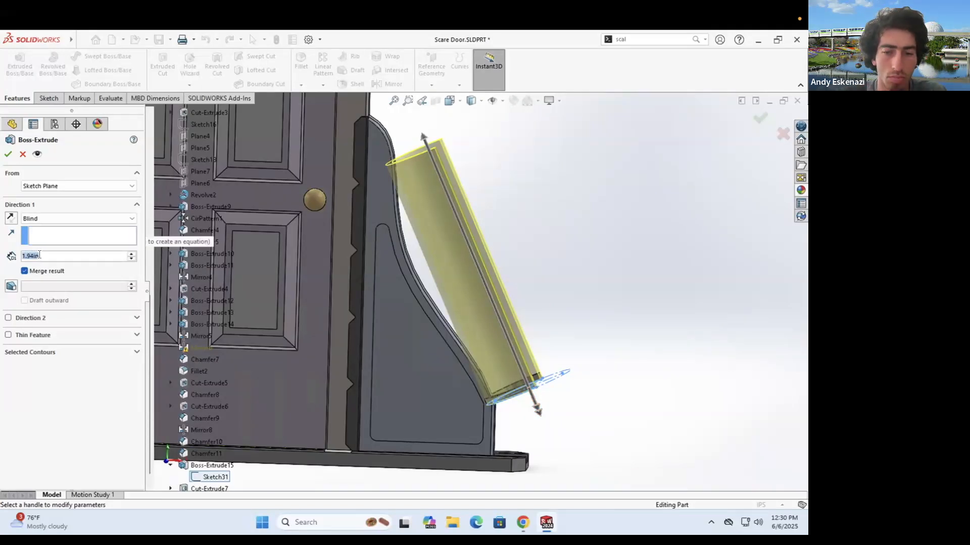
pyautogui.hotkey('alt', 'Tab')
pyautogui.hotkey('ctrl', 'w')
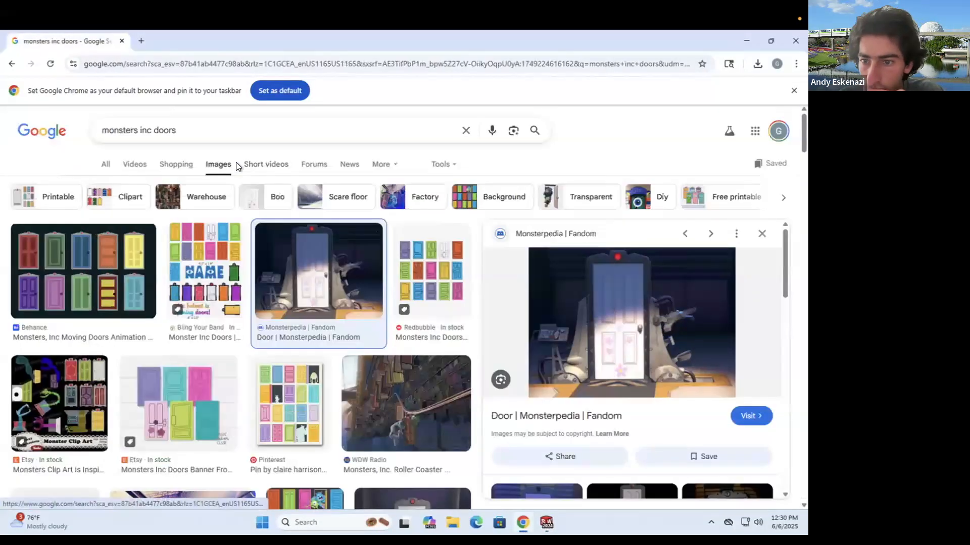
pyautogui.click(745, 41)
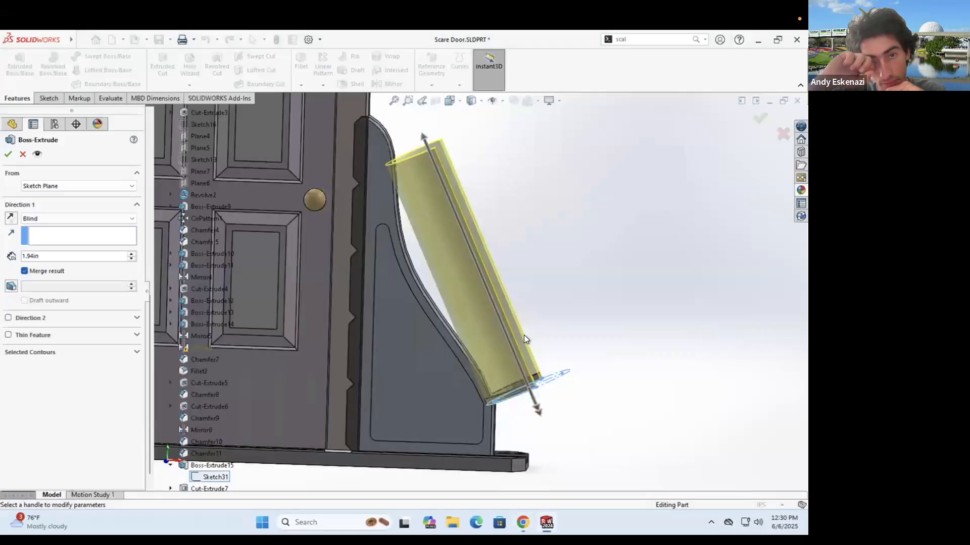
# Step: Start the Sketch31 extrusion from an offset of 1.7 in, with a blind depth of 0.05 in
pyautogui.click(75, 185)
pyautogui.click(46, 216)
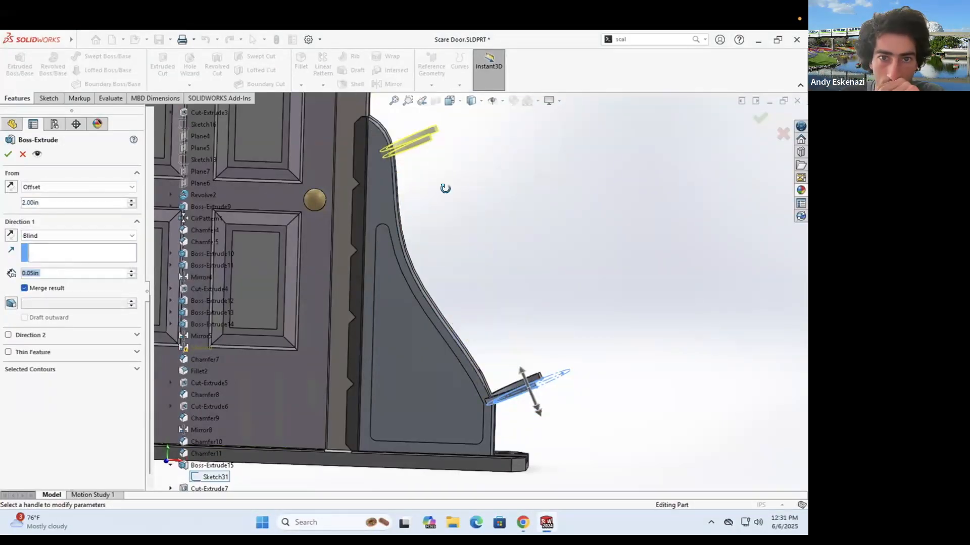
pyautogui.moveTo(445, 189); pyautogui.dragTo(455, 209, button='middle')
pyautogui.click(45, 204)
pyautogui.write('1.7')
pyautogui.press('Return')
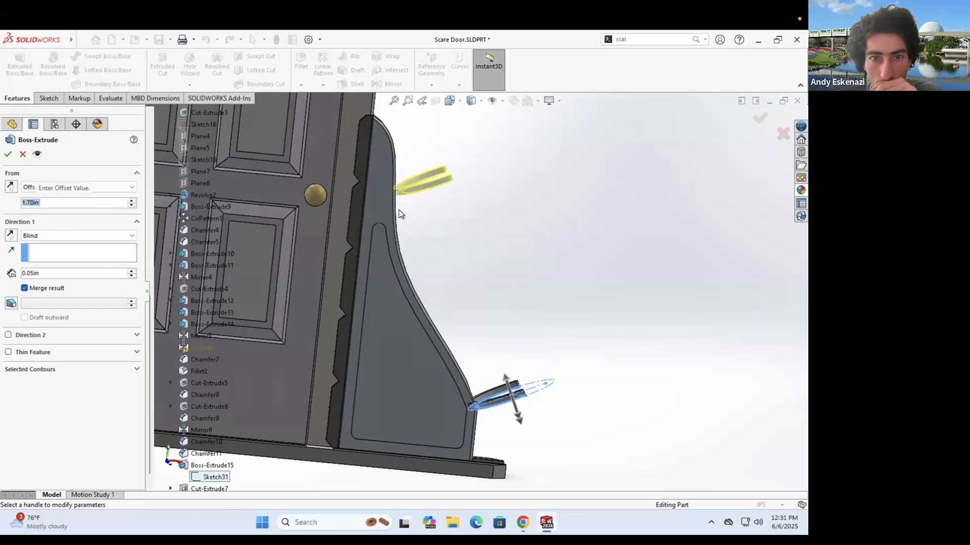
# Step: Add a second blind direction 0.1 in deep to the offset extrusion and finish the upper curved bar
pyautogui.scroll(-5, 398, 211)
pyautogui.scroll(2, 498, 323)
pyautogui.scroll(-5, 498, 323)
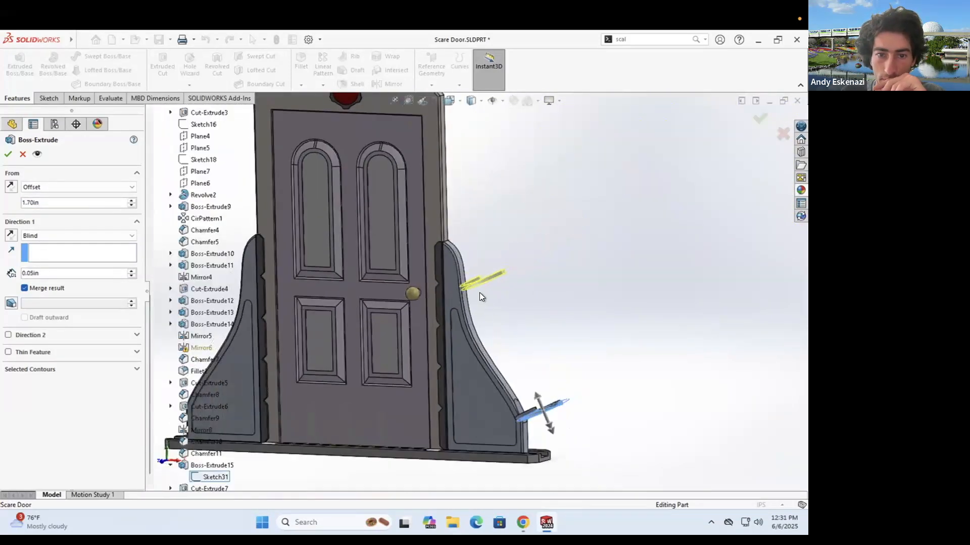
pyautogui.scroll(5, 480, 293)
pyautogui.moveTo(440, 267); pyautogui.dragTo(424, 273, button='middle')
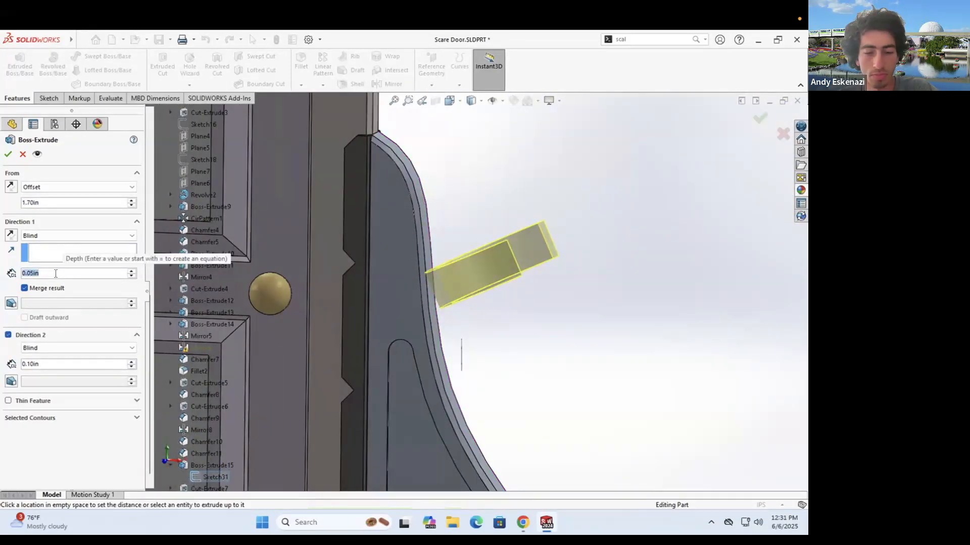
pyautogui.click(8, 153)
# Step: Rebuild the assembly with the changed door and inspect the upper curved bar against the canister, then return to the Scare Door part
pyautogui.hotkey('ctrl', 'Tab')
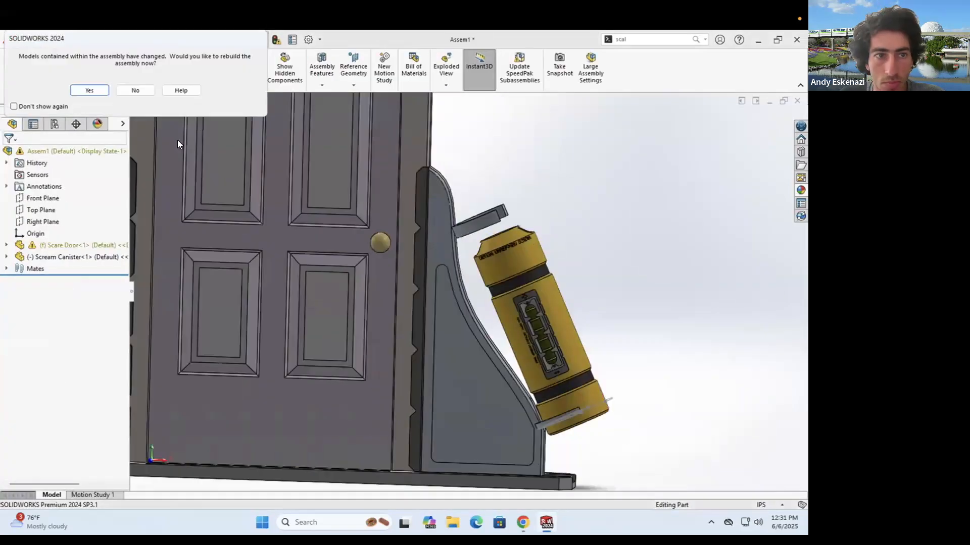
pyautogui.click(88, 90)
pyautogui.click(333, 121)
pyautogui.scroll(5, 501, 211)
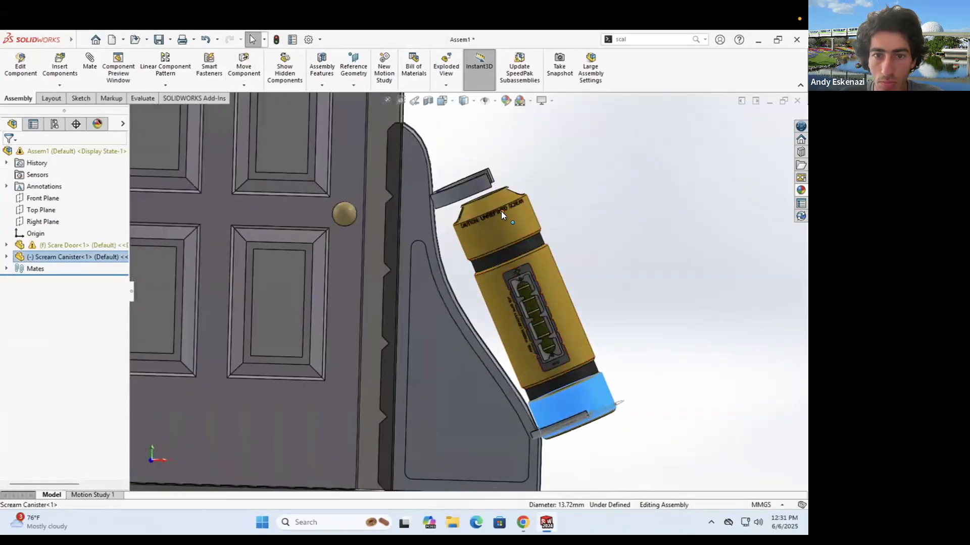
pyautogui.moveTo(386, 290); pyautogui.dragTo(479, 484, button='middle')
pyautogui.hotkey('ctrl', 'Tab')
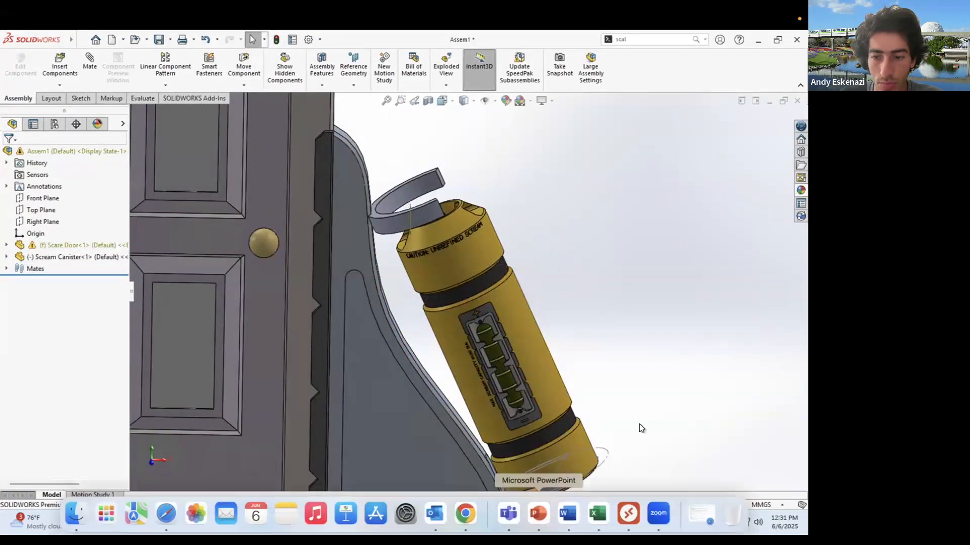
# Step: Change the blind depth of the lower curved bar's extrusion, Boss-Extrude15
pyautogui.click(491, 379)
pyautogui.click(524, 286)
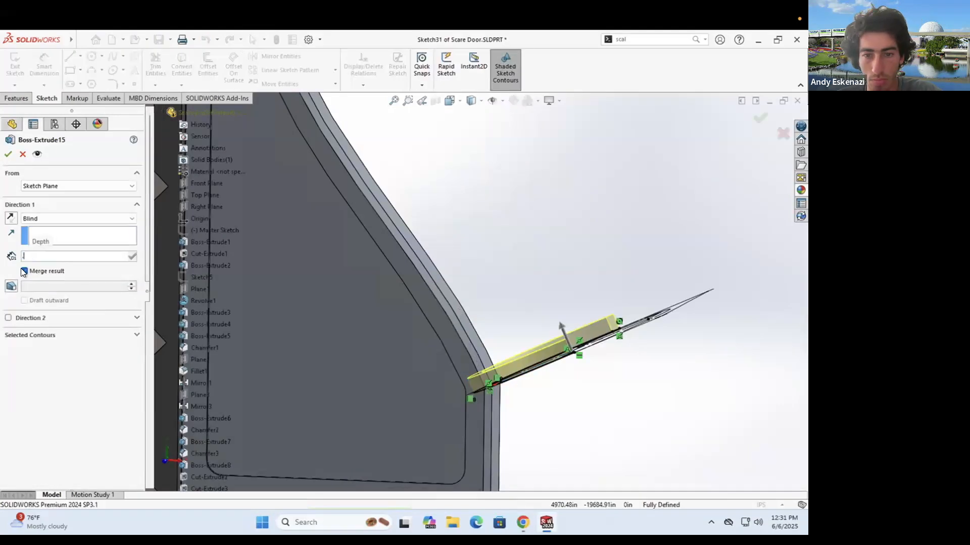
pyautogui.press('Escape')
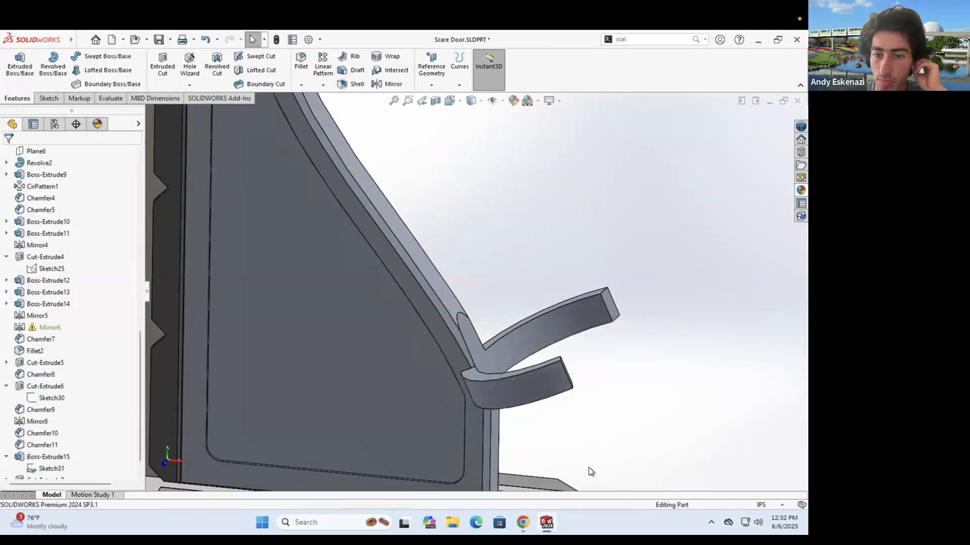
# Step: Set the start offset of the upper curved bar's extrusion, Boss-Extrude16, to 1.5 in
pyautogui.click(38, 432)
pyautogui.click(53, 394)
pyautogui.write('1')
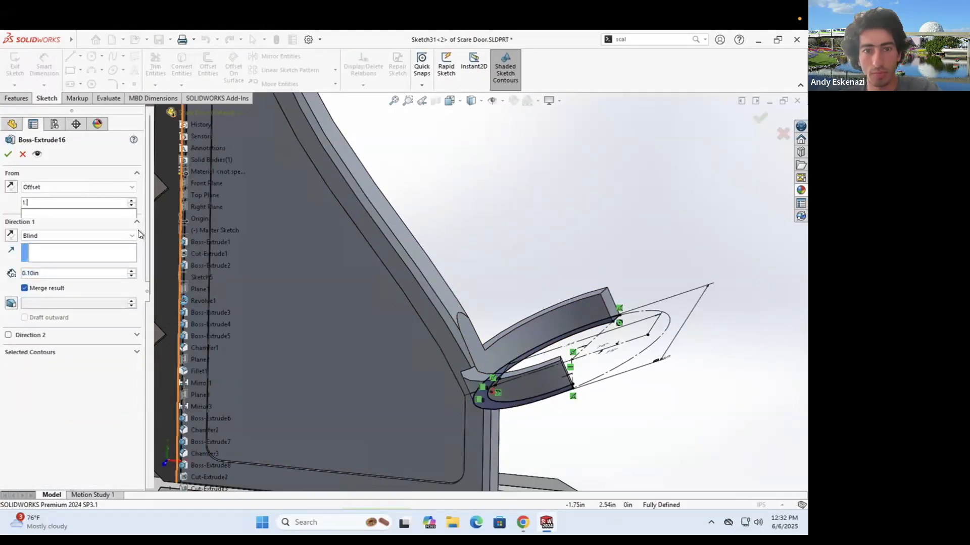
pyautogui.write('.50in')
pyautogui.press('Return')
pyautogui.press('Return')
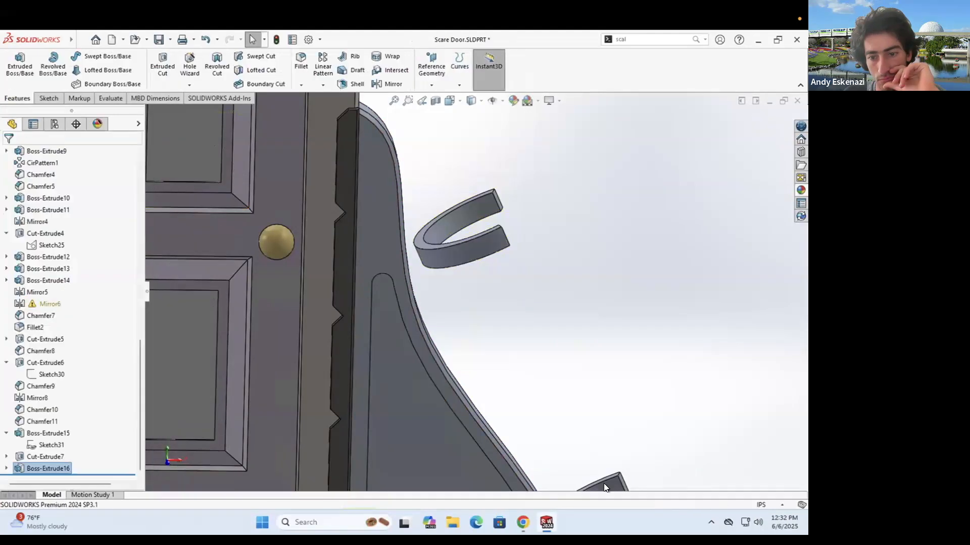
# Step: Check the upper bar's height on the canister in the assembly and set the bar extrusion's start offset to 1.4 in
pyautogui.hotkey('ctrl', 'Tab')
pyautogui.scroll(-3, 531, 391)
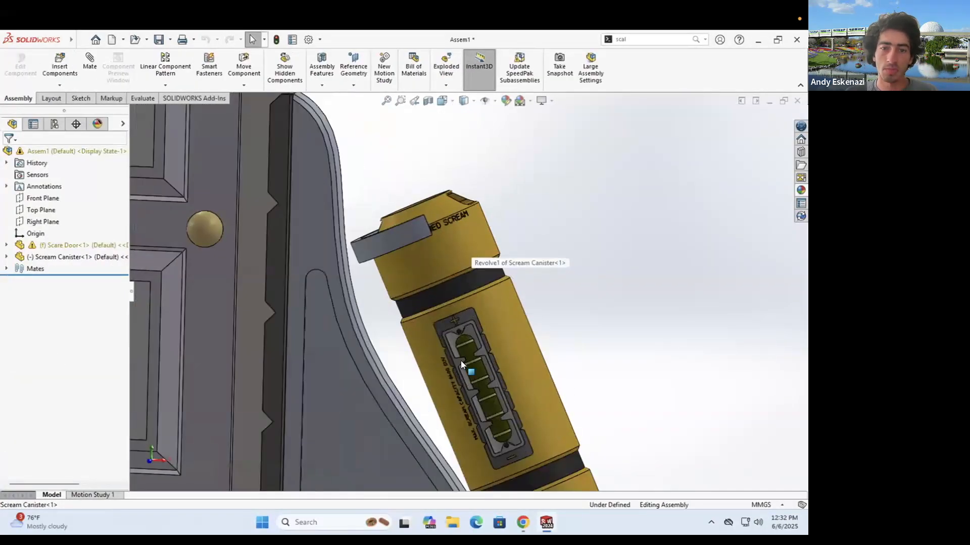
pyautogui.hotkey('ctrl', 'Tab')
pyautogui.click(62, 387)
pyautogui.click(71, 373)
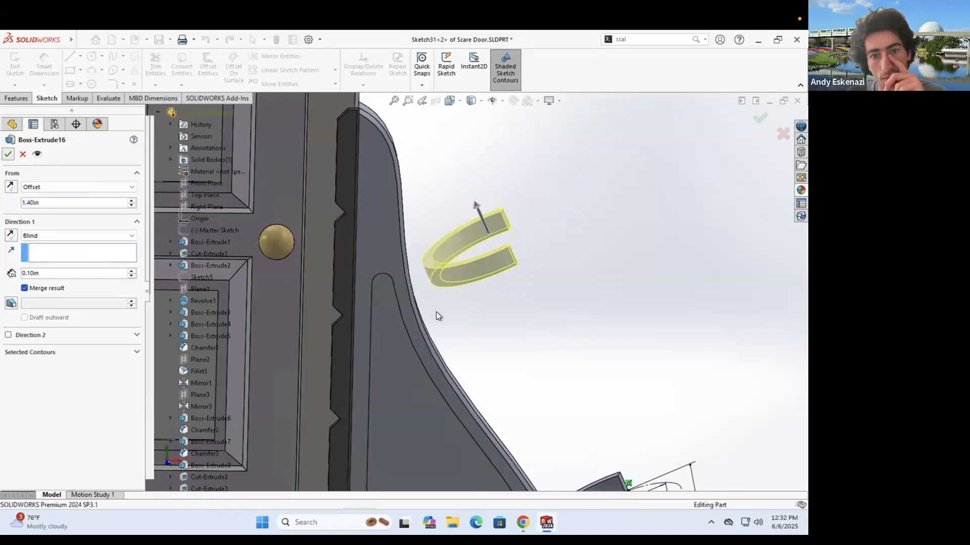
pyautogui.press('Return')
pyautogui.press('Return')
# Step: Start a sketch on the side bracket's face and draw a construction line from the upper curved bar toward the bracket
pyautogui.moveTo(416, 277)
pyautogui.mouseDown(button='middle')
pyautogui.moveTo(521, 290)
pyautogui.moveTo(499, 323)
pyautogui.mouseUp(button='middle')
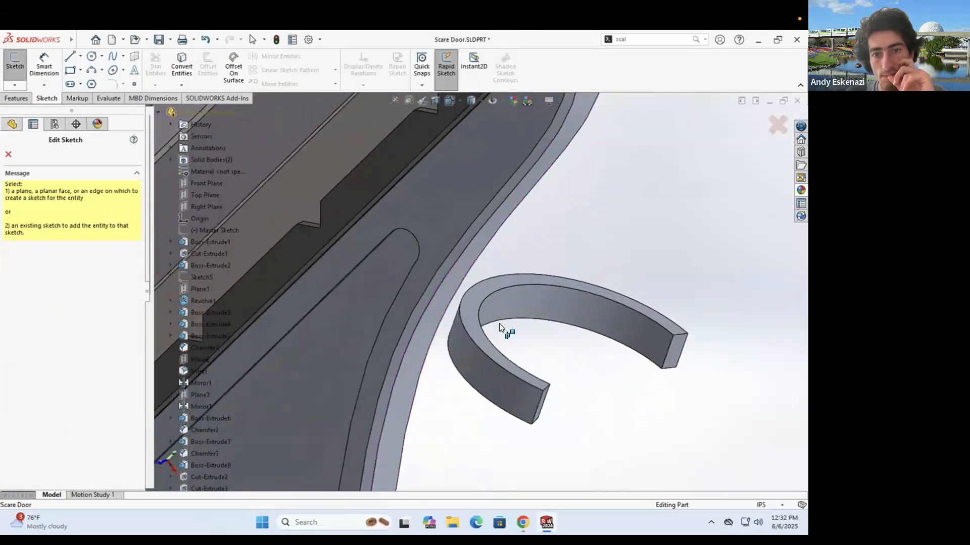
pyautogui.click(432, 255)
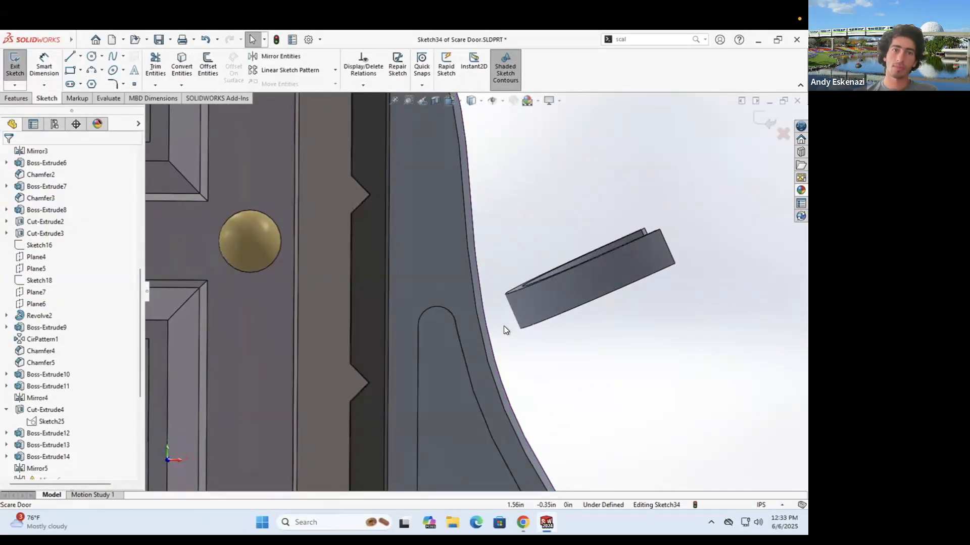
pyautogui.click(523, 288)
pyautogui.press('Return')
pyautogui.moveTo(522, 276); pyautogui.dragTo(500, 237, button='middle')
pyautogui.press('Escape')
pyautogui.moveTo(457, 308); pyautogui.dragTo(481, 277, button='middle')
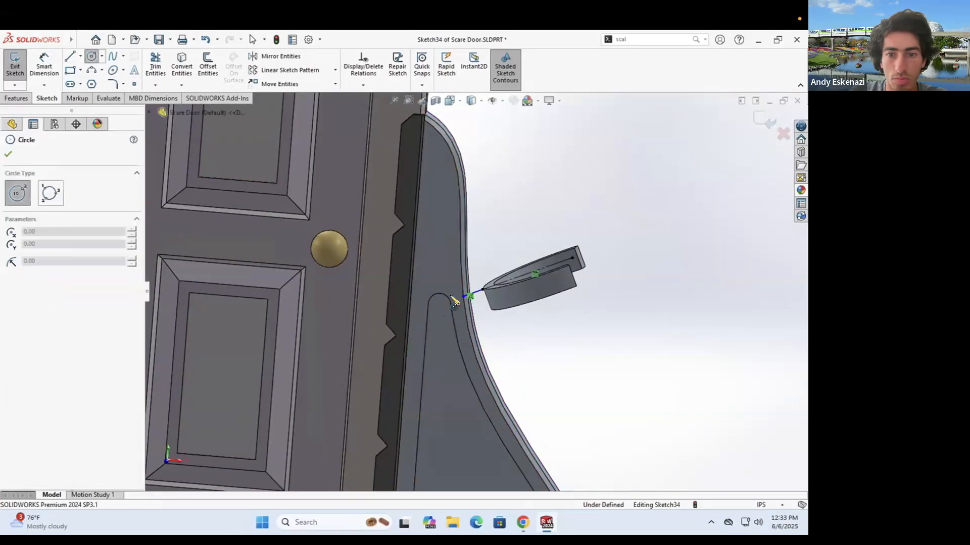
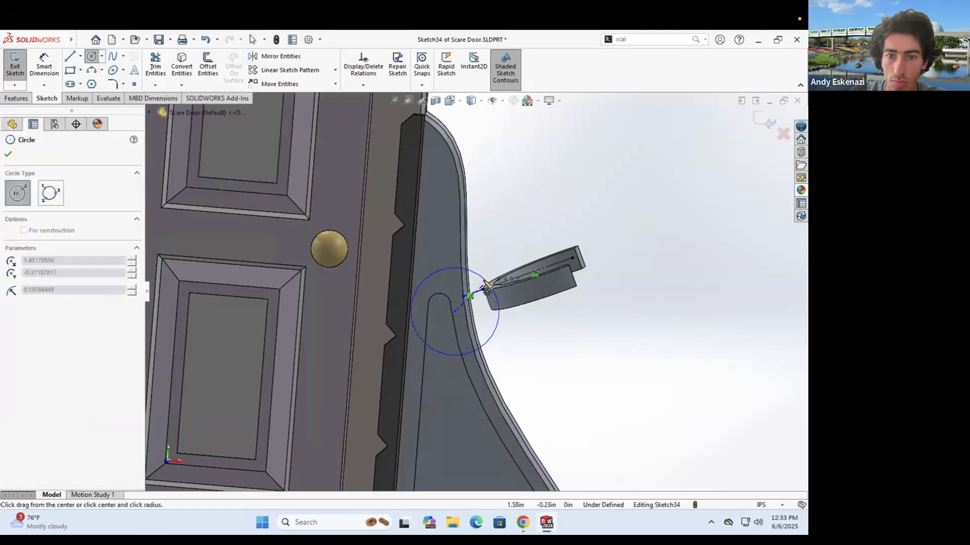
# Step: Sketch a circle about 0.37 in in diameter on the bracket beside the upper bar, with a construction line from its centre to the bar
pyautogui.click(486, 286)
pyautogui.press('Escape')
pyautogui.moveTo(376, 304); pyautogui.dragTo(526, 354, button='middle')
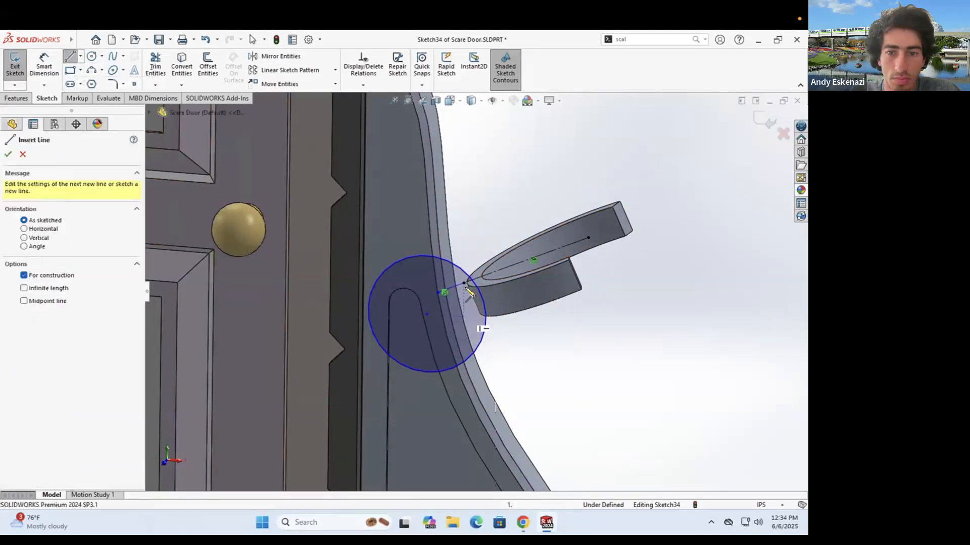
pyautogui.scroll(3, 469, 292)
pyautogui.rightClick(449, 255)
pyautogui.click(472, 449)
pyautogui.press('Escape')
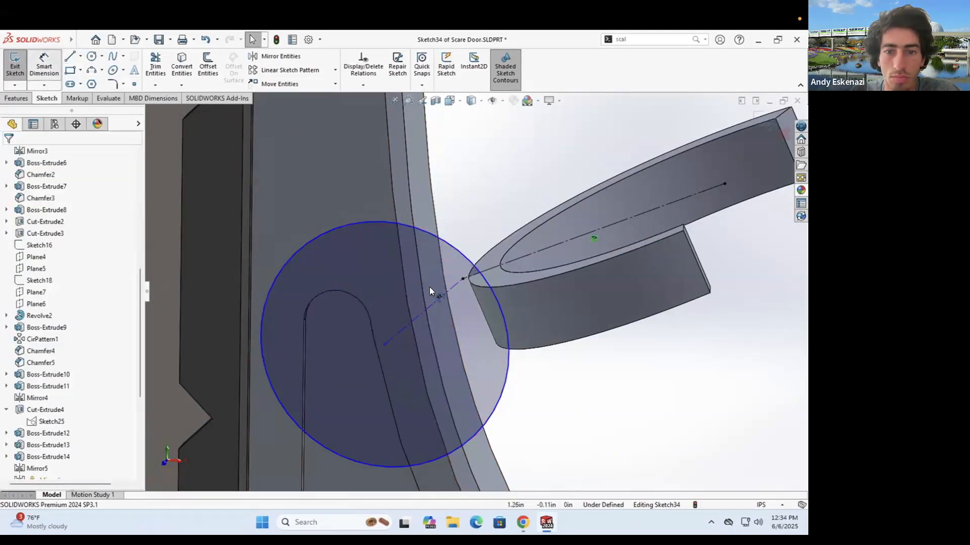
# Step: Dimension the circle's construction line to 0.15 in at 160° and its diameter to 0.35 in, and extrude the circle into a disc
pyautogui.click(422, 303)
pyautogui.doubleClick(391, 273)
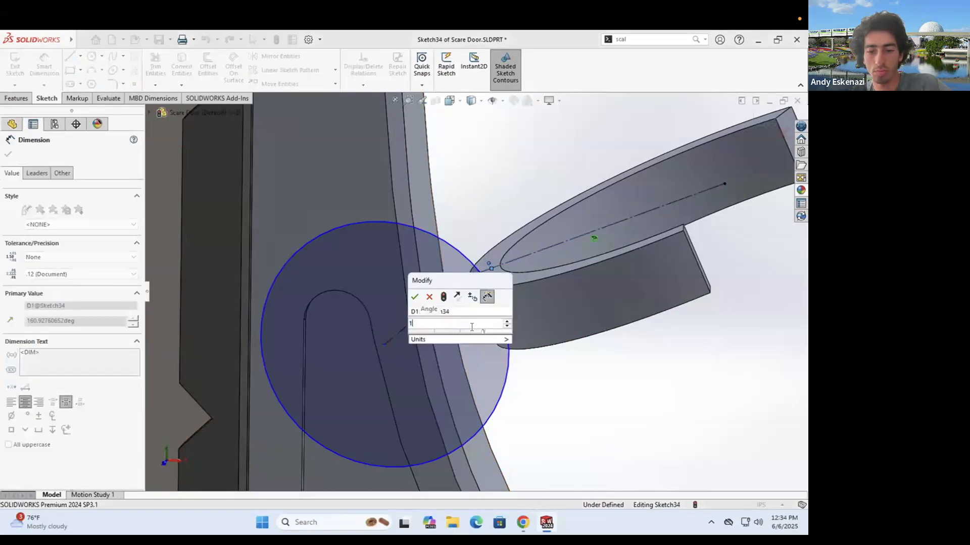
pyautogui.press('Return')
pyautogui.click(316, 206)
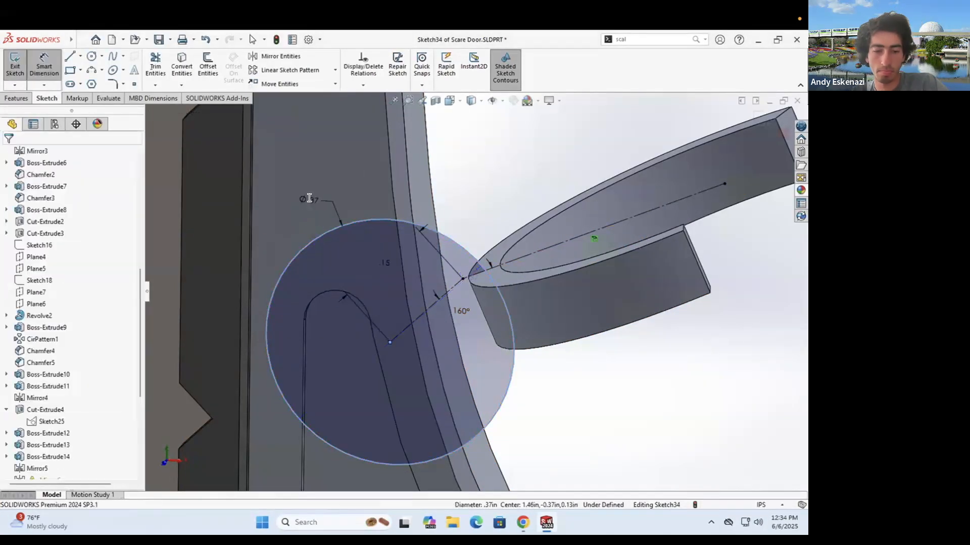
pyautogui.press('e')
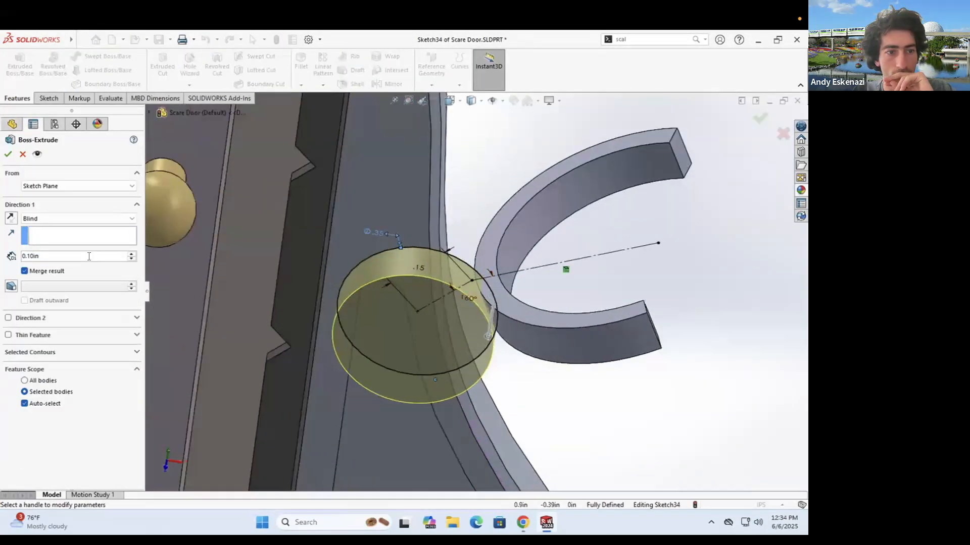
pyautogui.press('Return')
# Step: Sketch a smaller concentric circle on the disc's outer face, centred on the midpoint of a construction line spanning the disc
pyautogui.moveTo(619, 298)
pyautogui.mouseDown(button='middle')
pyautogui.moveTo(556, 227)
pyautogui.moveTo(425, 139)
pyautogui.moveTo(489, 190)
pyautogui.moveTo(487, 323)
pyautogui.moveTo(500, 356)
pyautogui.mouseUp(button='middle')
pyautogui.press('s')
pyautogui.click(505, 362)
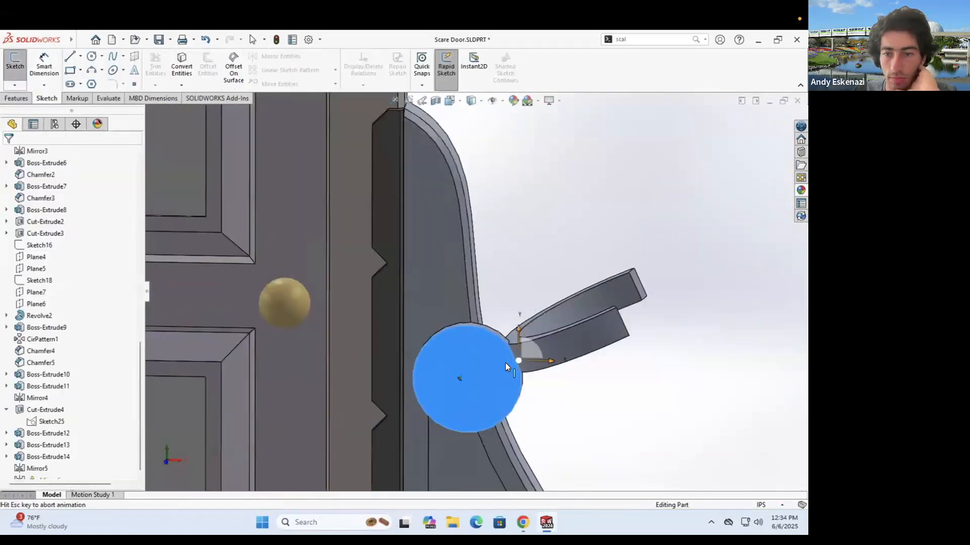
pyautogui.scroll(-3, 511, 284)
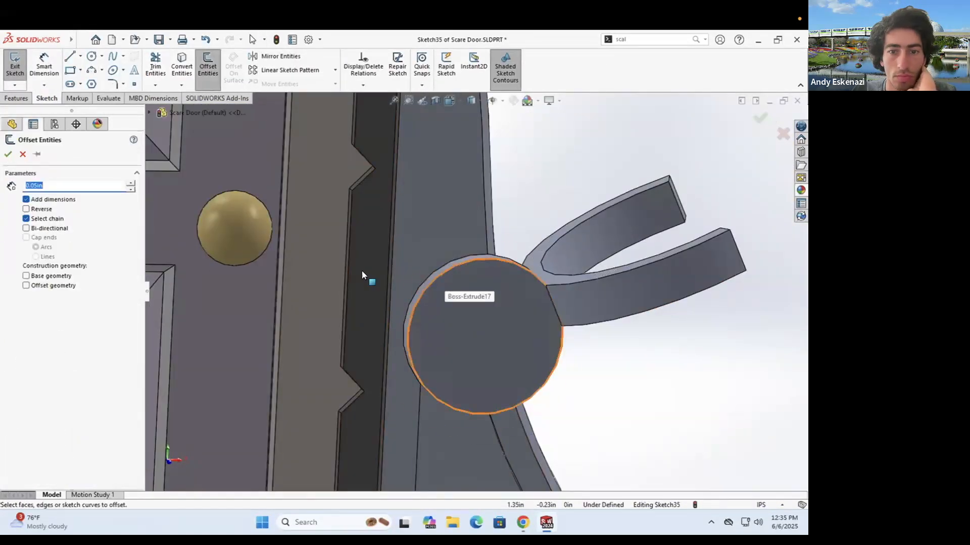
pyautogui.press('Escape')
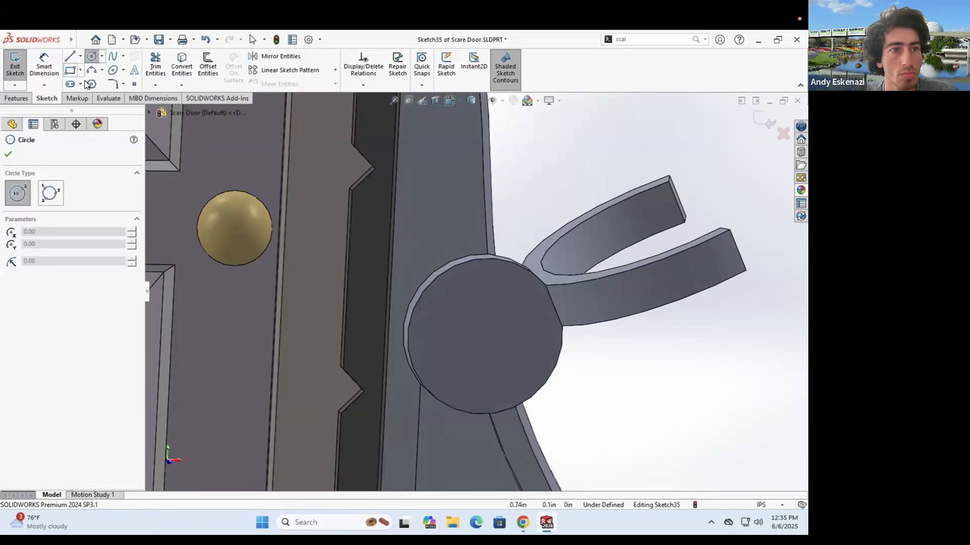
pyautogui.moveTo(494, 261); pyautogui.dragTo(488, 414)
pyautogui.click(485, 336)
pyautogui.click(434, 354)
pyautogui.press('Escape')
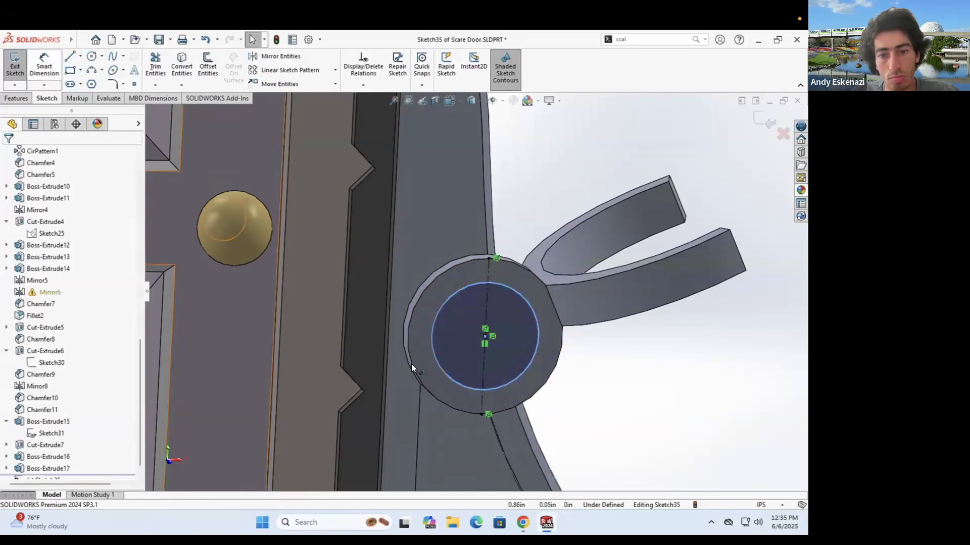
# Step: Dimension the inner circle to a 0.25 in diameter and extrude it 0.05 in
pyautogui.click(409, 392)
pyautogui.press('e')
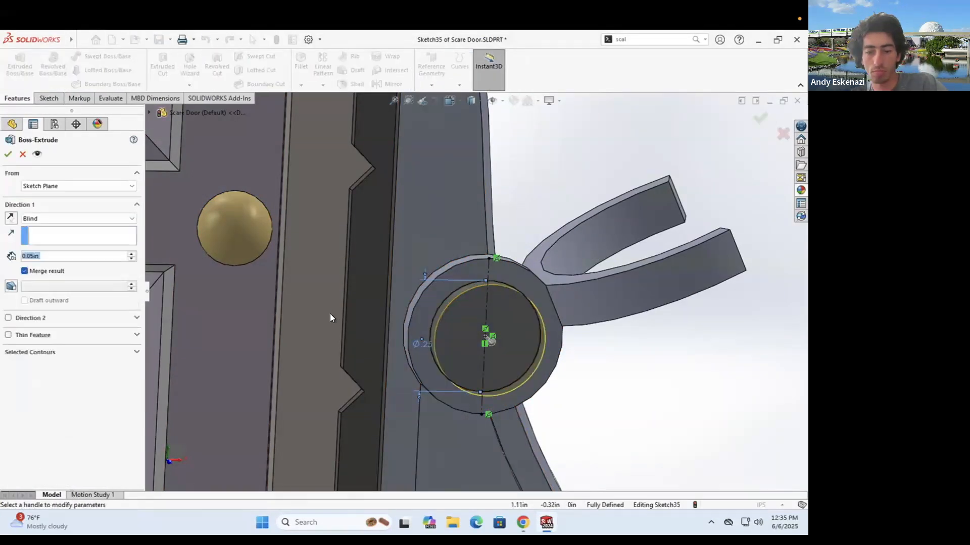
pyautogui.press('Return')
# Step: Mirror the two disc extrusions, Boss-Extrude17 and Boss-Extrude18, about Plane2
pyautogui.scroll(5, 478, 334)
pyautogui.scroll(-6, 518, 345)
pyautogui.moveTo(517, 345); pyautogui.dragTo(445, 325, button='middle')
pyautogui.click(393, 85)
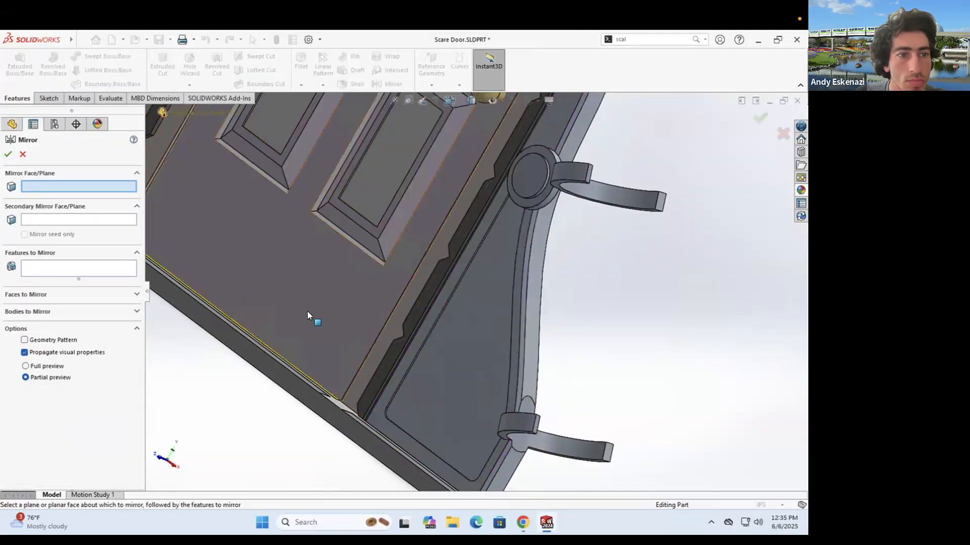
pyautogui.scroll(3, 307, 316)
pyautogui.click(162, 112)
pyautogui.scroll(-5, 595, 371)
pyautogui.click(595, 371)
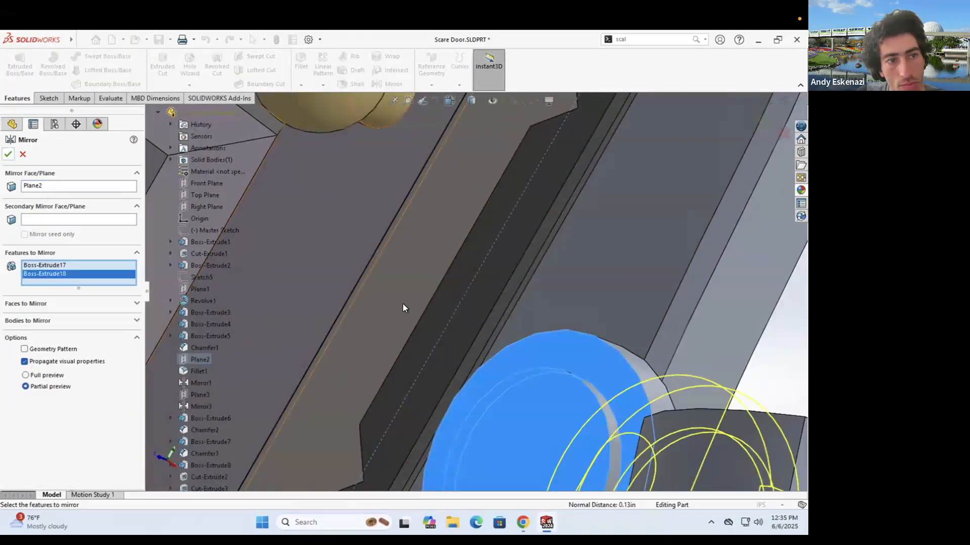
pyautogui.press('Return')
# Step: Chamfer the four circular edges of the discs on both sides of the bracket by 0.02 in at 45°
pyautogui.scroll(3, 506, 364)
pyautogui.scroll(-5, 505, 323)
pyautogui.click(534, 254)
pyautogui.press('c')
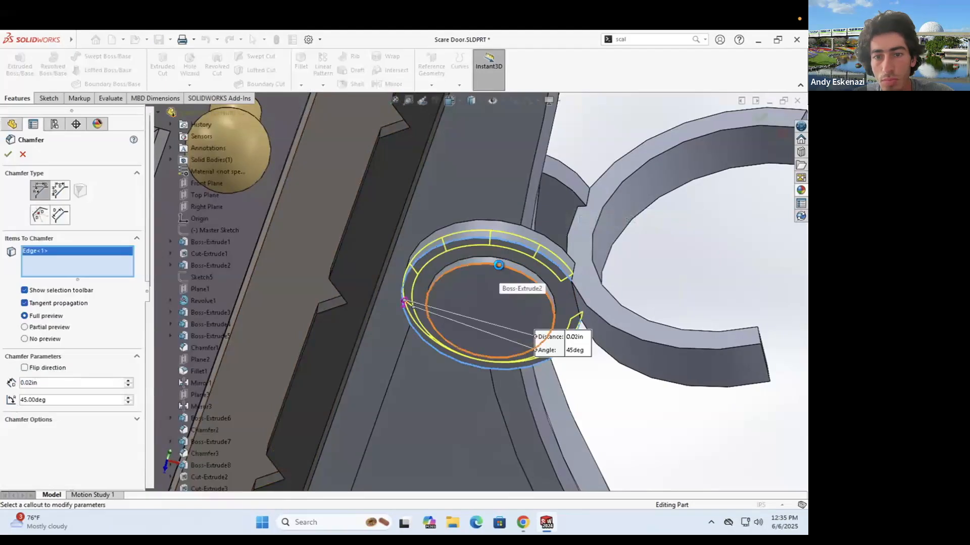
pyautogui.moveTo(525, 199); pyautogui.dragTo(582, 147, button='middle')
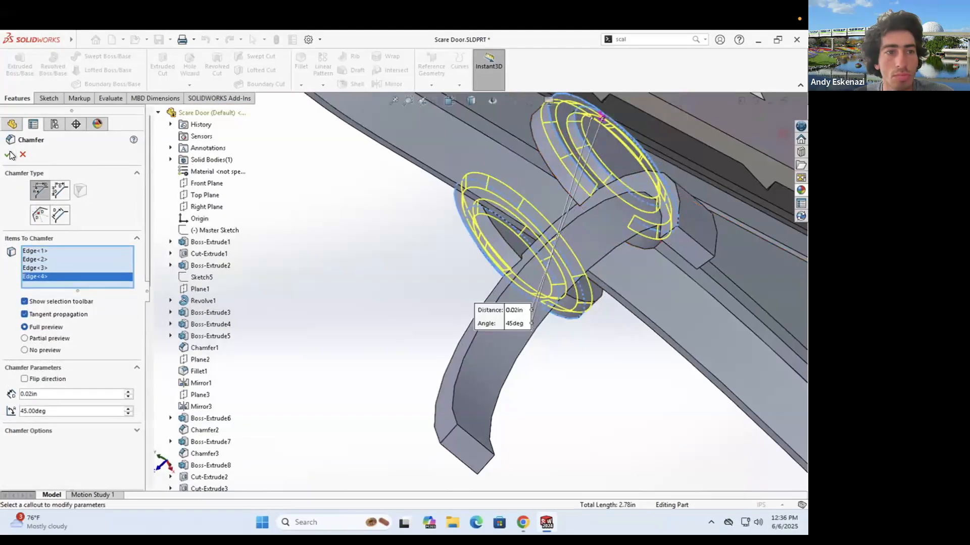
pyautogui.click(11, 156)
# Step: Look over the chamfered discs, check the door reference in Chrome, and return to the Scare Door part
pyautogui.scroll(-5, 454, 303)
pyautogui.scroll(2, 455, 303)
pyautogui.click(523, 522)
pyautogui.click(546, 522)
# Step: Start a new sketch and convert existing edges near the upper curved bar and bracket into sketch entities
pyautogui.moveTo(505, 278); pyautogui.dragTo(135, 77, button='middle')
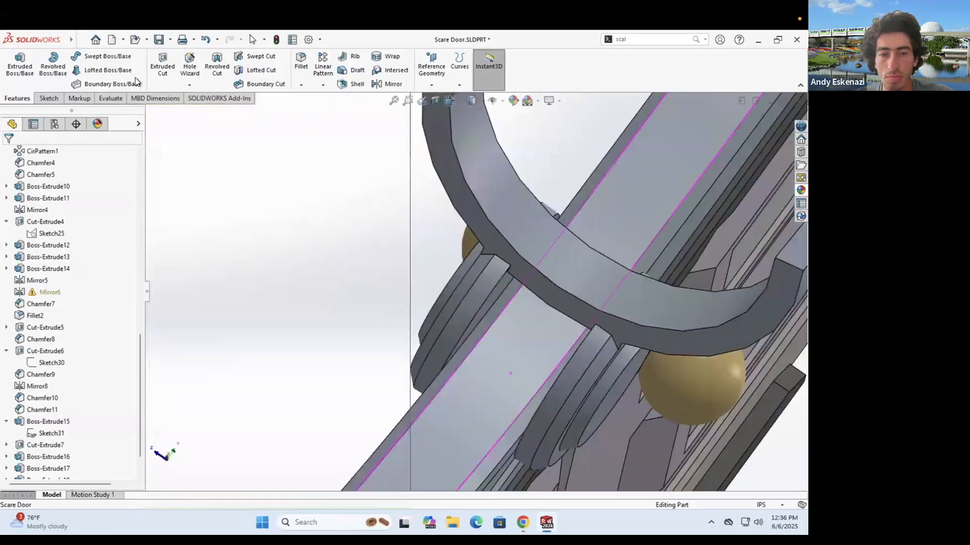
pyautogui.click(48, 98)
pyautogui.click(15, 63)
pyautogui.click(206, 182)
pyautogui.scroll(5, 390, 325)
pyautogui.click(181, 66)
pyautogui.click(336, 273)
pyautogui.click(8, 154)
# Step: Extrude the converted sketch as a boss near the upper curved bar
pyautogui.click(16, 98)
pyautogui.click(20, 65)
pyautogui.scroll(-3, 146, 193)
pyautogui.press('Return')
# Step: Chamfer the edges of the upper and lower curved bars by 0.02 in at 45°
pyautogui.moveTo(146, 193)
pyautogui.mouseDown(button='middle')
pyautogui.moveTo(326, 331)
pyautogui.moveTo(400, 340)
pyautogui.moveTo(427, 253)
pyautogui.mouseUp(button='middle')
pyautogui.scroll(5, 427, 252)
pyautogui.click(302, 84)
pyautogui.click(315, 107)
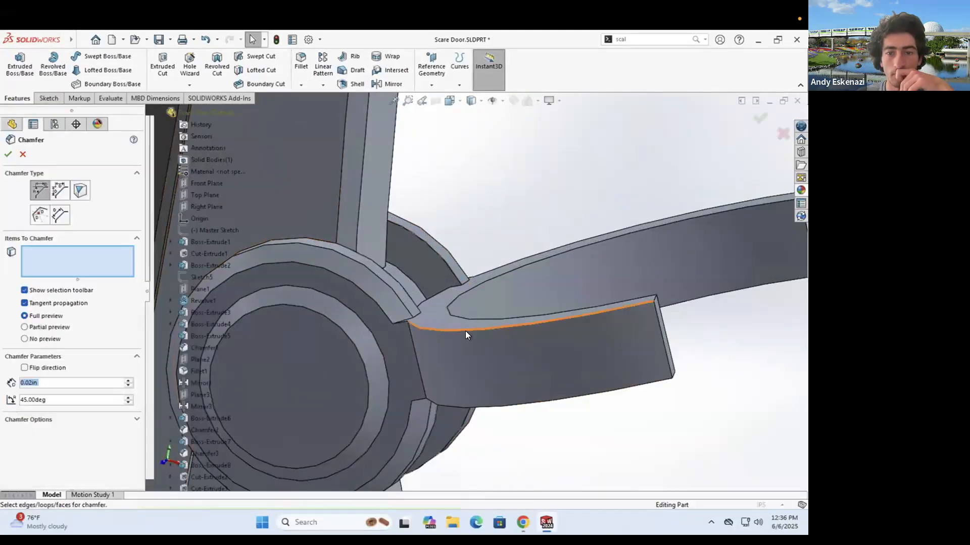
pyautogui.moveTo(433, 324); pyautogui.dragTo(517, 338, button='middle')
pyautogui.click(517, 336)
pyautogui.click(515, 333)
pyautogui.scroll(-3, 378, 256)
pyautogui.moveTo(378, 255); pyautogui.dragTo(485, 293, button='middle')
pyautogui.scroll(4, 485, 293)
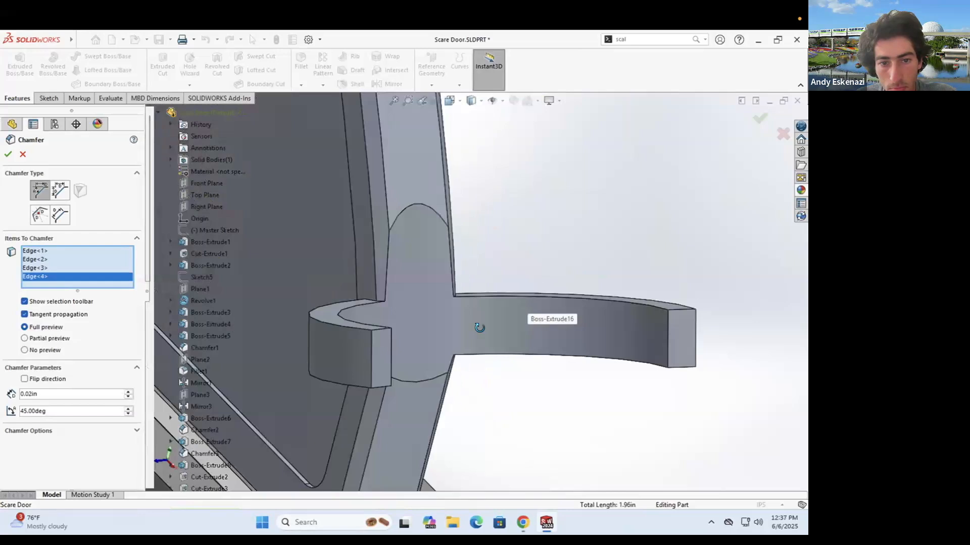
pyautogui.click(481, 292)
pyautogui.click(333, 407)
pyautogui.moveTo(332, 407); pyautogui.dragTo(326, 389, button='middle')
pyautogui.press('Return')
# Step: Examine in the assembly how the canister sits in the chamfered holder bars and beside the whole door
pyautogui.scroll(-3, 425, 371)
pyautogui.moveTo(425, 372); pyautogui.dragTo(444, 283, button='middle')
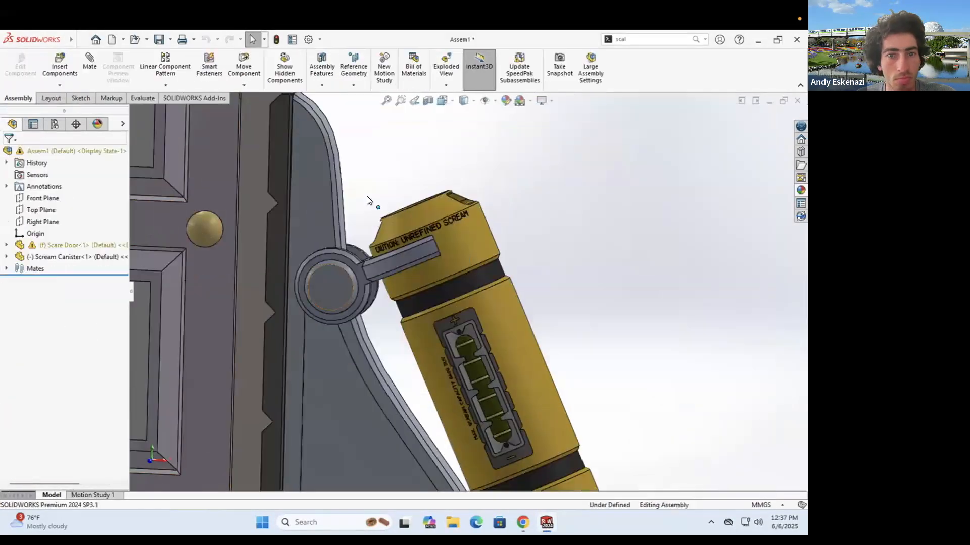
pyautogui.scroll(-3, 447, 259)
pyautogui.moveTo(446, 258); pyautogui.dragTo(441, 267, button='middle')
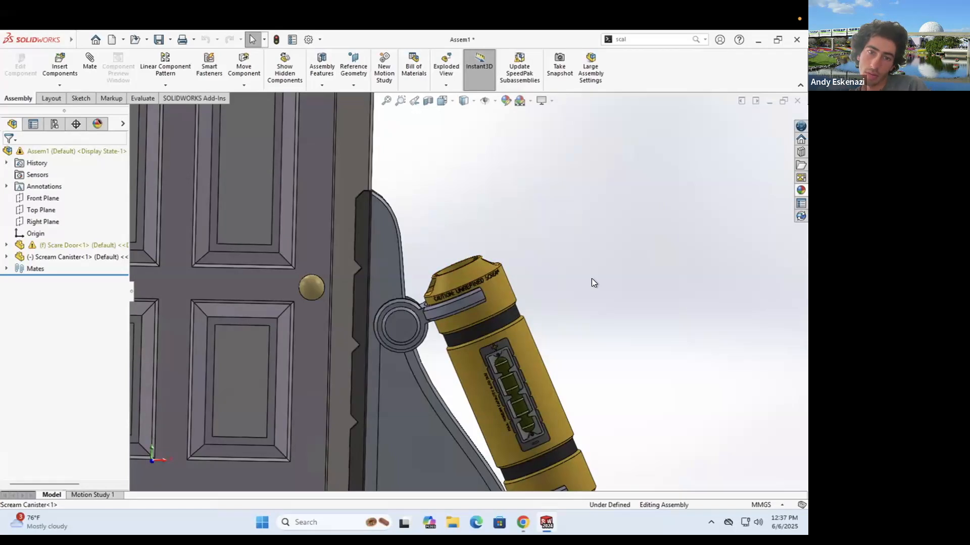
pyautogui.scroll(-5, 442, 292)
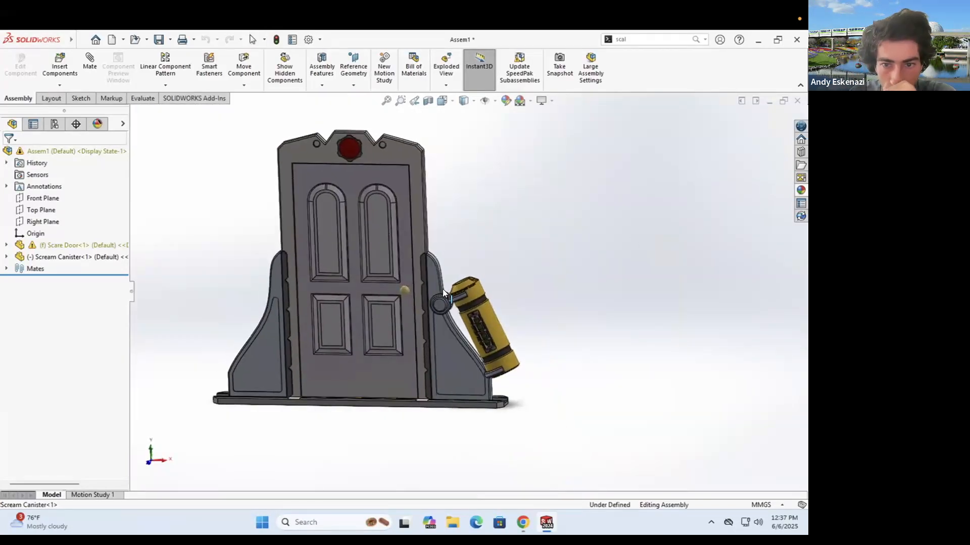
# Step: Compare the design with the Monsters, Inc. door picture in Chrome and return to the Scare Door part
pyautogui.hotkey('alt', 'Tab')
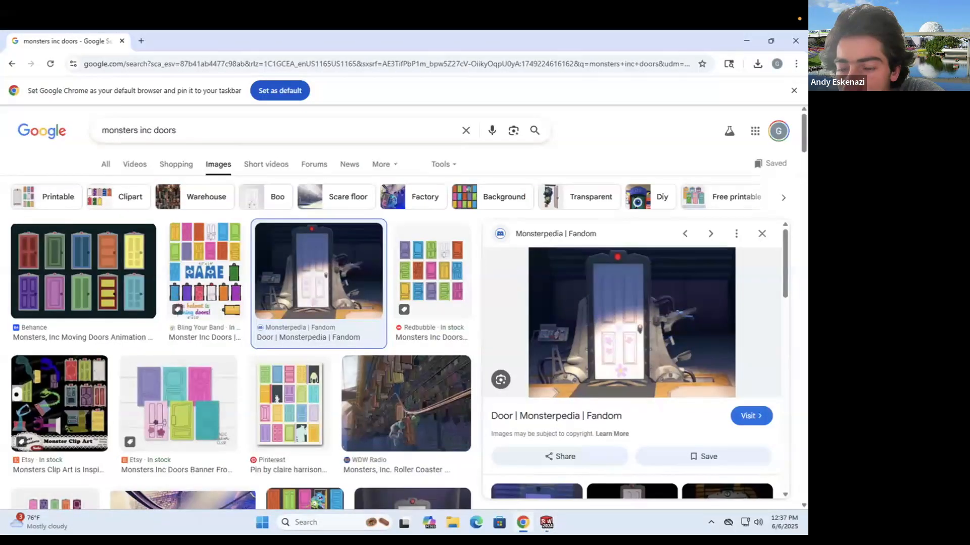
pyautogui.hotkey('alt', 'Tab')
pyautogui.click(546, 522)
pyautogui.click(433, 459)
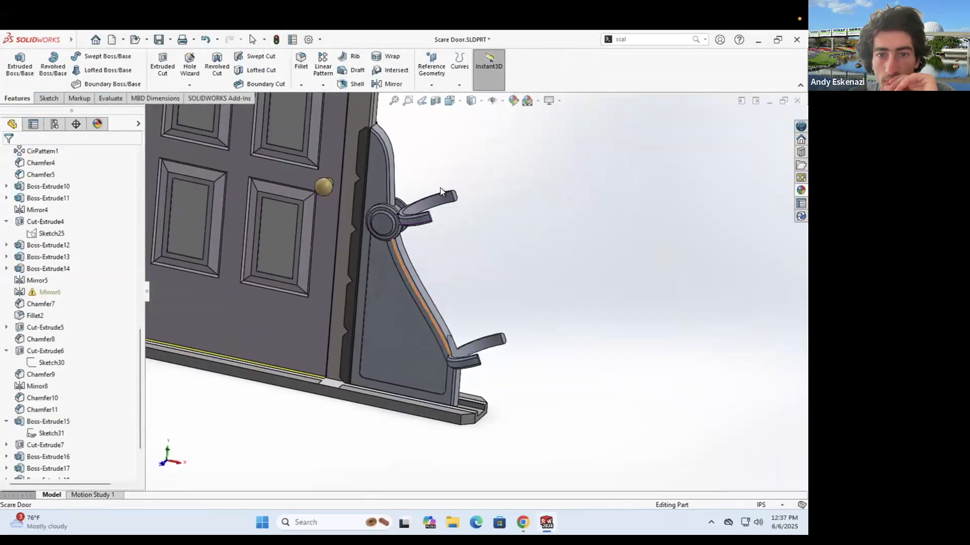
# Step: Edit the upper curved bar's chamfer so that it leaves out the bar's top edges
pyautogui.scroll(5, 404, 222)
pyautogui.rightClick(385, 342)
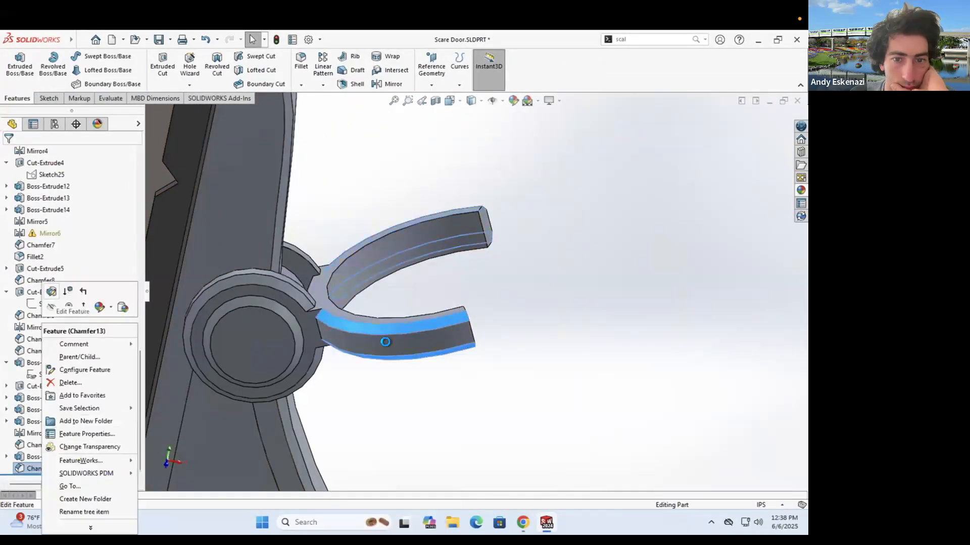
pyautogui.click(22, 157)
pyautogui.moveTo(363, 283)
pyautogui.mouseDown(button='middle')
pyautogui.moveTo(448, 305)
pyautogui.moveTo(454, 263)
pyautogui.moveTo(455, 323)
pyautogui.mouseUp(button='middle')
pyautogui.click(547, 522)
pyautogui.click(566, 354)
# Step: Start a sketch on the top face of the upper curved bar
pyautogui.click(49, 98)
pyautogui.click(14, 65)
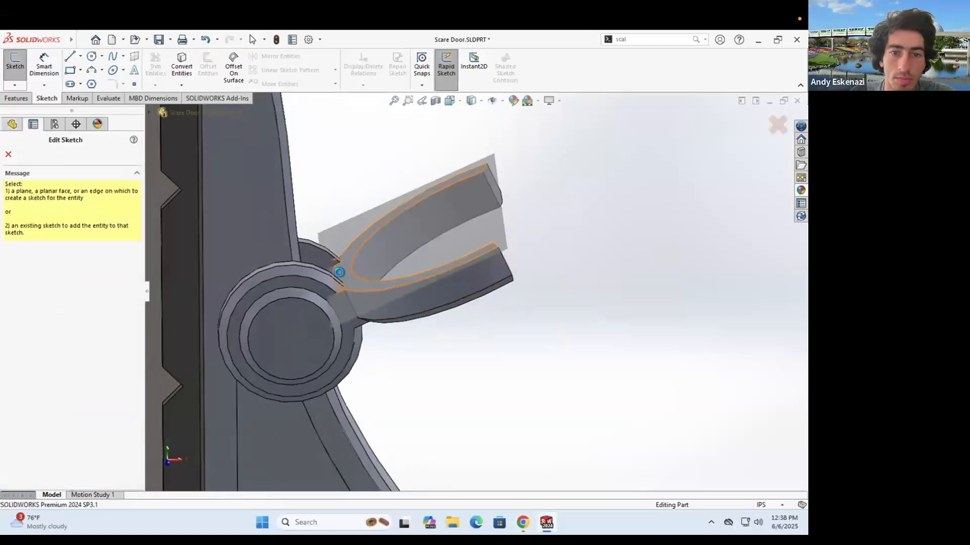
pyautogui.click(340, 273)
pyautogui.scroll(8, 511, 367)
pyautogui.scroll(-7, 601, 323)
pyautogui.moveTo(555, 348)
pyautogui.mouseDown(button='middle')
pyautogui.moveTo(529, 335)
pyautogui.moveTo(553, 387)
pyautogui.mouseUp(button='middle')
pyautogui.scroll(-3, 552, 387)
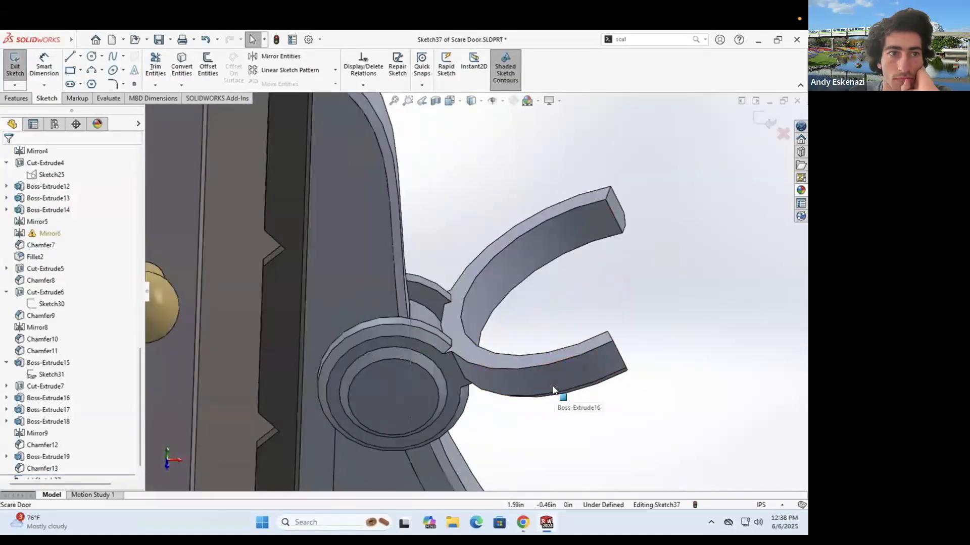
# Step: Try to extrude a boss from the converted outline of the bar's whole top face
pyautogui.click(185, 70)
pyautogui.click(475, 338)
pyautogui.scroll(4, 480, 333)
pyautogui.moveTo(485, 323); pyautogui.dragTo(501, 289, button='middle')
pyautogui.scroll(-6, 501, 290)
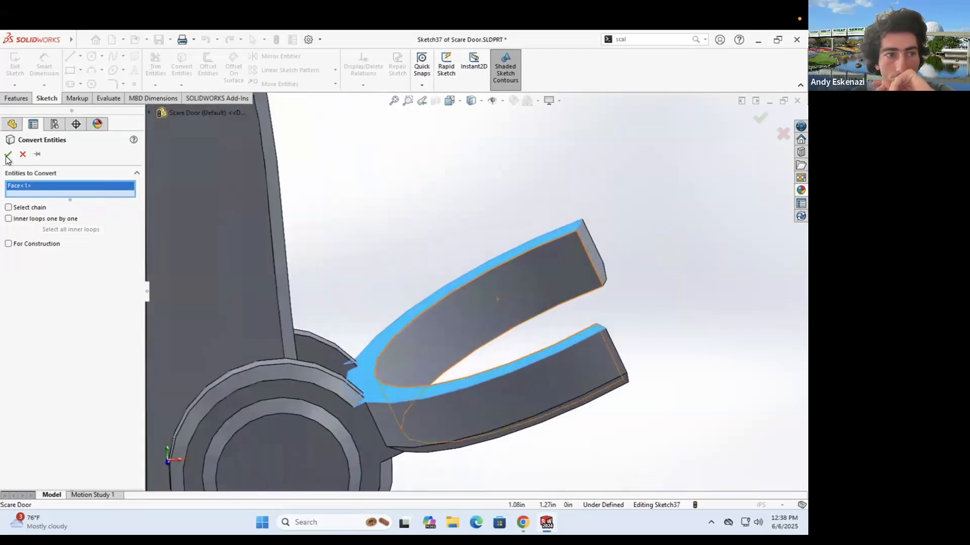
pyautogui.click(8, 155)
pyautogui.click(15, 99)
pyautogui.click(19, 65)
pyautogui.press('Escape')
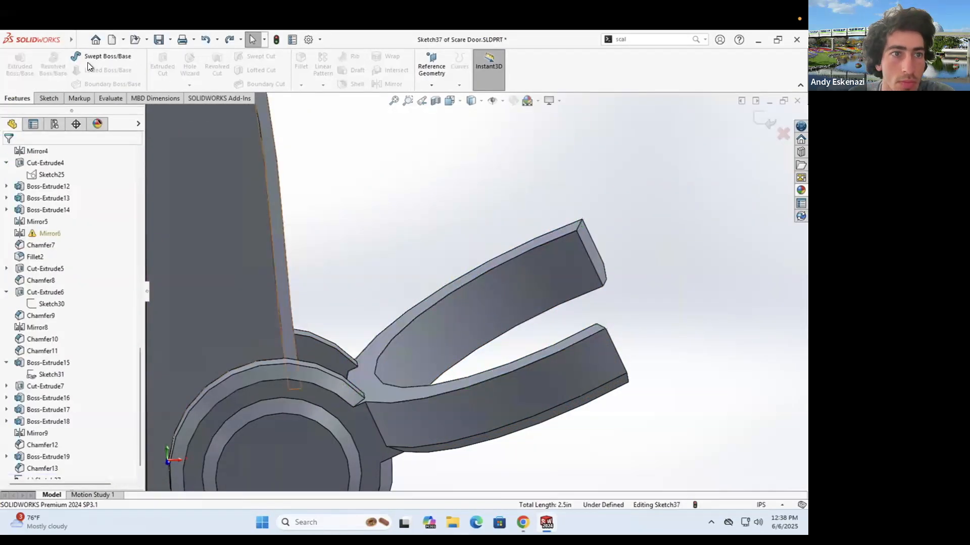
# Step: Convert the upper curved bar's inner arc and both short end edges into the sketch
pyautogui.click(426, 310)
pyautogui.click(580, 225)
pyautogui.click(601, 326)
pyautogui.moveTo(457, 317); pyautogui.dragTo(462, 343, button='middle')
pyautogui.click(8, 154)
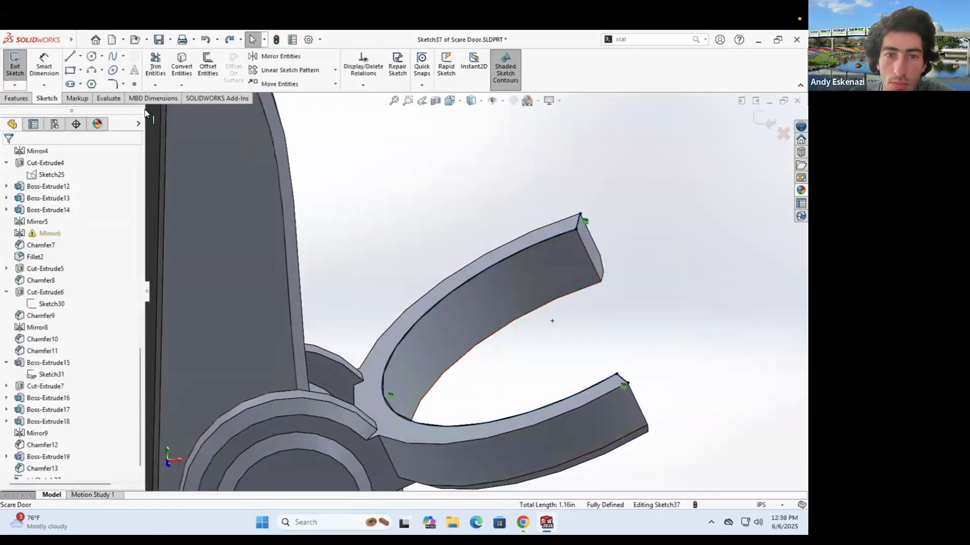
# Step: Close the C-shaped profile with an outer arc between the bar's ends, constrained to the bar's outer edge
pyautogui.click(91, 70)
pyautogui.click(363, 366)
pyautogui.press('Escape')
pyautogui.click(389, 436)
pyautogui.keyDown('ctrl'); pyautogui.click(394, 440); pyautogui.keyUp('ctrl')
pyautogui.click(15, 341)
pyautogui.click(9, 154)
# Step: Extrude the C-shaped profile 0.1 in as a boss on top of the upper curved bar
pyautogui.click(15, 98)
pyautogui.click(20, 66)
pyautogui.write('.1')
pyautogui.press('Return')
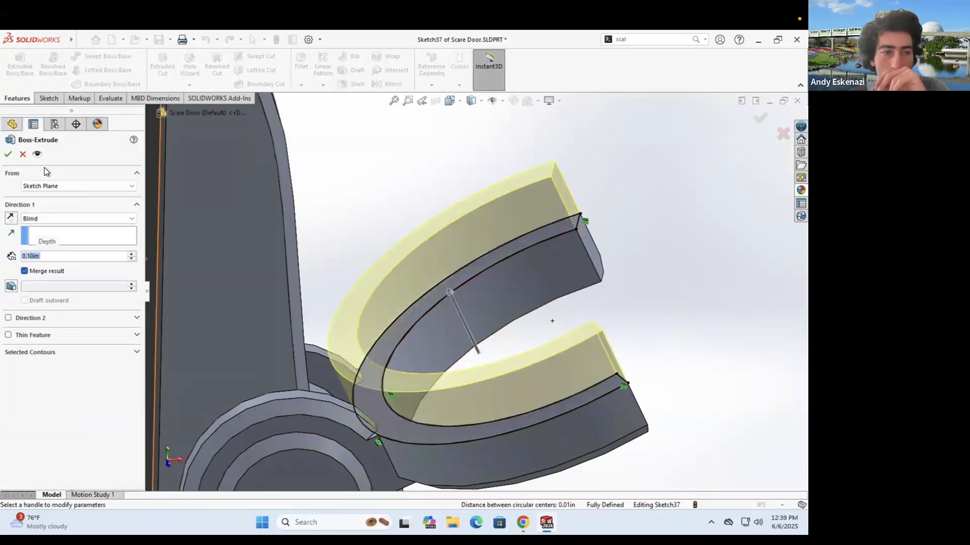
pyautogui.click(8, 154)
# Step: Start a sketch on the top face of the raised C-shaped boss
pyautogui.click(411, 216)
pyautogui.moveTo(410, 217); pyautogui.dragTo(427, 237, button='middle')
pyautogui.scroll(4, 445, 277)
pyautogui.scroll(-3, 445, 277)
pyautogui.click(49, 99)
pyautogui.click(15, 67)
pyautogui.click(423, 300)
pyautogui.scroll(8, 571, 354)
pyautogui.moveTo(560, 343)
pyautogui.mouseDown(button='middle')
pyautogui.moveTo(571, 359)
pyautogui.moveTo(523, 363)
pyautogui.mouseUp(button='middle')
pyautogui.scroll(-5, 580, 353)
pyautogui.scroll(-3, 516, 361)
pyautogui.moveTo(455, 328); pyautogui.dragTo(434, 358, button='middle')
pyautogui.scroll(-1, 426, 367)
pyautogui.click(428, 353)
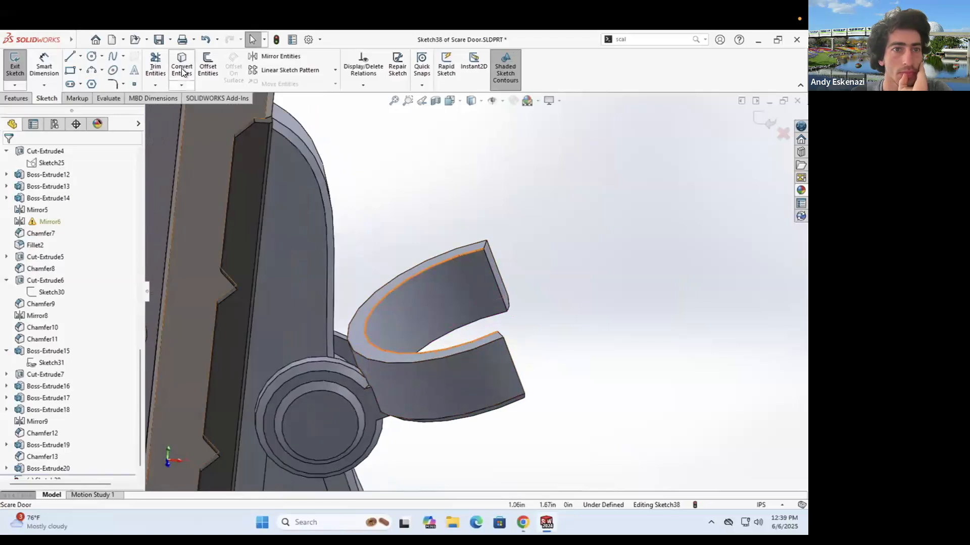
pyautogui.click(81, 56)
pyautogui.click(96, 83)
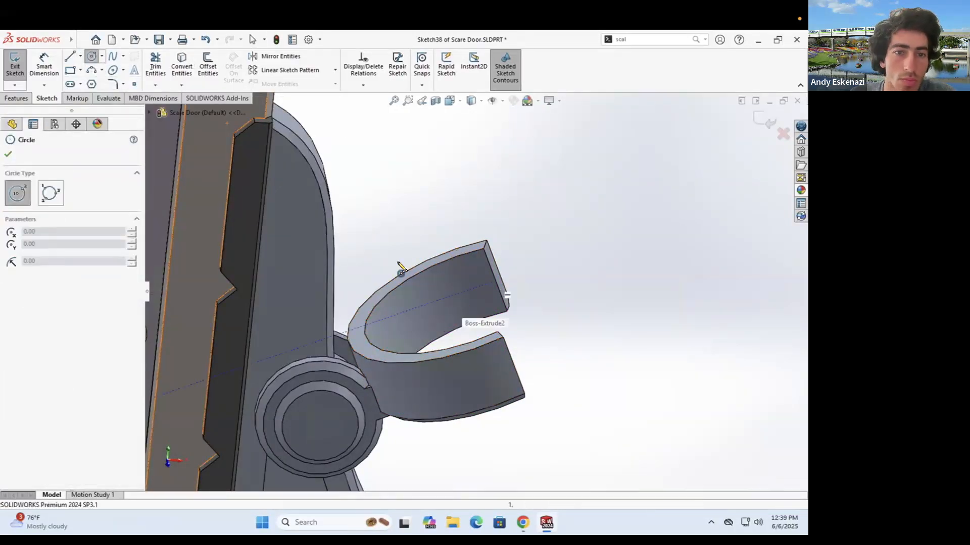
pyautogui.press('Escape')
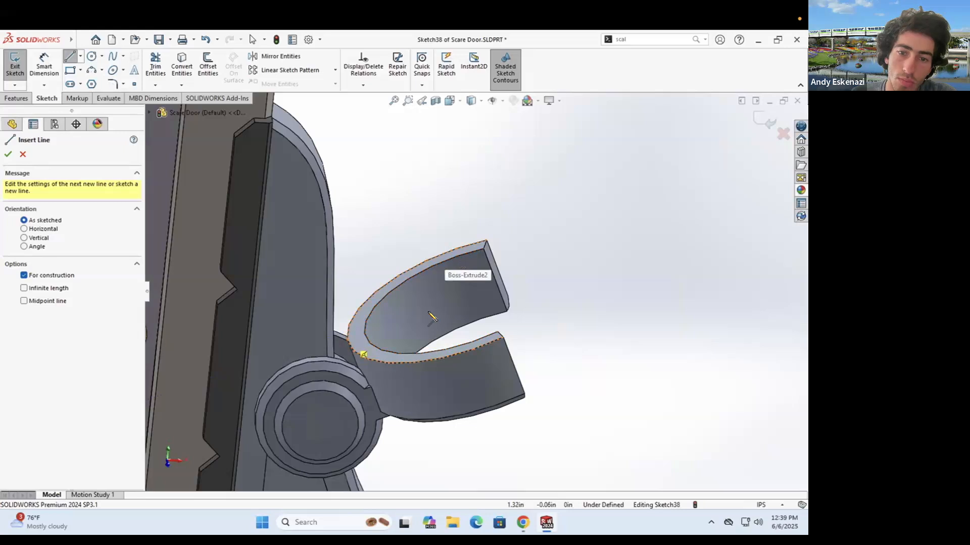
pyautogui.moveTo(439, 306); pyautogui.dragTo(440, 340, button='middle')
pyautogui.press('Escape')
# Step: Convert the boss's curved edge and draw a concentric full circle through its outer end corner
pyautogui.click(387, 309)
pyautogui.click(182, 64)
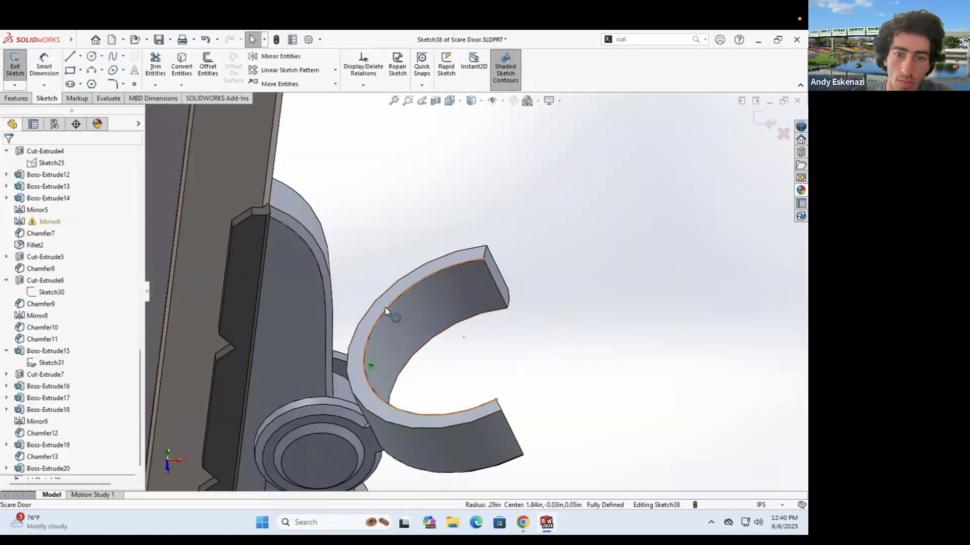
pyautogui.click(483, 246)
pyautogui.press('Escape')
pyautogui.scroll(3, 486, 314)
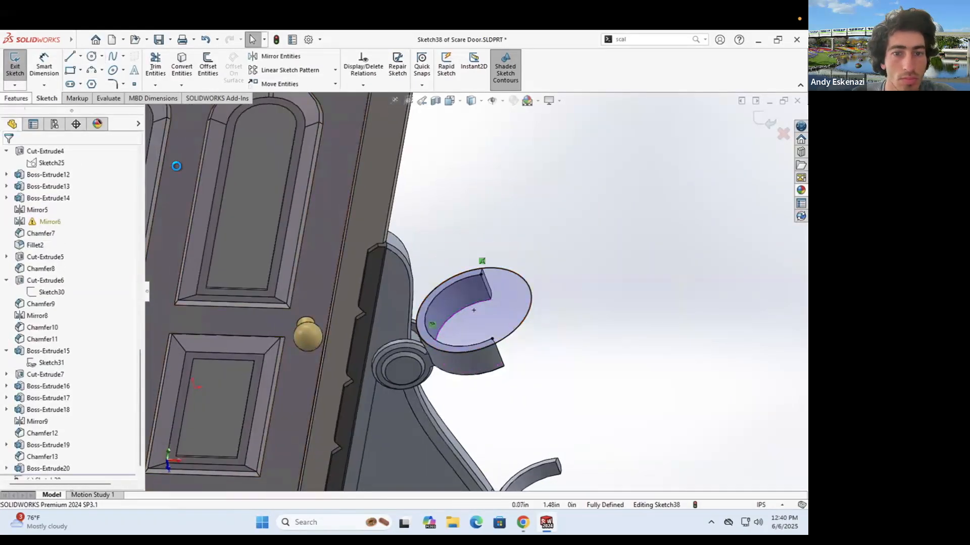
# Step: Extrude the full circle 0.05 in to cap the upper holder with a disc
pyautogui.click(16, 99)
pyautogui.click(20, 66)
pyautogui.scroll(-2, 515, 339)
pyautogui.write('0.05')
pyautogui.press('Return')
pyautogui.click(8, 154)
# Step: Switch to the assembly and examine how the canister fits under the capped upper holder beside the whole door
pyautogui.moveTo(493, 347); pyautogui.dragTo(510, 331, button='middle')
pyautogui.scroll(2, 482, 356)
pyautogui.click(546, 523)
pyautogui.click(546, 465)
pyautogui.scroll(-4, 508, 323)
pyautogui.scroll(3, 511, 331)
pyautogui.moveTo(513, 334); pyautogui.dragTo(518, 347)
pyautogui.moveTo(510, 344); pyautogui.dragTo(472, 303, button='middle')
pyautogui.scroll(-4, 474, 222)
pyautogui.moveTo(473, 211); pyautogui.dragTo(534, 354, button='middle')
pyautogui.press('Escape')
pyautogui.scroll(6, 492, 310)
pyautogui.scroll(3, 495, 311)
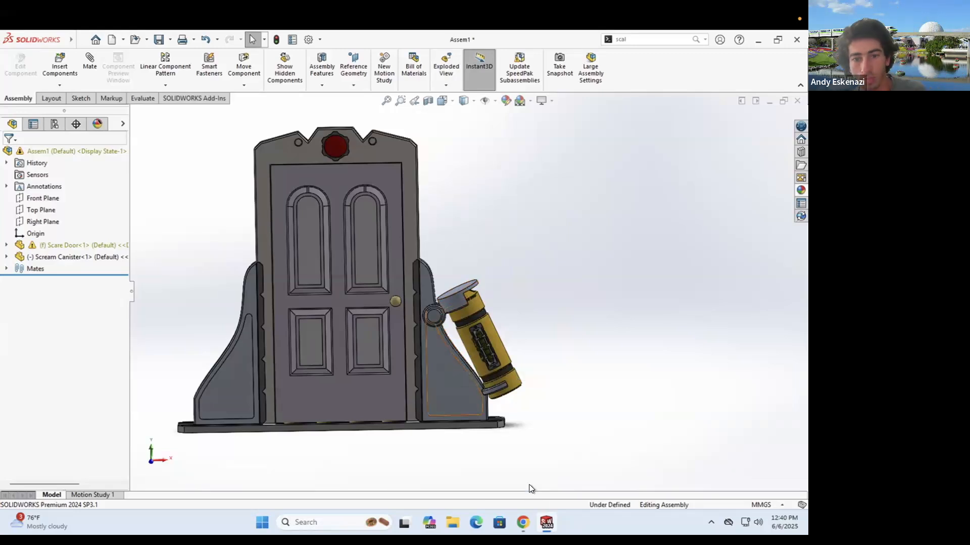
pyautogui.scroll(-3, 536, 425)
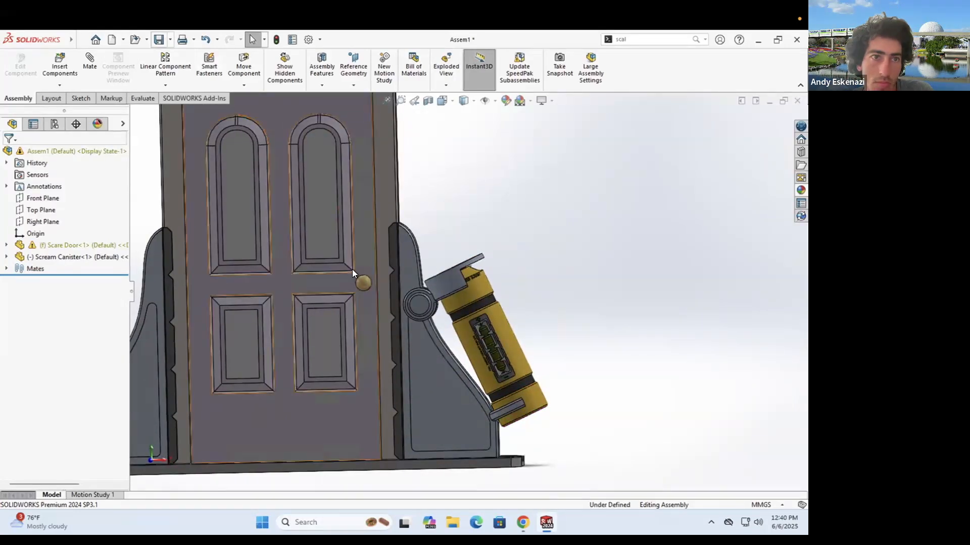
# Step: Save the assembly as Scream Door Assembly and dismiss the rebuild report
pyautogui.hotkey('ctrl', 's')
pyautogui.click(432, 227)
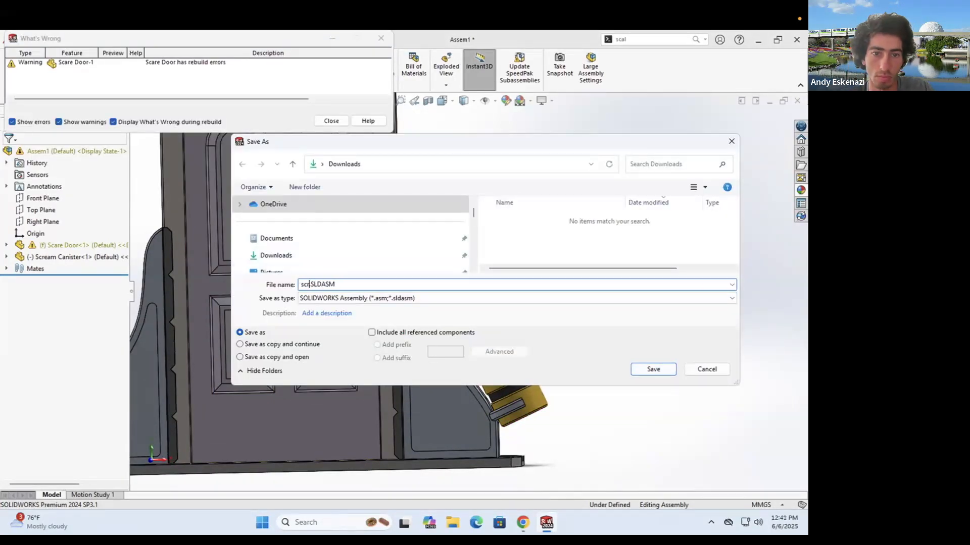
pyautogui.click(652, 369)
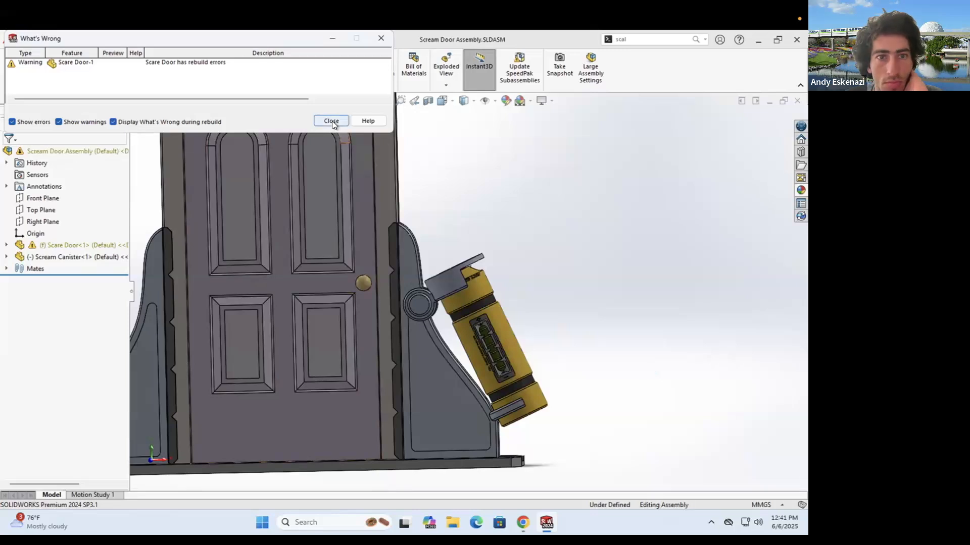
pyautogui.click(331, 121)
# Step: Switch from the assembly back to the Scare Door part
pyautogui.scroll(3, 552, 274)
pyautogui.scroll(-5, 484, 298)
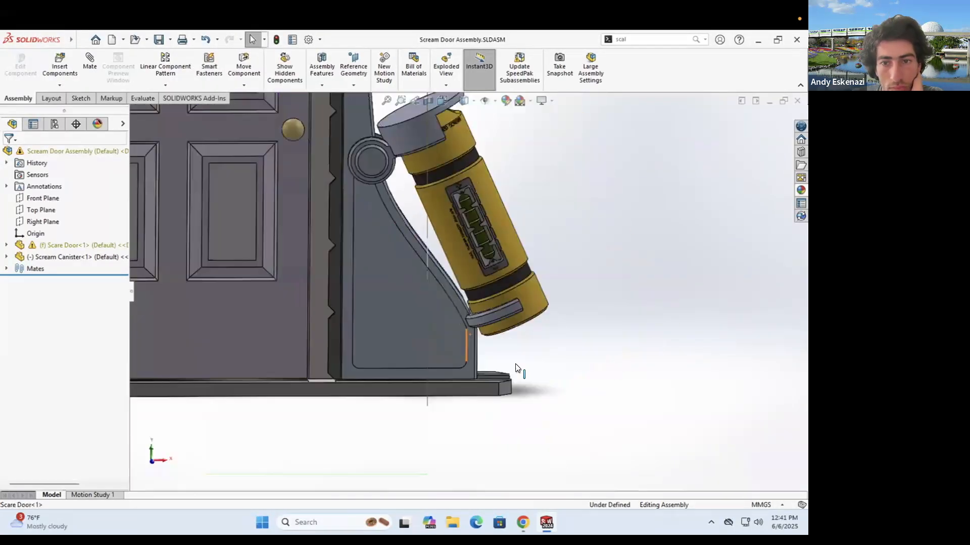
pyautogui.scroll(2, 515, 368)
pyautogui.scroll(-2, 415, 196)
pyautogui.click(546, 523)
pyautogui.click(433, 465)
pyautogui.moveTo(422, 283); pyautogui.dragTo(427, 263, button='middle')
pyautogui.scroll(-2, 422, 278)
pyautogui.click(422, 272)
pyautogui.click(460, 242)
pyautogui.scroll(-8, 527, 302)
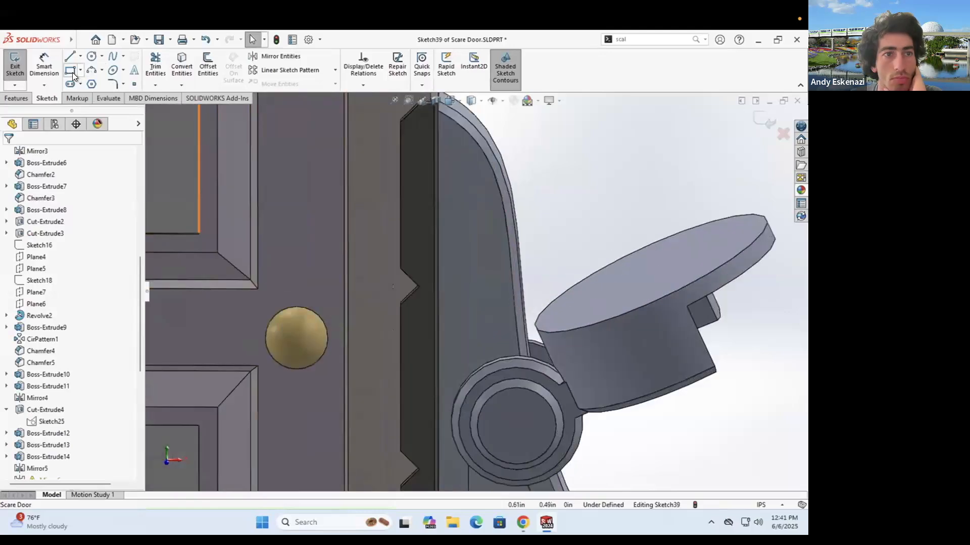
pyautogui.click(72, 76)
pyautogui.scroll(2, 493, 245)
pyautogui.press('Escape')
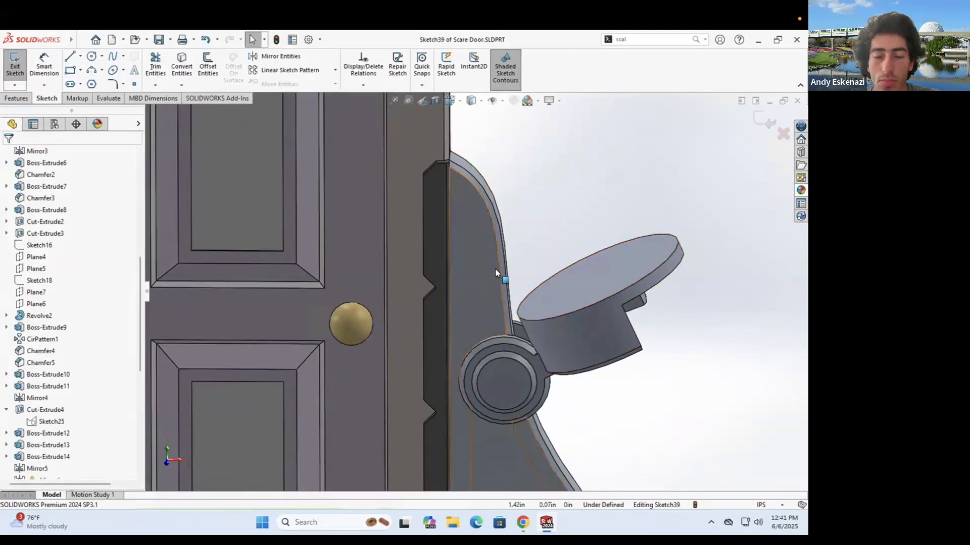
pyautogui.scroll(7, 475, 283)
pyautogui.moveTo(498, 281)
pyautogui.mouseDown(button='middle')
pyautogui.moveTo(509, 274)
pyautogui.moveTo(496, 300)
pyautogui.moveTo(464, 216)
pyautogui.moveTo(462, 240)
pyautogui.moveTo(480, 283)
pyautogui.mouseUp(button='middle')
pyautogui.scroll(-5, 496, 300)
pyautogui.scroll(5, 479, 289)
pyautogui.scroll(-5, 524, 397)
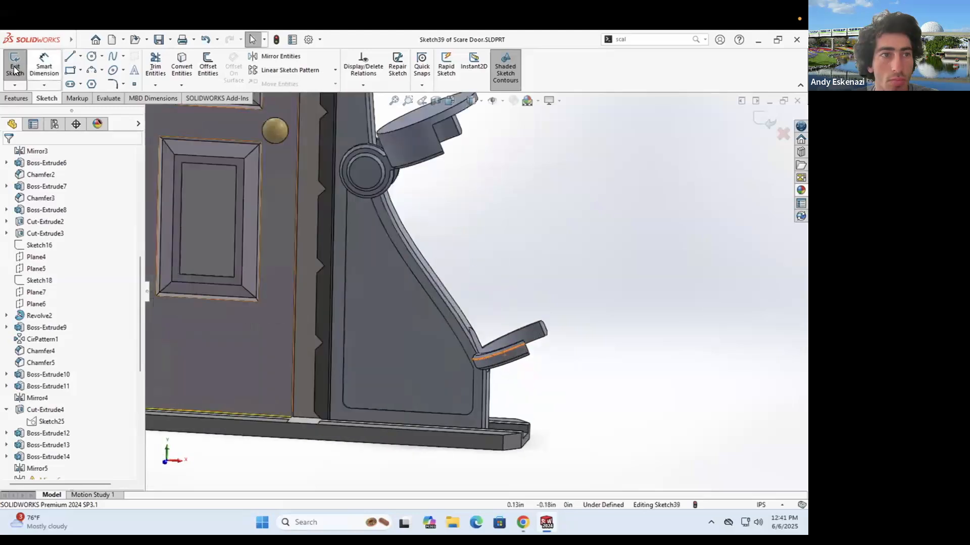
pyautogui.click(15, 71)
# Step: Edit the base sketch of the curved holder bars, change its horizontal dimension, and rebuild the part
pyautogui.click(42, 410)
pyautogui.click(51, 384)
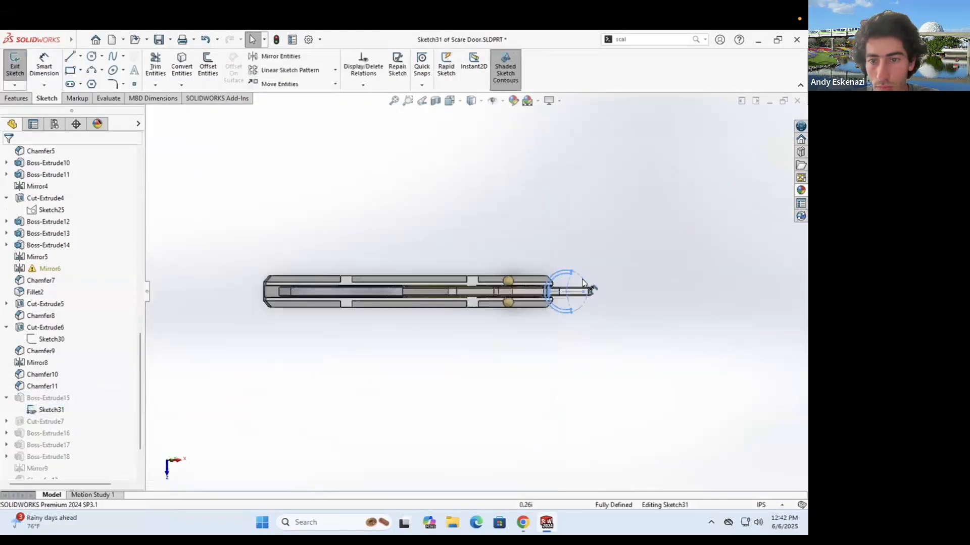
pyautogui.scroll(-6, 582, 279)
pyautogui.doubleClick(449, 258)
pyautogui.doubleClick(455, 259)
pyautogui.write('.8')
pyautogui.press('Return')
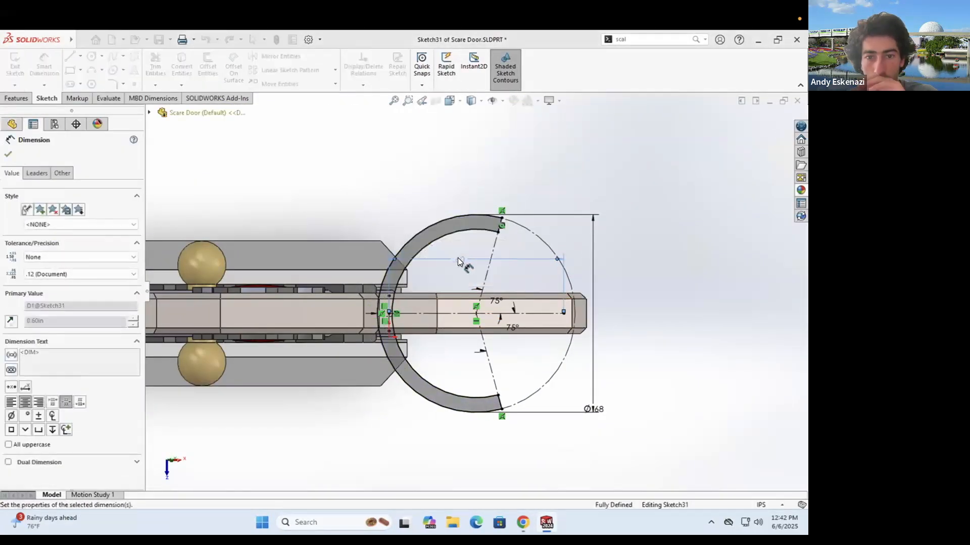
pyautogui.click(15, 70)
pyautogui.click(405, 278)
pyautogui.click(331, 121)
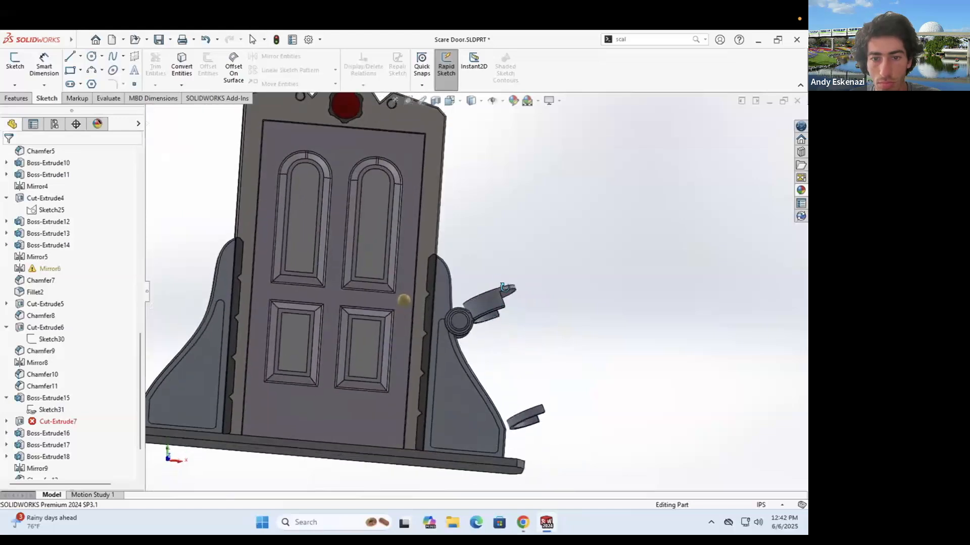
# Step: Delete the Cut-Extrude7 feature while keeping its sketch
pyautogui.scroll(-1, 51, 404)
pyautogui.rightClick(46, 386)
pyautogui.click(67, 357)
pyautogui.click(405, 279)
# Step: Open the pivot disc's sketch for editing and set the distance from its centre to the upper holder to 0.2 in
pyautogui.moveTo(465, 324); pyautogui.dragTo(403, 201, button='middle')
pyautogui.scroll(-3, 427, 232)
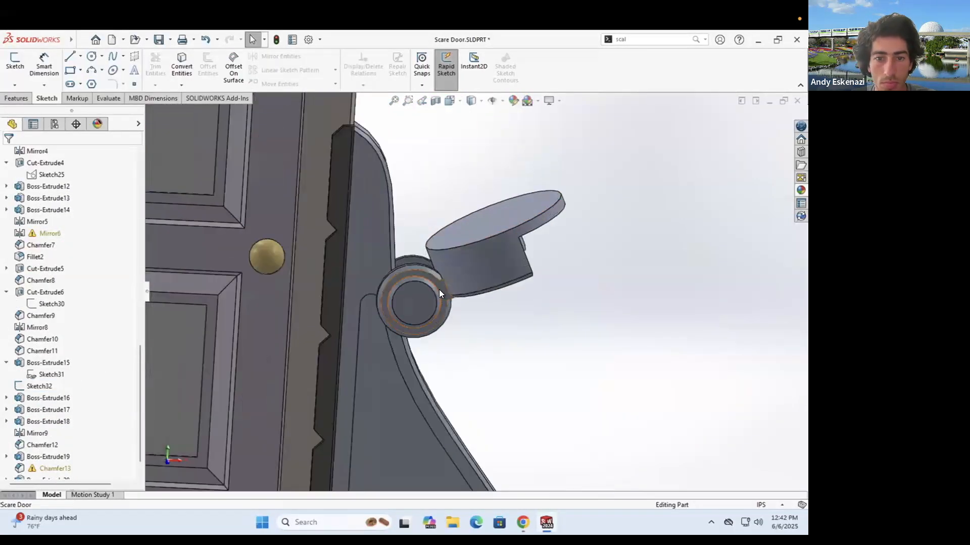
pyautogui.click(260, 120)
pyautogui.scroll(-3, 460, 291)
pyautogui.doubleClick(461, 291)
pyautogui.write('.2')
pyautogui.press('Return')
# Step: Set the angle of the disc's construction line to the upper holder to 180°
pyautogui.doubleClick(437, 344)
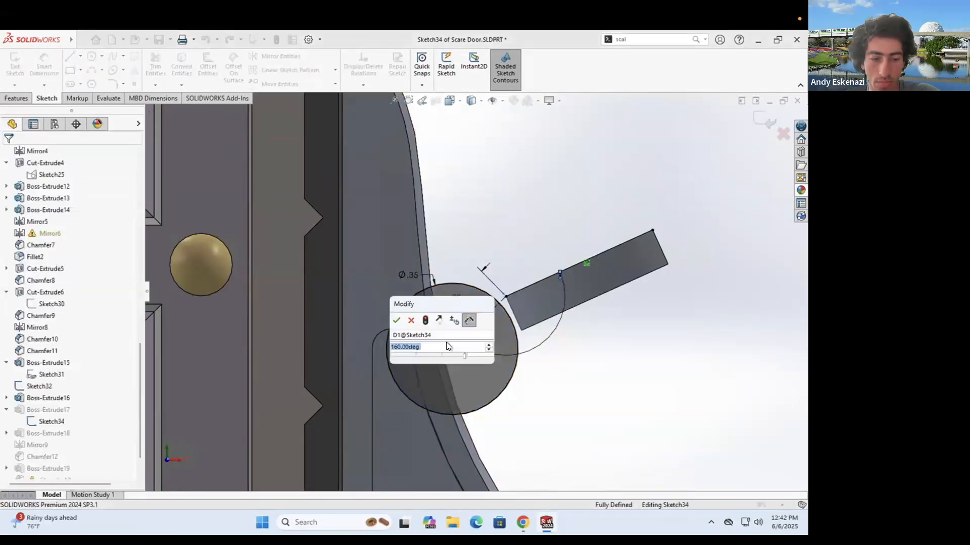
pyautogui.write('180')
pyautogui.press('Return')
pyautogui.press('Escape')
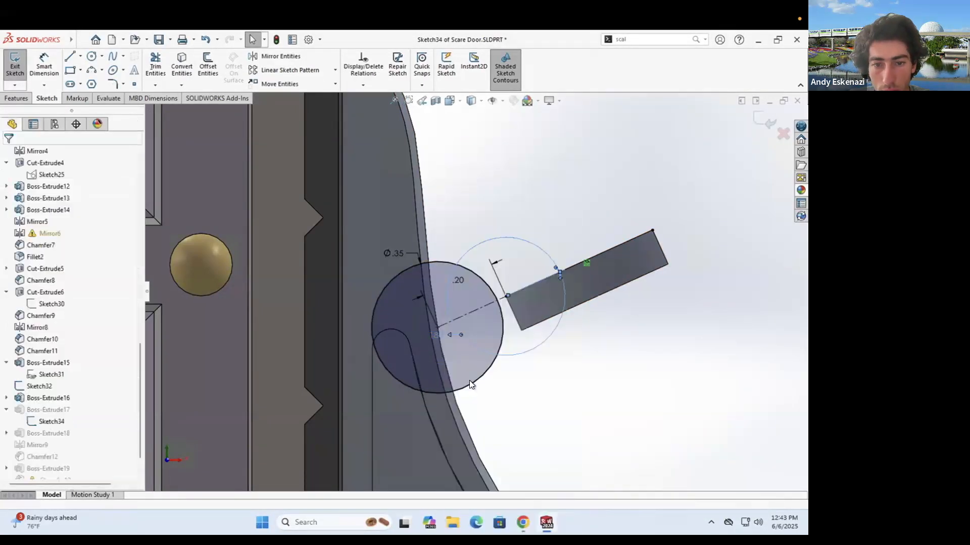
# Step: Link the disc's centre to the holder's two near corners with equal construction lines and set their length to 0.25 in
pyautogui.click(437, 328)
pyautogui.press('Escape')
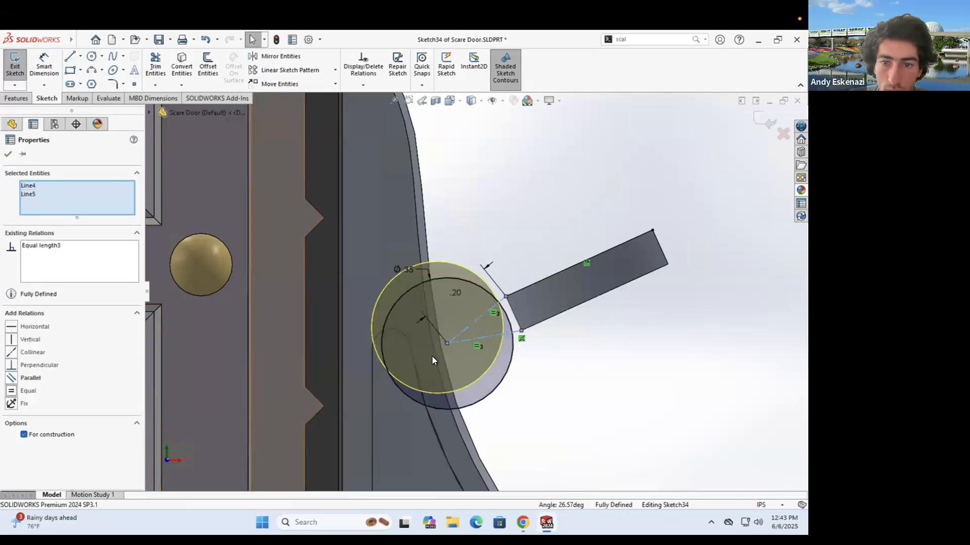
pyautogui.press('Escape')
pyautogui.doubleClick(455, 293)
pyautogui.press('Return')
pyautogui.scroll(-3, 516, 326)
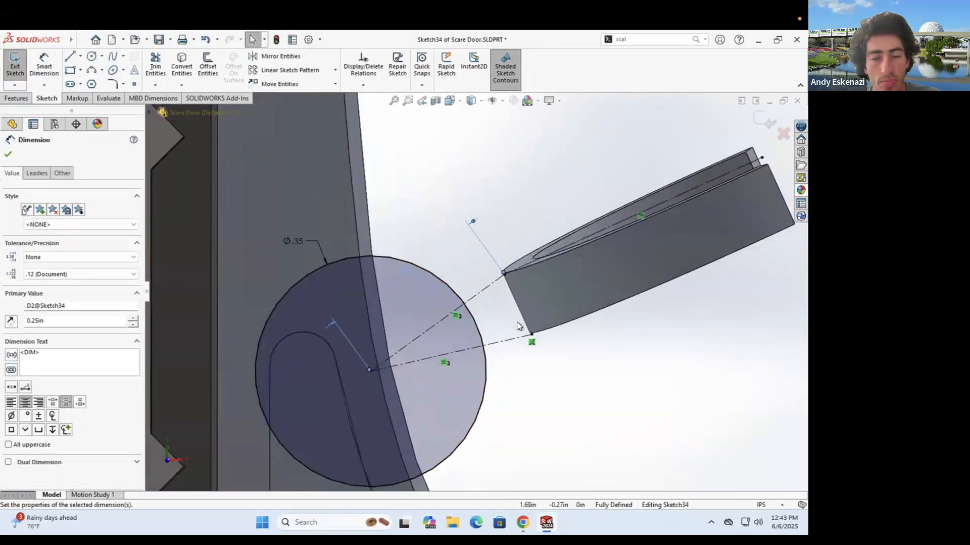
pyautogui.scroll(-1, 486, 293)
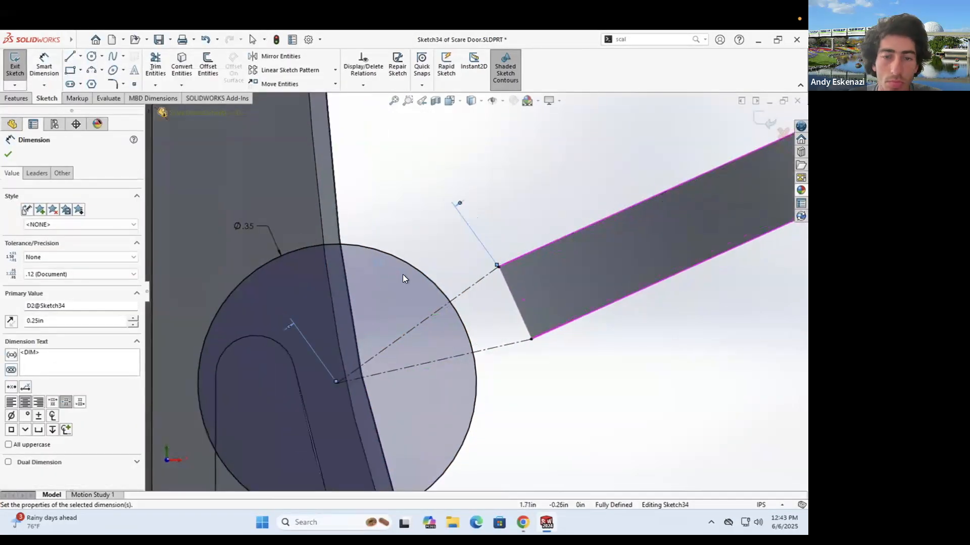
# Step: Connect the holder's two near corners to the disc's circle with short lines aligned with the holder's edges
pyautogui.click(499, 266)
pyautogui.click(443, 293)
pyautogui.press('Escape')
pyautogui.click(277, 217)
pyautogui.click(530, 340)
pyautogui.click(474, 365)
pyautogui.press('Escape')
pyautogui.click(502, 352)
pyautogui.keyDown('ctrl'); pyautogui.click(657, 276); pyautogui.keyUp('ctrl')
pyautogui.click(13, 327)
# Step: Try to rebuild the part with the edited pivot disc sketch
pyautogui.press('l')
pyautogui.hotkey('ctrl', 'b')
pyautogui.click(420, 251)
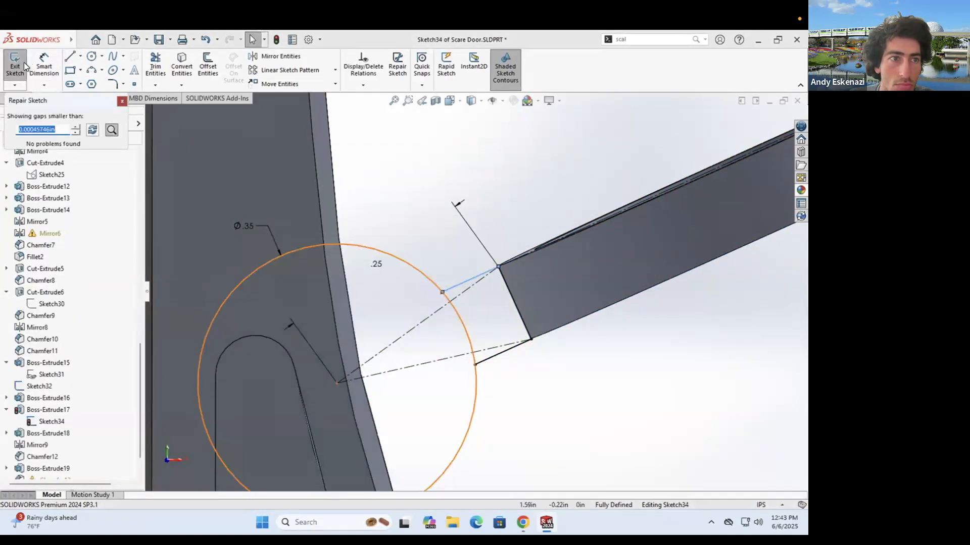
pyautogui.hotkey('ctrl', 'b')
pyautogui.click(438, 276)
# Step: Reopen the pivot disc's sketch and join the ends of its two connecting lines with new lines inside the holder
pyautogui.click(43, 380)
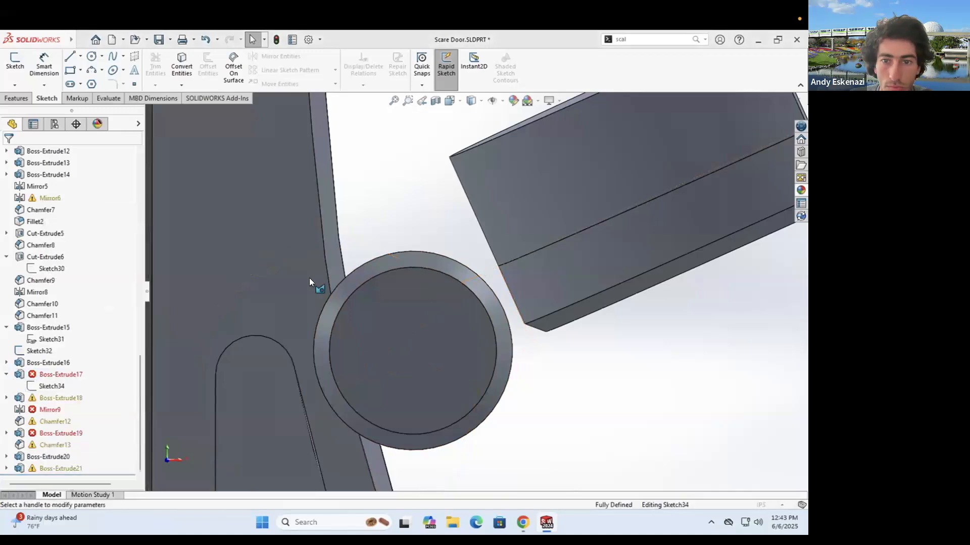
pyautogui.moveTo(313, 281); pyautogui.dragTo(467, 297, button='middle')
pyautogui.press('Escape')
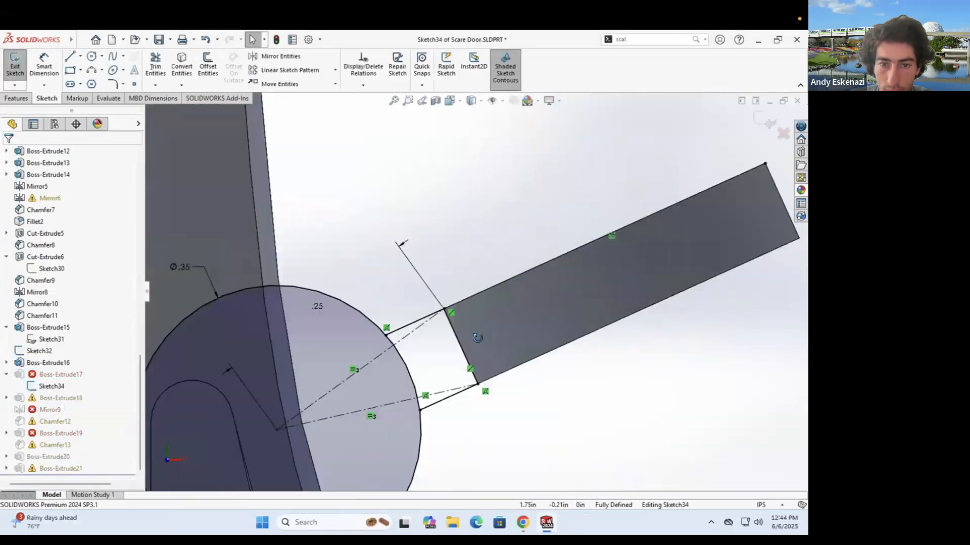
pyautogui.rightClick(451, 309)
pyautogui.click(479, 485)
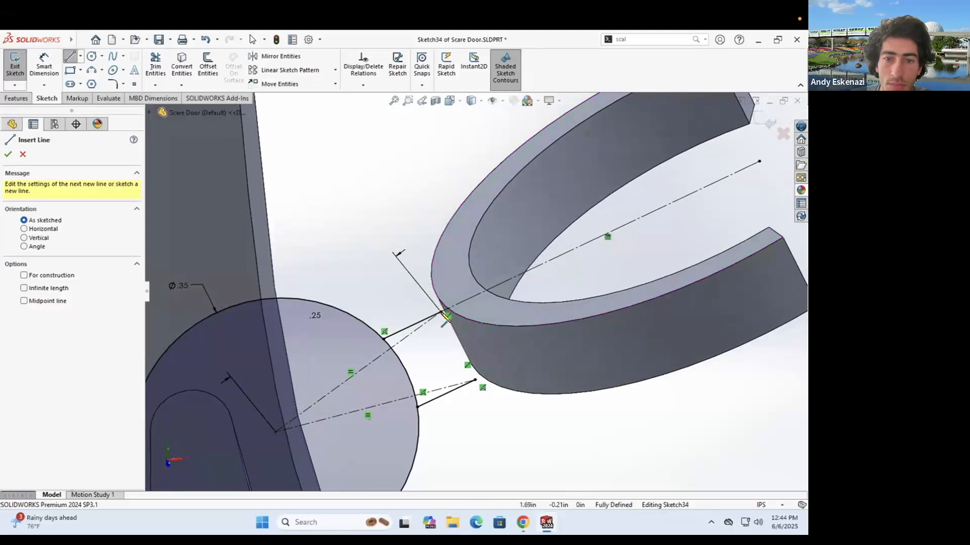
pyautogui.click(500, 369)
pyautogui.press('Escape')
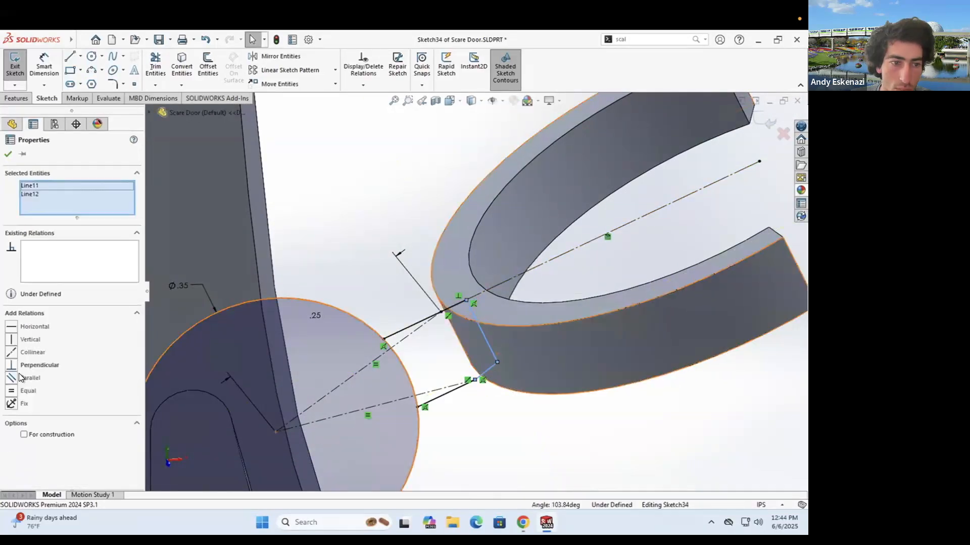
# Step: Make the new closing lines perpendicular and rebuild the pivot disc extrusion from the closed profile
pyautogui.moveTo(459, 291); pyautogui.dragTo(423, 259, button='right')
pyautogui.click(423, 258)
pyautogui.press('Return')
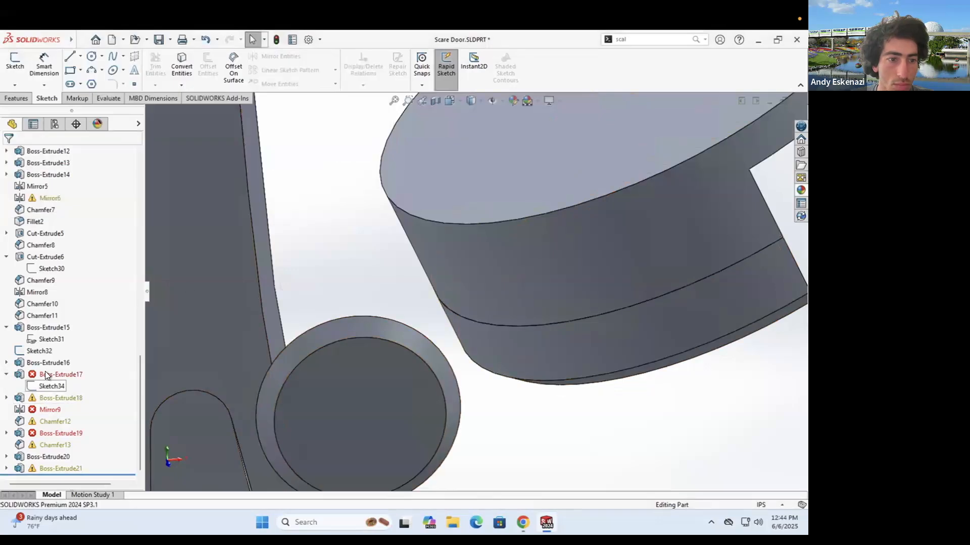
pyautogui.press('Return')
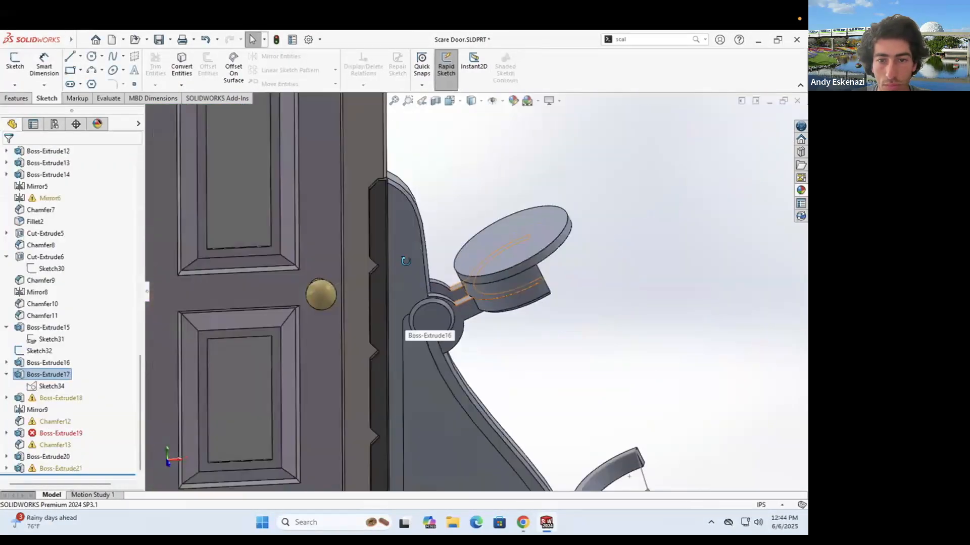
# Step: Review the edges of the broken Chamfer13 on the canister holders and delete that chamfer
pyautogui.rightClick(32, 374)
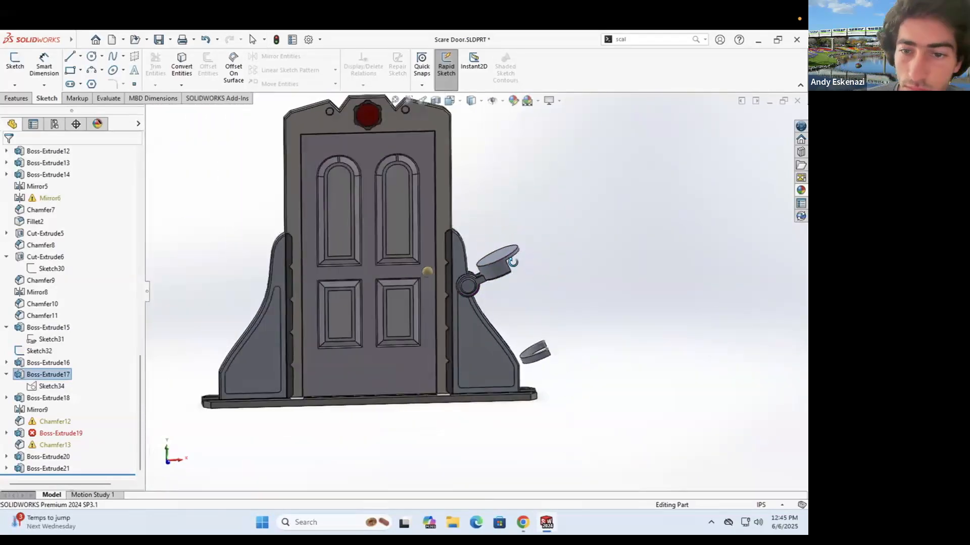
pyautogui.scroll(-2, 529, 363)
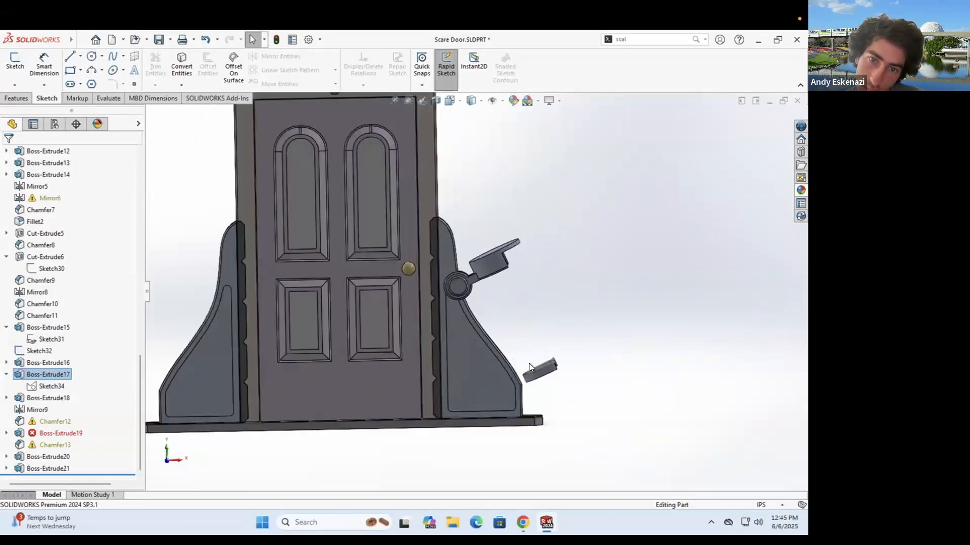
pyautogui.scroll(-5, 495, 275)
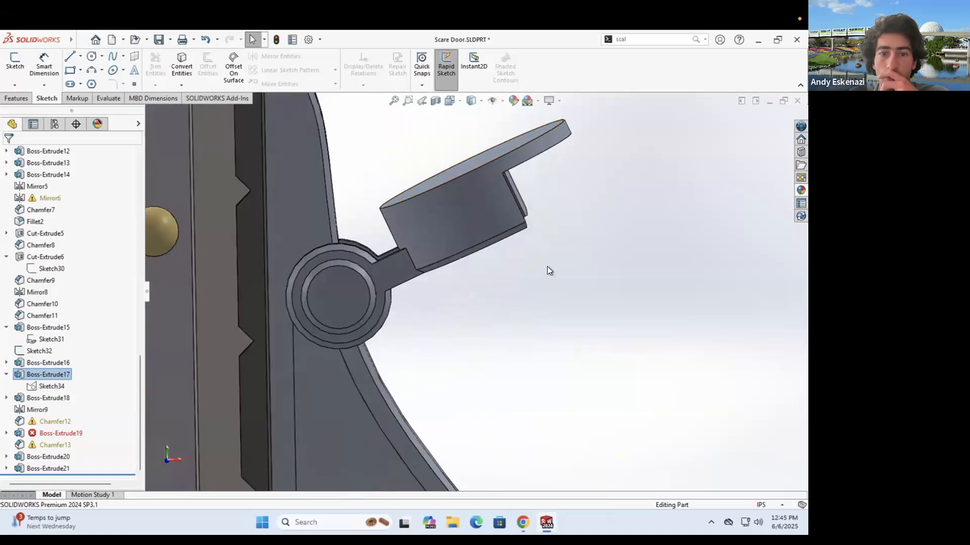
pyautogui.scroll(-2, 404, 288)
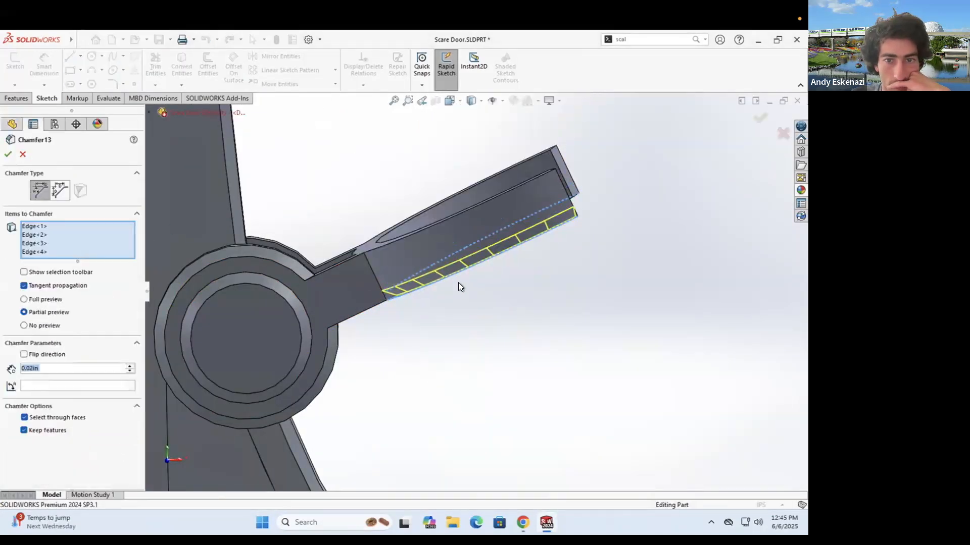
pyautogui.moveTo(416, 252); pyautogui.dragTo(415, 318, button='middle')
pyautogui.scroll(5, 454, 310)
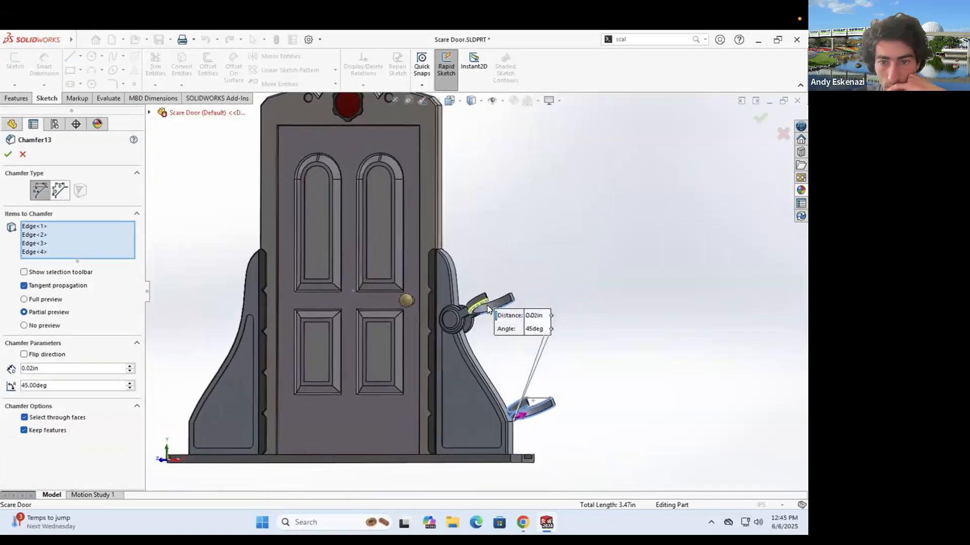
pyautogui.scroll(-5, 470, 323)
pyautogui.click(8, 154)
pyautogui.rightClick(38, 444)
pyautogui.press('Escape')
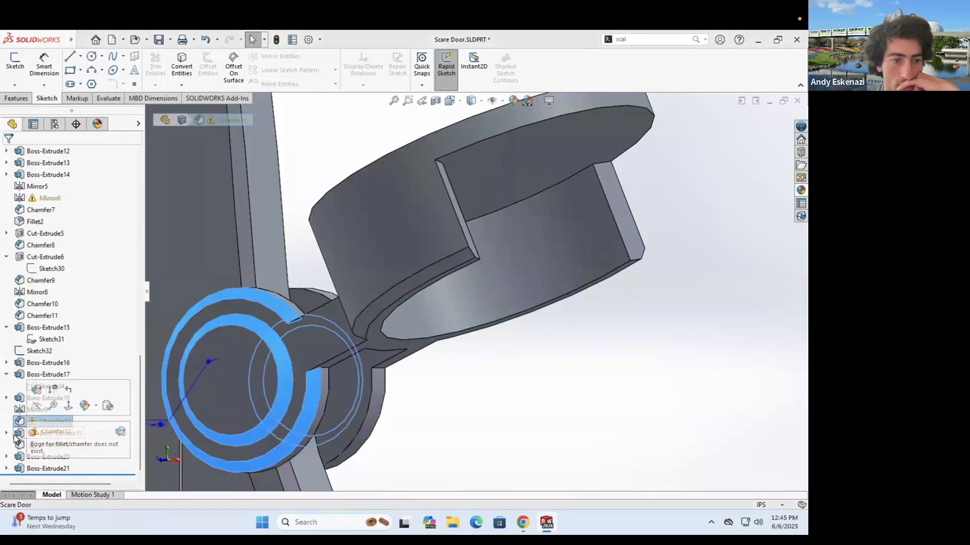
pyautogui.press('Delete')
pyautogui.click(404, 279)
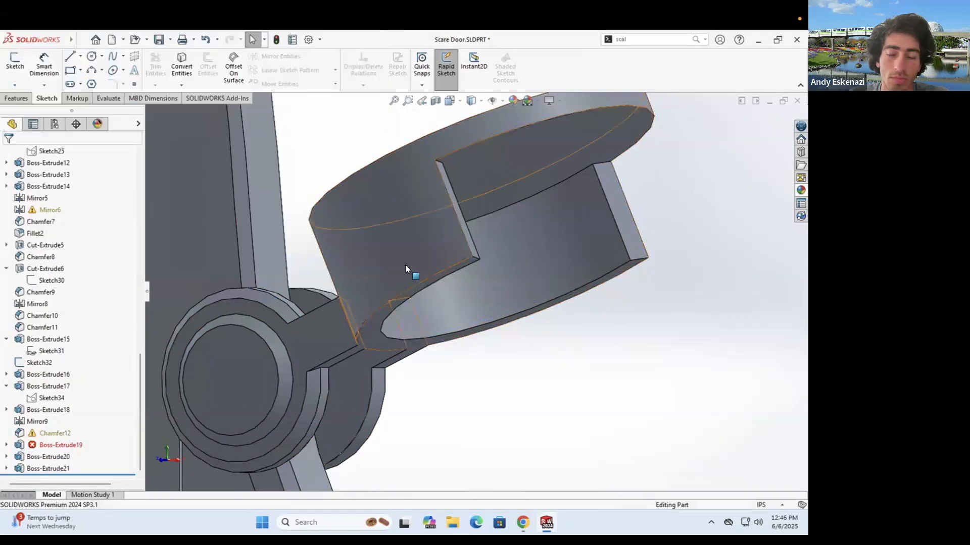
# Step: Edit Chamfer12 on the pivot discs and remove its missing edge
pyautogui.scroll(4, 404, 279)
pyautogui.rightClick(87, 228)
pyautogui.click(101, 271)
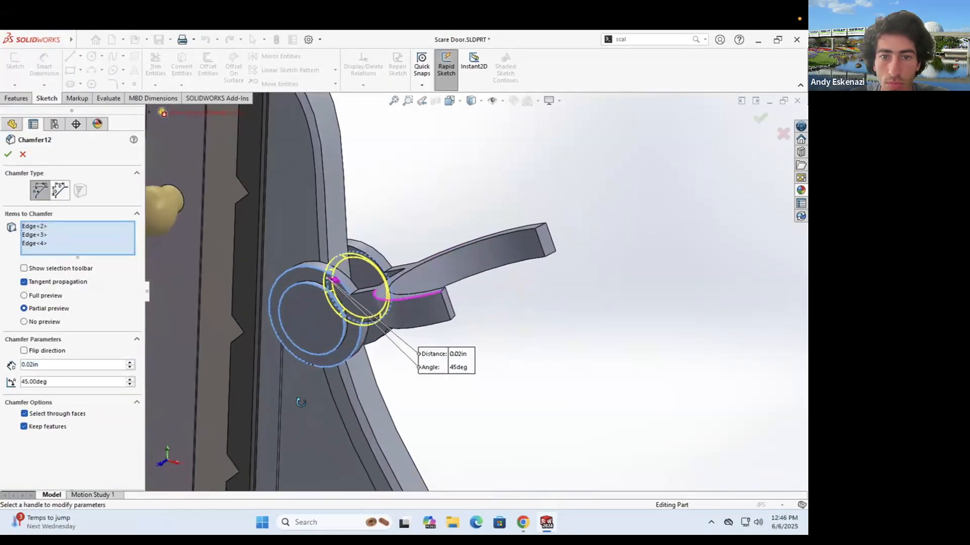
pyautogui.press('Escape')
pyautogui.moveTo(439, 338); pyautogui.dragTo(495, 279, button='middle')
pyautogui.click(495, 280)
pyautogui.click(46, 375)
pyautogui.click(53, 266)
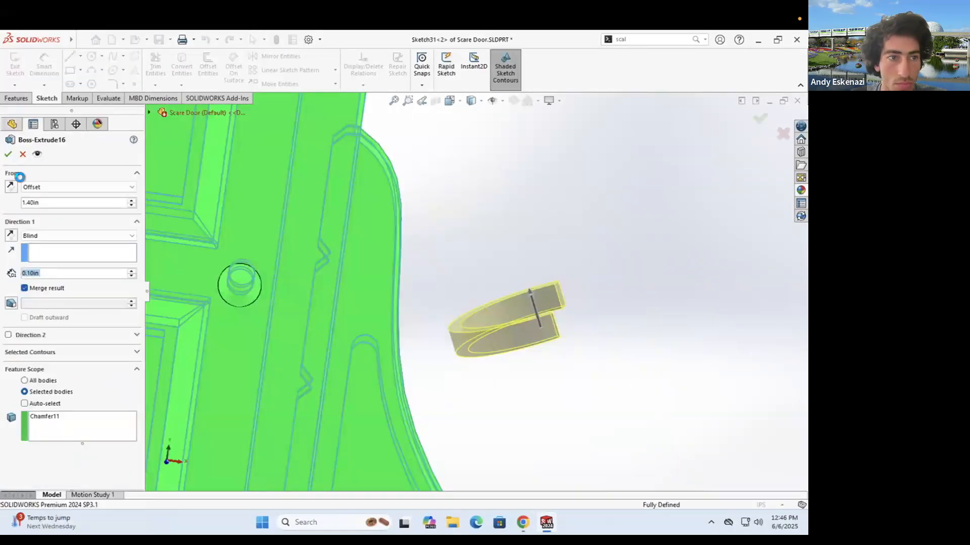
pyautogui.press('Escape')
# Step: Repair Boss-Extrude19 between the pivot discs by extruding it up to the opposite disc's inner face
pyautogui.click(46, 386)
pyautogui.click(43, 447)
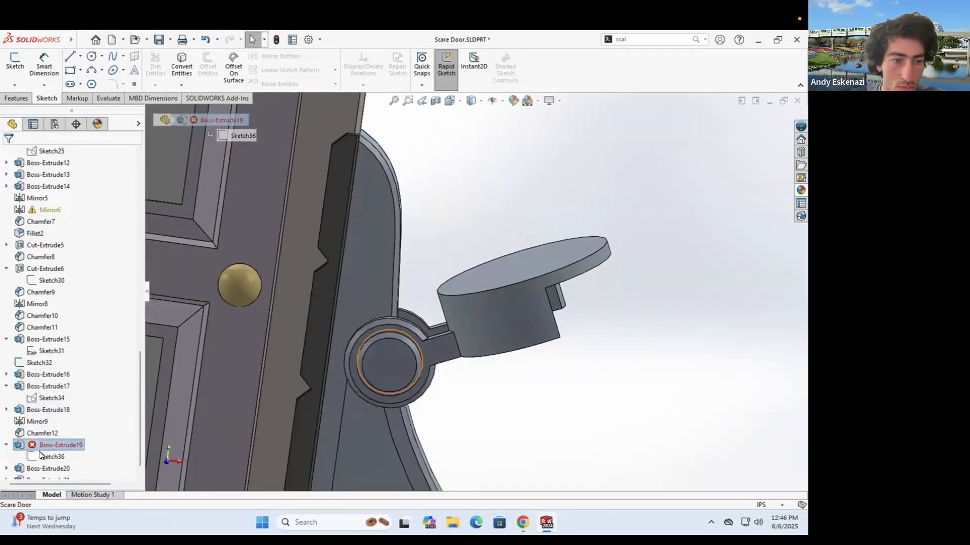
pyautogui.rightClick(48, 444)
pyautogui.click(48, 210)
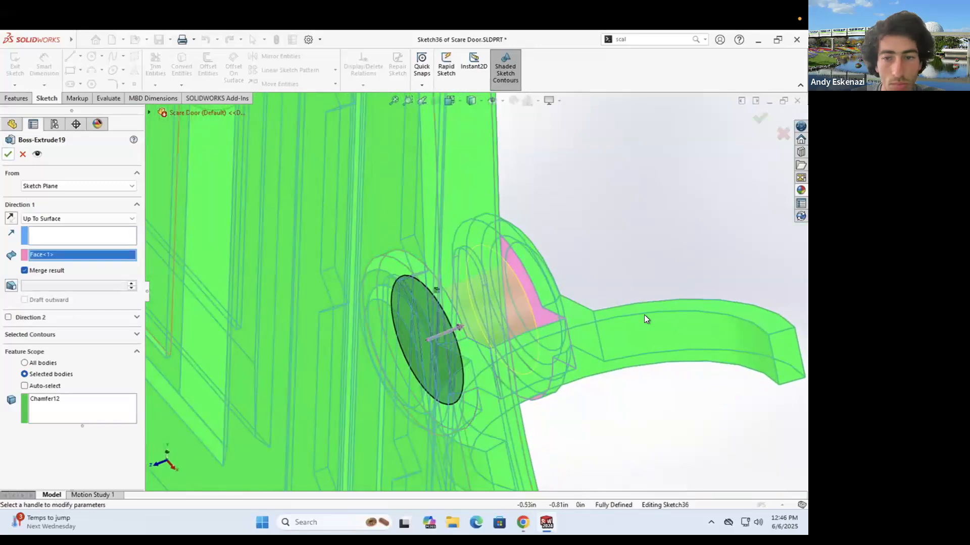
pyautogui.press('Escape')
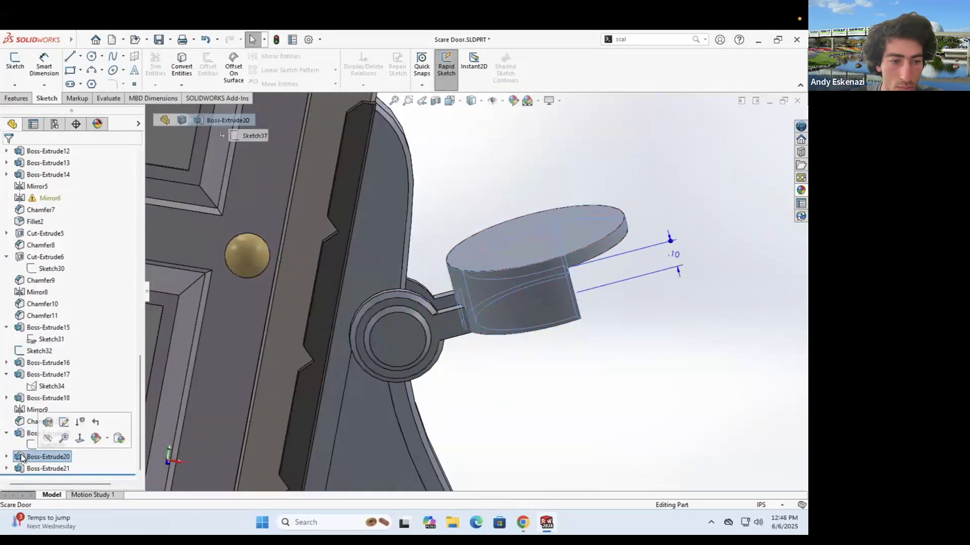
# Step: Set the upper holder's Boss-Extrude20 depth to 0.05 in and add a second direction of 0.15 in
pyautogui.click(48, 422)
pyautogui.doubleClick(56, 258)
pyautogui.write('0.05')
pyautogui.press('Return')
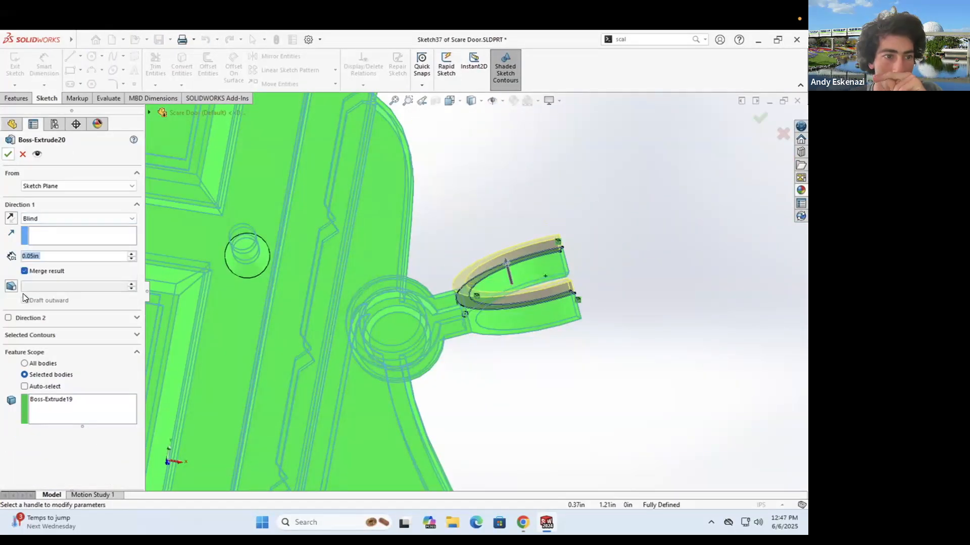
pyautogui.click(8, 319)
pyautogui.write('.15')
pyautogui.press('Return')
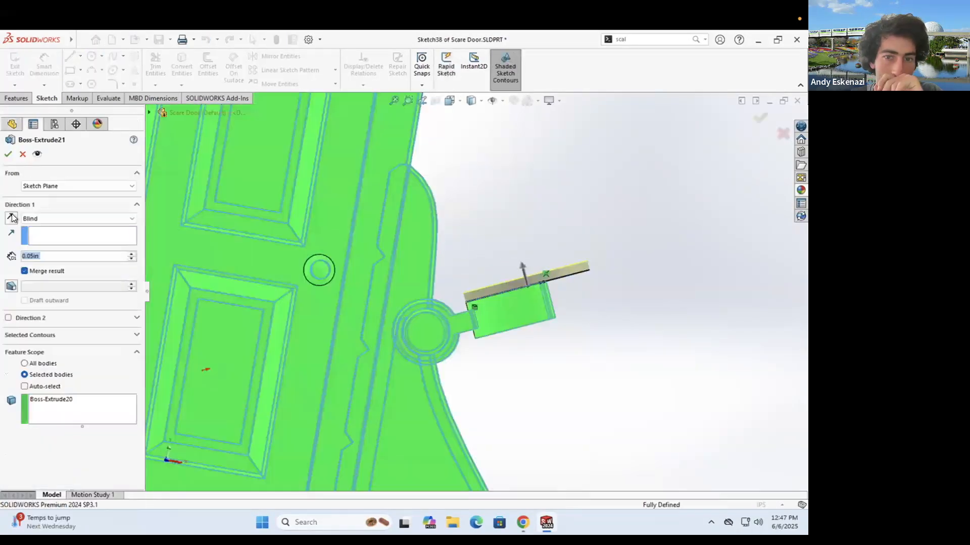
pyautogui.hotkey('ctrl', '1')
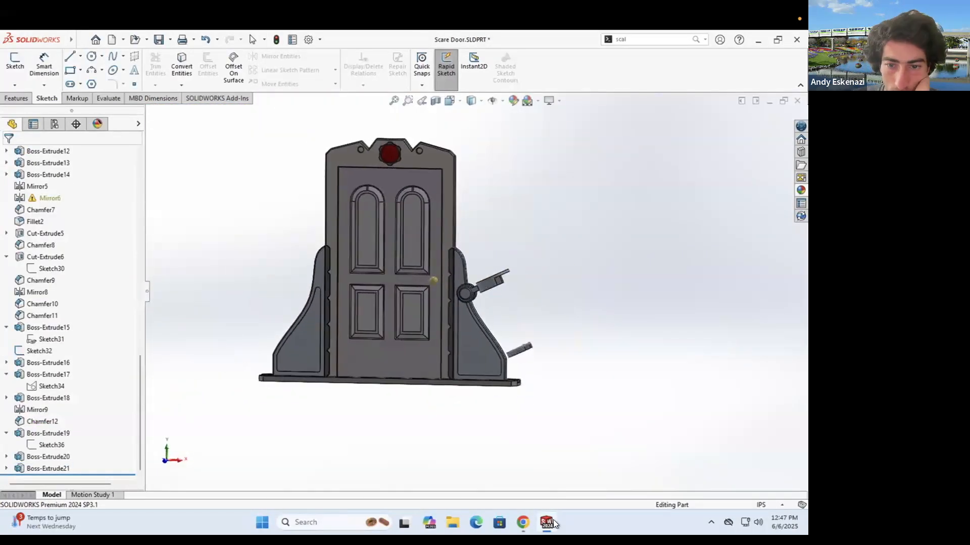
# Step: Switch to the Scream Door Assembly and examine how the canister fits the upper and lower holders
pyautogui.hotkey('ctrl', 'Tab')
pyautogui.press('Return')
pyautogui.click(328, 119)
pyautogui.hotkey('ctrl', '1')
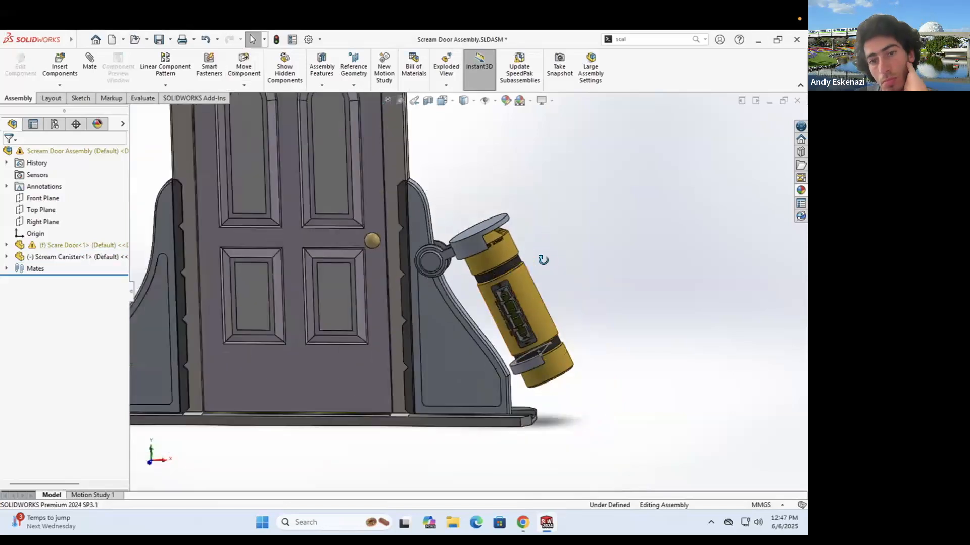
pyautogui.scroll(-3, 553, 263)
pyautogui.rightClick(556, 287)
# Step: Return to the Scare Door part, offset the cap's outer edge inwards on its top face and extrude the smaller circle
pyautogui.hotkey('ctrl', 'Tab')
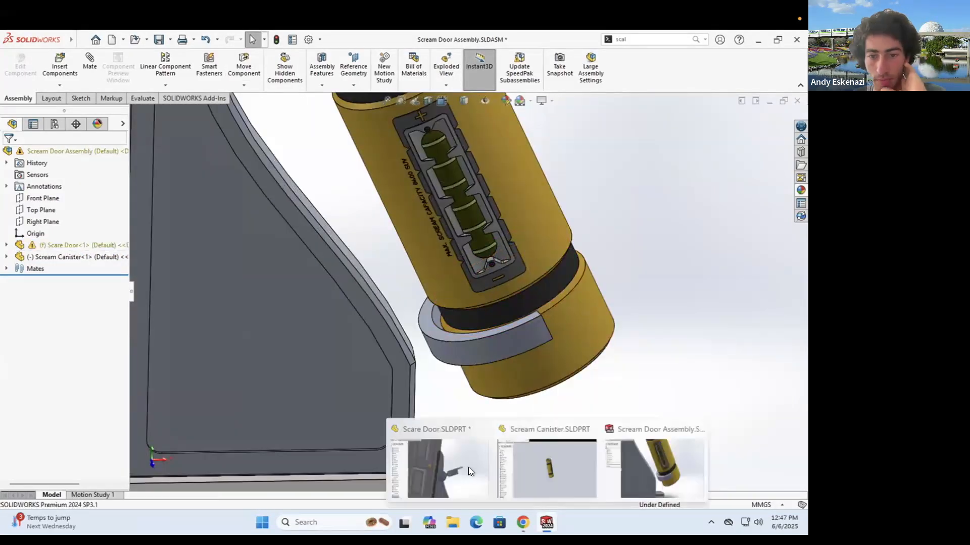
pyautogui.scroll(-5, 485, 273)
pyautogui.click(499, 277)
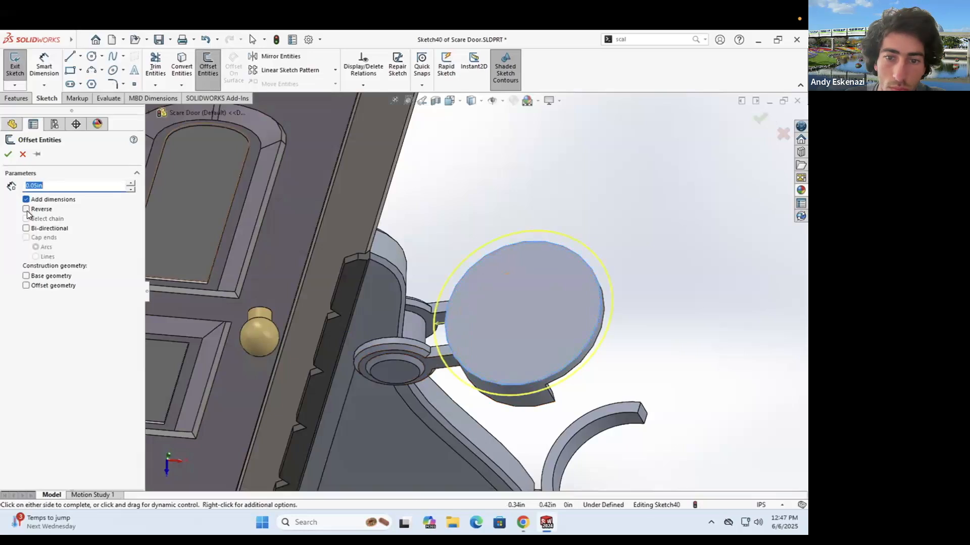
pyautogui.press('Return')
pyautogui.press('Return')
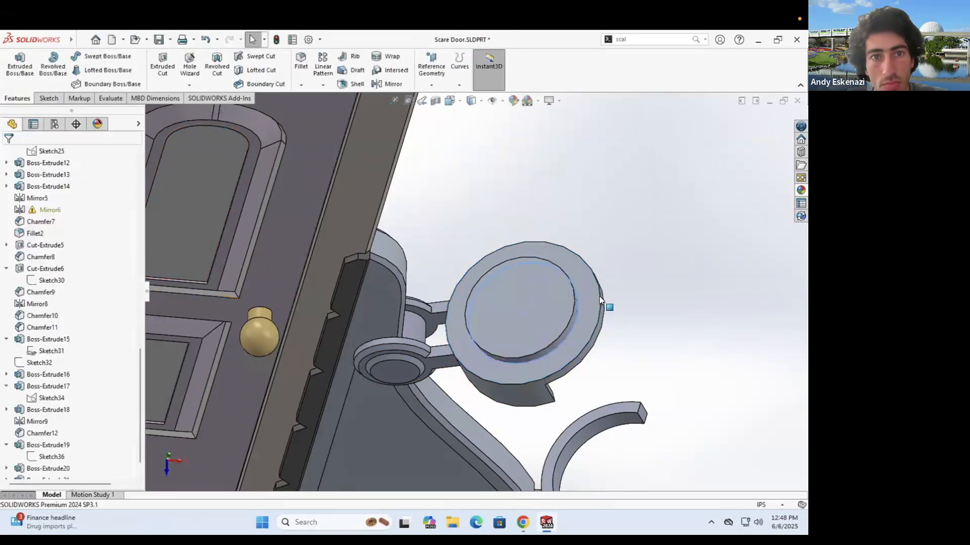
# Step: Chamfer the outer edges of the upper holder's cap and its raised disc
pyautogui.moveTo(489, 408); pyautogui.dragTo(550, 256, button='middle')
pyautogui.press('Return')
pyautogui.moveTo(496, 316); pyautogui.dragTo(511, 390, button='middle')
# Step: Sketch a rectangle about 0.11 in wide on Plane5, bridging the side panel and the lower holder ring
pyautogui.scroll(-5, 511, 390)
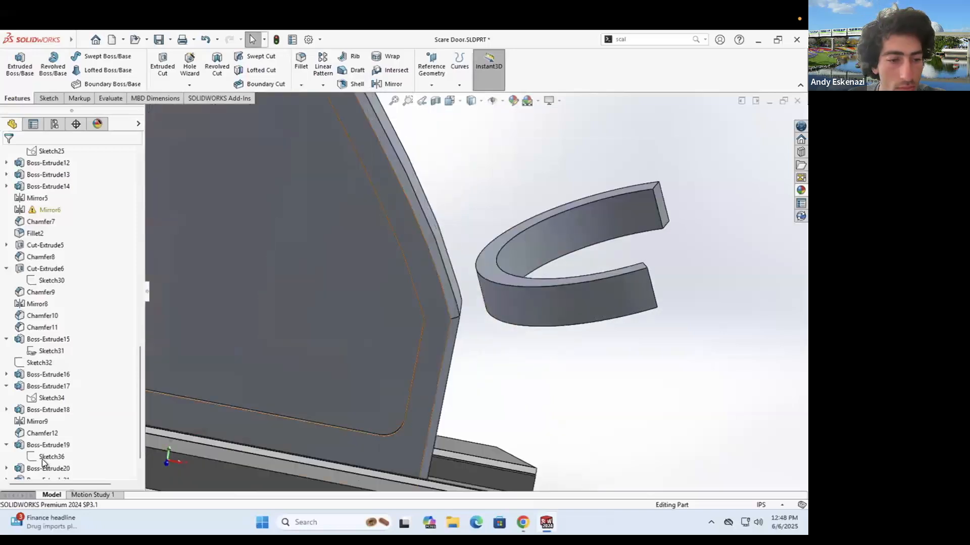
pyautogui.click(37, 245)
pyautogui.click(77, 207)
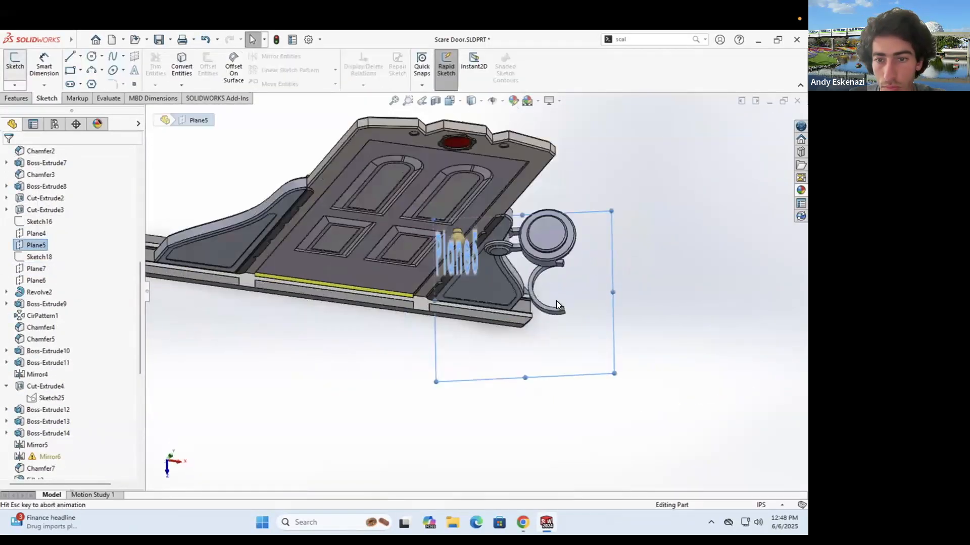
pyautogui.click(425, 354)
pyautogui.click(518, 291)
pyautogui.press('Escape')
# Step: Align the rectangle's far edge with the side panel's corner vertex and set the rectangle's width to 0.10 in
pyautogui.click(450, 291)
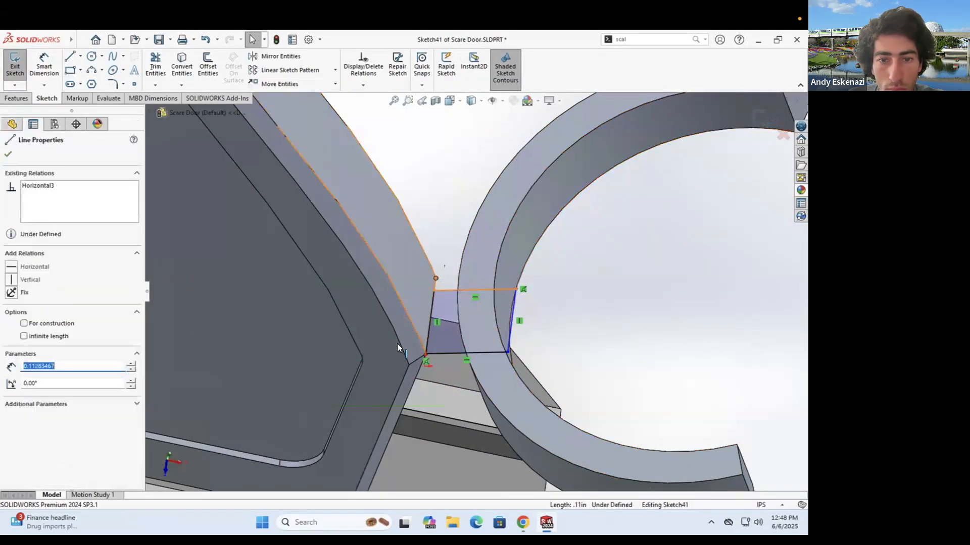
pyautogui.keyDown('ctrl'); pyautogui.click(435, 278); pyautogui.keyUp('ctrl')
pyautogui.rightClick(530, 278)
pyautogui.press('Escape')
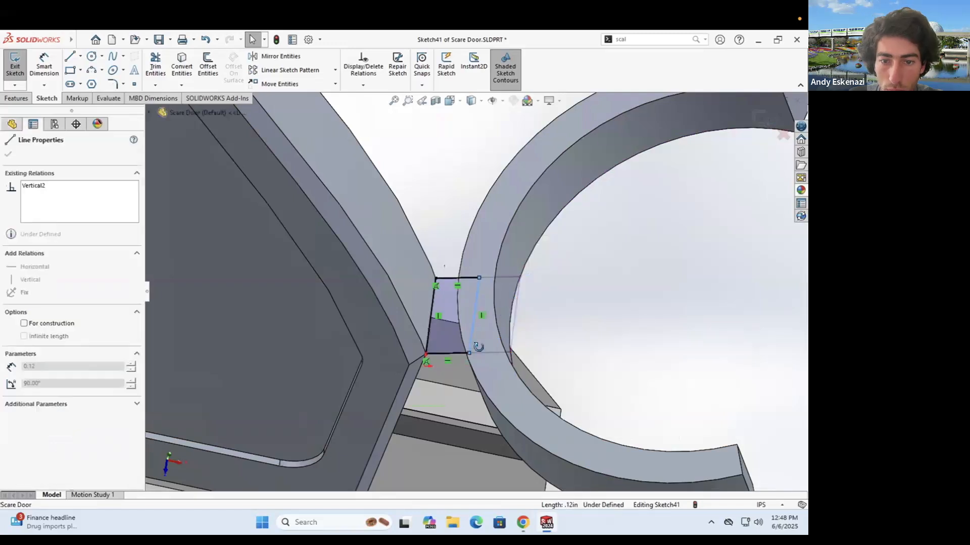
pyautogui.scroll(3, 475, 293)
pyautogui.click(427, 411)
pyautogui.scroll(3, 456, 365)
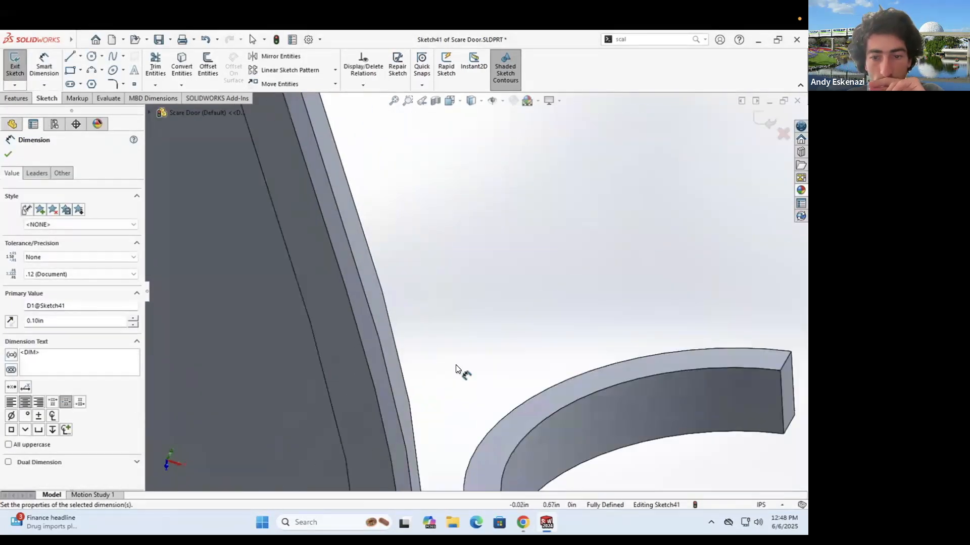
# Step: Add a second rectangle reaching into the side panel and extrude both regions as an arm to the lower holder
pyautogui.press('Escape')
pyautogui.click(71, 70)
pyautogui.click(337, 267)
pyautogui.click(448, 332)
pyautogui.press('Escape')
pyautogui.click(429, 332)
pyautogui.moveTo(336, 301); pyautogui.dragTo(392, 303)
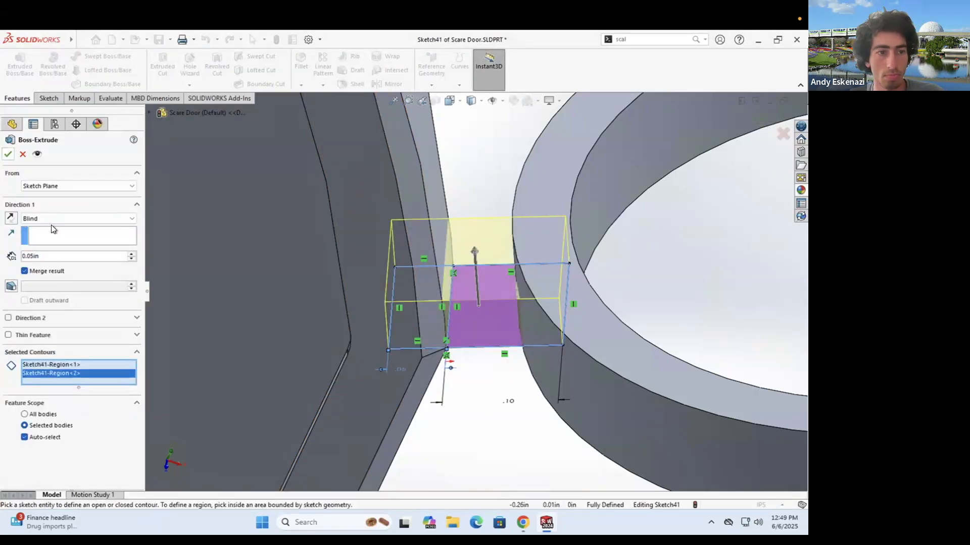
pyautogui.press('Return')
# Step: Chamfer the edges of the lower holder ring by 0.02 in at 45°
pyautogui.moveTo(535, 255); pyautogui.dragTo(429, 293, button='middle')
pyautogui.click(301, 85)
pyautogui.click(318, 109)
pyautogui.click(444, 341)
pyautogui.moveTo(443, 341); pyautogui.dragTo(461, 287, button='middle')
pyautogui.click(427, 292)
pyautogui.press('Return')
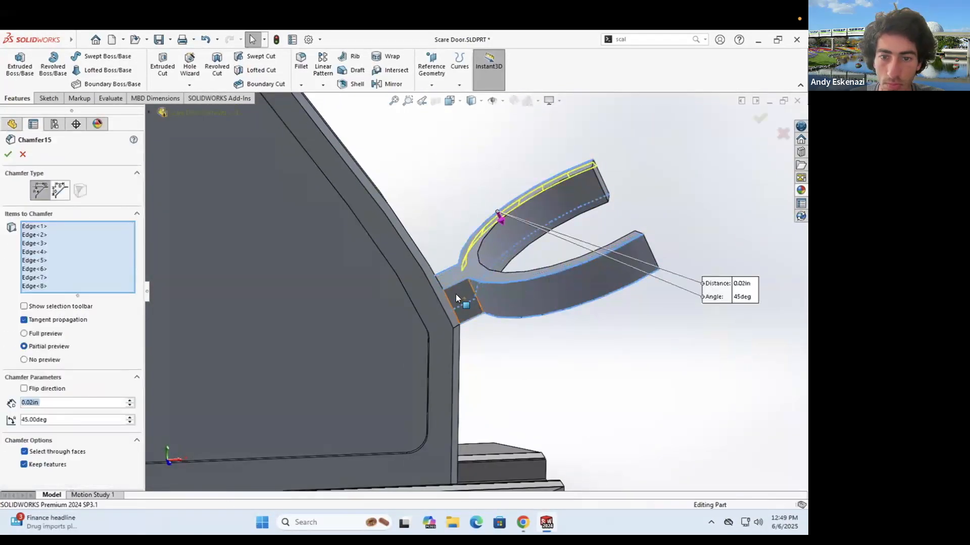
pyautogui.scroll(-6, 533, 392)
pyautogui.scroll(6, 595, 363)
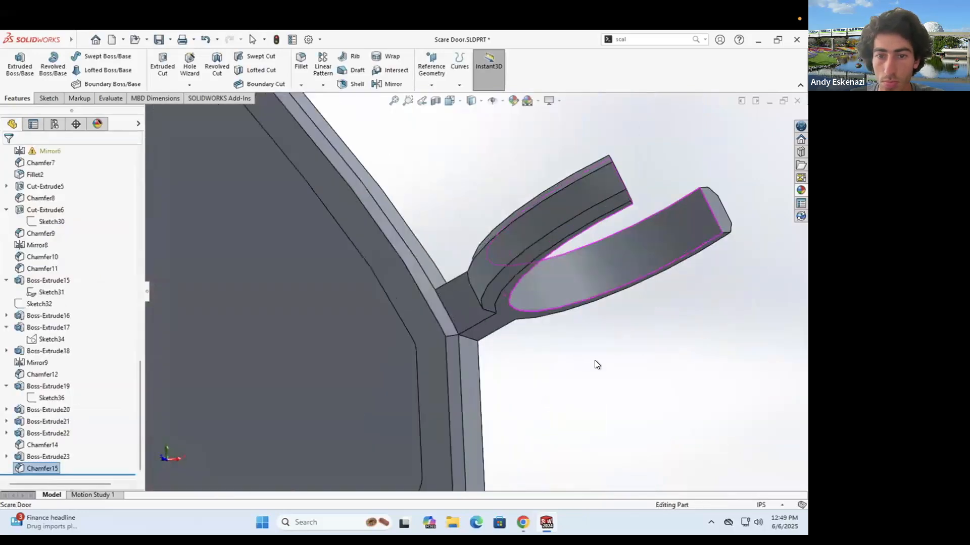
# Step: Colour the upper holder's pivot disc features, including the disc chamfer, dark grey
pyautogui.moveTo(465, 268); pyautogui.dragTo(506, 300, button='middle')
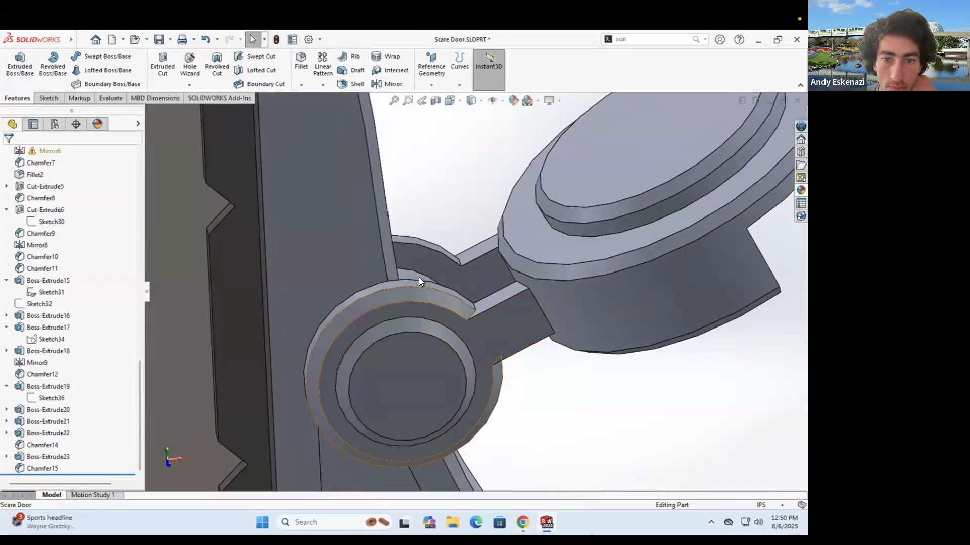
pyautogui.rightClick(419, 277)
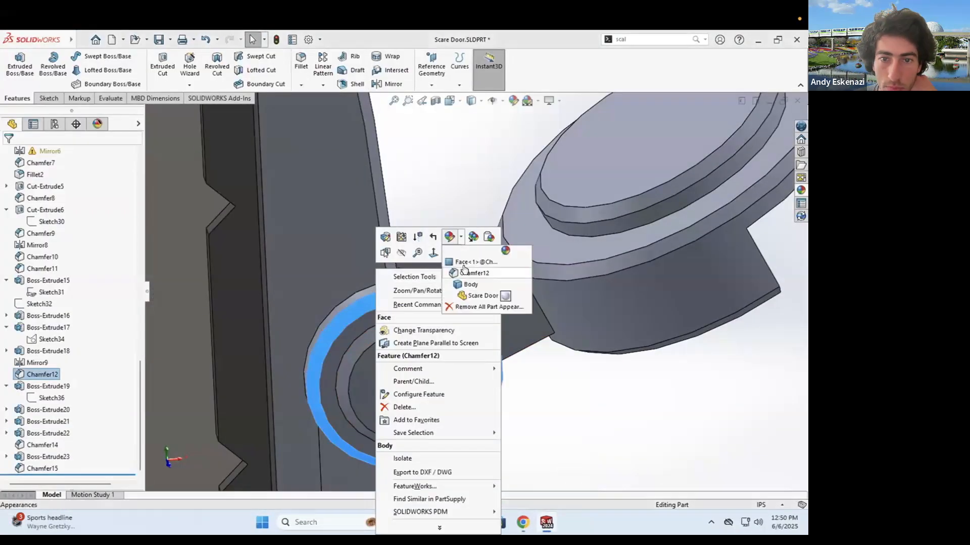
pyautogui.click(480, 295)
pyautogui.moveTo(339, 346); pyautogui.dragTo(460, 195, button='middle')
pyautogui.click(459, 195)
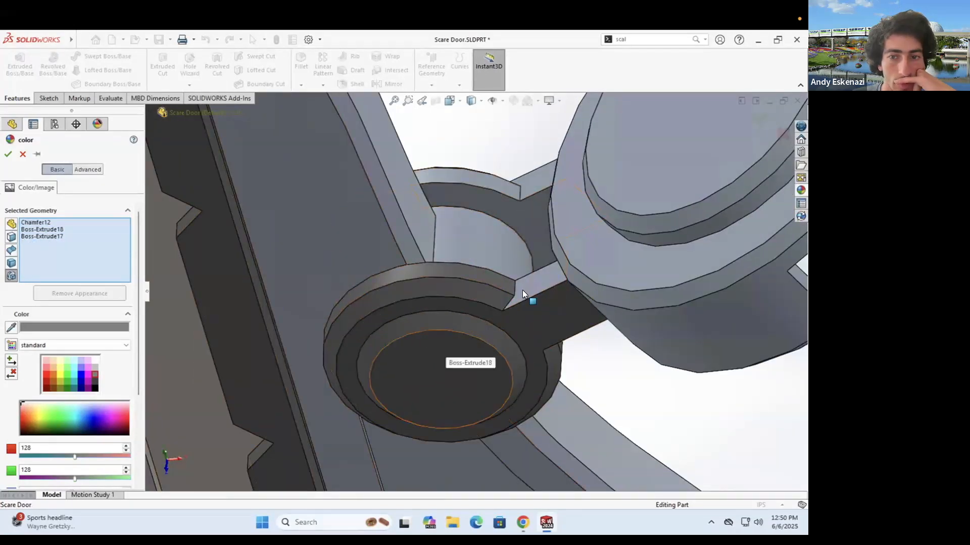
pyautogui.press('Escape')
# Step: Apply the same dark grey colour to the remaining surfaces of the pivot and its arms to the upper holder
pyautogui.rightClick(545, 263)
pyautogui.click(634, 253)
pyautogui.click(527, 188)
pyautogui.click(527, 188)
pyautogui.moveTo(527, 188); pyautogui.dragTo(313, 282, button='middle')
pyautogui.click(566, 341)
pyautogui.scroll(3, 574, 355)
pyautogui.scroll(-3, 574, 356)
pyautogui.click(573, 356)
pyautogui.click(497, 337)
pyautogui.scroll(-5, 497, 336)
pyautogui.press('Escape')
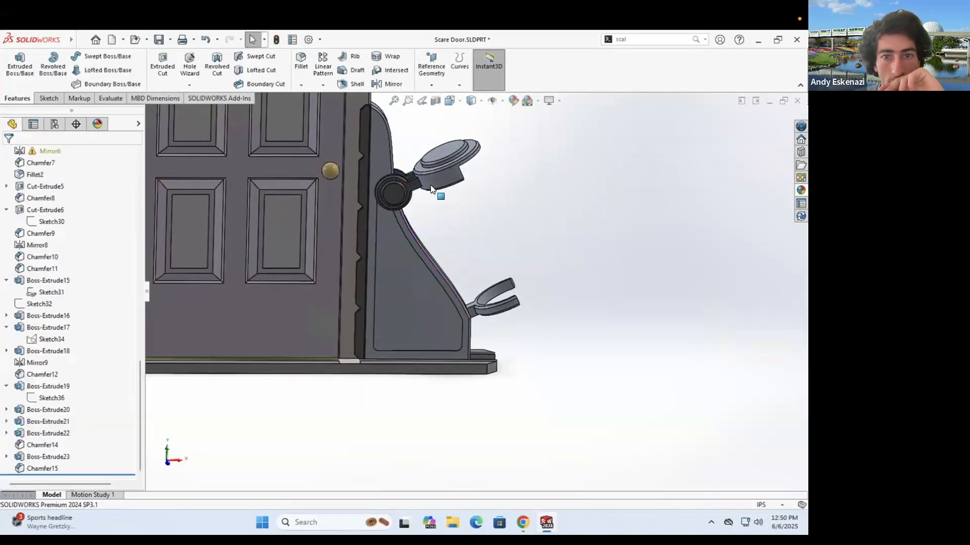
pyautogui.scroll(8, 430, 189)
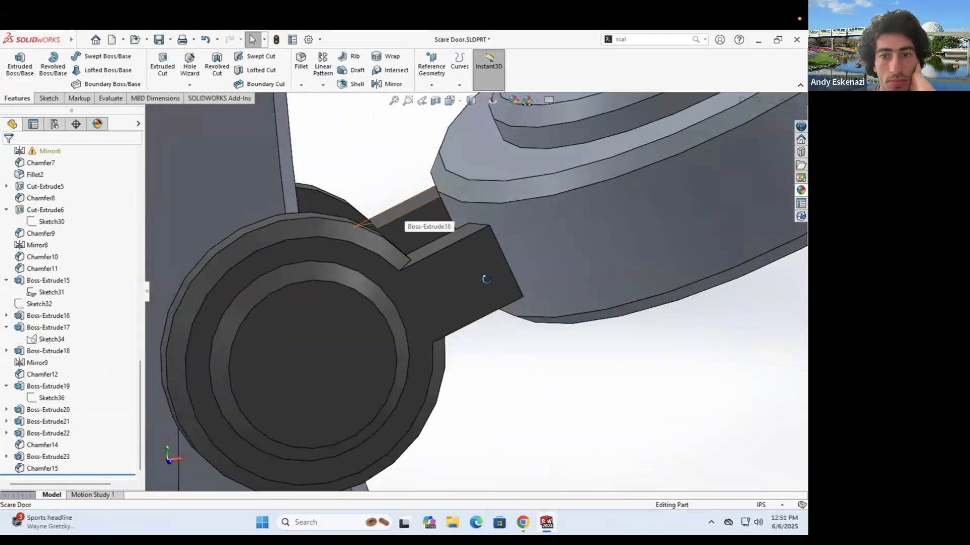
pyautogui.moveTo(486, 279); pyautogui.dragTo(439, 245, button='middle')
pyautogui.click(440, 244)
pyautogui.scroll(-5, 509, 235)
pyautogui.moveTo(509, 235); pyautogui.dragTo(554, 284, button='middle')
pyautogui.scroll(5, 67, 307)
# Step: Start a front-facing sketch and convert the side panel's curved edge and the upper holder cap's top edge as construction references
pyautogui.click(49, 98)
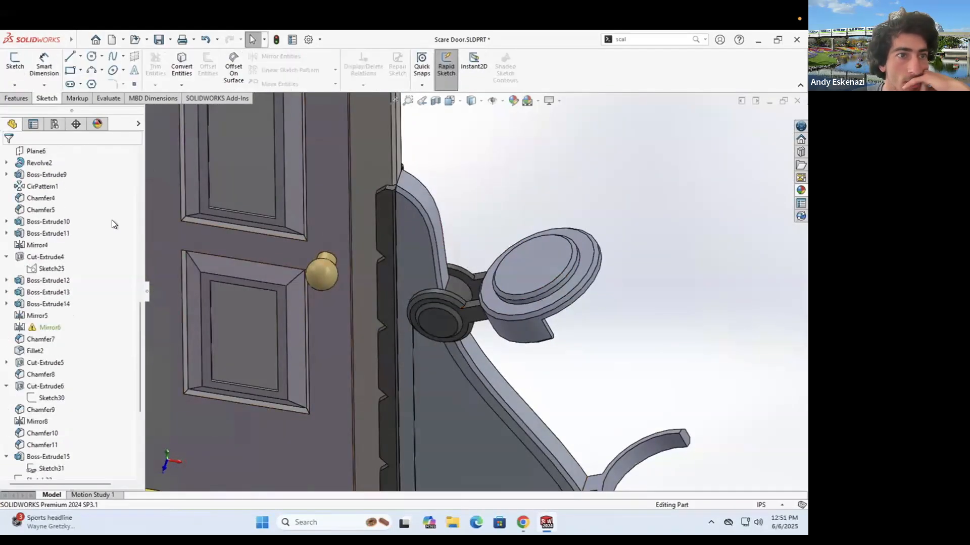
pyautogui.click(15, 65)
pyautogui.scroll(-6, 558, 272)
pyautogui.click(201, 358)
pyautogui.scroll(6, 448, 283)
pyautogui.click(182, 66)
pyautogui.click(433, 233)
pyautogui.press('Return')
pyautogui.click(182, 66)
pyautogui.rightClick(451, 272)
pyautogui.click(477, 257)
pyautogui.rightClick(544, 322)
pyautogui.click(569, 307)
pyautogui.moveTo(530, 303); pyautogui.dragTo(501, 337, button='middle')
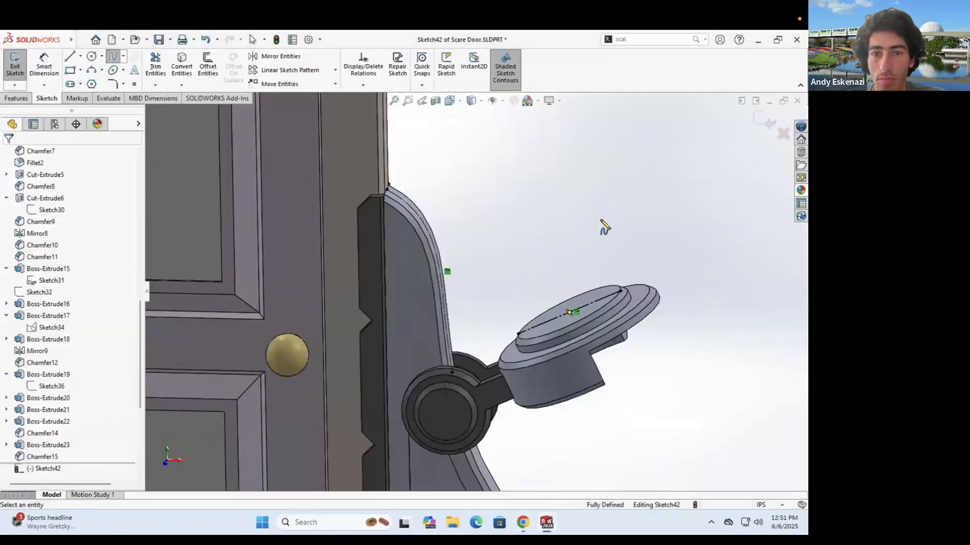
# Step: Draw a spline arching from the side panel's curved edge to the top of the upper holder cap and finish the sketch
pyautogui.click(432, 233)
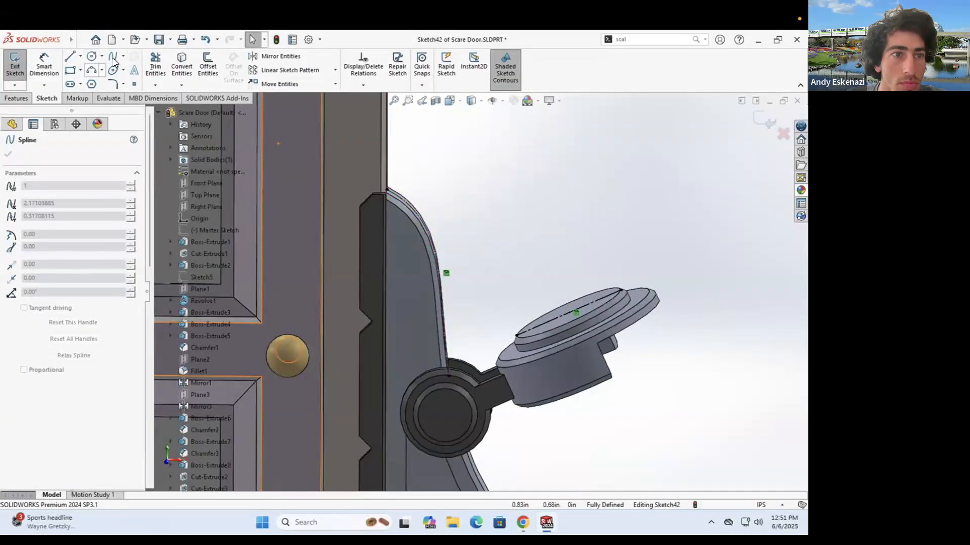
pyautogui.doubleClick(428, 232)
pyautogui.scroll(-3, 538, 263)
pyautogui.click(523, 247)
pyautogui.moveTo(524, 248); pyautogui.dragTo(558, 309)
pyautogui.click(543, 247)
pyautogui.scroll(6, 468, 243)
pyautogui.moveTo(493, 278)
pyautogui.mouseDown(button='middle')
pyautogui.moveTo(479, 280)
pyautogui.moveTo(473, 240)
pyautogui.mouseUp(button='middle')
pyautogui.scroll(-5, 474, 240)
pyautogui.click(16, 65)
pyautogui.scroll(2, 563, 367)
pyautogui.moveTo(563, 366); pyautogui.dragTo(607, 362, button='middle')
pyautogui.click(15, 65)
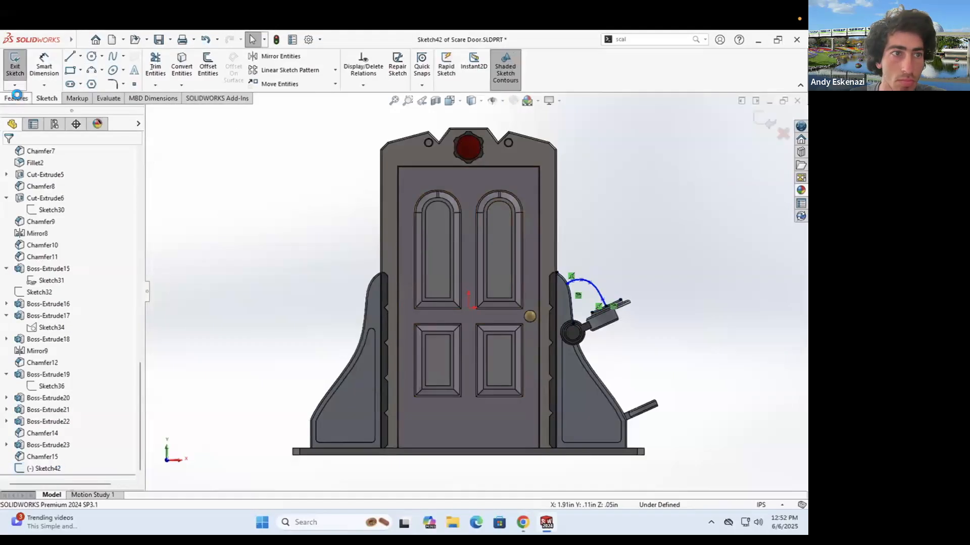
# Step: Sweep a 0.10 in circular profile along the spline to form the hose
pyautogui.click(107, 57)
pyautogui.scroll(-6, 626, 292)
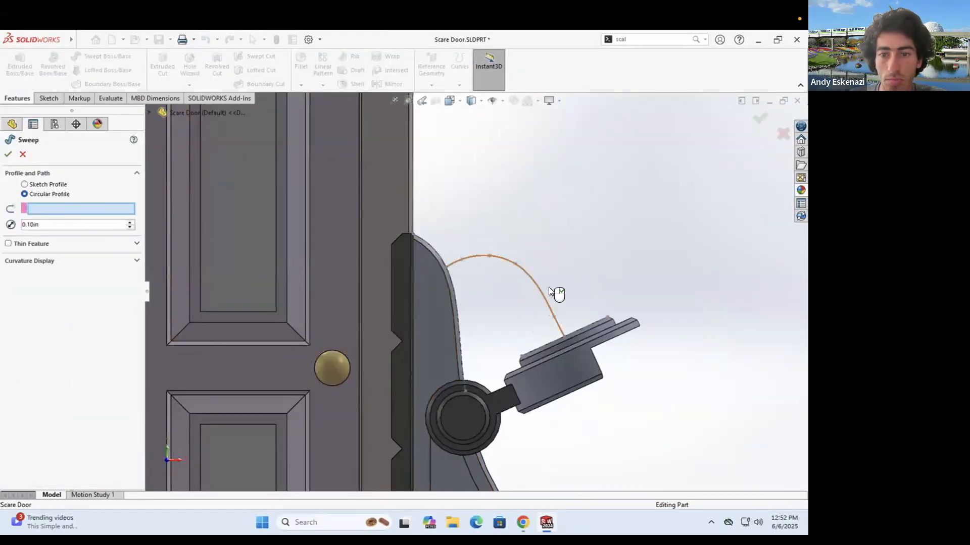
pyautogui.click(550, 291)
pyautogui.click(8, 155)
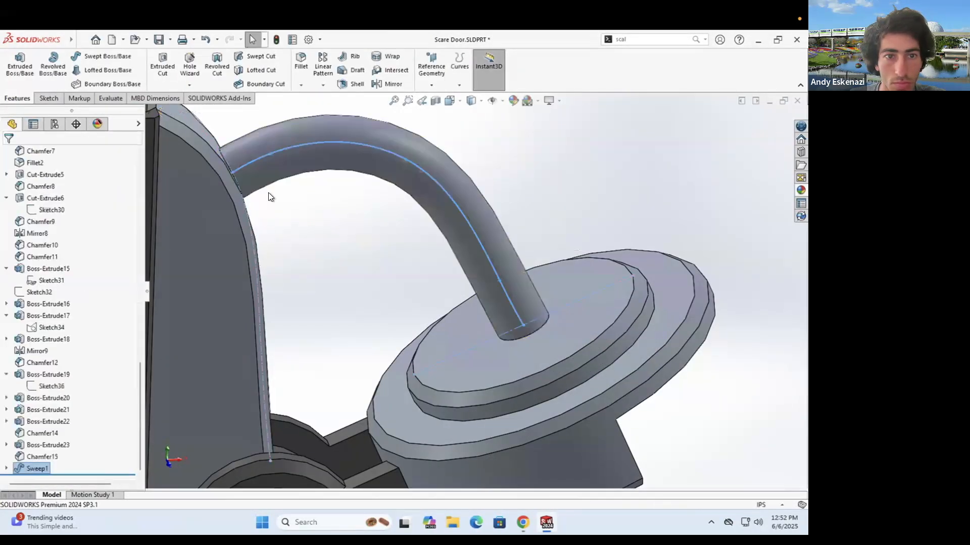
# Step: Colour the swept hose dark grey
pyautogui.moveTo(479, 316); pyautogui.dragTo(450, 302, button='middle')
pyautogui.scroll(6, 478, 304)
pyautogui.scroll(-4, 460, 303)
pyautogui.rightClick(461, 297)
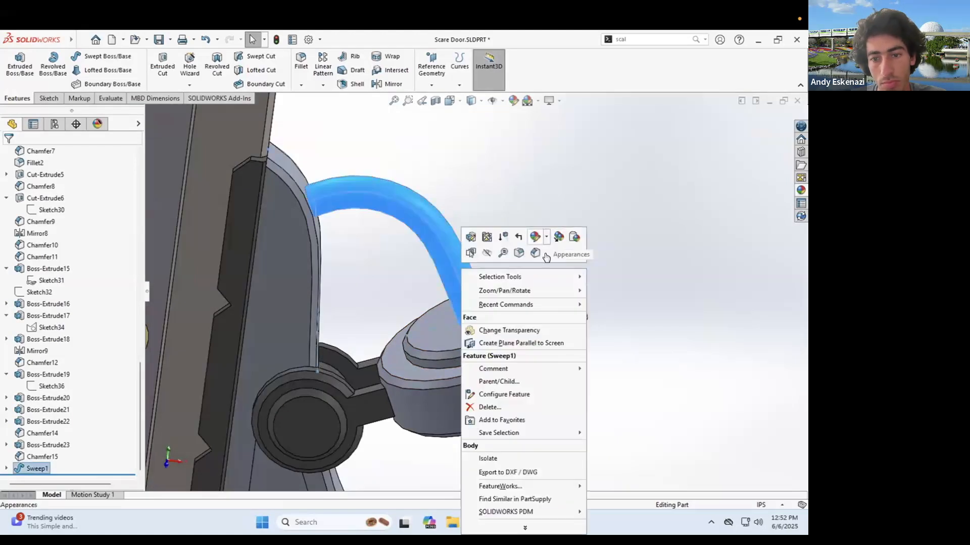
pyautogui.click(542, 255)
pyautogui.click(556, 278)
pyautogui.click(92, 373)
pyautogui.click(10, 155)
# Step: Apply the brushed chromium appearance to the upper holder body, its chamfer and the mirrored side panel feature
pyautogui.scroll(8, 476, 288)
pyautogui.moveTo(480, 236); pyautogui.dragTo(447, 284, button='middle')
pyautogui.scroll(-8, 447, 284)
pyautogui.rightClick(458, 287)
pyautogui.click(550, 237)
pyautogui.click(566, 262)
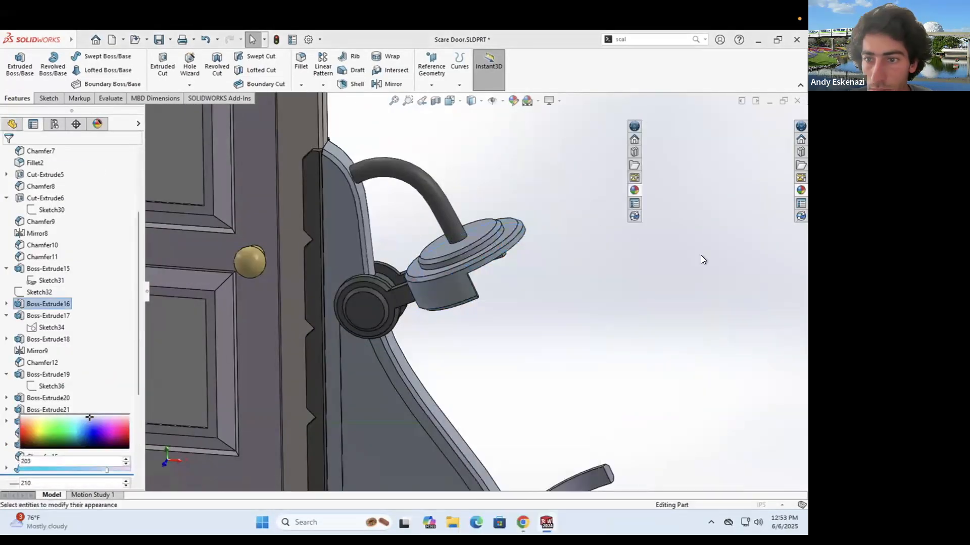
pyautogui.click(706, 184)
pyautogui.click(690, 360)
pyautogui.click(429, 275)
pyautogui.click(355, 255)
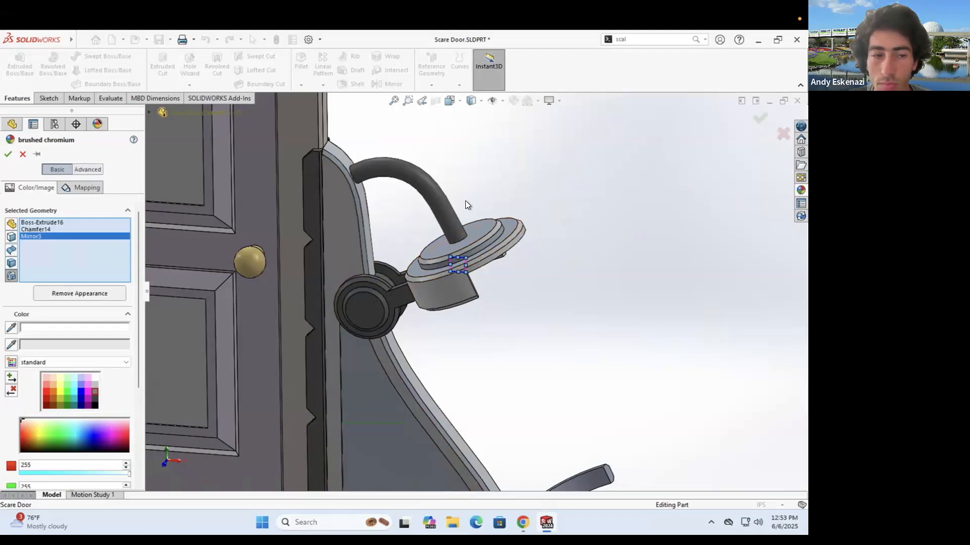
# Step: Switch the appearance to brushed zinc and add the side panel's front face to the selection
pyautogui.click(801, 190)
pyautogui.moveTo(715, 280); pyautogui.dragTo(715, 281)
pyautogui.click(709, 195)
pyautogui.click(695, 429)
pyautogui.click(702, 254)
pyautogui.click(691, 430)
pyautogui.click(383, 405)
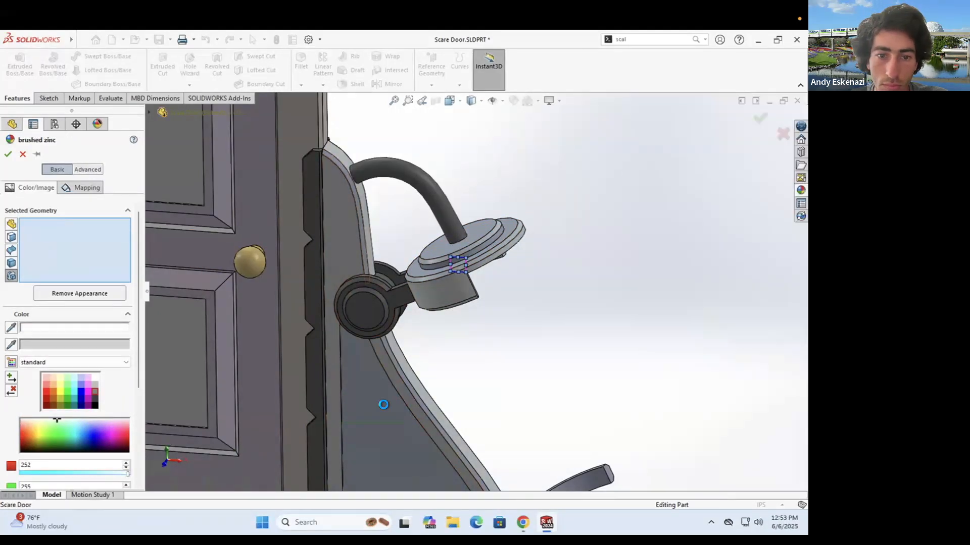
# Step: Add the remaining surfaces of the canister holders and side panels to the brushed zinc selection and apply it
pyautogui.scroll(-5, 450, 257)
pyautogui.click(408, 258)
pyautogui.scroll(5, 444, 263)
pyautogui.moveTo(454, 313); pyautogui.dragTo(485, 253, button='middle')
pyautogui.click(509, 291)
pyautogui.click(510, 292)
pyautogui.scroll(5, 535, 323)
pyautogui.scroll(-7, 540, 401)
pyautogui.click(468, 326)
pyautogui.click(498, 316)
pyautogui.click(505, 296)
pyautogui.scroll(8, 505, 295)
pyautogui.click(284, 284)
pyautogui.click(277, 275)
pyautogui.moveTo(328, 282); pyautogui.dragTo(354, 242, button='middle')
pyautogui.click(263, 128)
pyautogui.scroll(4, 380, 304)
pyautogui.moveTo(404, 306); pyautogui.dragTo(516, 282, button='middle')
pyautogui.scroll(-4, 535, 263)
pyautogui.click(9, 154)
# Step: Switch to the Scream Door Assembly and examine how the canister sits in the two holders
pyautogui.scroll(-4, 515, 303)
pyautogui.scroll(5, 515, 284)
pyautogui.moveTo(414, 187); pyautogui.dragTo(444, 222, button='middle')
pyautogui.click(550, 523)
pyautogui.click(644, 470)
pyautogui.click(333, 121)
pyautogui.scroll(5, 396, 200)
pyautogui.scroll(-3, 458, 236)
pyautogui.moveTo(441, 154); pyautogui.dragTo(429, 157)
pyautogui.moveTo(416, 282); pyautogui.dragTo(442, 317, button='middle')
pyautogui.click(402, 283)
pyautogui.scroll(3, 403, 283)
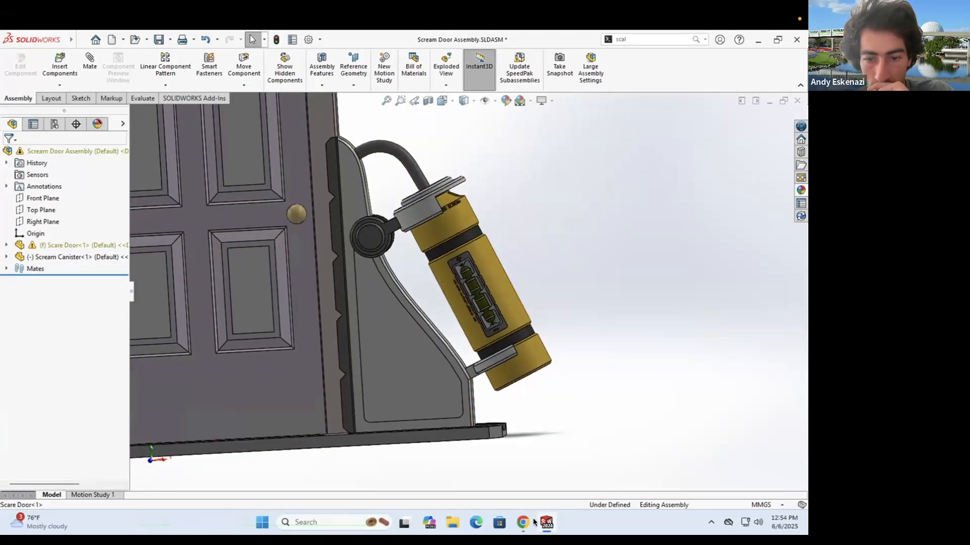
# Step: Return to the Scare Door part and reverse the direction of the lower holder ring's 0.10 in extrusion
pyautogui.click(544, 522)
pyautogui.click(441, 473)
pyautogui.scroll(-8, 510, 350)
pyautogui.click(496, 324)
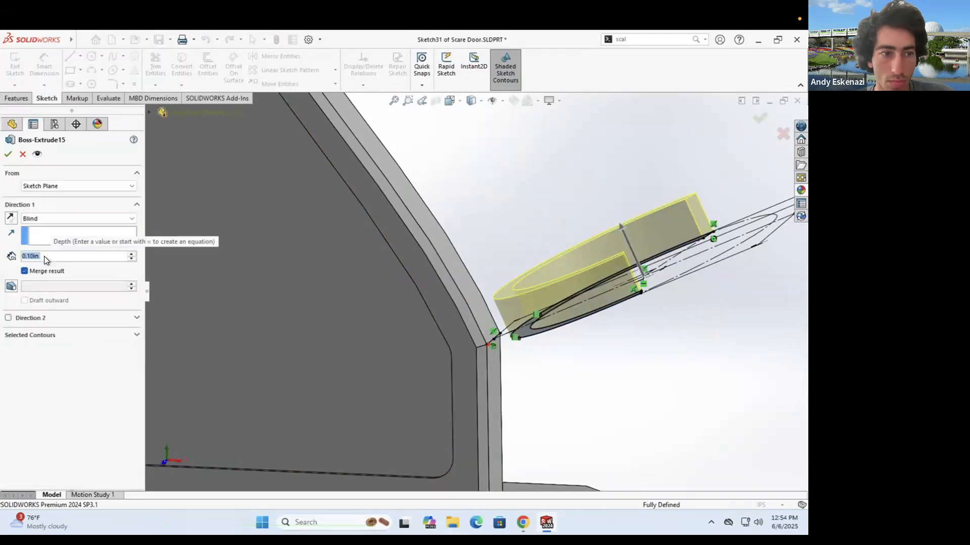
pyautogui.click(10, 218)
pyautogui.click(7, 154)
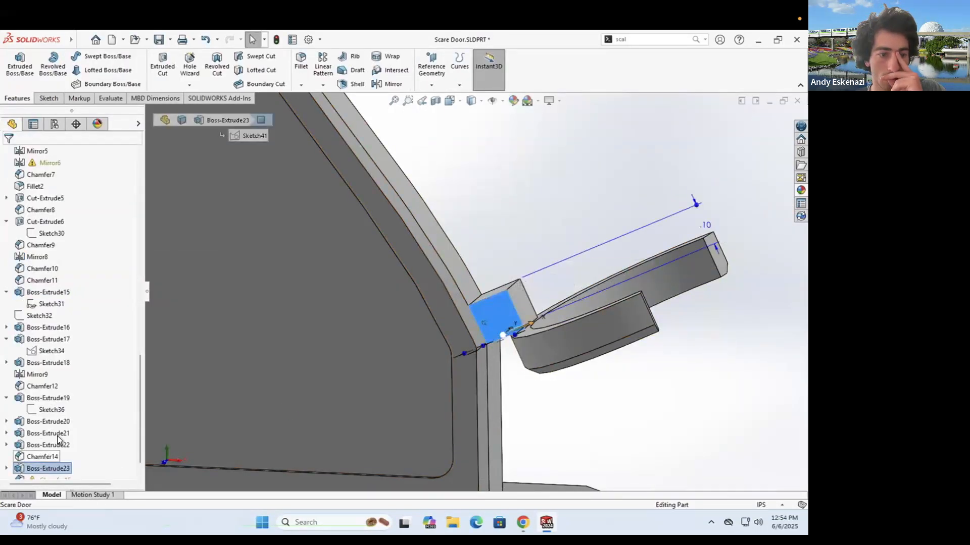
# Step: Reverse the extrusion direction of the arm joining the lower holder ring to the side panel
pyautogui.click(57, 437)
pyautogui.click(11, 218)
pyautogui.click(7, 155)
# Step: Repair the lower ring's 0.02 in, 45° chamfer by replacing its missing references with the ring's current edges
pyautogui.scroll(-1, 46, 445)
pyautogui.click(47, 456)
pyautogui.click(56, 427)
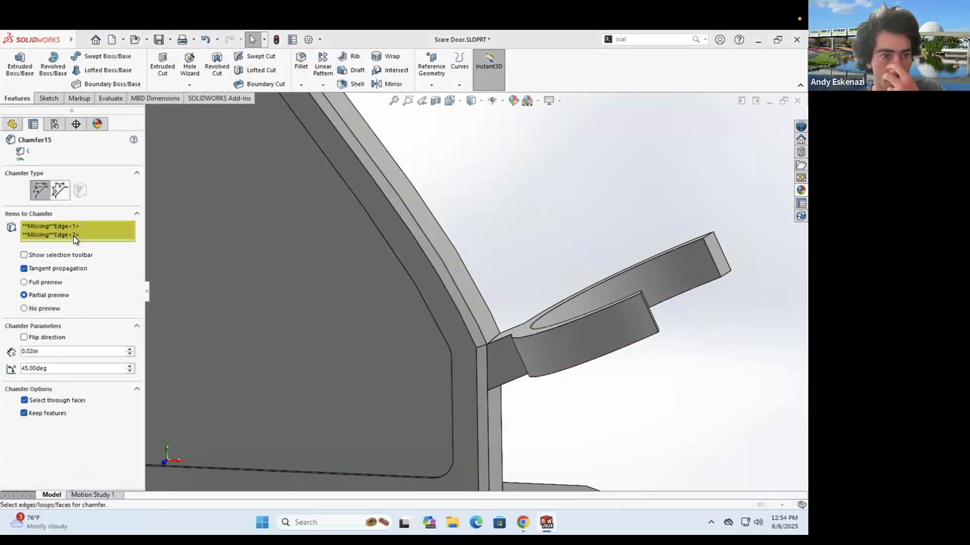
pyautogui.rightClick(74, 236)
pyautogui.click(538, 375)
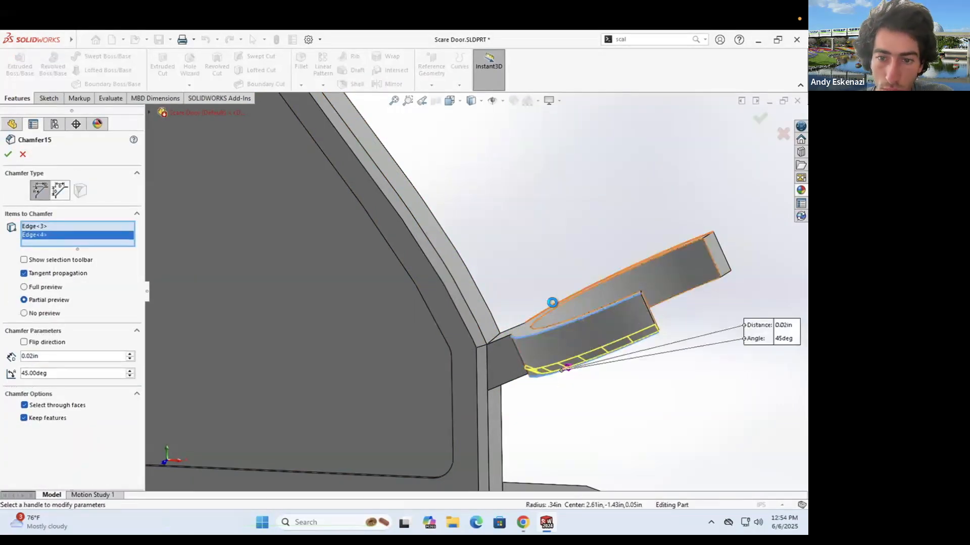
pyautogui.click(552, 302)
pyautogui.moveTo(552, 302); pyautogui.dragTo(729, 299, button='middle')
pyautogui.click(11, 155)
# Step: Switch to the Scream Door Assembly and examine the canister's fit in the revised lower holder and the overall door
pyautogui.scroll(5, 498, 236)
pyautogui.scroll(-2, 507, 268)
pyautogui.moveTo(498, 236); pyautogui.dragTo(509, 275, button='middle')
pyautogui.moveTo(547, 523)
pyautogui.click(645, 455)
pyautogui.scroll(6, 487, 359)
pyautogui.moveTo(487, 359); pyautogui.dragTo(293, 256, button='middle')
pyautogui.scroll(-1, 424, 210)
pyautogui.scroll(-2, 293, 255)
pyautogui.scroll(1, 493, 339)
pyautogui.moveTo(623, 346); pyautogui.dragTo(516, 296, button='middle')
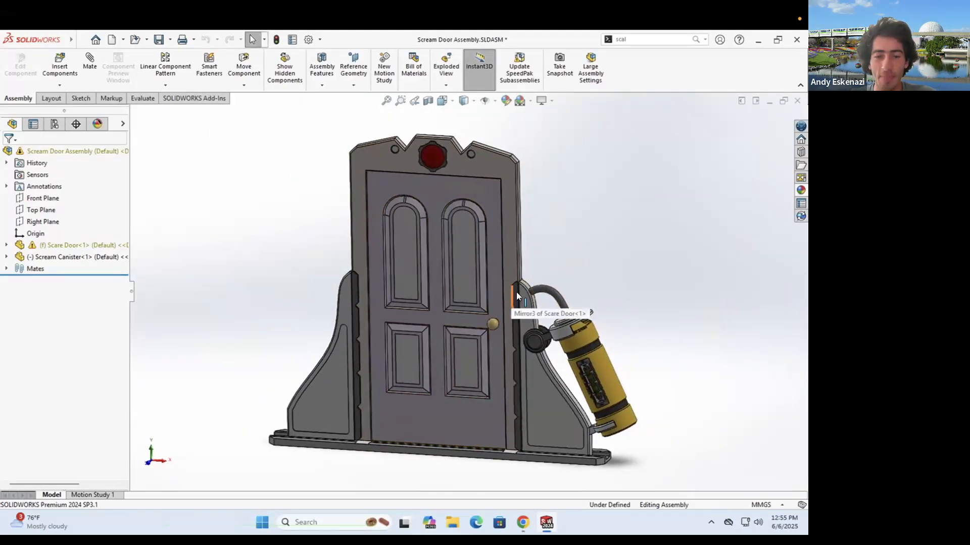